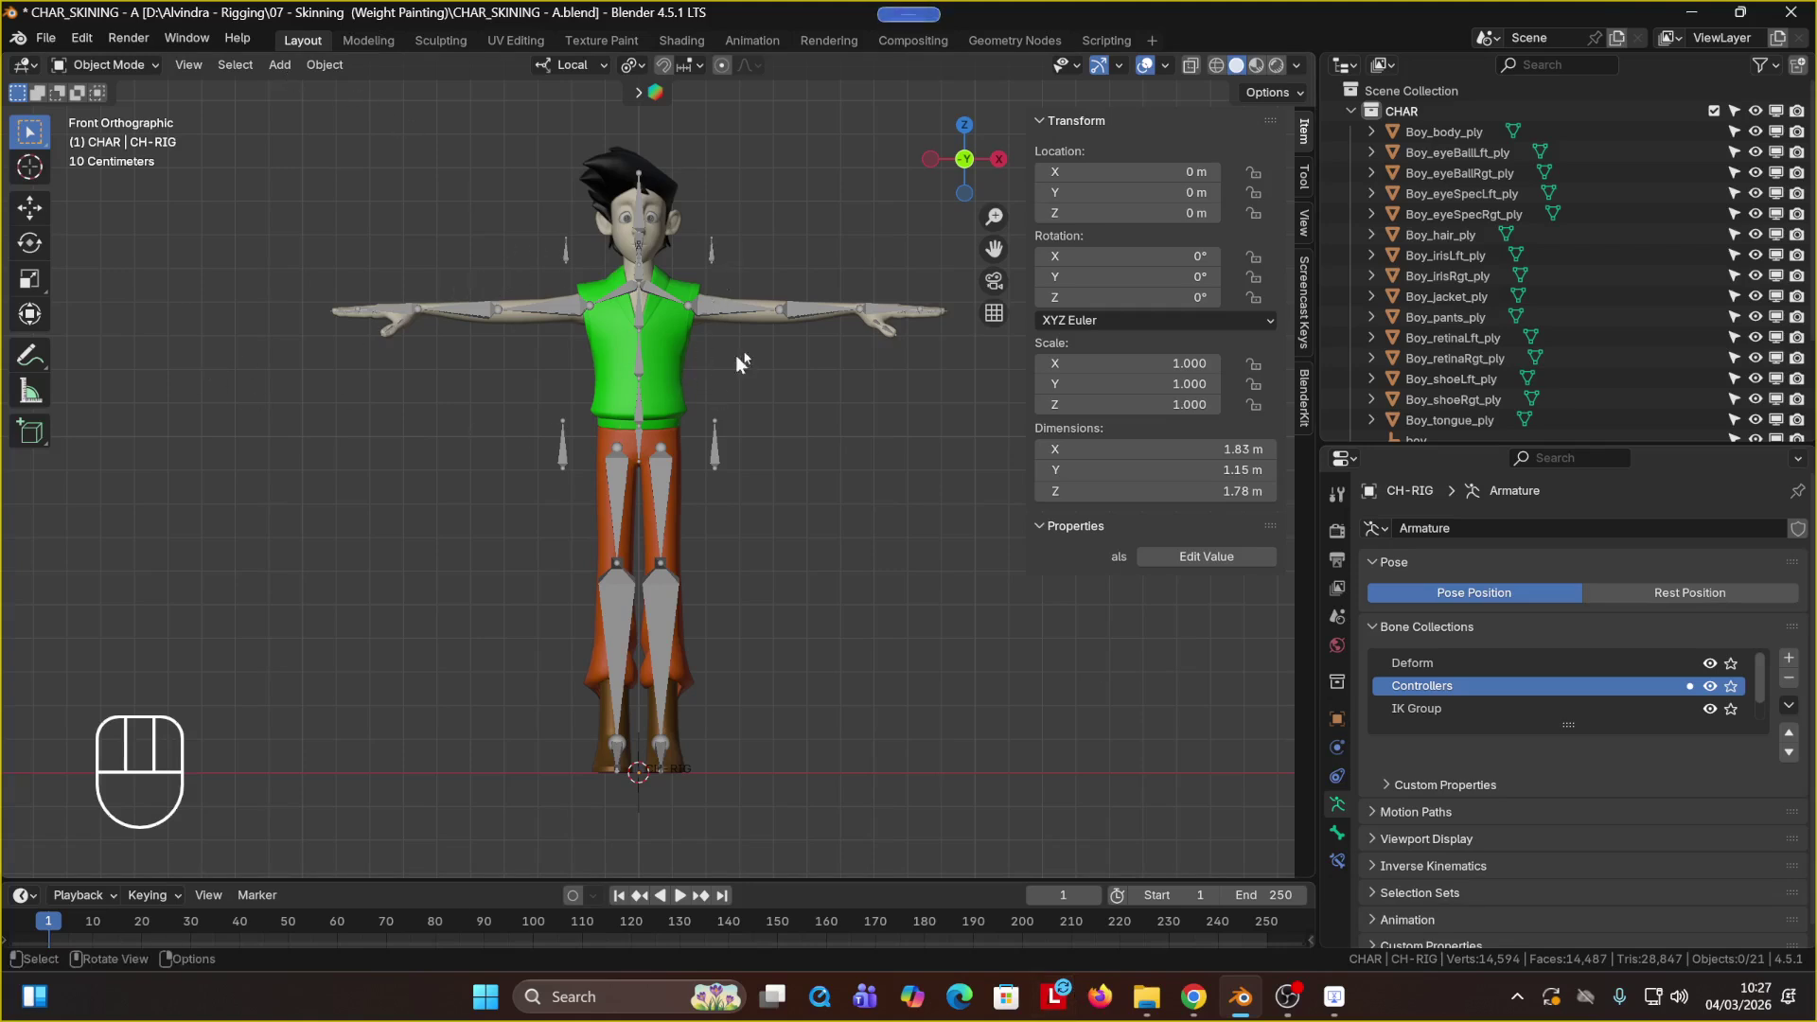
Step: Try moving the left leg's IK foot control in Pose Mode, undo the move and return to Object Mode
click(731, 301)
key(ctrl+Tab)
click(710, 270)
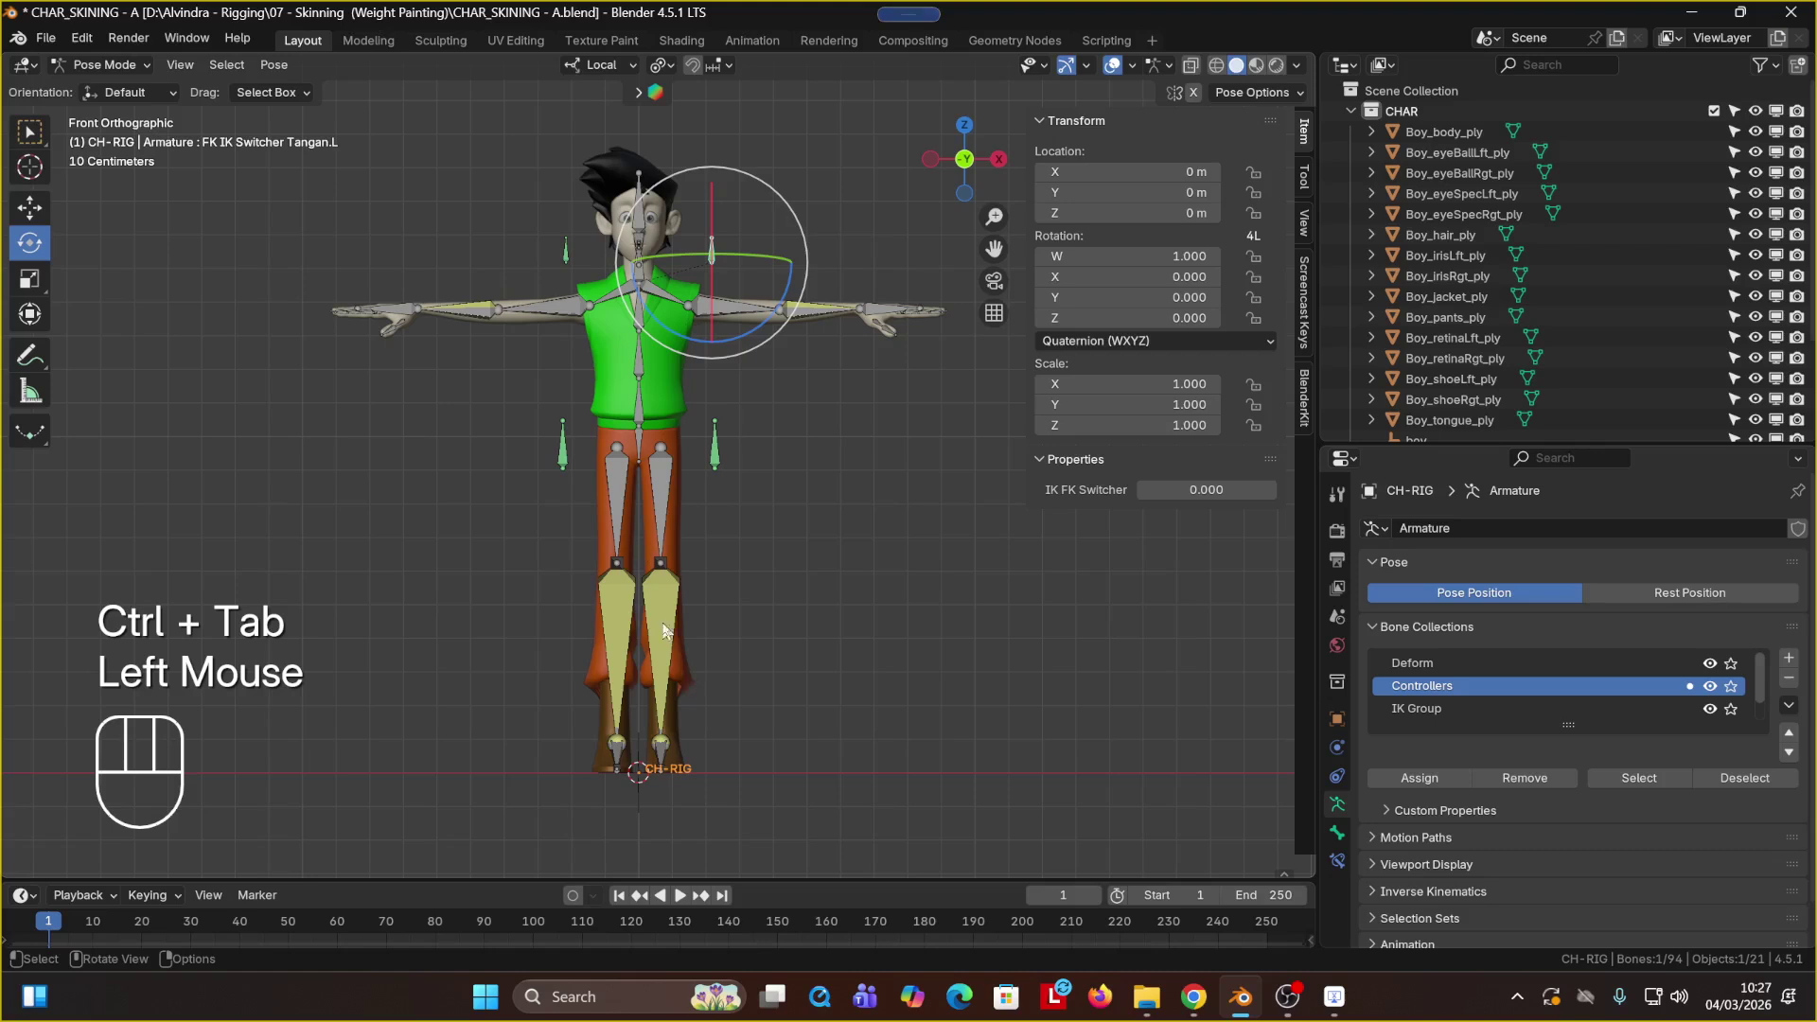
click(660, 748)
key(g)
click(909, 700)
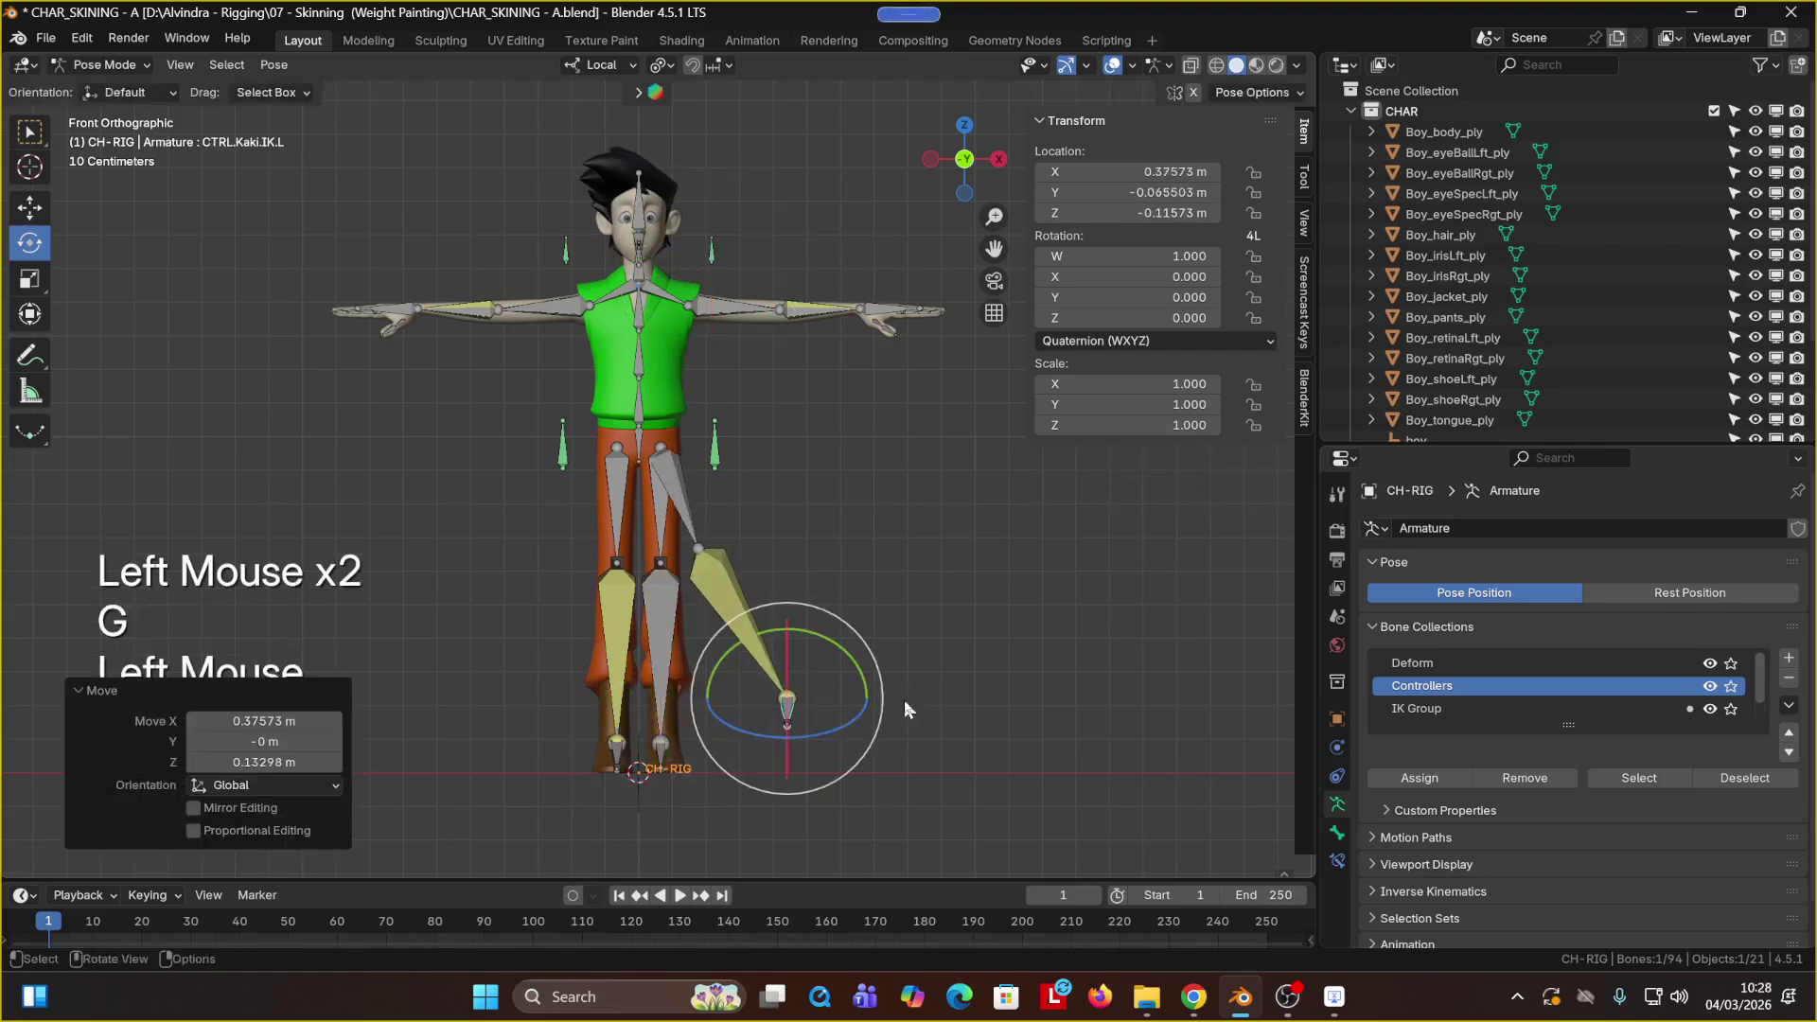
key(ctrl+z)
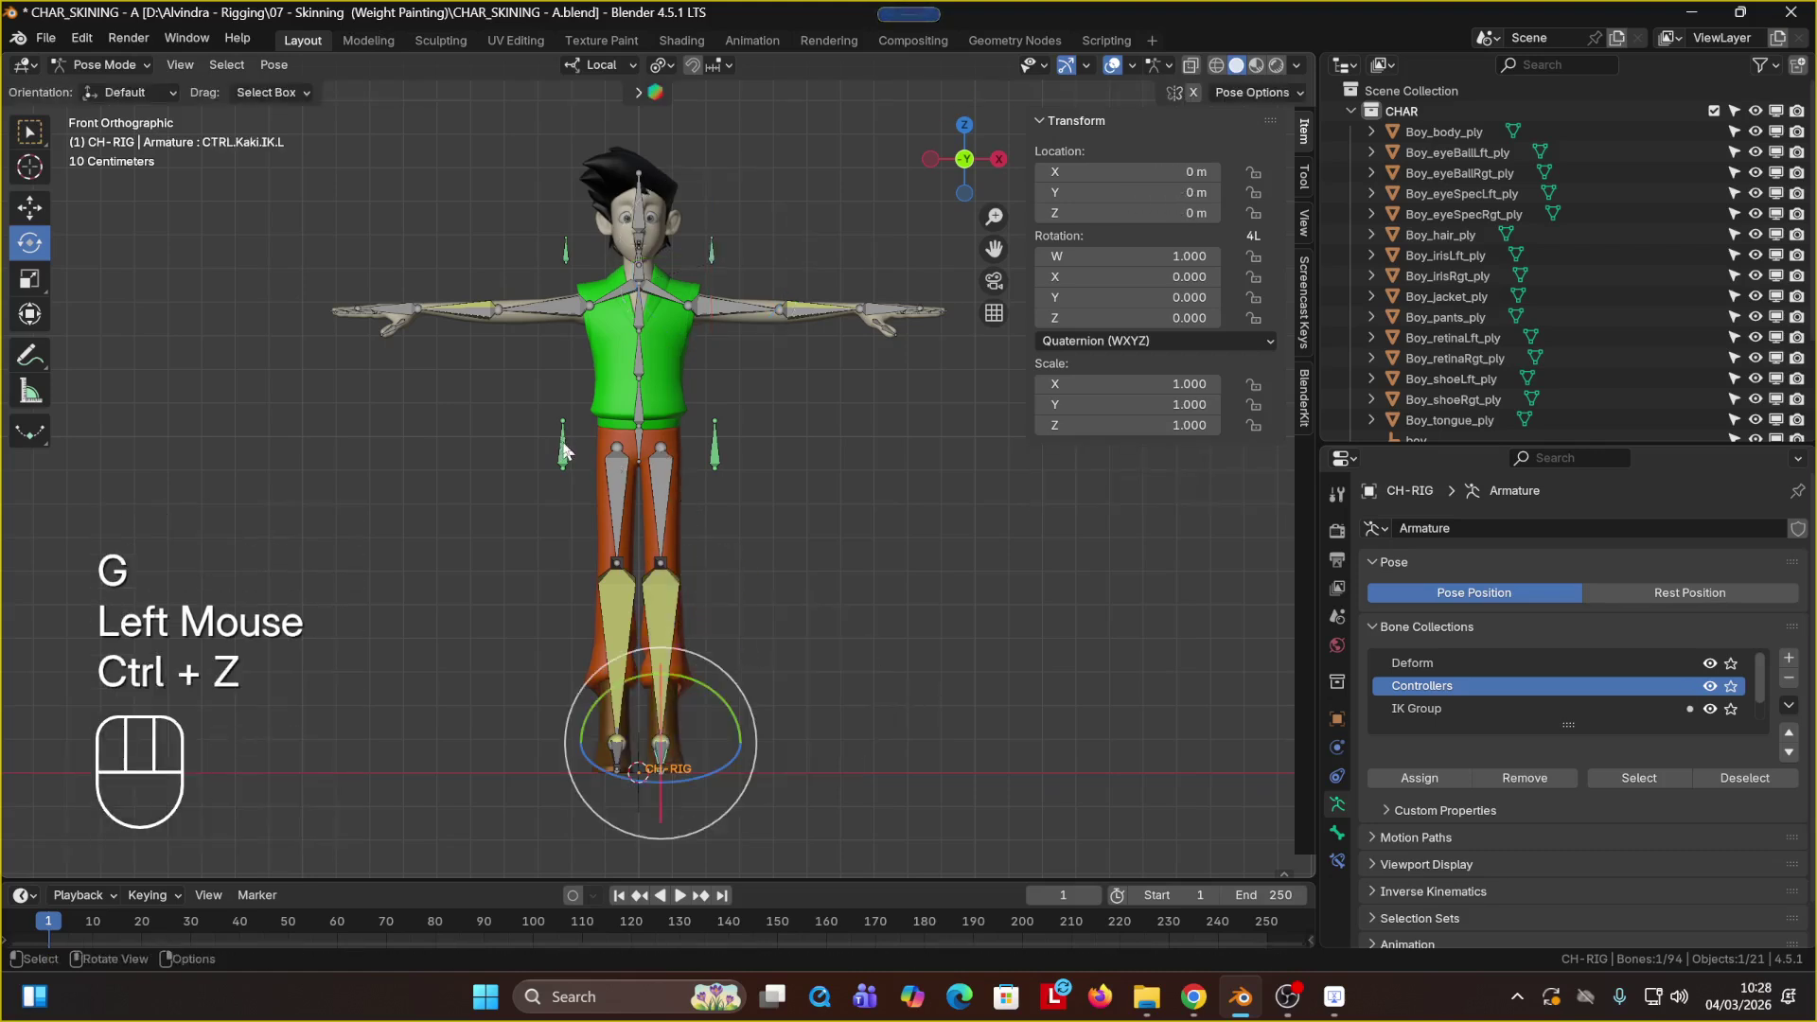
key(ctrl)
key(ctrl+Tab)
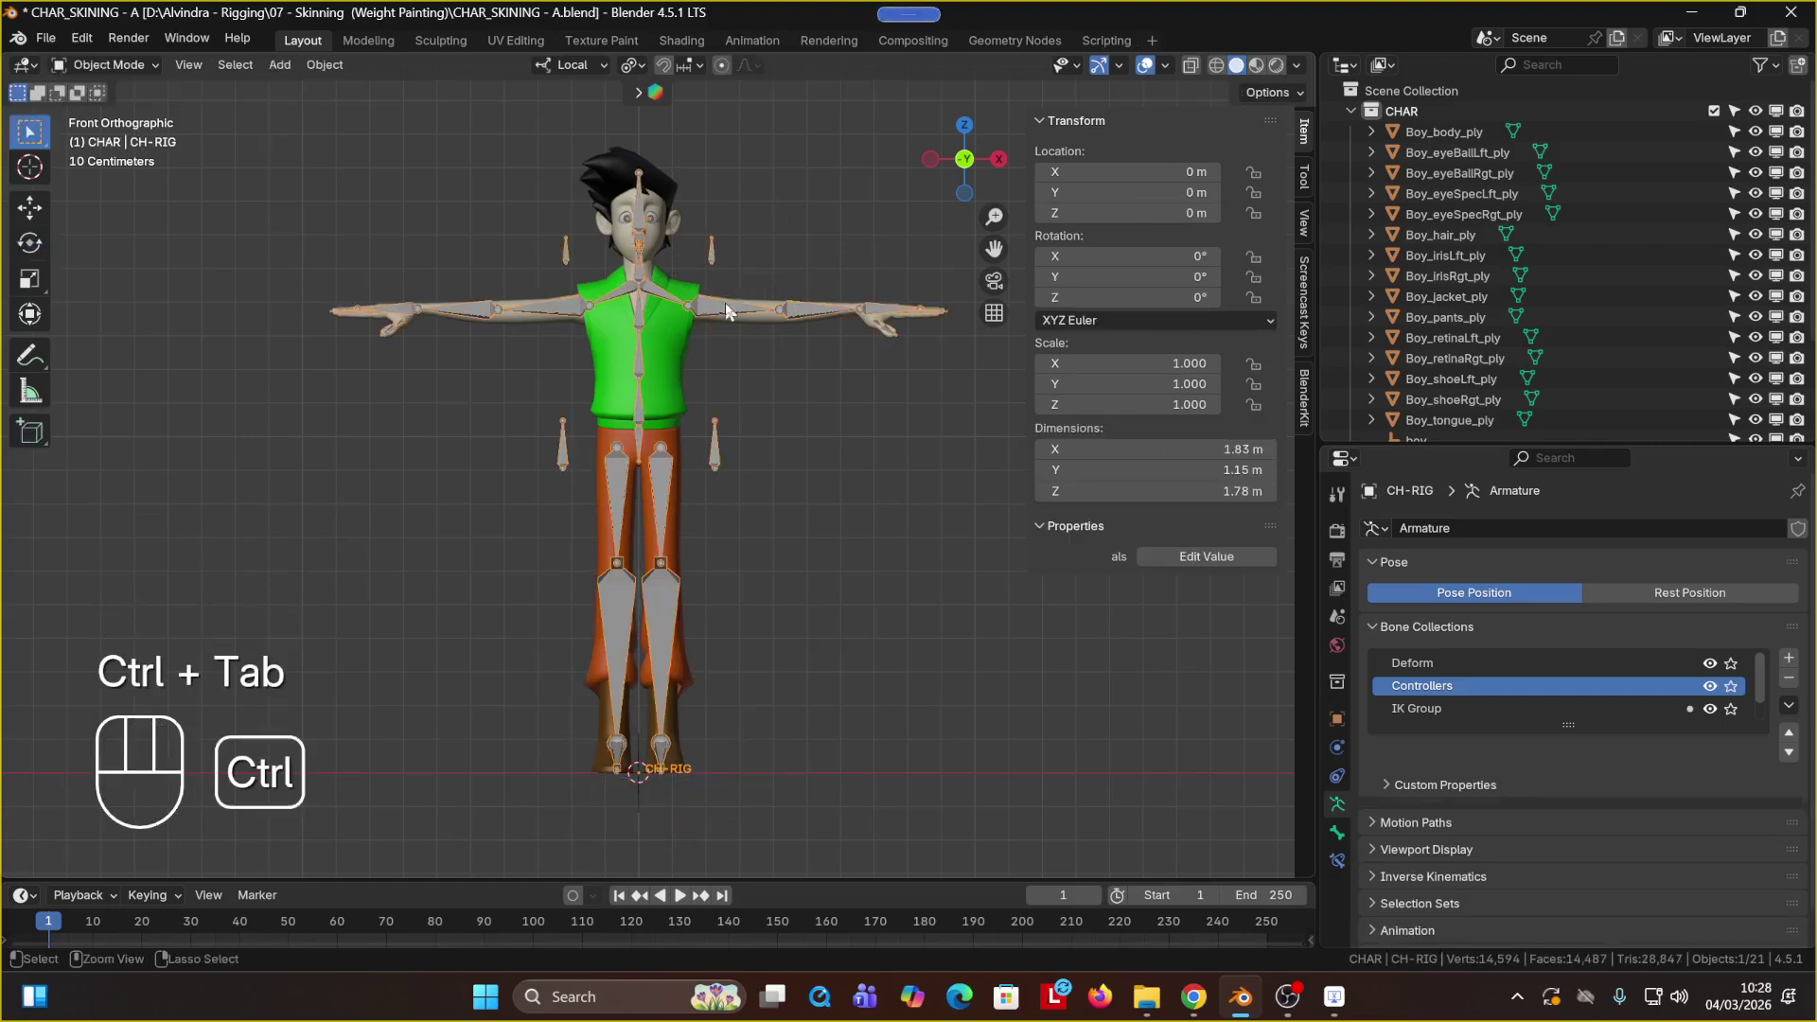
Step: Enlarge the Properties editor and lengthen the bone collections list to show all four collections
shift+middle_drag(710, 317, 696, 331)
scroll(686, 470, up, 2)
shift+middle_drag(778, 376, 781, 373)
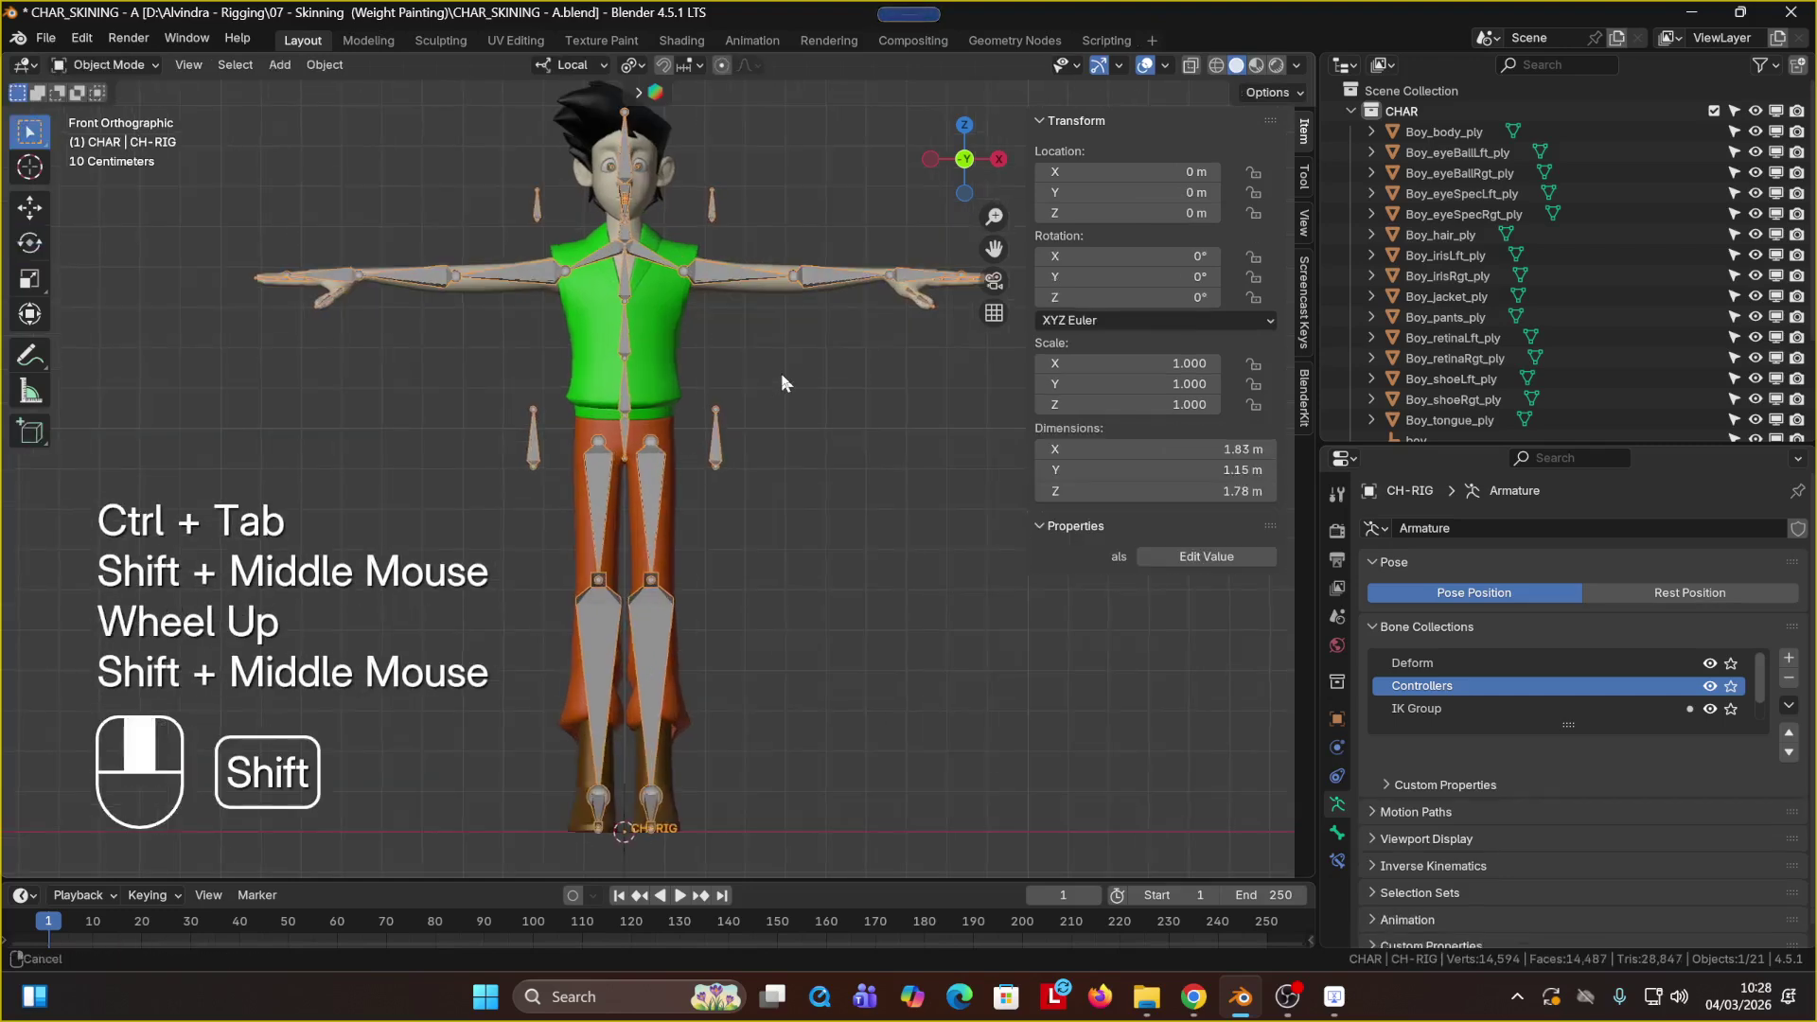
scroll(781, 376, down, 1)
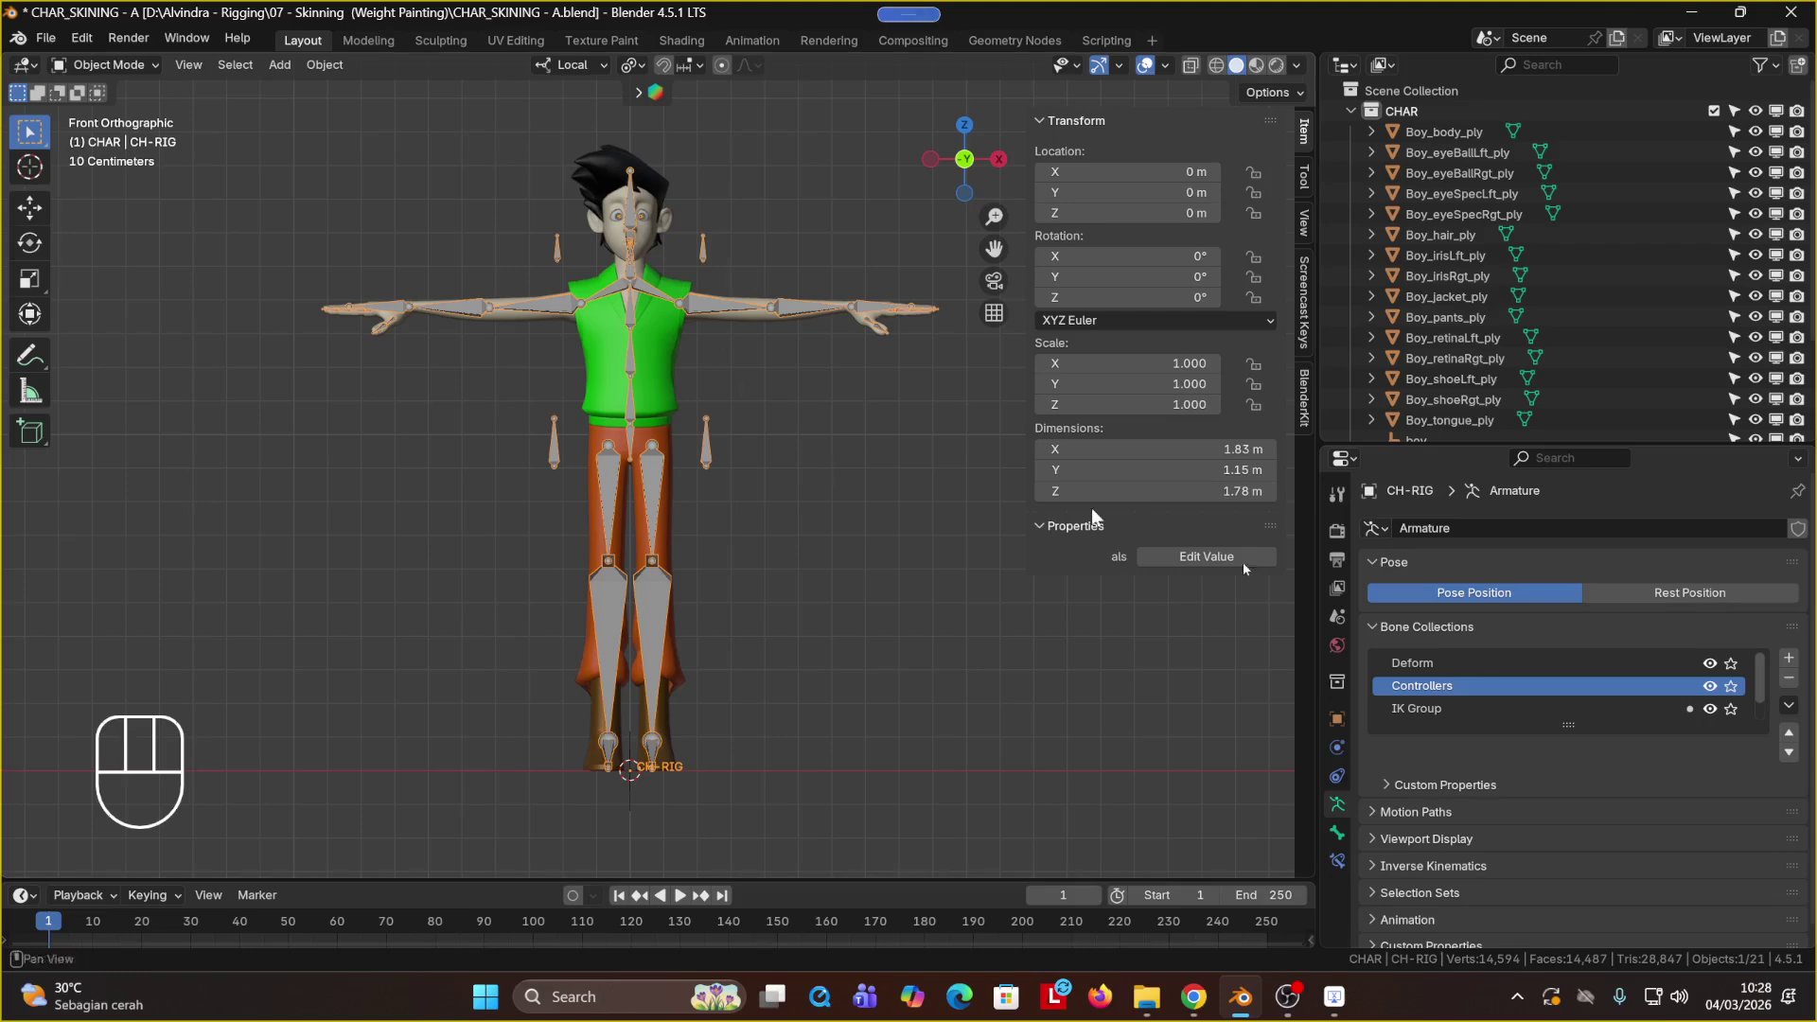
drag(1488, 451, 1501, 320)
drag(1533, 589, 1543, 646)
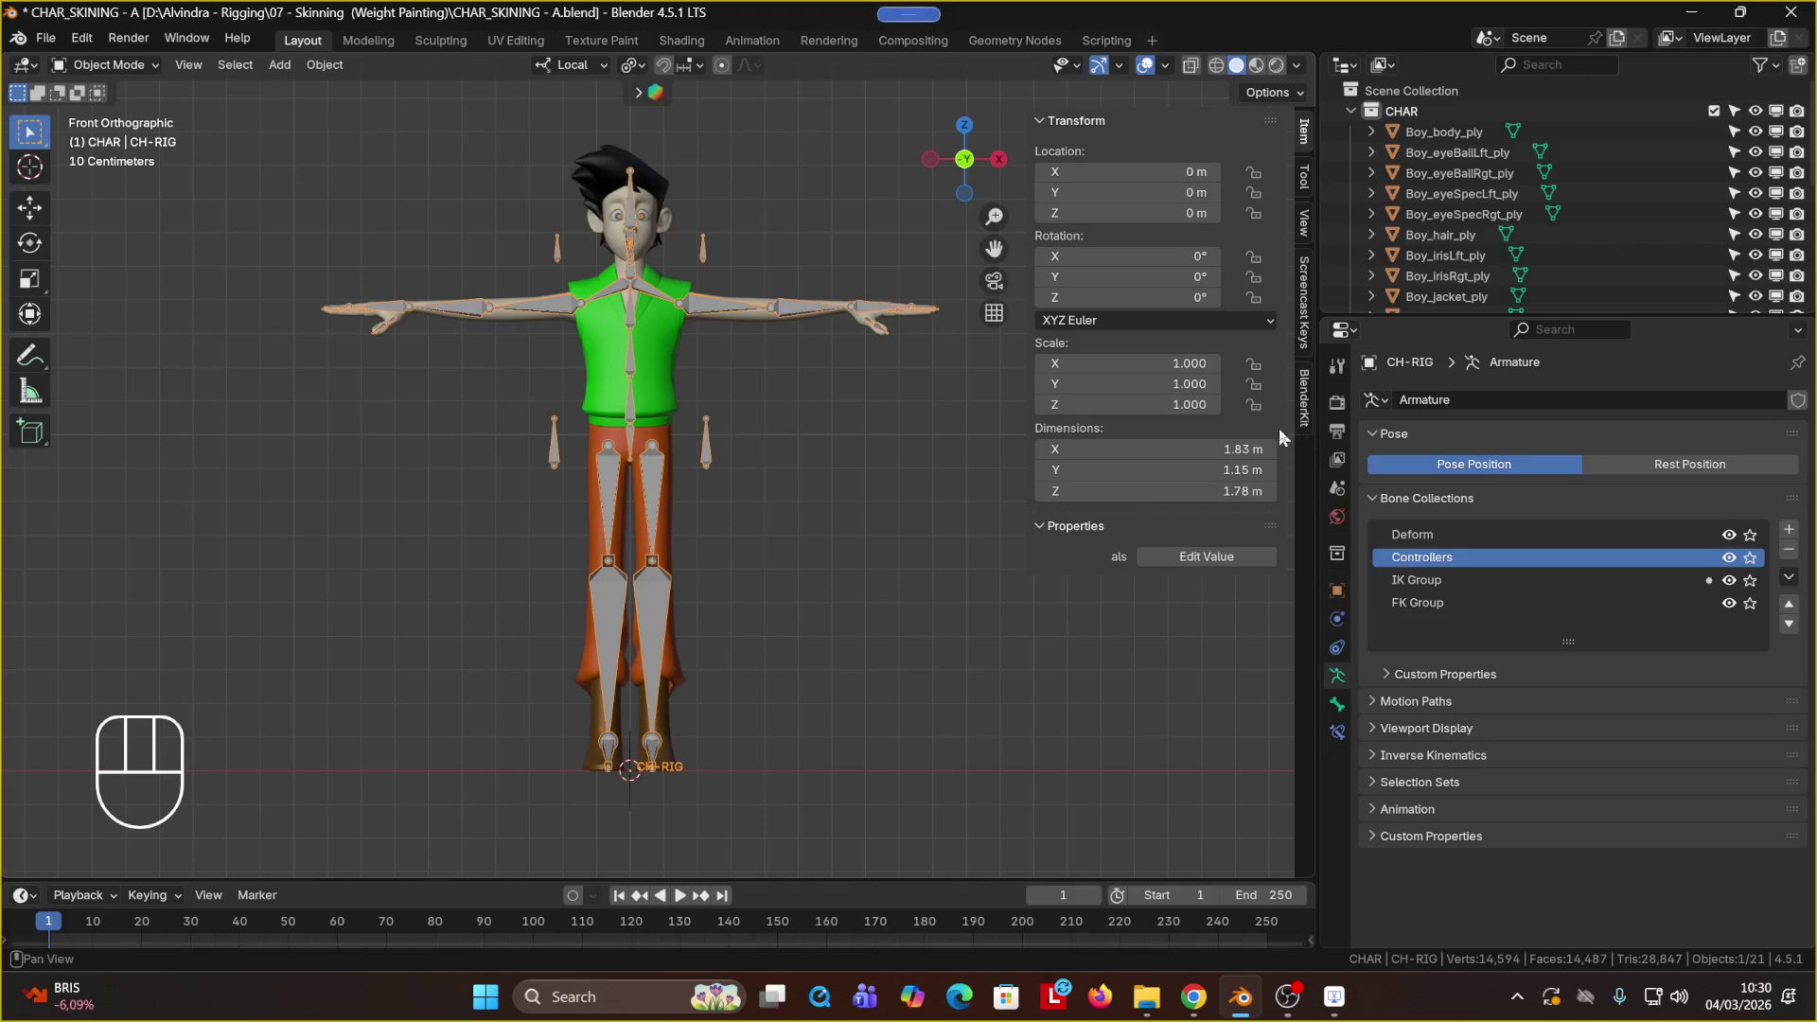
Step: Check the left upper-arm bone in Edit Mode, switch the CH-RIG armature to Pose Mode and clear the bone selection
click(83, 67)
click(114, 111)
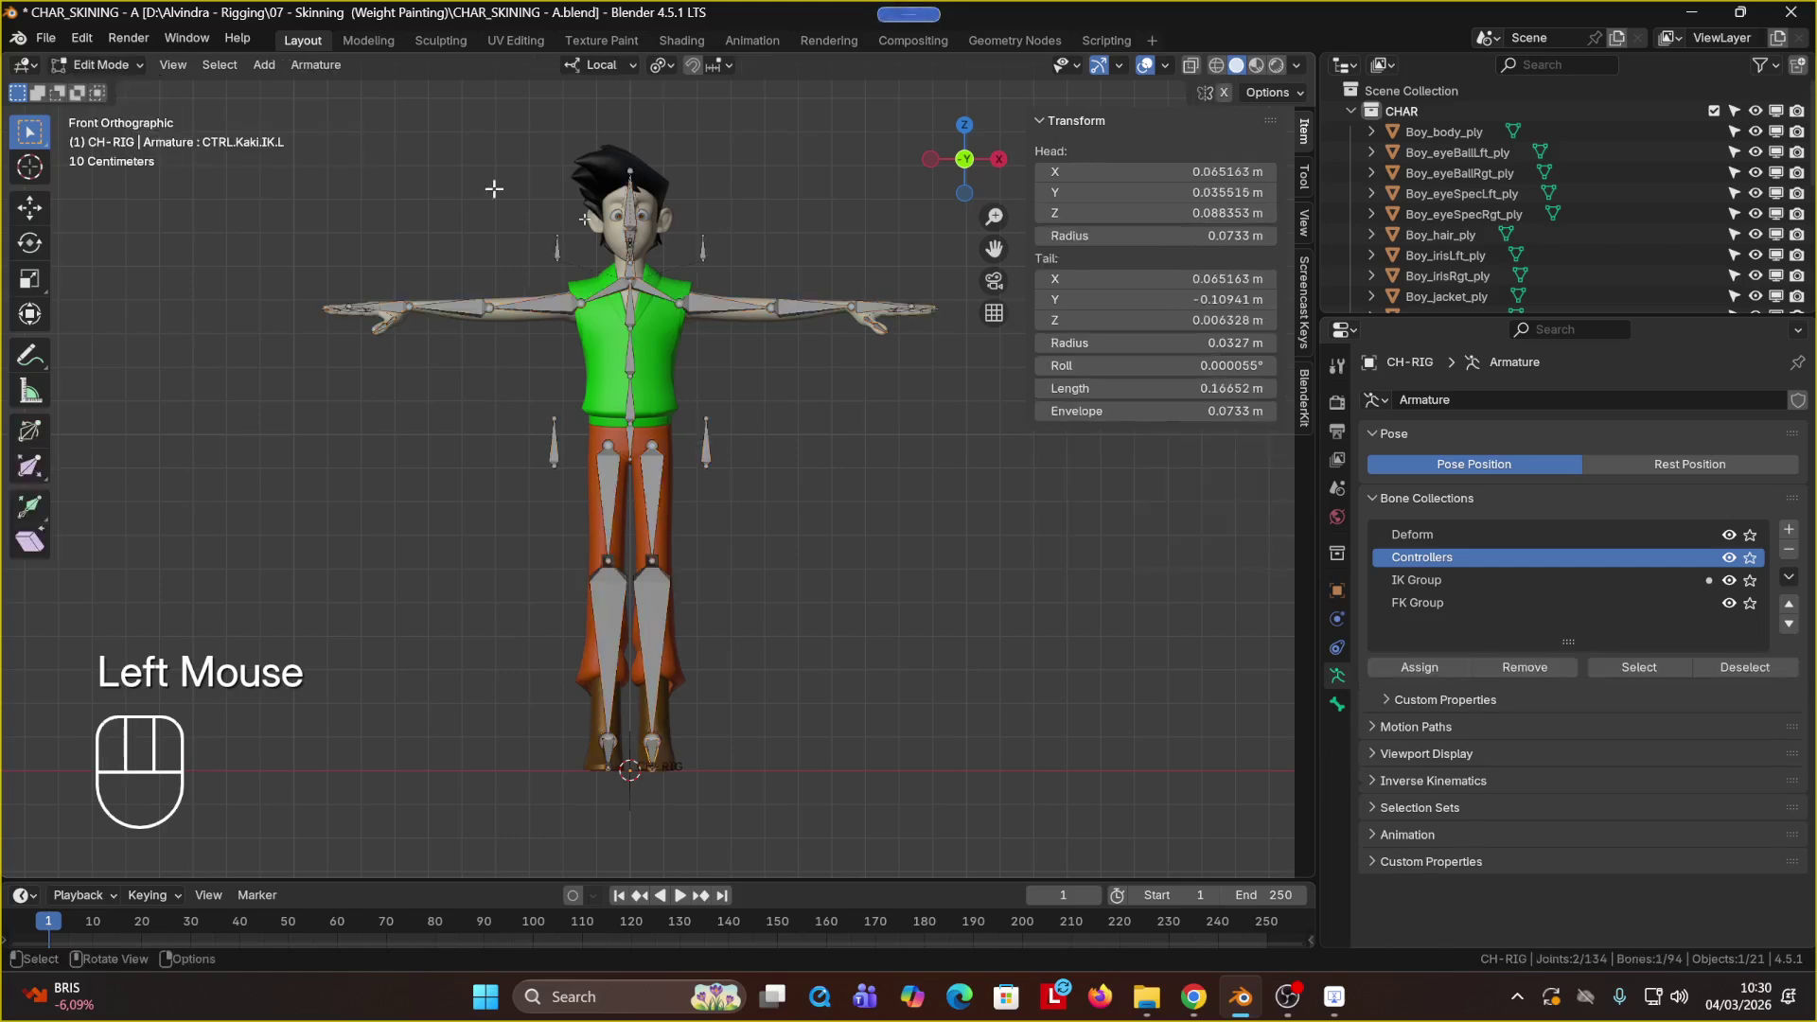
click(716, 308)
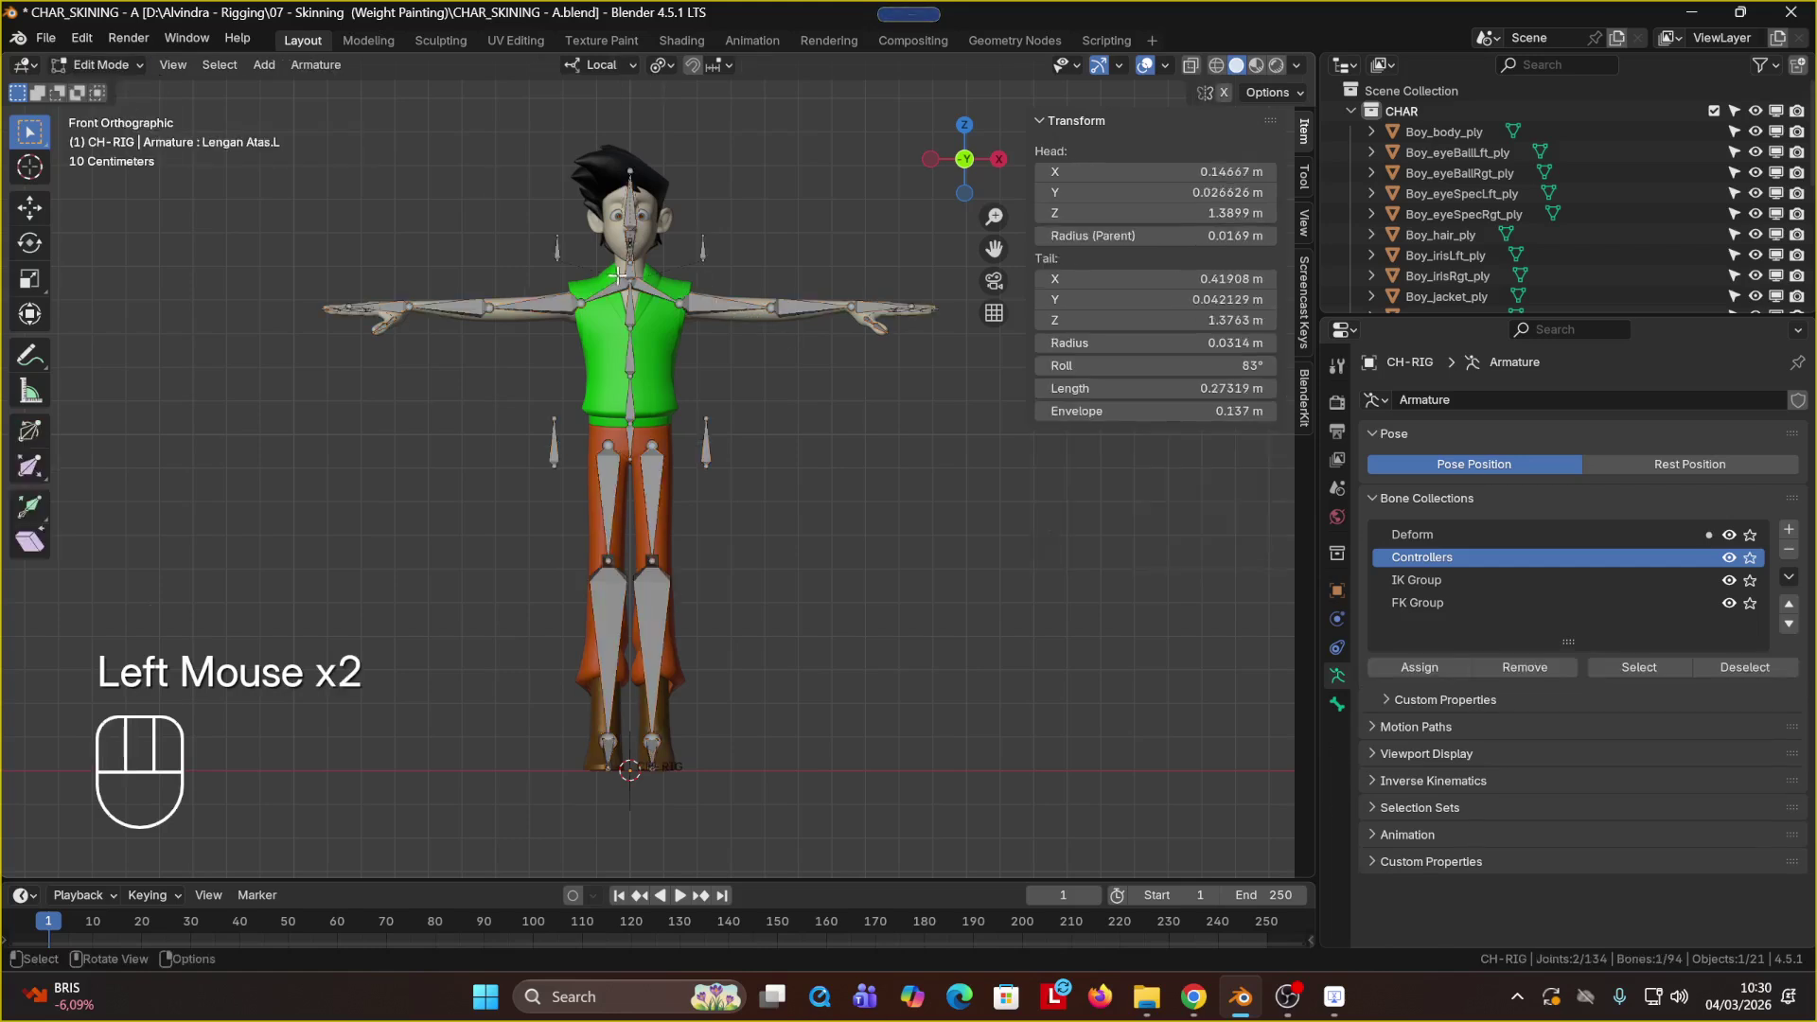
key(Tab)
key(ctrl+Tab)
click(702, 304)
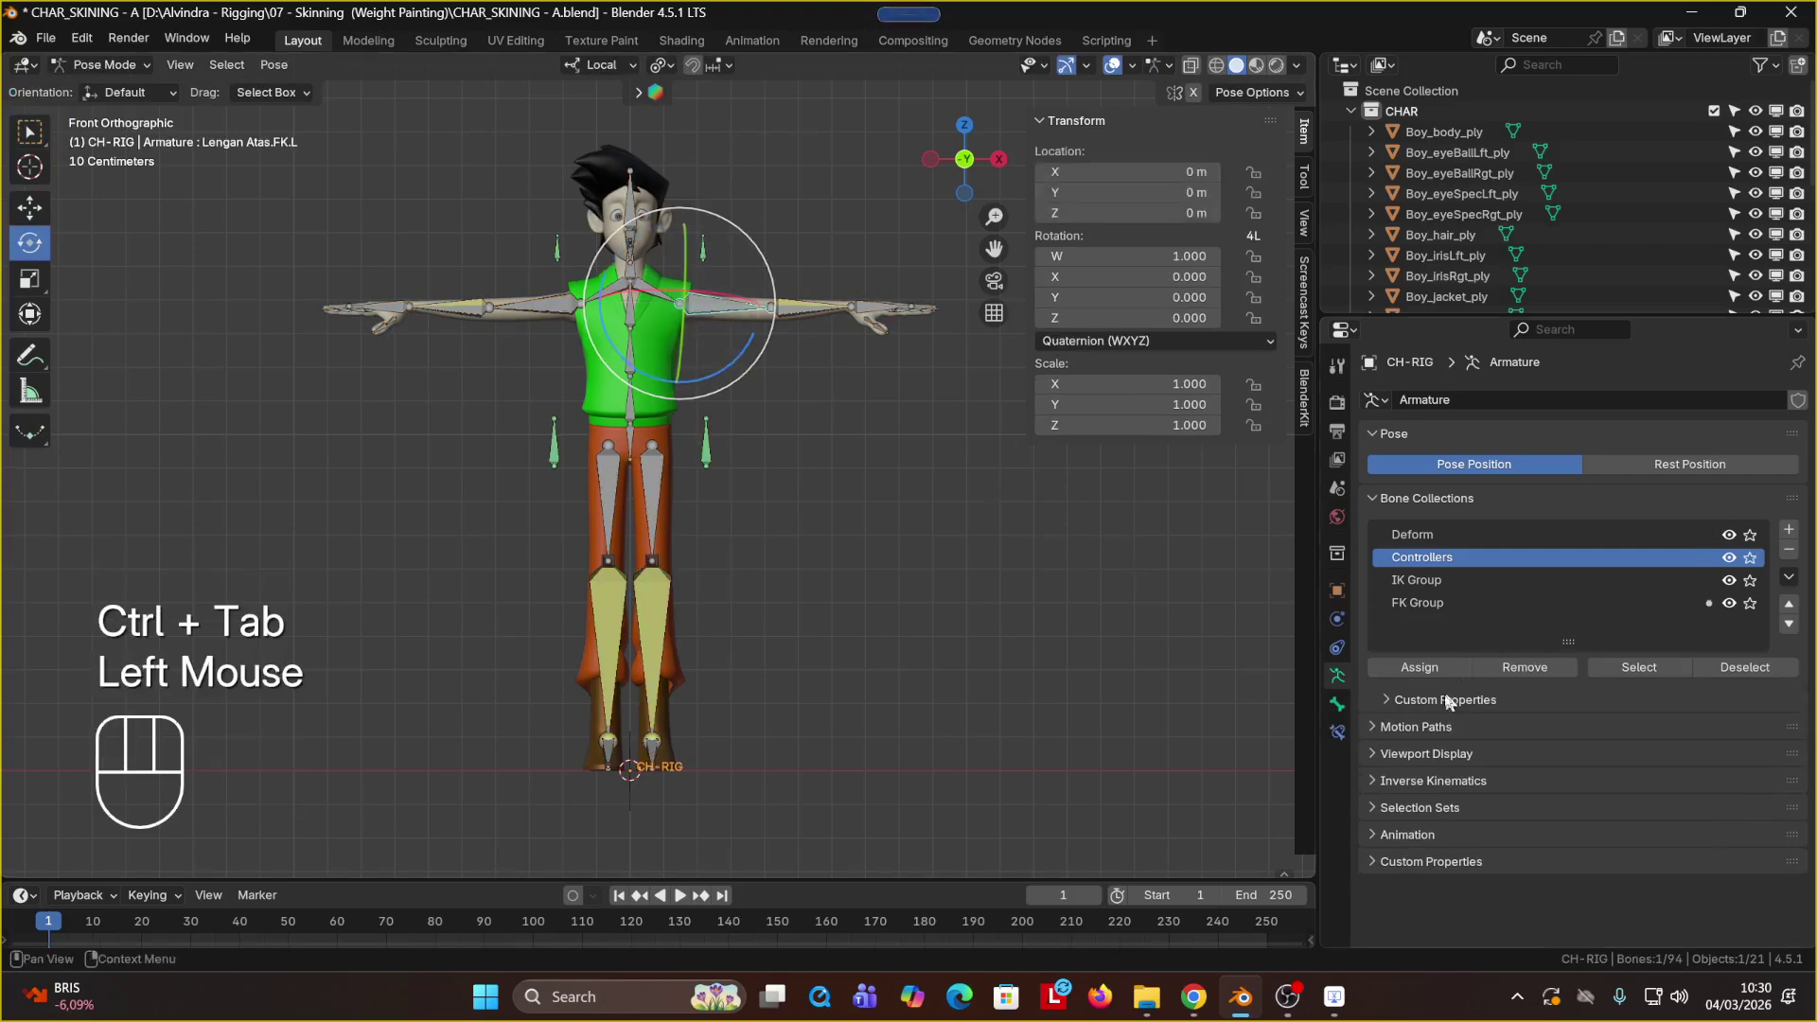
click(676, 536)
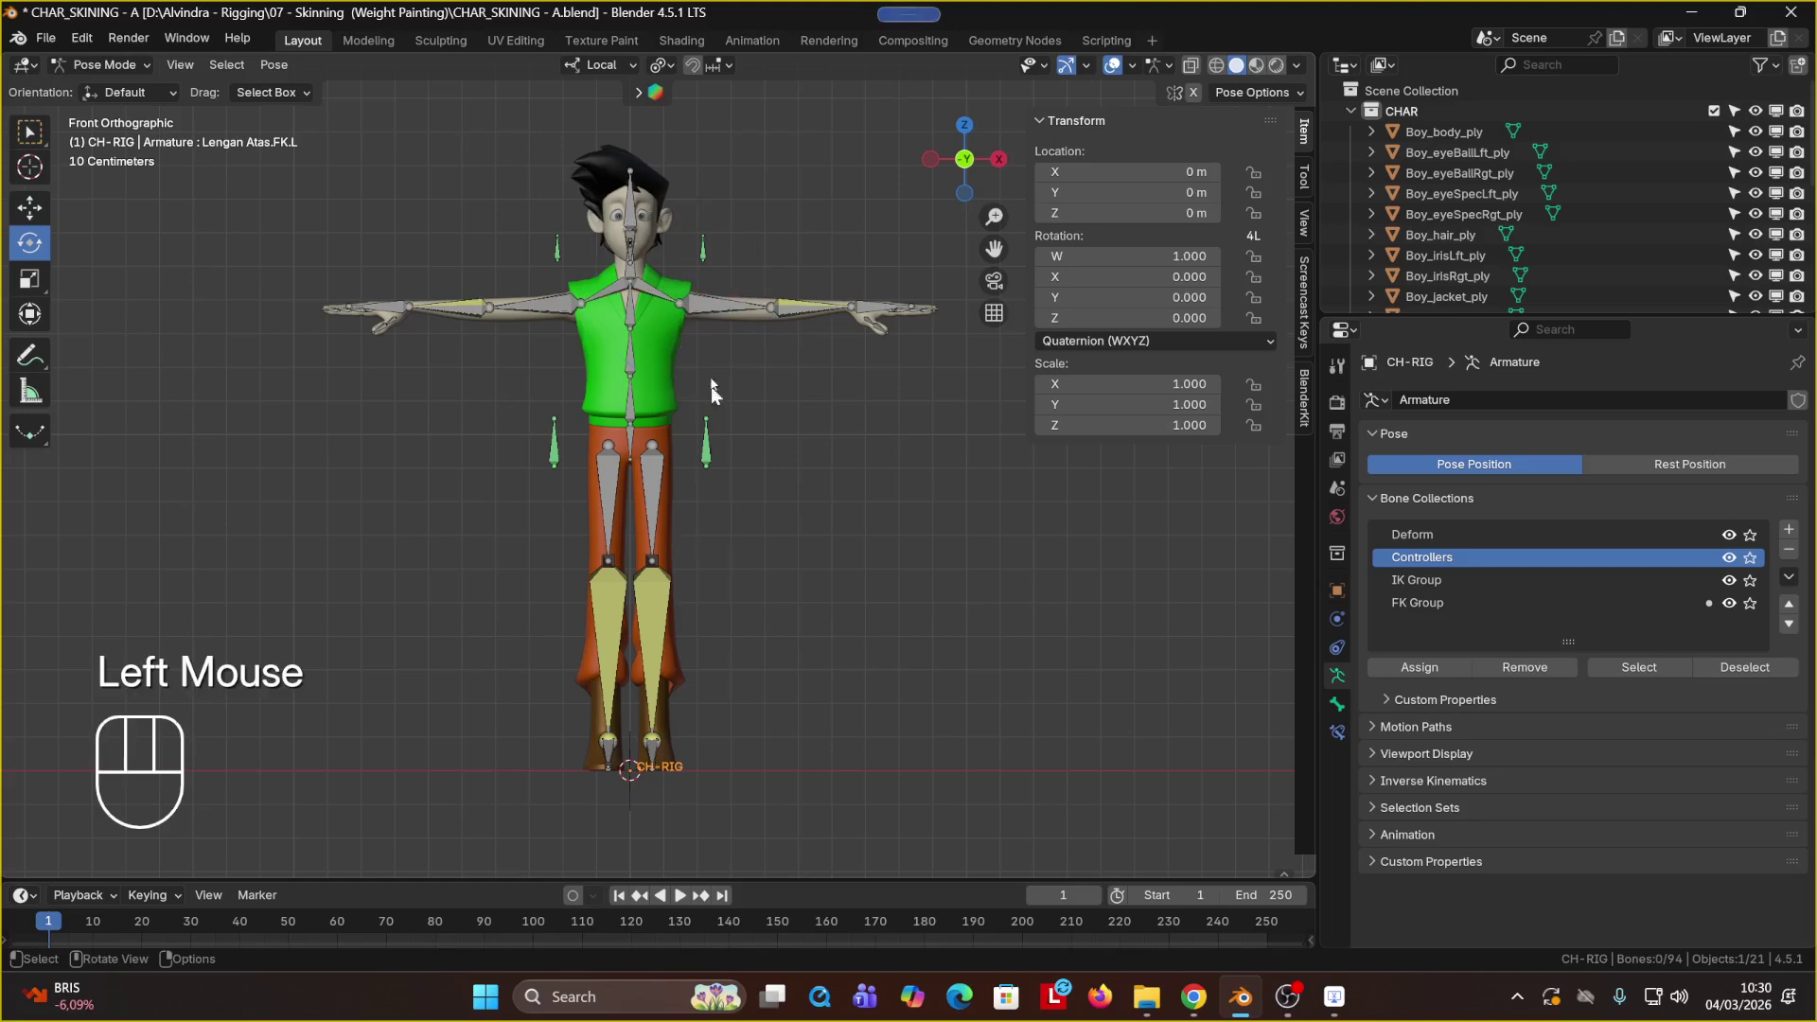
Step: Examine the bone settings of the left shoulder bone pundak.L and its Deform bone collection
click(665, 305)
scroll(665, 303, up, 2)
shift+middle_drag(698, 293, 775, 299)
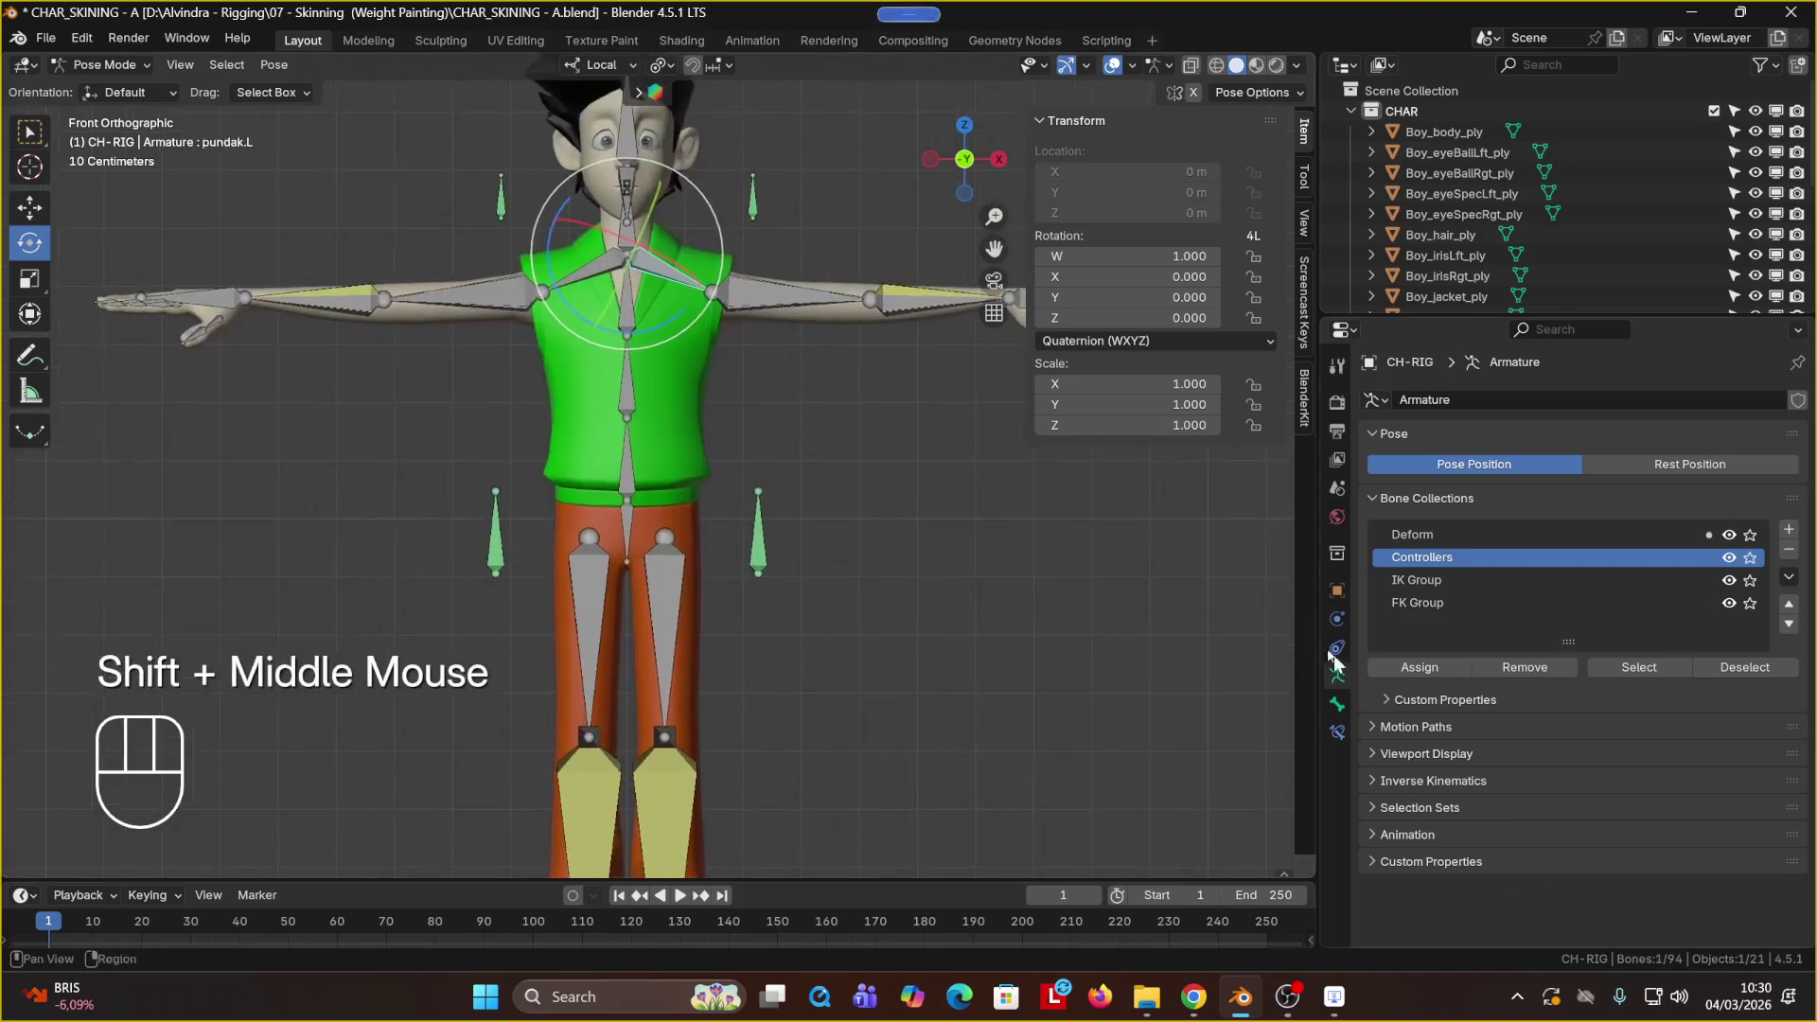
click(1339, 706)
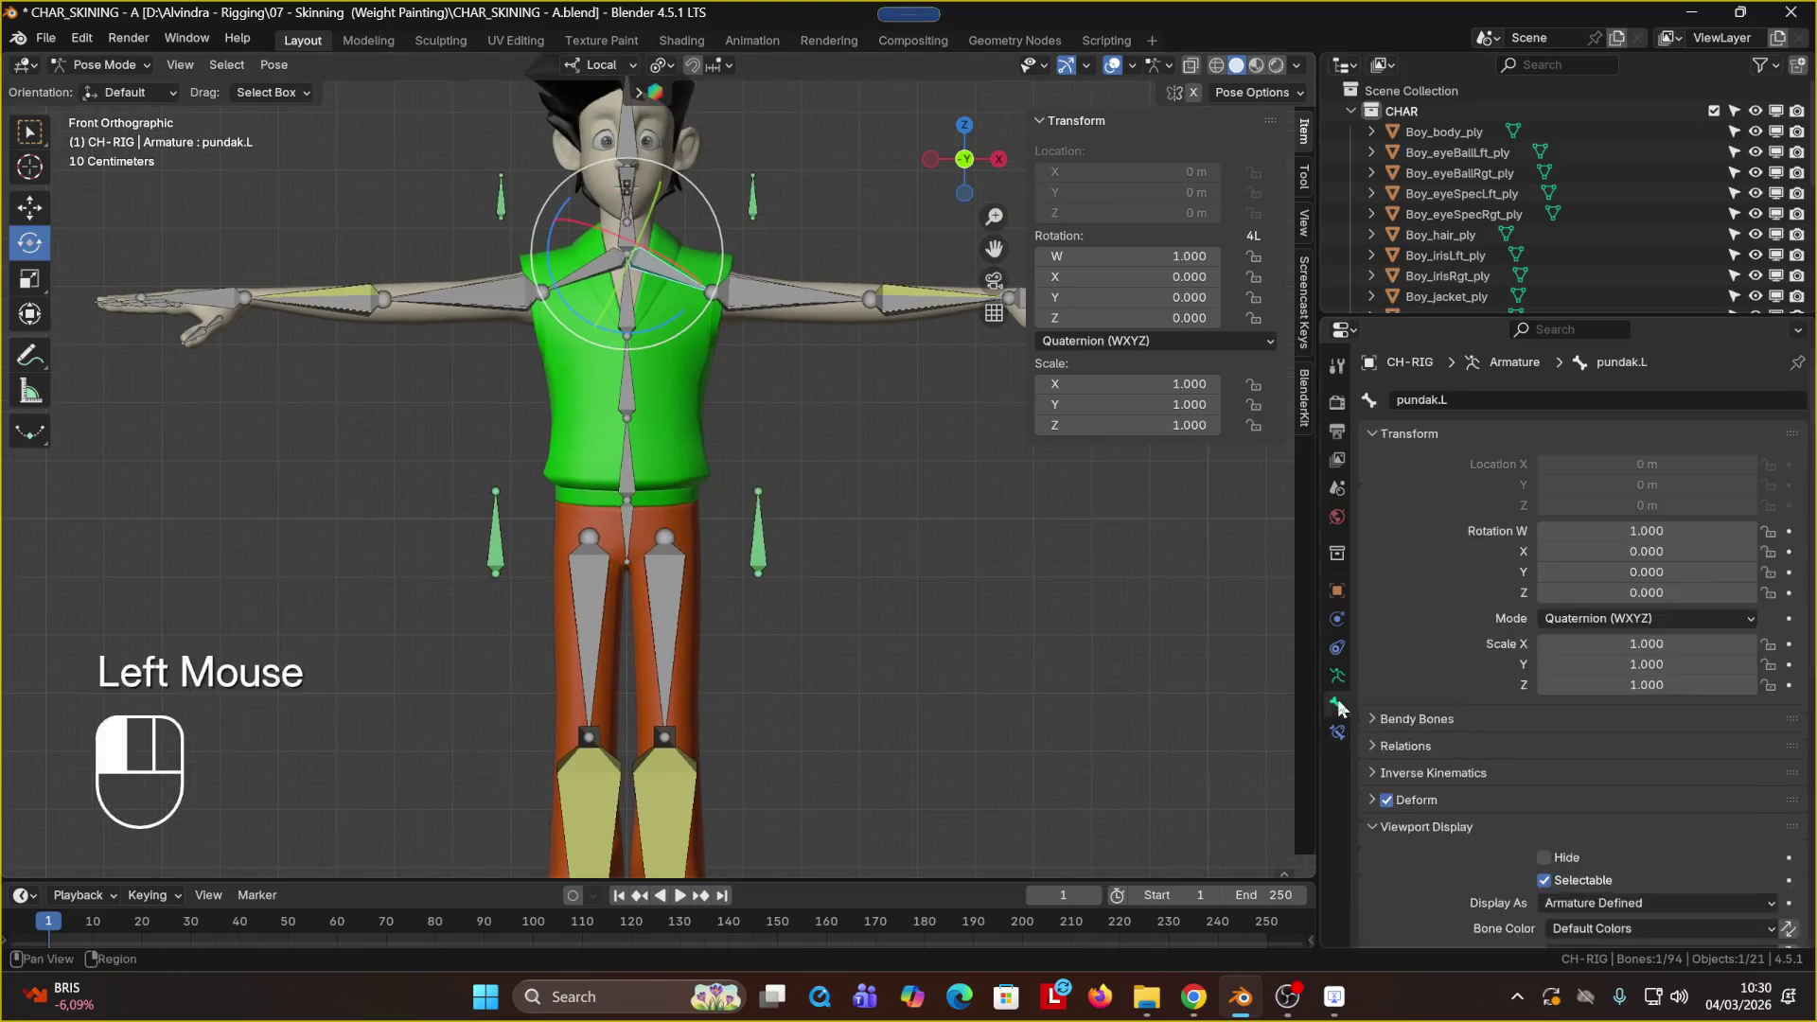
scroll(1437, 678, up, 1)
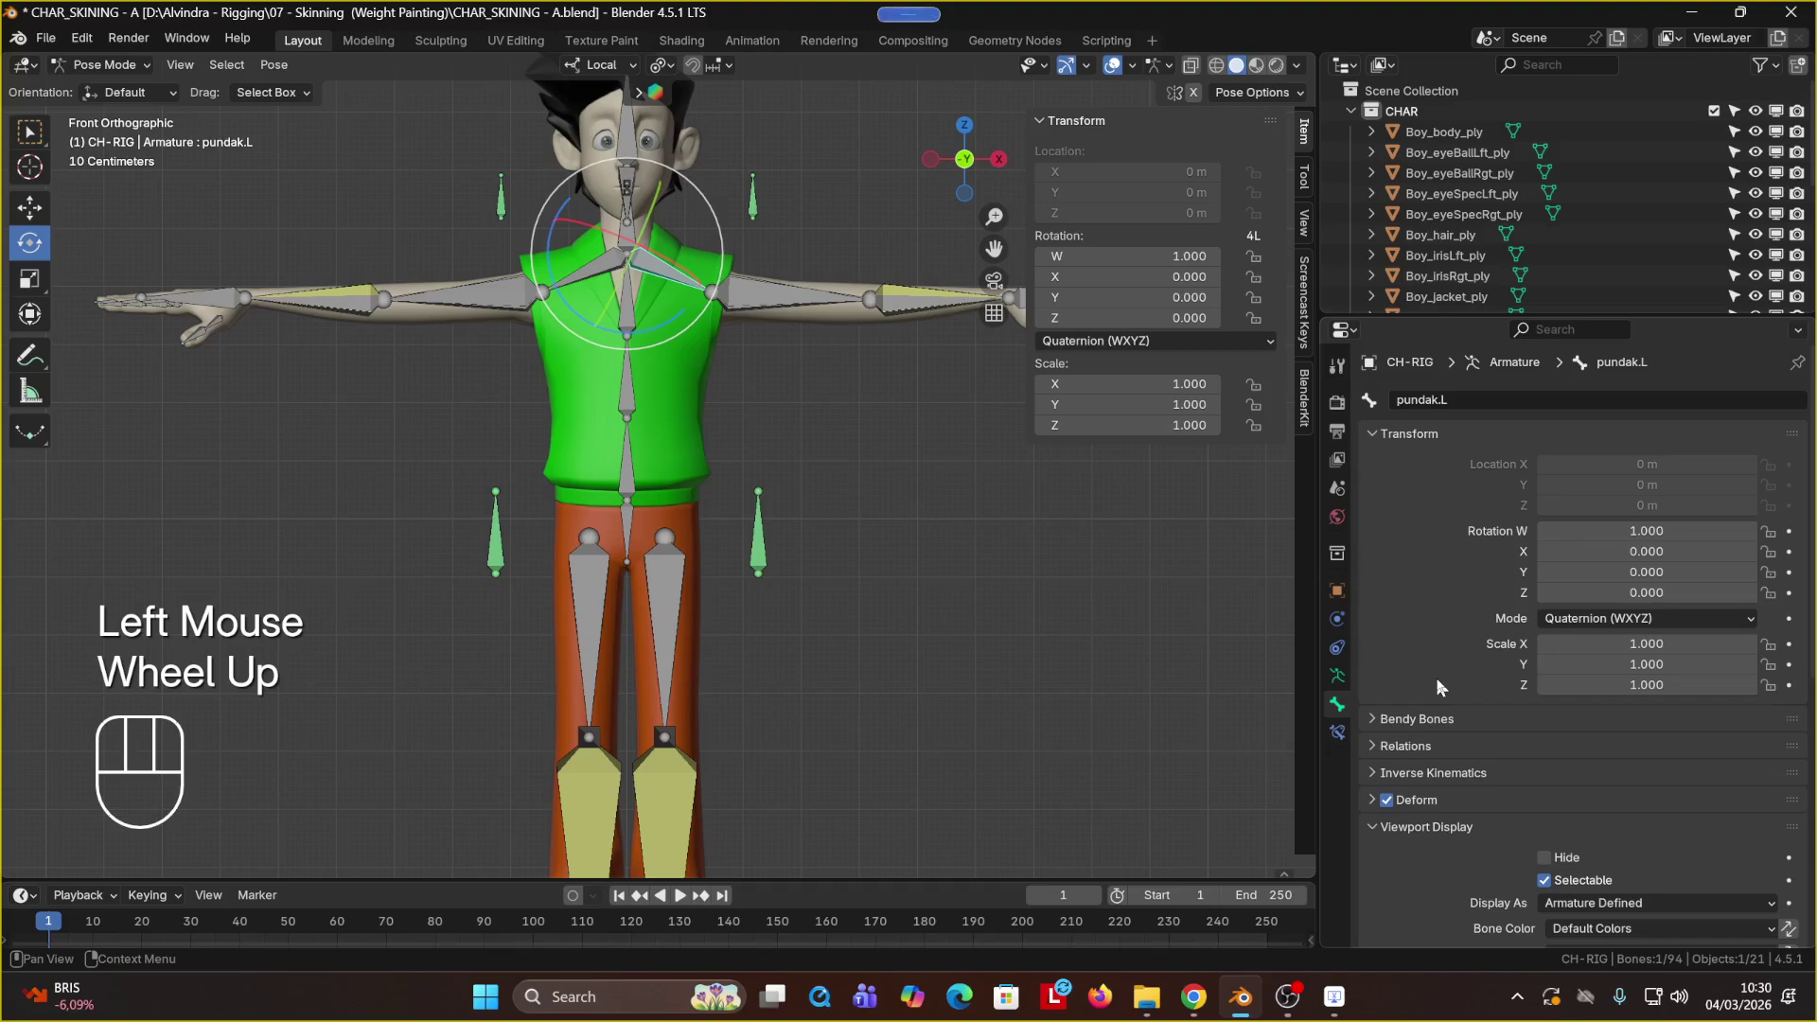
scroll(1437, 678, down, 6)
scroll(1437, 679, up, 2)
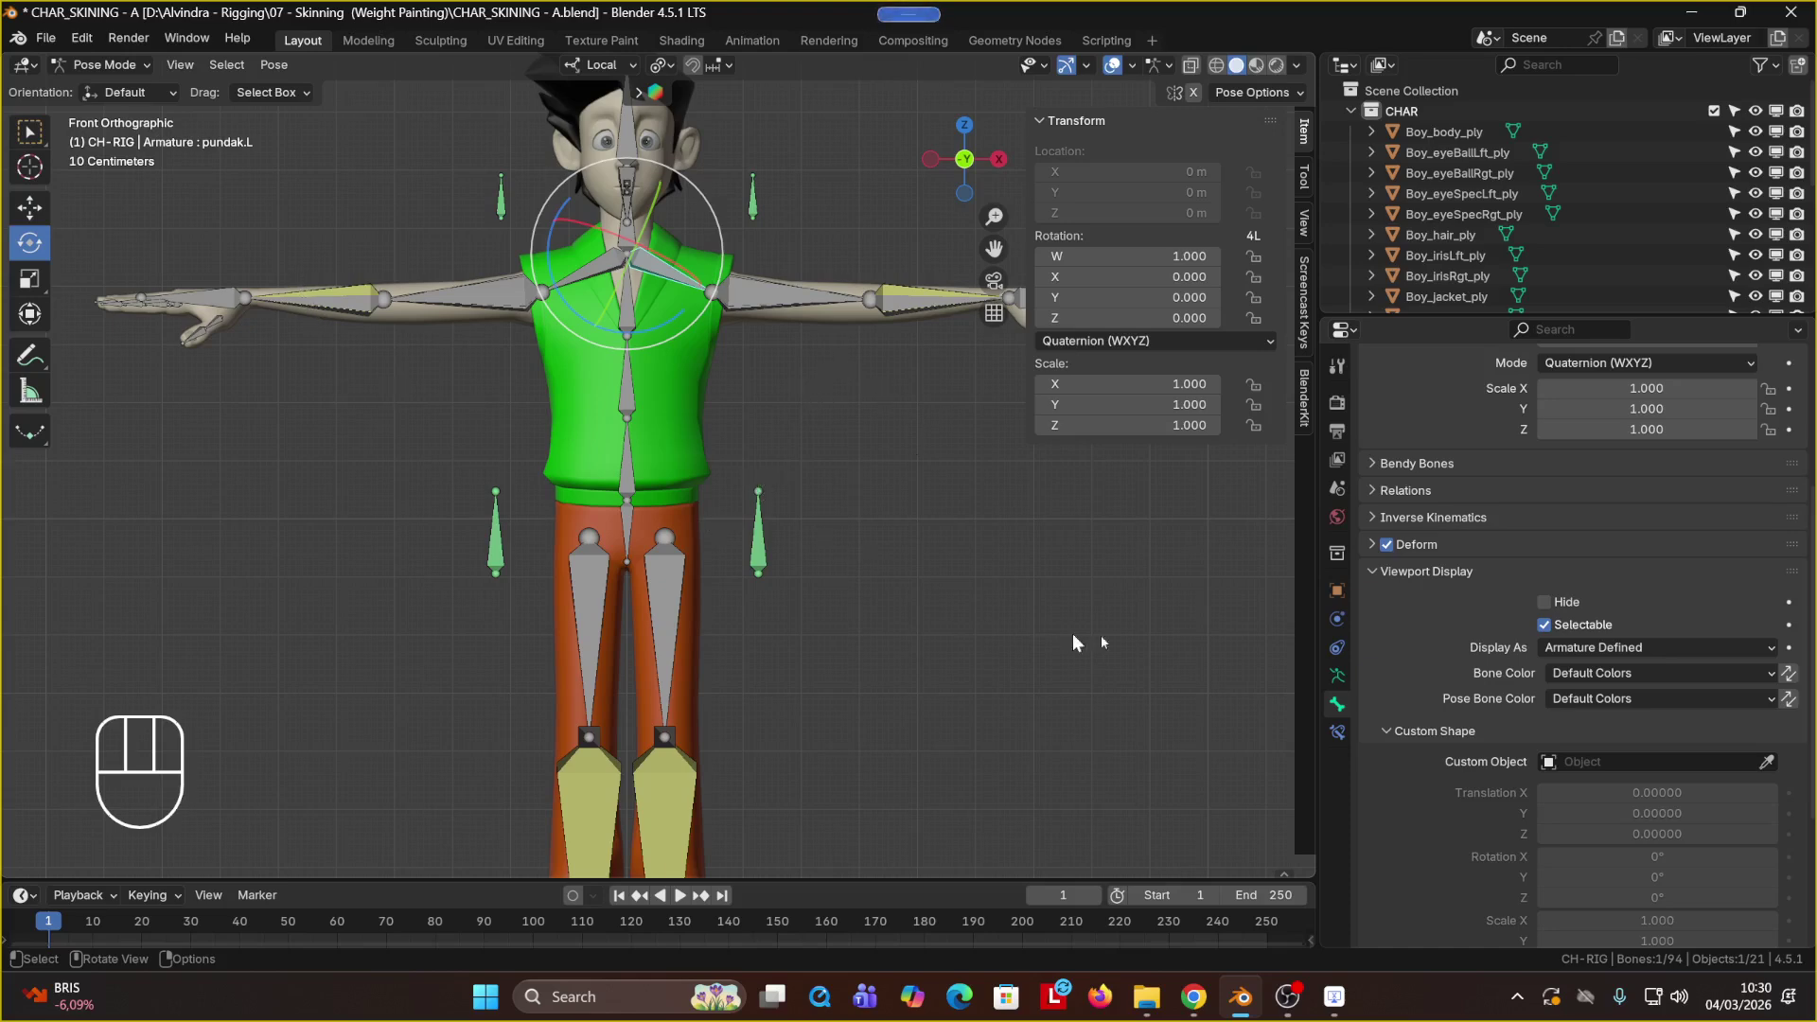
click(1344, 678)
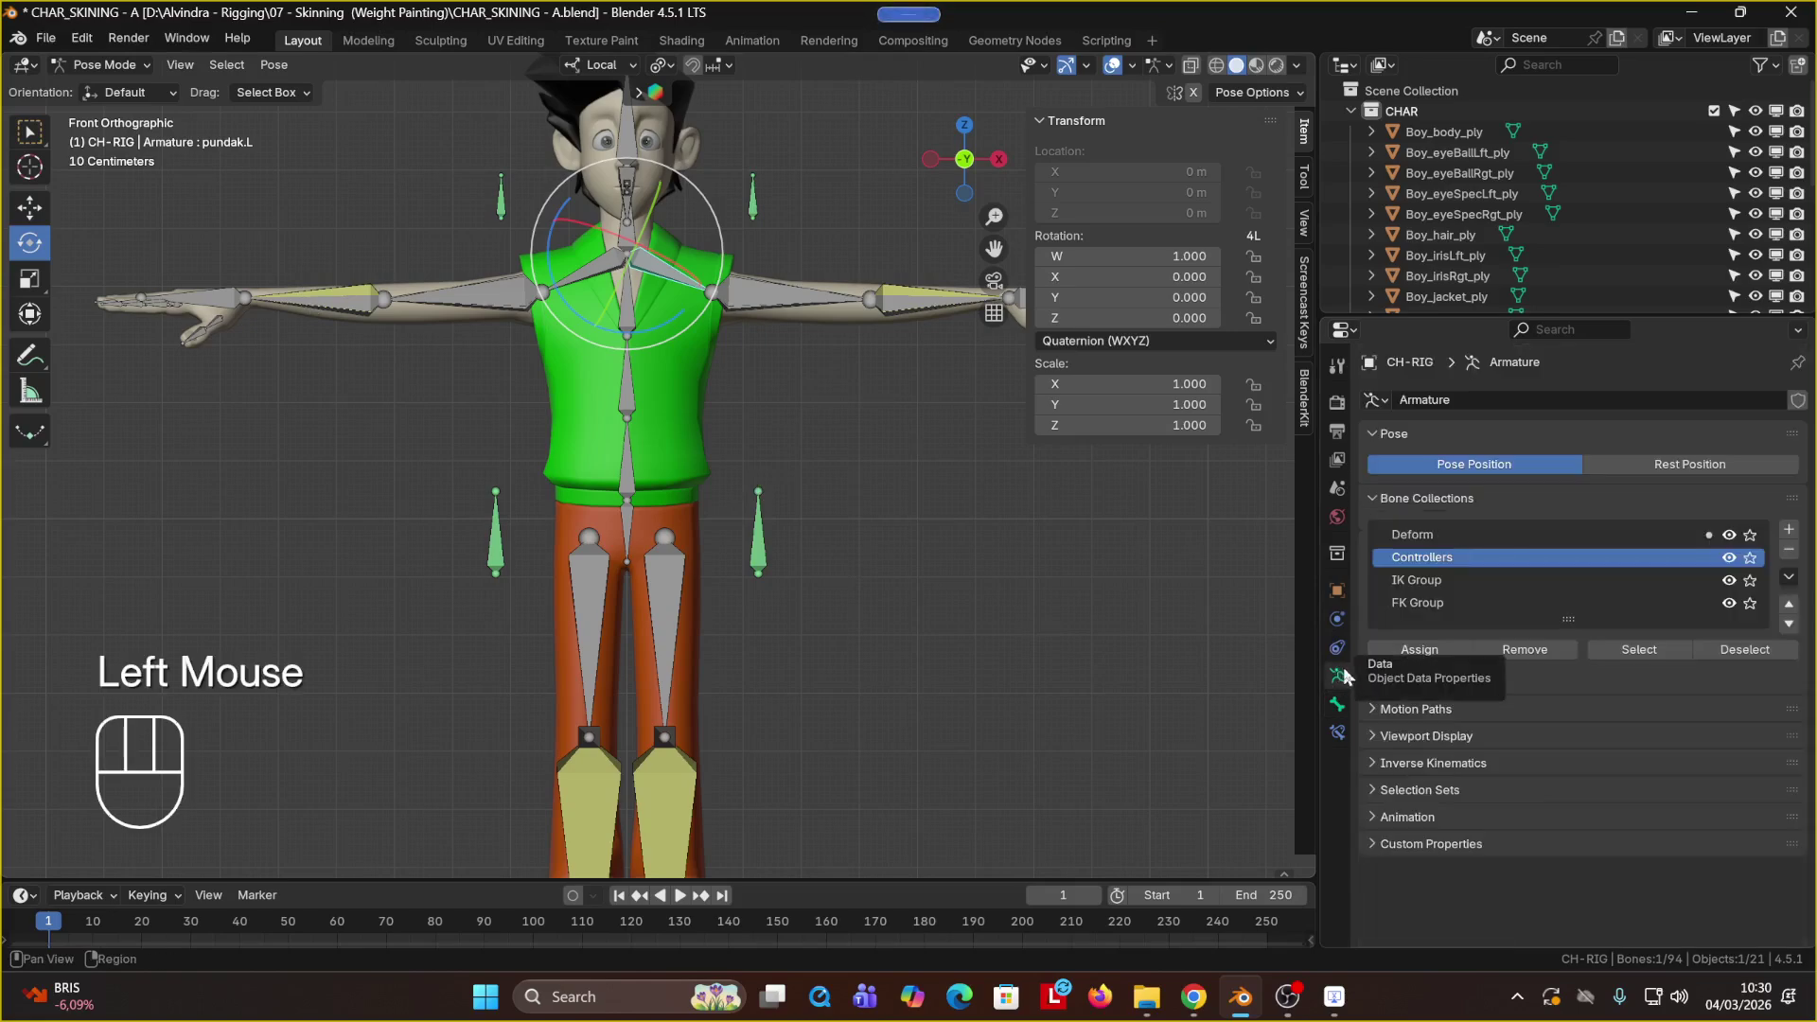
click(1434, 535)
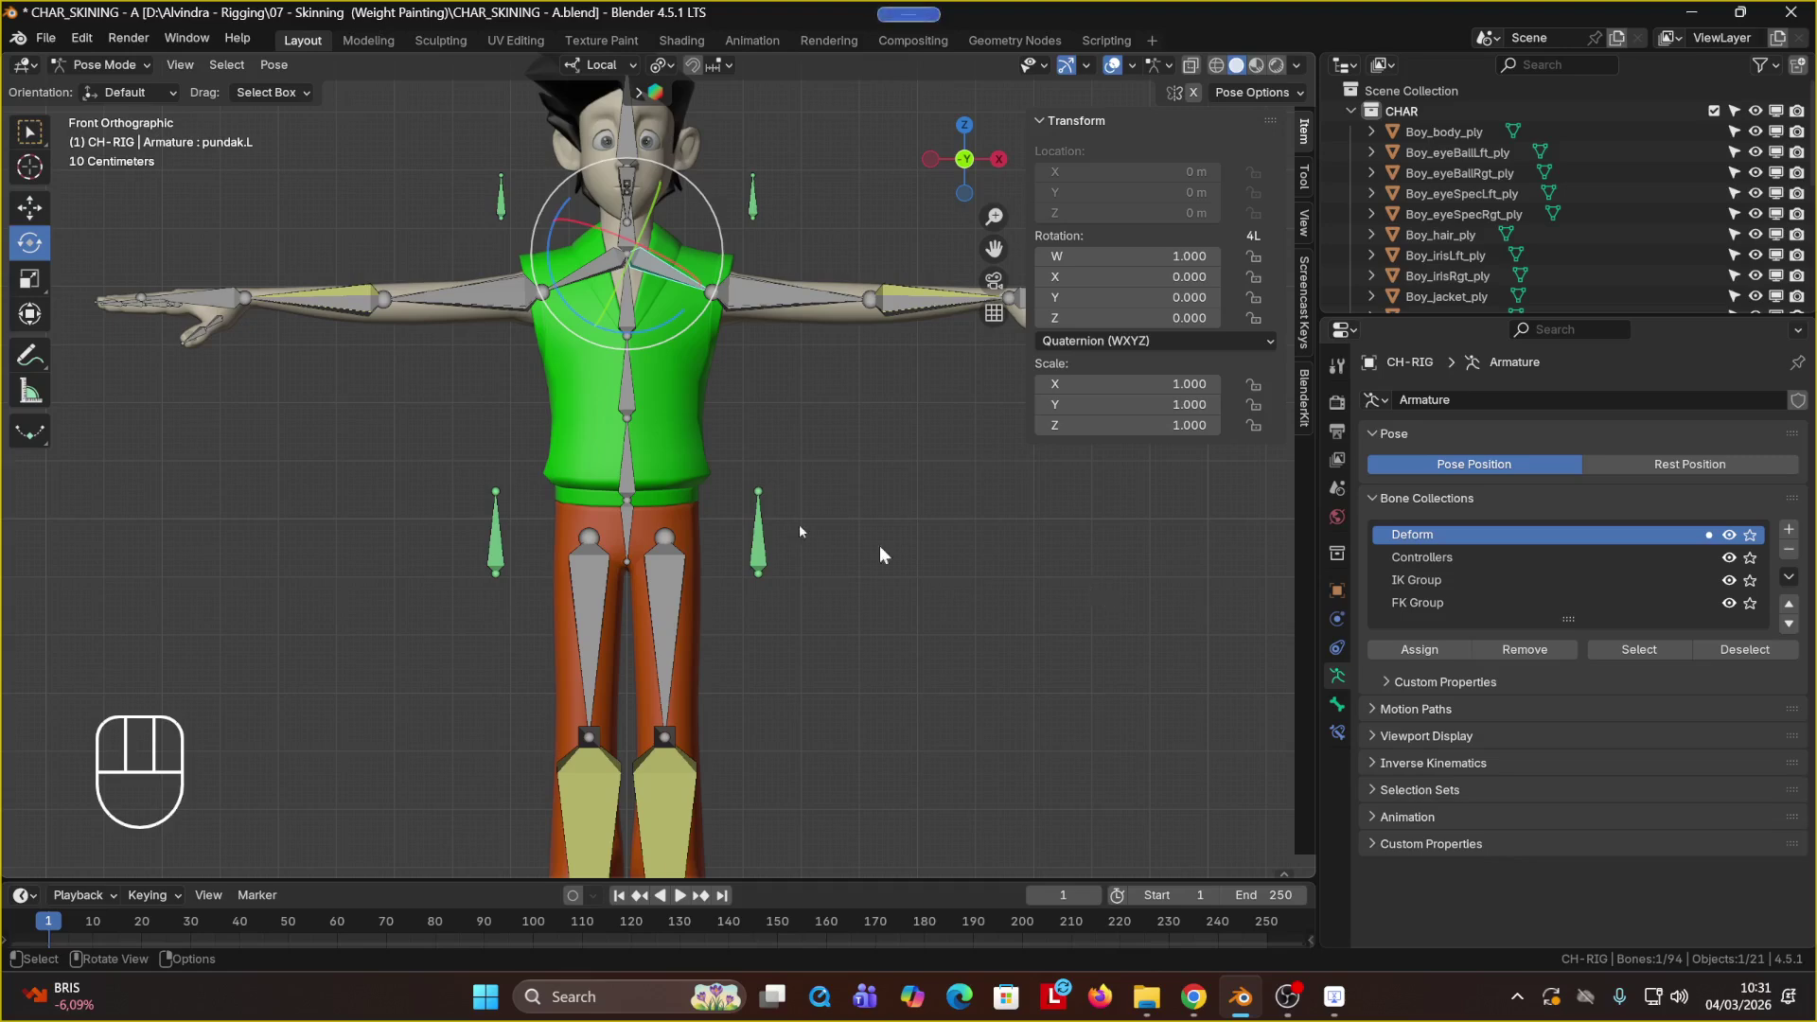
Step: Examine the Deform setting of the left upper-arm FK bone Lengan Atas.FK.L
click(744, 299)
scroll(785, 292, up, 1)
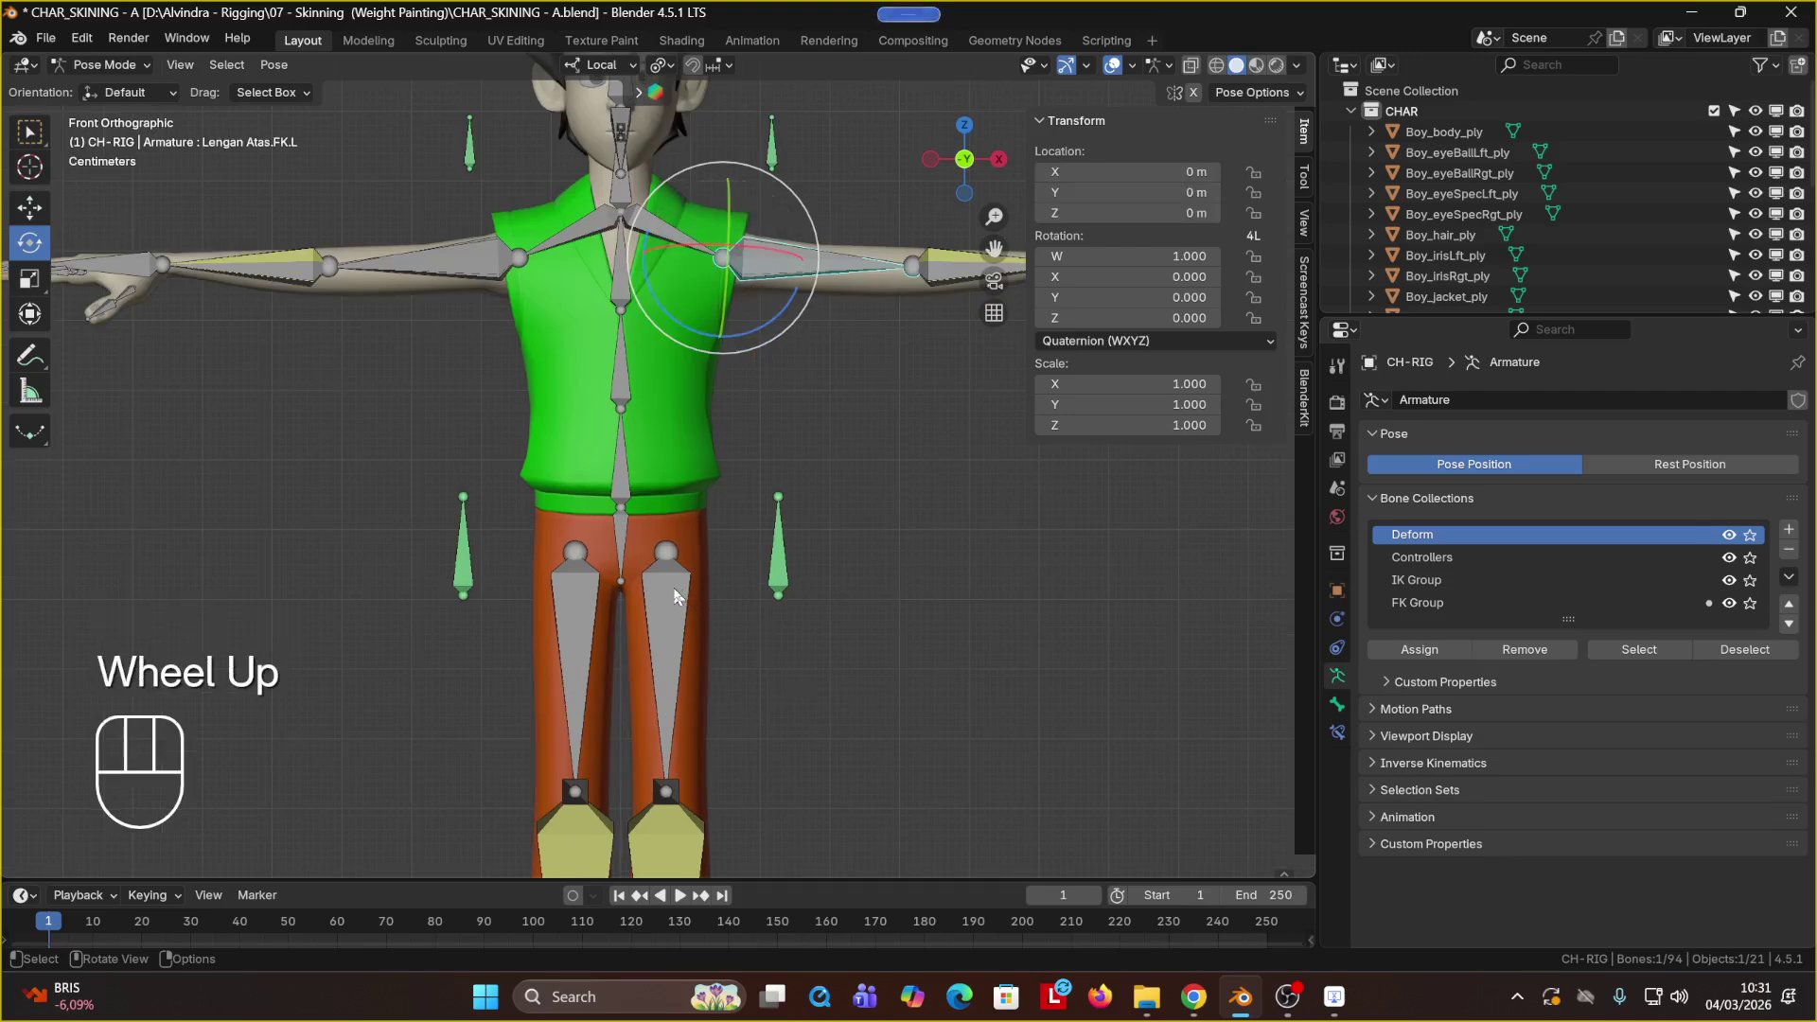
click(1345, 712)
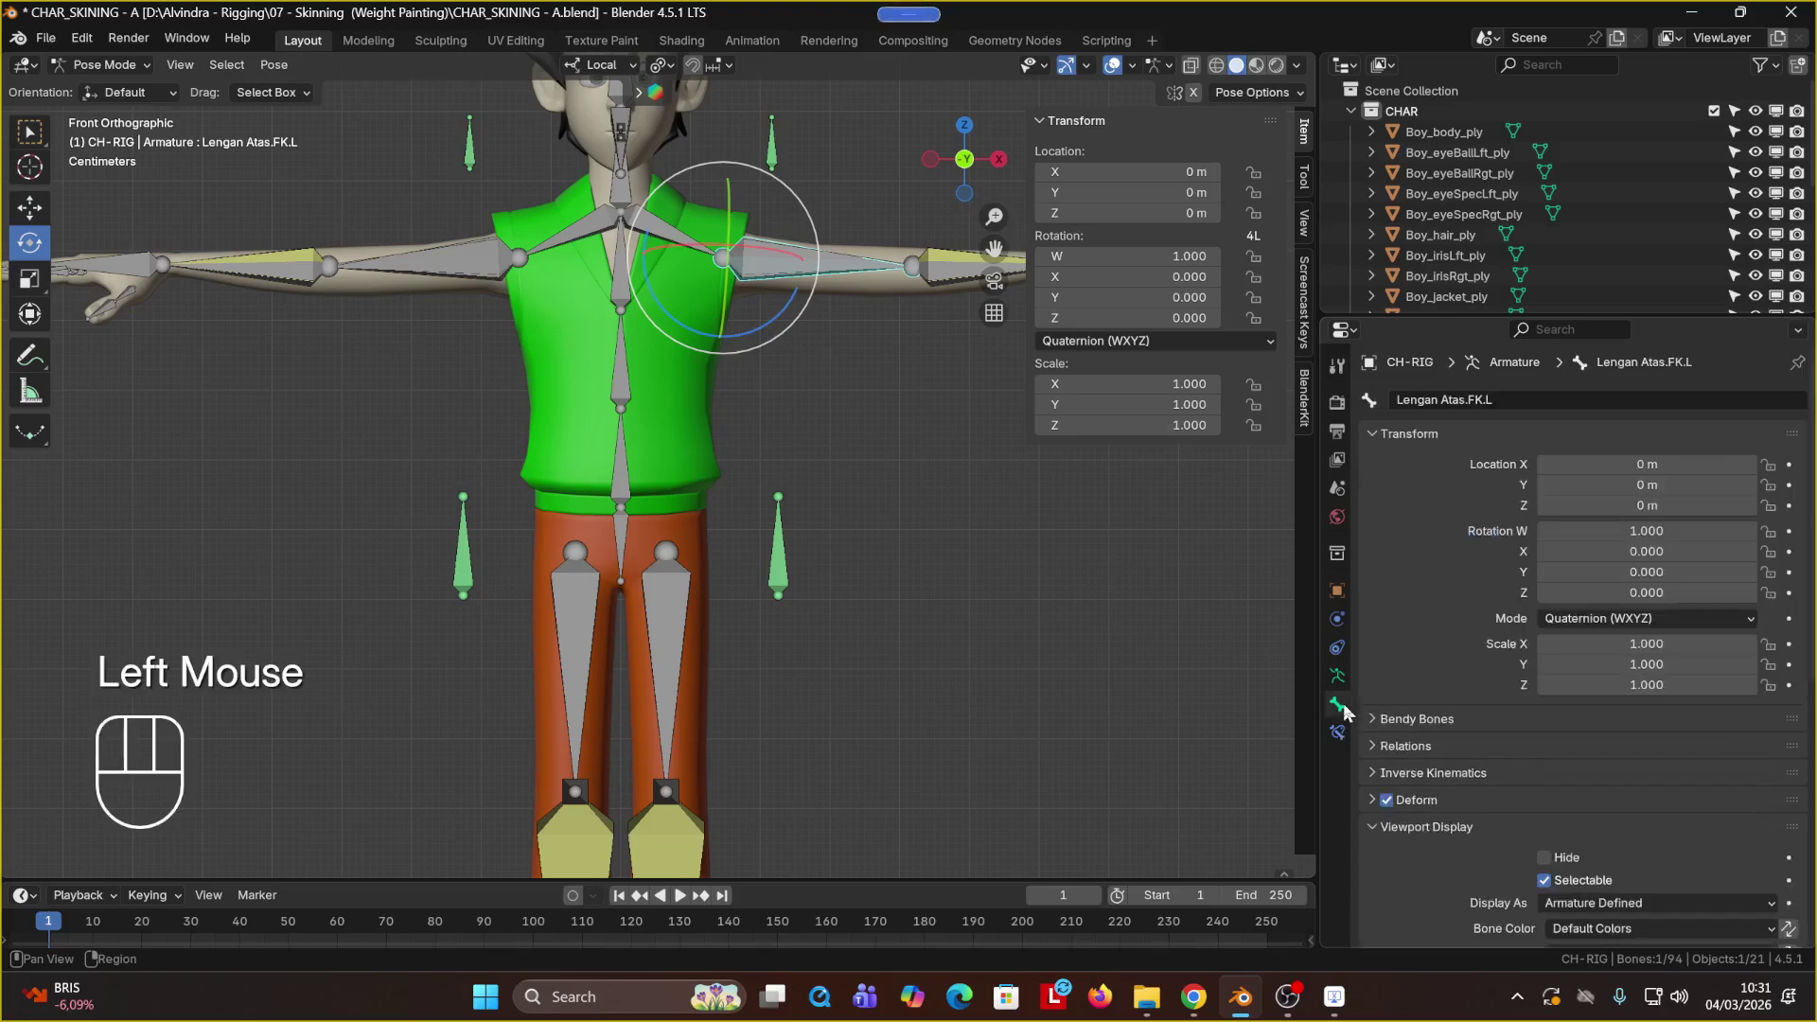
scroll(1409, 719, down, 2)
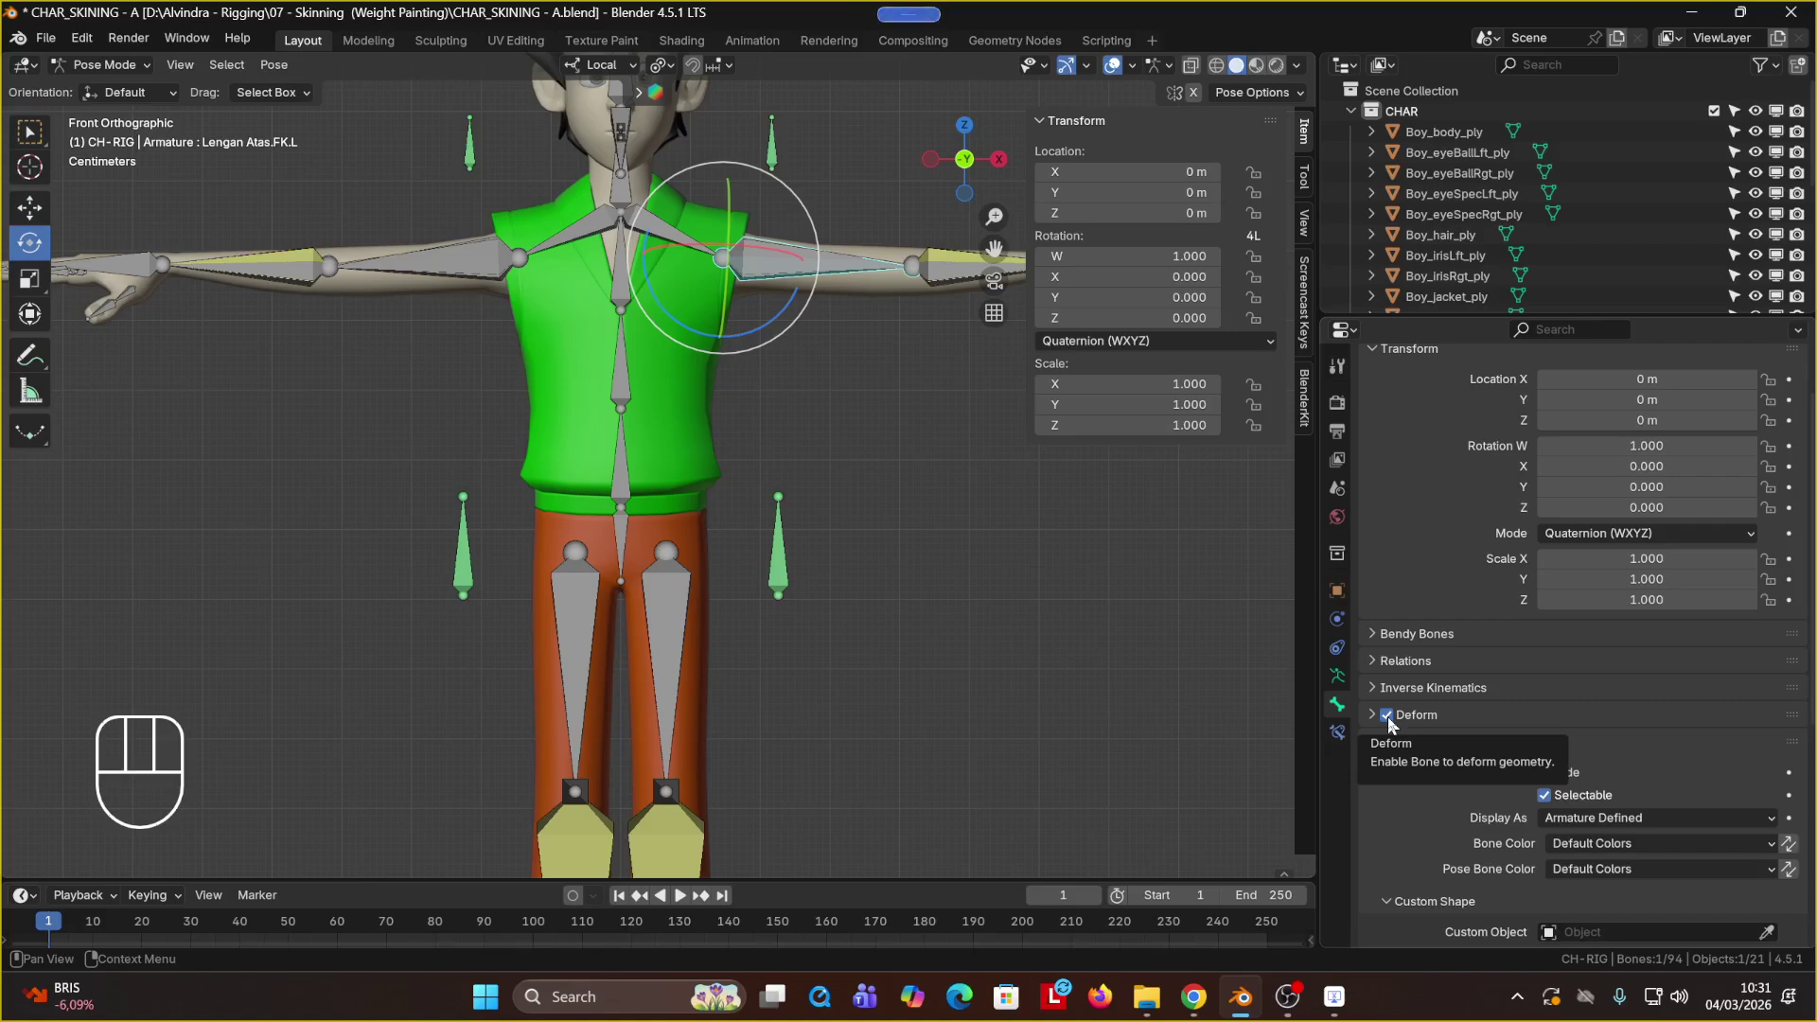
Step: Go through the armature's Controllers, IK Group and FK Group bone collections
click(1342, 682)
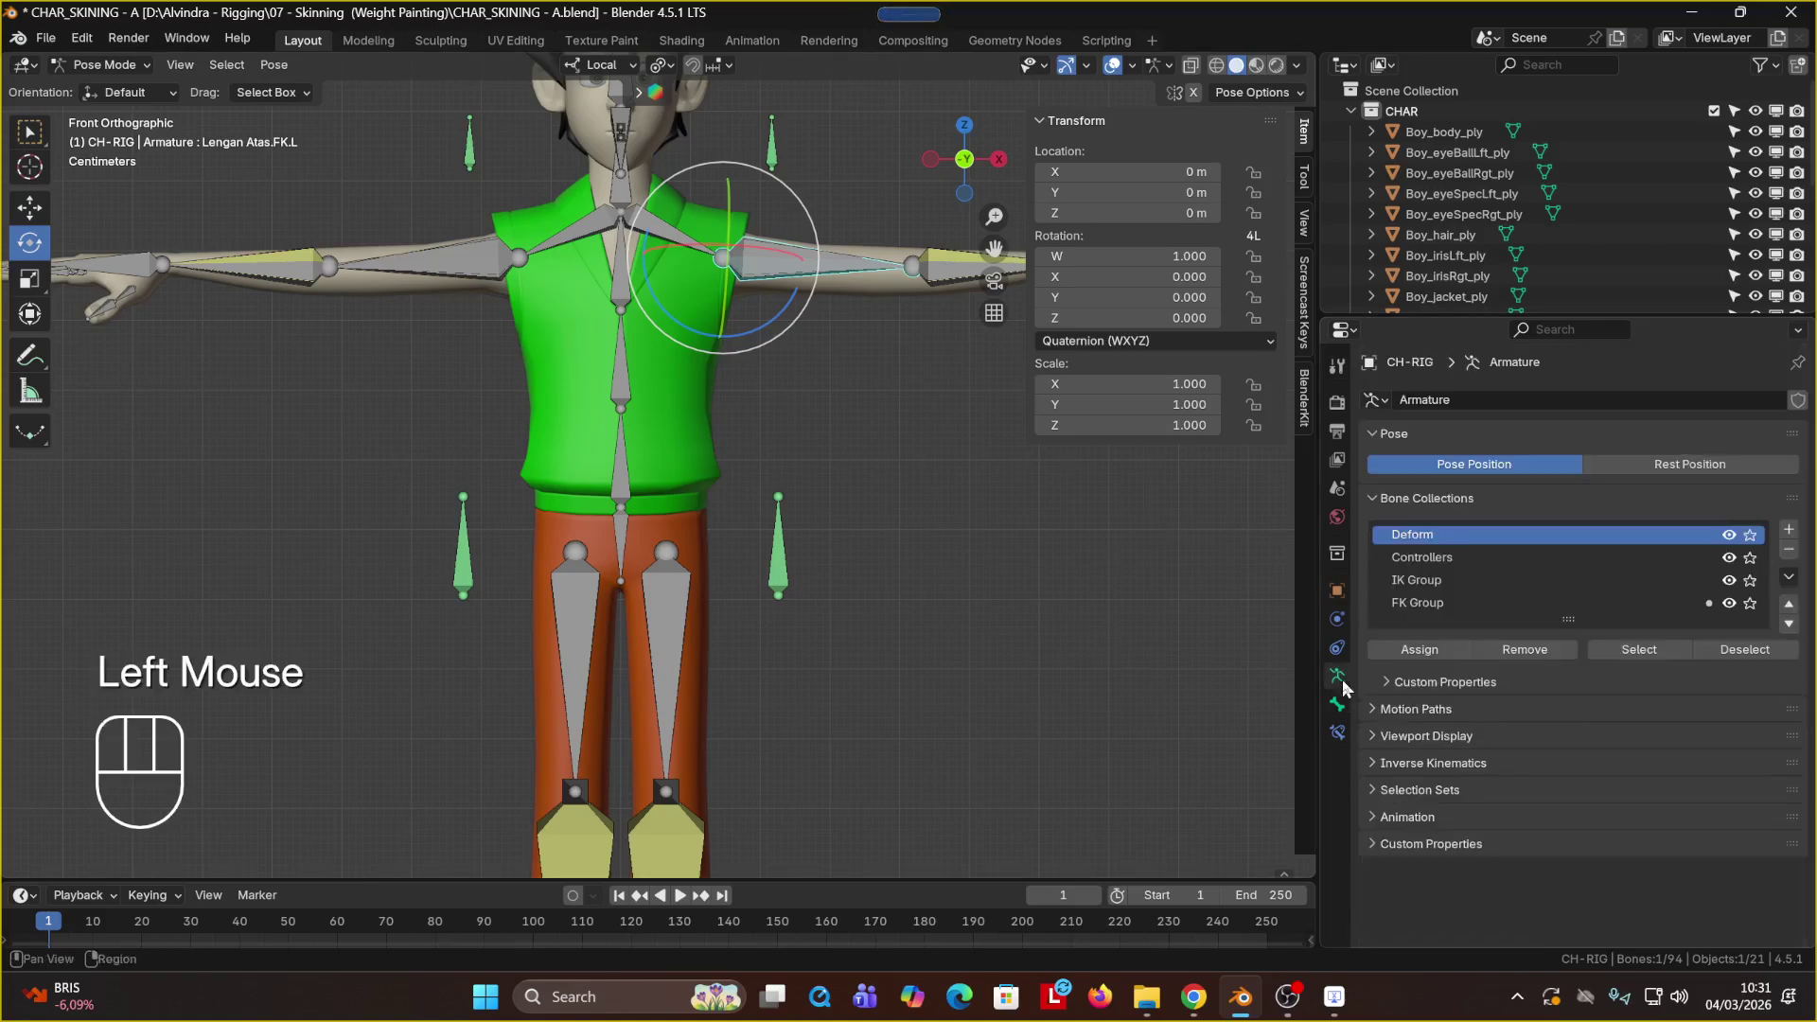
click(1410, 556)
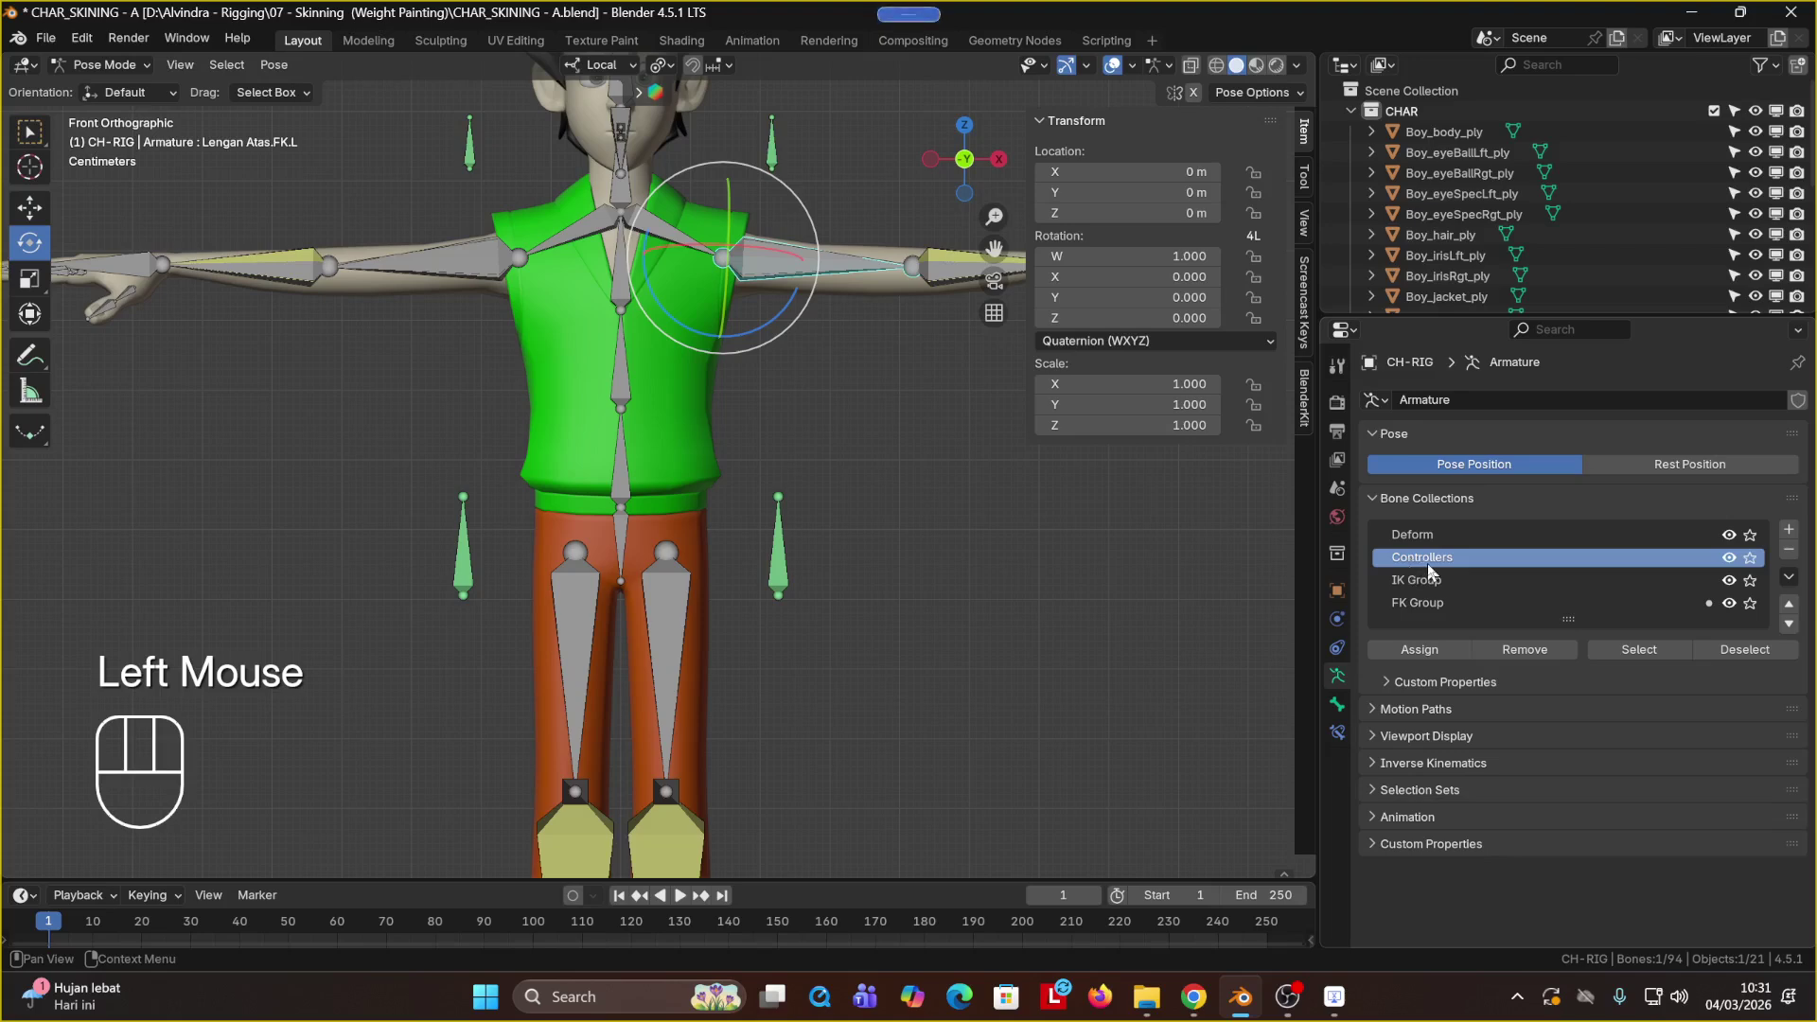
click(1431, 580)
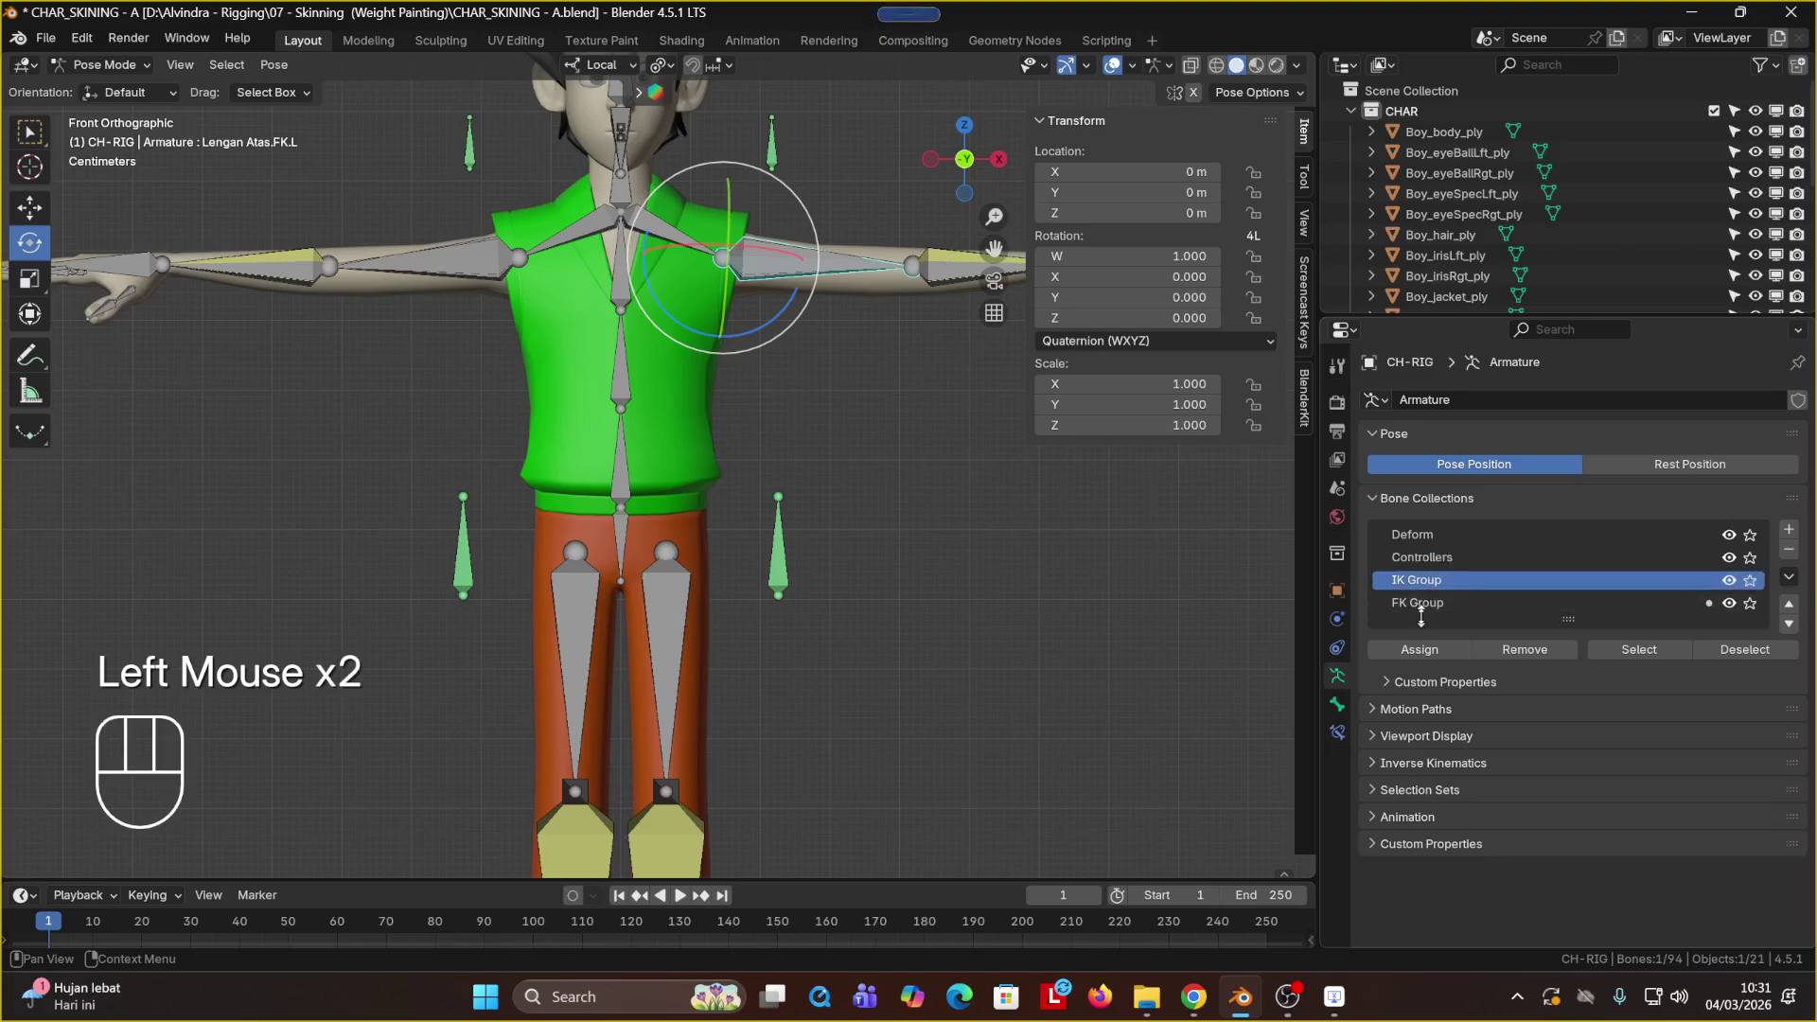
click(1422, 616)
Step: Turn off Deform for the left upper-arm FK bone Lengan Atas.FK.L
click(1338, 705)
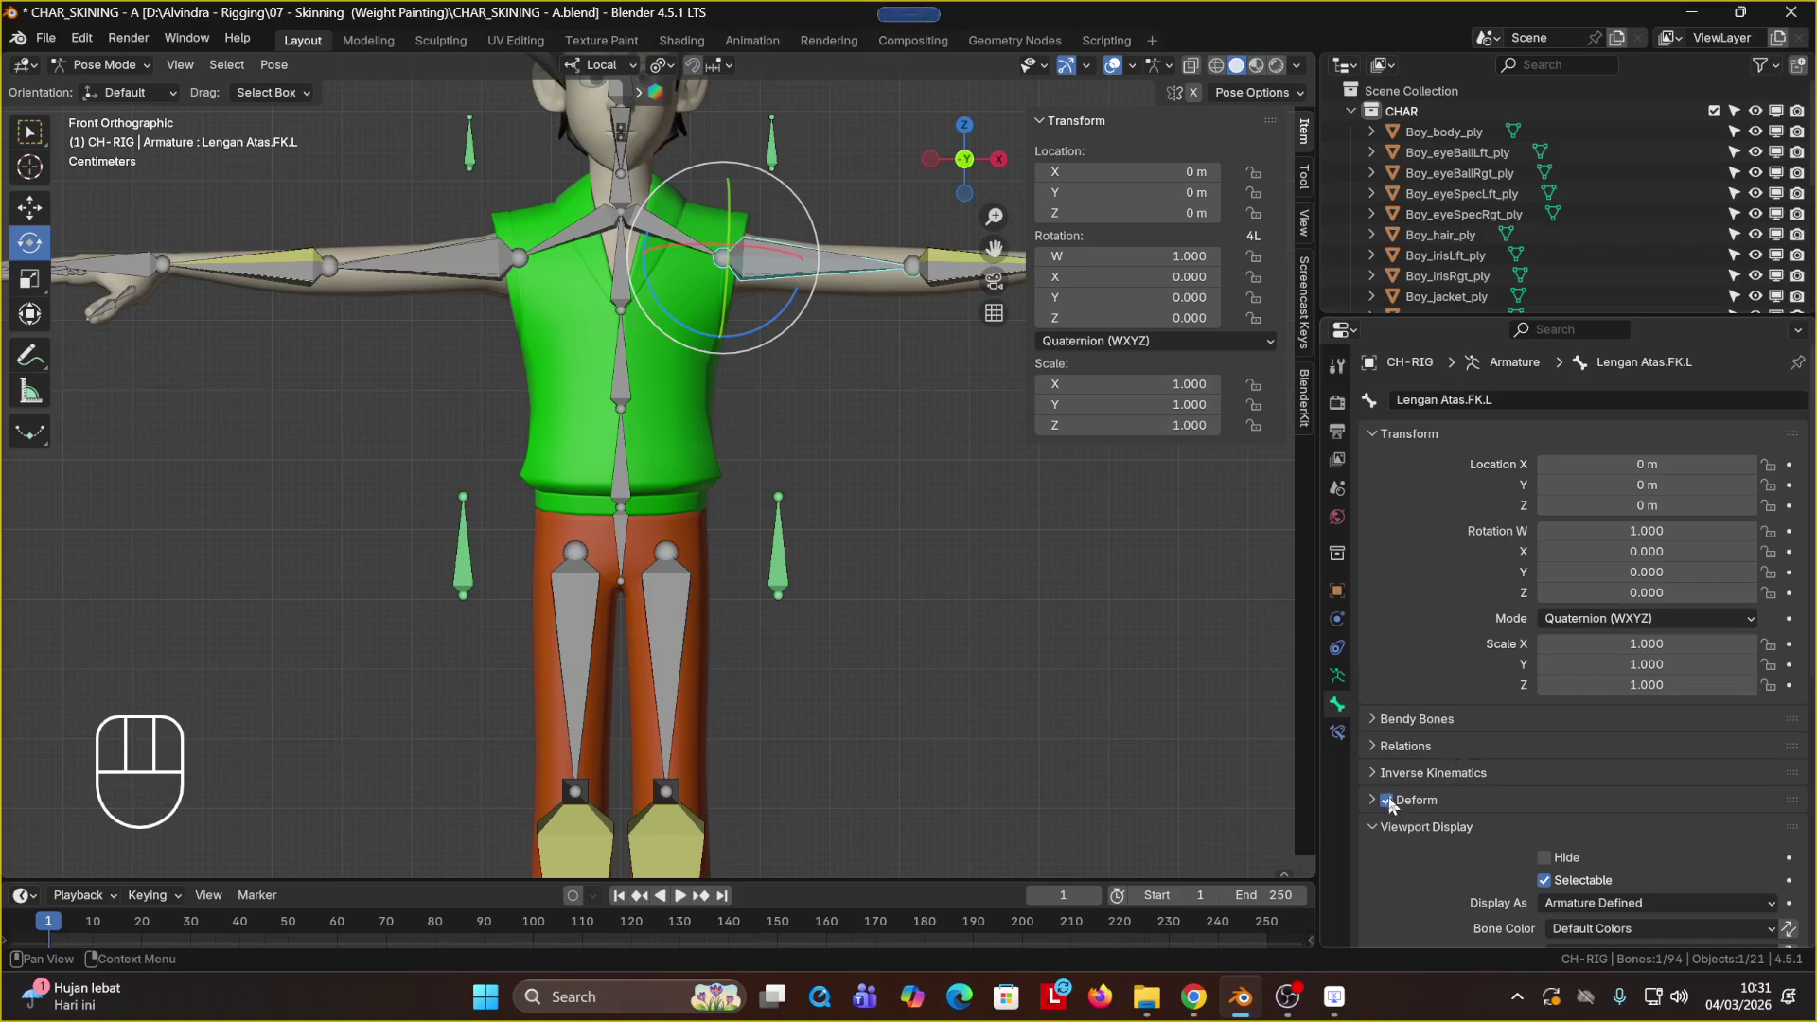
scroll(1388, 804, up, 2)
scroll(1389, 805, down, 1)
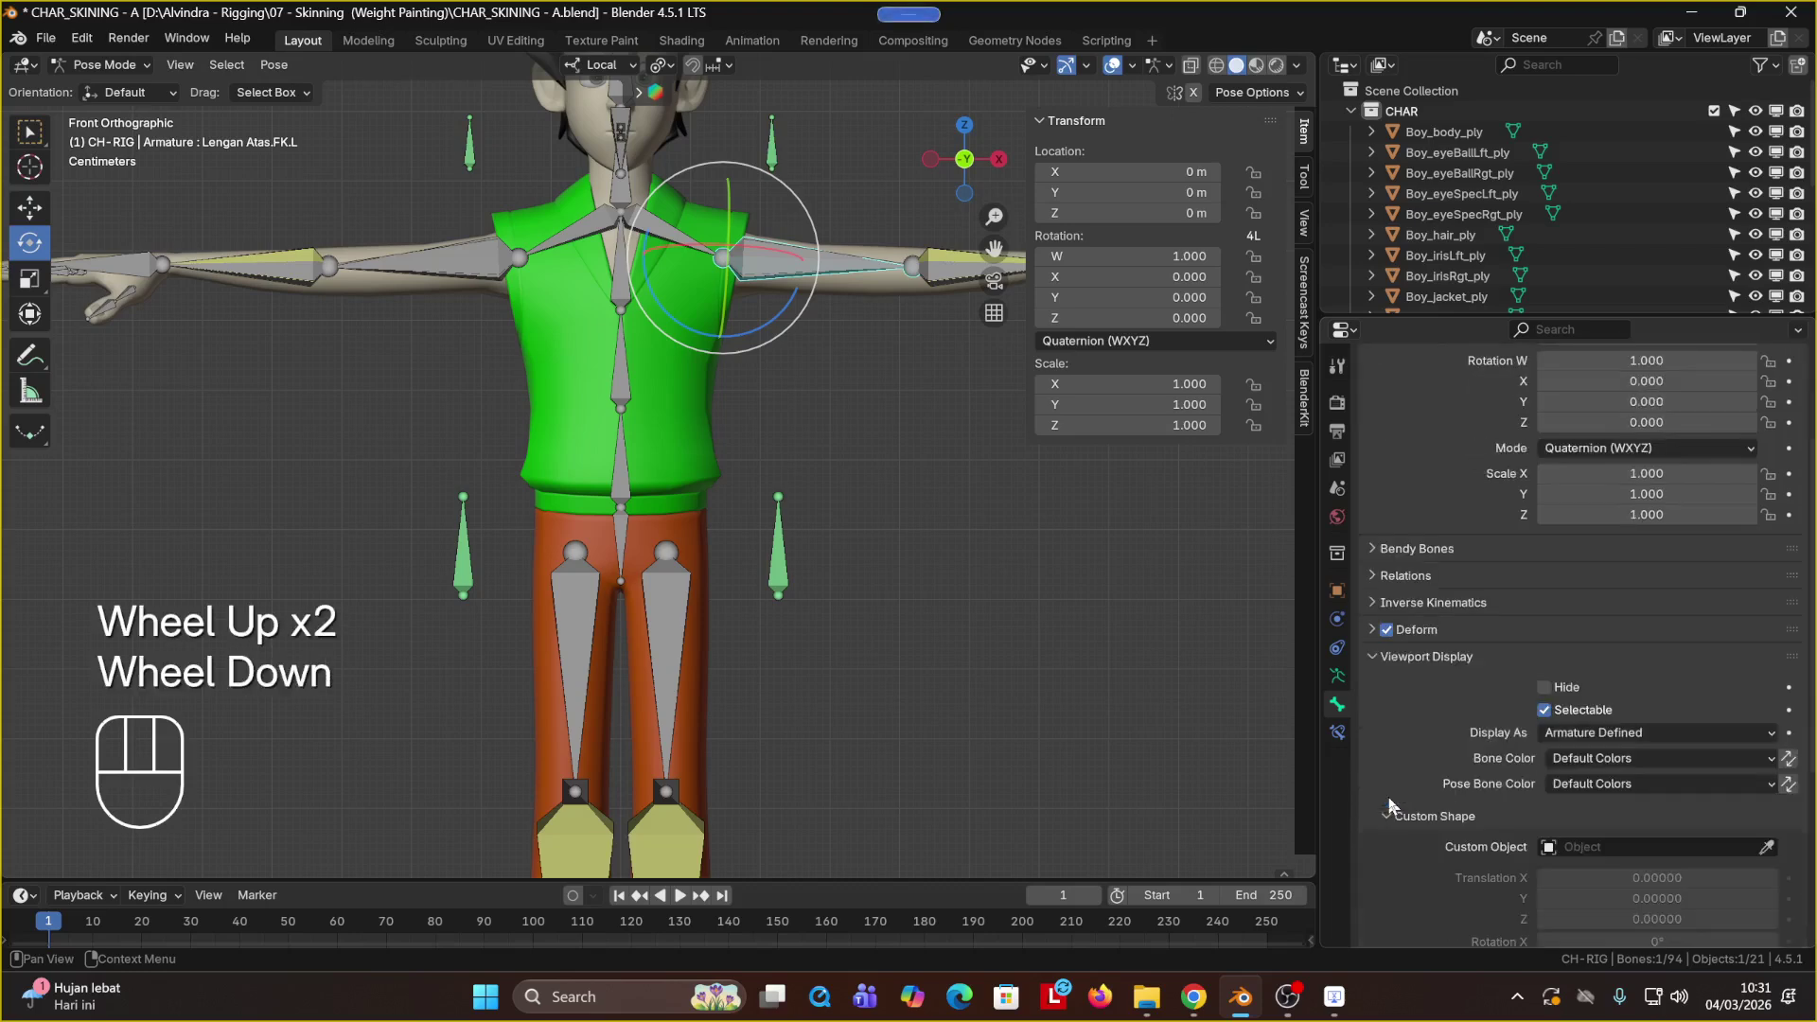
scroll(1389, 804, down, 1)
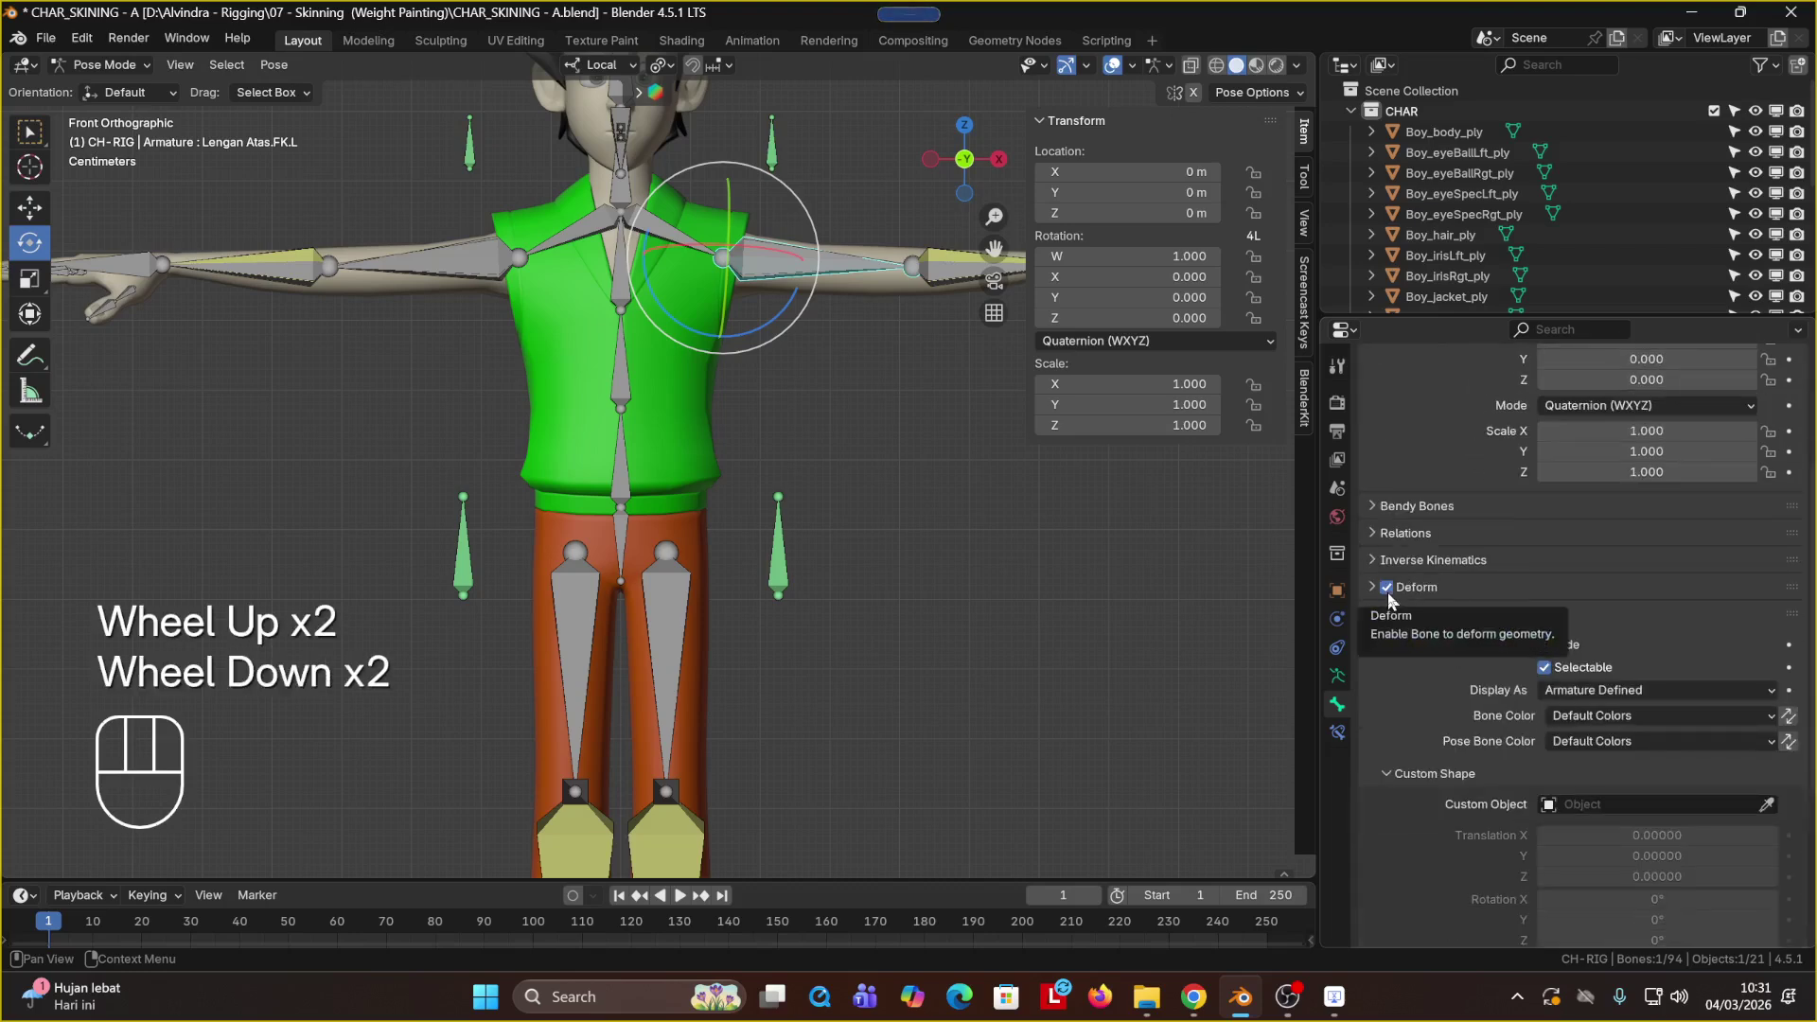
click(1388, 593)
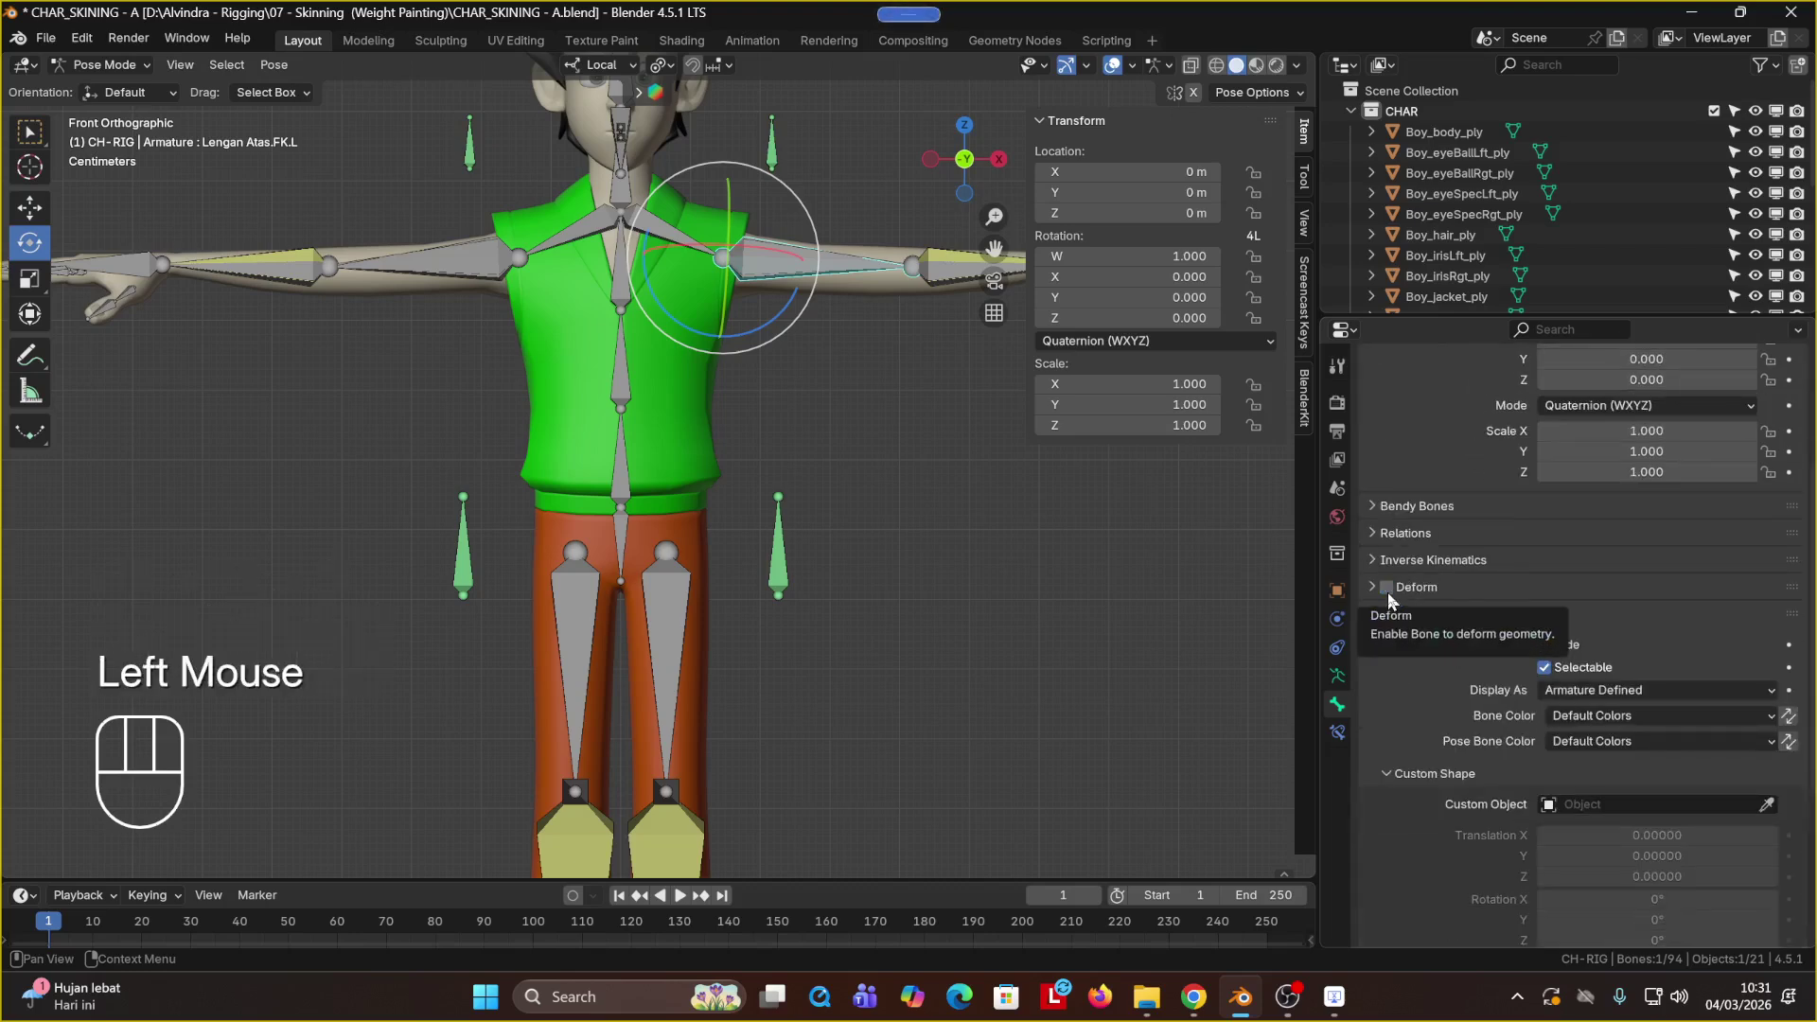
click(1388, 593)
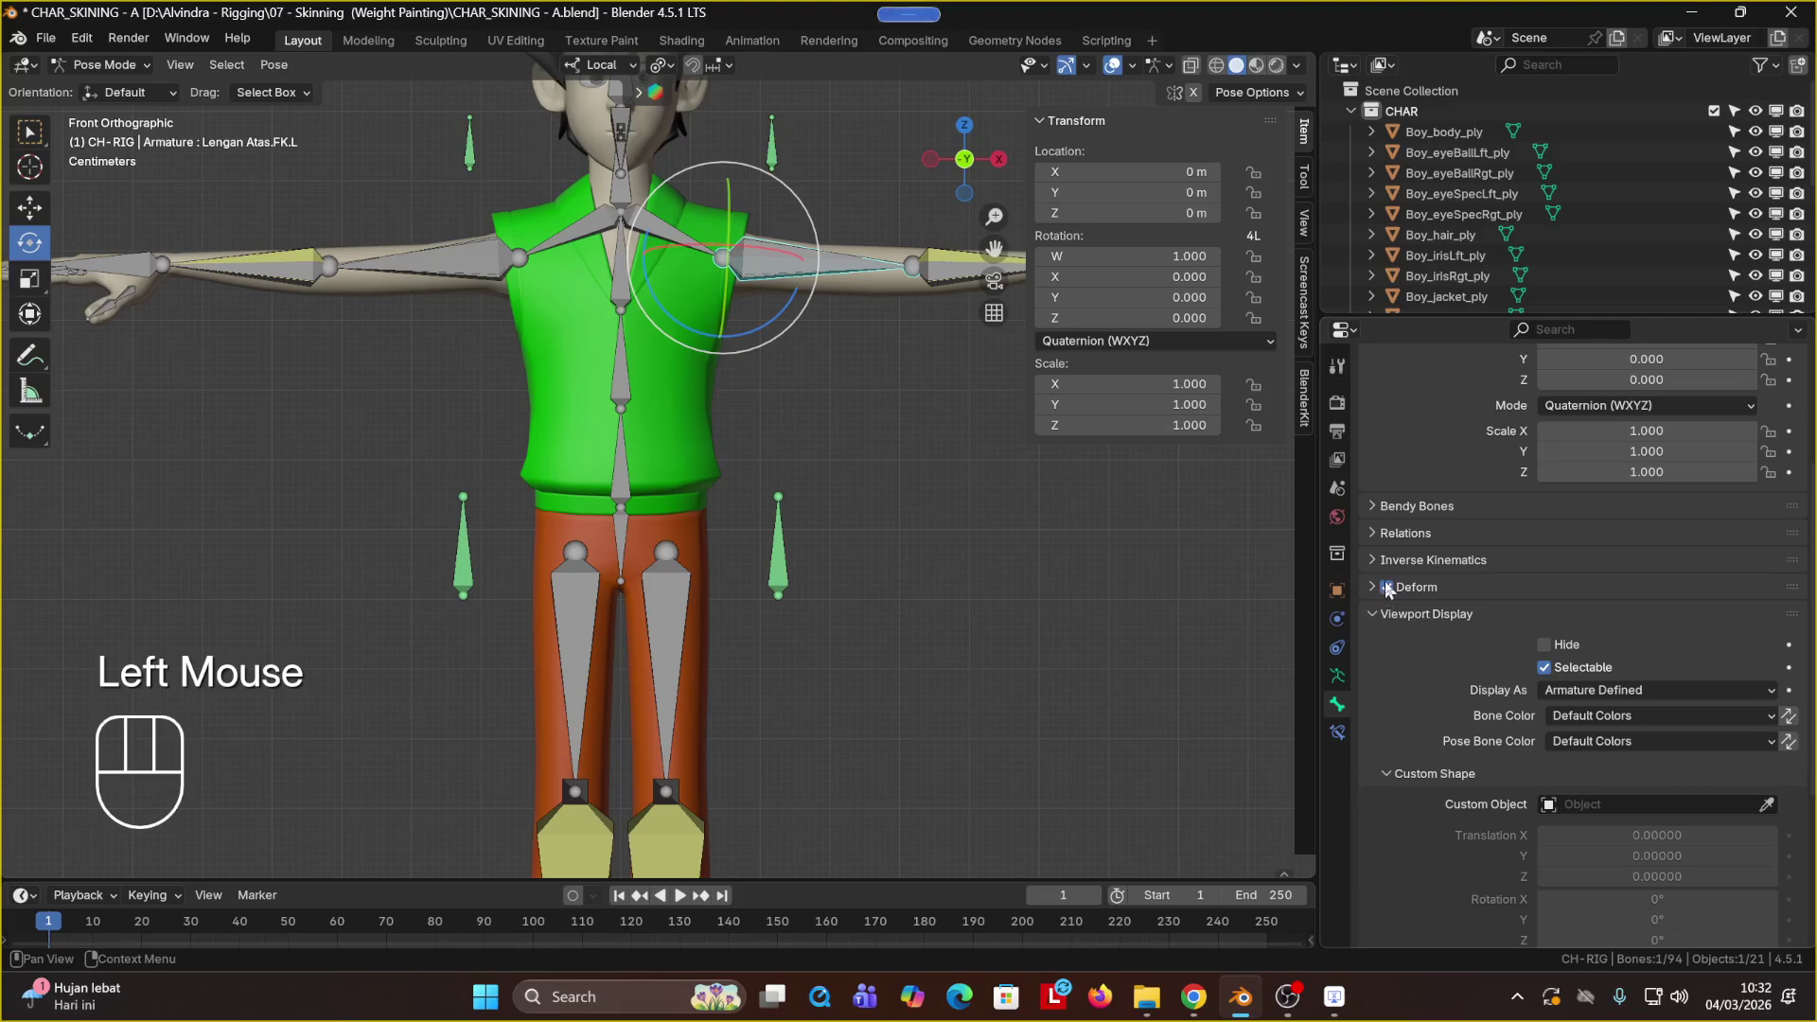
click(1388, 589)
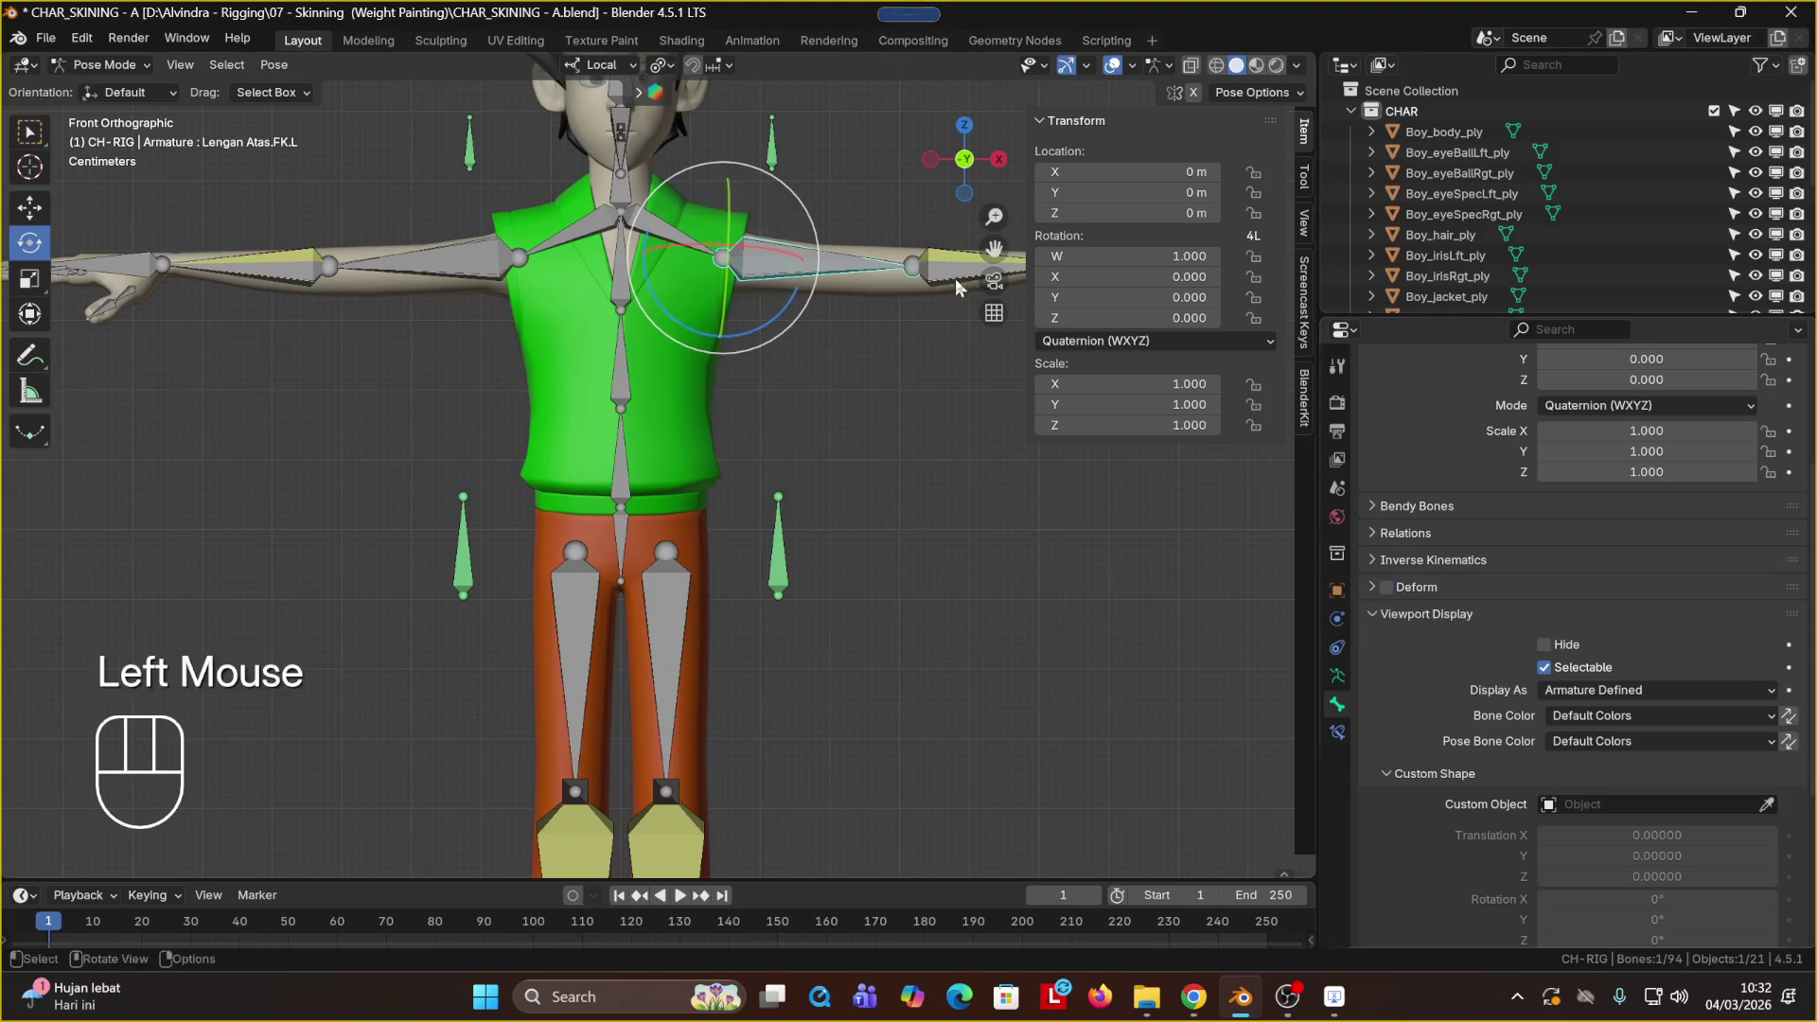
Step: Check the Deform setting of the left forearm FK bone and turn Deform back on for Lengan Atas.FK.L
shift+middle_drag(922, 270, 676, 365)
click(676, 366)
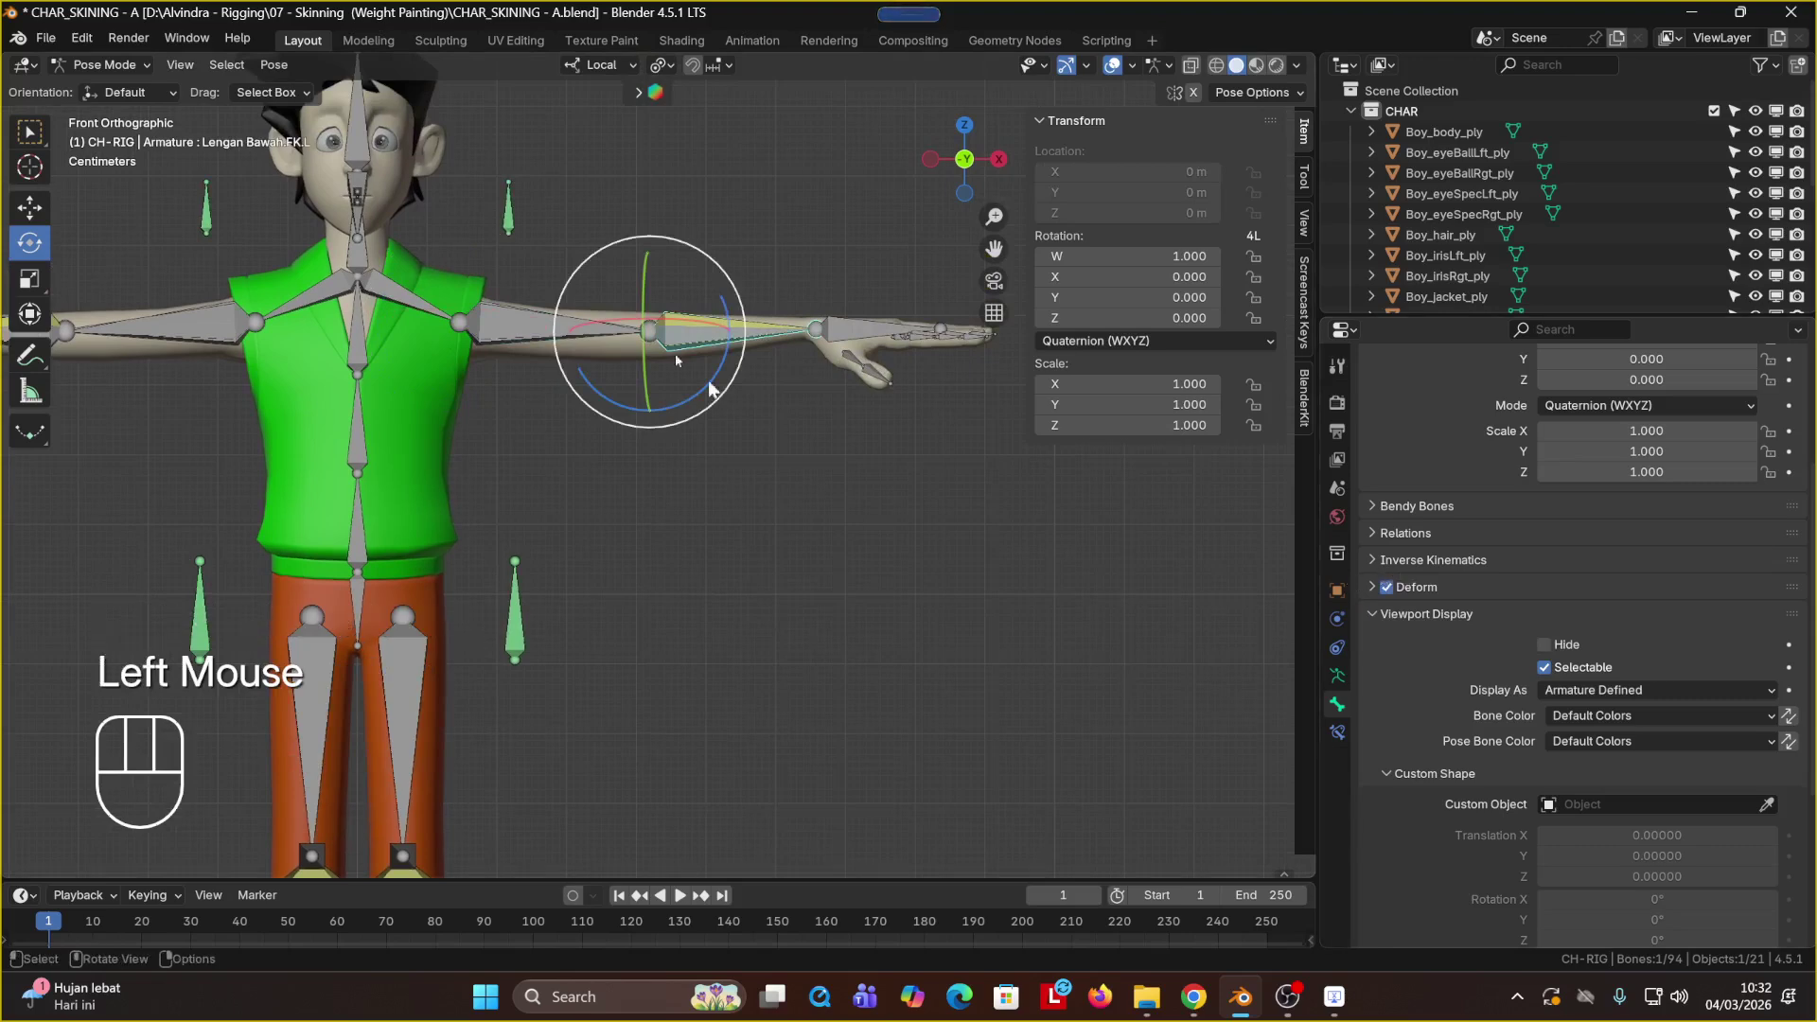
click(701, 328)
click(502, 327)
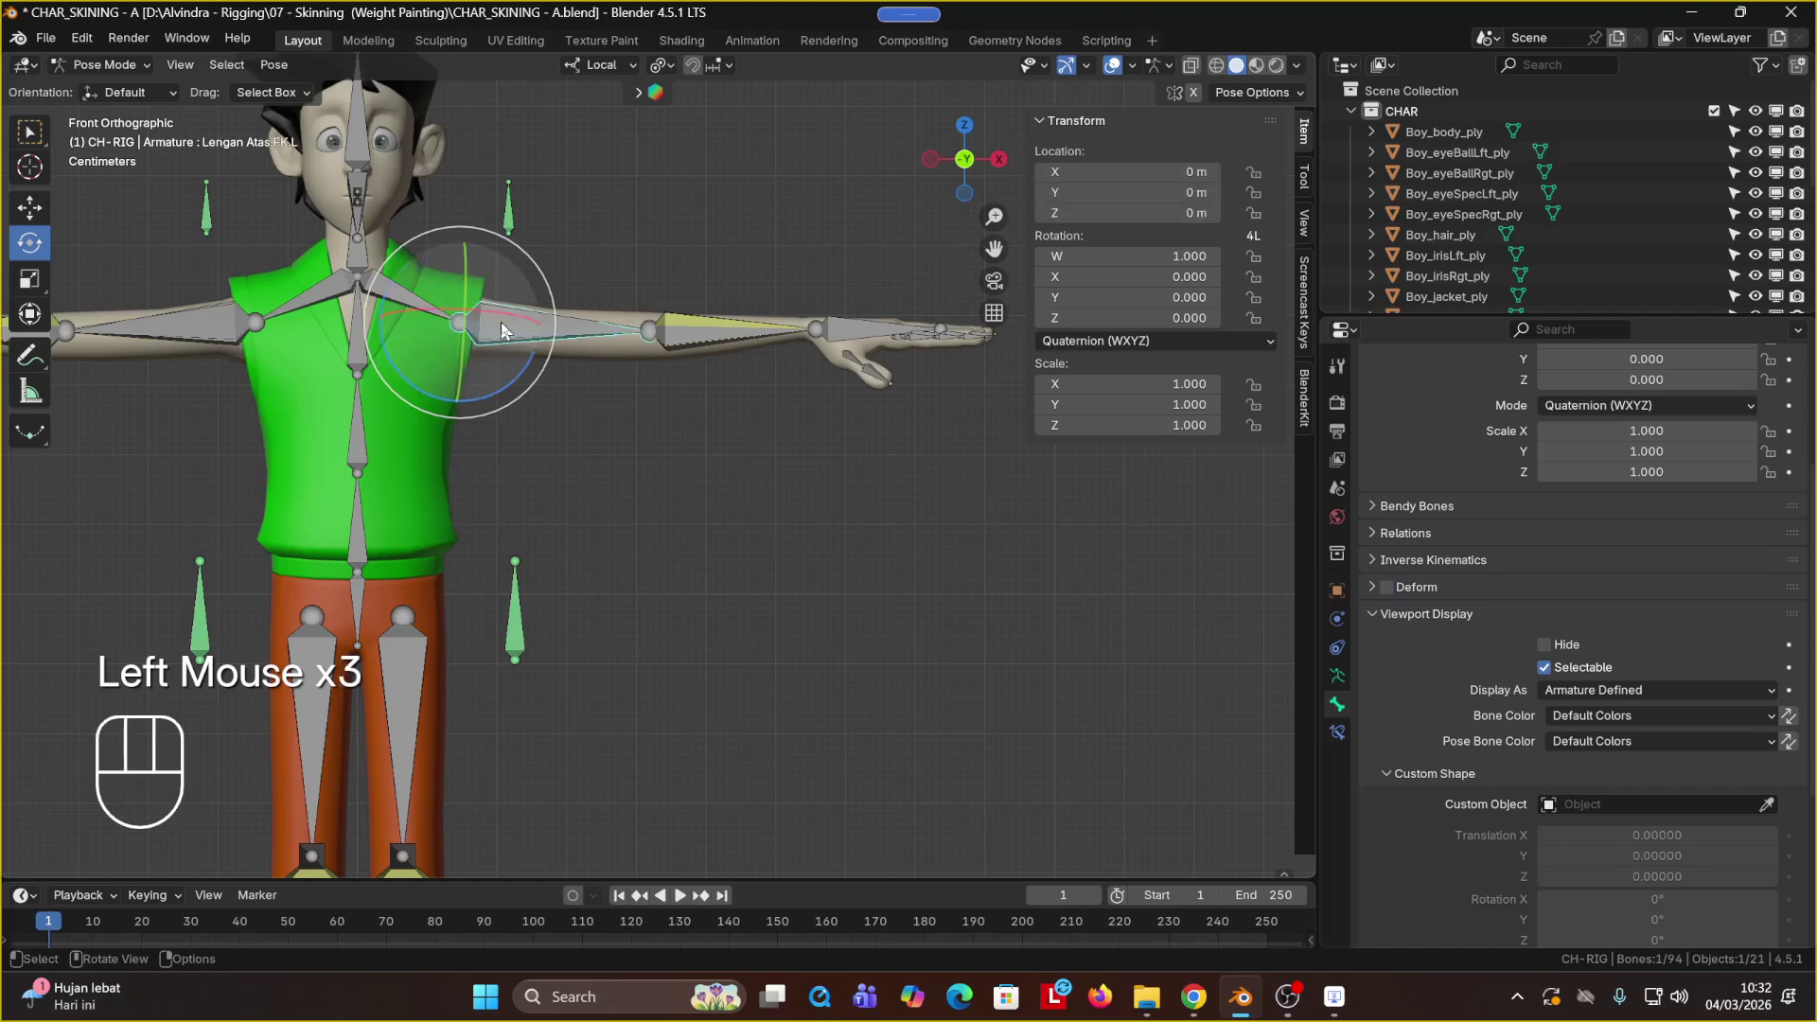
click(1388, 588)
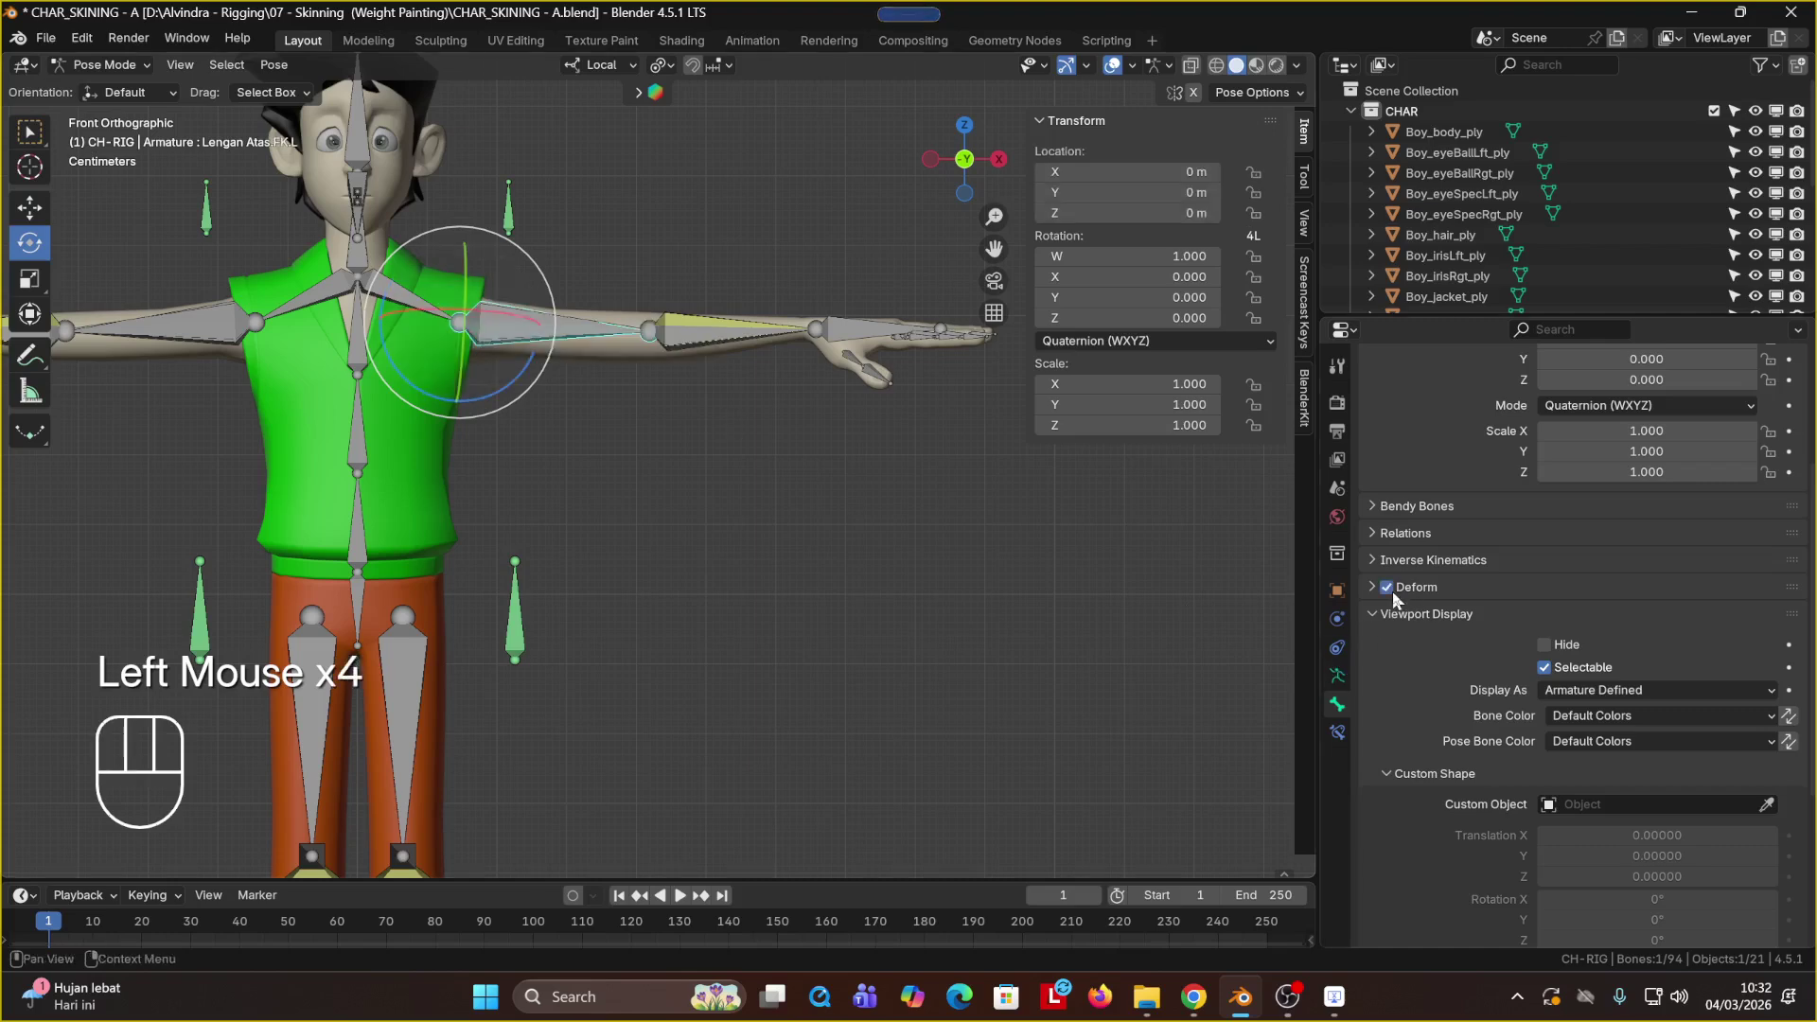
Step: Hide the Deform bone collection of the armature
click(1337, 675)
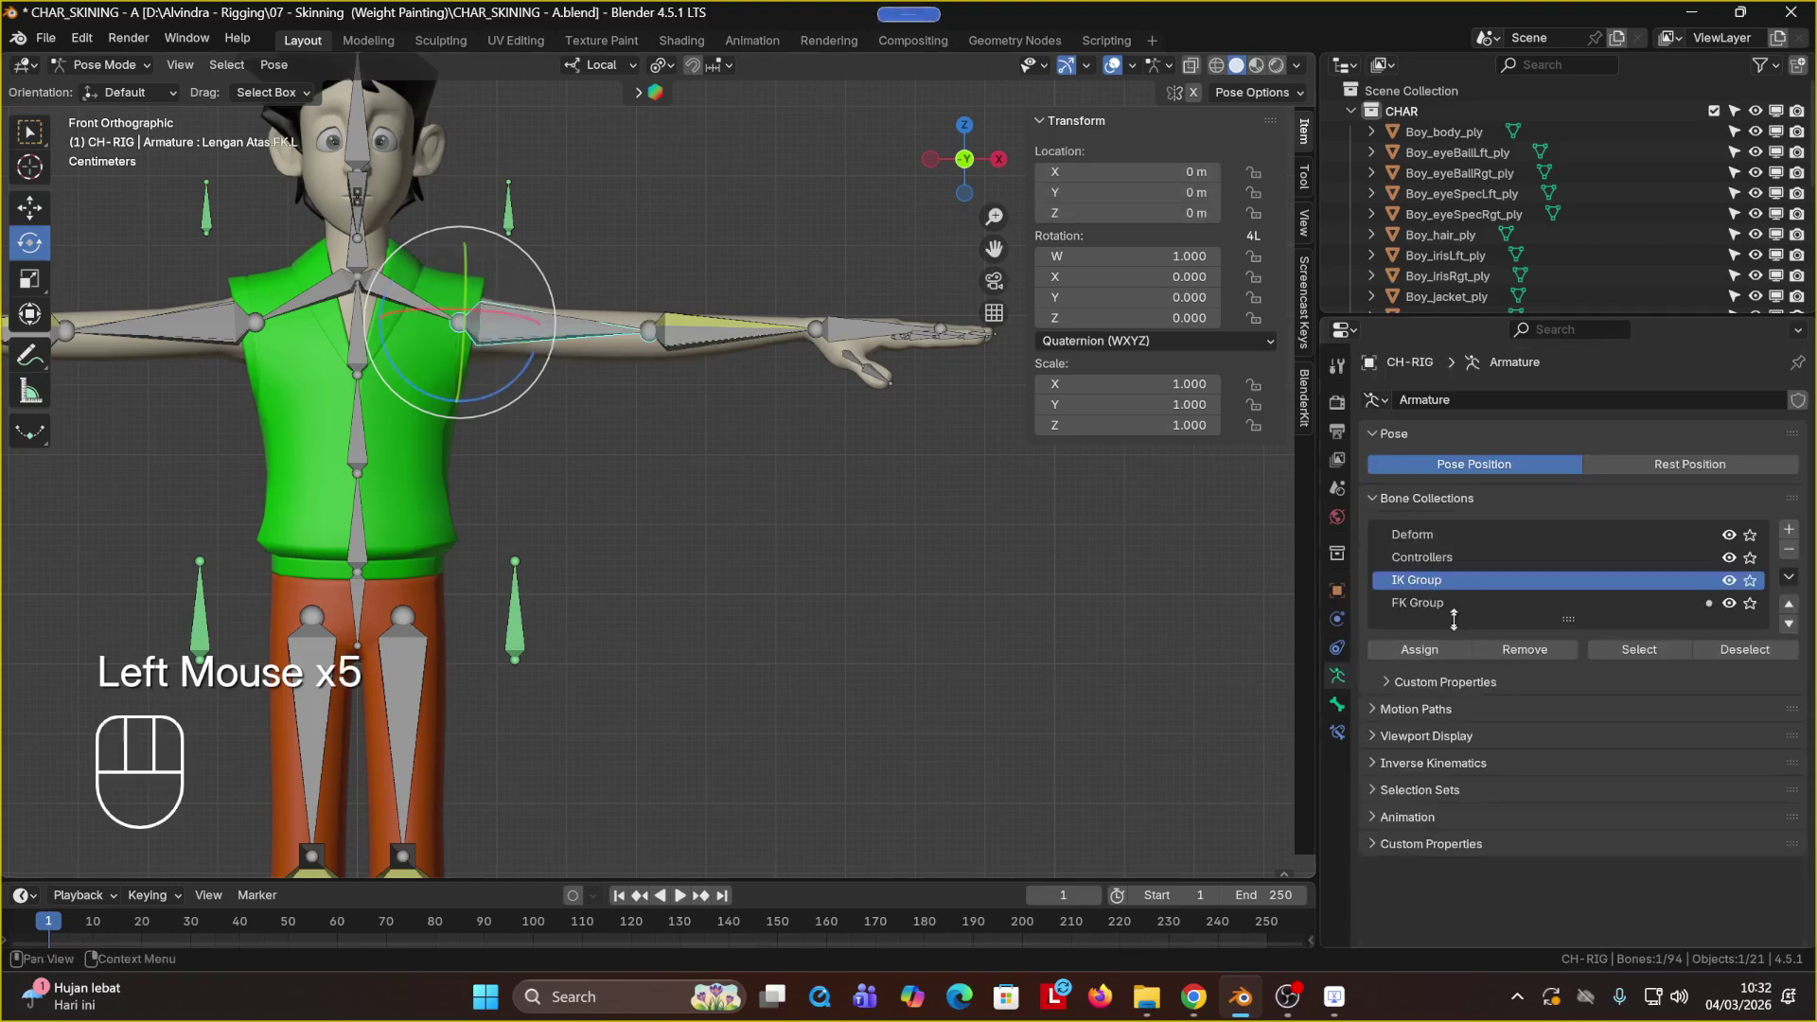
click(1472, 540)
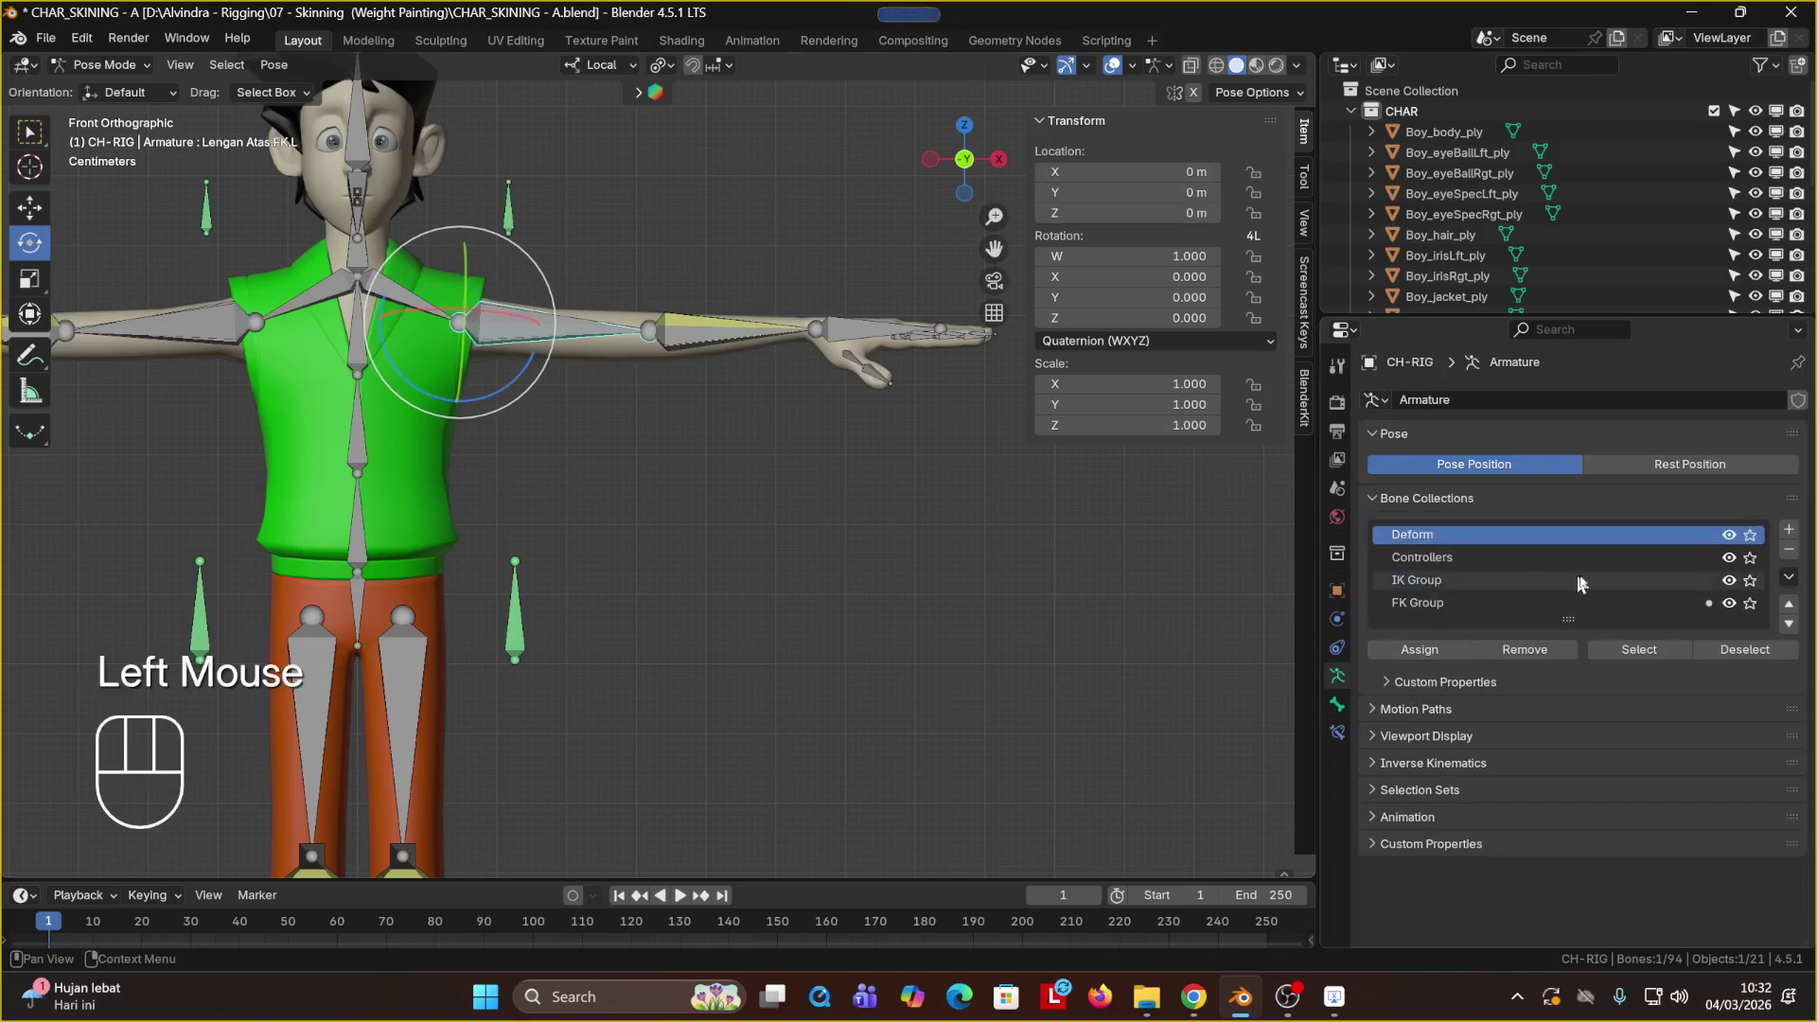
click(1730, 537)
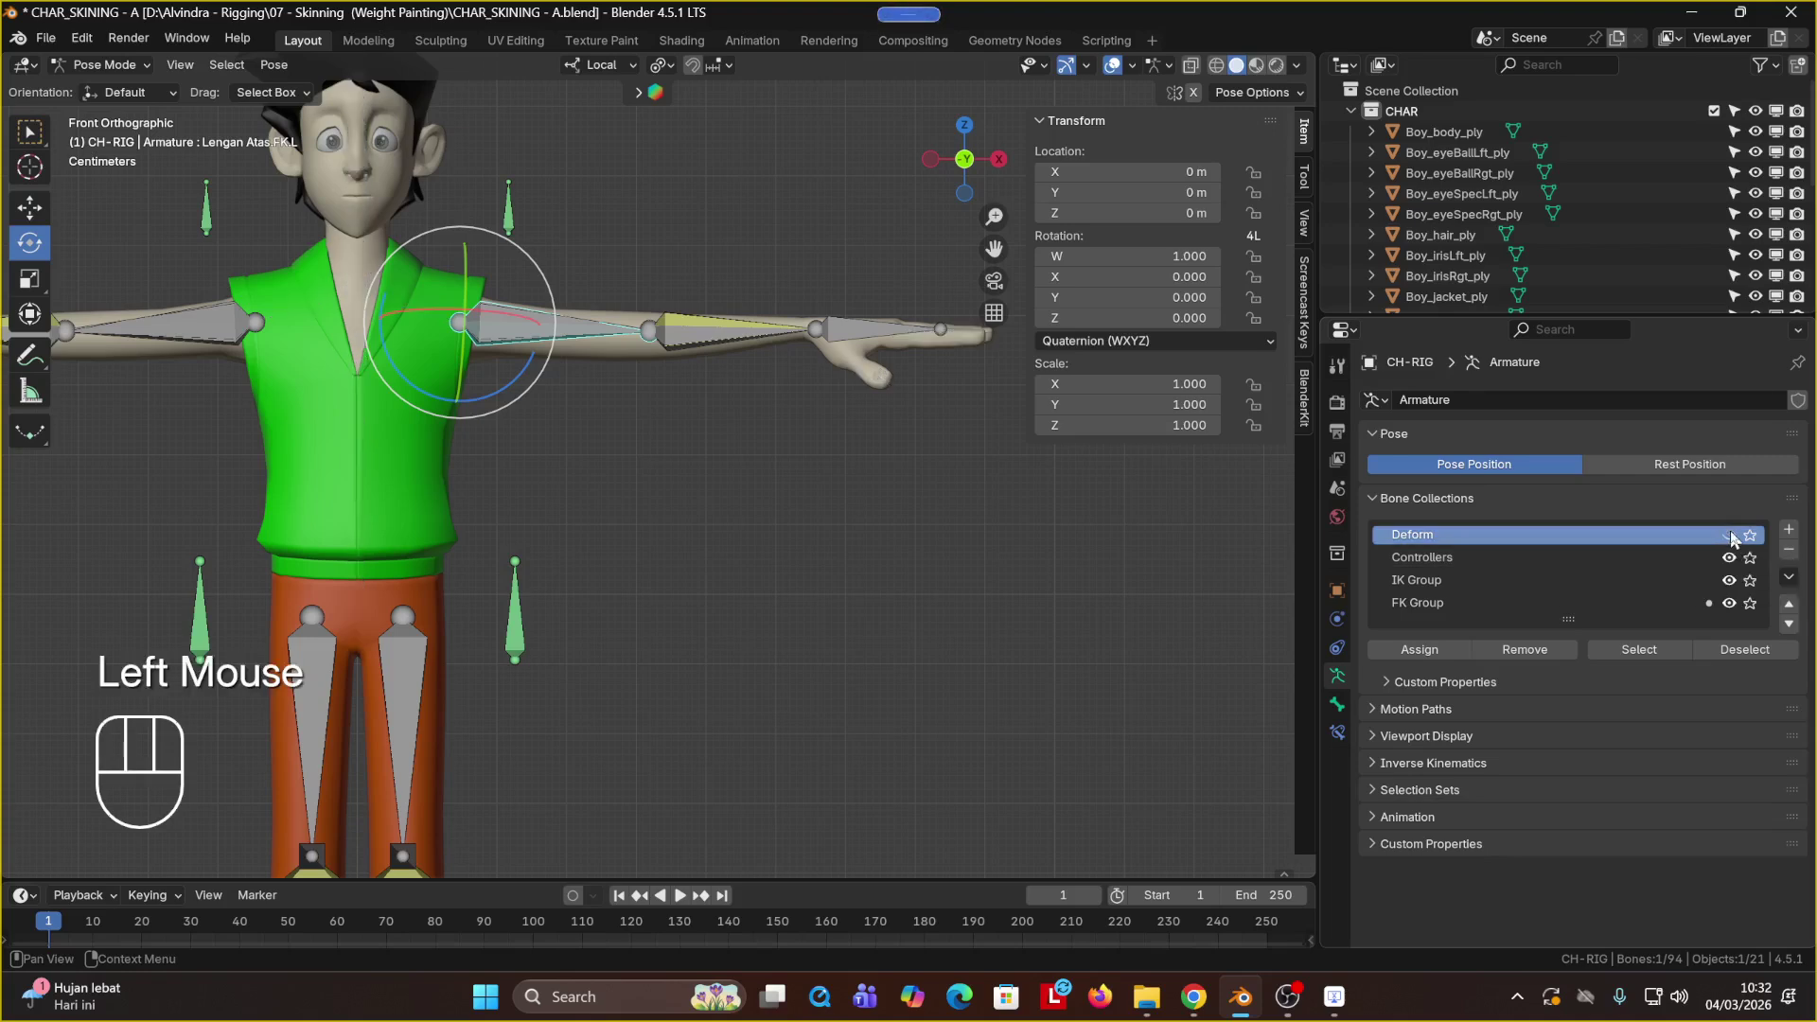
Step: Deselect the bones and go through the Controllers, IK Group and FK Group bone collections with the whole character in view
scroll(825, 638, down, 2)
shift+middle_drag(826, 638, 907, 515)
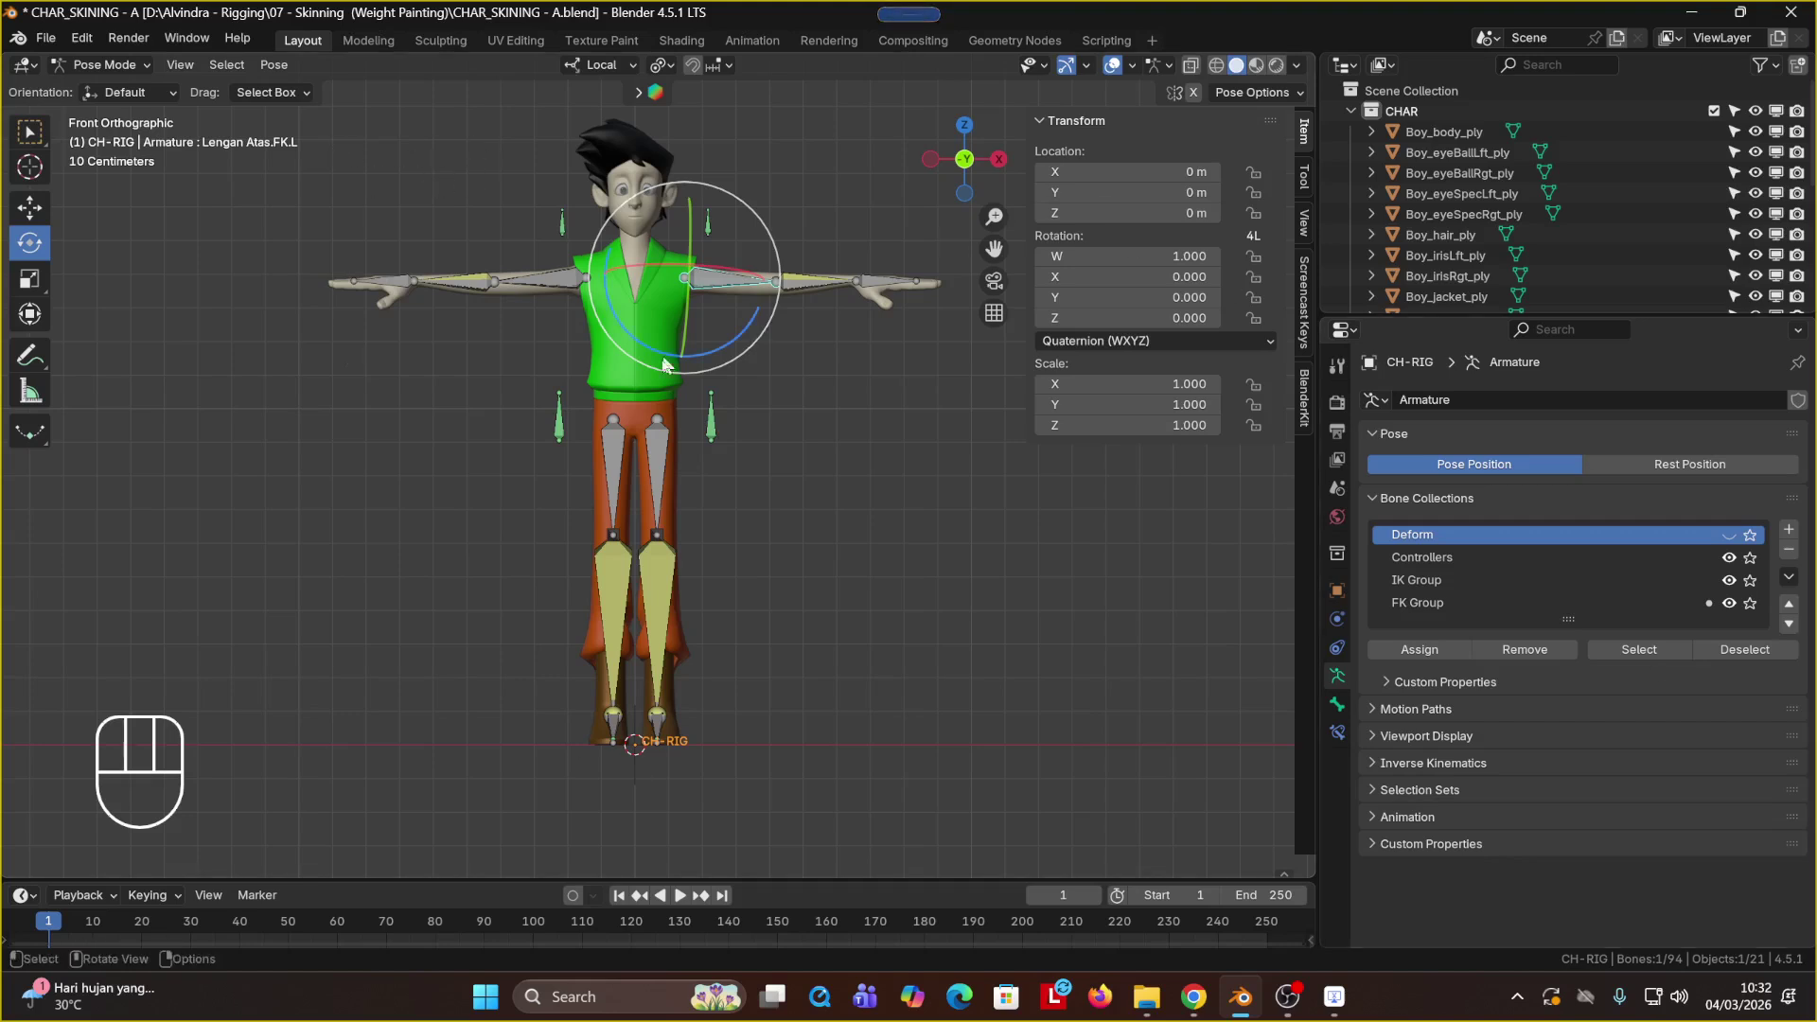
shift+middle_drag(384, 162, 378, 248)
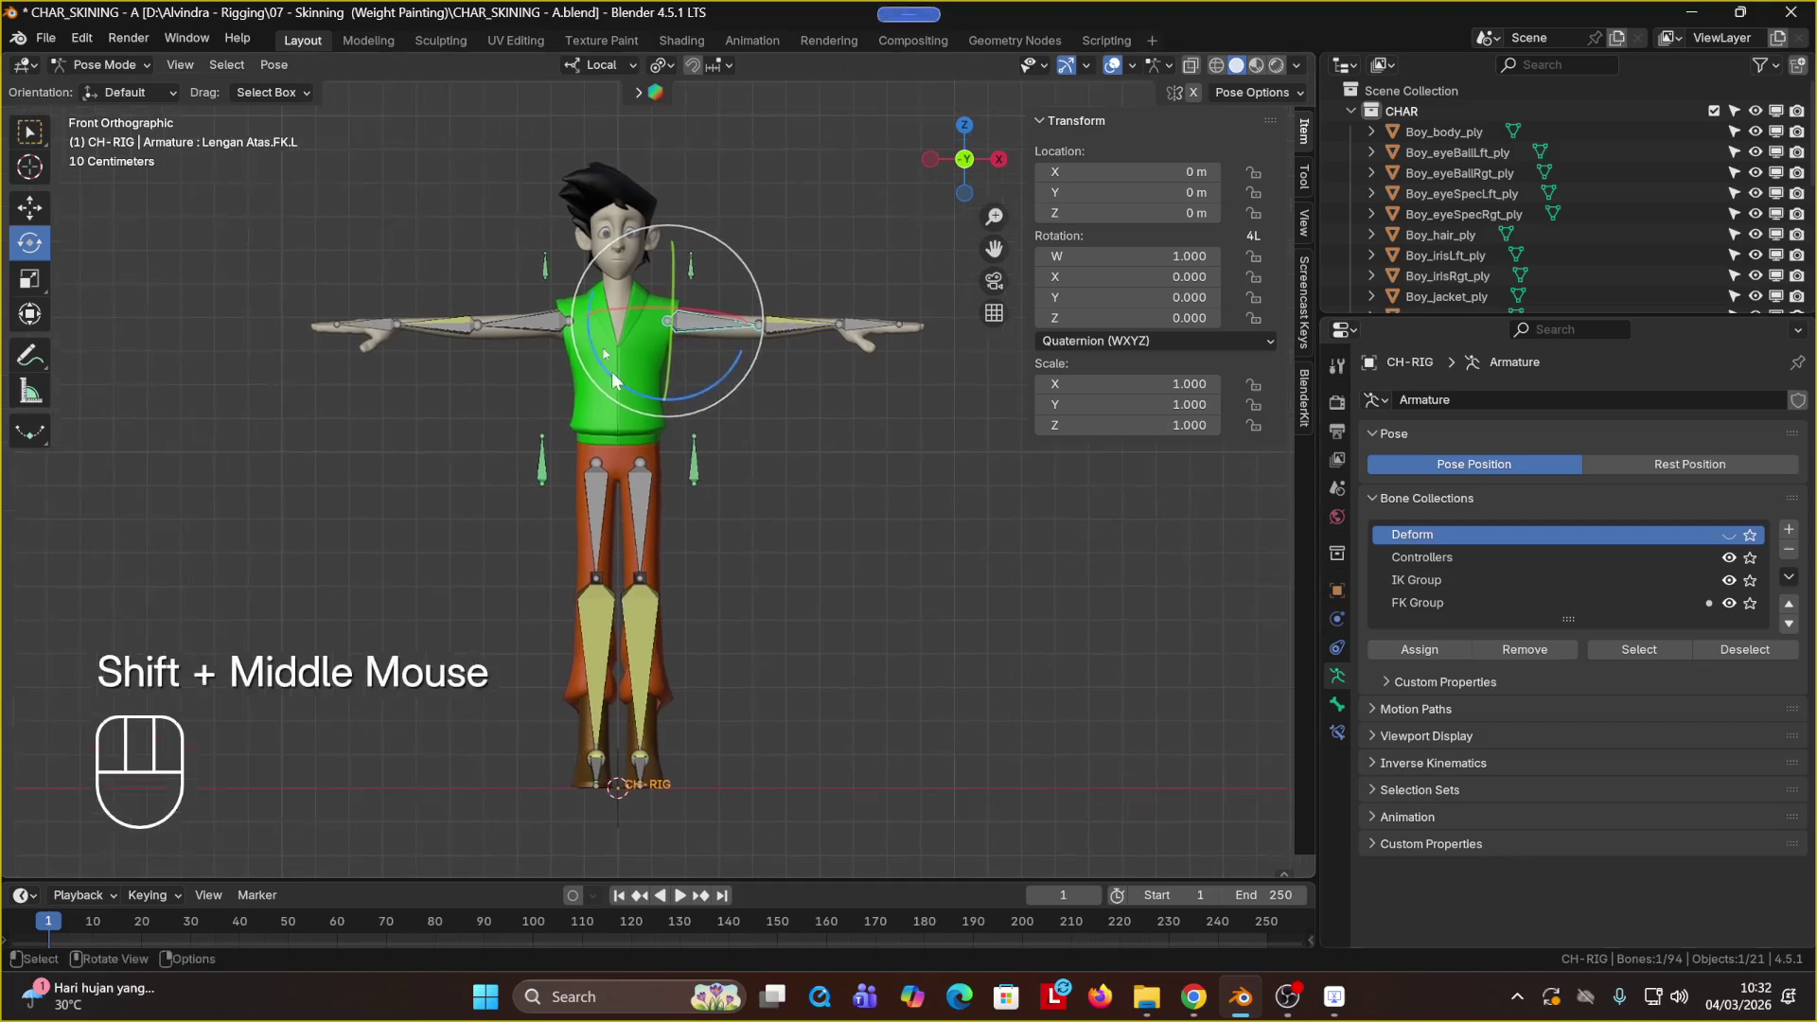
click(797, 390)
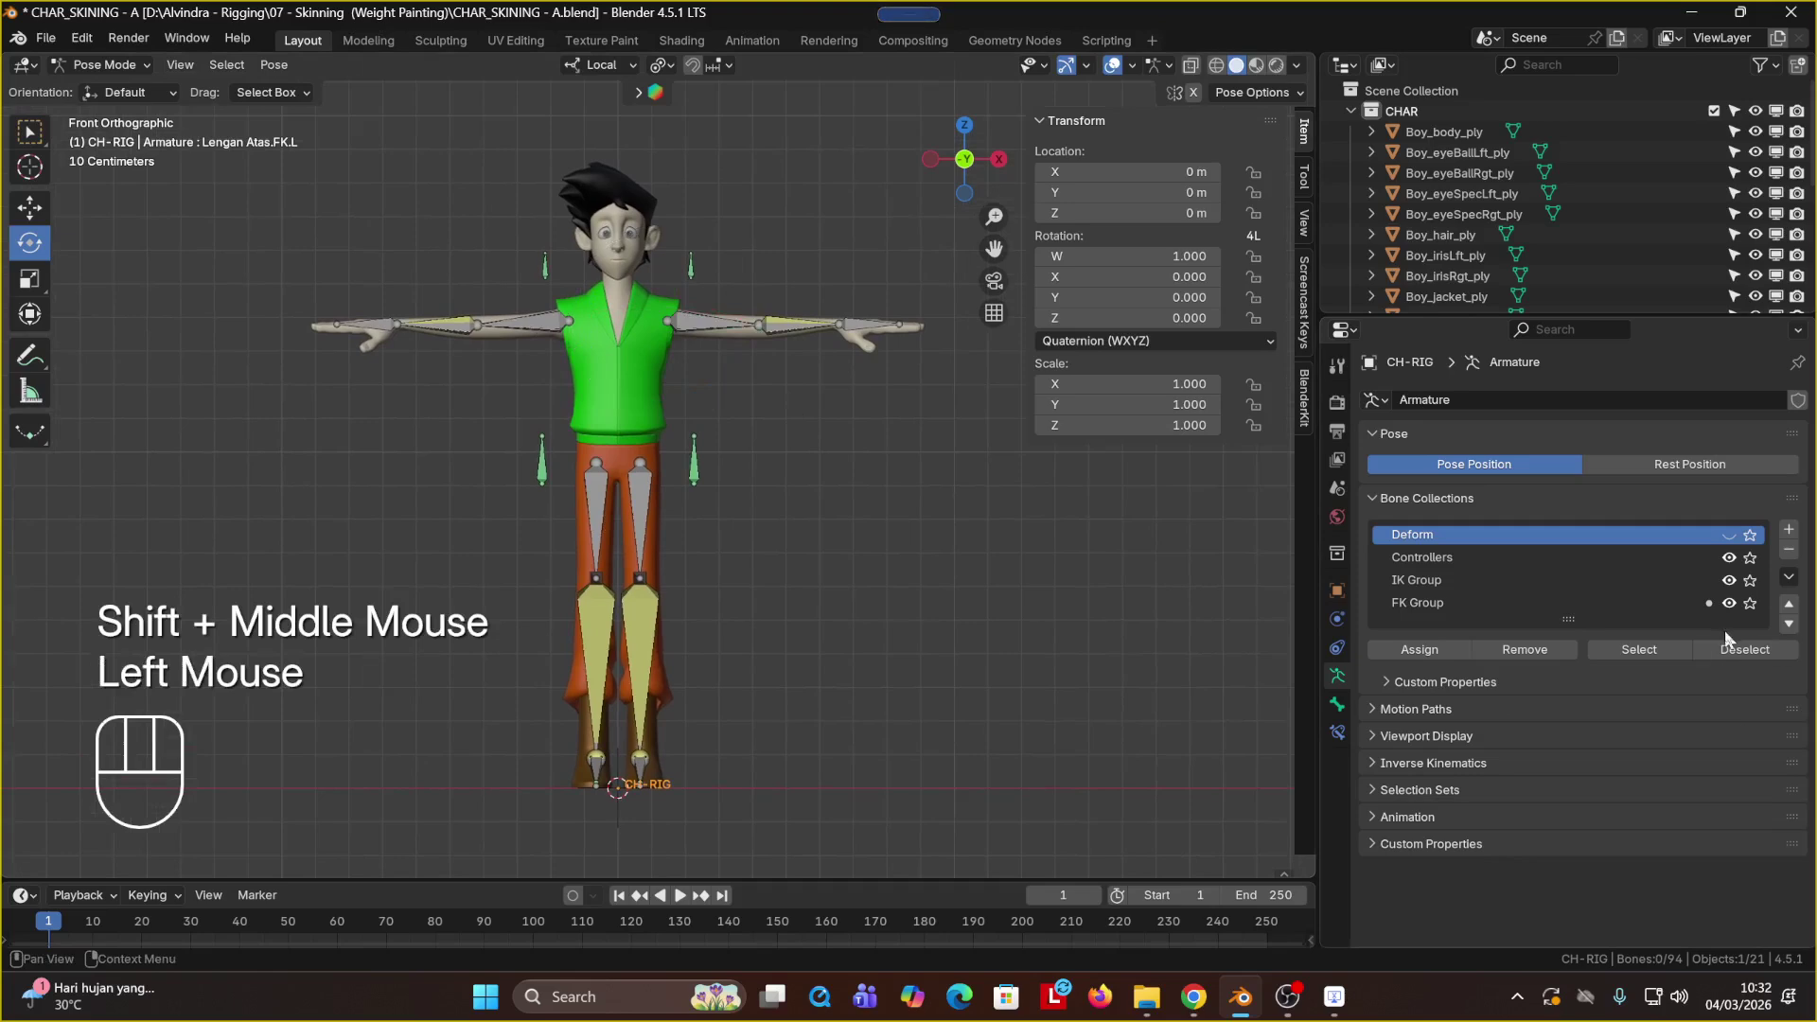
click(1439, 558)
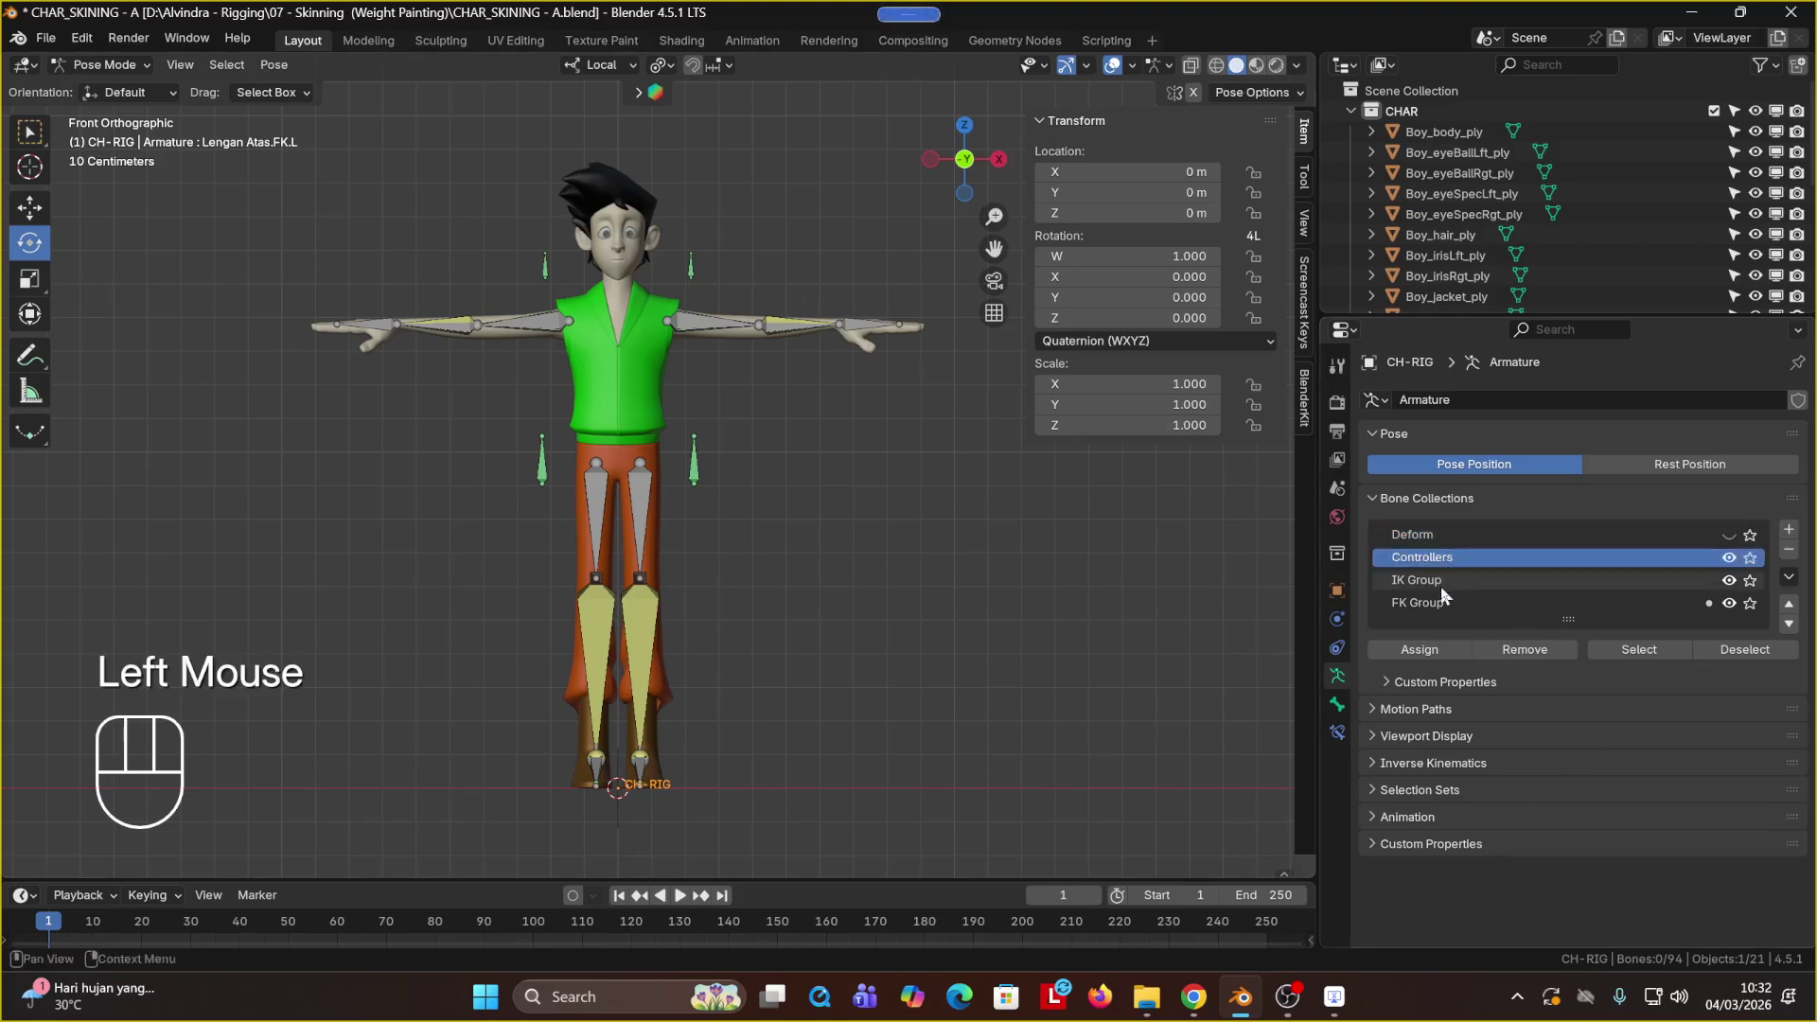
click(1441, 585)
click(1434, 606)
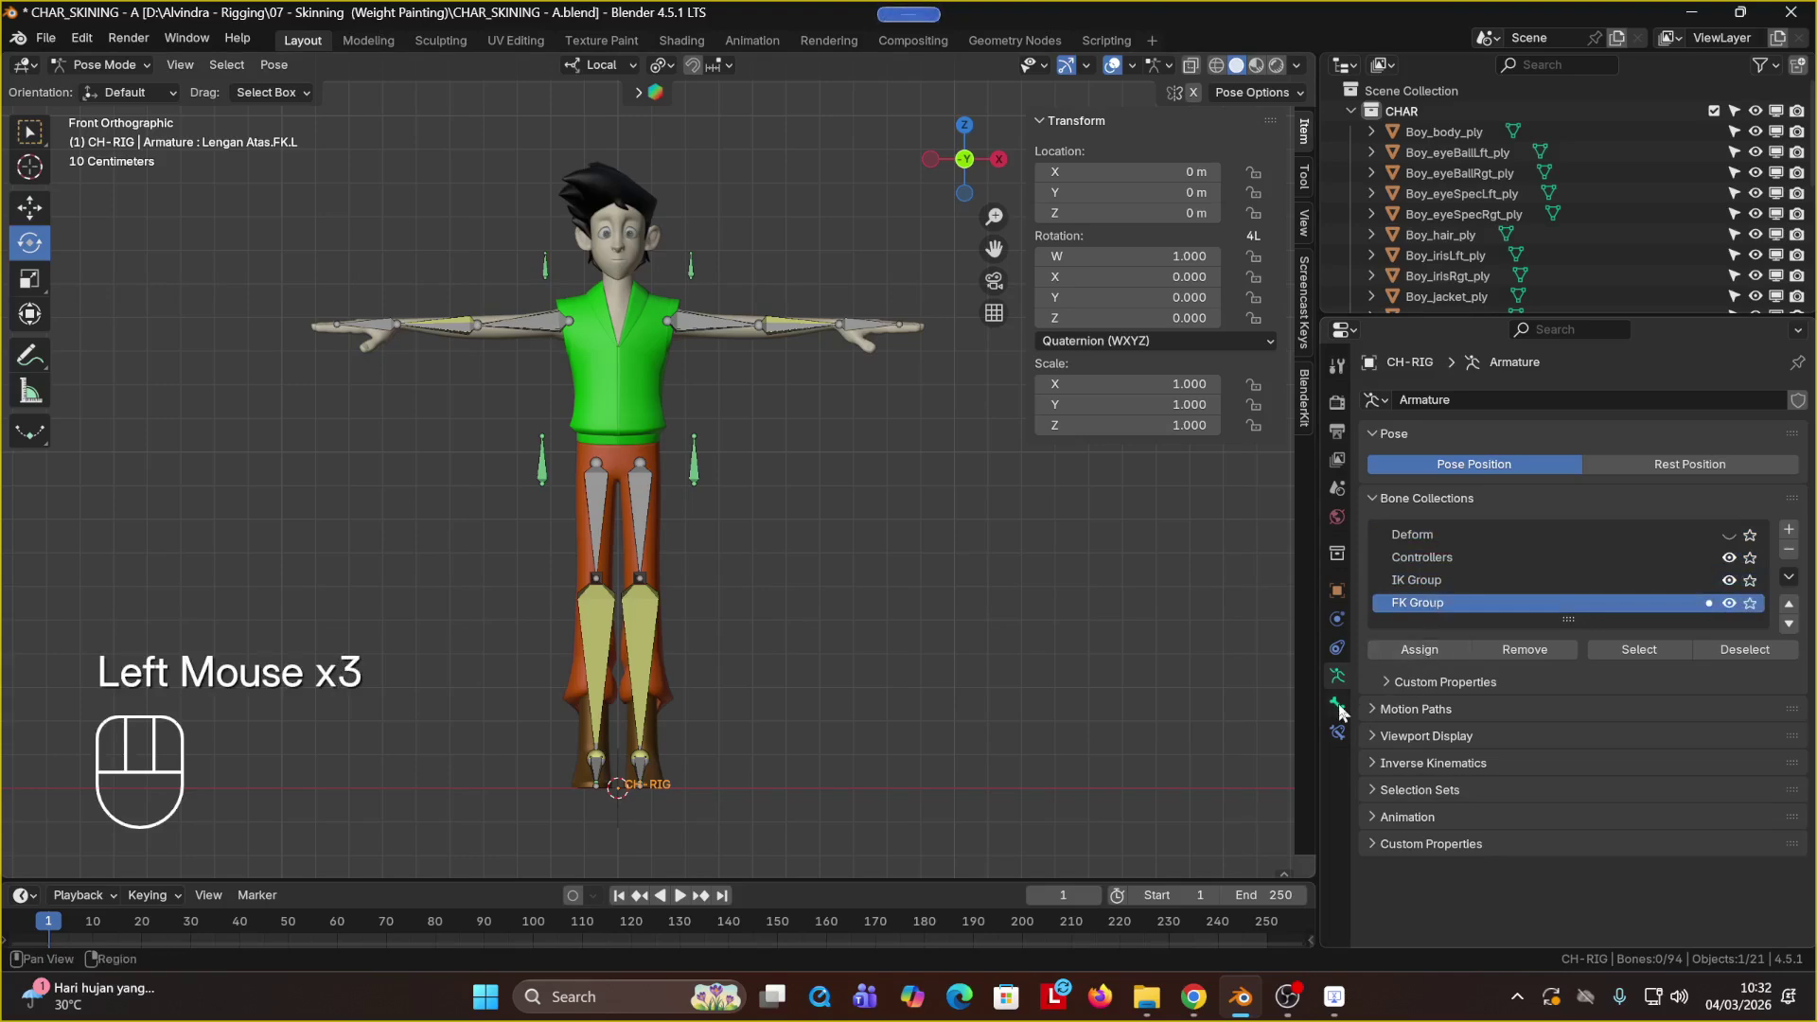
Step: Select all visible controller, IK and FK bones and turn off Deform for all of them at once
click(830, 443)
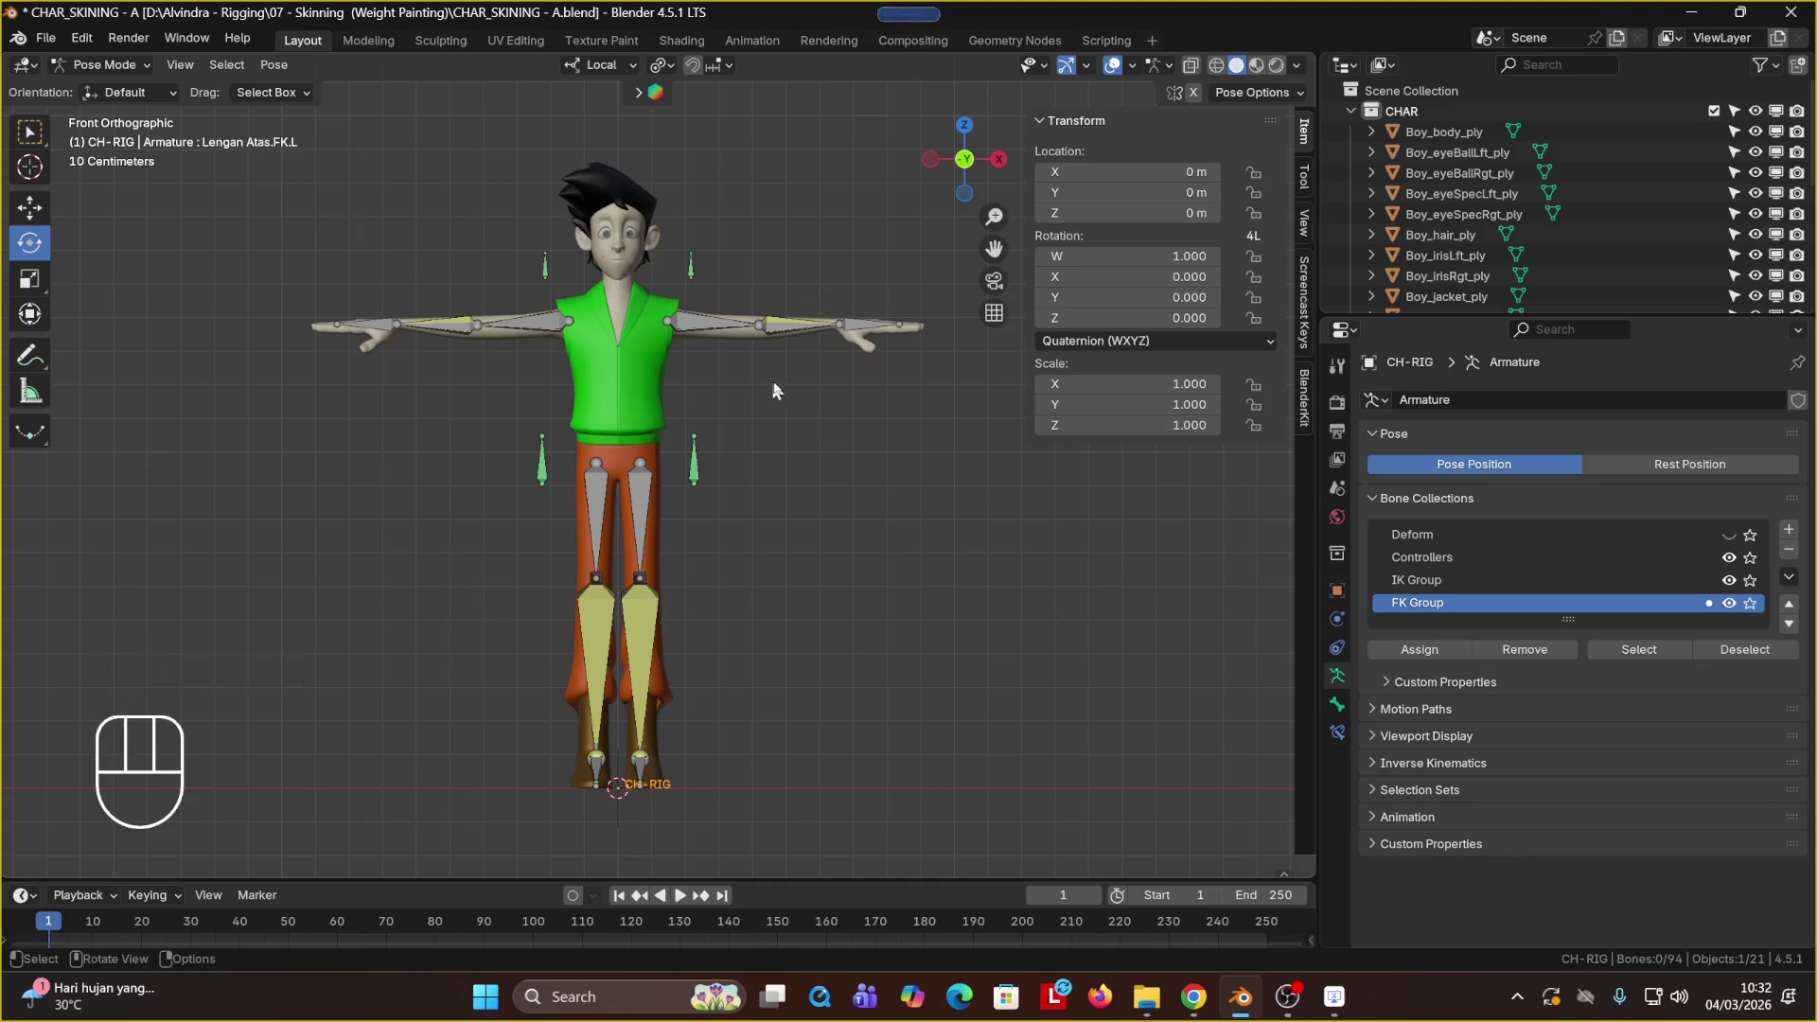
key(a)
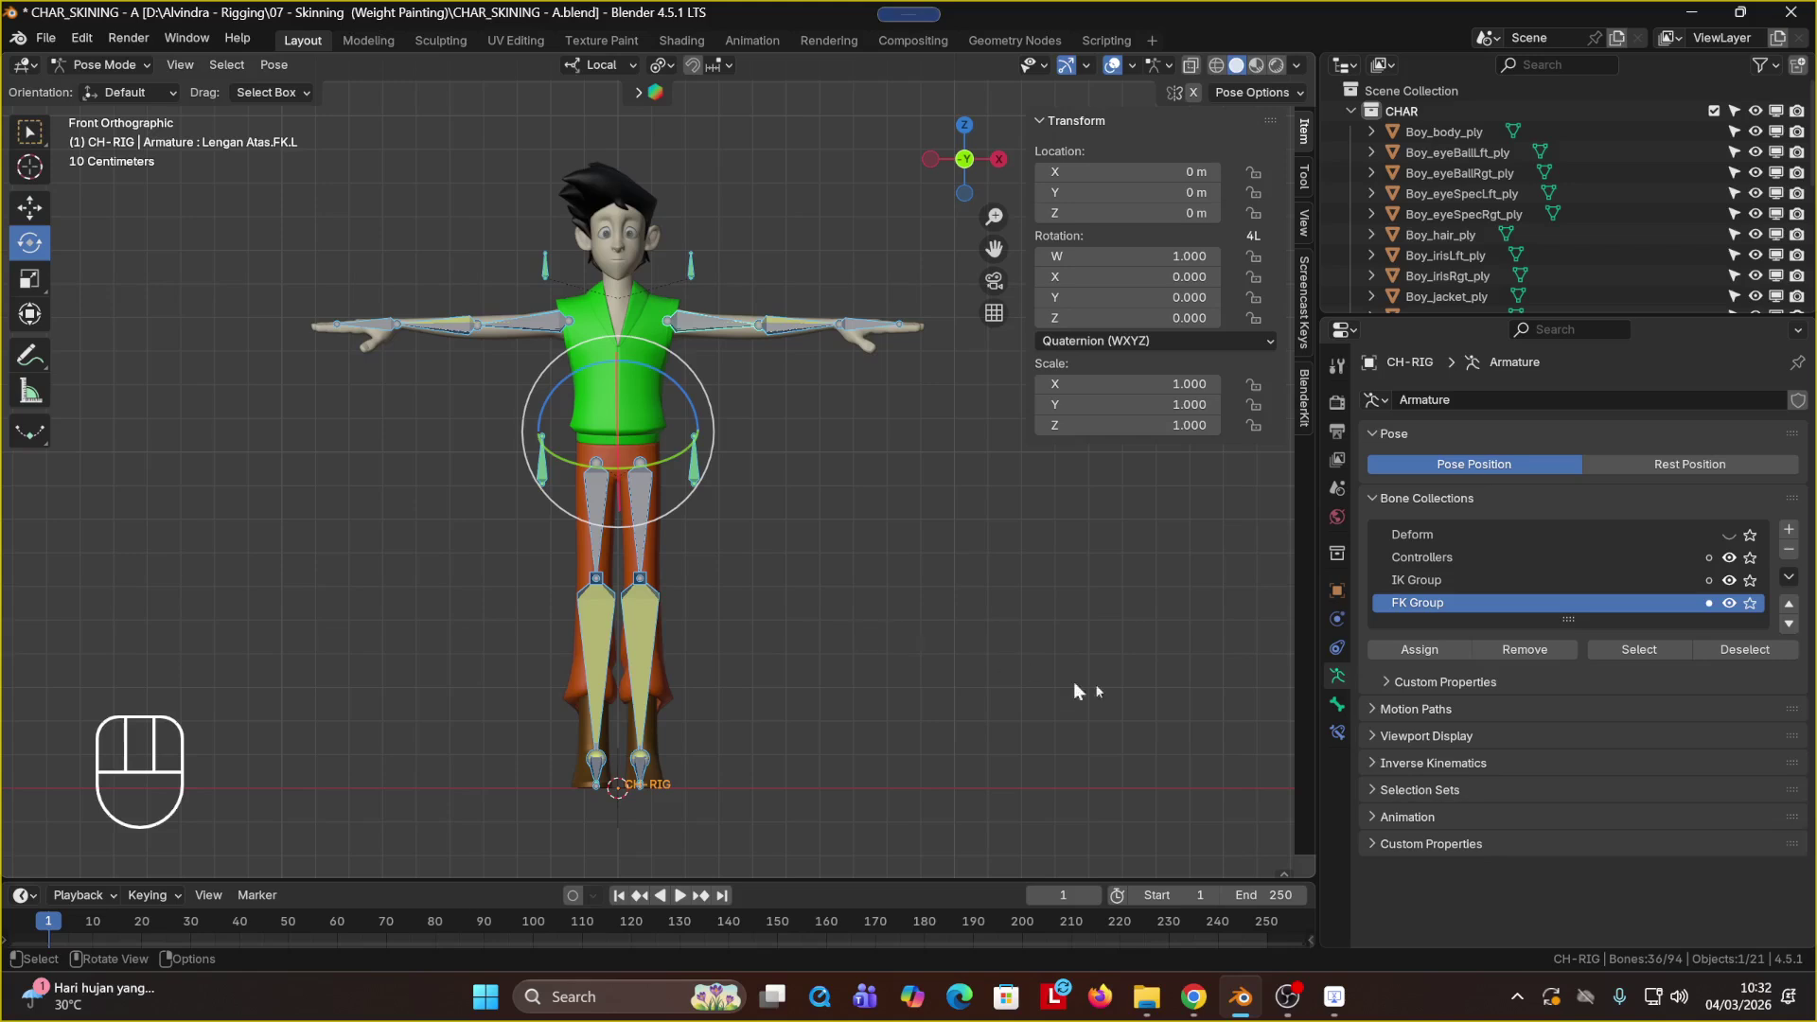
click(1340, 712)
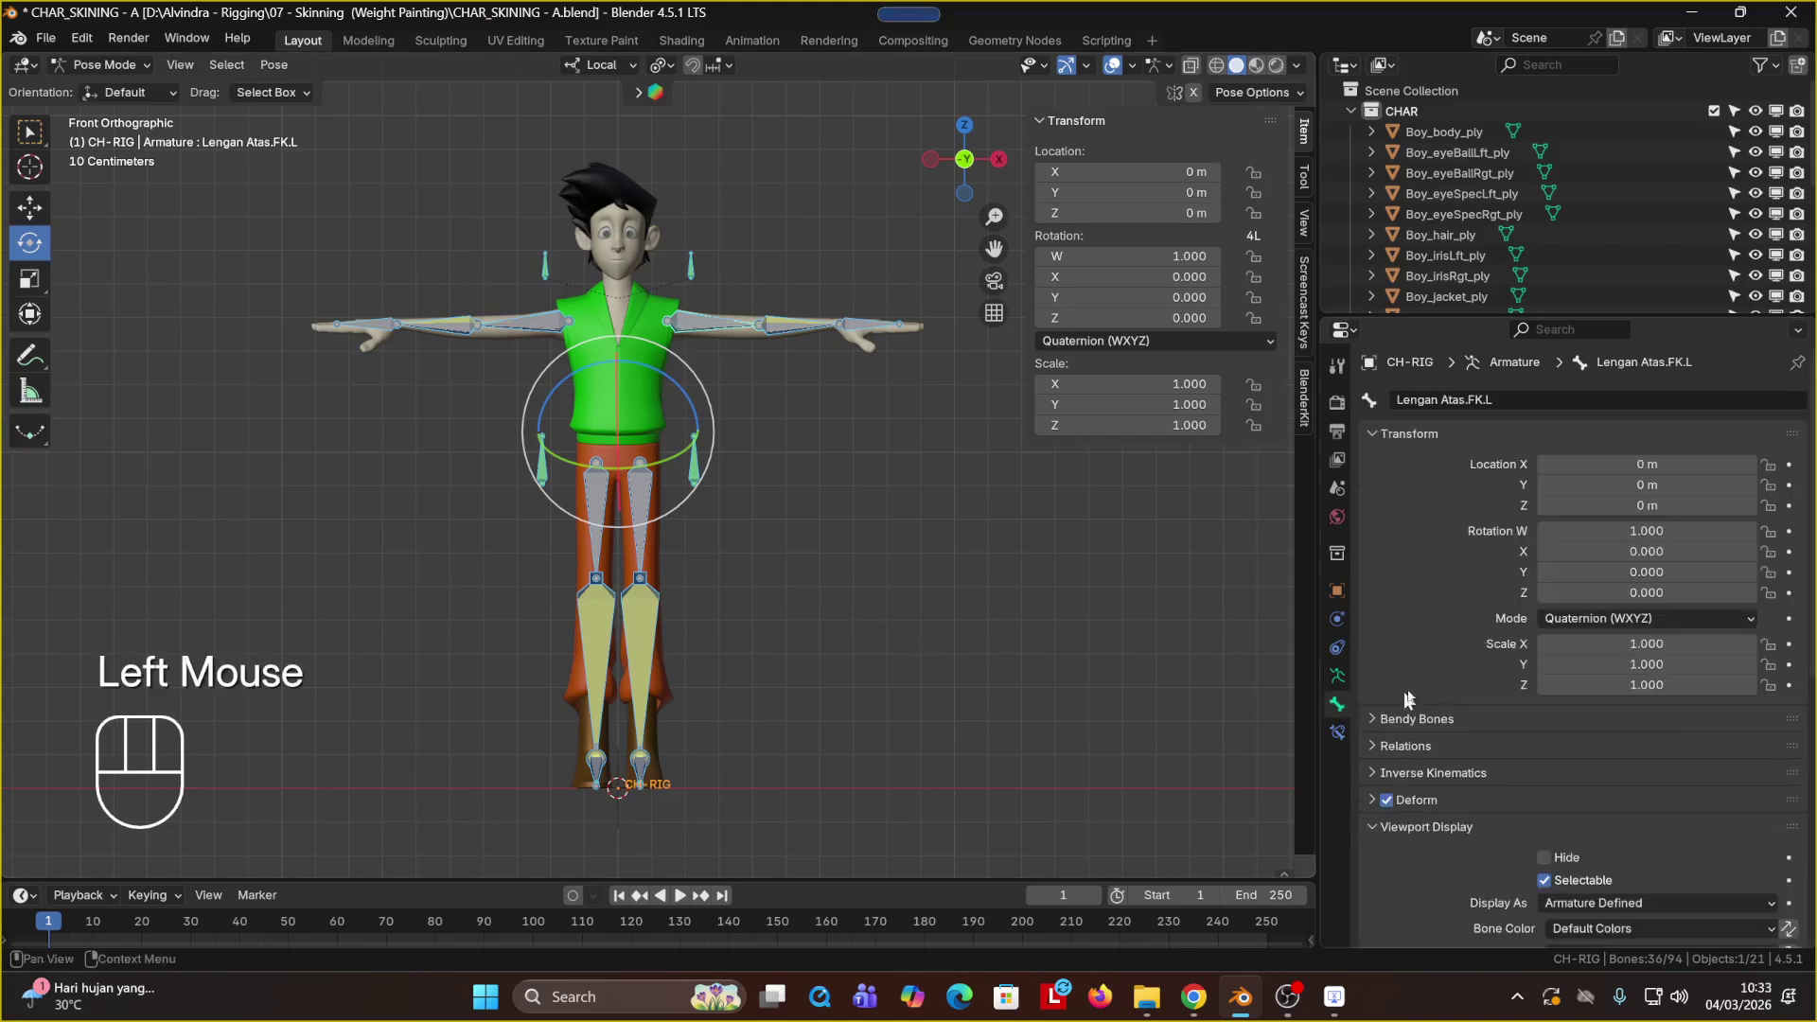
scroll(1427, 679, down, 5)
scroll(1432, 571, up, 1)
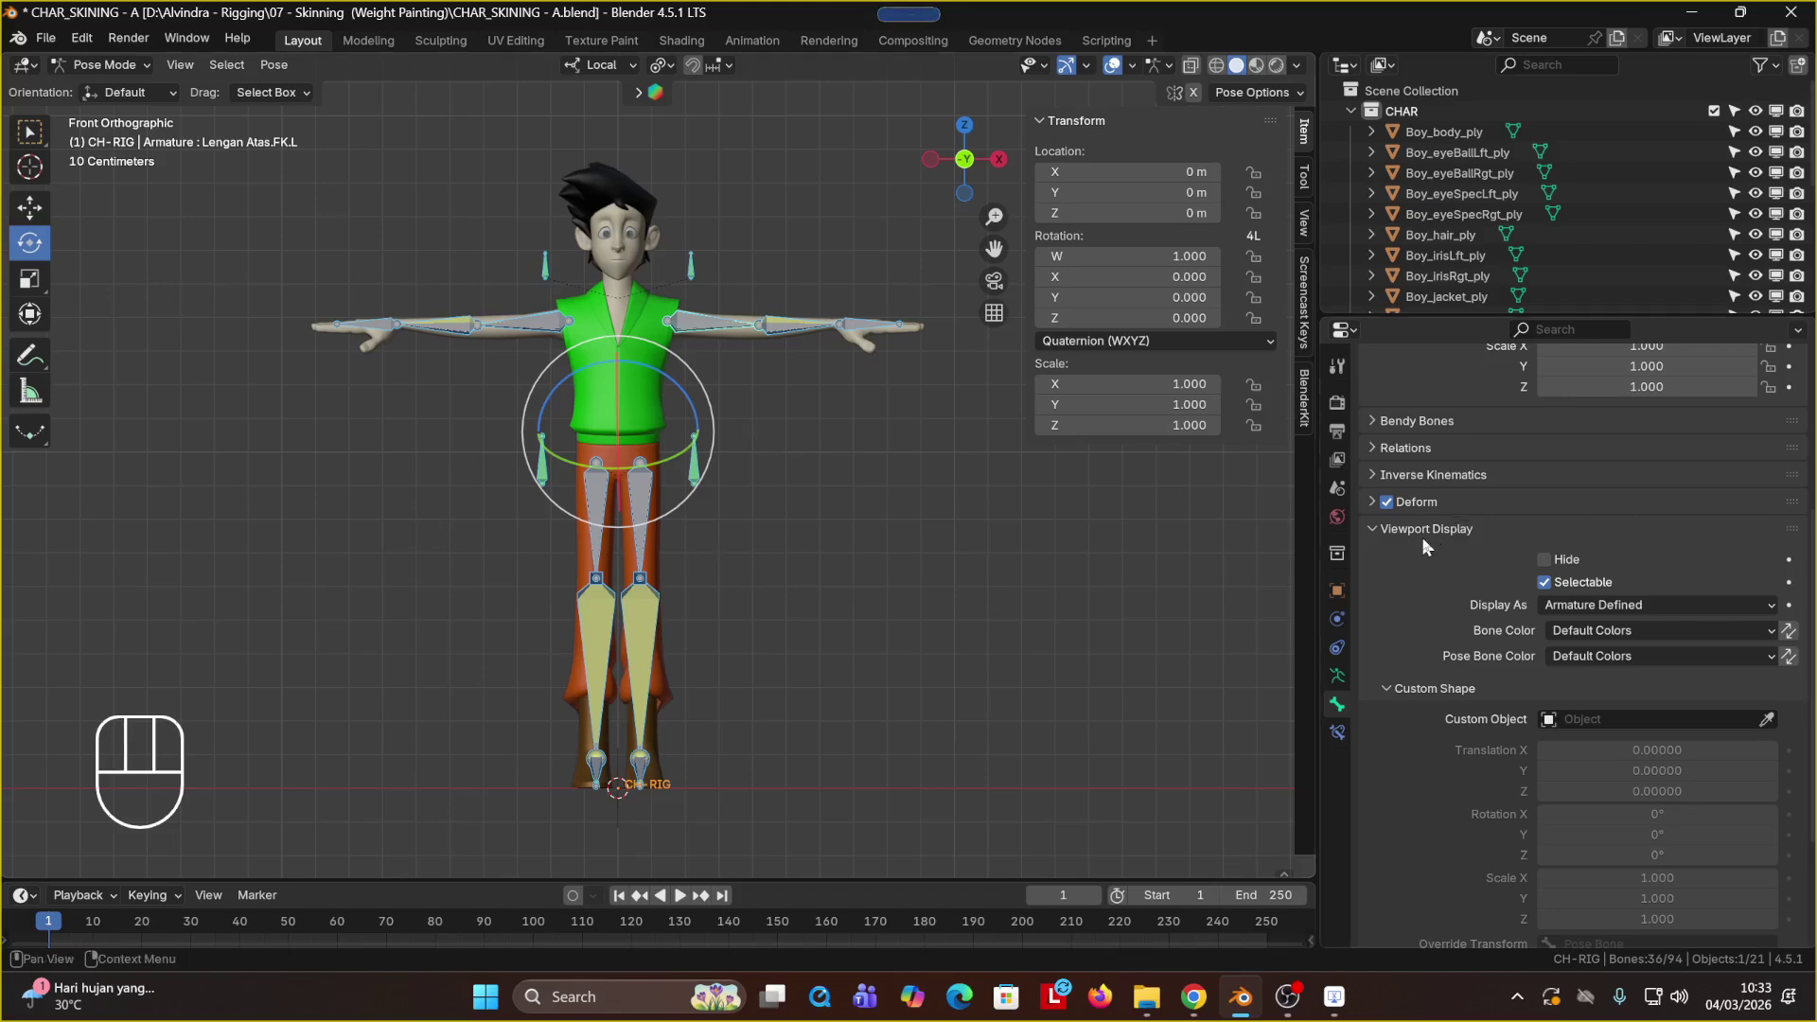
key(alt)
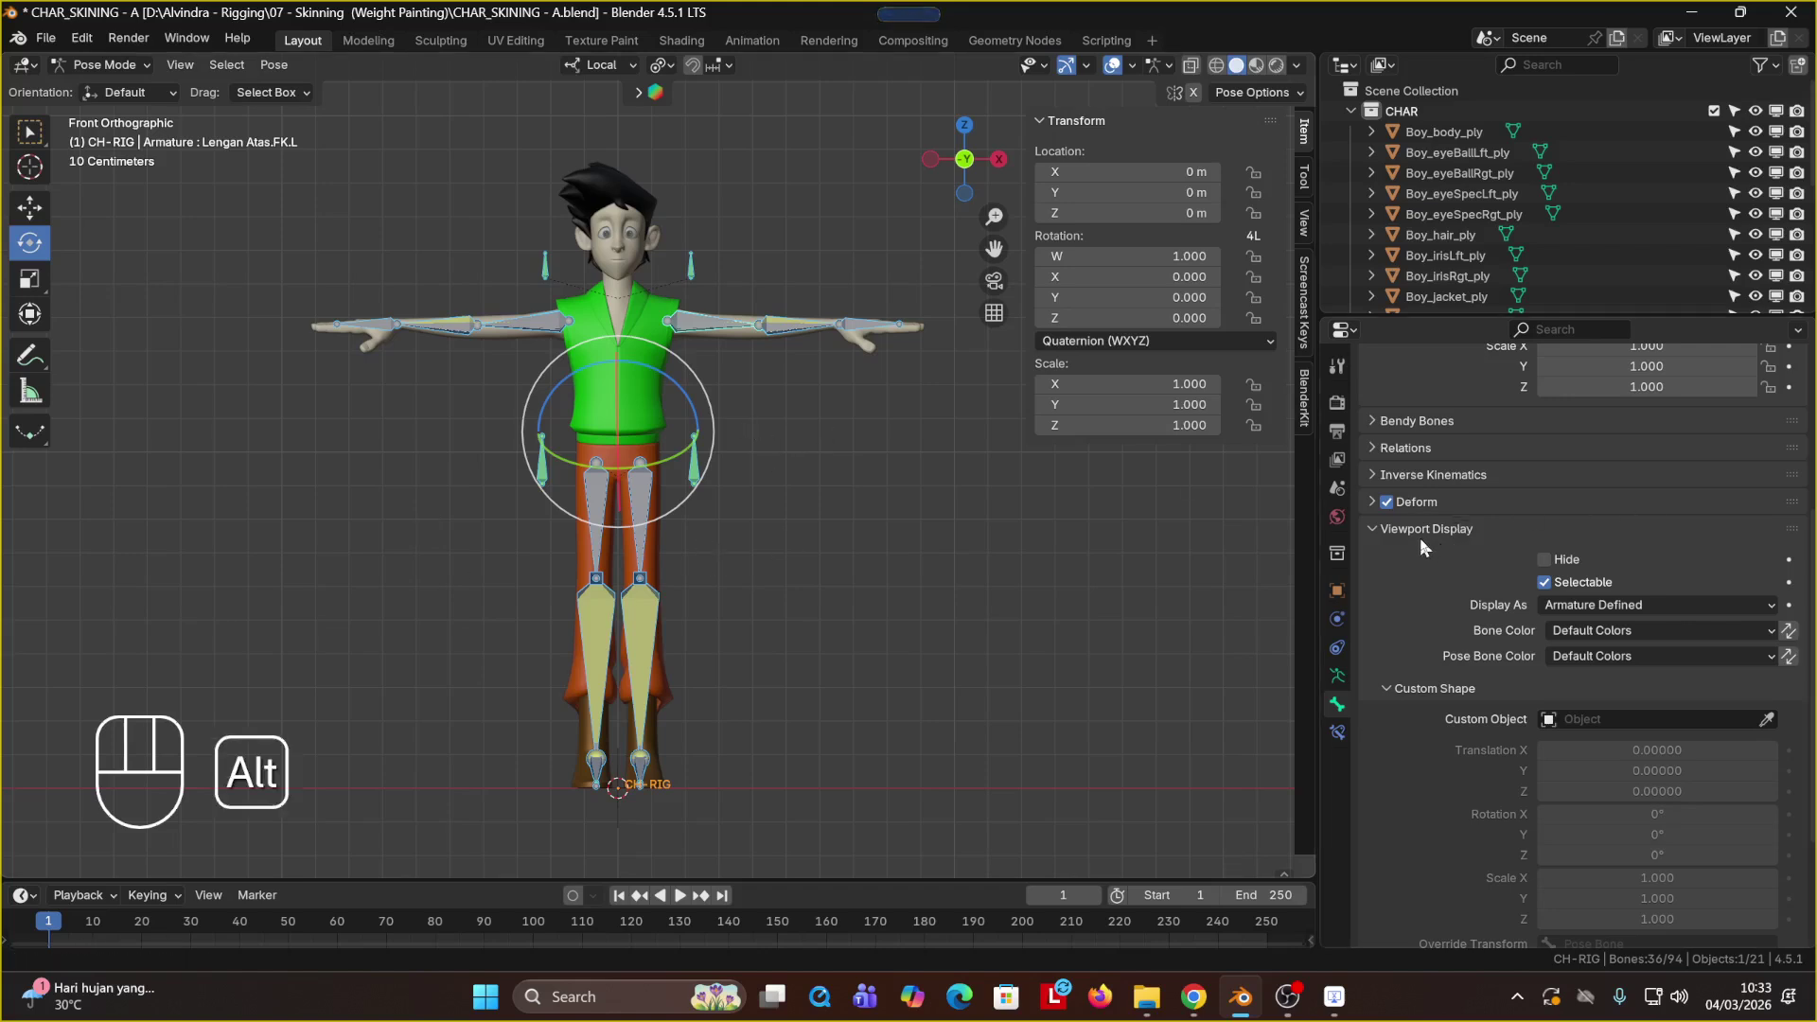
alt+click(1386, 503)
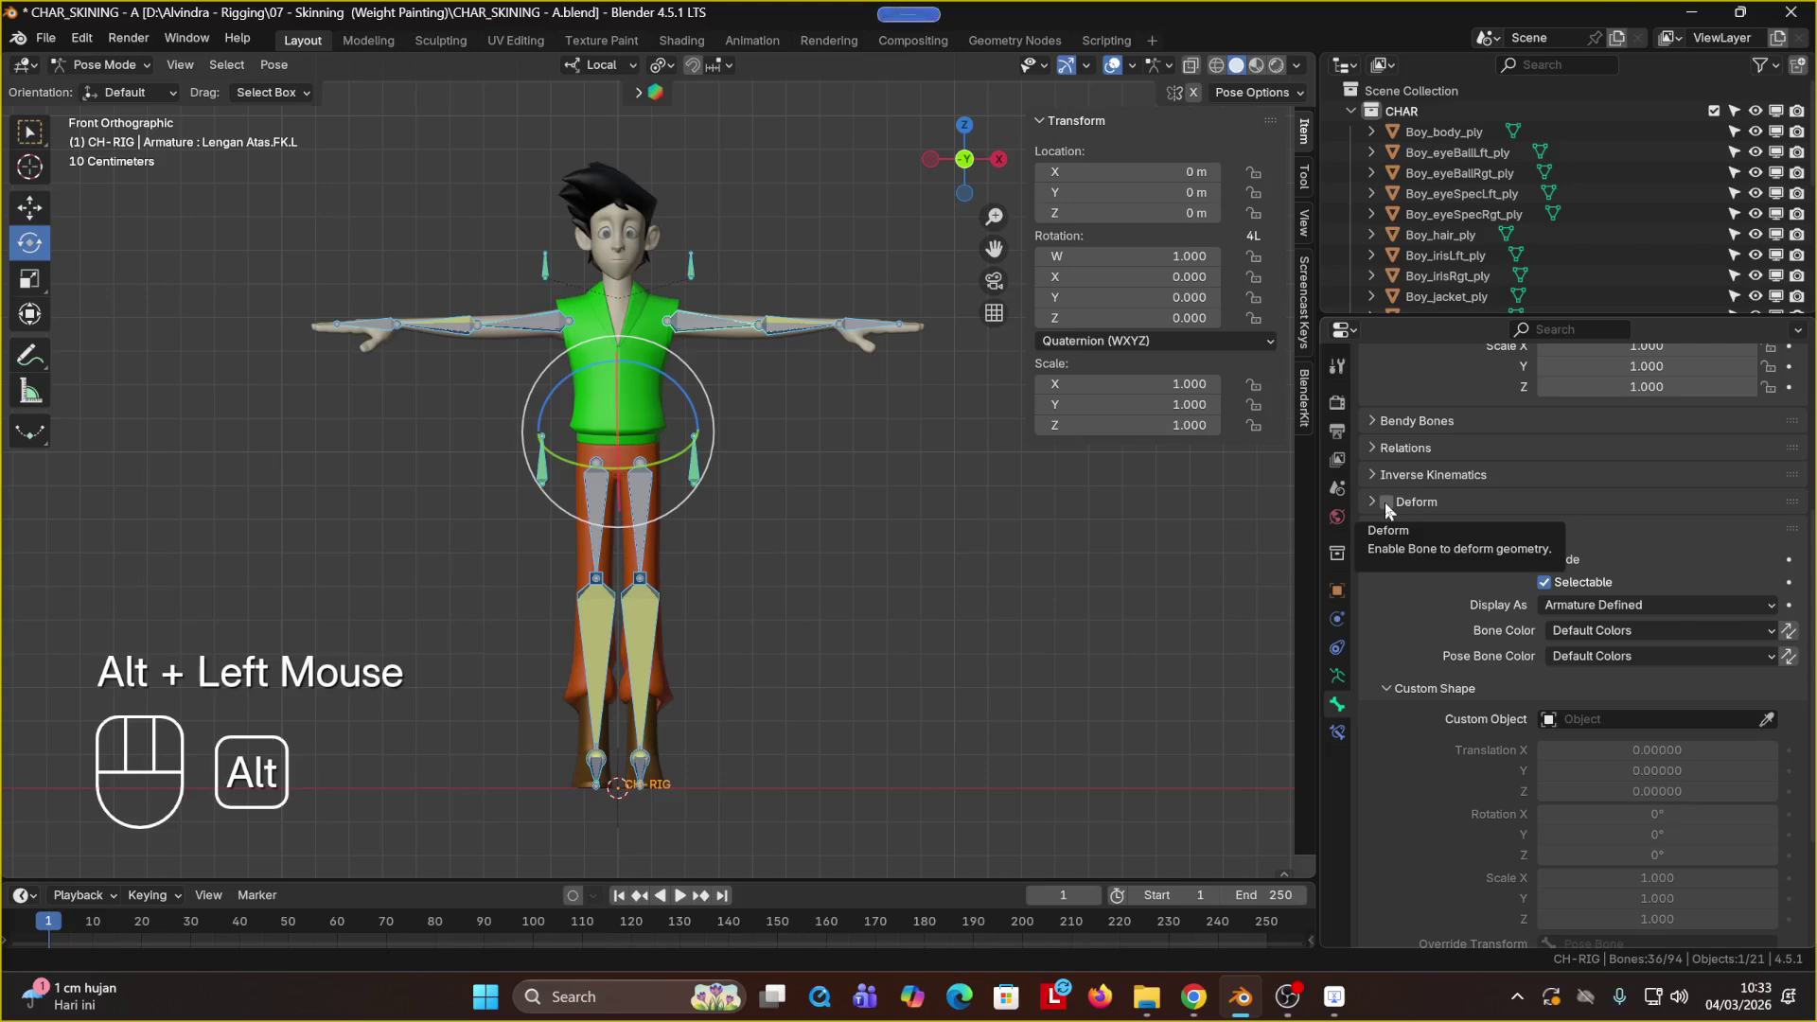
Step: Check the Deform setting on the shin IK bones, the right upper-arm IK bone and the FK IK switcher bones
click(865, 483)
click(633, 651)
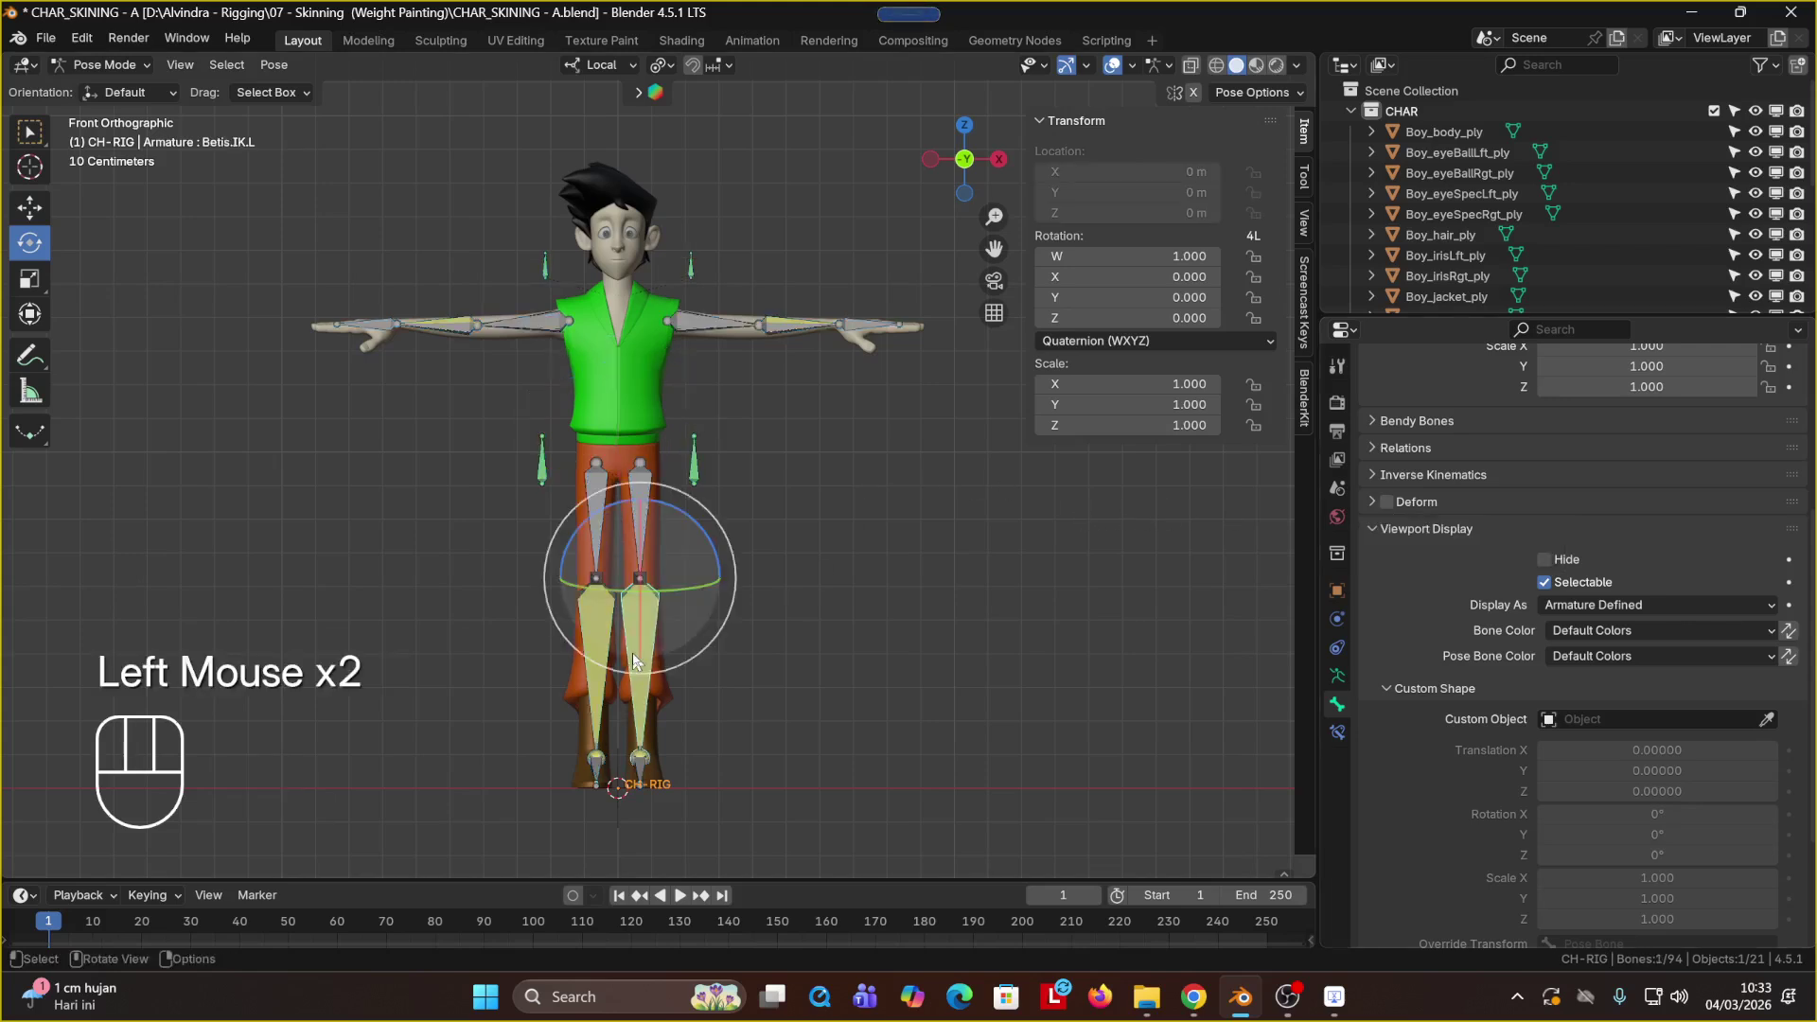
click(597, 654)
click(566, 252)
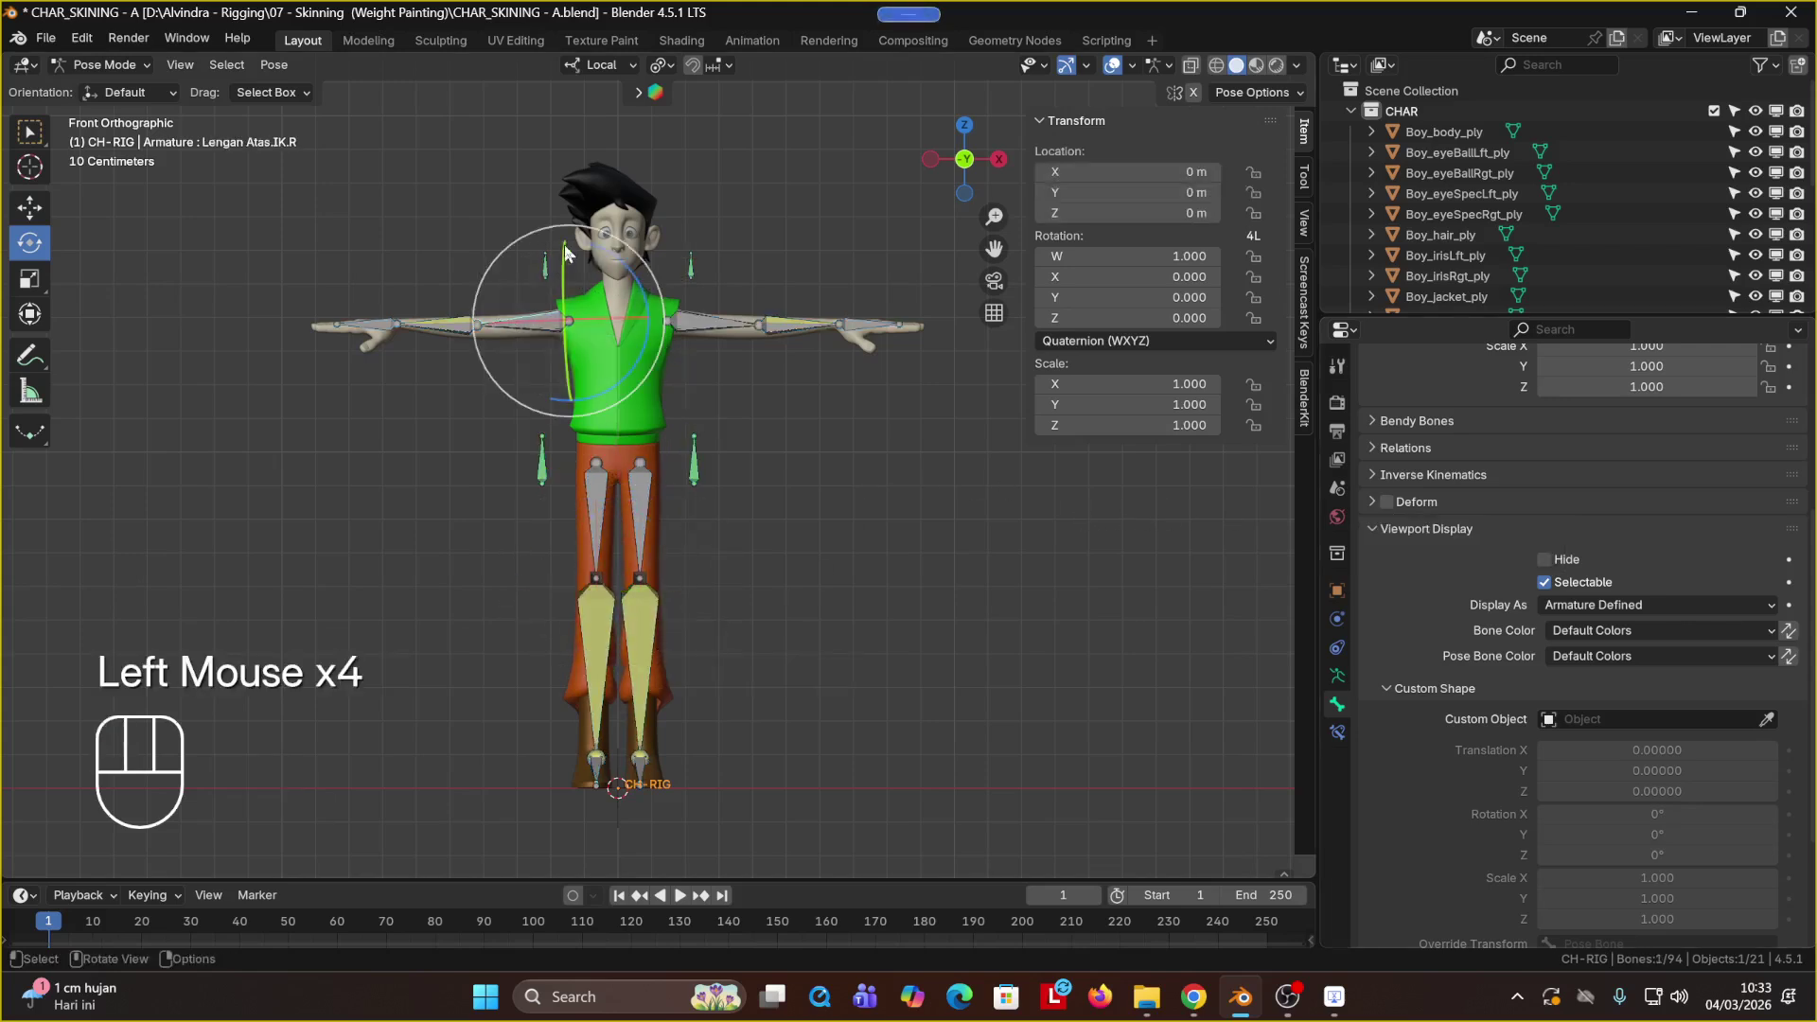
click(565, 252)
click(700, 274)
click(695, 271)
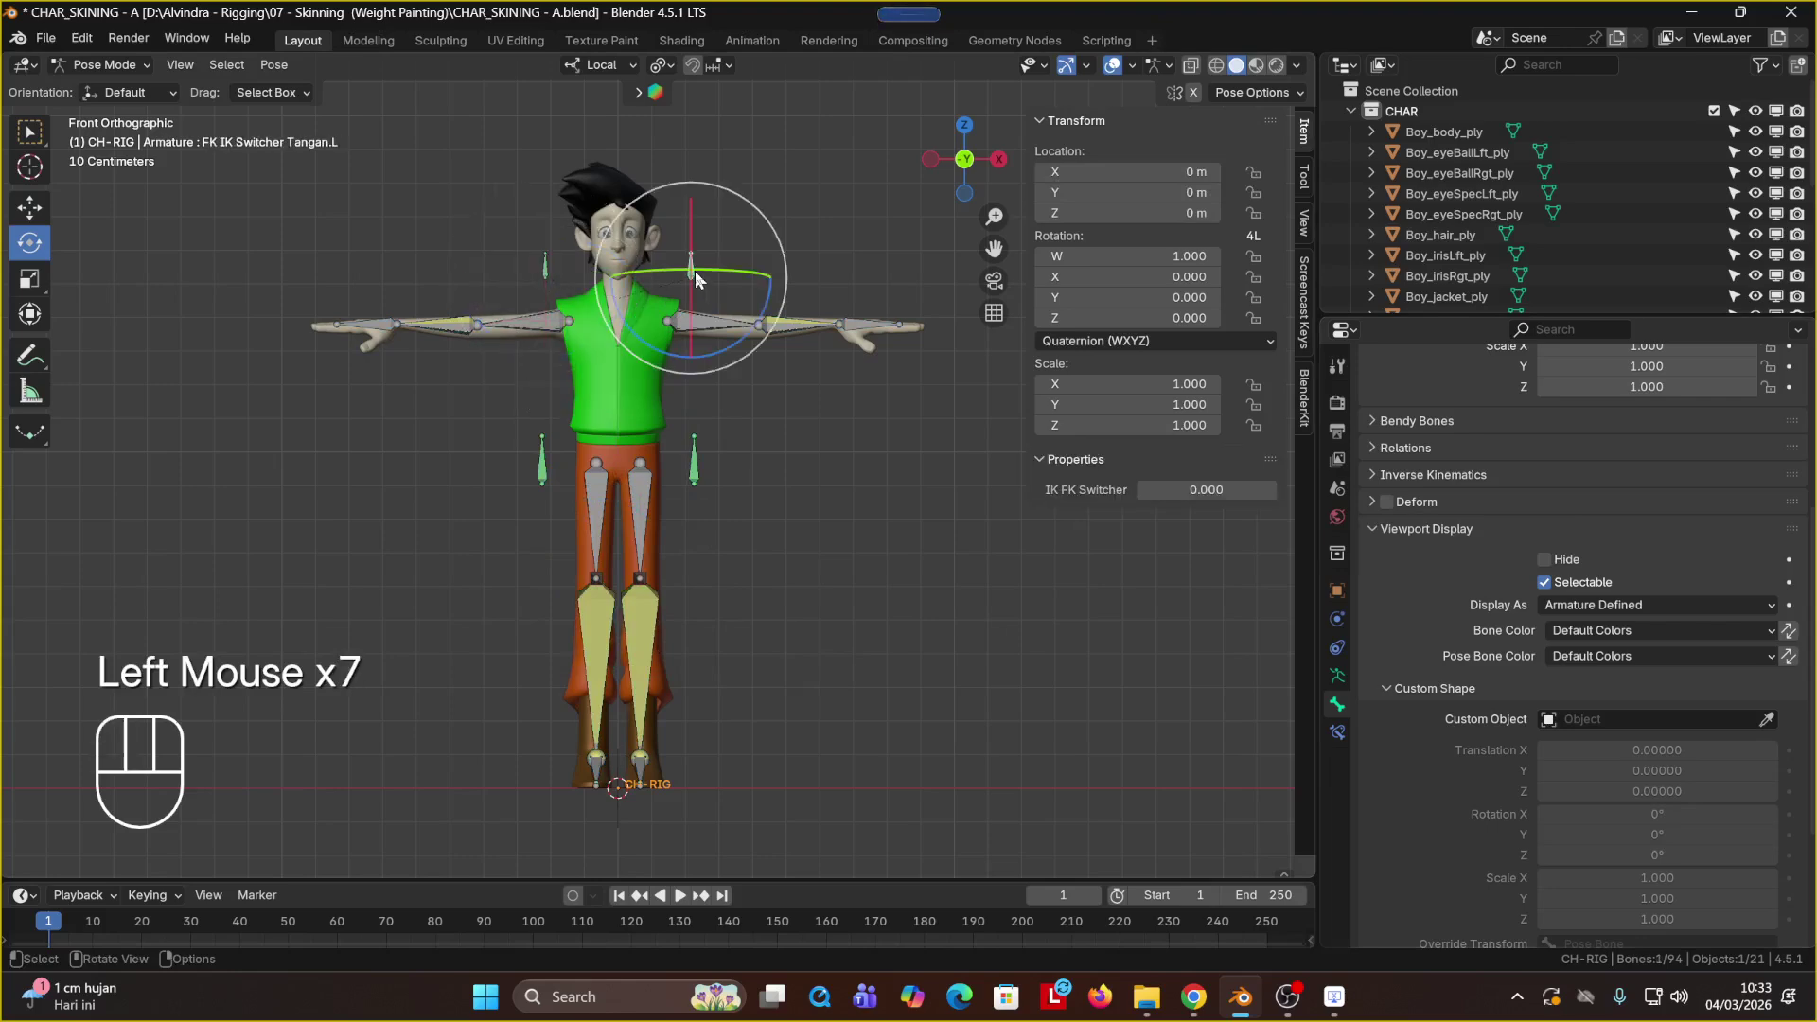
click(694, 464)
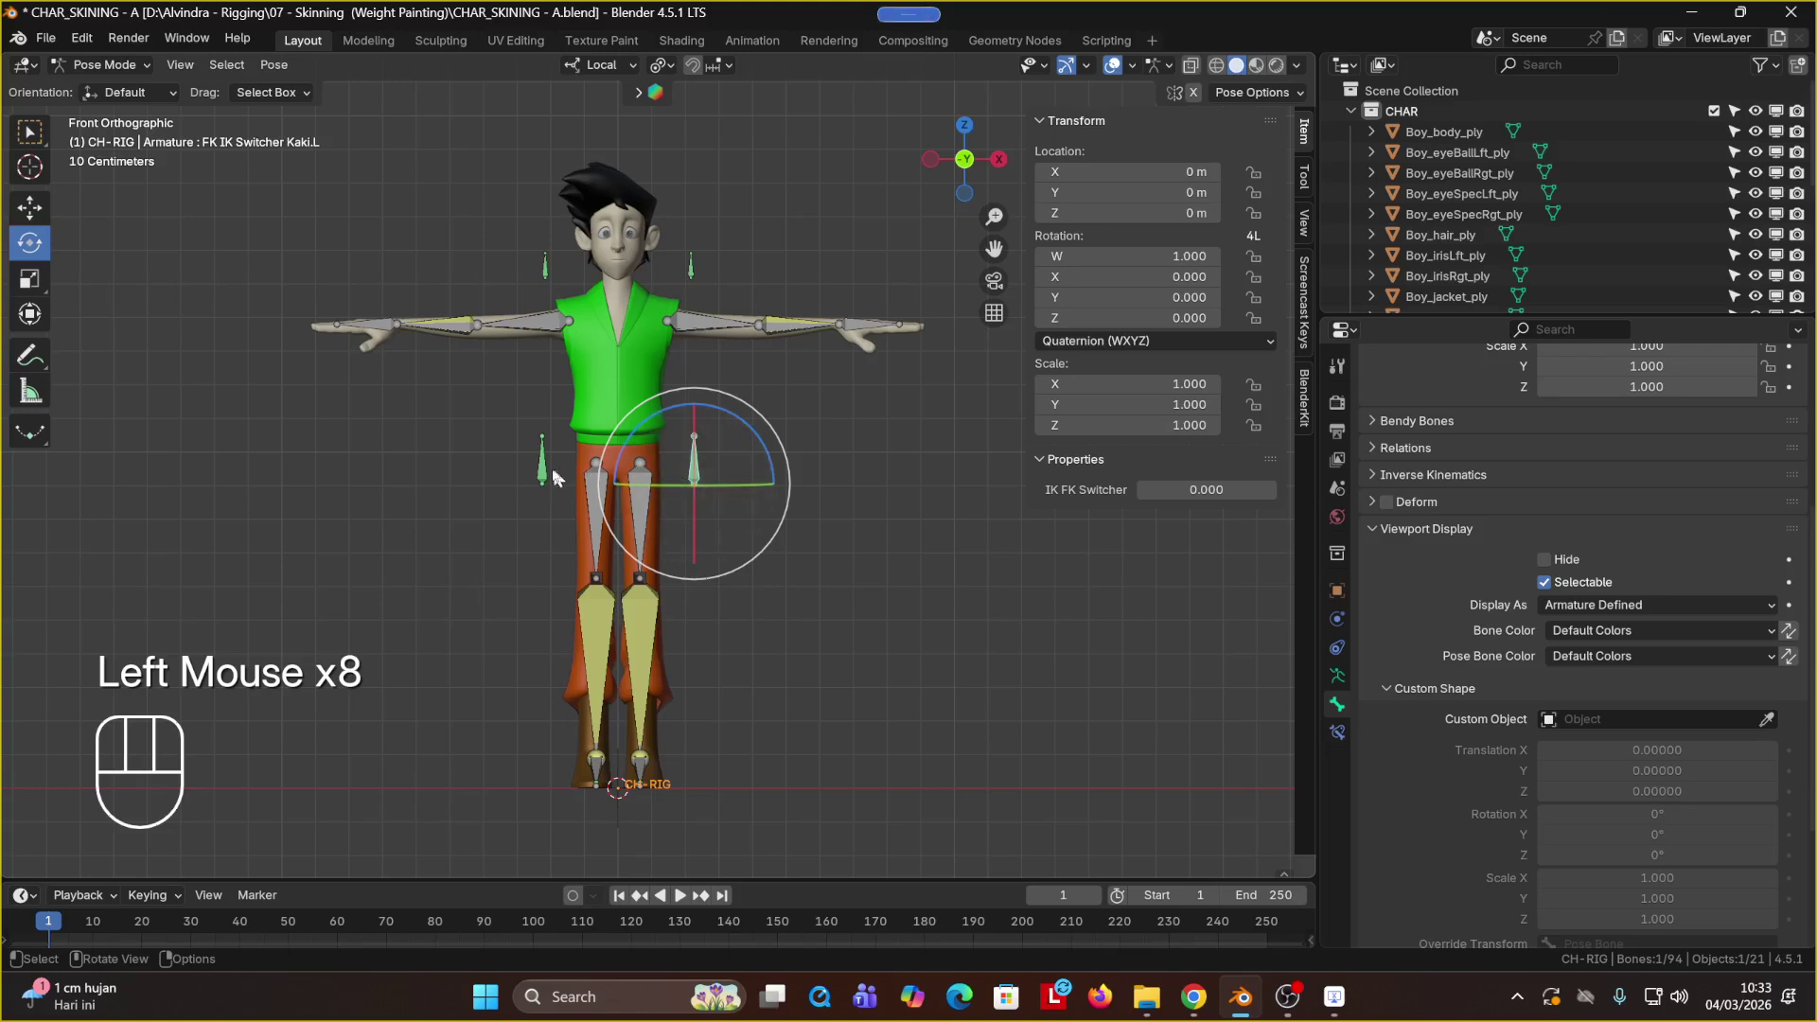
click(544, 466)
click(544, 465)
click(741, 471)
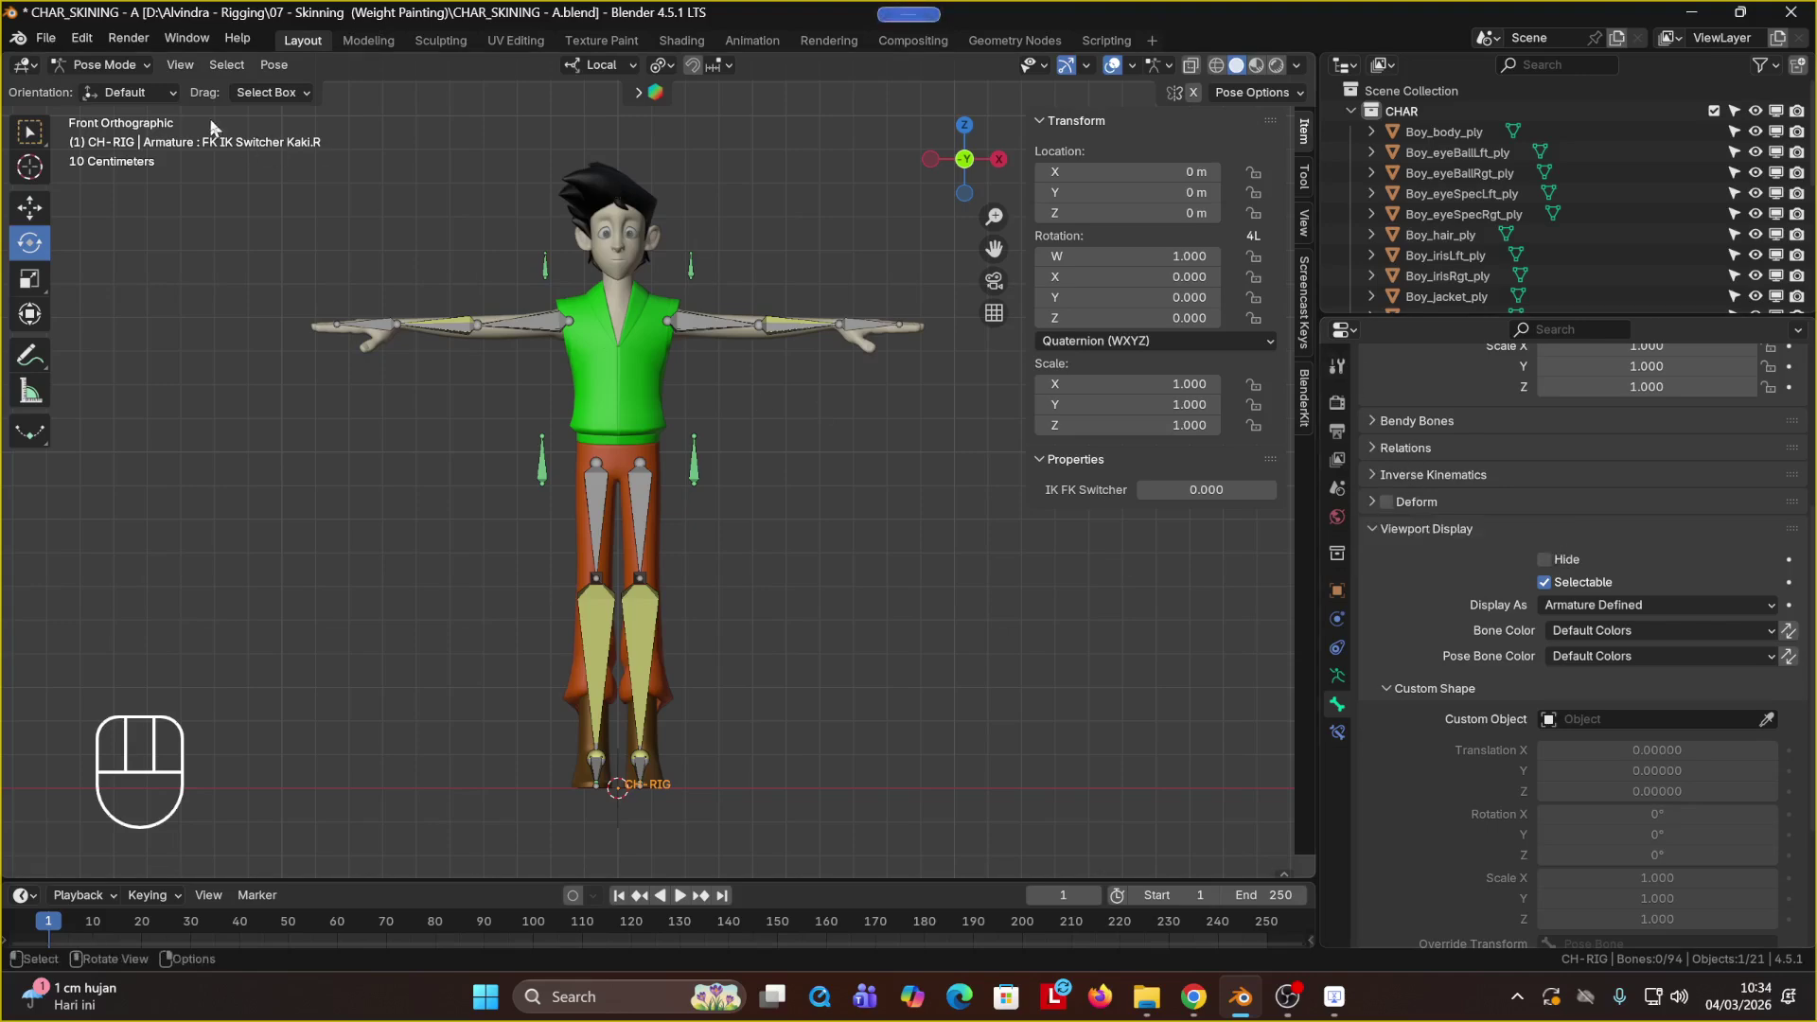
Step: Show the Deform bone collection, hide FK Group, IK Group and Controllers, and make Deform the active collection
click(1338, 676)
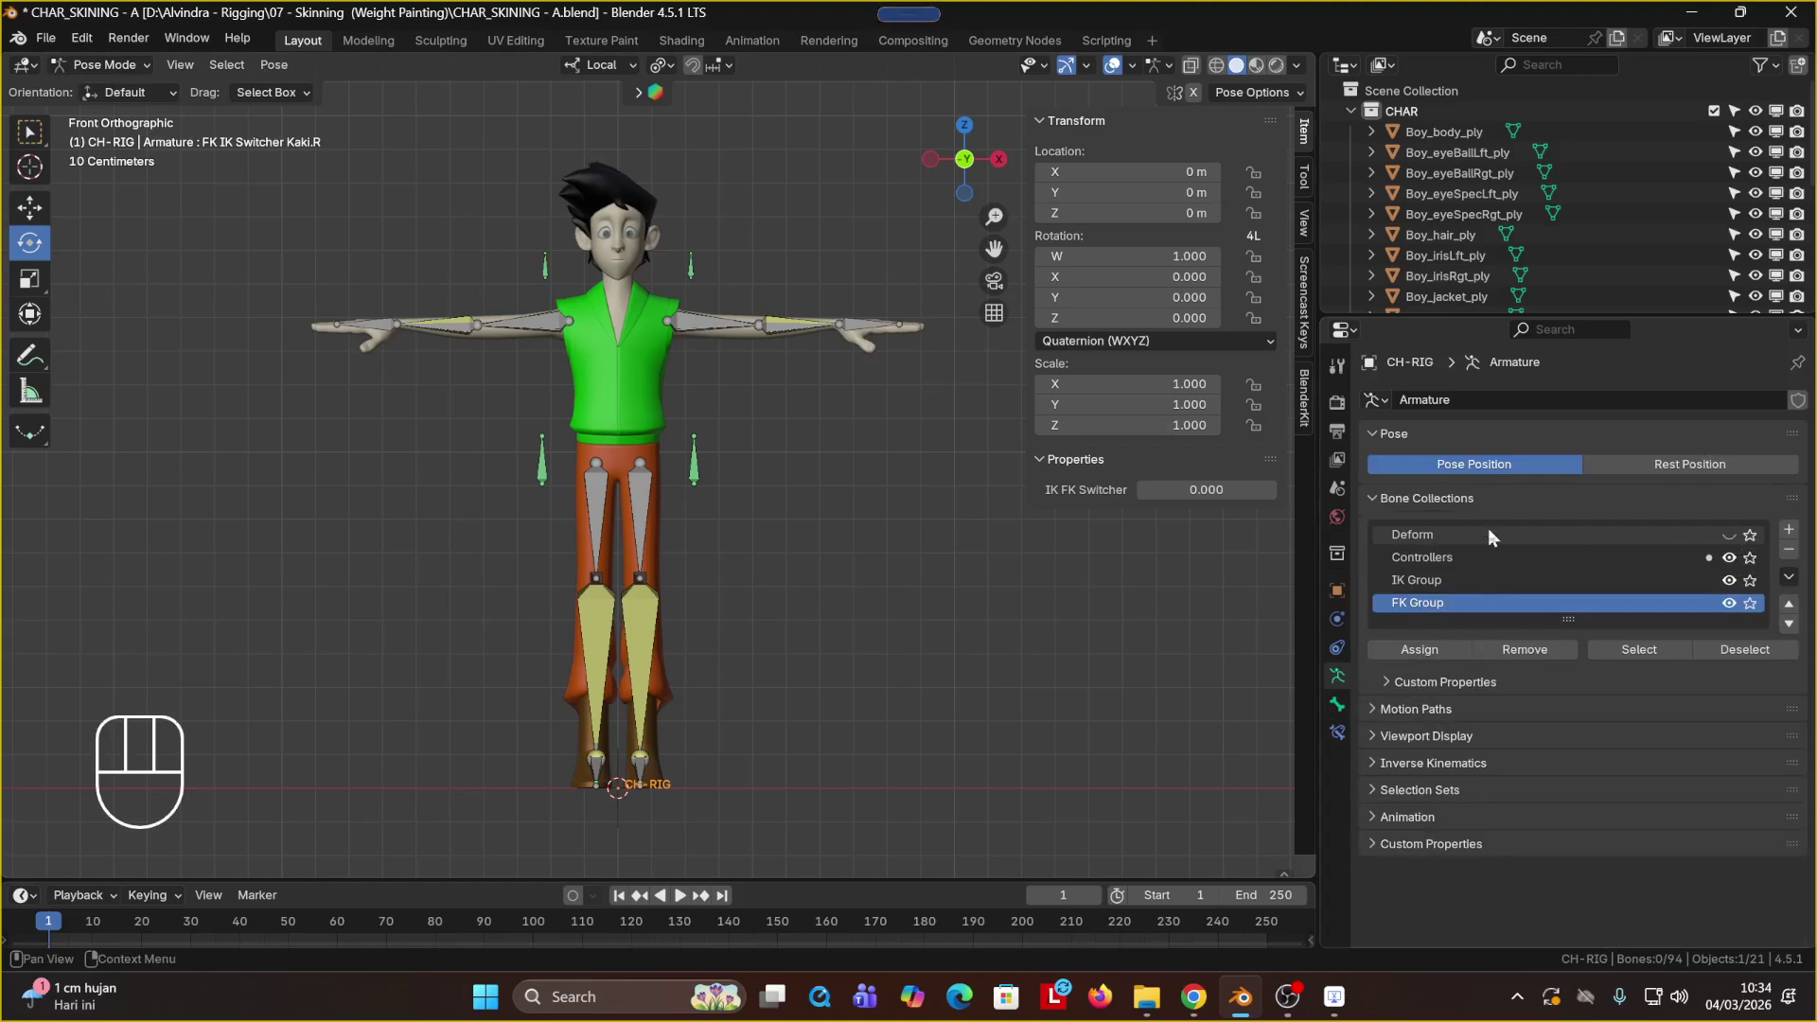
click(1729, 534)
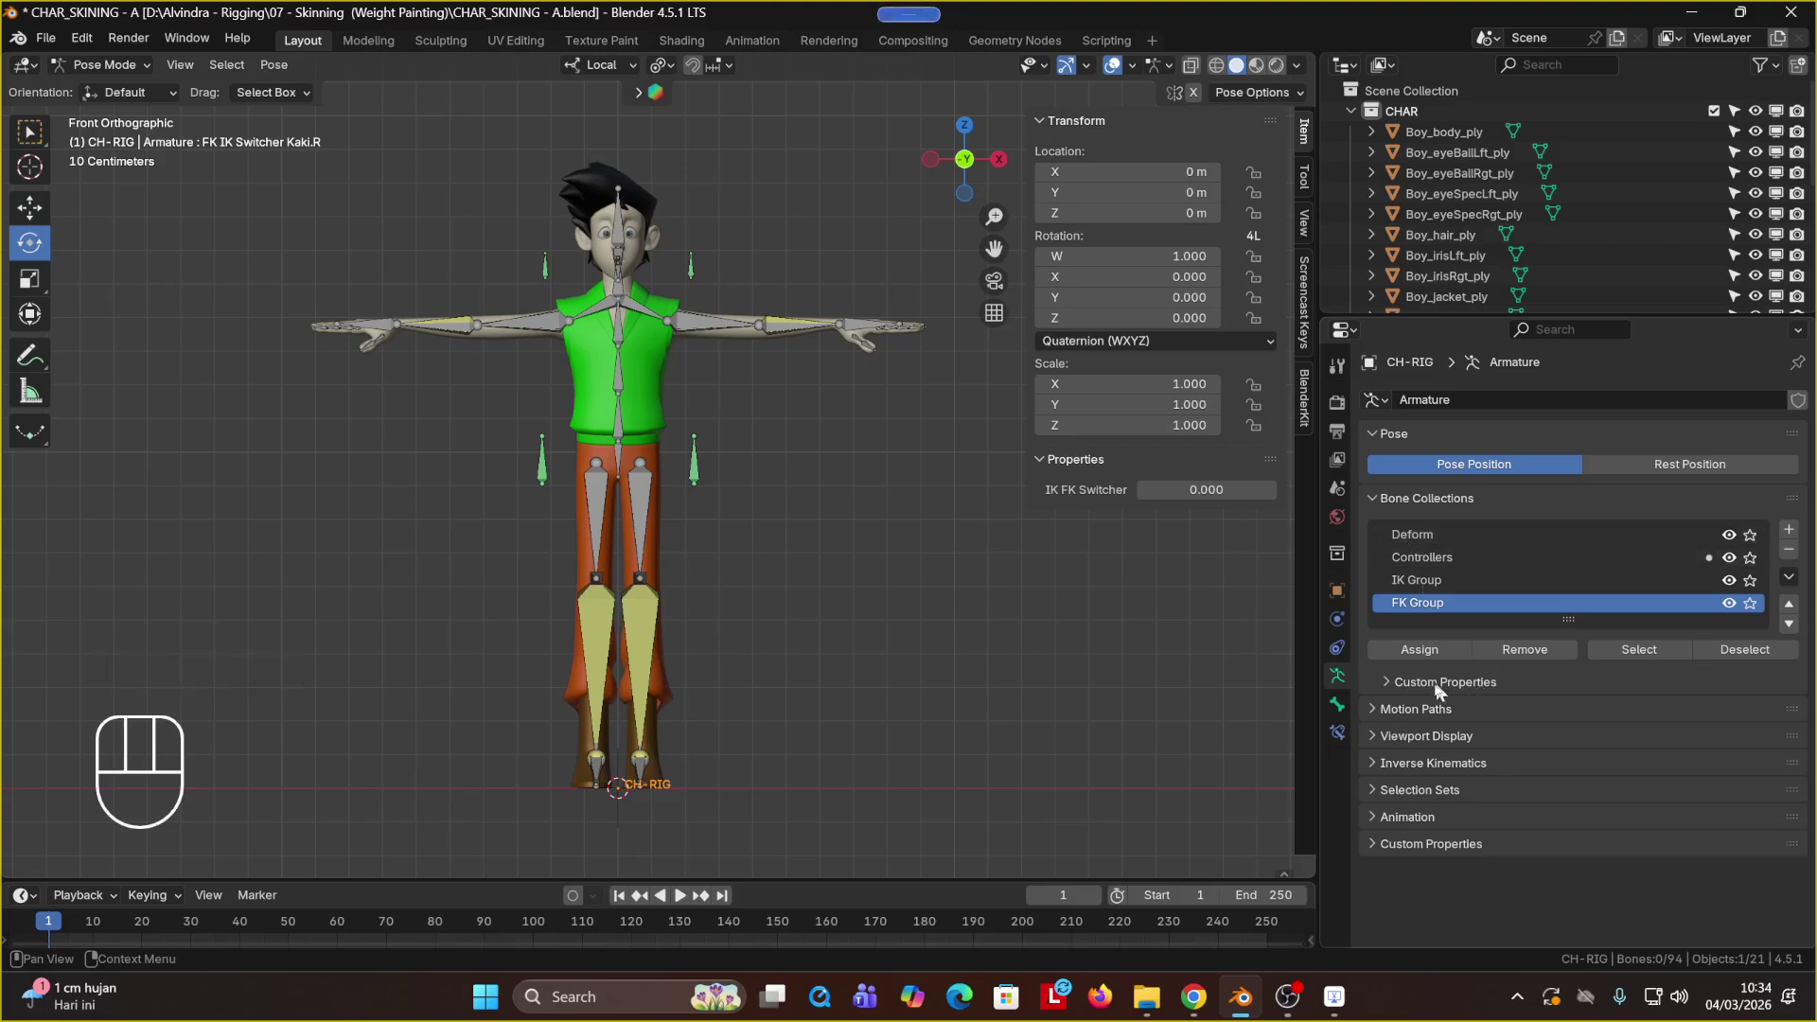
click(863, 638)
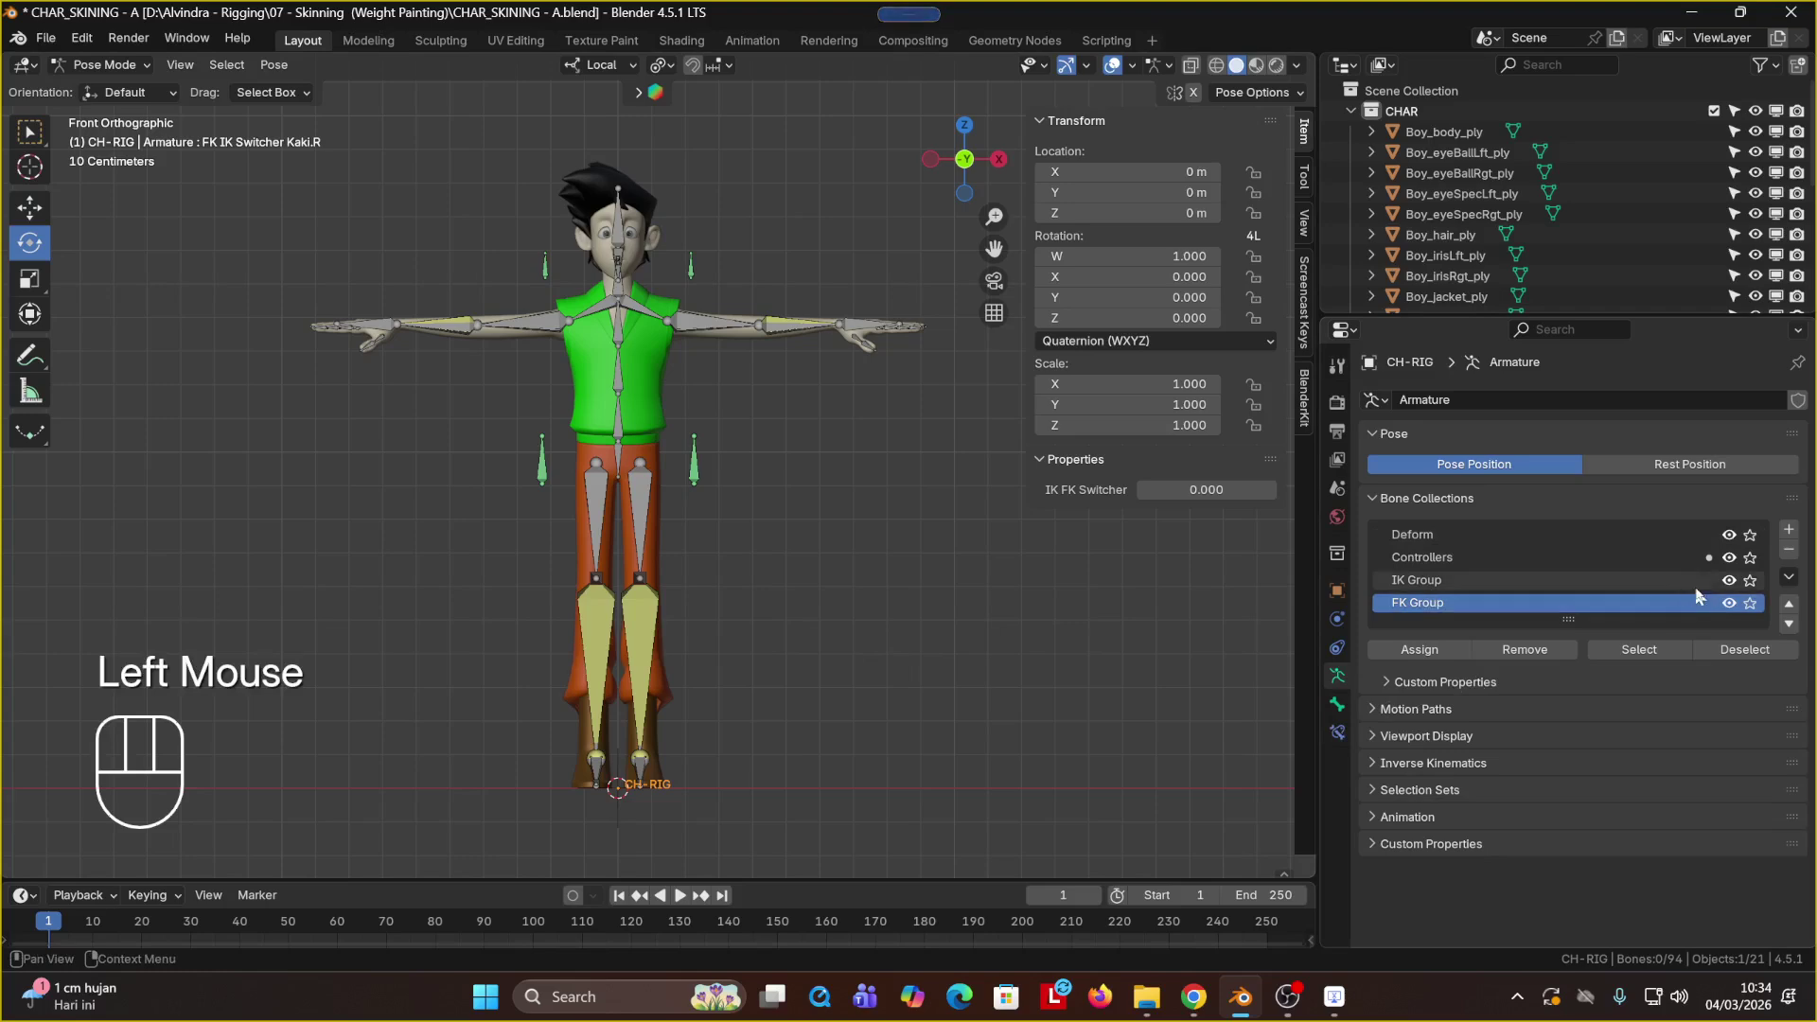
click(1731, 603)
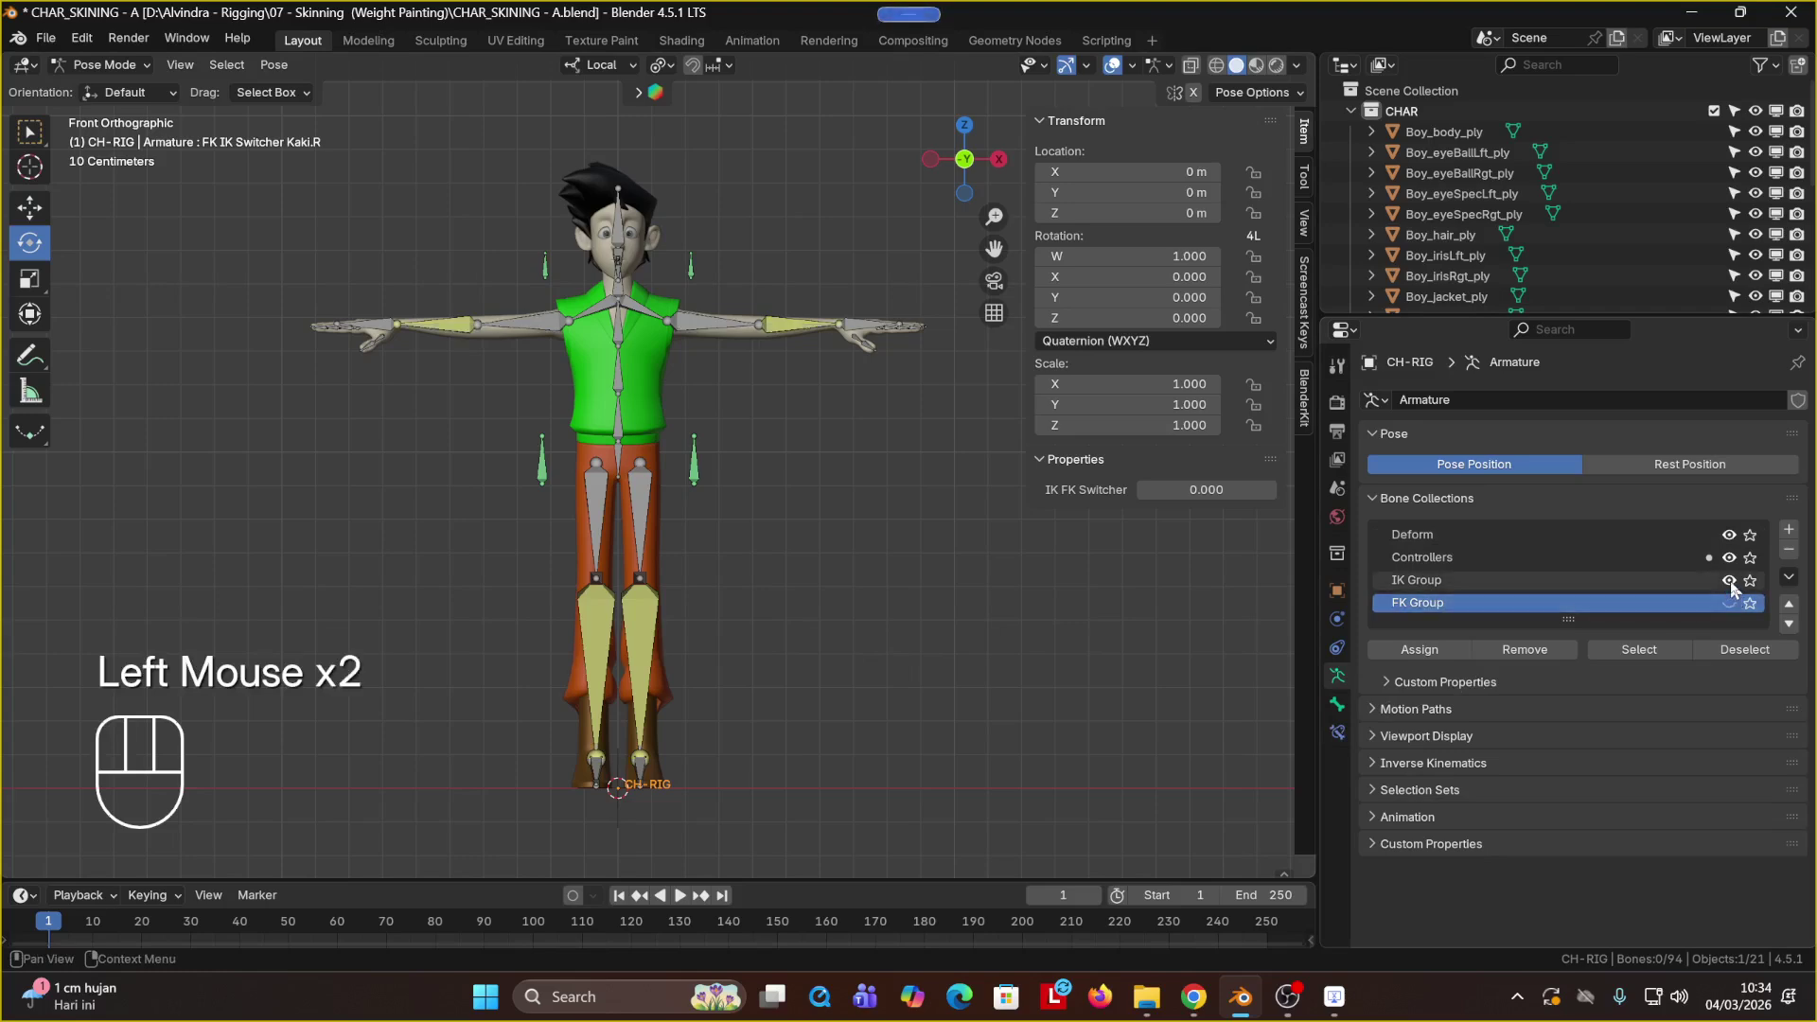
click(1730, 581)
click(1730, 559)
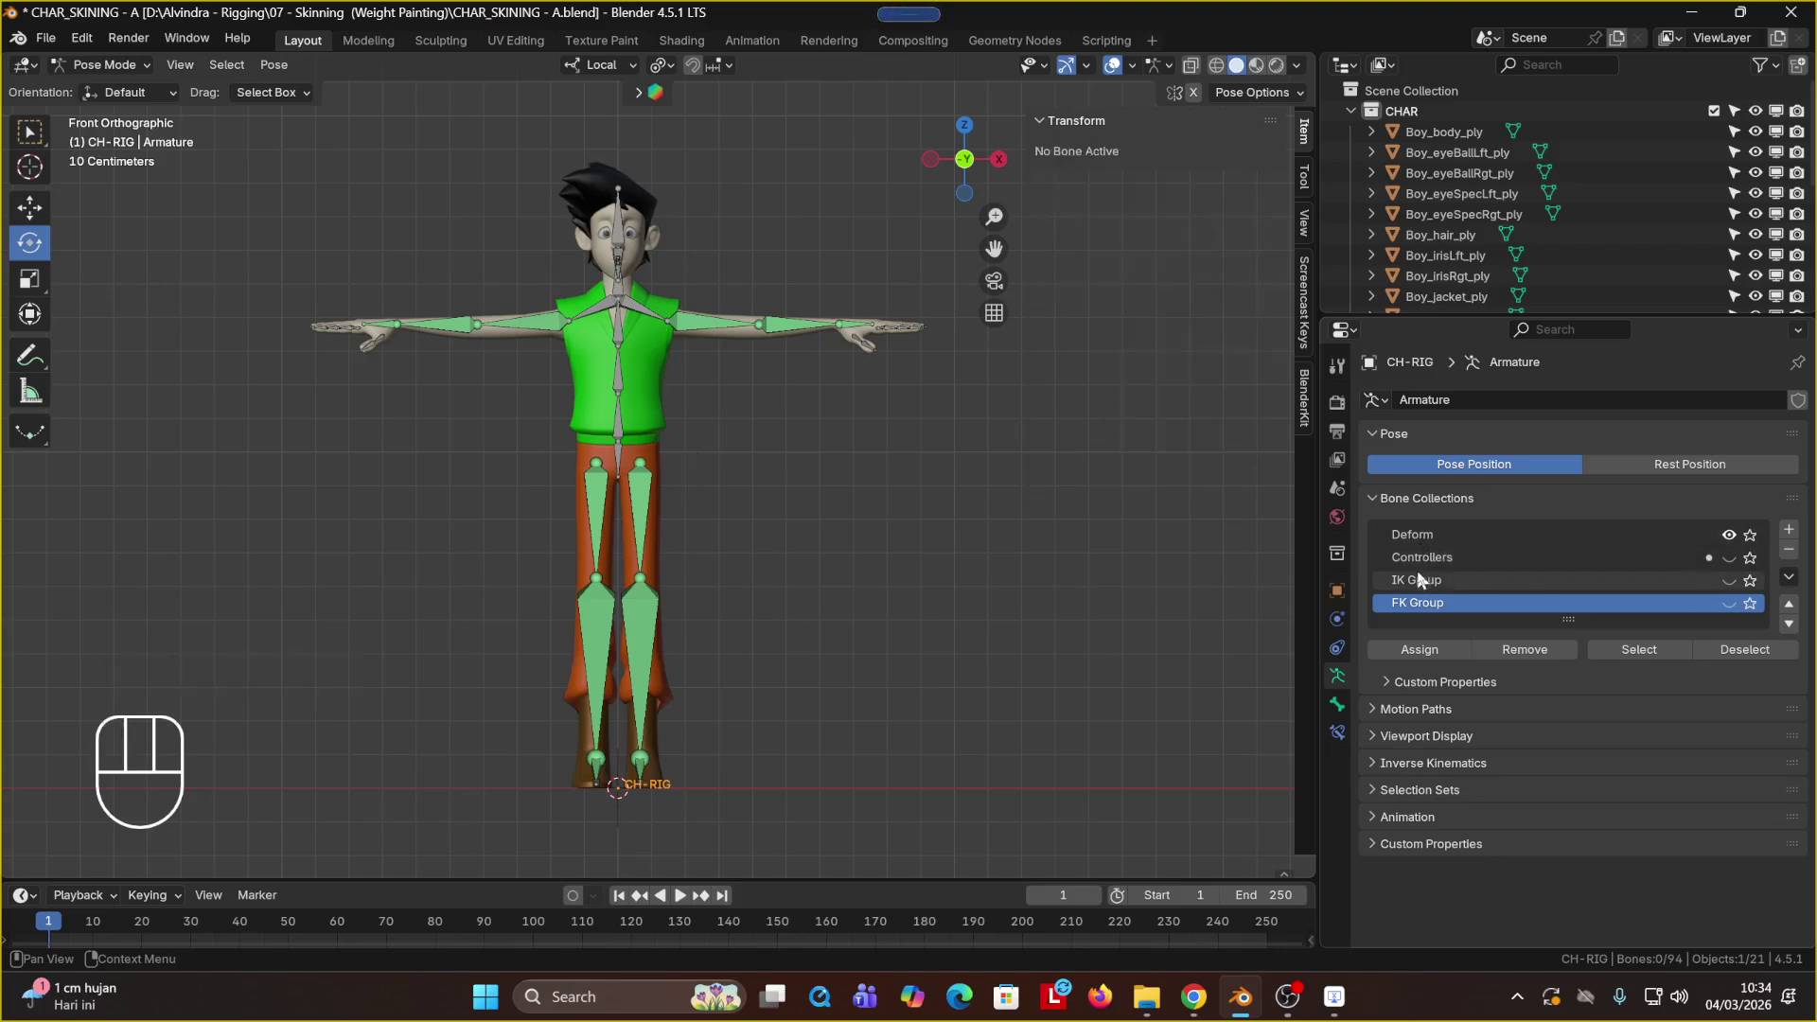
click(1421, 536)
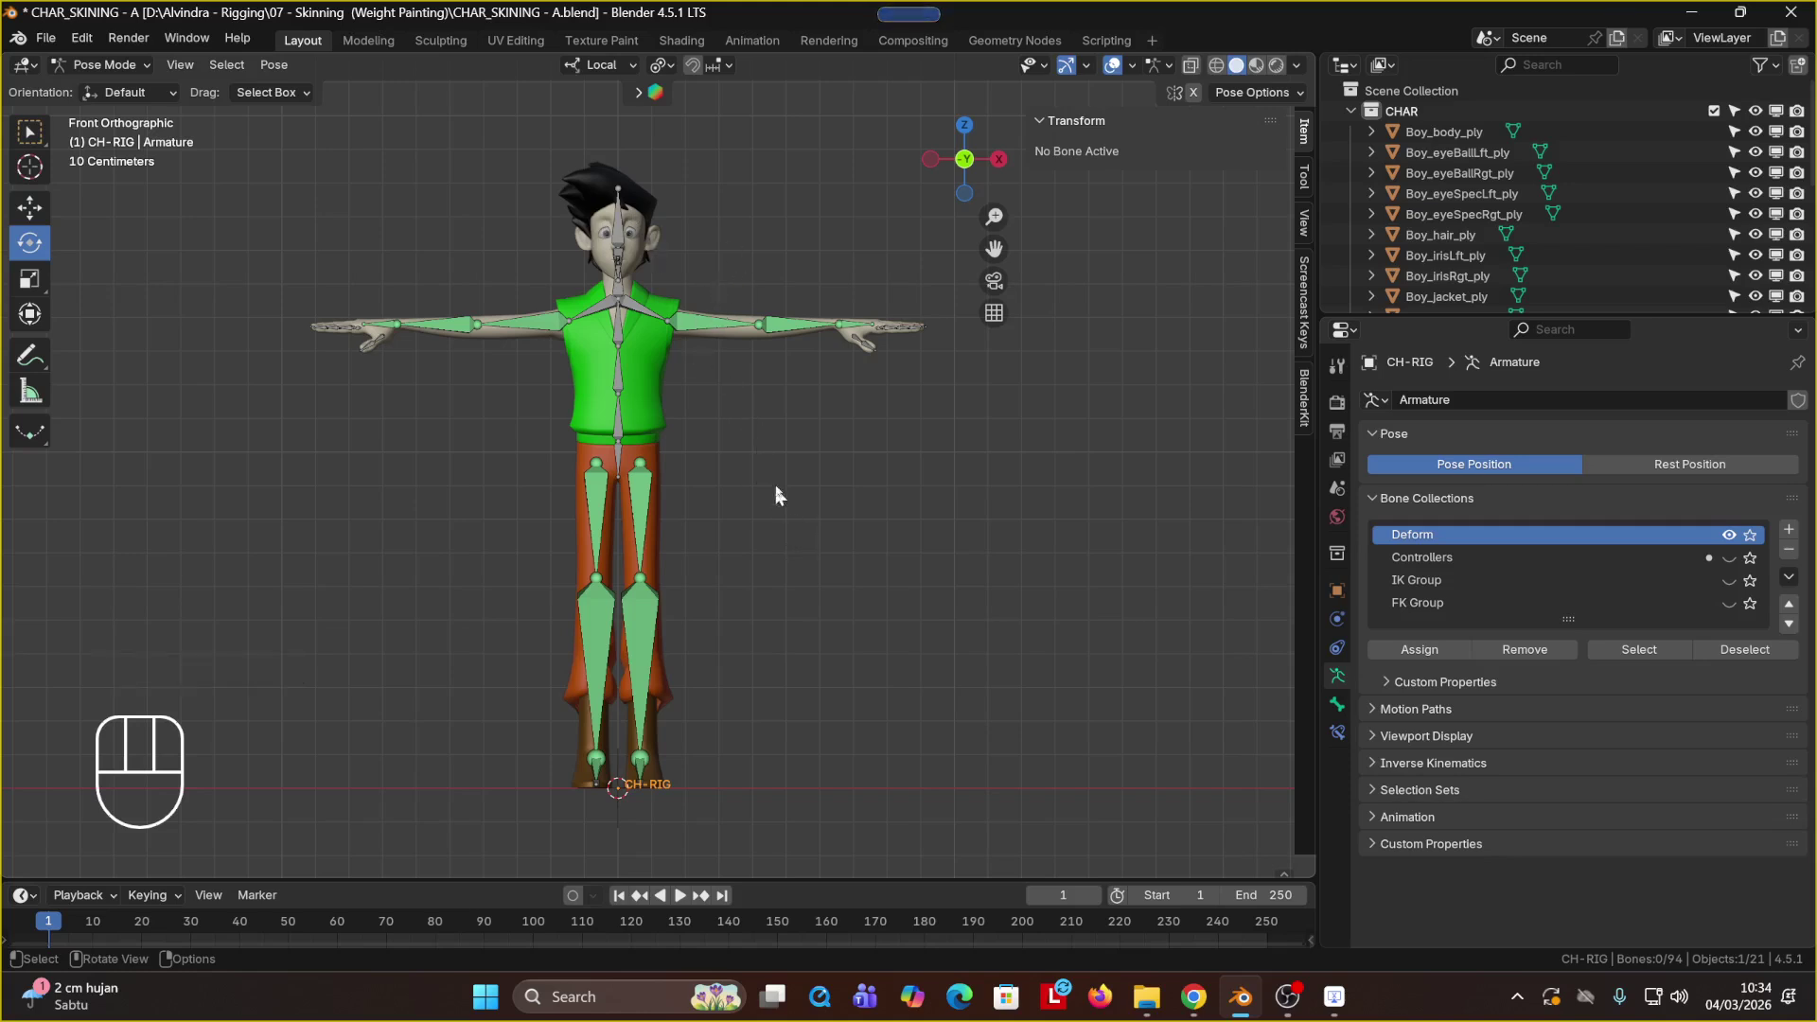
Step: Open the bone constraints of the left upper-arm bone Lengan Atas.L and collapse its IK and FK Copy Transforms constraints
click(712, 320)
click(1338, 731)
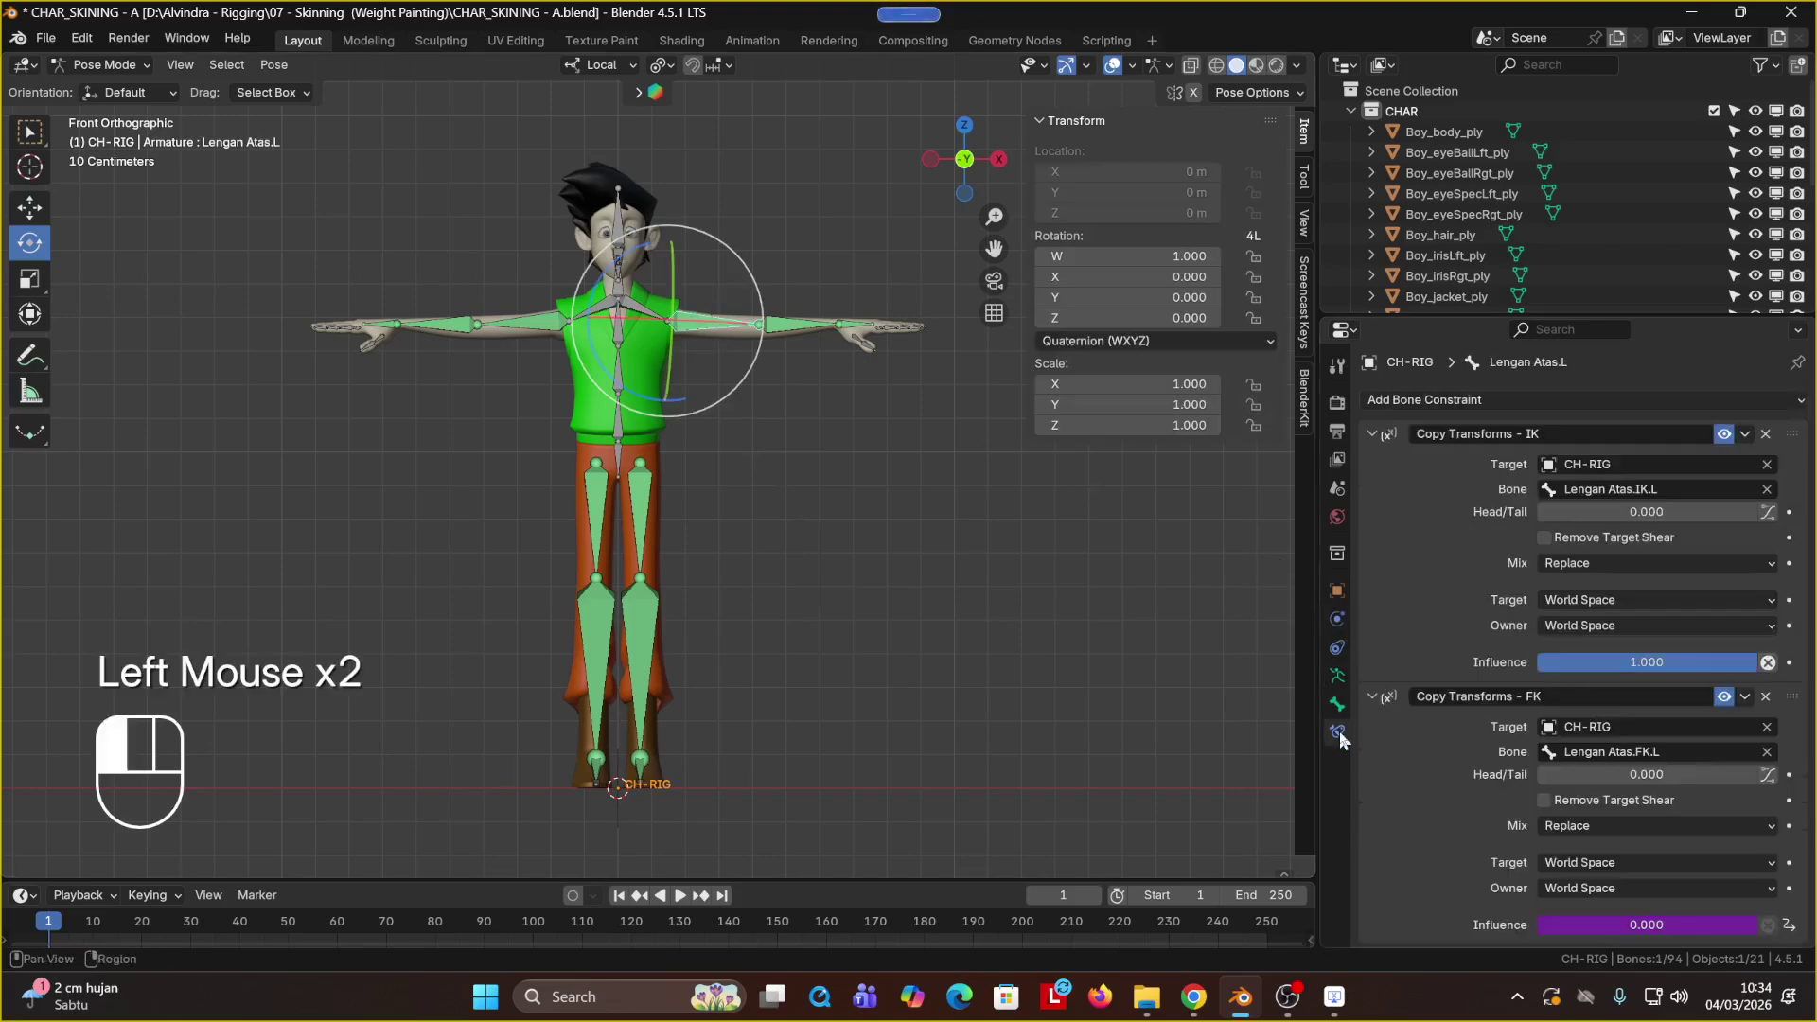
click(1371, 433)
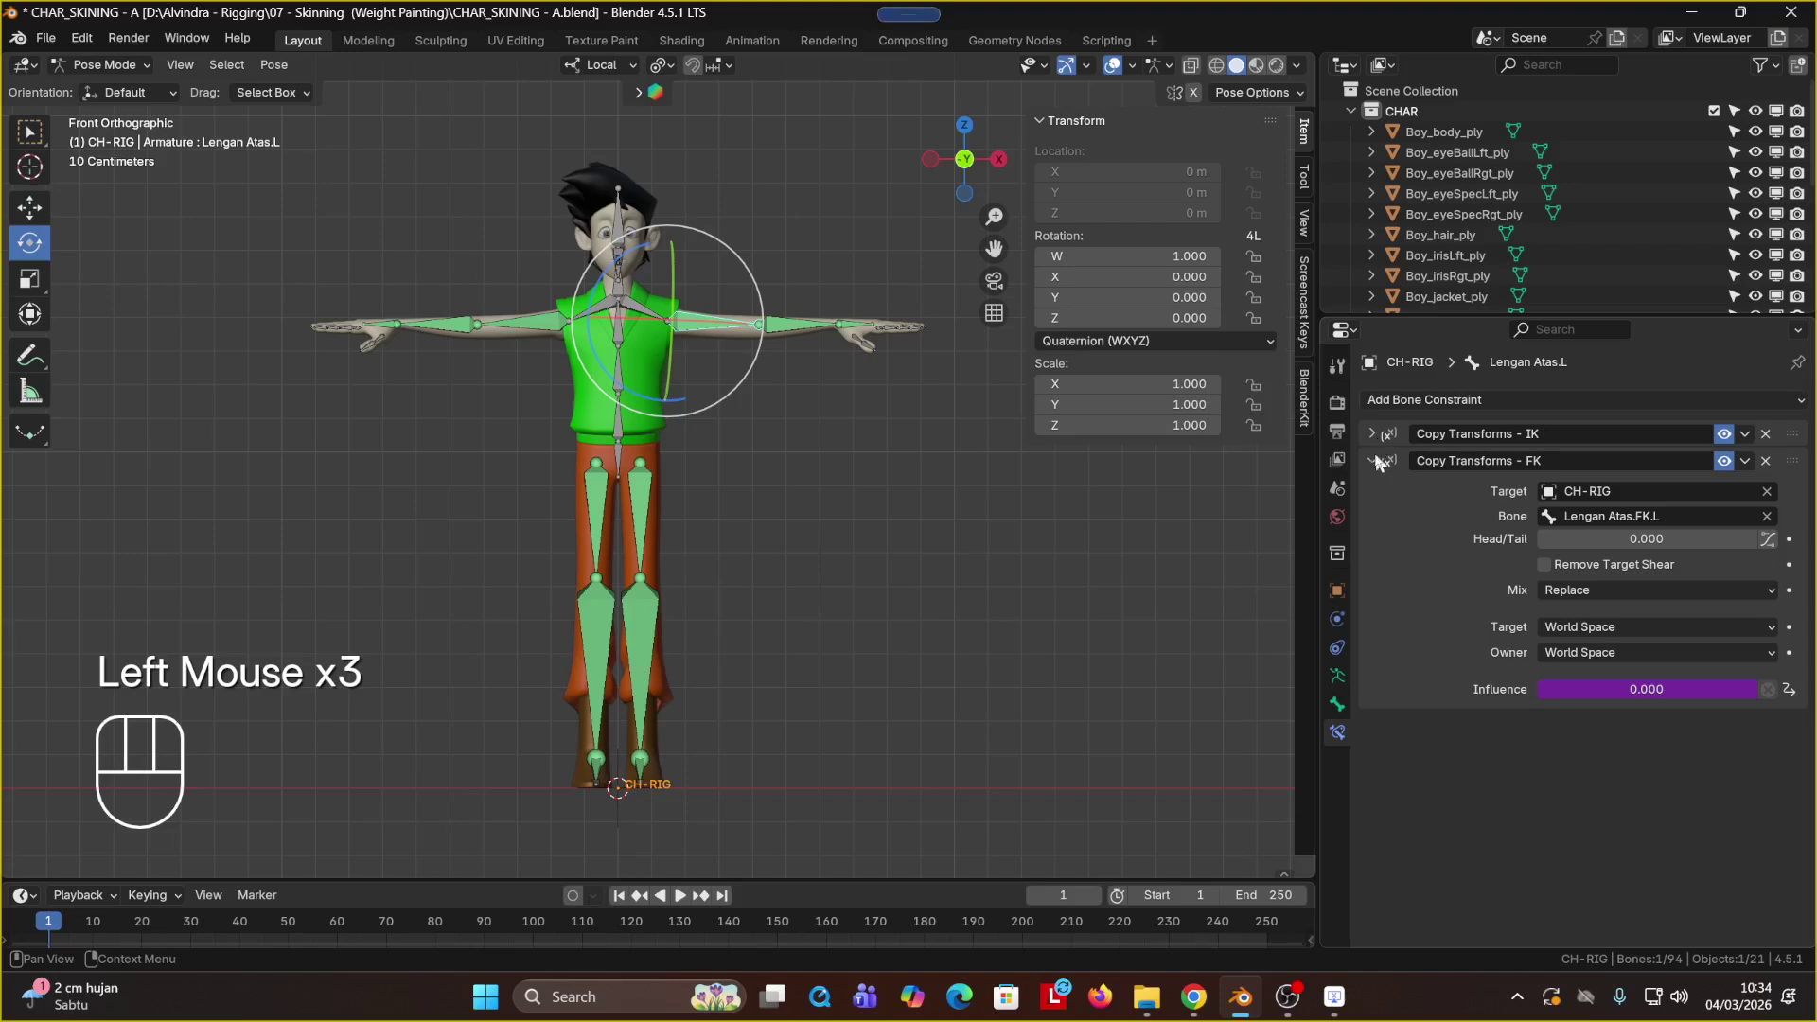
click(1374, 461)
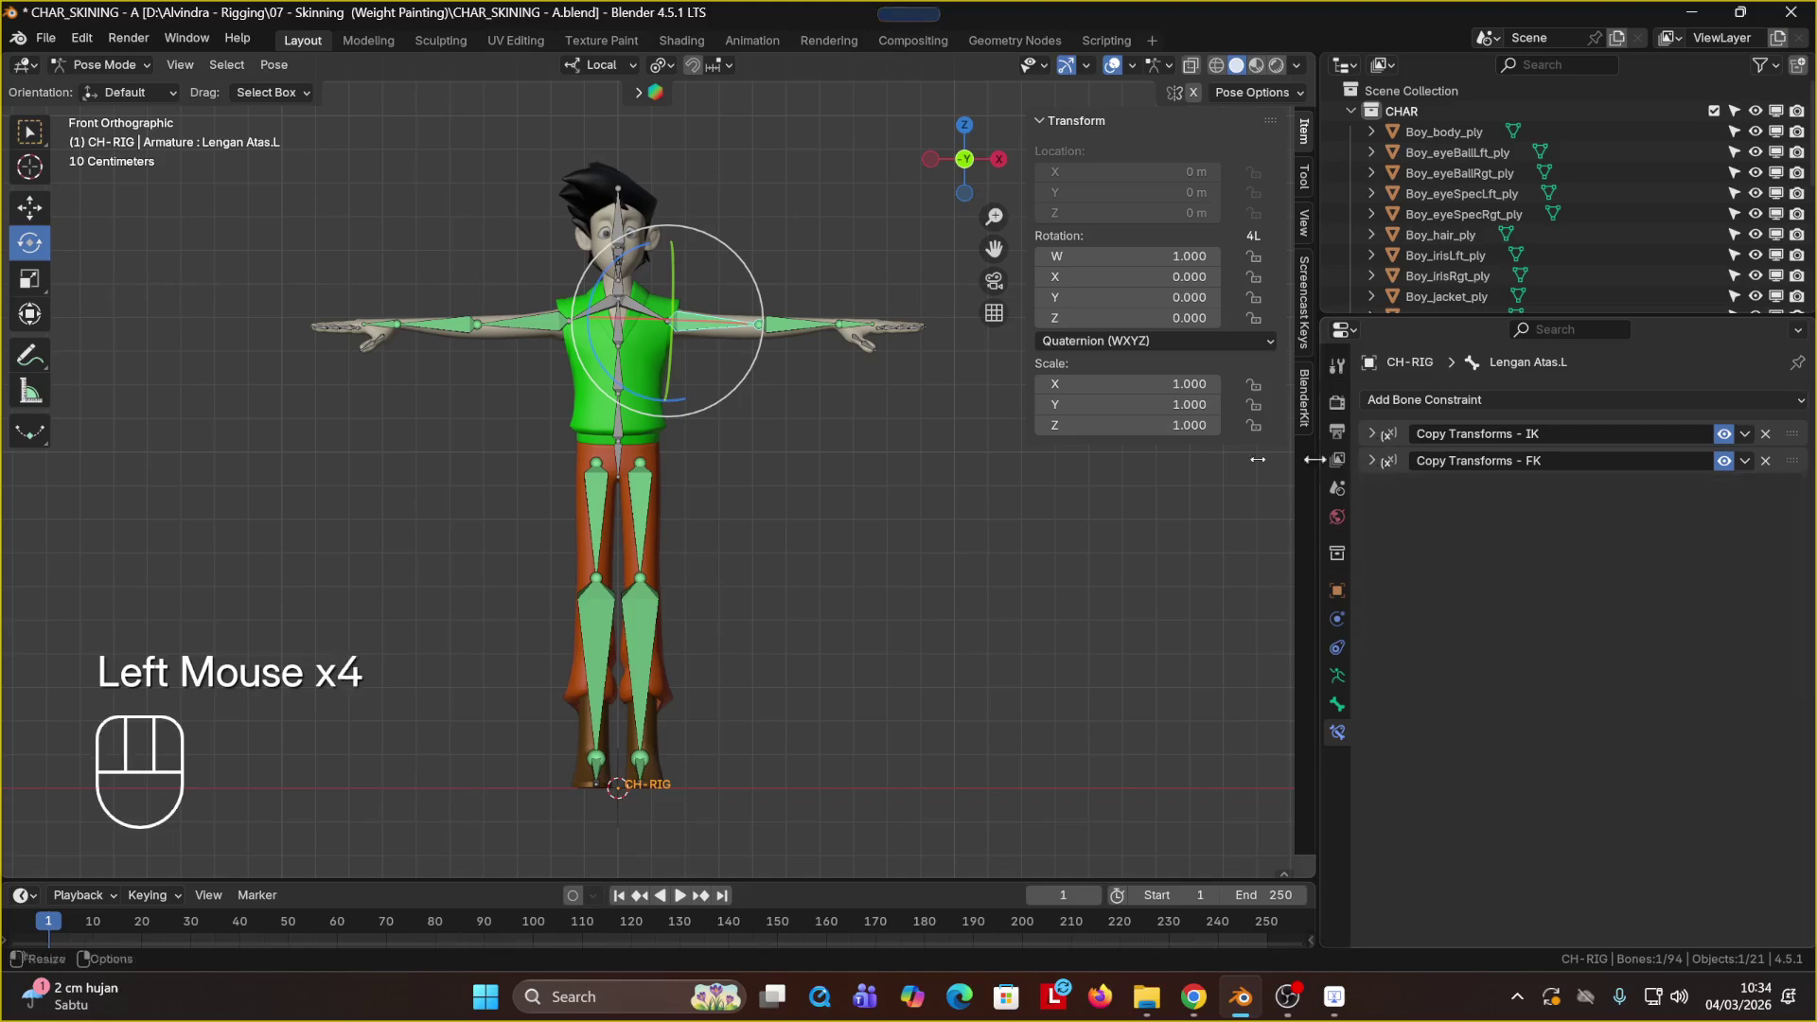
Step: Collapse the IK and FK Copy Transforms constraints of the left forearm bone Lengan Bawah.L
click(781, 329)
click(917, 411)
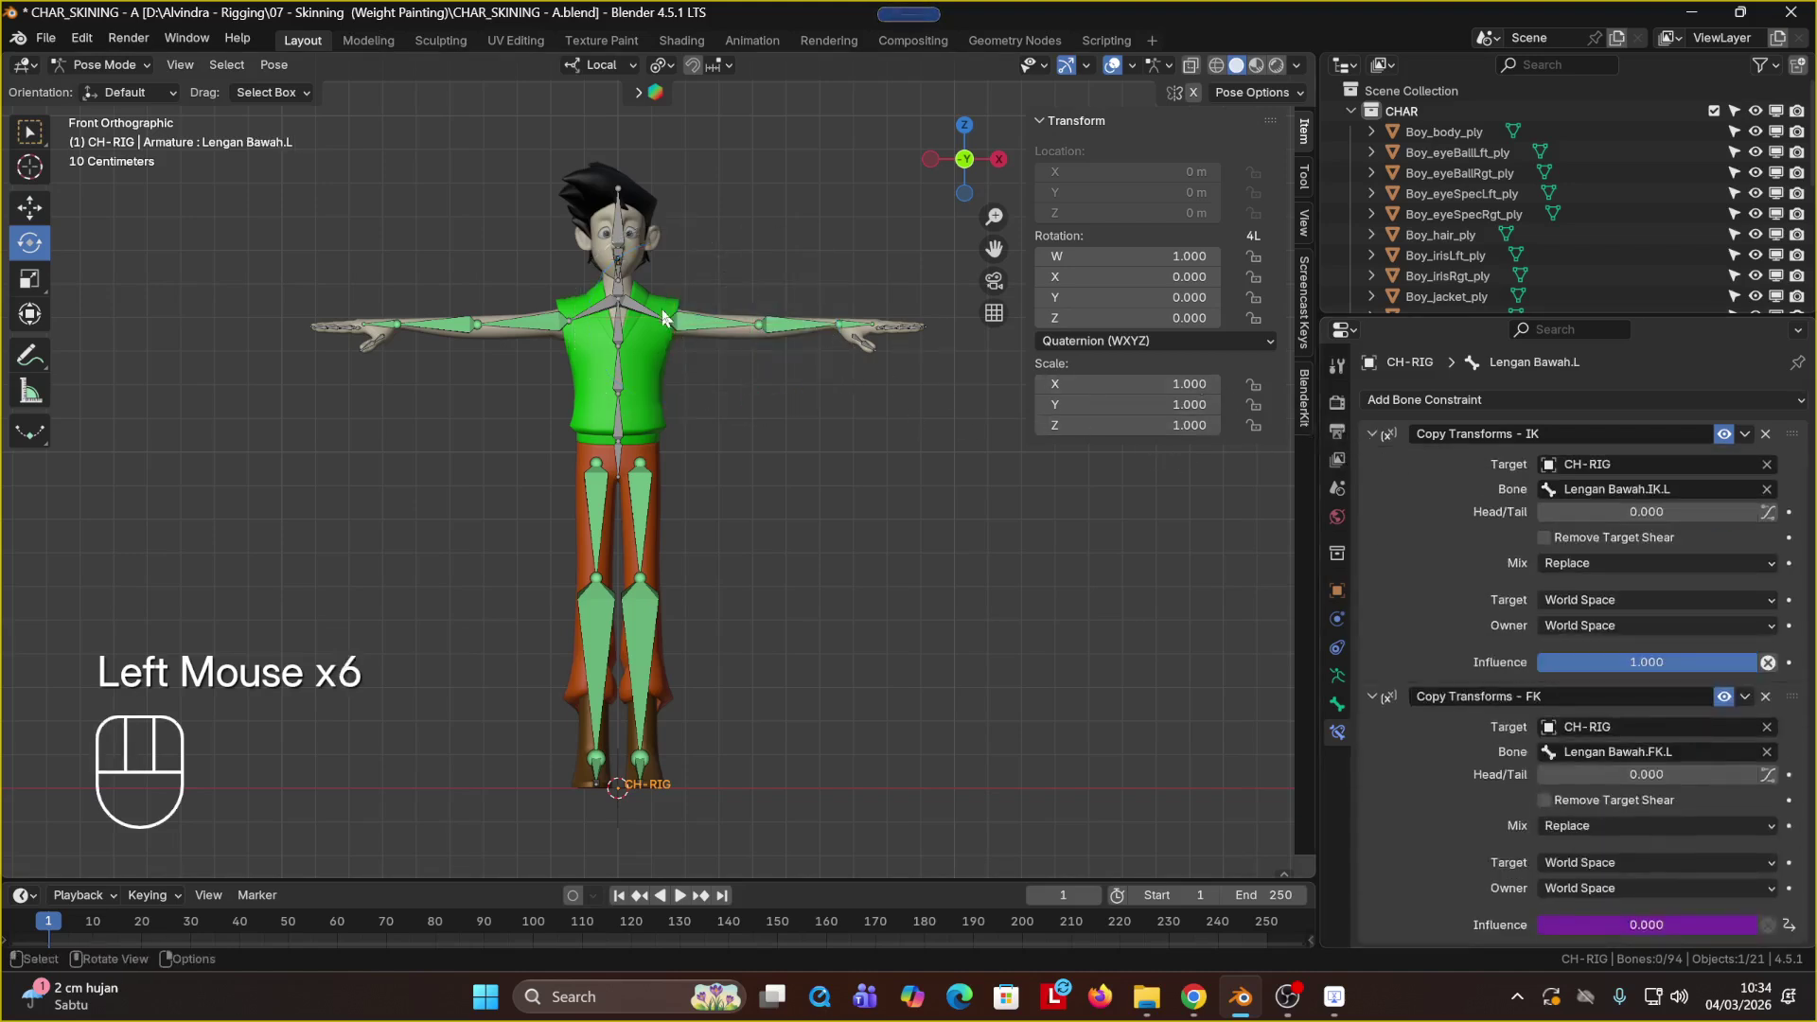
click(663, 318)
click(723, 324)
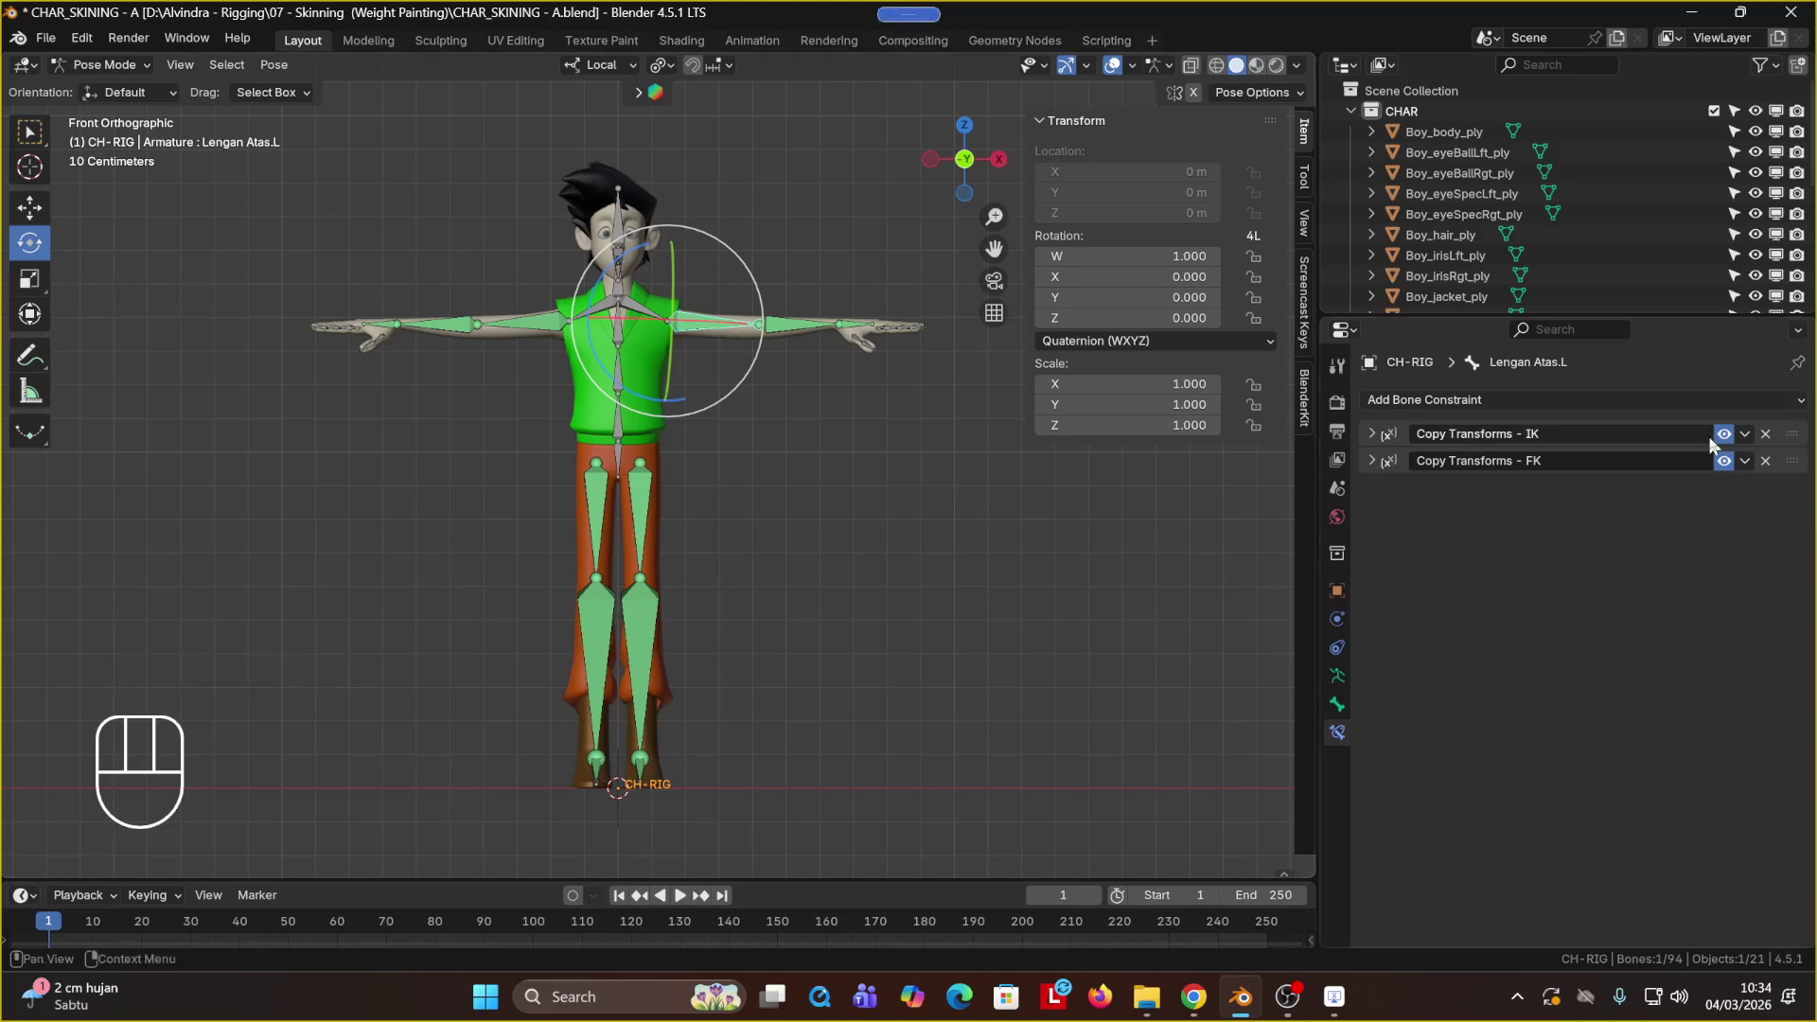
click(860, 330)
click(792, 326)
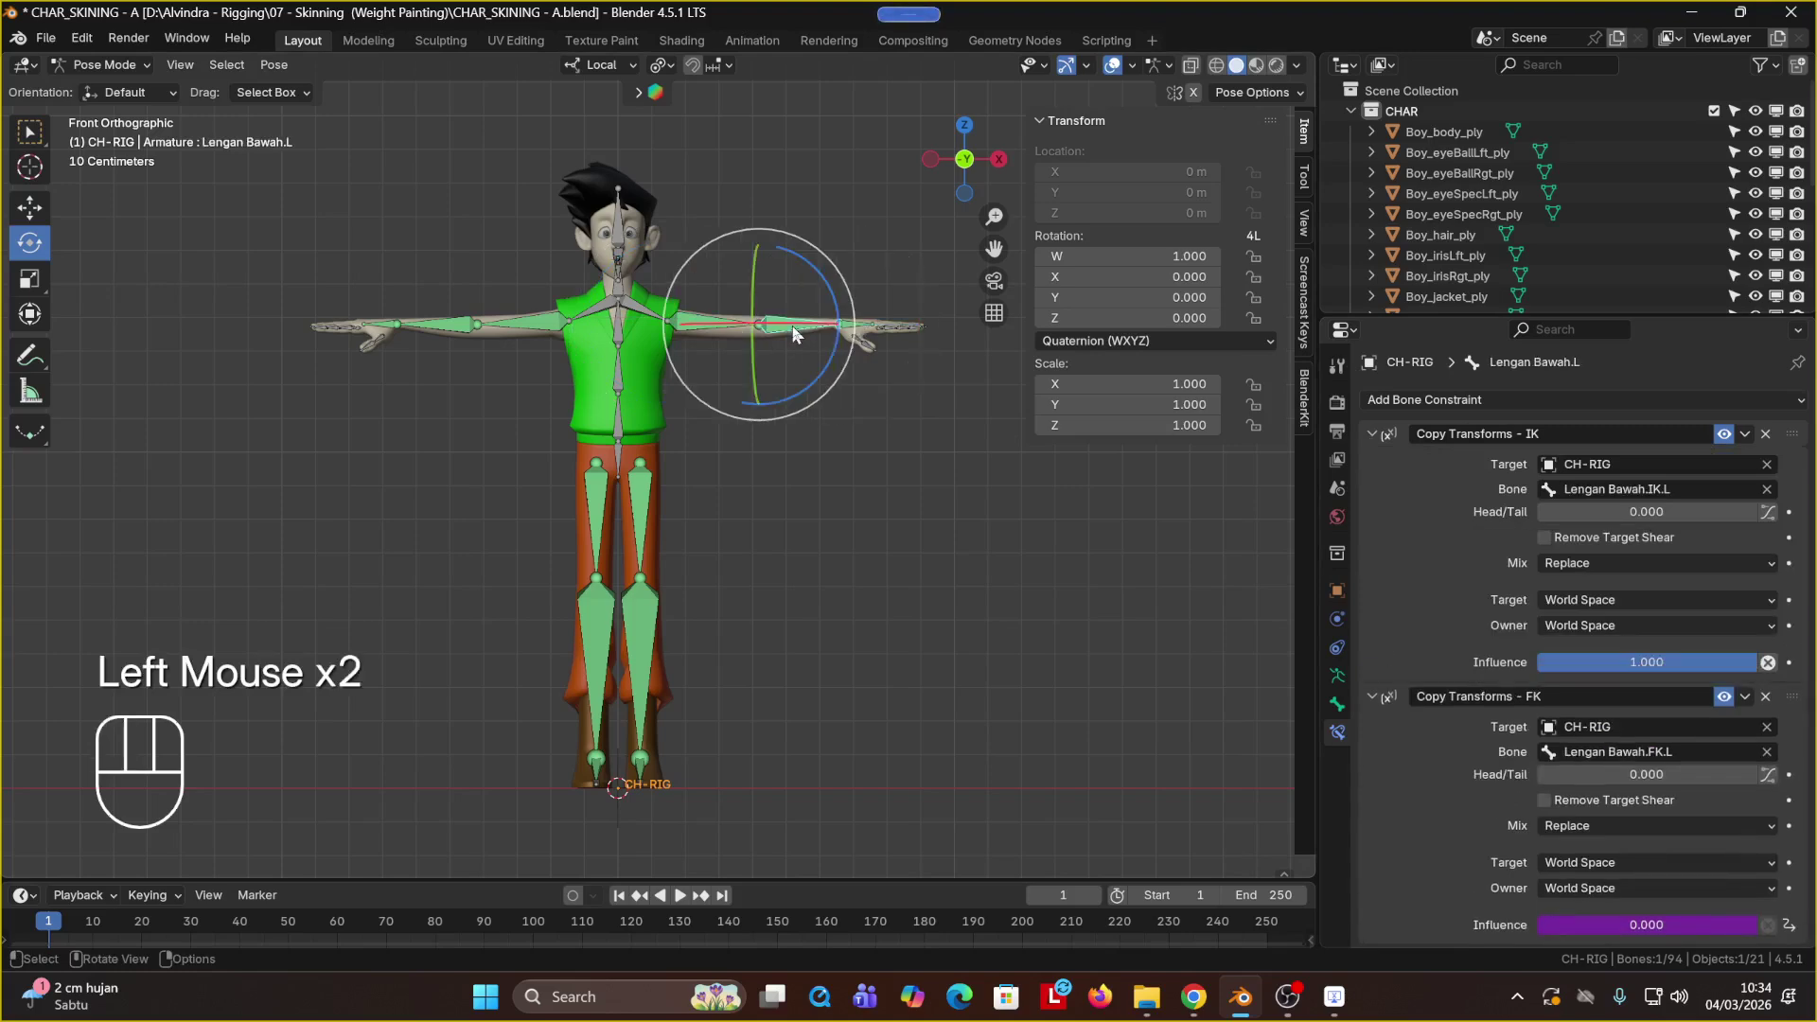
click(1373, 431)
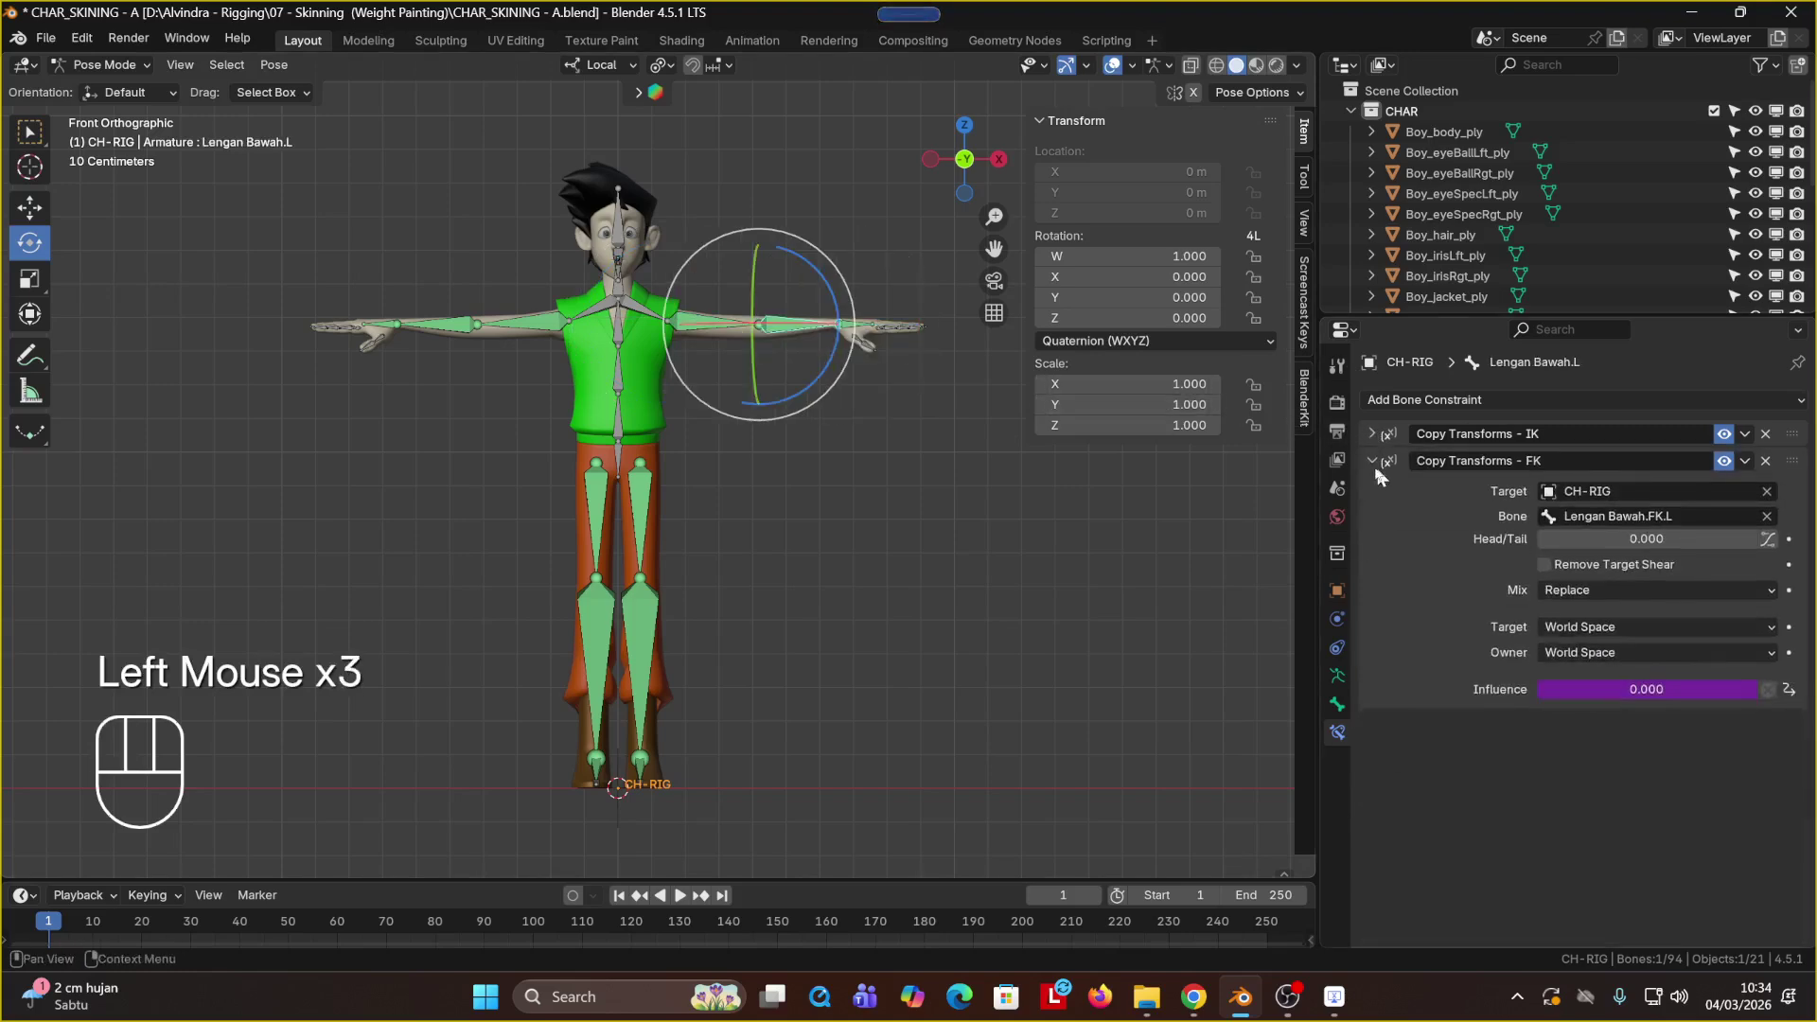
click(1373, 461)
Step: Collapse the IK and FK Copy Transforms constraints of the left hand bone Tangan.L
click(854, 330)
click(856, 329)
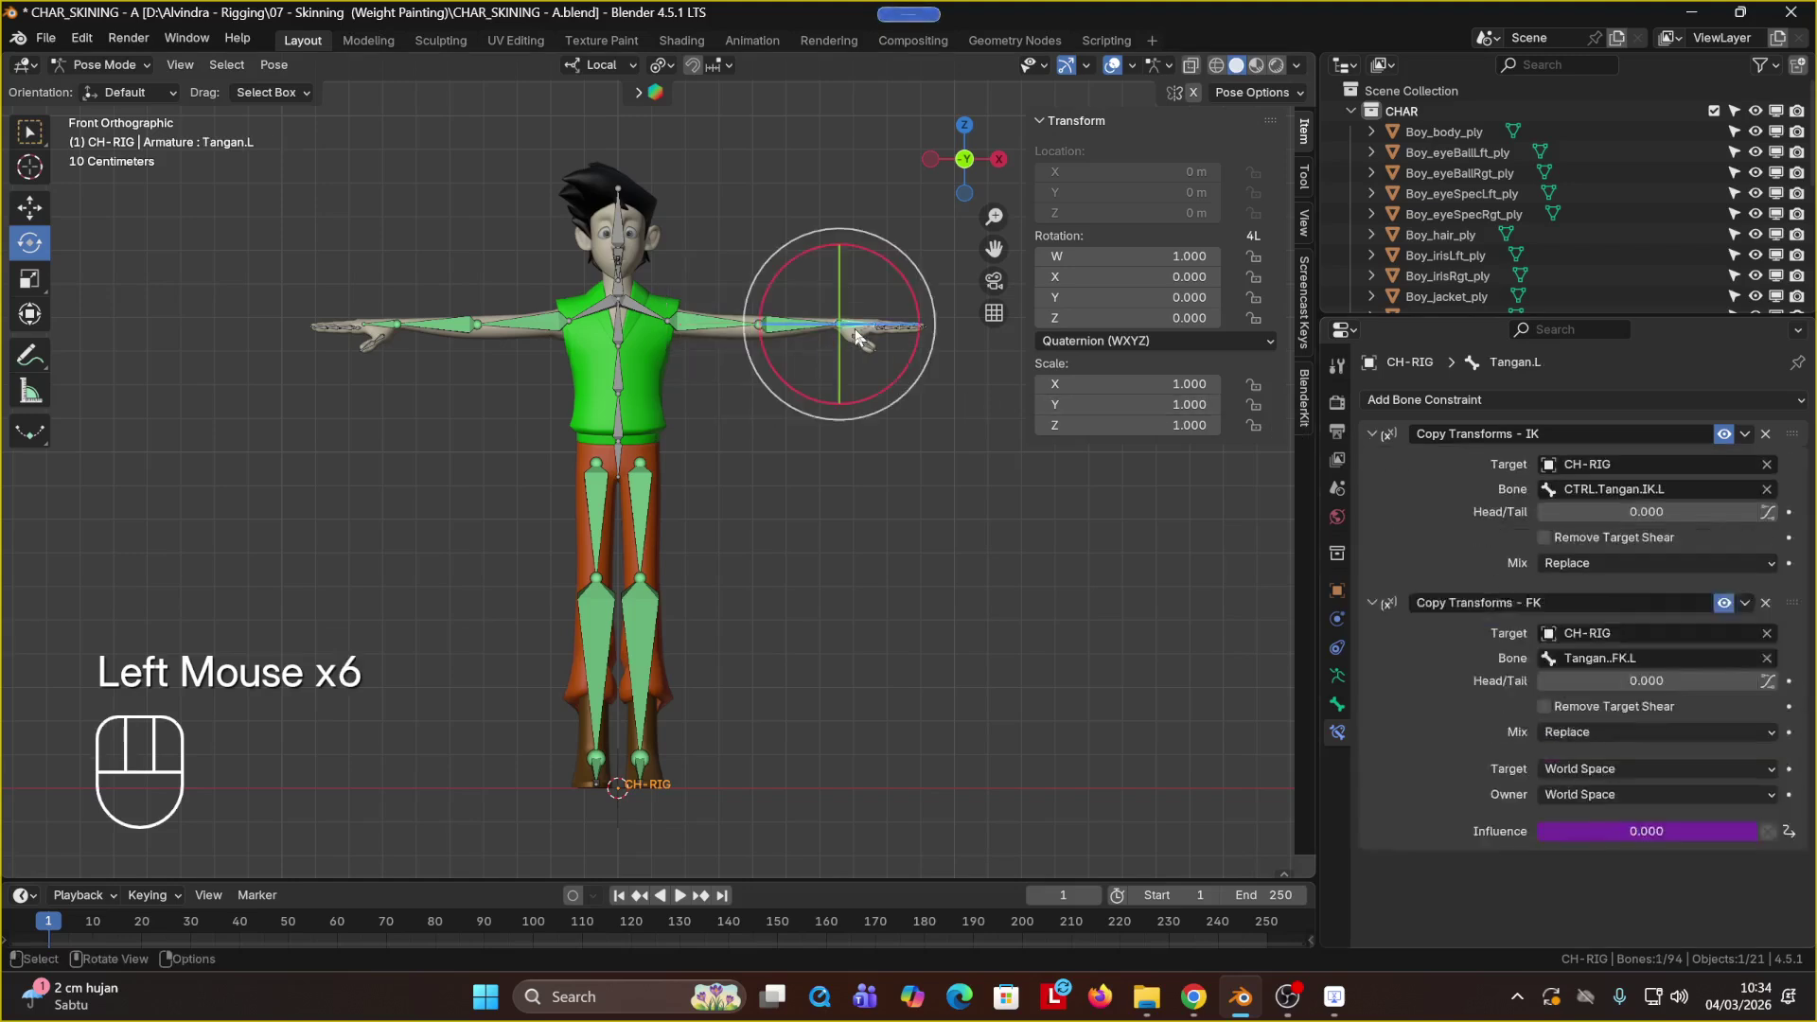
click(1373, 433)
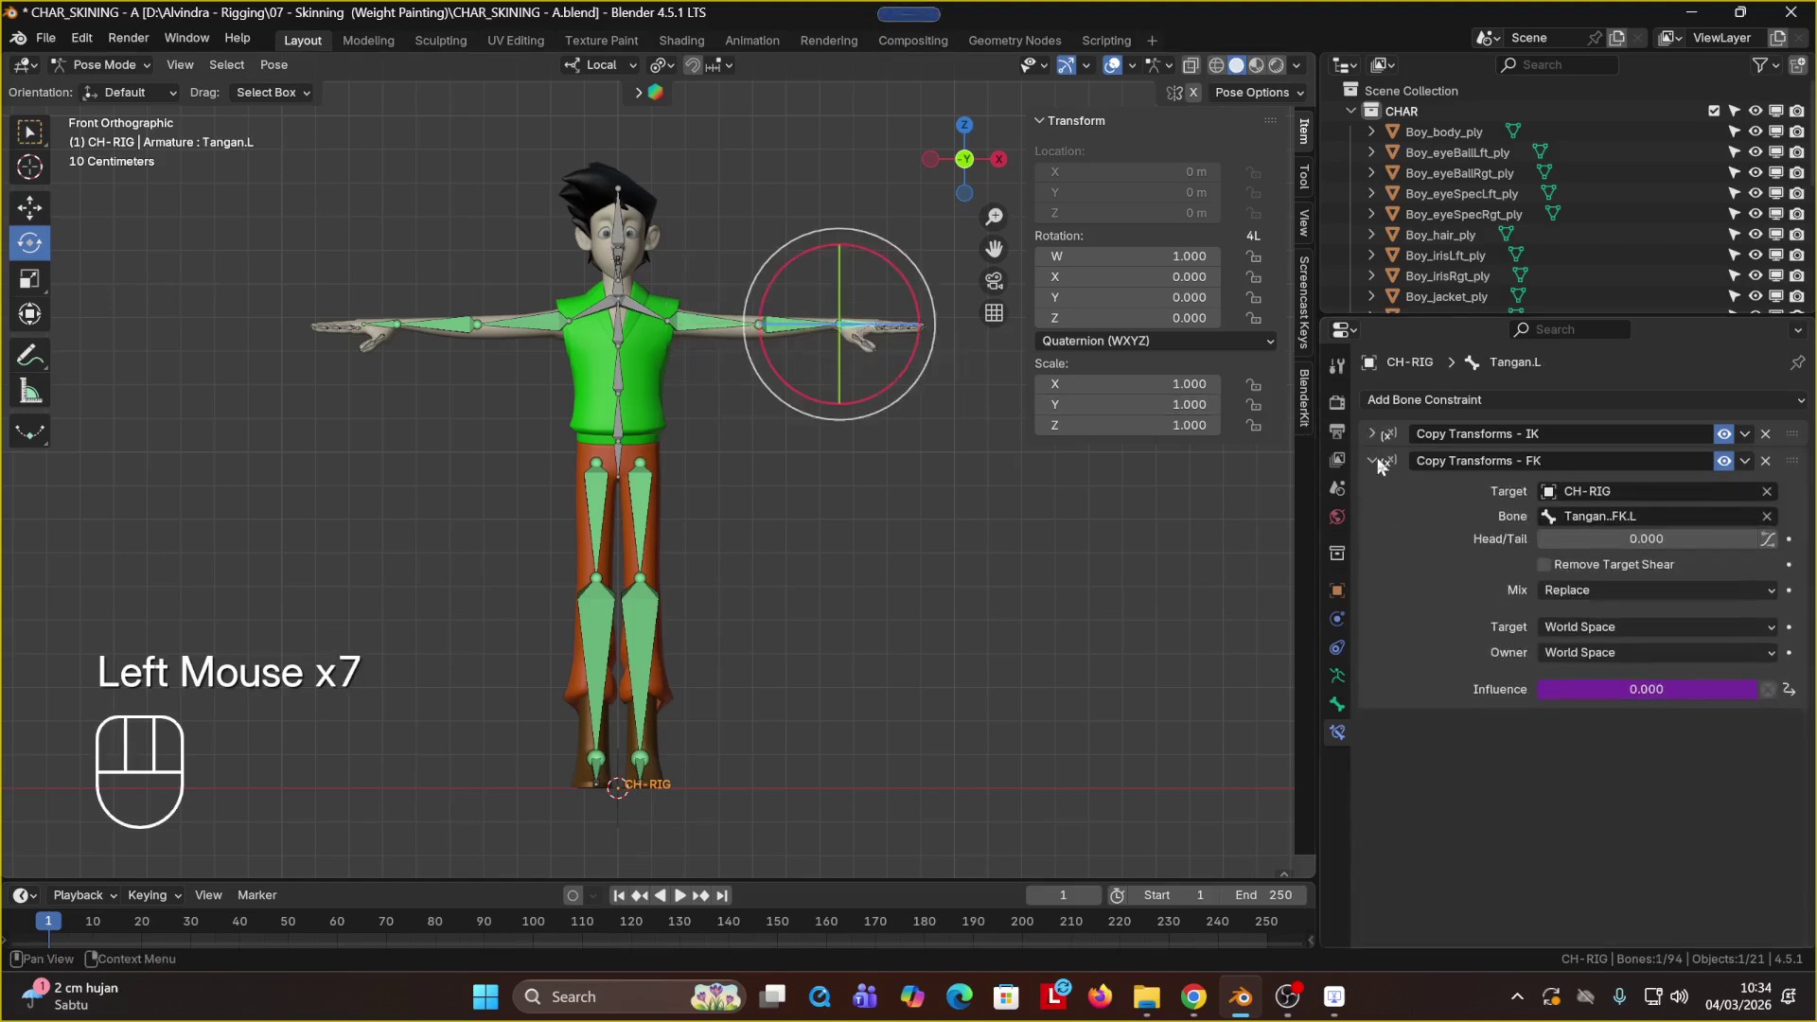
click(1372, 461)
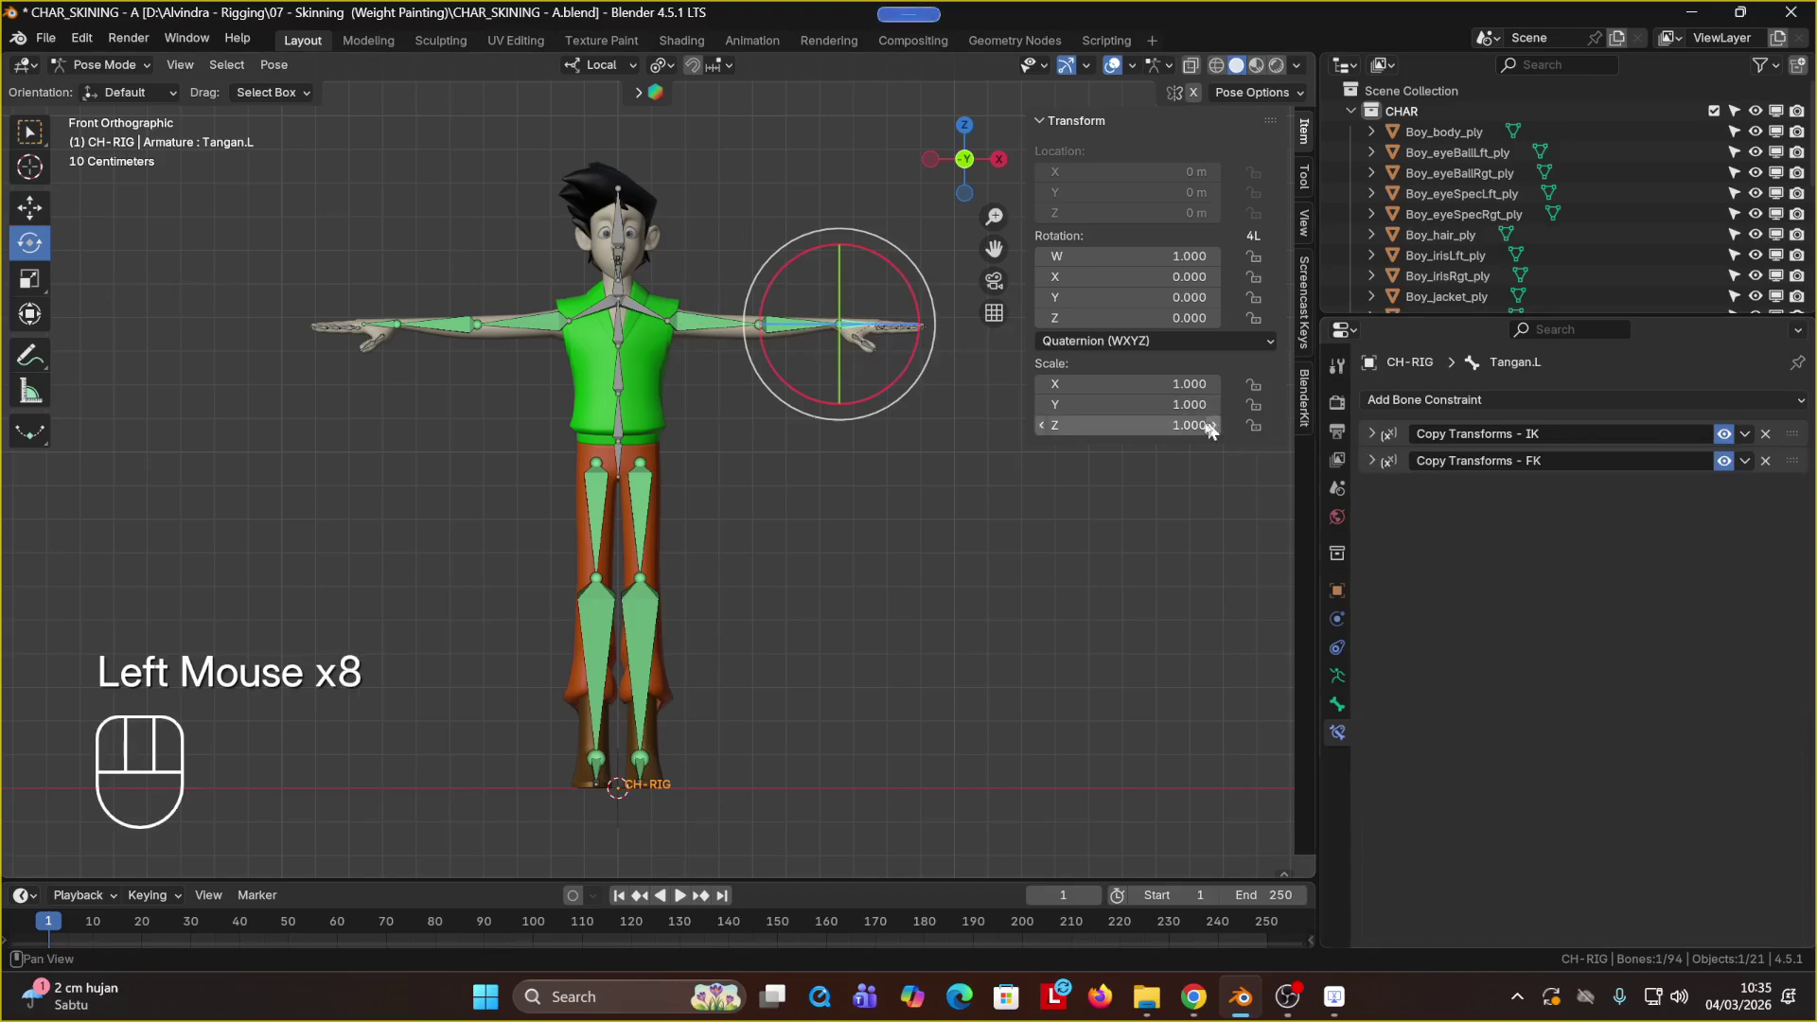
Step: Disable the IK and FK Copy Transforms constraints on the left upper-arm bone Lengan Atas.L
click(686, 329)
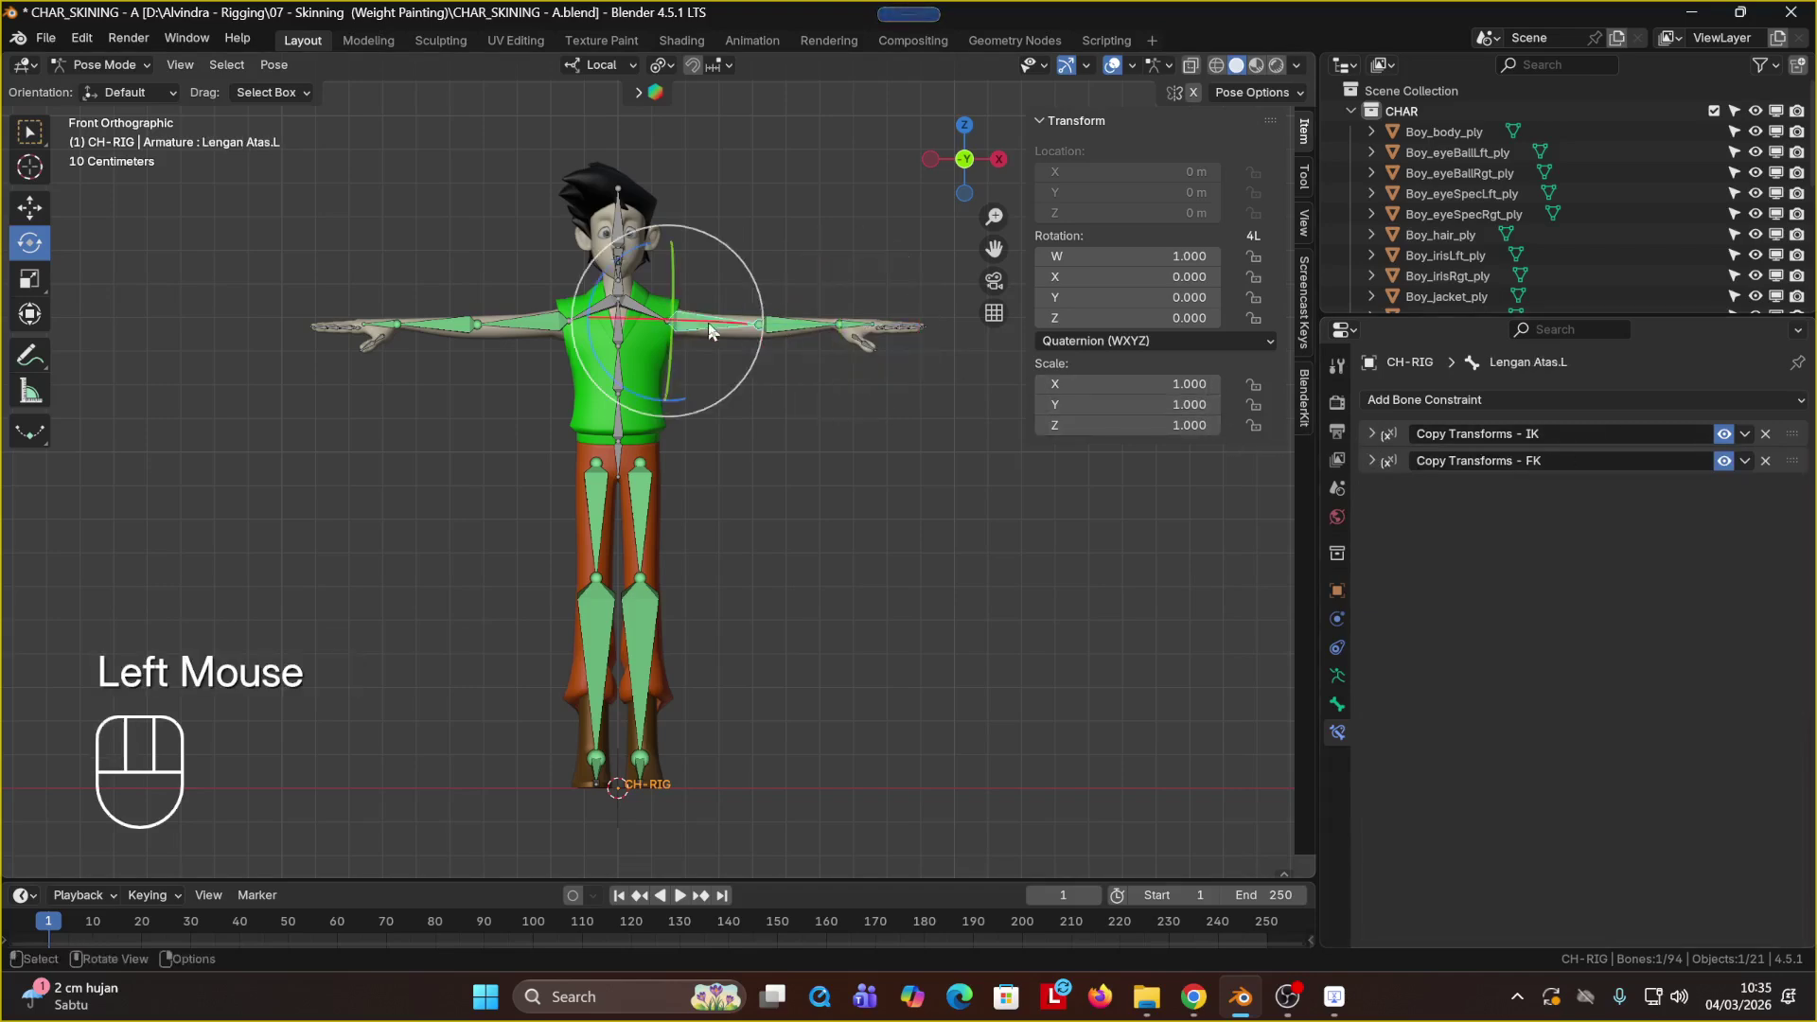
click(706, 325)
click(722, 322)
click(721, 322)
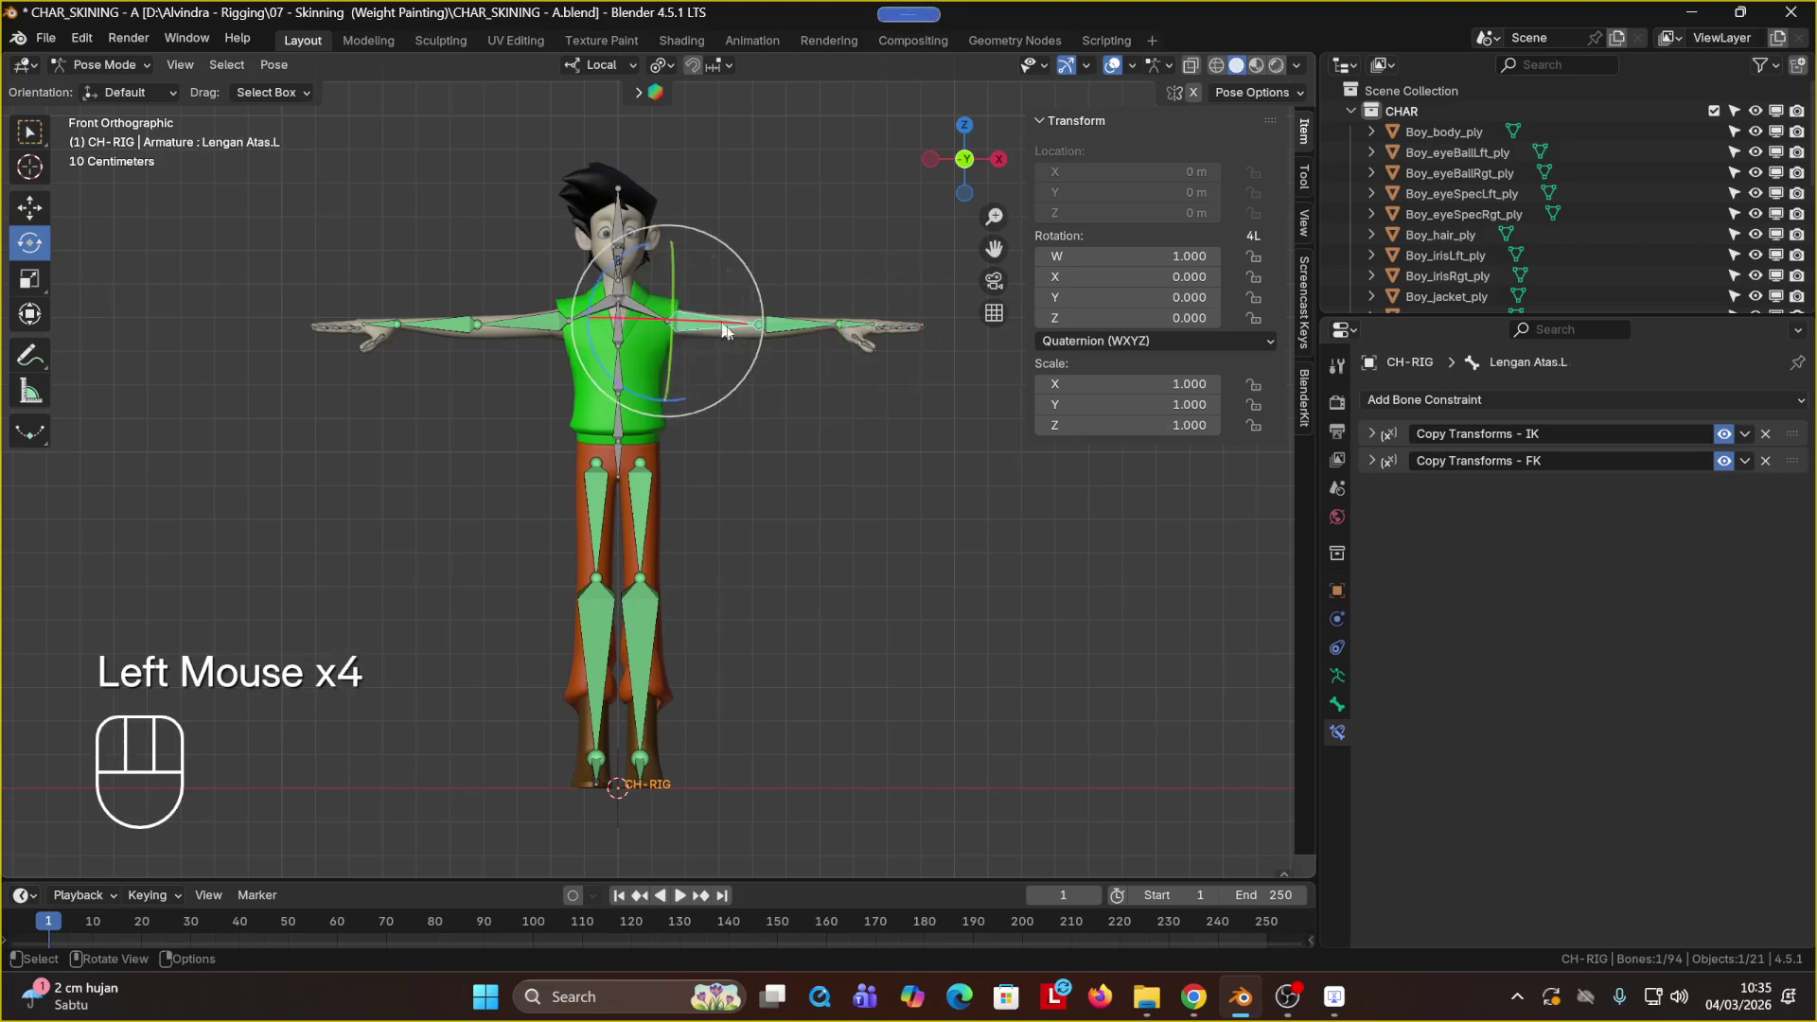
click(1724, 434)
click(1724, 461)
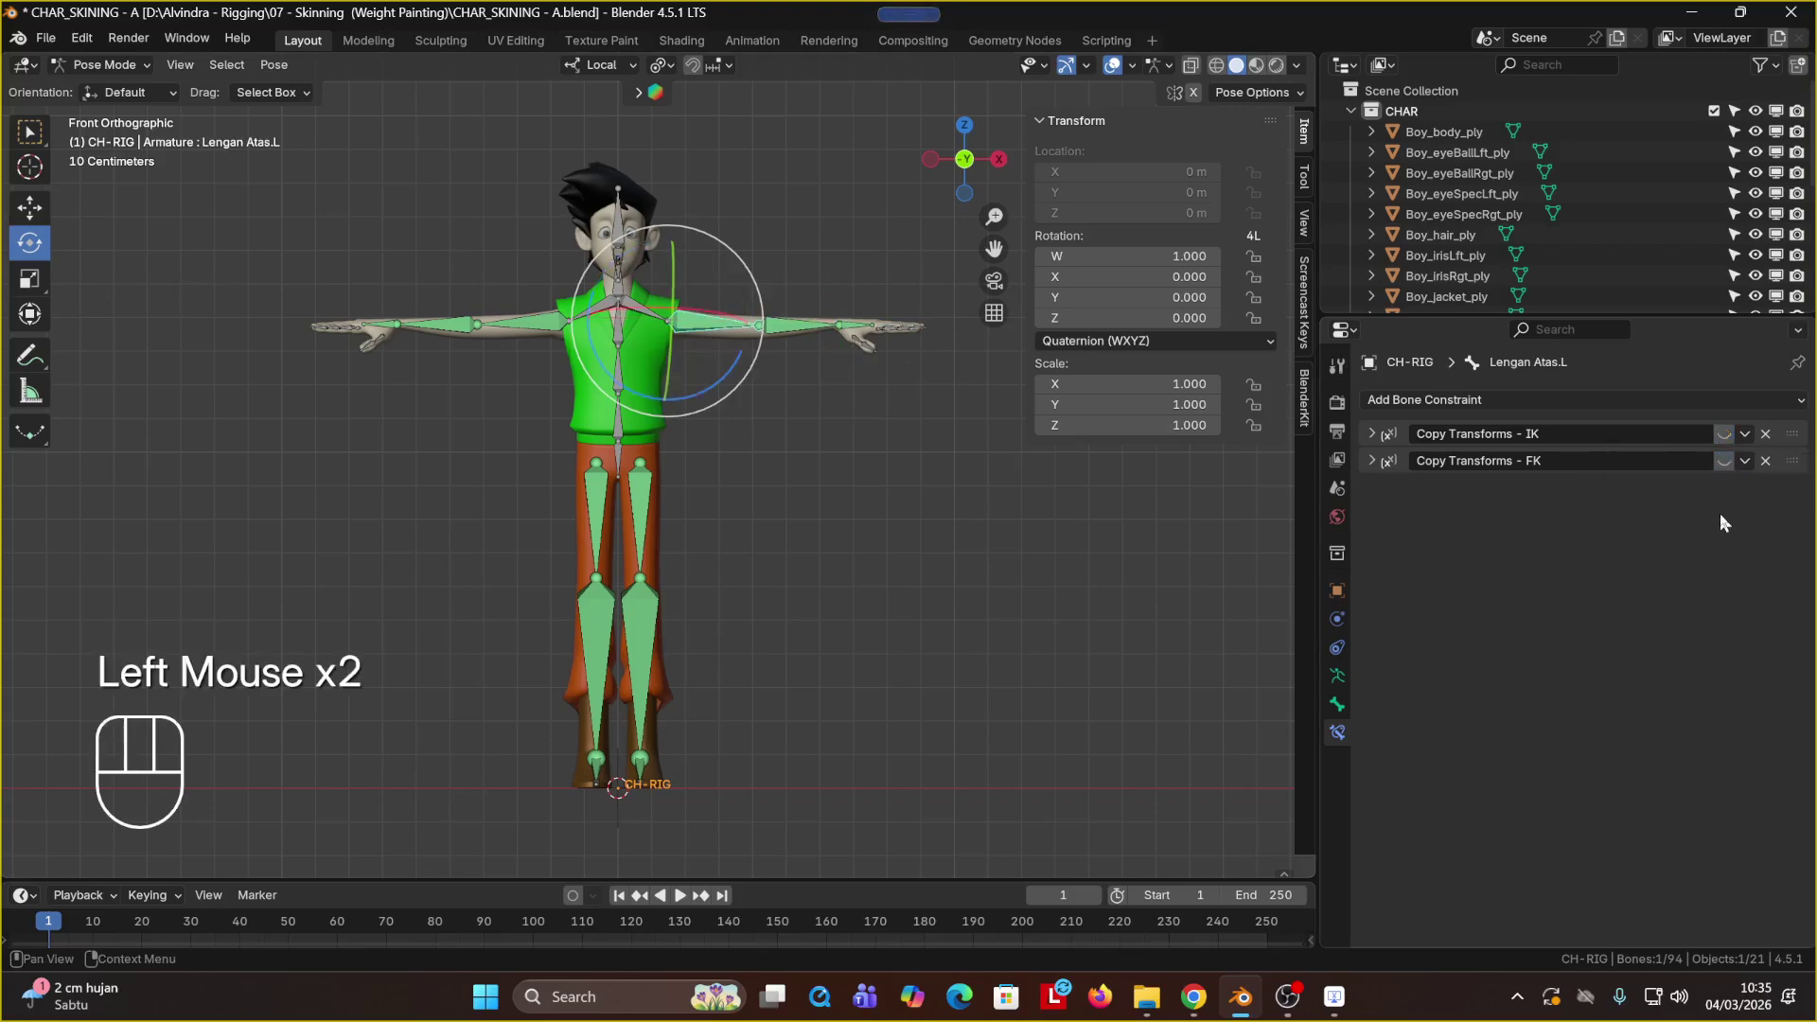
Step: Disable the IK and FK Copy Transforms constraints on the left forearm bone Lengan Bawah.L
click(802, 328)
click(1723, 434)
click(1724, 461)
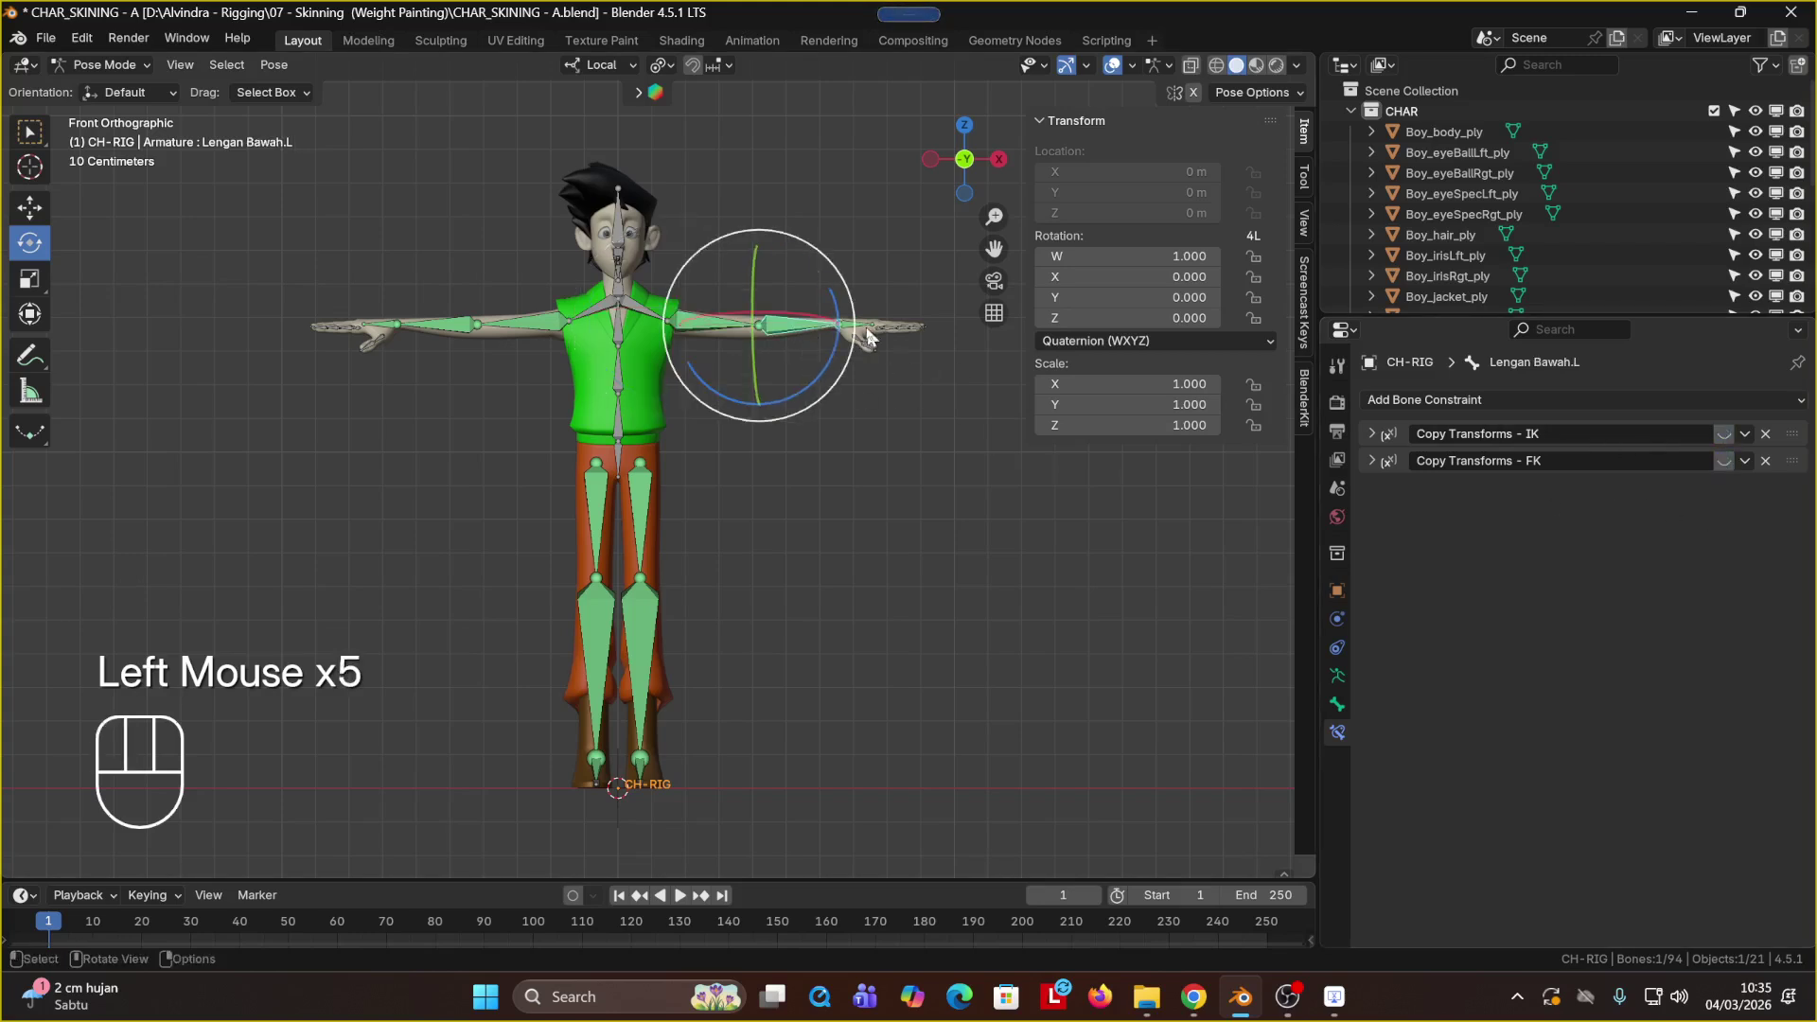
Step: Disable the IK and FK Copy Transforms constraints on the left hand bone Tangan.L and collapse the FK constraint
click(867, 336)
click(1724, 433)
click(1724, 461)
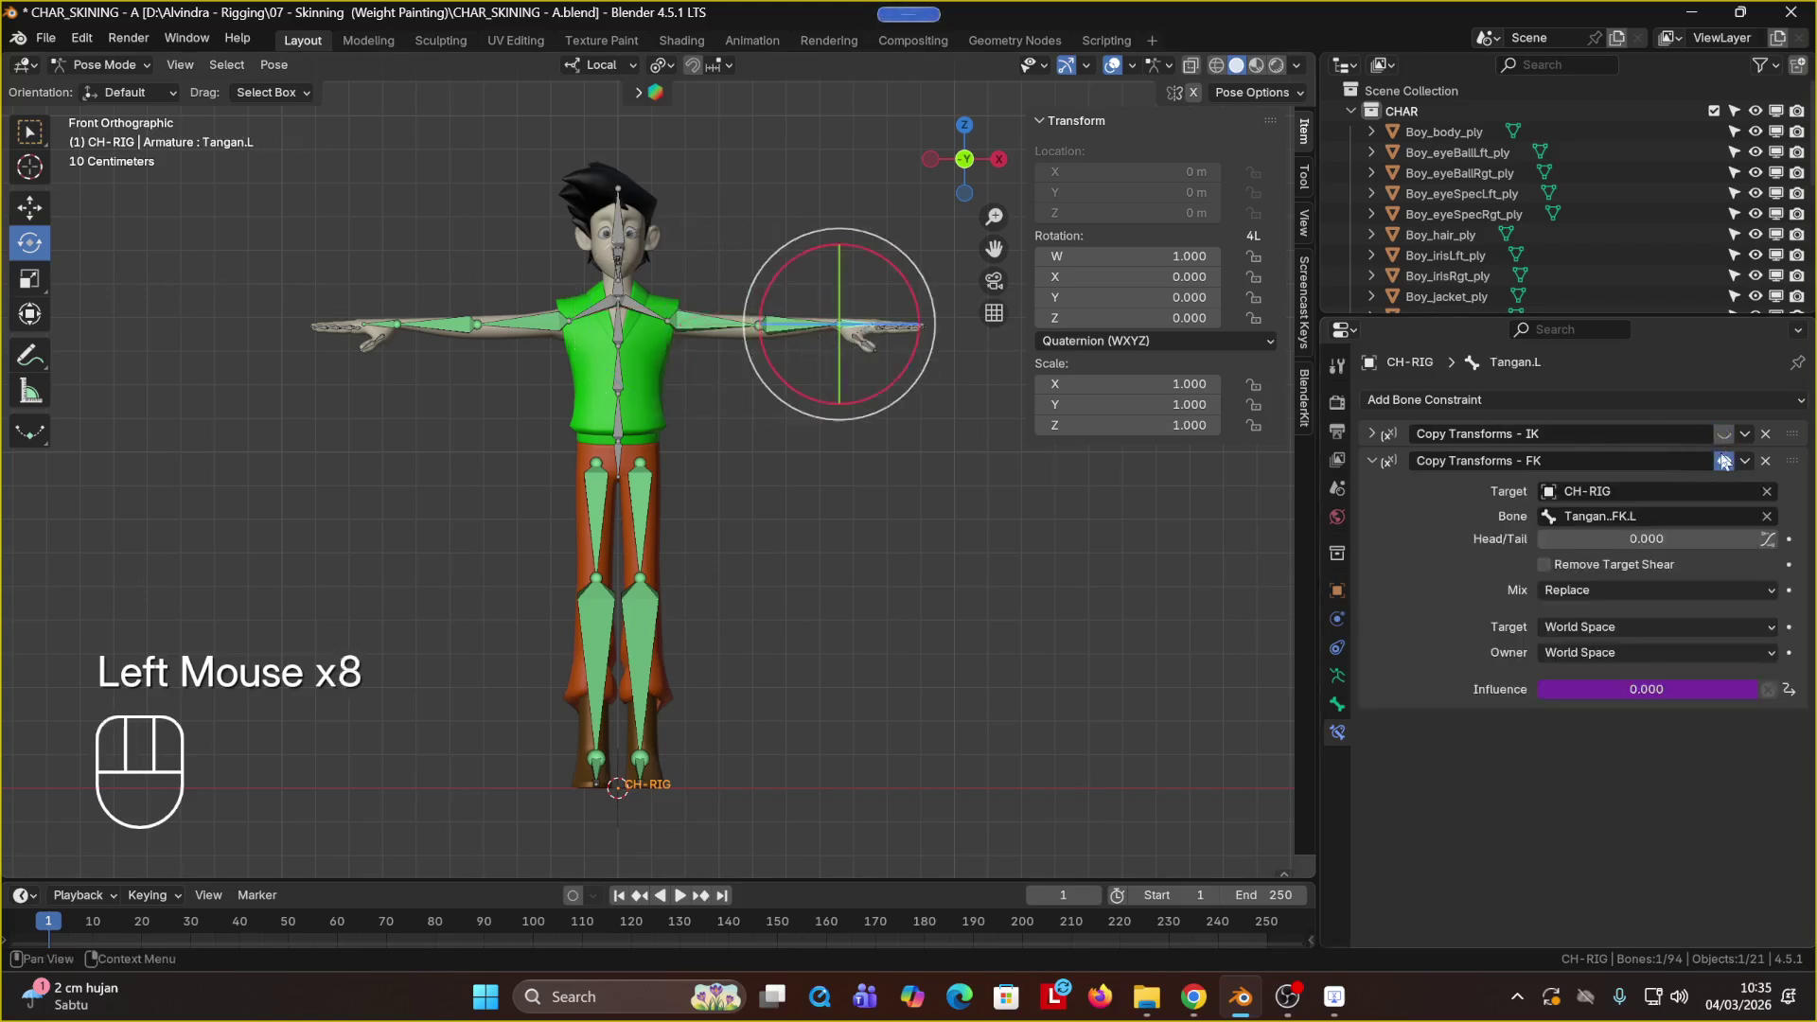
click(1734, 459)
click(1743, 460)
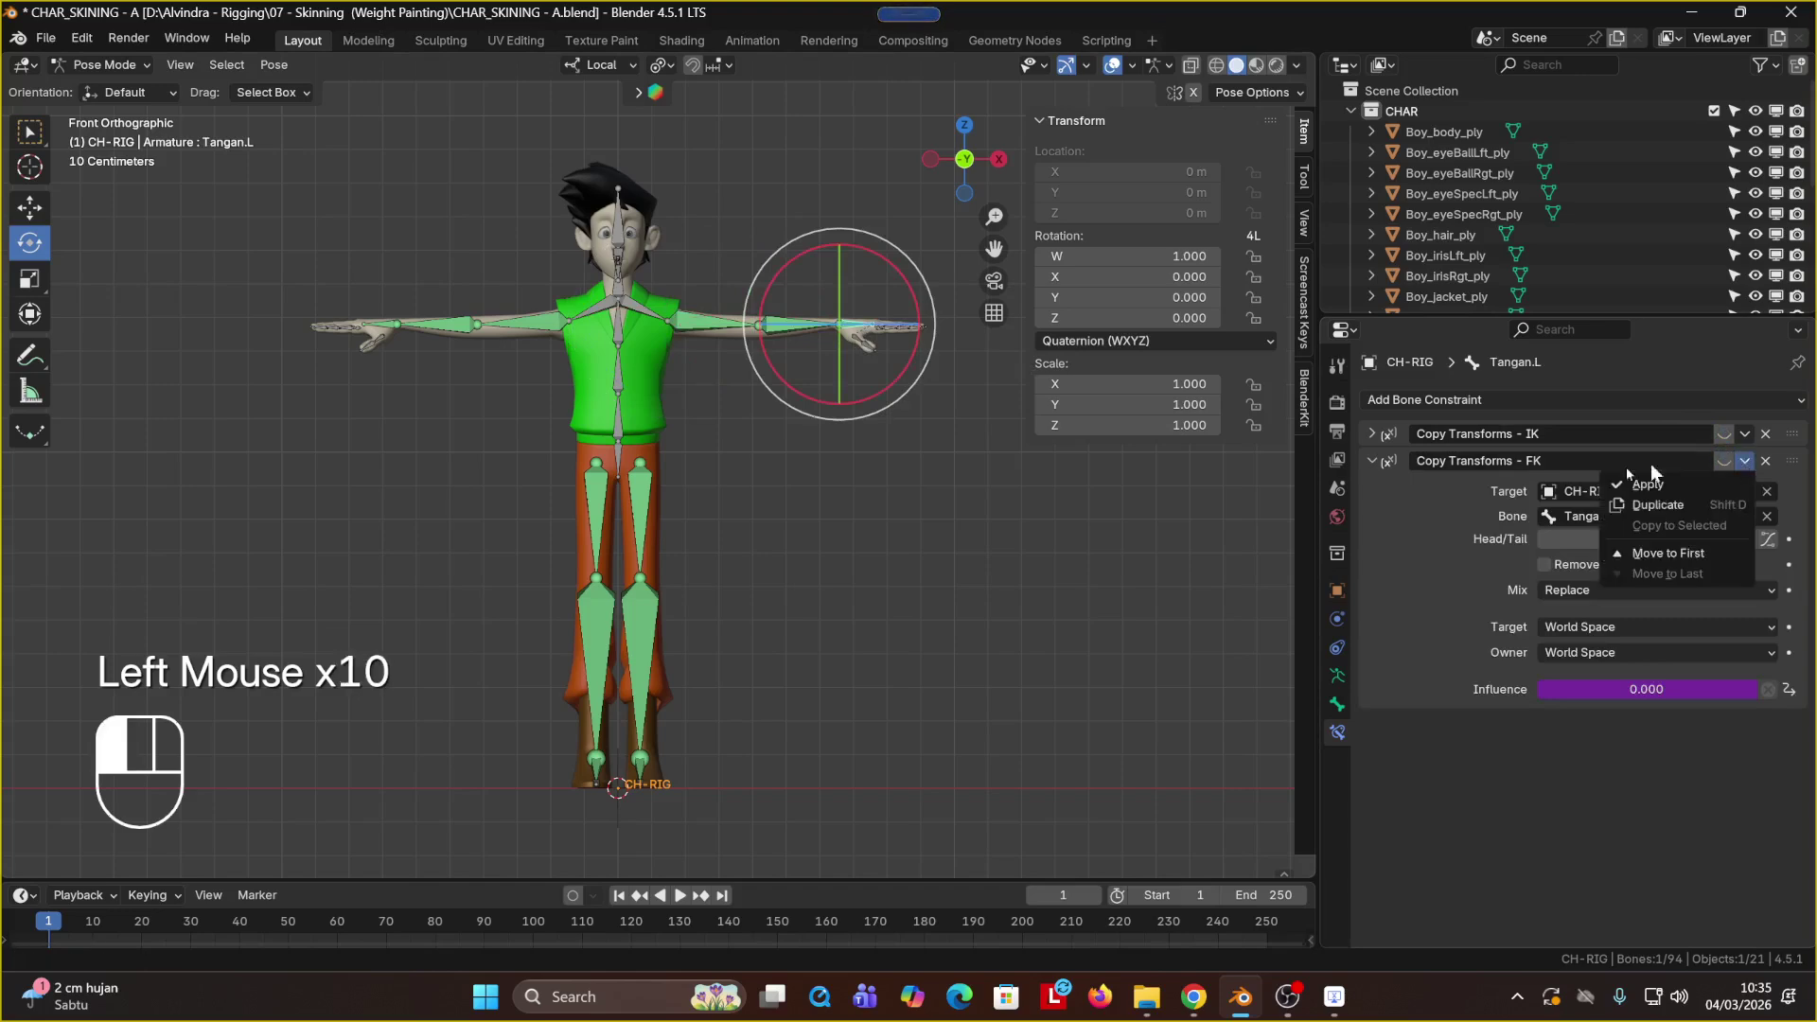
click(1691, 464)
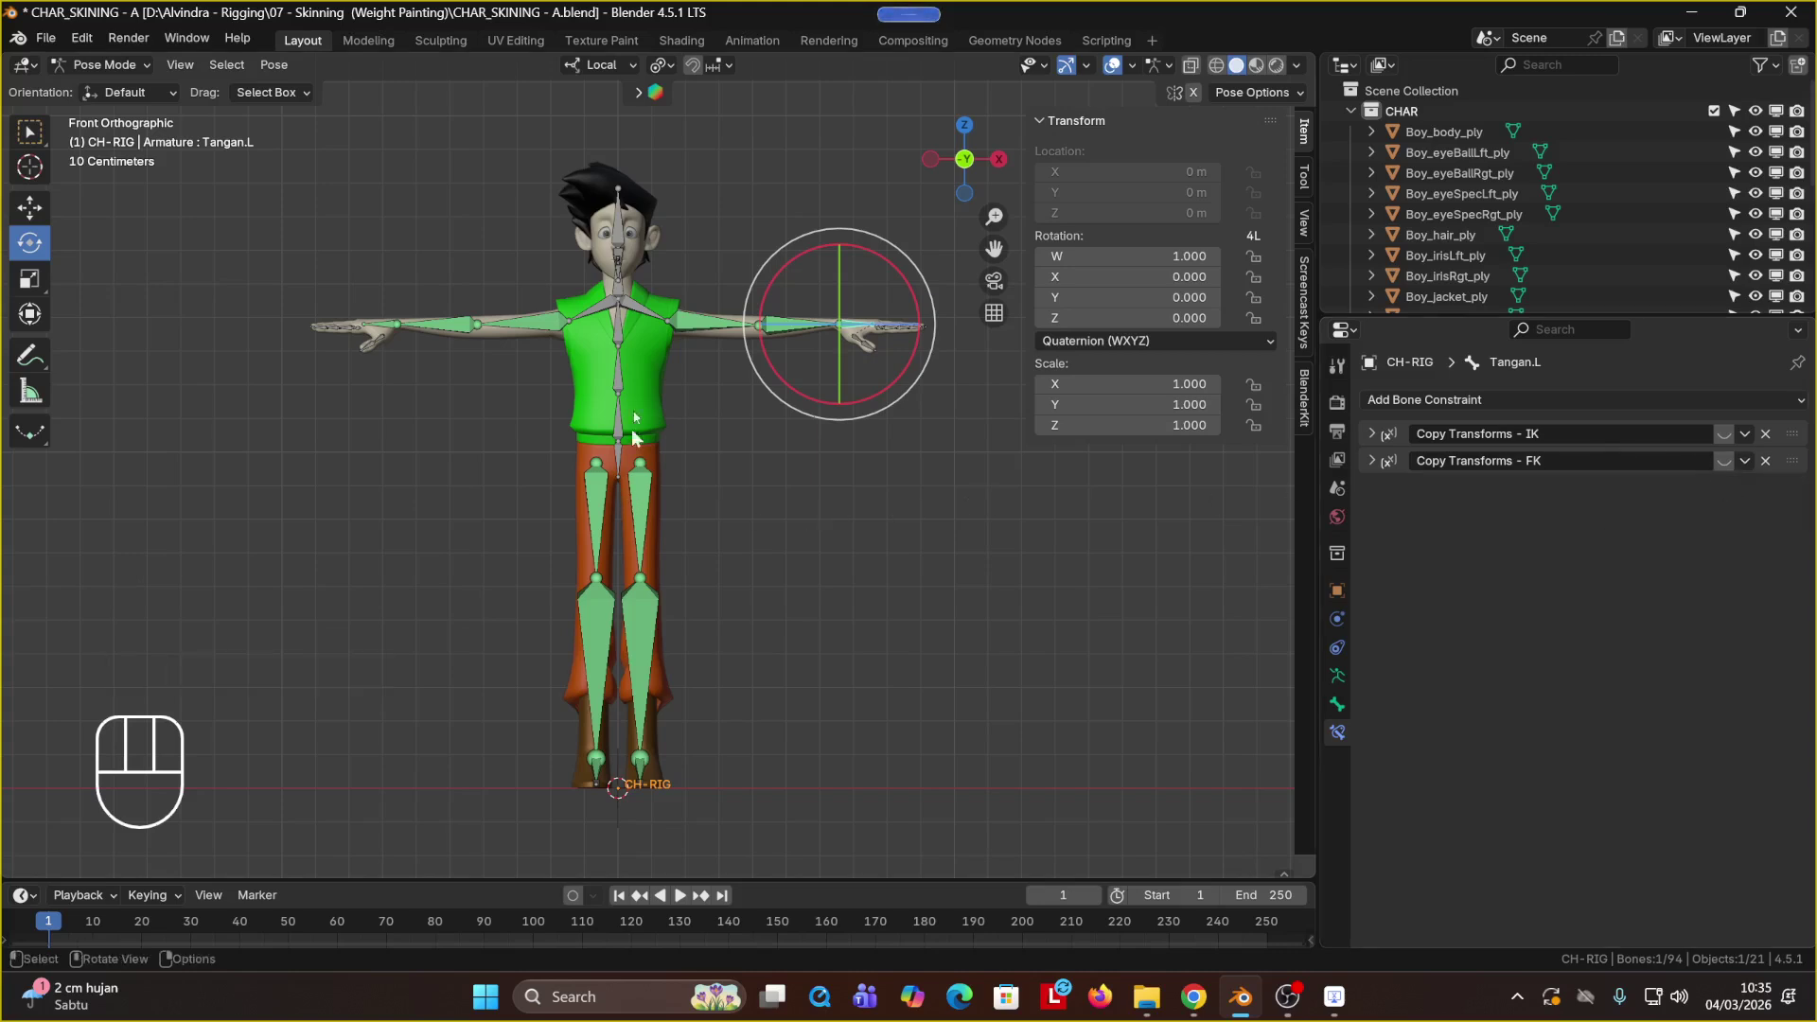
Step: Disable the IK and FK Copy Transforms constraints on the right hand bone Tangan.R and right forearm bone Lengan Bawah.R
click(534, 332)
shift+click(402, 326)
shift+click(388, 337)
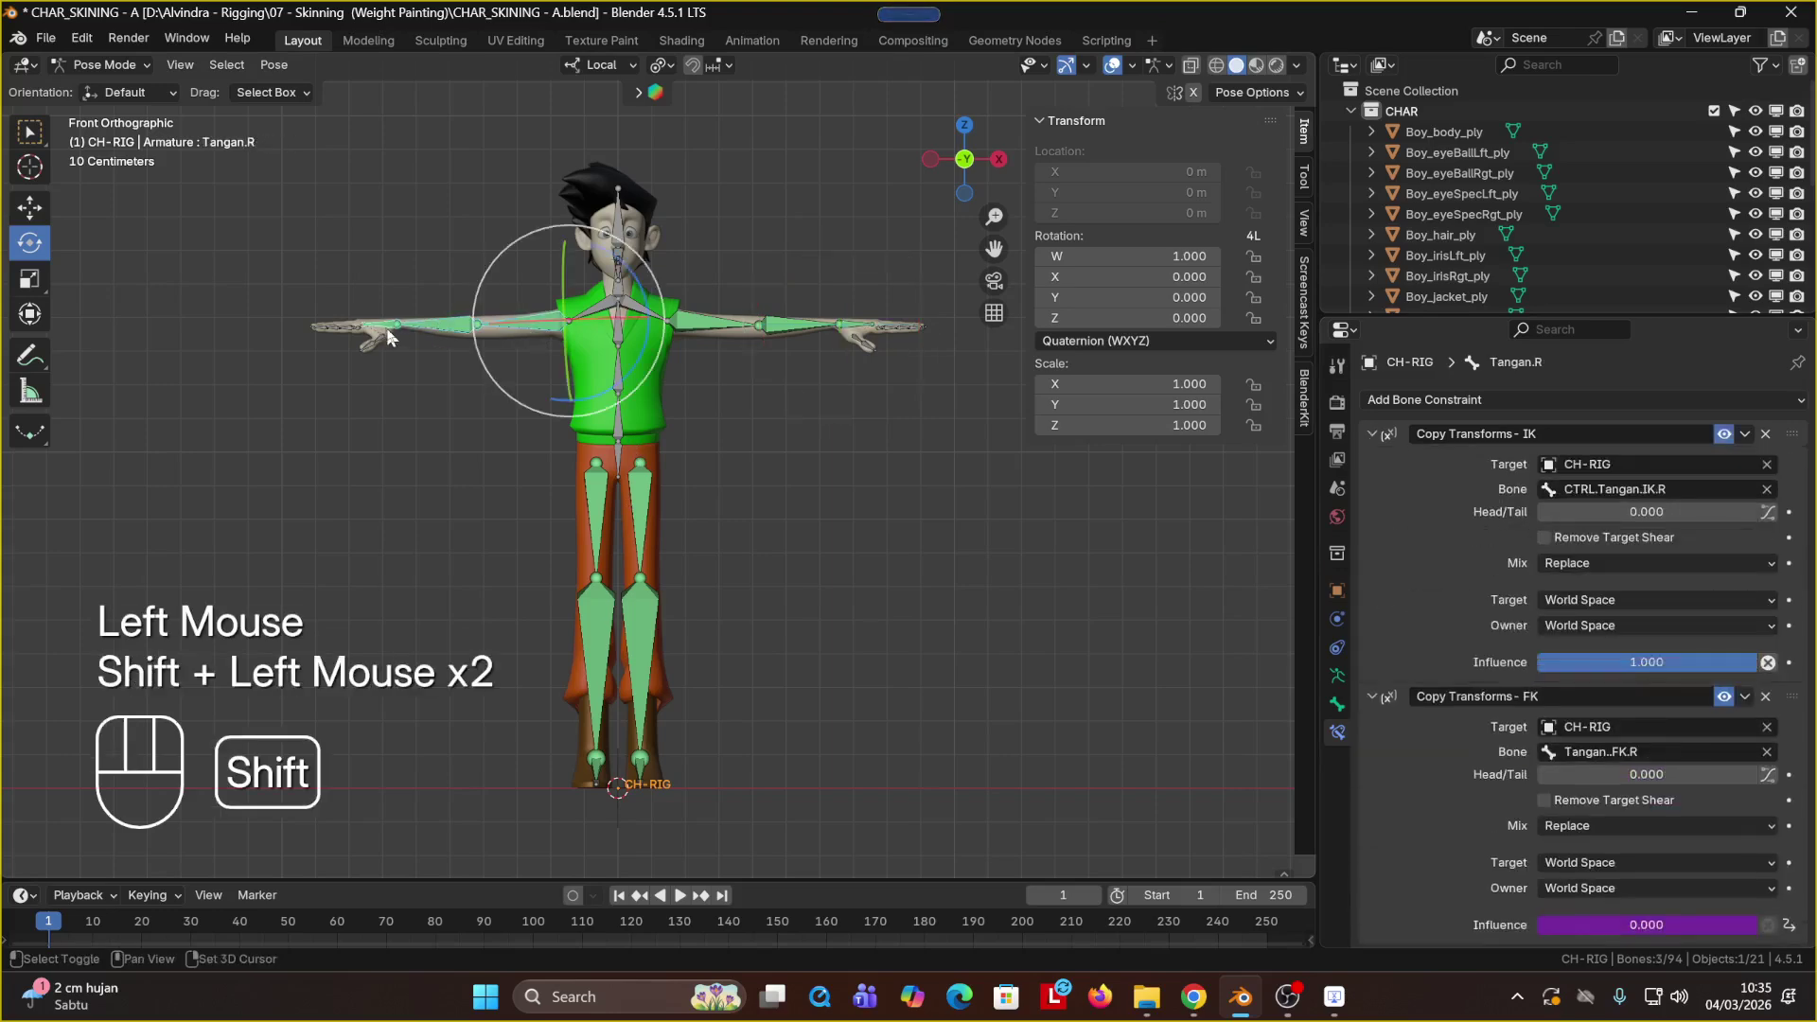
click(1724, 435)
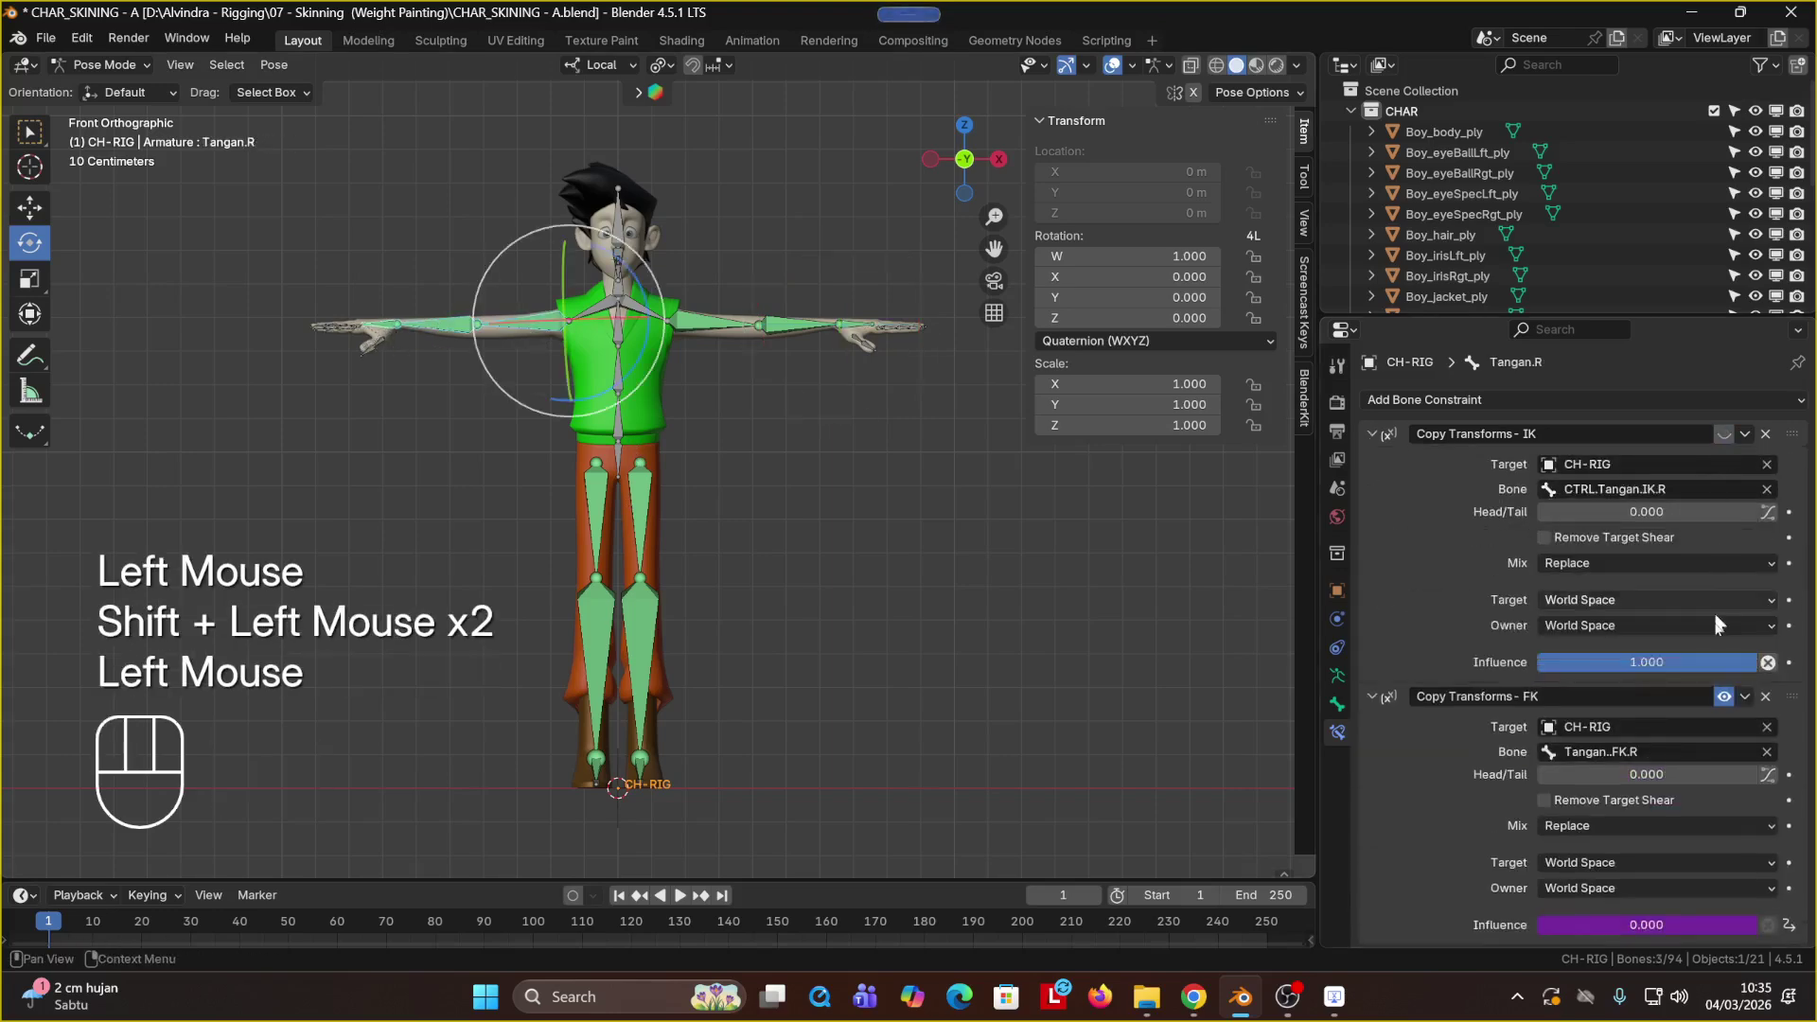
click(1725, 696)
click(437, 325)
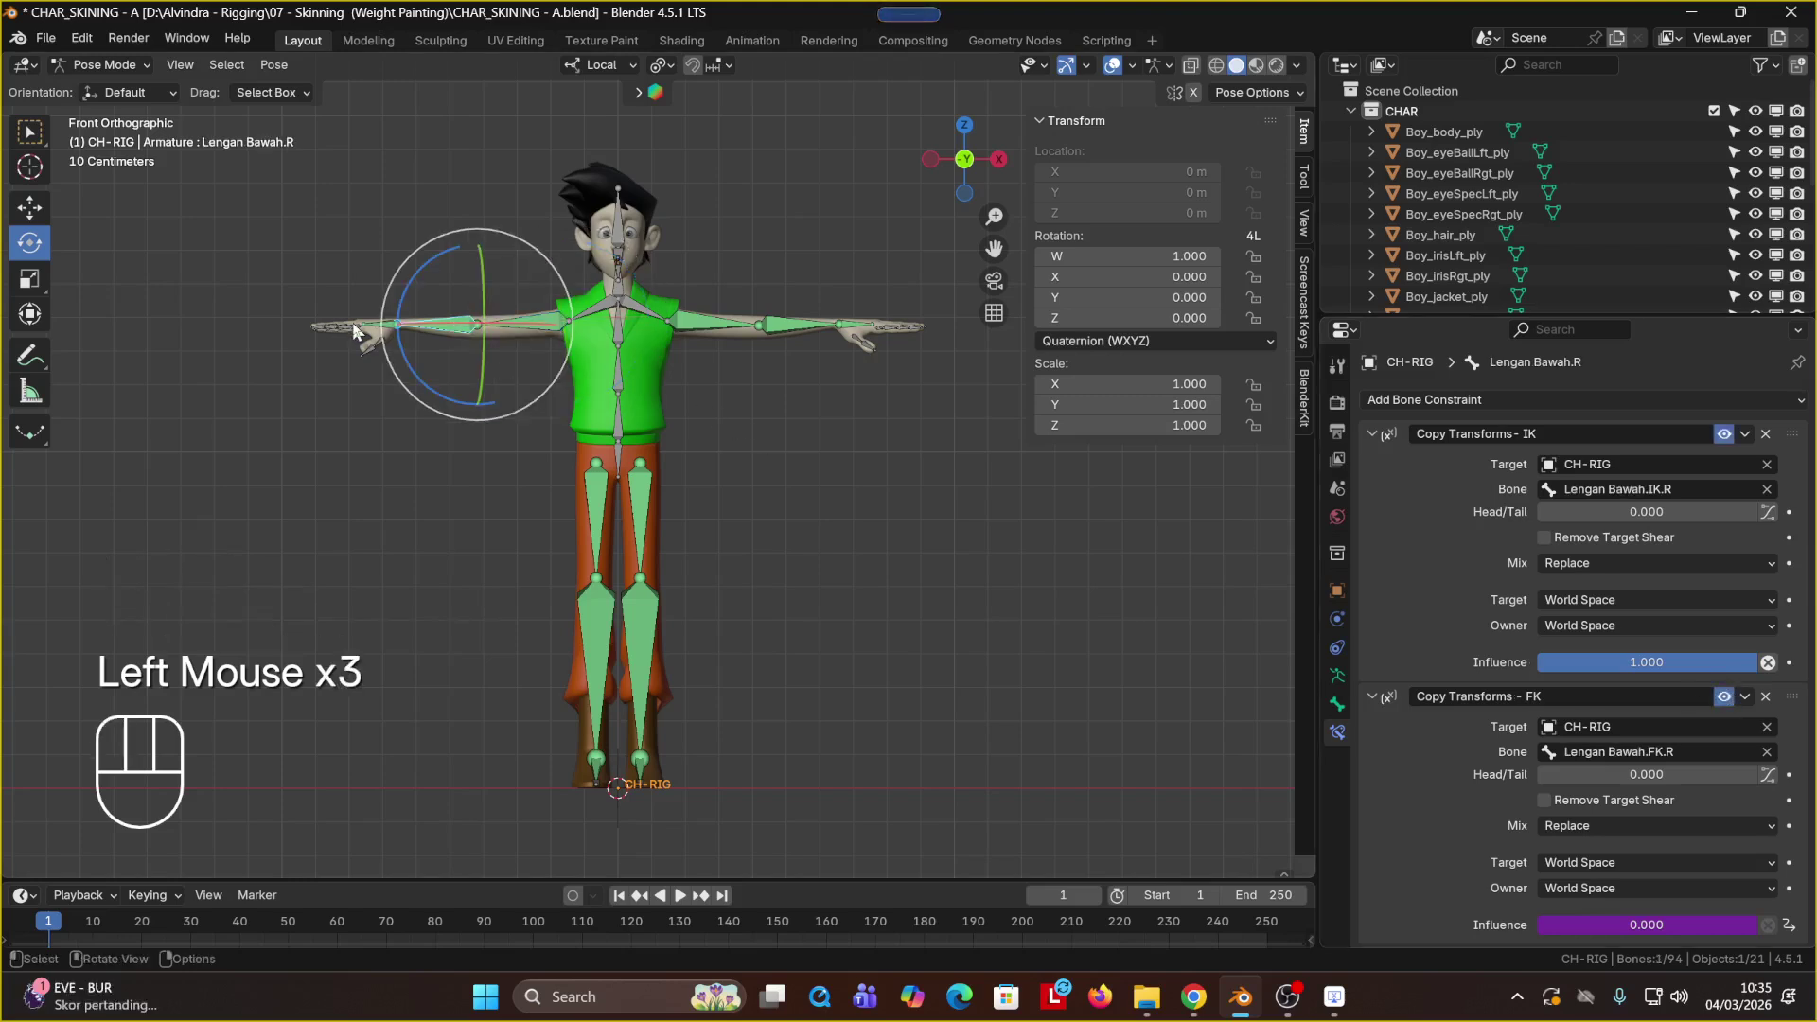
click(1724, 435)
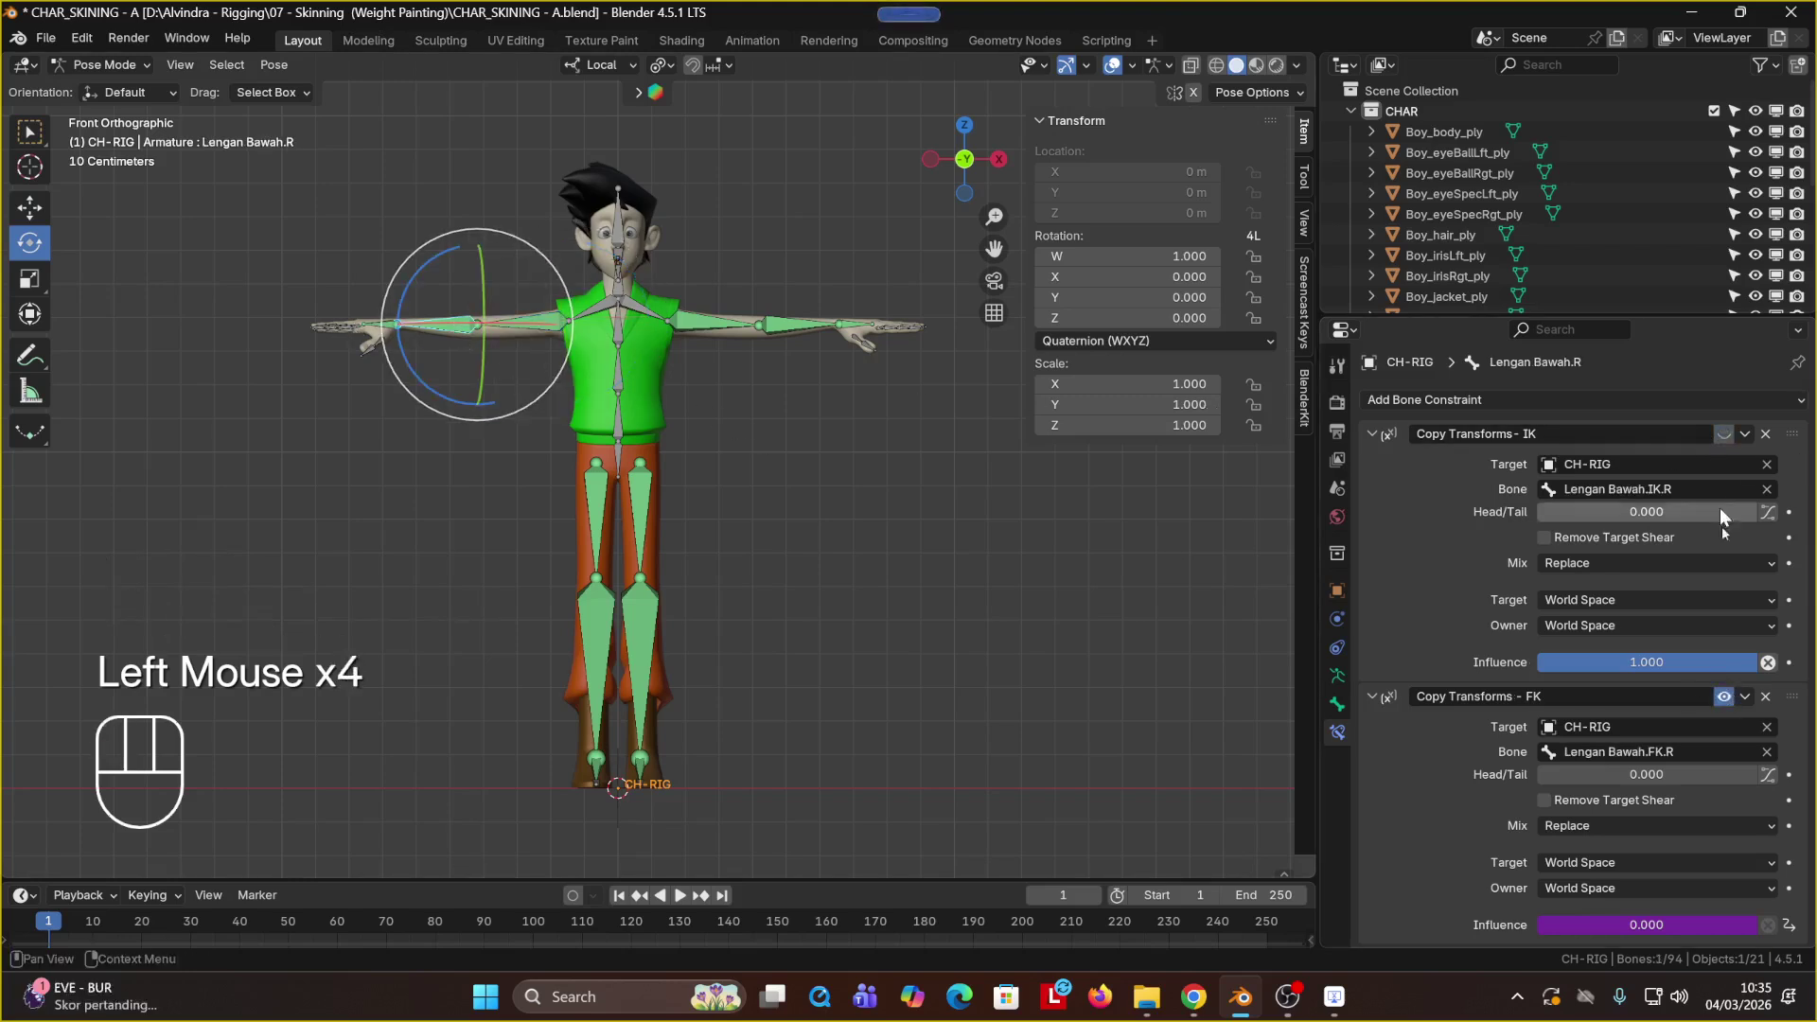
click(1725, 696)
Step: Disable the IK and FK Copy Transforms constraints on the right upper-arm bone Lengan Atas.R and deselect it
click(519, 324)
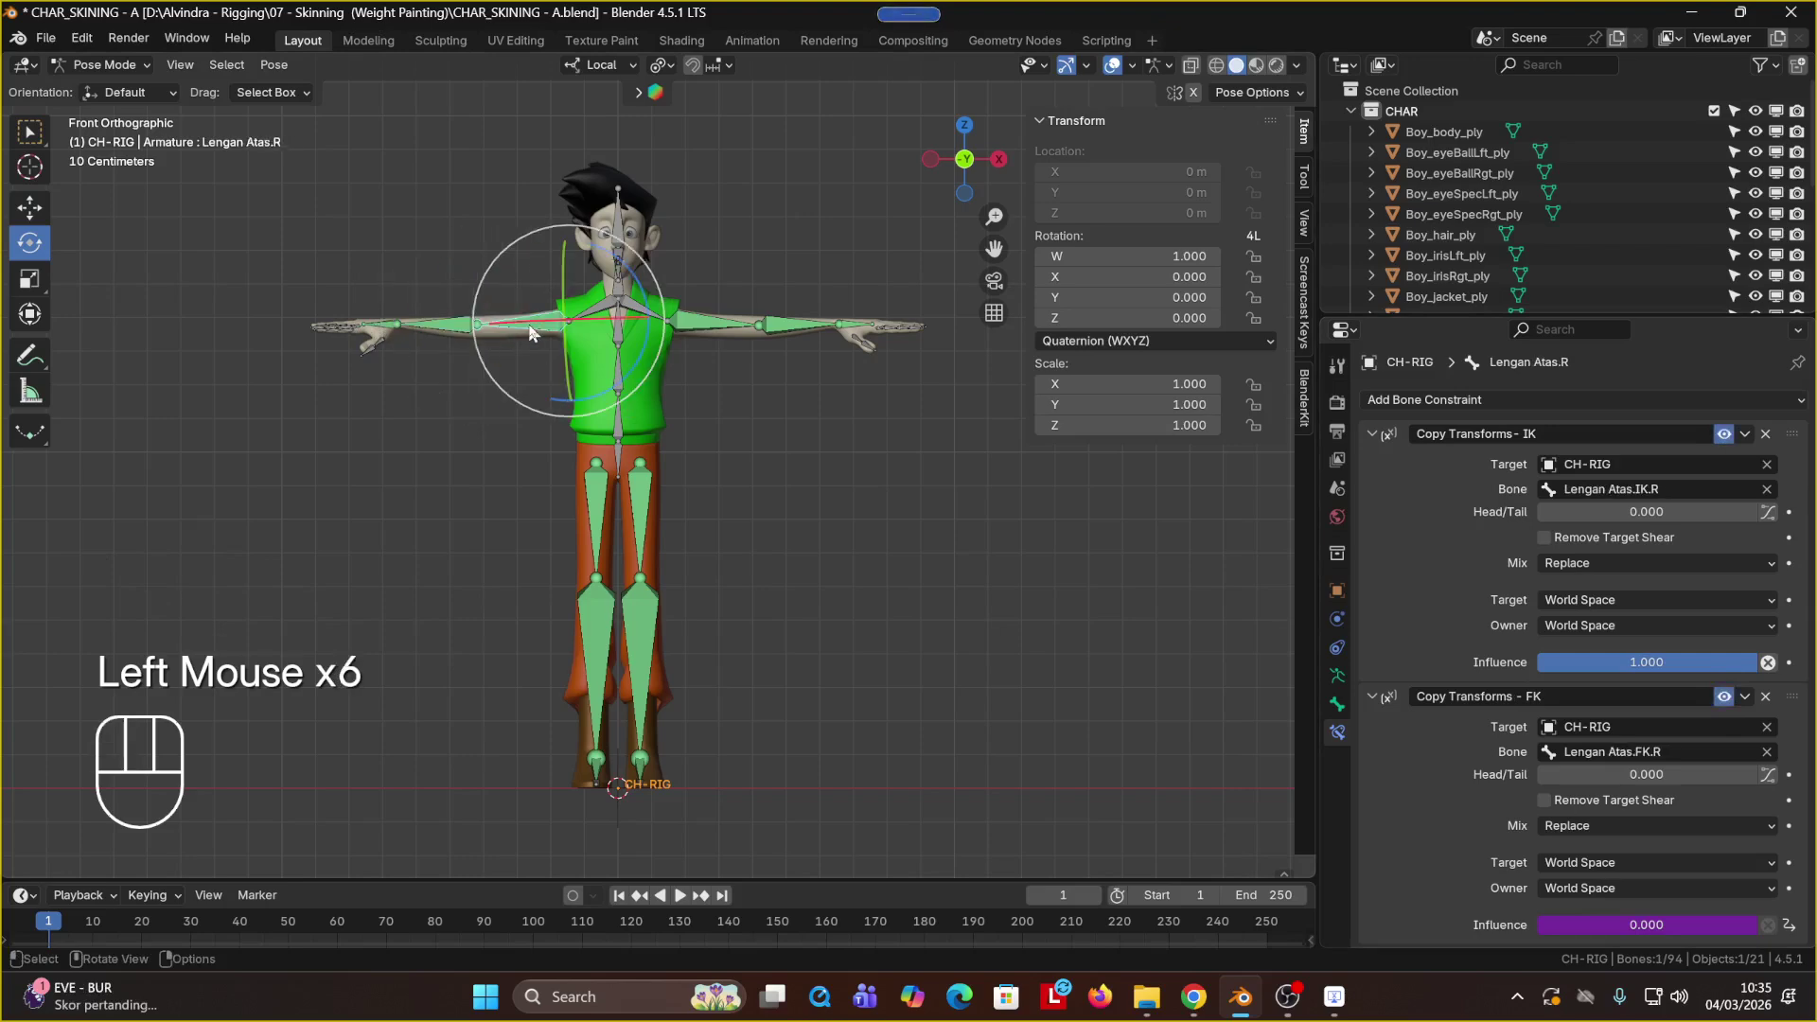
click(1710, 427)
click(1724, 436)
click(1725, 436)
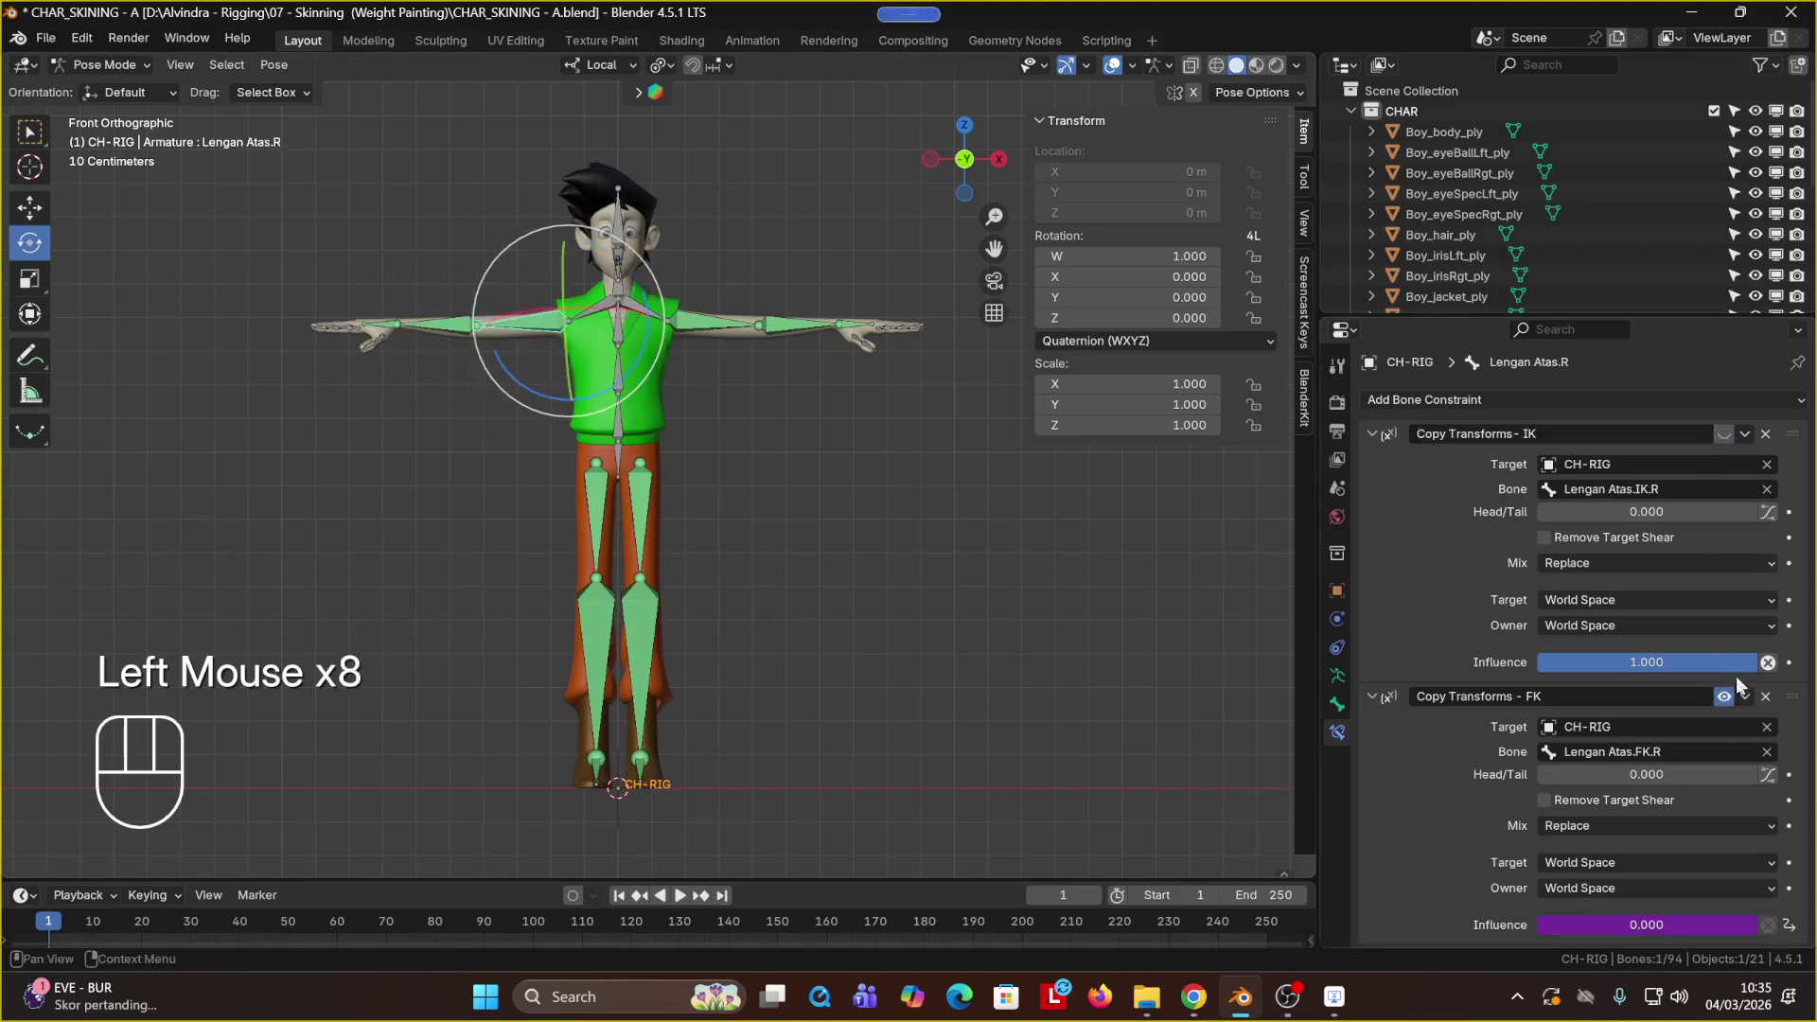
click(1725, 696)
click(1005, 515)
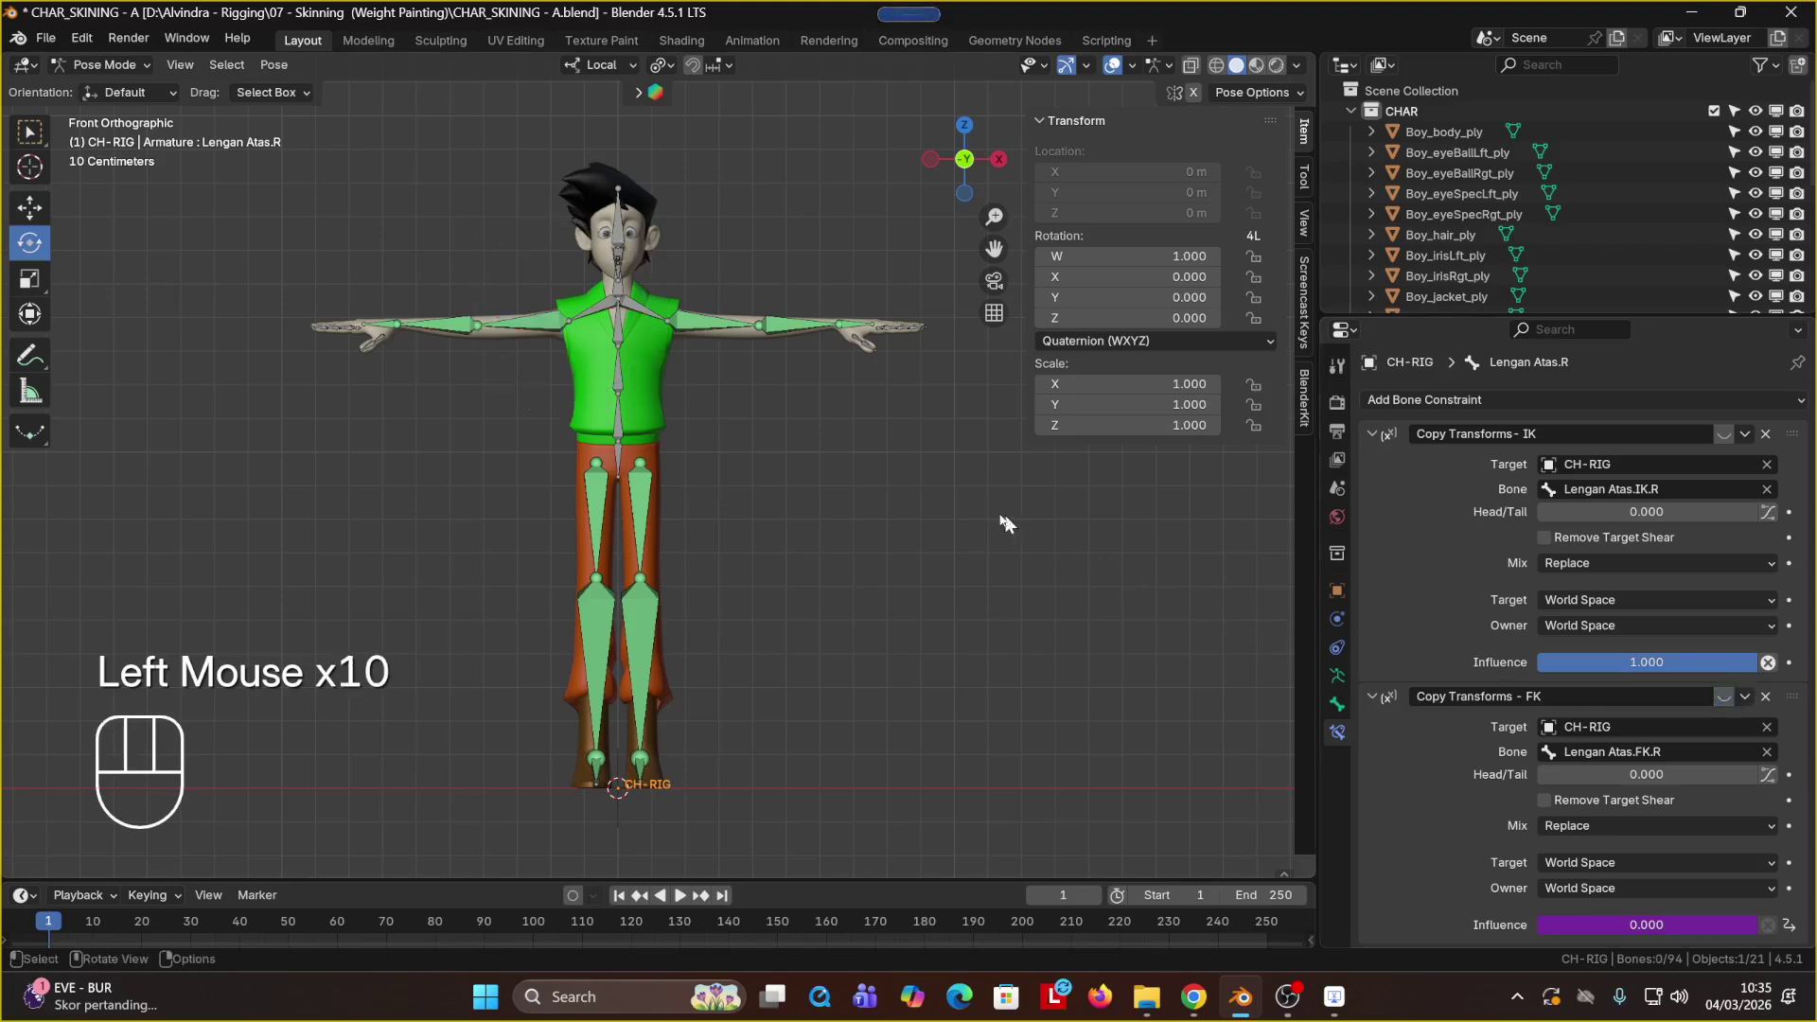
Step: Test-rotate the left upper-arm bone Lengan Atas.L and undo the rotation
click(731, 326)
click(757, 360)
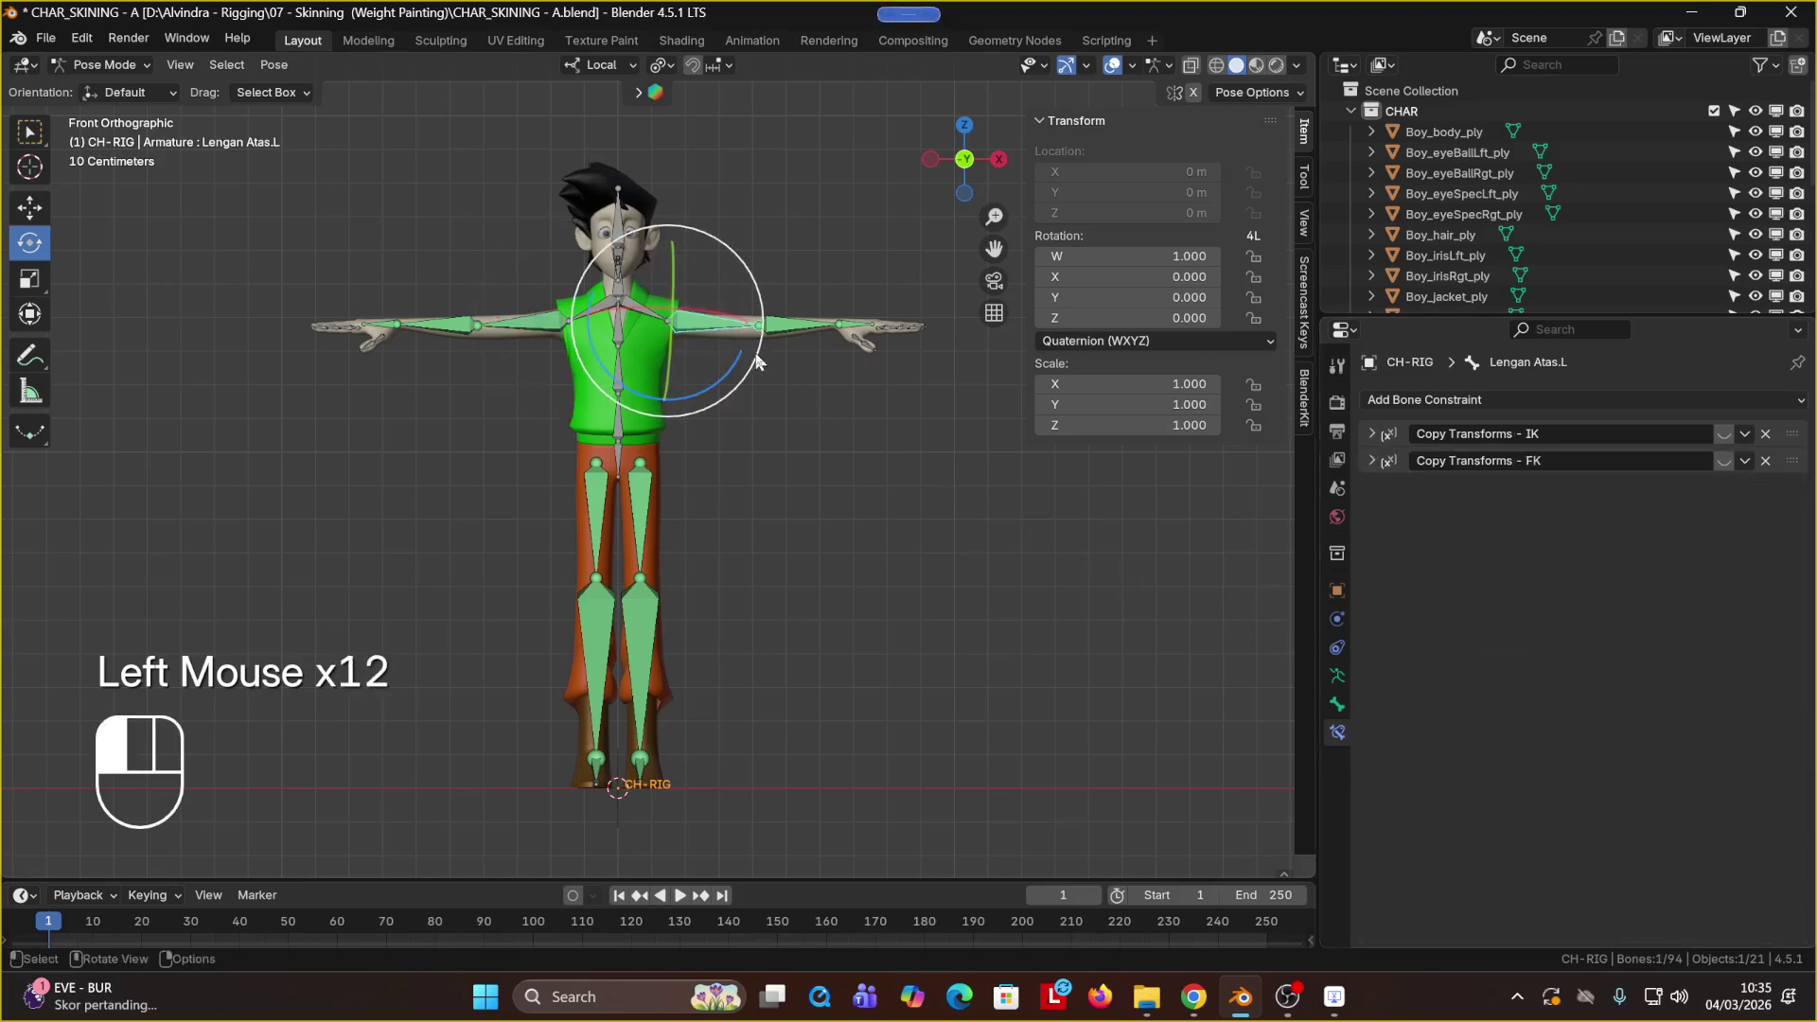
drag(757, 360, 815, 322)
key(ctrl+z)
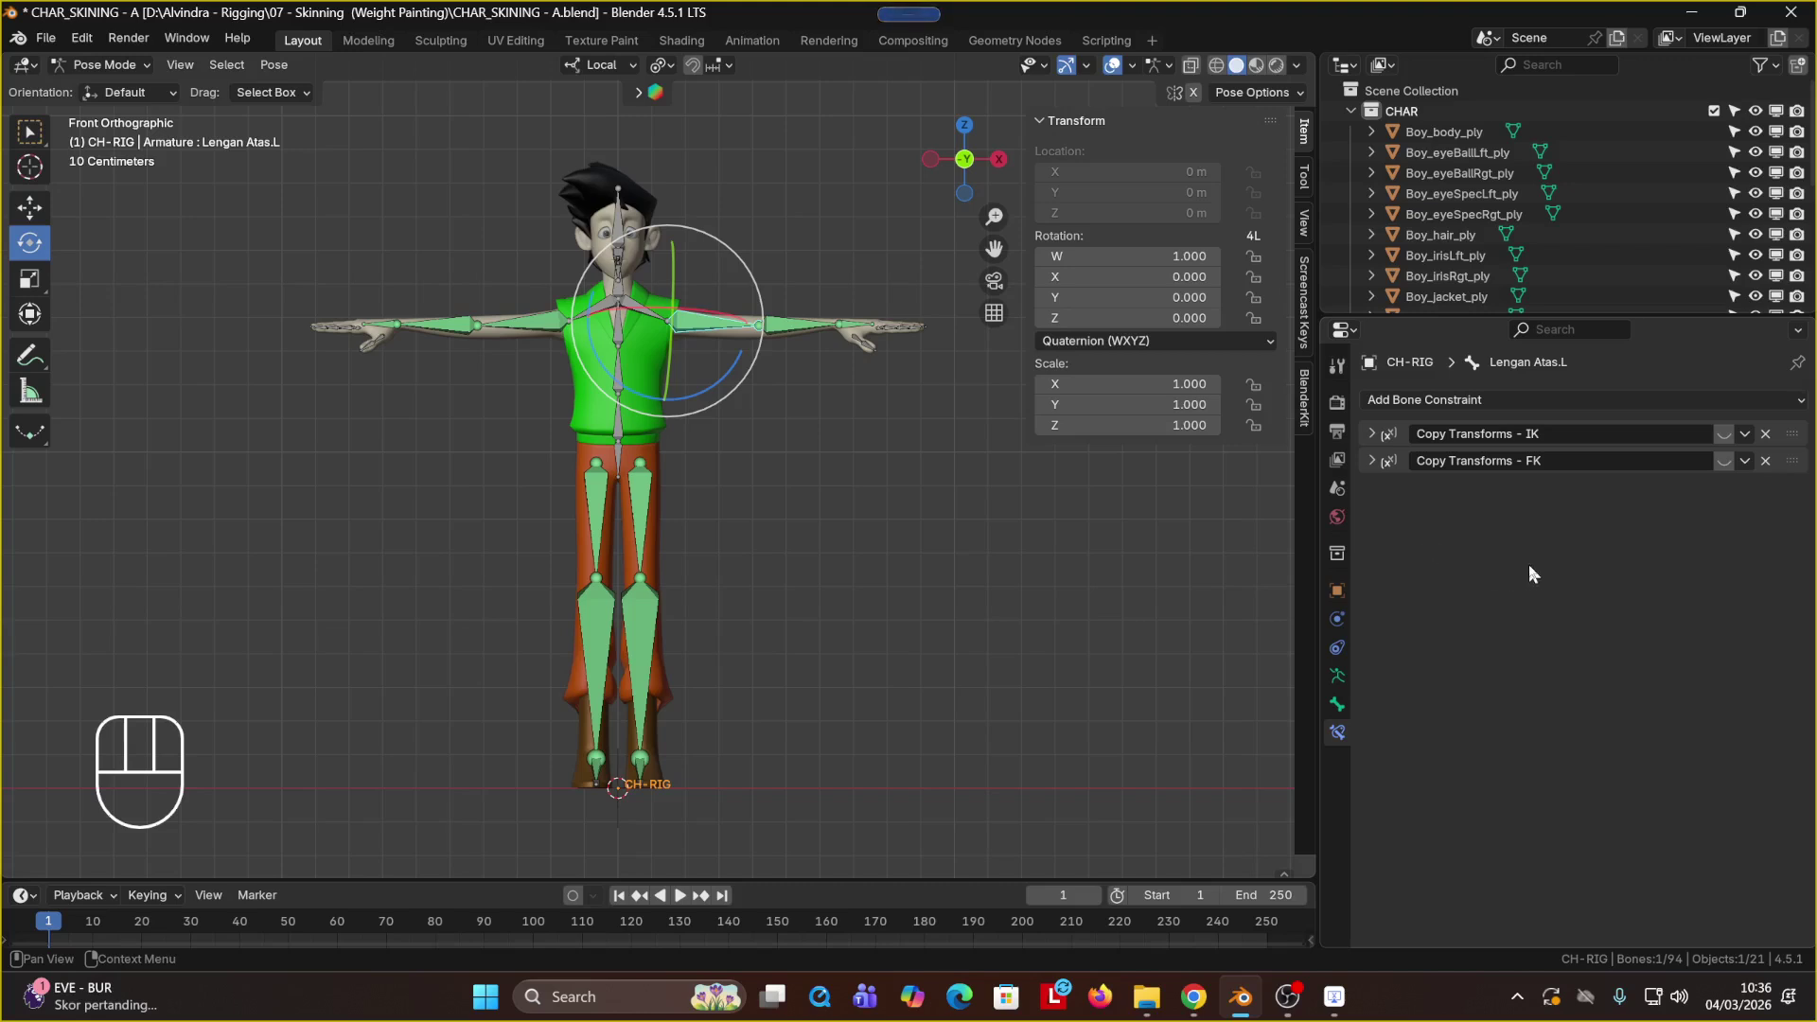
Step: Disable the IK and FK Copy Transforms constraints on the left thigh bone Paha.L and left shin bone Betis.L
click(710, 511)
click(643, 511)
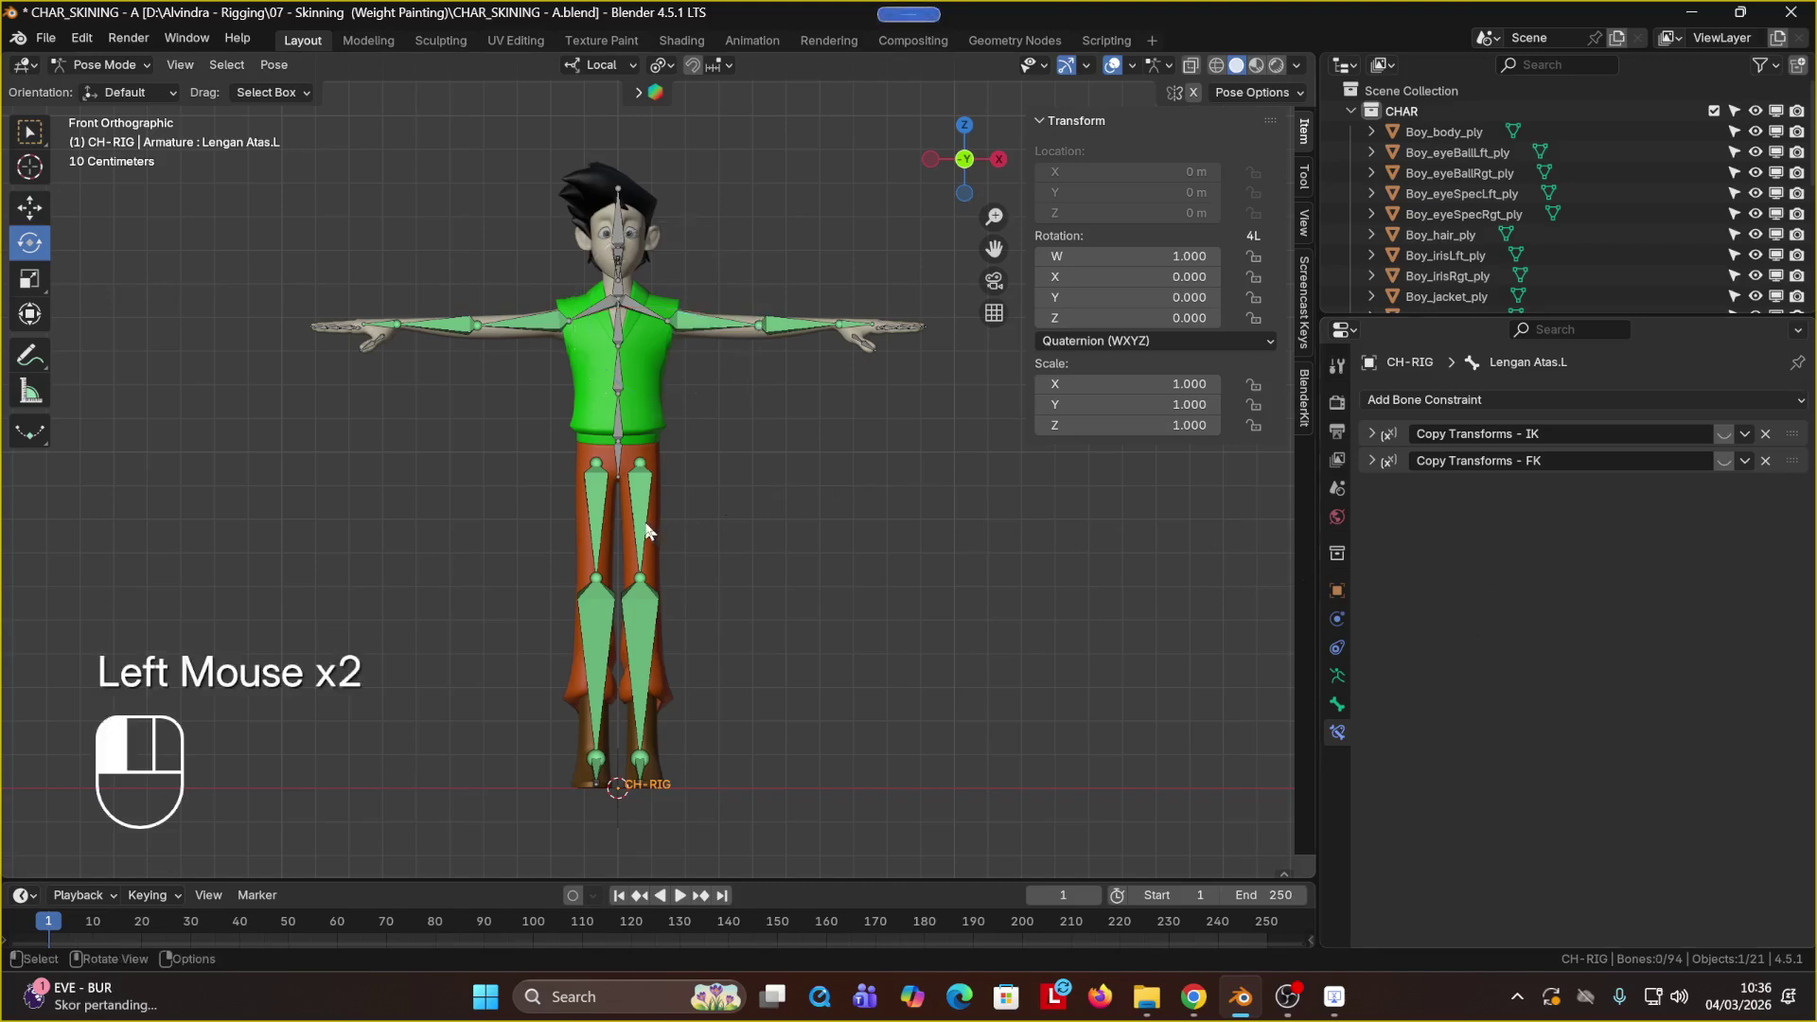
click(1725, 433)
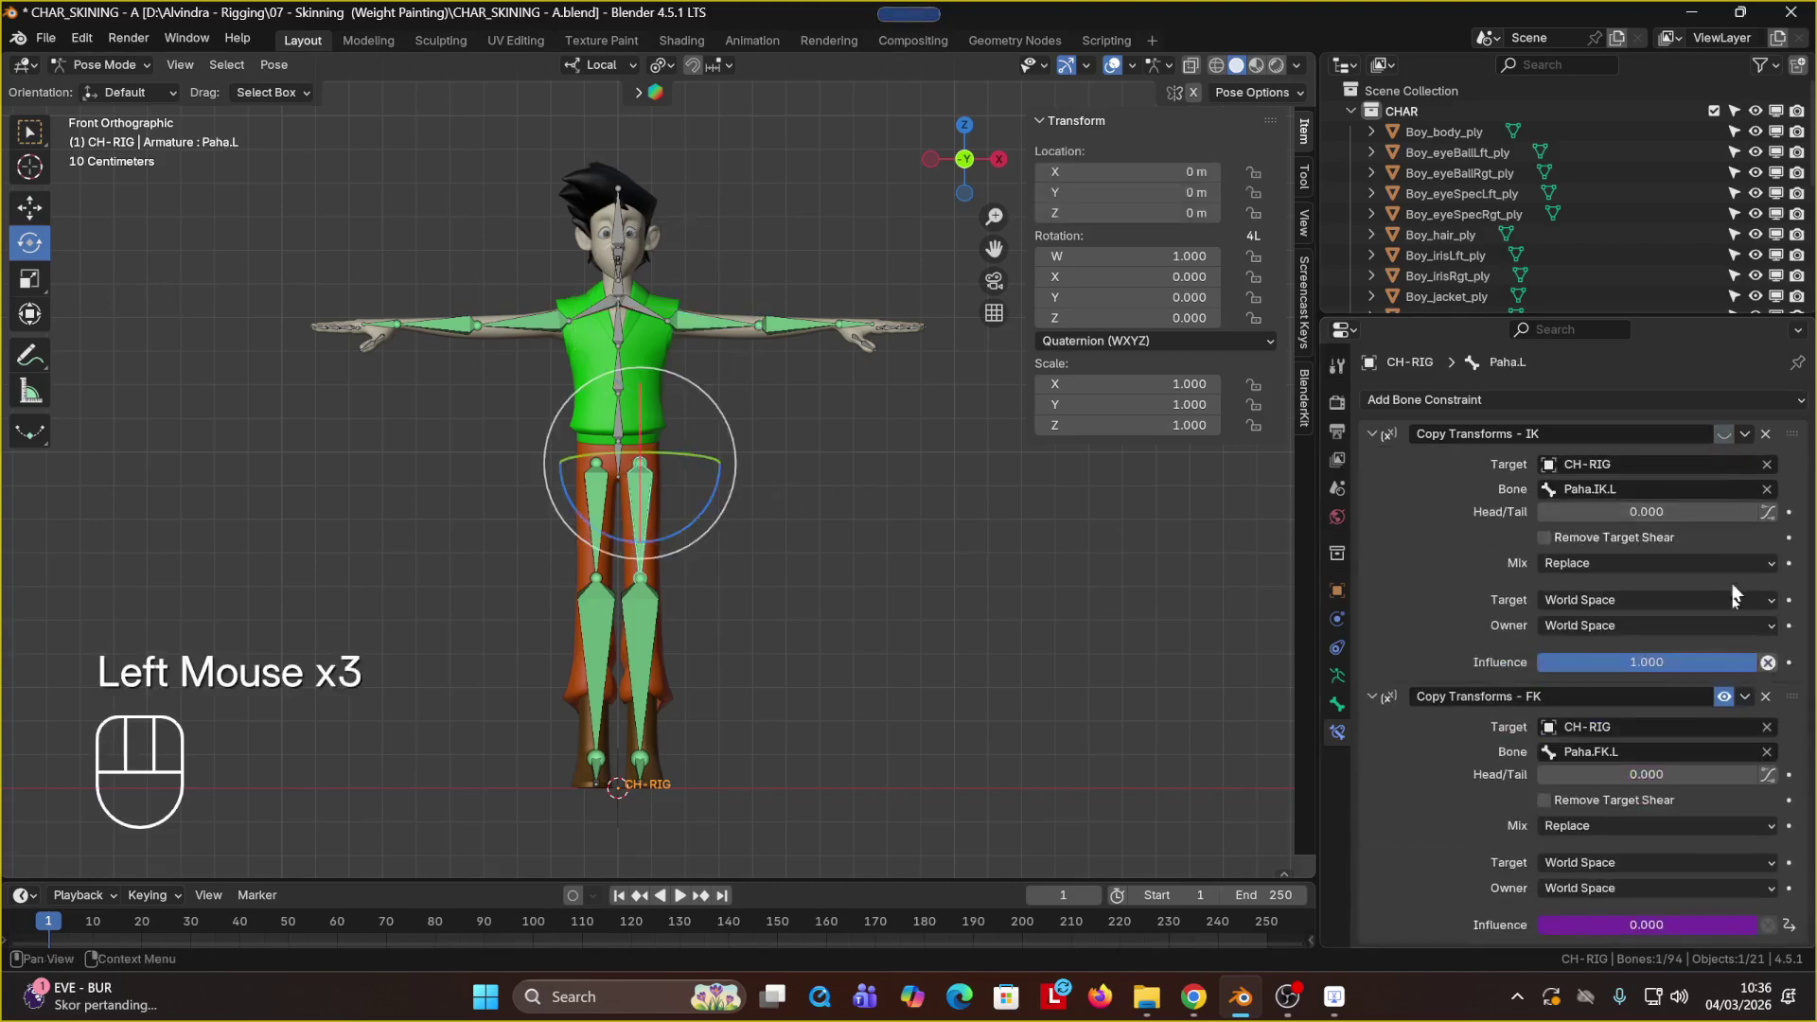
click(1725, 698)
click(632, 682)
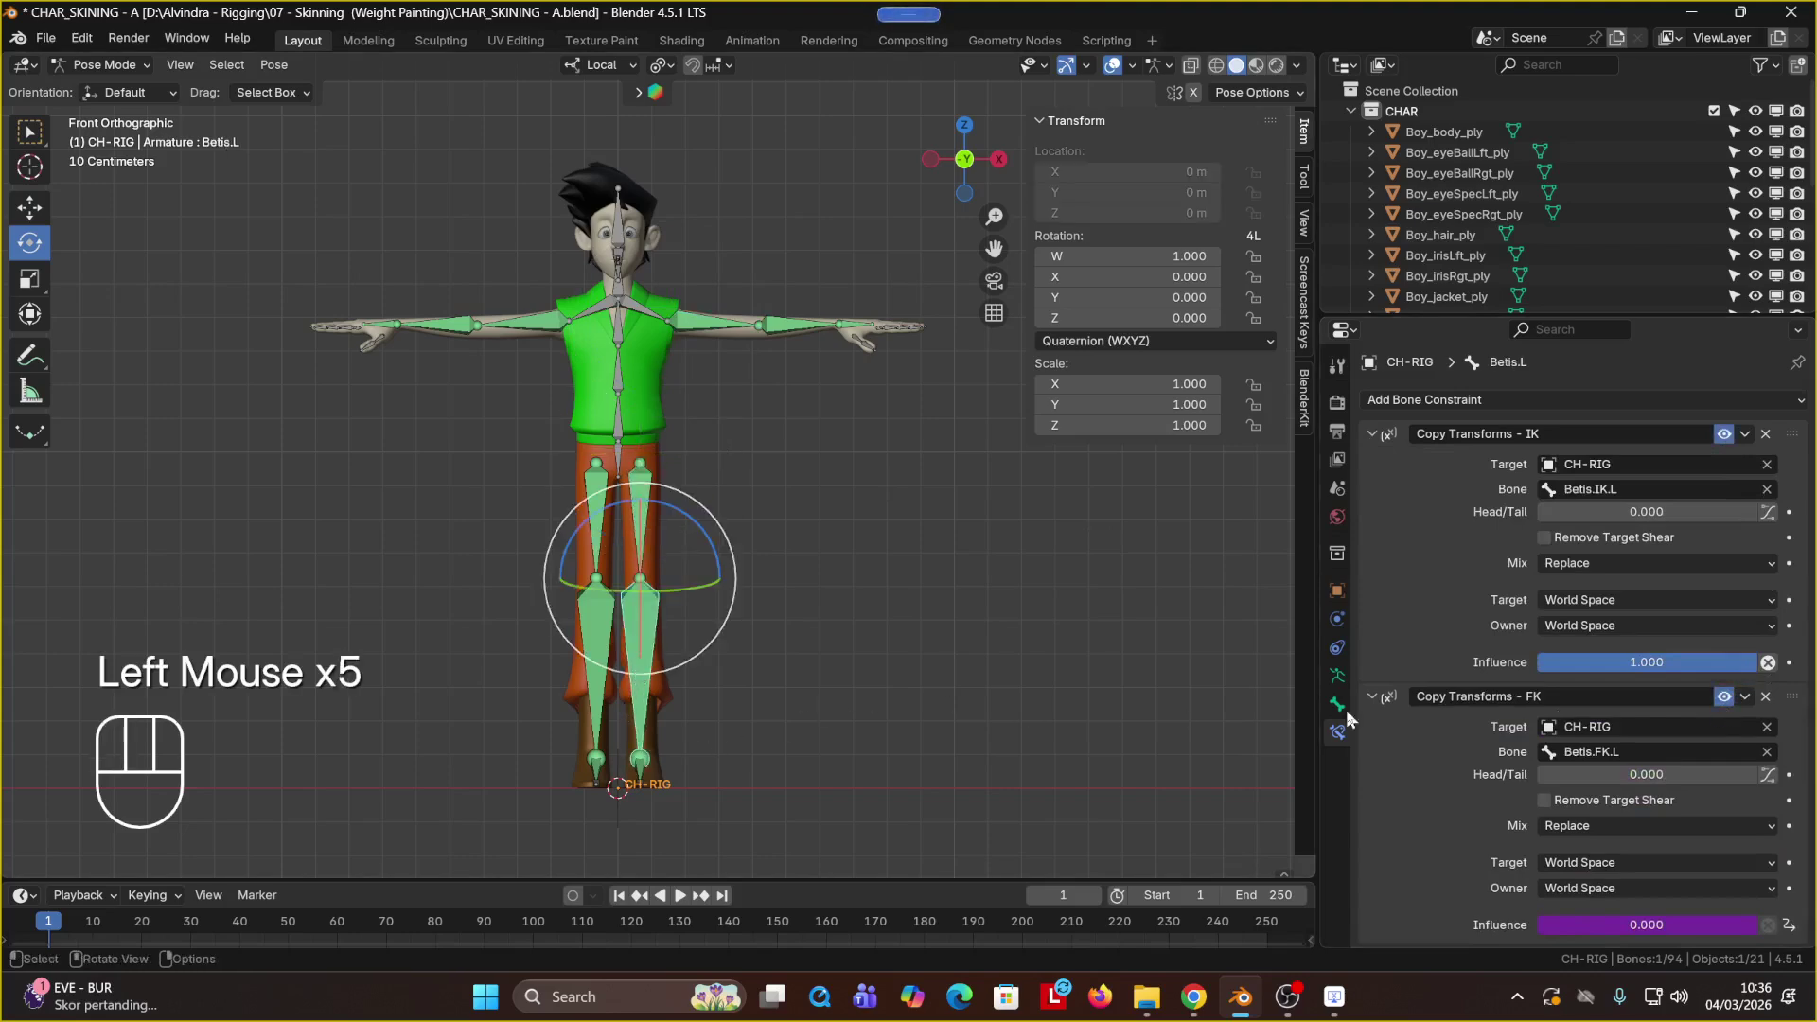
click(1725, 698)
click(1724, 435)
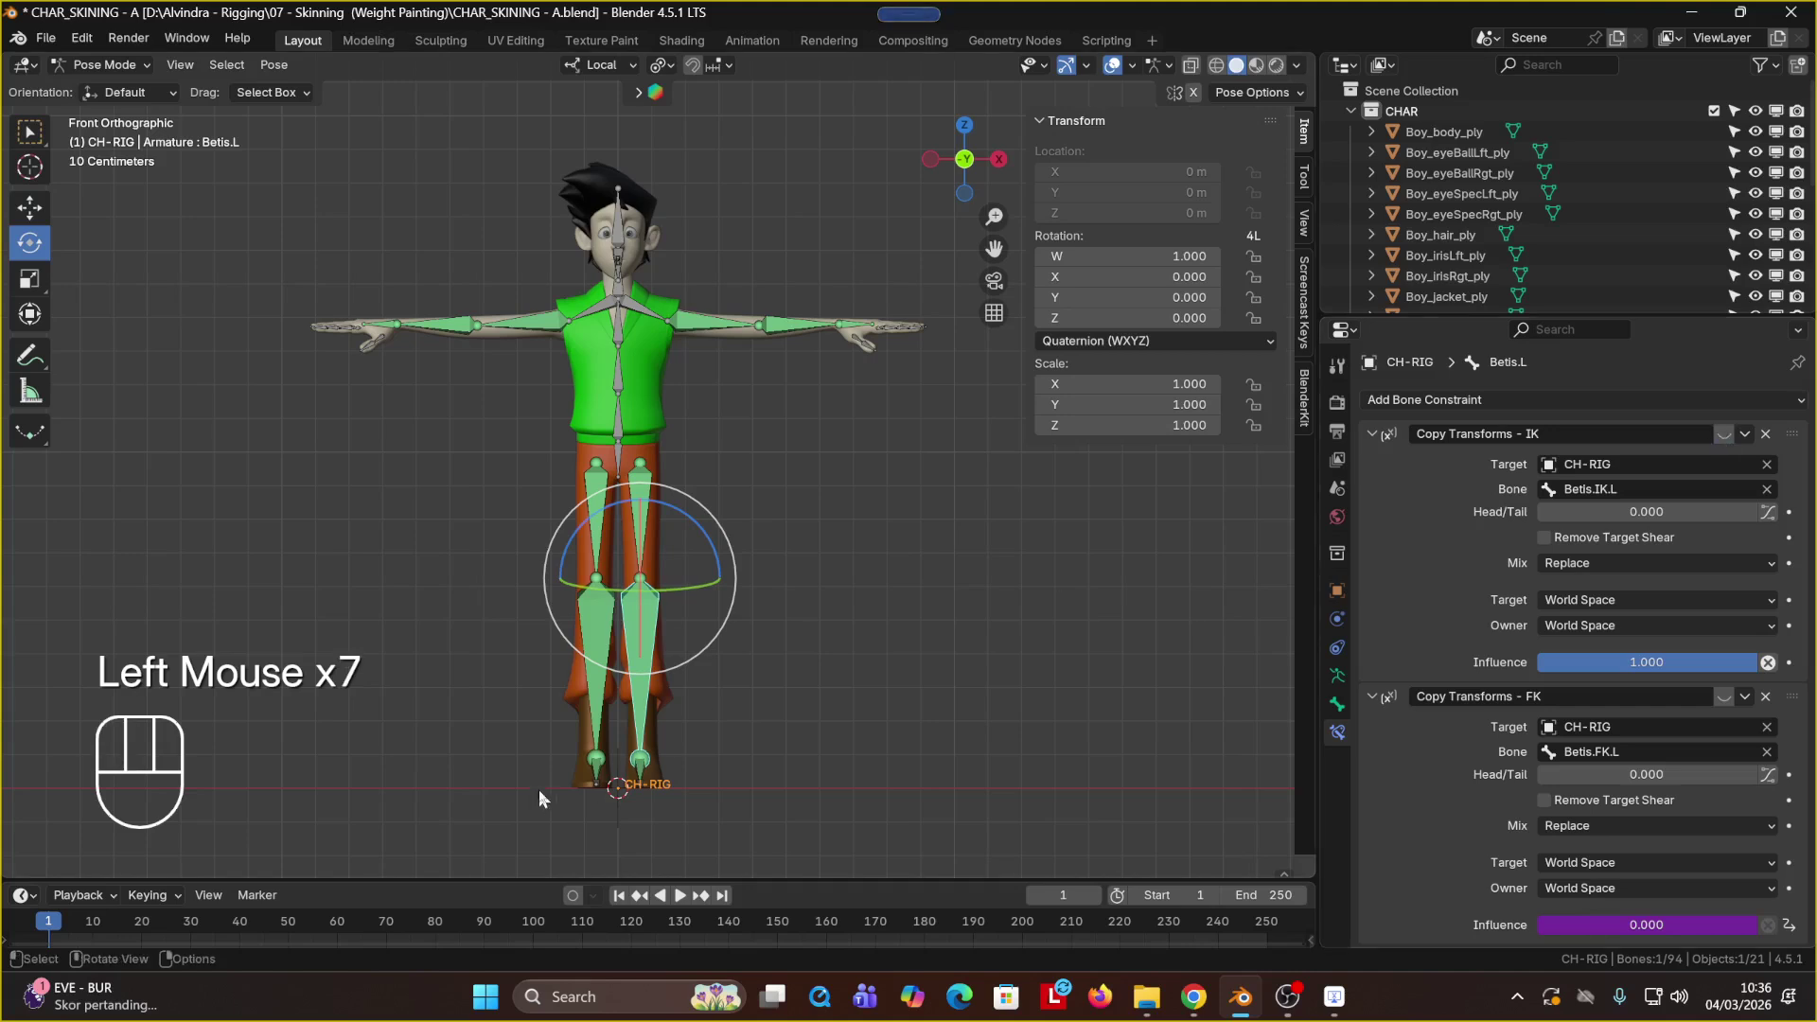
Step: Disable the IK and FK Copy Transforms constraints on the two foot bones Kaki 001.L and Kaki 001.R
click(639, 769)
click(1724, 698)
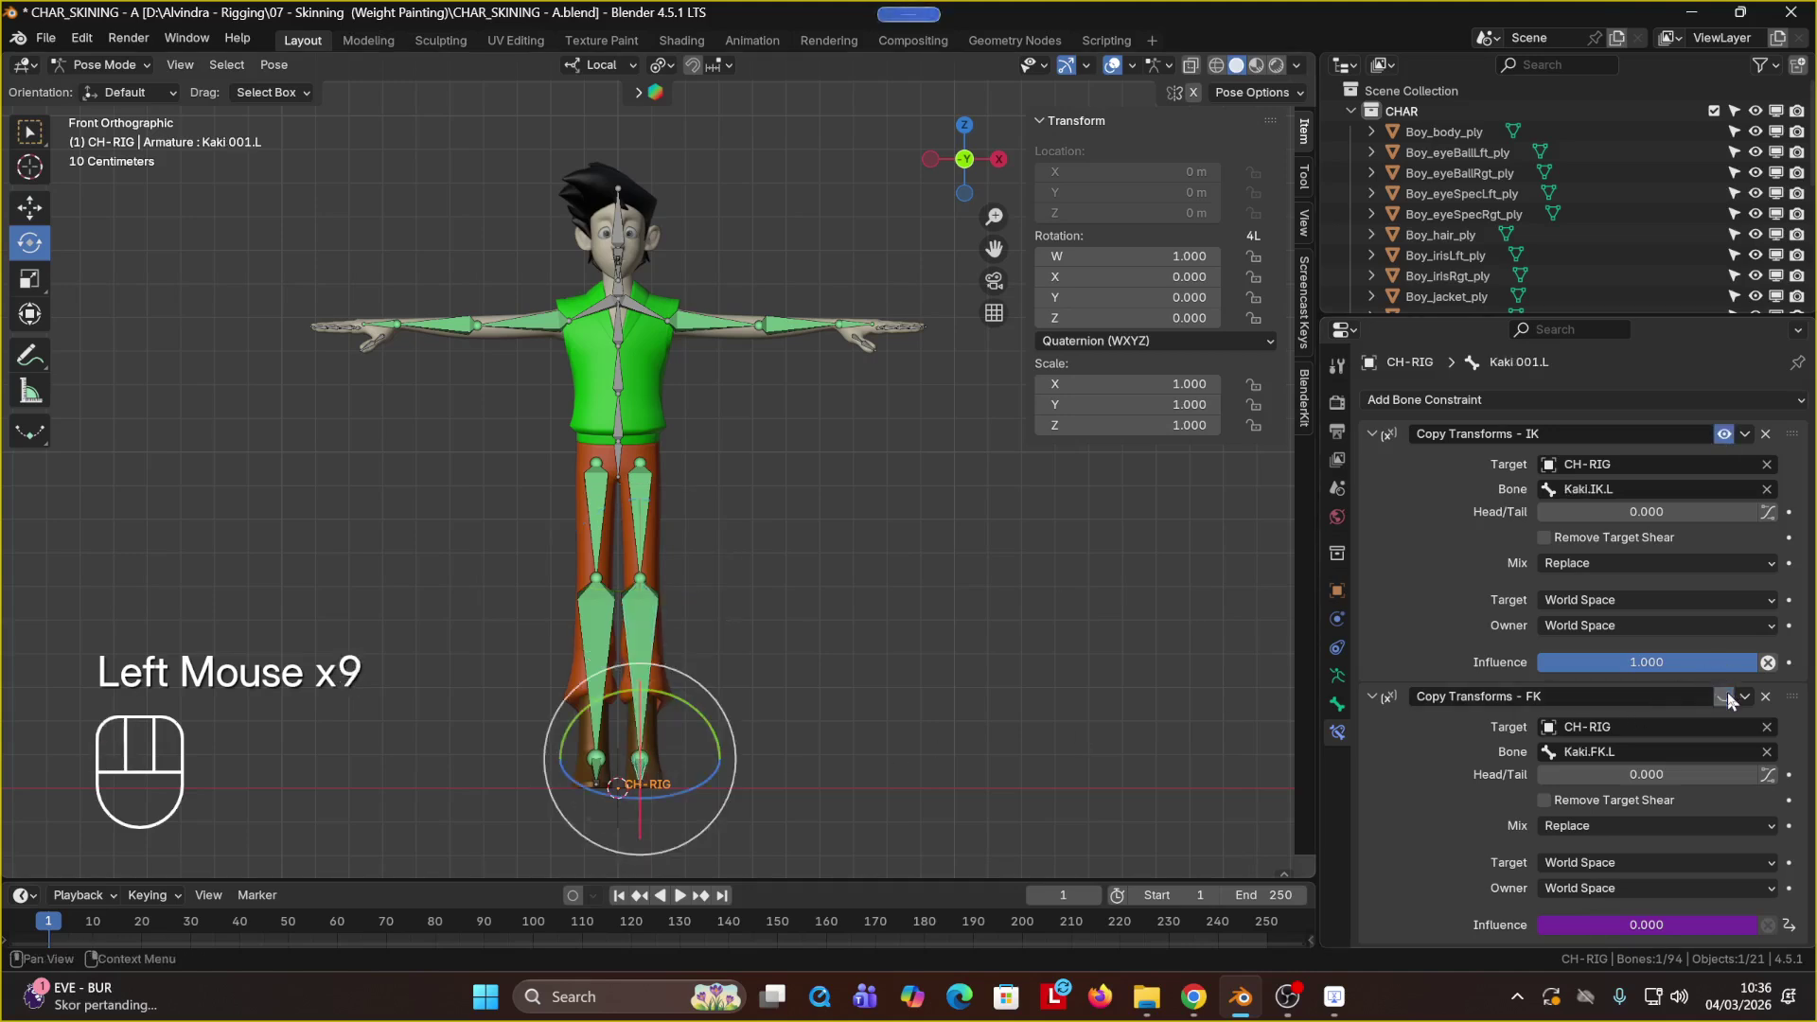
click(1725, 434)
click(596, 769)
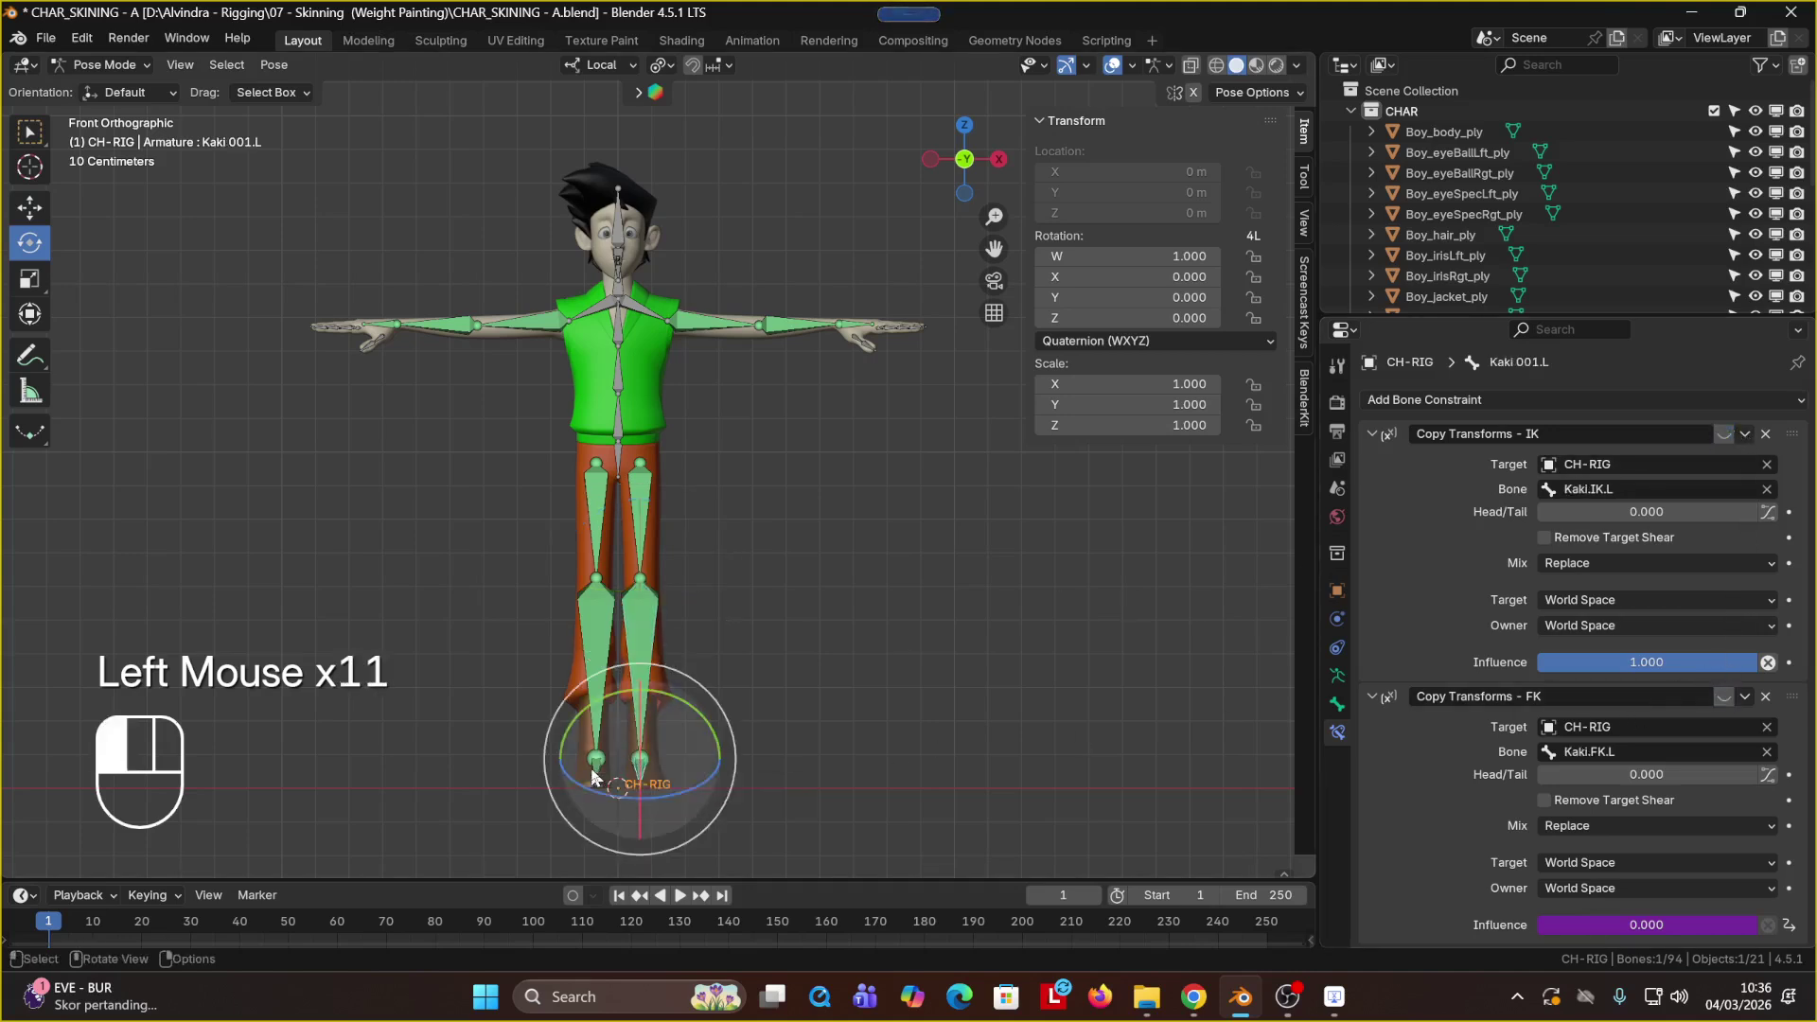
click(1725, 698)
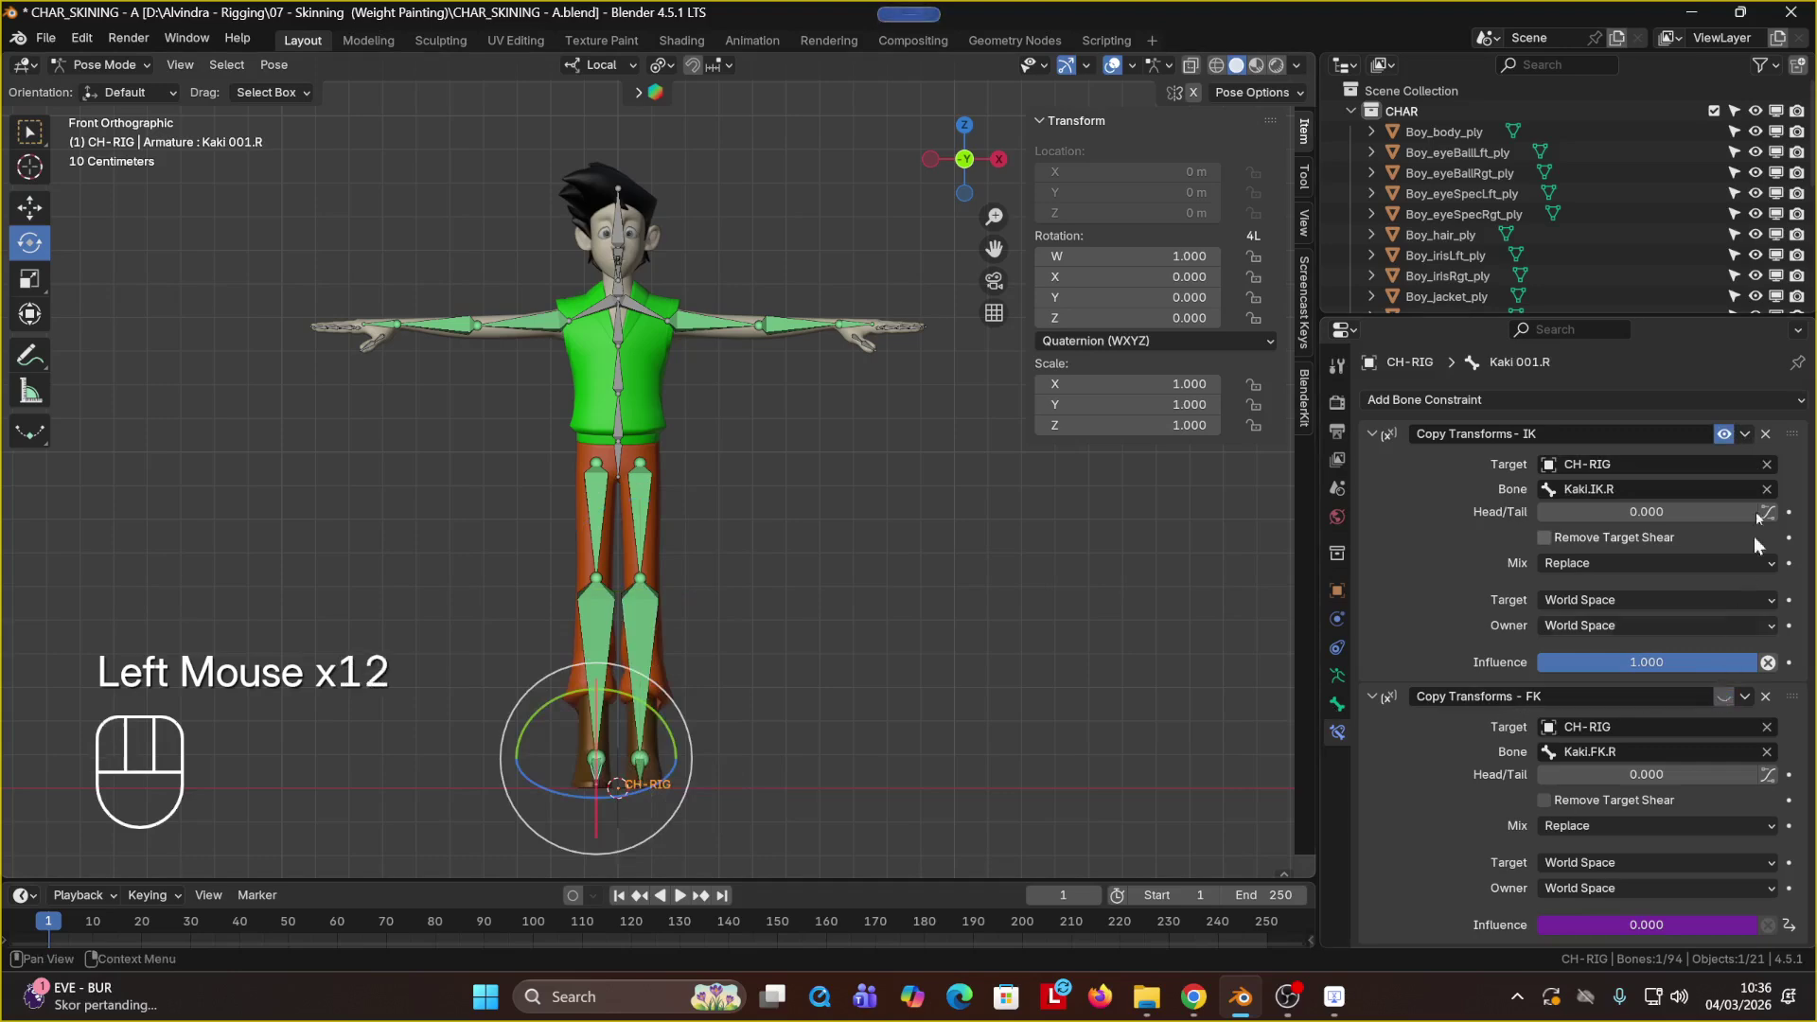
click(1725, 434)
Step: Disable the IK and FK Copy Transforms constraints on the right shin bone Betis.R and right thigh bone Paha.R
click(606, 639)
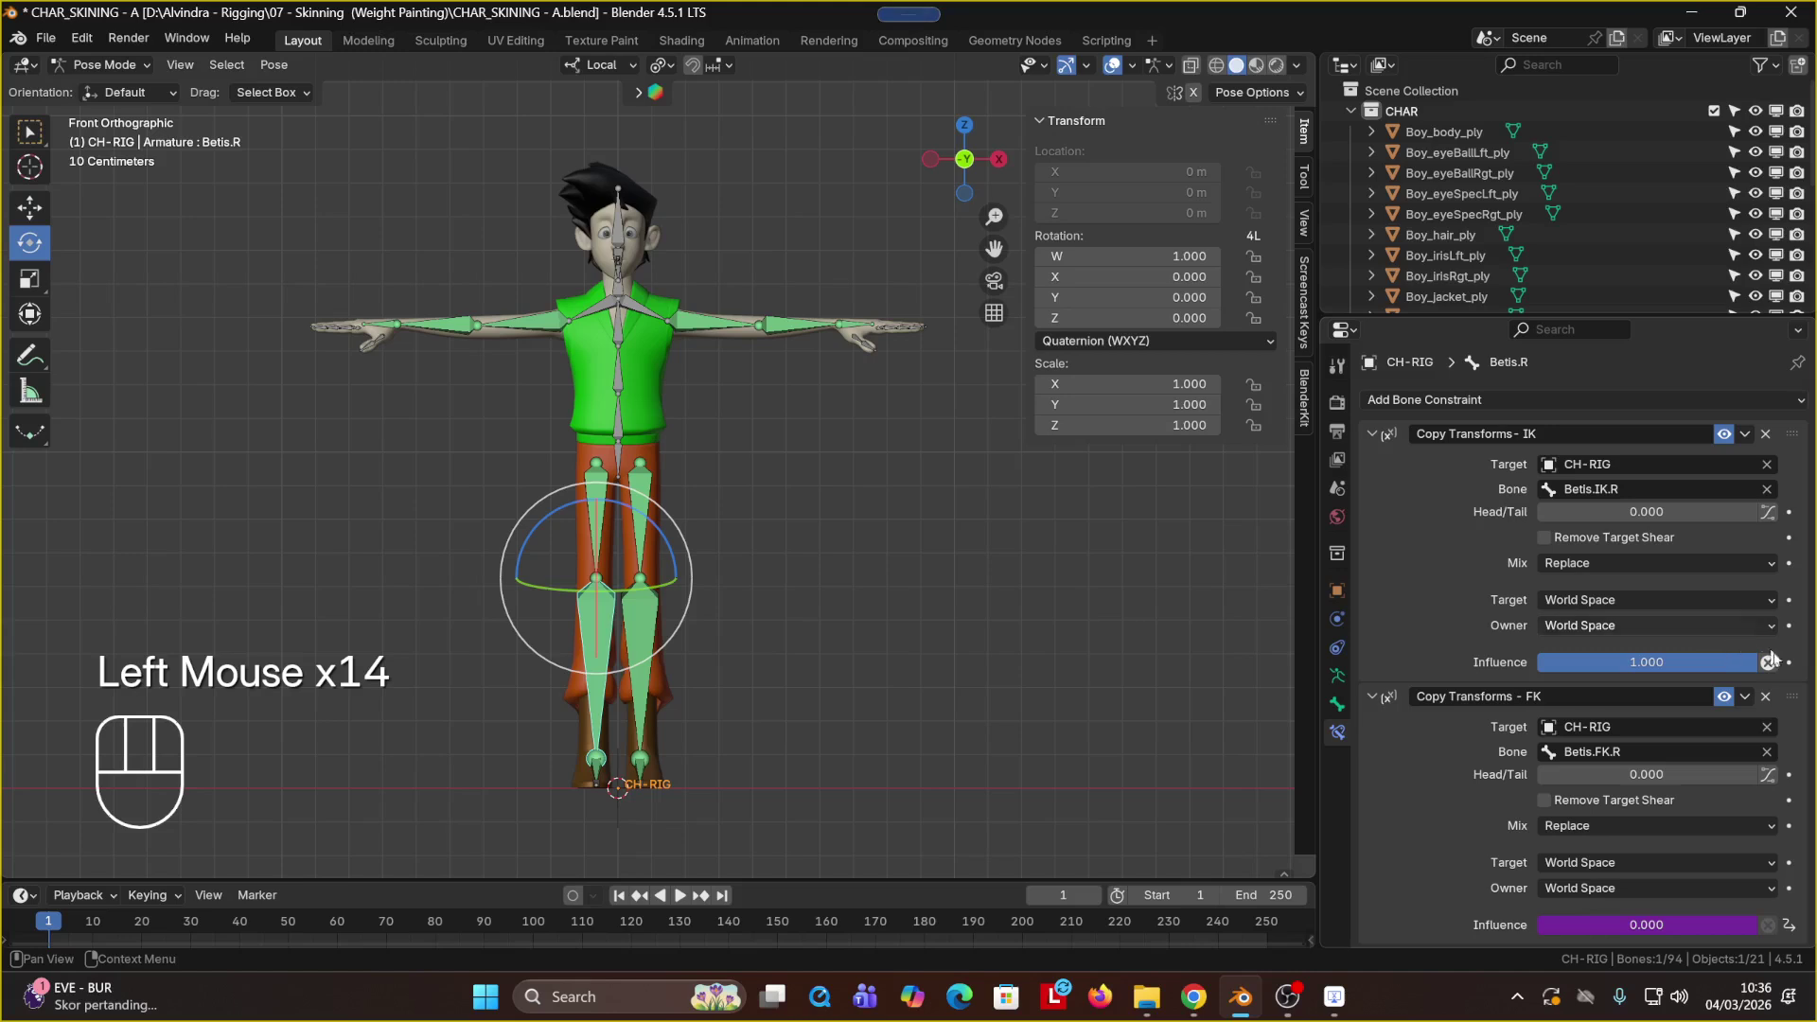
click(1725, 697)
click(1725, 435)
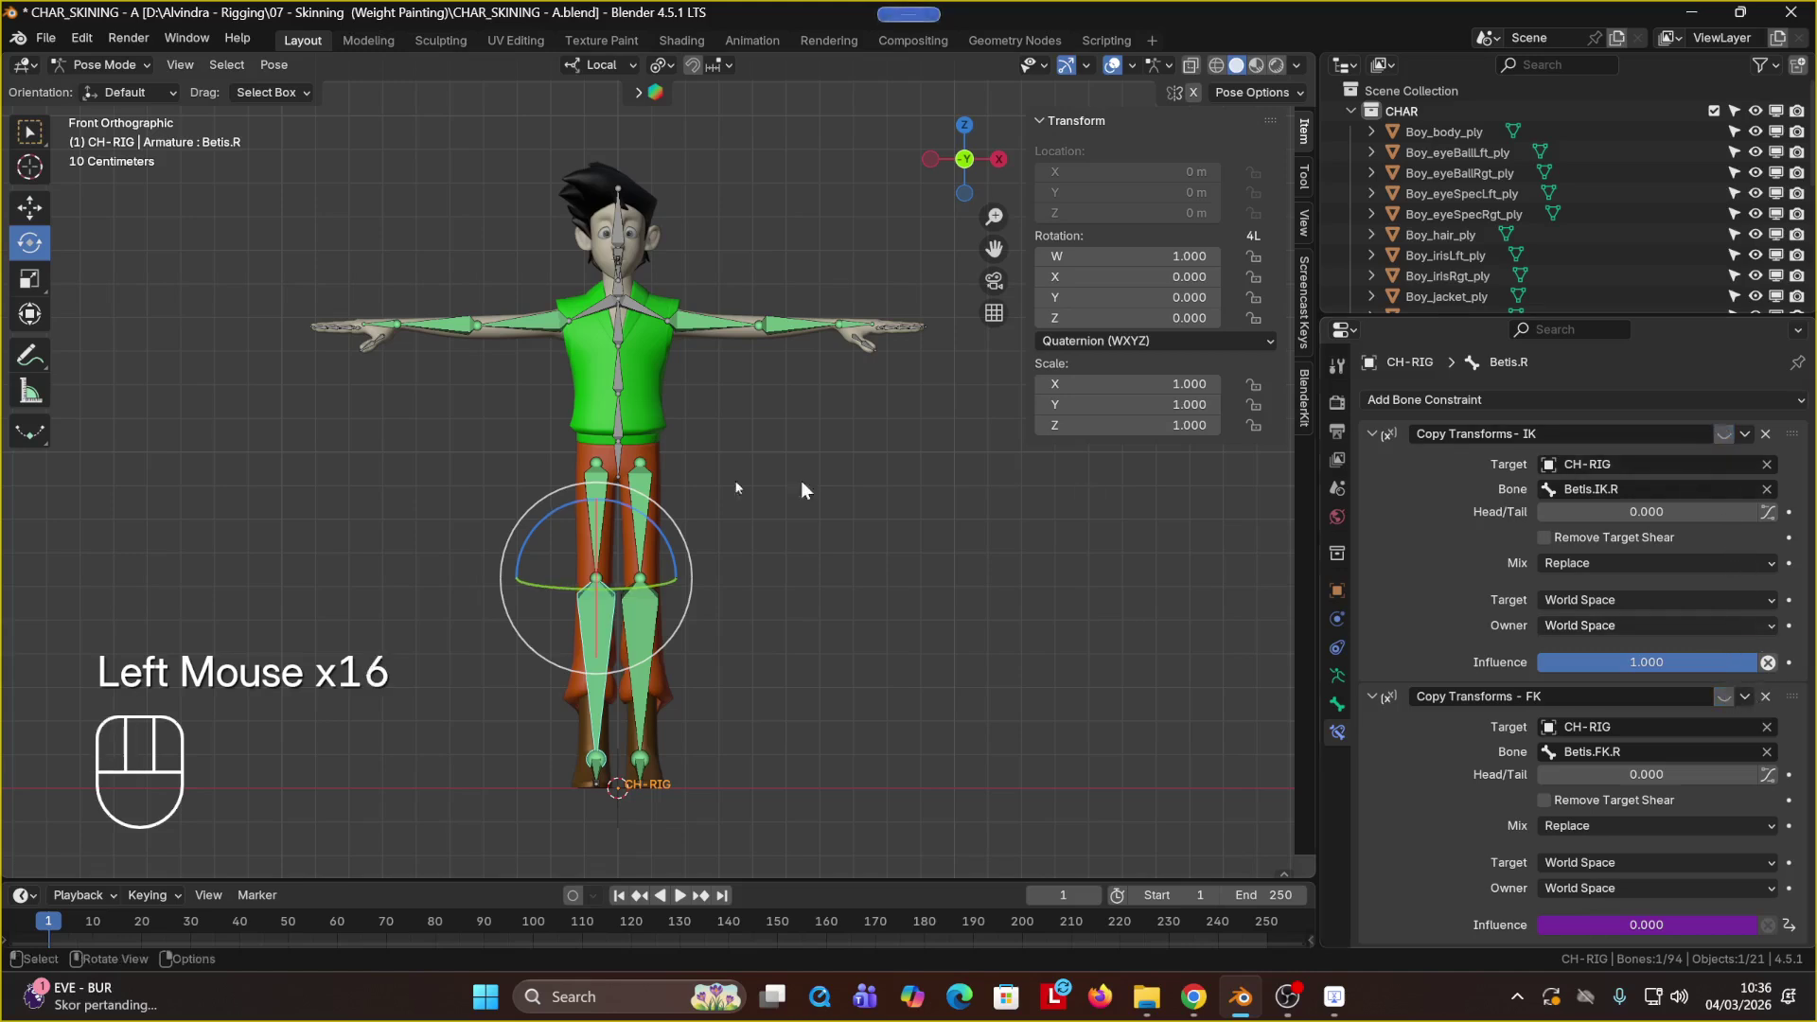
click(605, 509)
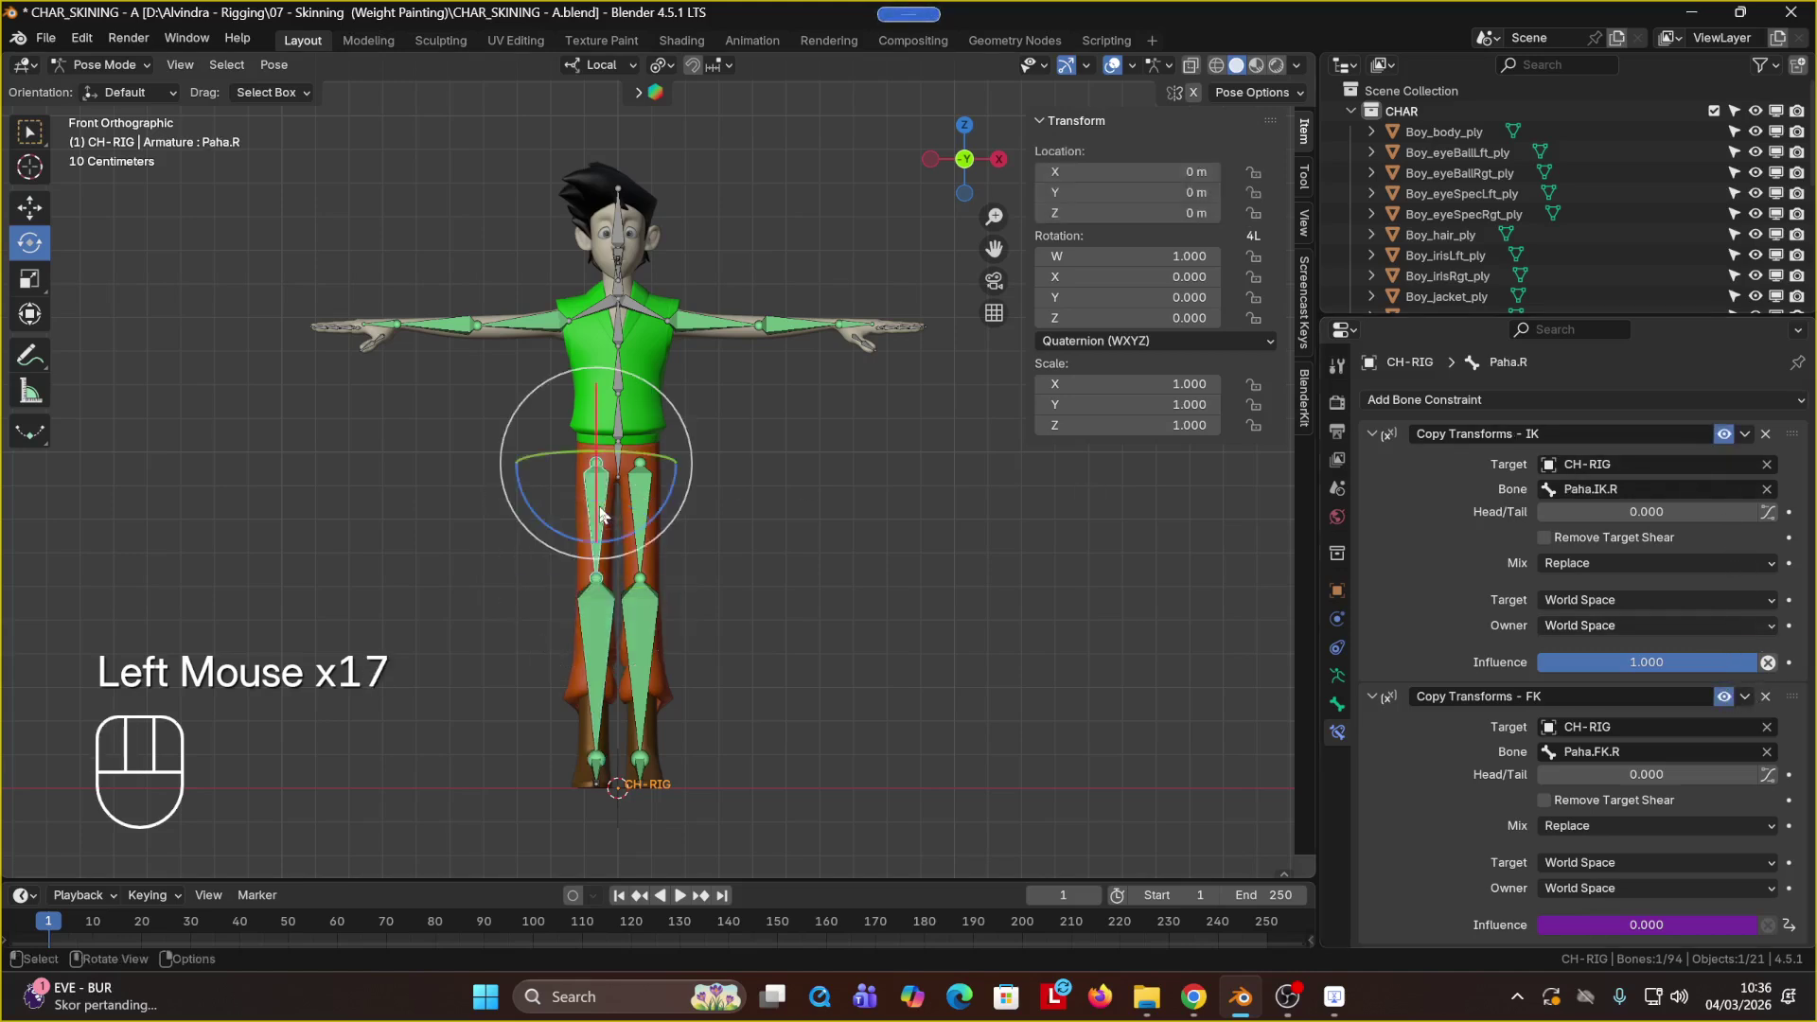
click(1725, 698)
click(1724, 434)
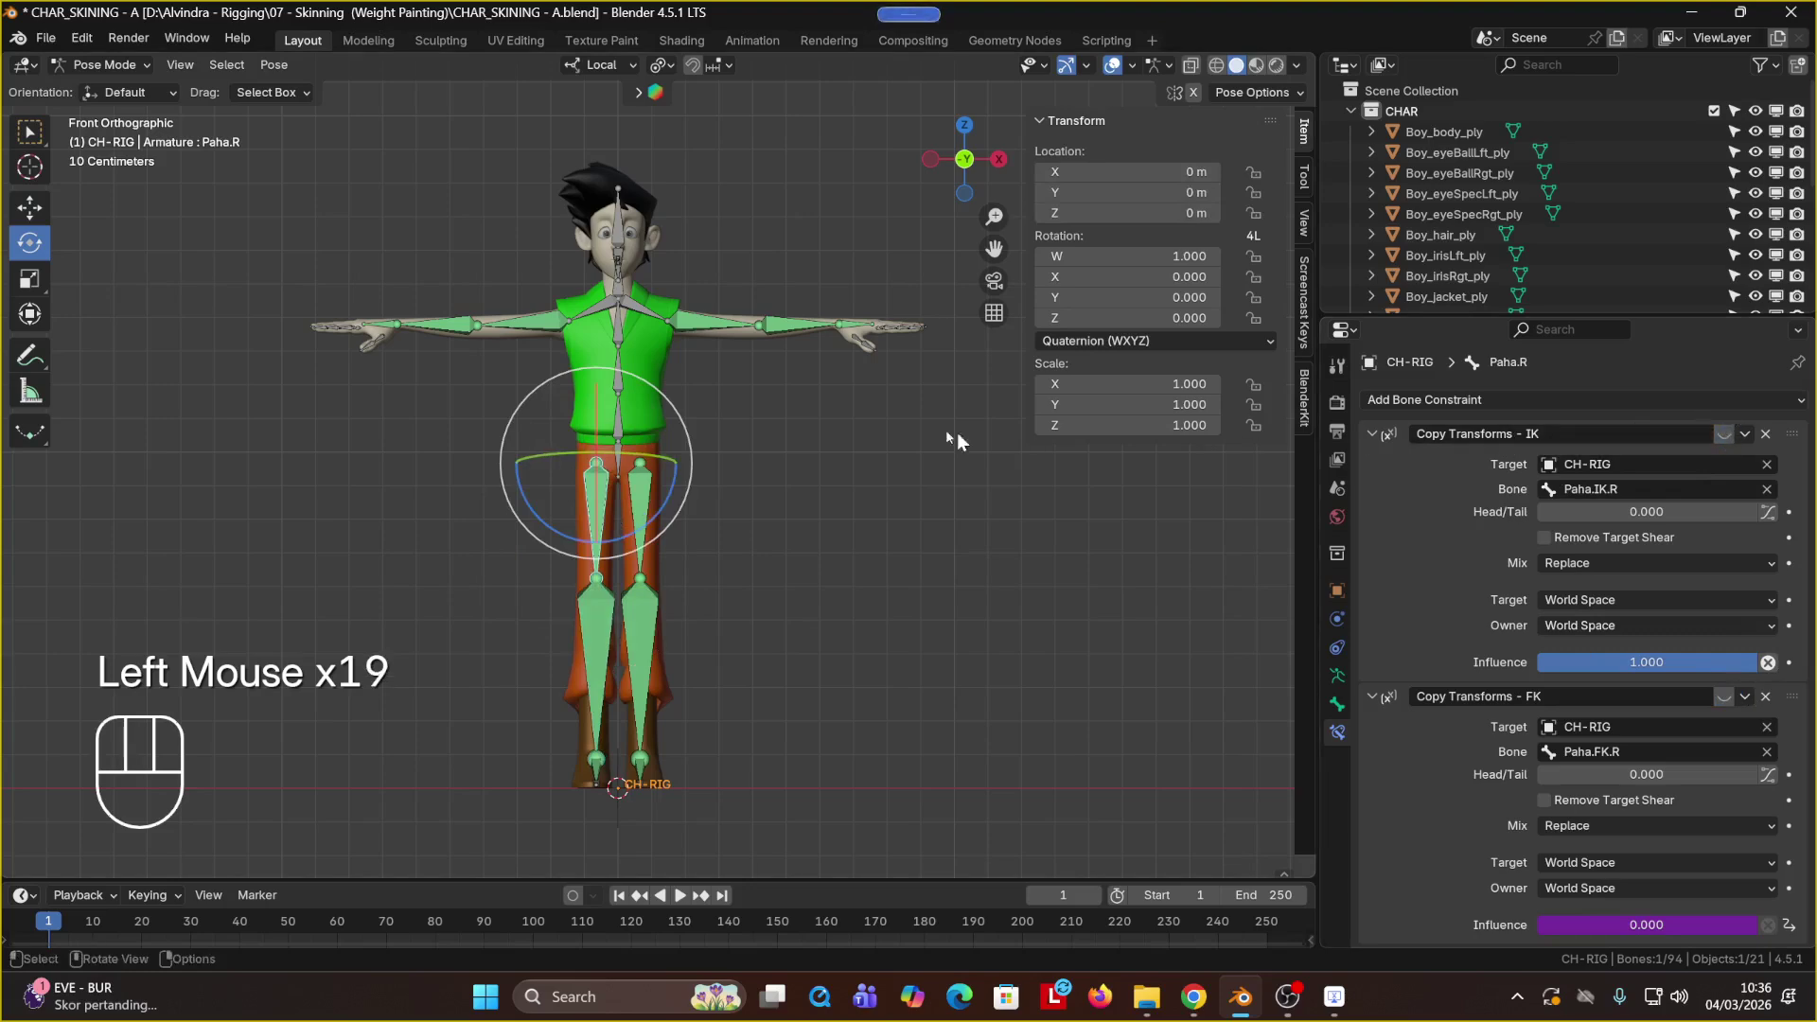
click(745, 471)
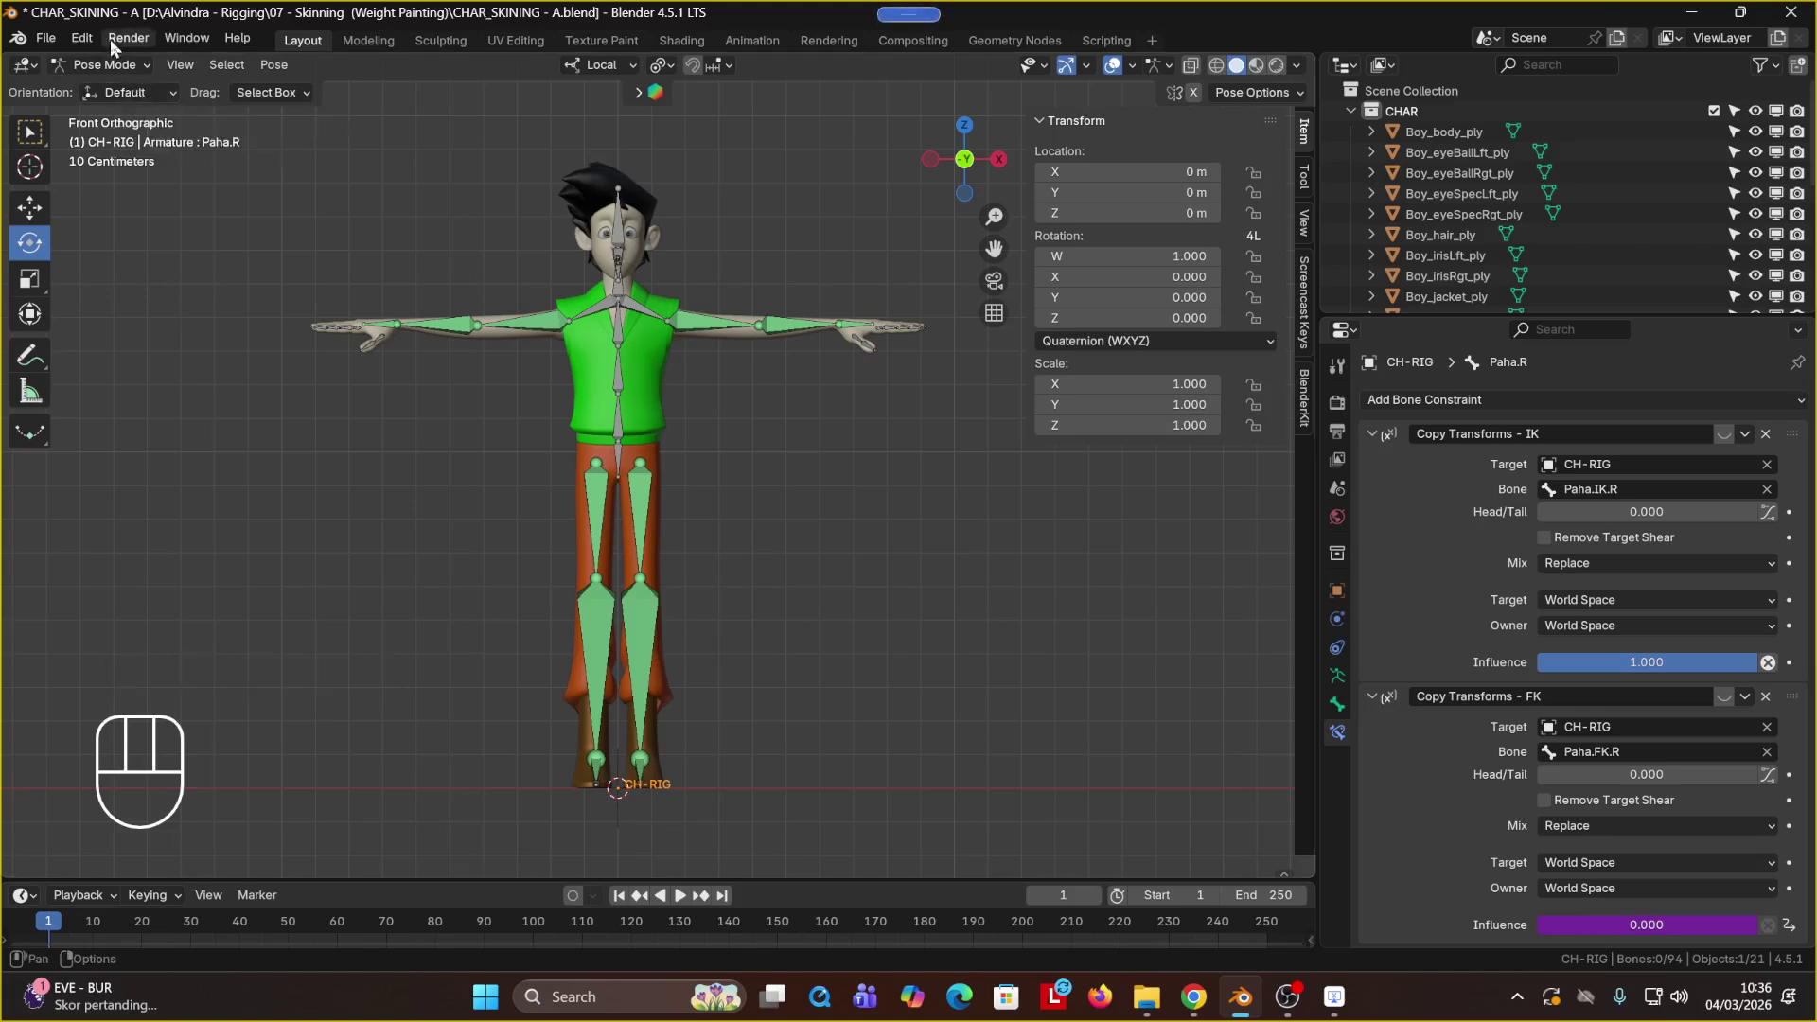
Step: Switch to Object Mode and disable the CH-RIG armature in the viewport so that only the character meshes show
click(106, 65)
click(140, 88)
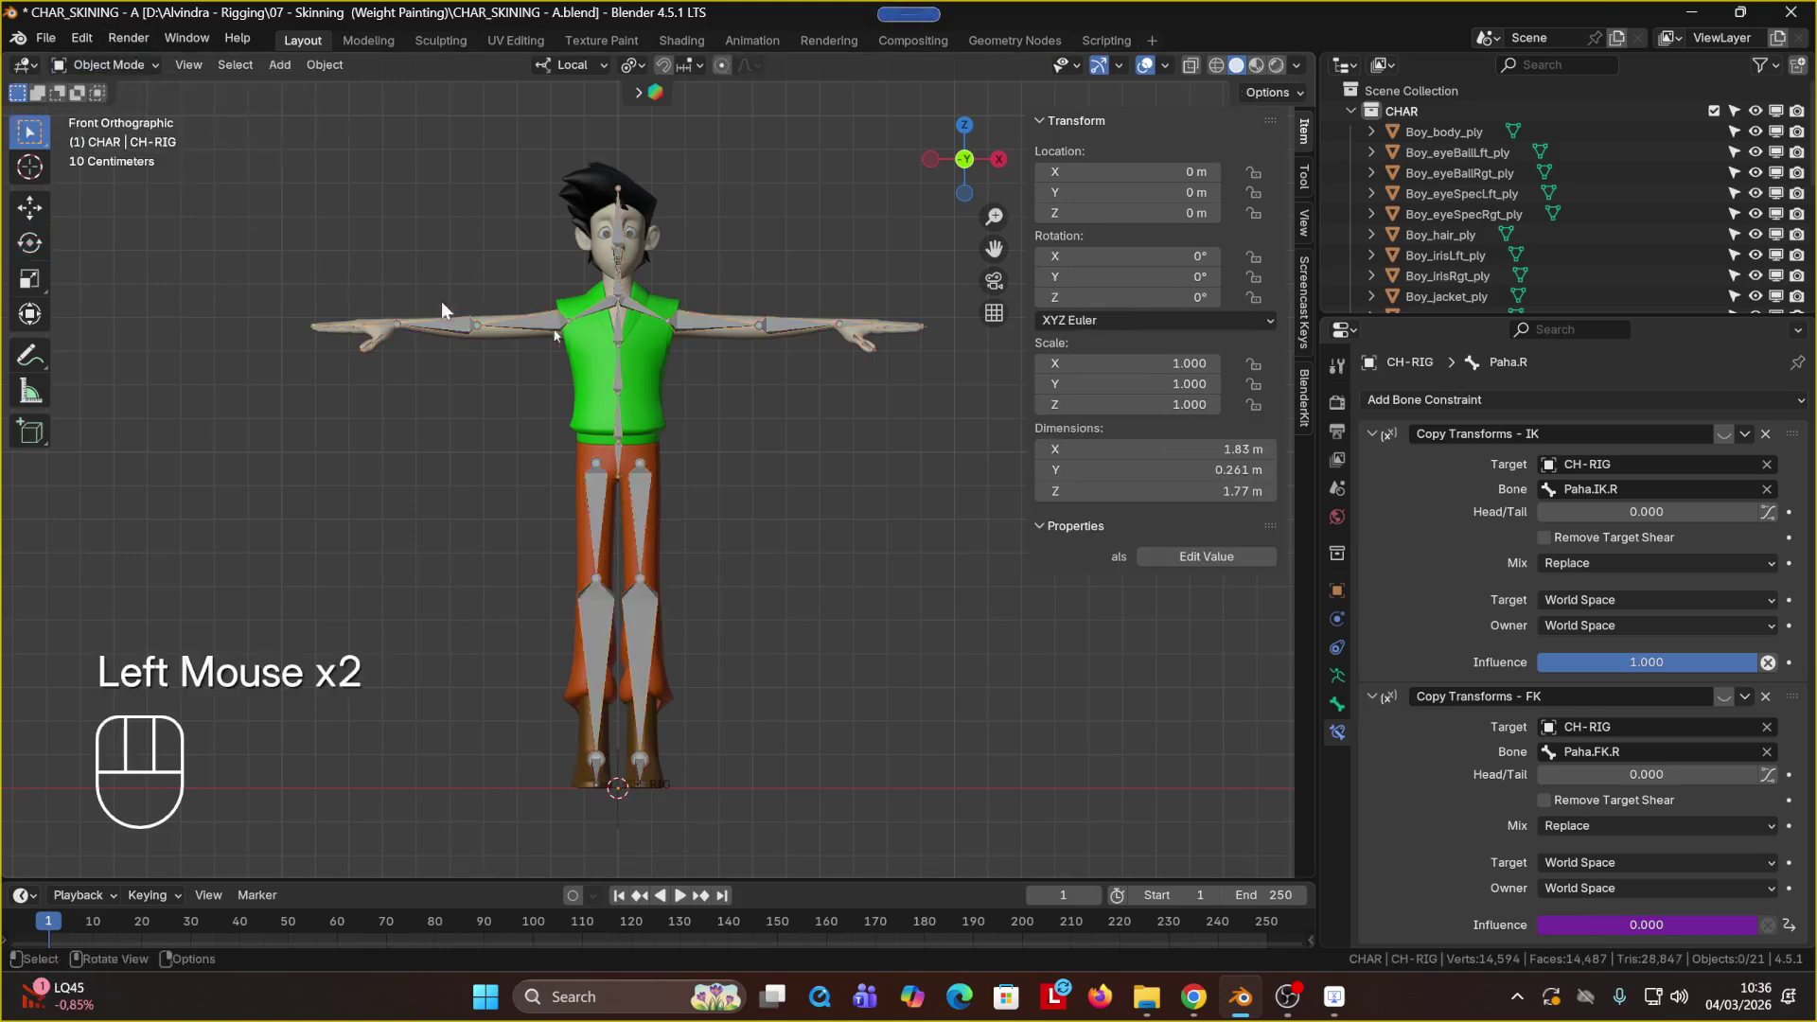
click(693, 371)
click(667, 380)
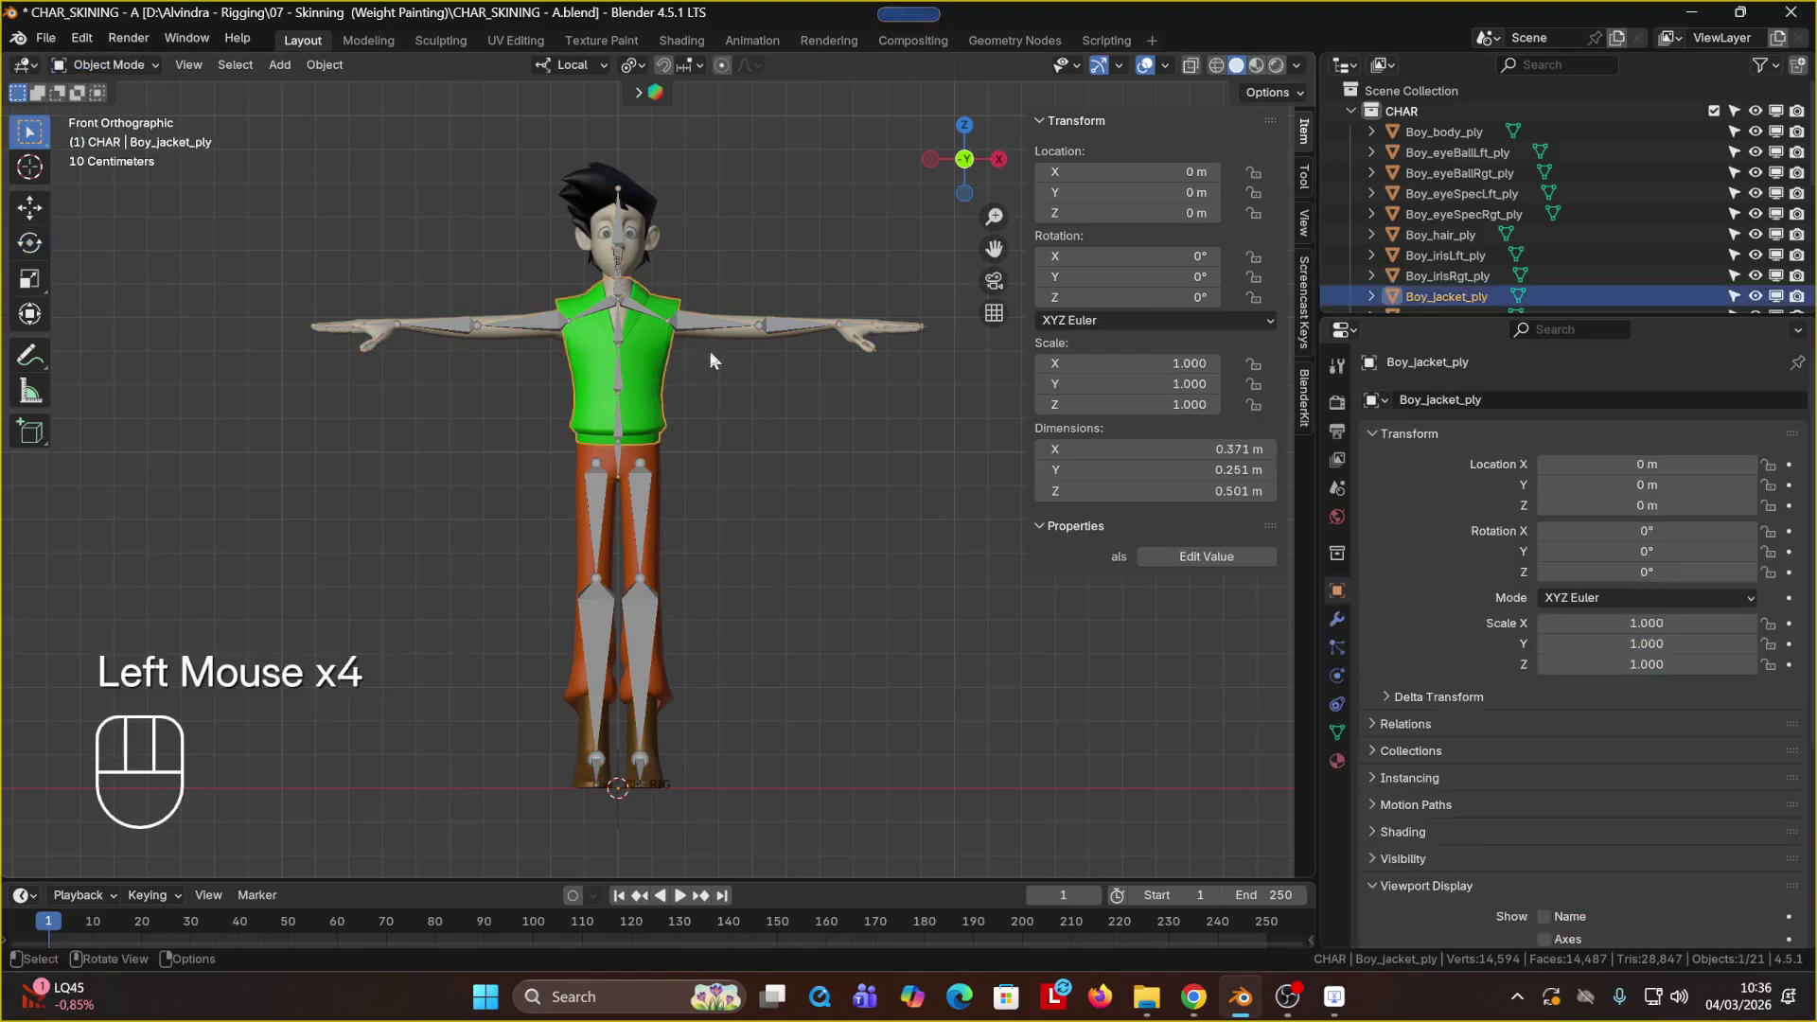
click(690, 327)
click(696, 333)
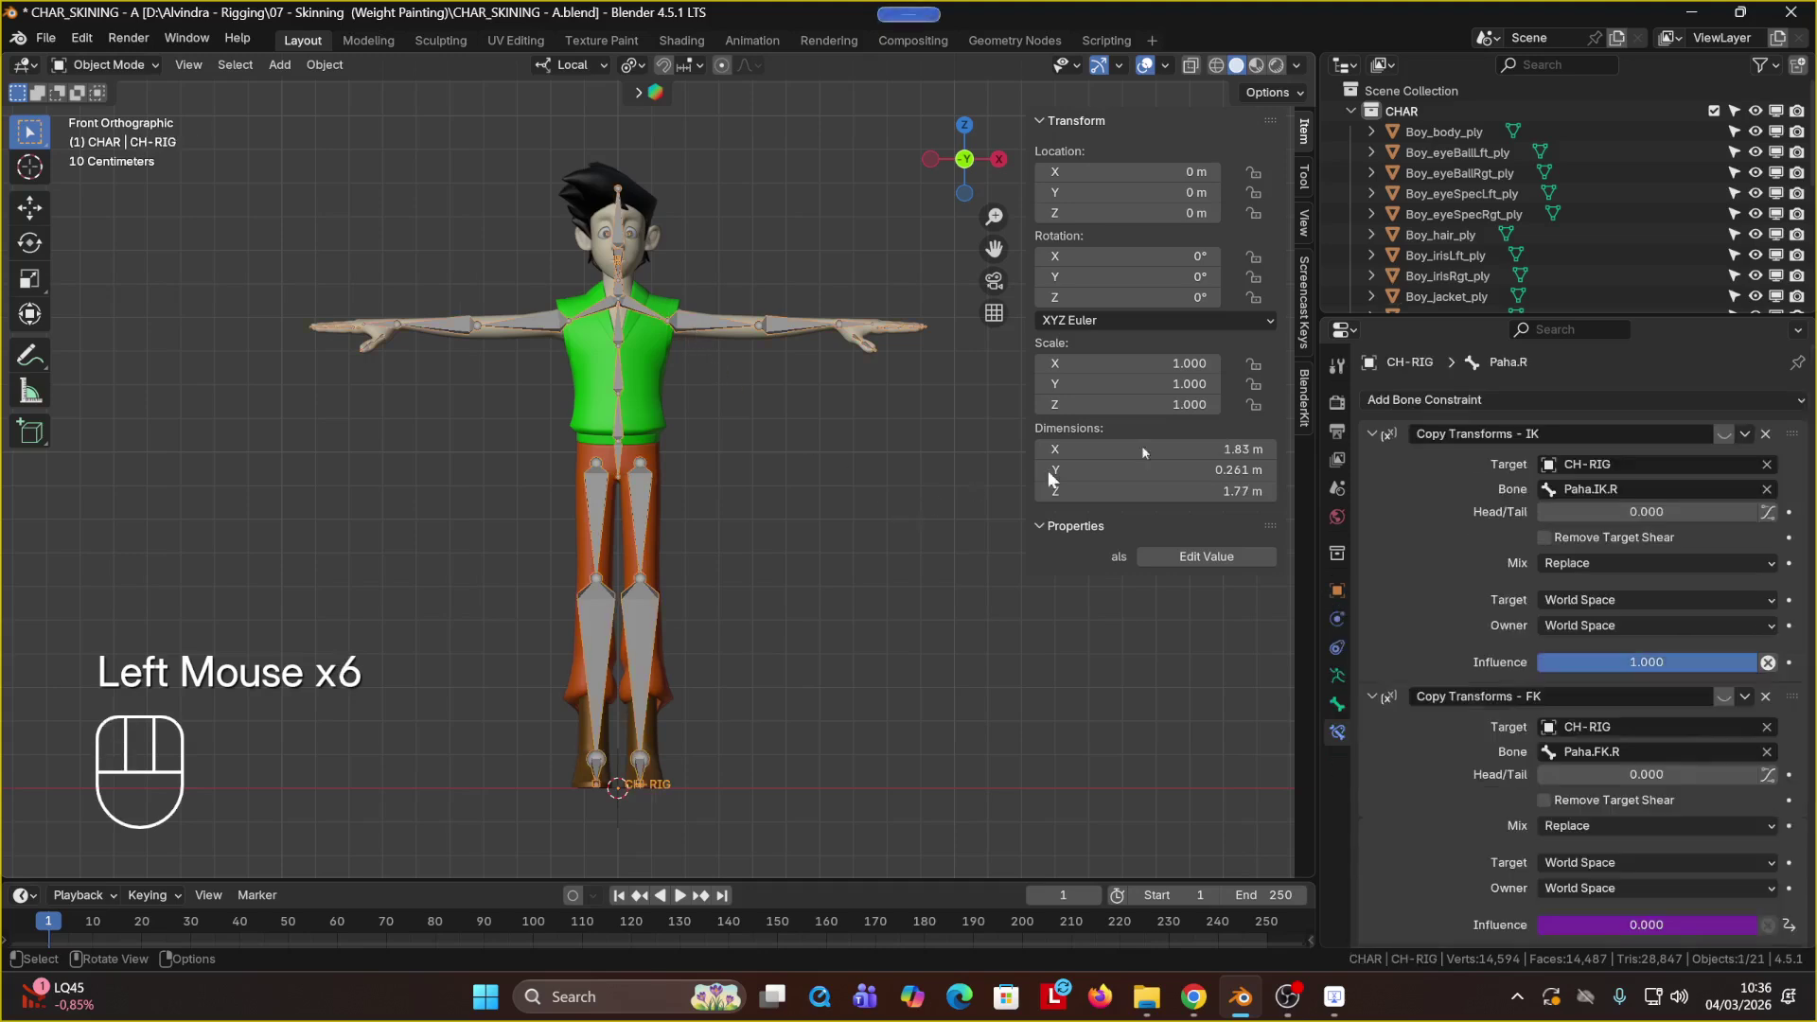
scroll(1549, 194, down, 2)
scroll(1551, 194, down, 3)
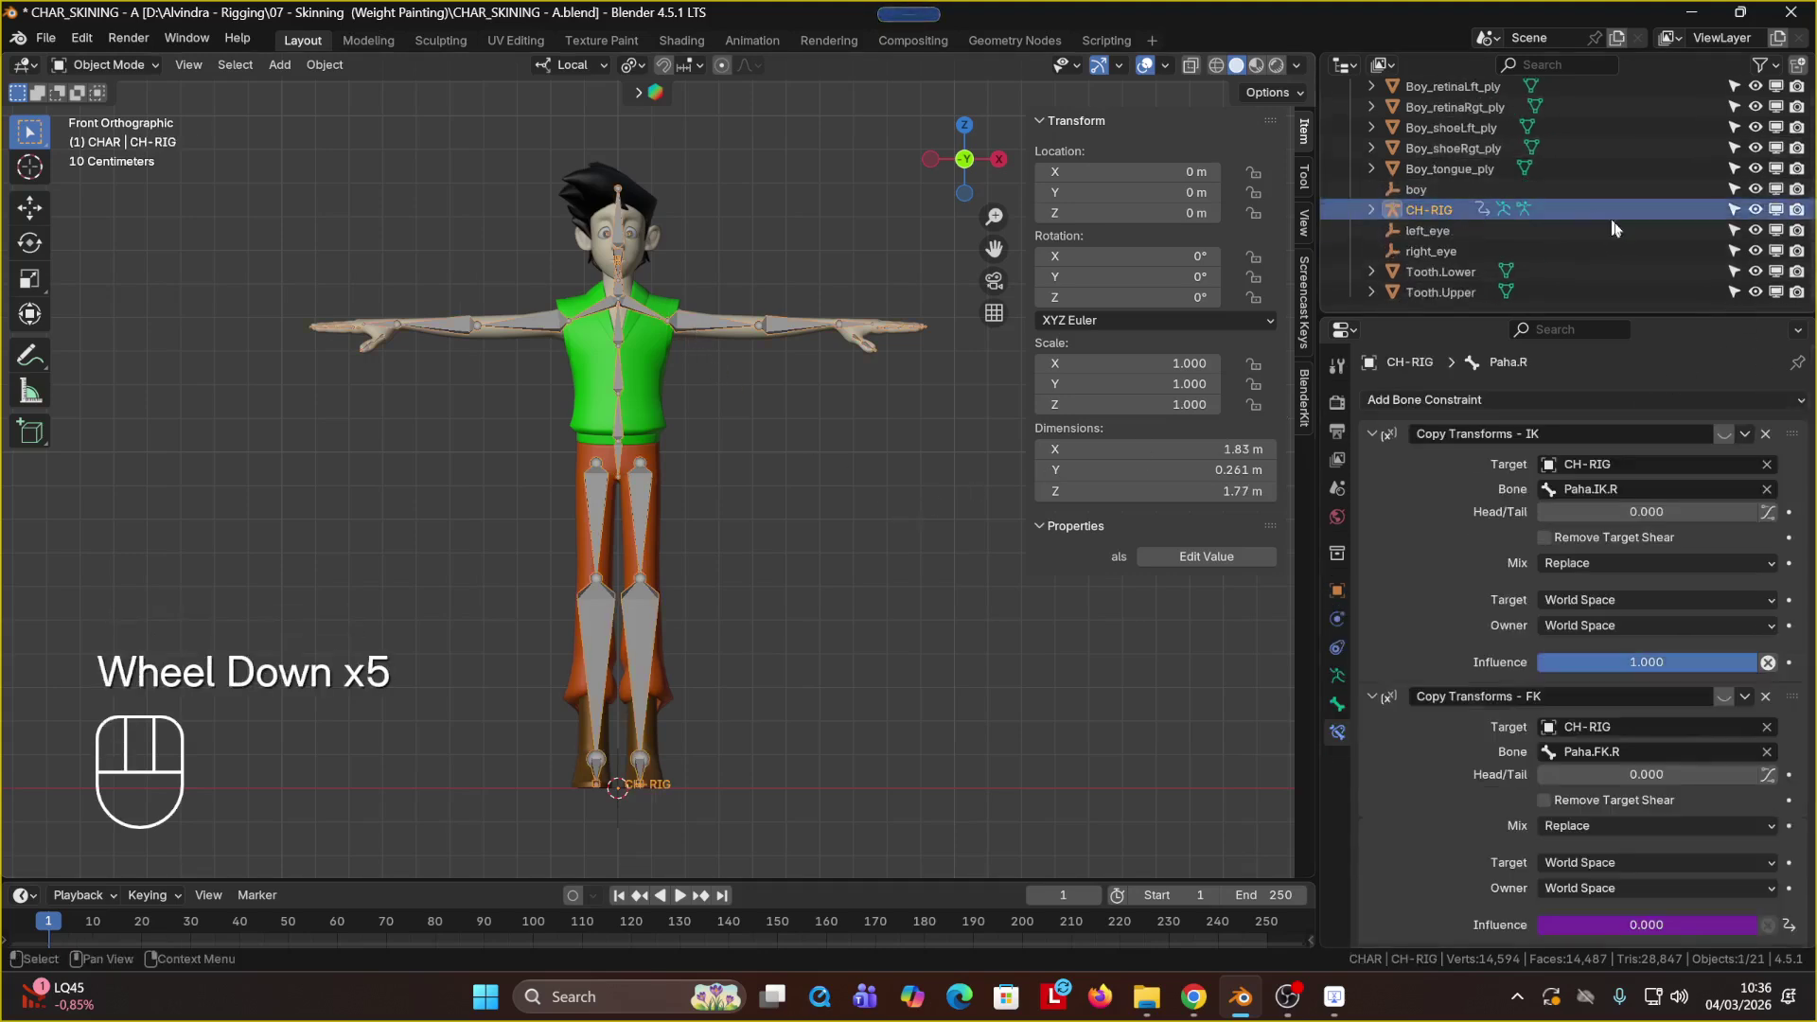
click(881, 367)
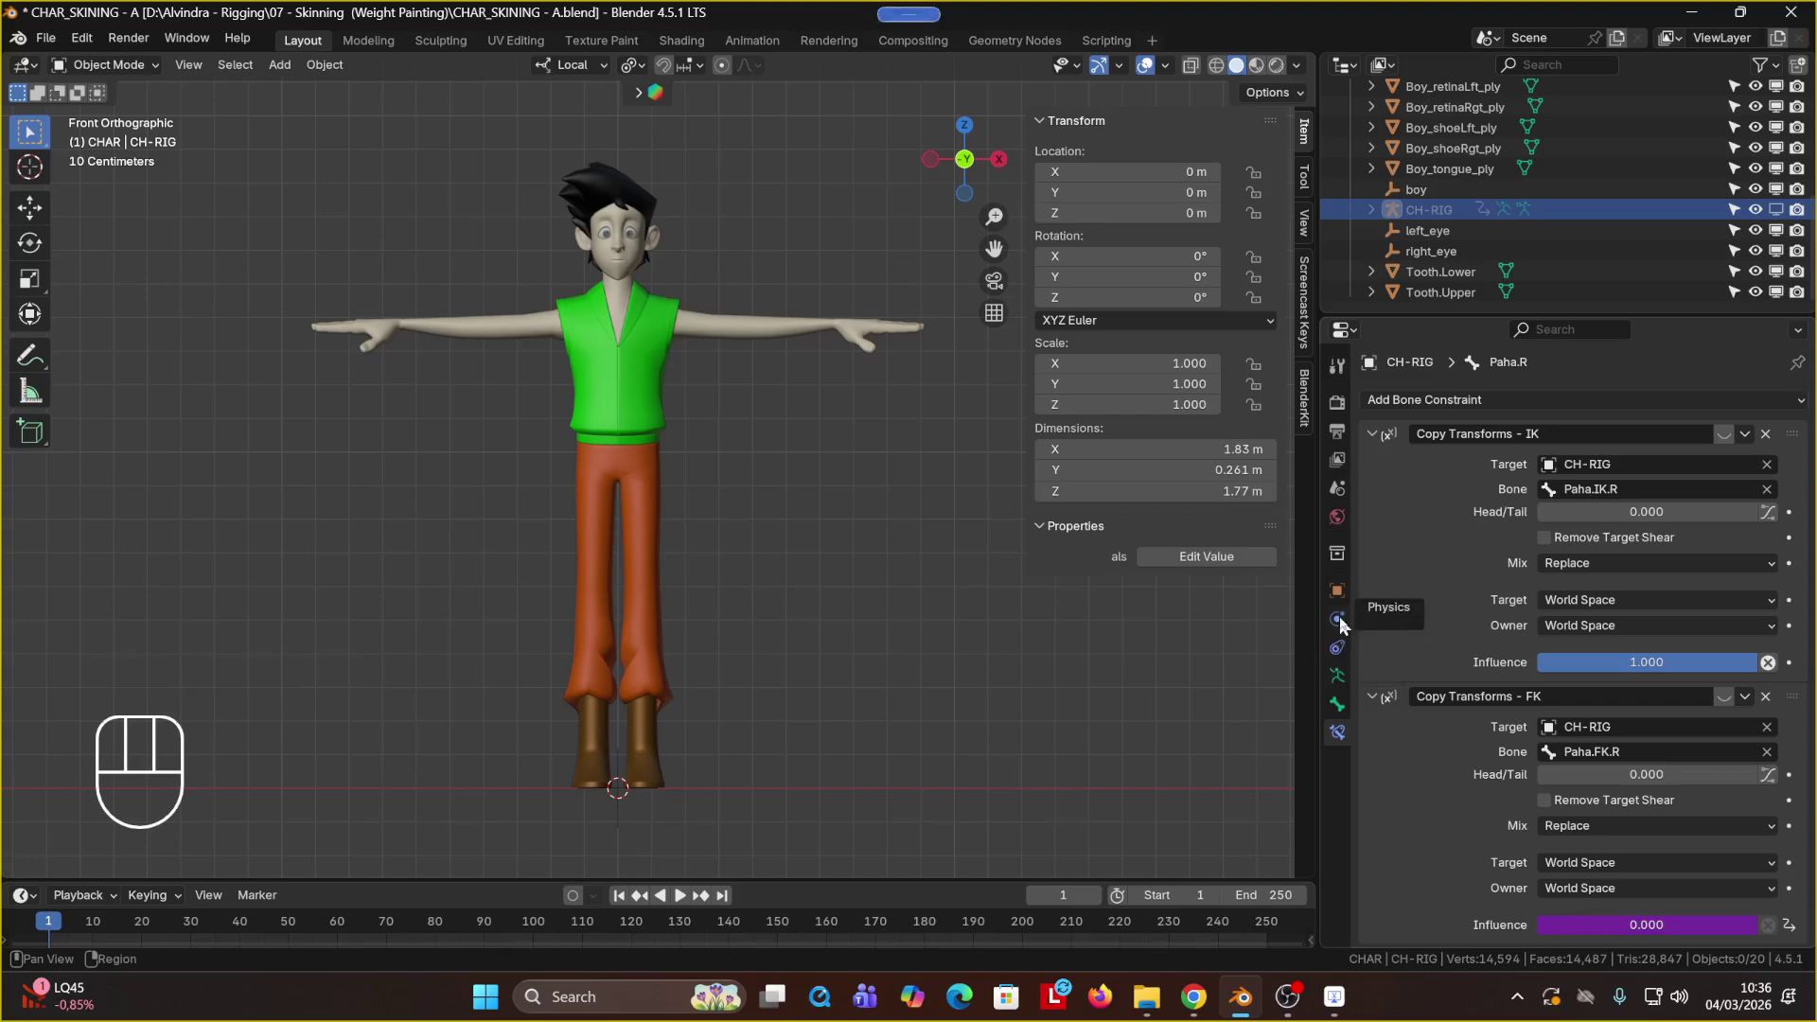
Step: Check the vertex groups in the mesh data of the jacket Boy_jacket_ply and the body Boy_body_ply, staying in Object Mode
click(676, 343)
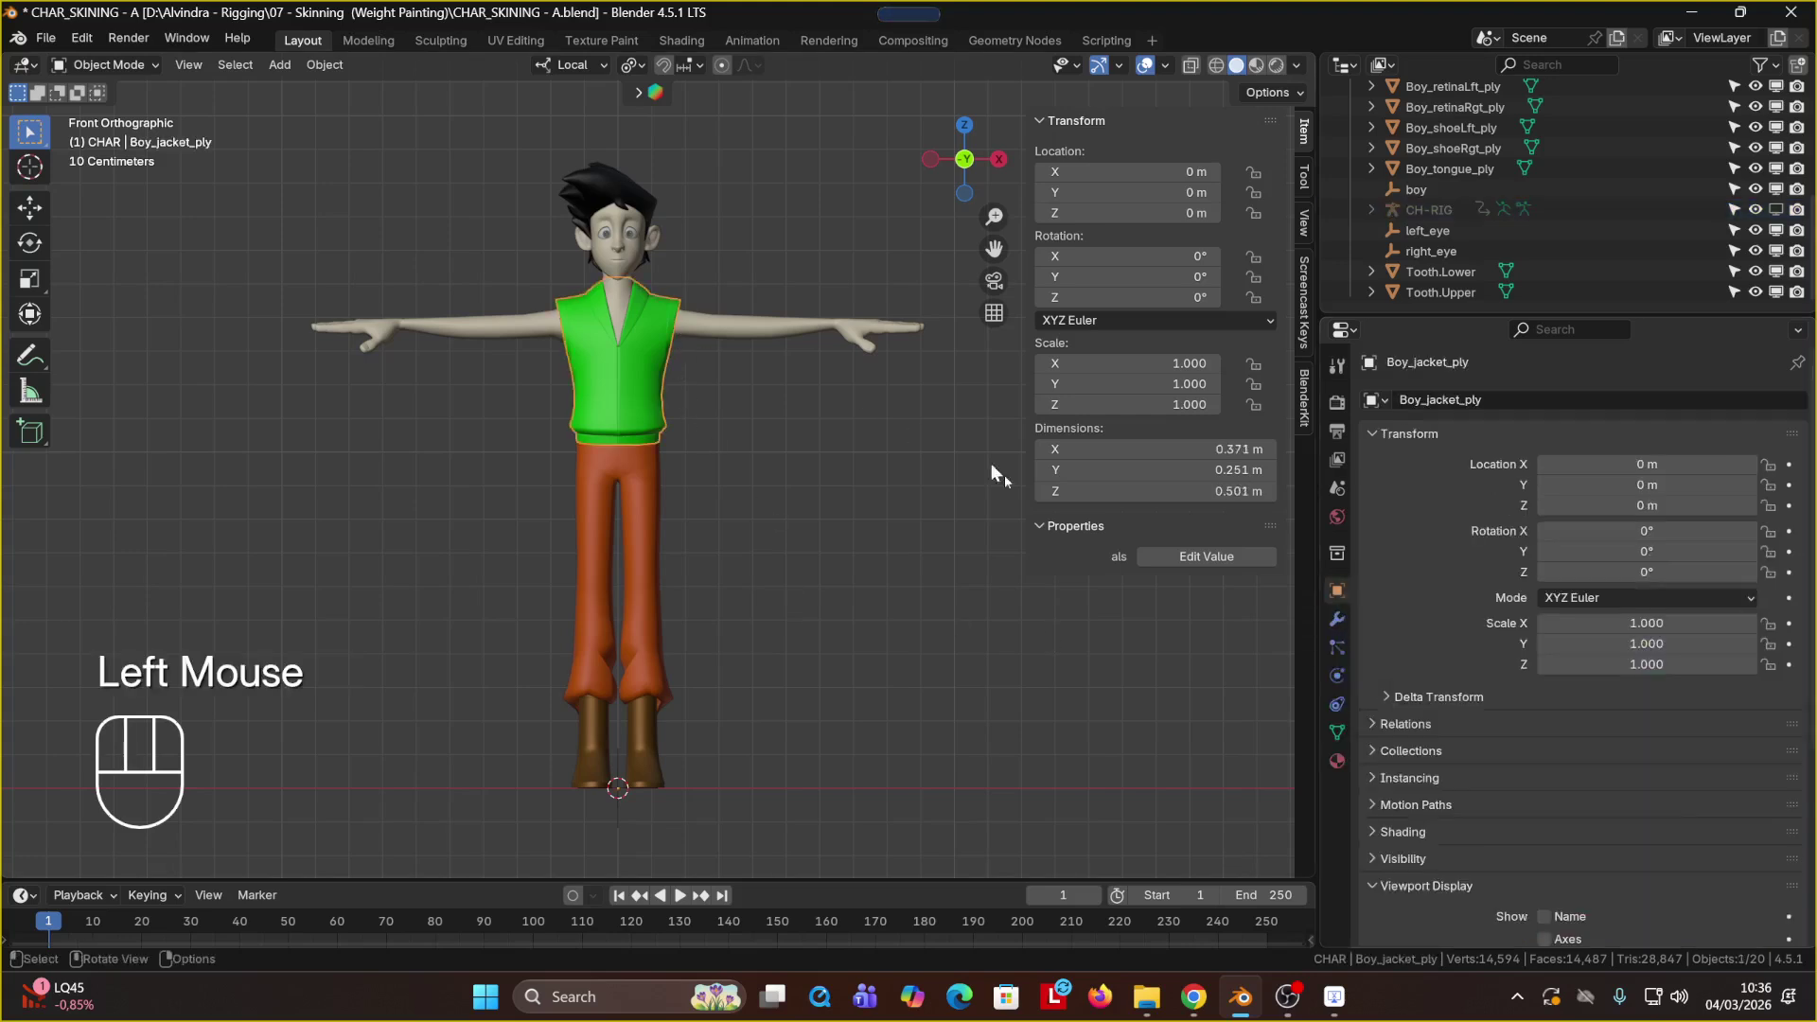
click(1338, 733)
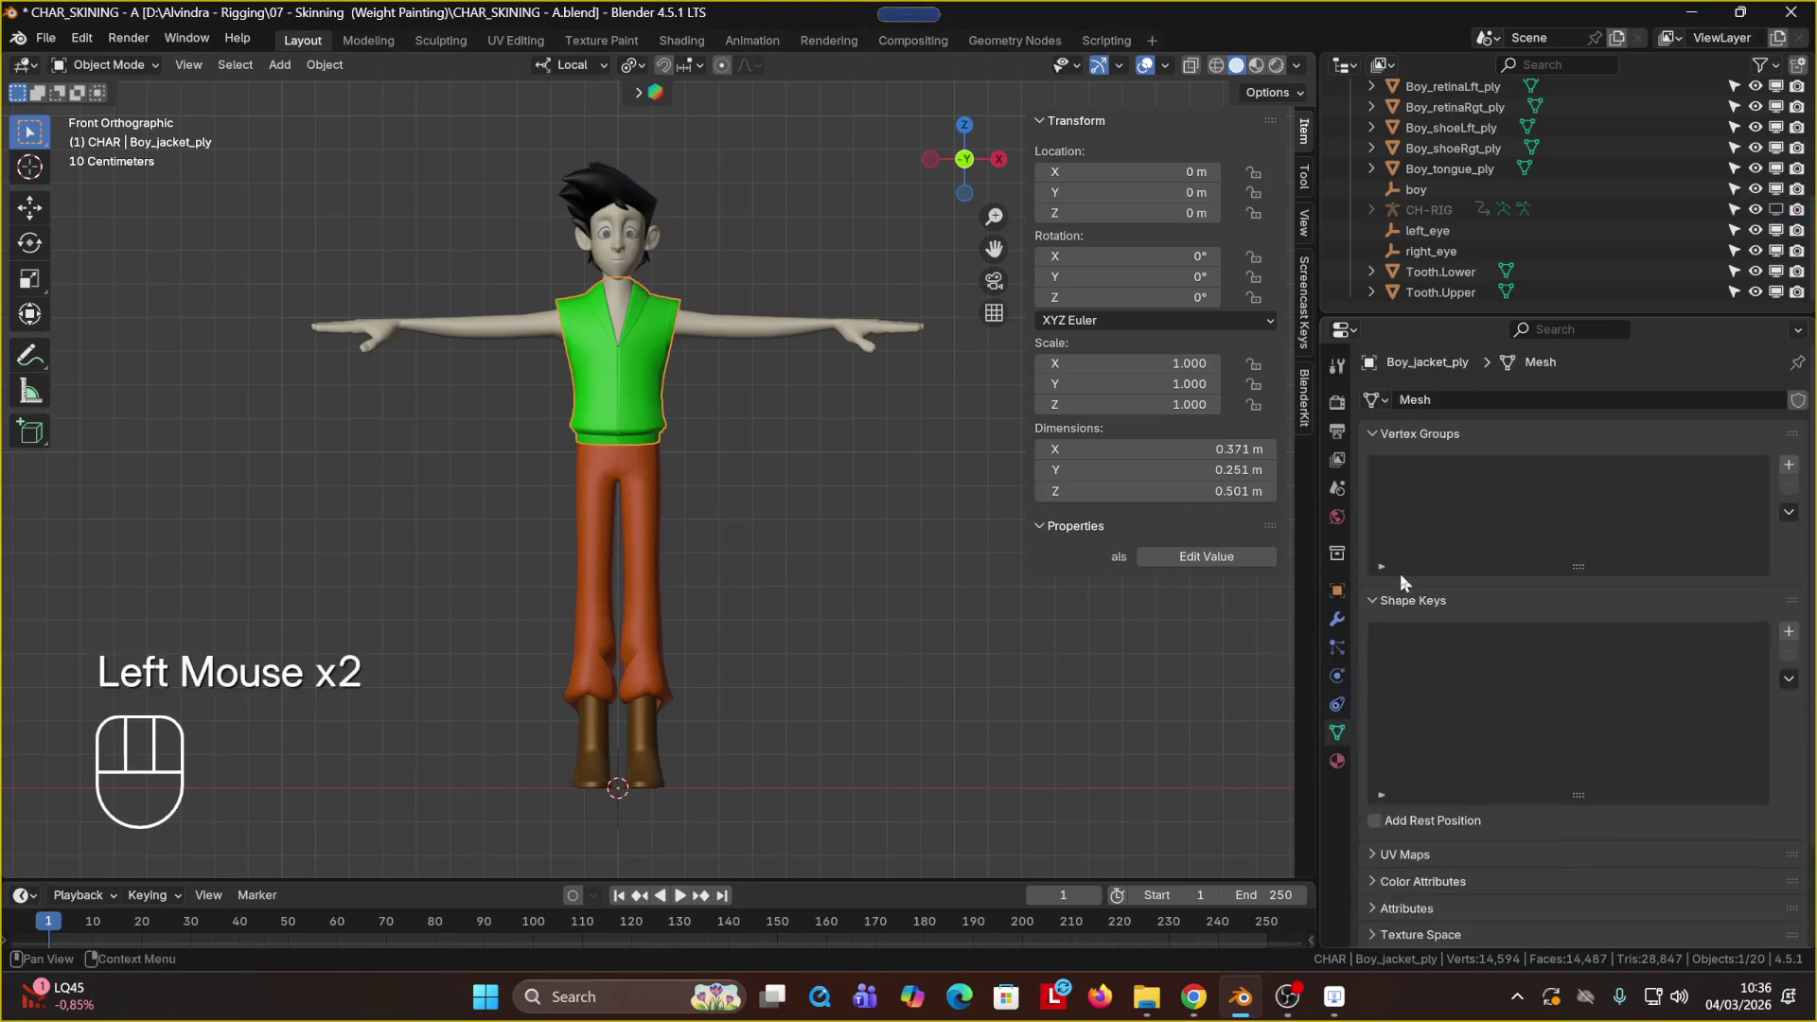
click(687, 358)
click(713, 324)
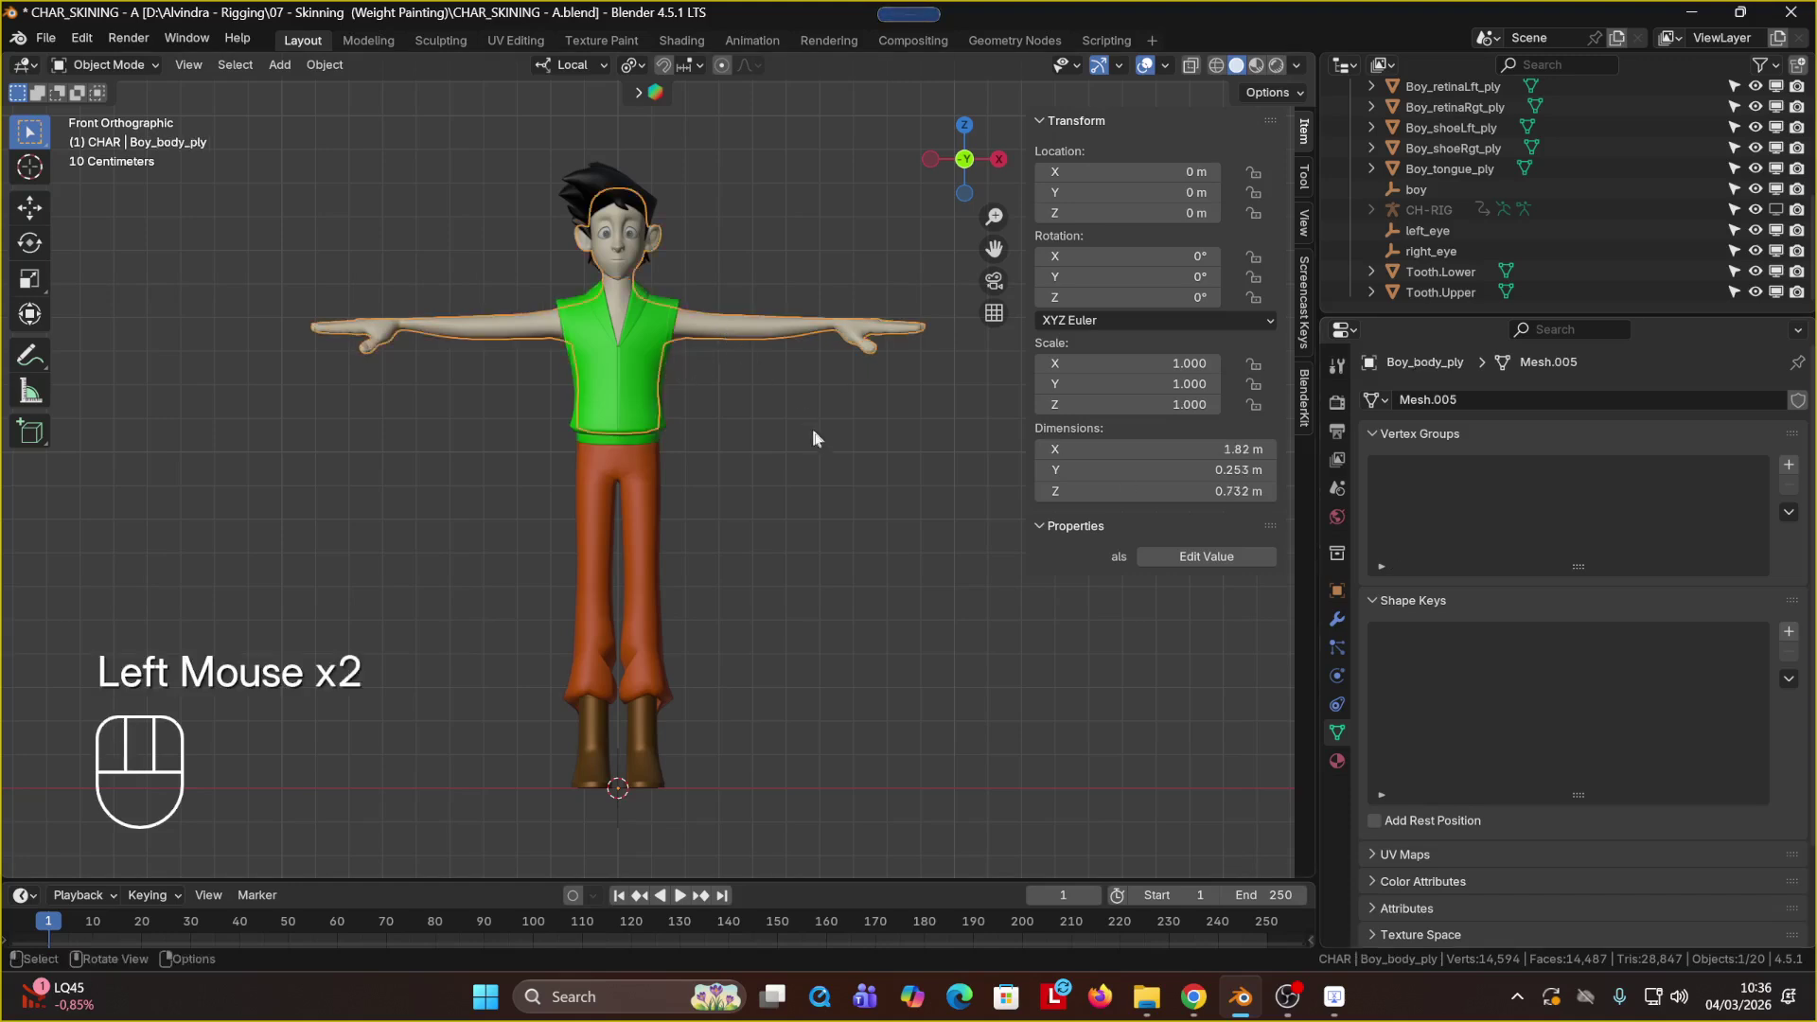
click(772, 525)
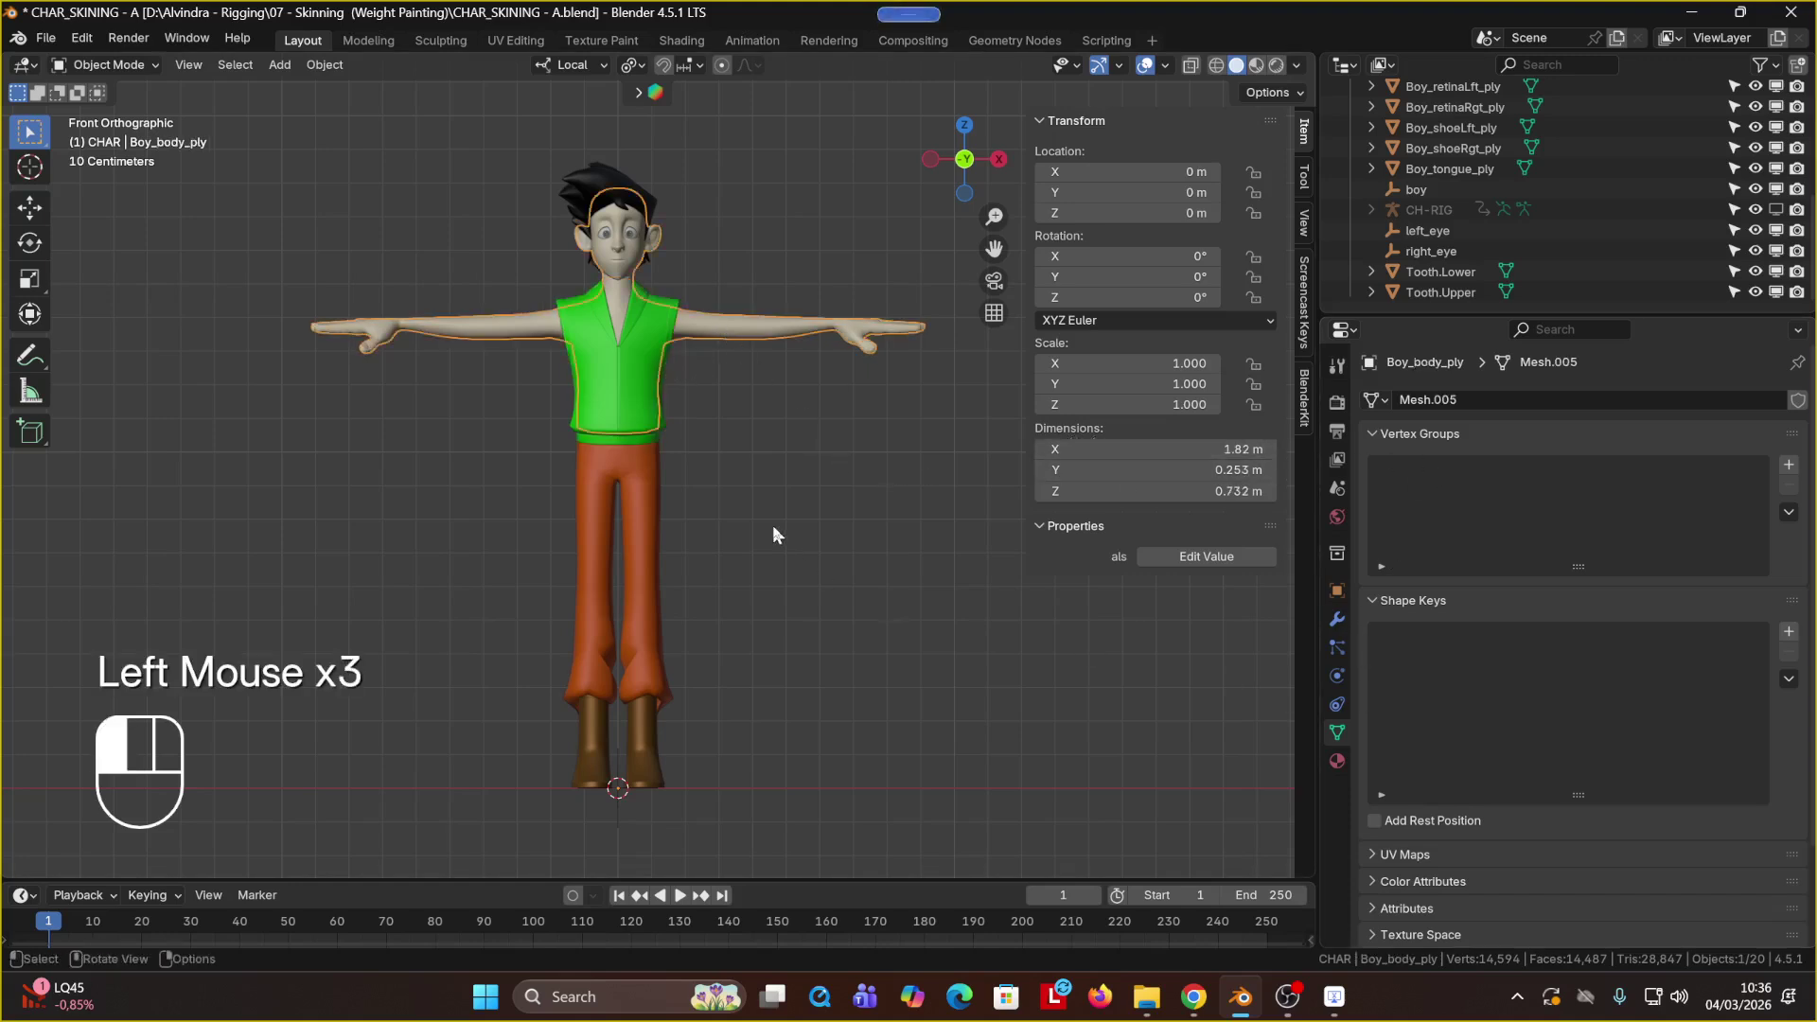
click(133, 64)
click(113, 88)
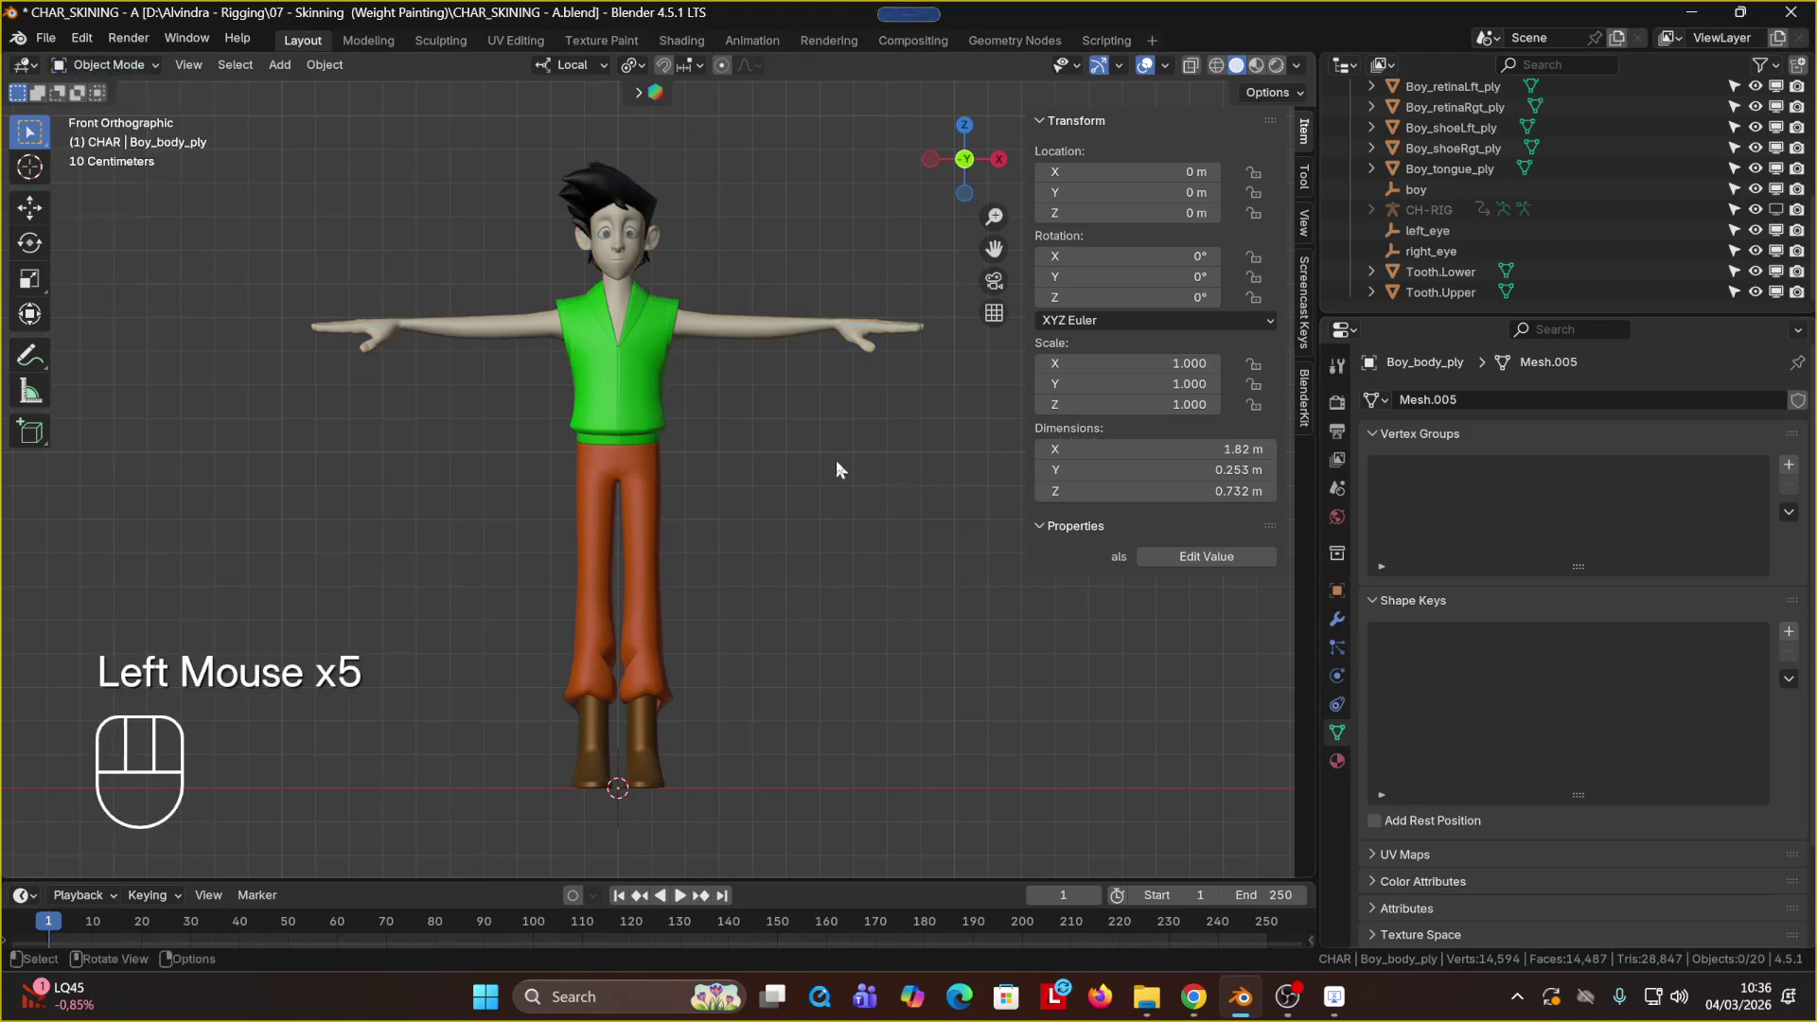
Step: Select the body mesh Boy_body_ply and add a vertex group to its mesh data
click(737, 324)
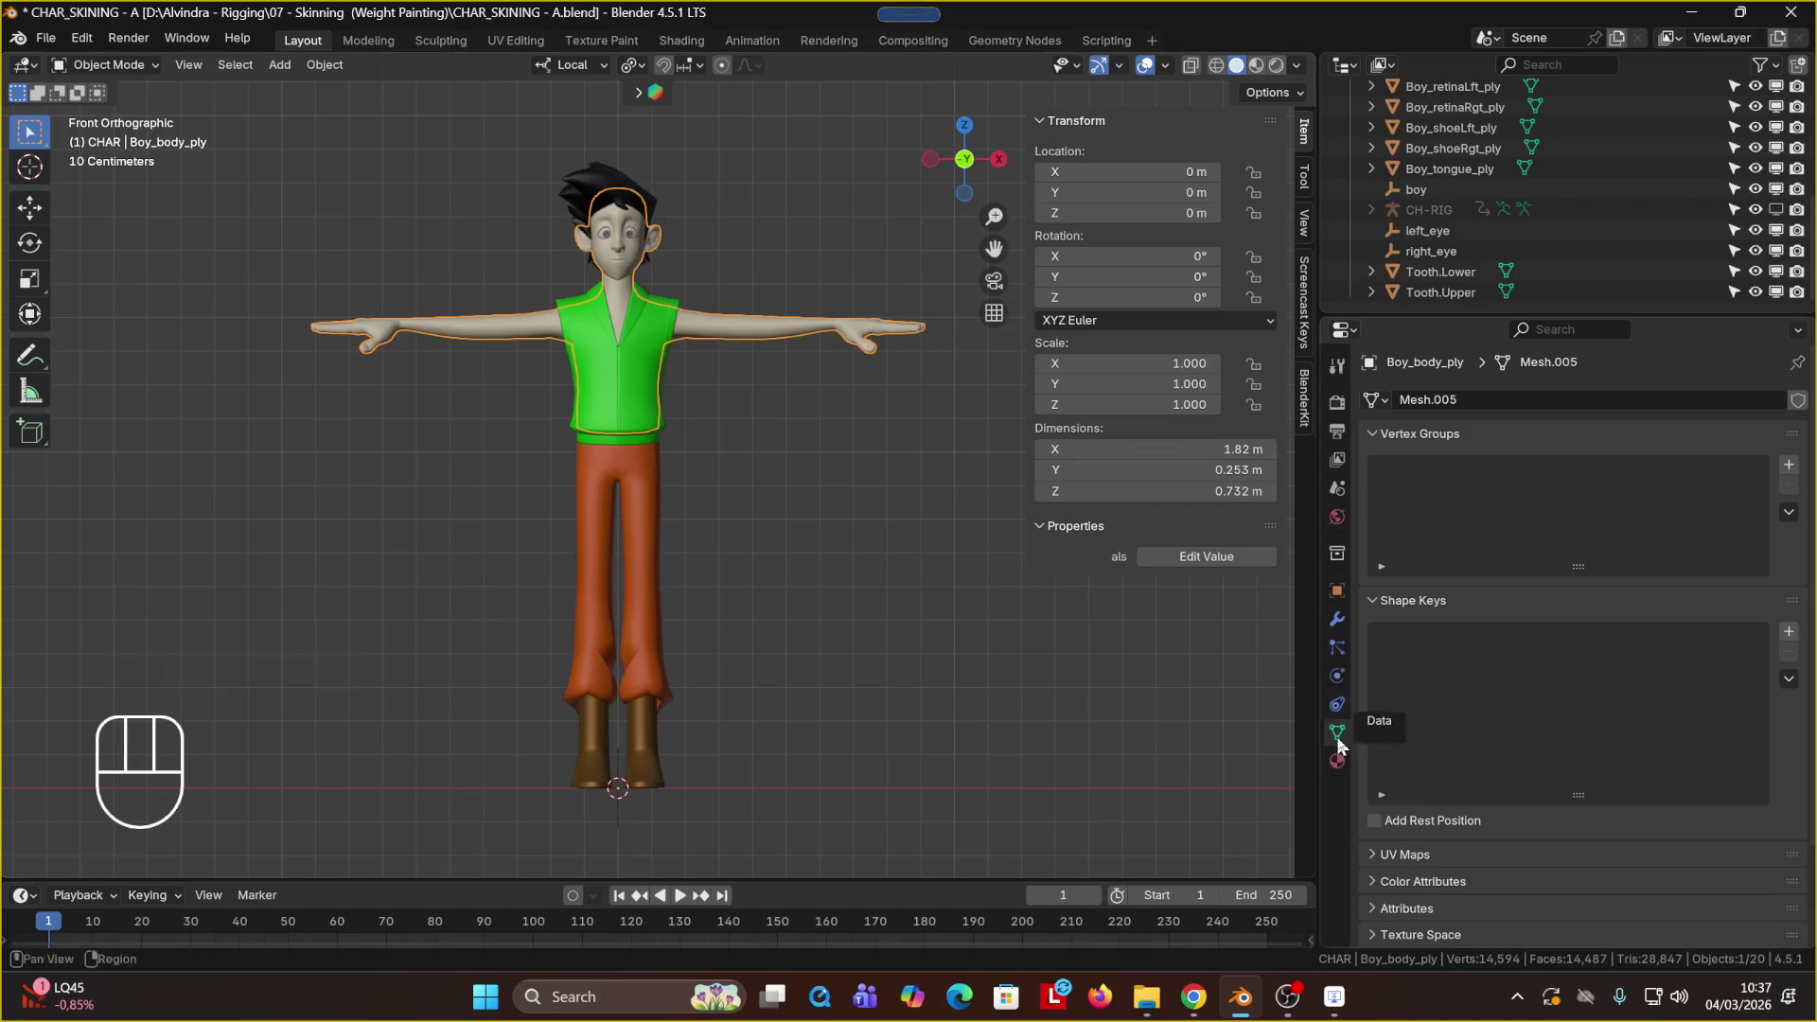
scroll(1338, 737, down, 2)
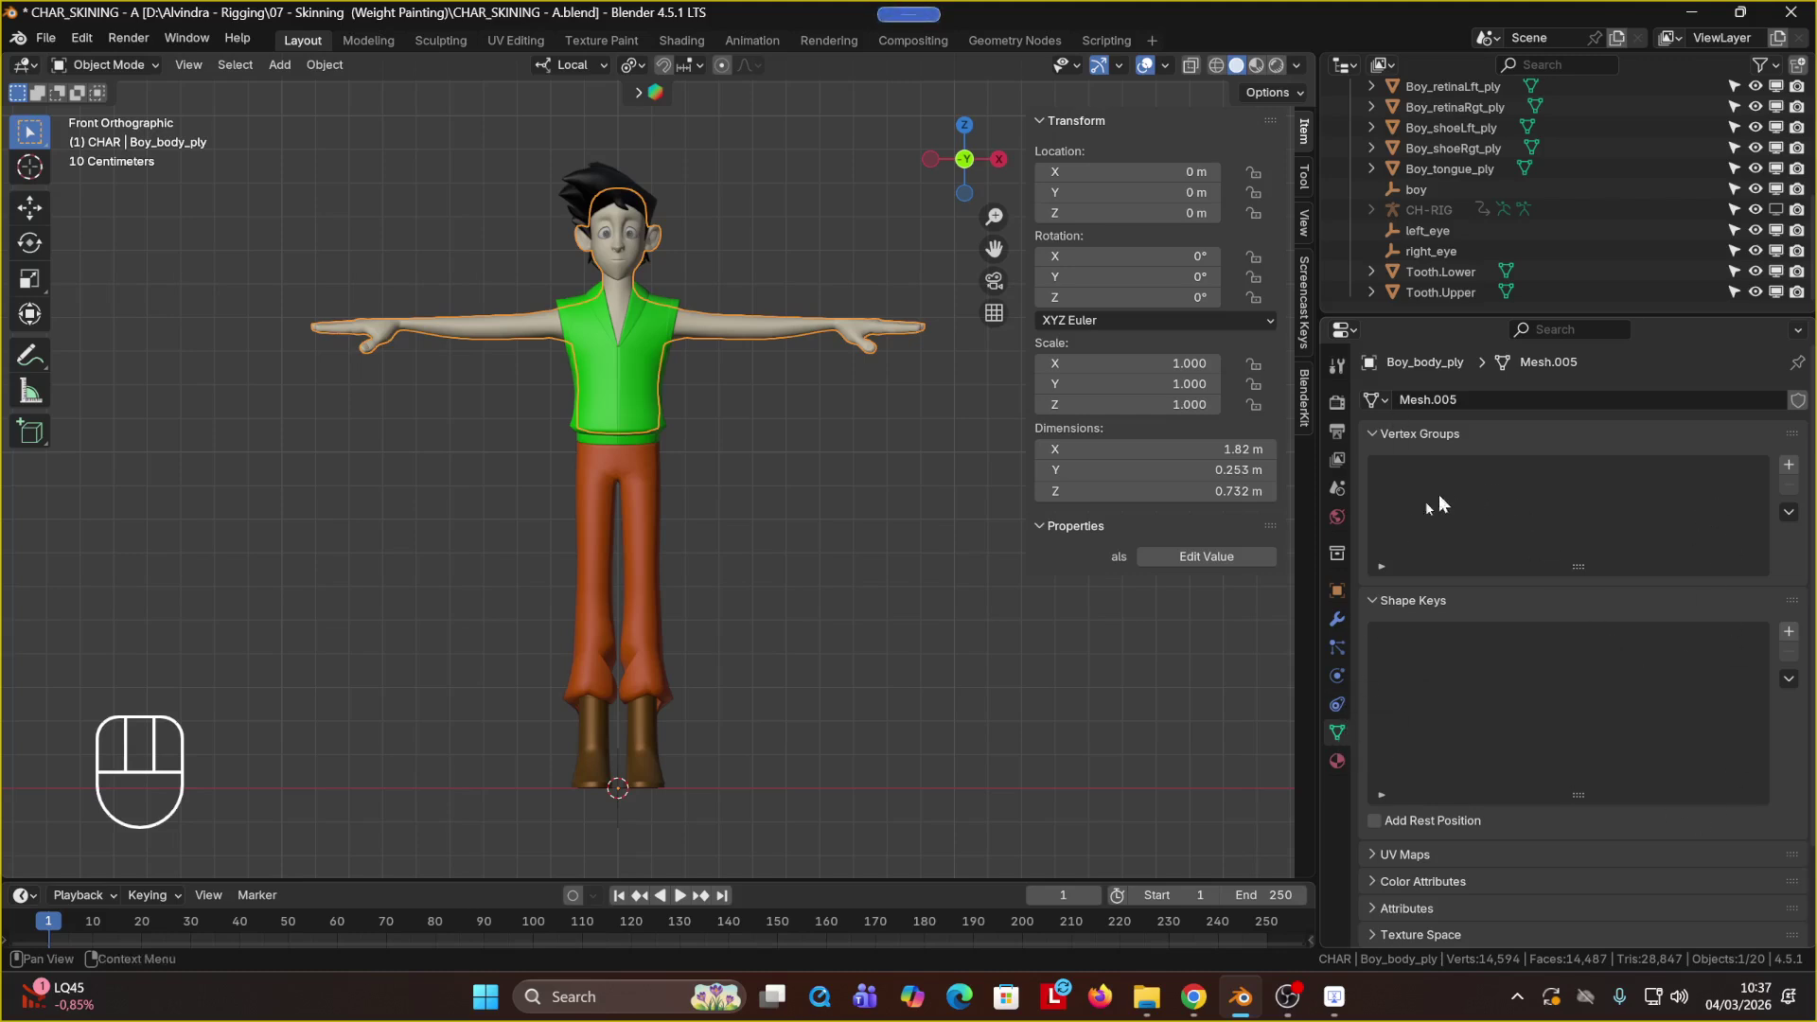
scroll(1409, 485, down, 4)
scroll(1451, 717, up, 1)
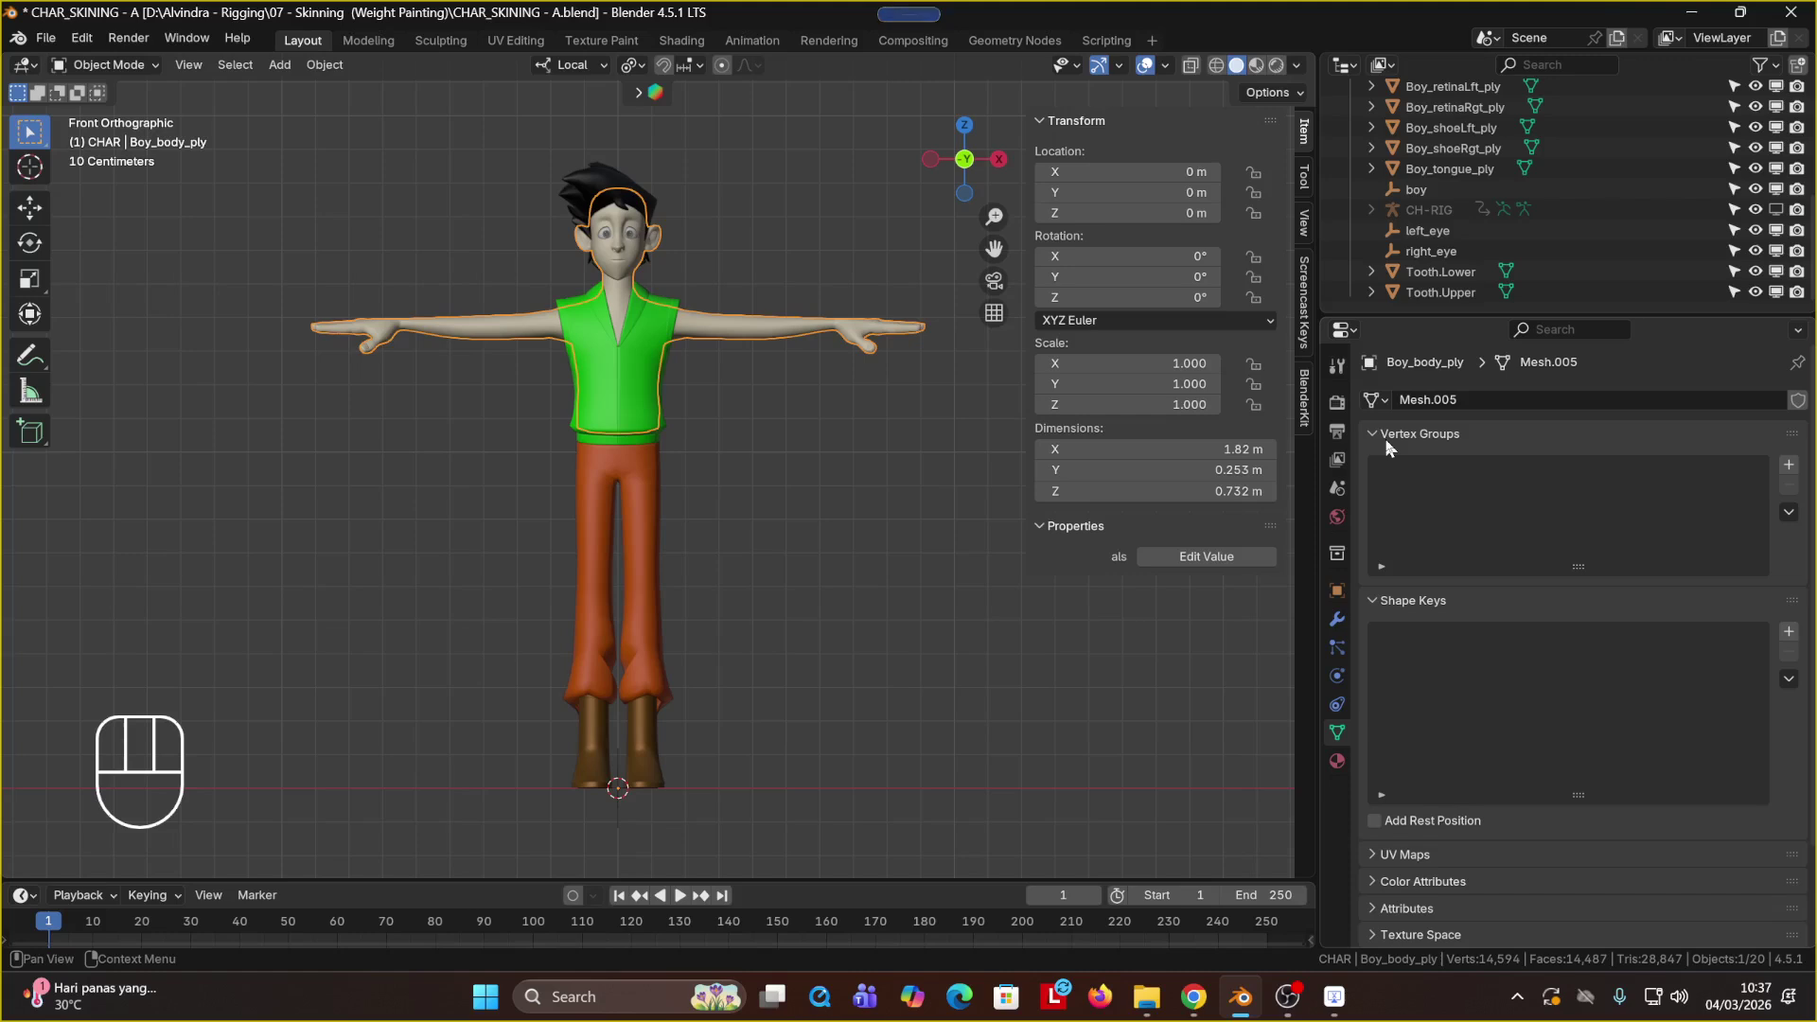
click(1781, 469)
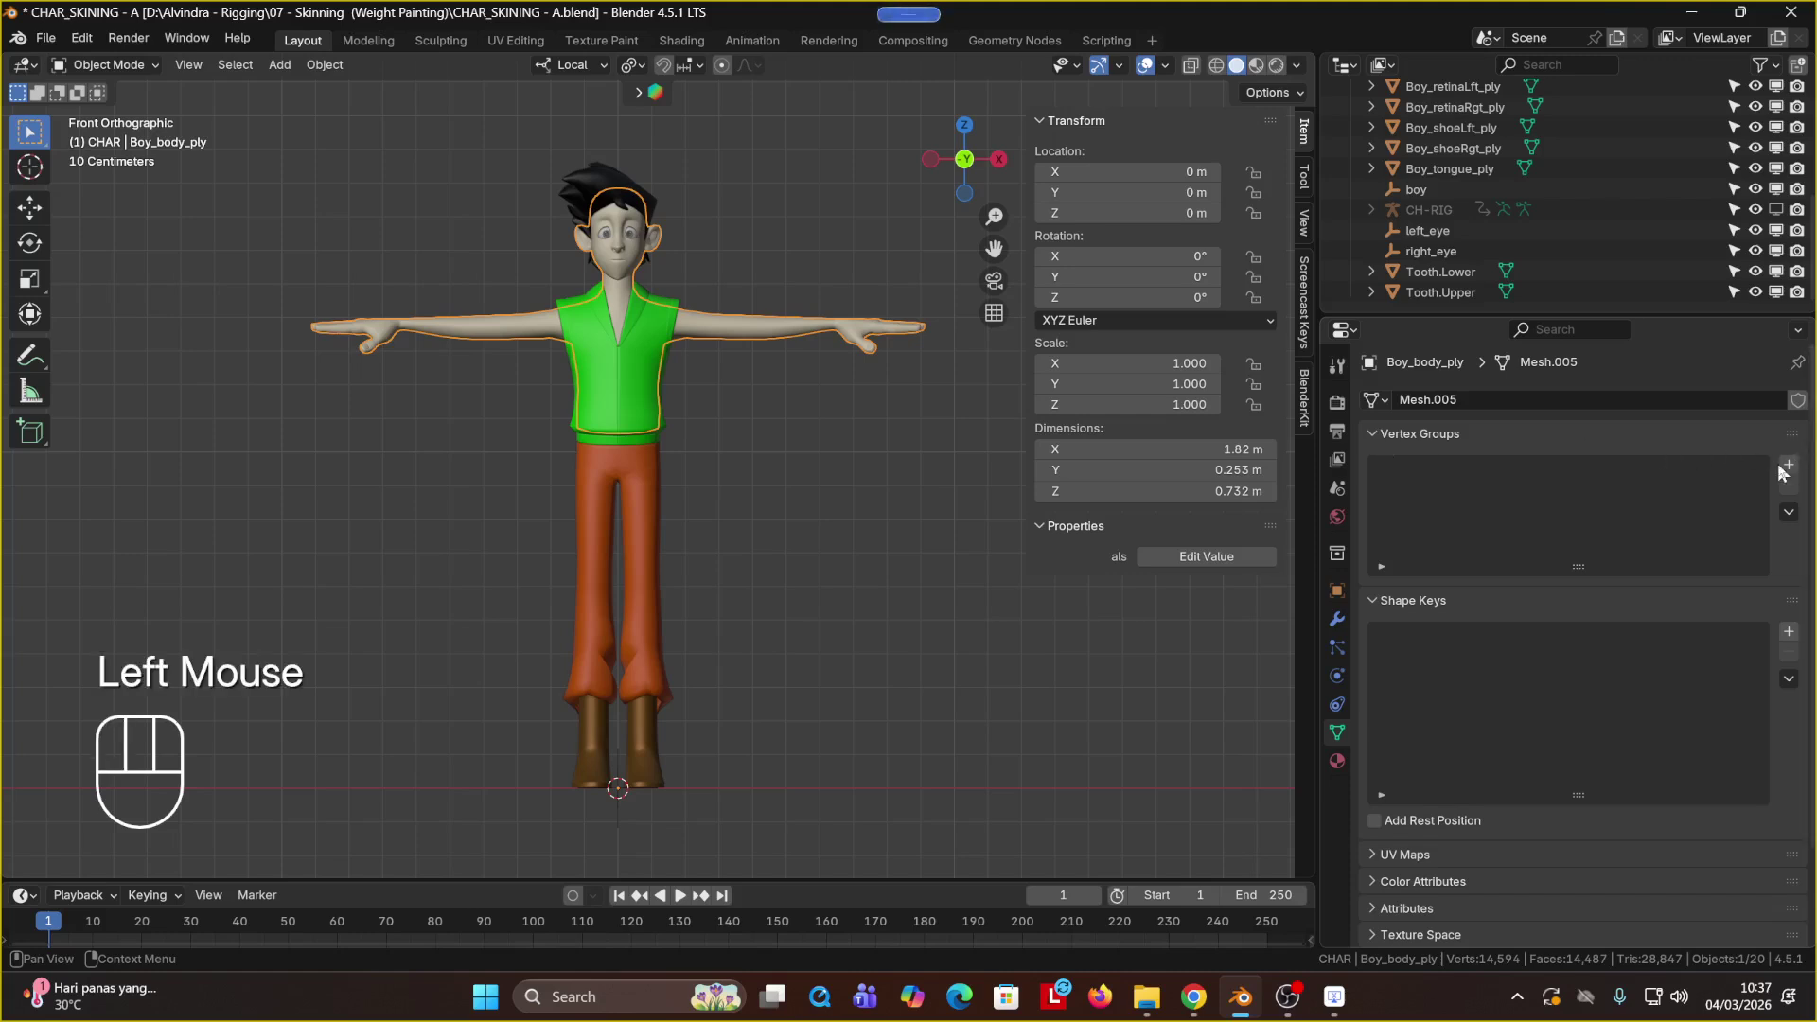
click(1788, 464)
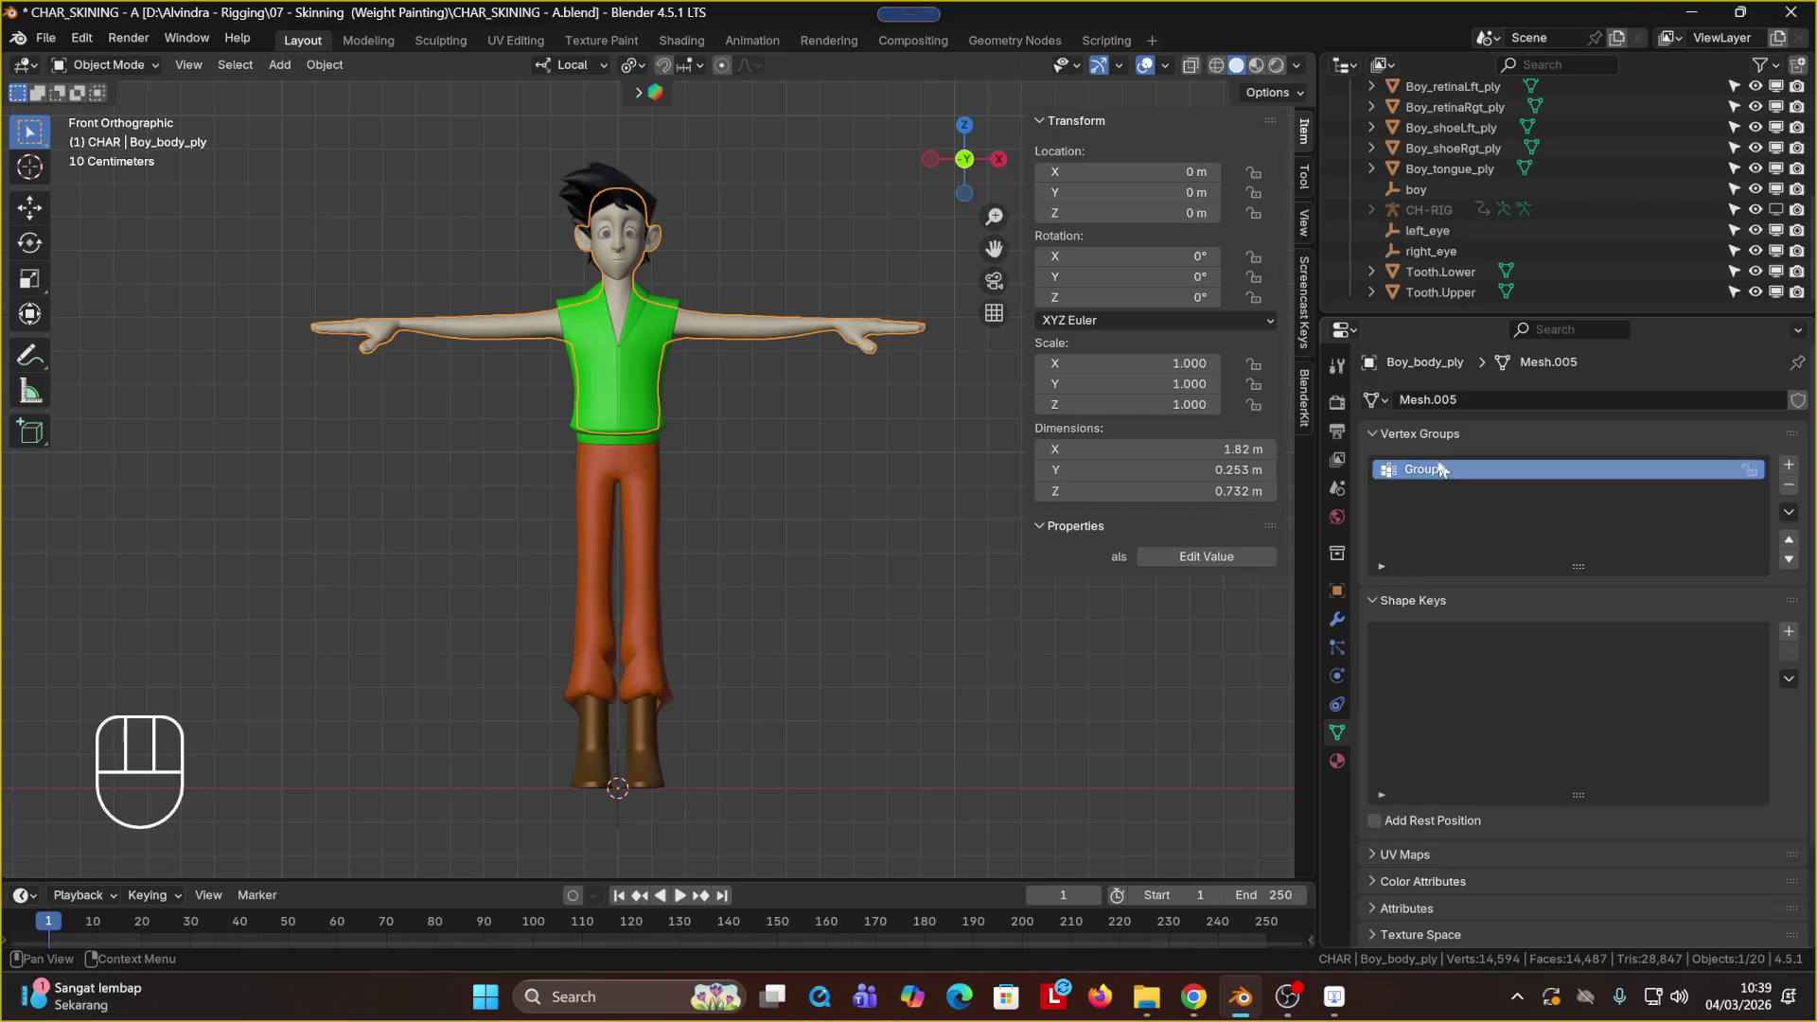
click(1386, 564)
click(1386, 564)
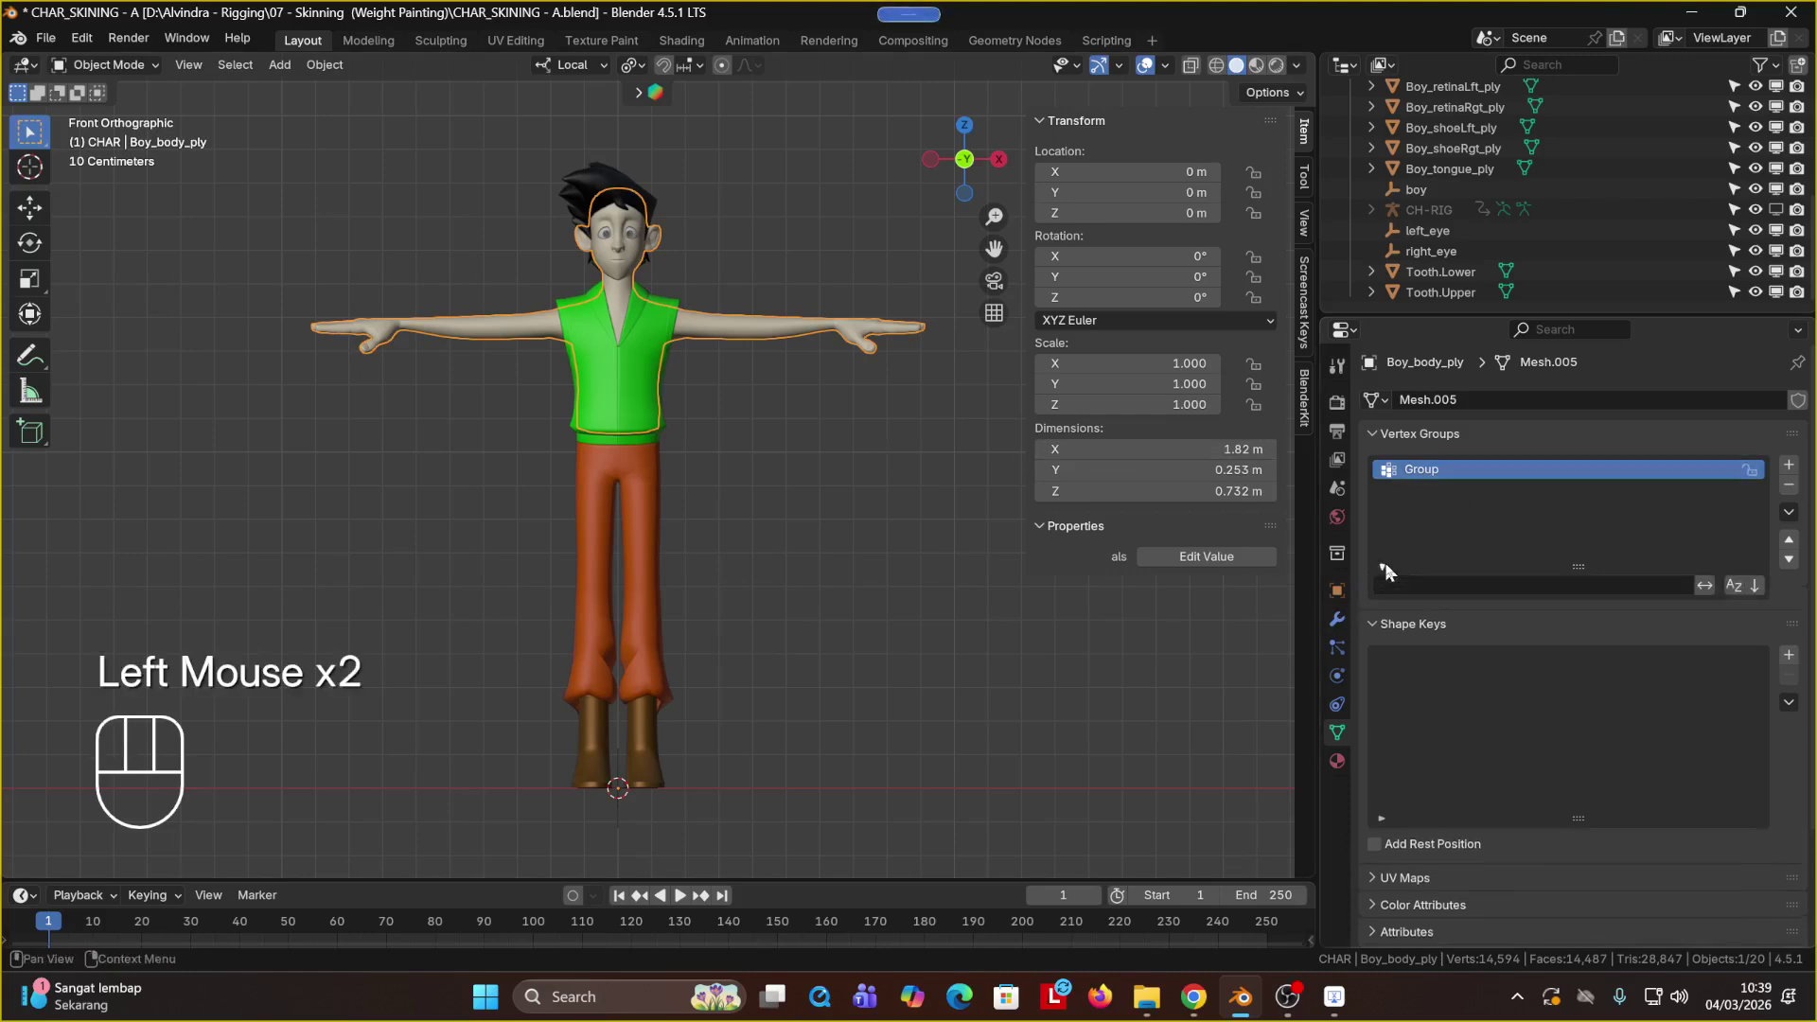
click(1386, 565)
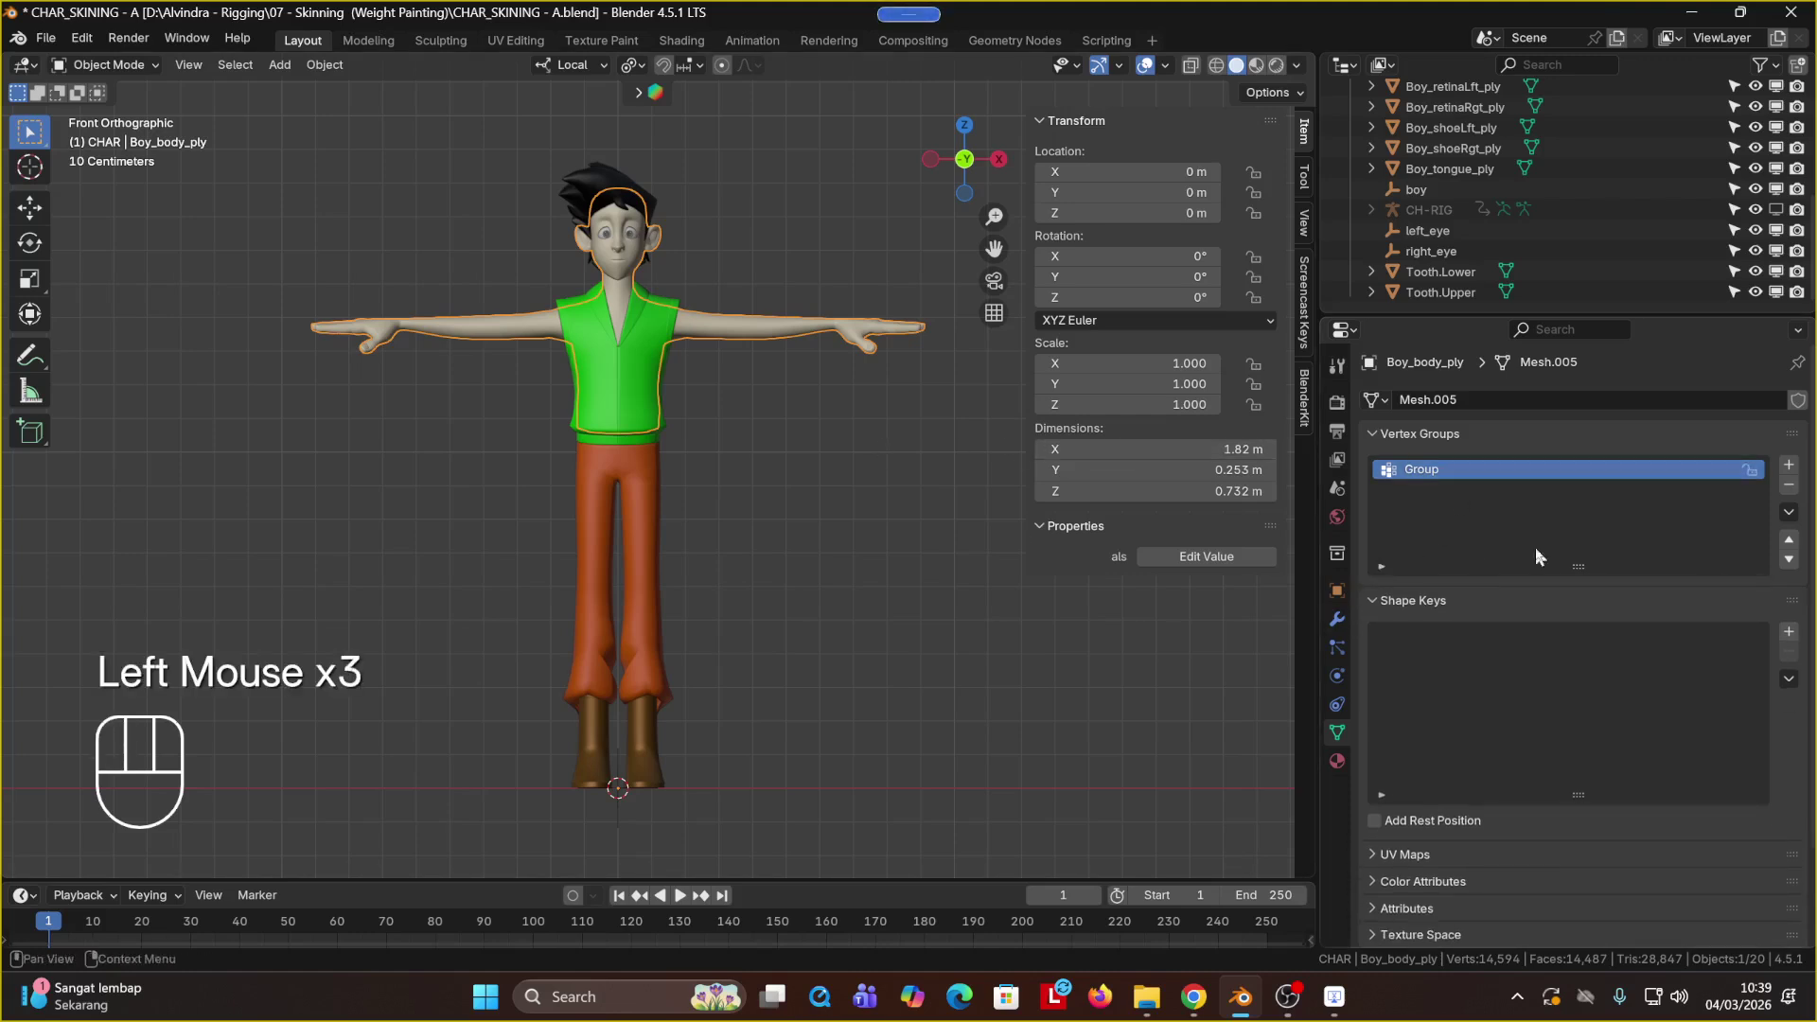
Step: Enter Edit Mode on Boy_body_ply, isolate it in Local View and switch to vertex selection
click(106, 64)
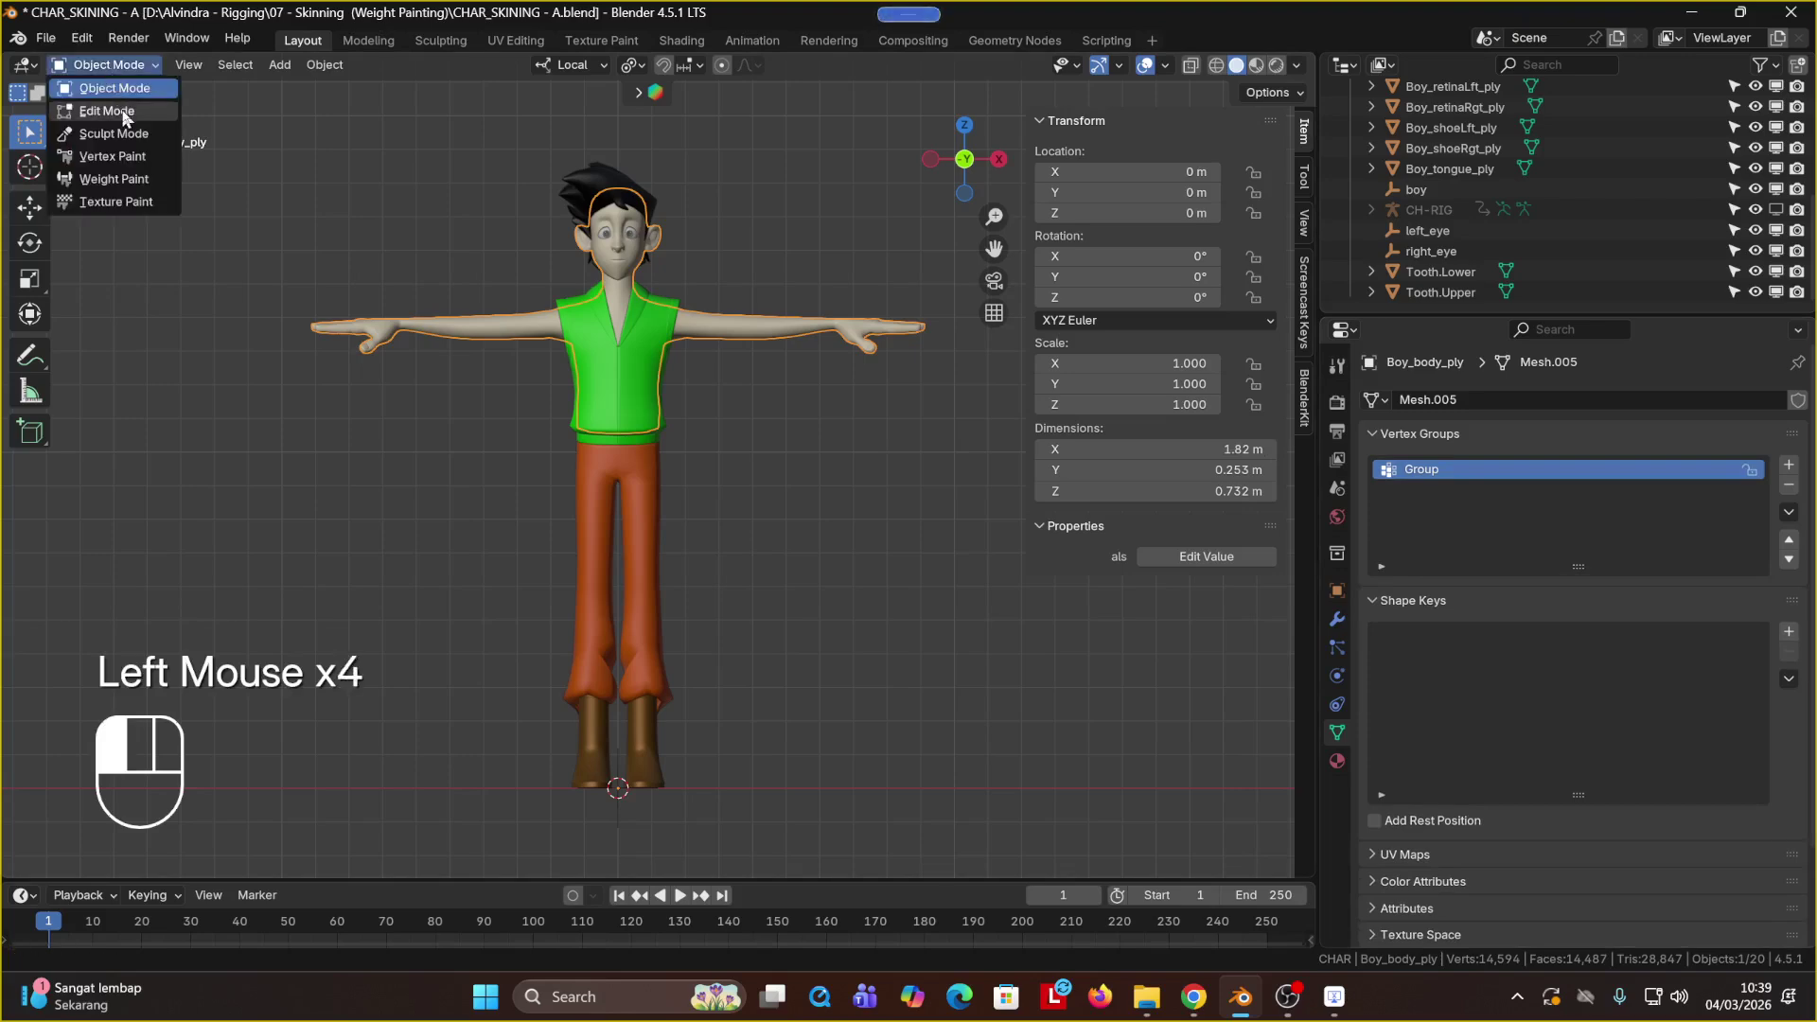
click(106, 110)
key(slash)
scroll(723, 473, up, 2)
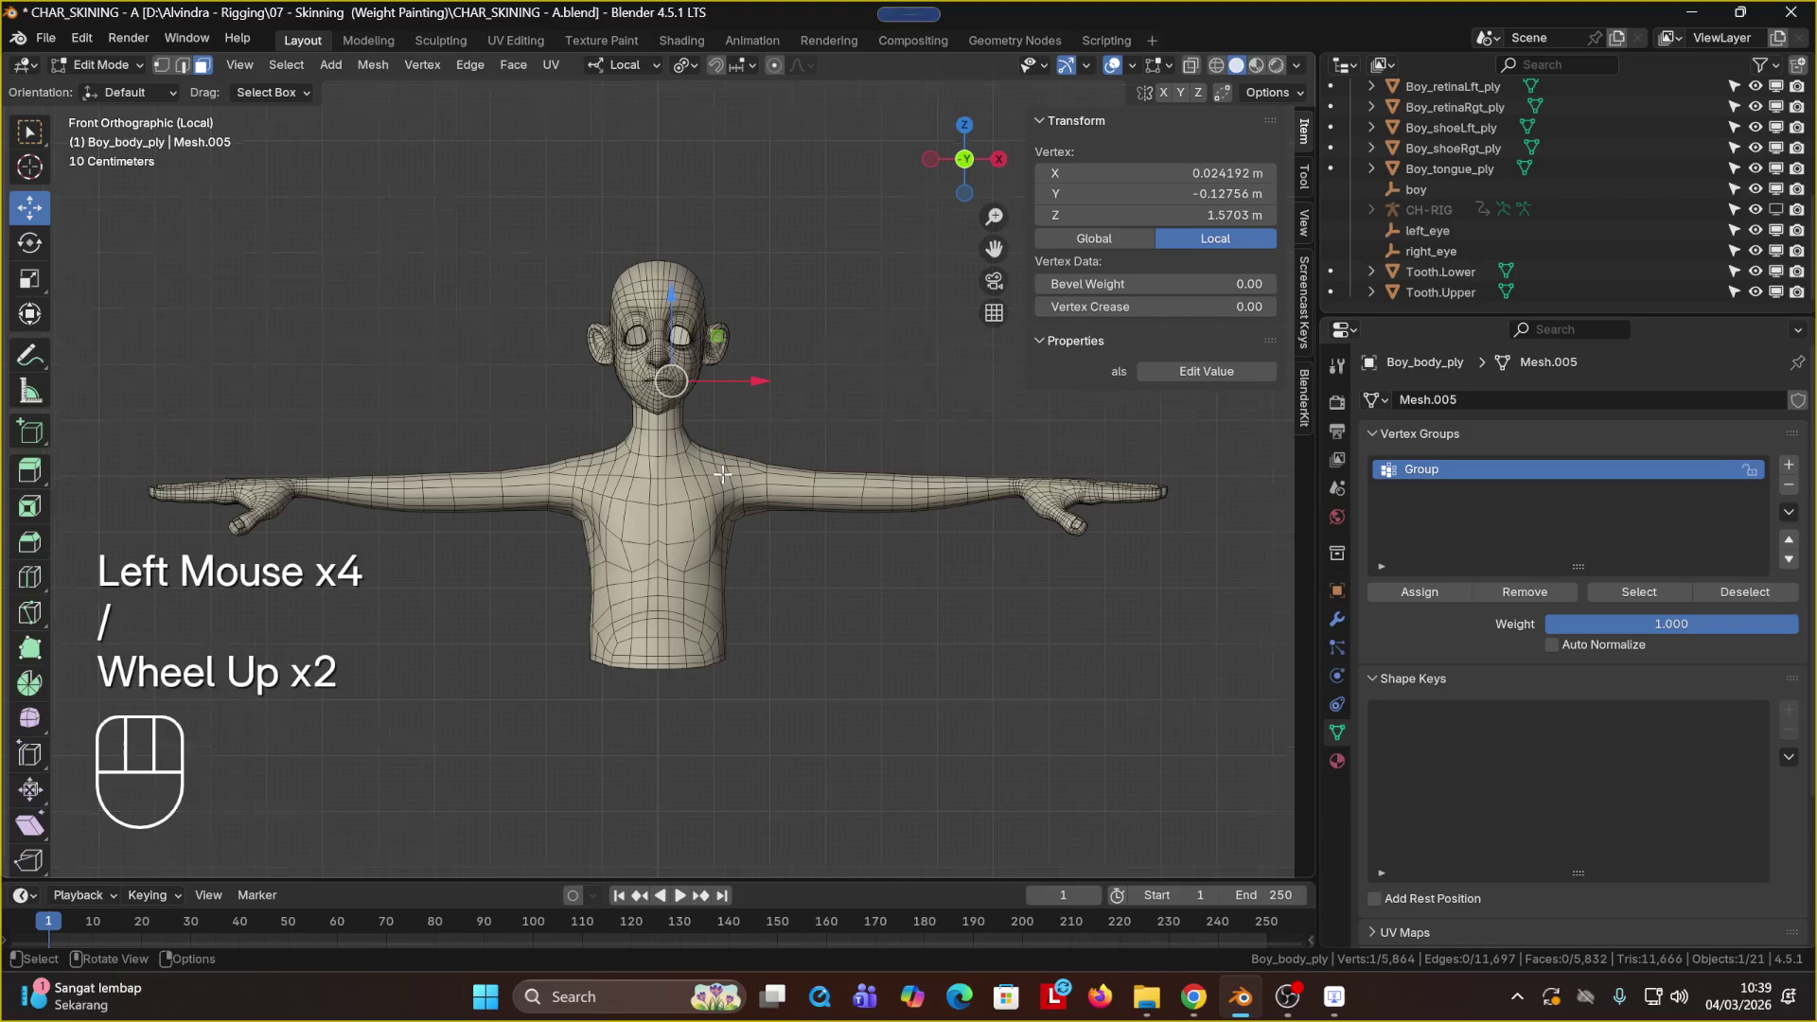
scroll(724, 473, up, 1)
scroll(723, 478, down, 1)
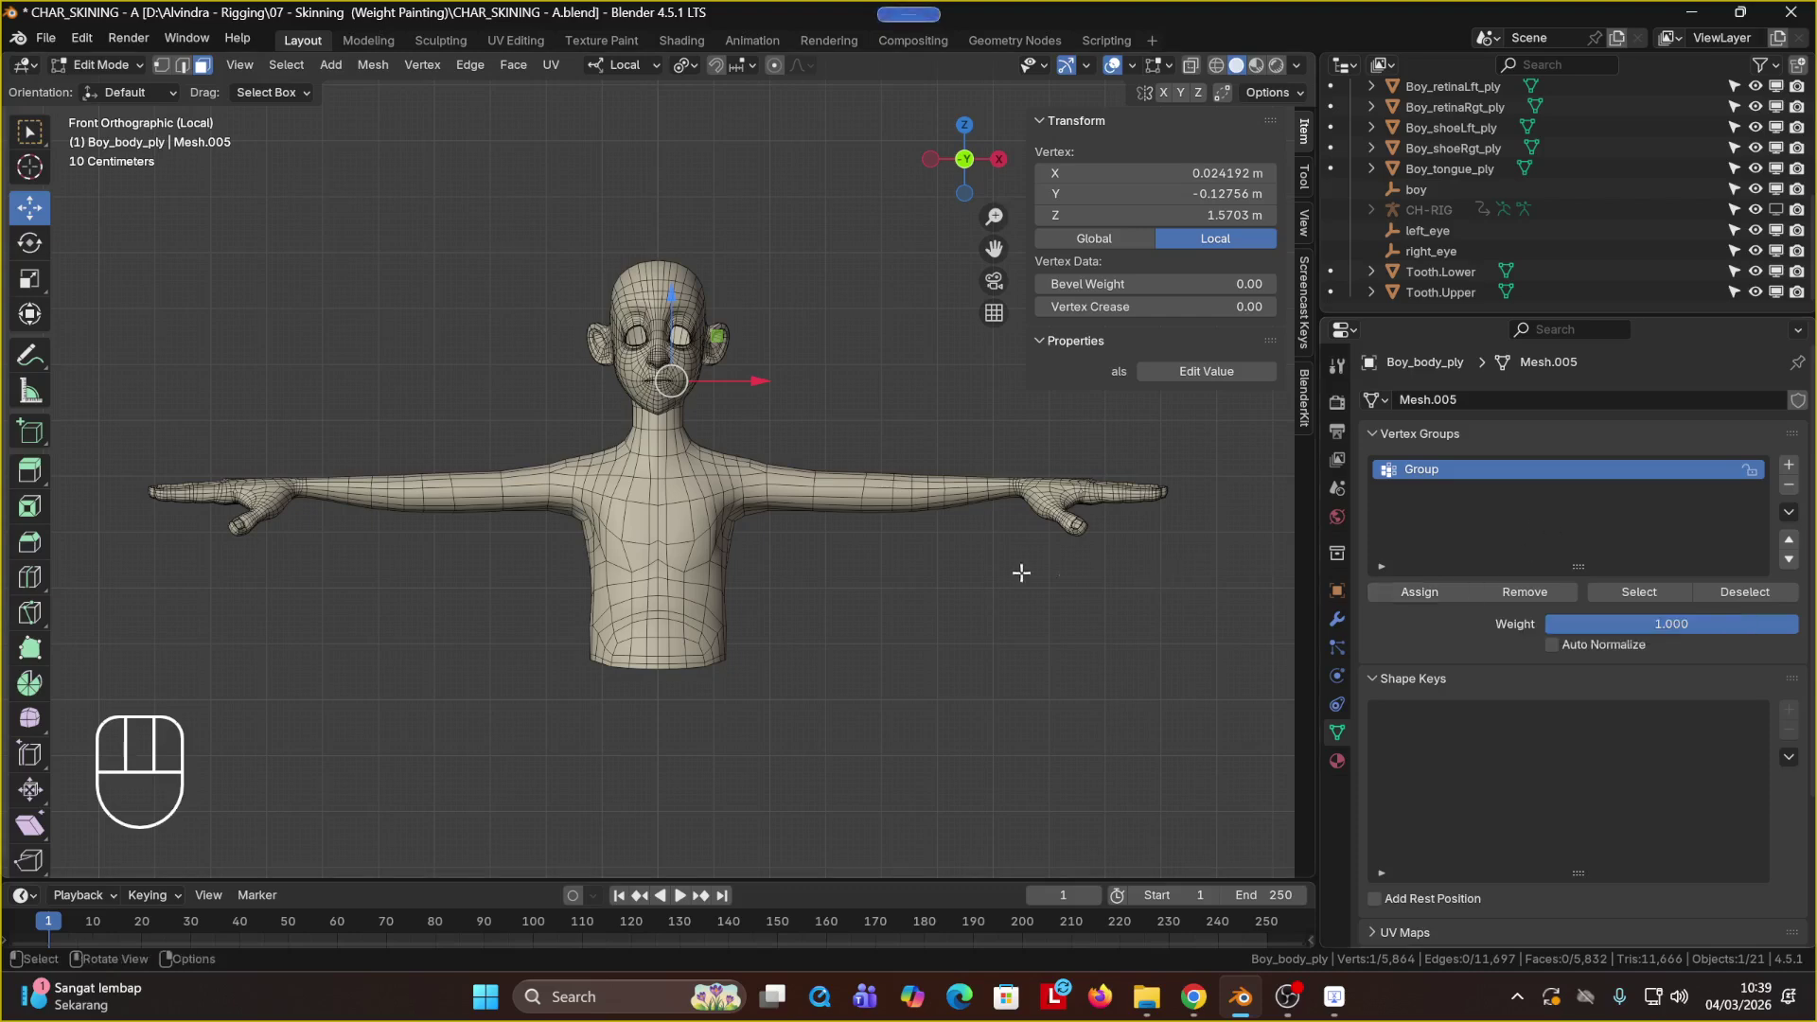
click(162, 64)
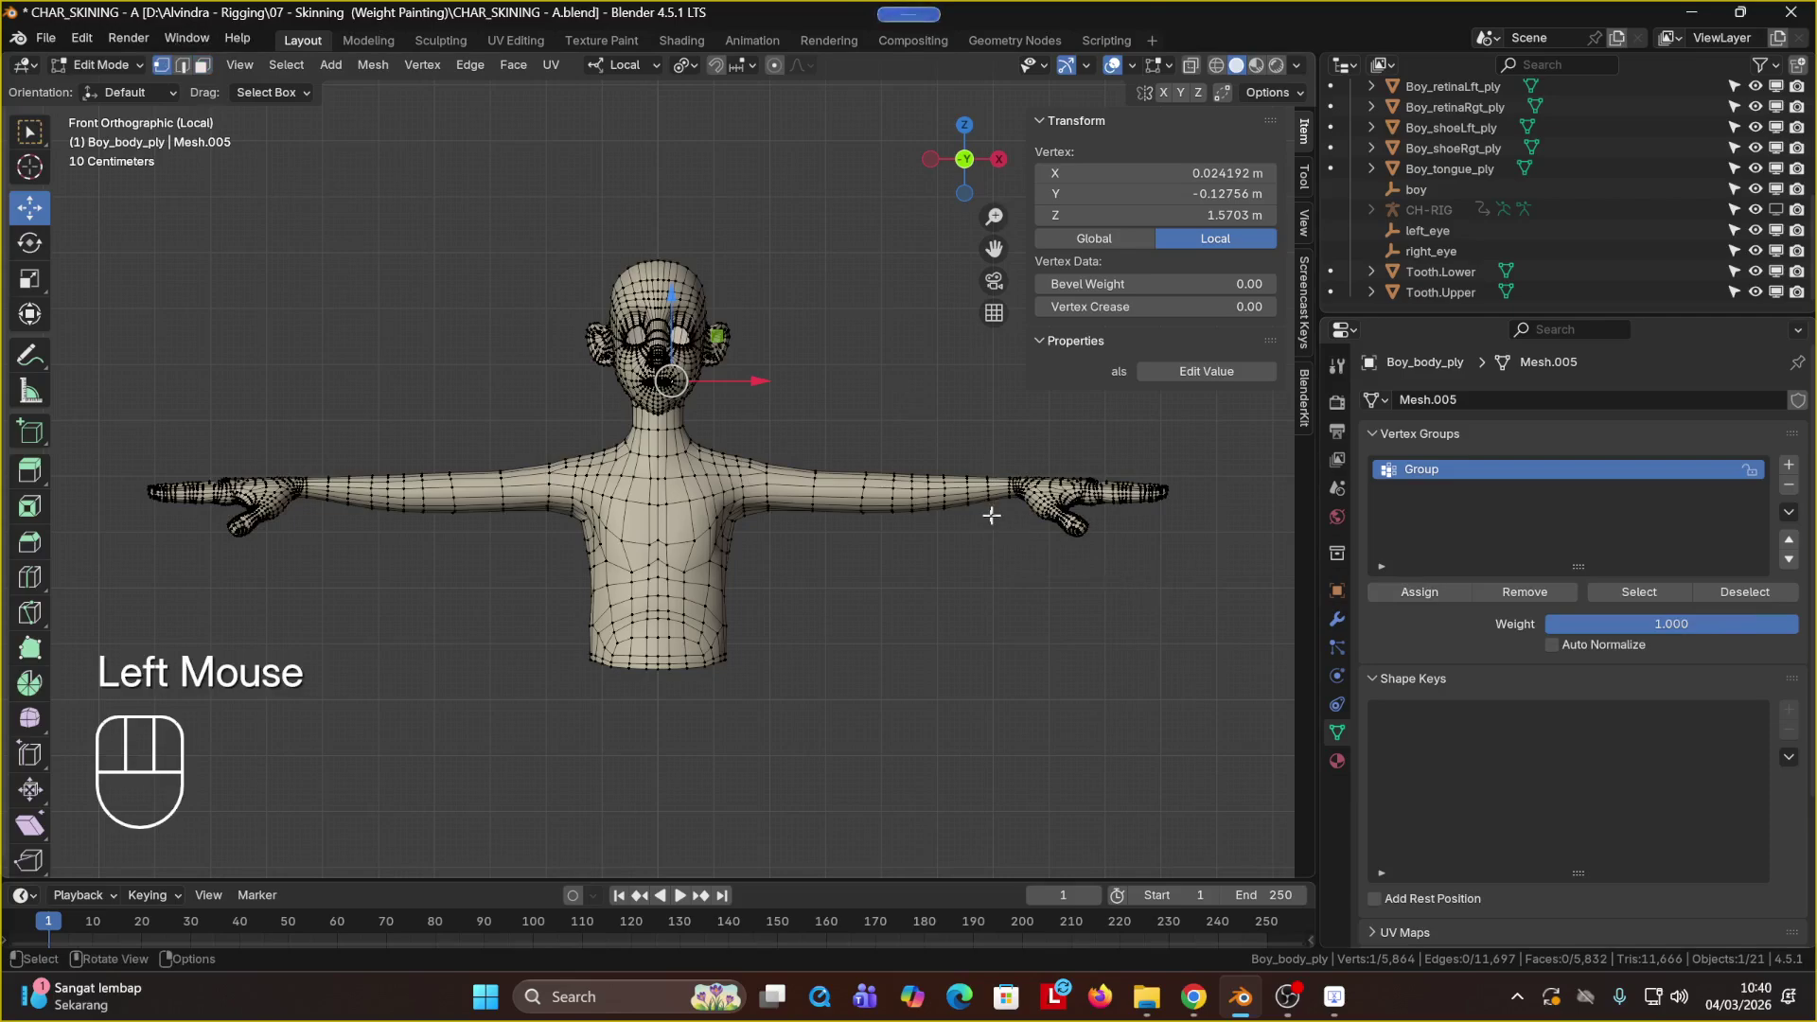
Step: Add two more vertex groups to the body mesh and rename the first group to Group A
click(1789, 465)
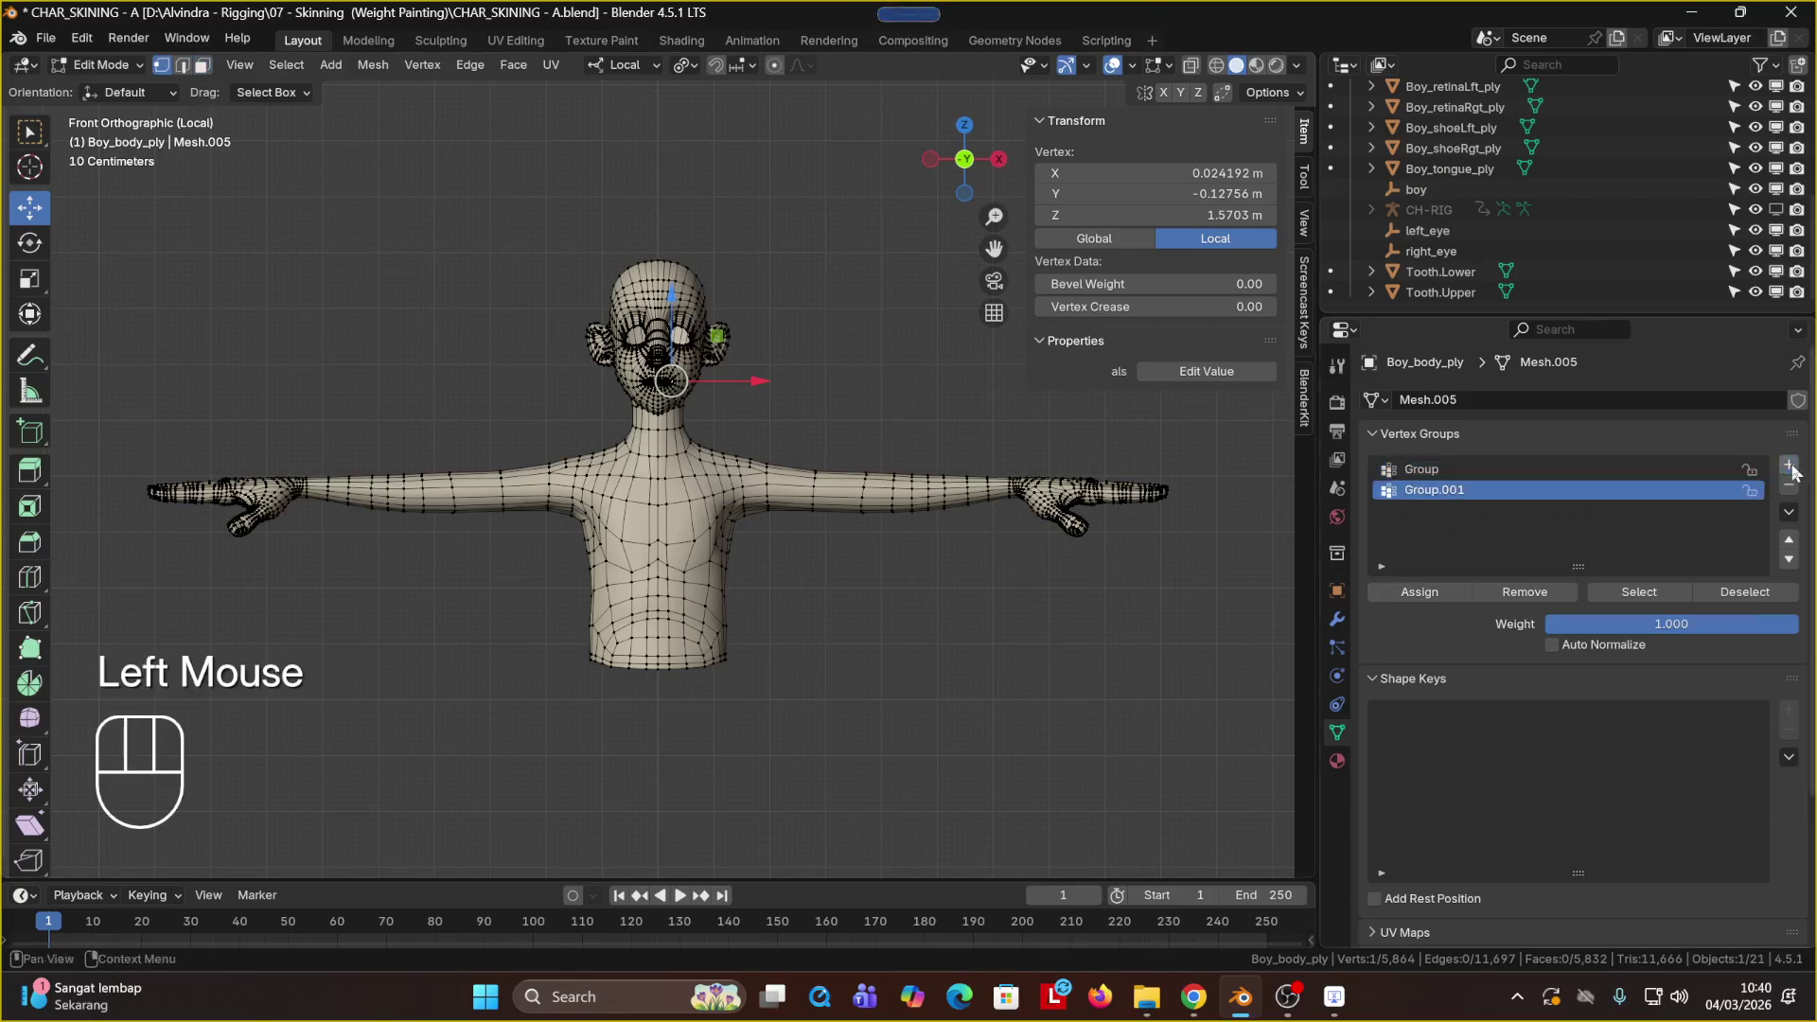
click(1789, 464)
click(1462, 473)
double_click(1456, 473)
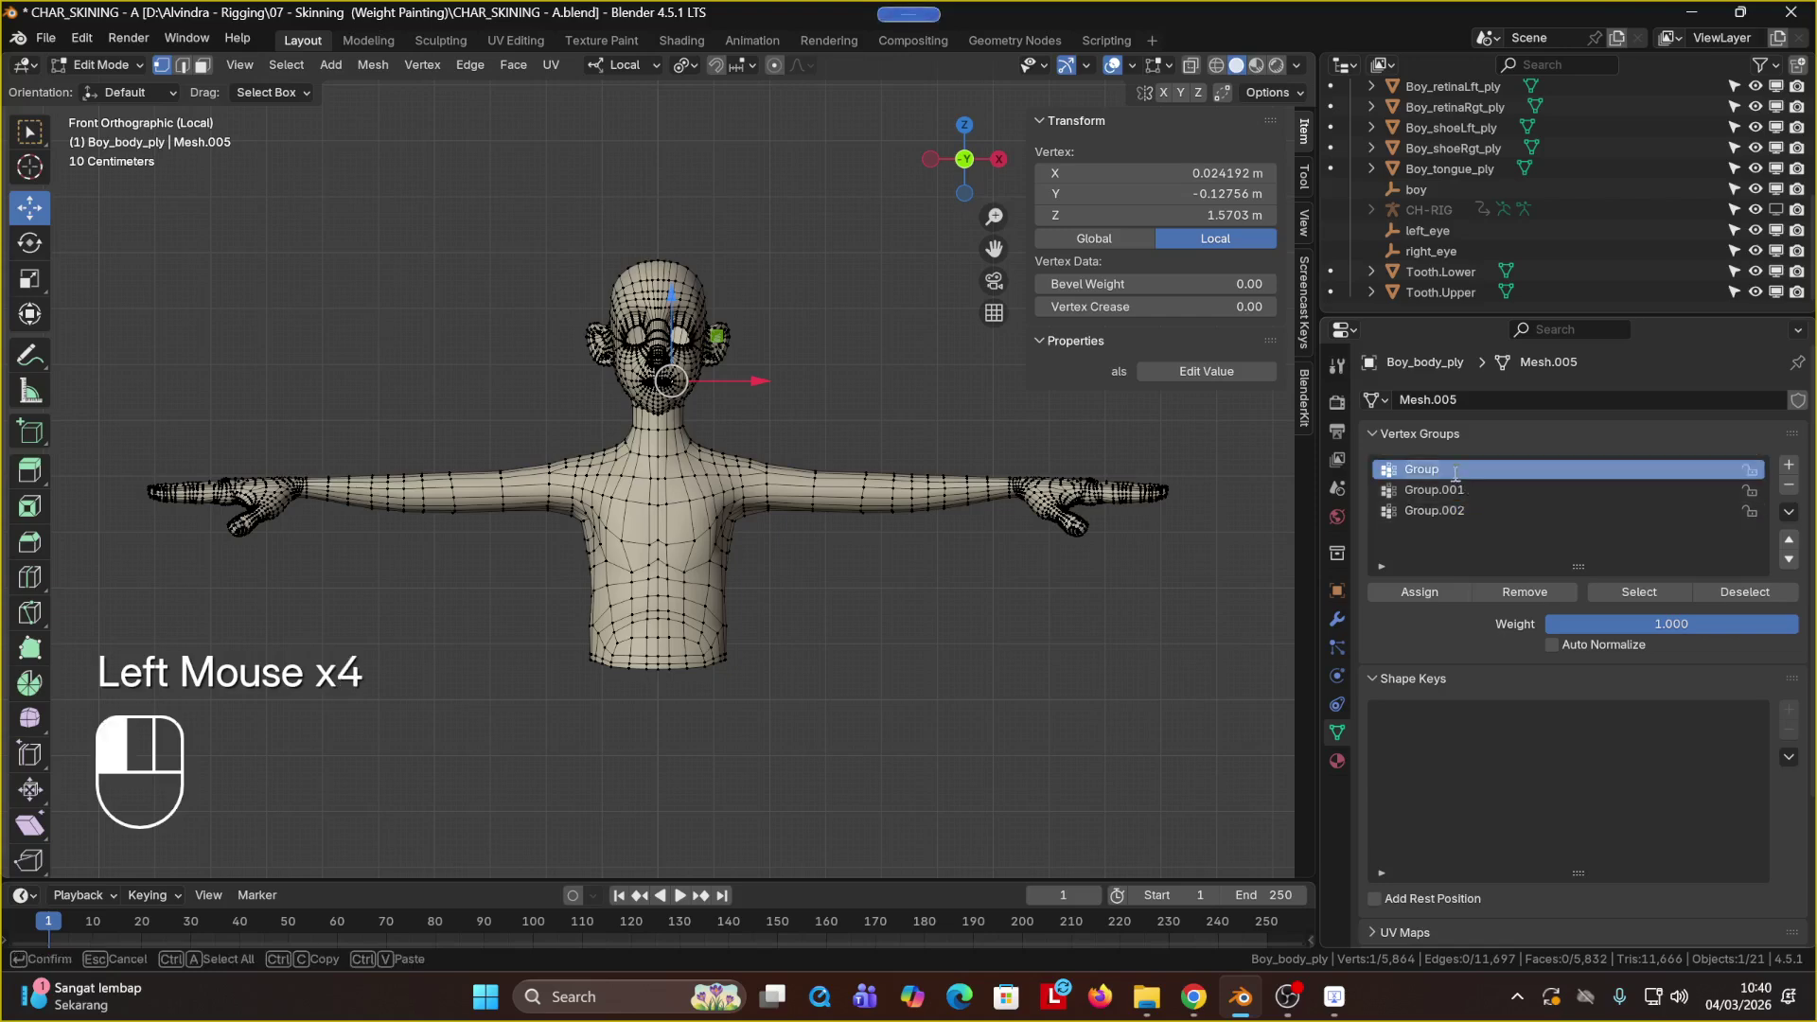
text(A)
Step: Rename the second vertex group to Group B and the third to Group C
double_click(1449, 490)
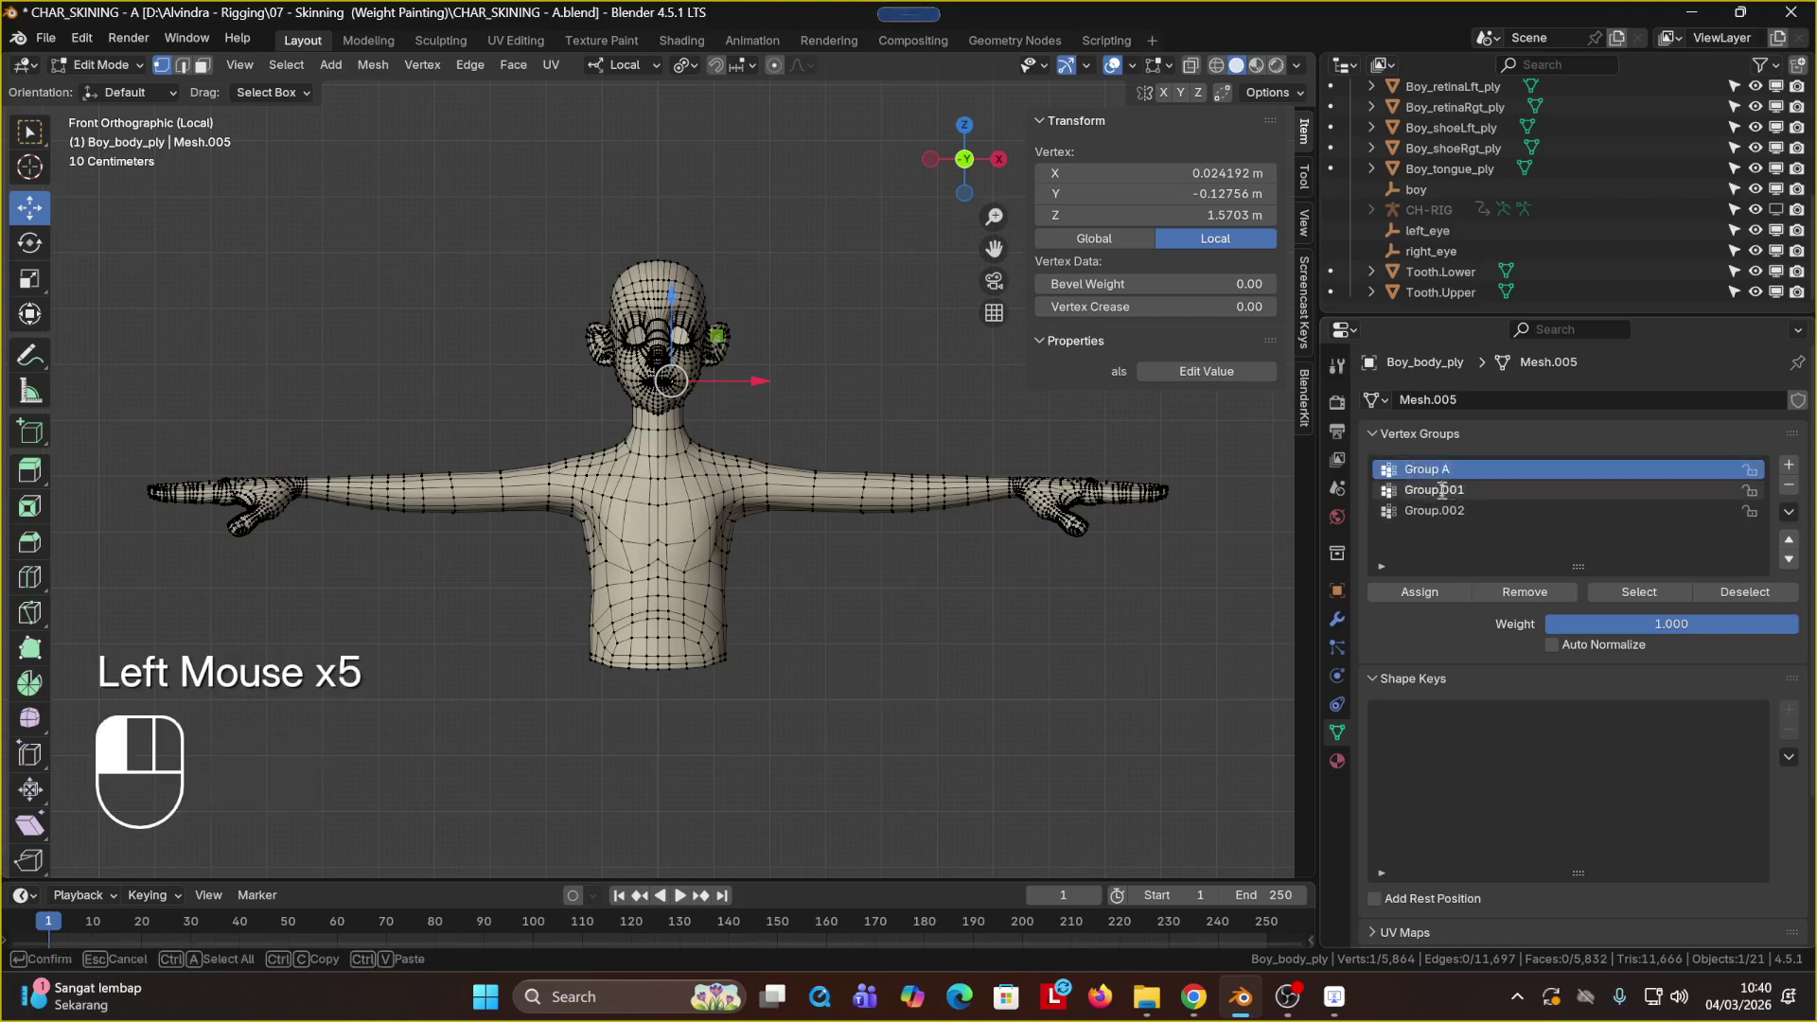
double_click(1451, 490)
key(BackSpace)
text(B)
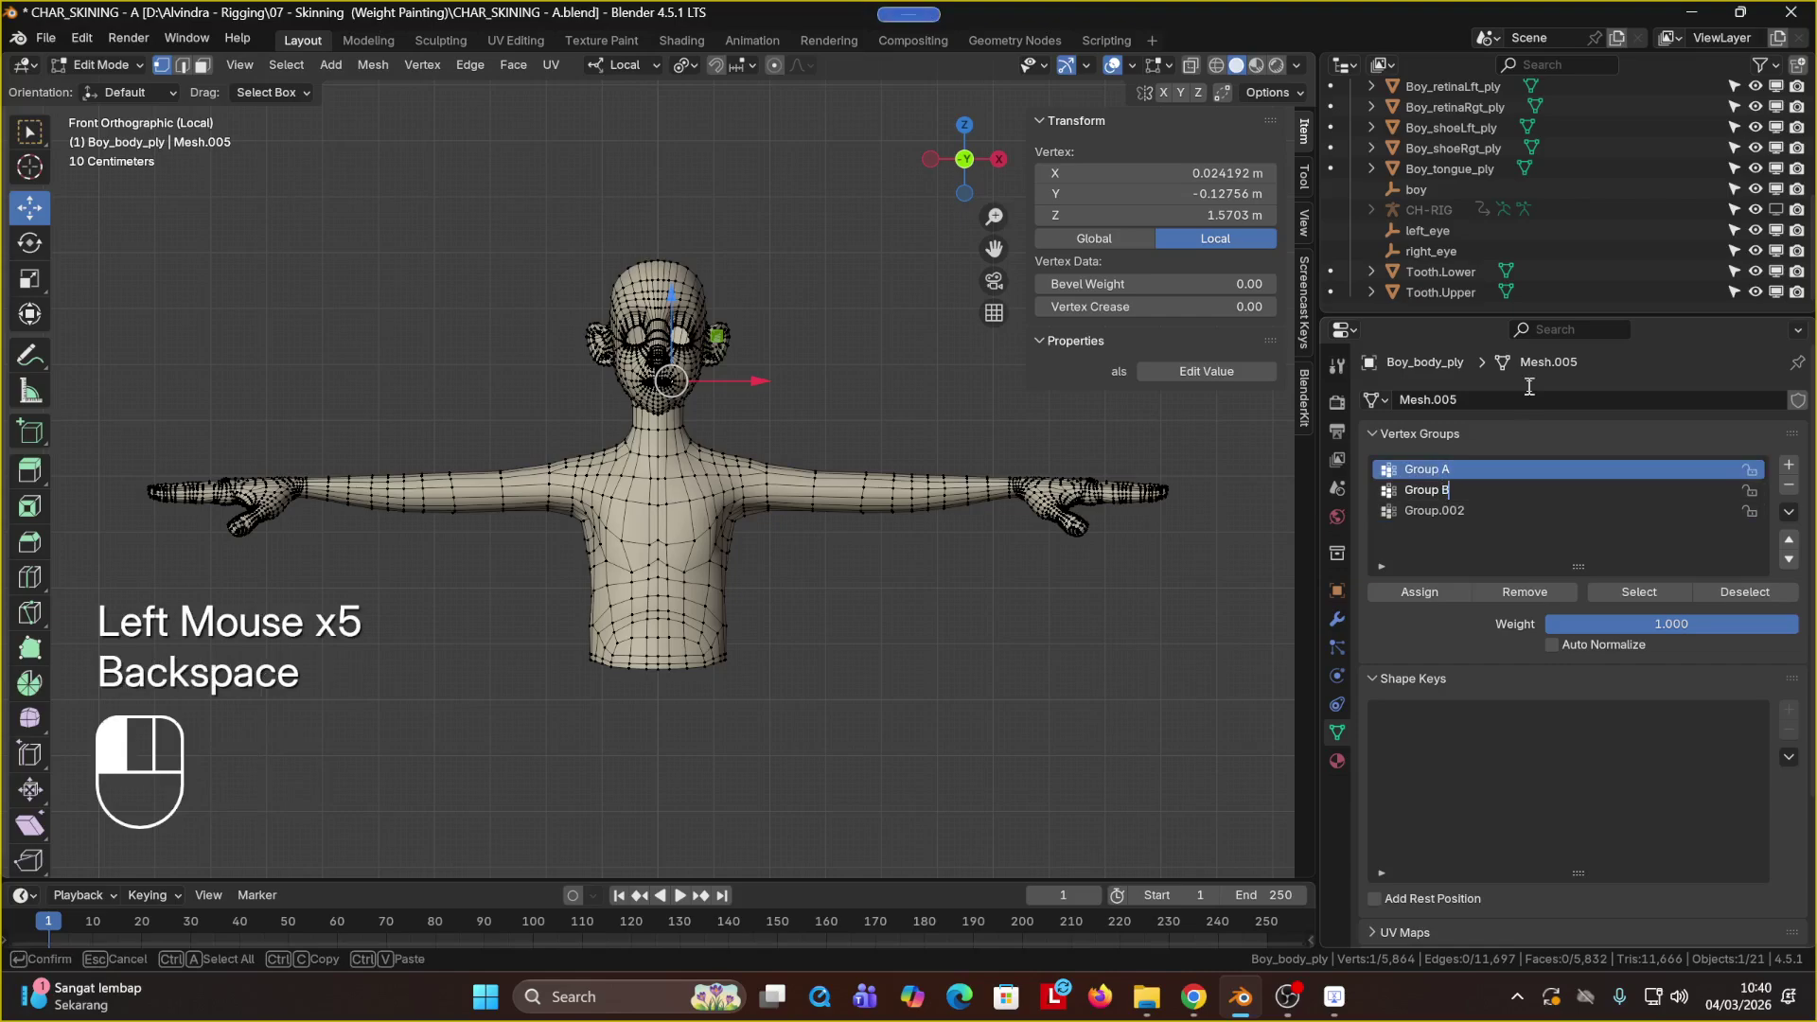
double_click(1514, 511)
double_click(1517, 516)
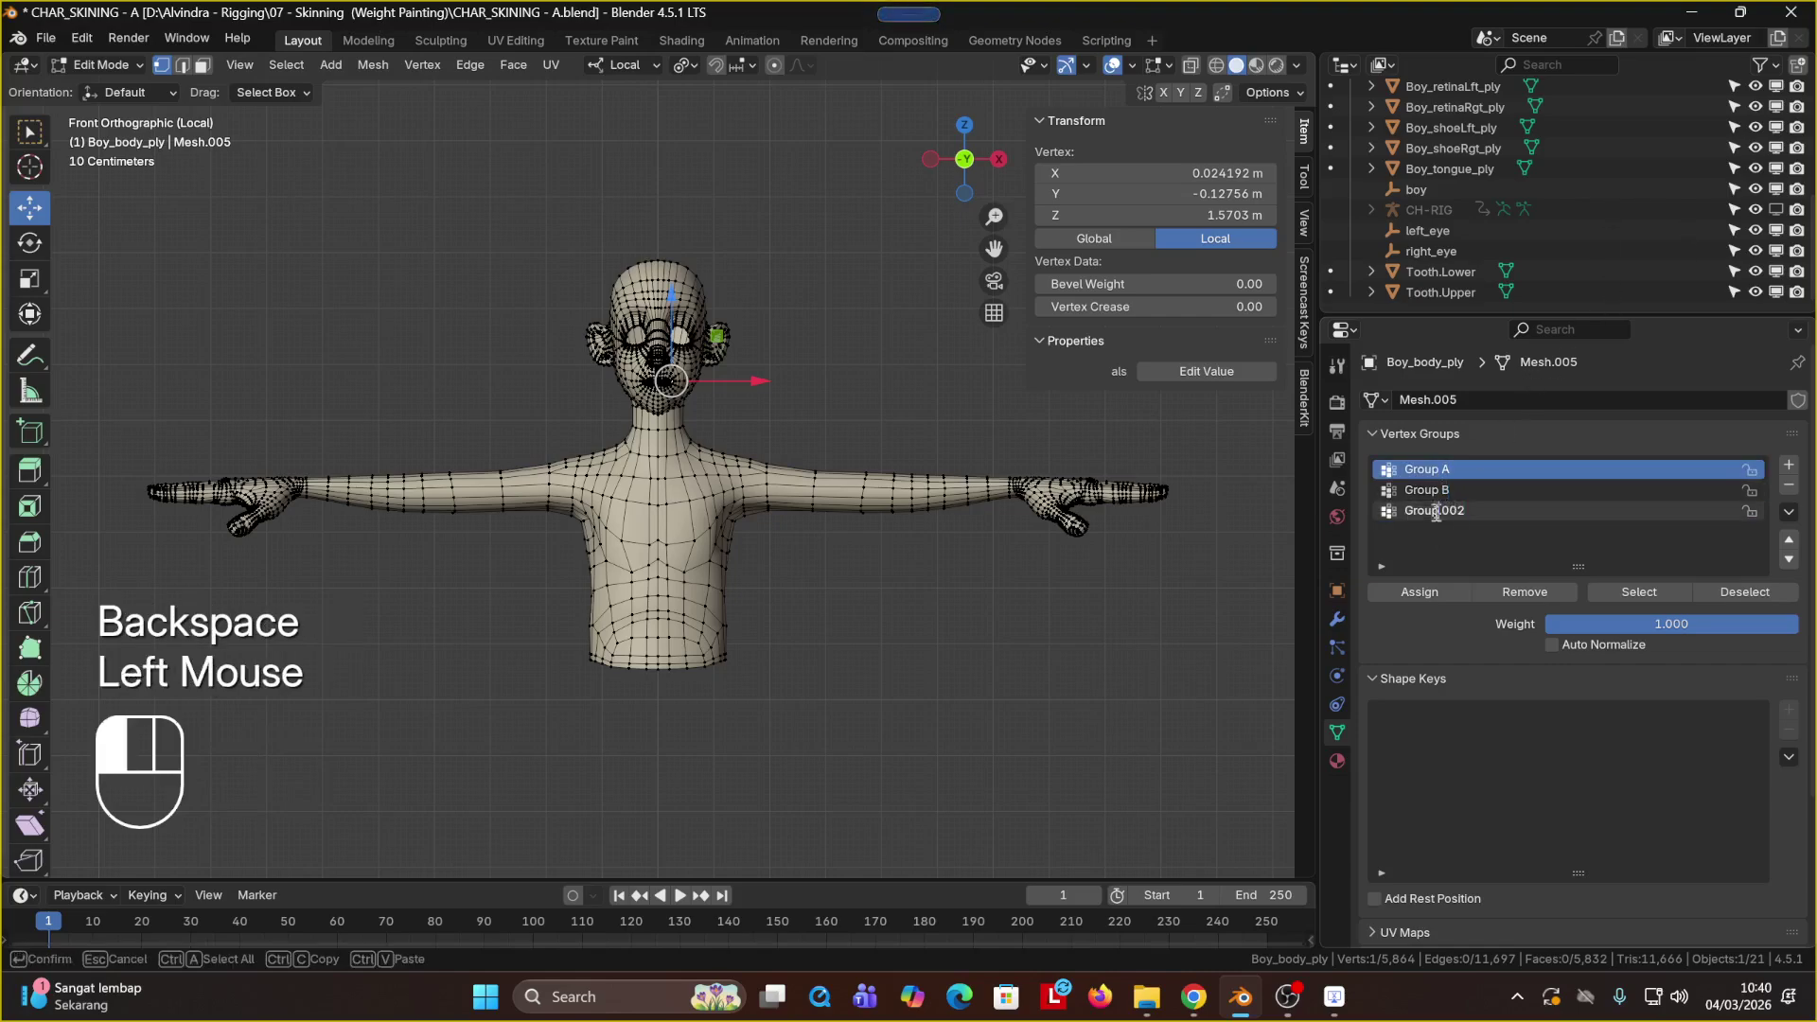
key(BackSpace)
text(C)
key(Return)
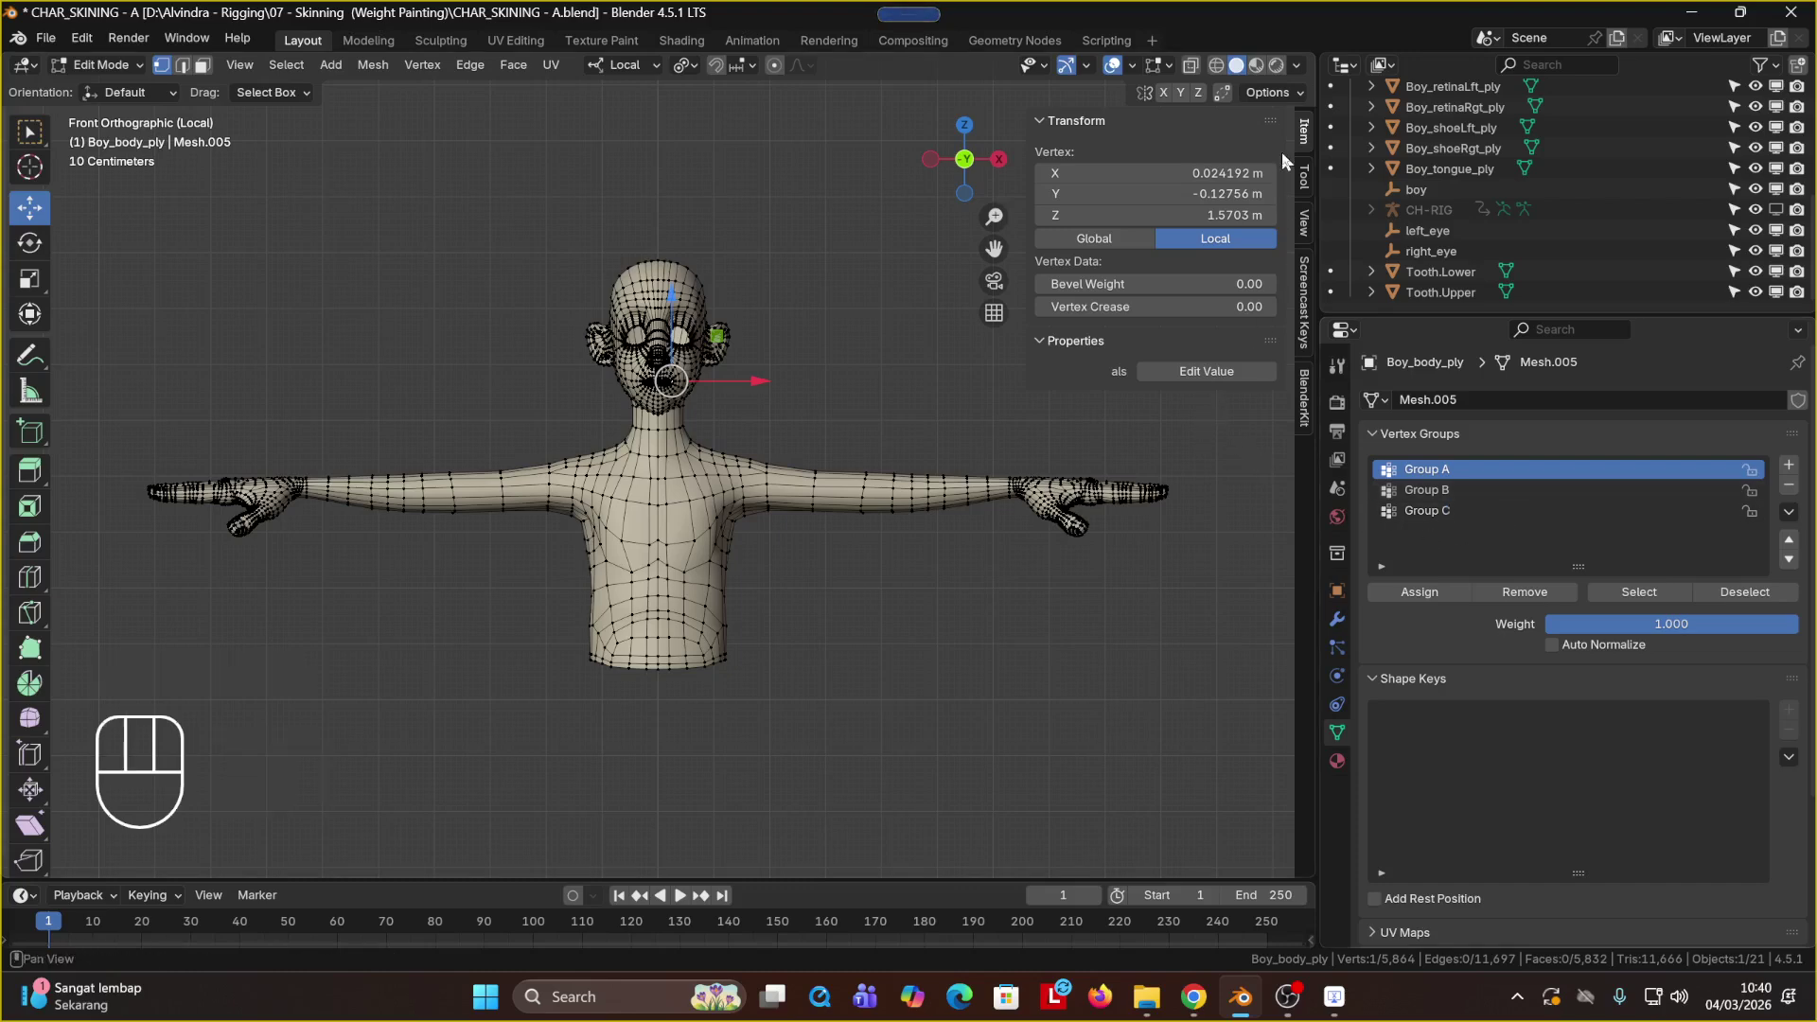
Step: Assign a single vertex on the character's left upper arm to Group A with a weight of 1.000
click(843, 466)
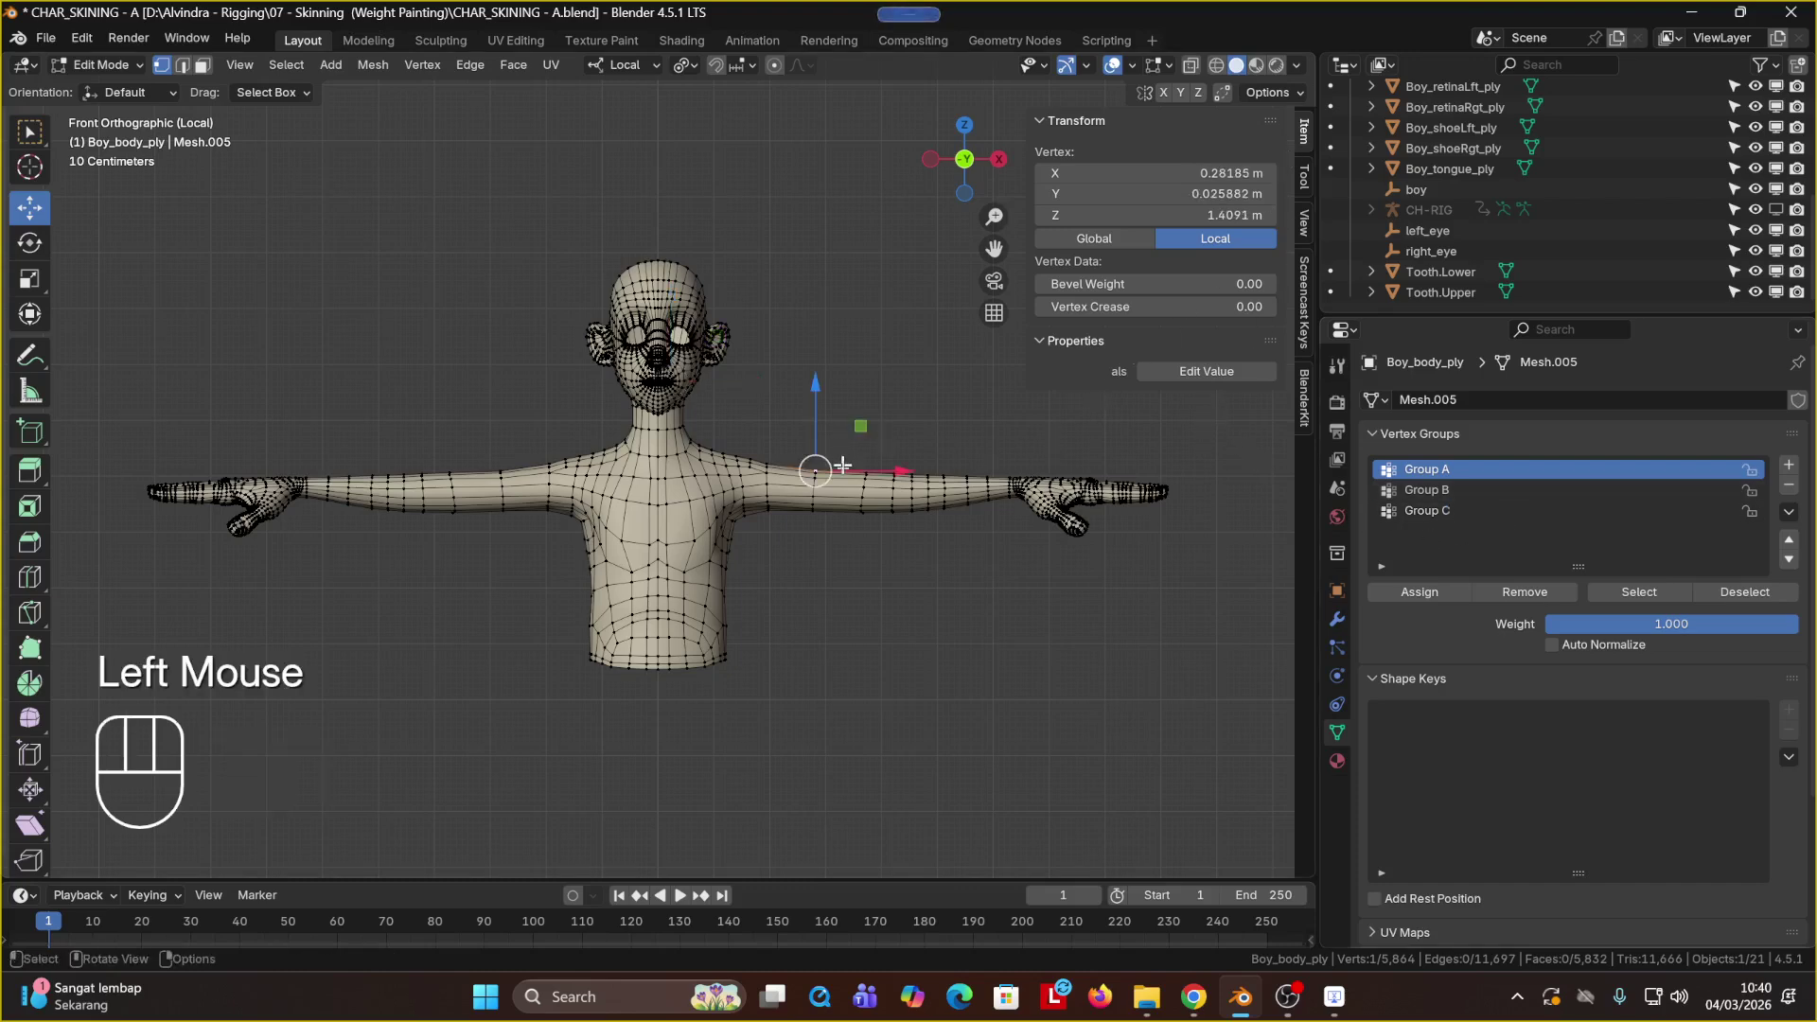
click(865, 570)
scroll(736, 473, up, 1)
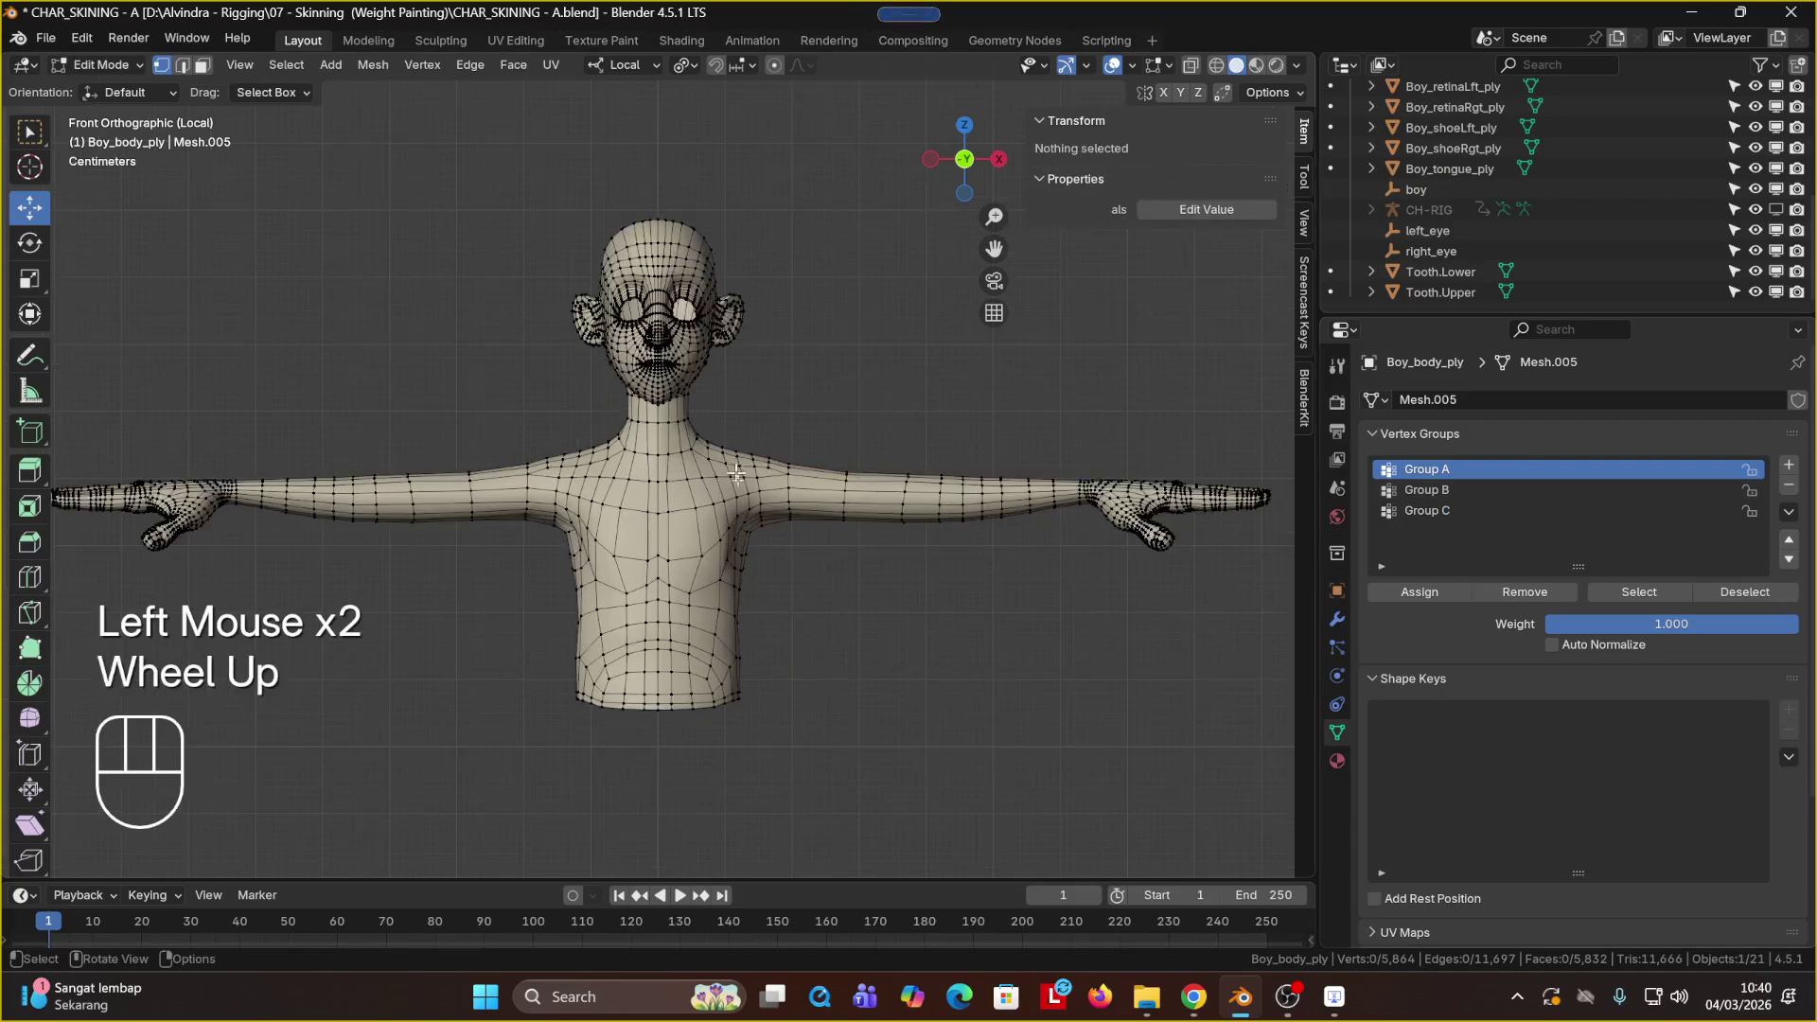
click(846, 490)
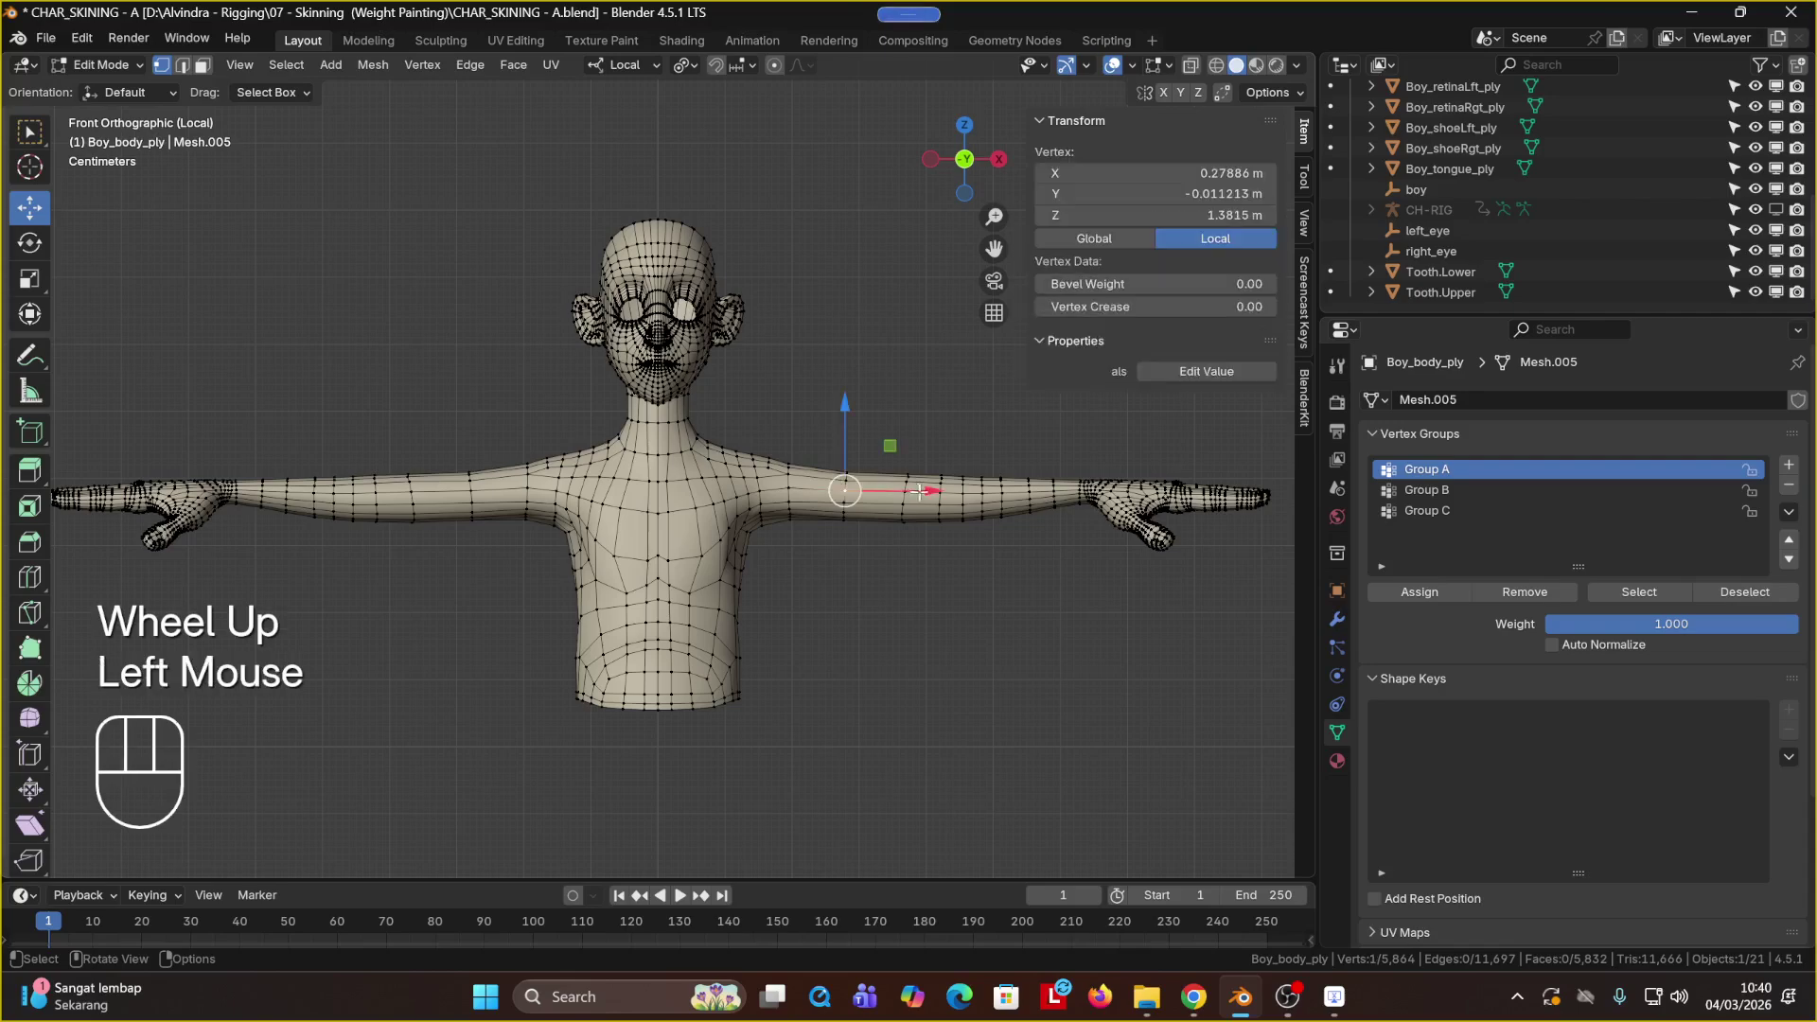
scroll(918, 492, up, 1)
shift+middle_drag(918, 491, 939, 539)
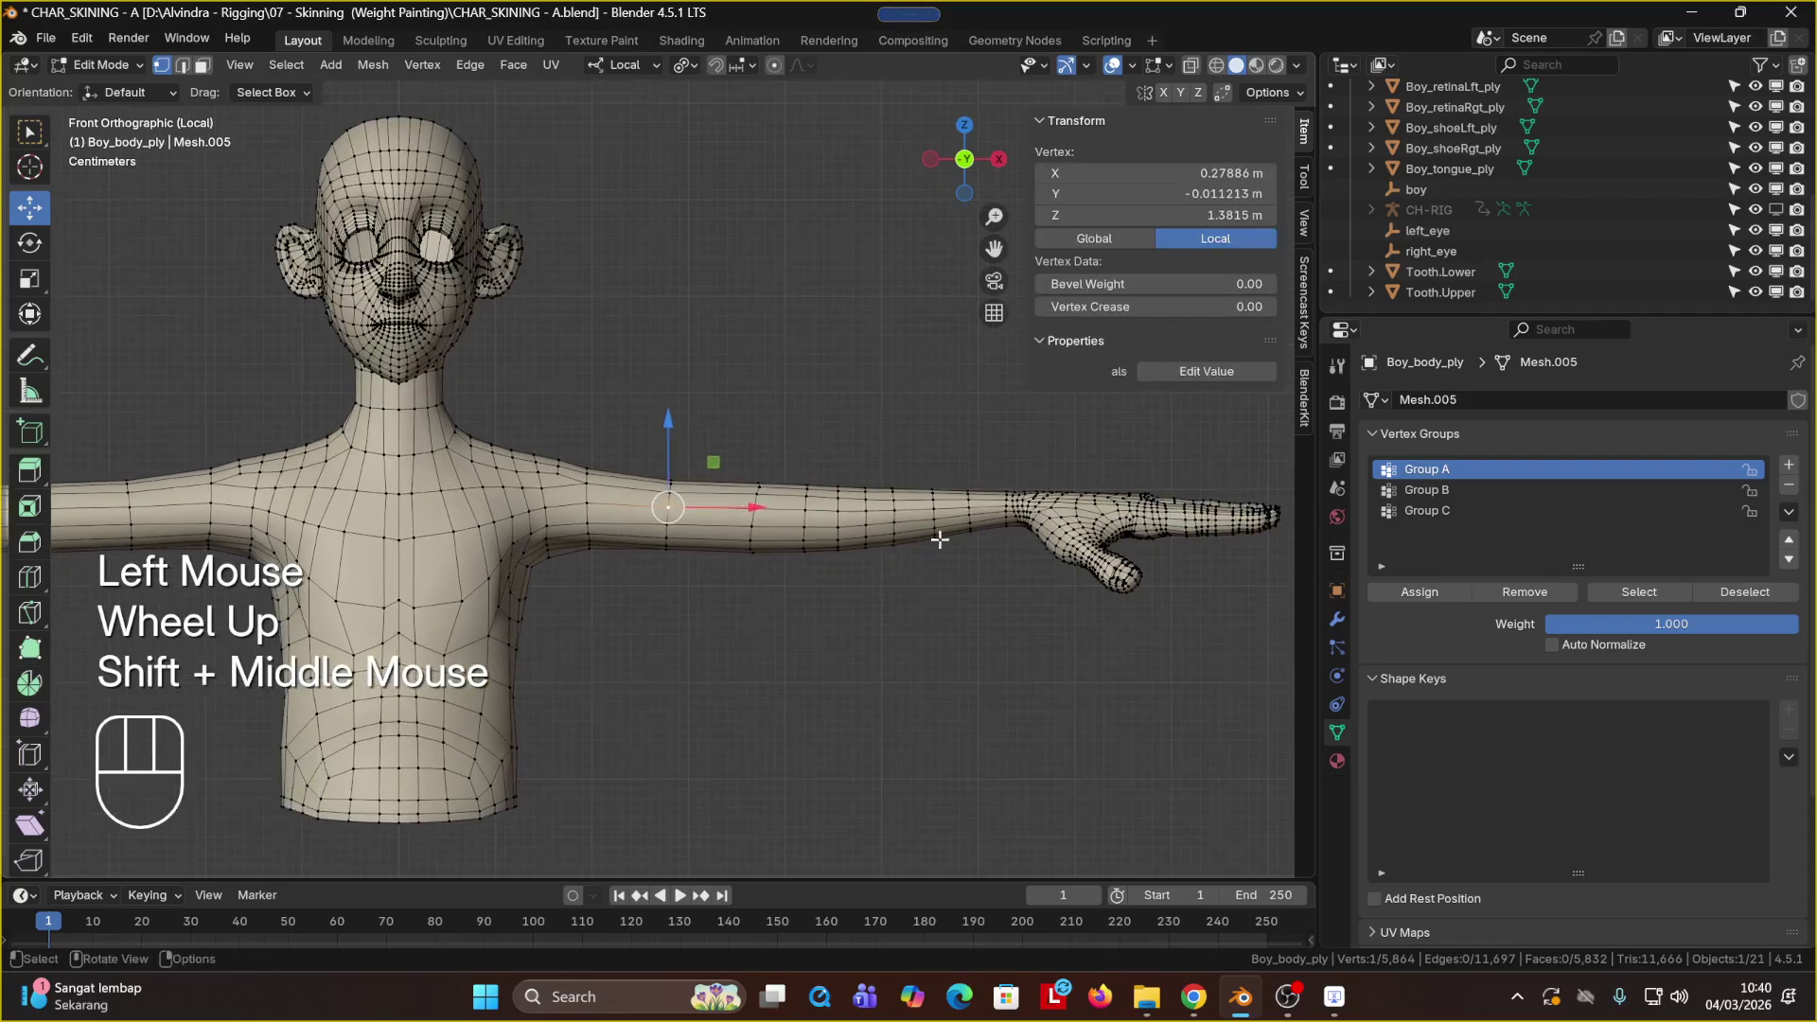
click(1428, 593)
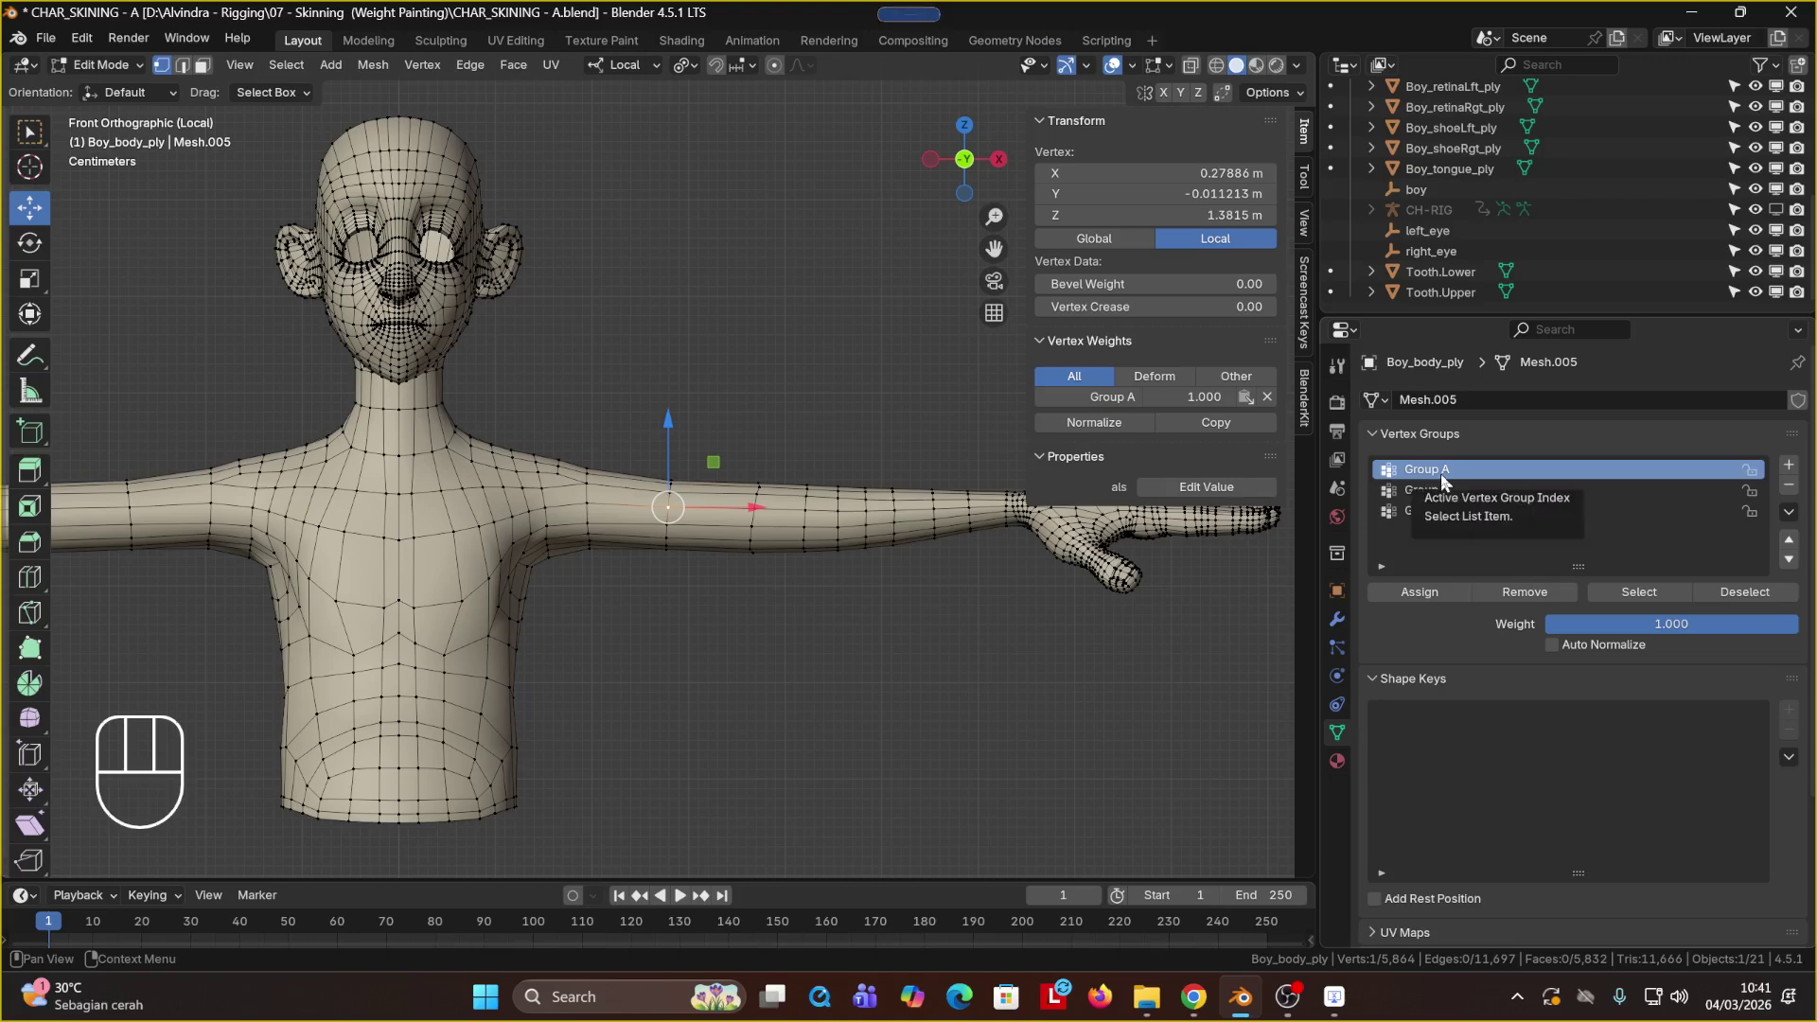
Step: Compare the vertex weights of the assigned upper-arm vertex with those of an unassigned vertex near the elbow
click(668, 521)
click(668, 507)
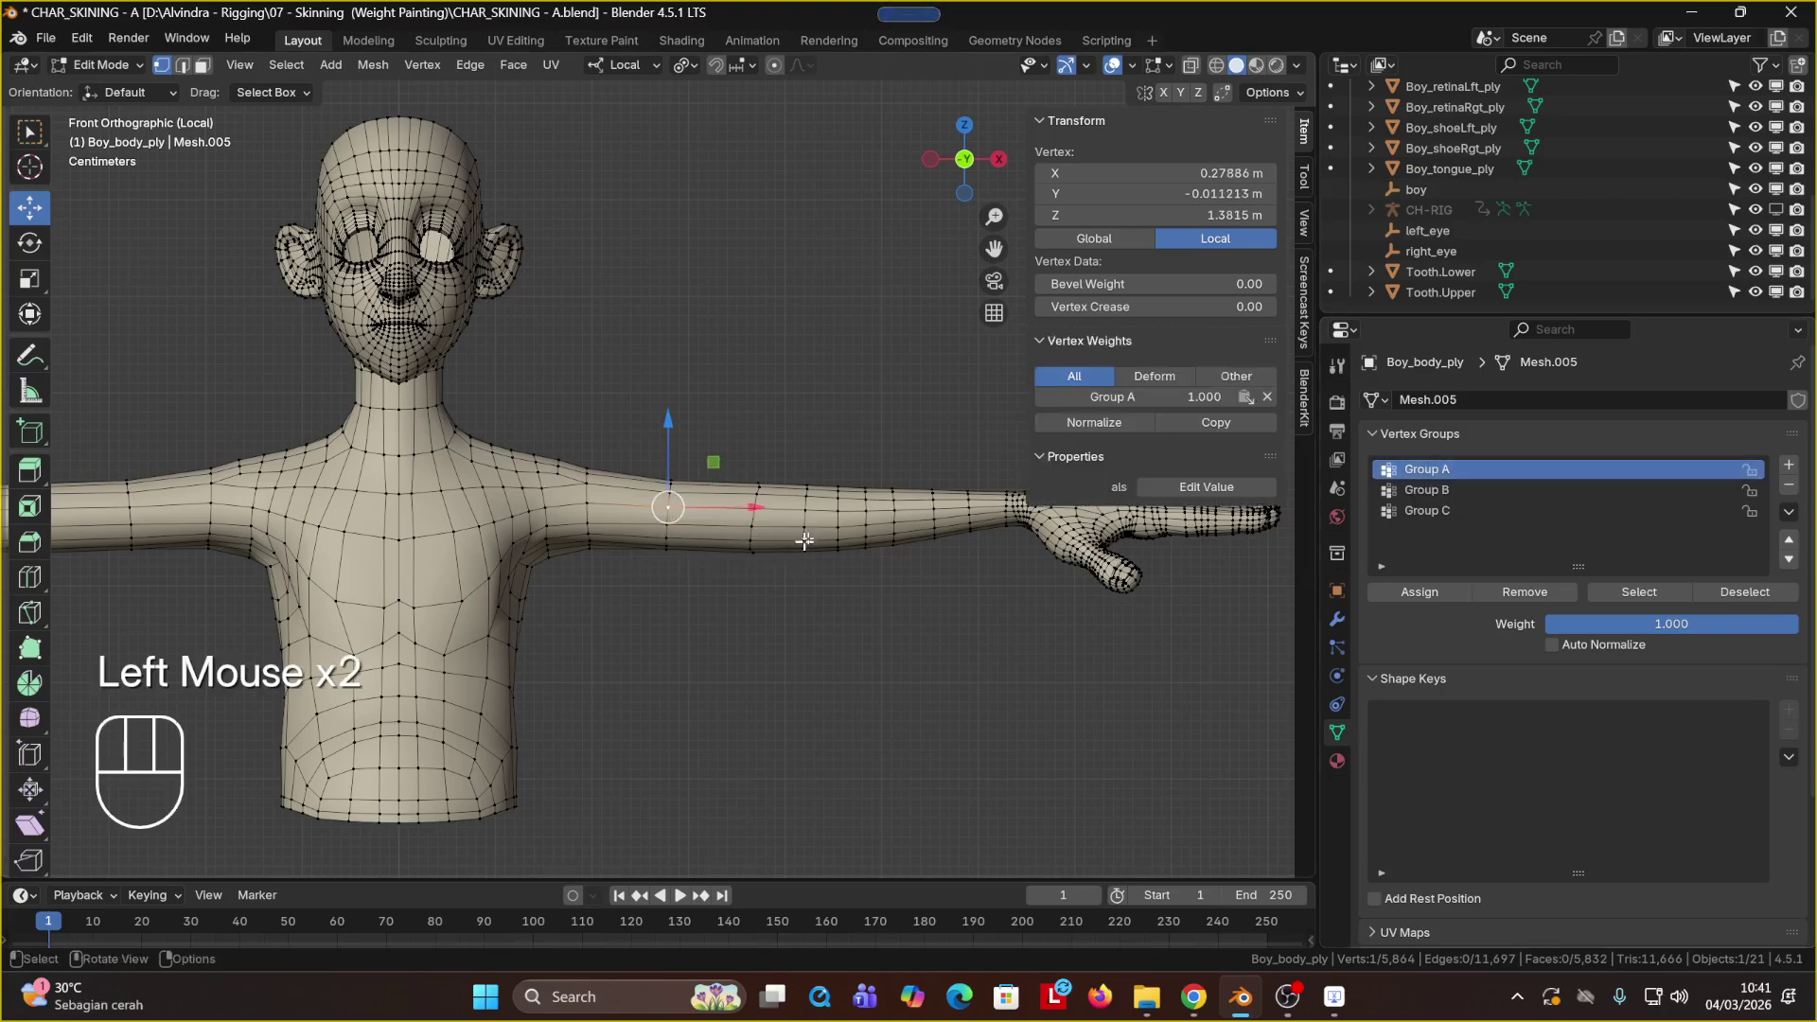
click(719, 547)
scroll(676, 488, up, 2)
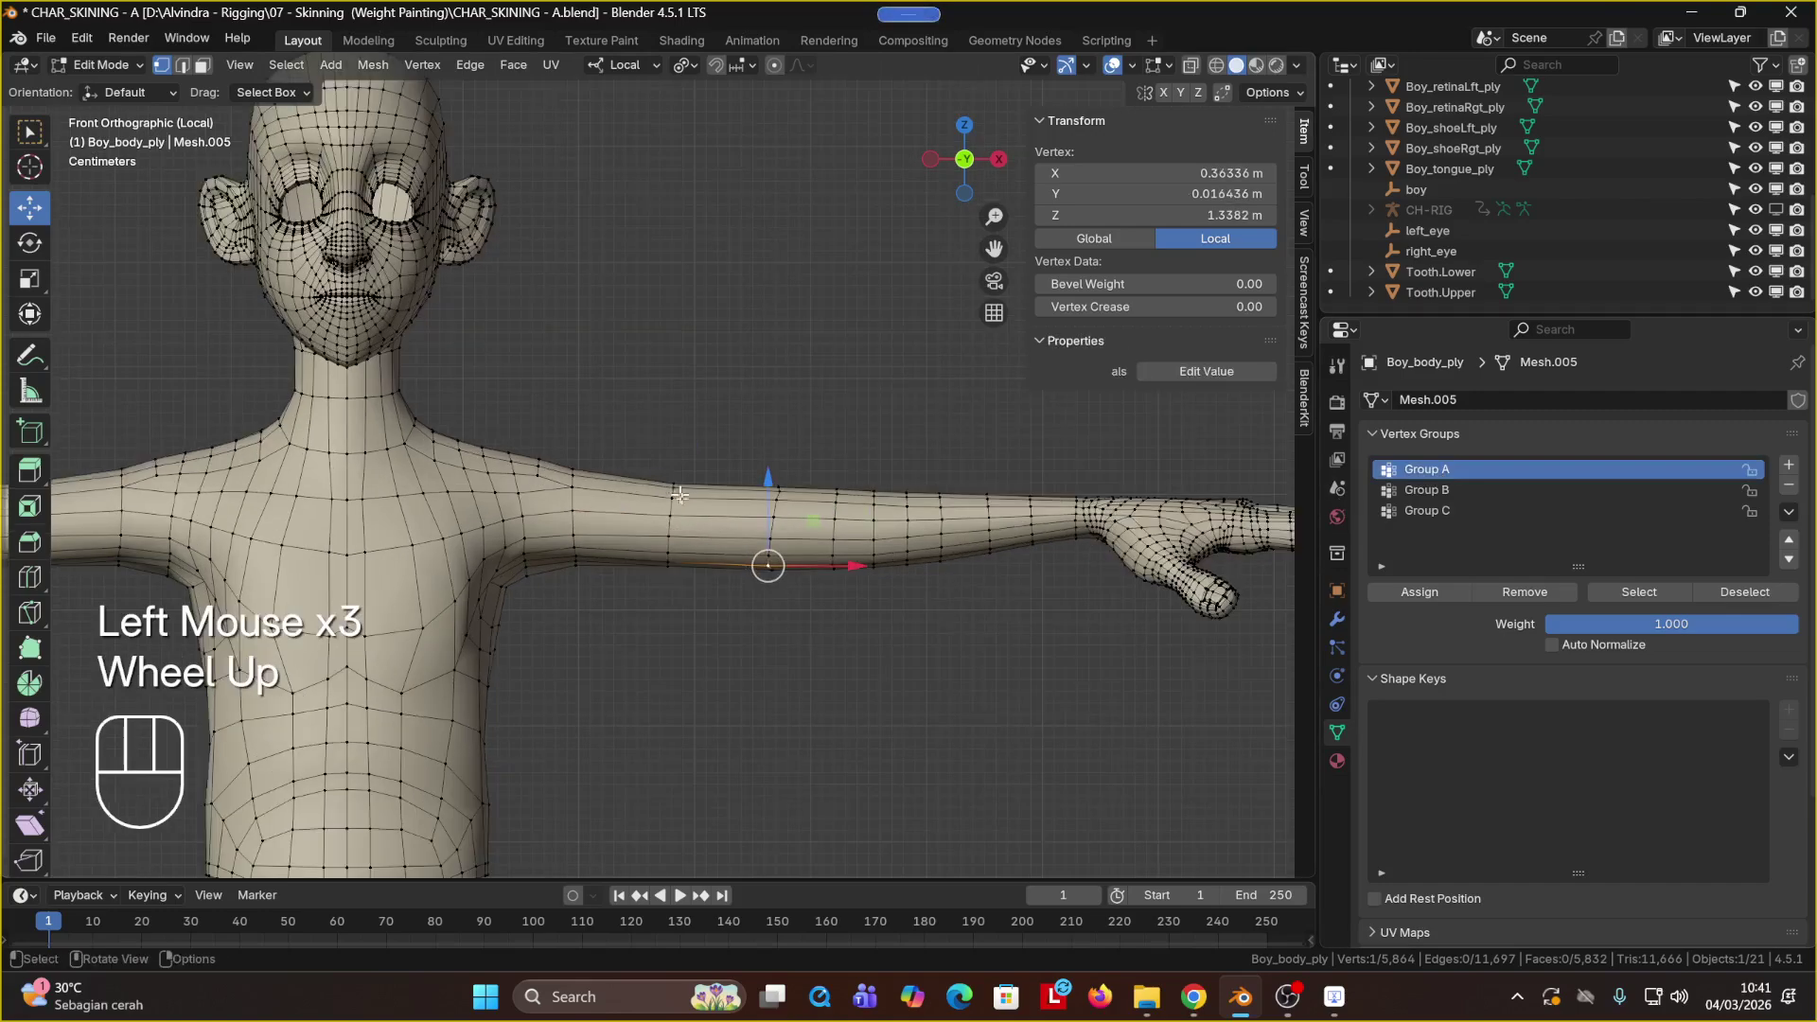
shift+middle_drag(687, 500, 407, 349)
click(581, 449)
scroll(580, 443, up, 1)
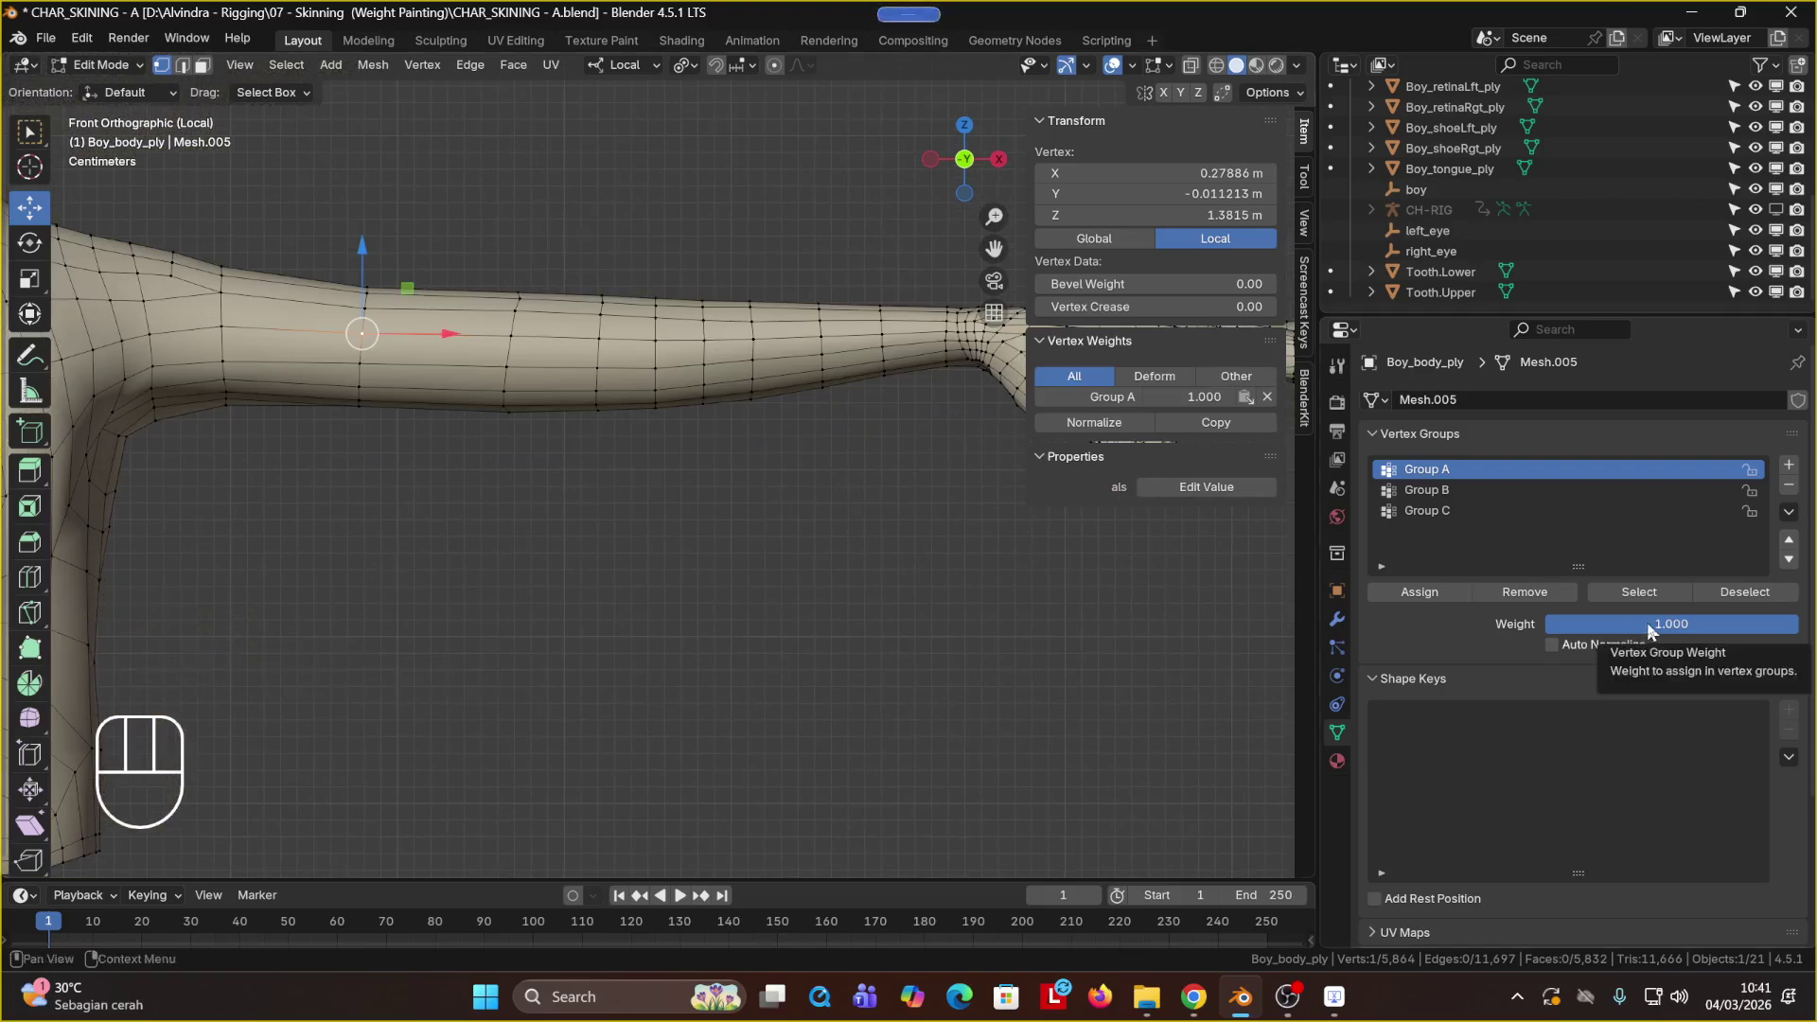
Step: Assign a vertex just past the left elbow to Group A with a weight of 0.501, ending with nothing selected
click(599, 335)
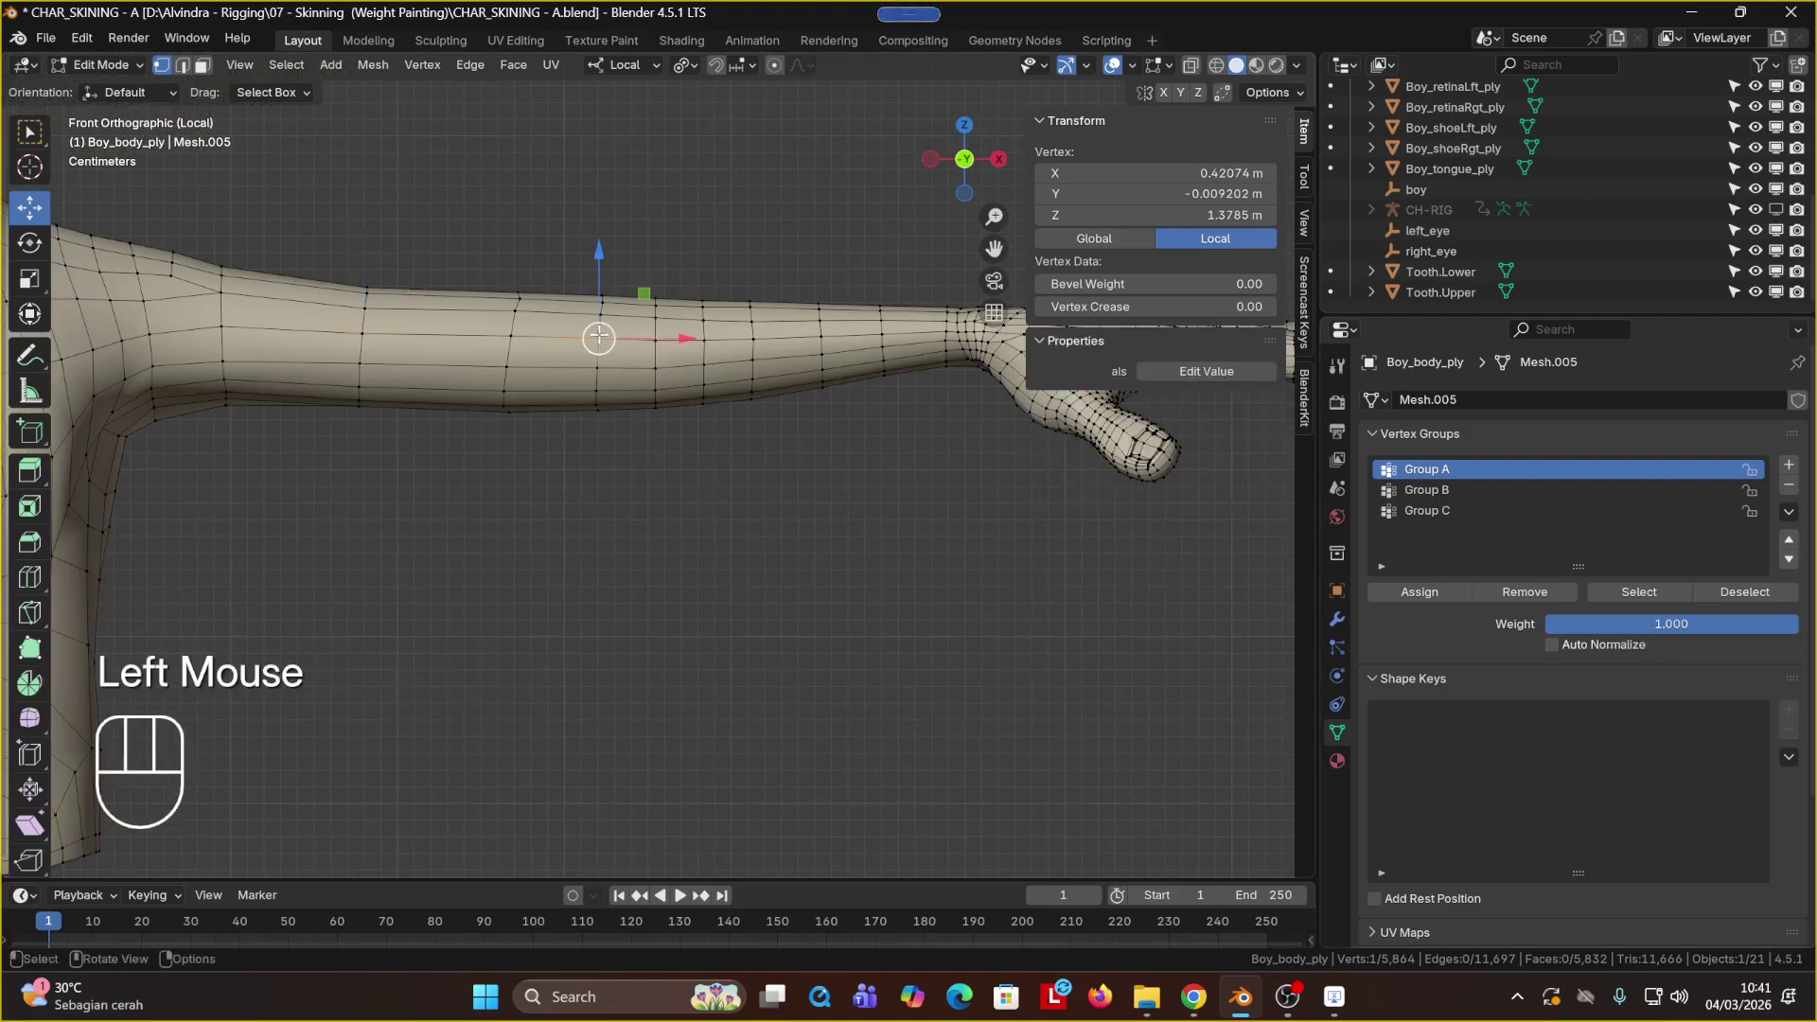
click(1433, 589)
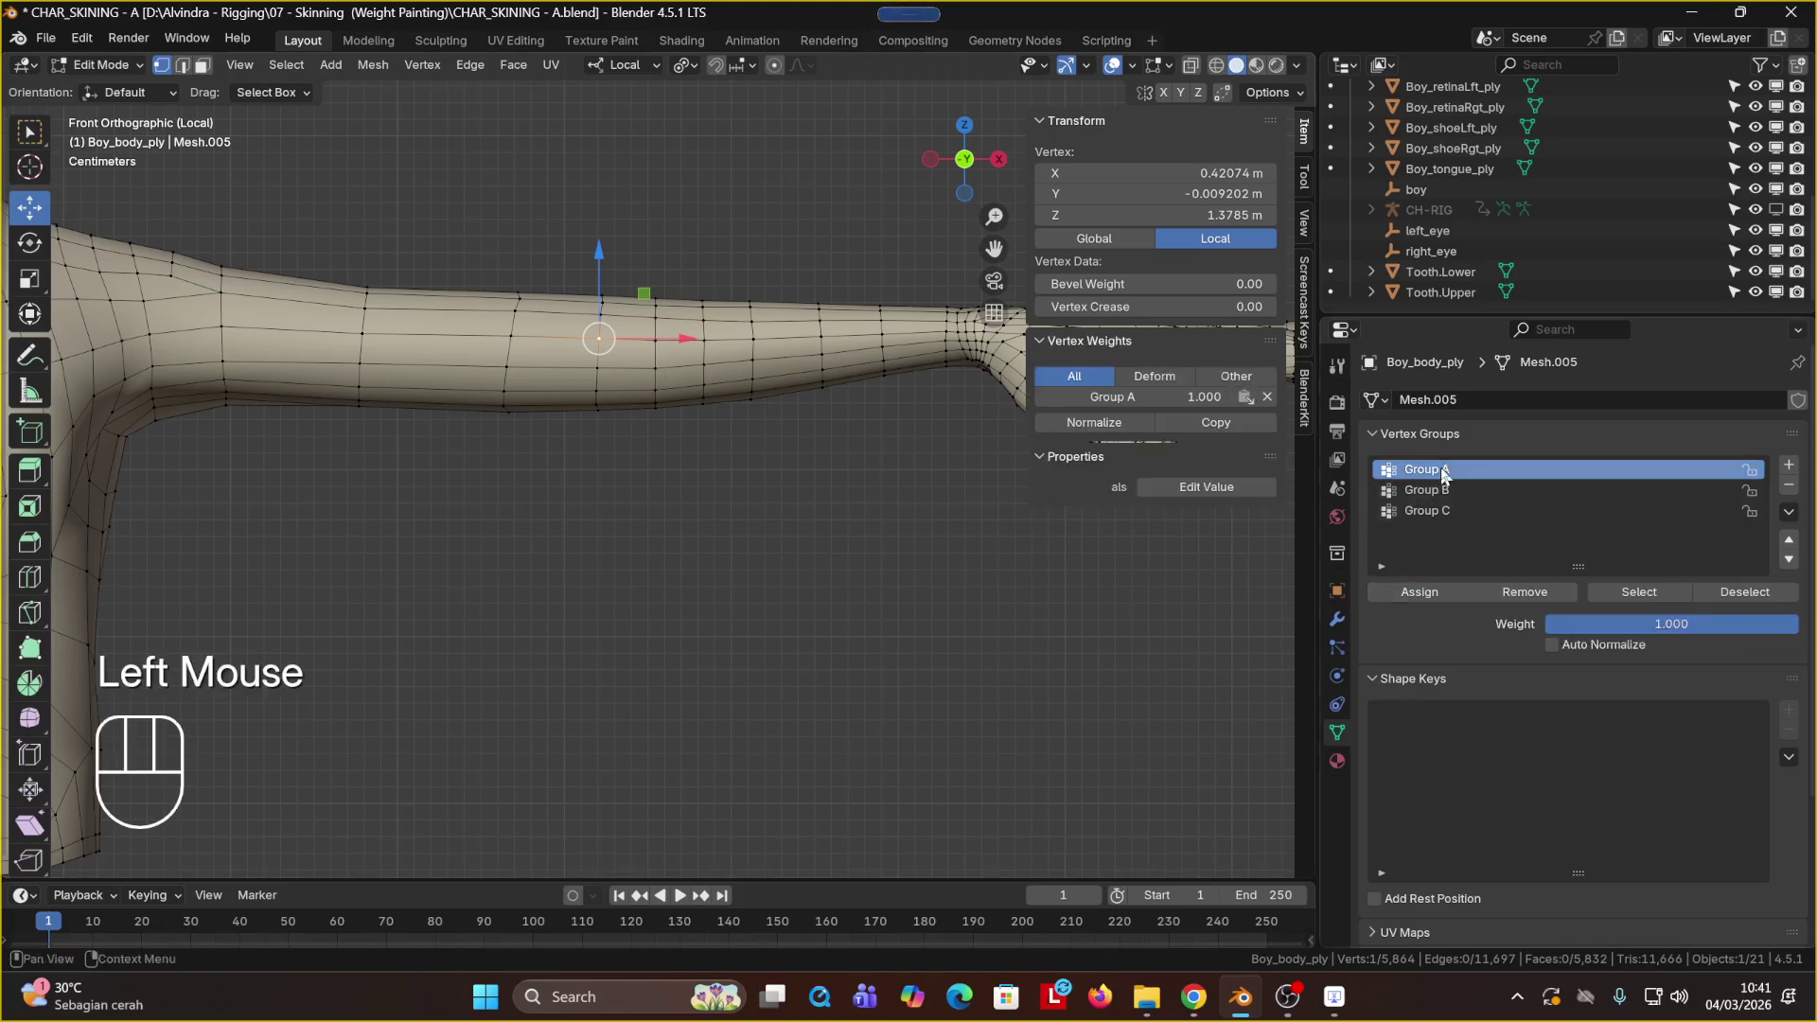
mouse_move(1704, 623)
mouse_down()
mouse_move(1586, 624)
mouse_move(1672, 624)
mouse_up()
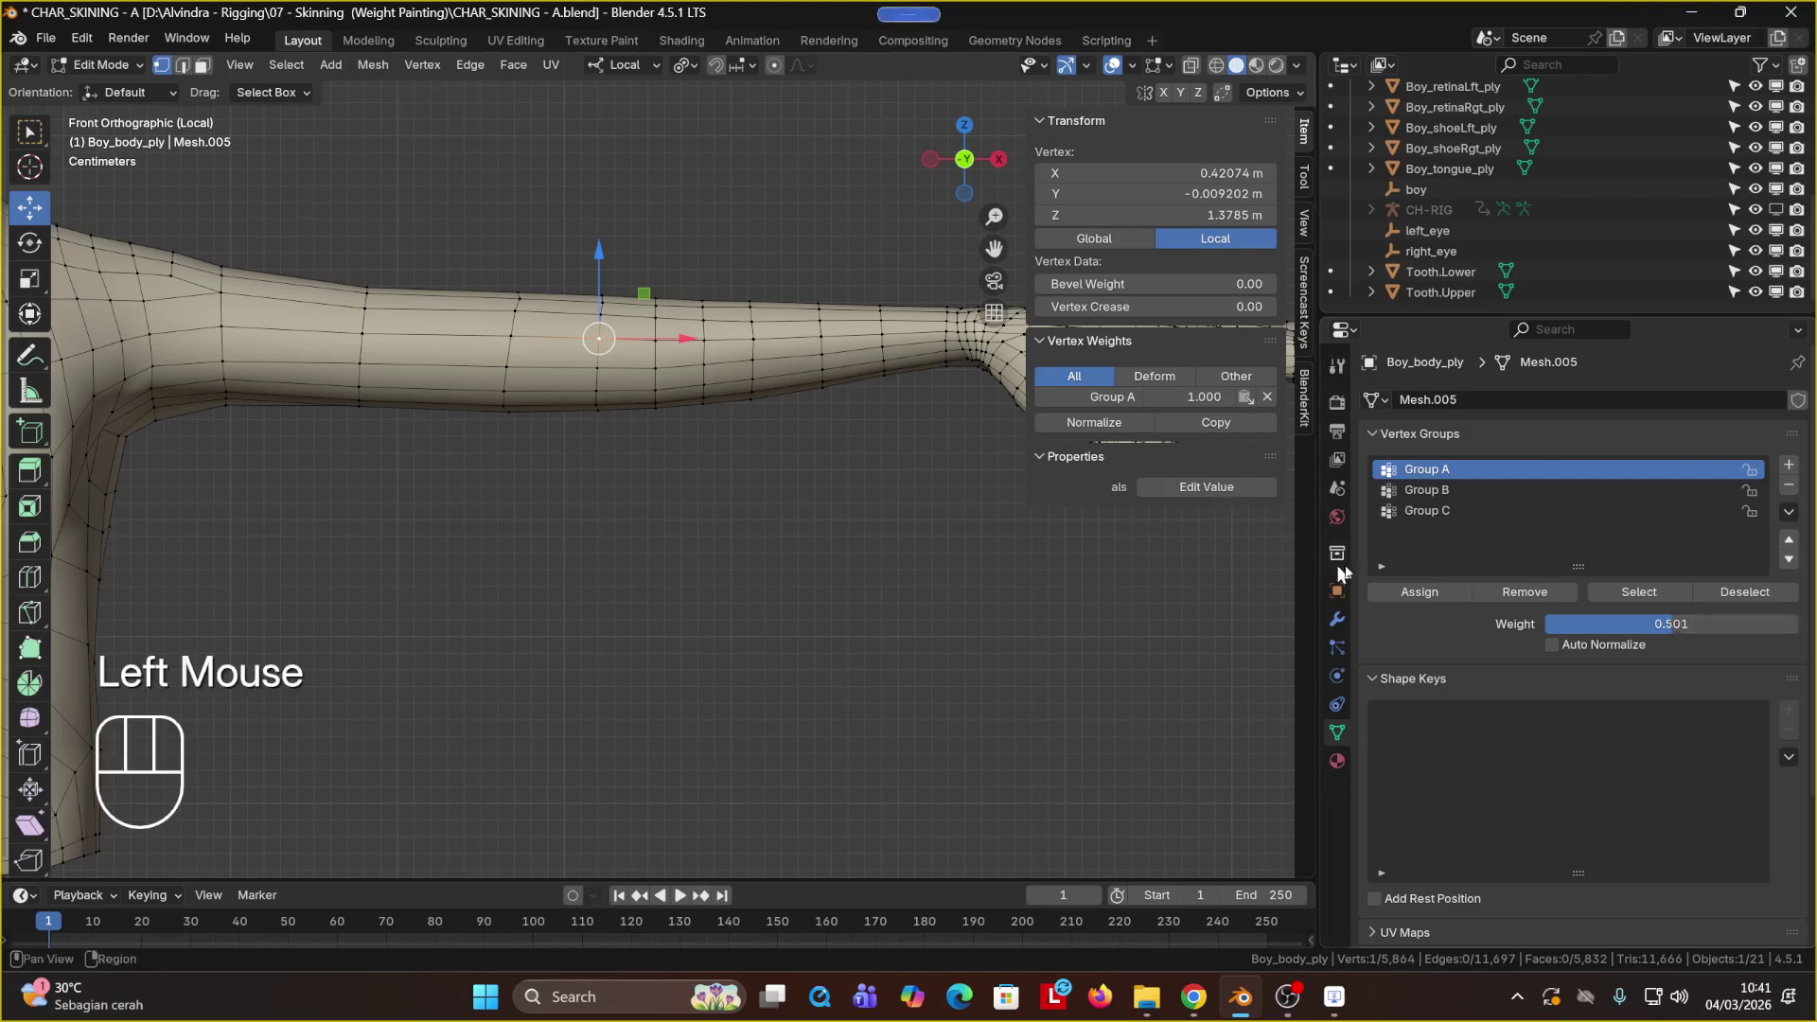
click(1410, 593)
click(794, 413)
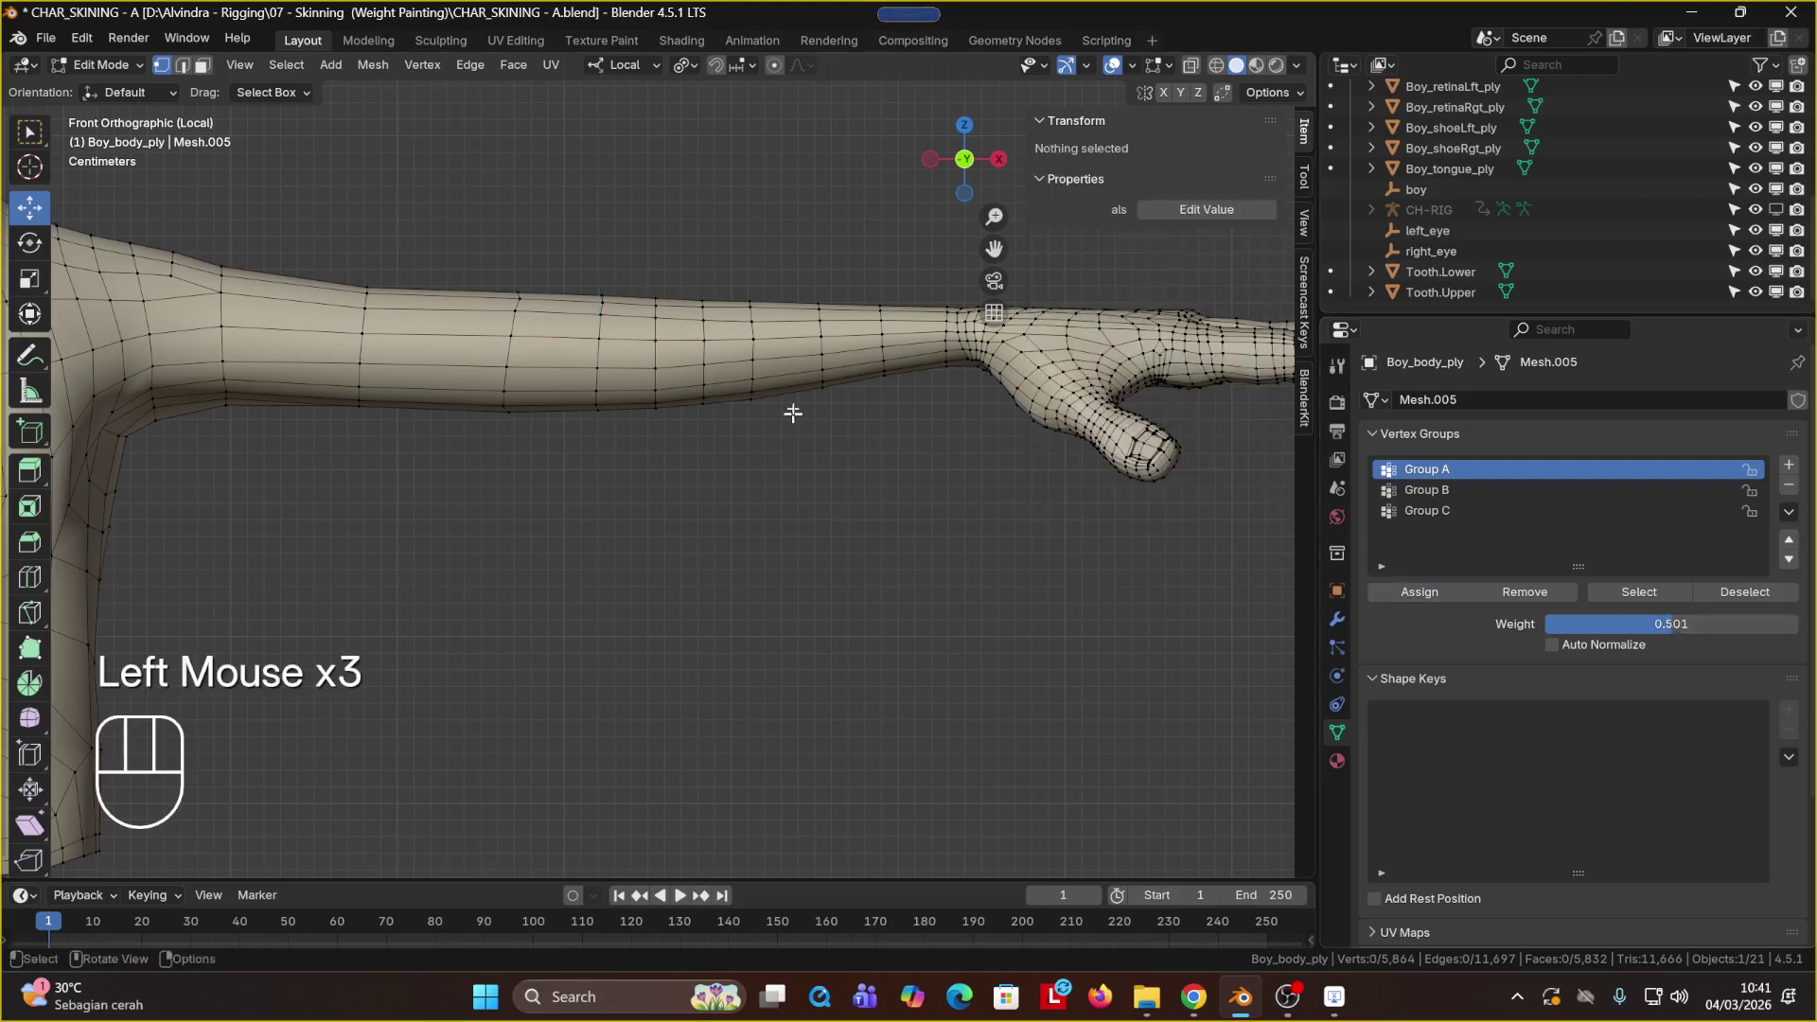
Step: Assign a vertex on the left forearm near the wrist to Group A with a weight of 0.248
click(820, 327)
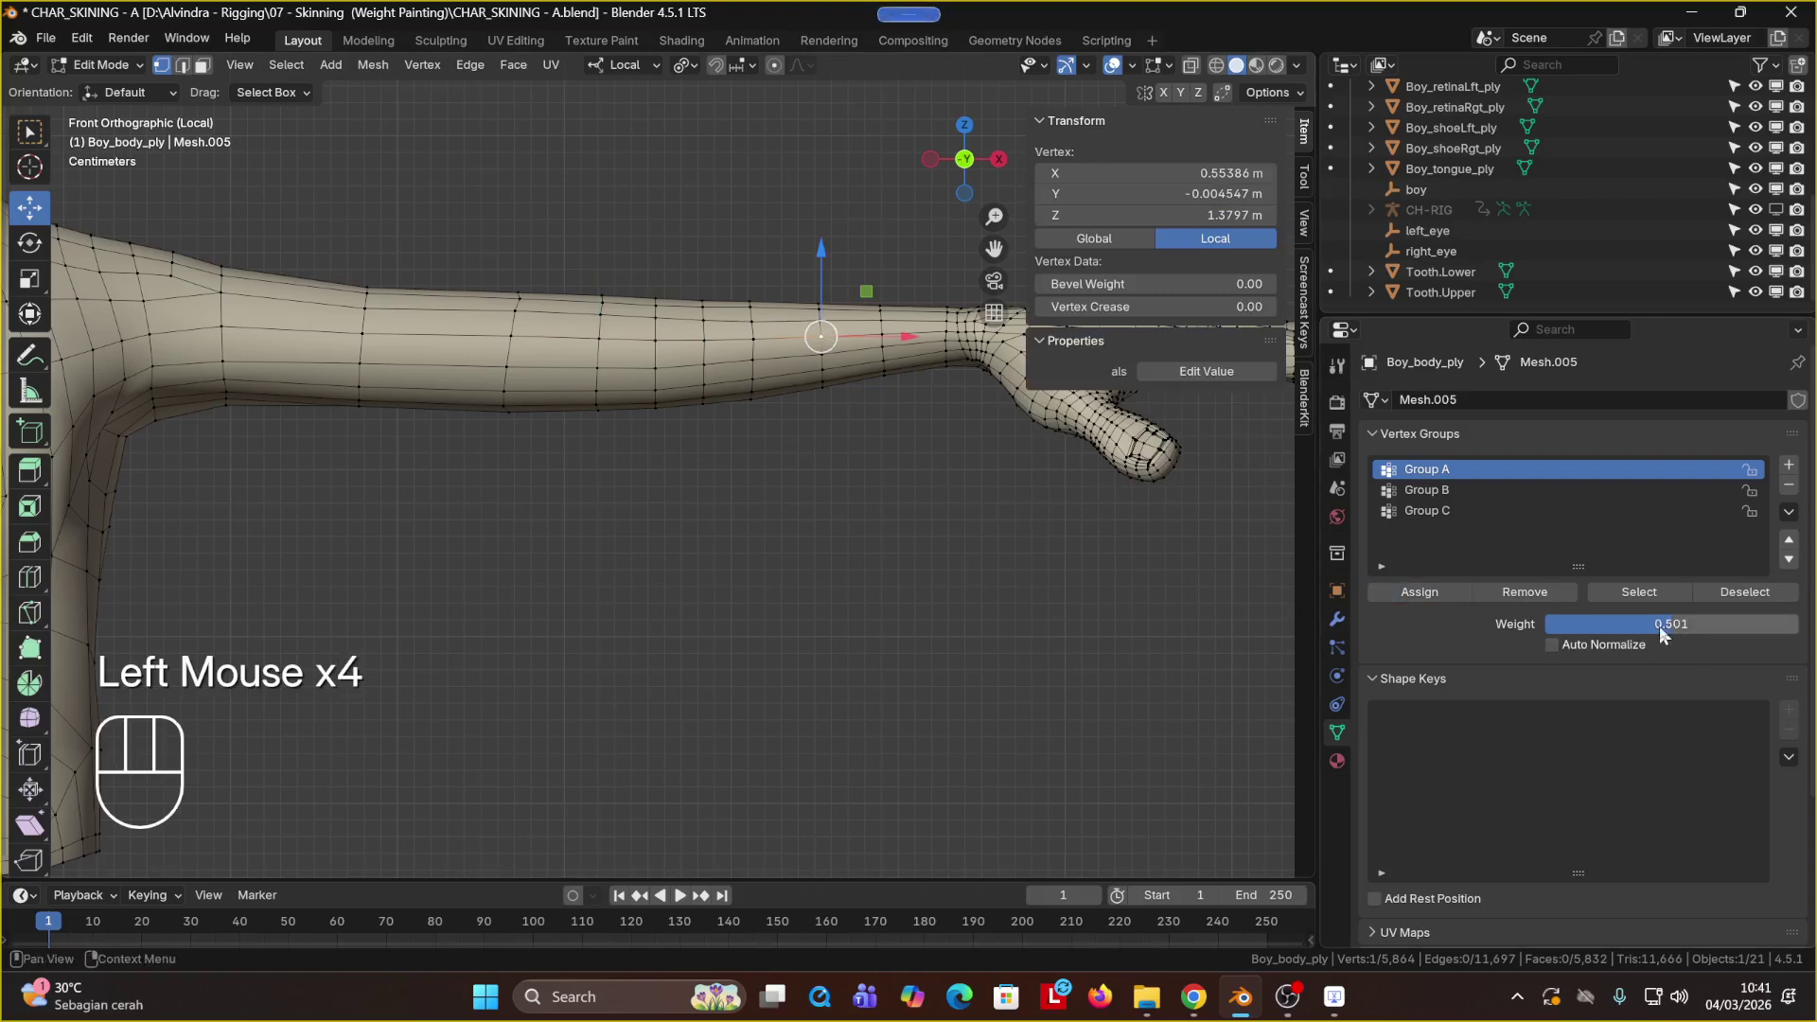
drag(1666, 625, 1607, 624)
click(1420, 592)
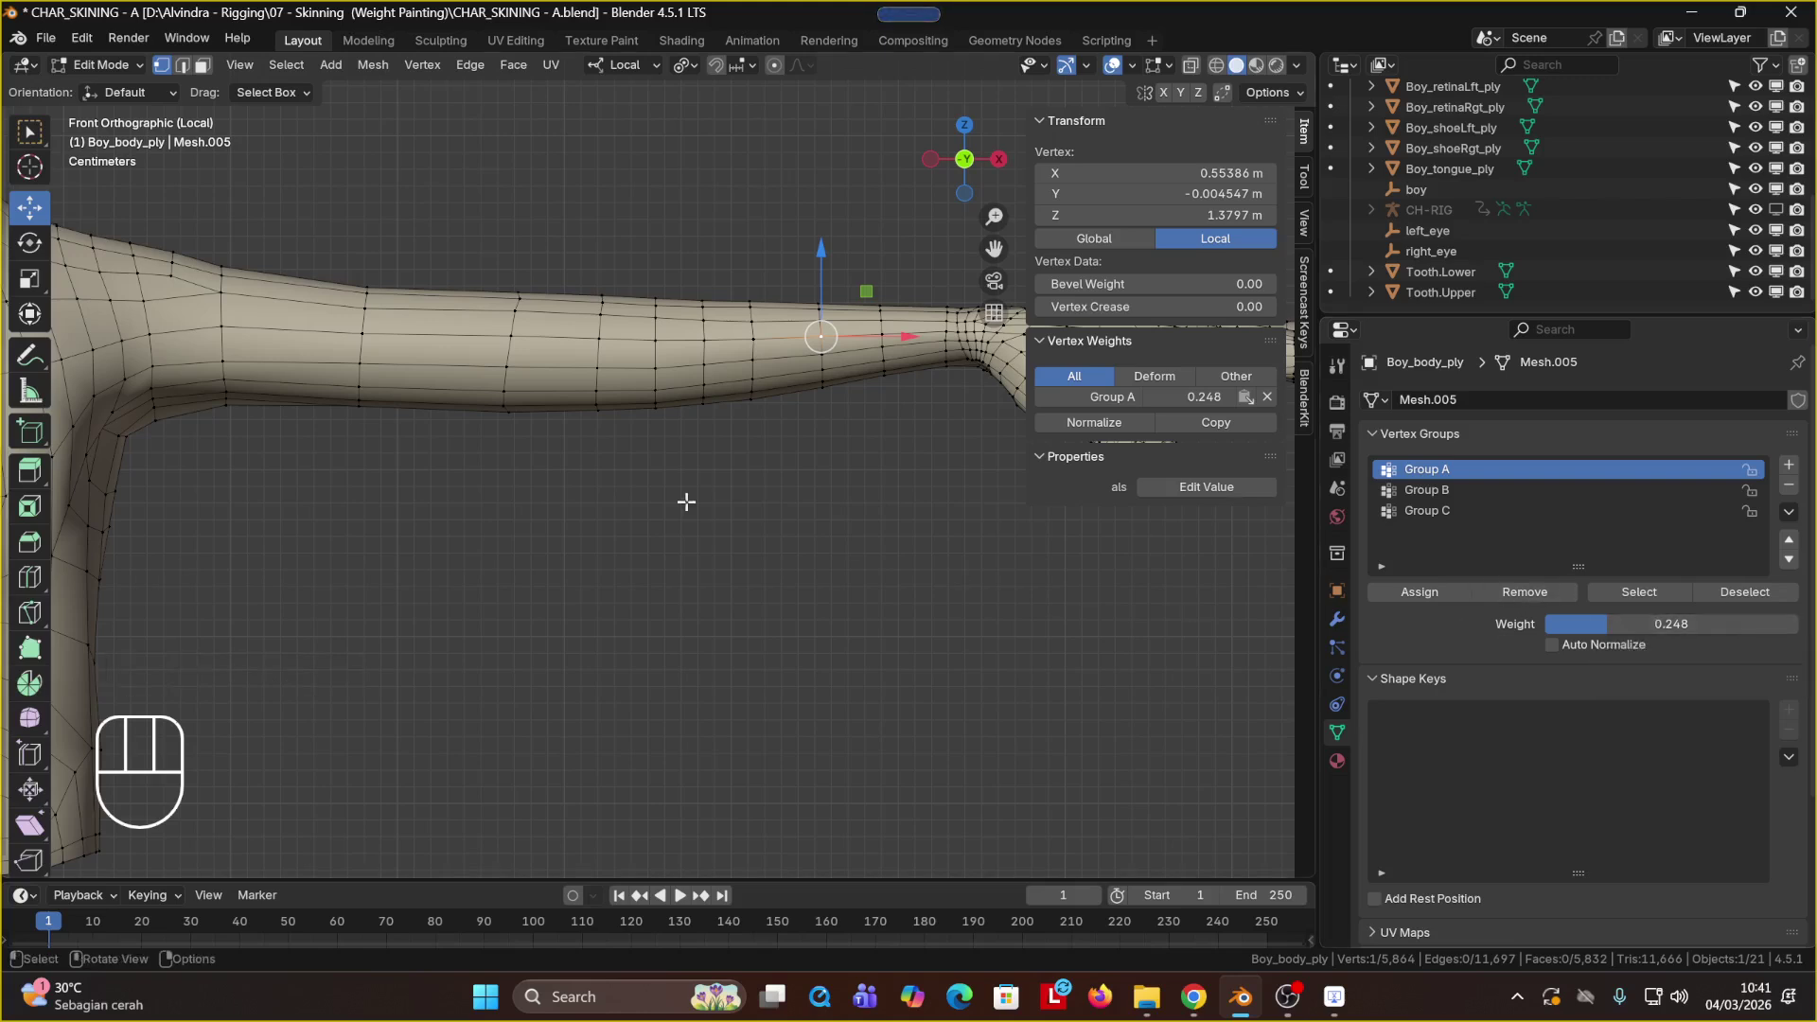
Step: Check the Group A weights of two neighbouring vertices on the left forearm, ending with nothing selected
click(128, 65)
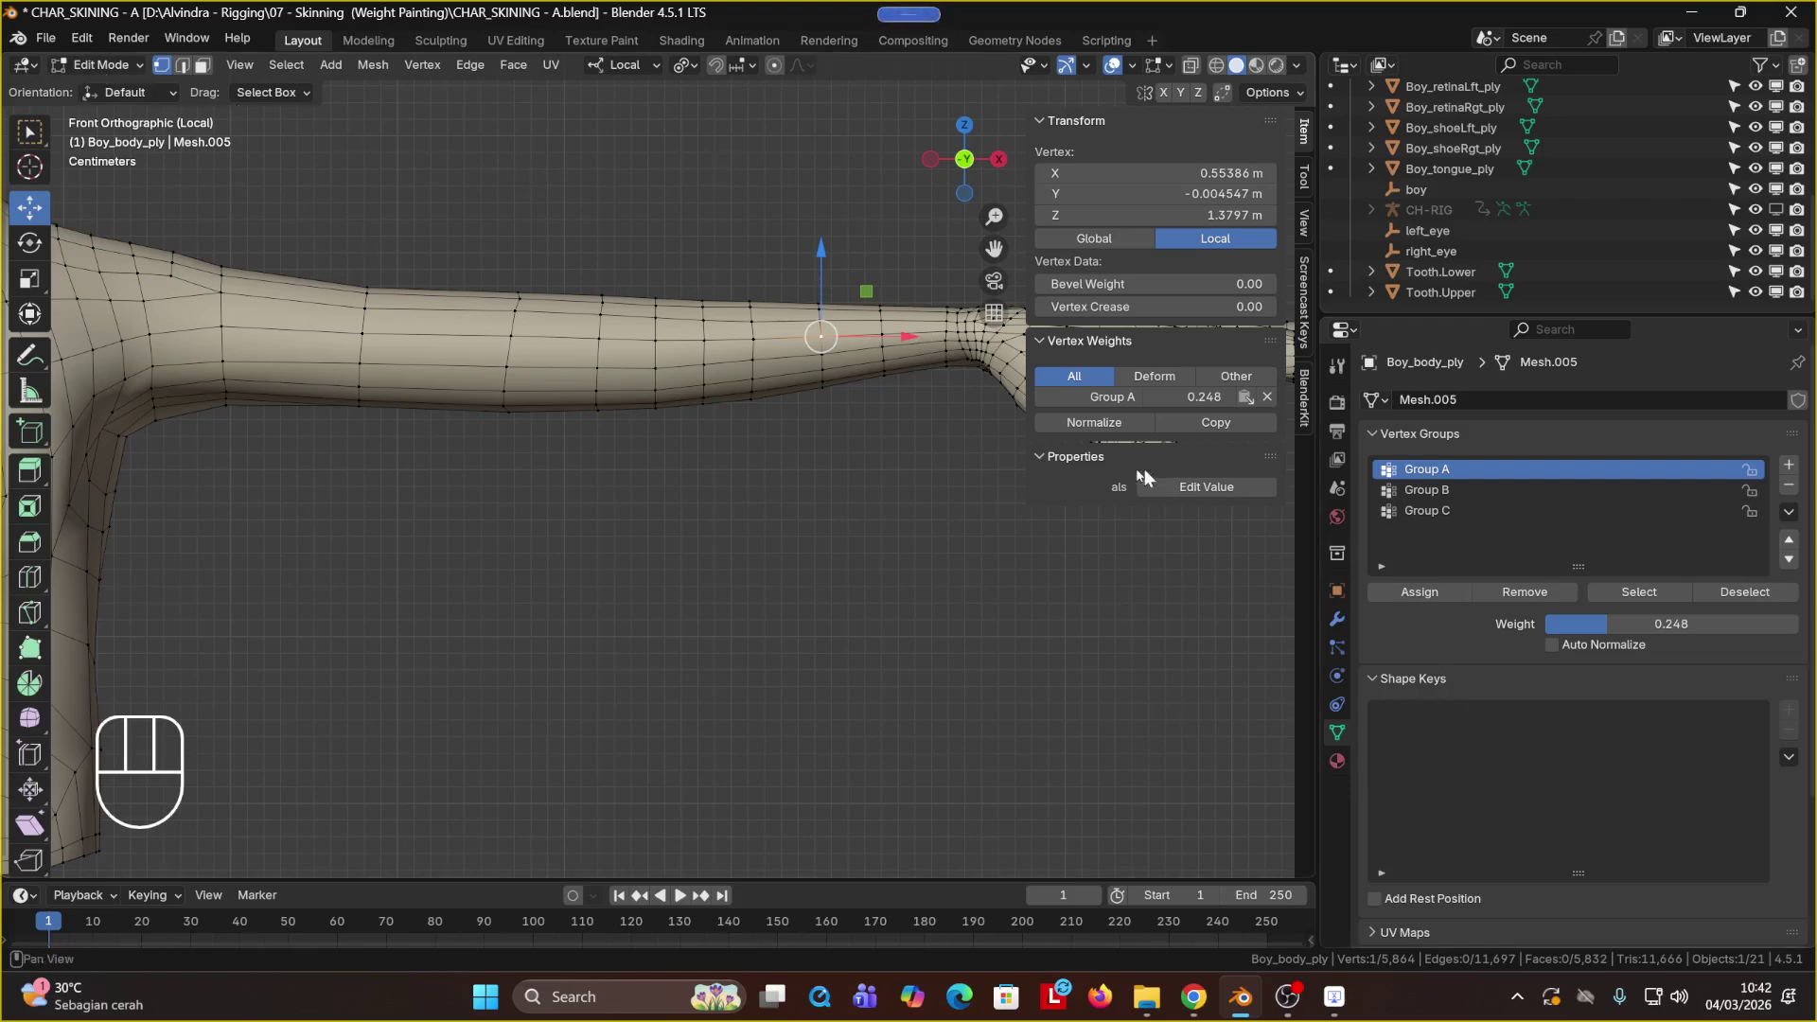
click(655, 341)
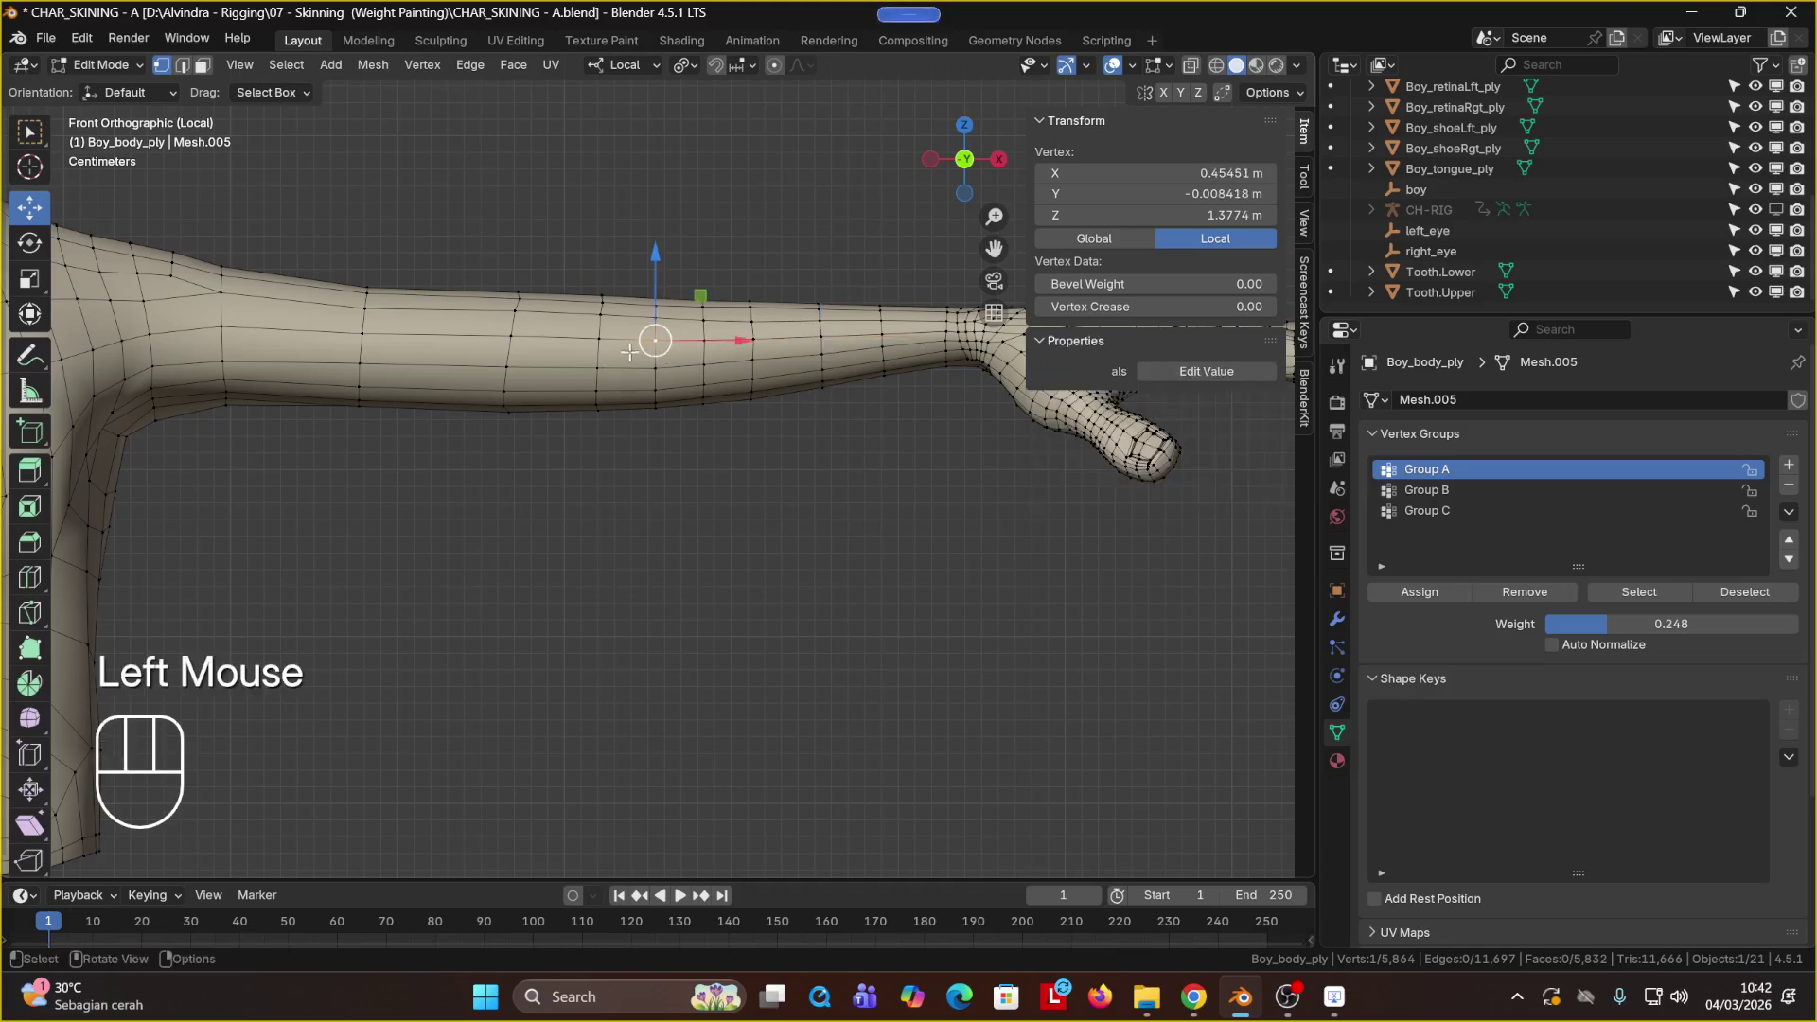
click(605, 343)
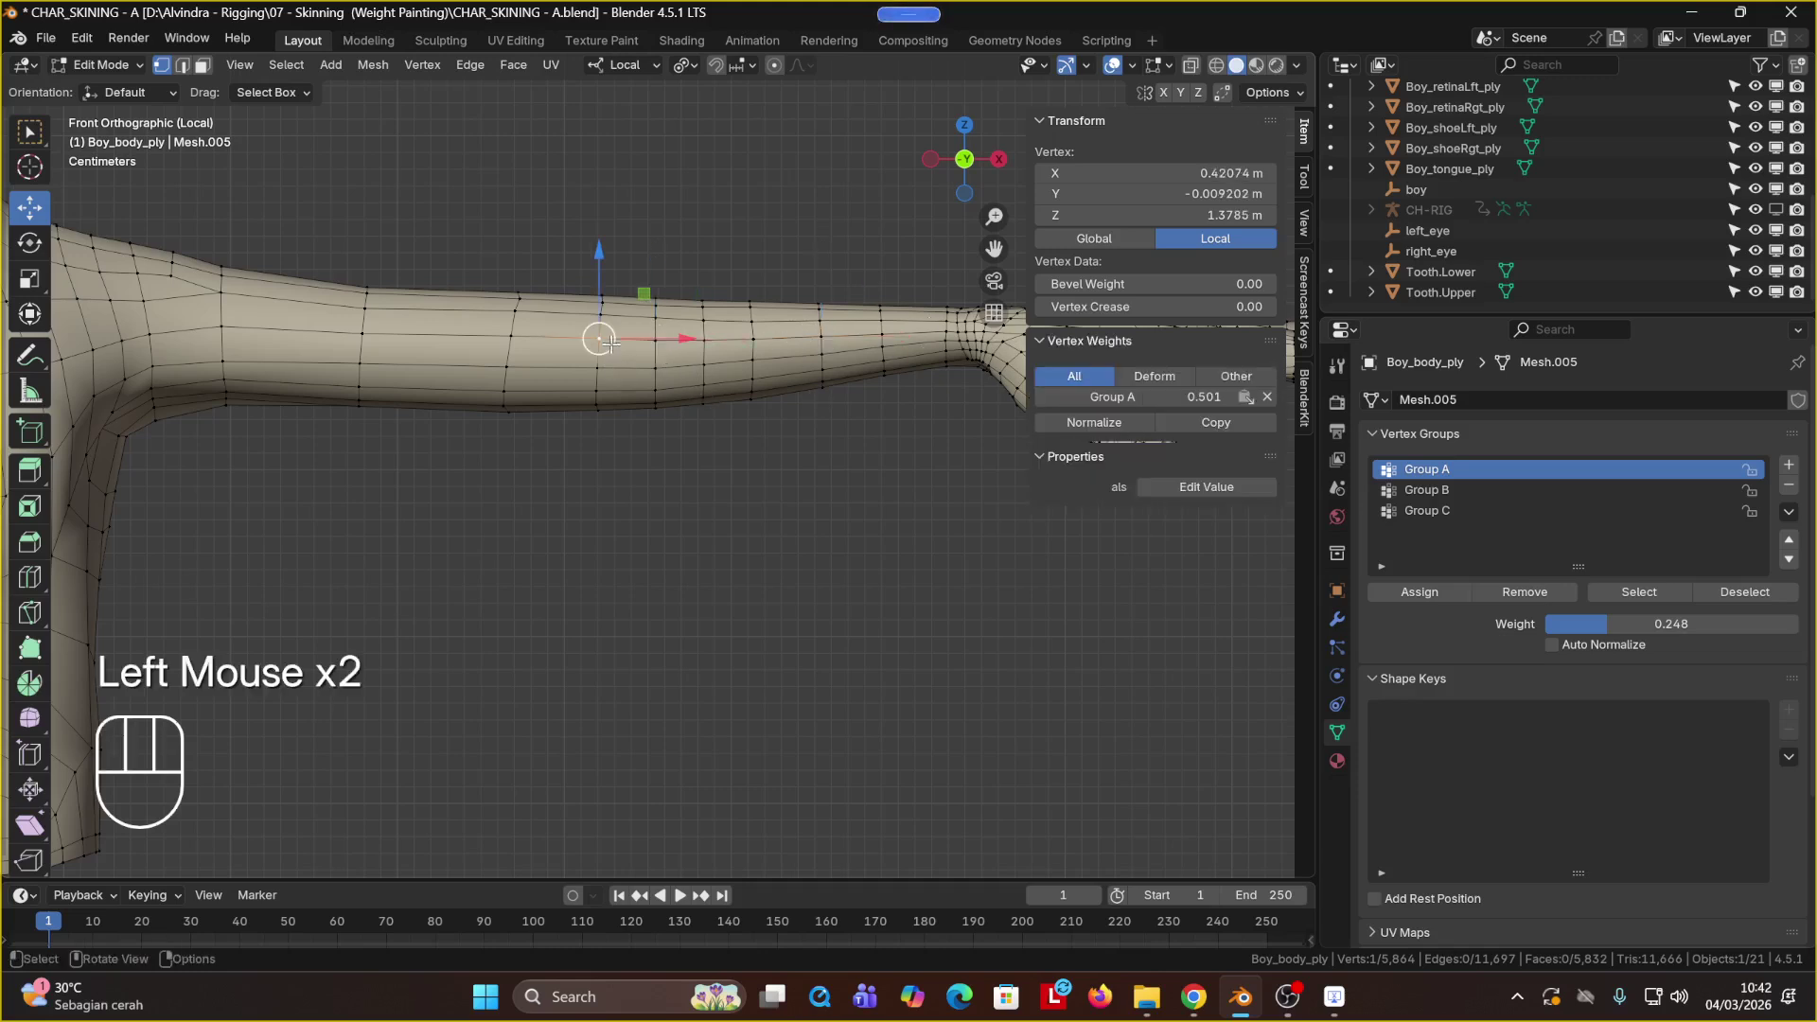
click(500, 523)
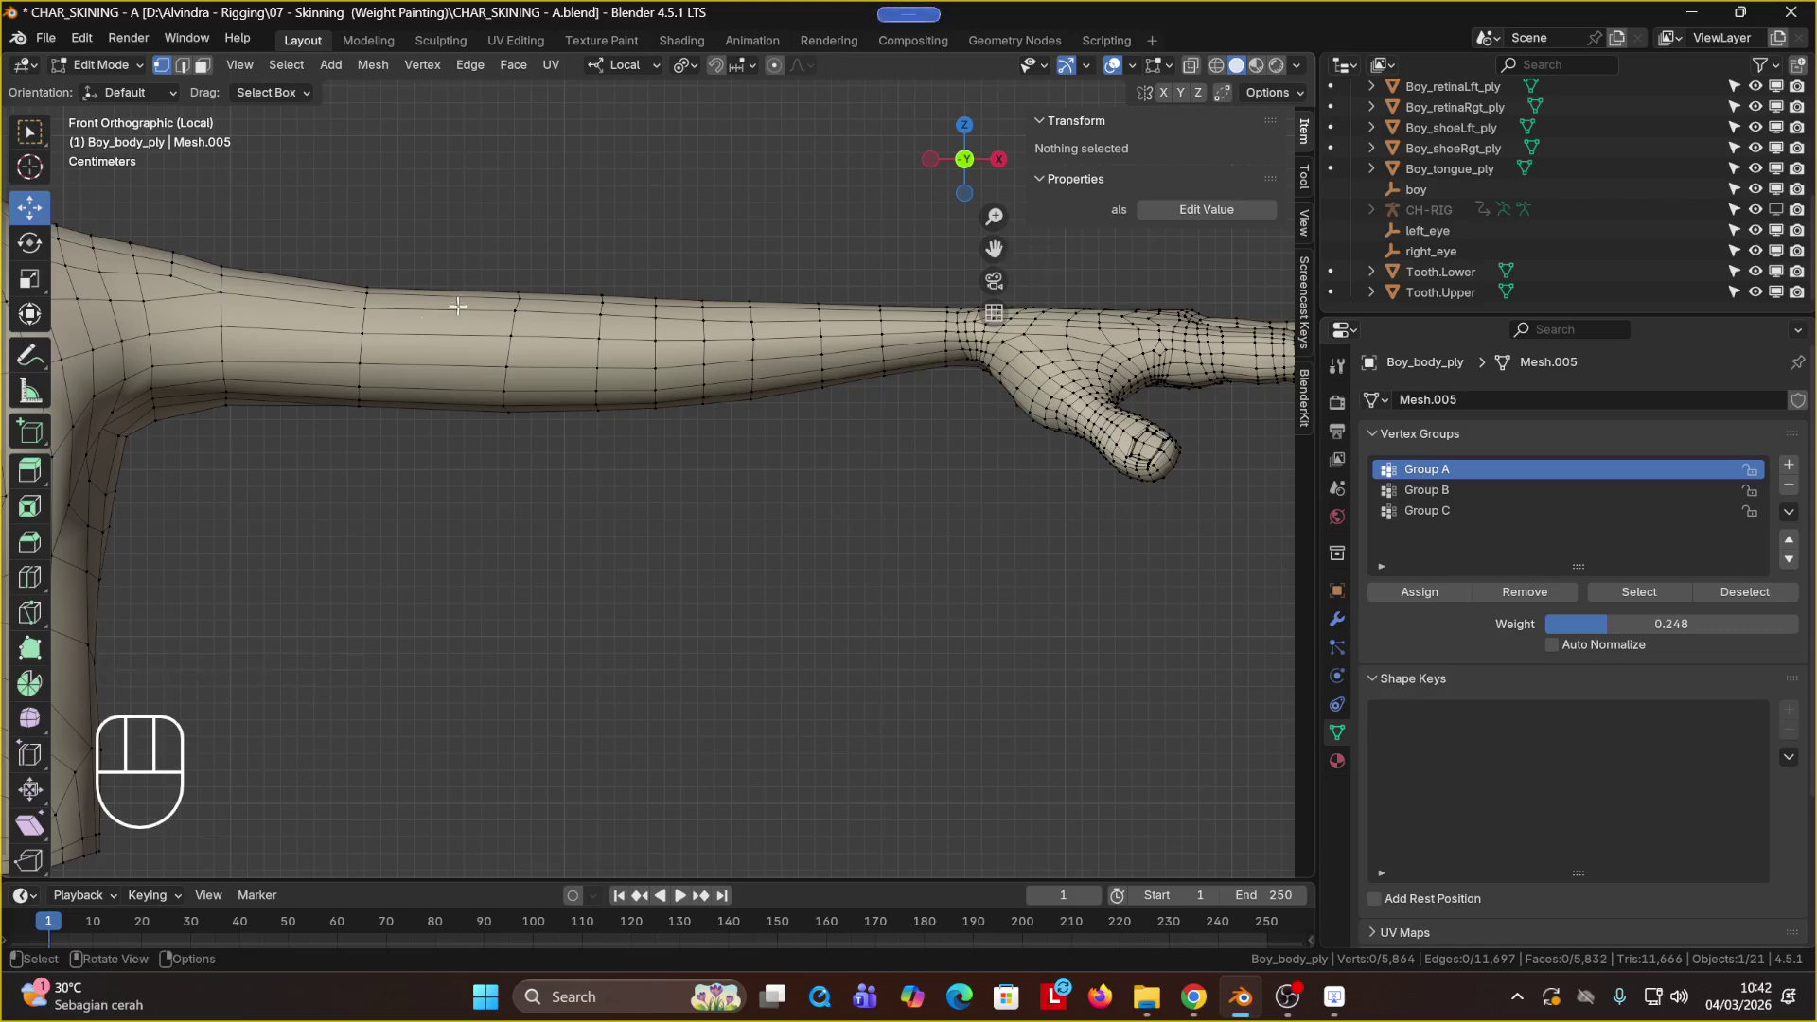
Step: Inspect the Group A weights on the left arm in Weight Paint mode with the wireframe overlay turned on
click(134, 60)
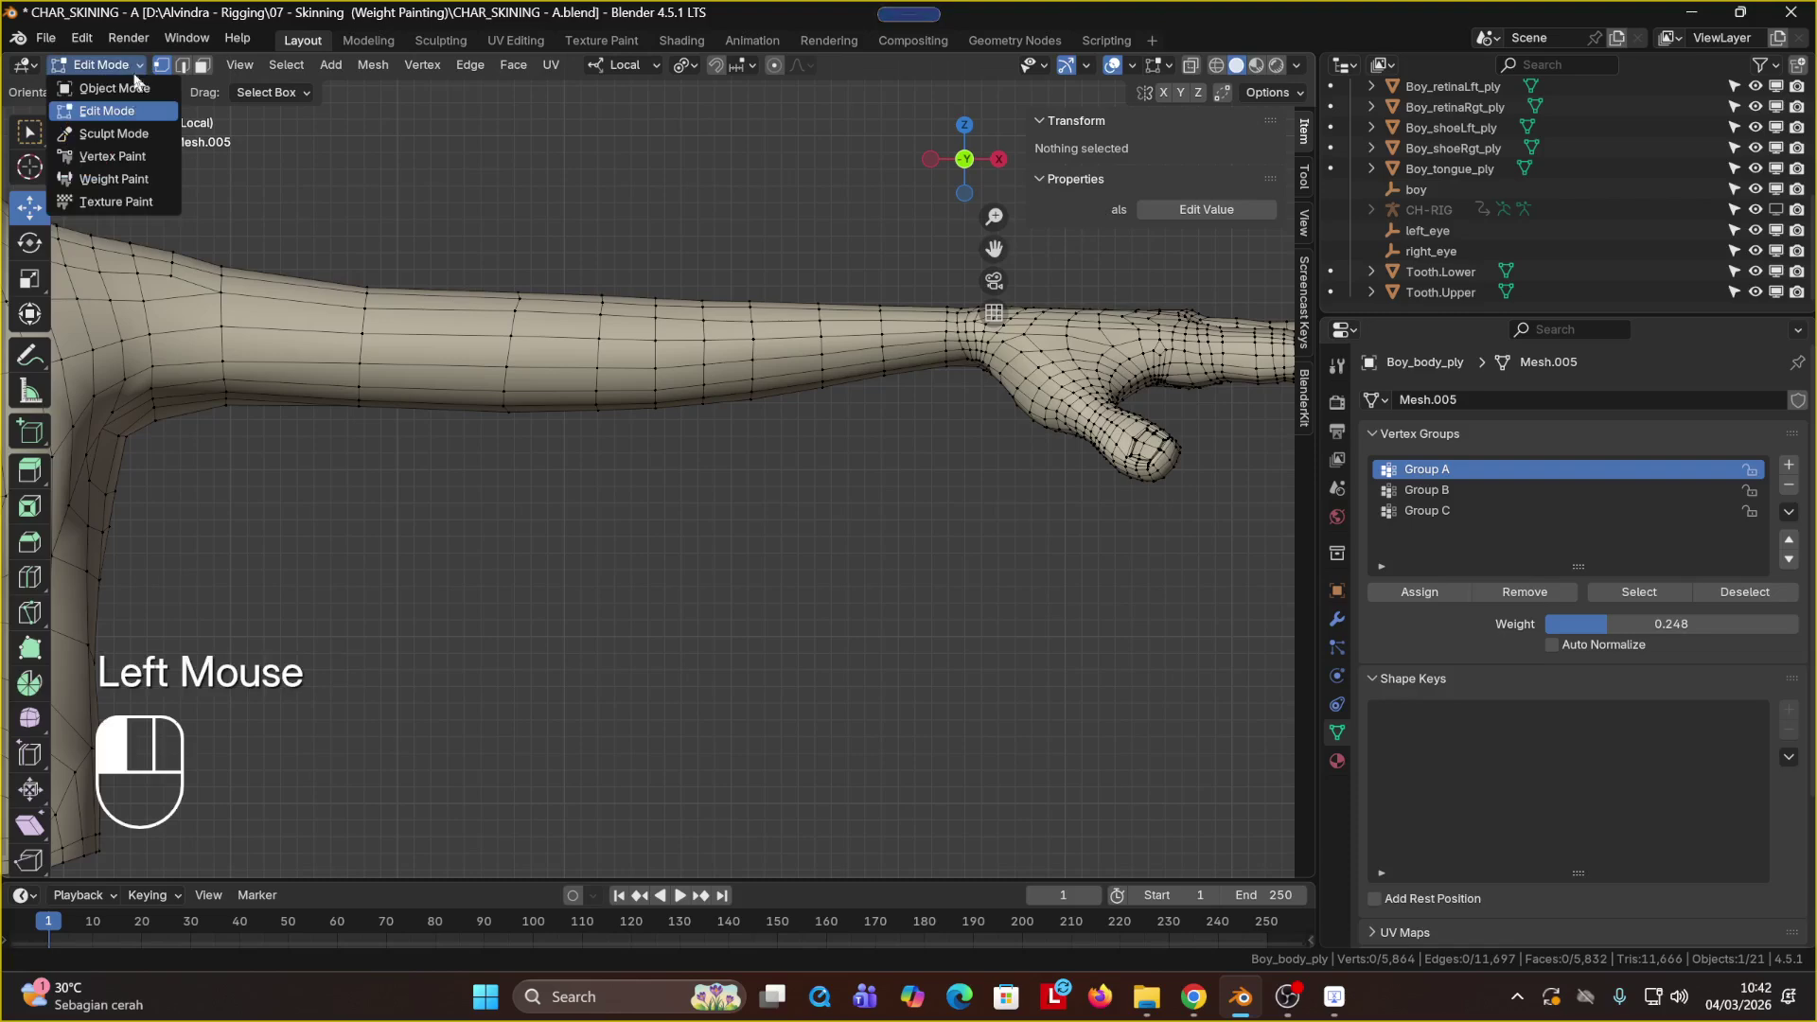
click(121, 178)
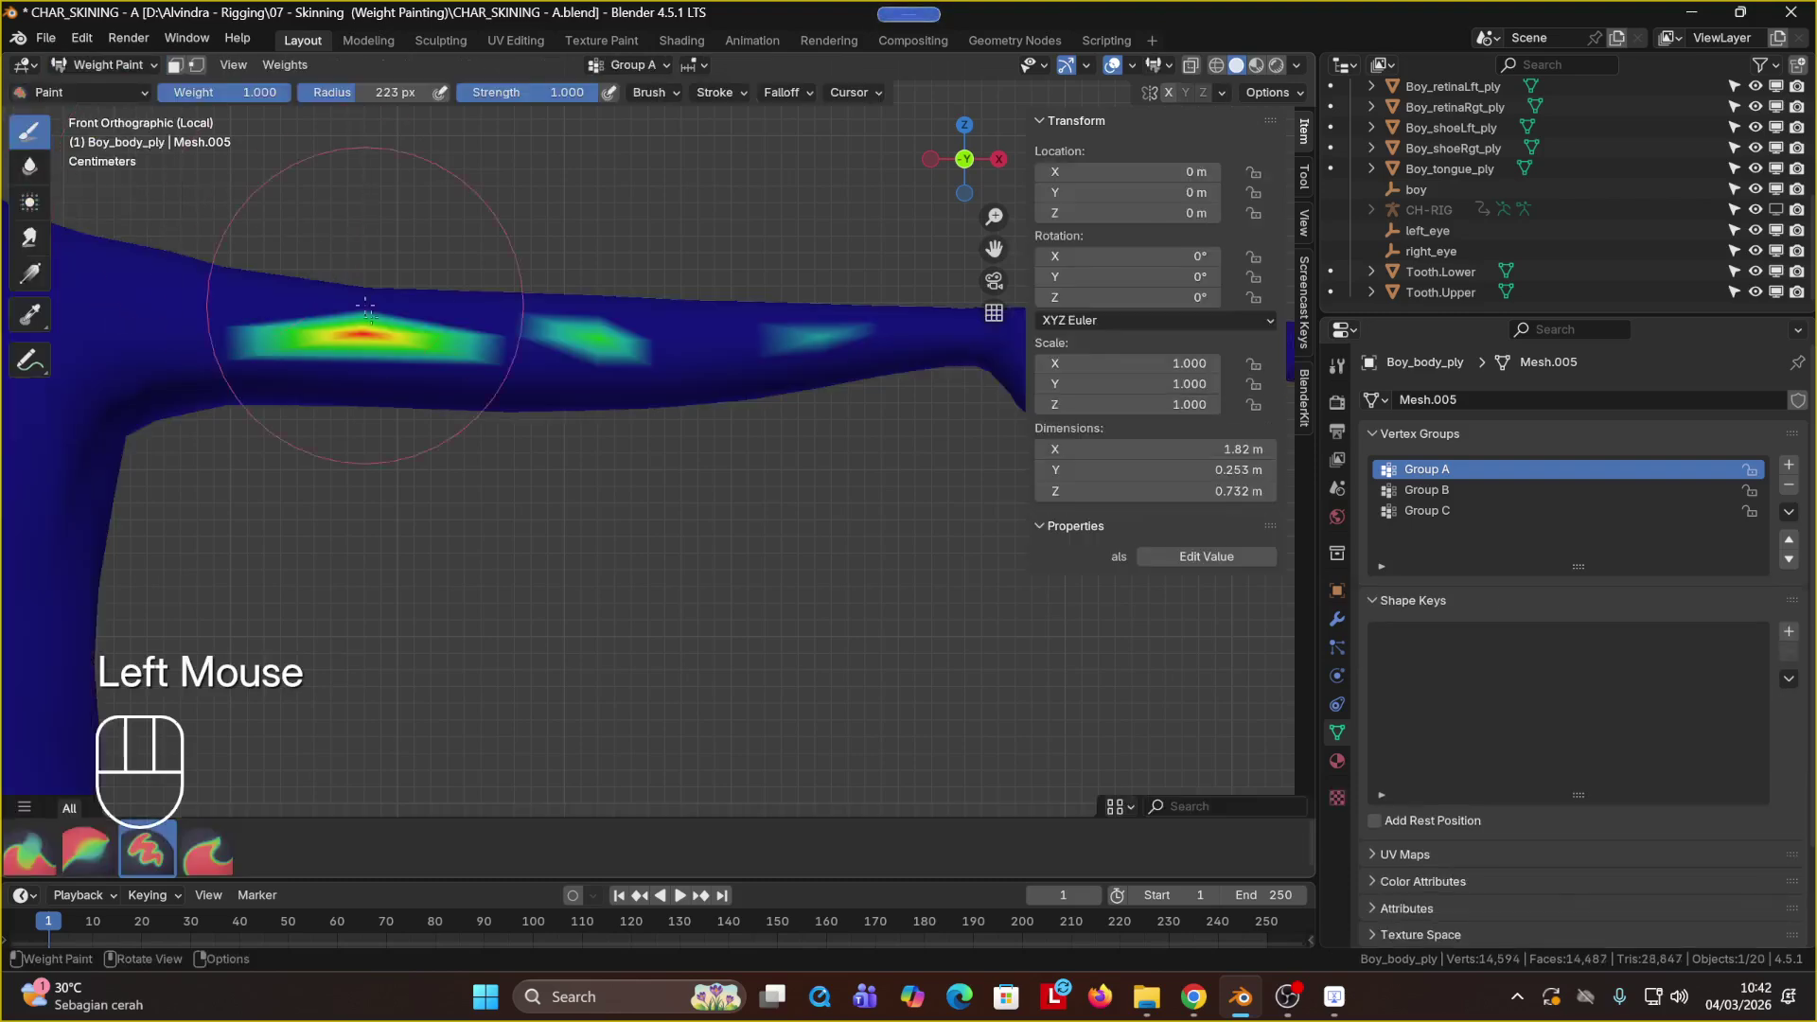
click(117, 66)
key(shift)
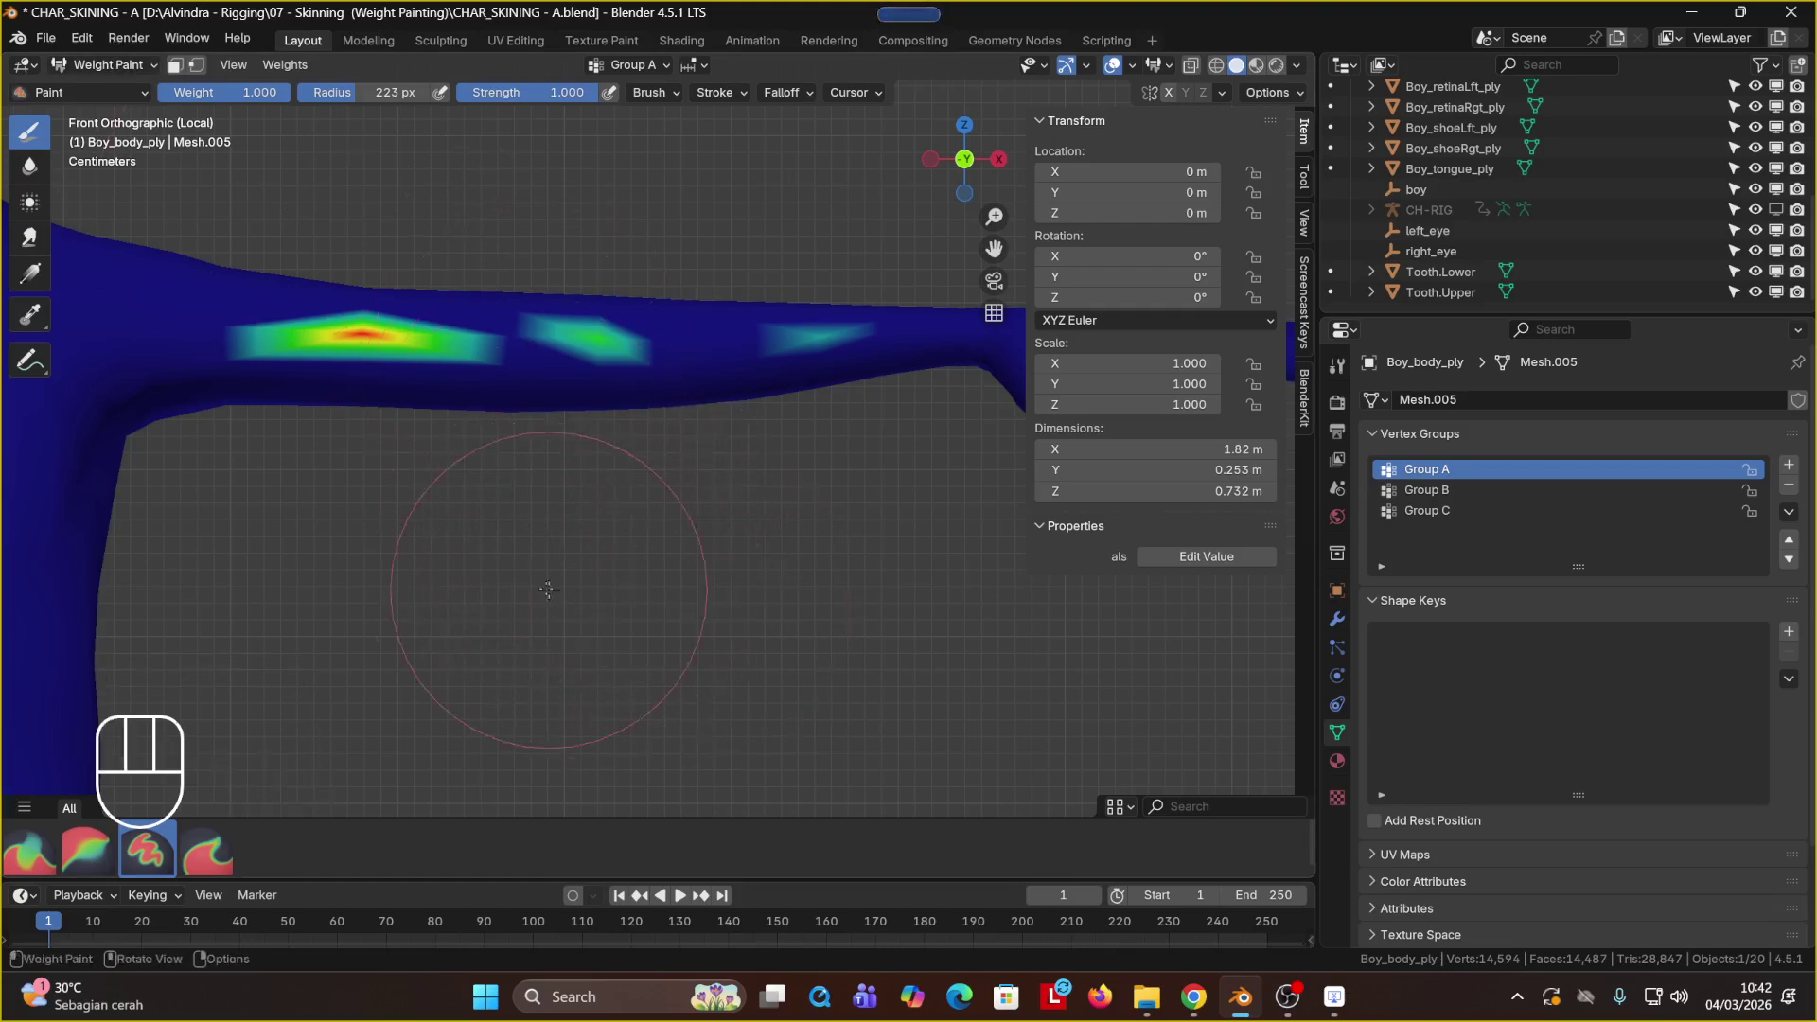
click(1134, 67)
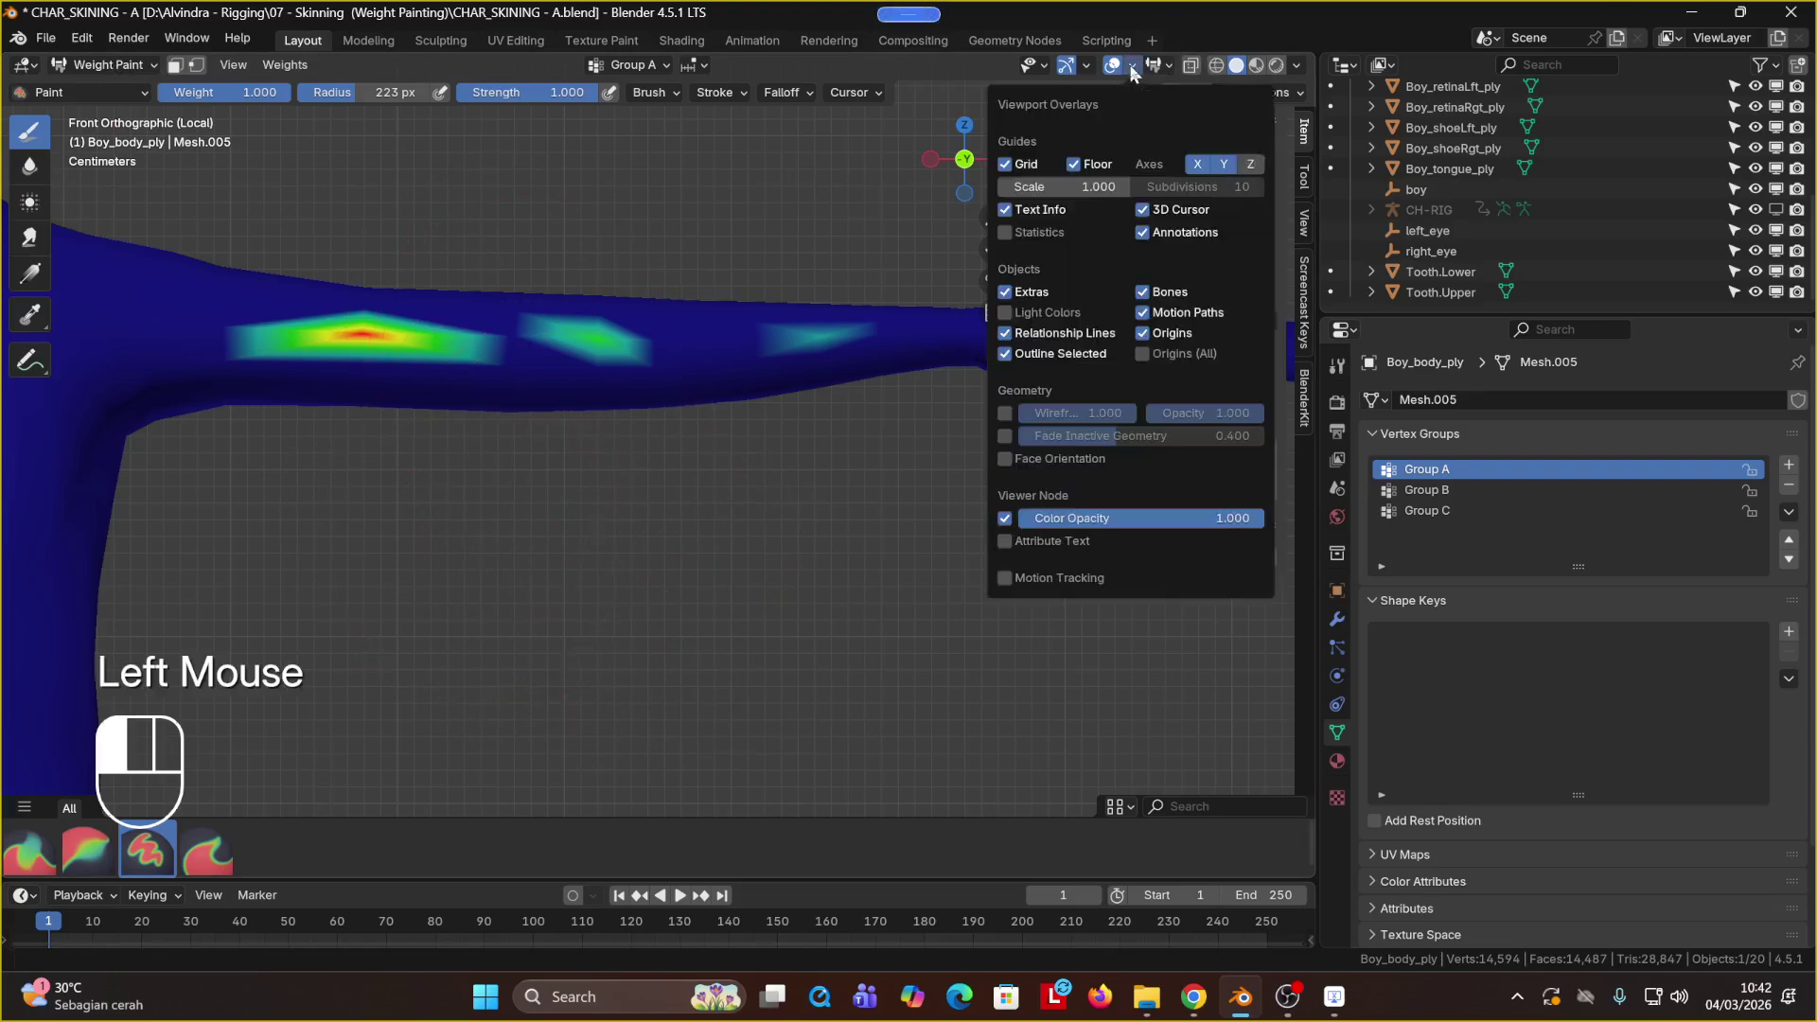
click(1005, 414)
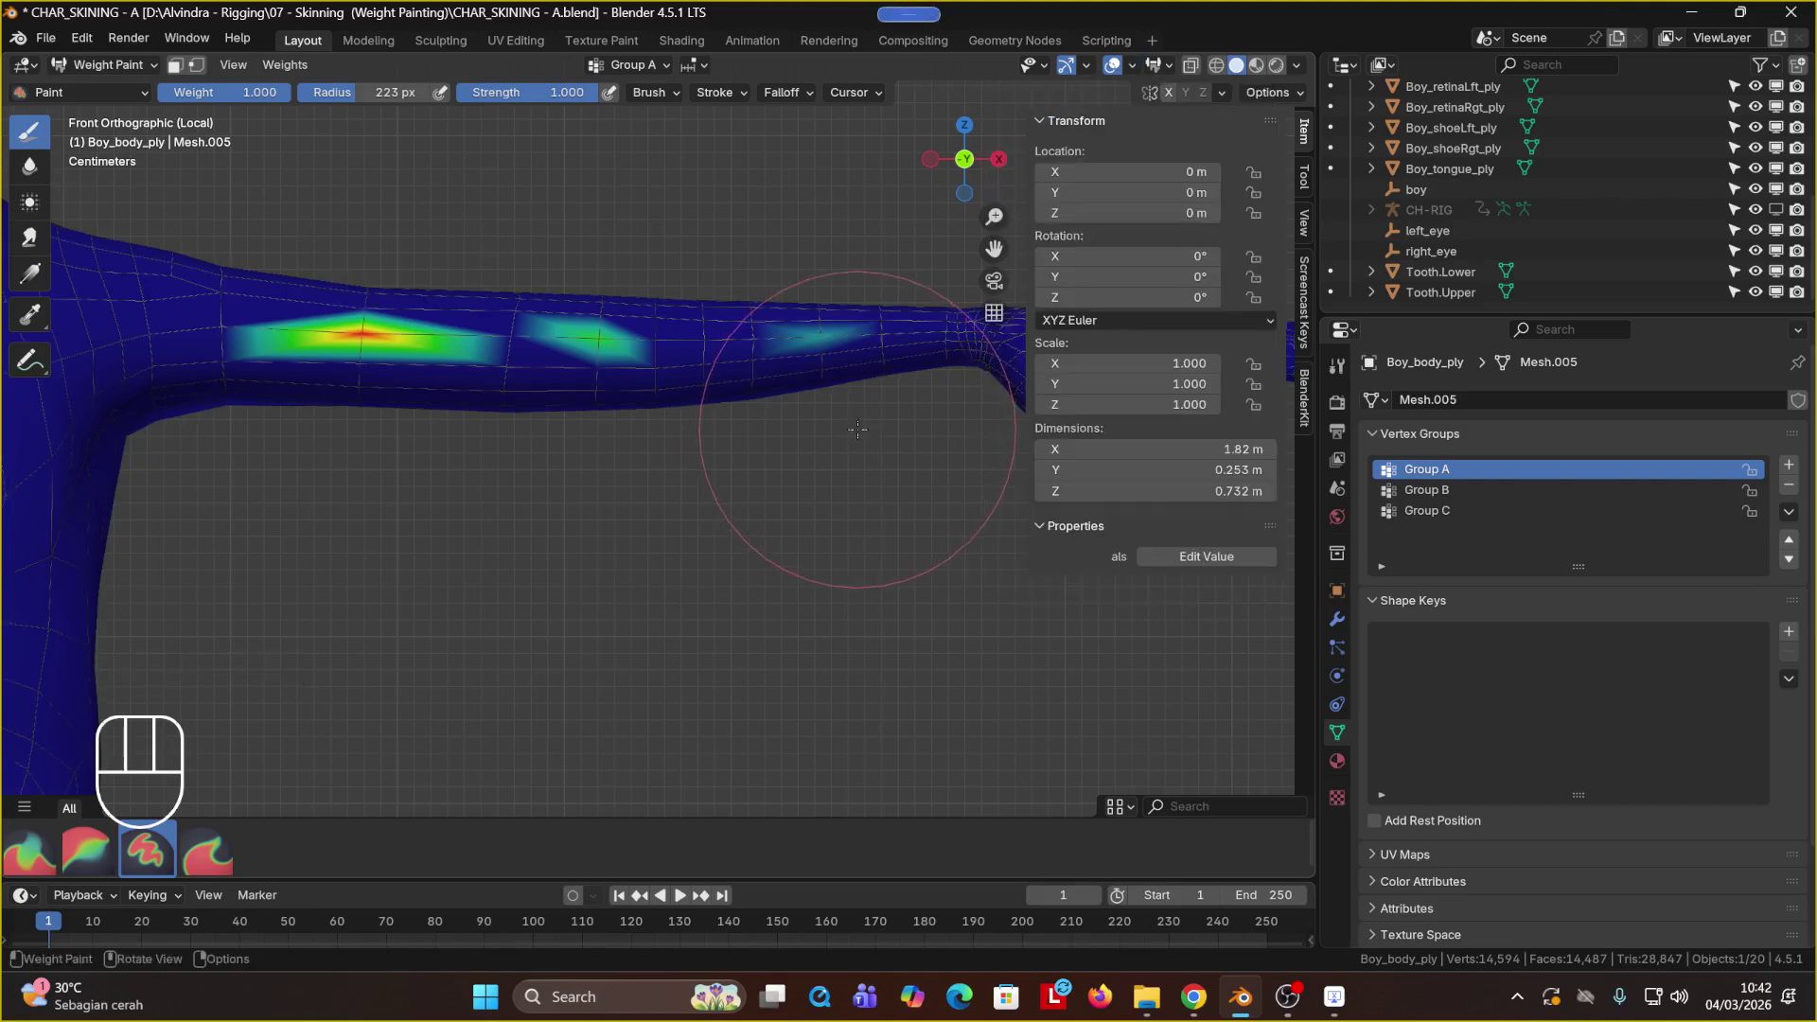
shift+middle_drag(649, 509, 624, 530)
scroll(527, 366, up, 2)
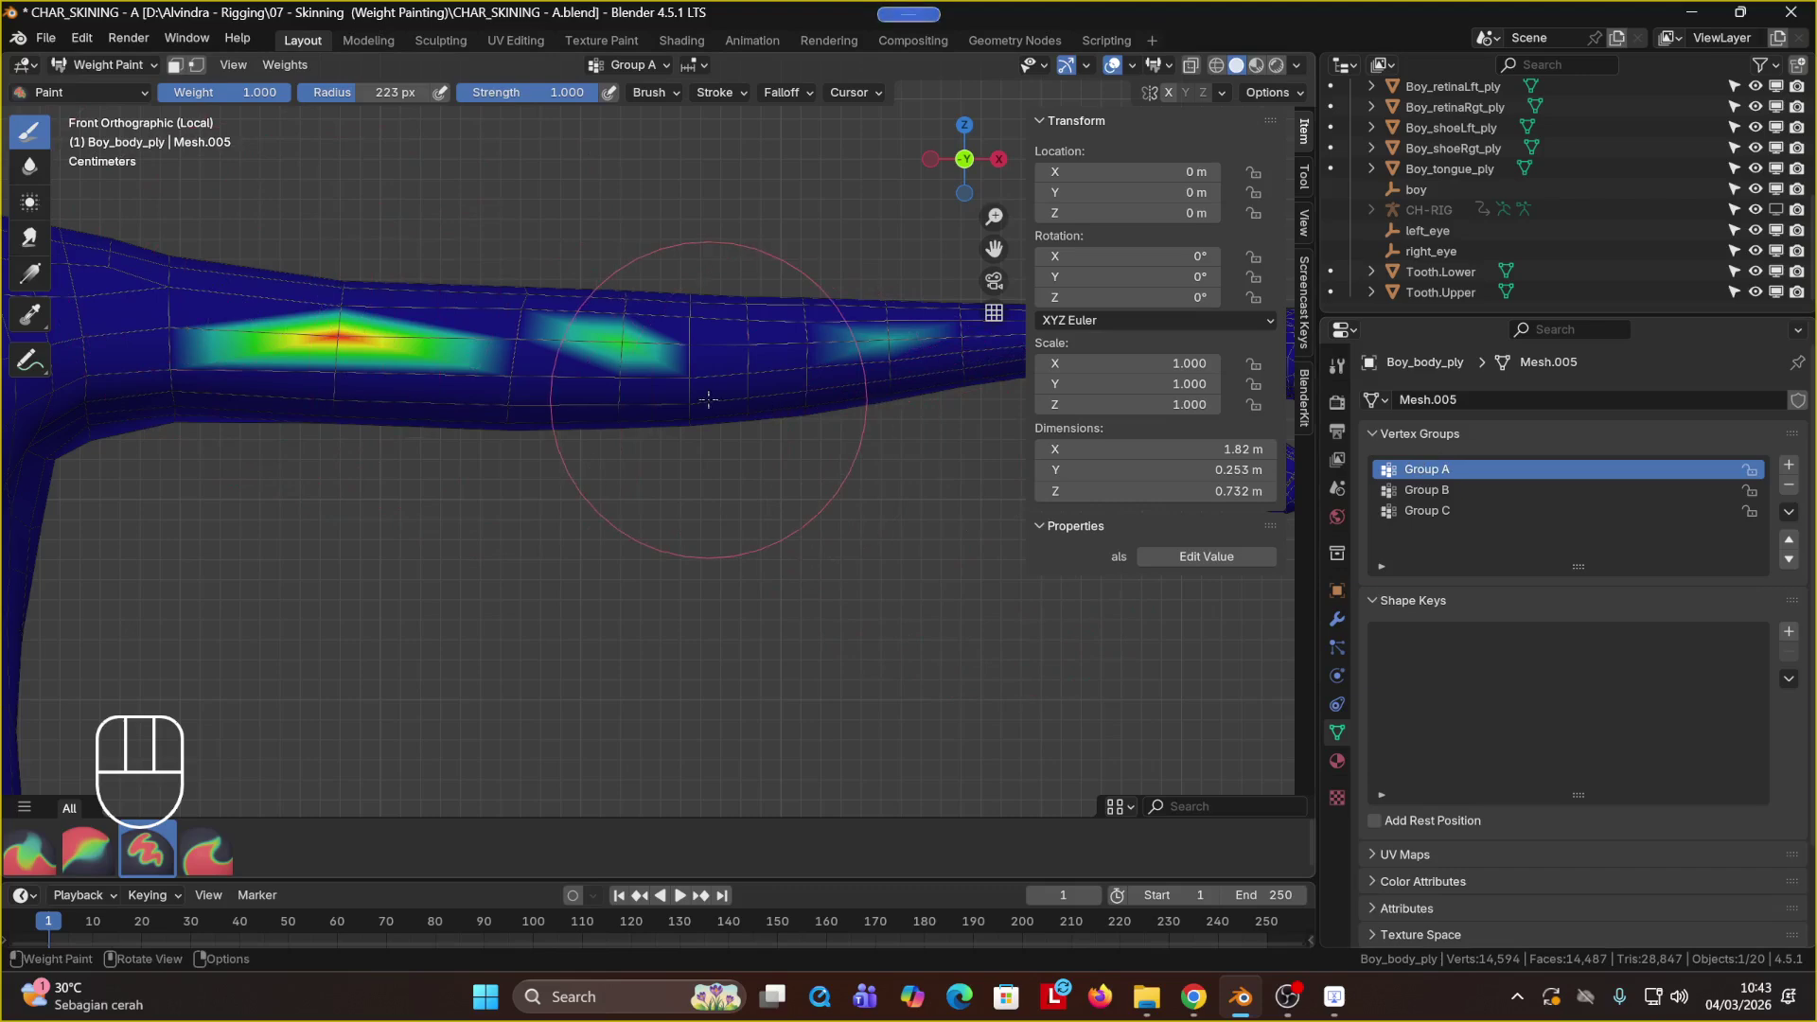
click(1451, 488)
click(1440, 474)
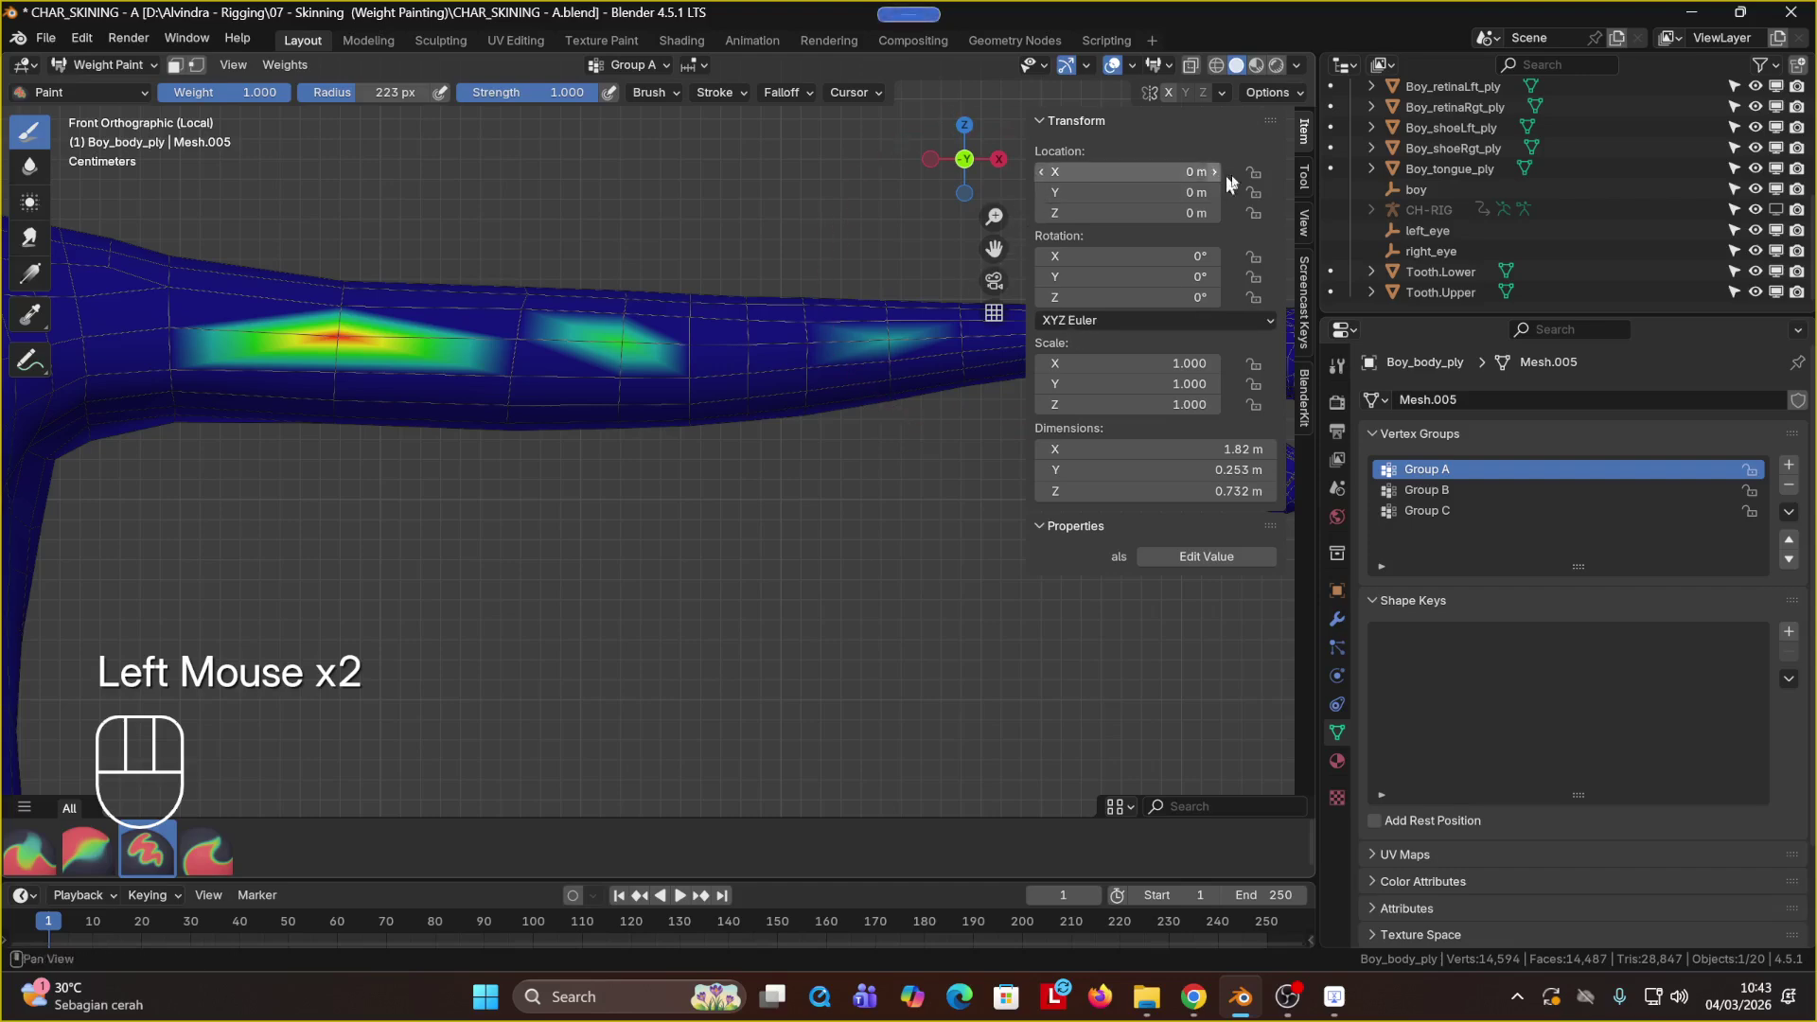
click(1317, 248)
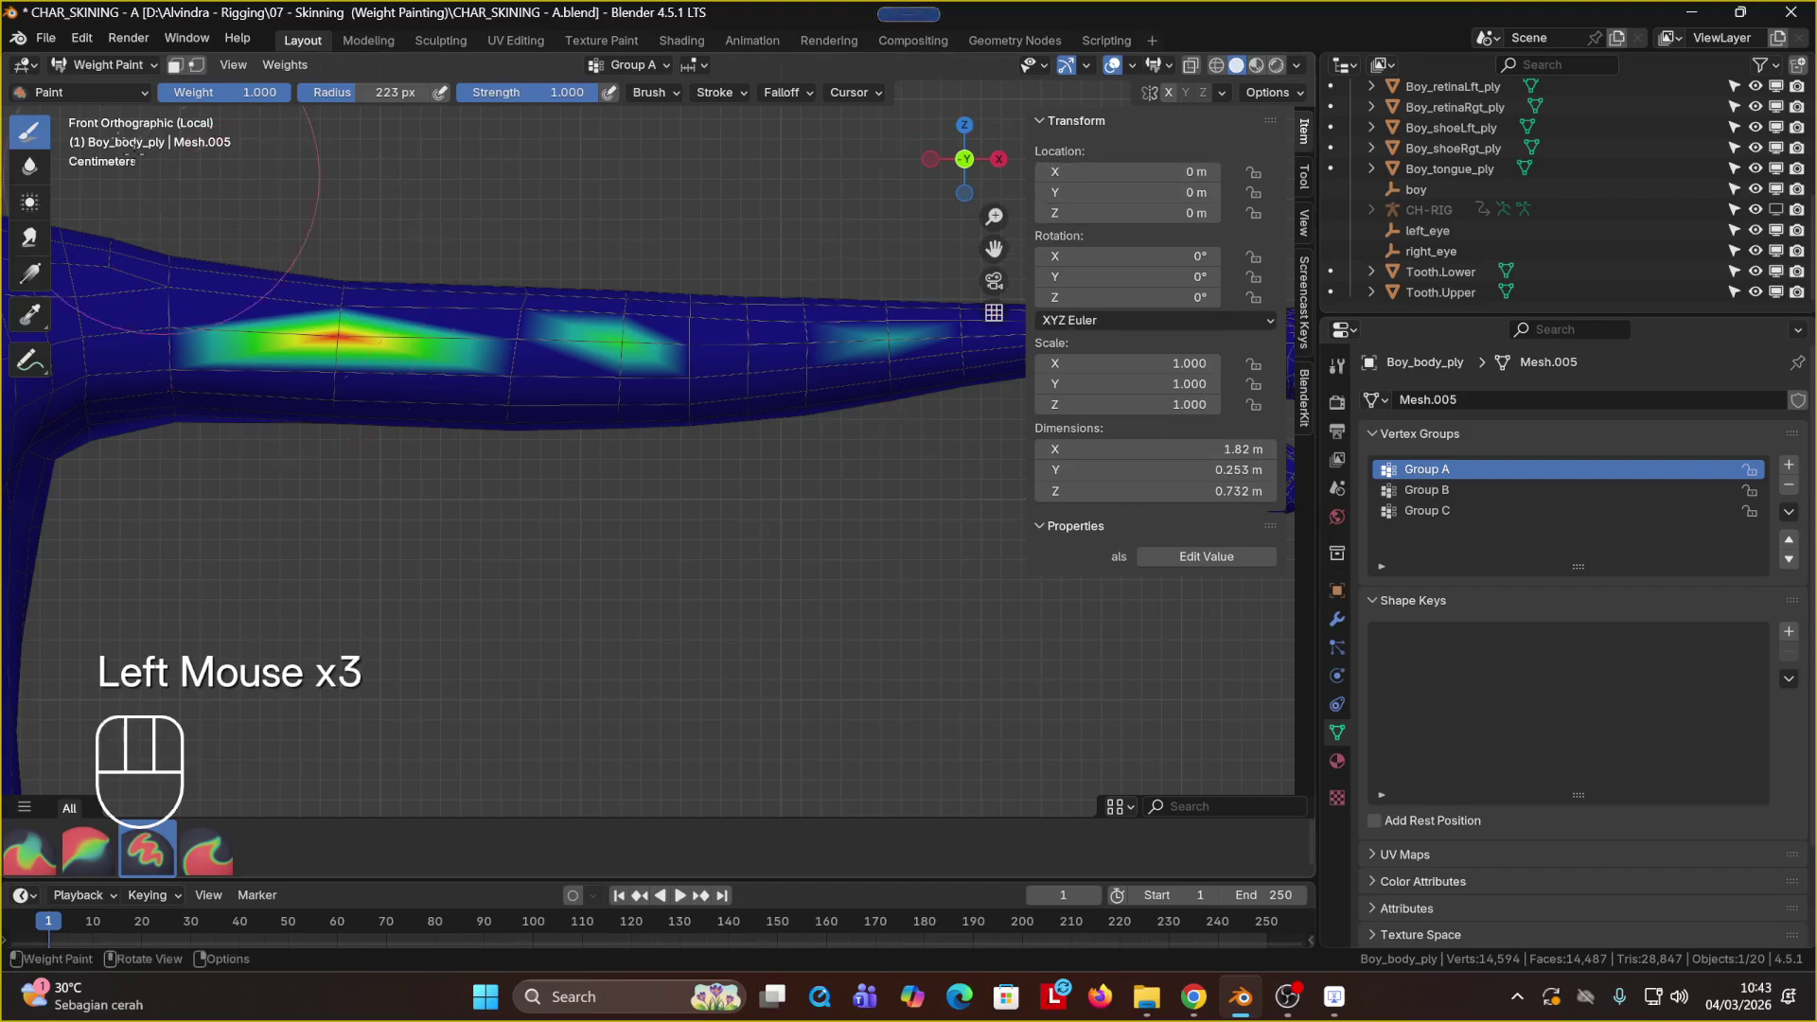
Step: Back in Edit Mode, remove the left arm's vertices from the upper arm to mid-forearm from Group A, ending with nothing selected
click(109, 65)
click(116, 101)
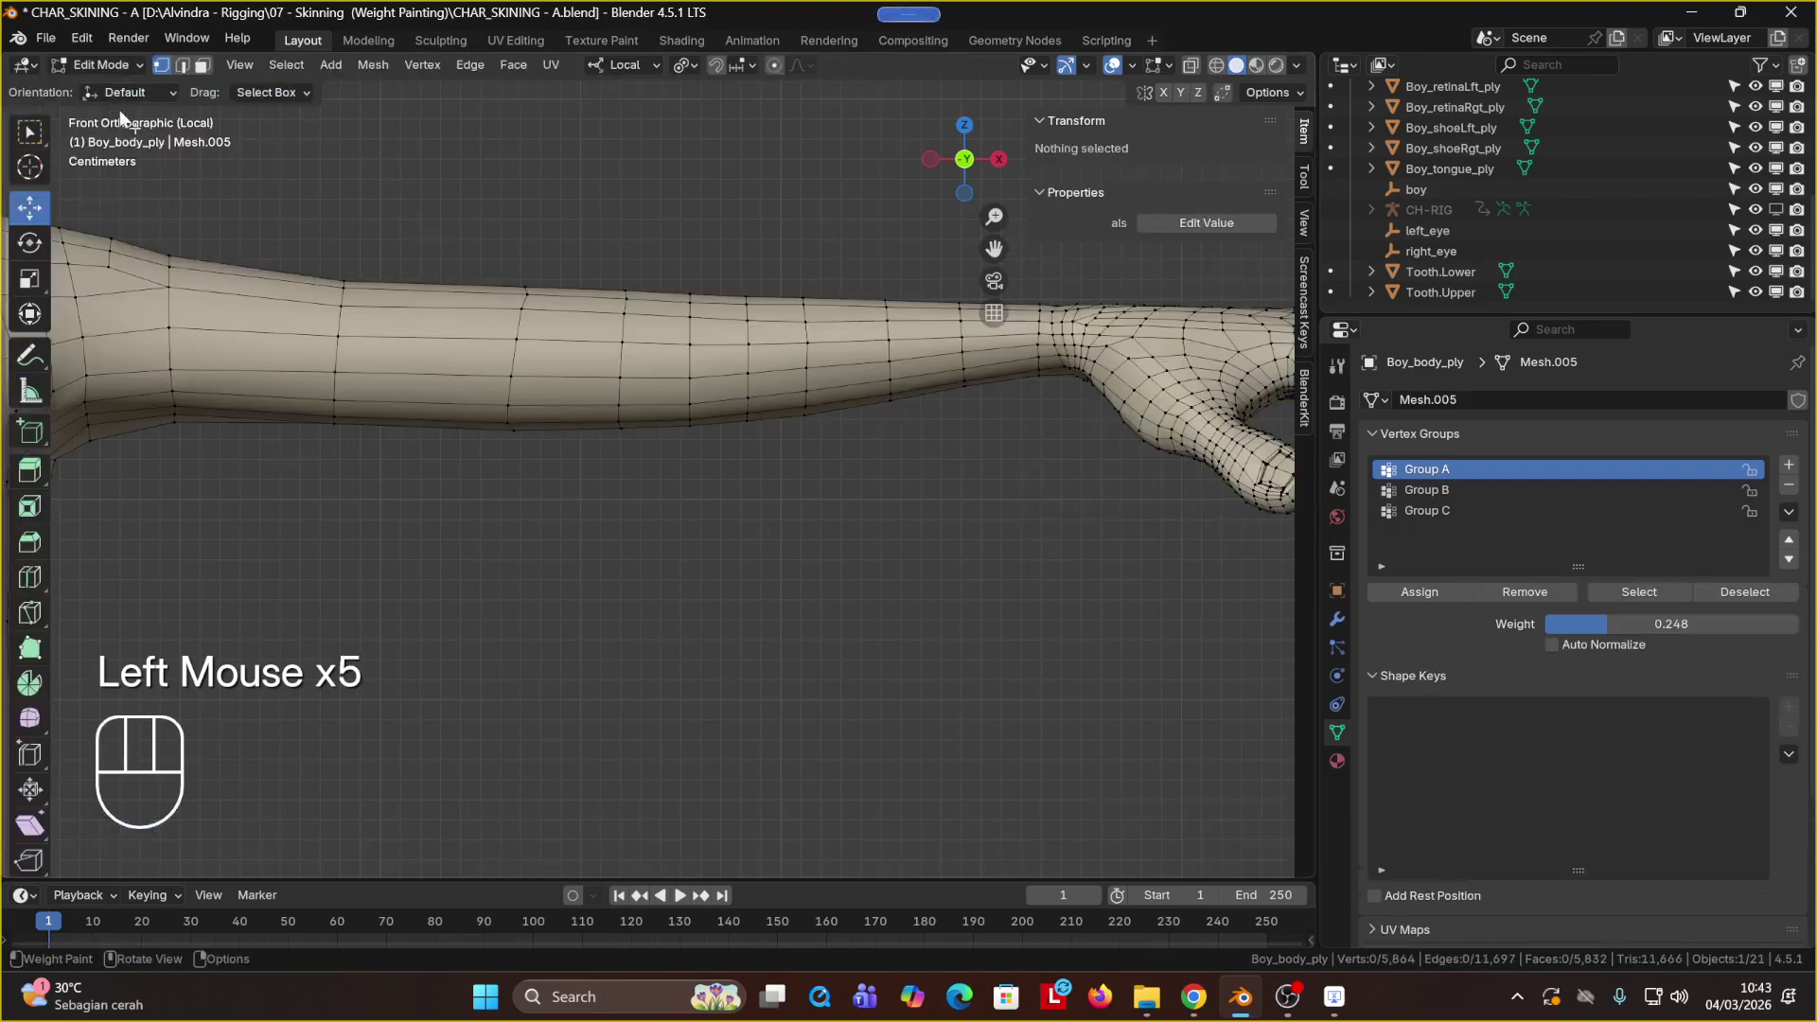
drag(275, 224, 869, 577)
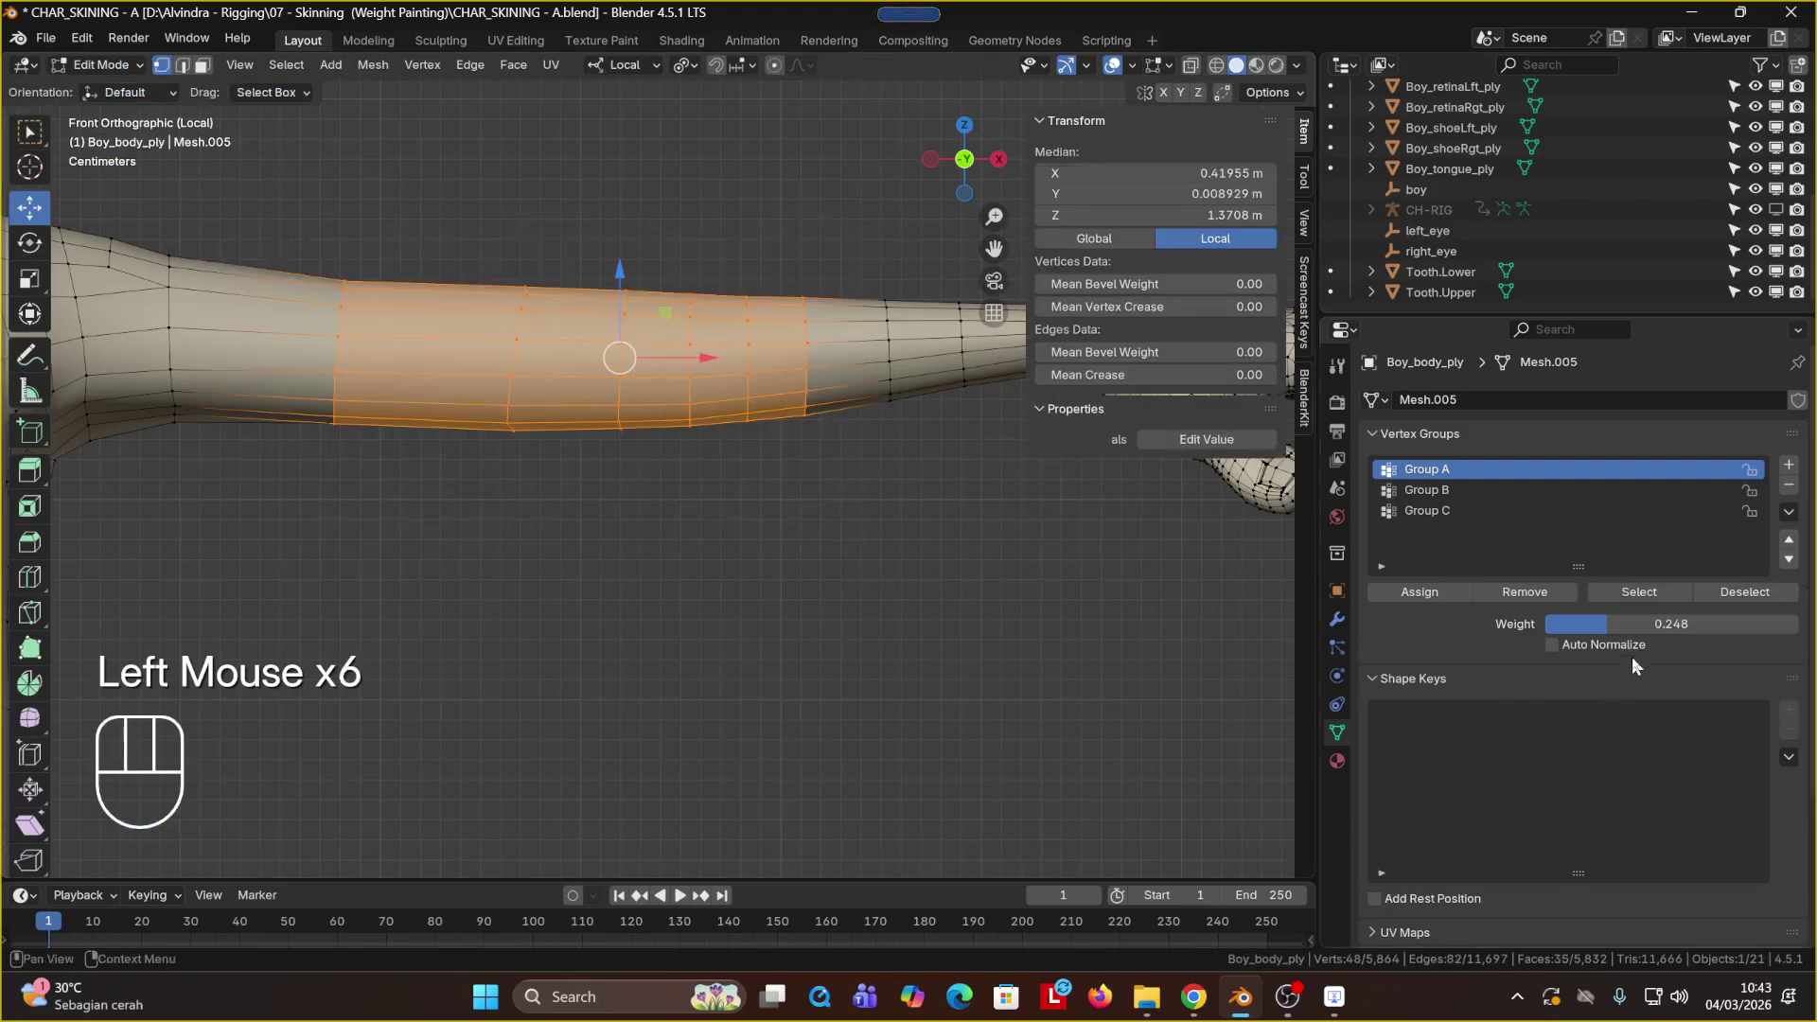
click(1529, 592)
click(791, 479)
scroll(788, 482, down, 2)
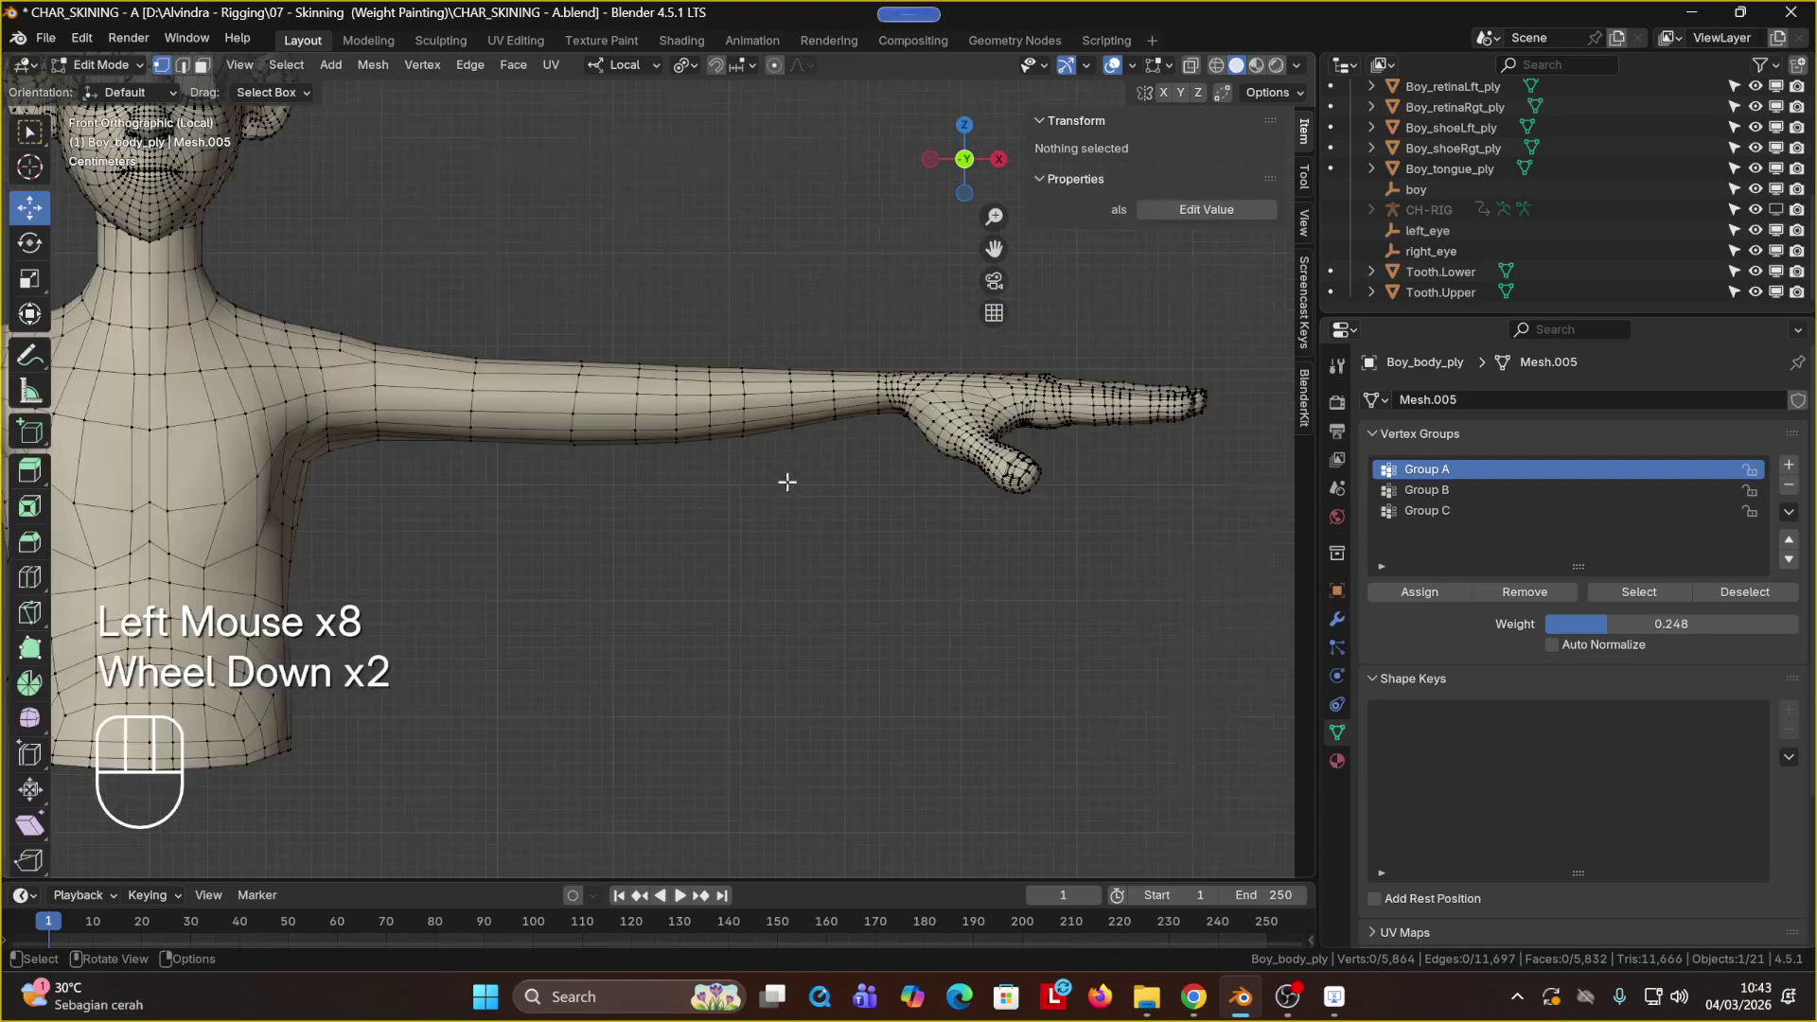
scroll(788, 482, up, 2)
Step: Select the left upper-arm vertices through the mesh in X-ray wireframe display, exit local view, and clear the selection
click(1191, 64)
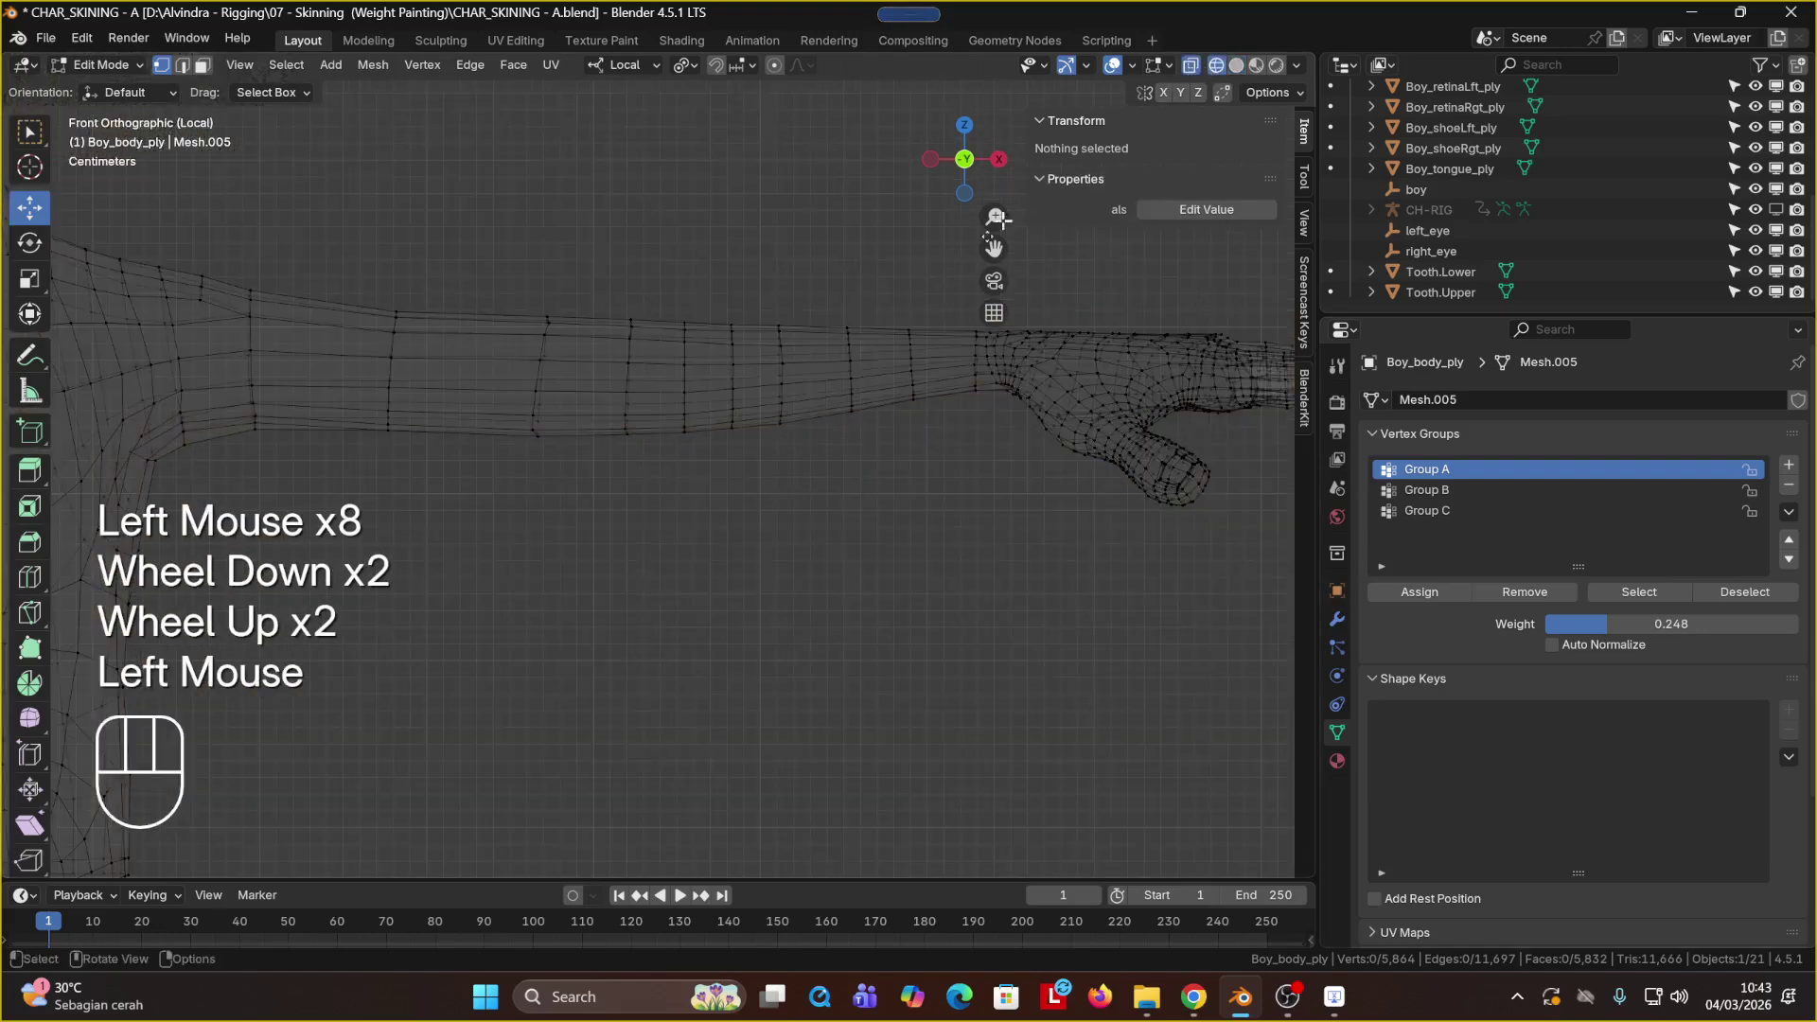
drag(224, 247, 553, 492)
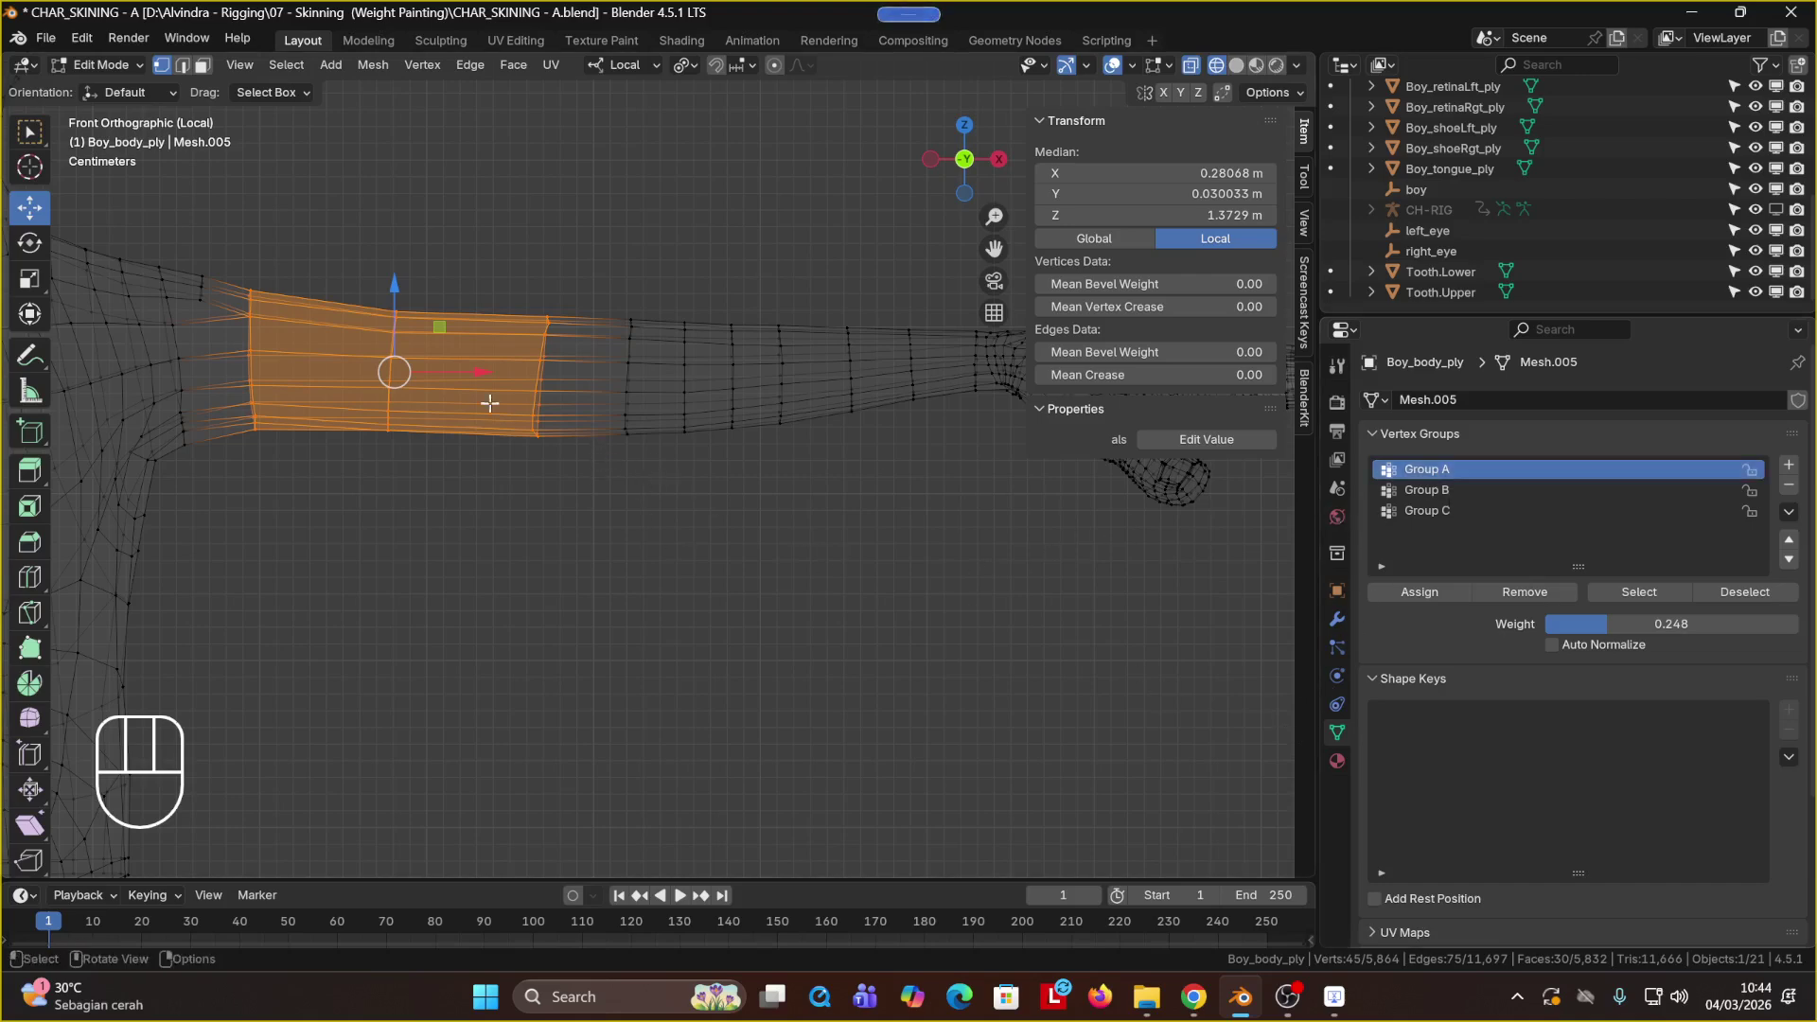
key(KP_Divide)
key(KP_Divide)
key(KP_Divide)
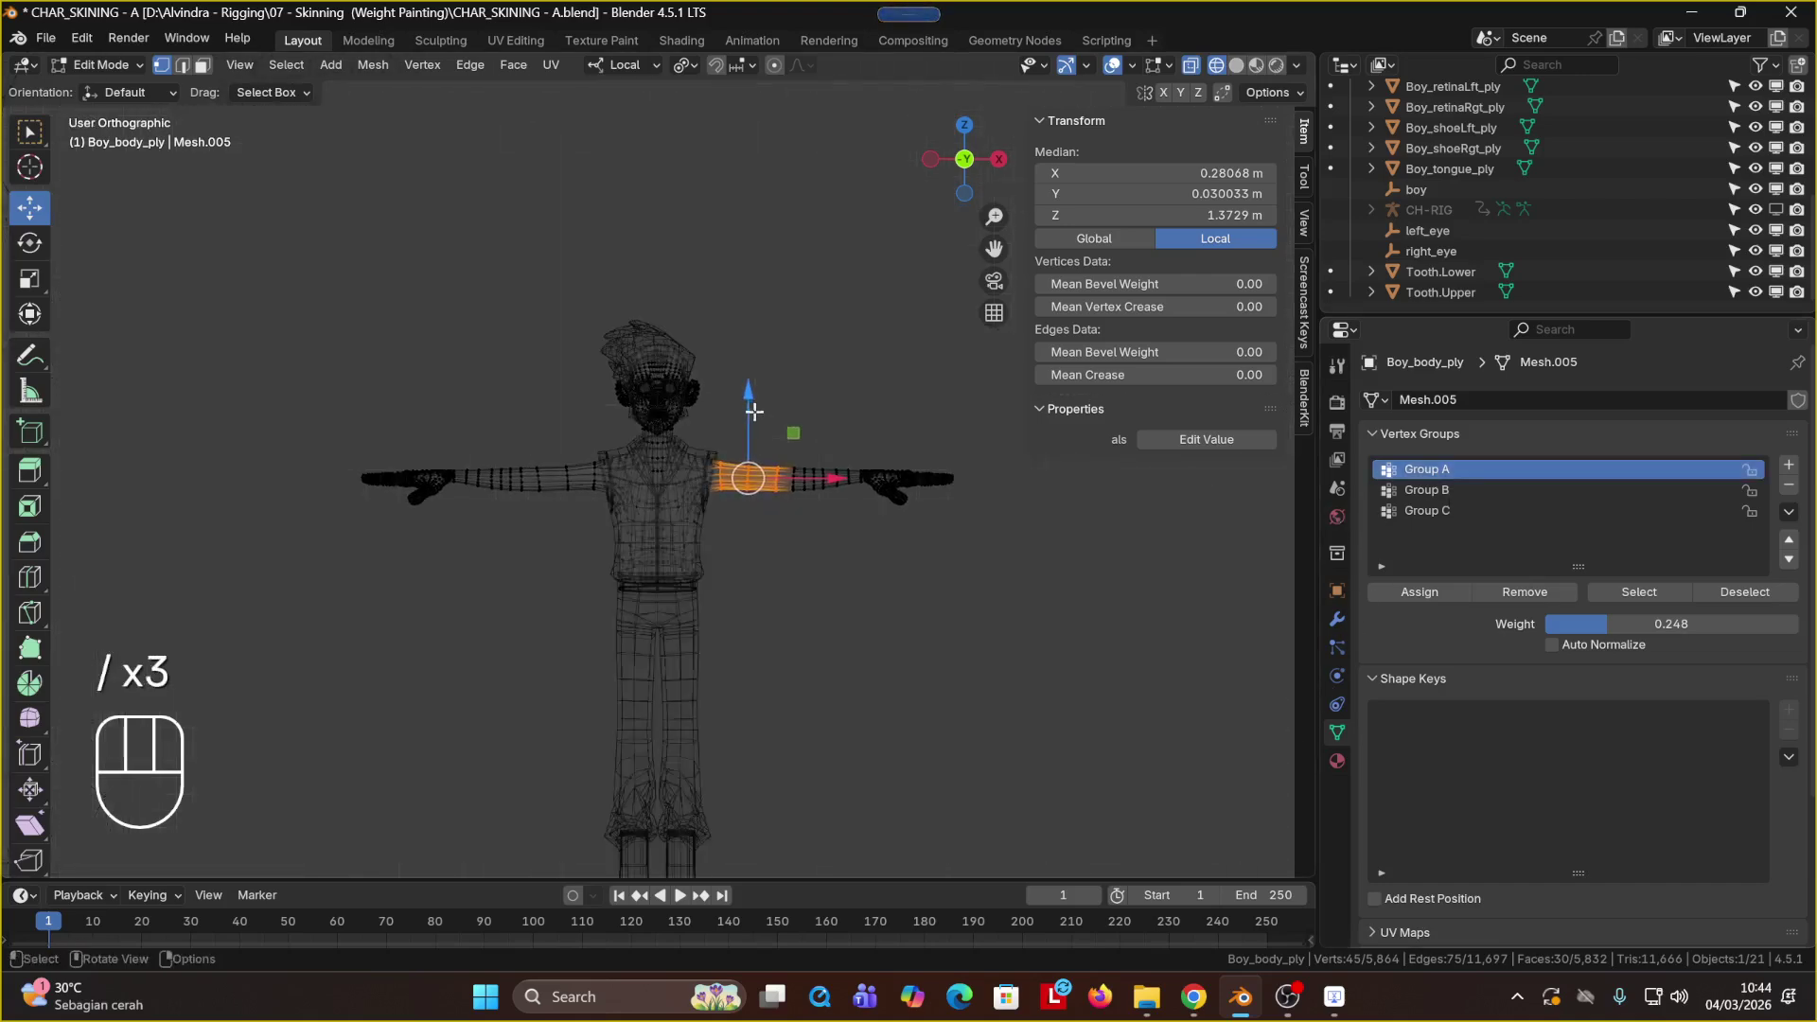
click(735, 400)
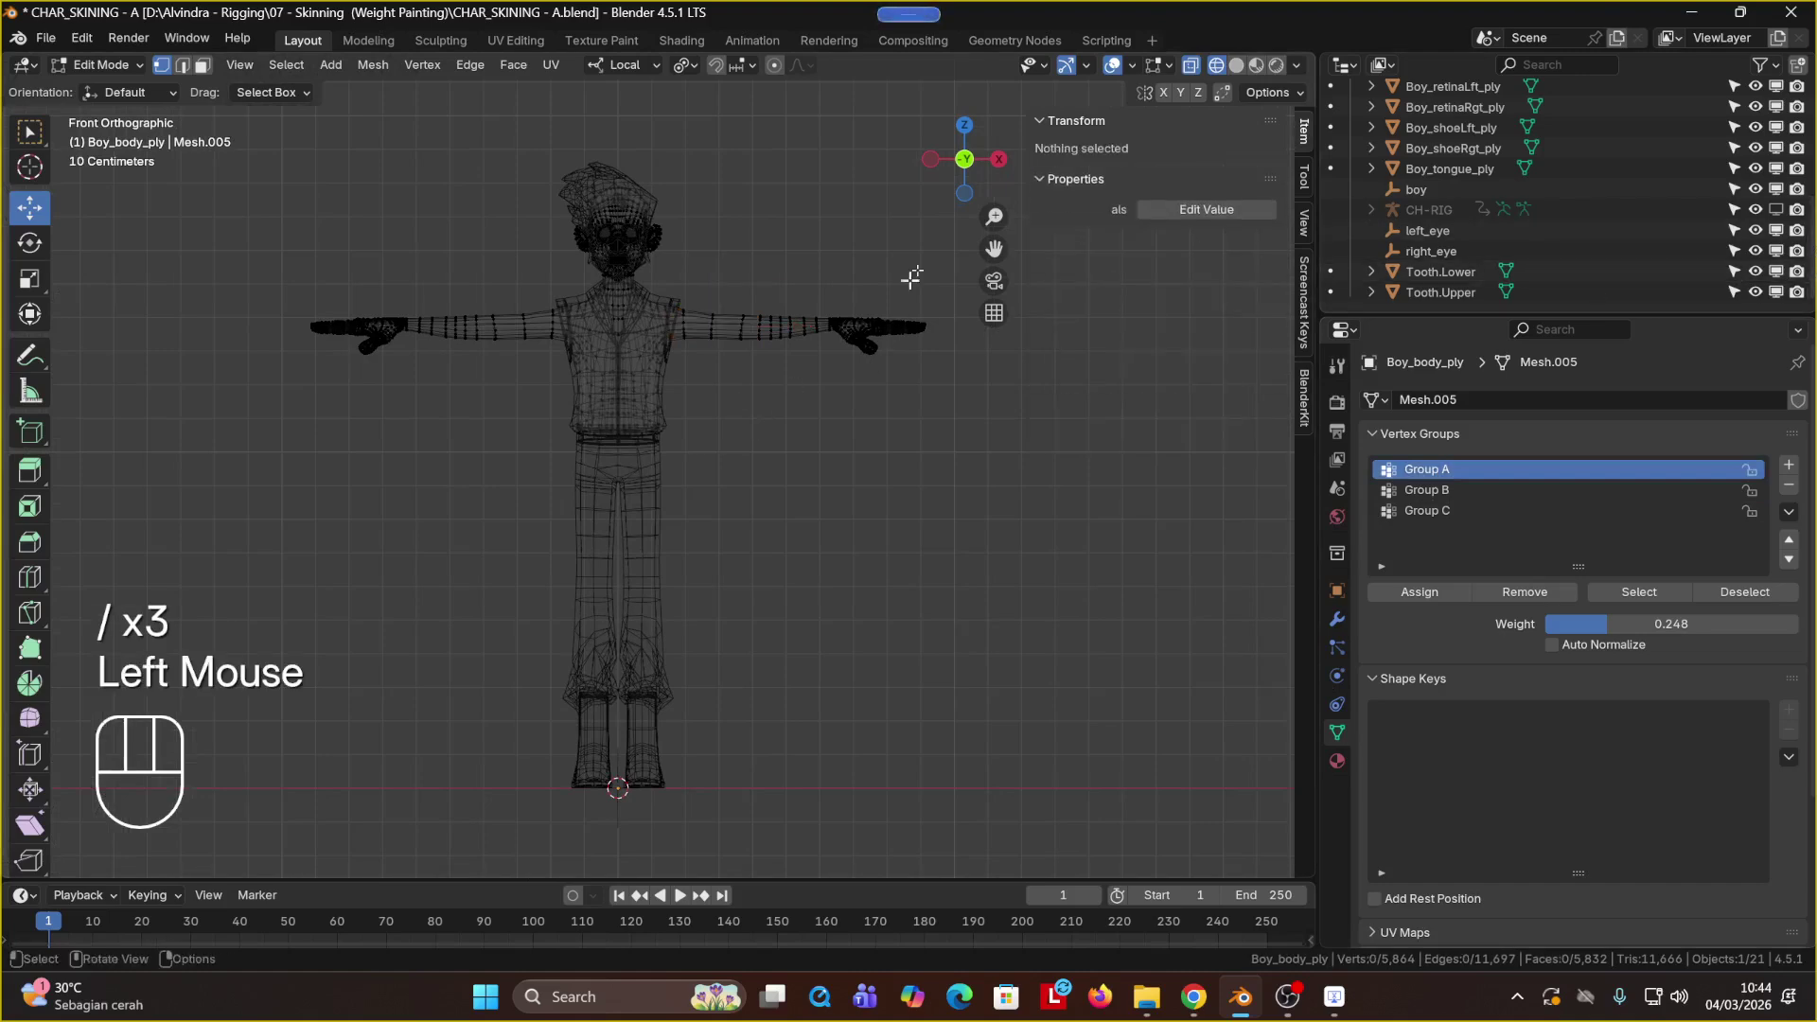
Step: Turn off X-ray and return the viewport to solid shading, framing the torso and left arm
click(1191, 71)
click(1190, 69)
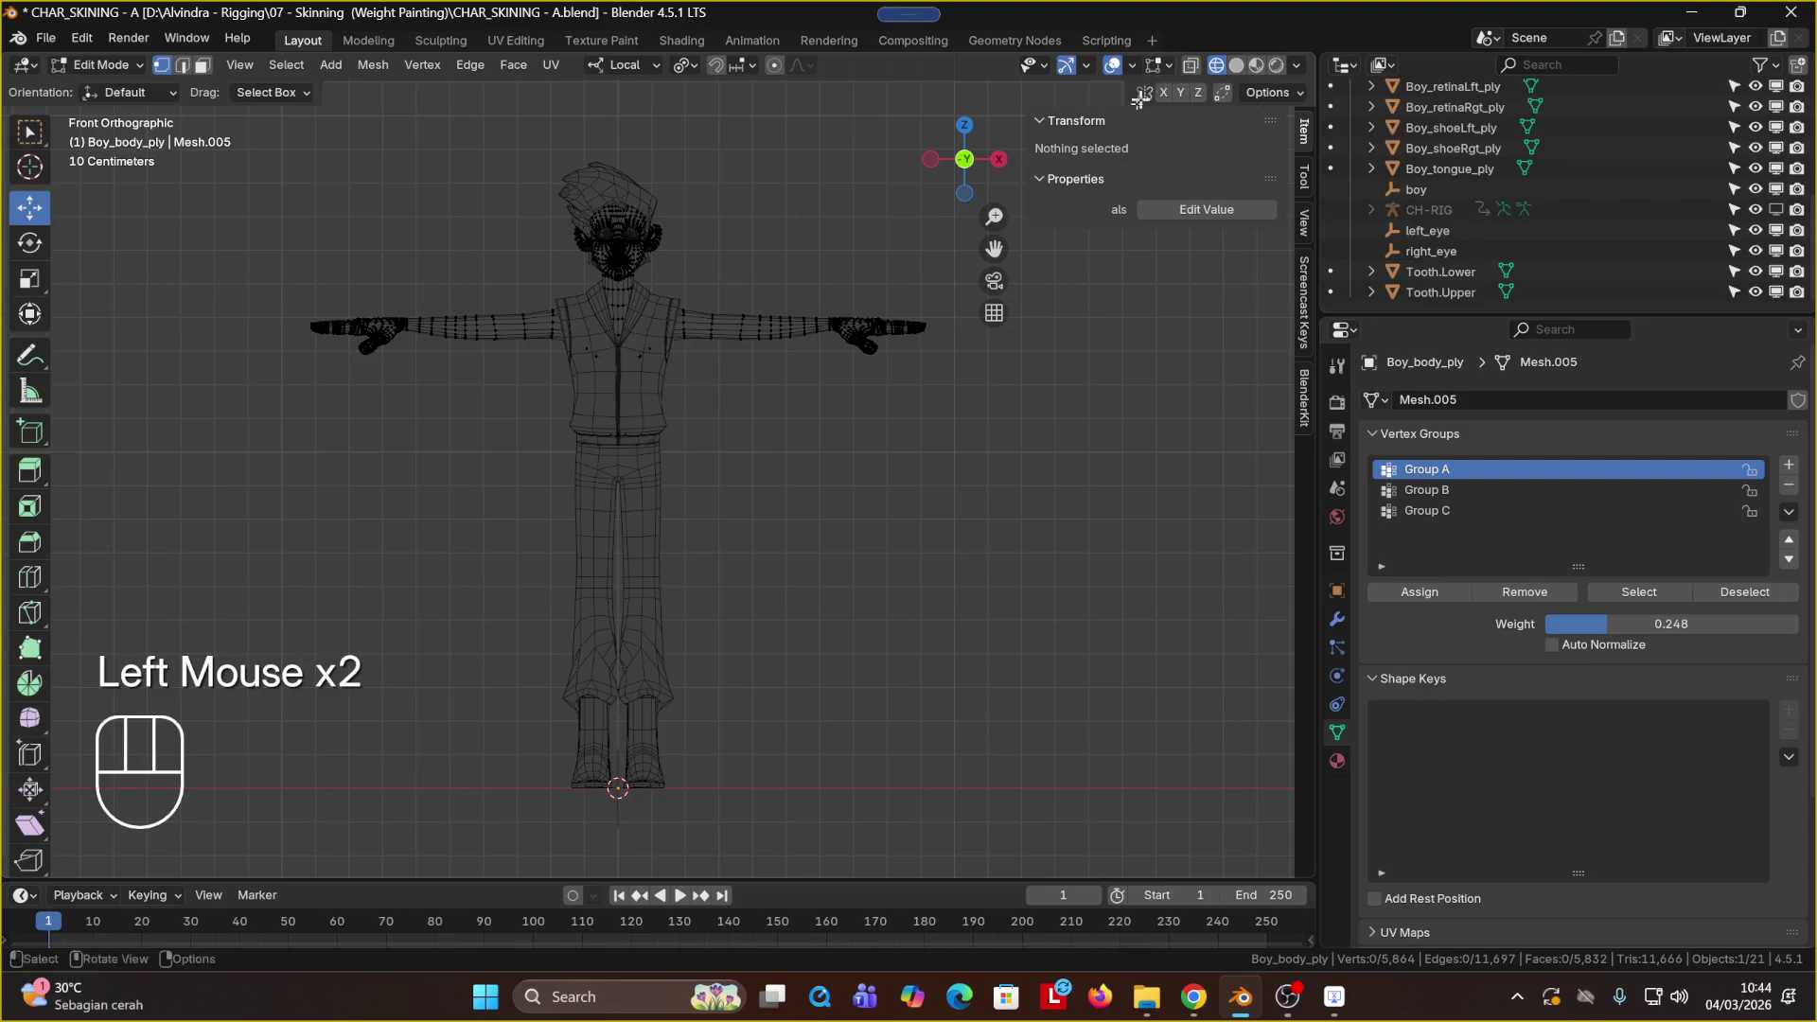
click(1224, 65)
click(1238, 65)
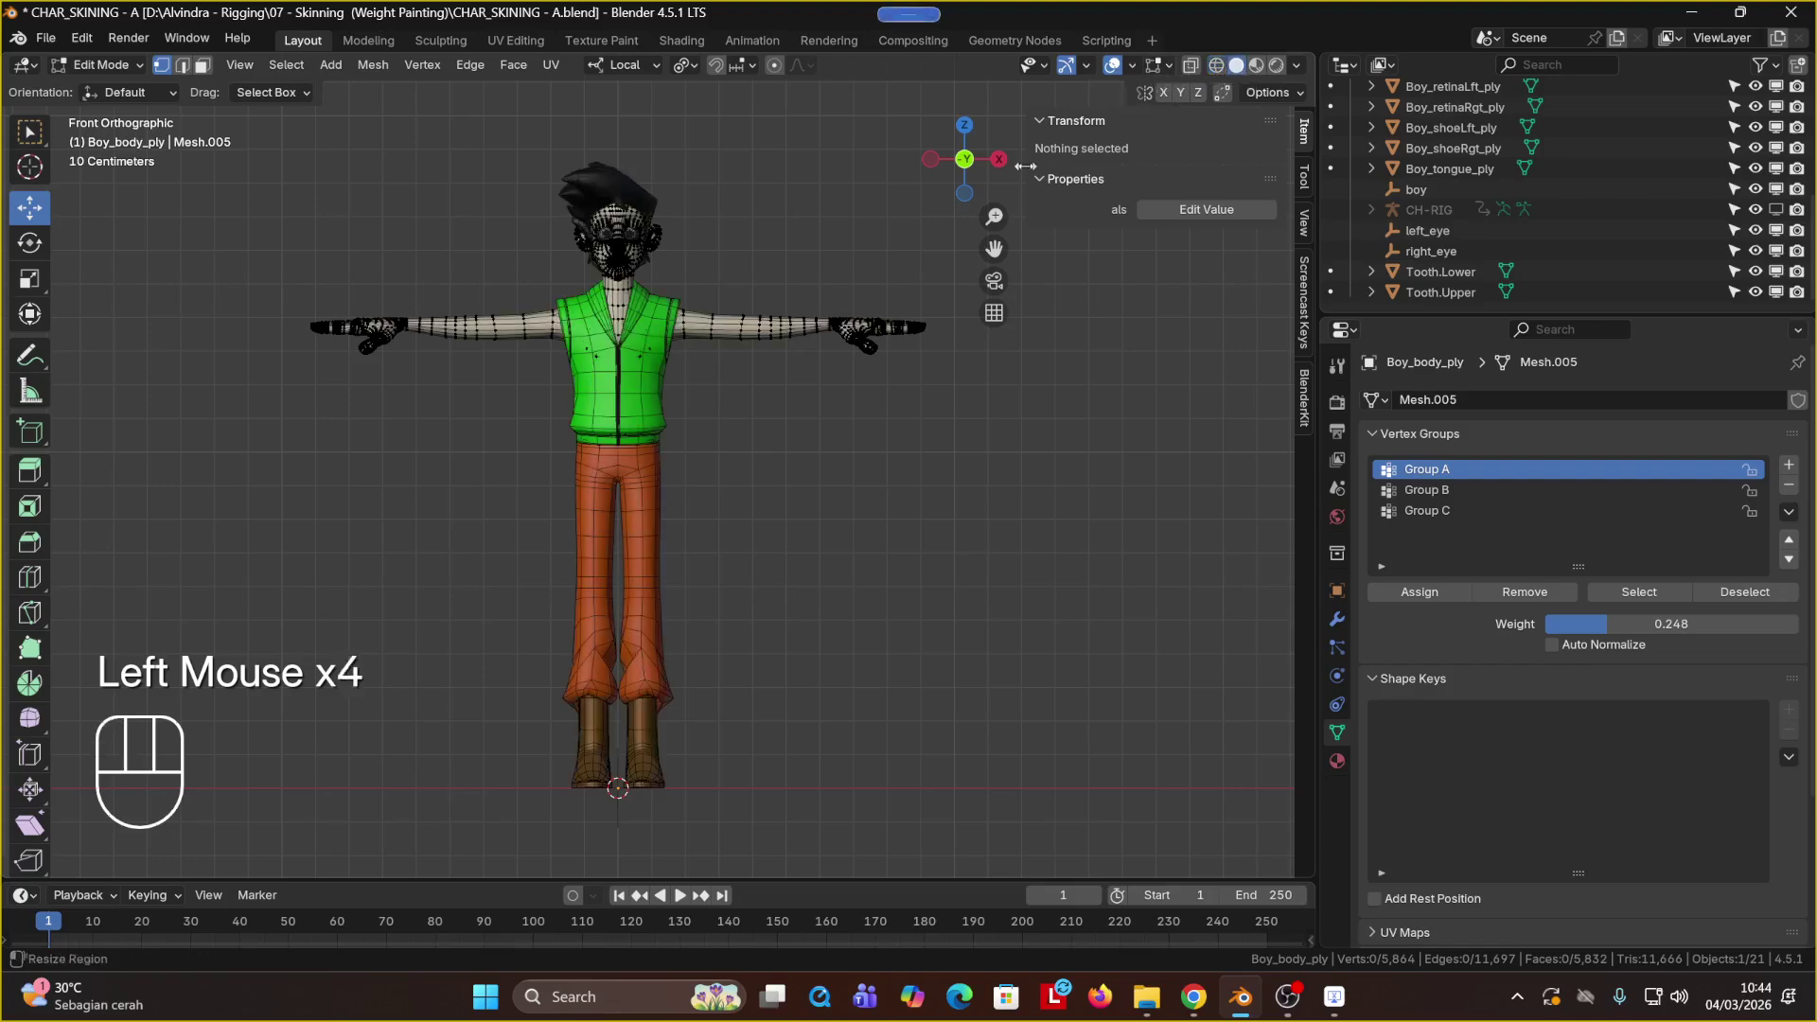
scroll(804, 375, up, 2)
scroll(804, 376, up, 1)
shift+middle_drag(872, 211, 710, 548)
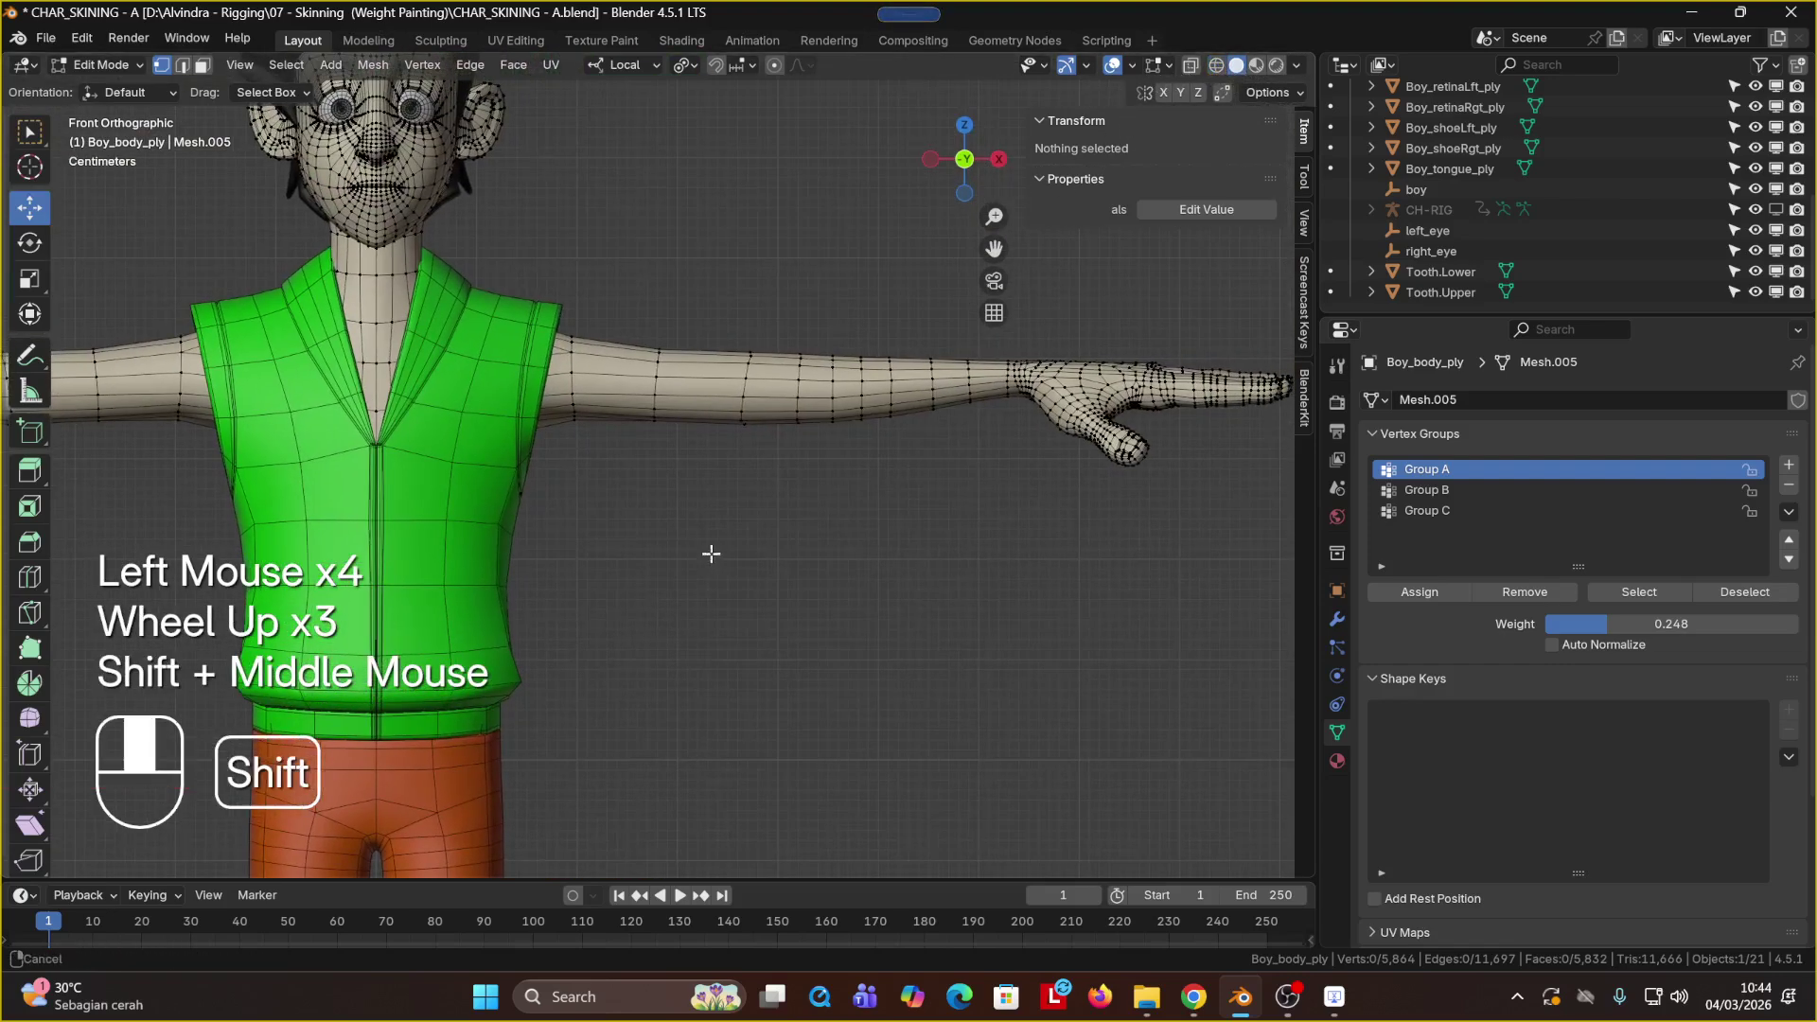
Step: Show the CH-RIG armature in the viewport and compare its forearm bone with the left forearm vertices, ending with nothing selected
click(1777, 209)
shift+scroll(516, 360, up, 1)
shift+middle_drag(516, 360, 496, 372)
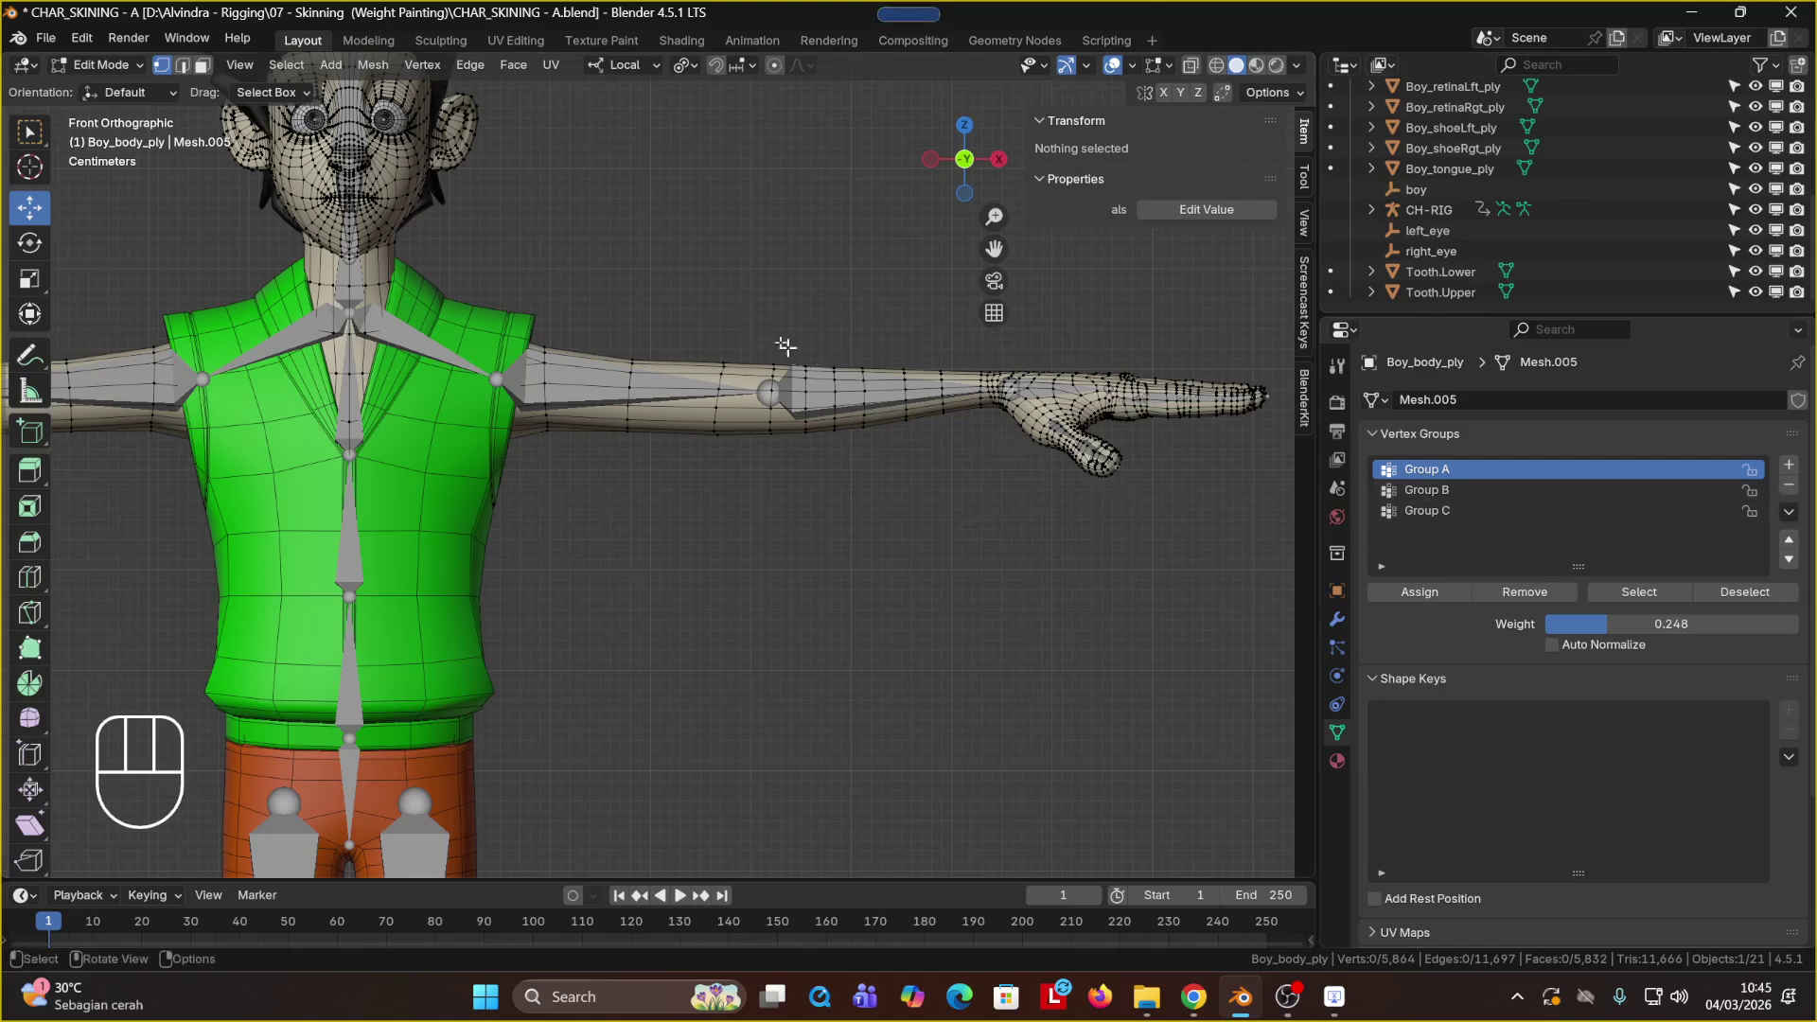
drag(775, 337, 956, 525)
click(978, 498)
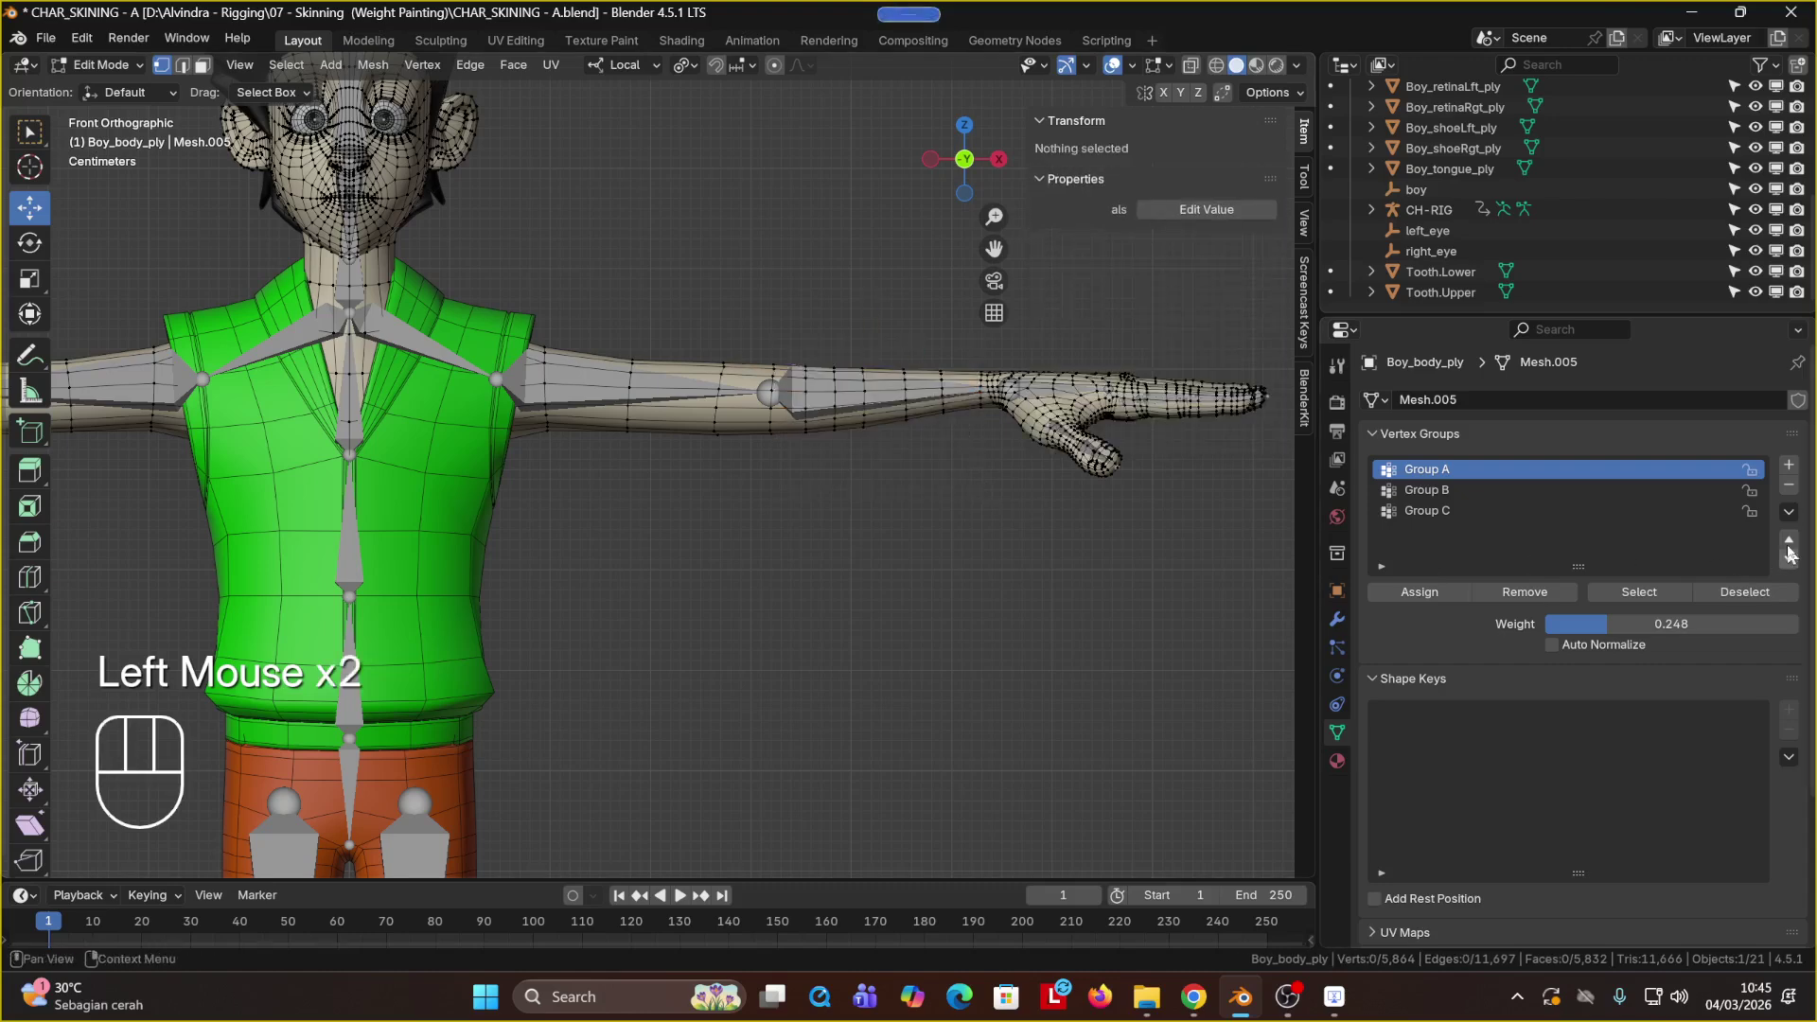
Step: Try to select Group A, Group B and Group C together in the vertex group list
click(1789, 514)
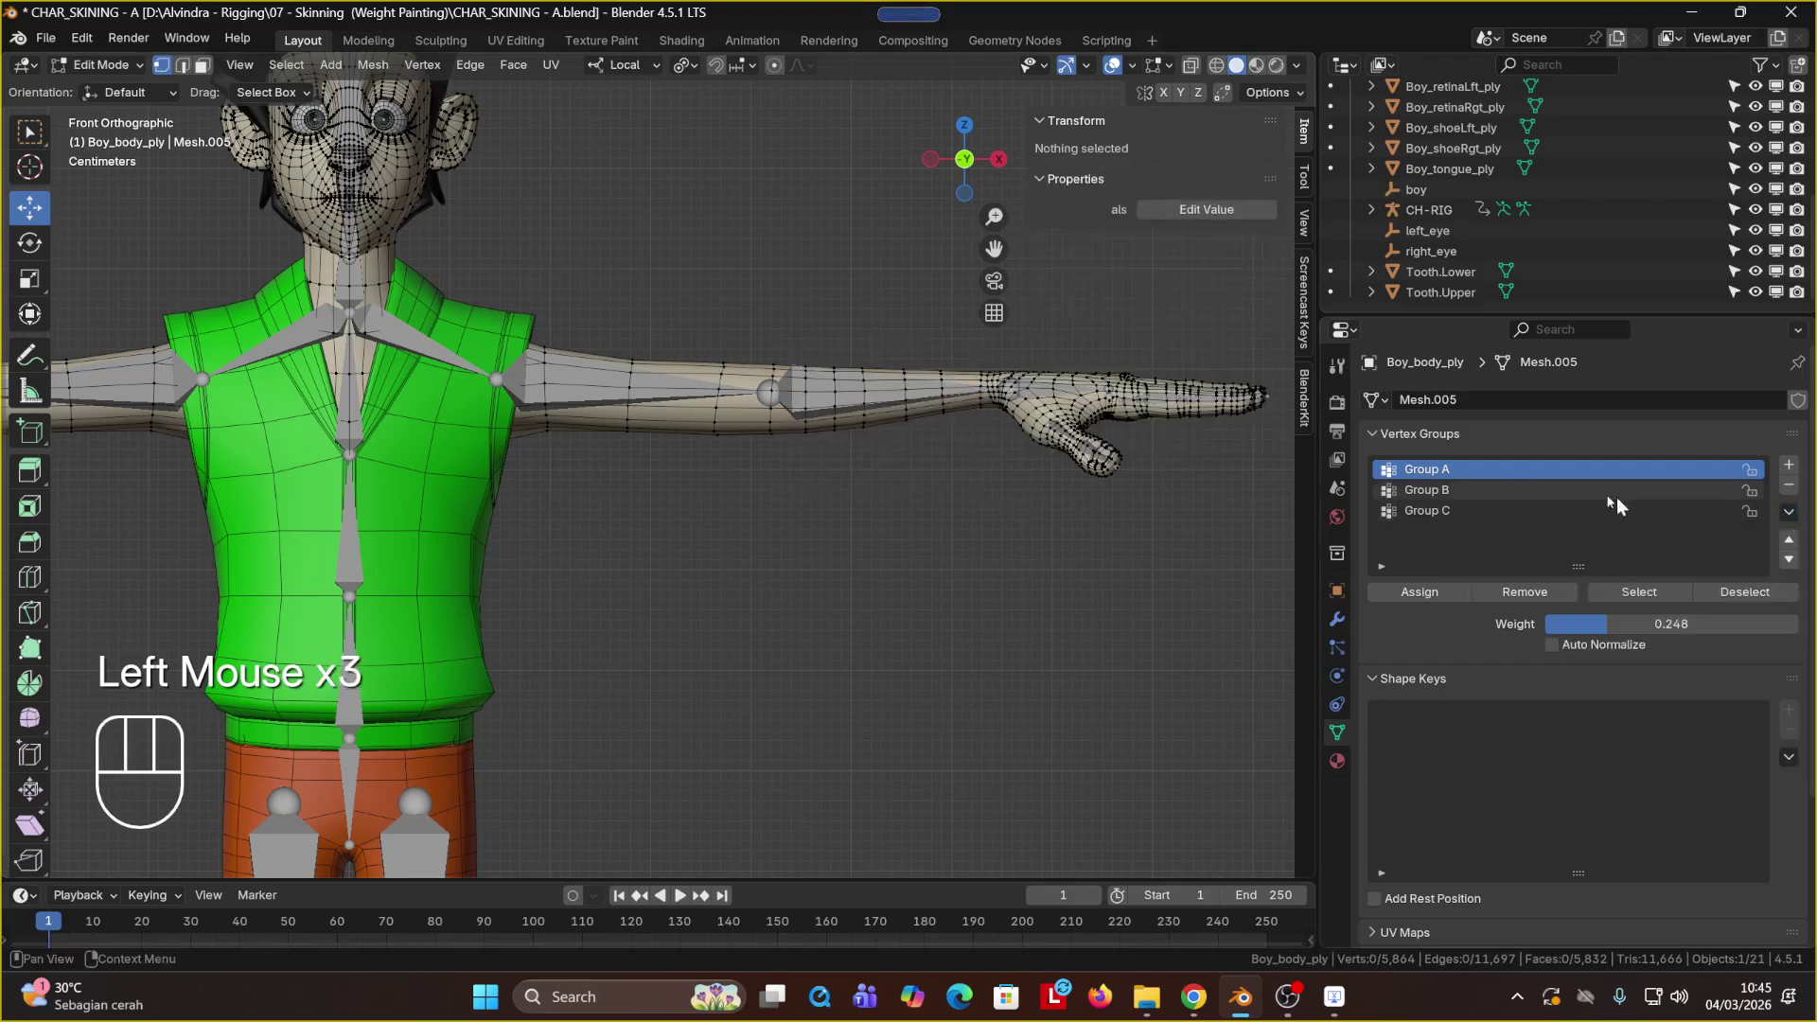
click(1422, 470)
click(1422, 491)
click(1422, 510)
click(1424, 471)
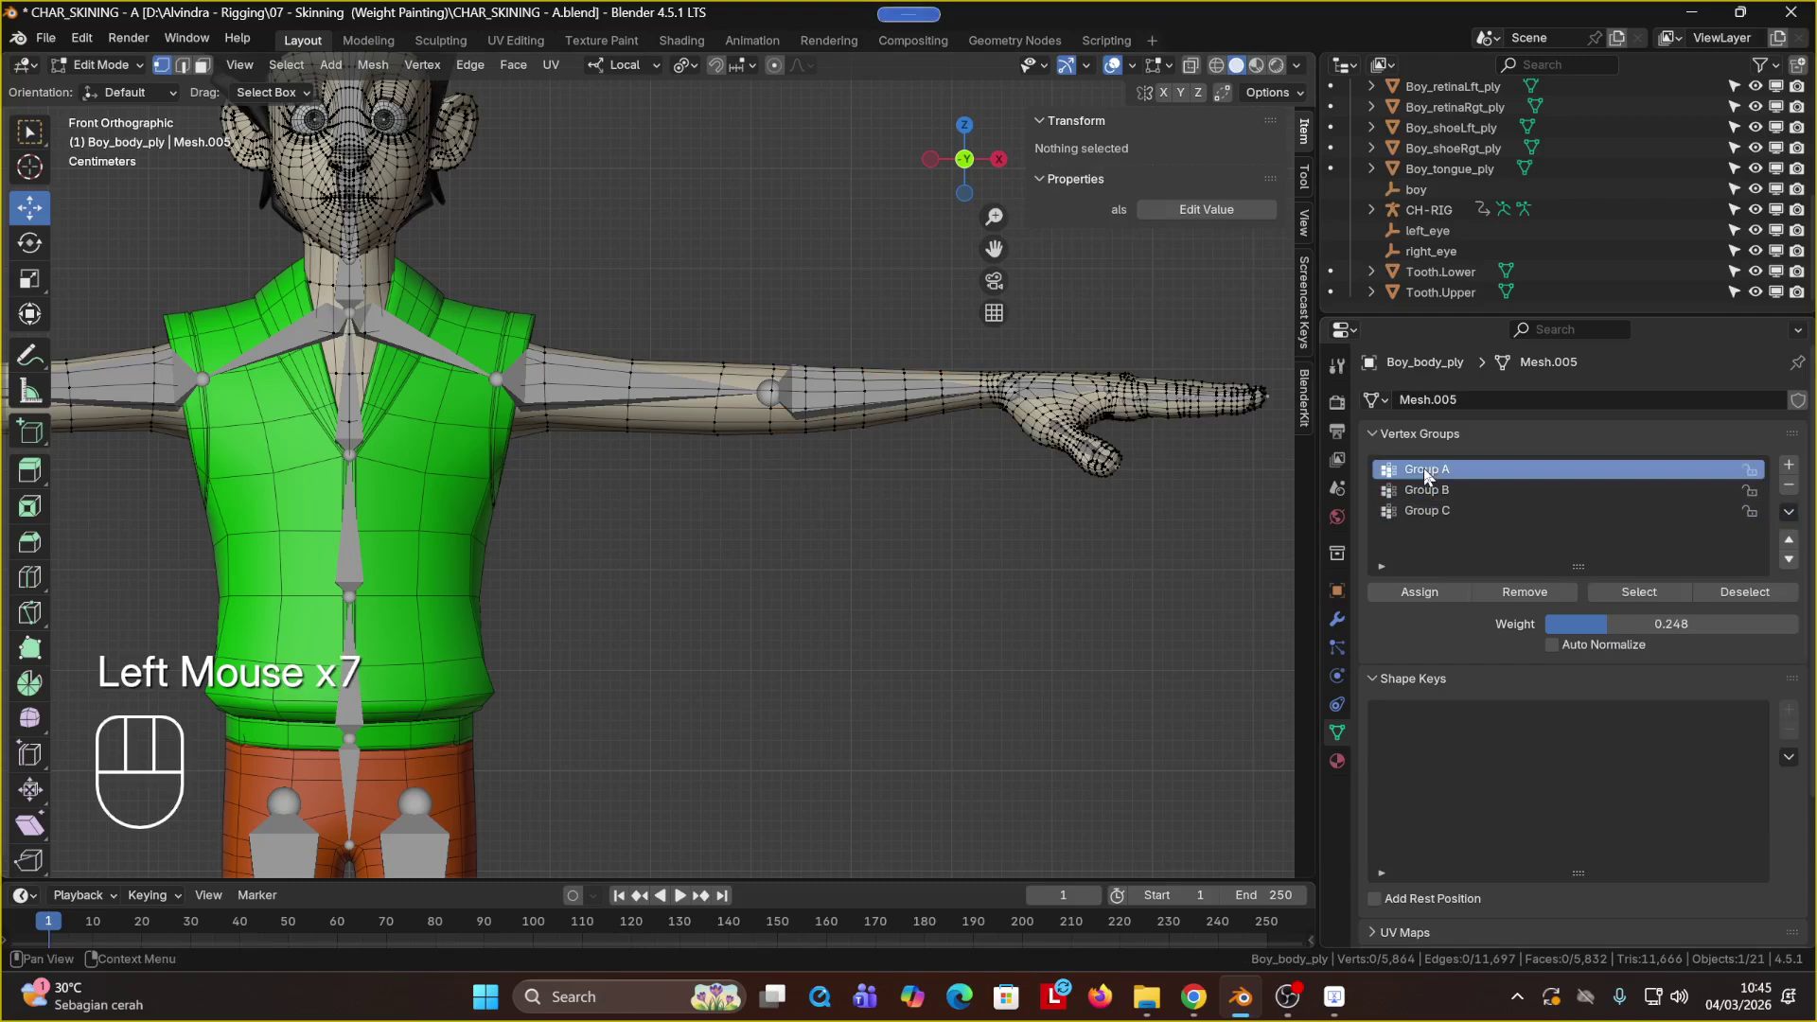
shift+click(1427, 491)
shift+click(1431, 510)
click(1432, 472)
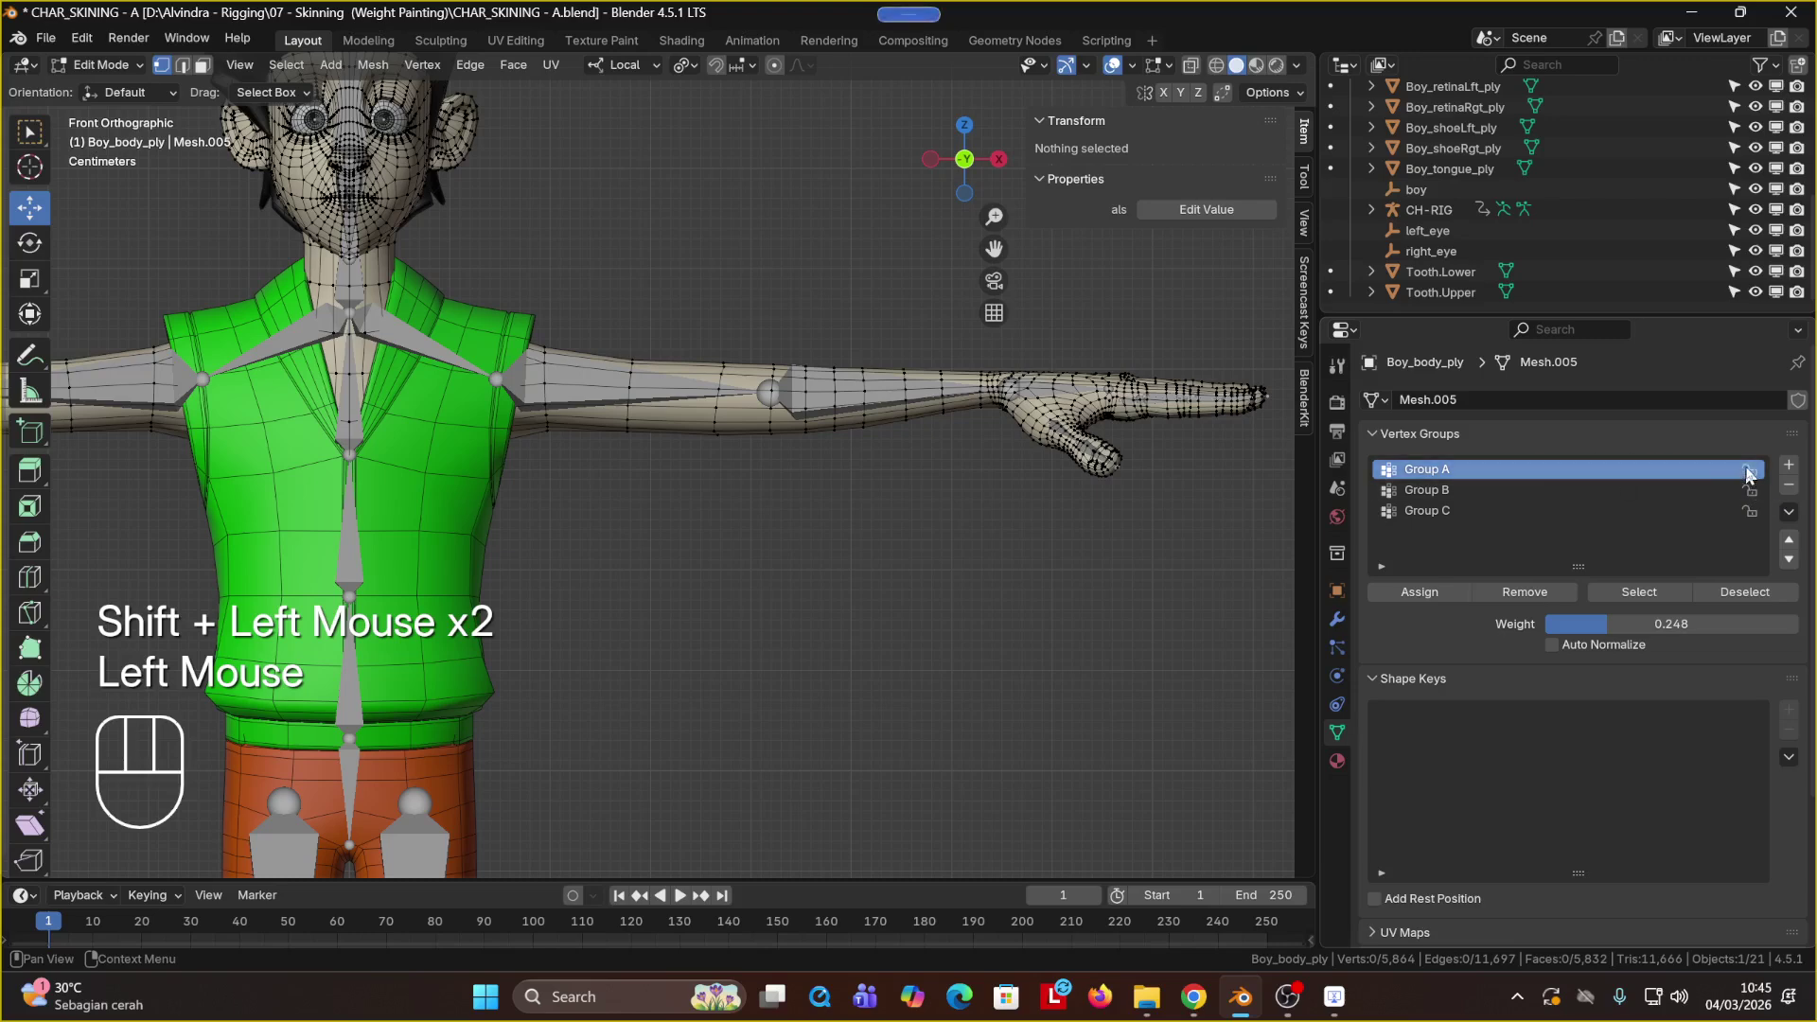
Step: Delete all vertex groups from the body mesh and enlarge the vertex group list, with the Shape Keys section collapsed
click(1789, 511)
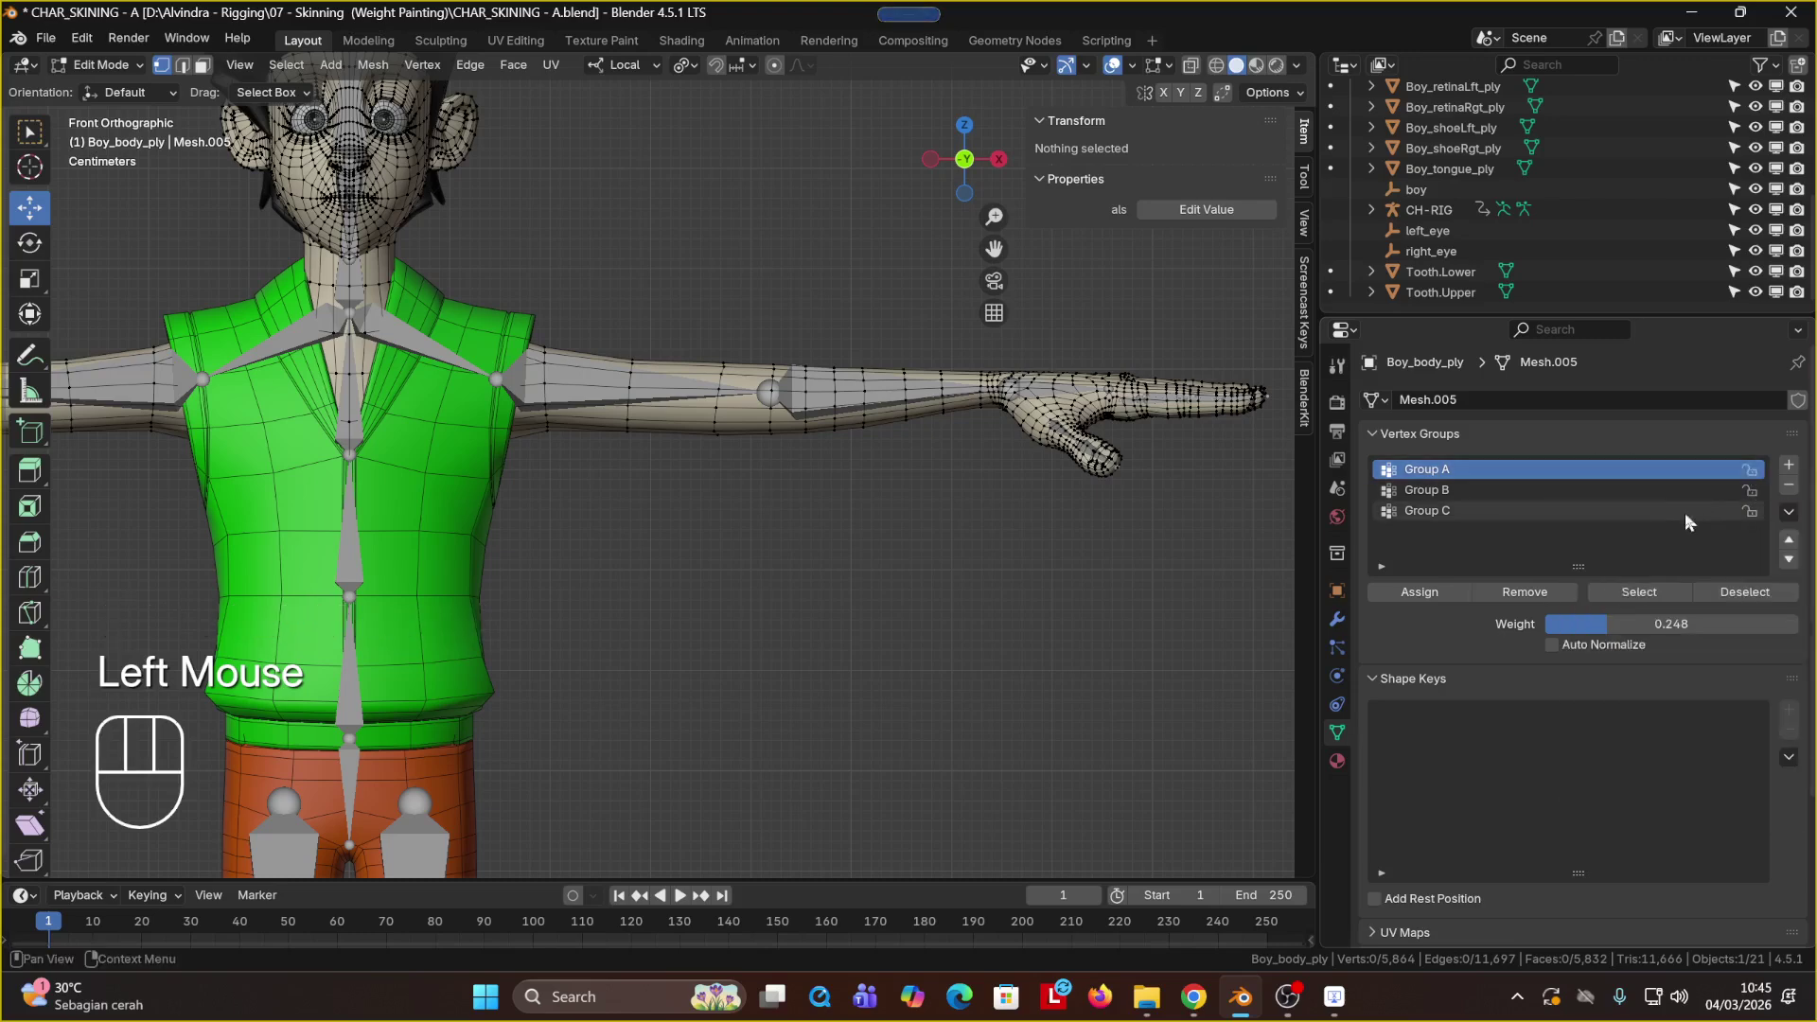
click(1789, 511)
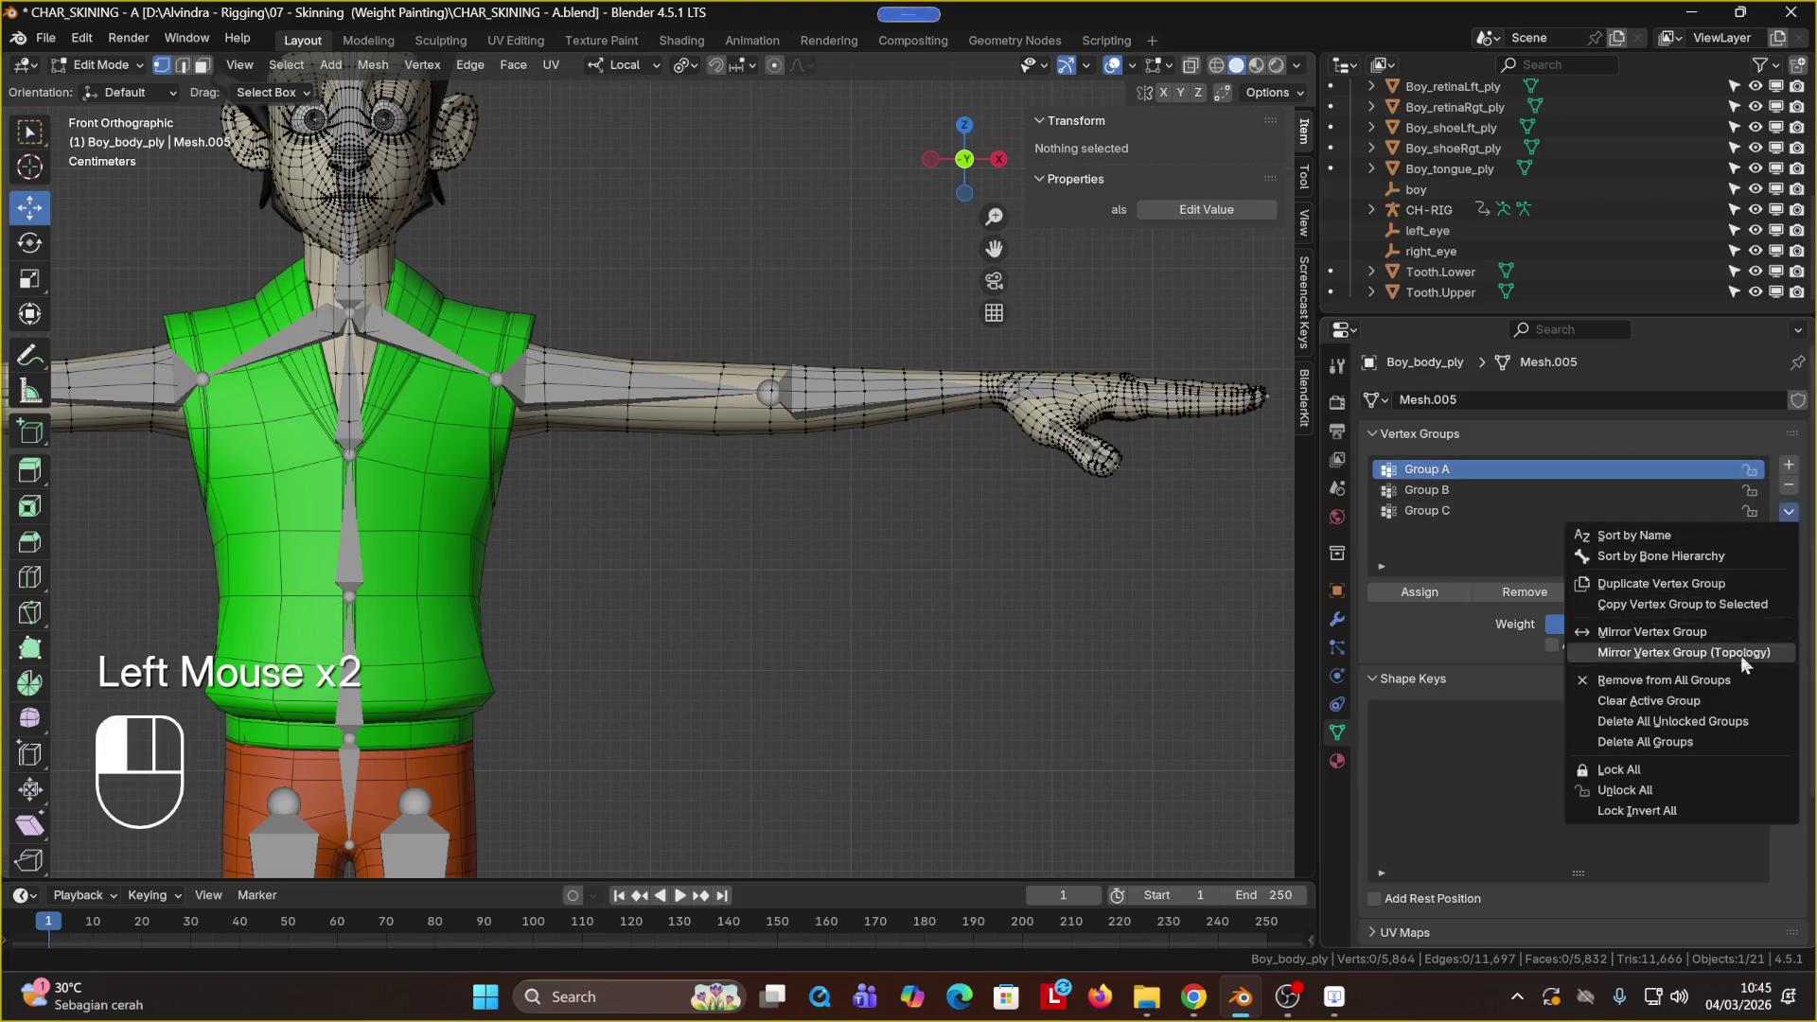
click(1704, 744)
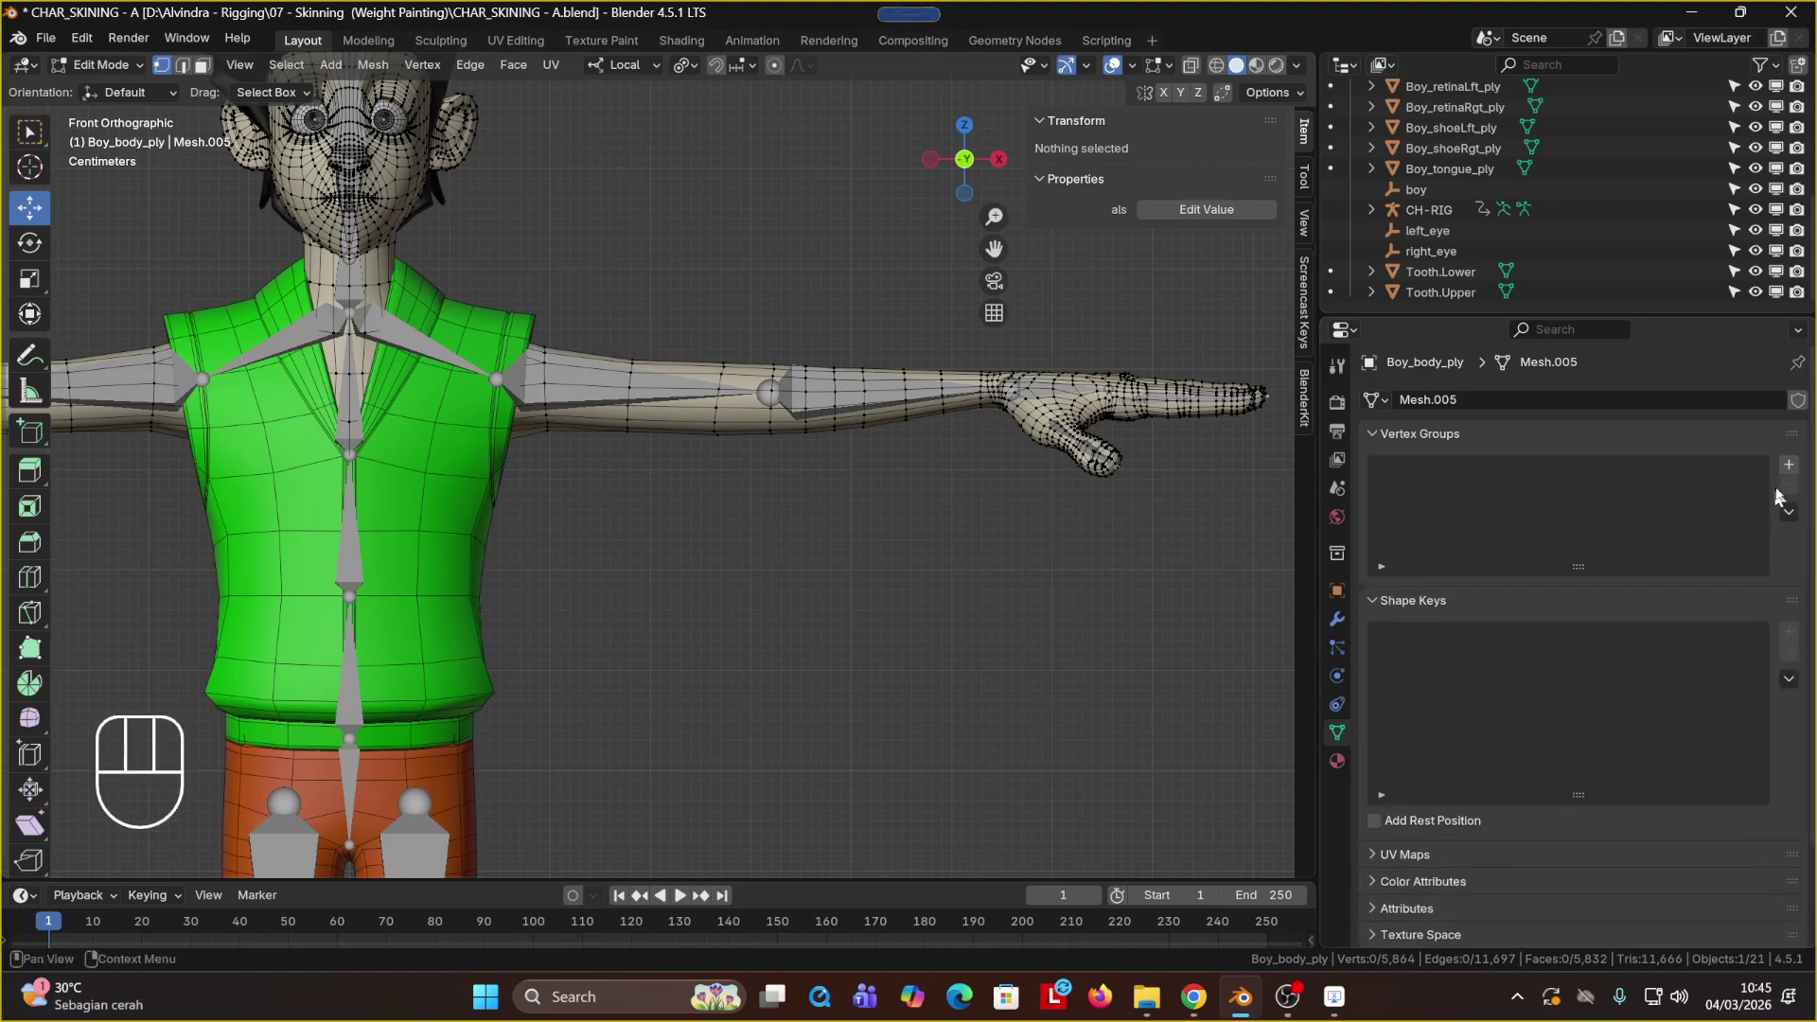
click(1421, 600)
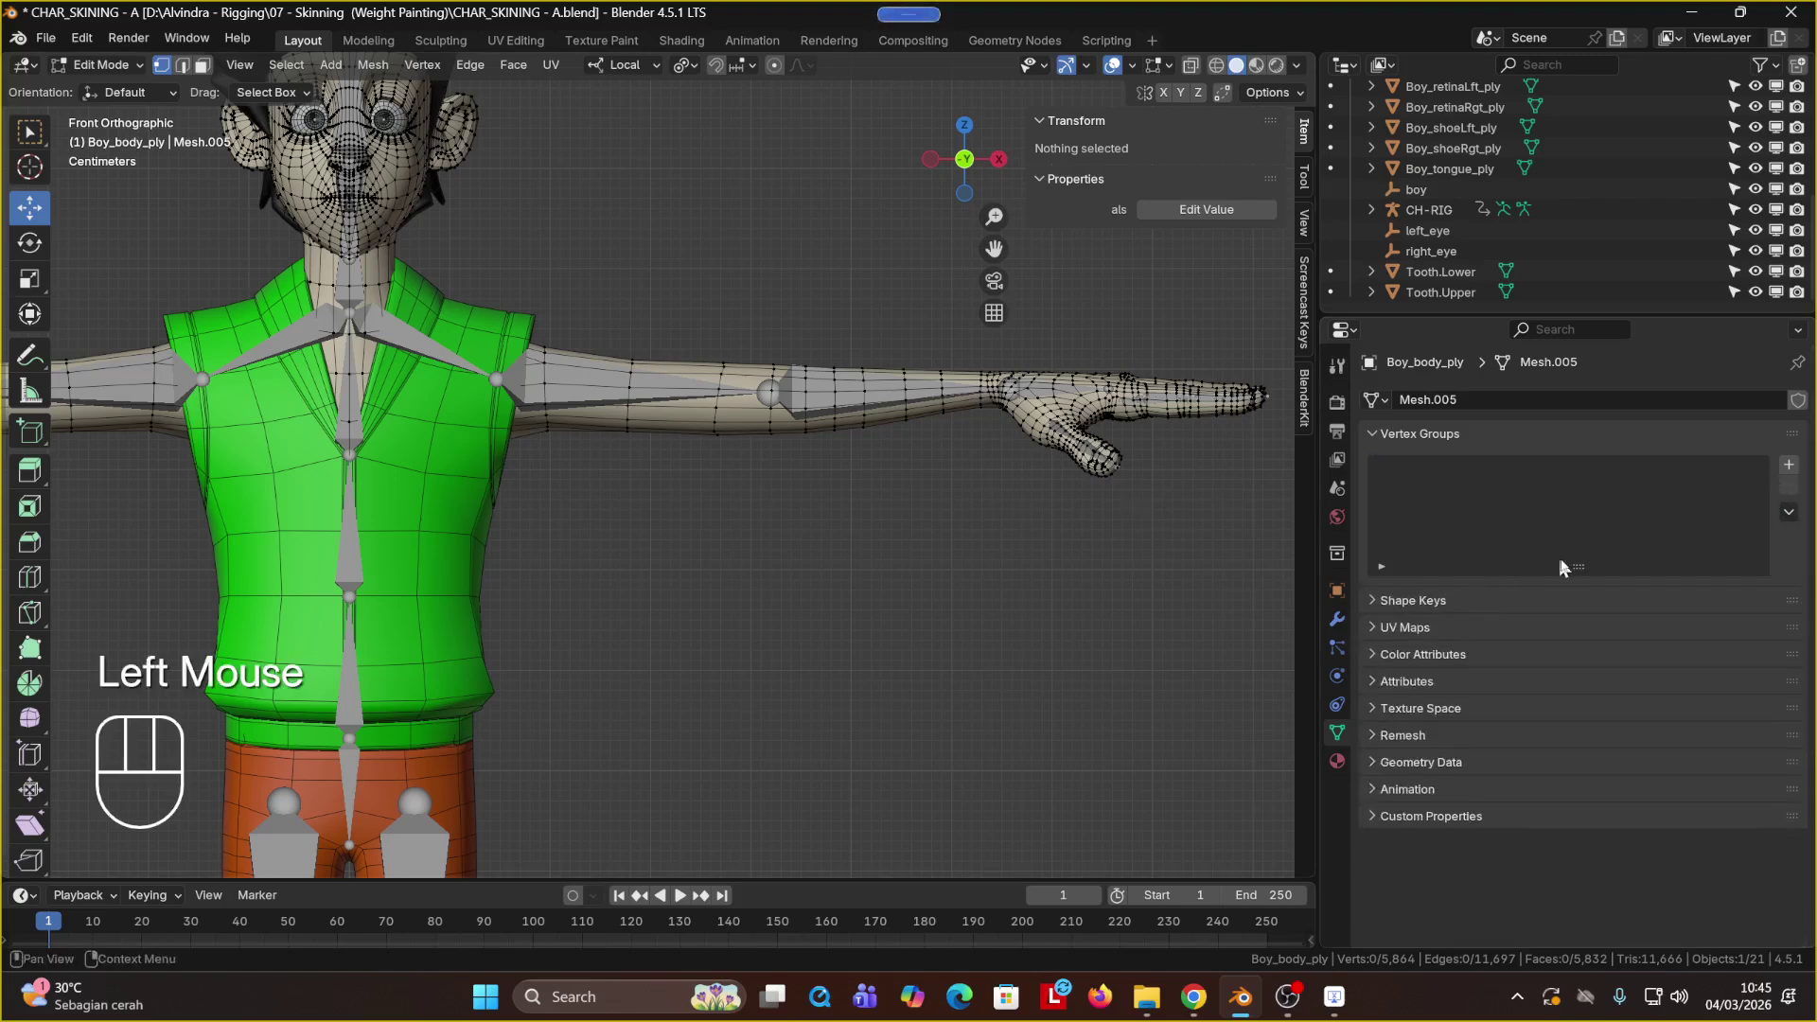
drag(1561, 567, 1576, 730)
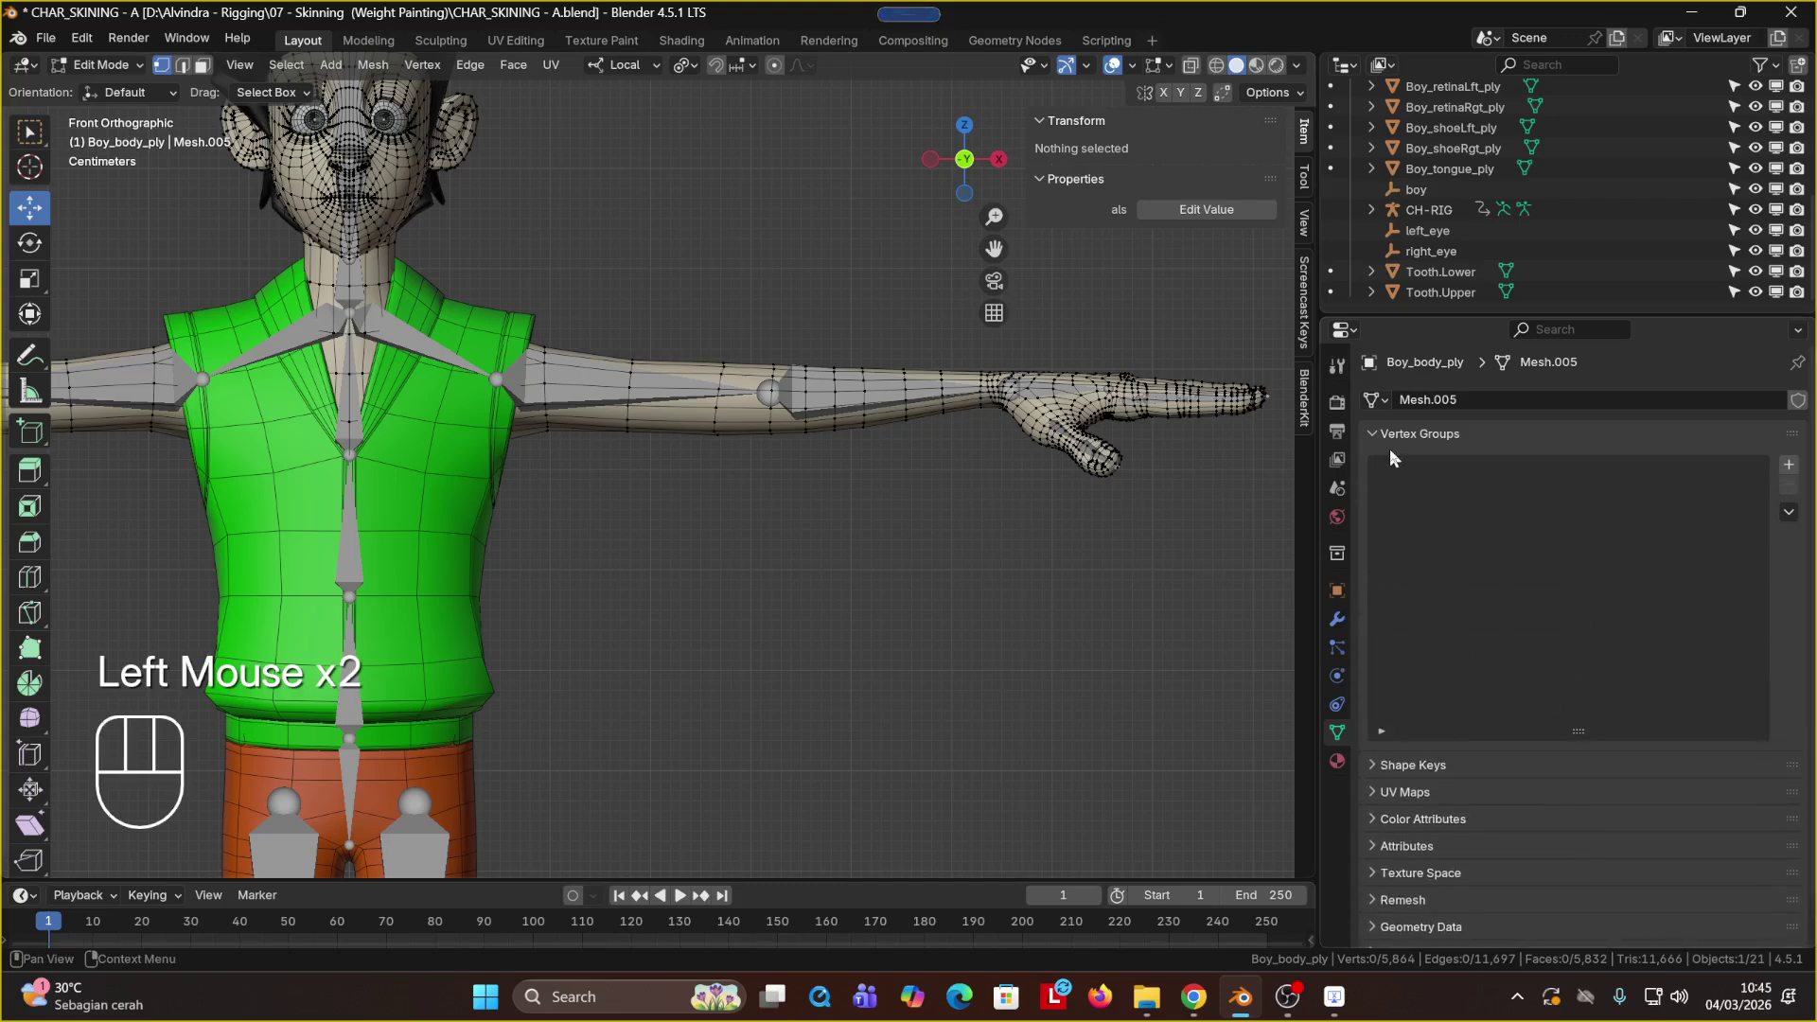
Step: Return to Object Mode, select the CH-RIG armature, and save the file
click(92, 66)
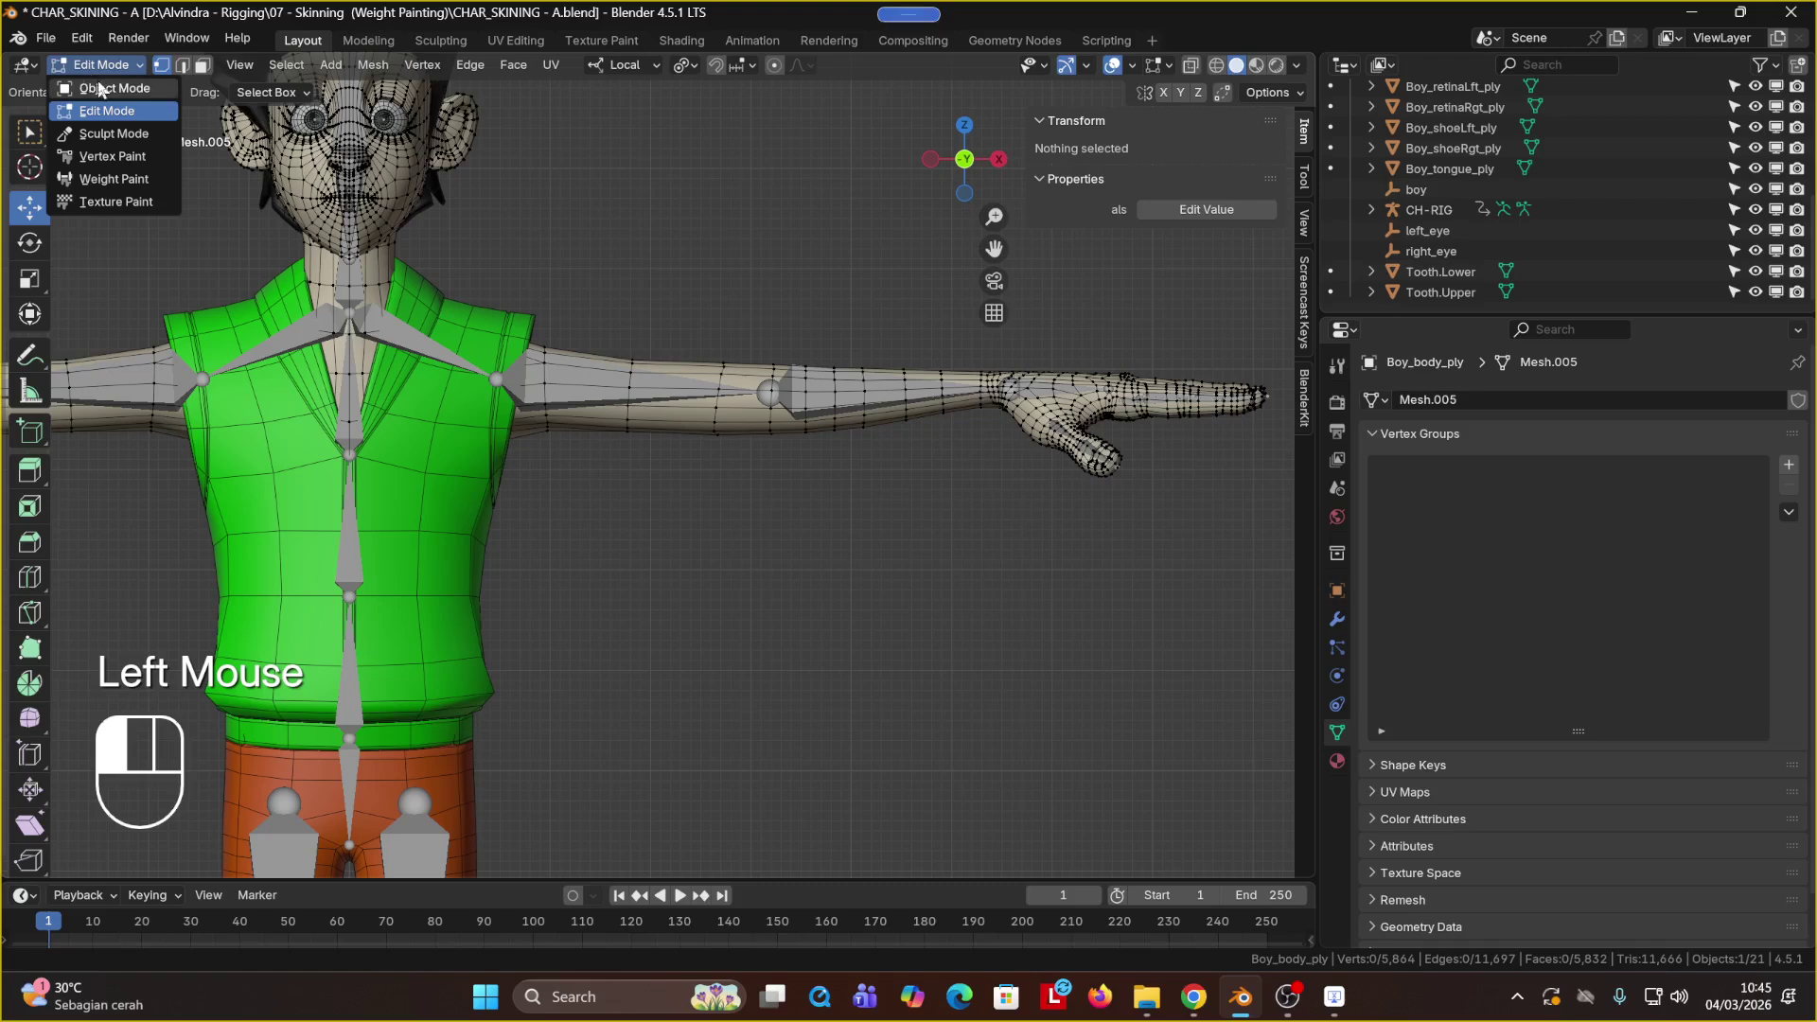
click(99, 88)
click(822, 345)
click(803, 386)
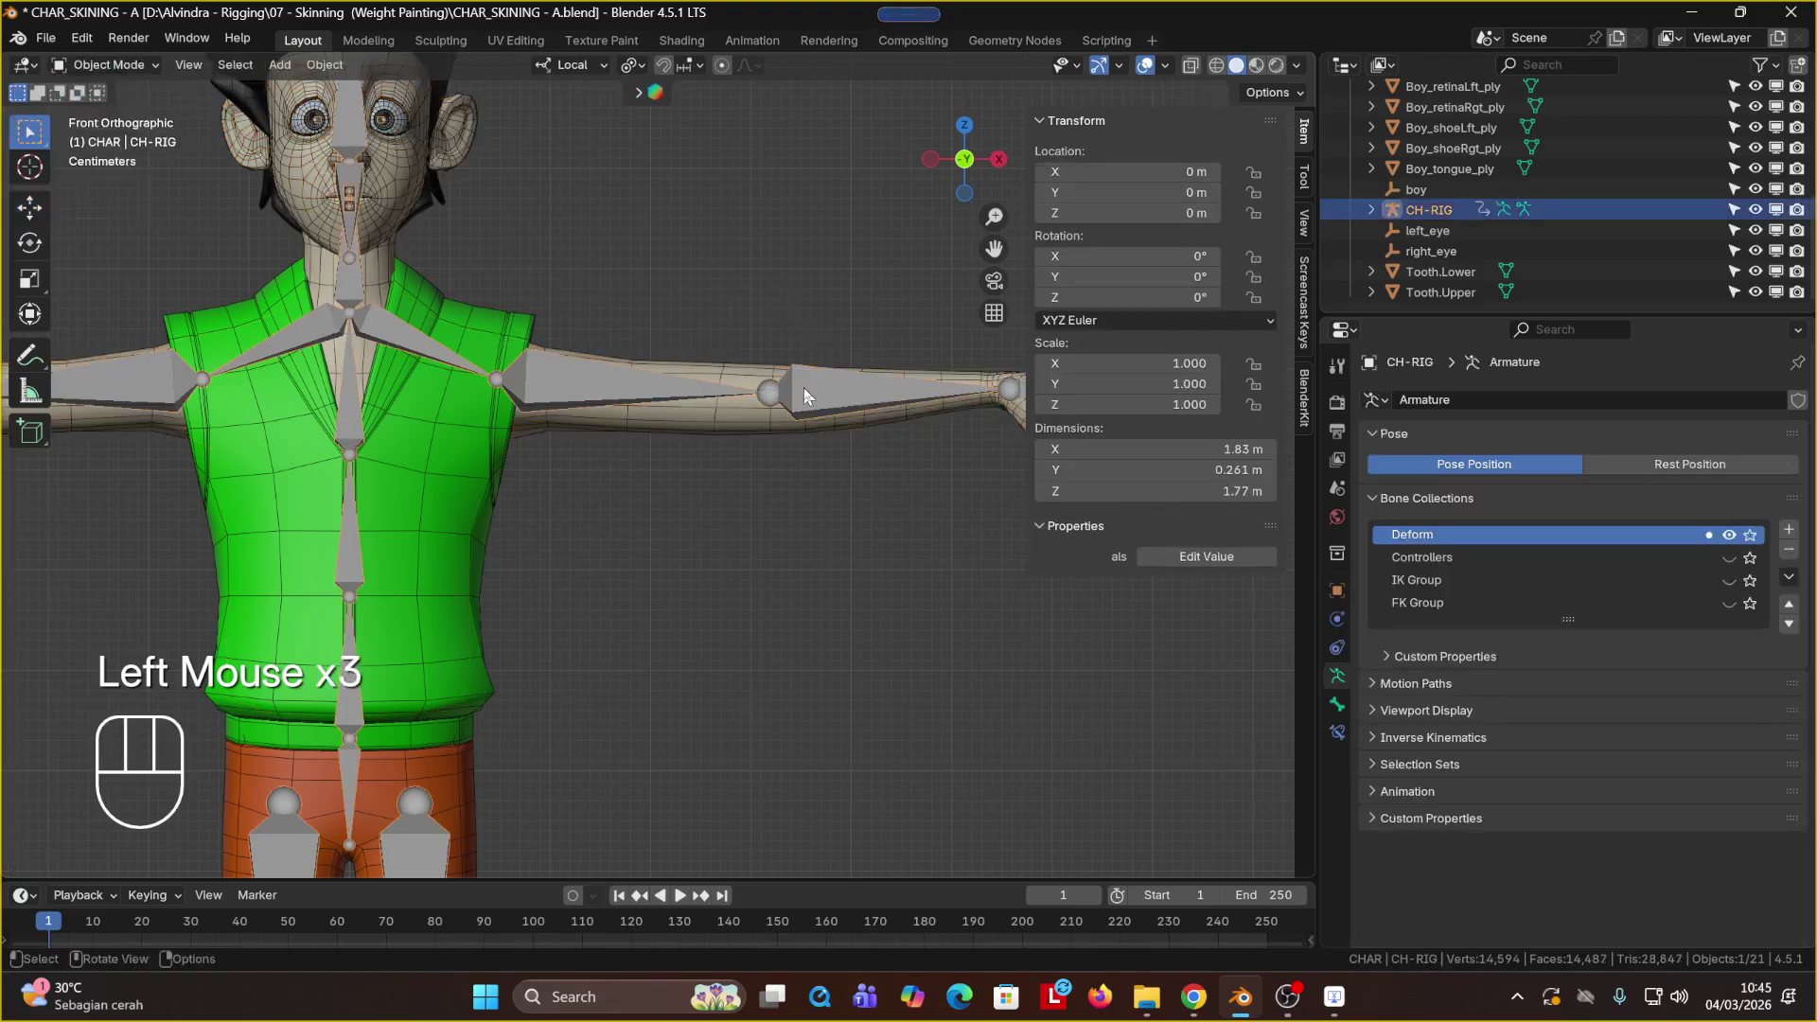
key(ctrl+s)
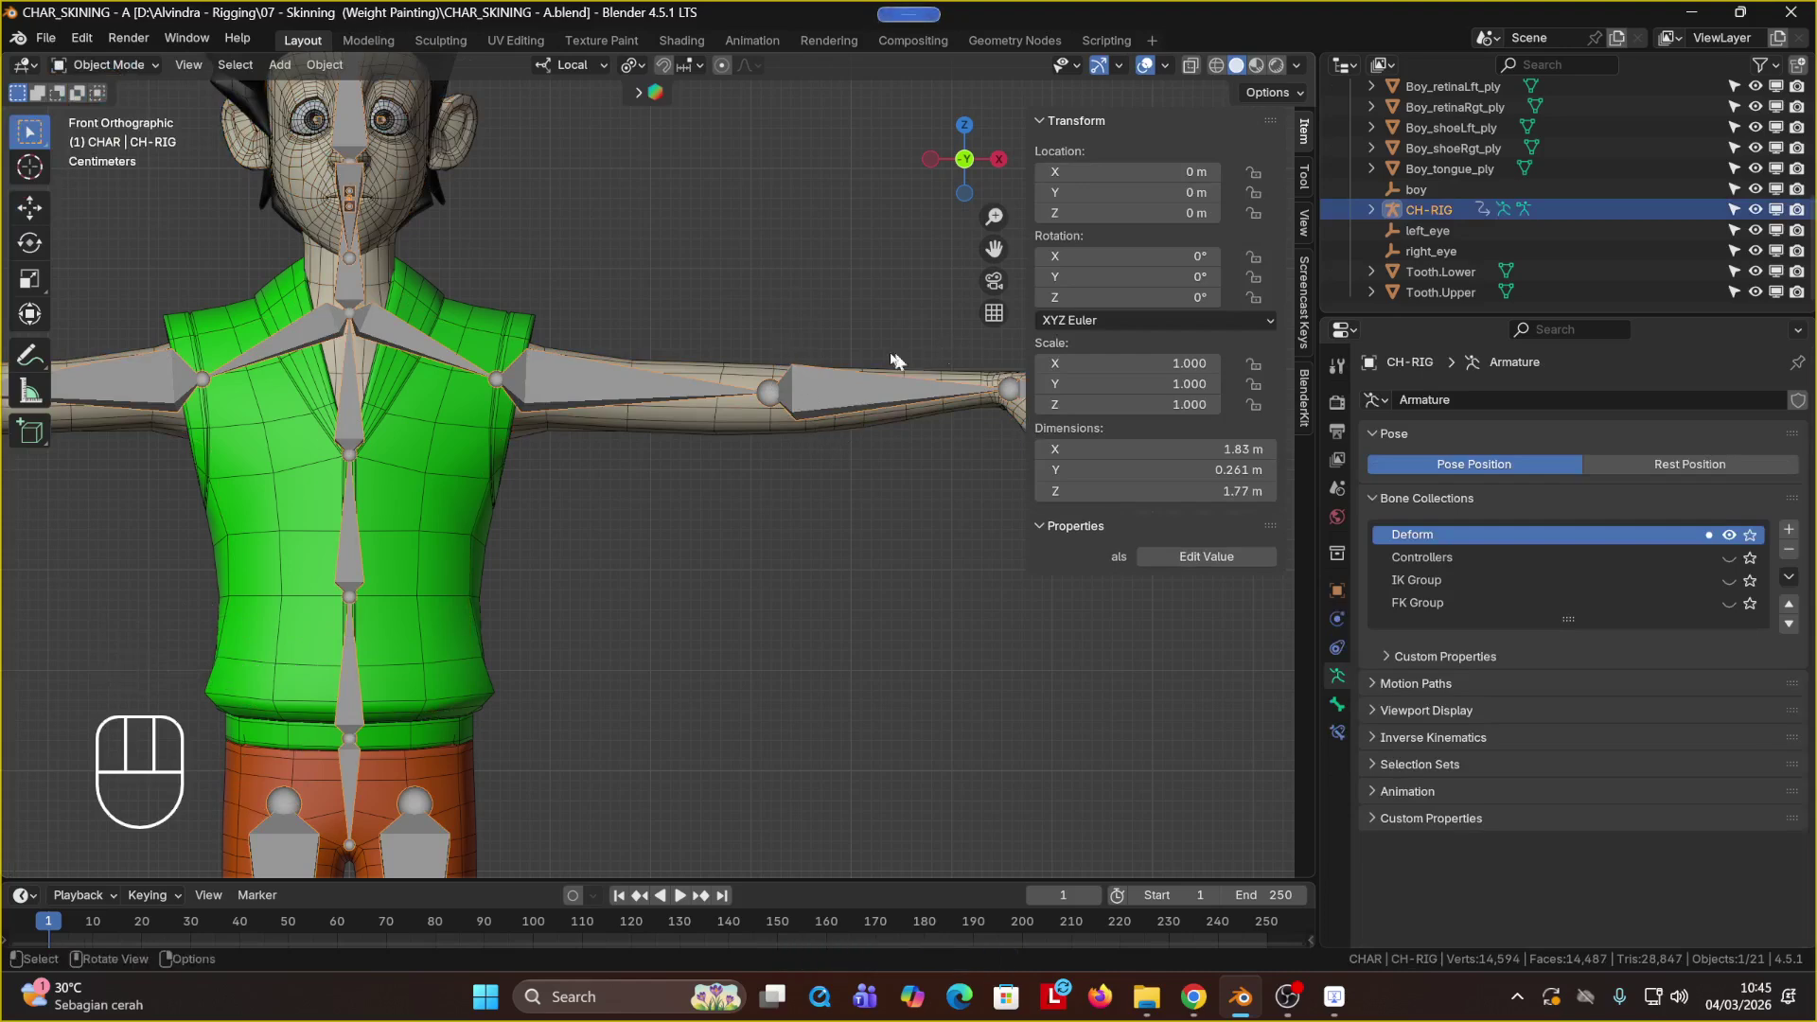
Step: Select all objects of the character and make the CH-RIG armature the active one
scroll(650, 358, down, 2)
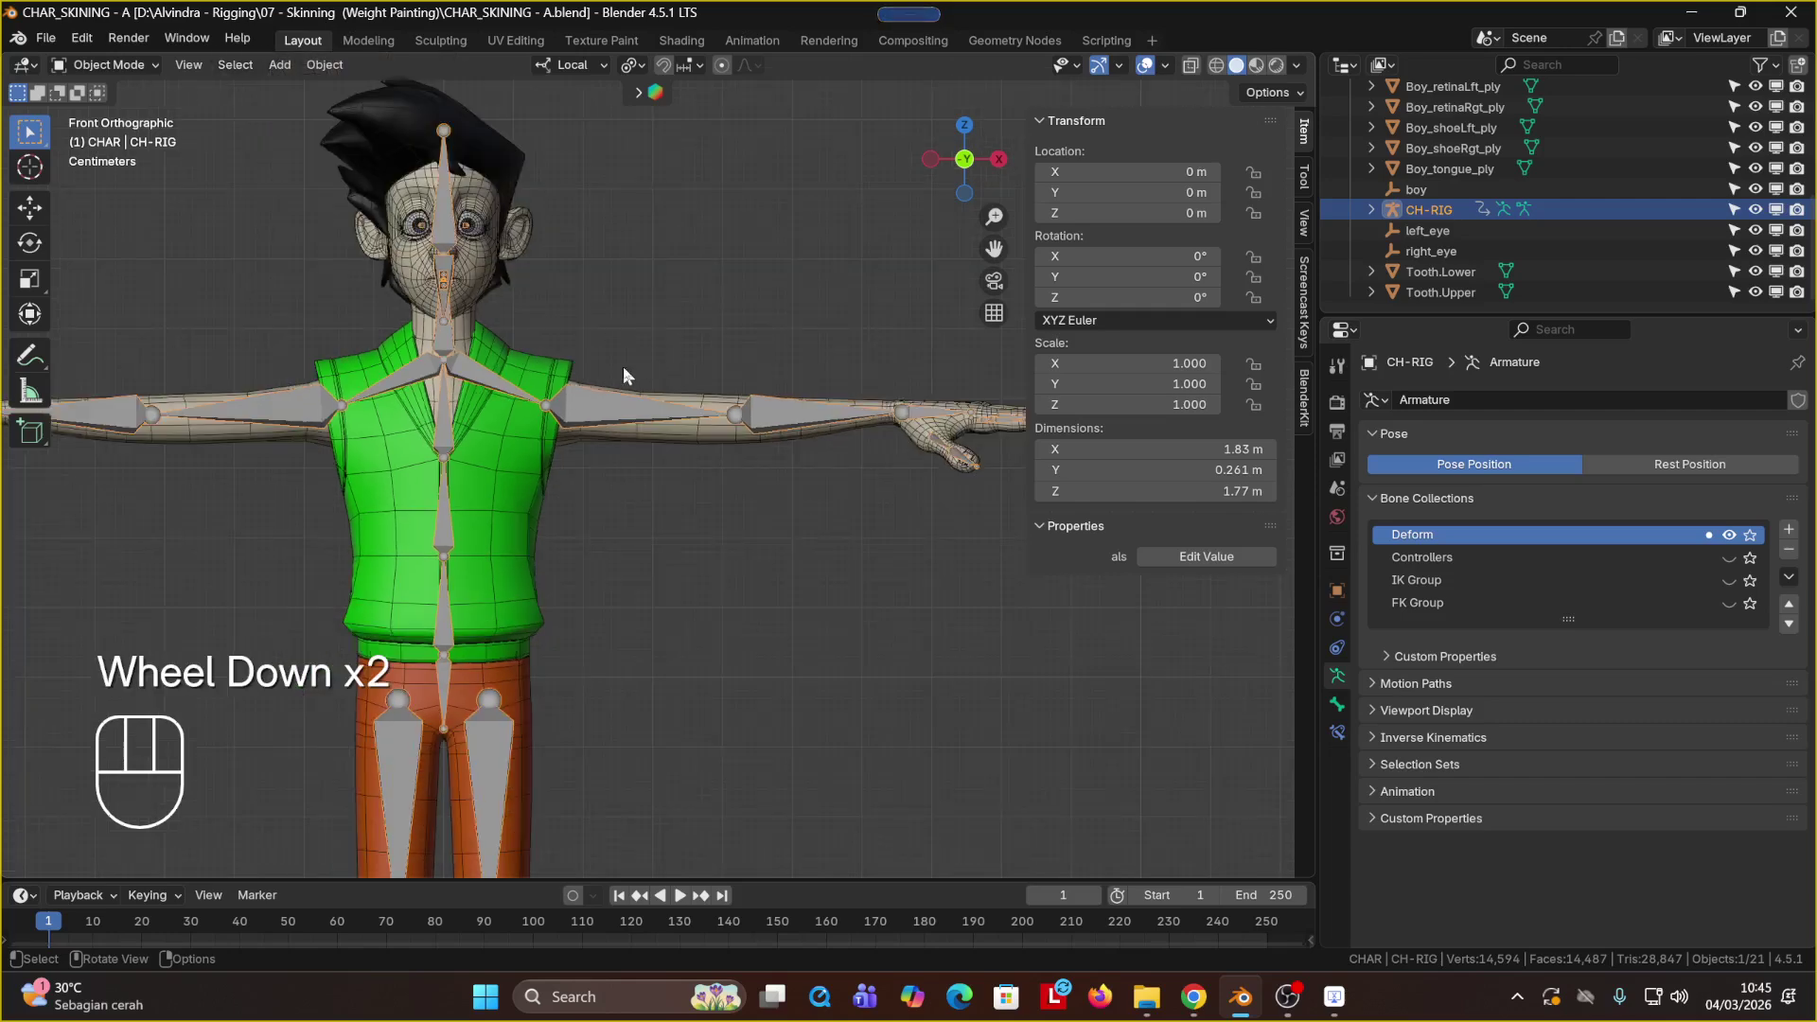
click(684, 441)
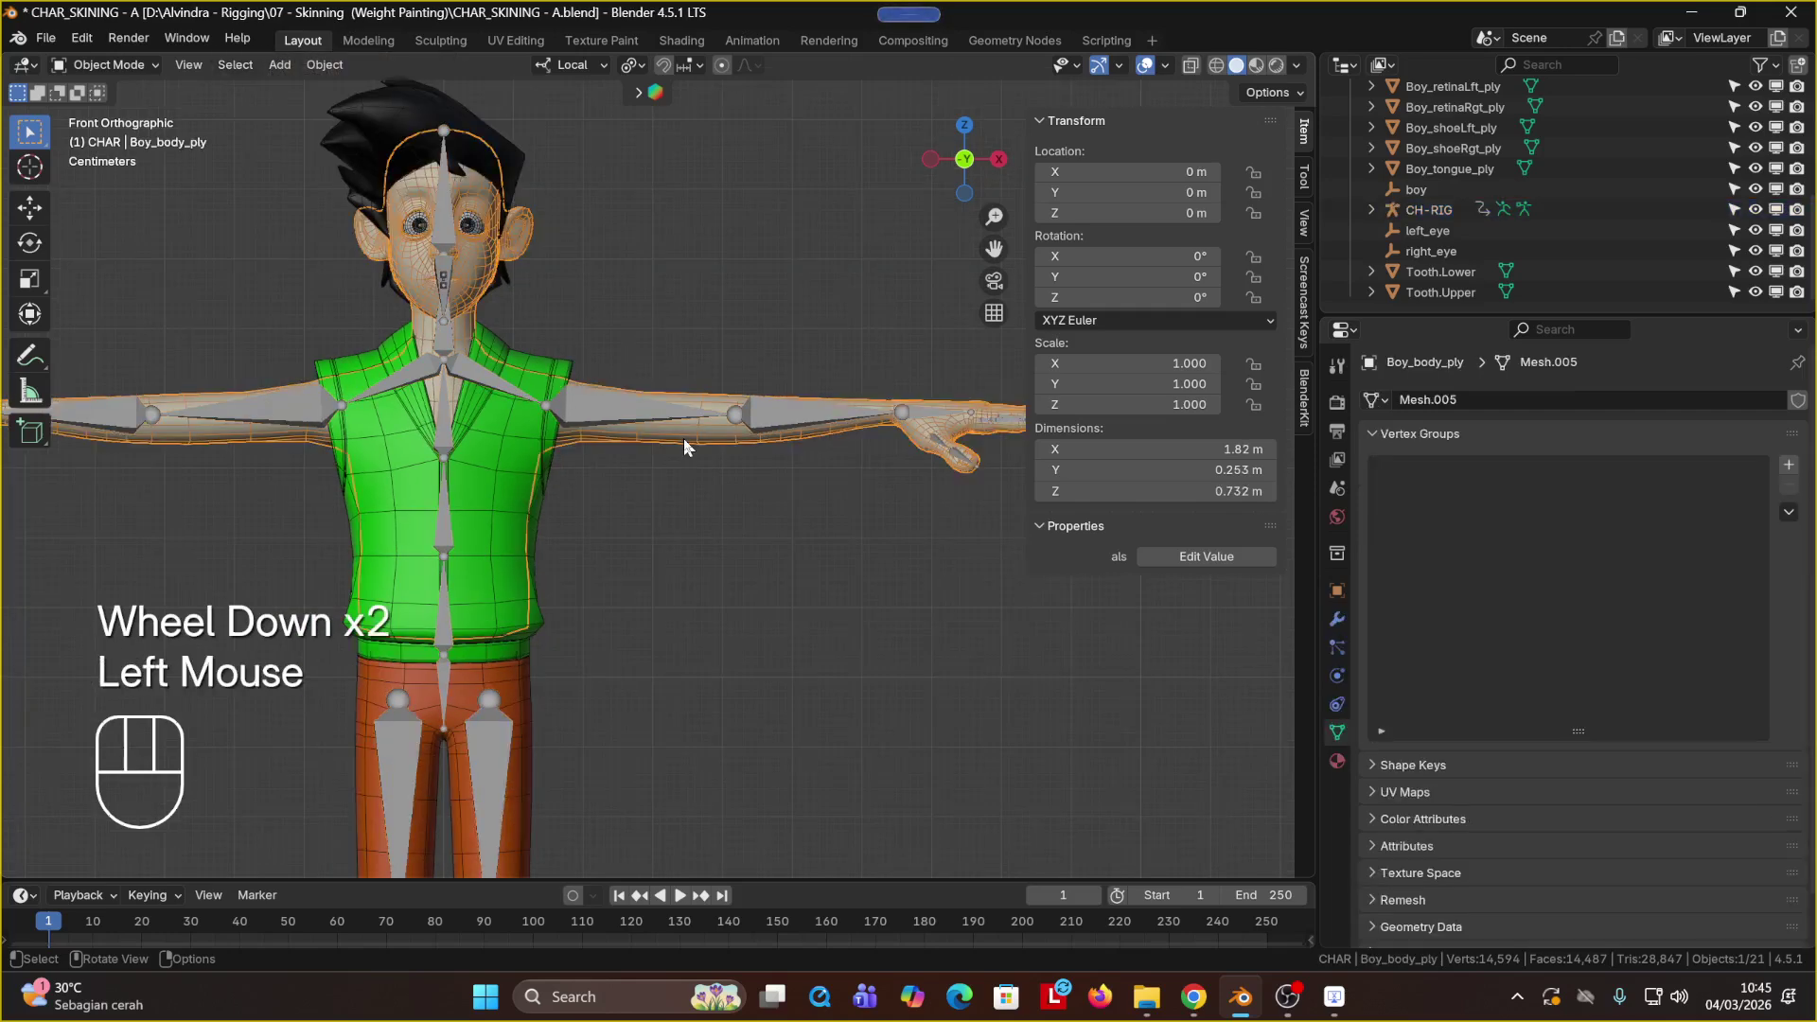
click(609, 516)
key(a)
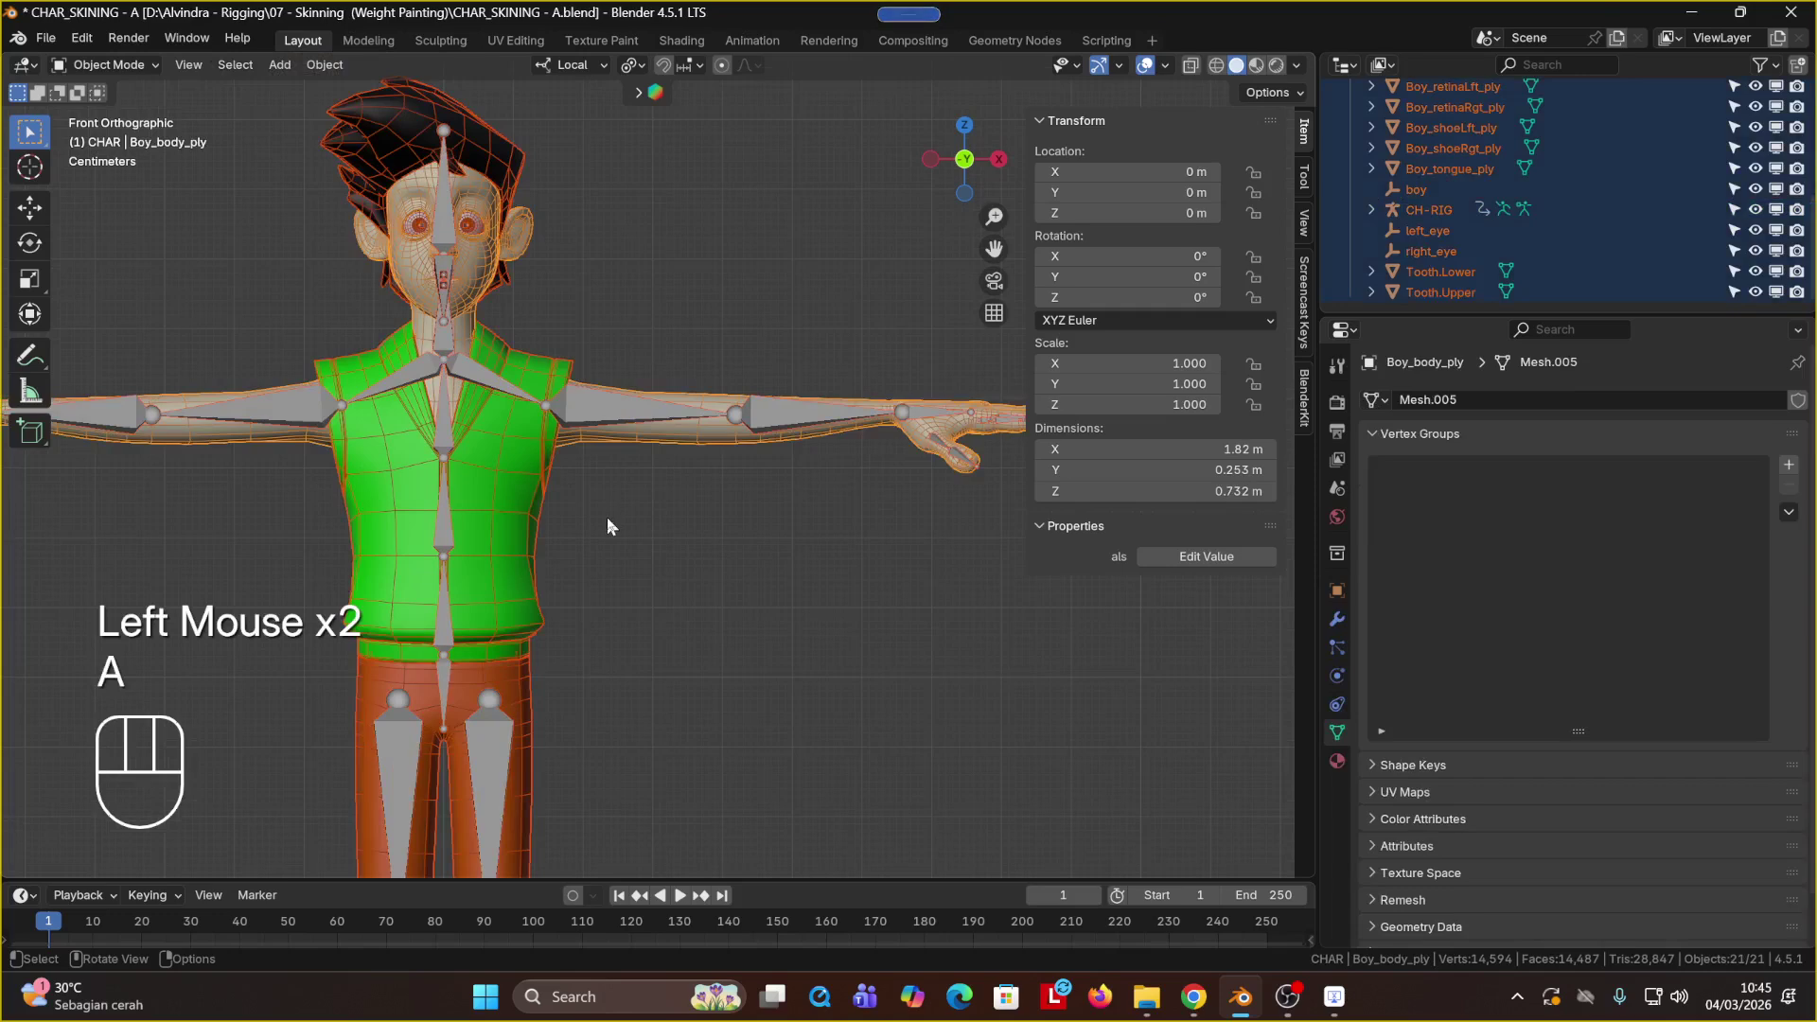
shift+click(609, 423)
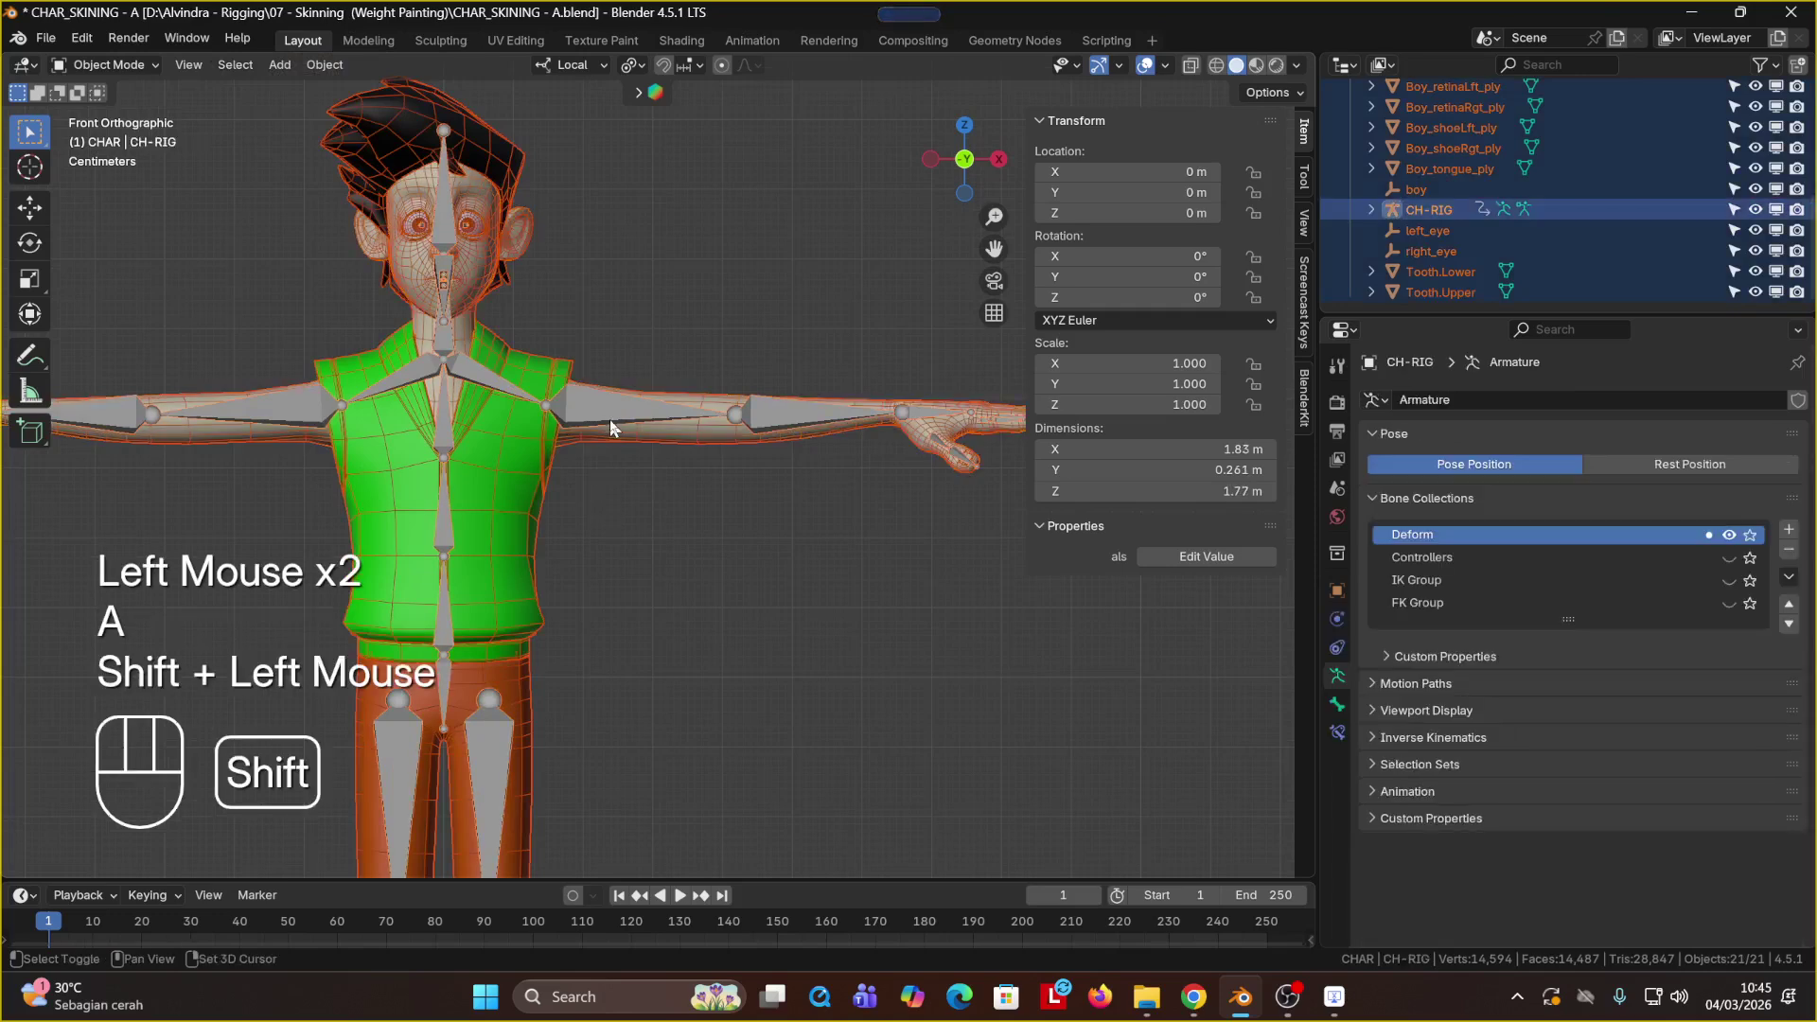
Step: Deselect all objects and save the file
click(641, 509)
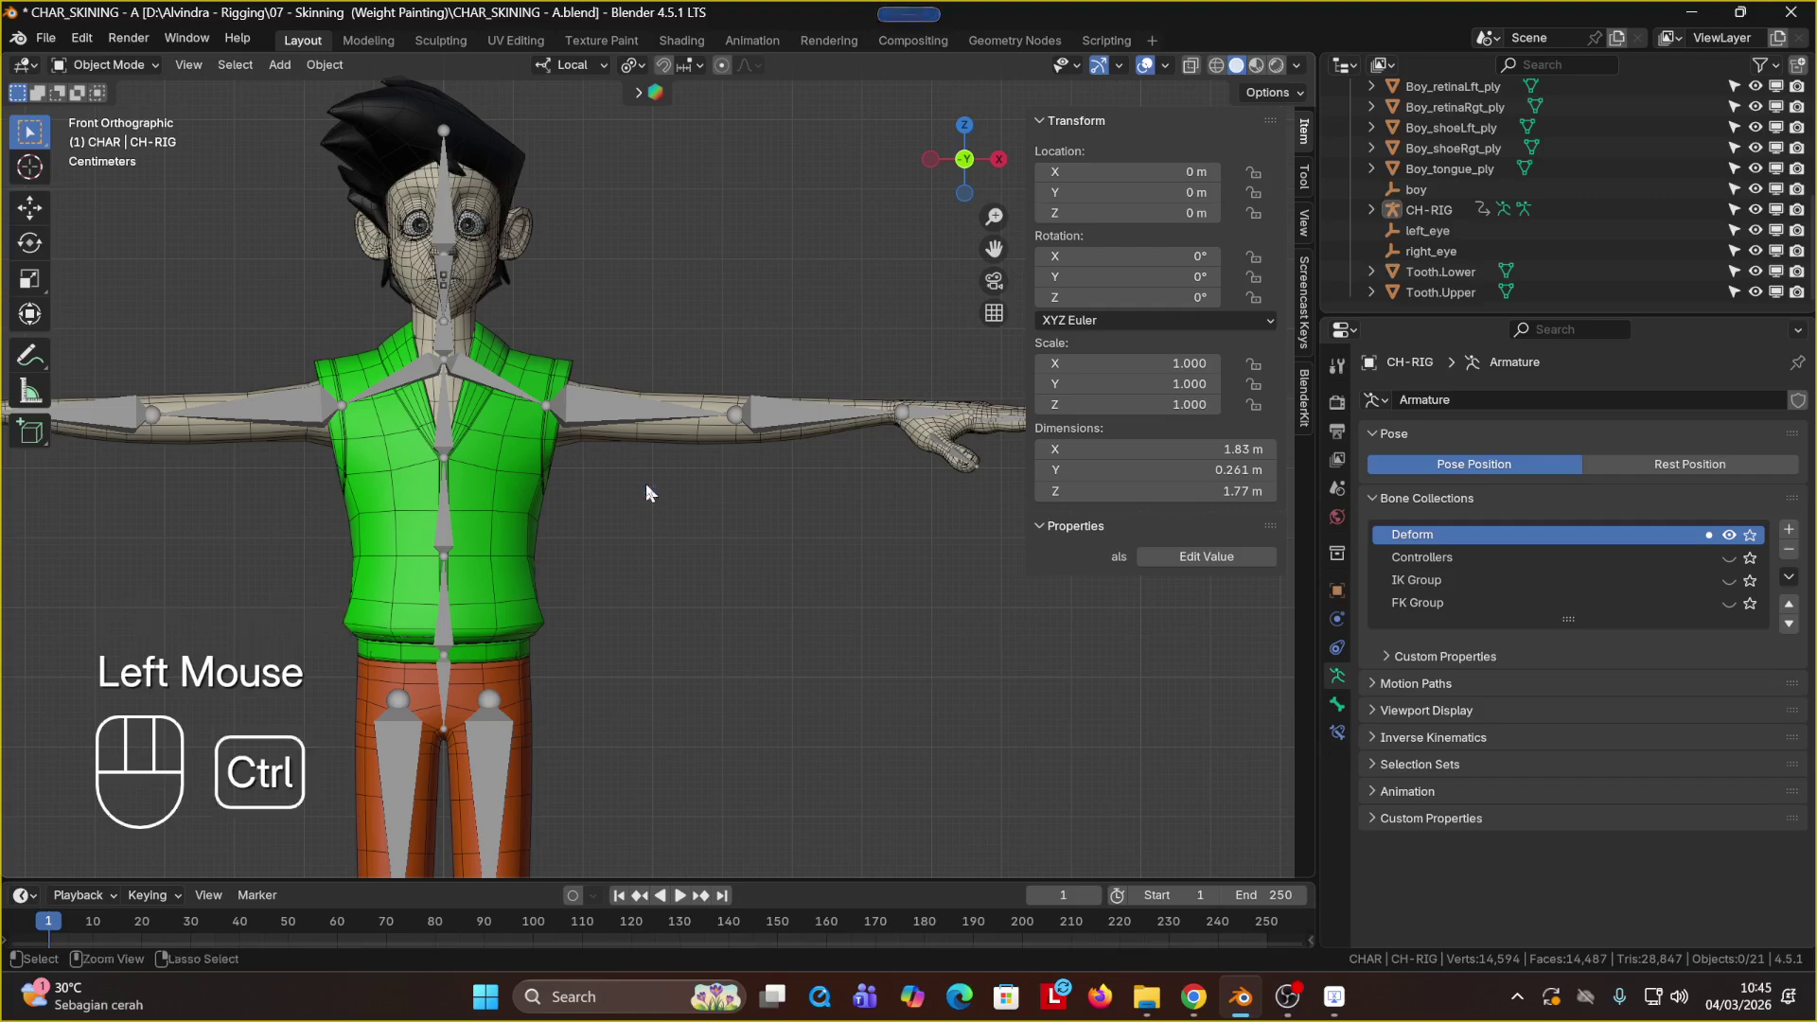
key(ctrl+s)
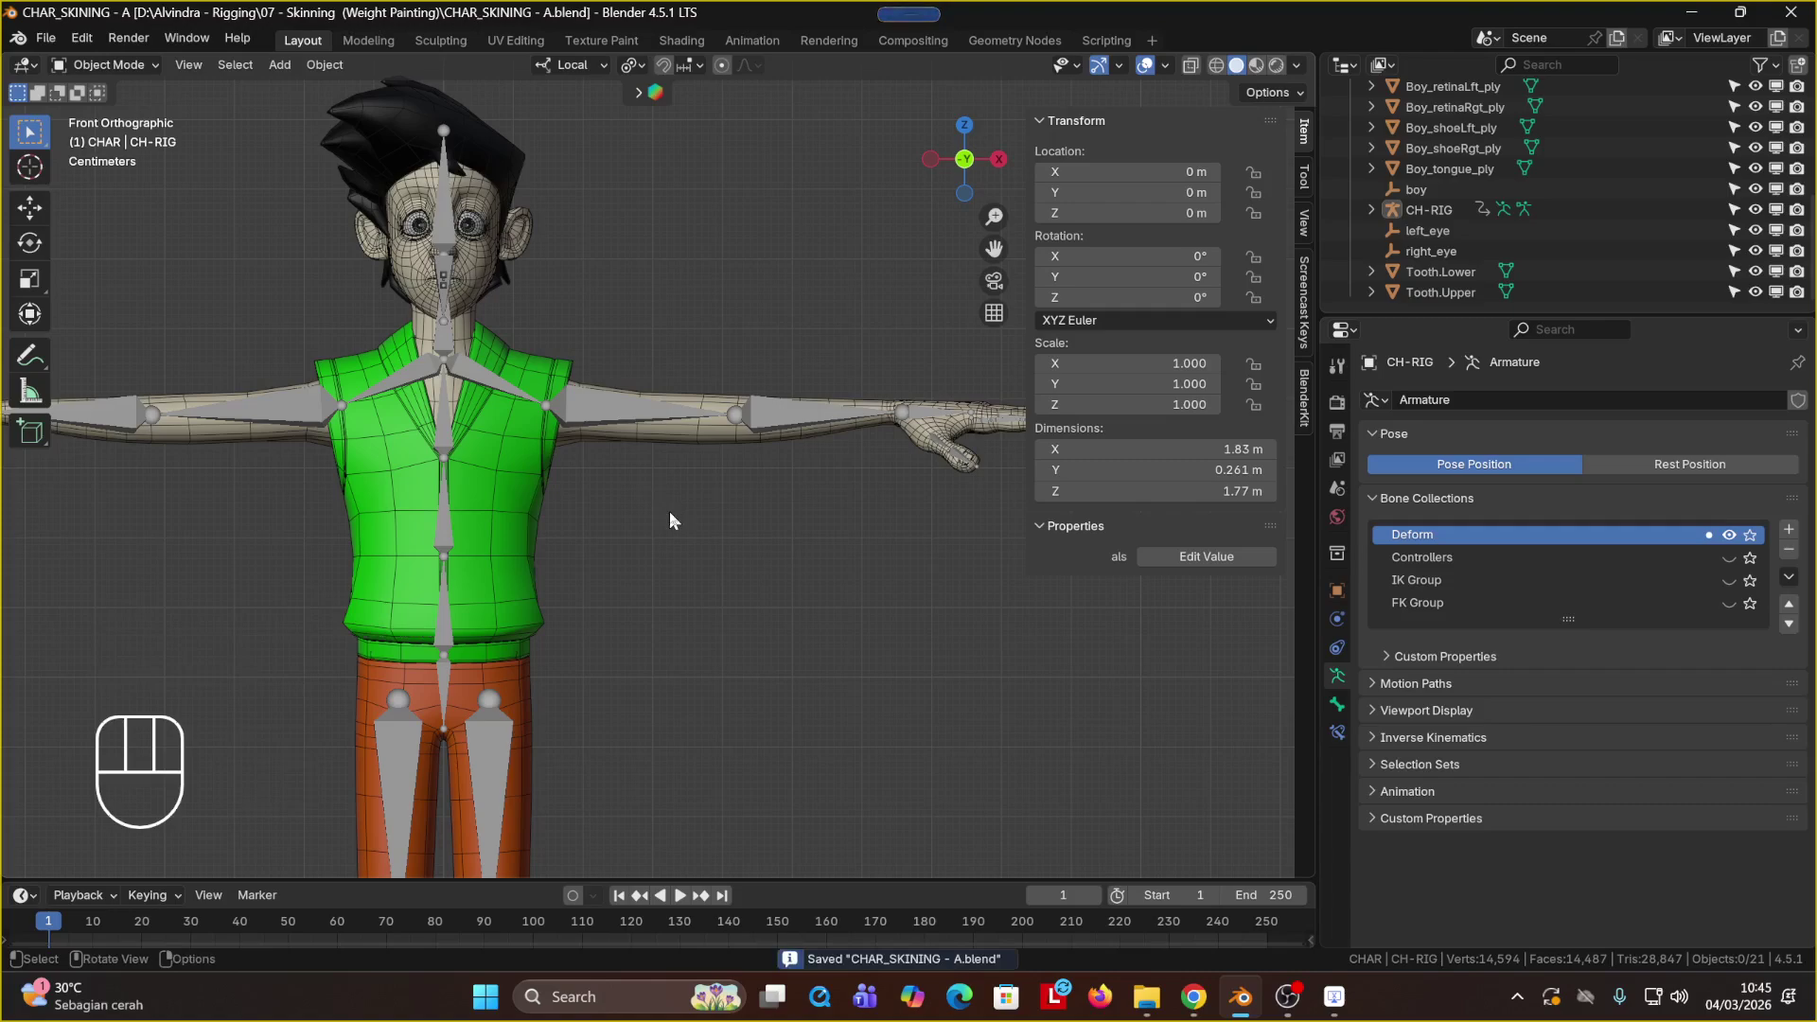
key(ctrl)
Step: Select the Boy_body_ply mesh and add the CH-RIG armature to the selection as the active object
click(666, 454)
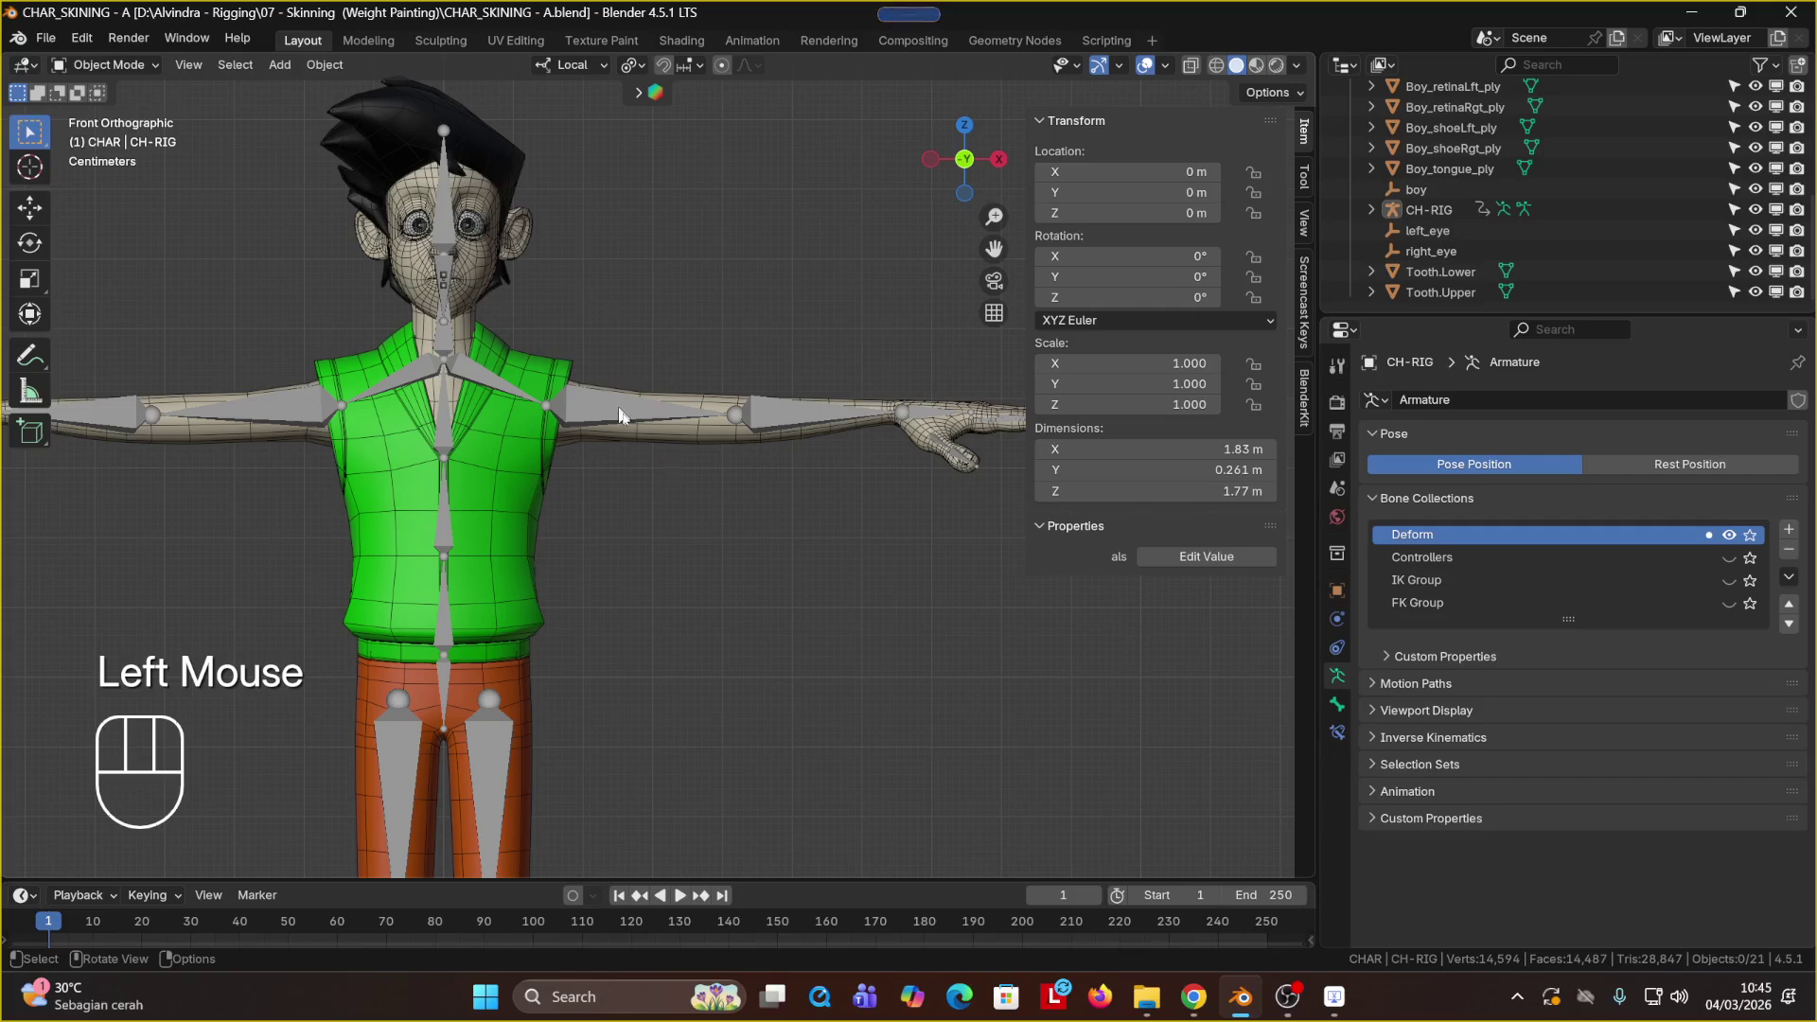
click(656, 443)
click(644, 476)
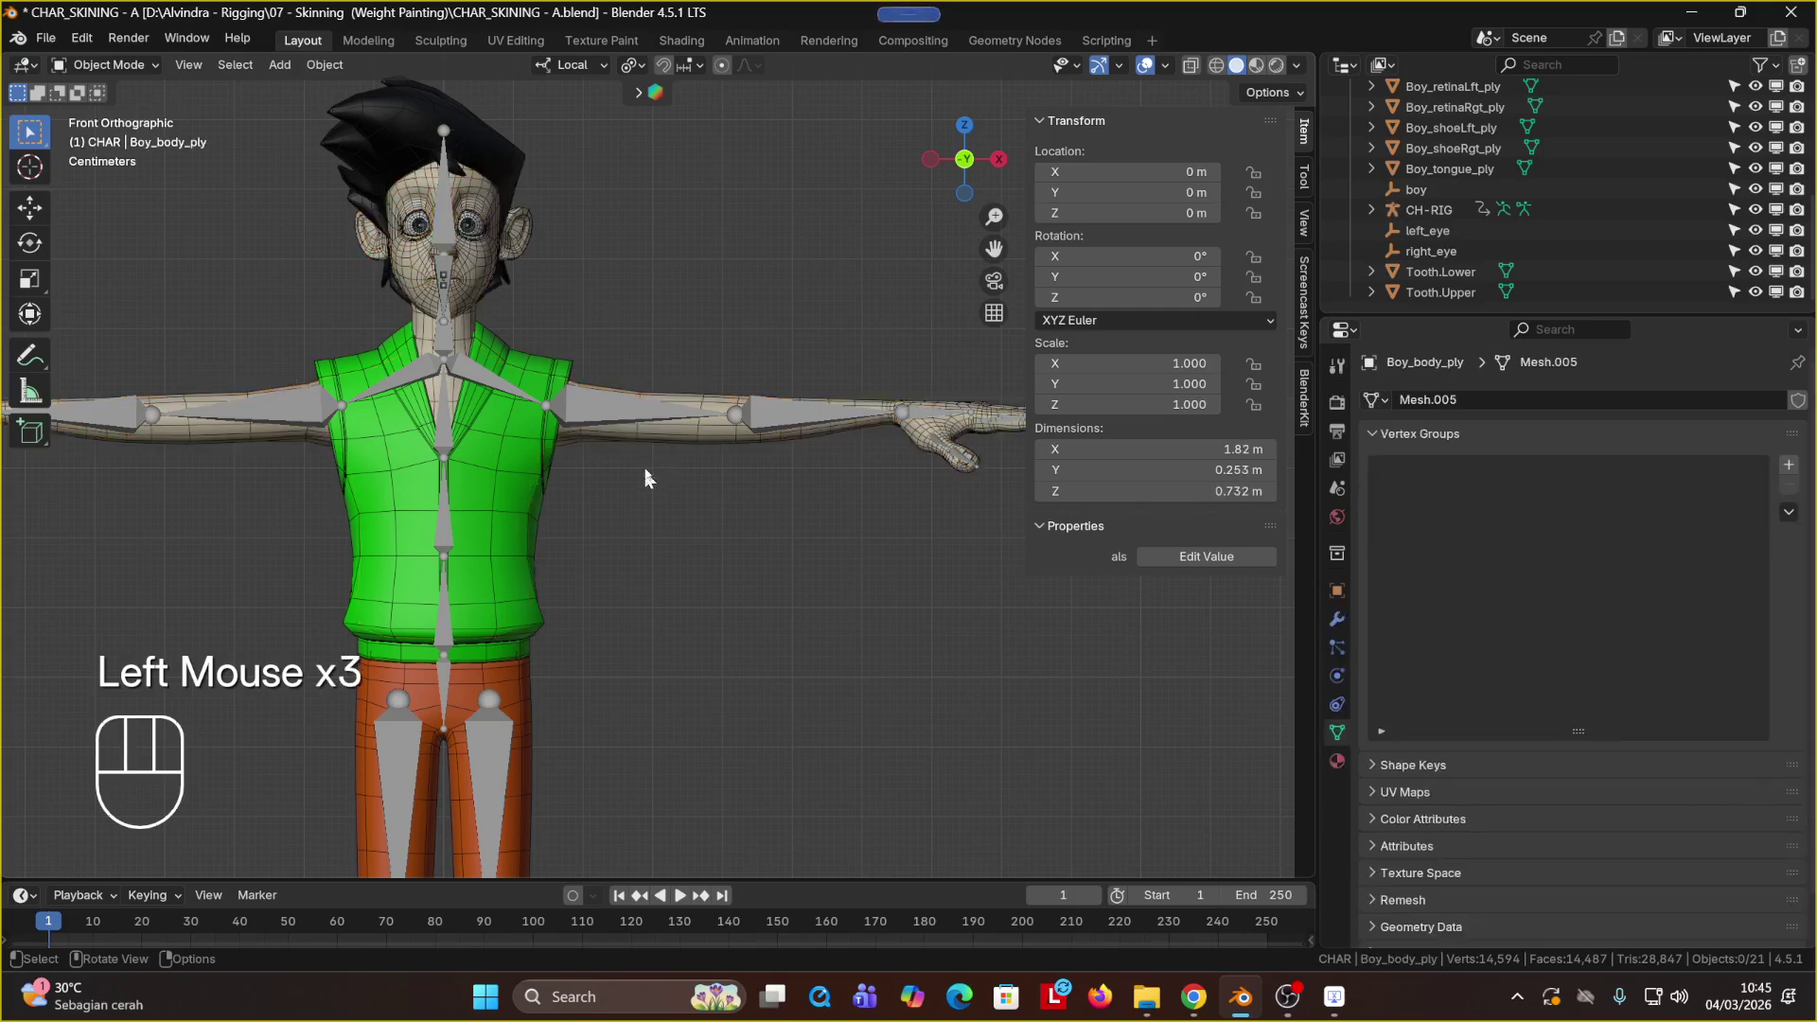
click(610, 414)
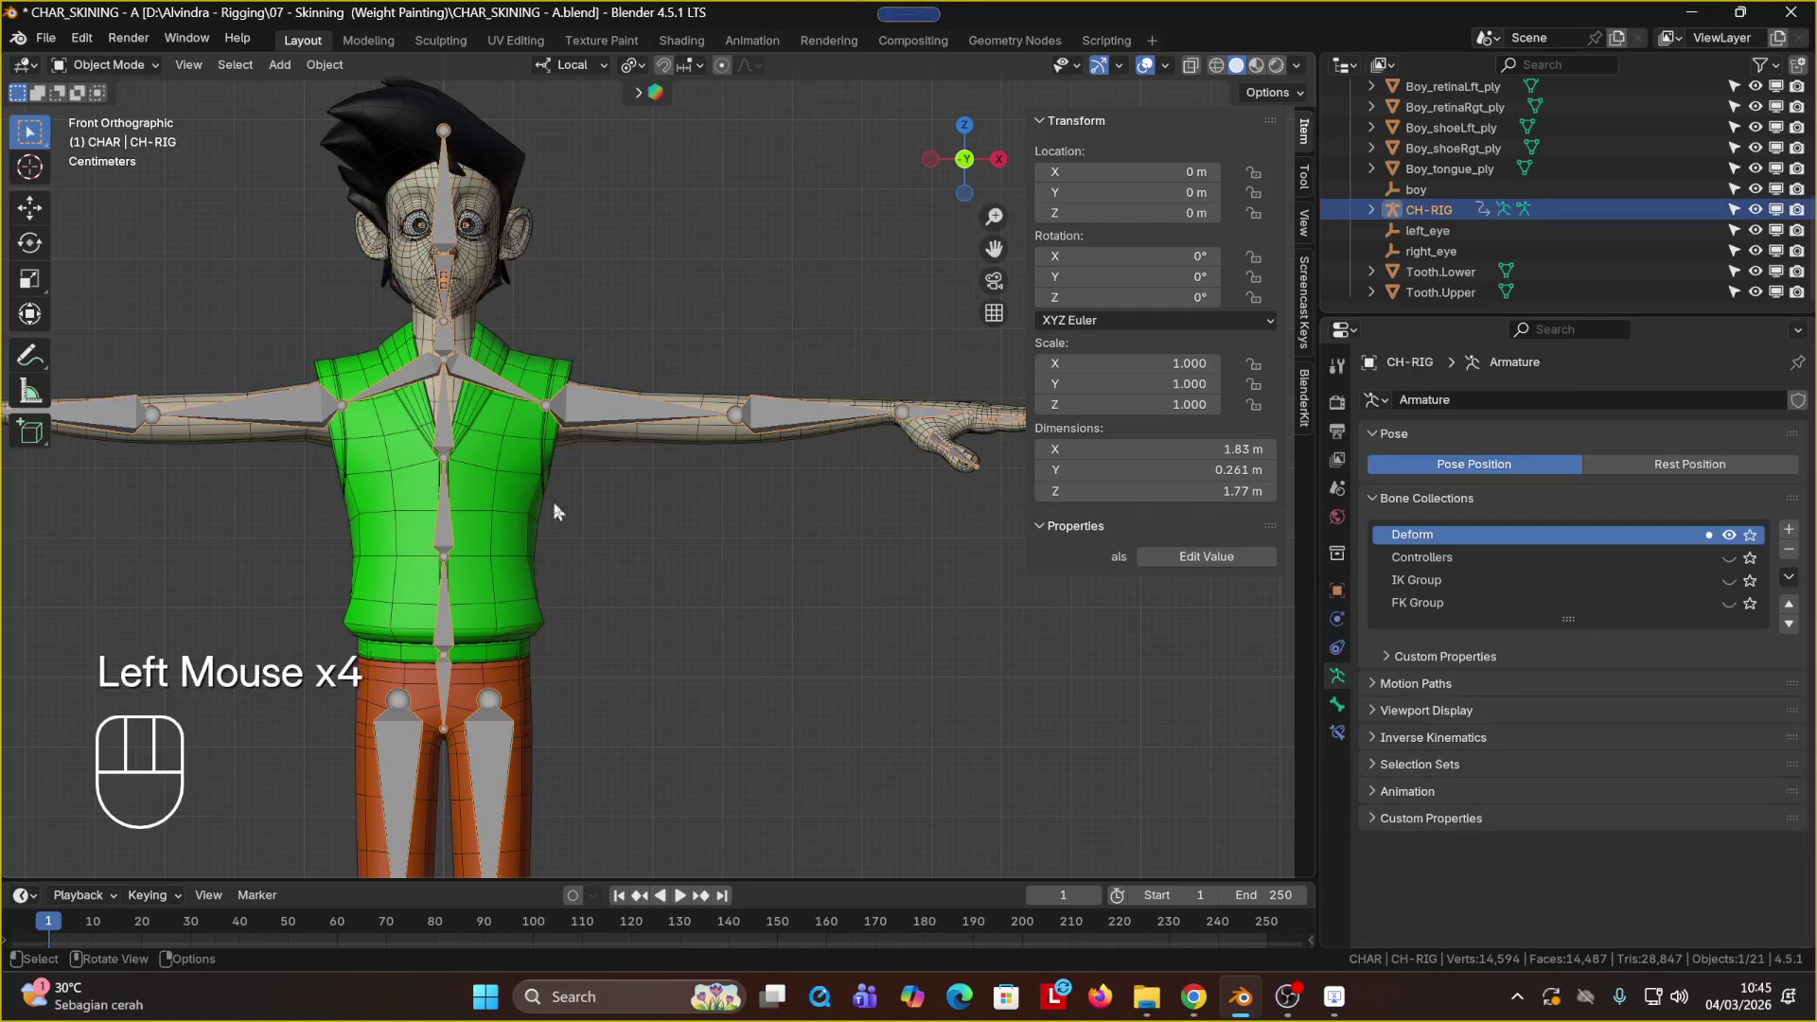
click(710, 594)
click(691, 449)
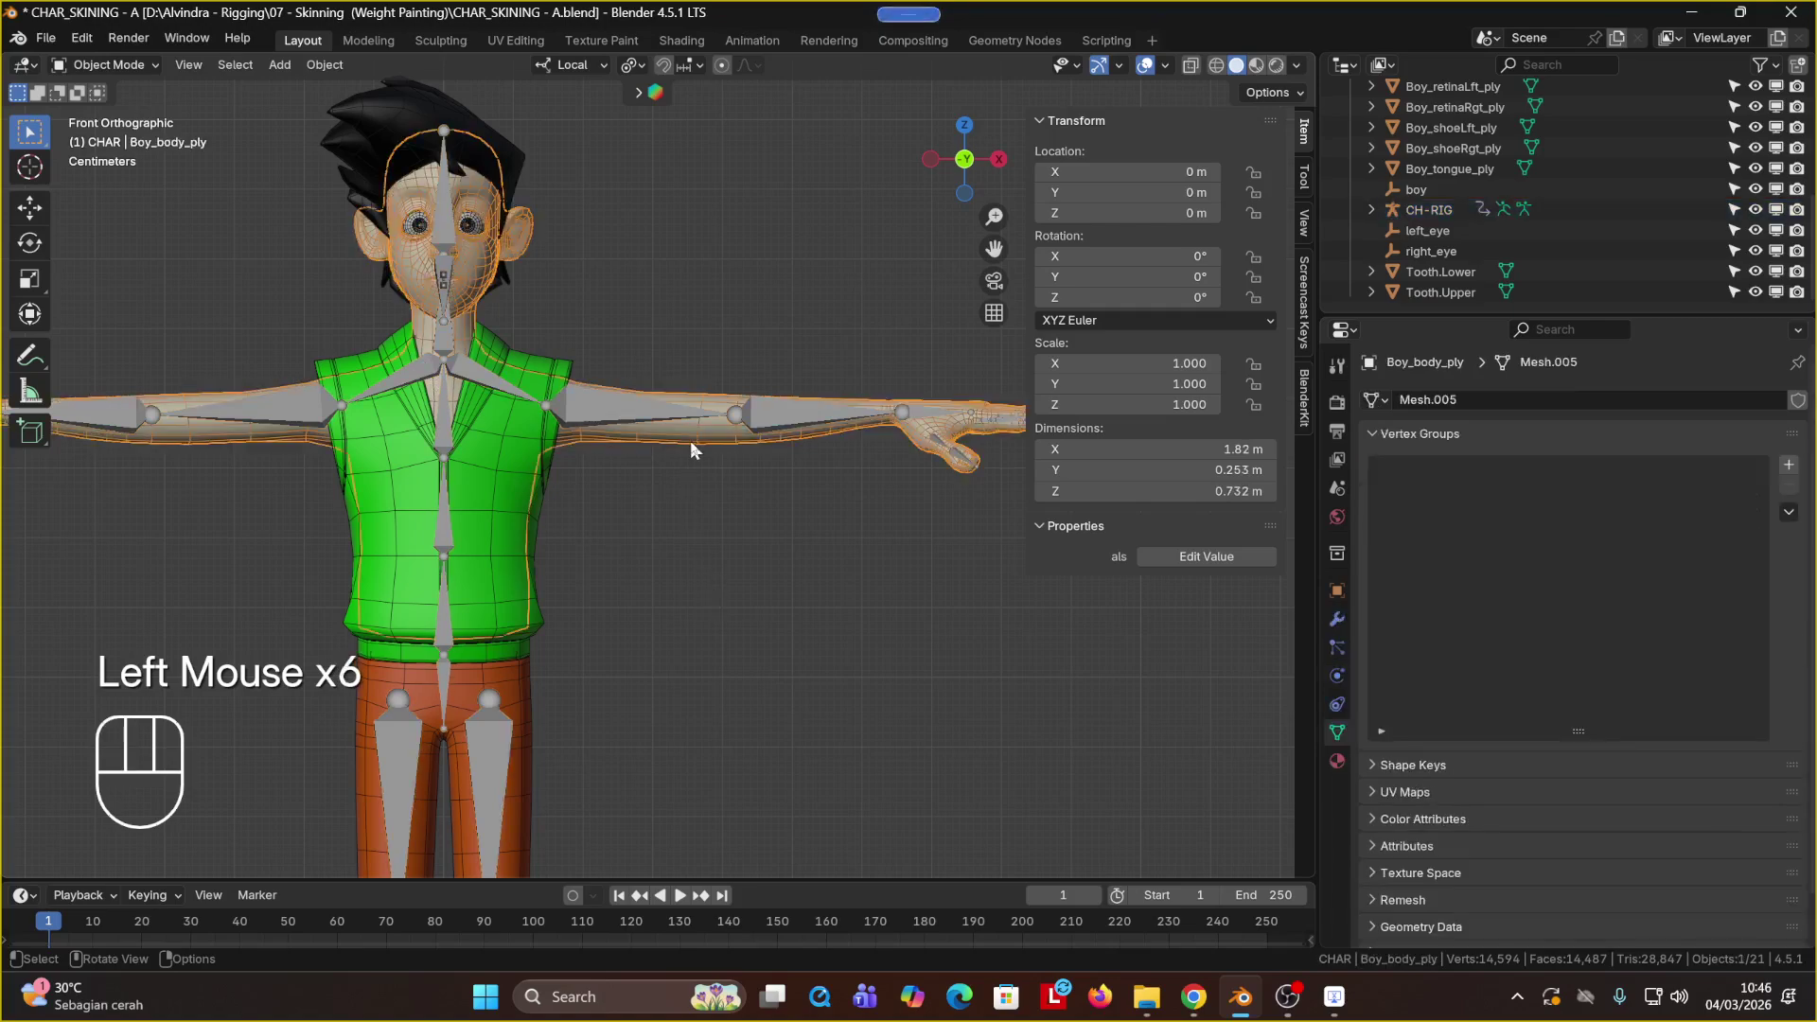
key(shift)
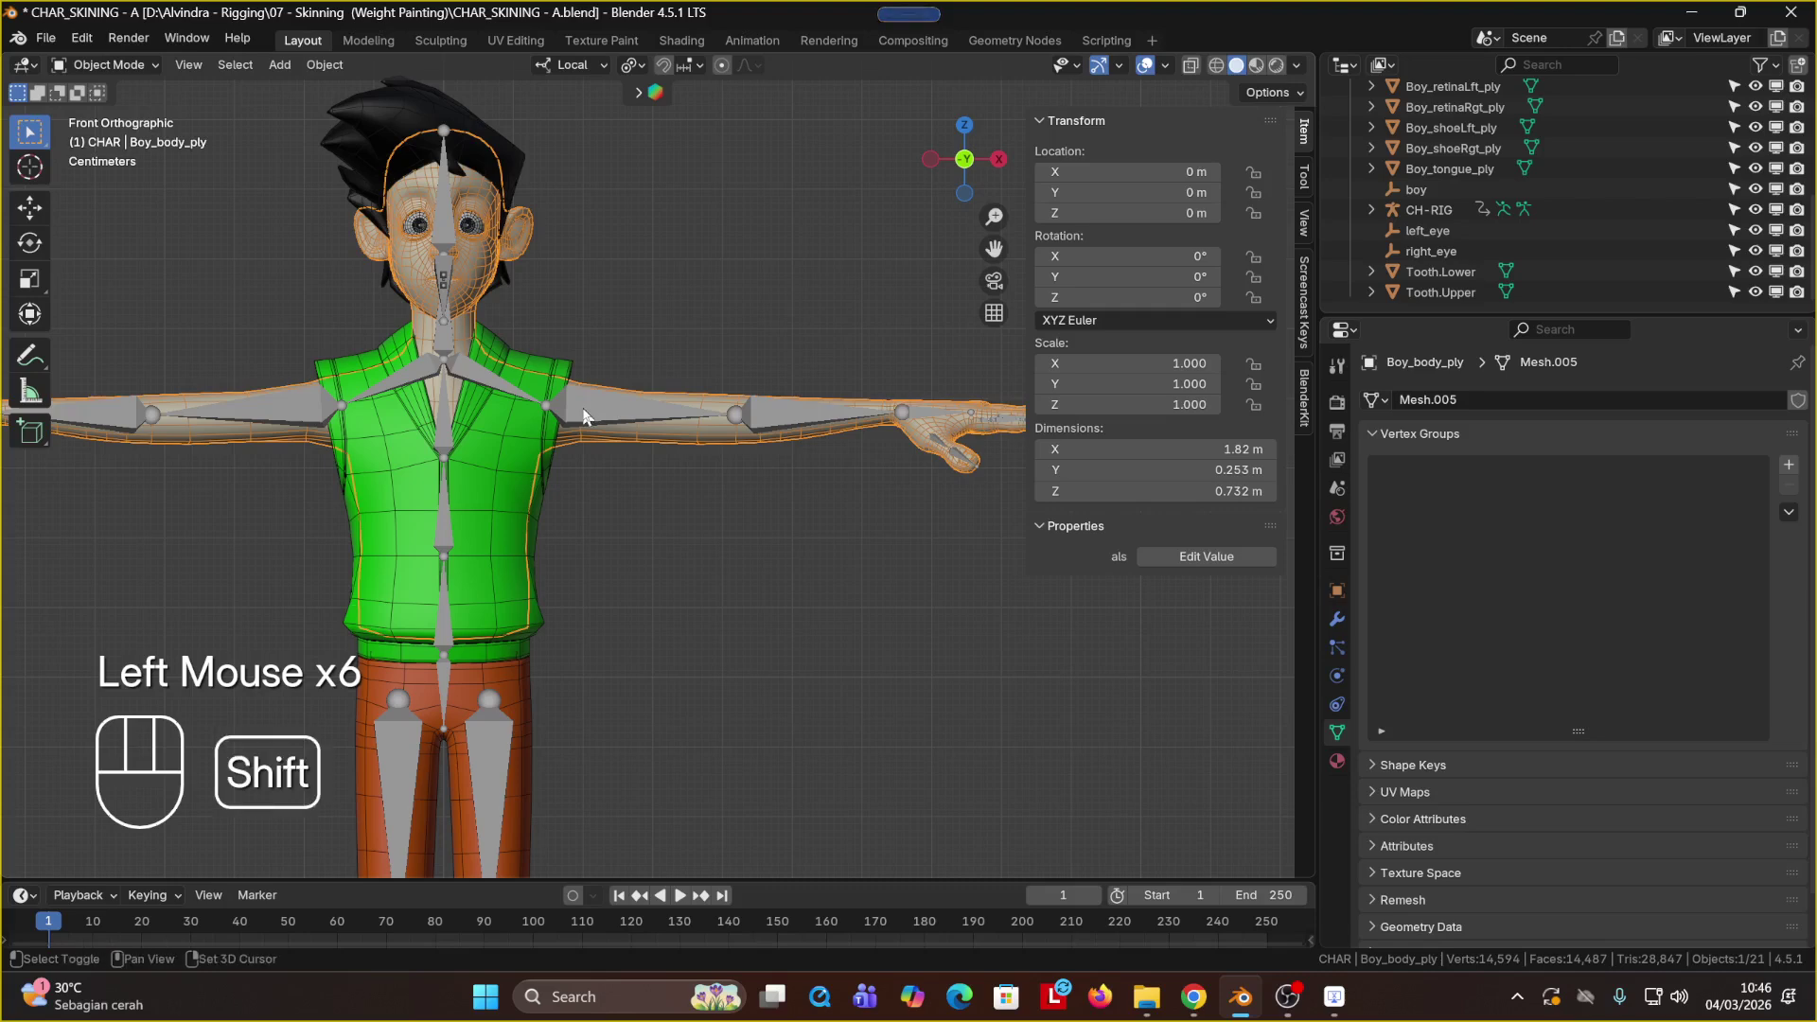
shift+click(584, 416)
click(674, 444)
click(678, 440)
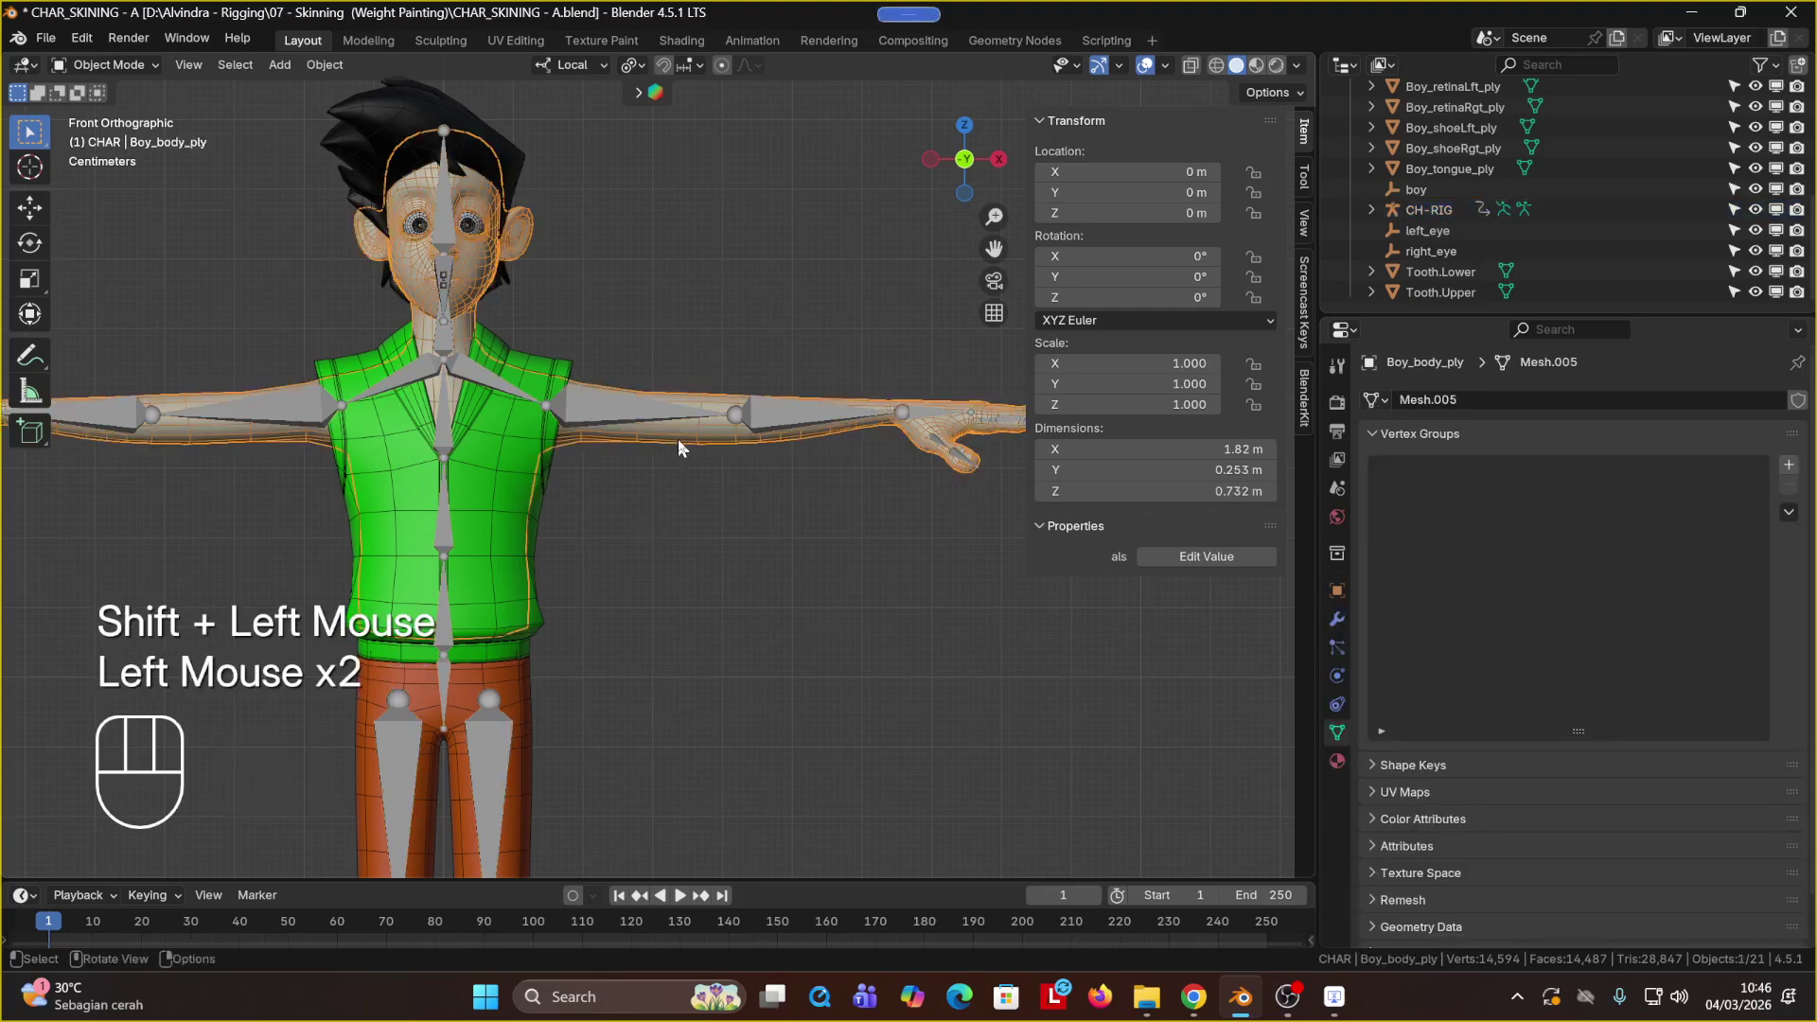
click(678, 440)
click(684, 434)
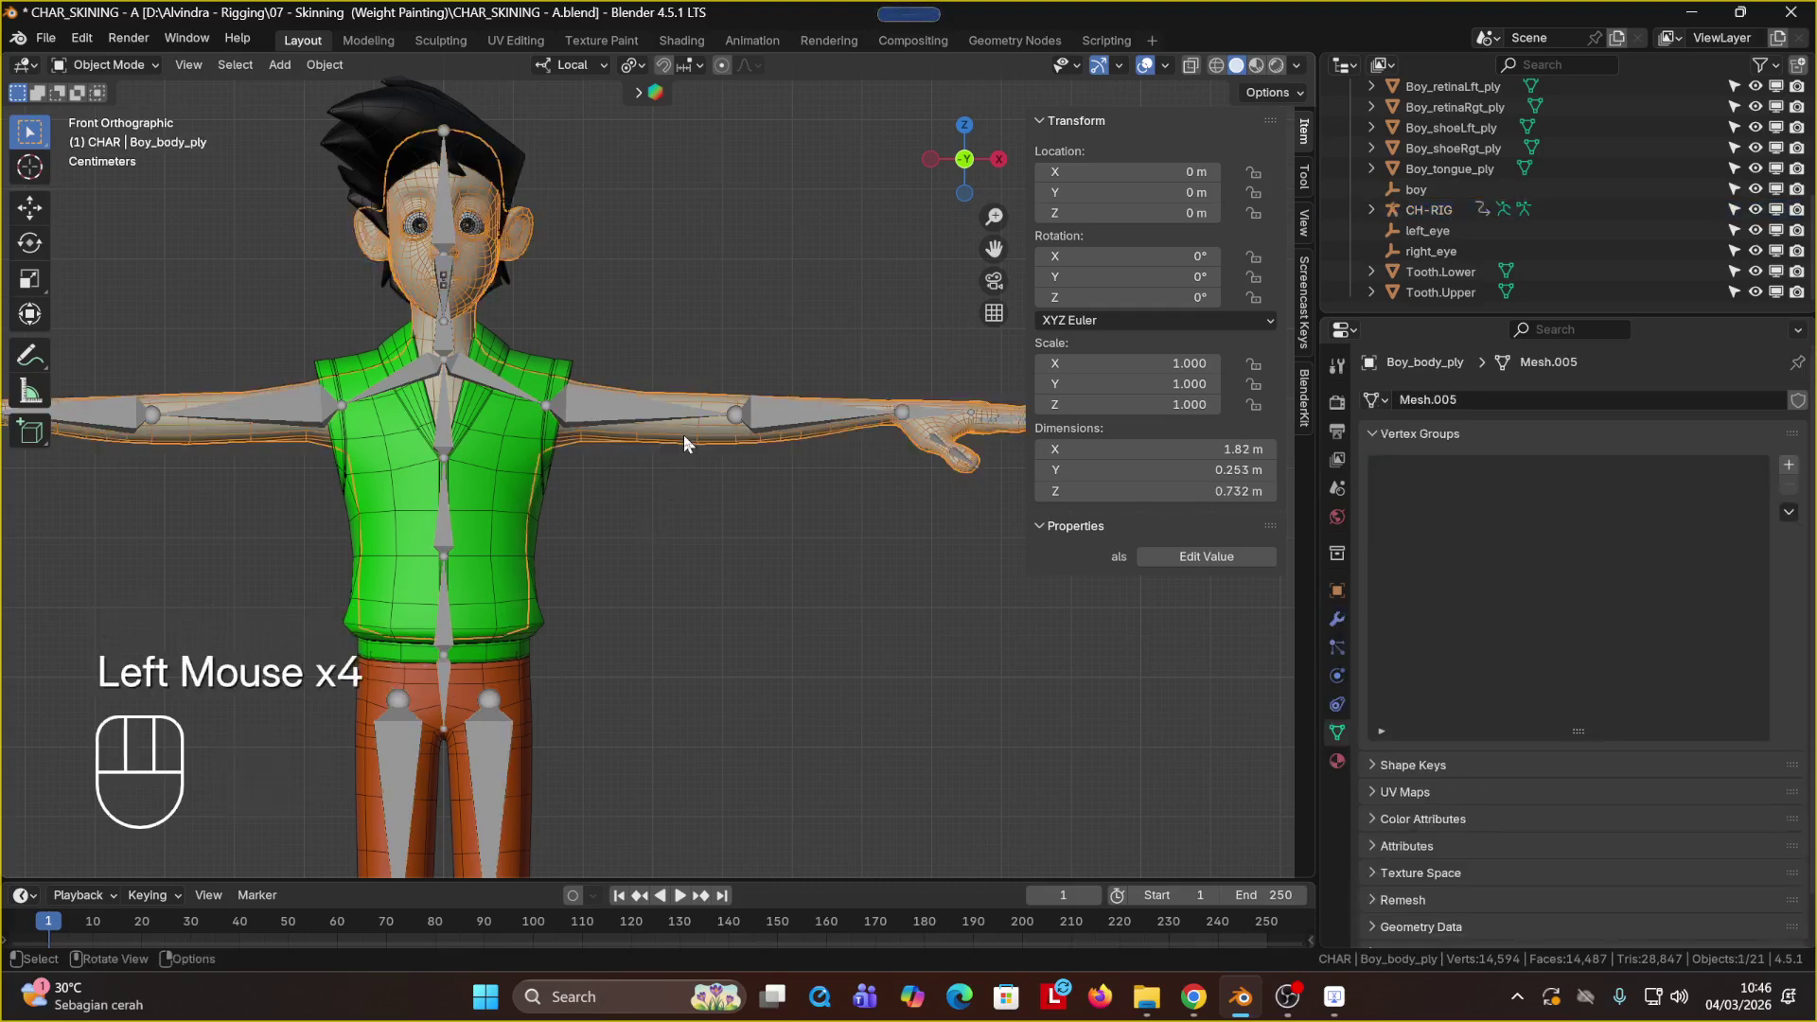
key(shift)
shift+click(615, 409)
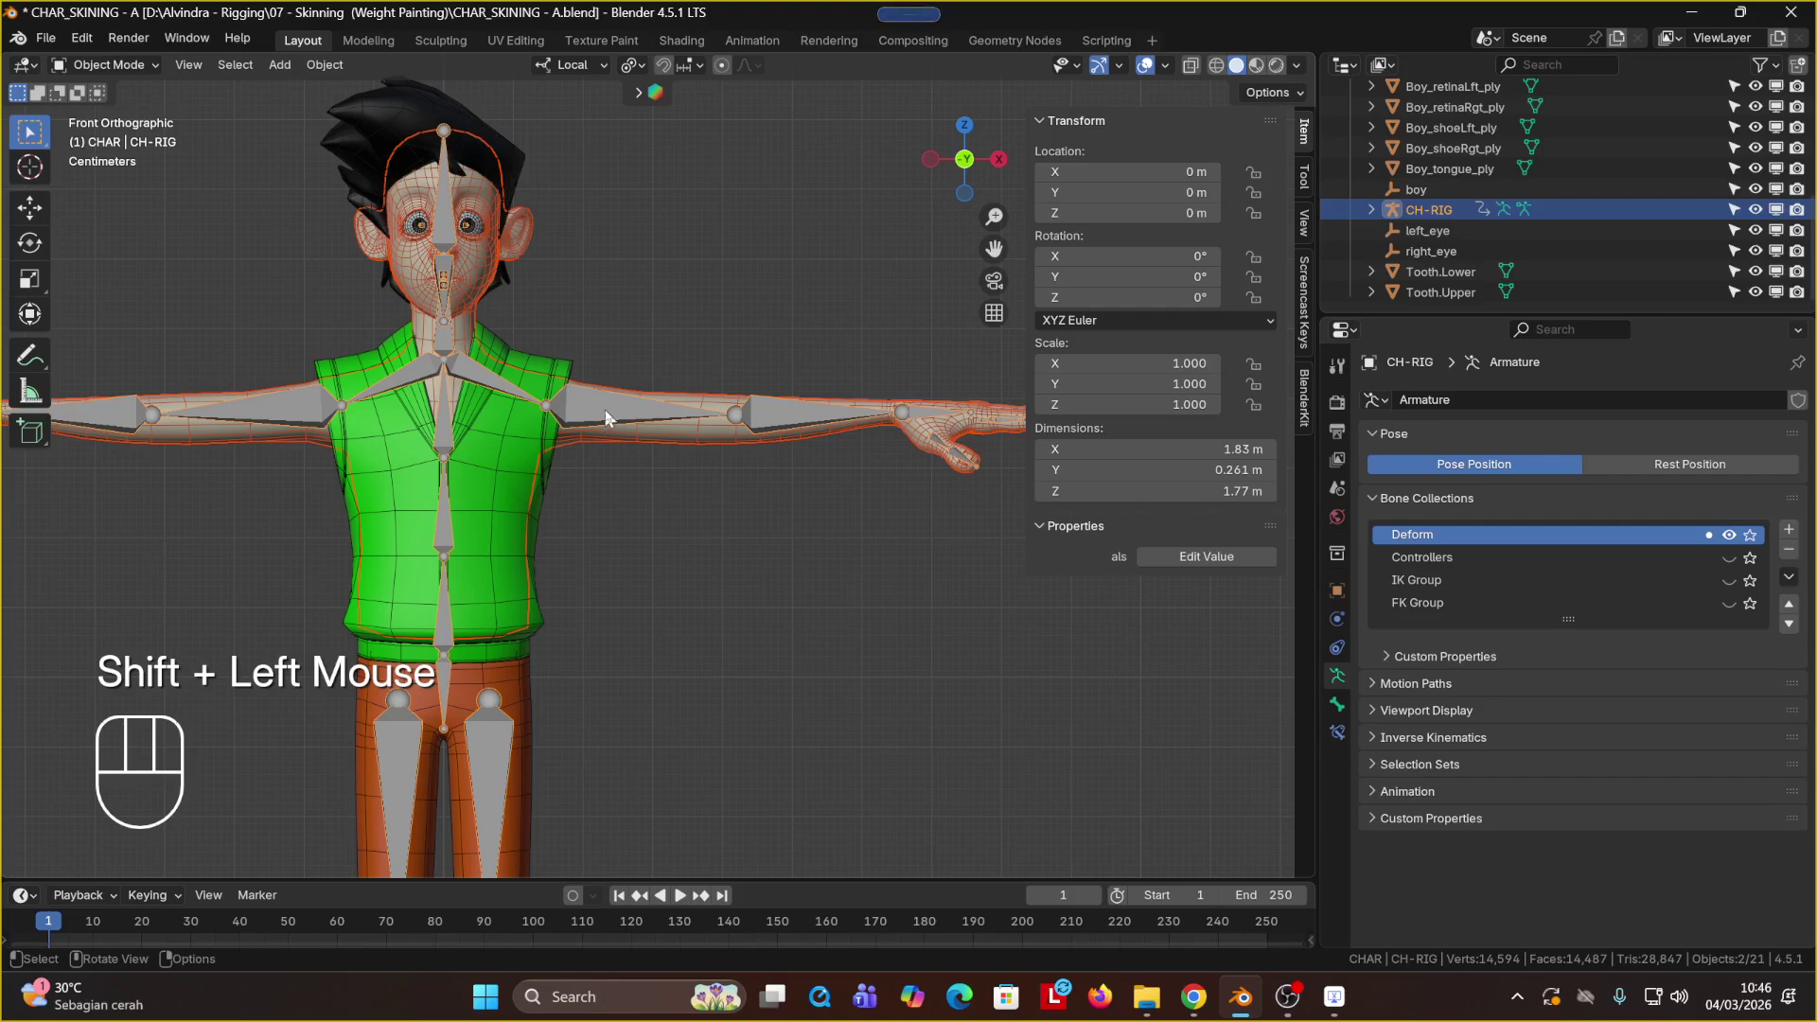
Step: Review the Set Parent To options for the body mesh and the armature, and clear the selection without parenting
key(ctrl+p)
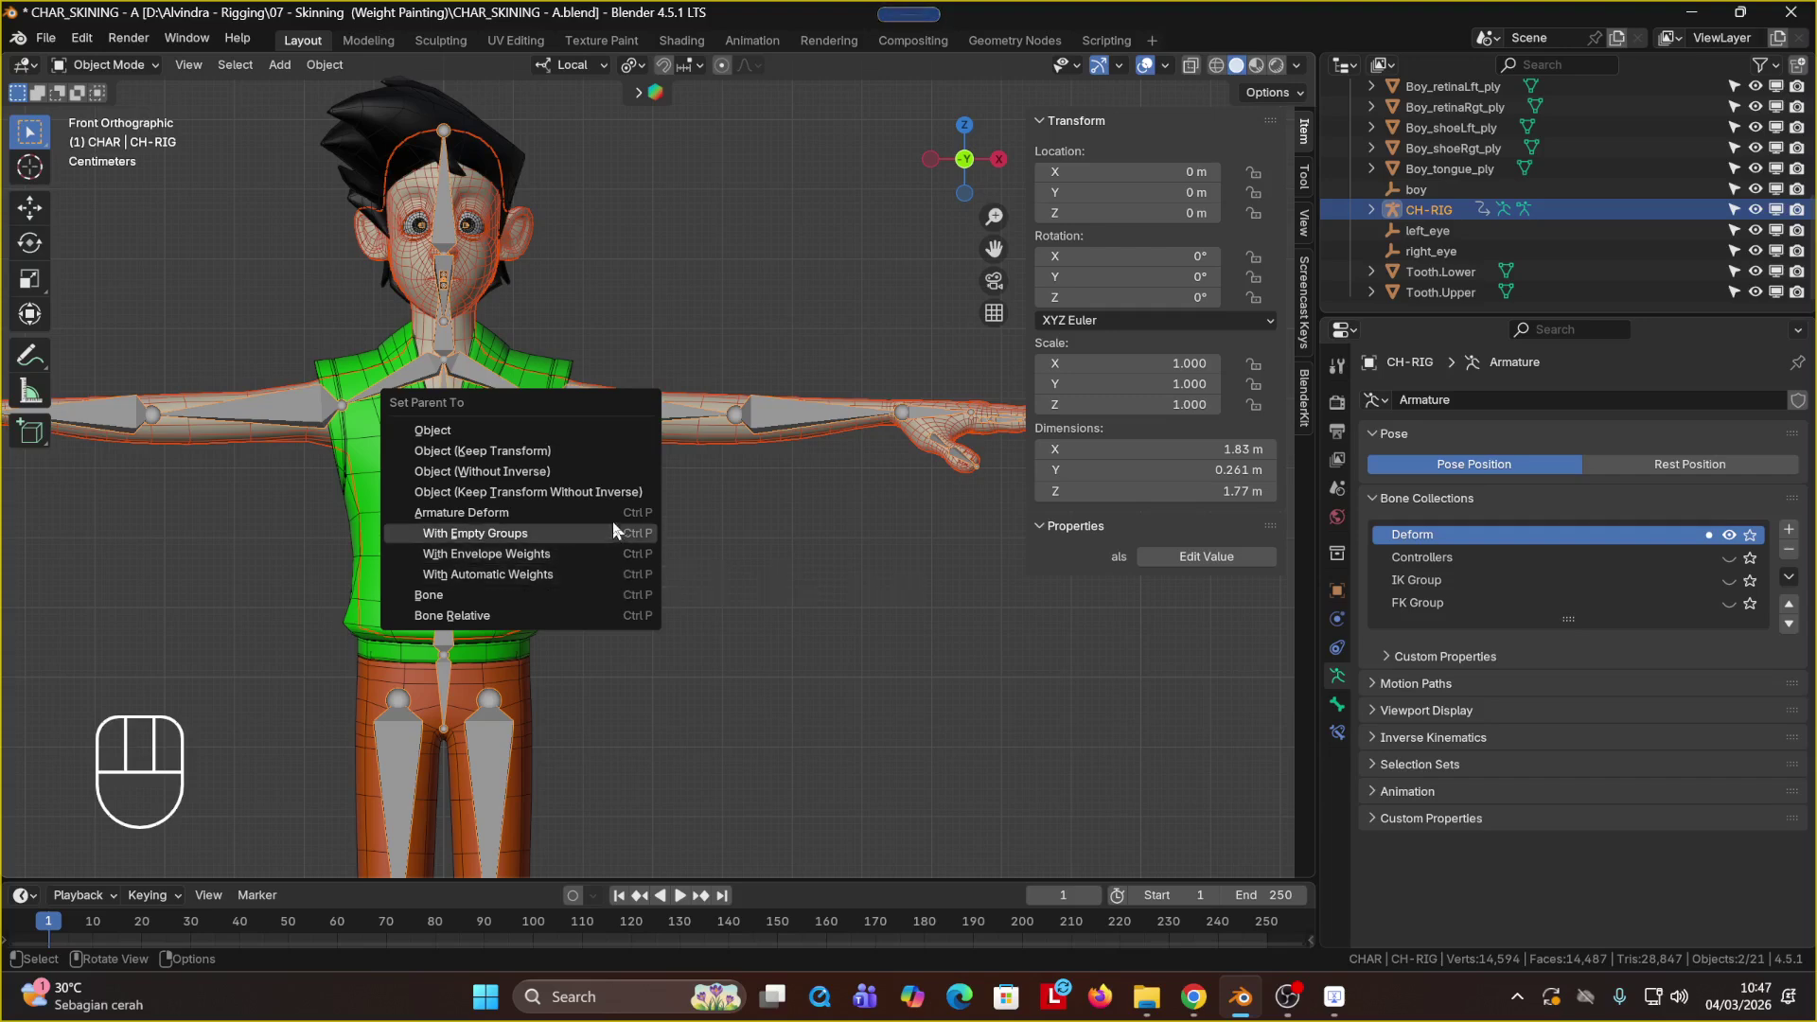
click(613, 579)
click(742, 496)
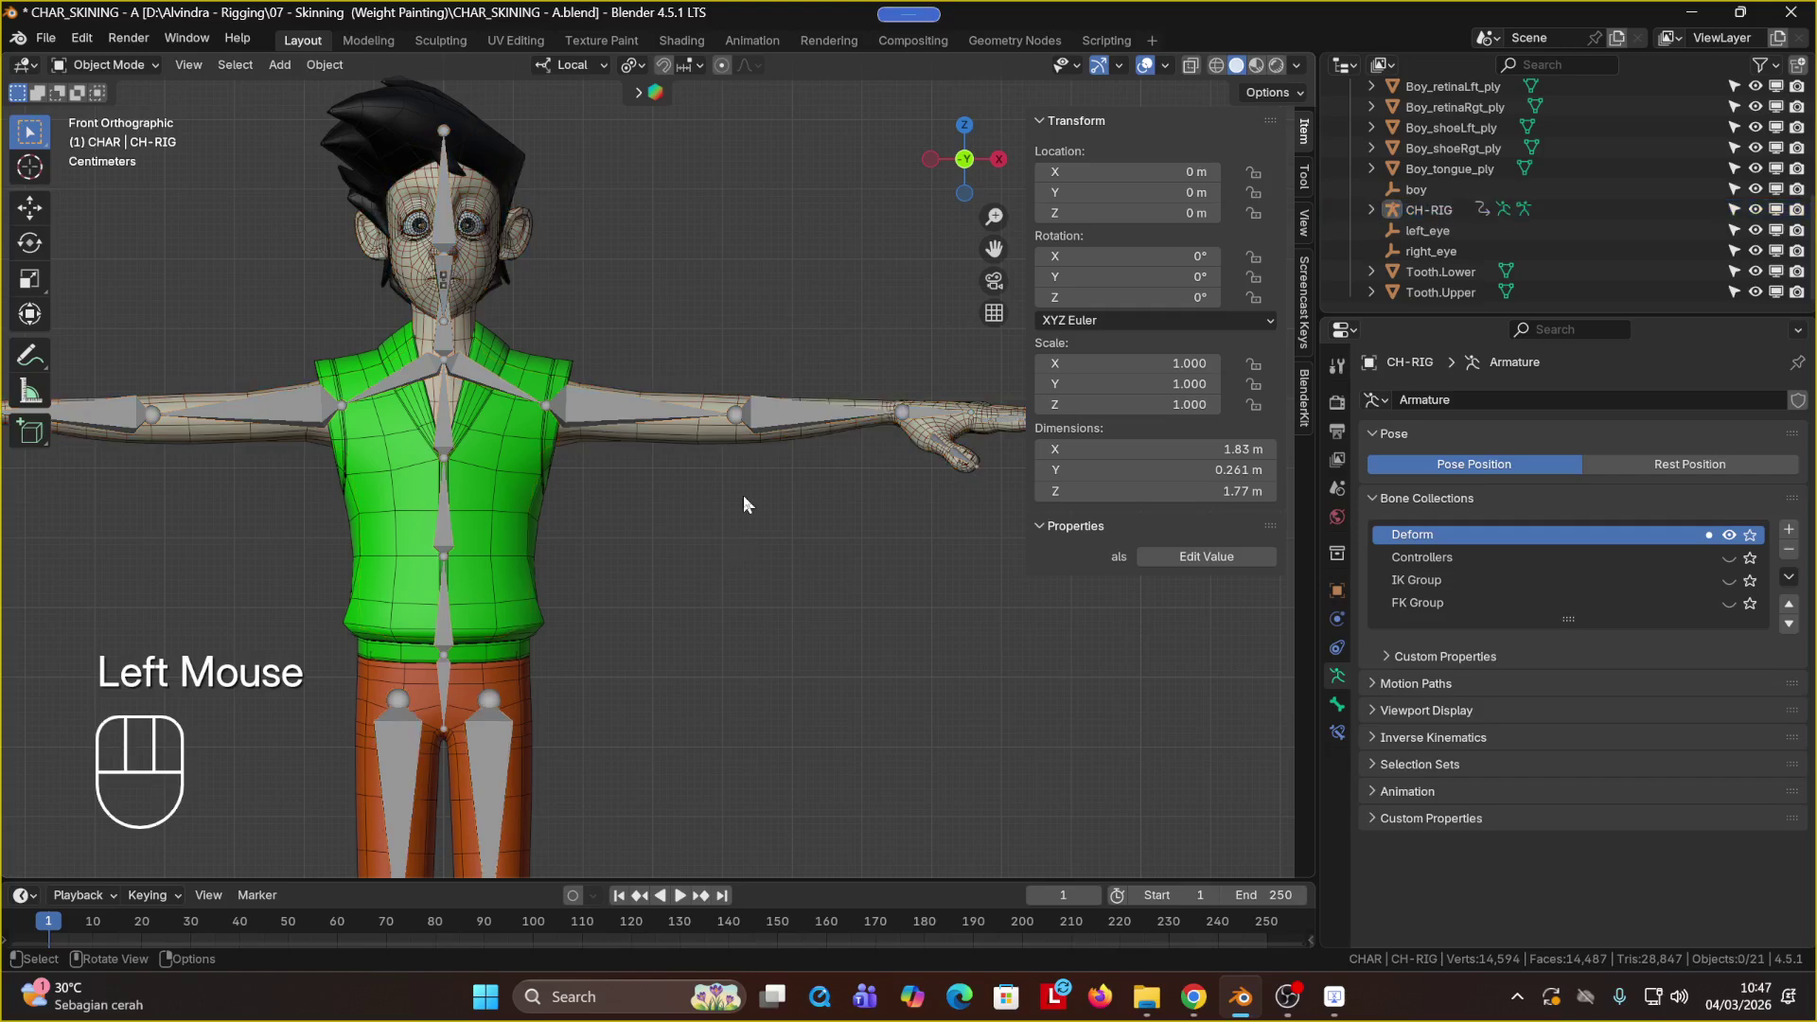
Step: Select all objects with CH-RIG as the active one and parent them to it by Armature Deform With Empty Groups
key(a)
click(576, 521)
key(a)
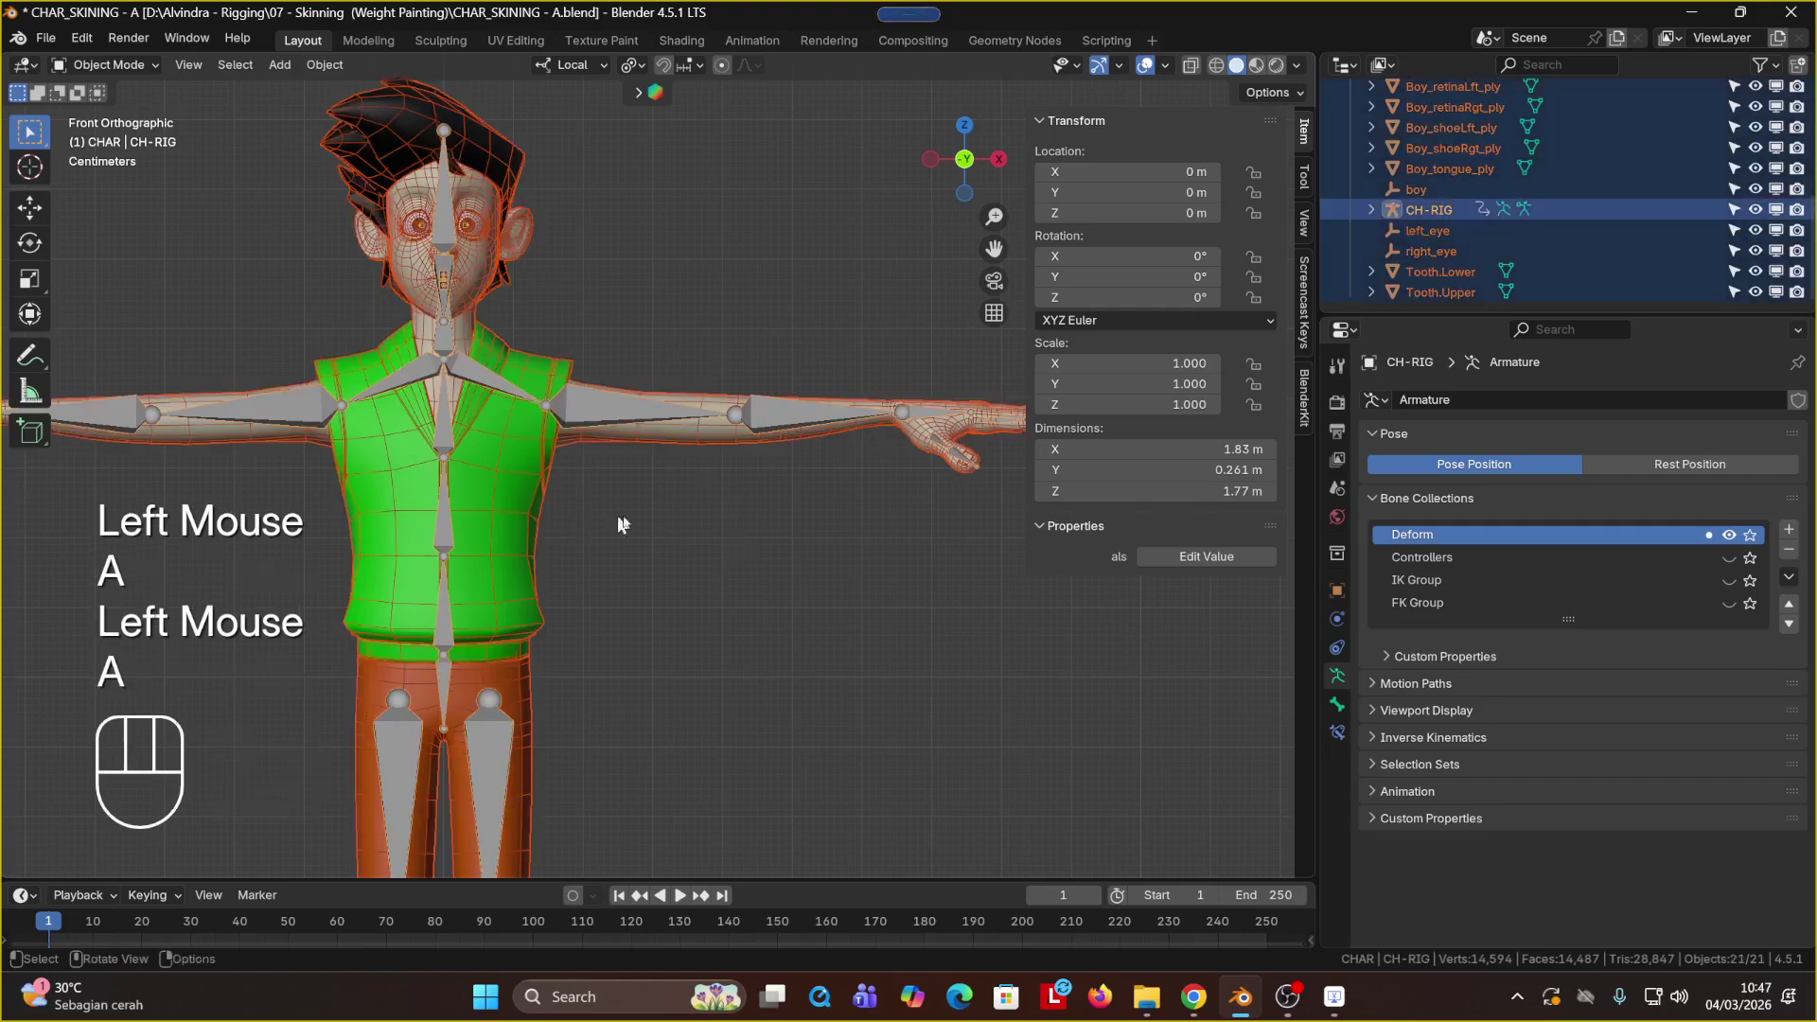
shift+click(584, 414)
shift+click(578, 419)
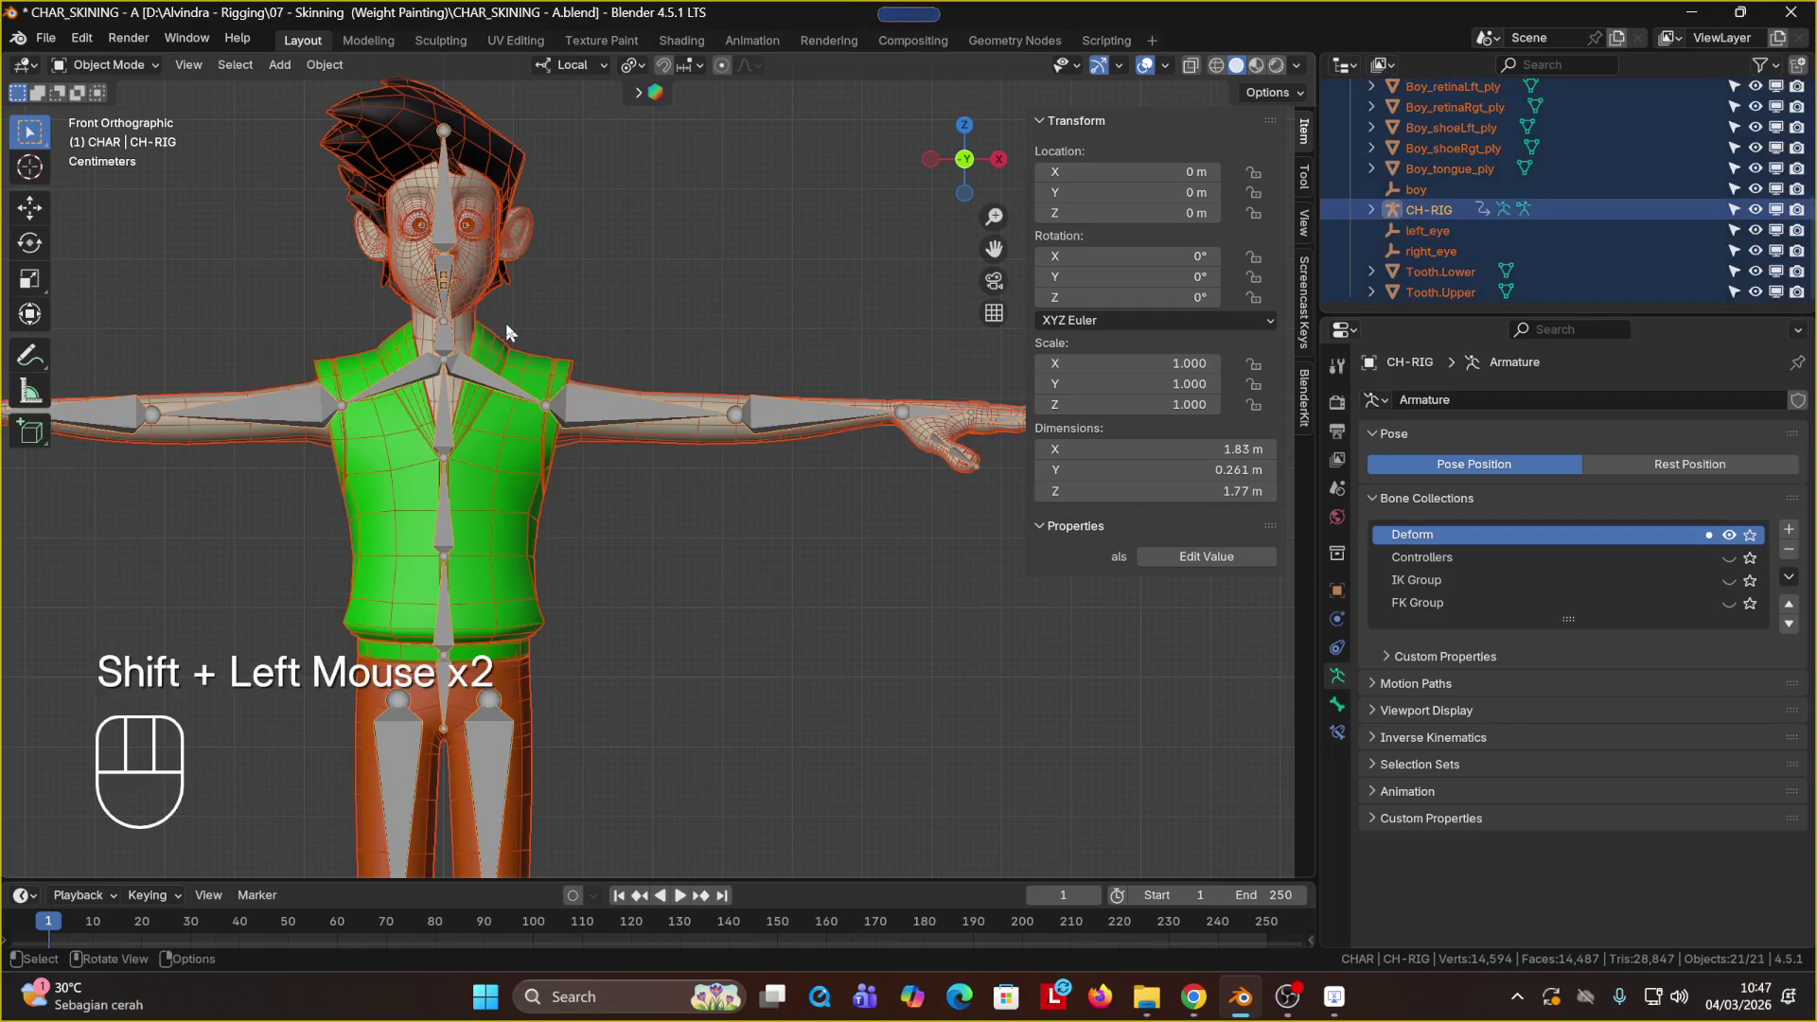
key(ctrl+p)
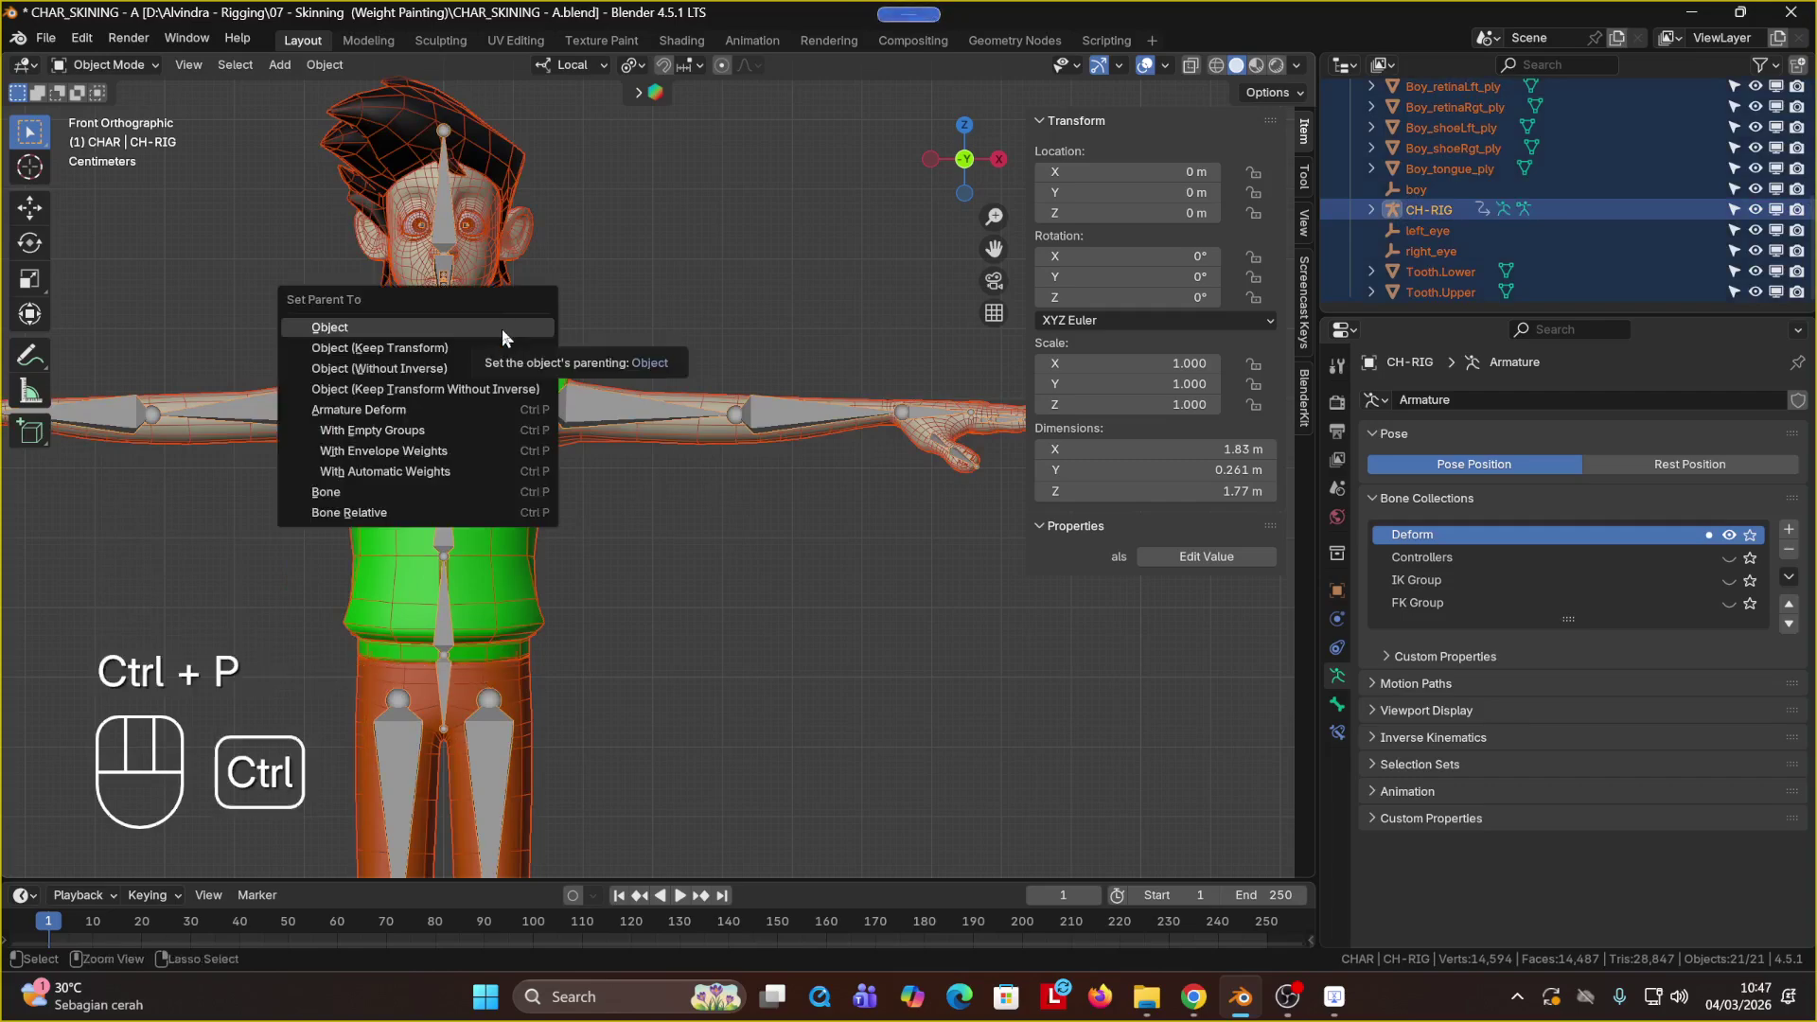
click(512, 434)
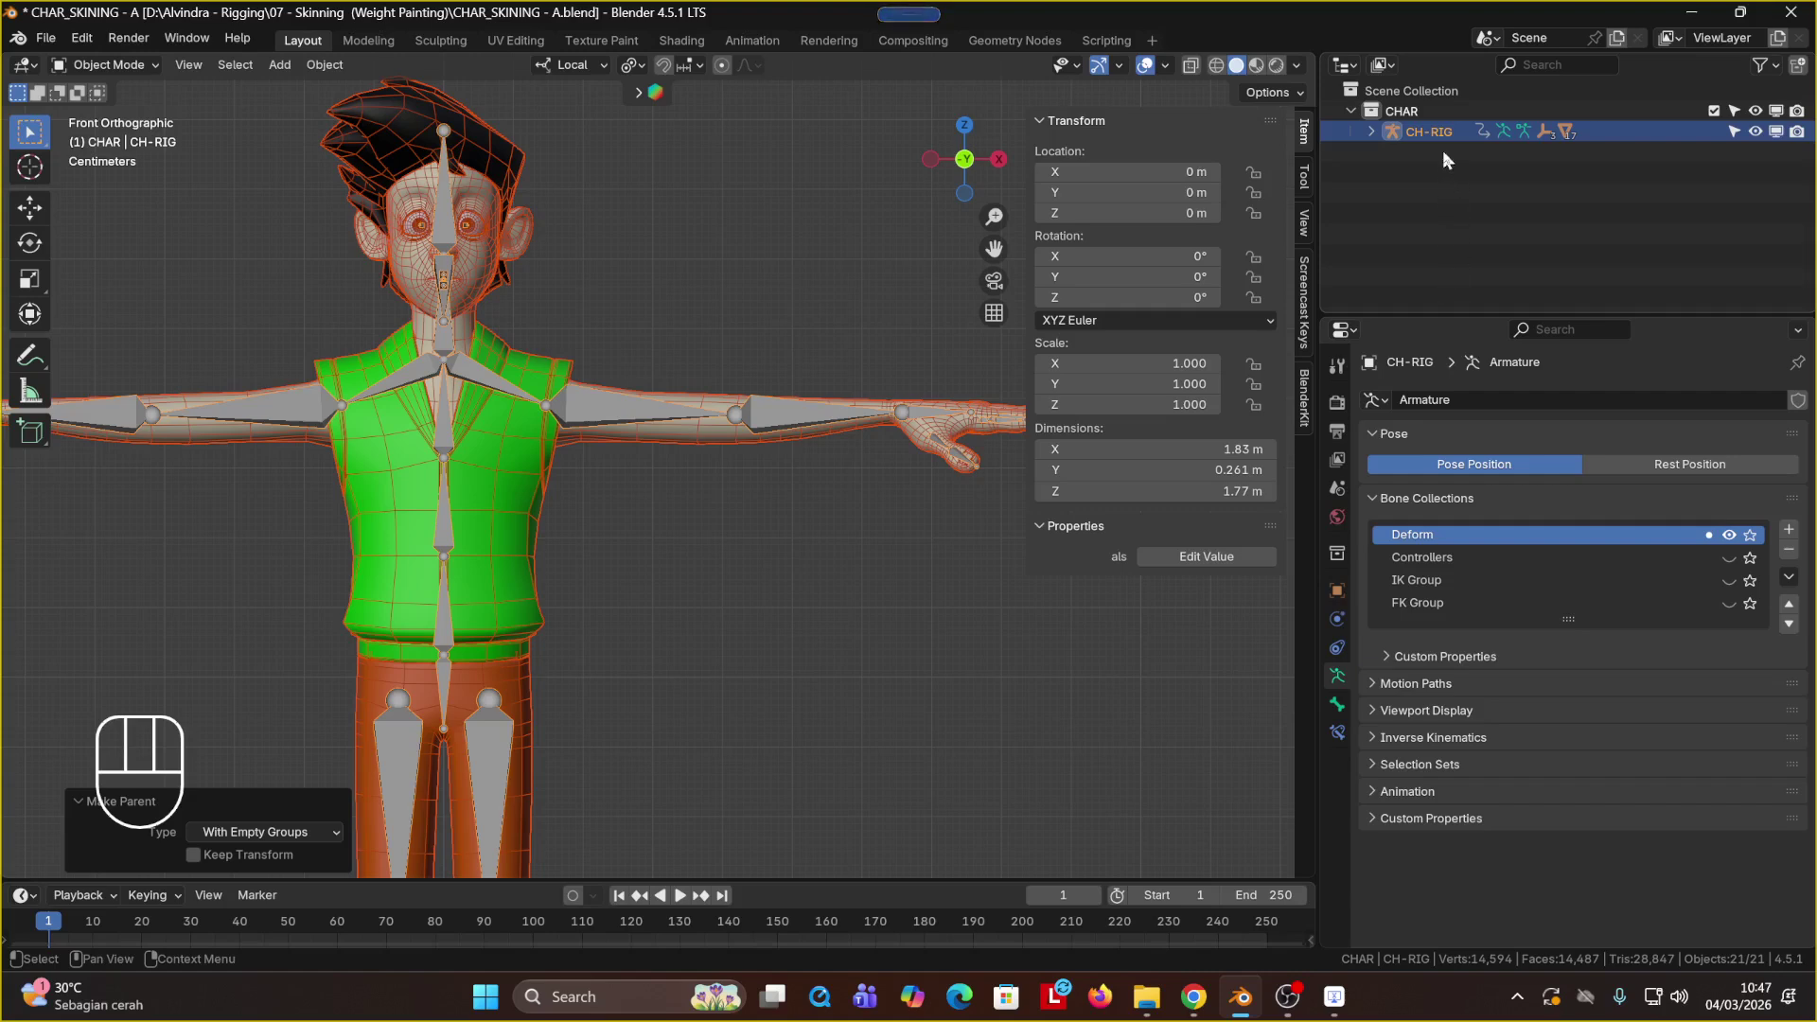
Step: Examine the meshes and empties nested under CH-RIG in the object hierarchy, and collapse it again
click(1370, 132)
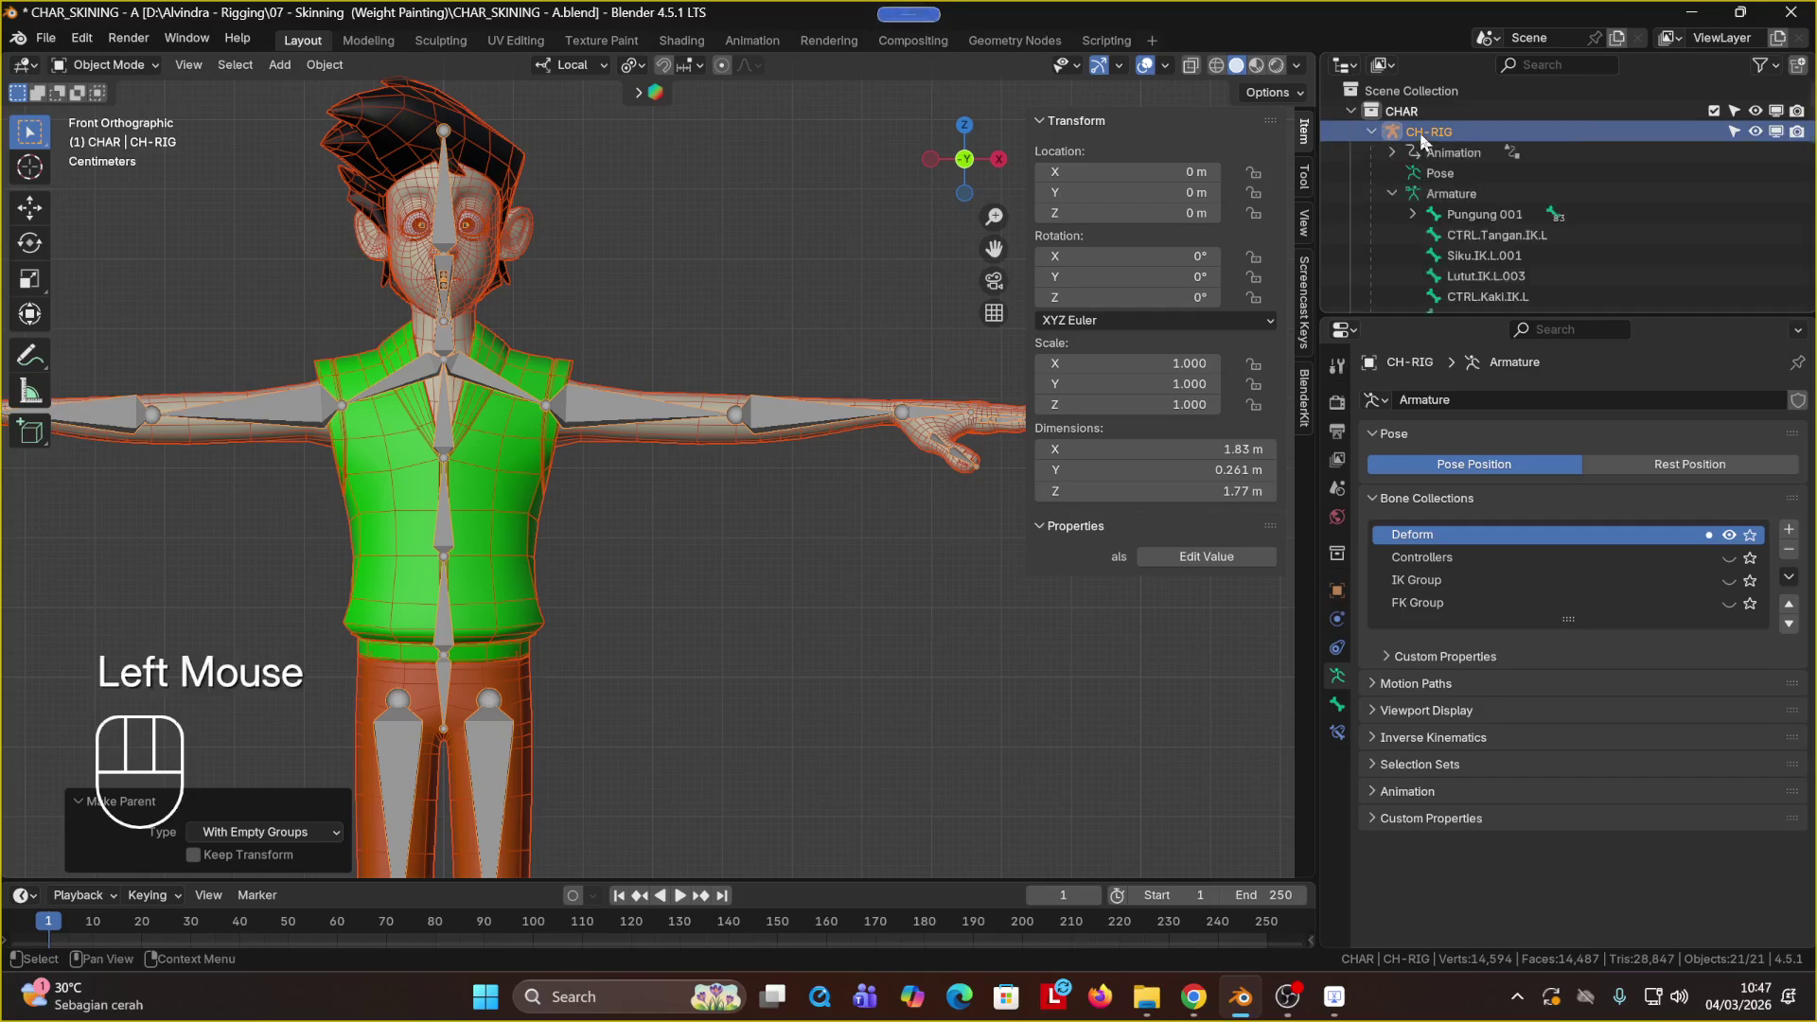
scroll(1441, 176, down, 2)
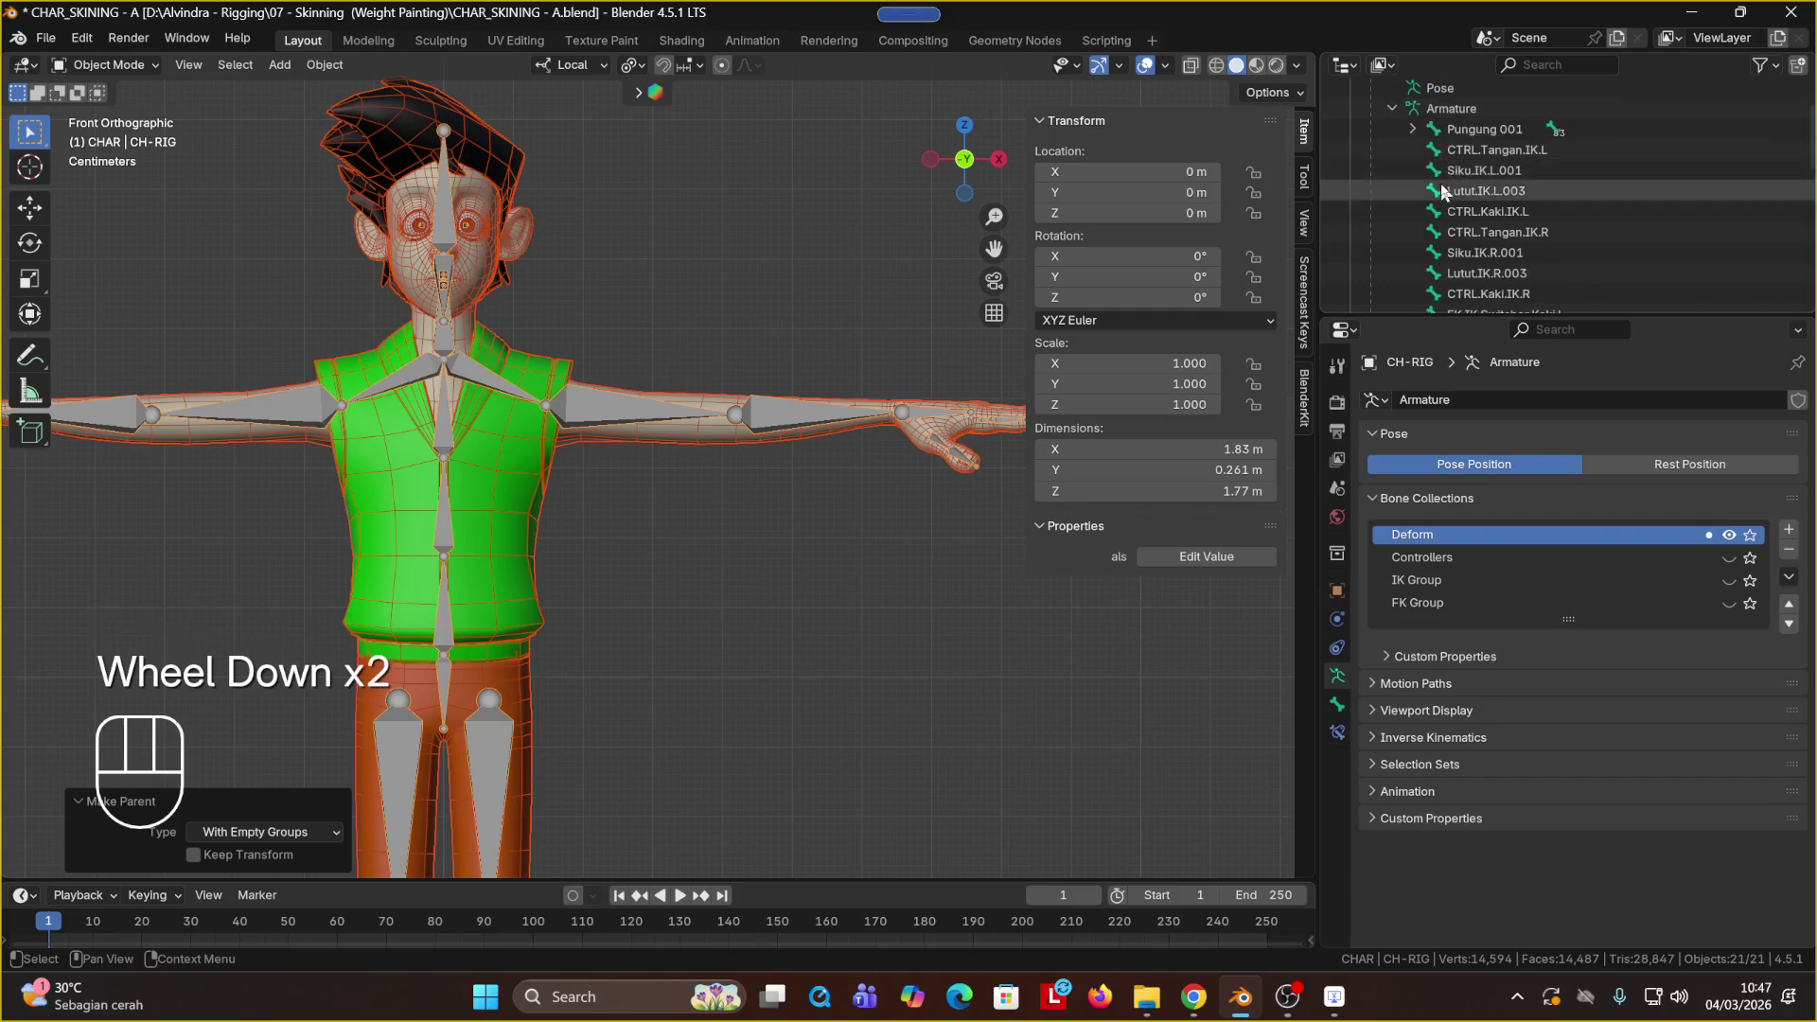
click(1392, 109)
scroll(1448, 169, down, 6)
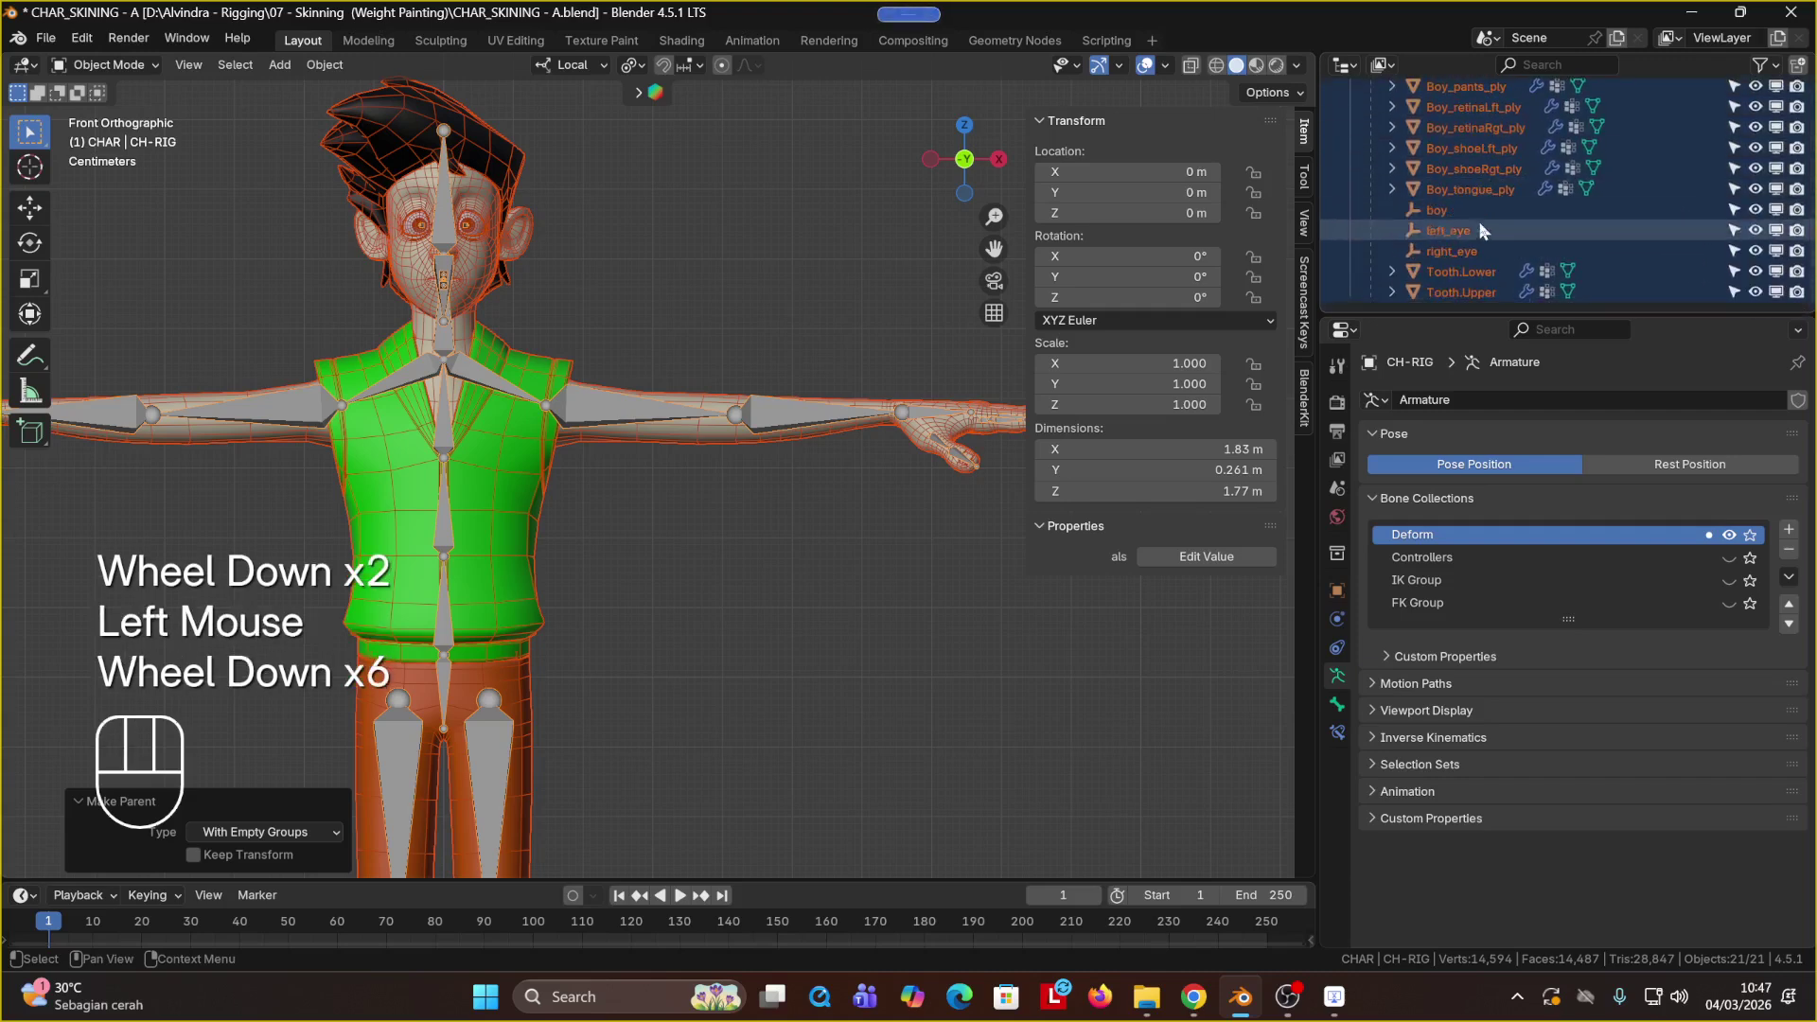
scroll(1463, 284, up, 1)
scroll(1467, 275, up, 3)
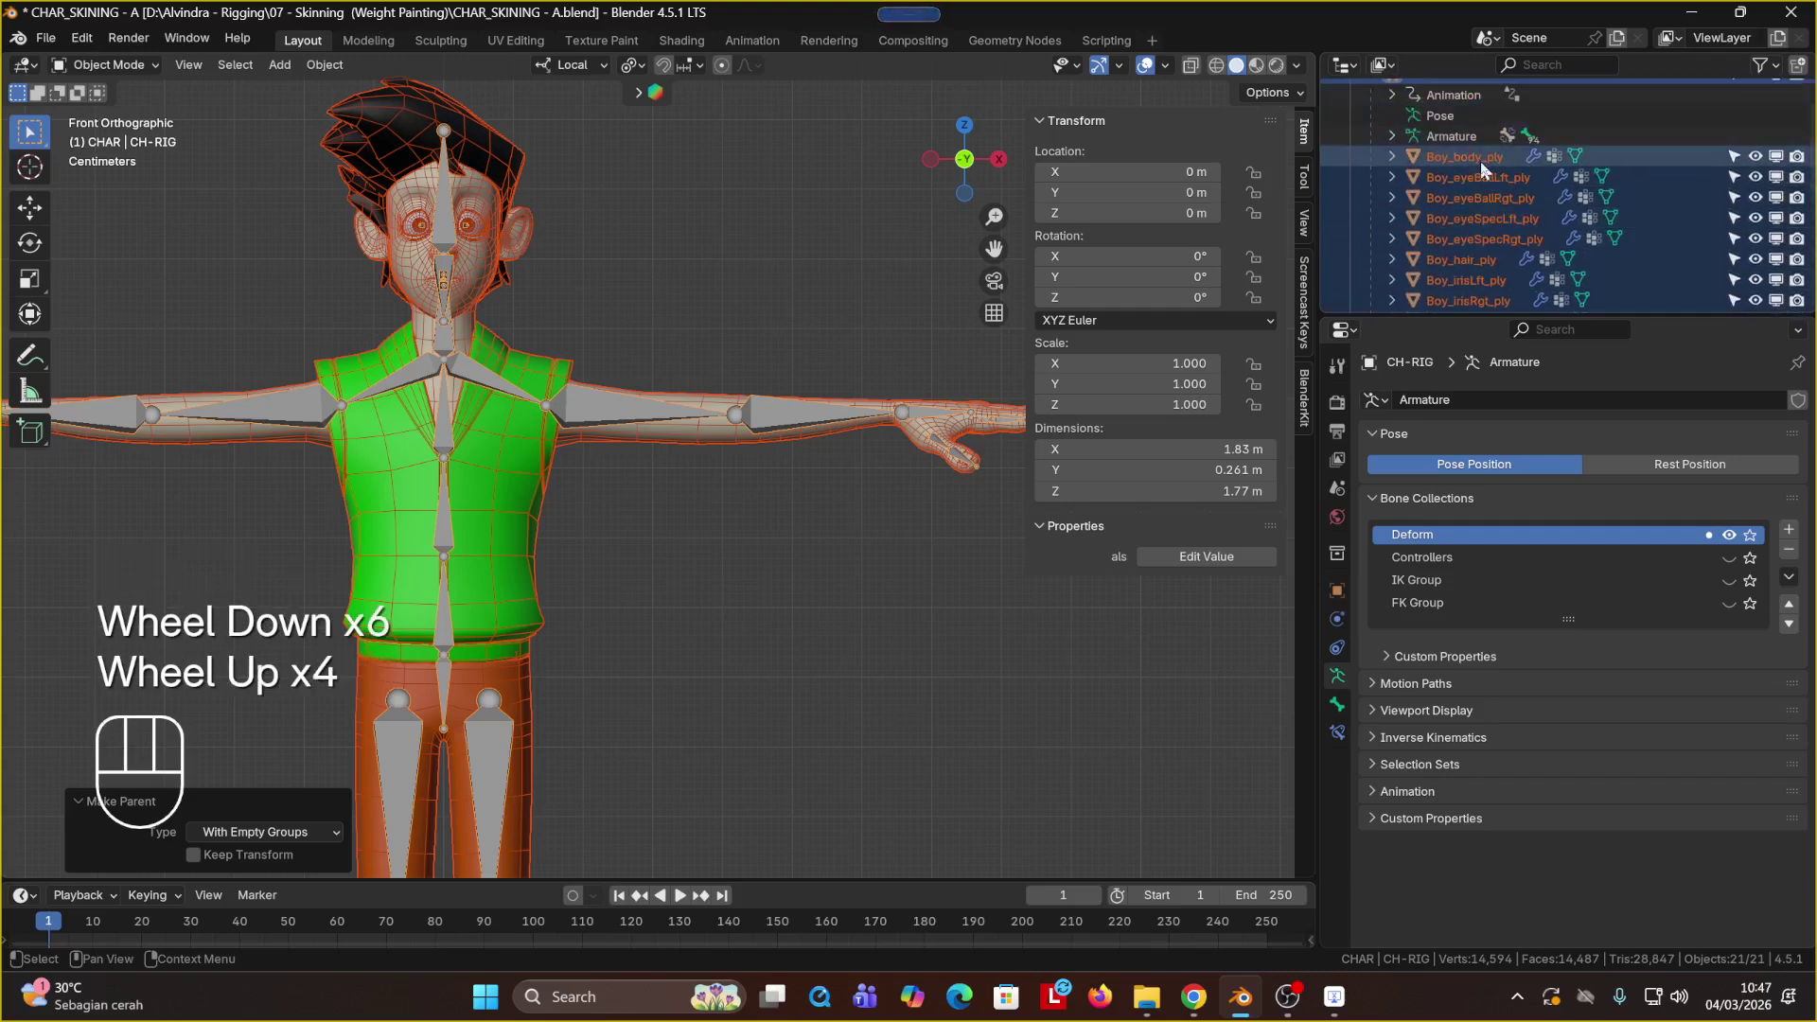
scroll(1494, 176, down, 1)
scroll(1496, 174, down, 5)
scroll(1498, 197, up, 4)
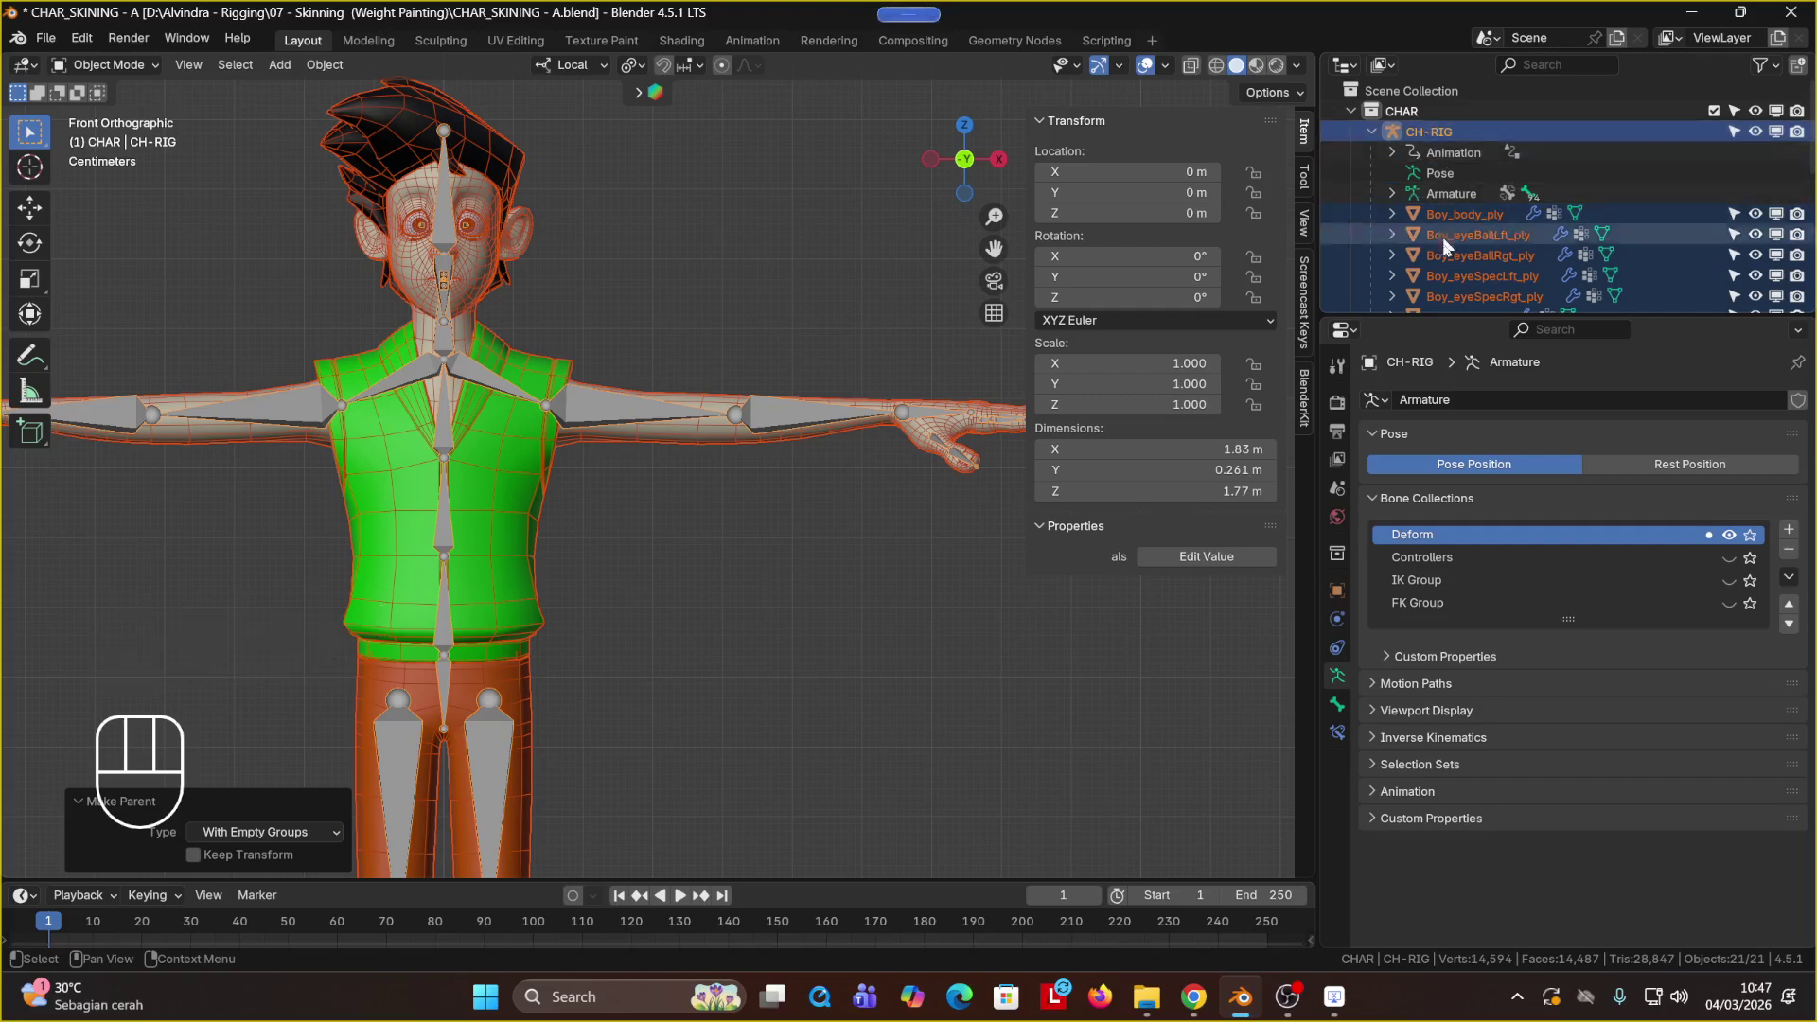
drag(1448, 323, 1462, 527)
click(1371, 133)
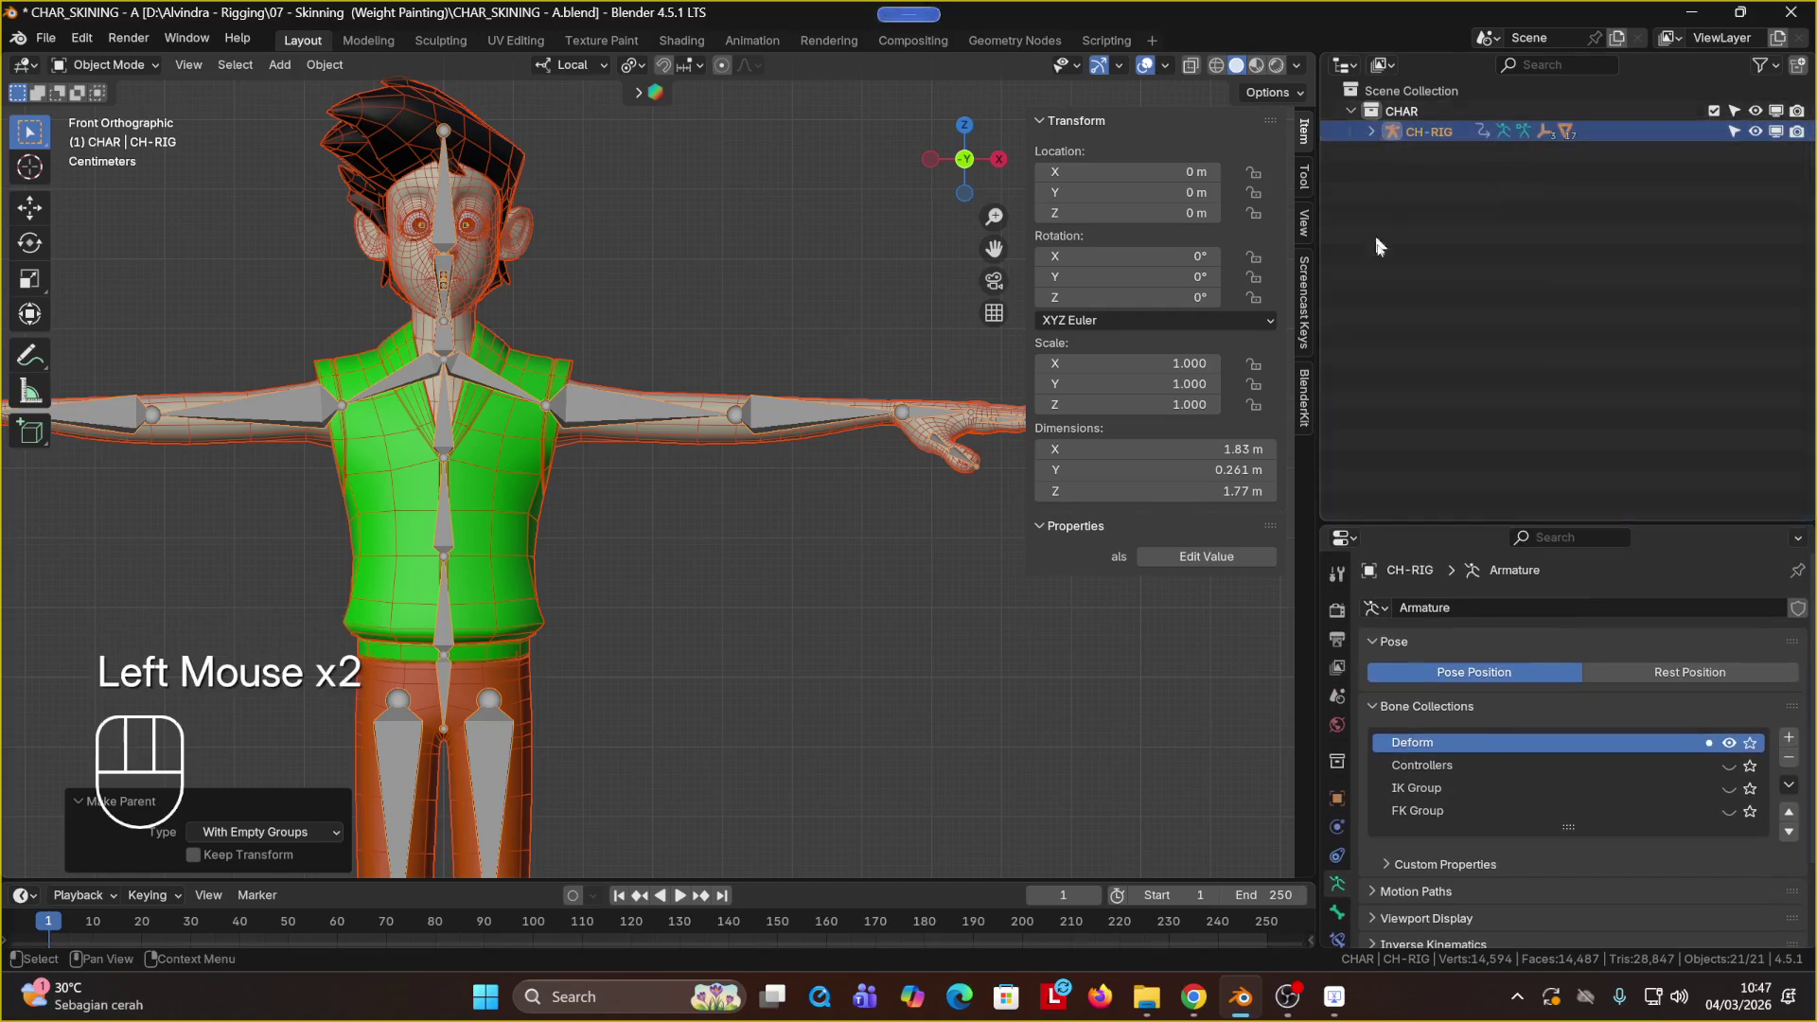
drag(1428, 537, 1430, 294)
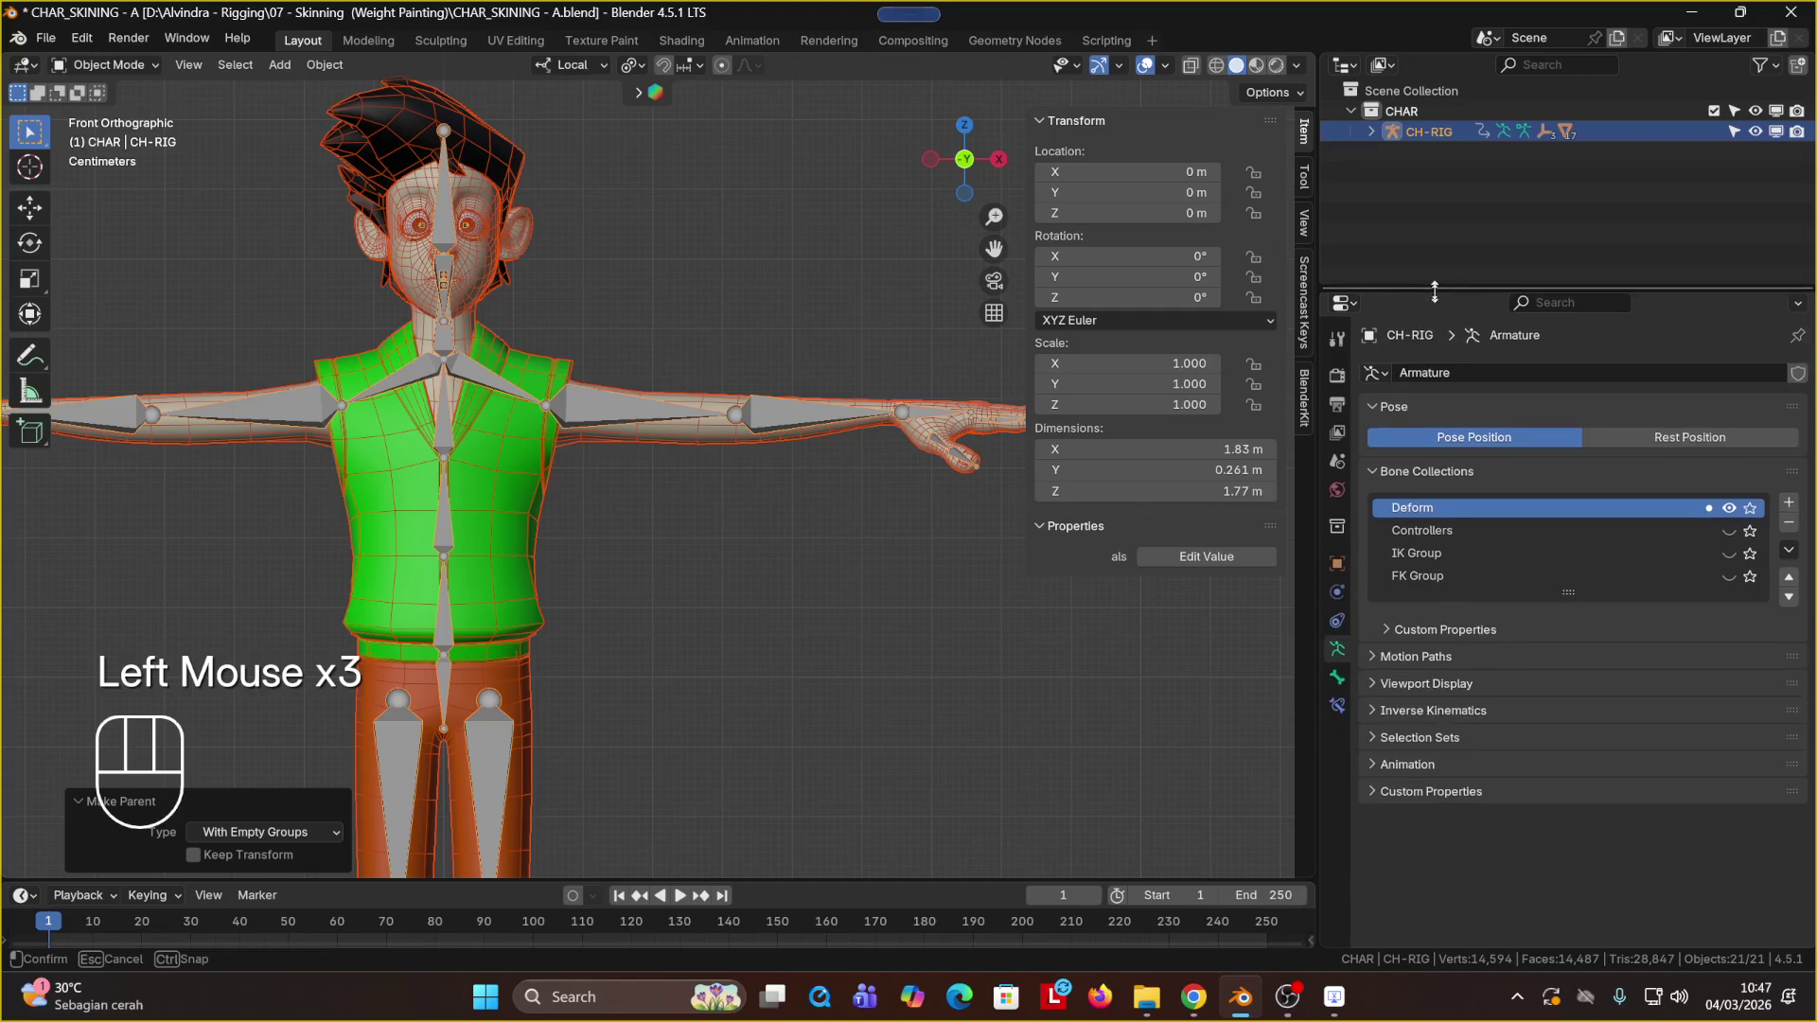
Step: Select only the Boy_body_ply mesh and examine its full list of vertex groups named after the deform bones
click(885, 284)
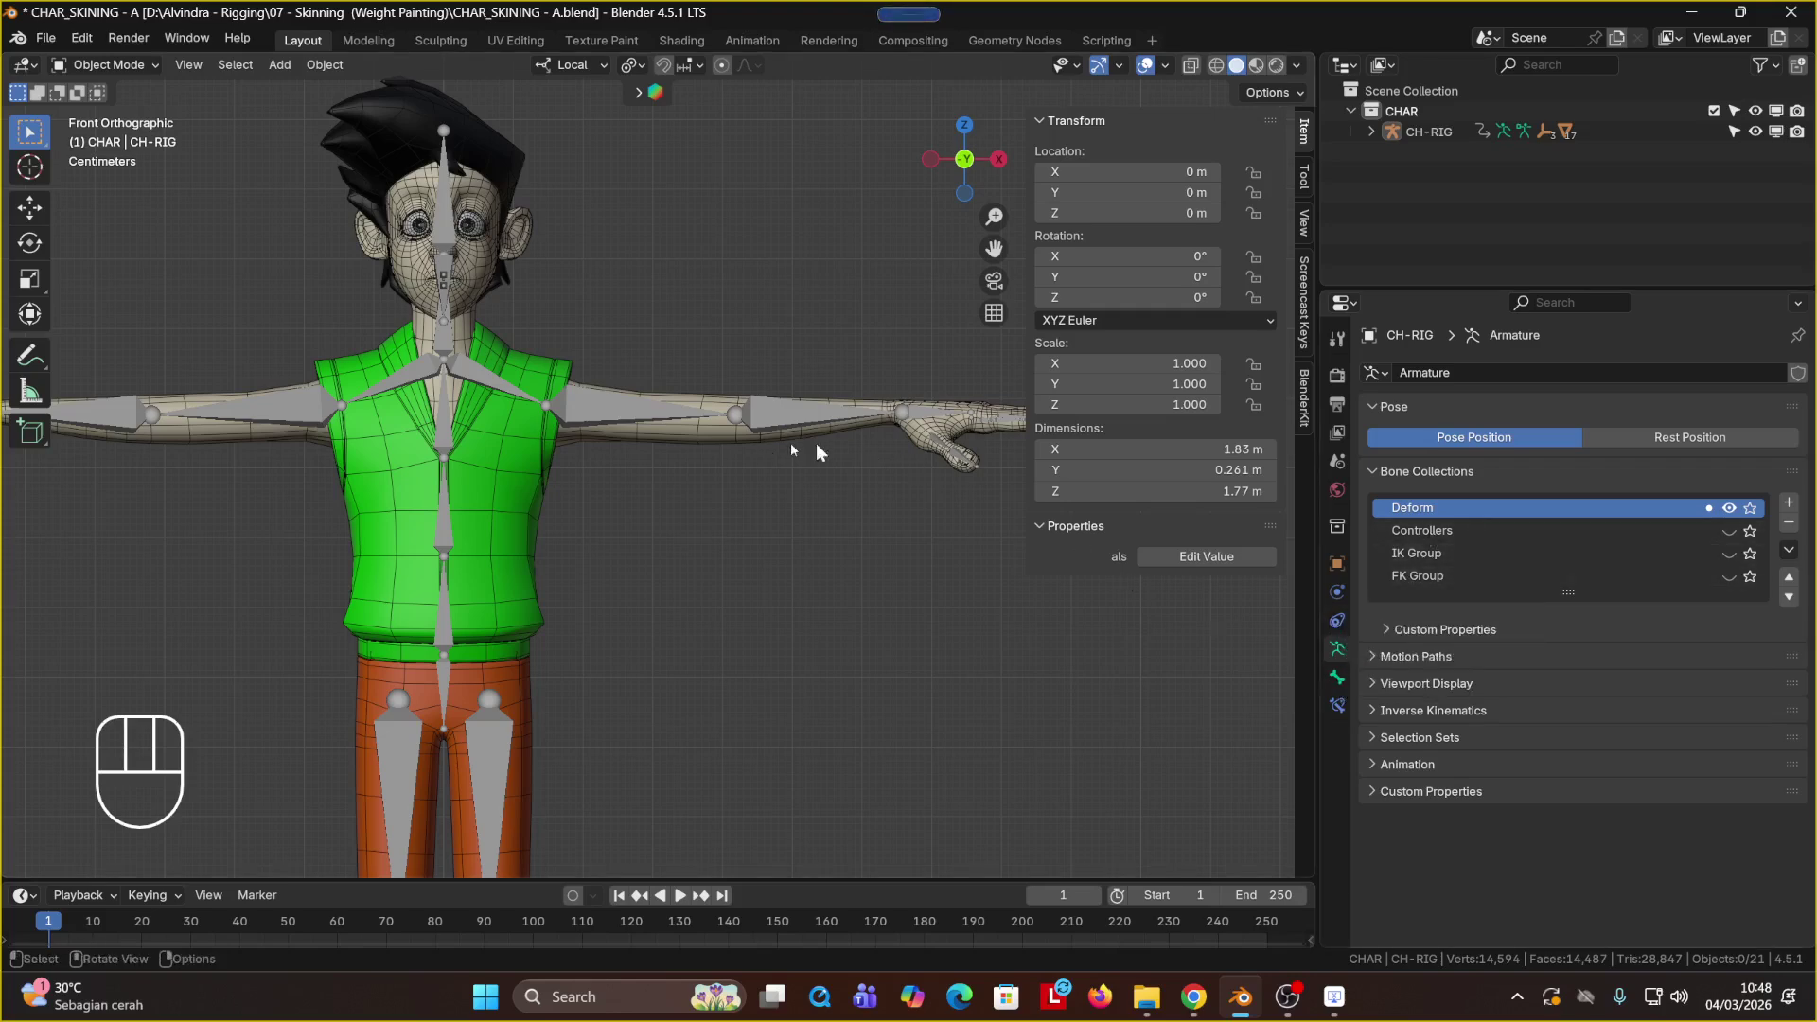
click(737, 447)
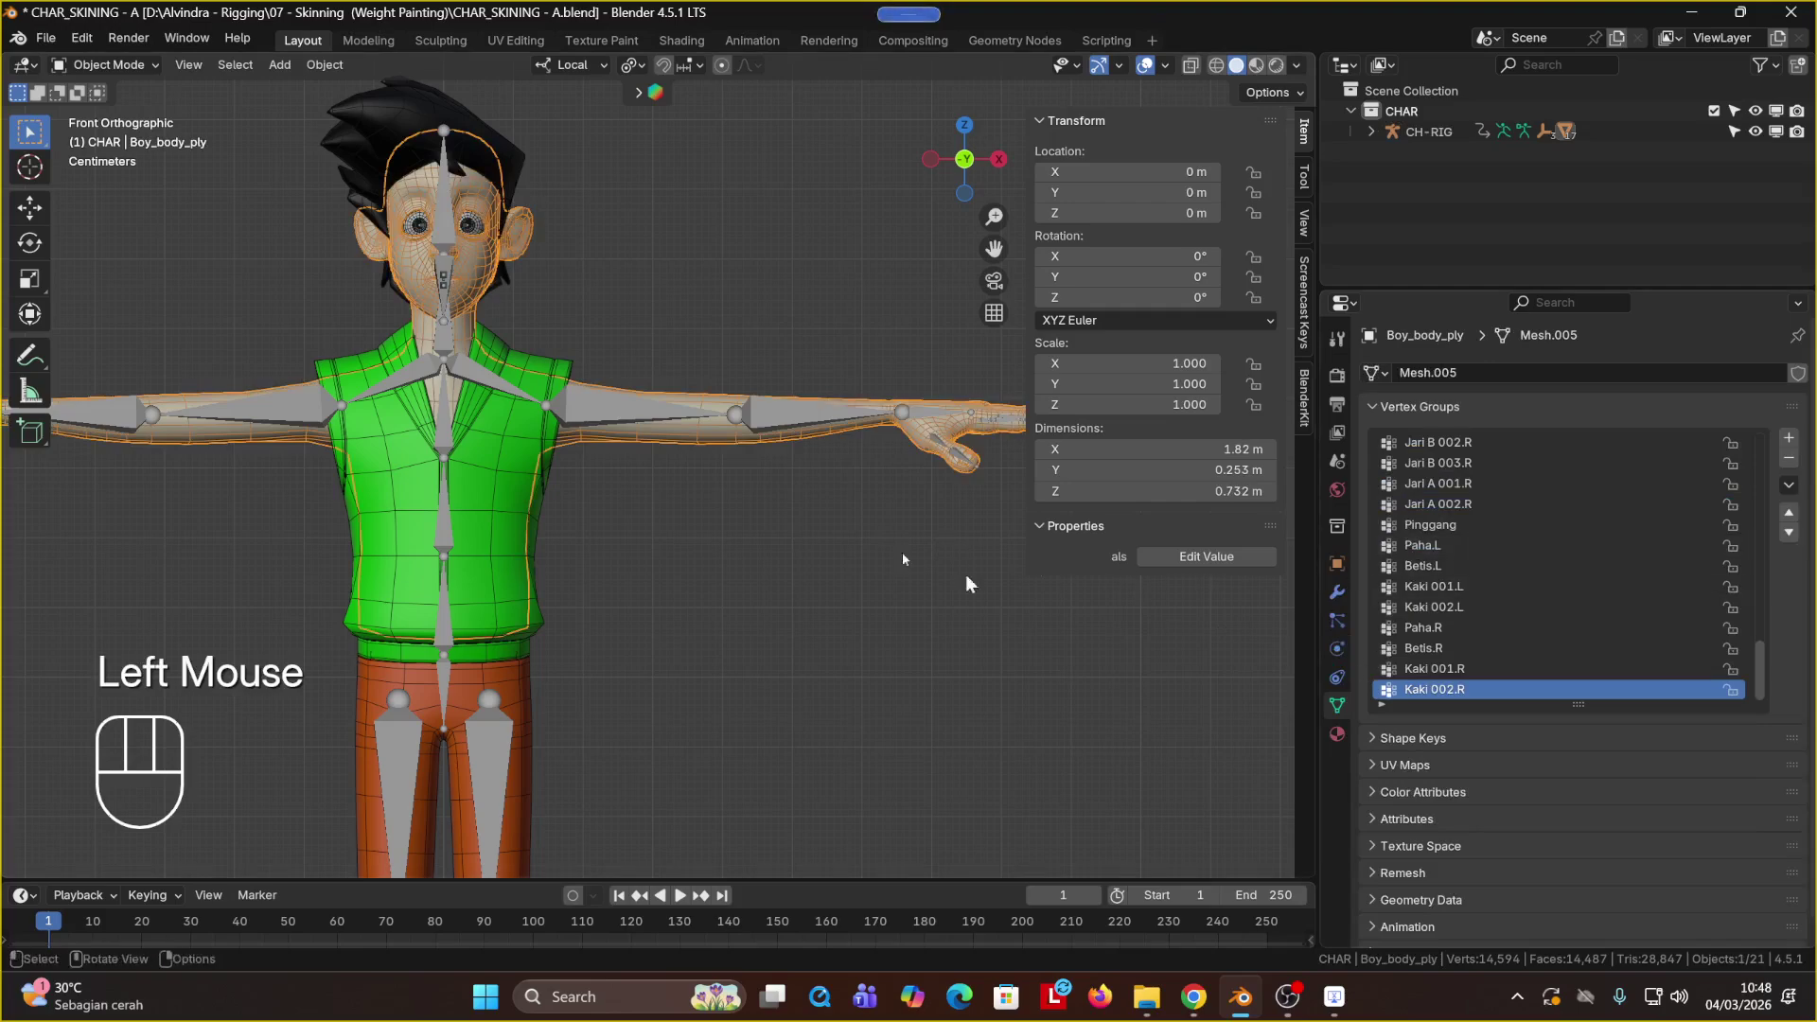
scroll(1456, 545, up, 9)
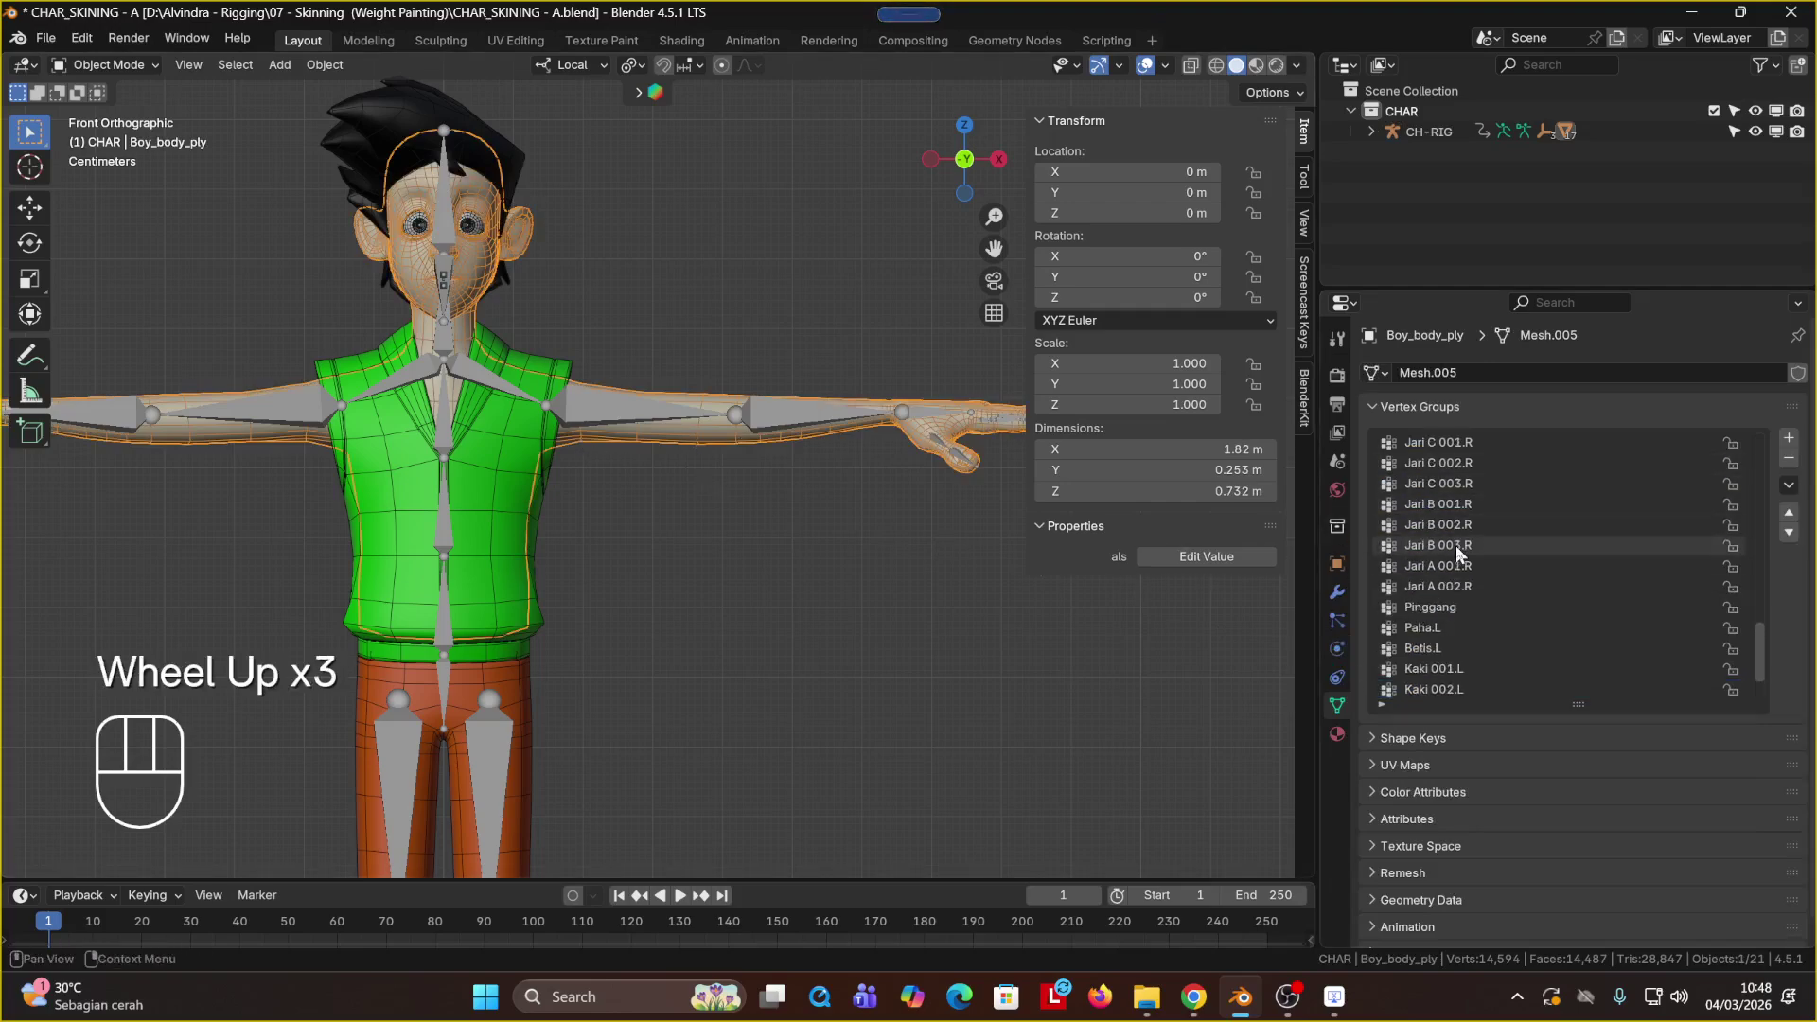
scroll(1456, 545, up, 9)
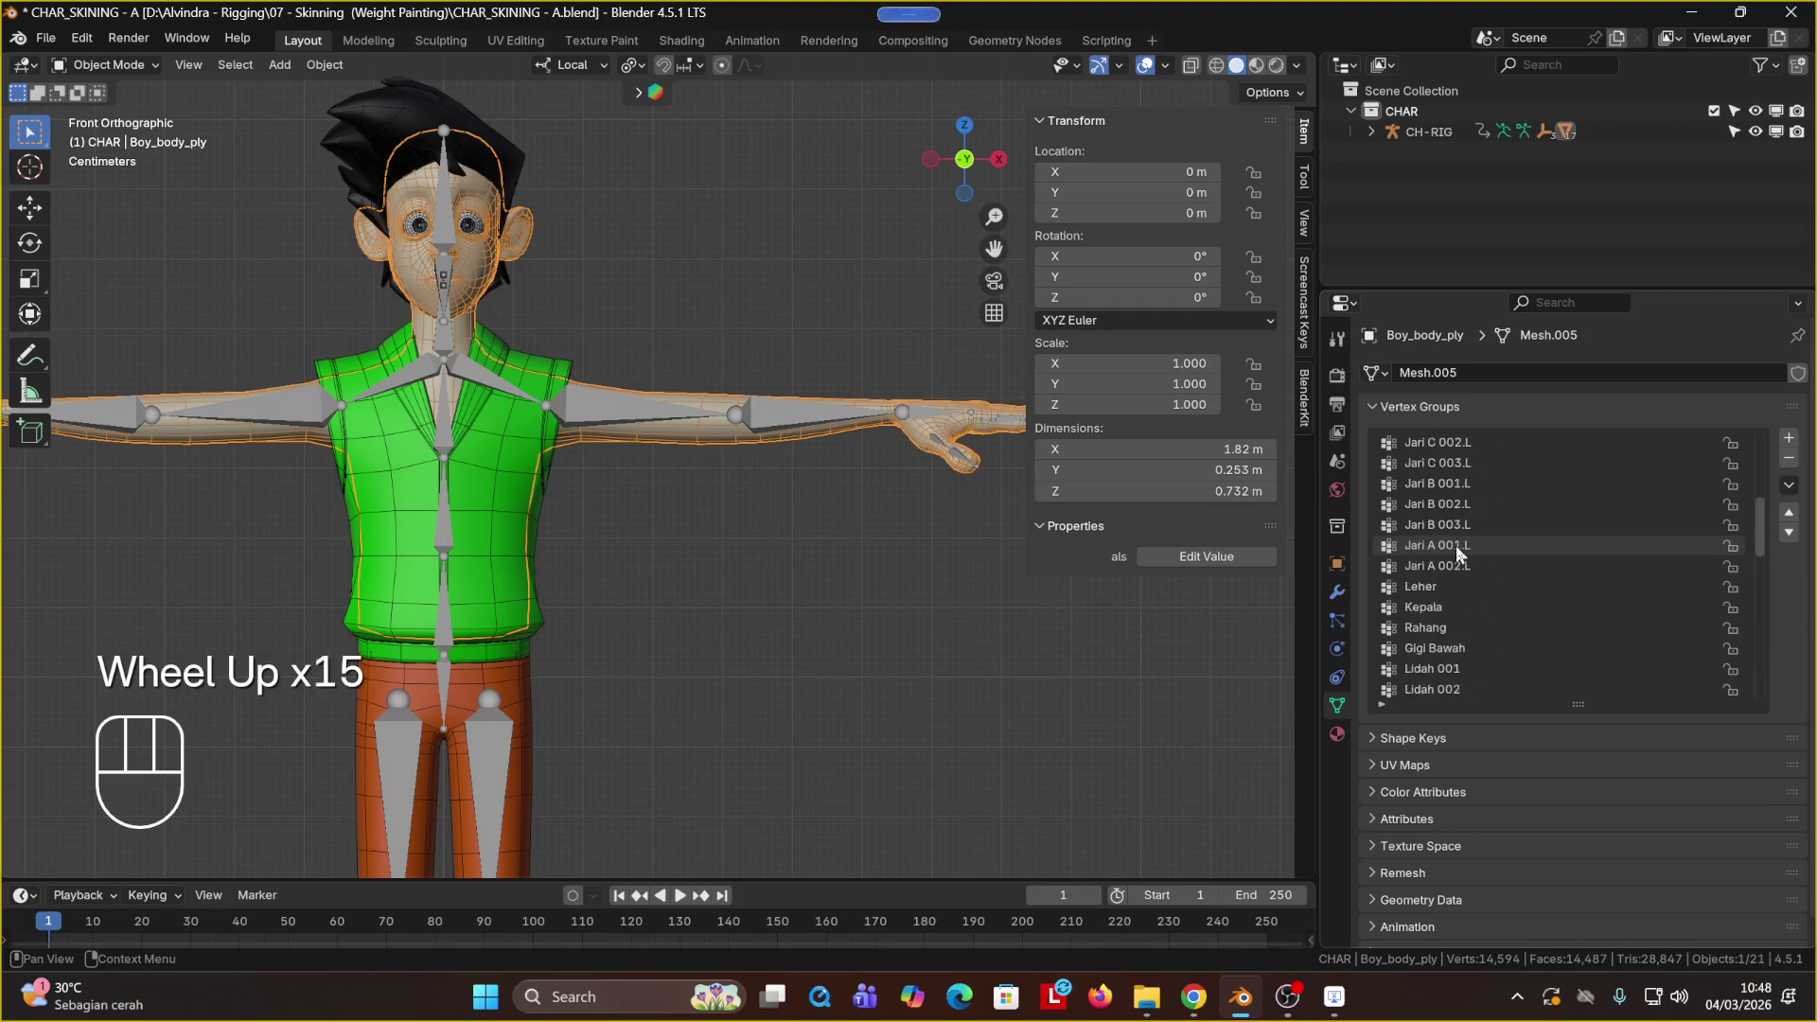
scroll(1456, 546, up, 4)
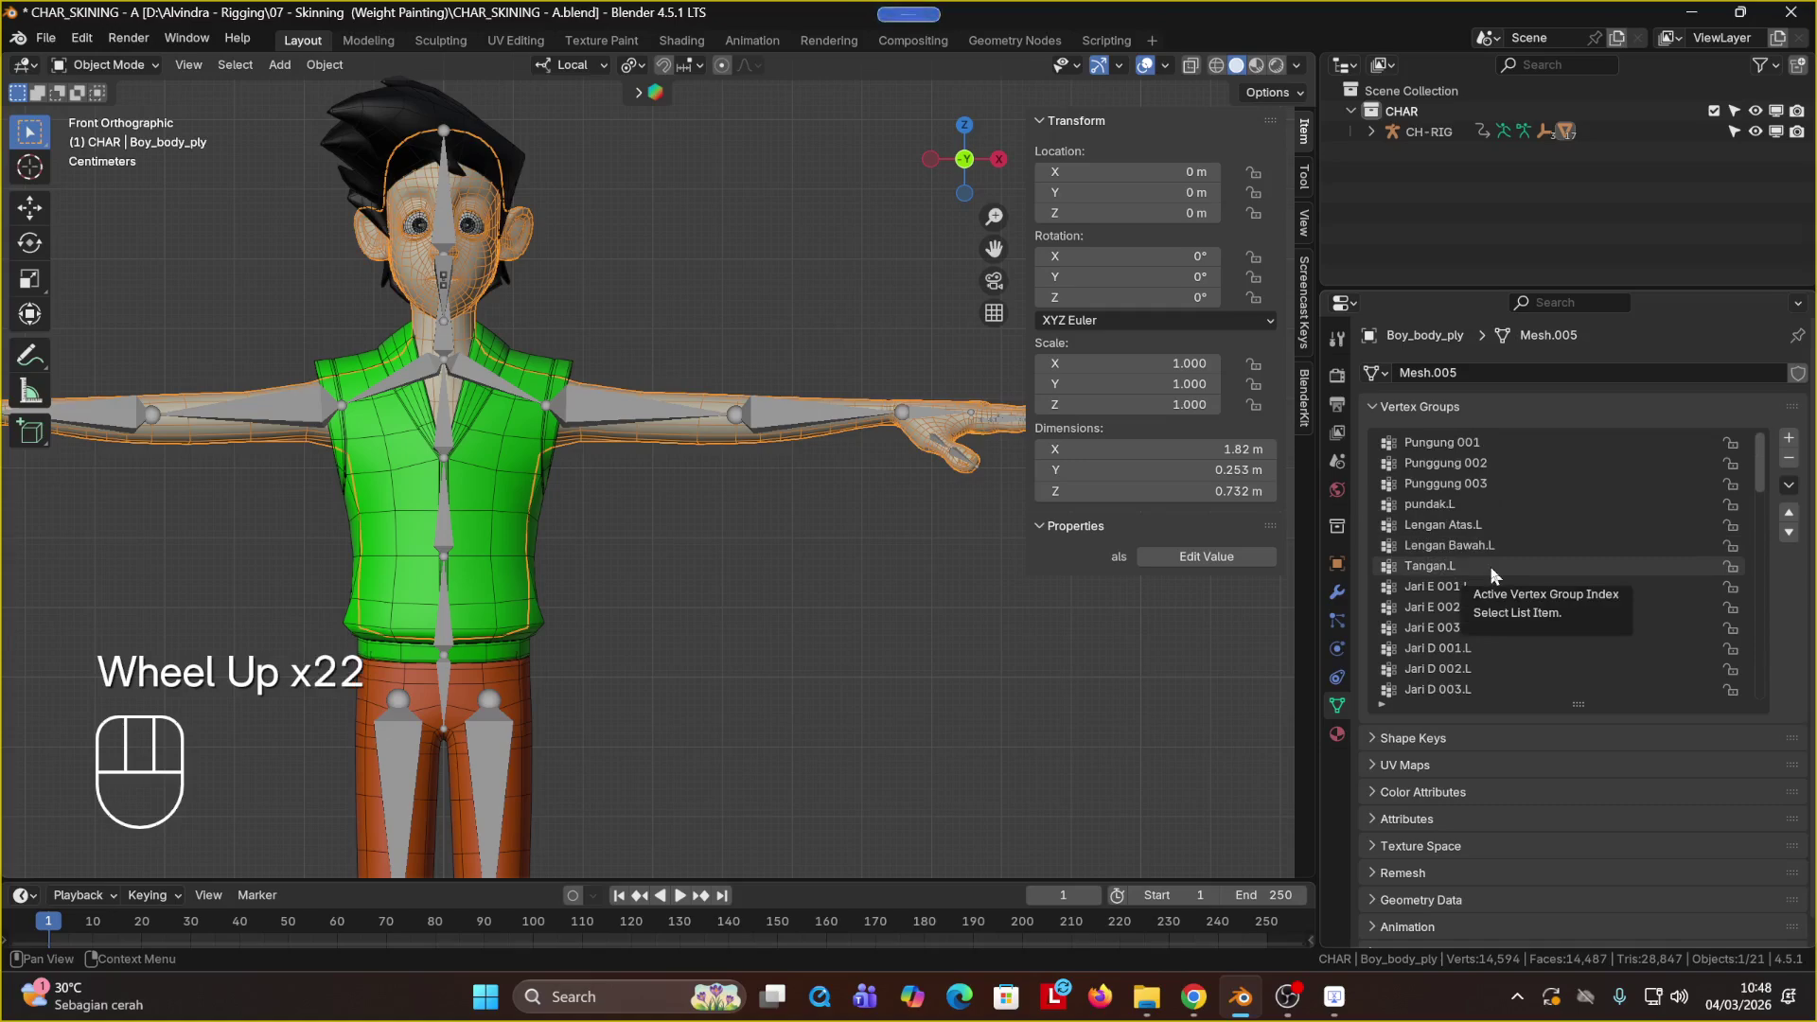
scroll(1491, 566, down, 9)
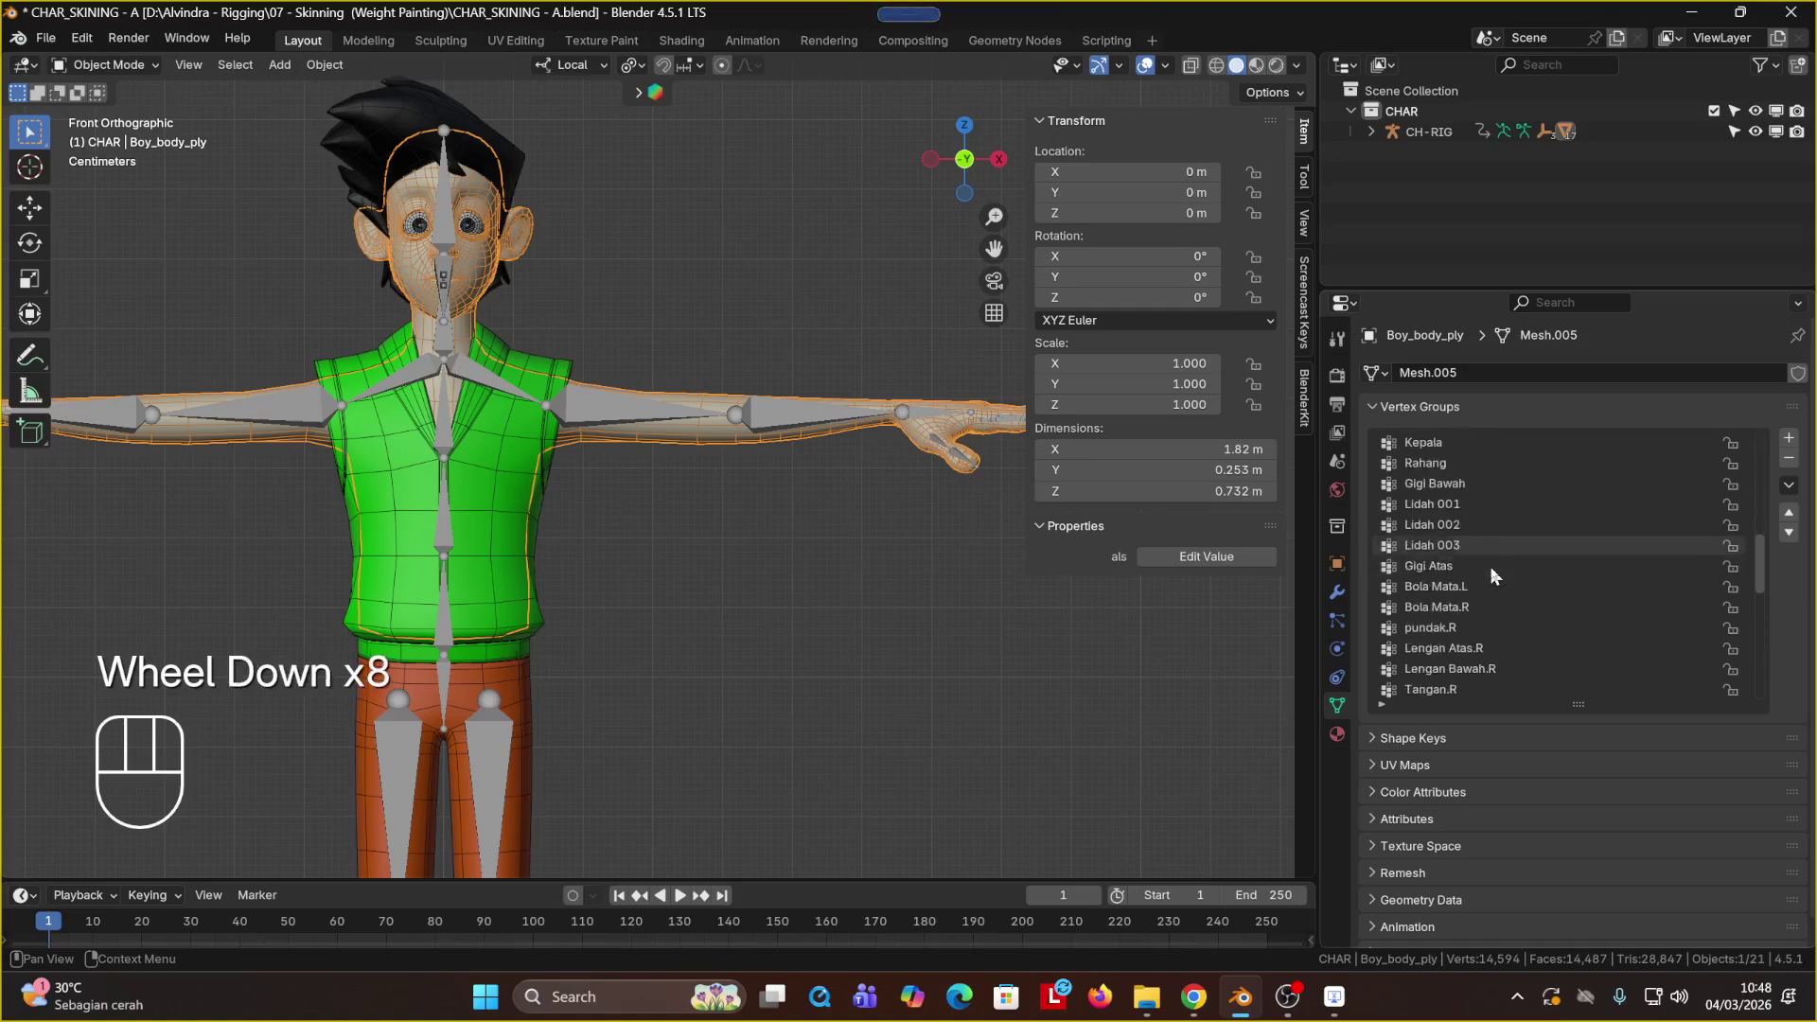
scroll(1491, 566, down, 7)
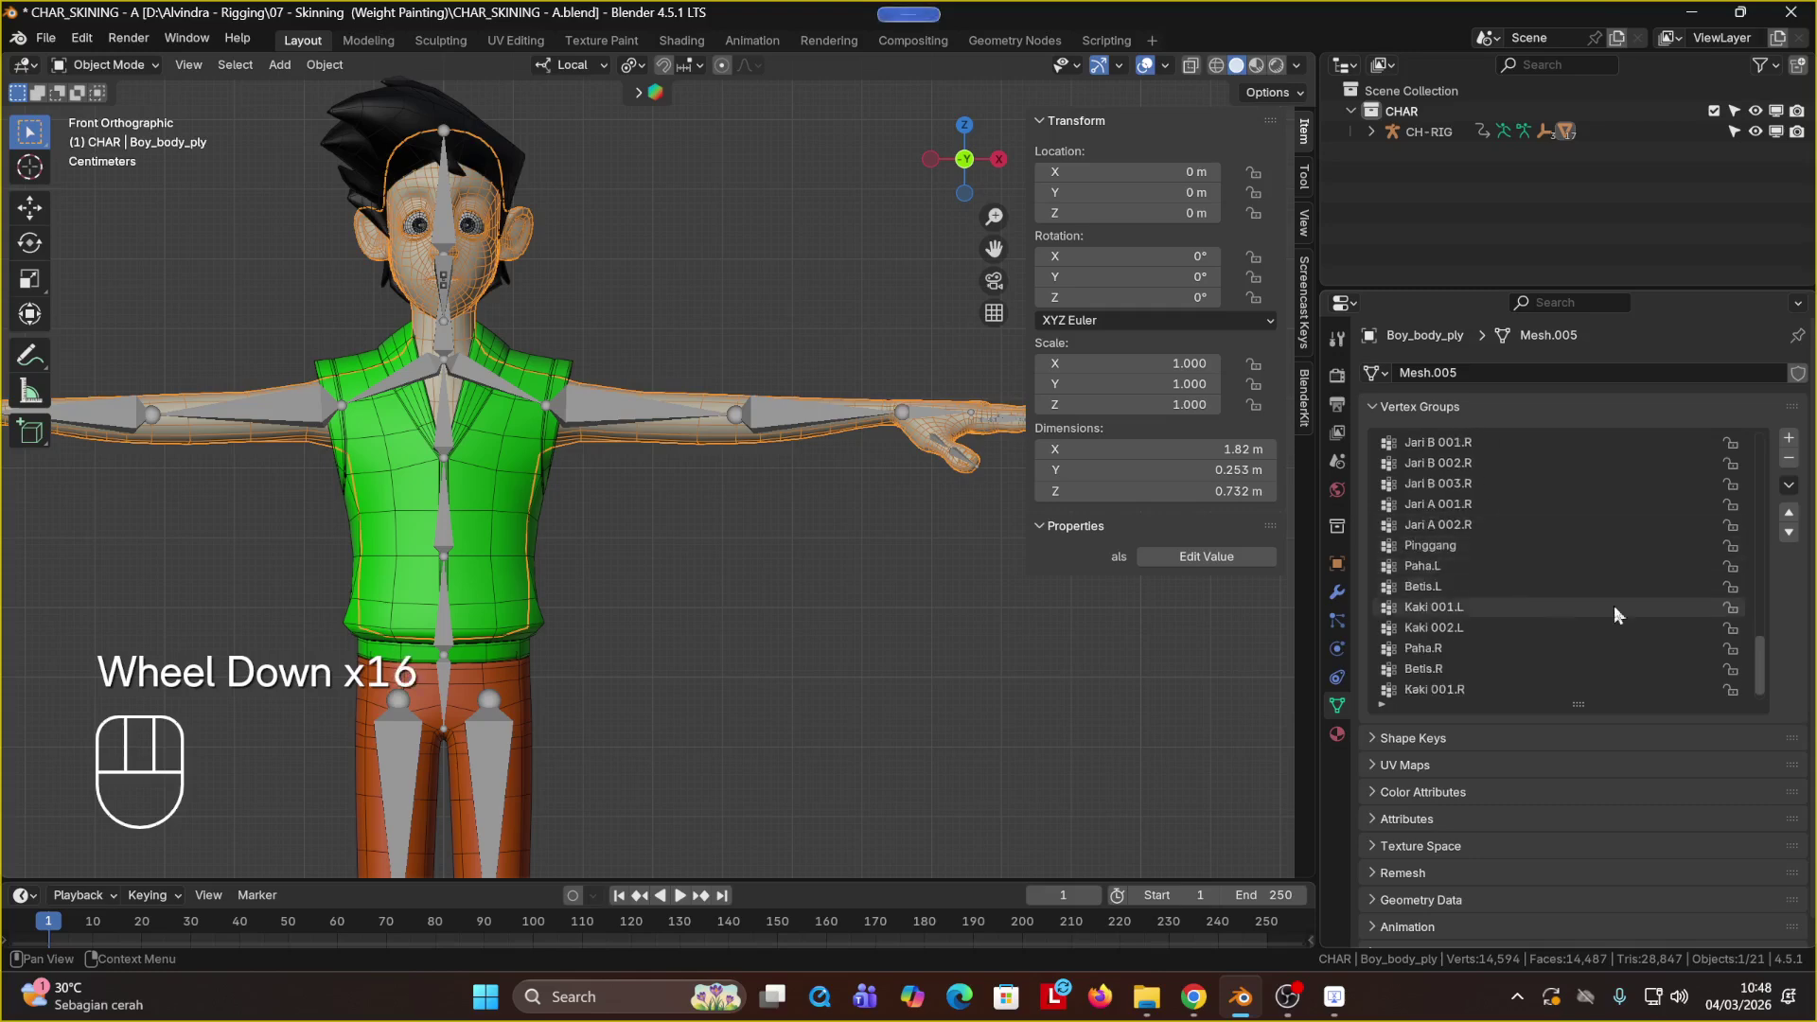
drag(1757, 674, 1772, 445)
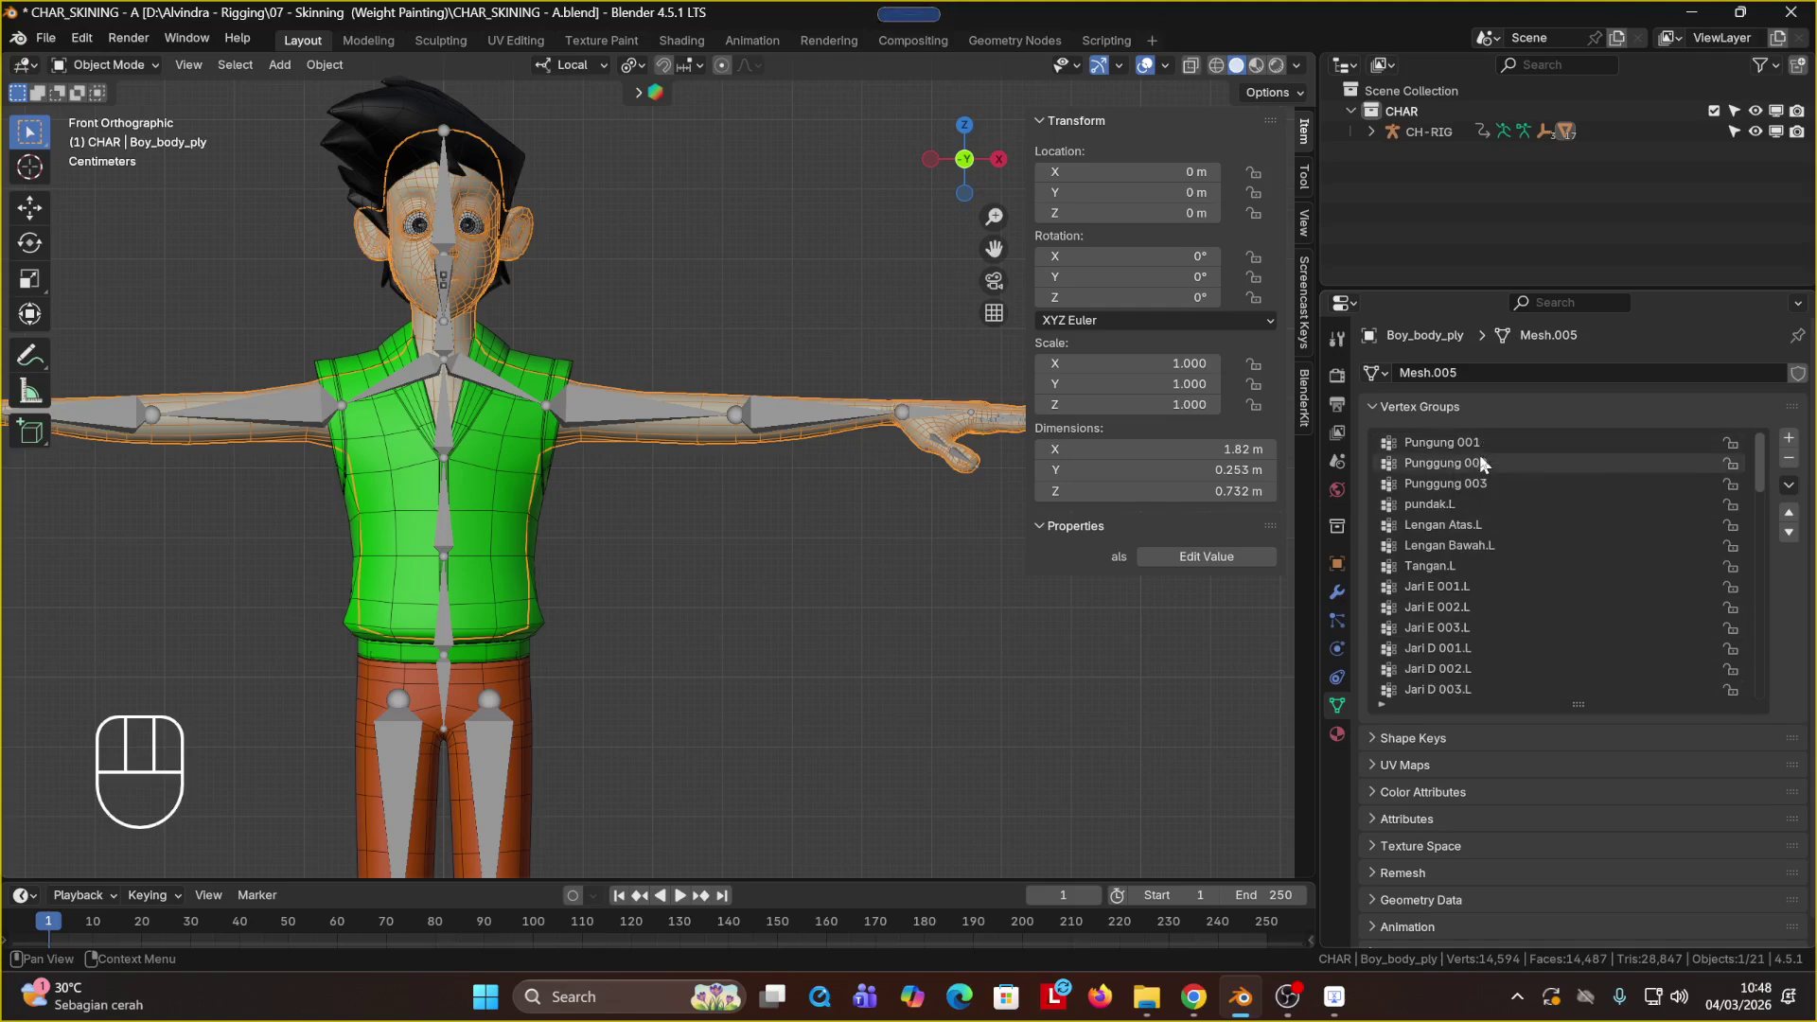
scroll(1488, 559, down, 6)
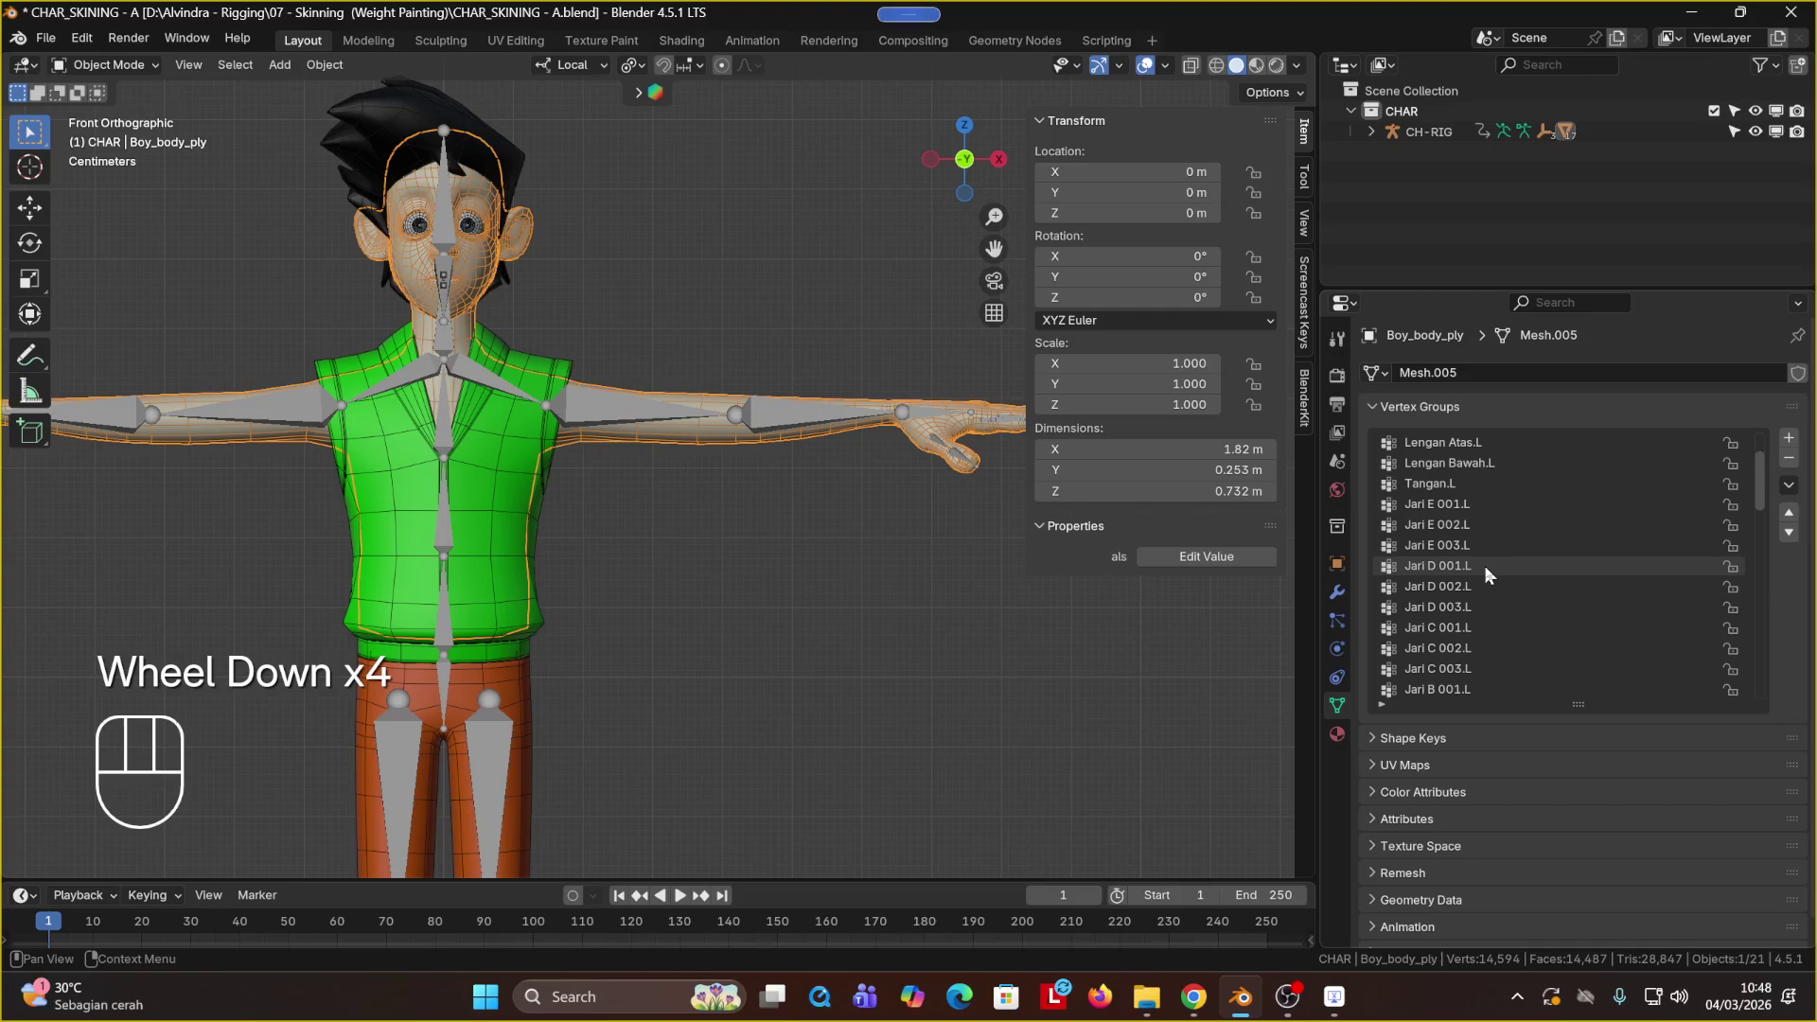
scroll(1487, 566, down, 7)
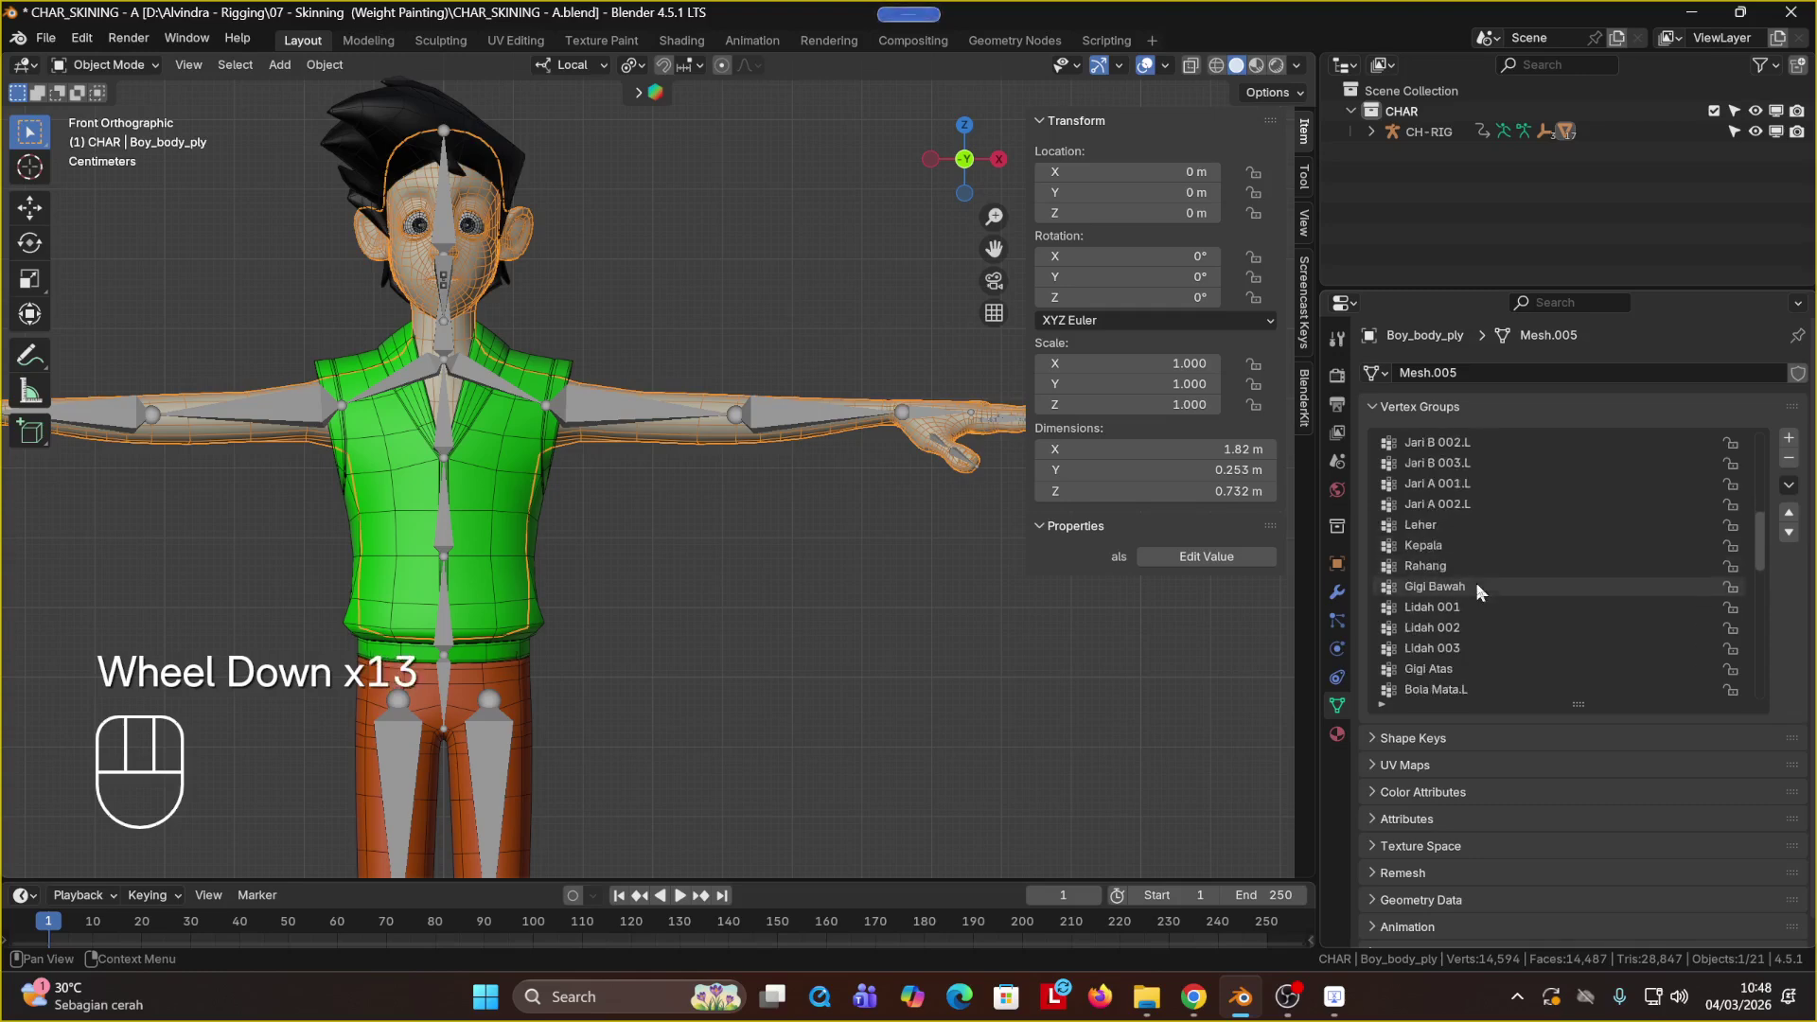
scroll(1476, 583, up, 8)
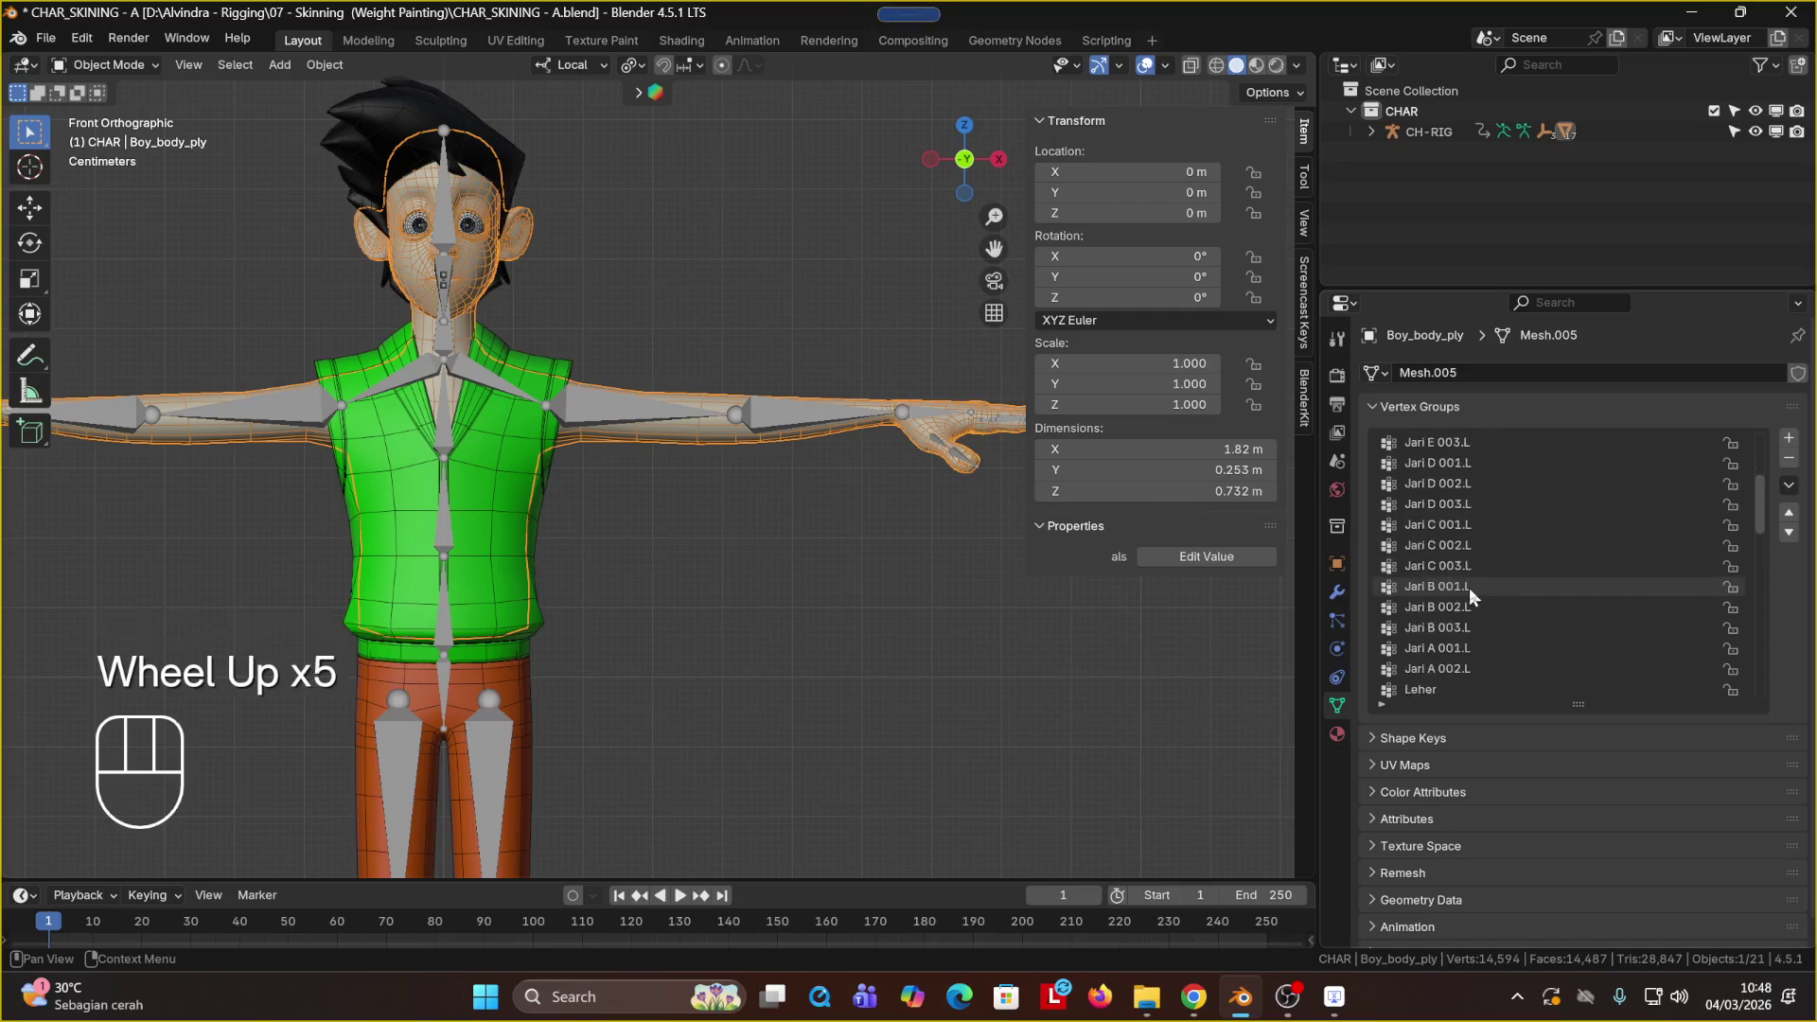
scroll(1453, 596, up, 1)
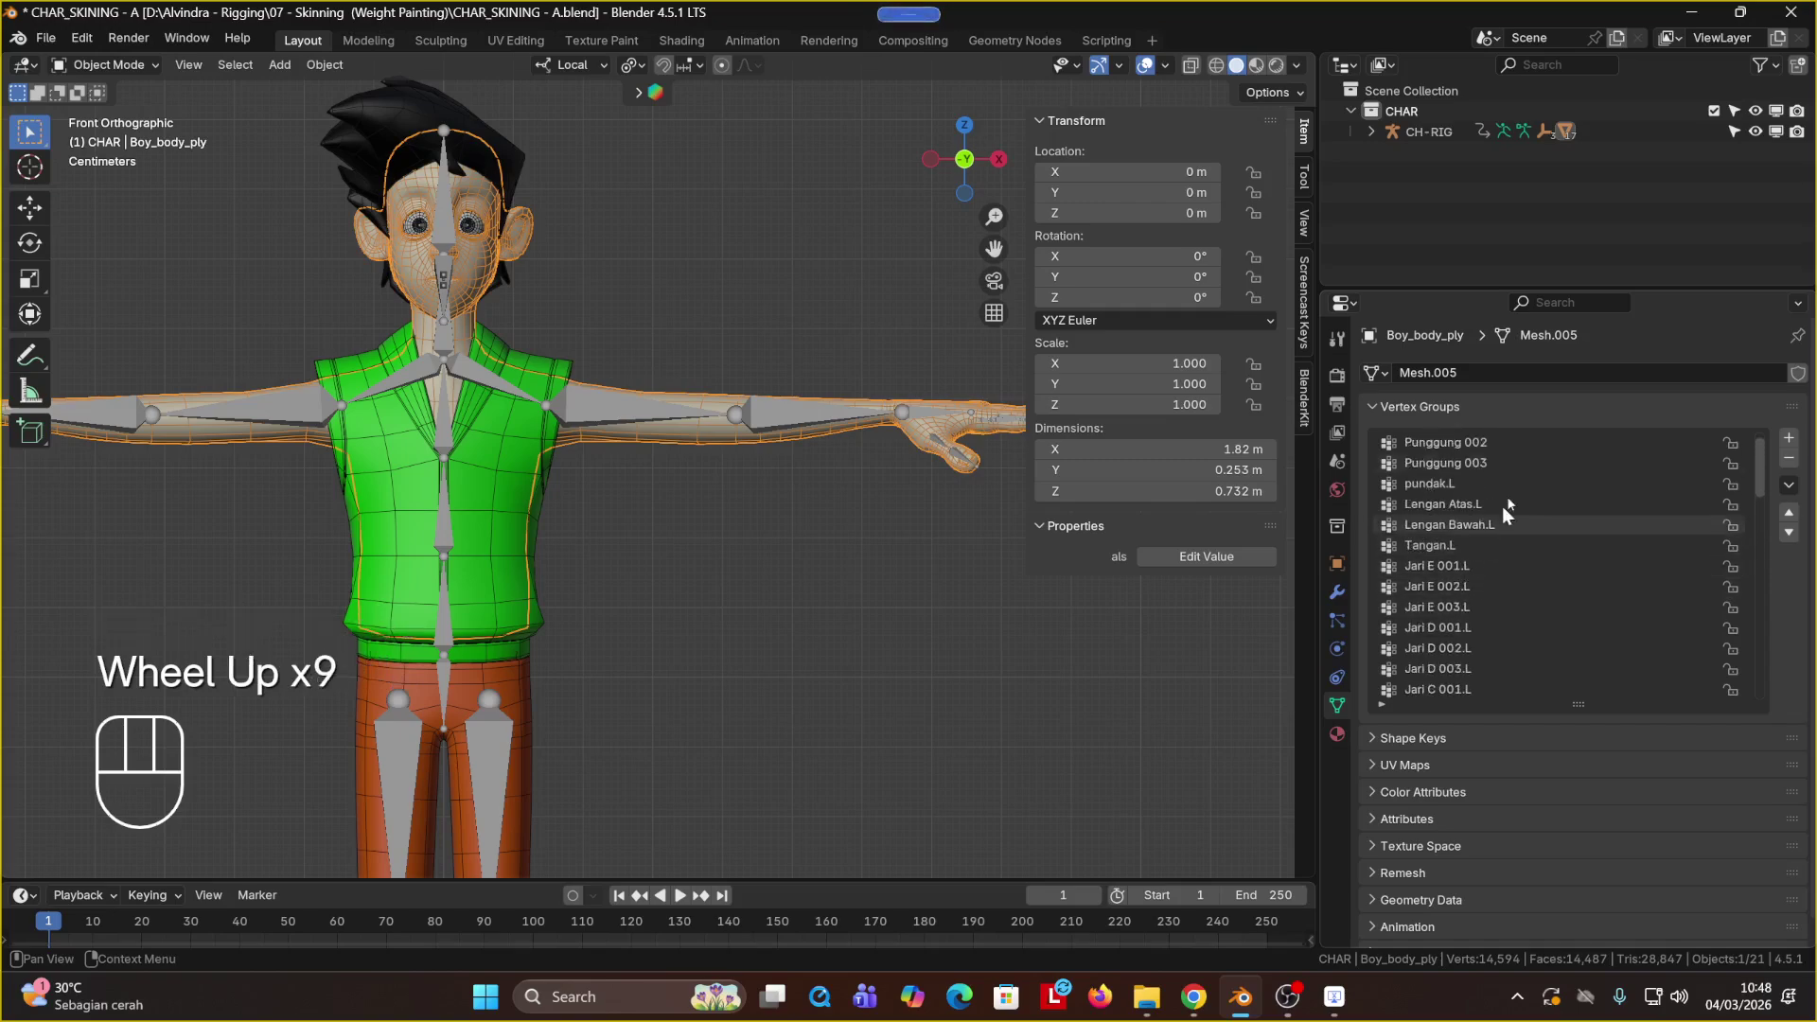
Step: Review the vertex groups of Boy_body_ply and the interaction modes available for the mesh, and clear the selection
scroll(1470, 481, up, 2)
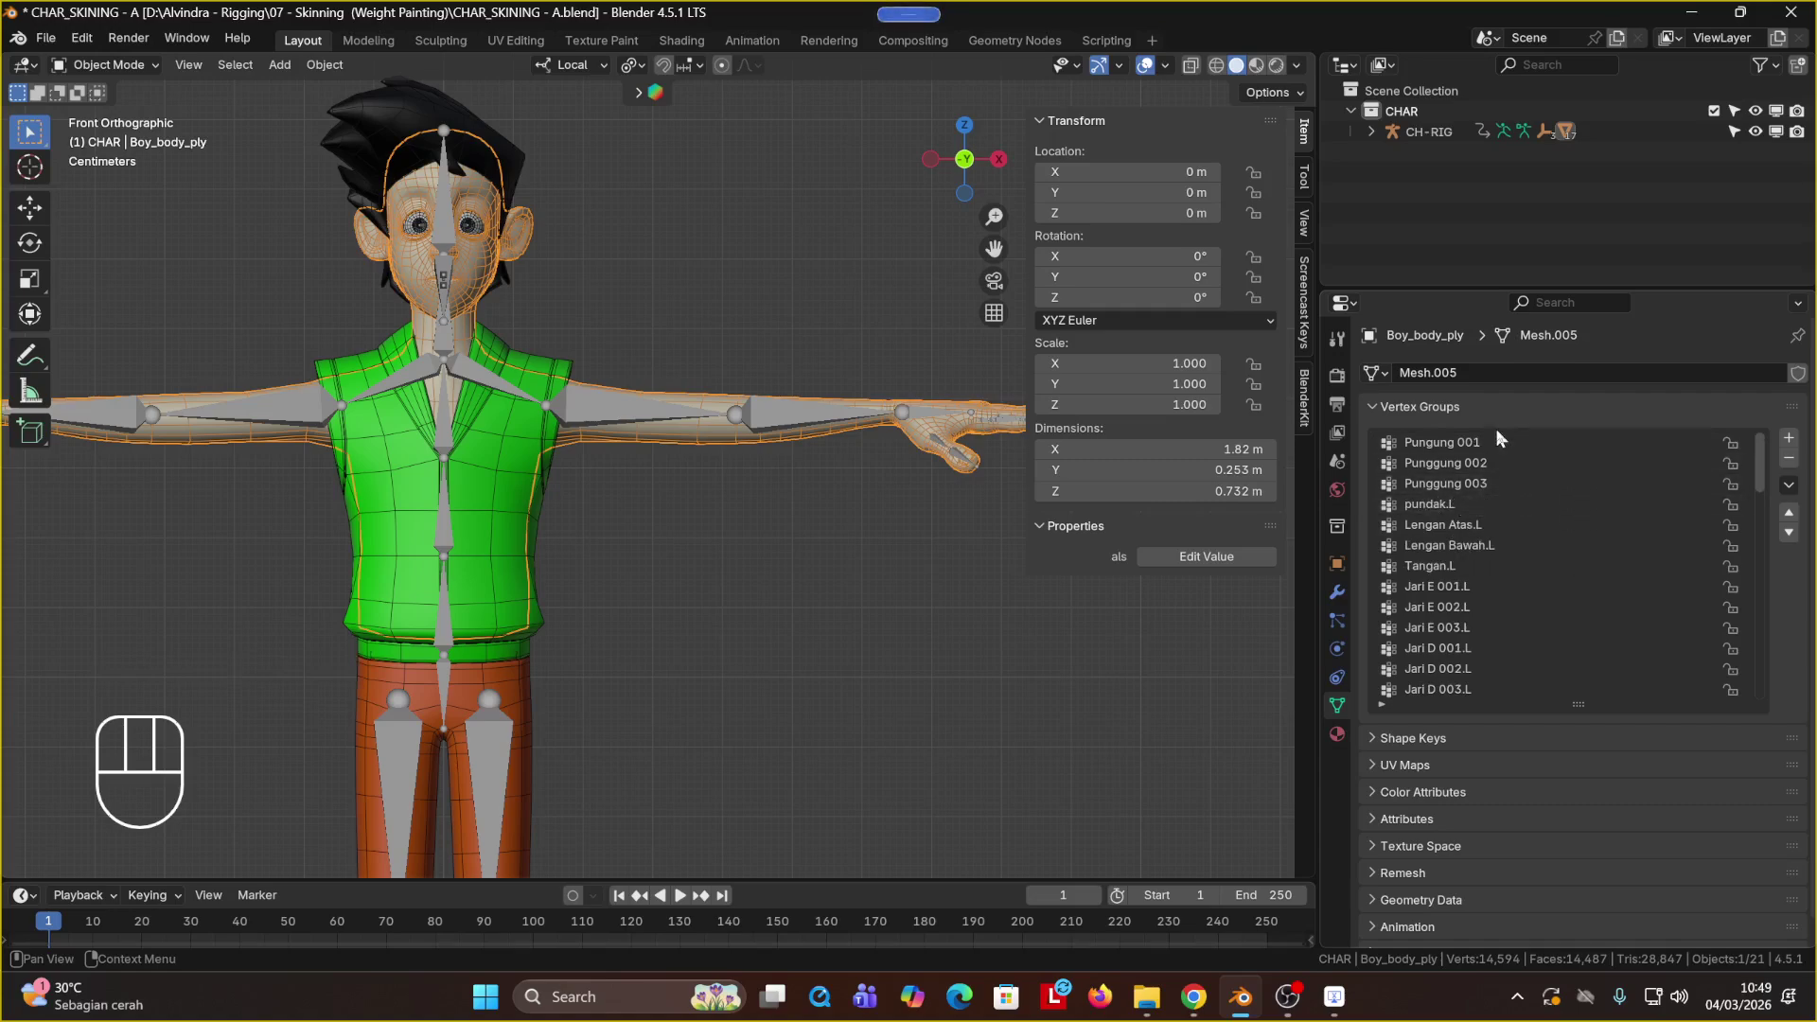
scroll(1531, 443, down, 5)
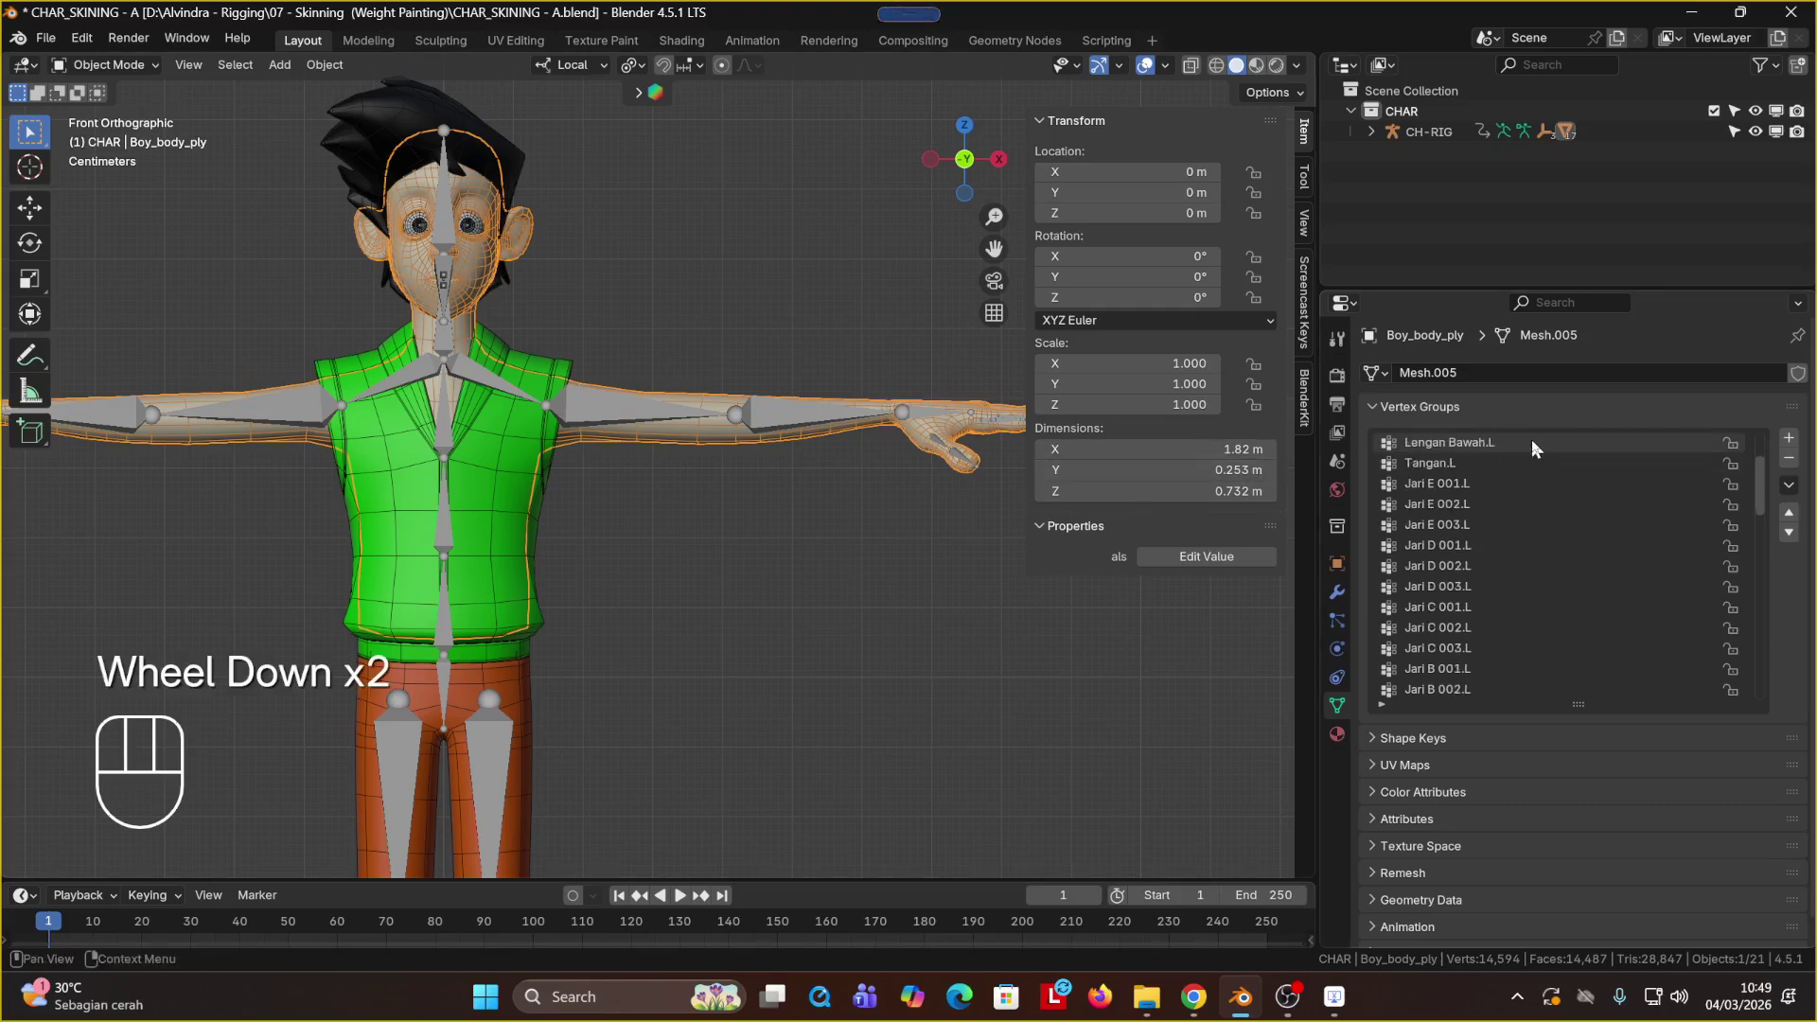
scroll(1531, 439, up, 6)
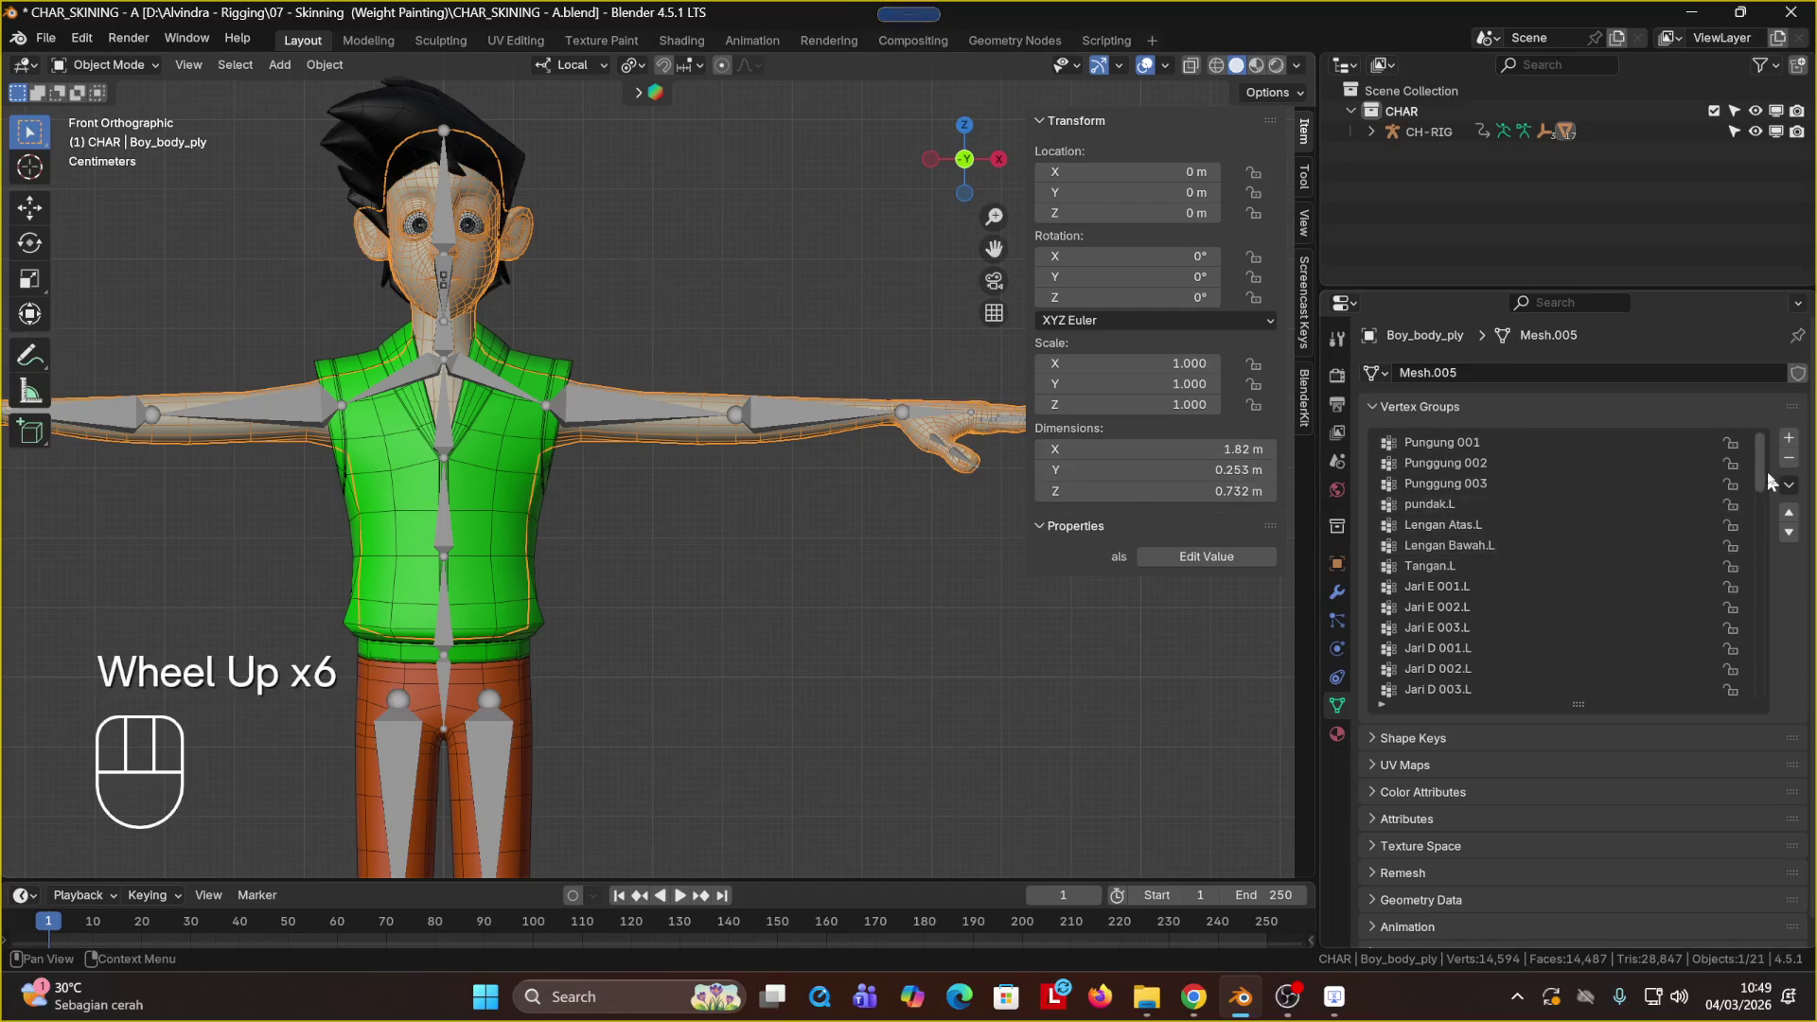
drag(1776, 484, 1792, 439)
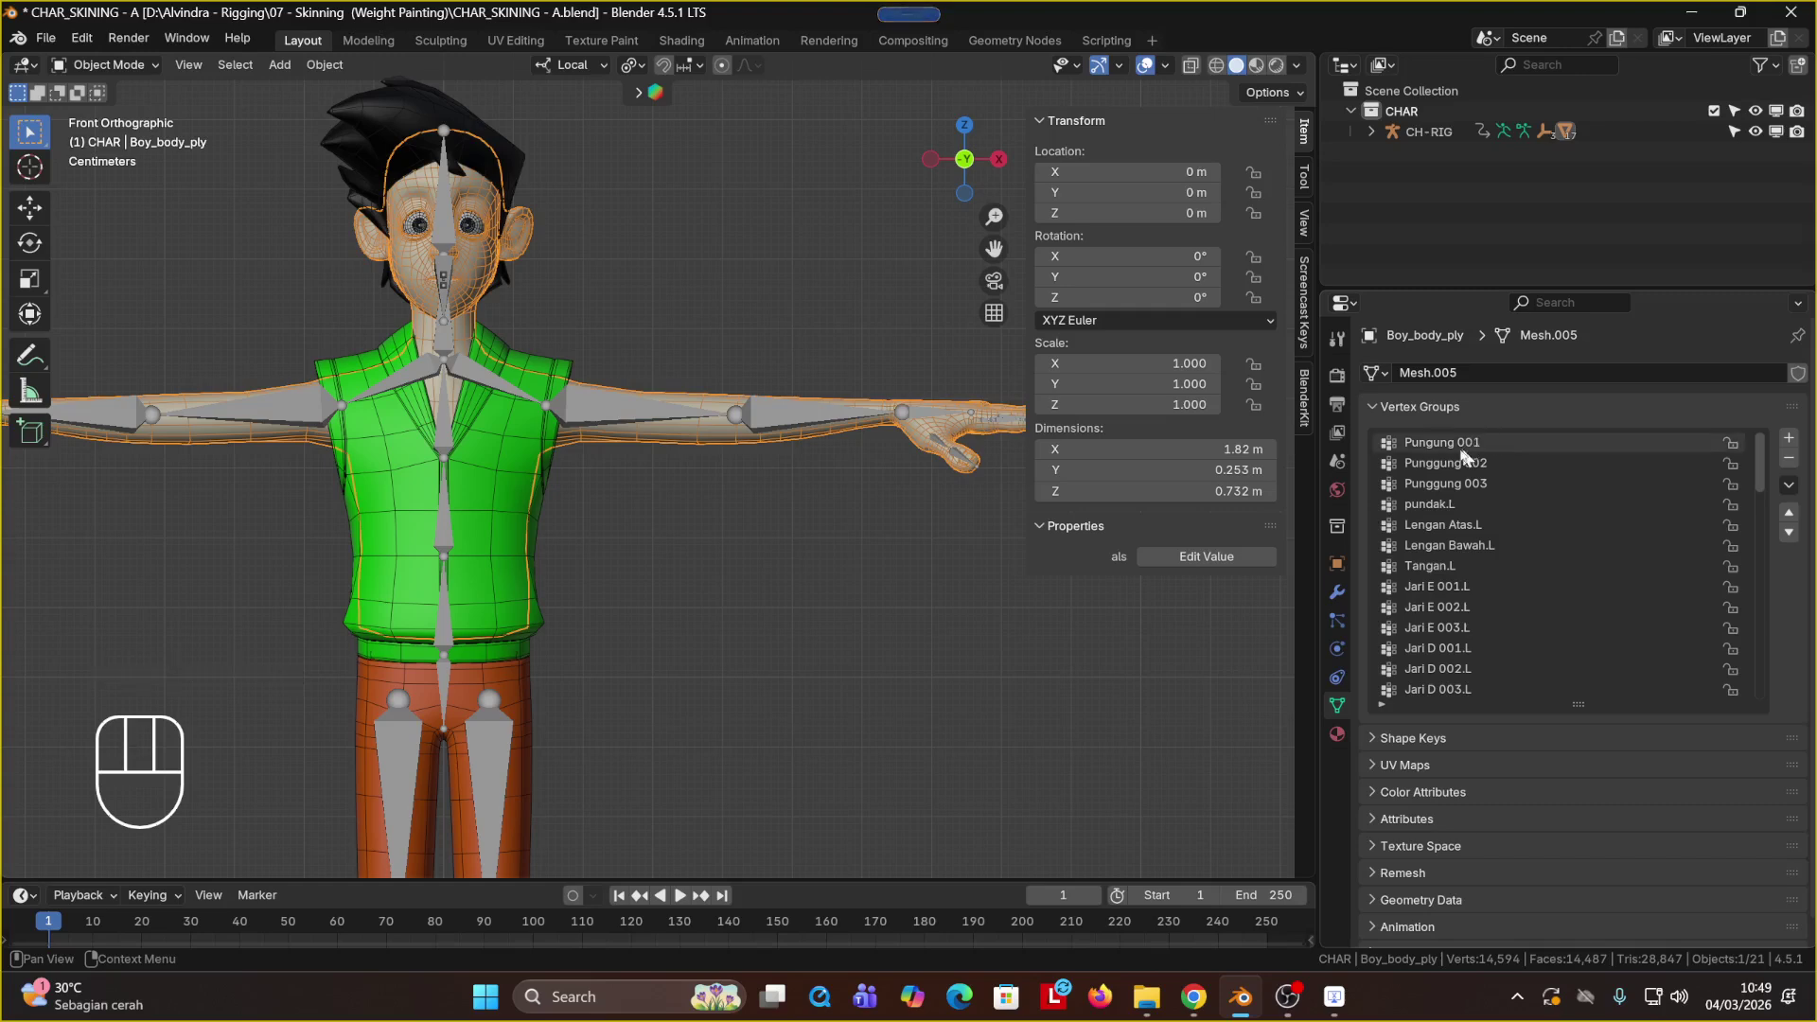
click(103, 66)
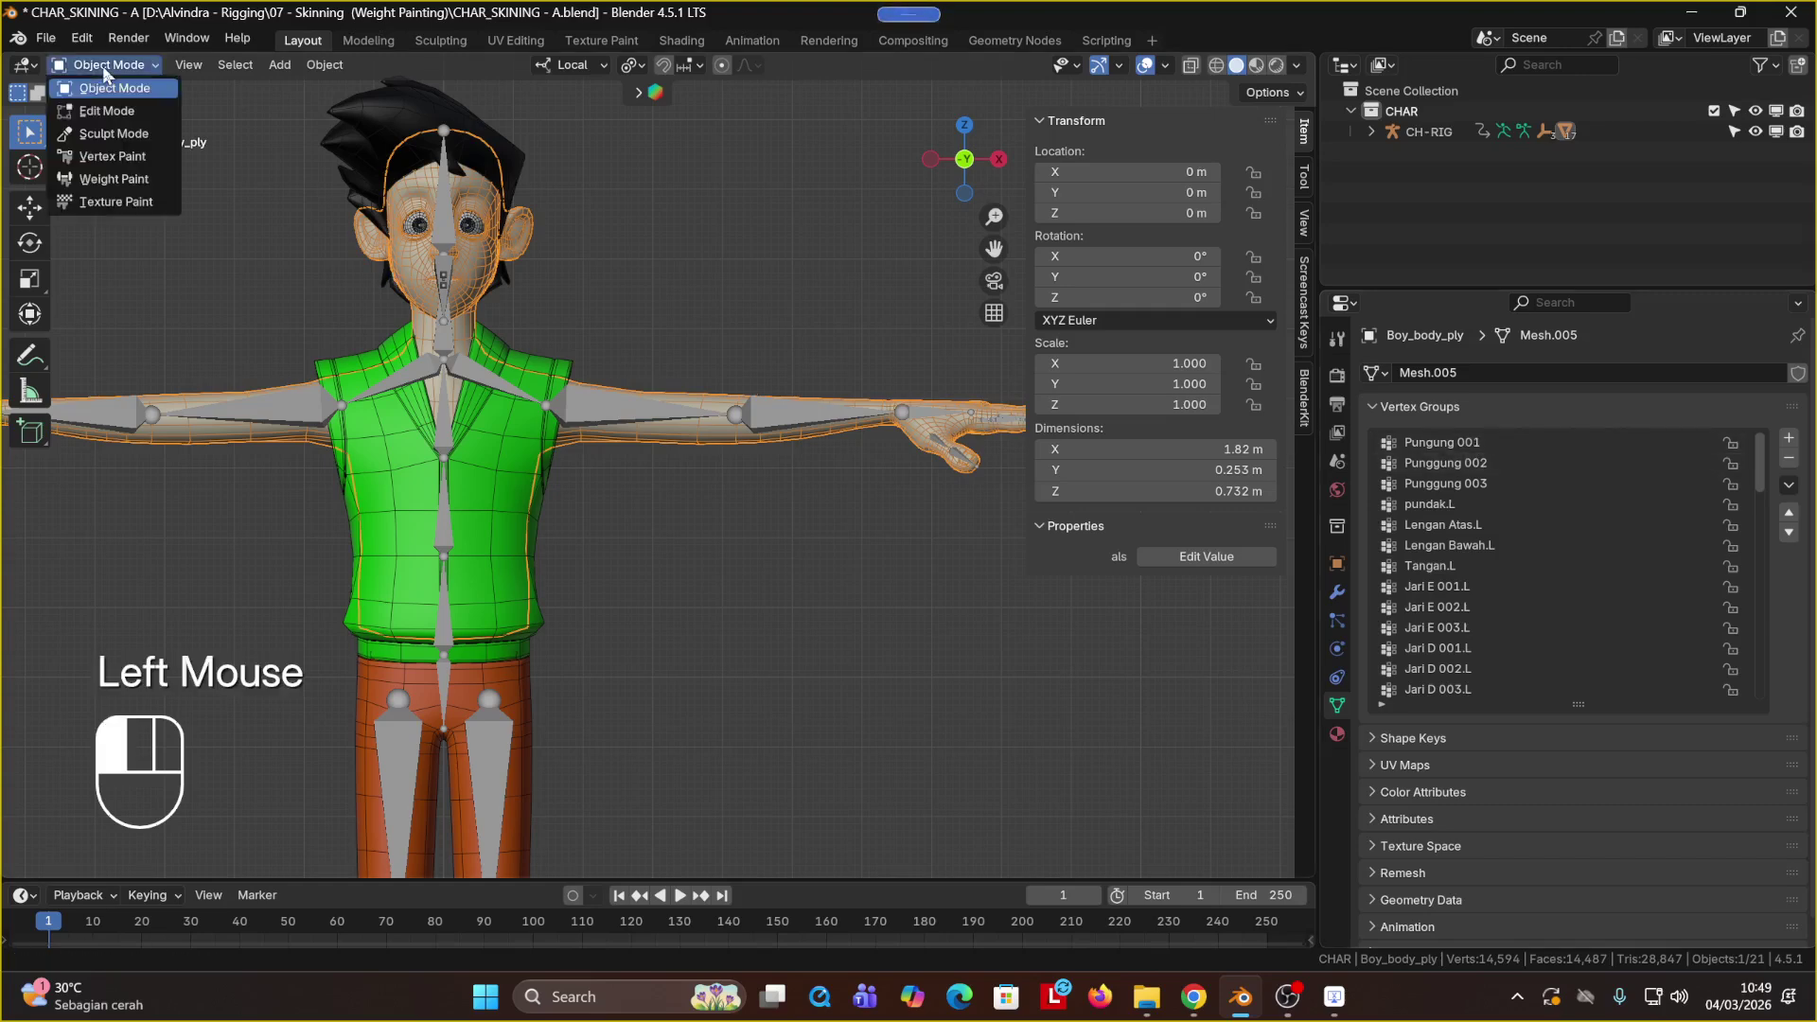
click(104, 68)
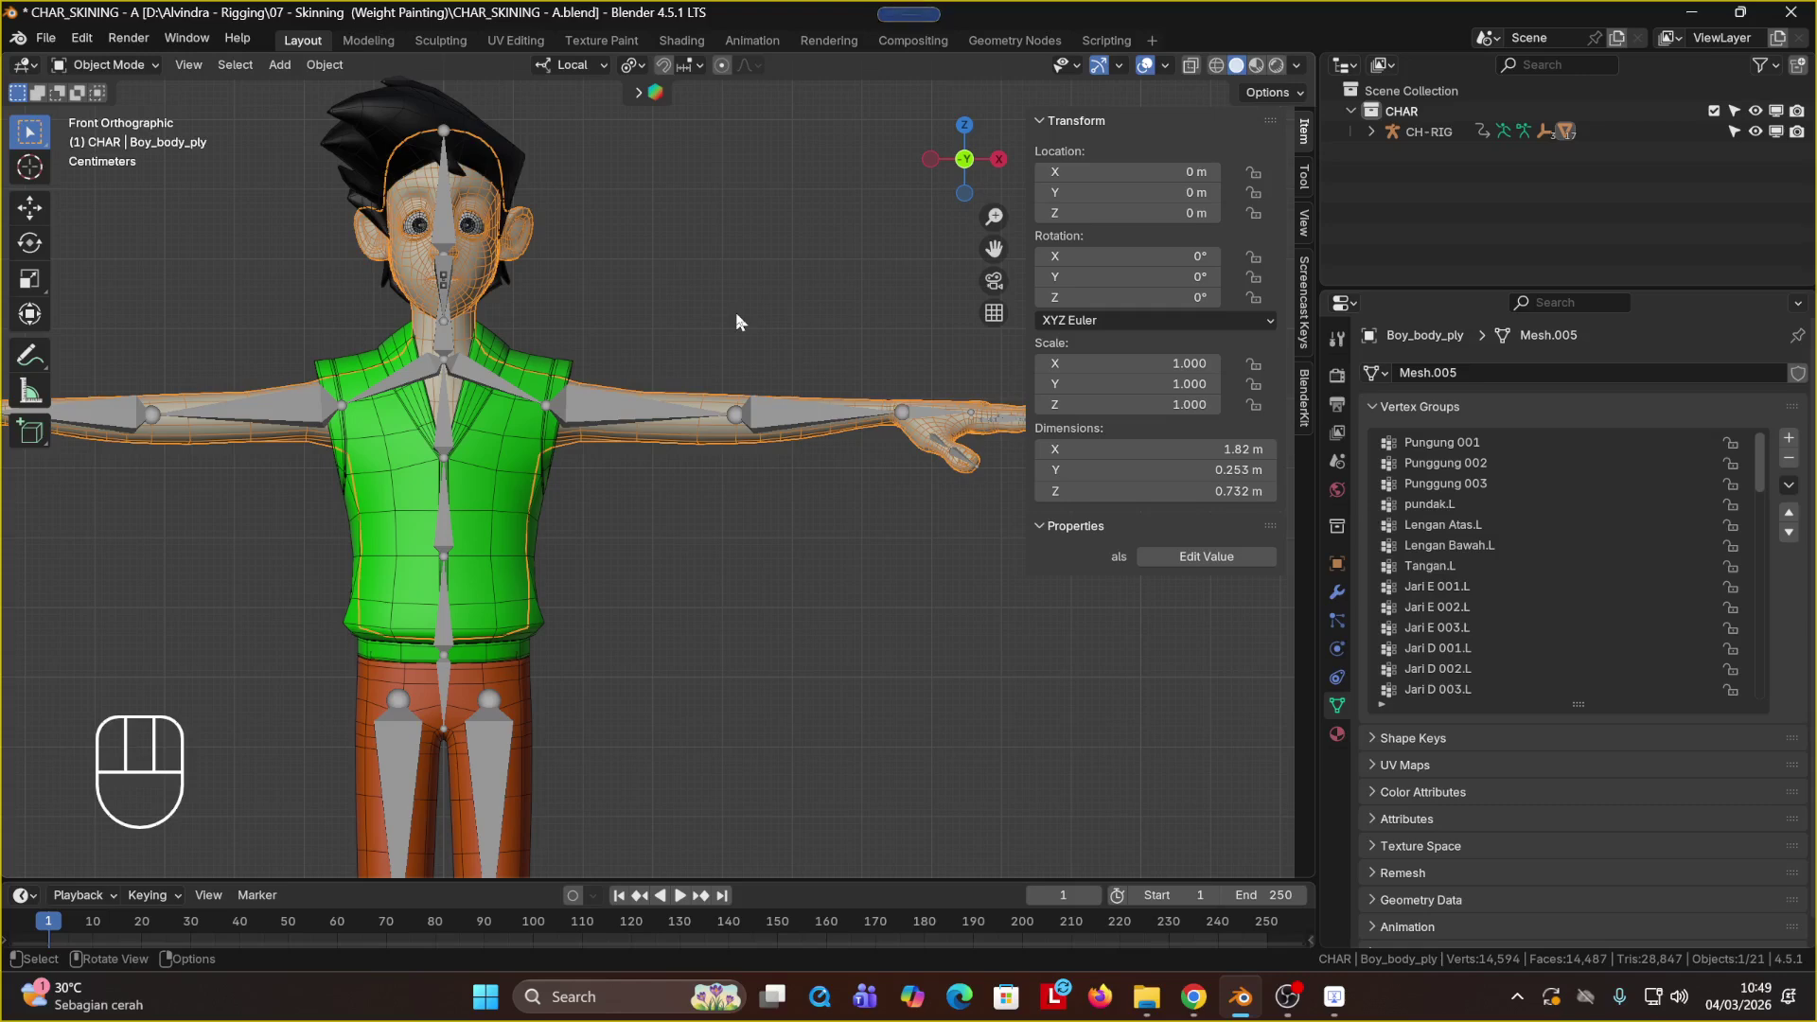
click(117, 67)
click(820, 255)
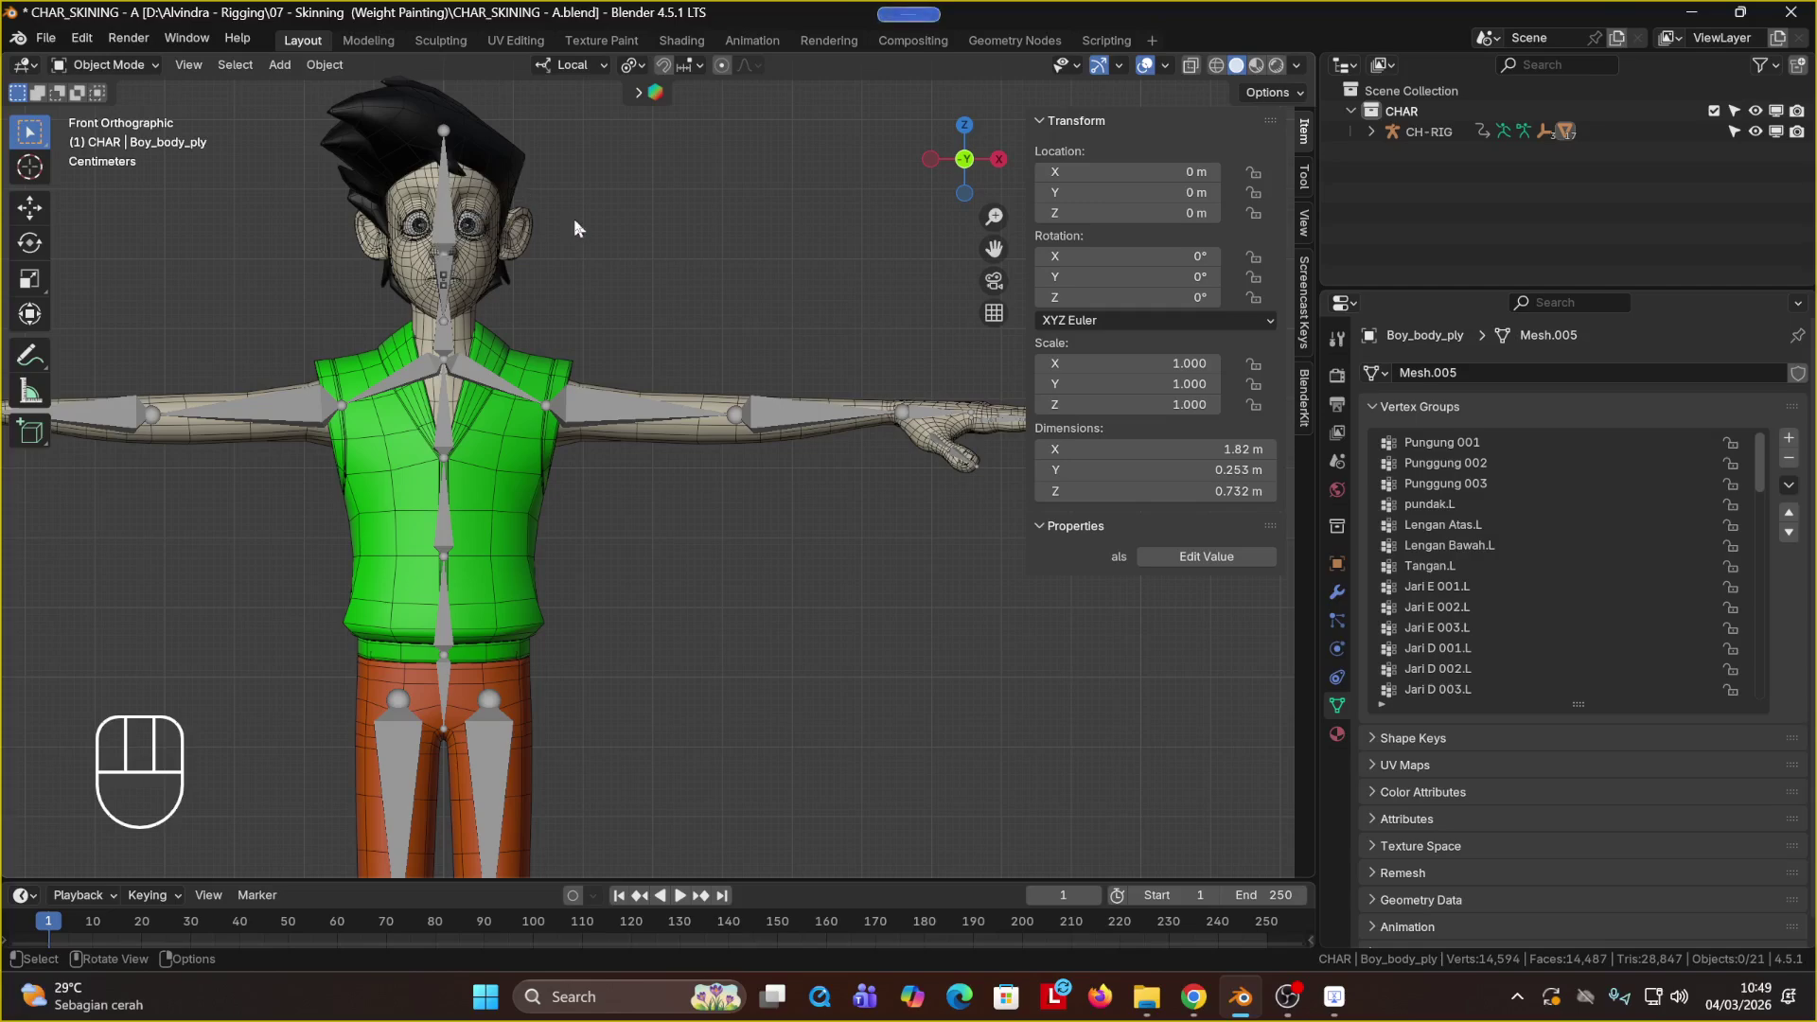
Step: Clear the body mesh selection and set the solid viewport's object color to Attribute
click(704, 442)
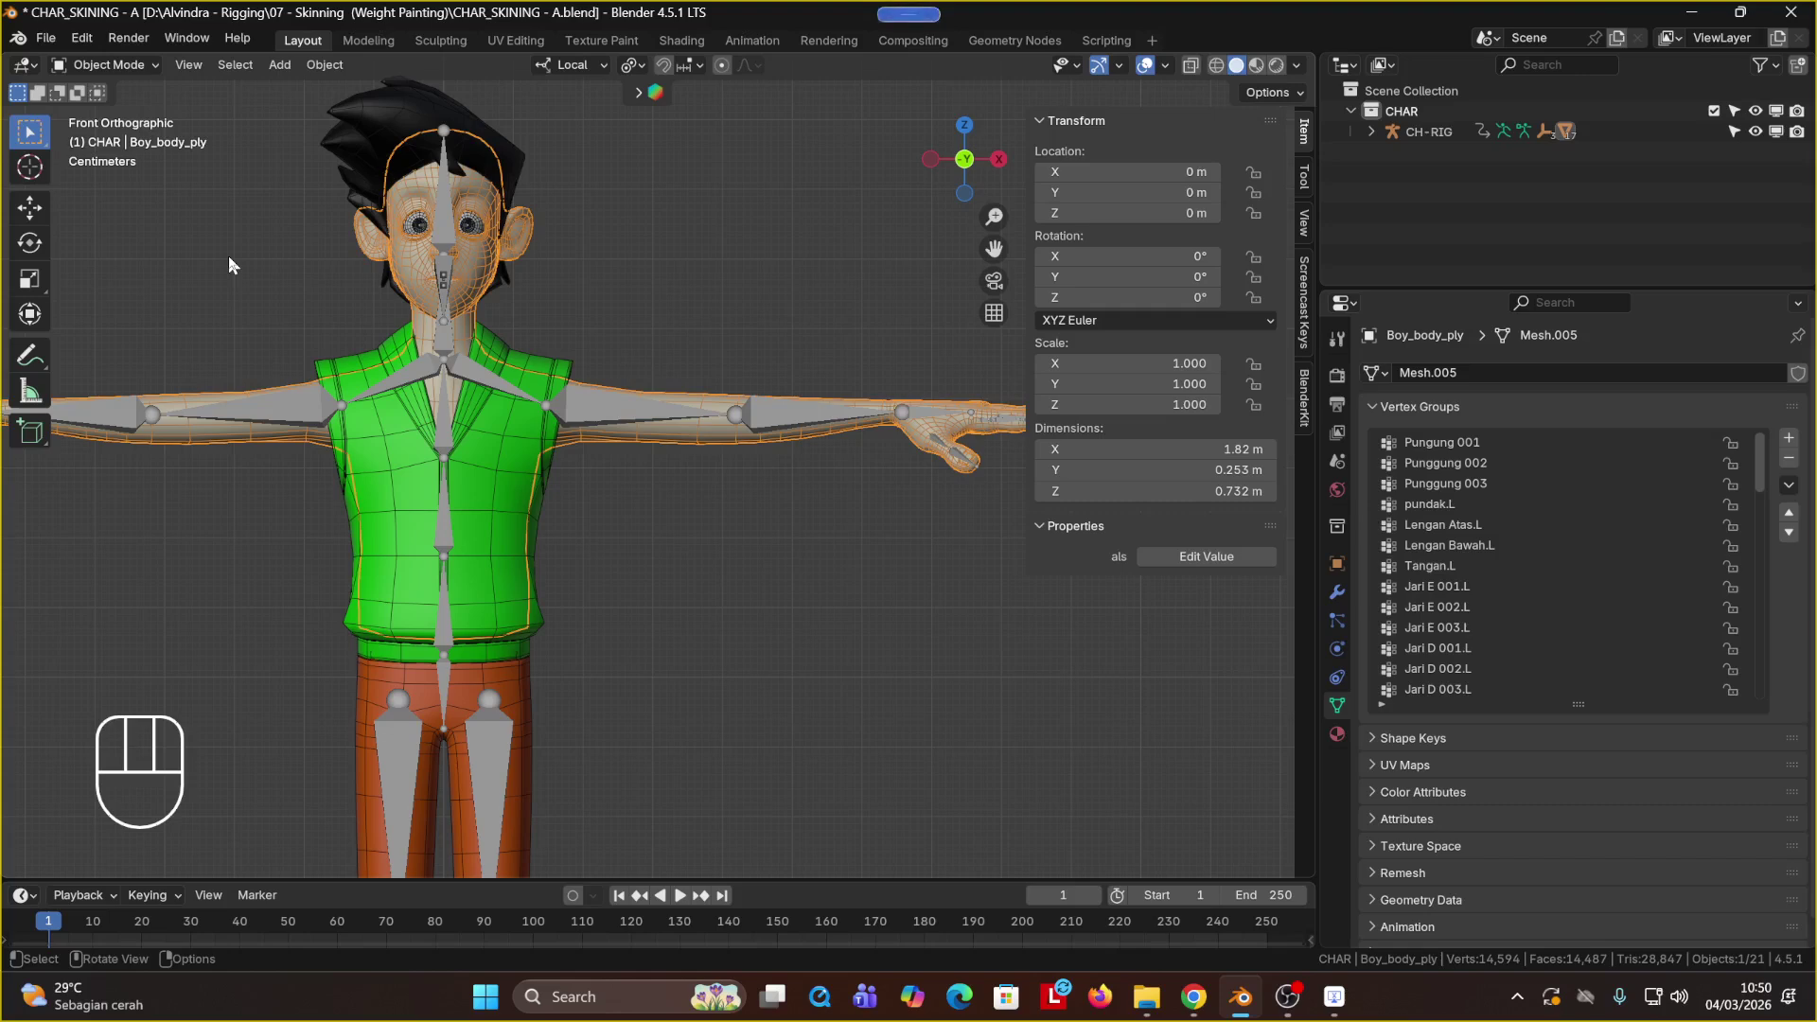
click(624, 344)
click(1296, 64)
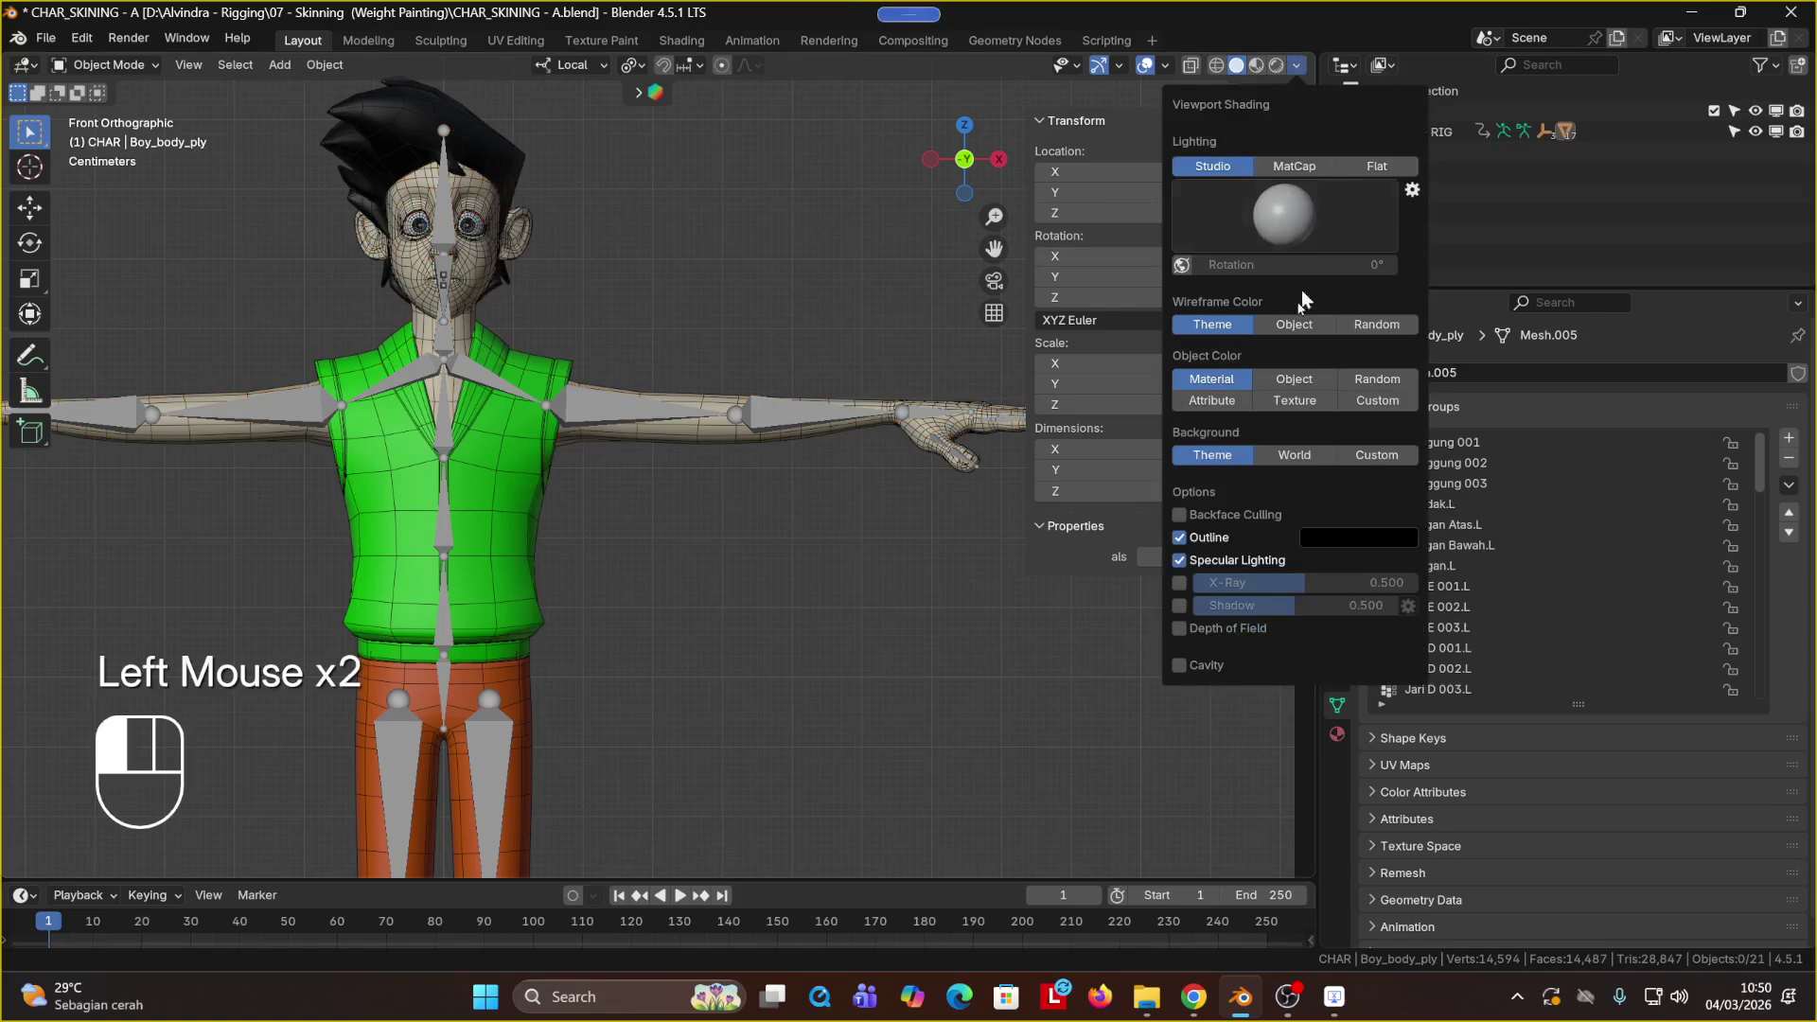
click(1231, 401)
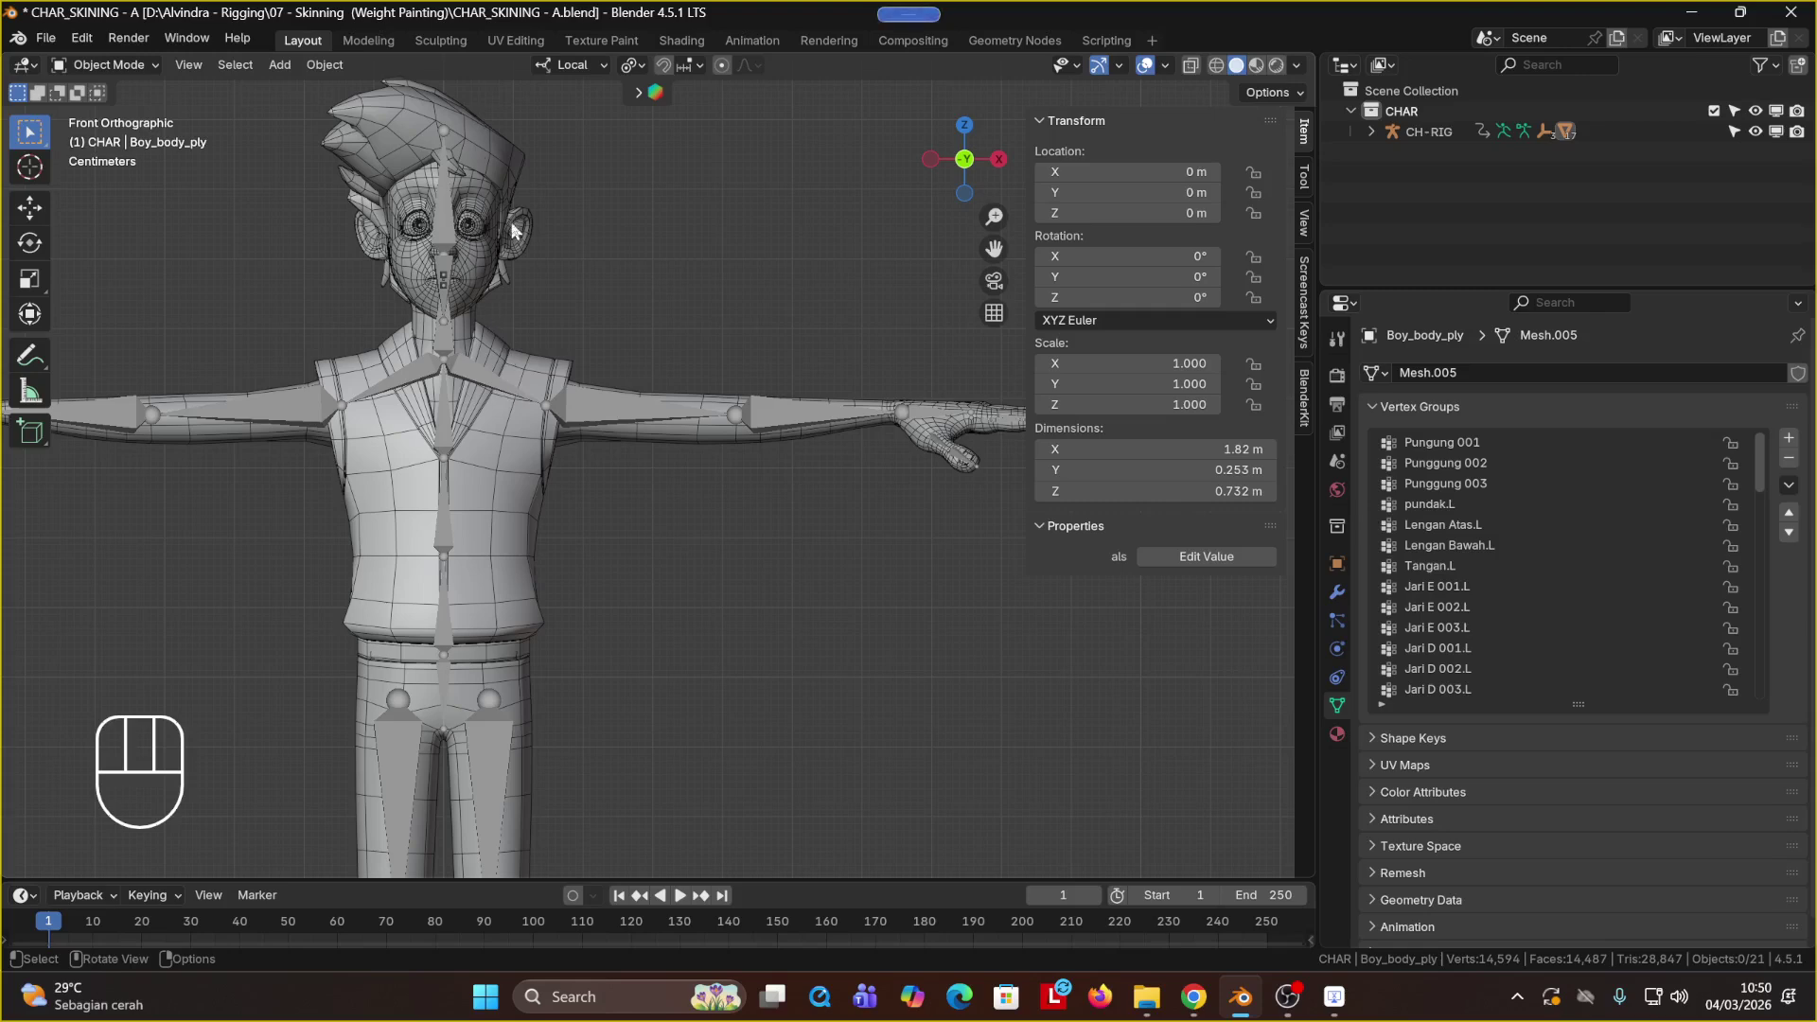
Step: Select Boy_jacket_ply, Boy_body_ply and the CH-RIG armature one after another to compare their data properties
scroll(641, 304, up, 3)
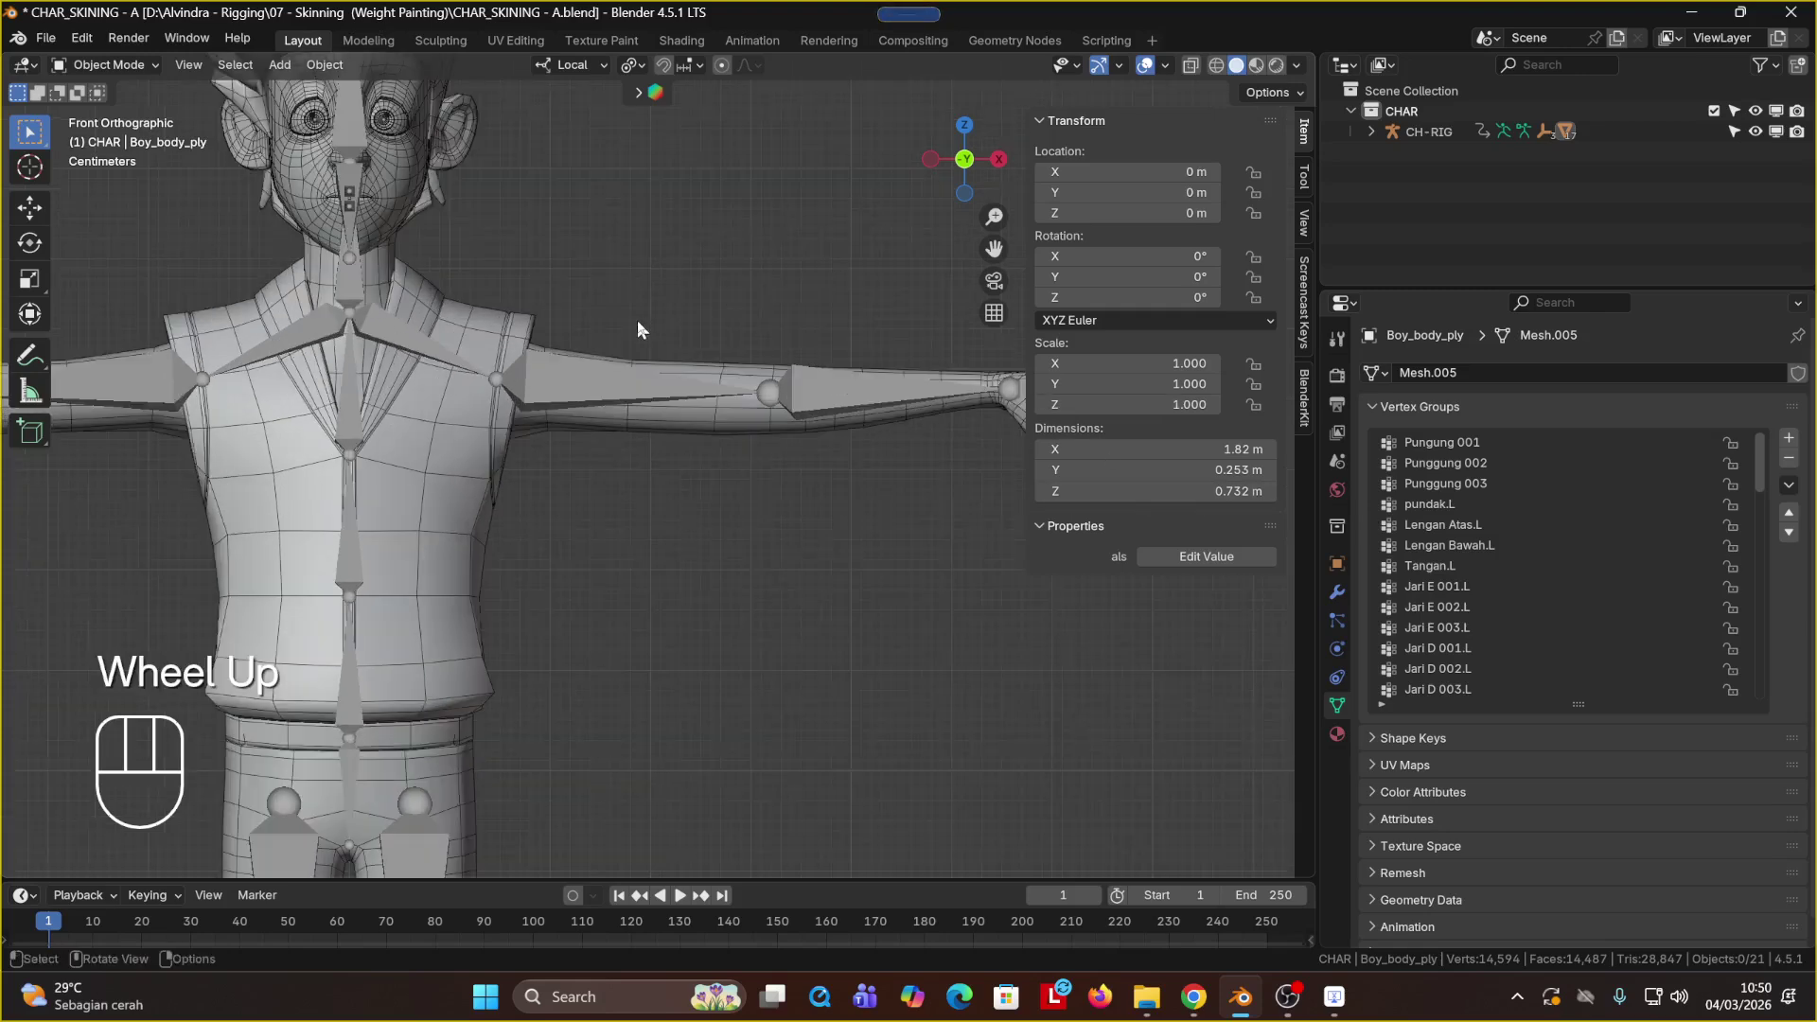
shift+middle_drag(638, 320, 689, 450)
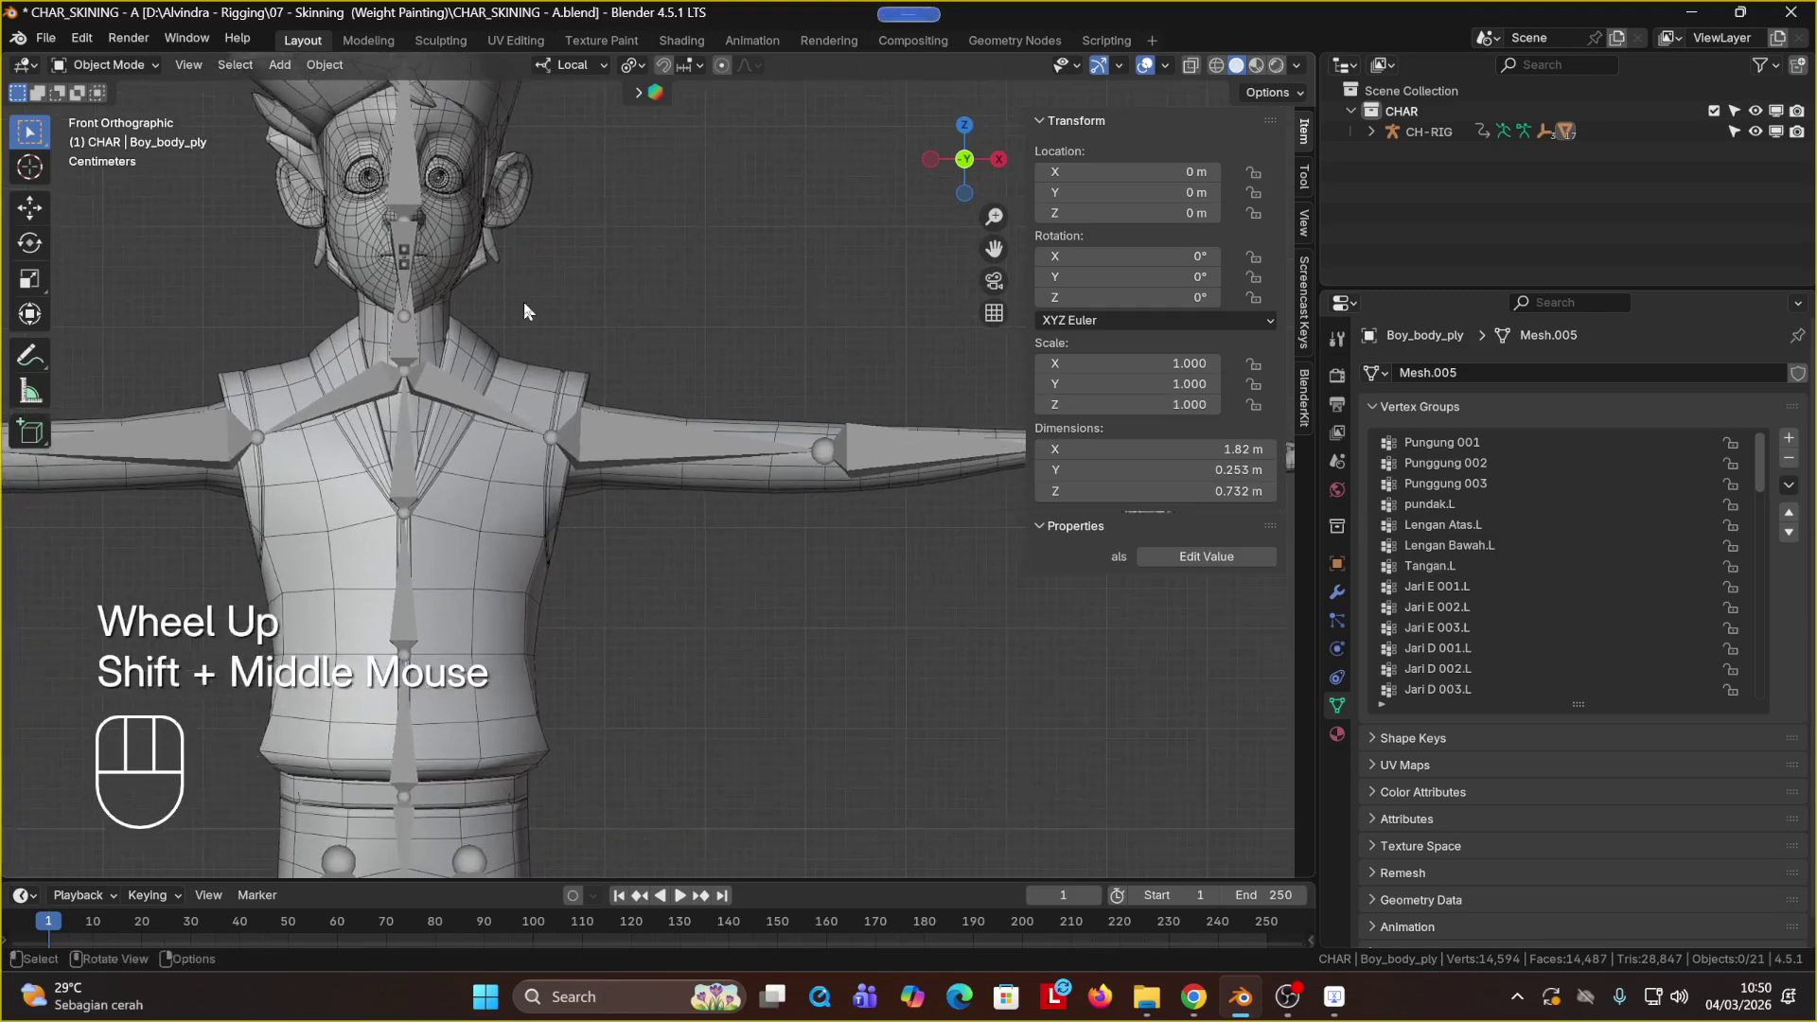
click(563, 380)
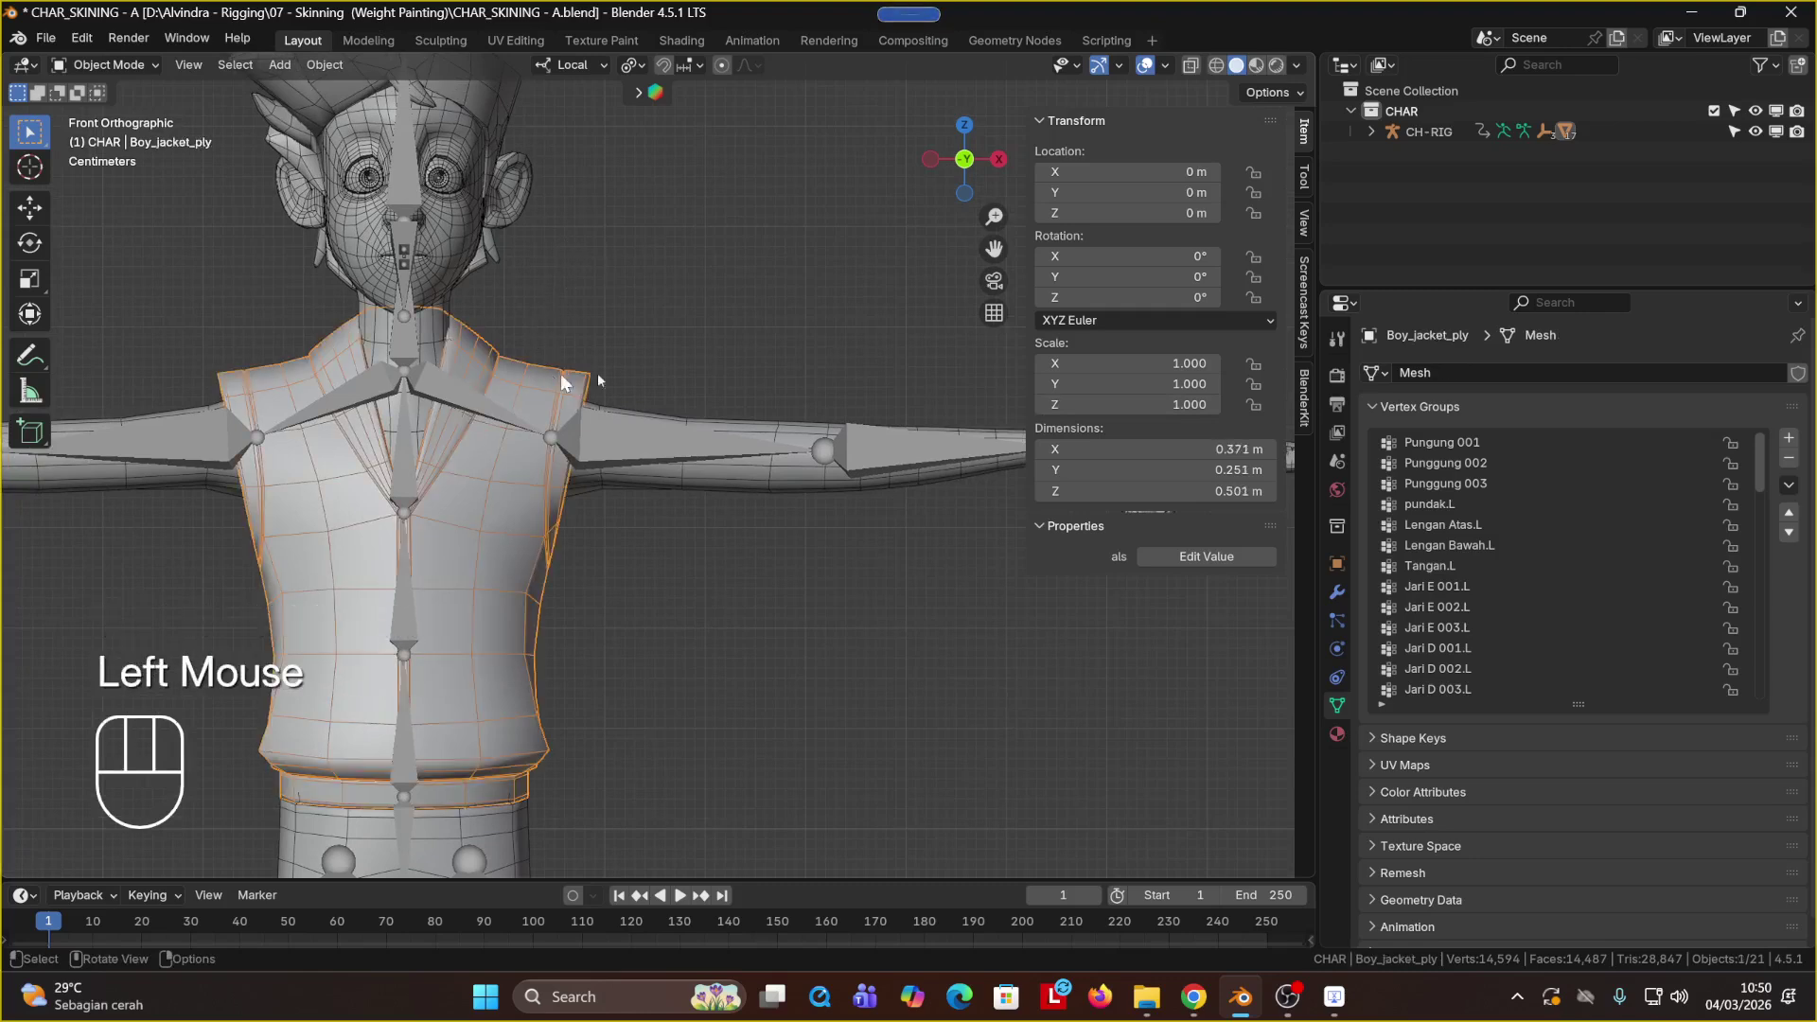
click(683, 465)
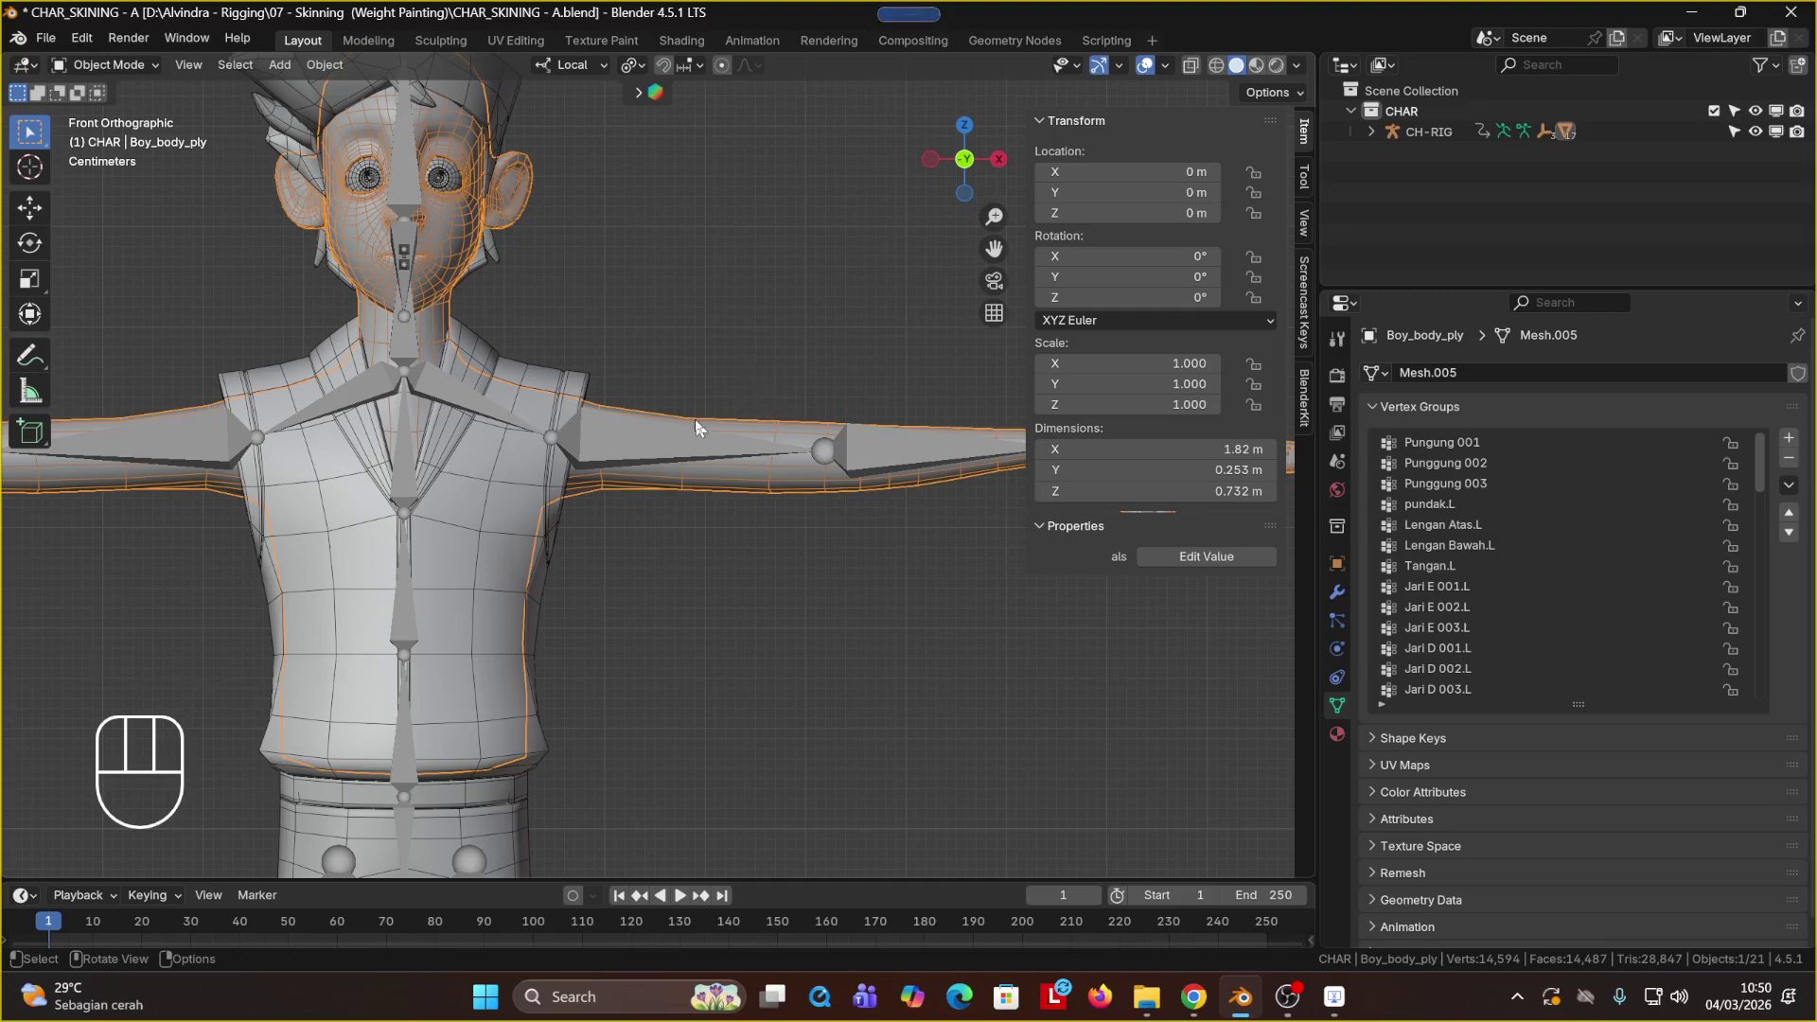
click(666, 439)
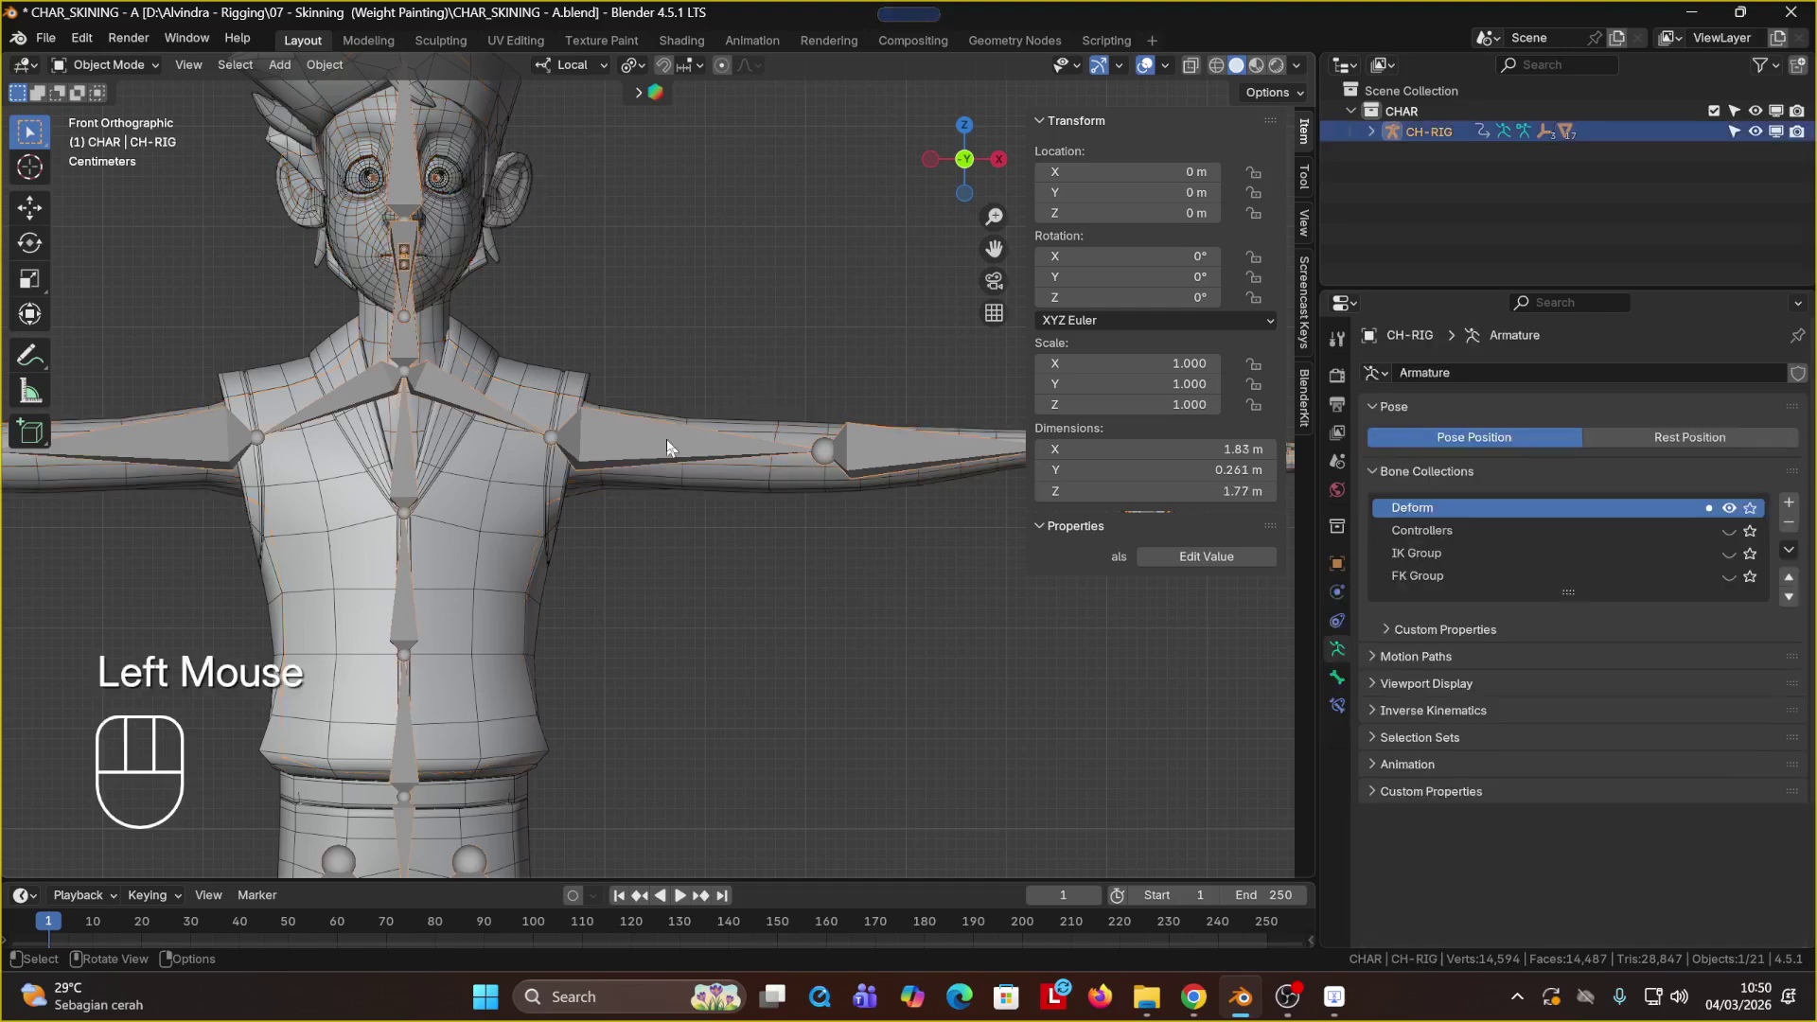
Step: Keep CH-RIG as the selected object and switch the armature to Pose Mode
click(1296, 65)
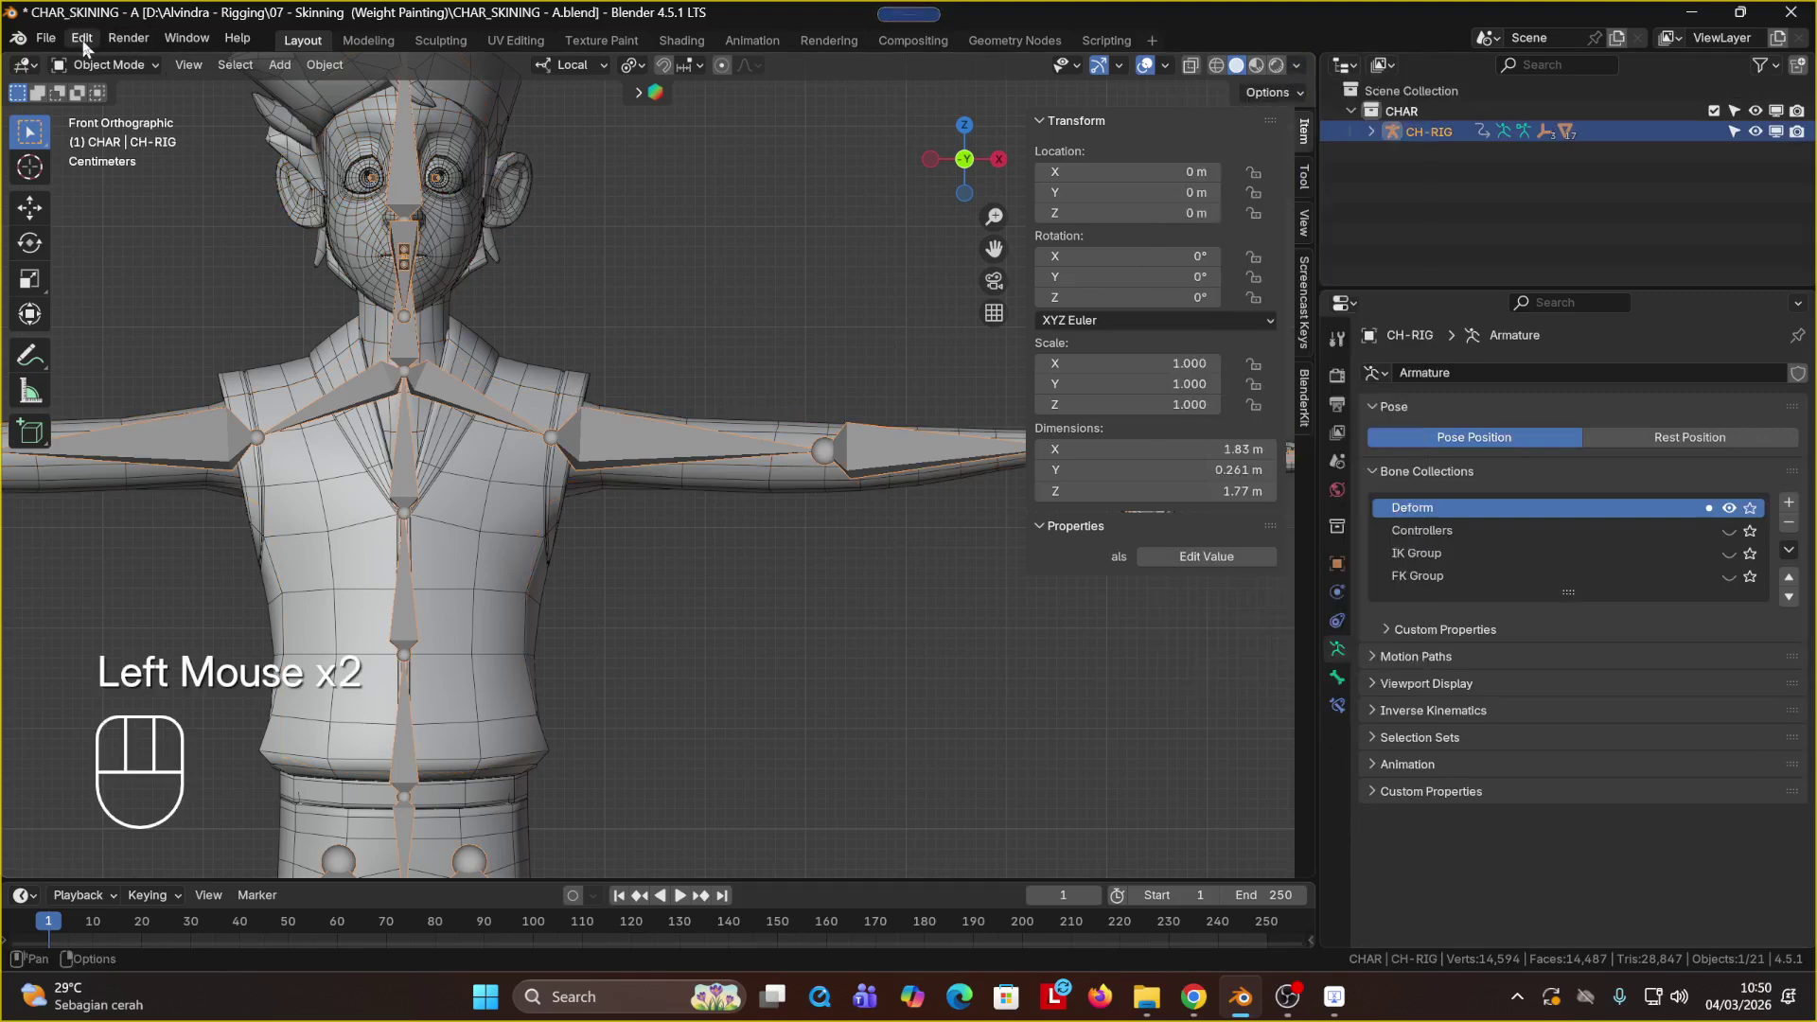
click(99, 63)
click(799, 335)
click(662, 428)
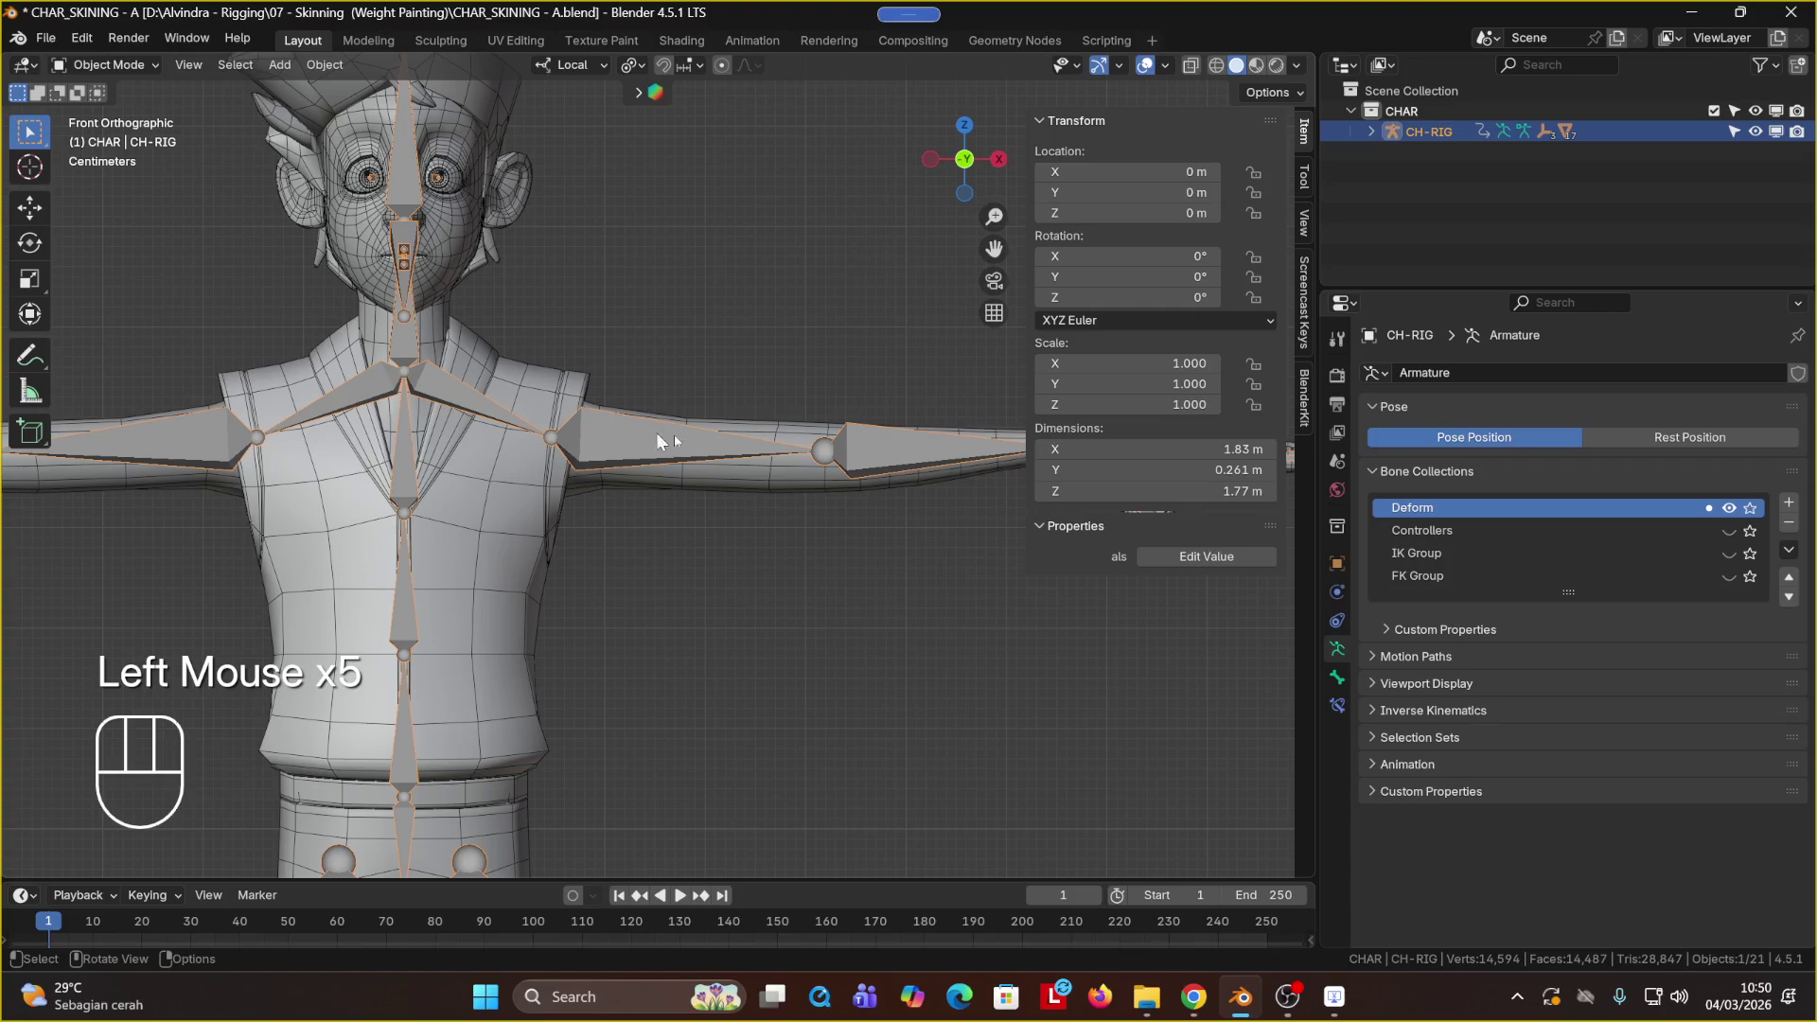
key(ctrl+Tab)
click(650, 396)
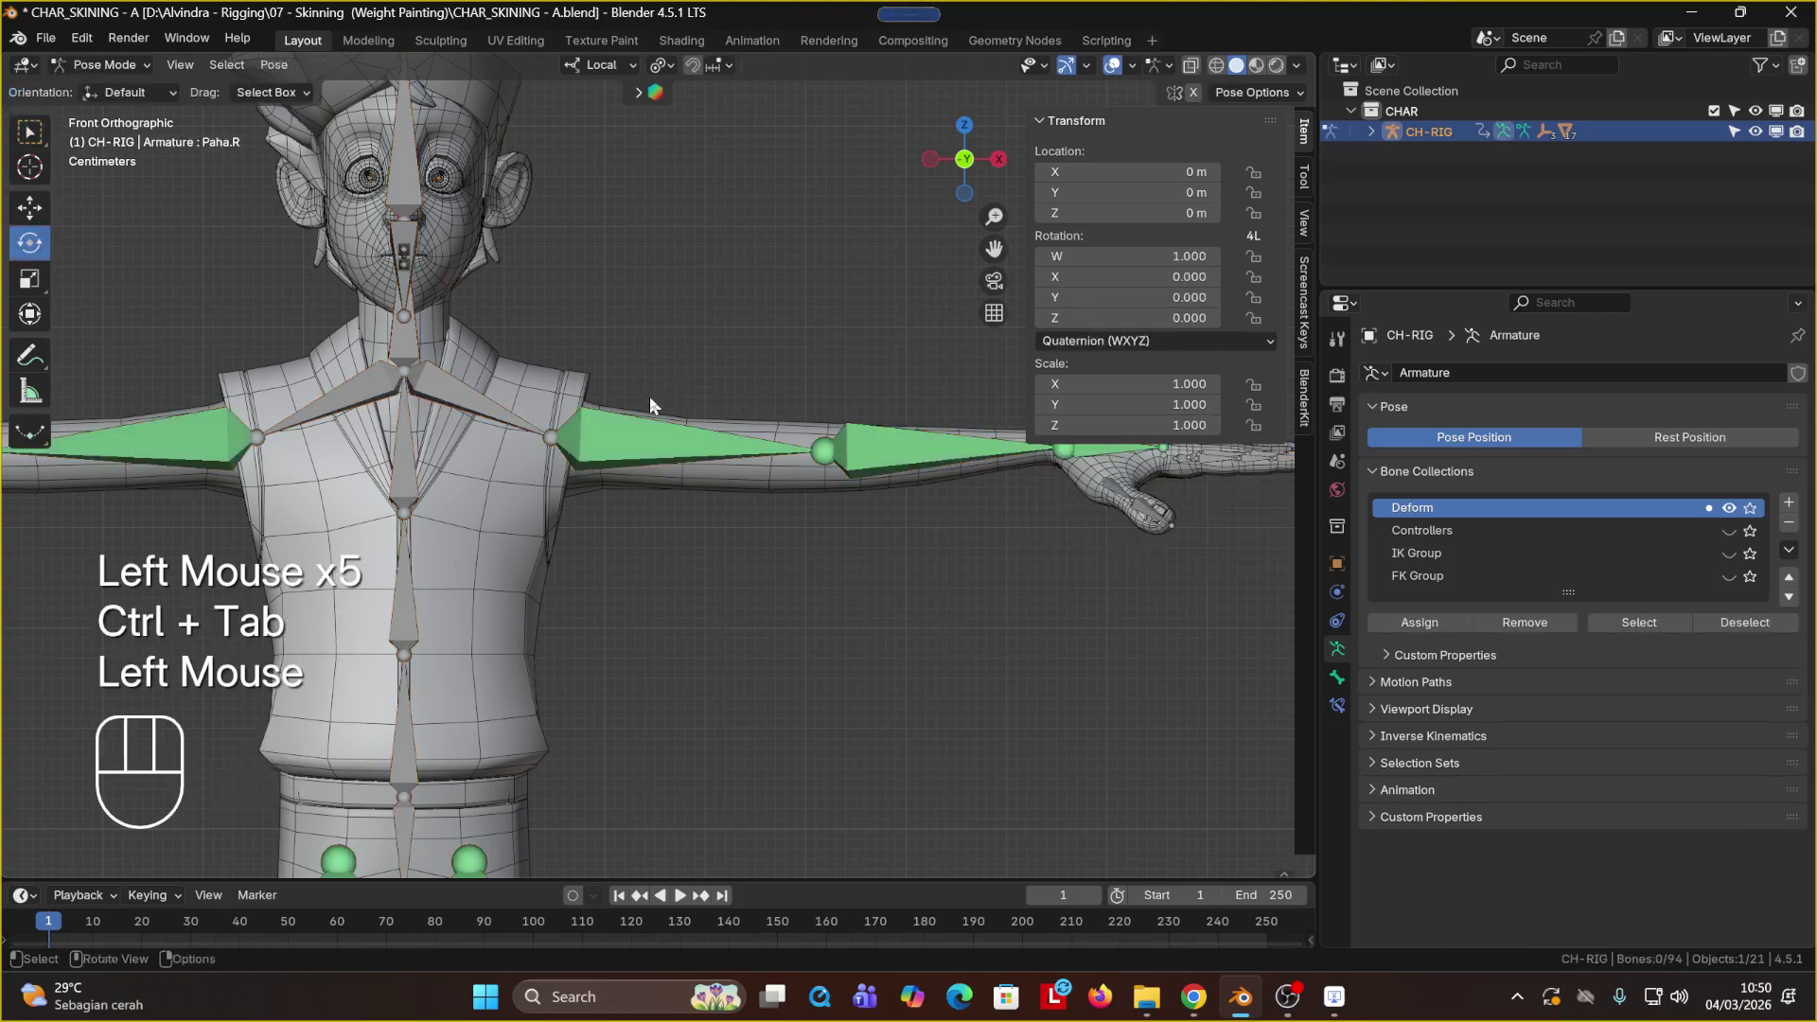
Step: Try rotating the left upper-arm and forearm bones to test the mesh's response, undo the rotations, and return to Object Mode
click(644, 437)
drag(627, 472, 645, 532)
key(ctrl+z)
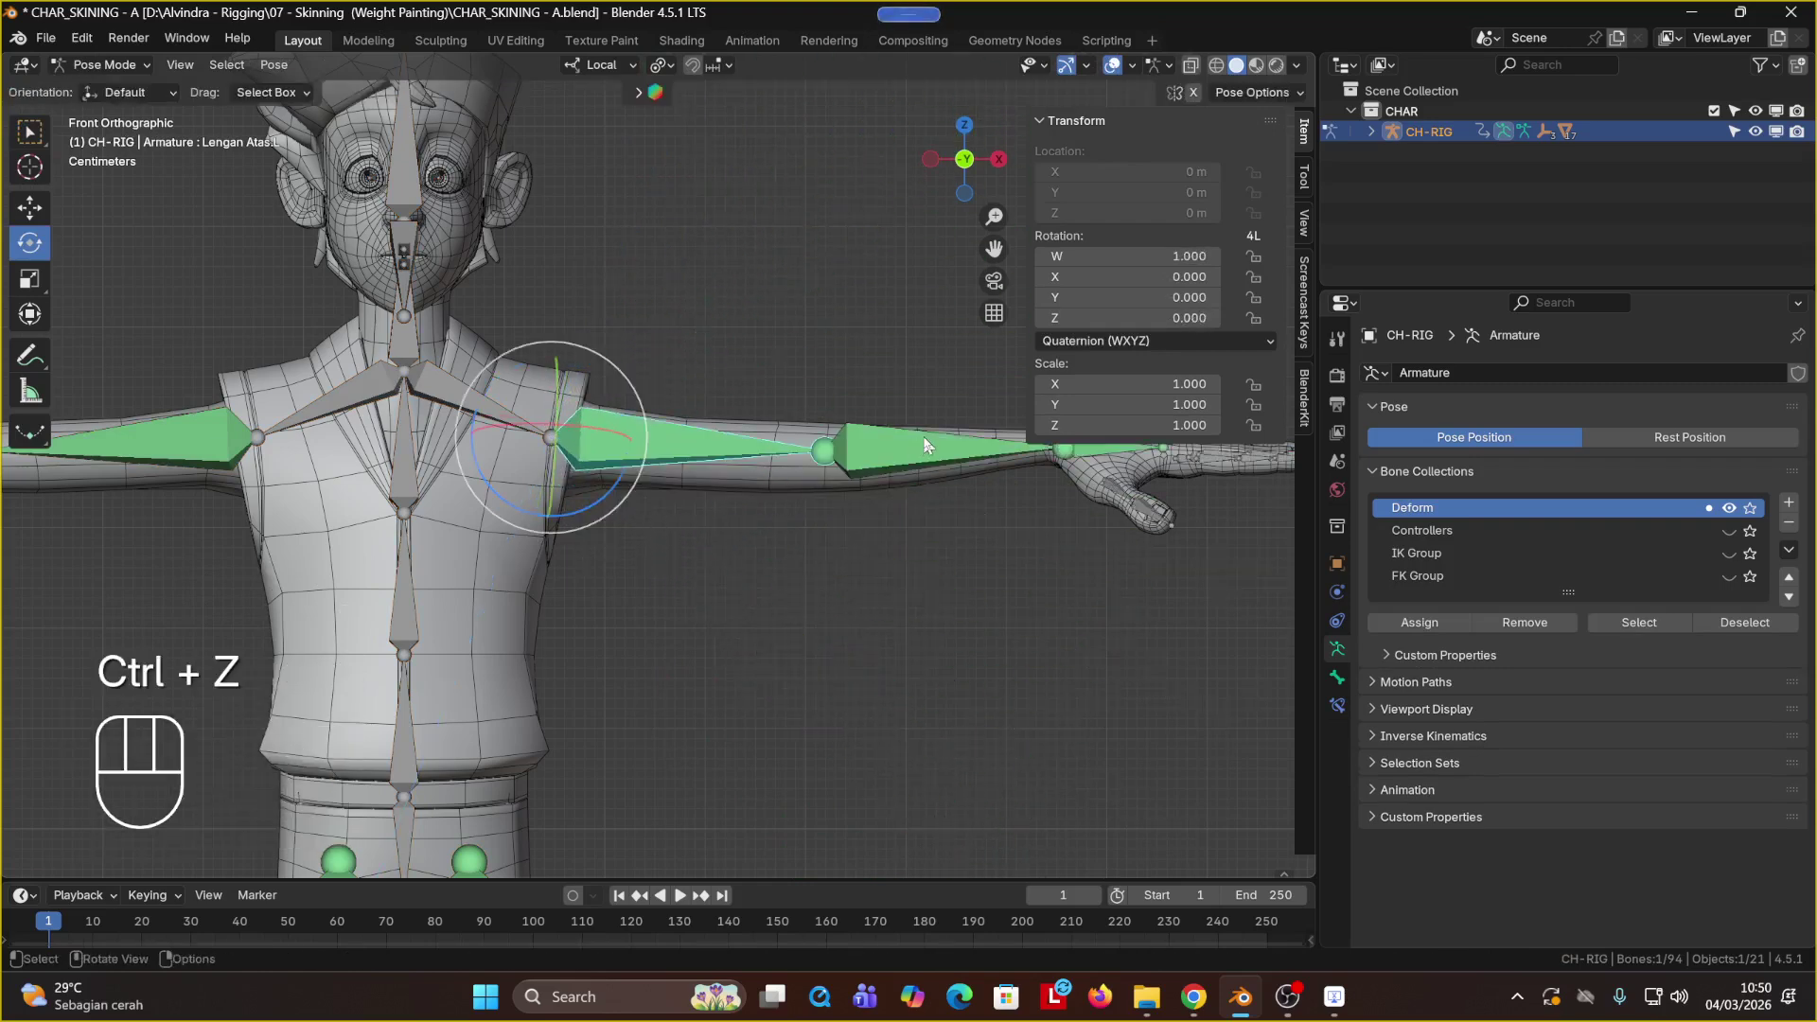
click(921, 442)
mouse_move(862, 438)
mouse_down()
mouse_move(765, 455)
mouse_move(893, 454)
mouse_move(795, 451)
mouse_move(839, 457)
mouse_up()
key(ctrl+z)
key(ctrl+z)
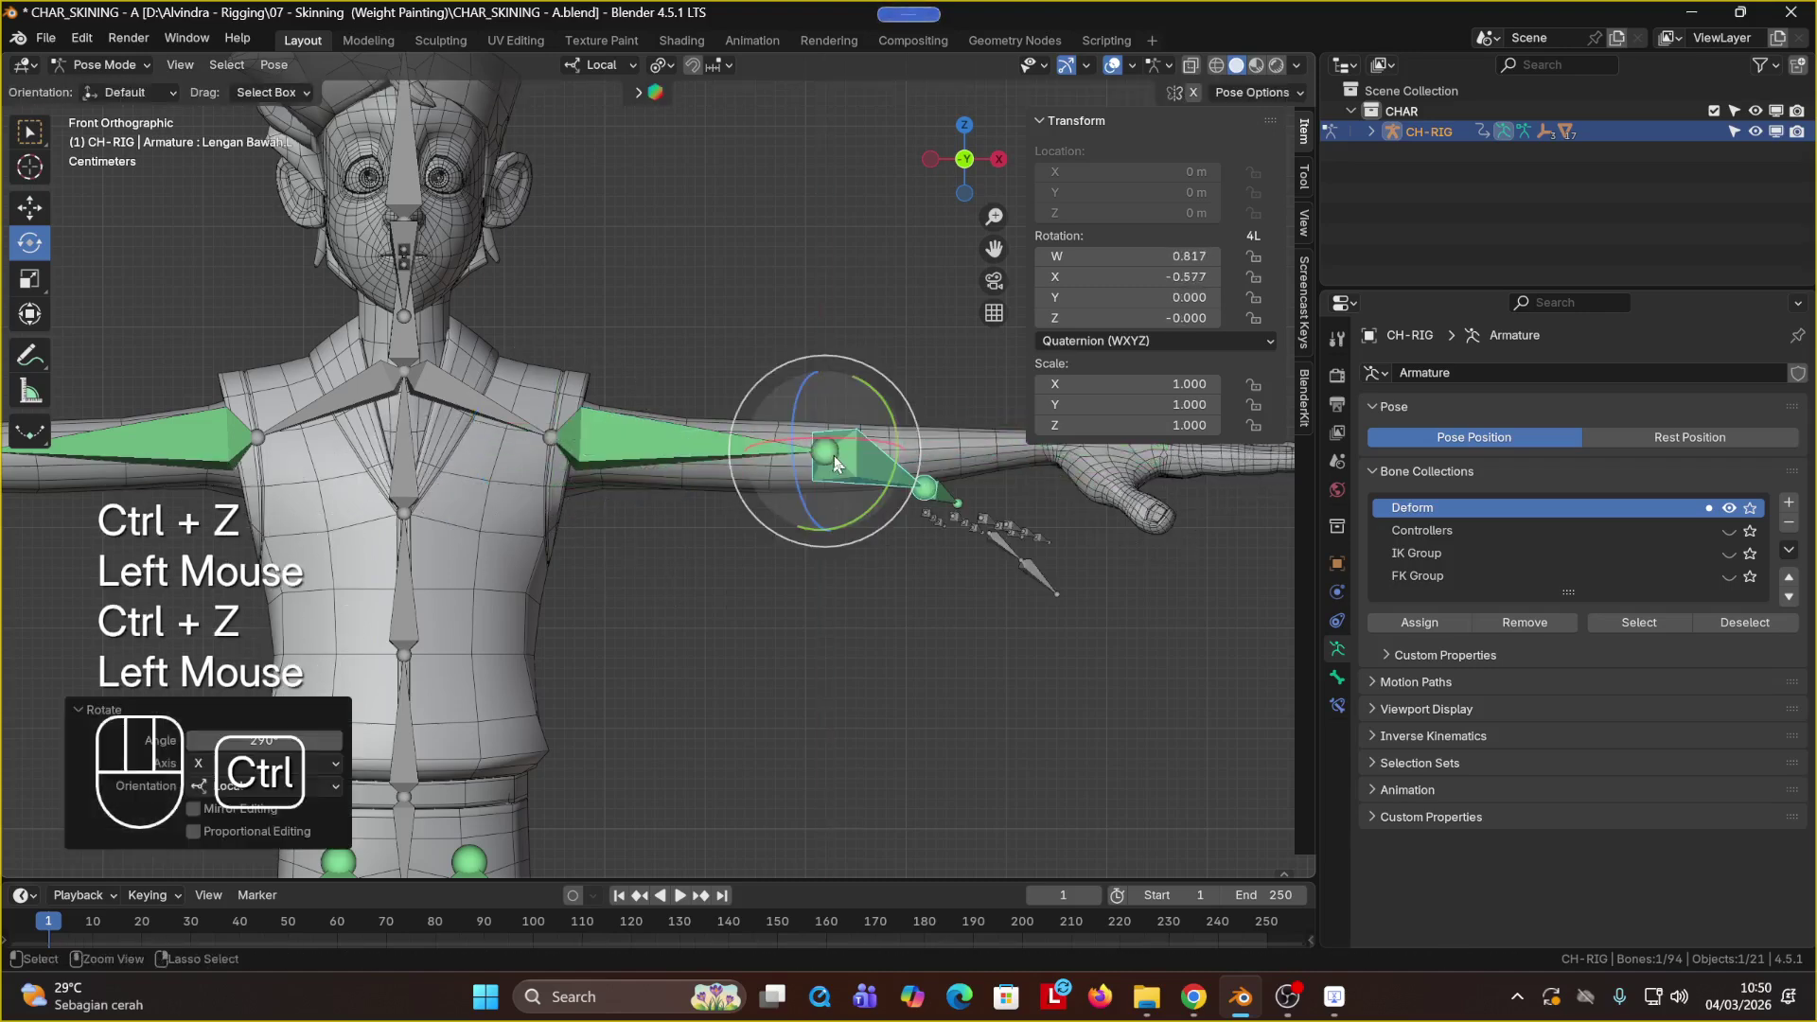
key(ctrl+z)
click(702, 576)
click(722, 477)
key(ctrl+Tab)
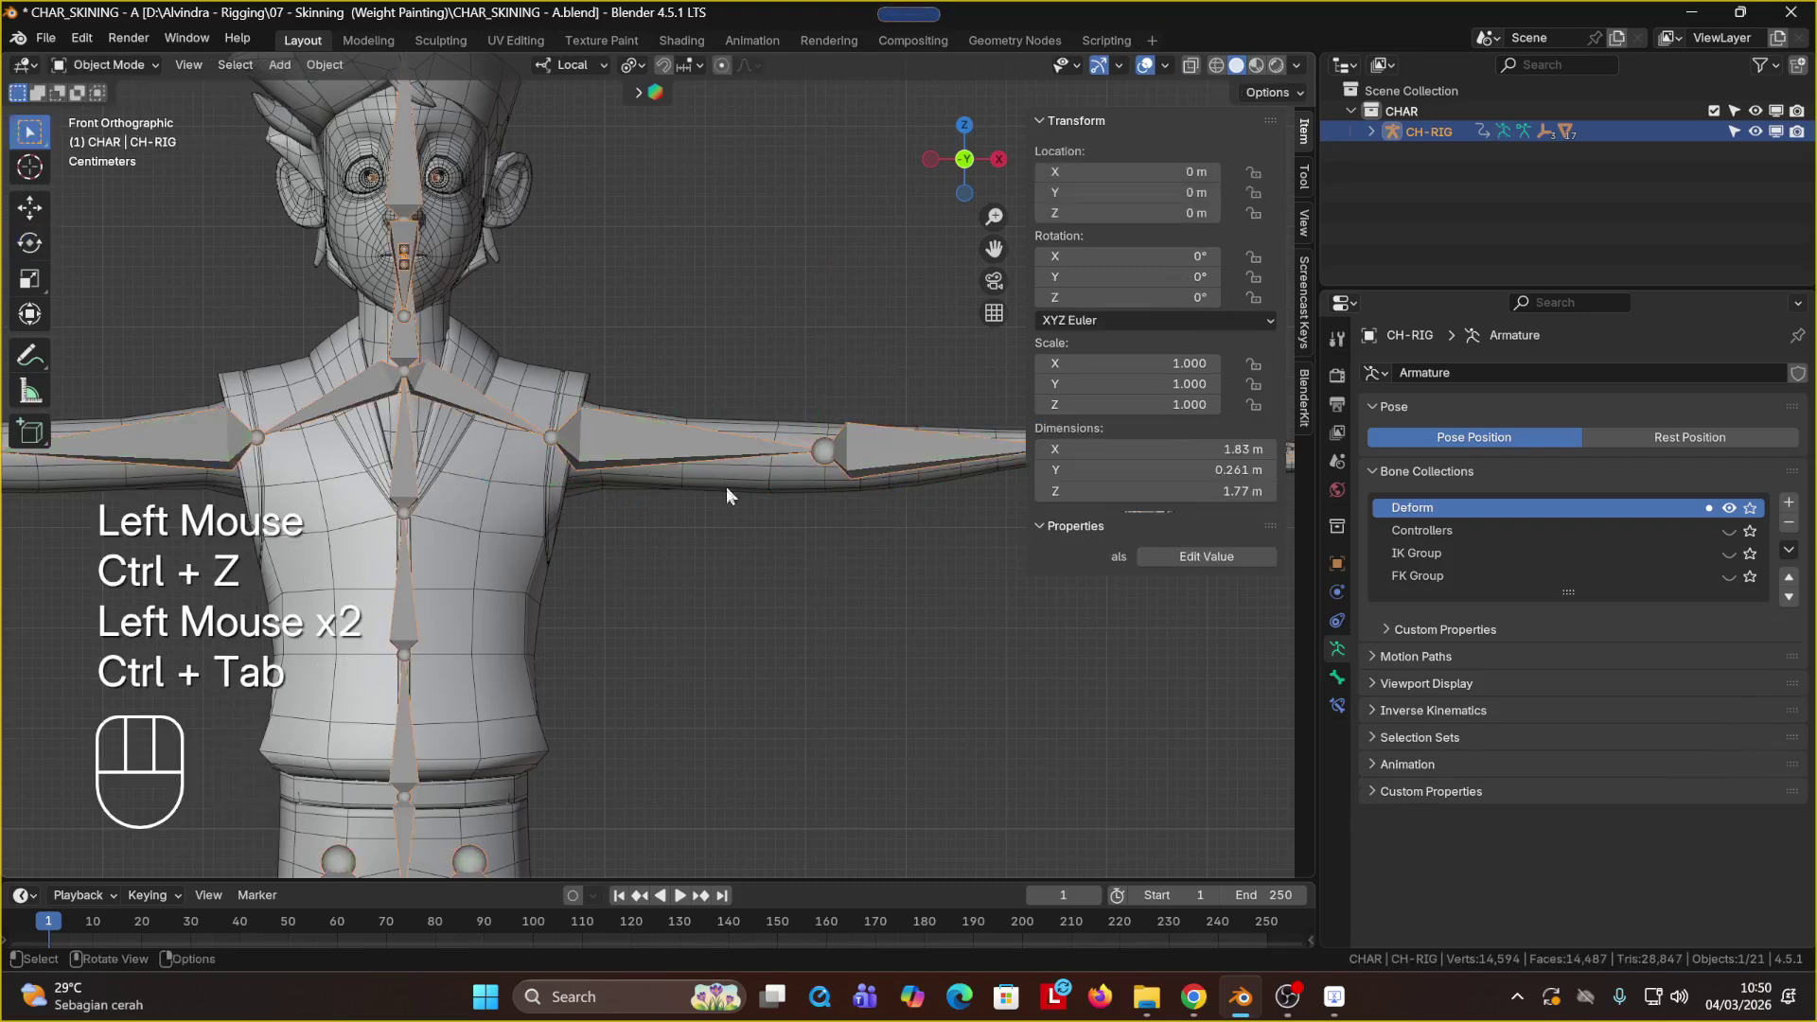
Step: Switch the selection between the Boy_body_ply mesh and the CH-RIG armature to compare mesh and bones at the left arm
click(735, 488)
click(736, 489)
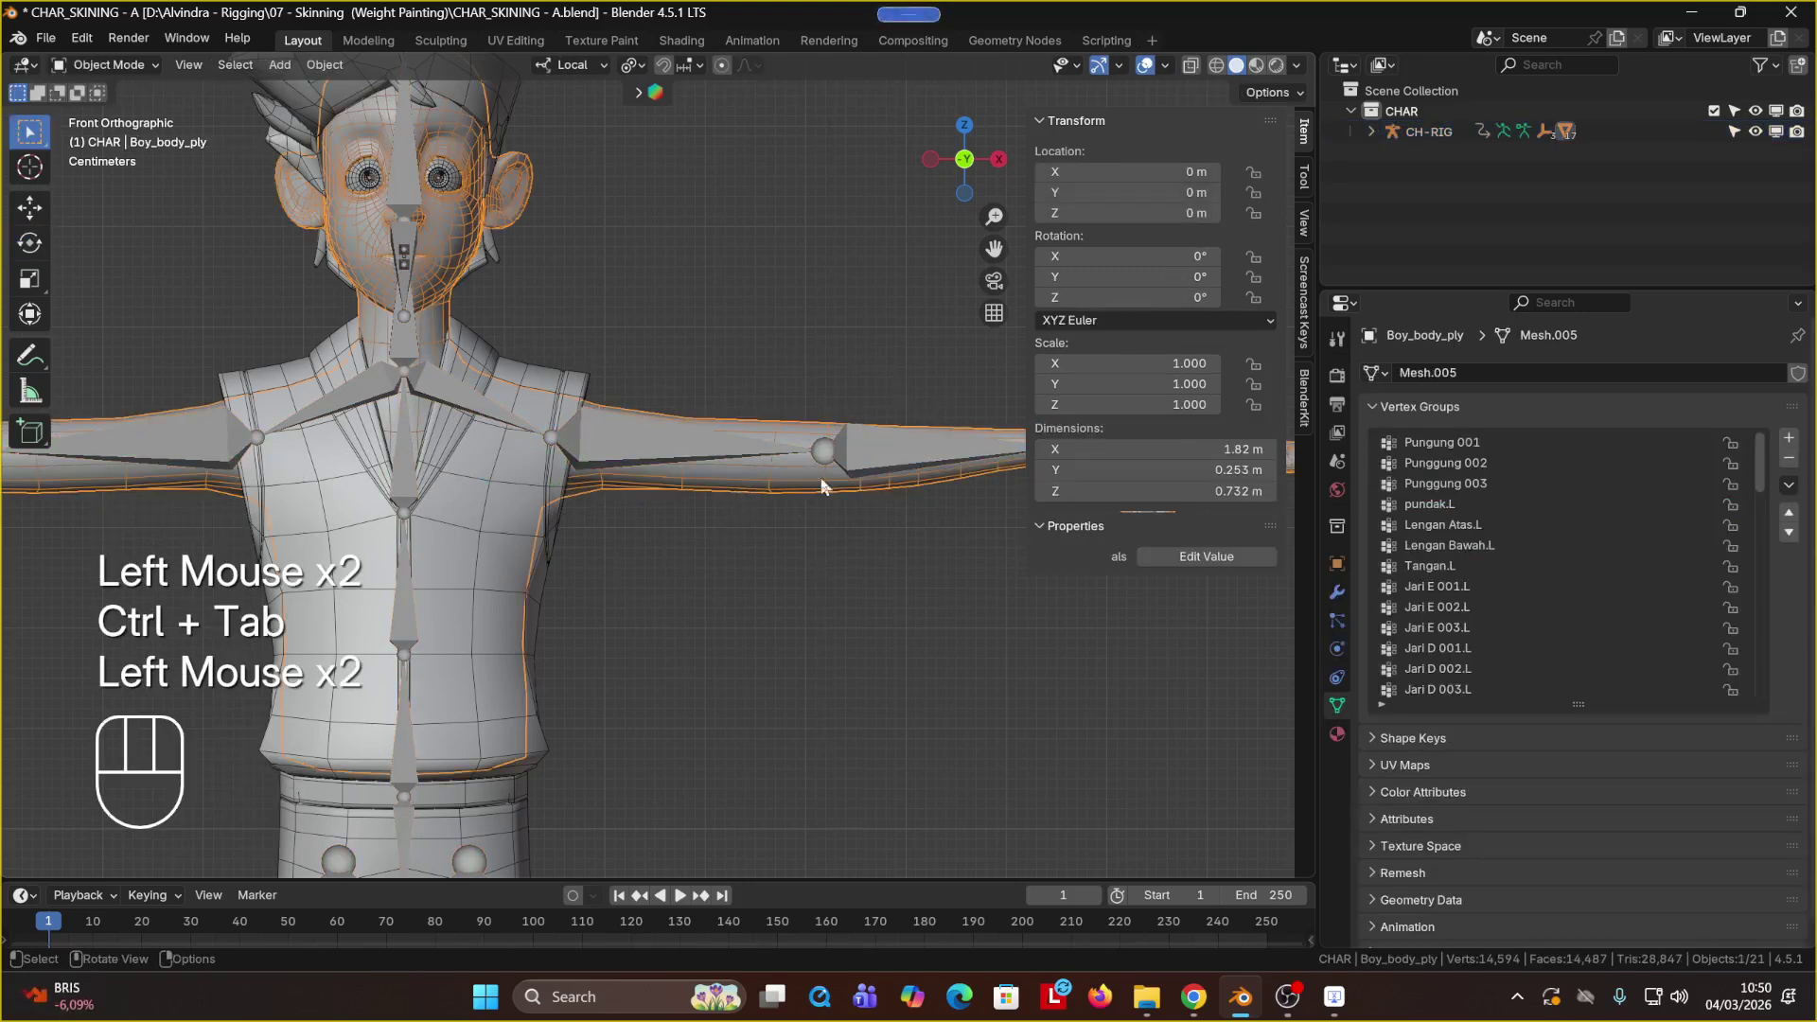
shift+middle_drag(743, 493, 712, 481)
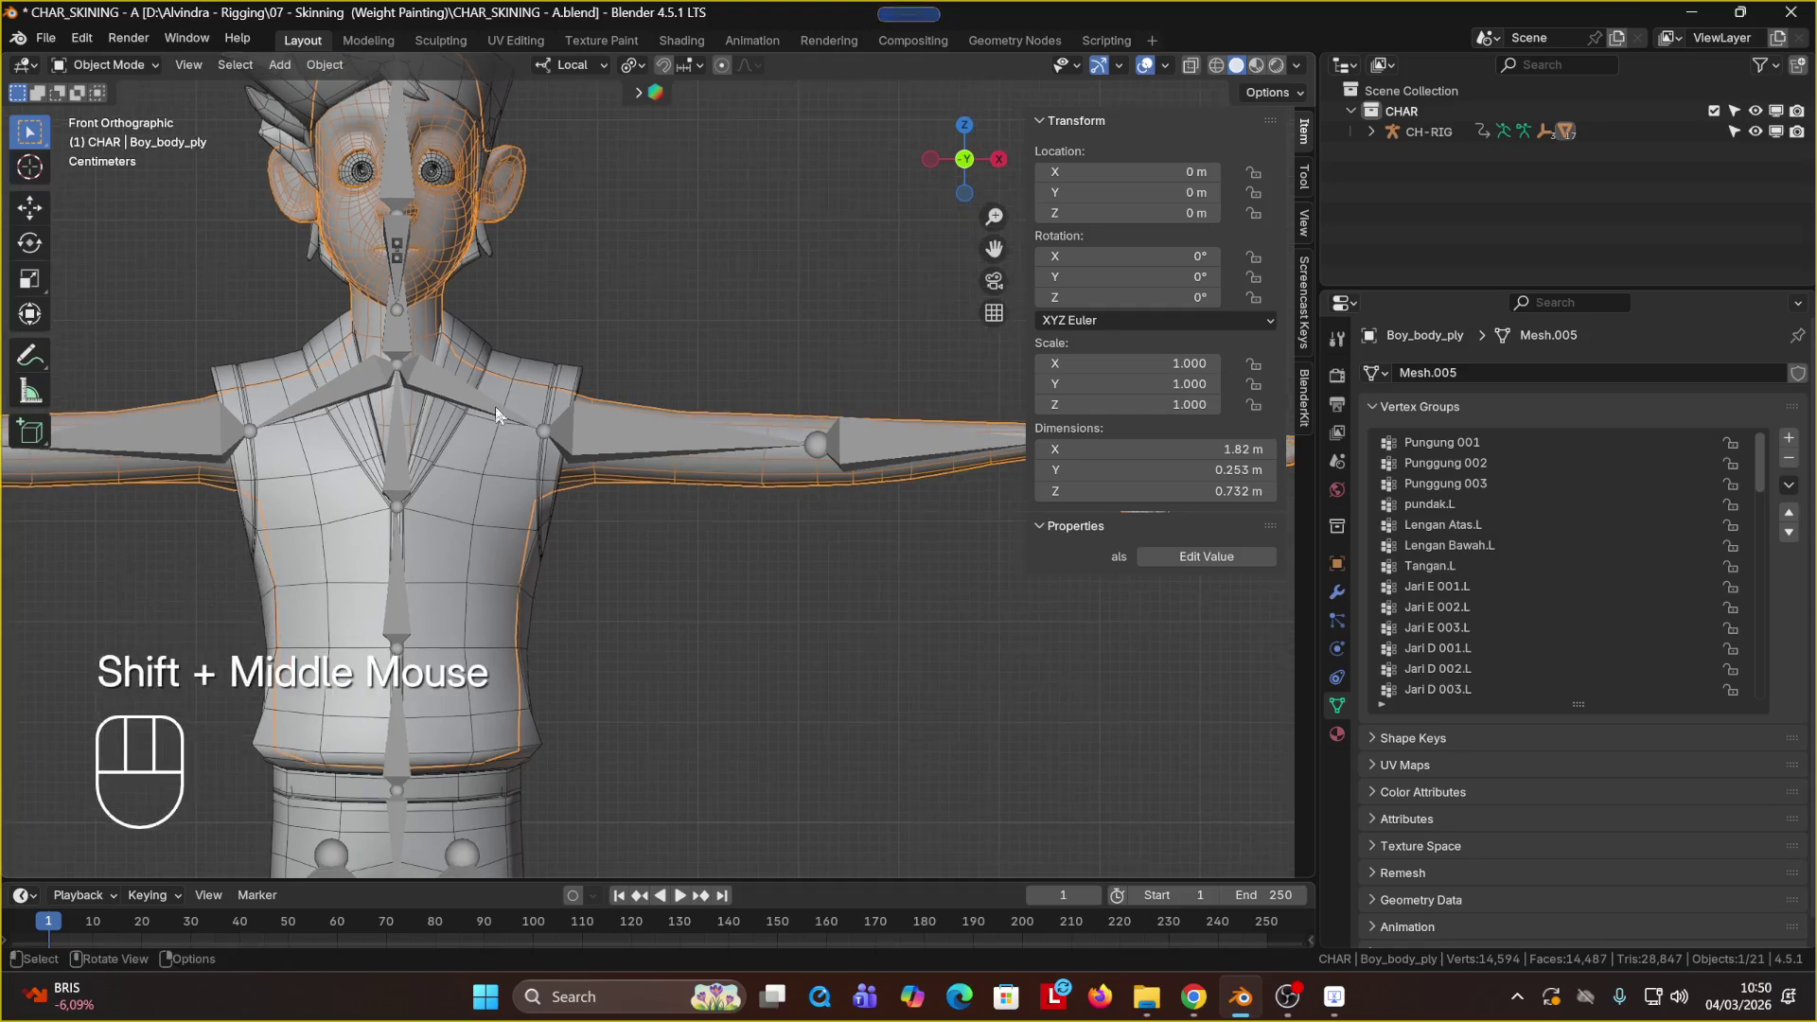
click(425, 480)
double_click(666, 482)
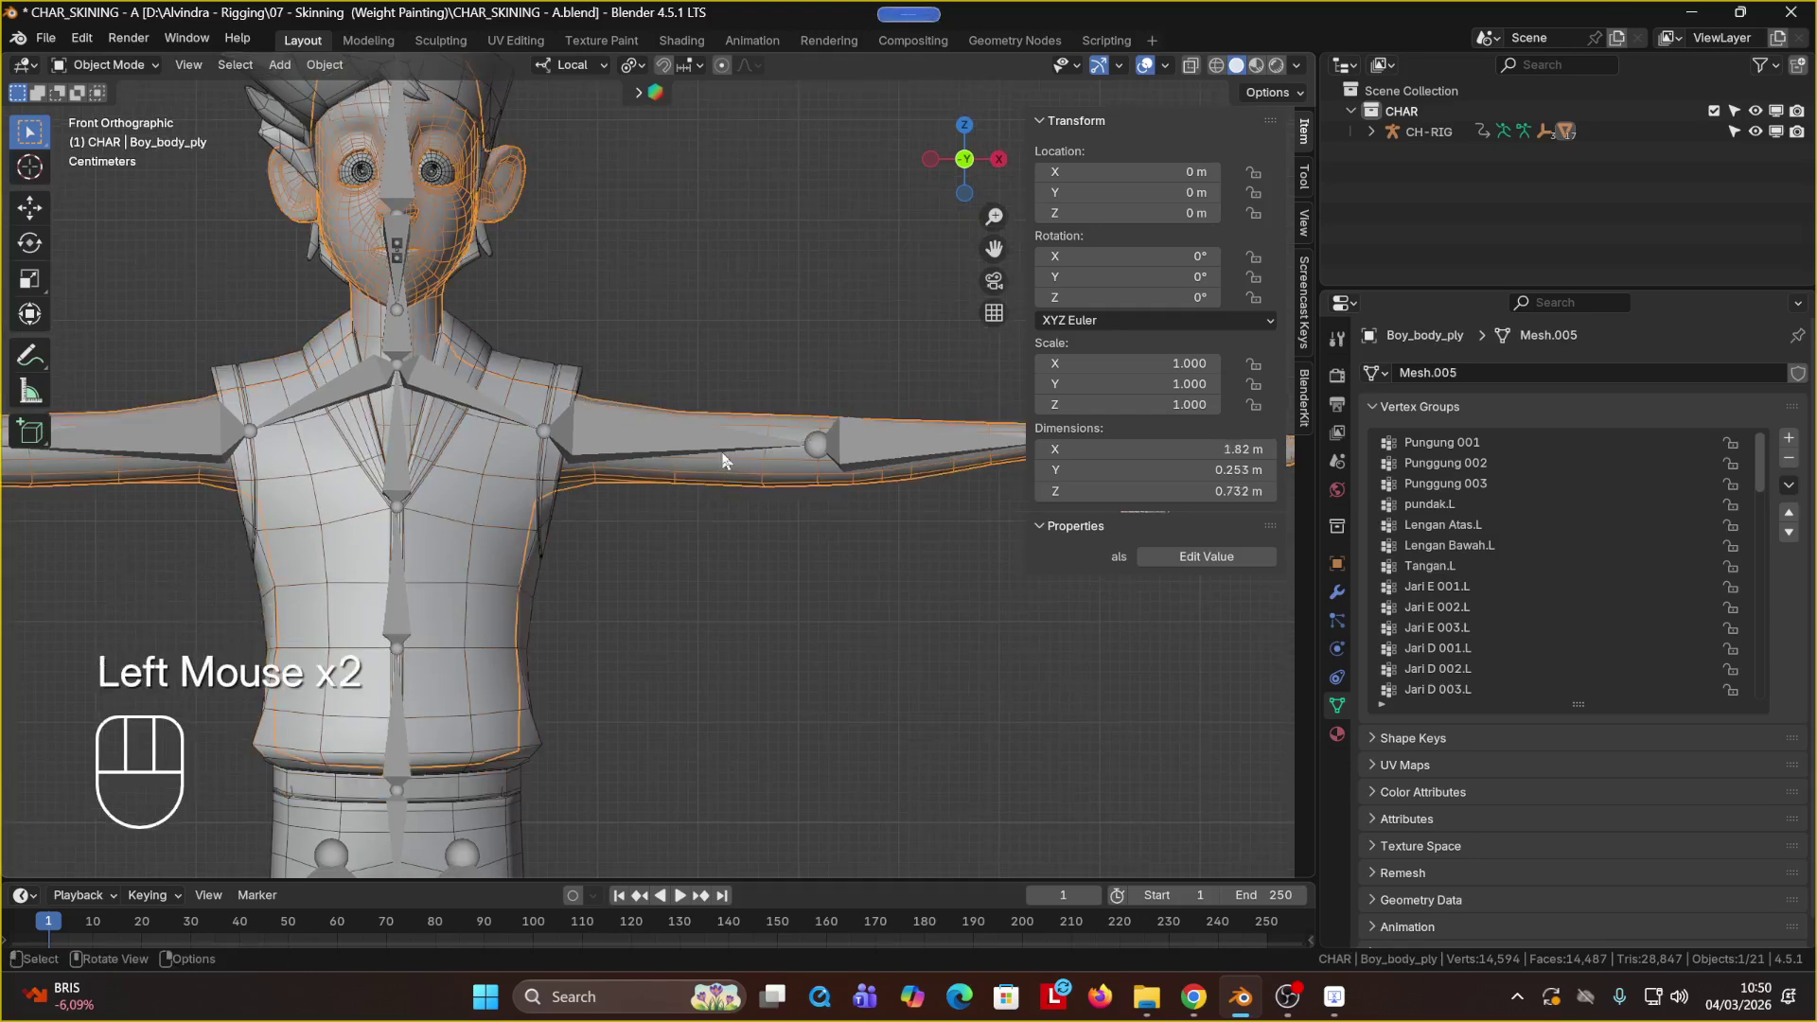
shift+middle_drag(721, 451, 653, 328)
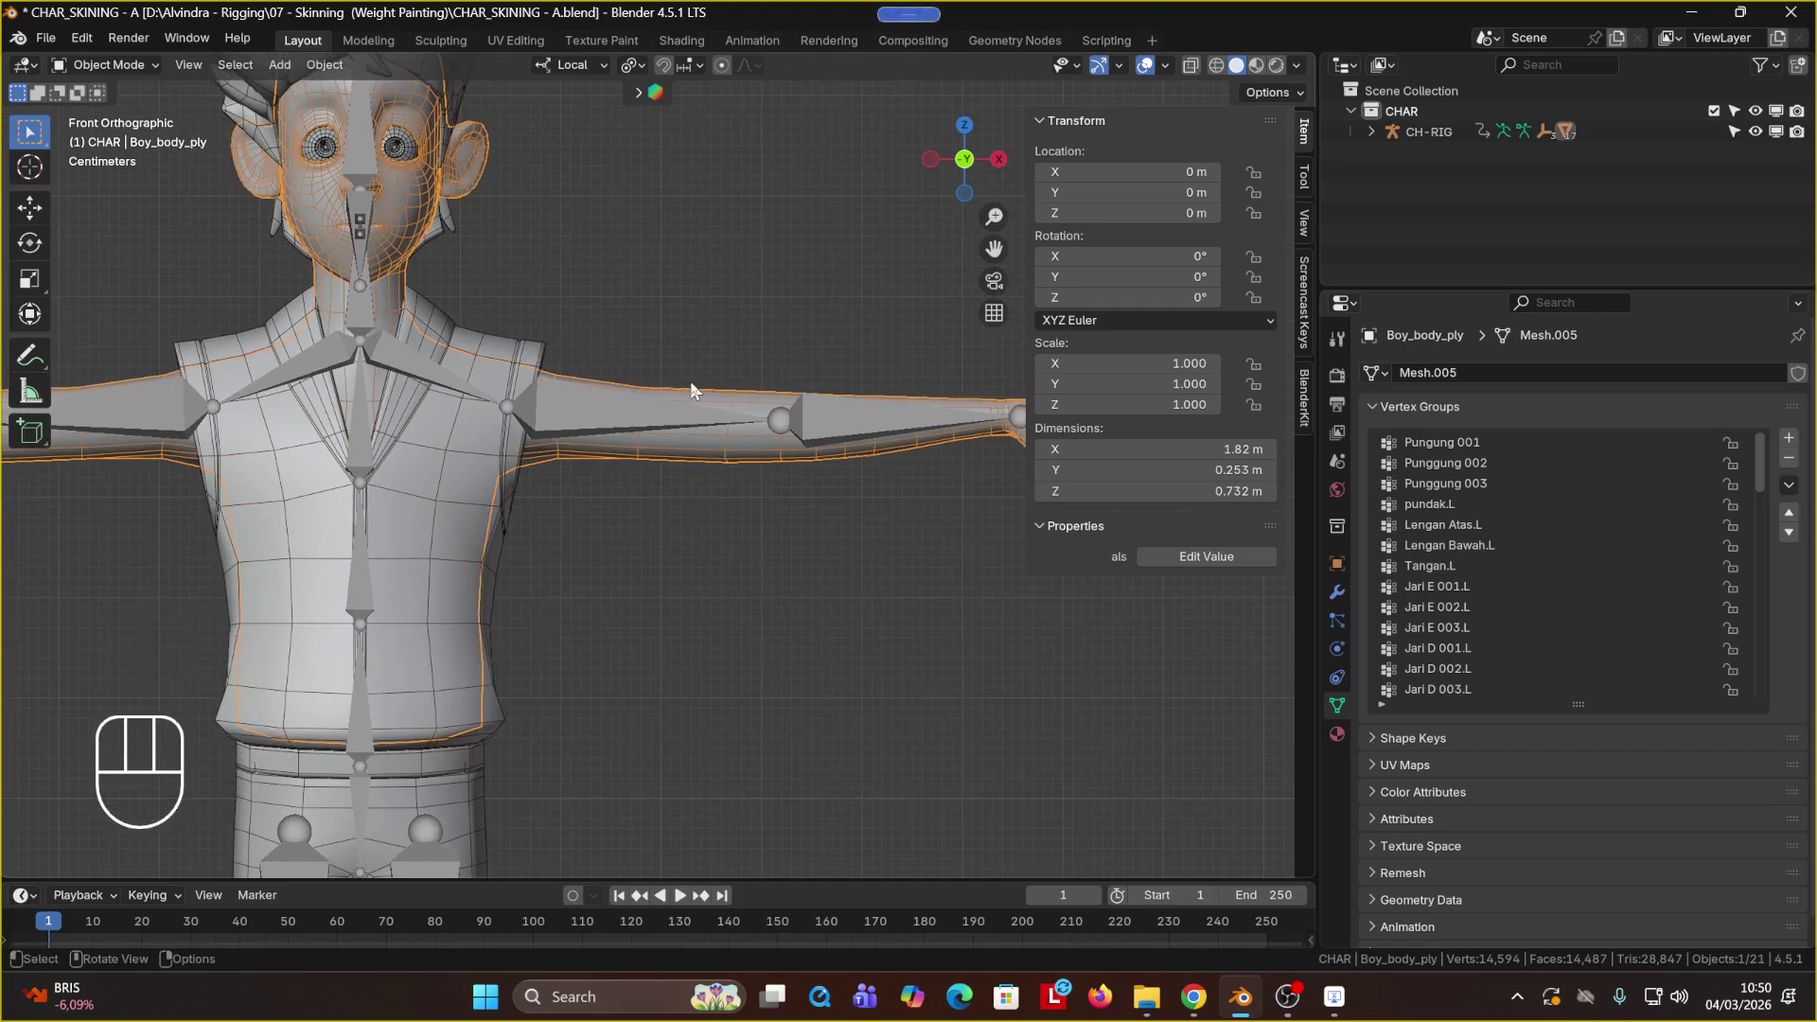
click(619, 411)
click(839, 428)
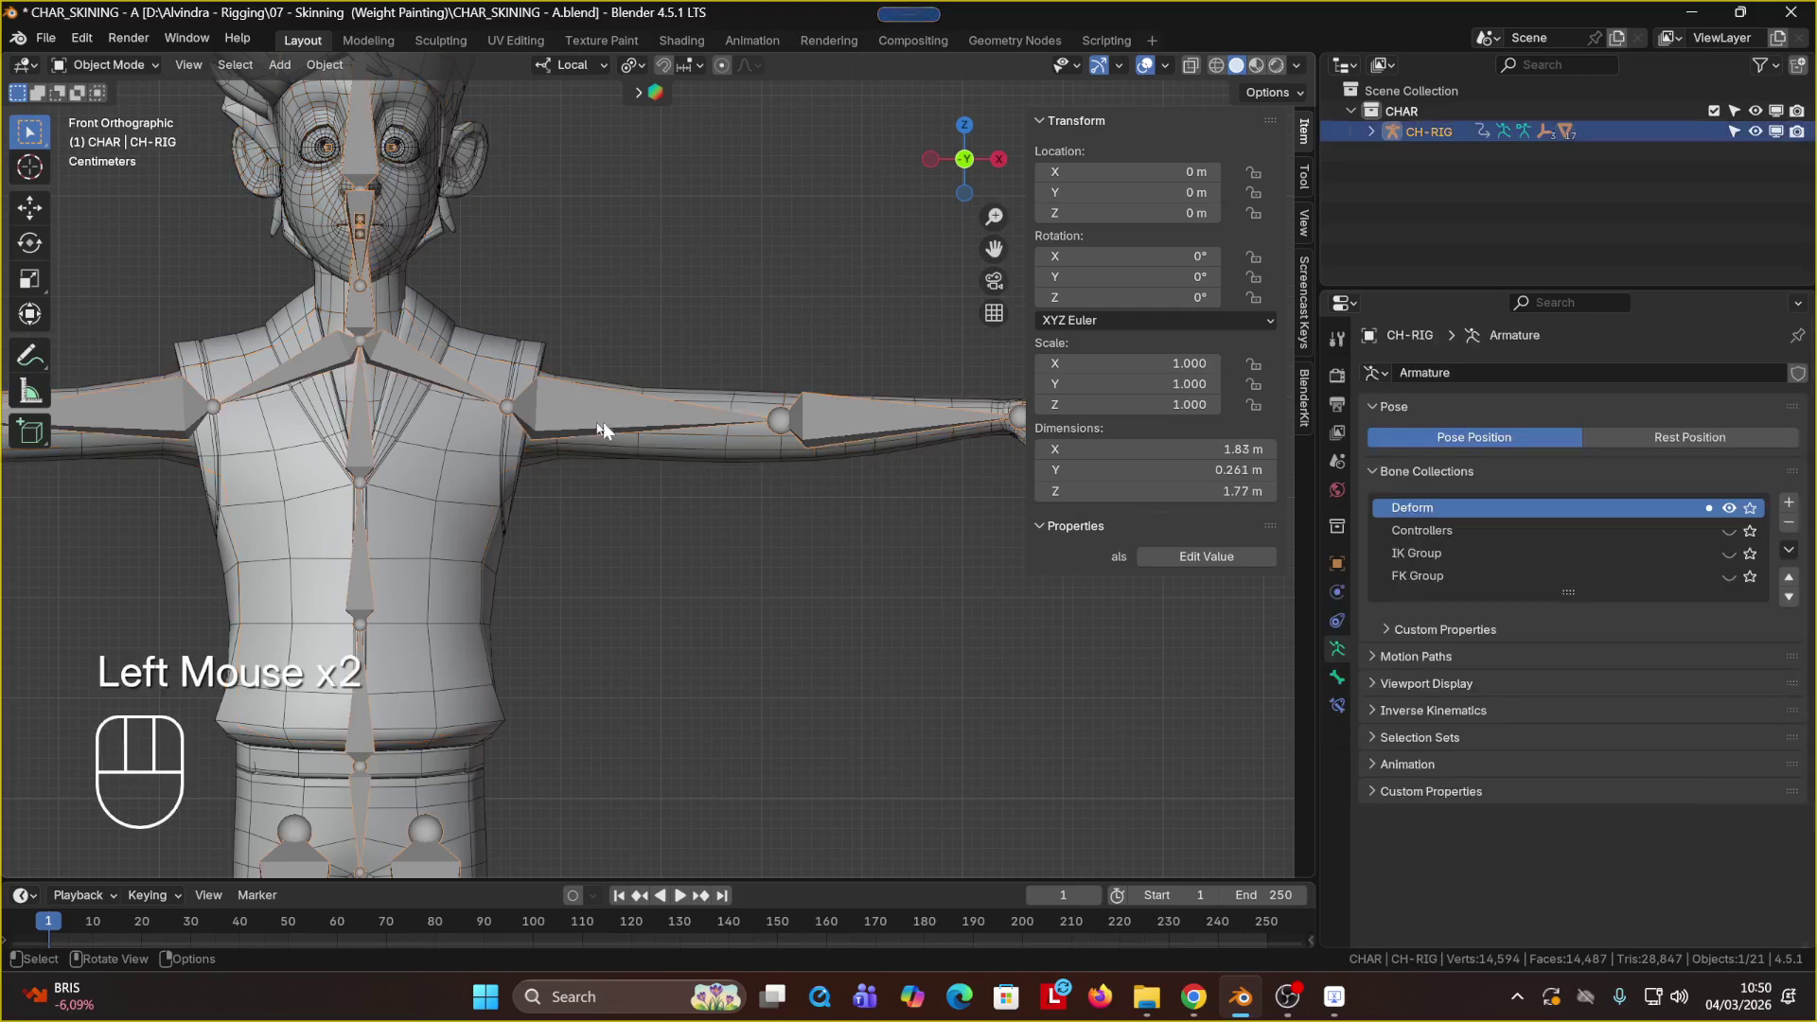
Step: Select Boy_body_ply, view it isolated in Local View, and return to the full scene
click(572, 441)
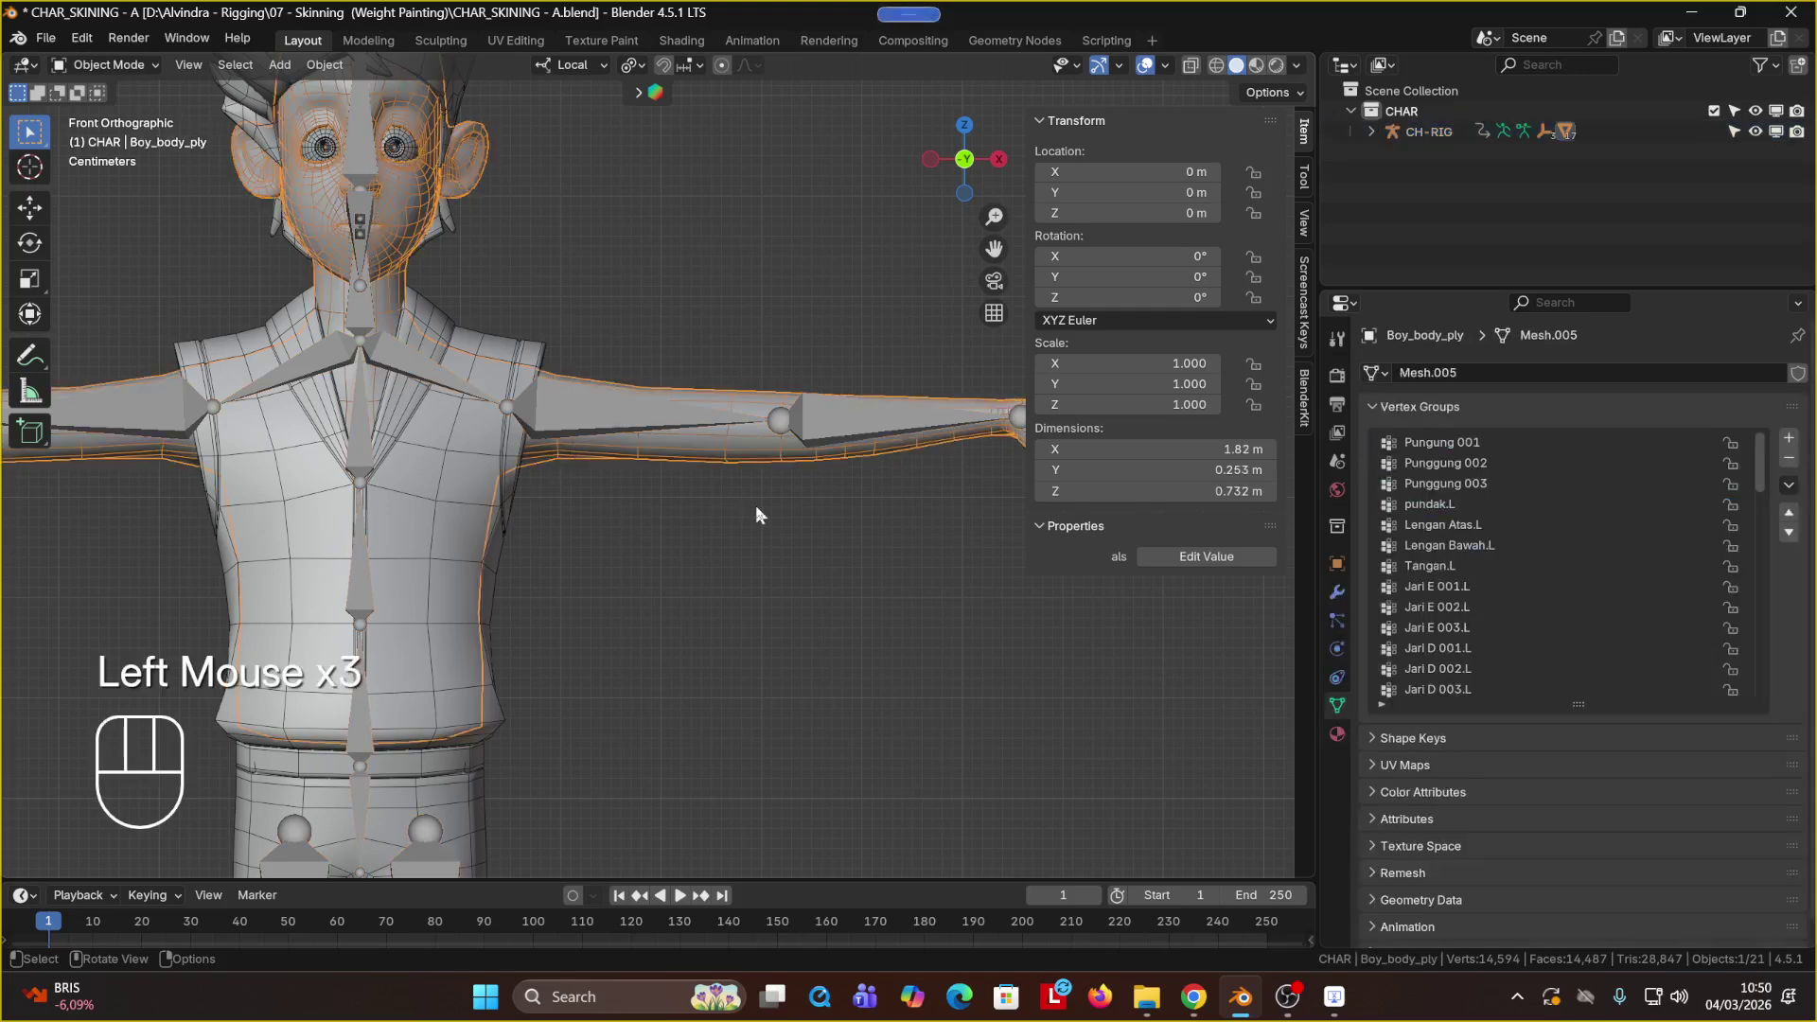
key(slash)
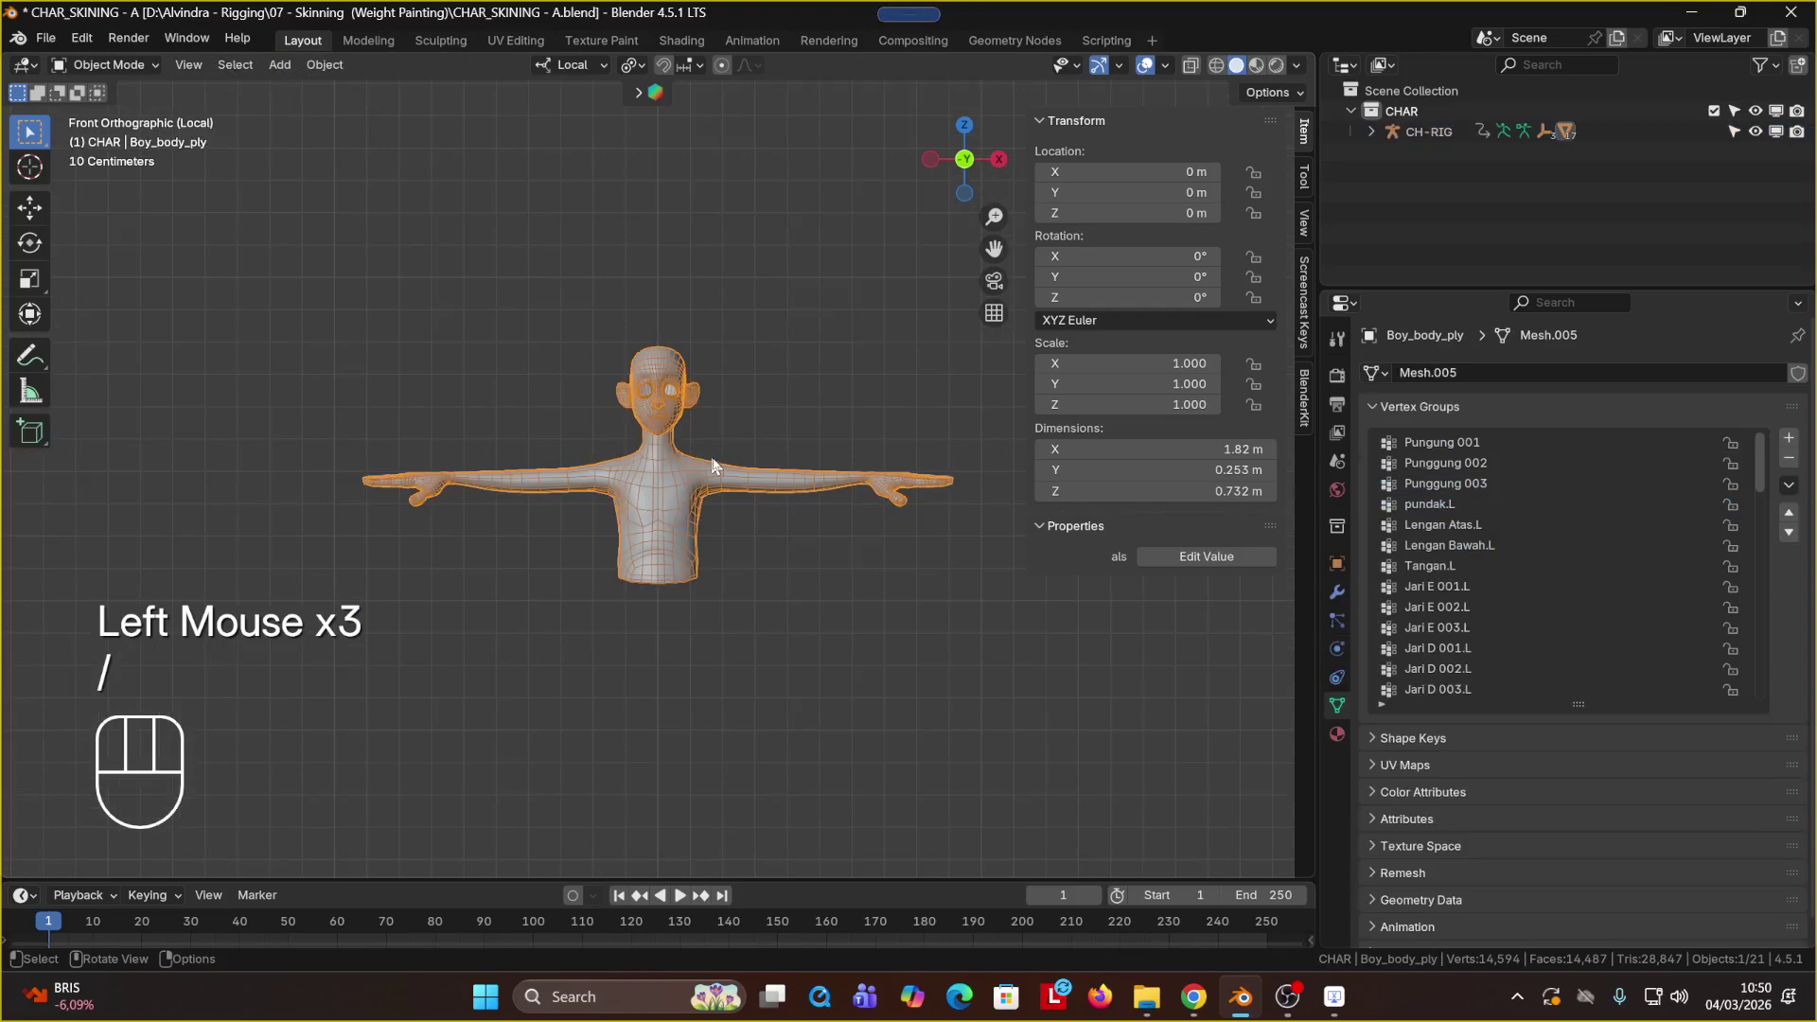
key(slash)
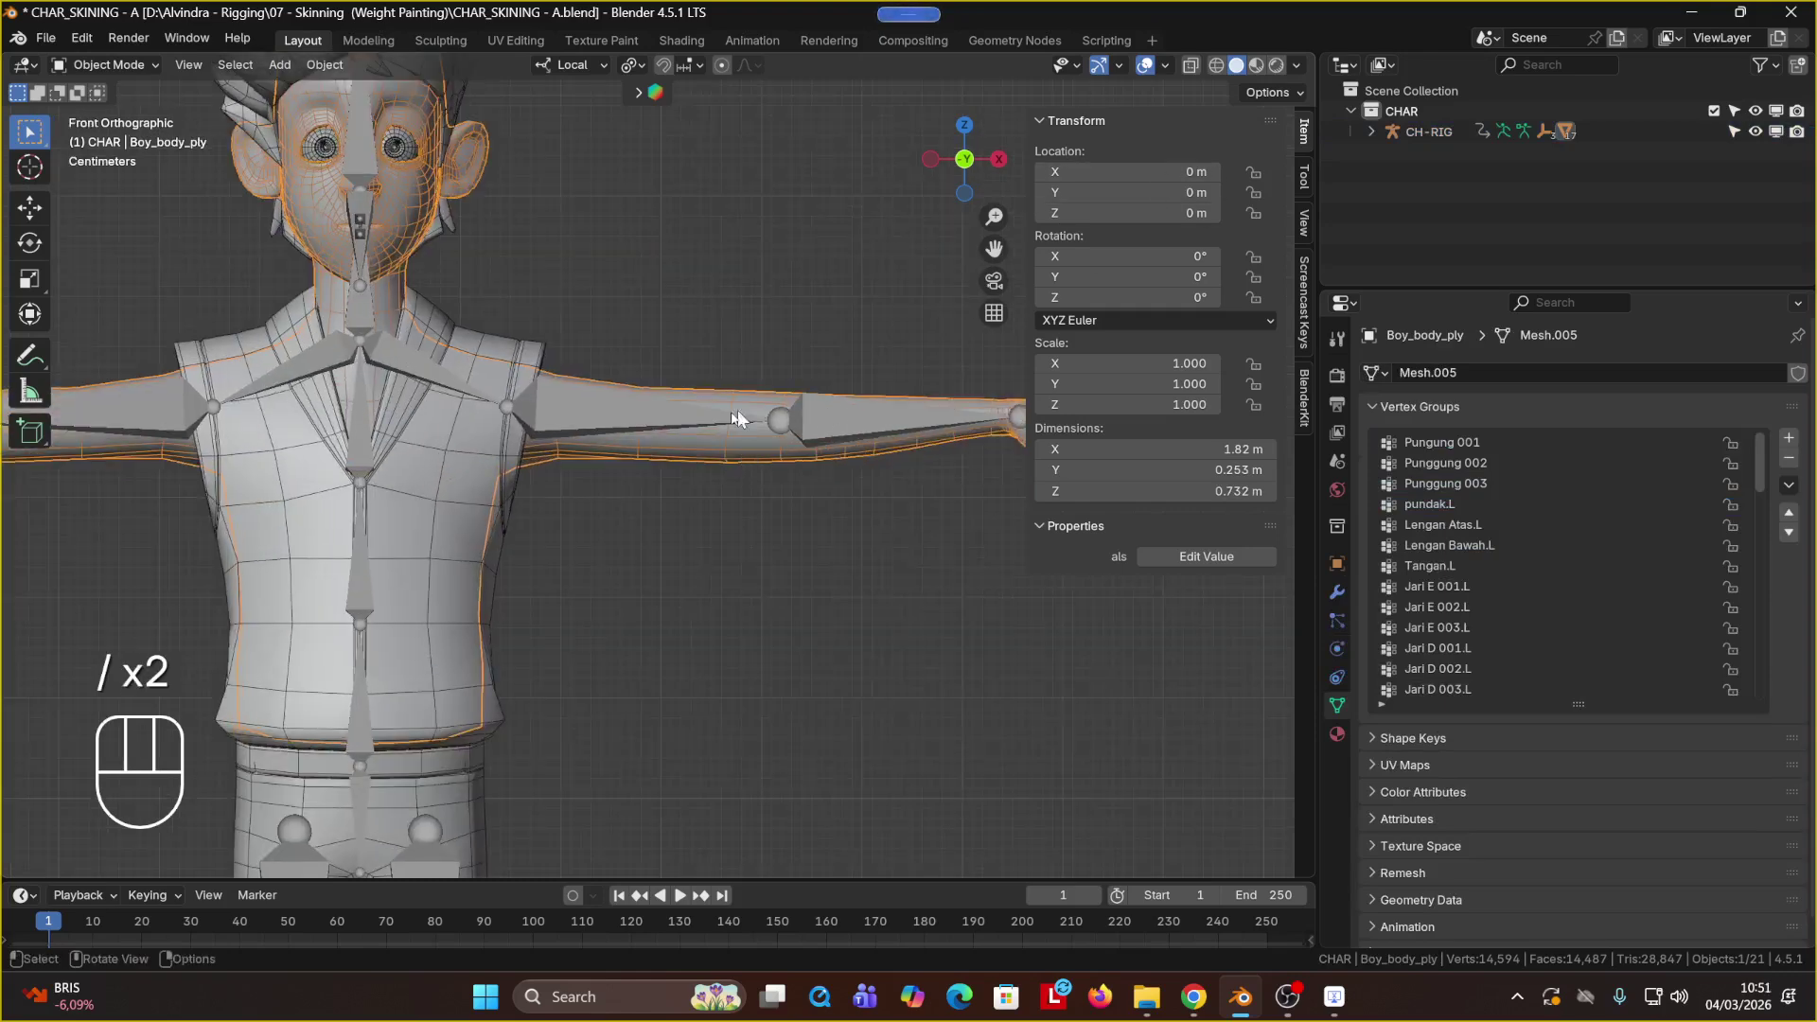
Step: Select CH-RIG, examine the bone Viewport Display settings of Lengan Bawah.L, collapse the Custom Shape section, and clear the selection
click(738, 419)
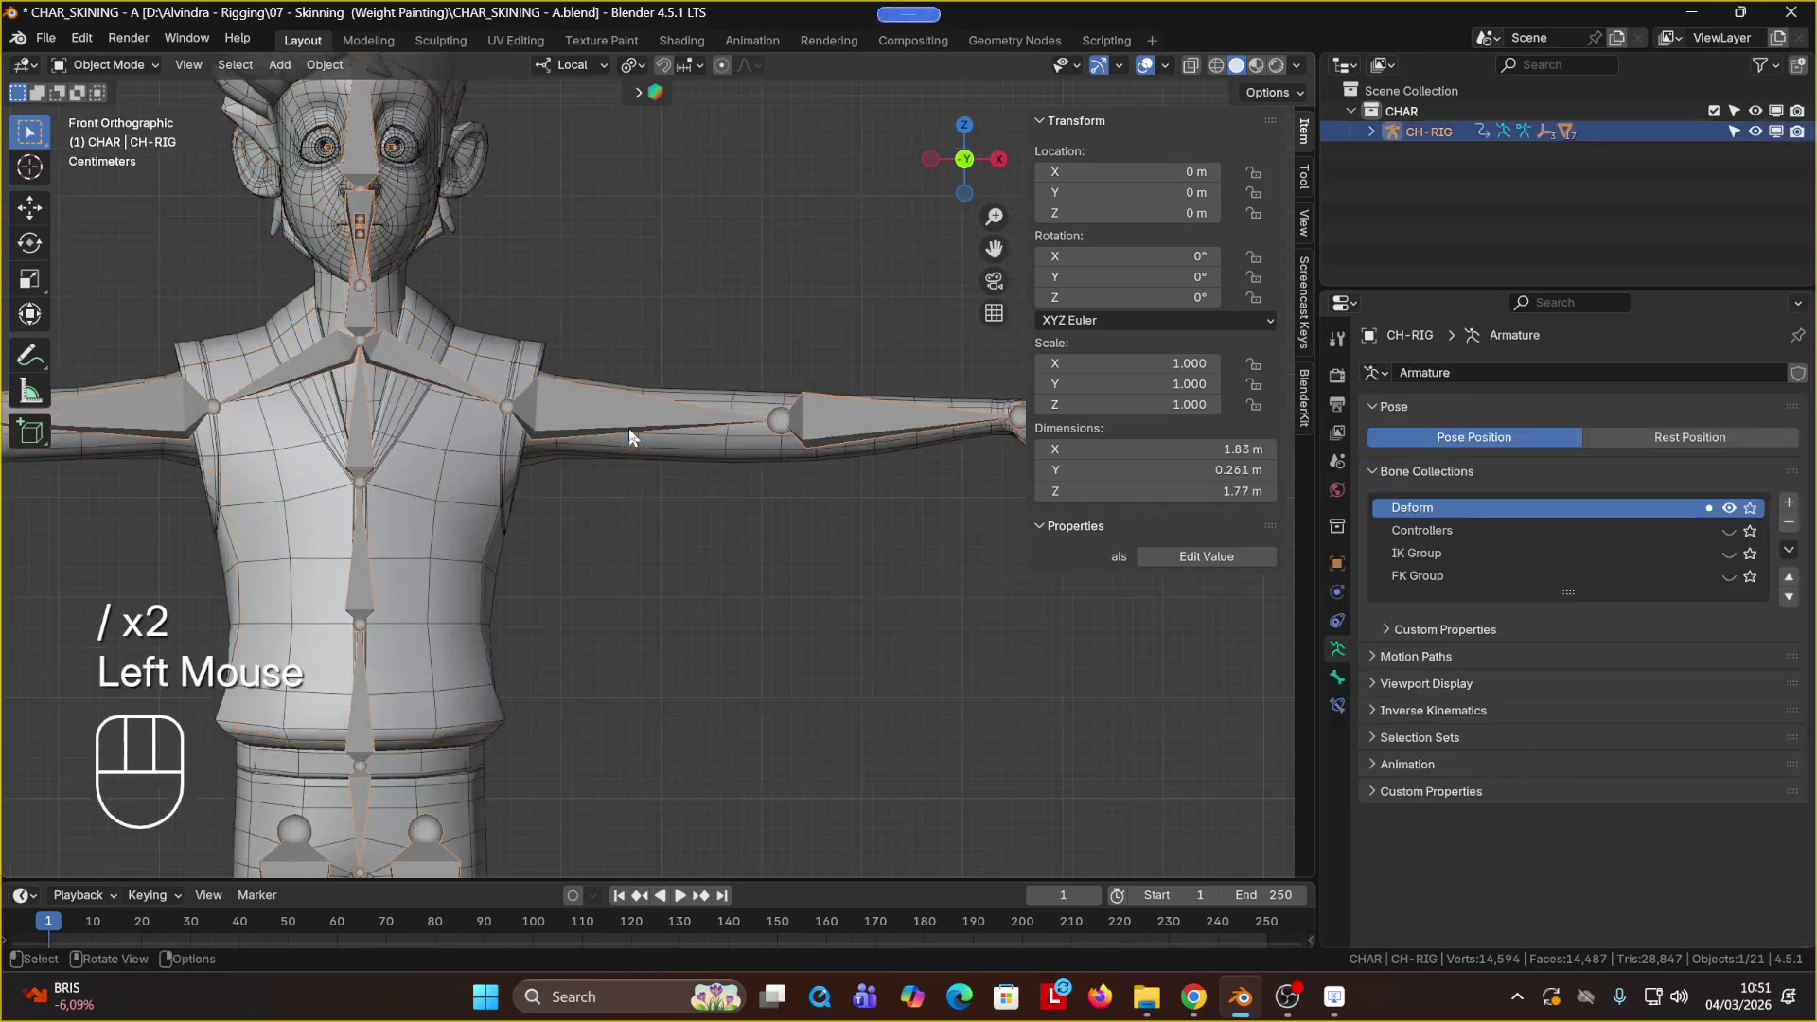
click(1339, 680)
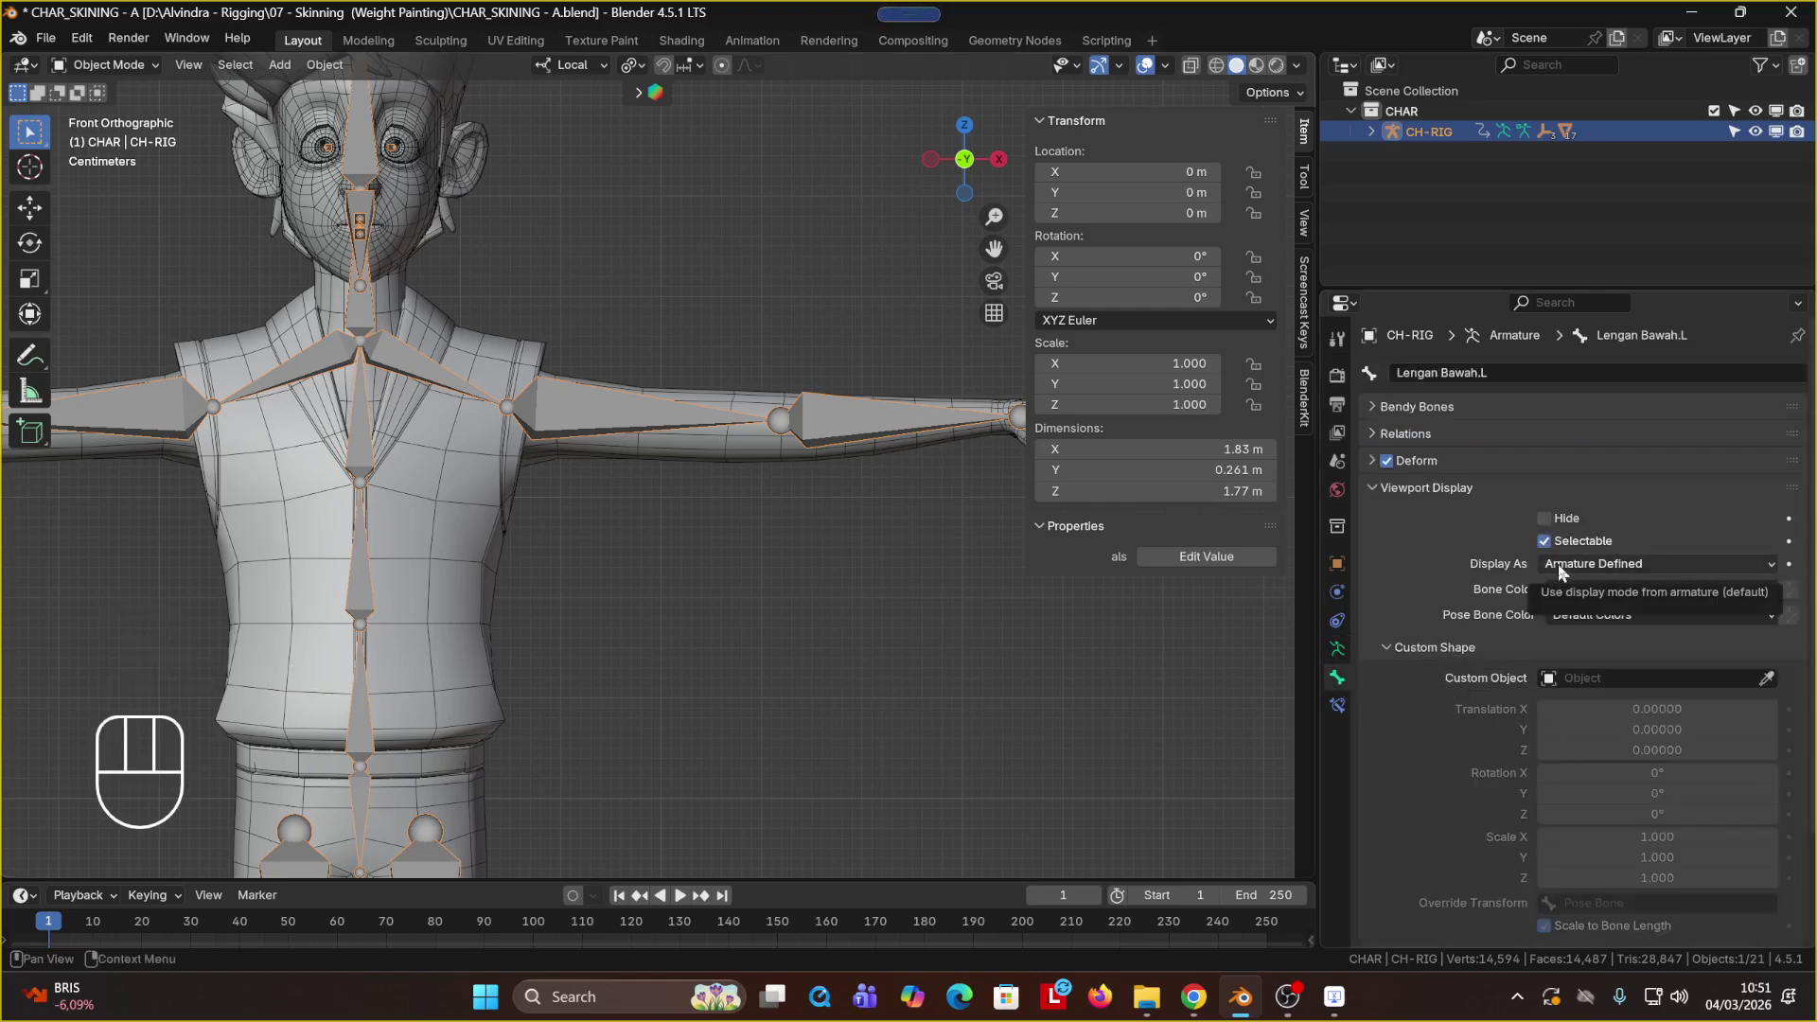
click(1393, 486)
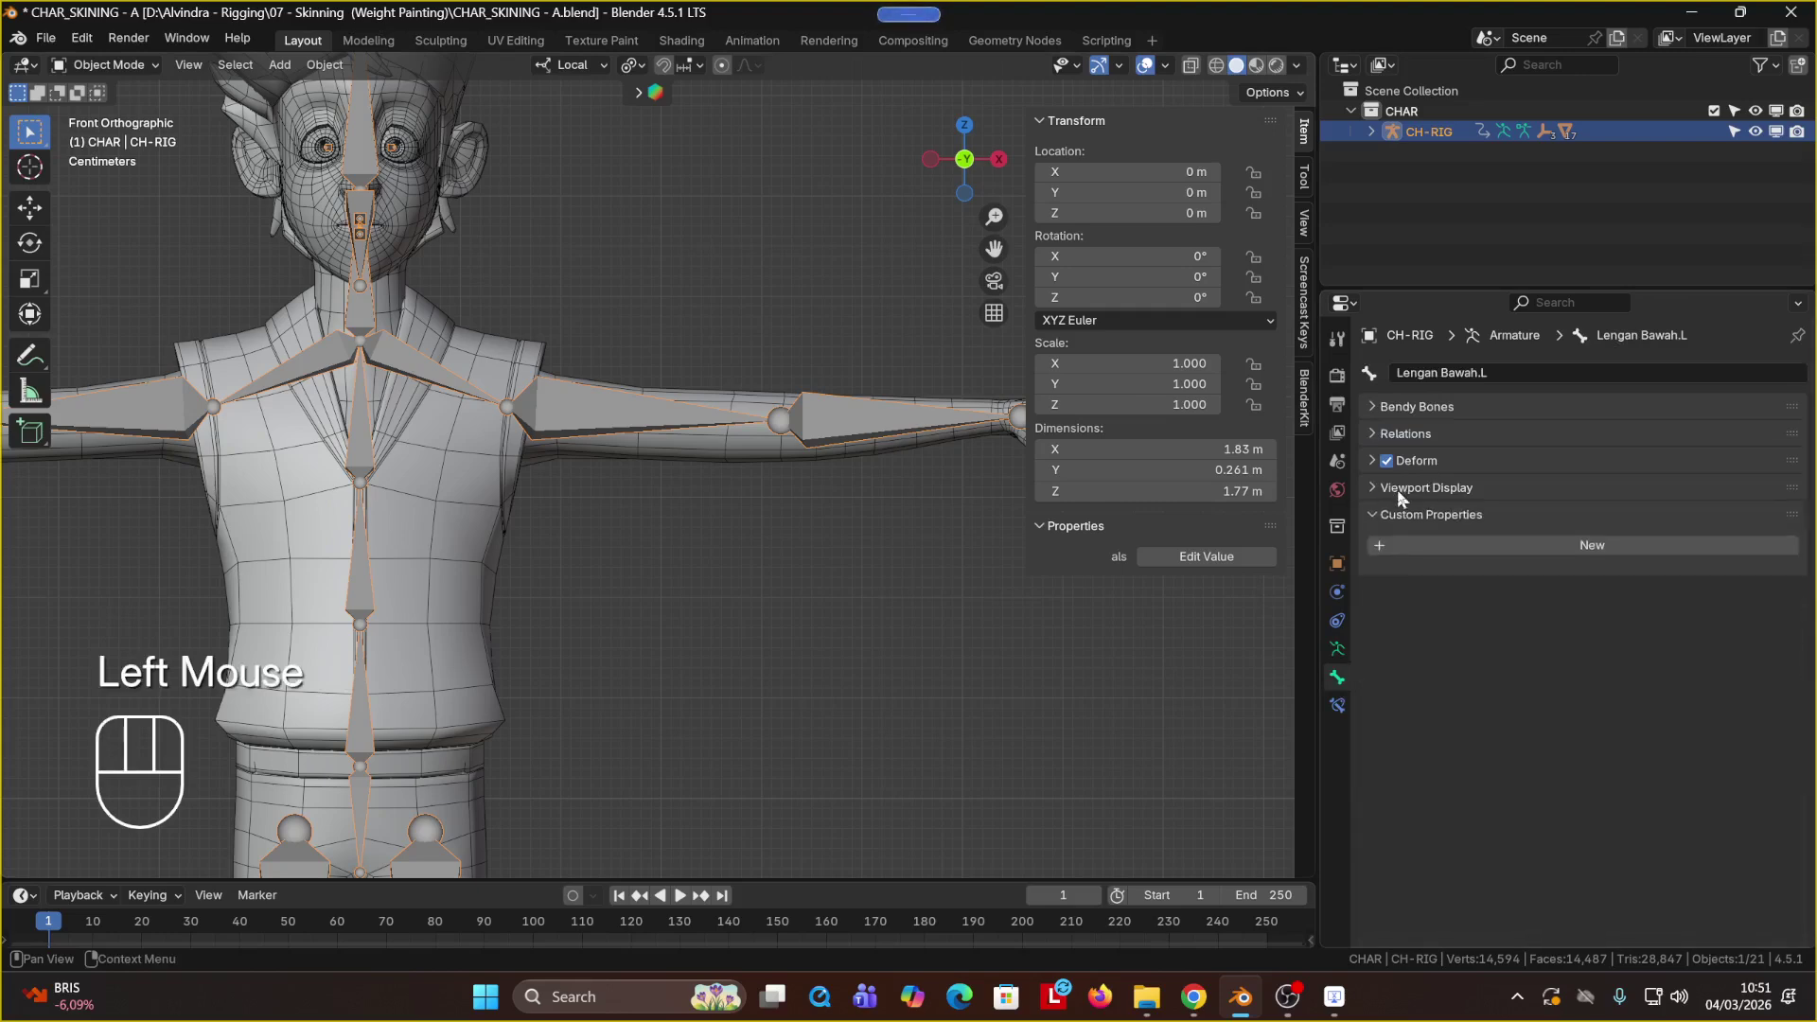
click(1407, 491)
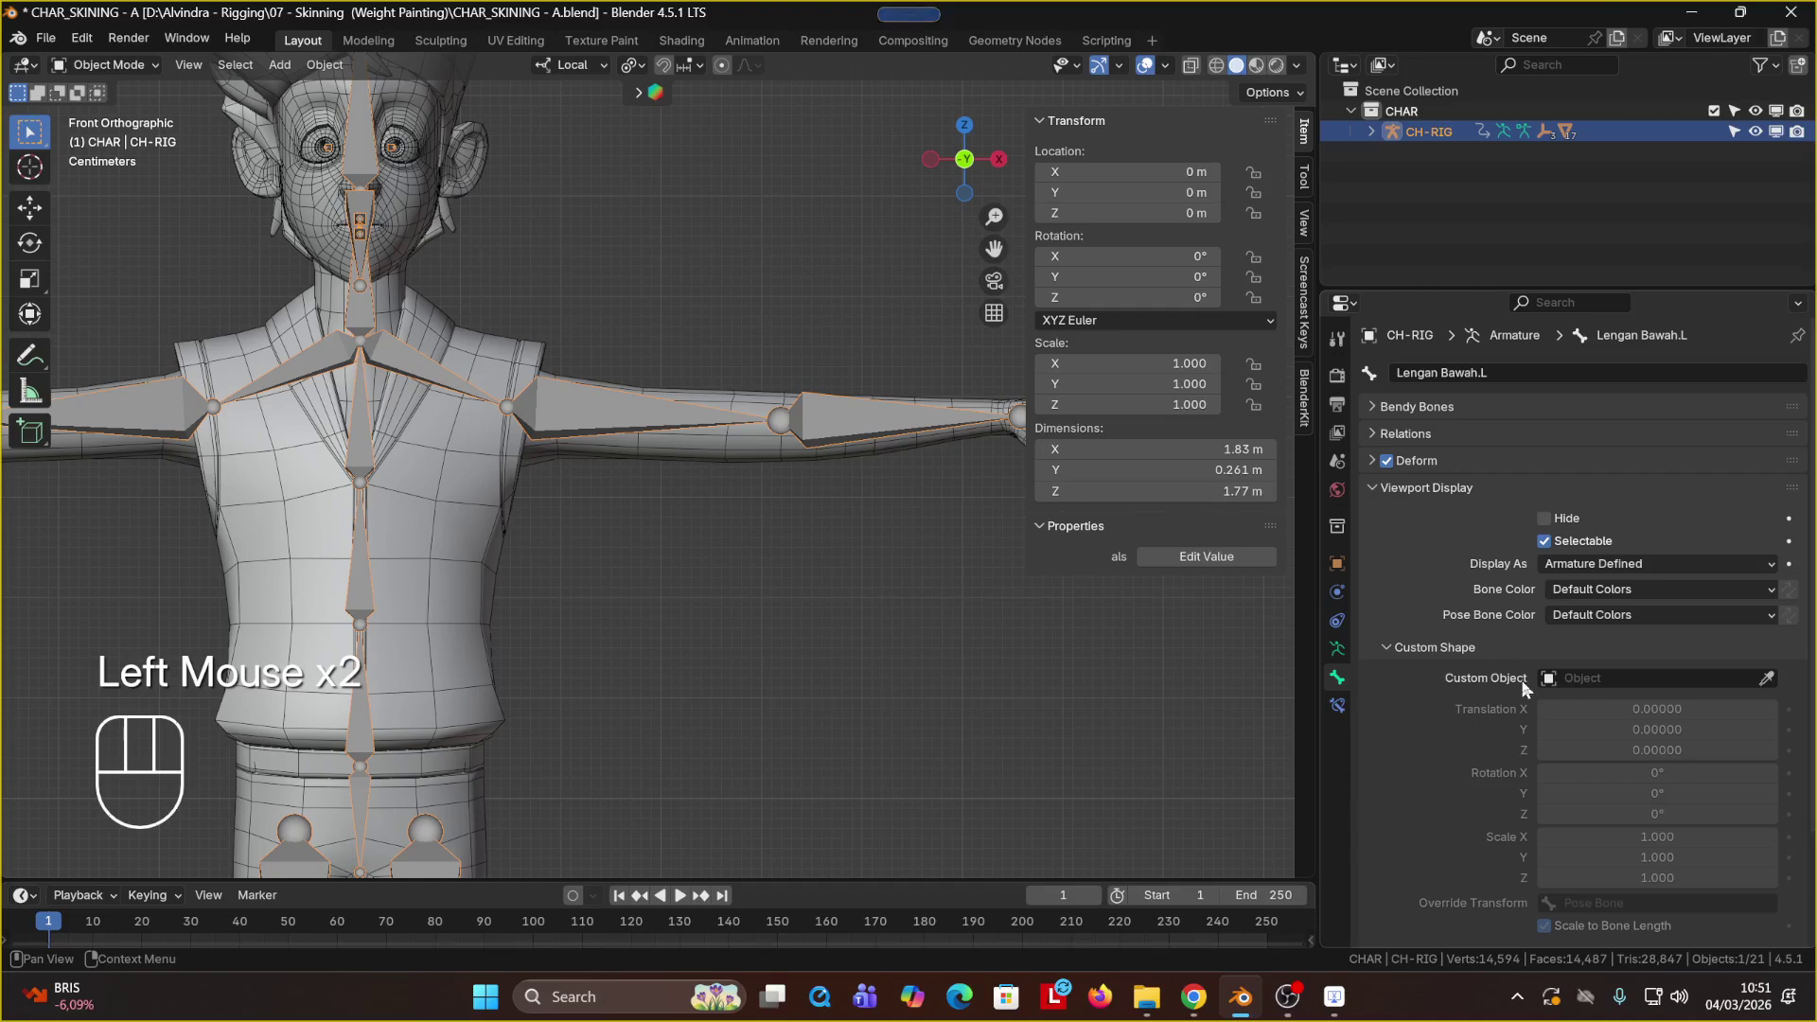
scroll(1522, 680, down, 4)
click(1458, 516)
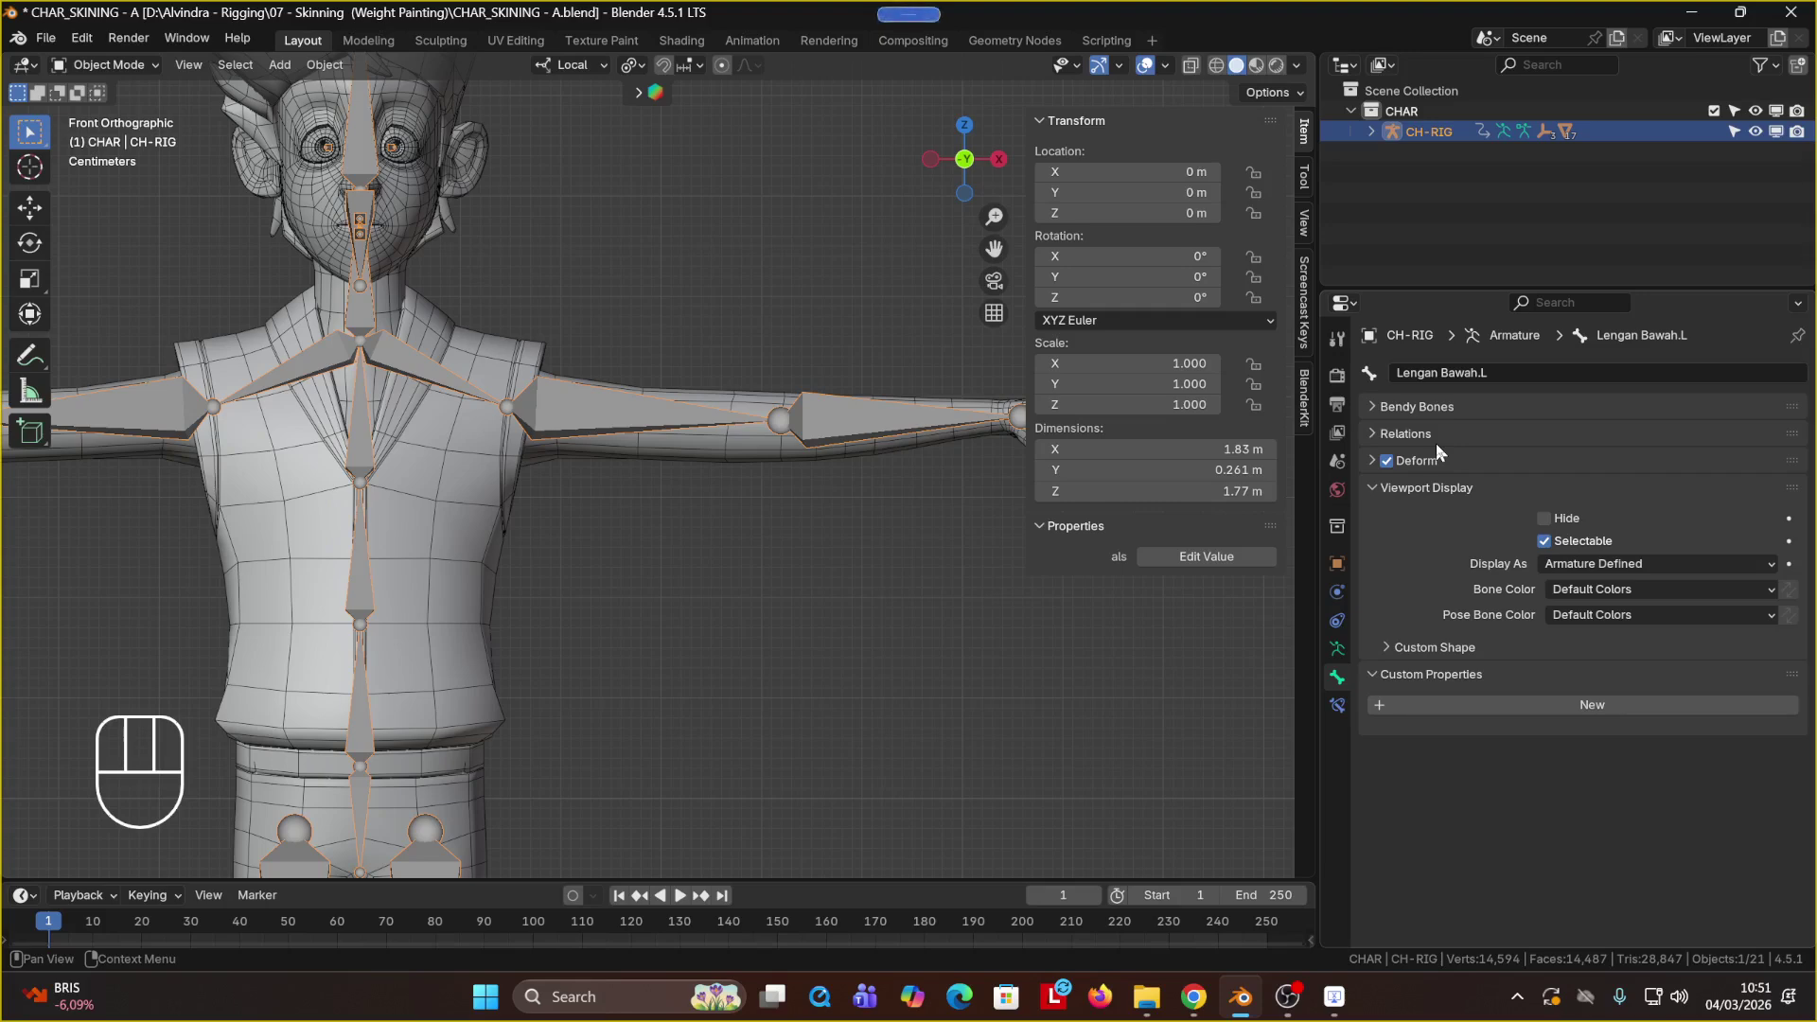
click(690, 596)
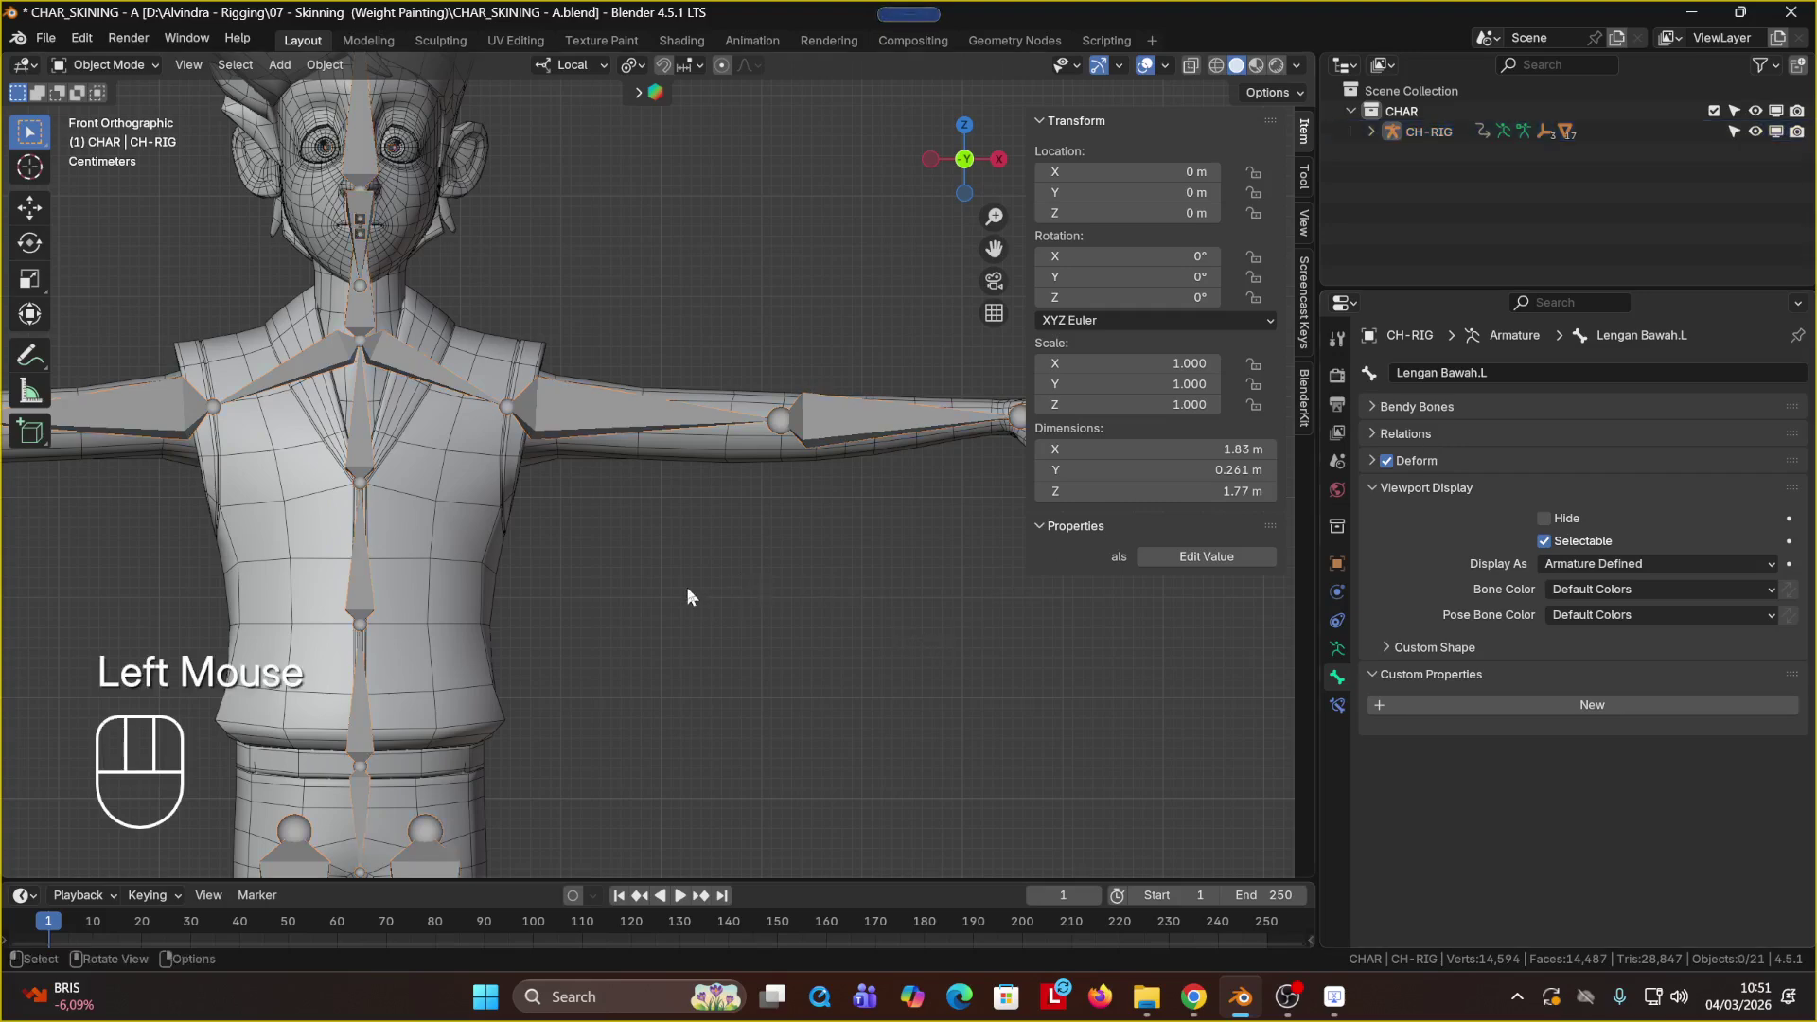
Step: Select all the character's objects and make the CH-RIG armature the active one
key(a)
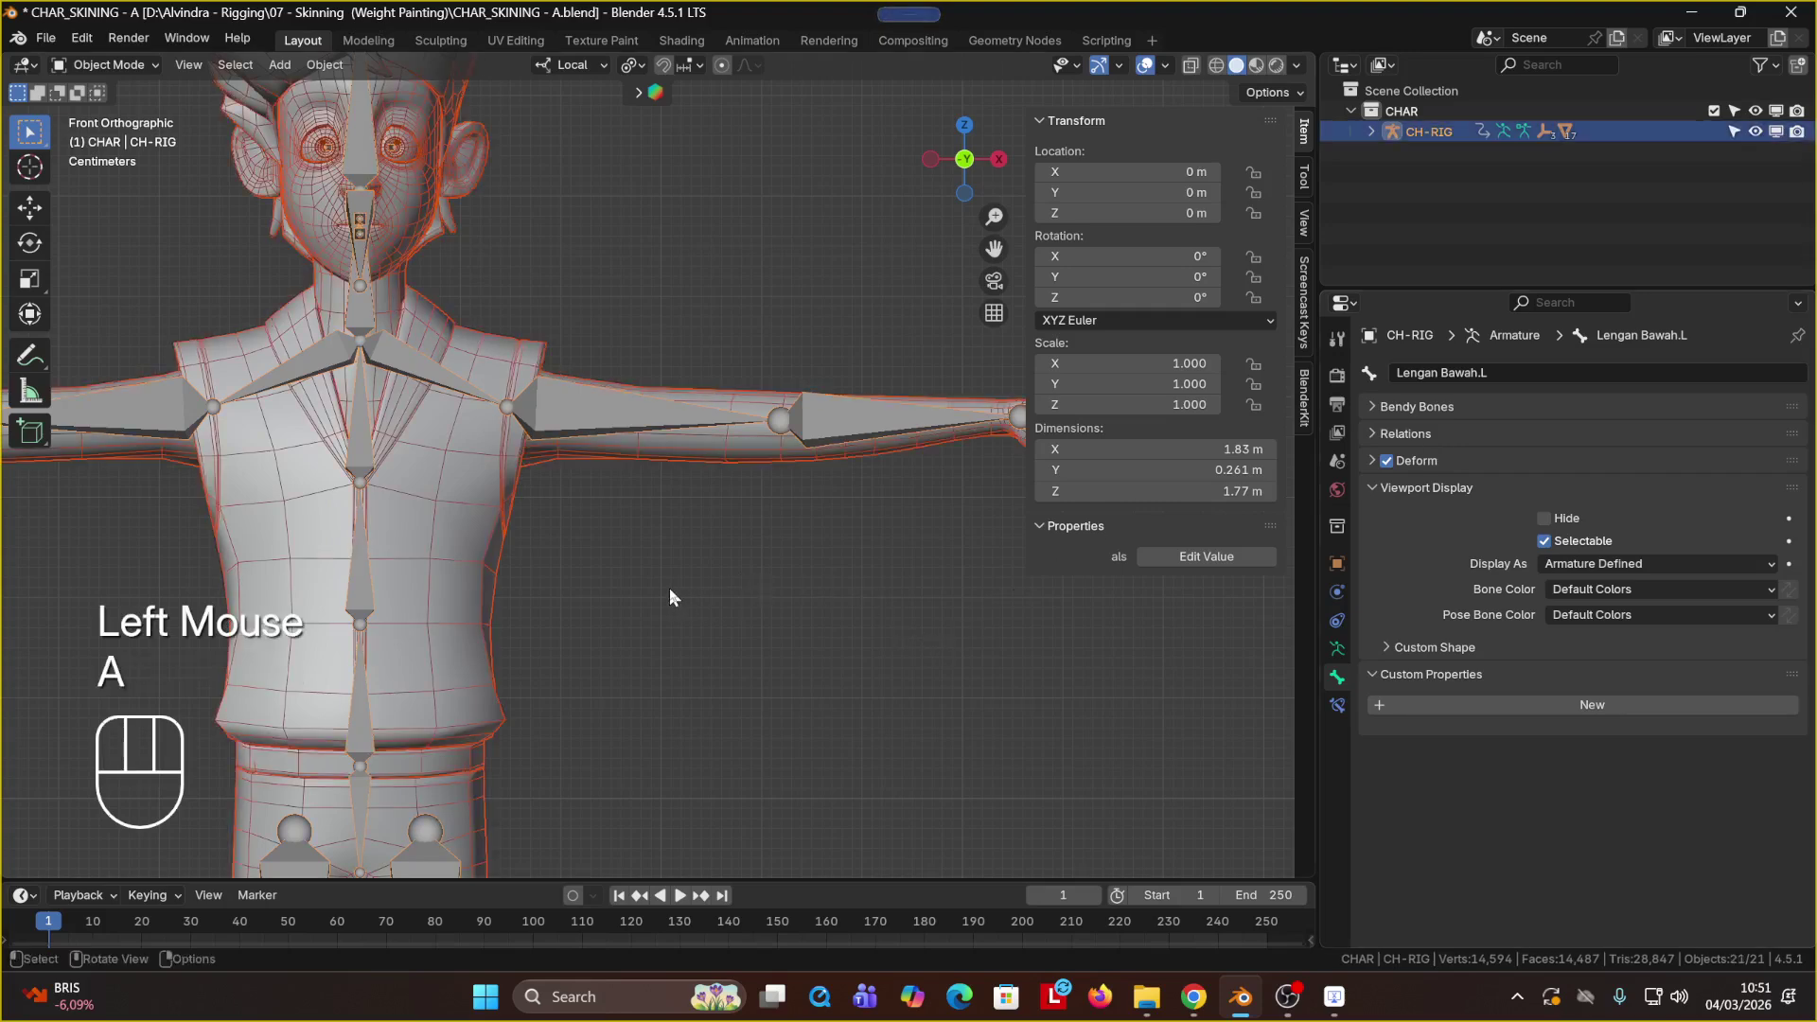
shift+click(583, 415)
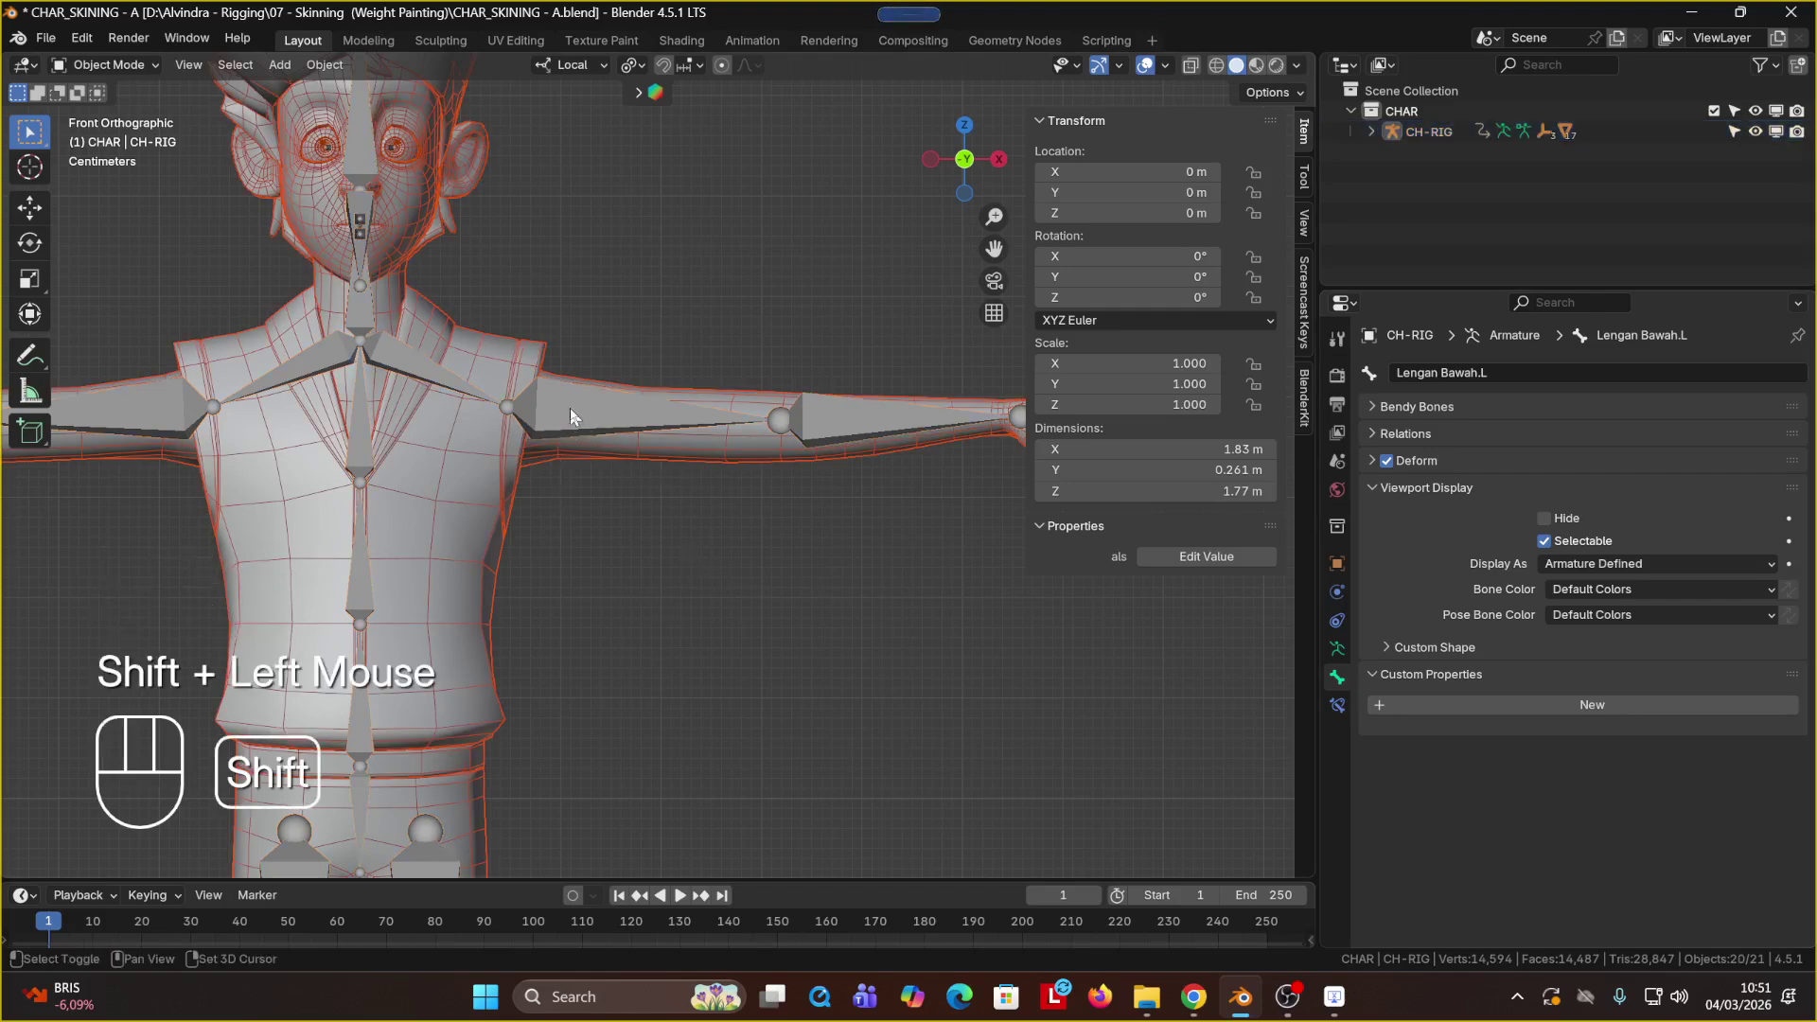
shift+click(569, 414)
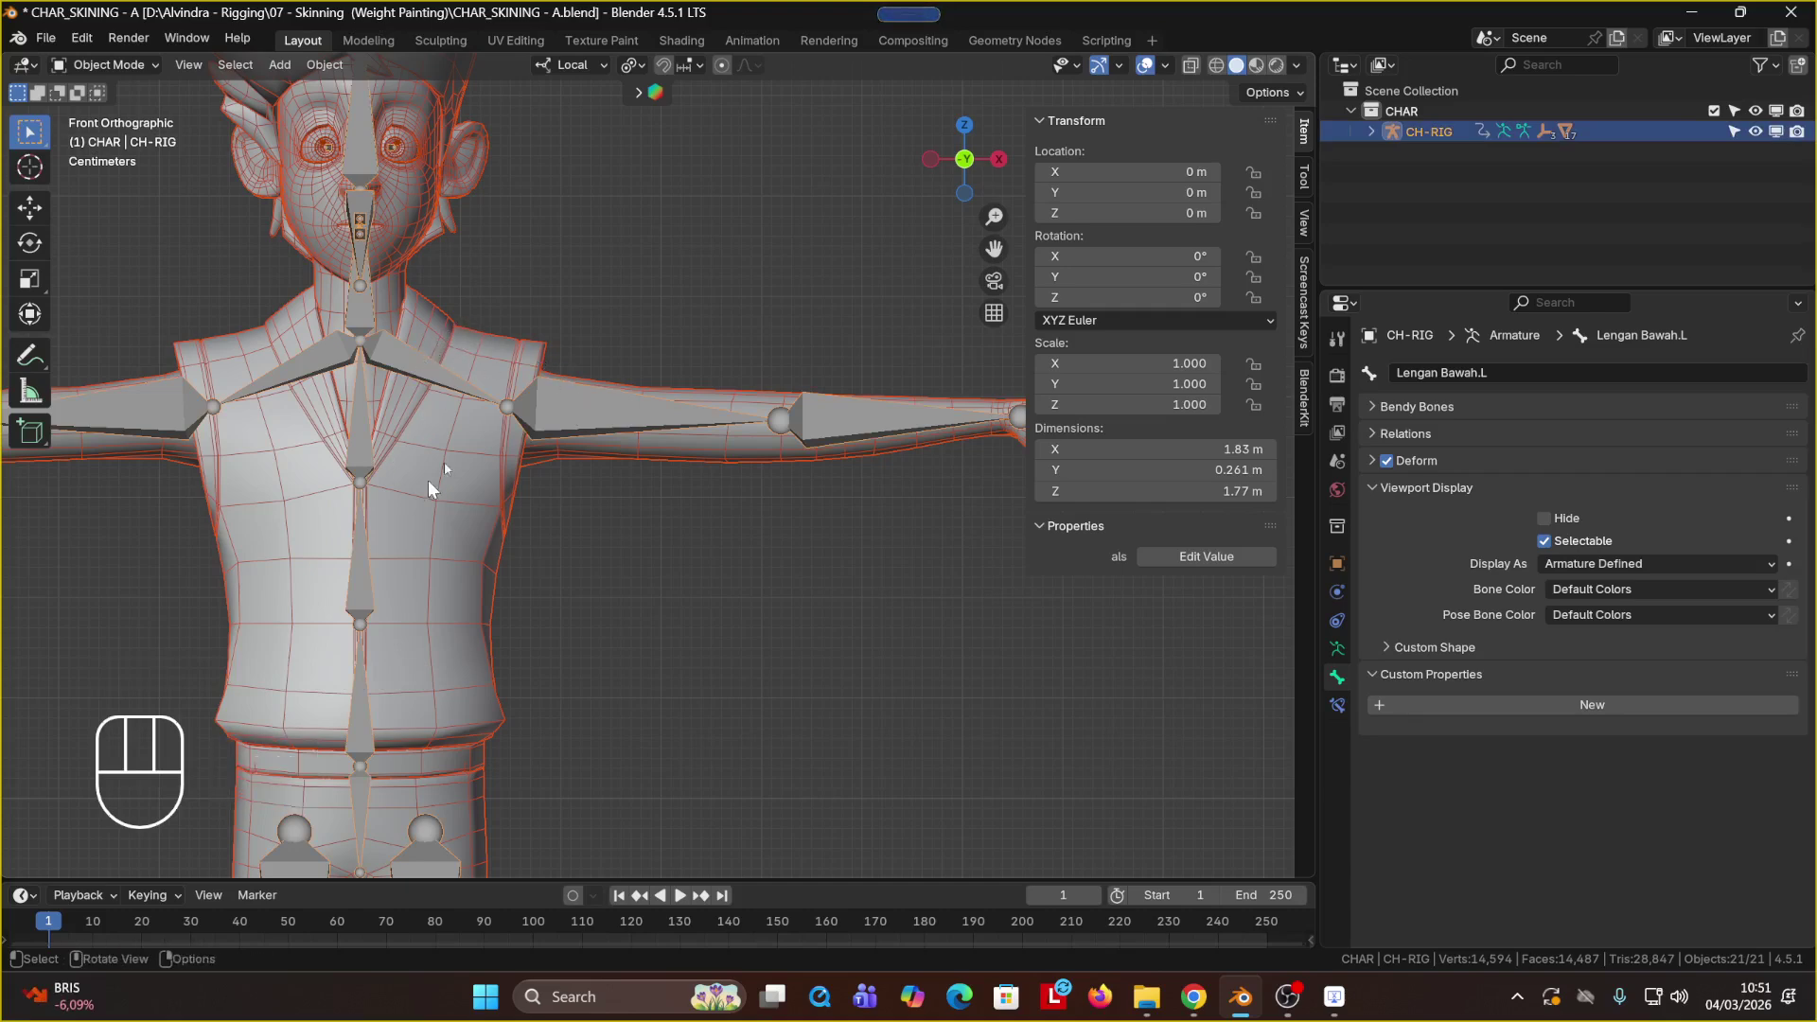
click(568, 506)
key(a)
shift+click(560, 429)
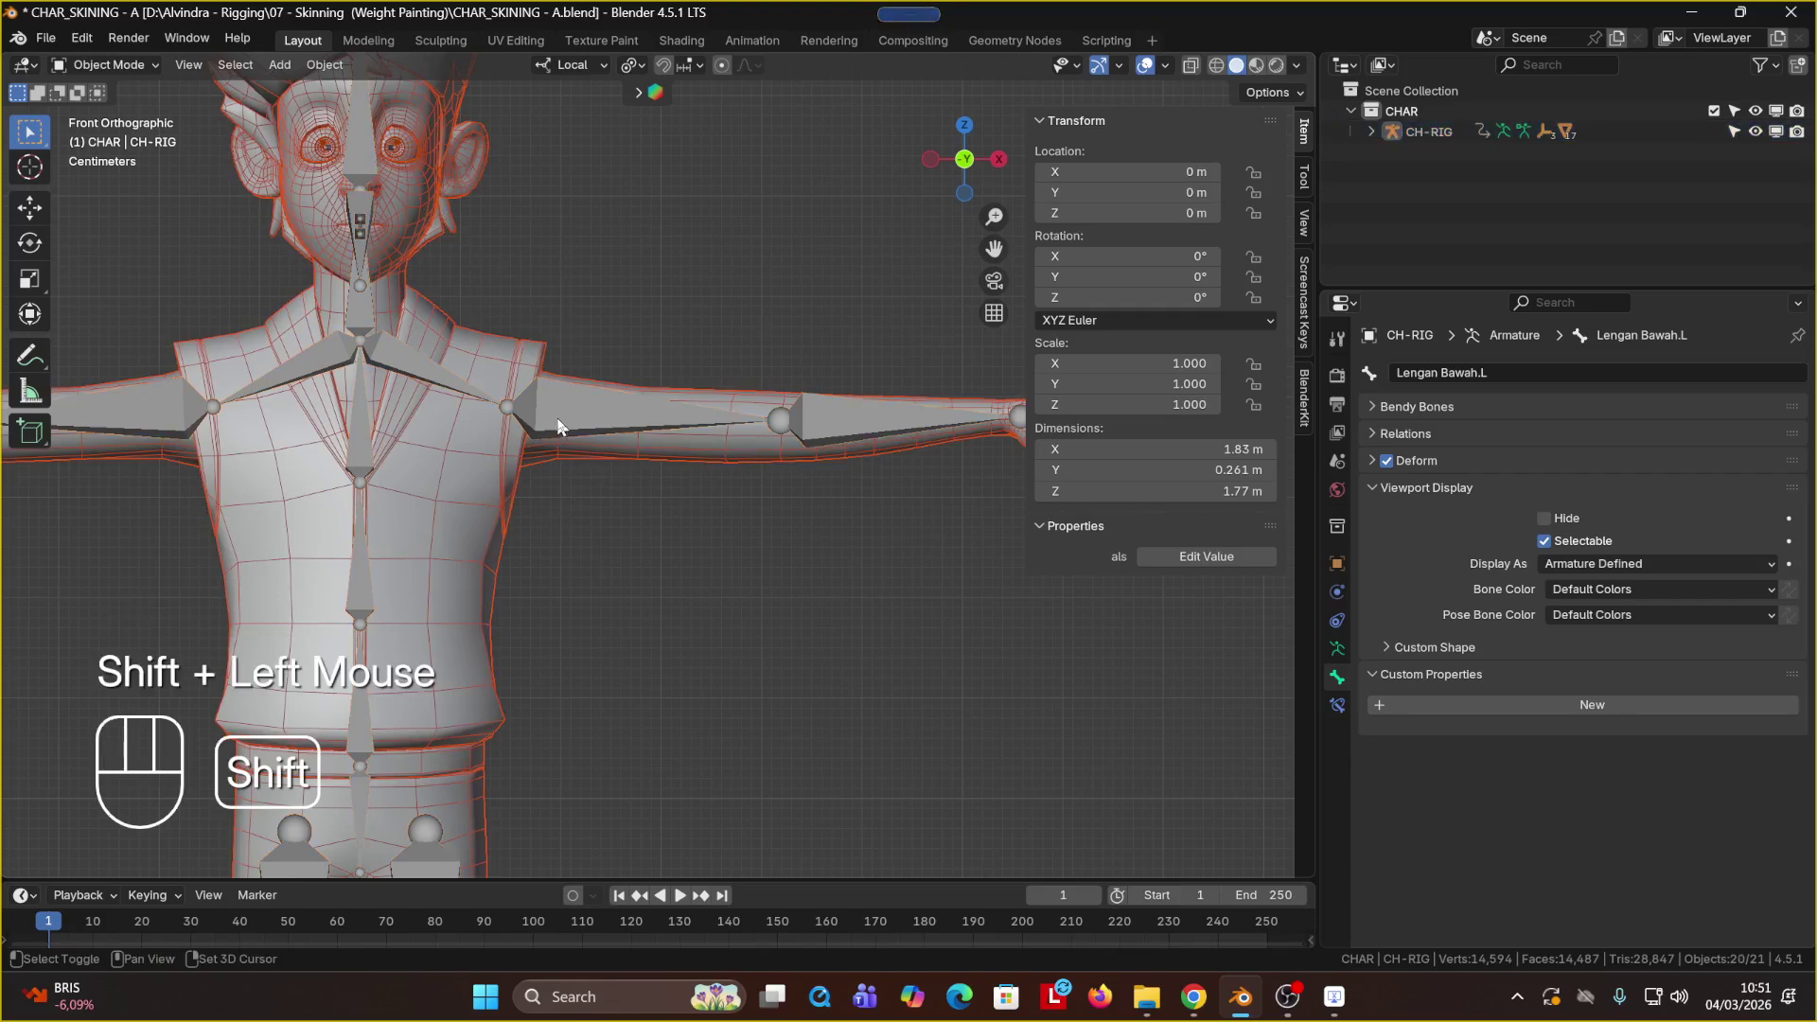
shift+click(556, 417)
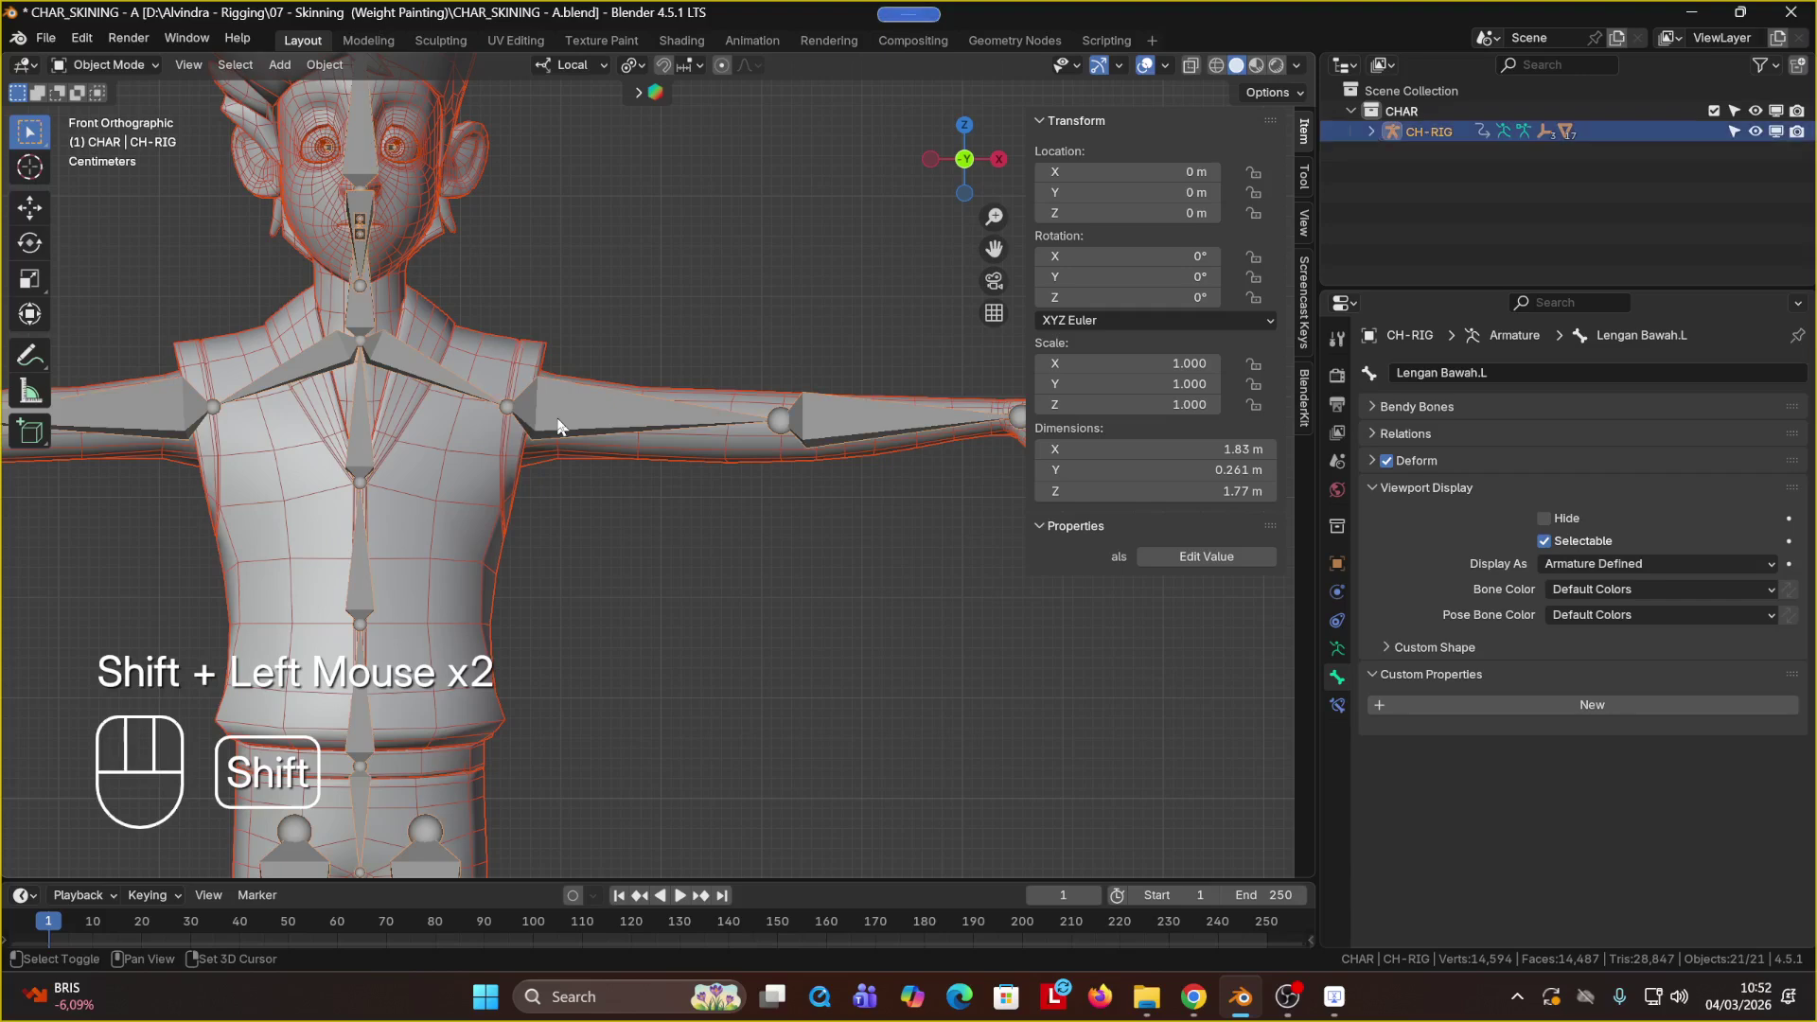
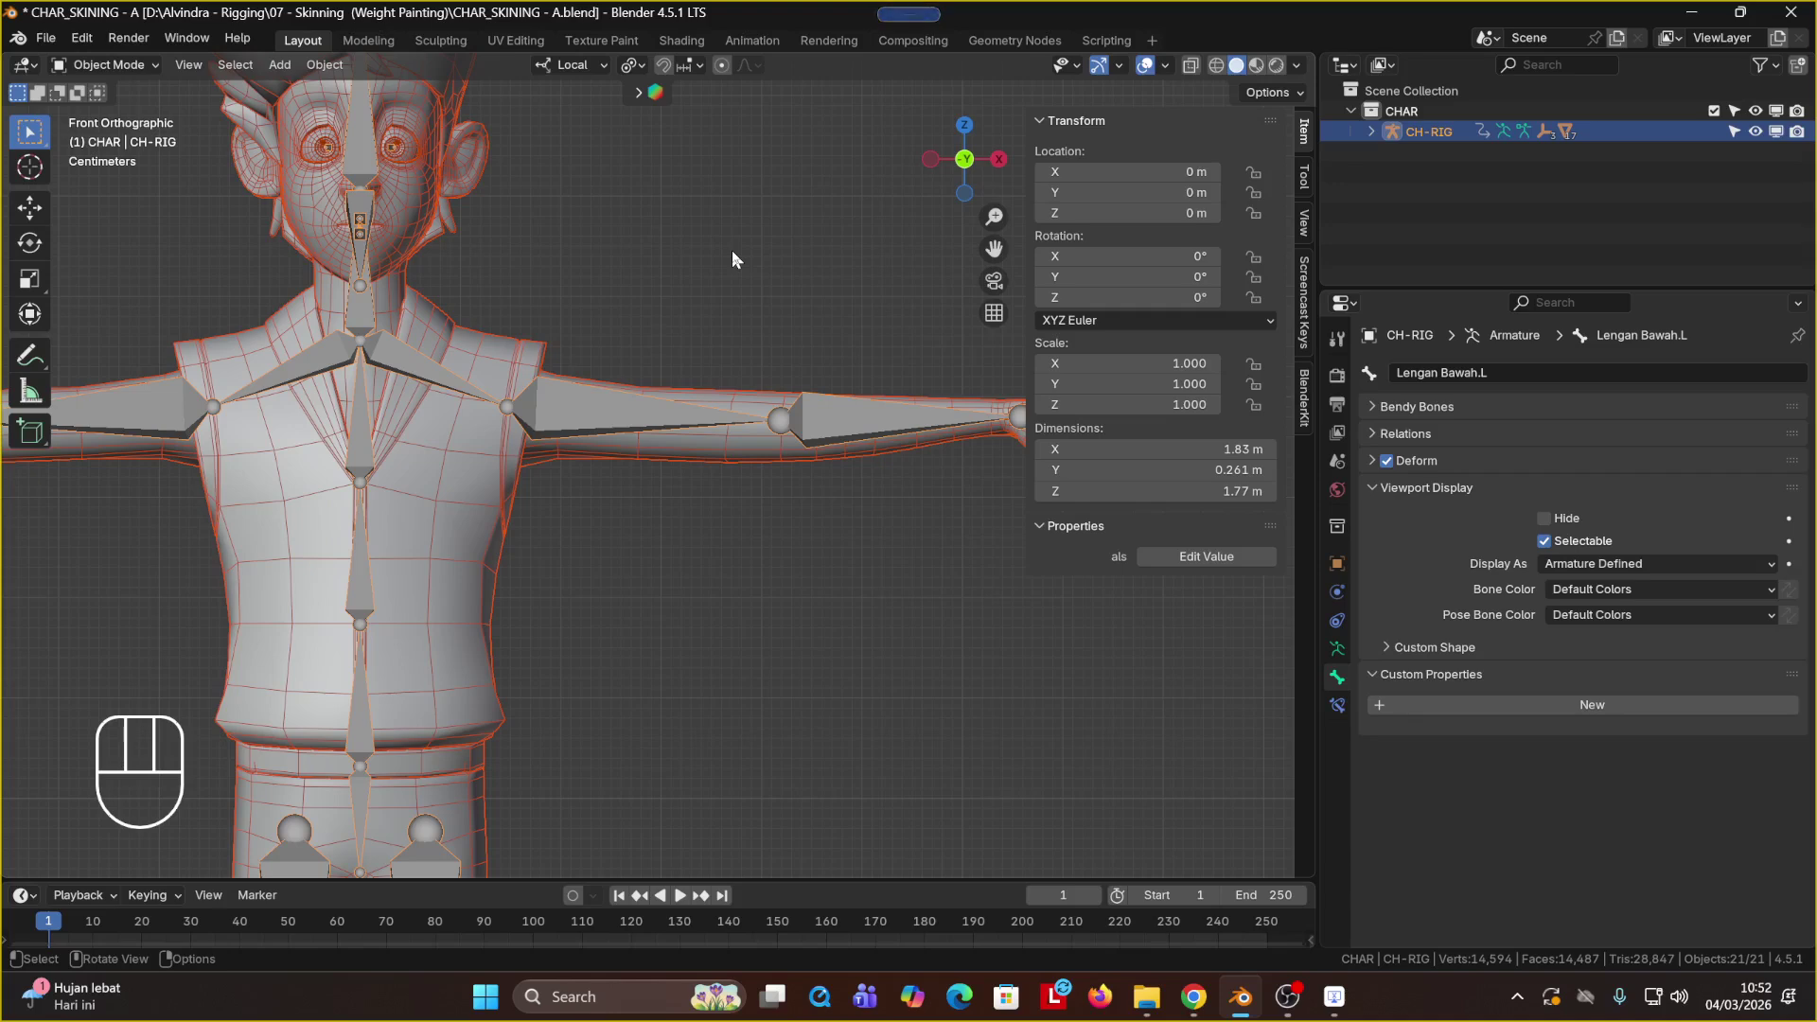
Step: Undo the recent selection changes and bone pose tests, going back to Object Mode with Boy_body_ply as the active object
key(ctrl+z)
key(ctrl+z)
key(ctrl+z)
key(ctrl+z)
key(ctrl+z)
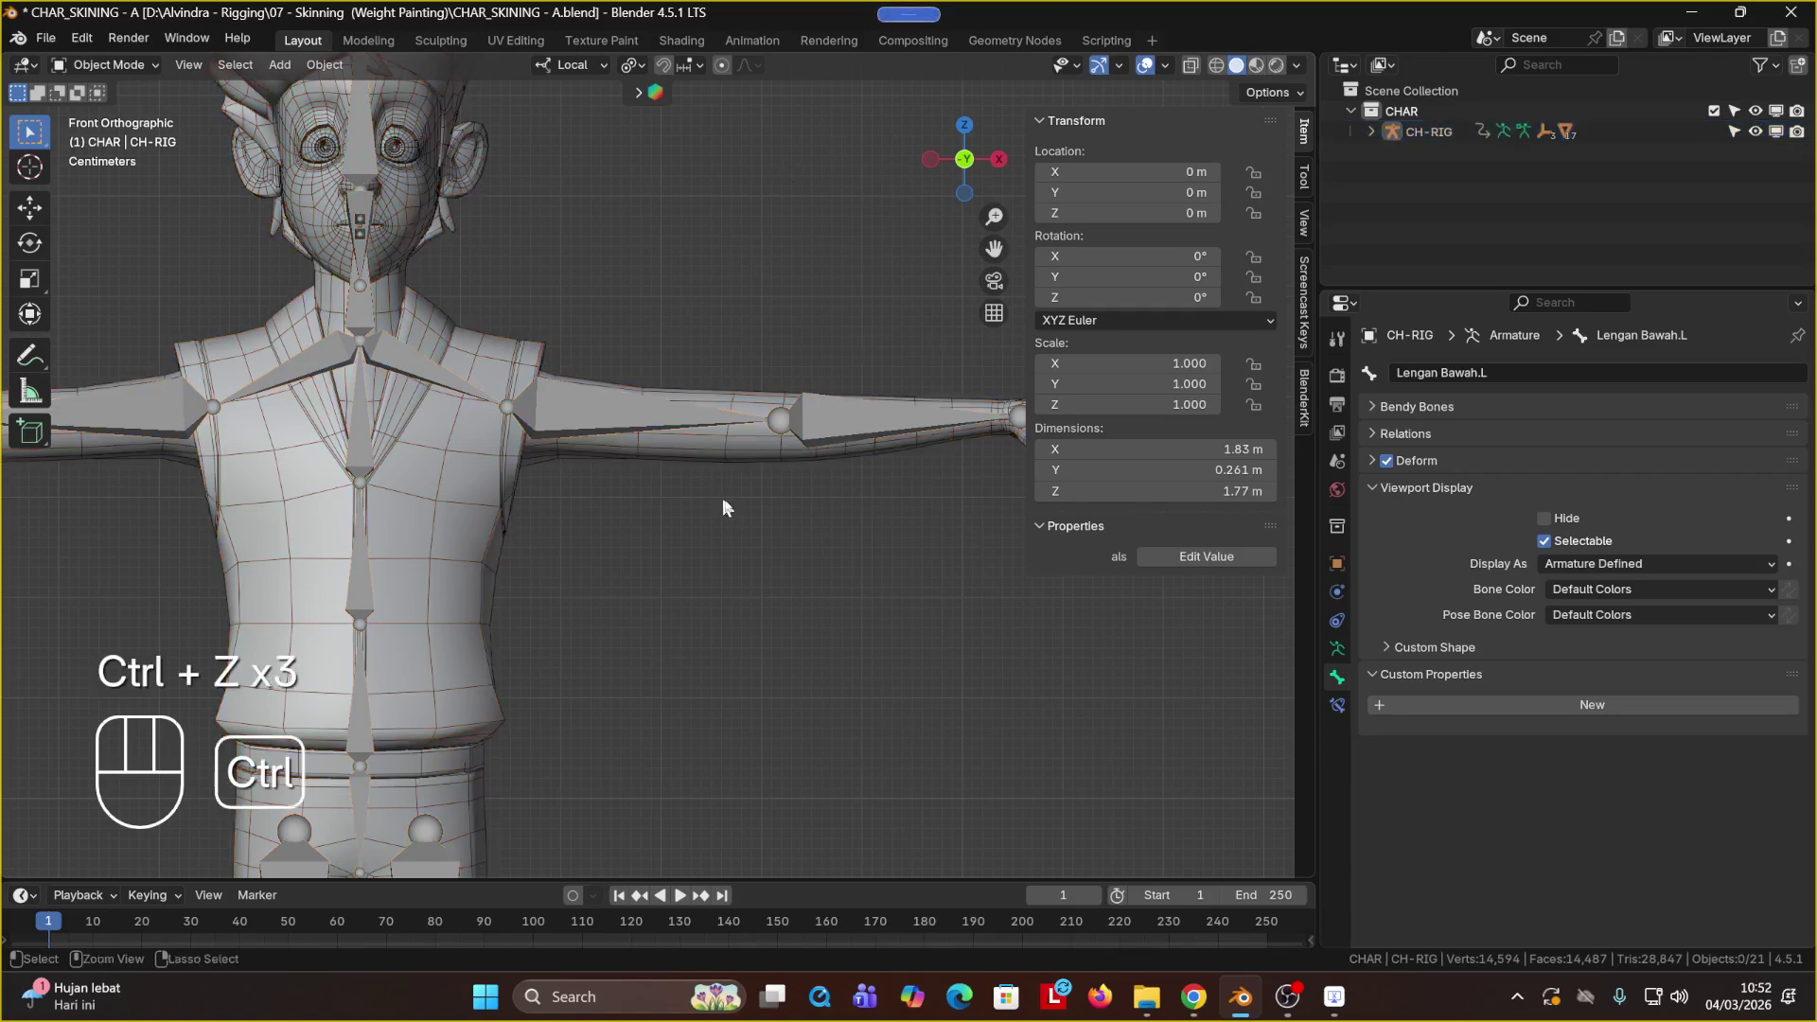
key(ctrl+z)
key(ctrl+z)
key(ctrl+z)
key(ctrl+z)
key(ctrl+z)
key(ctrl+z)
key(ctrl+z)
key(ctrl+z)
key(ctrl+z)
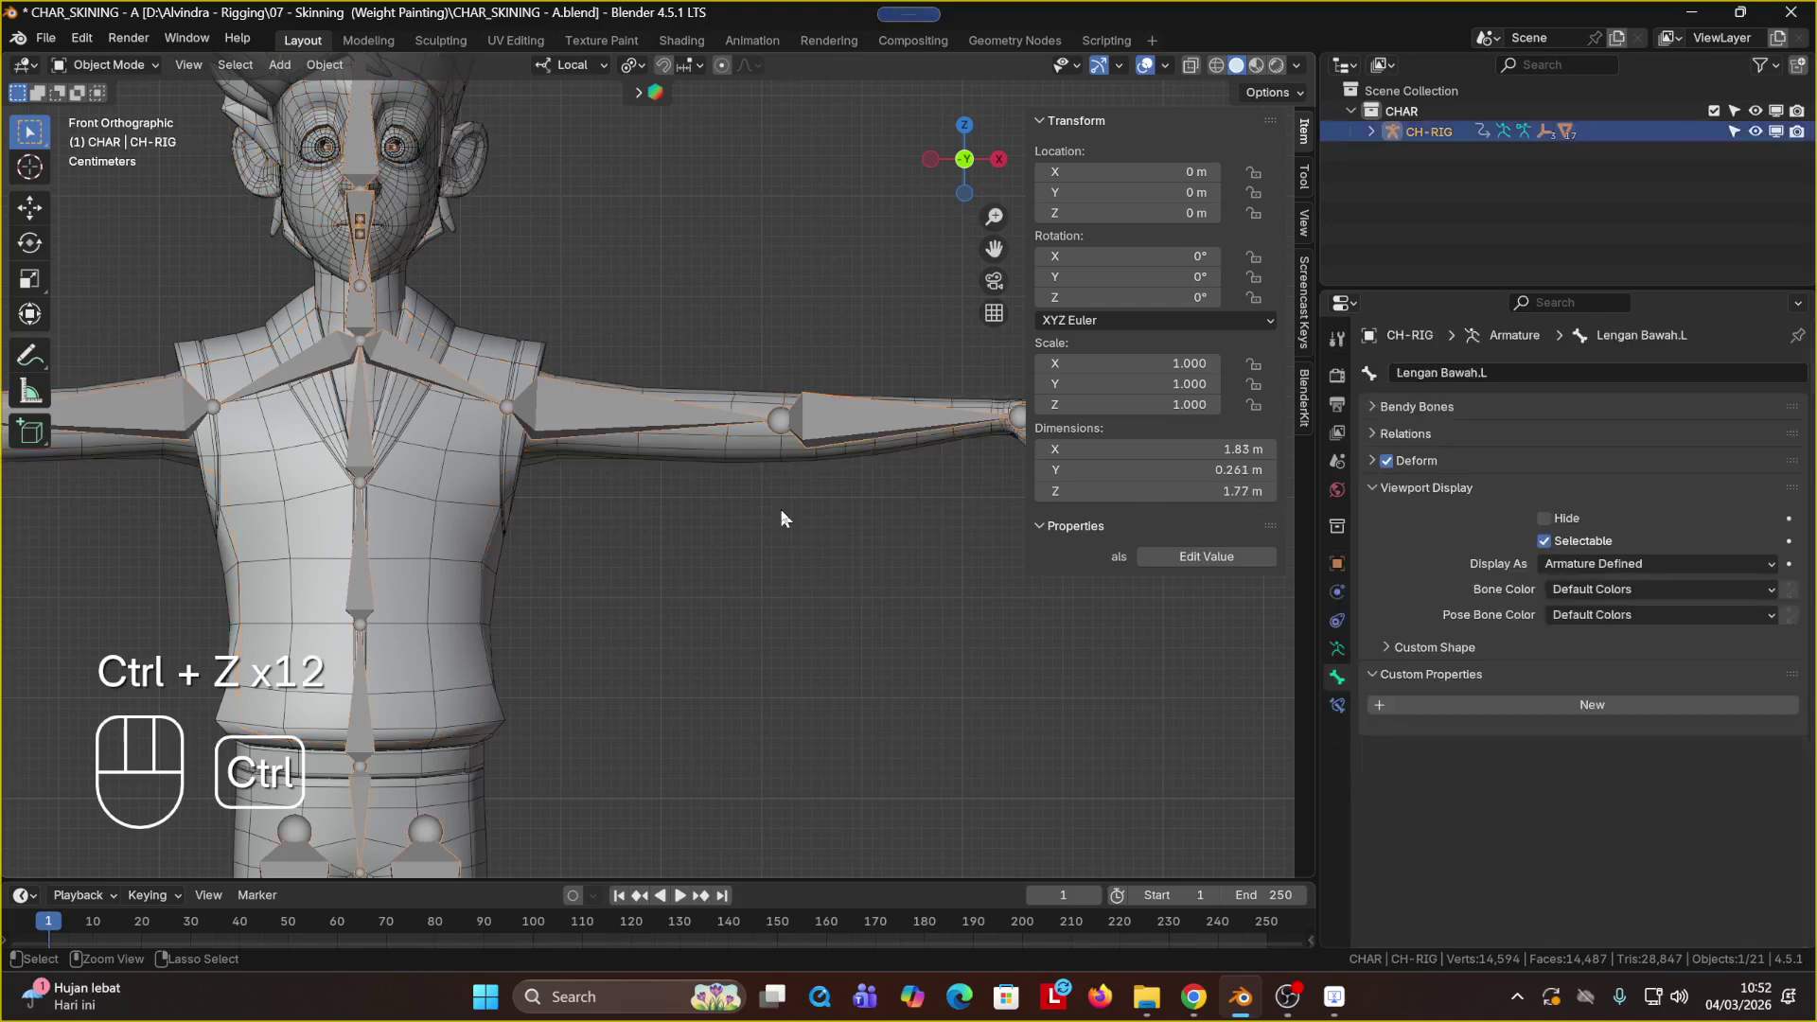
key(ctrl+z)
key(ctrl+z)
key(ctrl+z)
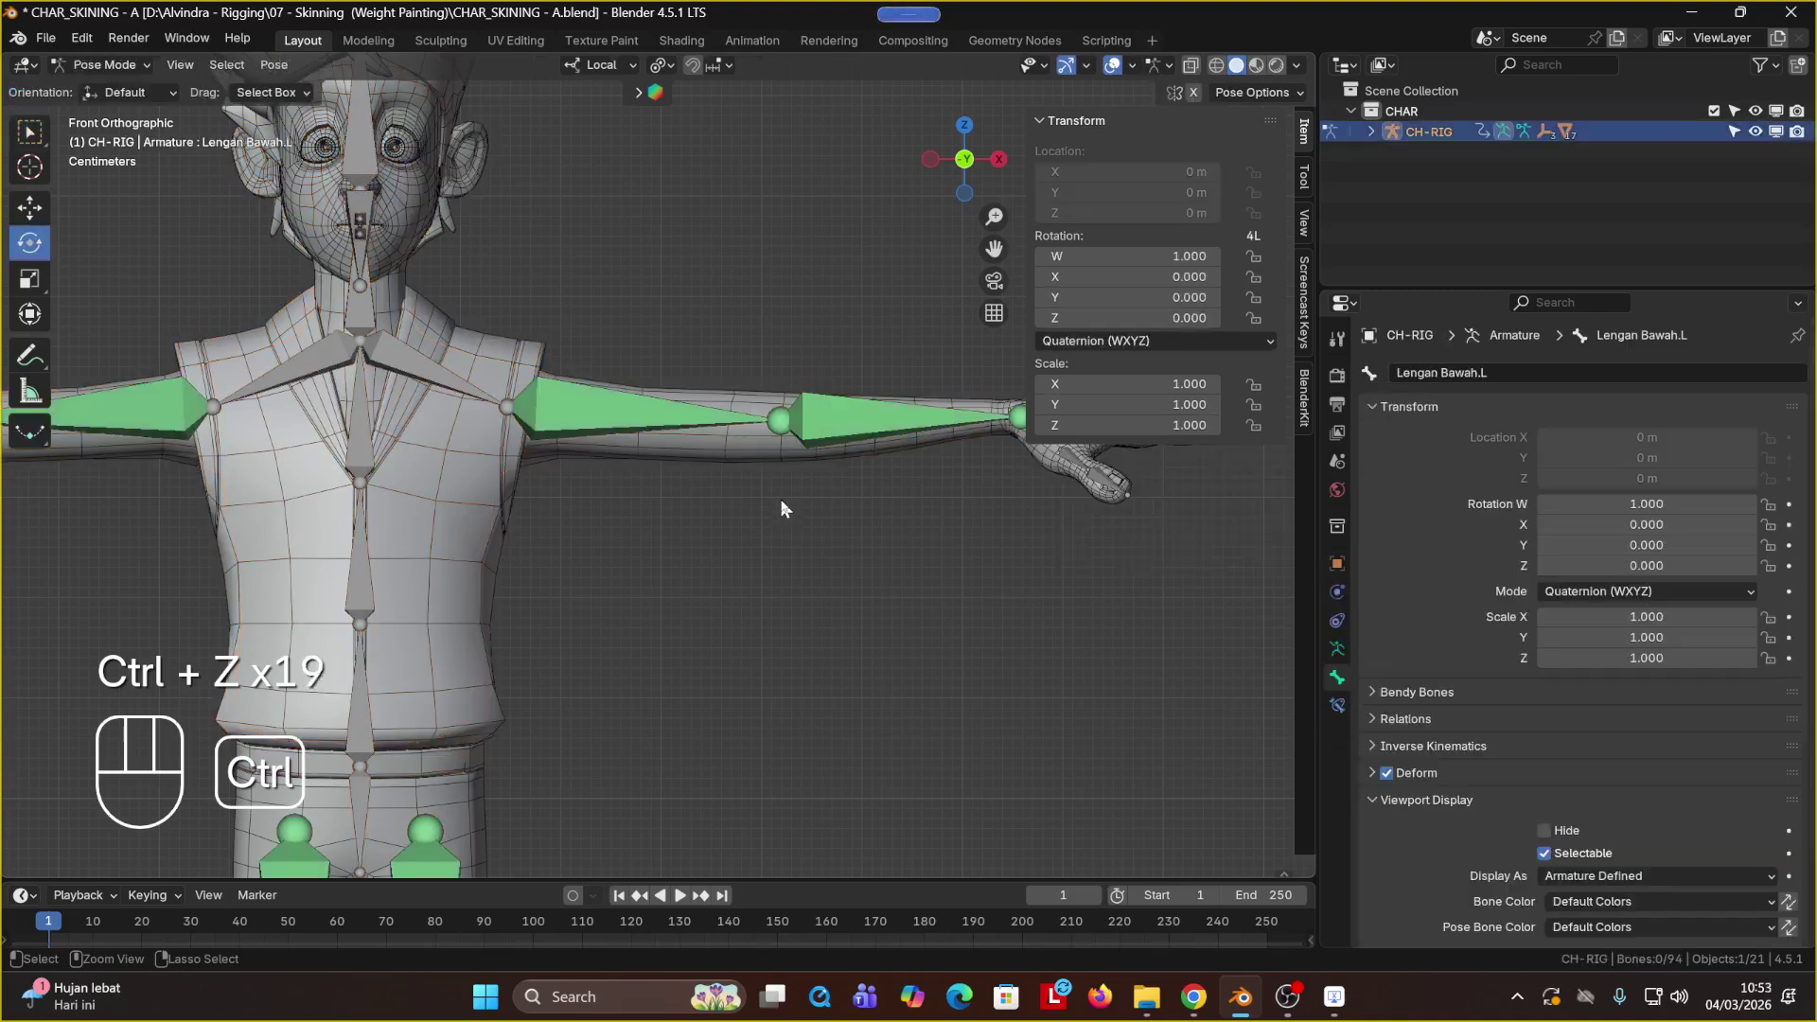
key(ctrl+z)
key(ctrl+z)
key(ctrl+z)
key(ctrl+z)
key(ctrl+z)
key(ctrl+z)
key(ctrl+z)
key(ctrl+z)
key(ctrl+z)
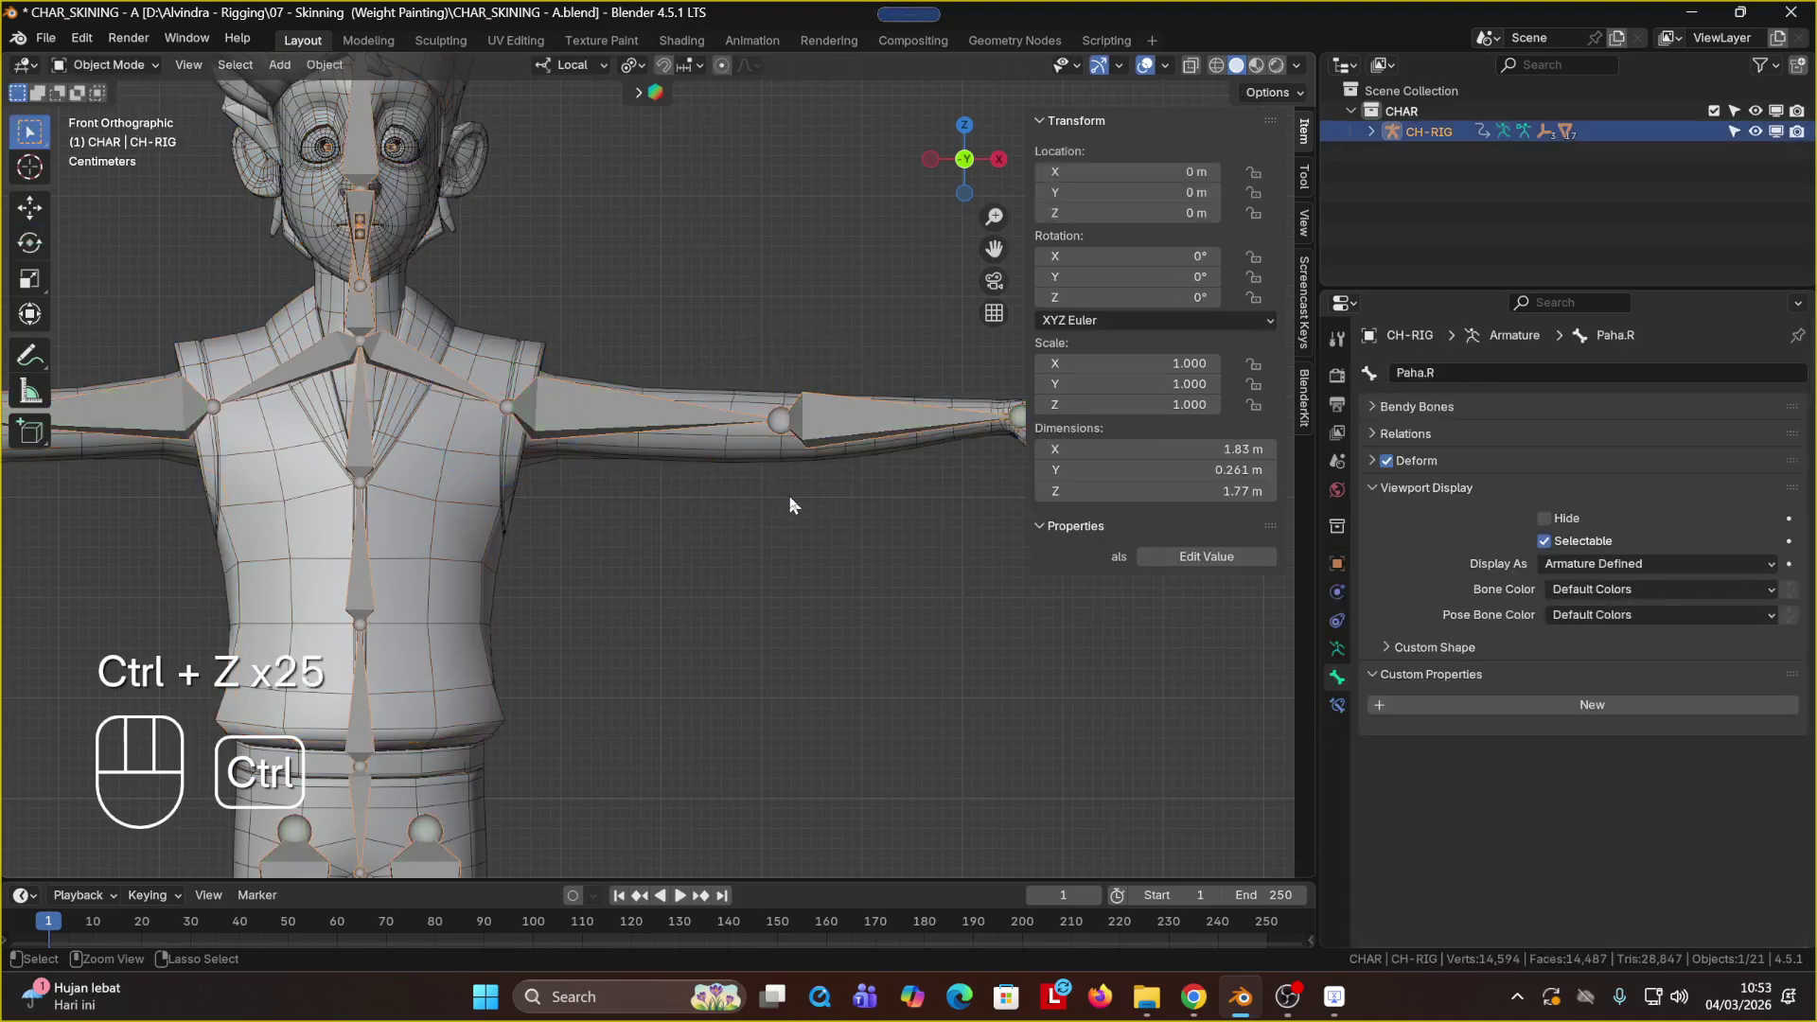
key(ctrl+z)
key(ctrl+z)
key(ctrl+z)
key(ctrl+z)
key(ctrl+z)
key(ctrl+z)
key(ctrl+z)
key(ctrl+z)
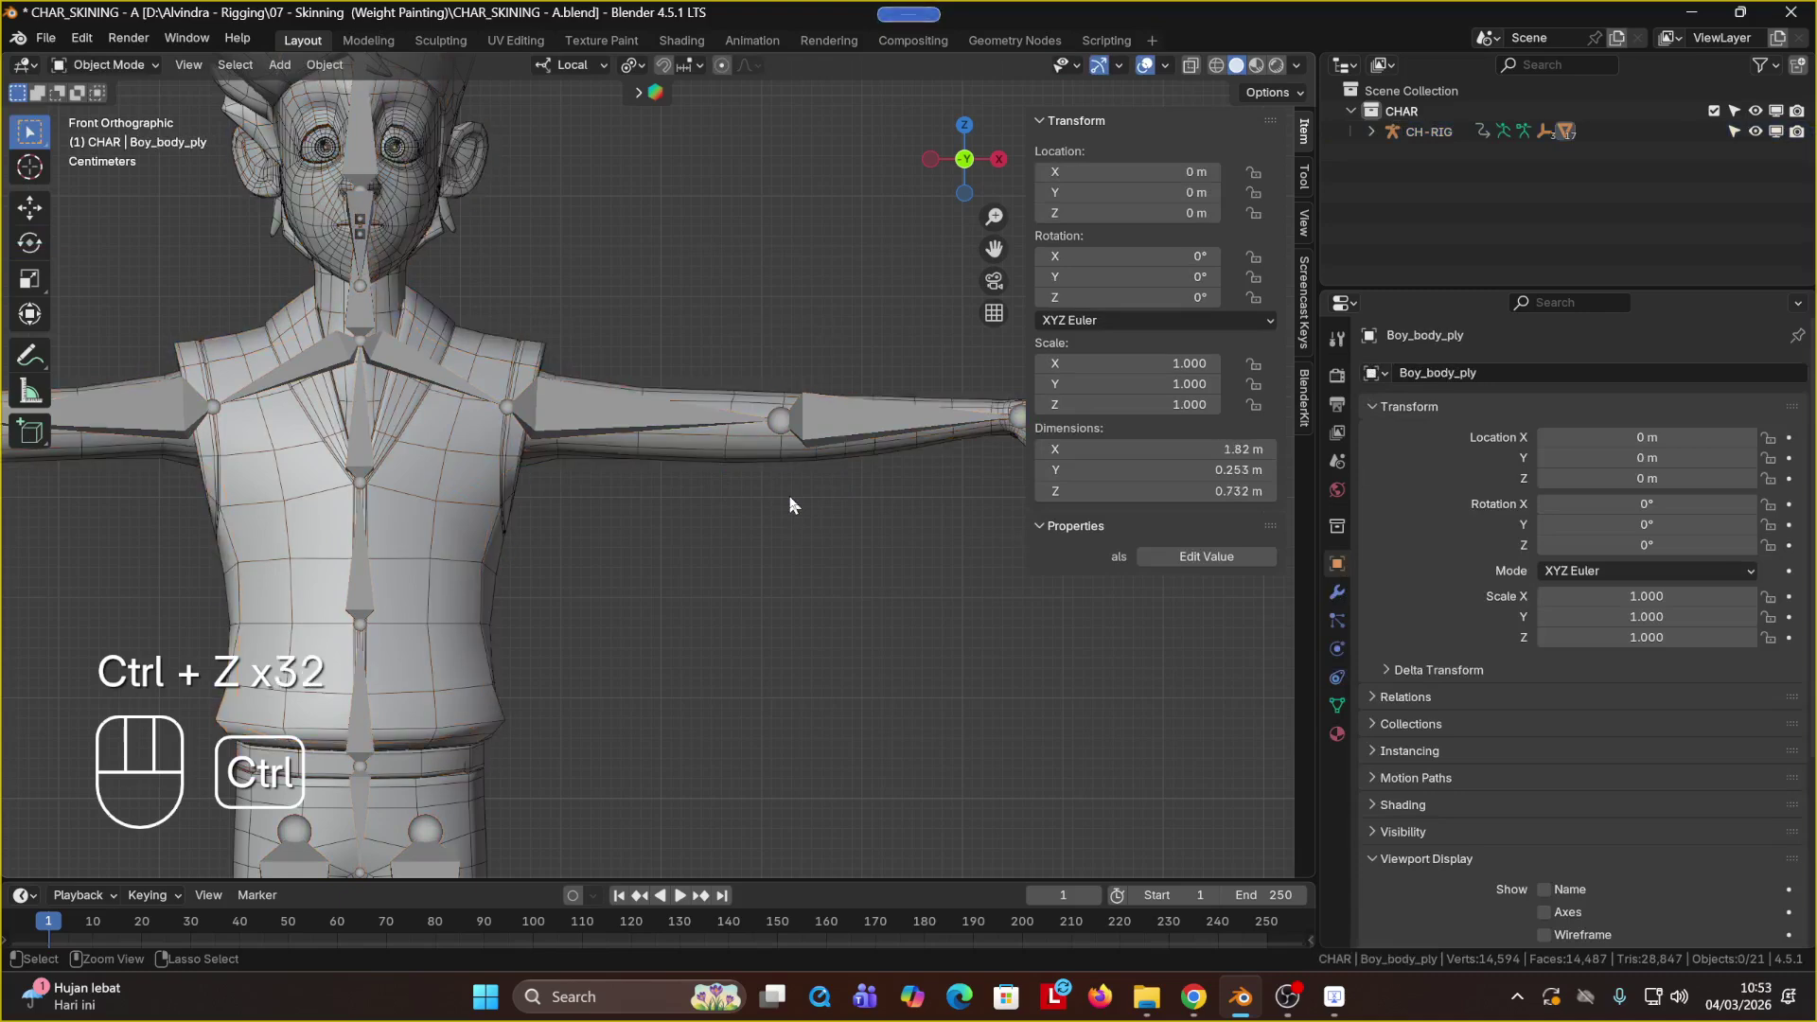
key(ctrl+z)
key(ctrl+z)
key(ctrl+z)
key(ctrl+z)
key(ctrl+z)
key(ctrl+z)
key(ctrl+z)
Step: Select all objects with CH-RIG active, clear their parent relationship with Clear Parent, and deselect everything
click(727, 502)
key(a)
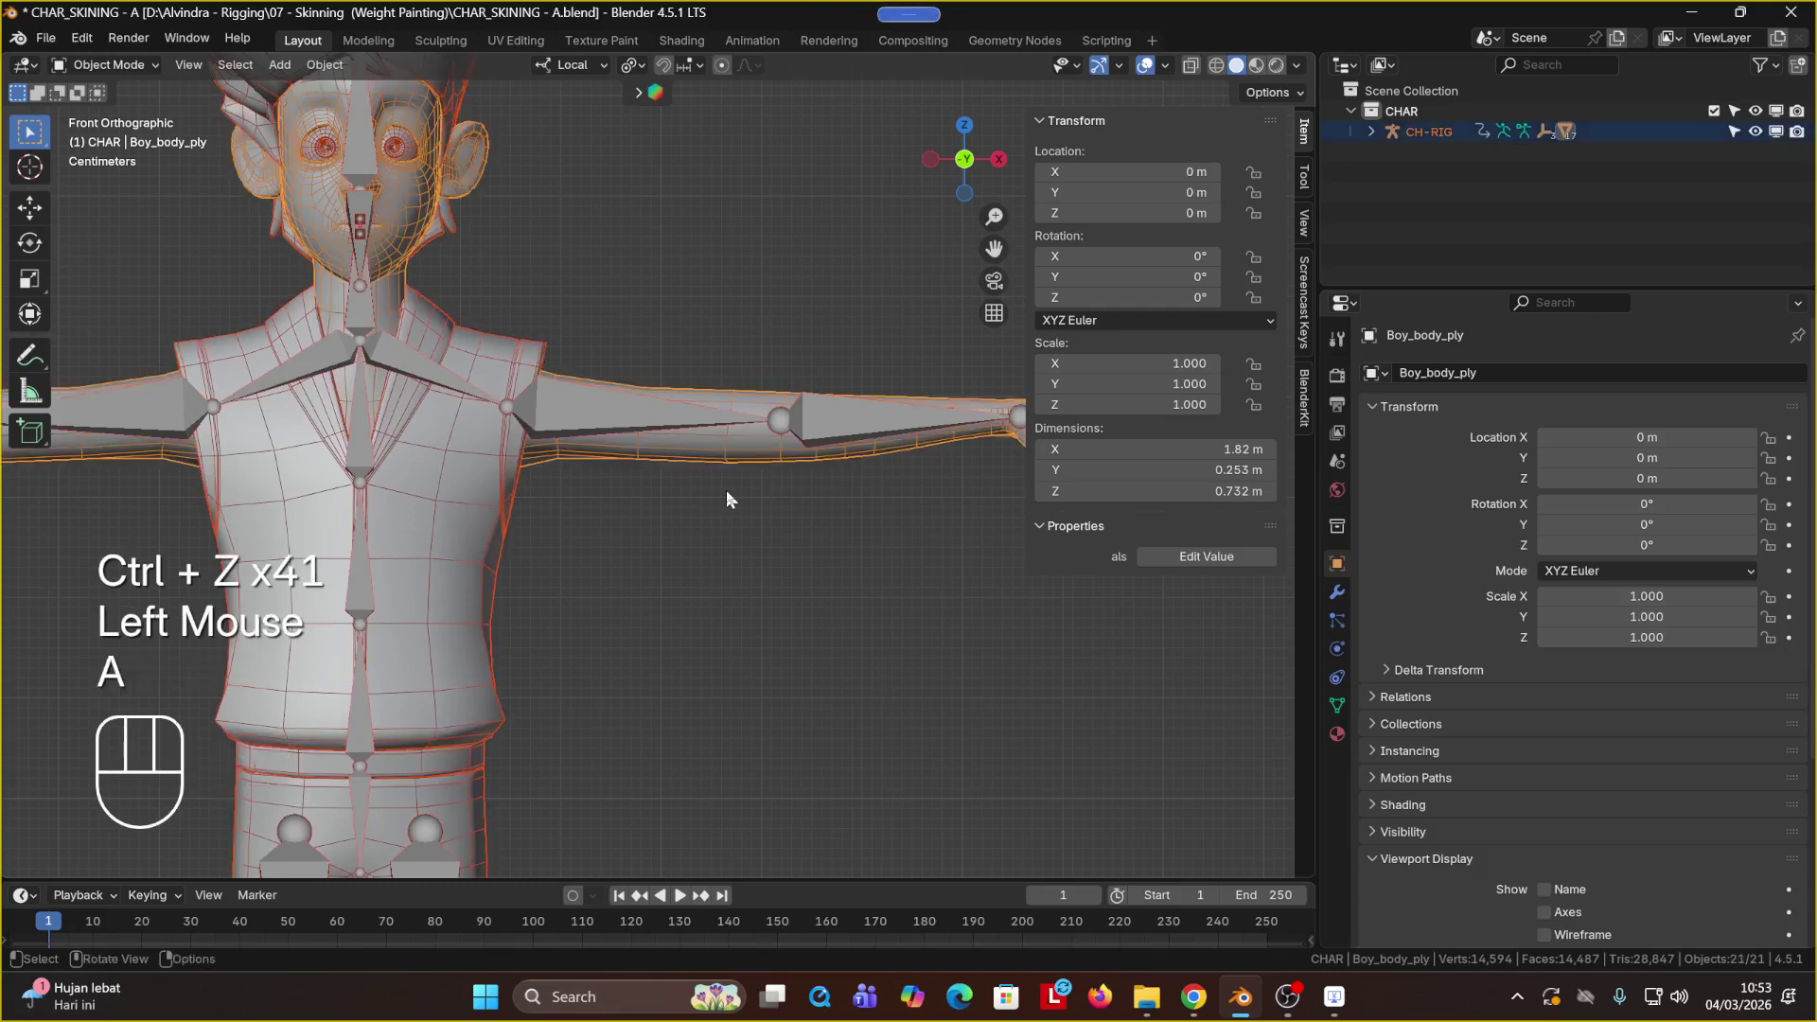
shift+click(611, 420)
shift+click(610, 420)
shift+click(610, 420)
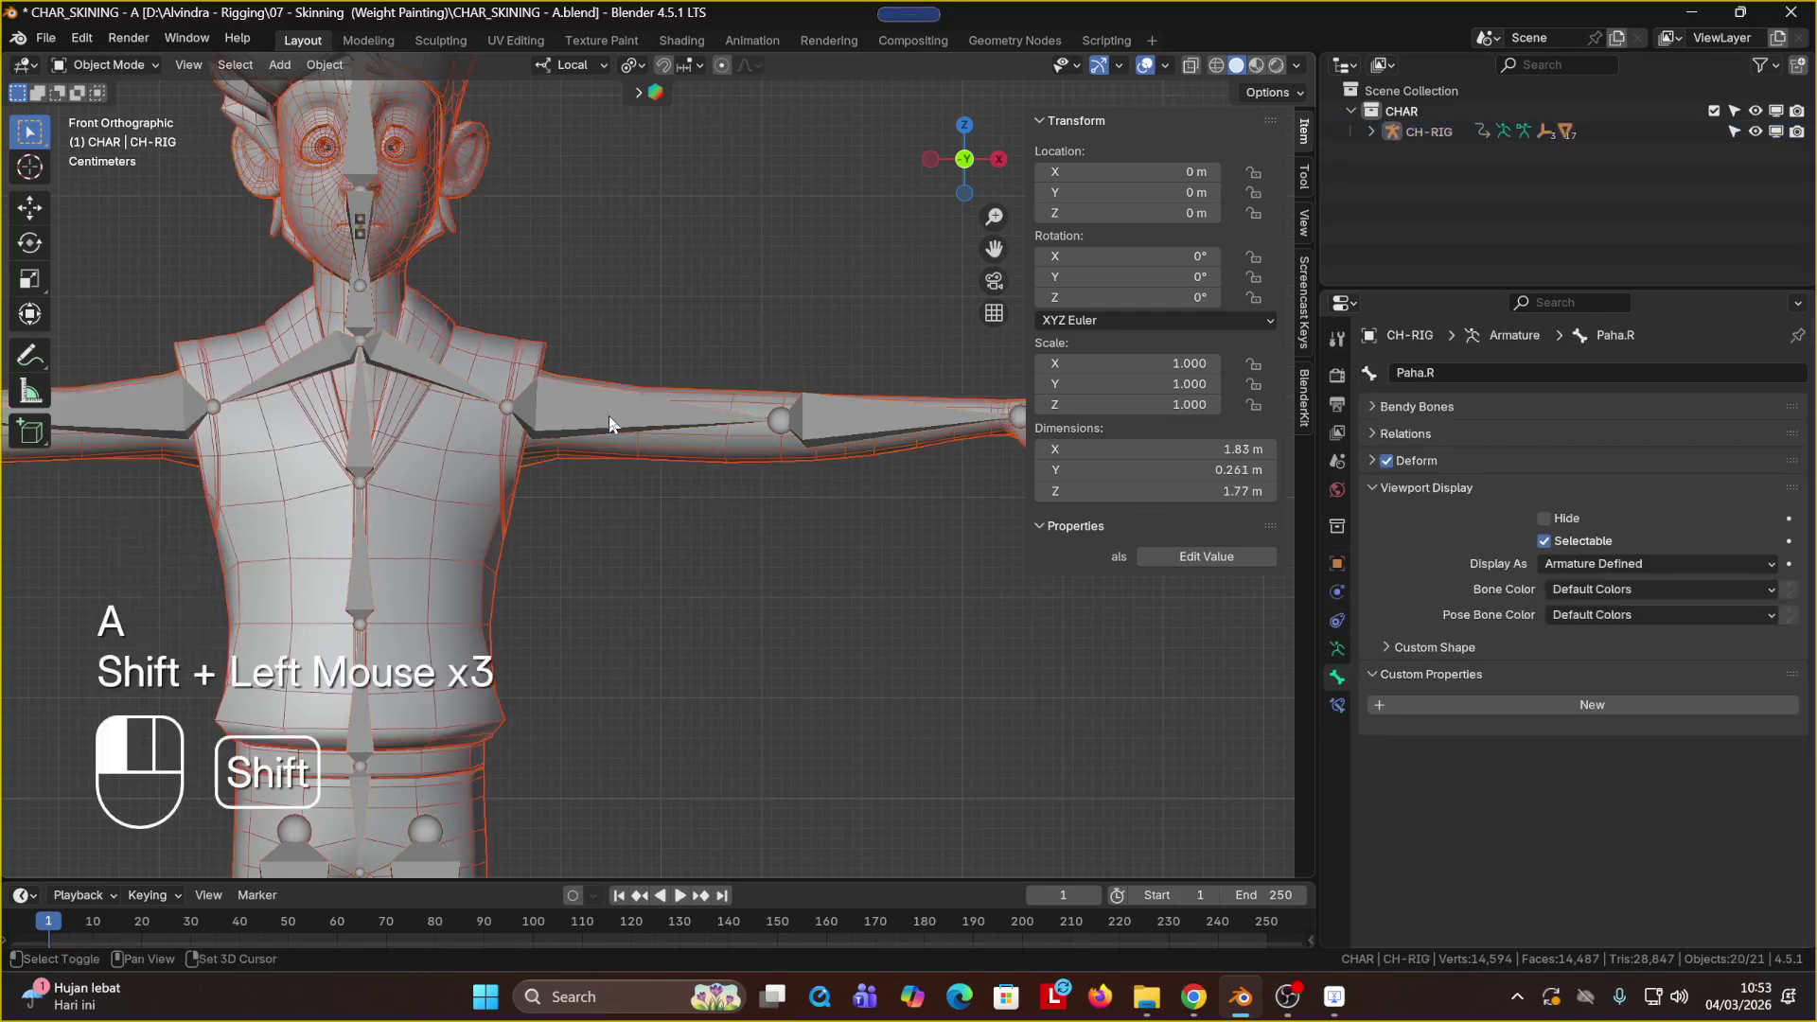
key(alt+p)
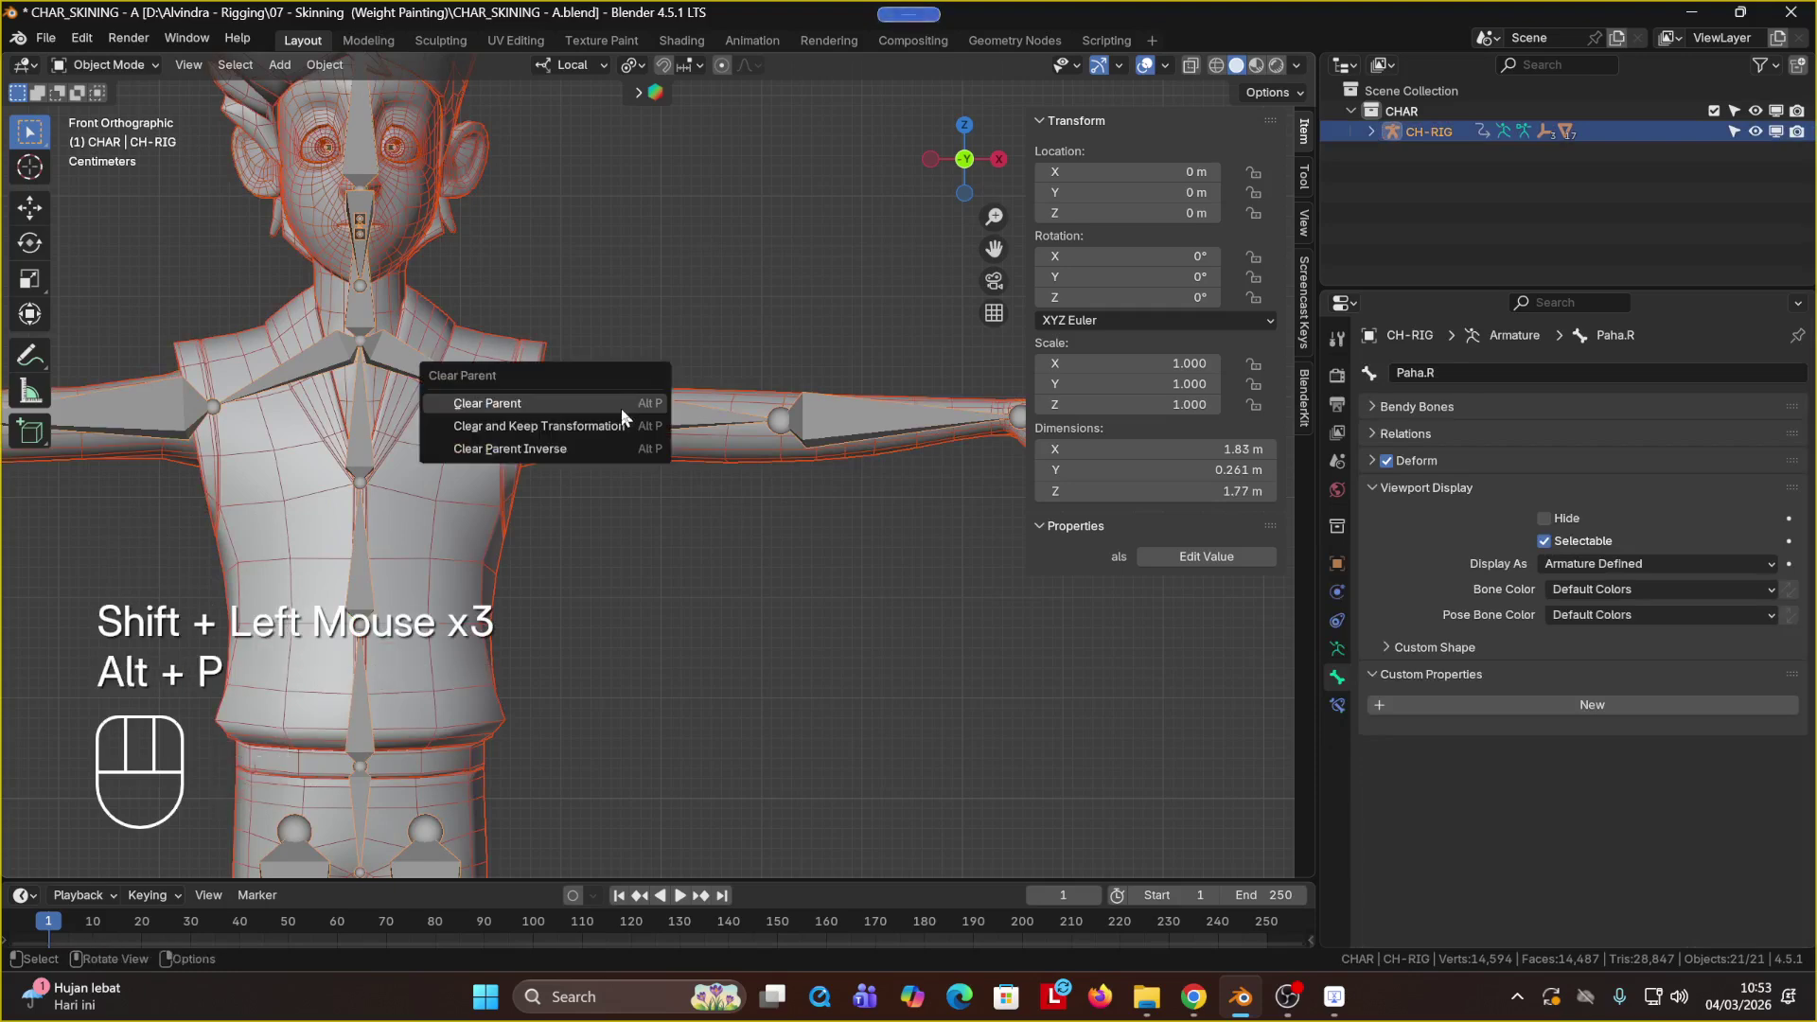
click(623, 402)
click(722, 563)
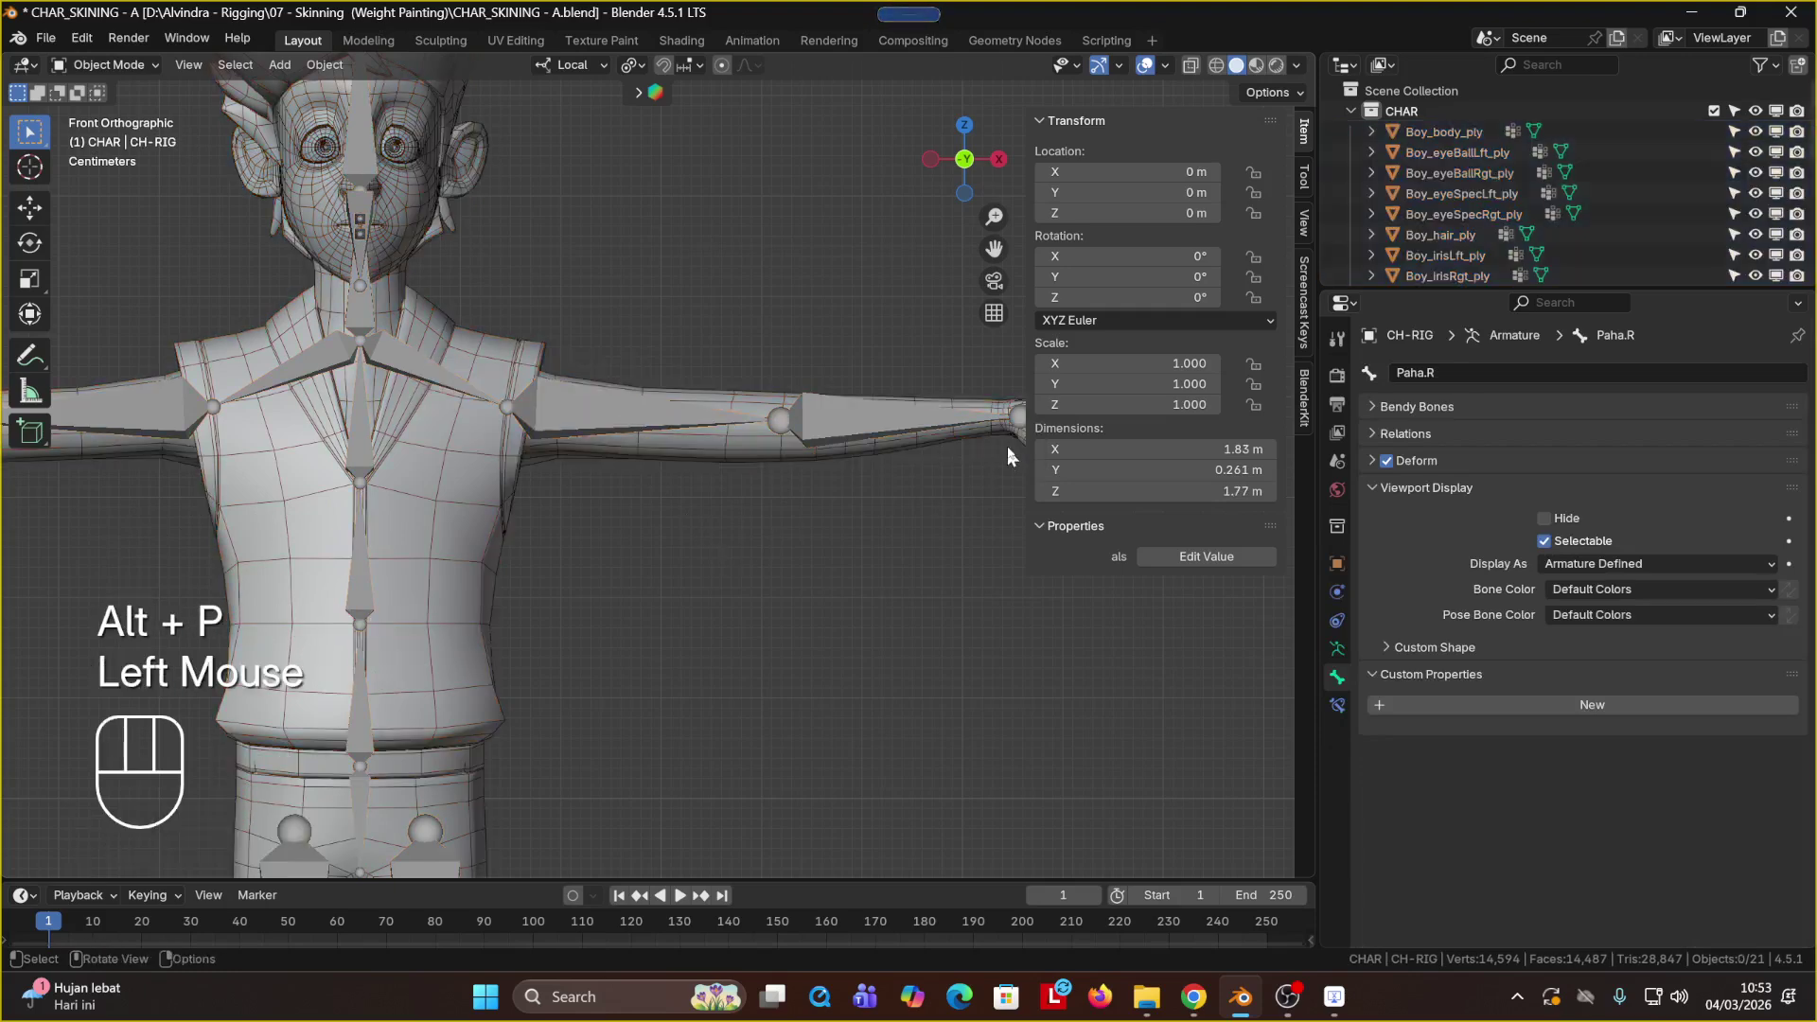
click(716, 513)
Step: Try Material as the viewport's object color and switch back to Attribute
scroll(727, 496, down, 2)
scroll(748, 516, up, 2)
scroll(764, 532, down, 1)
mouse_move(764, 542)
shift+middle_down()
mouse_move(784, 480)
mouse_move(769, 504)
shift+middle_up()
click(1289, 65)
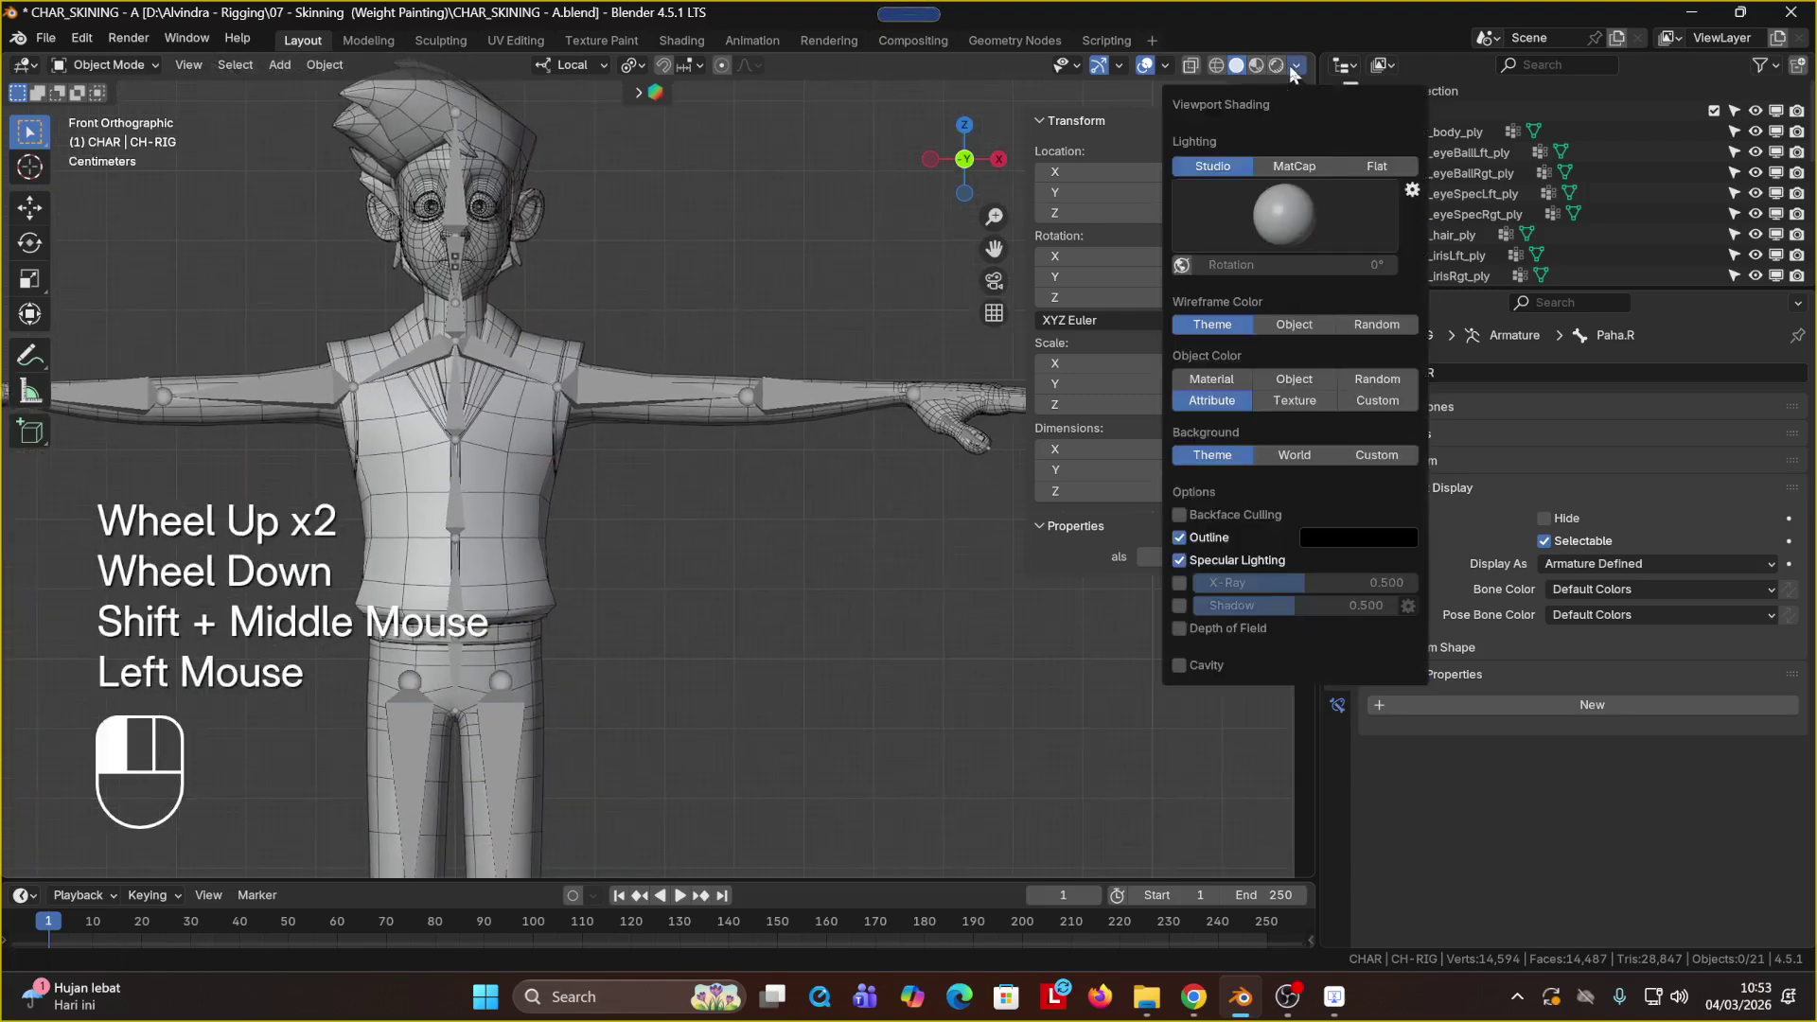
click(1232, 382)
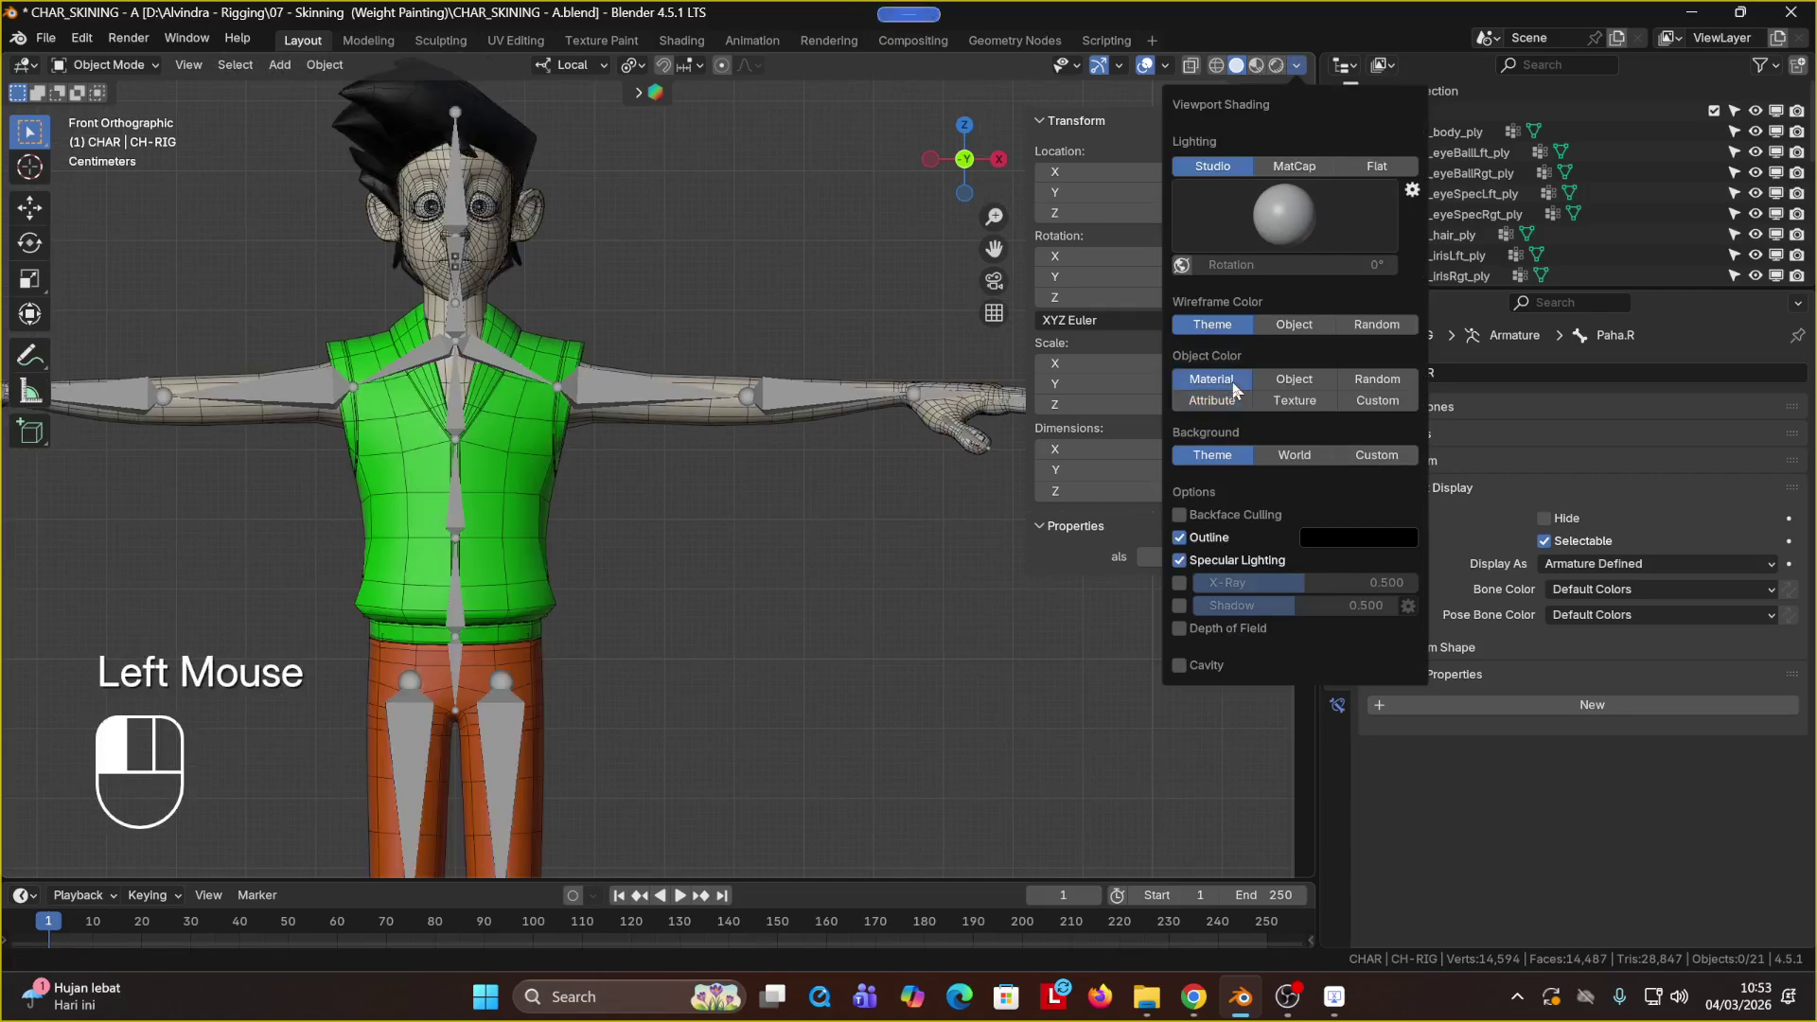
click(1236, 399)
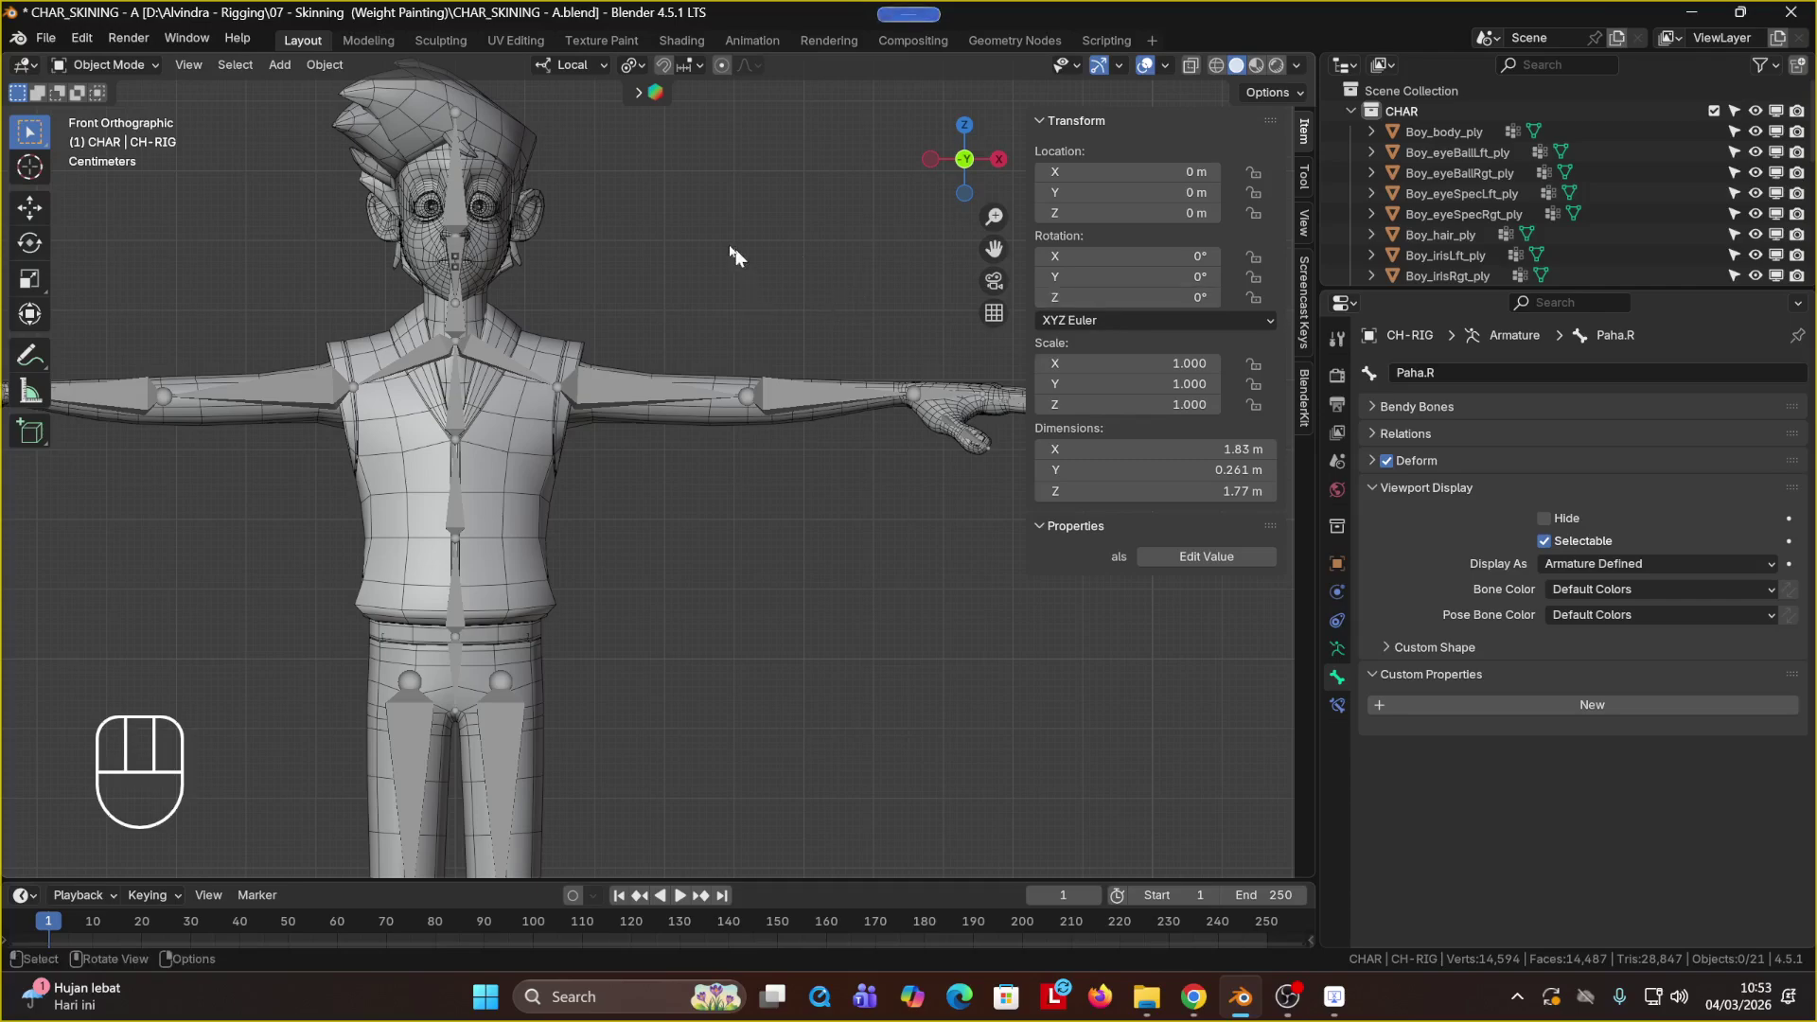
Step: Compare selecting the whole character with selecting the CH-RIG armature alone, and clear the selection
shift+middle_drag(863, 236, 729, 236)
scroll(787, 305, up, 2)
scroll(788, 310, down, 3)
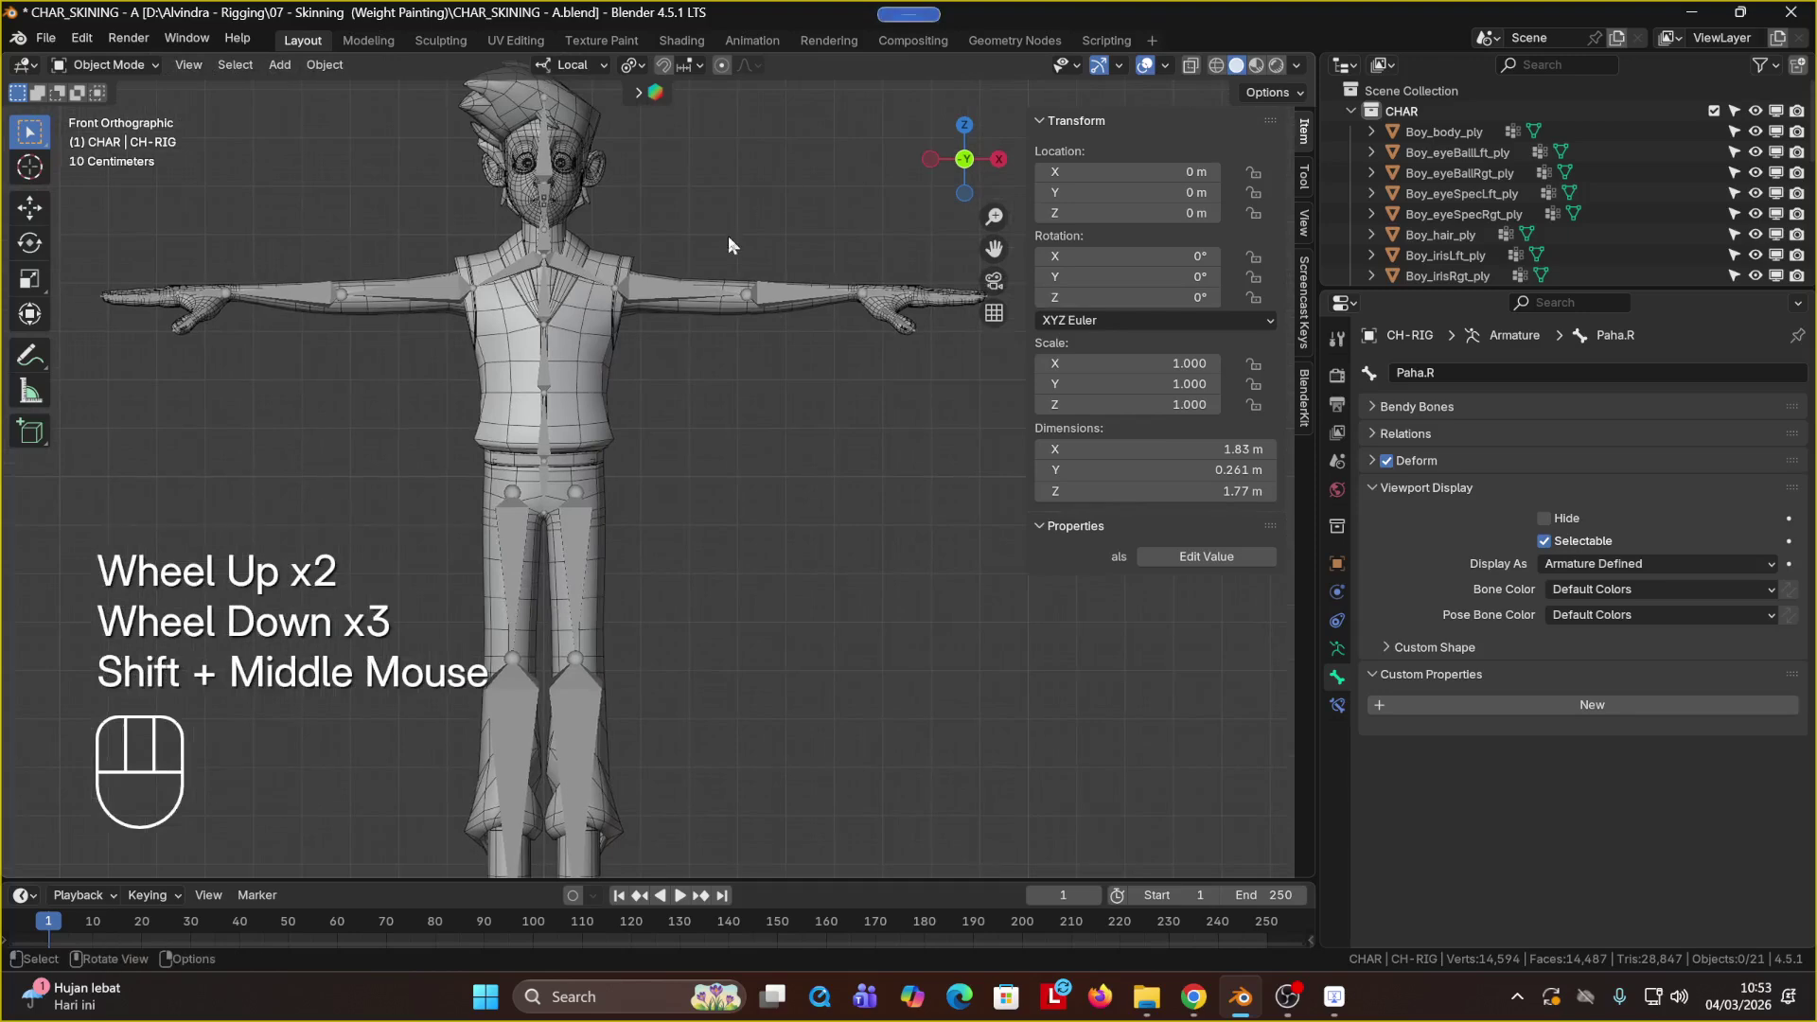
scroll(748, 293, down, 1)
shift+middle_drag(765, 337, 775, 361)
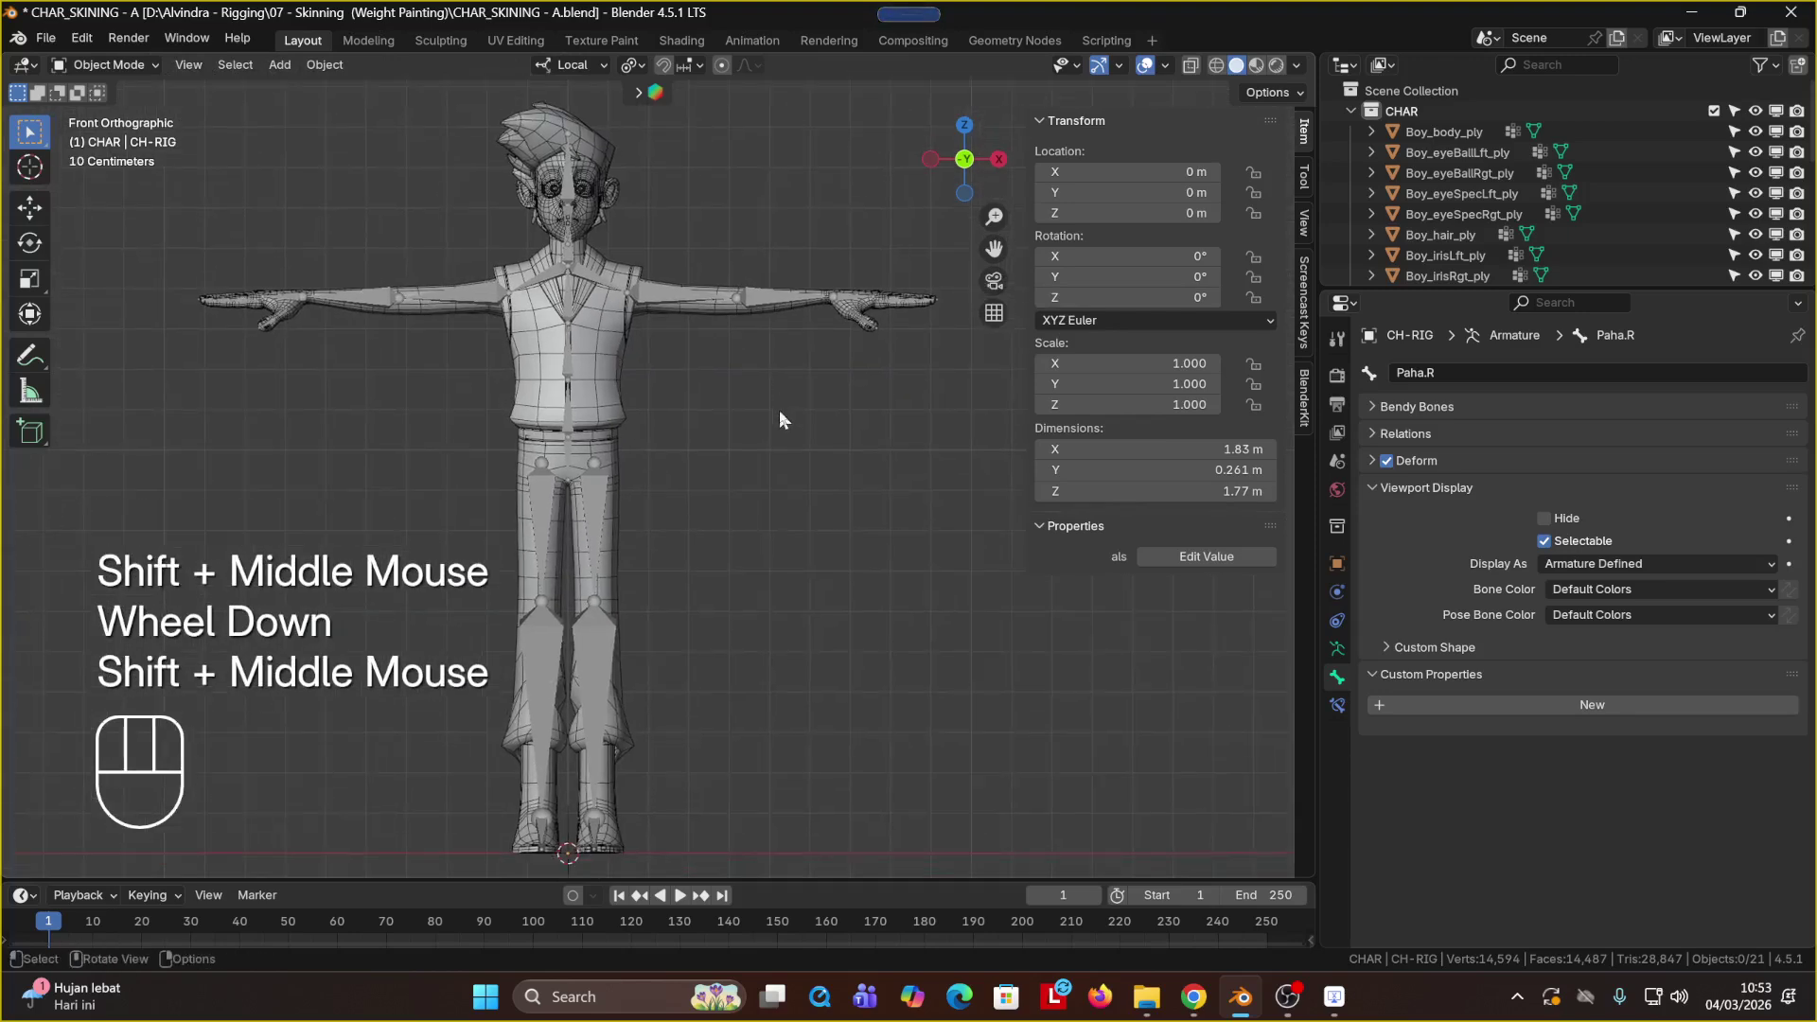
click(757, 445)
key(a)
click(758, 445)
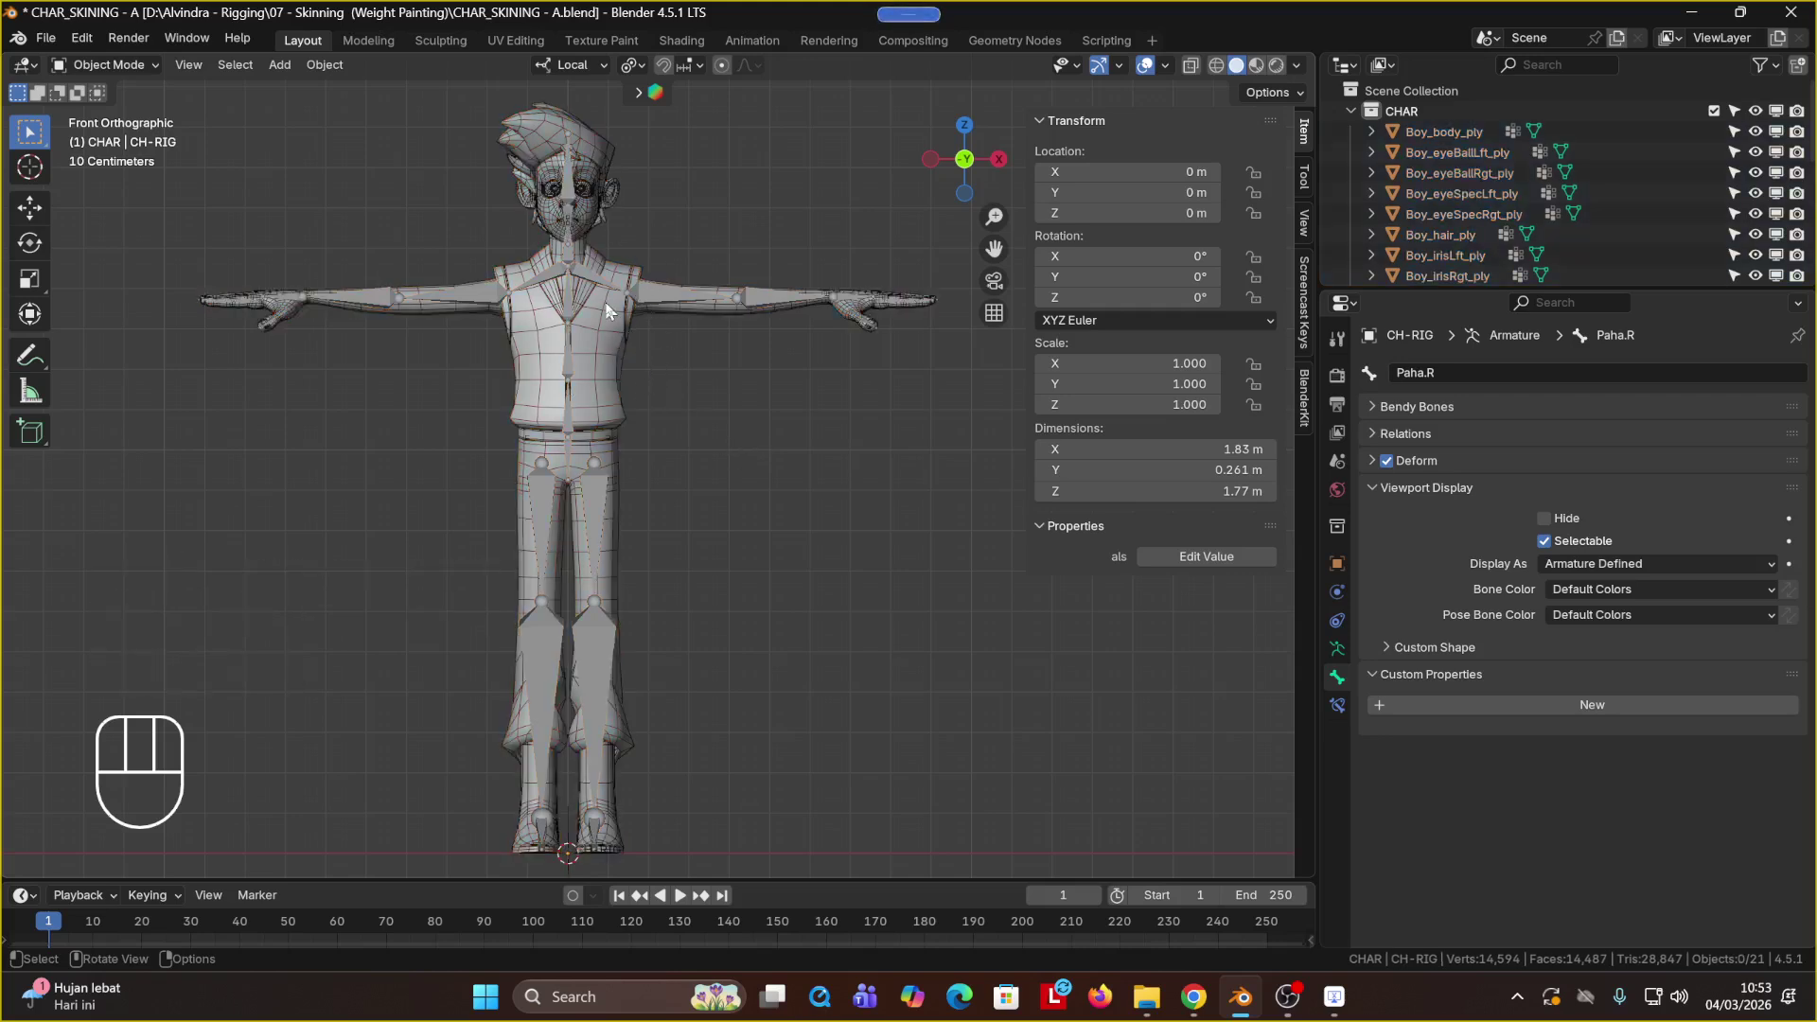
click(580, 272)
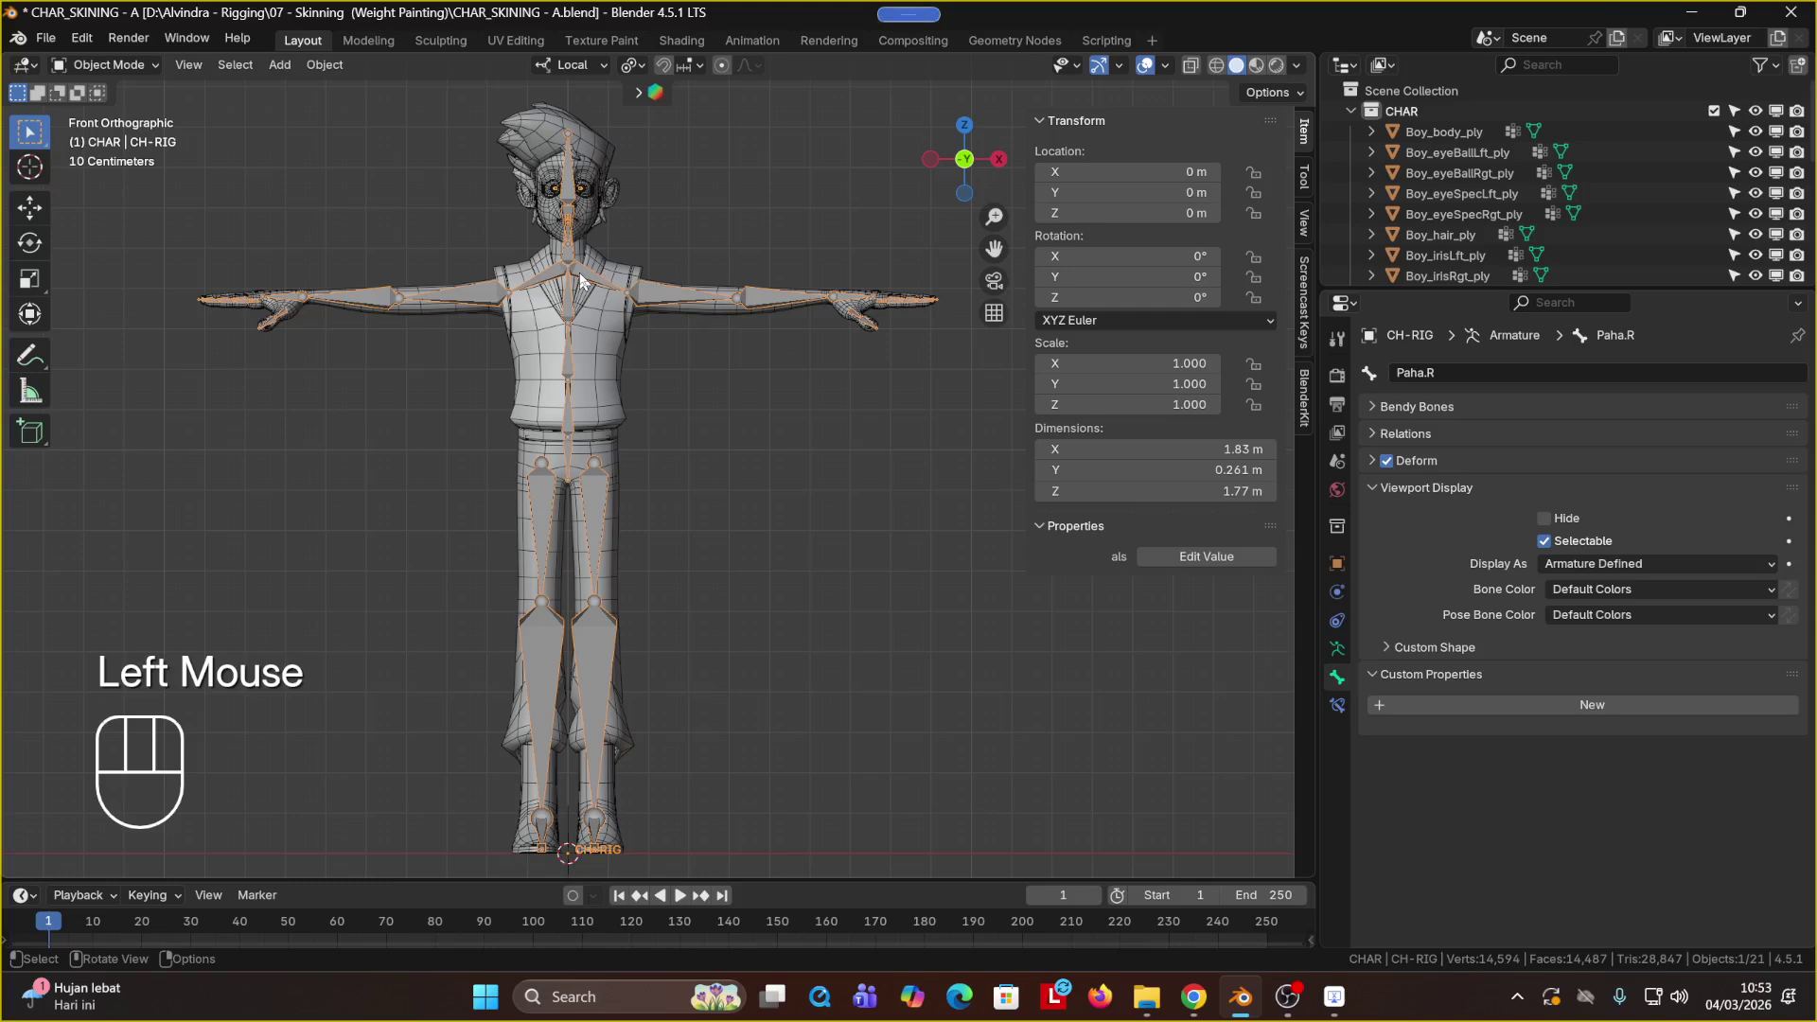
click(621, 401)
click(676, 399)
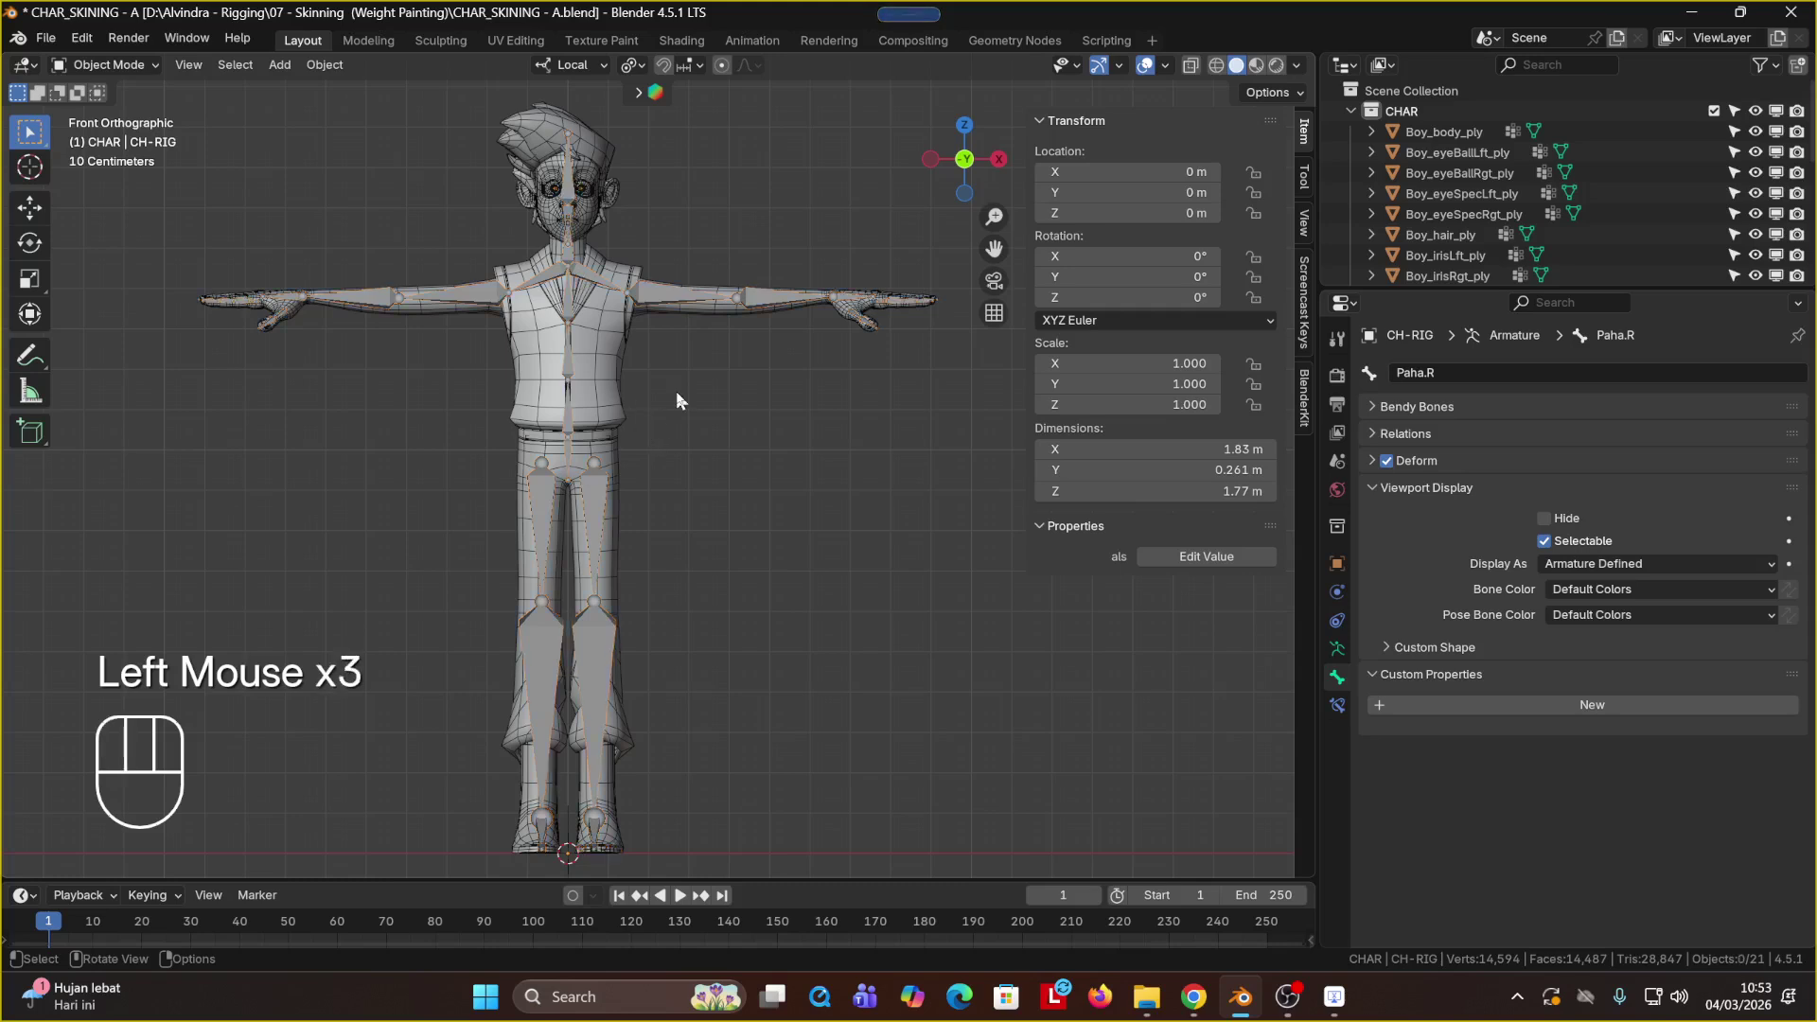
Step: Select all objects, review them in the object hierarchy, make CH-RIG the active object, and clear the selection
key(a)
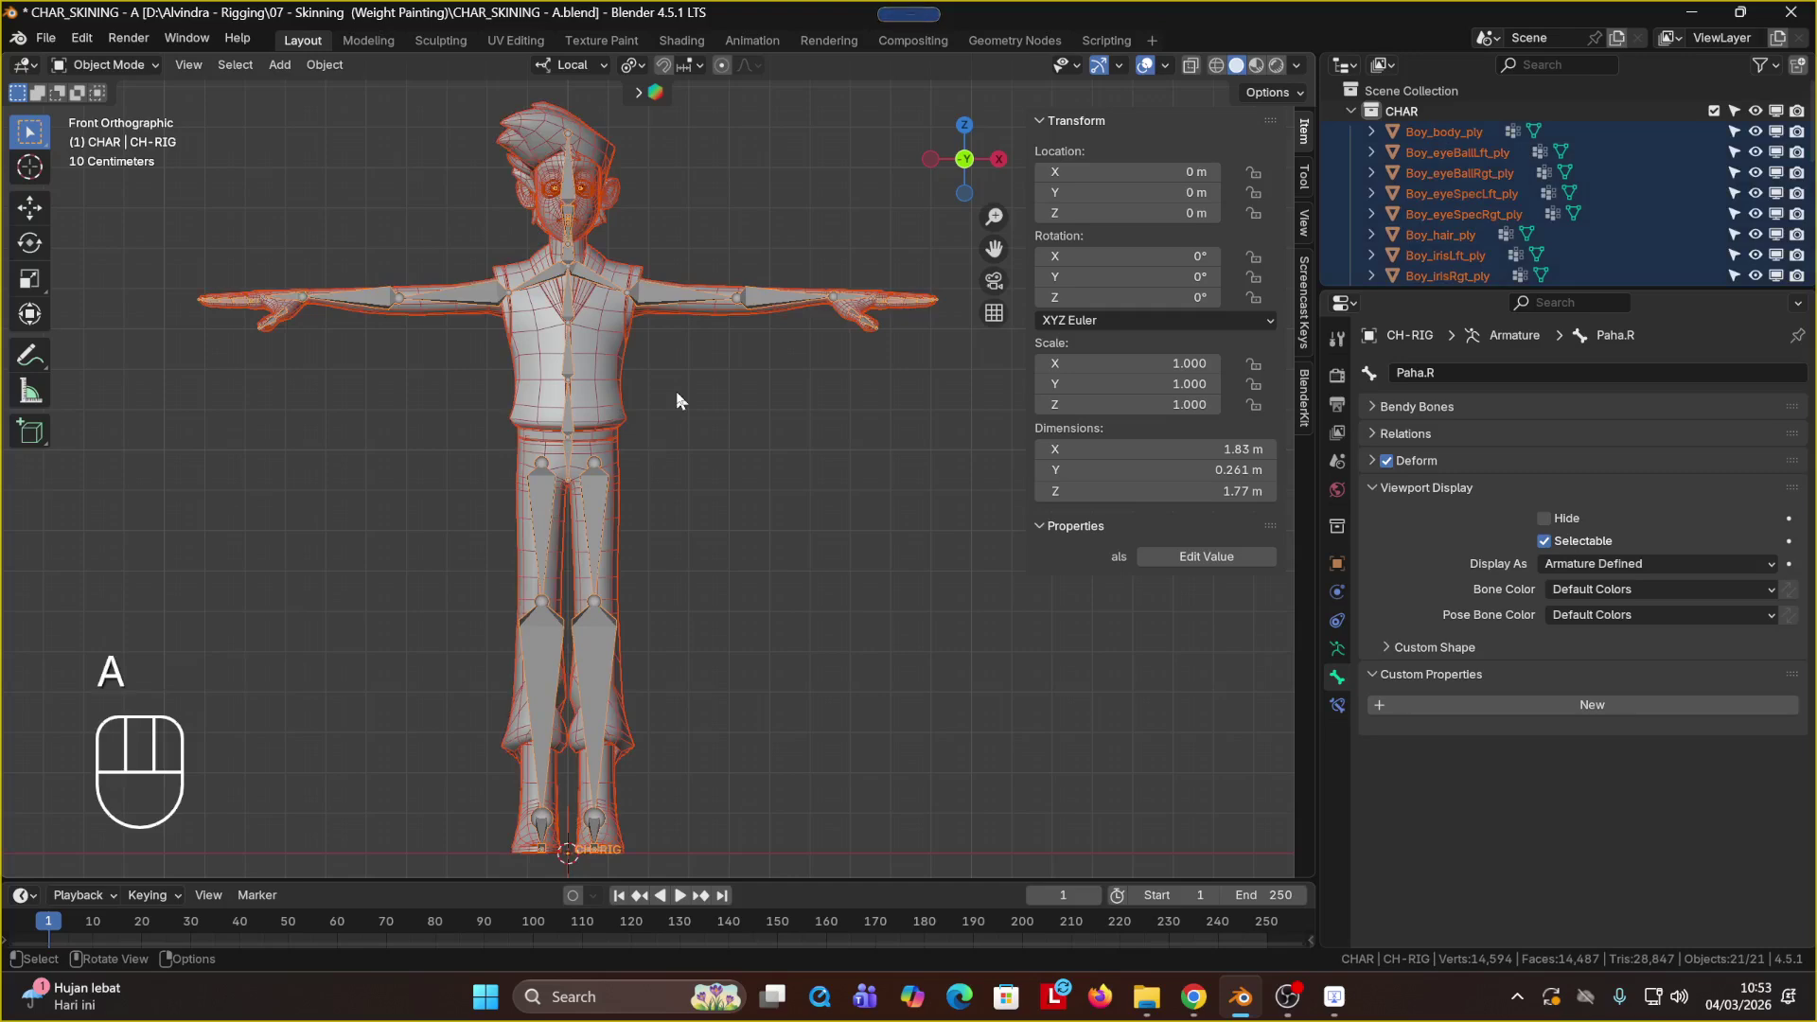
scroll(676, 400, down, 3)
scroll(676, 399, up, 1)
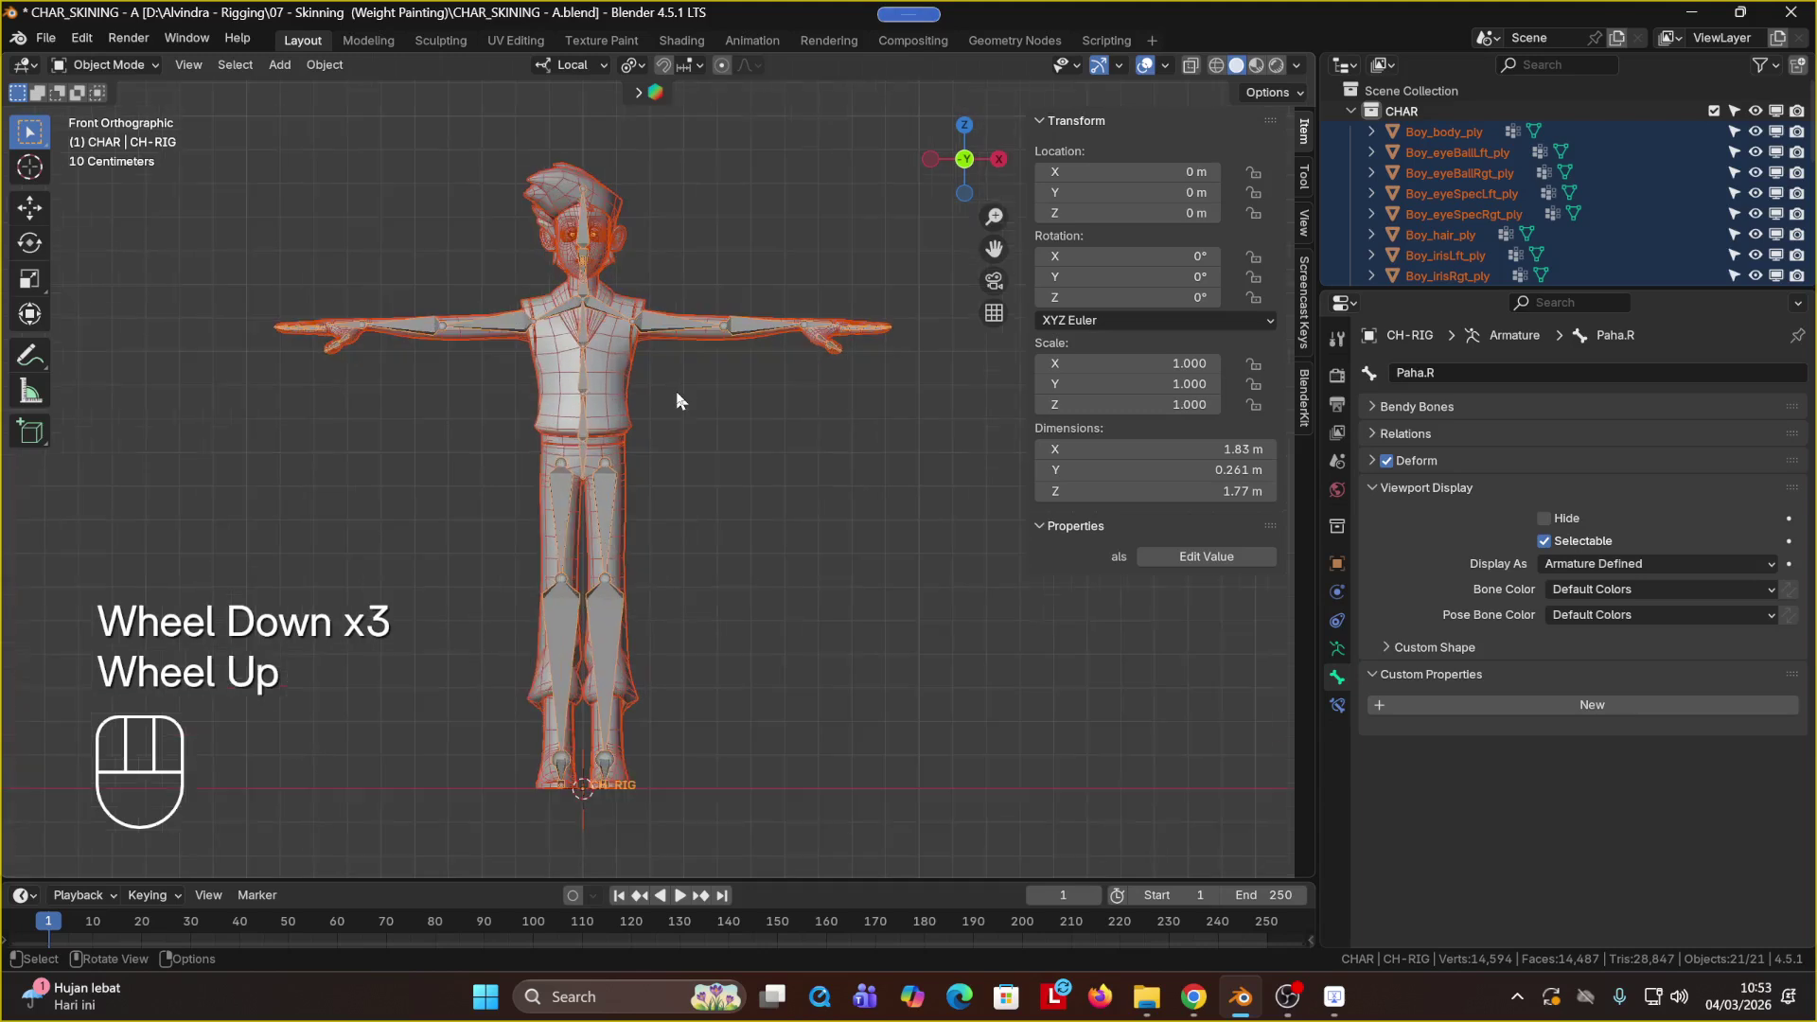
scroll(1421, 260, down, 4)
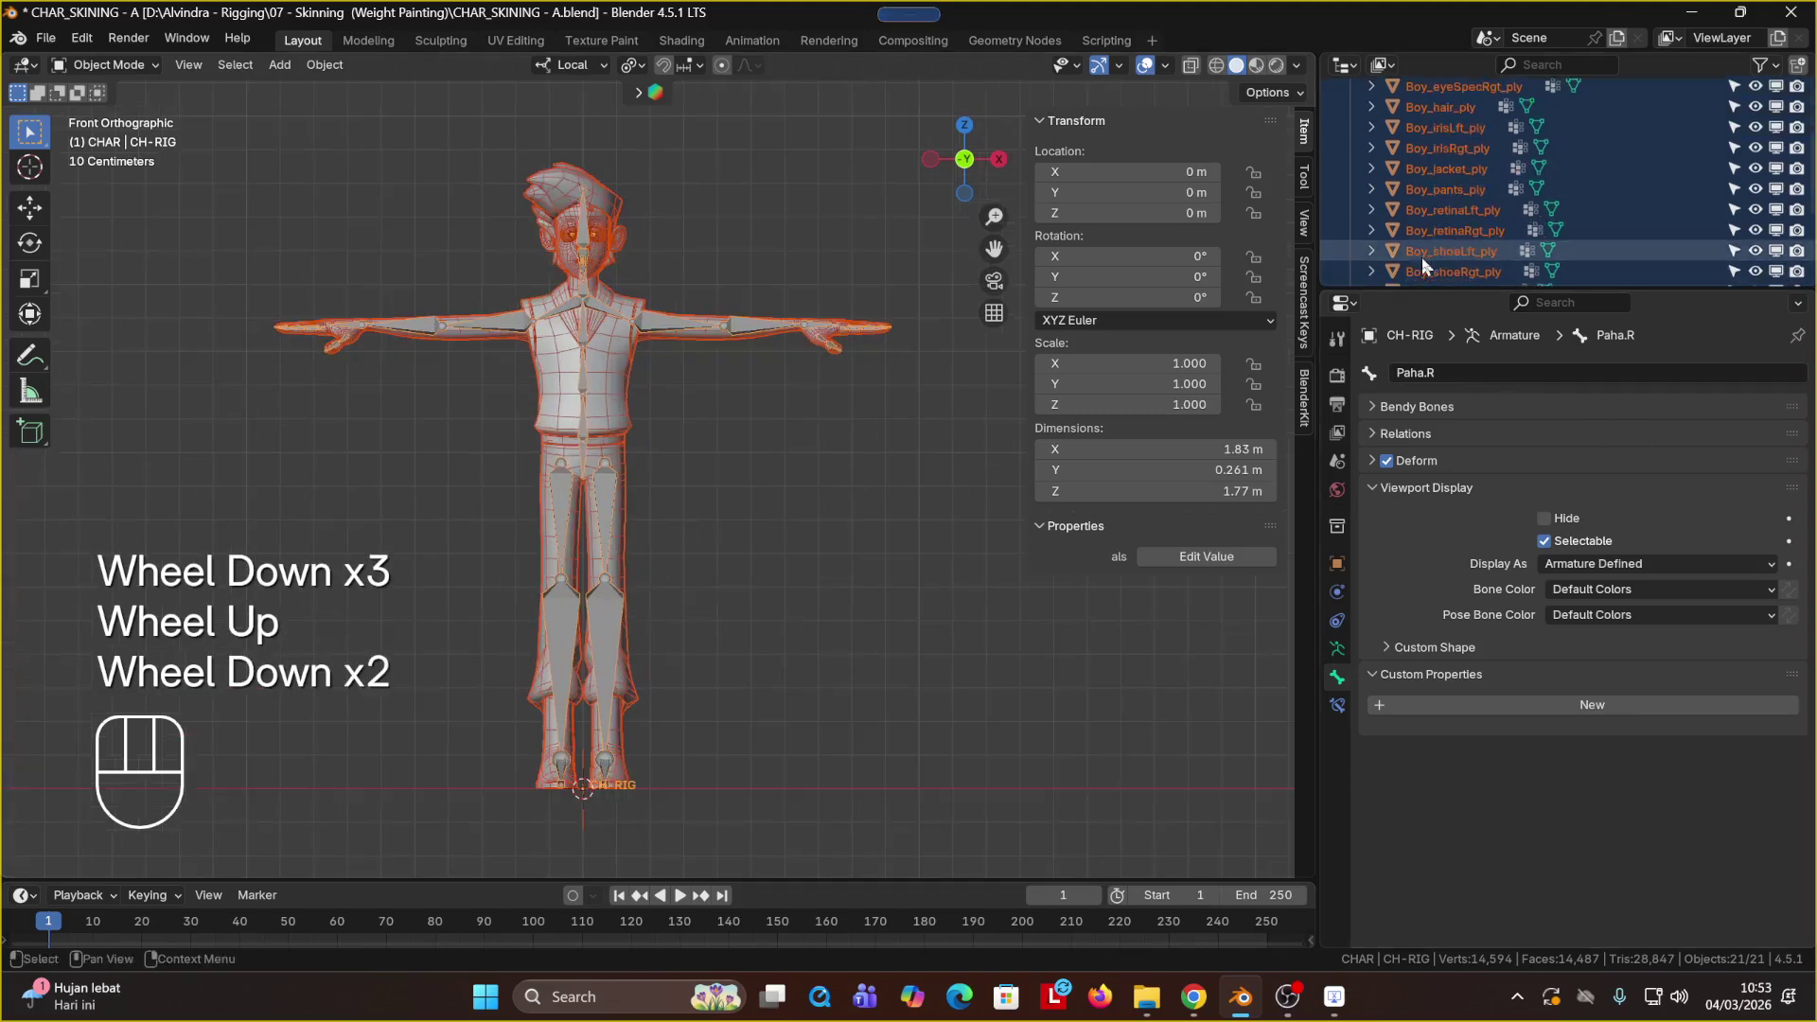
scroll(1422, 263, down, 2)
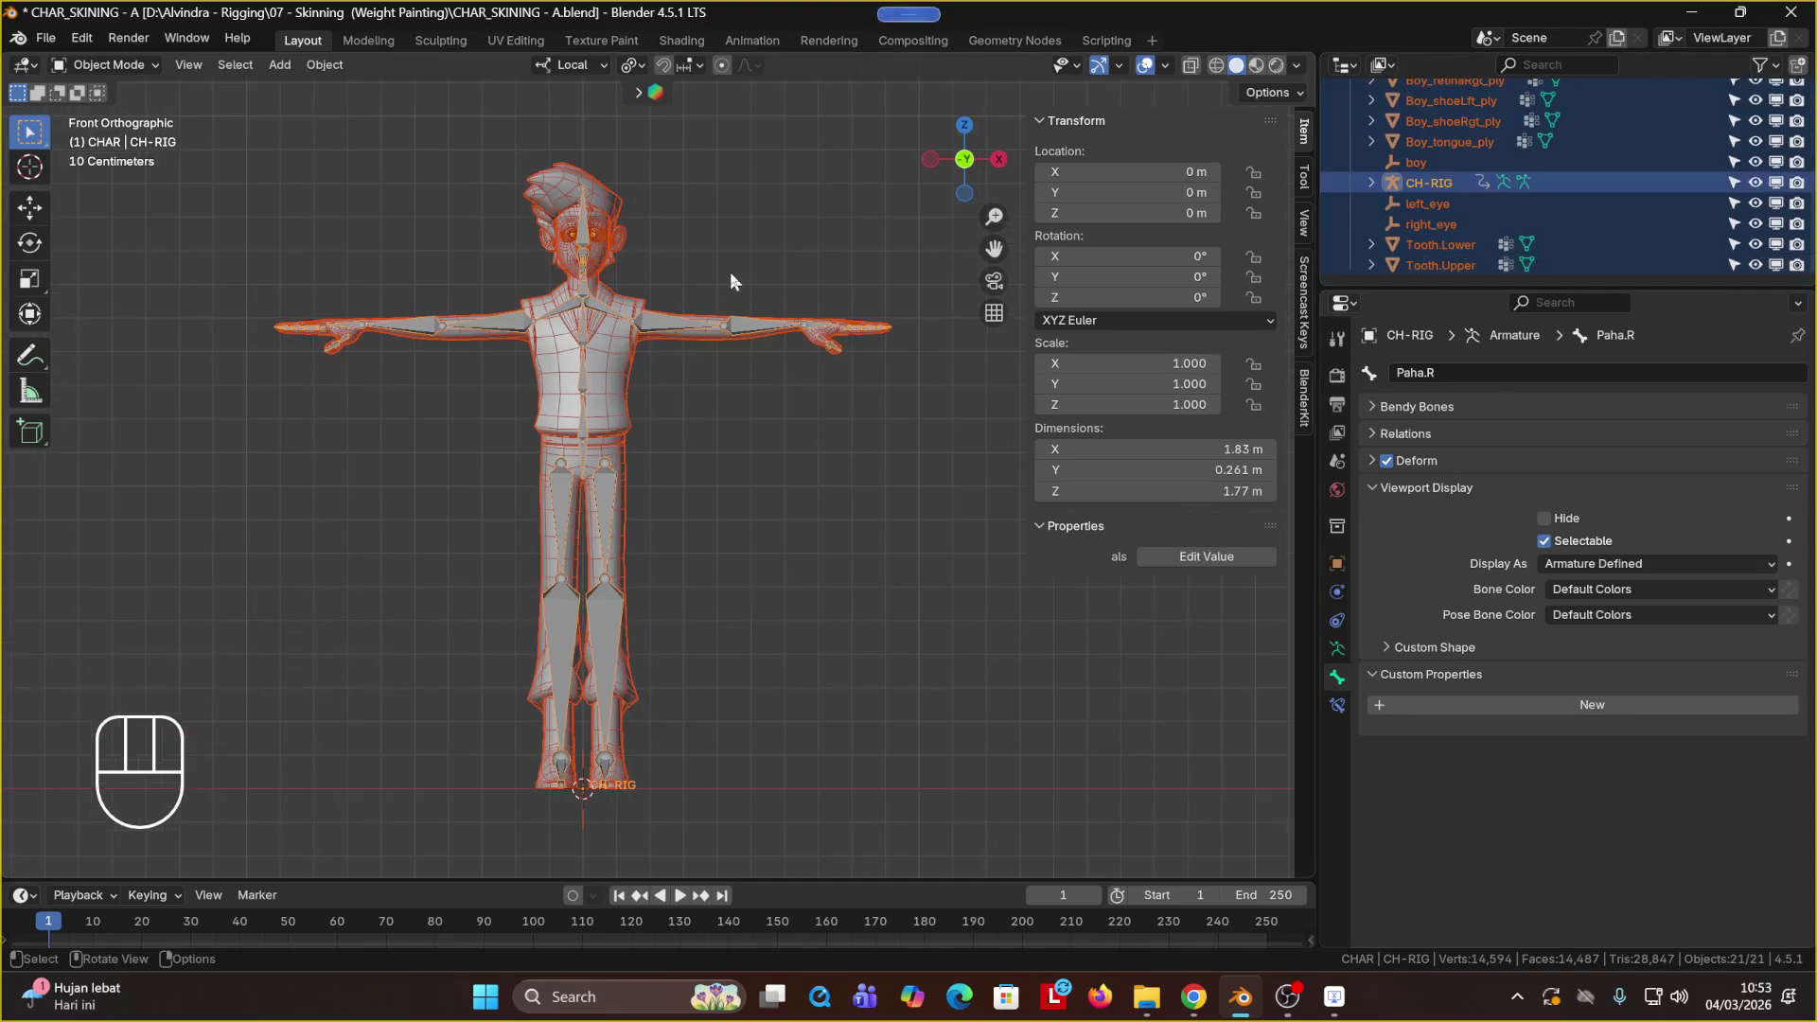
shift+click(641, 323)
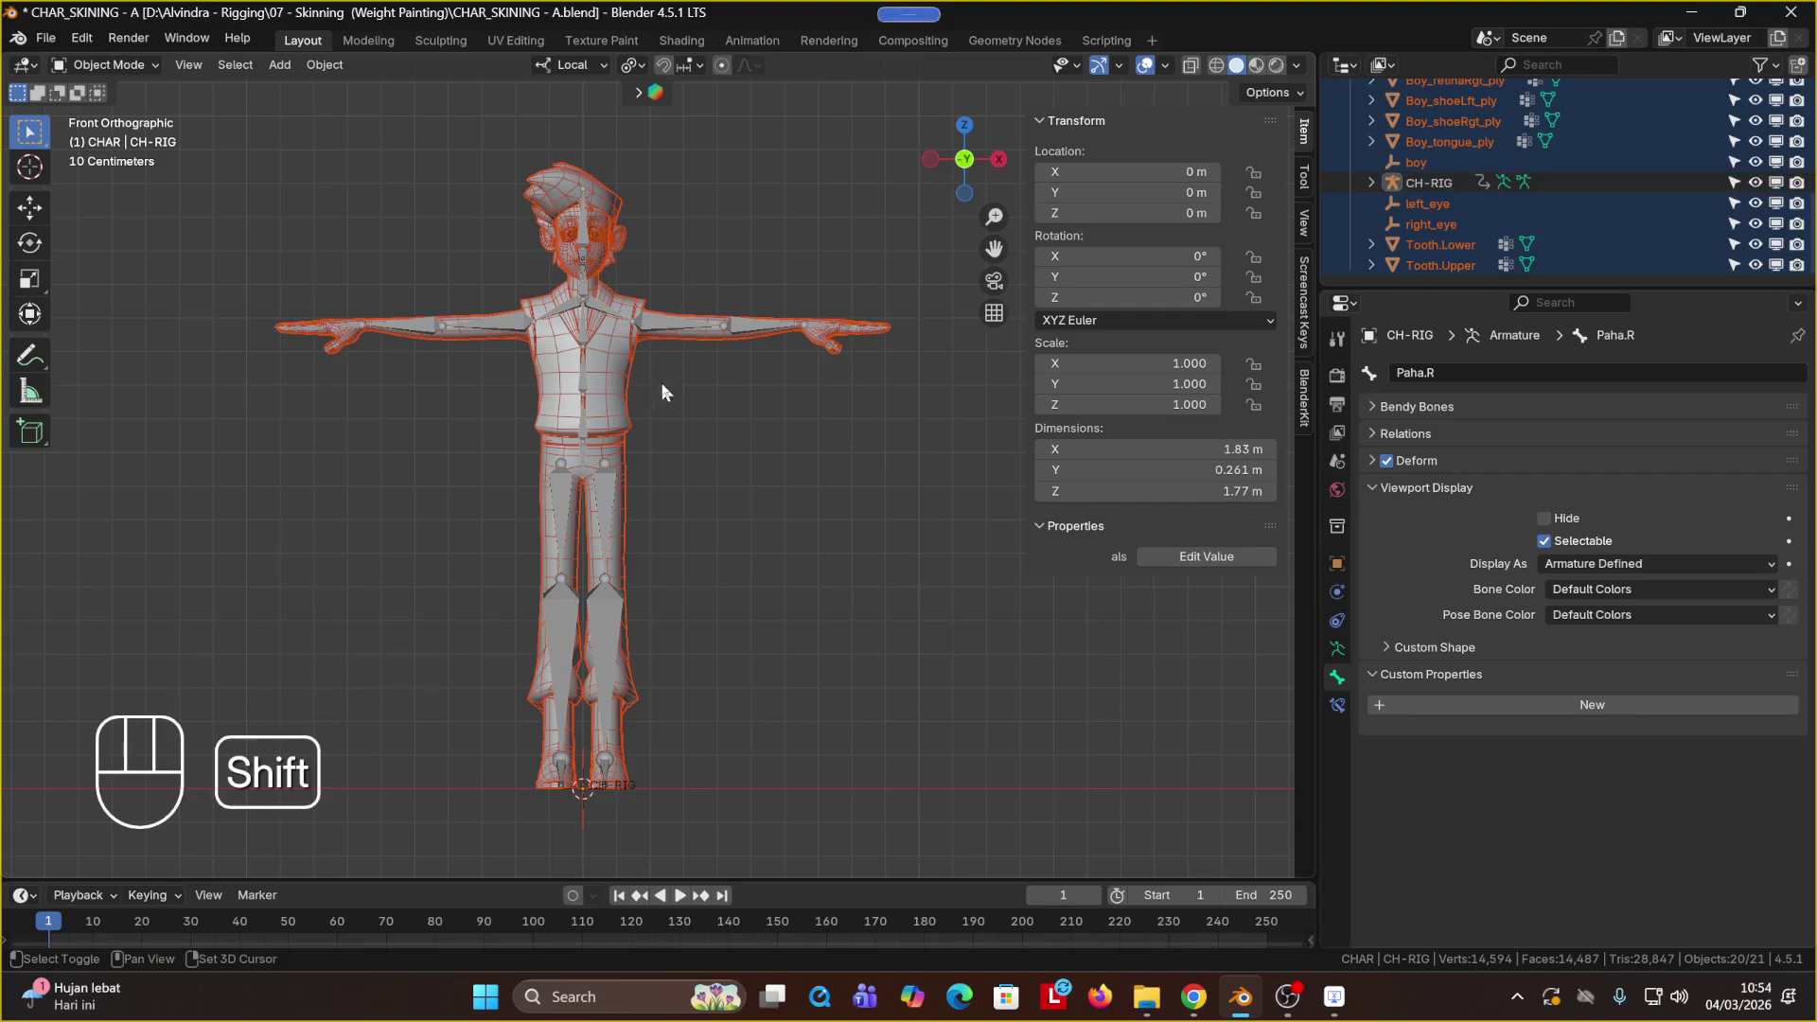
shift+click(668, 321)
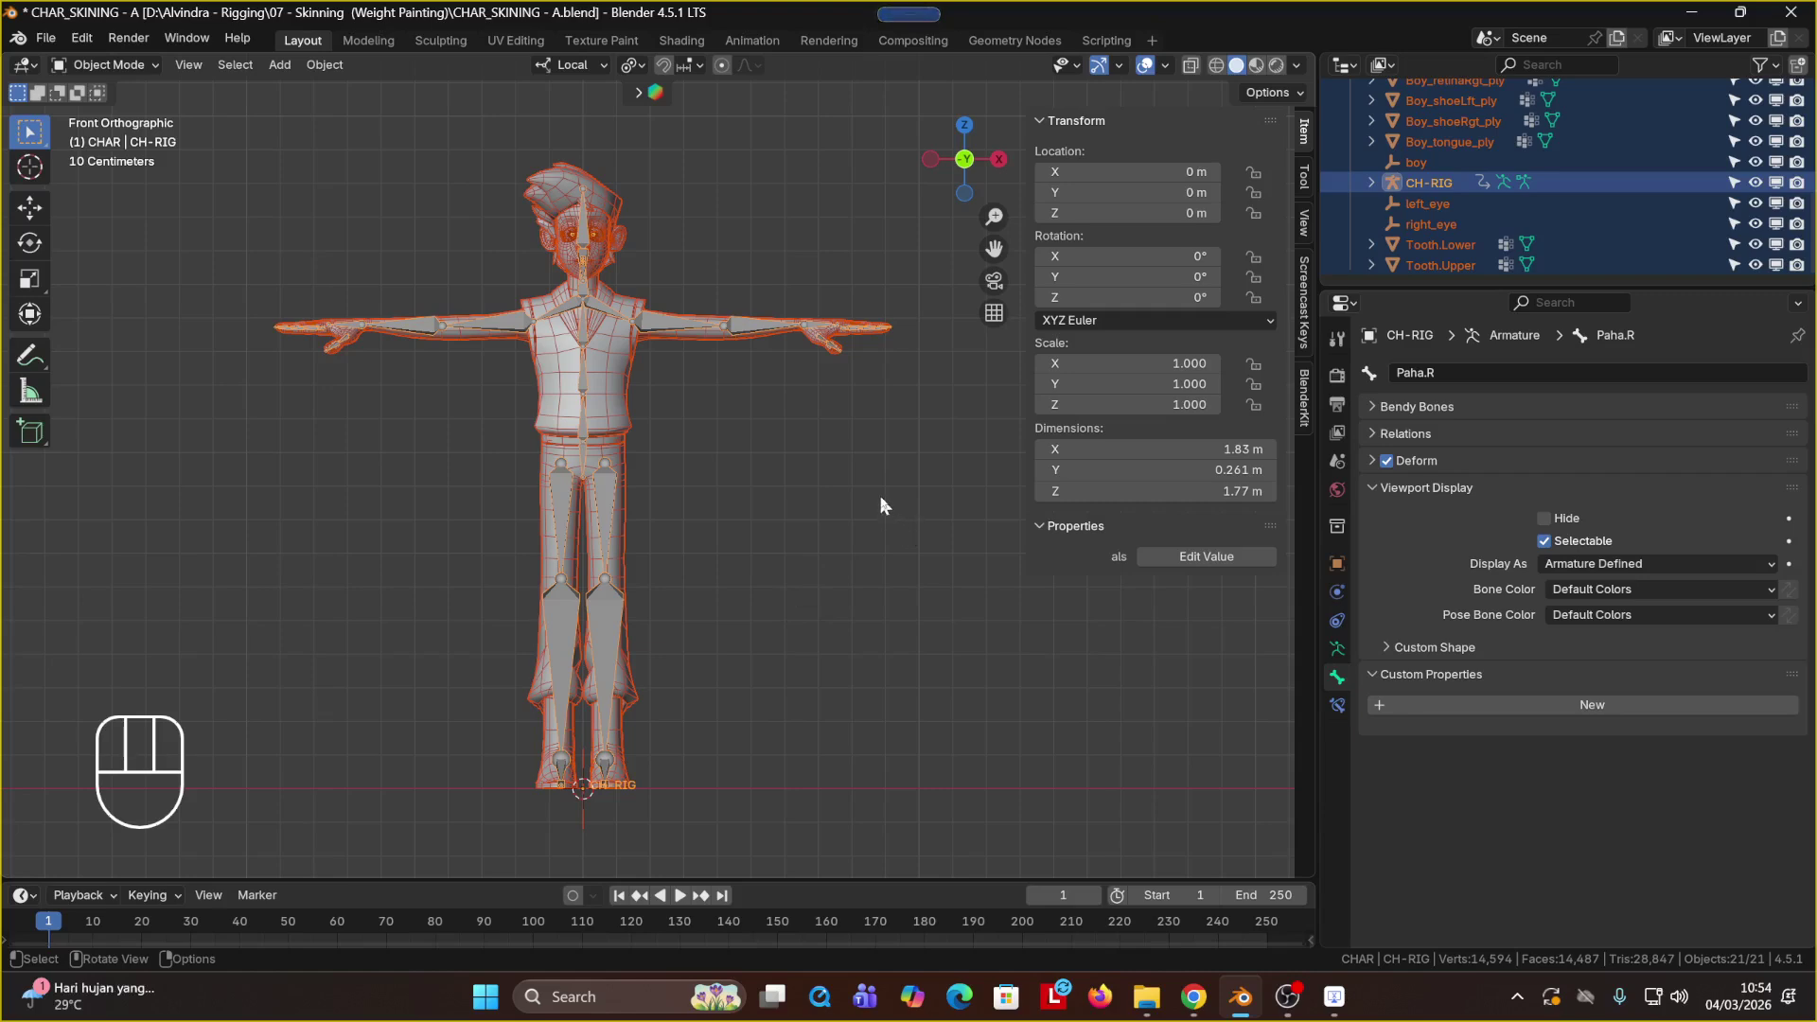
click(682, 270)
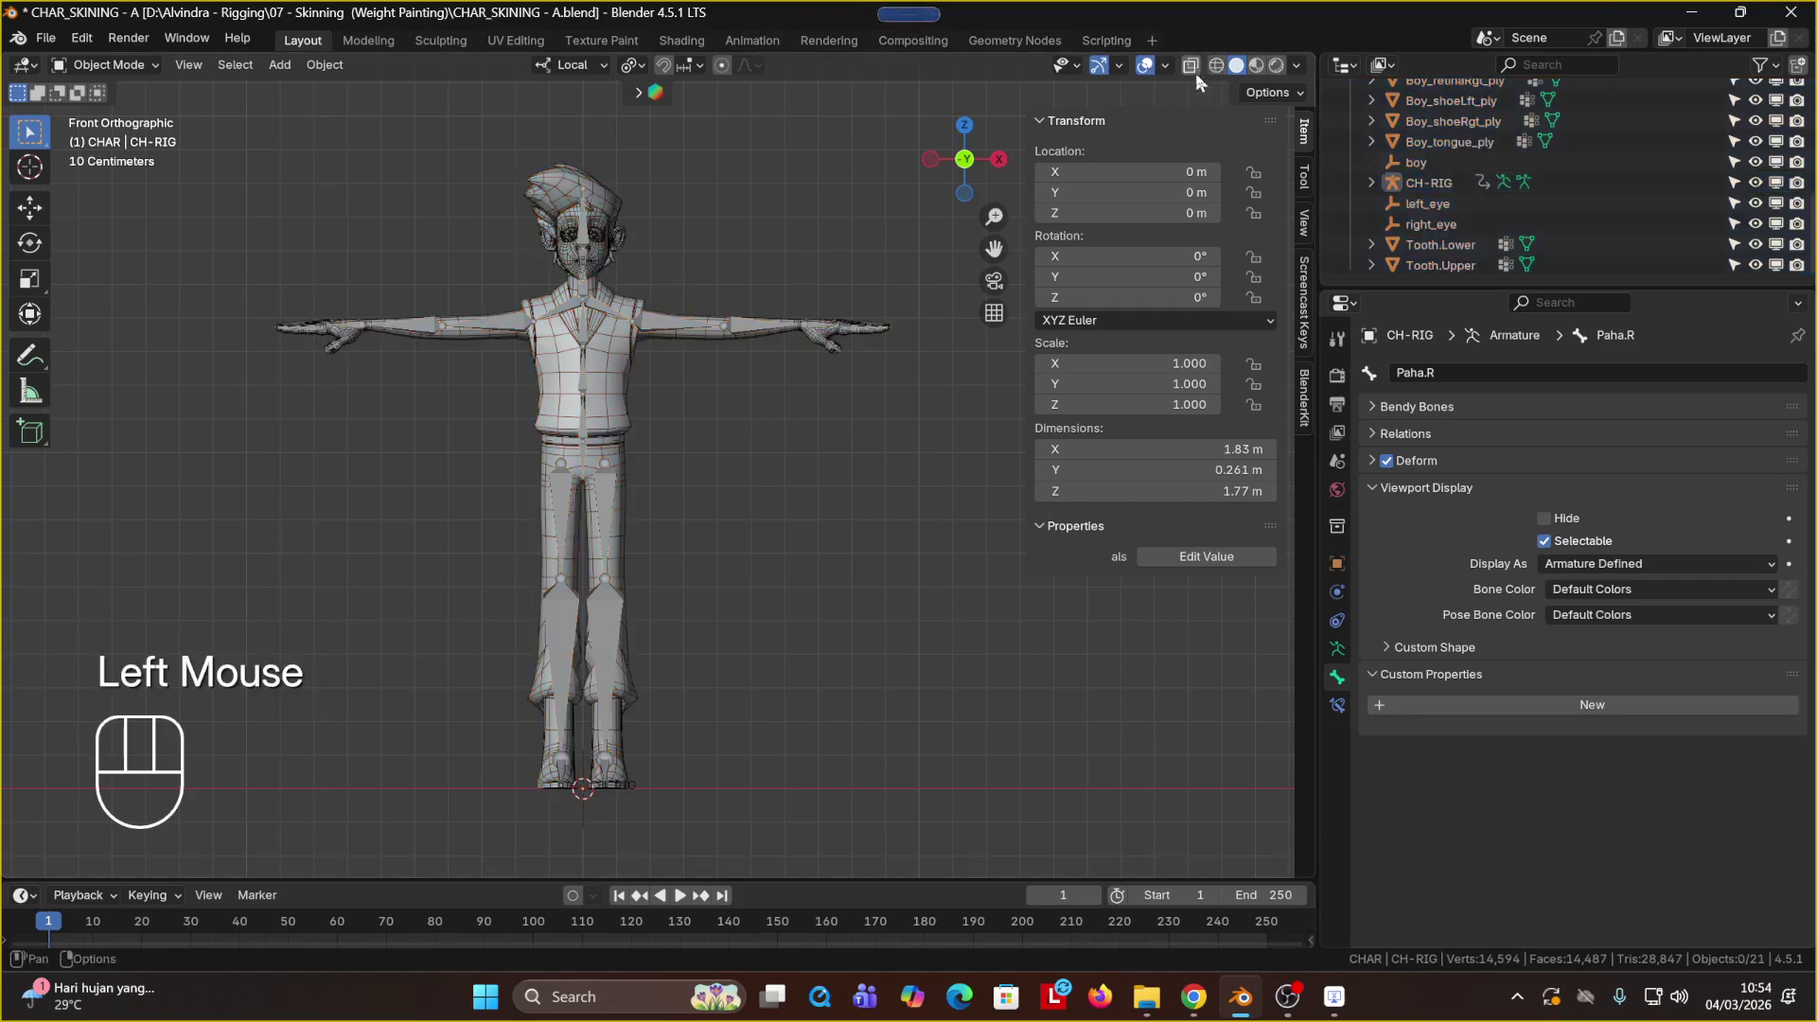
Step: Turn off the Wireframe overlay in the viewport so the meshes display without edge lines
scroll(611, 346, up, 3)
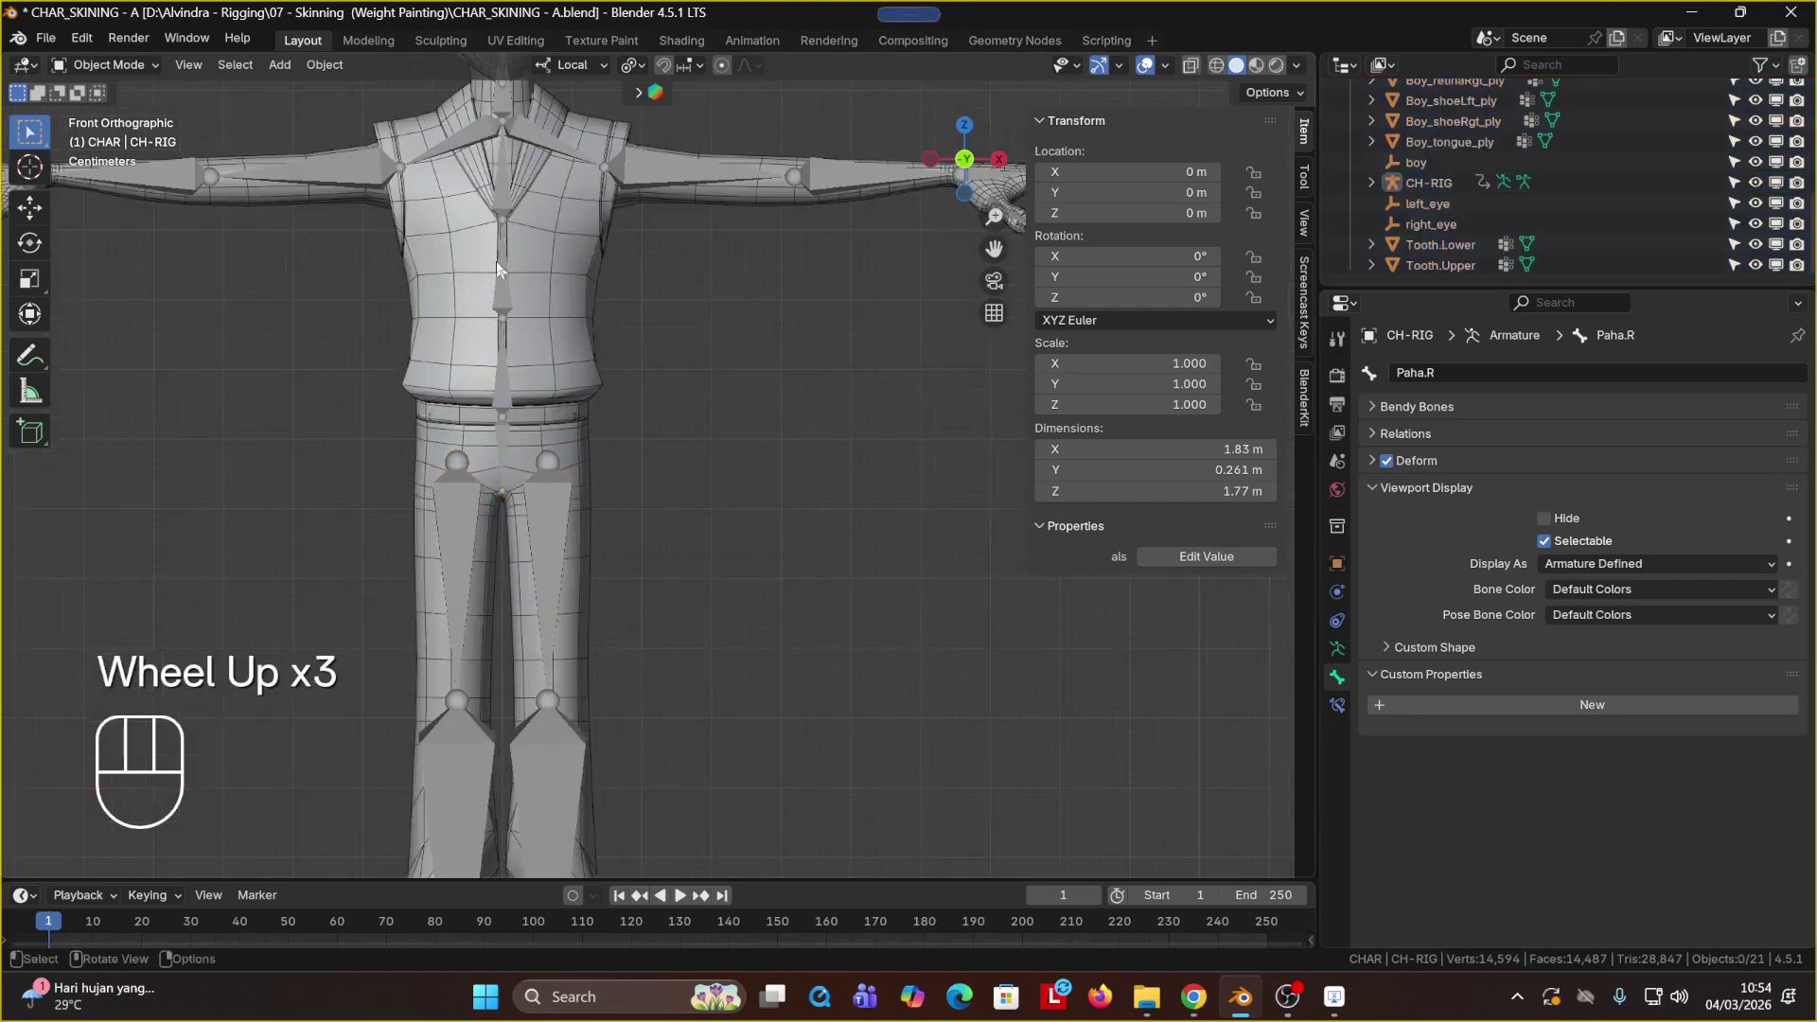
click(1153, 64)
click(1158, 64)
click(1146, 65)
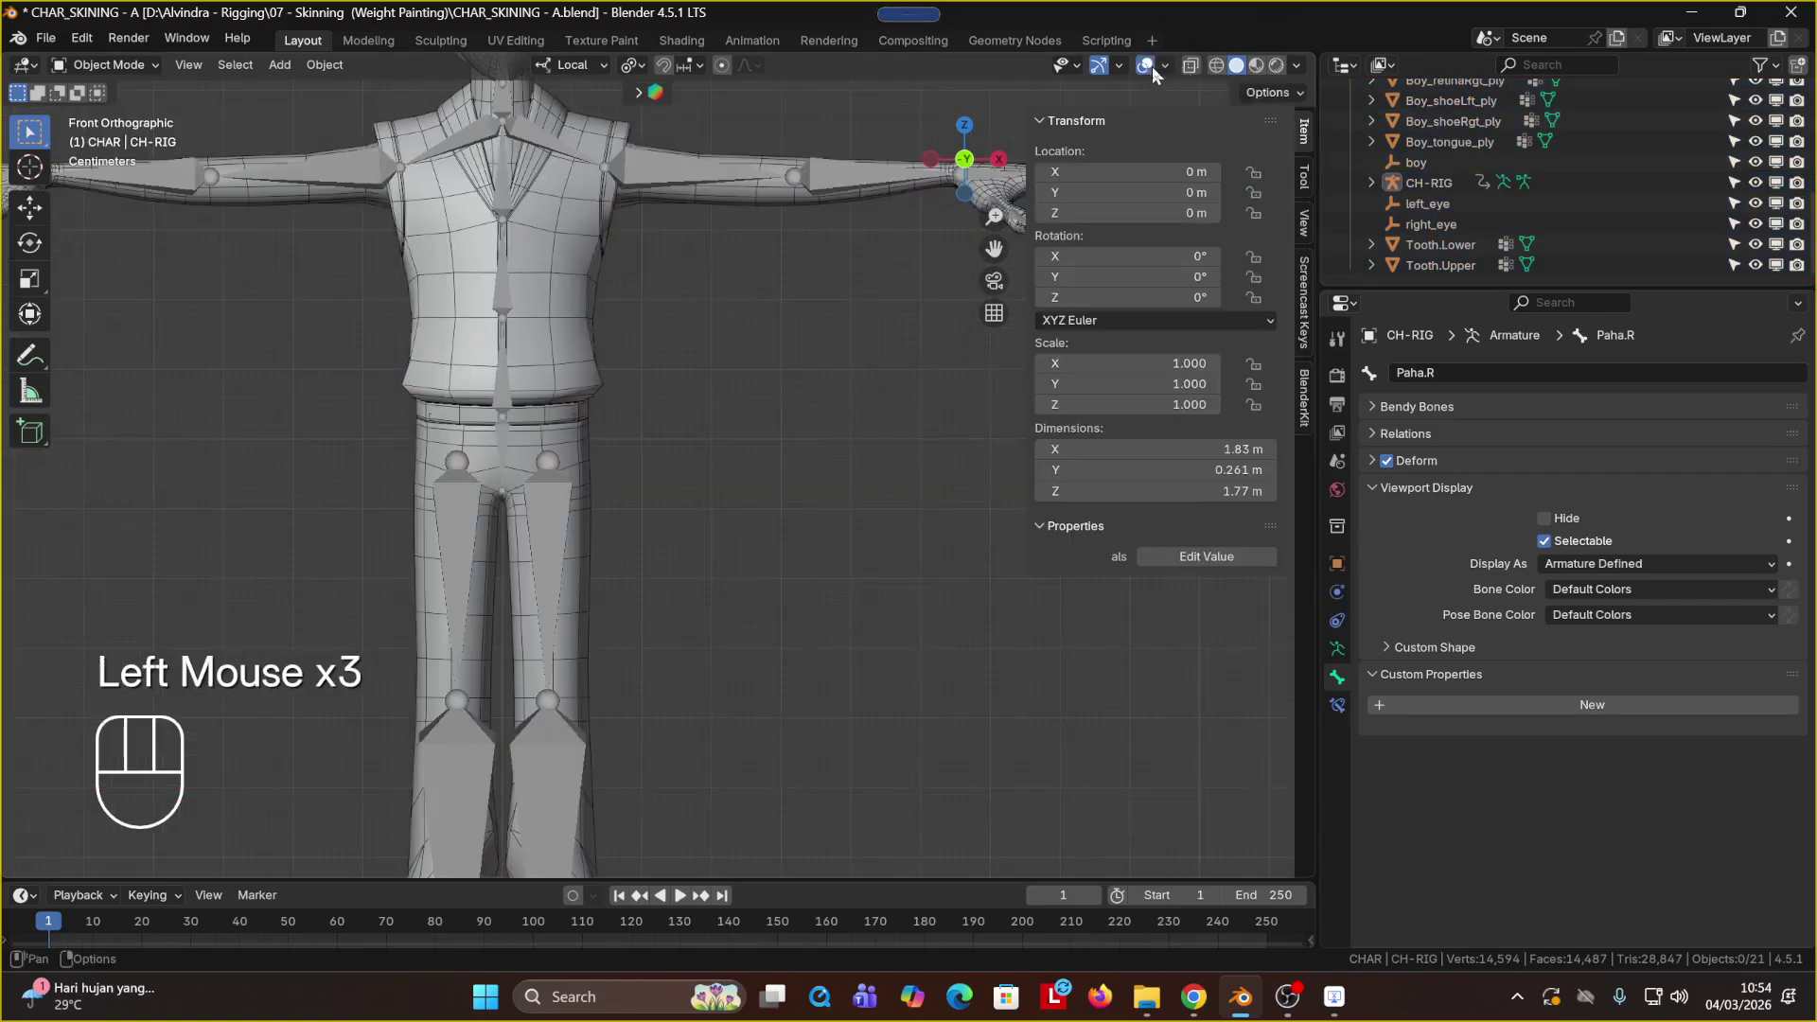
click(1166, 65)
click(1037, 414)
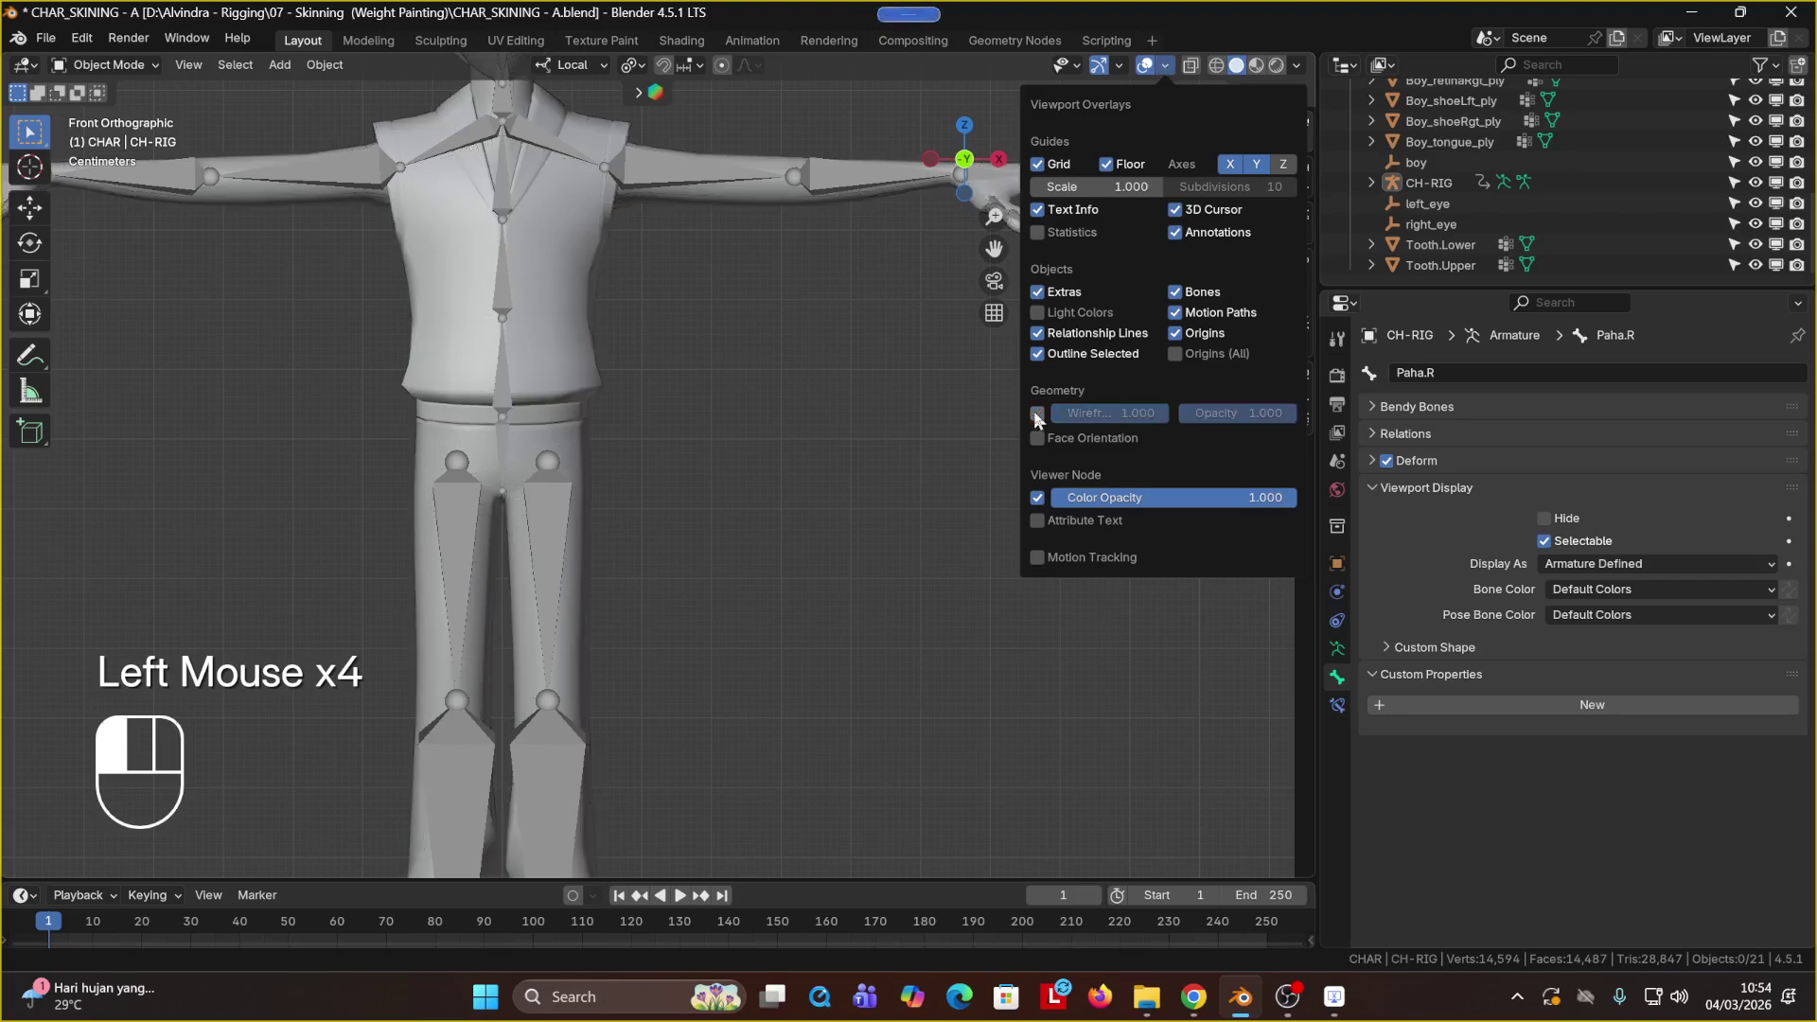
click(1038, 414)
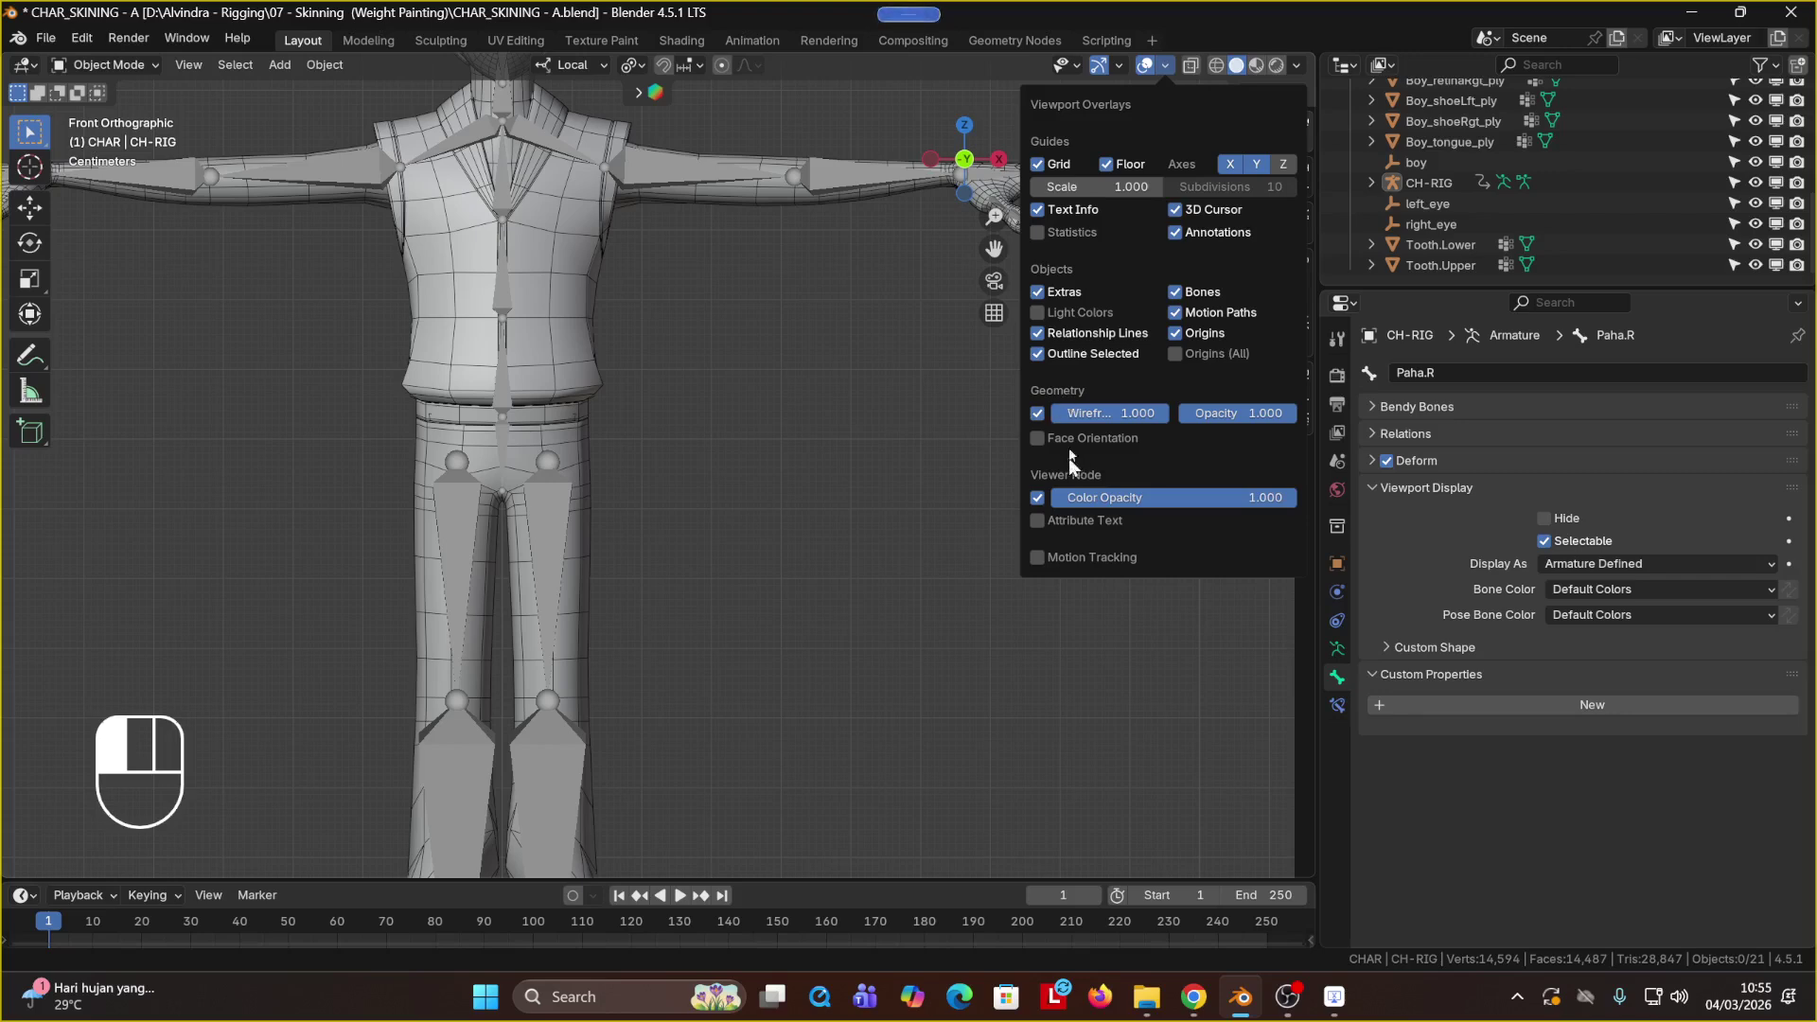
click(1038, 414)
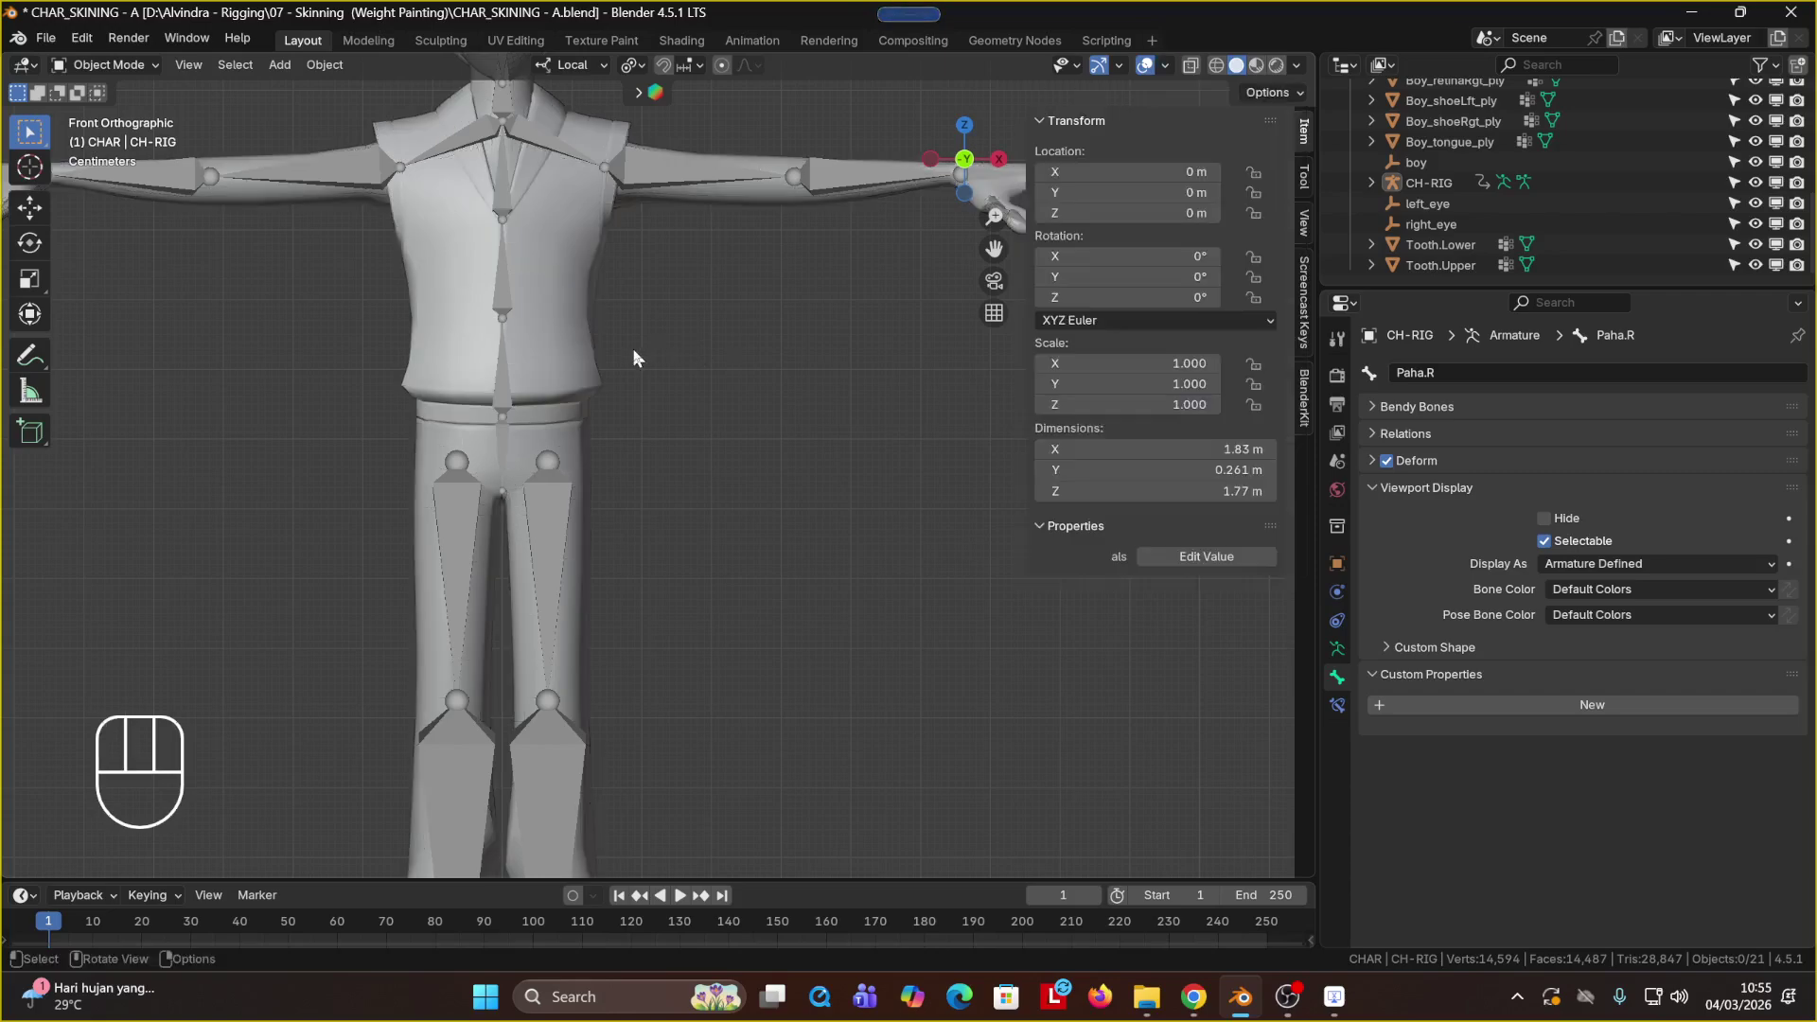
Step: Select every object of the character and make the CH-RIG armature the active object
click(679, 360)
scroll(718, 350, down, 2)
key(a)
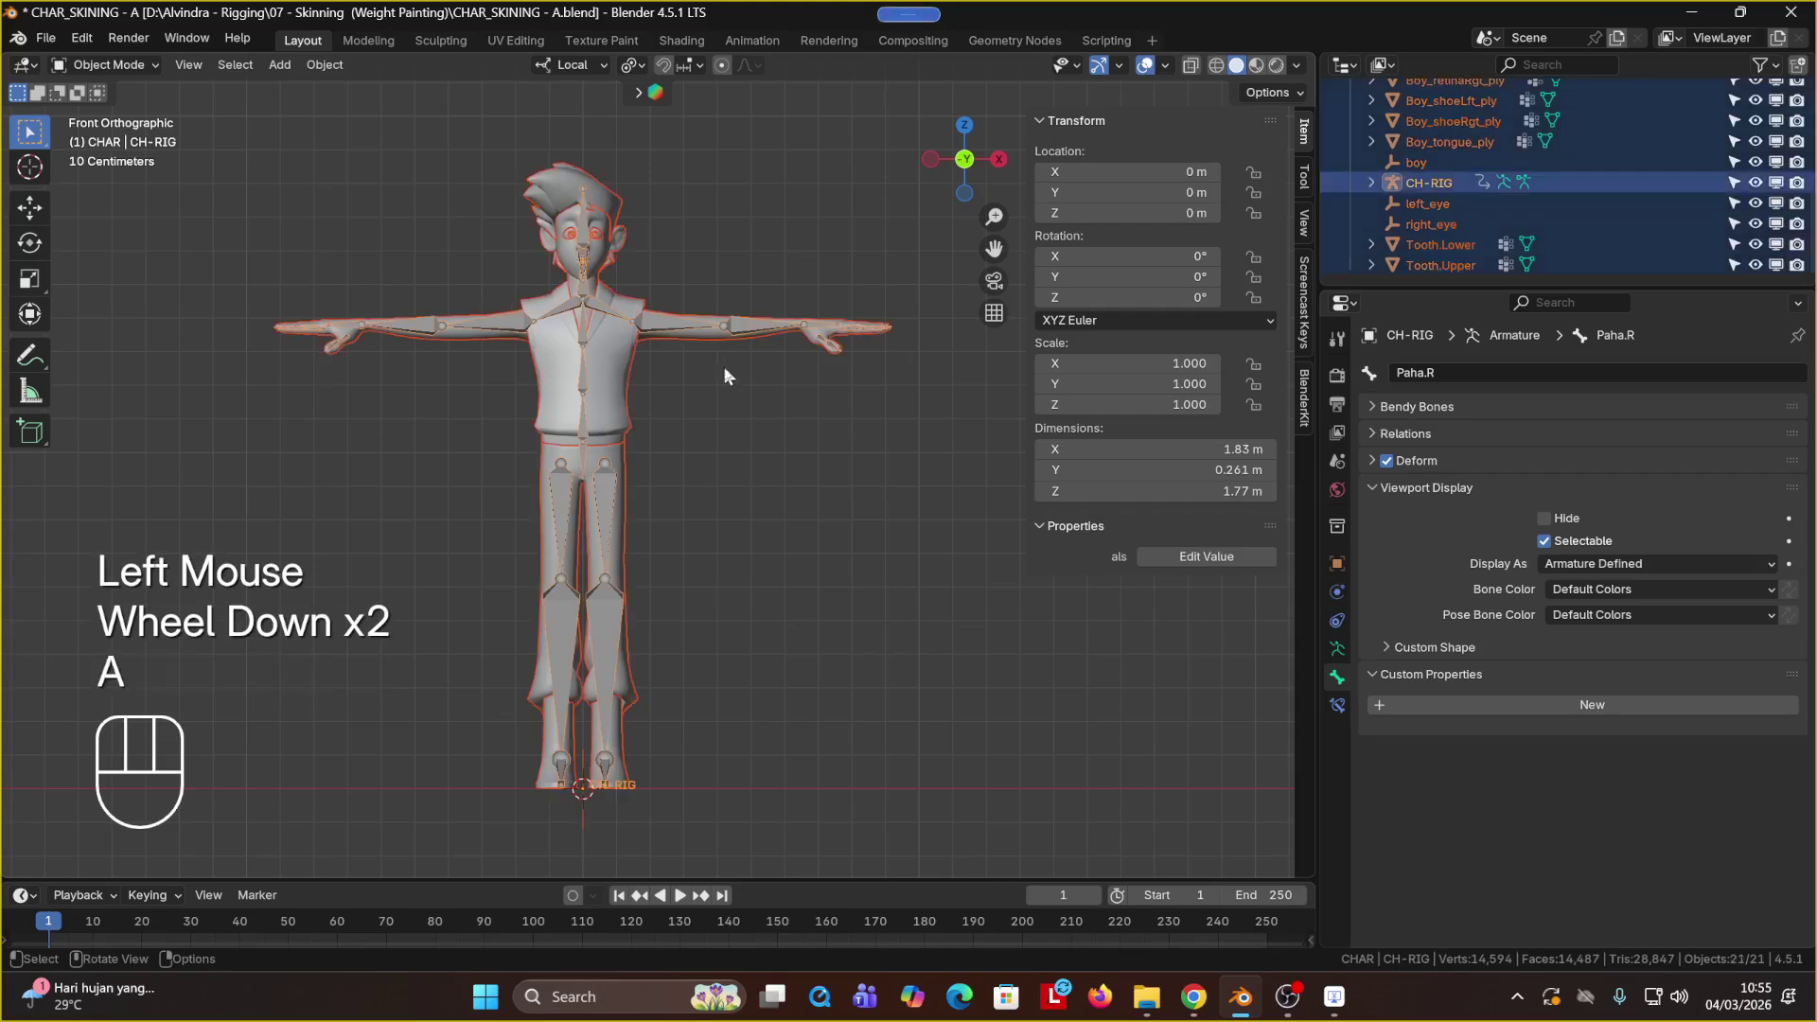
key(shift)
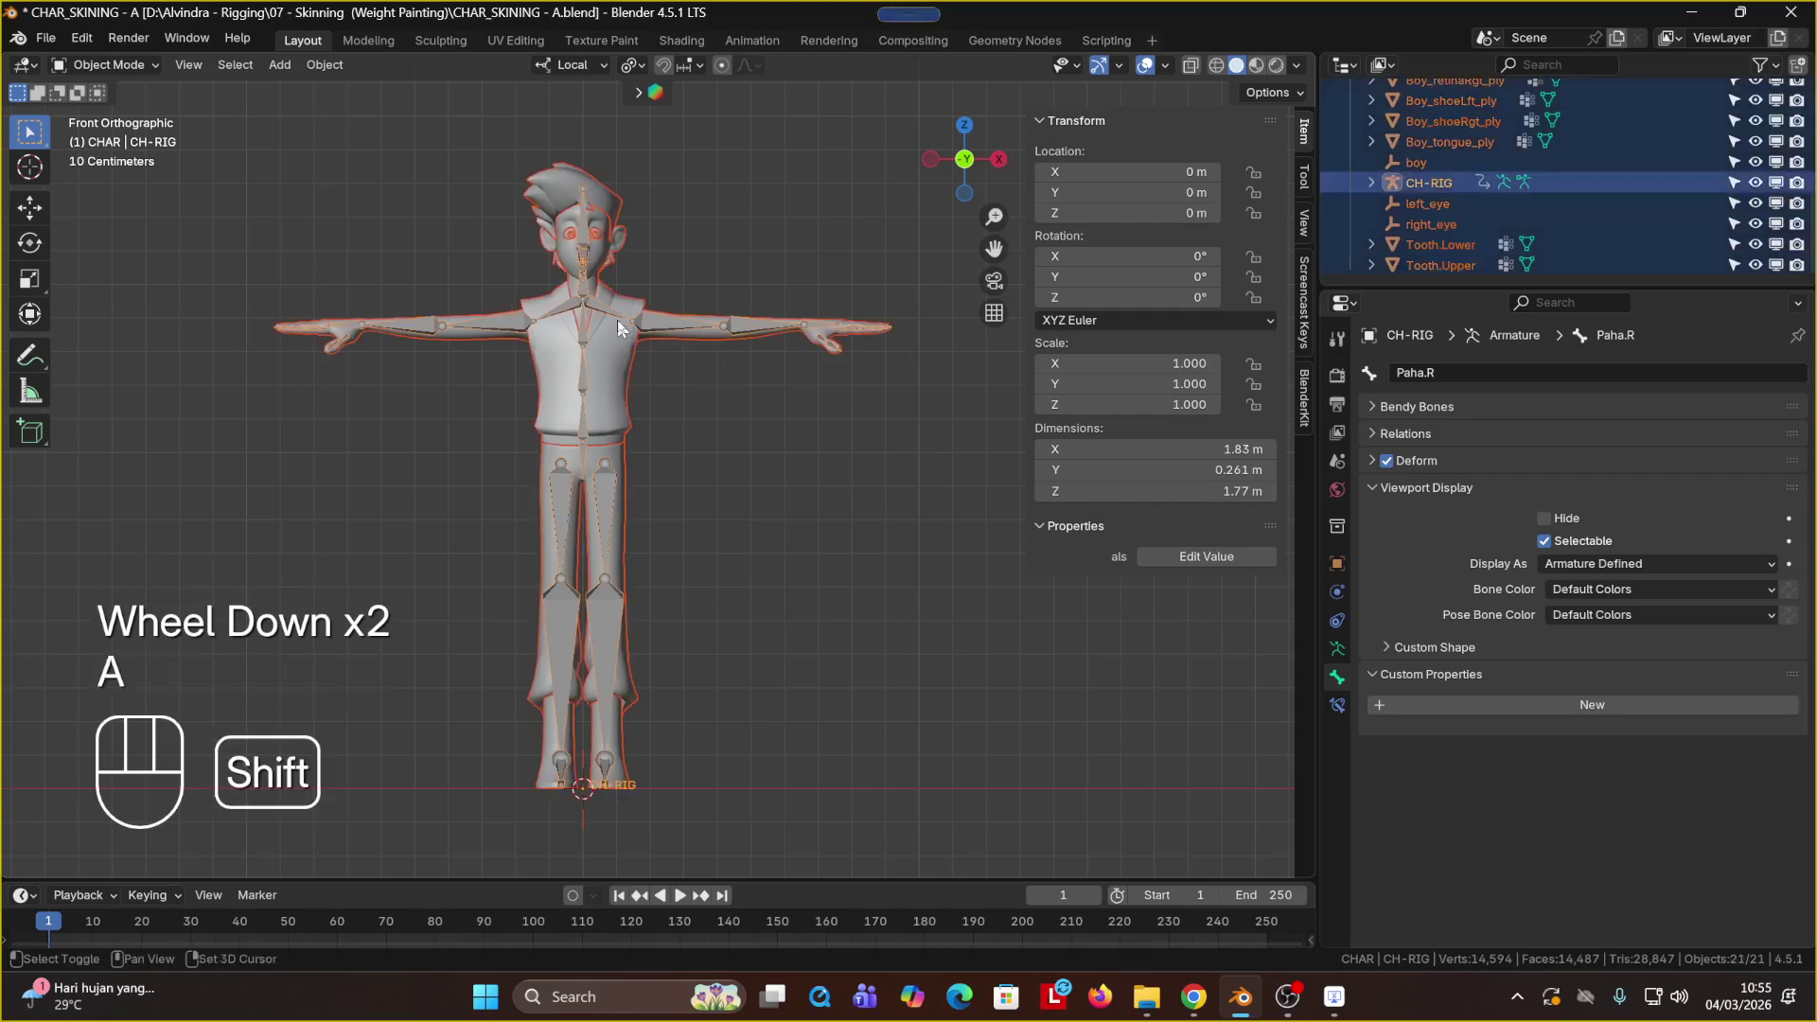
shift+click(649, 321)
shift+click(649, 320)
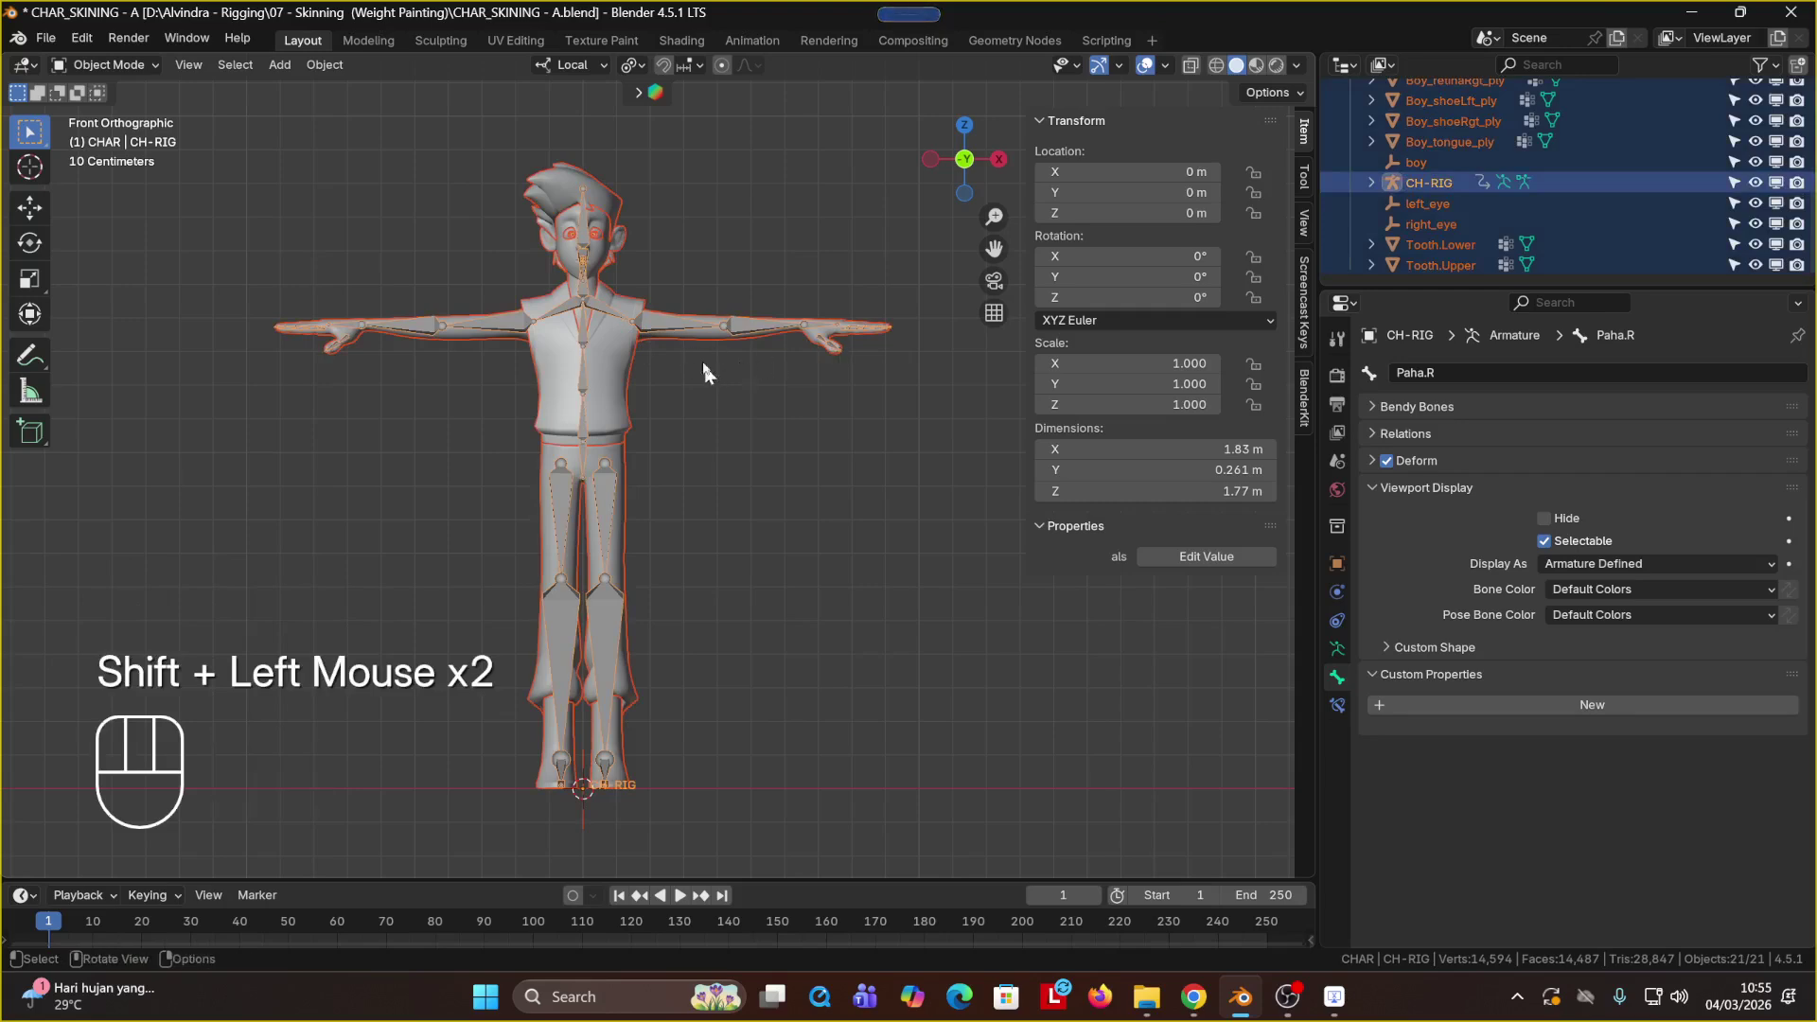
scroll(656, 274, up, 2)
scroll(656, 277, down, 1)
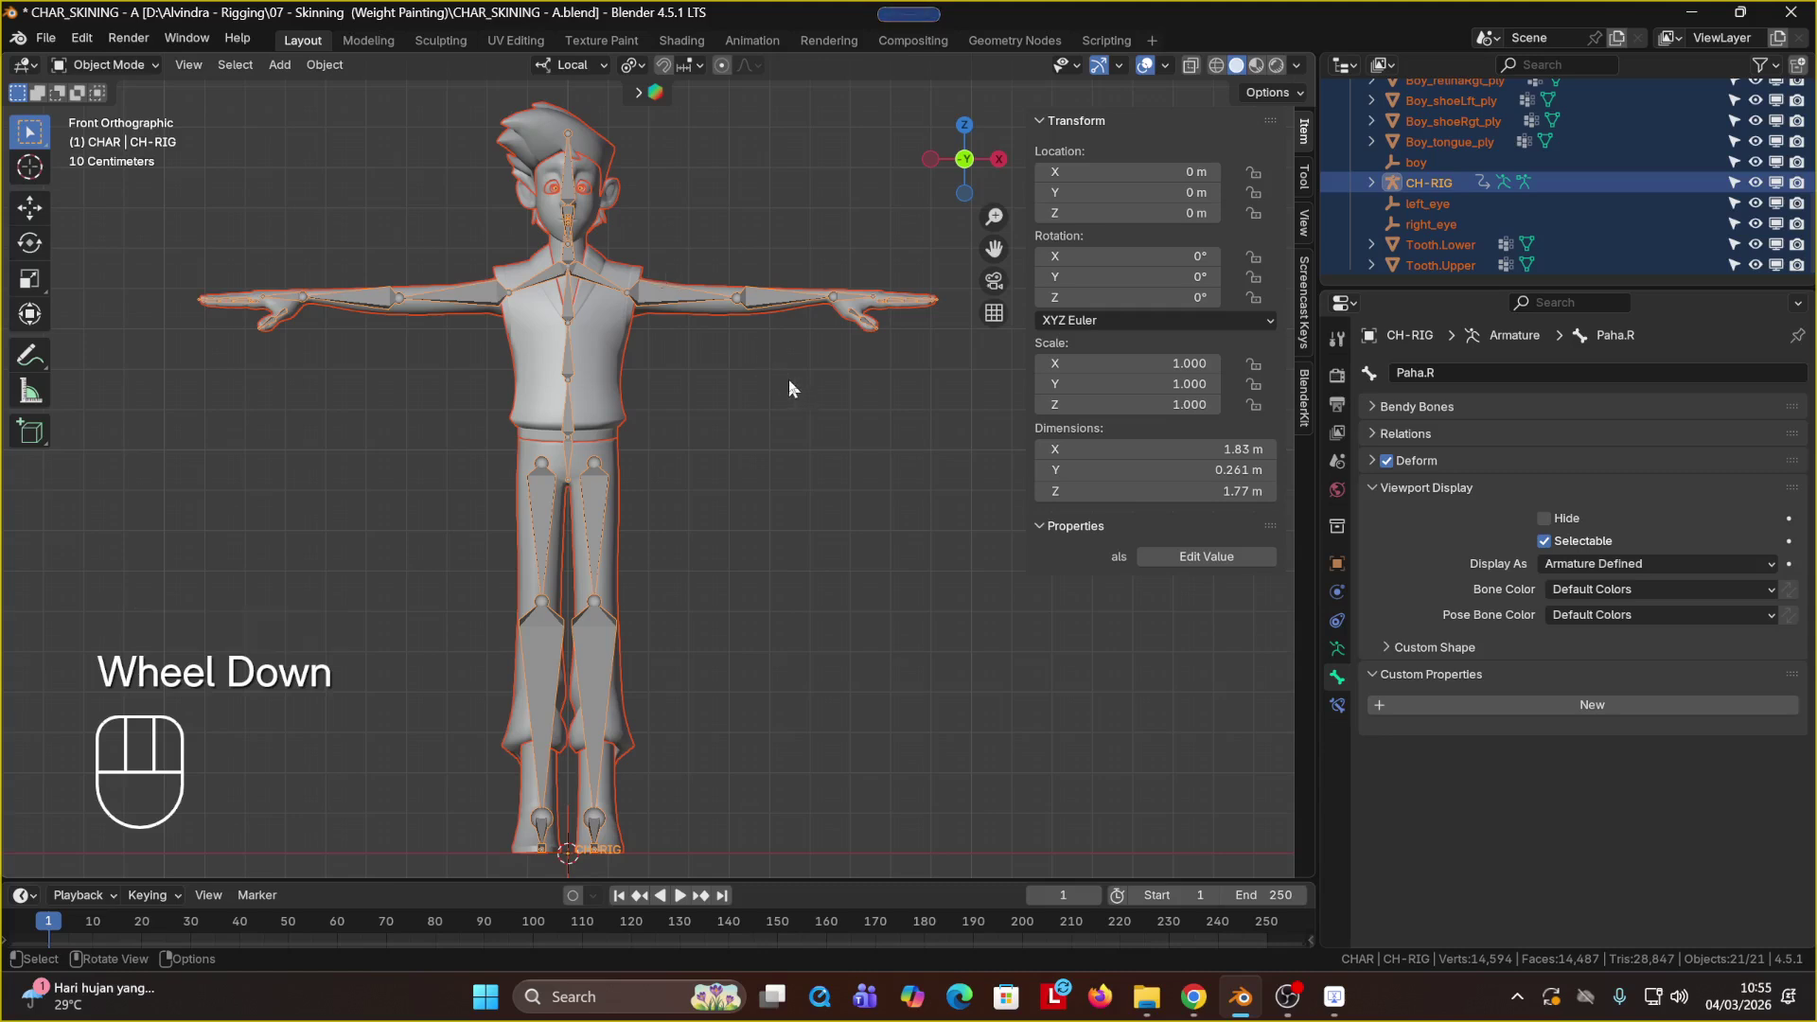
Step: Parent the selected character objects to the CH-RIG armature using Armature Deform With Empty Groups
key(ctrl+p)
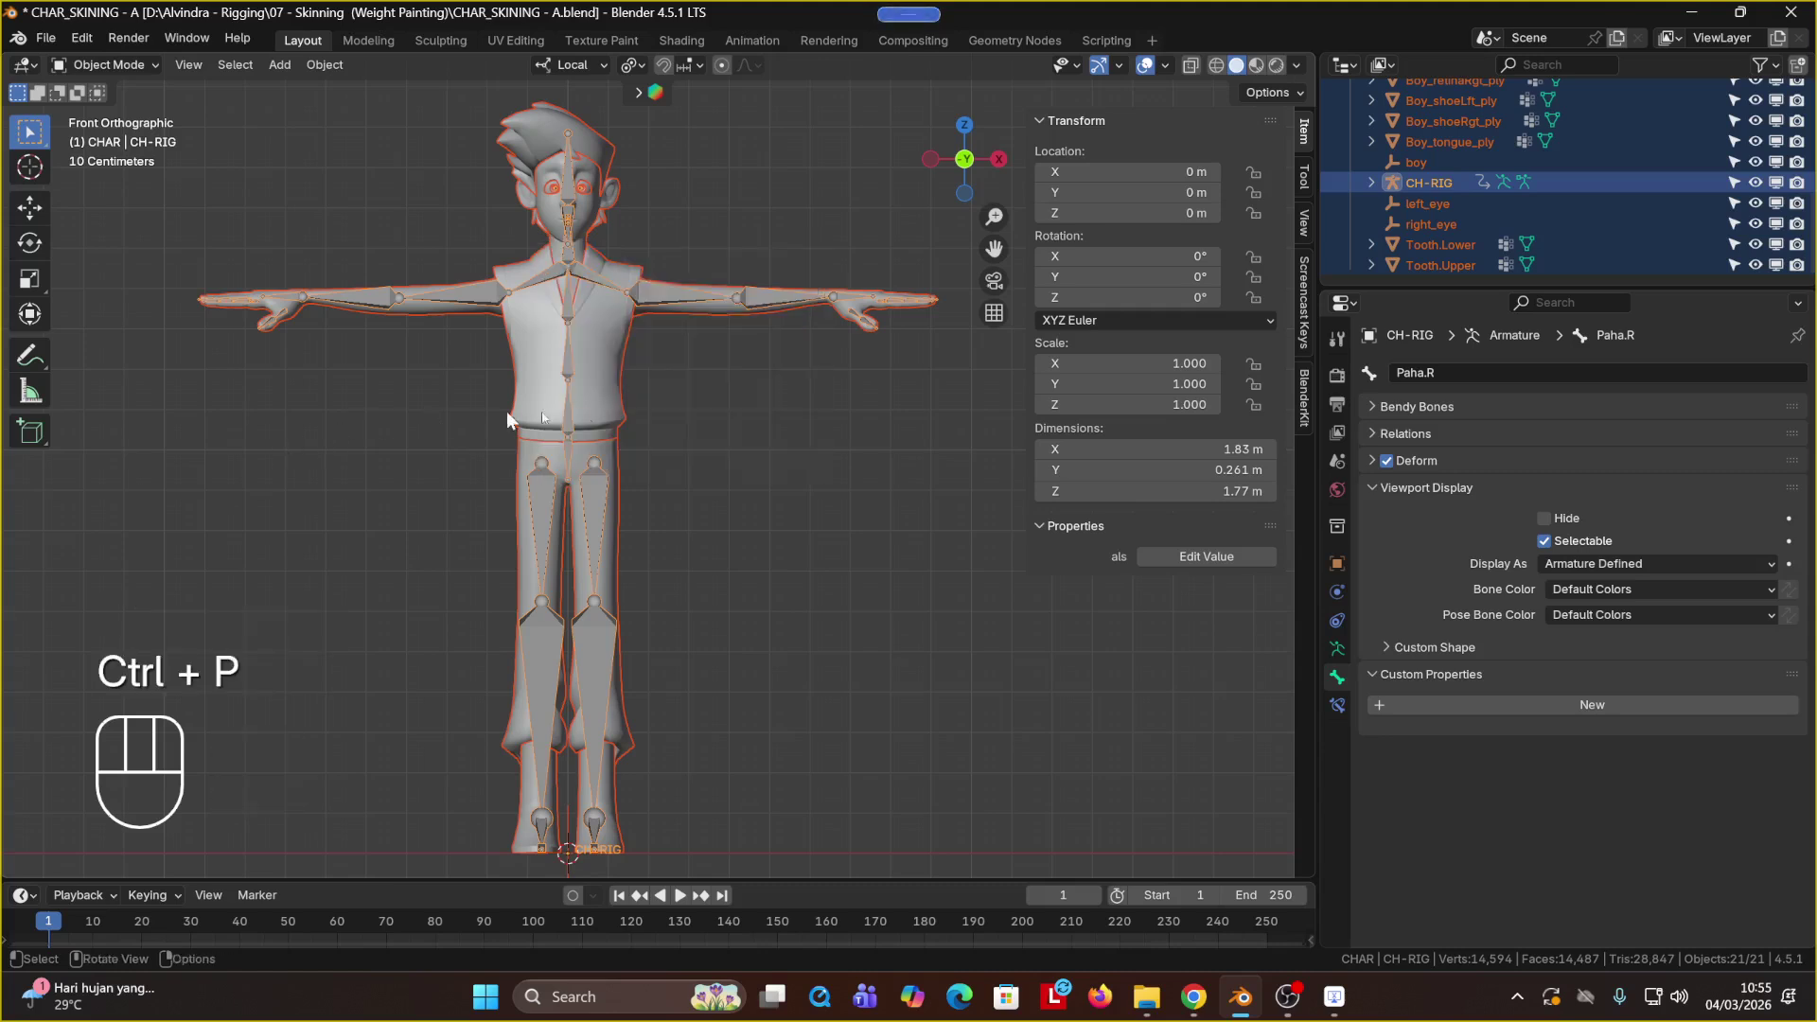
key(ctrl+p)
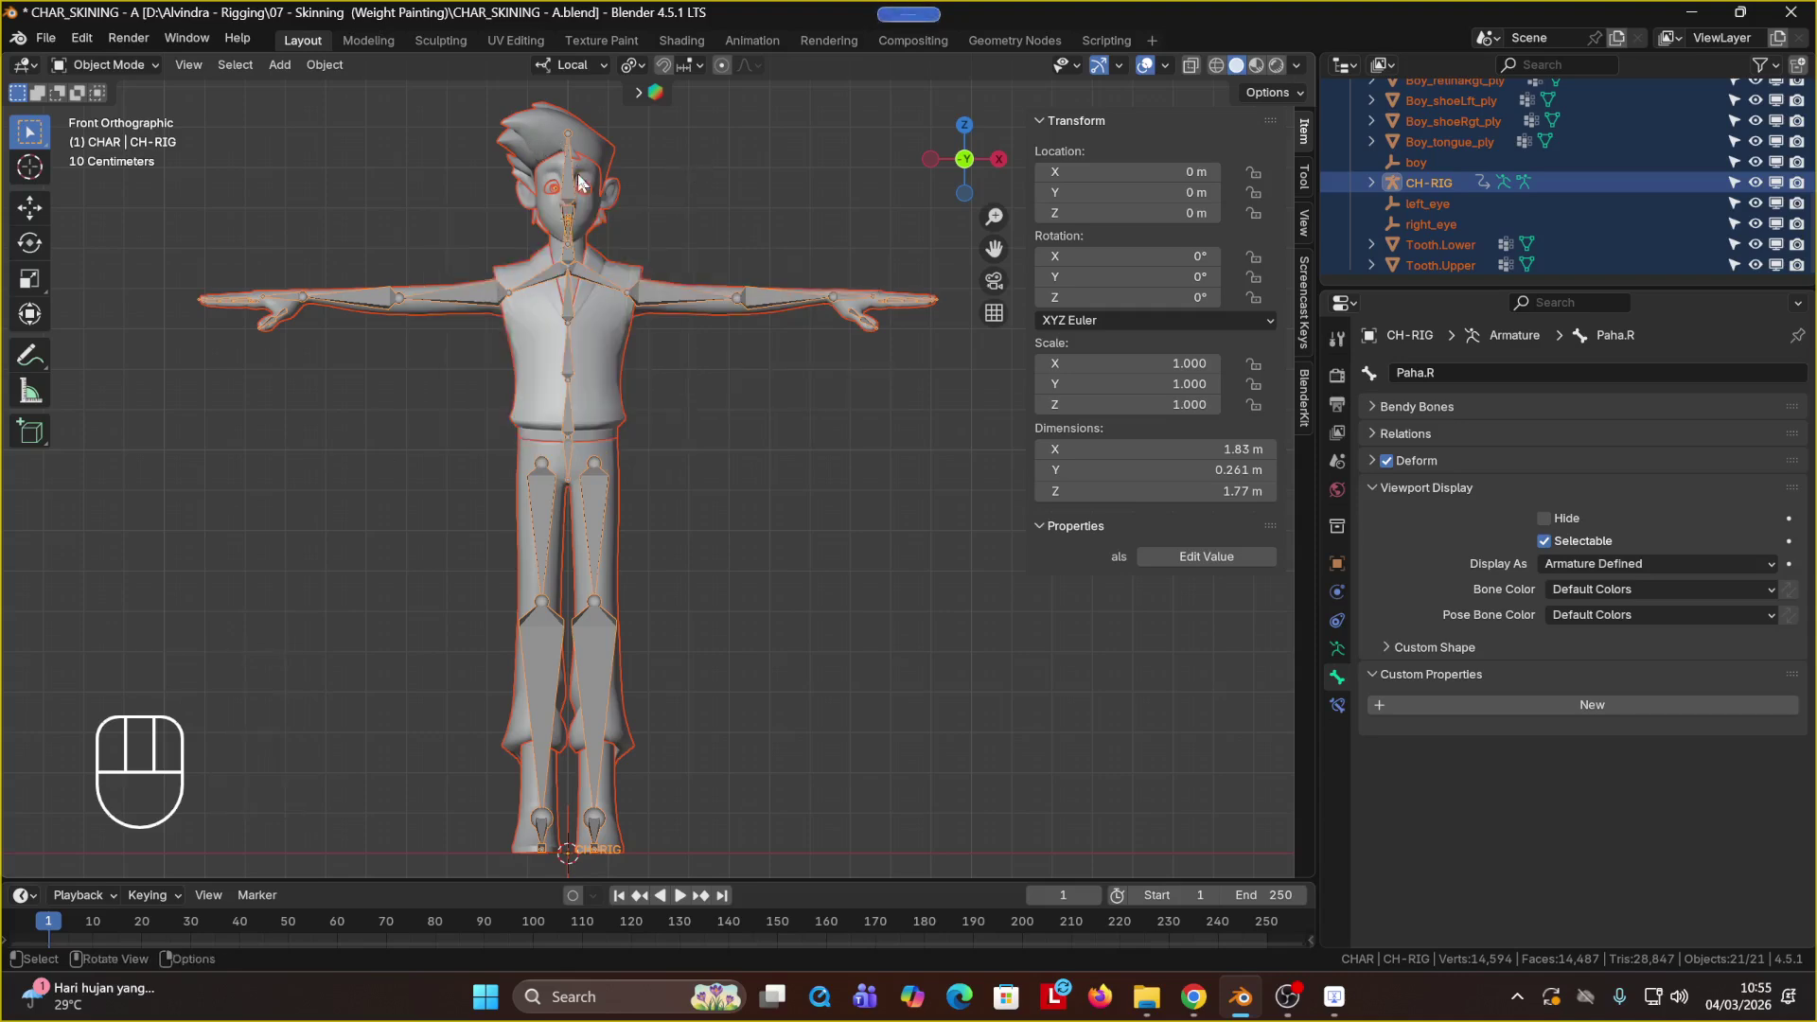
shift+click(600, 280)
shift+click(600, 280)
key(ctrl+p)
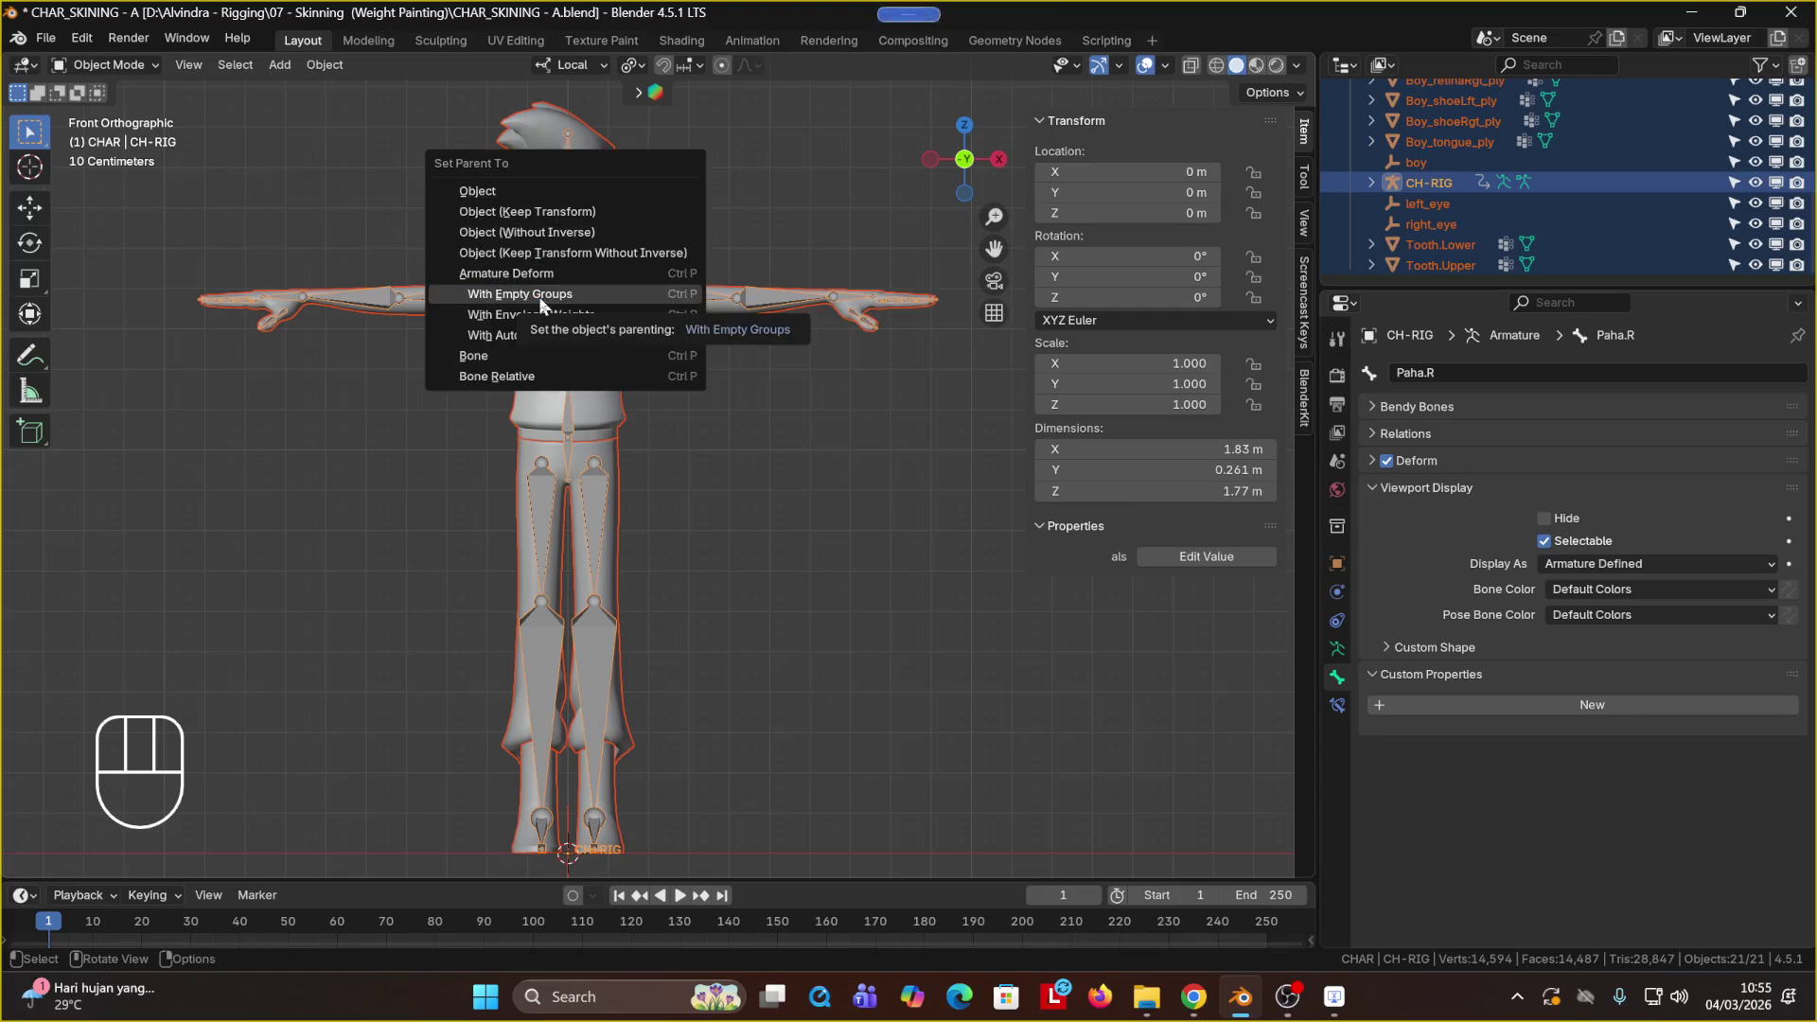
click(509, 296)
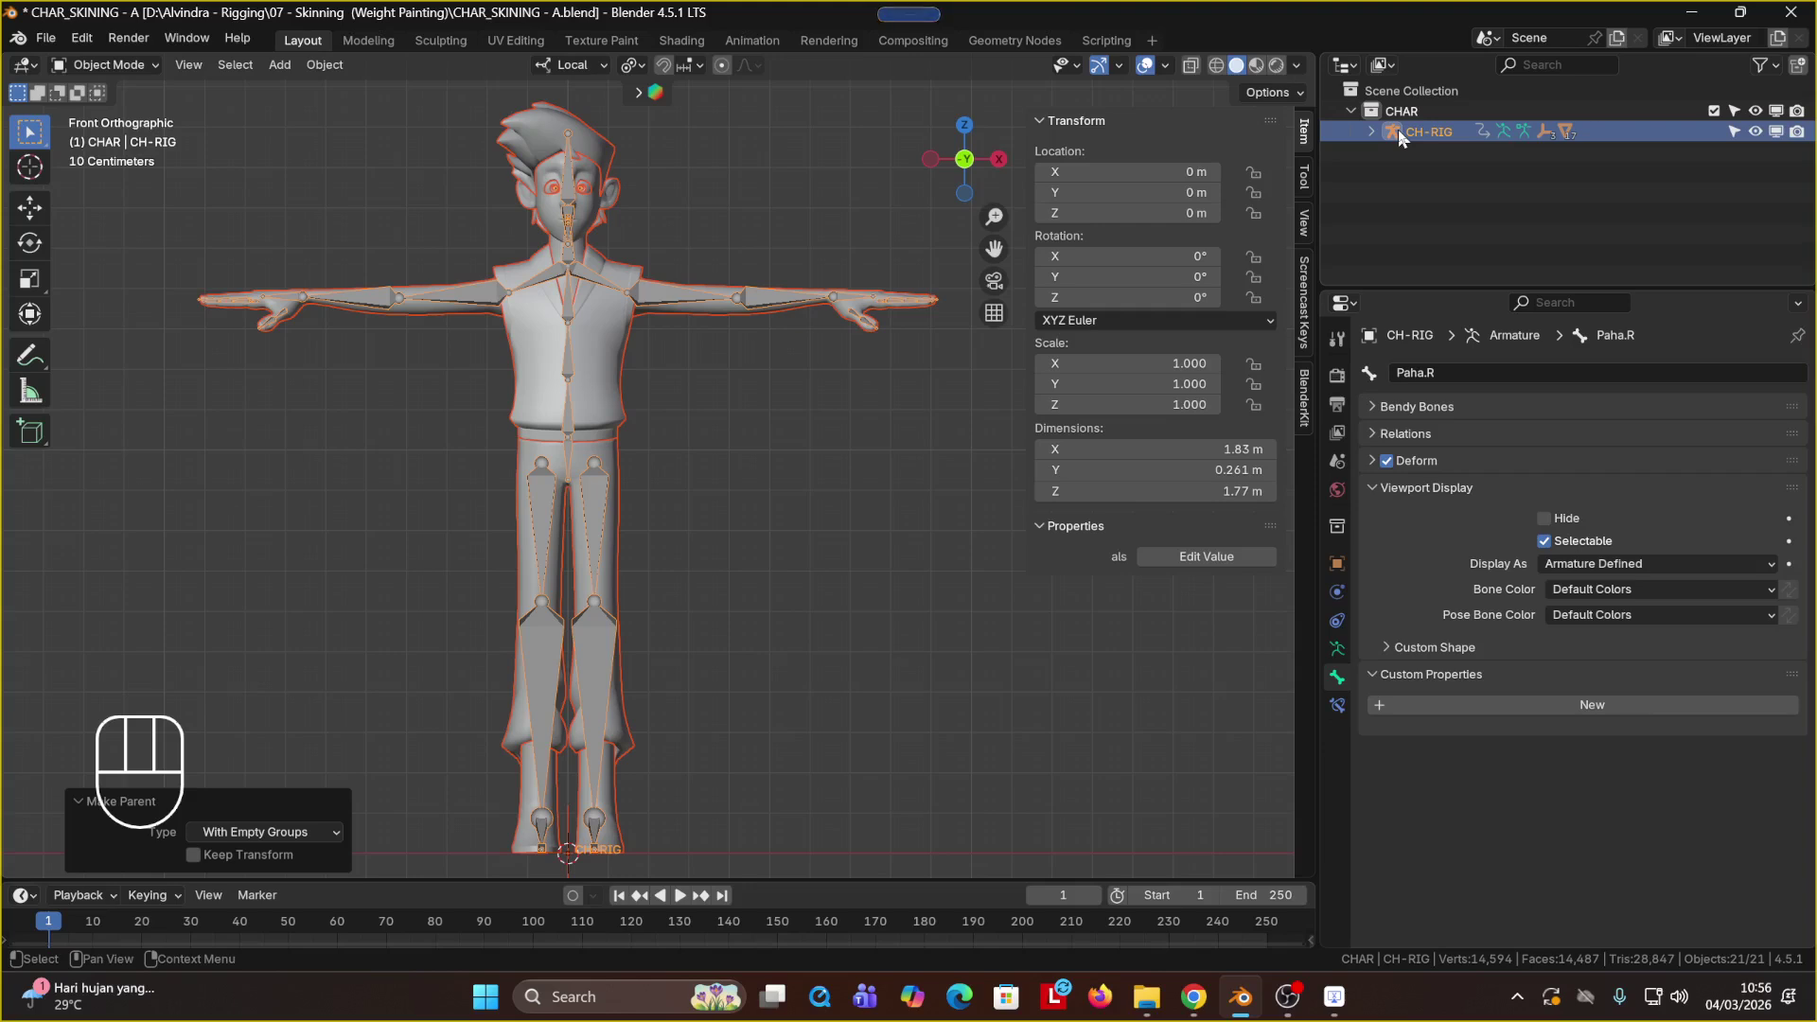
Step: Expand CH-RIG in the object hierarchy, review the objects parented under it, and collapse it again
click(1370, 131)
scroll(1453, 187, down, 3)
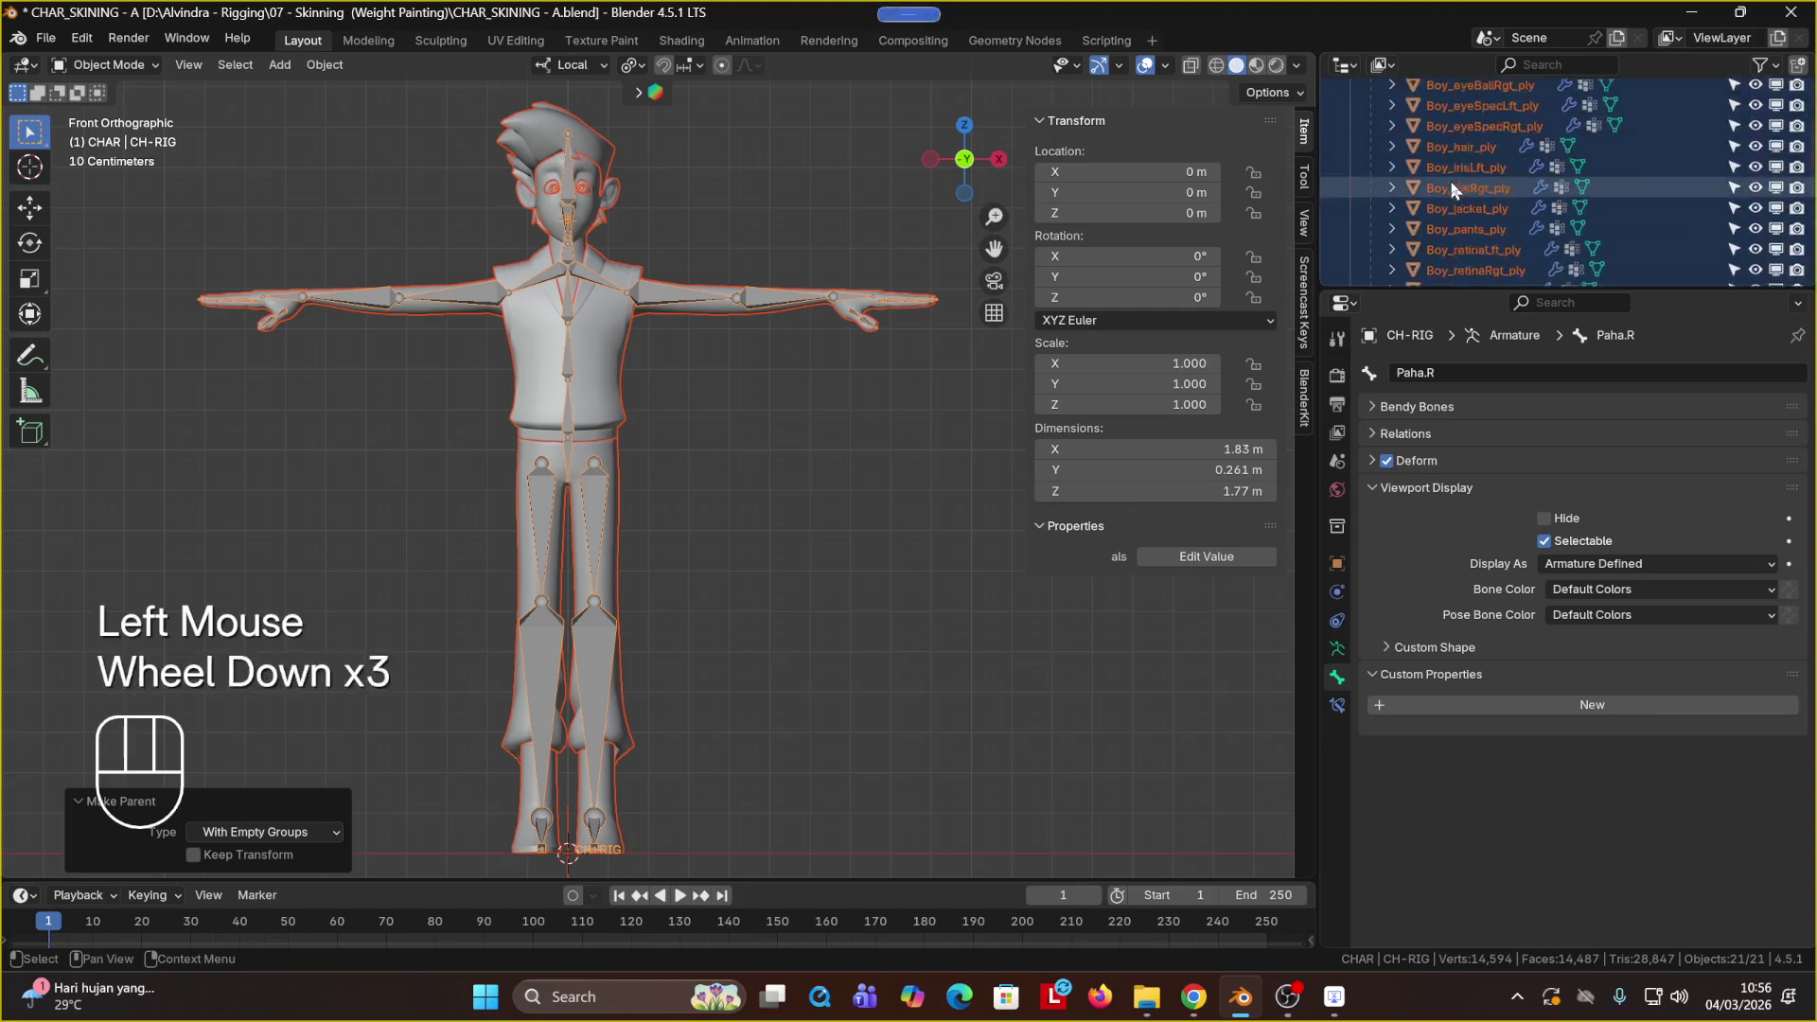
scroll(1455, 187, down, 6)
scroll(1449, 184, up, 5)
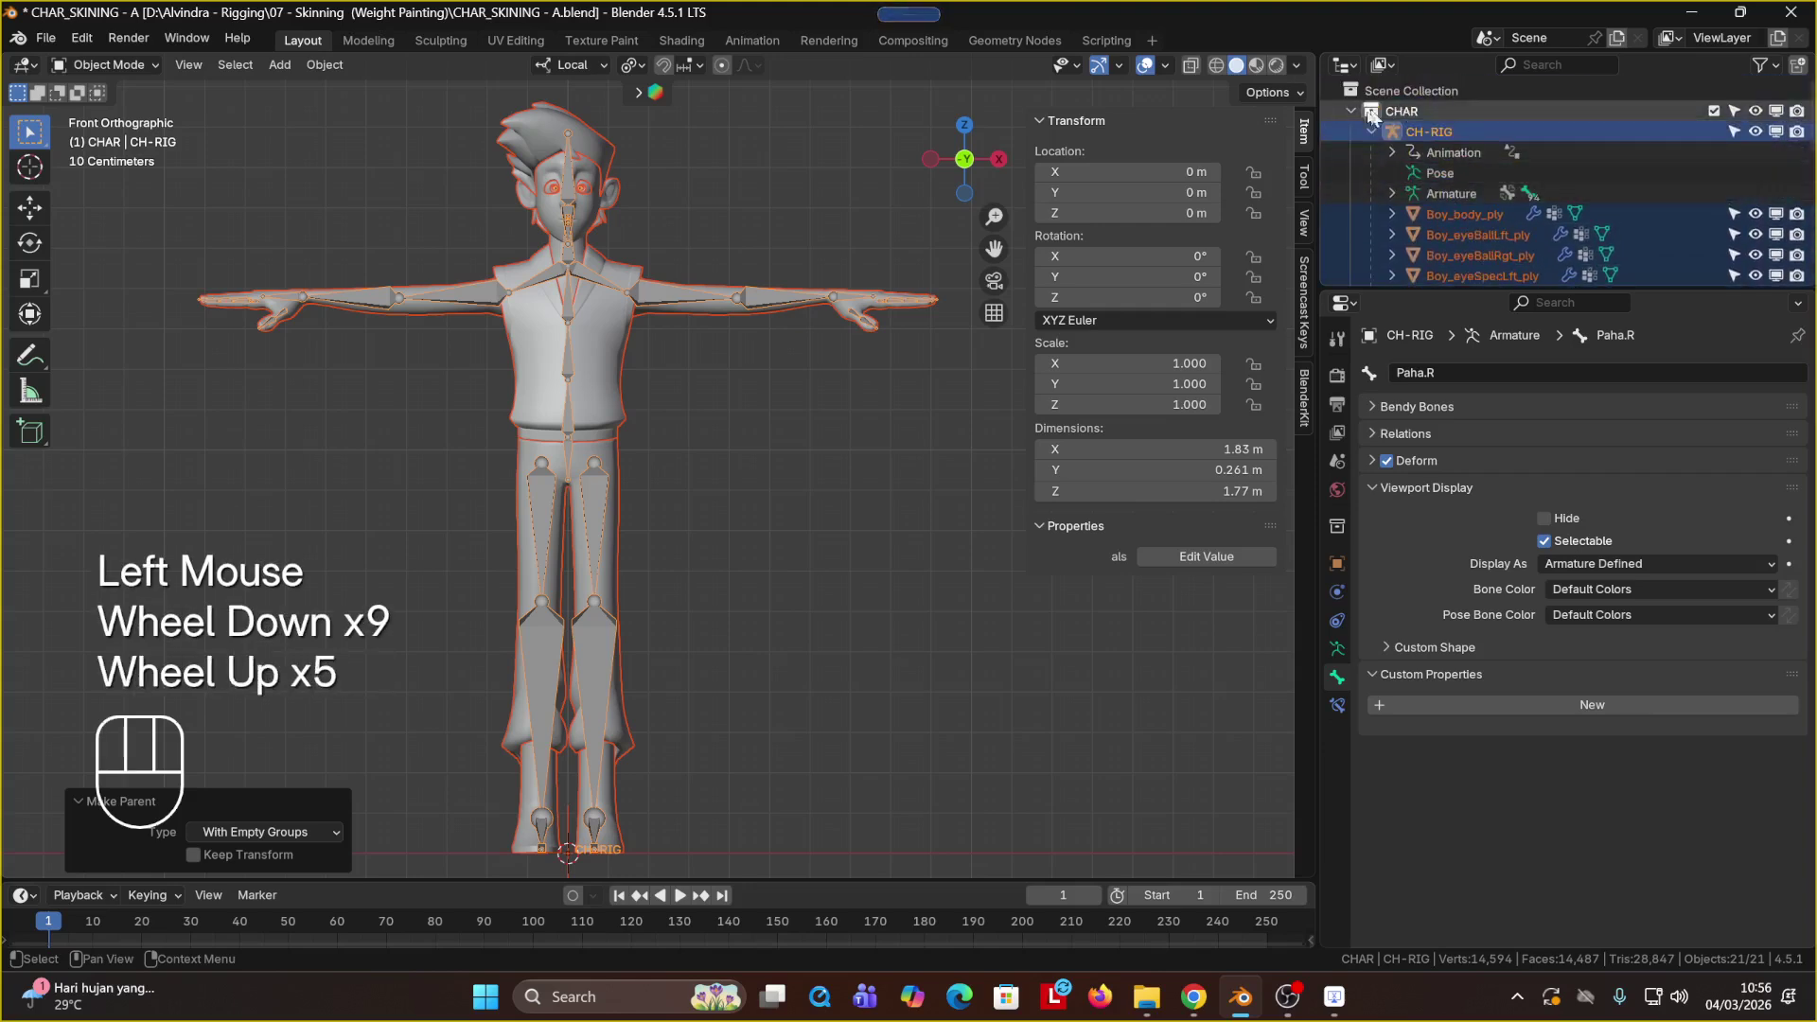
click(1368, 133)
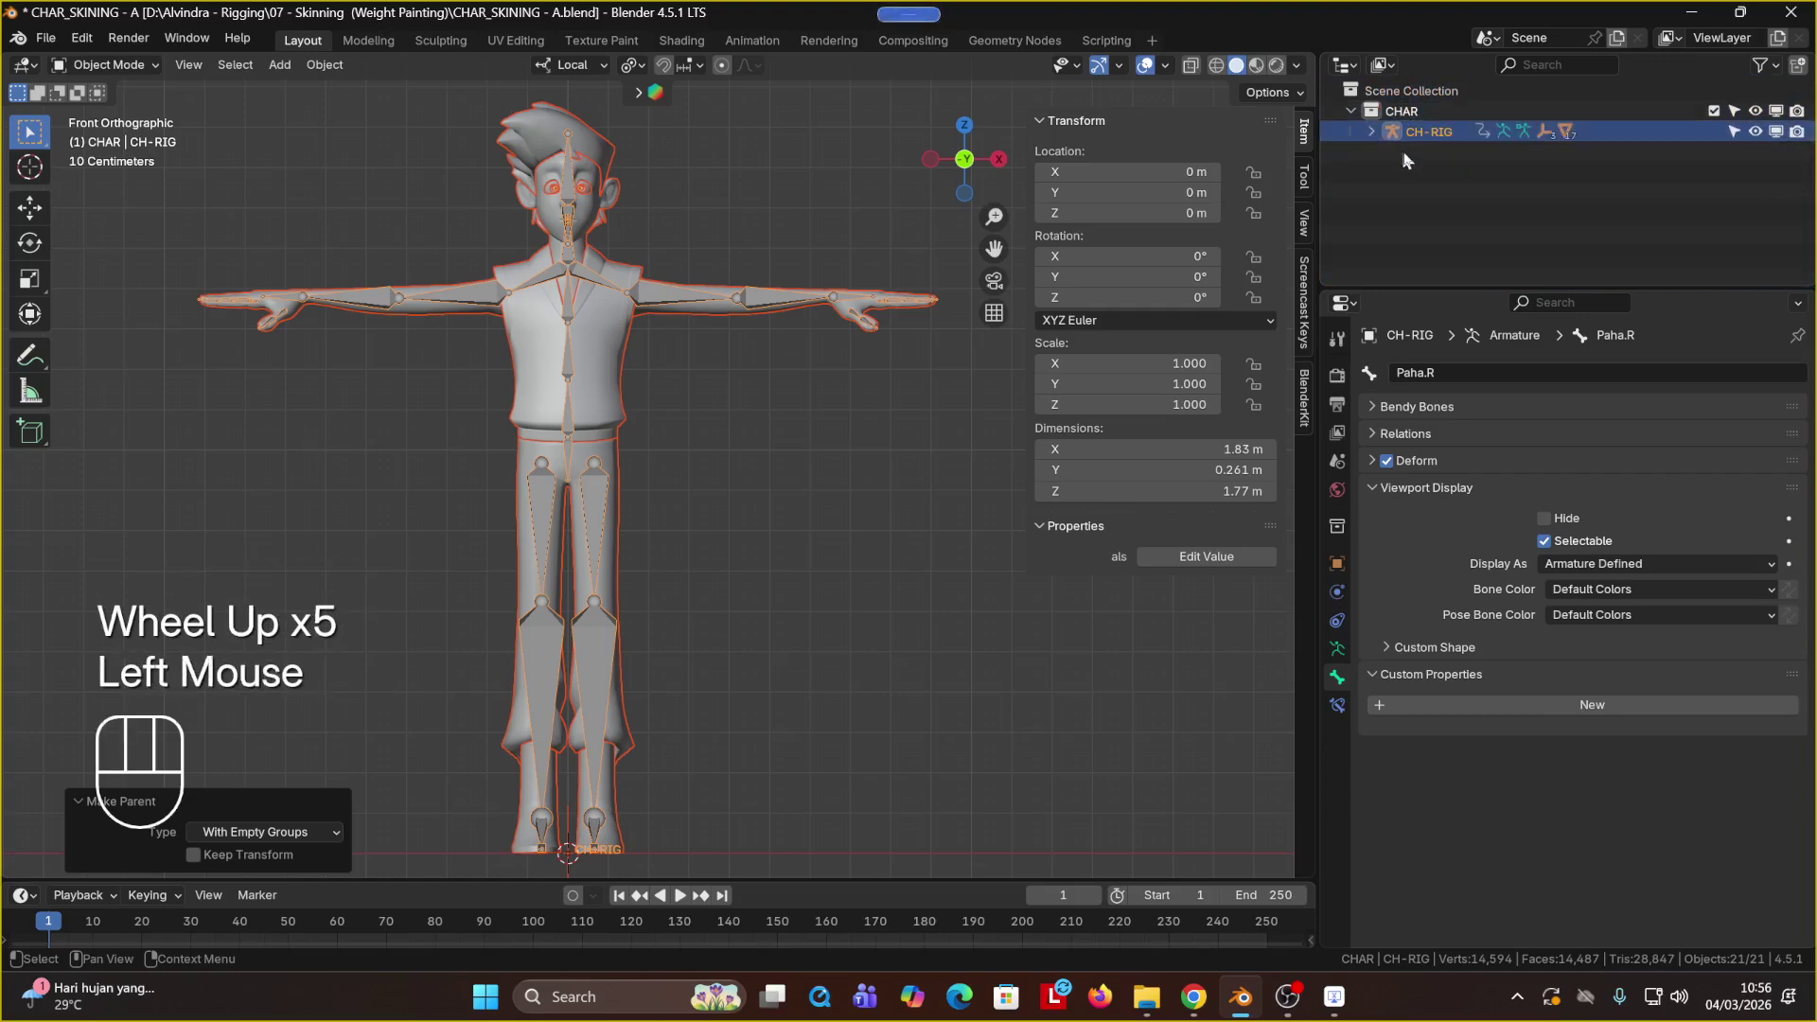
Step: Select only the CH-RIG armature, test-move it about 0.135 m along X and 0.111 m along Z, and undo the move
click(727, 464)
click(572, 462)
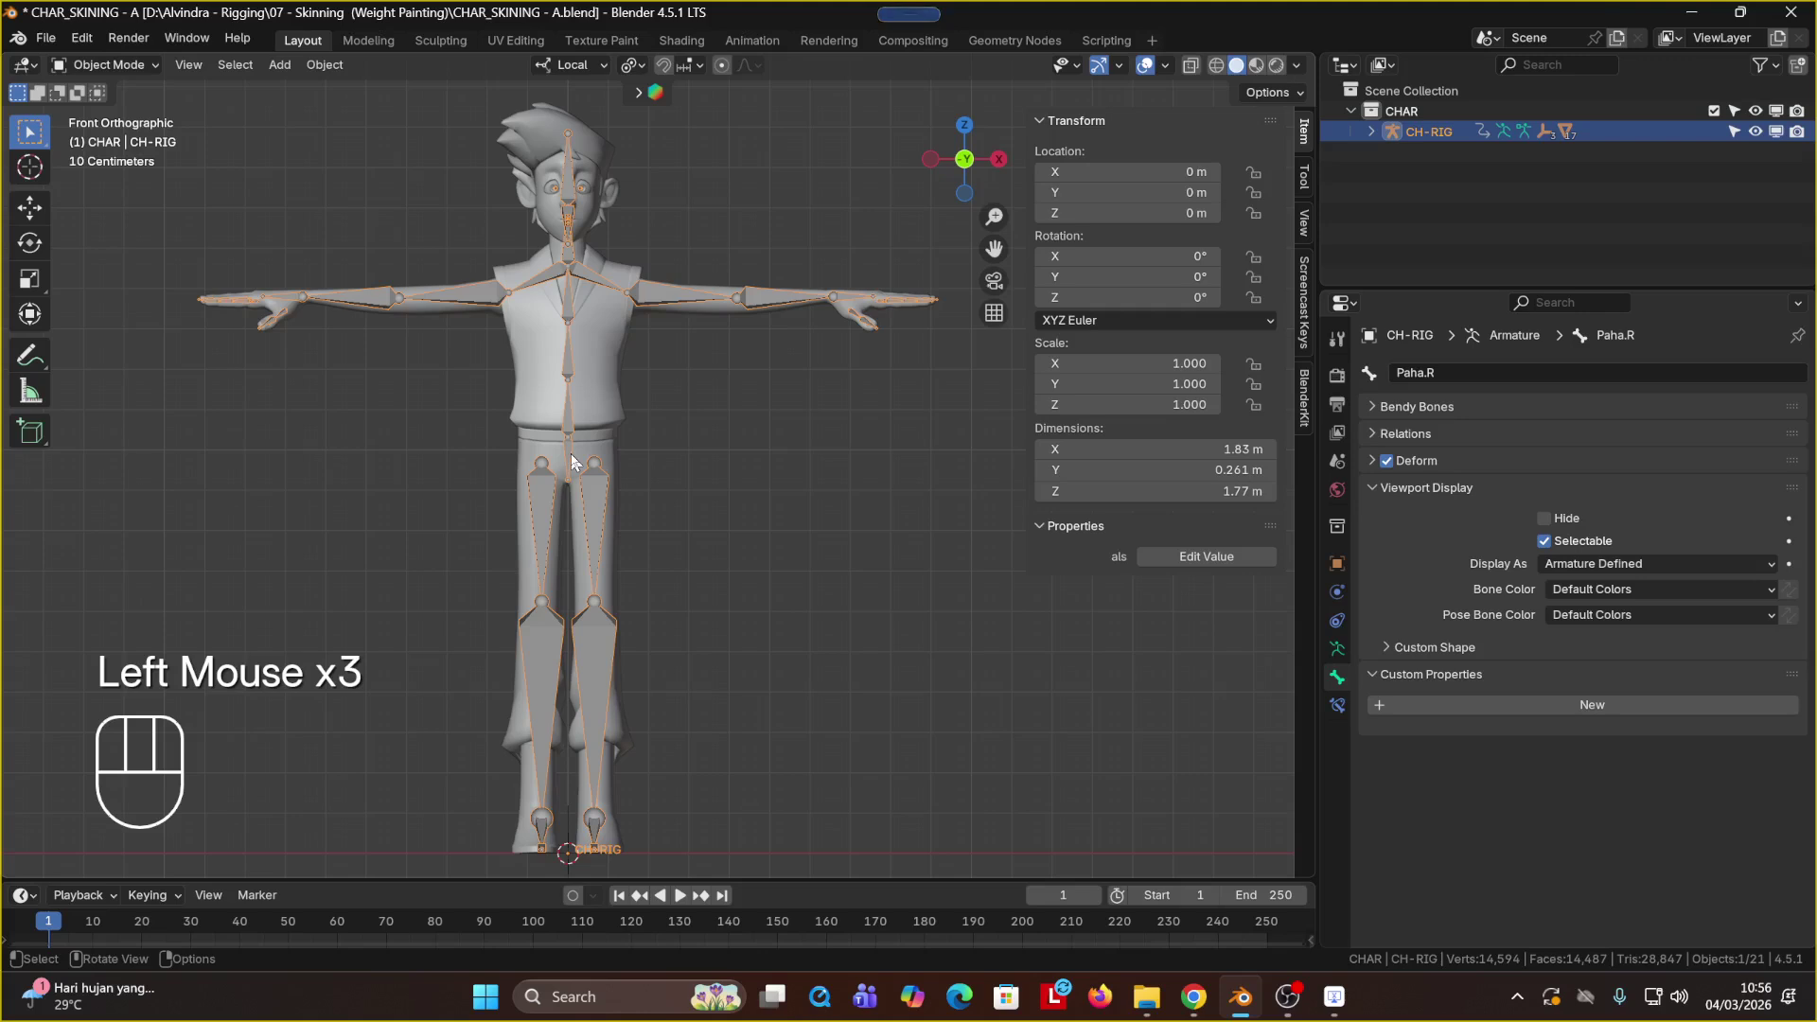
key(g)
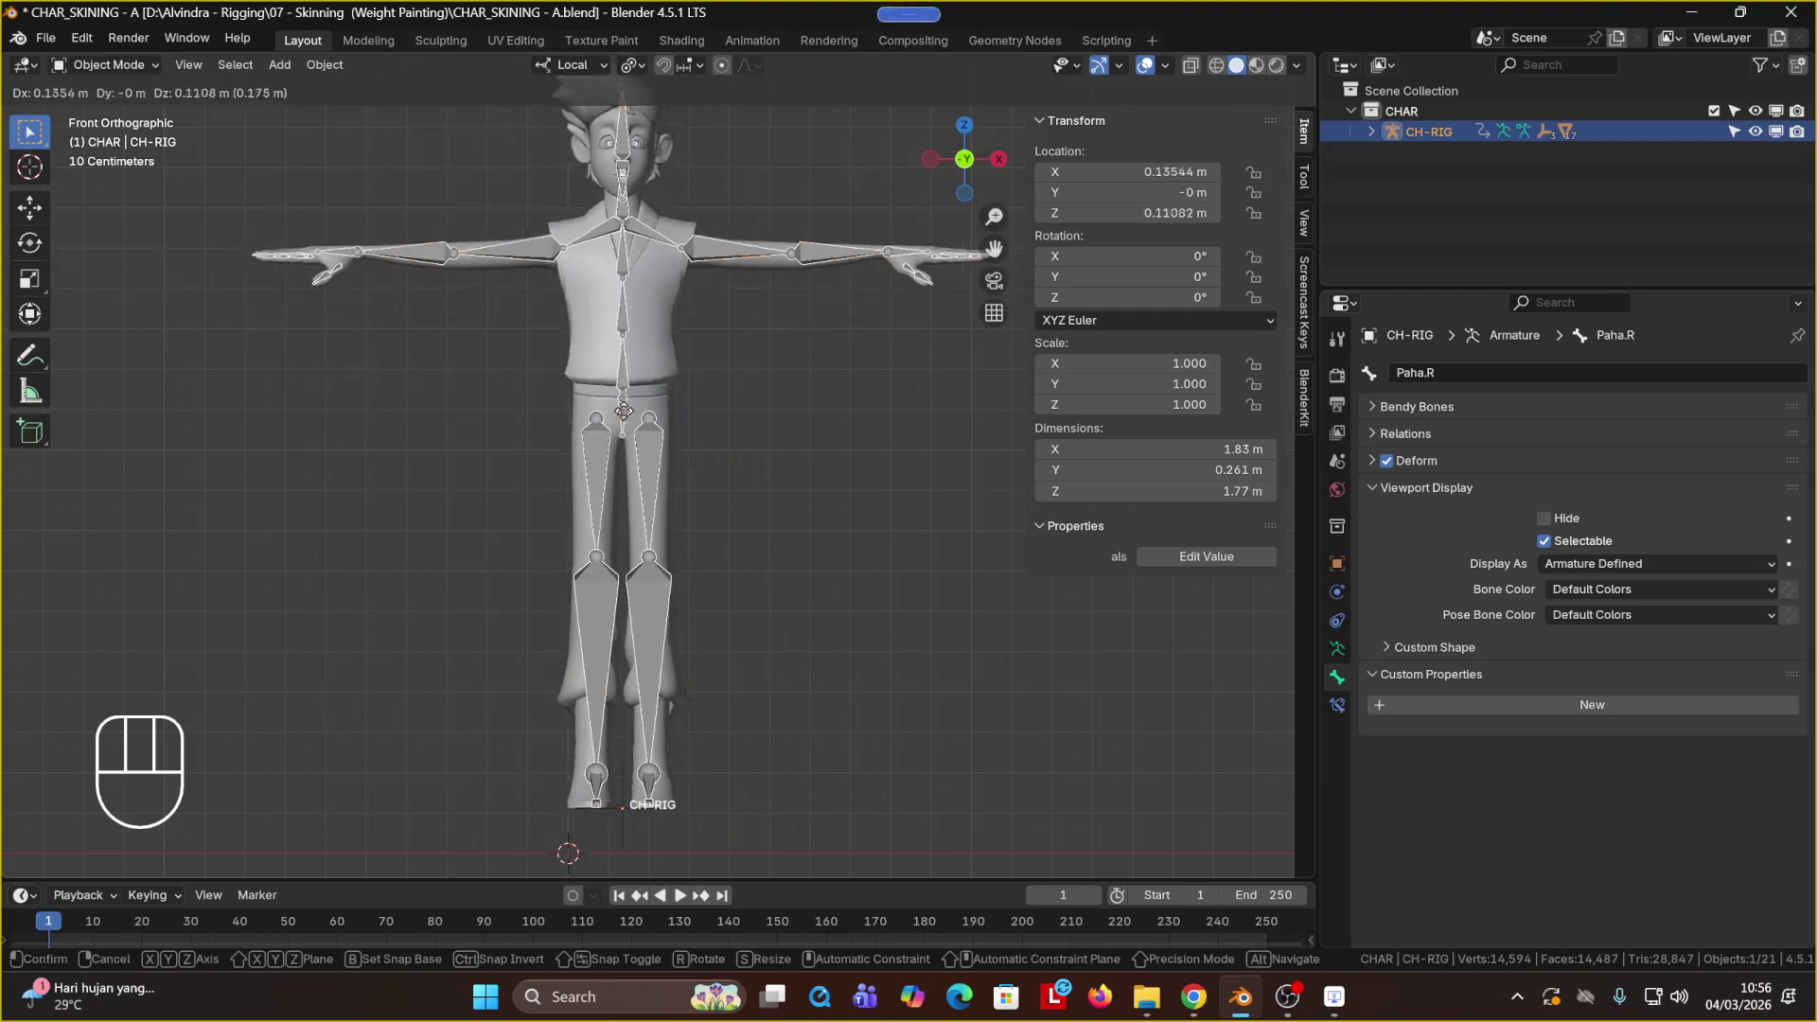
click(624, 411)
key(ctrl+z)
Step: Switch CH-RIG to Pose Mode and rotate the Lengan Atas.L upper-arm bone upward about 58° around its local Z axis
key(ctrl+Tab)
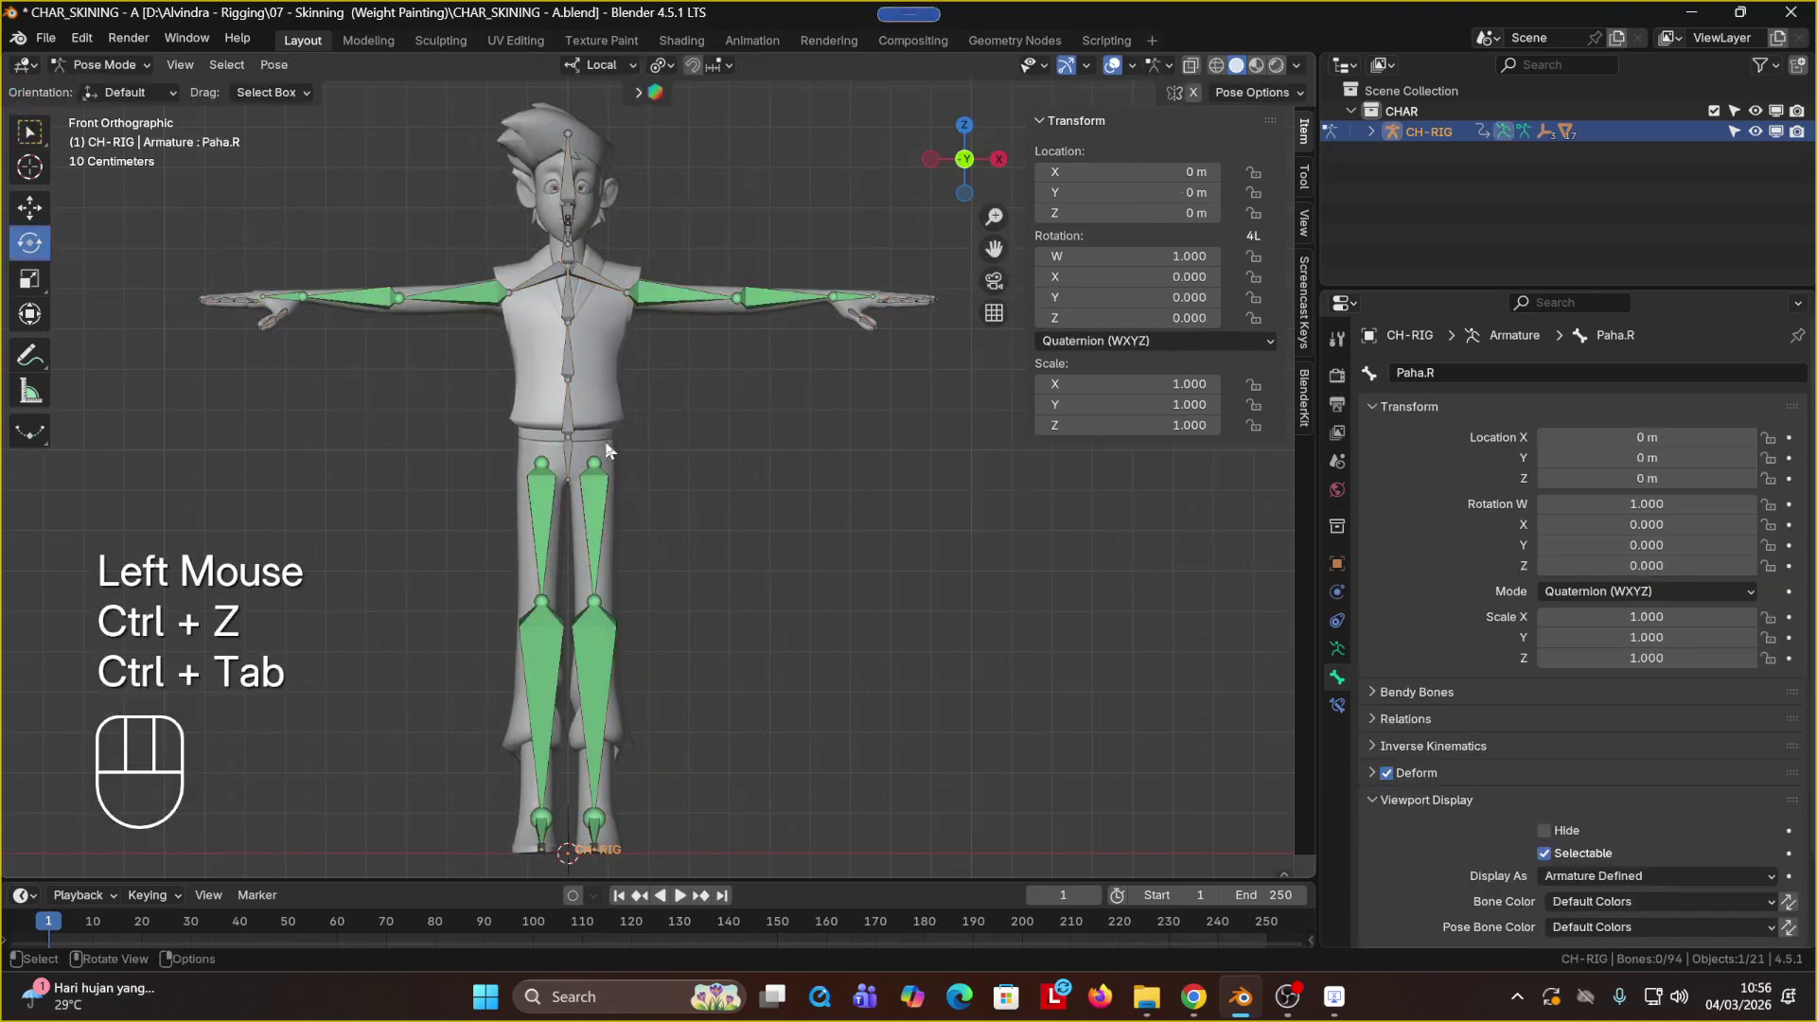
click(660, 290)
drag(702, 325, 694, 248)
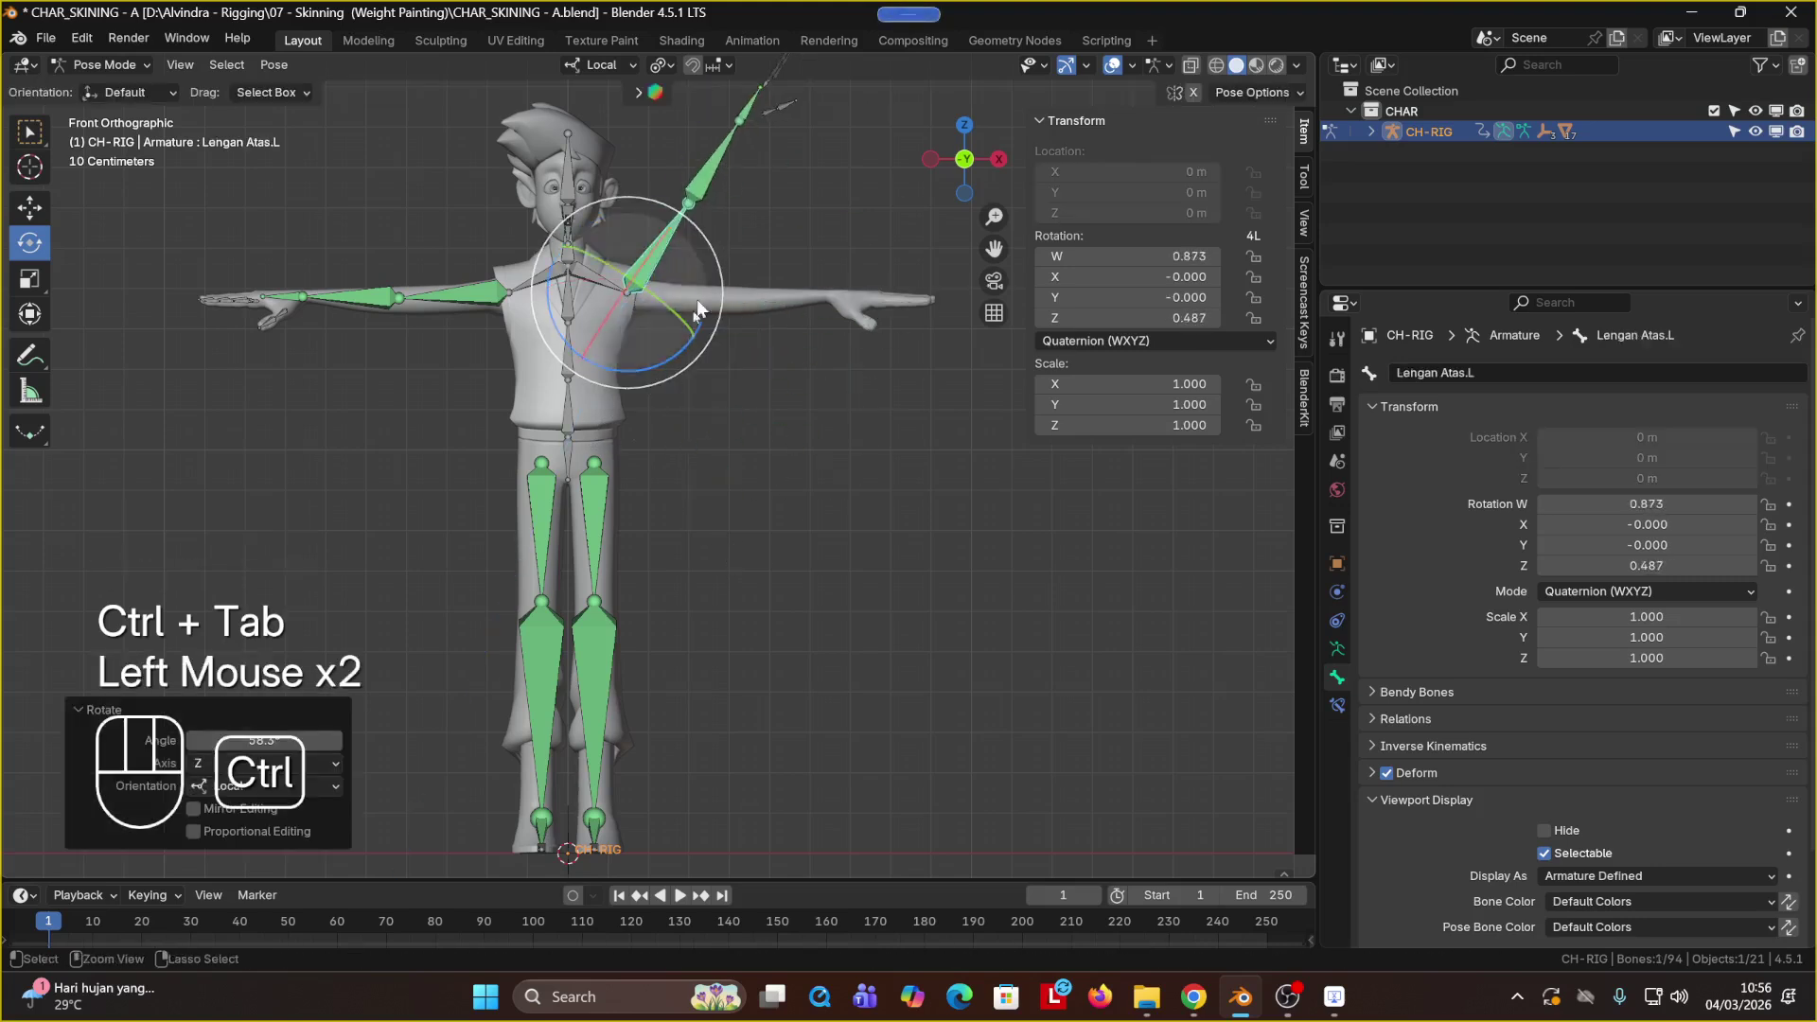
Step: Undo the last rotation of the left upper arm bone
key(ctrl+z)
Step: Test the rig by moving the Pungung 001 spine bone sideways away from the character, and undo the move
click(602, 445)
key(g)
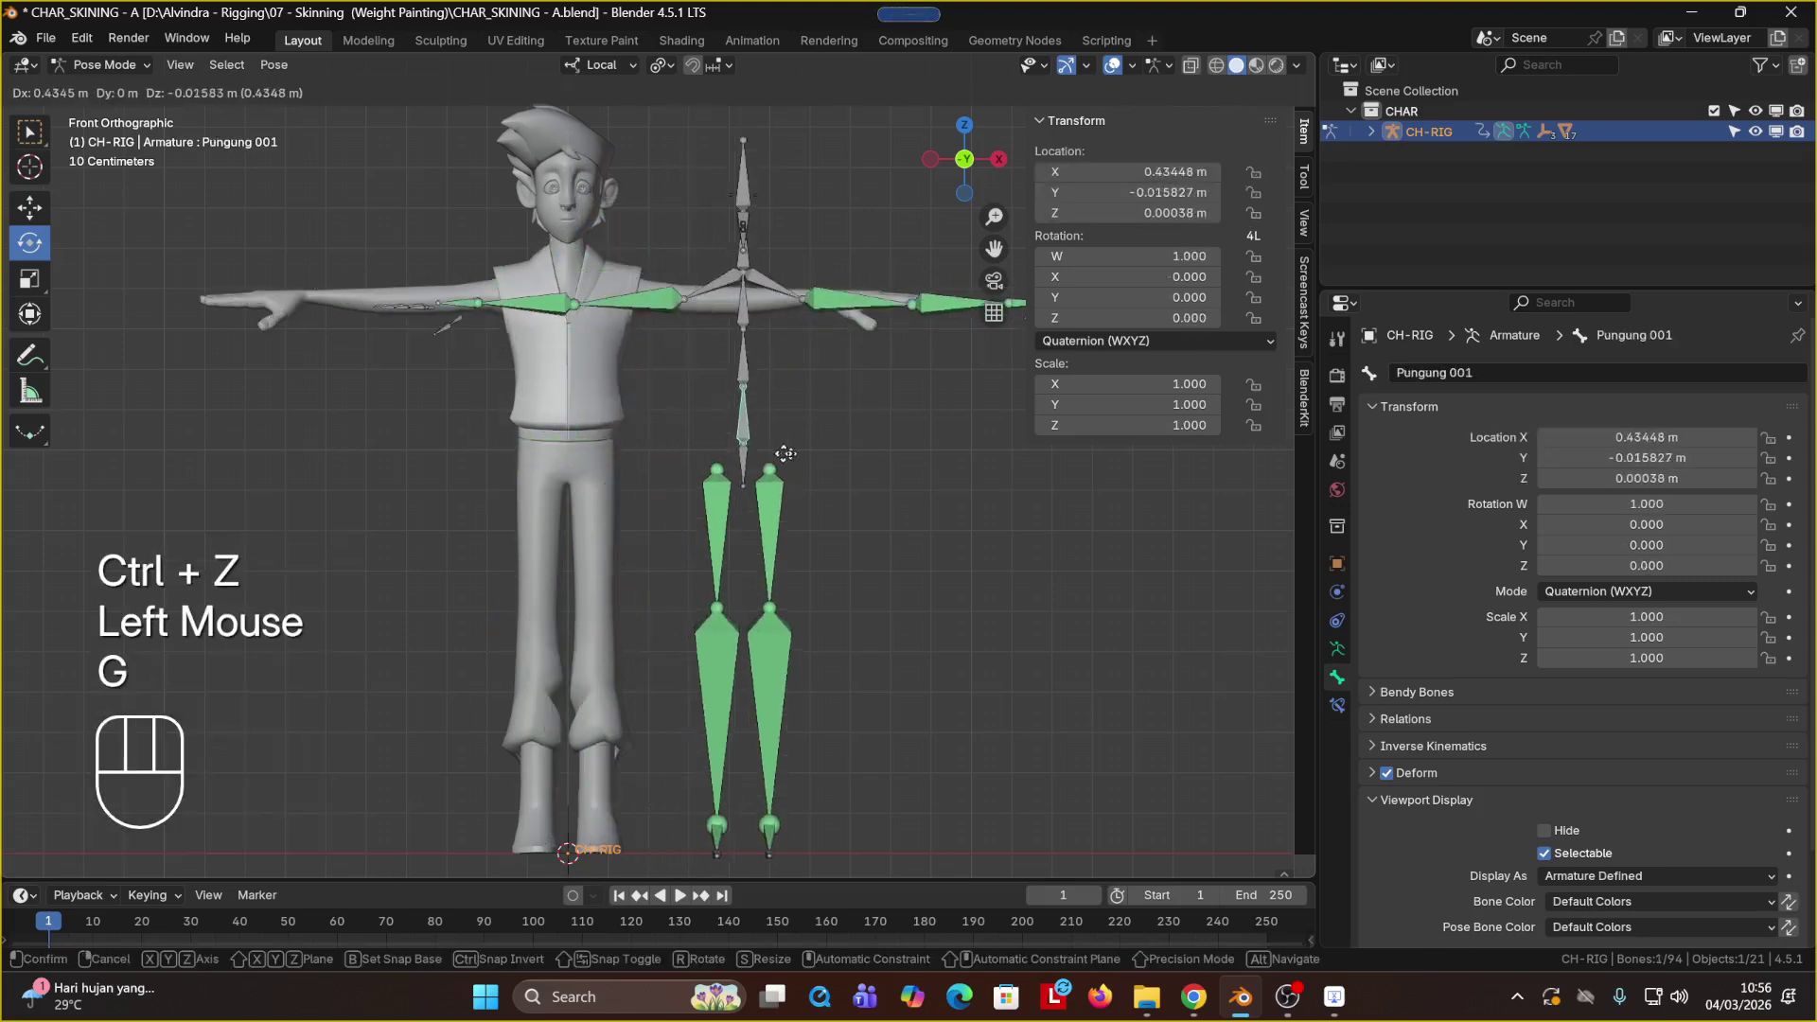
click(729, 474)
key(ctrl+z)
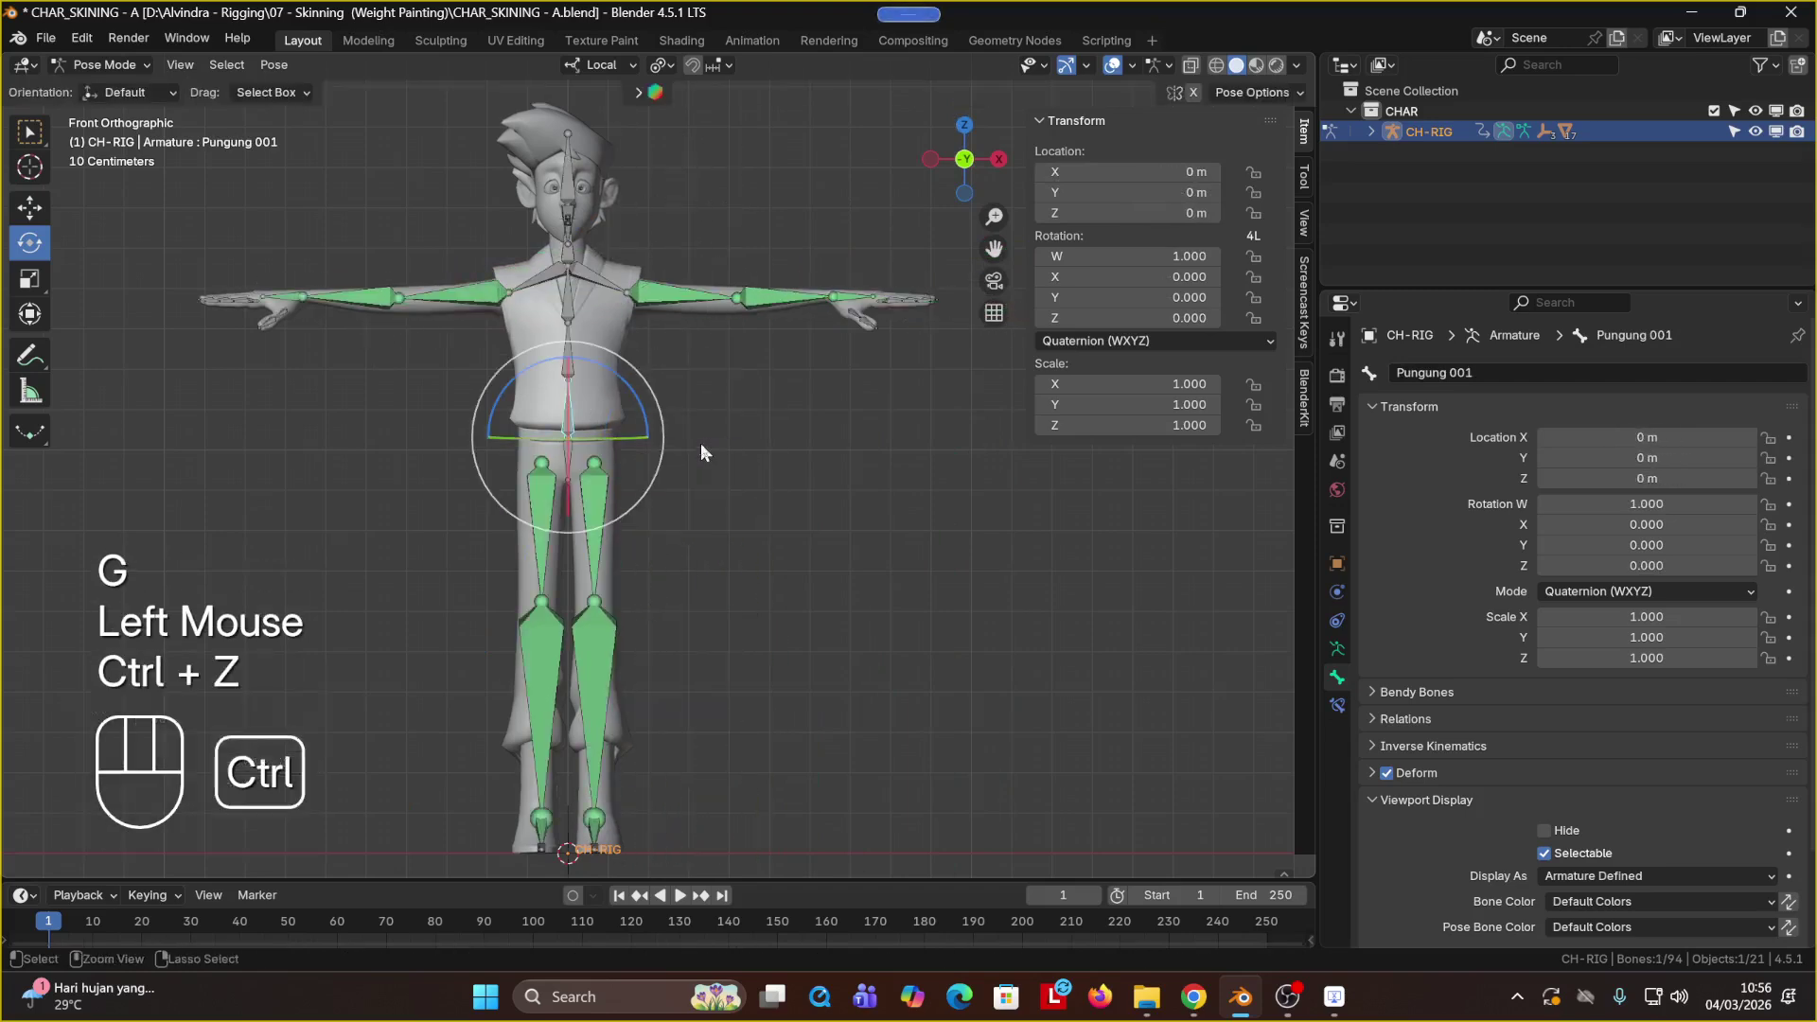
Step: Return to Object Mode and display the vertex groups of the Boy_body_ply mesh
click(106, 65)
click(112, 88)
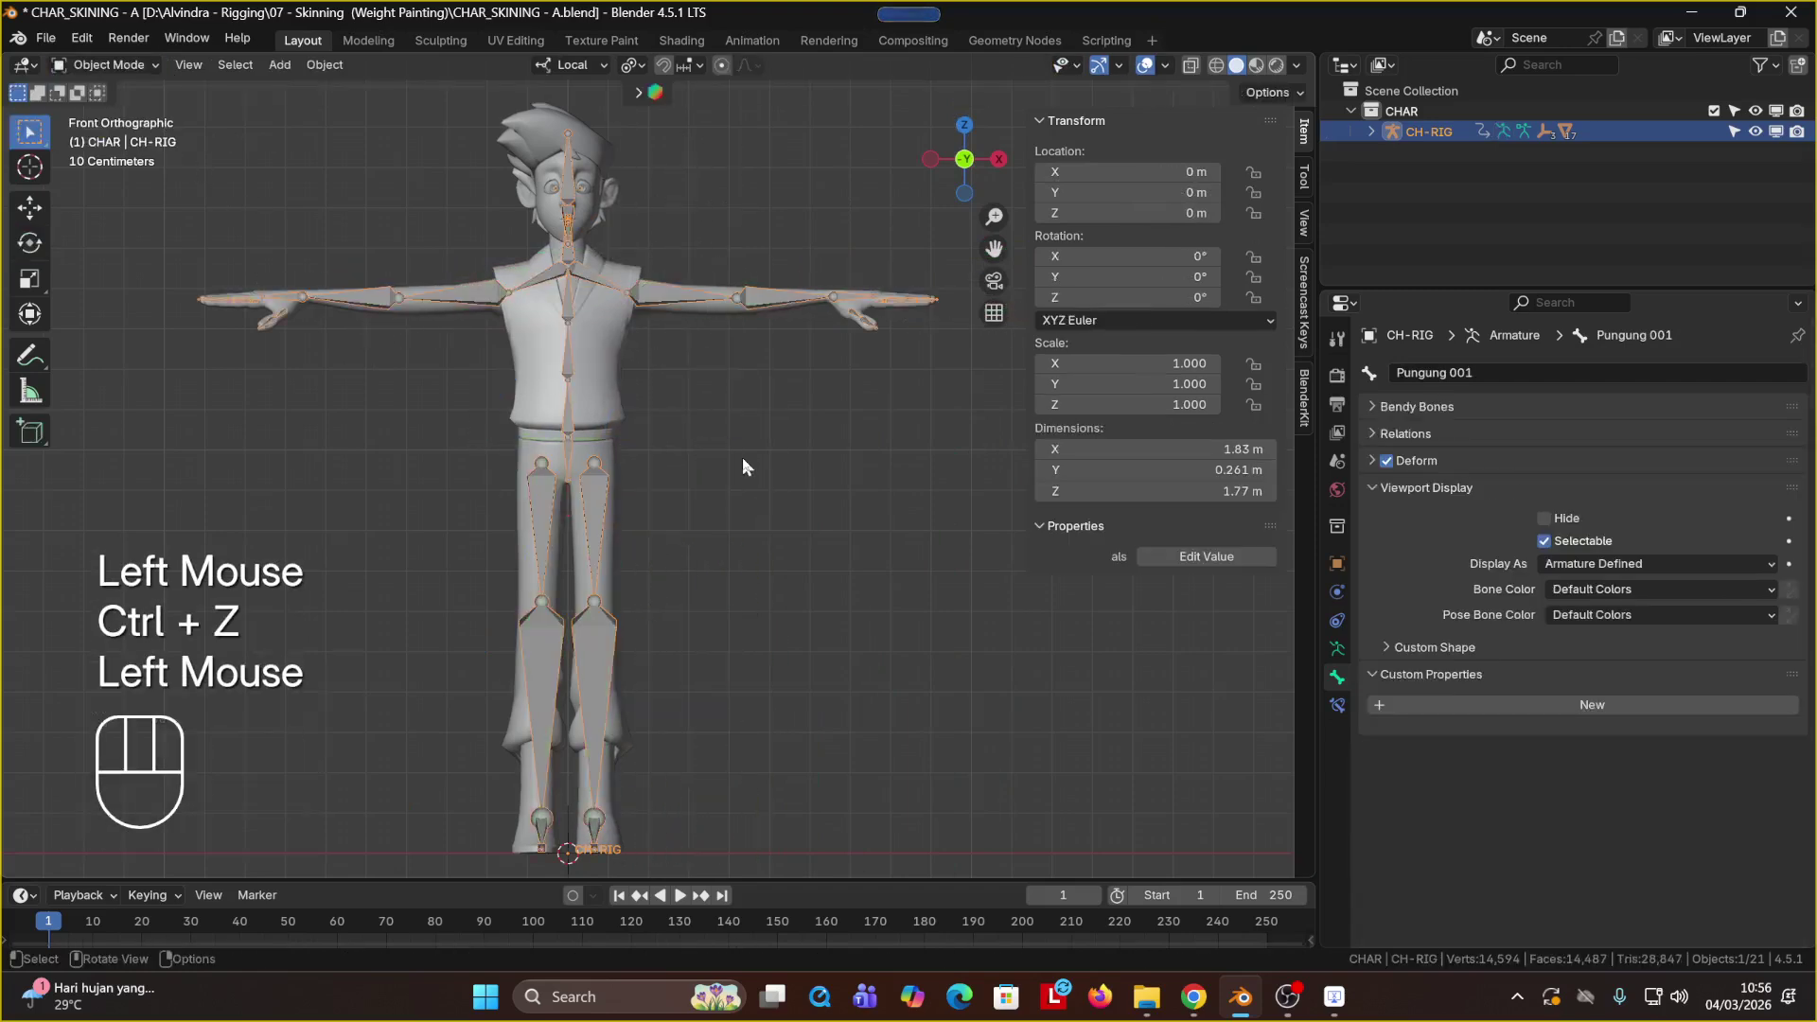
click(742, 457)
click(602, 389)
click(738, 396)
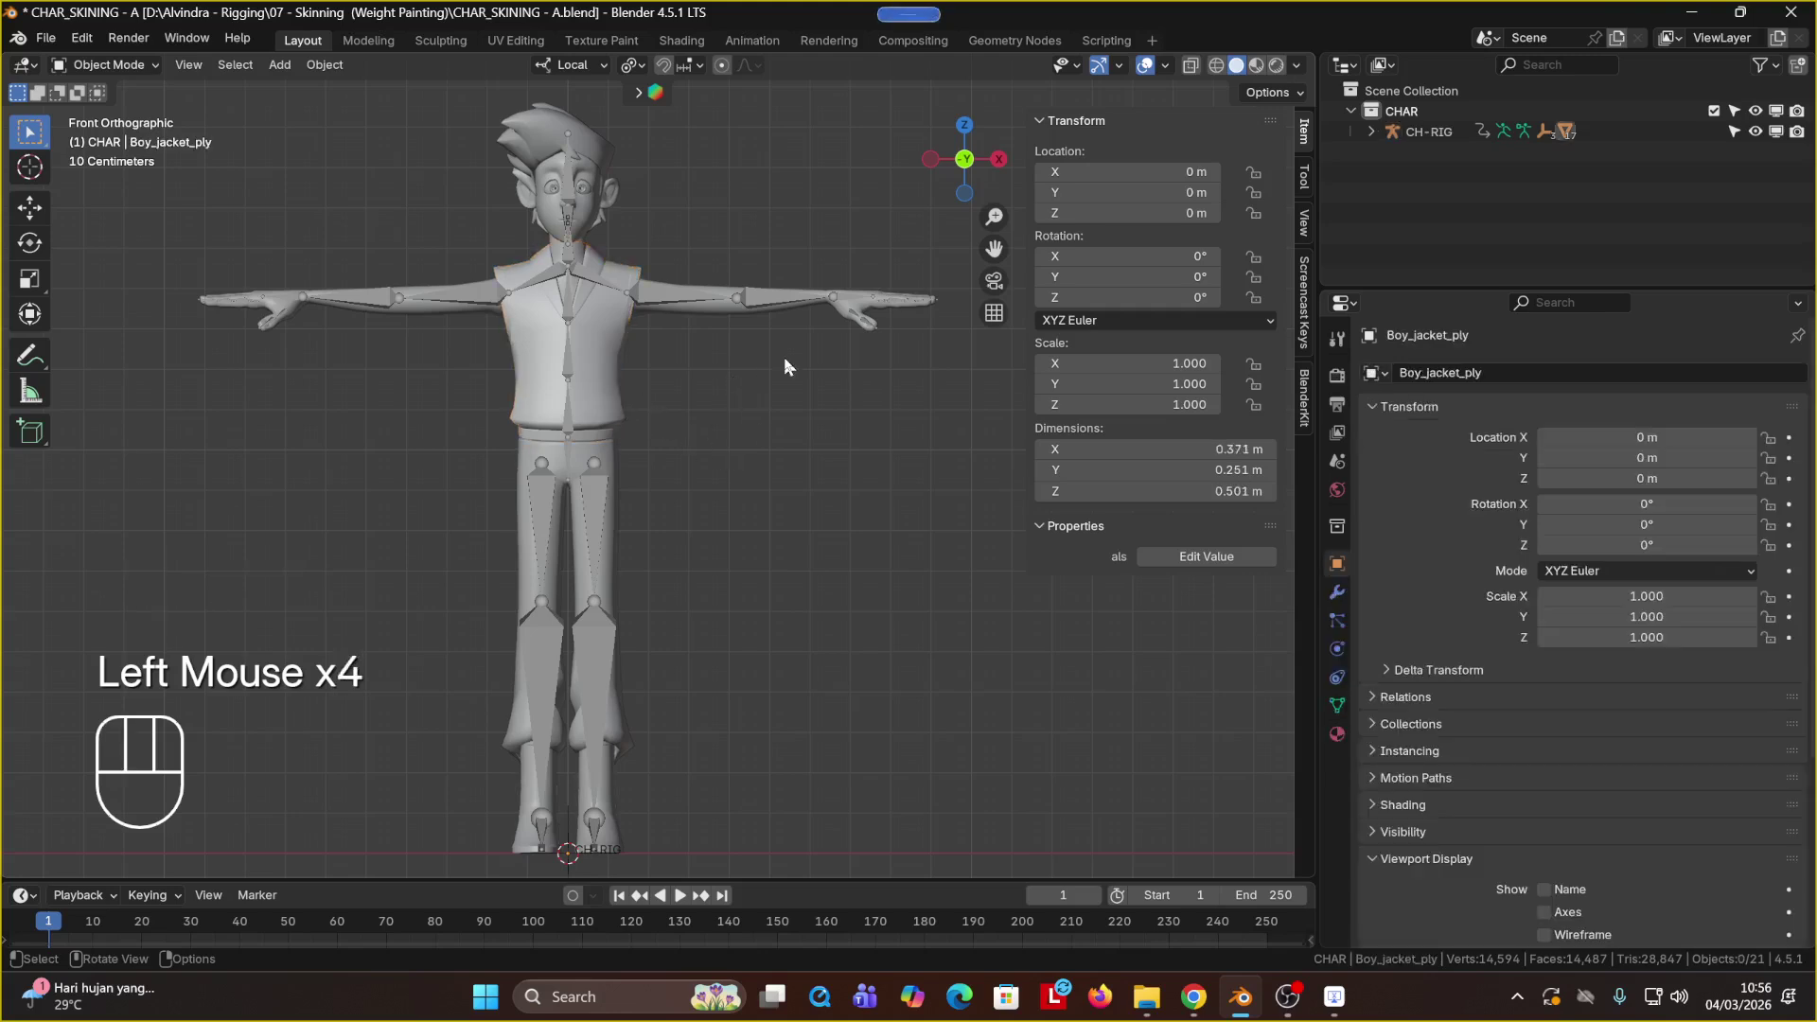
click(710, 310)
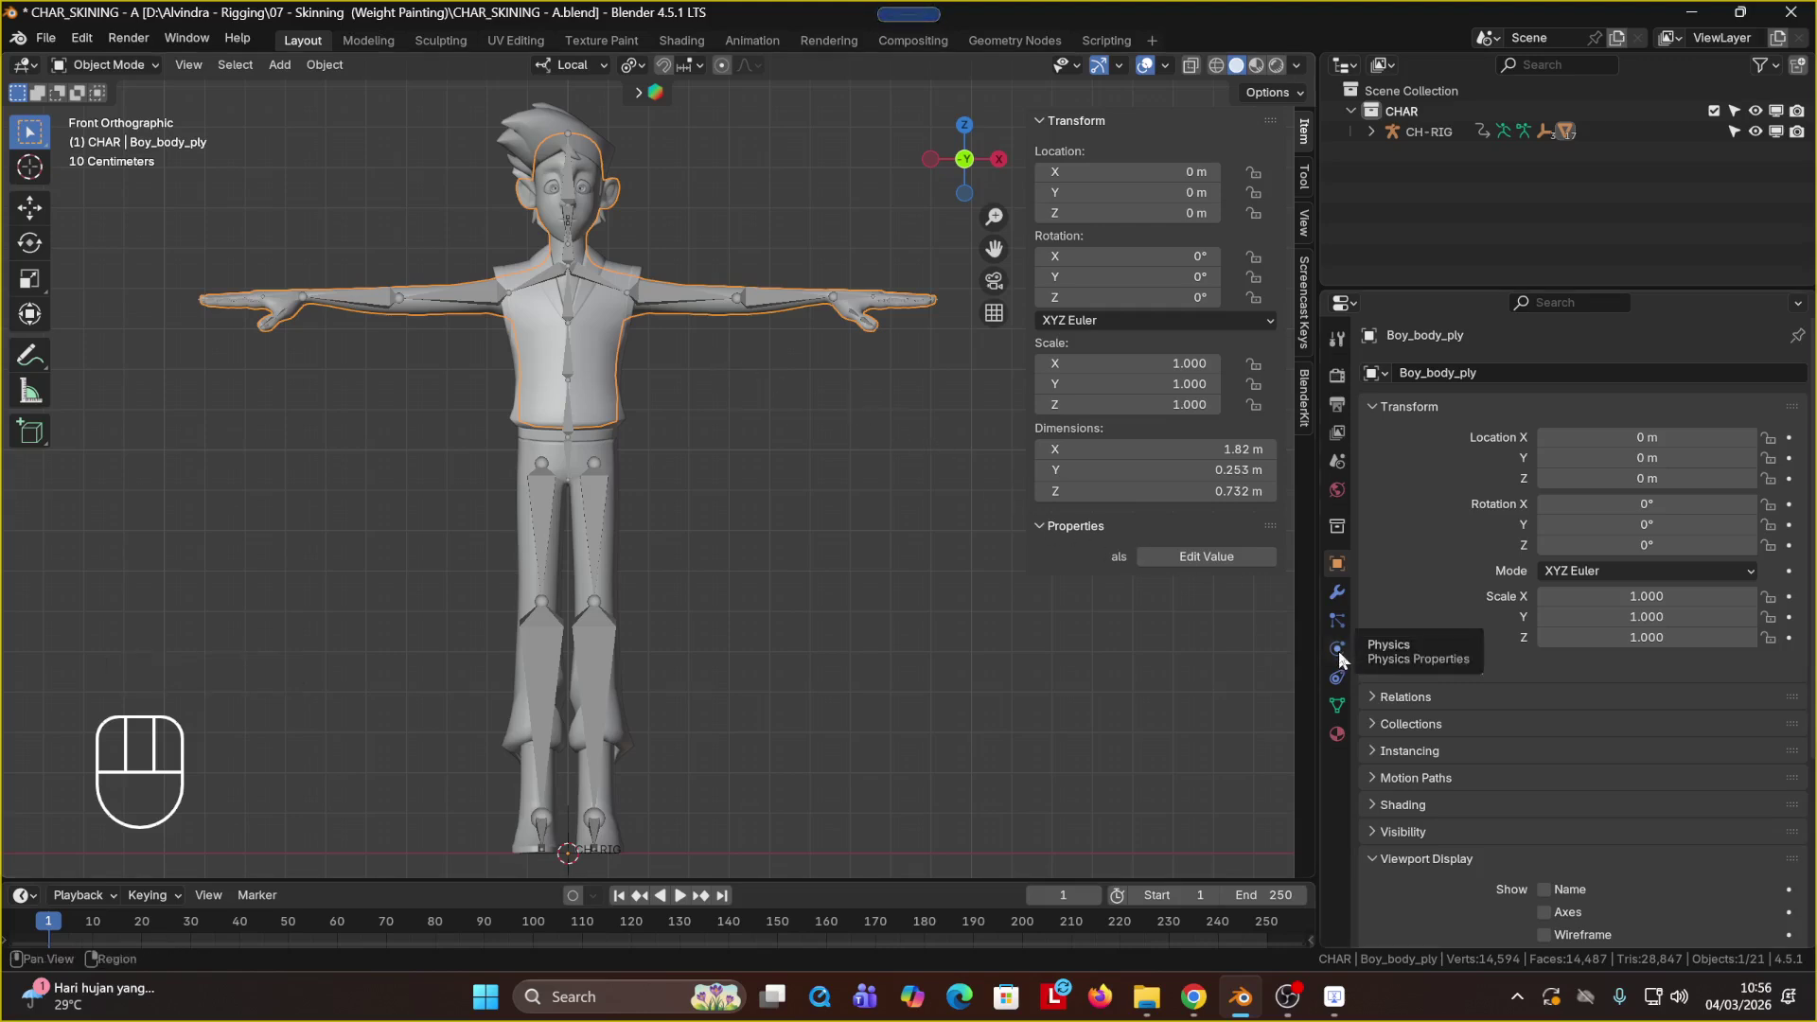
click(1343, 700)
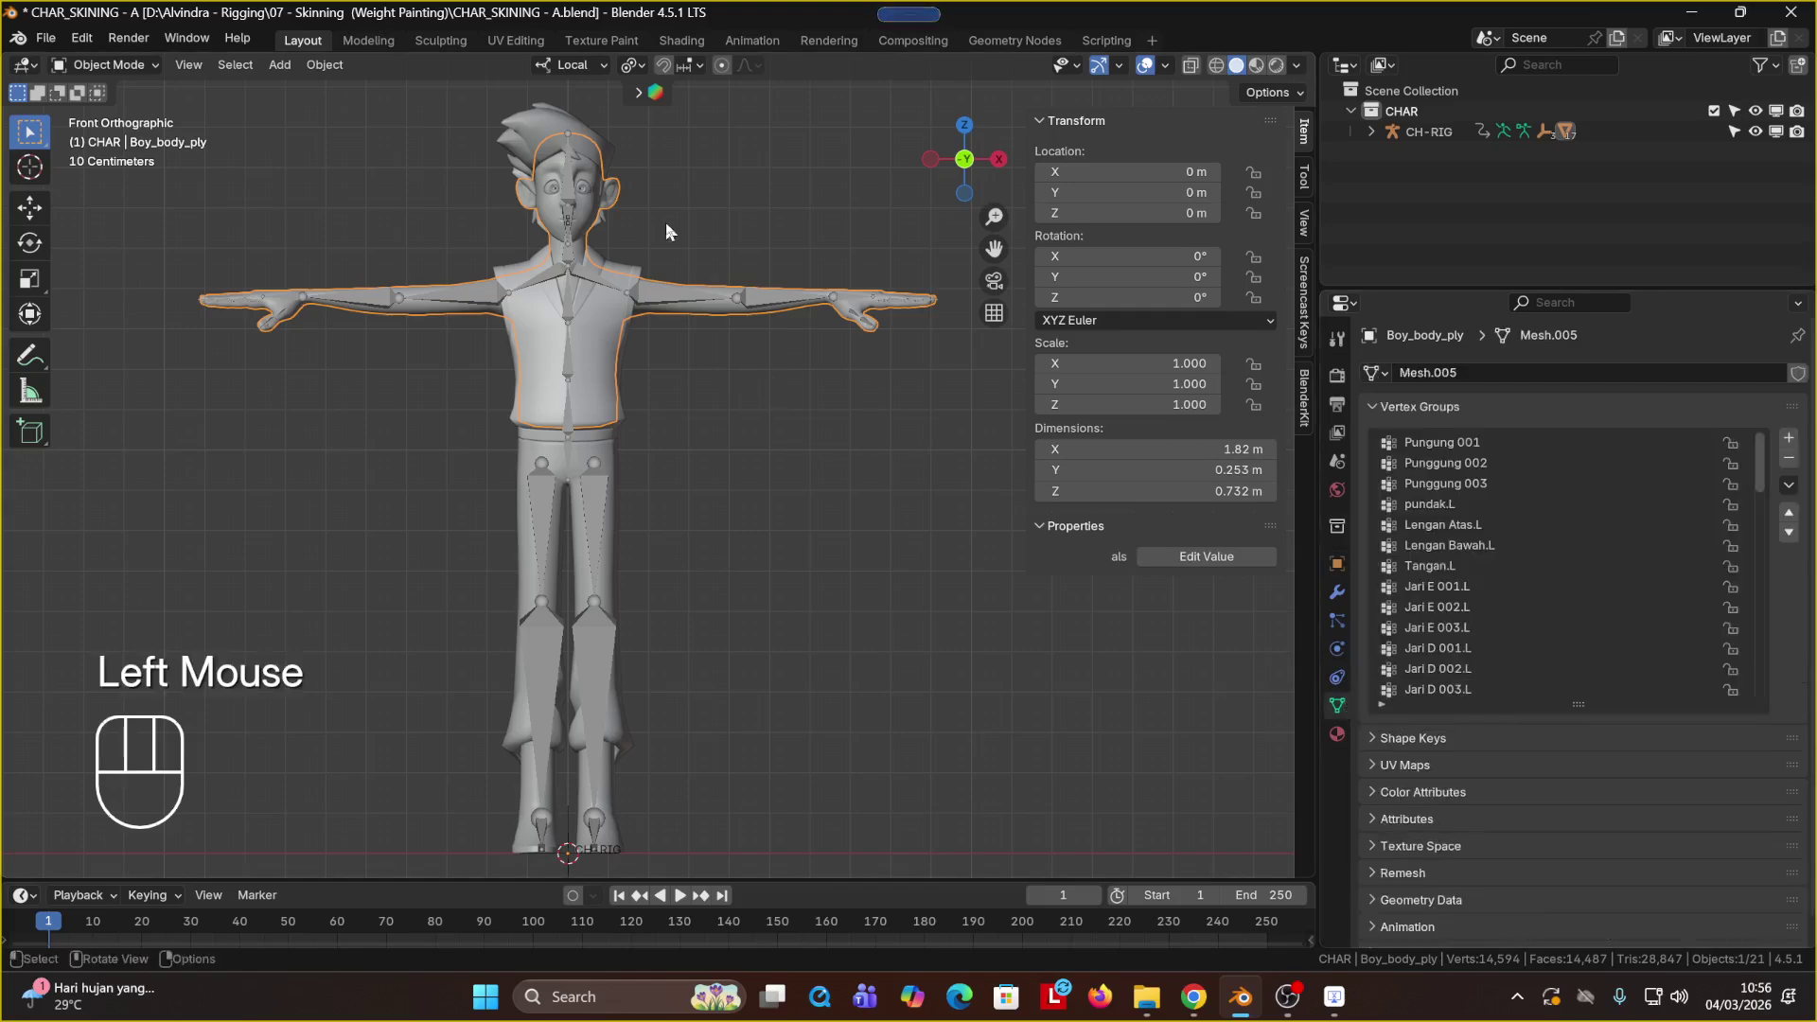
Step: Examine the left arm up close and look through the body mesh's full list of vertex groups
scroll(740, 277, up, 2)
shift+middle_drag(748, 302, 644, 435)
scroll(644, 445, up, 4)
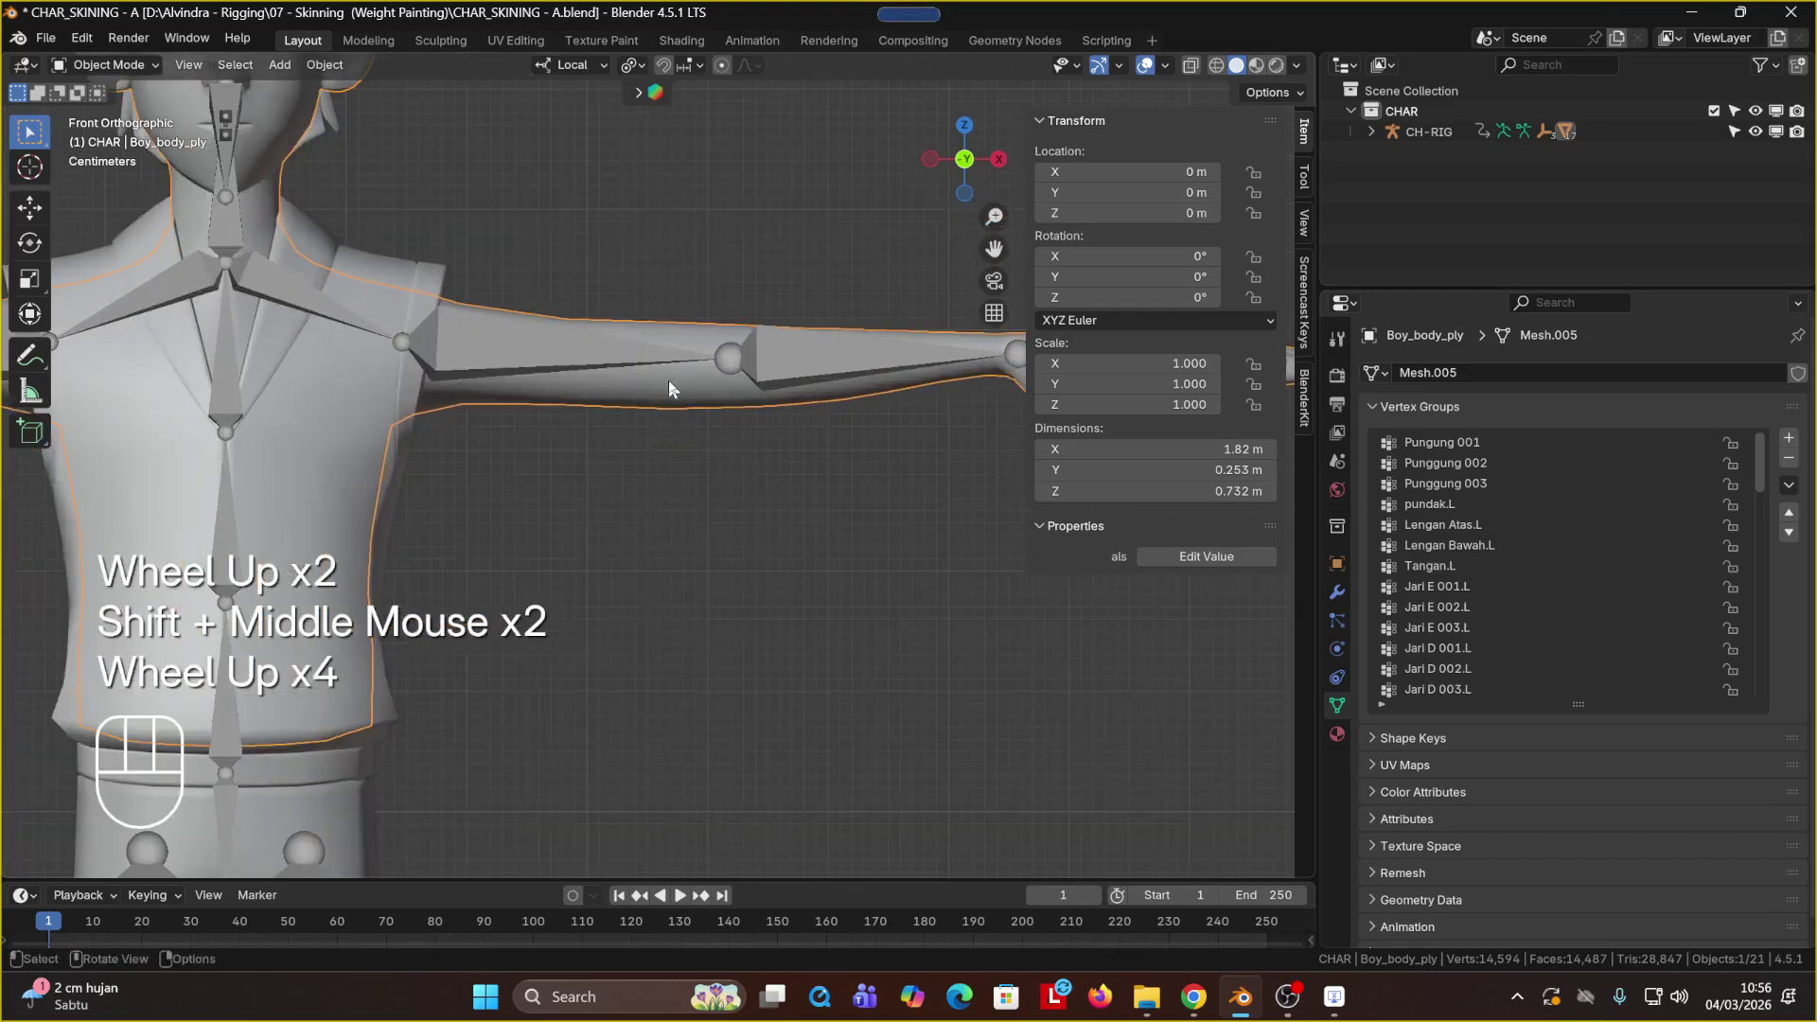
click(672, 409)
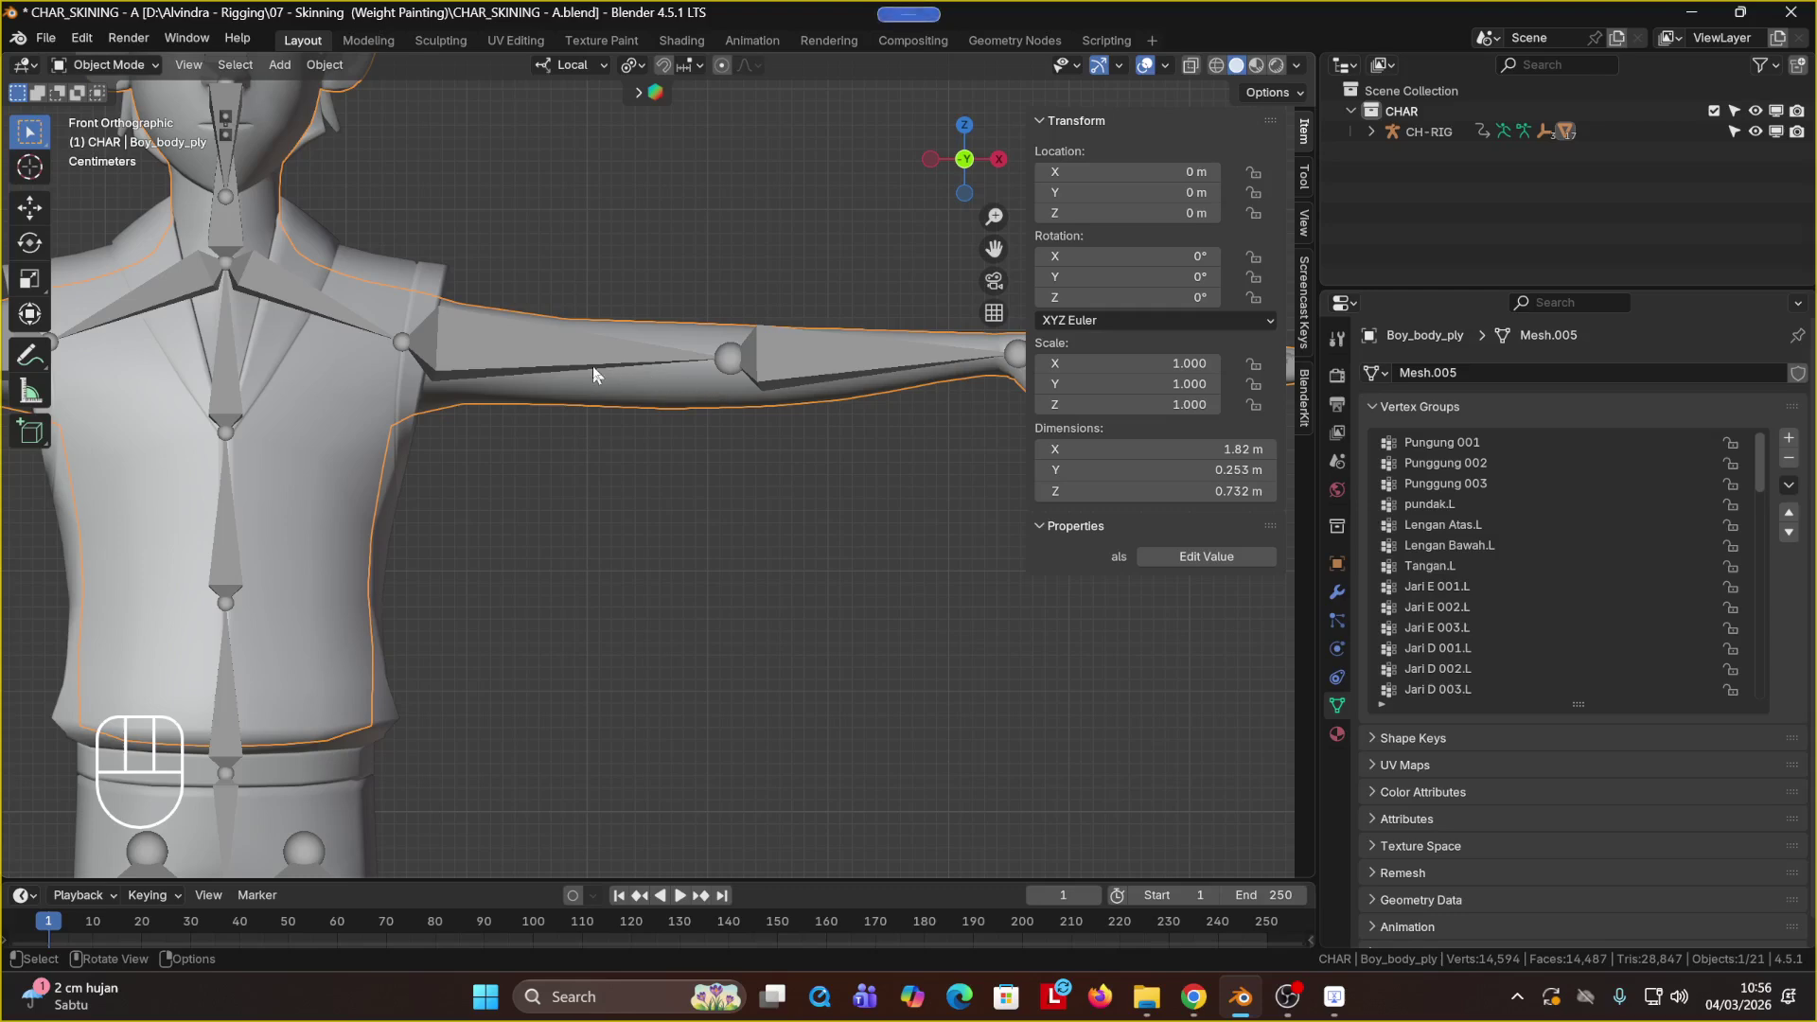
shift+middle_drag(800, 352, 695, 326)
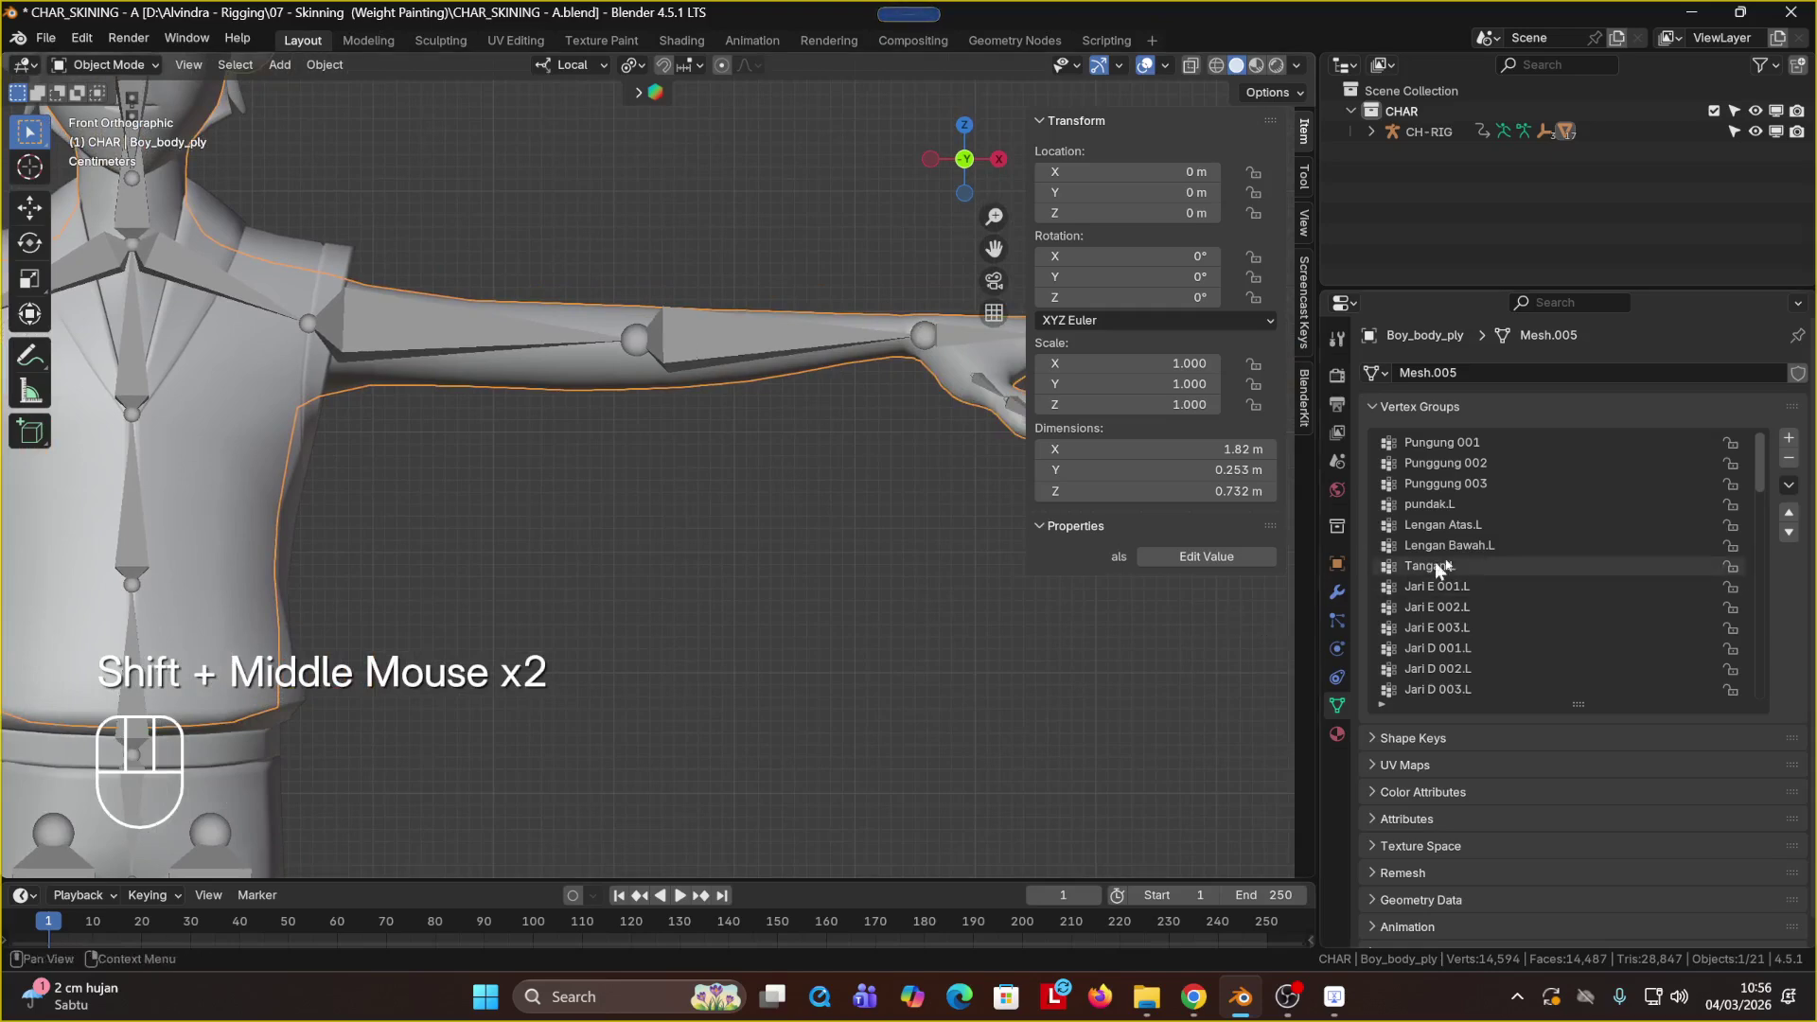
scroll(1474, 526, down, 4)
scroll(1474, 527, down, 8)
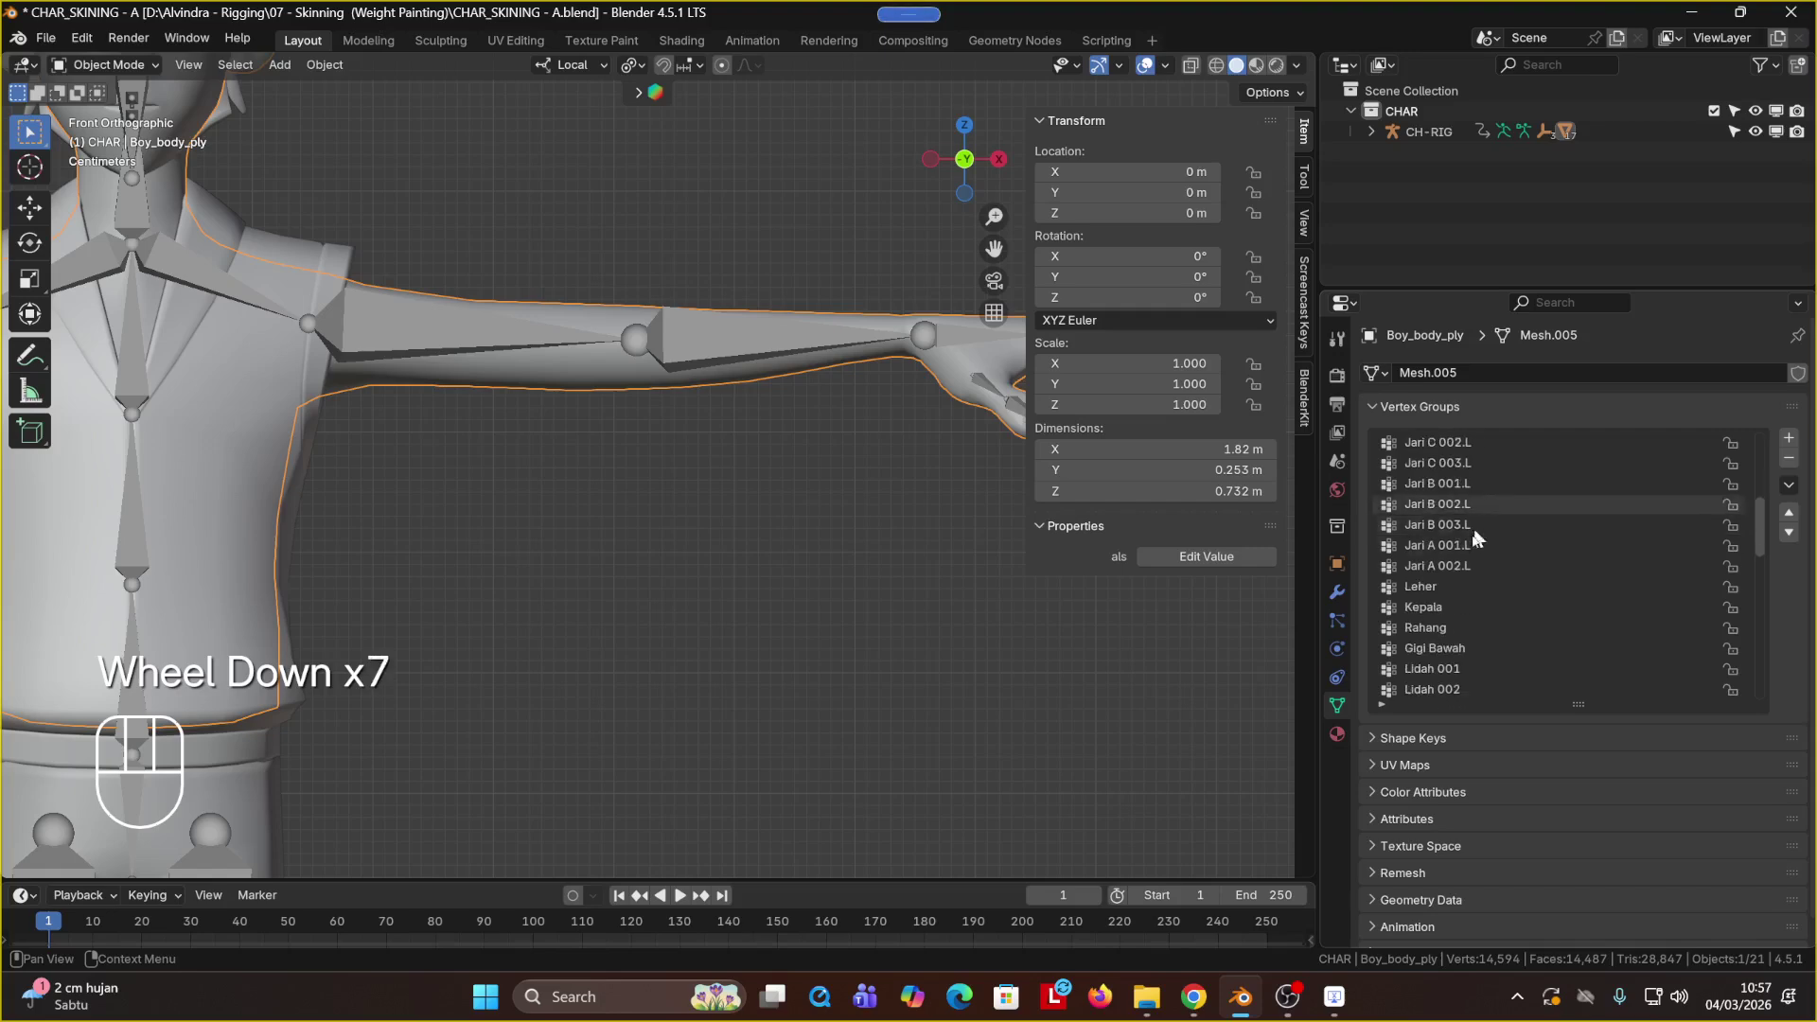
scroll(1466, 575, down, 10)
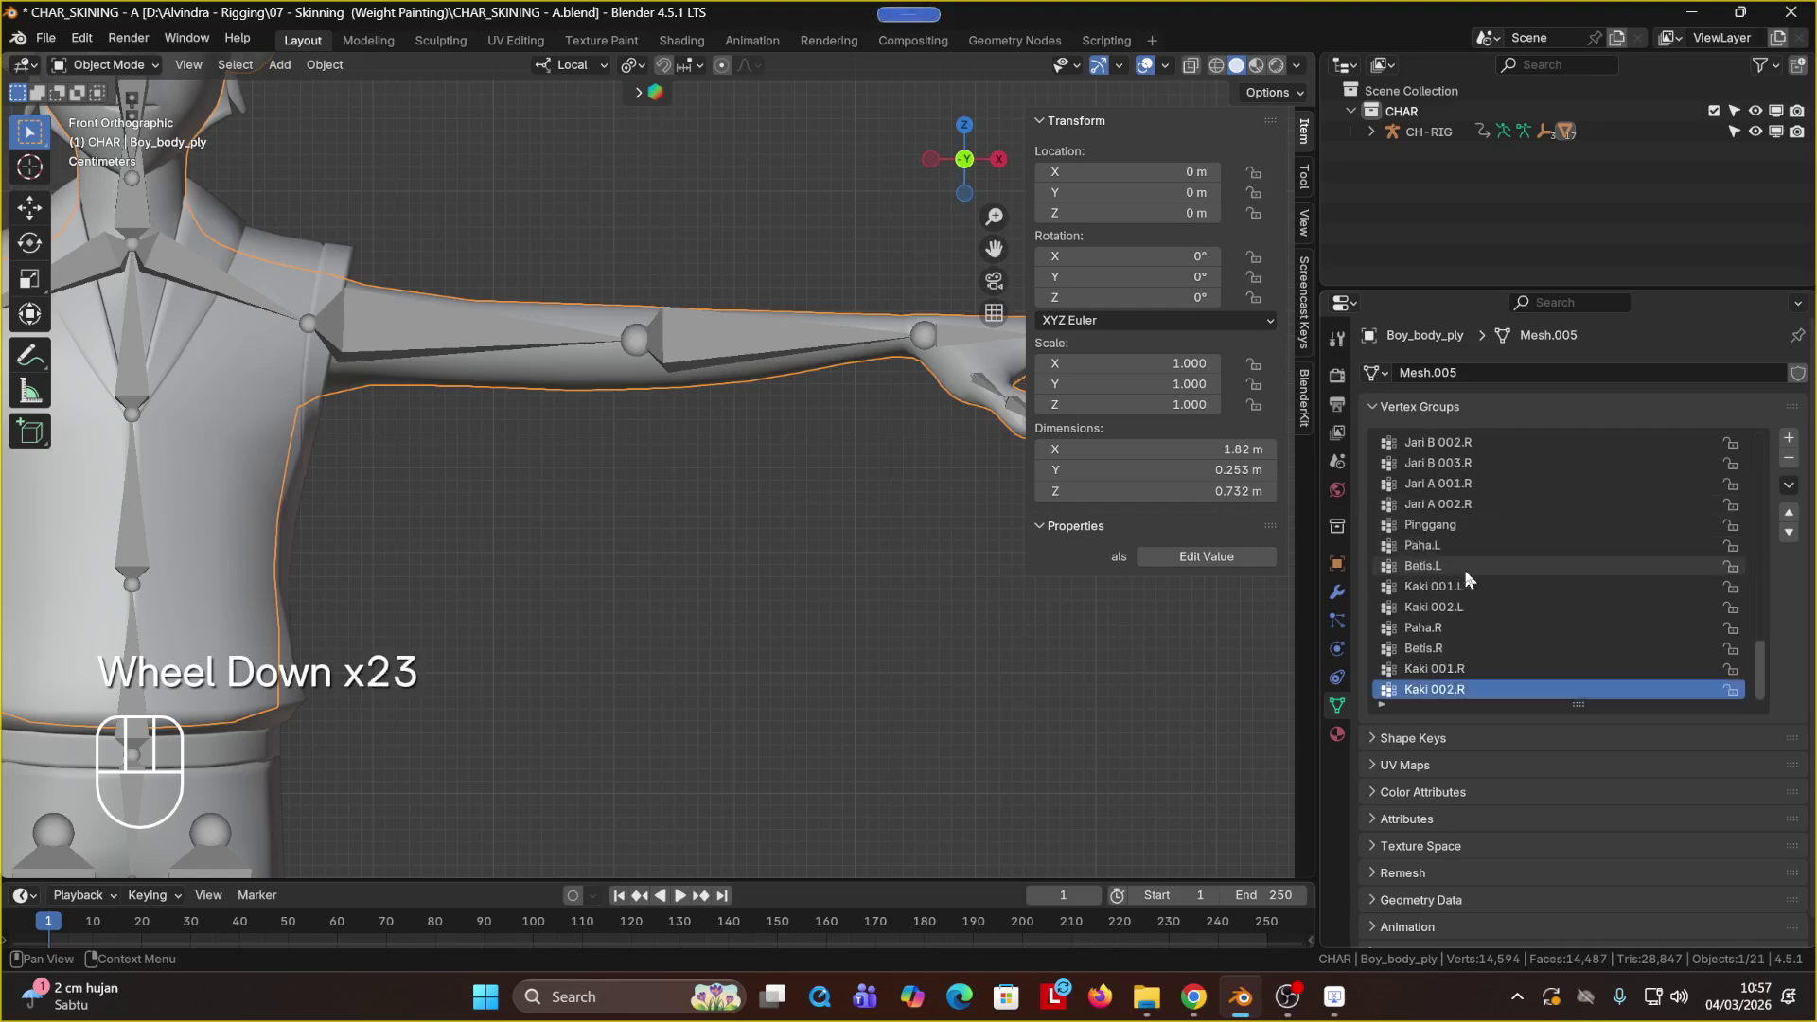
scroll(1519, 662, up, 7)
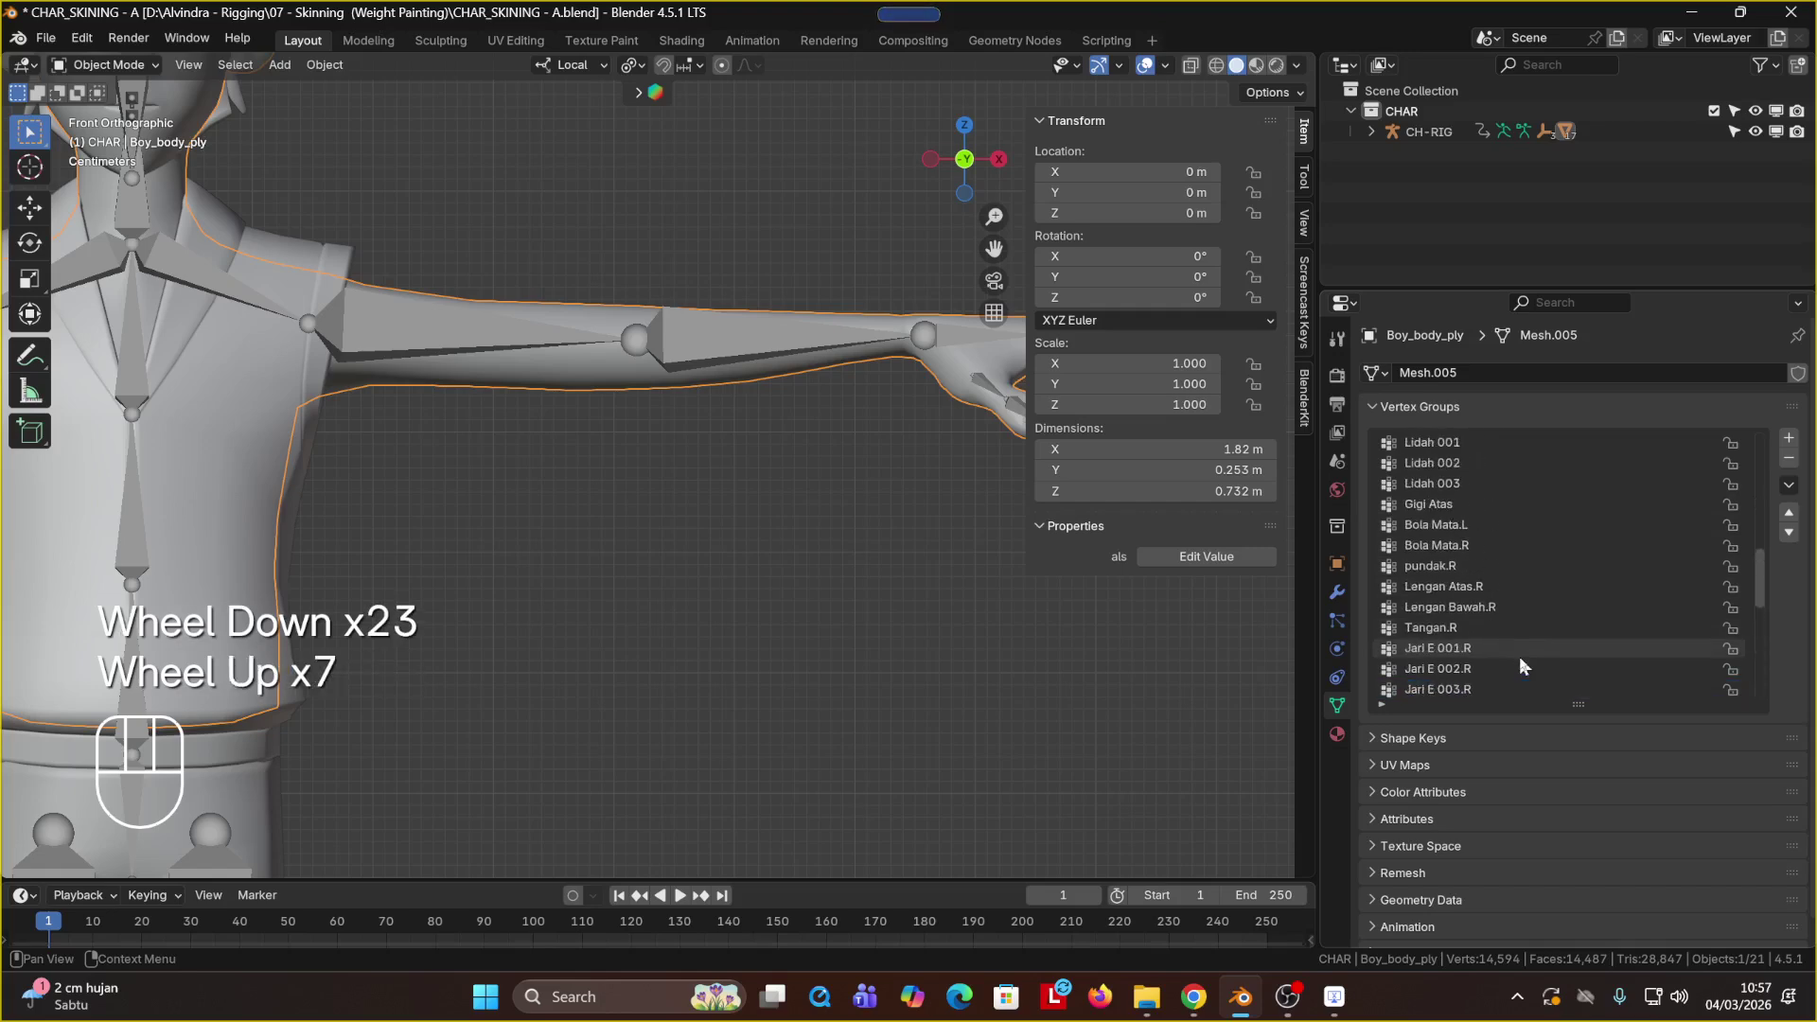
scroll(1520, 662, up, 10)
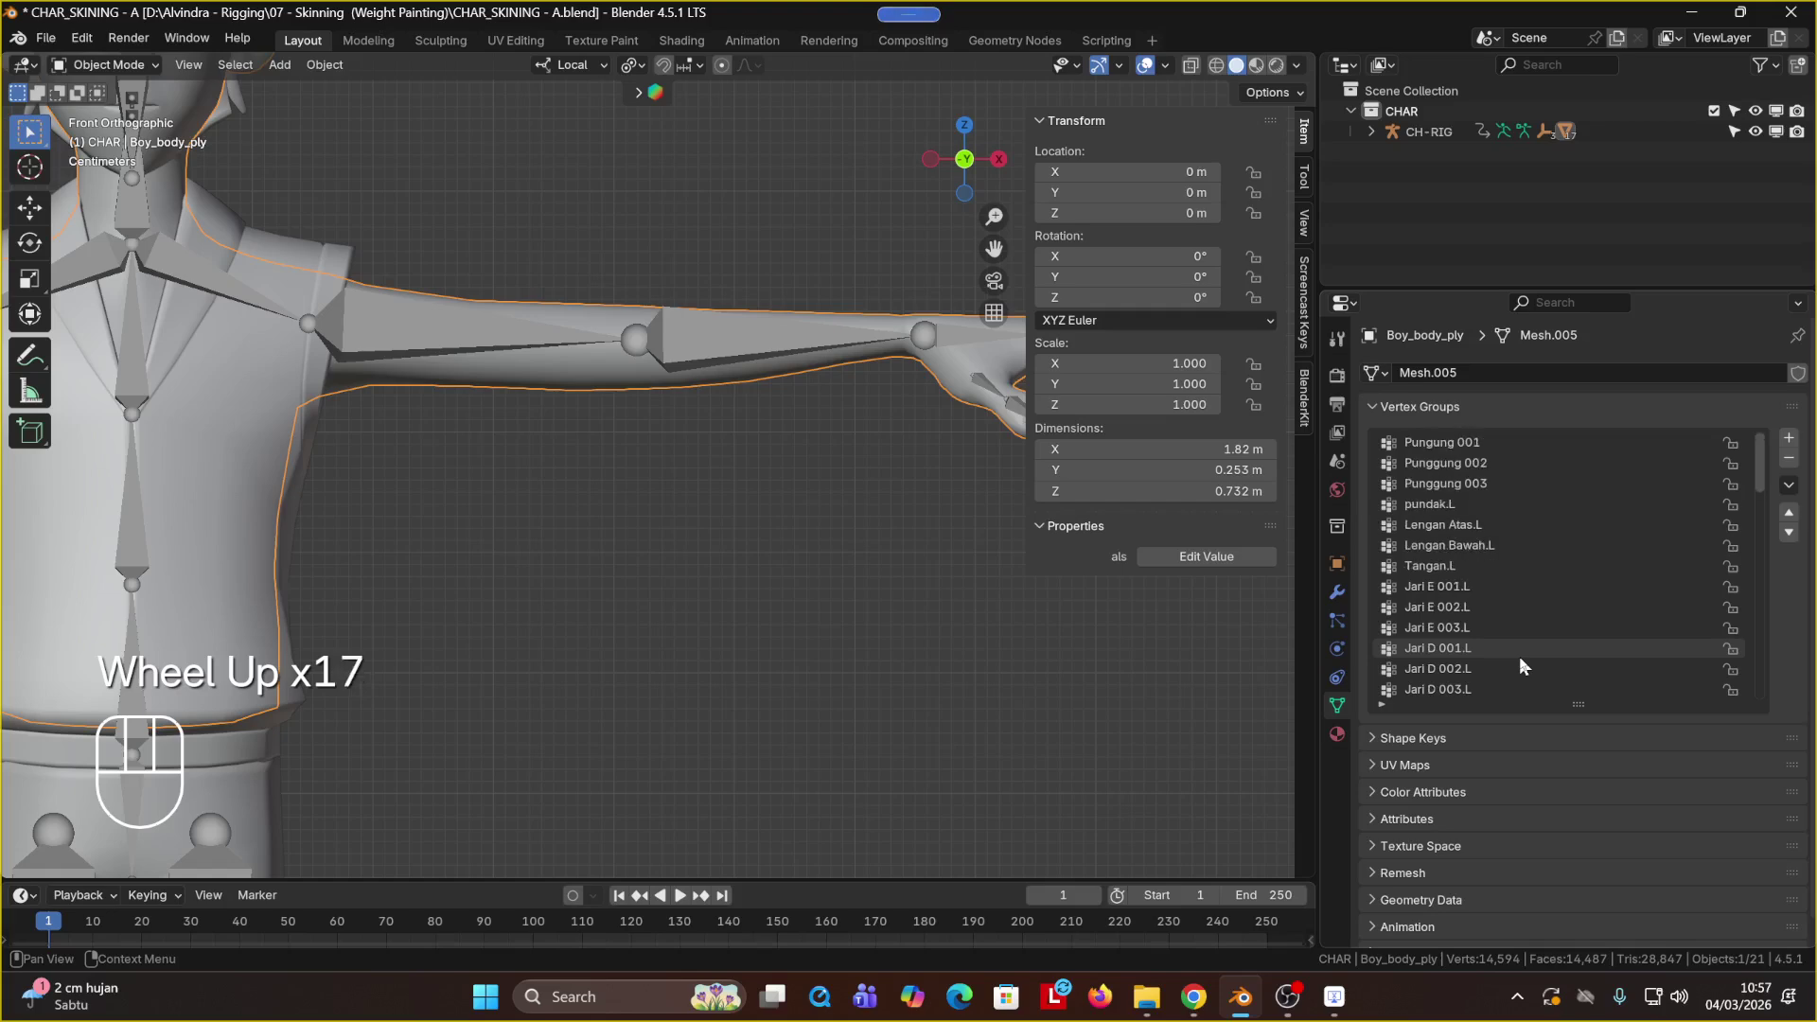
scroll(1520, 662, up, 1)
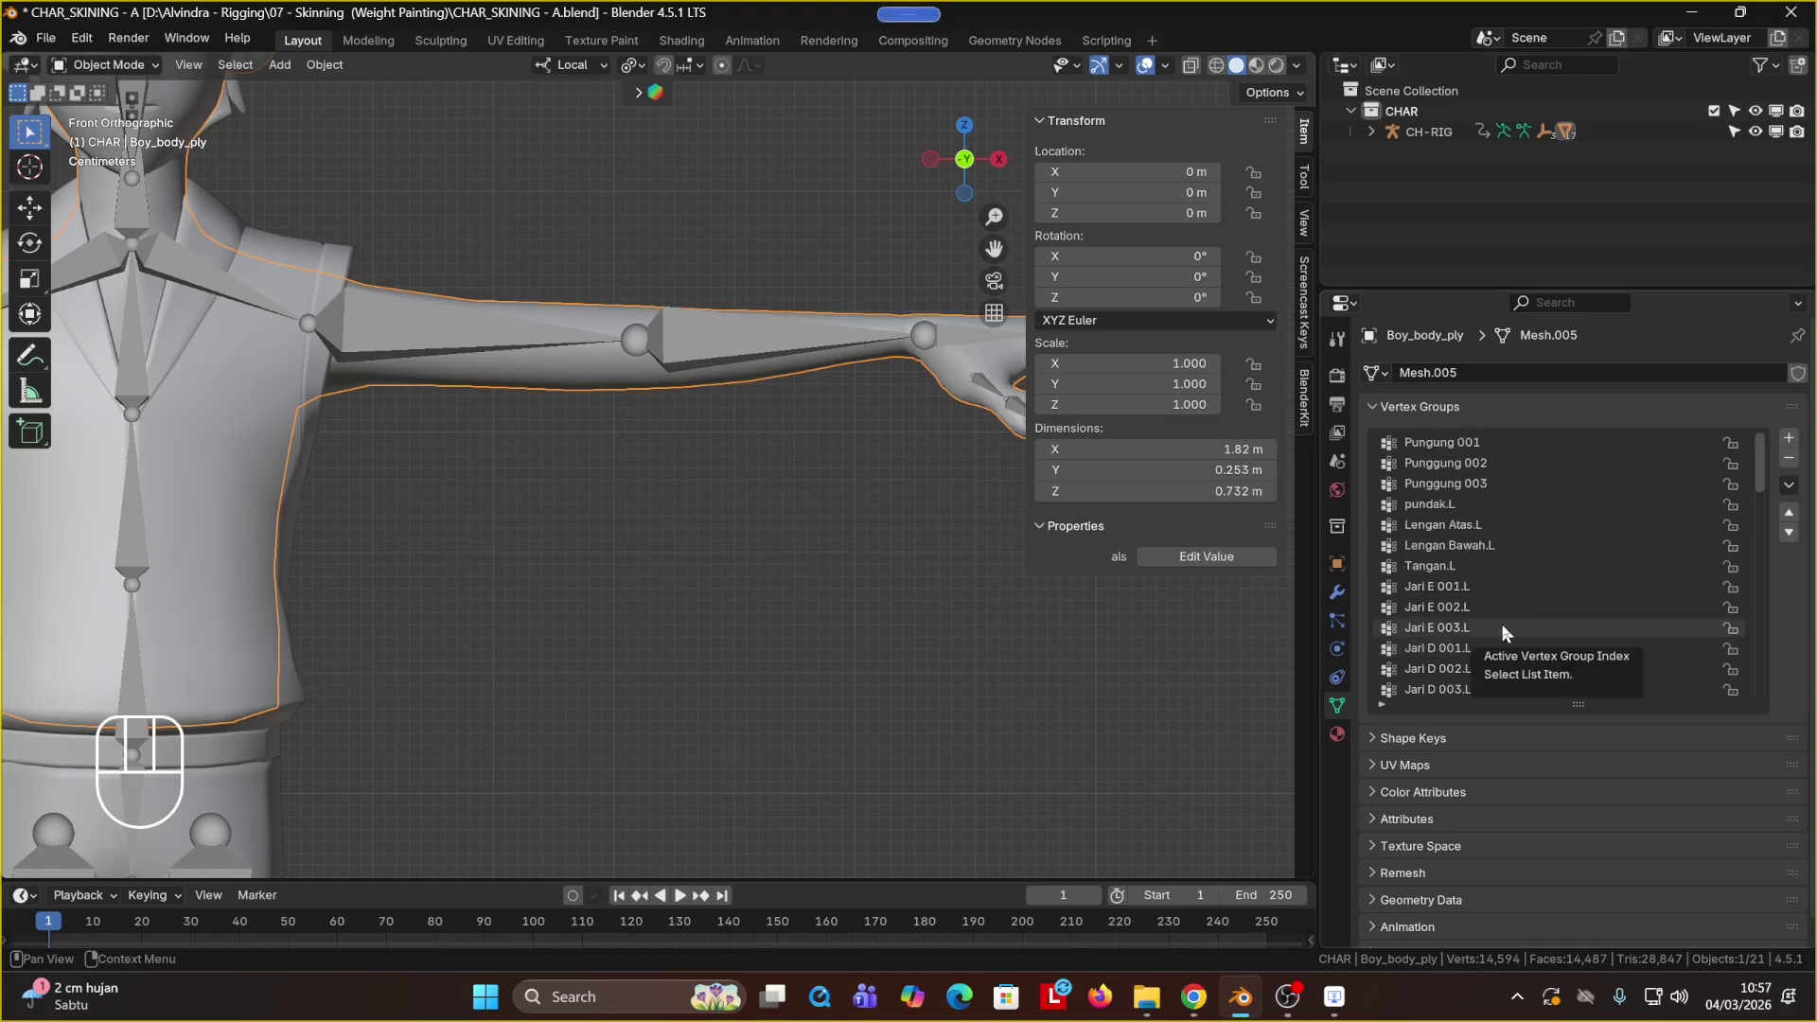
scroll(1514, 613, up, 4)
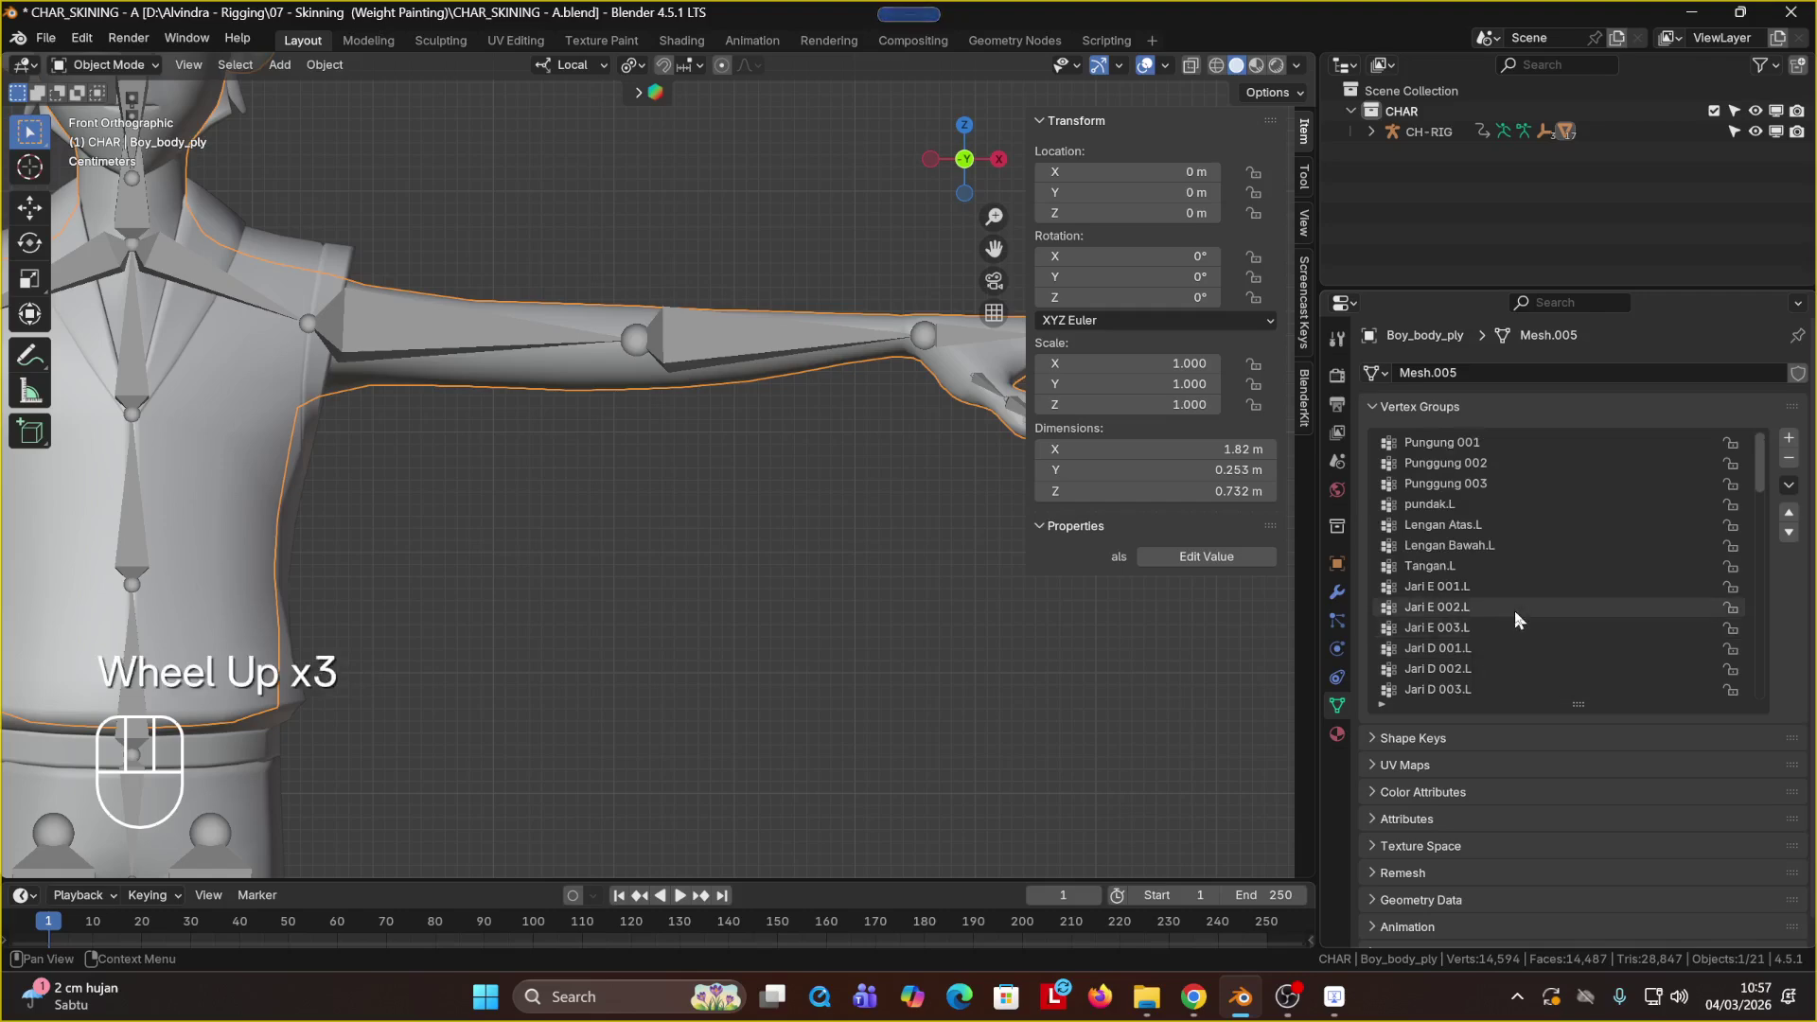
Step: Check the left forearm bone's name in Pose Mode, and reselect the Boy_body_ply mesh in Object Mode
click(704, 351)
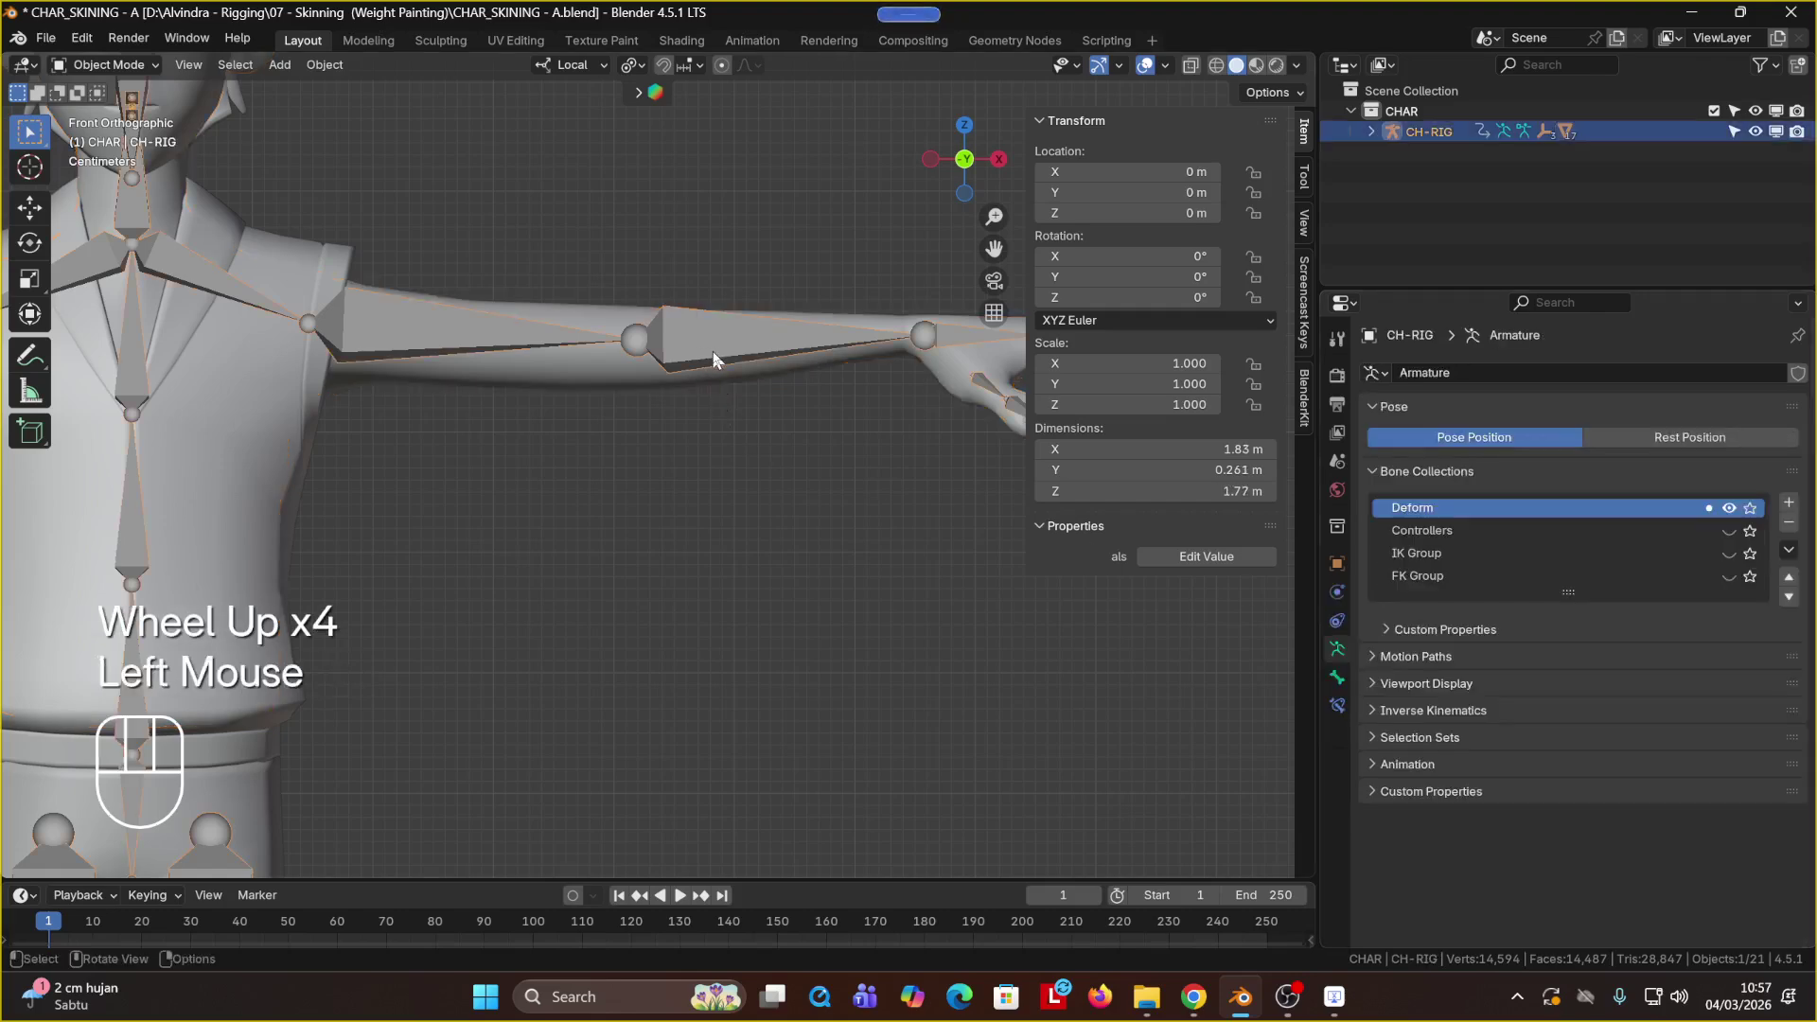
key(ctrl+Tab)
click(706, 360)
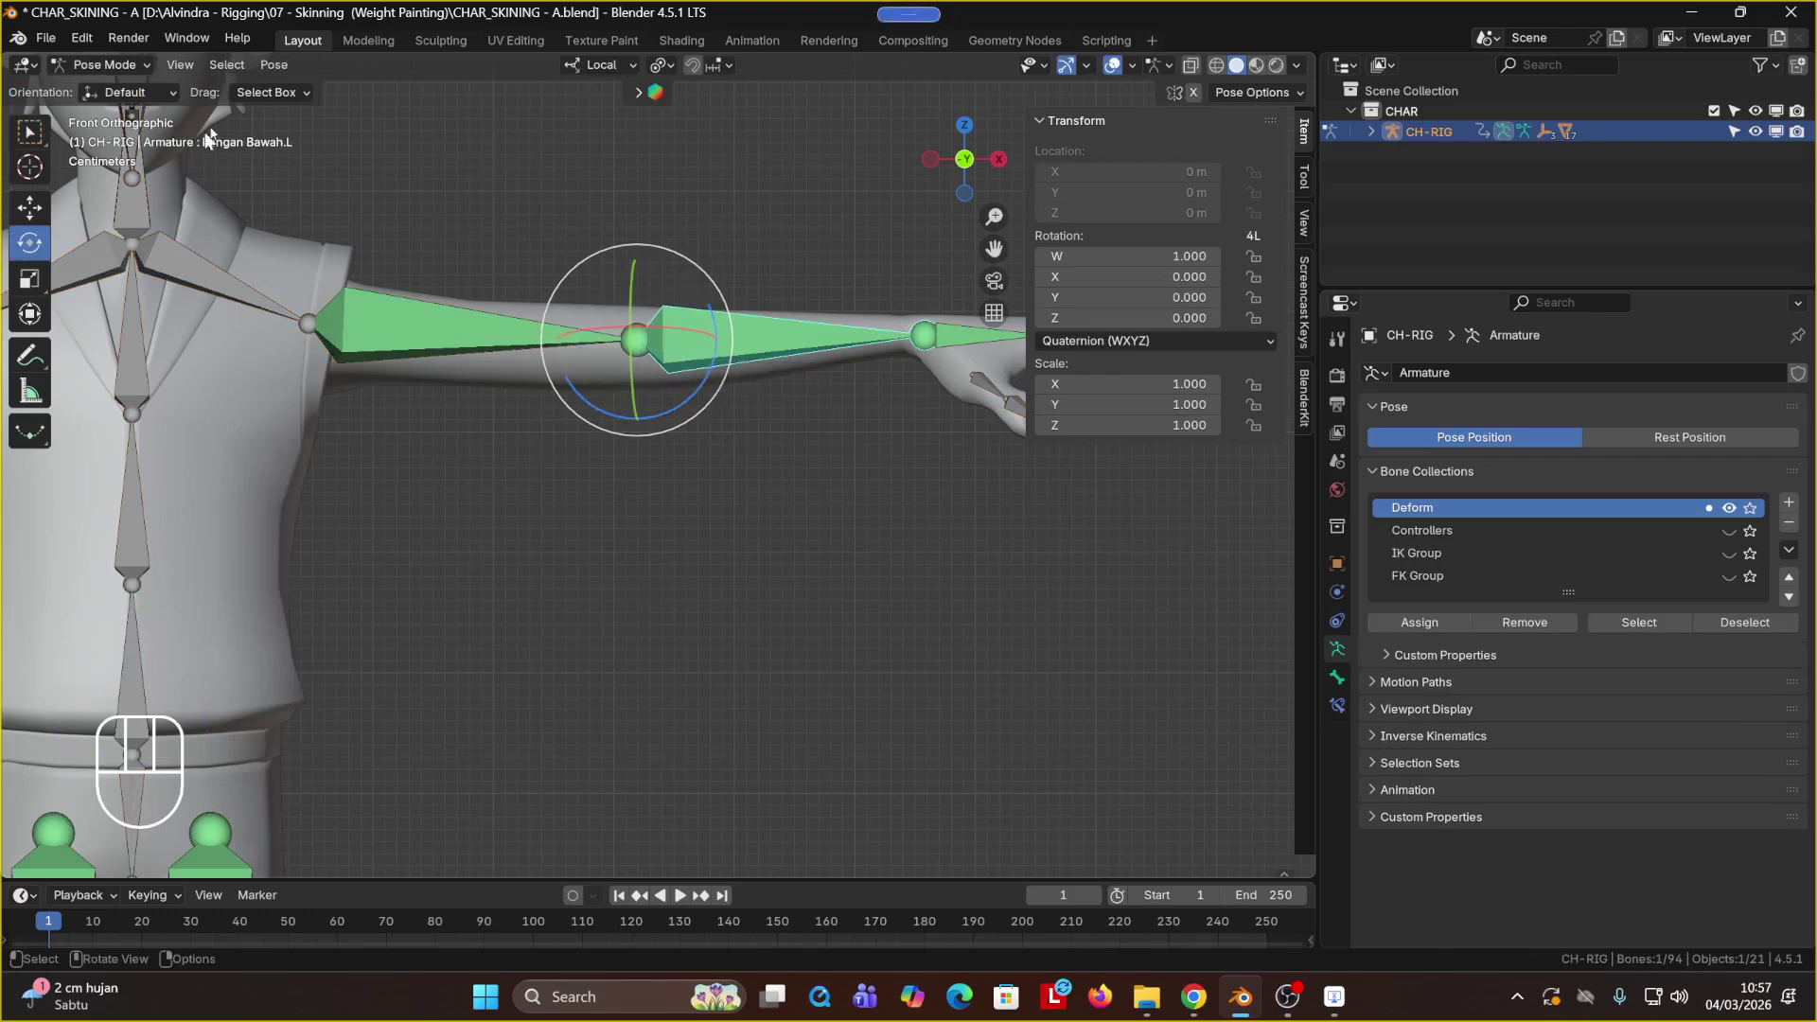
click(454, 173)
key(ctrl+Tab)
click(605, 316)
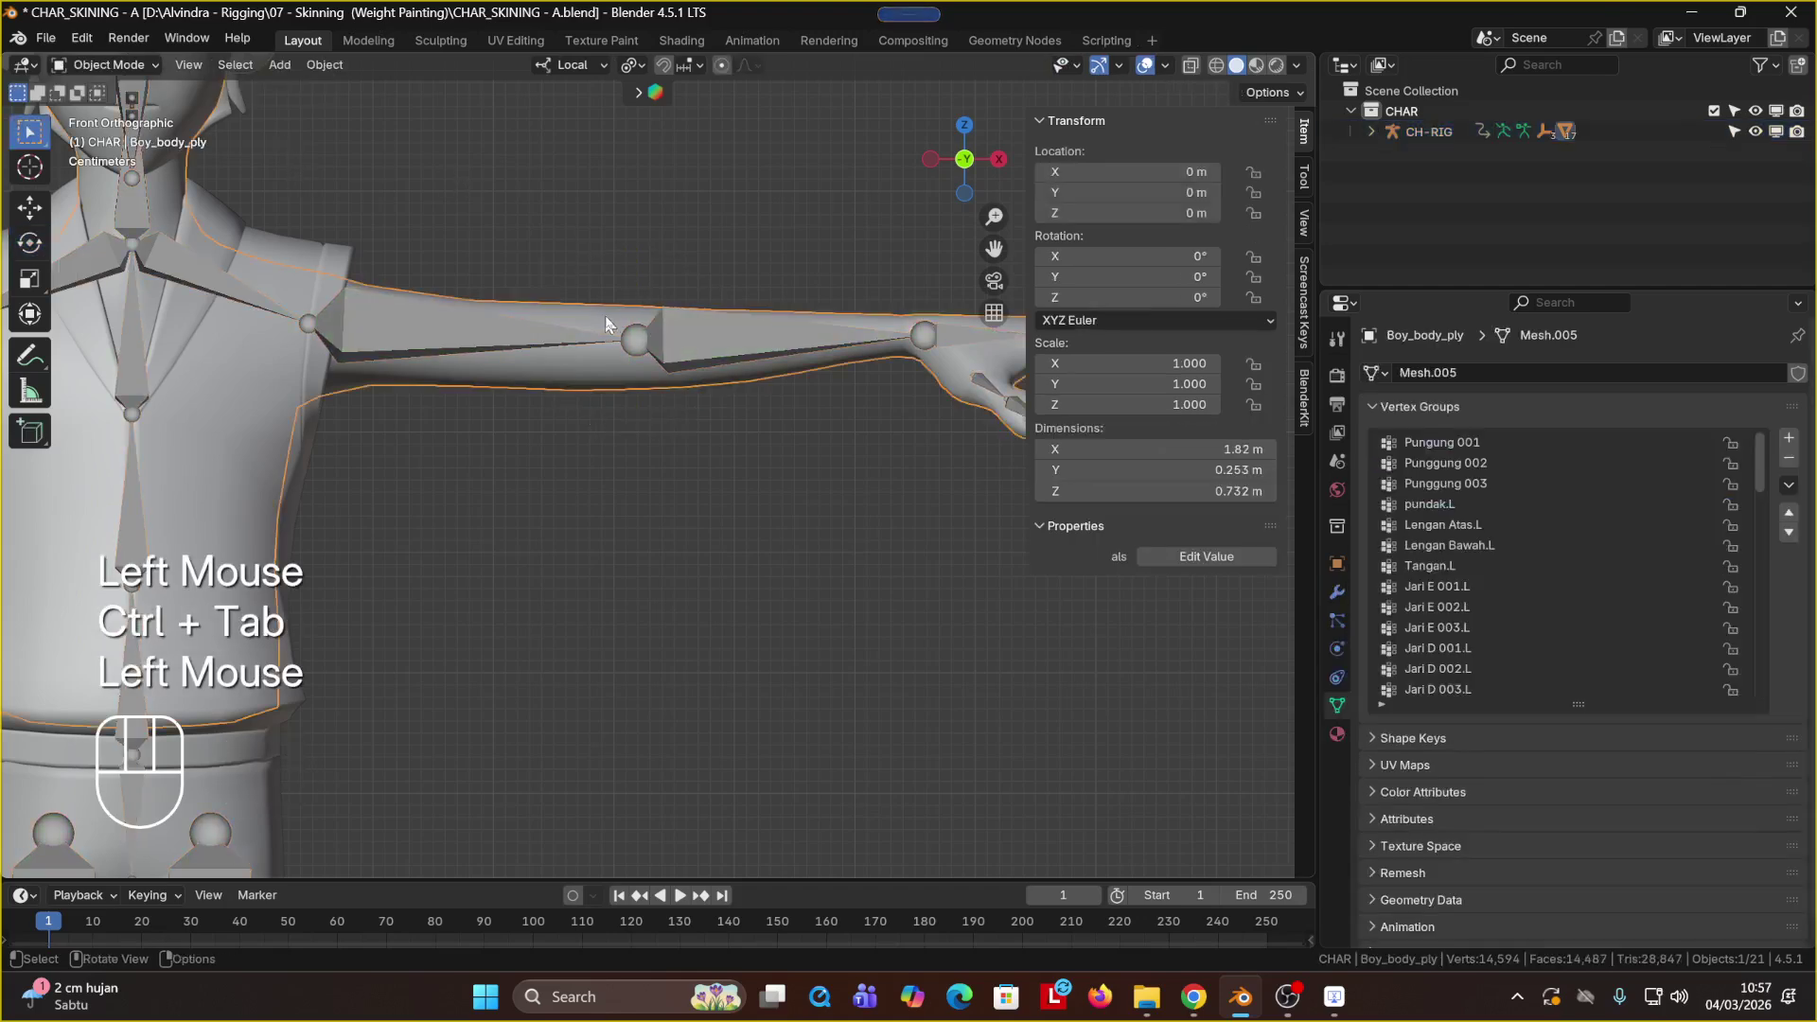
Step: Enlarge the properties area and filter the body mesh's vertex groups by "lengan"
click(1380, 706)
scroll(1401, 568, down, 2)
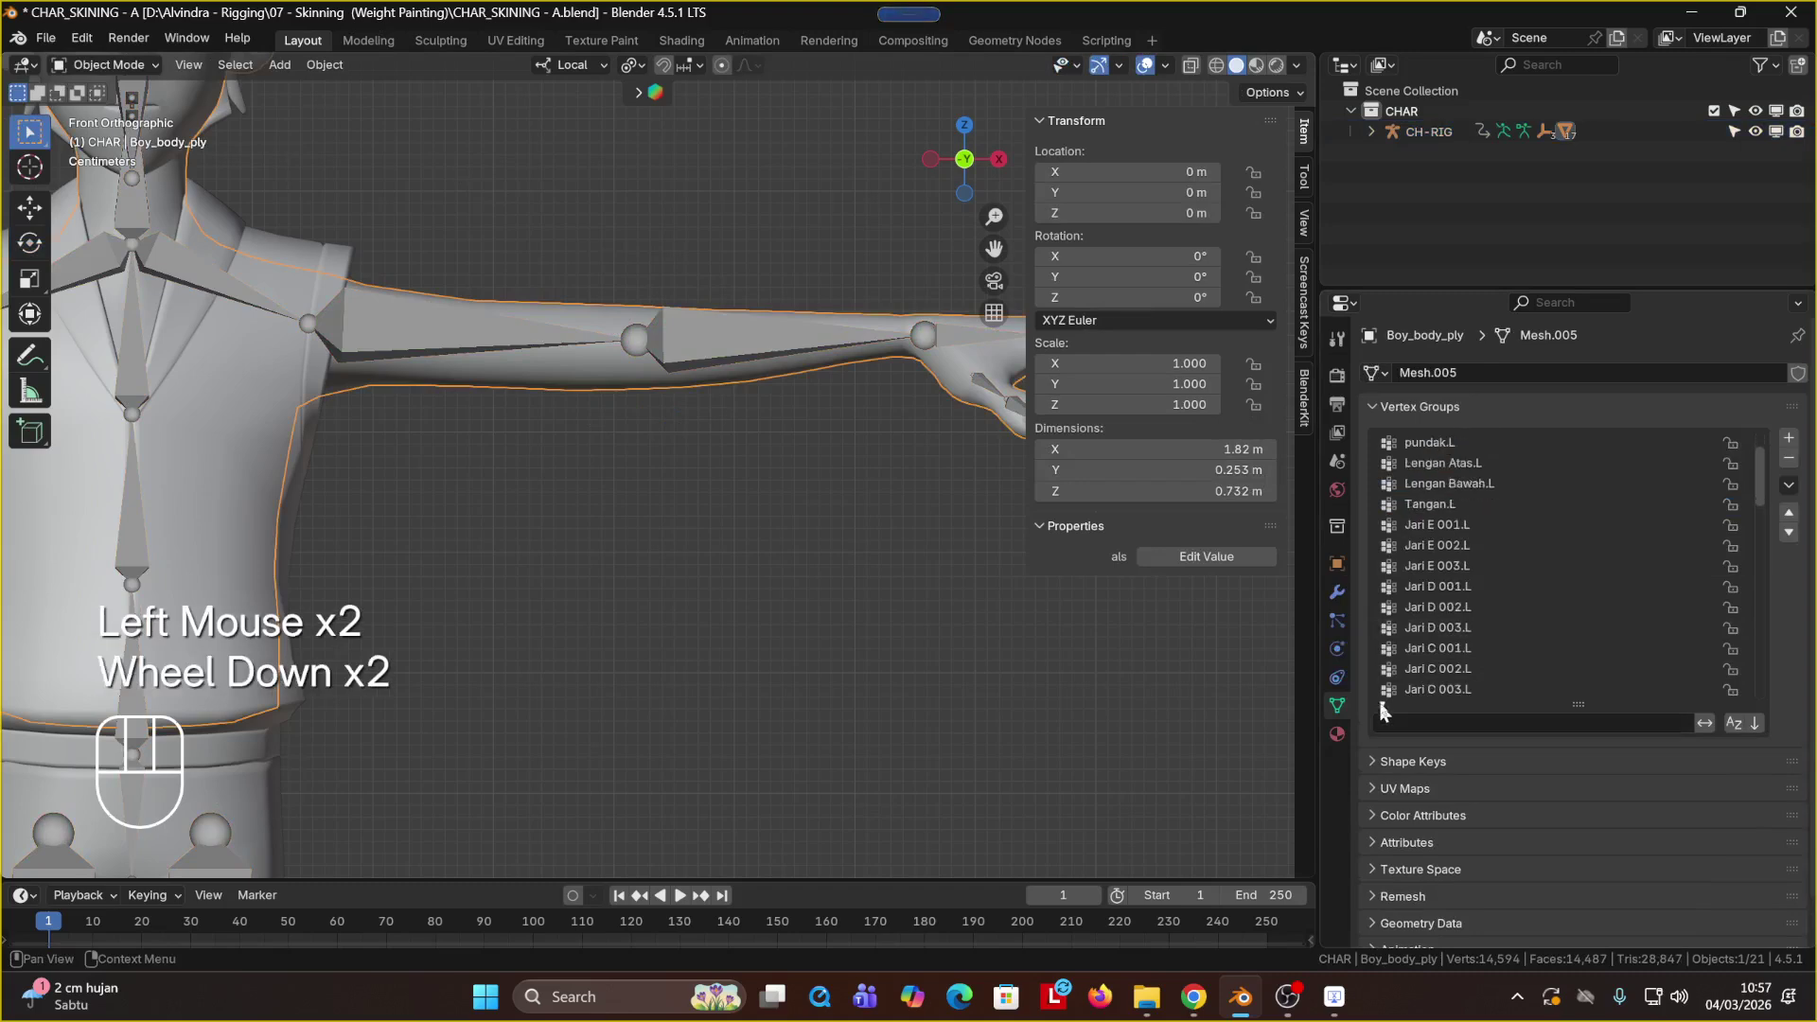
scroll(1423, 407, up, 1)
drag(1425, 288, 1435, 143)
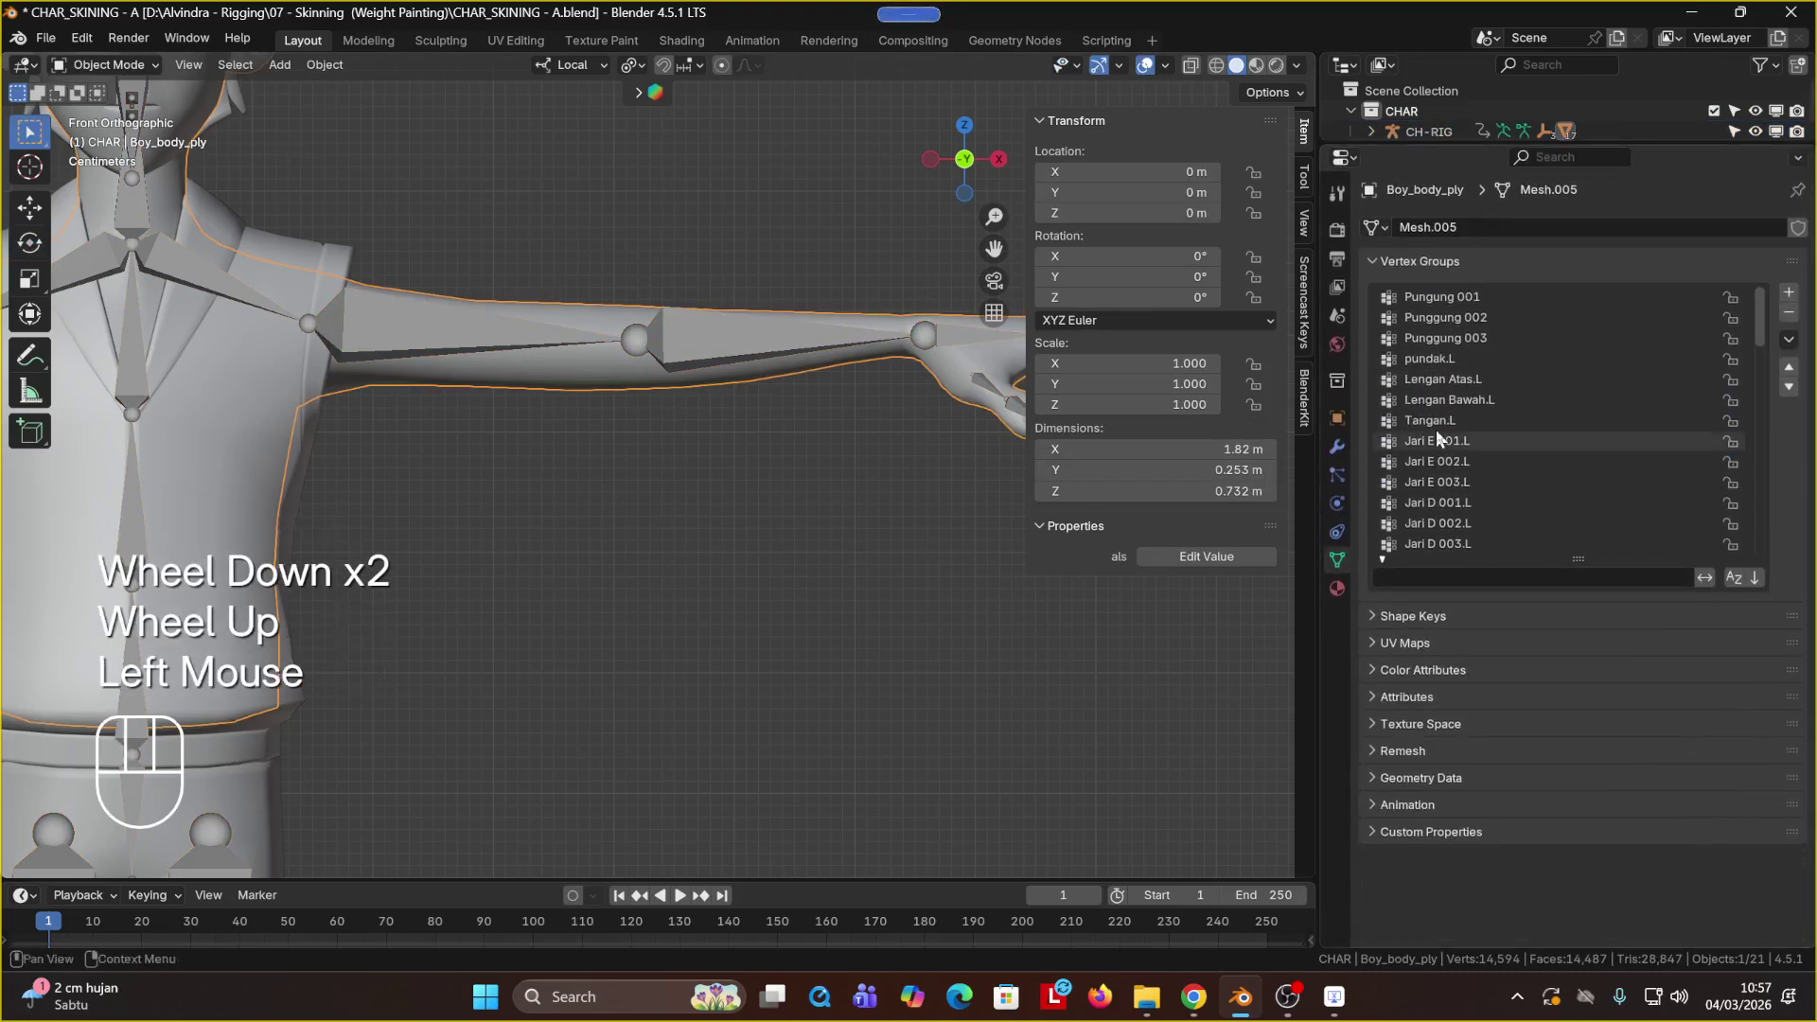
scroll(1435, 429, down, 7)
scroll(1435, 430, down, 2)
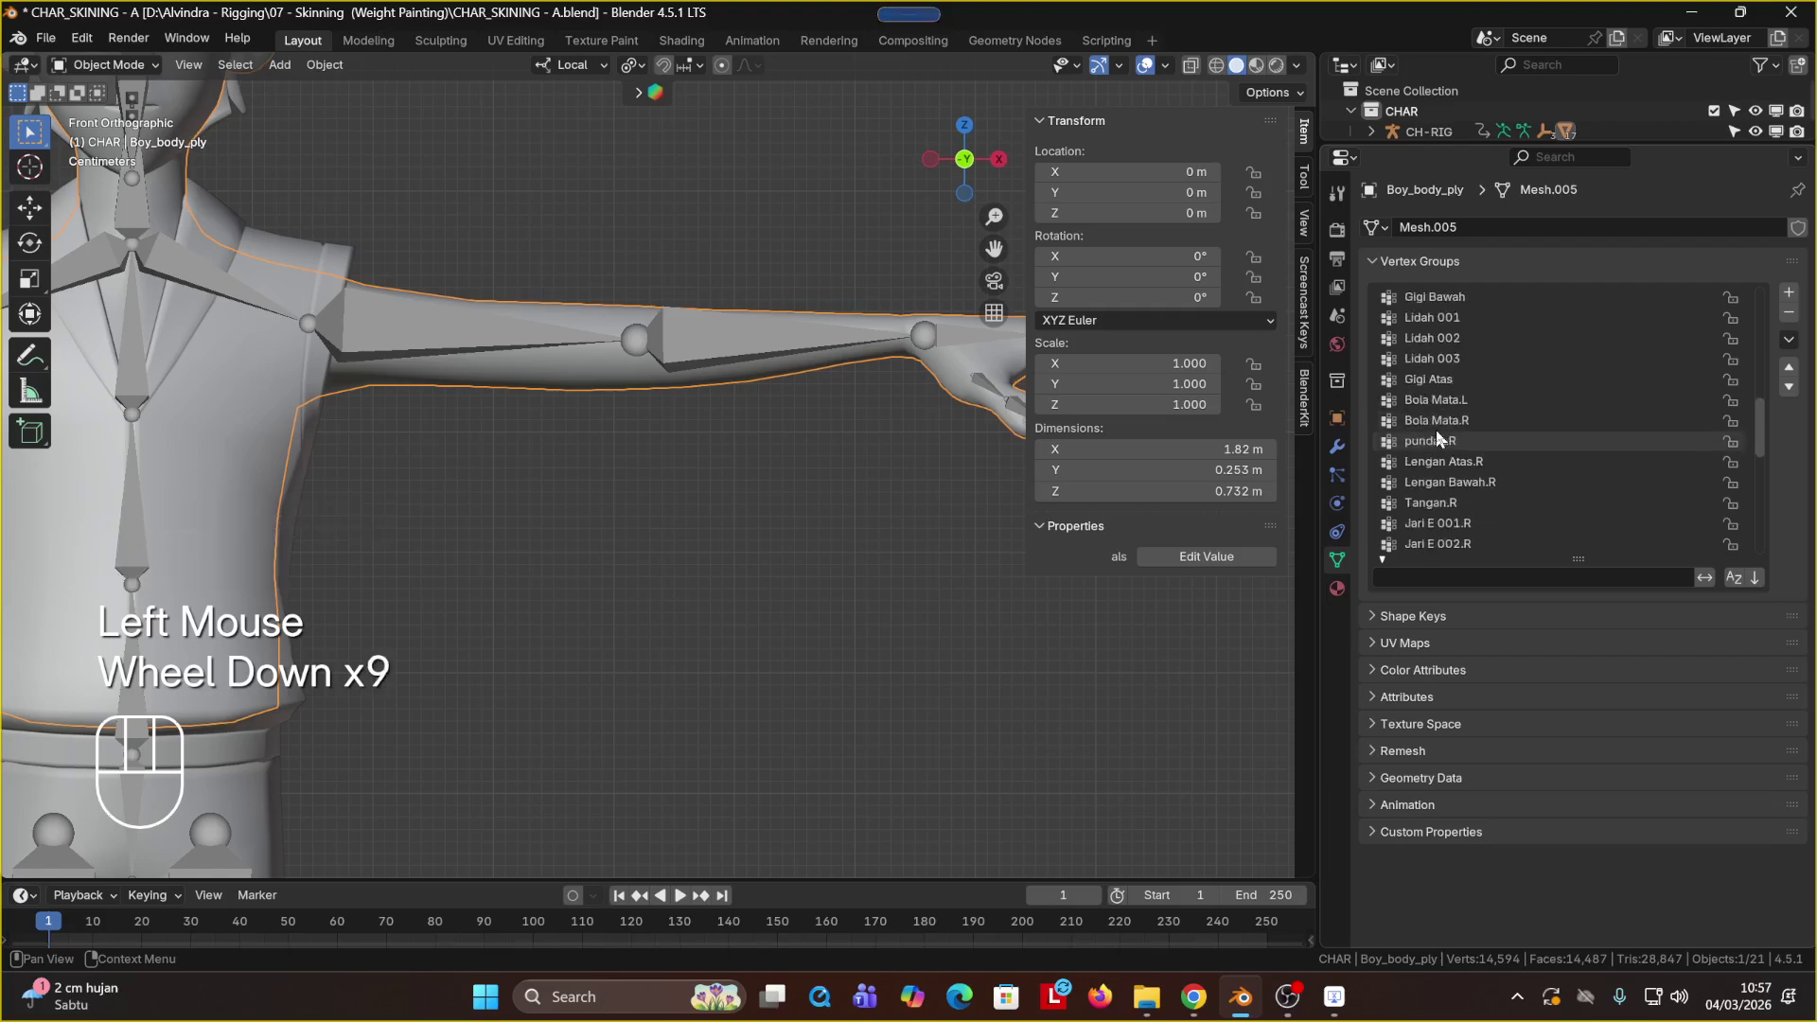
scroll(1435, 430, up, 4)
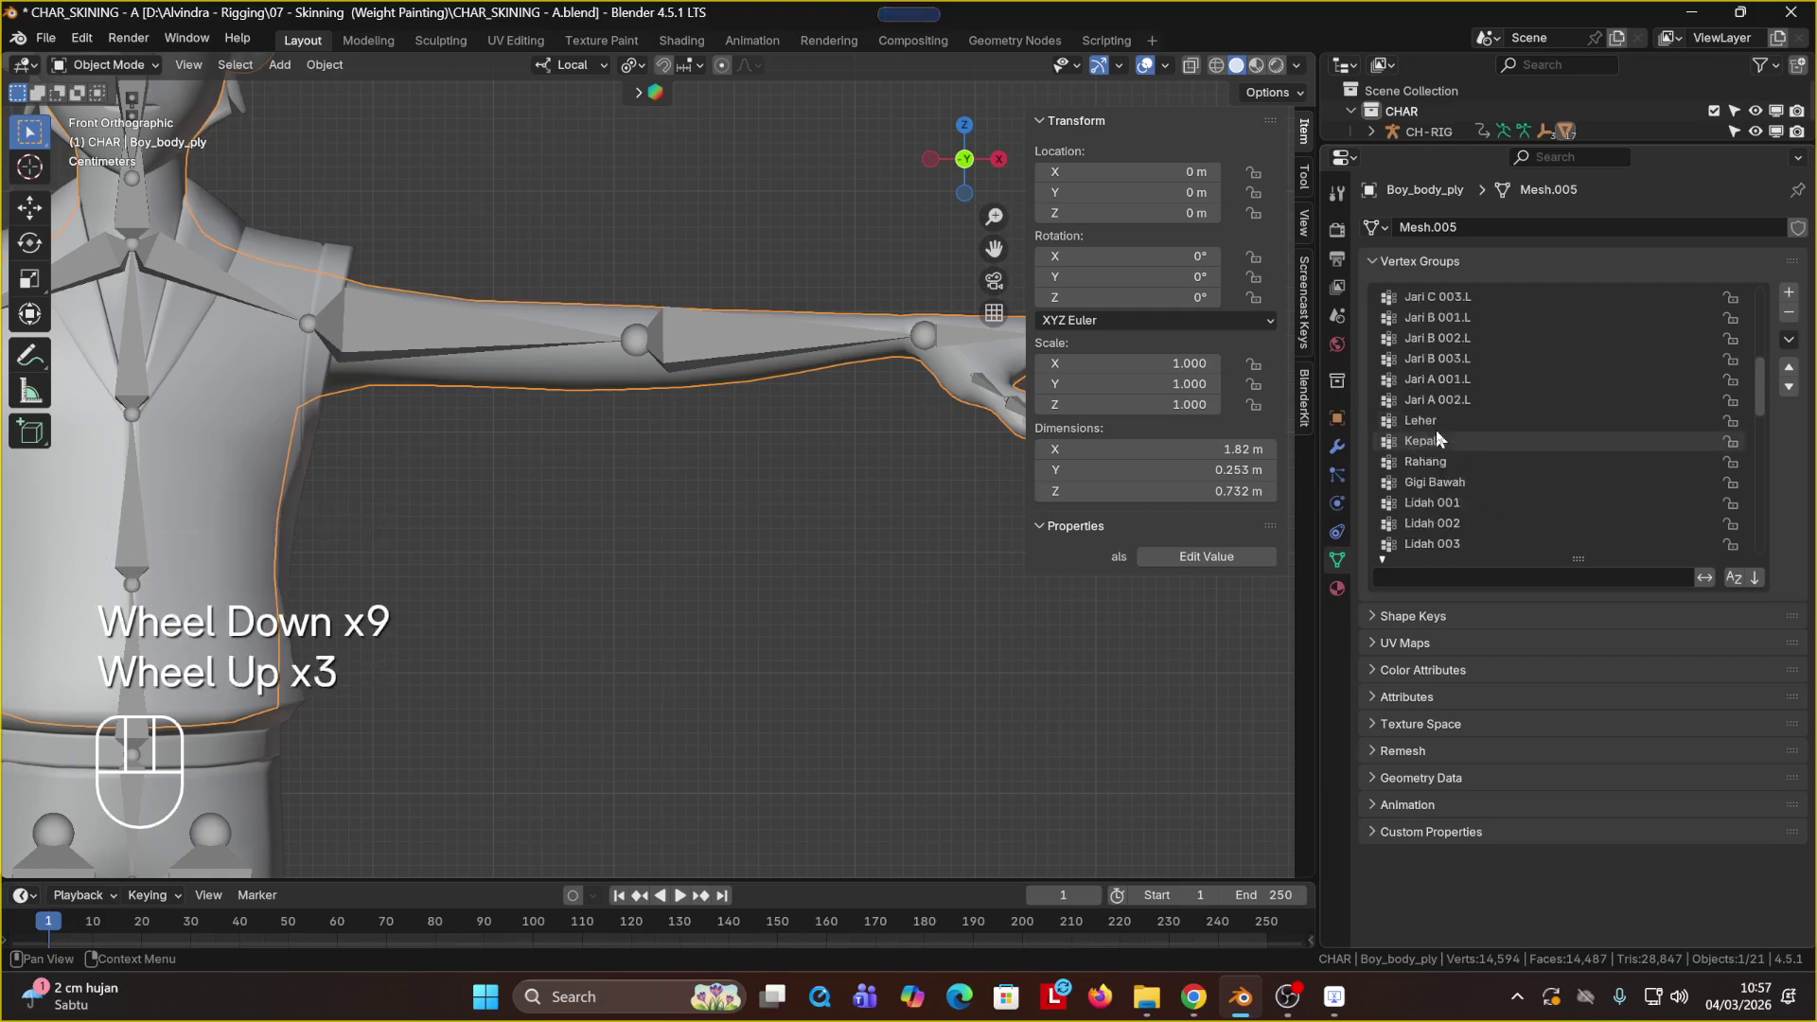
click(1383, 565)
click(1383, 565)
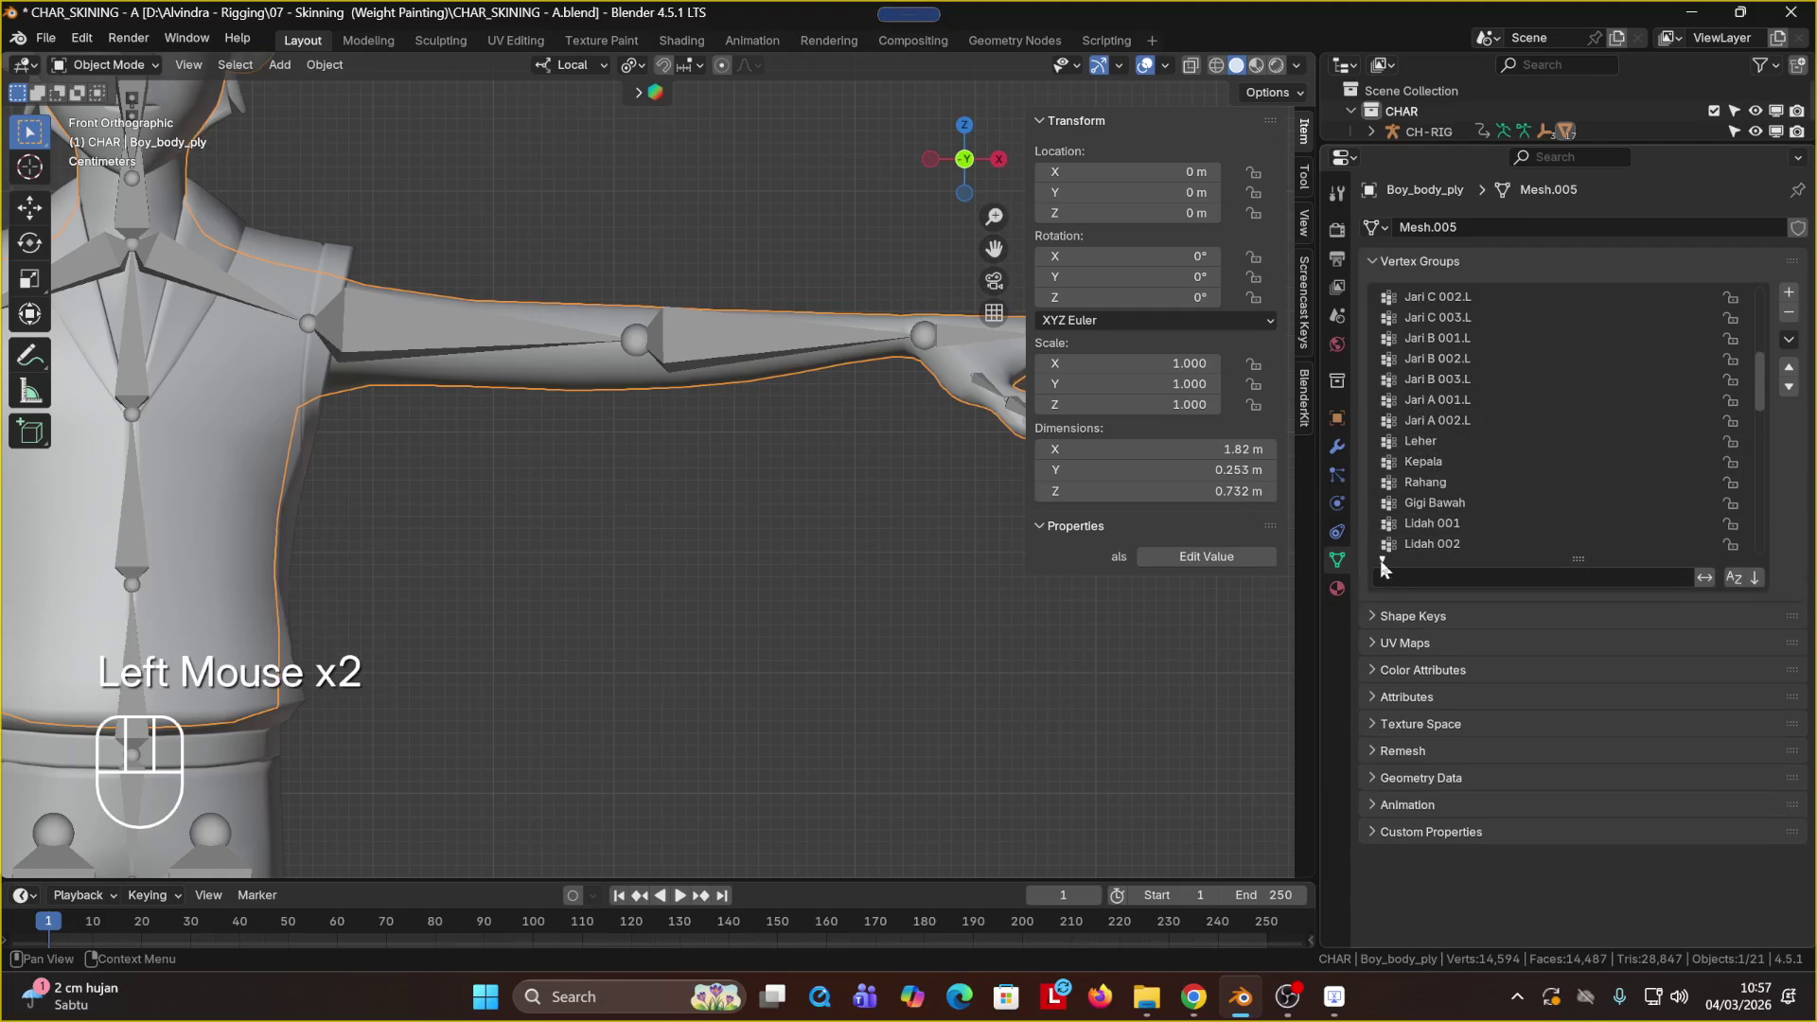
click(1389, 577)
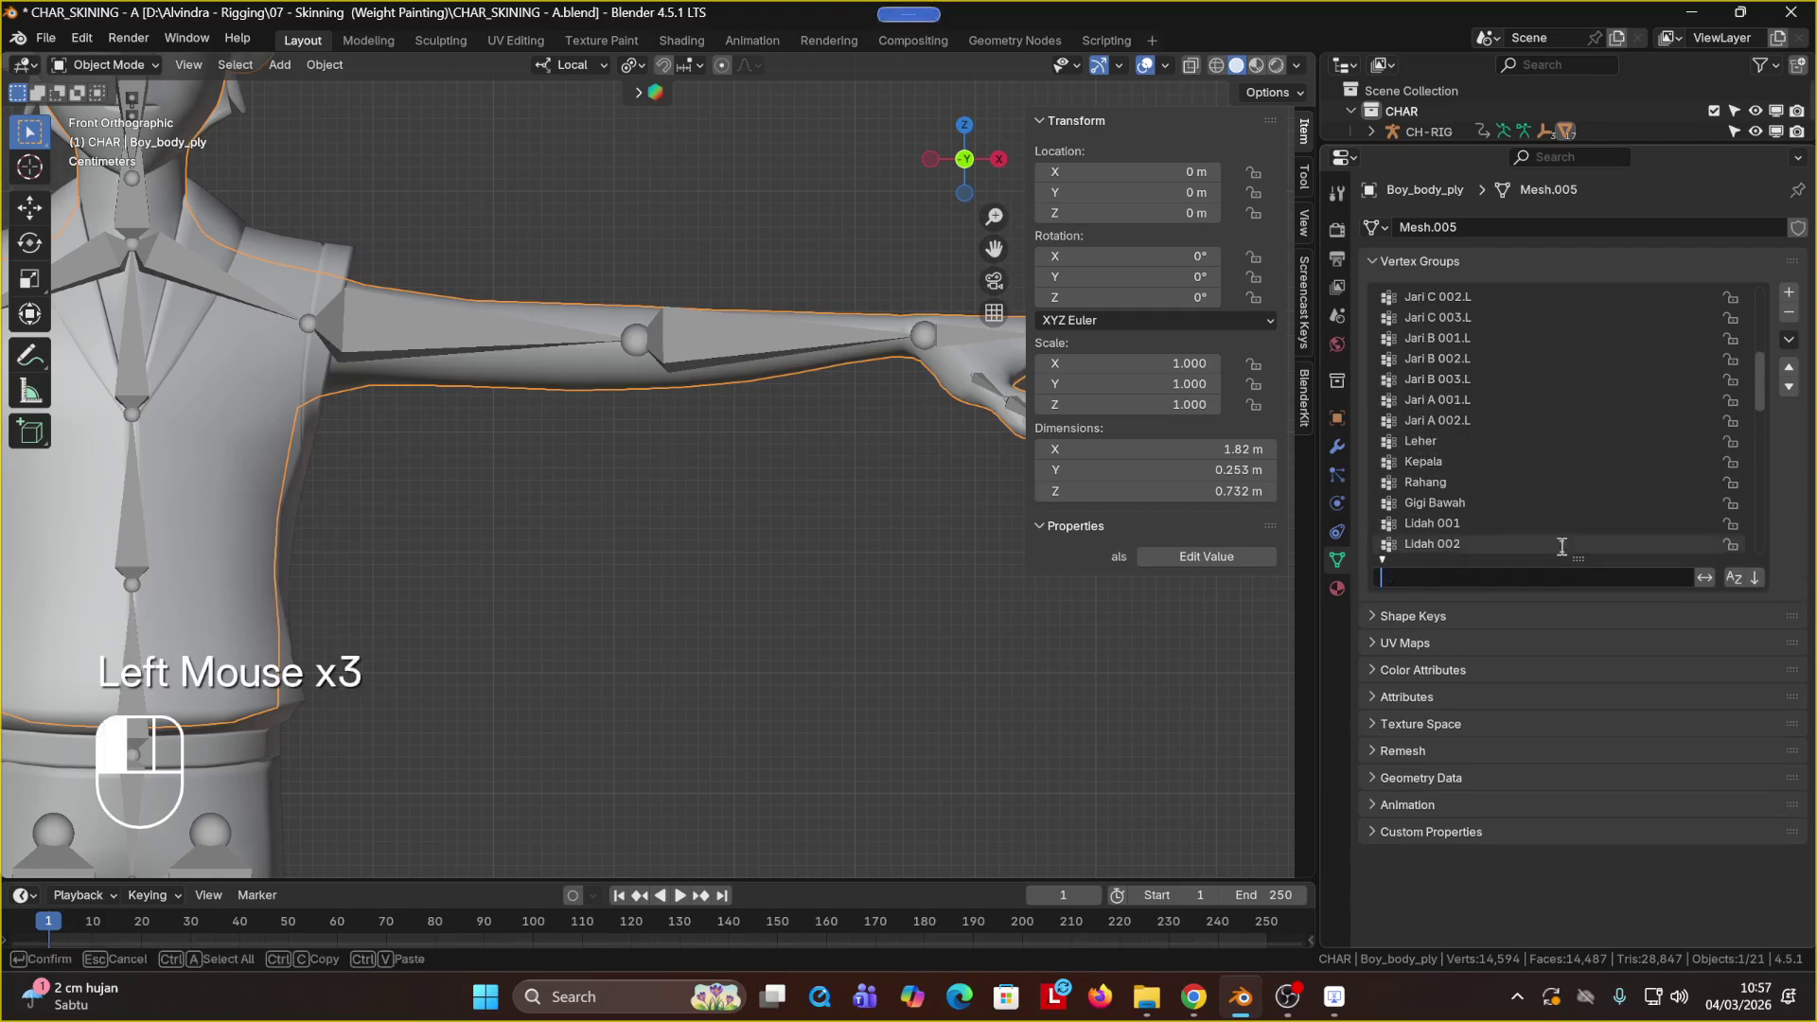
text(lengan)
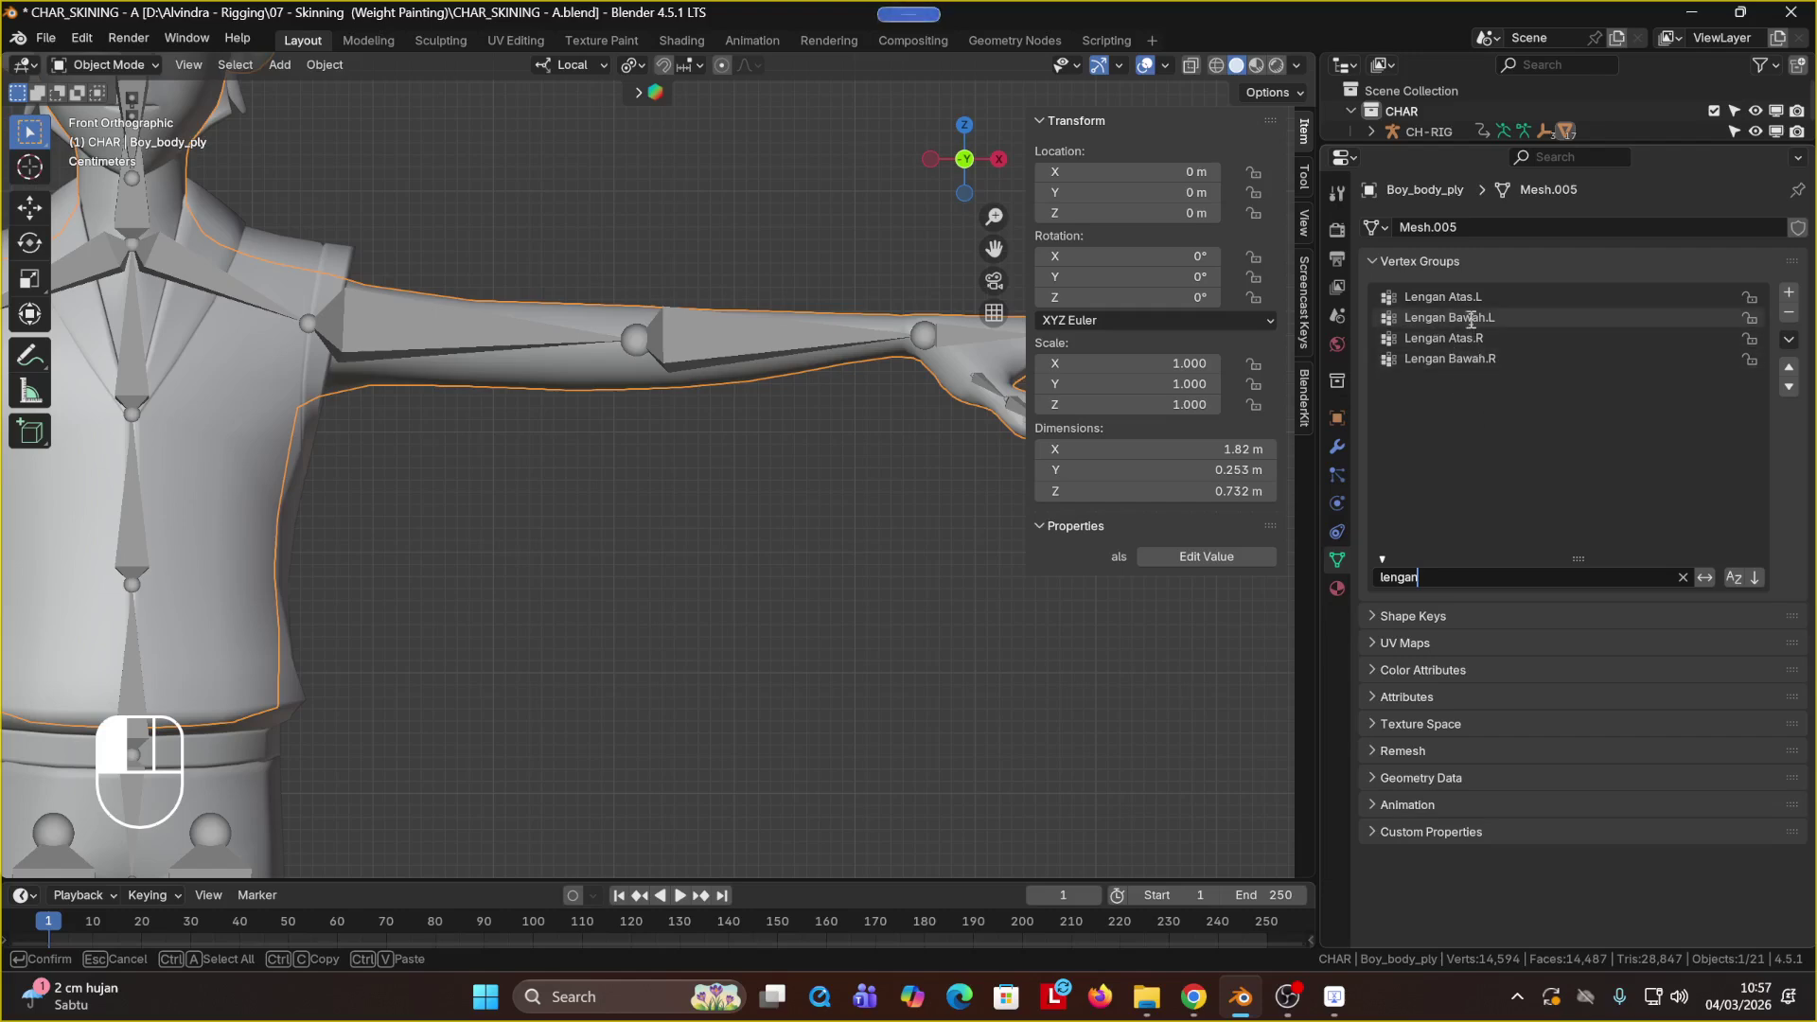
click(1472, 320)
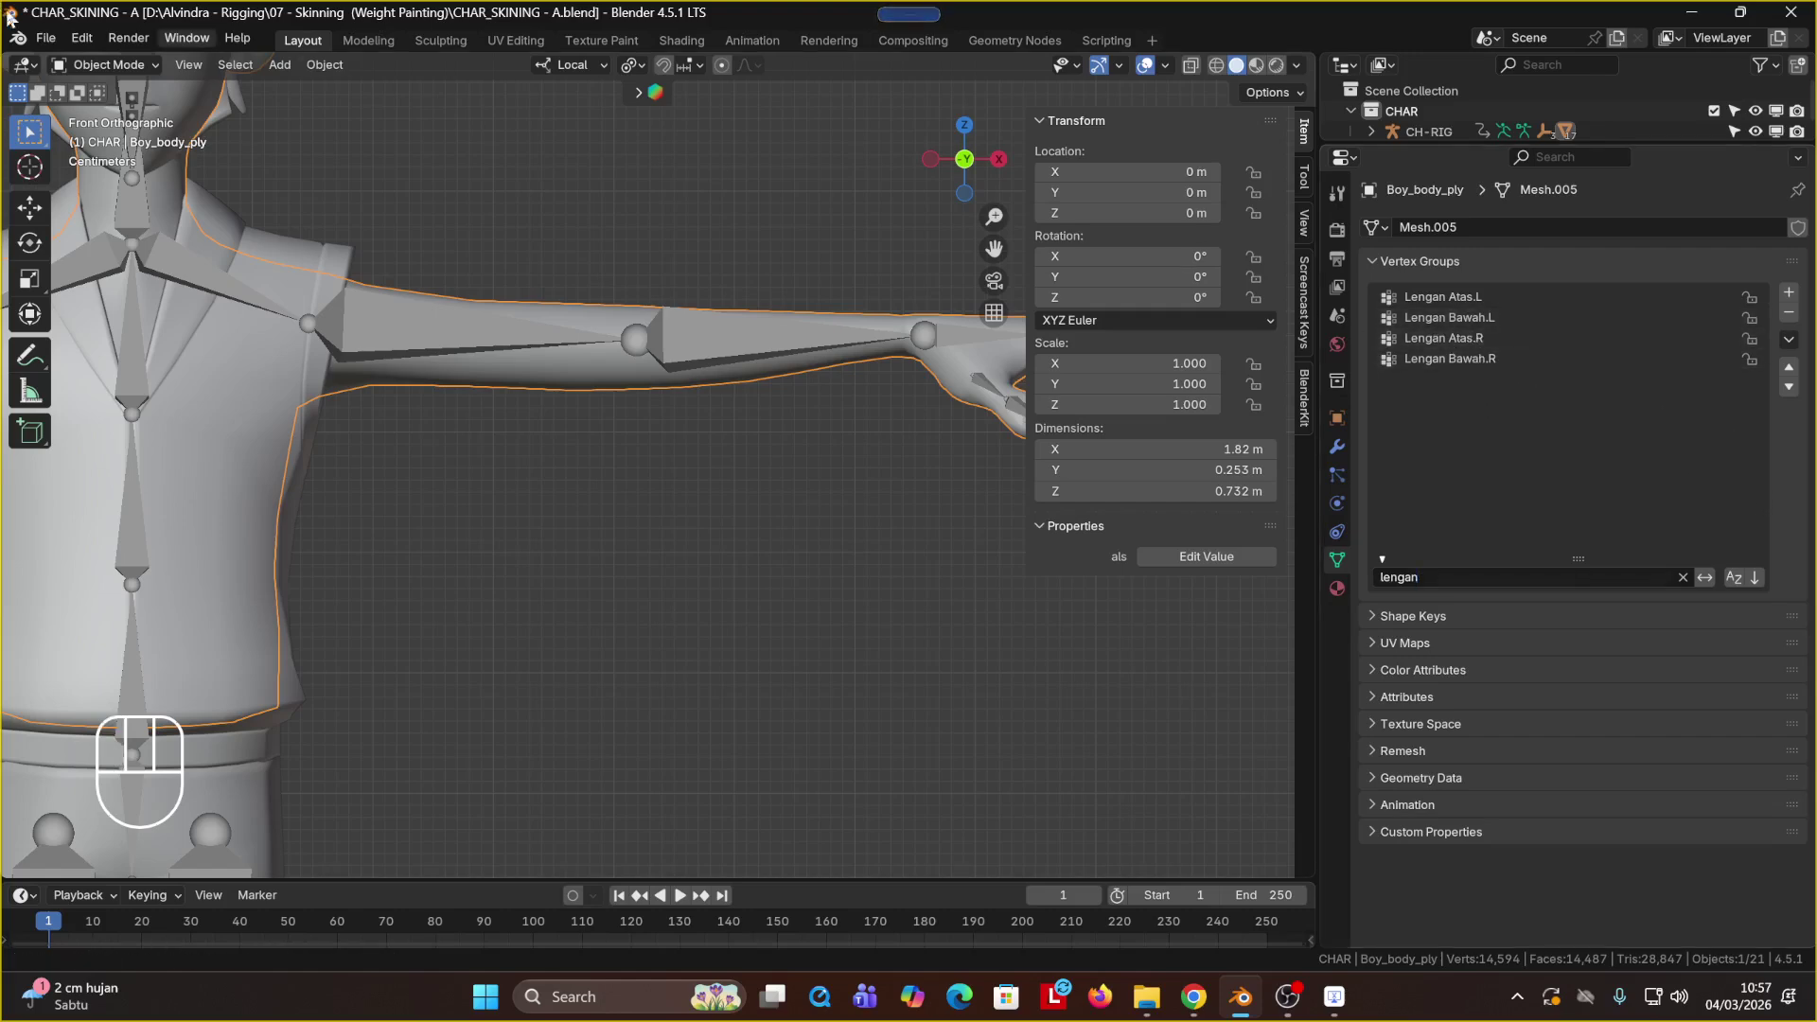
Step: In Edit Mode, make Lengan Bawah.L the active vertex group and try to select its assigned vertices
click(102, 64)
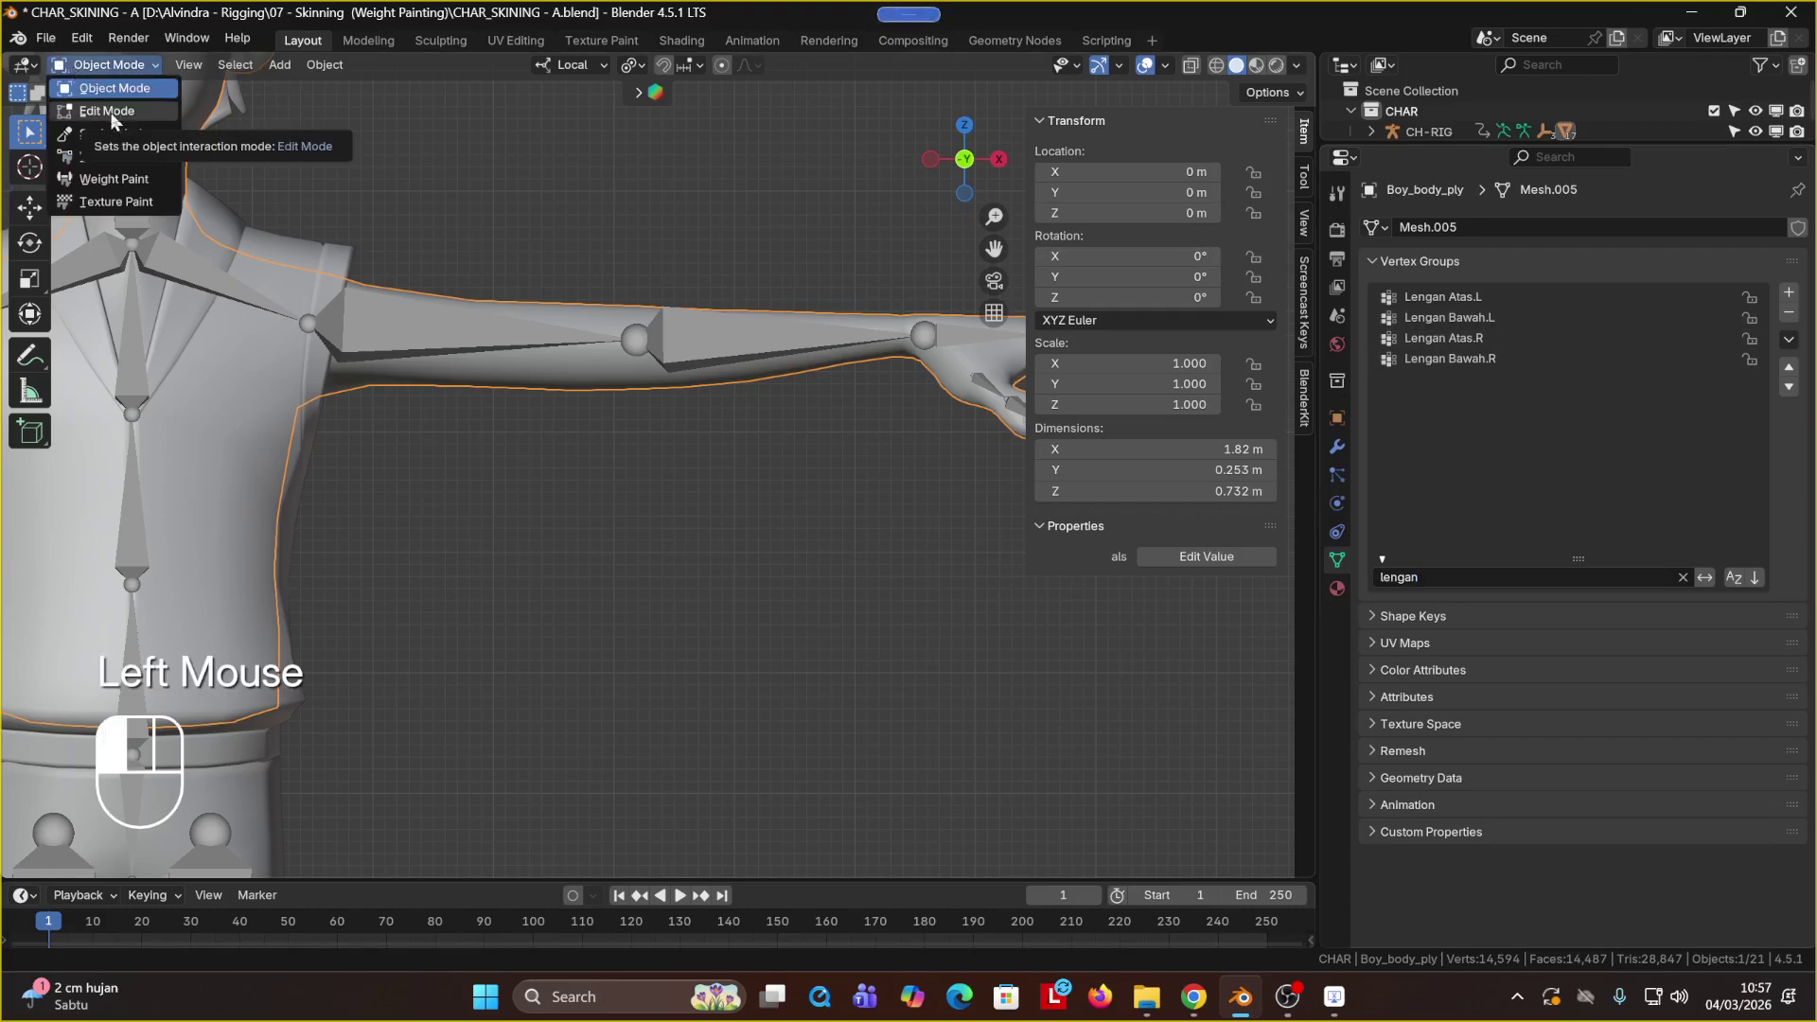
click(107, 110)
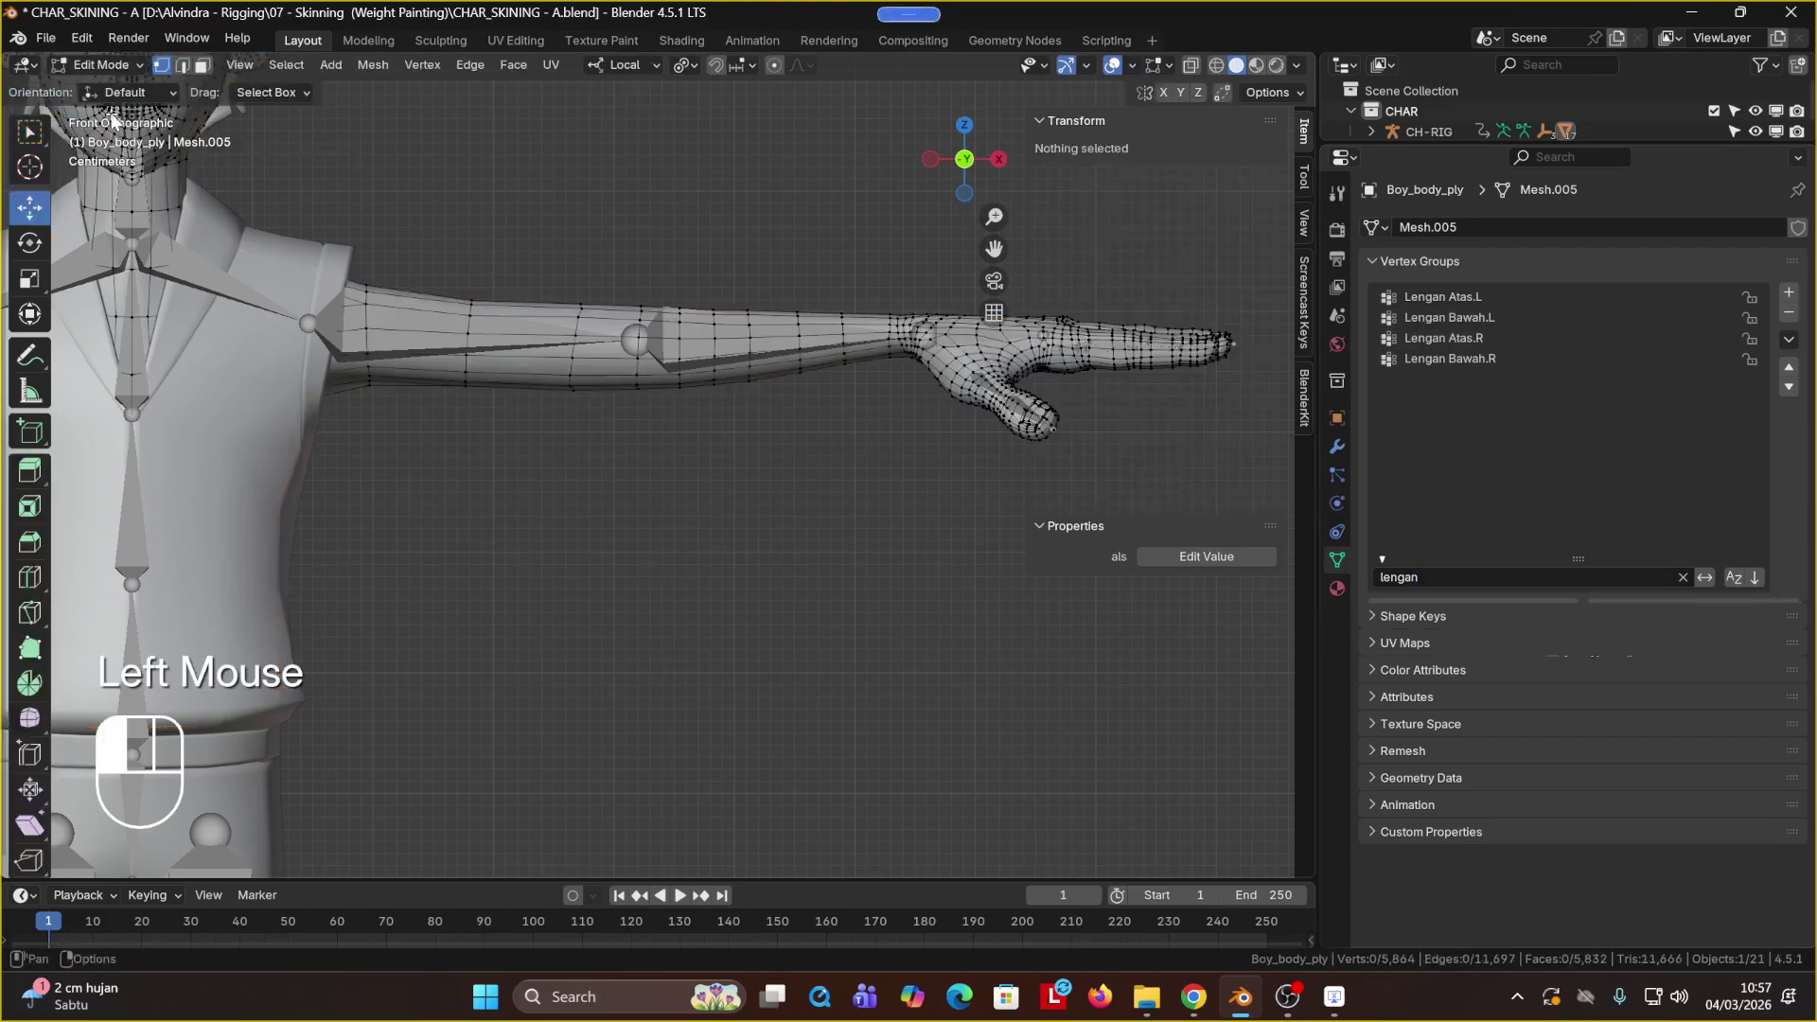
click(1478, 324)
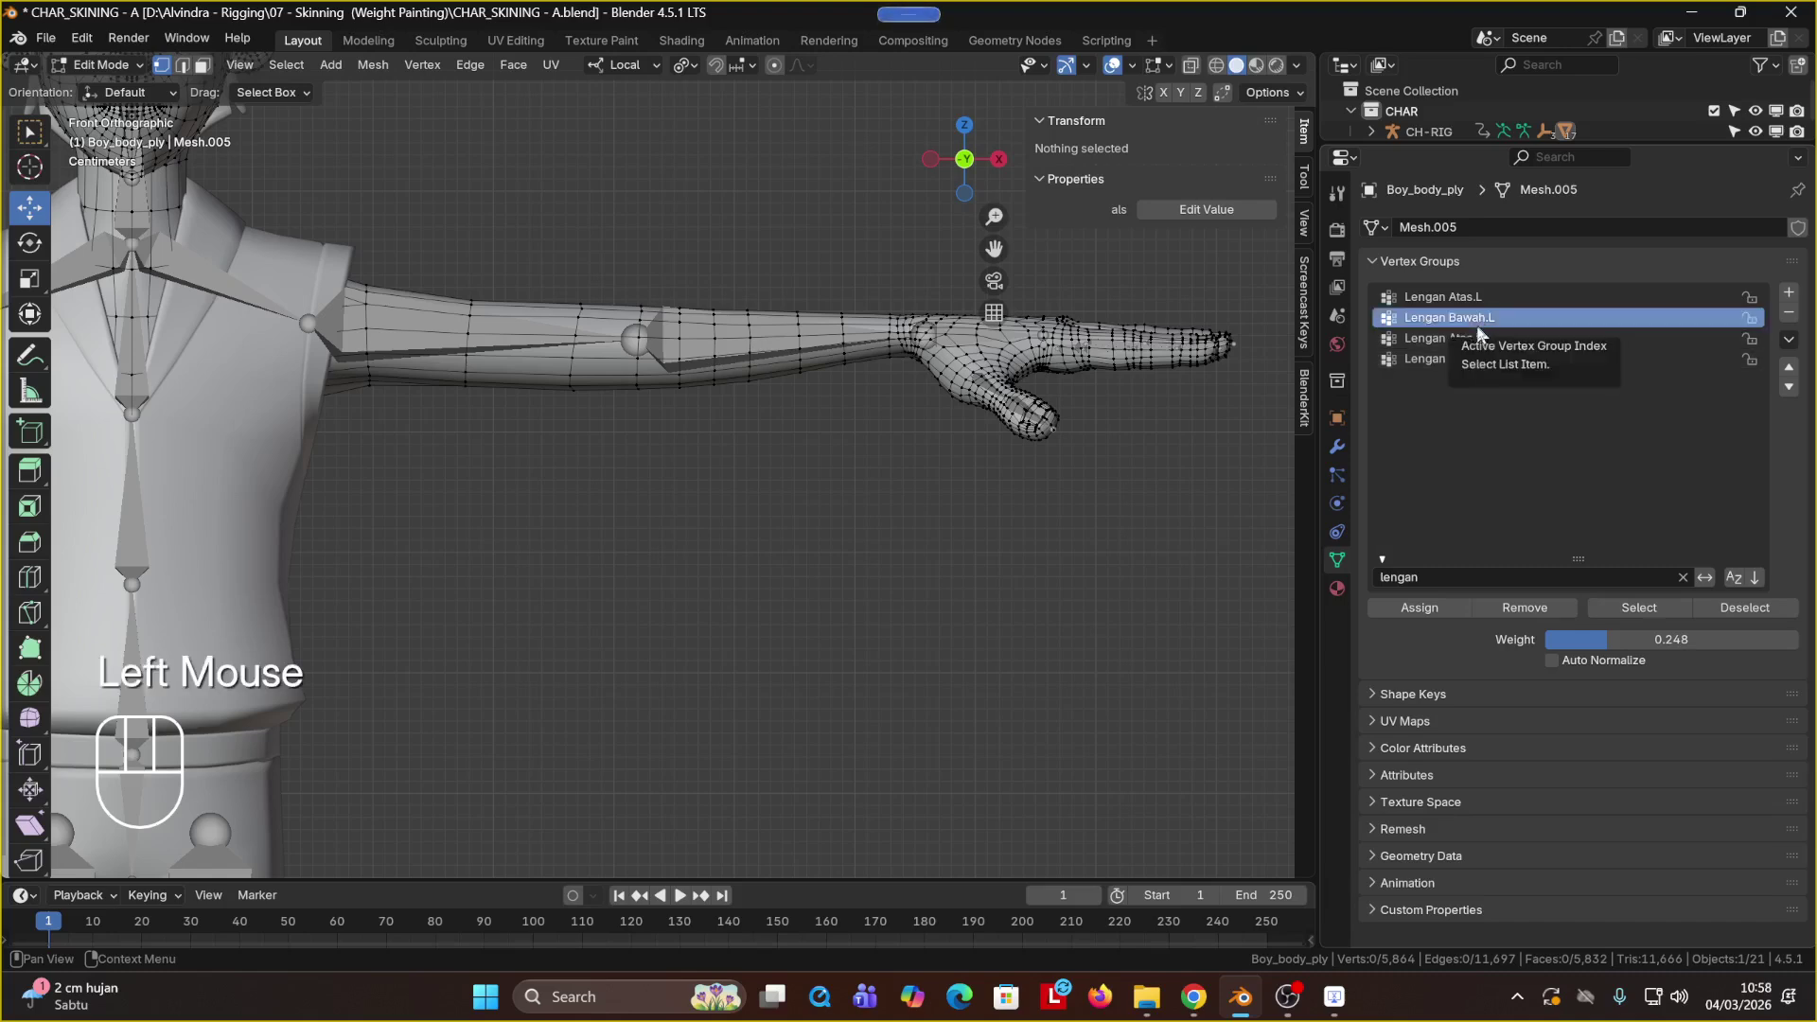
click(1658, 614)
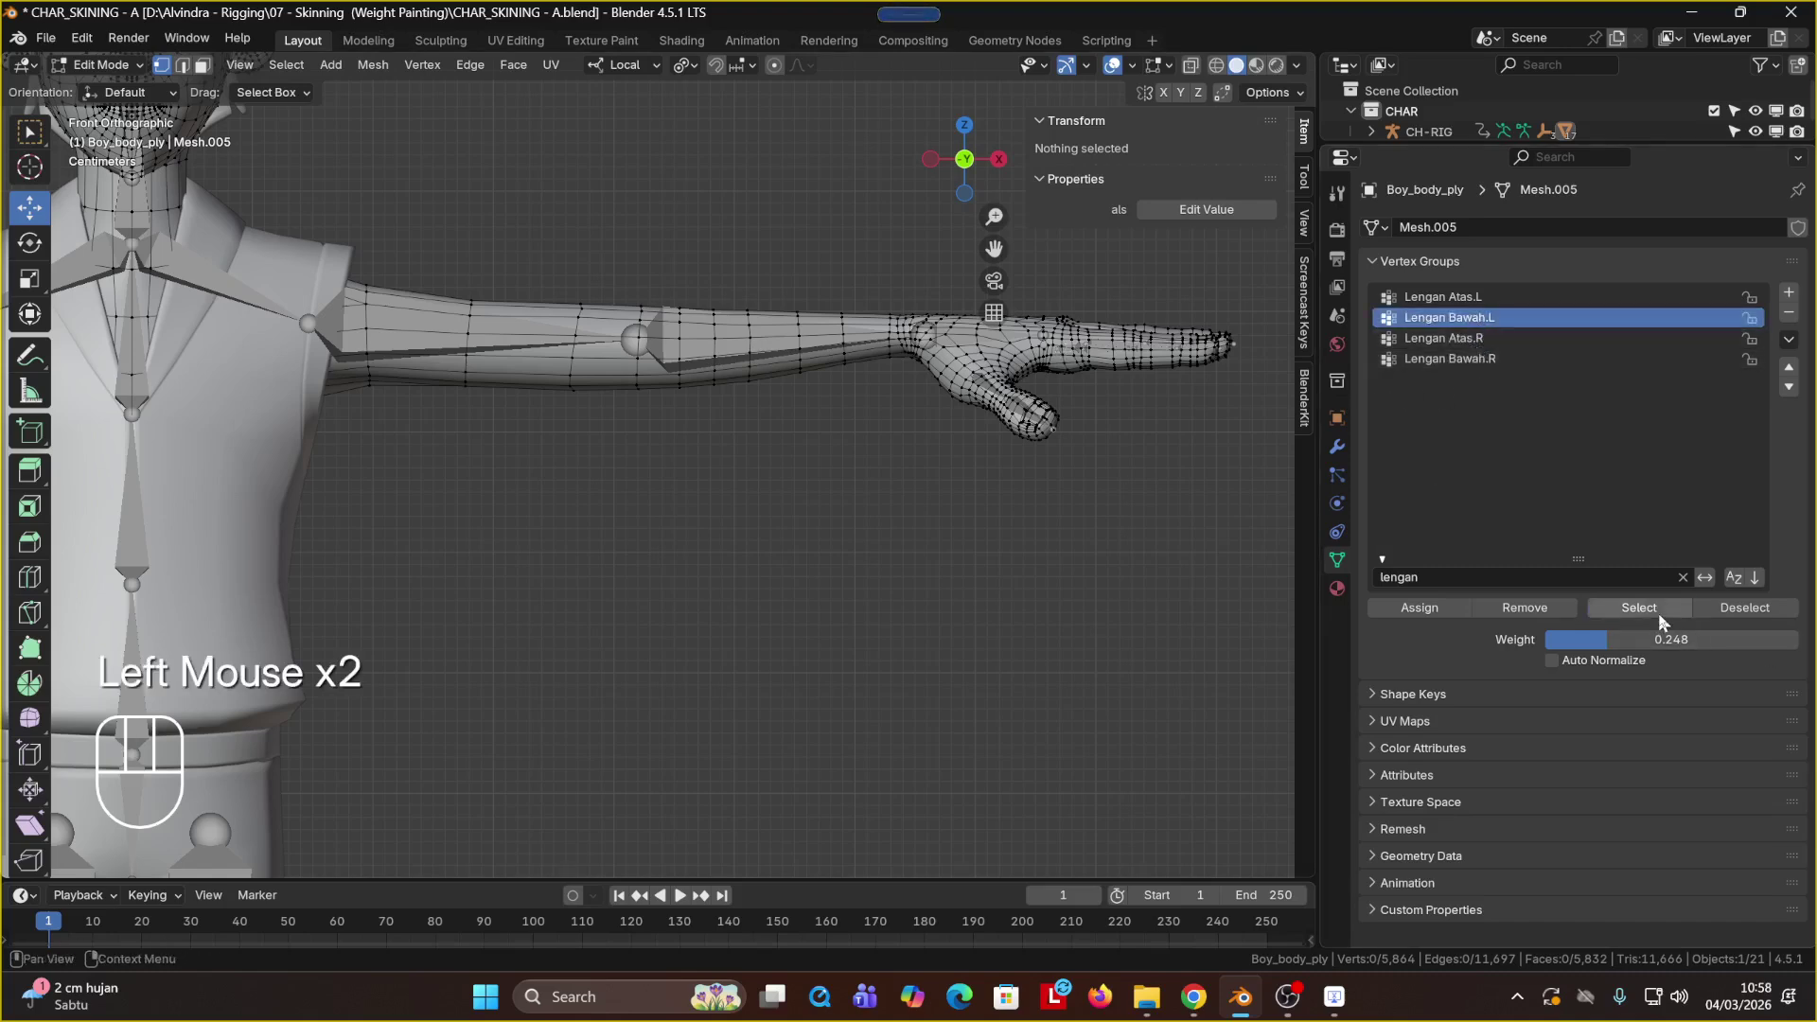
click(1671, 600)
click(1671, 600)
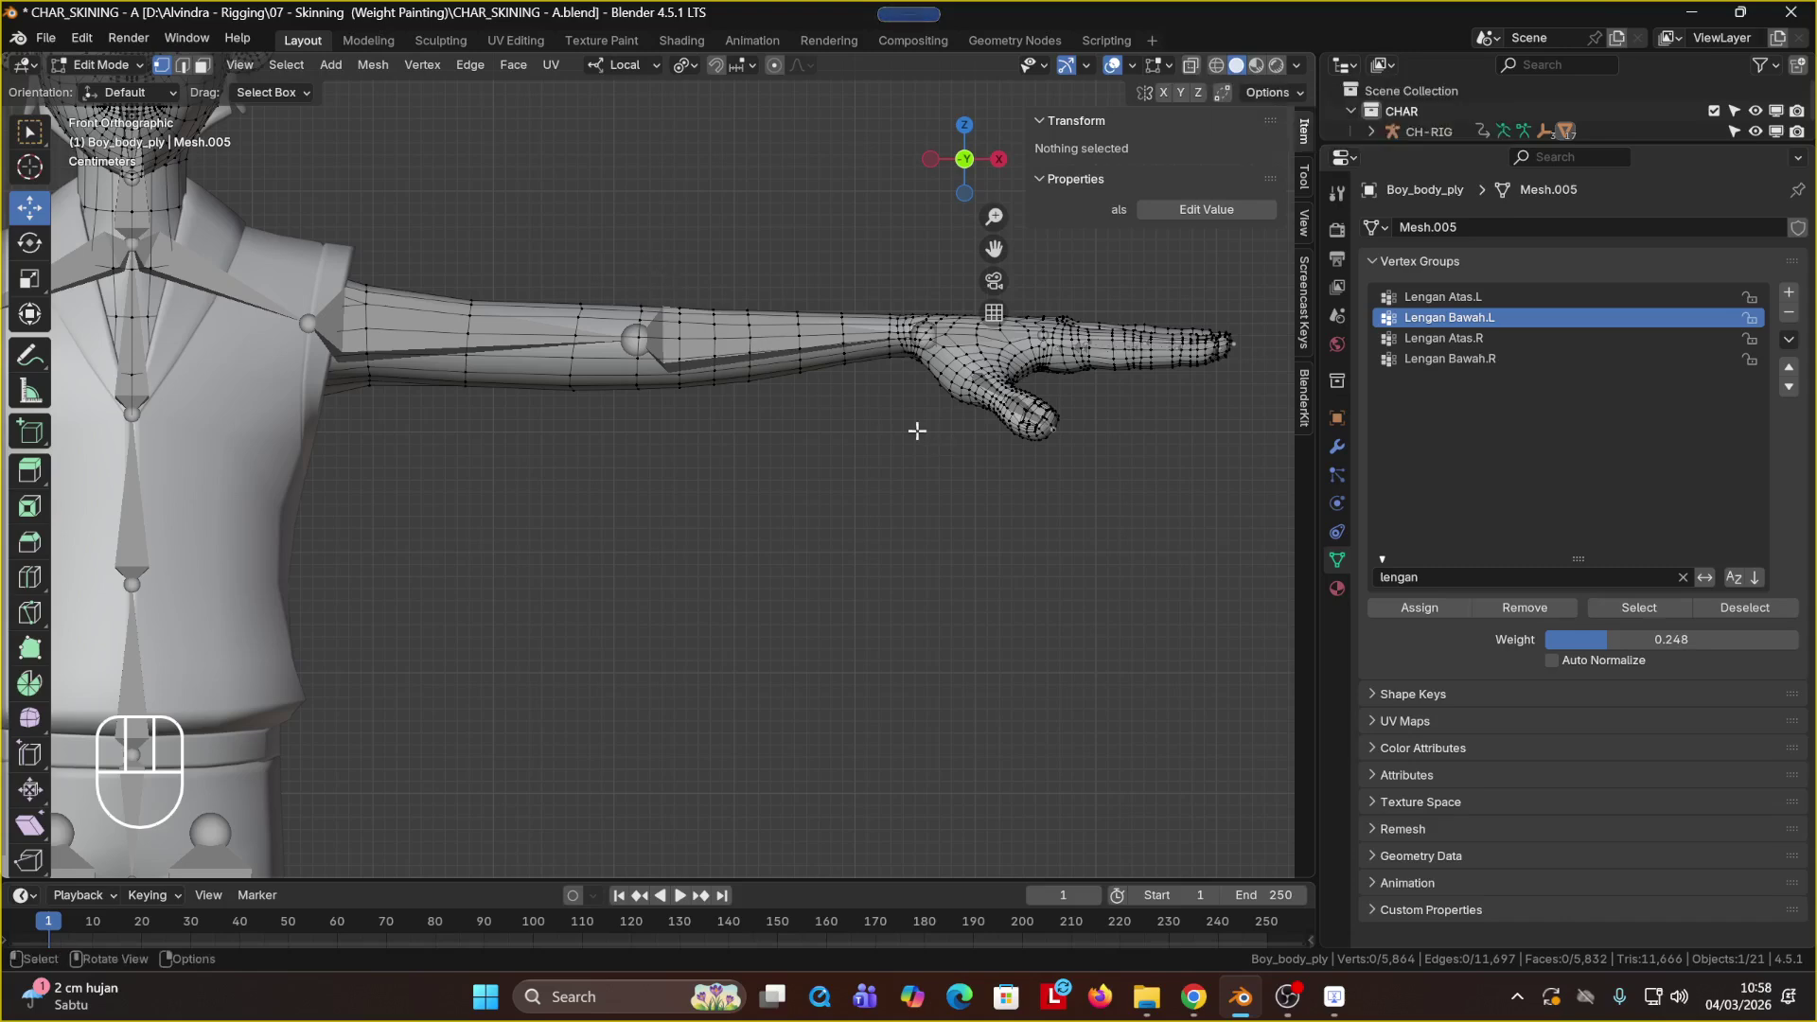
Step: With X-ray enabled, select the left forearm vertices from elbow to wrist and assign them to the Lengan Bawah.L vertex group
click(1191, 66)
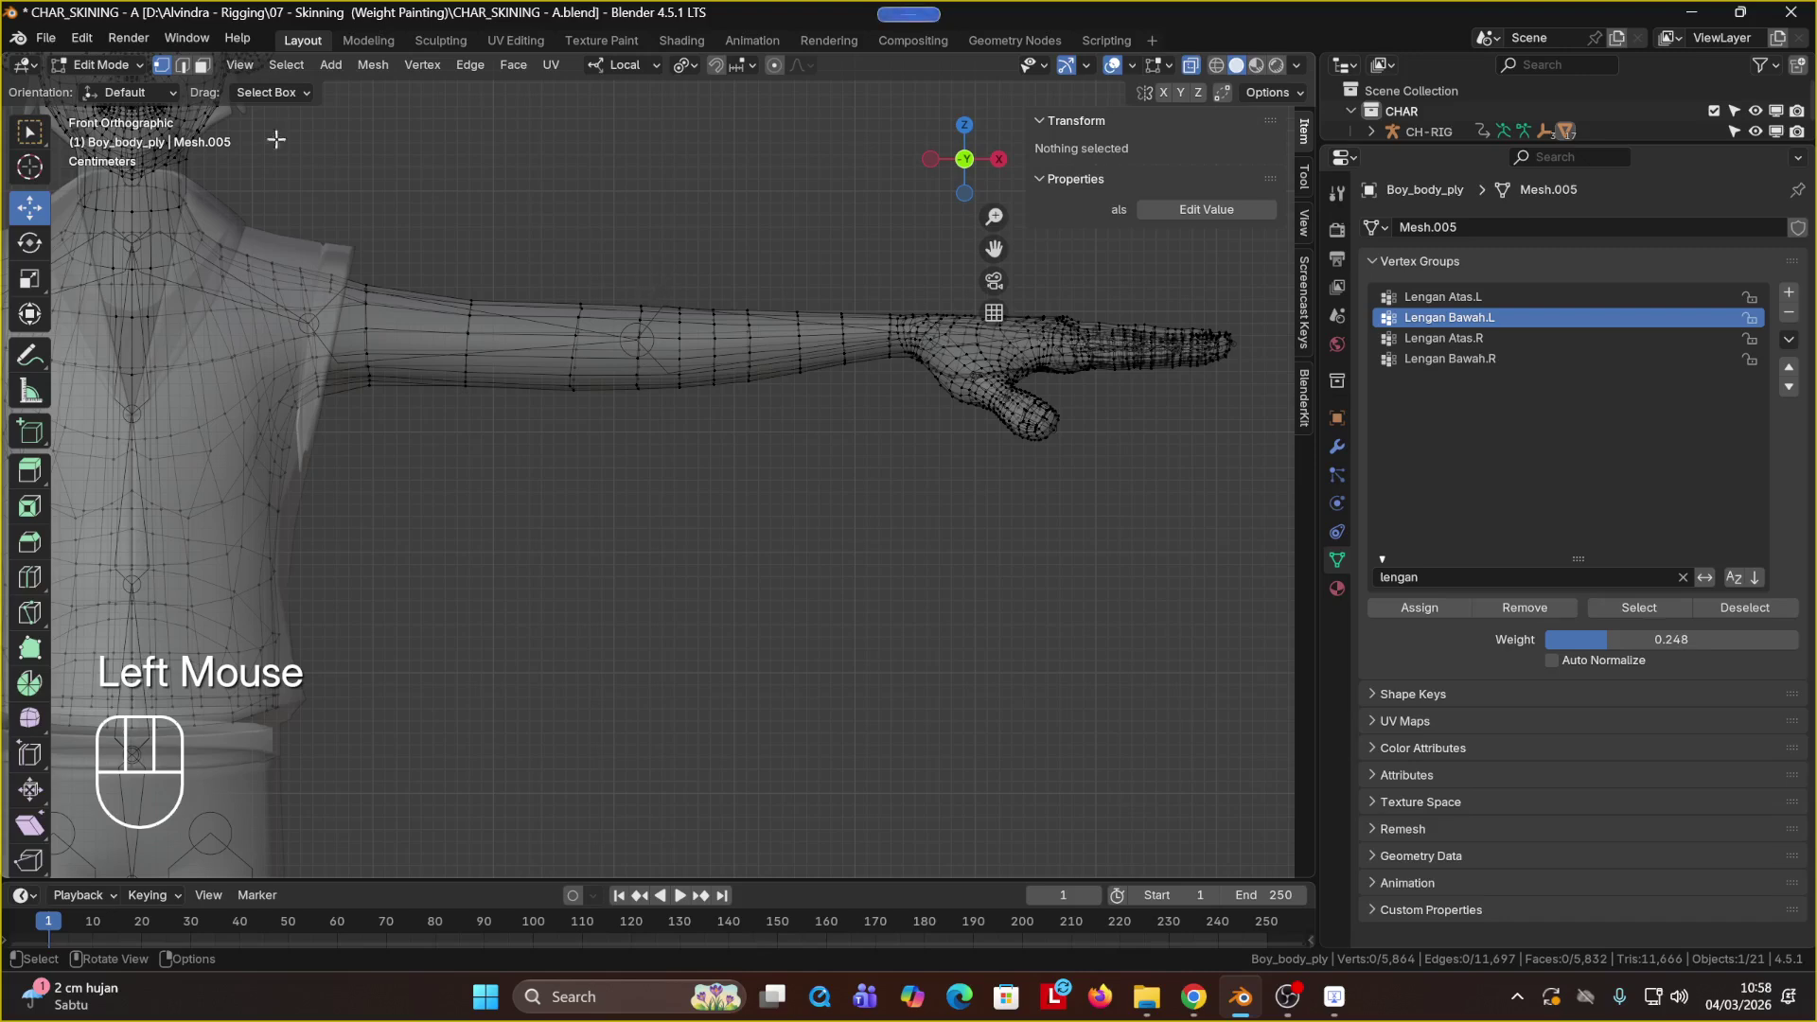
drag(624, 274, 901, 425)
middle_drag(884, 441, 946, 487)
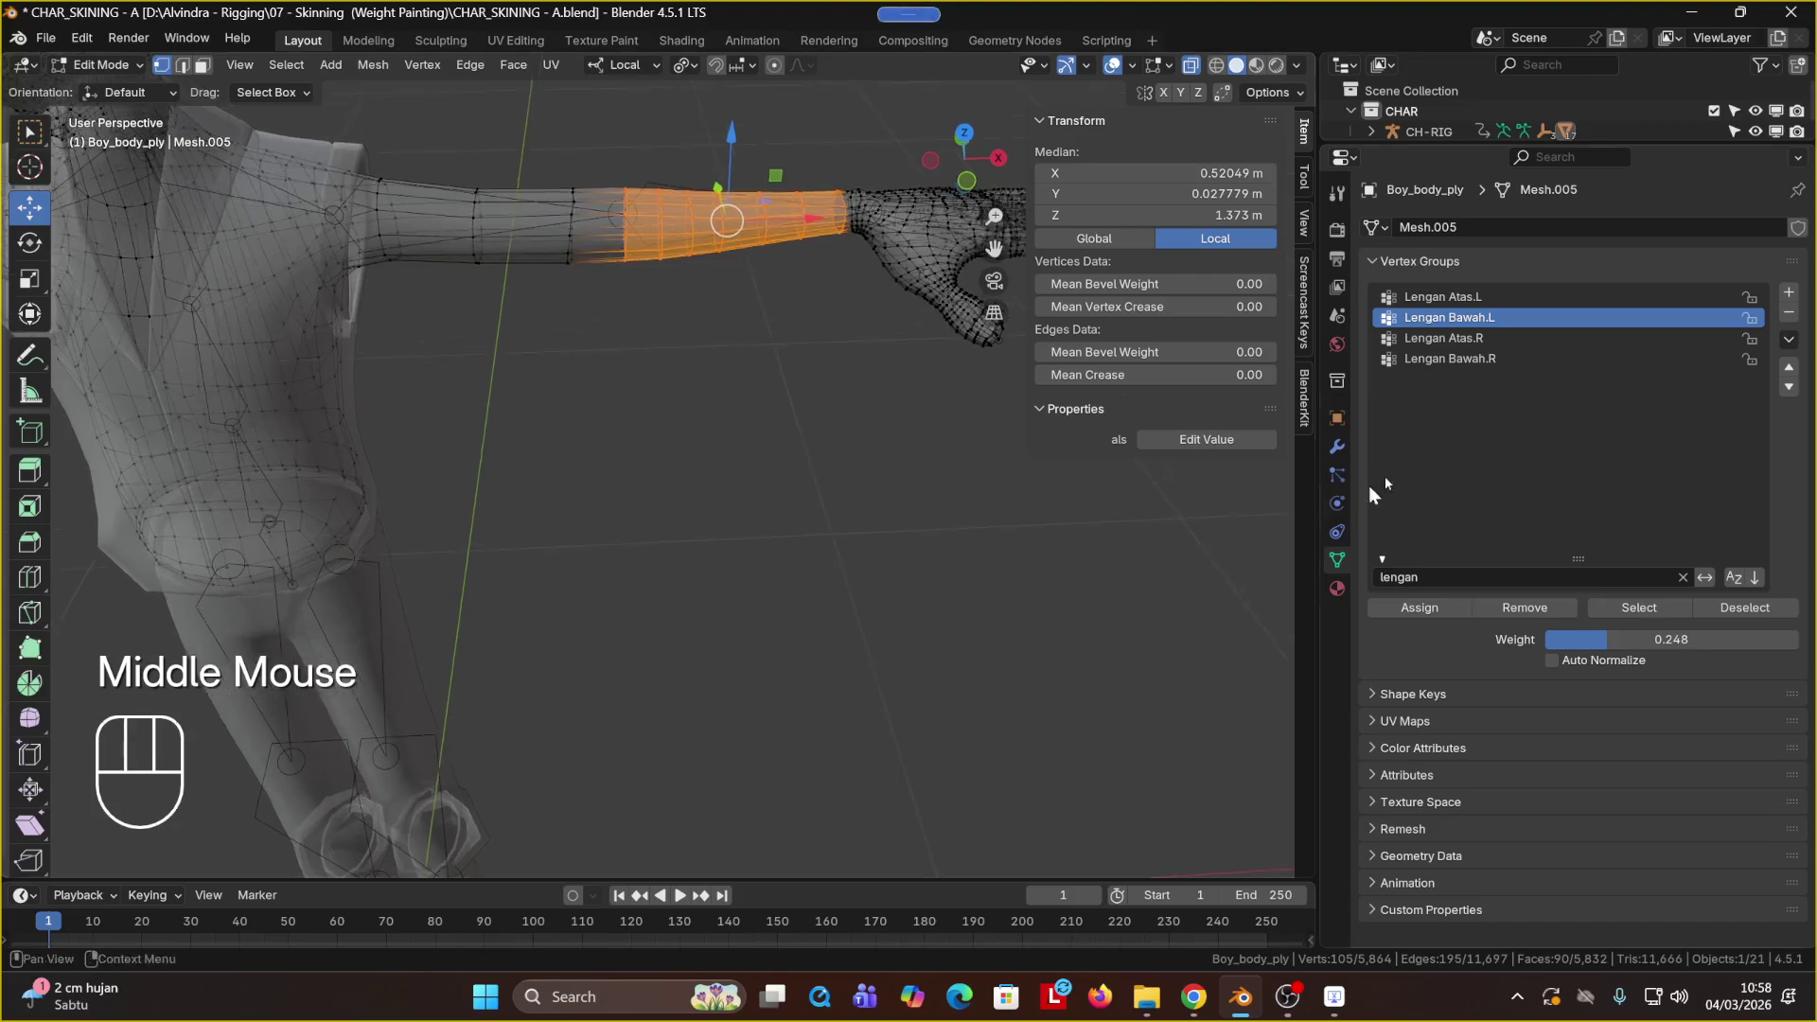
click(962, 187)
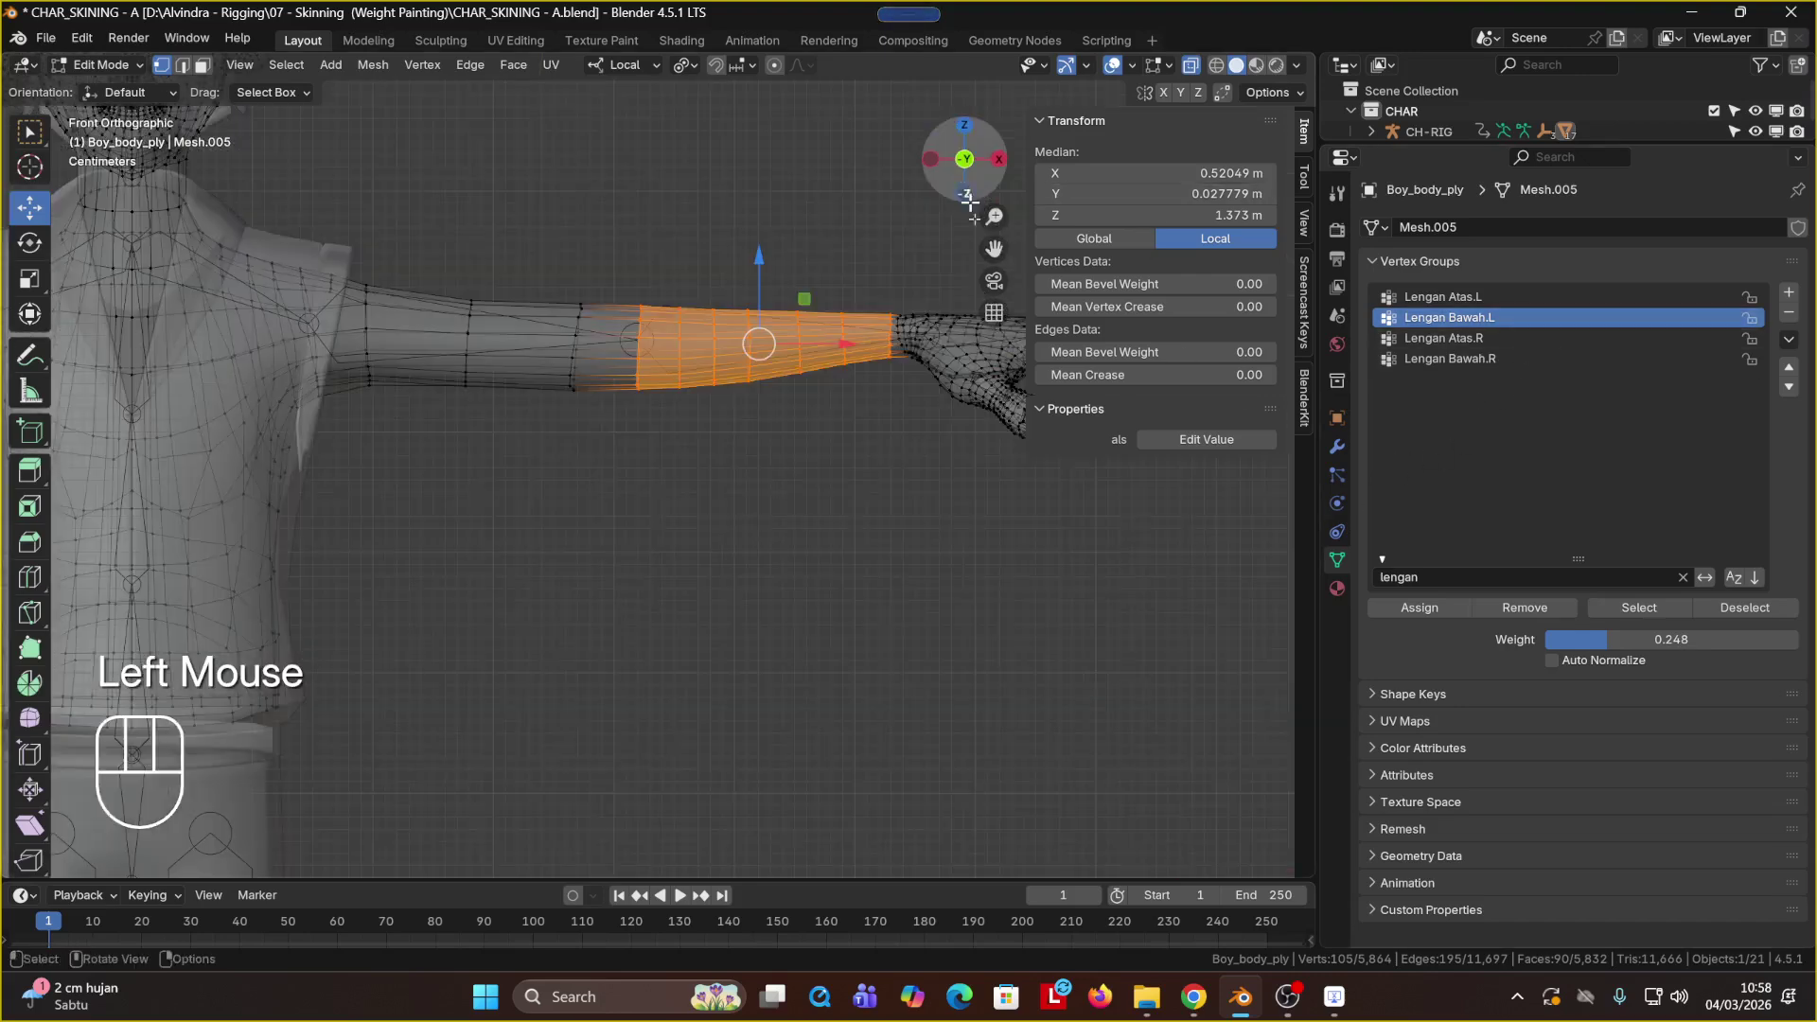
click(1422, 608)
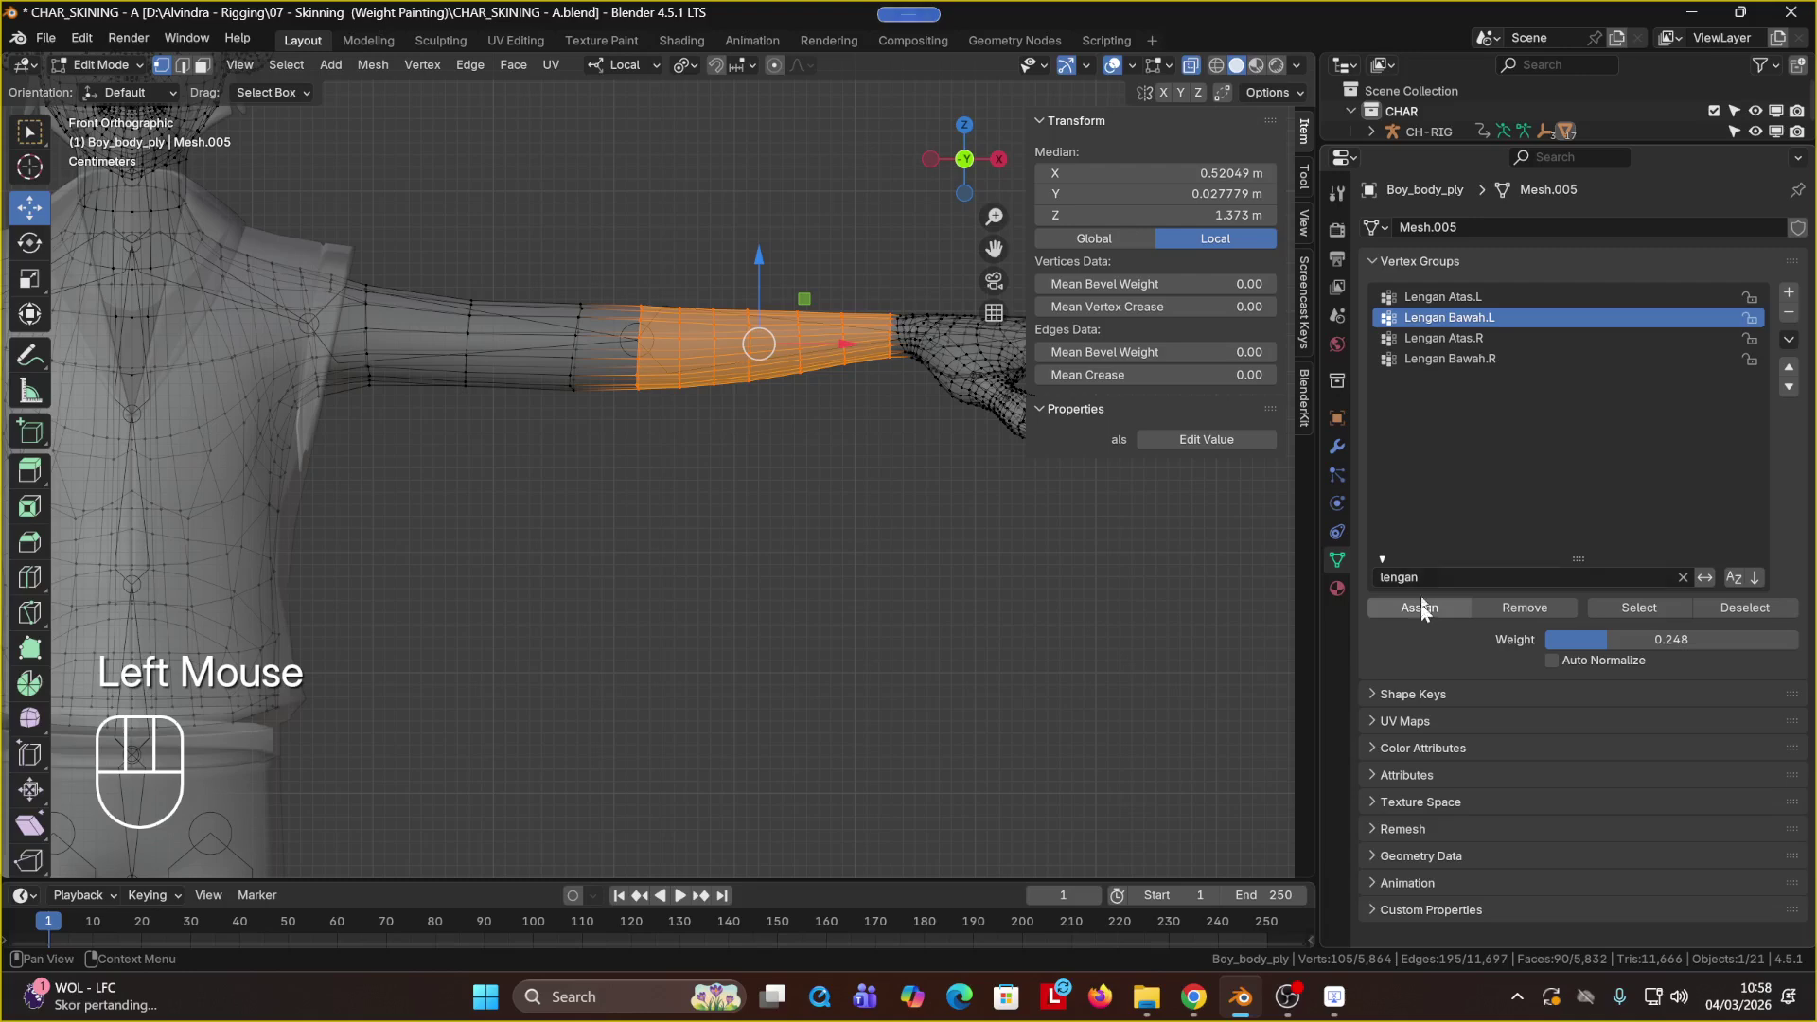
Step: Select the left upper-arm vertices from shoulder to elbow and assign them to the Lengan Atas.L vertex group
click(1424, 297)
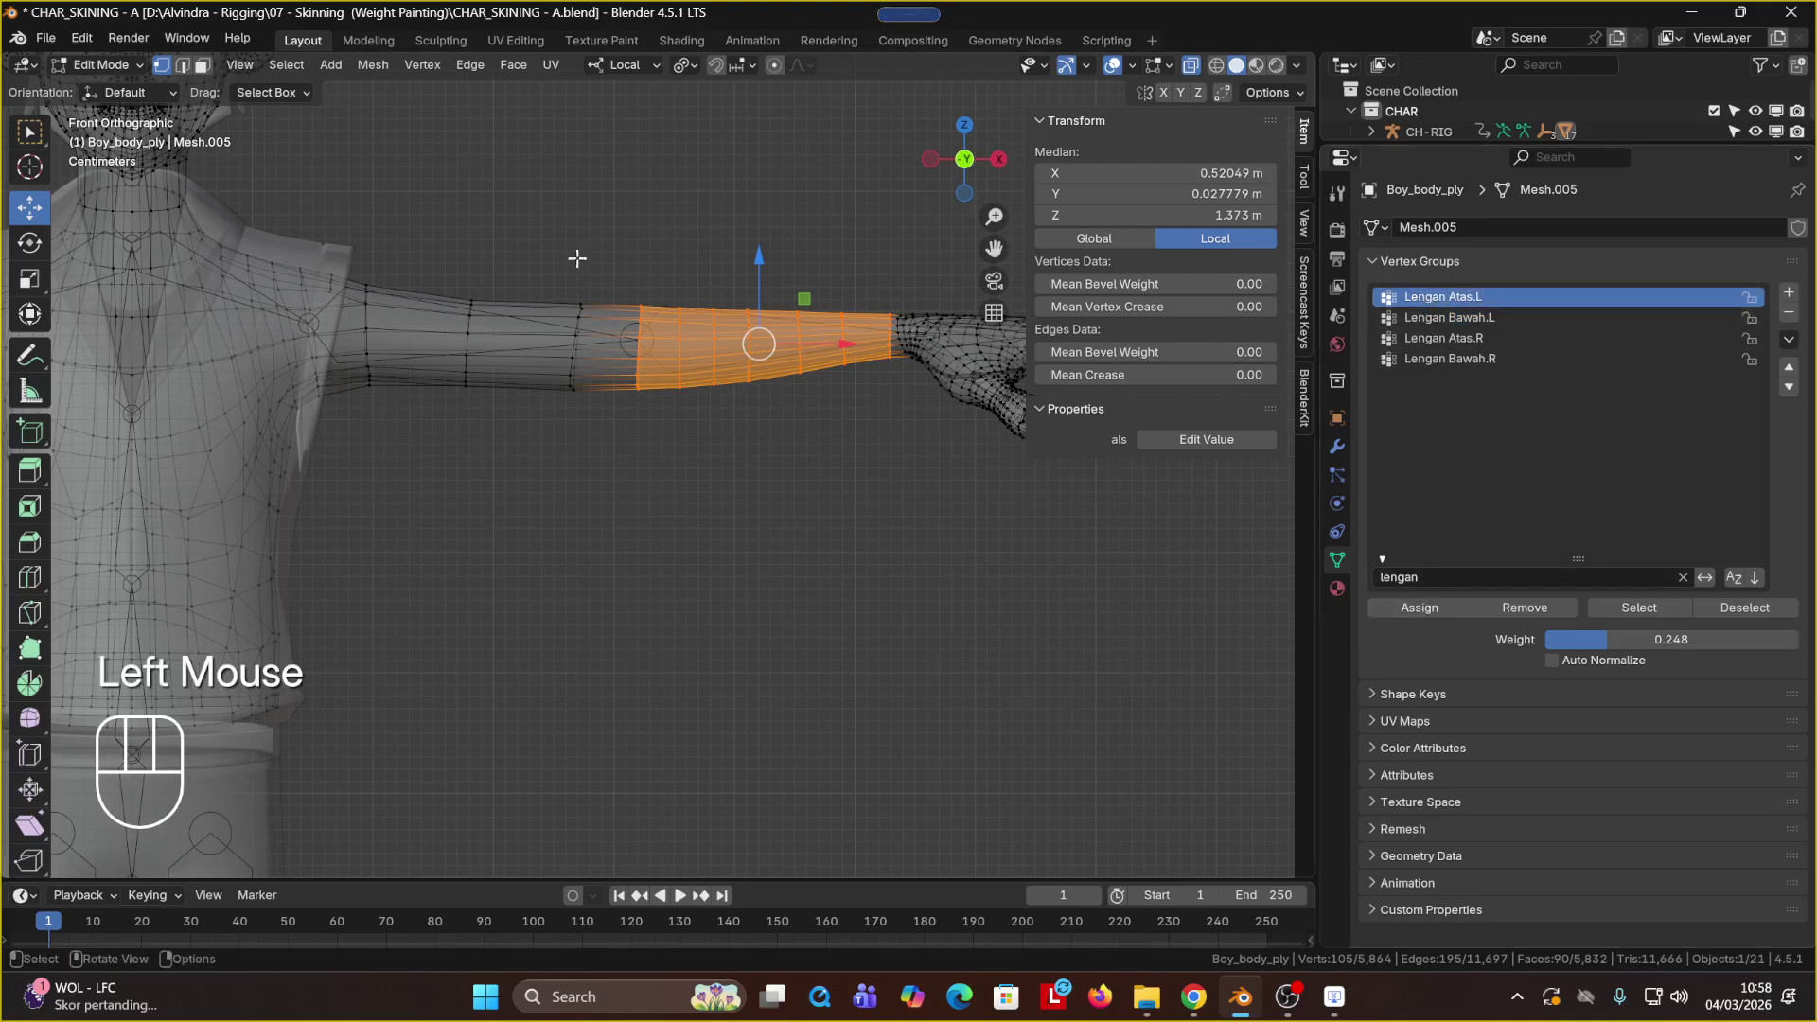
drag(601, 237, 329, 462)
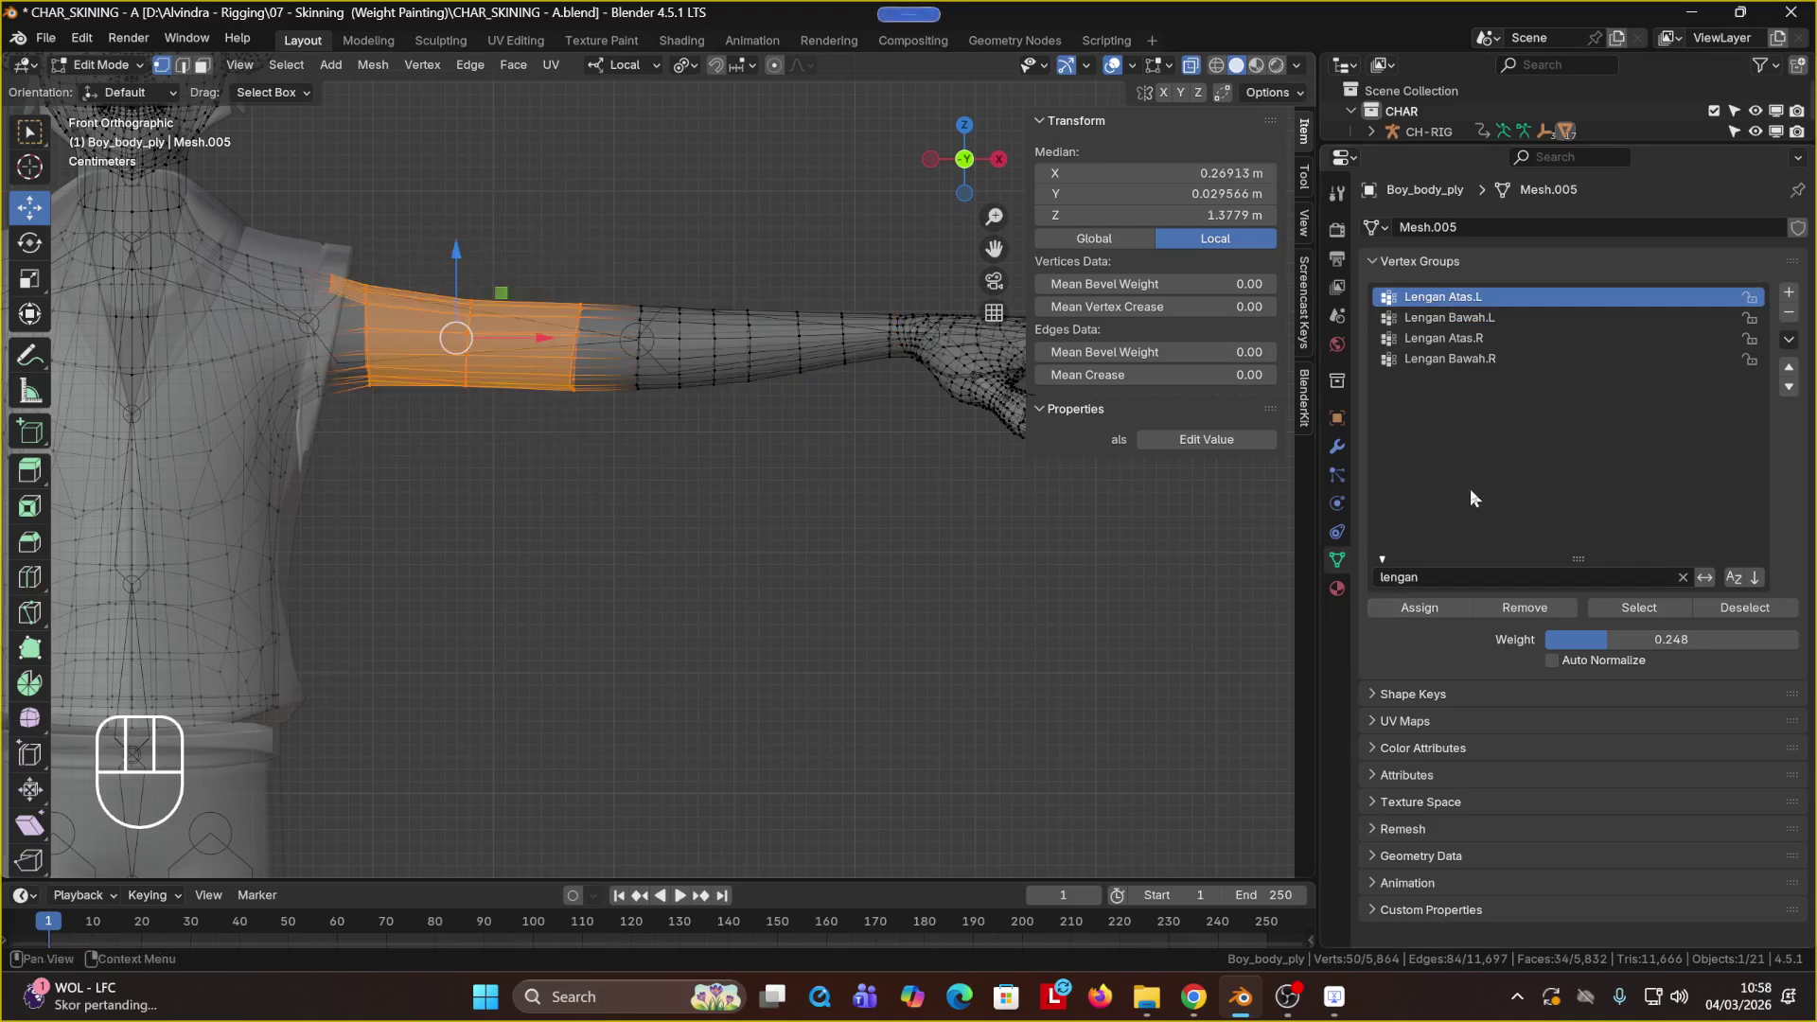
click(1431, 612)
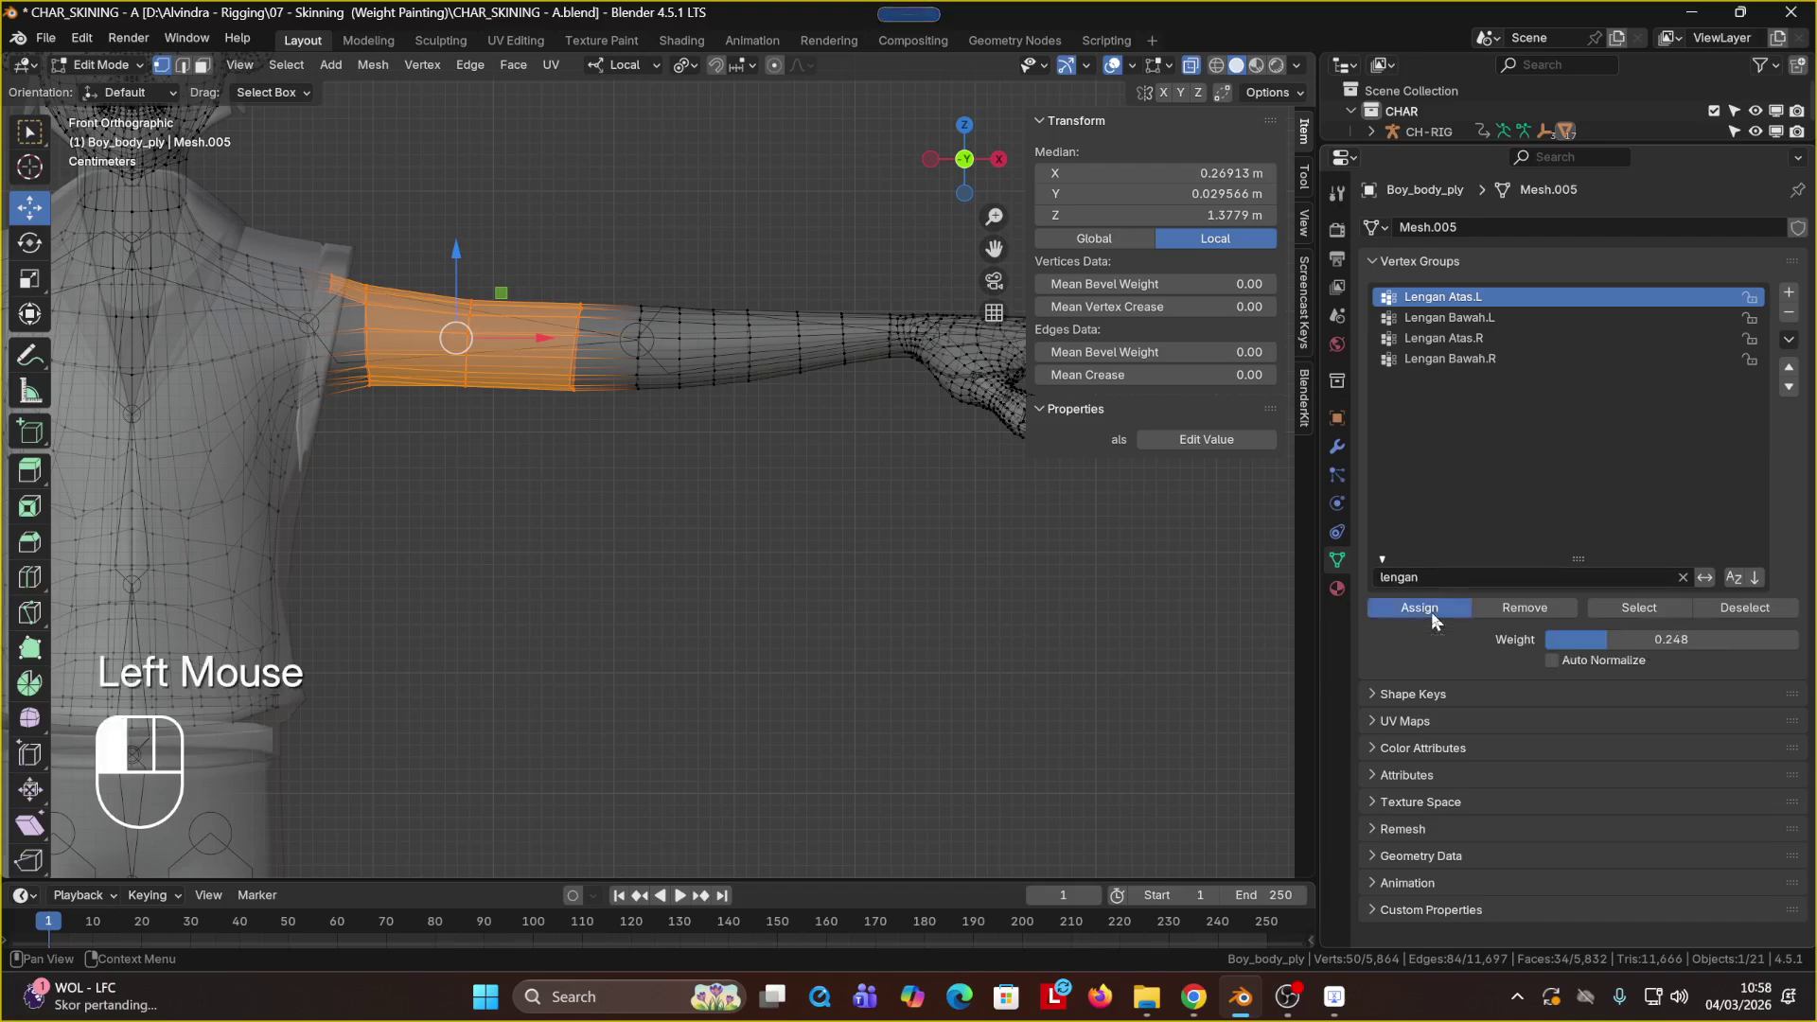
Step: Return the body mesh to Object Mode with X-ray off, and put the CH-RIG armature in Pose Mode
click(110, 66)
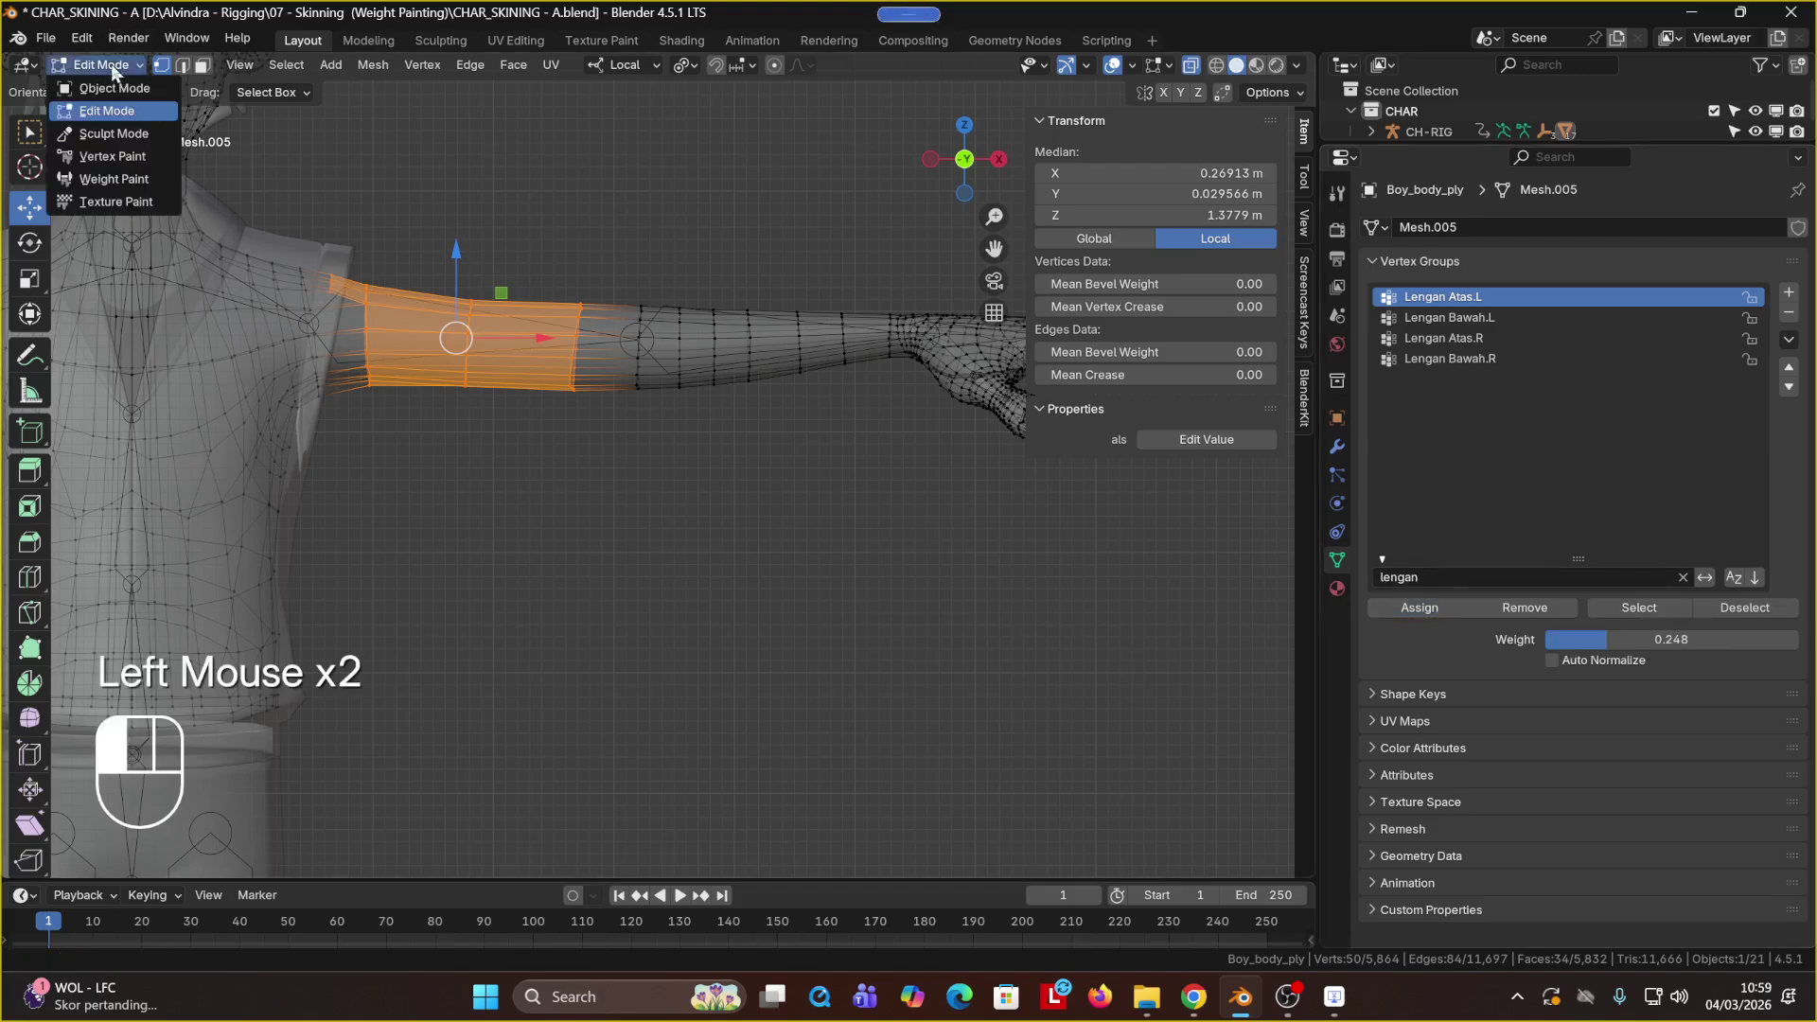
click(114, 88)
click(108, 65)
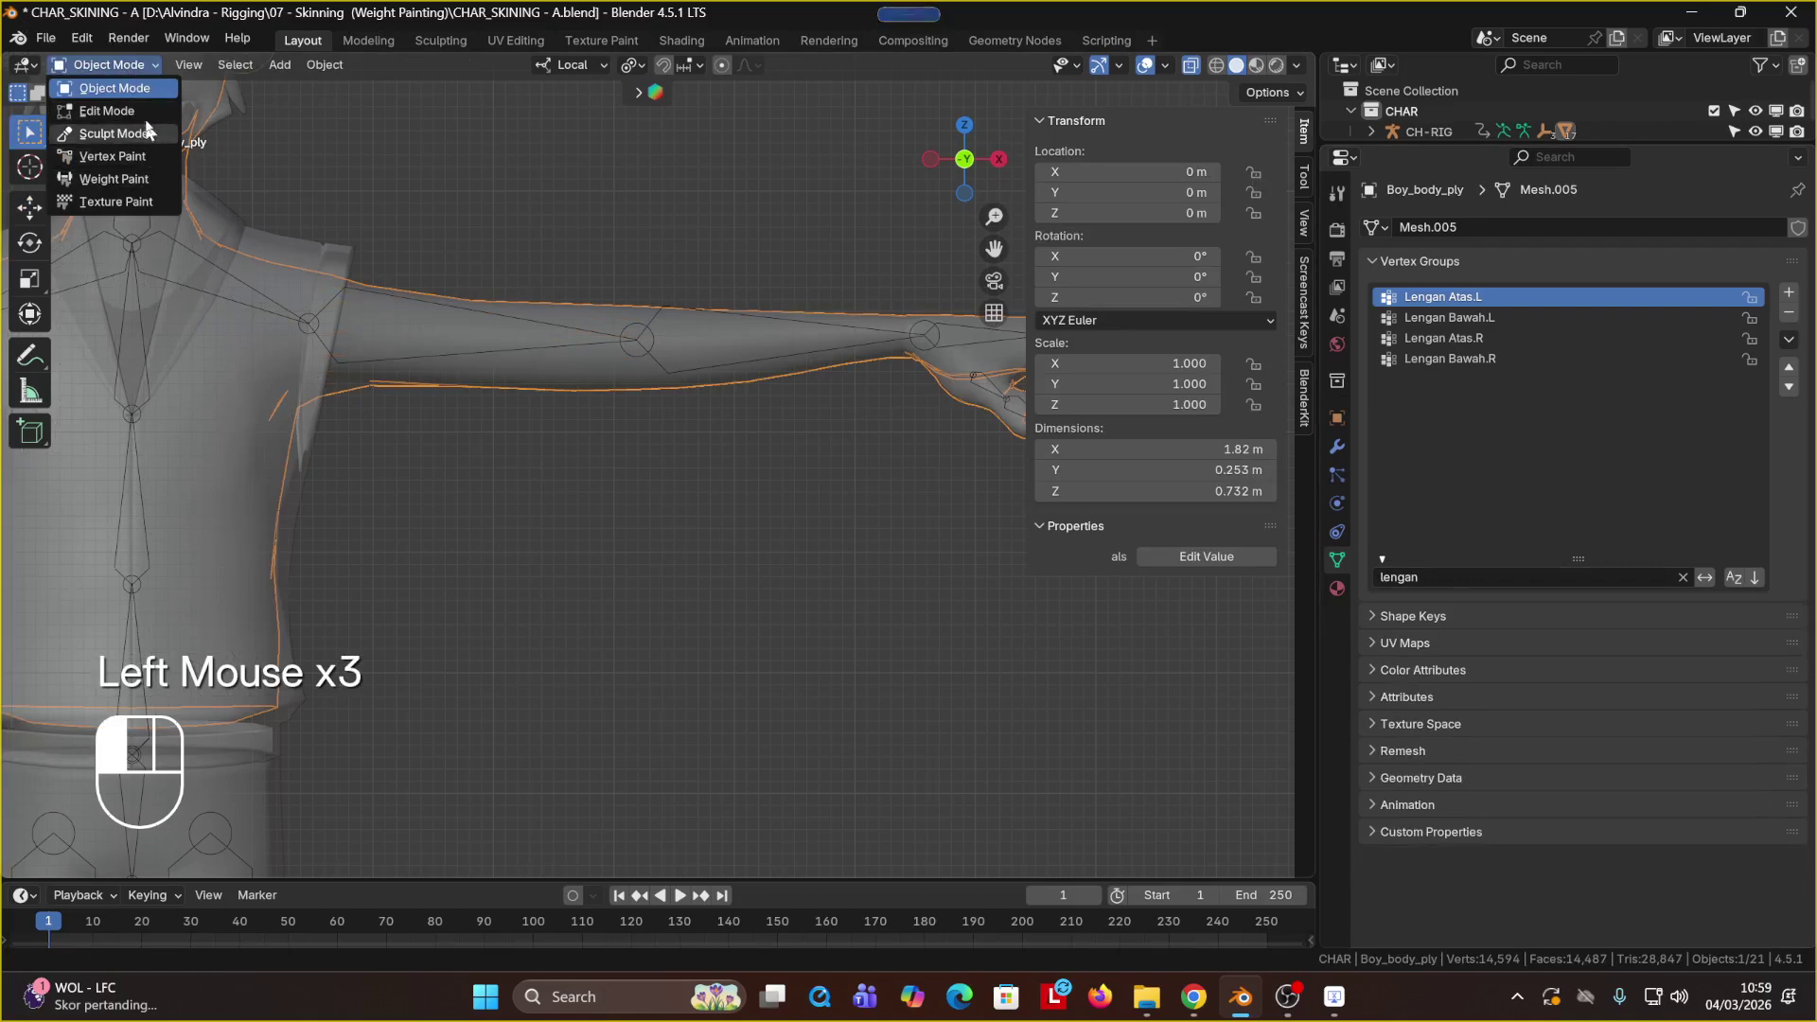
click(390, 265)
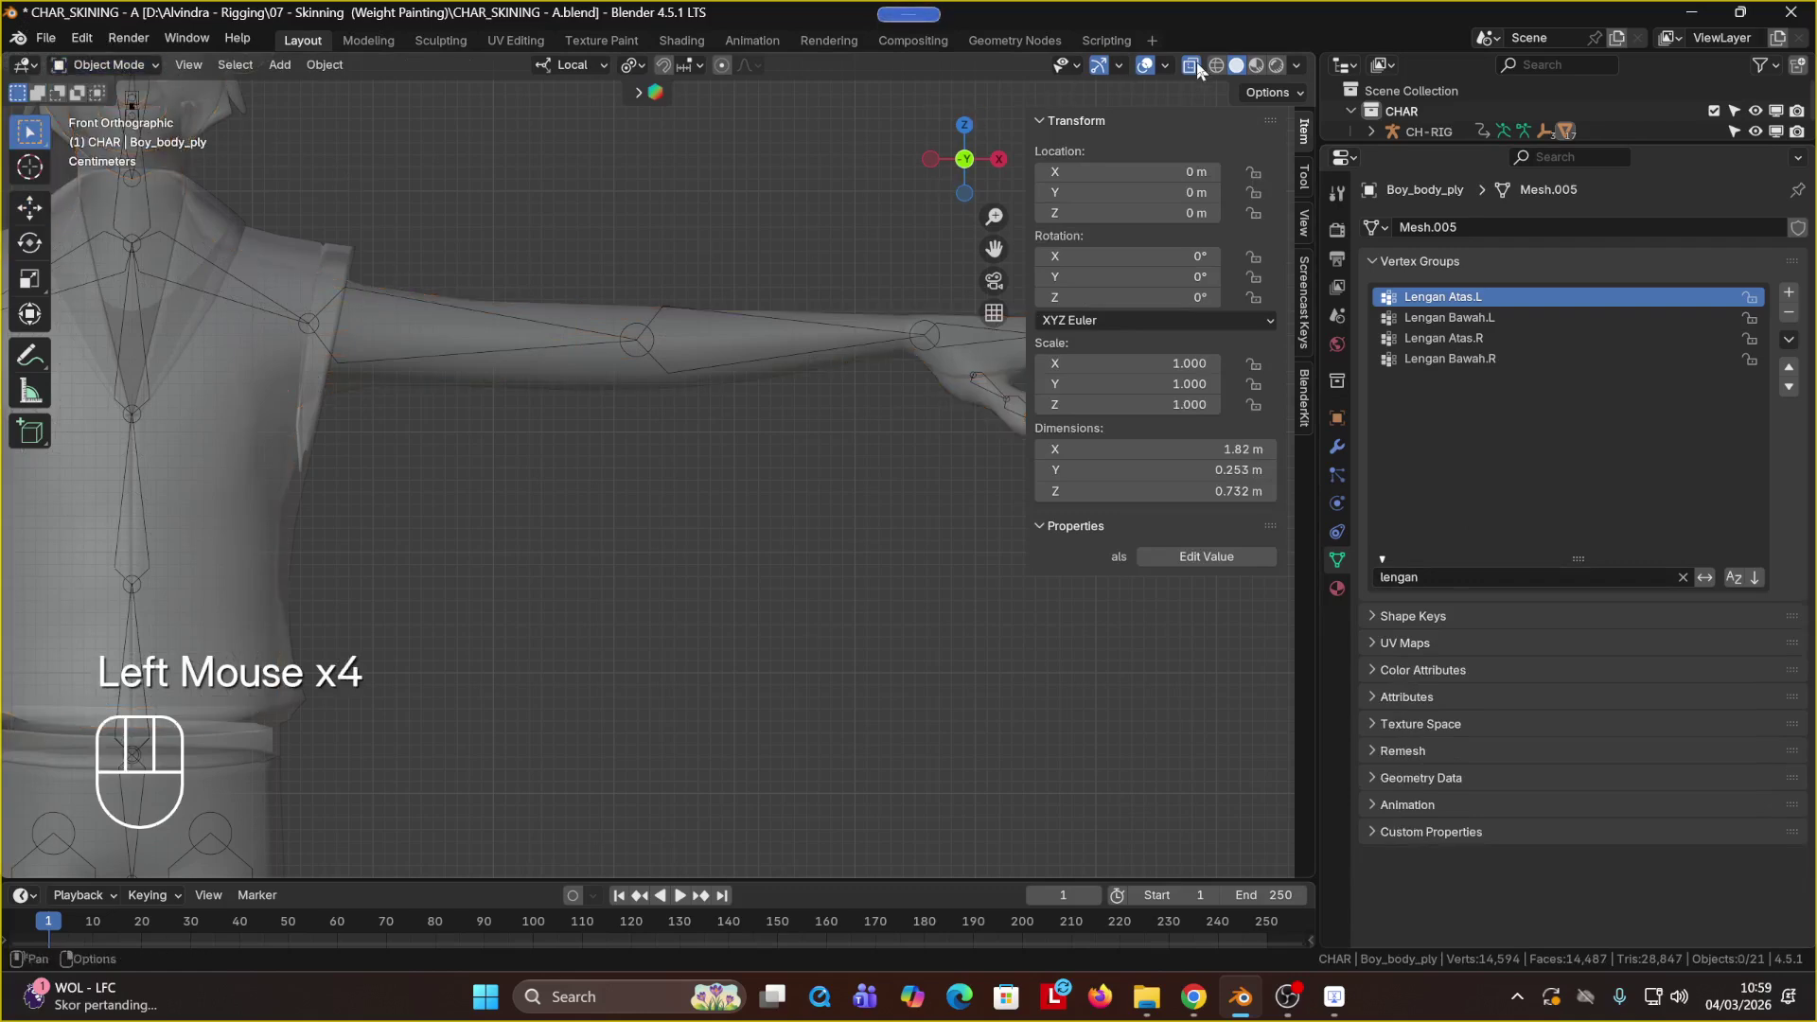
click(657, 94)
click(347, 311)
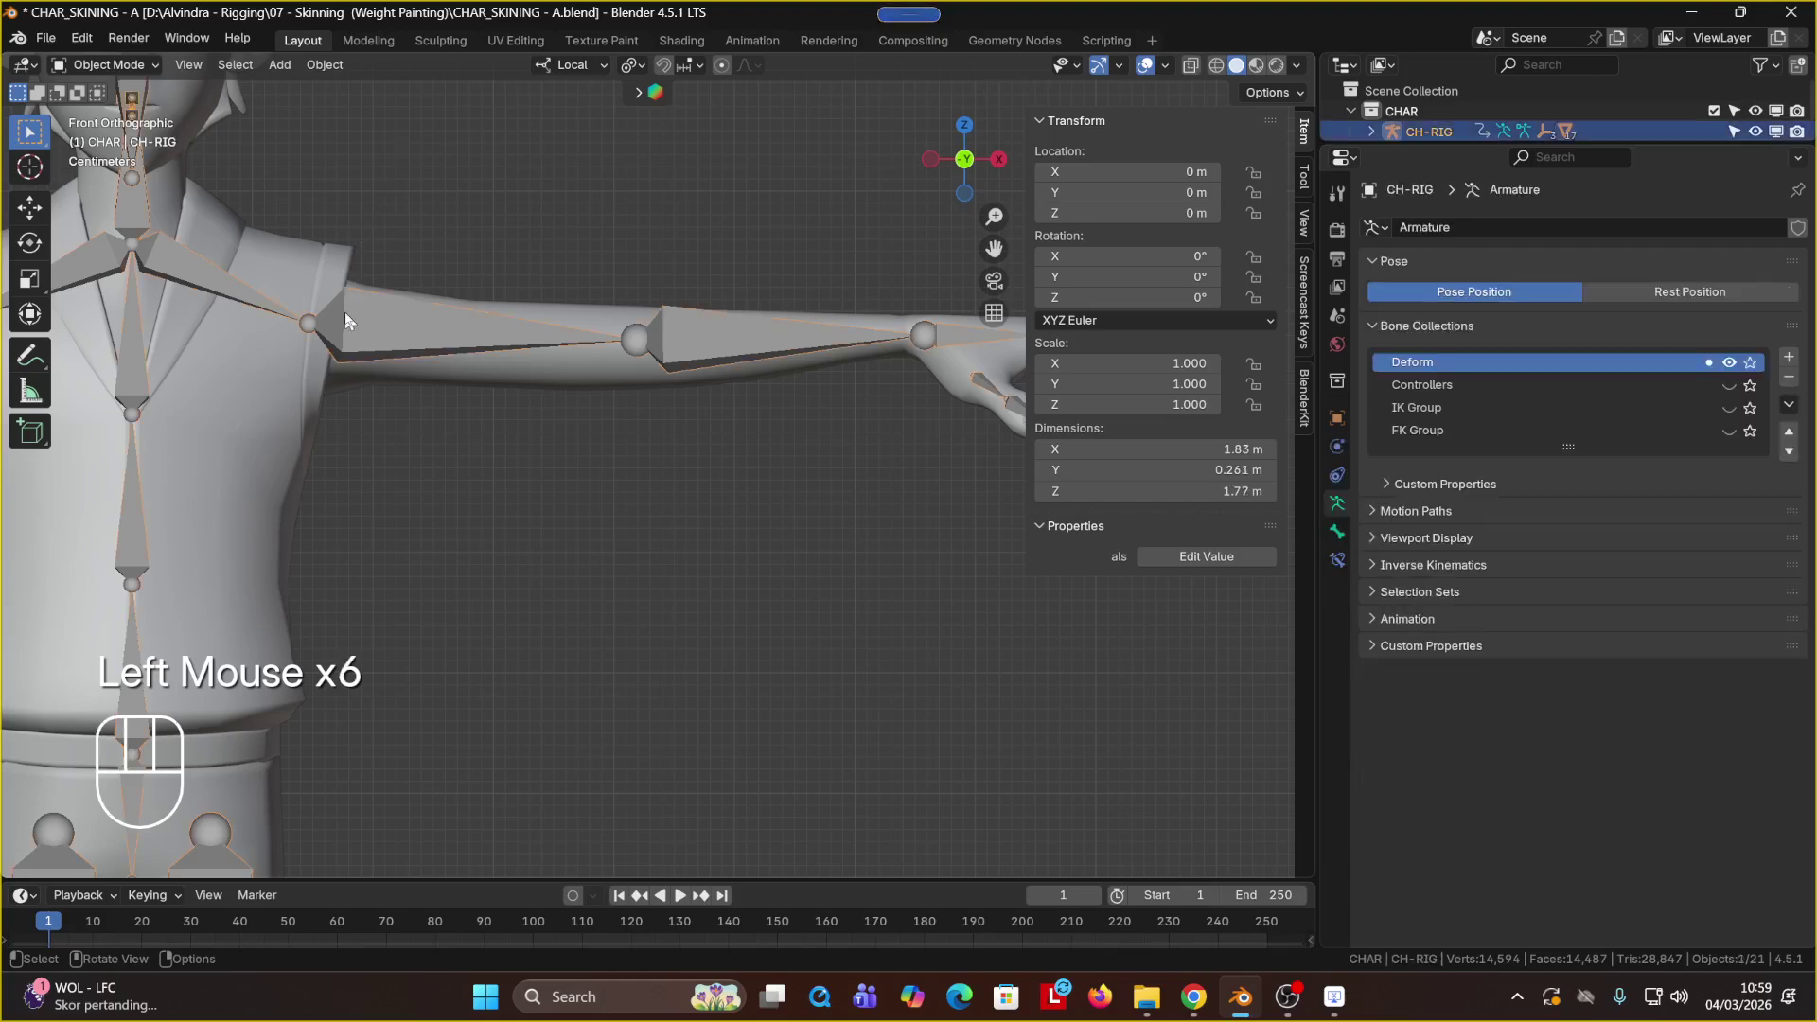
click(132, 67)
click(117, 136)
Step: Test the arm deformation by rotating the left upper-arm bone and bending the forearm bone 60.2° about its local X axis
click(494, 340)
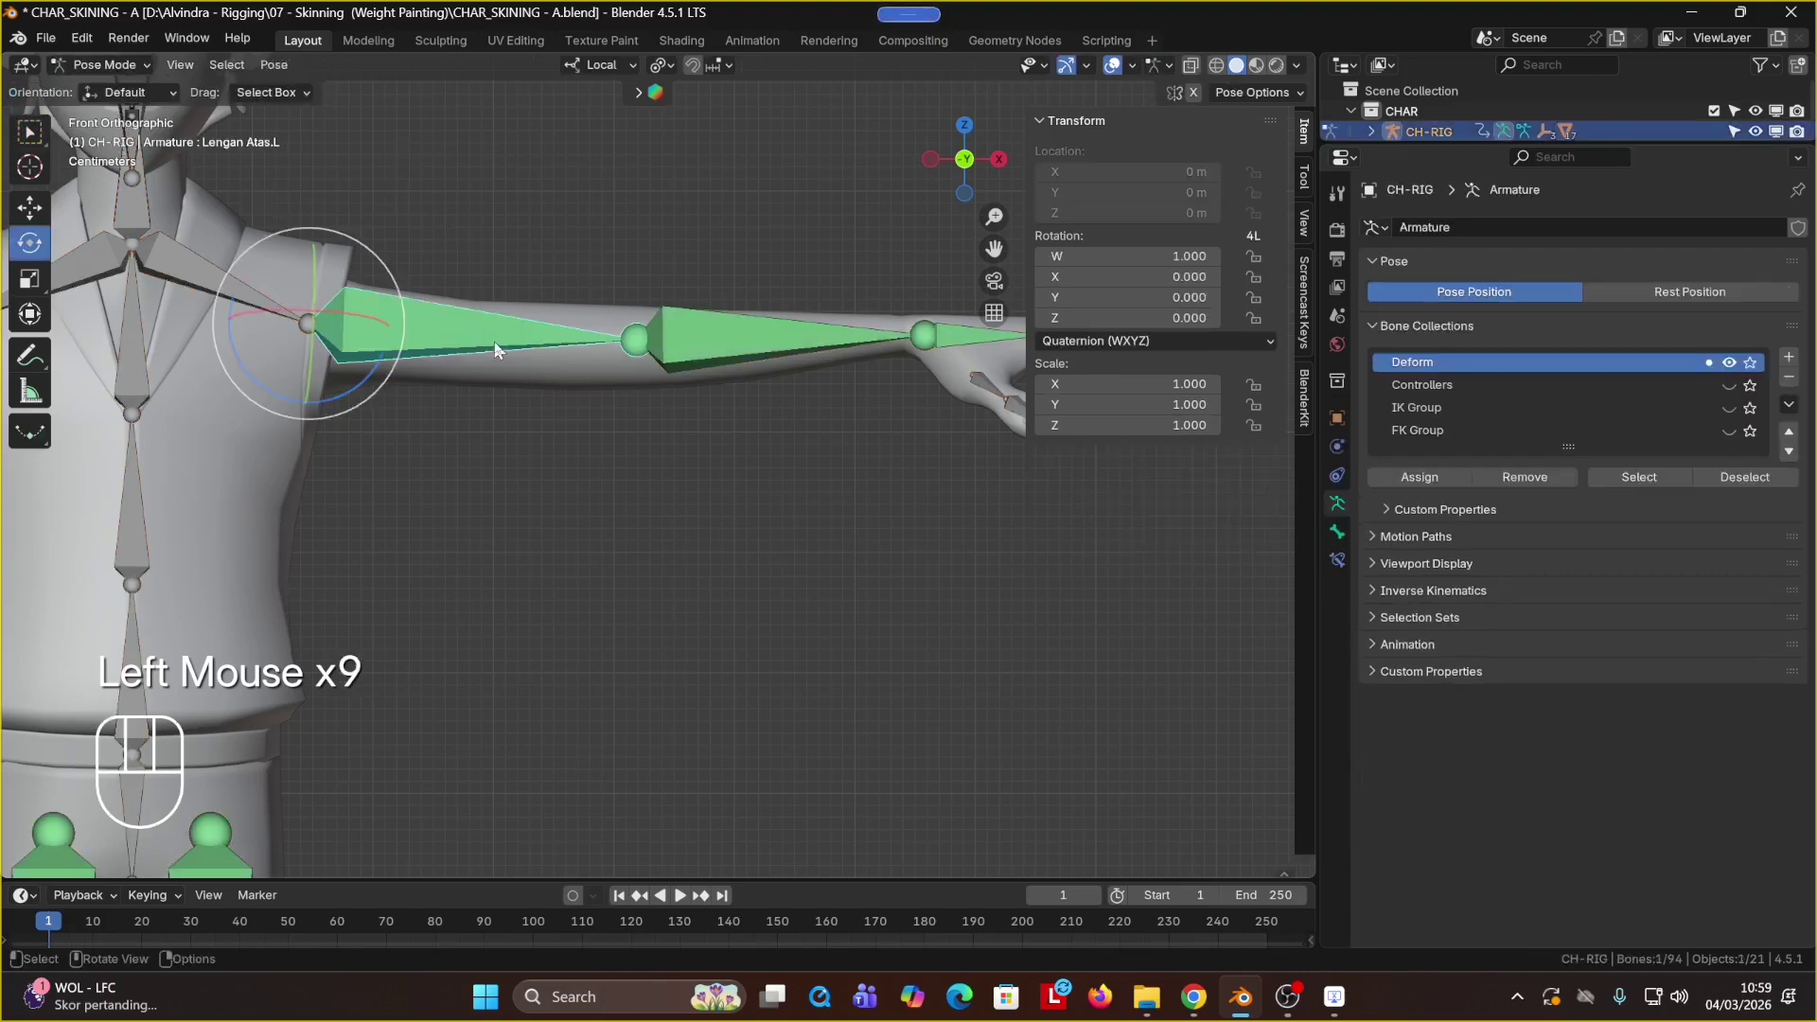
scroll(495, 341, down, 3)
middle_drag(494, 340, 548, 428)
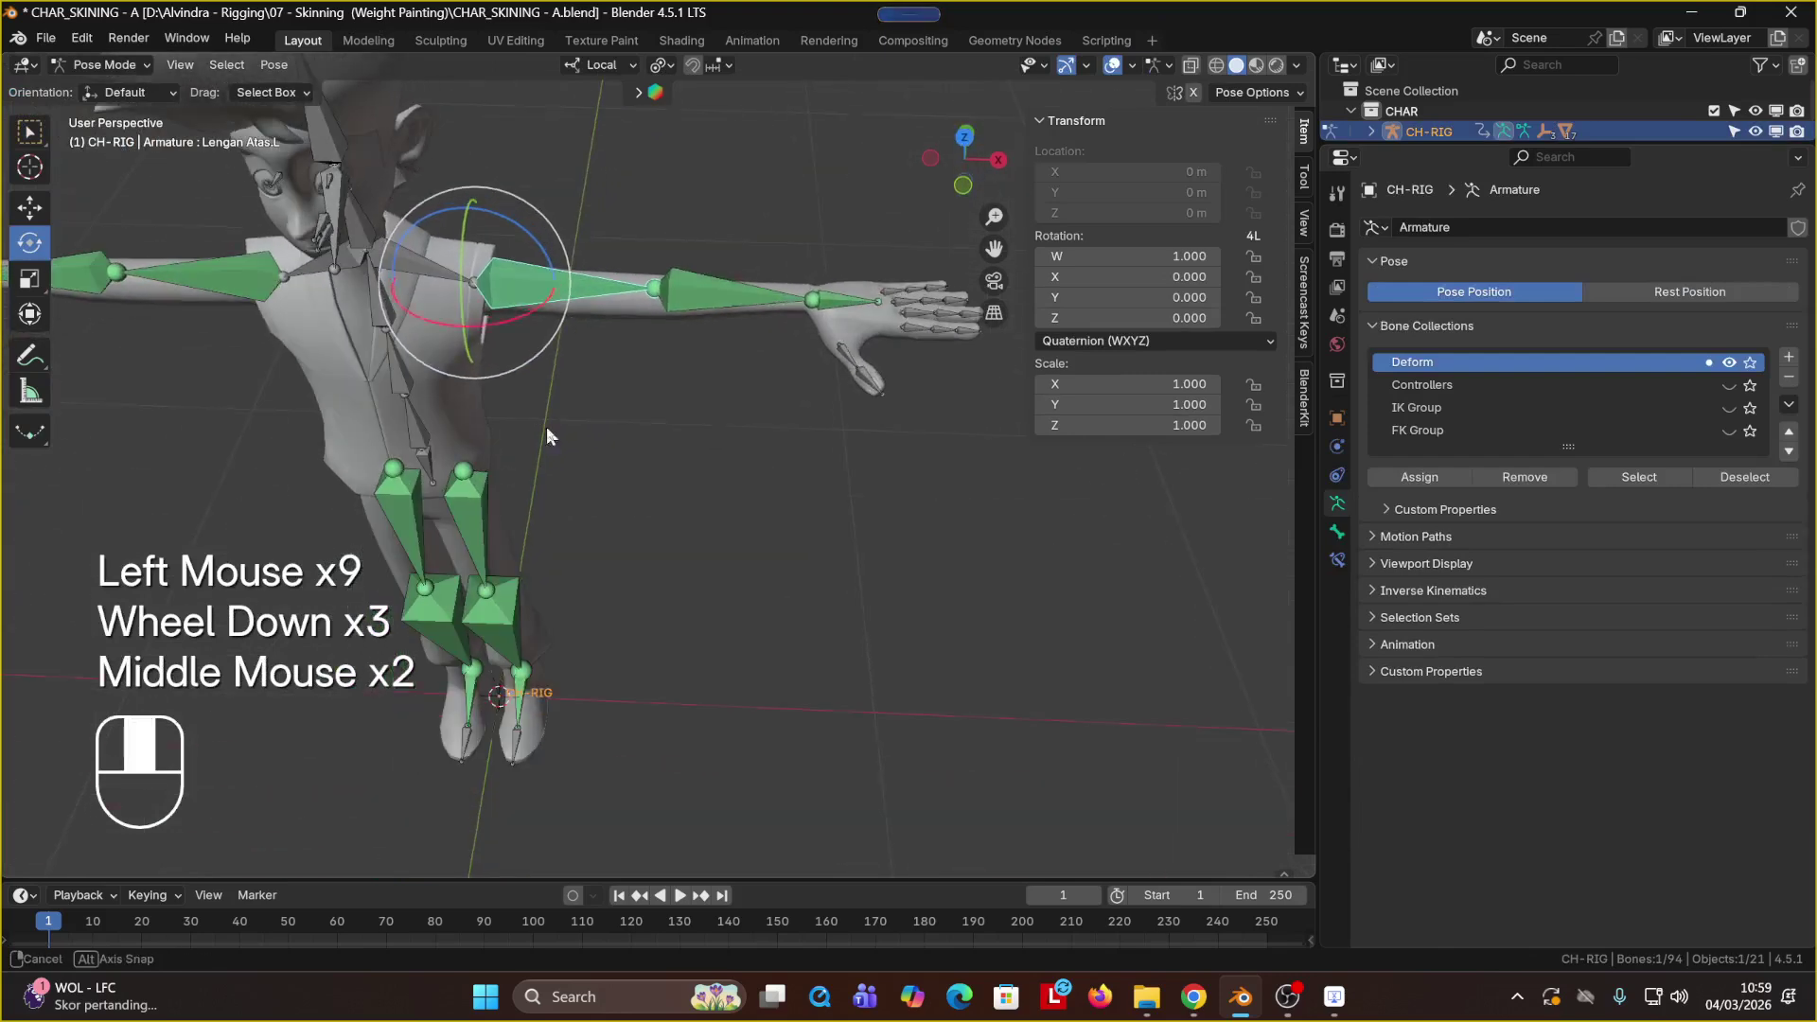
drag(535, 312, 561, 348)
click(680, 334)
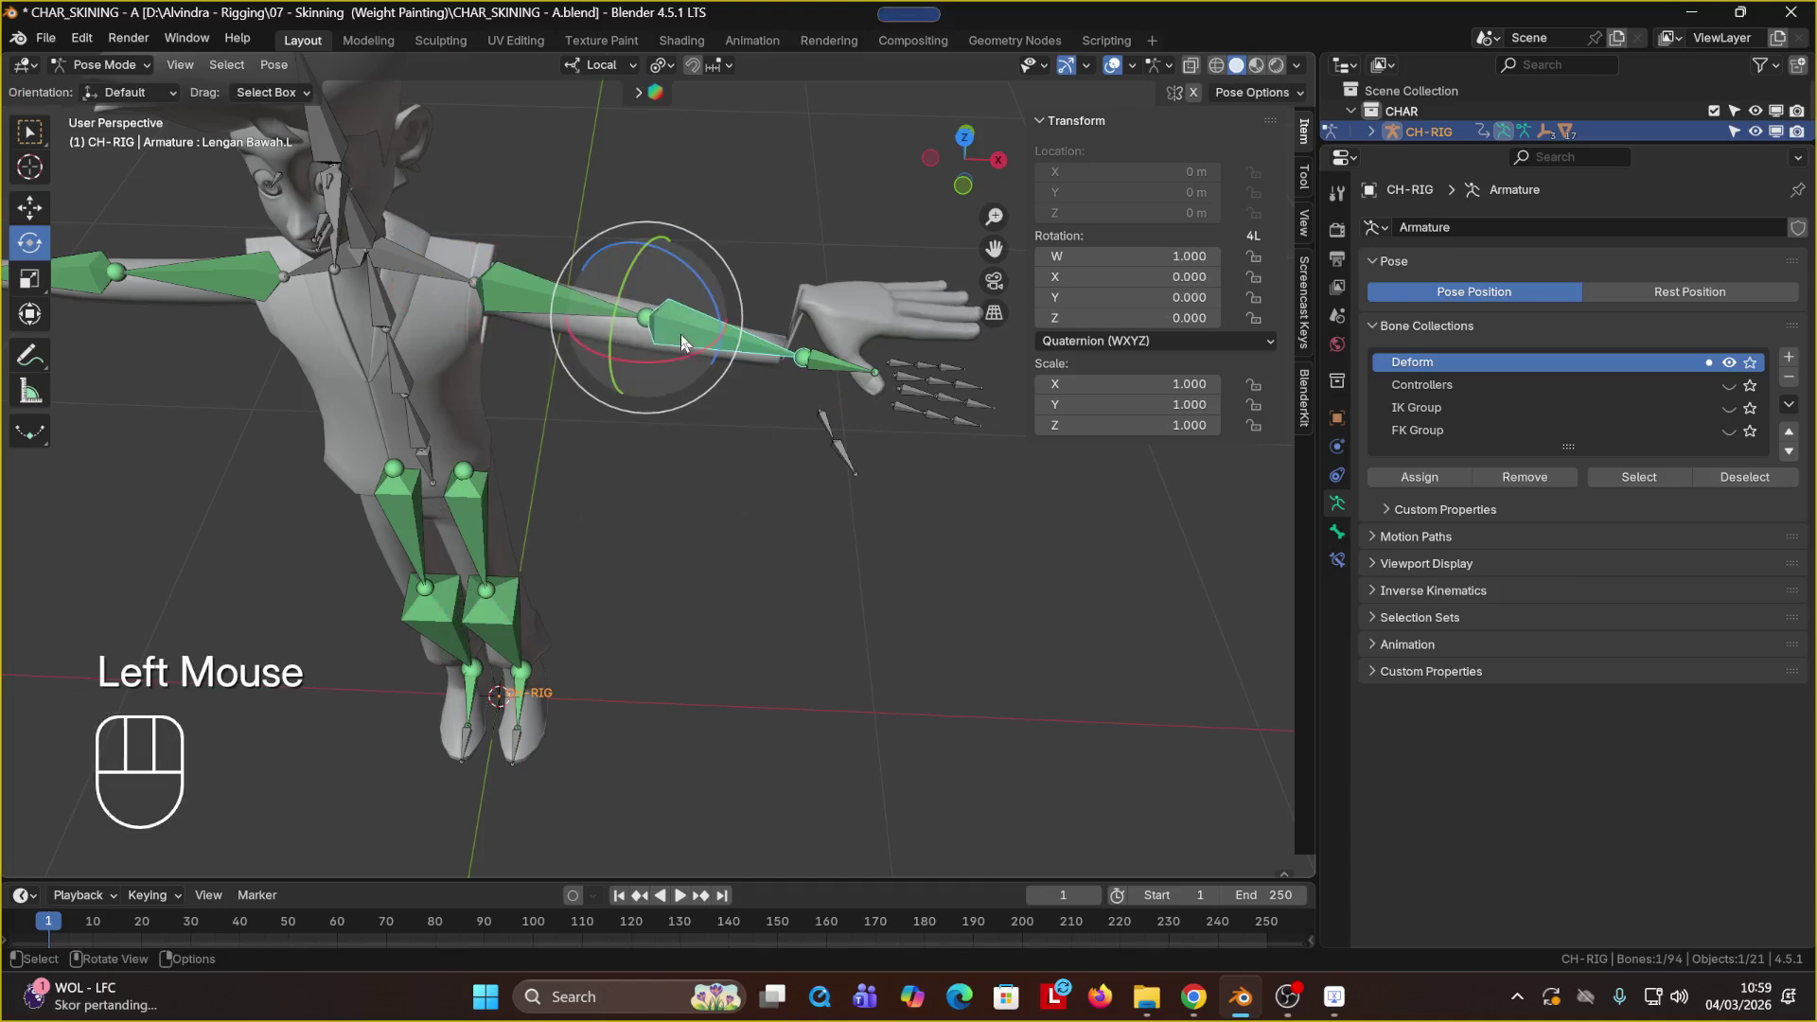
drag(683, 356, 627, 384)
middle_drag(842, 350, 810, 460)
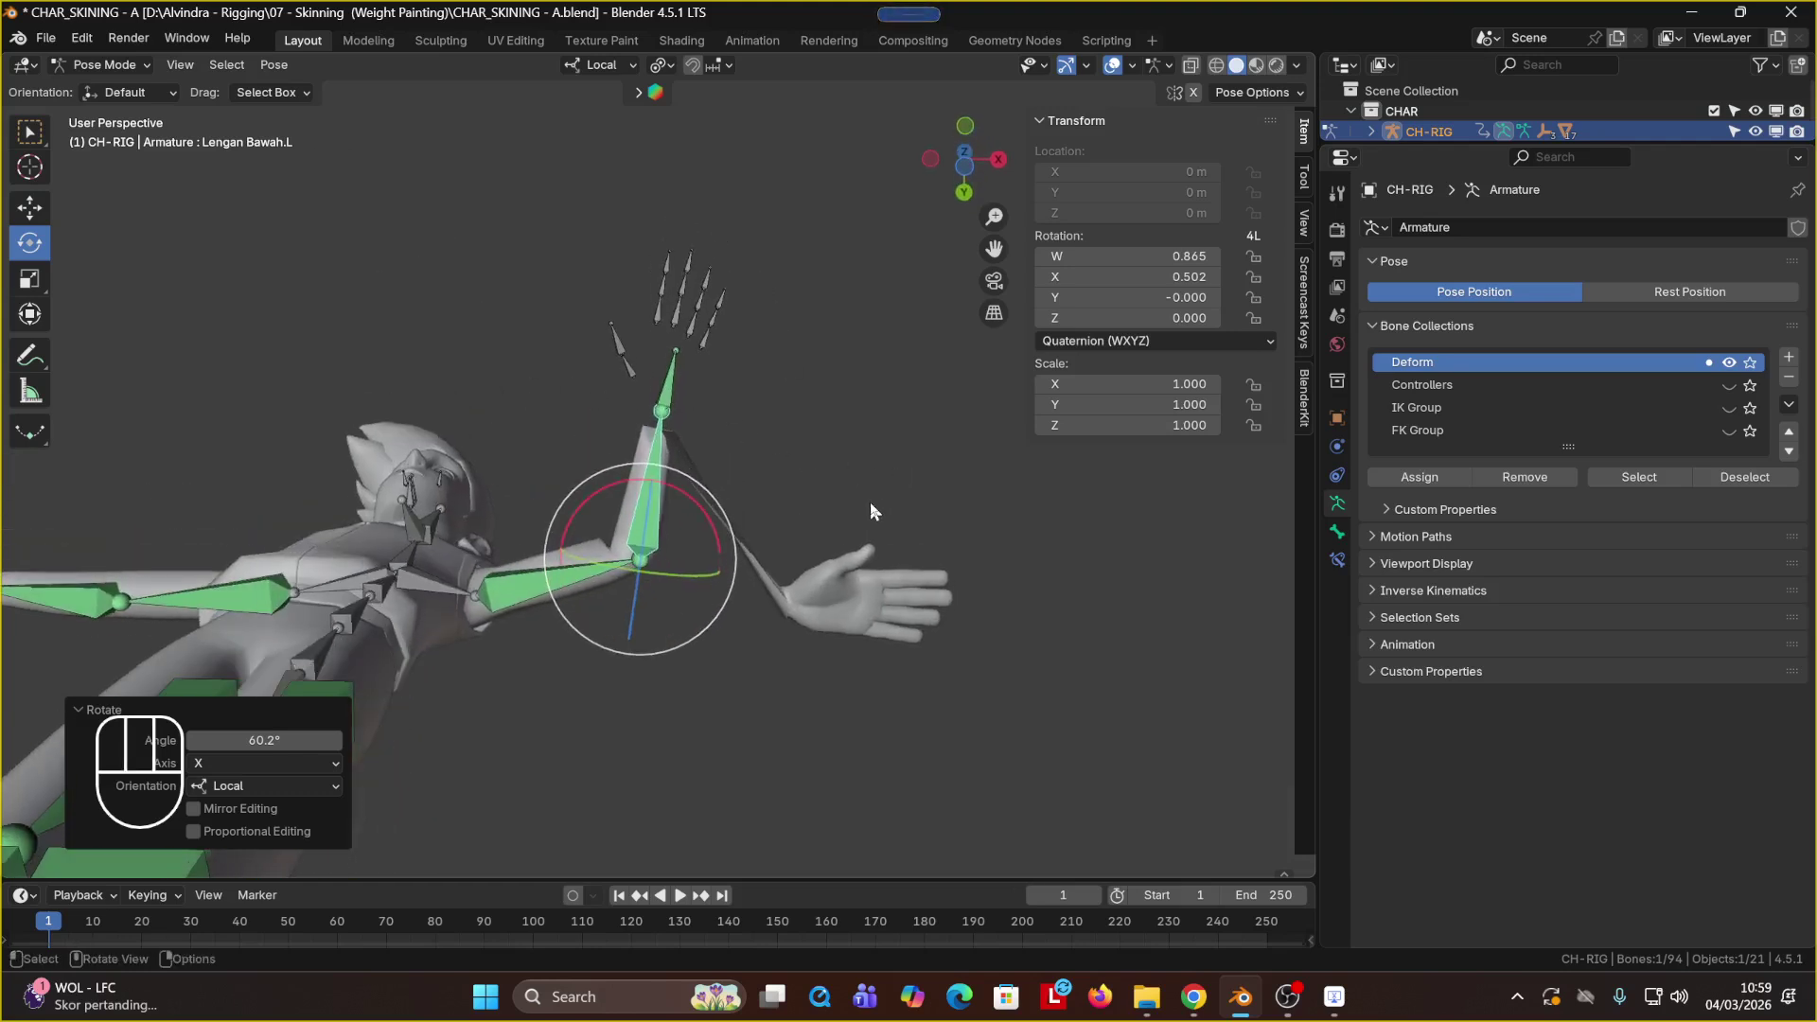
middle_drag(610, 513, 617, 418)
scroll(619, 429, up, 3)
click(778, 315)
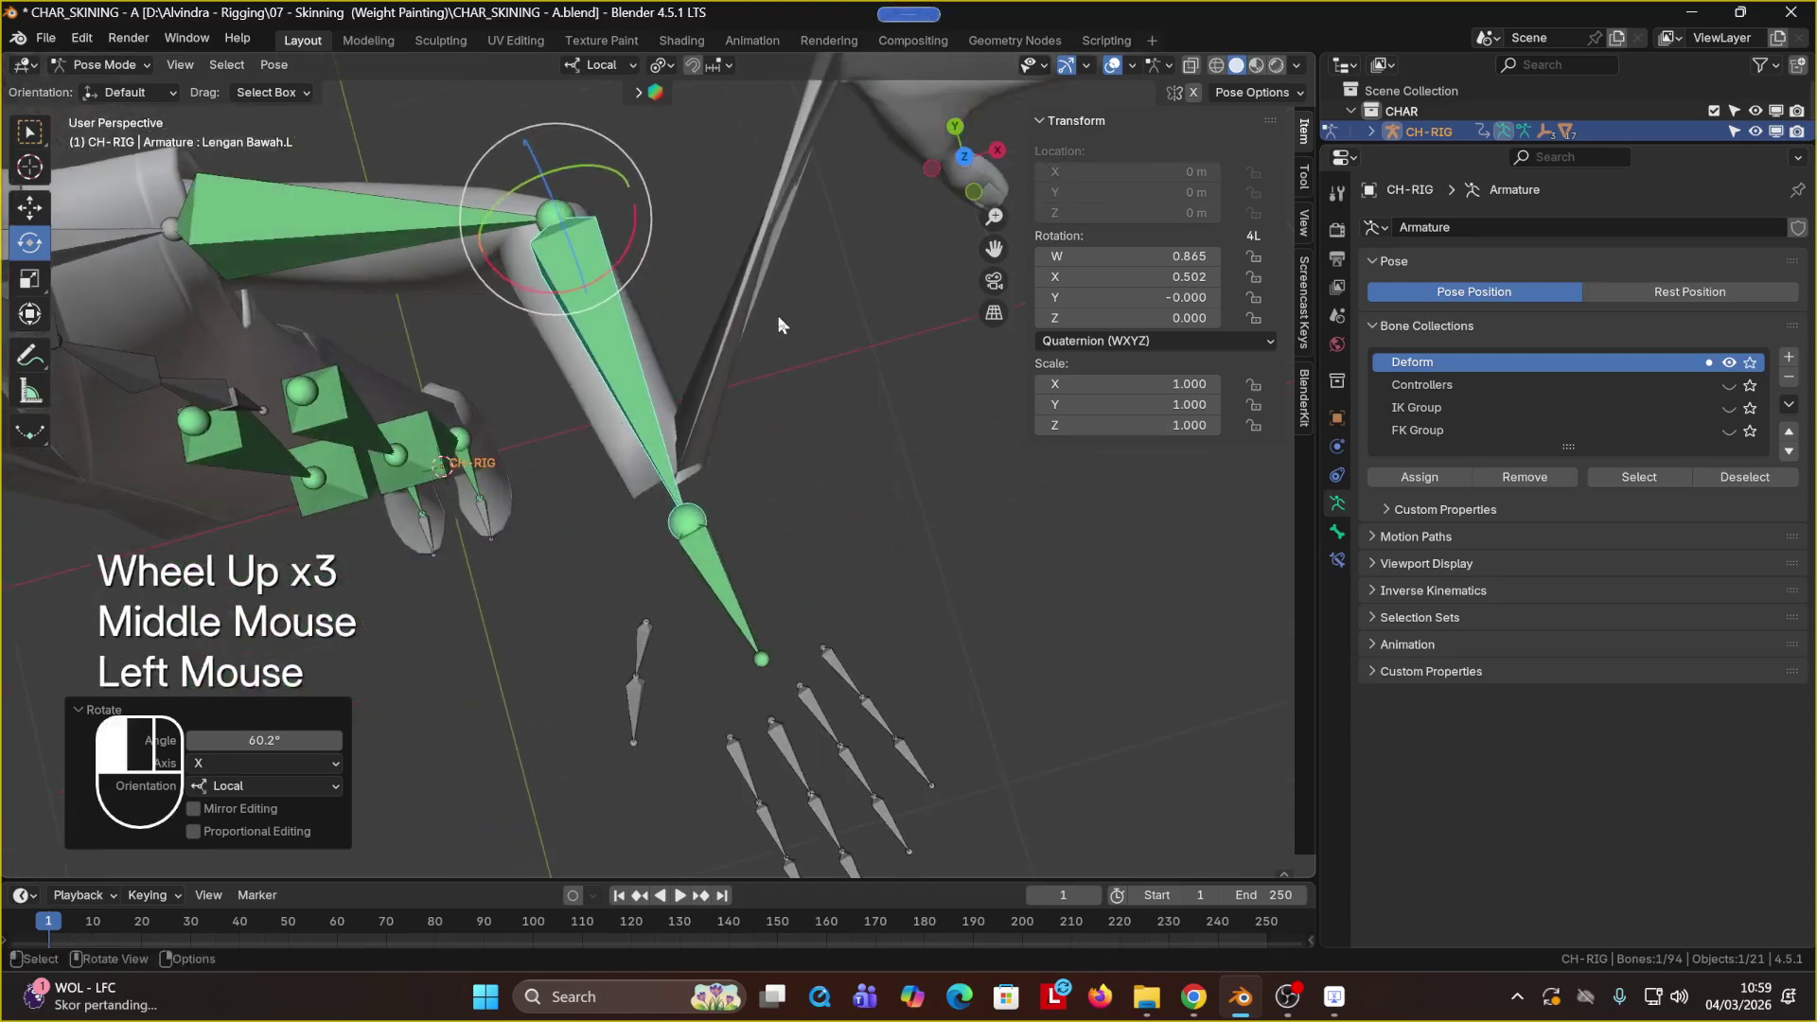
click(778, 316)
Step: Return the armature to Object Mode and set the Lengan Bawah.L bone's viewport display to Stick
click(111, 66)
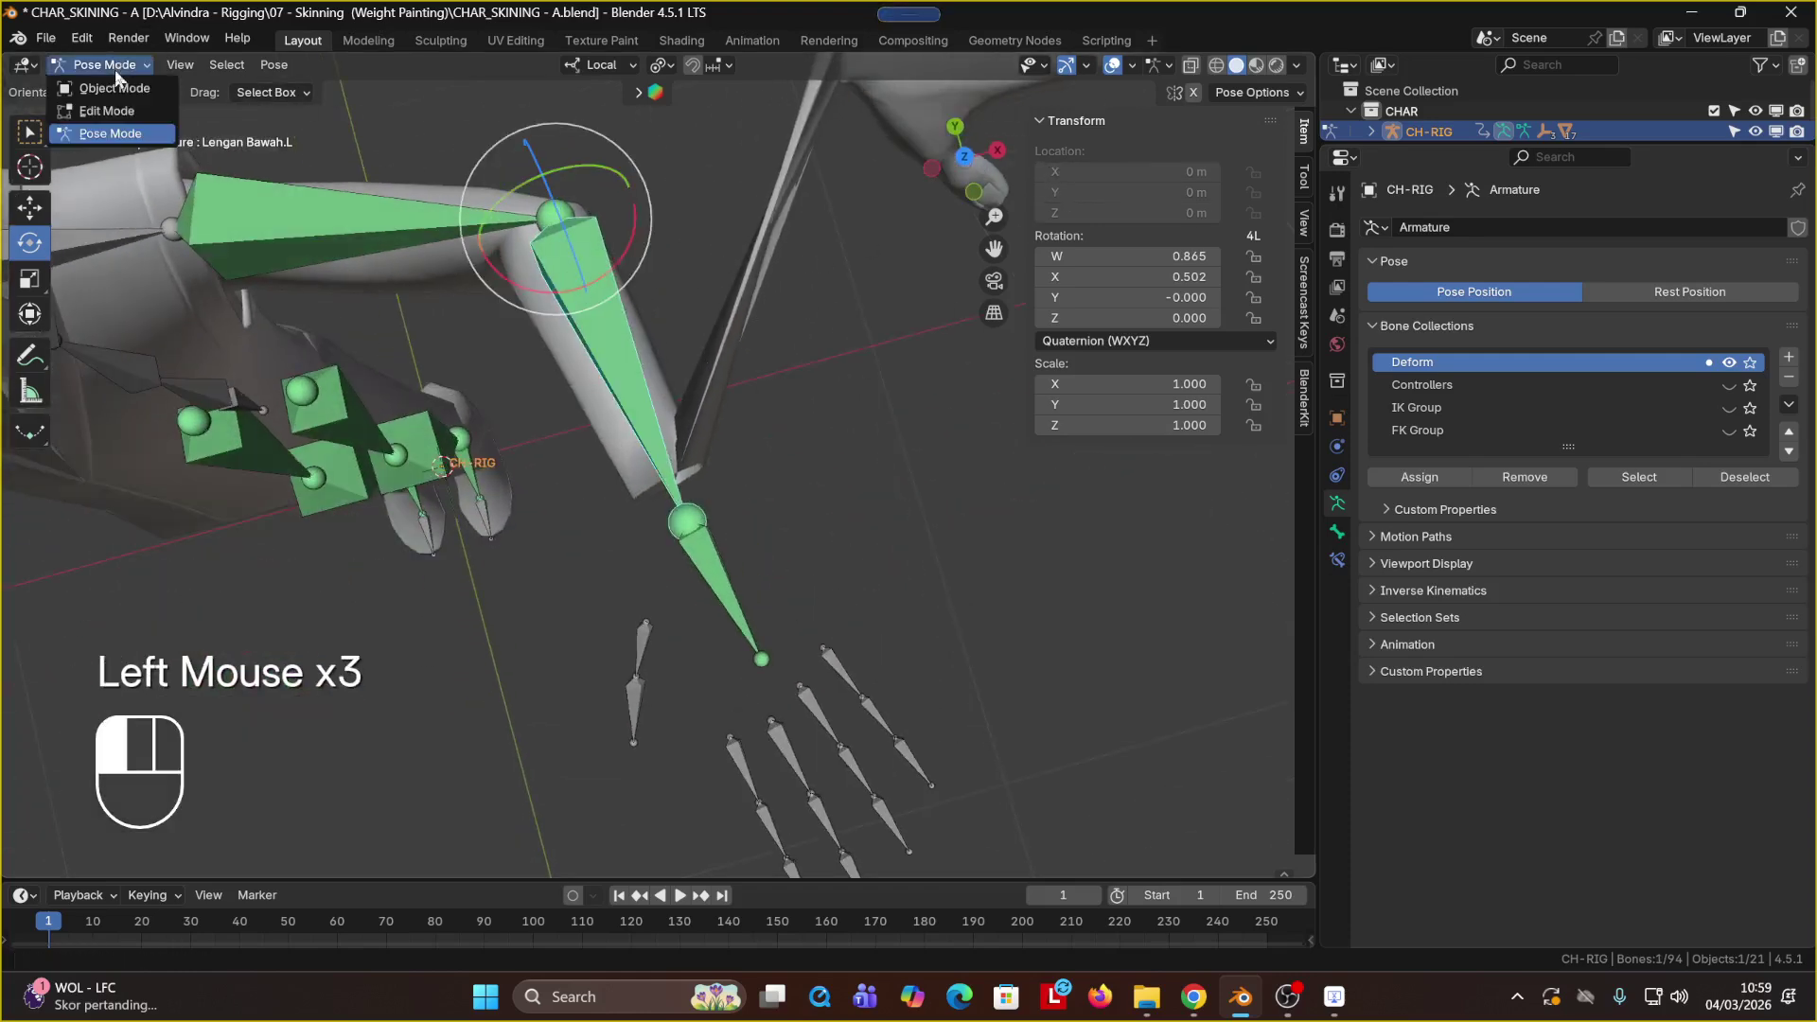
click(95, 87)
click(375, 230)
scroll(500, 428, down, 2)
middle_drag(500, 429, 468, 338)
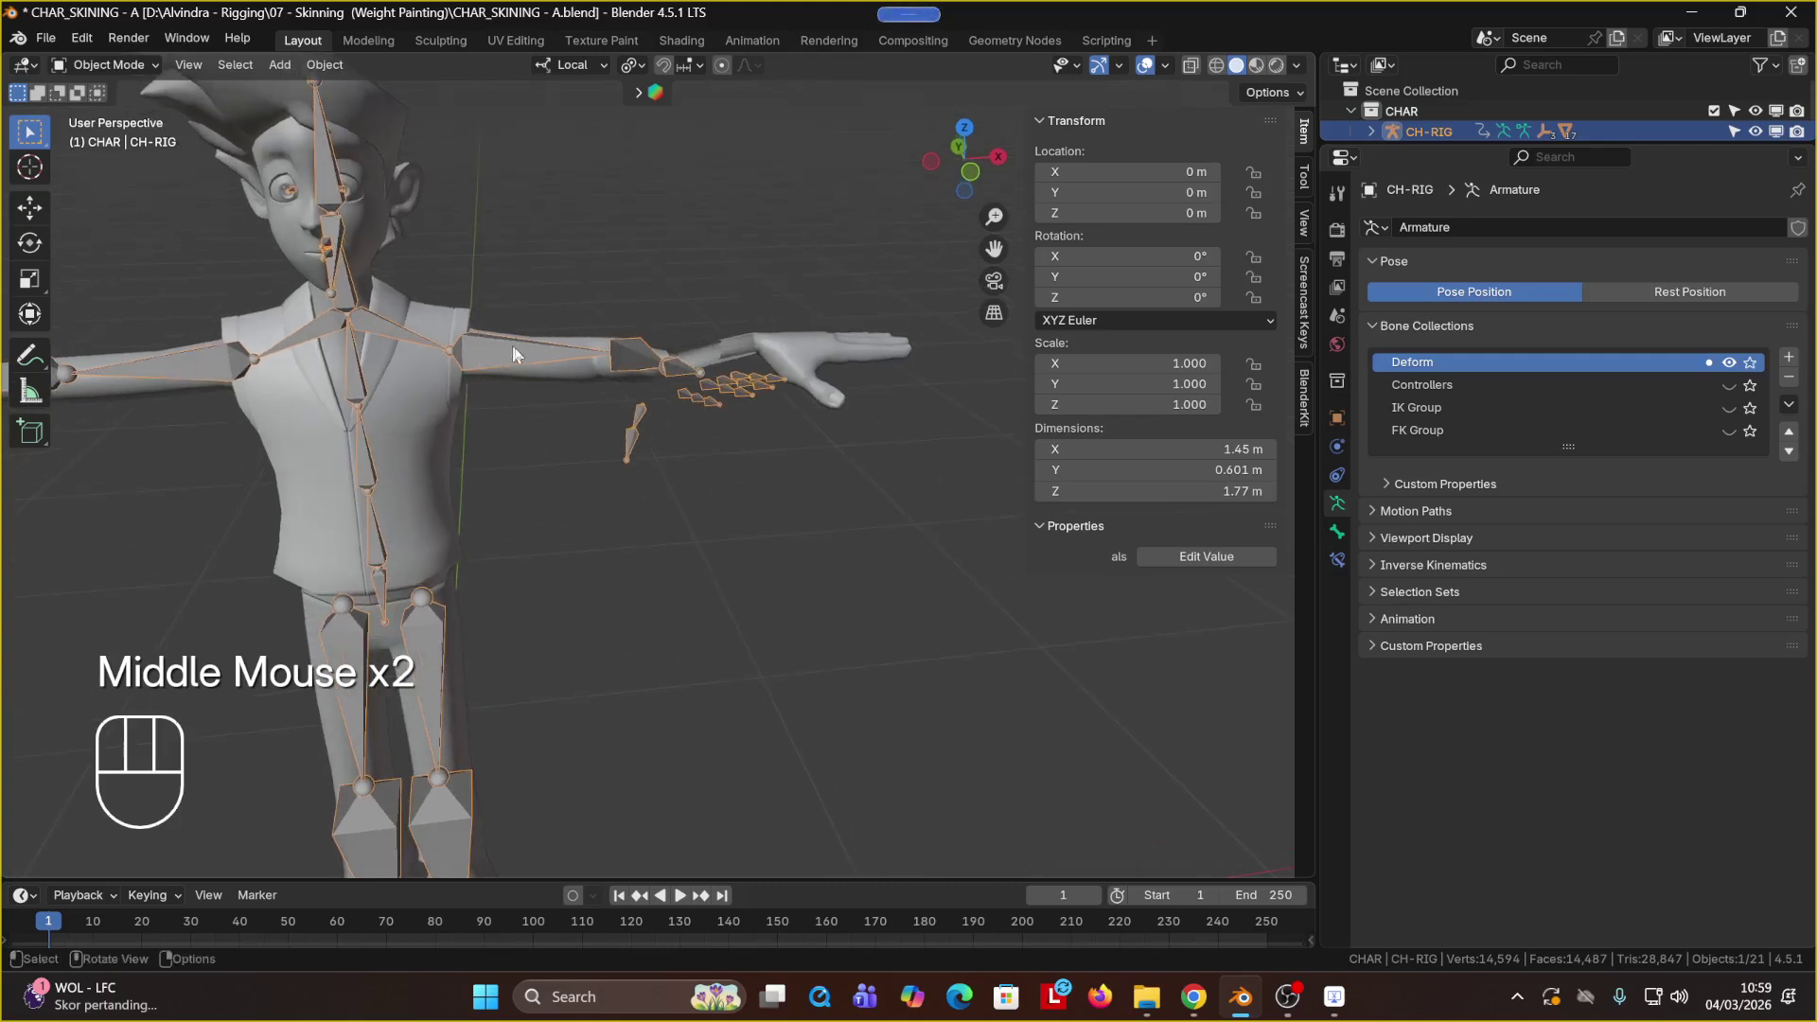
click(1348, 565)
click(1349, 532)
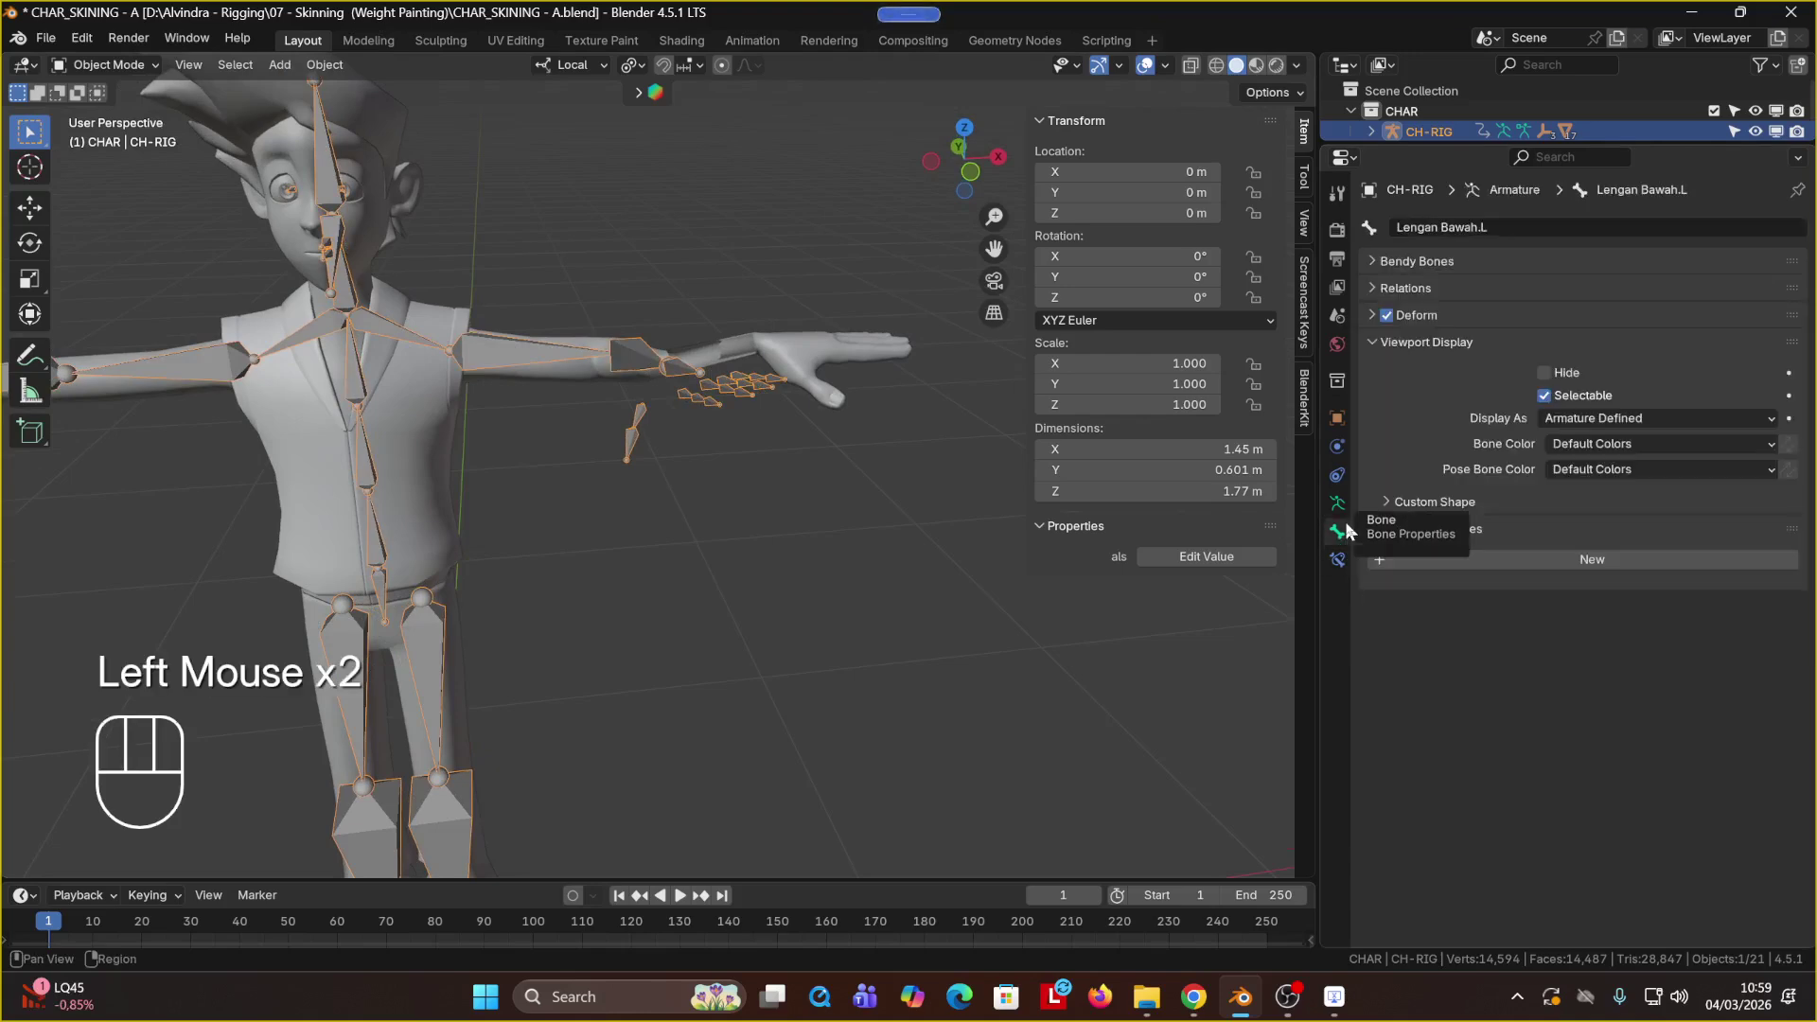
click(1560, 422)
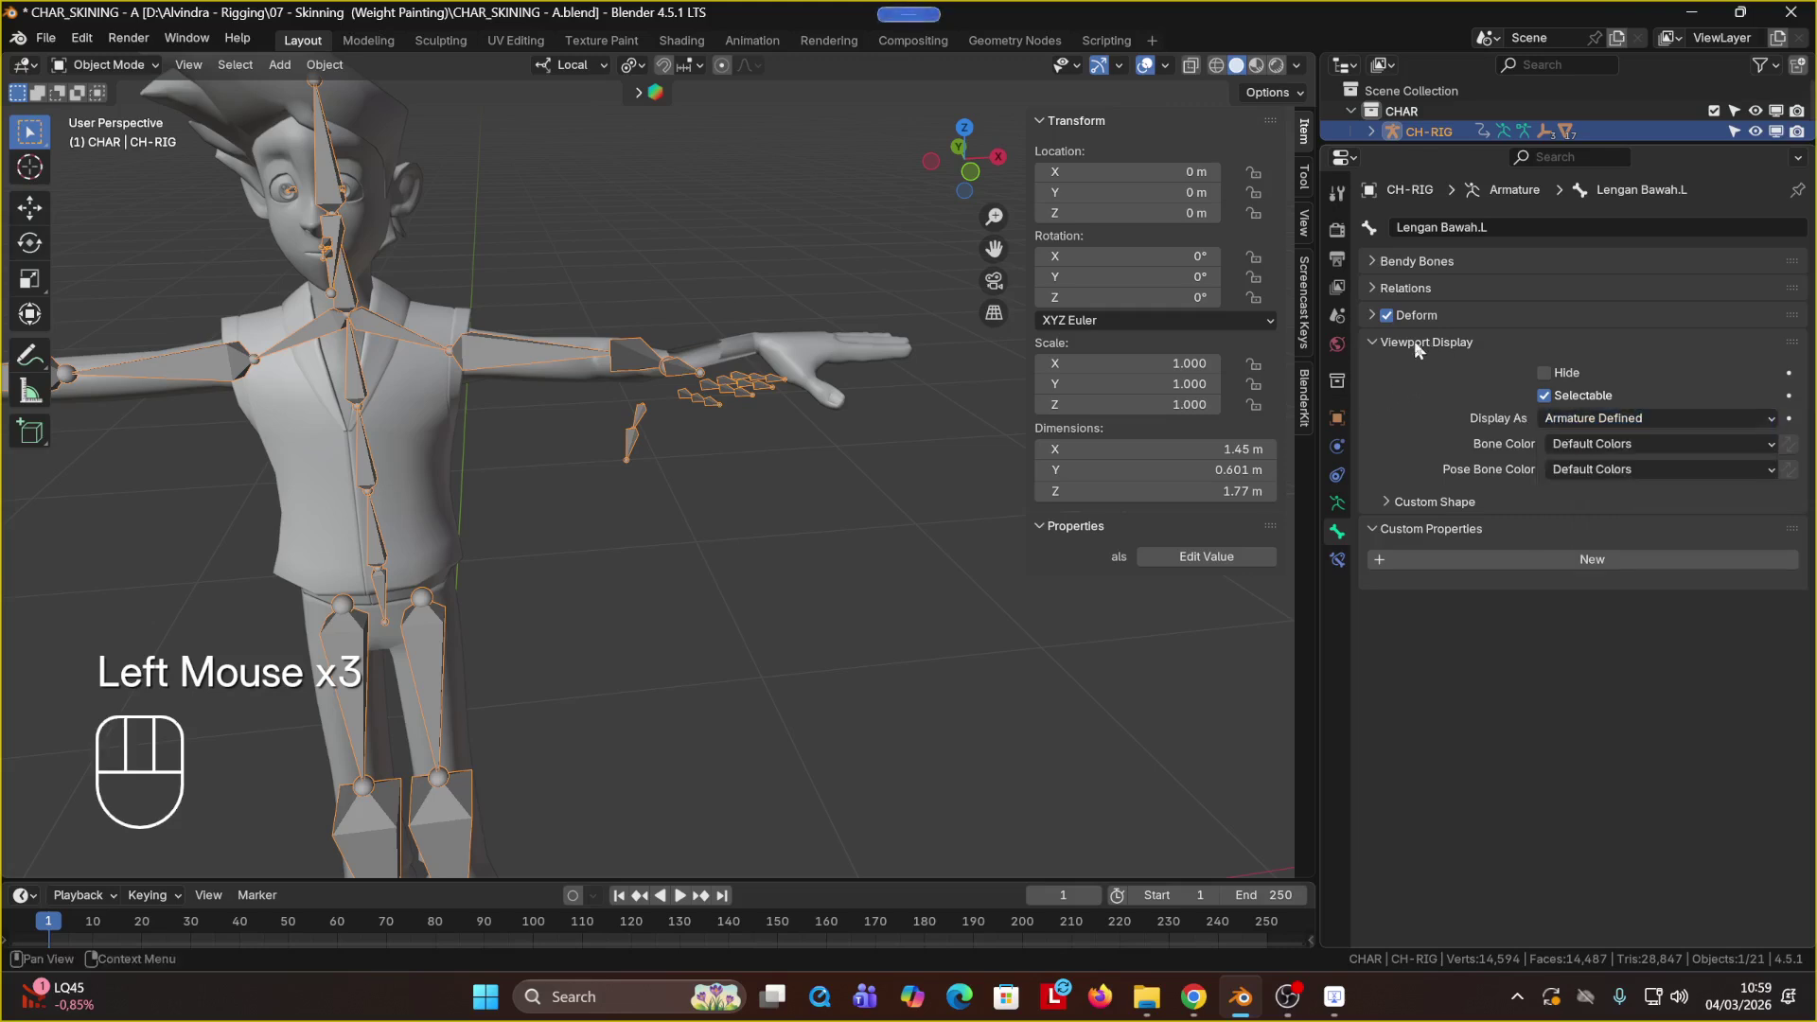
click(1575, 418)
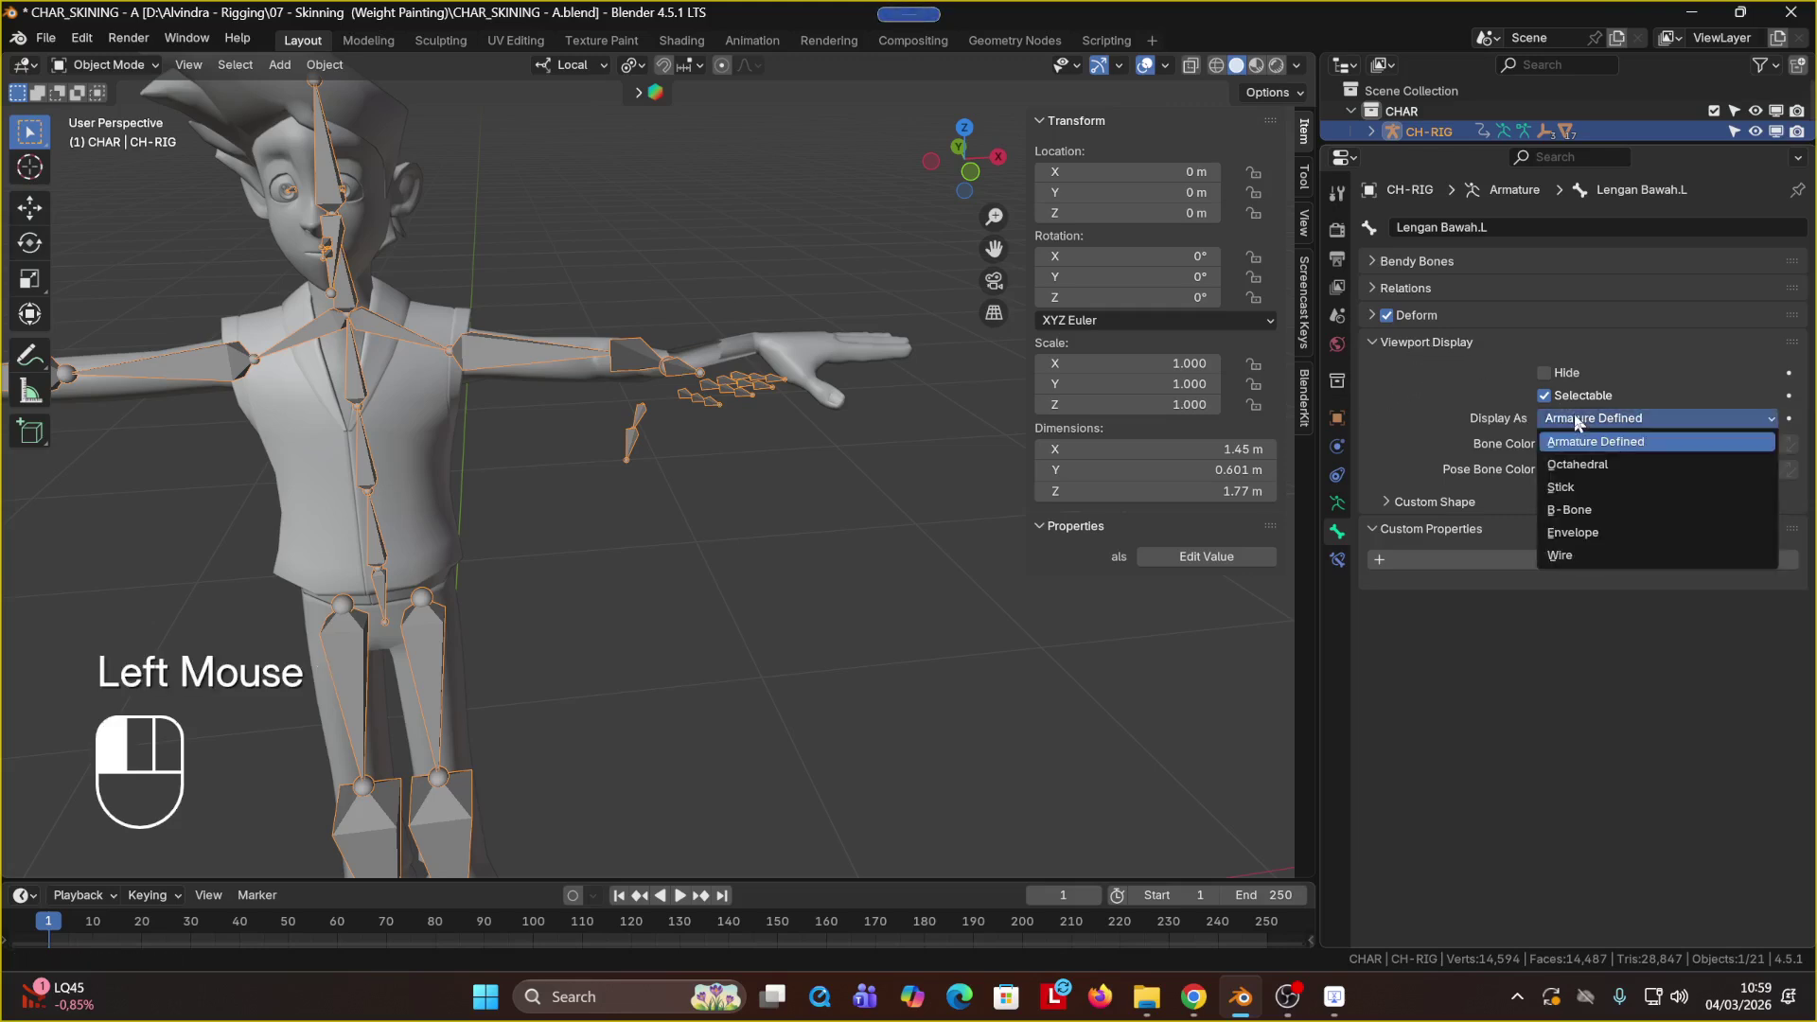
click(1587, 487)
Step: Try to apply the Stick display to all bones at once while CH-RIG is selected in Object Mode
key(a)
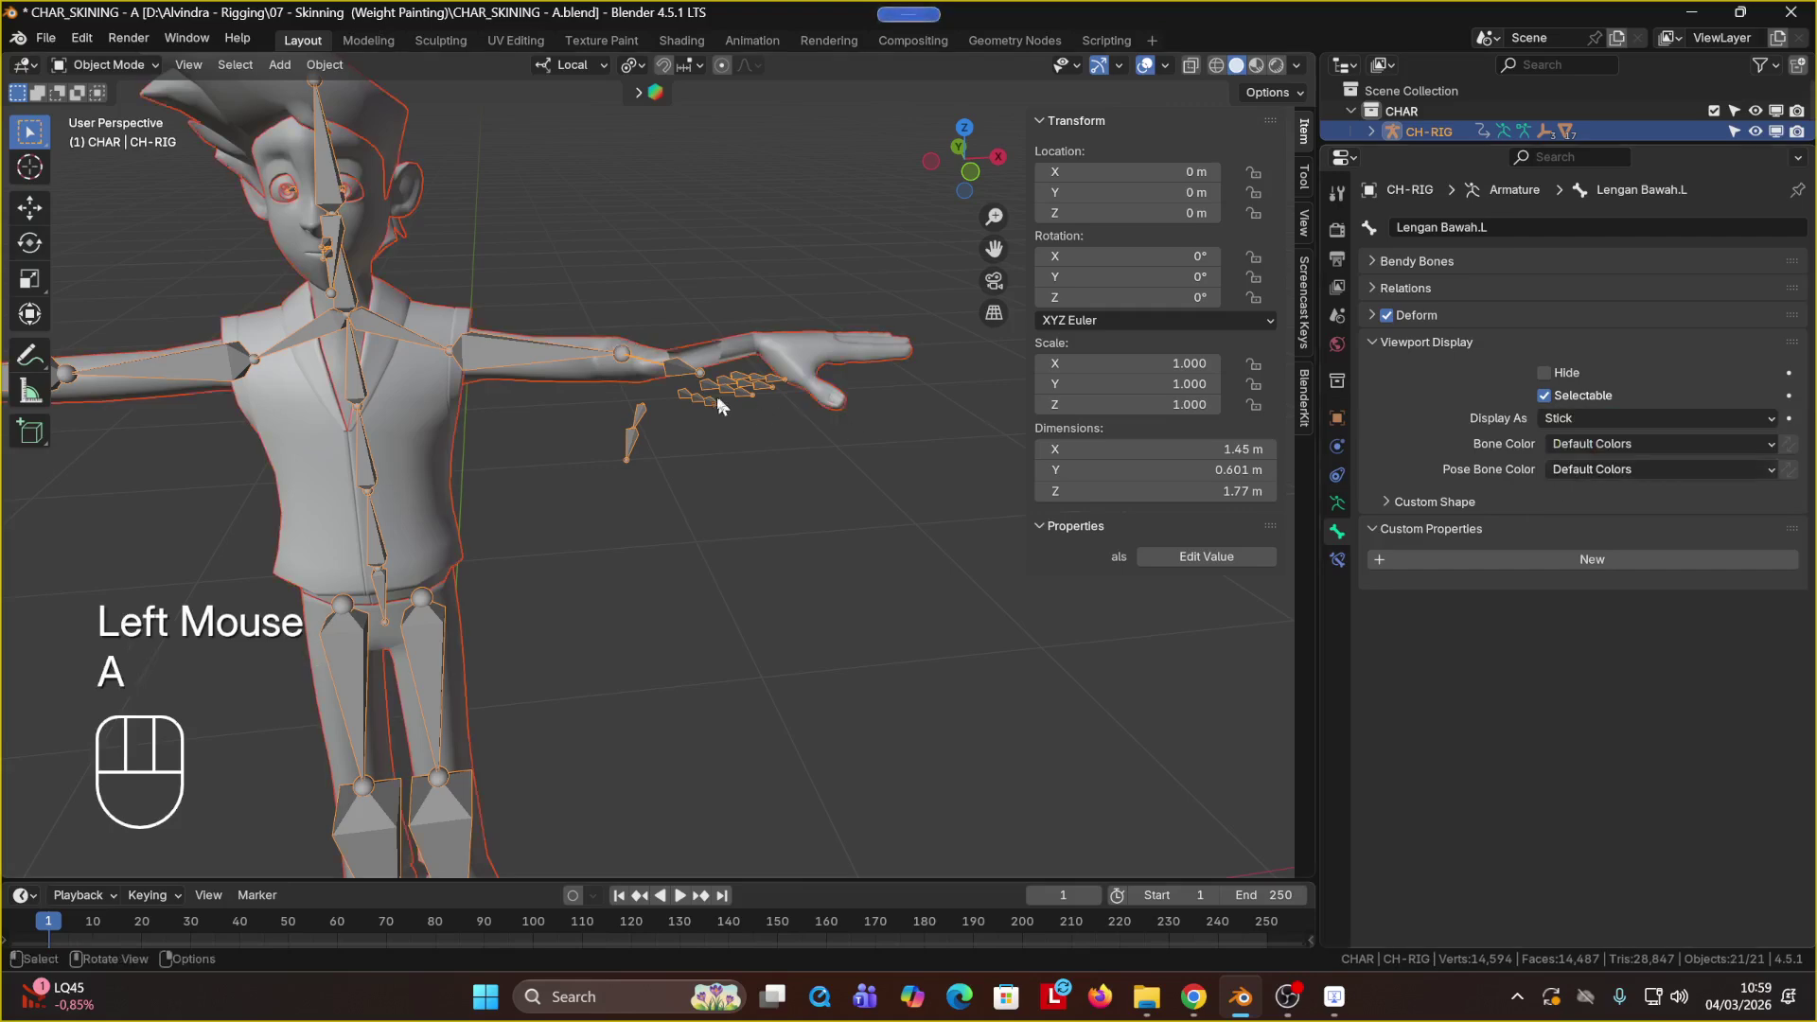
click(720, 405)
click(500, 356)
click(106, 64)
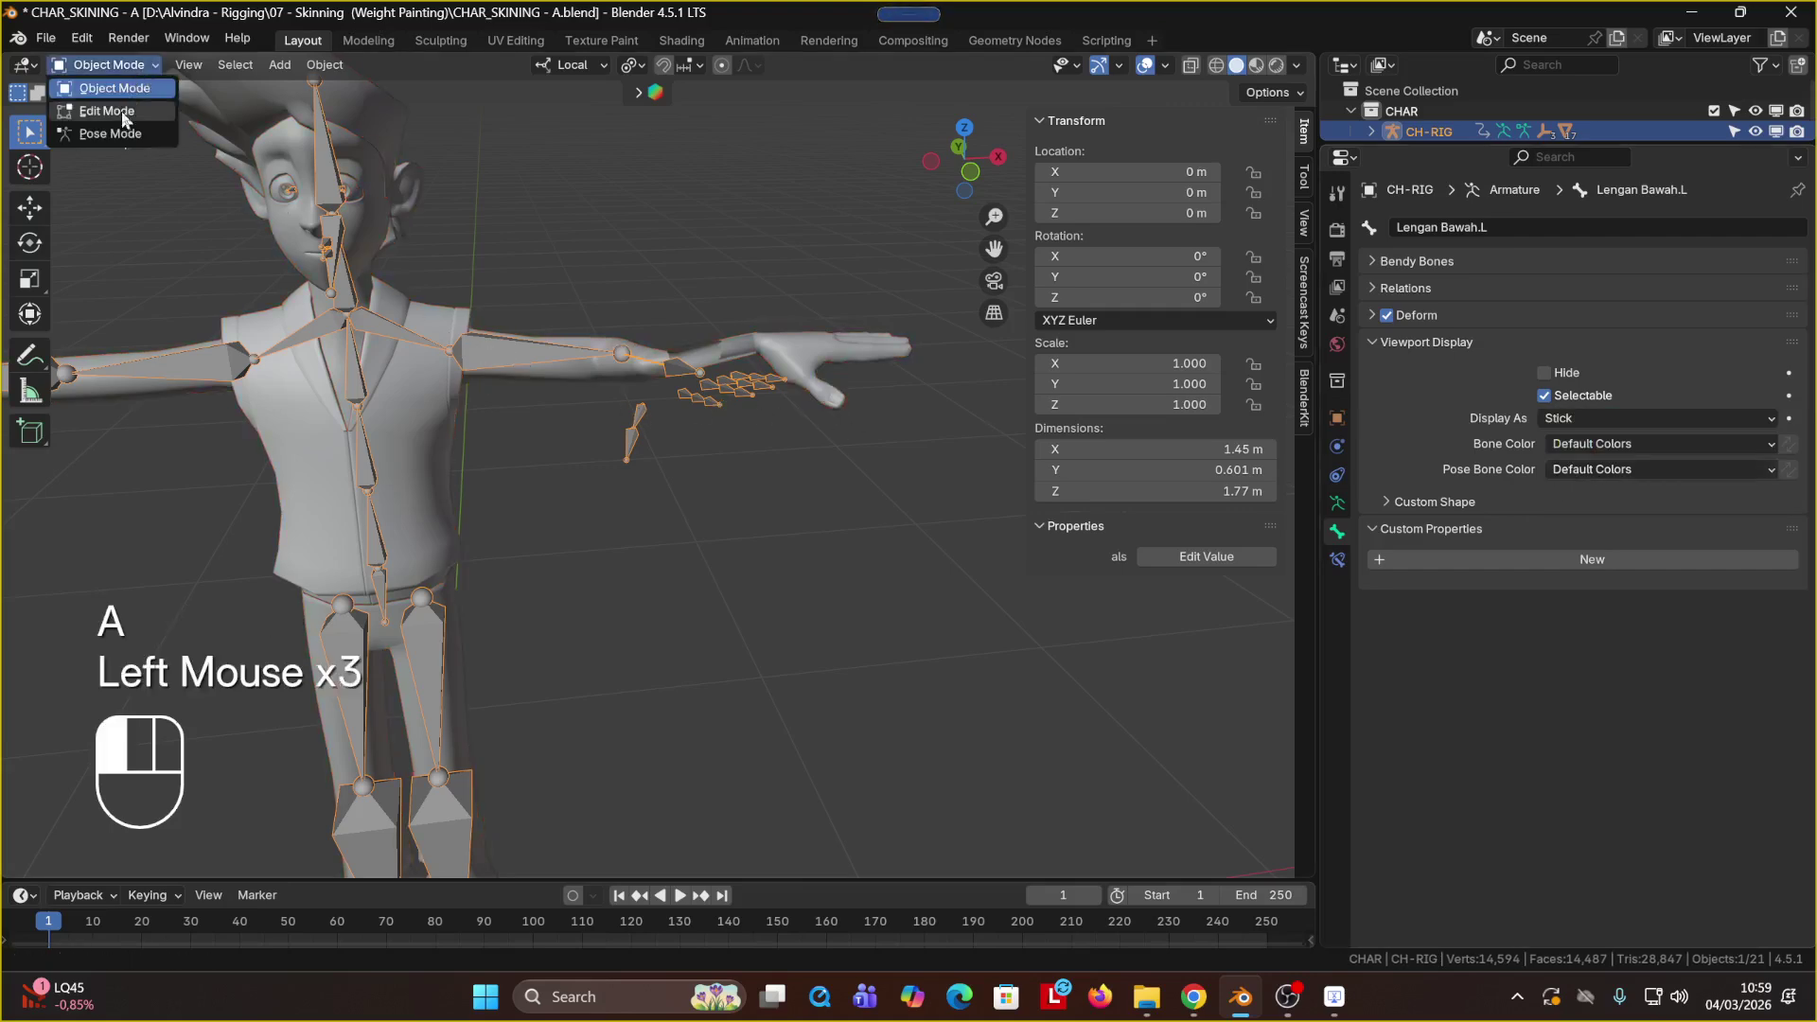
click(1564, 420)
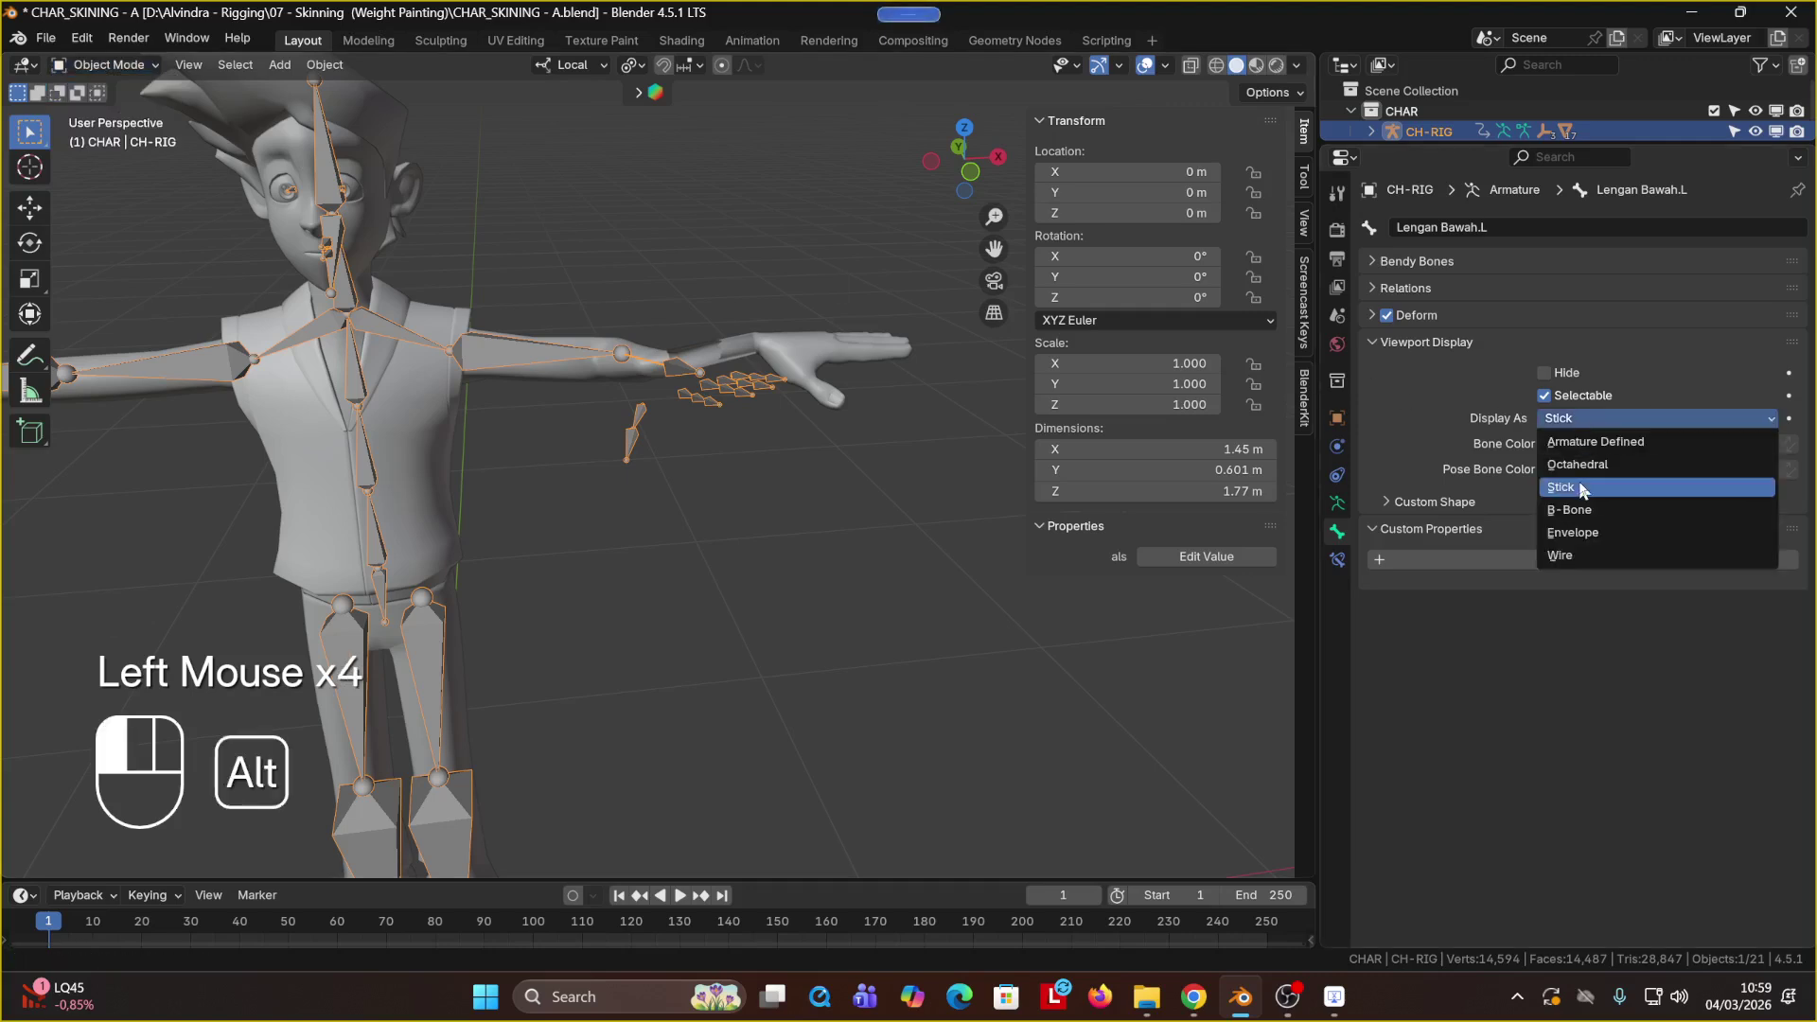
alt+click(1581, 487)
click(1598, 421)
ctrl+click(1586, 486)
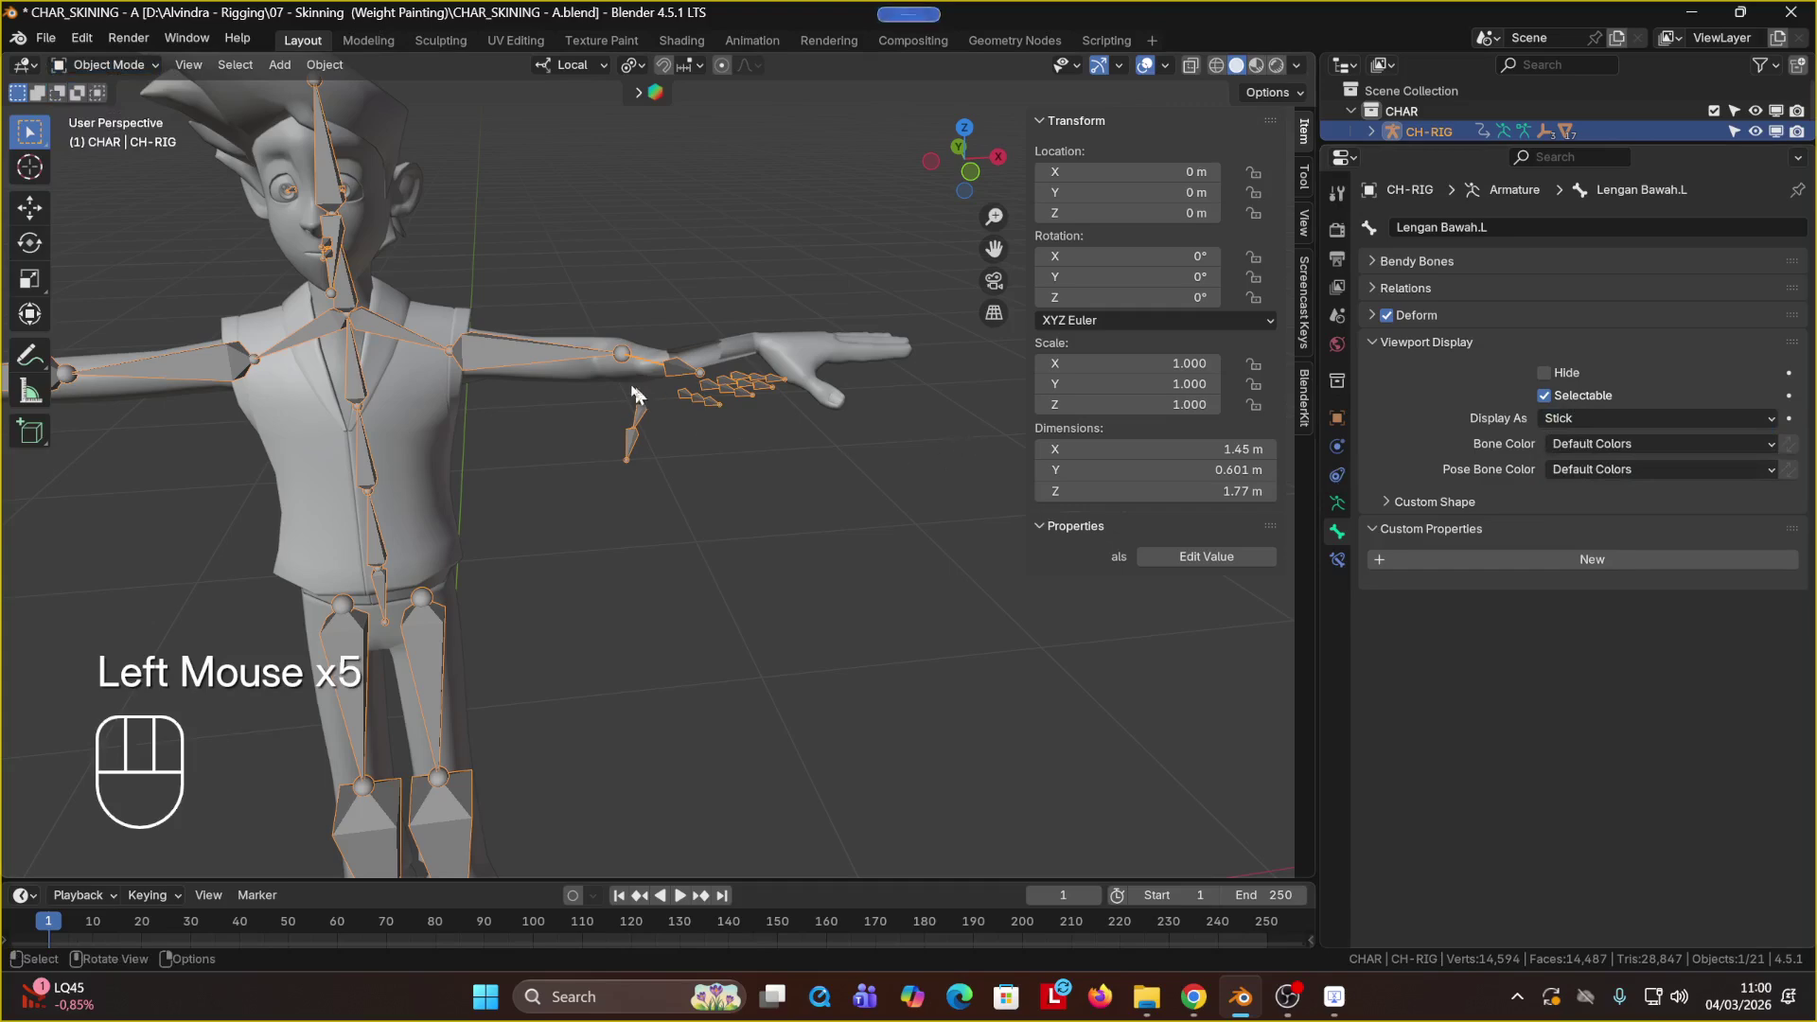
Step: Check the armature in Edit Mode, and in Object Mode switch the left forearm bone's display to Octahedral and back to Stick
click(106, 64)
click(123, 106)
click(637, 261)
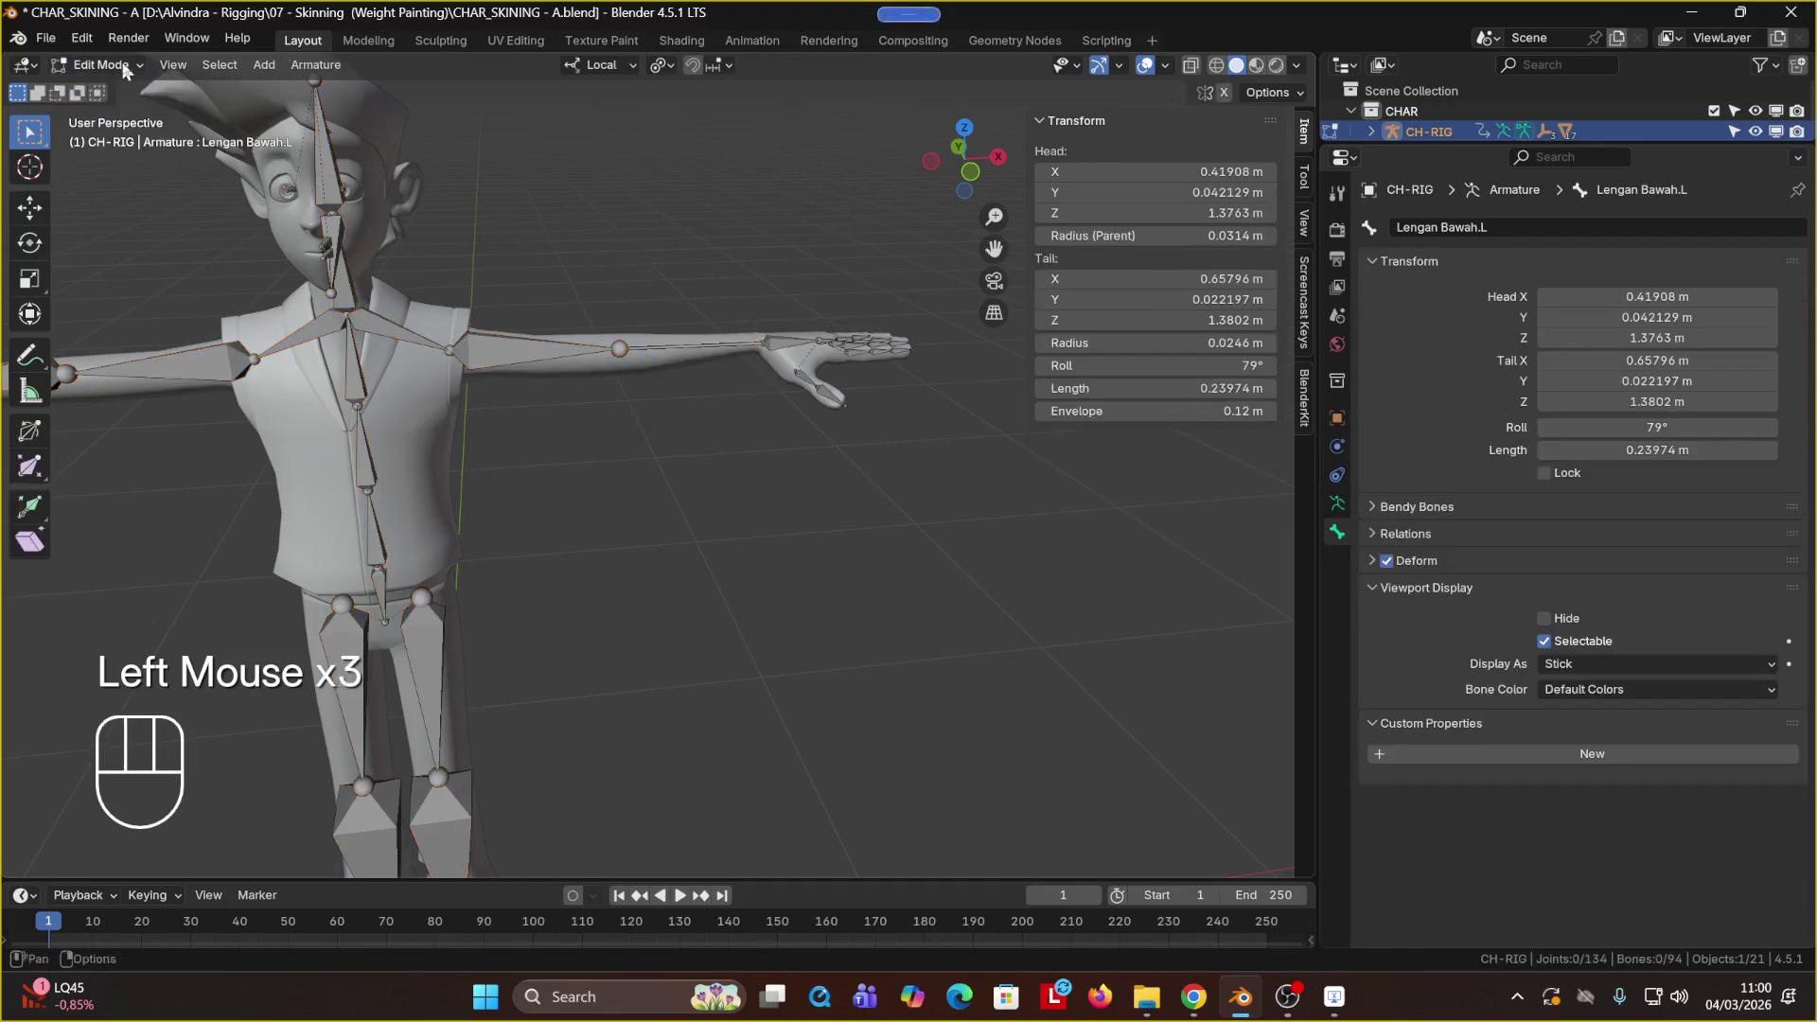
drag(123, 71, 114, 87)
click(1600, 419)
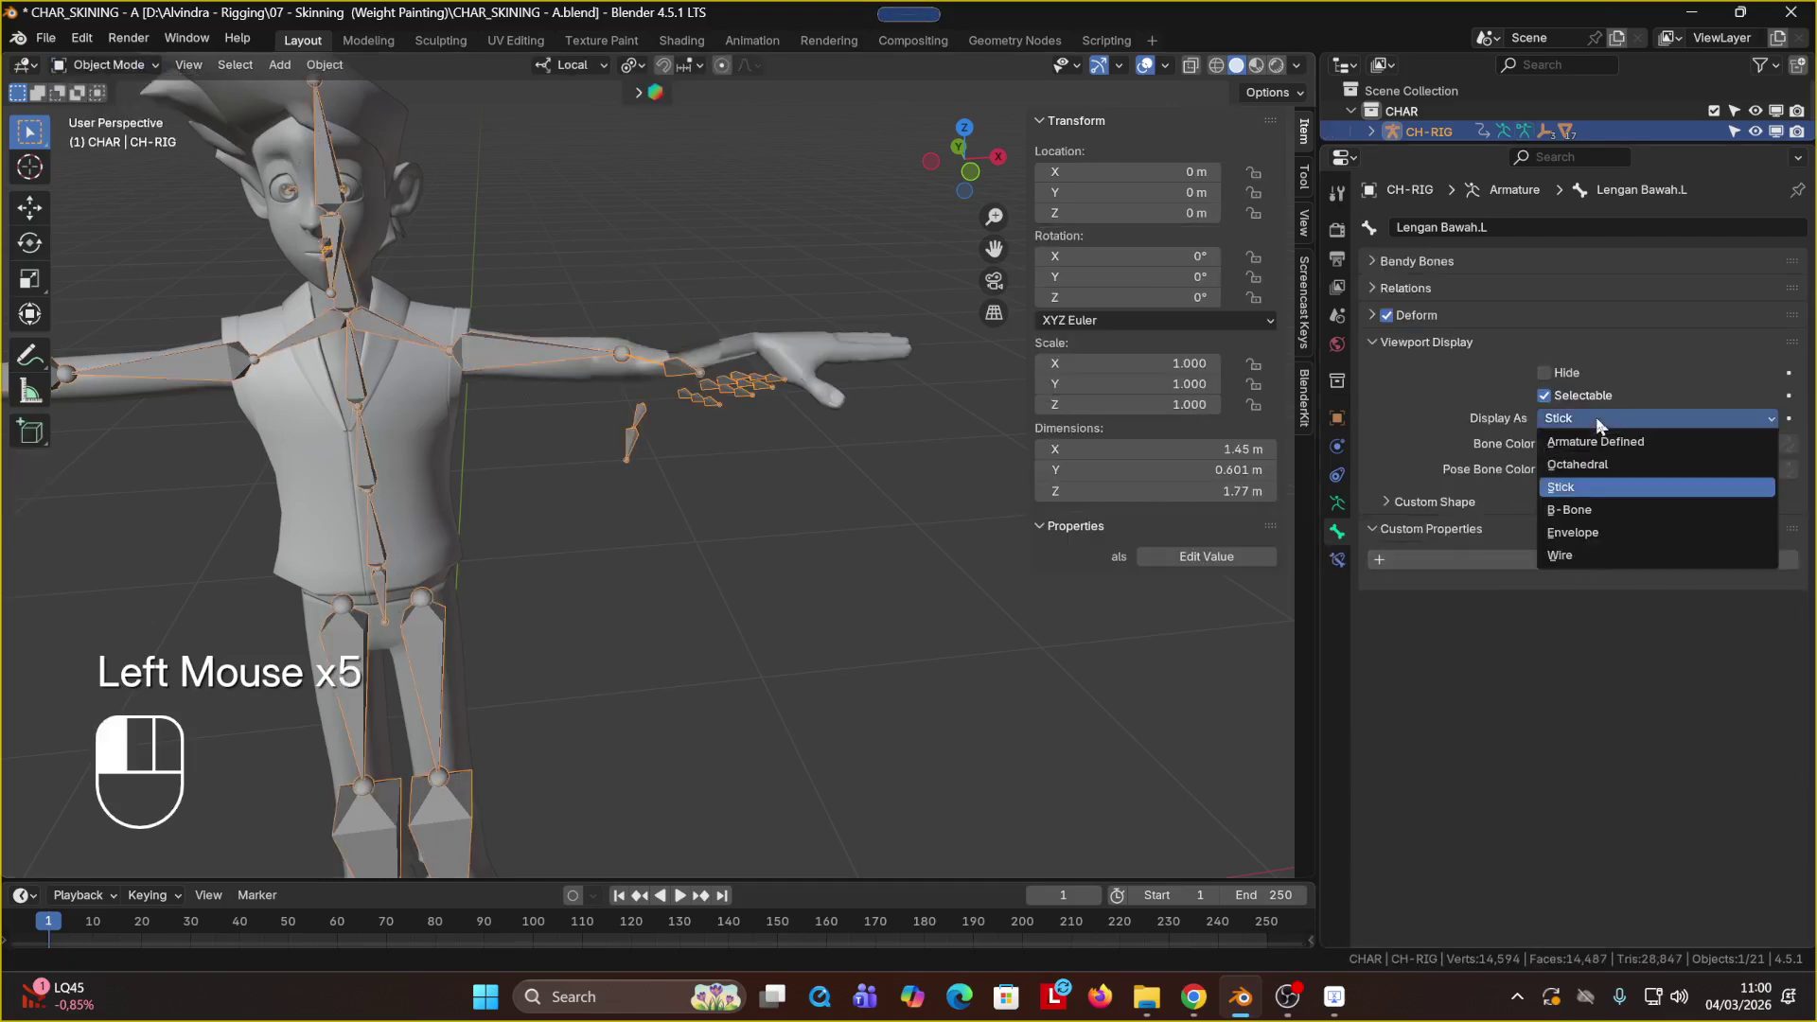
drag(1600, 425, 1586, 470)
click(1583, 417)
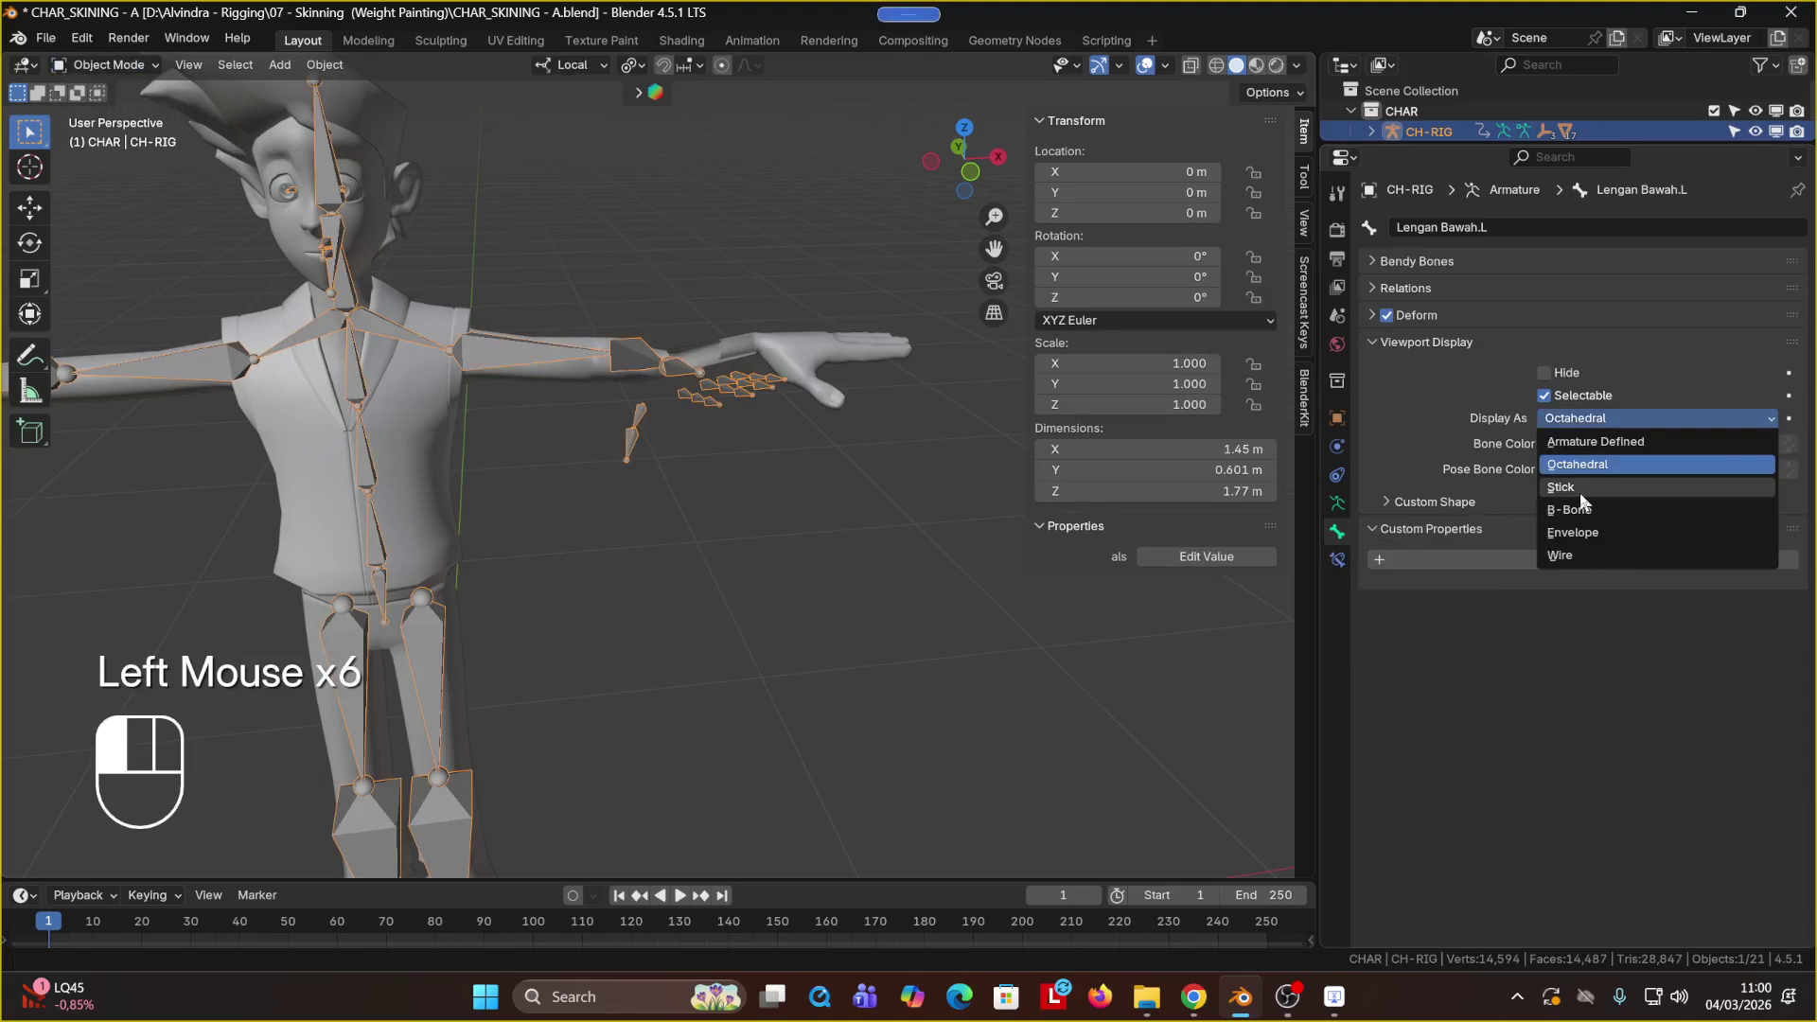
click(1581, 492)
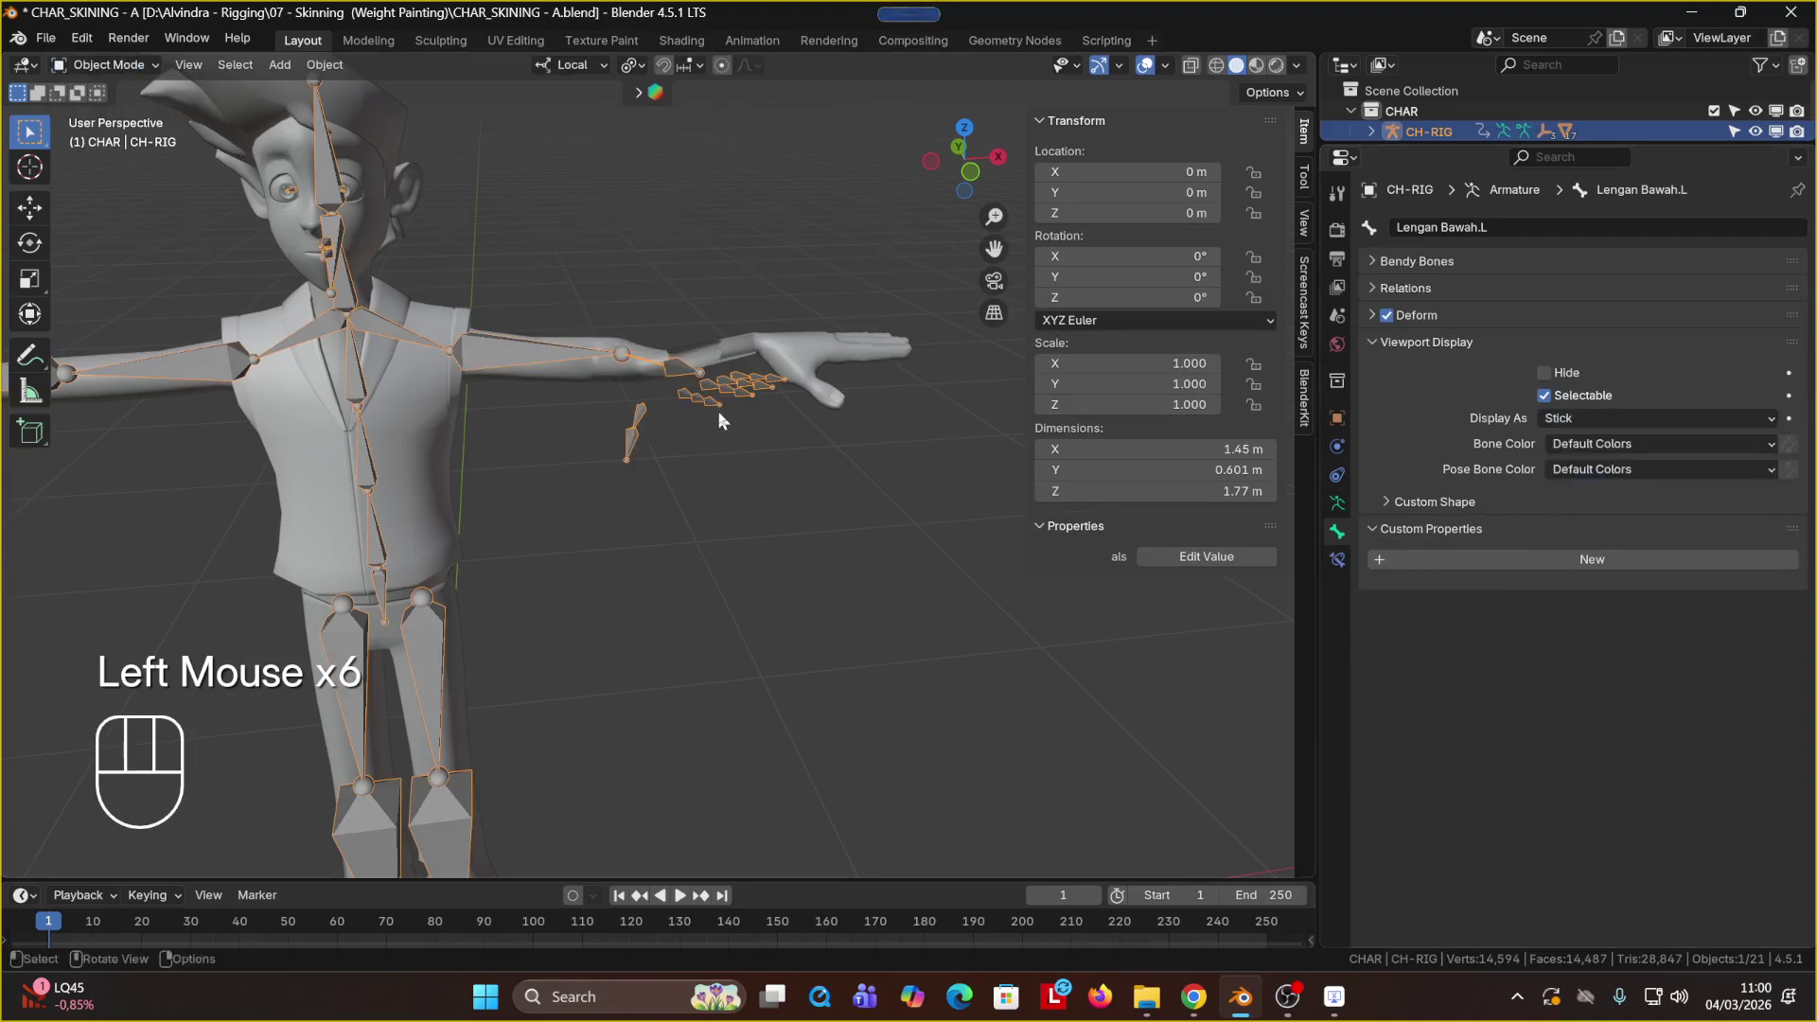
Step: Try the Wire viewport display on the whole CH-RIG object, and restore it to Textured
scroll(718, 421, up, 2)
middle_drag(718, 421, 865, 520)
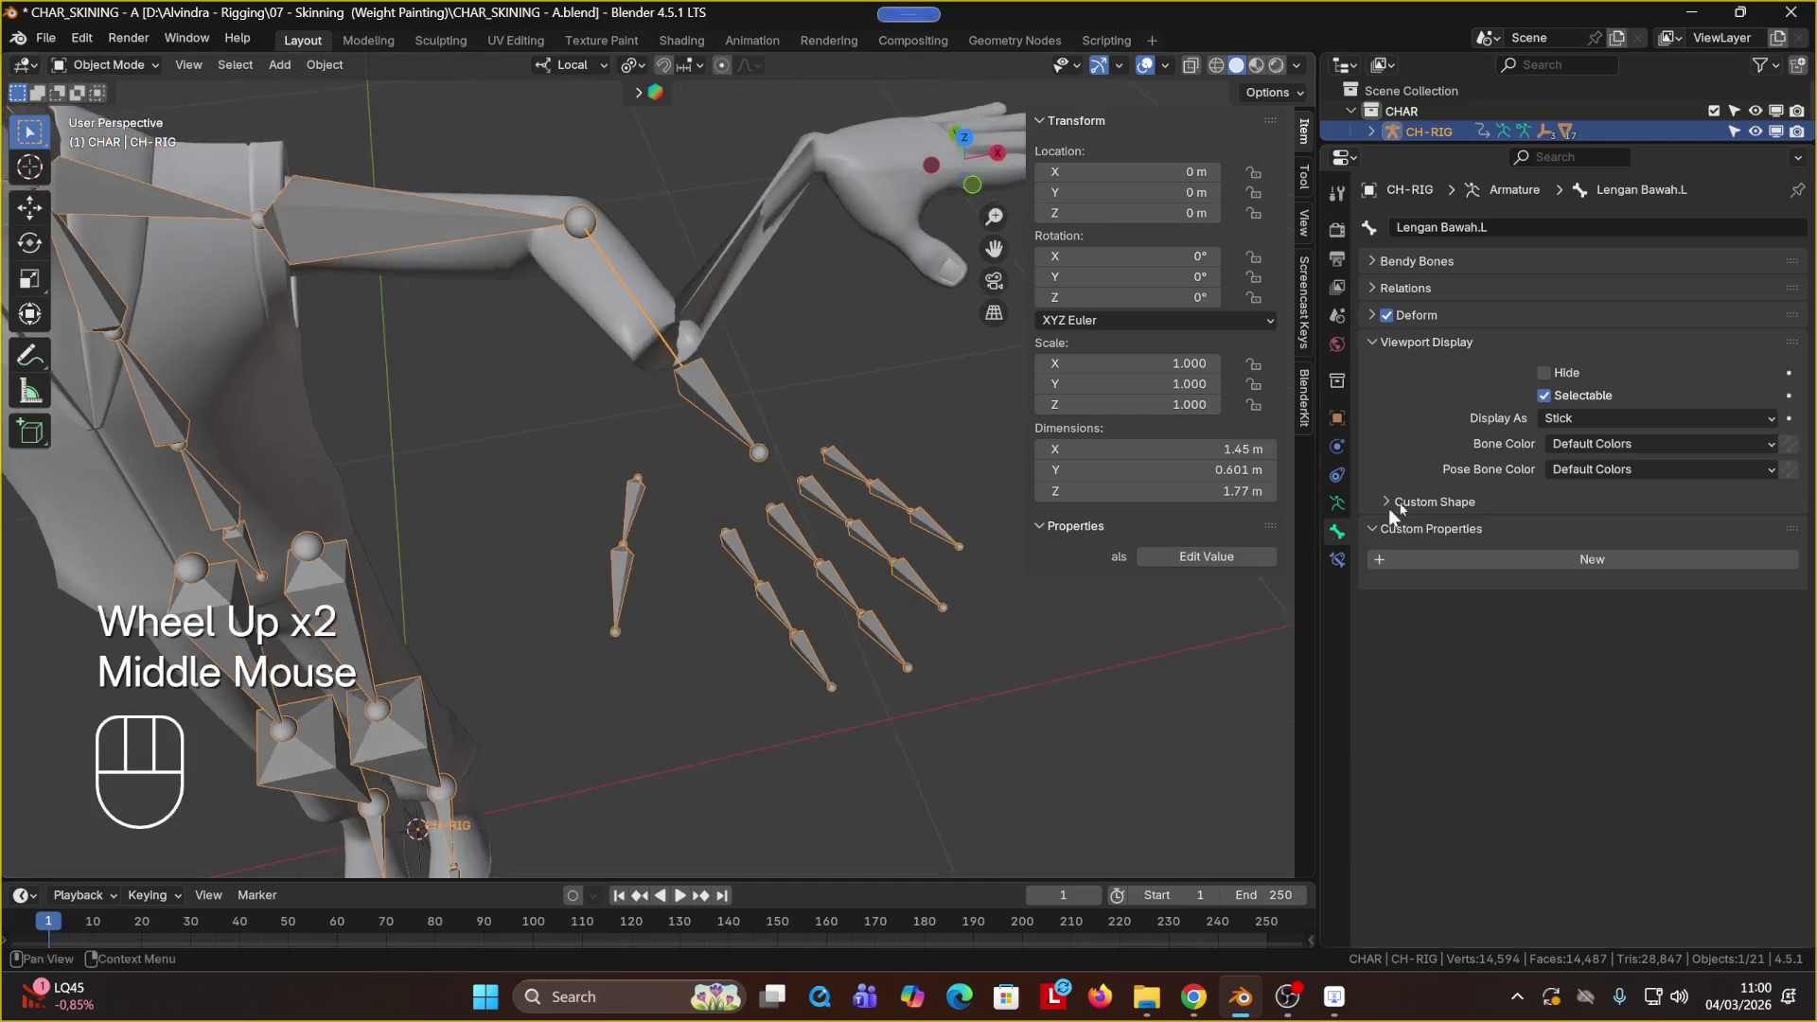
click(1576, 419)
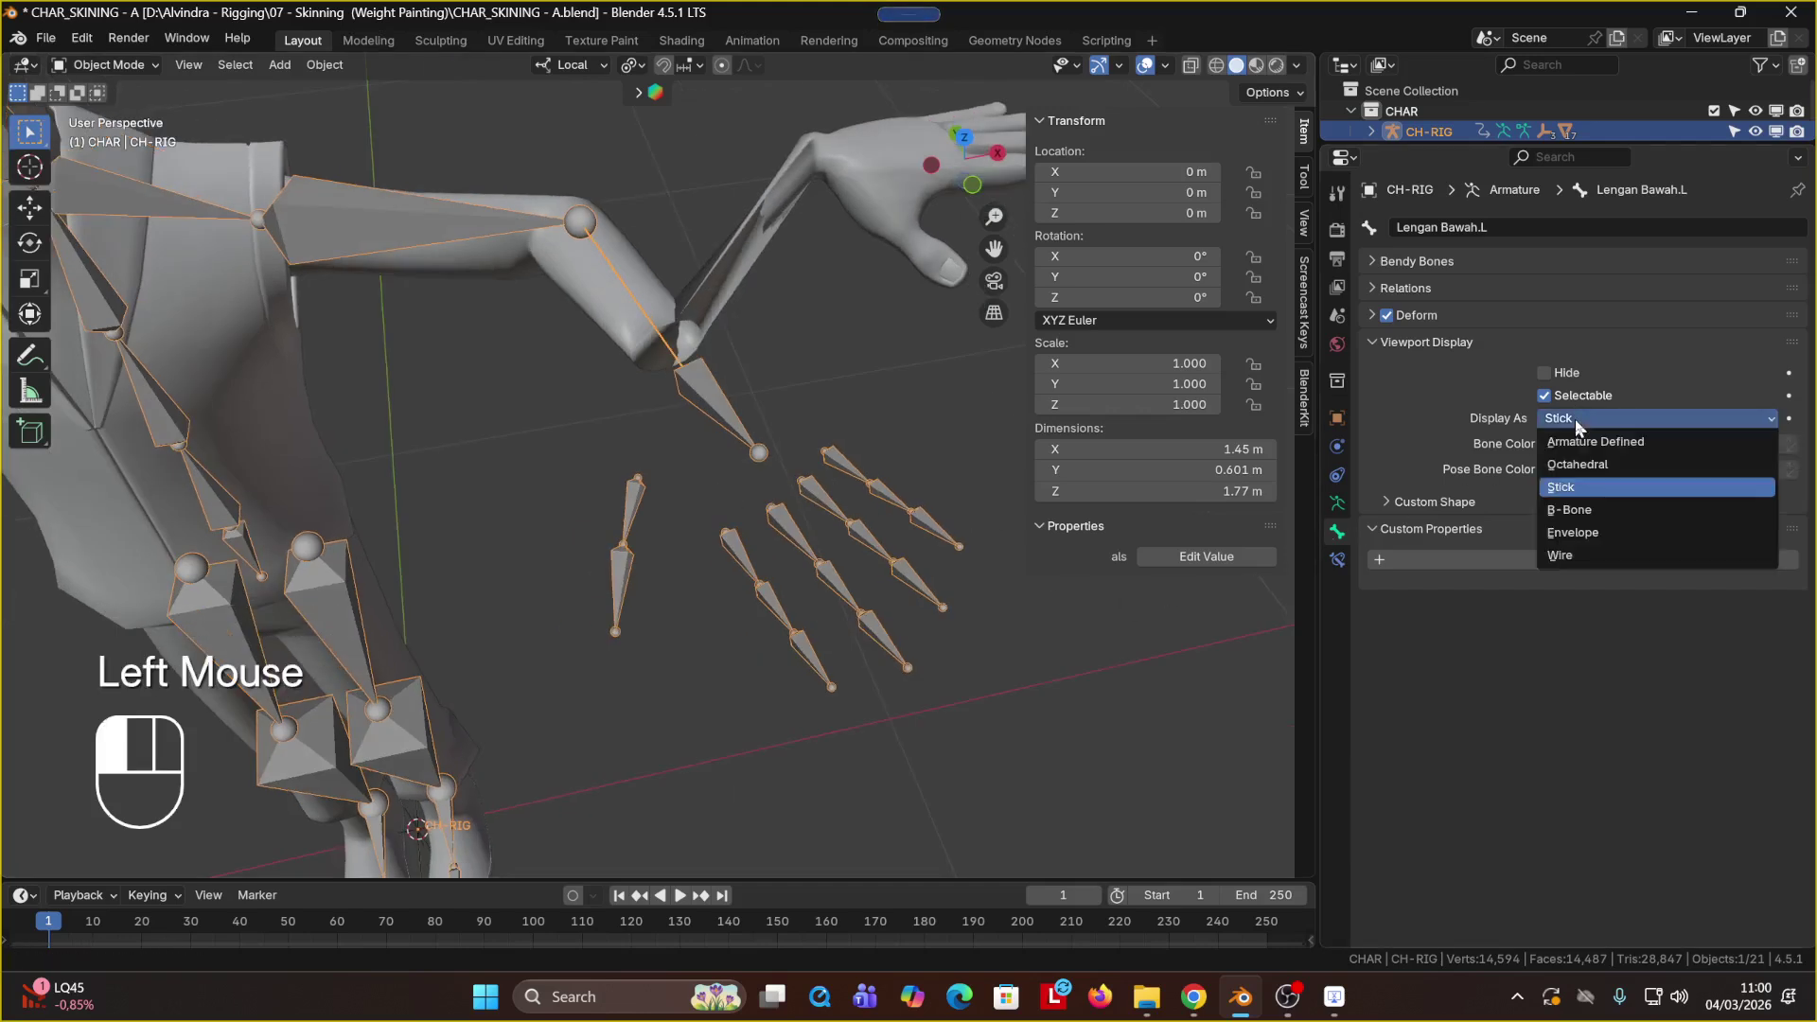
click(1338, 417)
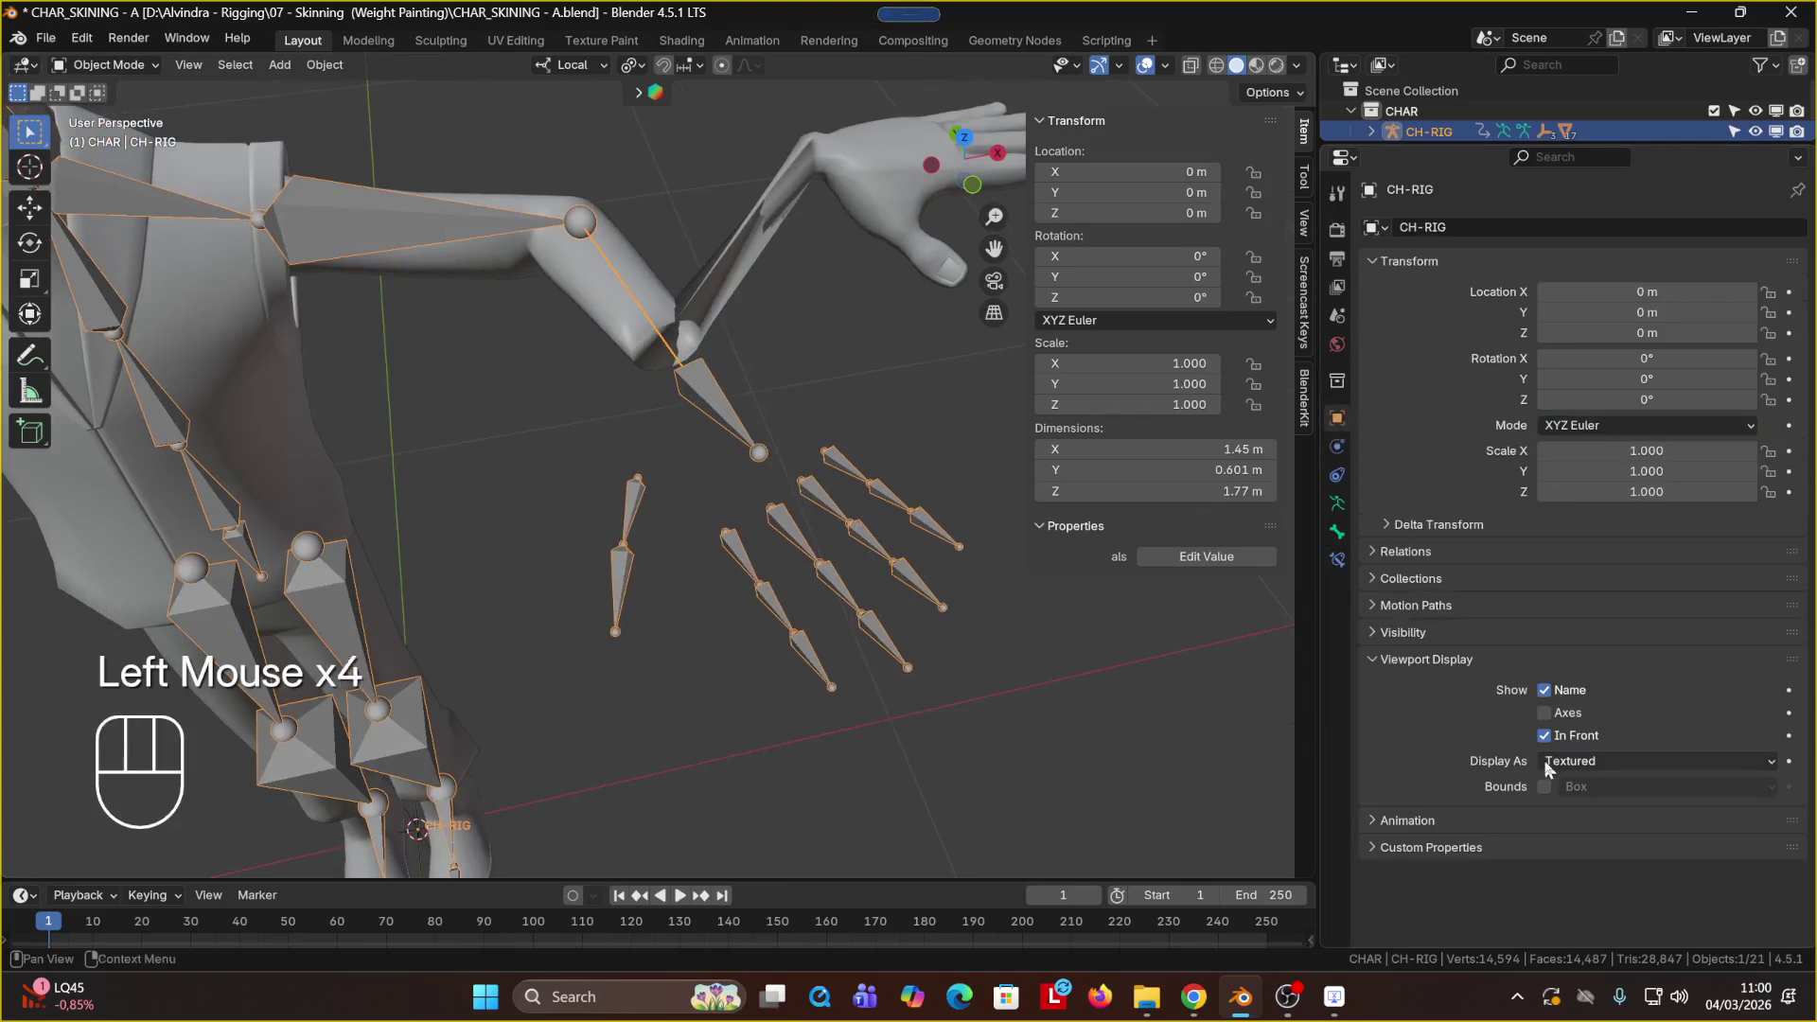
drag(1548, 767, 1562, 808)
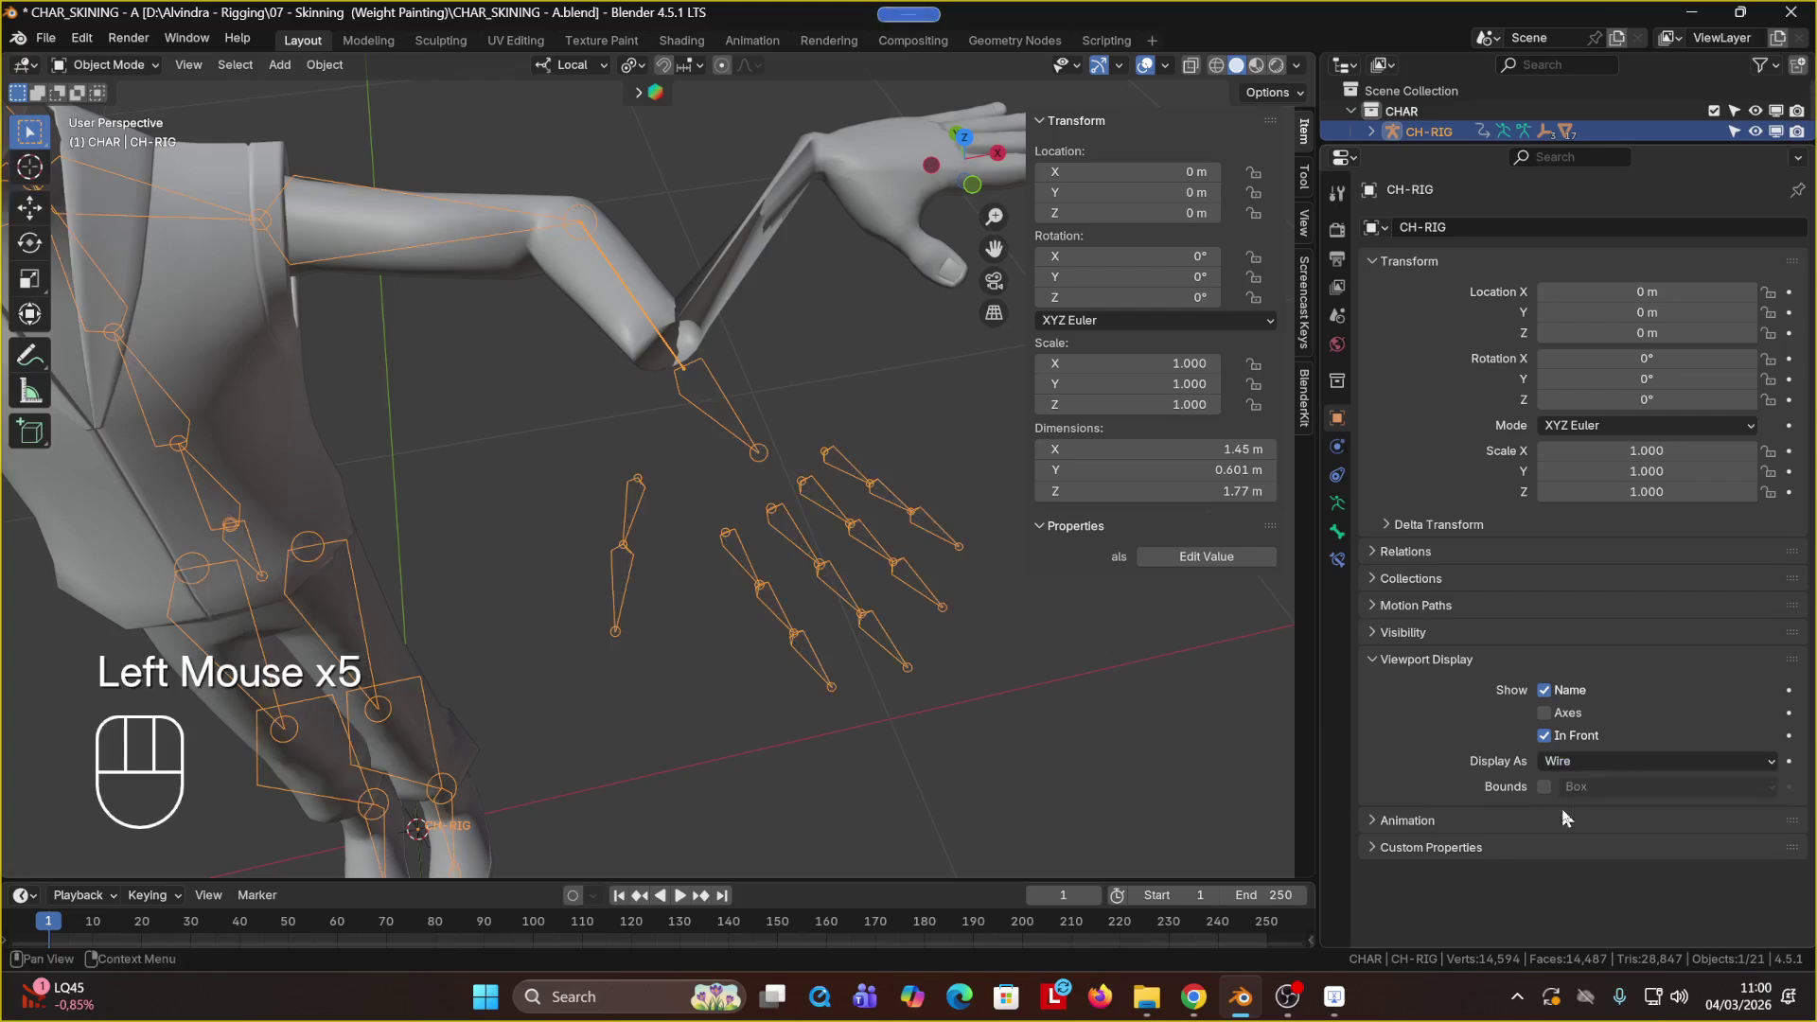
click(1562, 762)
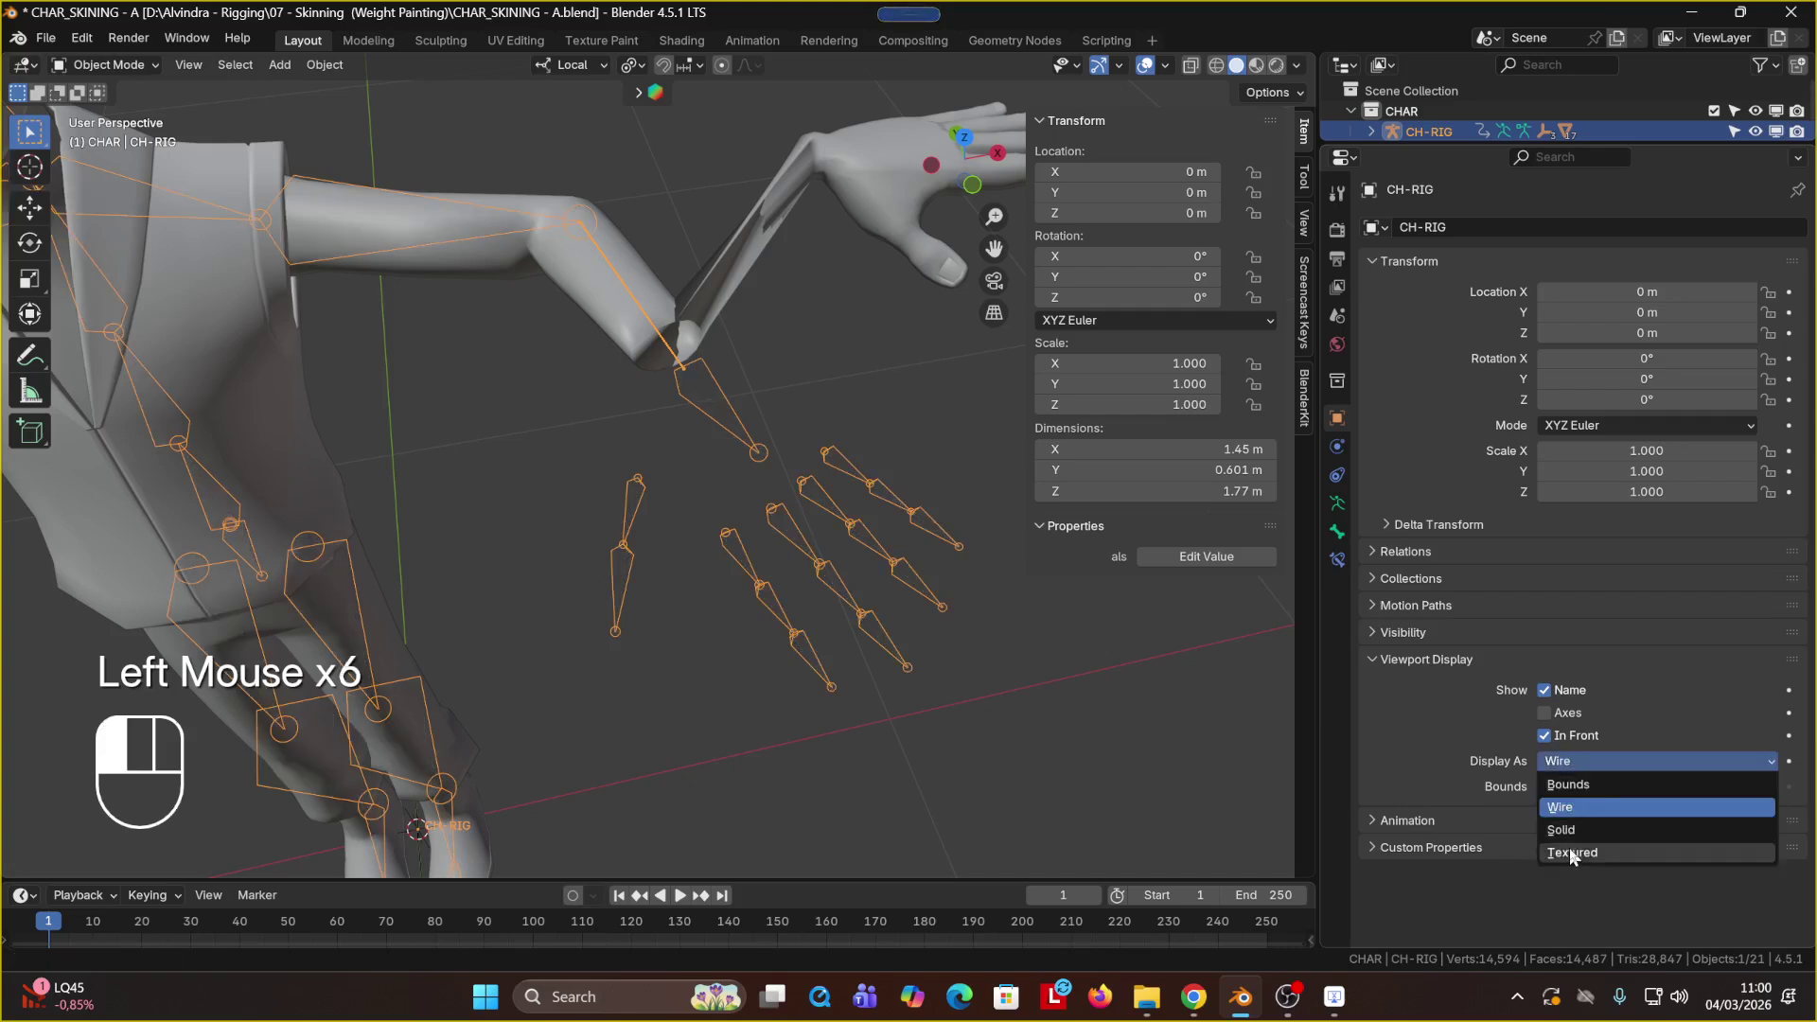
click(1570, 851)
Step: Return to the Lengan Bawah.L bone's display settings and try again to apply Stick to every bone from Object Mode
click(1340, 564)
click(1338, 531)
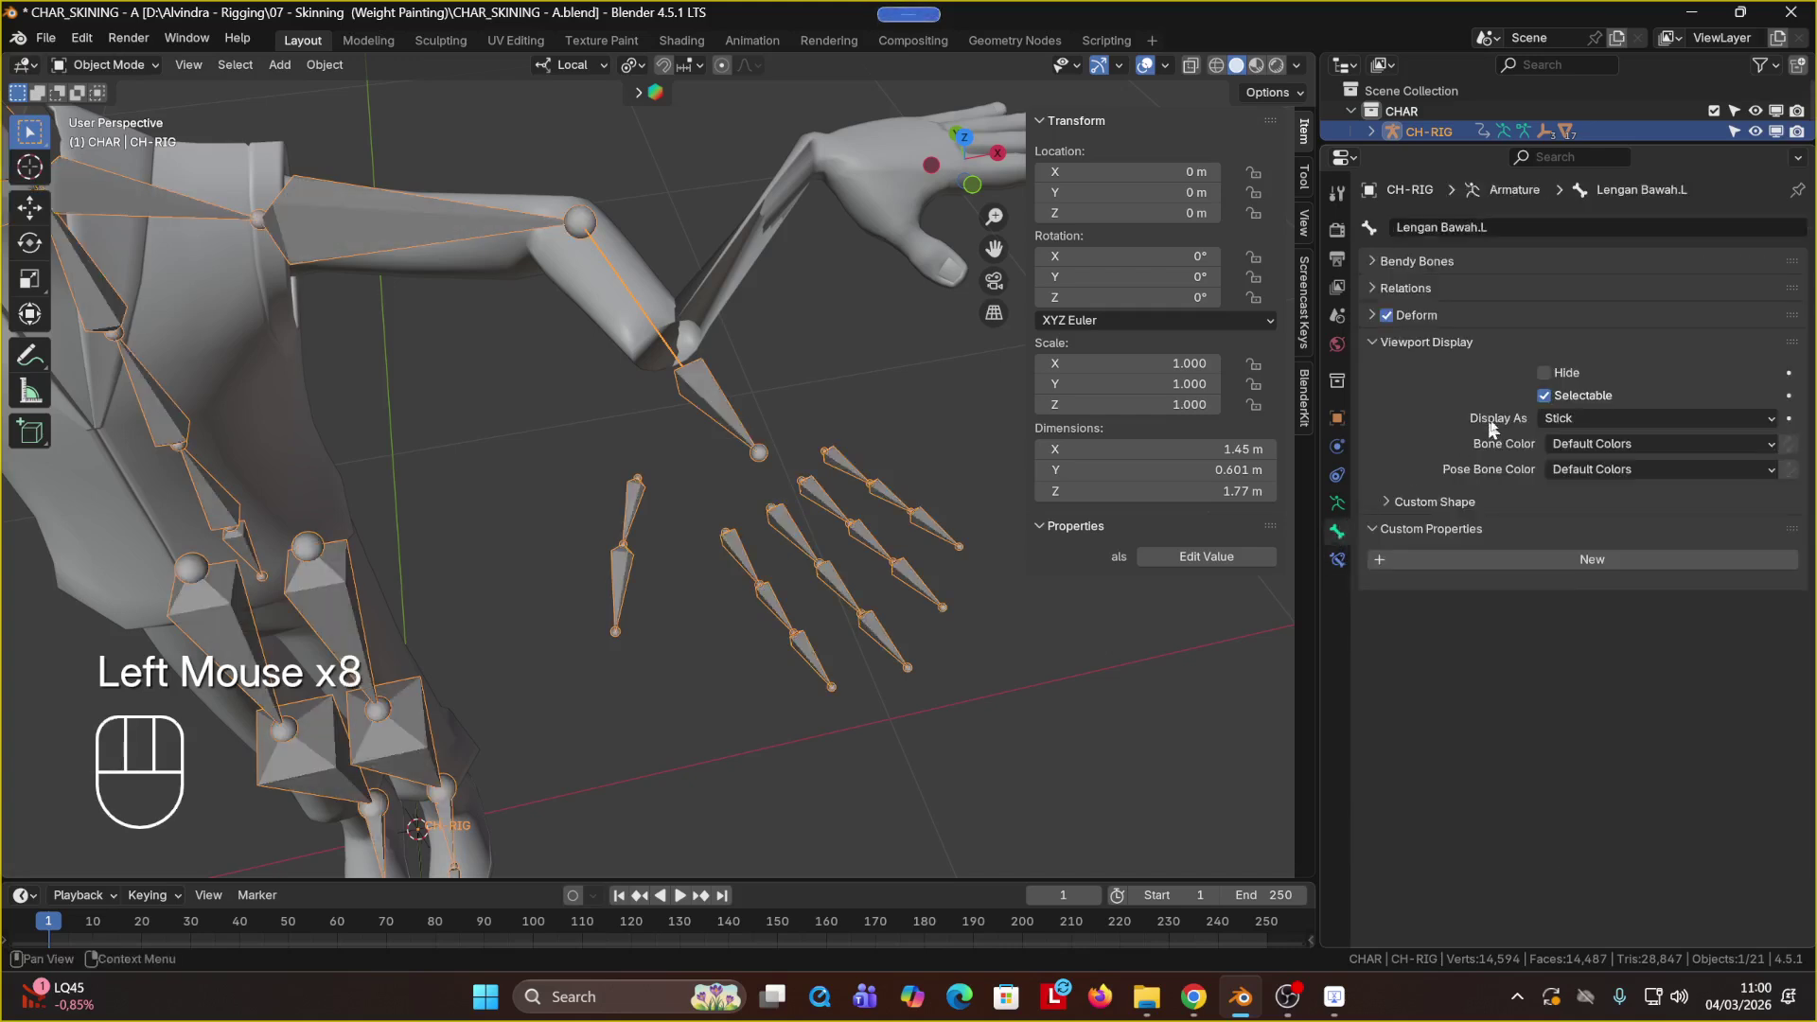
alt+click(1553, 418)
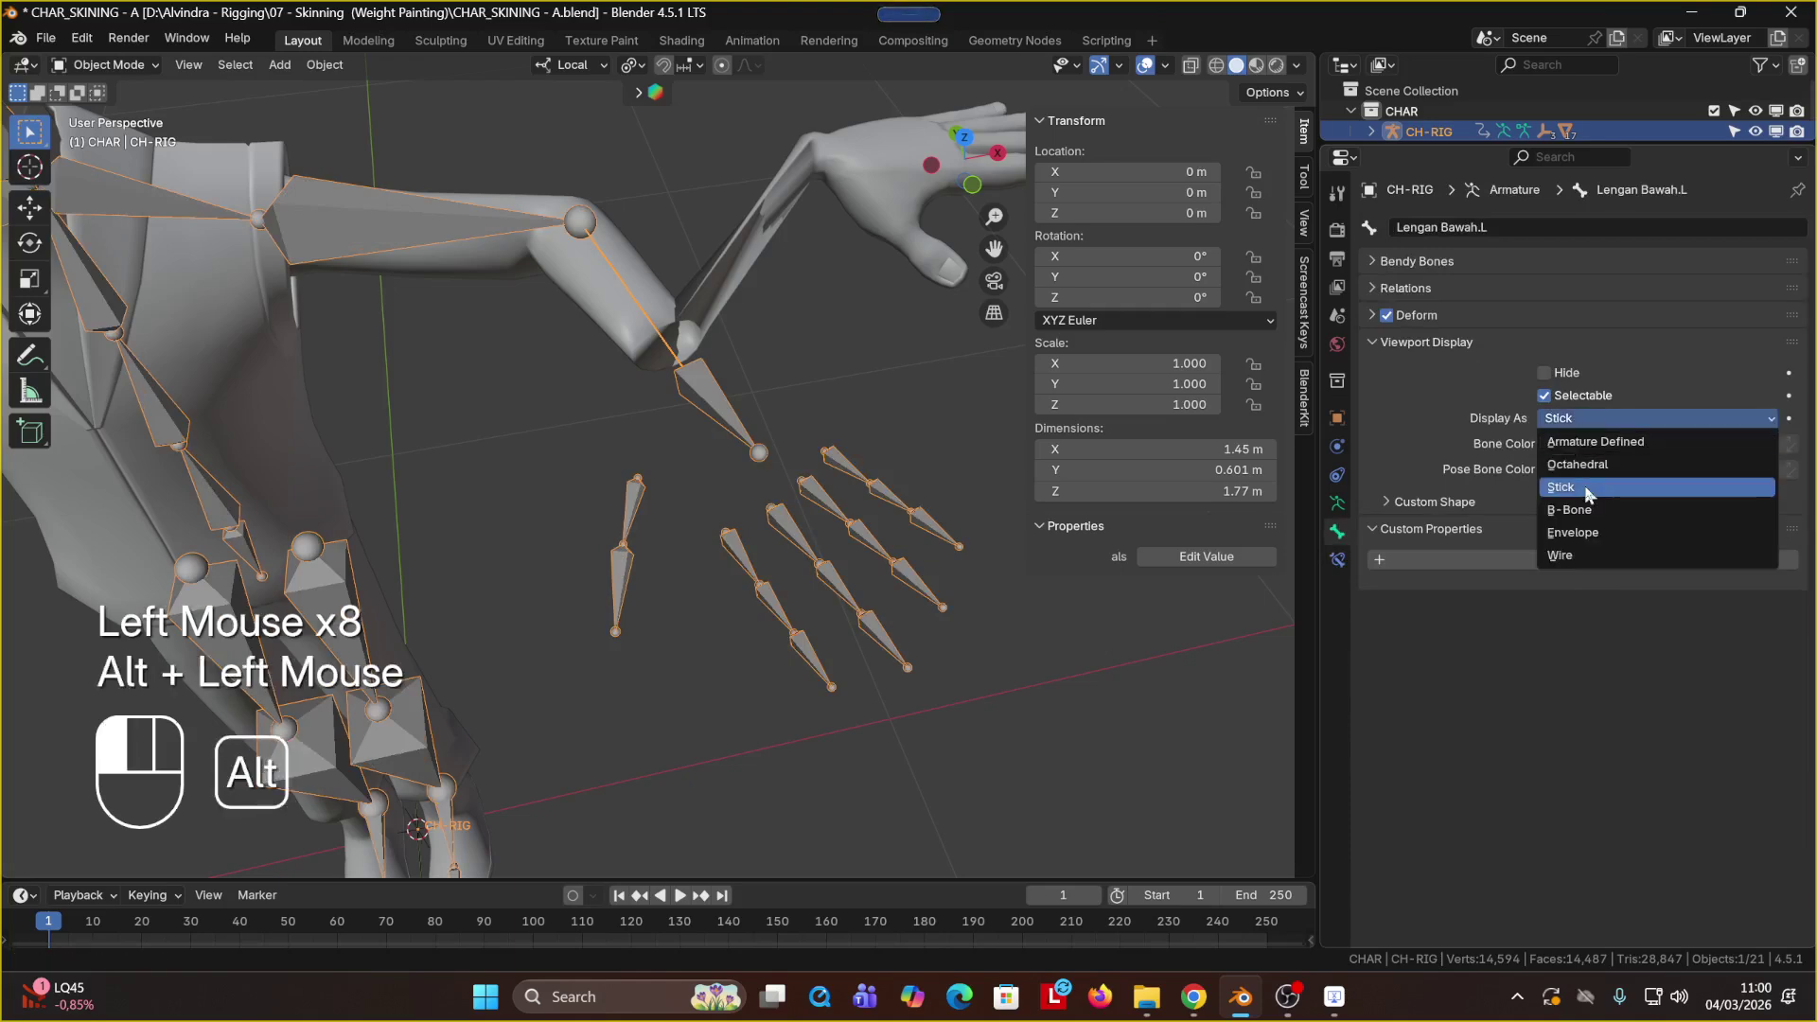
Step: In Edit Mode, select all bones of the armature and set the viewport display of all of them to Stick
click(104, 65)
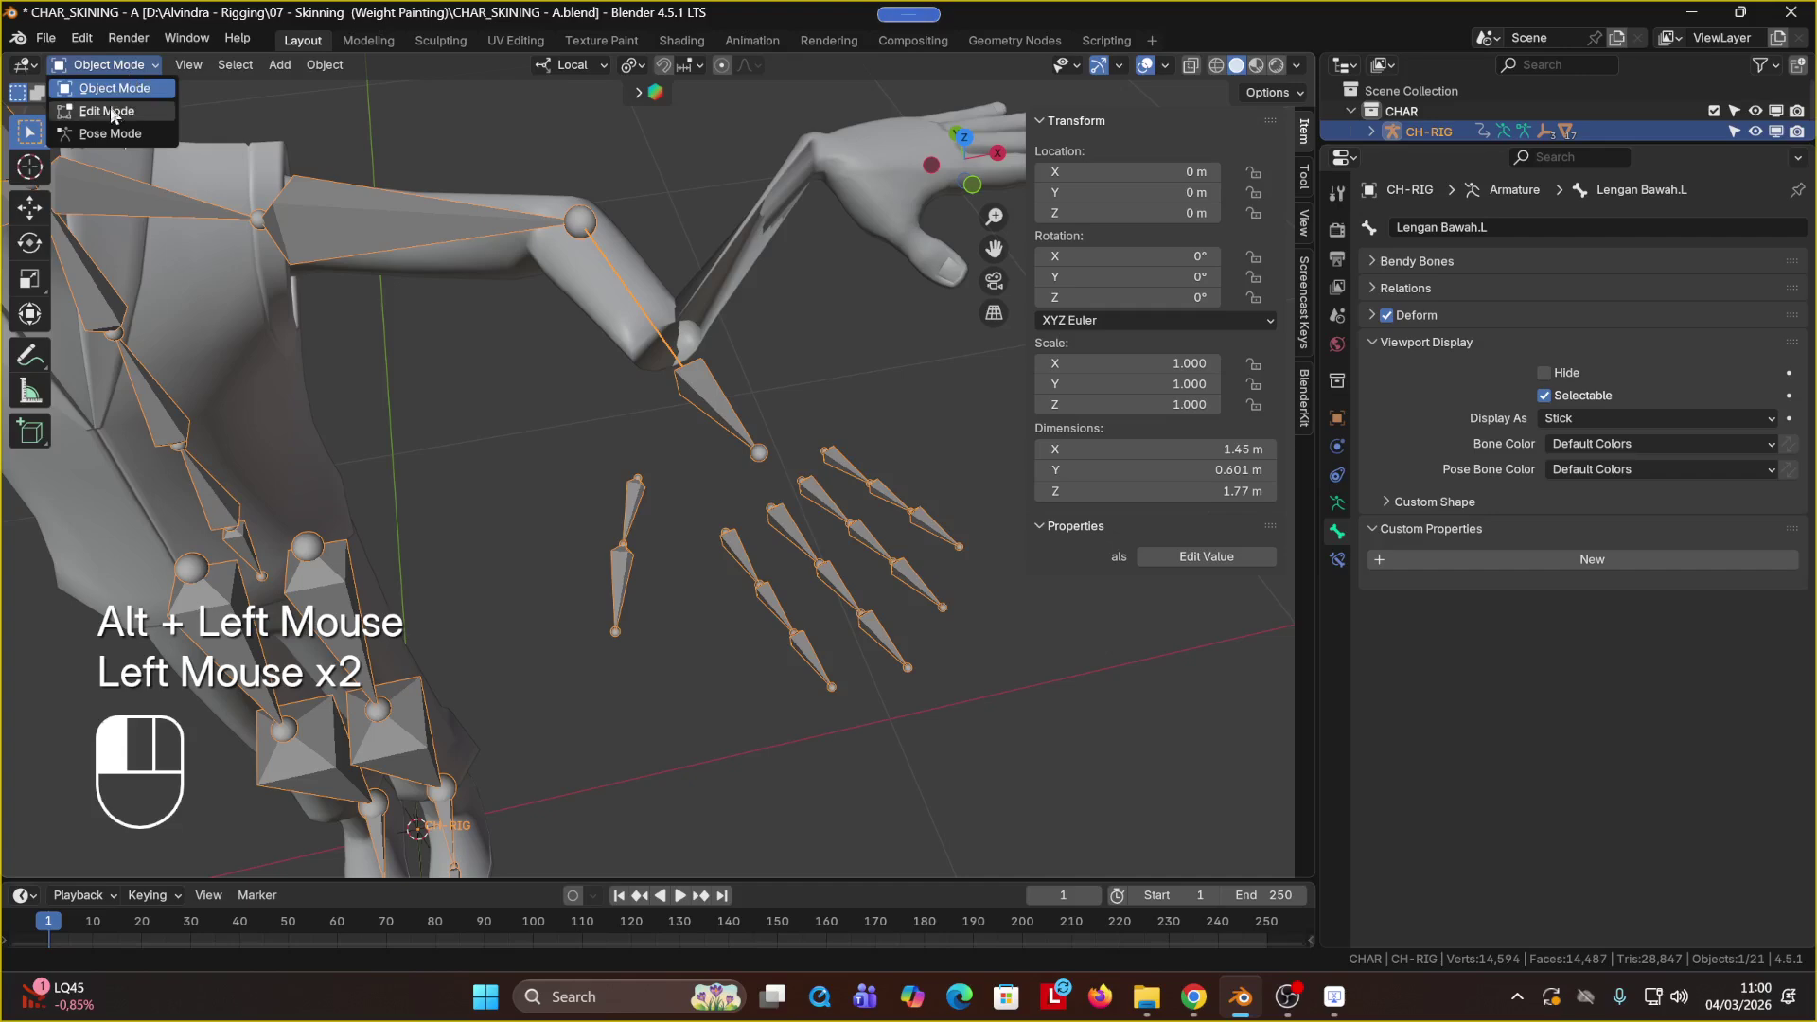
click(95, 112)
key(a)
click(1583, 663)
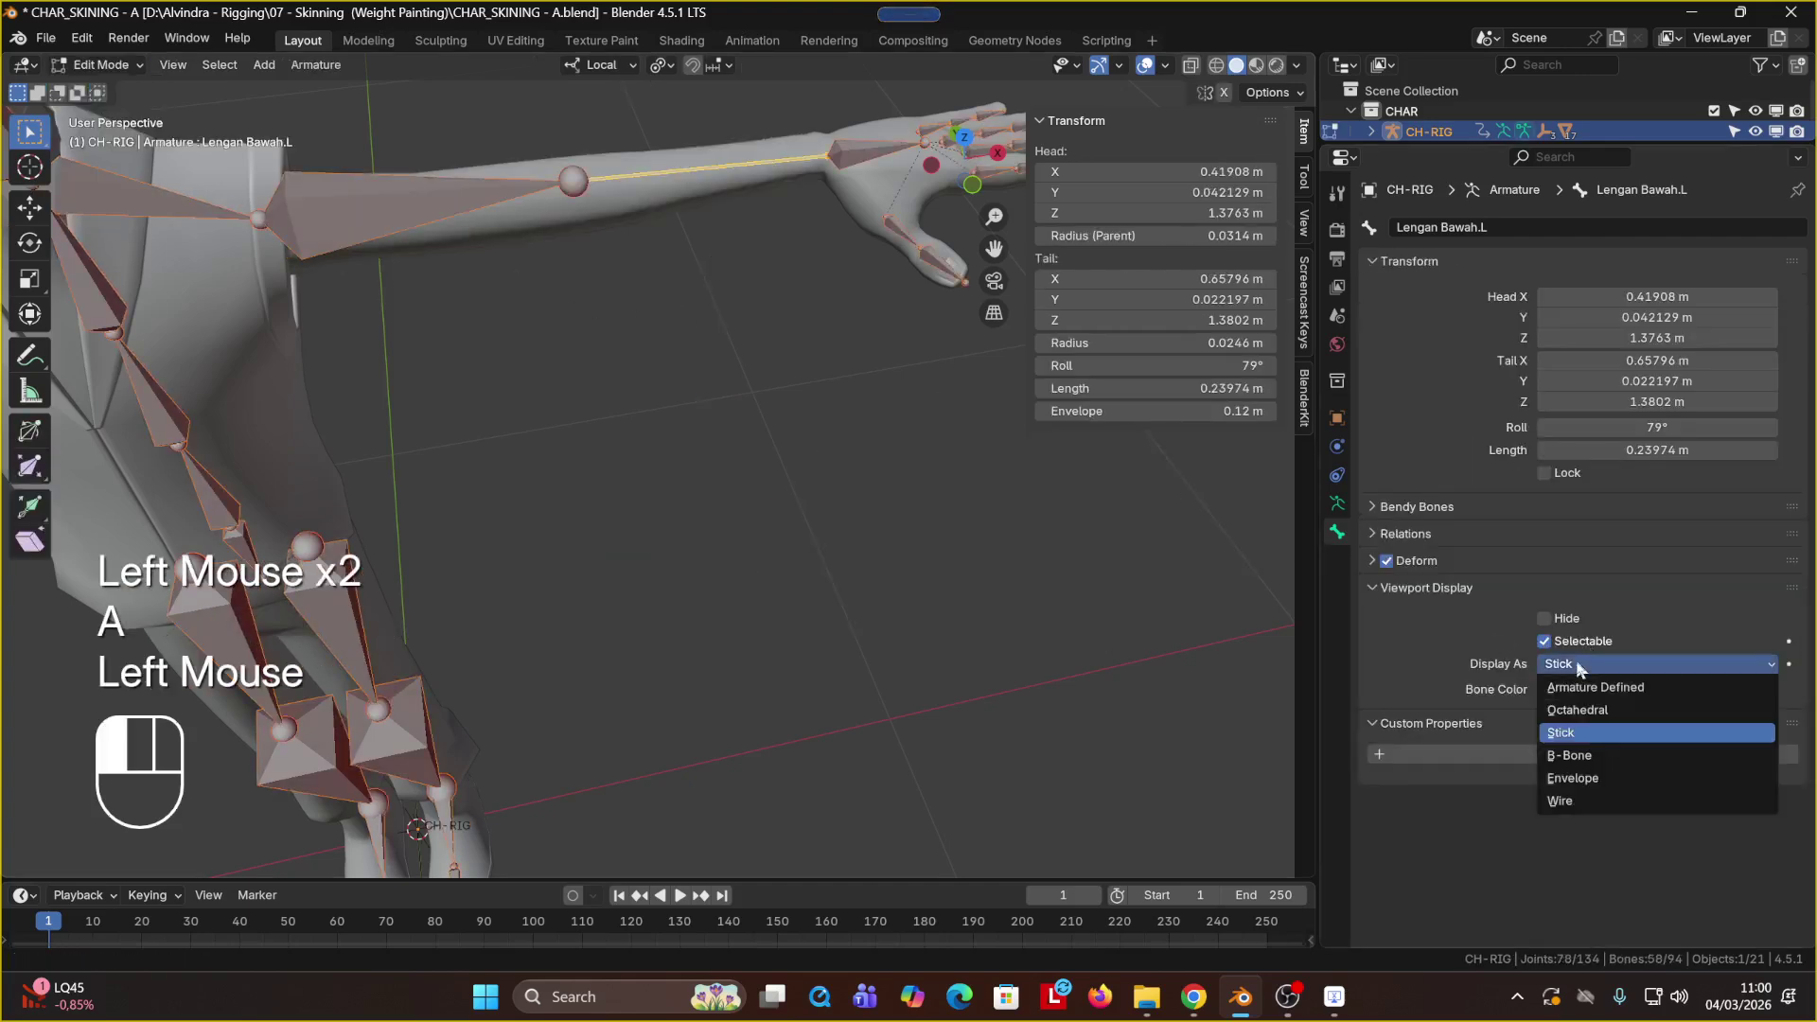
alt+click(1582, 730)
mouse_move(909, 558)
middle_down()
mouse_move(872, 454)
mouse_move(925, 540)
middle_up()
scroll(872, 454, down, 2)
scroll(867, 461, down, 2)
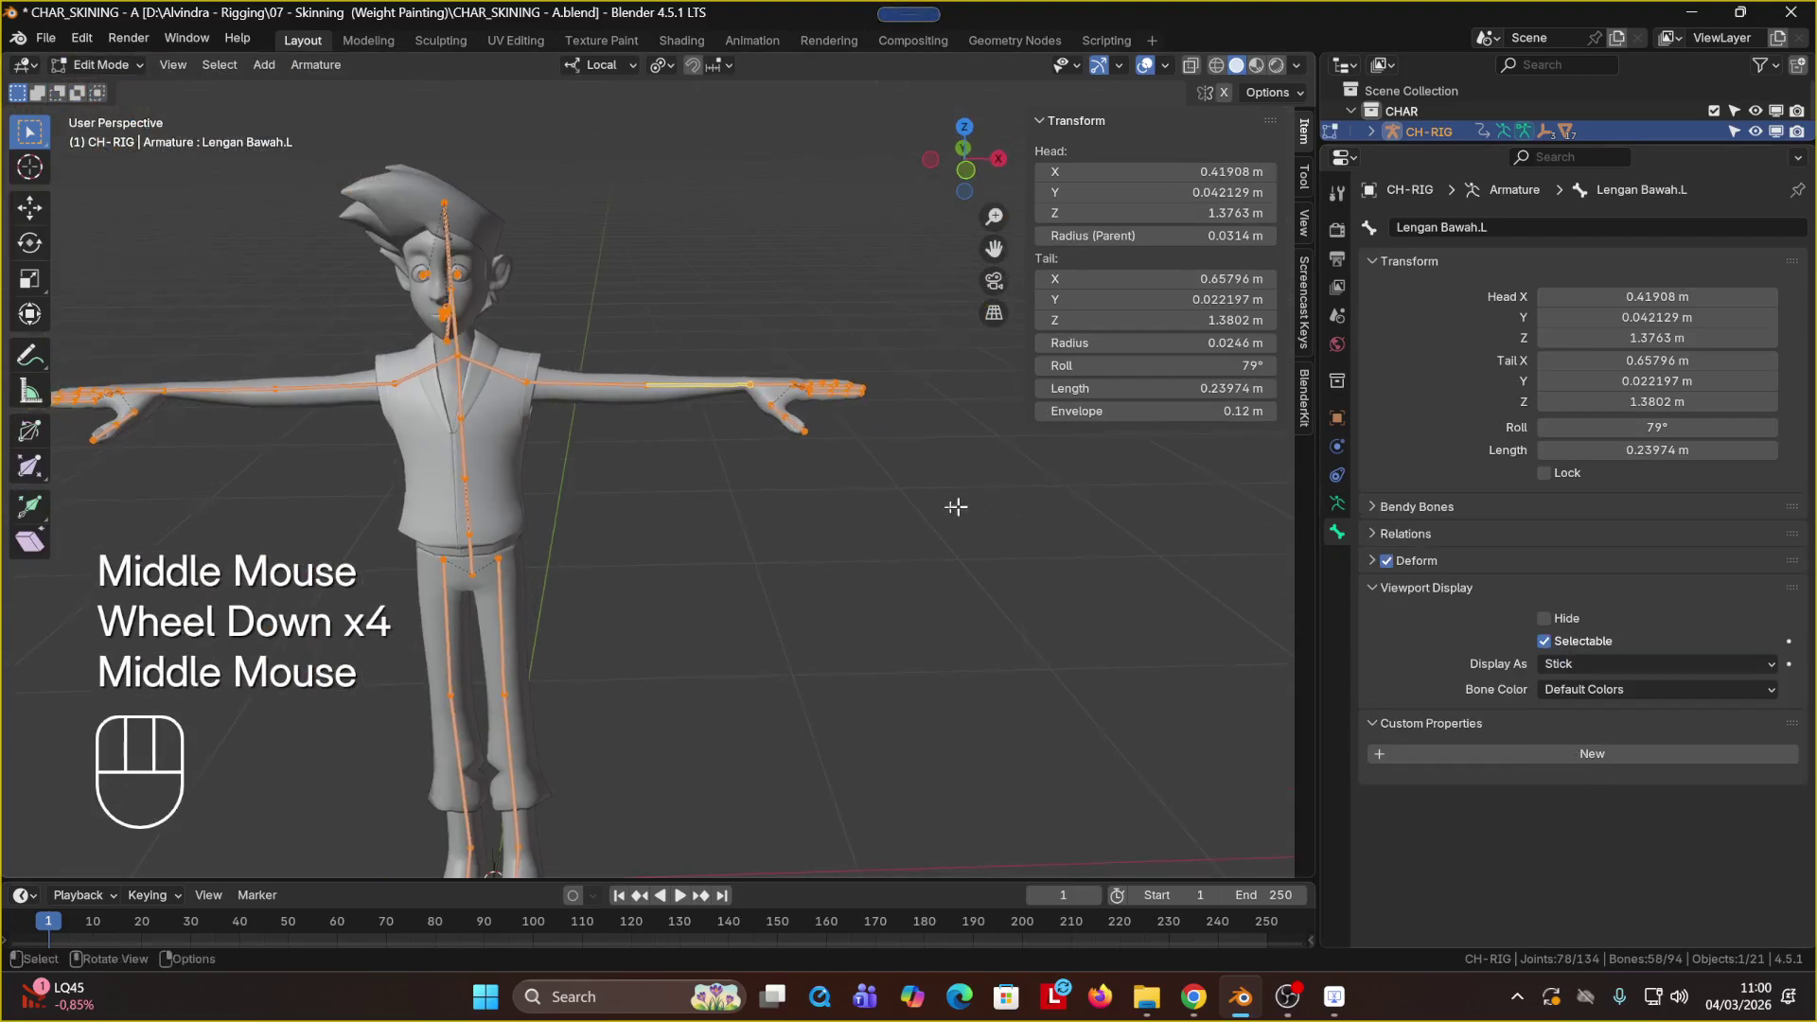
Step: Check the display type choices for the selected bones, leave them on Stick, and deselect all bones
alt+click(1561, 668)
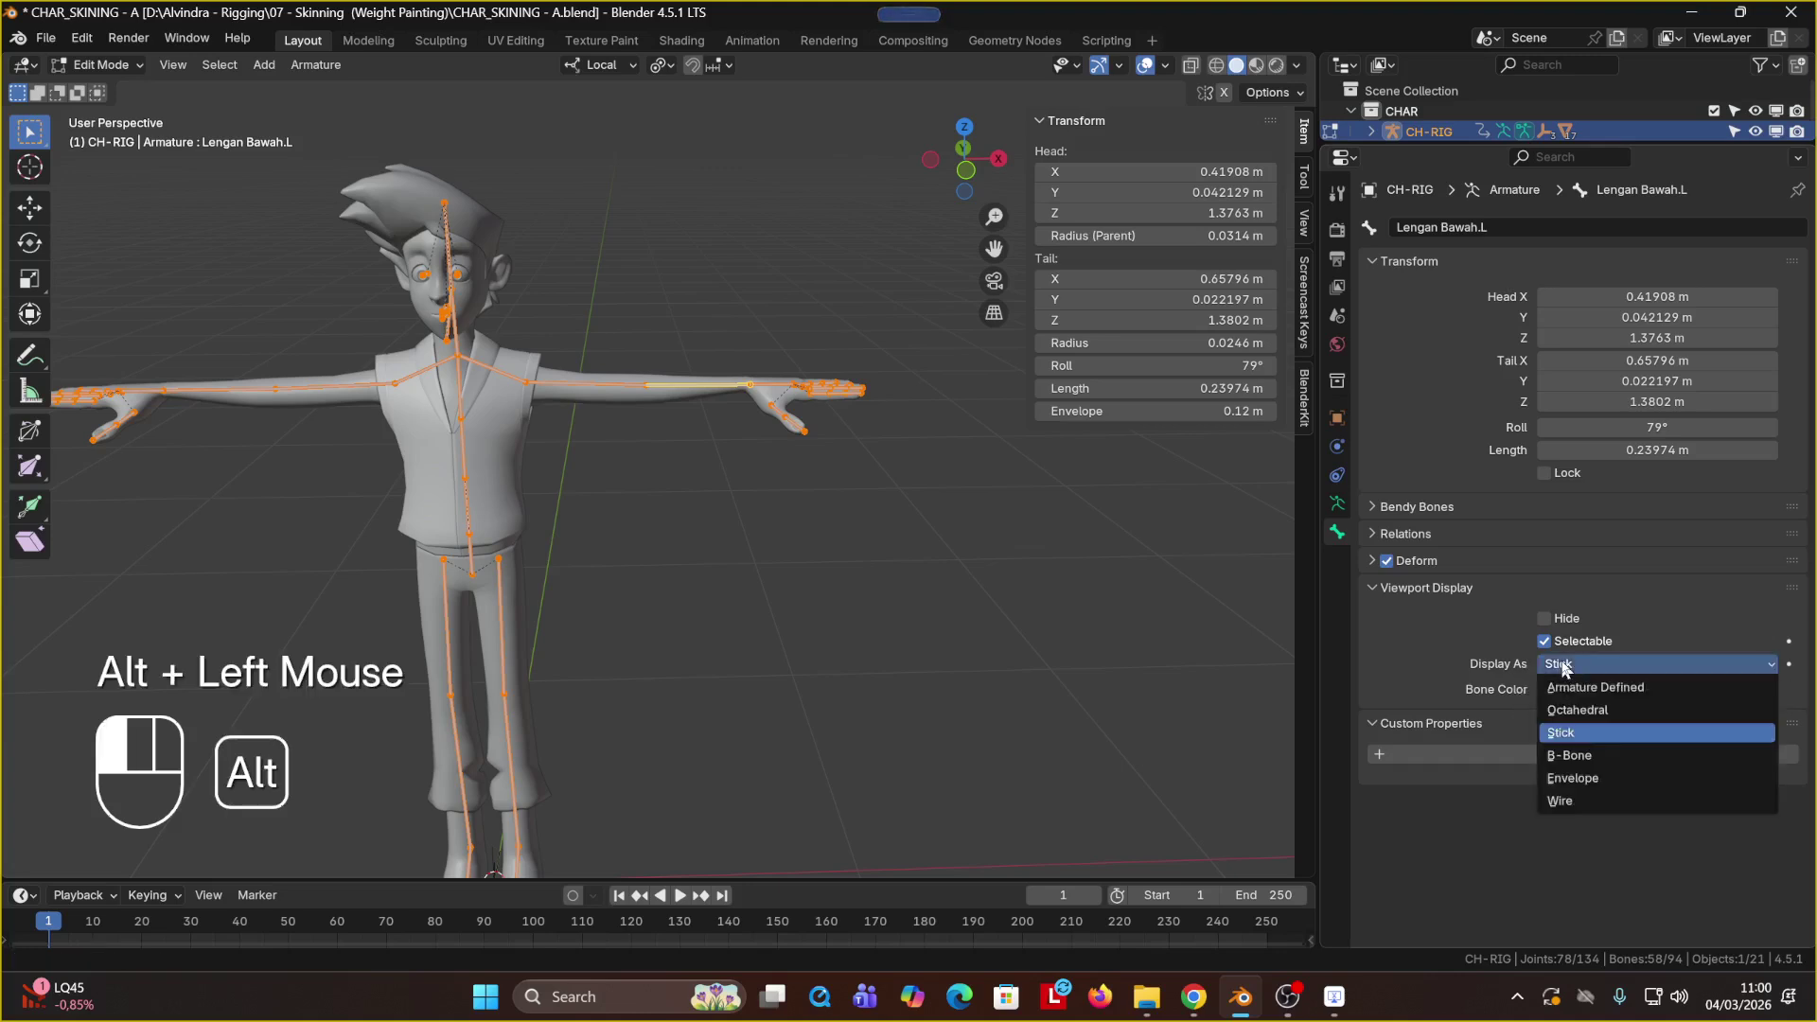
click(1132, 605)
scroll(615, 362, up, 3)
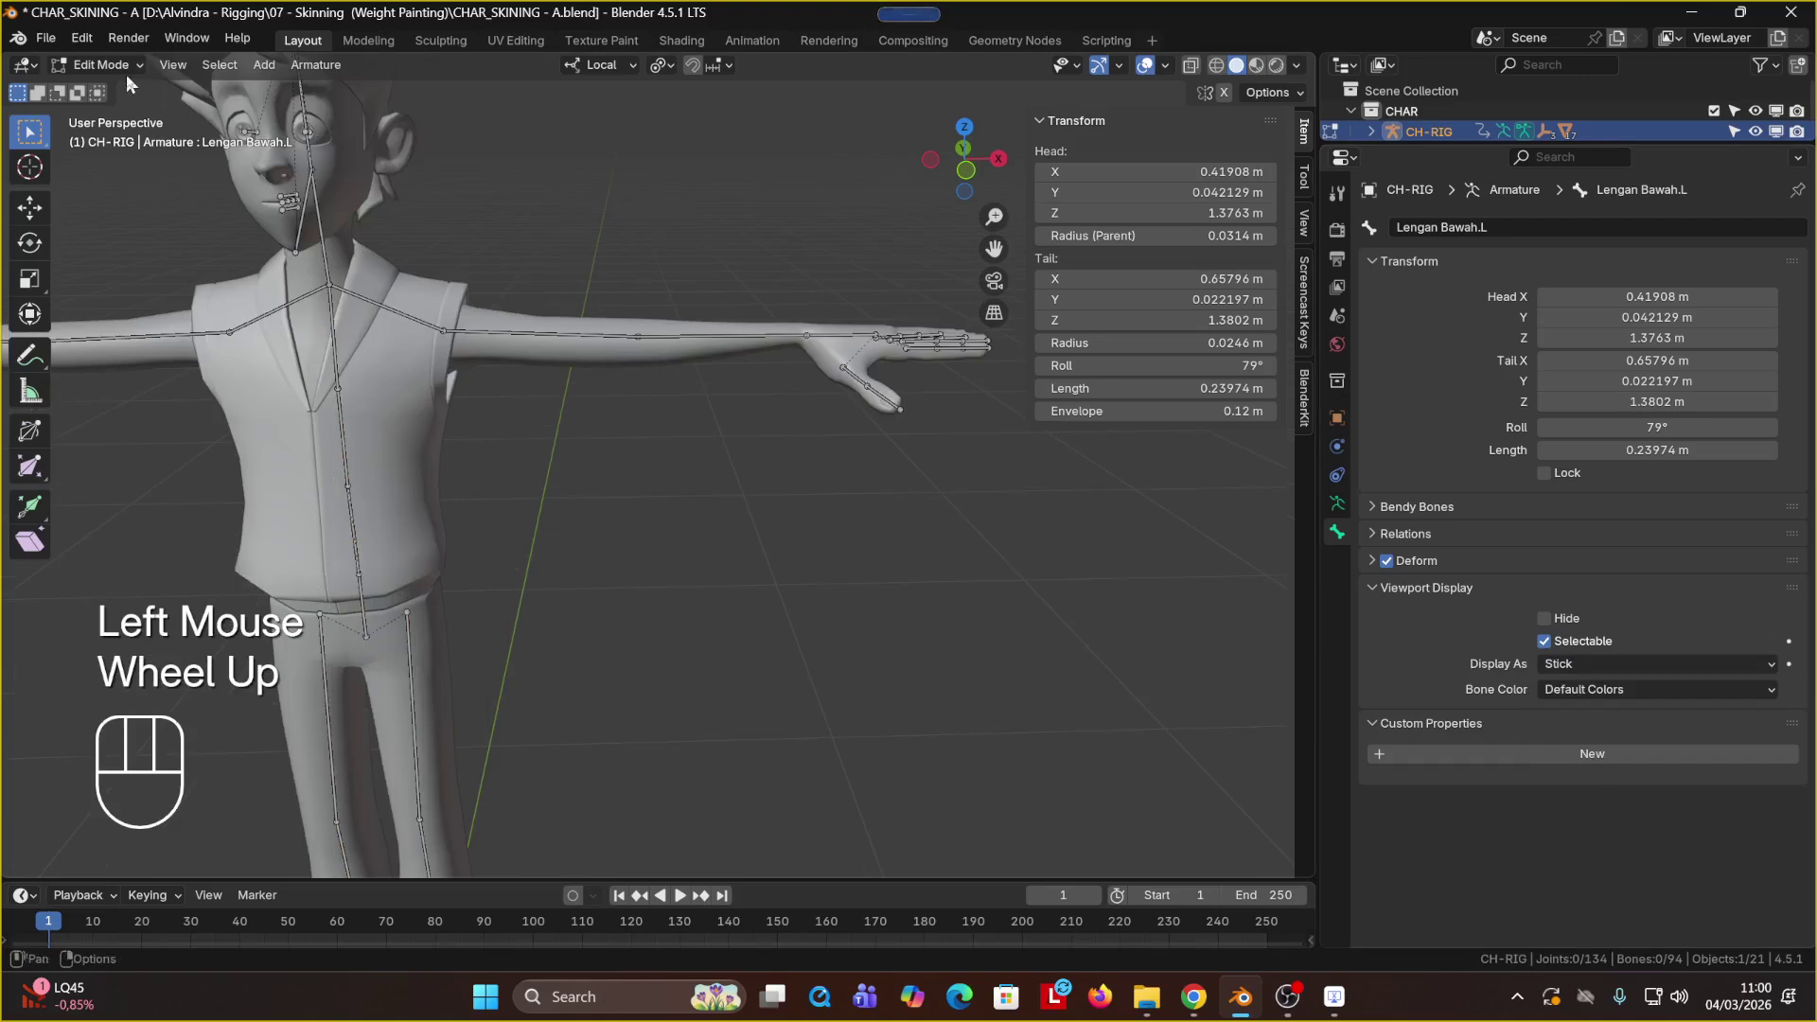
Step: In Pose Mode, select all bones and clear their rotations to bring the left forearm back to the rest pose
click(100, 64)
click(106, 137)
mouse_move(762, 321)
middle_down()
mouse_move(782, 469)
mouse_move(777, 369)
mouse_move(832, 286)
mouse_move(845, 299)
mouse_move(822, 415)
mouse_move(771, 445)
mouse_move(698, 425)
mouse_move(730, 336)
middle_up()
key(a)
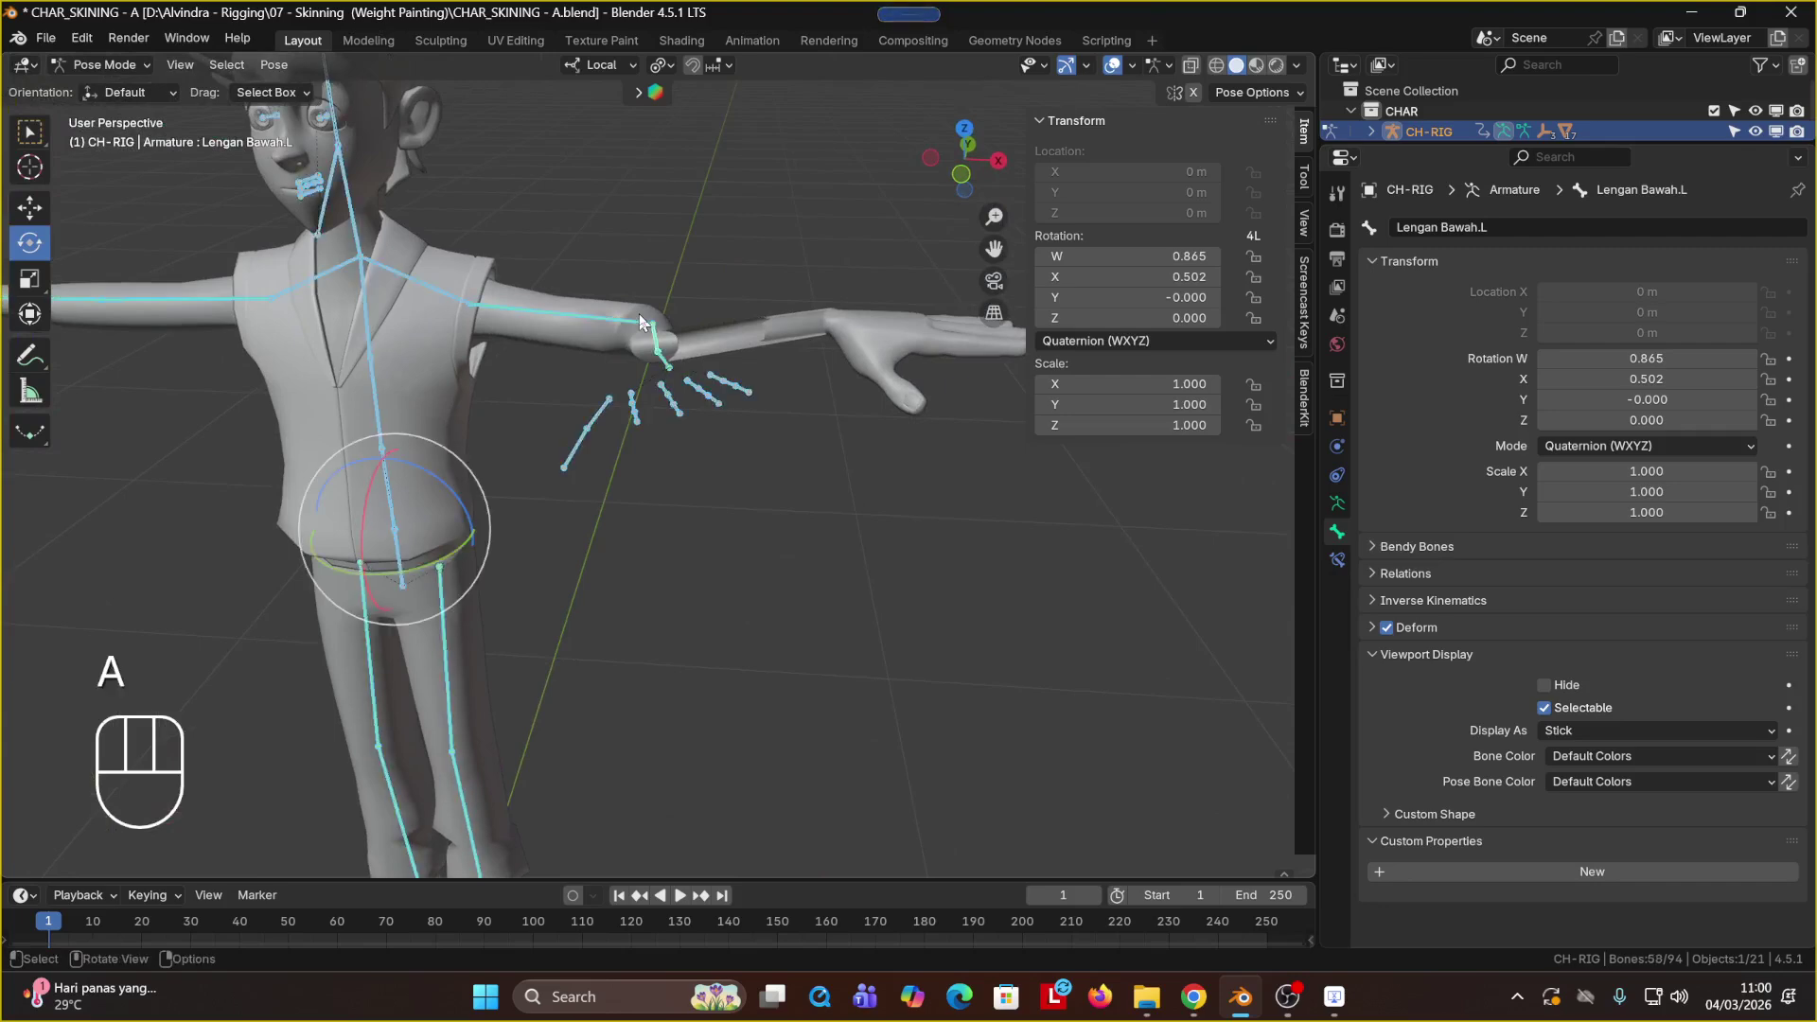
key(alt+r)
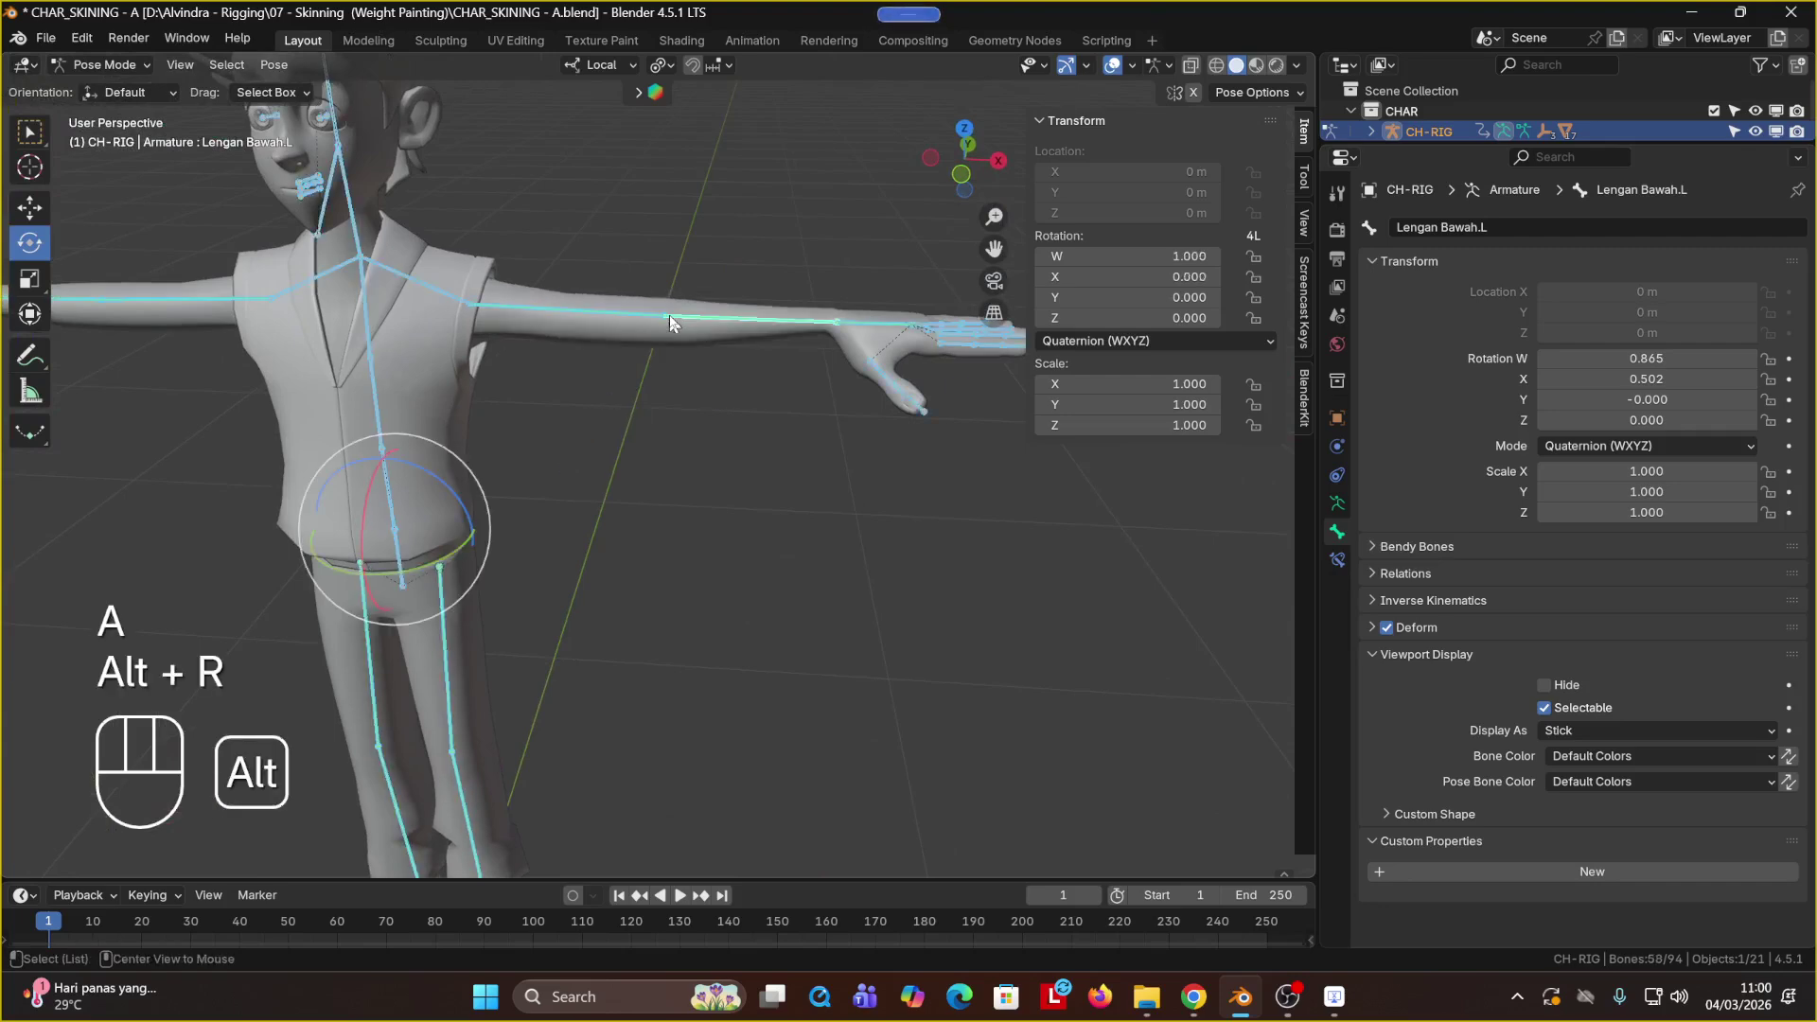
Step: Select the left hand bone and the left forearm bone in turn to check the armature in its rest pose
middle_drag(798, 382, 803, 401)
click(890, 324)
click(889, 316)
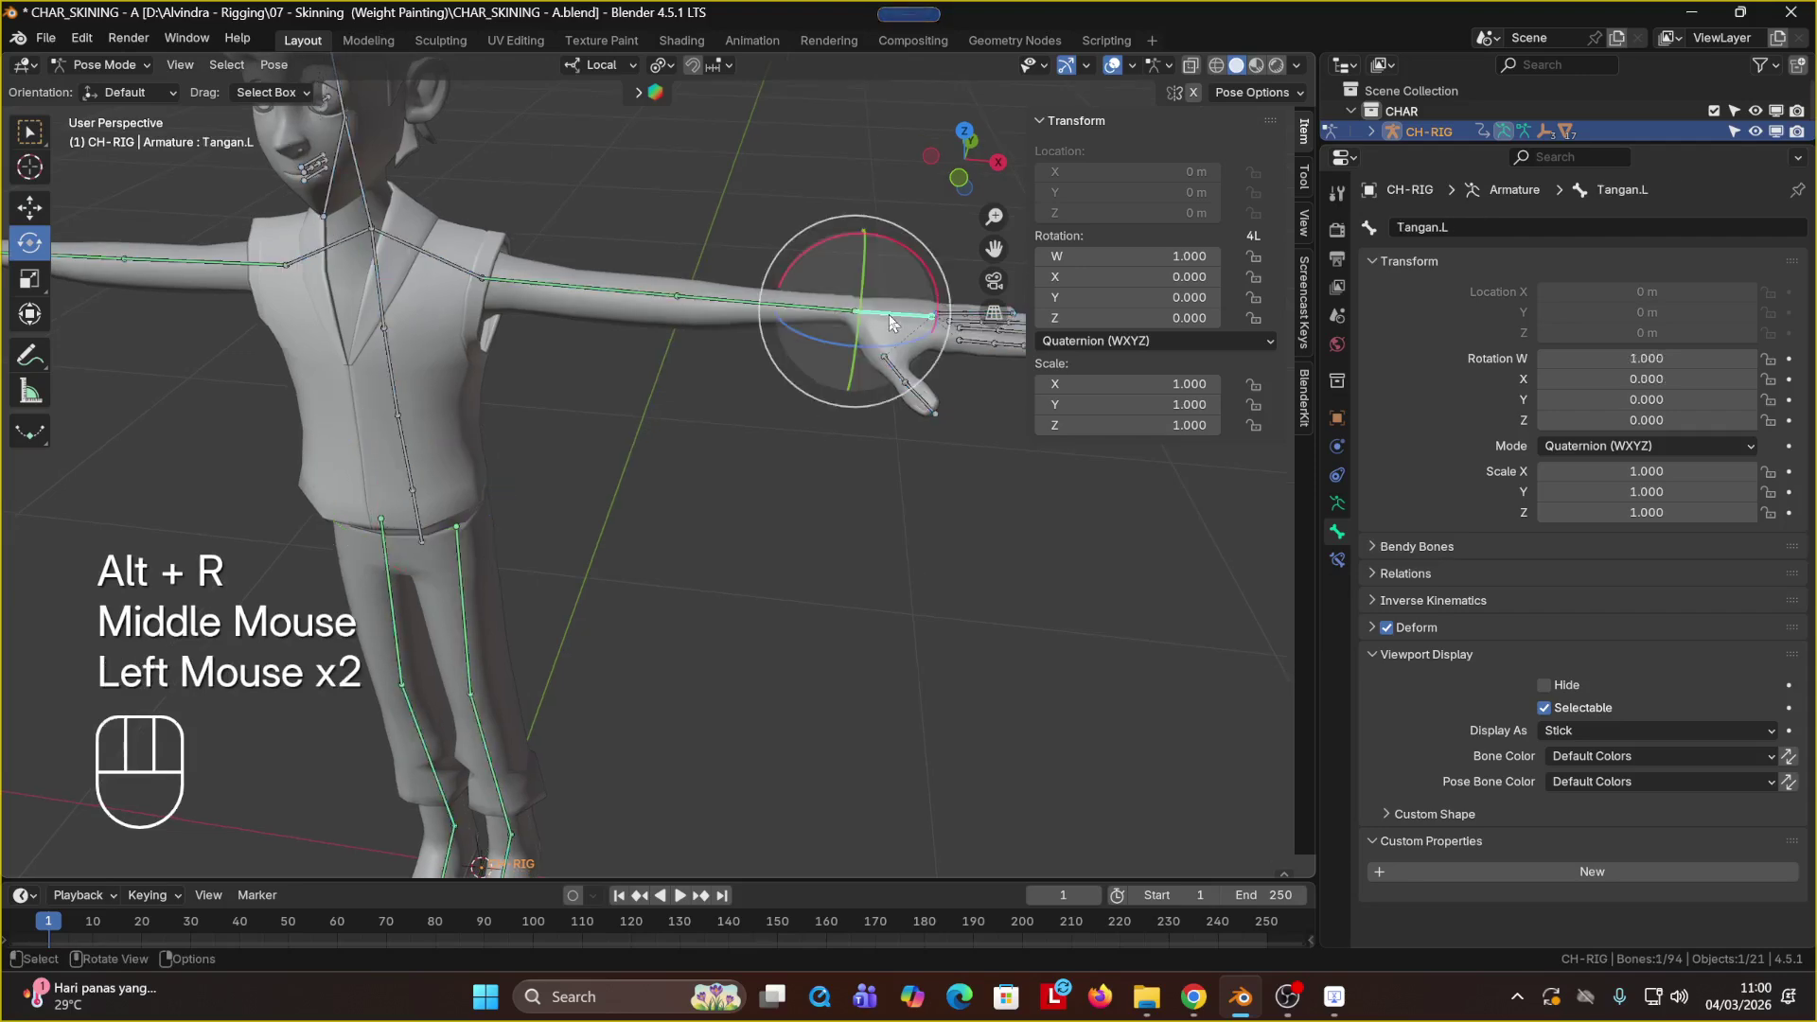
middle_drag(889, 314, 799, 390)
click(729, 295)
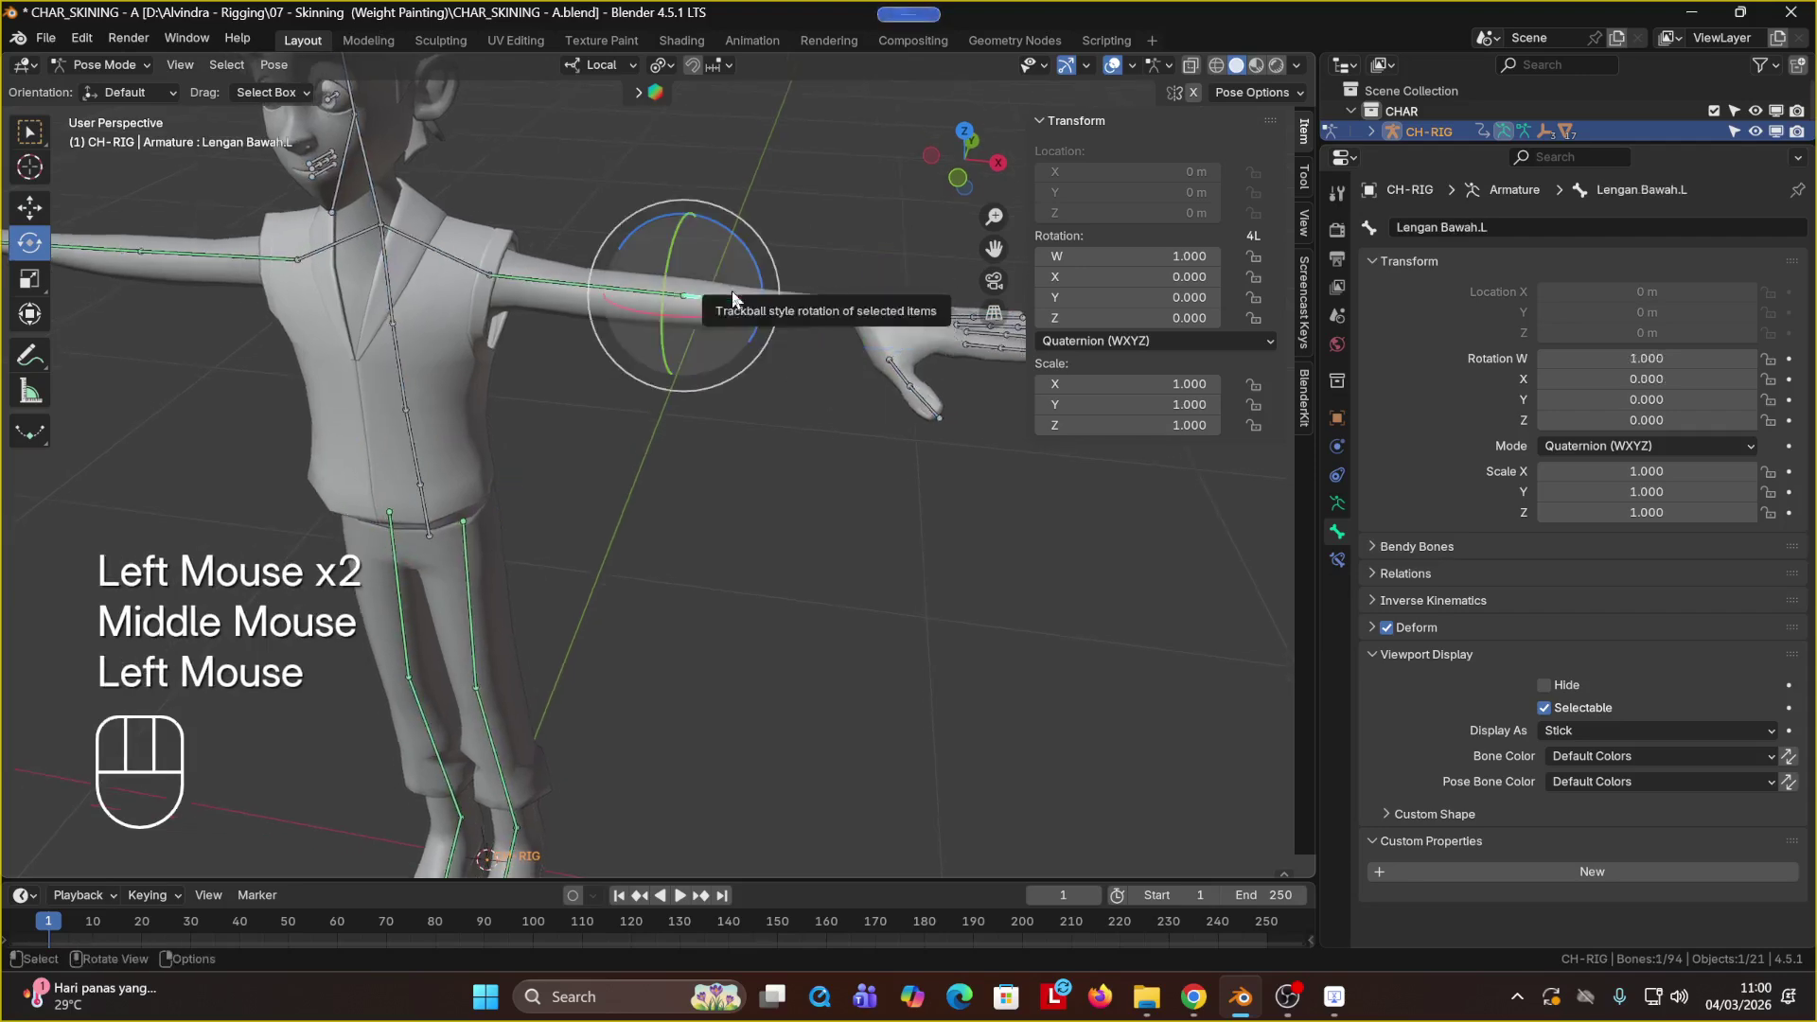
click(730, 289)
Step: Return to Object Mode, select the Boy_body_ply mesh first and the CH-RIG armature last, and check the modes offered
key(ctrl+Tab)
click(734, 301)
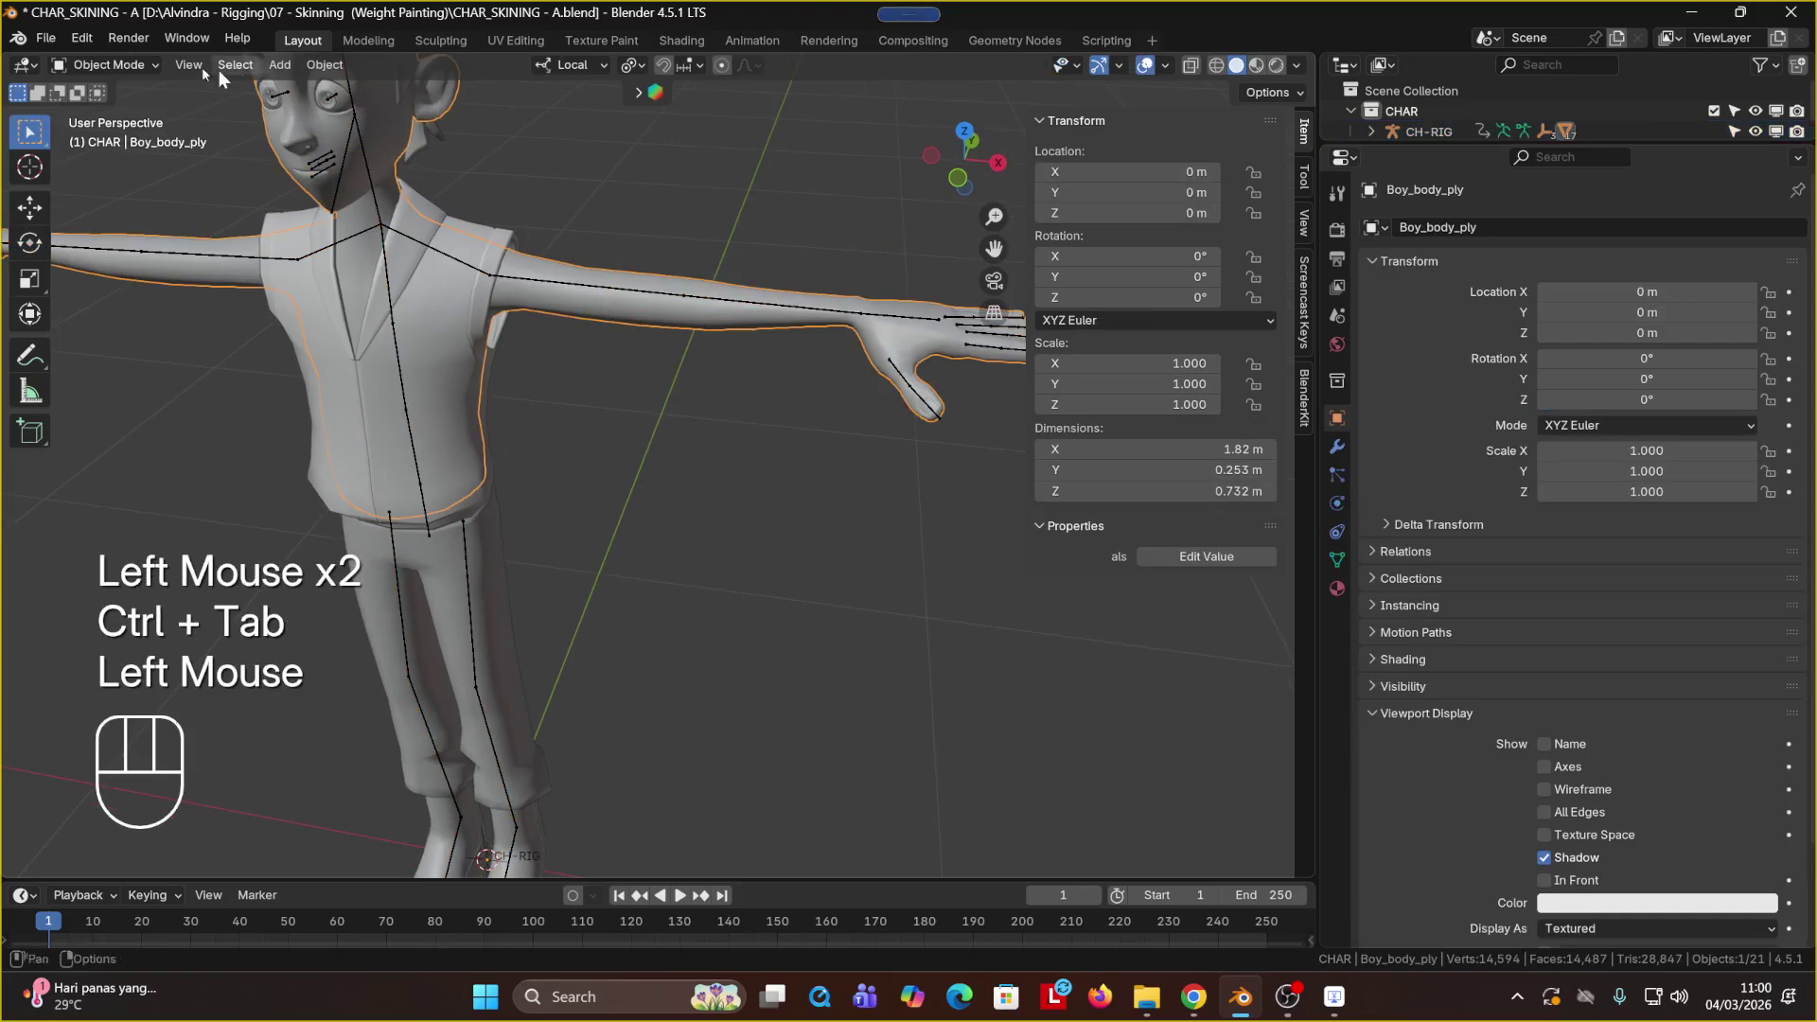
middle_drag(484, 225, 578, 196)
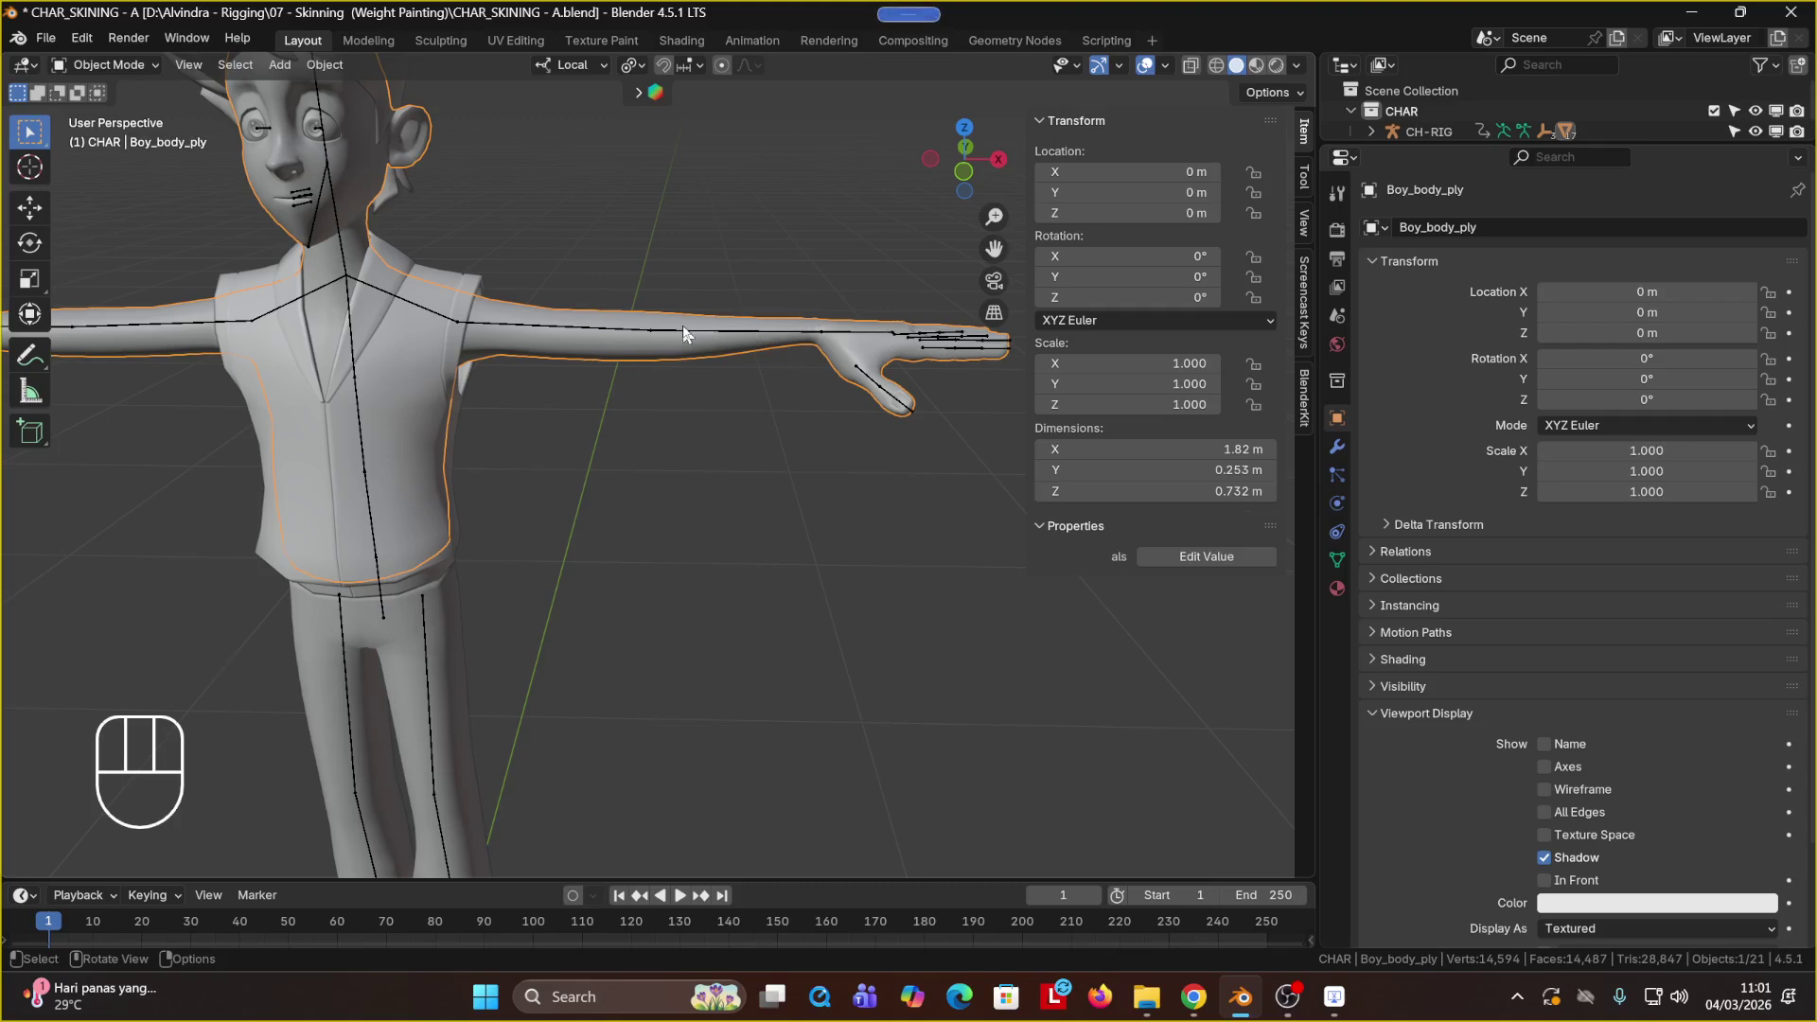
click(505, 276)
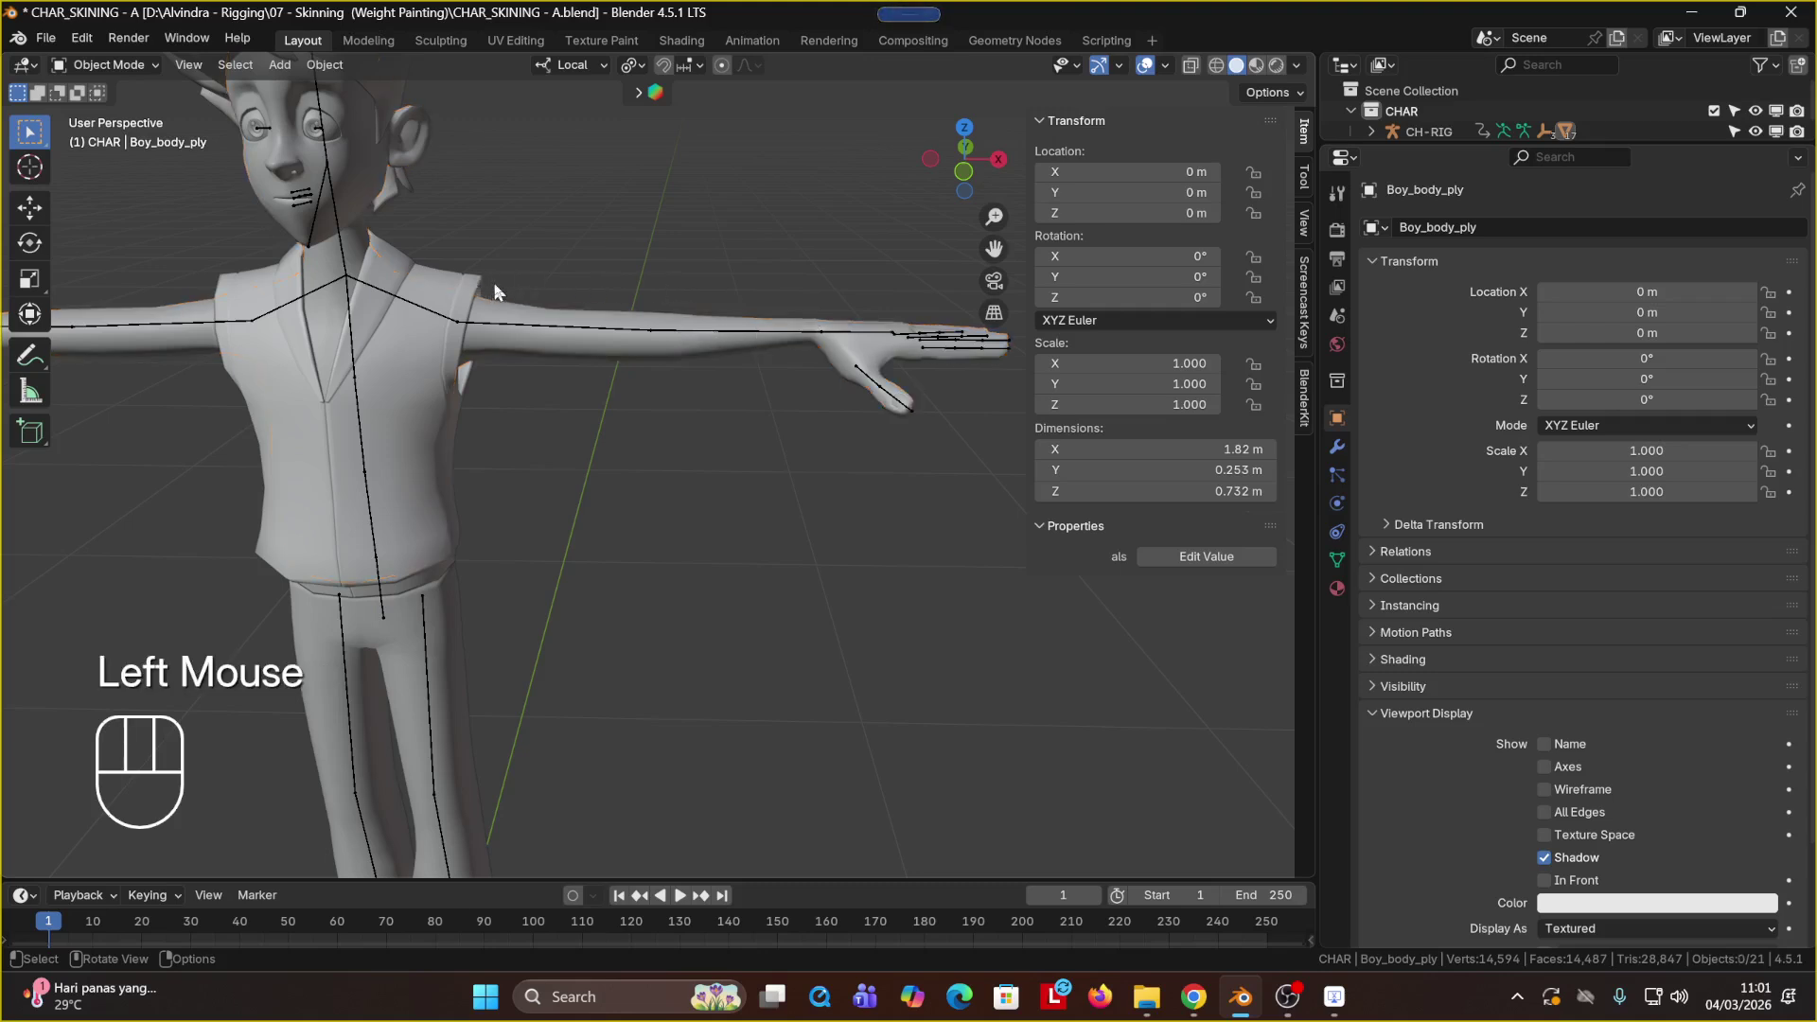
click(515, 317)
key(shift)
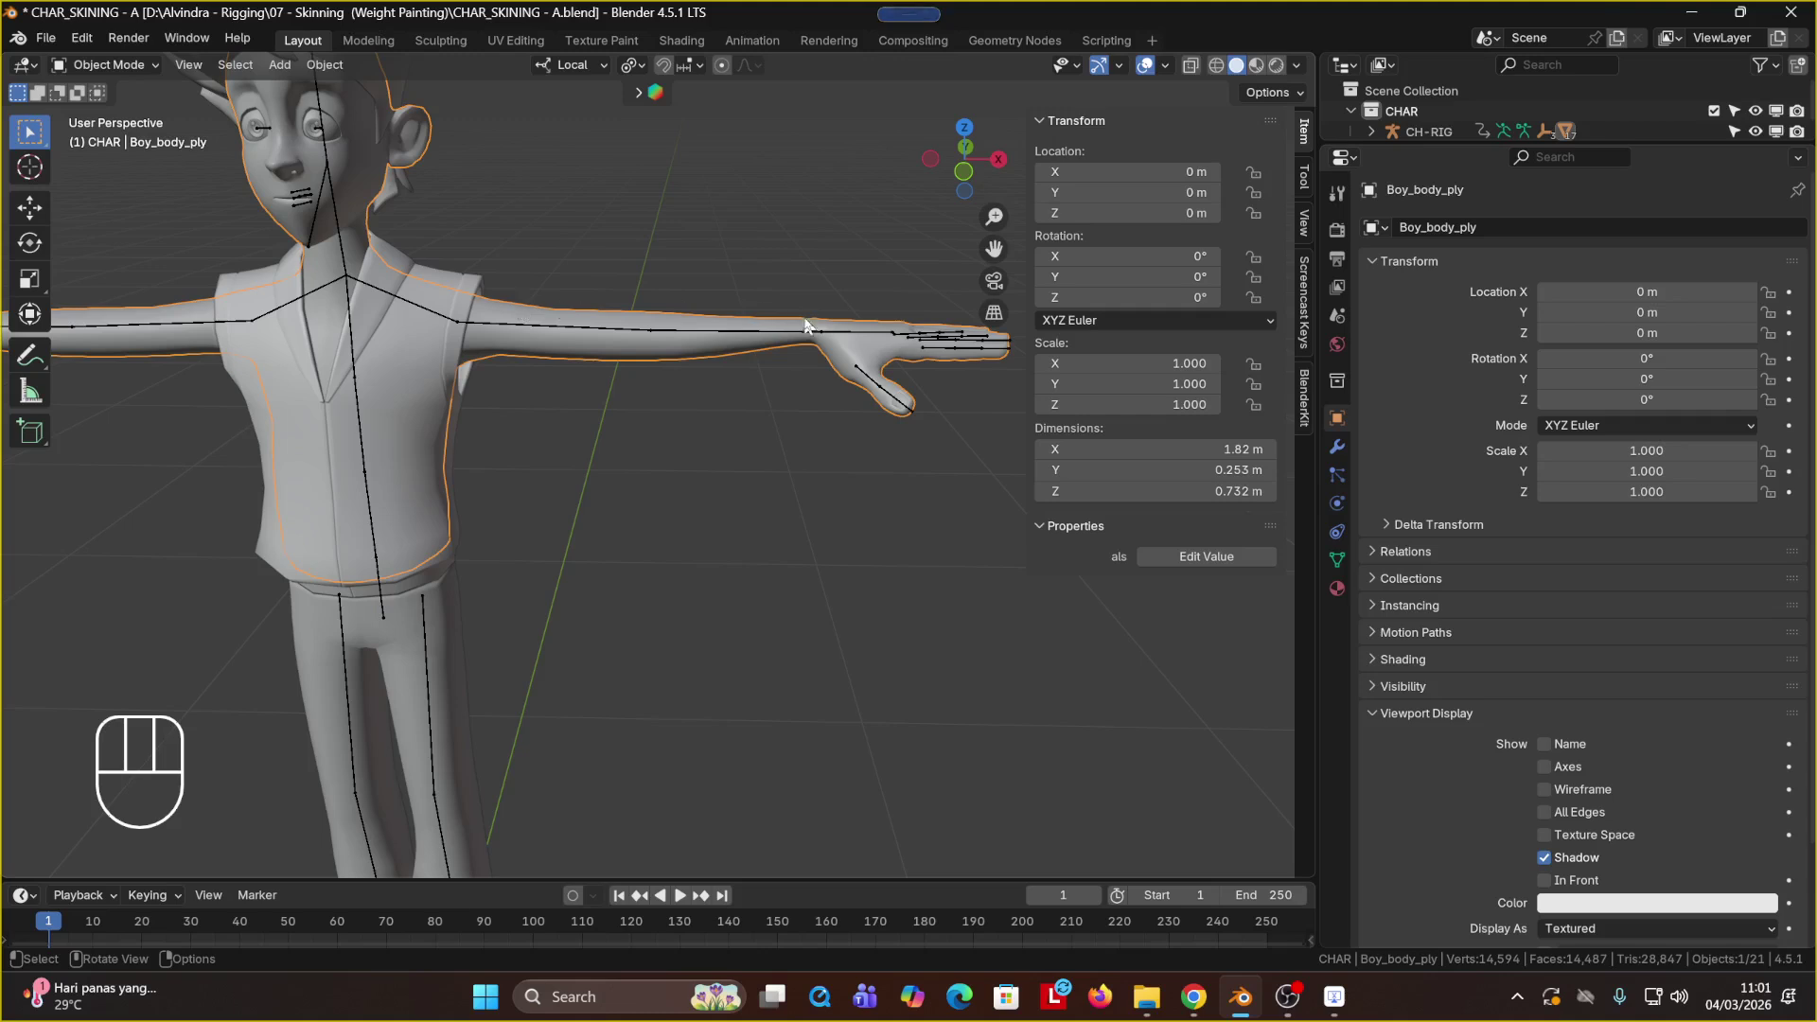
shift+click(763, 337)
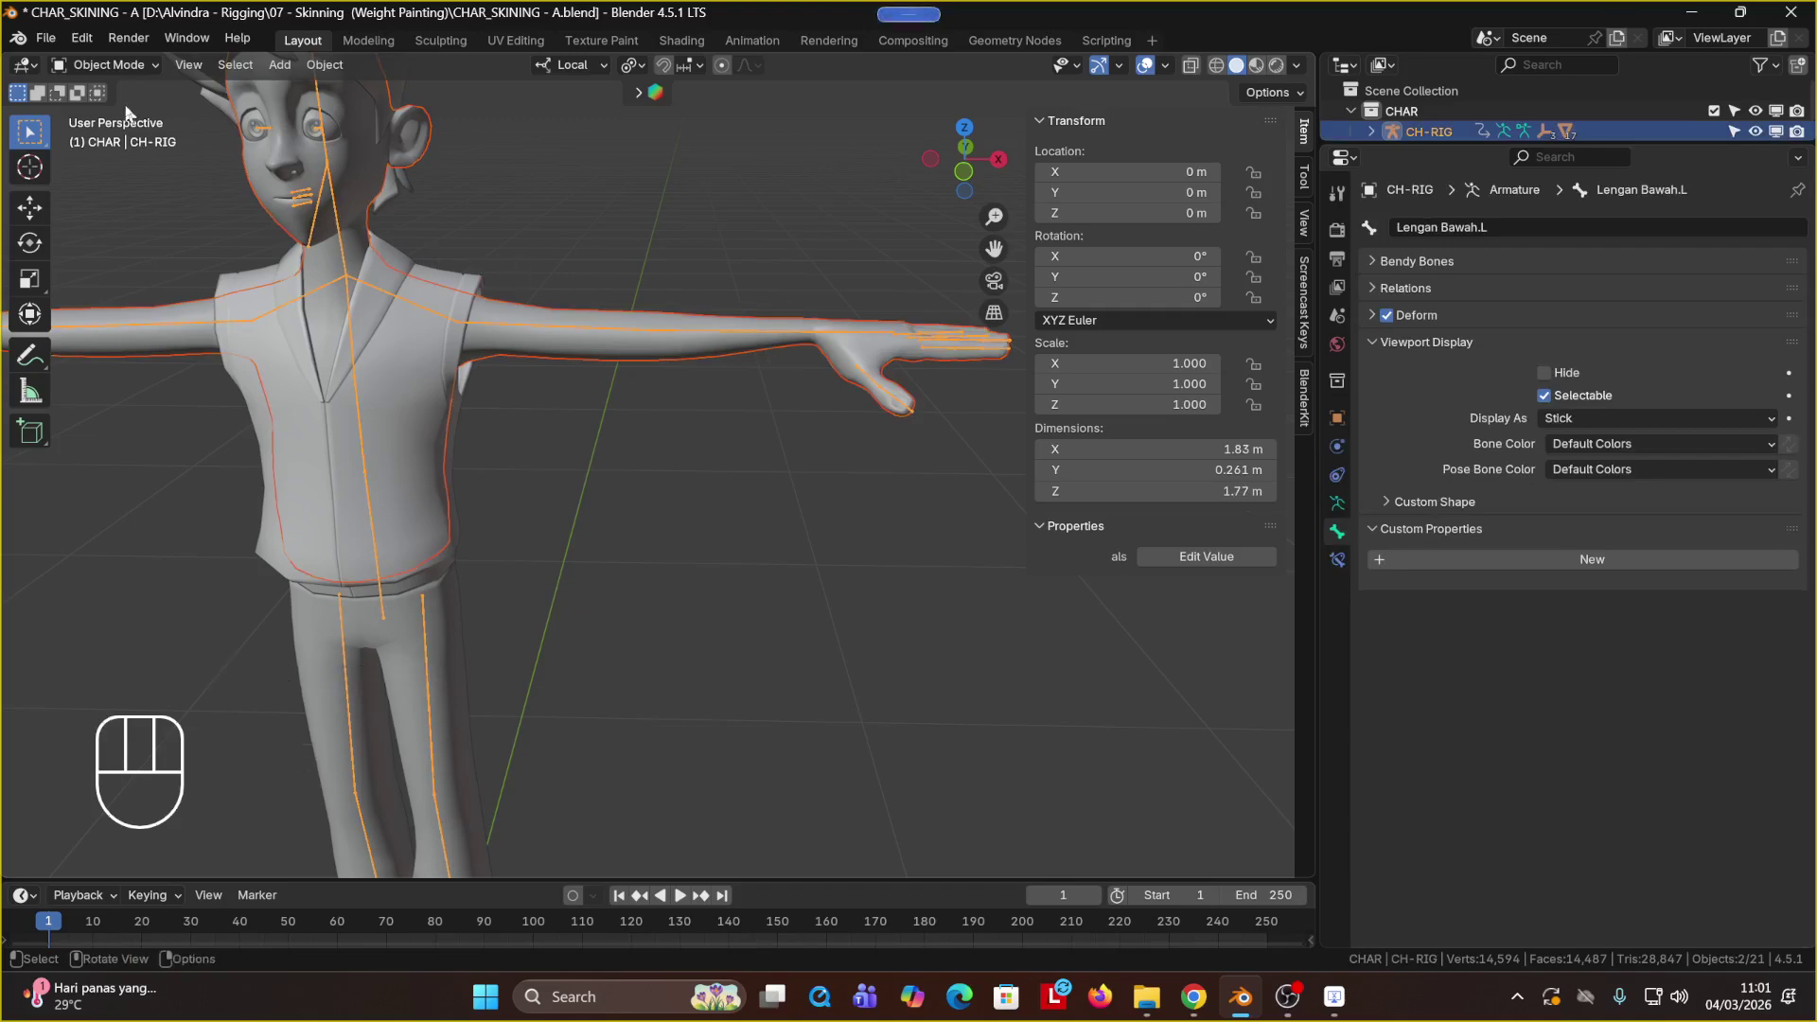
click(139, 67)
click(142, 76)
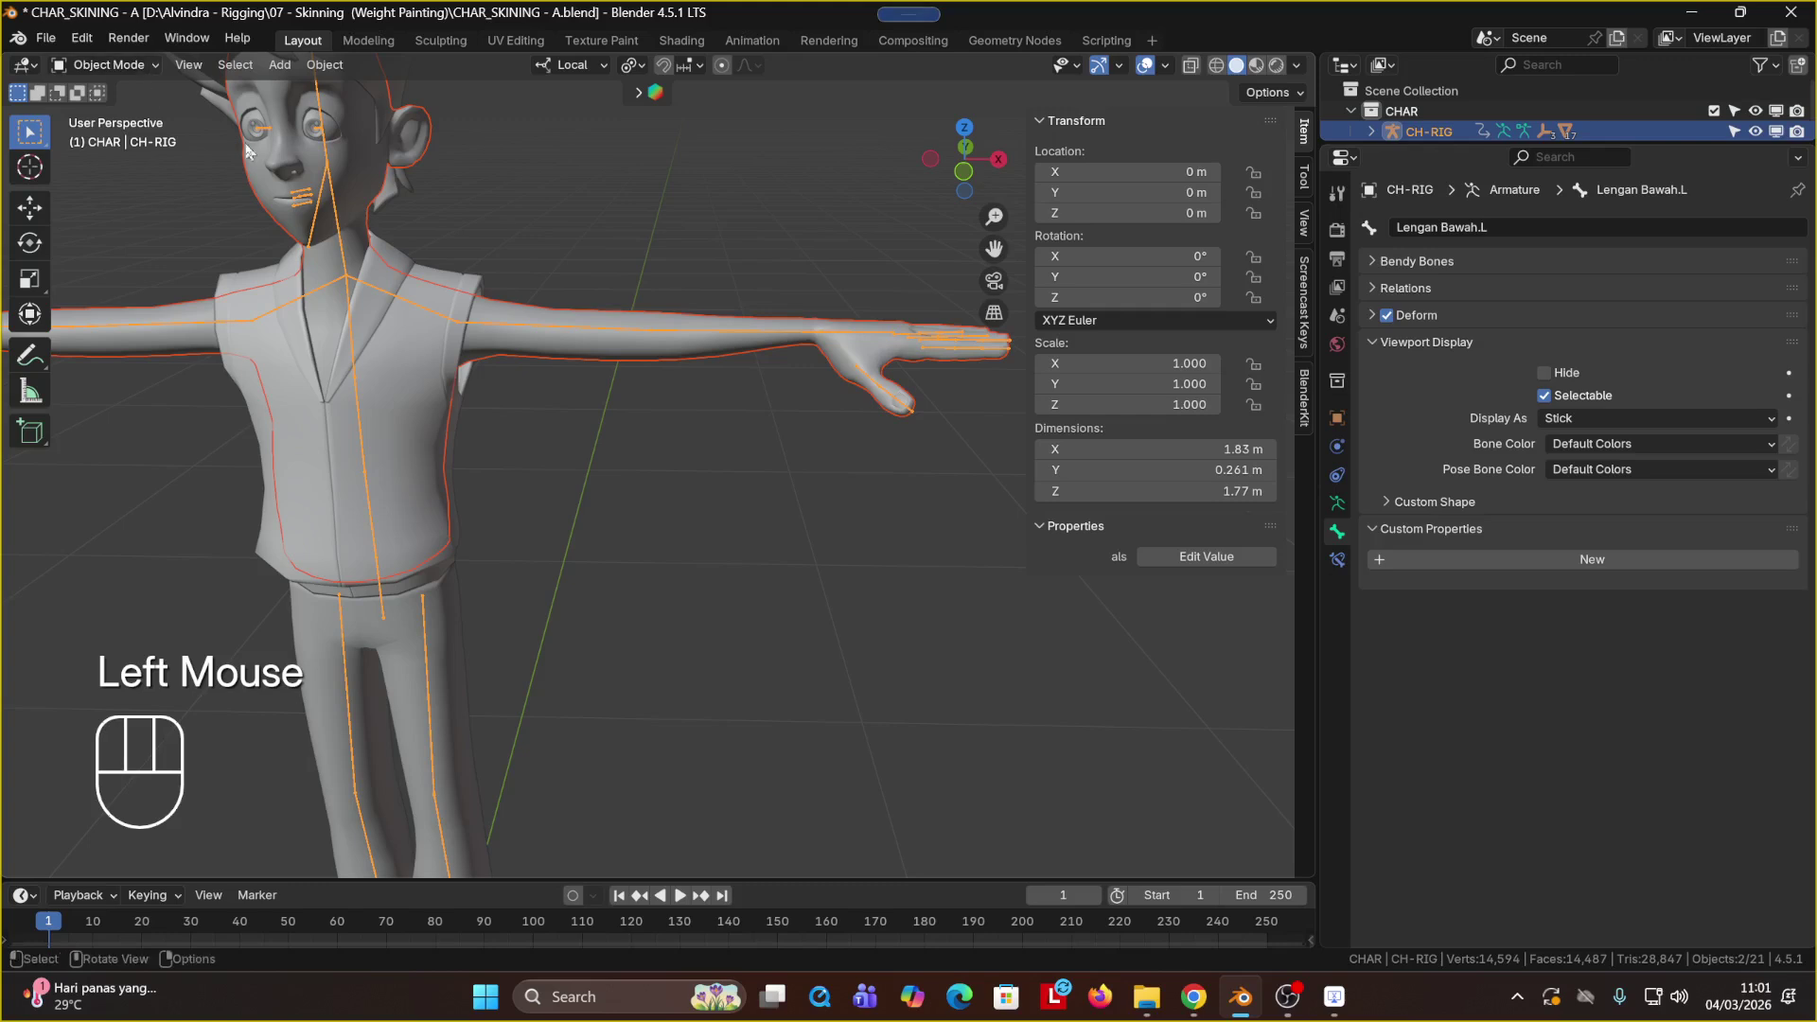
Step: Reselect the objects with CH-RIG first and Boy_body_ply as the active object, and enter Weight Paint mode
click(477, 260)
click(482, 327)
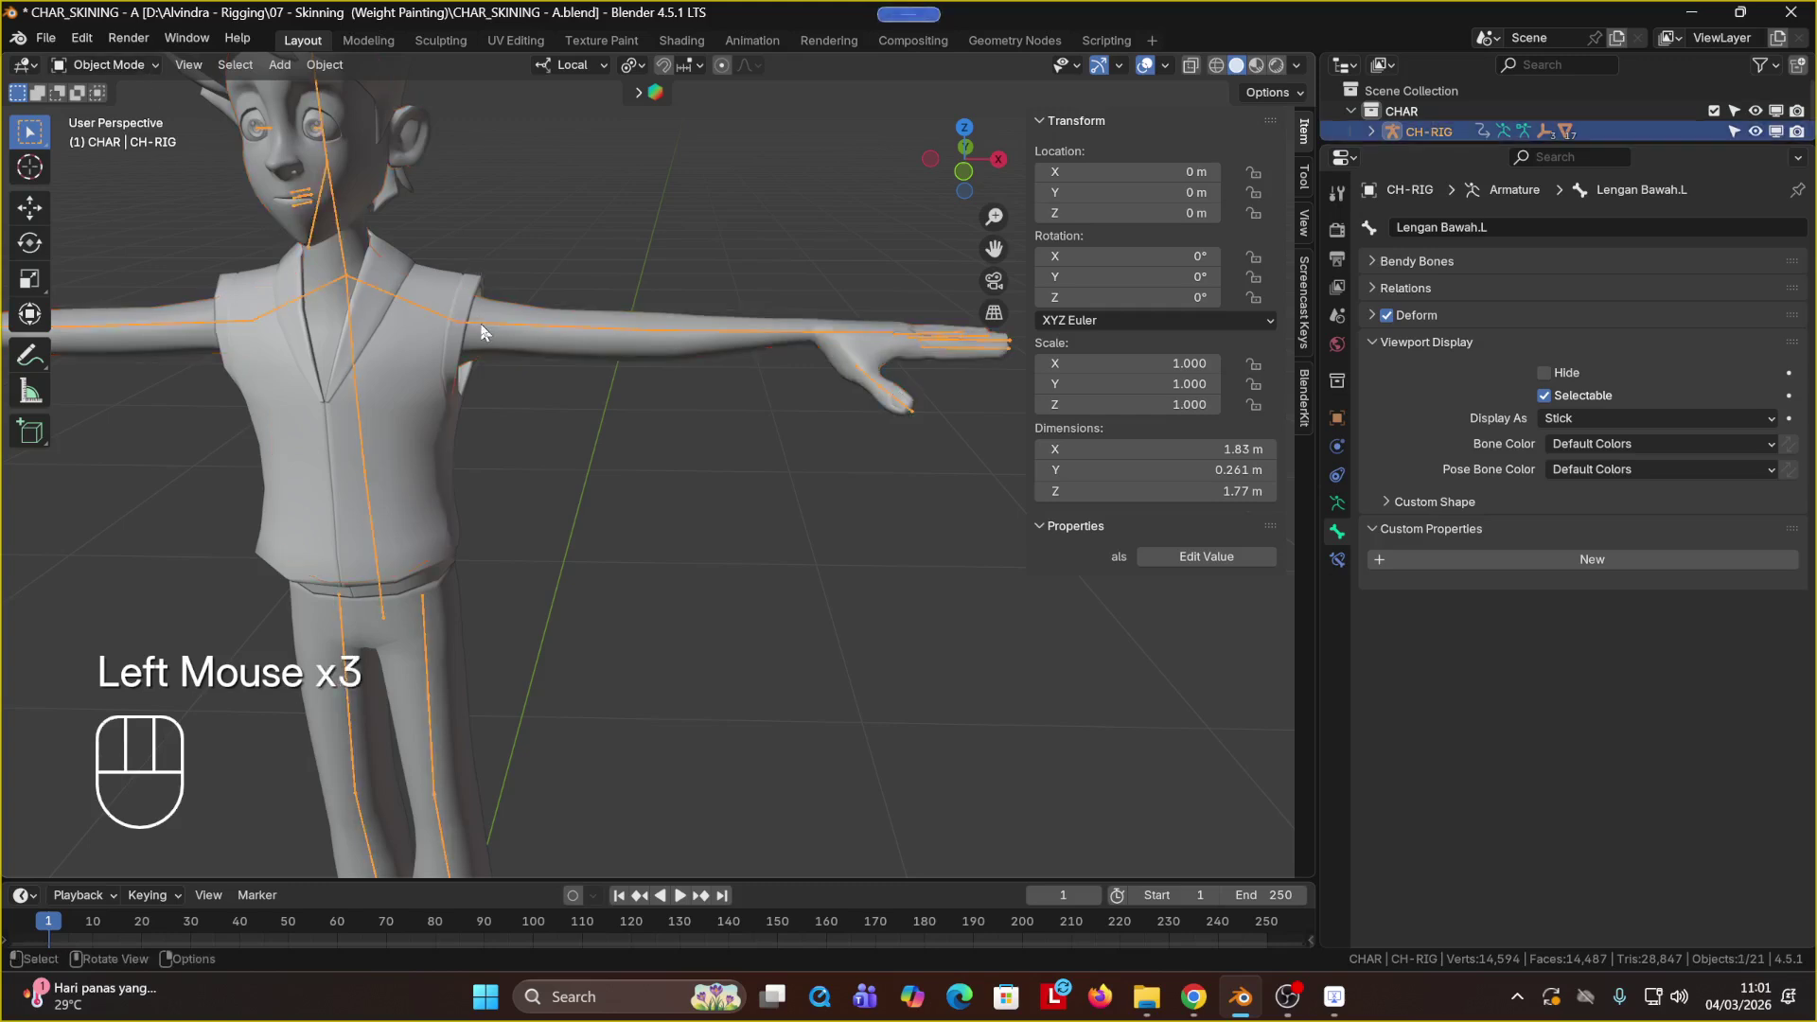
shift+click(505, 319)
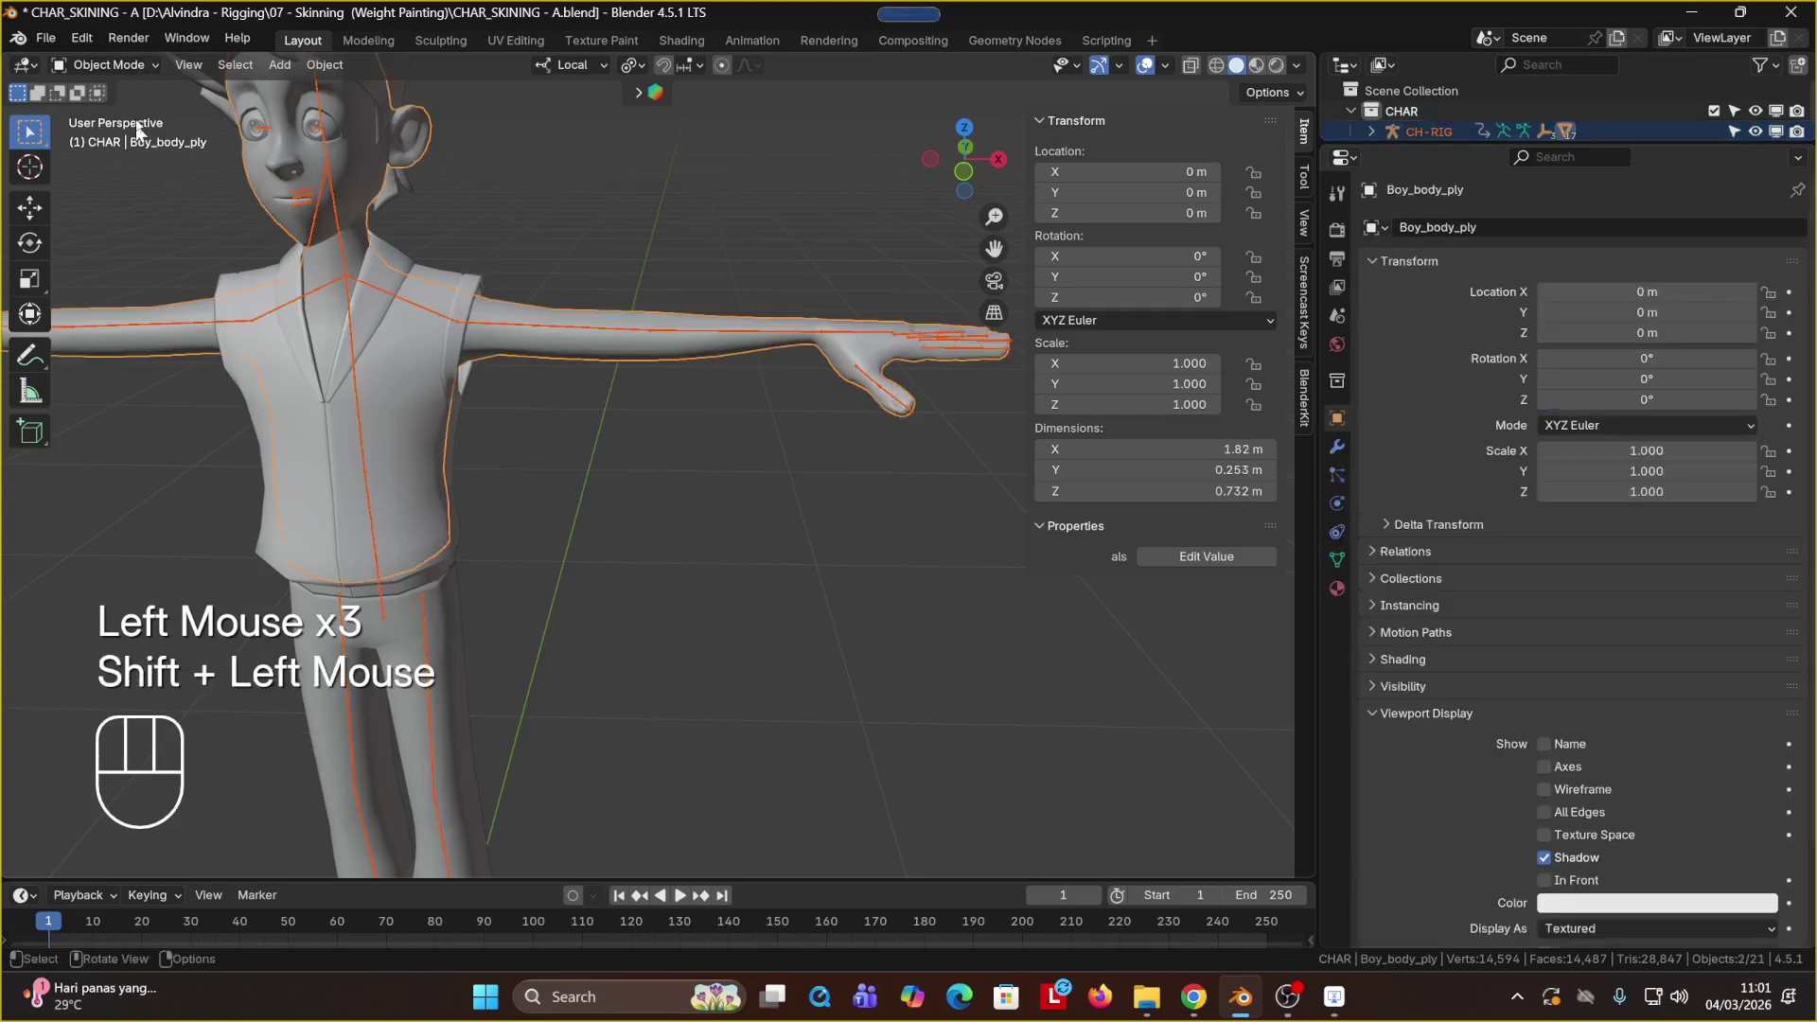
click(104, 64)
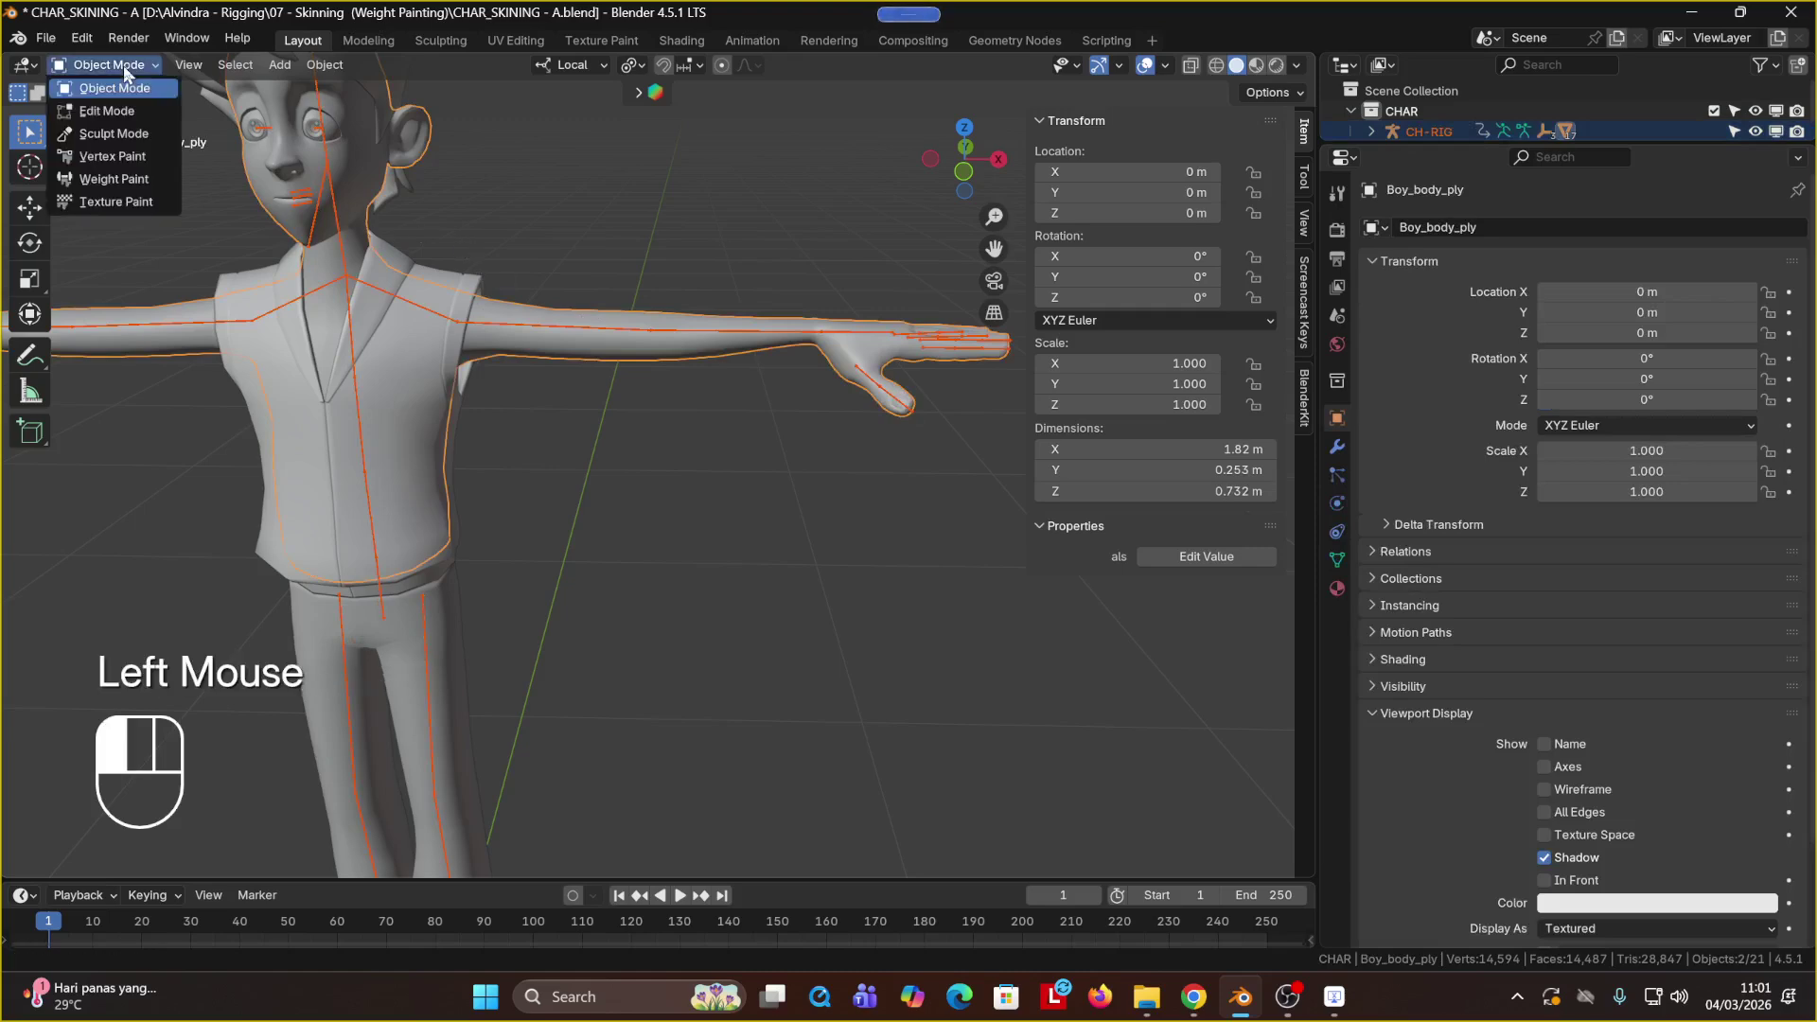
click(142, 169)
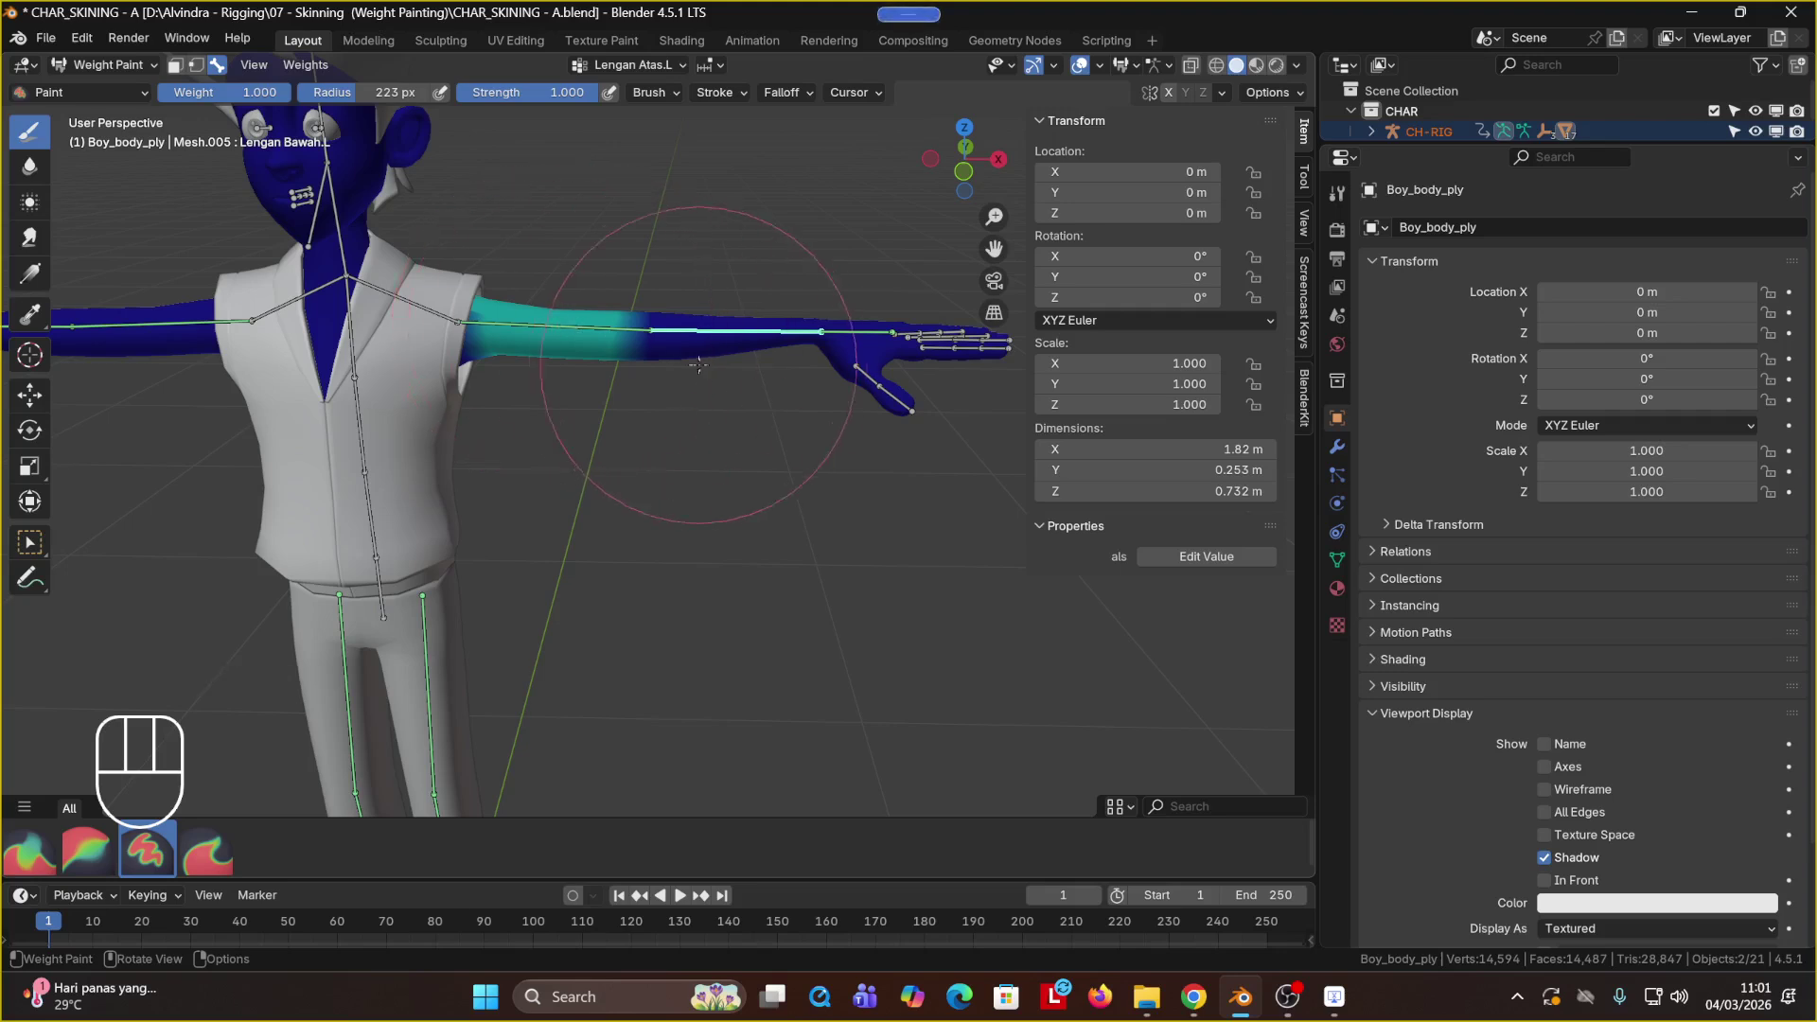
Step: Try single dabs of the Paint brush with weight 1.000 and radius 223 px on the left upper arm, undoing each
key(ctrl)
click(539, 325)
key(ctrl+z)
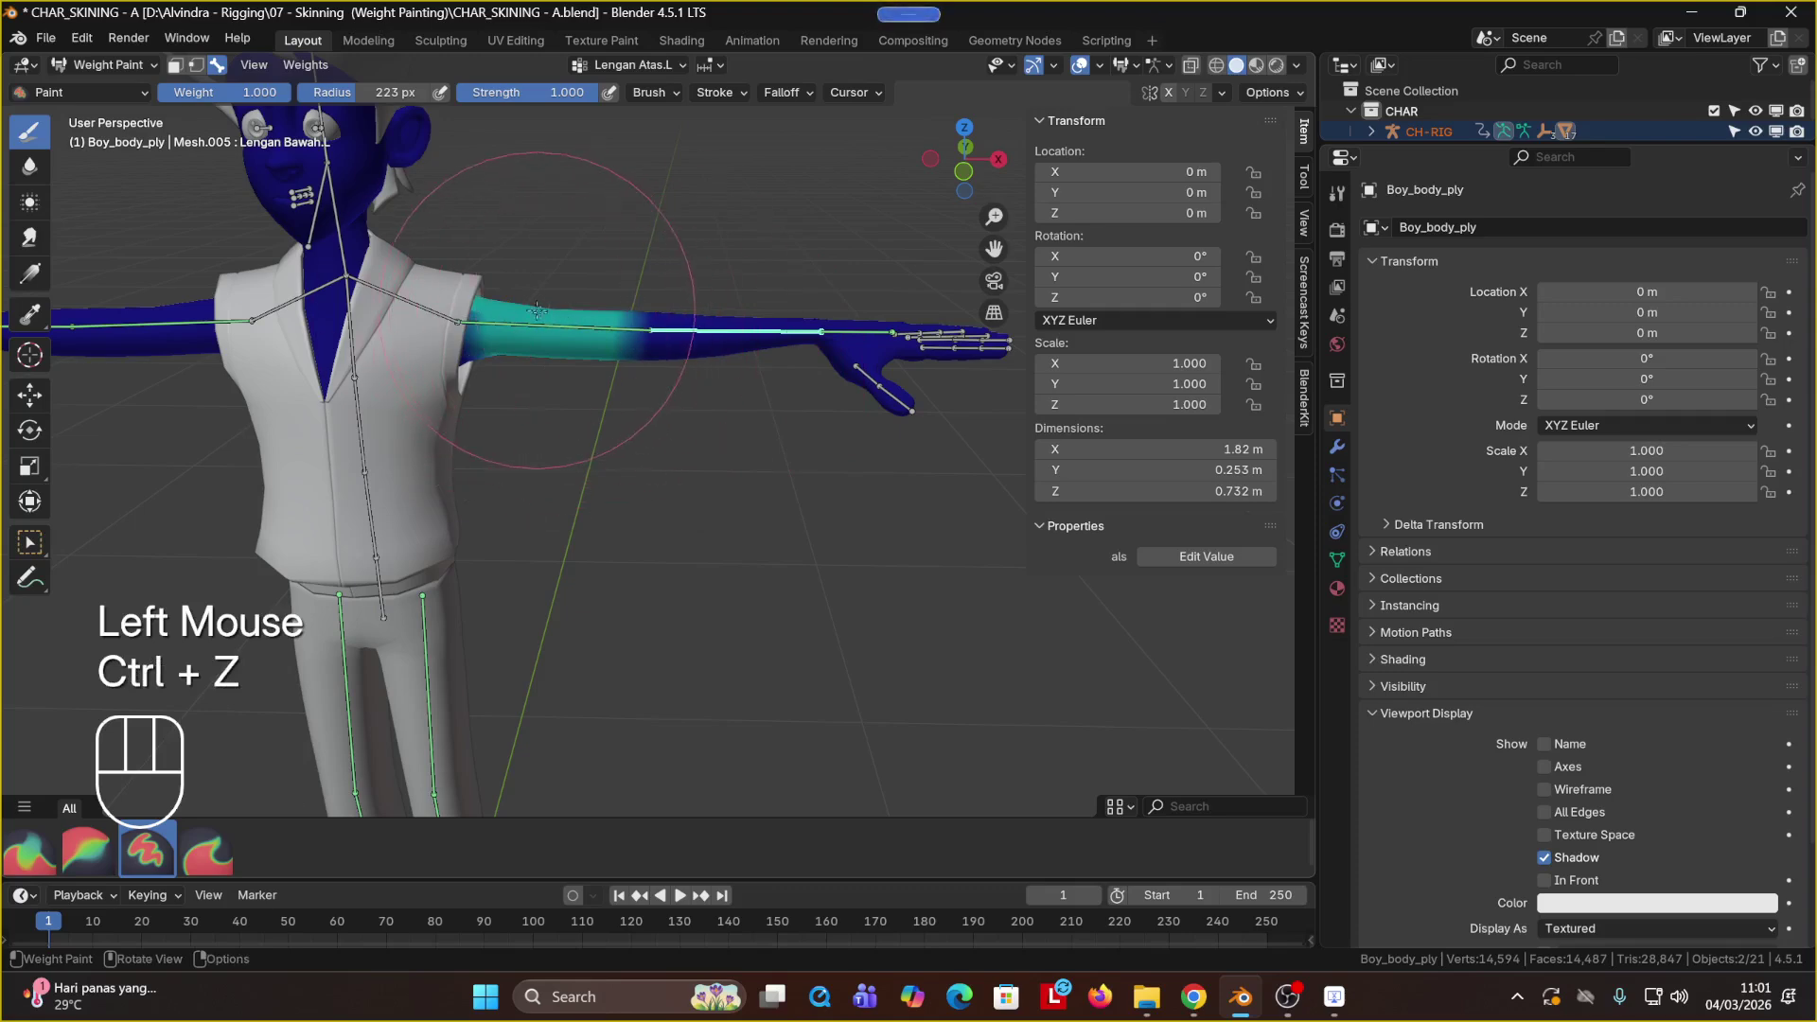
click(539, 325)
key(ctrl+z)
click(539, 325)
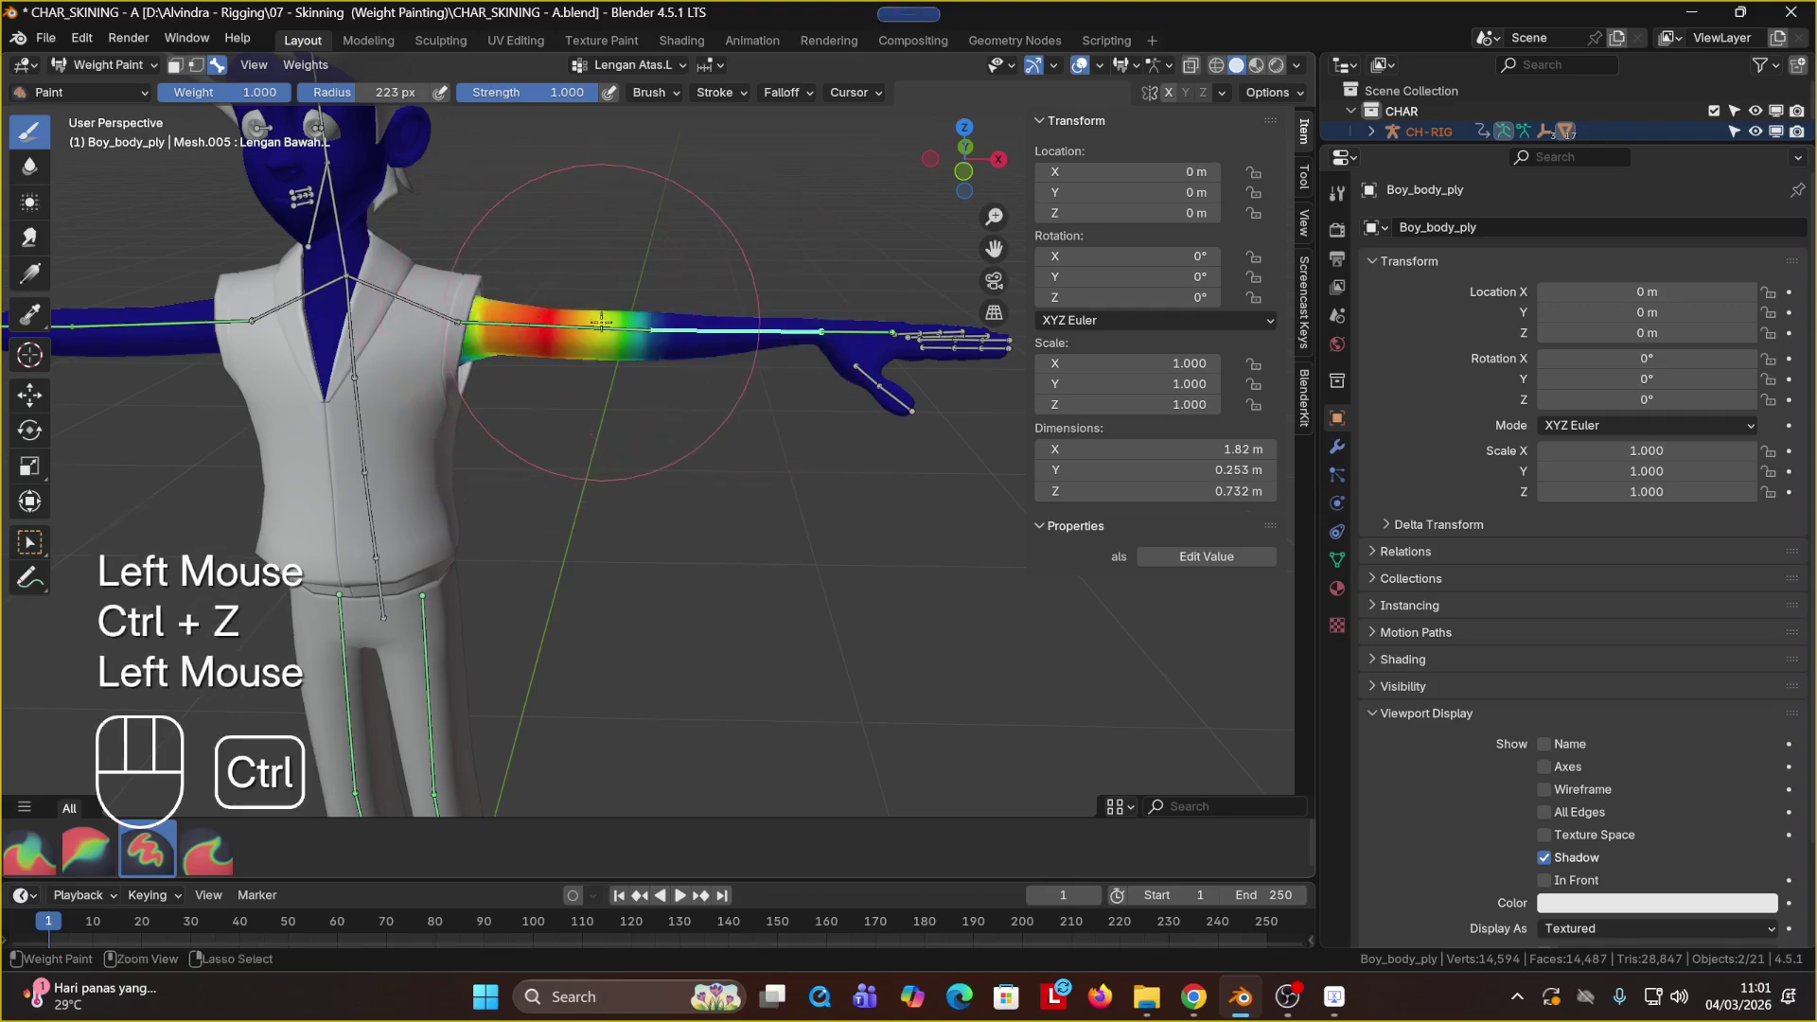
key(ctrl+z)
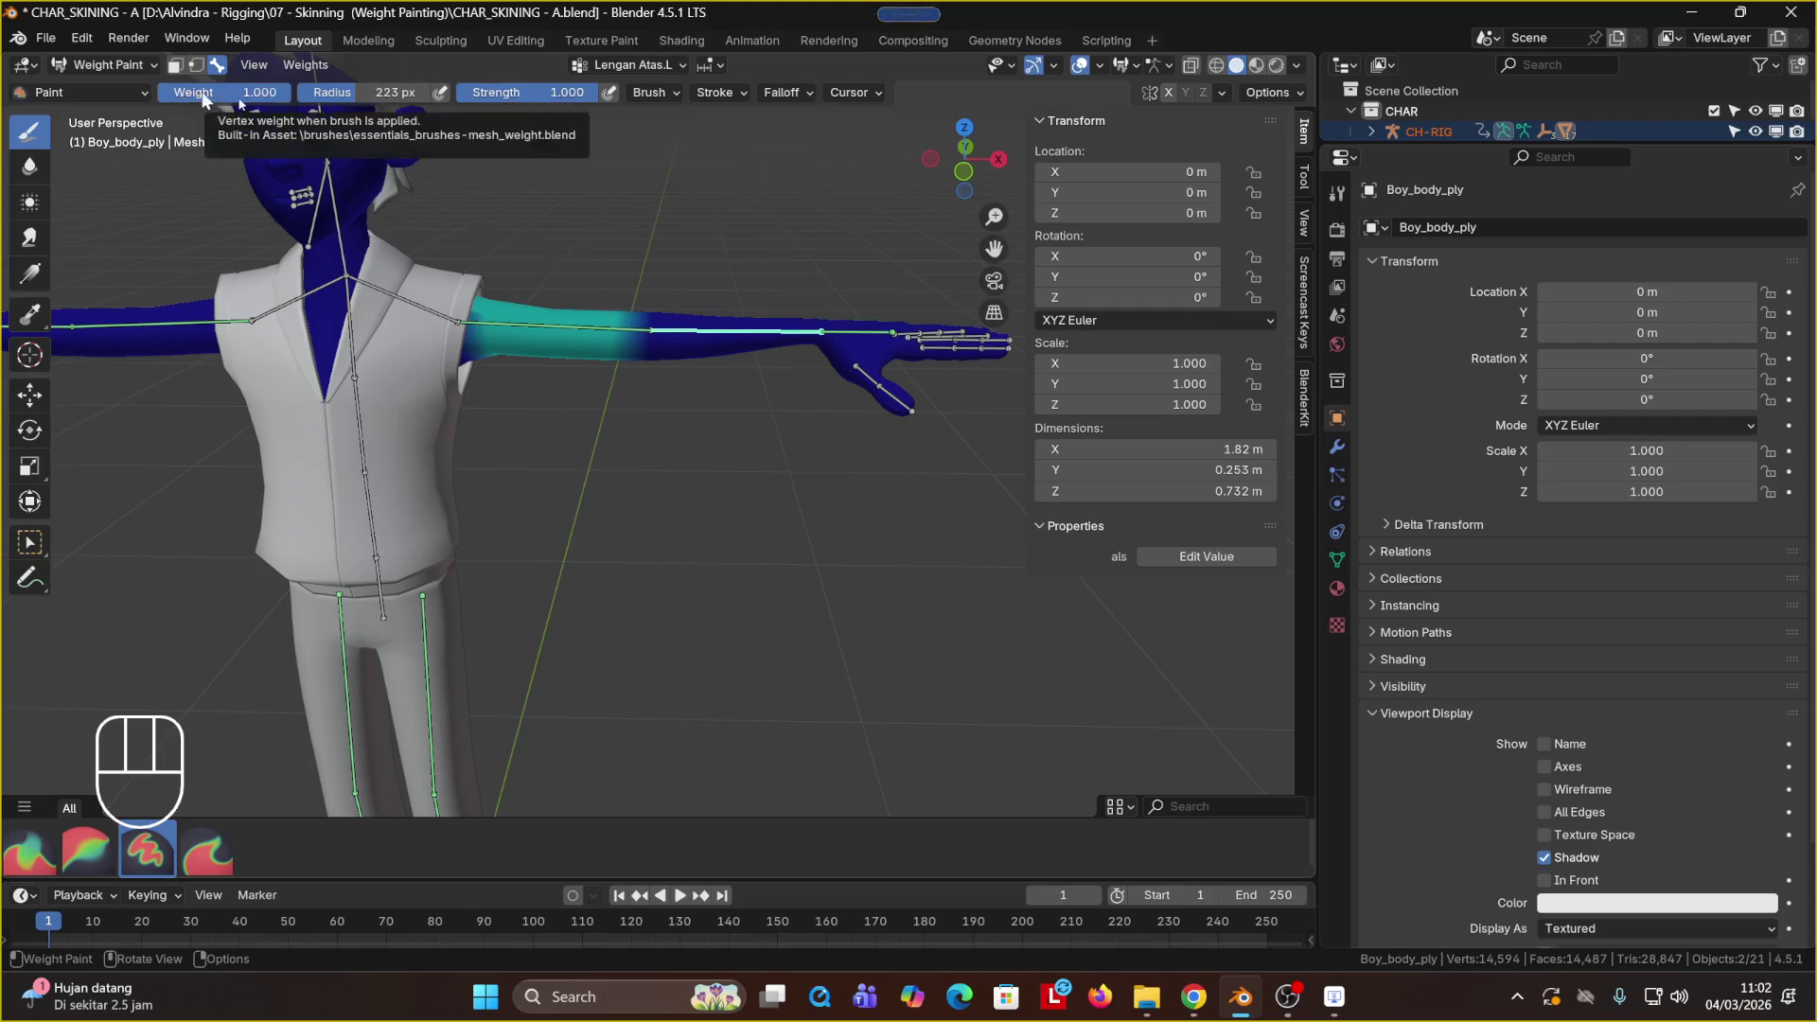
Step: Reduce the Paint brush radius to 93 px, keep the weight at 1.000, and test a dab on the left upper arm, undoing it
mouse_move(203, 100)
mouse_down()
mouse_move(92, 100)
mouse_move(275, 92)
mouse_up()
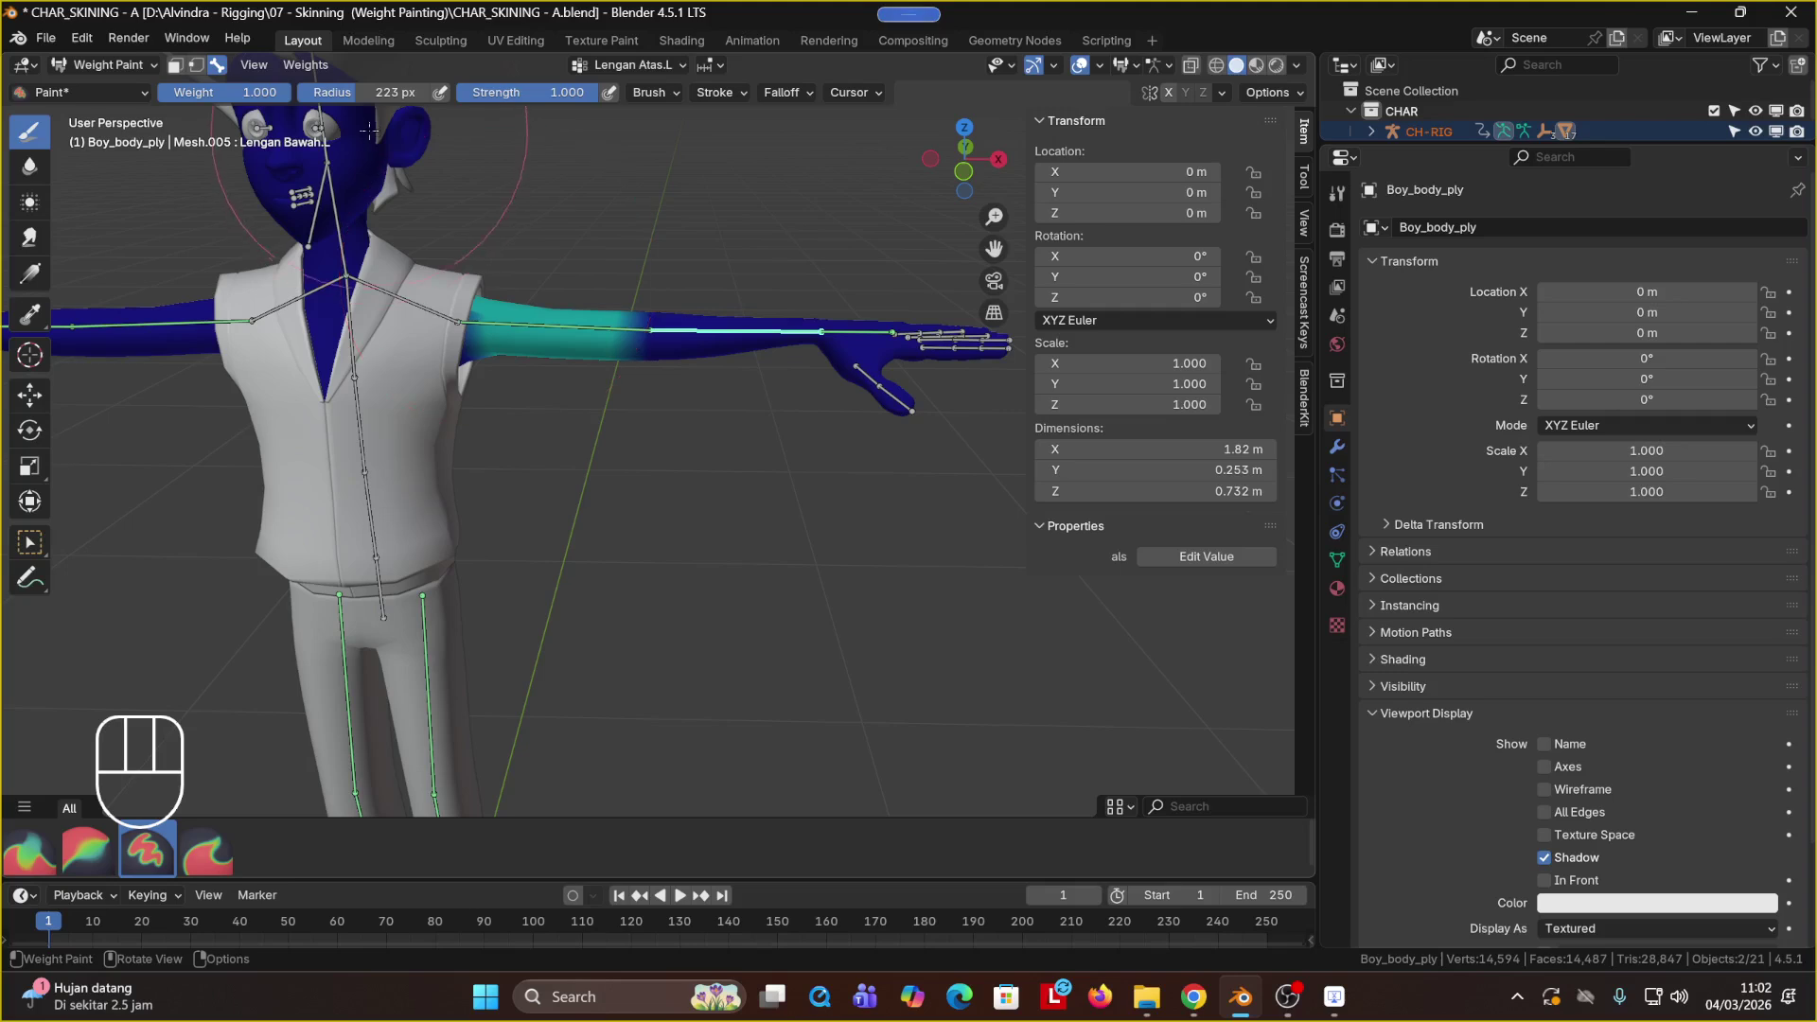
drag(395, 92, 377, 91)
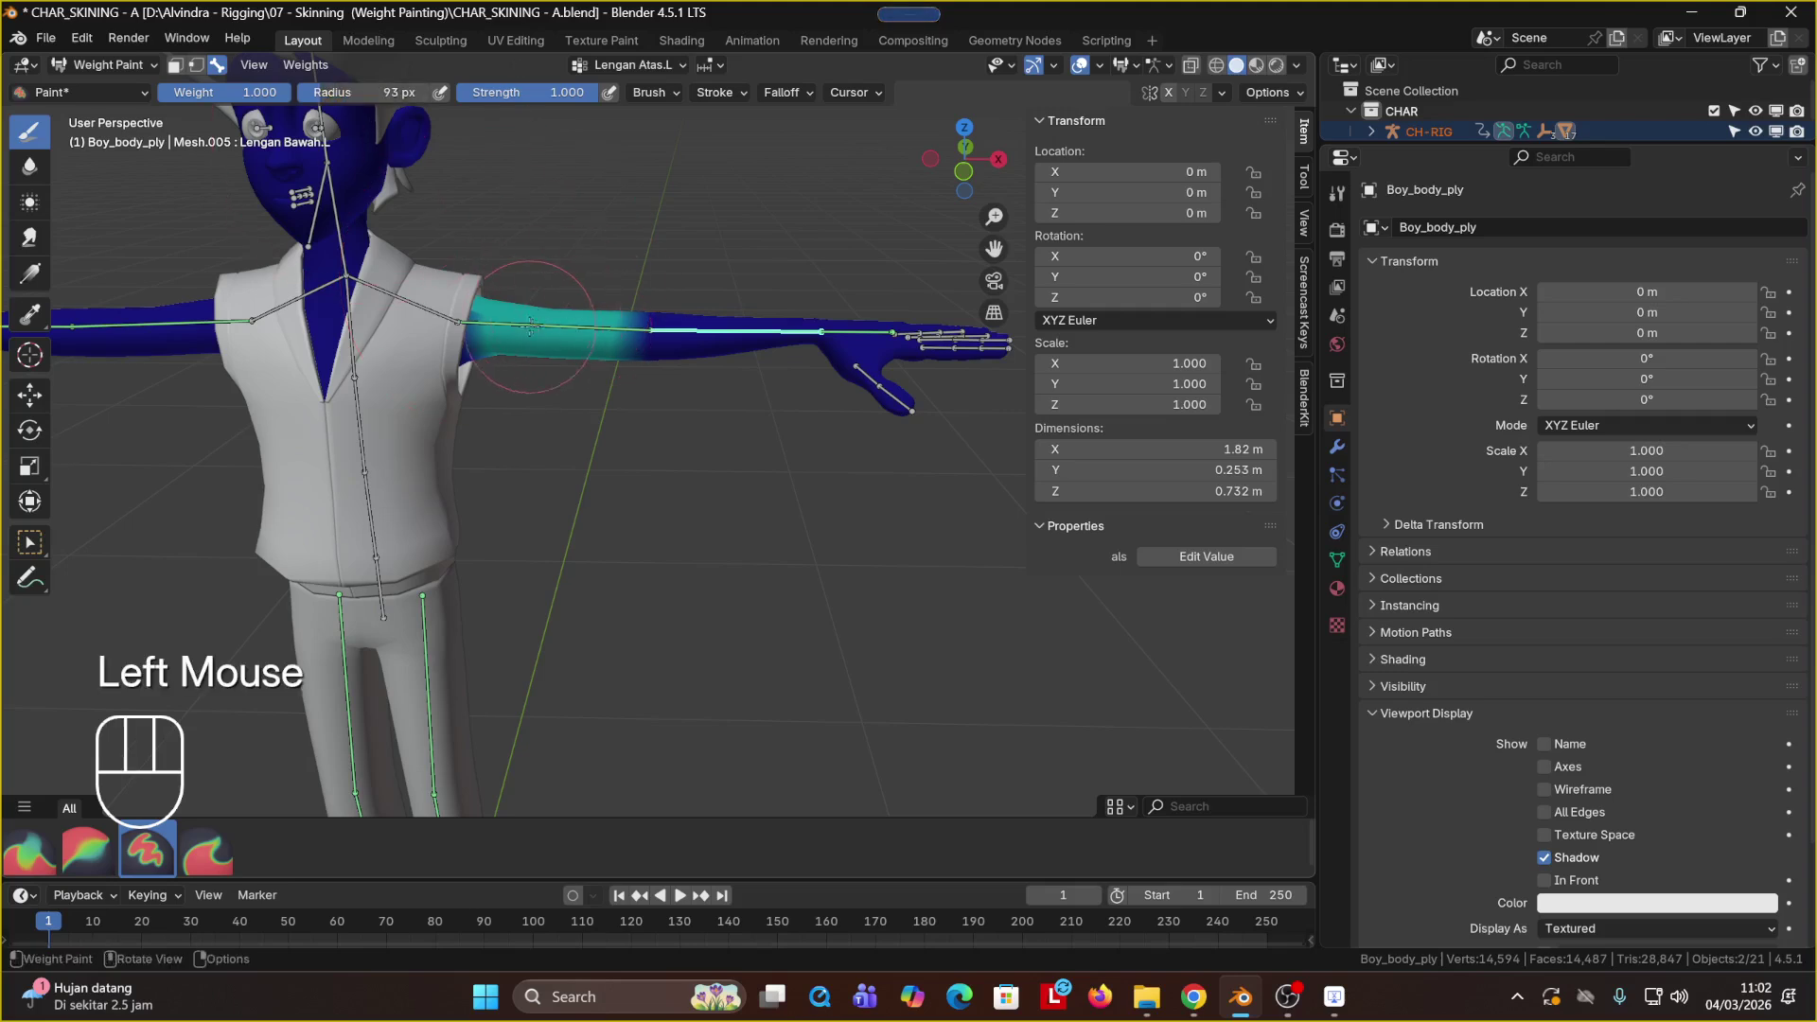
click(555, 328)
key(ctrl+z)
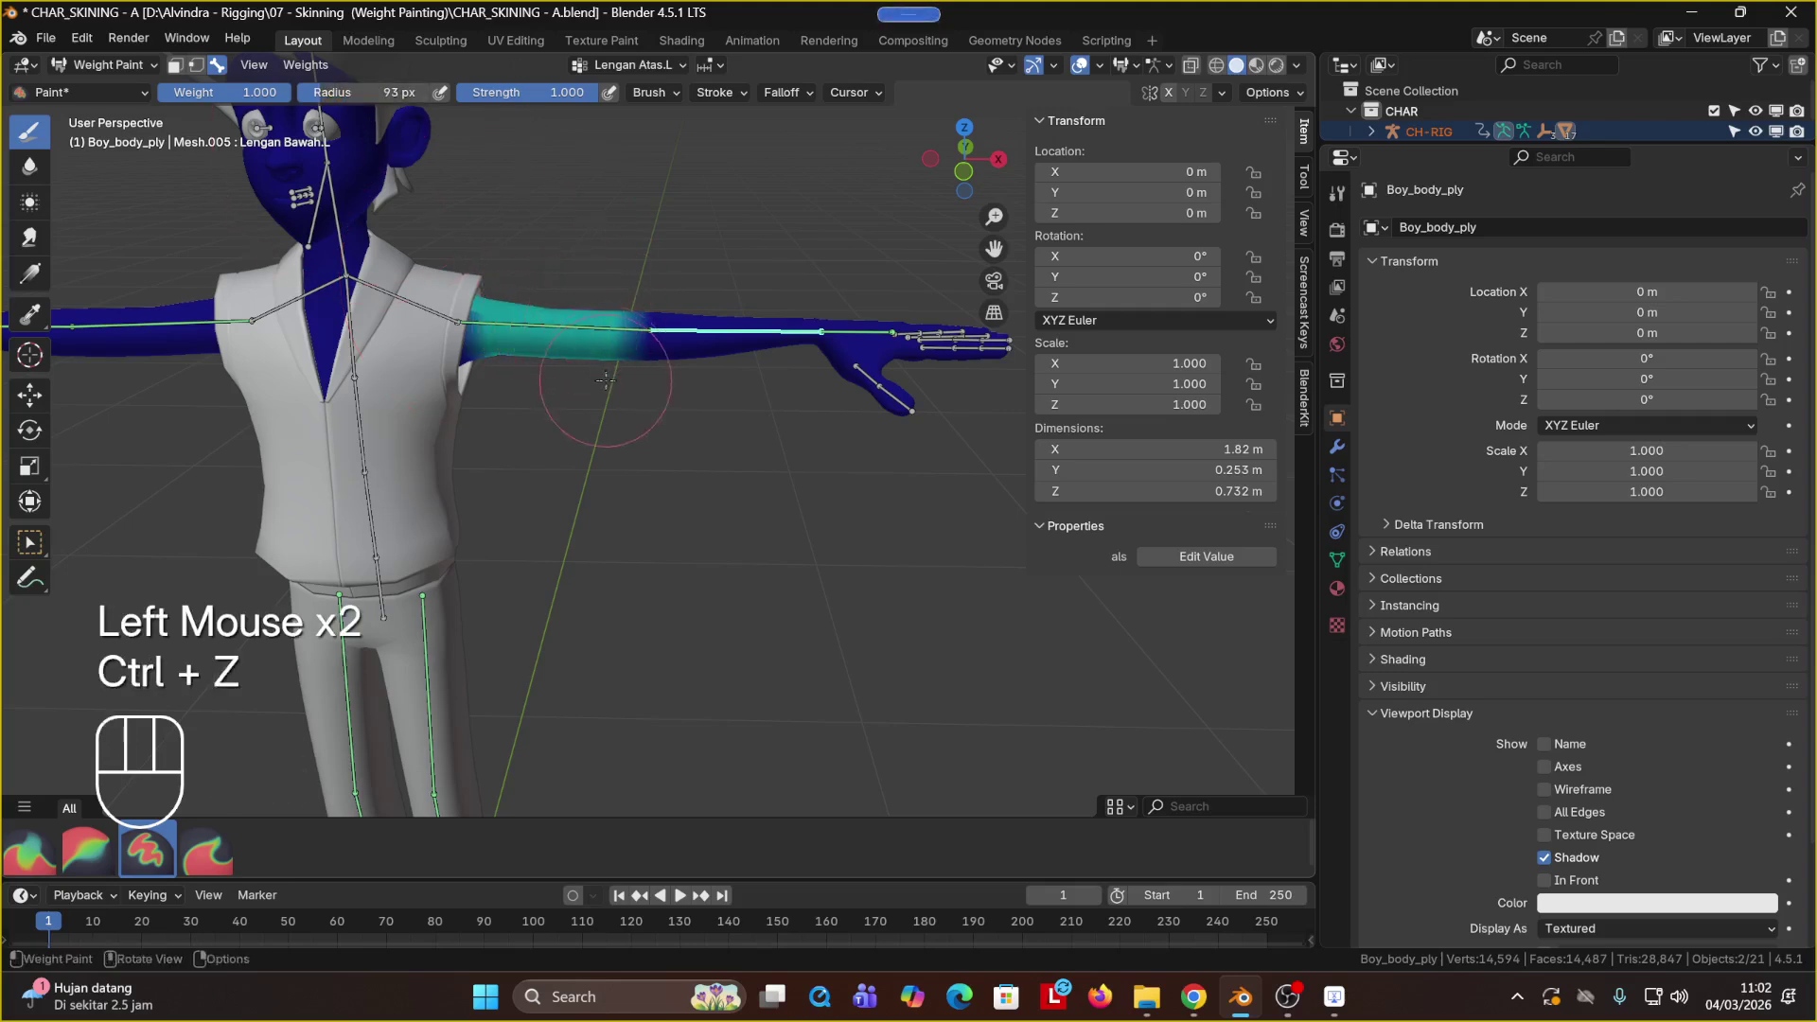
click(555, 99)
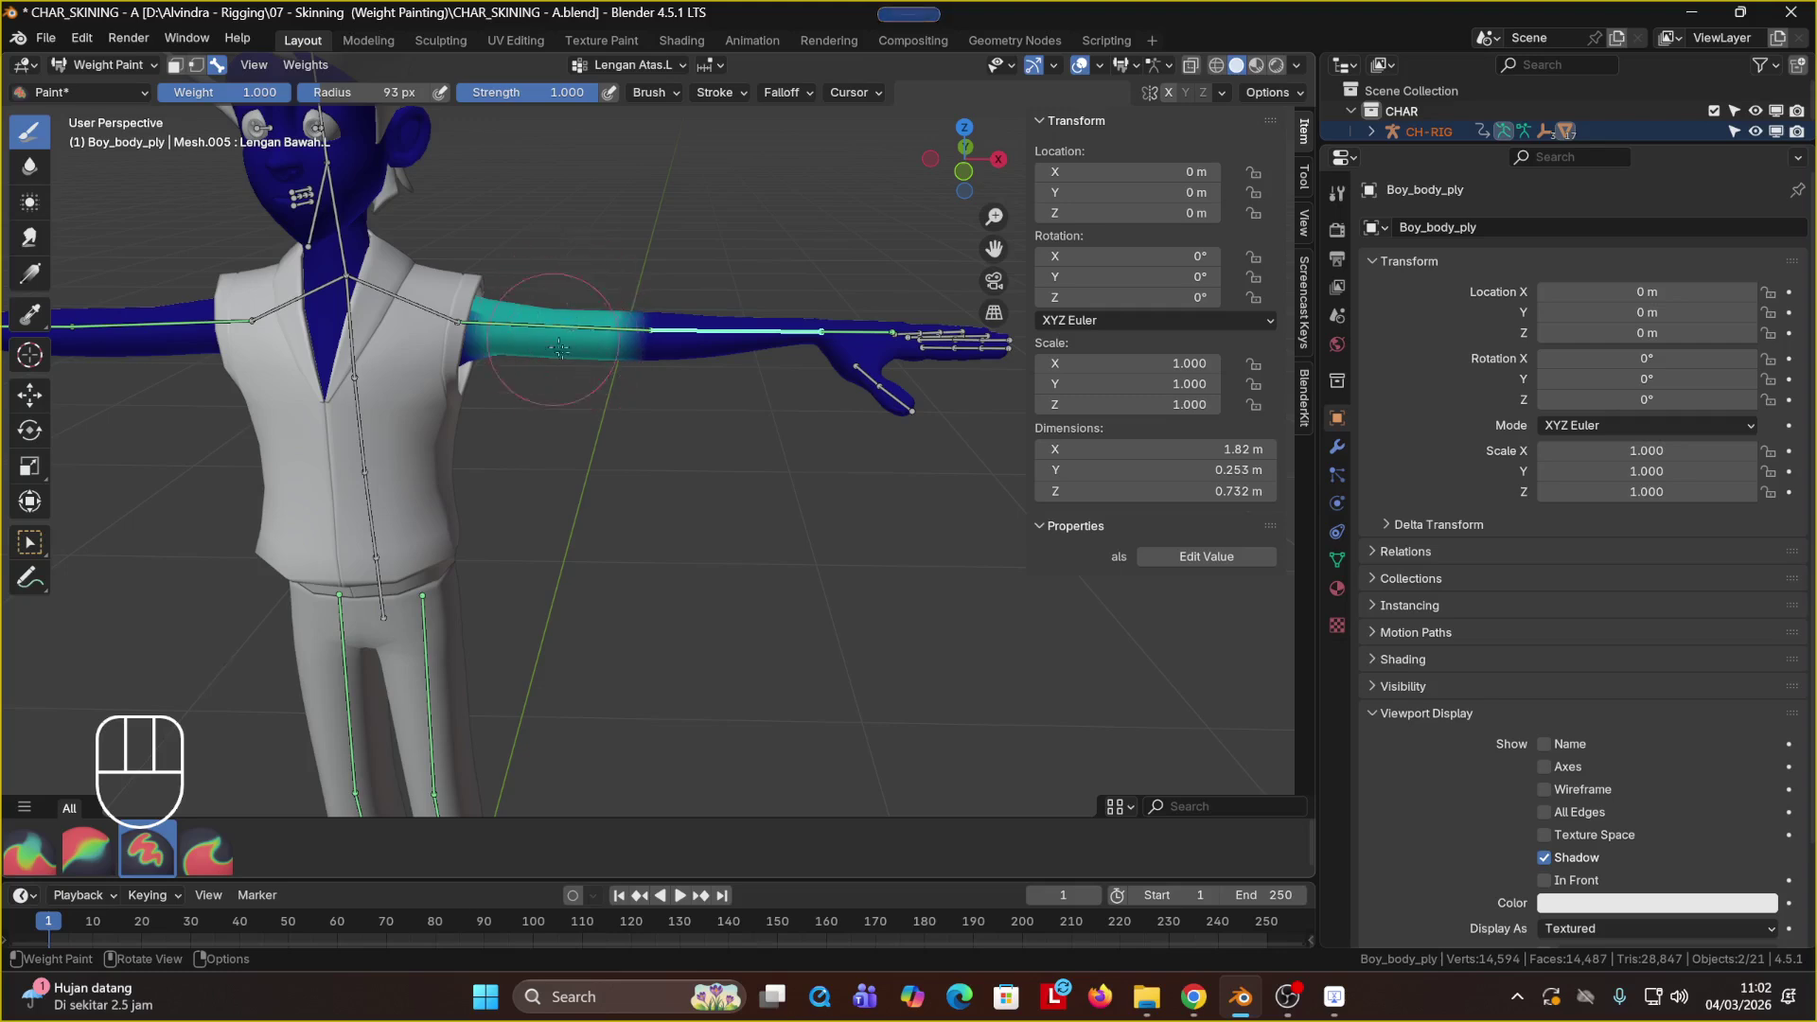
Step: Try single and repeated dabs with the 93 px brush at the middle of the left upper arm, and undo them all
scroll(547, 315, up, 2)
shift+middle_drag(547, 315, 630, 384)
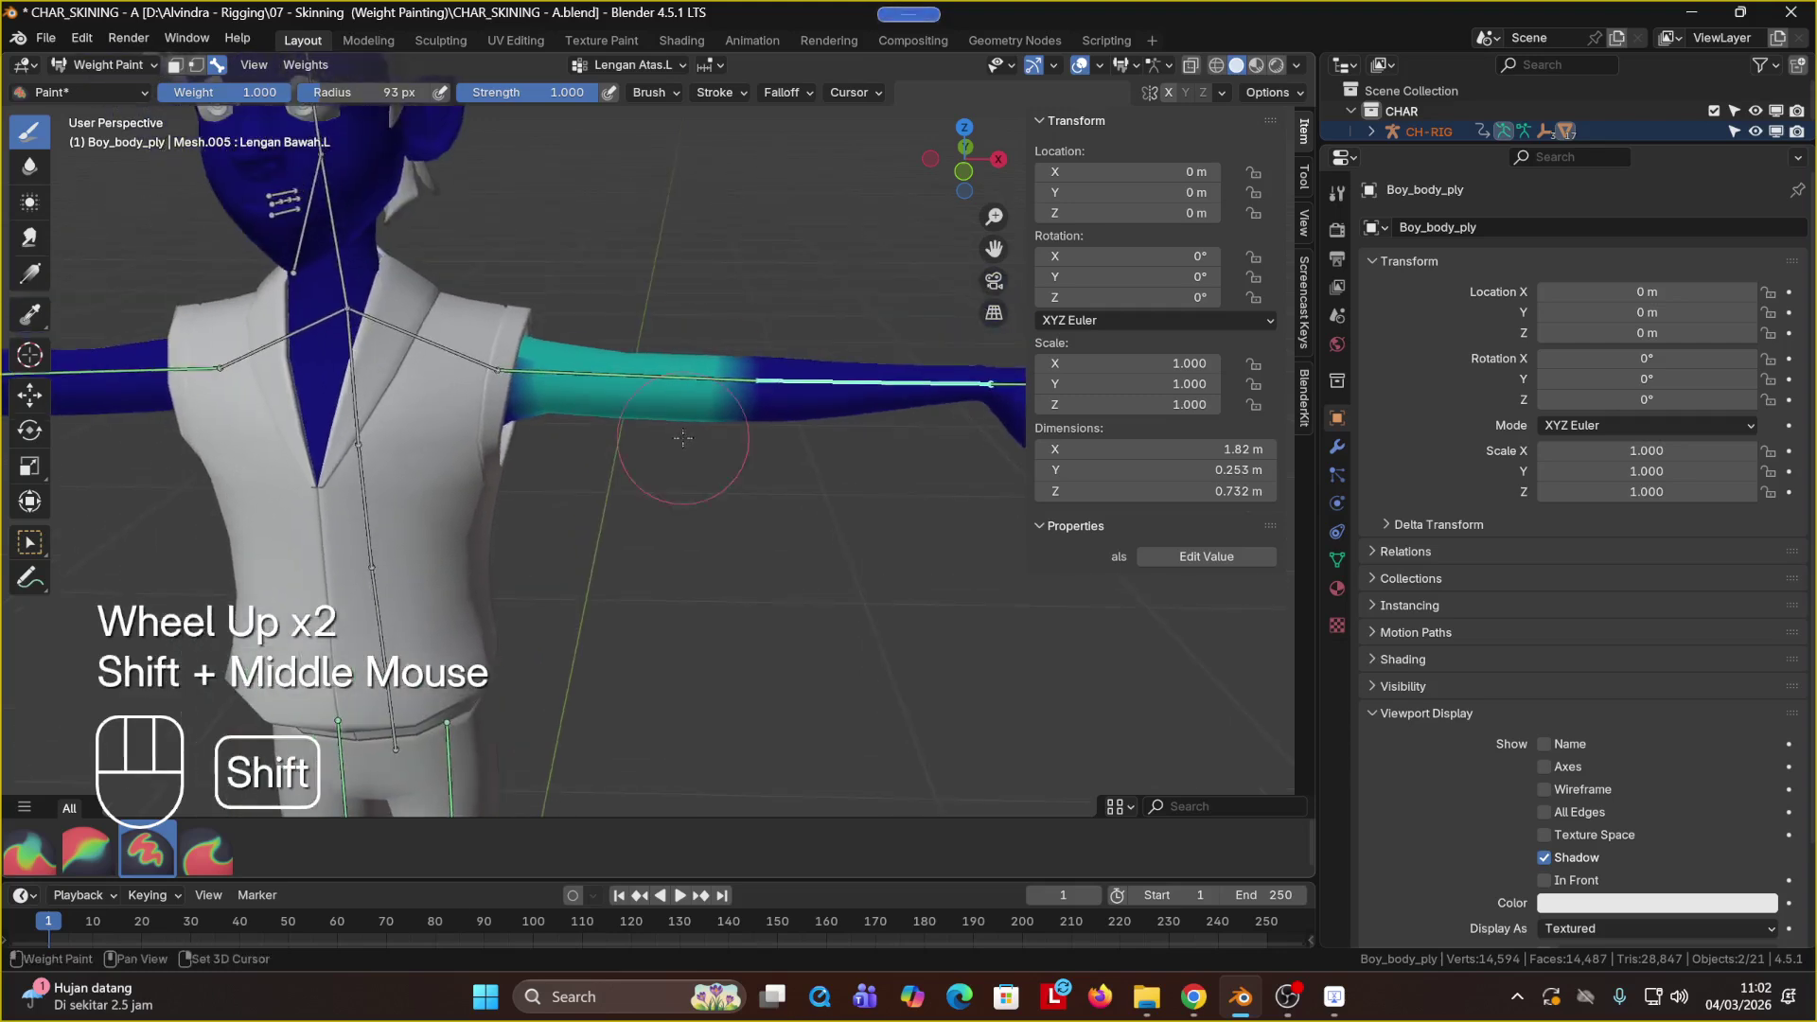
click(620, 377)
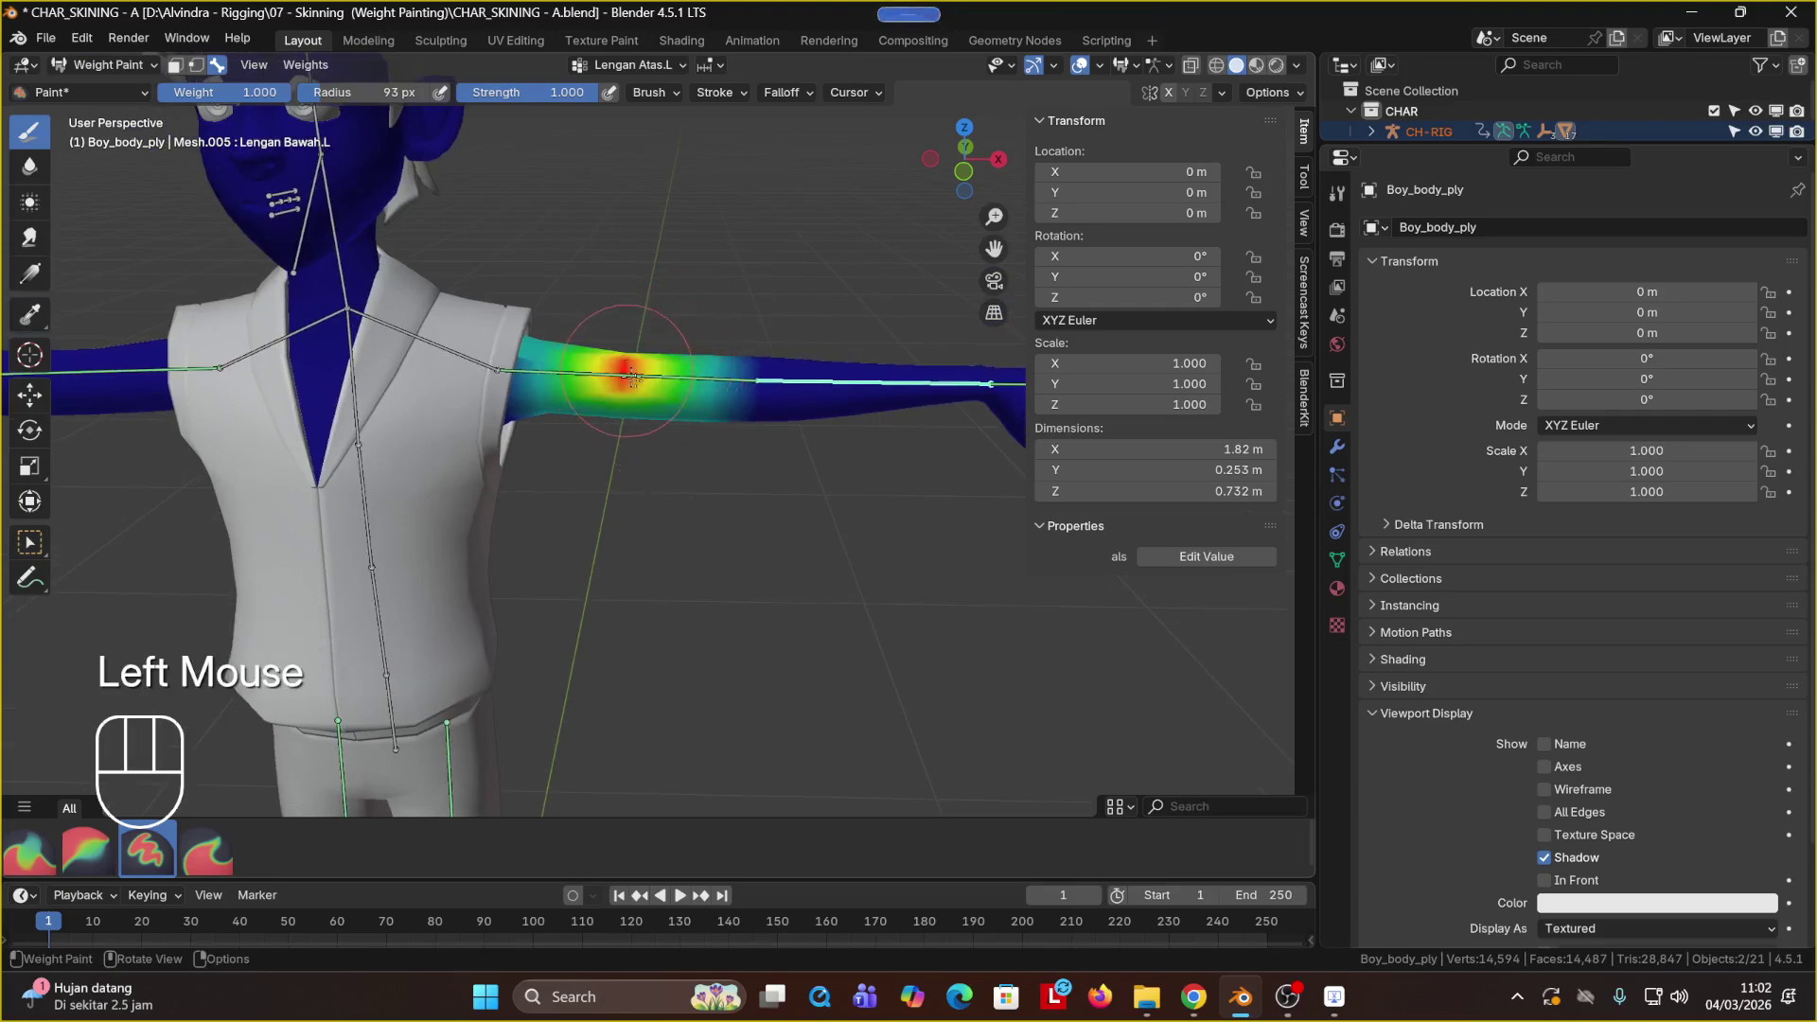
key(ctrl+z)
click(625, 376)
click(629, 375)
click(630, 375)
key(ctrl+z)
key(ctrl+z)
key(ctrl+z)
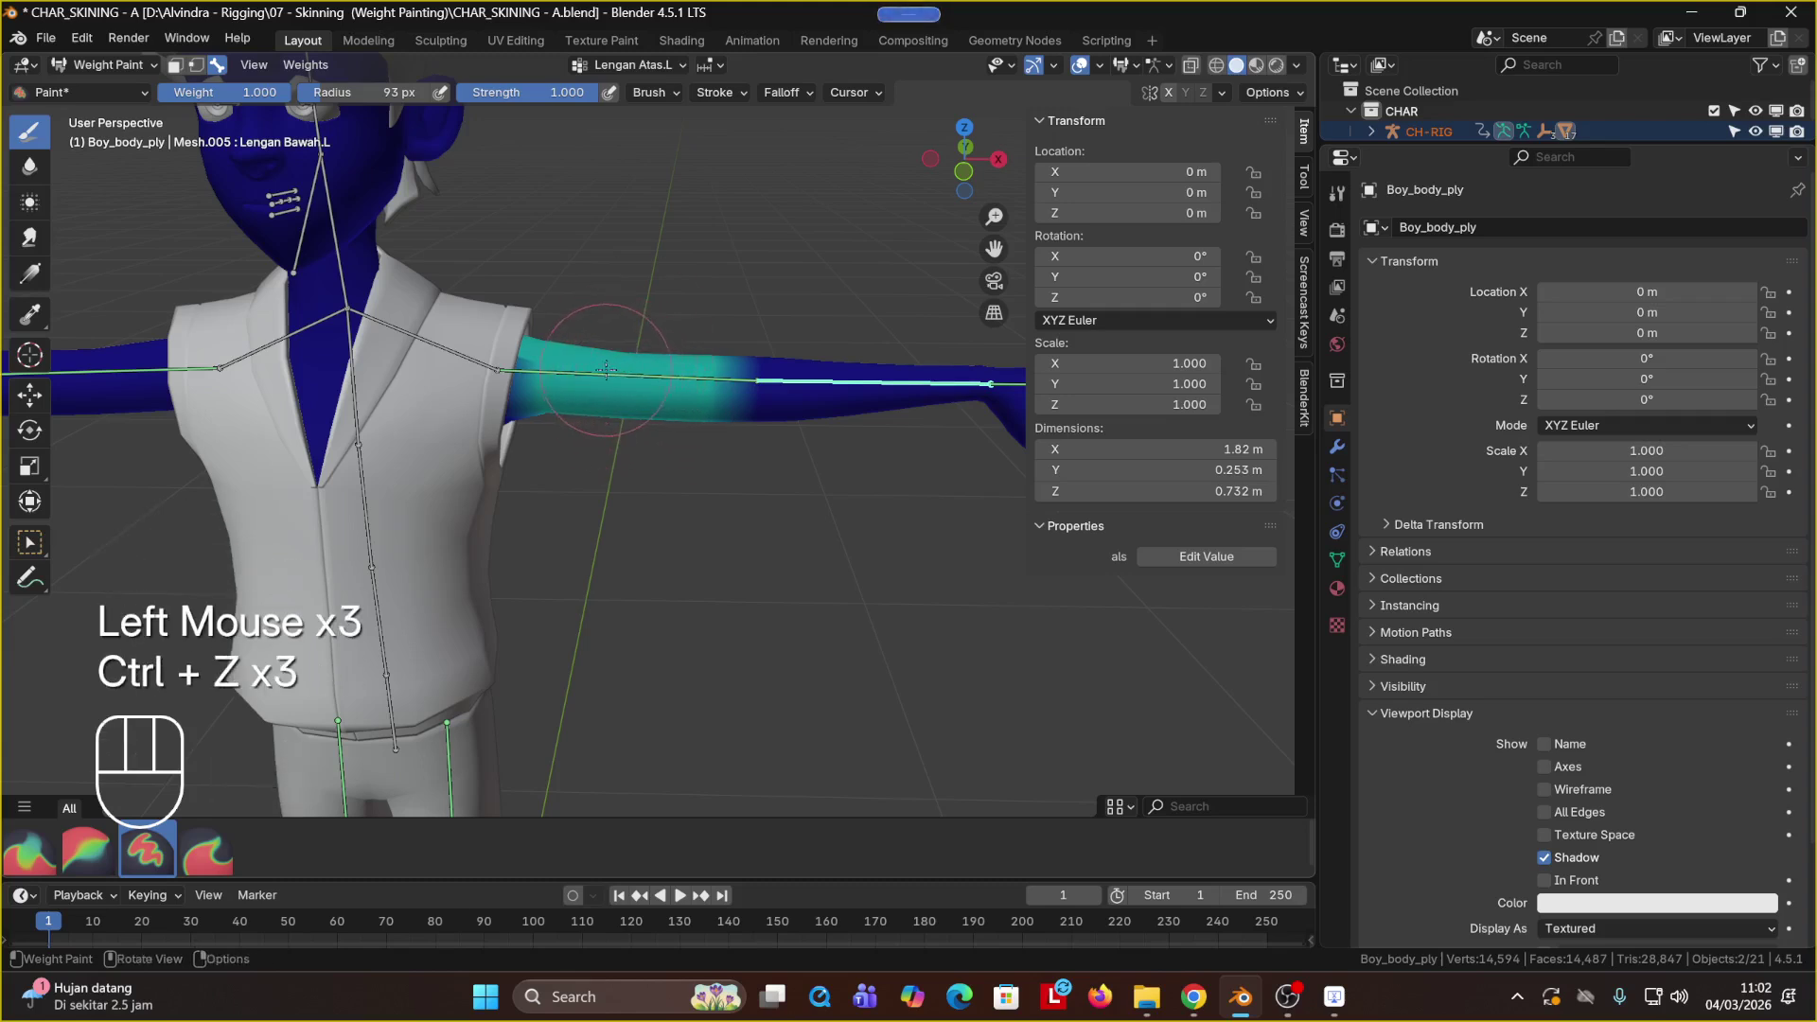
click(638, 375)
key(ctrl+z)
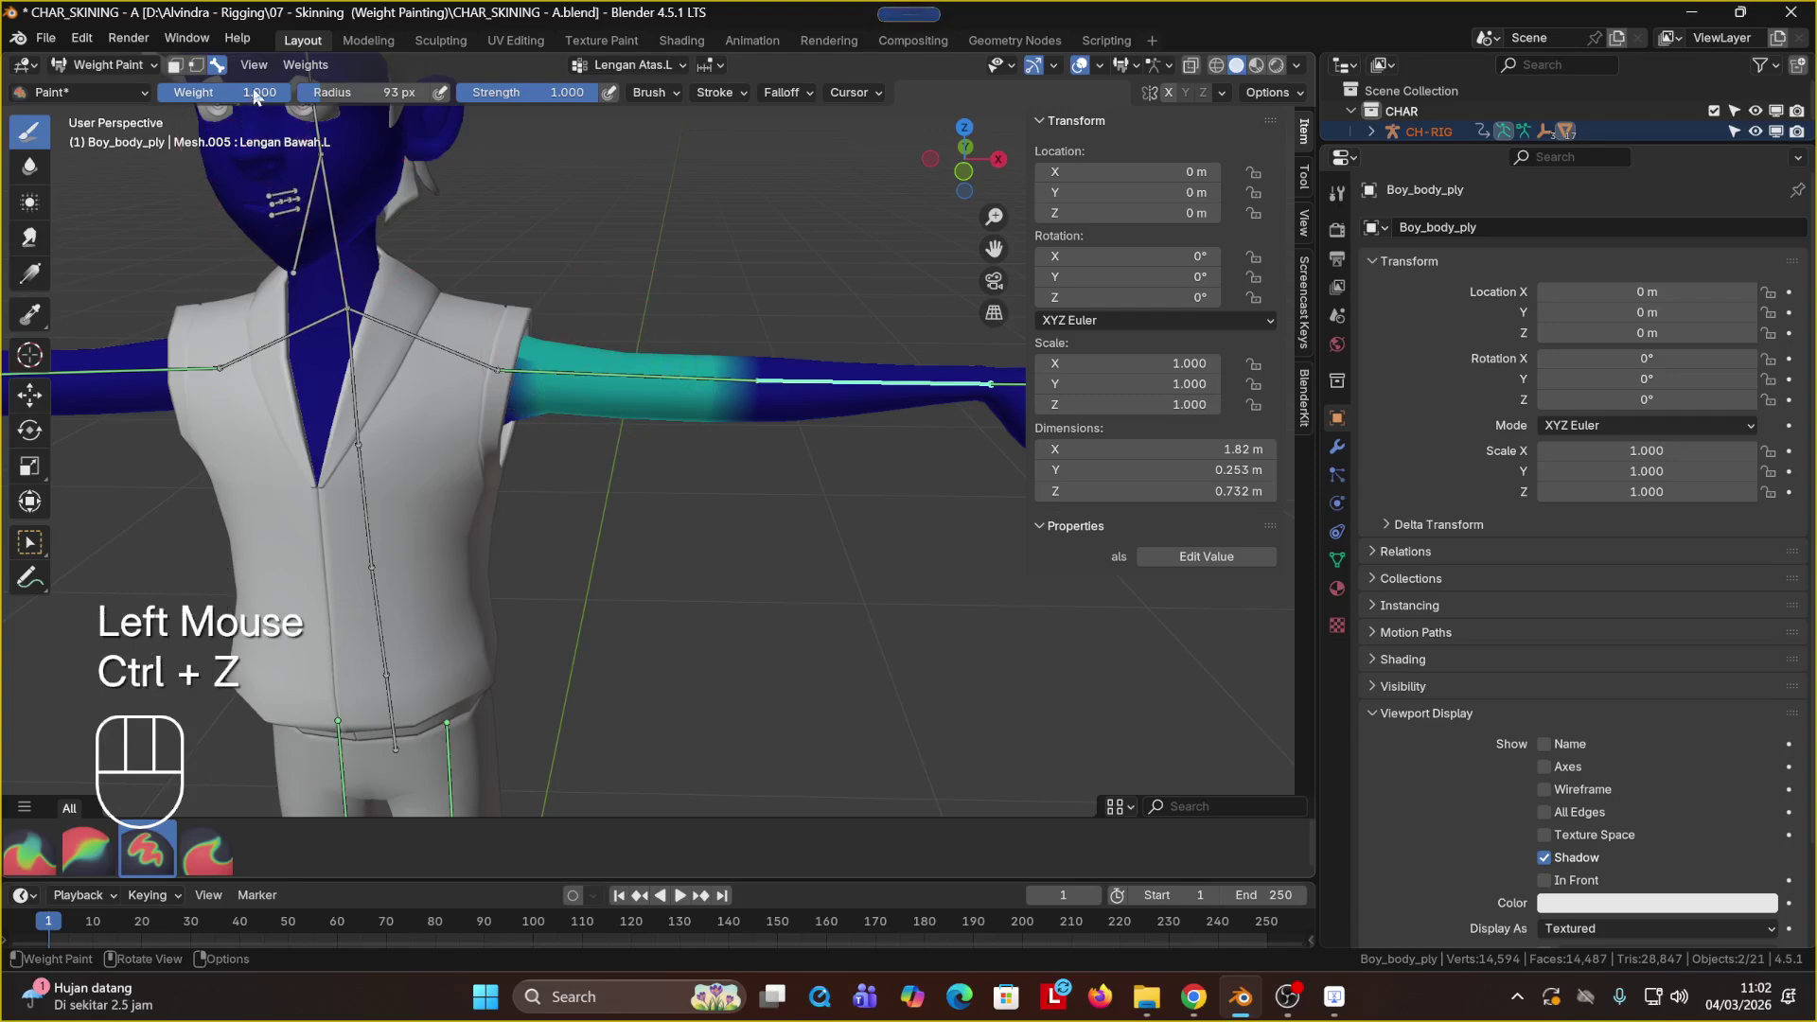
Step: Check the brush weight setting, test another dab at weight 1.000 on the left upper arm, and undo it
mouse_move(254, 95)
mouse_down()
mouse_move(197, 95)
mouse_move(254, 95)
mouse_up()
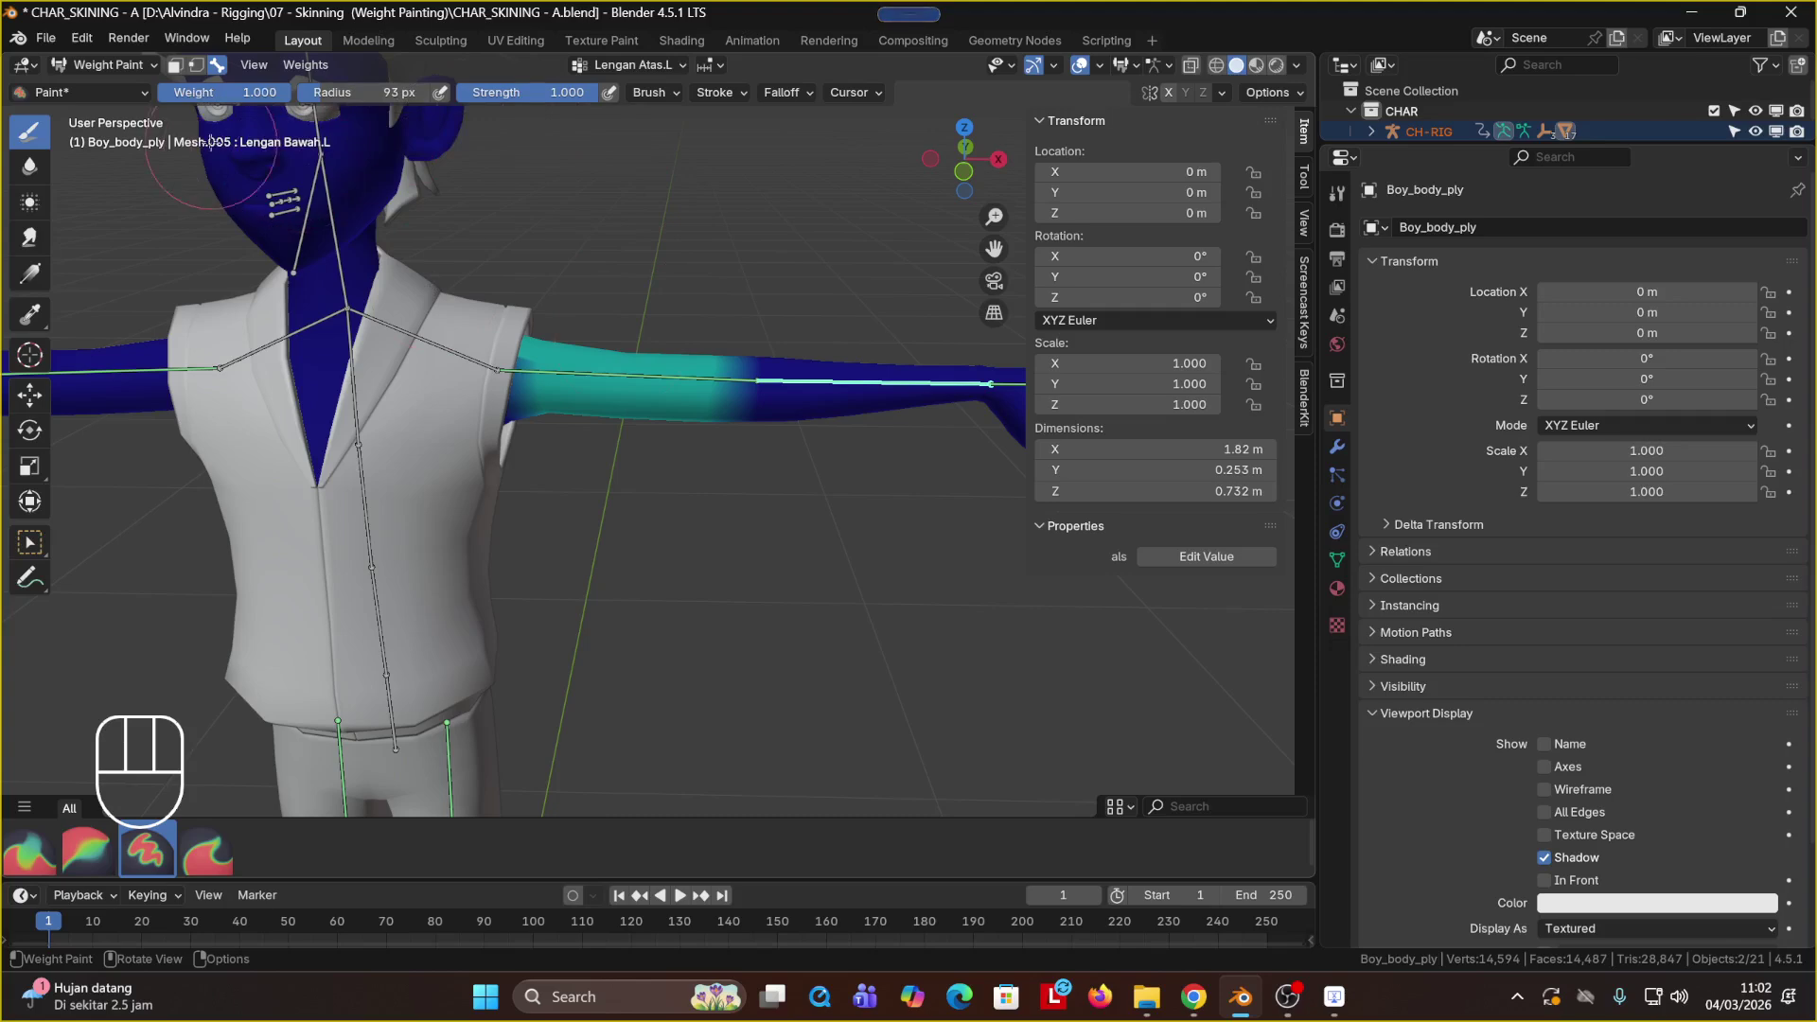
click(214, 98)
click(669, 374)
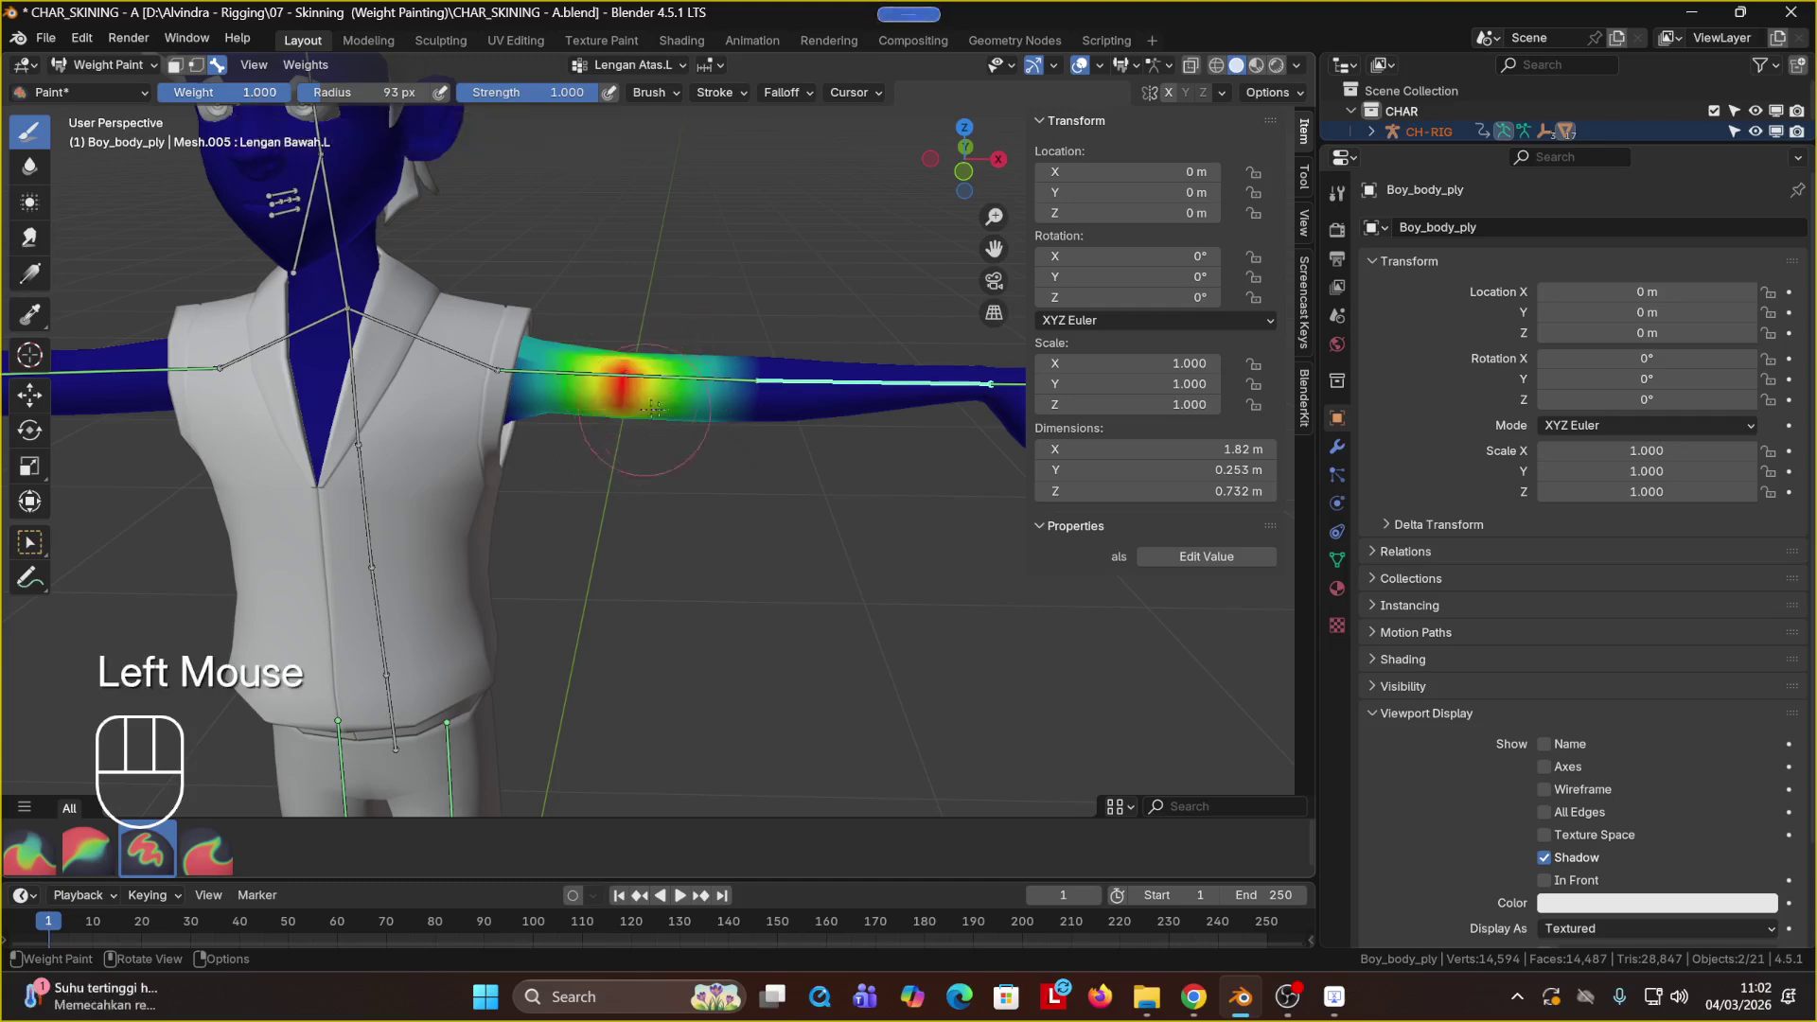
key(ctrl+z)
click(215, 95)
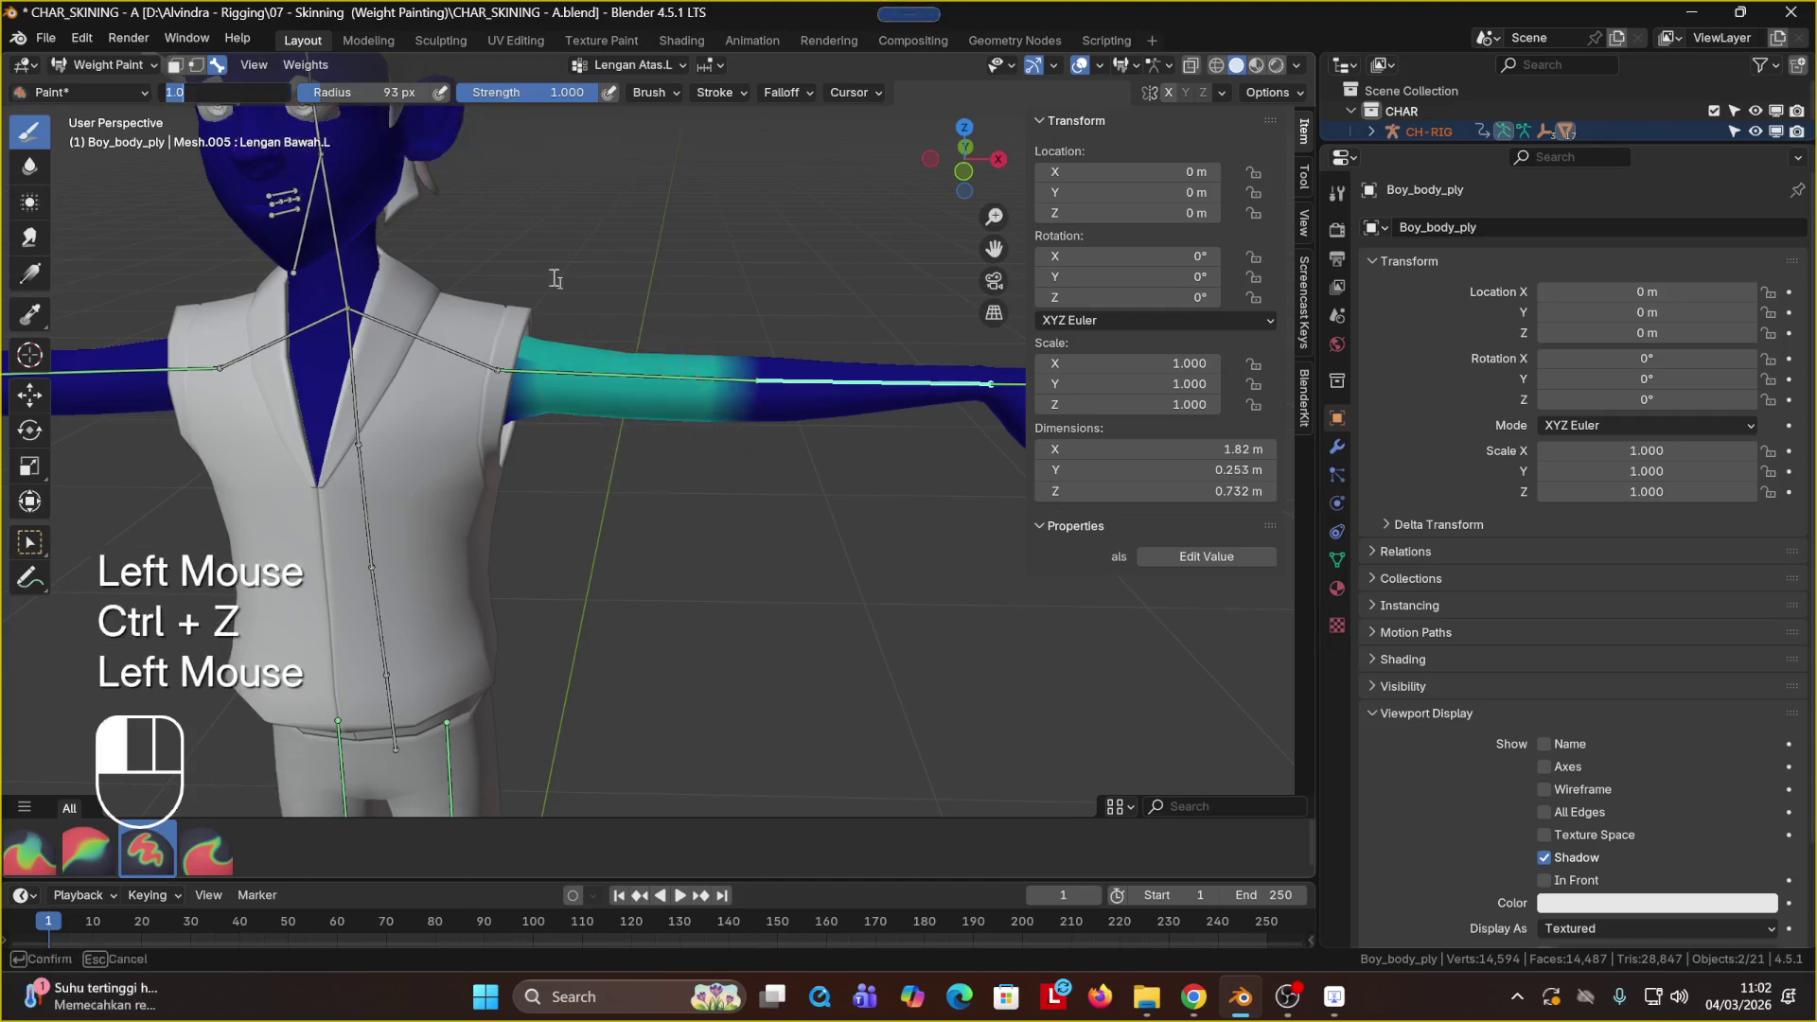
click(699, 221)
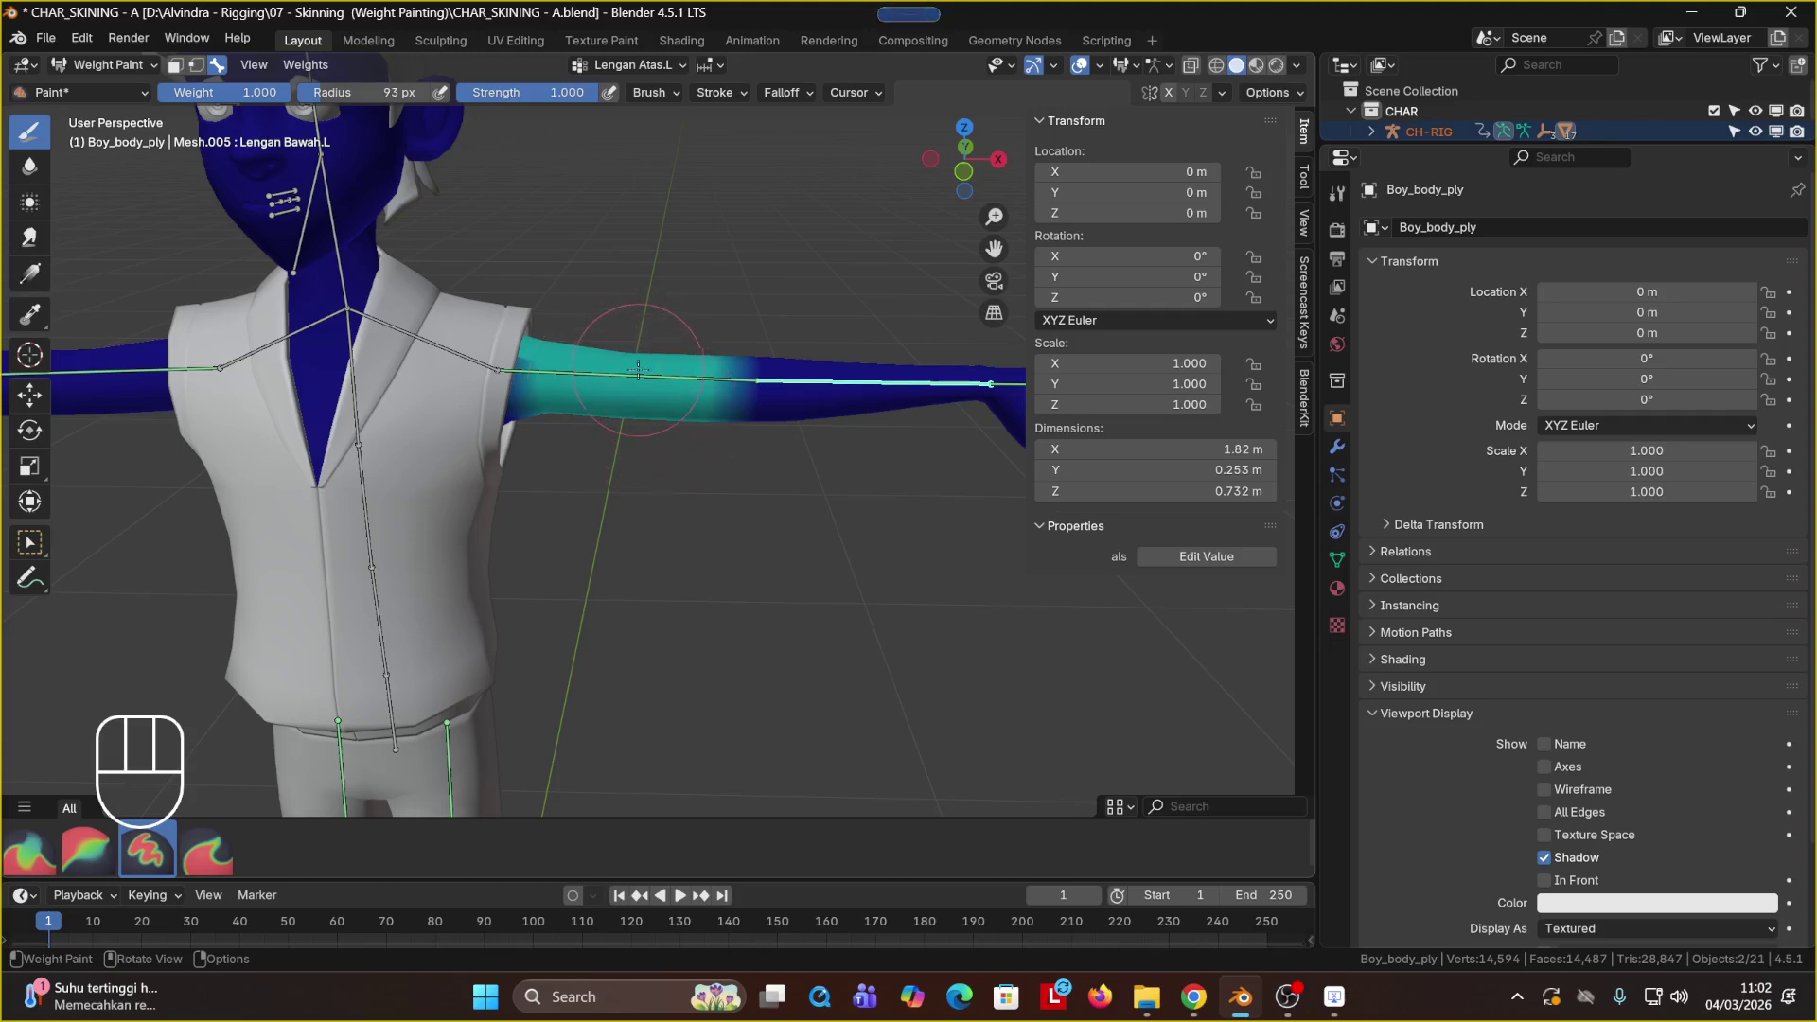
Step: Lower the brush weight to 0.000, try a stroke over the left upper arm, and undo it
drag(248, 97, 113, 98)
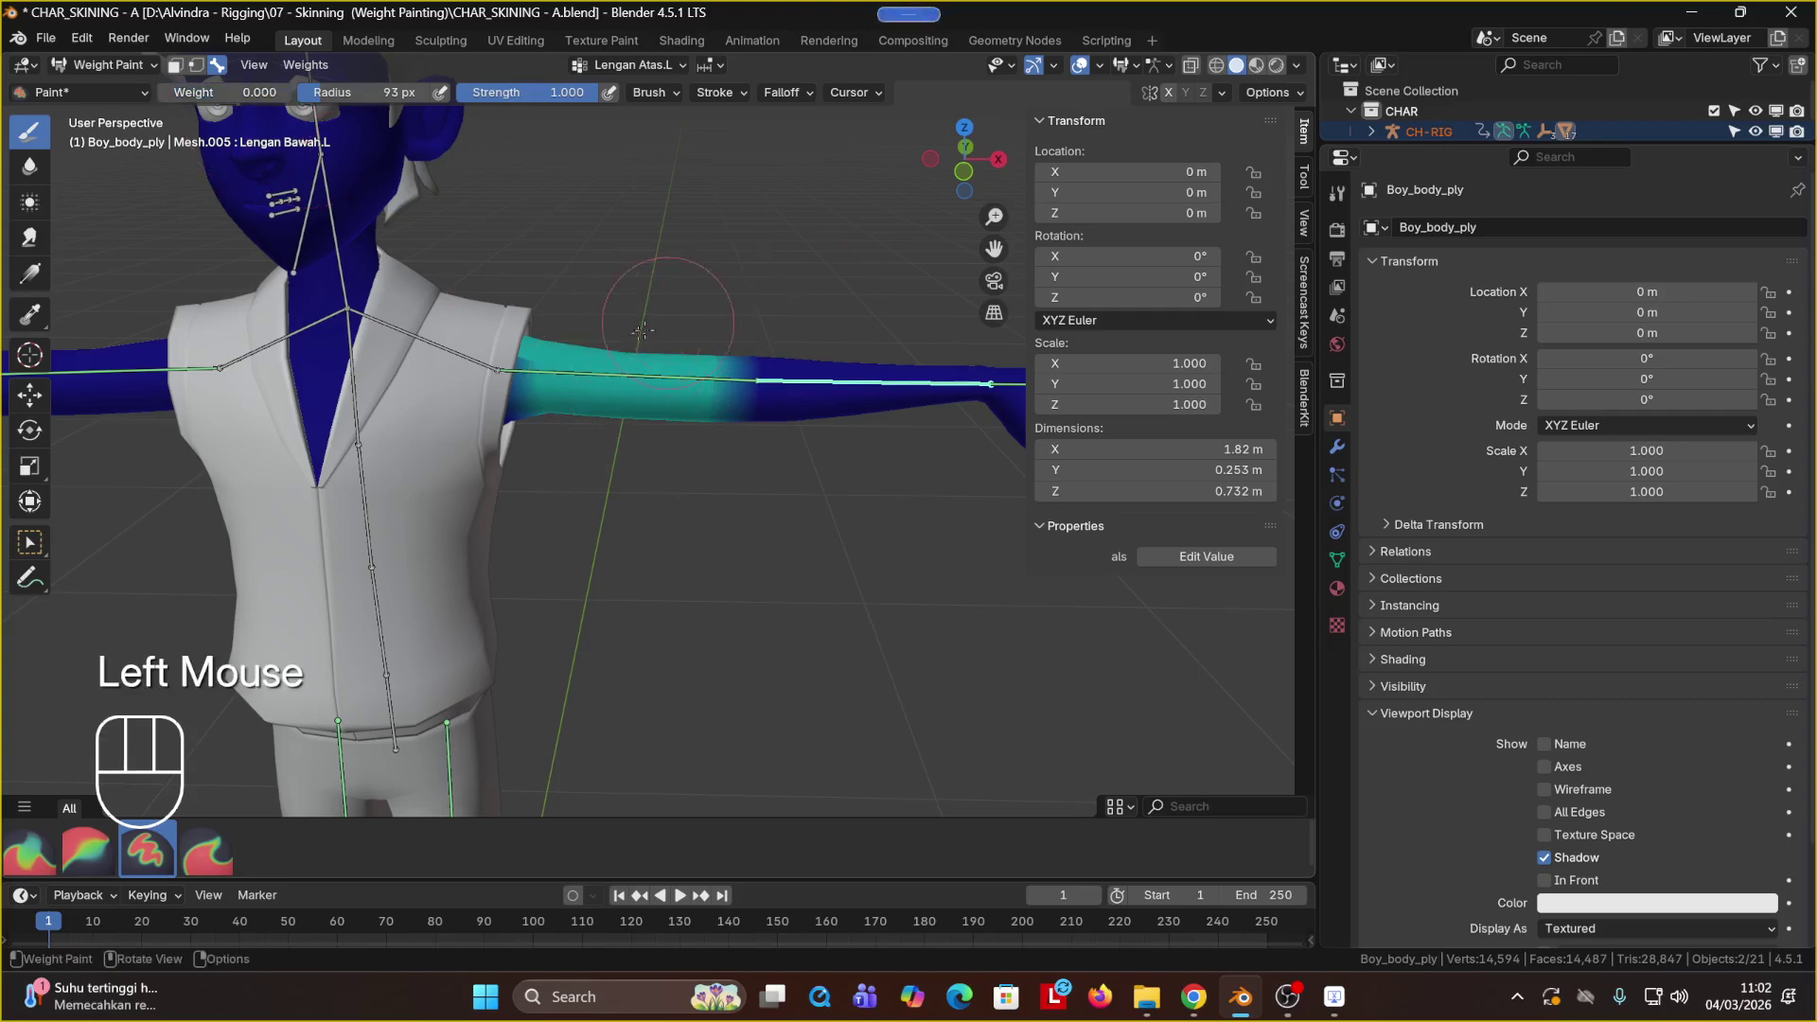
mouse_move(621, 345)
mouse_down()
mouse_move(660, 438)
mouse_move(656, 332)
mouse_up()
key(ctrl+z)
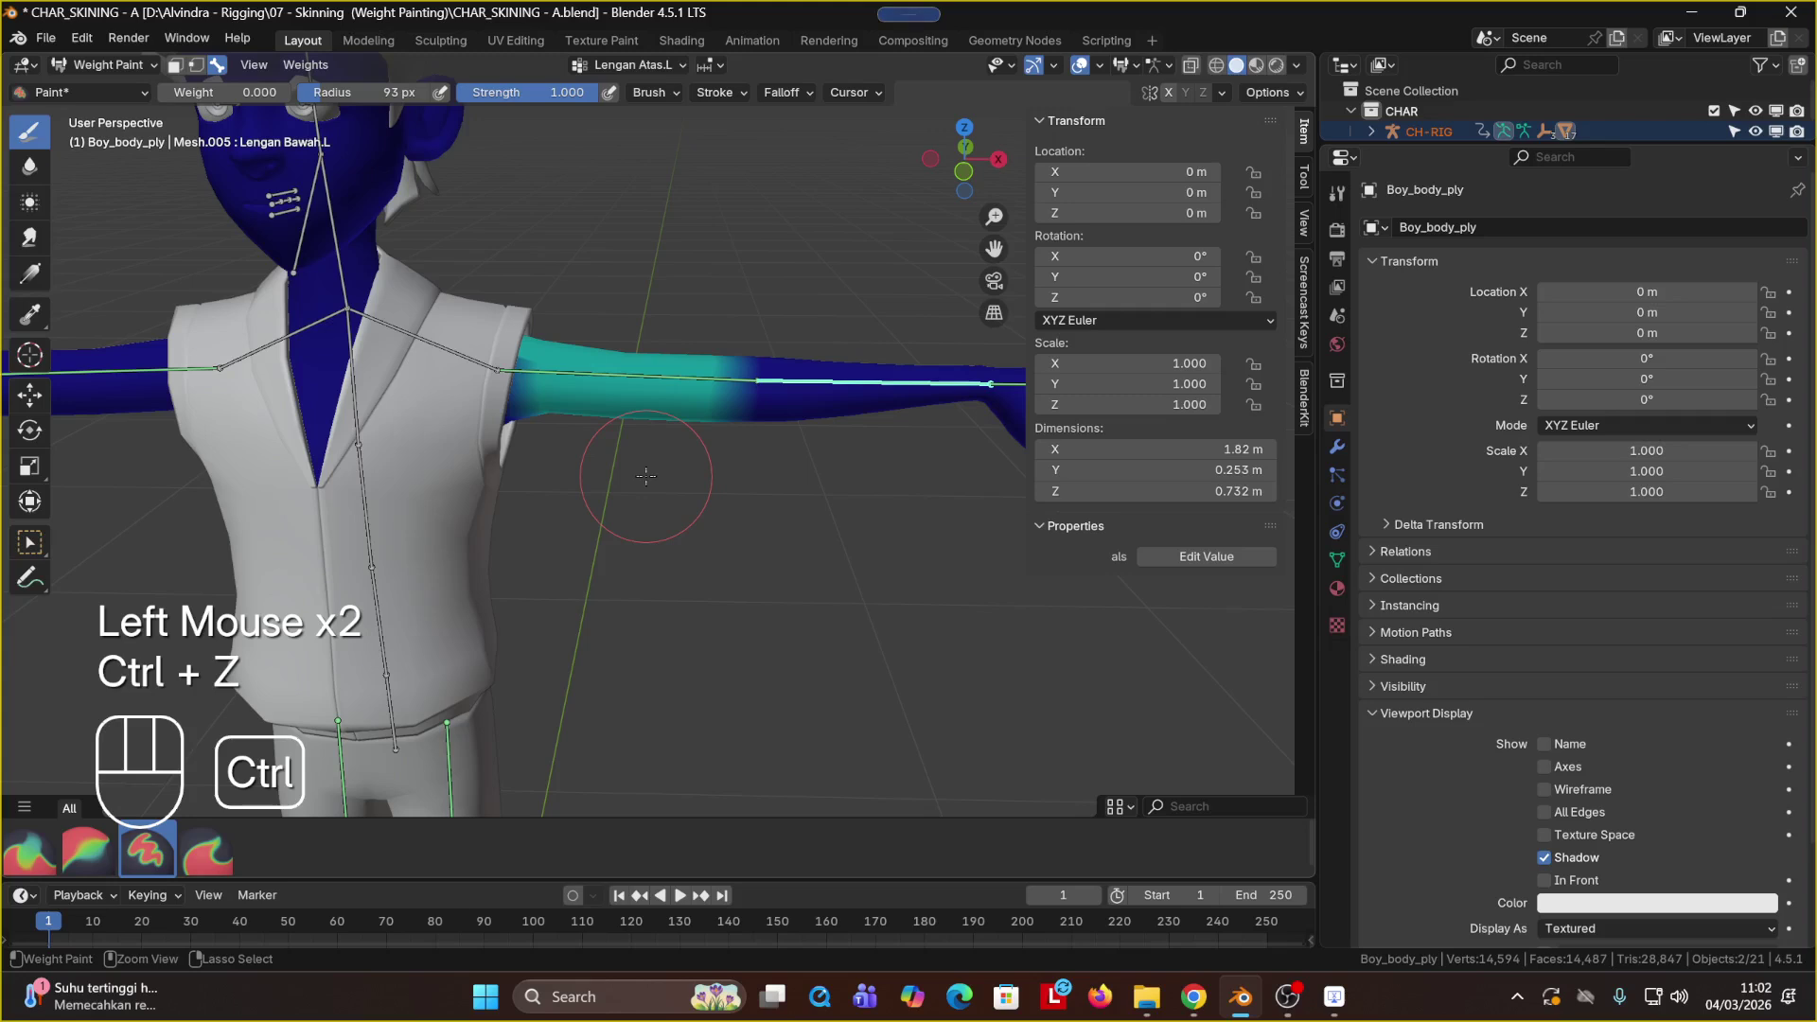
Step: Set the brush weight to 1.000 and its strength to 0.000, and try dabbing on the left upper arm
drag(222, 91, 351, 92)
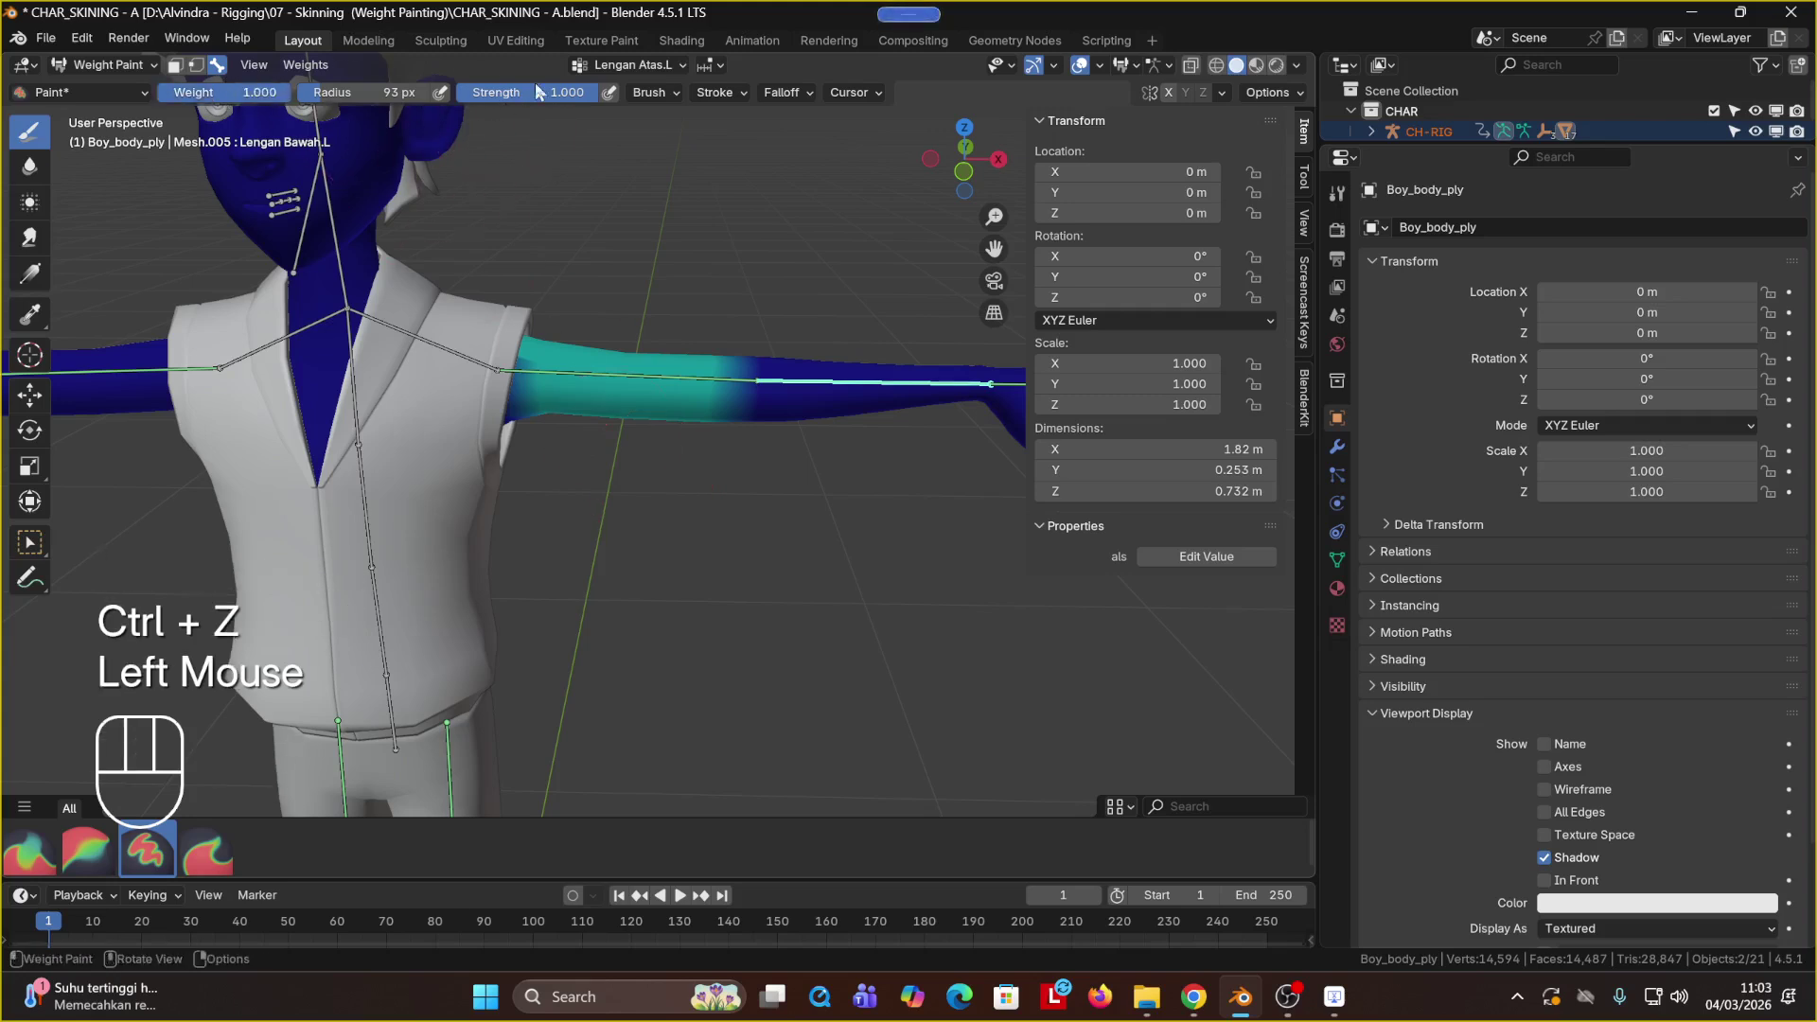
drag(536, 92, 392, 92)
click(653, 348)
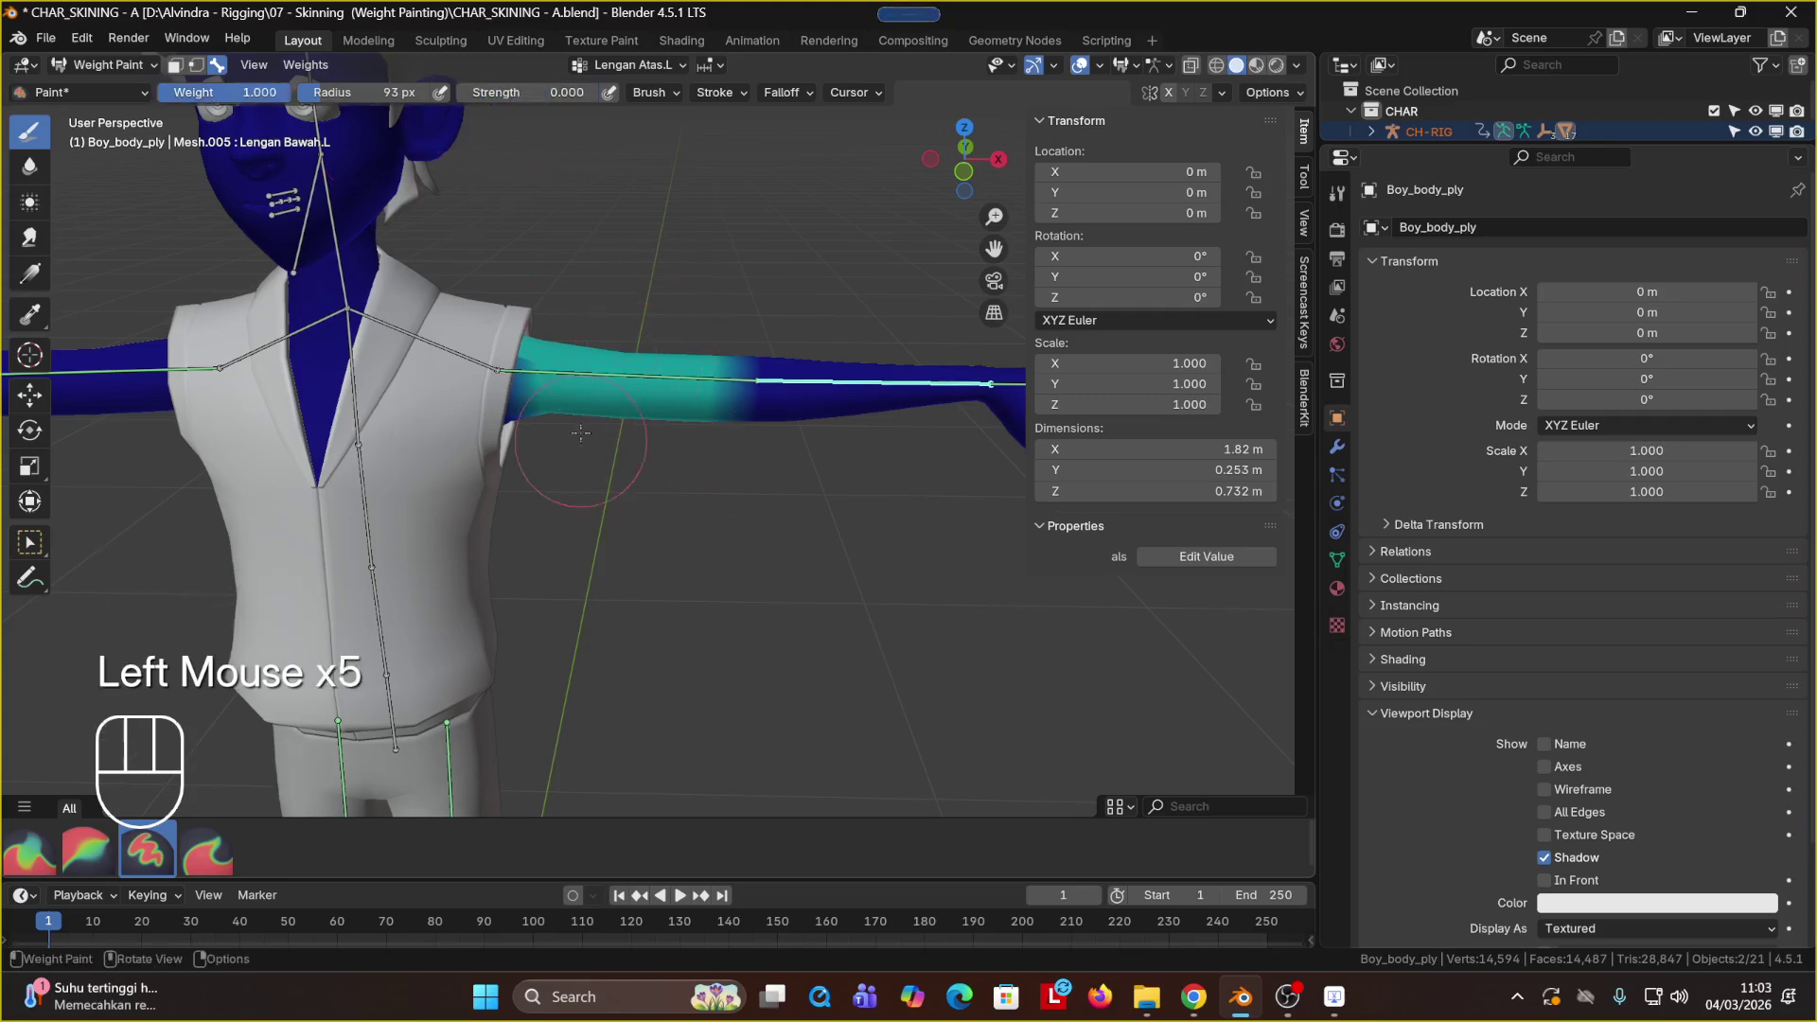
Step: Set the brush strength to 1.000, try a subtractive dab on the left upper arm, and undo it
drag(530, 91, 596, 92)
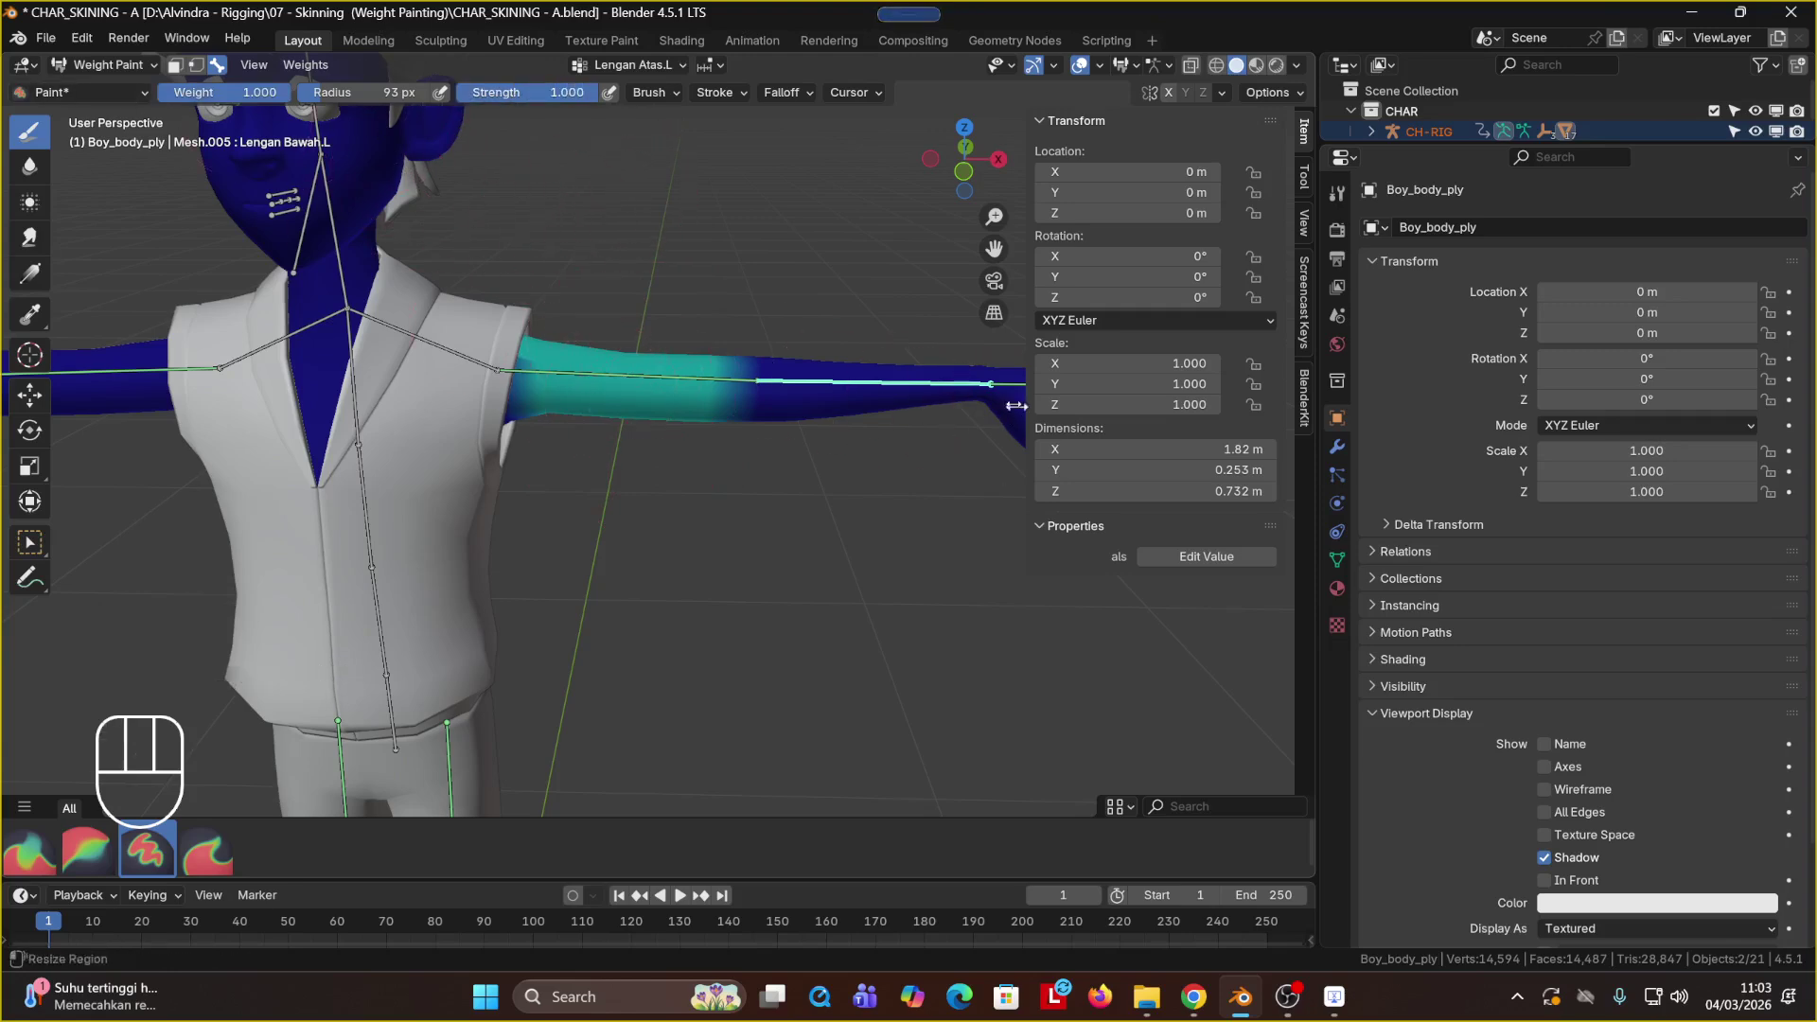
key(ctrl)
ctrl+click(654, 376)
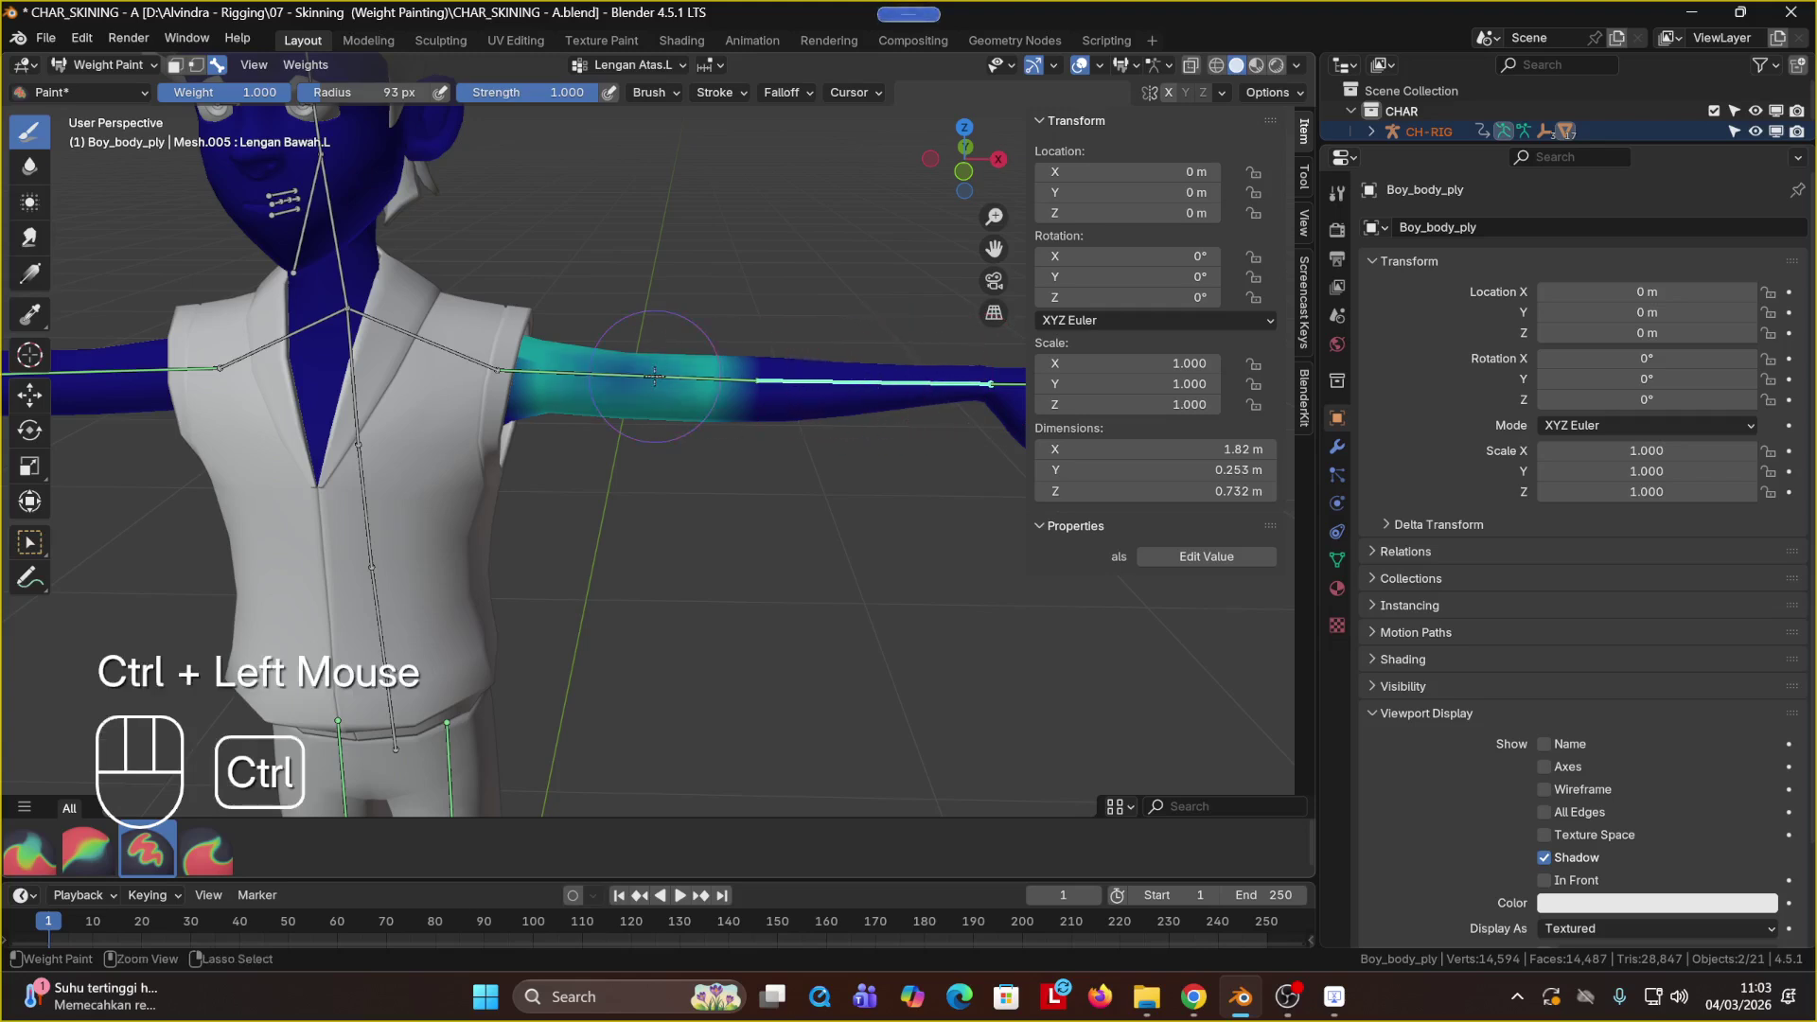
key(ctrl+z)
Step: Try smoothing dabs along the left upper arm and around the elbow, and undo them all
shift+click(654, 376)
shift+click(826, 379)
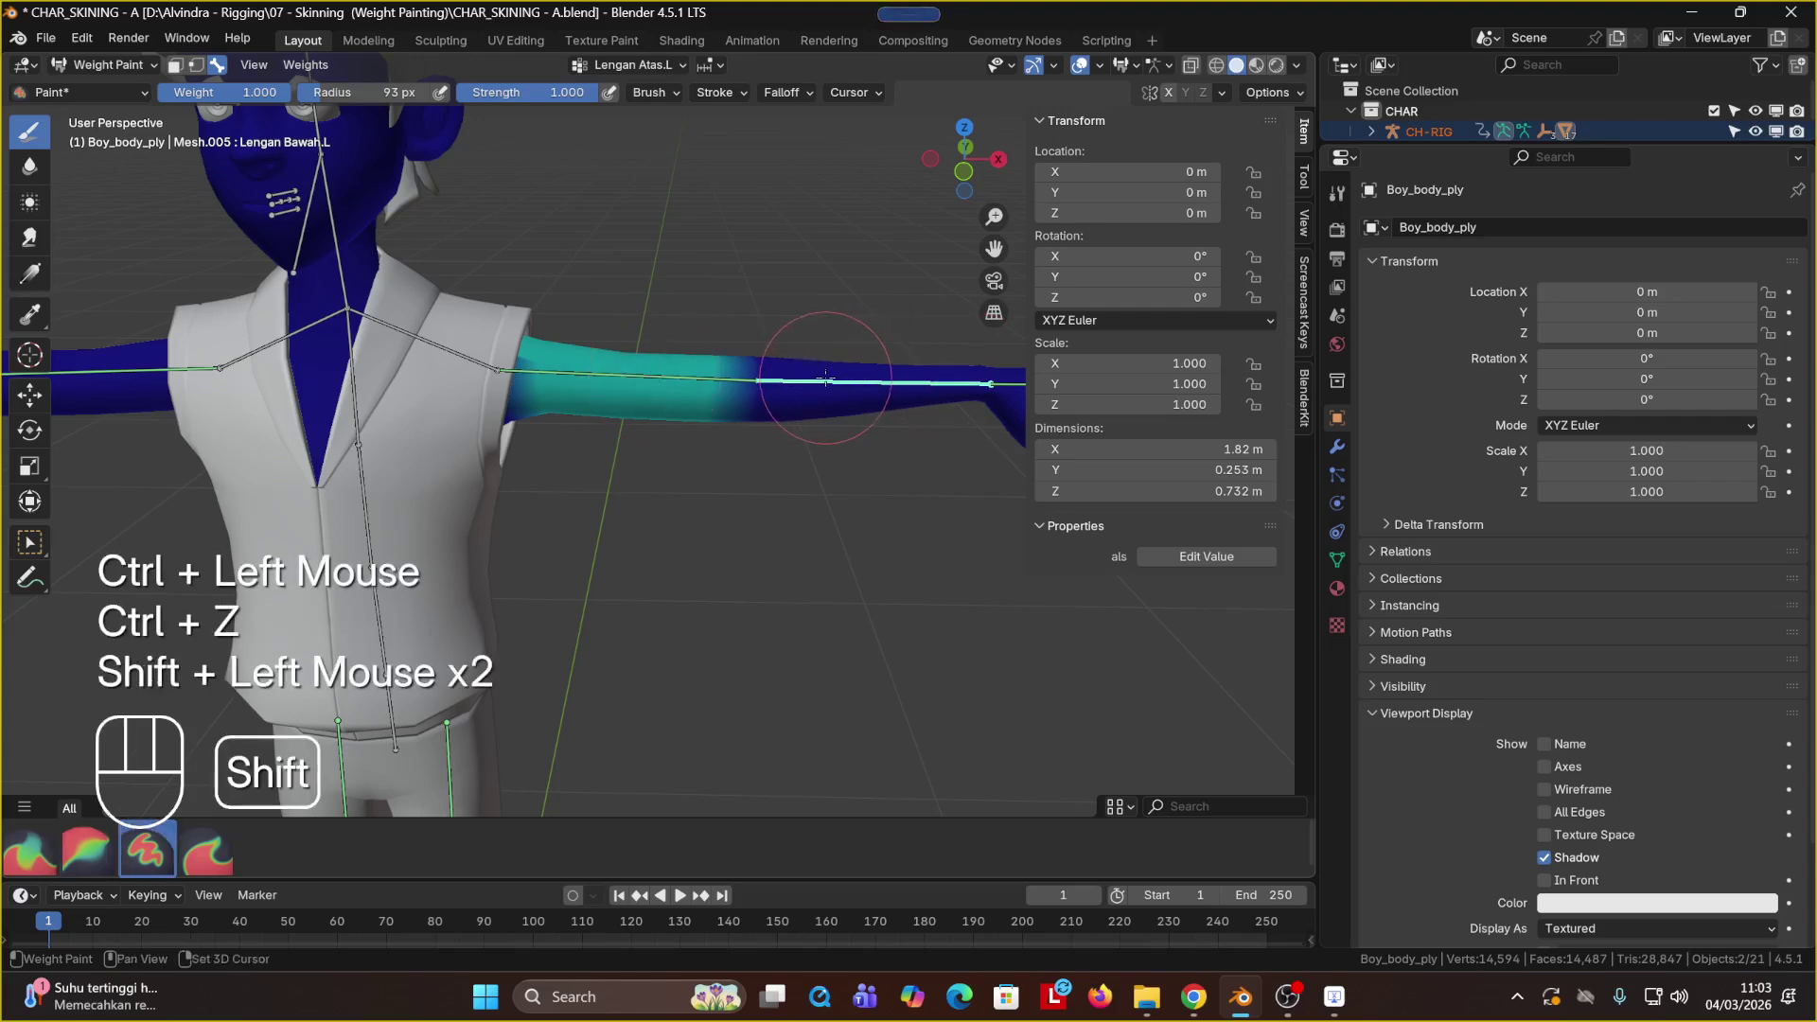
shift+click(722, 379)
key(ctrl+z)
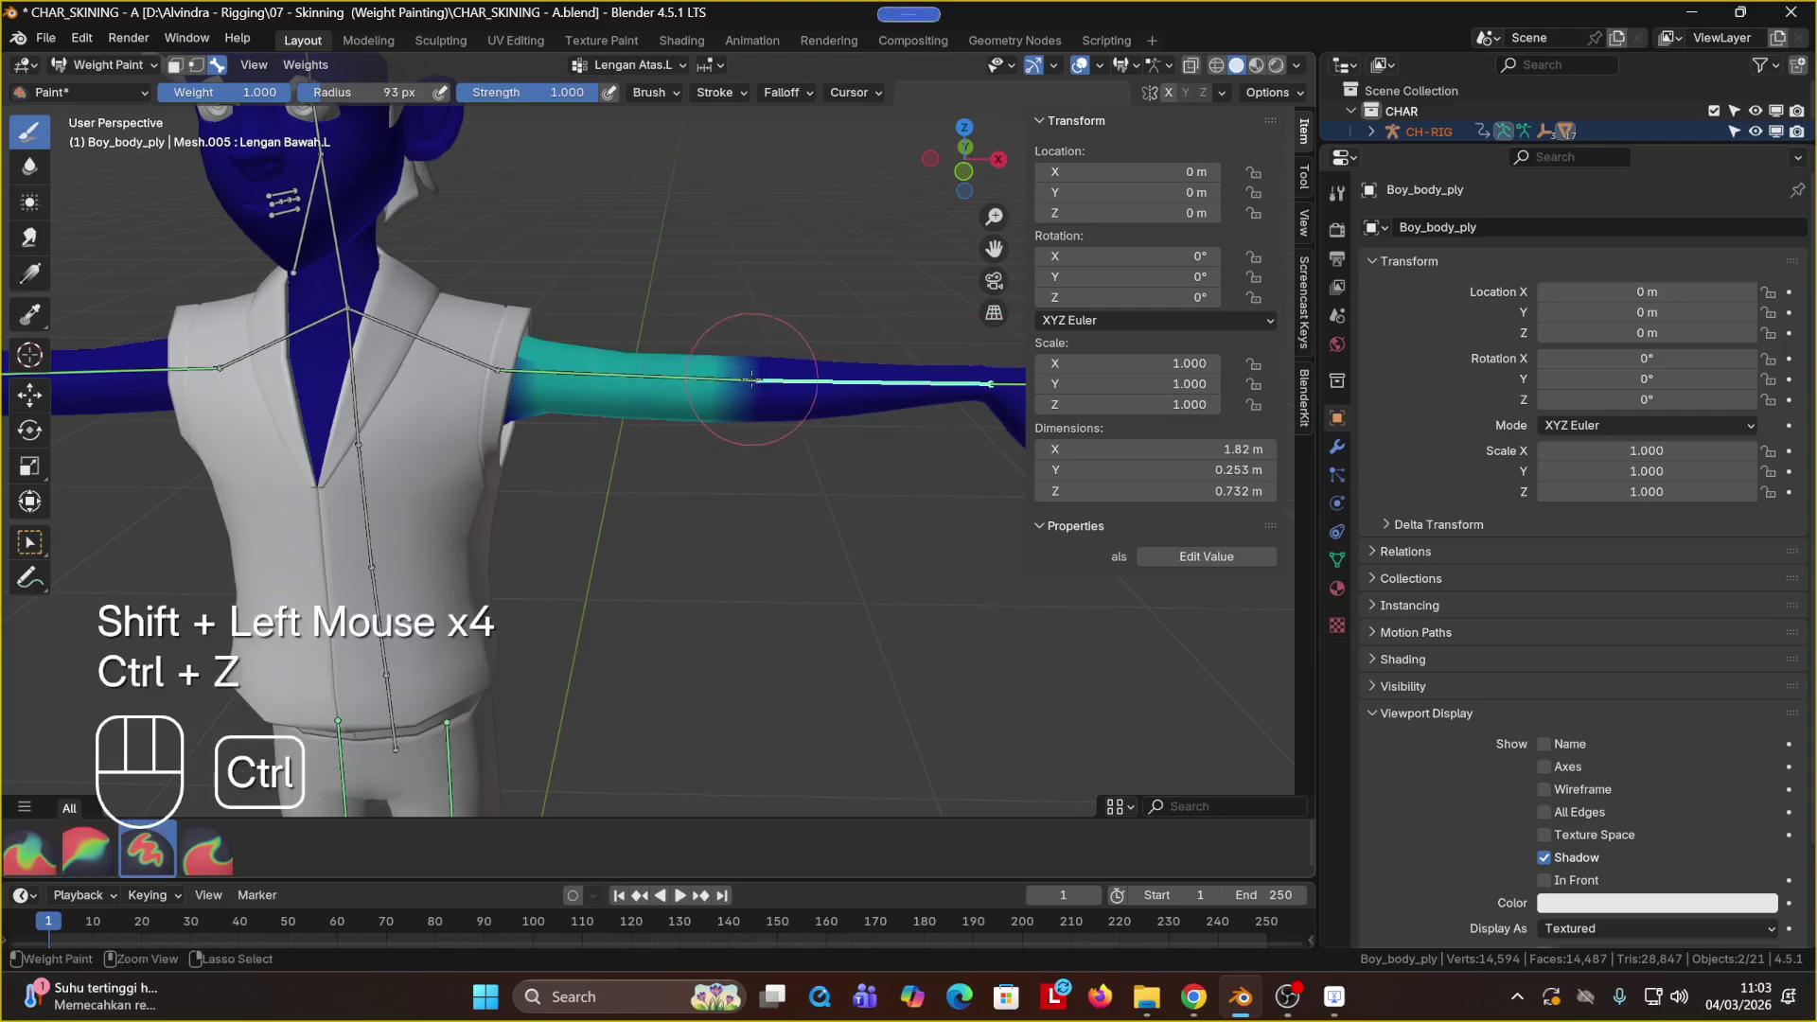
key(ctrl+z)
key(ctrl+z)
Step: Switch between the left lower arm, upper arm and hand bones to inspect each one's weights
ctrl+shift+click(767, 380)
ctrl+shift+click(705, 380)
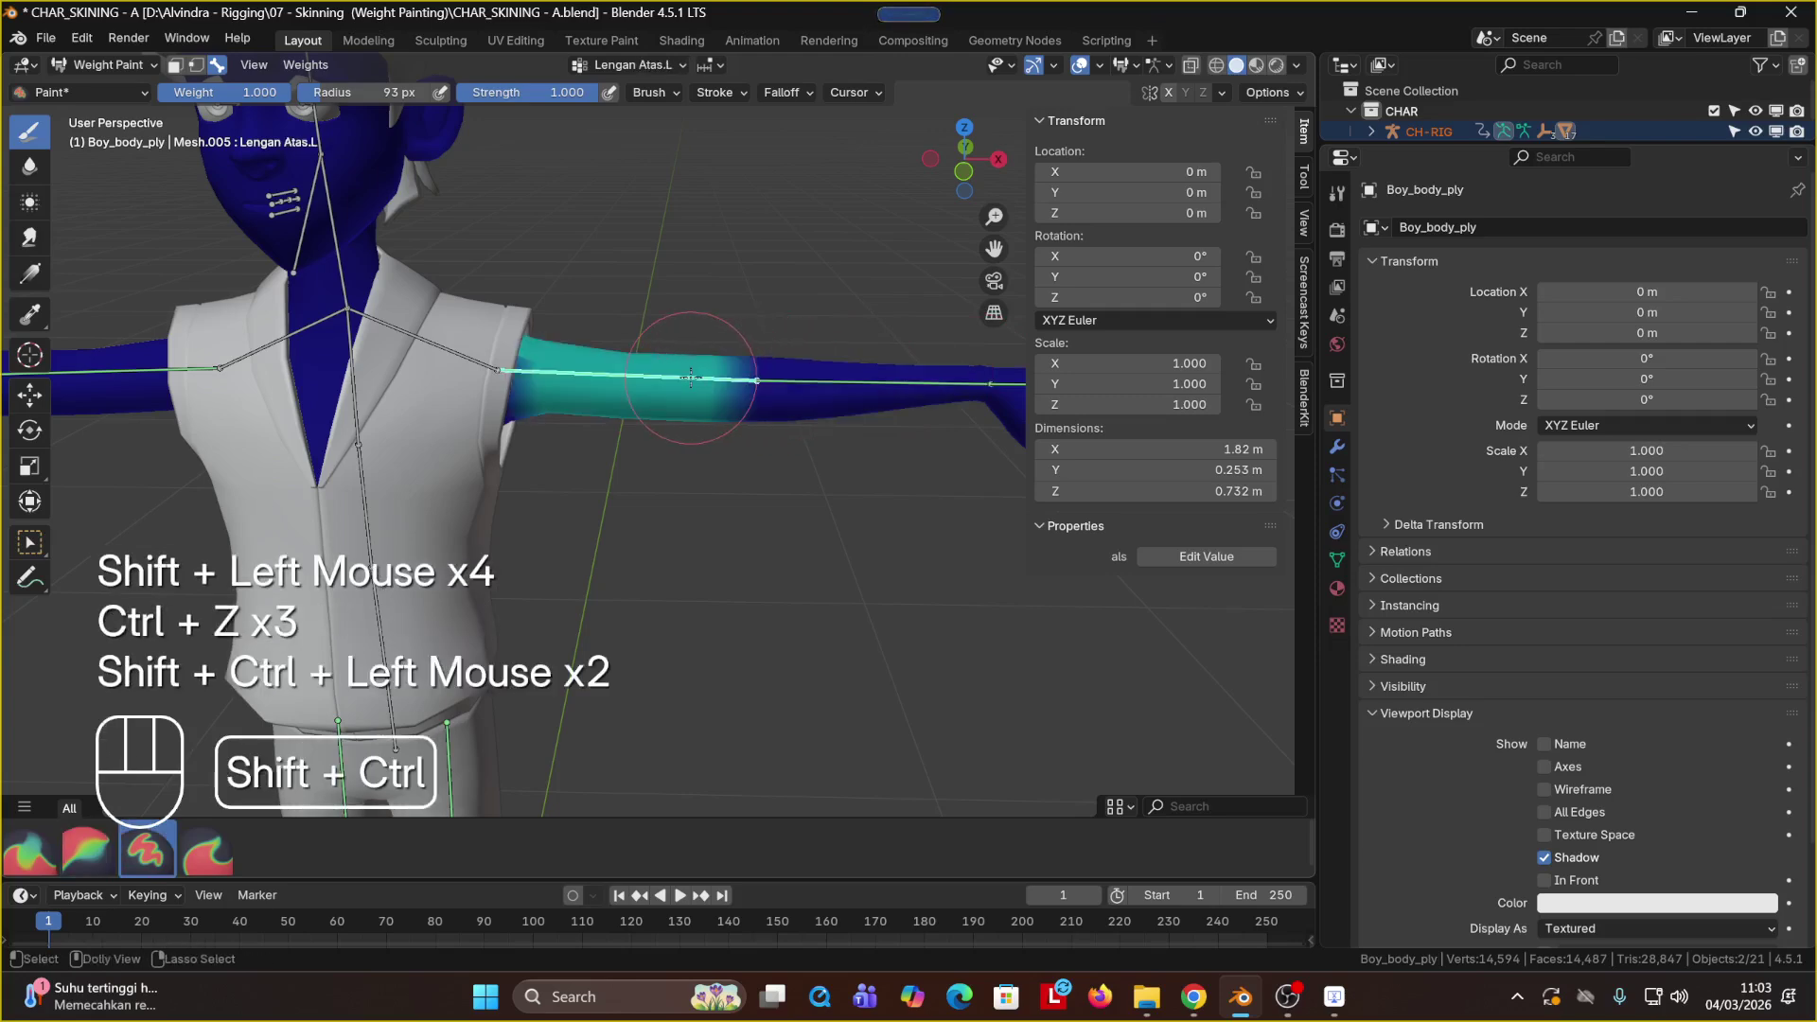
middle_drag(808, 388, 717, 327)
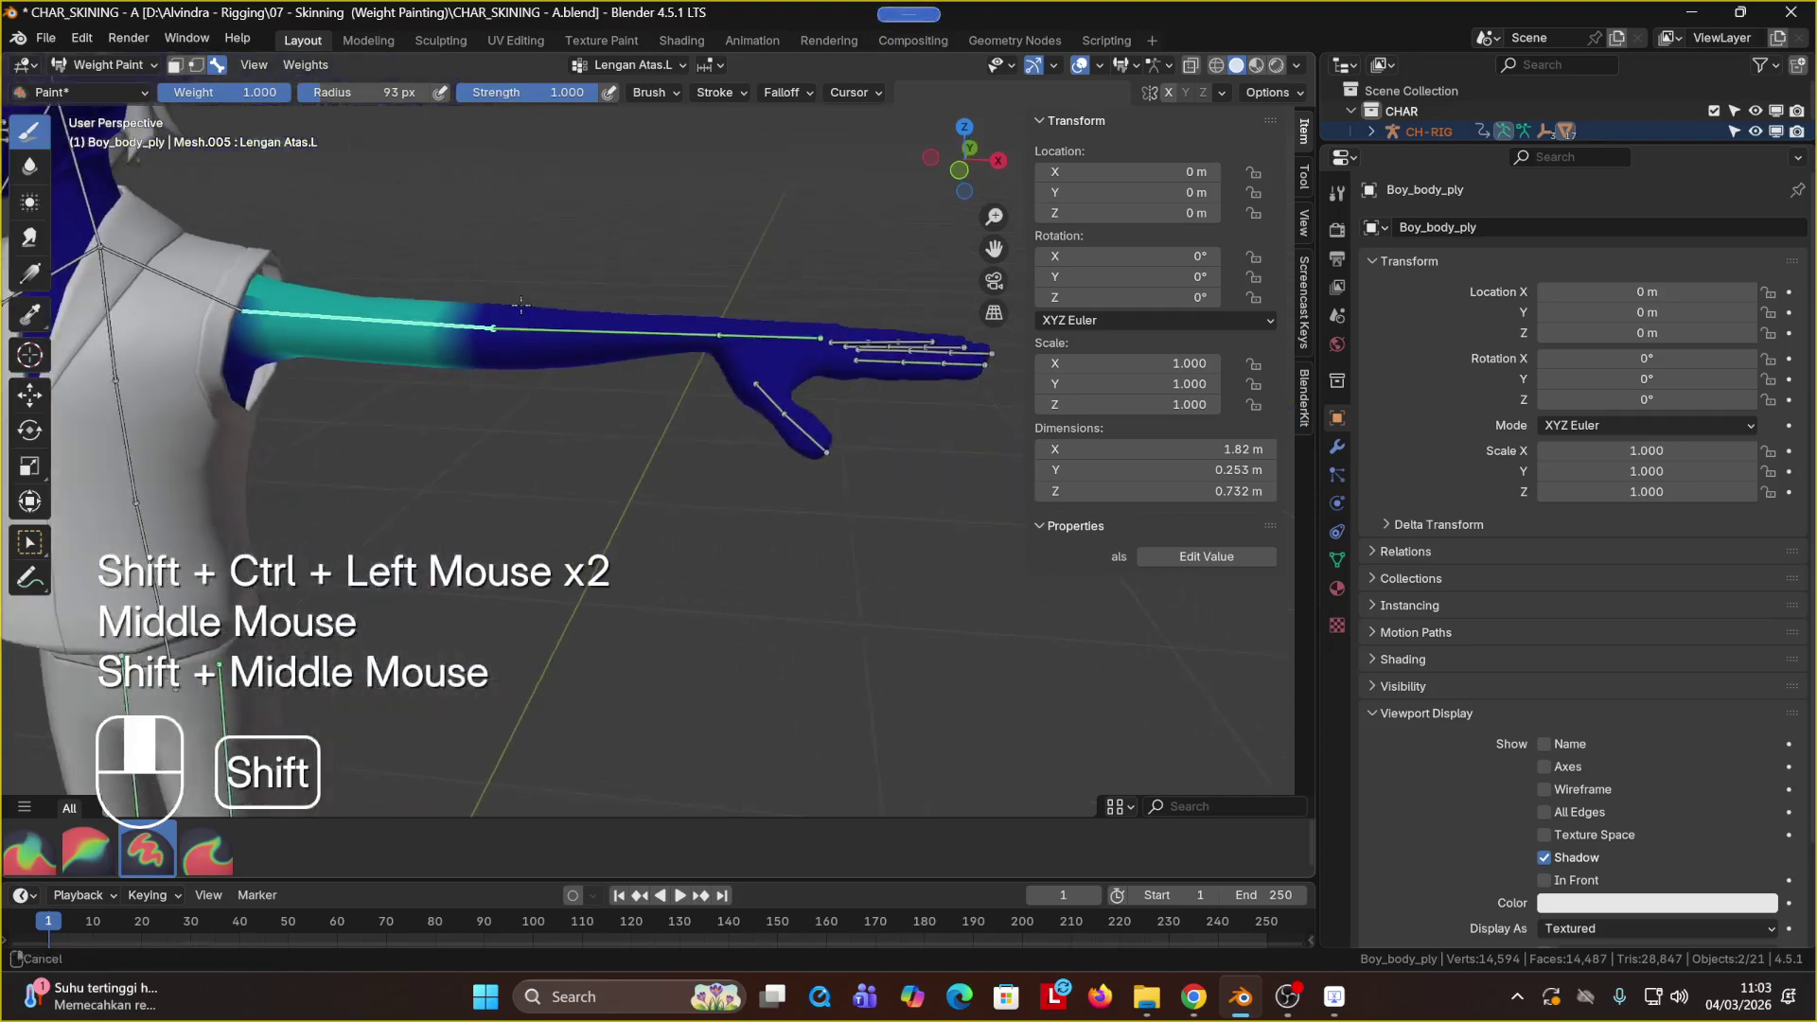
ctrl+shift+click(717, 329)
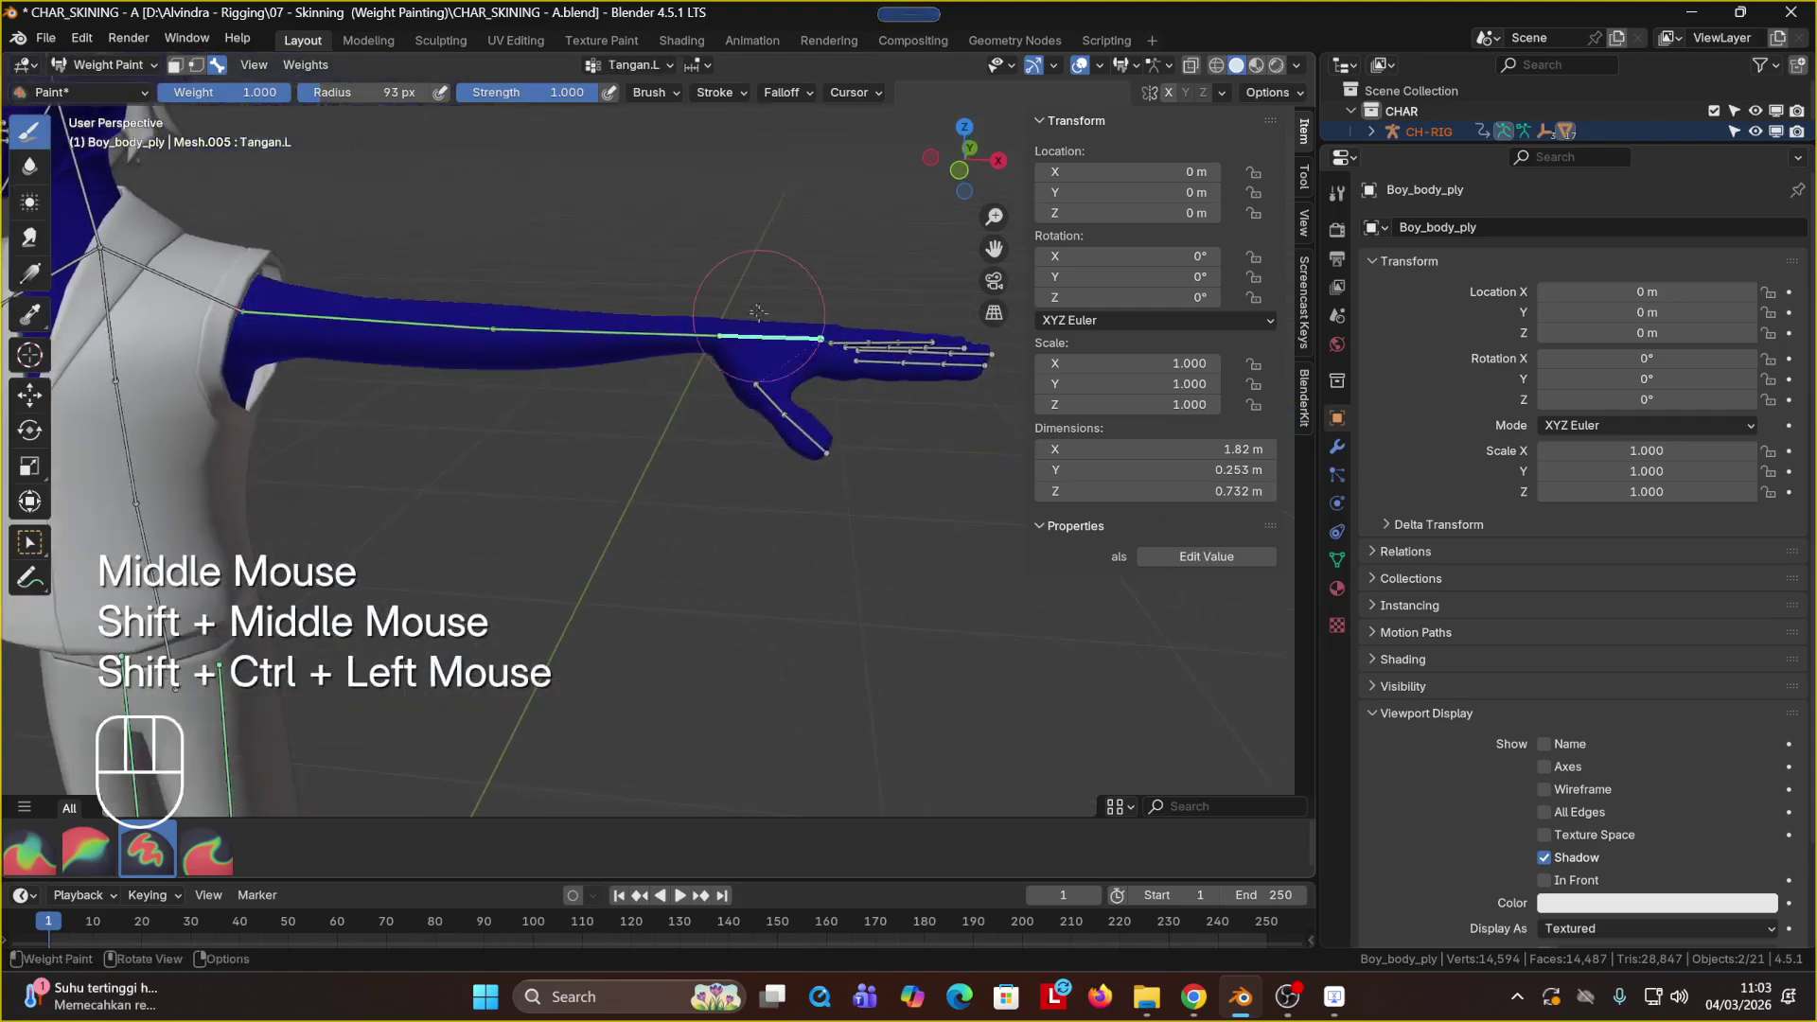
Step: Try assigning automatic weights from bones to the left hand bone, and undo the assignment
click(301, 65)
click(316, 89)
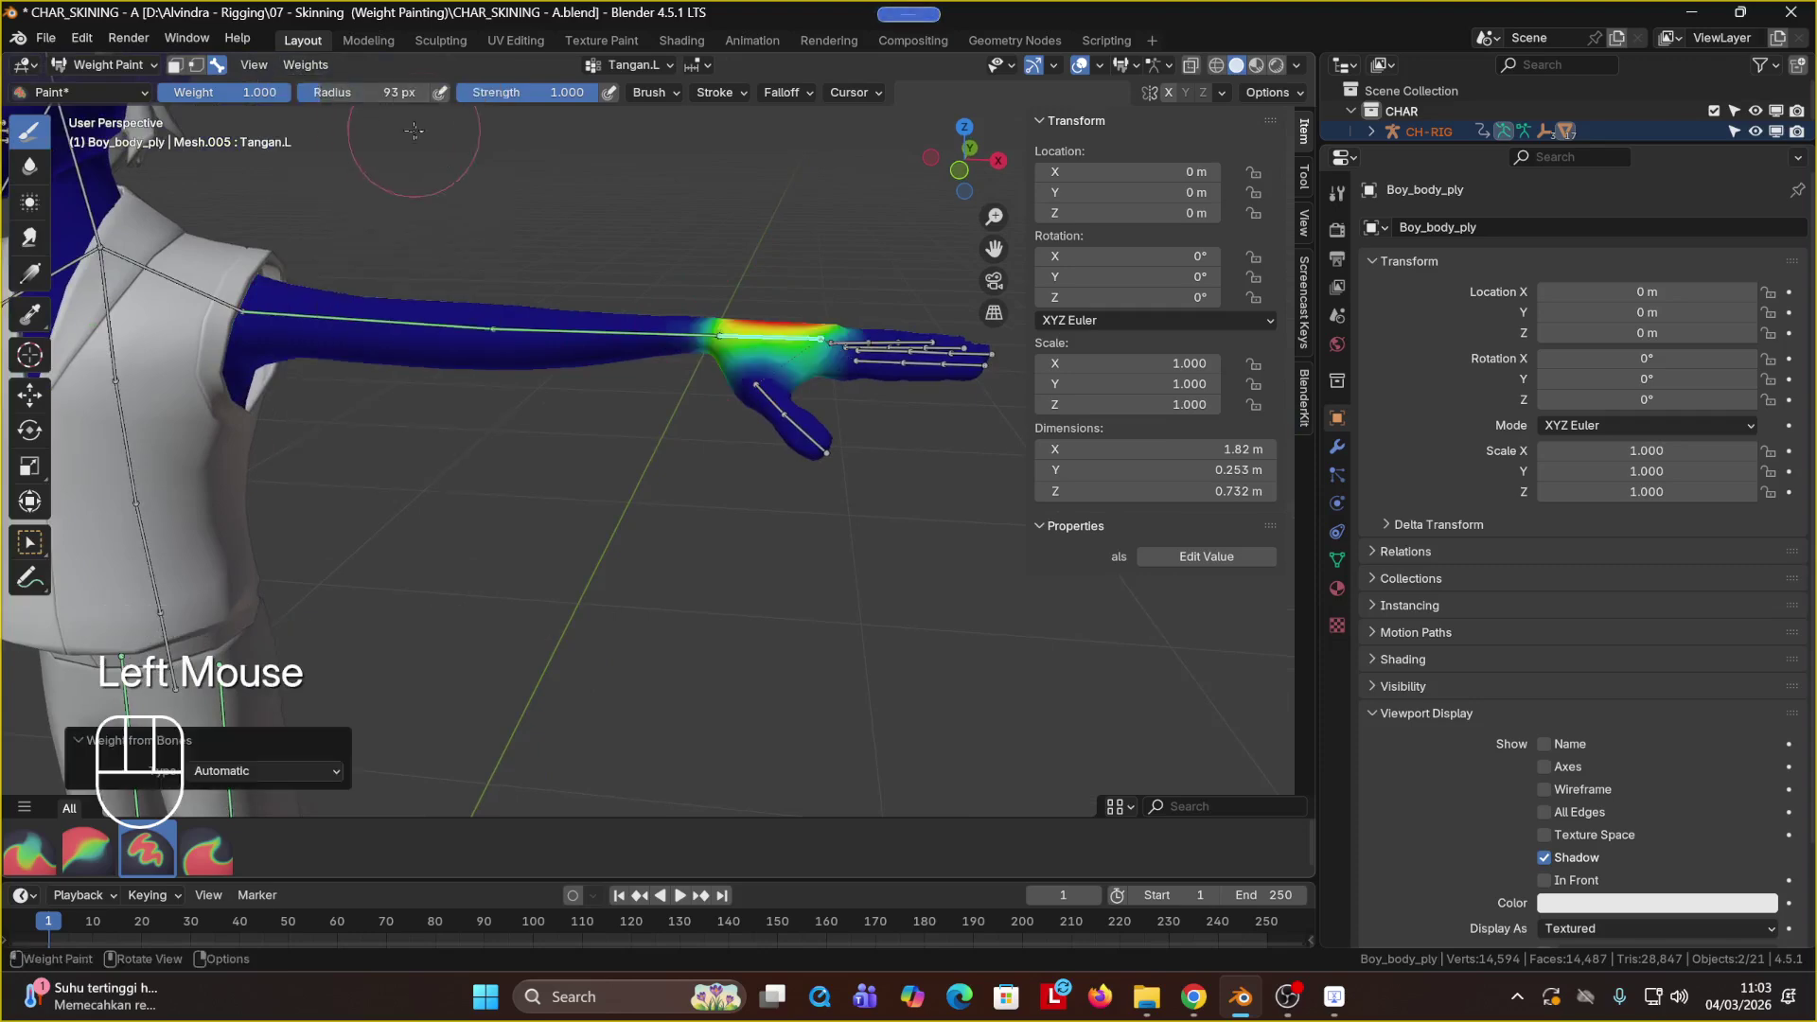
middle_drag(656, 304, 670, 406)
key(ctrl+z)
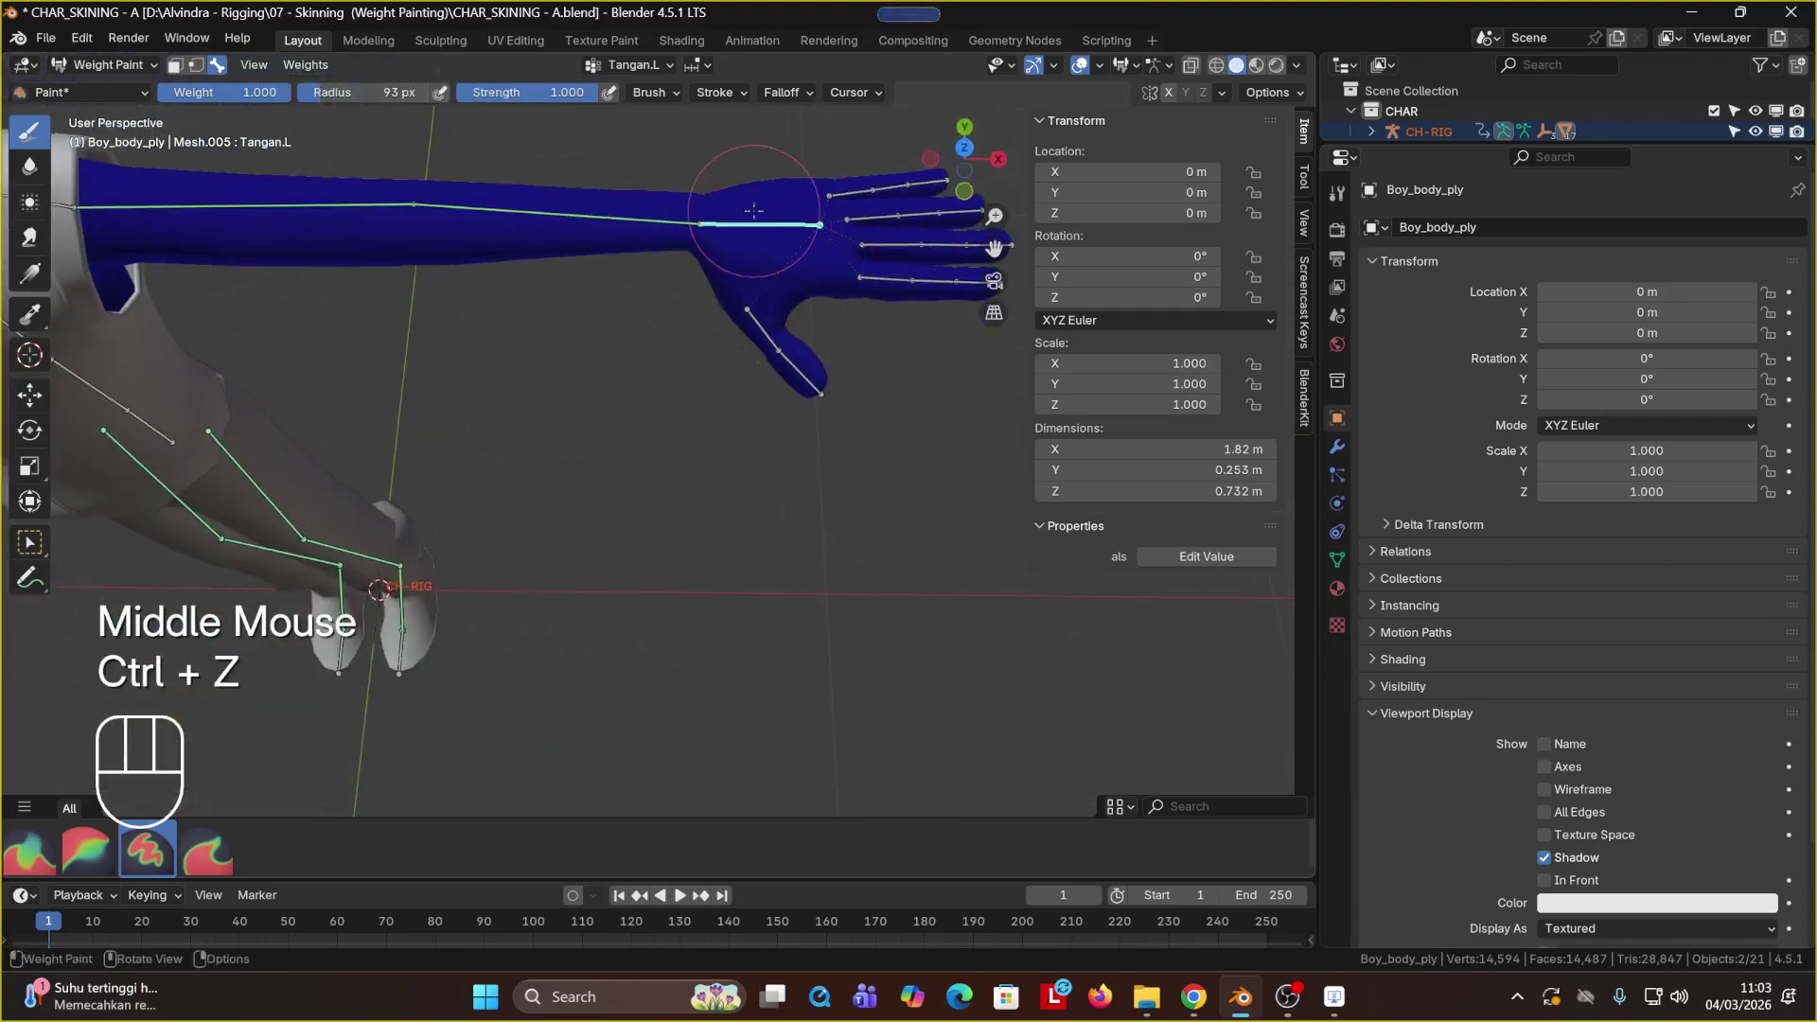
Step: Check the left lower arm bone's weights, select the Lengan Atas.L bone, and paint weight 1.000 at the middle of the left upper arm
middle_drag(752, 261, 643, 278)
ctrl+shift+click(530, 305)
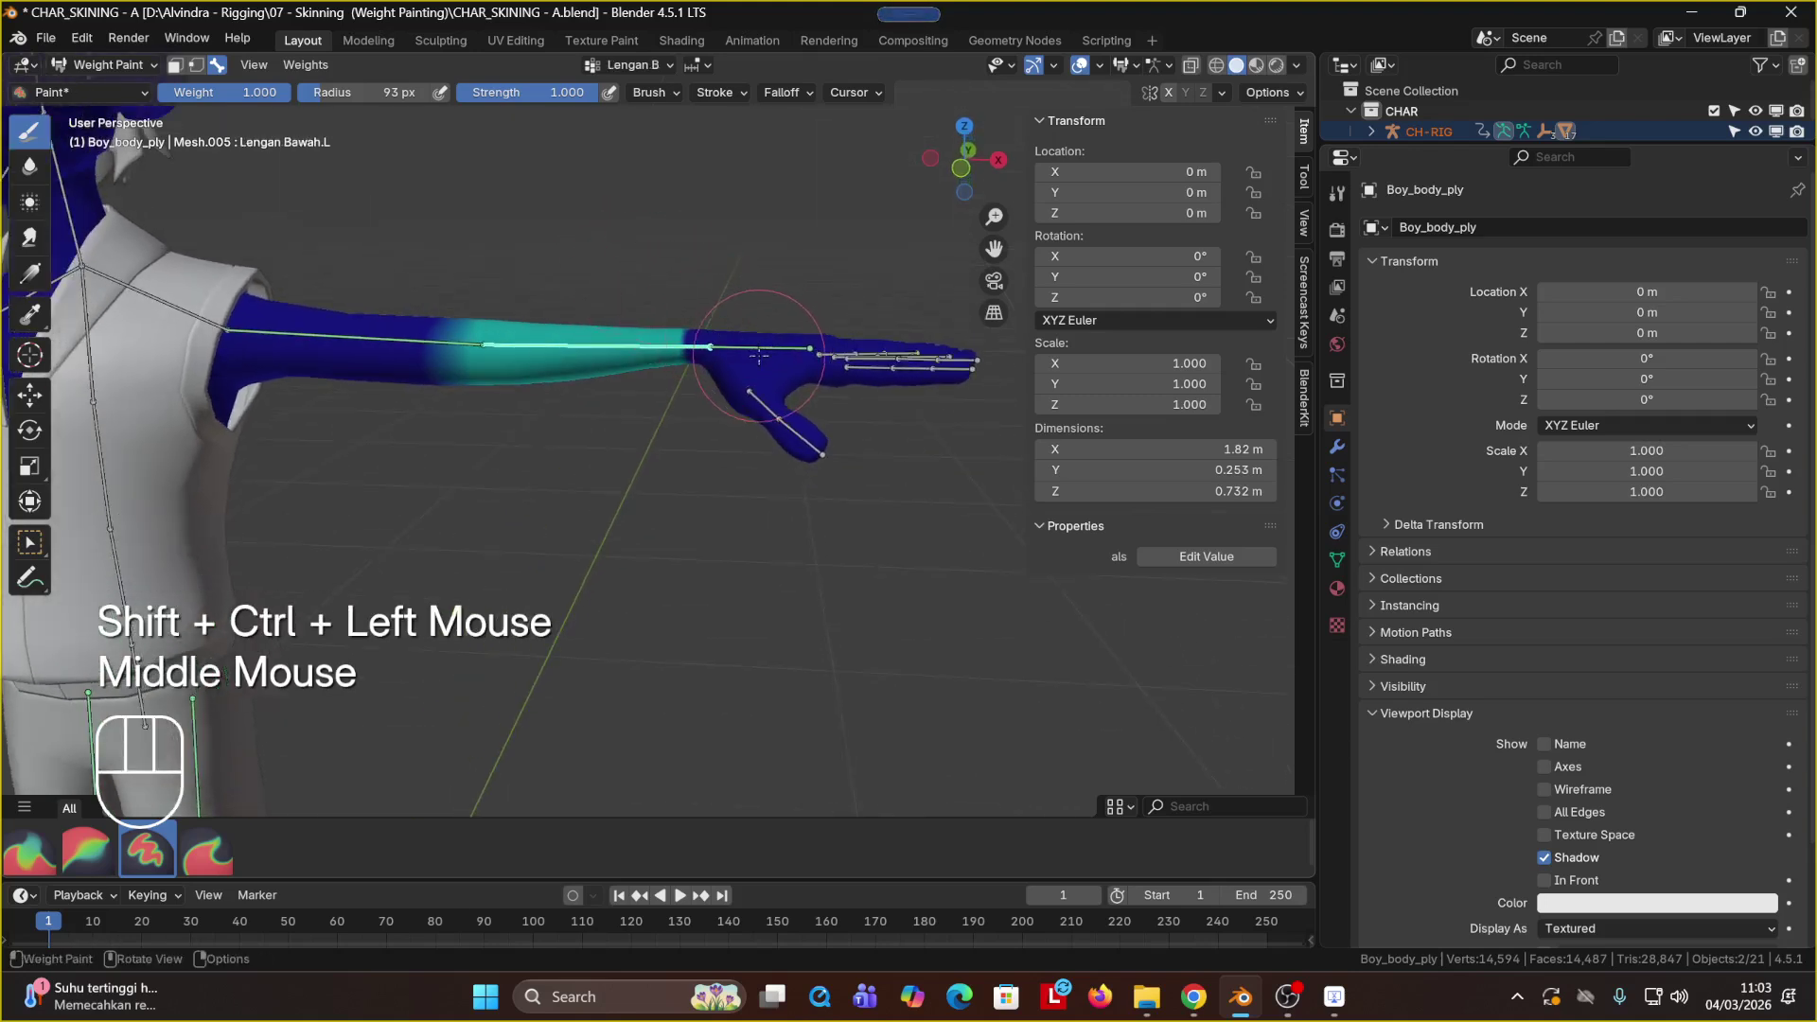
mouse_move(737, 383)
middle_down()
mouse_move(755, 386)
mouse_move(760, 360)
middle_up()
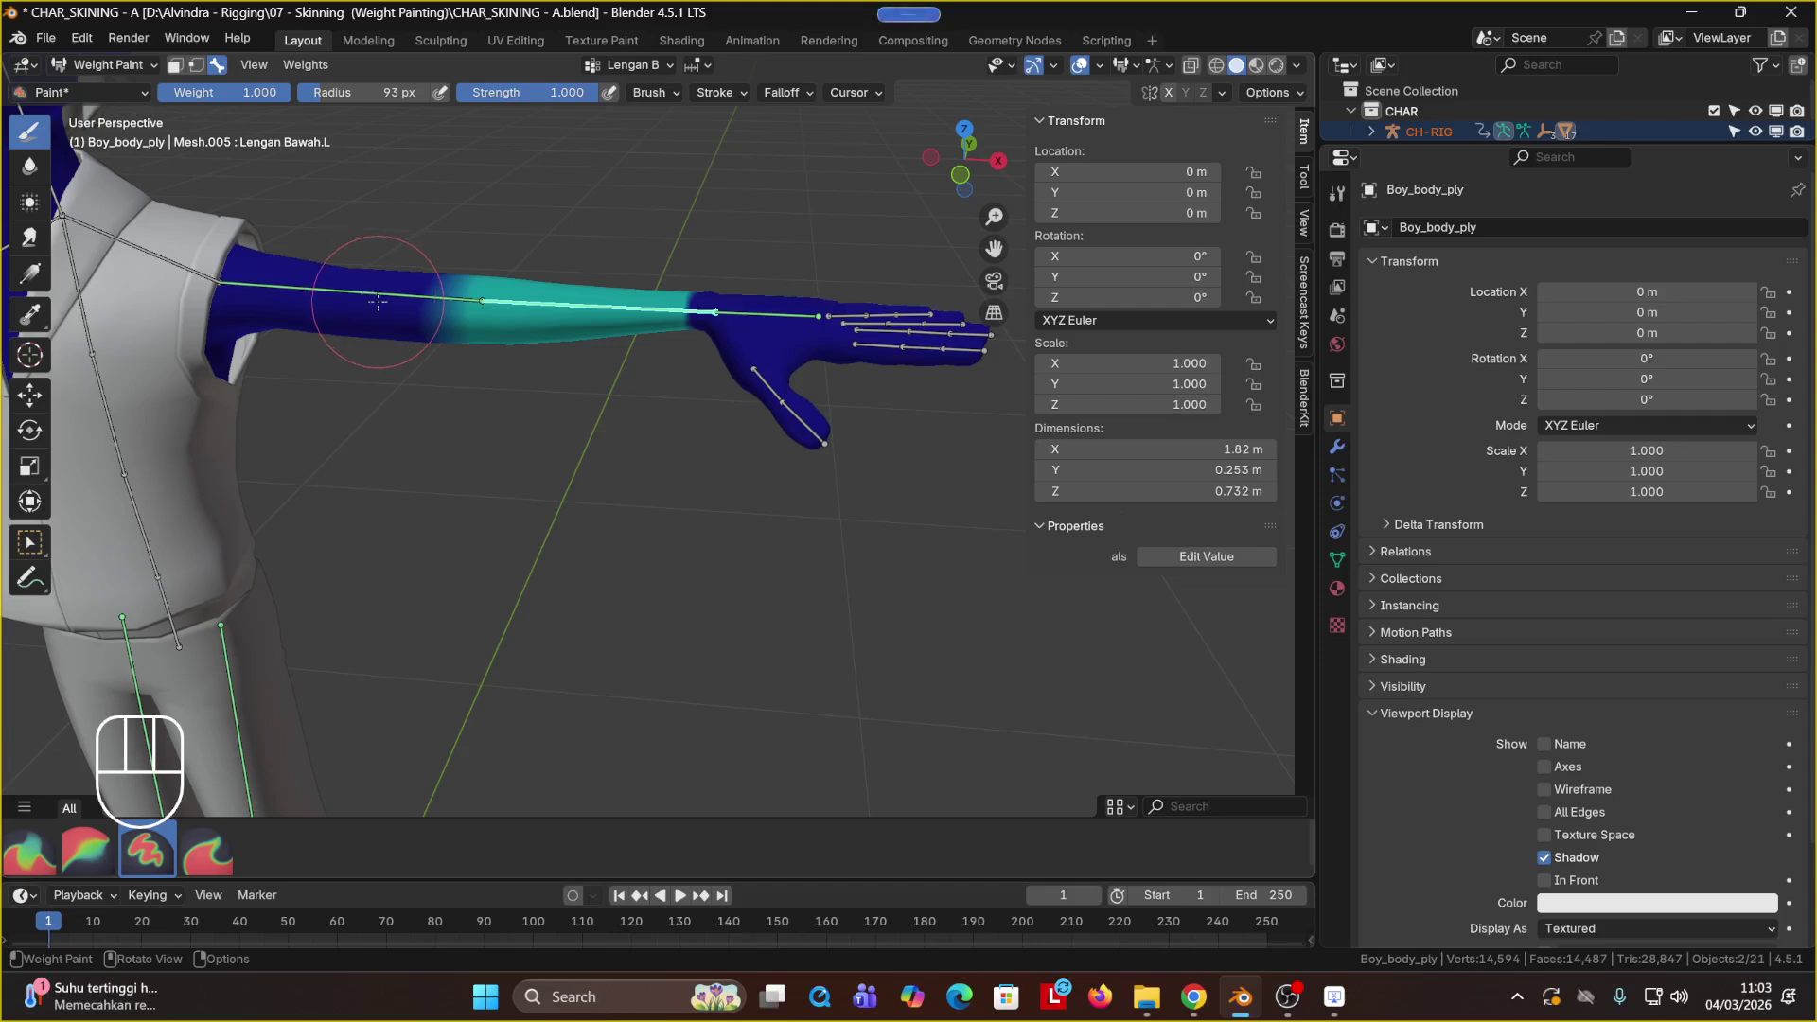
key(shift+ctrl)
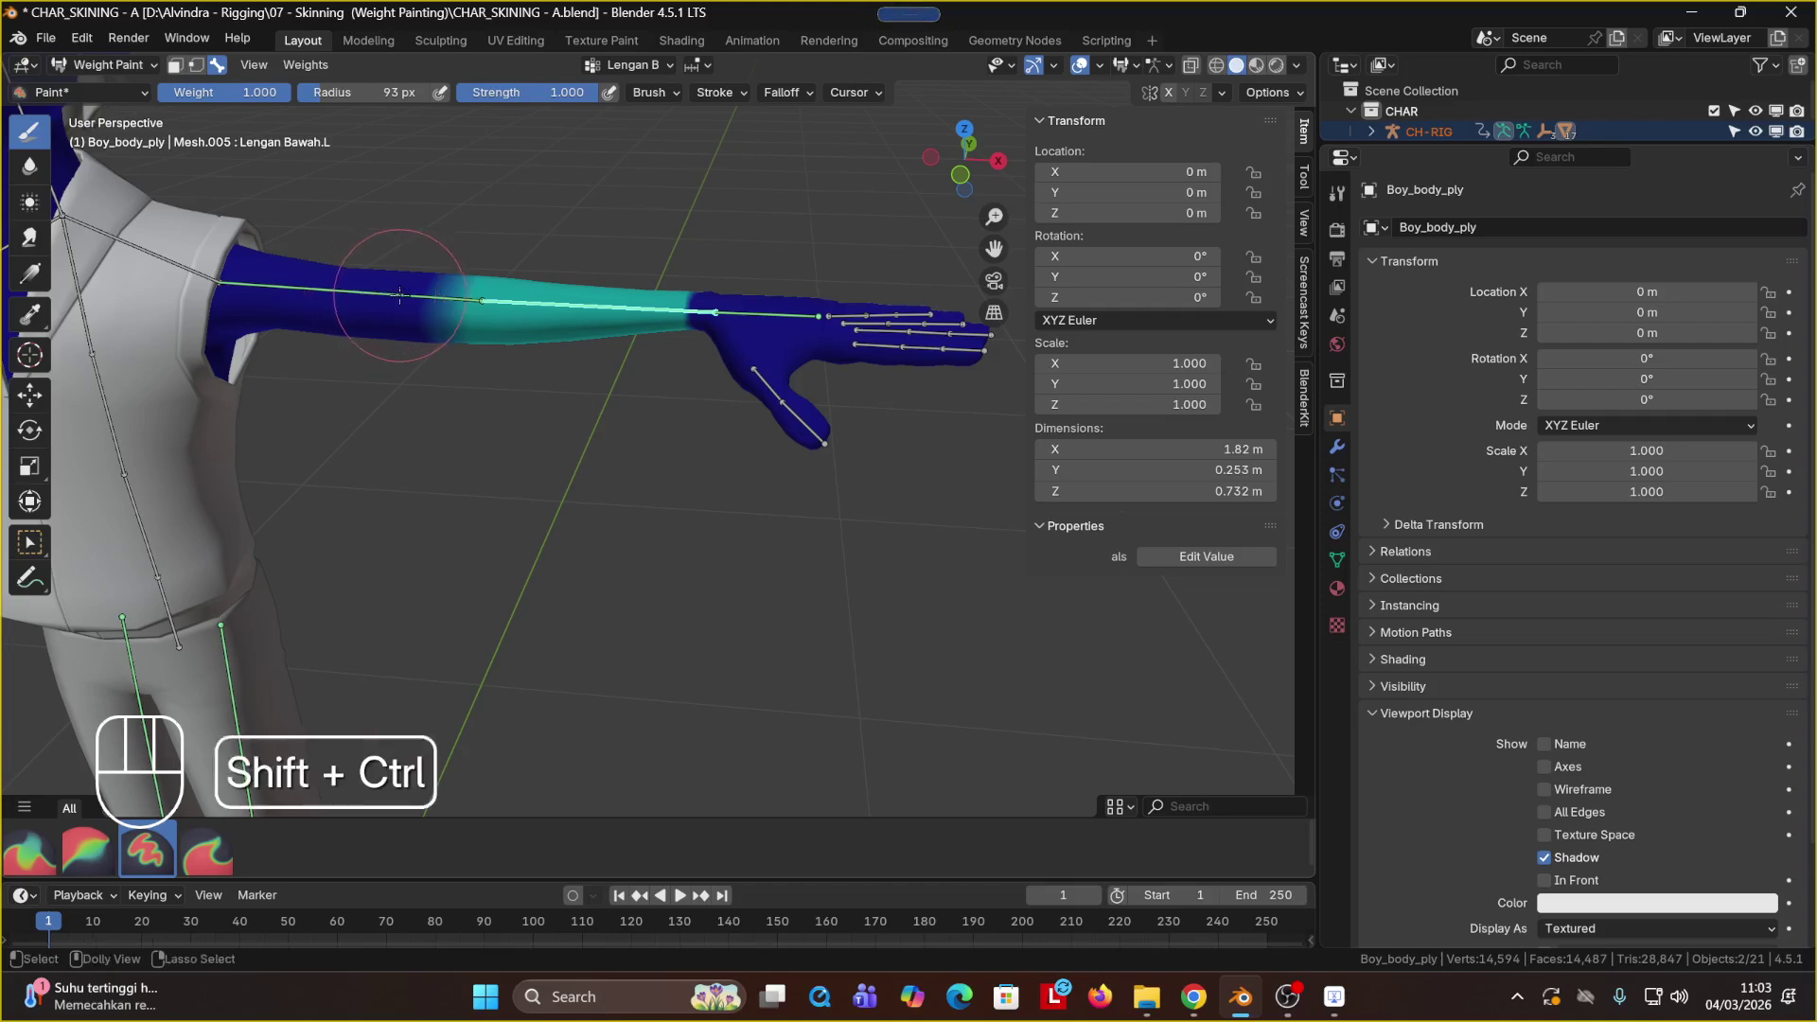
ctrl+shift+click(400, 296)
click(393, 298)
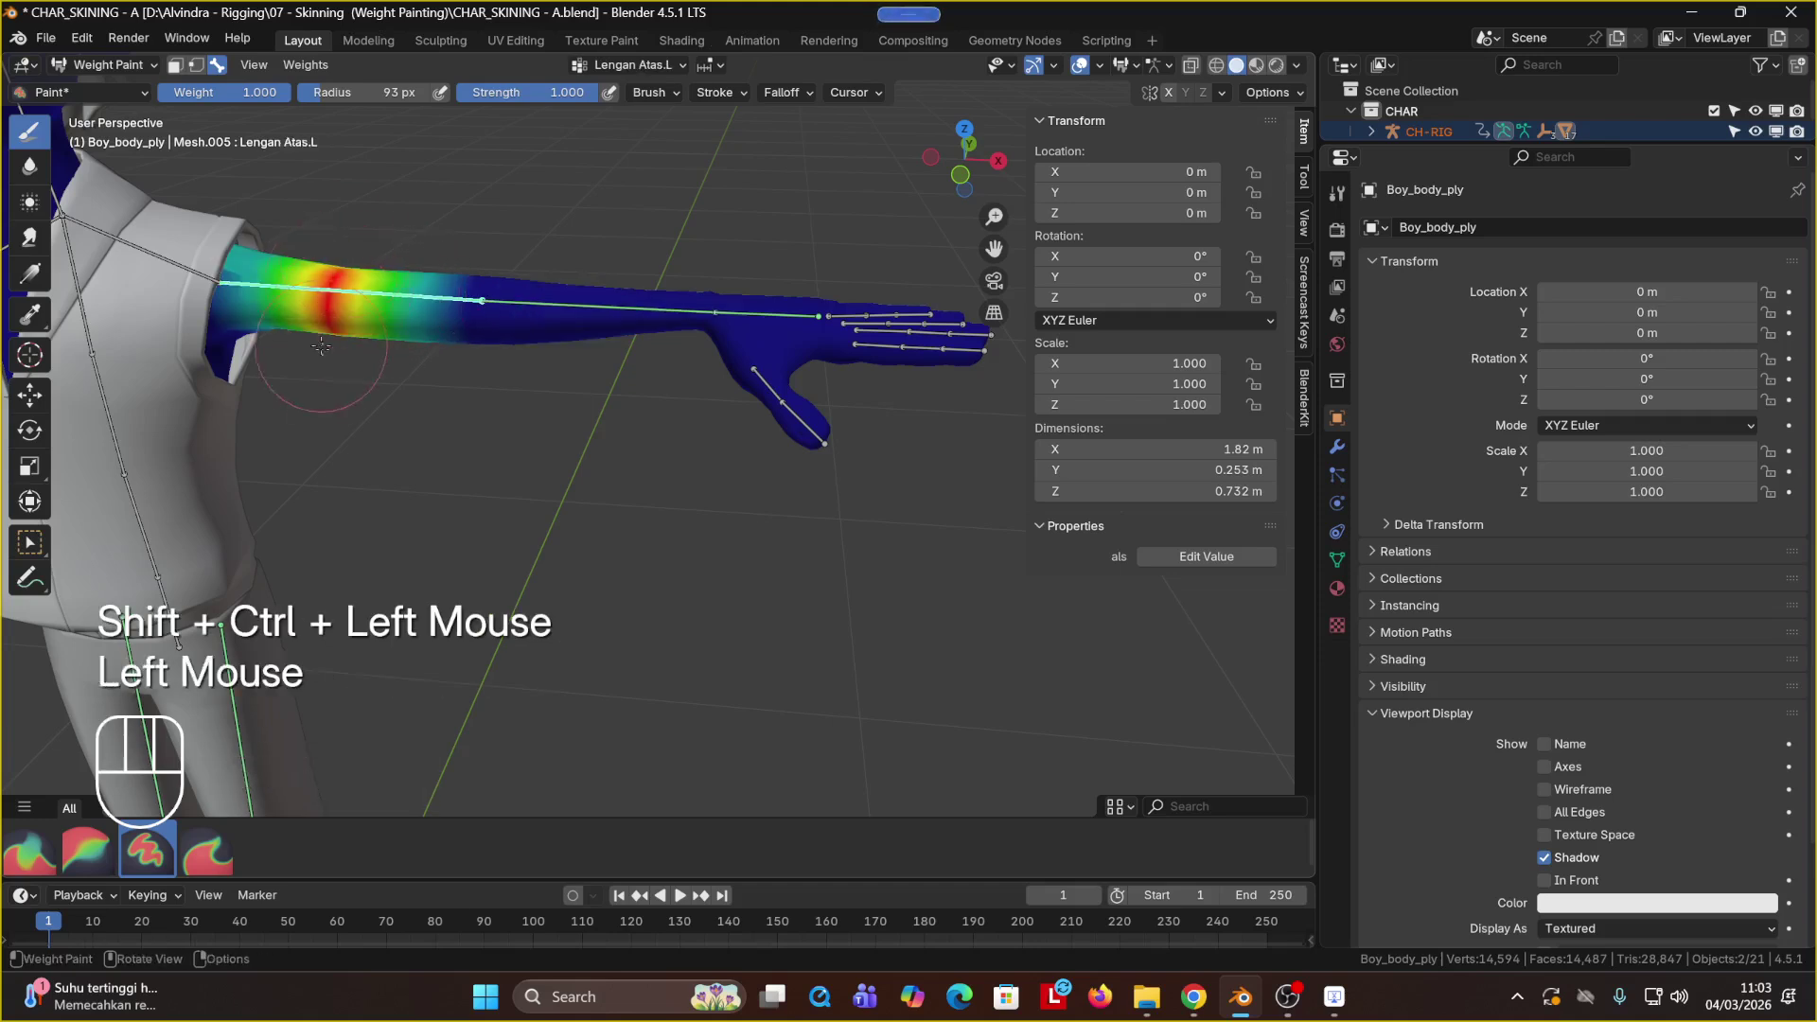
Step: Try painting weight 1.000 around the left upper arm from its middle to near the elbow, and undo these extra strokes
mouse_move(393, 298)
middle_down()
mouse_move(342, 351)
mouse_move(360, 321)
mouse_move(700, 468)
mouse_move(685, 437)
mouse_move(738, 417)
mouse_move(803, 438)
mouse_move(776, 407)
middle_up()
click(700, 467)
click(686, 438)
click(689, 403)
scroll(738, 416, down, 1)
click(771, 407)
click(774, 398)
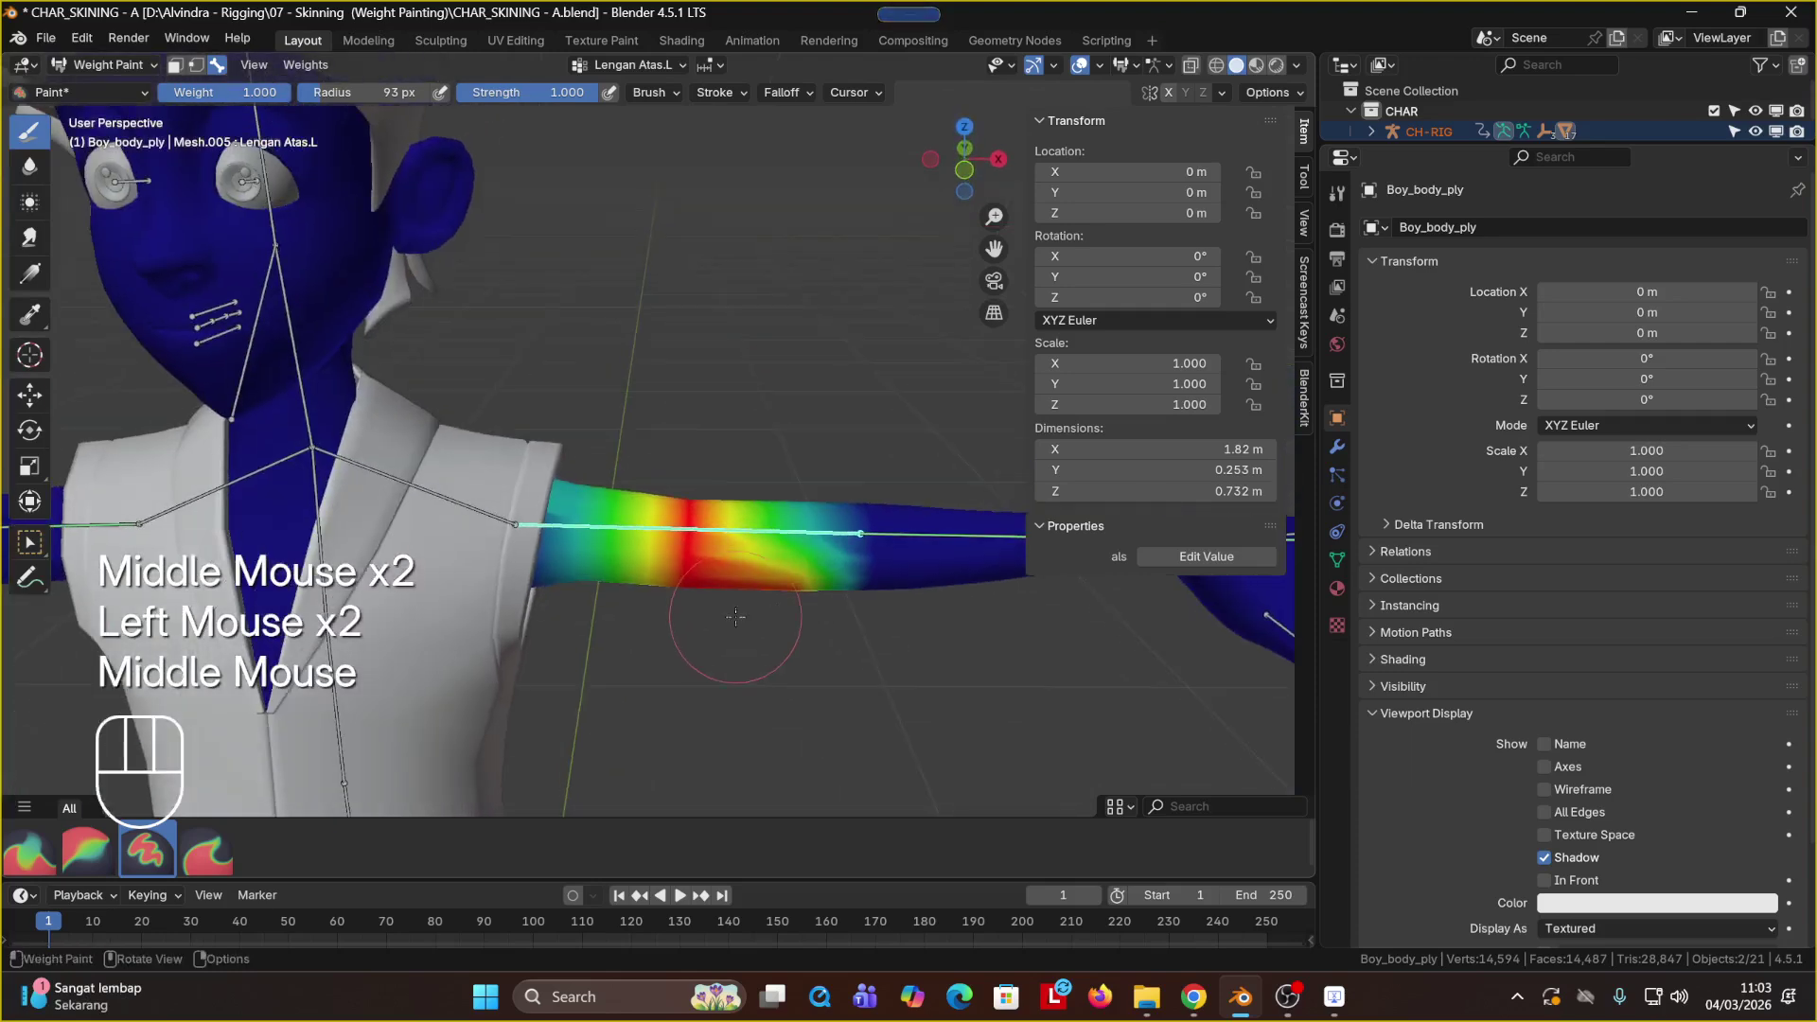
click(777, 407)
click(774, 560)
mouse_move(775, 561)
middle_down()
mouse_move(762, 464)
mouse_move(761, 493)
mouse_move(729, 484)
middle_up()
click(762, 464)
click(762, 468)
mouse_move(729, 484)
middle_down()
mouse_move(691, 479)
mouse_move(757, 512)
middle_up()
click(691, 478)
key(ctrl+z)
key(ctrl+z)
key(ctrl+z)
key(ctrl+z)
key(ctrl+z)
key(ctrl+z)
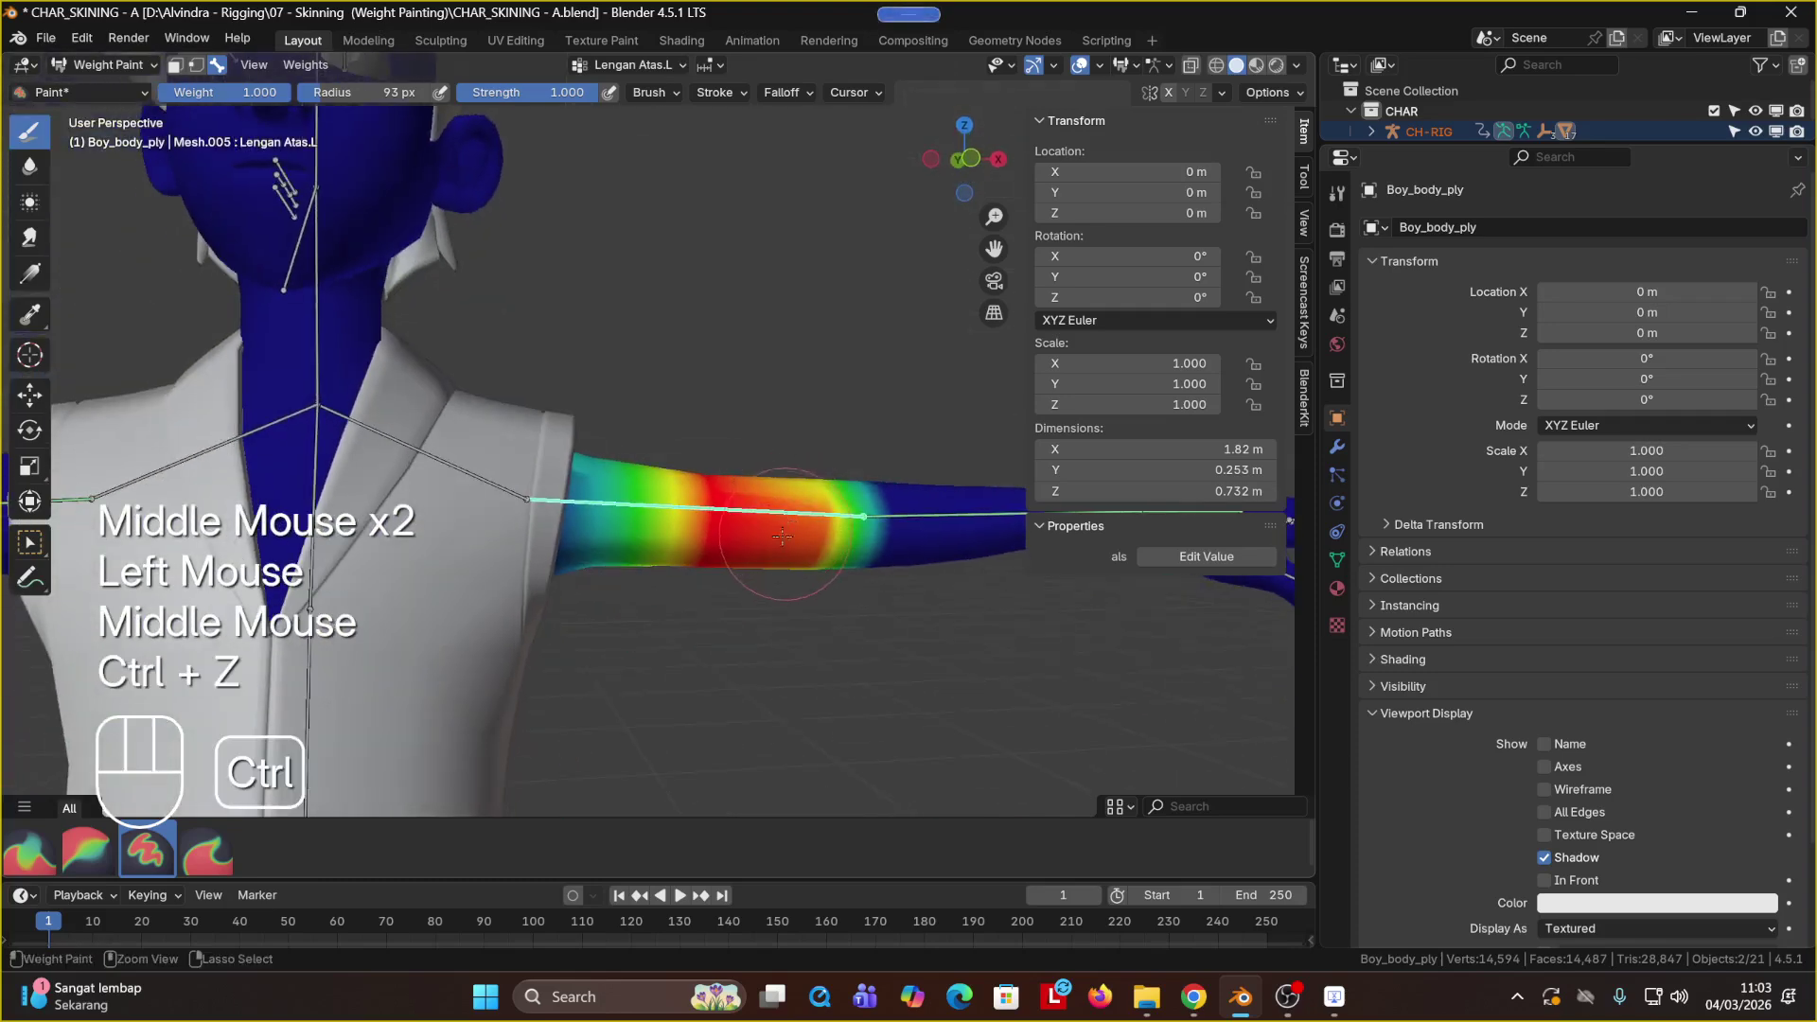
key(ctrl+z)
key(ctrl+z)
key(ctrl+z)
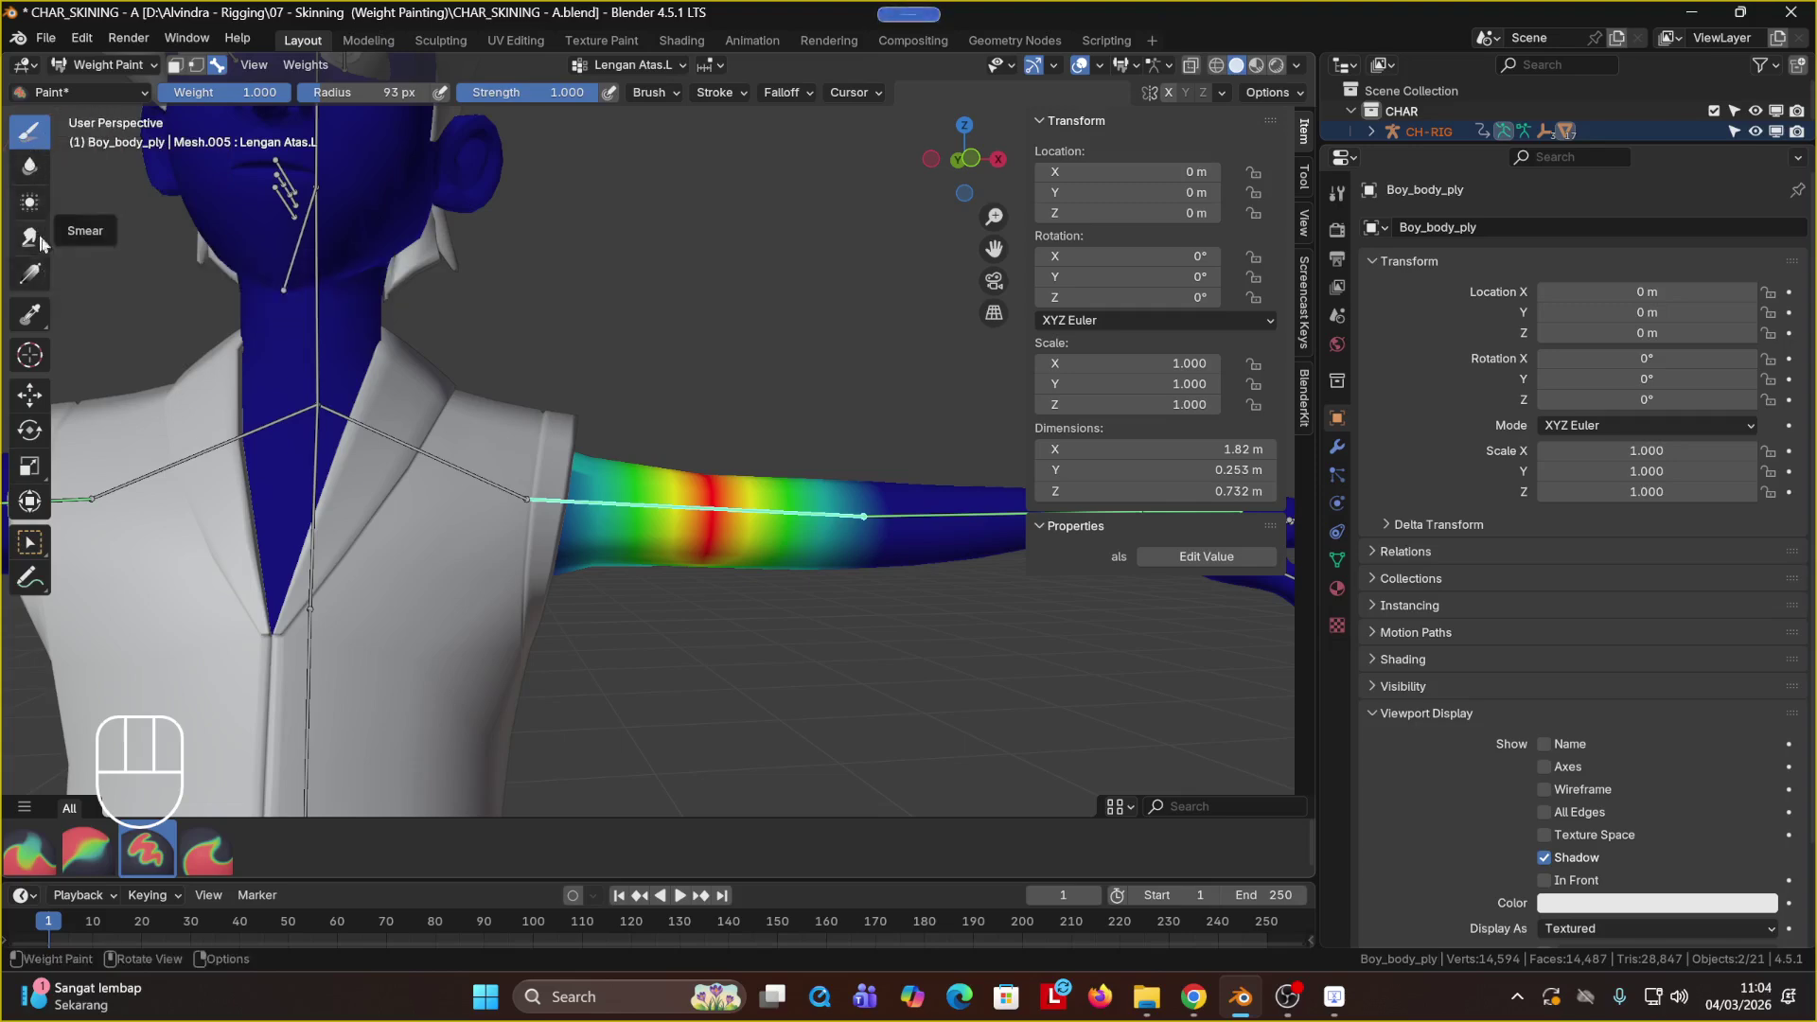
Step: With the Paint brush, apply weight 1.000 from the middle of the left upper arm toward the elbow, including its underside
click(33, 135)
click(706, 579)
mouse_move(707, 584)
middle_down()
mouse_move(701, 435)
mouse_move(729, 390)
middle_up()
click(705, 457)
click(700, 430)
click(738, 386)
click(750, 383)
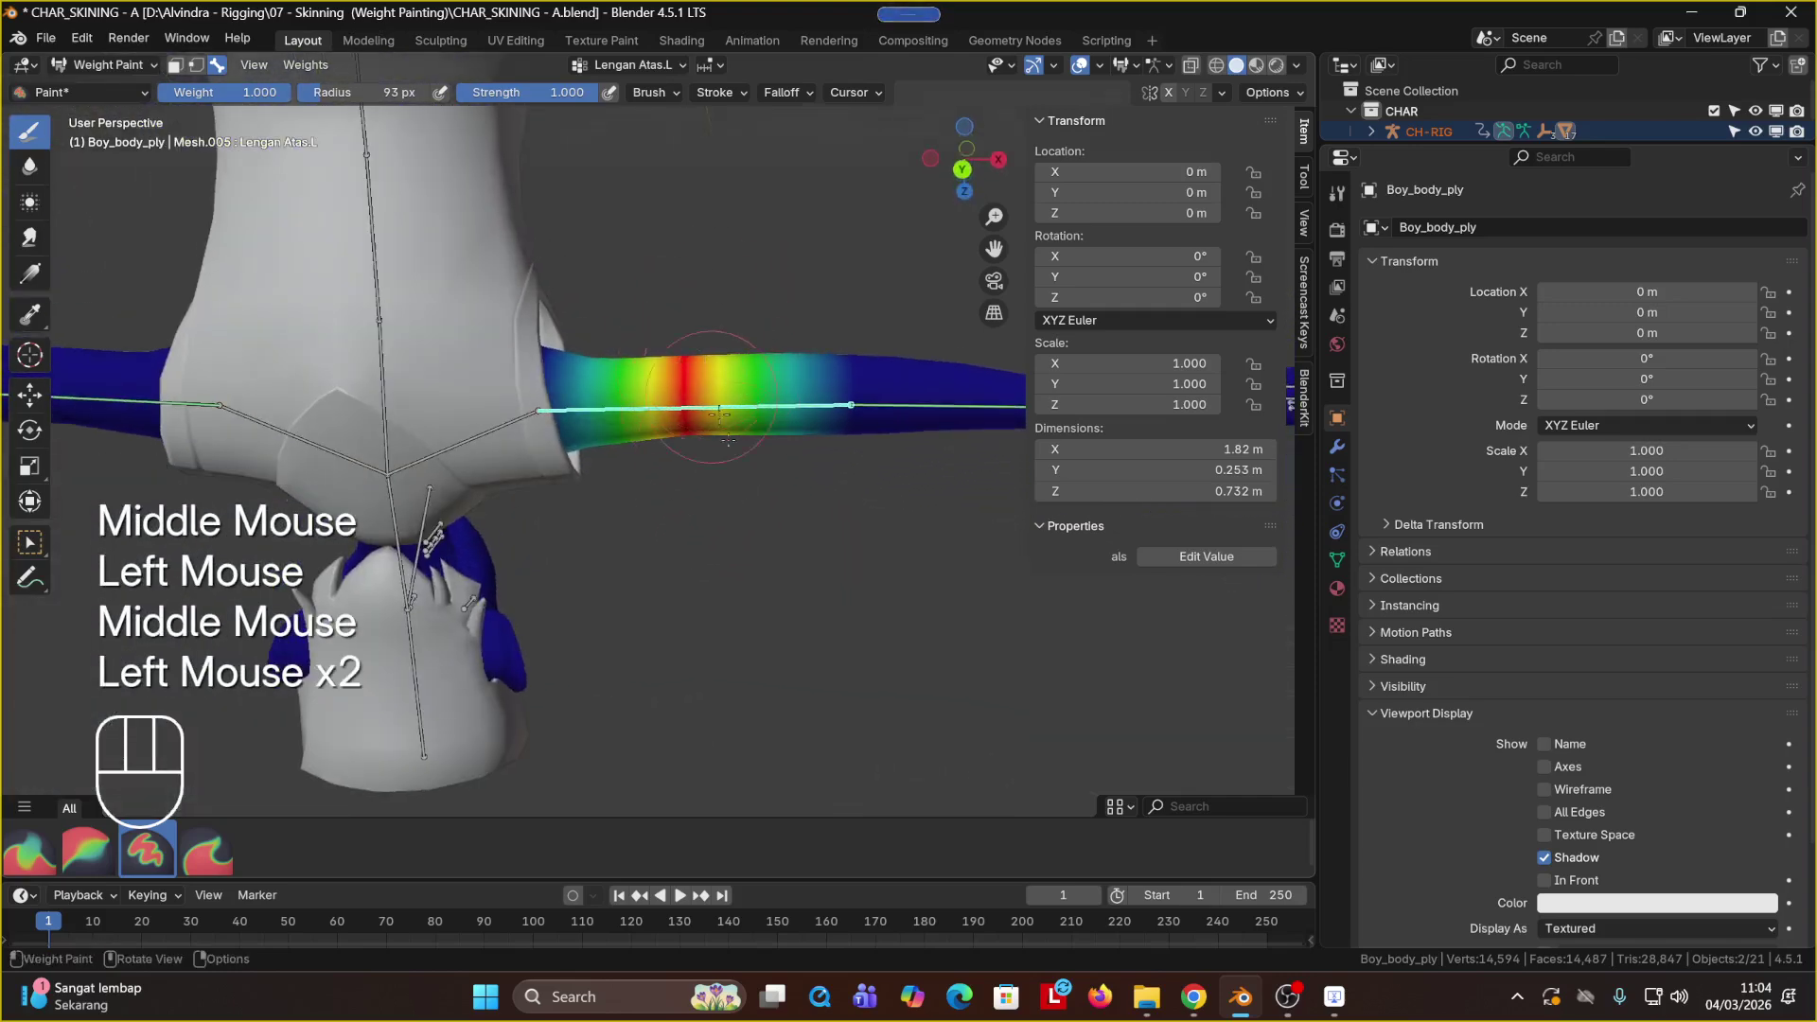
click(776, 379)
click(791, 374)
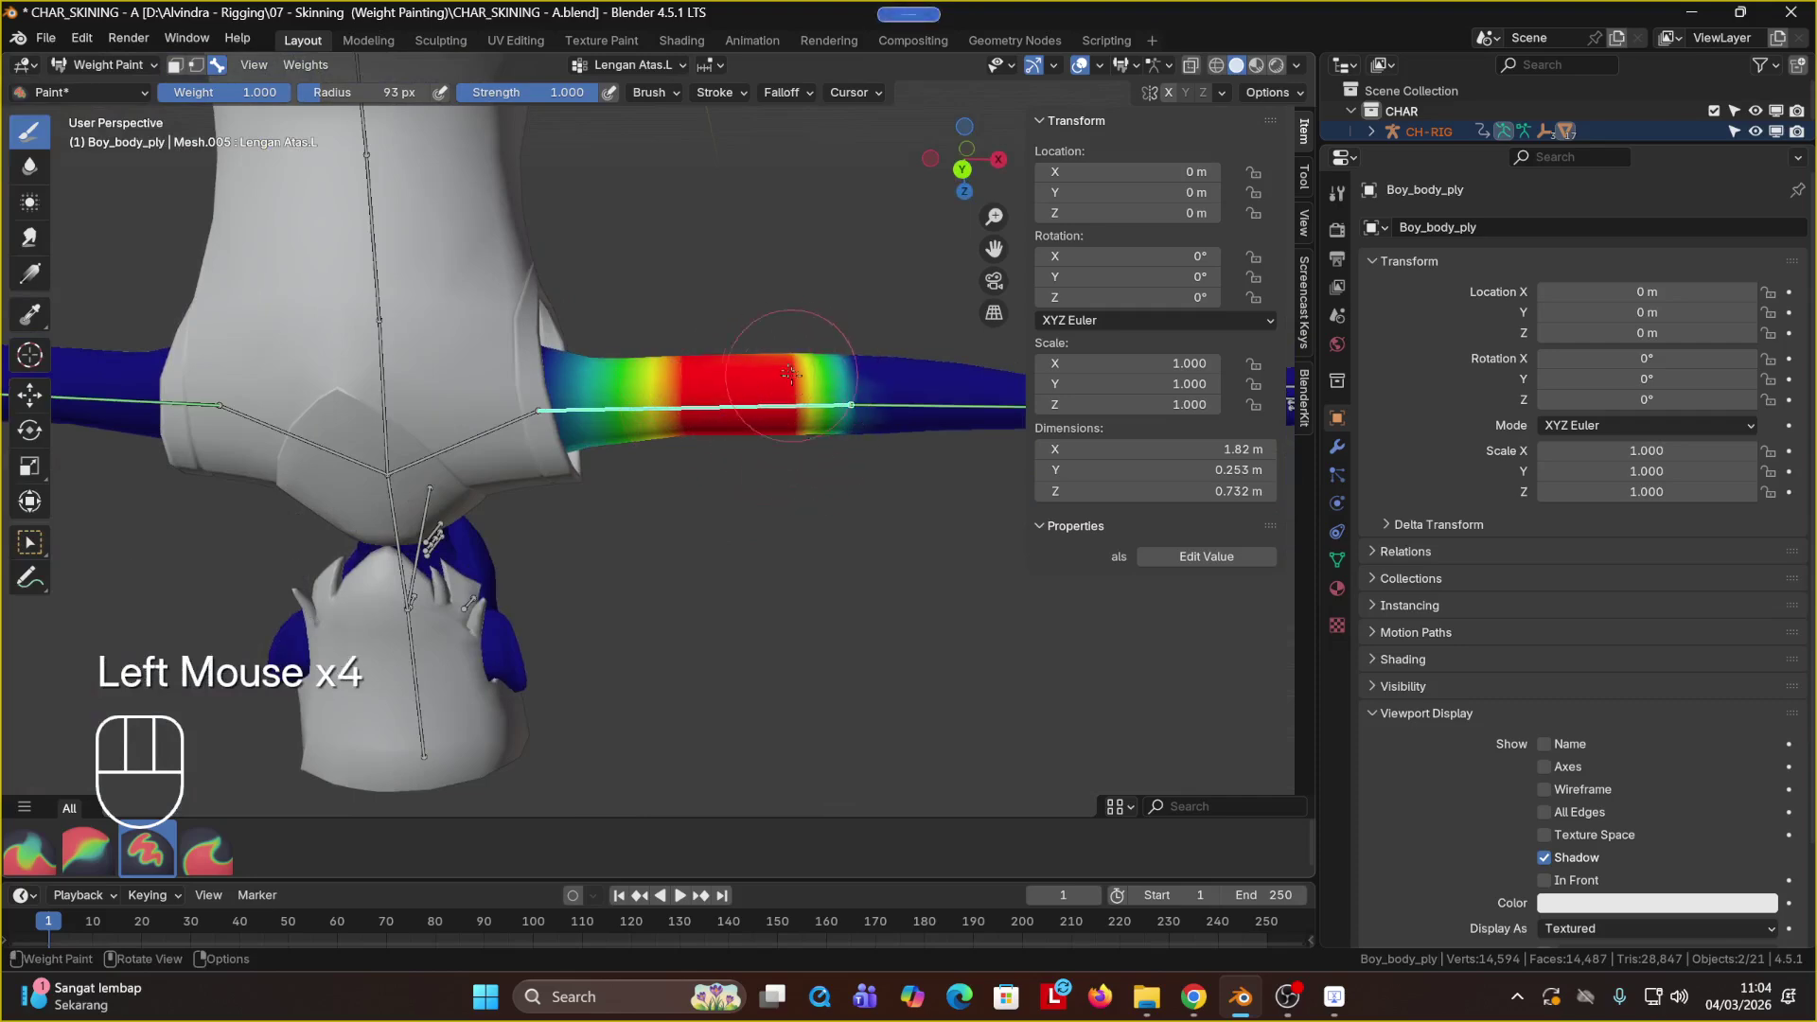
Step: Fill the remaining sides of the left upper arm's outer half with weight 1.000
mouse_move(792, 374)
middle_down()
mouse_move(823, 342)
mouse_move(787, 511)
mouse_move(758, 442)
middle_up()
click(830, 339)
click(786, 512)
click(776, 488)
click(776, 487)
click(758, 442)
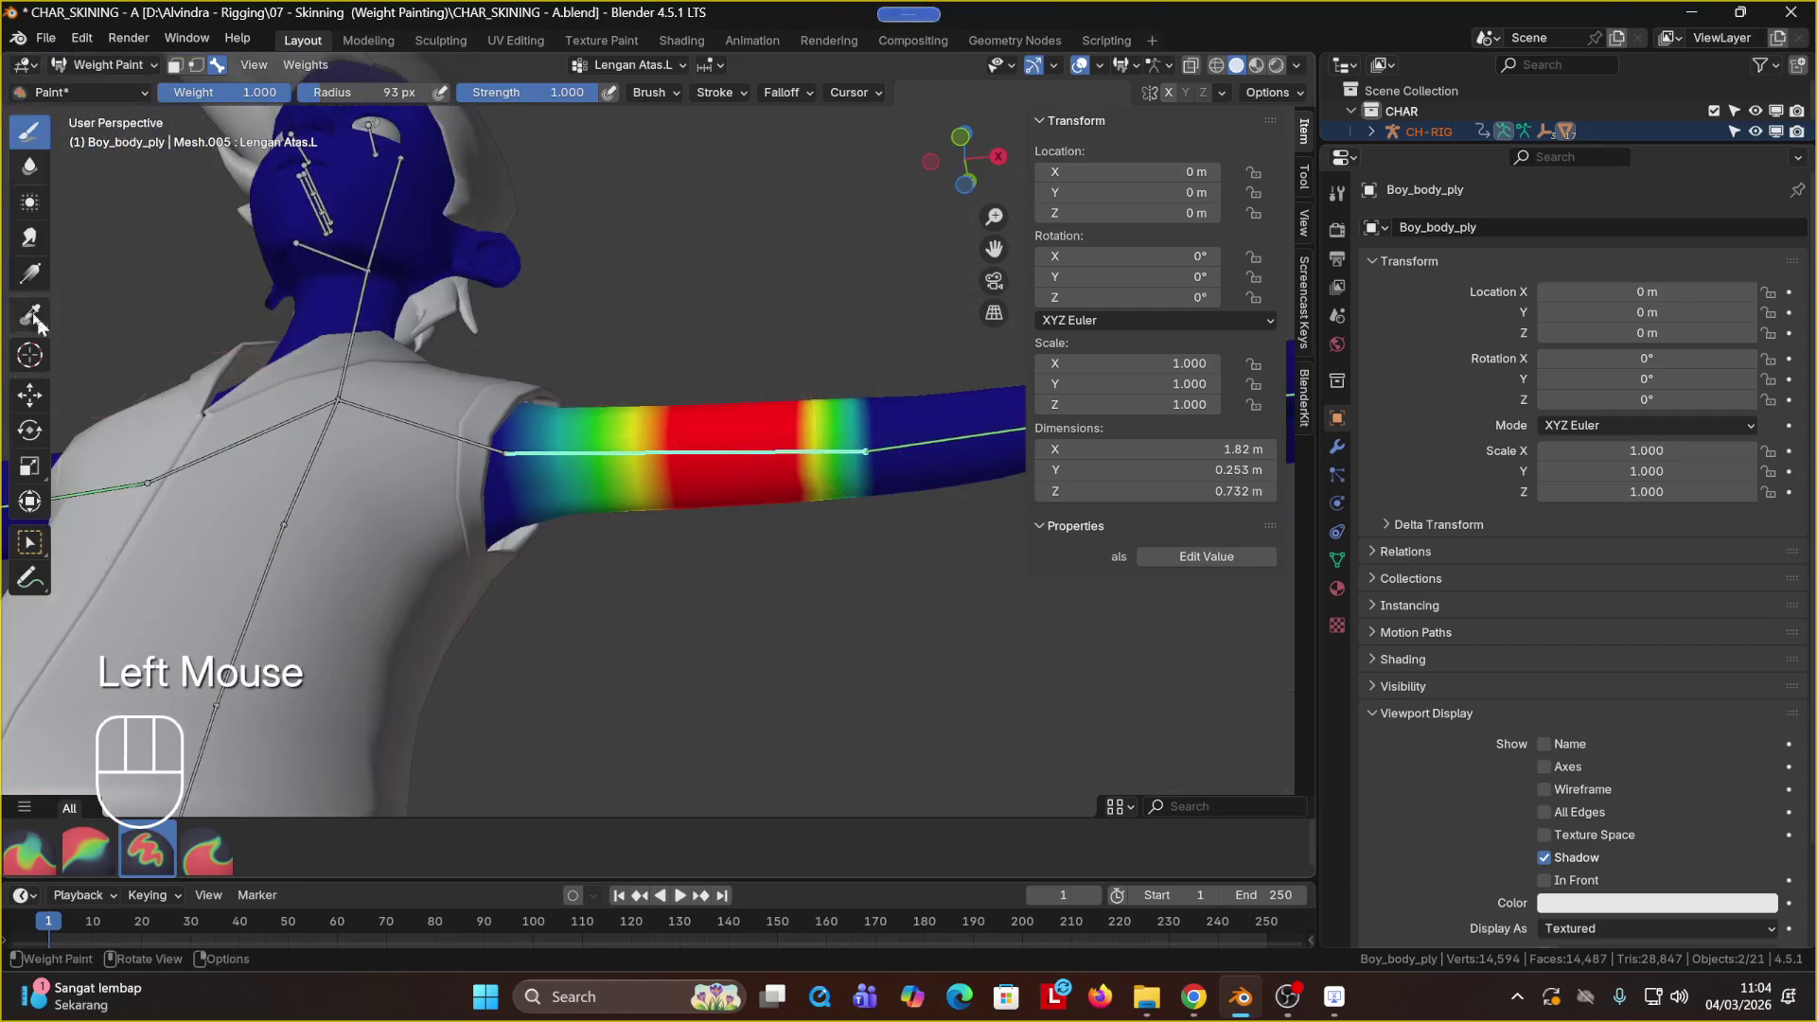
Step: Use the 93 px Blur brush at strength 1.000 to soften the left upper arm's weight transition near the elbow
click(38, 166)
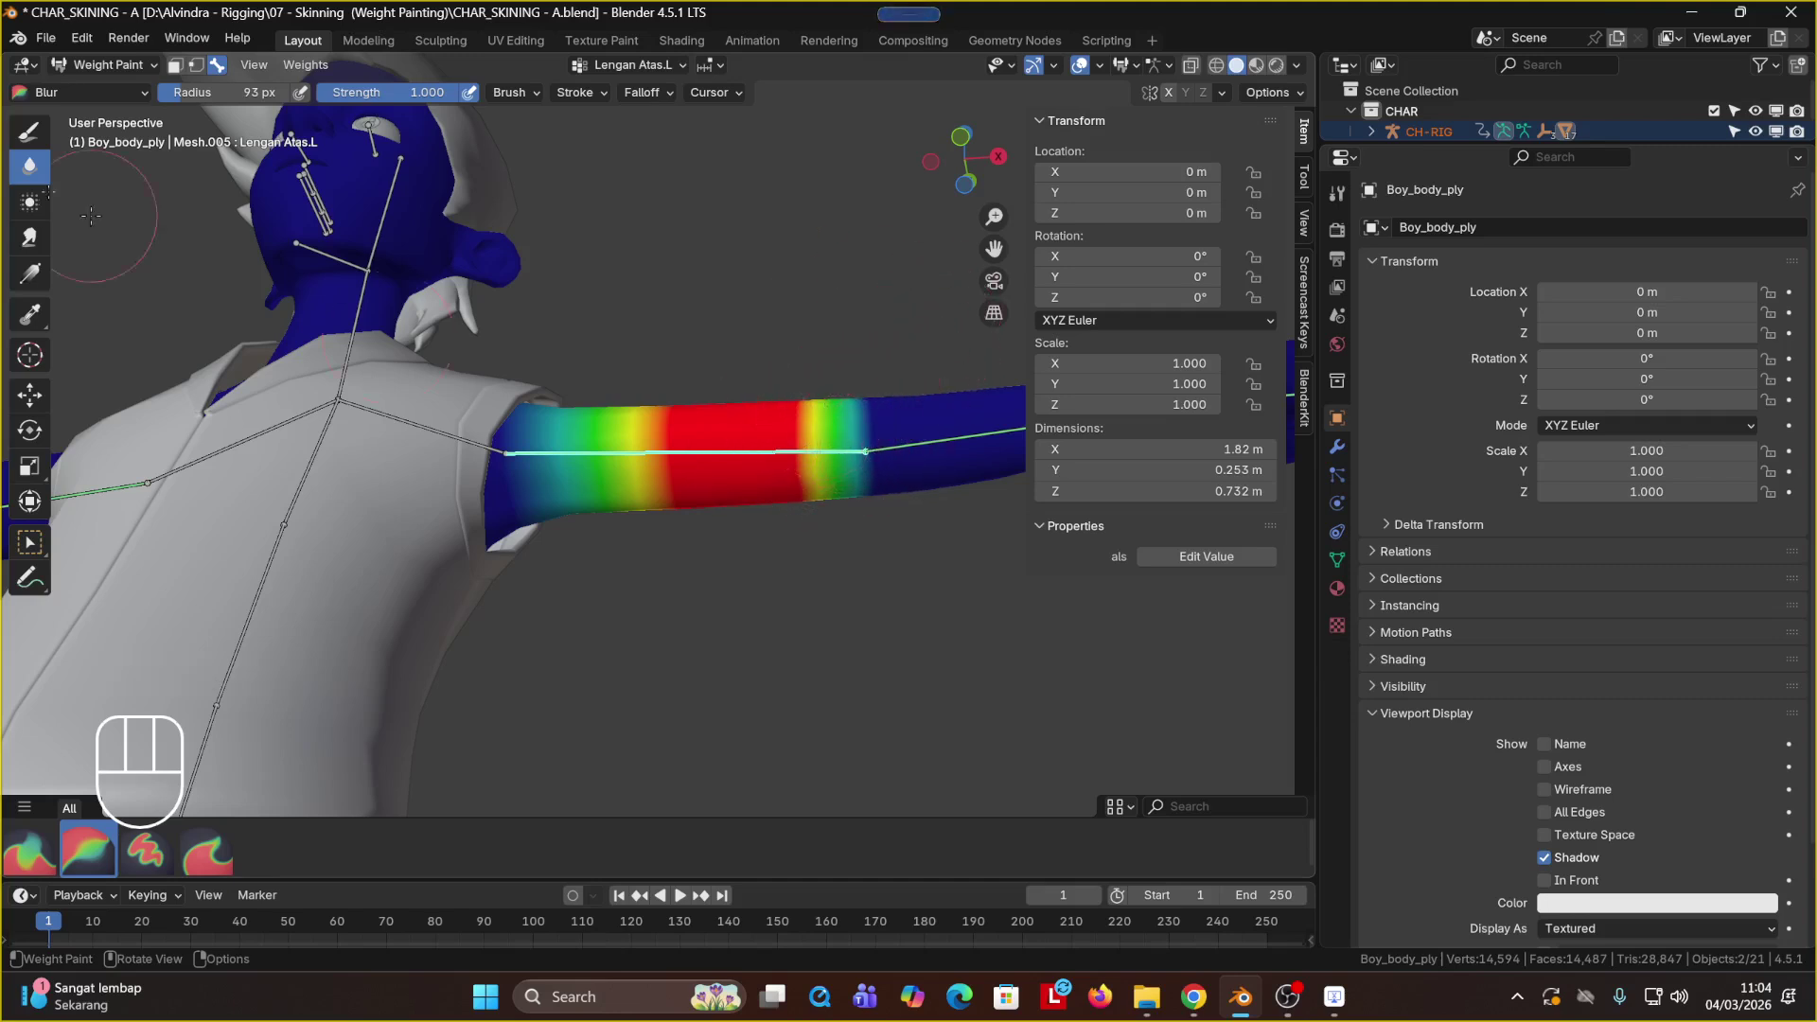
drag(758, 450, 831, 464)
middle_drag(857, 432, 828, 614)
click(837, 566)
click(827, 579)
click(828, 596)
drag(788, 501, 818, 478)
Step: Blur the weights around the underside and front of the left upper arm near the elbow
middle_drag(825, 464, 822, 592)
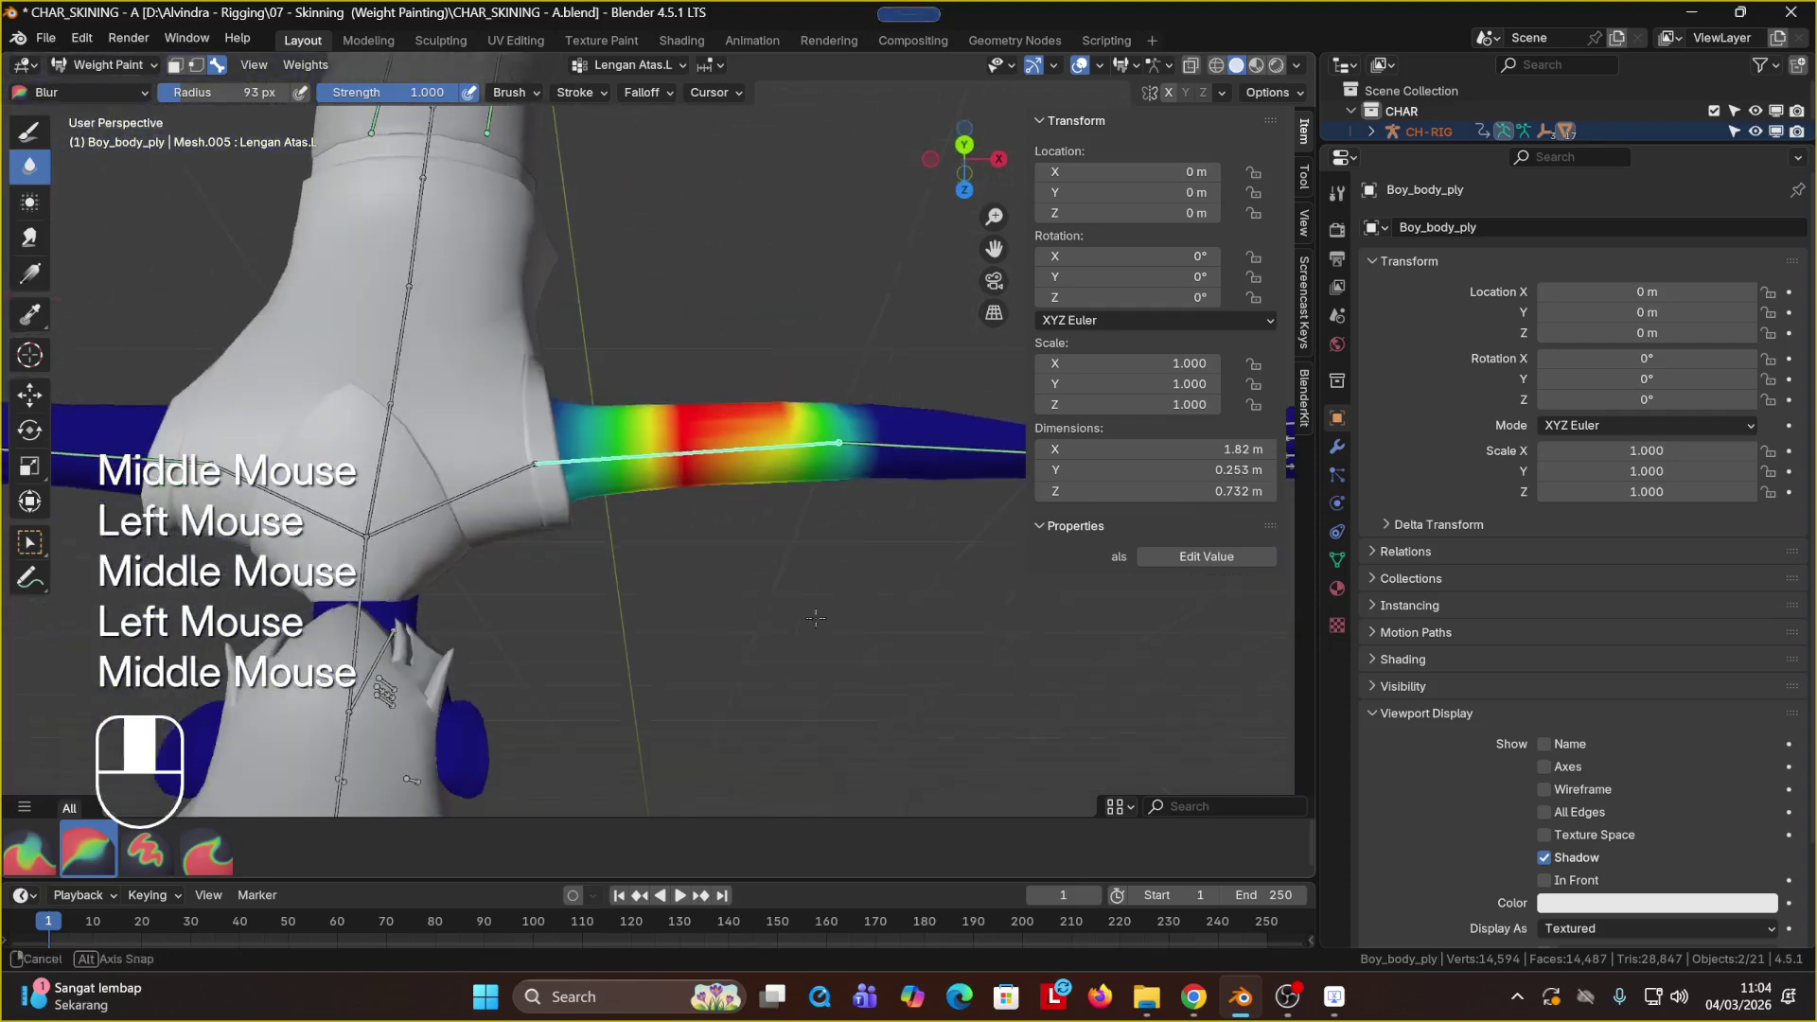
drag(781, 431, 817, 394)
click(816, 442)
middle_drag(816, 442, 845, 566)
click(847, 569)
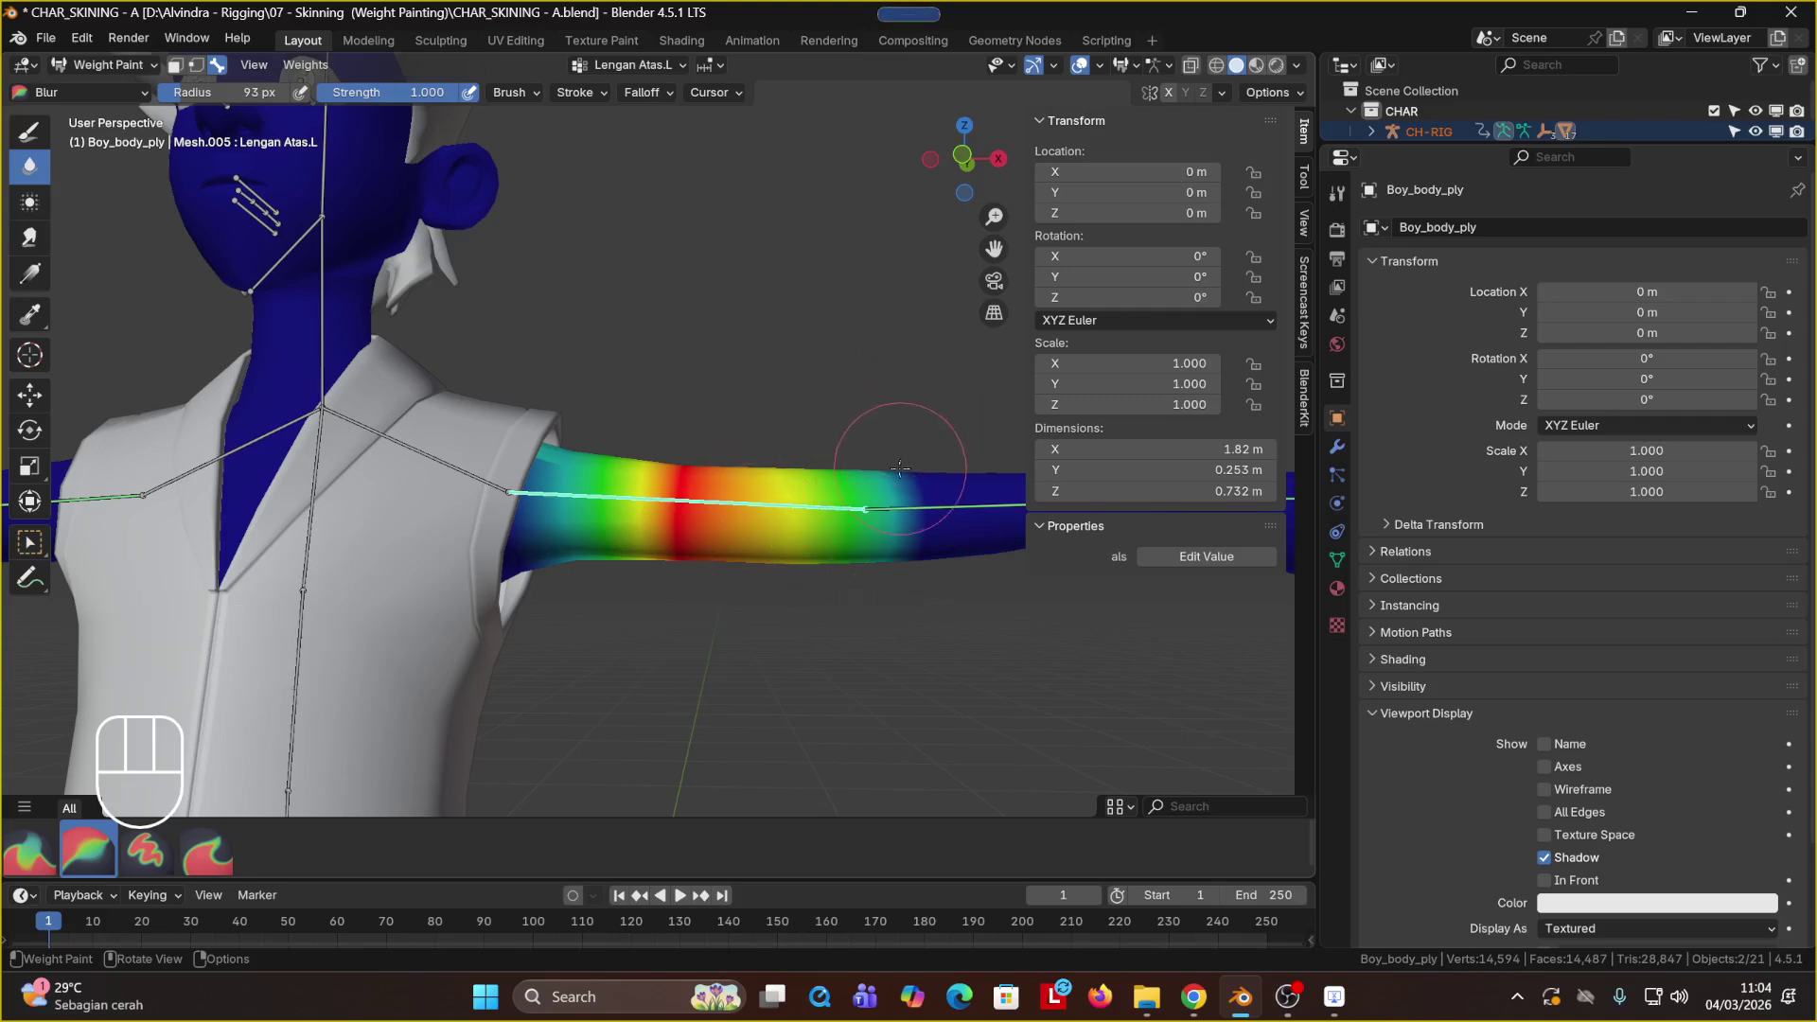
Step: Display the active Blur brush's tool settings in the viewport
mouse_move(879, 406)
shift+middle_down()
mouse_move(758, 442)
mouse_move(771, 466)
shift+middle_up()
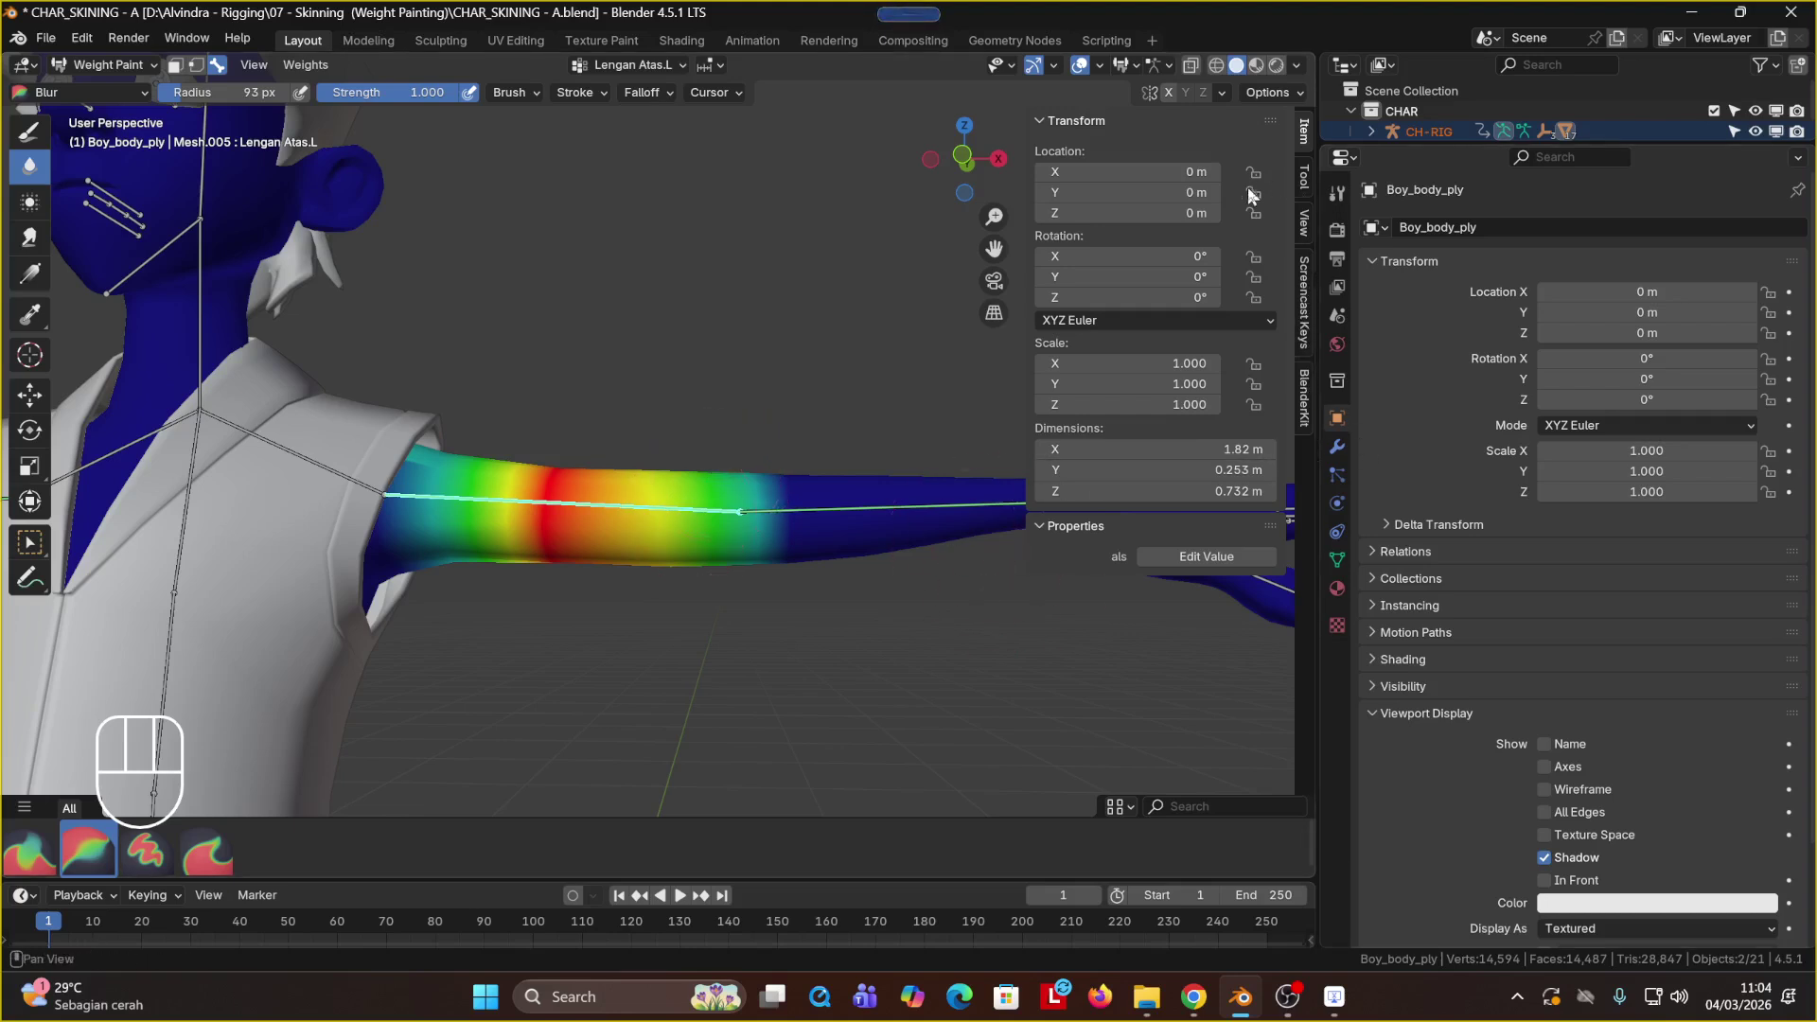
click(1304, 177)
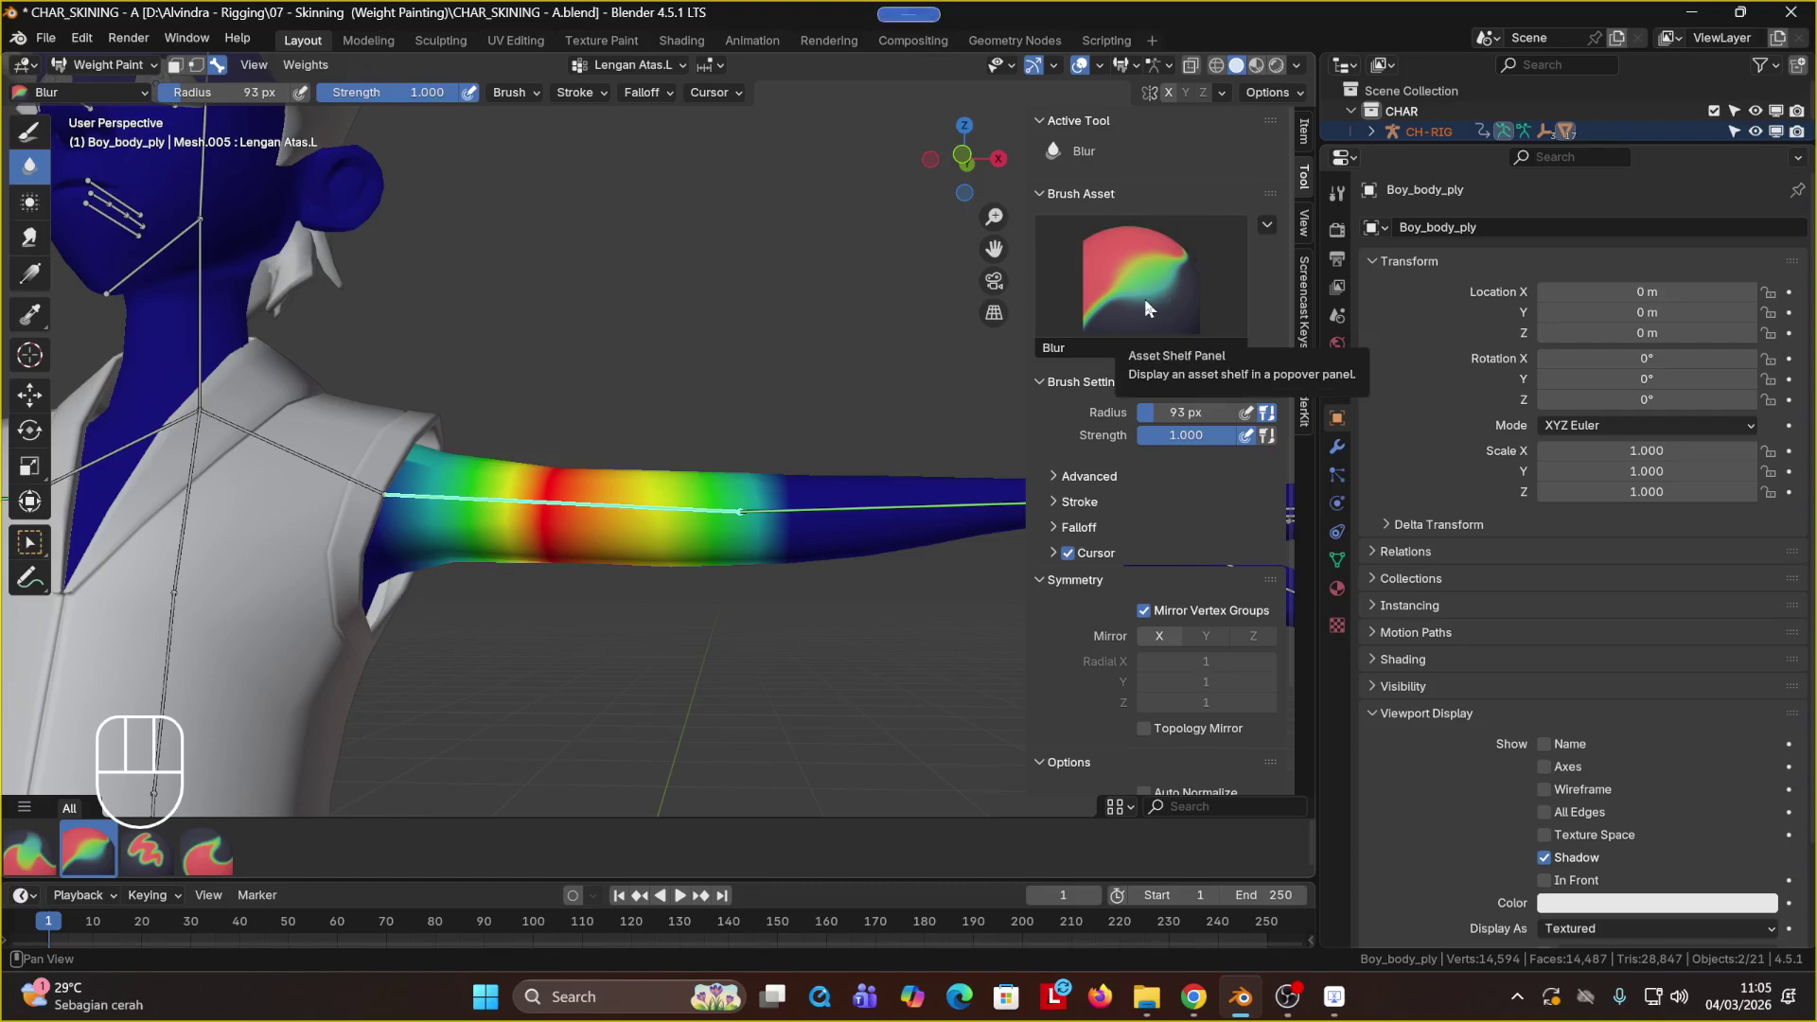
Step: Try rotating the left upper arm bone to test the deformation, and undo the rotation
middle_drag(701, 495, 588, 453)
scroll(738, 478, down, 3)
key(r)
click(743, 369)
key(ctrl+z)
scroll(546, 441, up, 2)
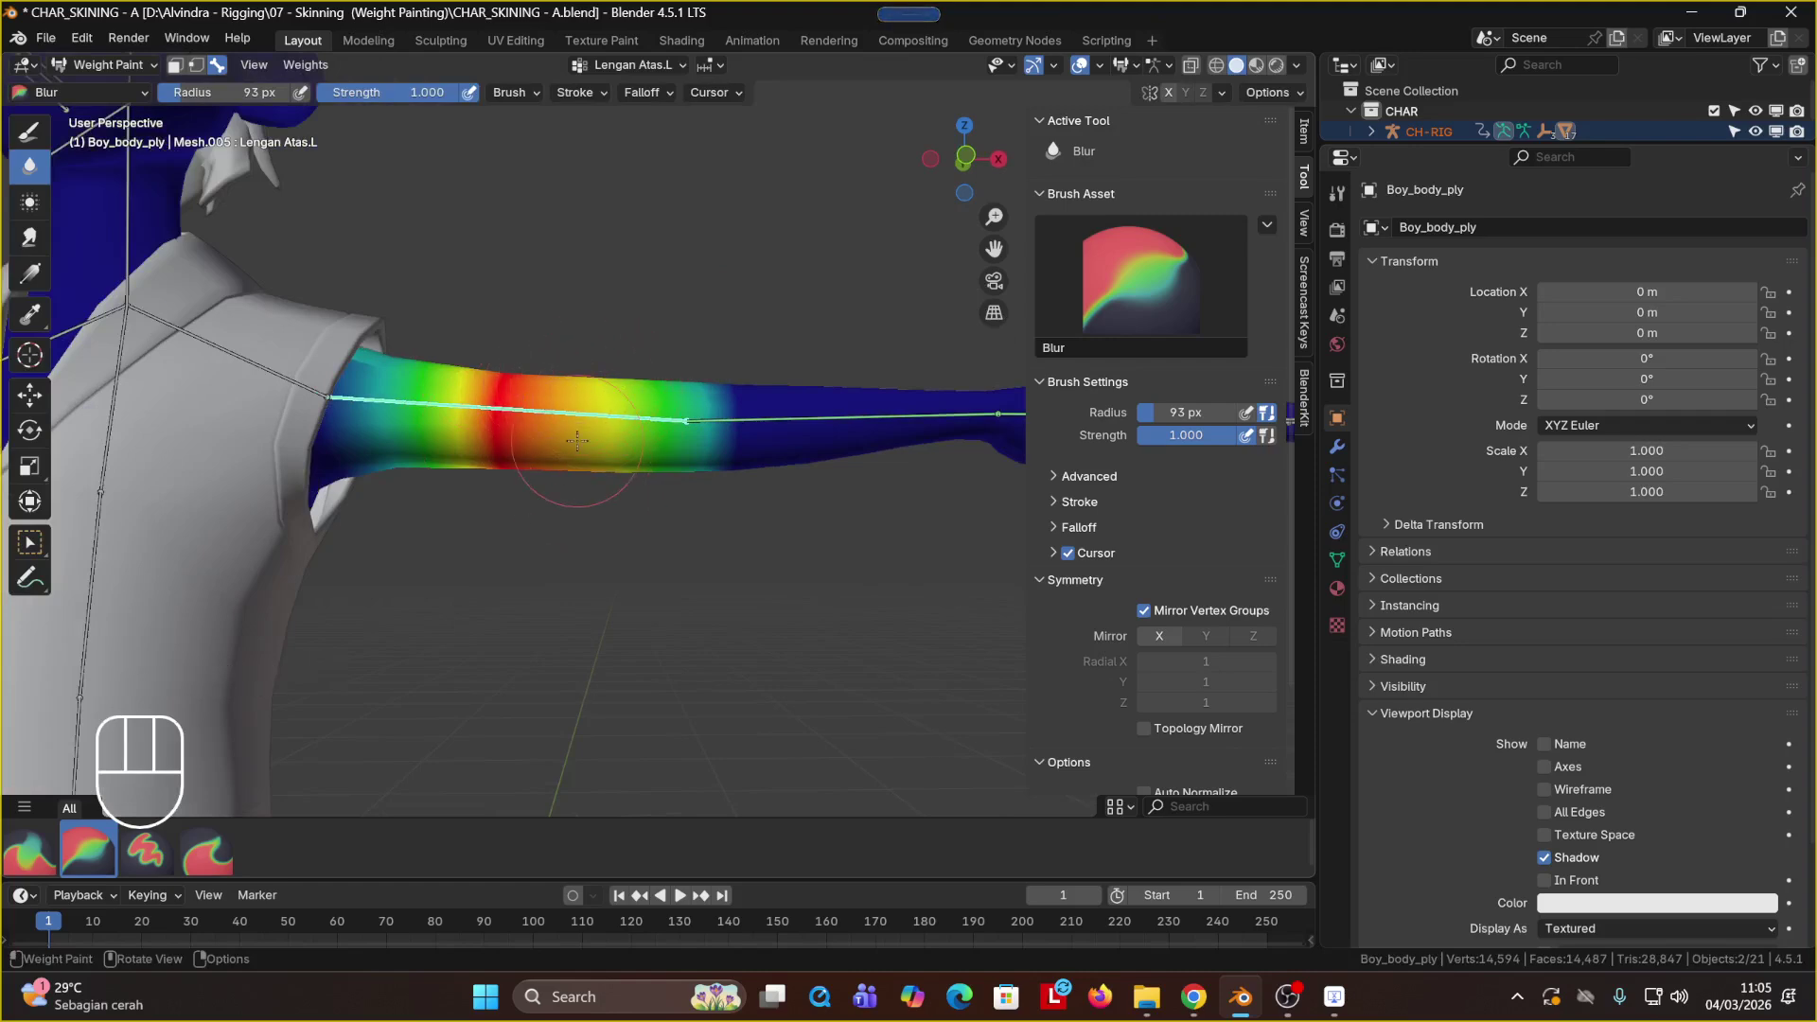
Step: Try dabbing with the Blur brush on the right arm around the elbow while the left upper arm bone is active
scroll(578, 440, down, 2)
shift+middle_drag(578, 441, 716, 428)
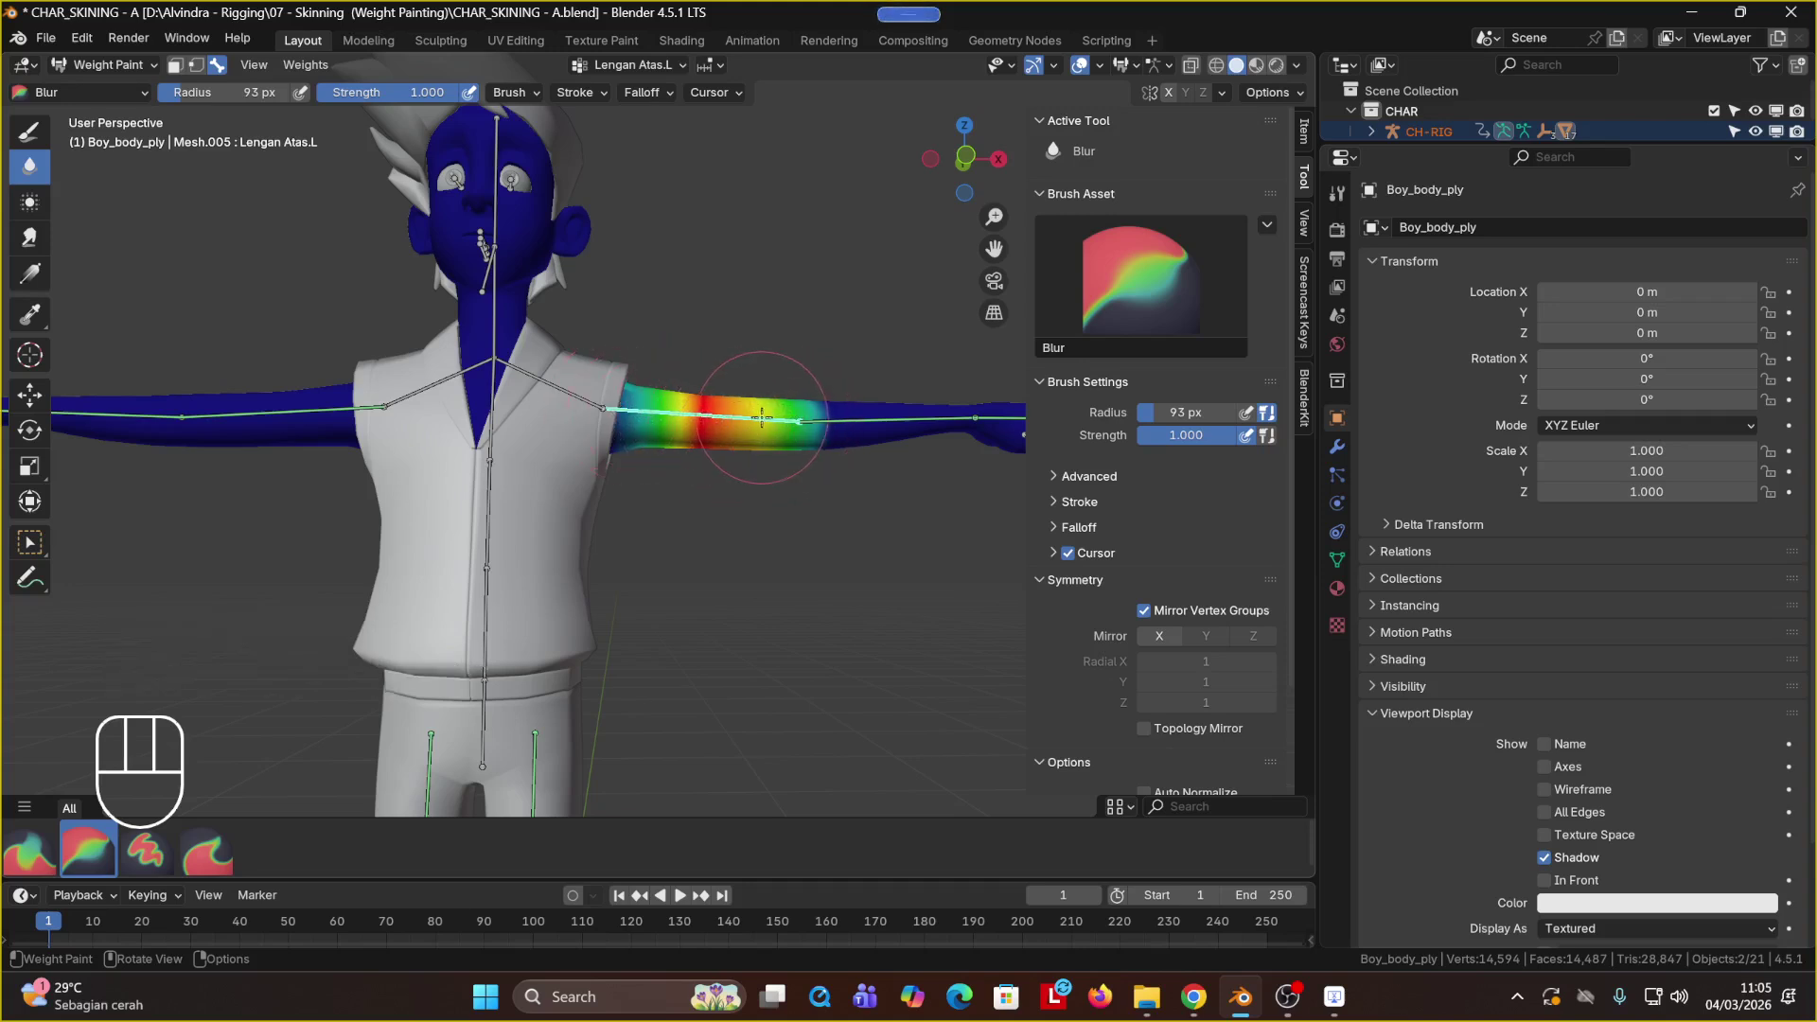
shift+middle_drag(755, 419, 615, 448)
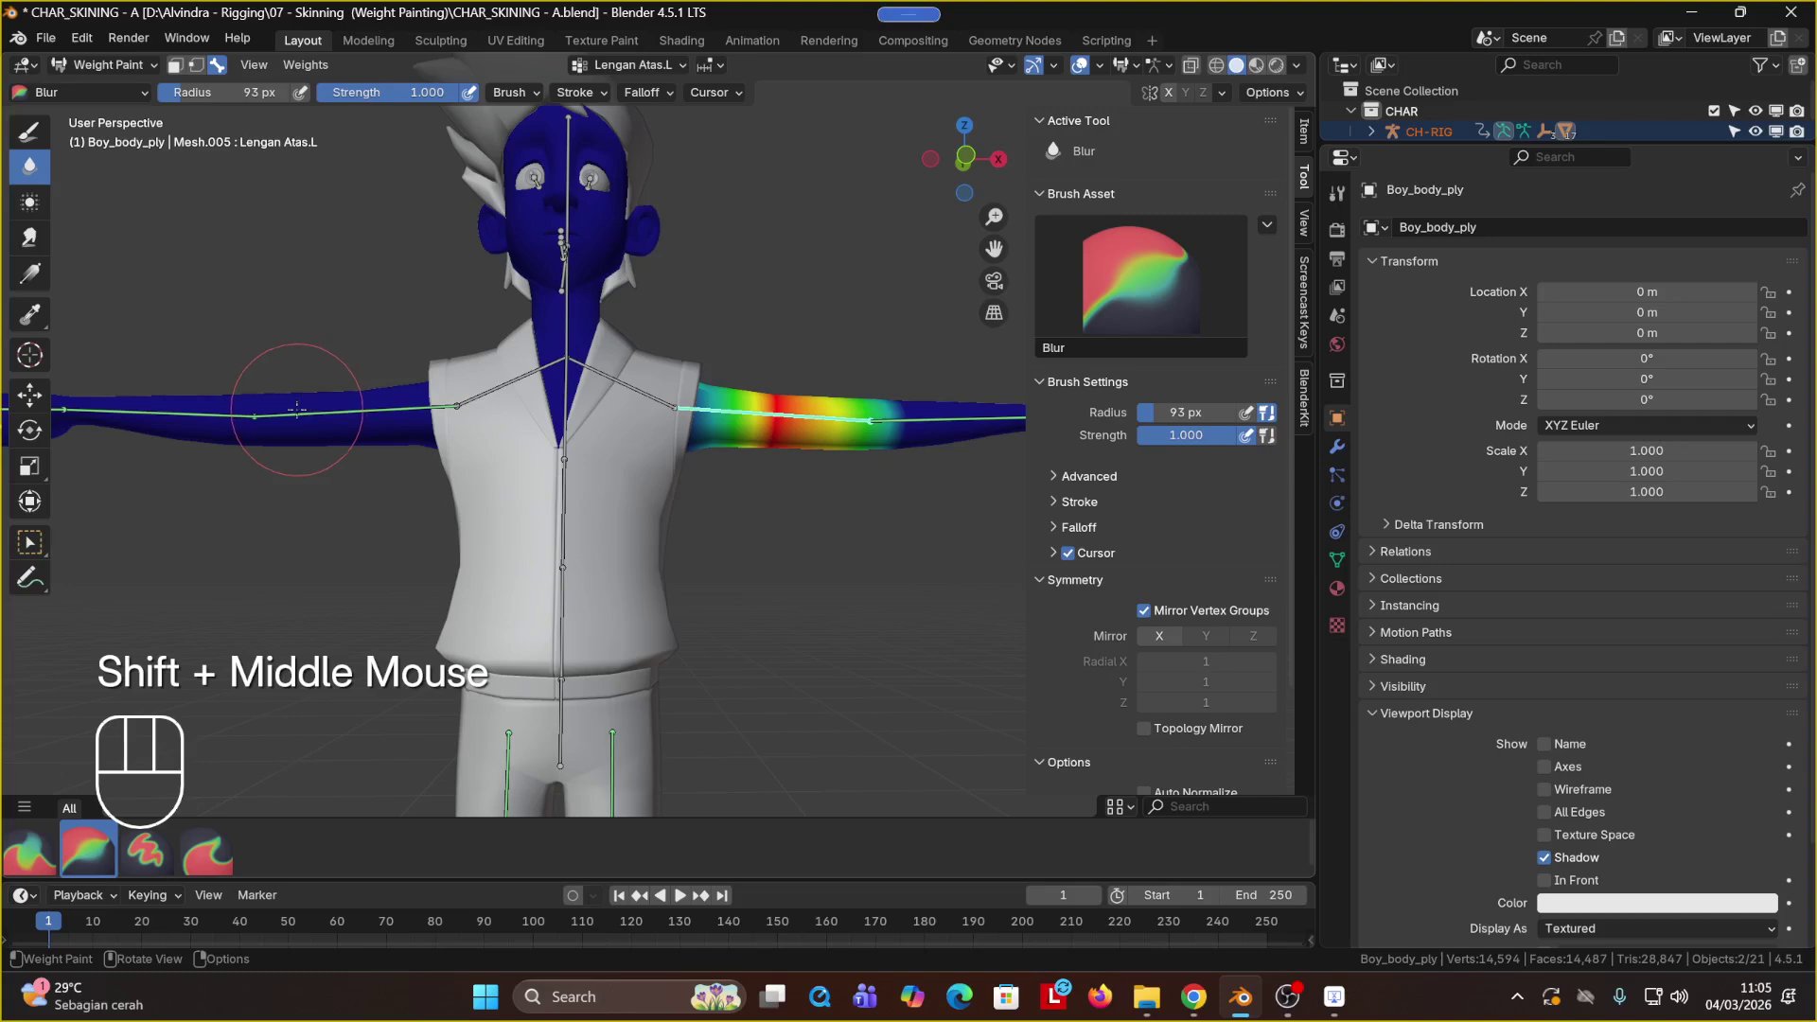
shift+middle_drag(233, 413, 379, 417)
click(369, 418)
click(363, 420)
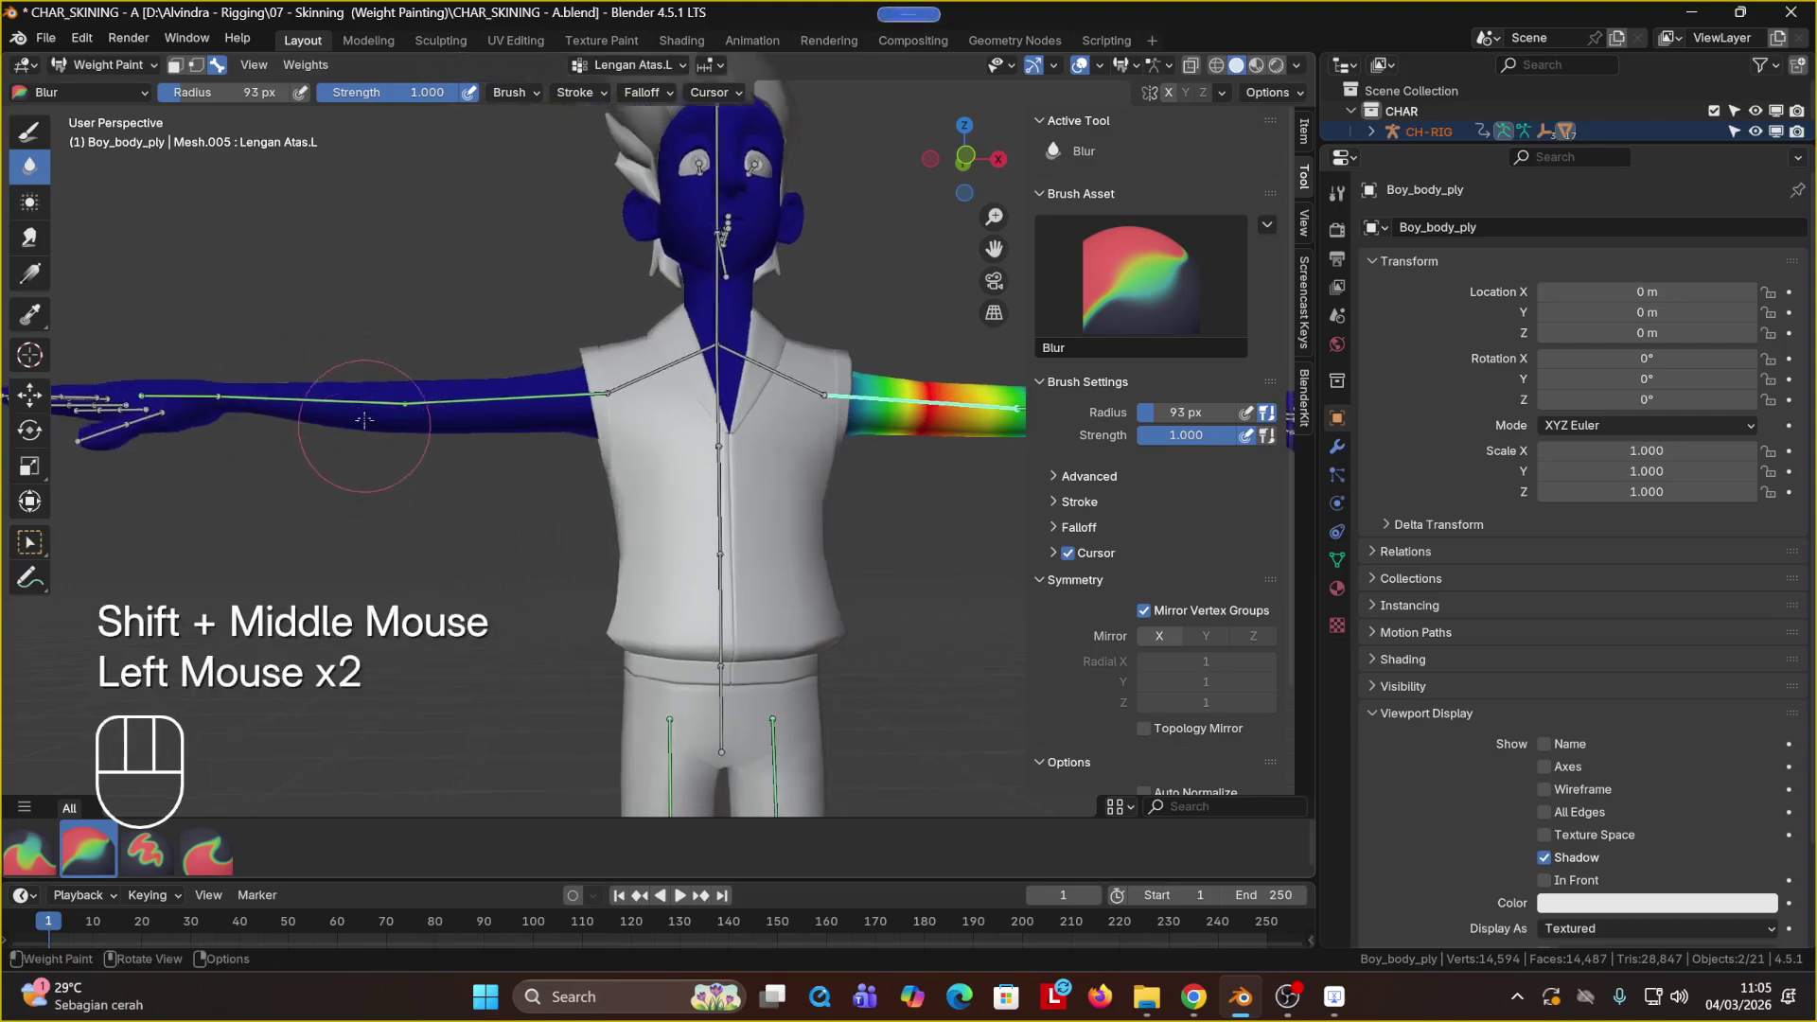
click(365, 419)
click(367, 420)
scroll(1268, 600, down, 4)
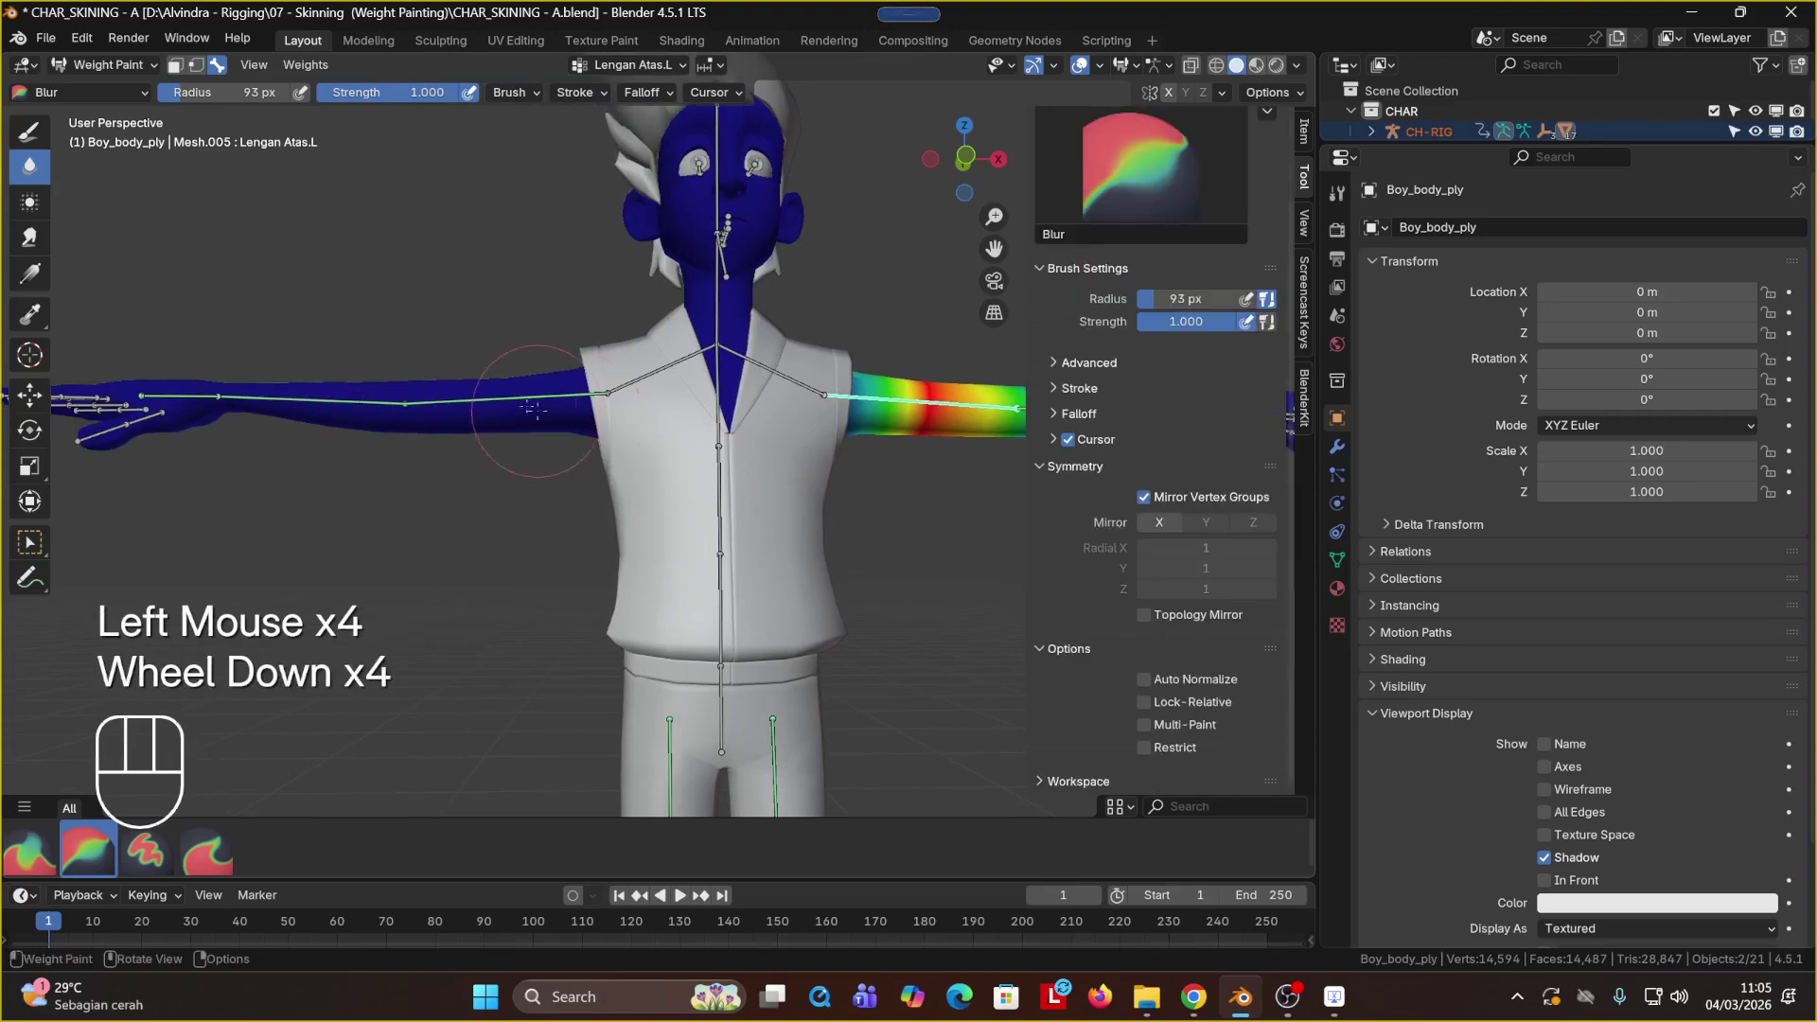
click(365, 412)
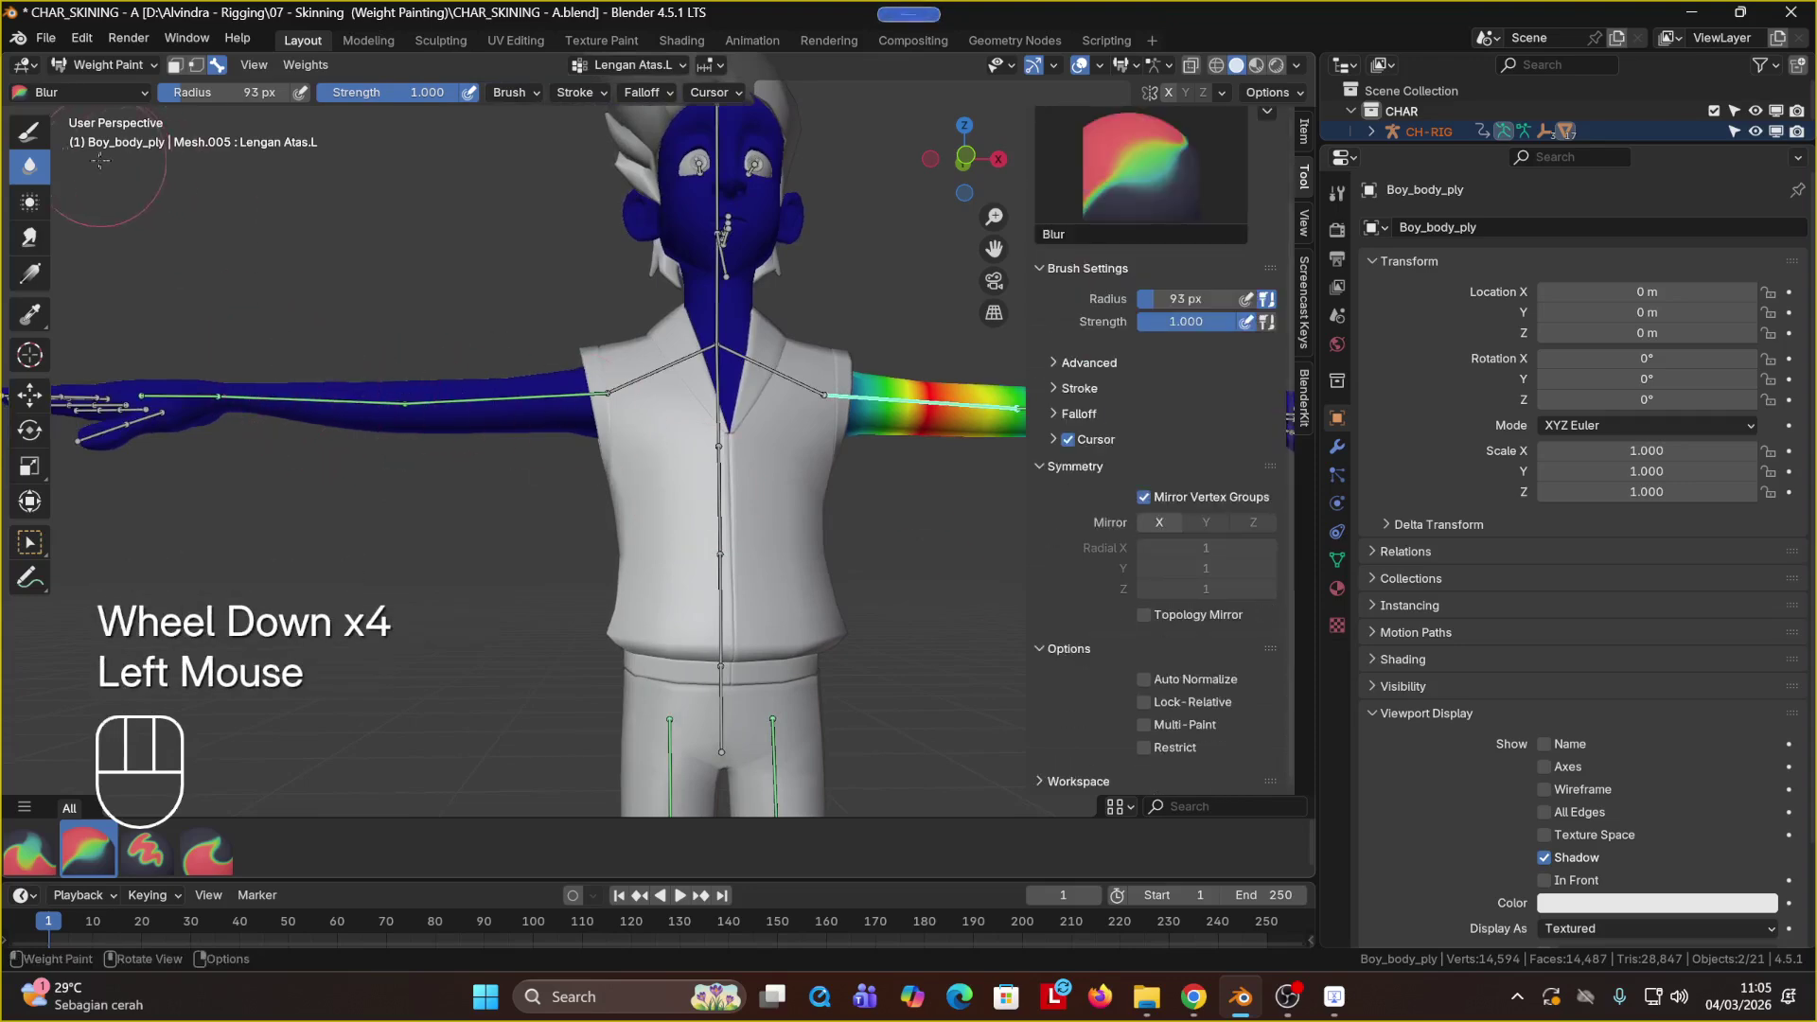
Step: With the Paint brush, add a patch of weight 1.000 for the left upper arm bone on the right forearm
click(30, 131)
click(336, 413)
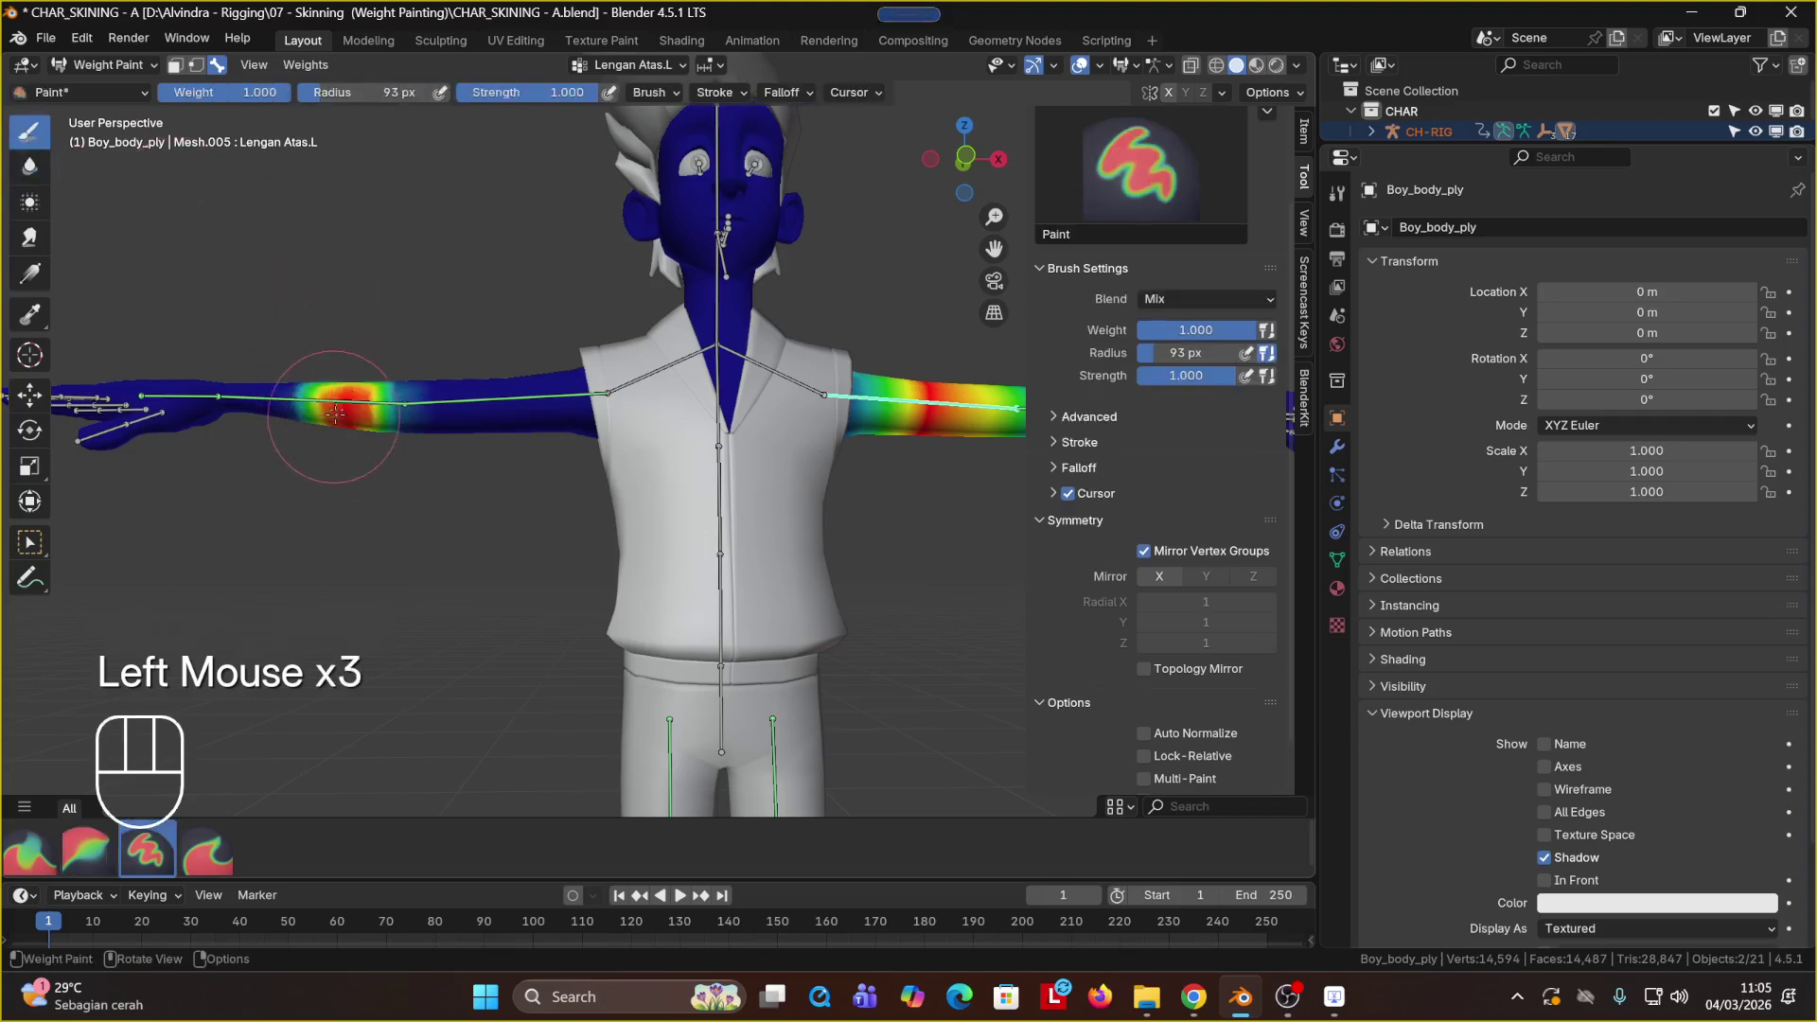
middle_drag(340, 416, 795, 426)
scroll(814, 431, down, 1)
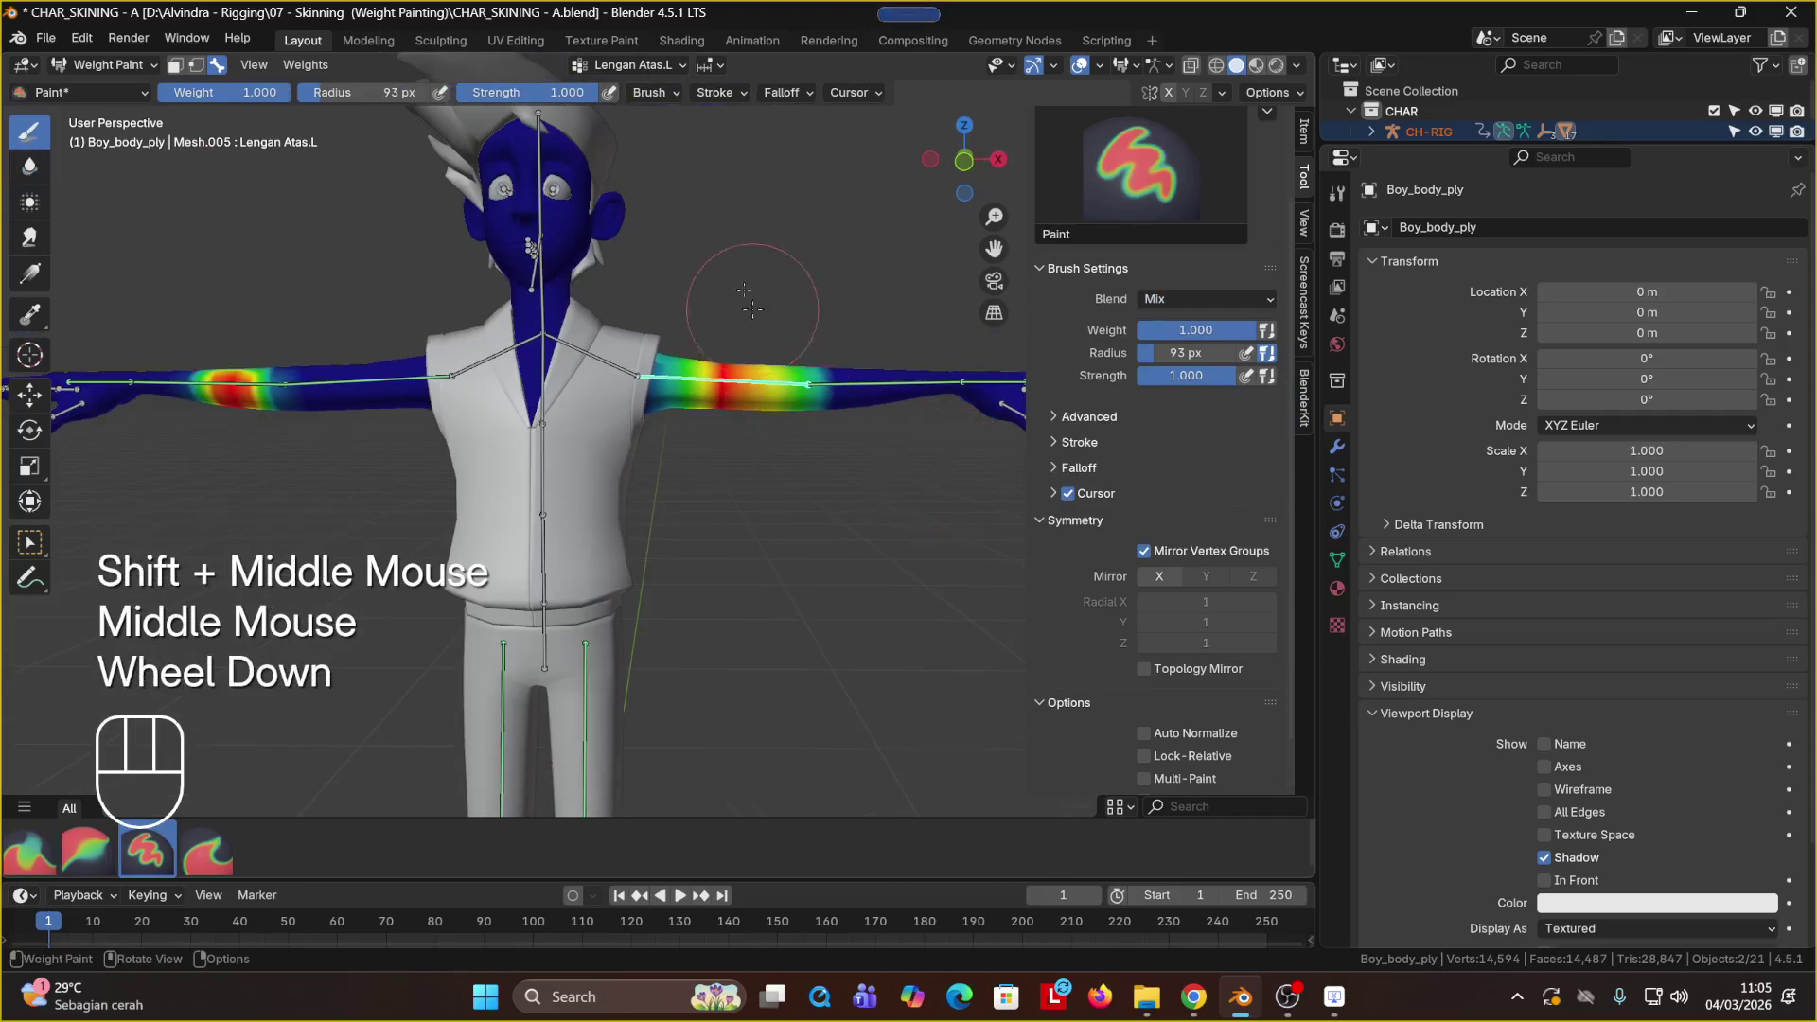
Step: Rotate the left upper arm bone by -25.9° and subtract its stray weights from the right arm
key(r)
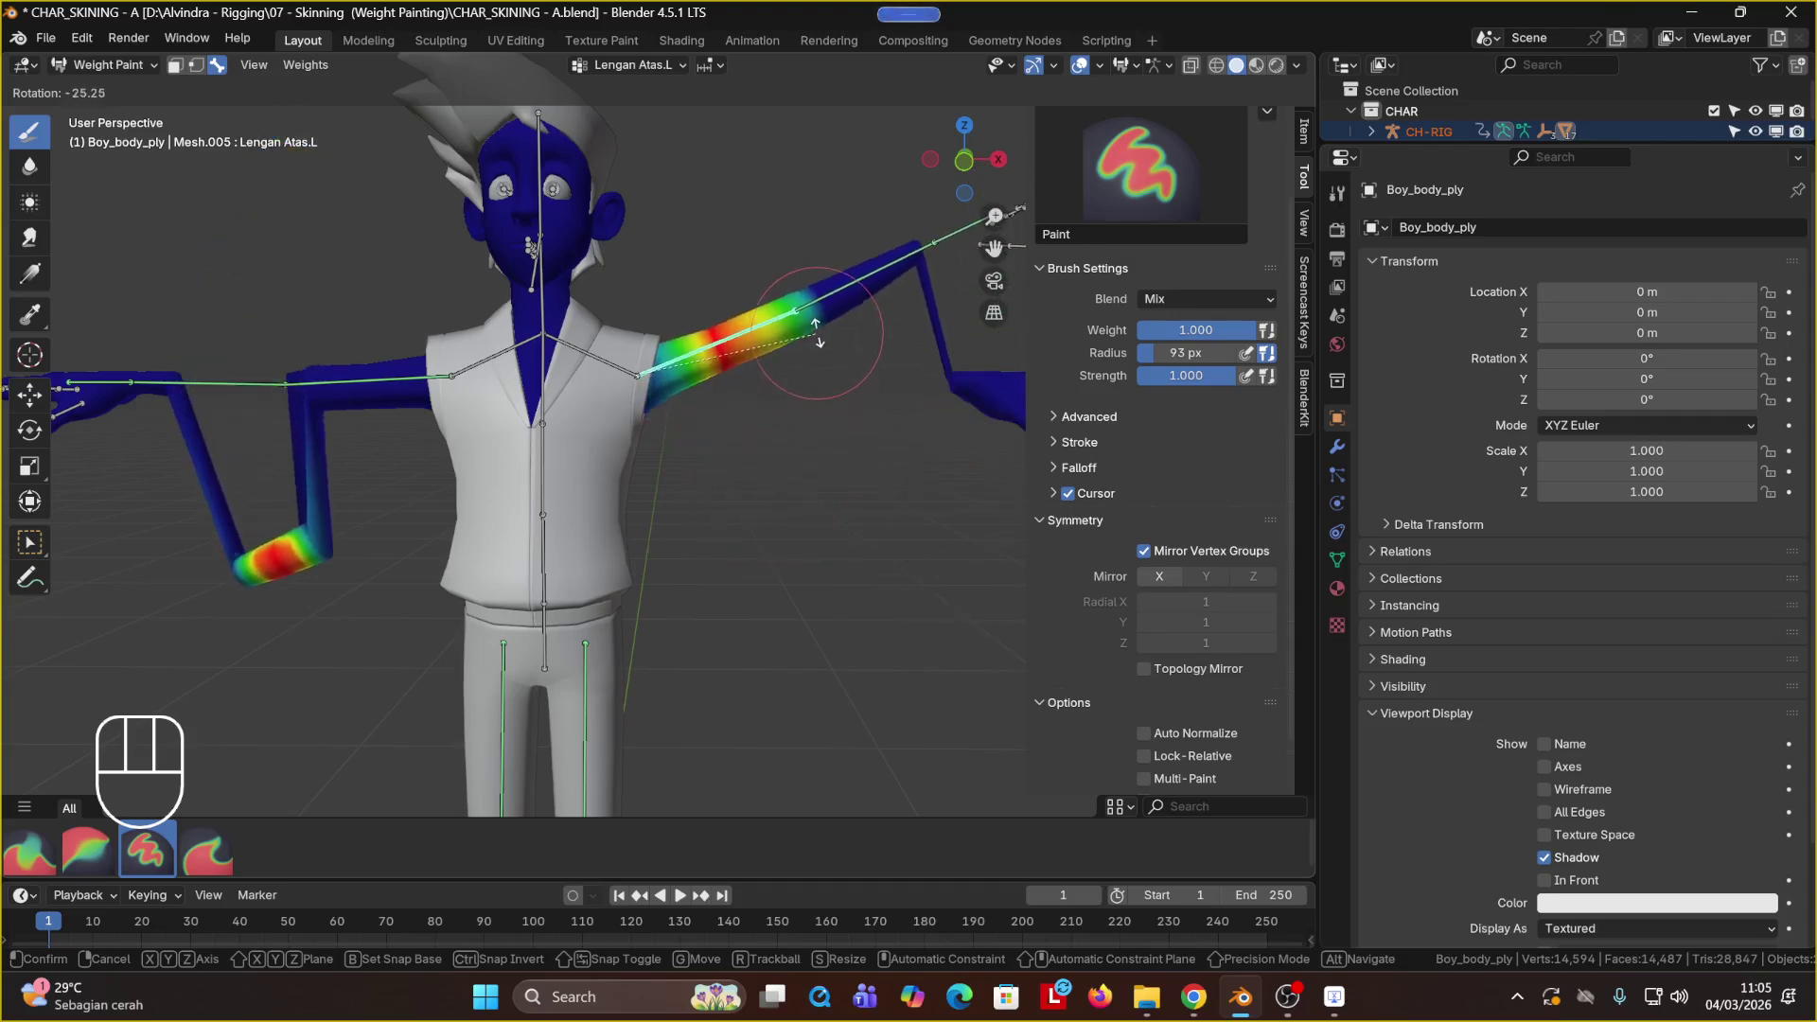
click(815, 336)
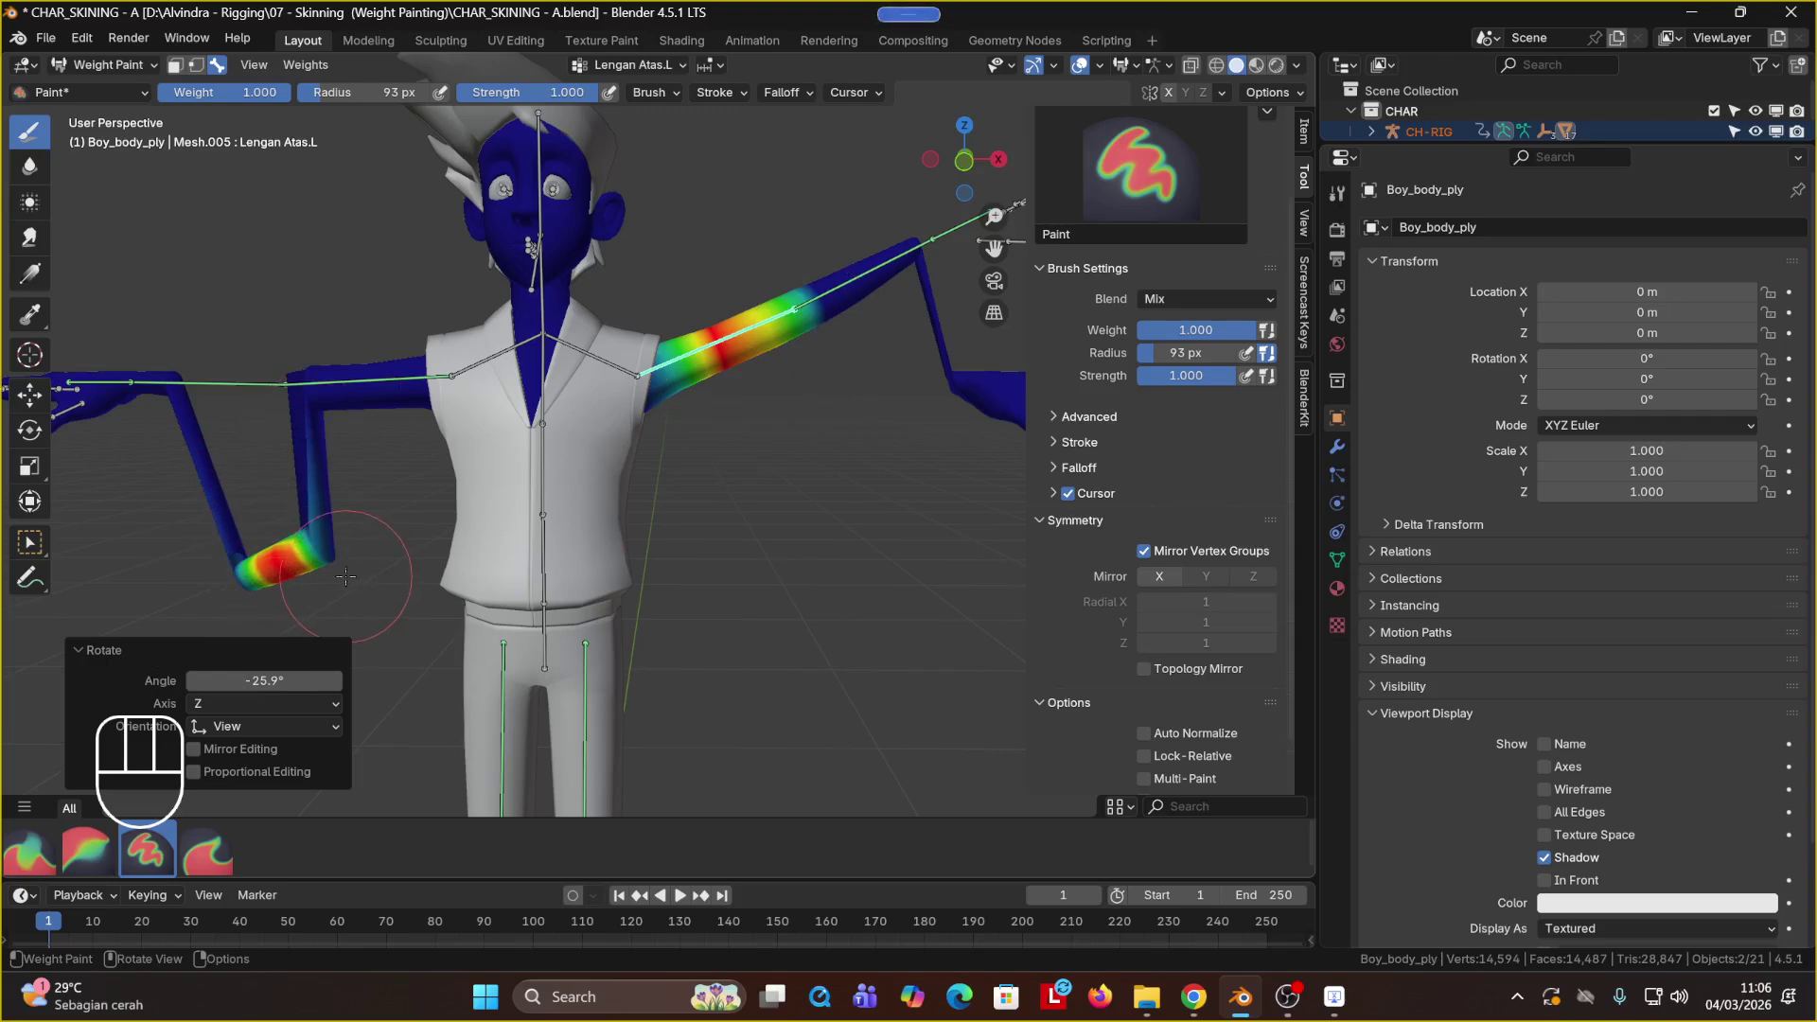
mouse_move(342, 567)
ctrl+mouse_down()
mouse_move(330, 546)
mouse_move(243, 577)
ctrl+mouse_up()
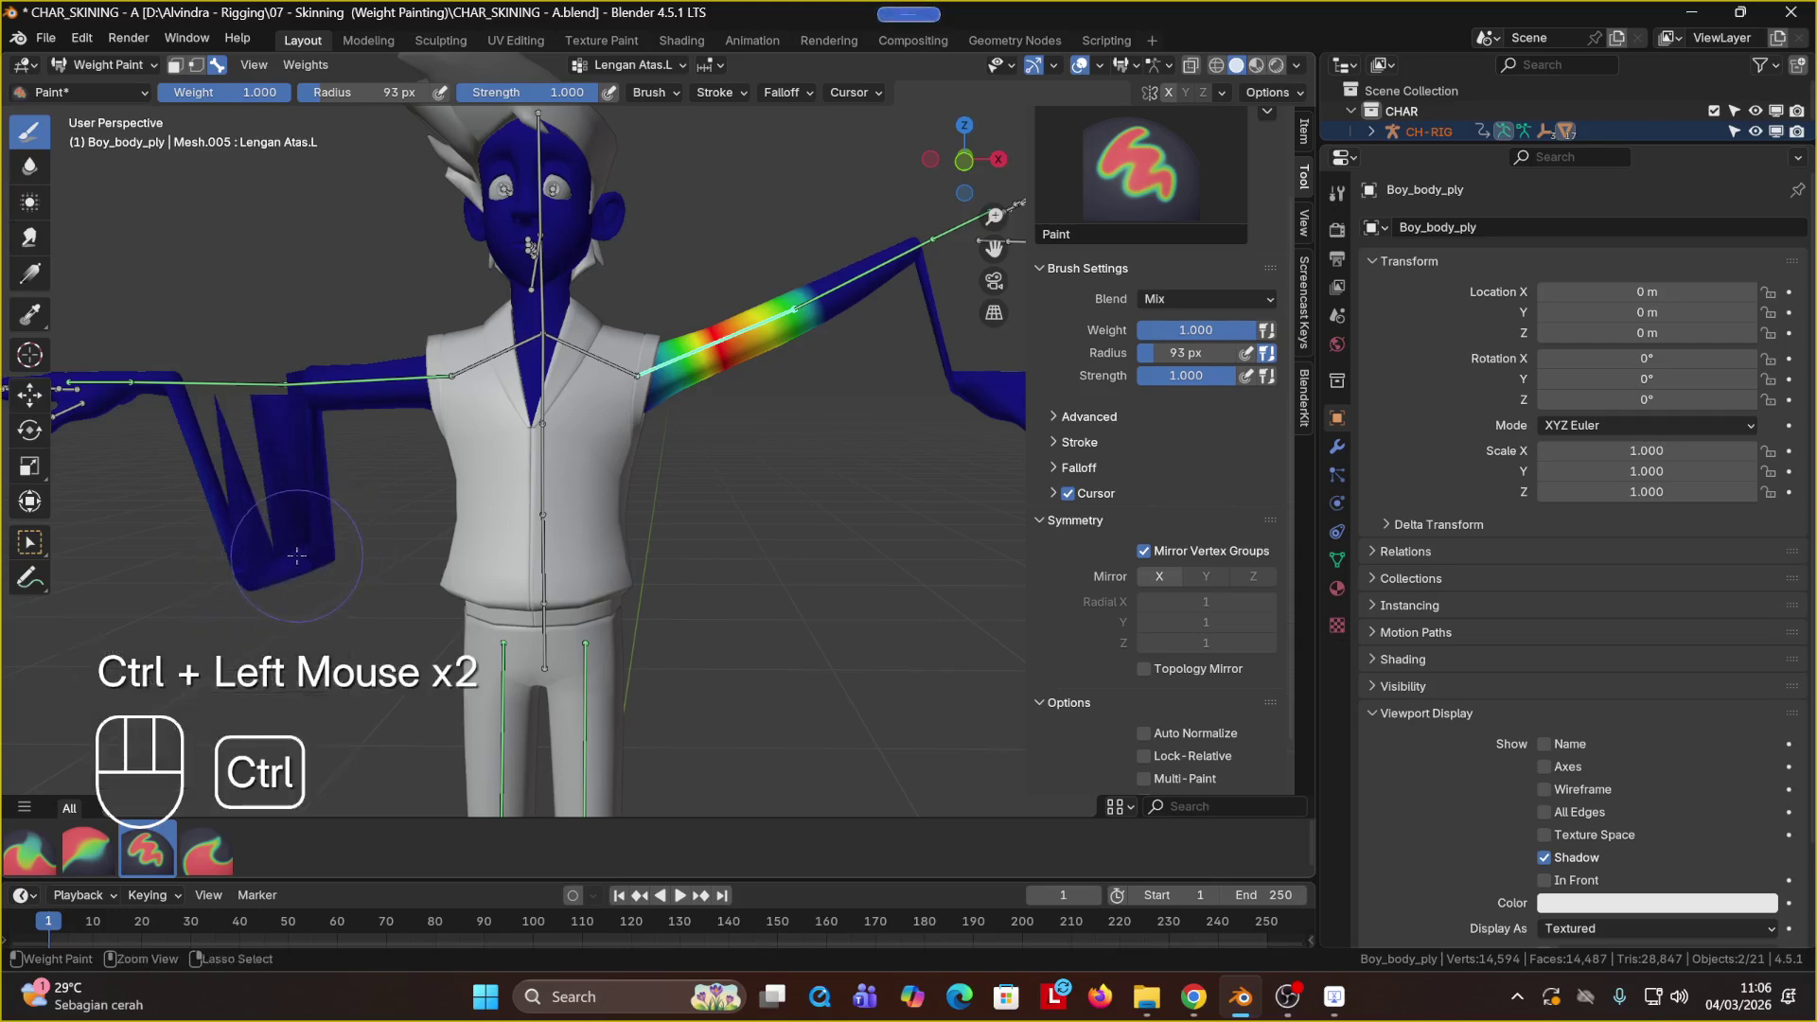
middle_drag(298, 555, 299, 516)
mouse_move(299, 521)
ctrl+mouse_down()
mouse_move(266, 534)
mouse_move(212, 514)
mouse_move(250, 502)
ctrl+mouse_up()
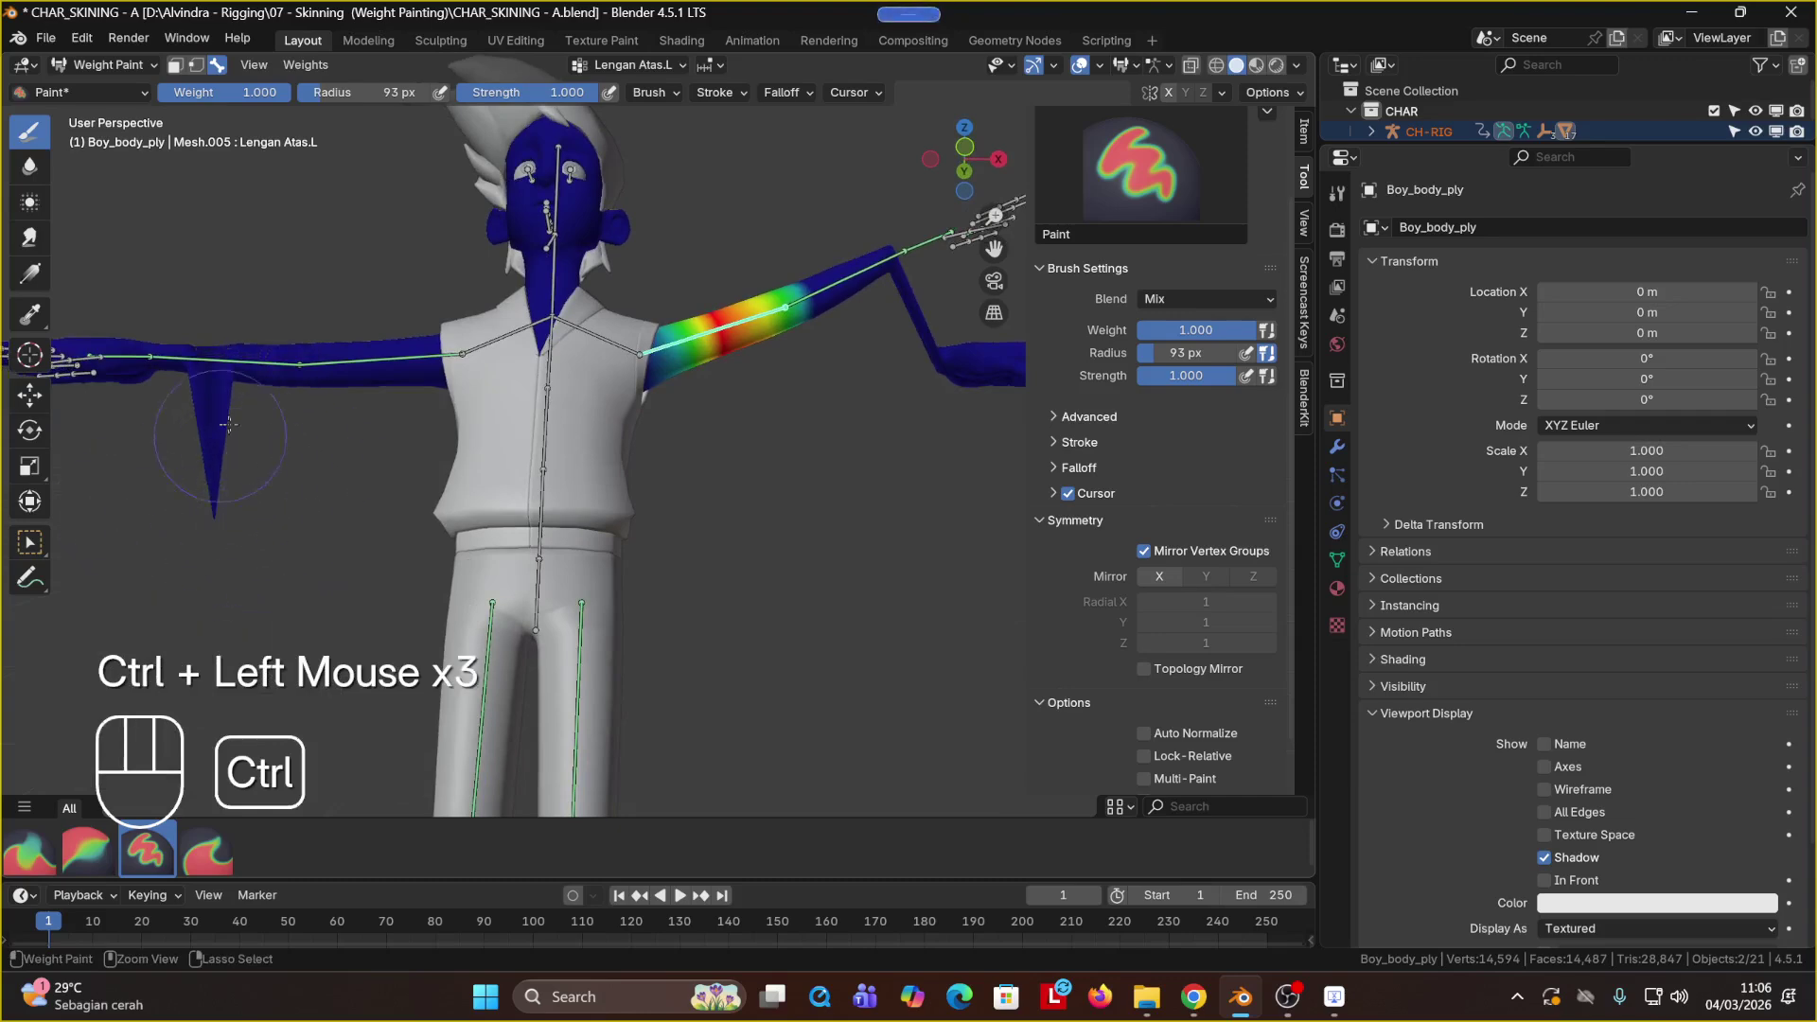
ctrl+drag(228, 423, 210, 501)
middle_drag(210, 440, 265, 379)
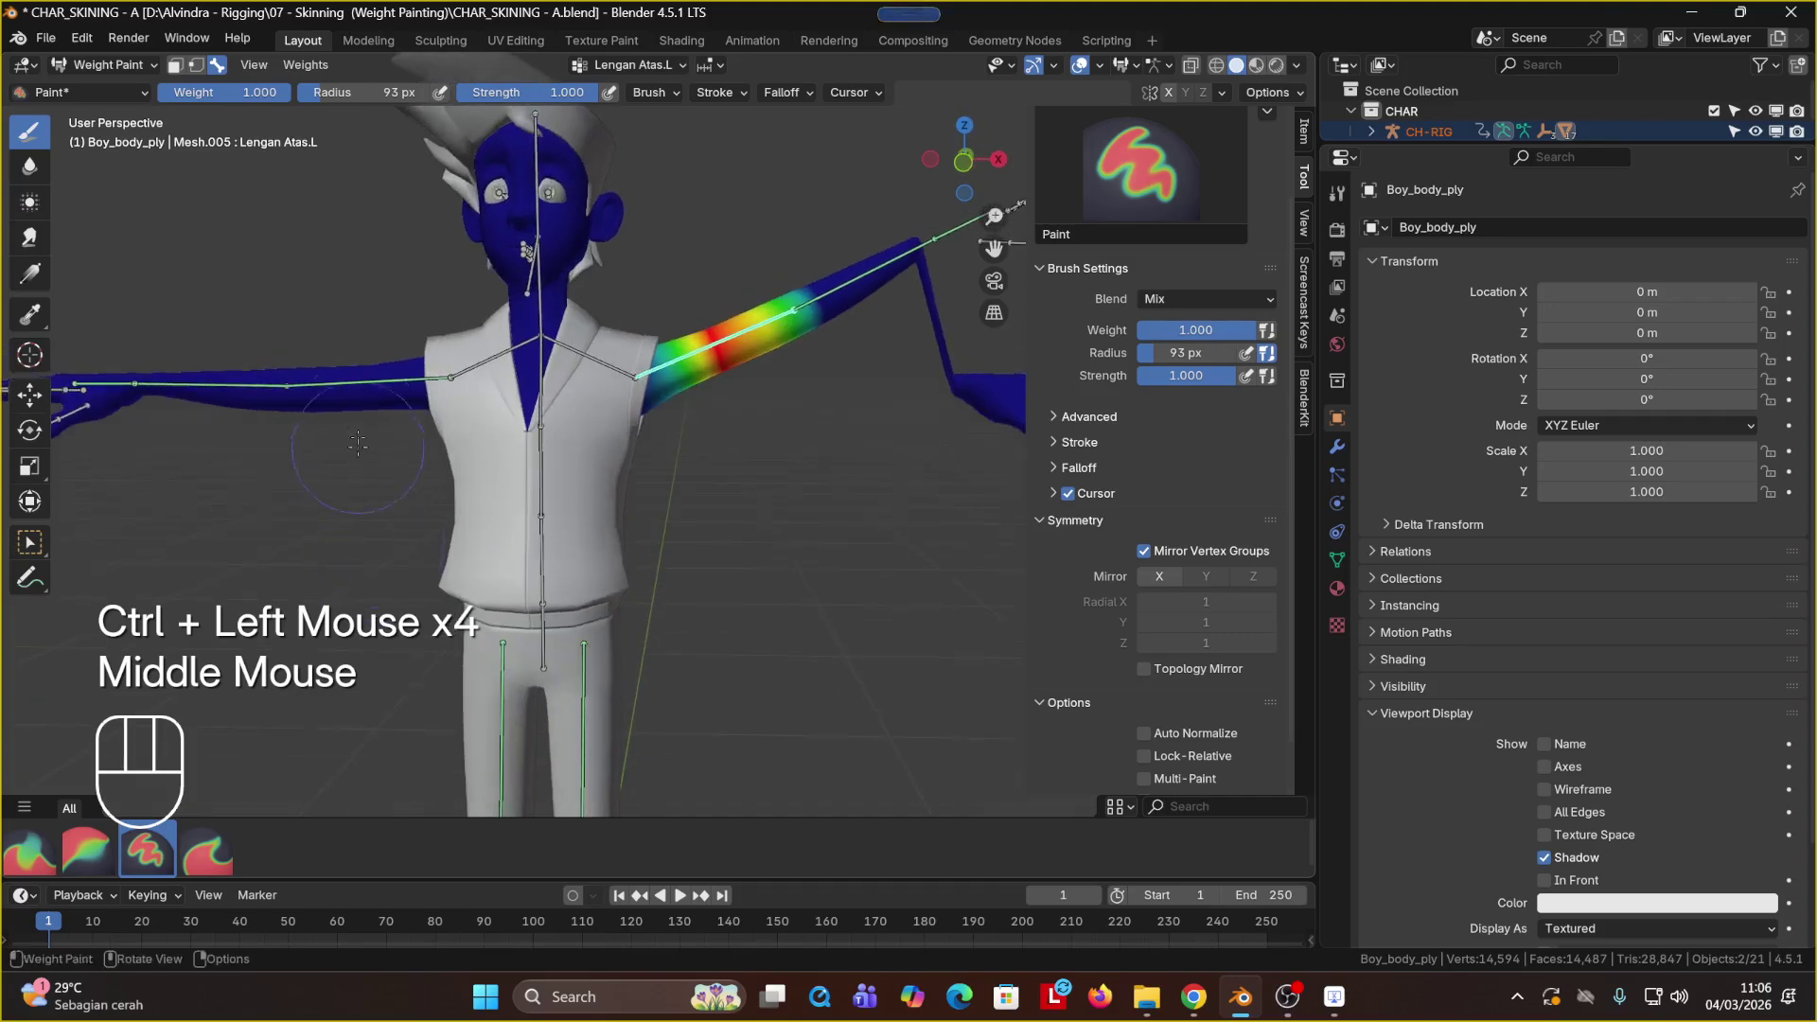
Step: Undo the extra paint stroke on the right arm and clear the left upper arm bone's rotation
drag(142, 397, 218, 389)
key(ctrl+z)
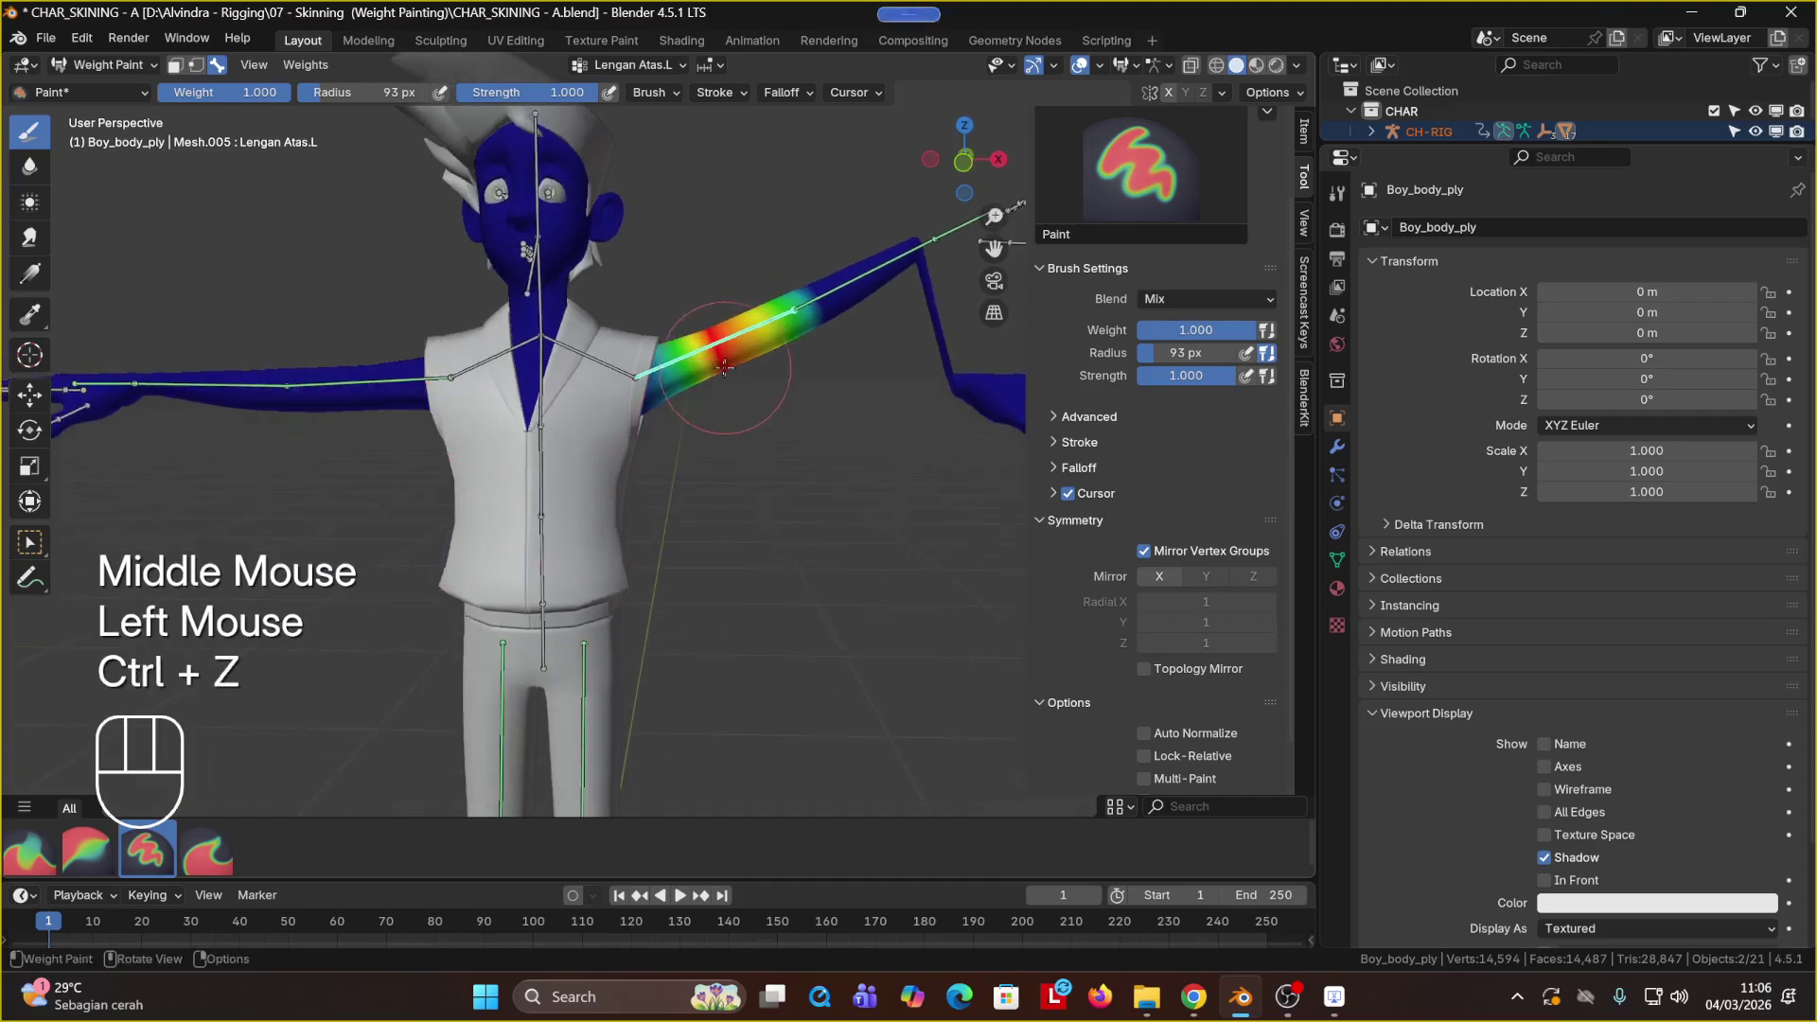
key(alt+r)
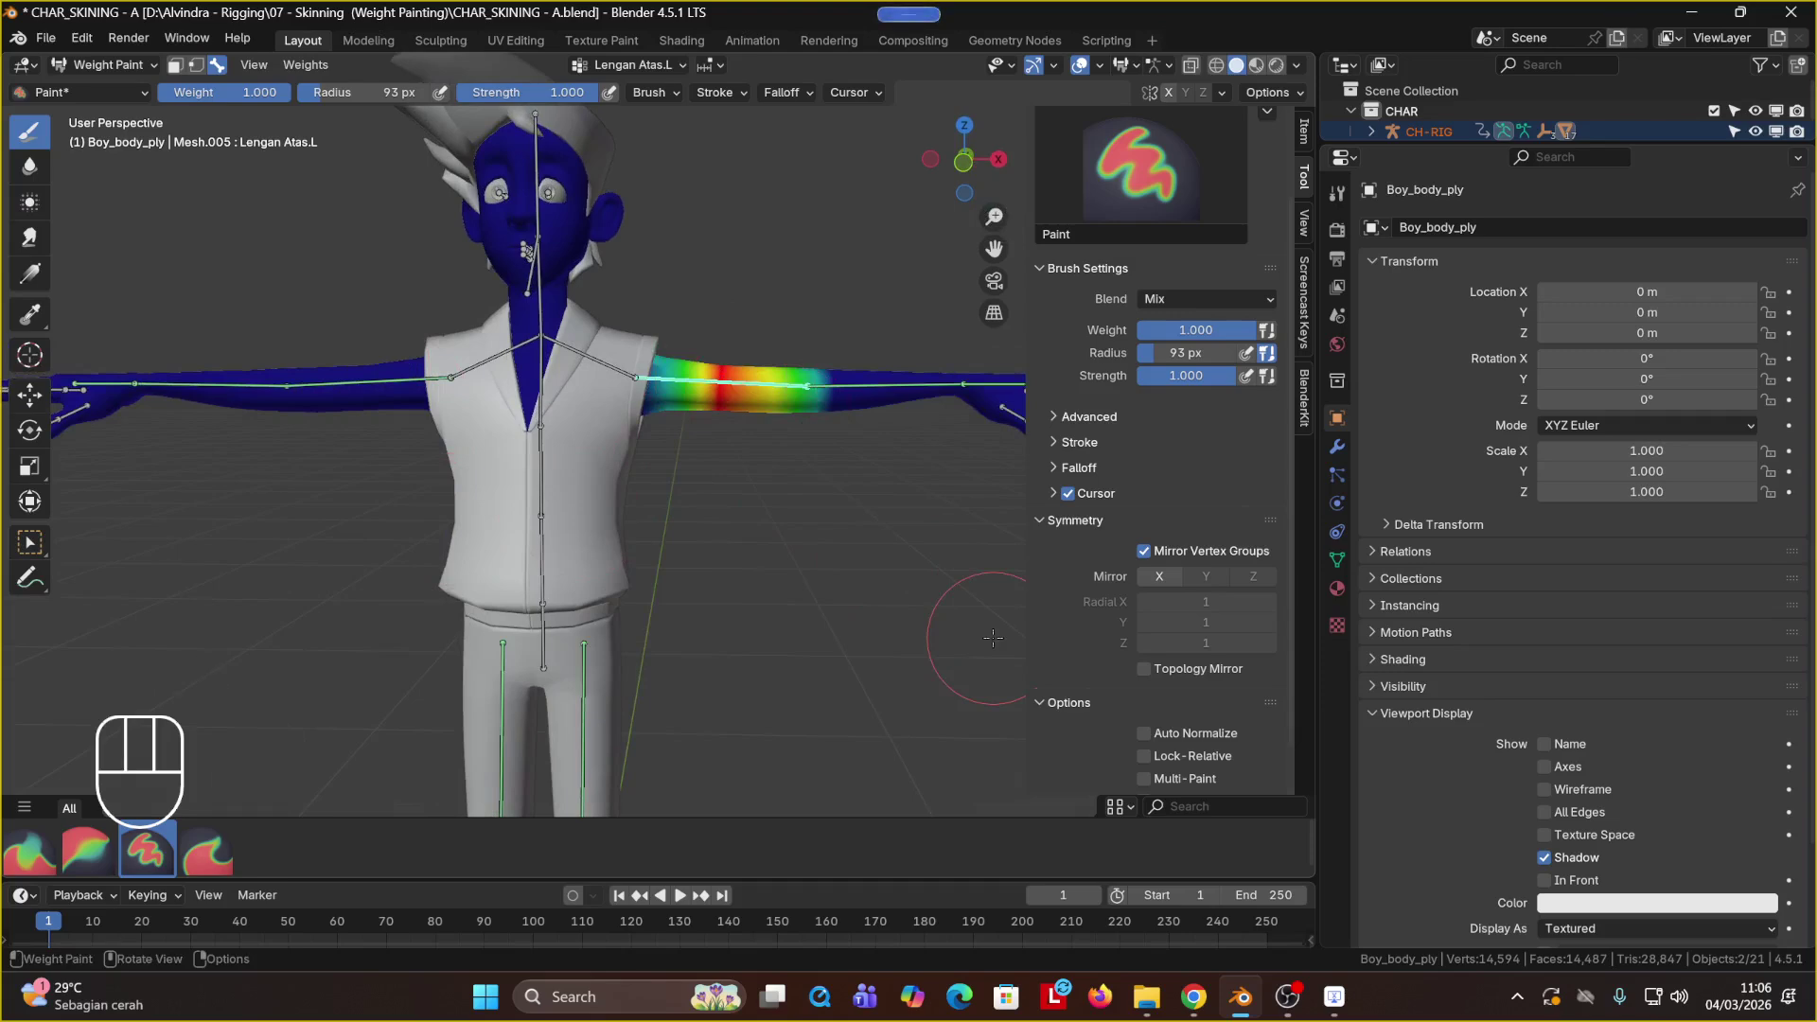
Step: Turn on Auto Normalize for the weight brush and undo the stray subtract dab on the left upper arm
scroll(1133, 632, down, 4)
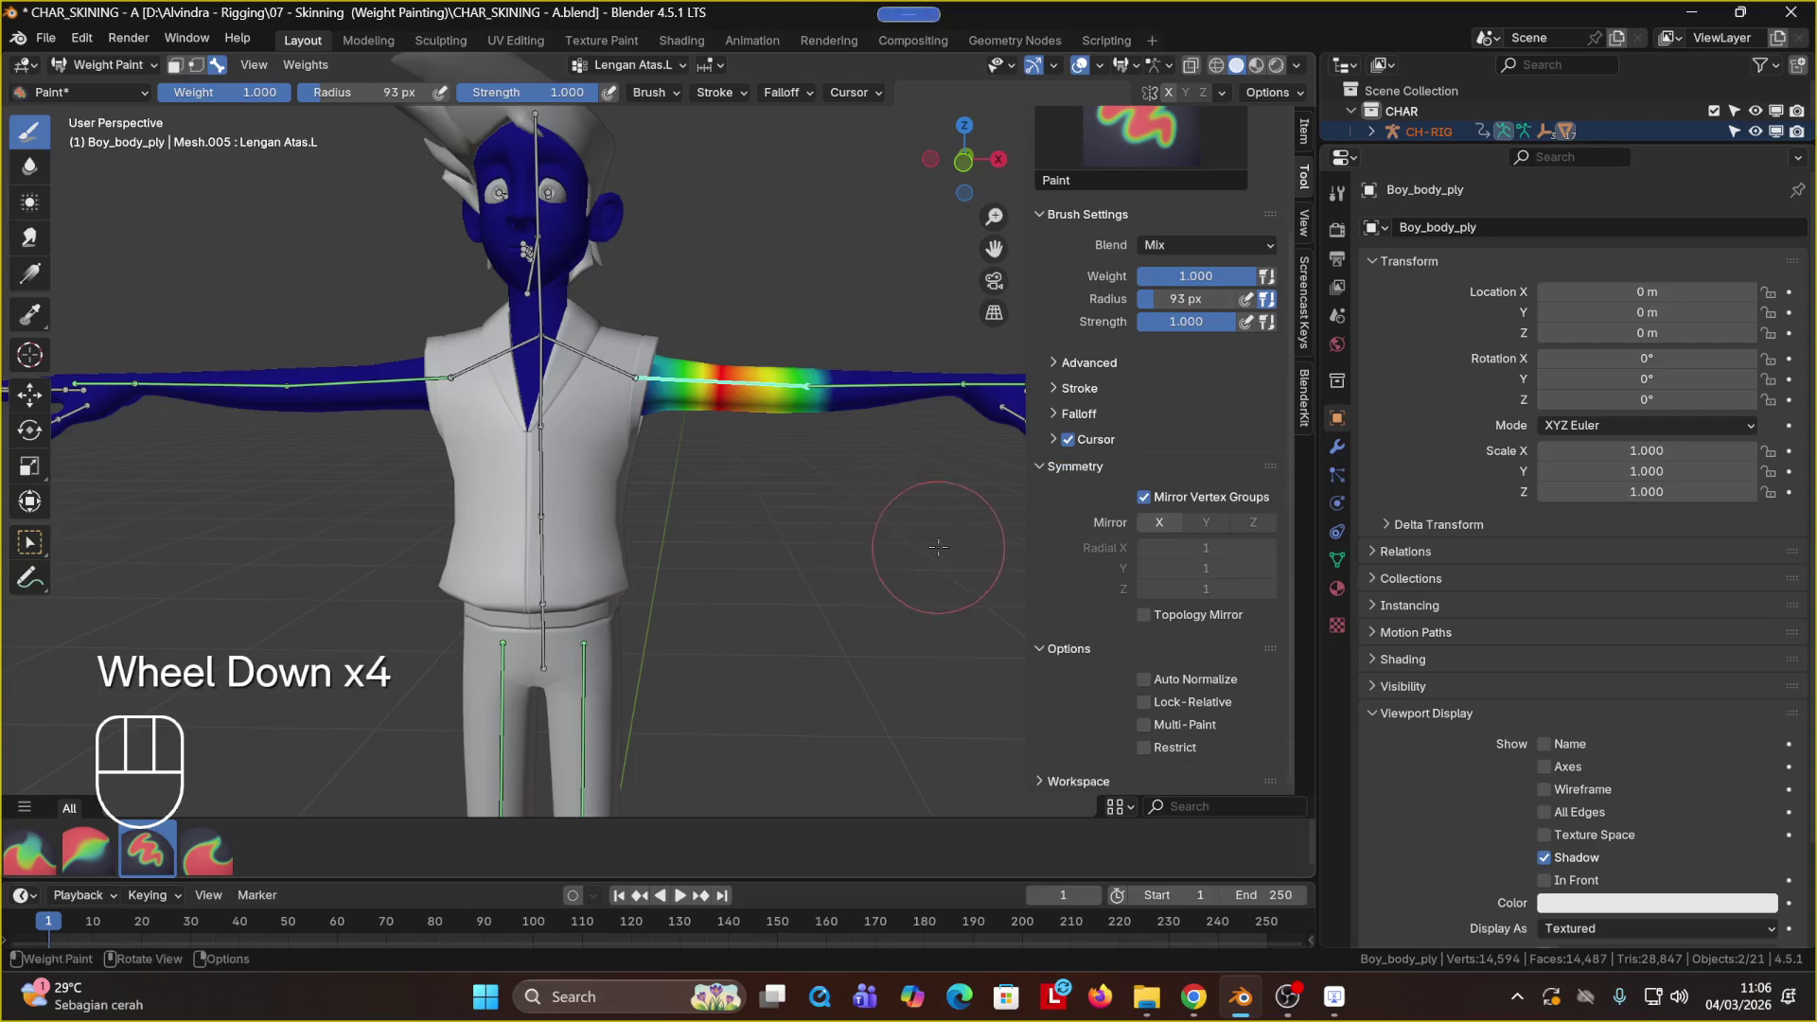
click(1145, 679)
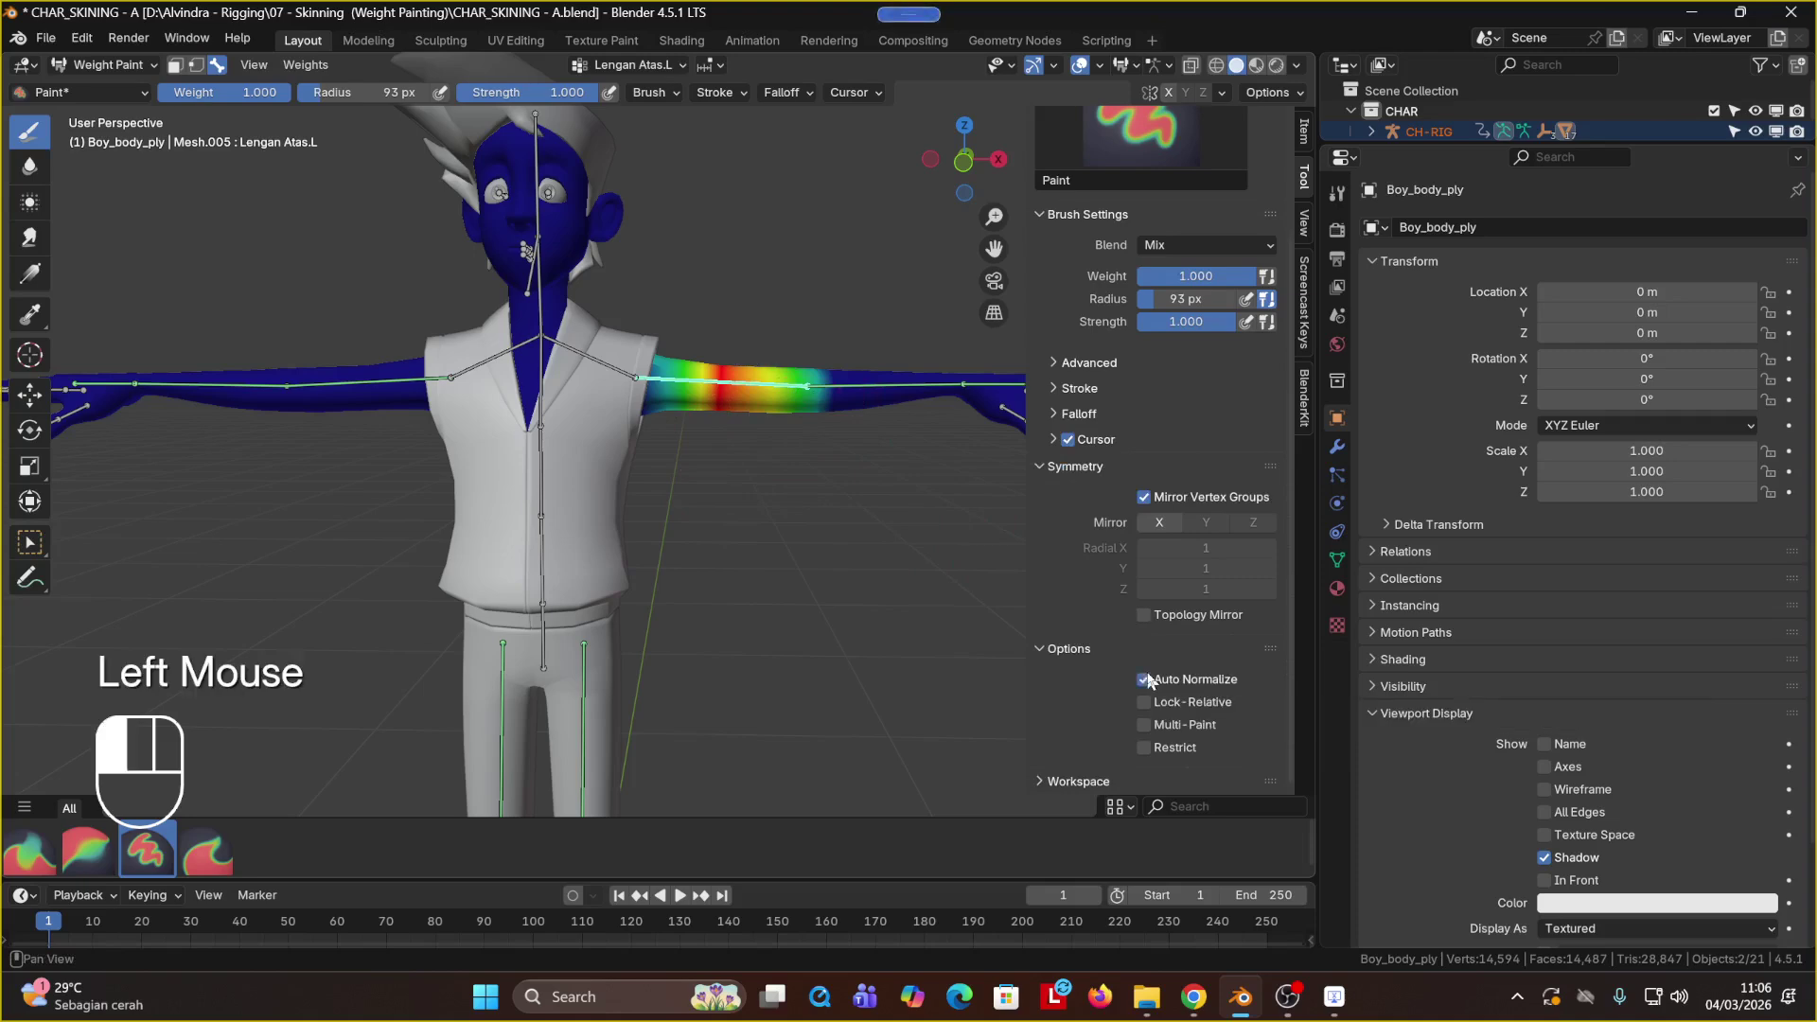
scroll(1203, 696, down, 2)
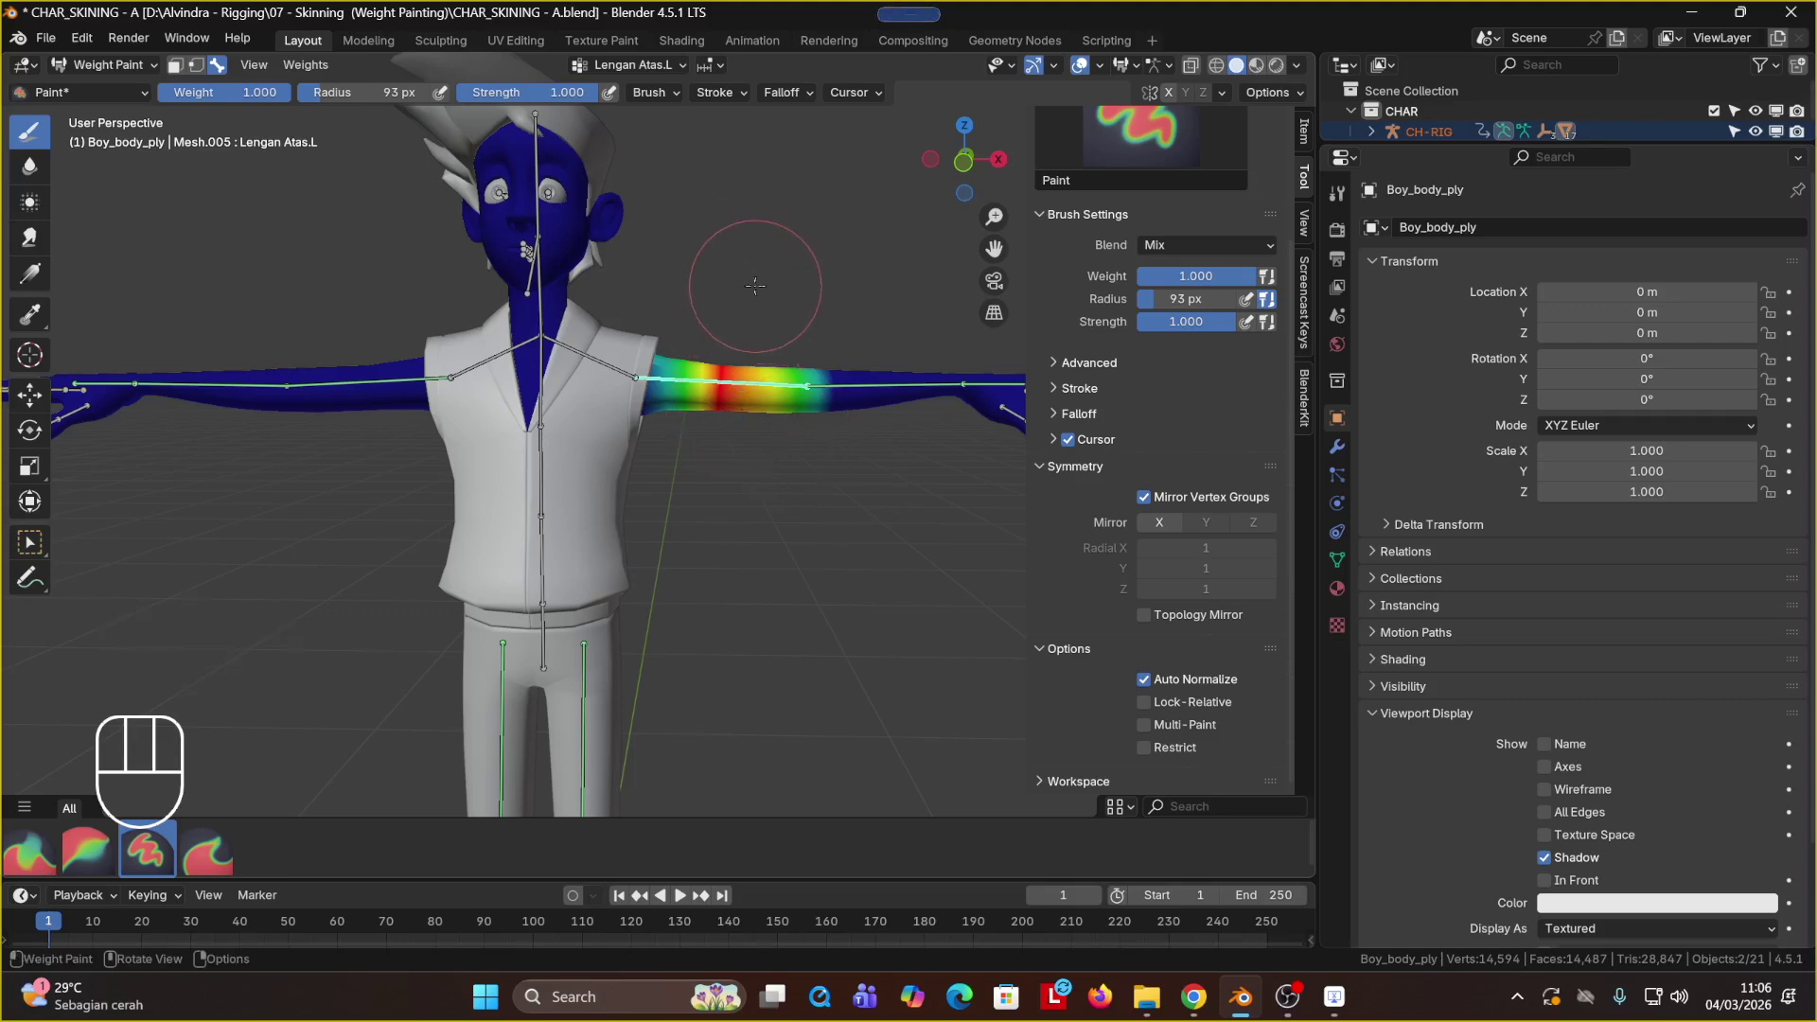
ctrl+click(735, 382)
key(ctrl+z)
ctrl+shift+click(733, 381)
key(shift+ctrl)
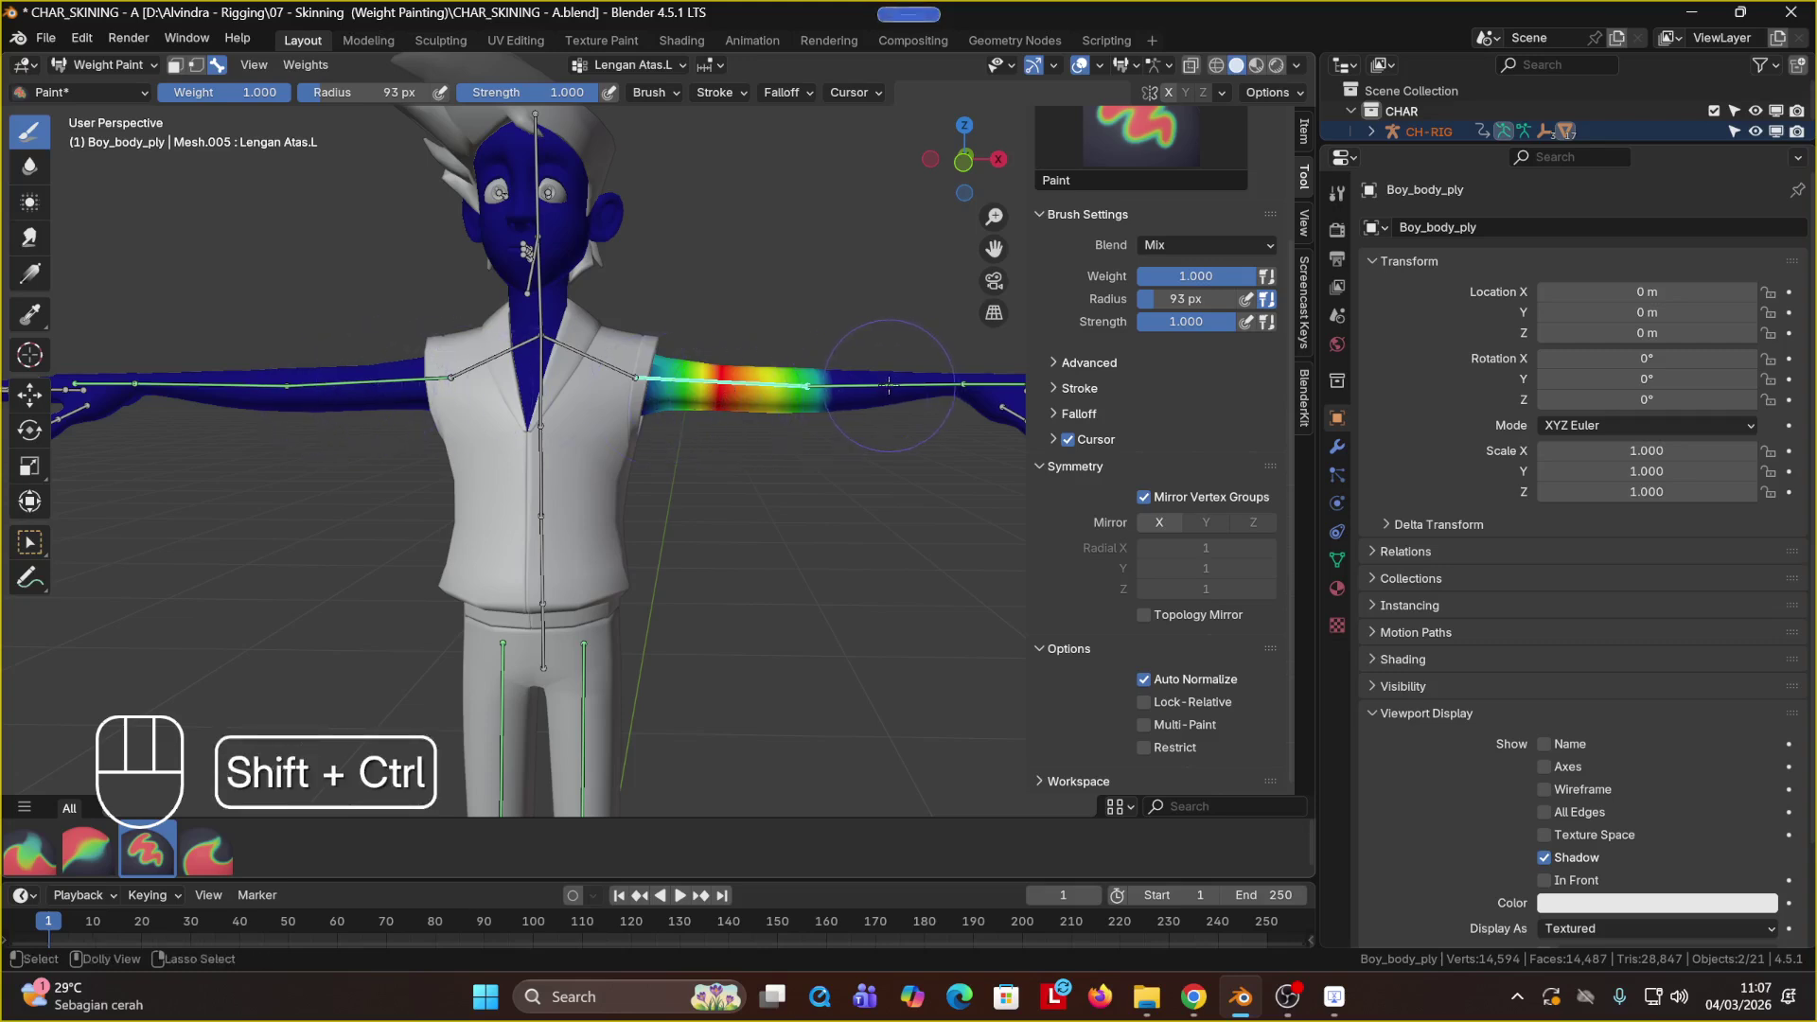
Step: With Auto Normalize turned off, paint weight 1.000 for the left lower arm bone onto the left upper arm near the shoulder
ctrl+shift+click(889, 384)
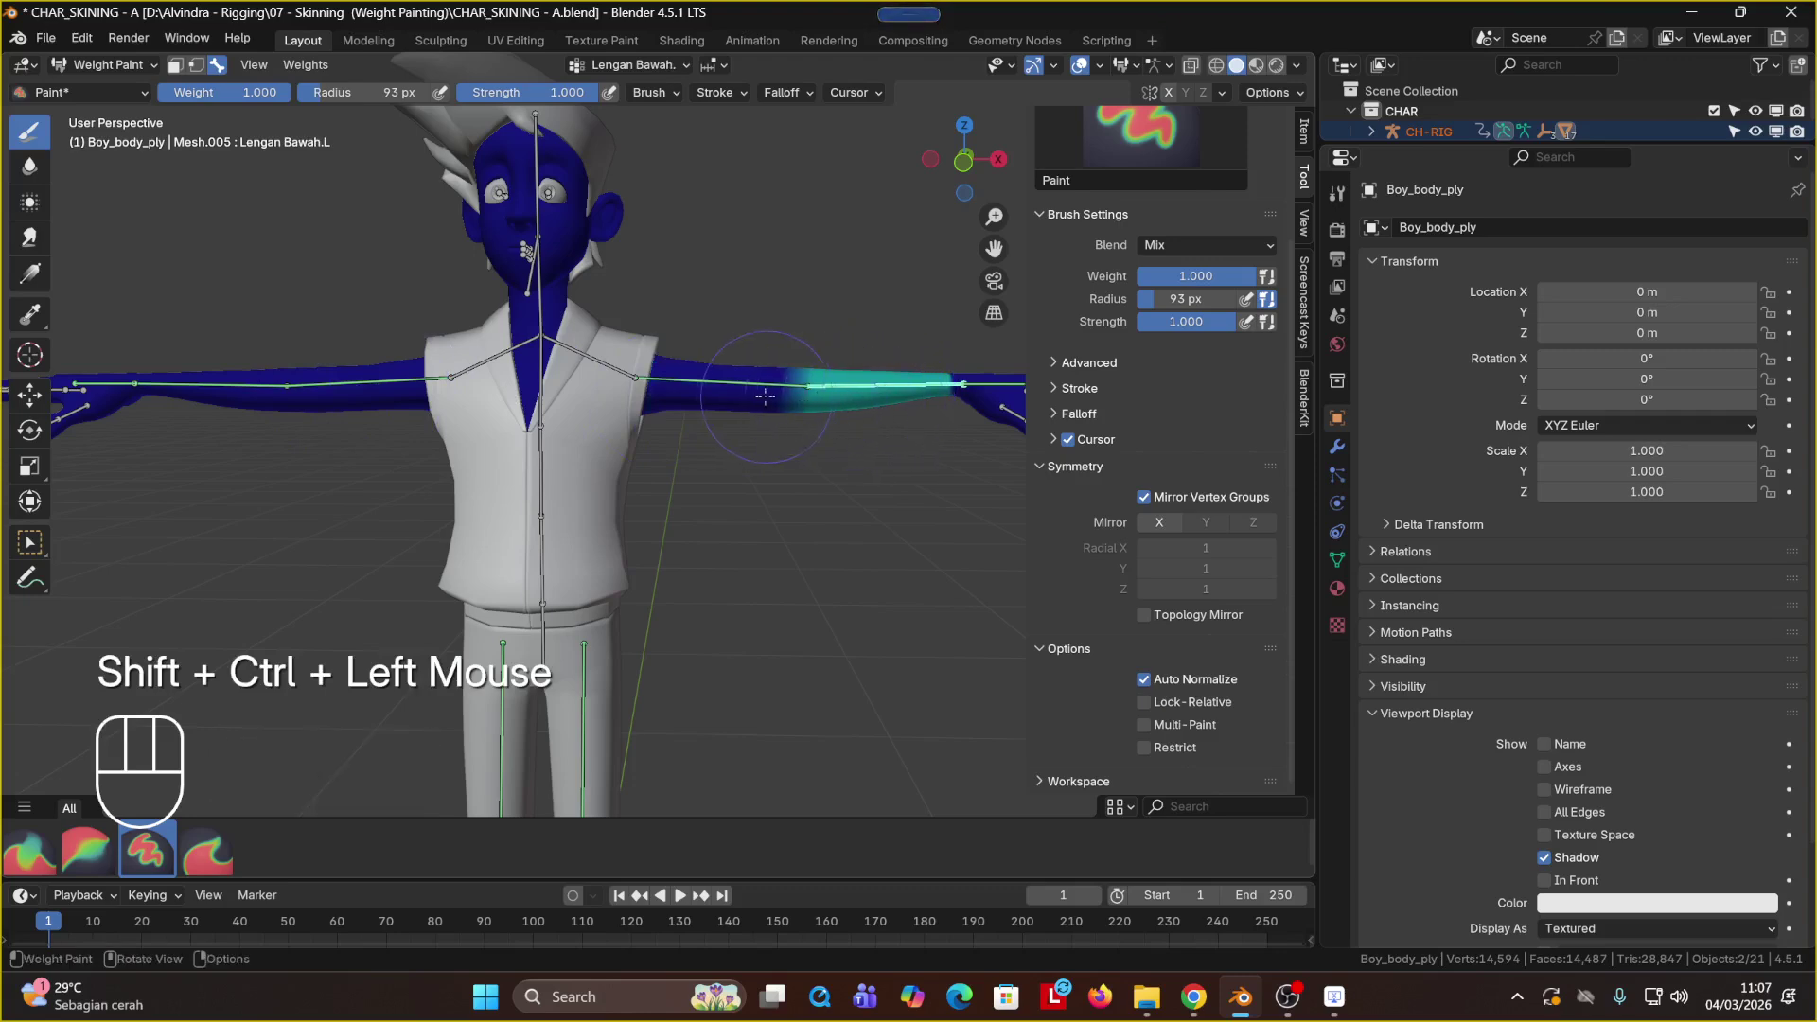
click(1143, 680)
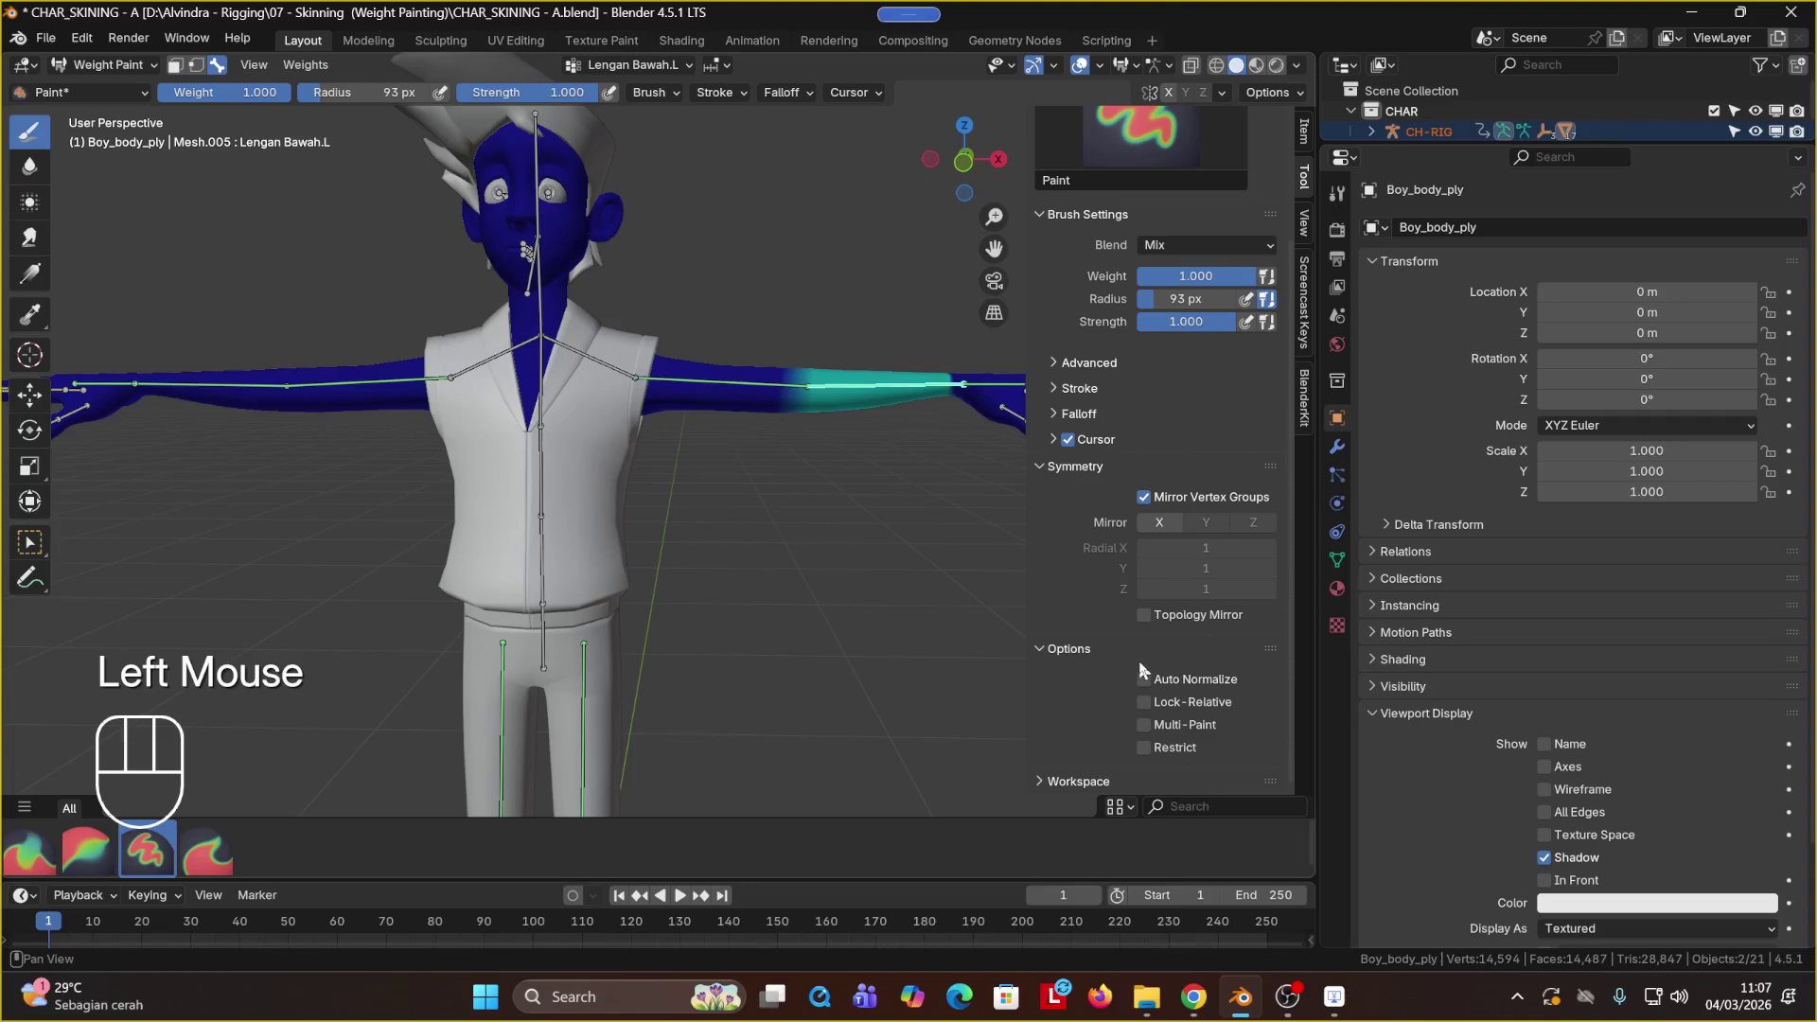
drag(729, 426, 681, 417)
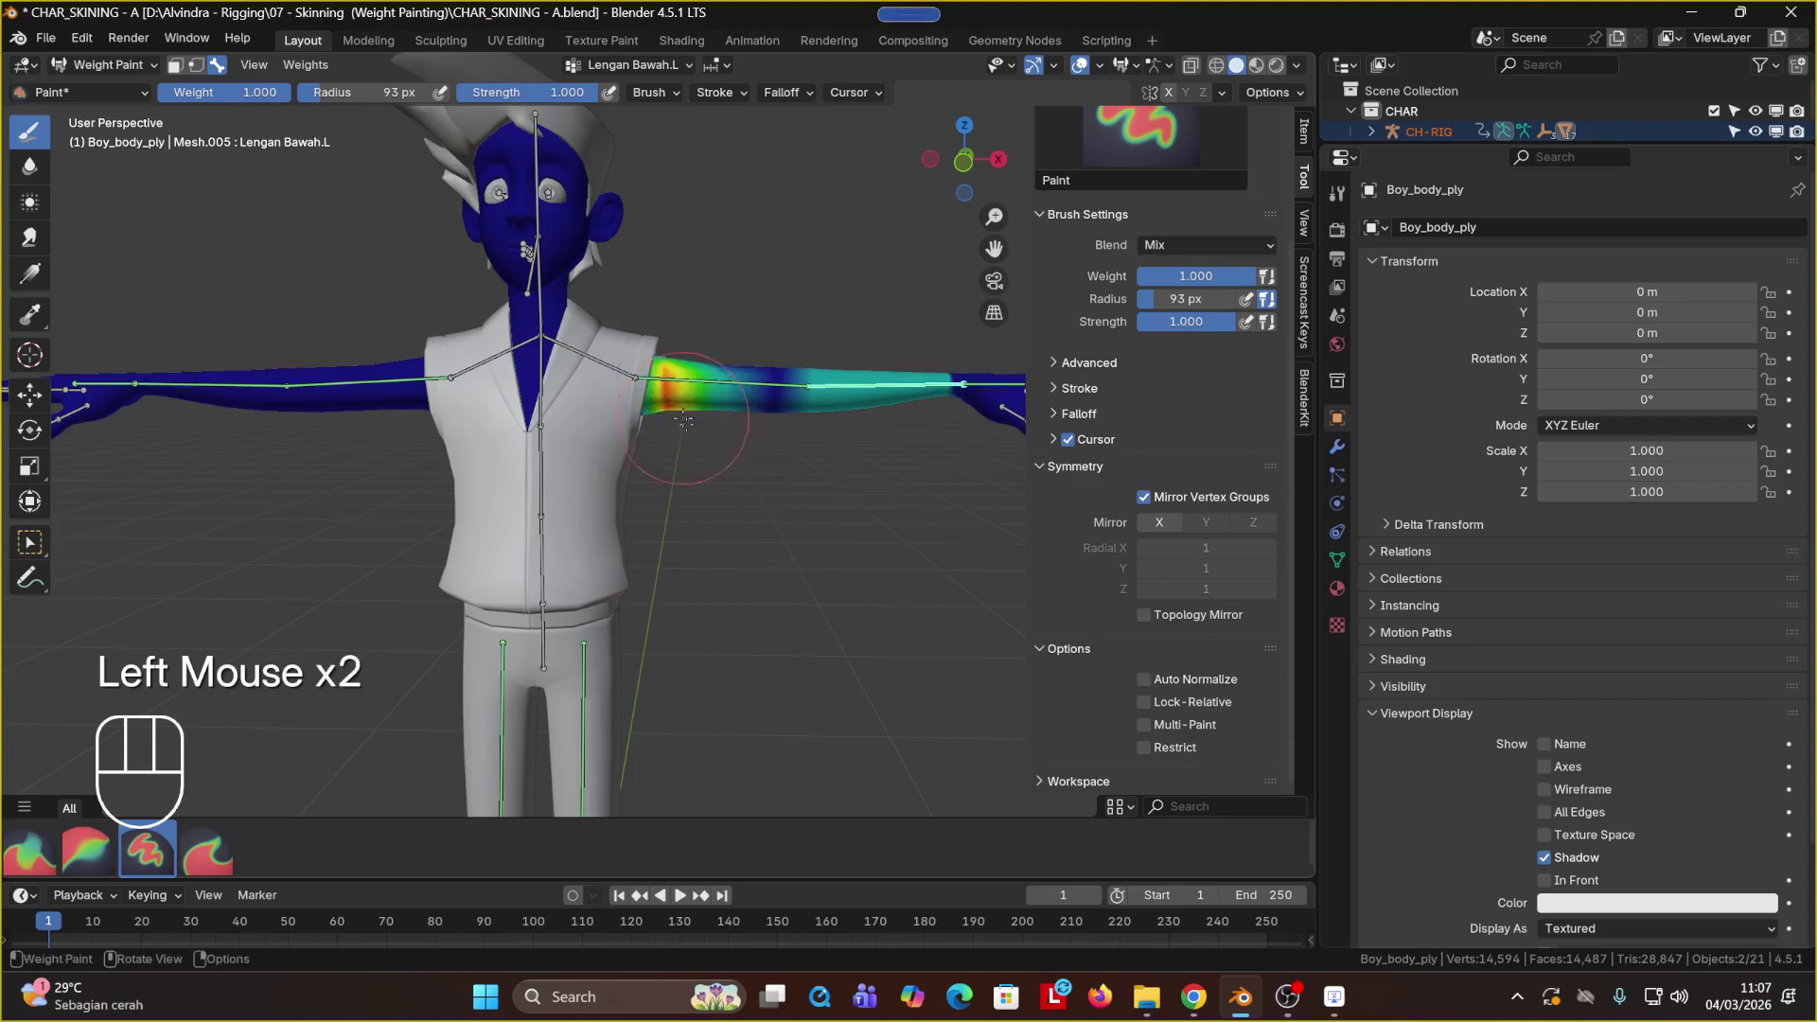
click(683, 355)
click(692, 355)
click(701, 356)
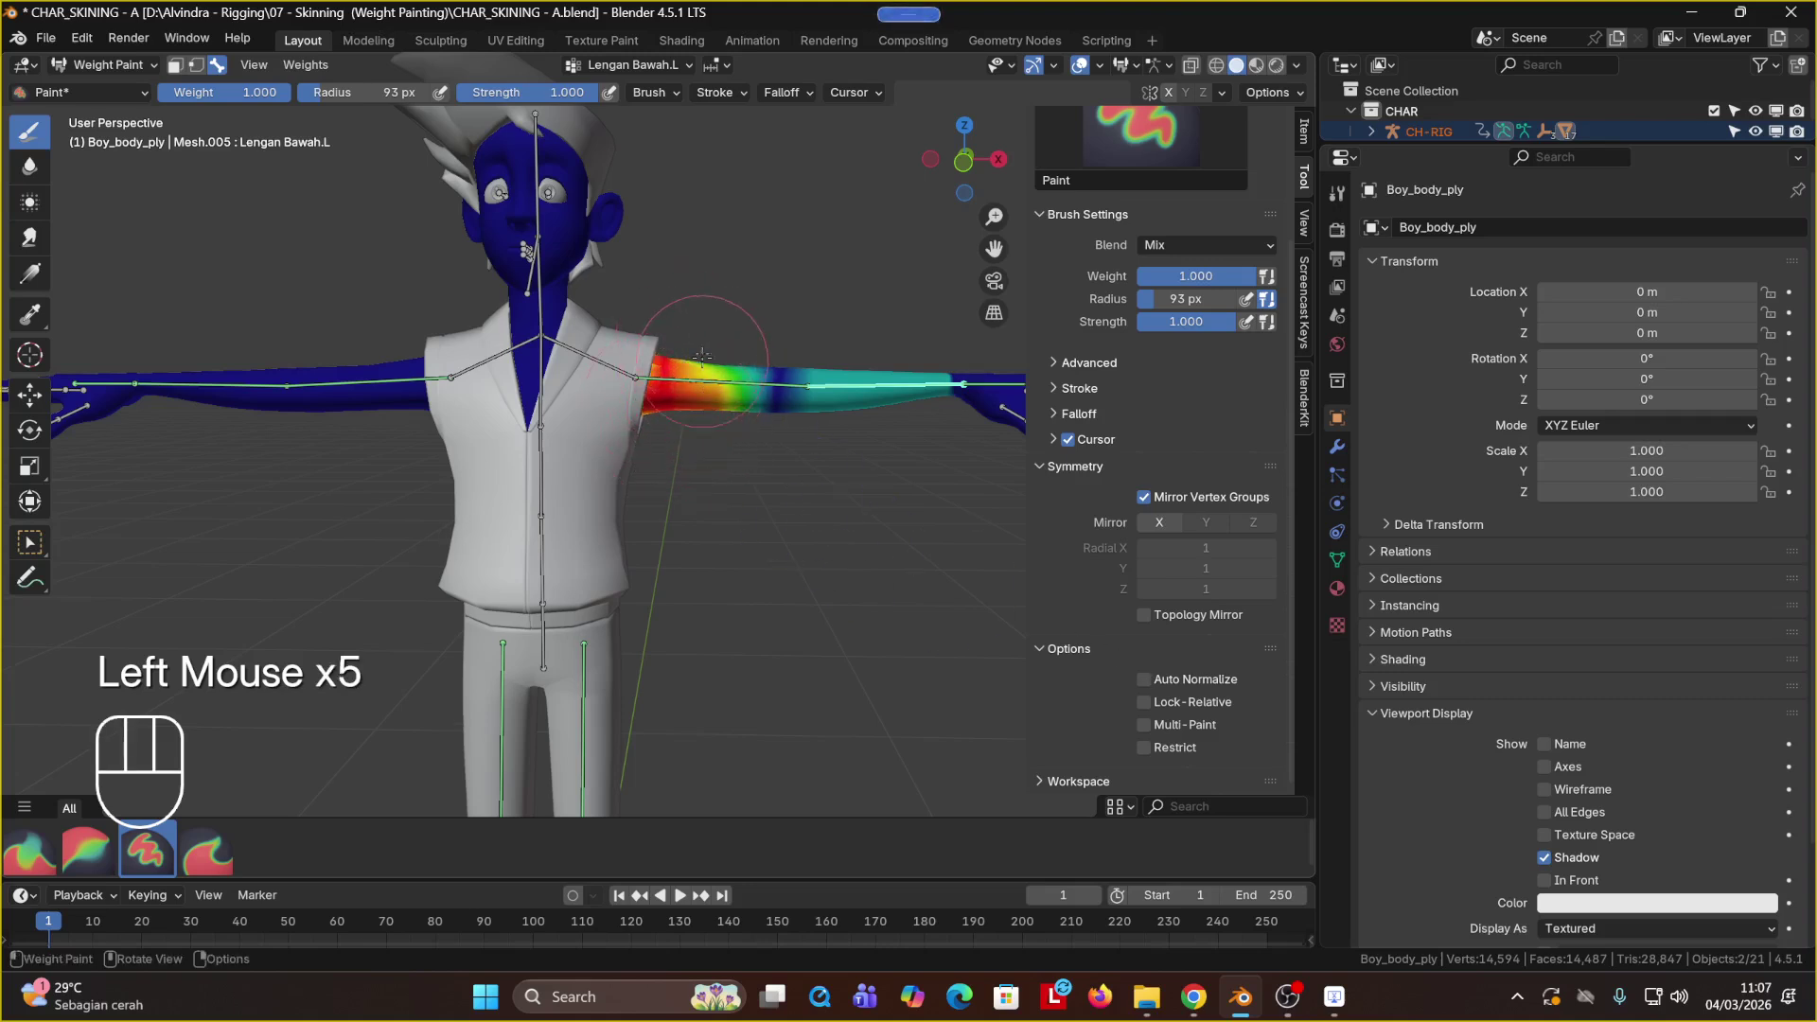
Step: Try rotating the left lower arm bone and the left upper arm bone to test the overlapping weights, and undo both rotations
key(r)
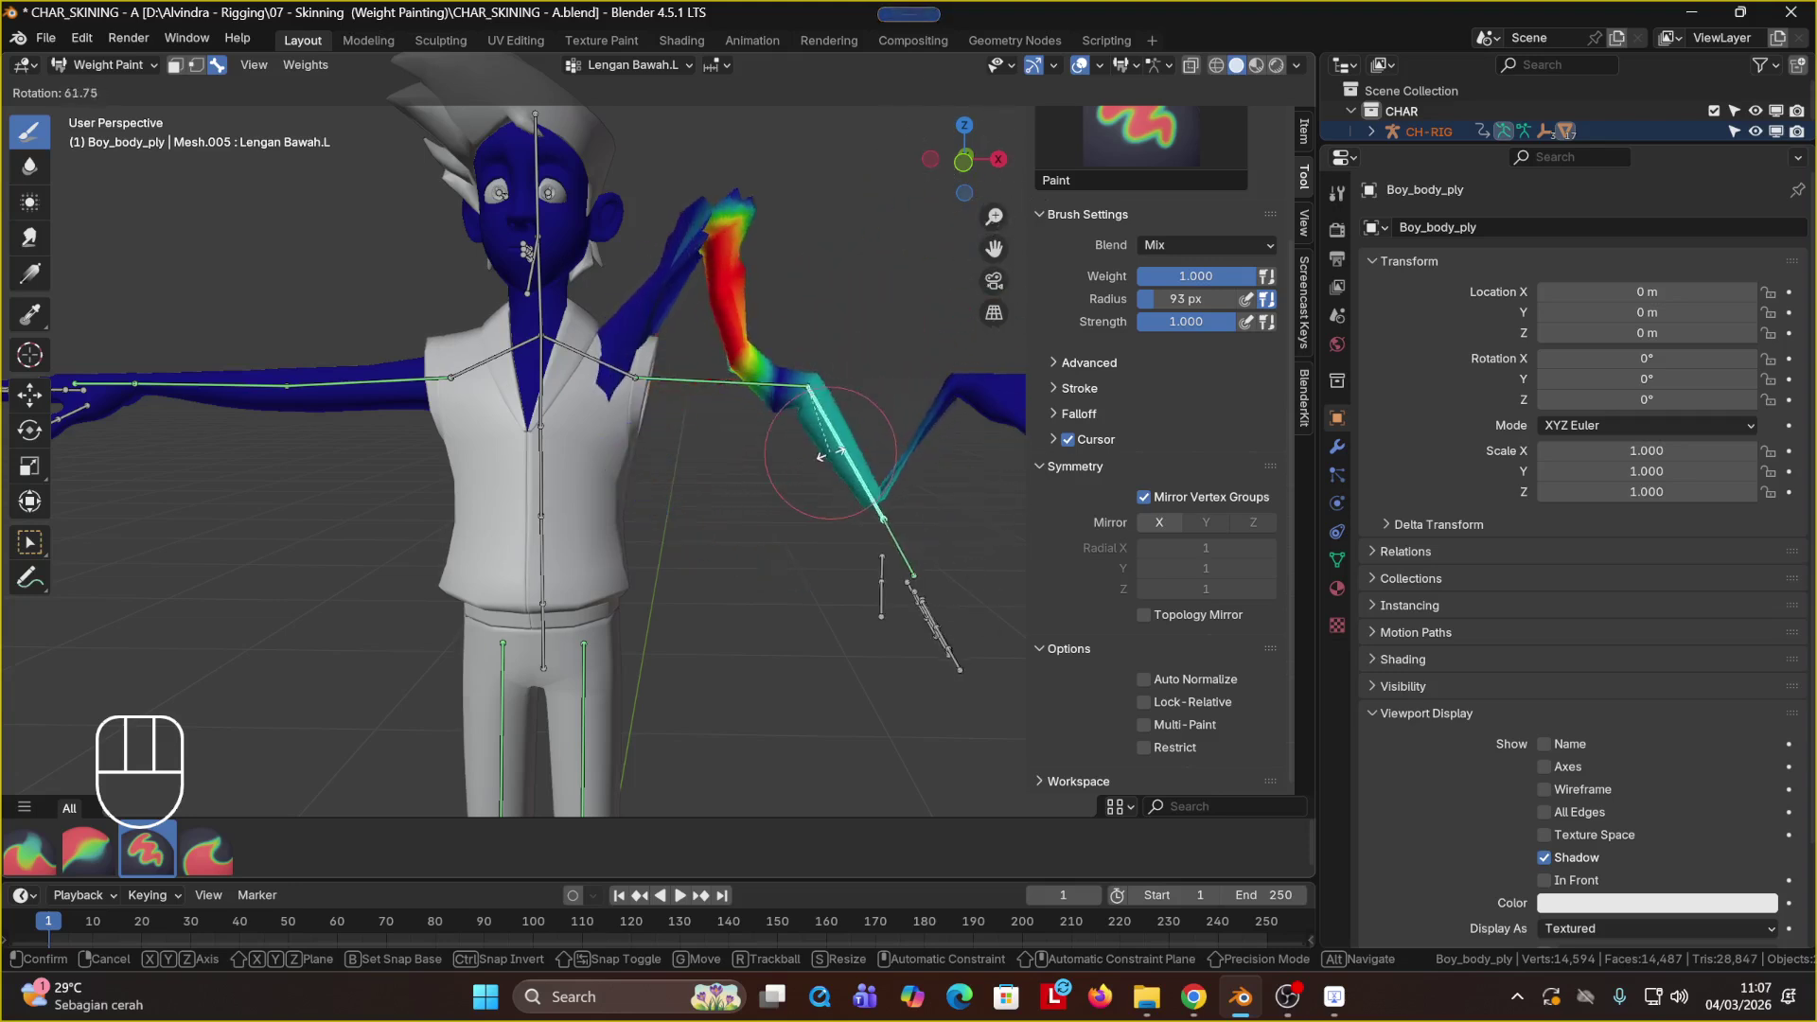
click(857, 421)
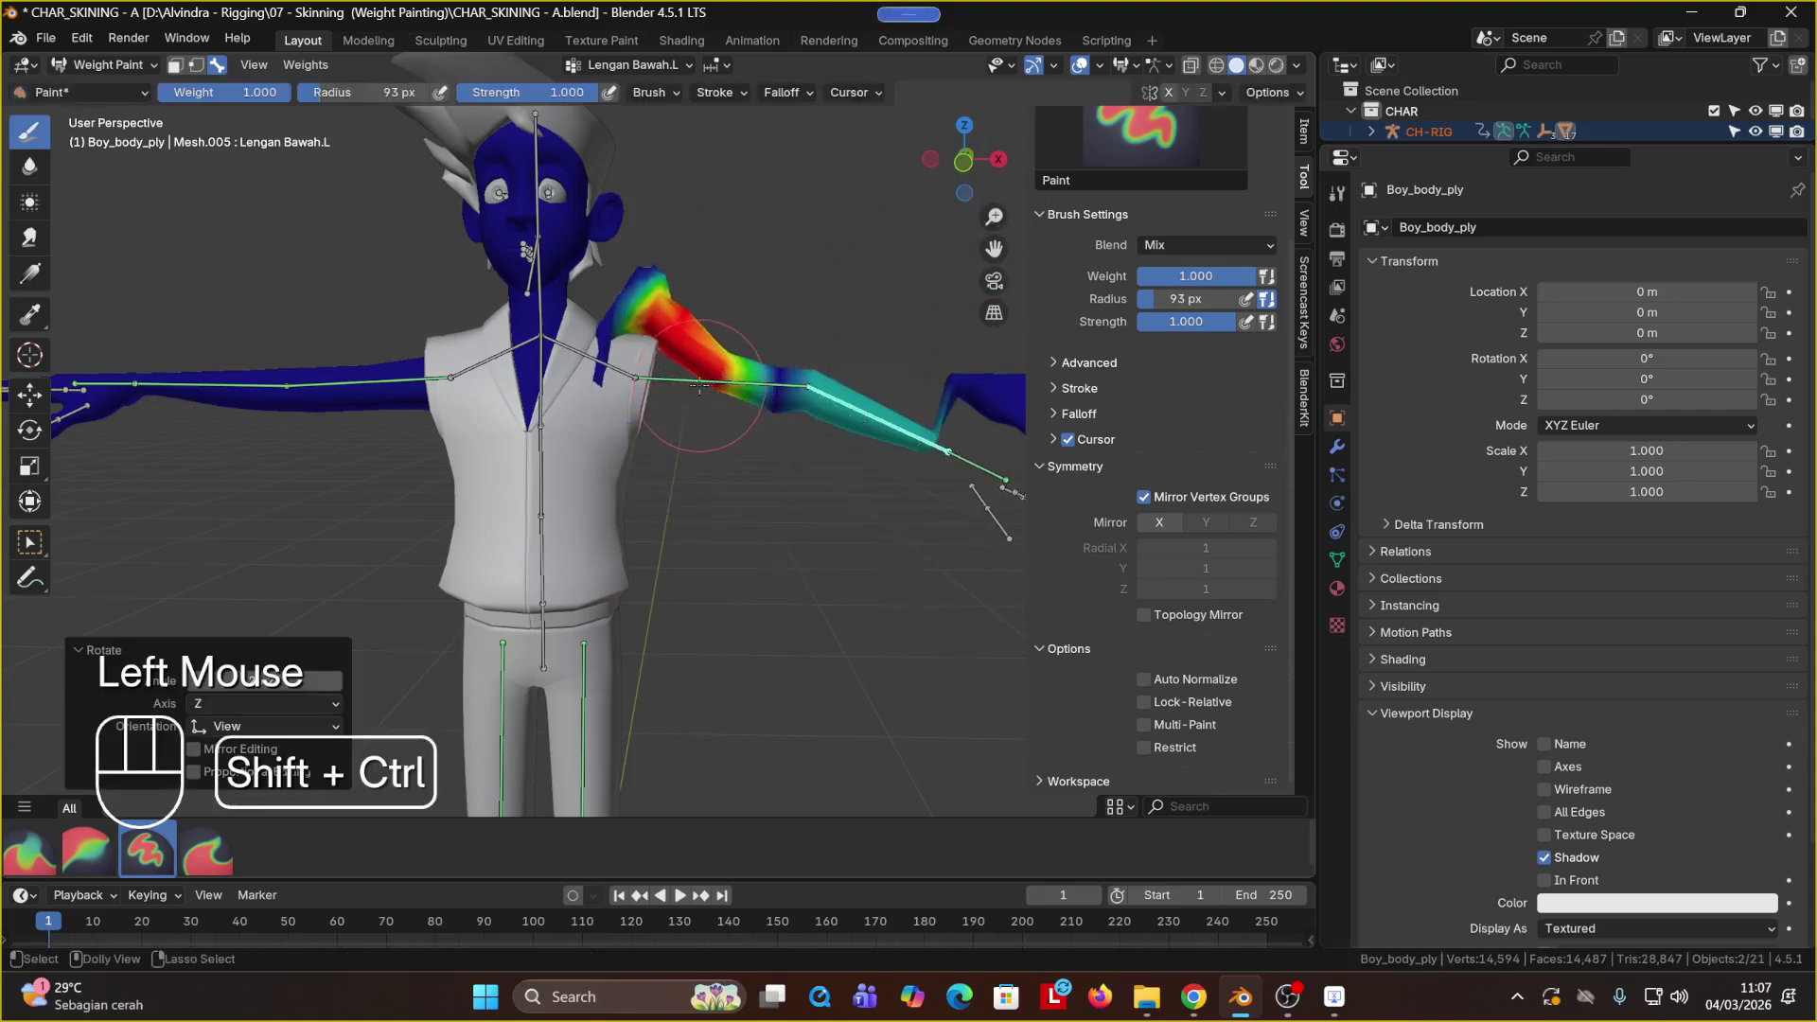
ctrl+shift+click(765, 396)
key(r)
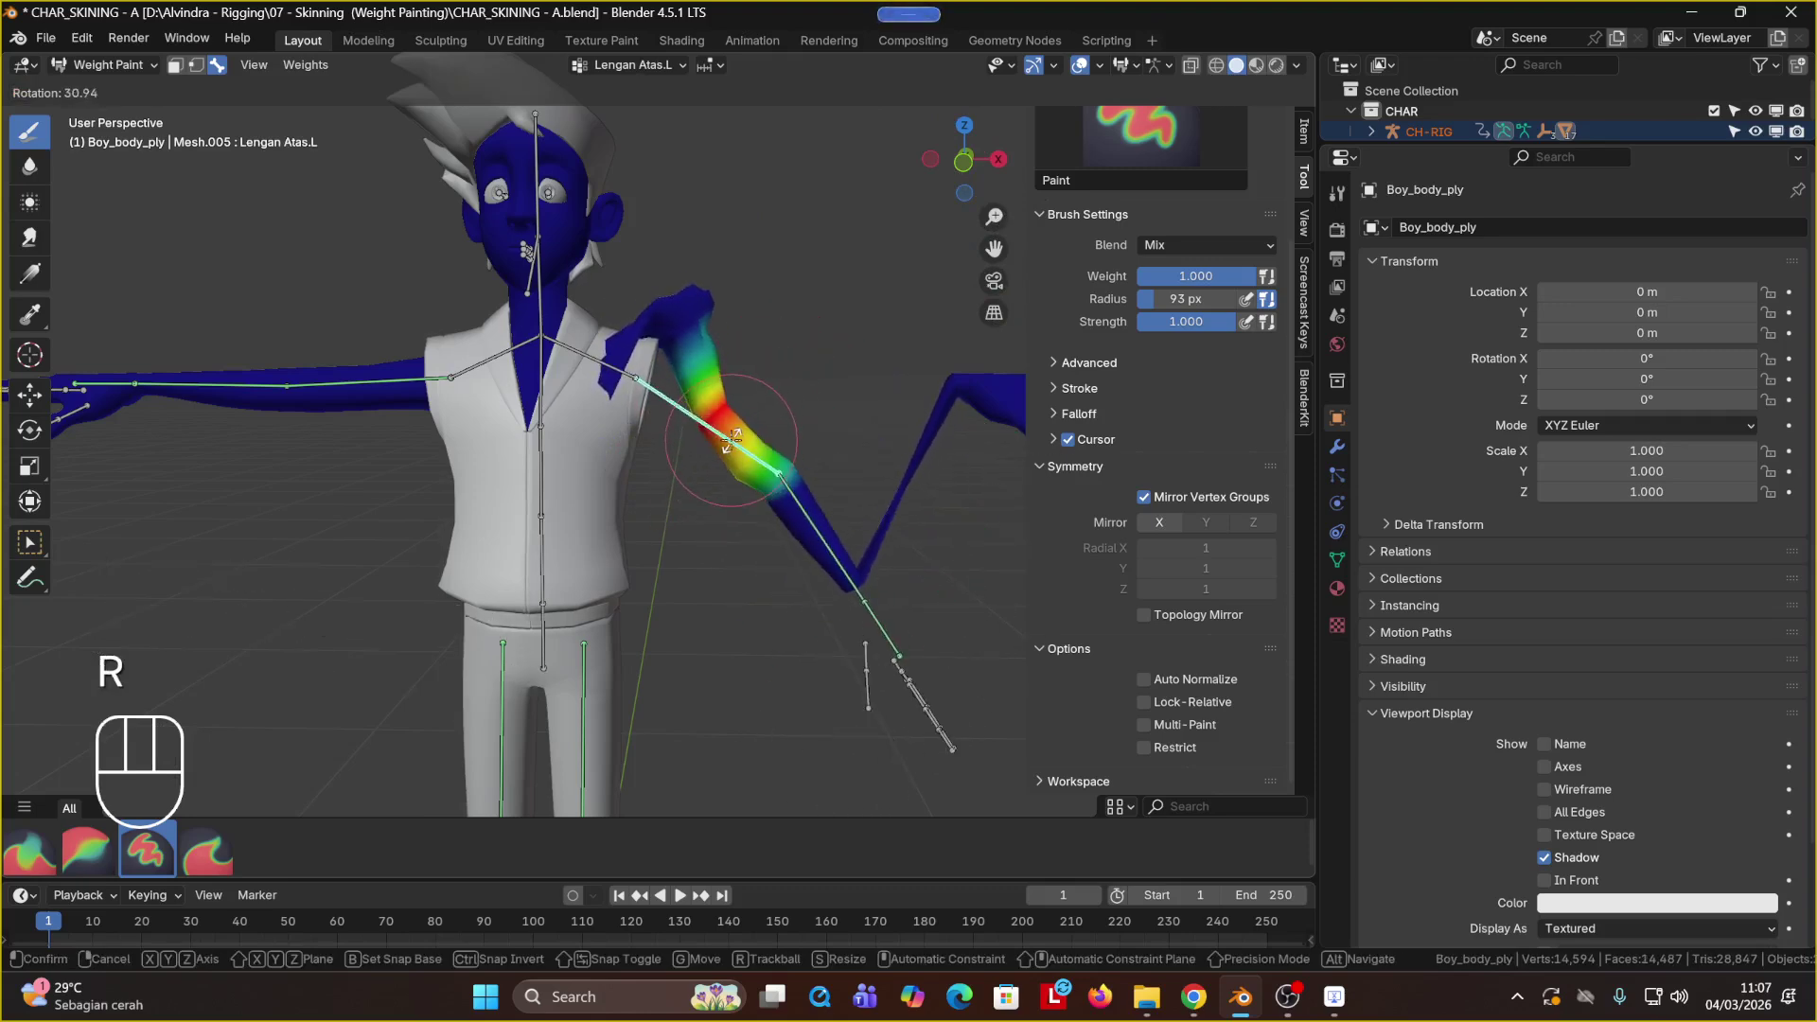
click(719, 407)
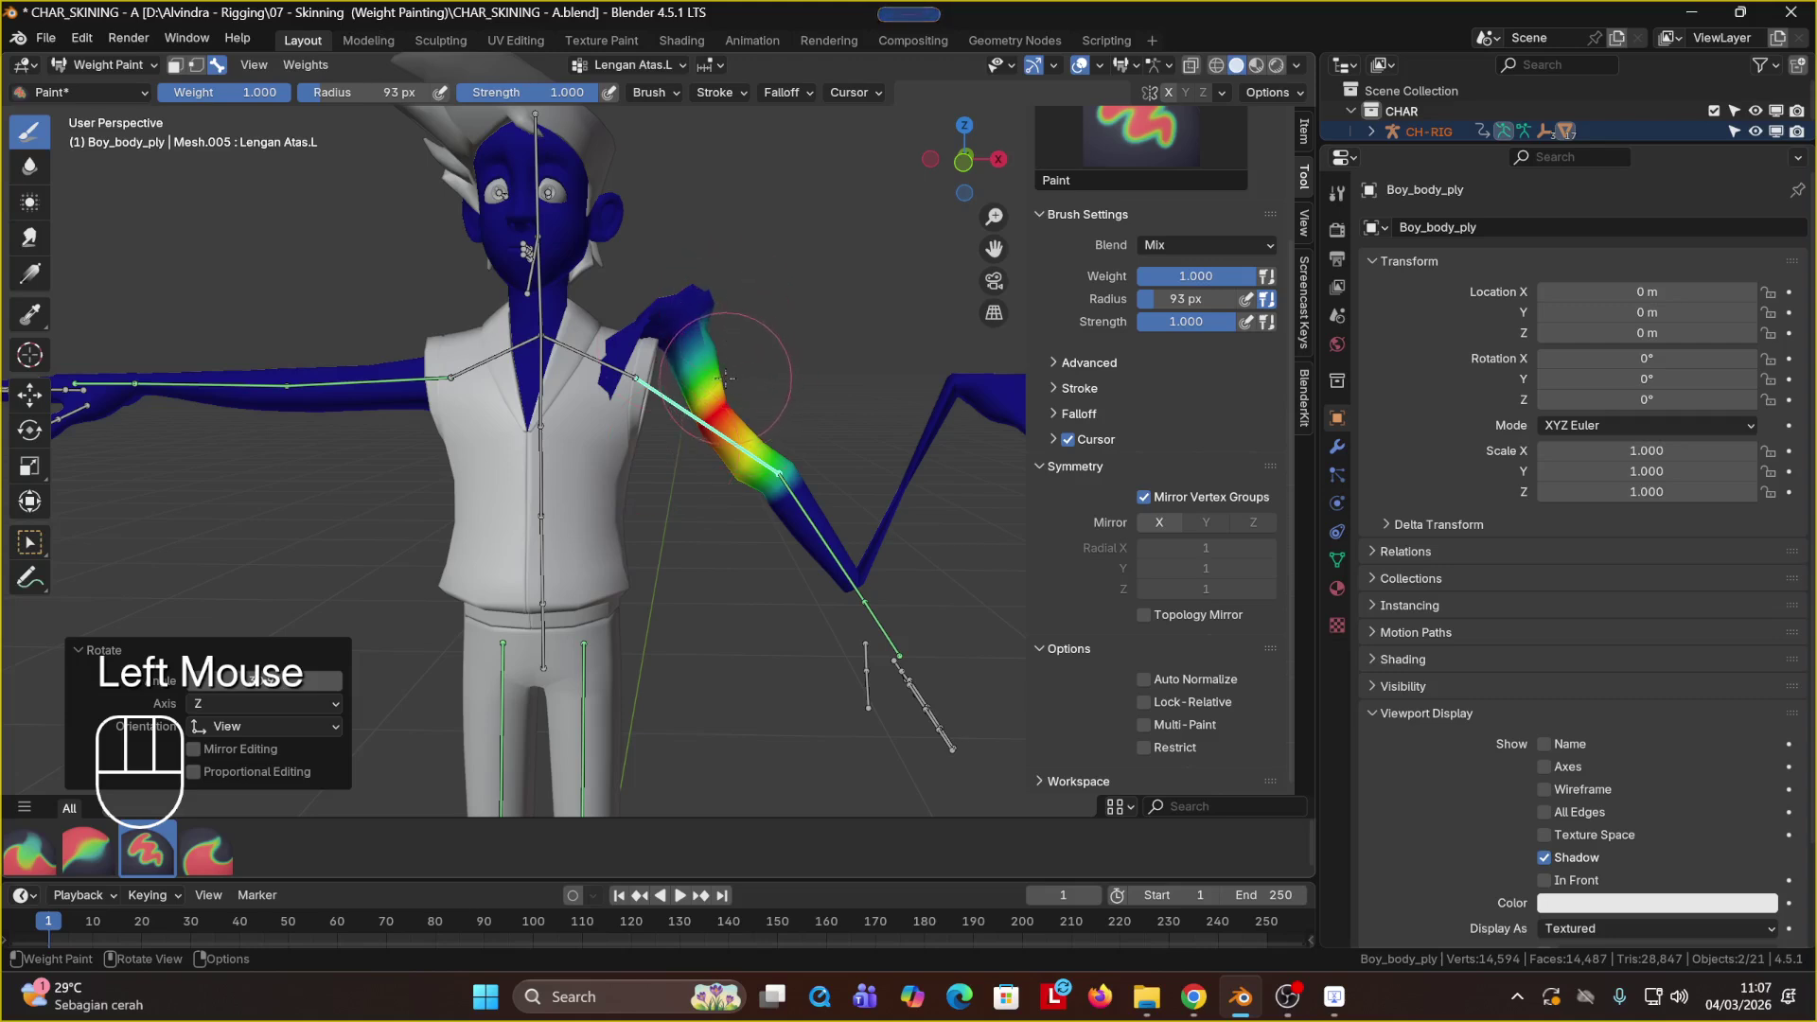
key(ctrl)
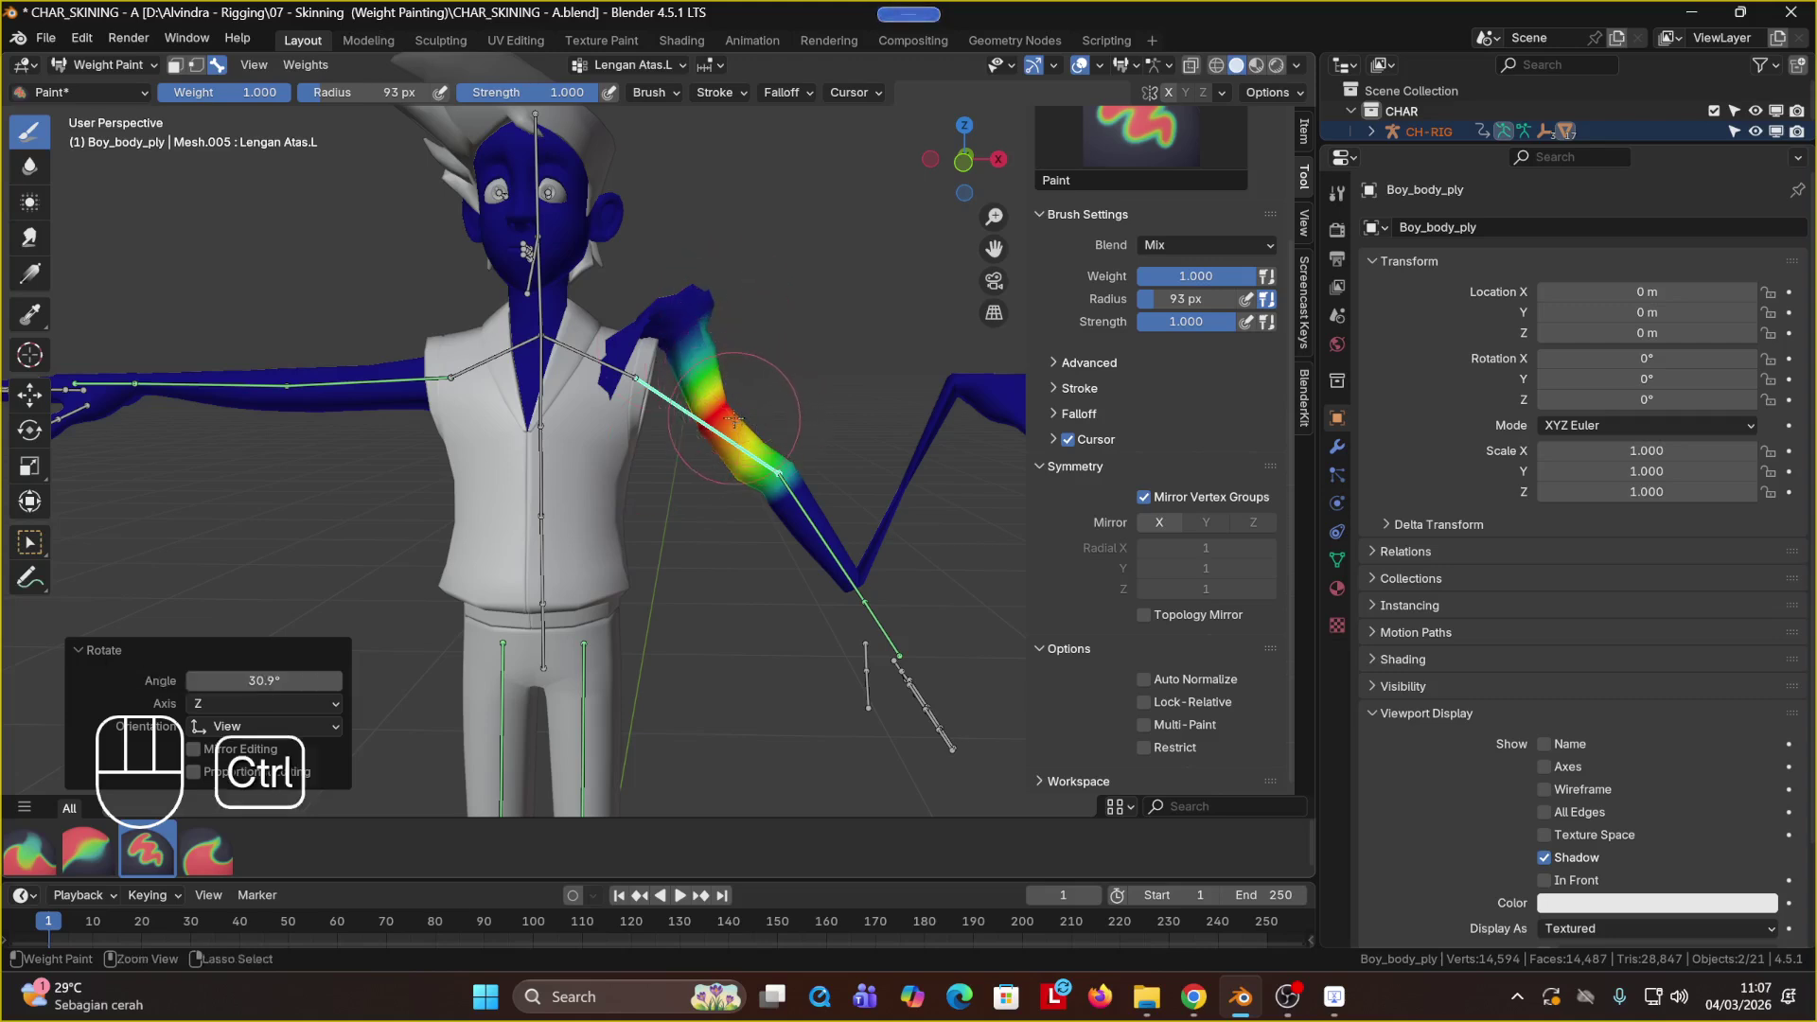
key(ctrl+z)
key(ctrl+z)
key(ctrl+z)
key(ctrl+z)
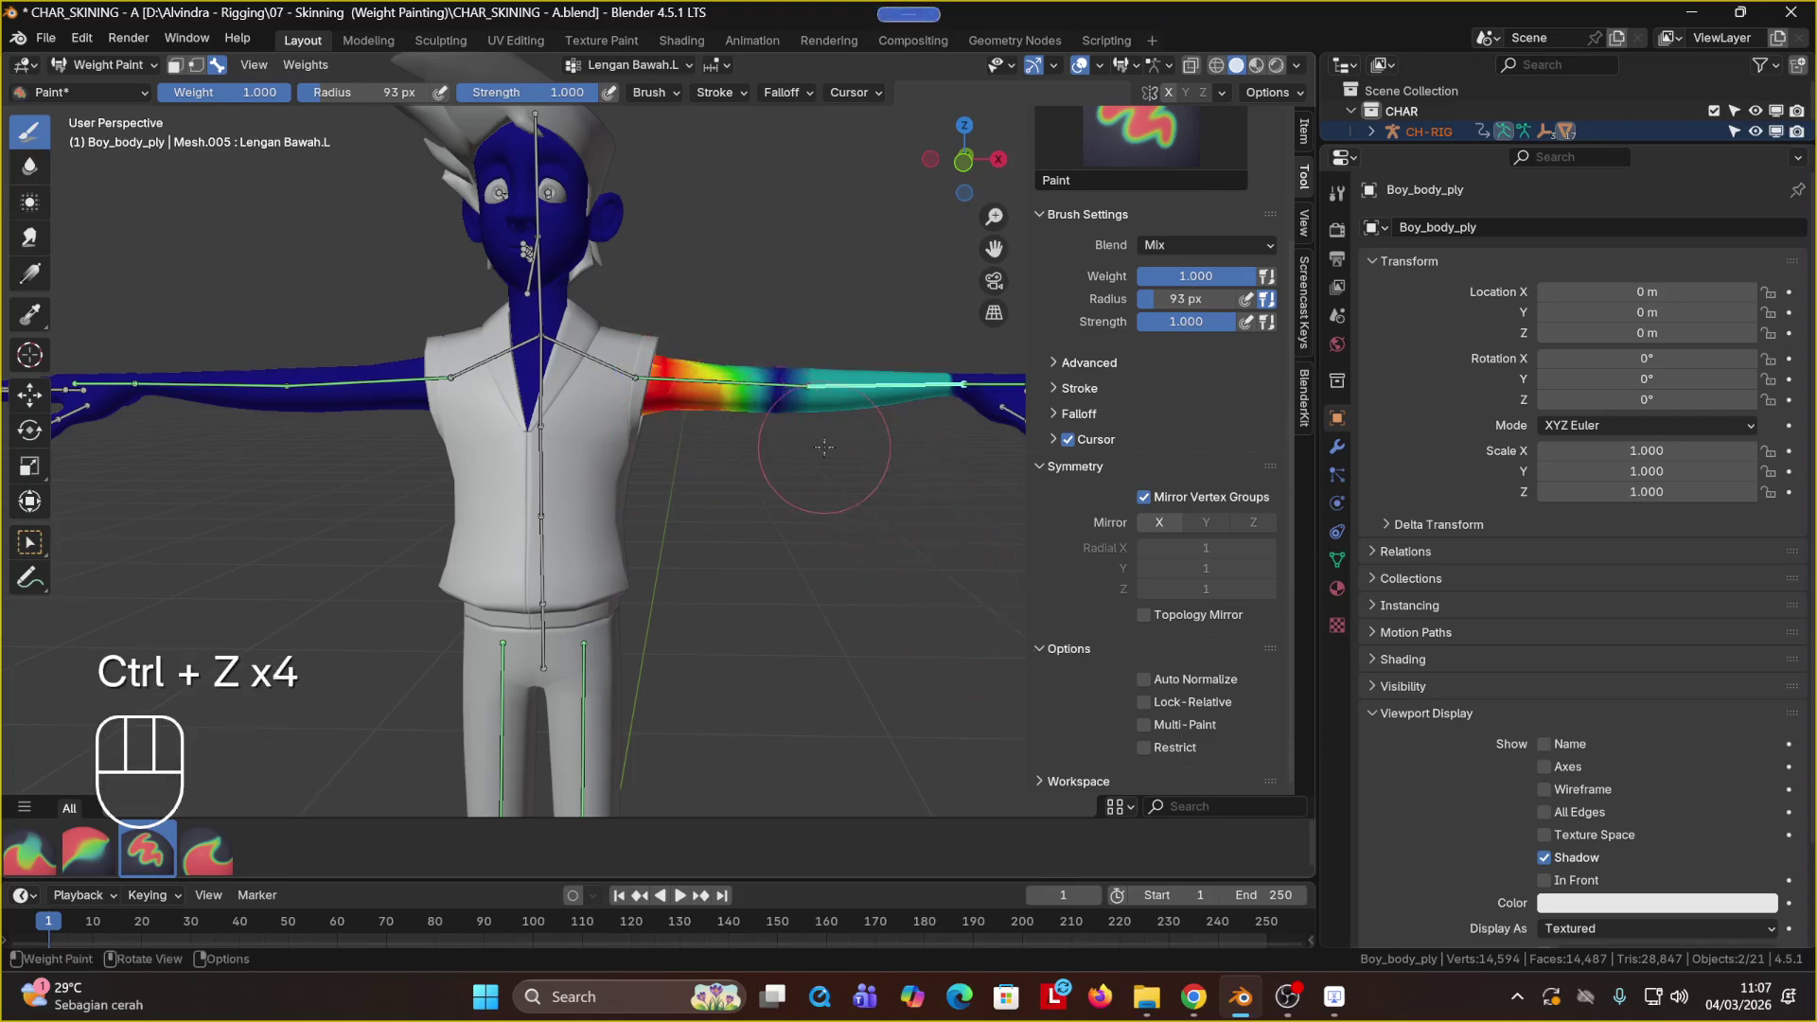
Step: Paint weight 1.000 for the left upper arm bone along the whole left upper arm, from shoulder to elbow
key(shift+ctrl)
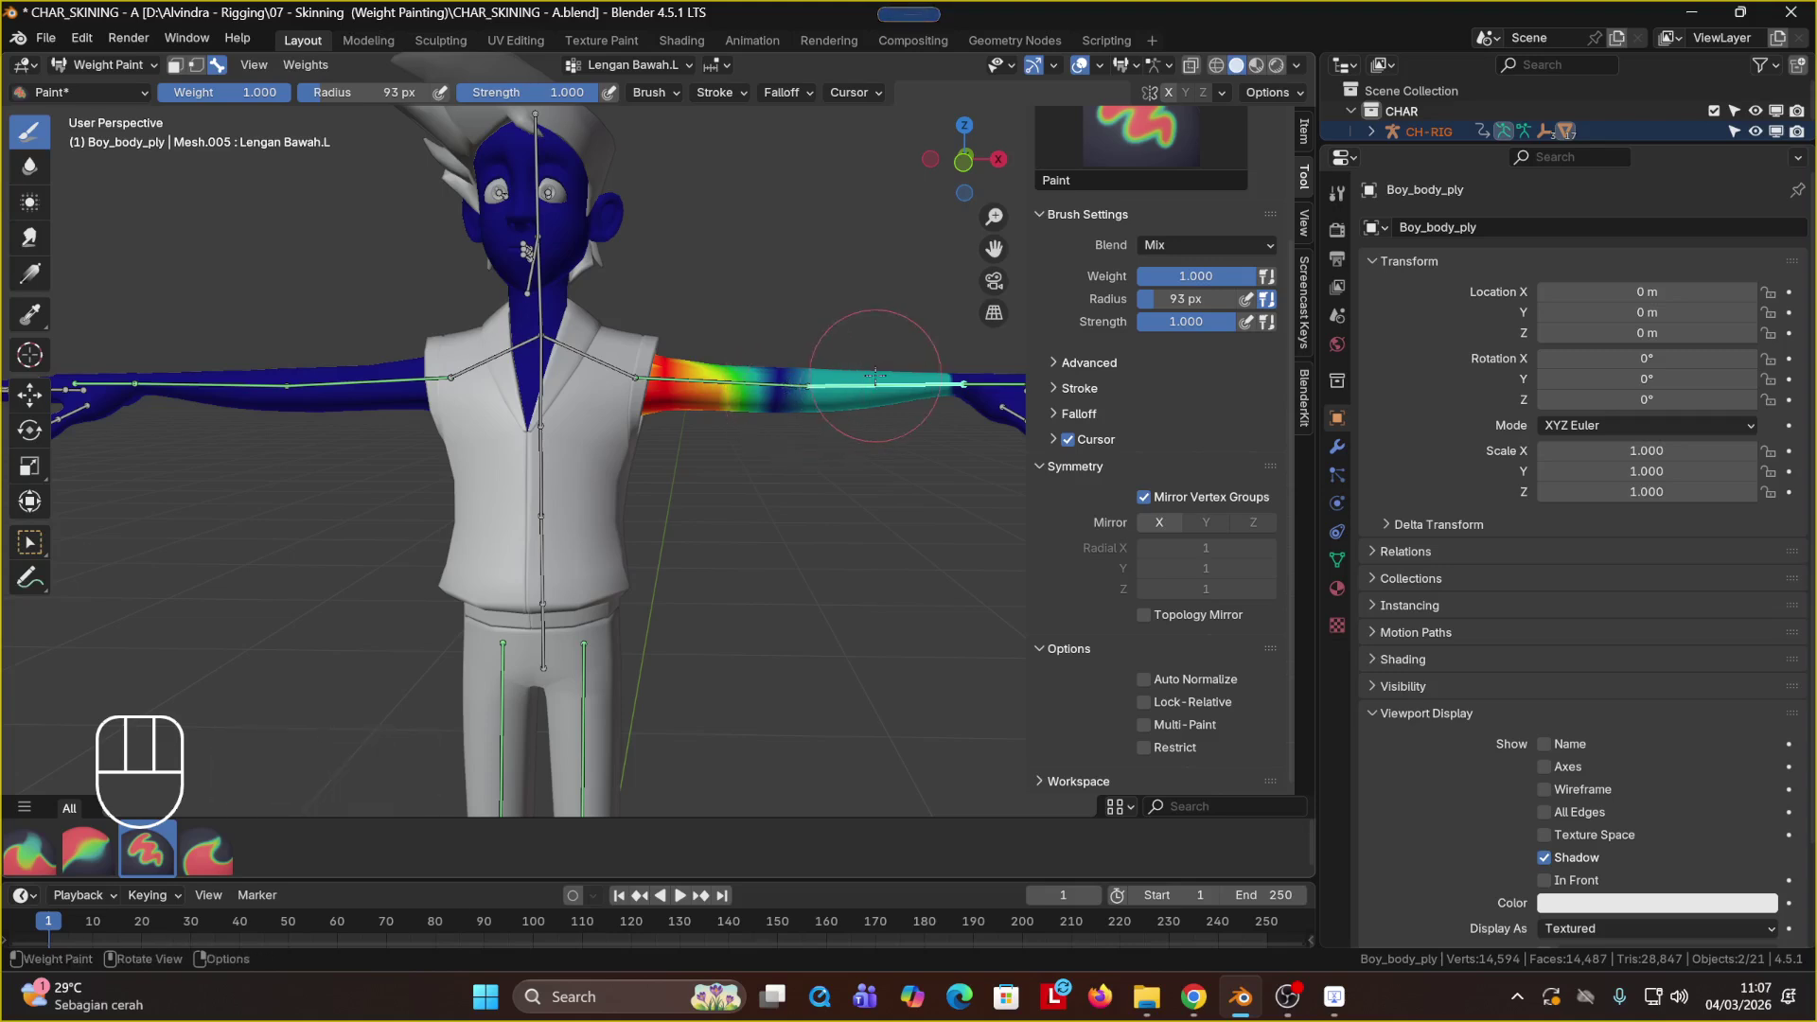
ctrl+shift+click(750, 384)
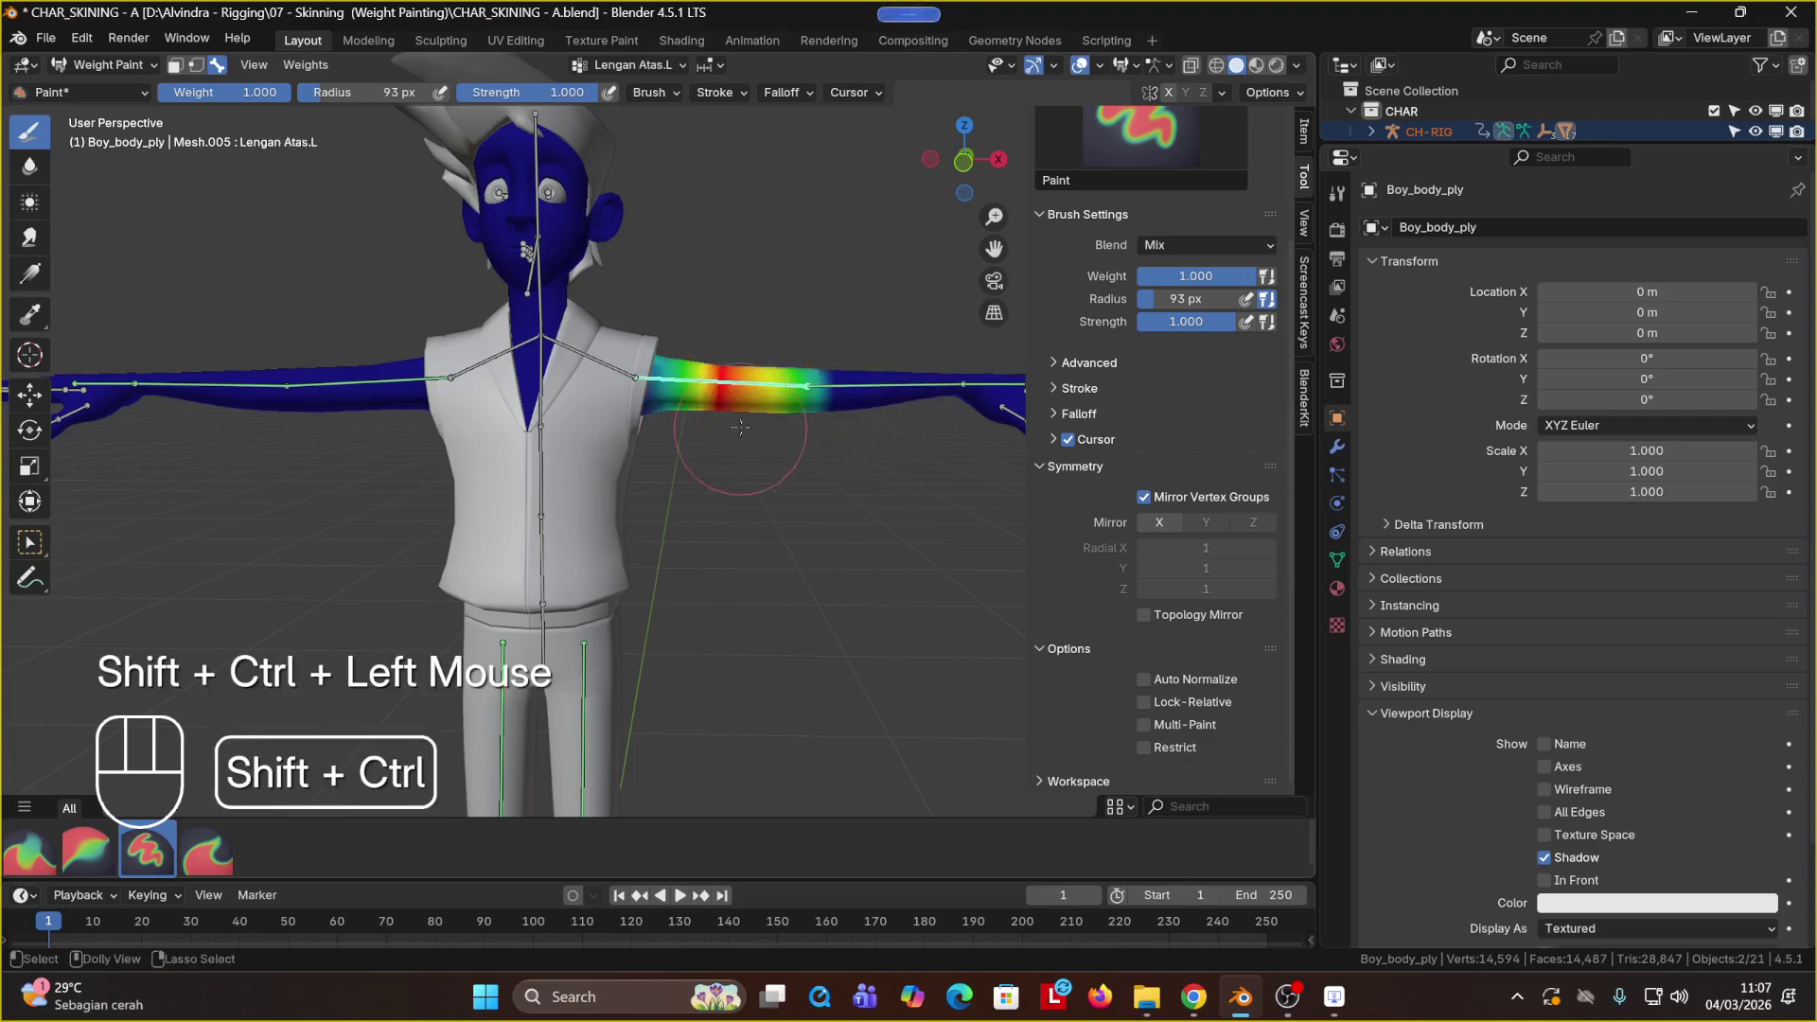
click(702, 381)
click(666, 377)
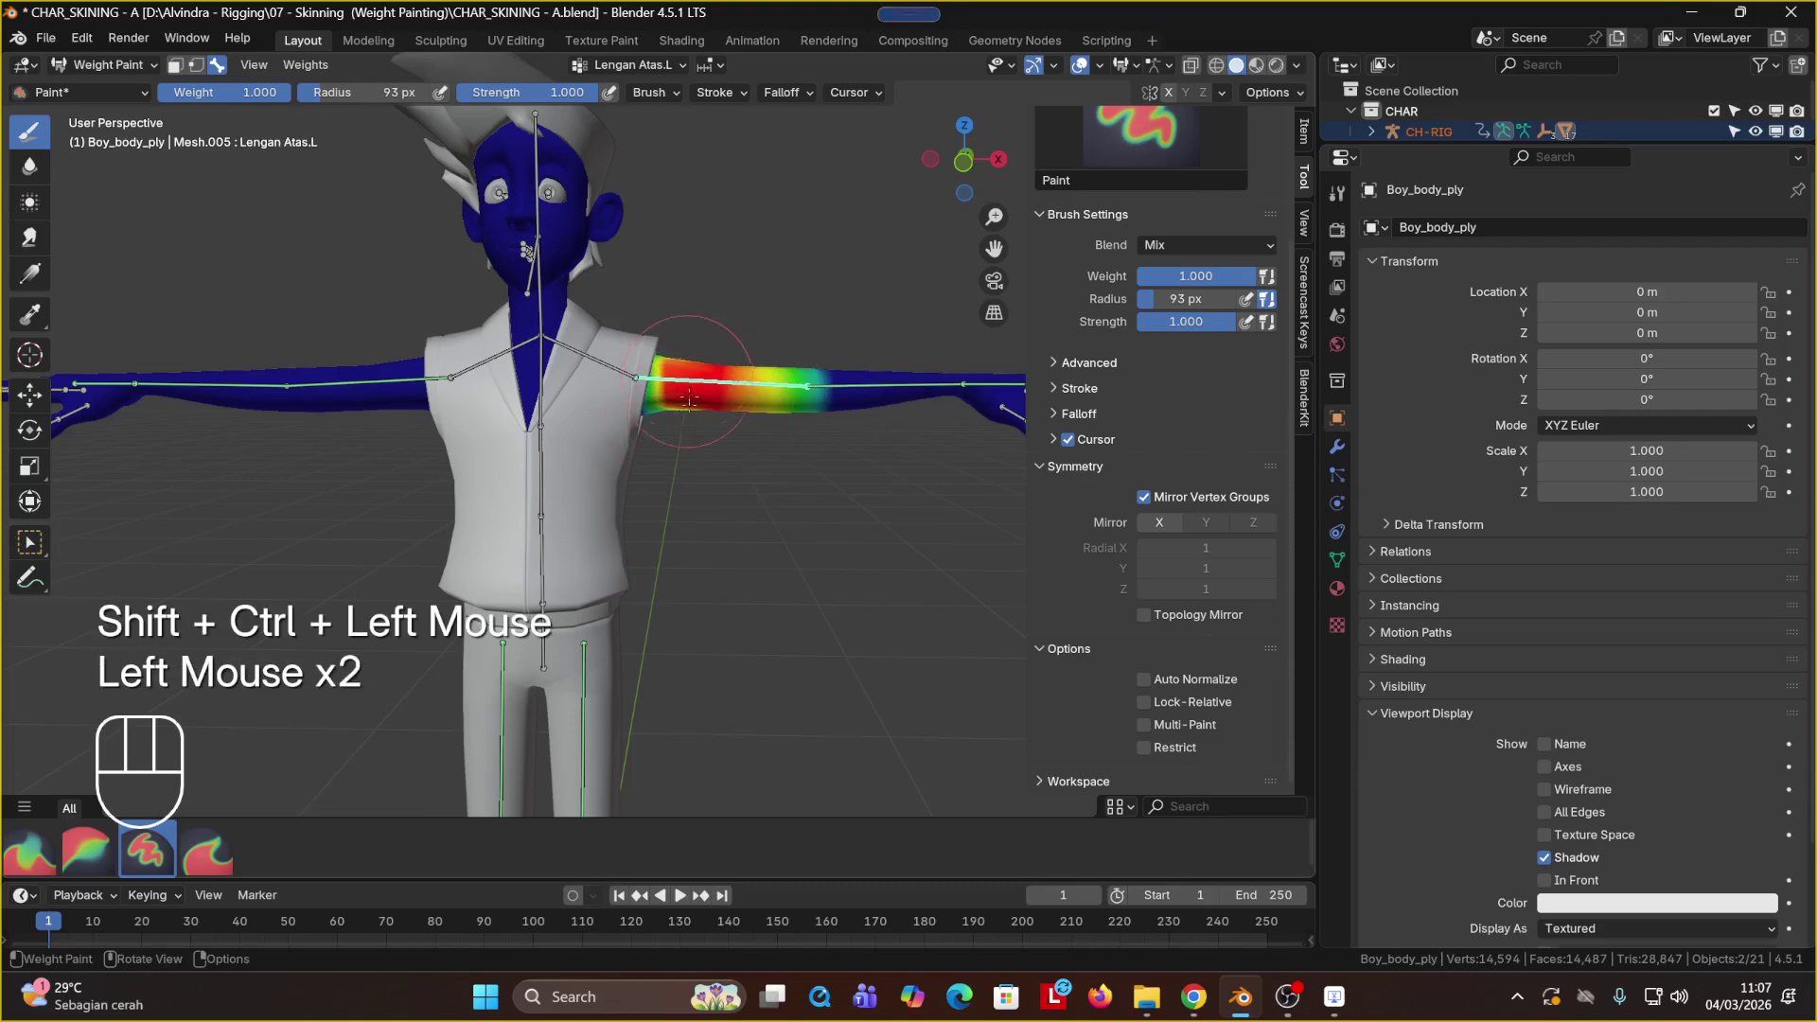
click(645, 426)
drag(653, 397, 811, 380)
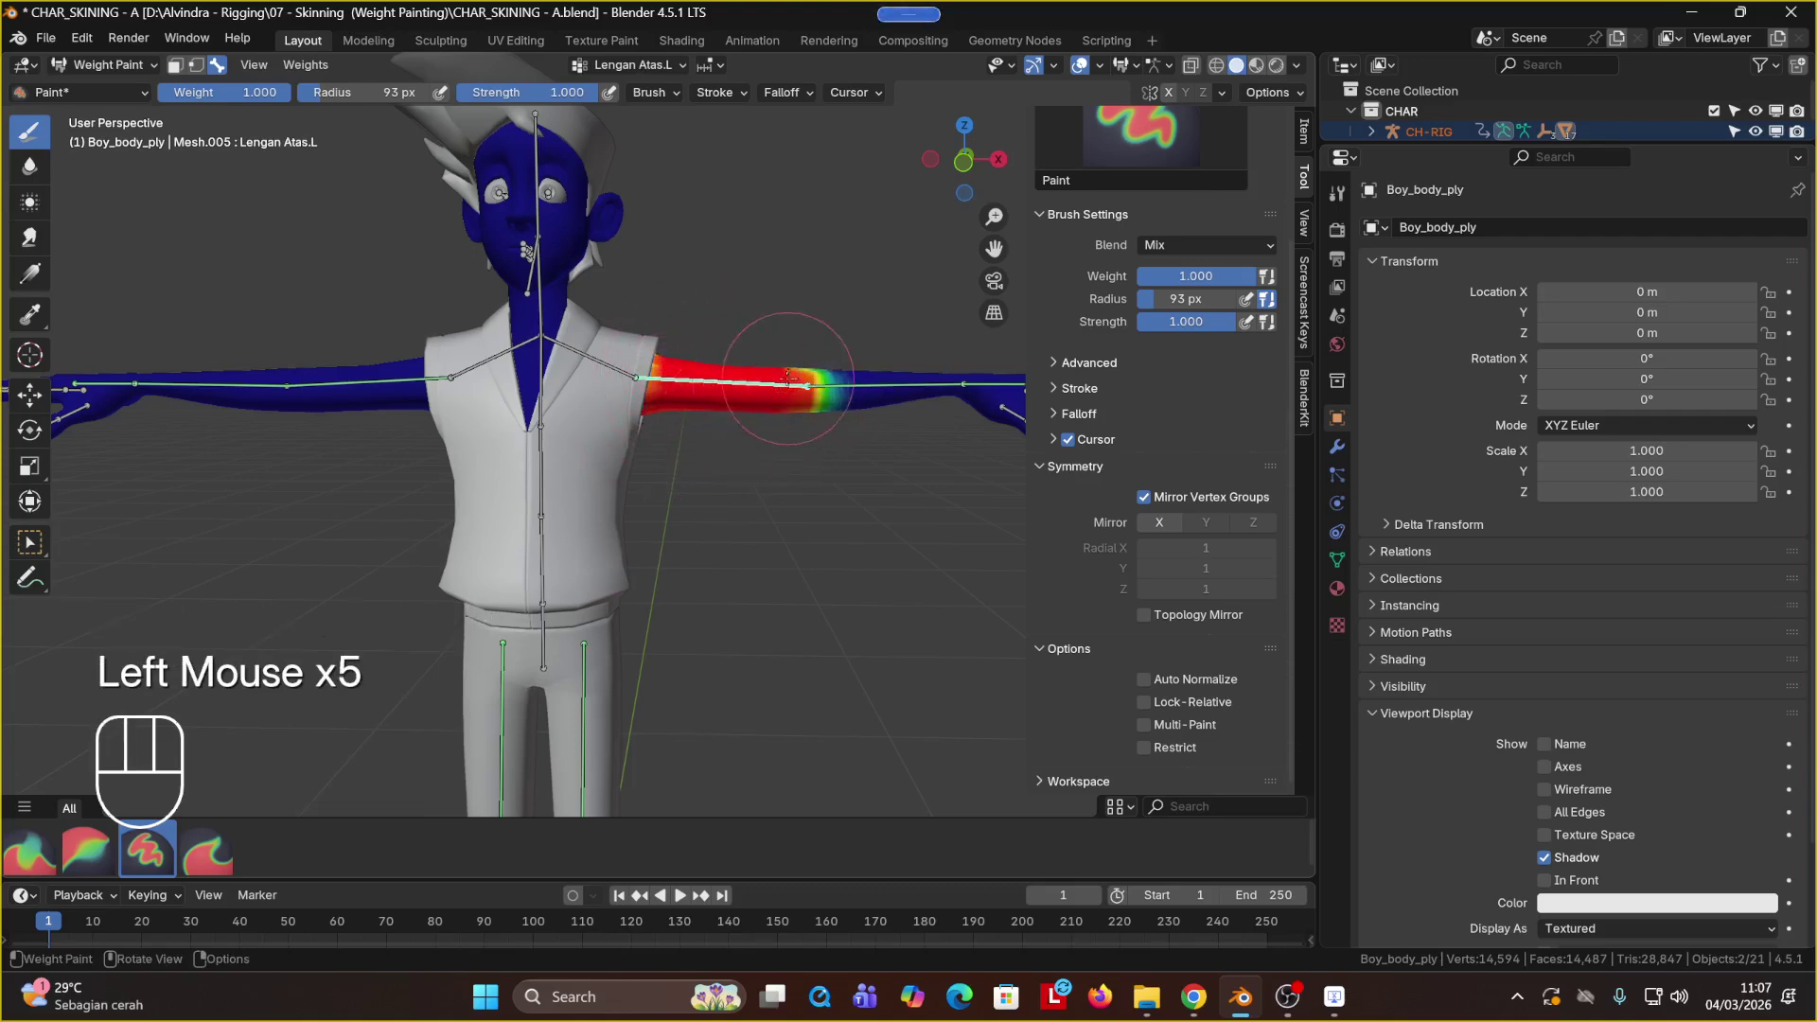
Step: Extend the left lower arm bone's weight 1.000 area across the left upper arm toward the elbow
ctrl+shift+click(857, 381)
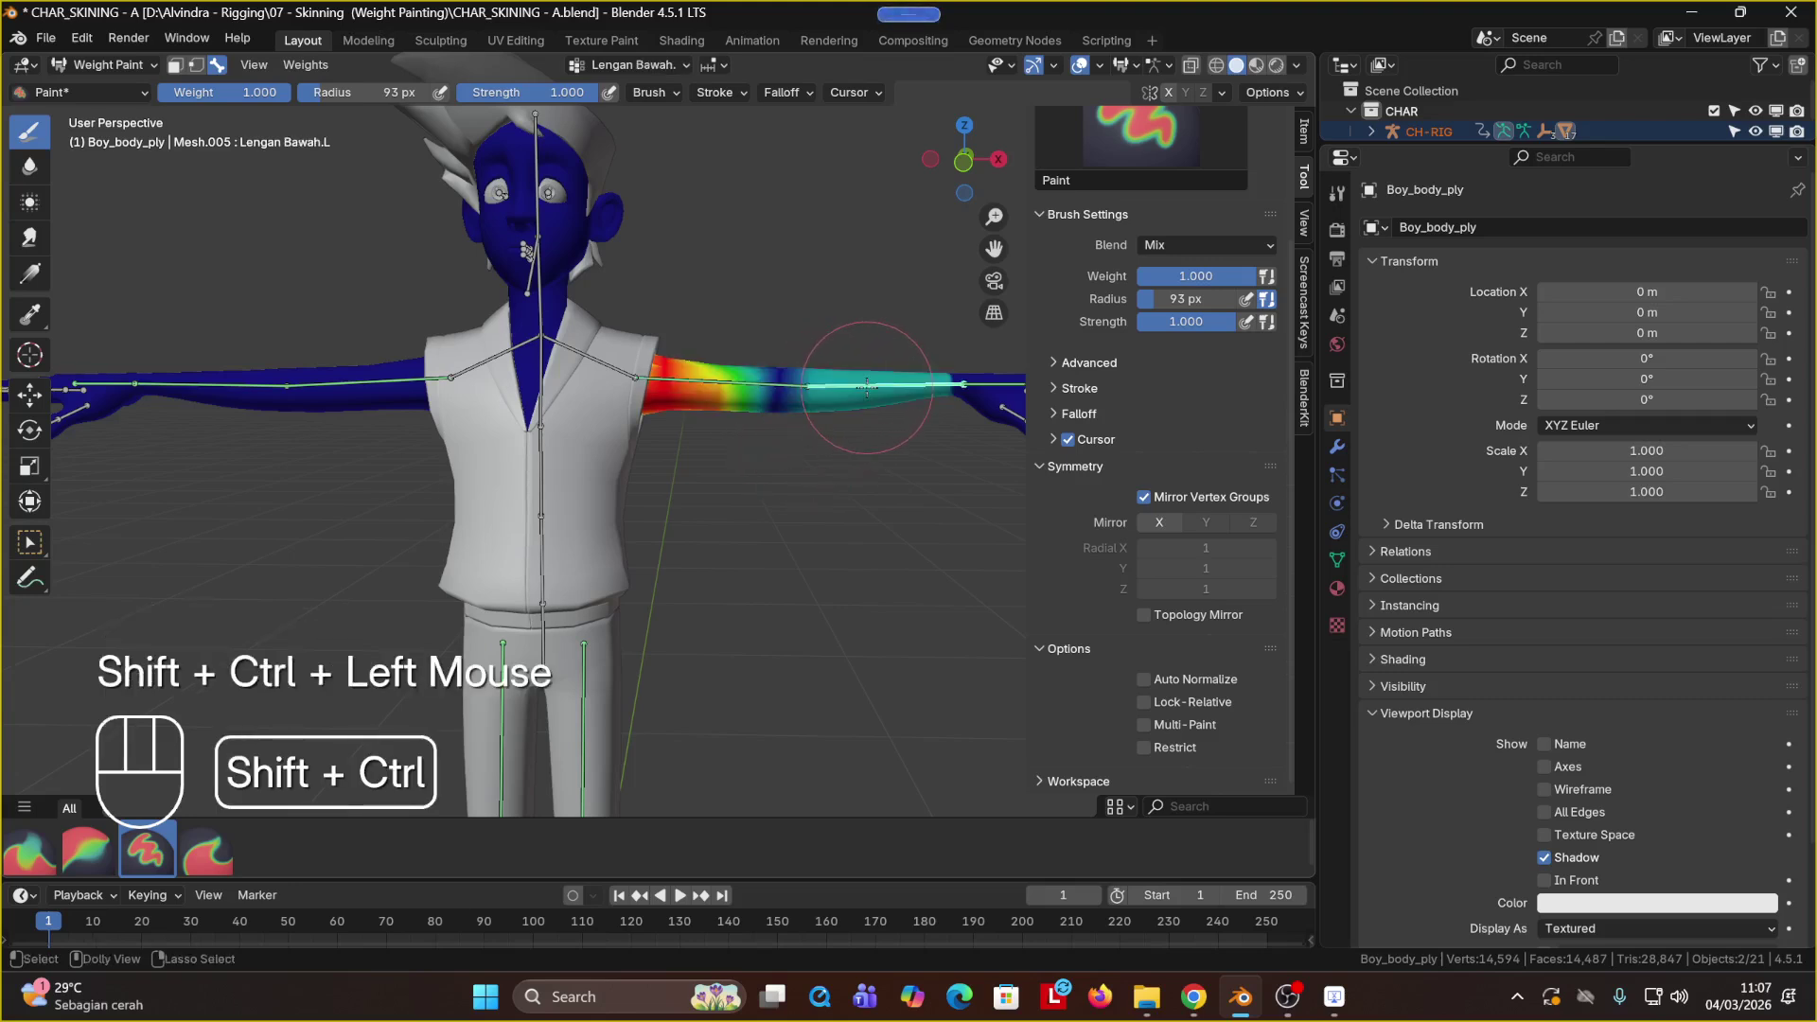
mouse_move(723, 394)
mouse_down()
mouse_move(758, 388)
mouse_move(666, 400)
mouse_up()
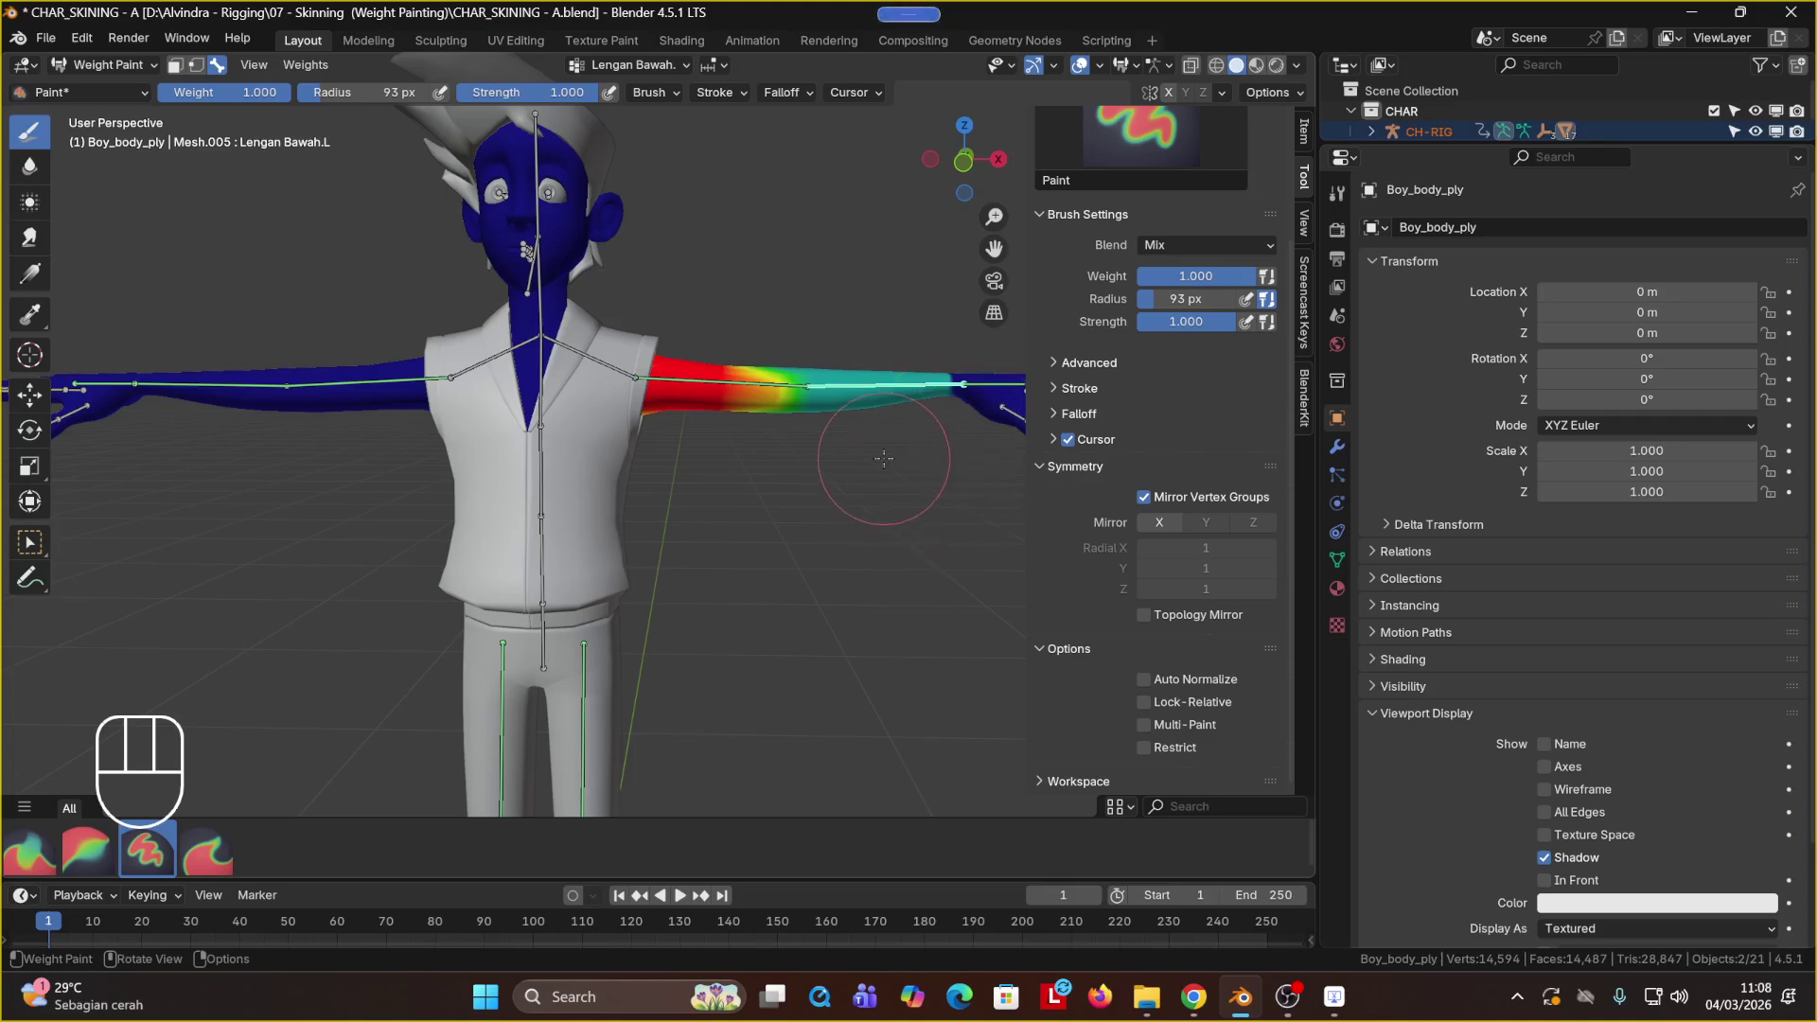
Step: Turn on Auto Normalize and repaint the left upper arm from shoulder to elbow with weight 1.000 for the left upper arm bone
click(1145, 680)
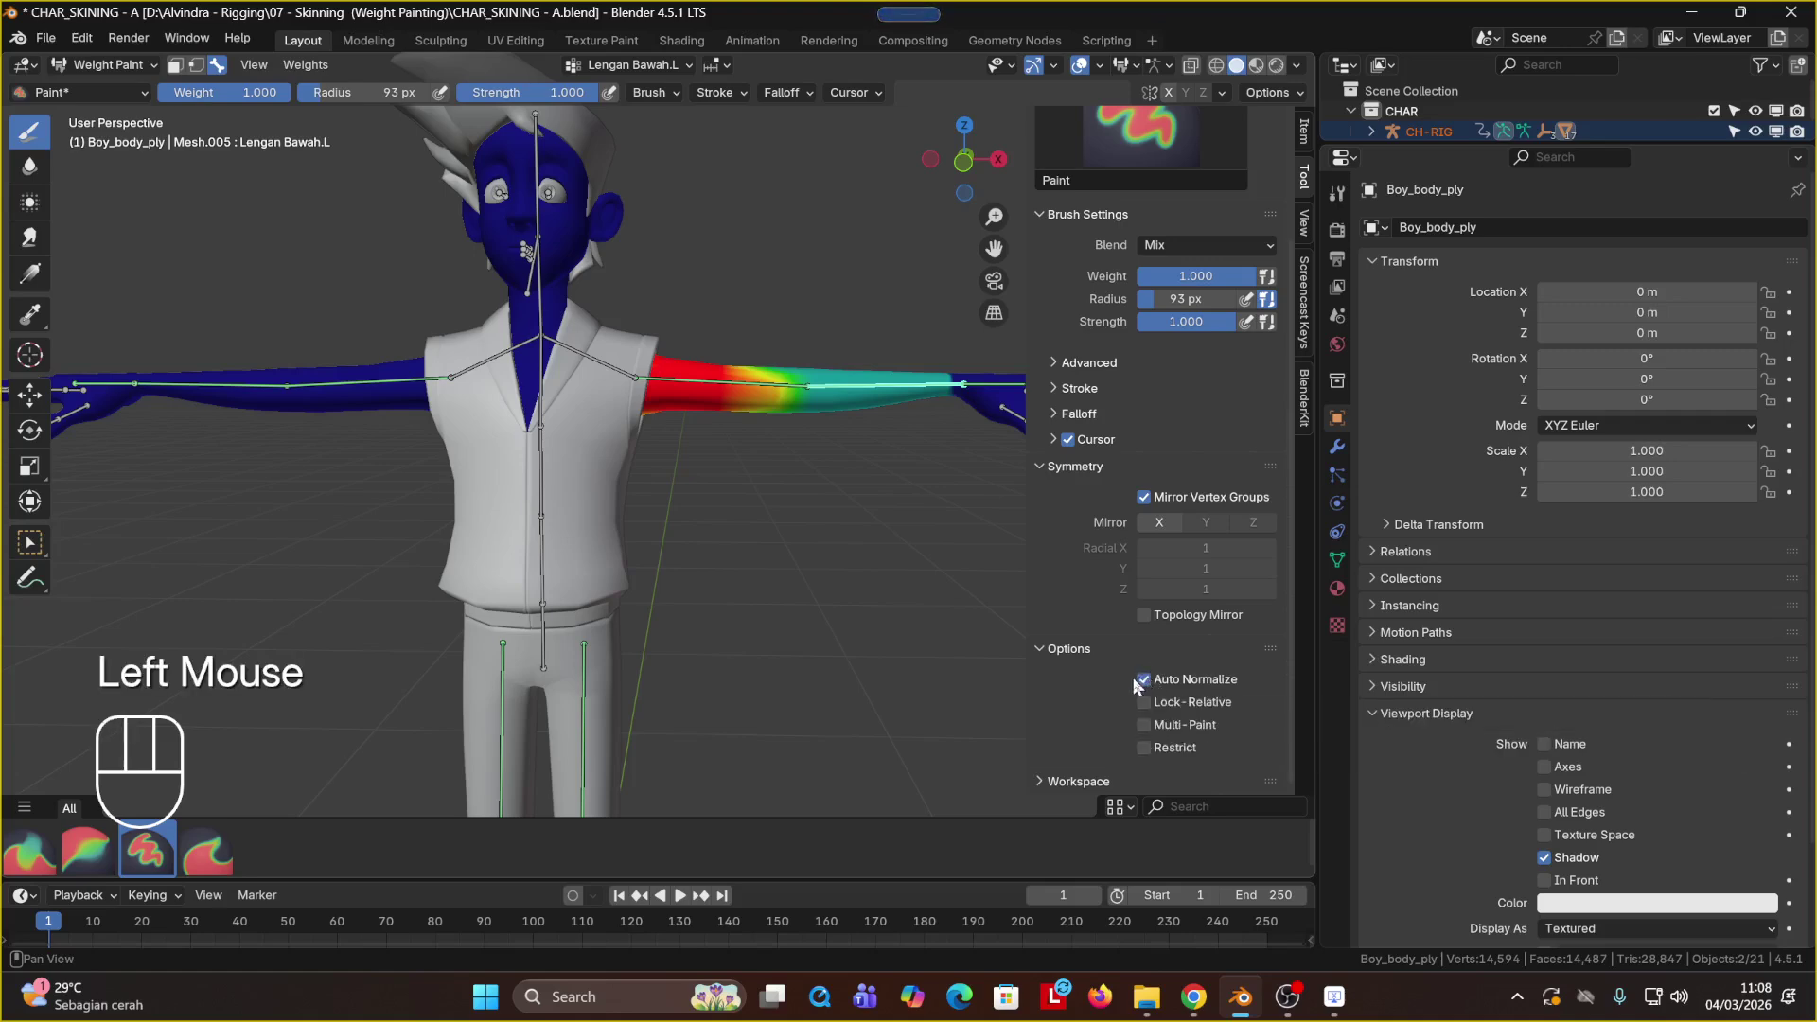
ctrl+shift+click(842, 386)
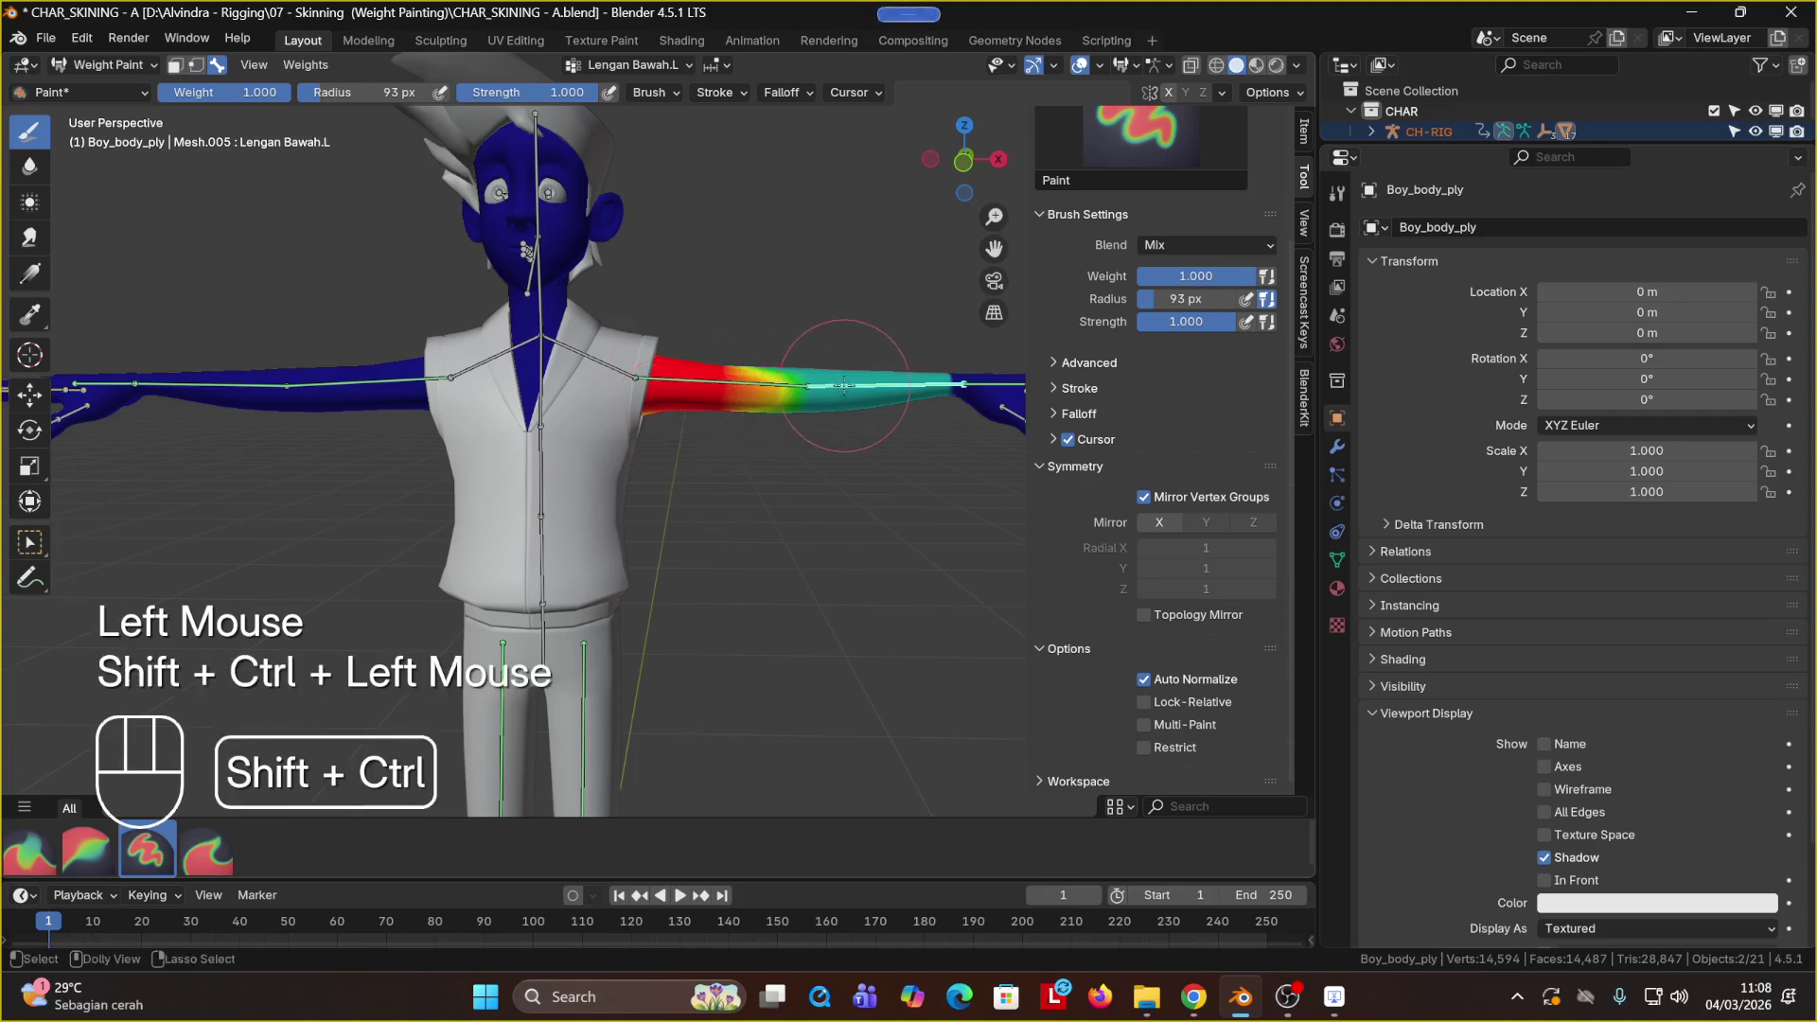
ctrl+shift+click(746, 388)
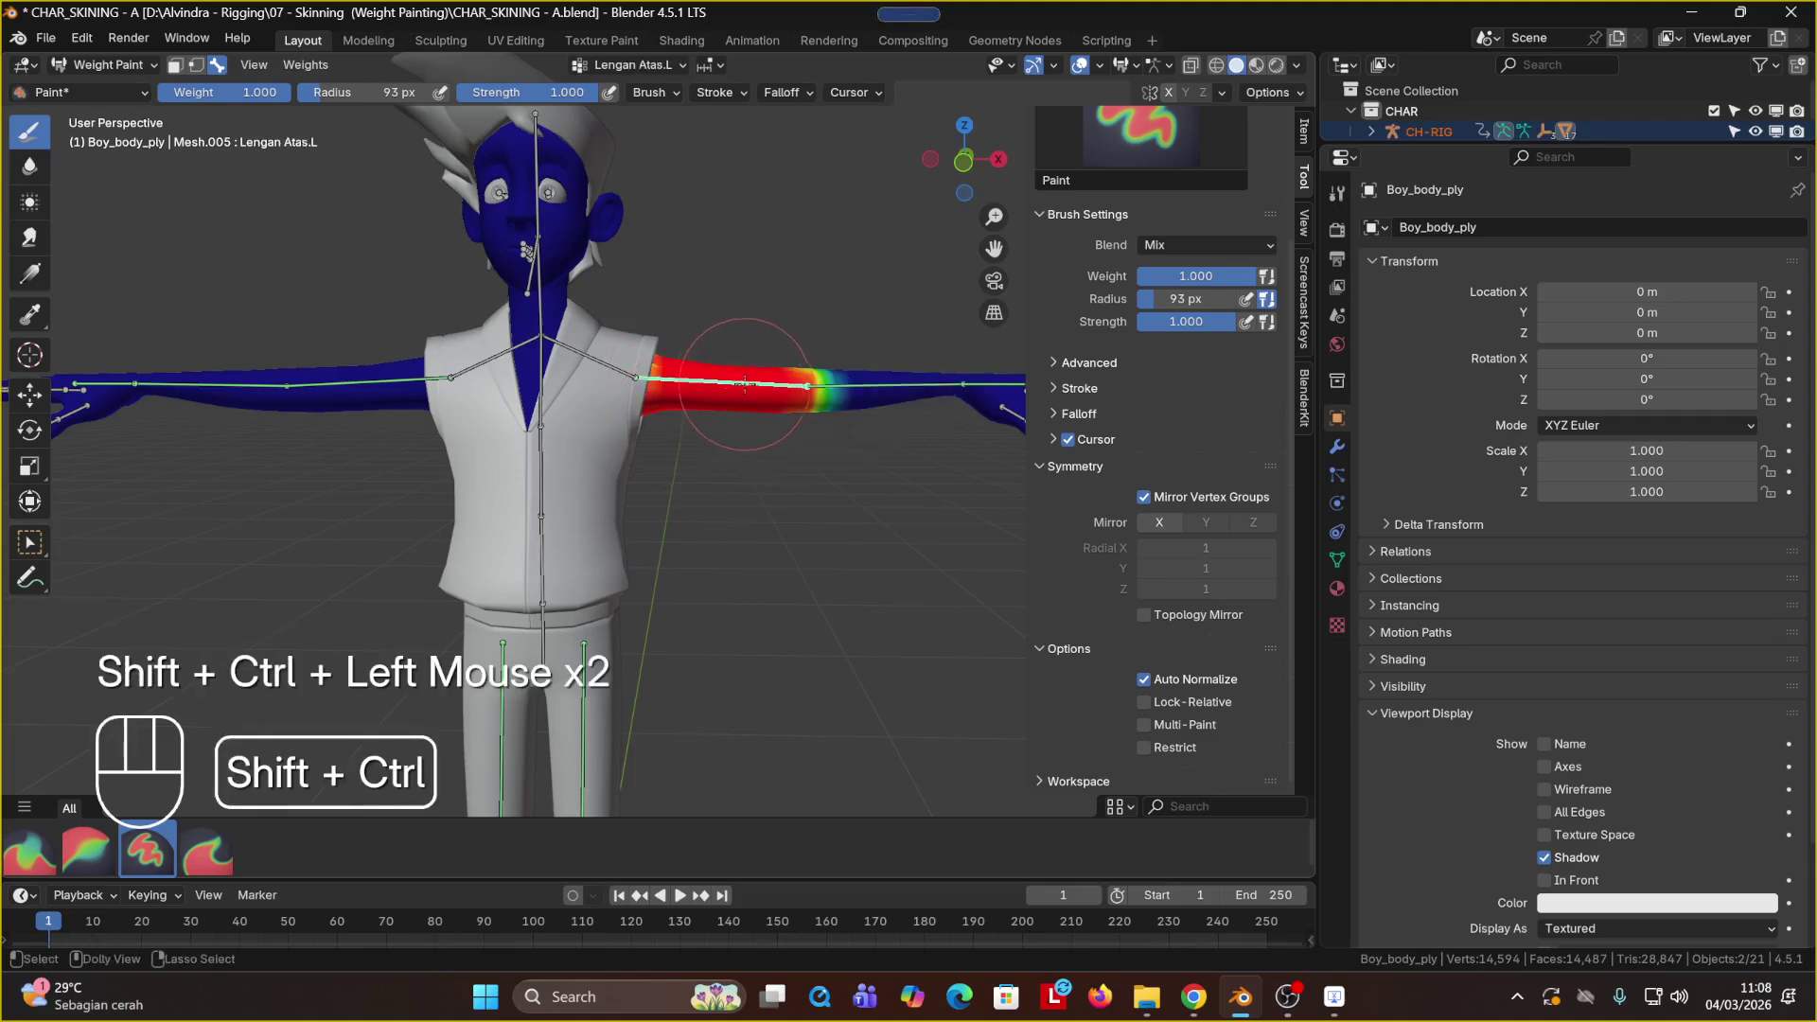
click(672, 365)
click(677, 368)
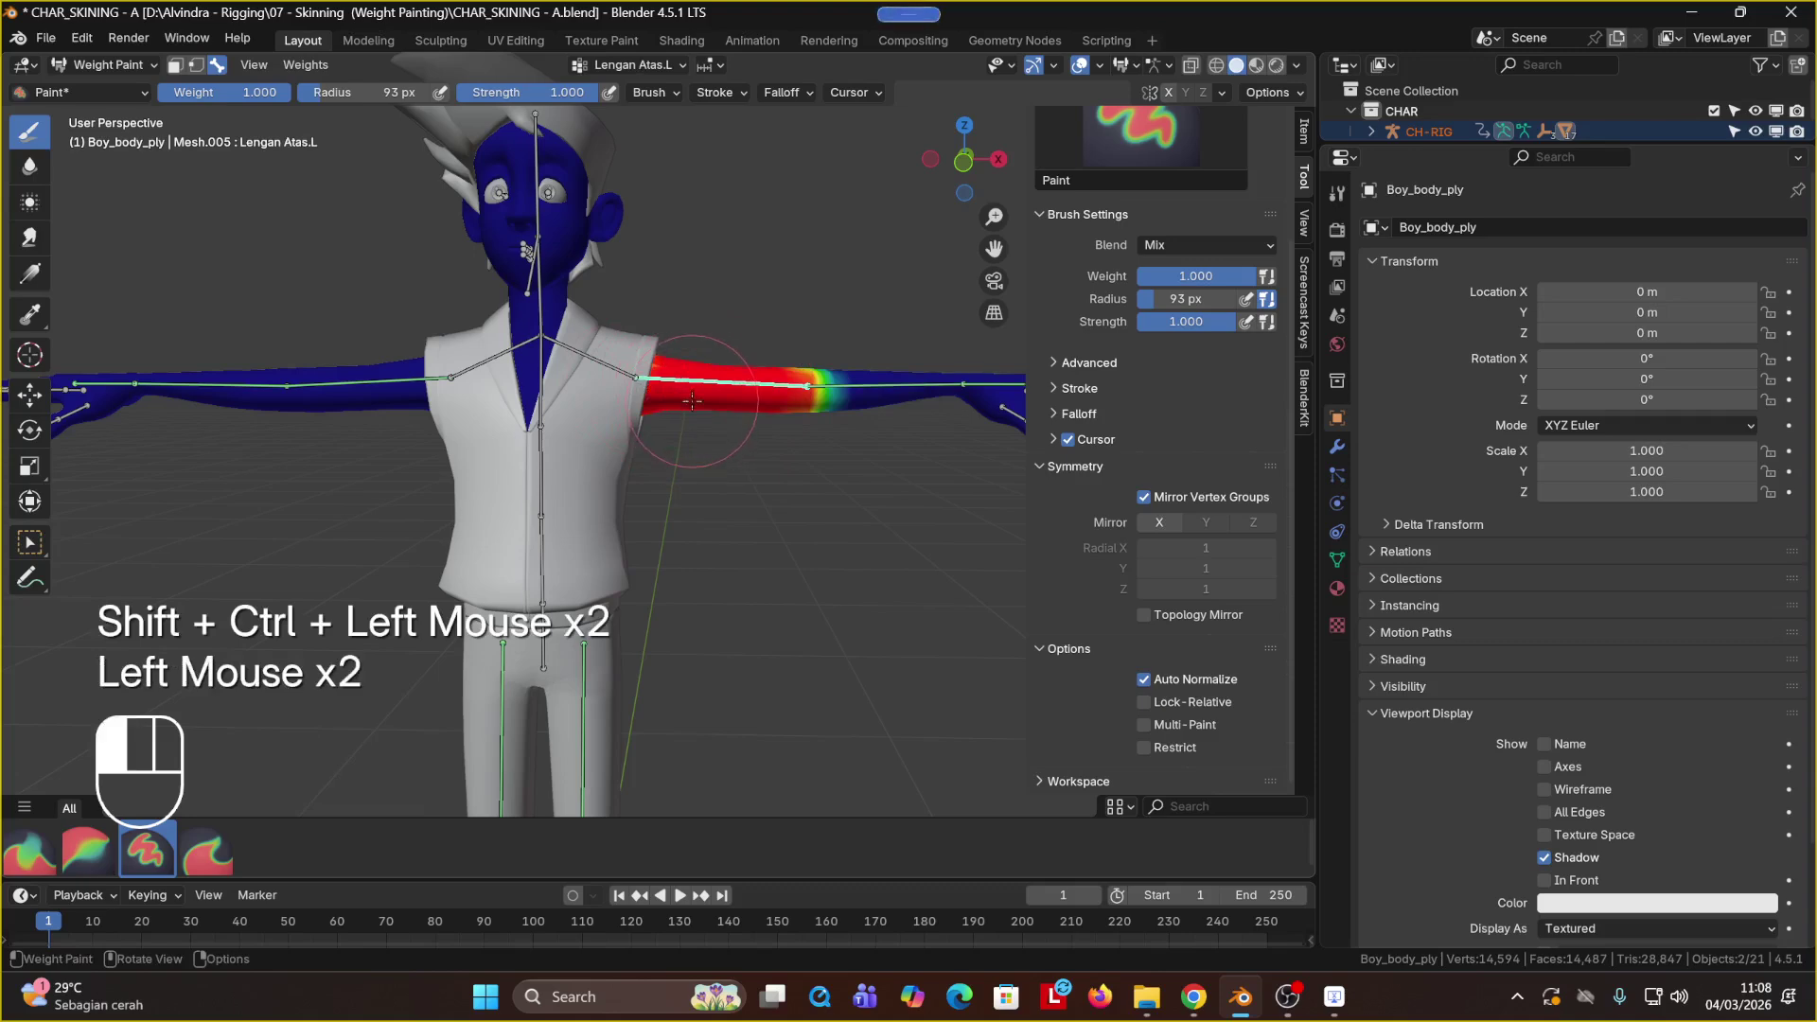
click(681, 369)
click(687, 372)
click(698, 373)
click(710, 374)
click(721, 376)
click(734, 377)
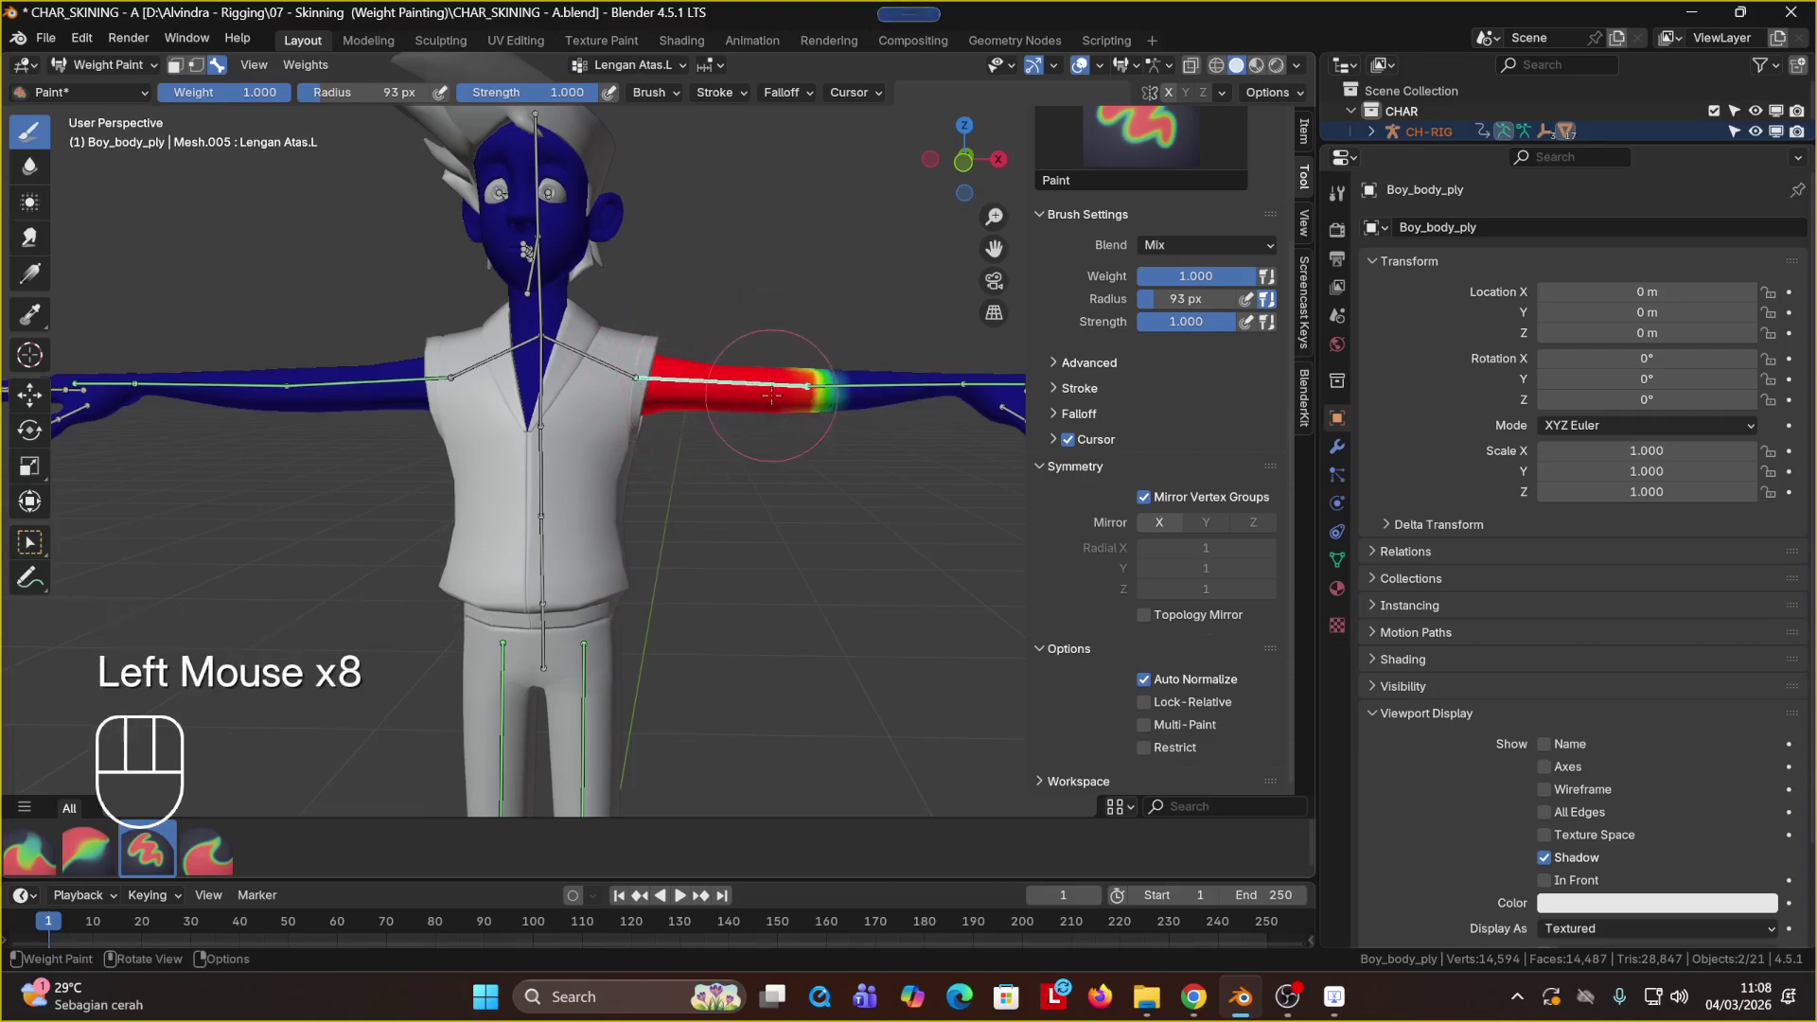
click(745, 378)
click(758, 380)
click(768, 381)
click(774, 381)
click(780, 382)
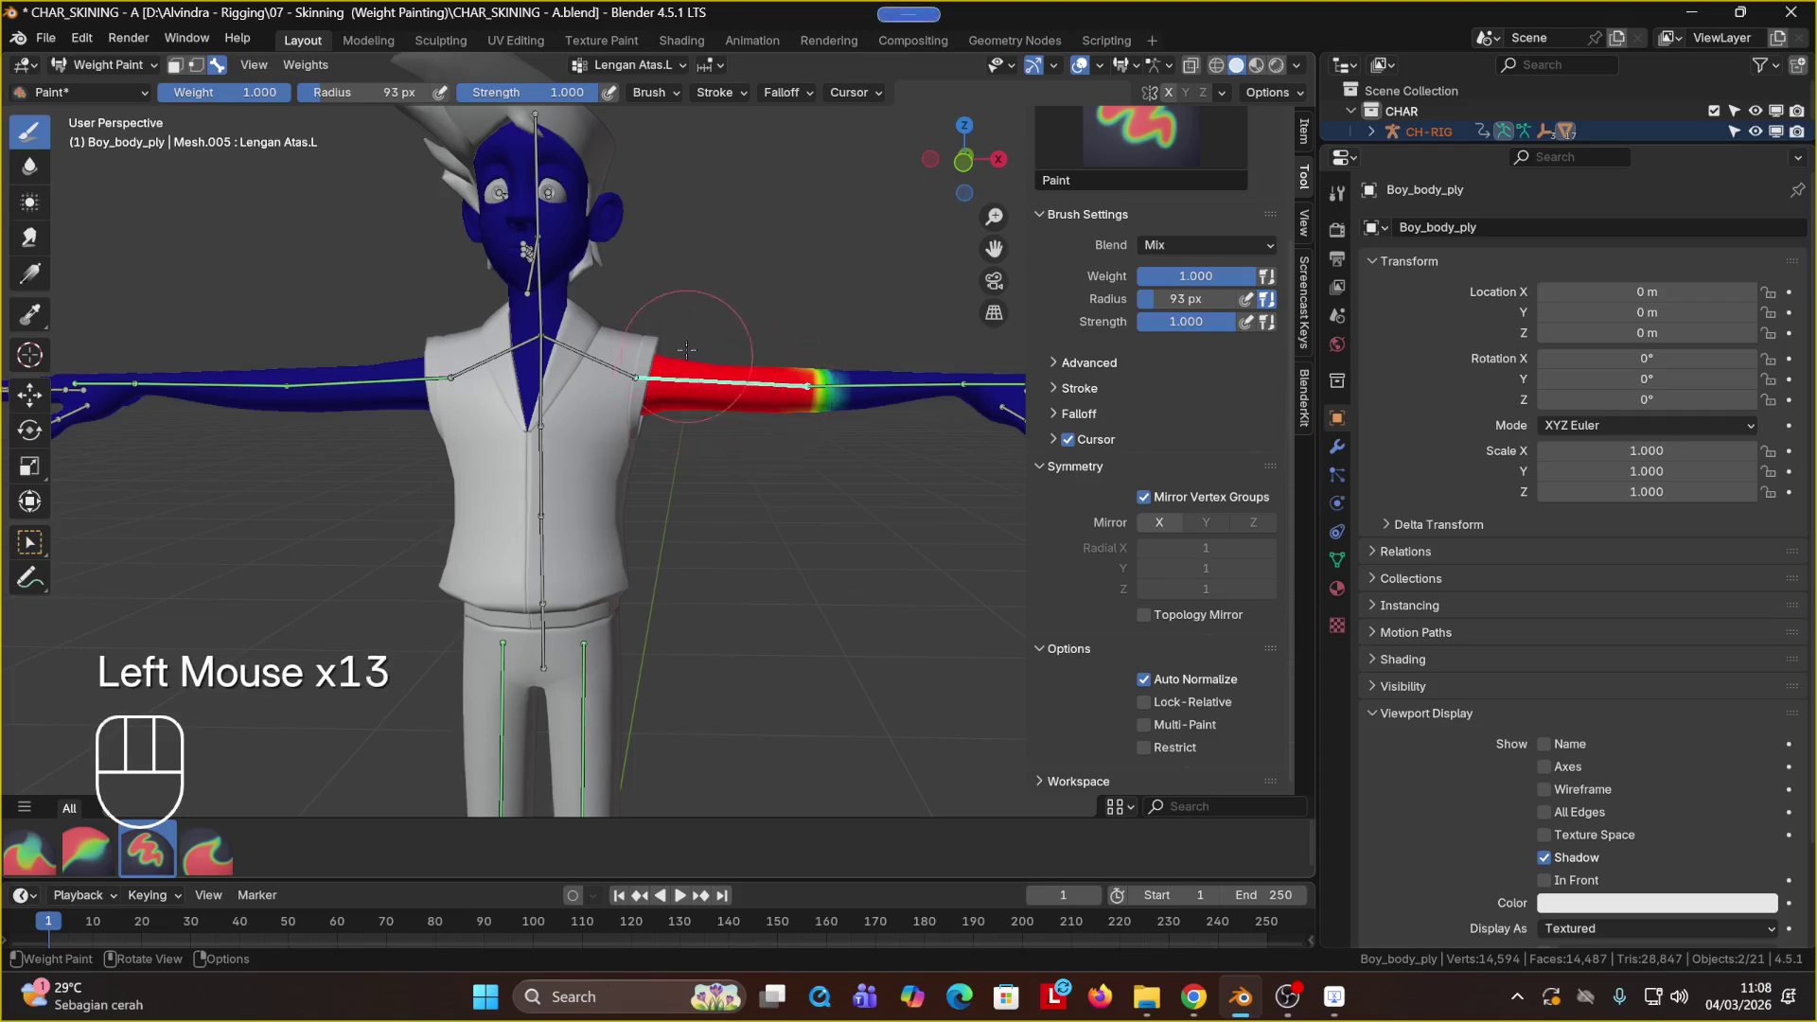
click(792, 381)
click(800, 381)
click(809, 380)
click(820, 381)
Step: Make the left lower arm bone active and examine its weights around the elbow and forearm
ctrl+shift+click(820, 383)
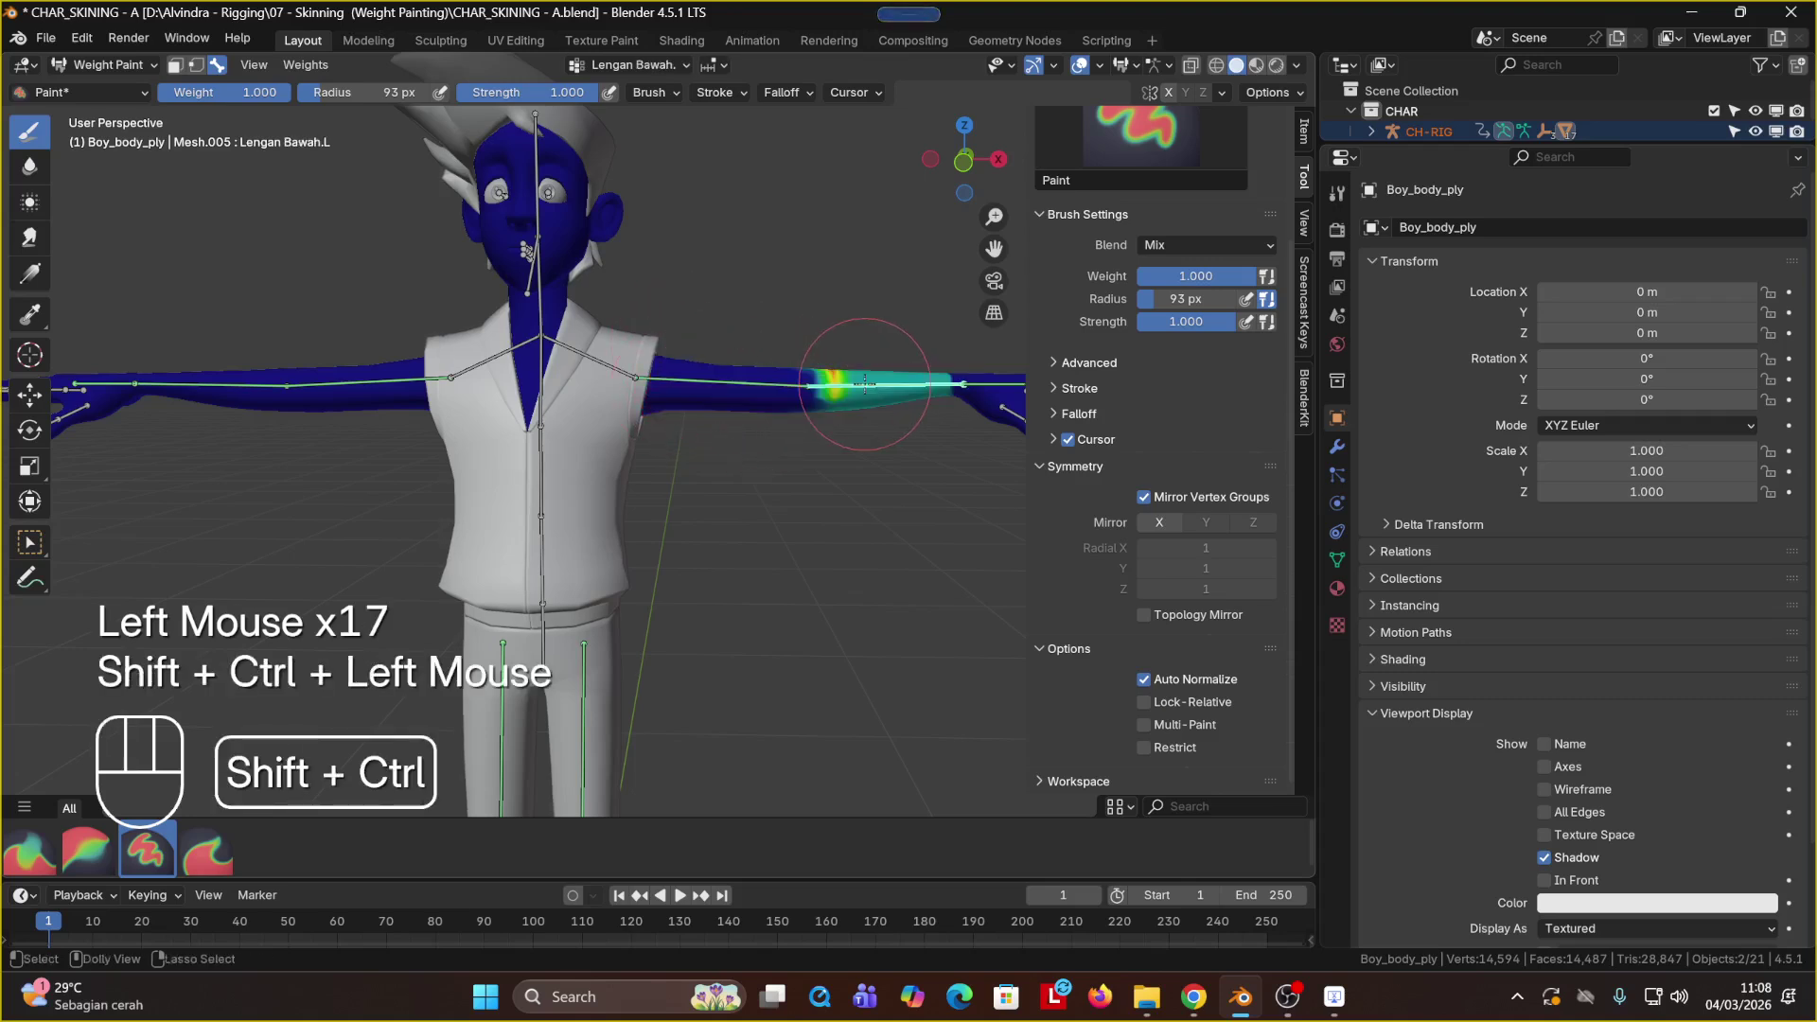
mouse_move(809, 422)
middle_down()
mouse_move(800, 398)
mouse_move(799, 422)
middle_up()
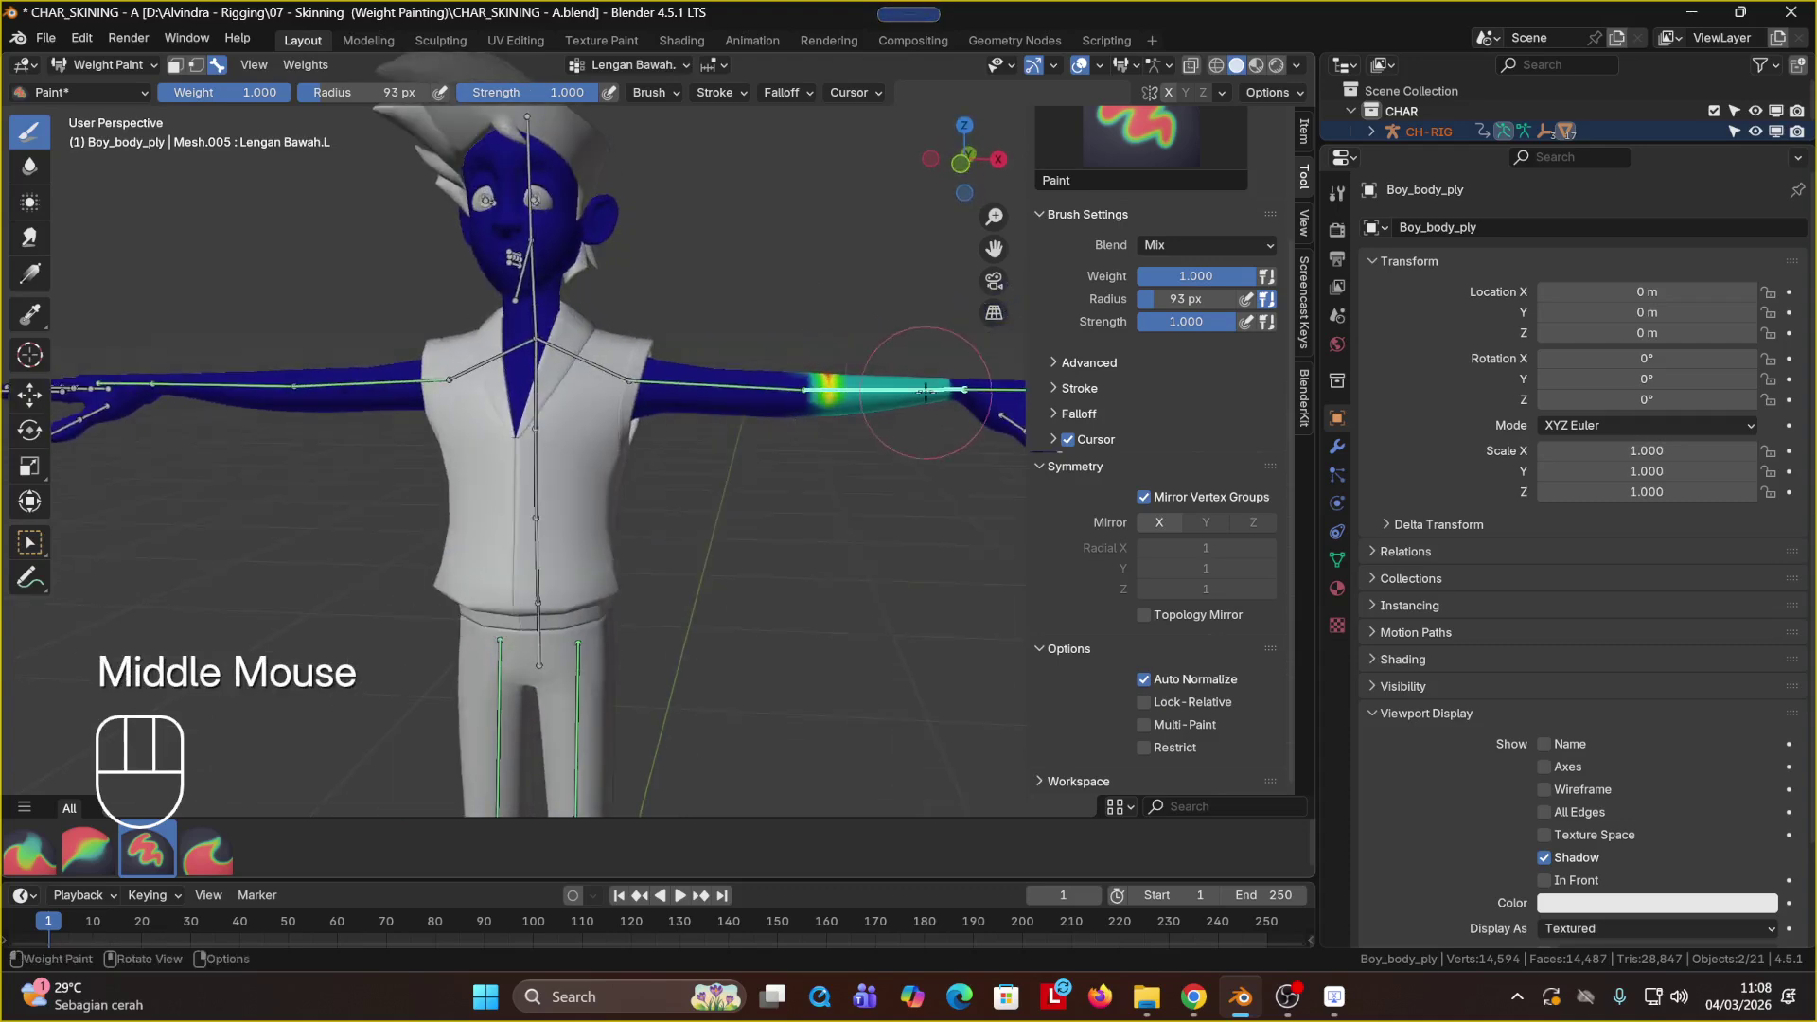
Step: Paint the left forearm from elbow to wrist with weight 1.000 for the left lower arm bone and save the file
mouse_move(840, 379)
mouse_down()
mouse_move(899, 410)
mouse_move(845, 423)
mouse_move(833, 356)
mouse_up()
mouse_move(833, 357)
middle_down()
mouse_move(860, 345)
mouse_move(842, 535)
mouse_move(857, 563)
middle_up()
click(845, 540)
scroll(857, 563, down, 1)
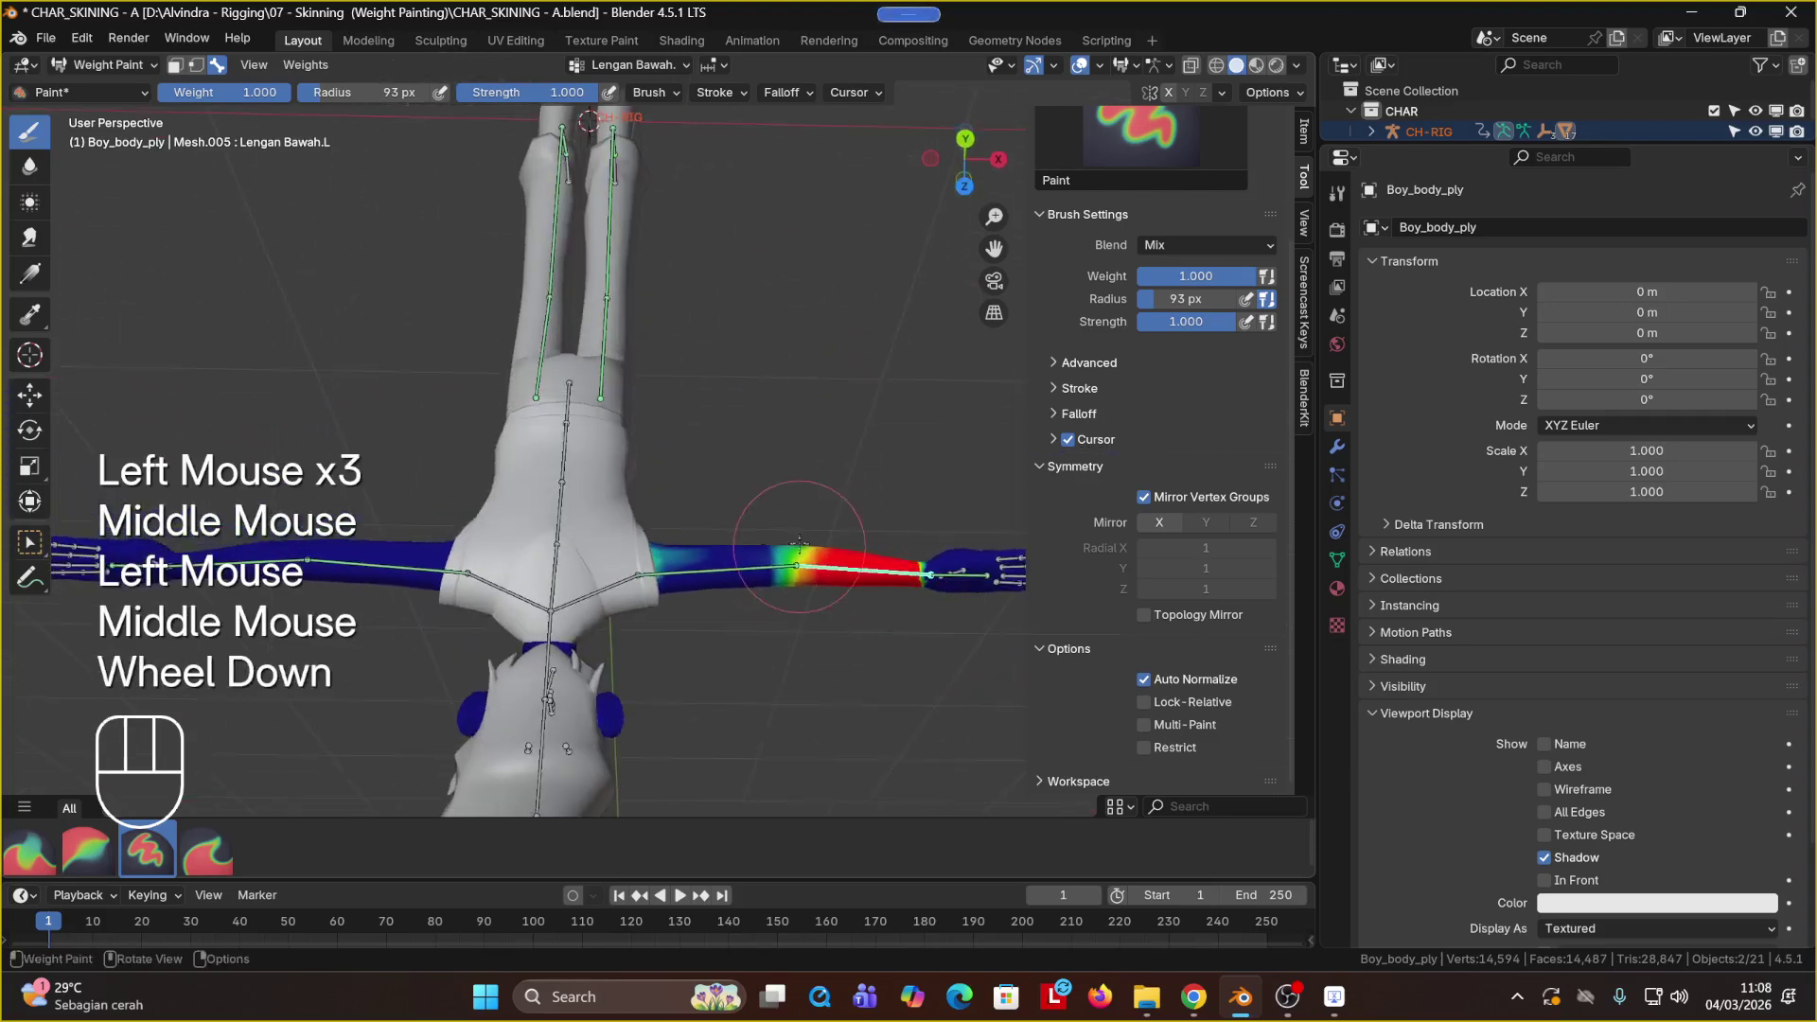
drag(857, 563, 890, 564)
mouse_move(890, 565)
middle_down()
mouse_move(771, 433)
mouse_move(857, 407)
mouse_move(841, 345)
middle_up()
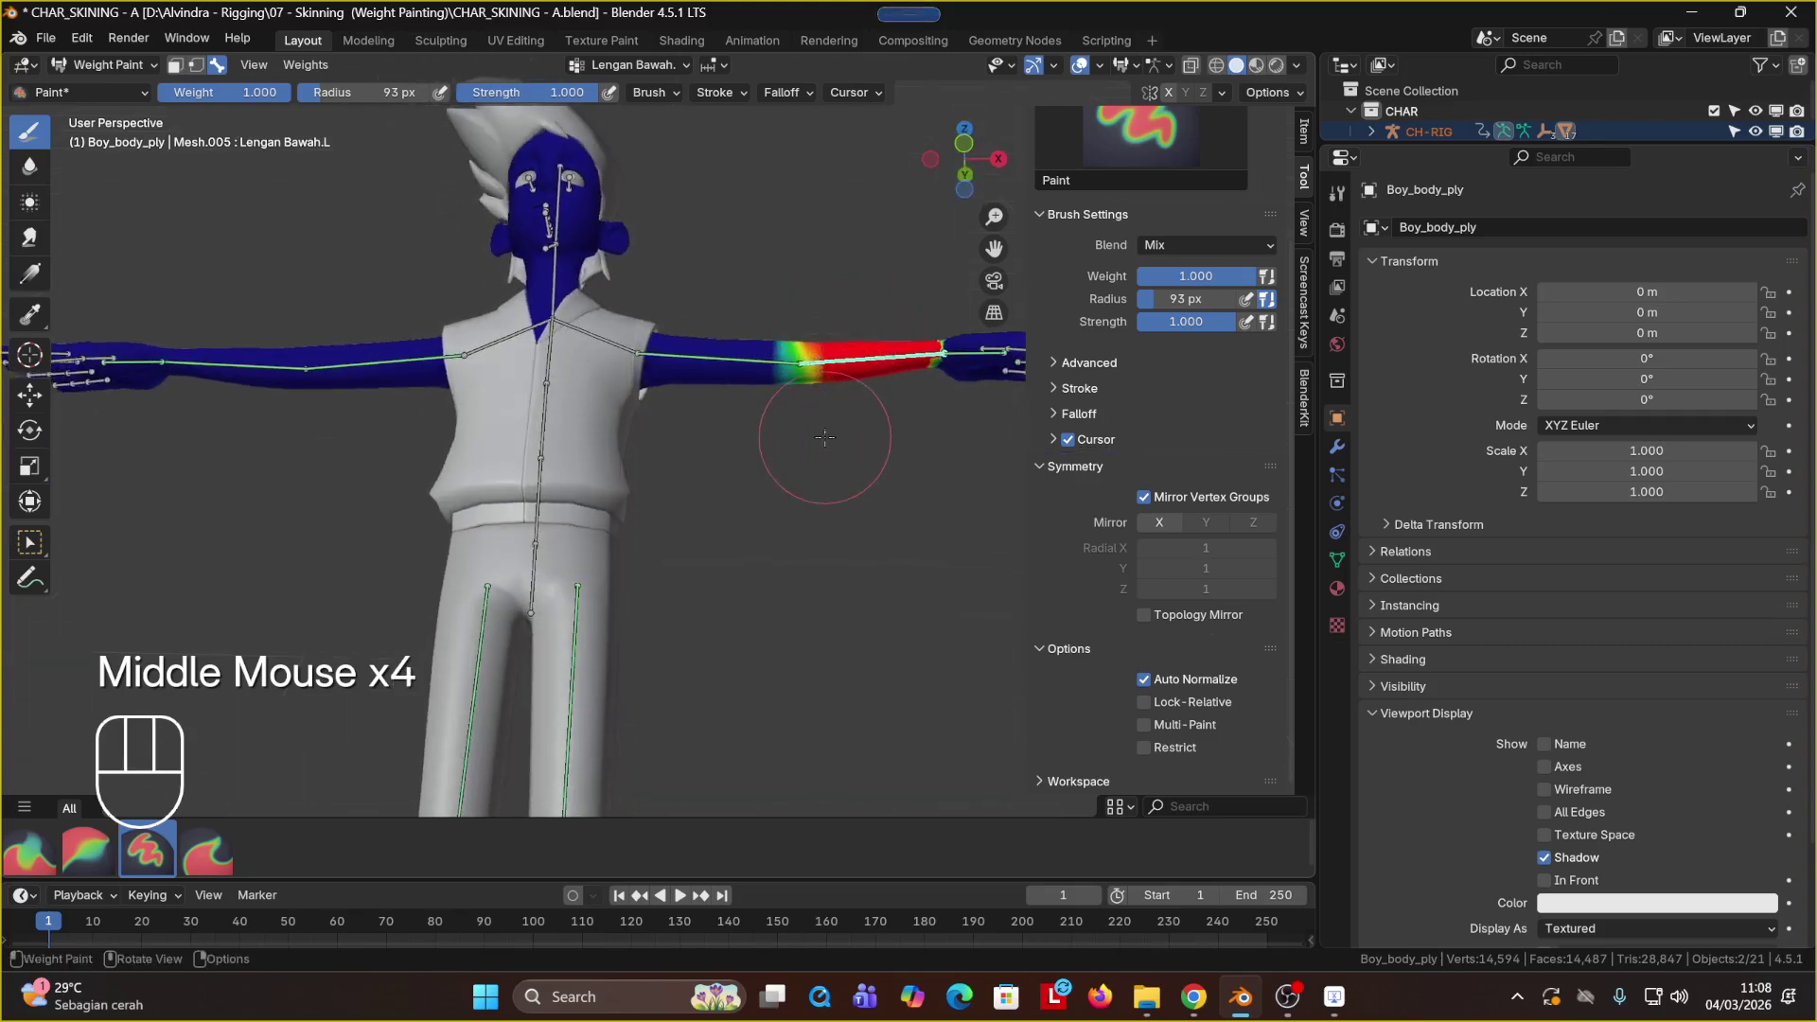
shift+middle_drag(874, 426, 781, 416)
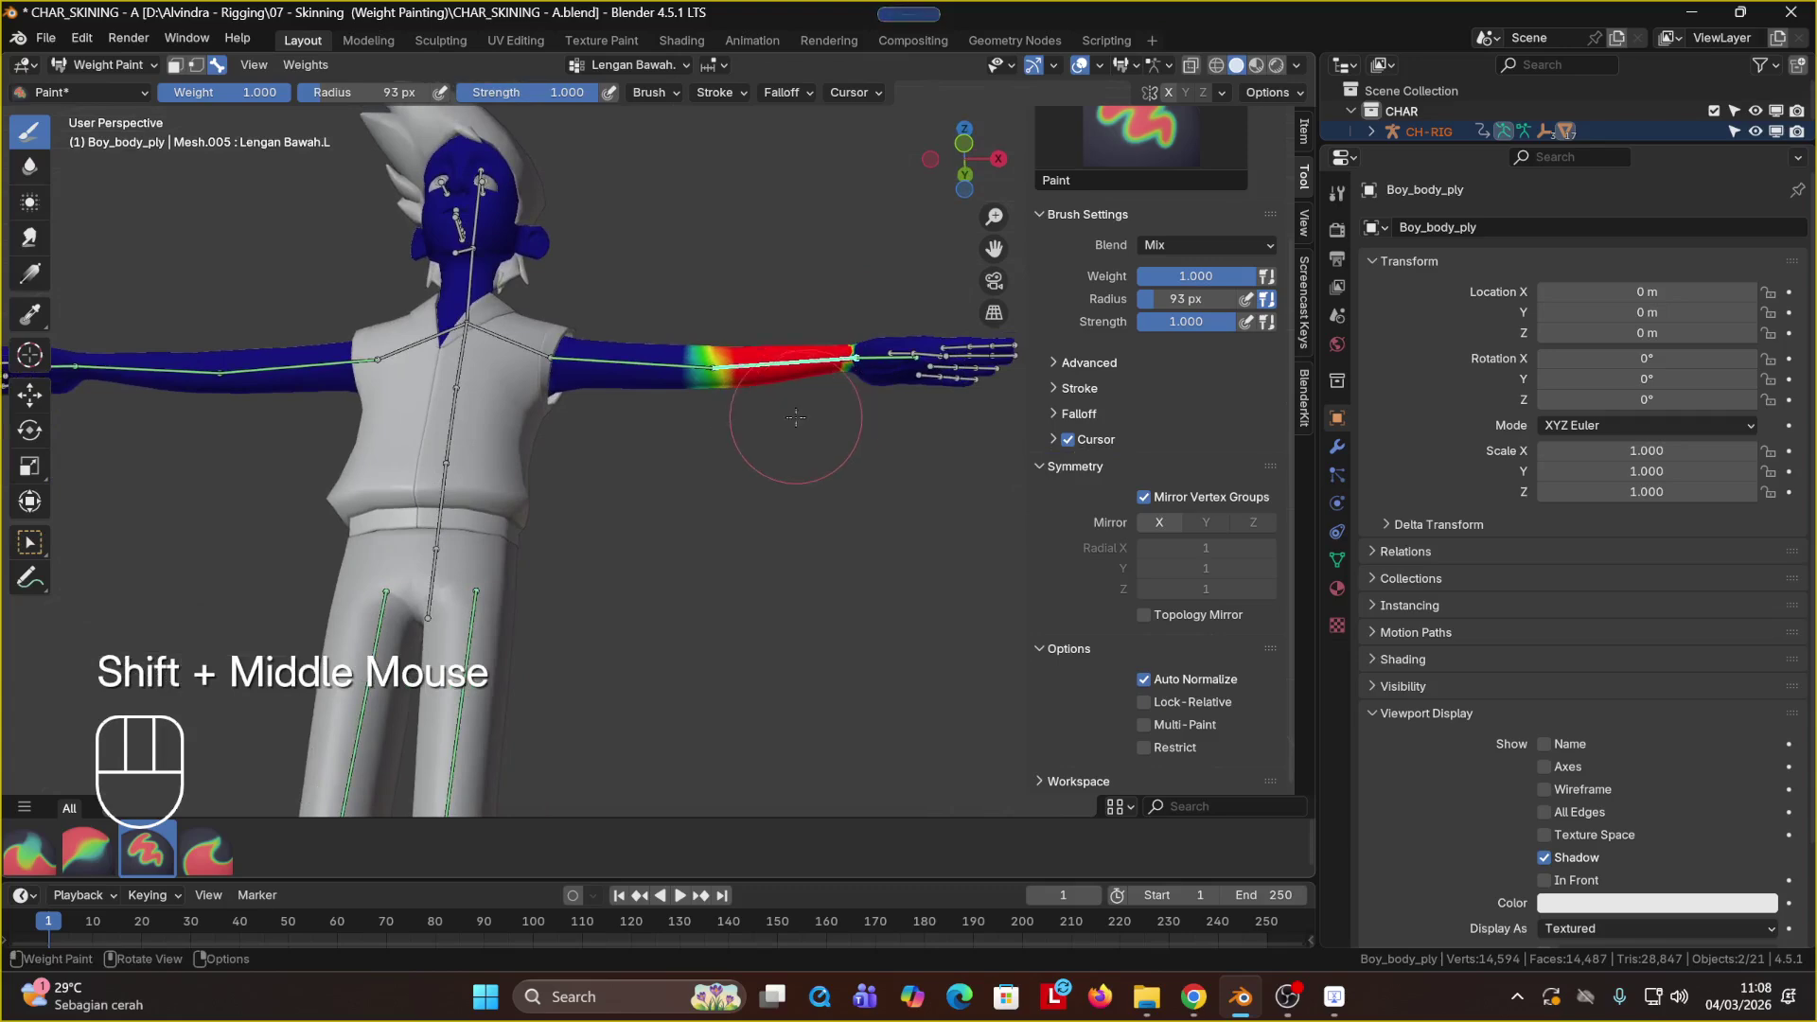
middle_drag(823, 382, 830, 486)
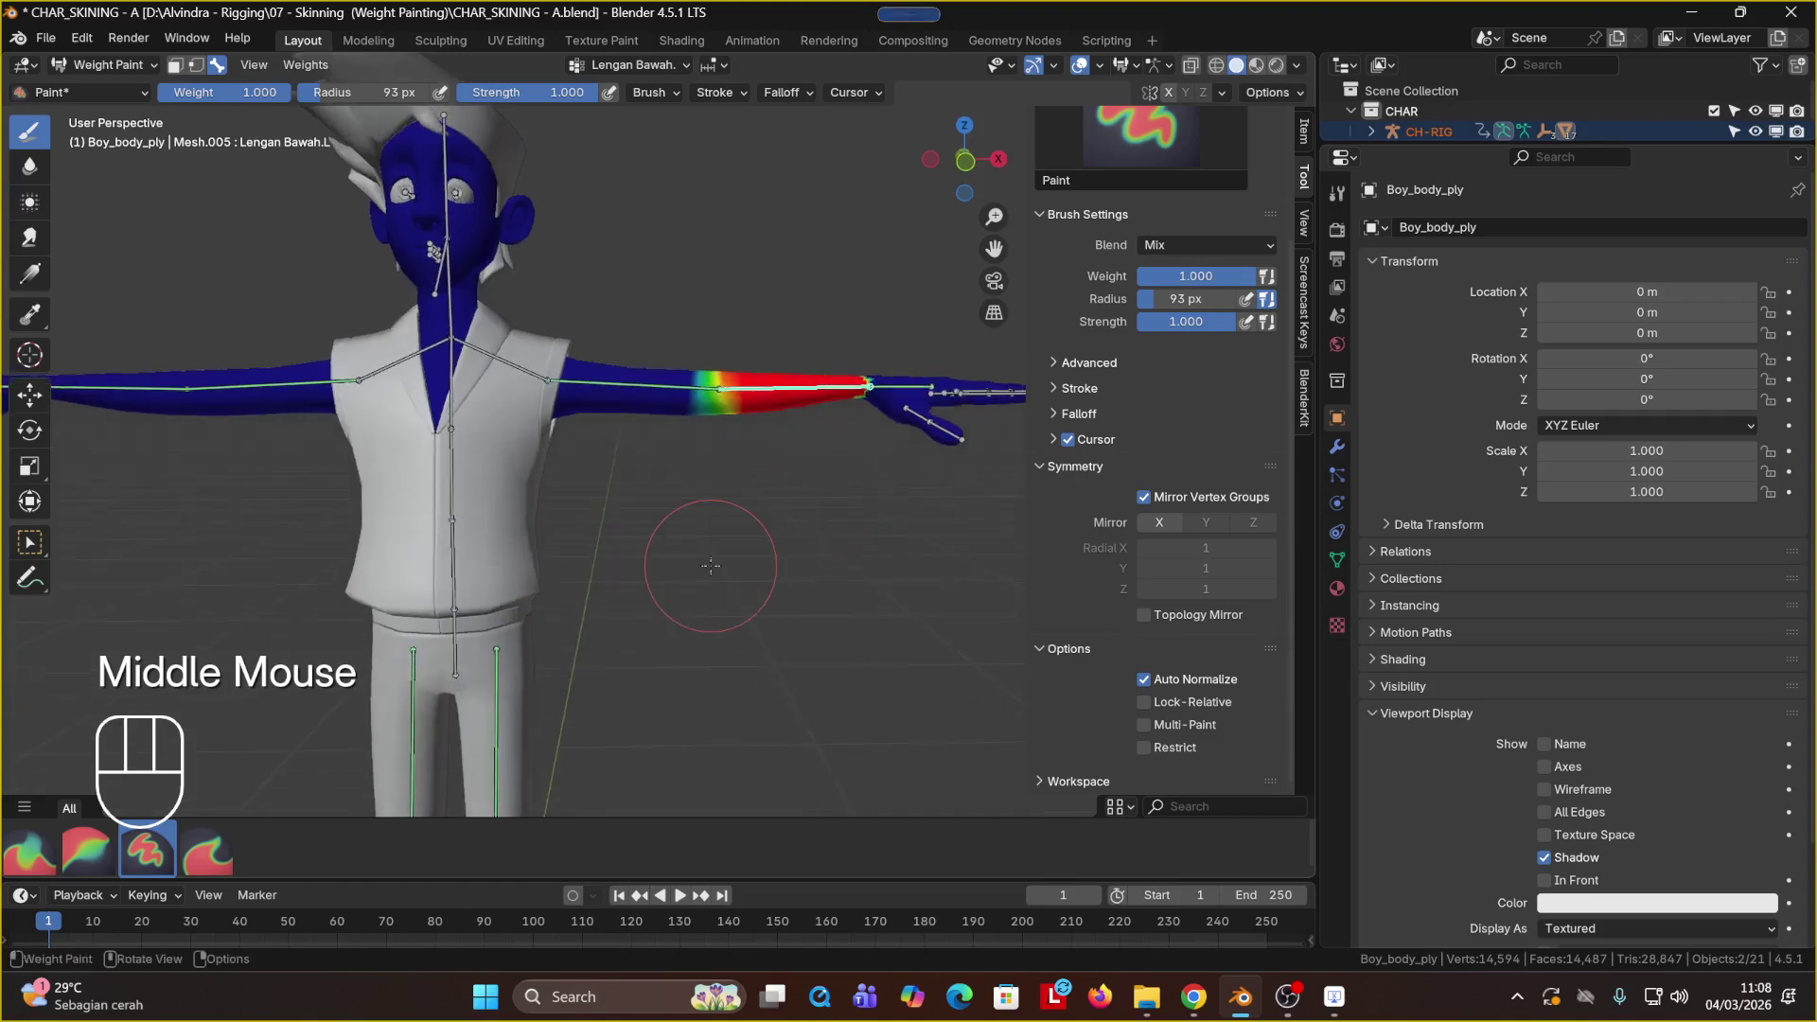
key(ctrl+s)
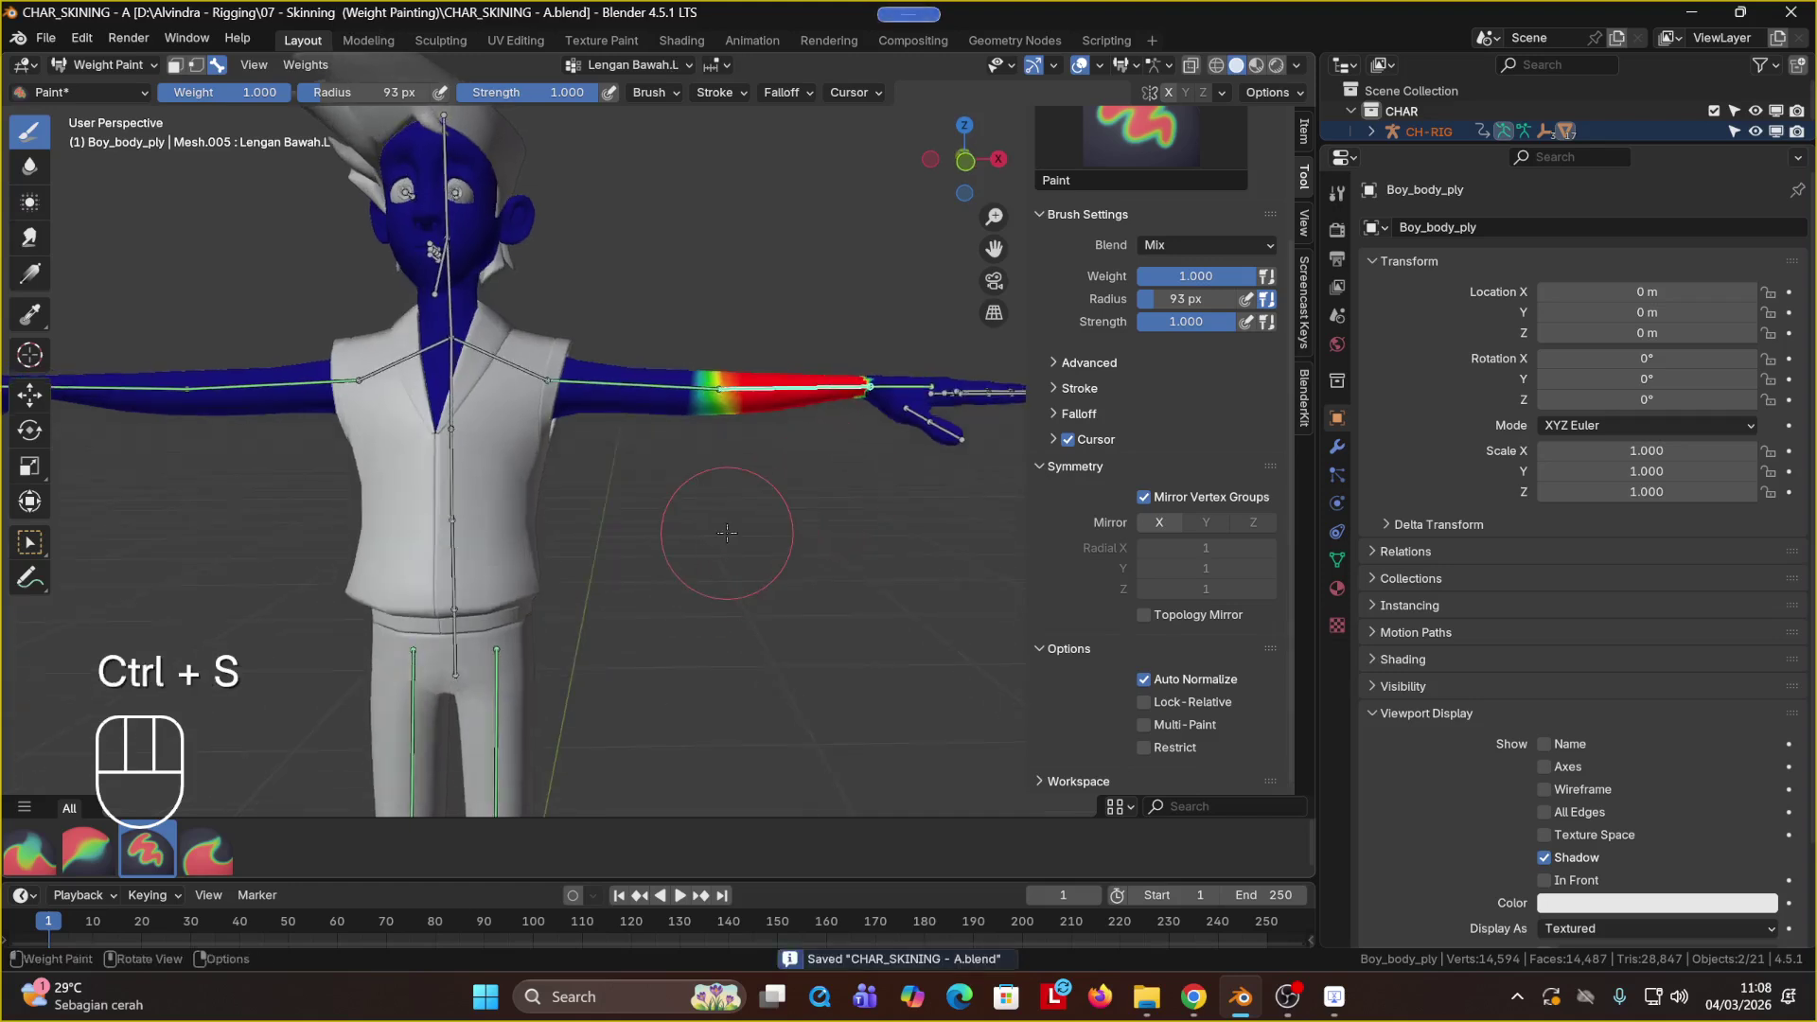
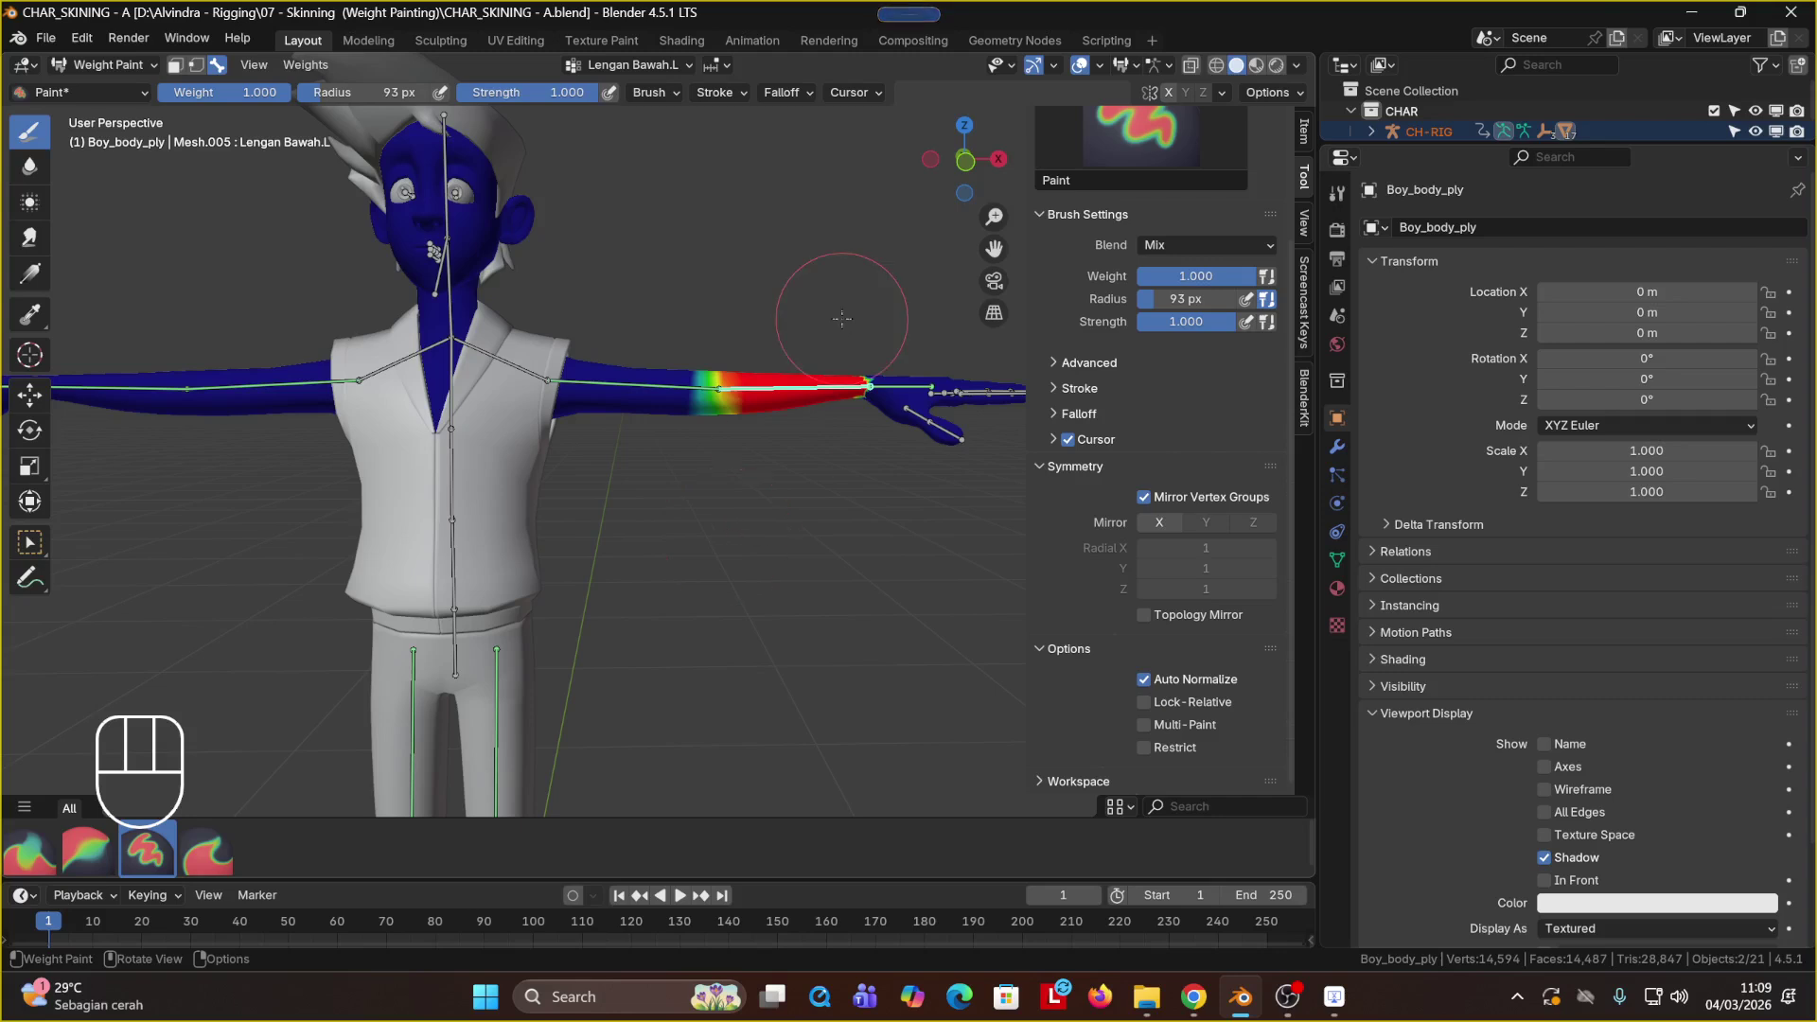
Step: Leave Weight Paint mode, select only the body mesh Boy_body_ply and switch it to Edit Mode
click(107, 65)
click(114, 88)
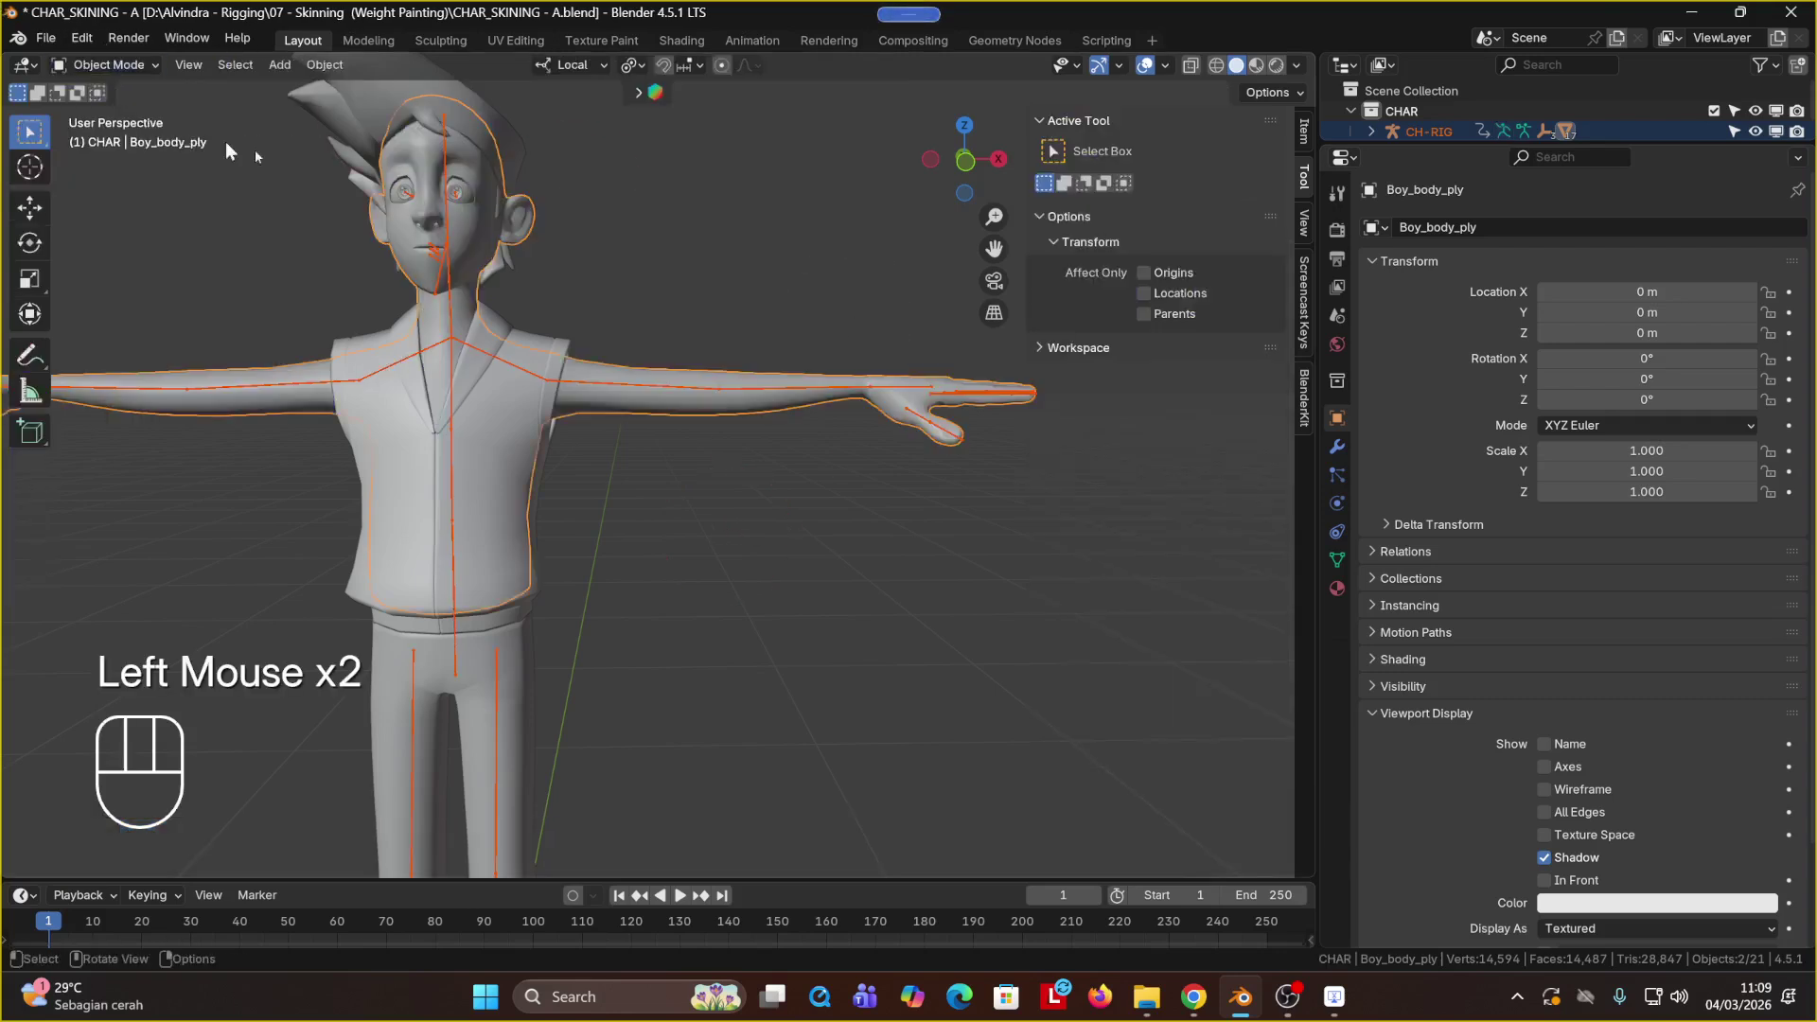
middle_drag(636, 407, 650, 417)
click(650, 419)
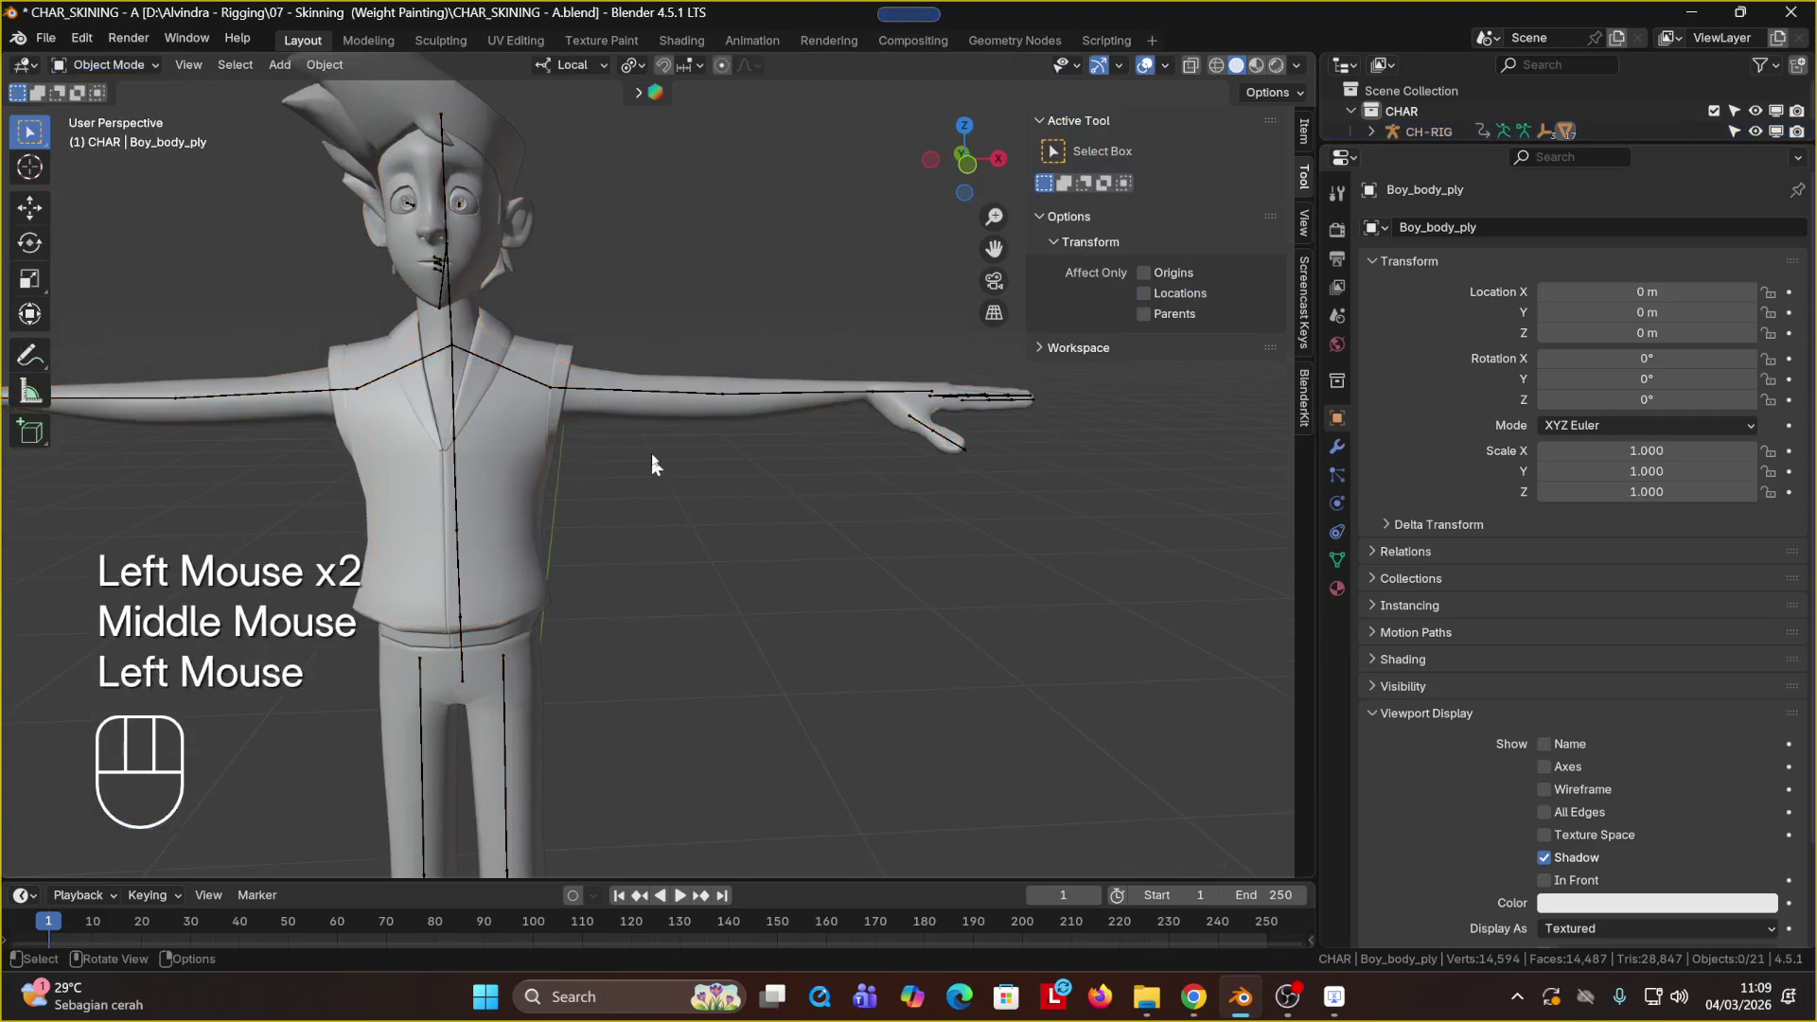
click(657, 409)
click(144, 67)
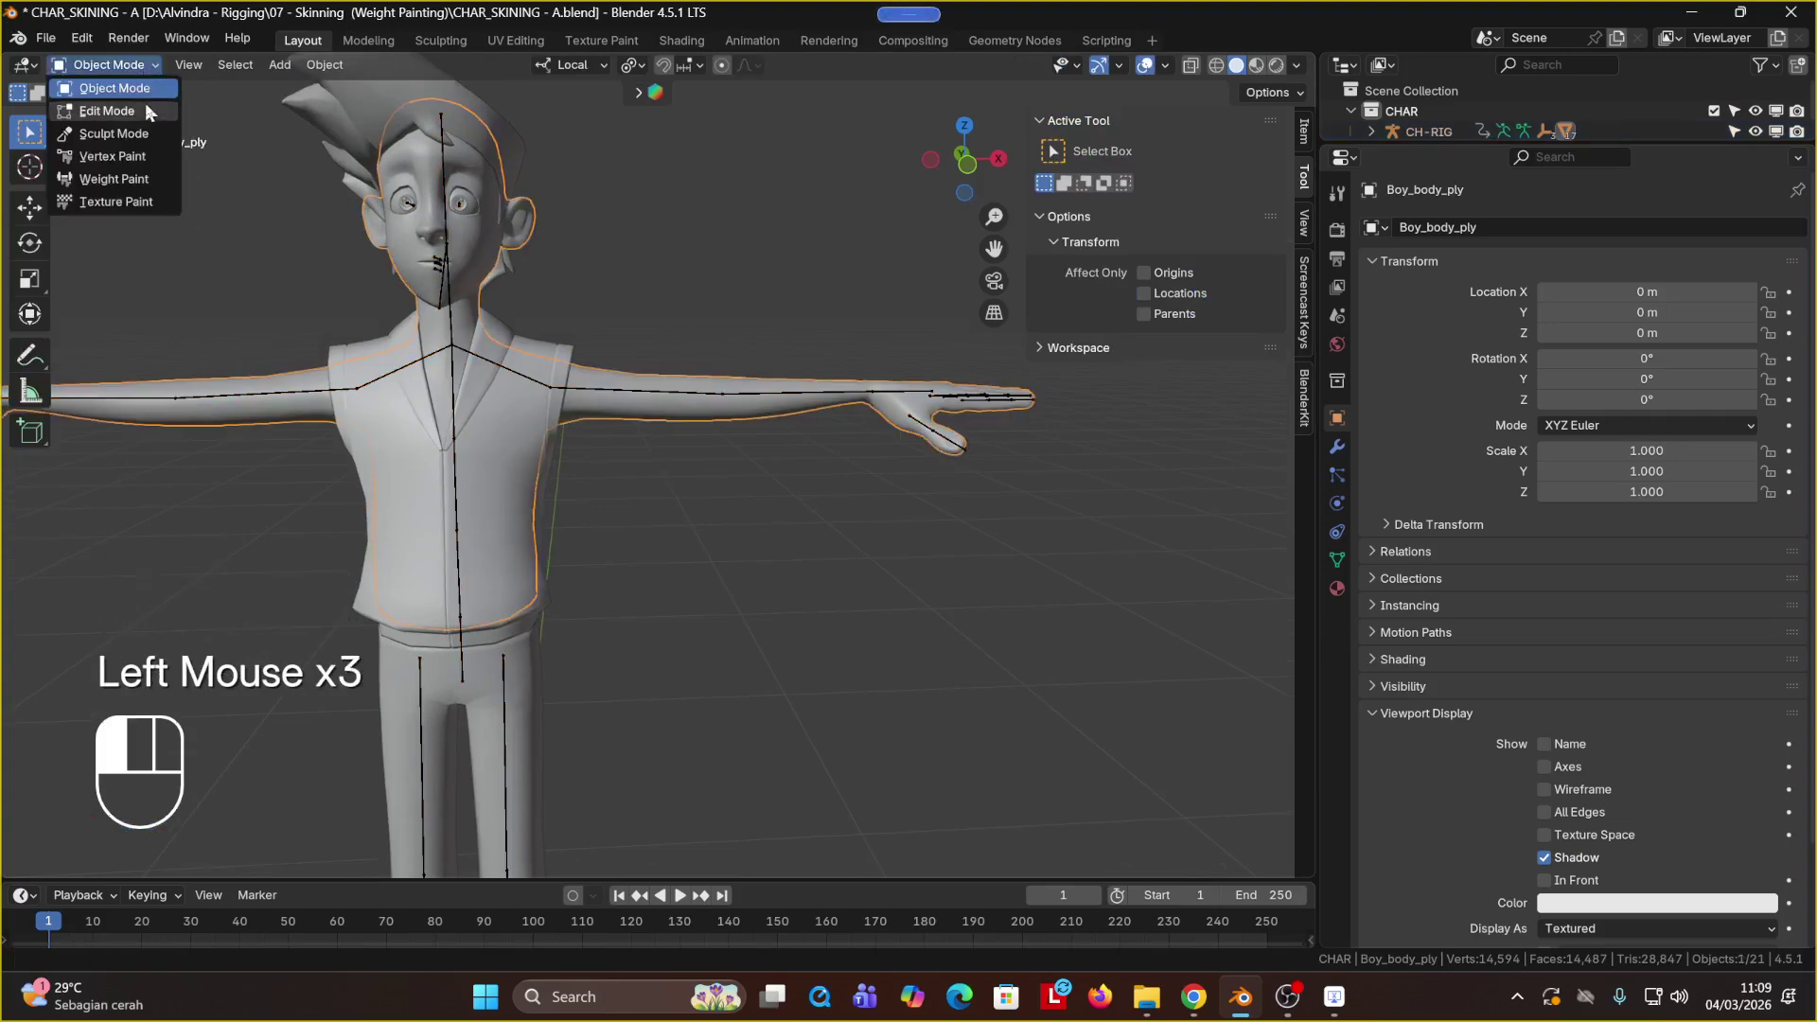
click(142, 109)
middle_drag(816, 495, 762, 504)
click(762, 503)
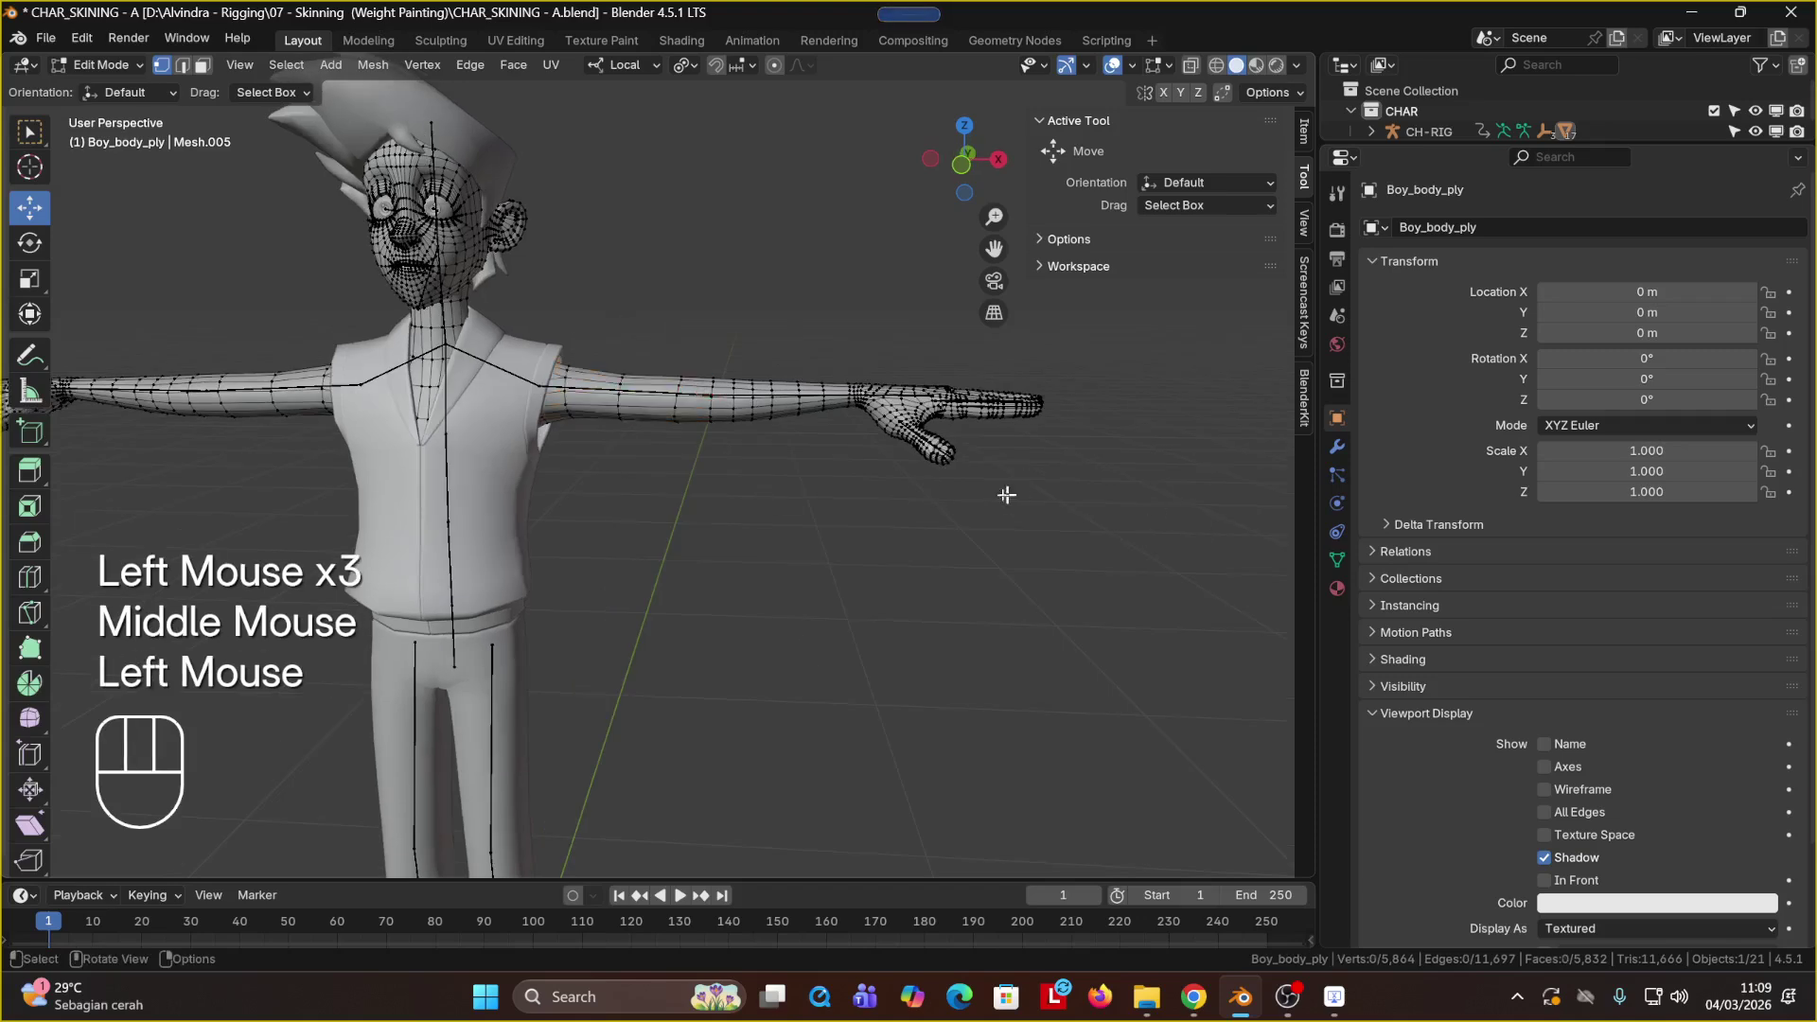
Step: Display the body mesh's vertex groups in its object data properties
shift+middle_drag(1006, 495, 882, 520)
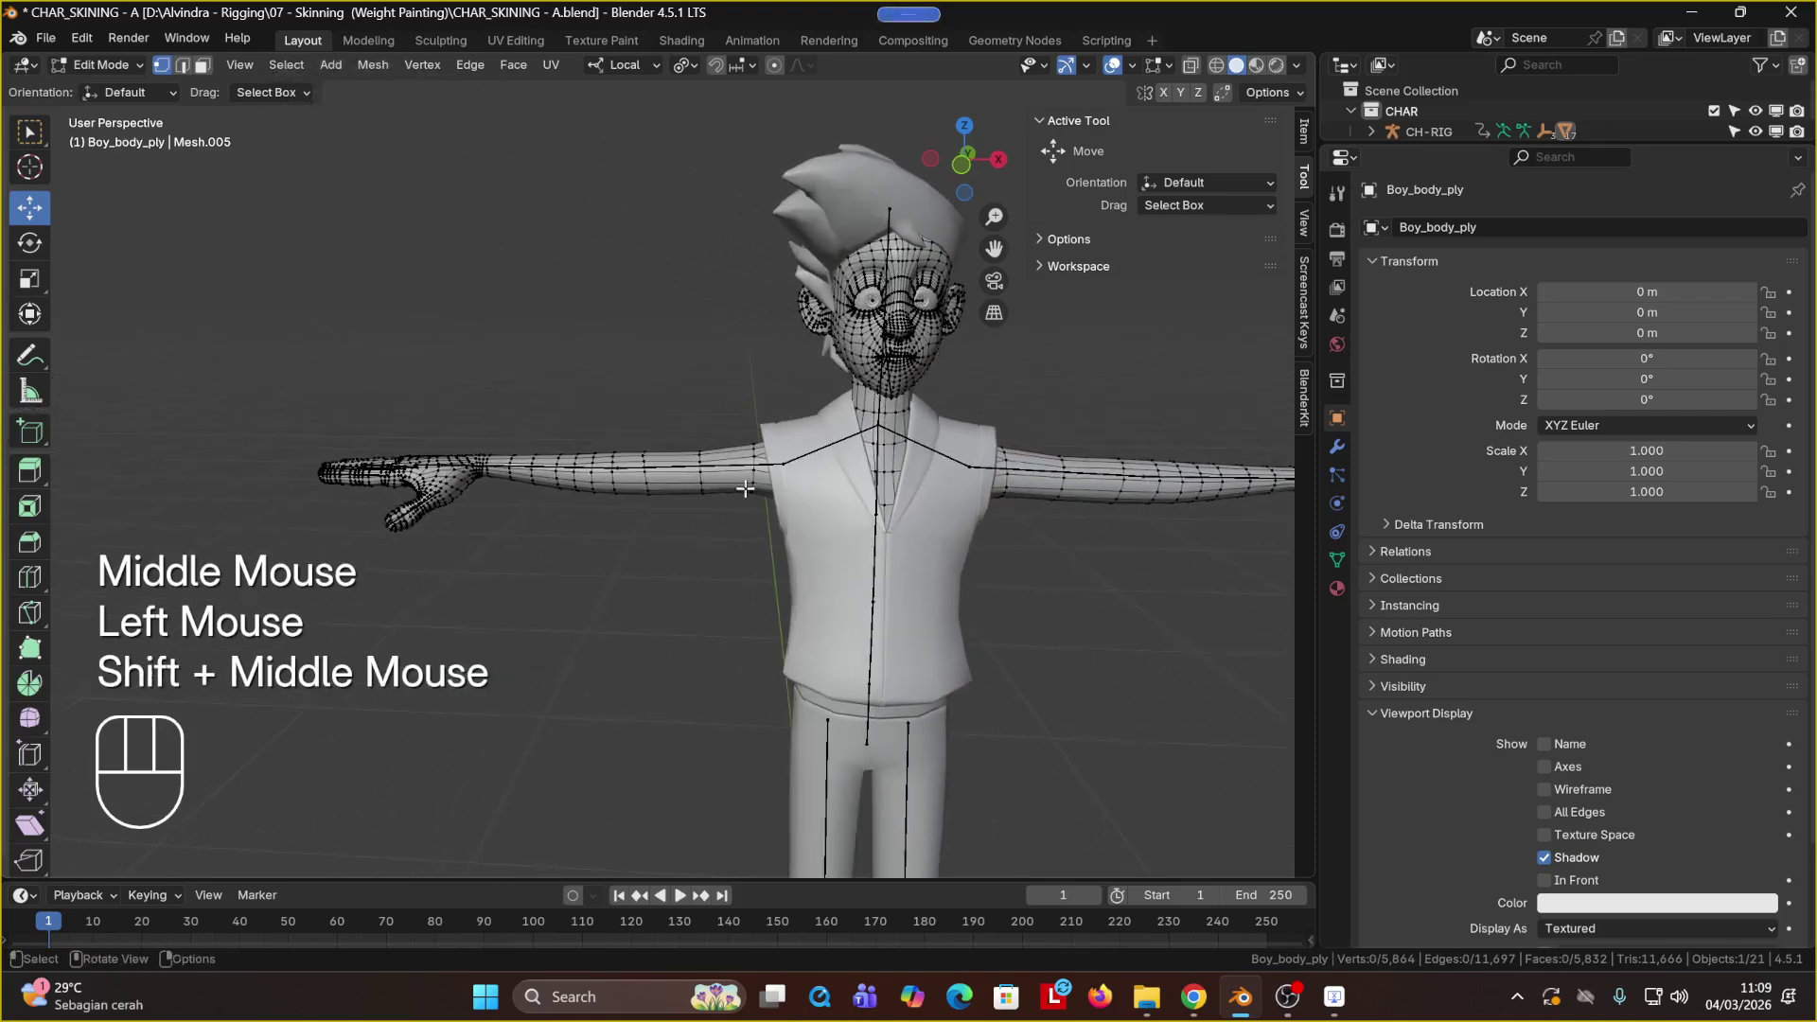
shift+middle_drag(746, 489, 713, 386)
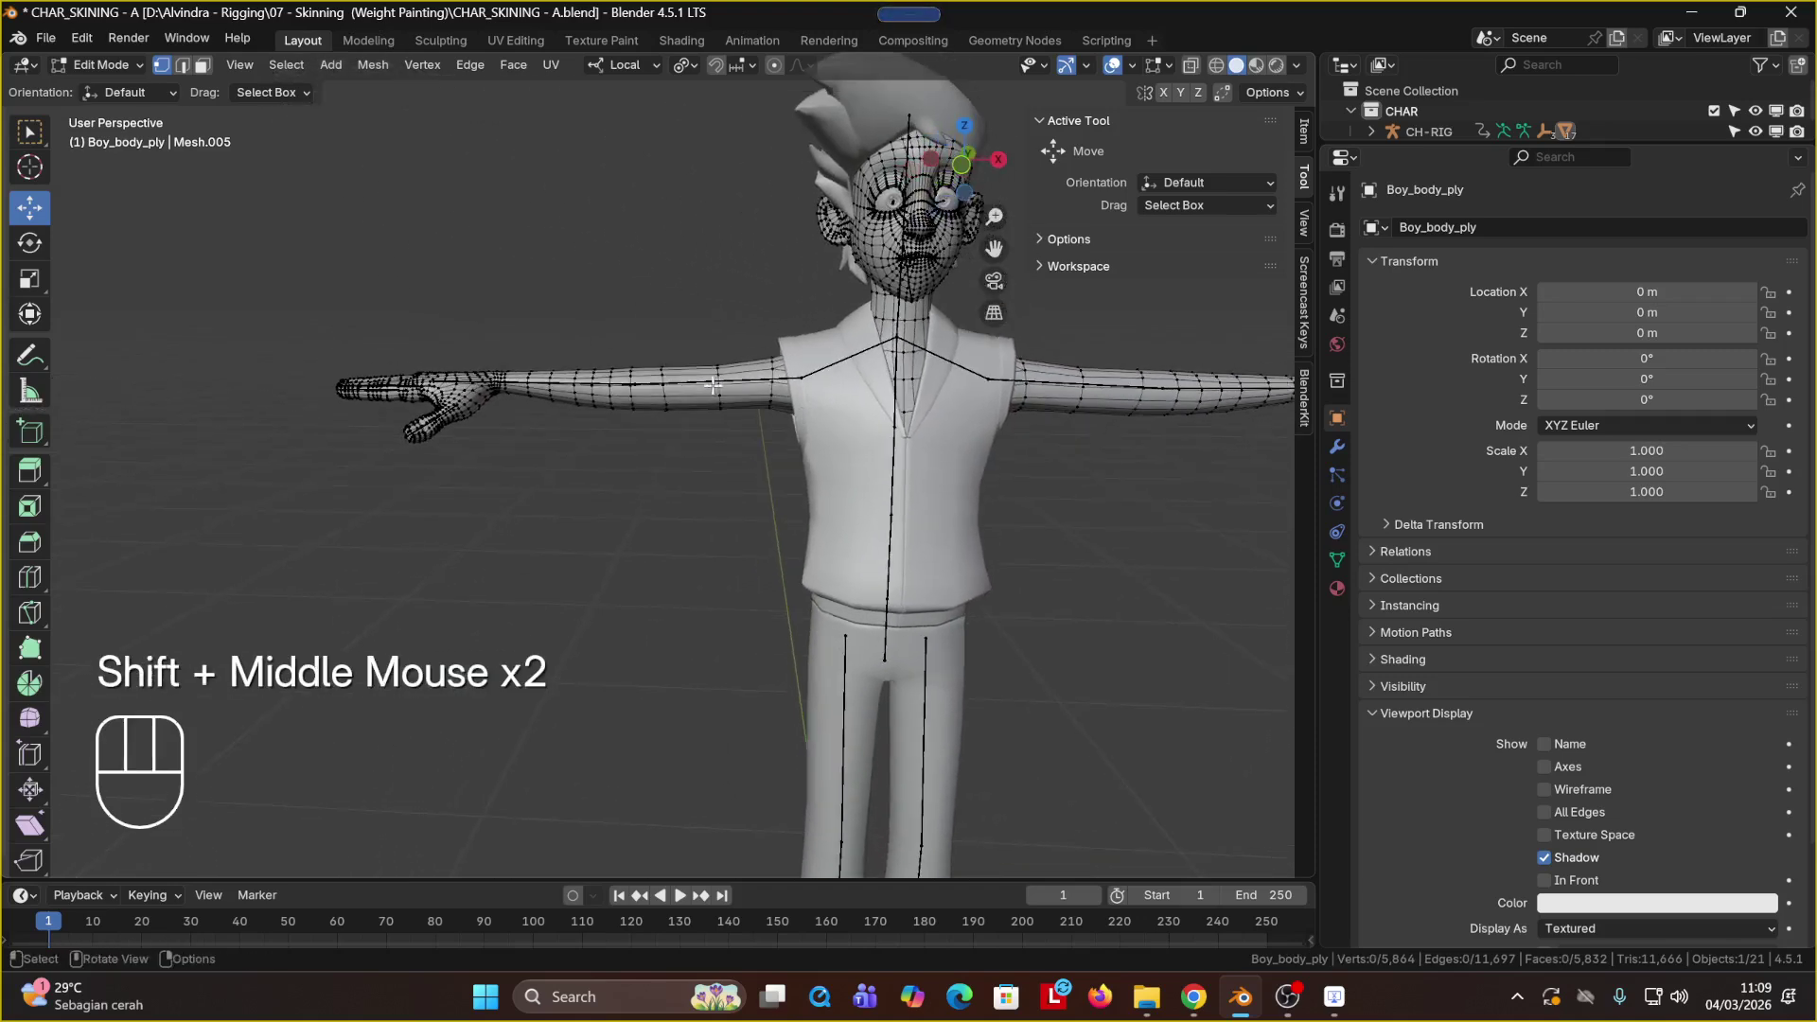
click(703, 380)
click(670, 410)
click(669, 526)
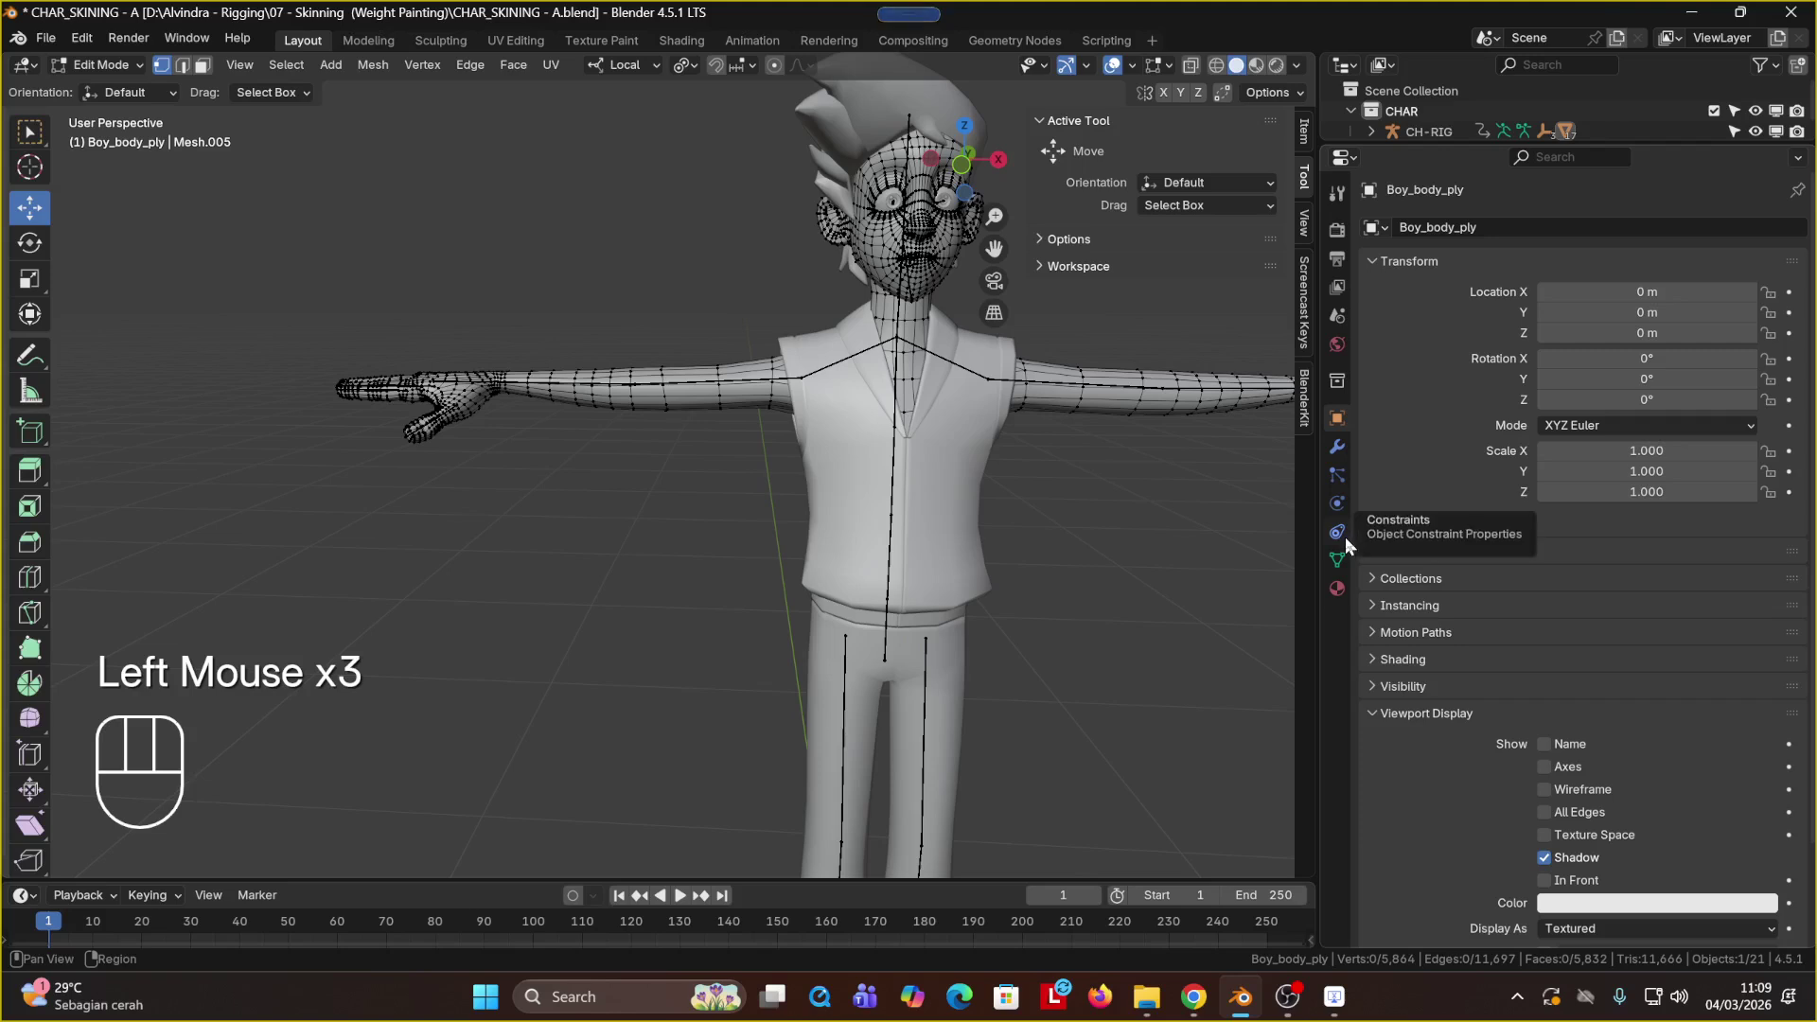
click(1336, 559)
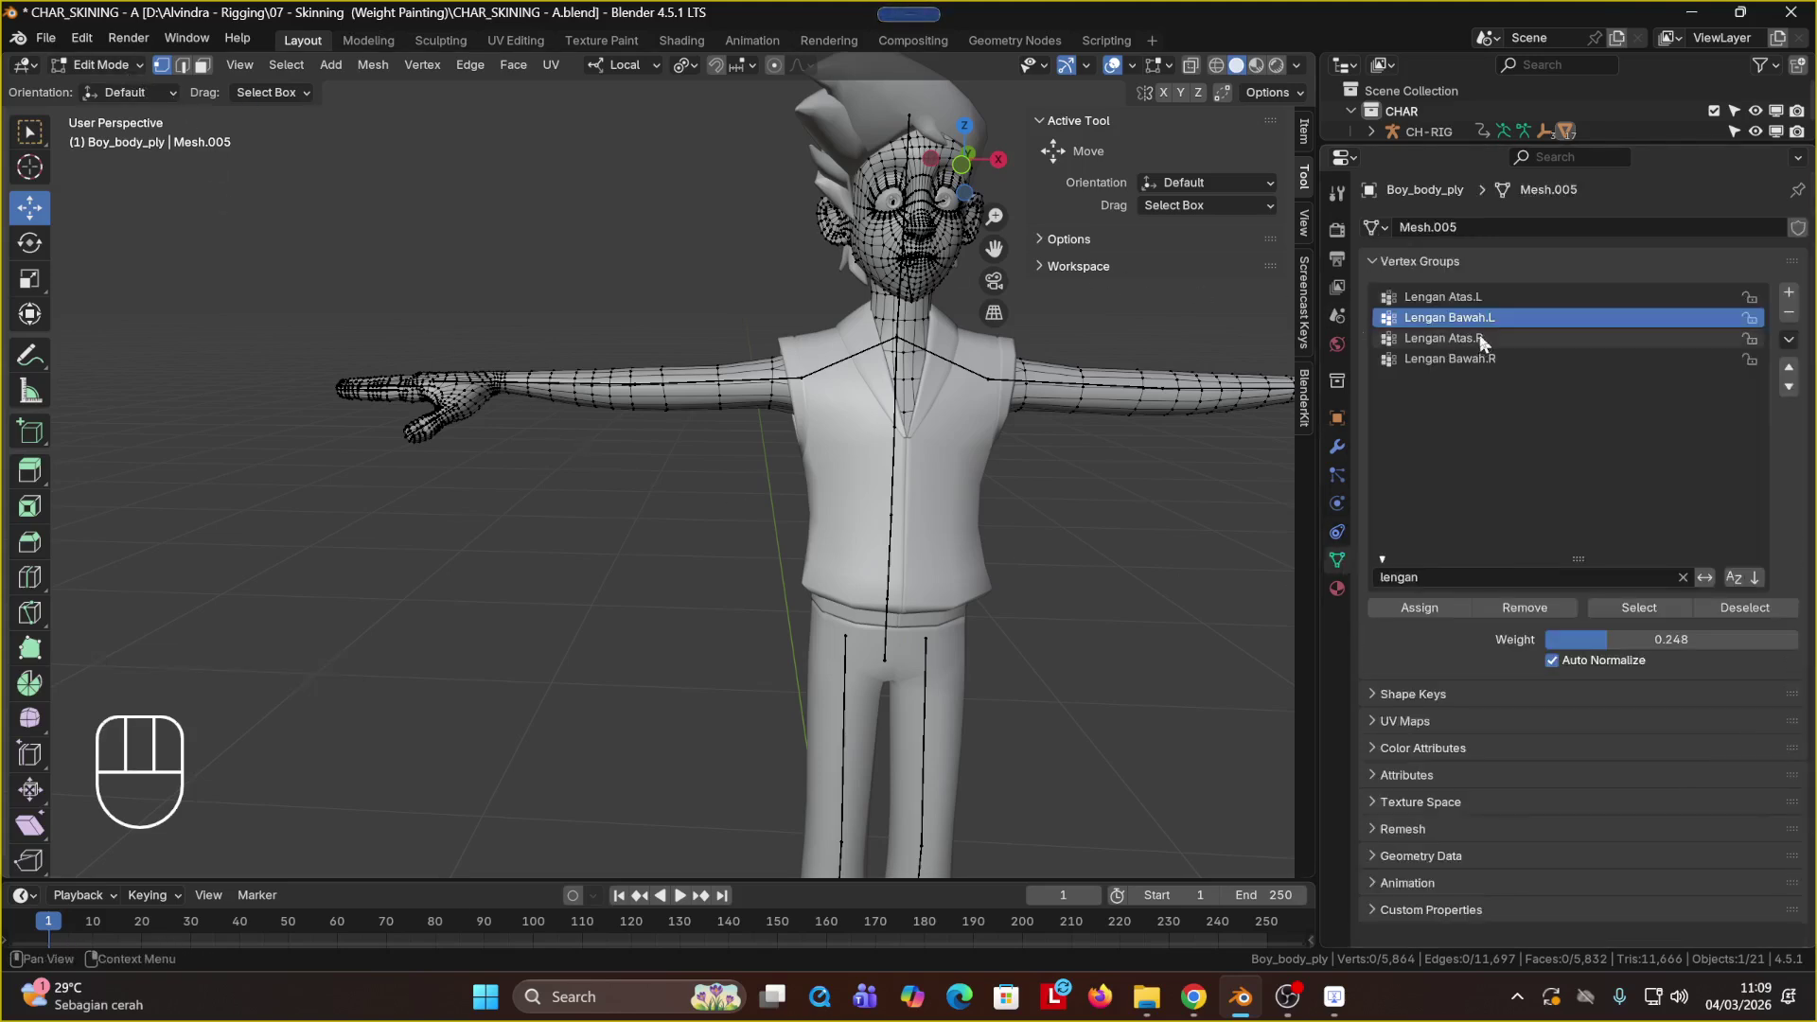
Step: In front view with X-ray on, box-select all right upper arm vertices between the elbow and the shoulder
scroll(994, 171, up, 1)
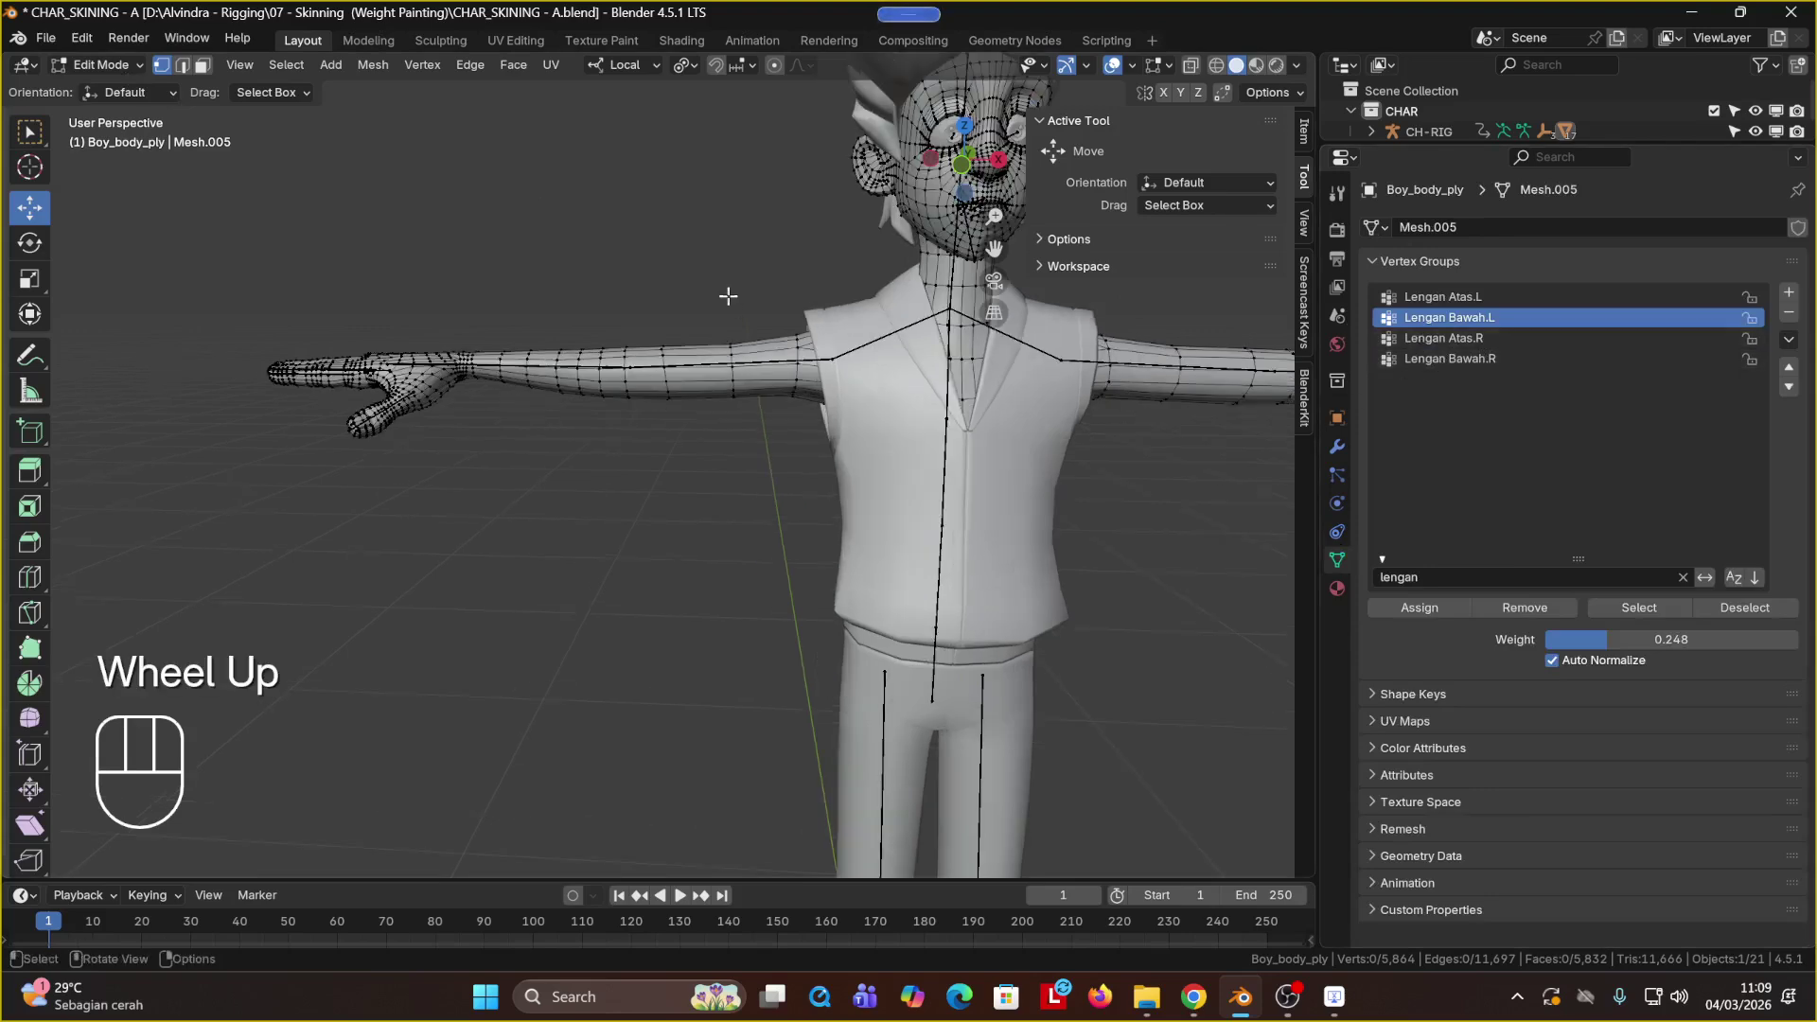
click(965, 166)
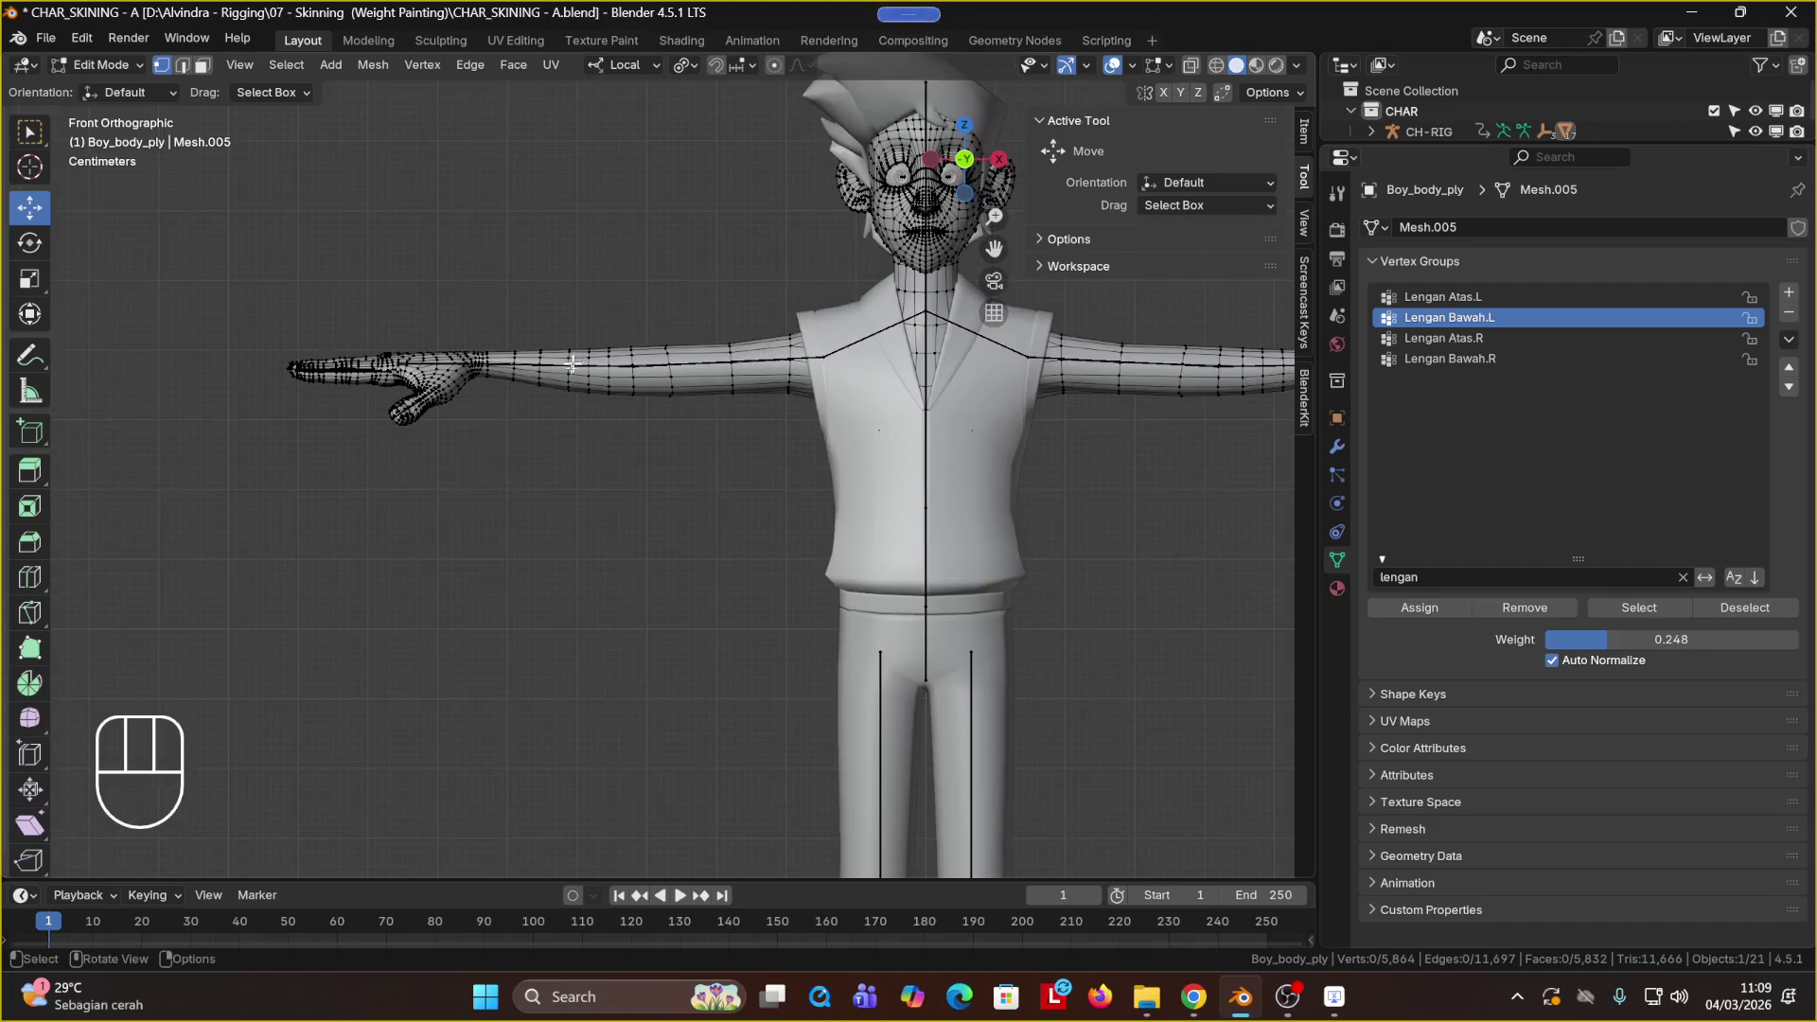
ctrl+shift+click(705, 369)
click(743, 455)
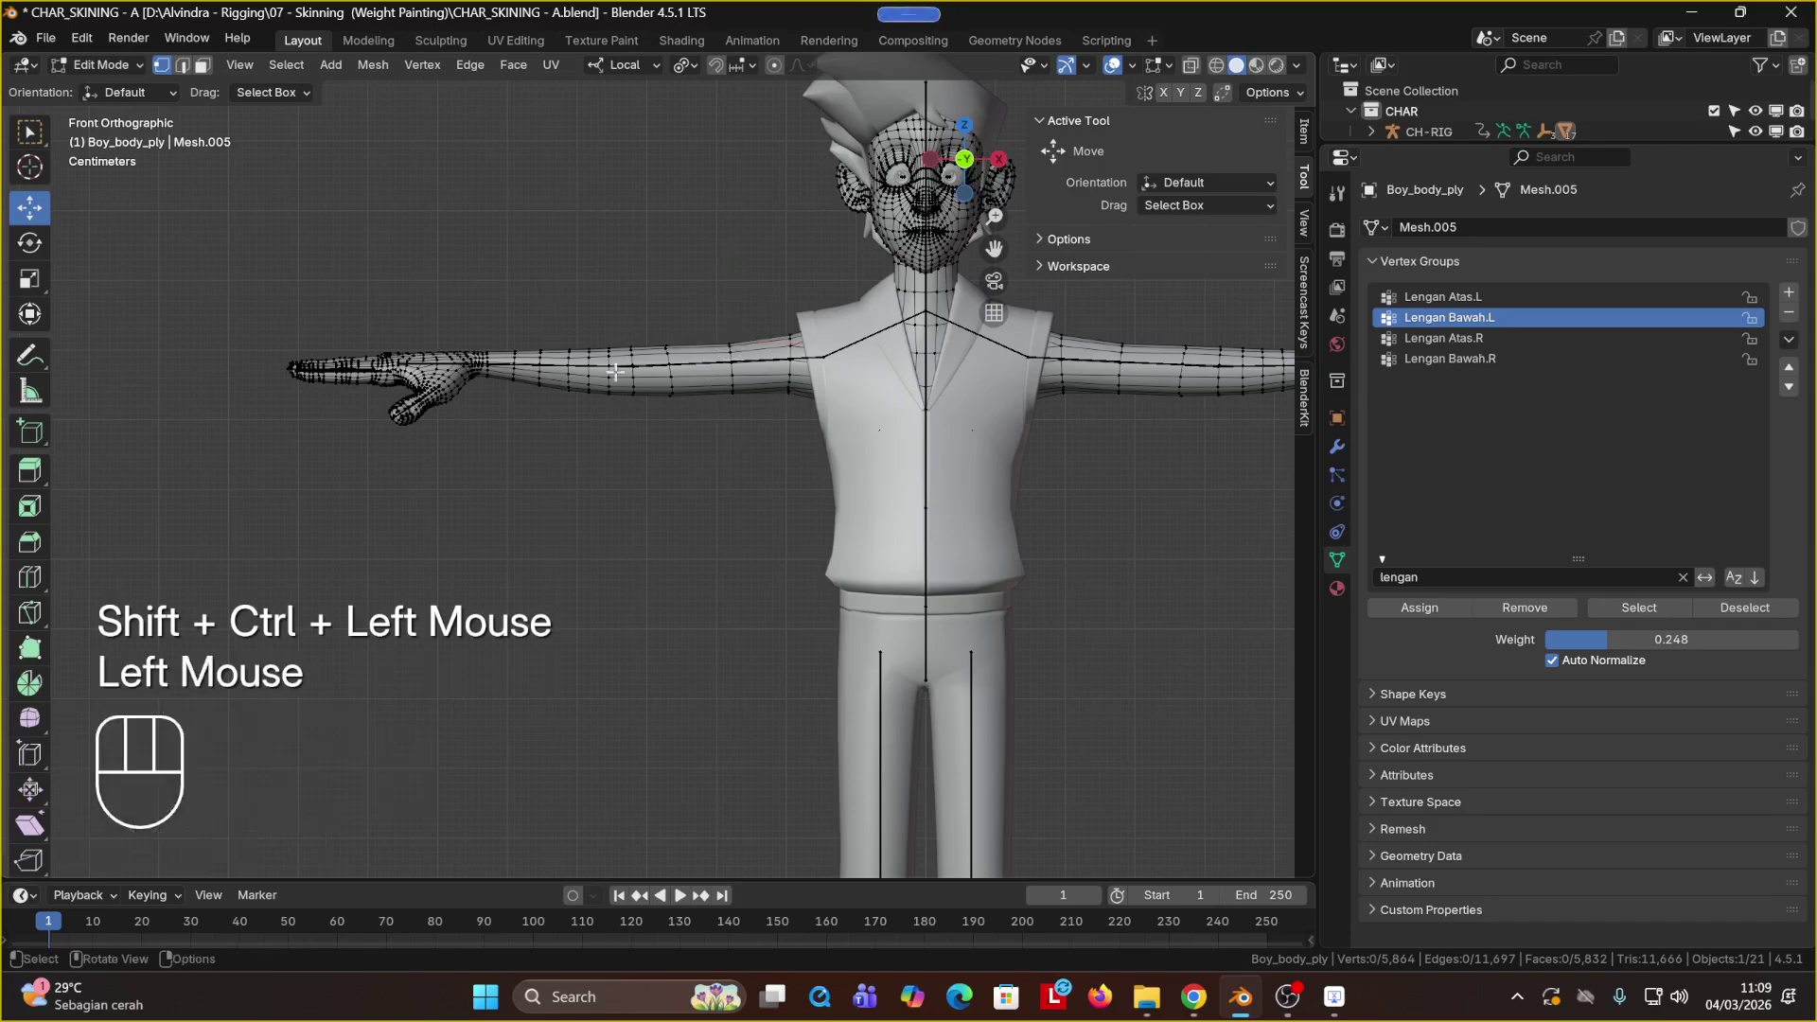
scroll(629, 372, up, 3)
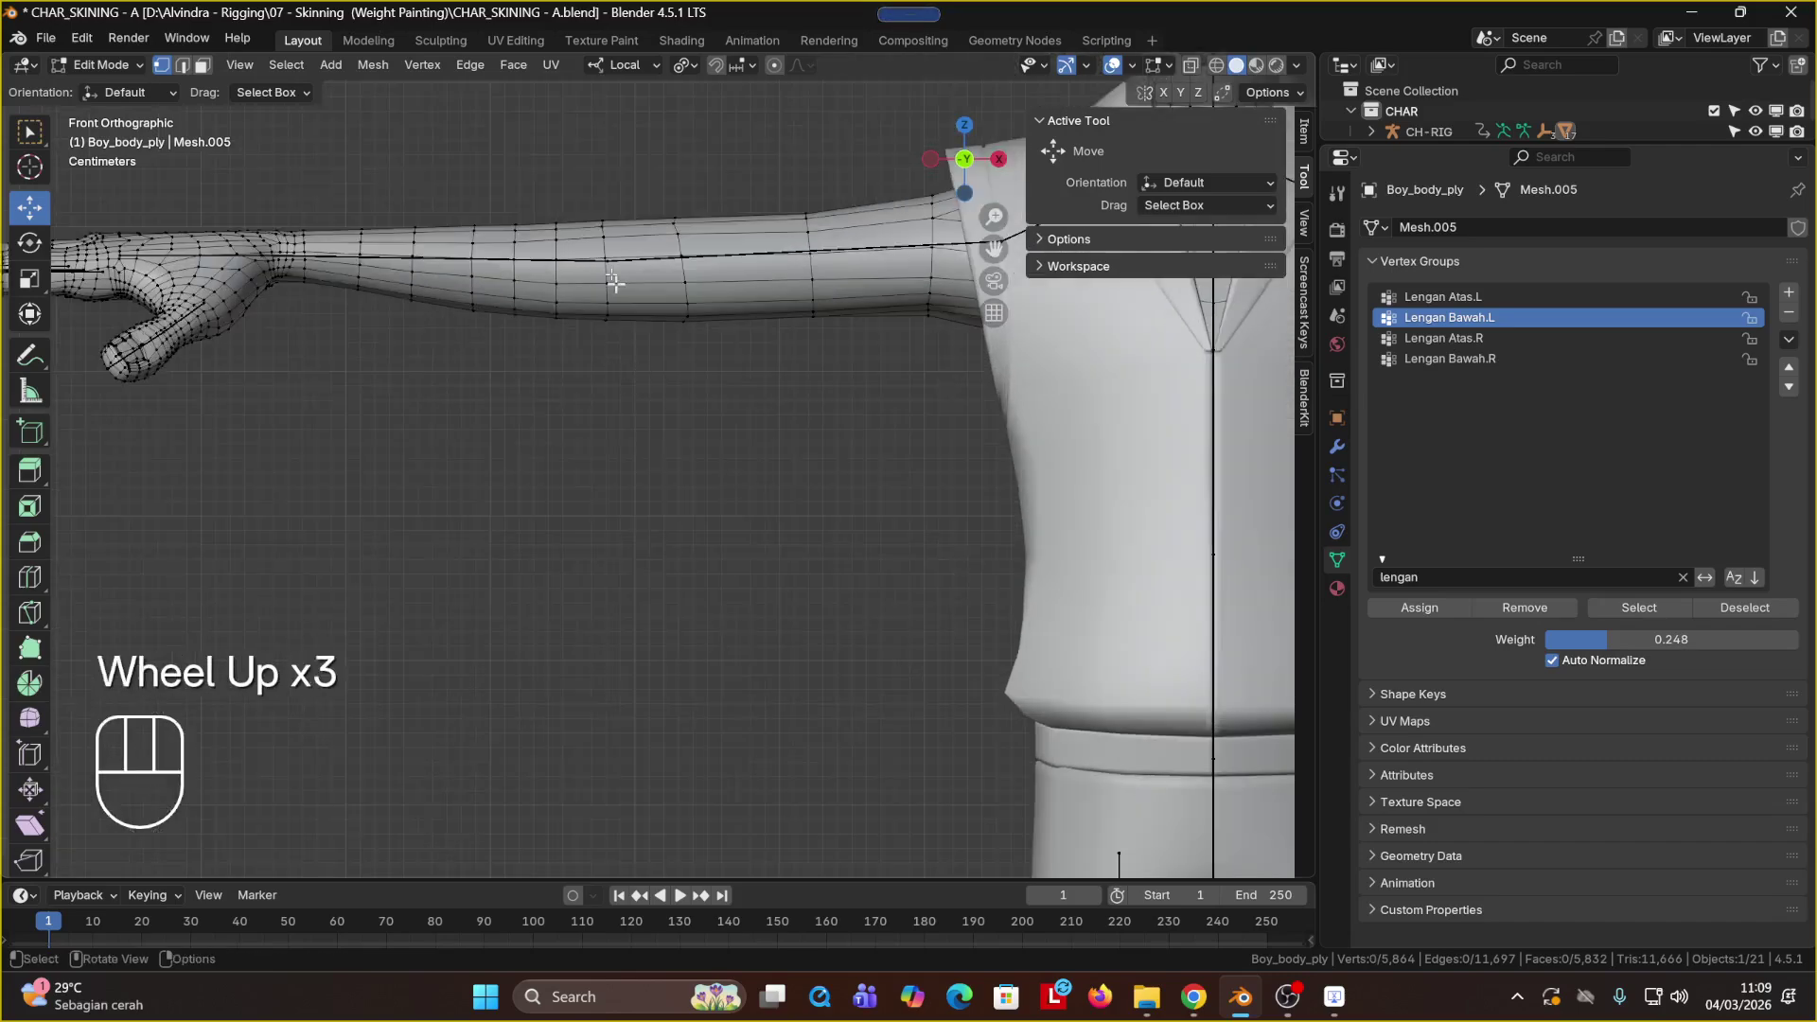
scroll(648, 321, down, 1)
shift+middle_drag(647, 322, 597, 446)
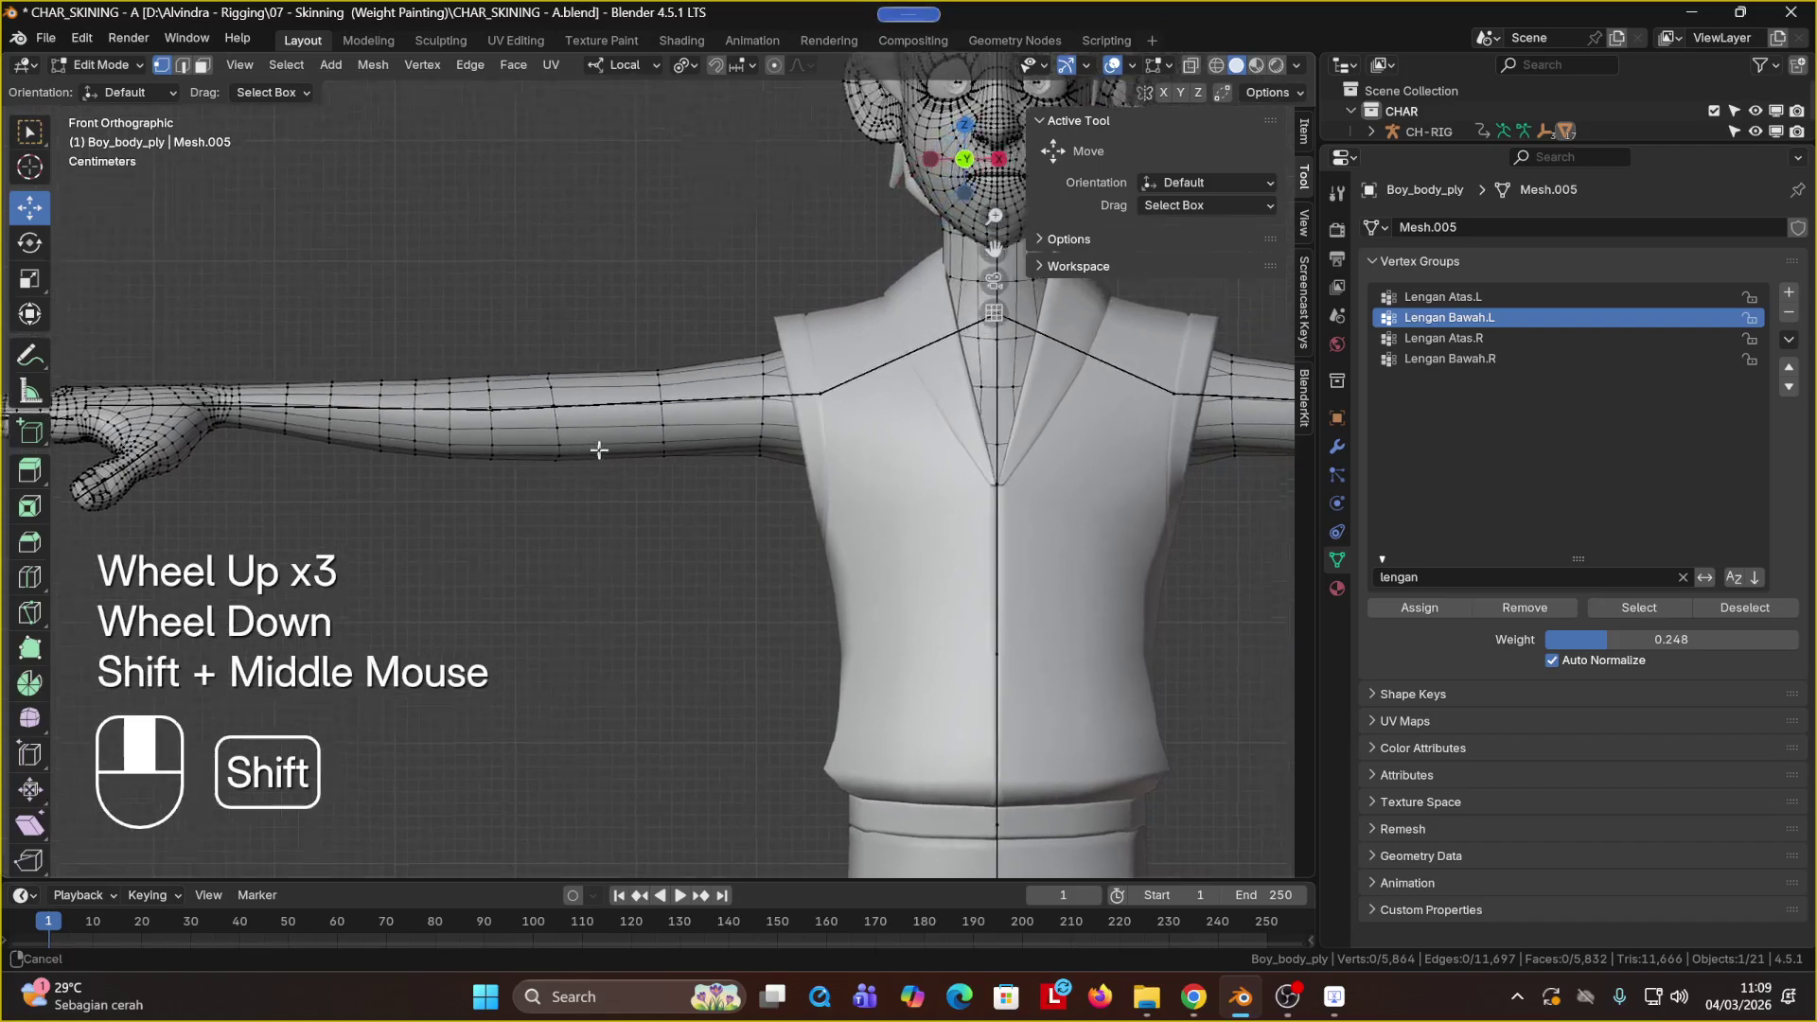
click(1191, 65)
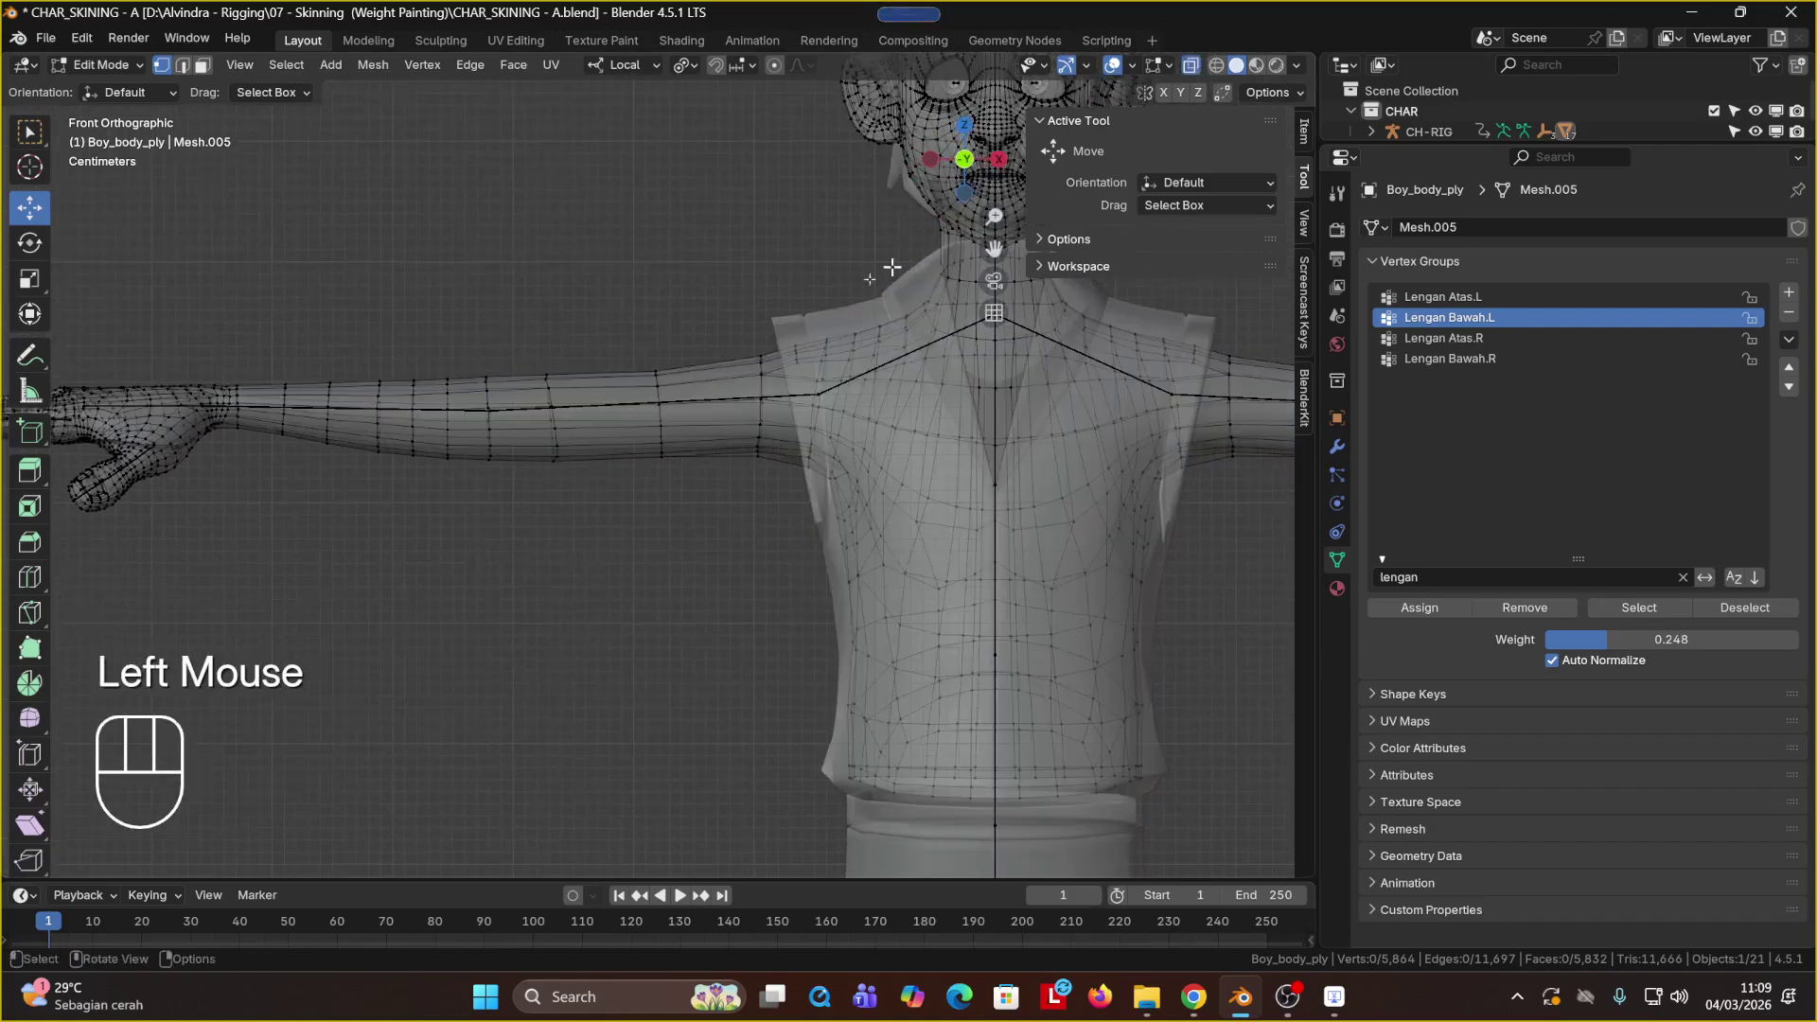
drag(520, 316, 802, 500)
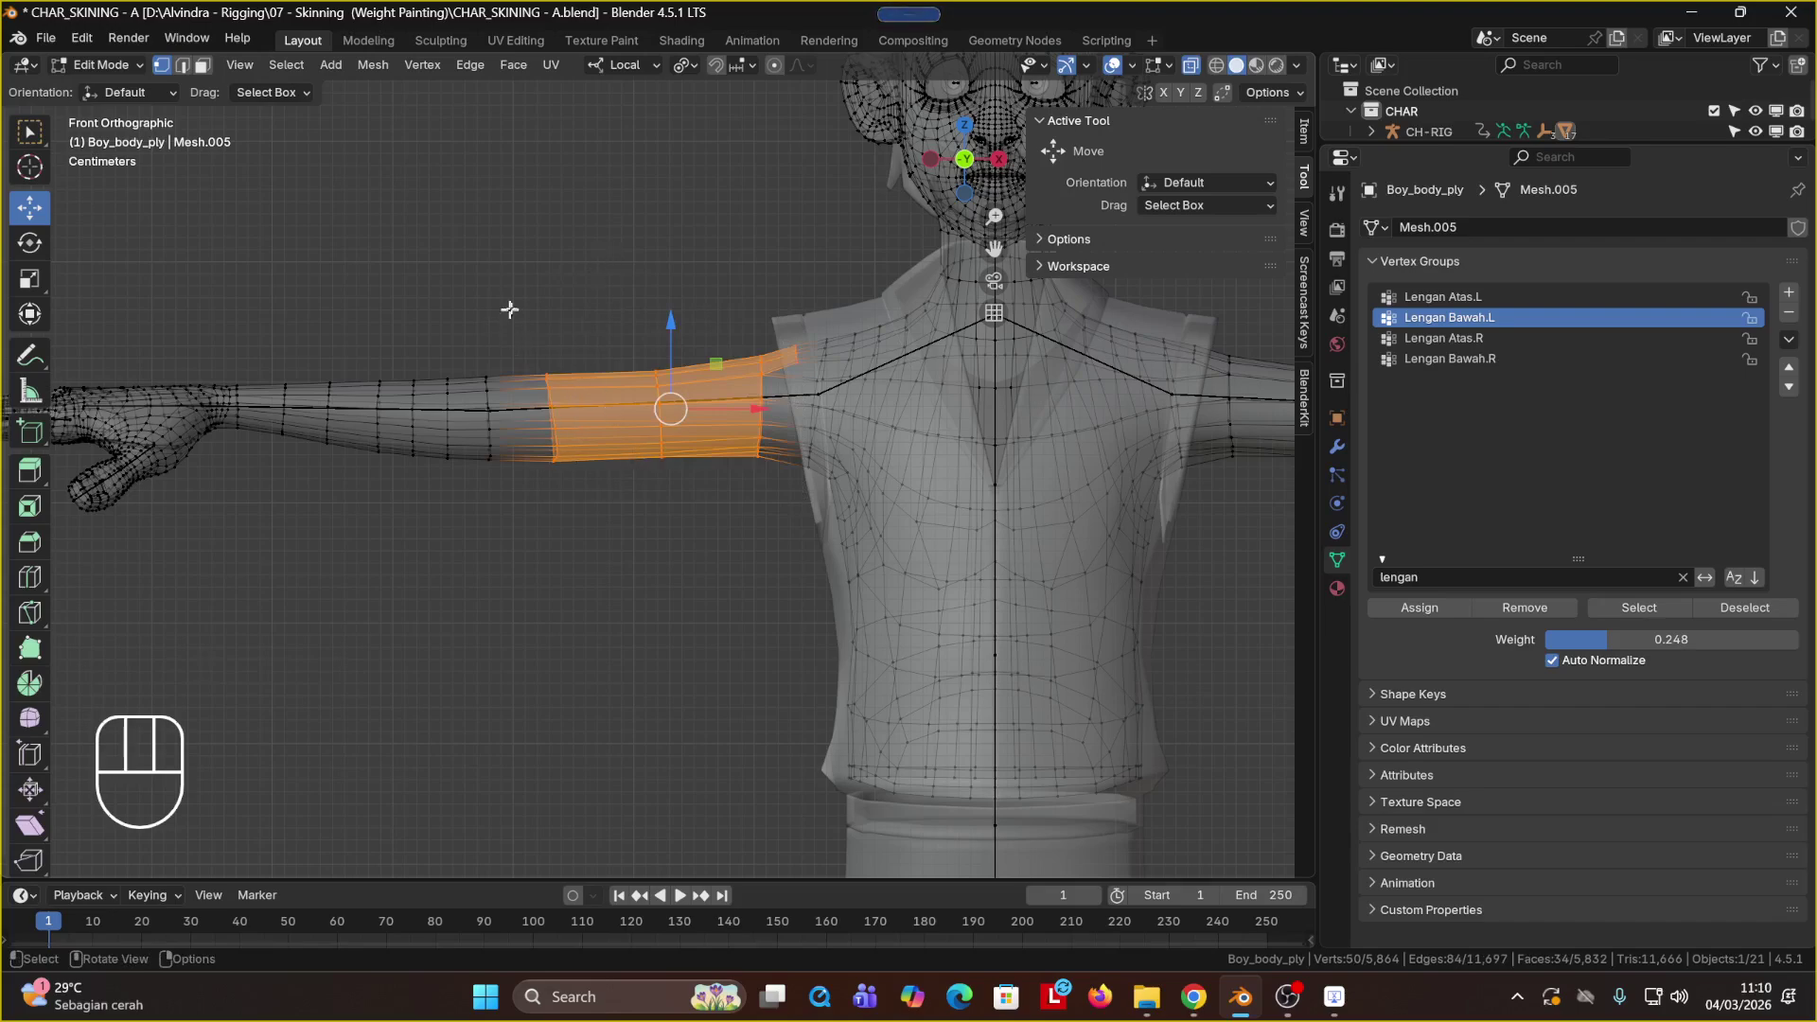
drag(524, 301, 801, 567)
Step: Assign the selected upper arm vertices to the vertex group Lengan Atas.R with weight 1.000
click(1464, 337)
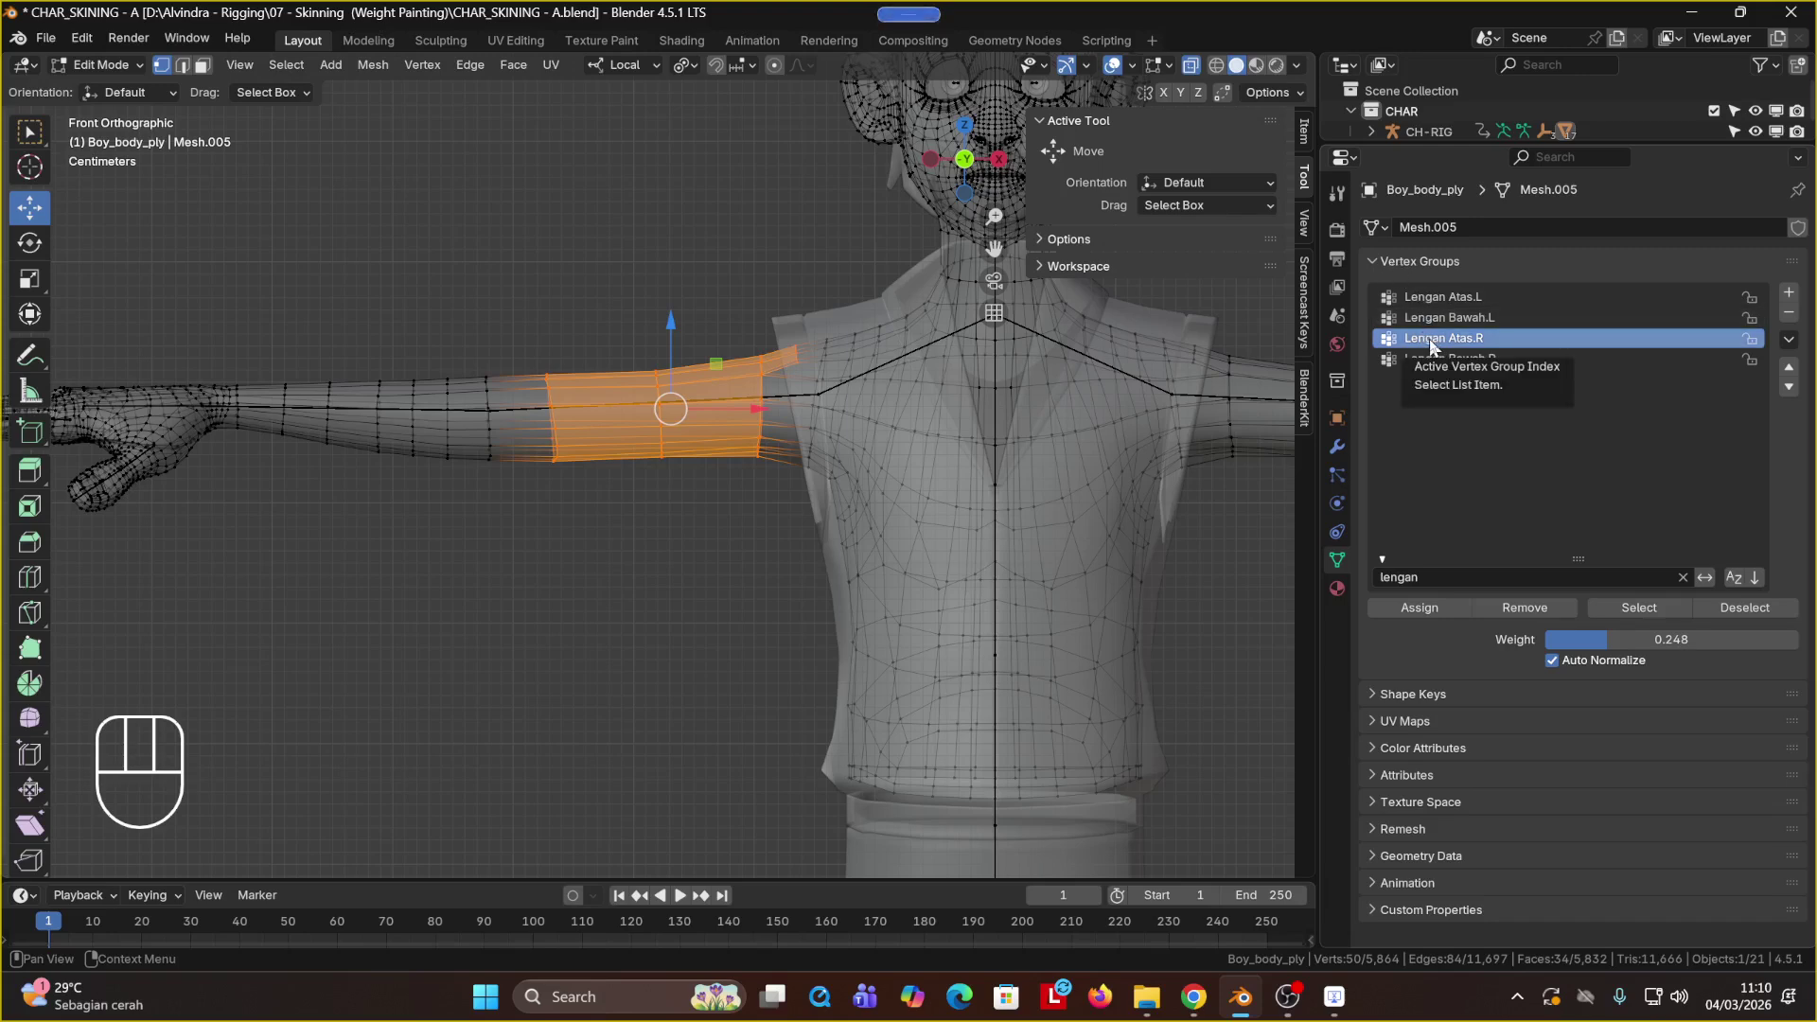
drag(1553, 643, 1798, 642)
double_click(1553, 643)
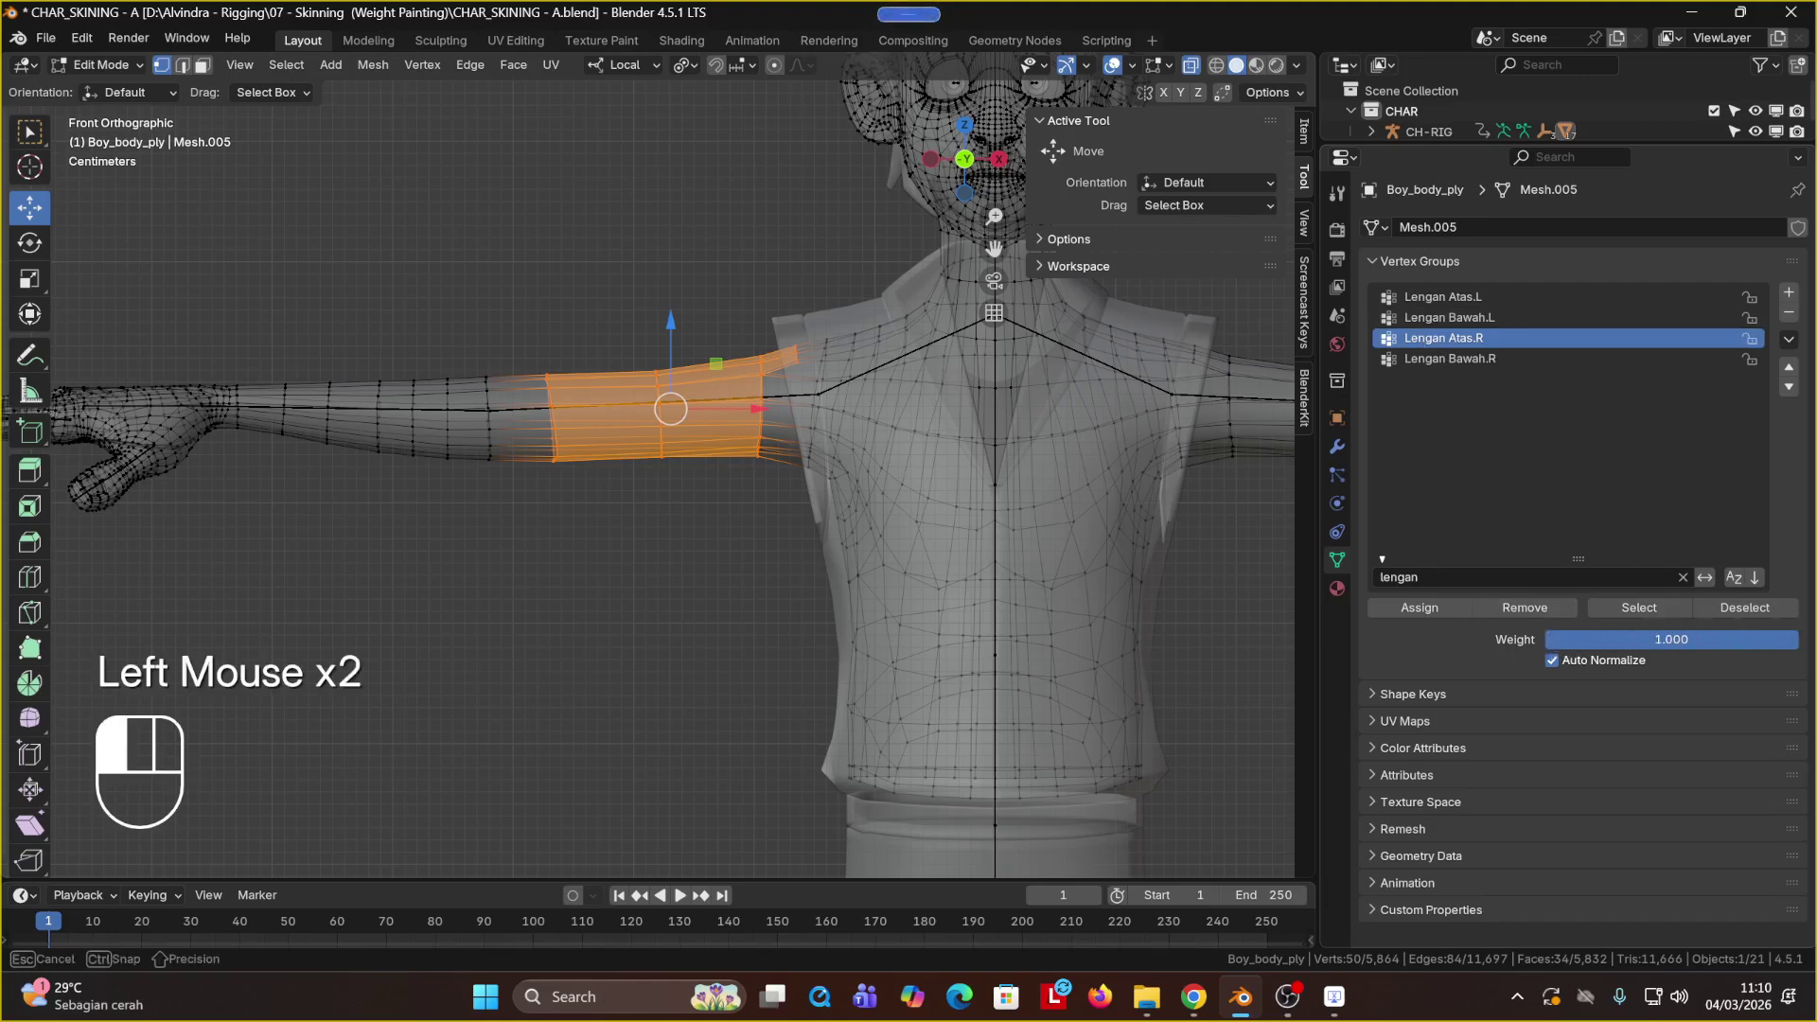
key(Return)
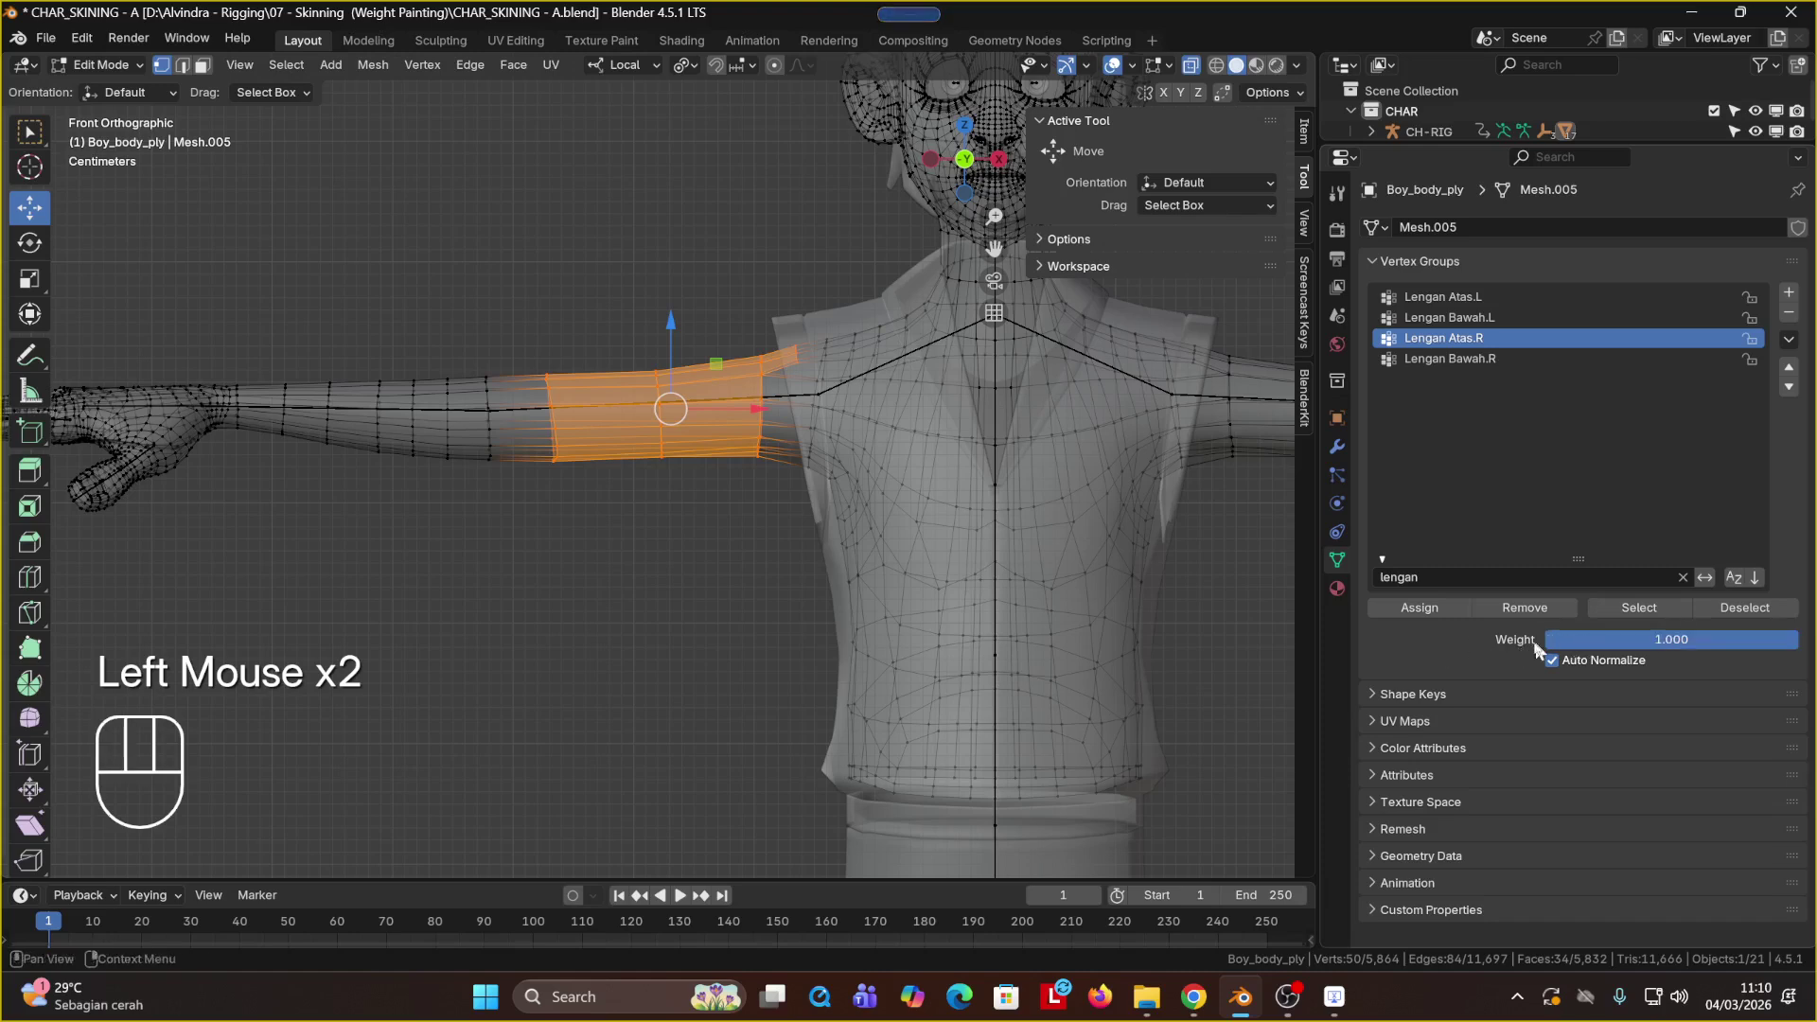
click(1630, 644)
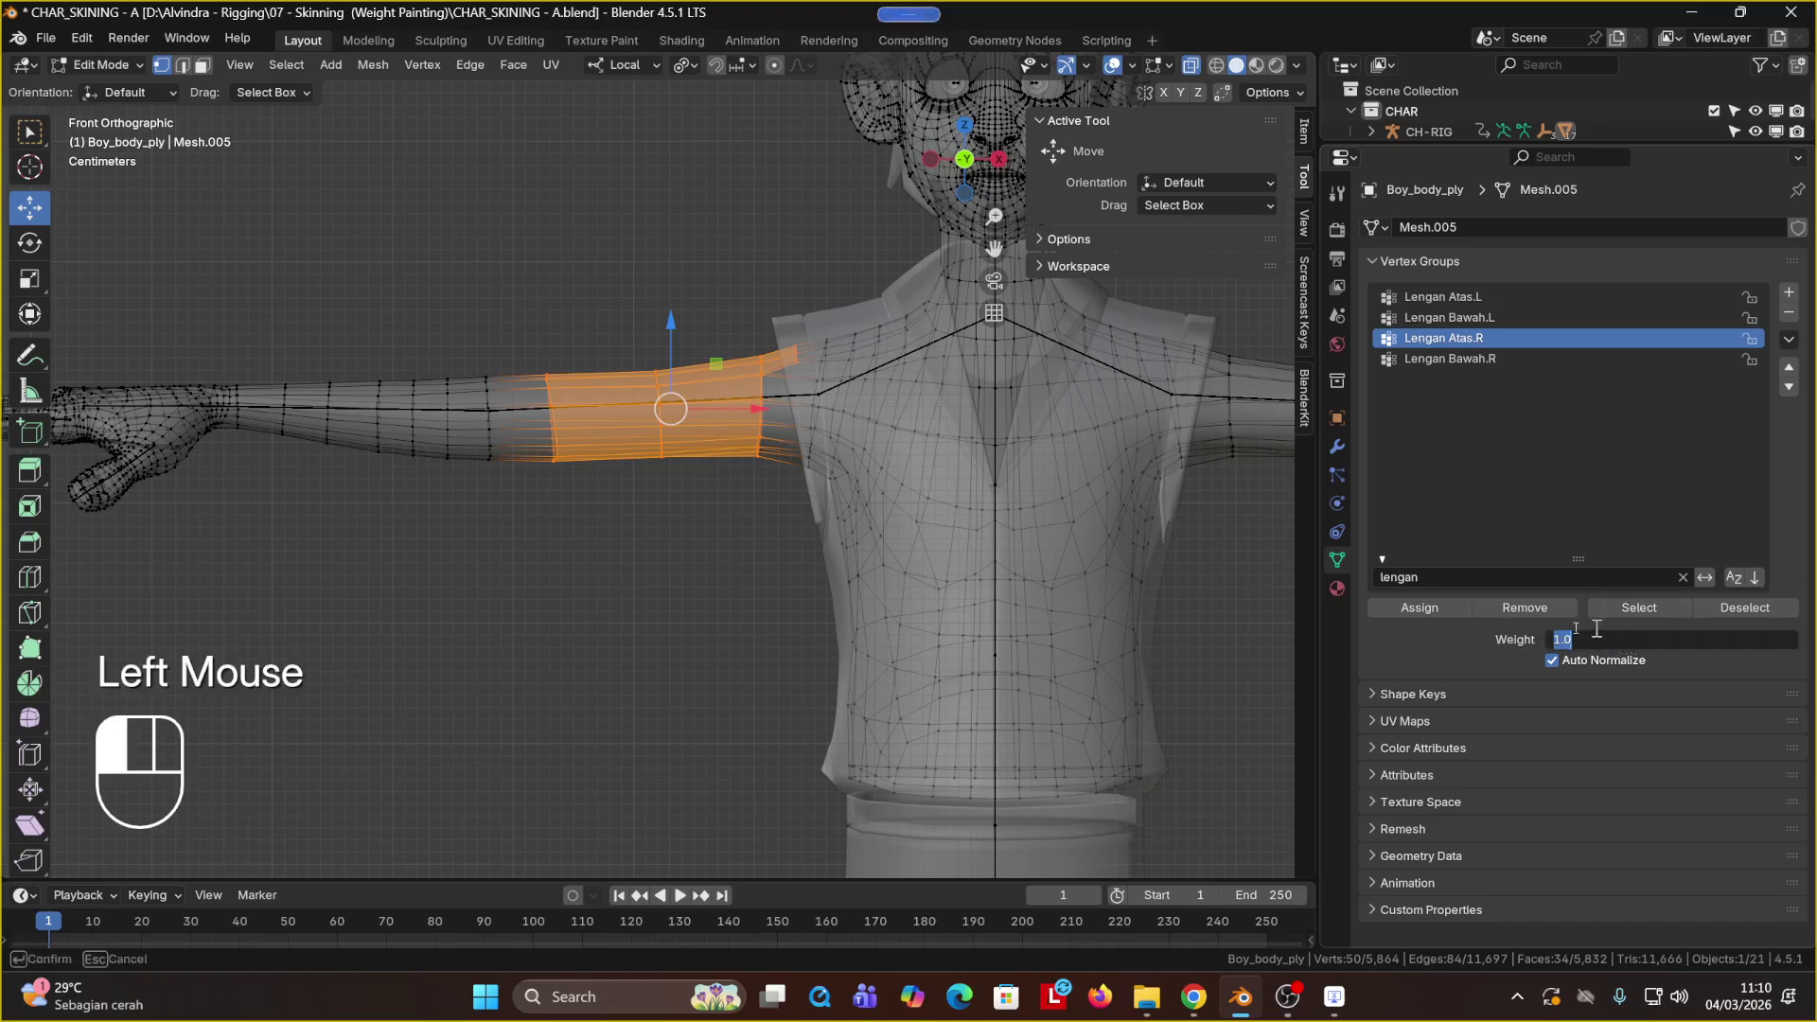
click(1504, 650)
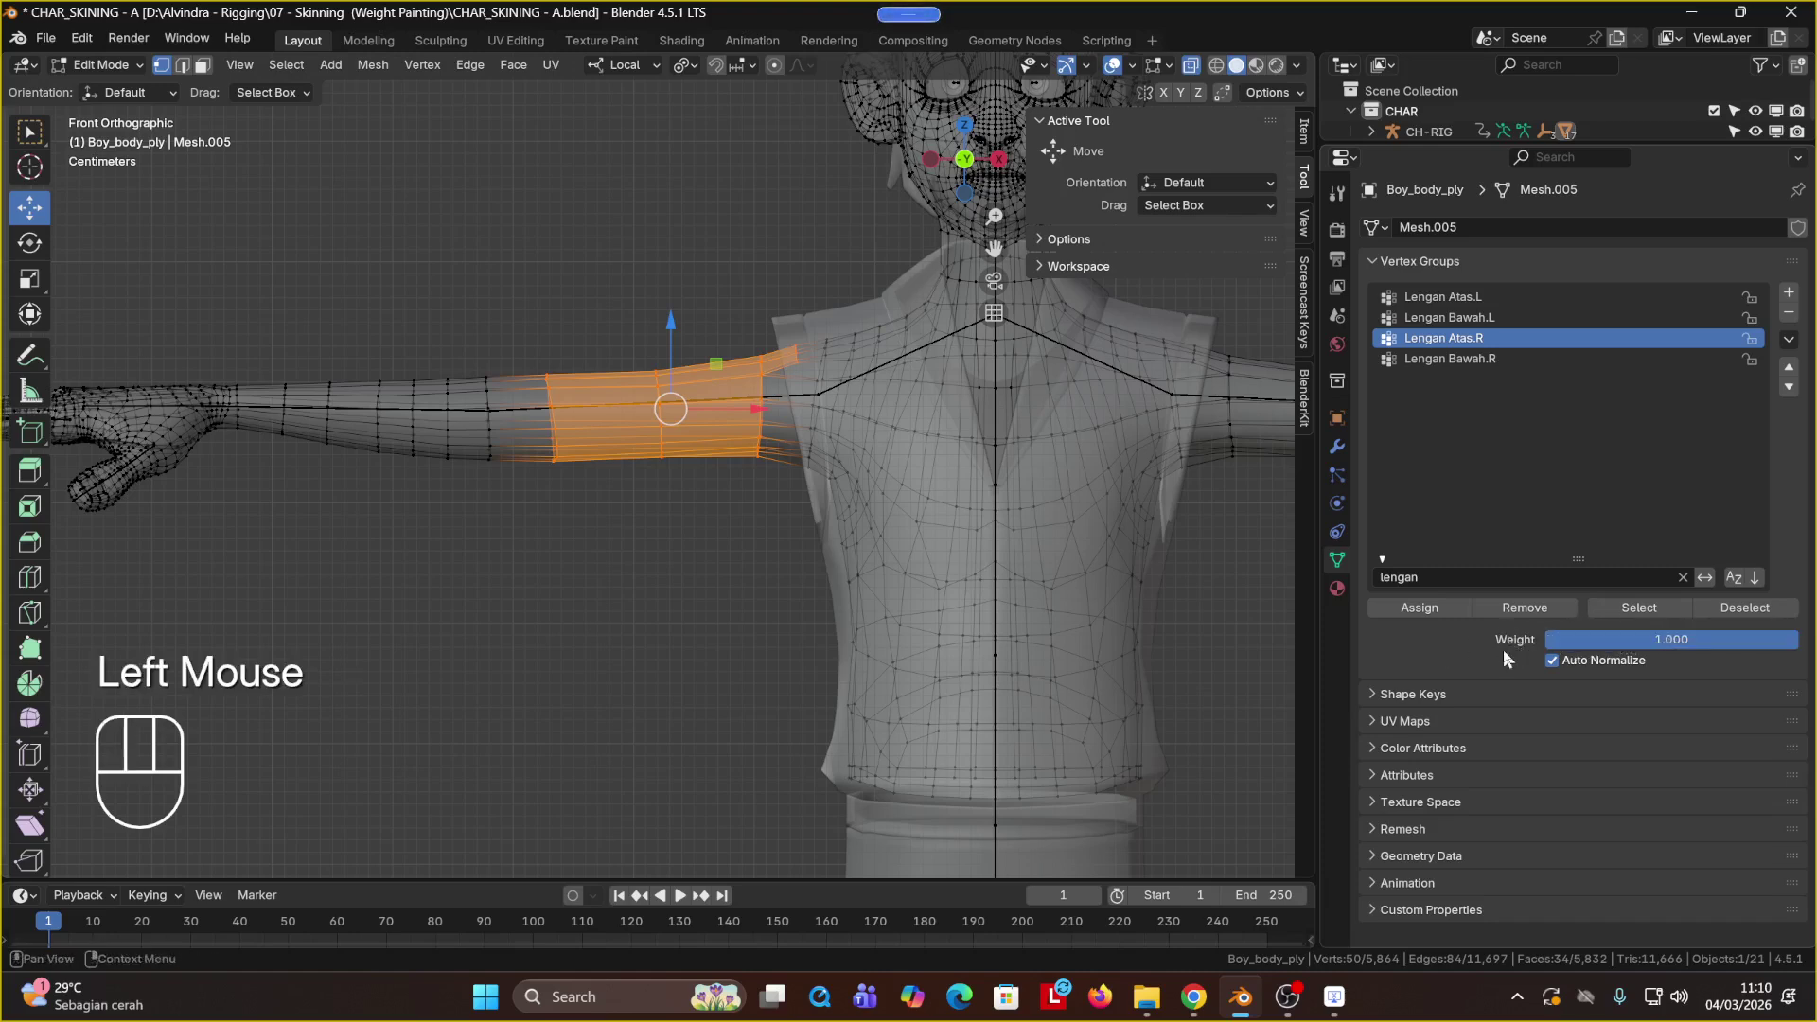
click(1440, 608)
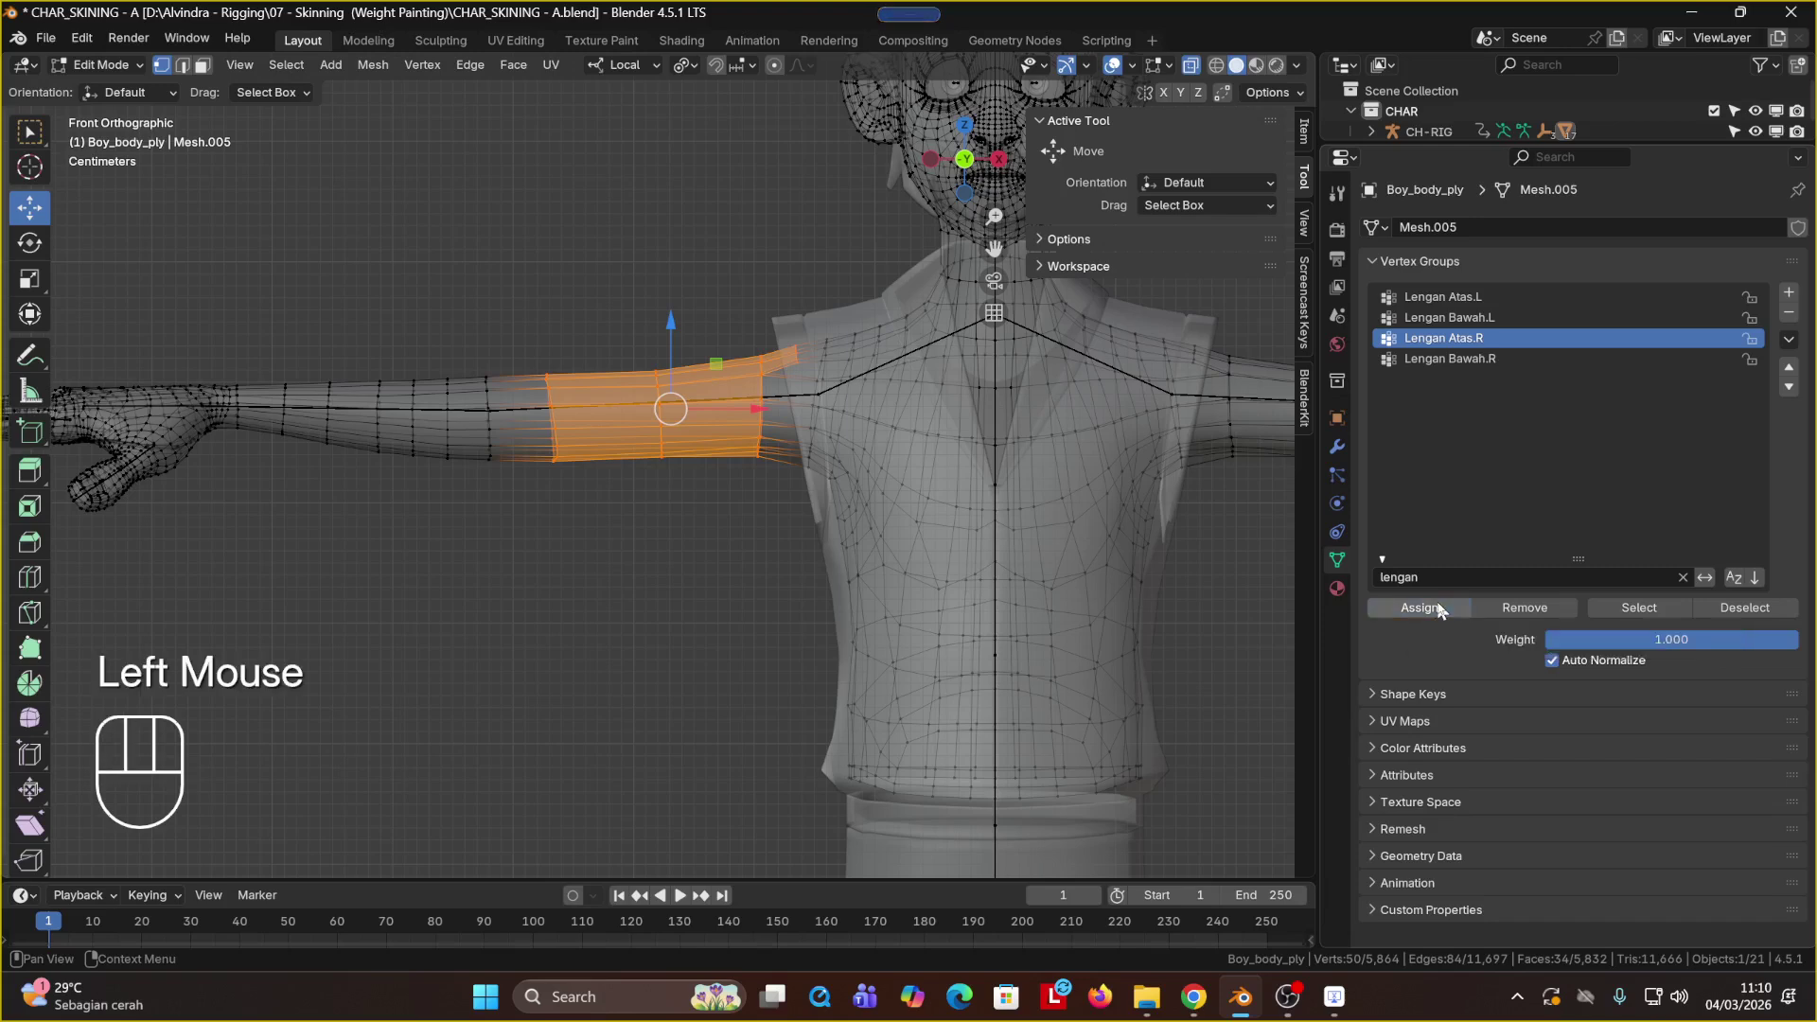
Step: Select the right forearm vertices from elbow to wrist and assign them to Lengan Bawah.R with weight 1.000, then deselect them
click(1452, 363)
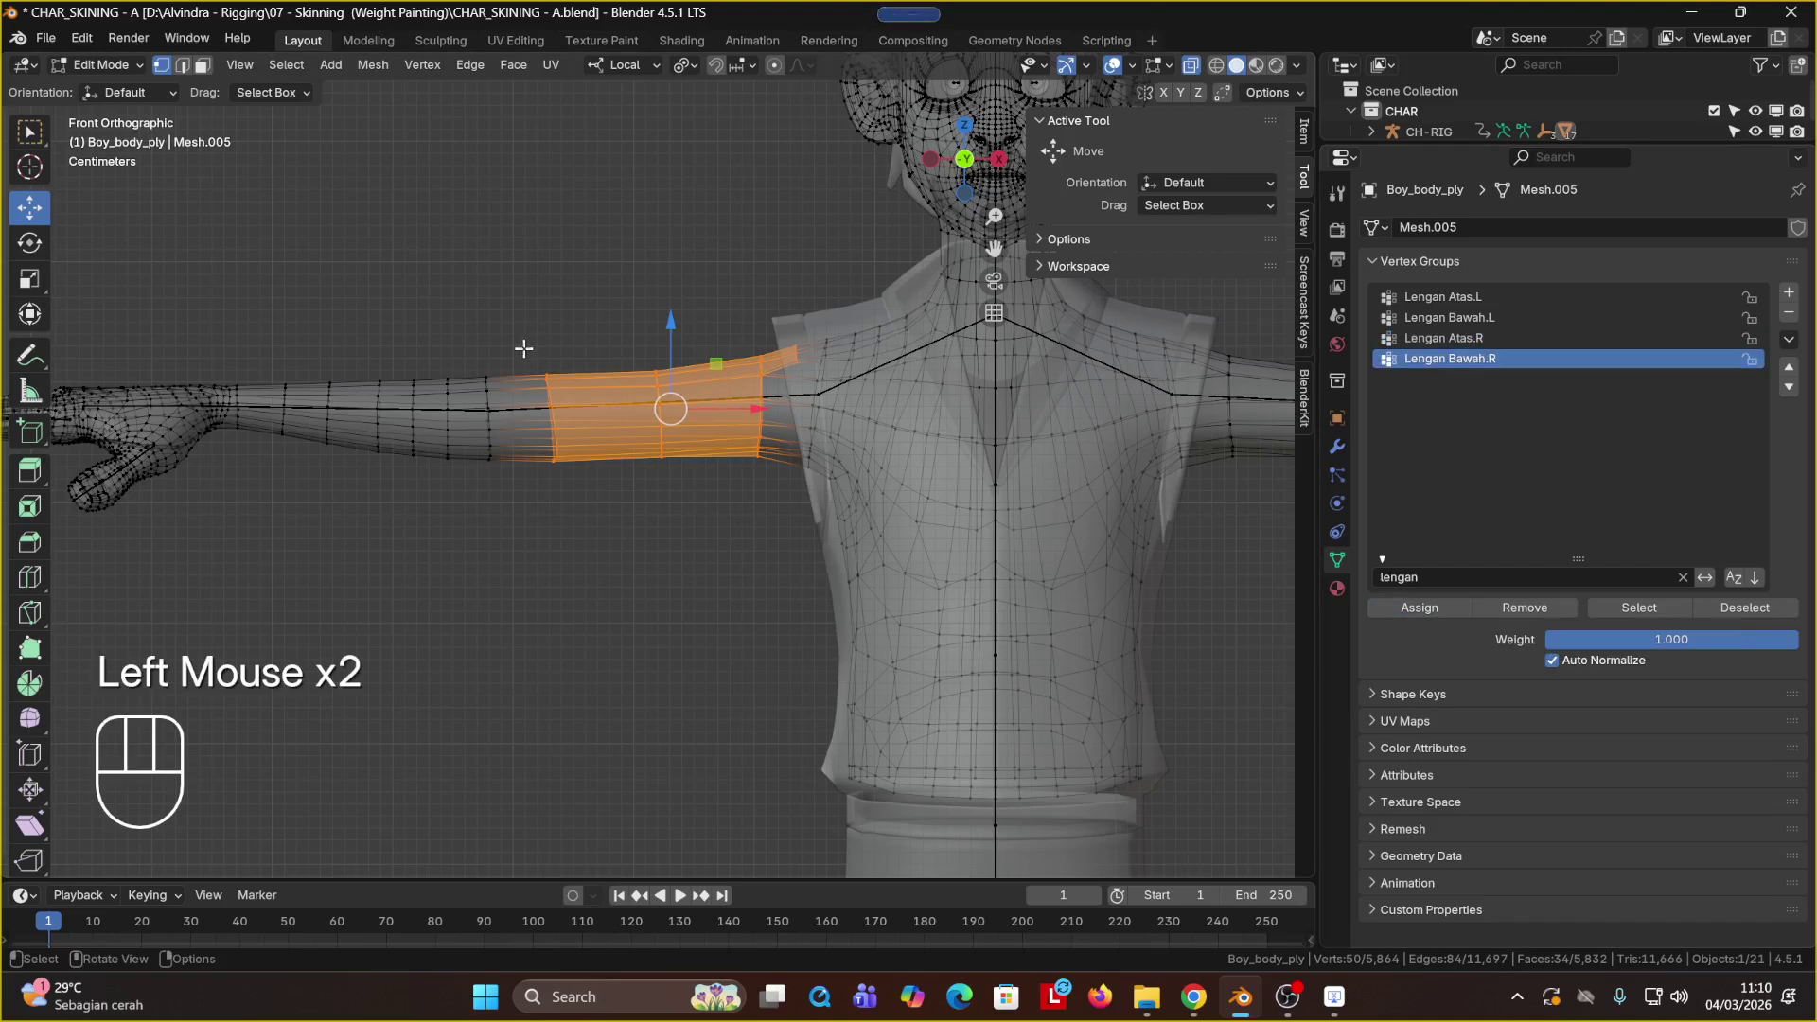
click(509, 462)
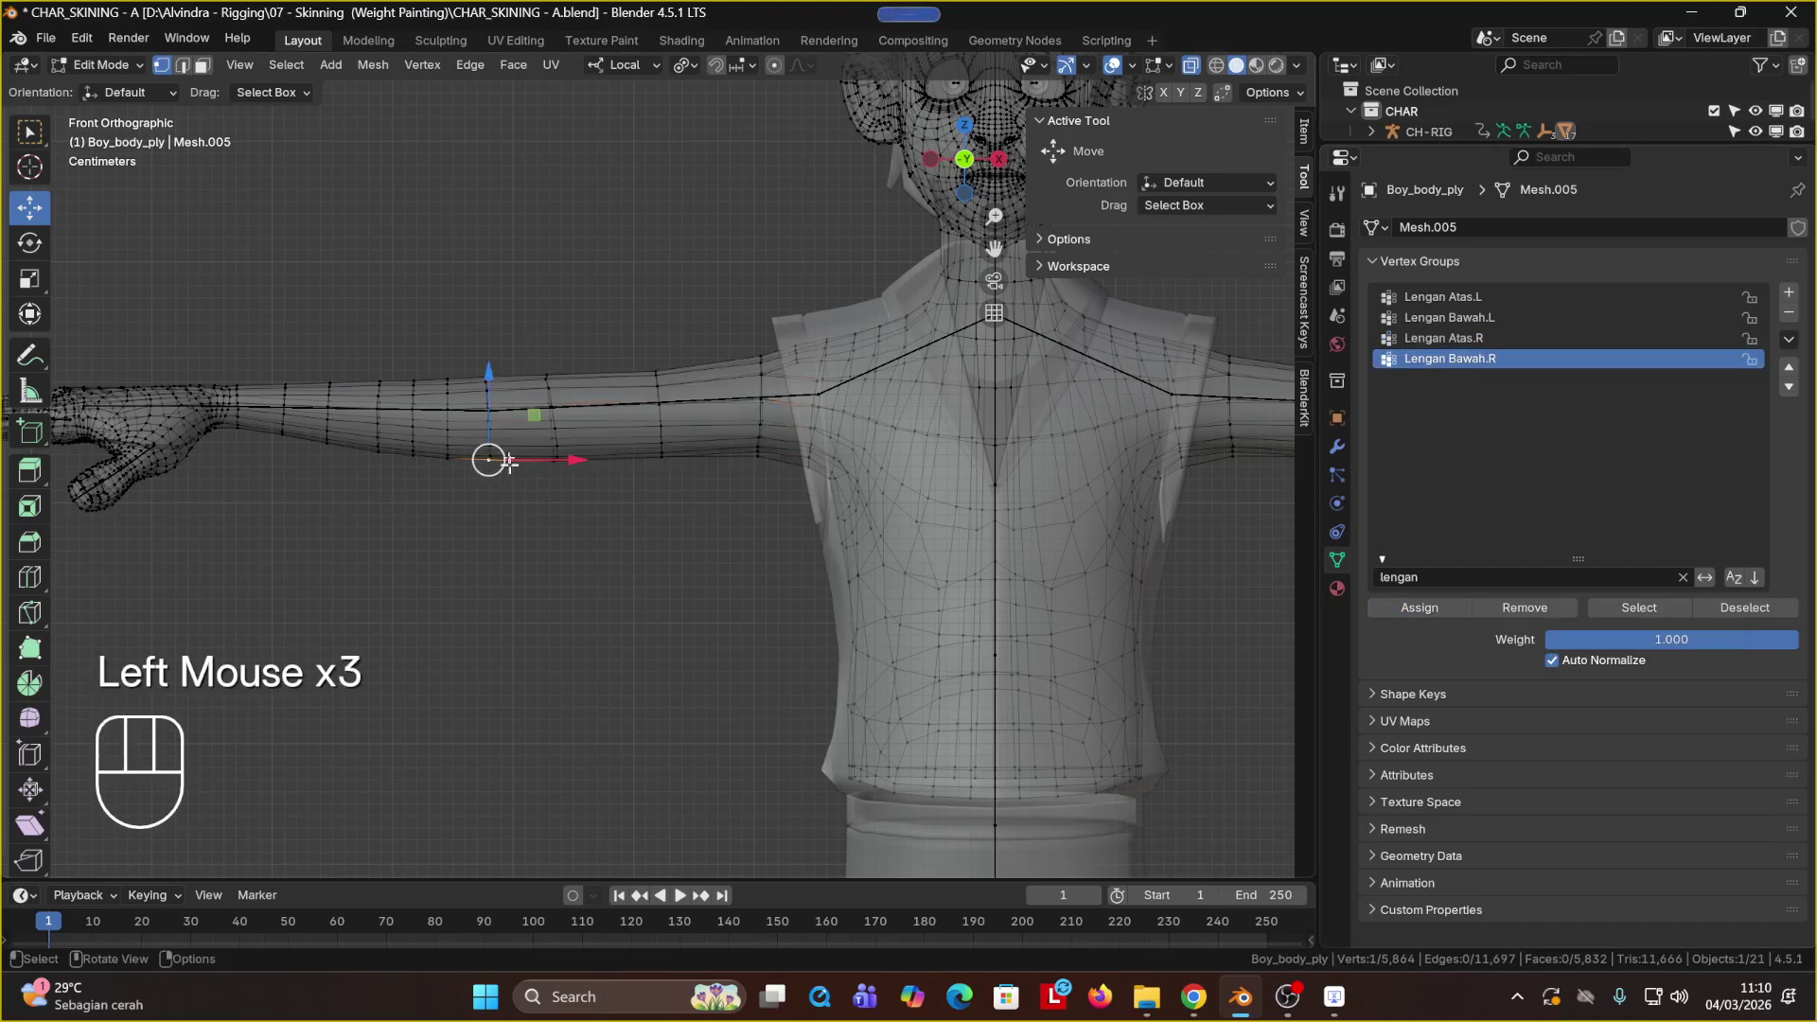
click(512, 510)
mouse_move(519, 507)
mouse_down()
mouse_move(227, 321)
mouse_move(271, 429)
mouse_move(540, 499)
mouse_move(504, 514)
mouse_up()
double_click(220, 328)
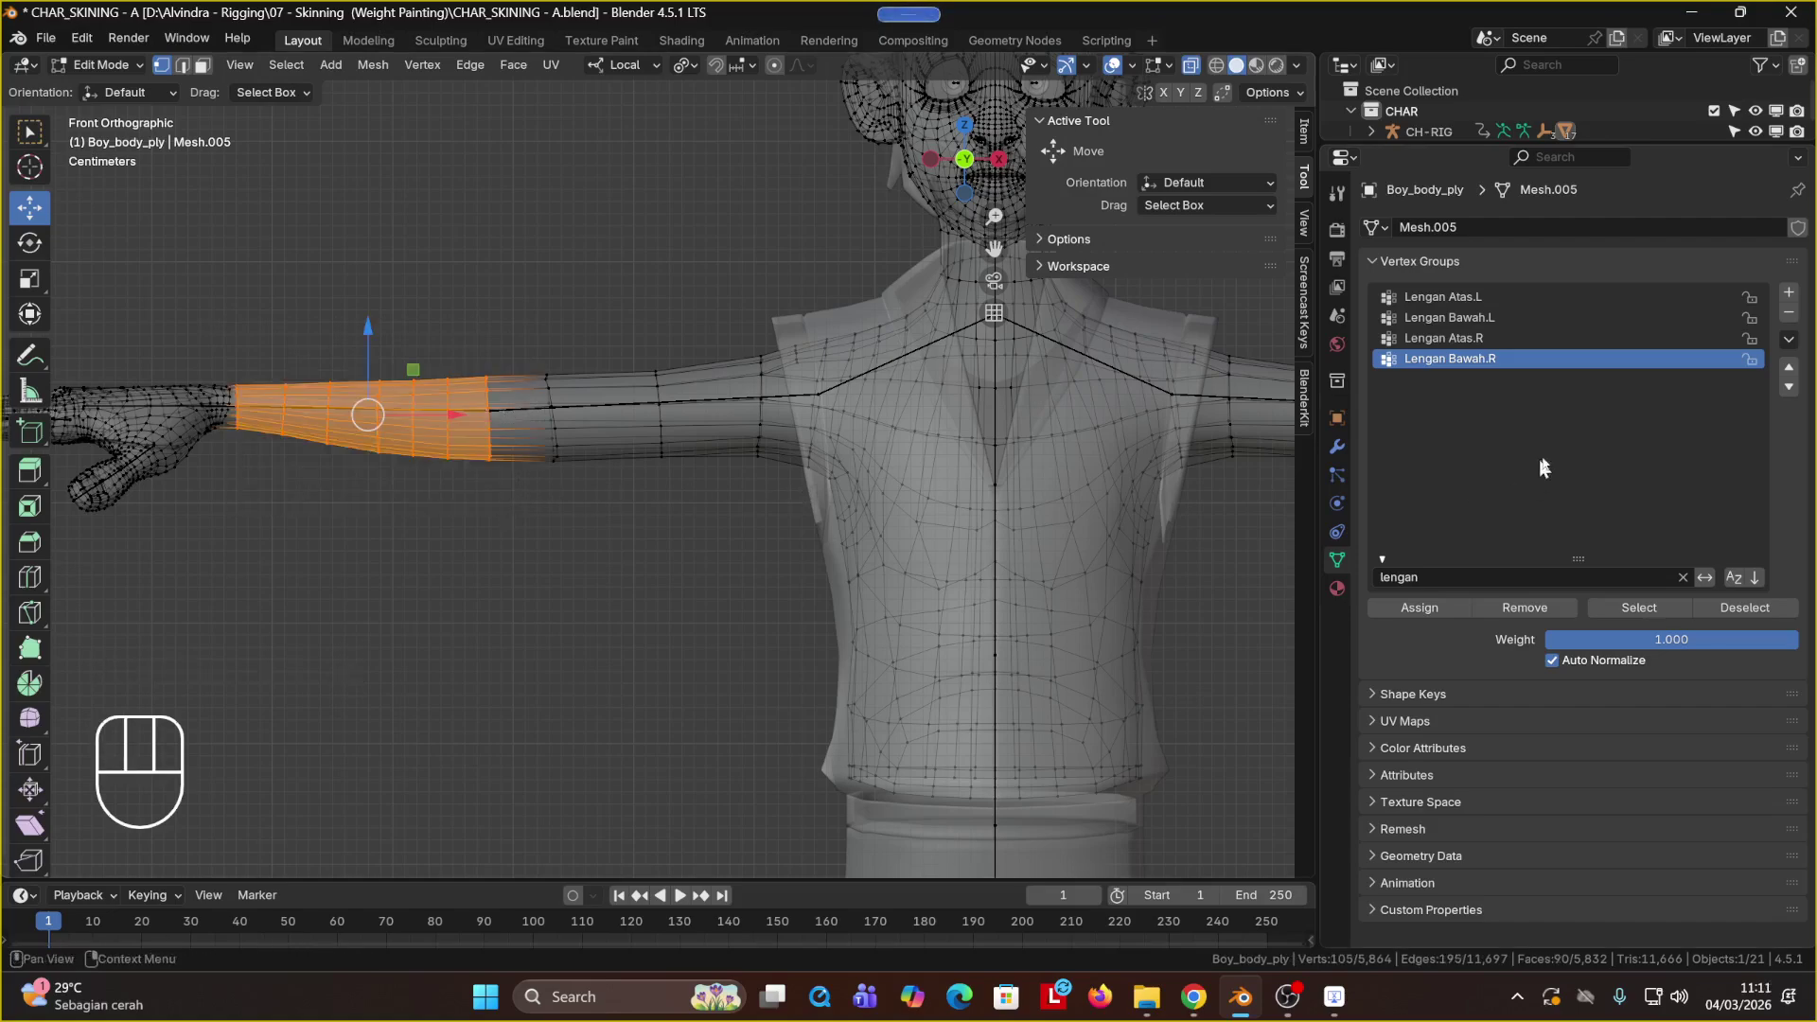
click(1441, 610)
click(217, 136)
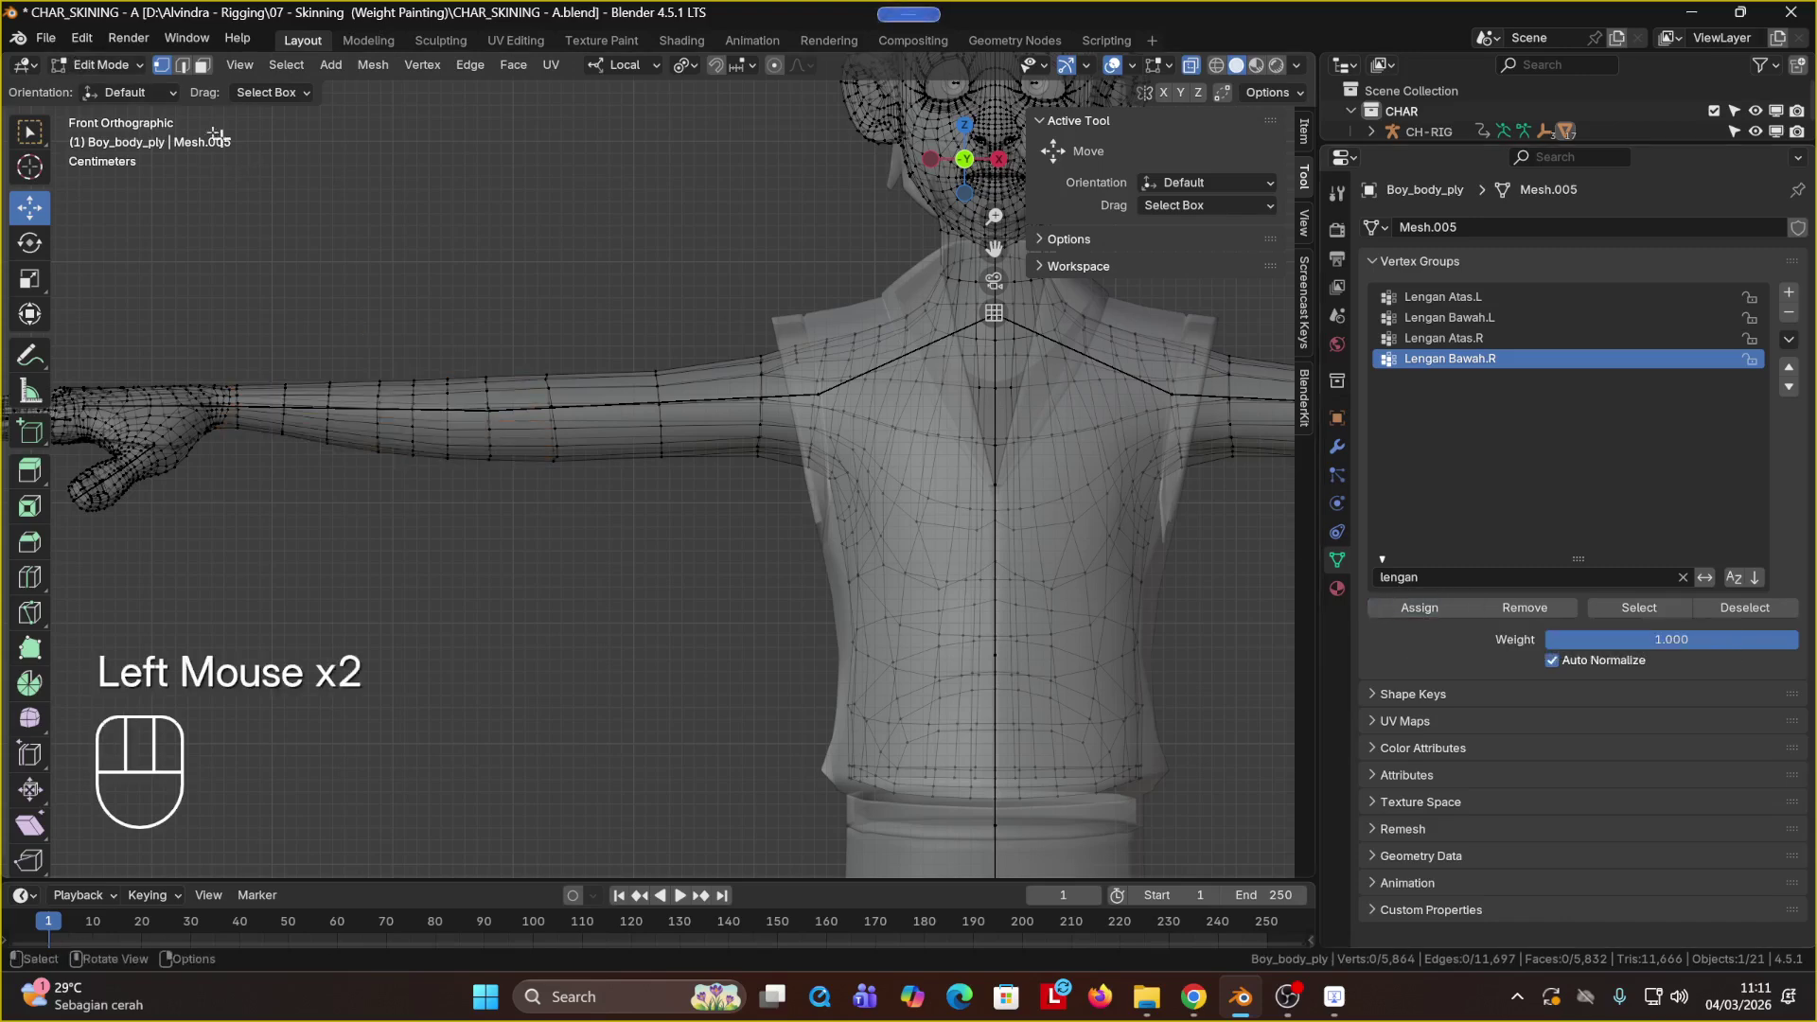
Step: Return to Object Mode, select the armature CH-RIG and switch it to Pose Mode
click(126, 67)
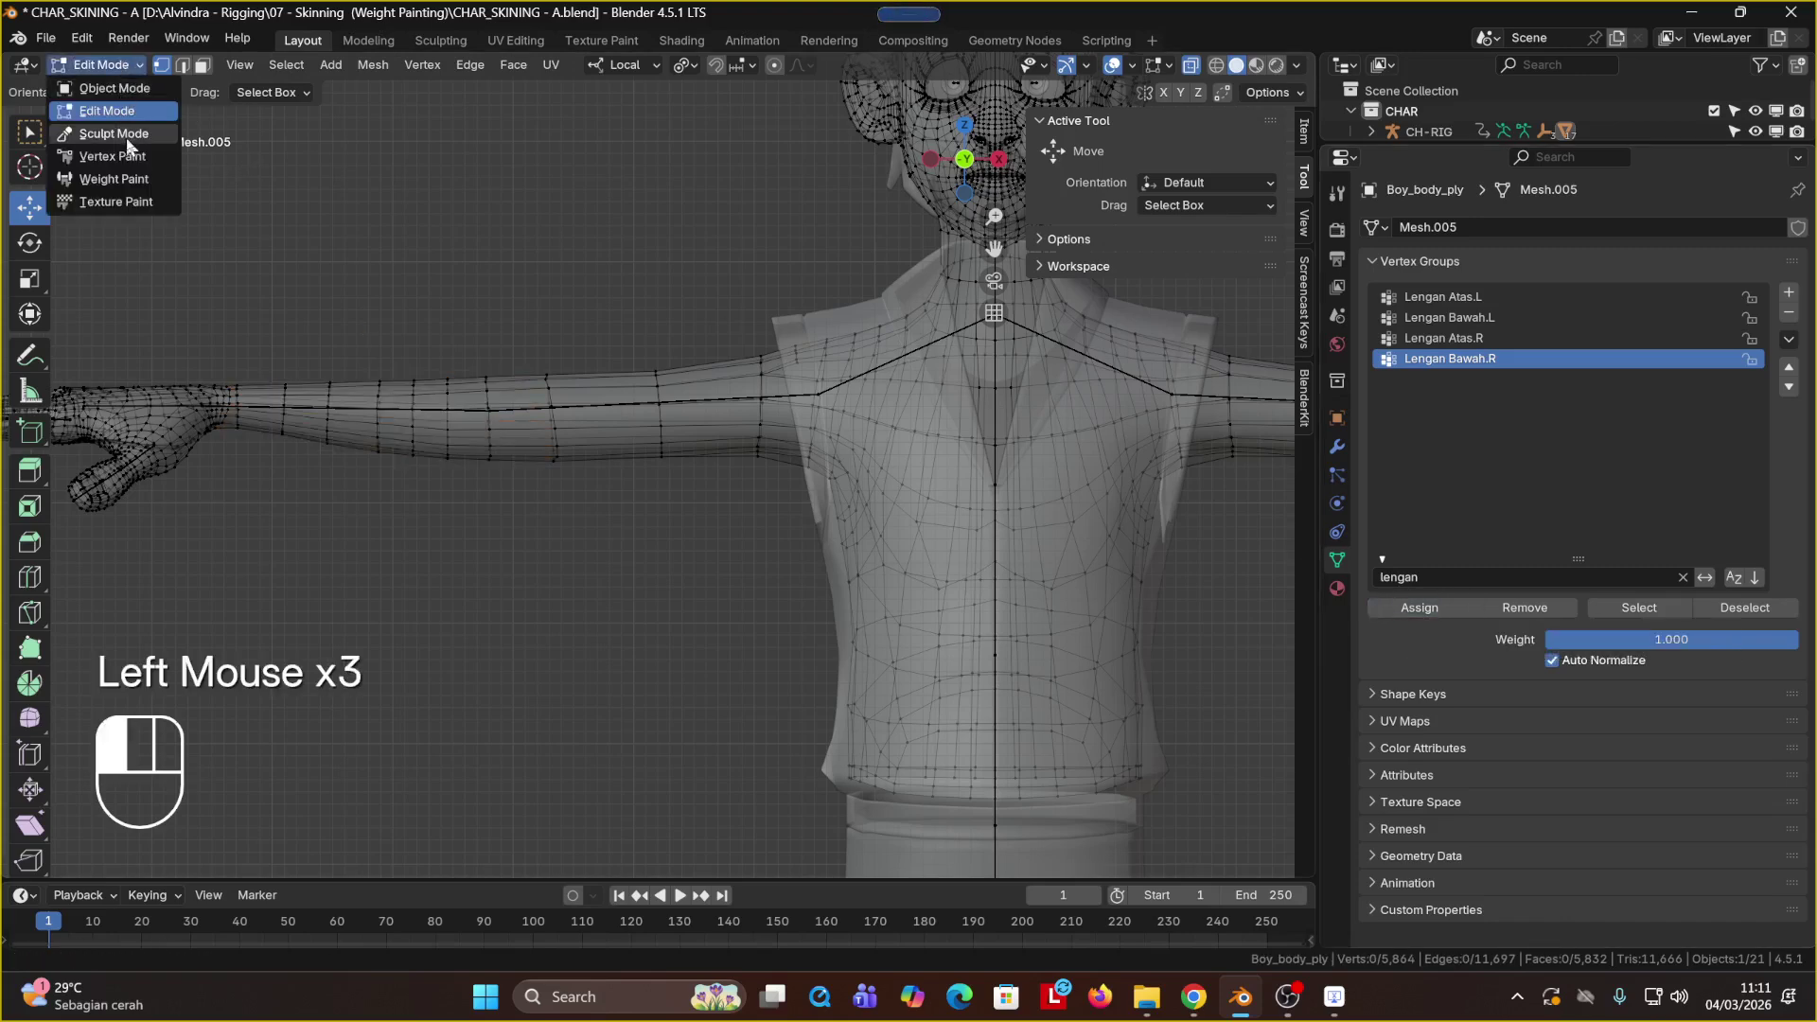
click(118, 79)
click(543, 403)
click(545, 413)
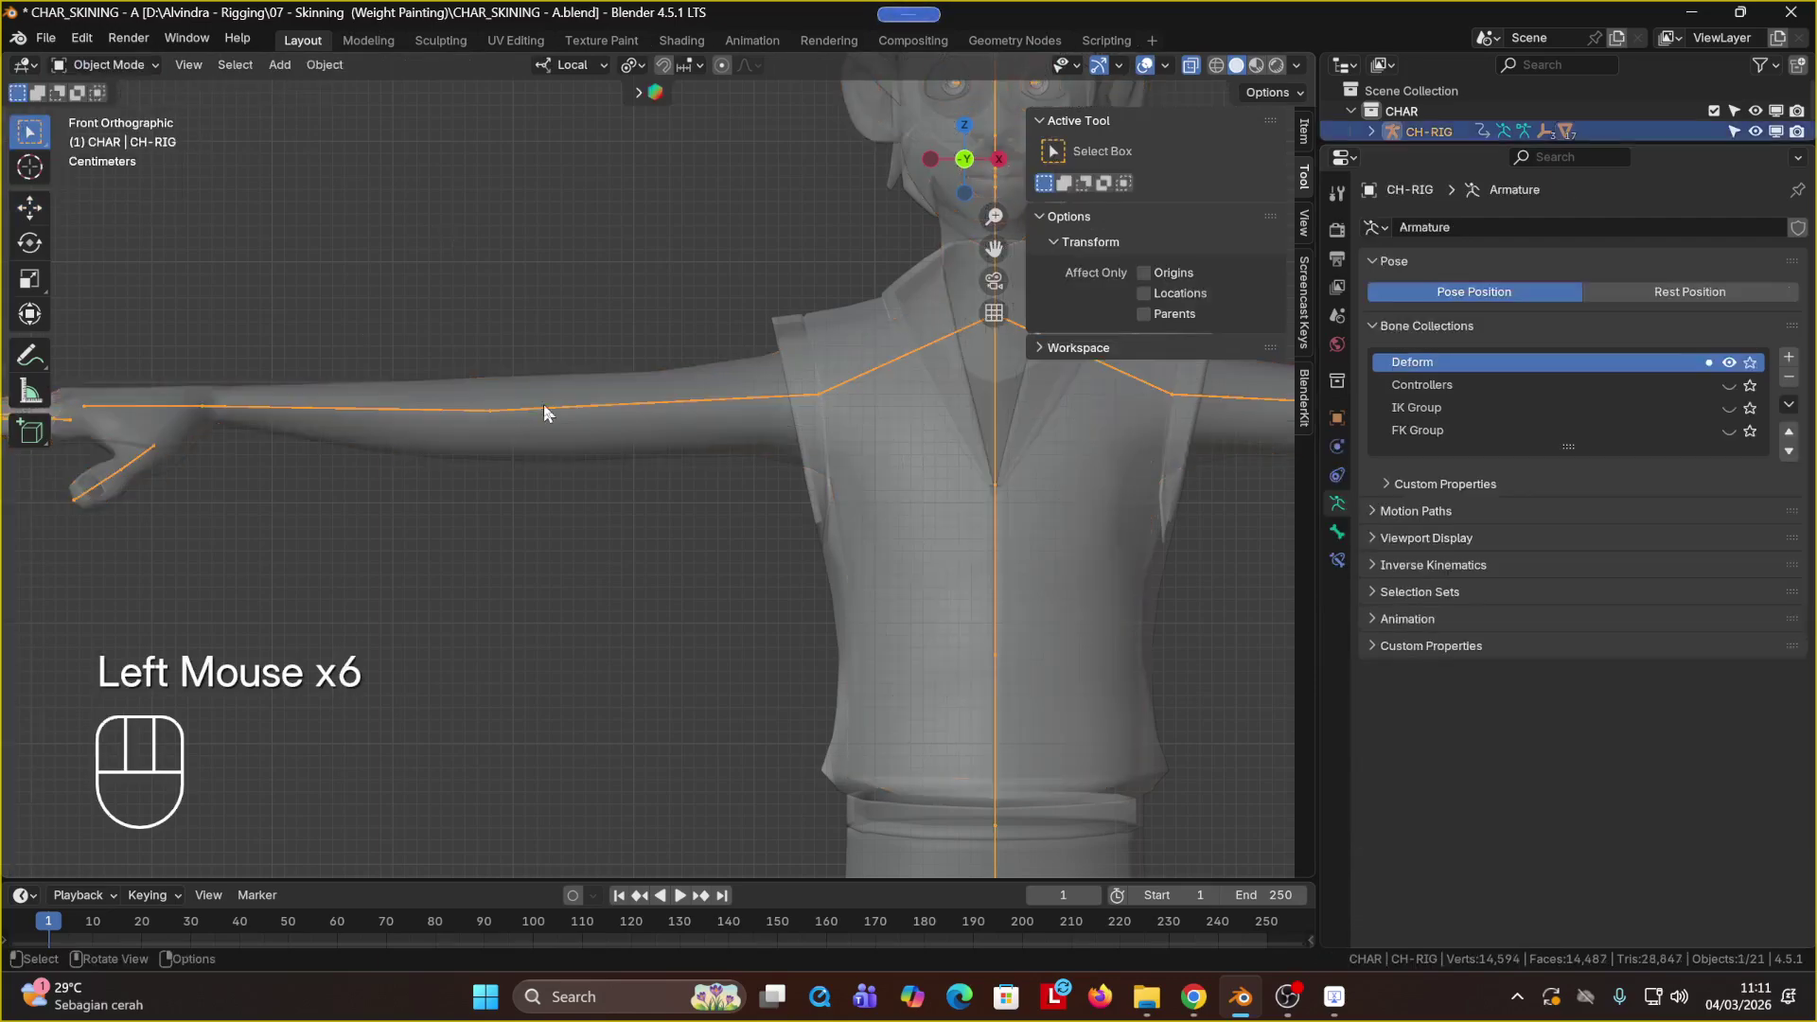
click(142, 67)
click(131, 135)
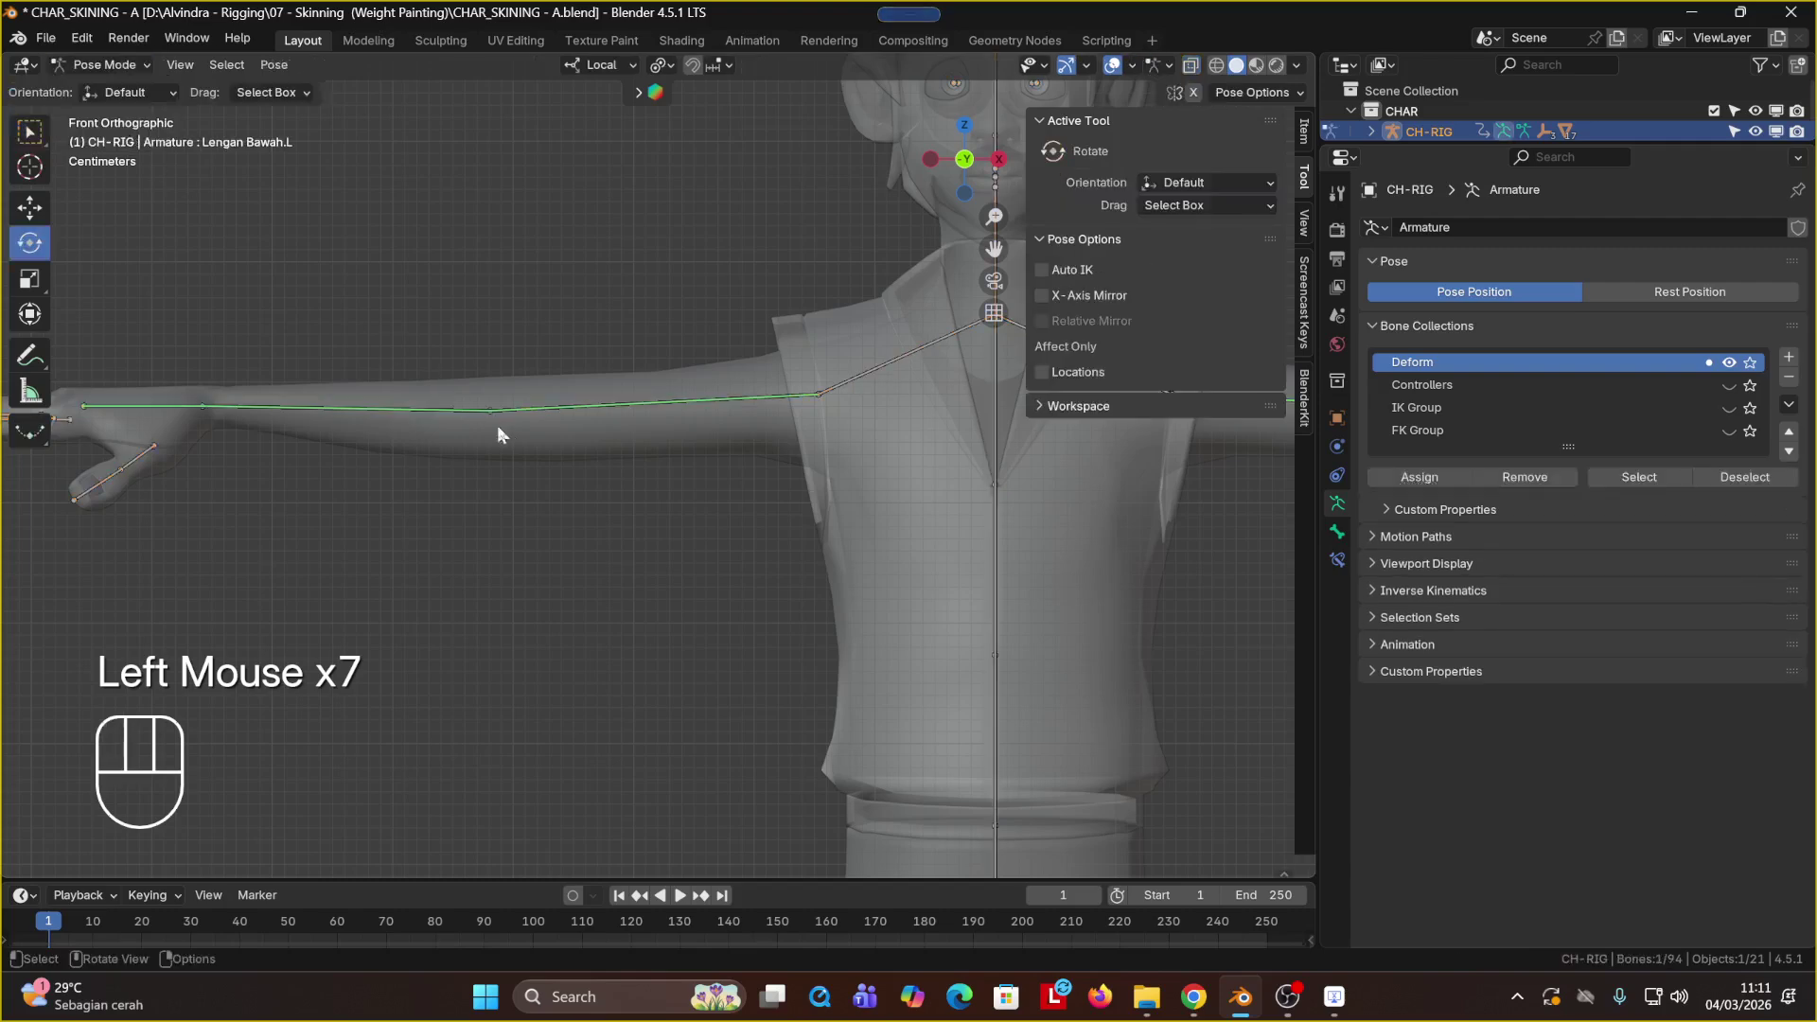
Step: Rotate the right lower arm bone about 53° around its local X axis to test how the forearm deforms
click(526, 409)
scroll(527, 411, down, 2)
middle_drag(527, 411, 819, 488)
drag(818, 487, 774, 639)
click(636, 583)
middle_drag(775, 639, 602, 483)
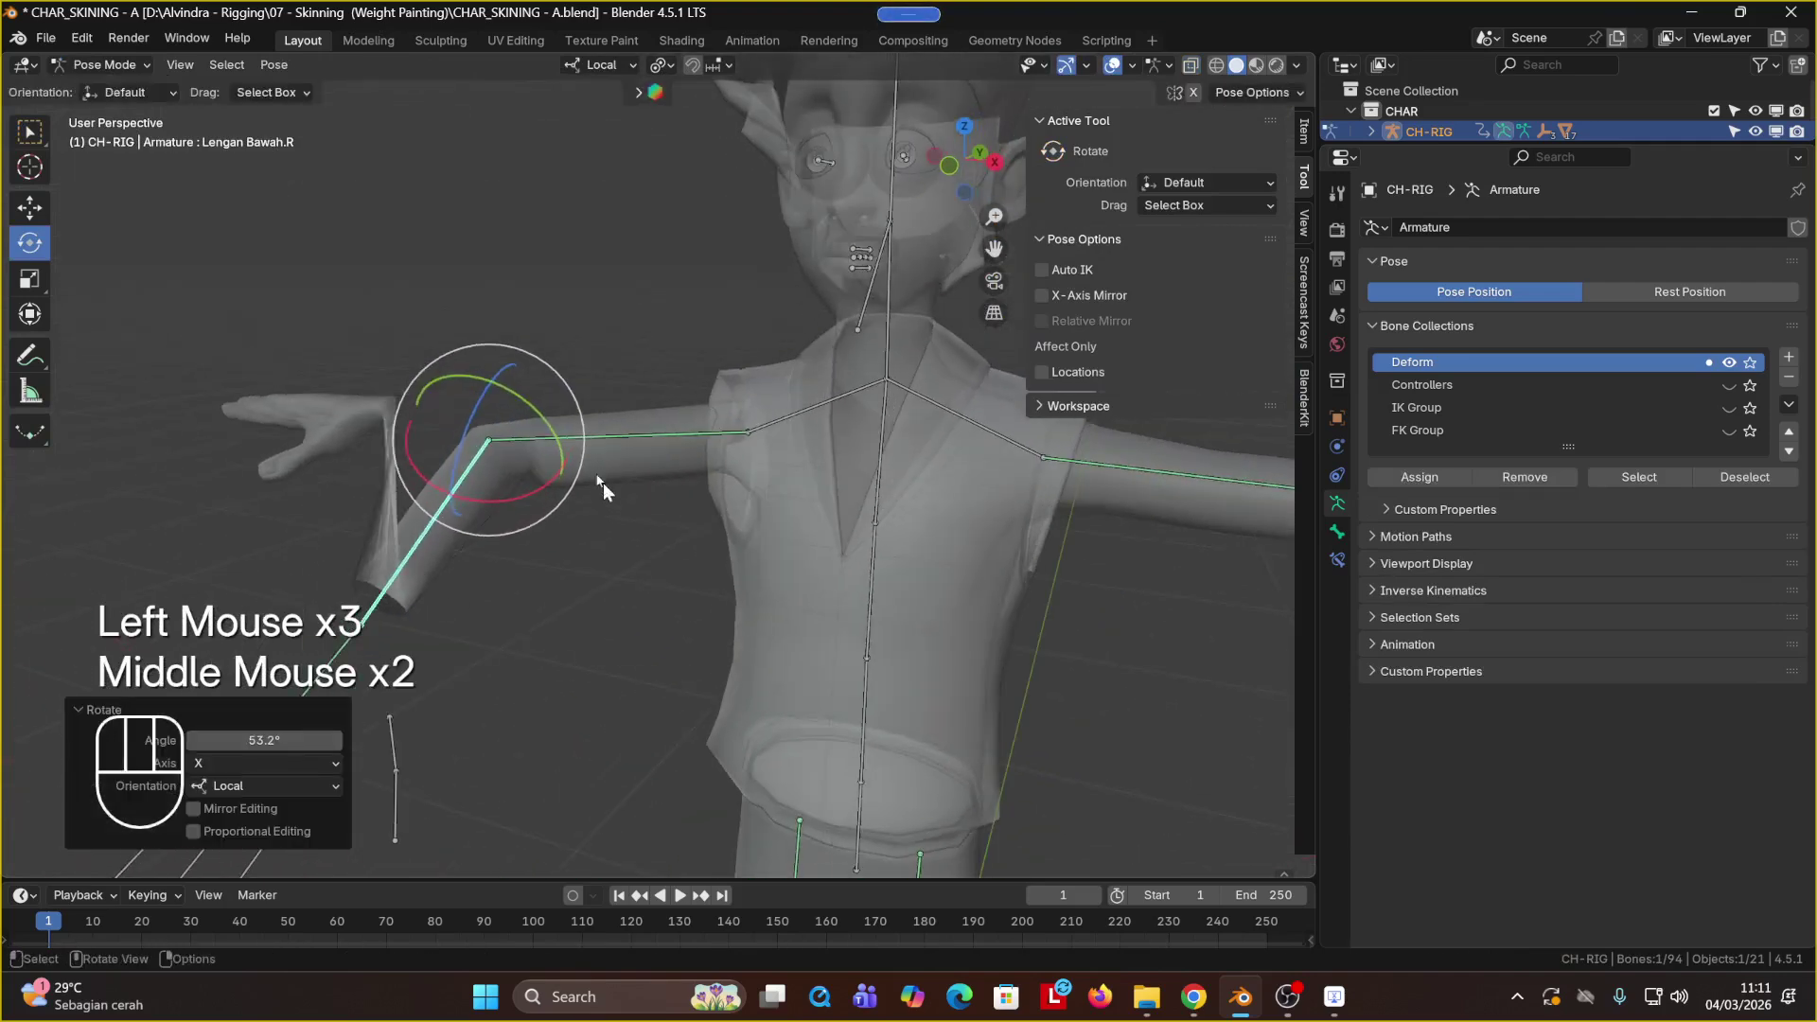
Step: Return the armature to Object Mode, deselect it and turn off X-ray display
click(1190, 66)
click(1190, 66)
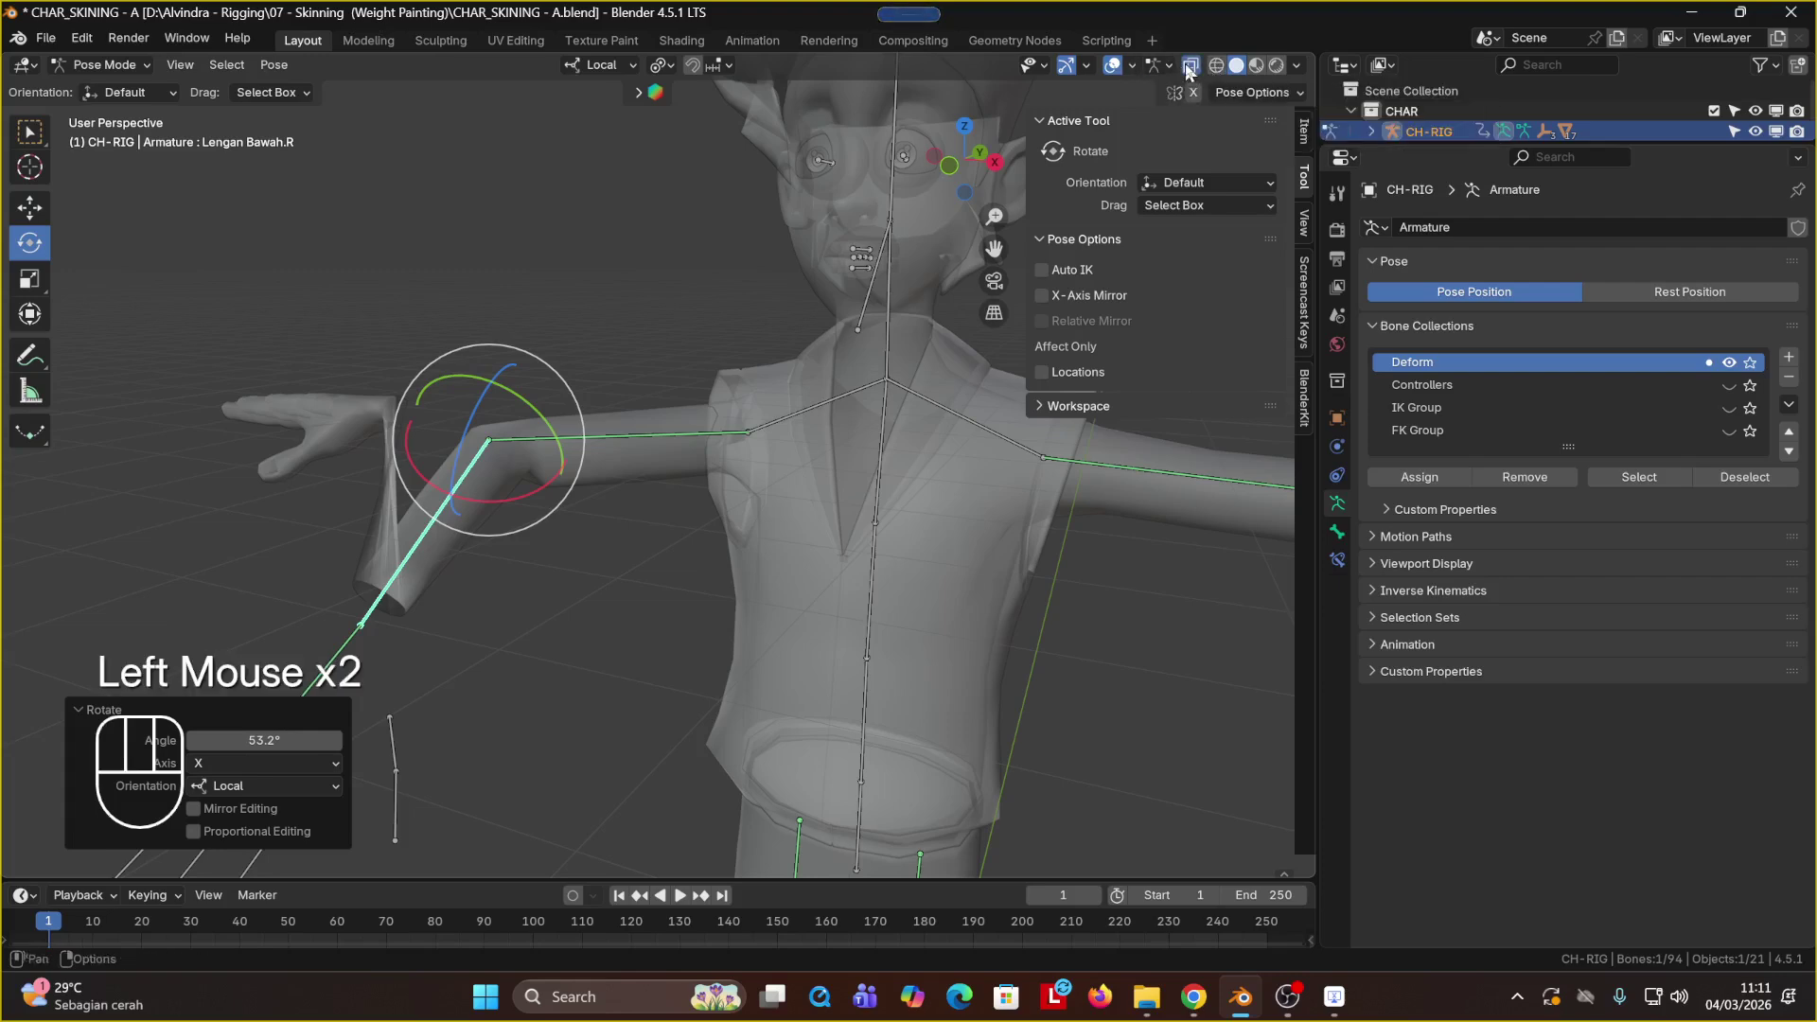
drag(89, 63, 106, 85)
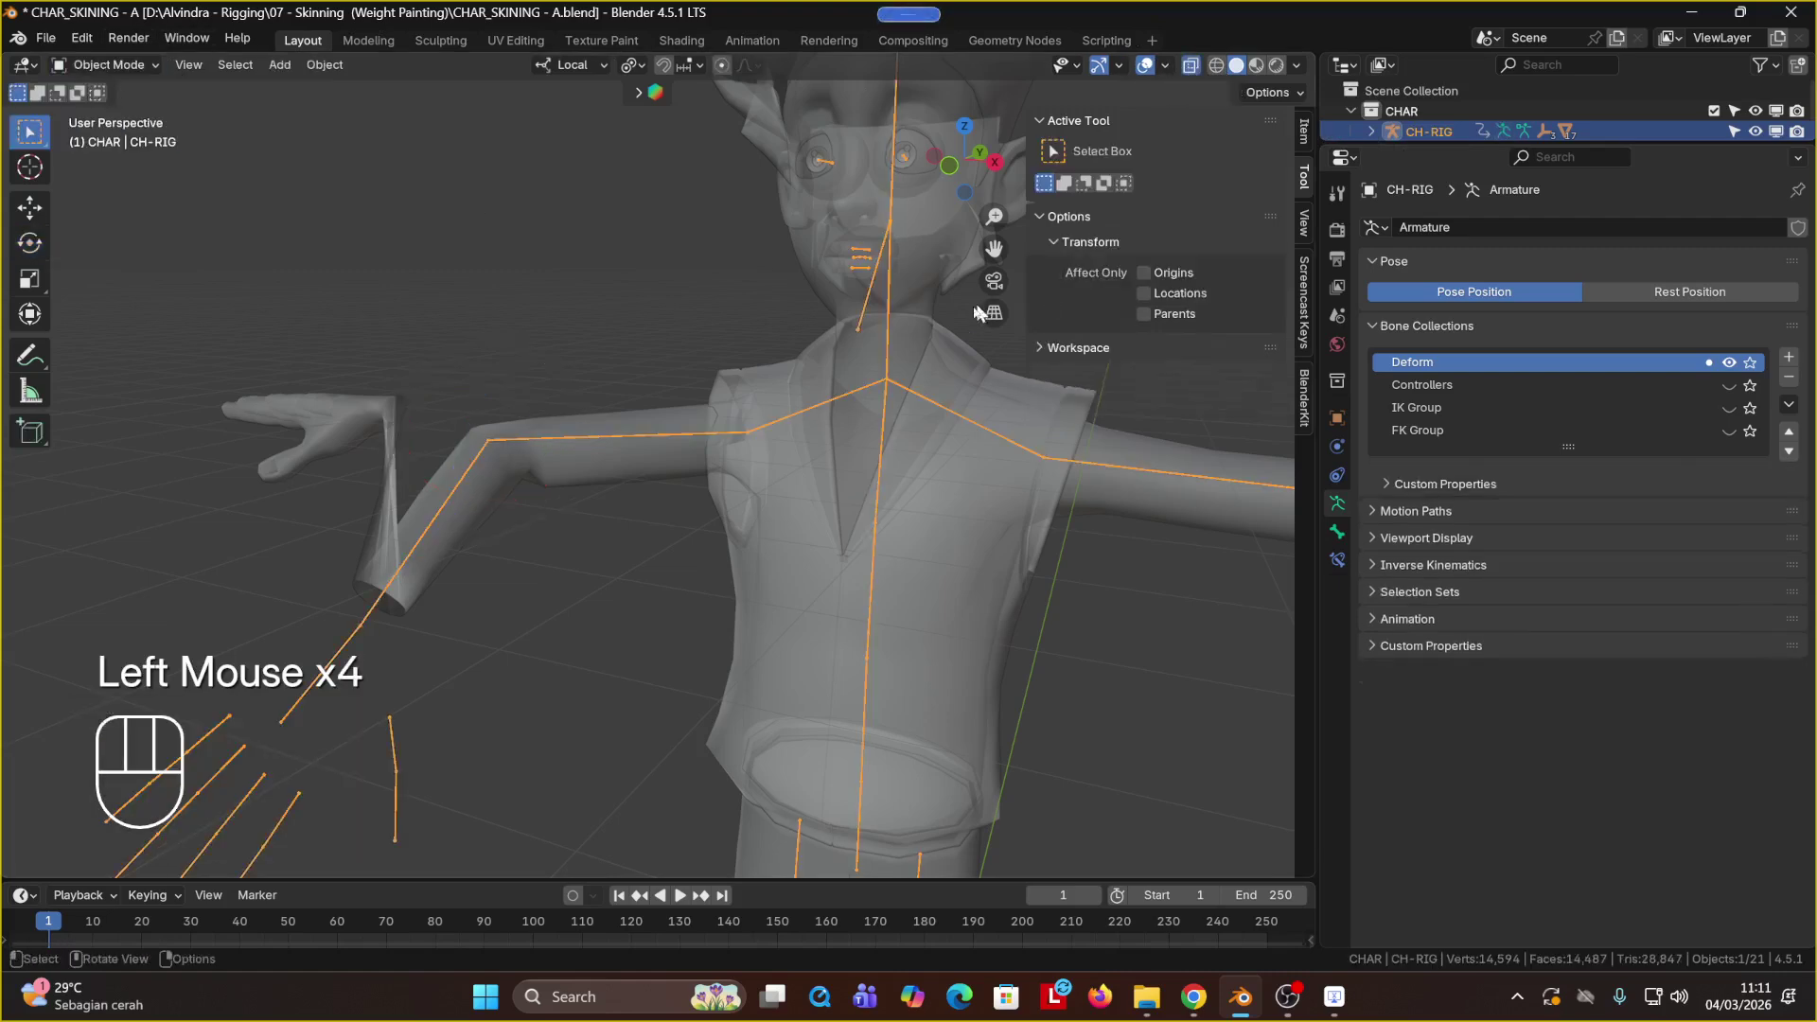
click(1008, 267)
click(1190, 66)
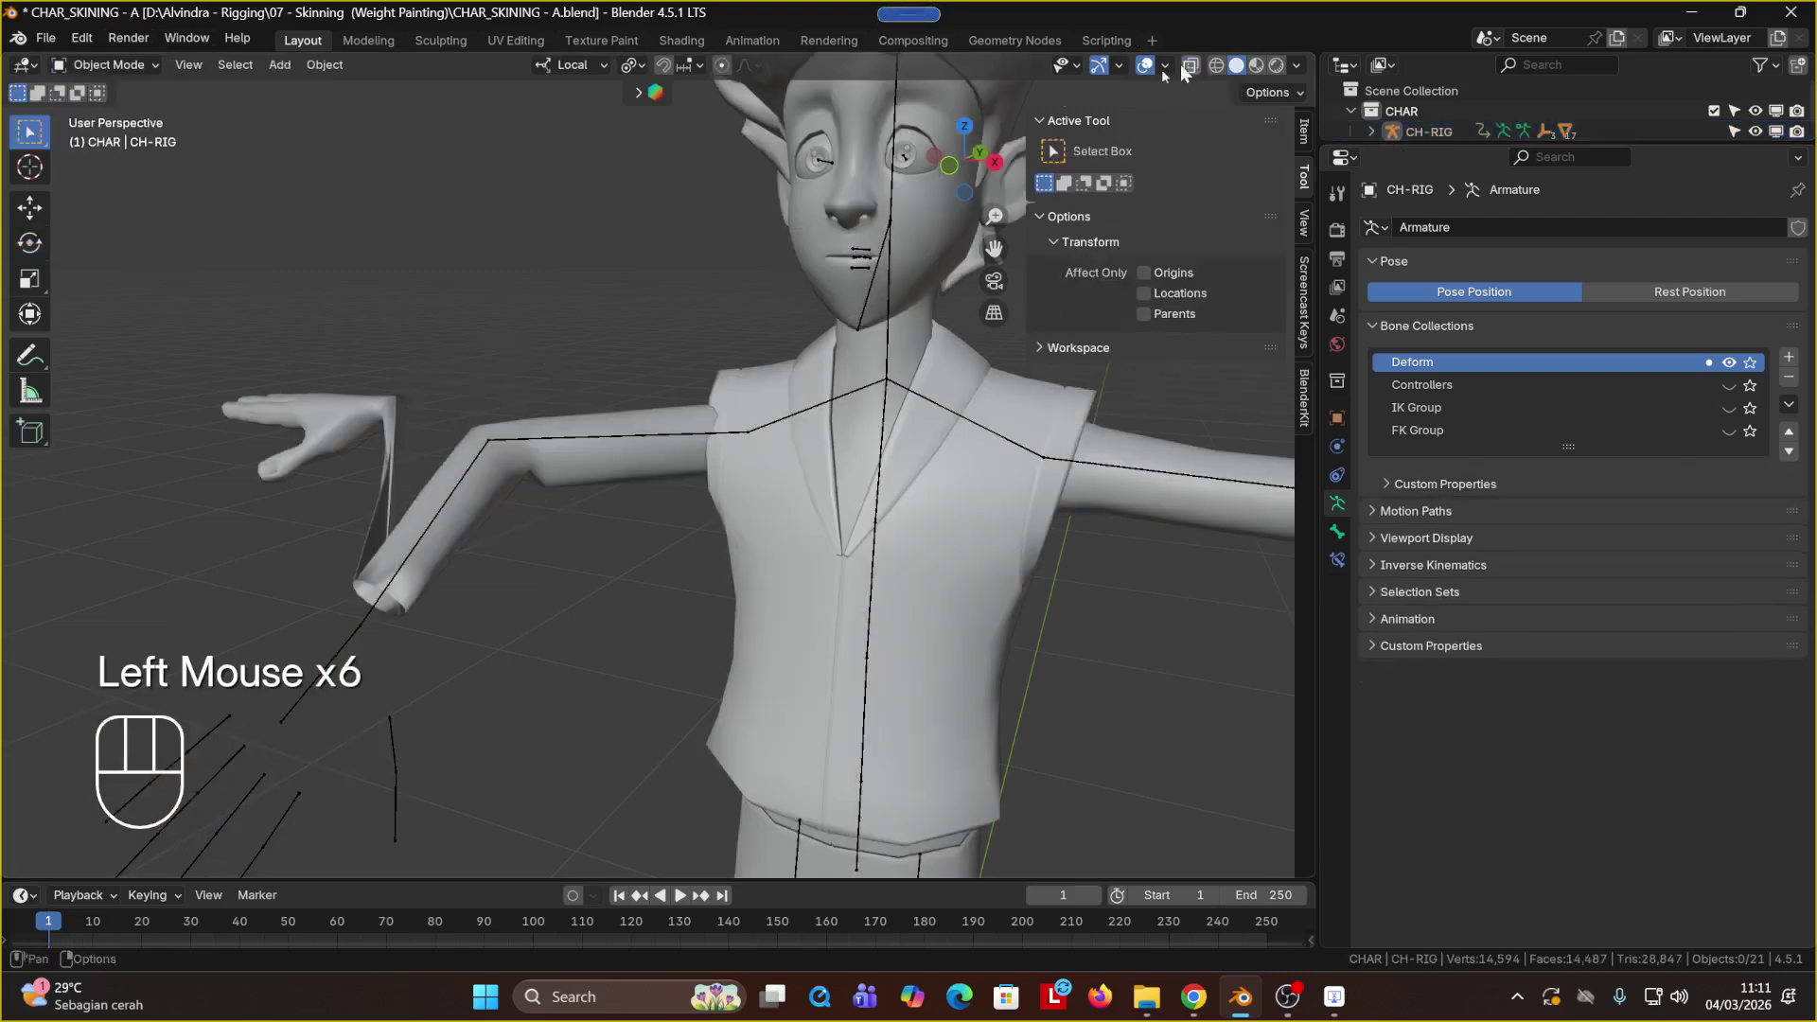
Step: Select the Boy_body_ply mesh at the right arm and switch it to Weight Paint mode
middle_drag(606, 454, 672, 355)
scroll(582, 386, up, 2)
click(587, 381)
click(587, 380)
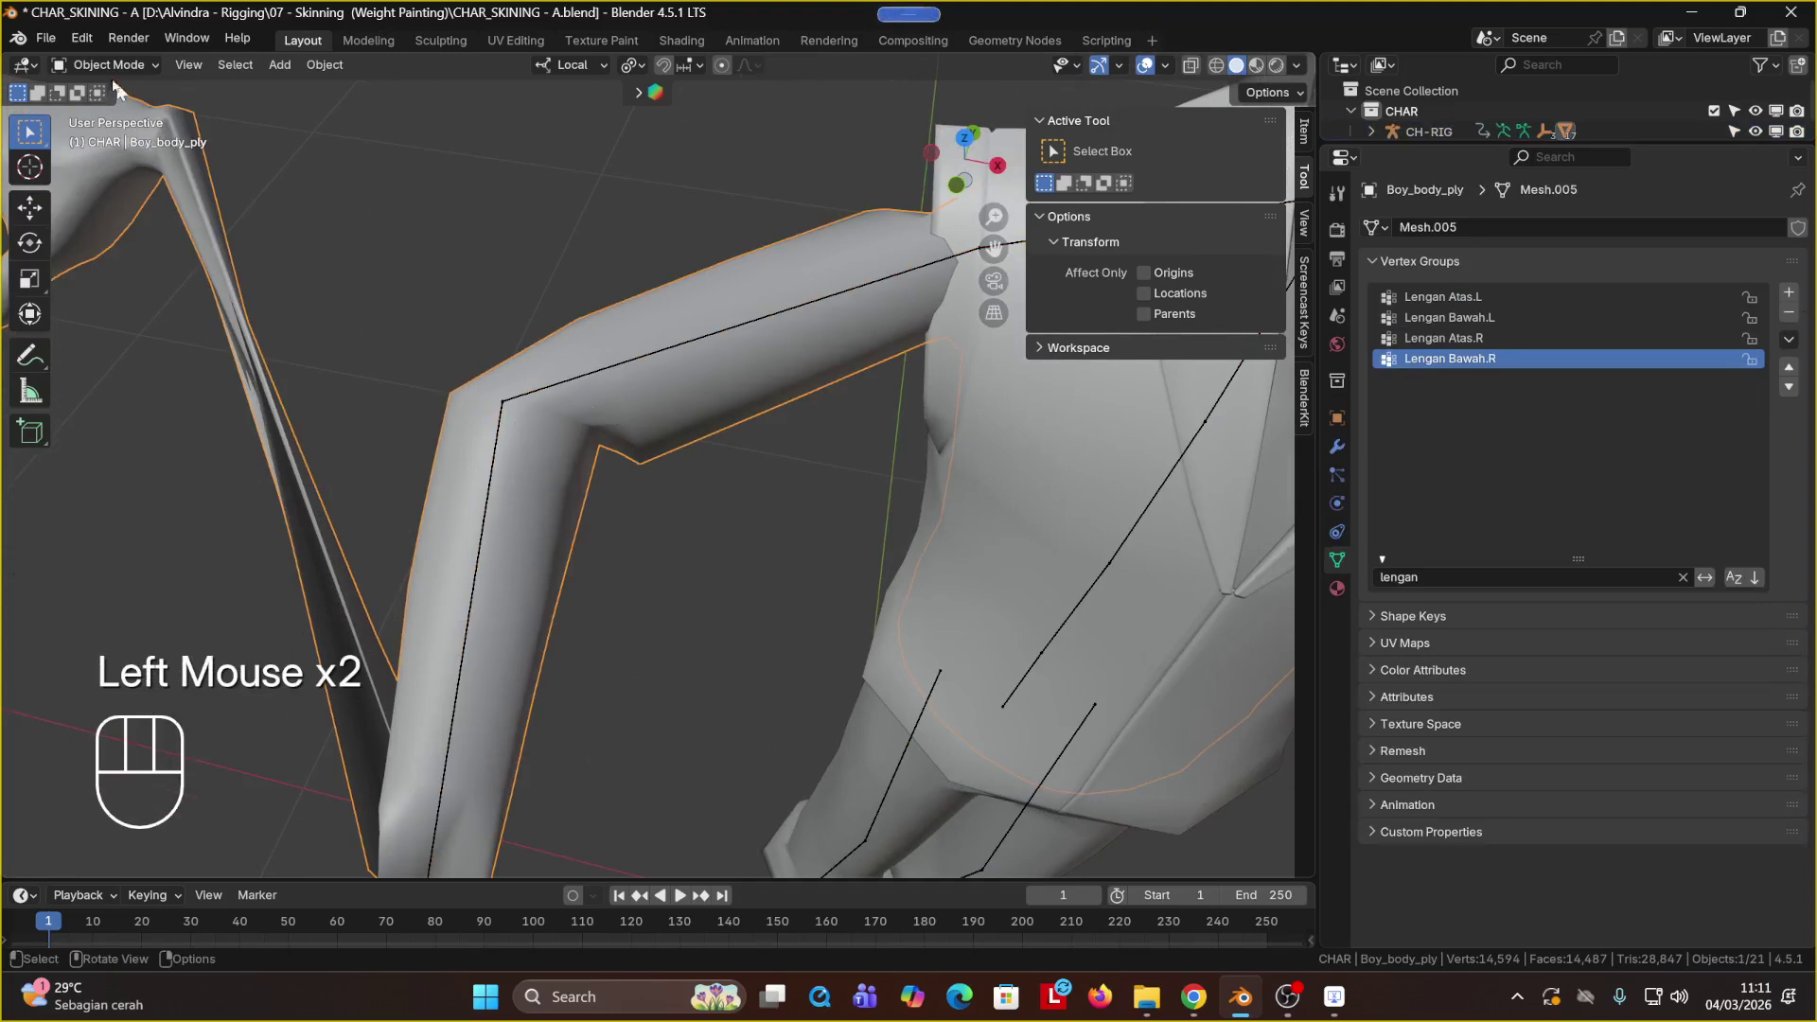
click(137, 65)
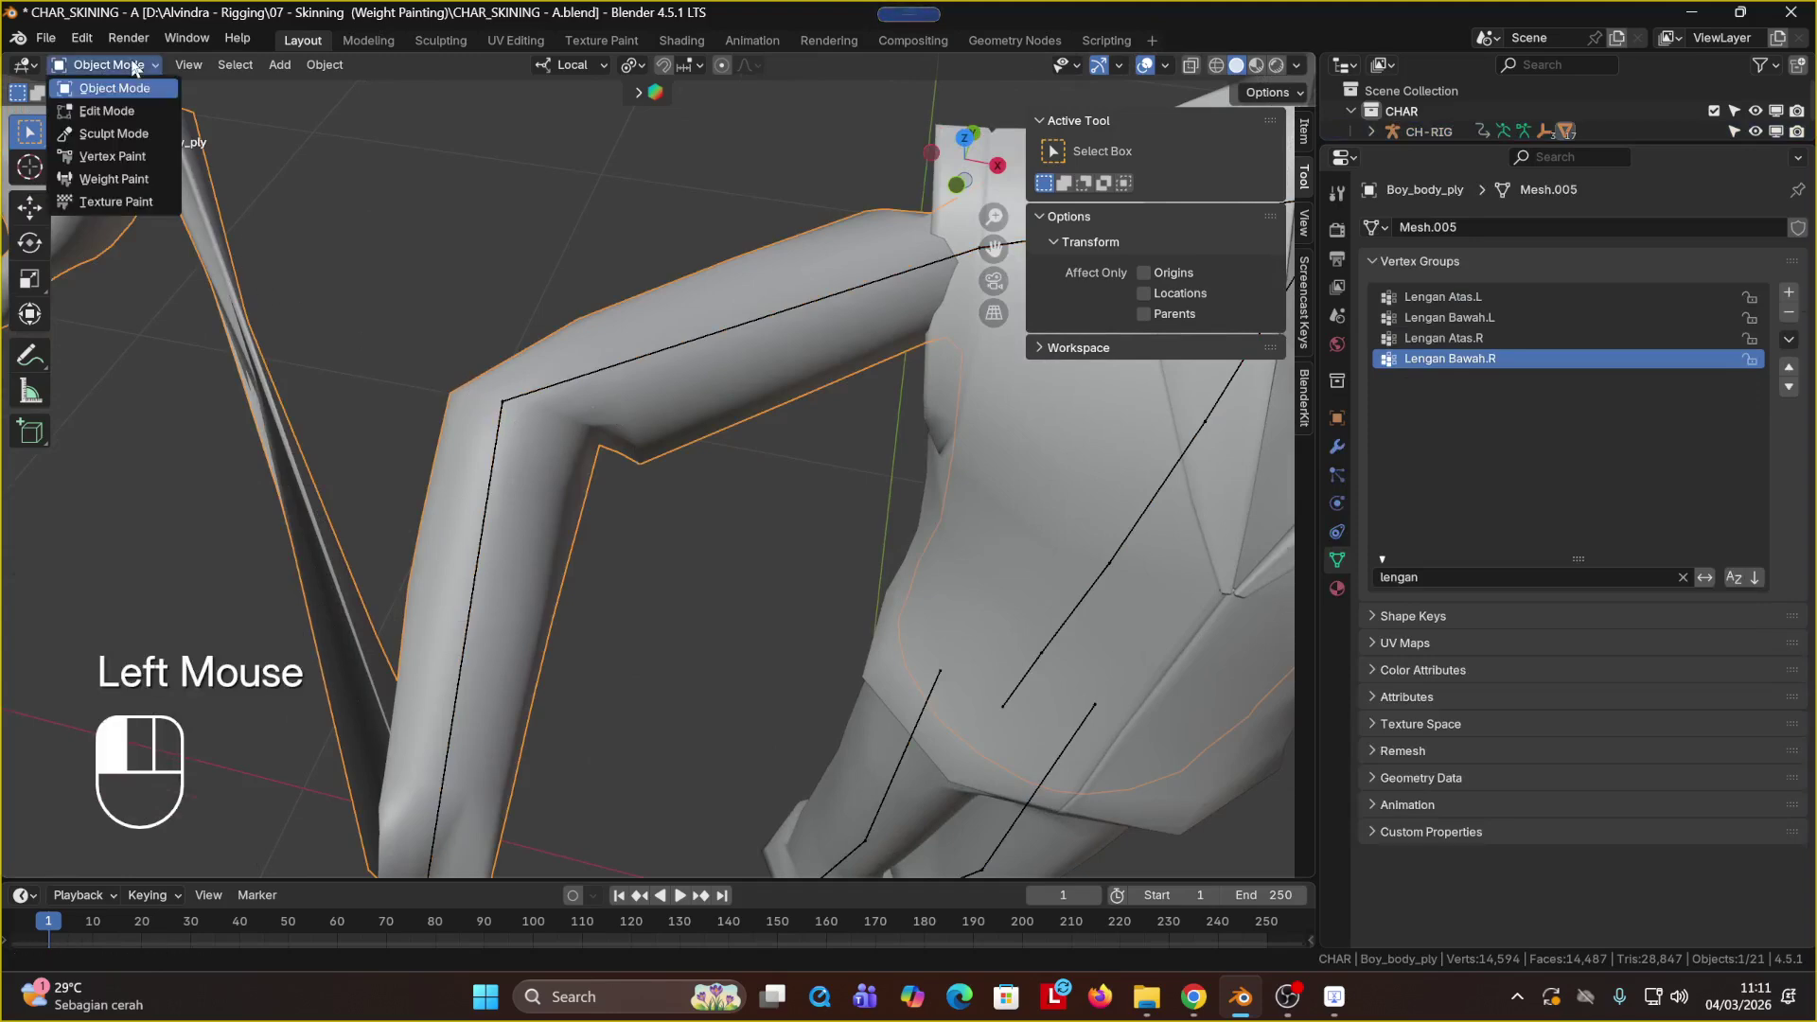
click(145, 180)
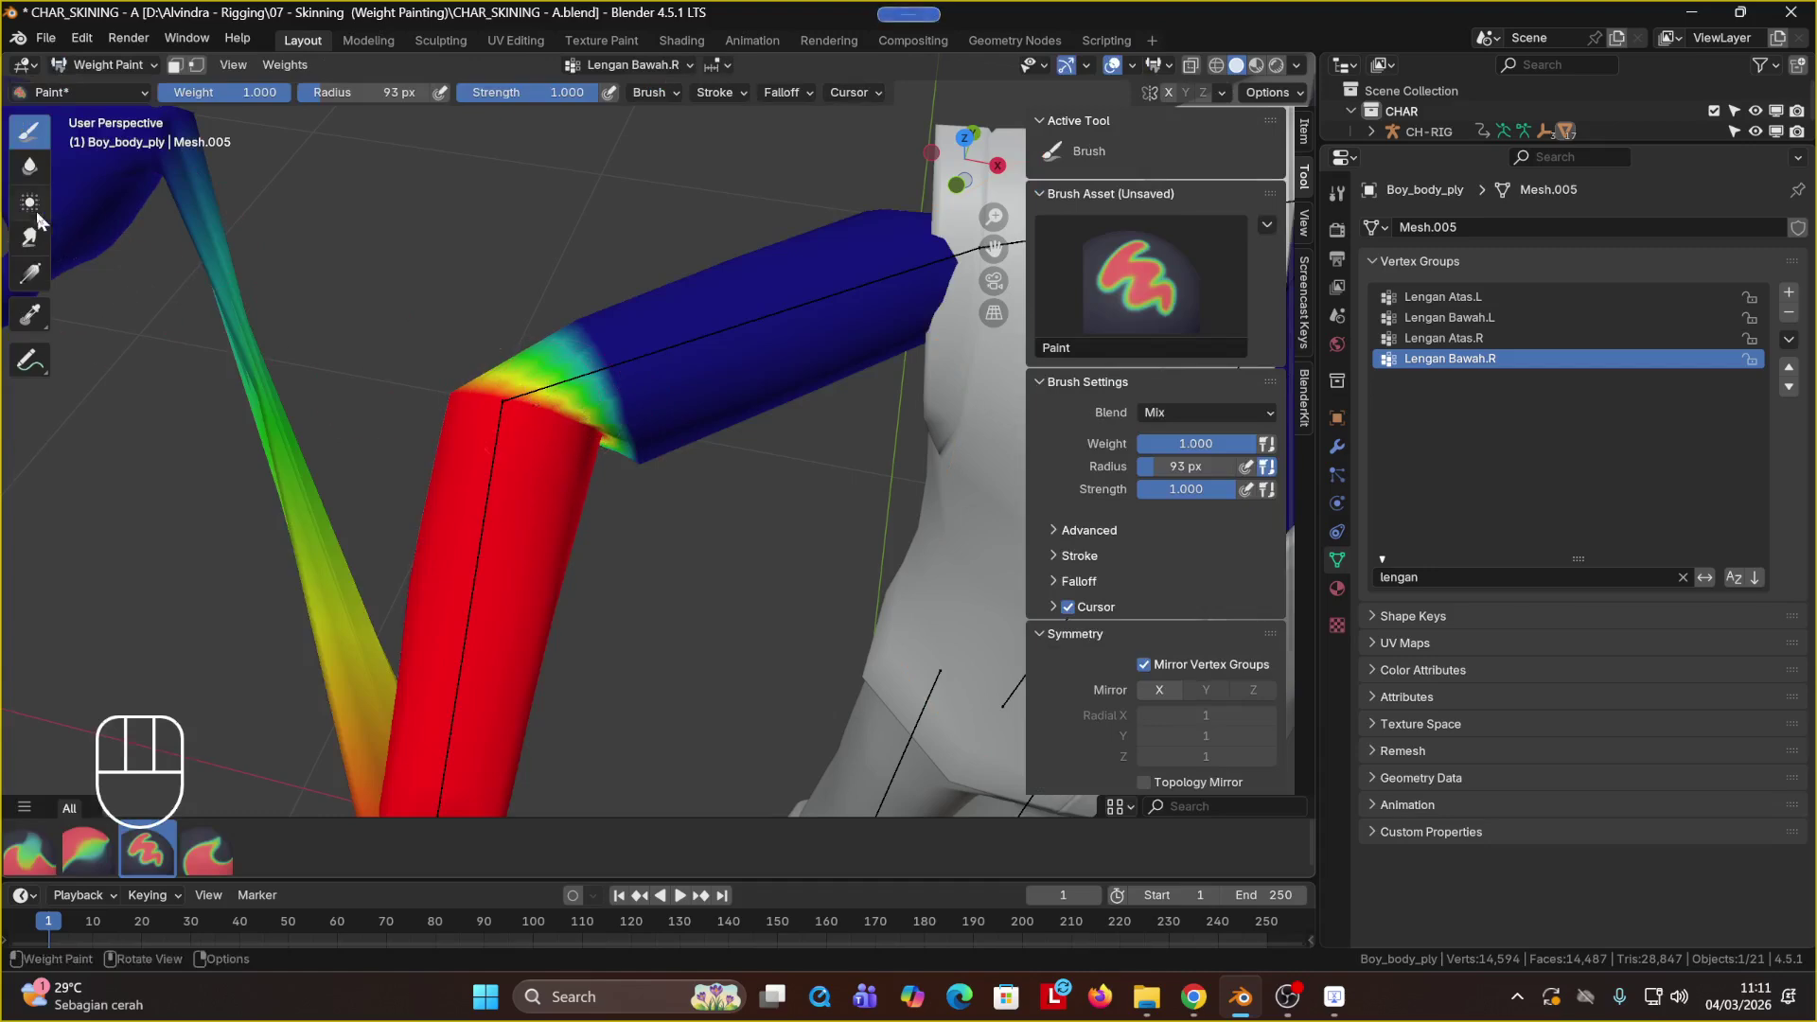
Step: Try to smooth the Lengan Bawah.R weights at the right elbow with the Blur brush at strength 1.000, and undo the strokes
click(29, 167)
click(577, 426)
click(537, 395)
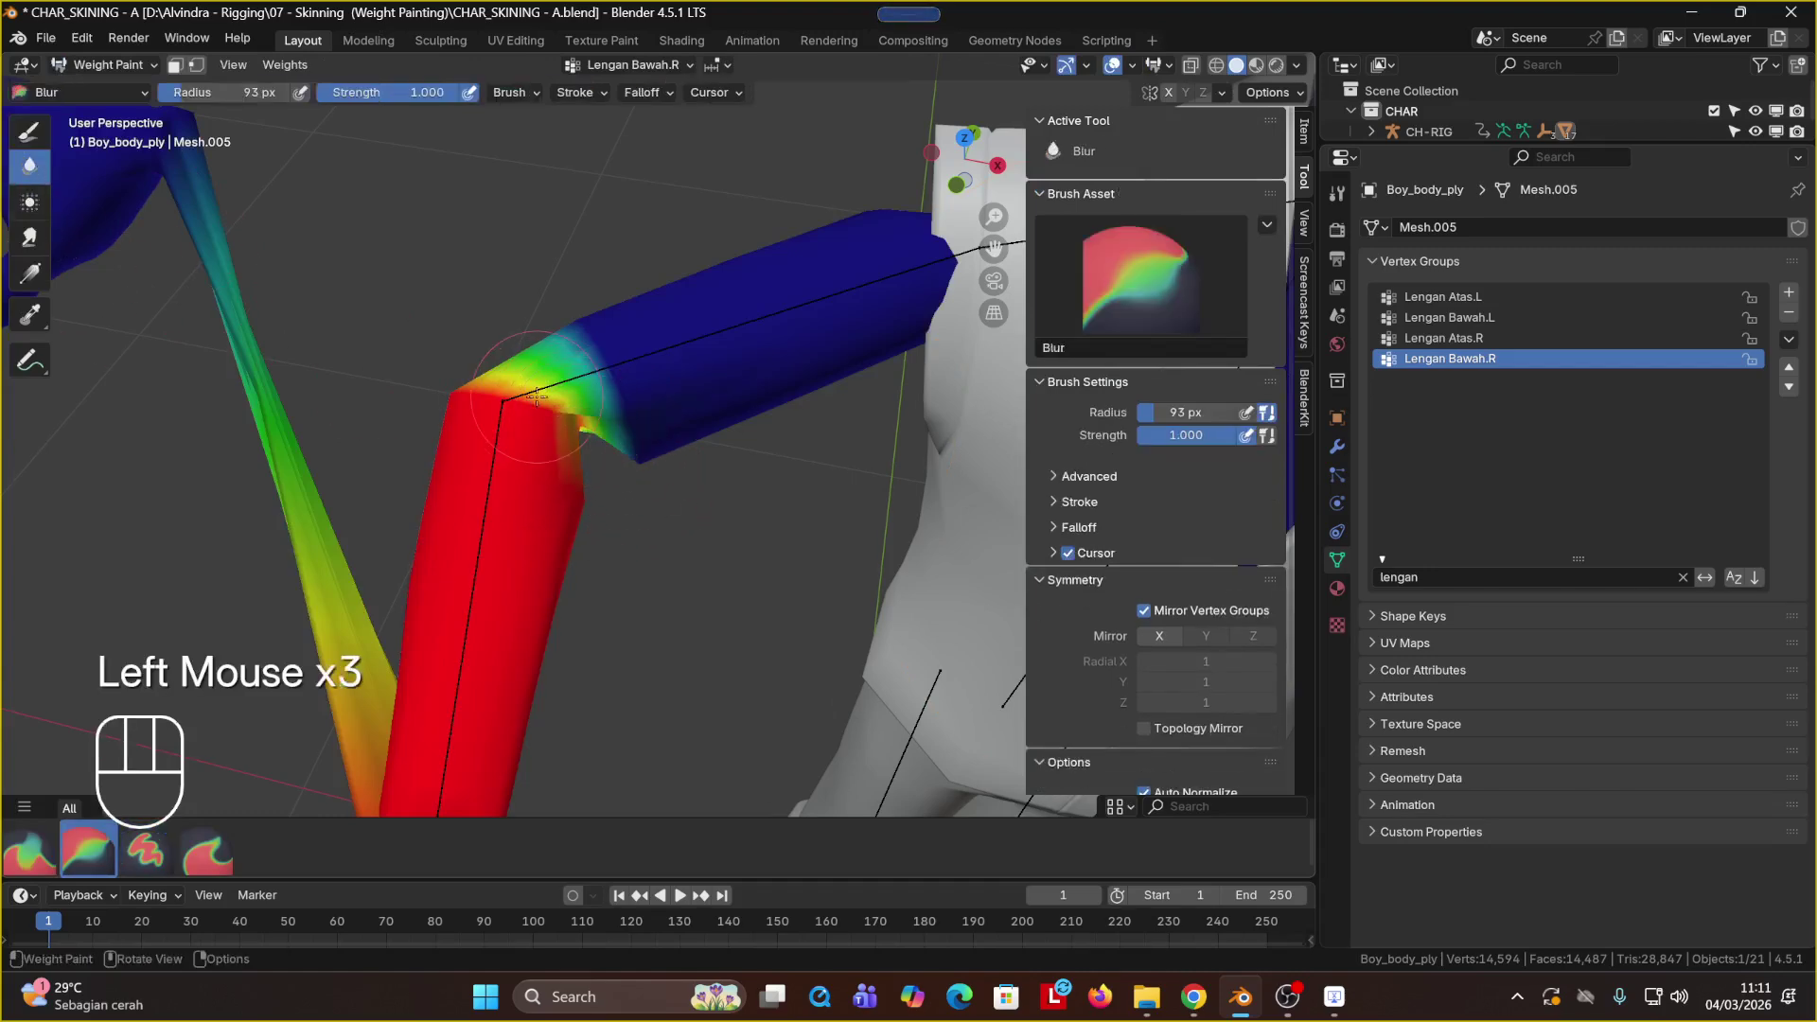
click(537, 395)
click(540, 403)
key(ctrl+z)
key(ctrl+z)
key(ctrl+z)
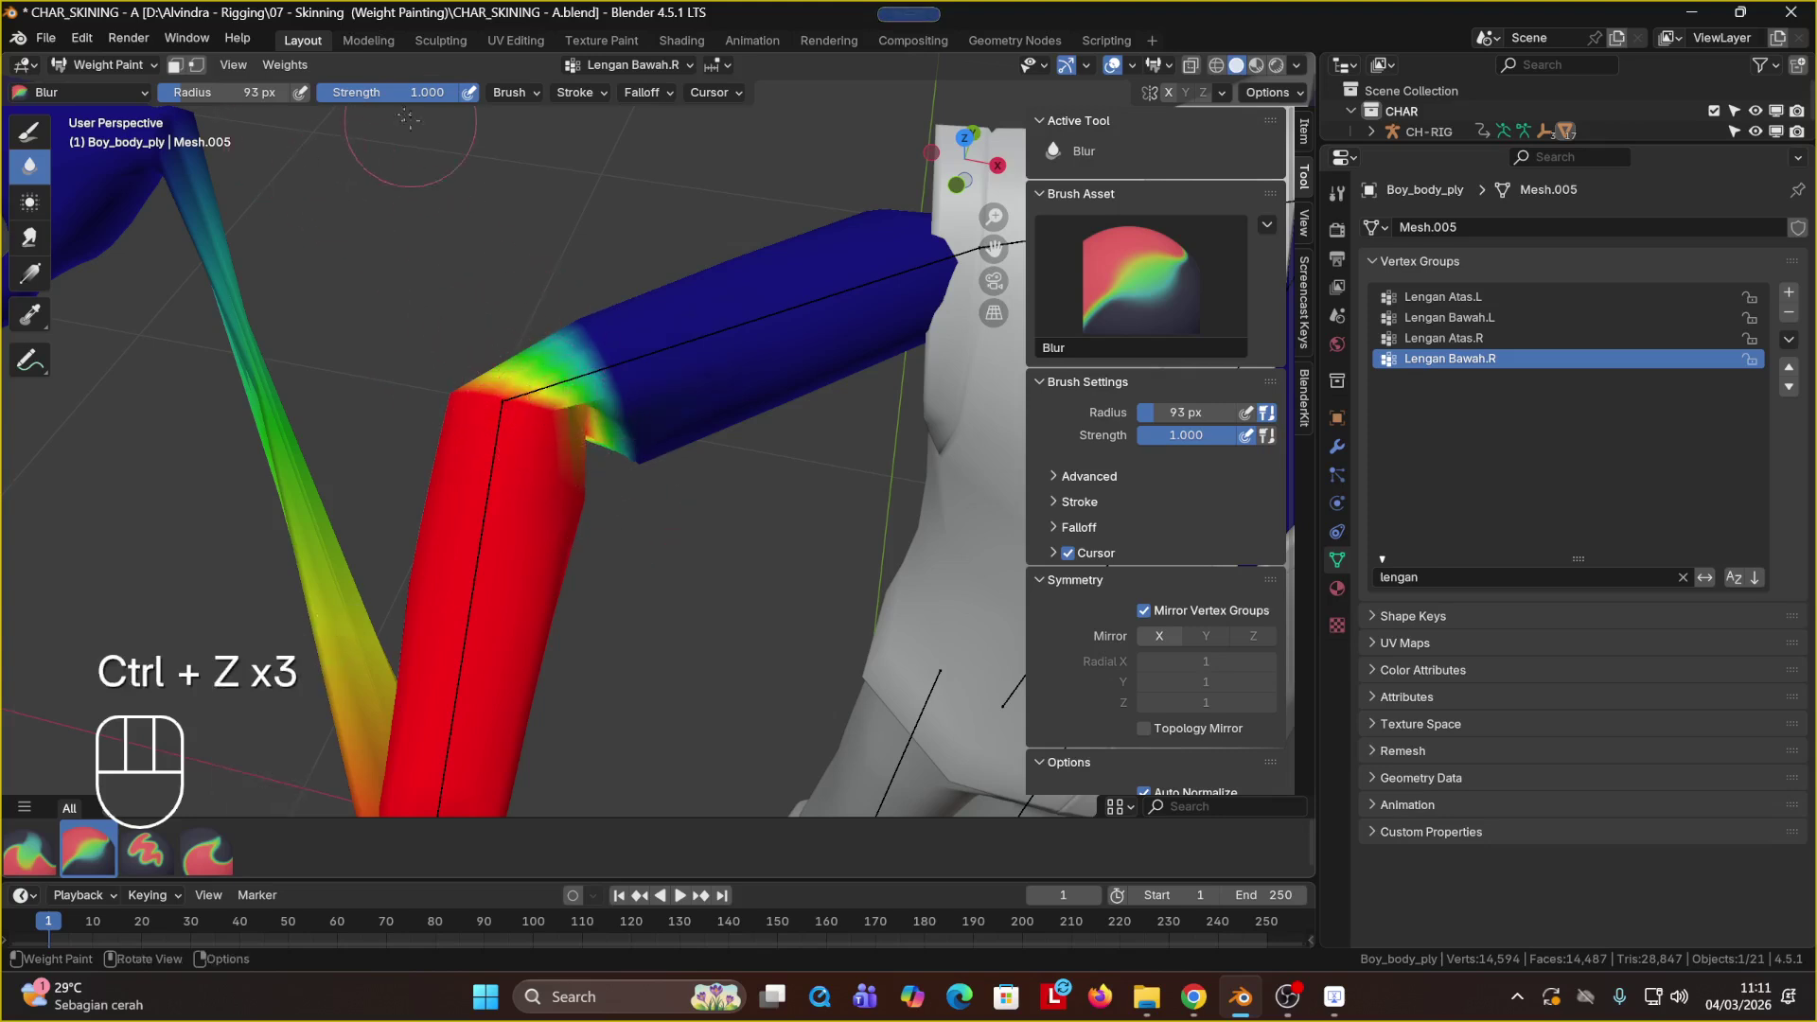
Step: Set the Blur brush strength to 0.460 and its radius to 161 px
drag(395, 92, 319, 92)
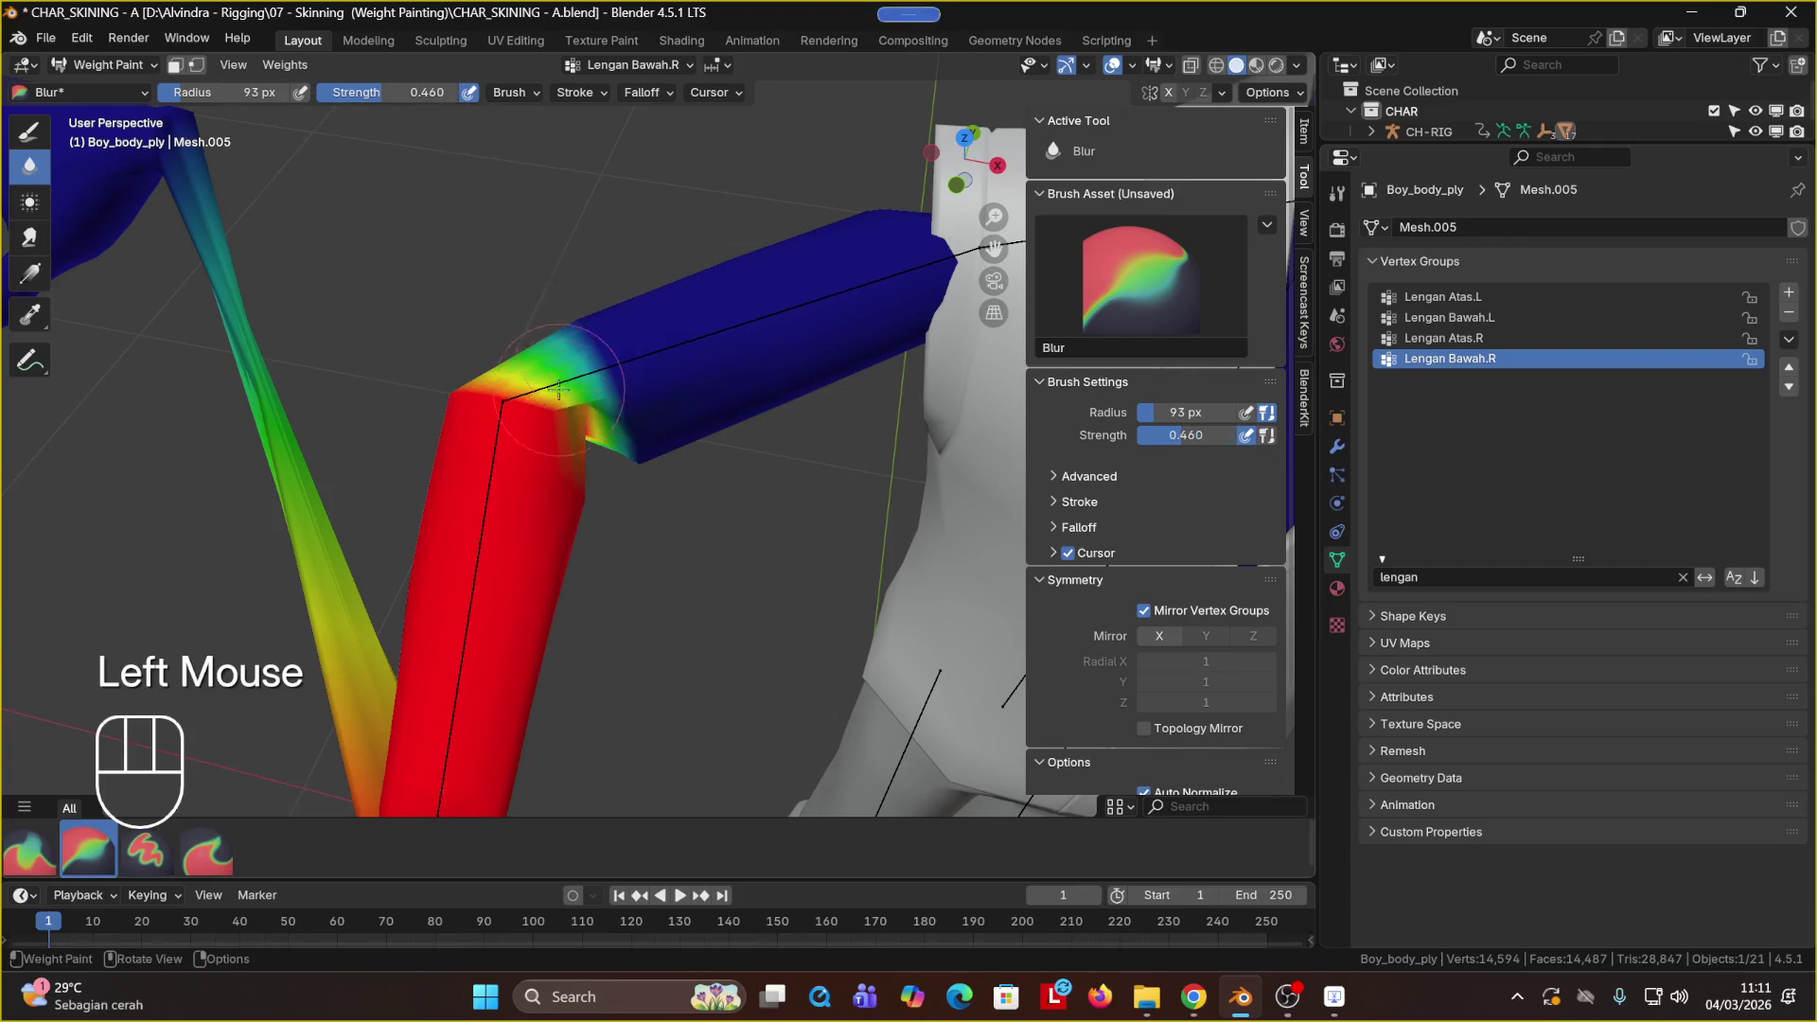
key(f)
click(568, 426)
Step: Try the larger Blur brush on the Lengan Bawah.R weights around the right elbow, and undo the strokes
click(527, 384)
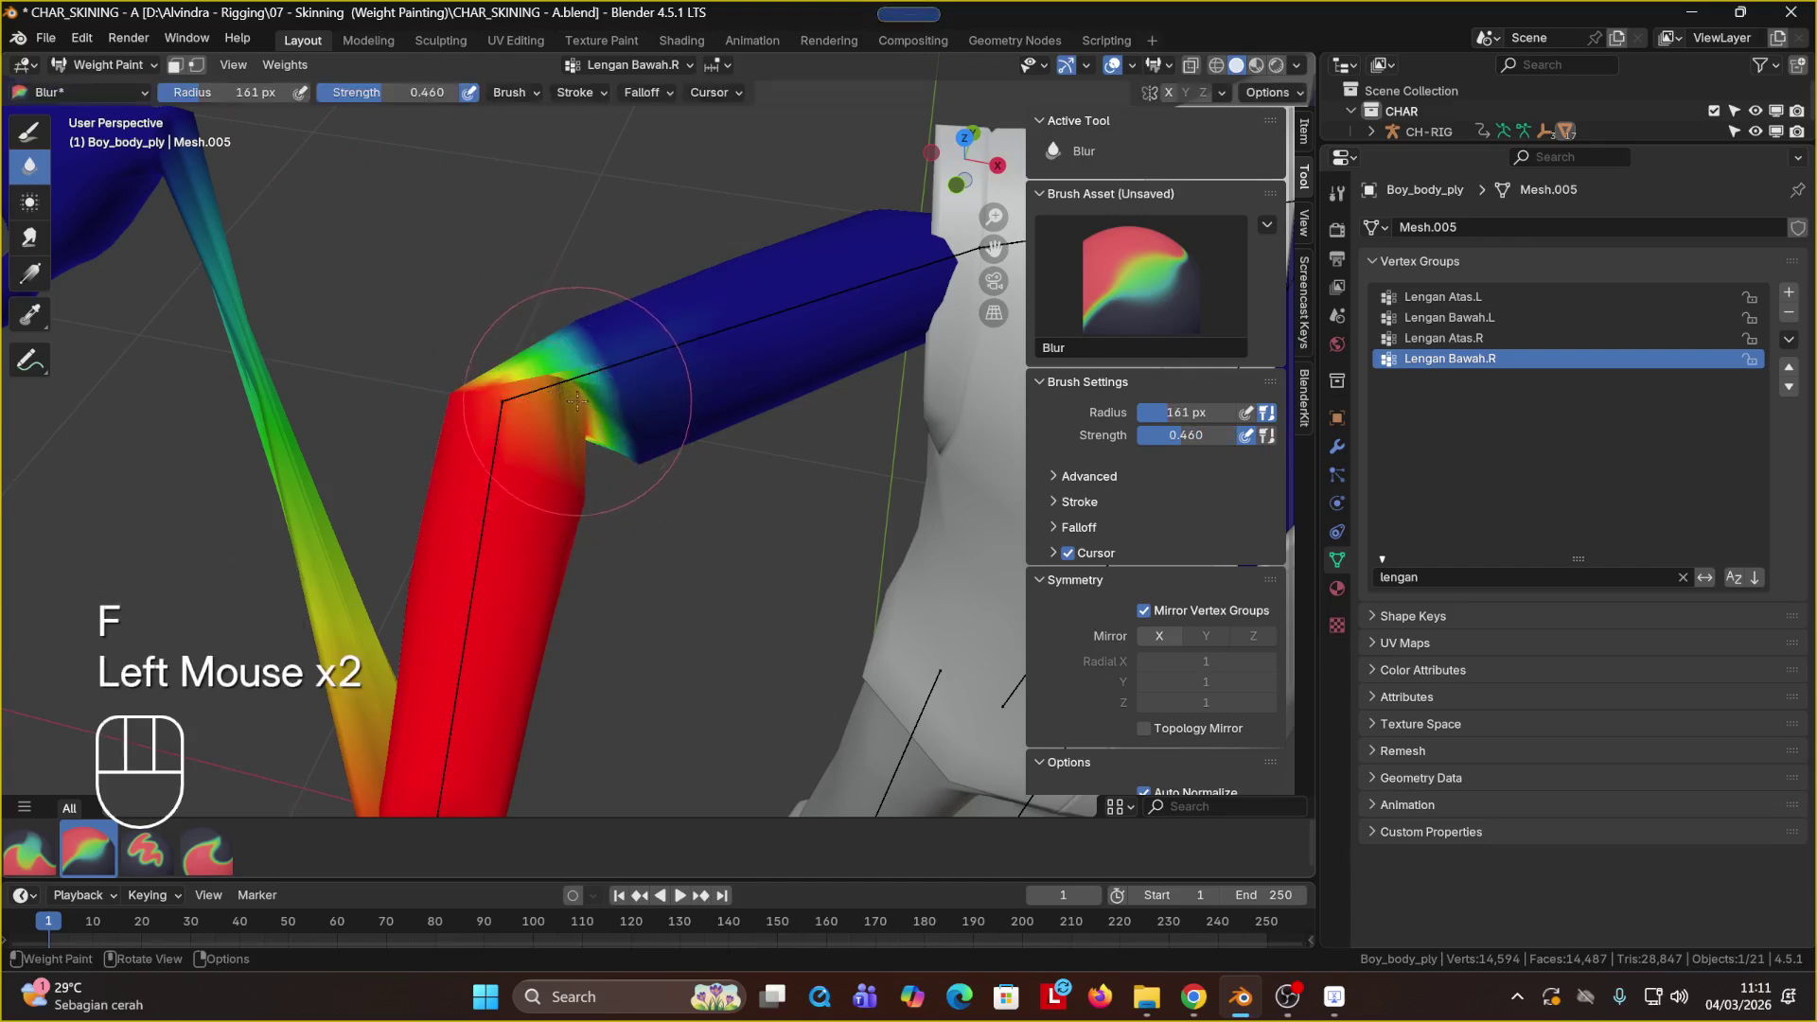
click(514, 368)
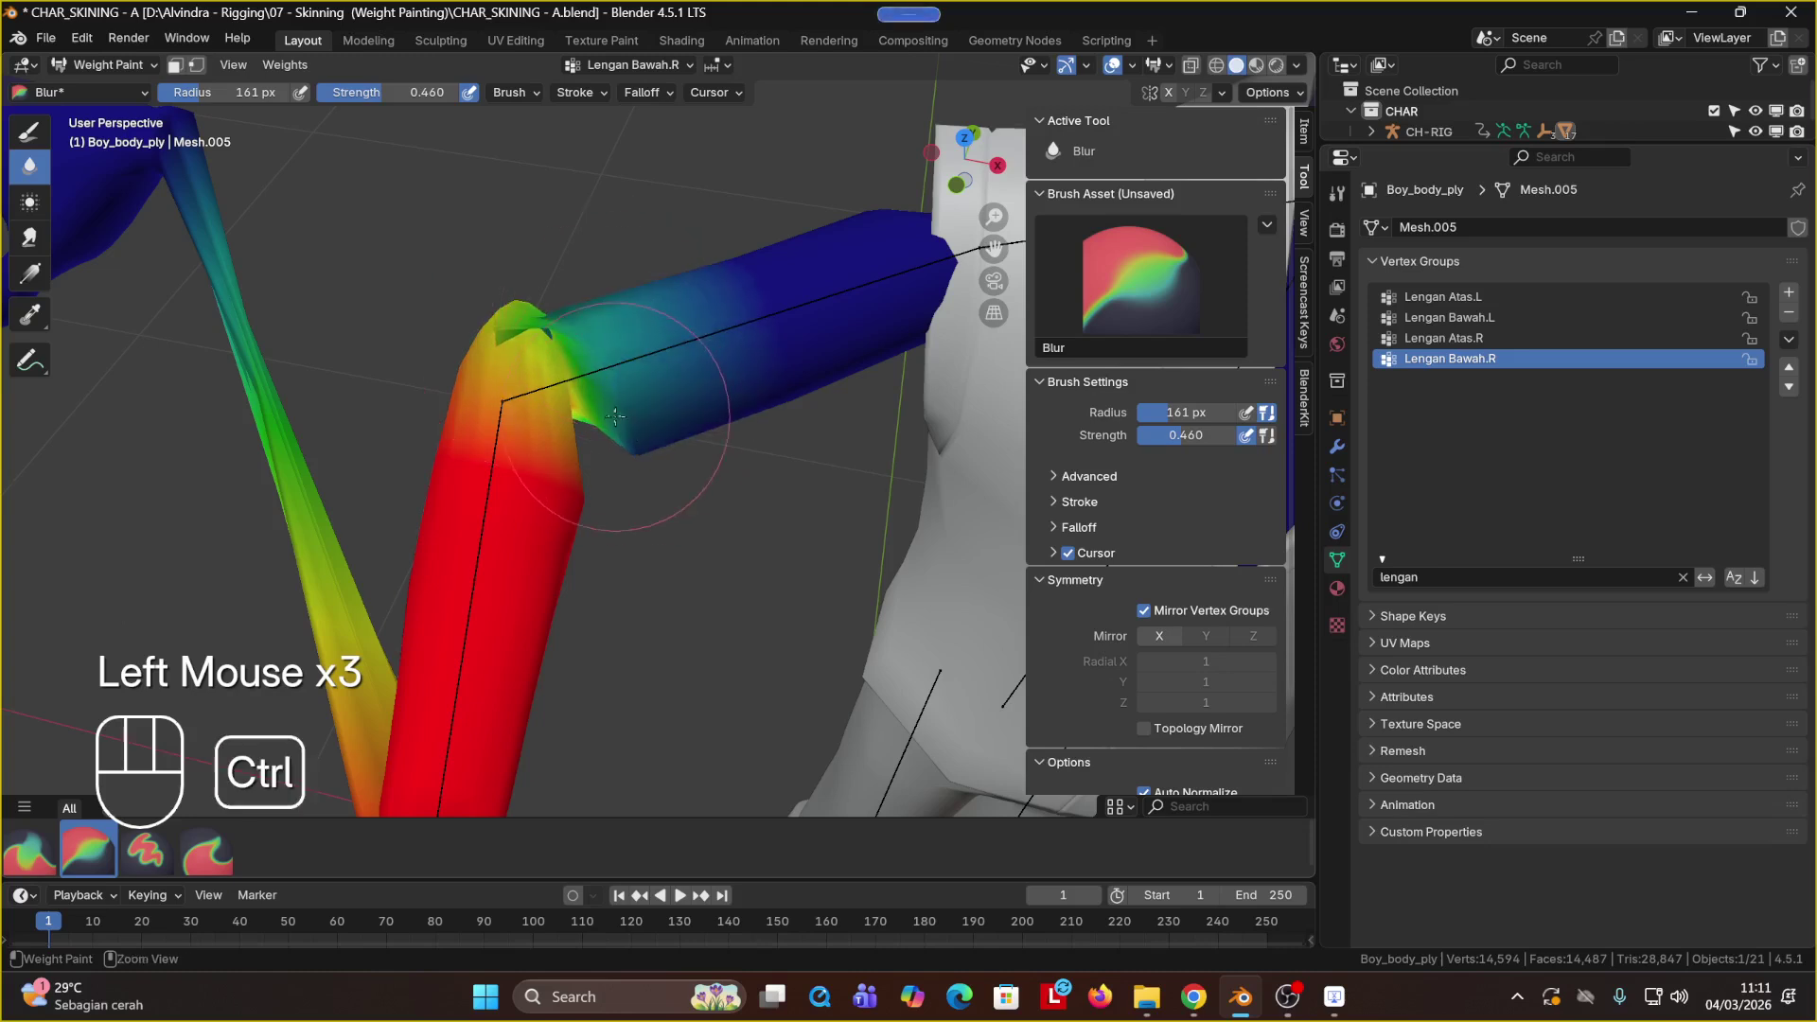
key(ctrl+z)
key(ctrl+z)
key(ctrl+z)
middle_drag(613, 414, 482, 437)
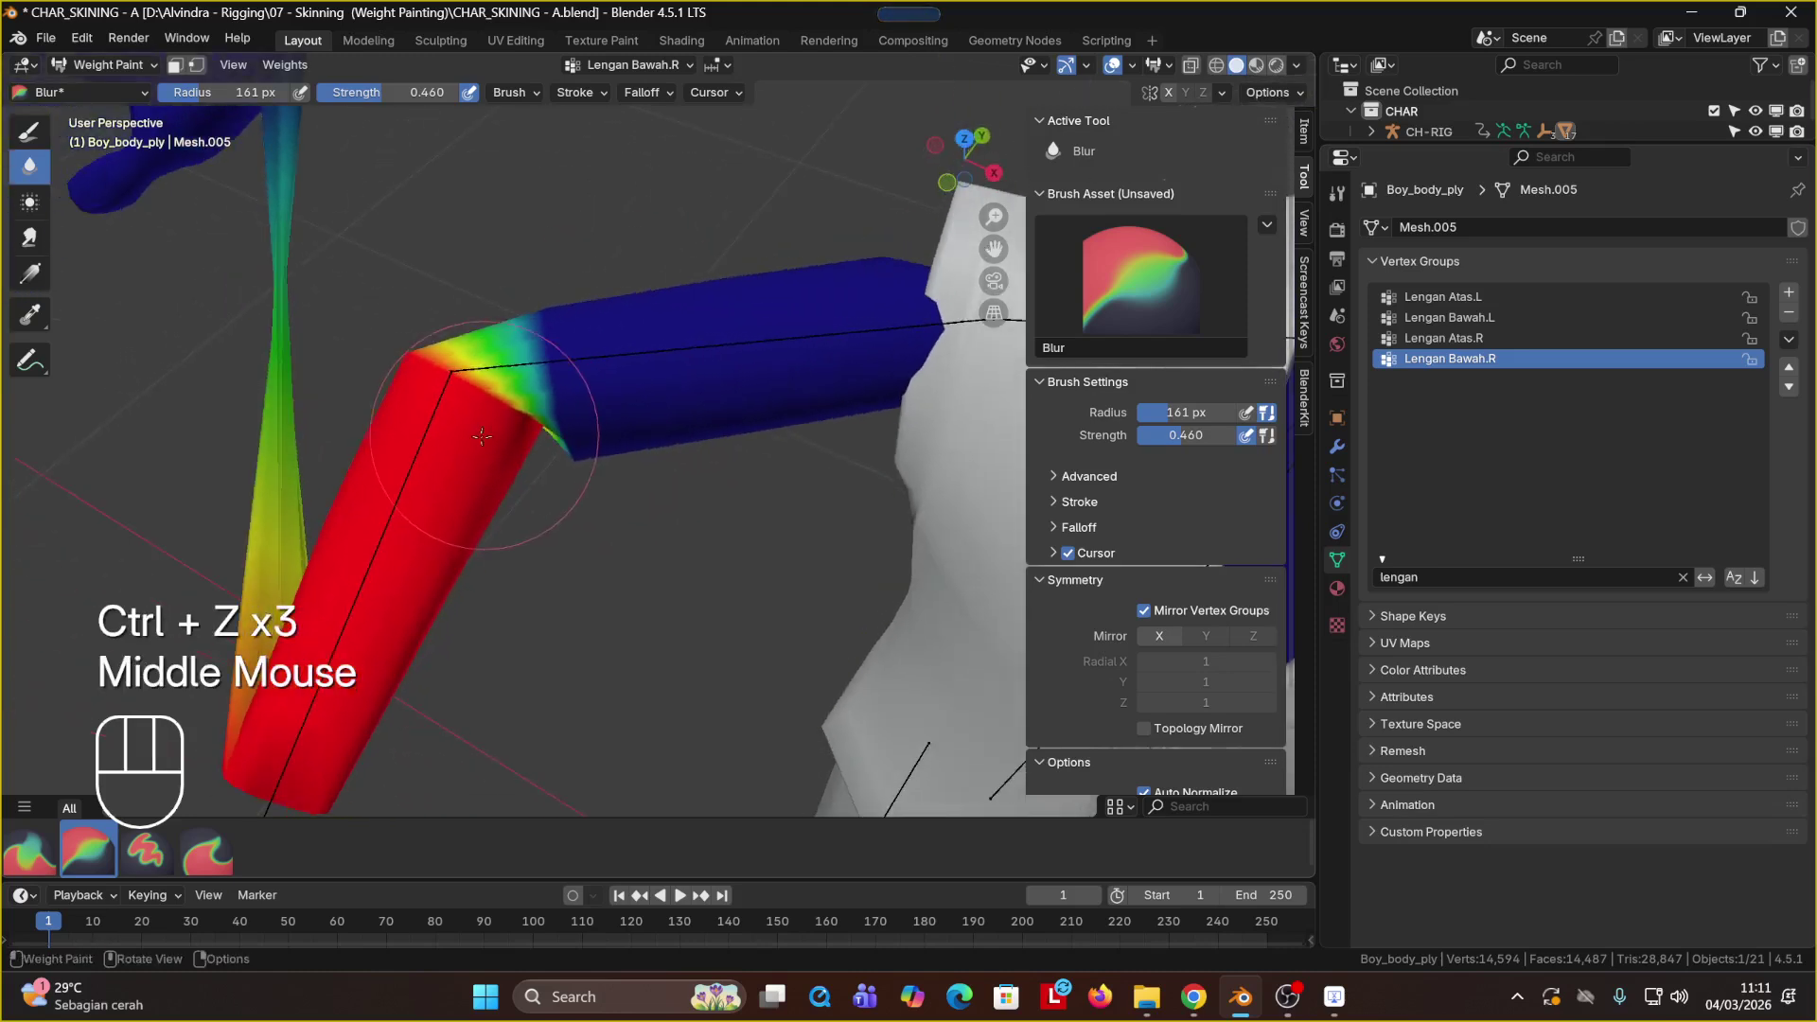
Step: Return to Object Mode, select the CH-RIG armature plus the body mesh as active object, and enter Weight Paint mode
click(77, 69)
click(104, 87)
click(549, 367)
click(549, 367)
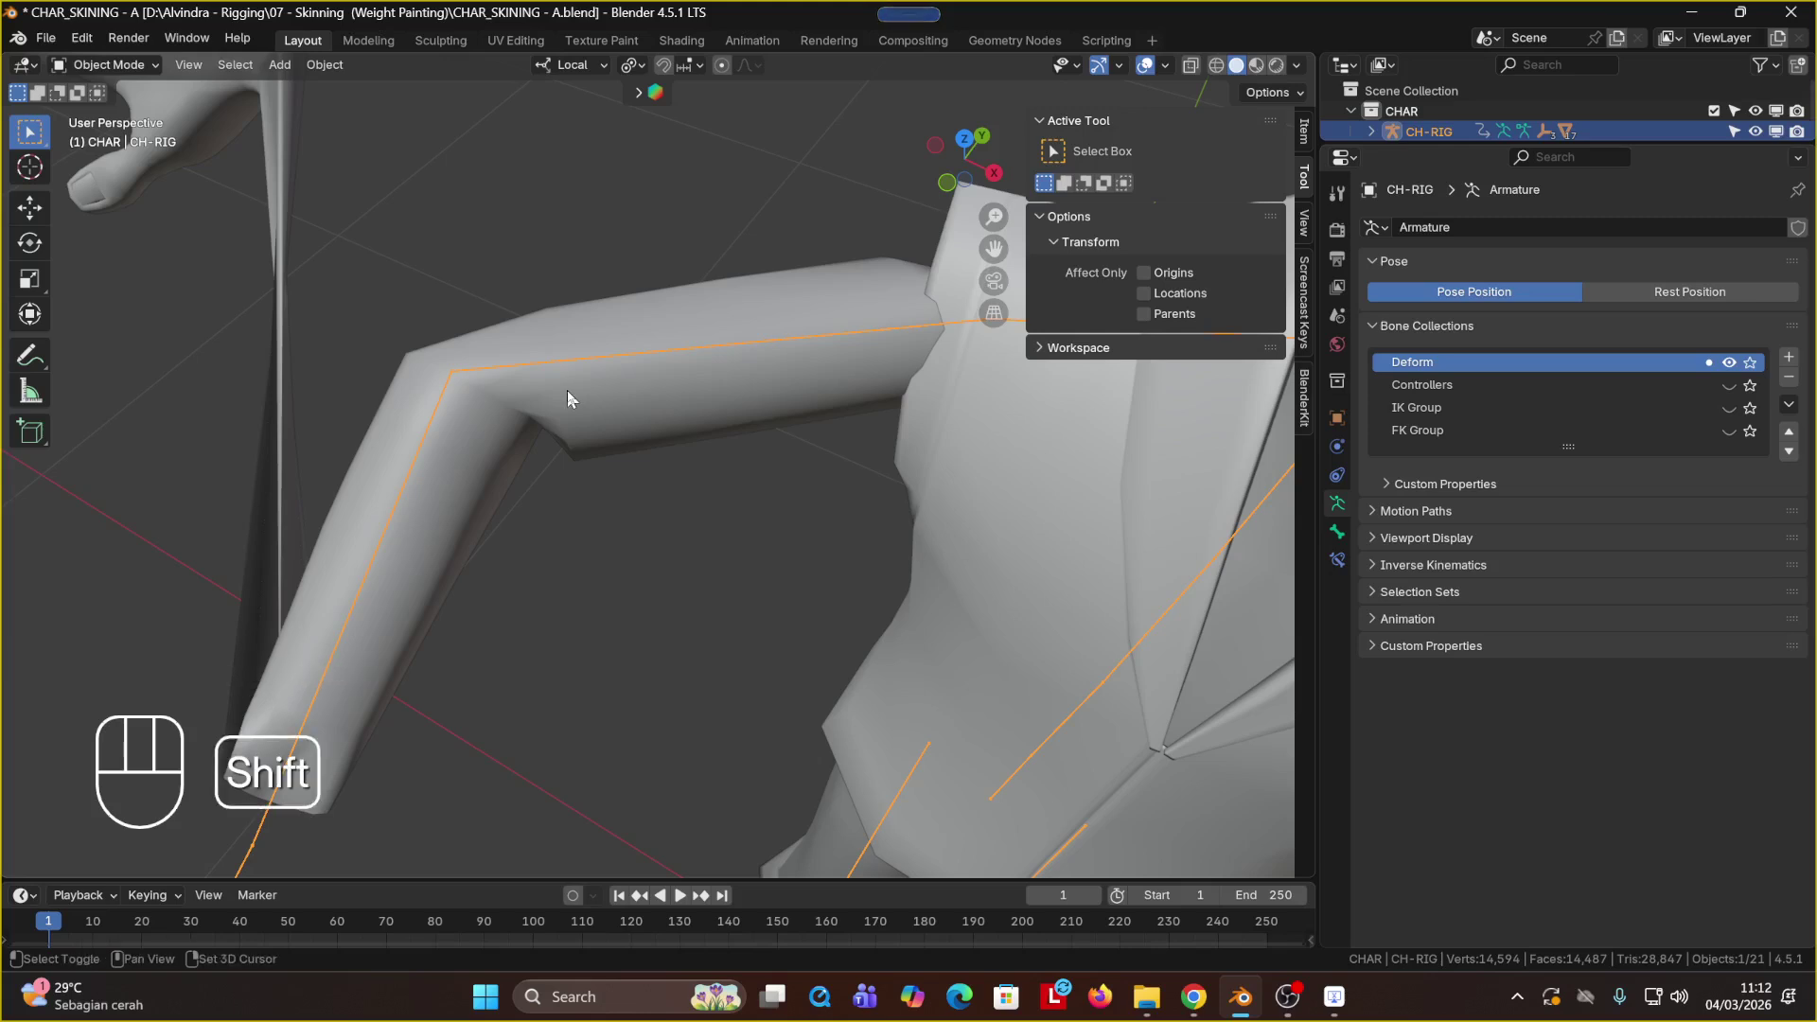
shift+click(566, 390)
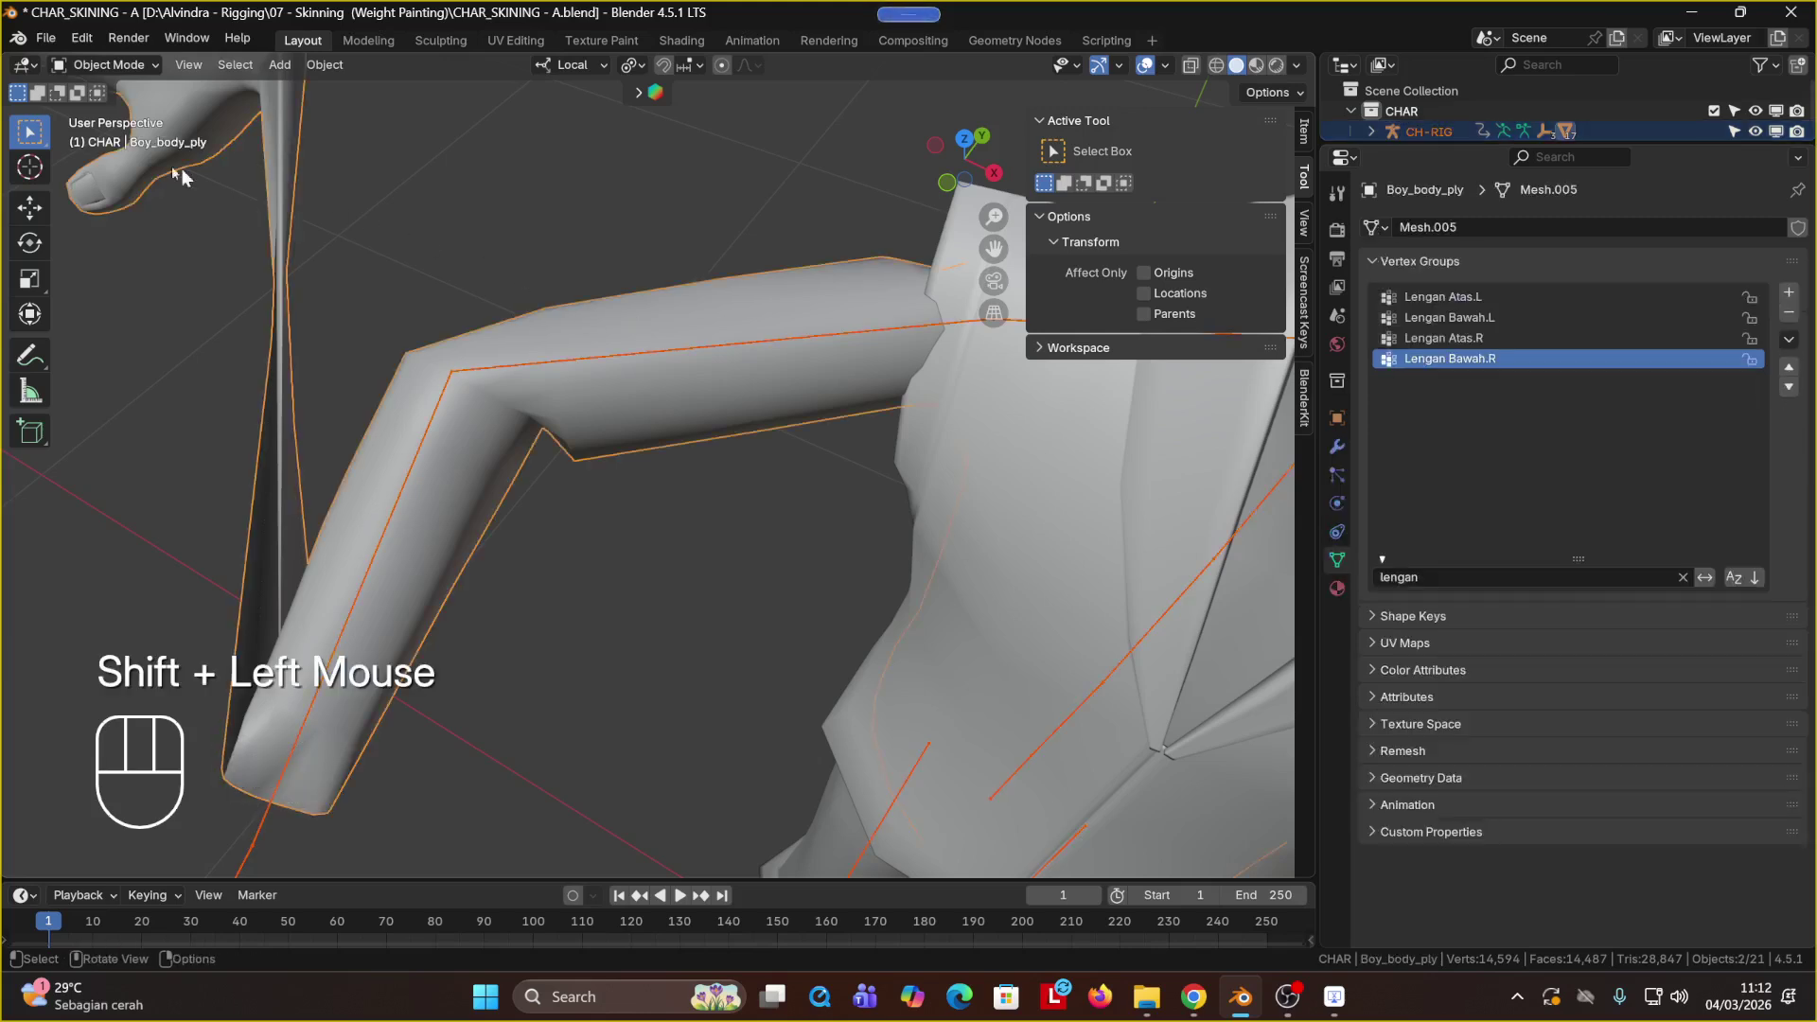
click(107, 82)
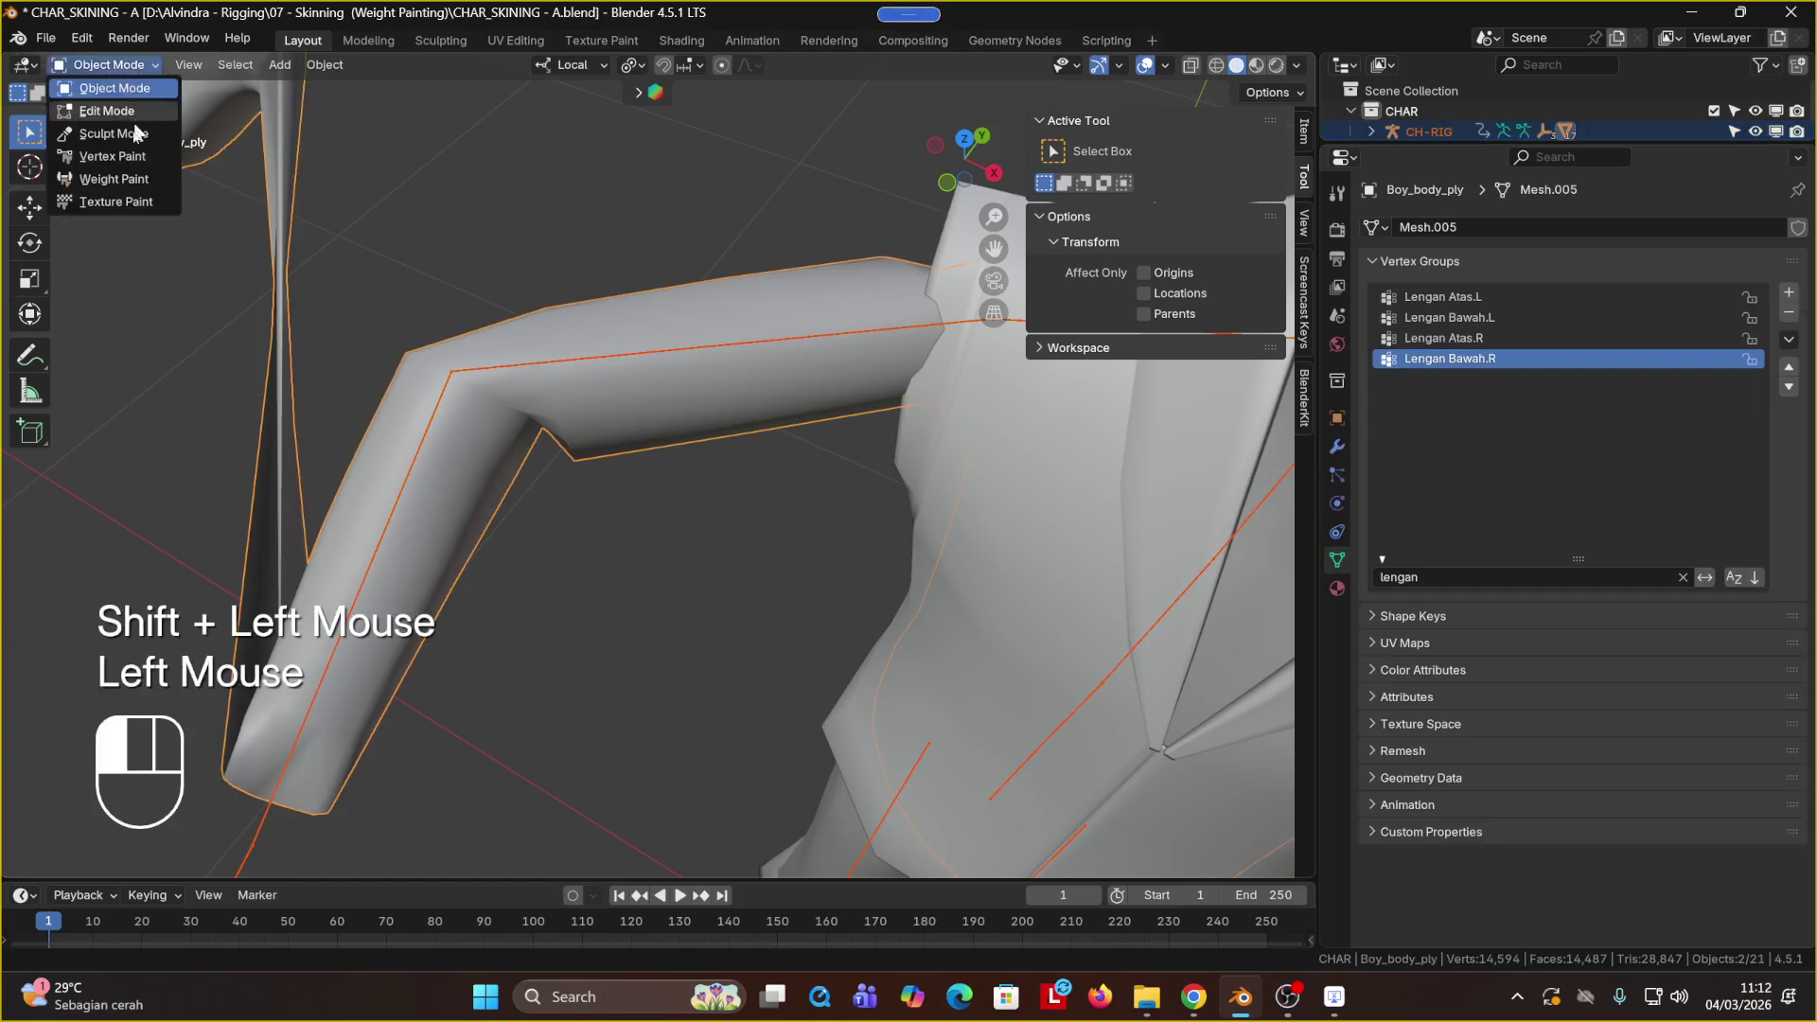
click(134, 179)
Step: Pick the right upper arm bone and blur its Lengan Atas.R weights on the underside of the elbow
click(568, 367)
key(ctrl+z)
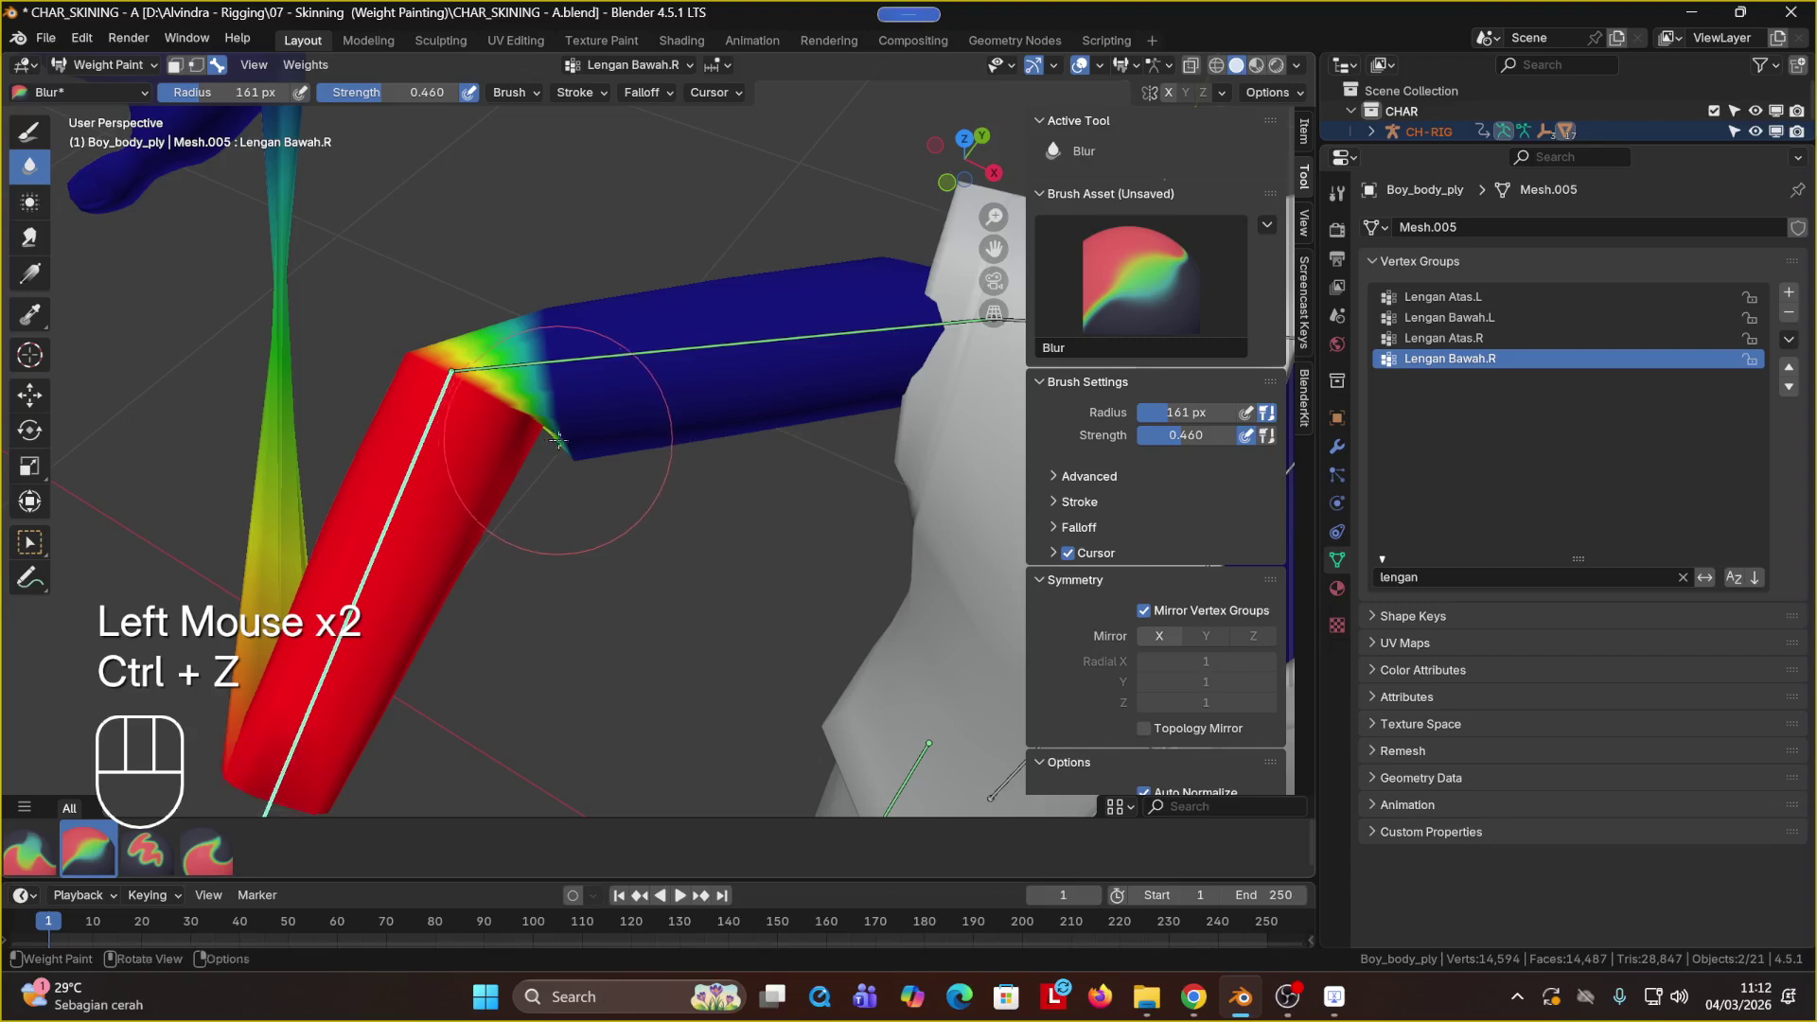
ctrl+shift+click(572, 362)
click(573, 454)
click(573, 473)
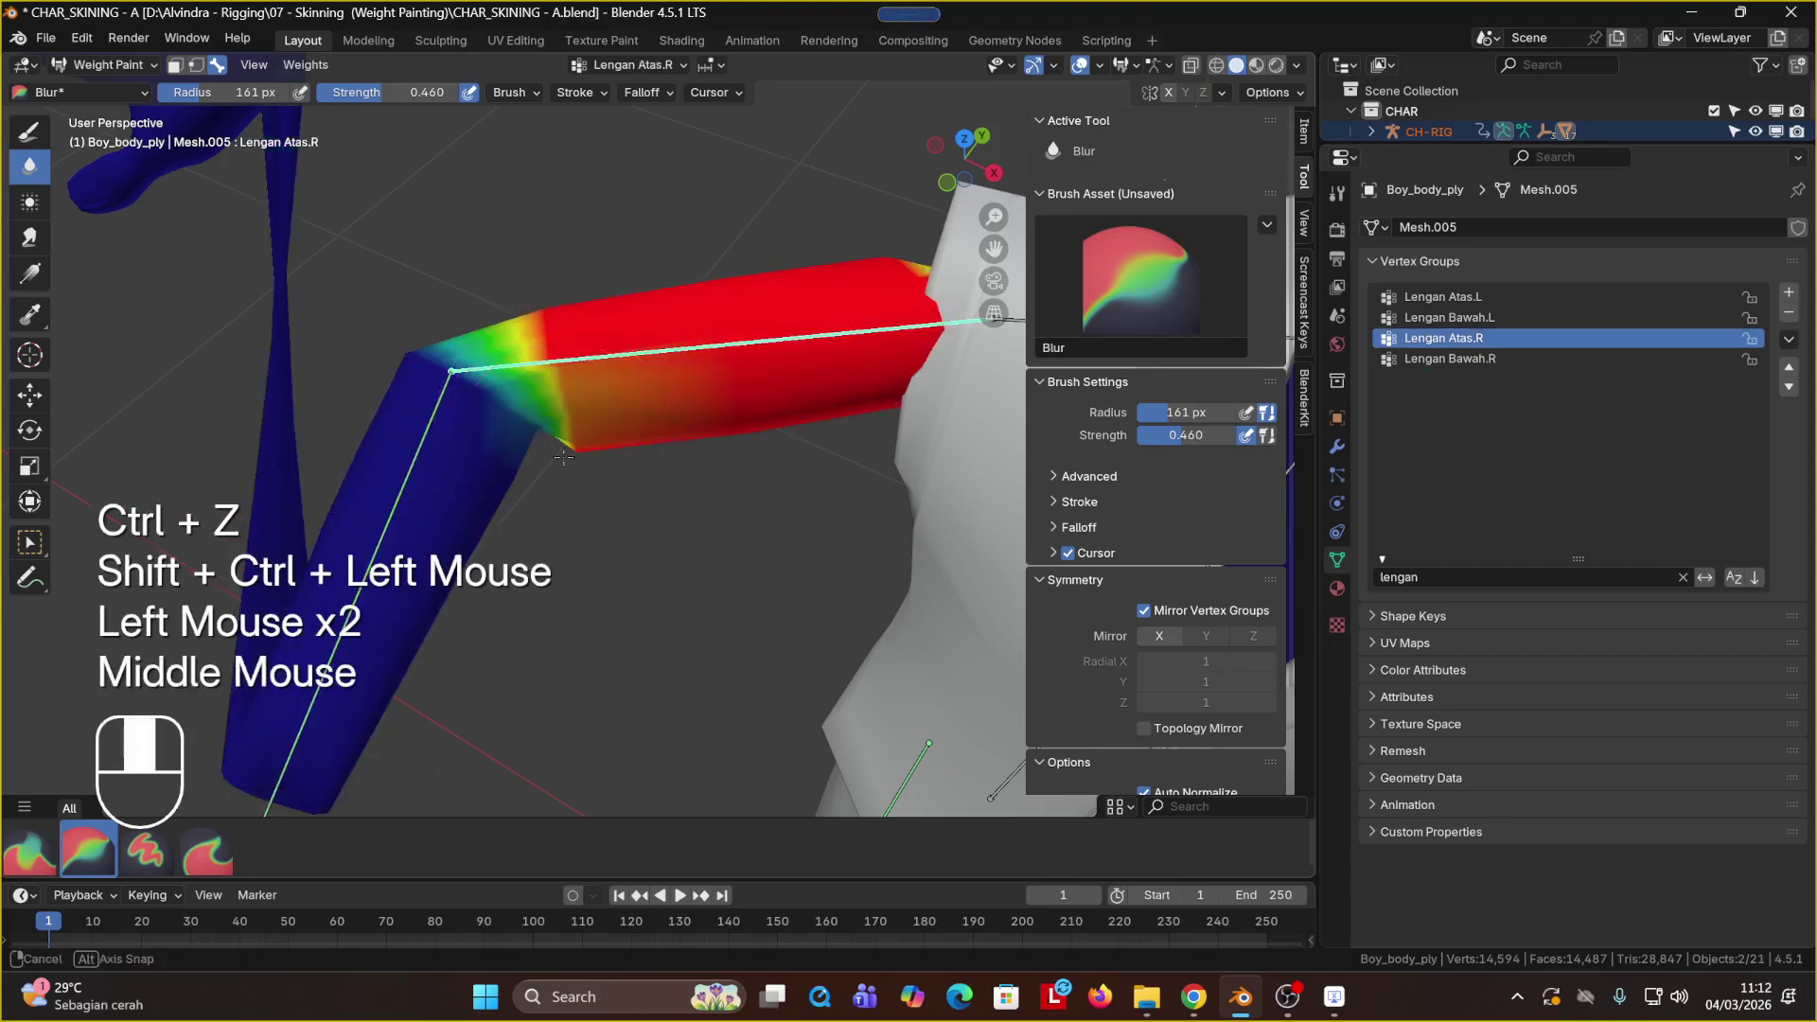
middle_drag(573, 474, 554, 373)
Step: Try to blur the Lengan Atas.R weights further at the bent elbow, and undo those strokes
click(558, 323)
click(559, 323)
click(558, 323)
key(ctrl+z)
key(ctrl+z)
key(ctrl+z)
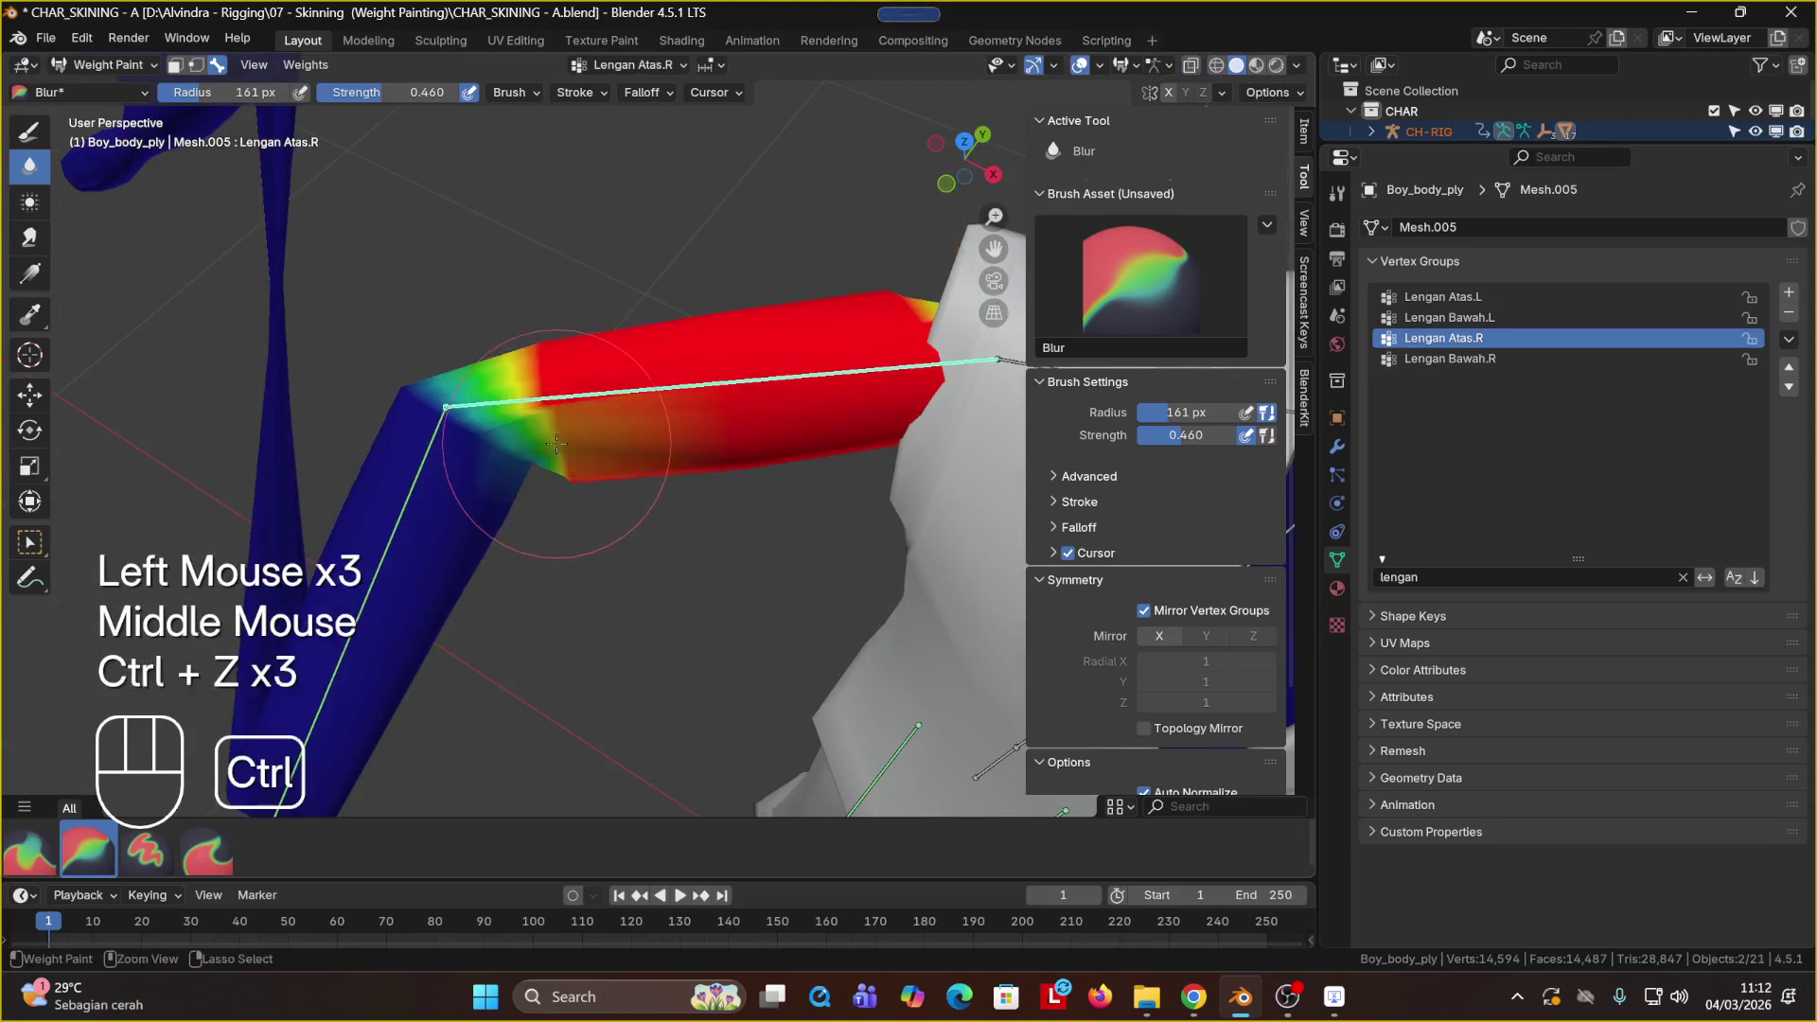
key(ctrl+z)
Step: Blur the Lengan Atas.R weights around the right elbow from several sides to soften the transition to the forearm
click(500, 329)
click(499, 329)
middle_drag(500, 329, 503, 278)
click(527, 245)
click(527, 245)
click(621, 420)
click(502, 277)
key(ctrl+z)
middle_drag(512, 363, 539, 297)
click(568, 305)
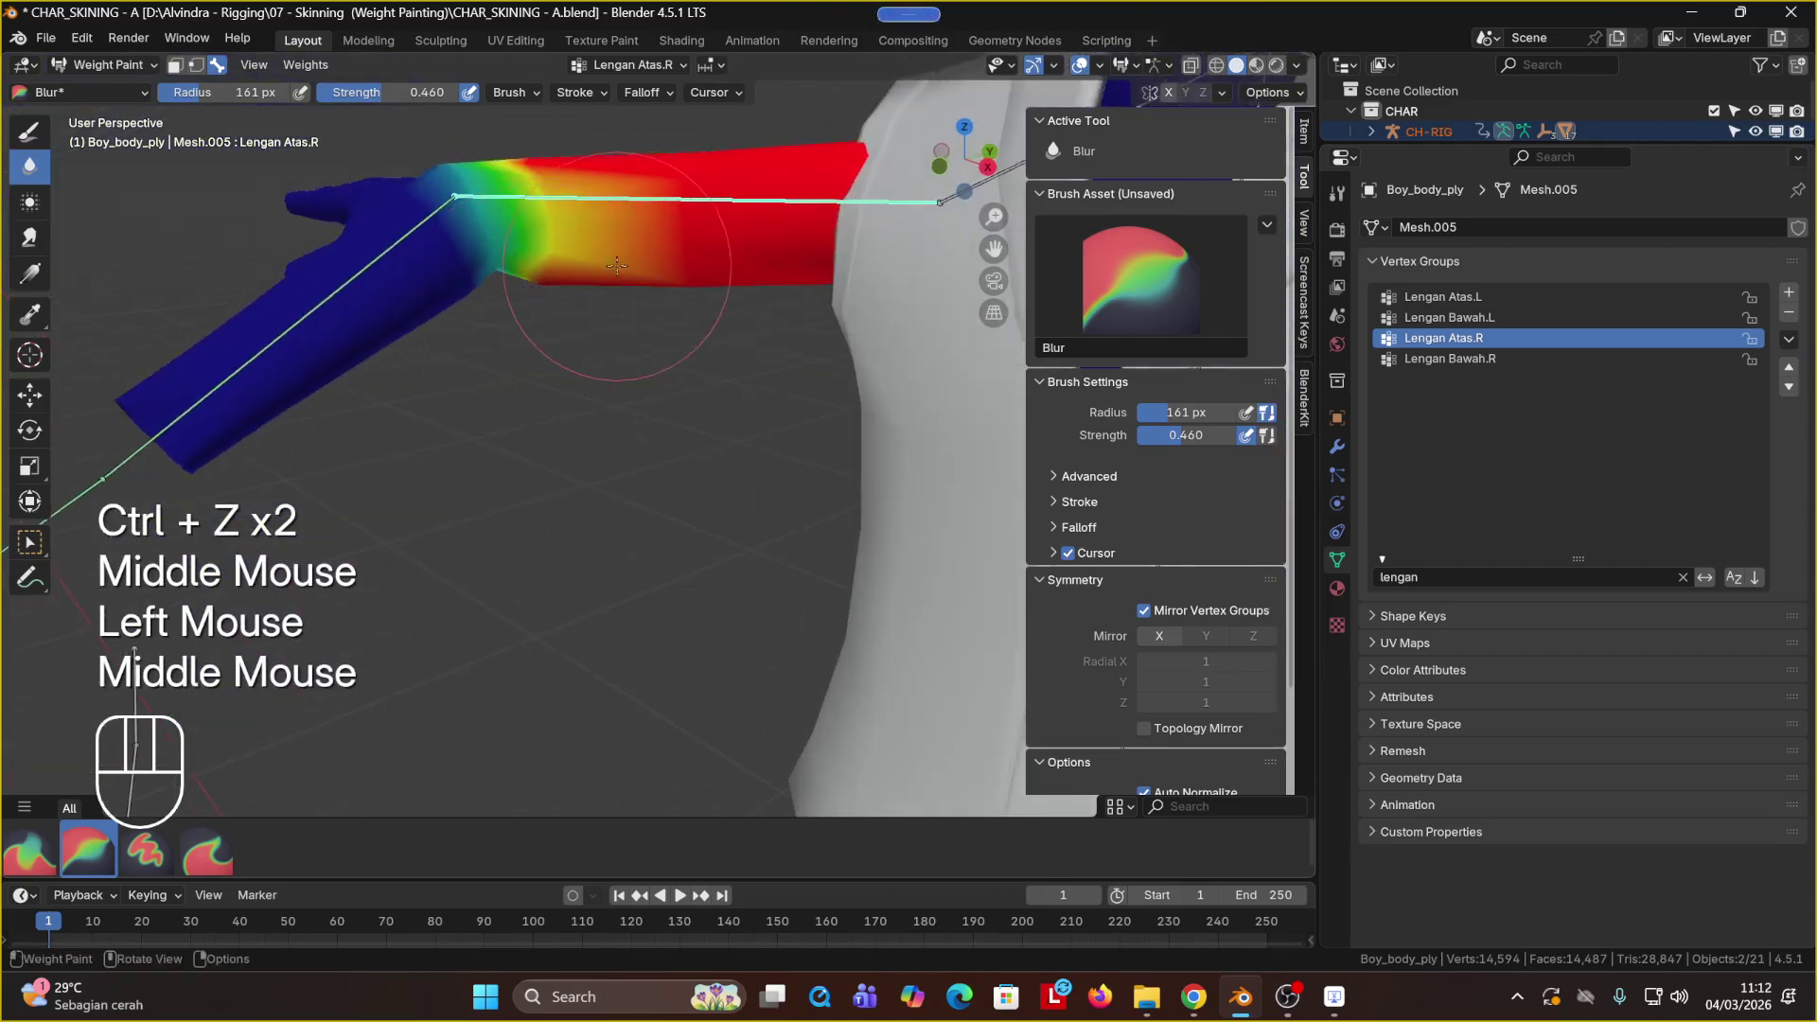
Step: Paint weight 1.000 for Lengan Atas.R along the right upper arm with the Paint brush at strength 1.000
click(32, 134)
click(628, 218)
click(622, 200)
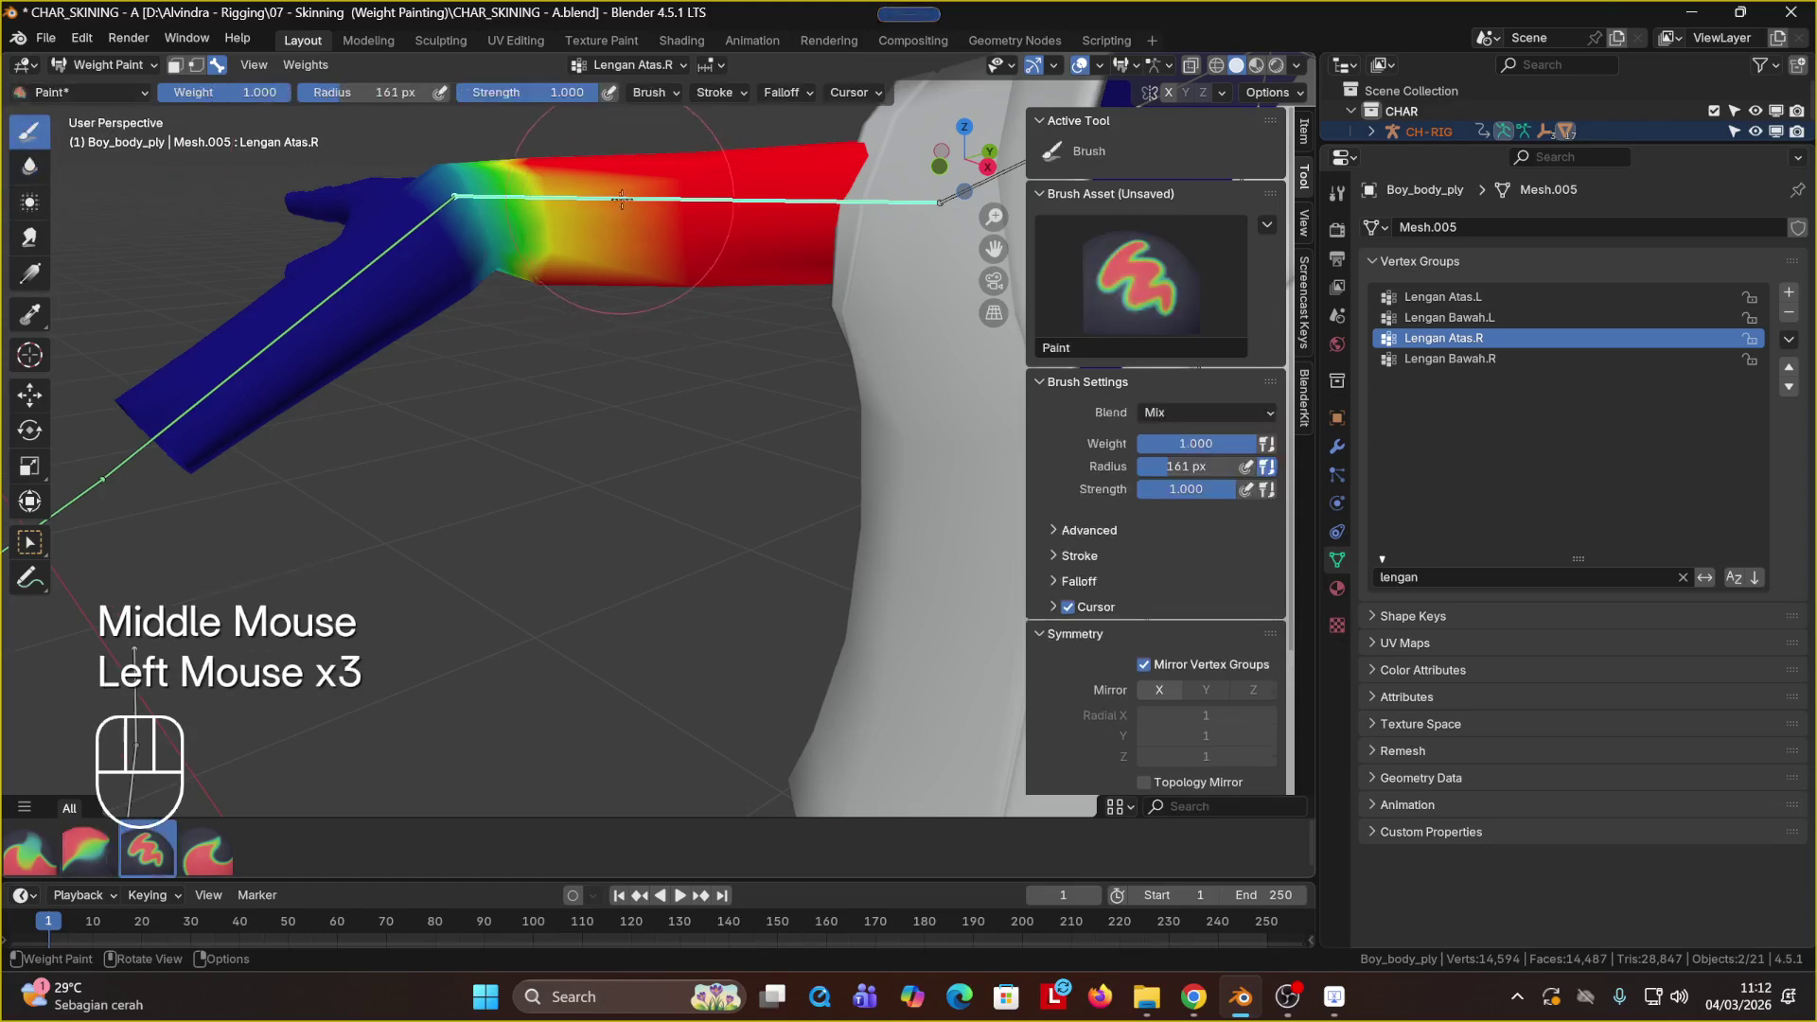
click(622, 199)
click(622, 200)
click(622, 200)
mouse_move(622, 199)
middle_down()
mouse_move(607, 338)
mouse_move(743, 190)
mouse_move(606, 218)
mouse_move(595, 250)
mouse_move(401, 223)
mouse_move(526, 366)
middle_up()
click(743, 190)
click(594, 250)
Step: Pick the right lower arm bone and blur the Lengan Bawah.R weights around the elbow, undoing the last two strokes
ctrl+shift+click(401, 223)
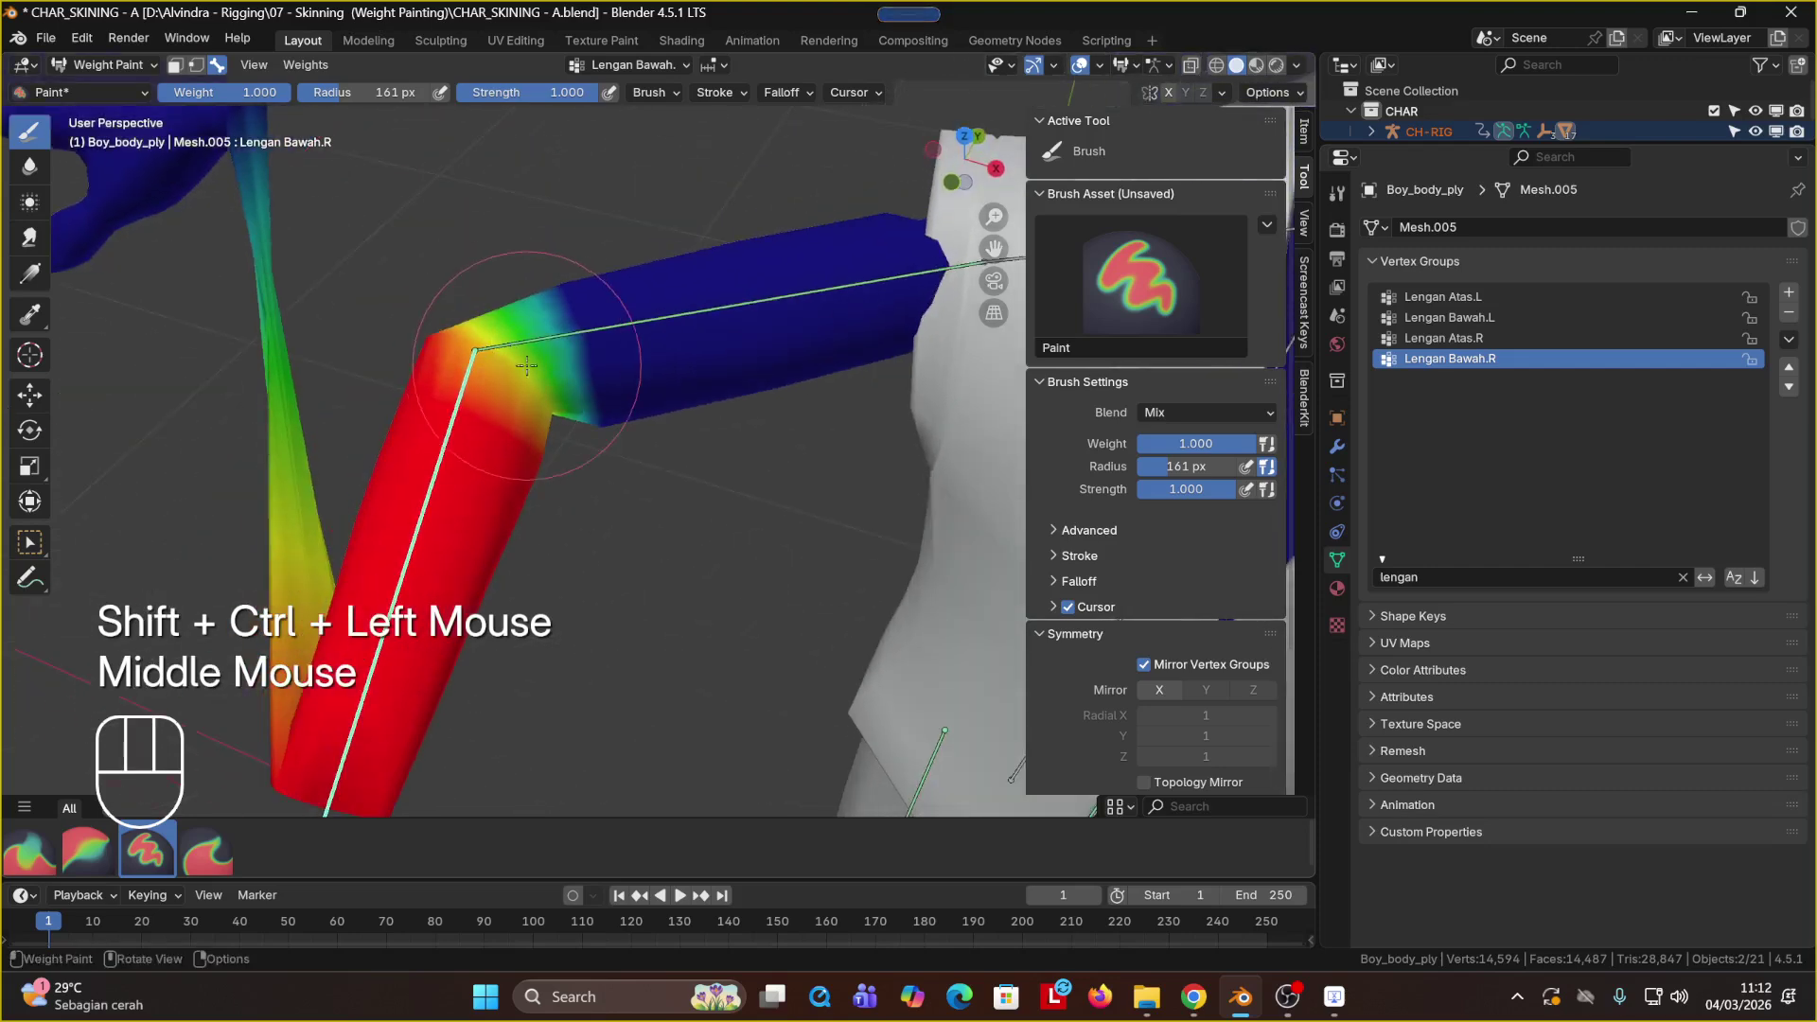
click(30, 169)
click(483, 345)
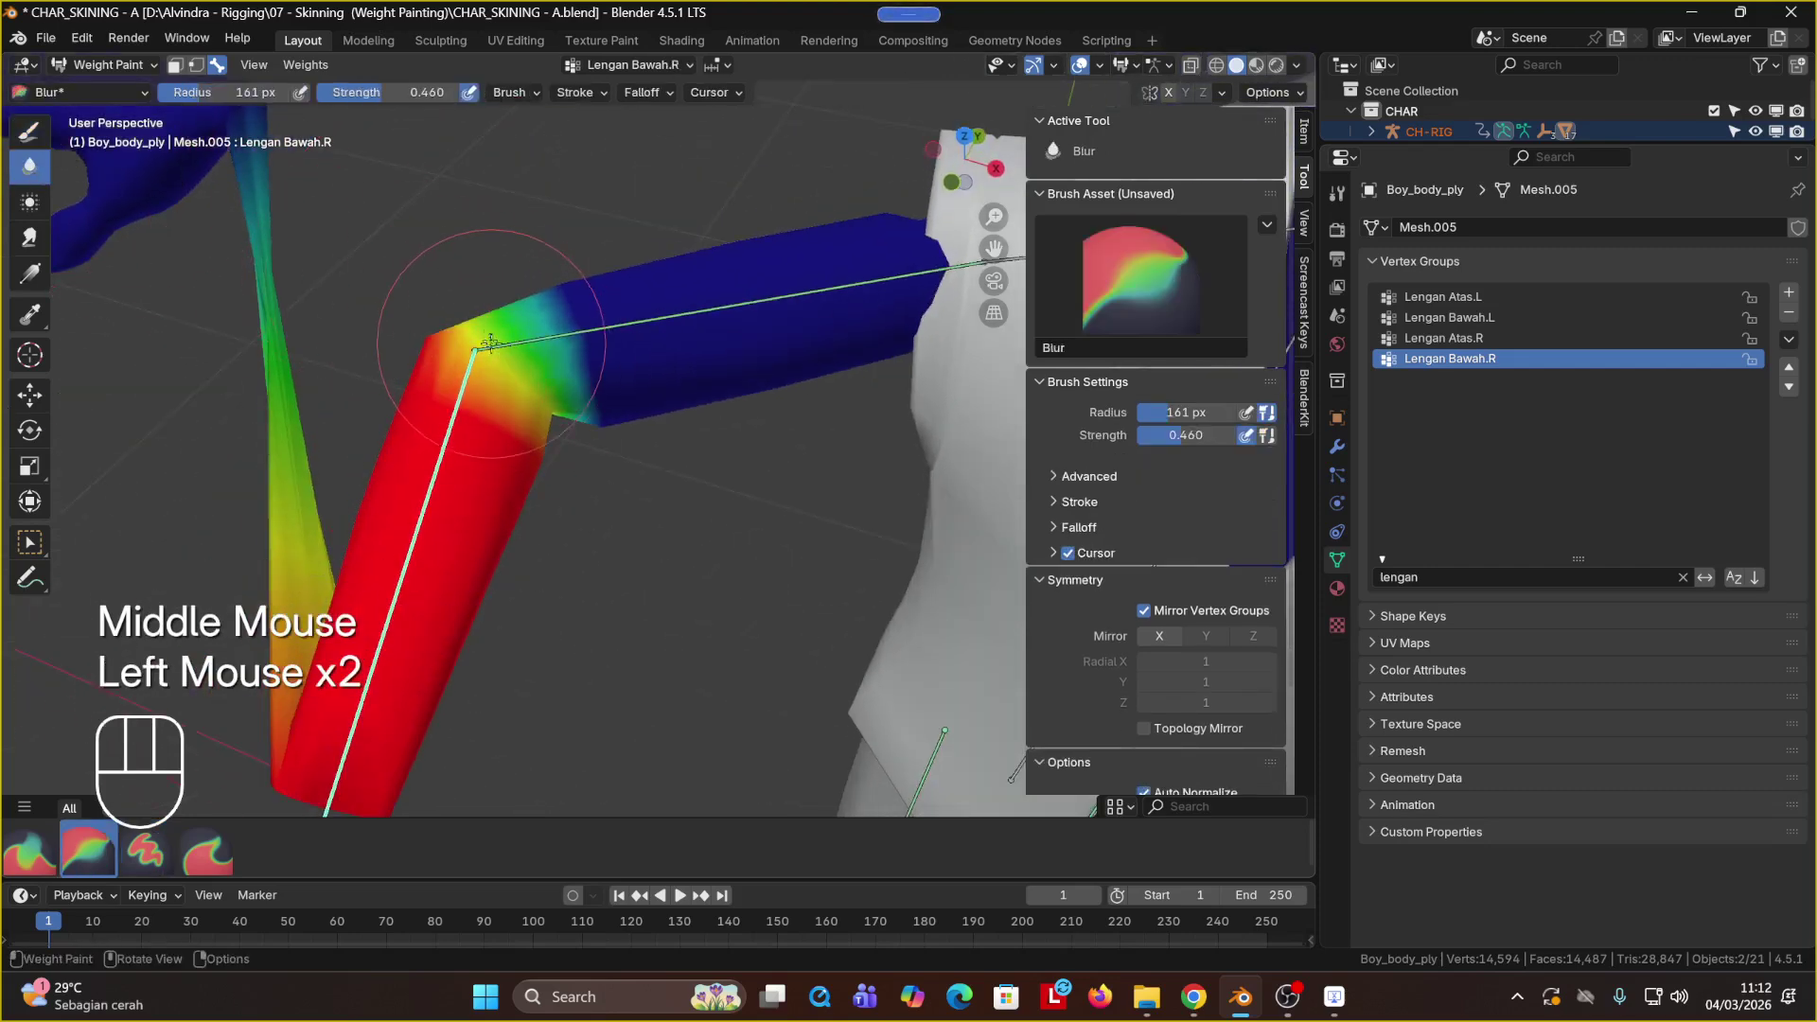
click(478, 352)
mouse_move(478, 352)
middle_down()
mouse_move(561, 417)
mouse_move(515, 236)
mouse_move(506, 284)
mouse_move(549, 149)
mouse_move(519, 333)
mouse_move(800, 322)
middle_up()
click(515, 237)
click(515, 237)
click(515, 236)
click(506, 284)
click(506, 284)
click(519, 333)
click(518, 333)
key(ctrl+z)
key(ctrl+z)
Step: Try blurring and averaging the Lengan Bawah.R weights at the elbow as seen from the side, undoing each attempt
scroll(801, 322, down, 1)
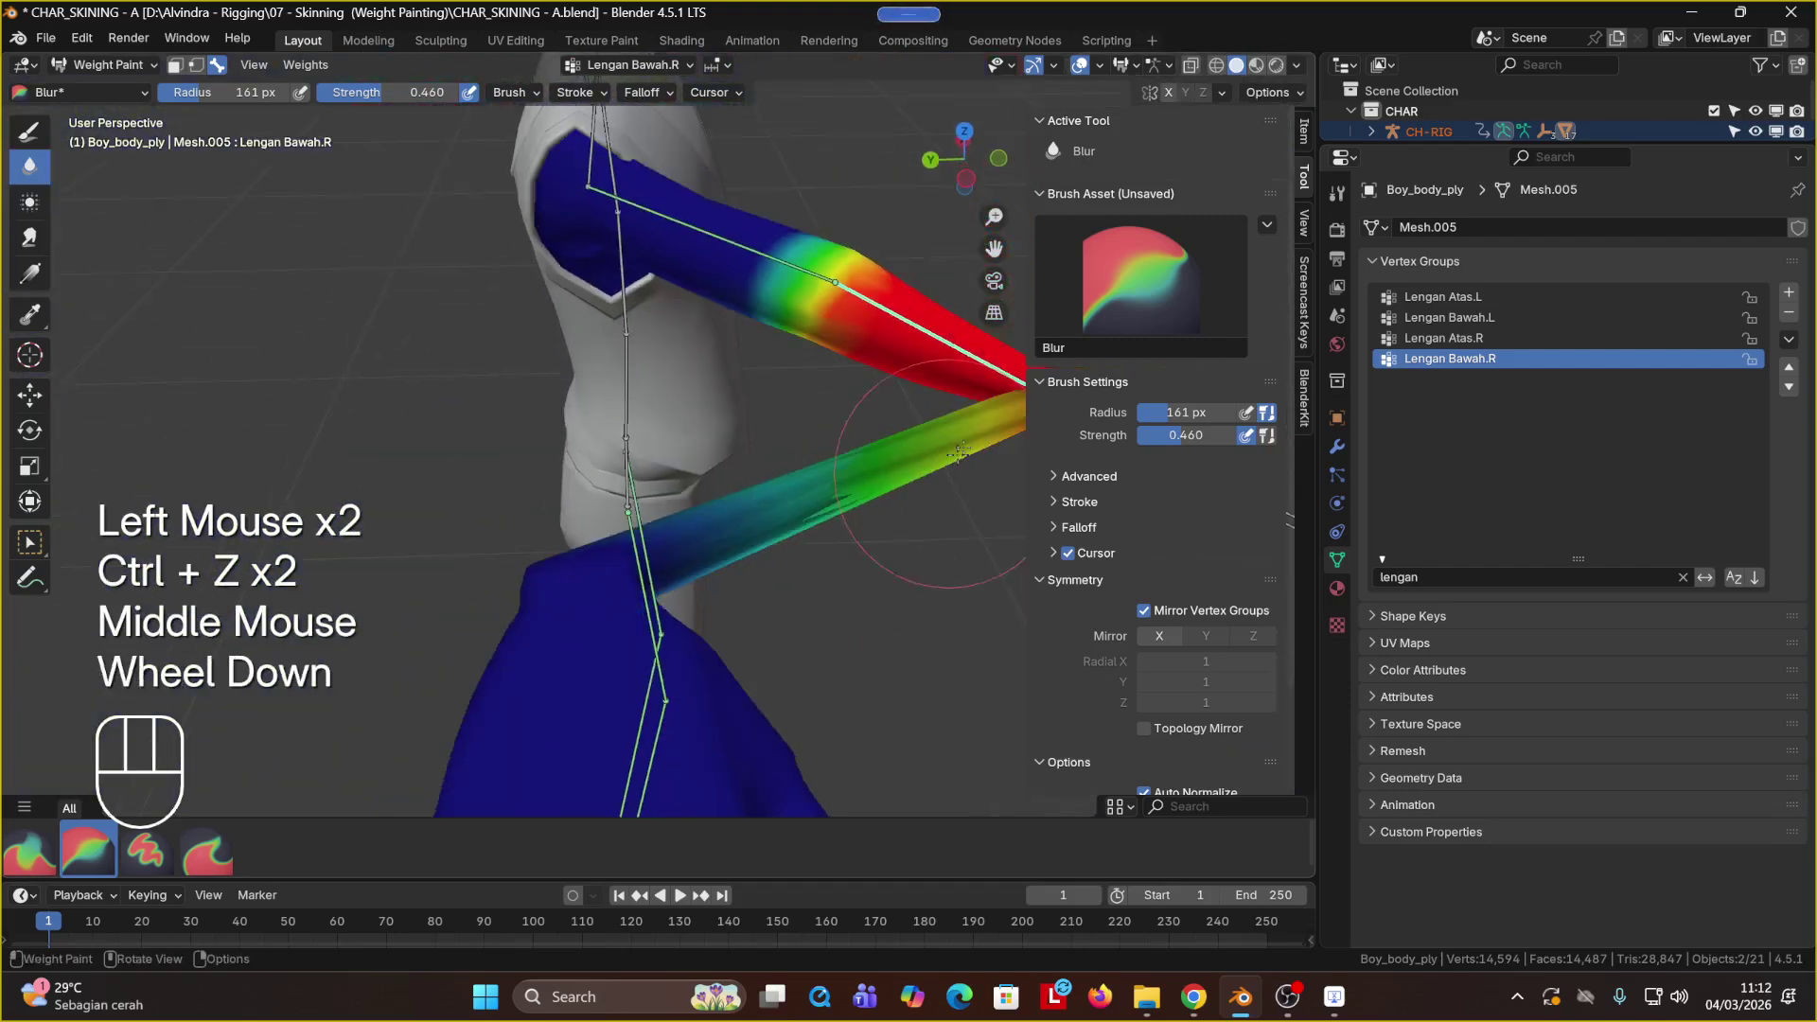
click(801, 322)
key(ctrl+z)
click(802, 317)
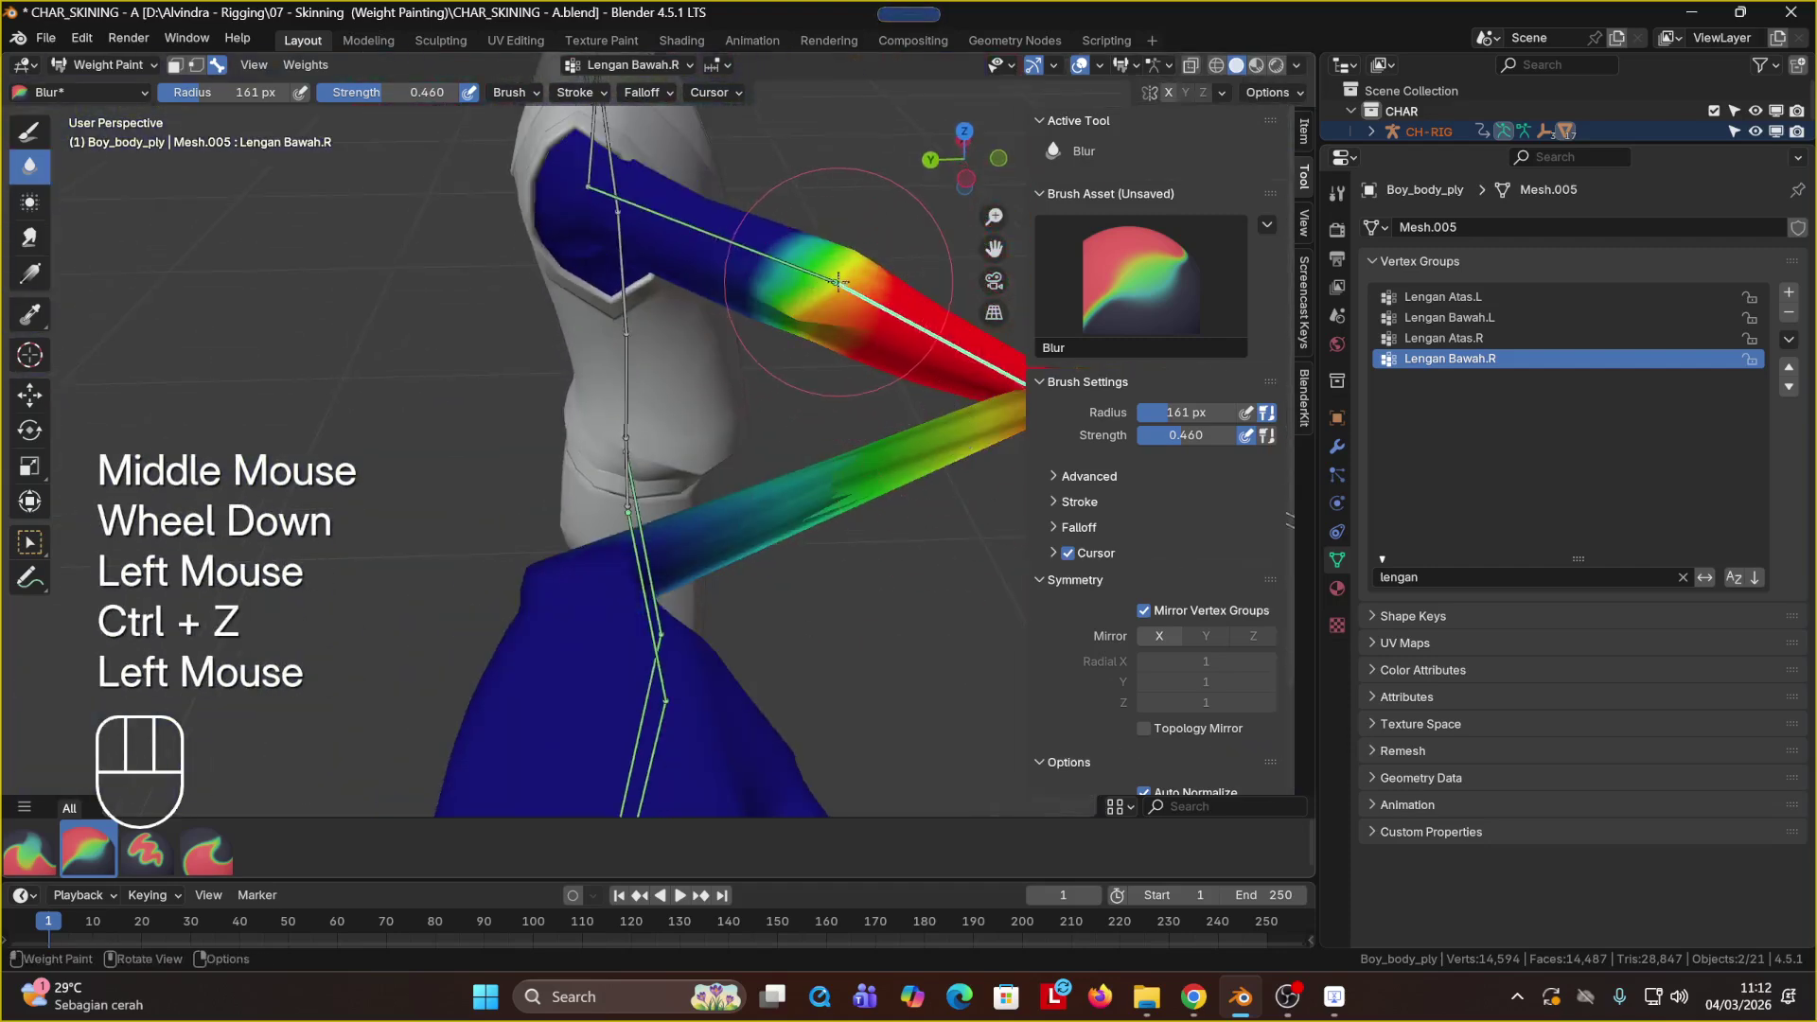
key(ctrl+z)
click(29, 202)
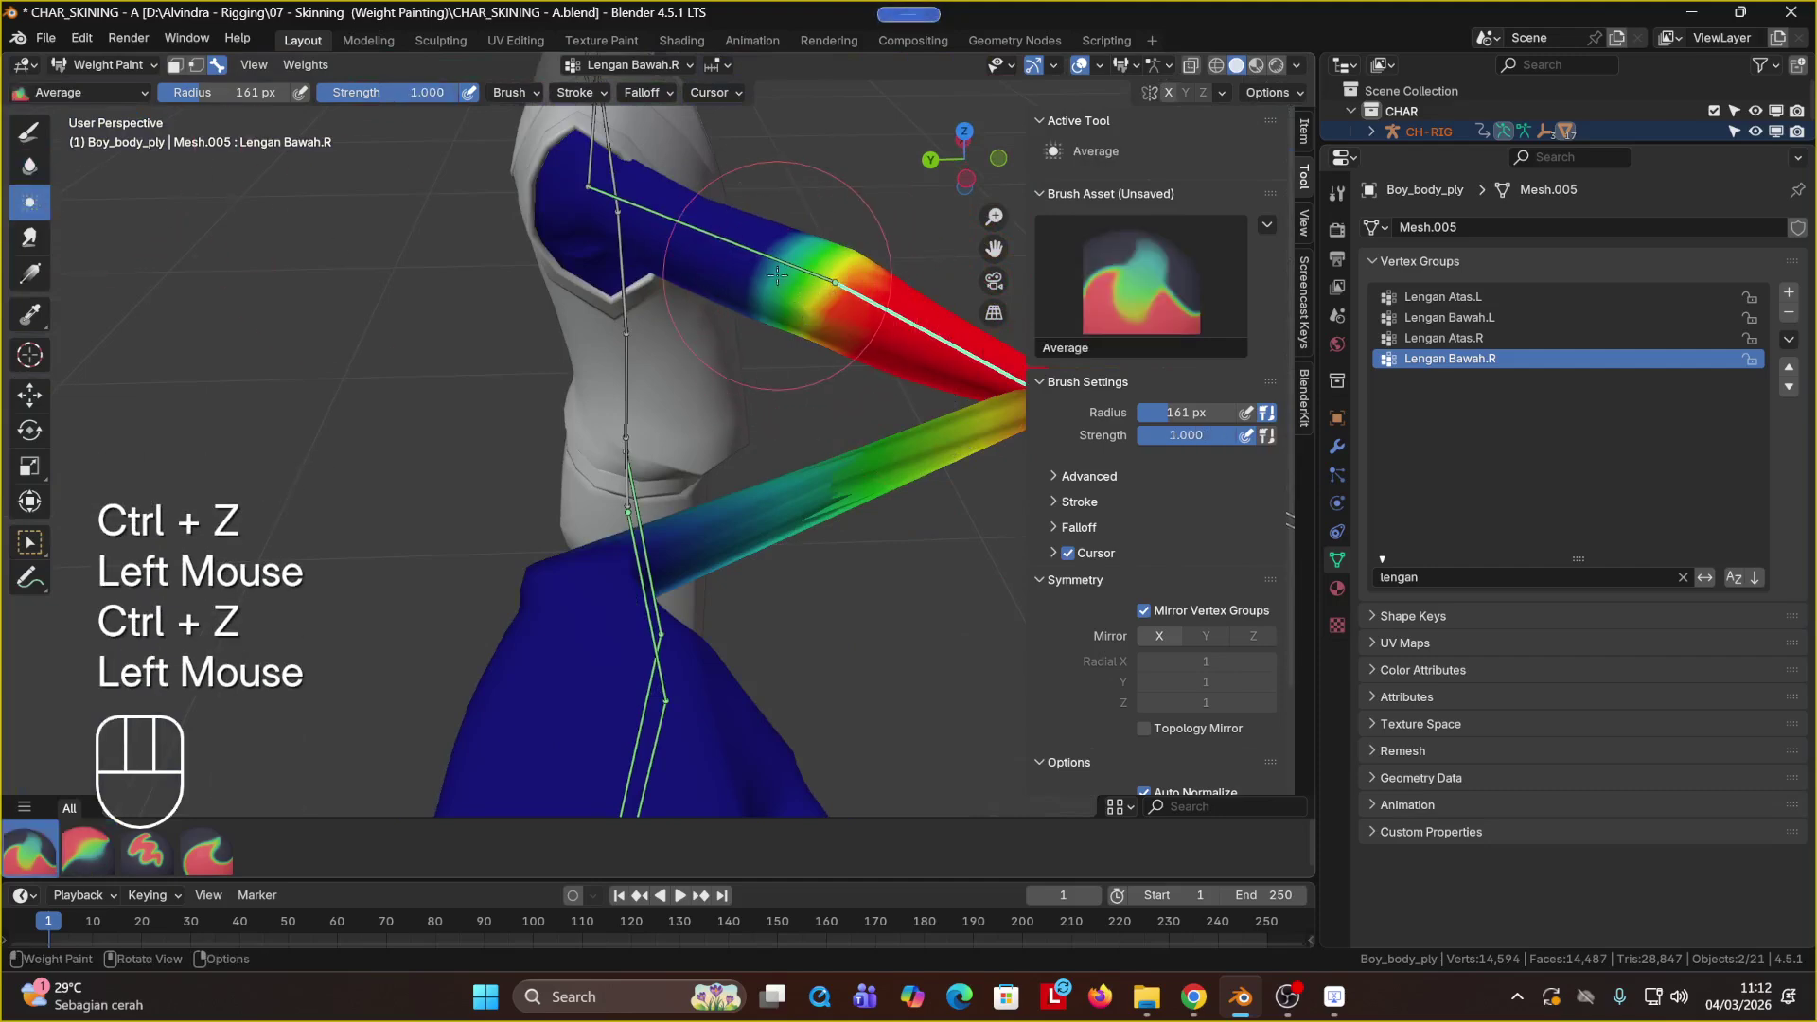
click(837, 284)
key(ctrl+z)
Step: Reactivate the Paint brush, return to Object Mode and deselect everything
click(29, 131)
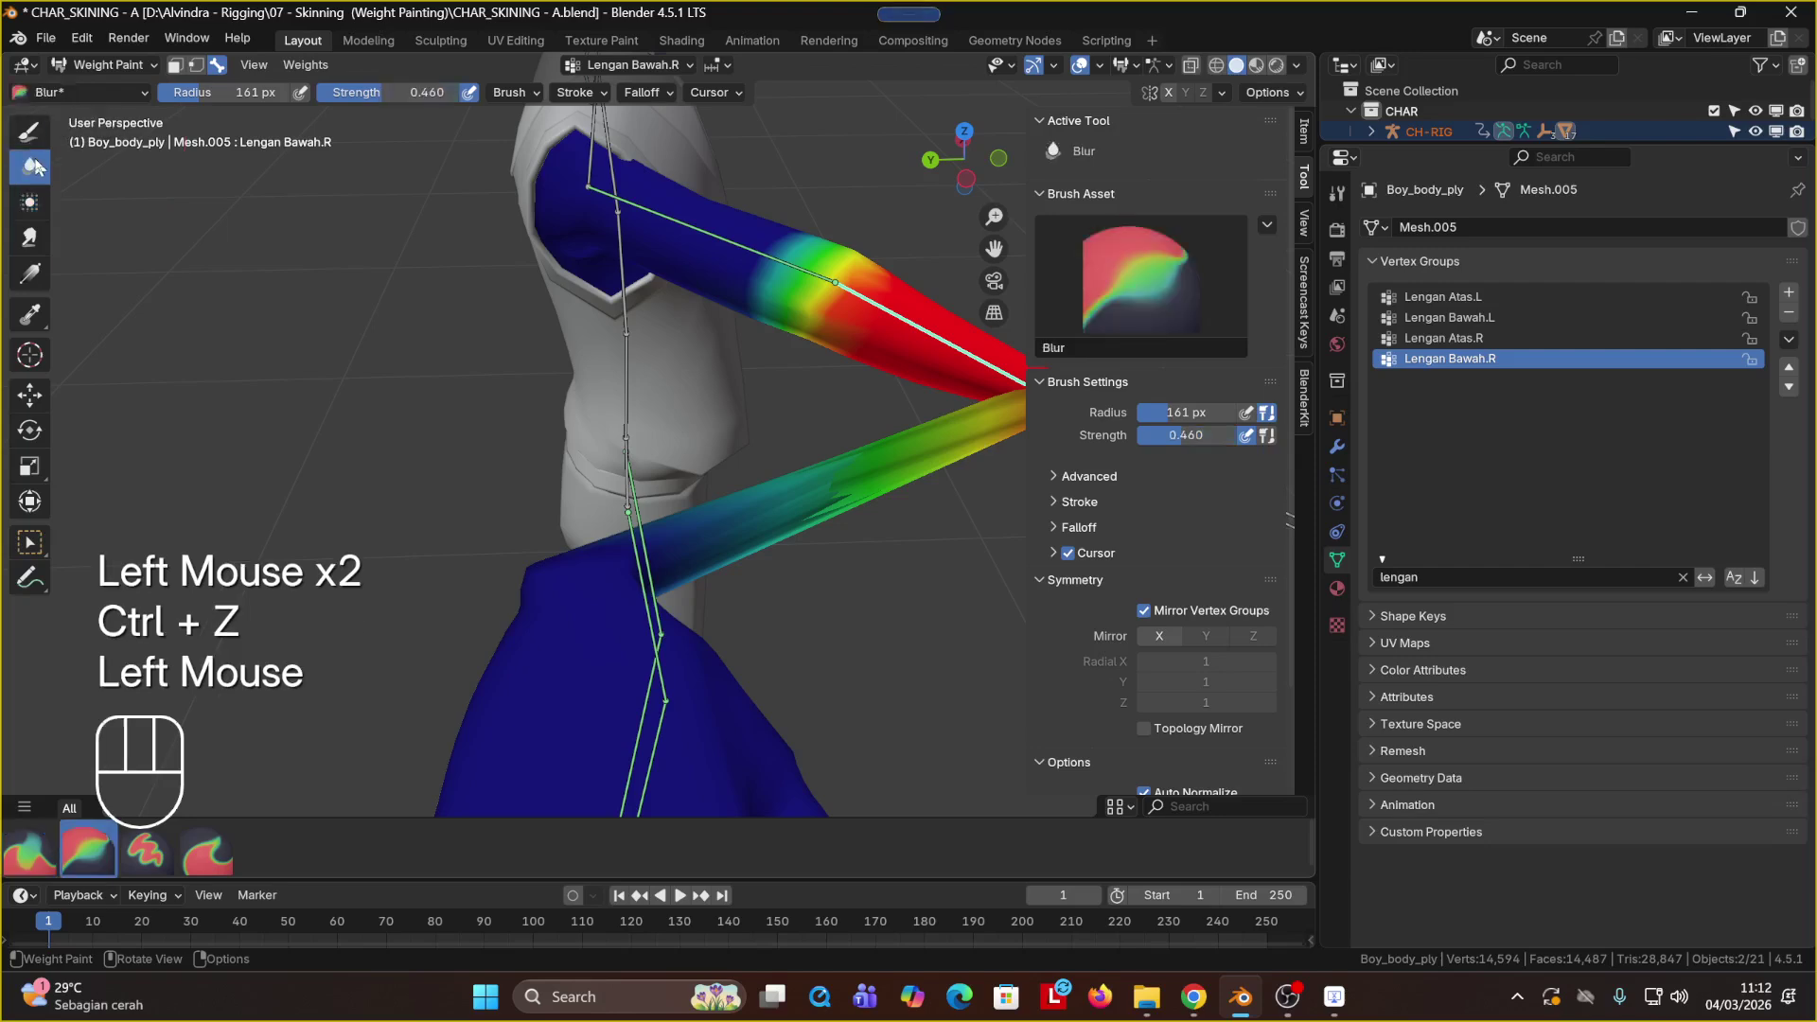
click(147, 850)
mouse_move(237, 426)
middle_down()
mouse_move(398, 285)
mouse_move(455, 568)
mouse_move(527, 447)
mouse_move(565, 520)
mouse_move(710, 504)
mouse_move(797, 407)
mouse_move(621, 217)
mouse_move(523, 368)
middle_up()
scroll(467, 589, down, 3)
click(112, 65)
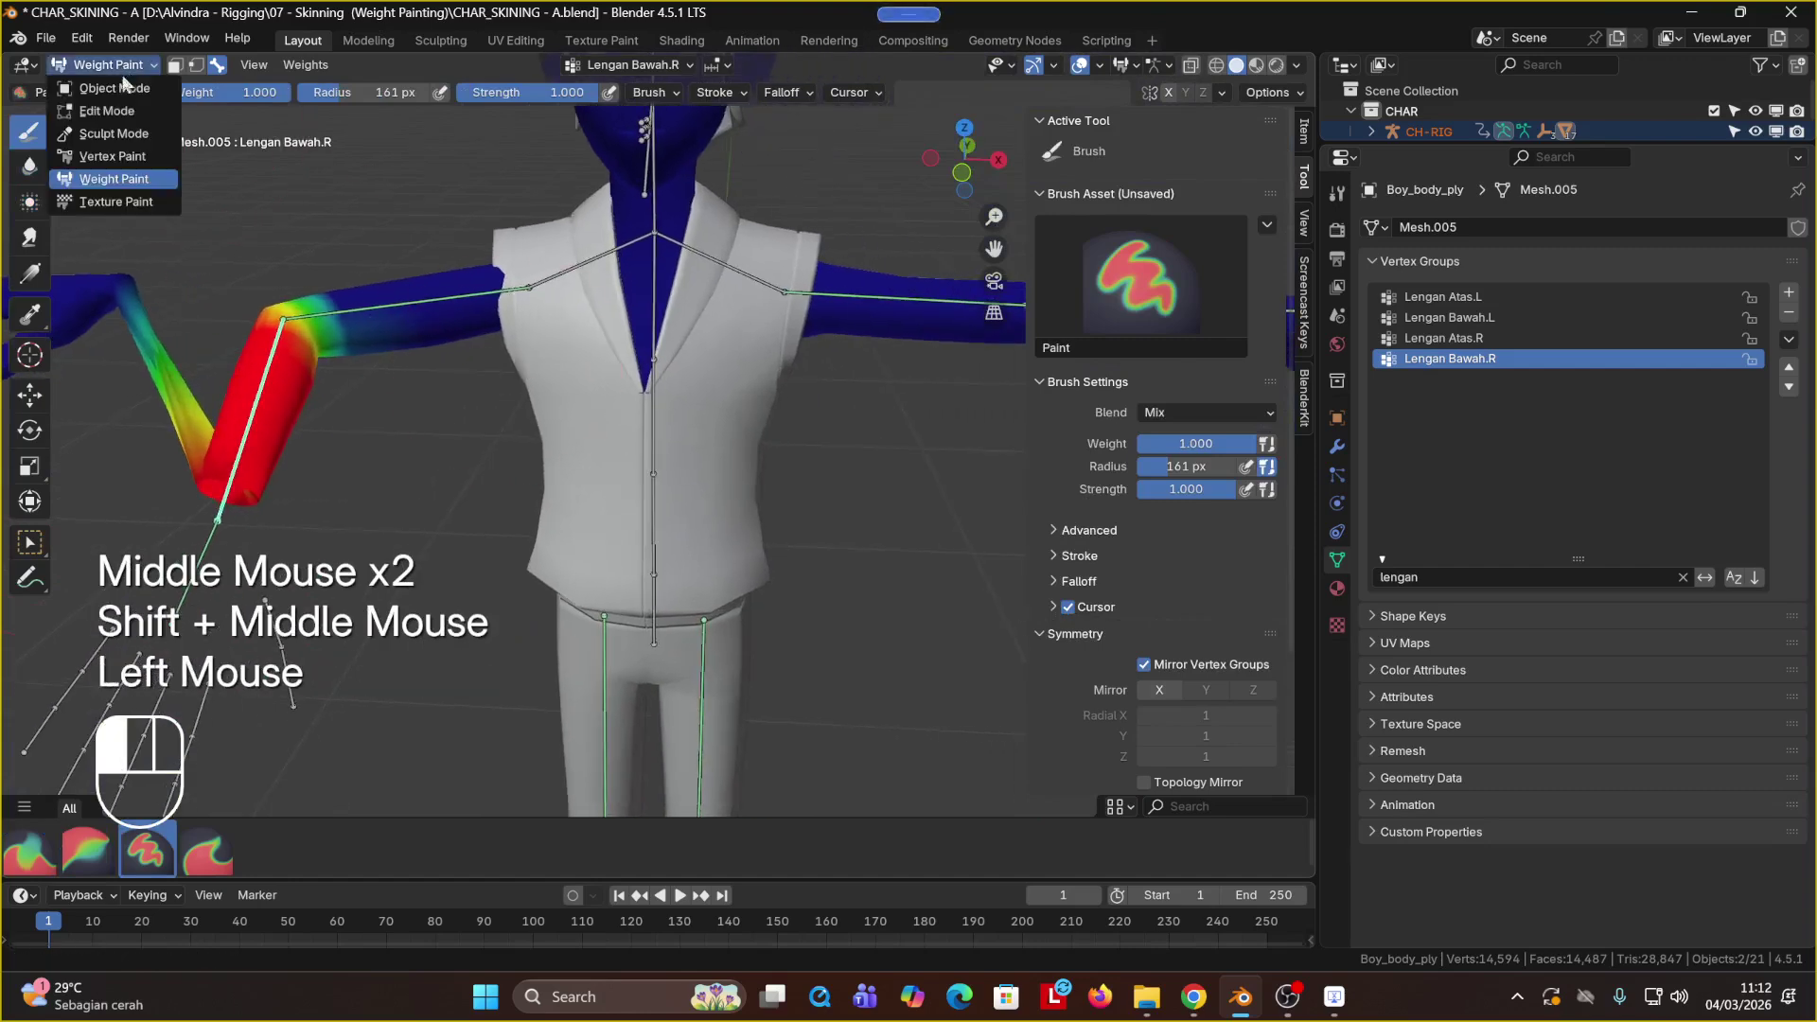
click(122, 78)
scroll(577, 428, down, 2)
middle_drag(577, 428, 424, 490)
click(462, 424)
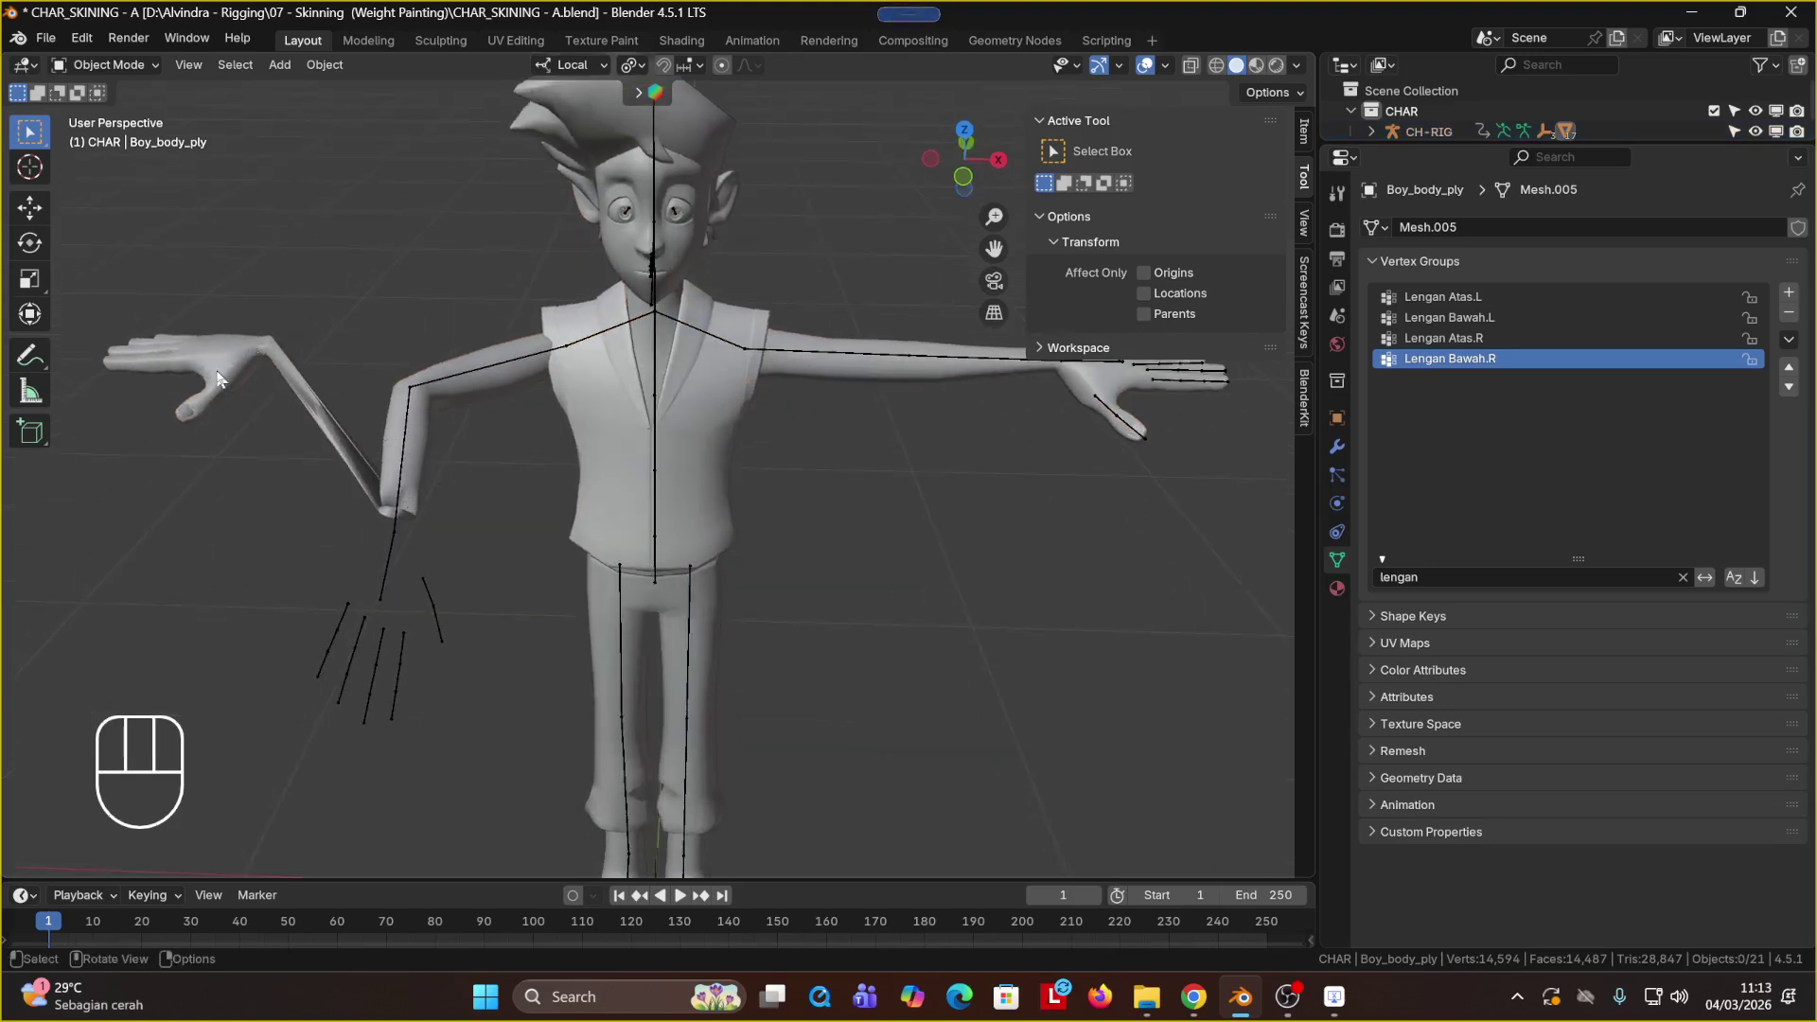
Step: Check which interaction modes are offered for the armature alone and for the body mesh alone
shift+middle_drag(784, 515, 630, 568)
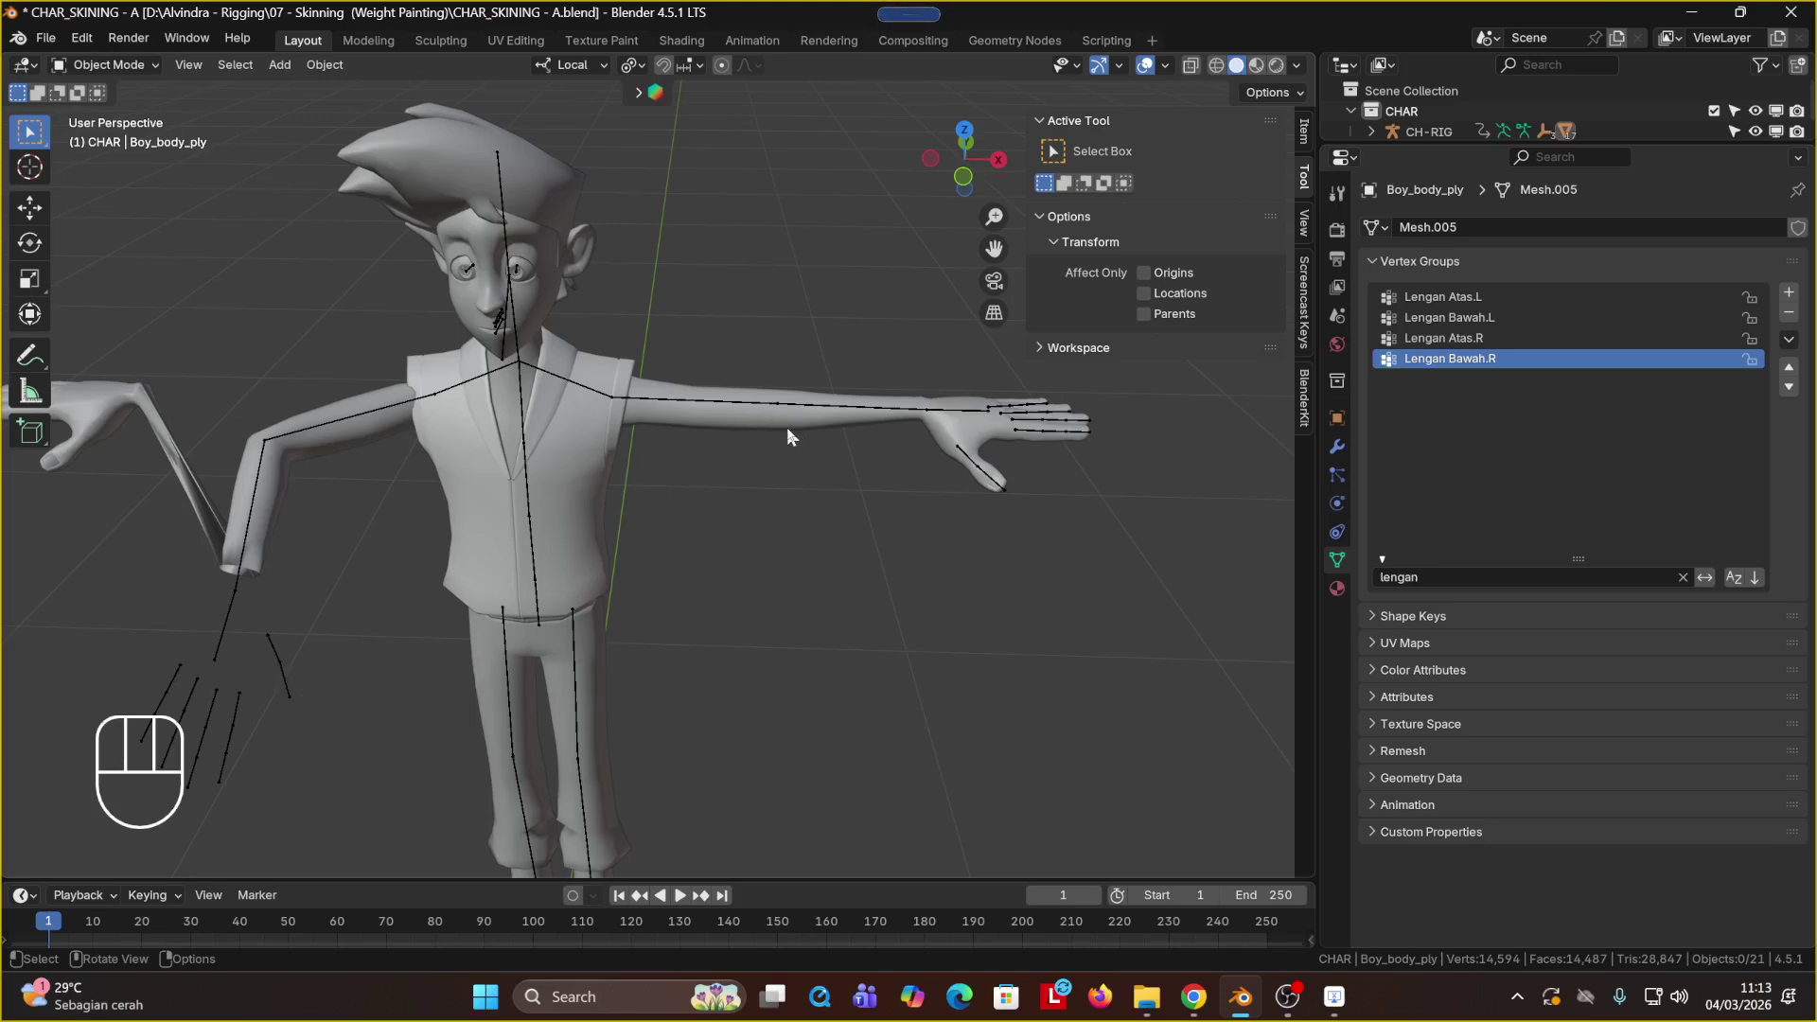
click(729, 407)
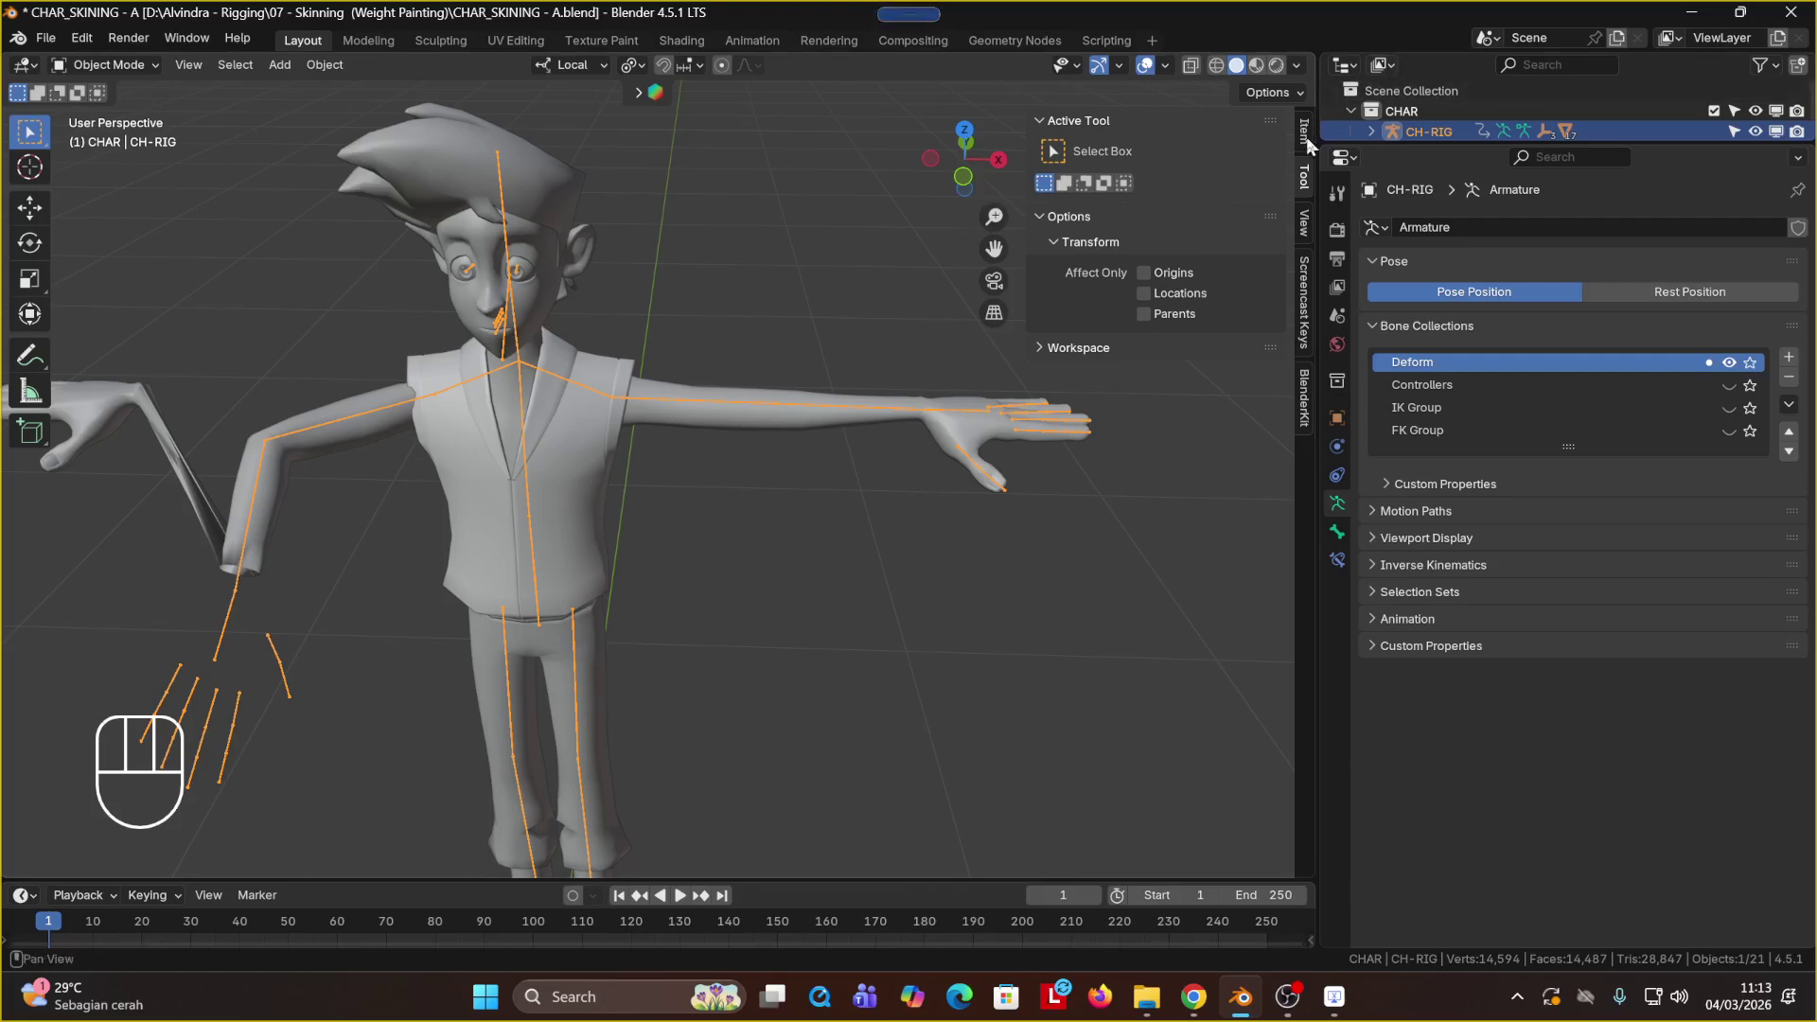
click(108, 65)
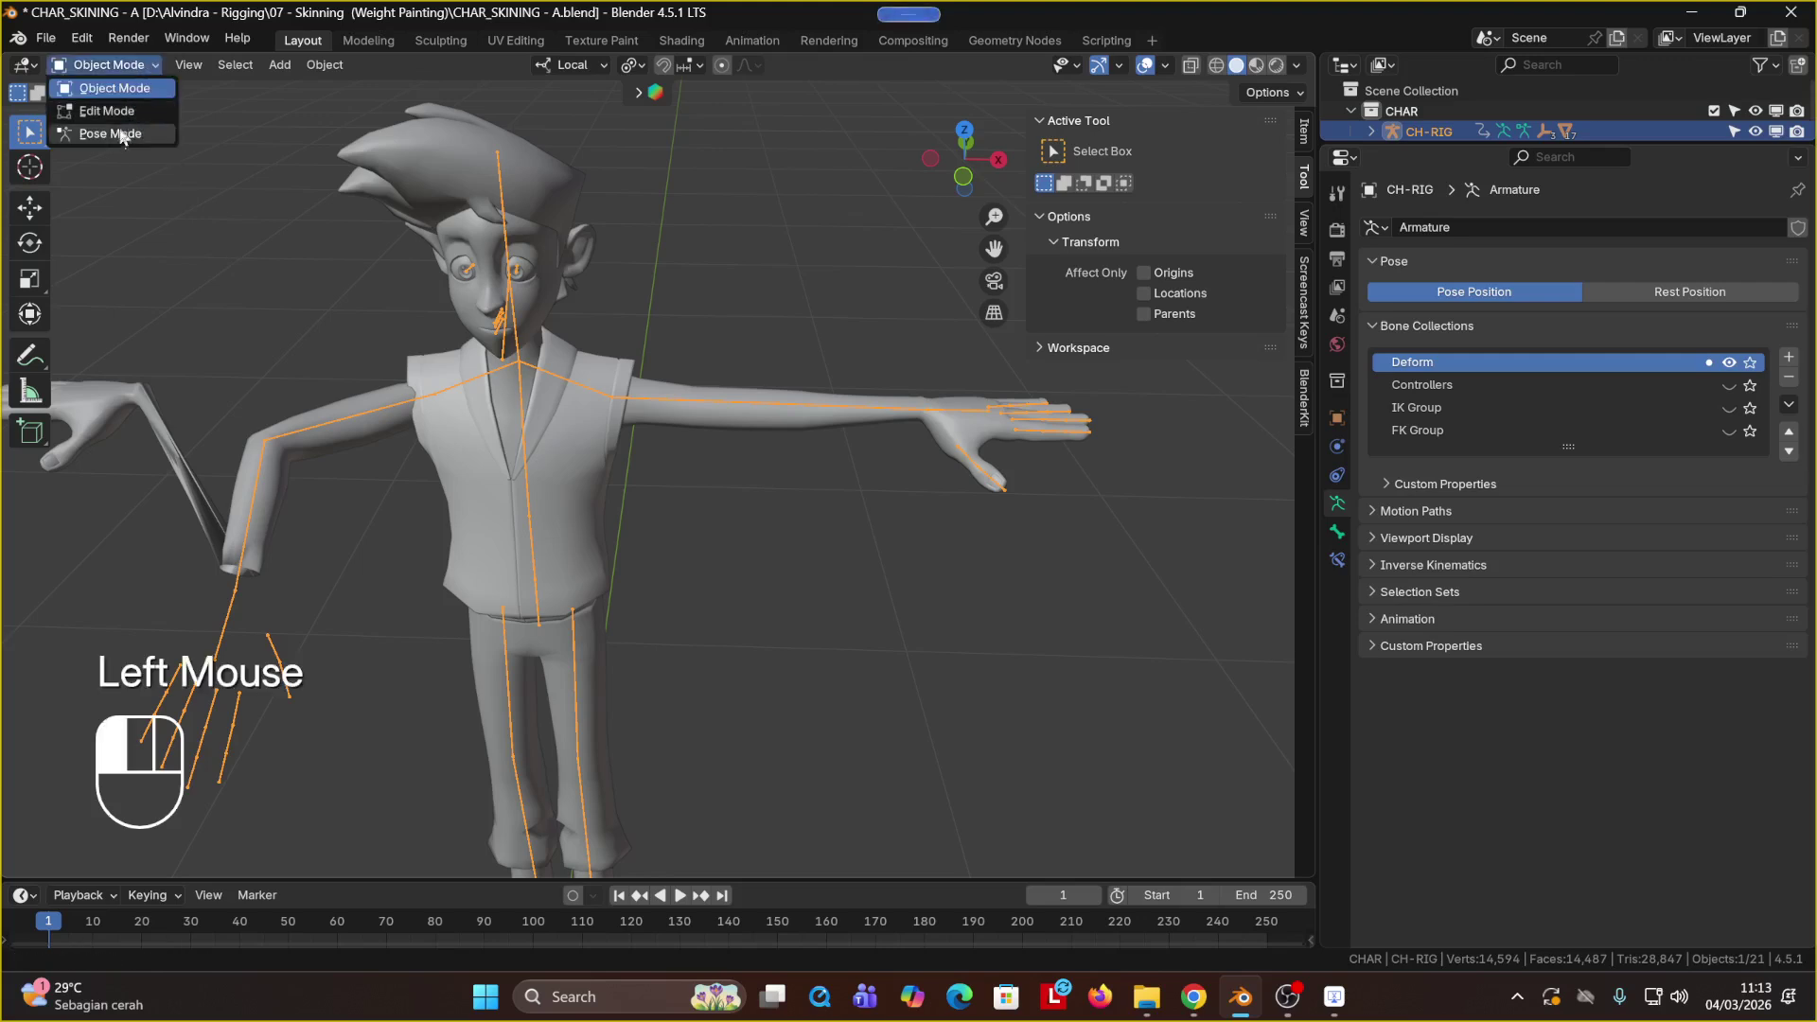
click(291, 201)
click(480, 409)
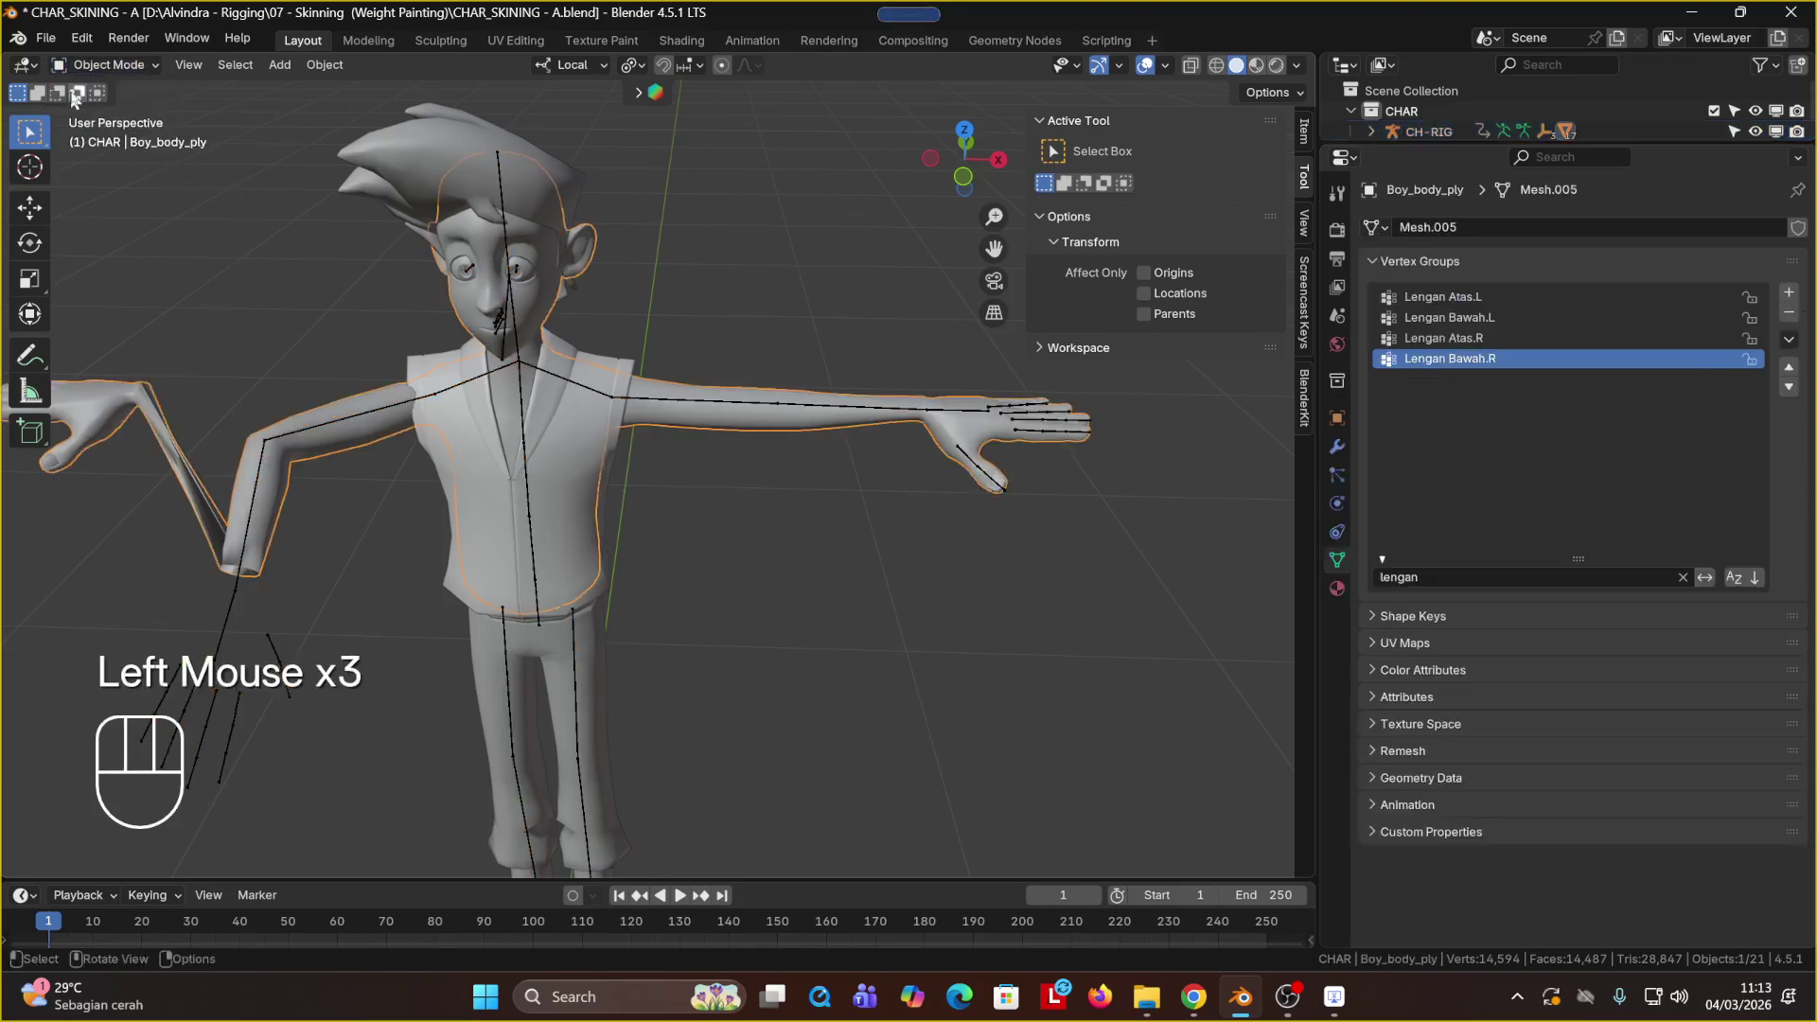
click(109, 64)
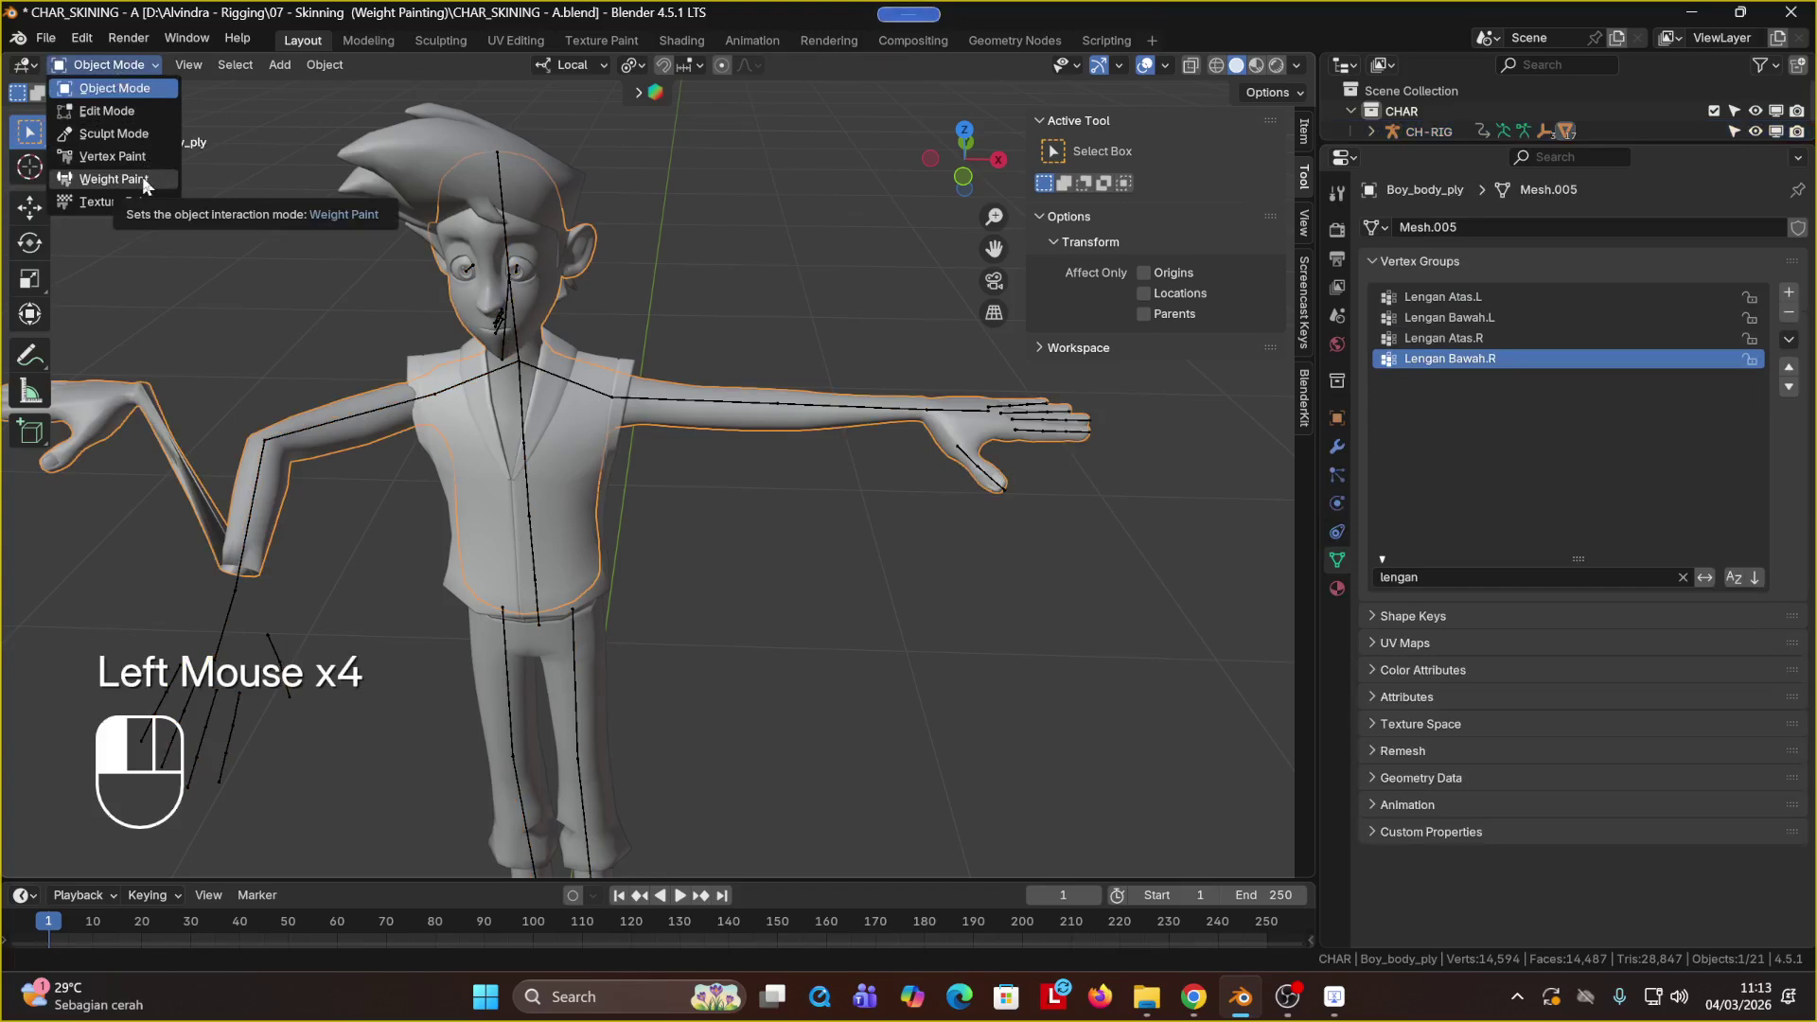
click(392, 418)
Step: Select the armature first, add Boy_body_ply to the selection as active object, and switch to Weight Paint mode
click(392, 413)
shift+click(390, 395)
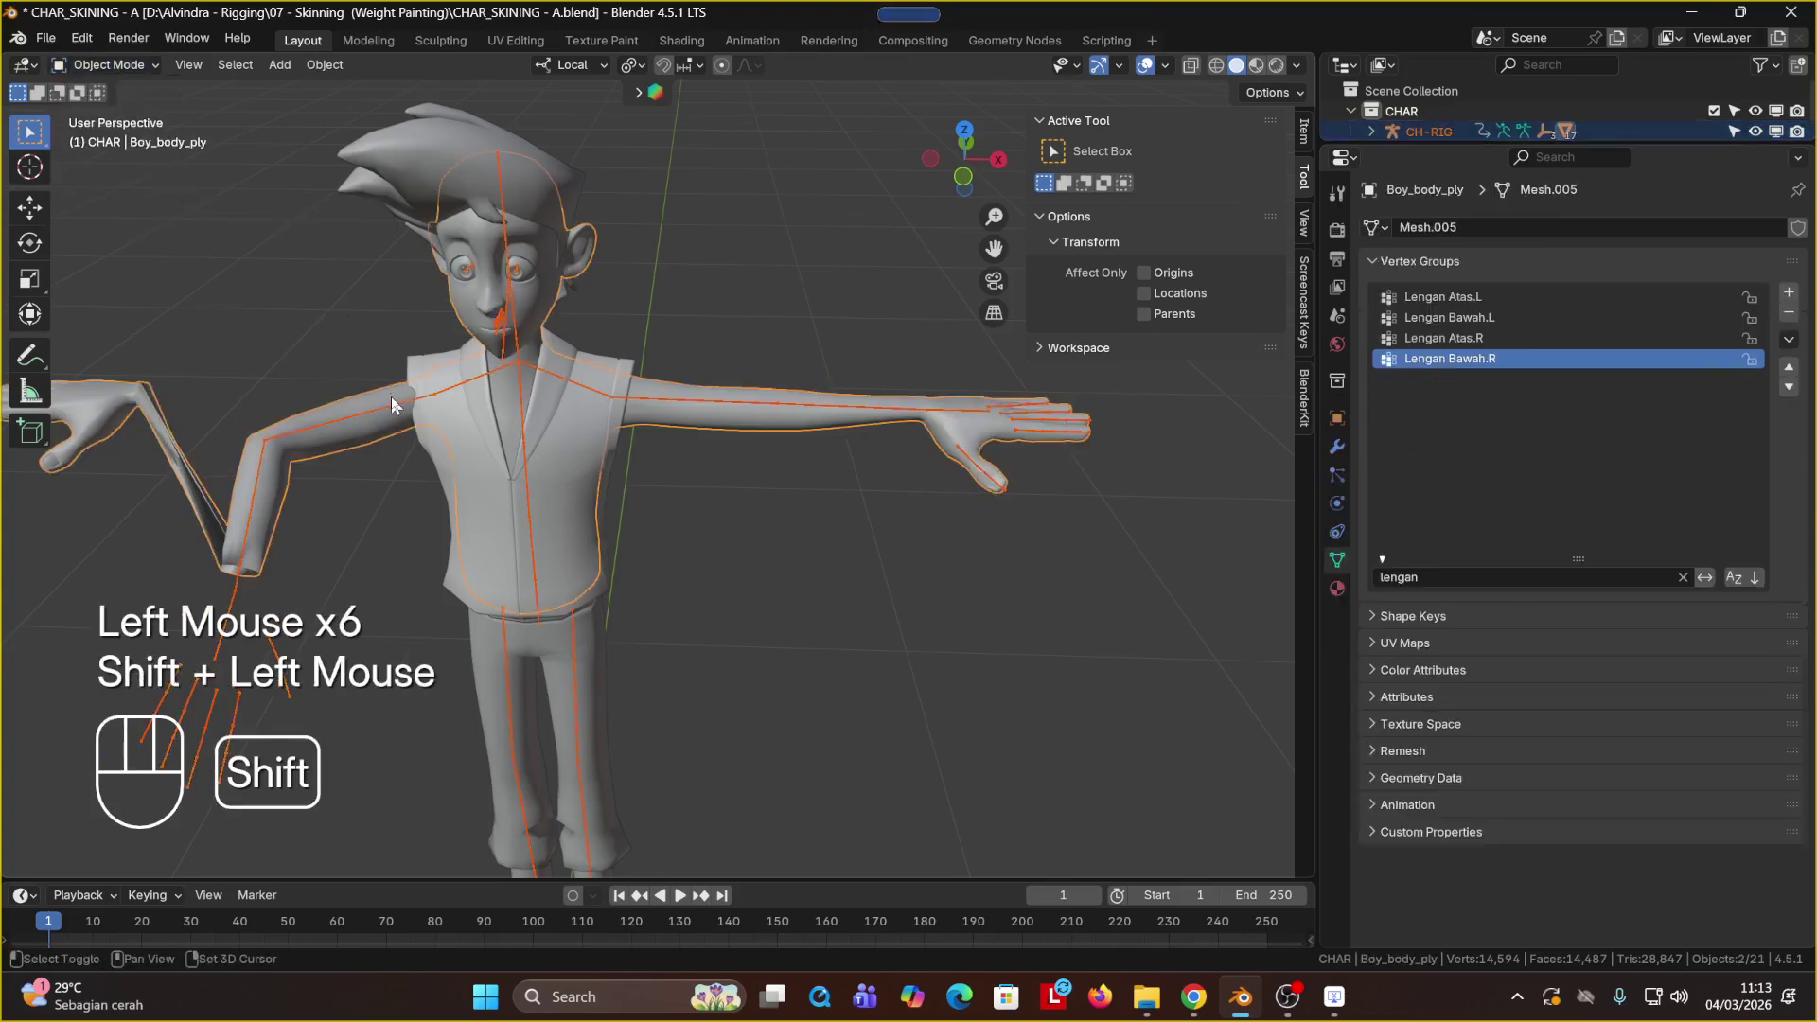
click(109, 64)
click(104, 174)
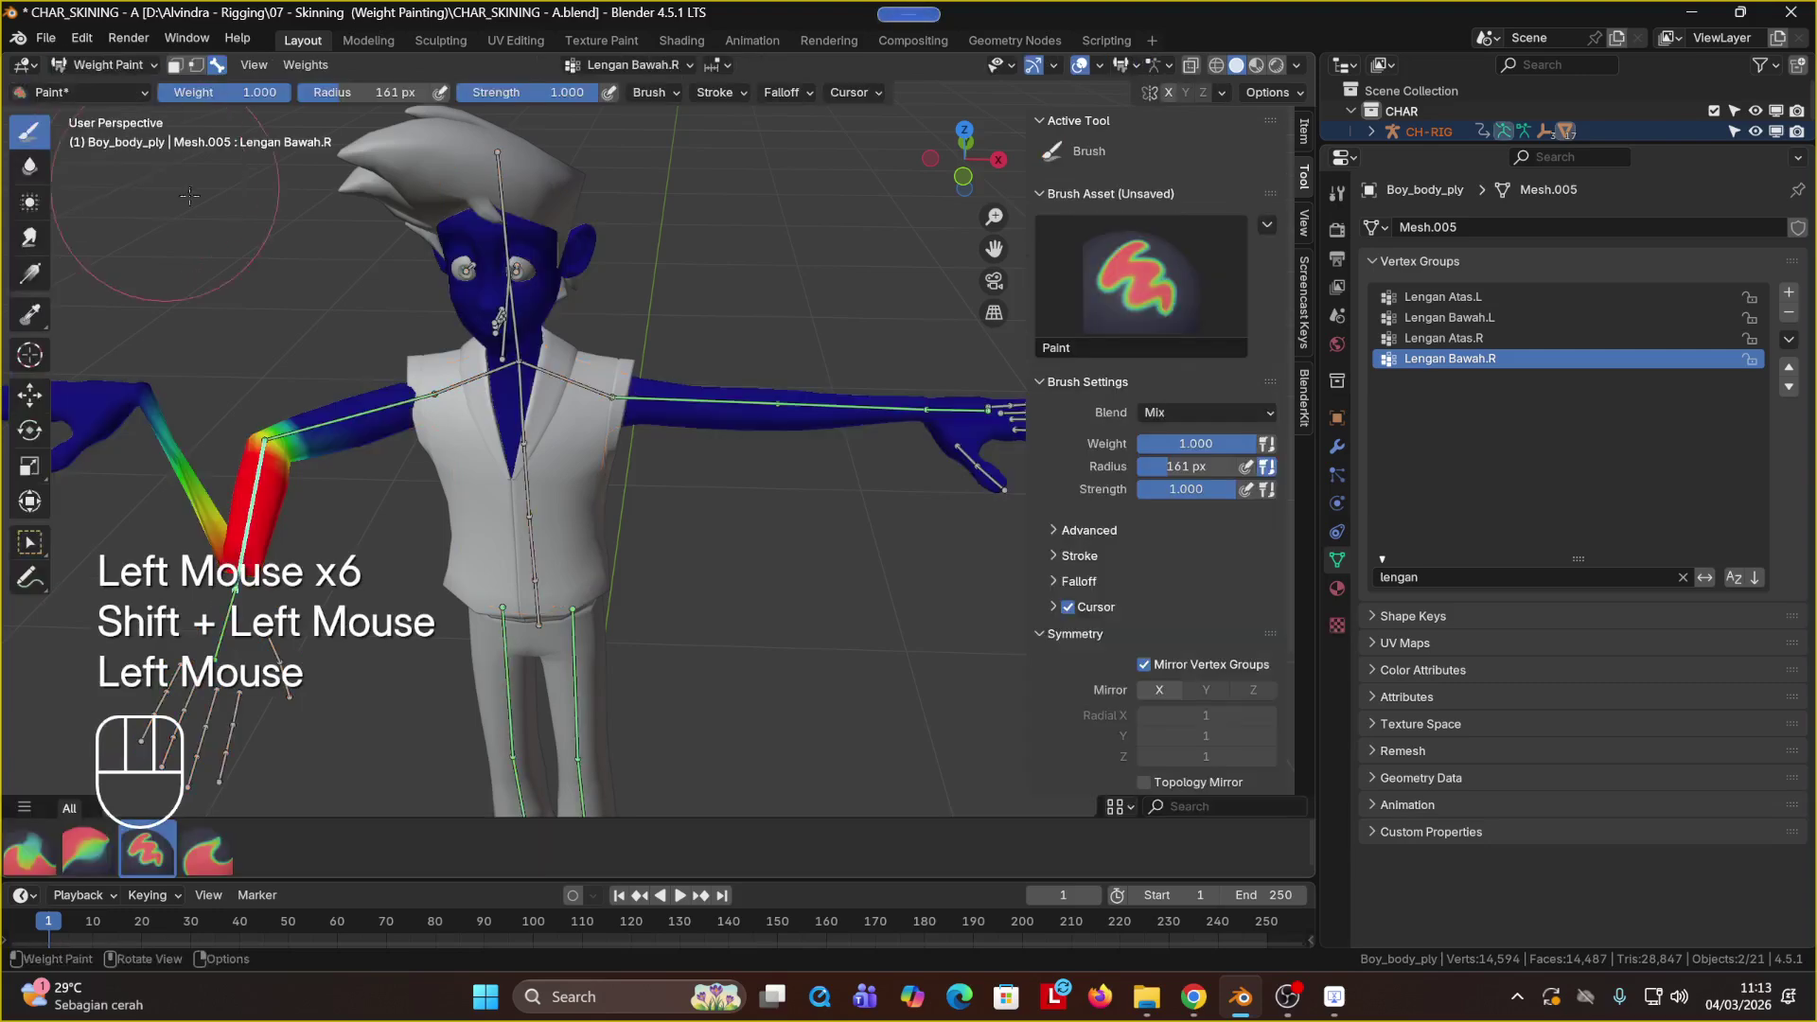
Step: Review the Paint brush's symmetry, options and workspace settings, including the Workspace section's contents
scroll(1214, 406, down, 2)
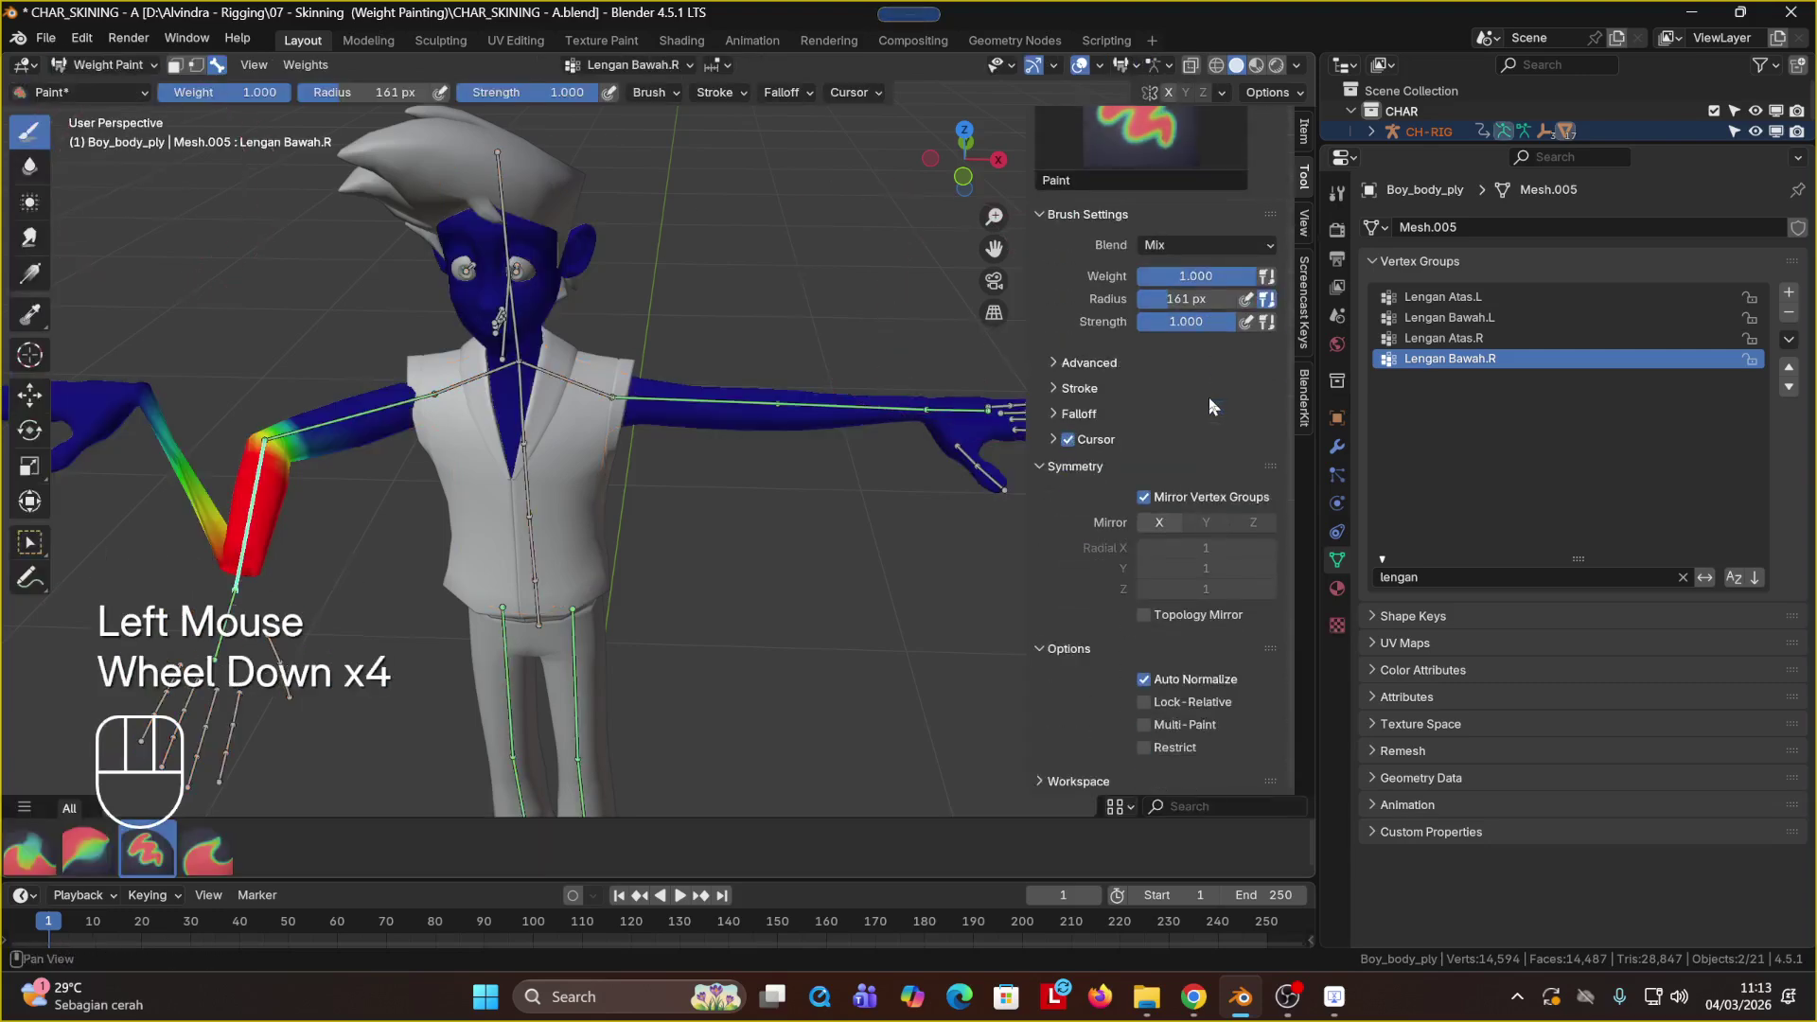
scroll(1240, 544, down, 2)
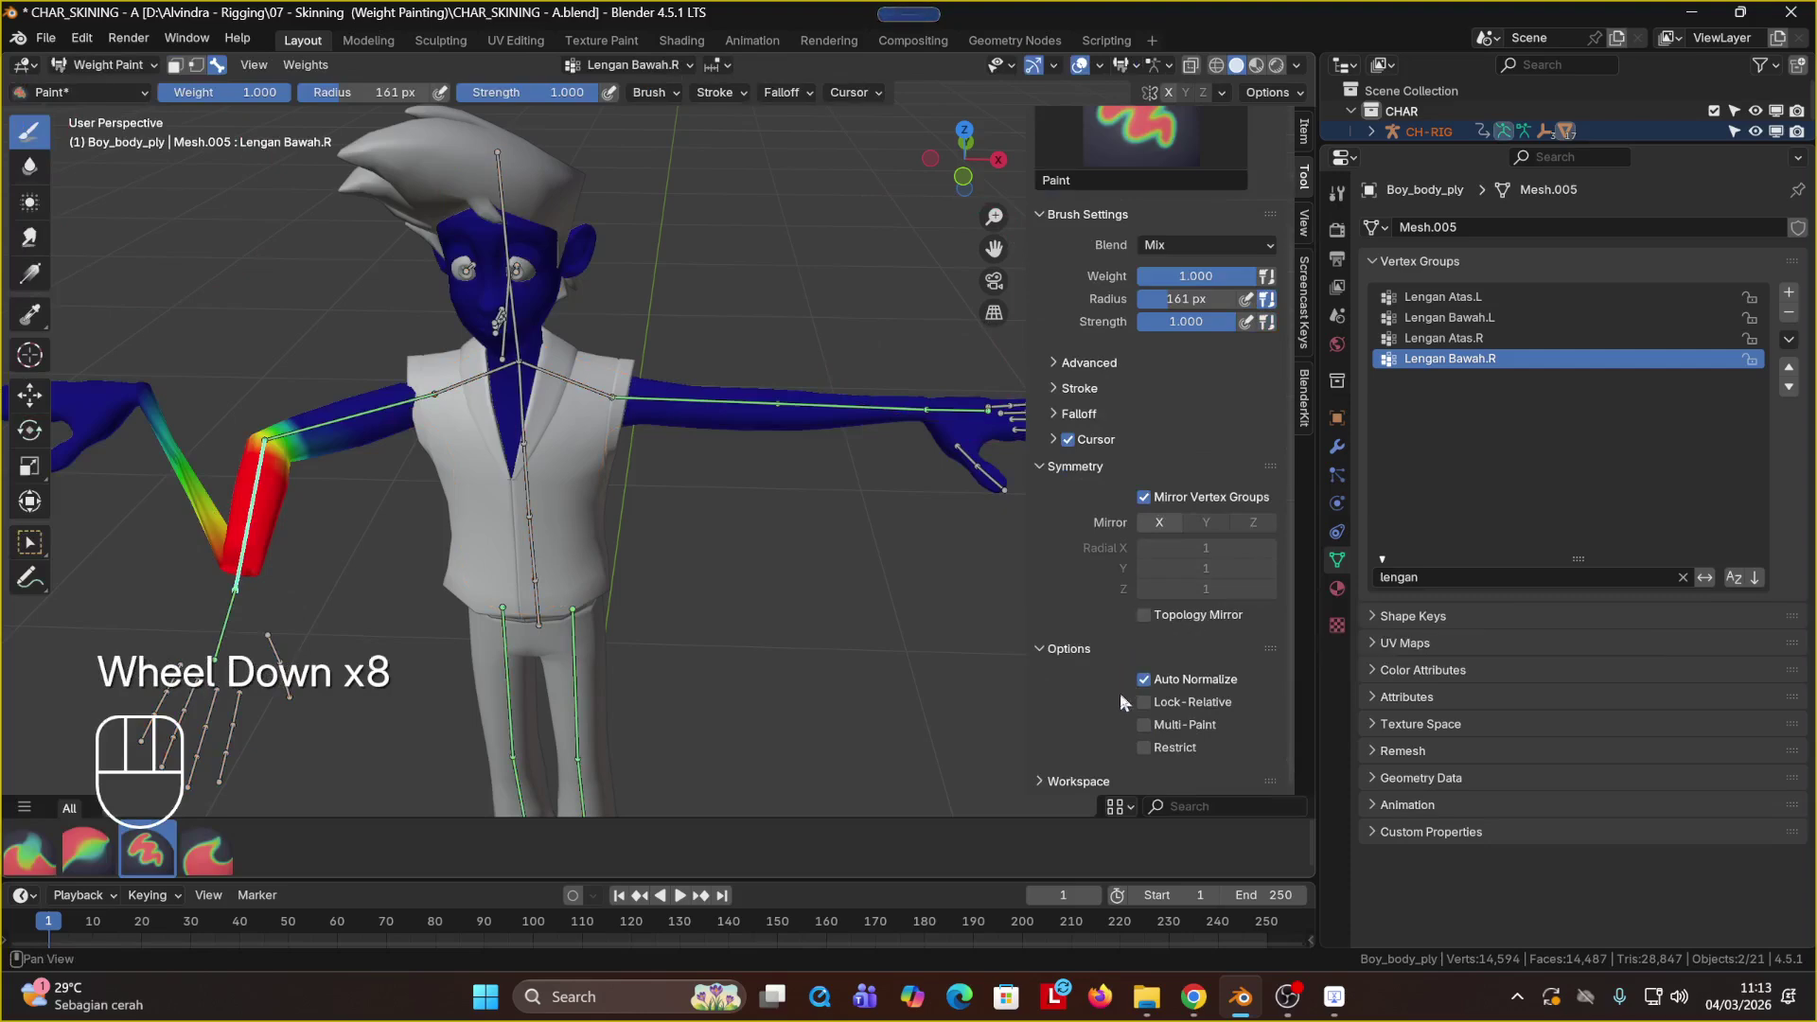
click(1082, 778)
scroll(1082, 767, down, 4)
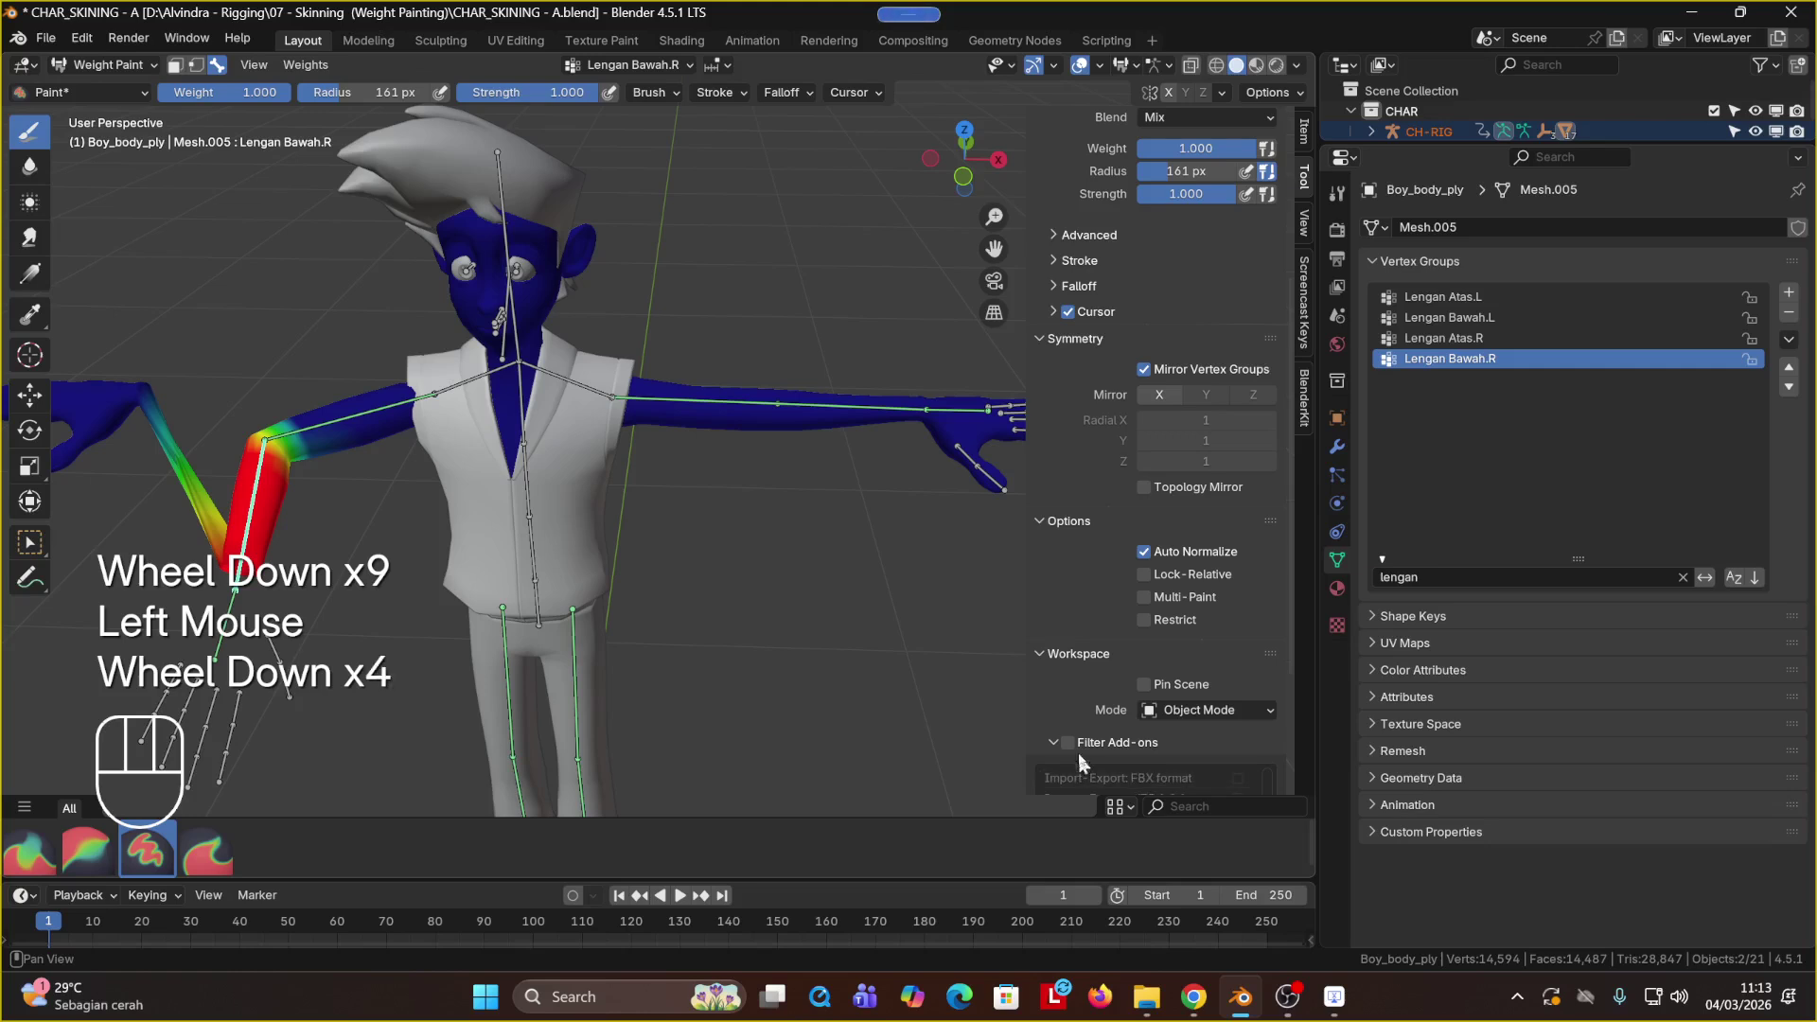
scroll(1057, 685, down, 2)
scroll(1095, 650, up, 2)
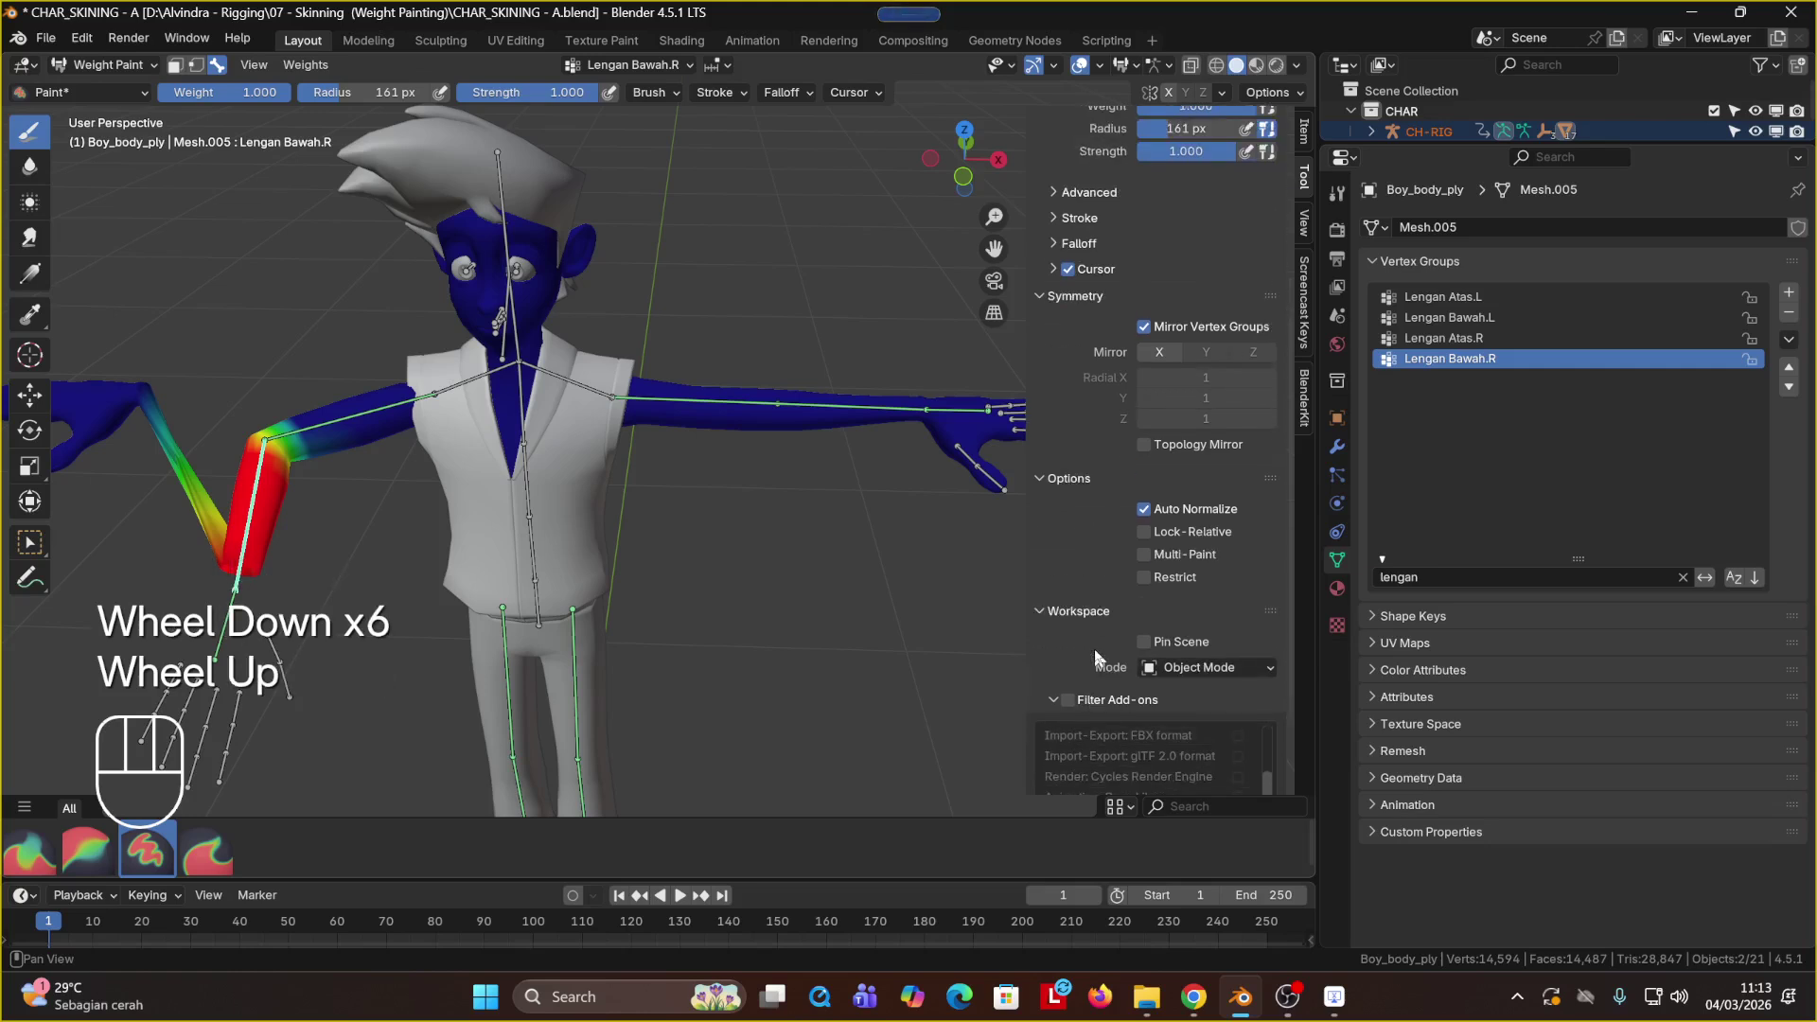
scroll(1094, 649, up, 2)
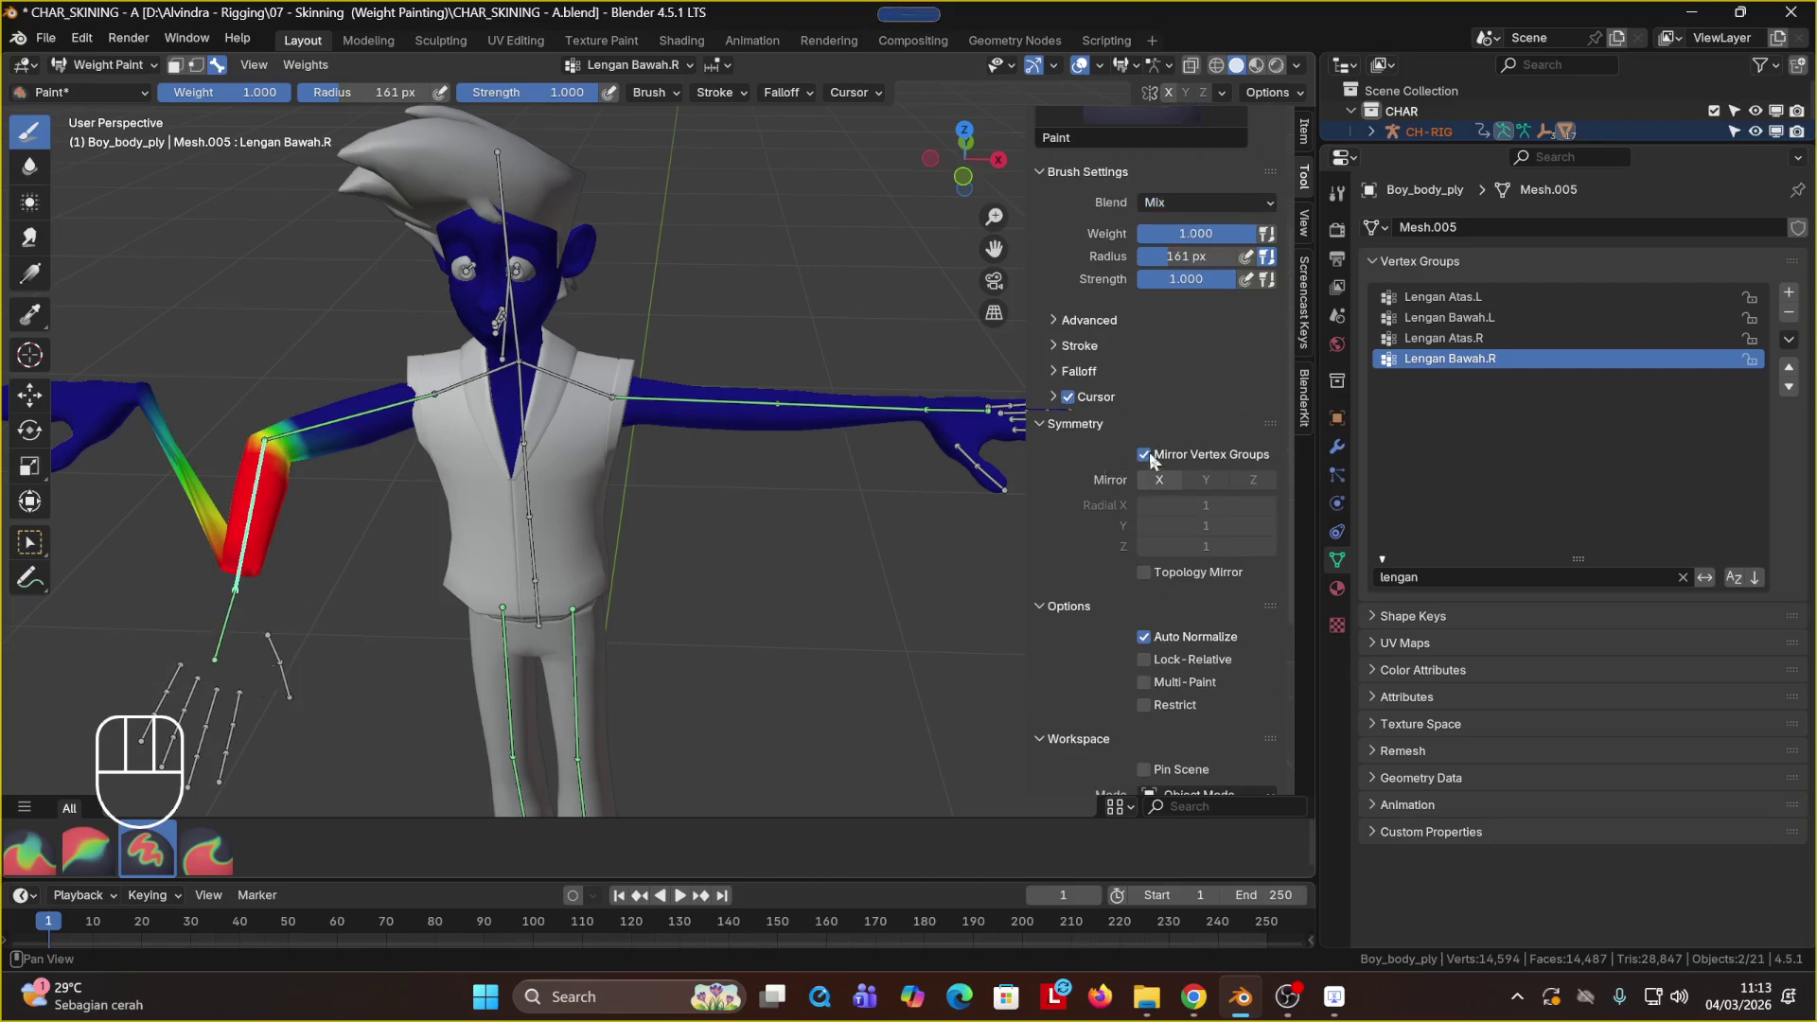
Step: Select the Lengan Atas.L bone and try painting weight dabs around the upper arms without X mirroring, undoing the stray strokes
ctrl+shift+click(656, 417)
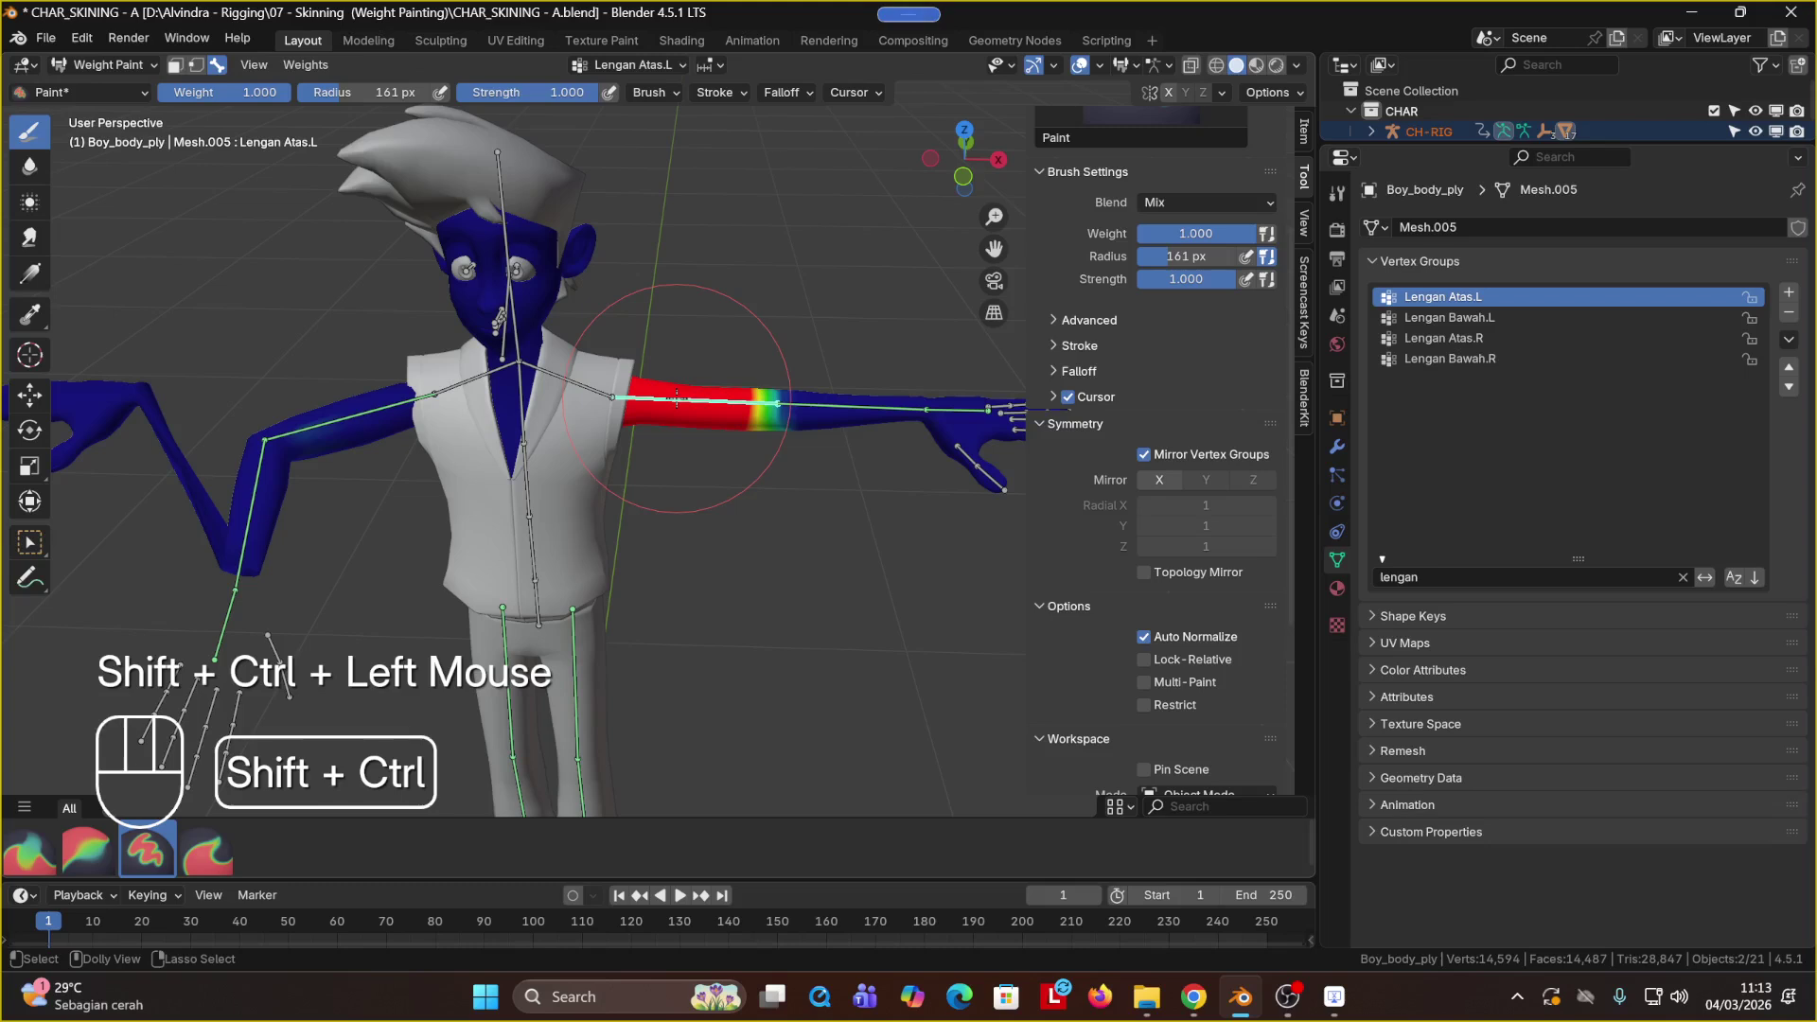
click(347, 396)
key(ctrl+z)
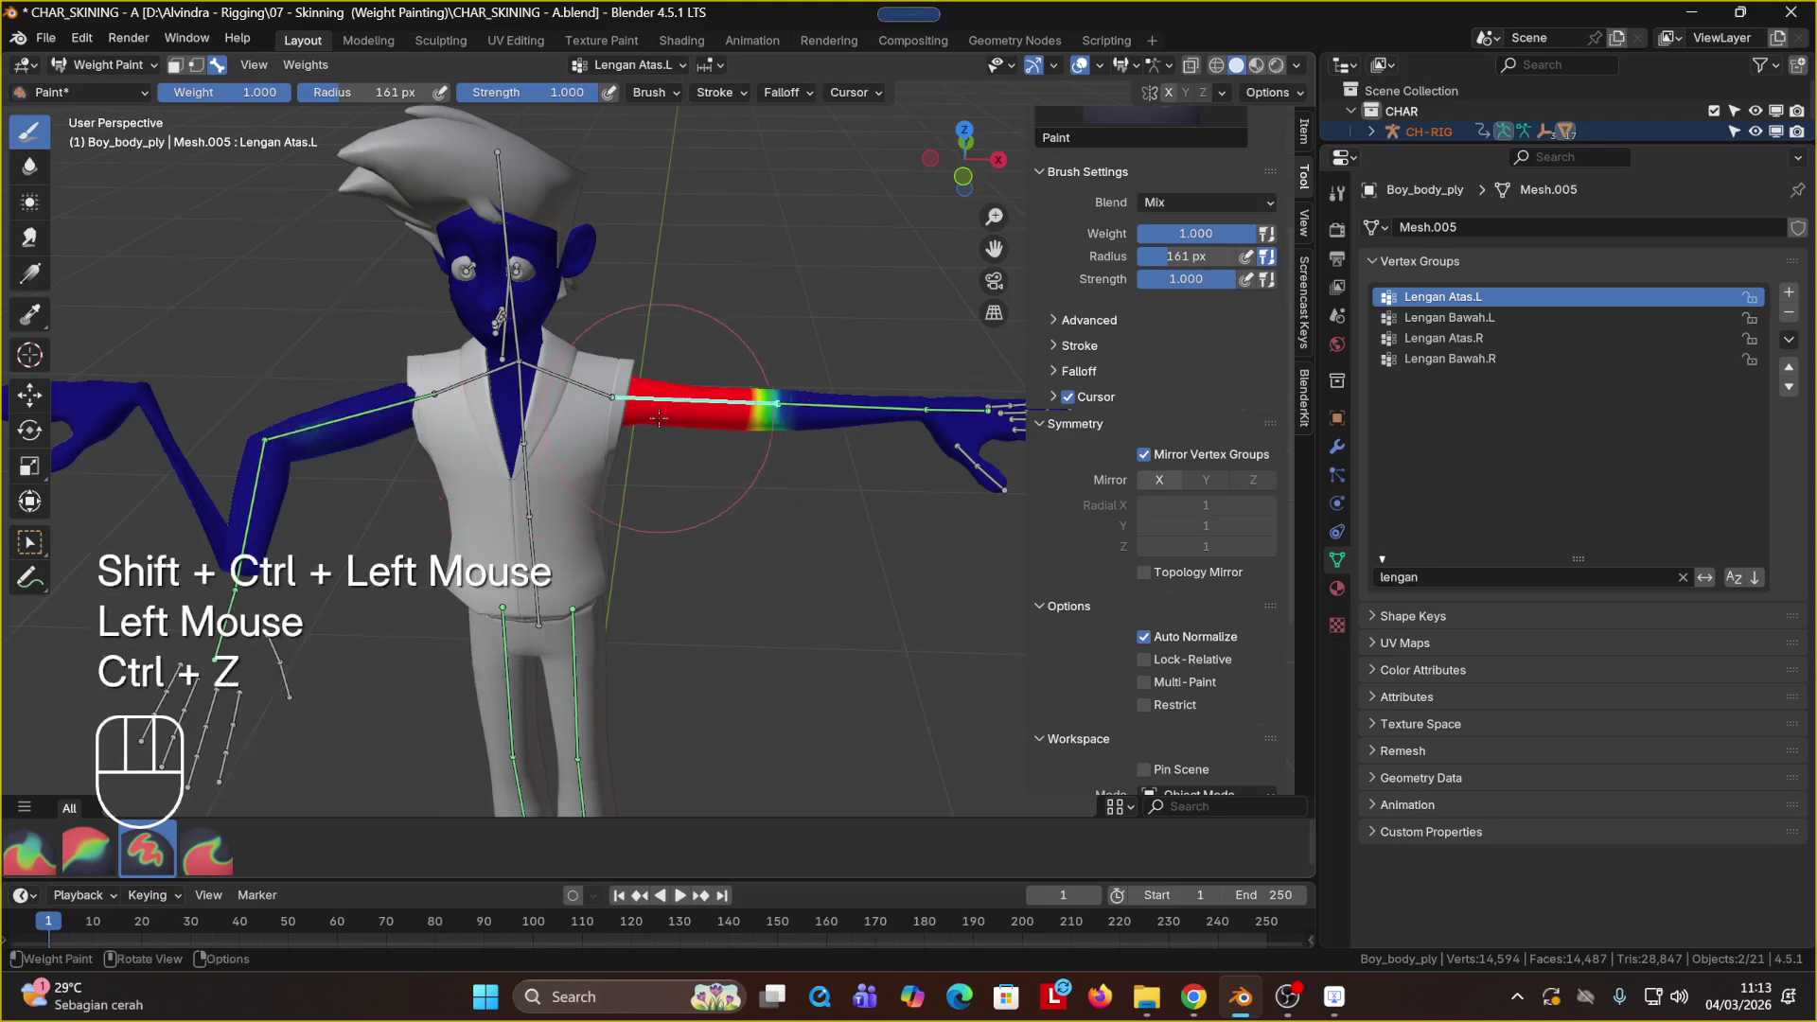
click(705, 389)
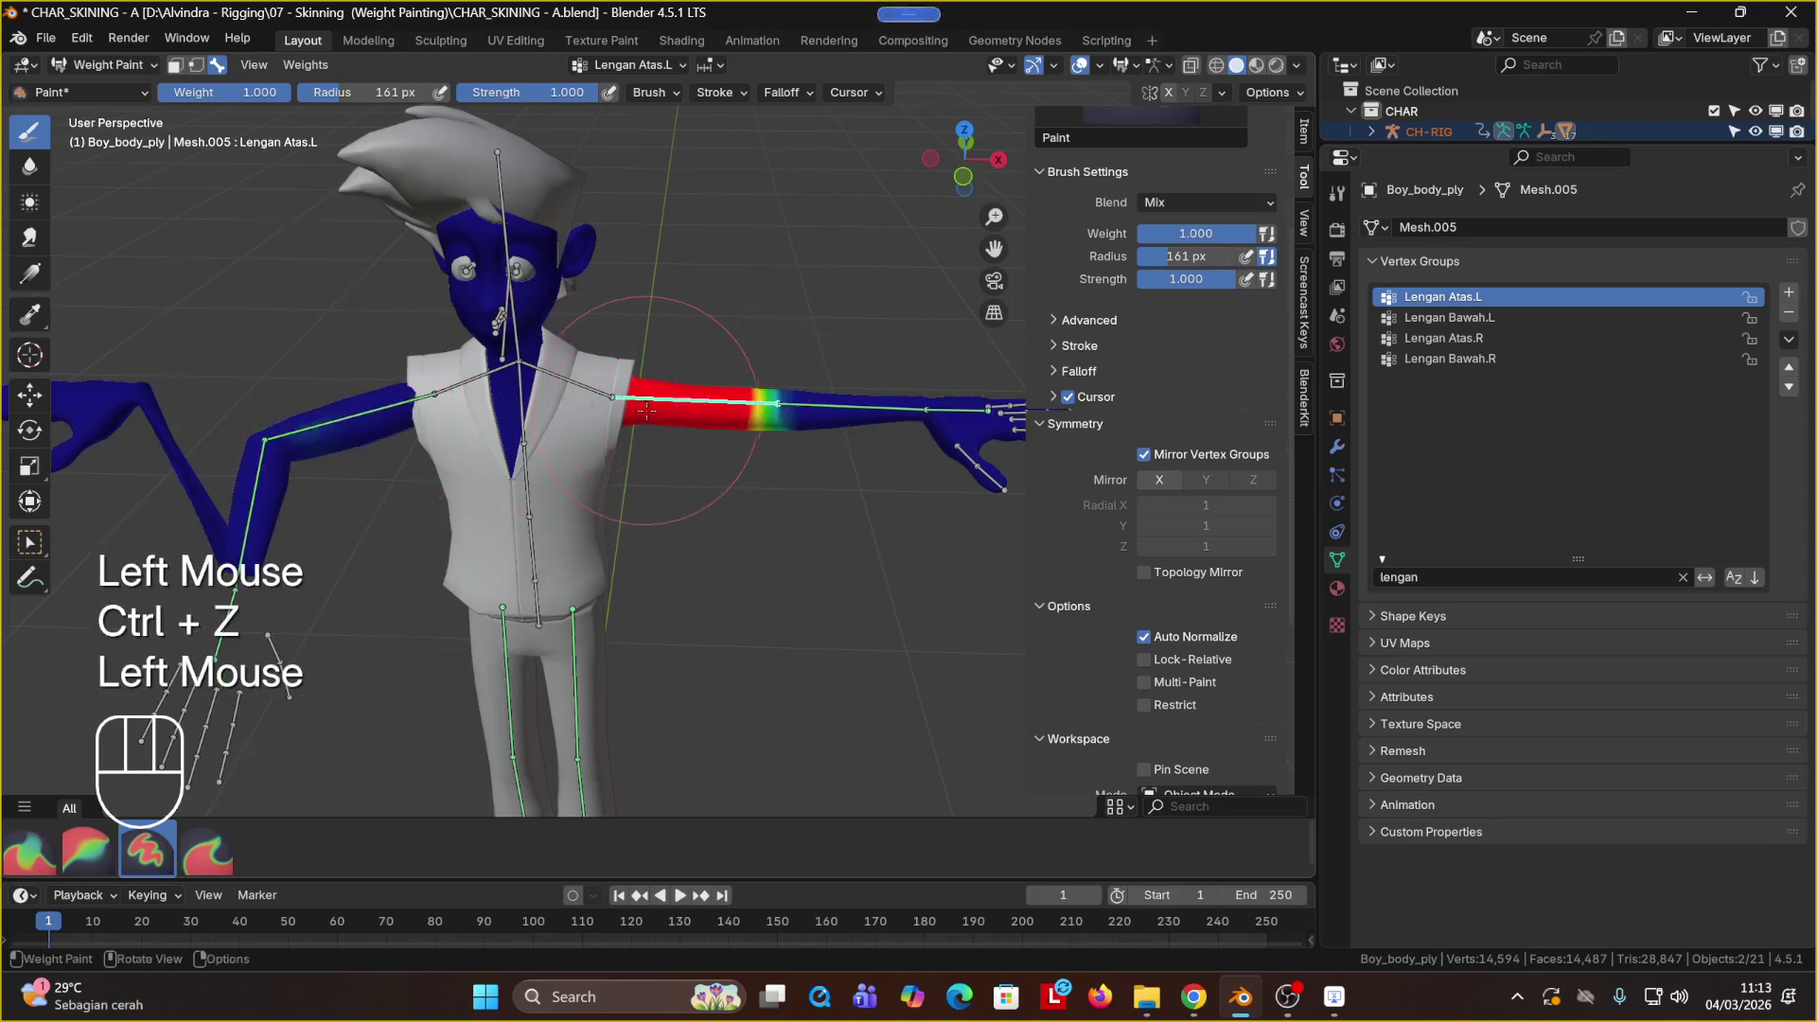
click(562, 378)
key(ctrl+z)
Step: Select the pundak.L bone, reduce the brush radius to 81 px and paint full weight over the left shoulder
ctrl+shift+click(562, 378)
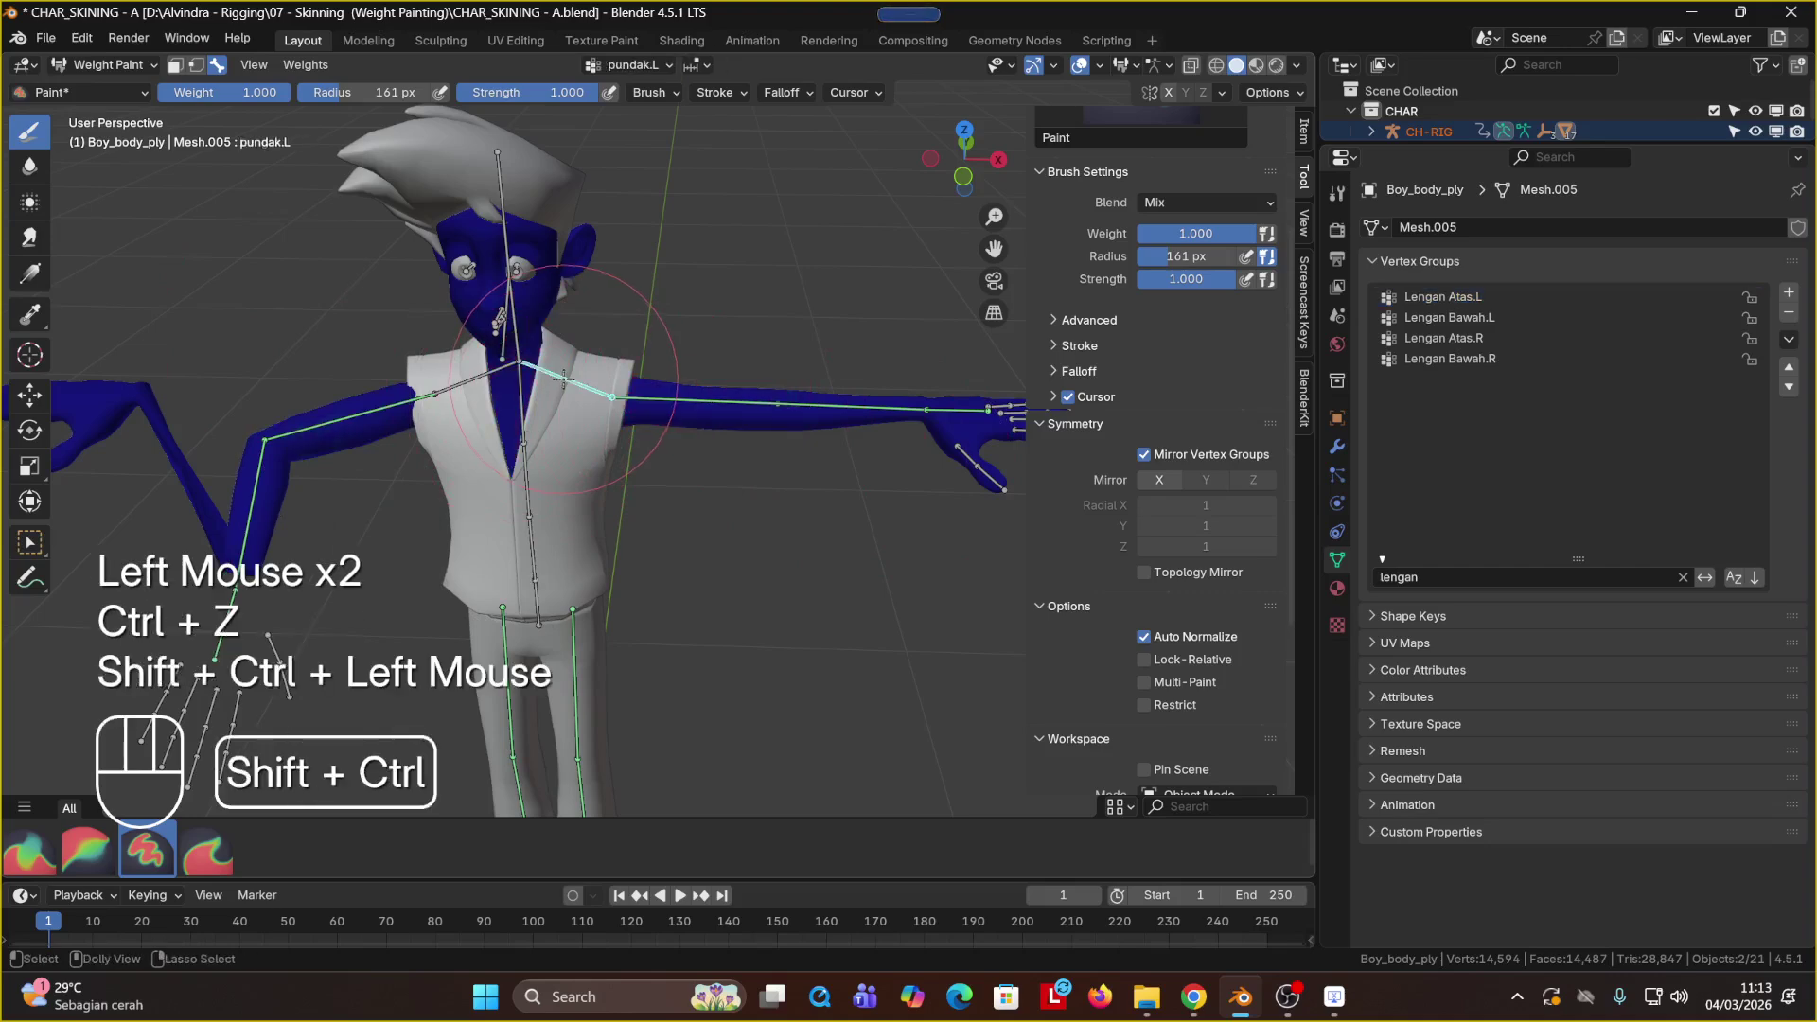
click(564, 379)
key(ctrl+z)
click(568, 381)
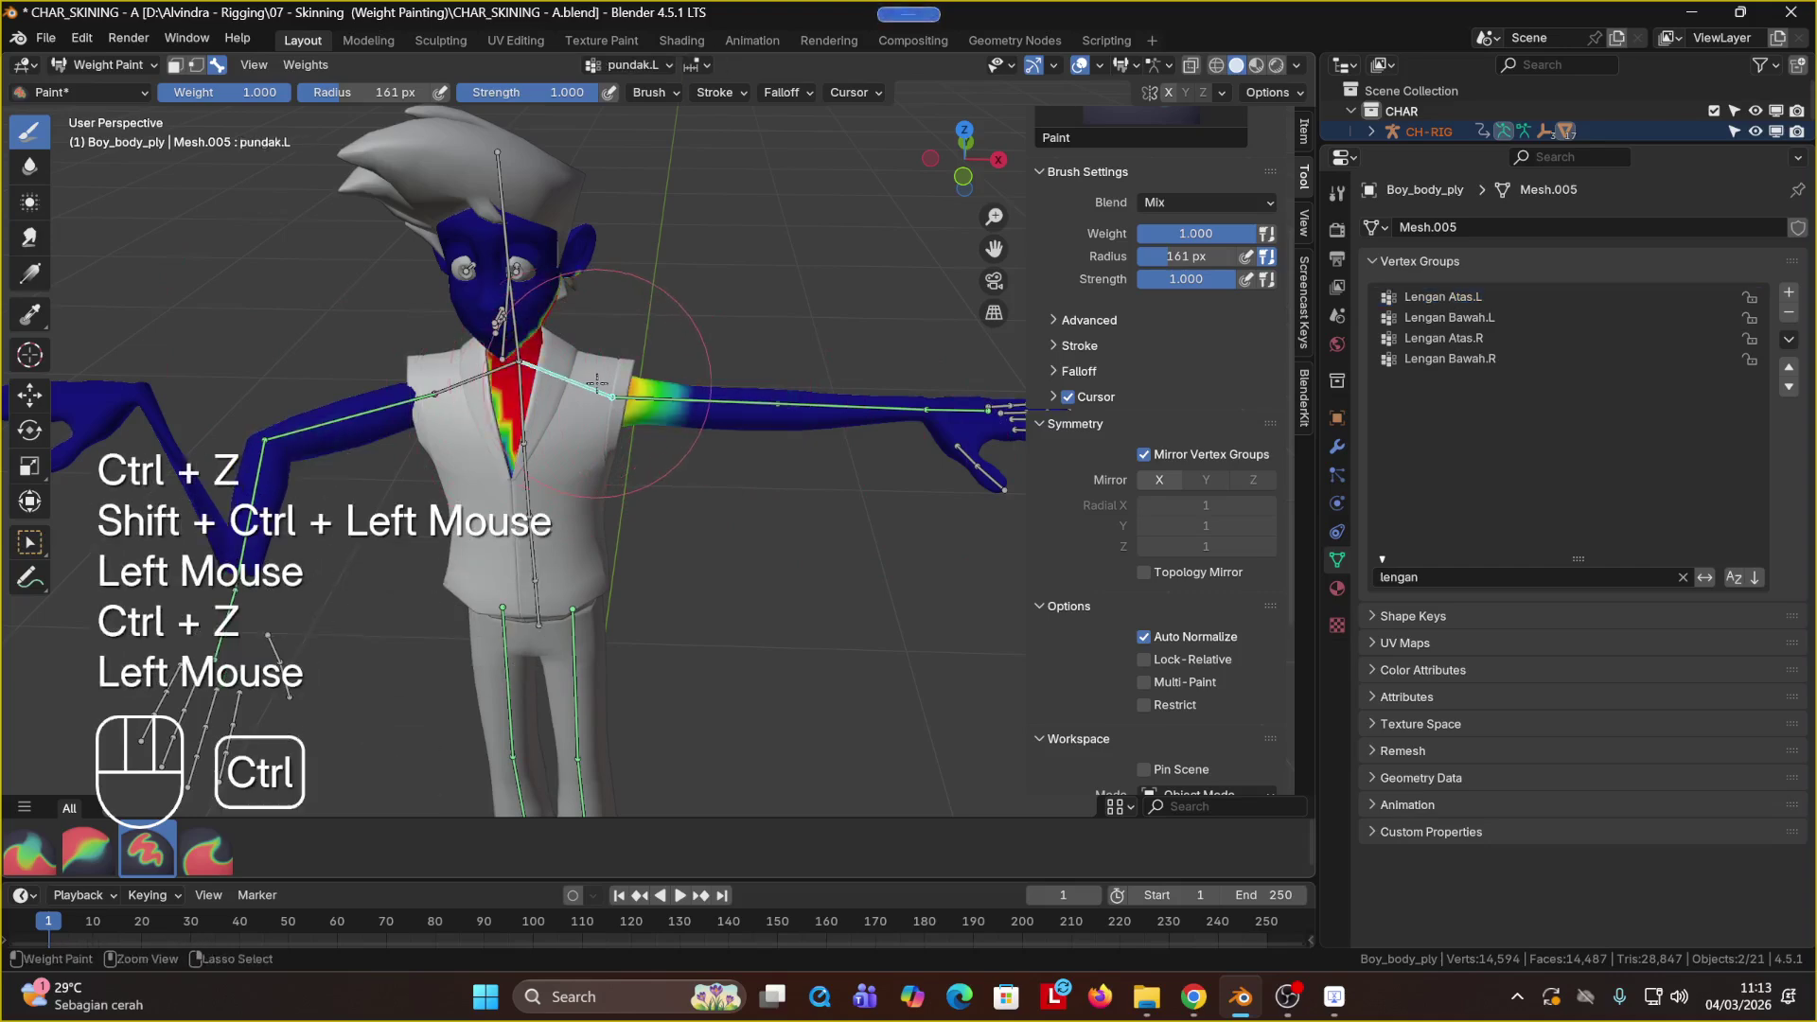
key(ctrl+z)
key(f)
click(580, 382)
click(581, 380)
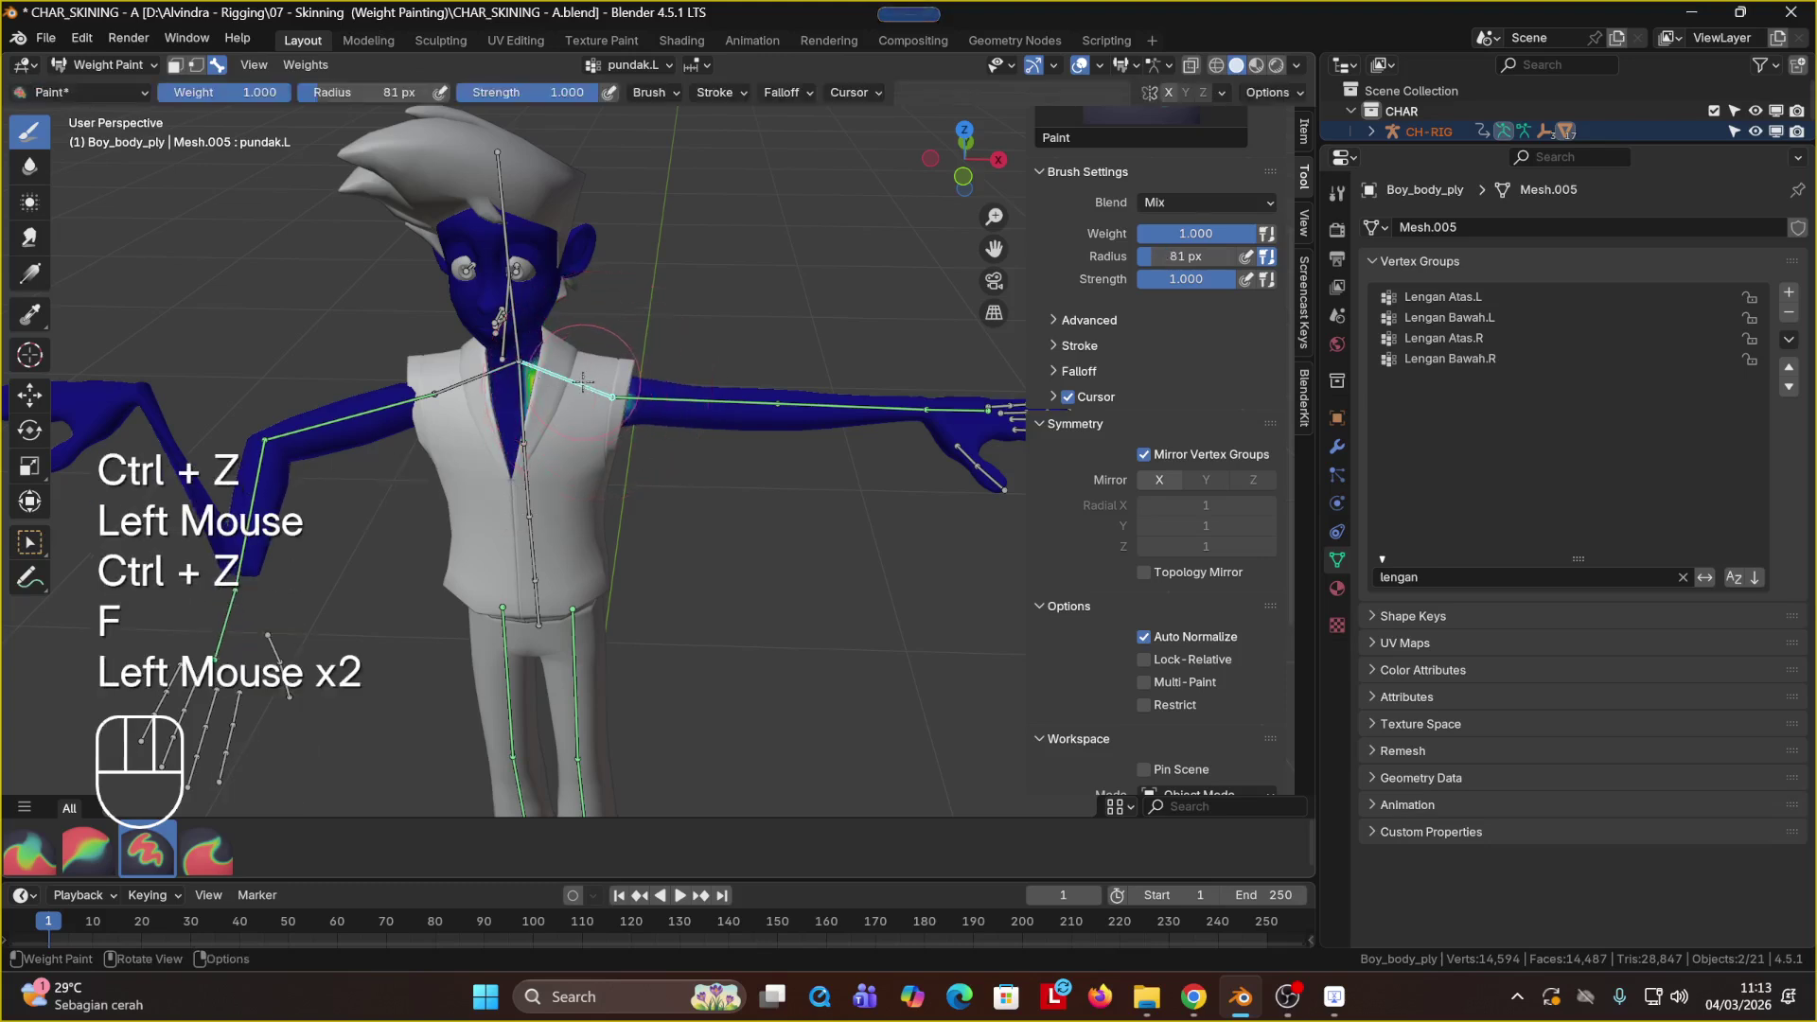
click(581, 379)
click(580, 379)
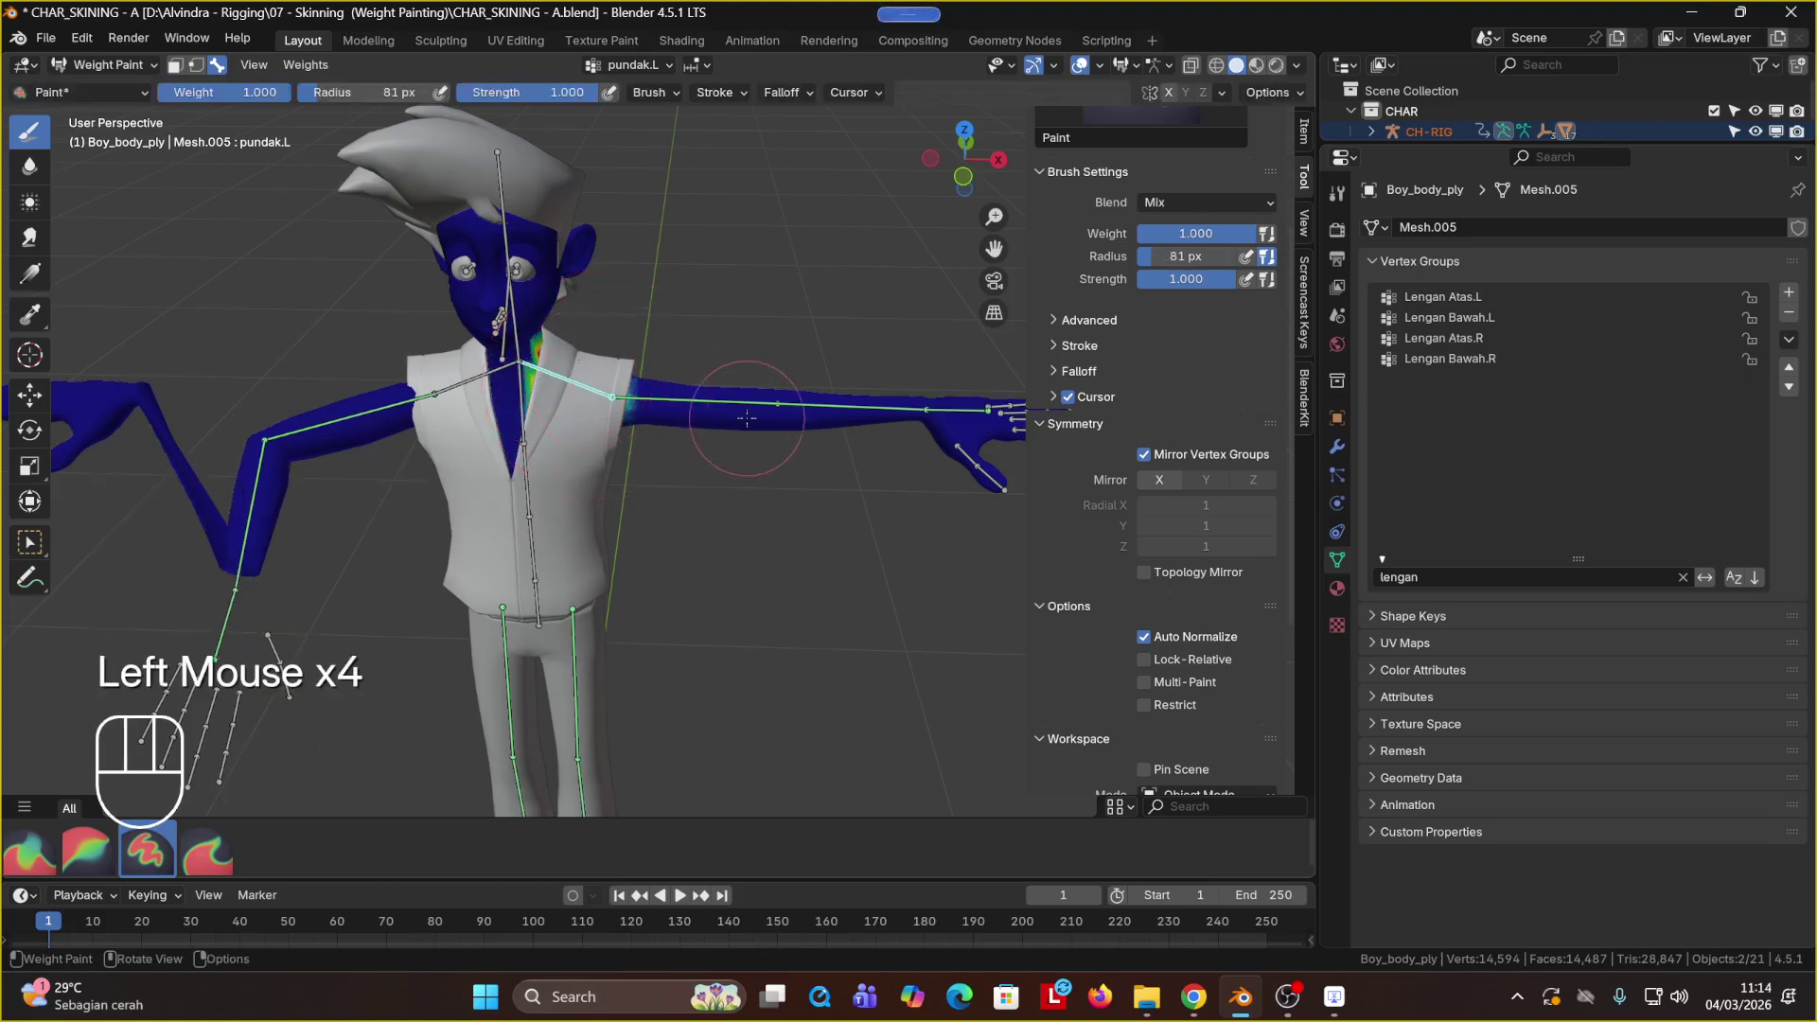
Step: Test the shoulder weights by rotating the pundak.L bone and the pundak.R bone, undoing the rotations
key(r)
ctrl+click(722, 347)
key(ctrl+z)
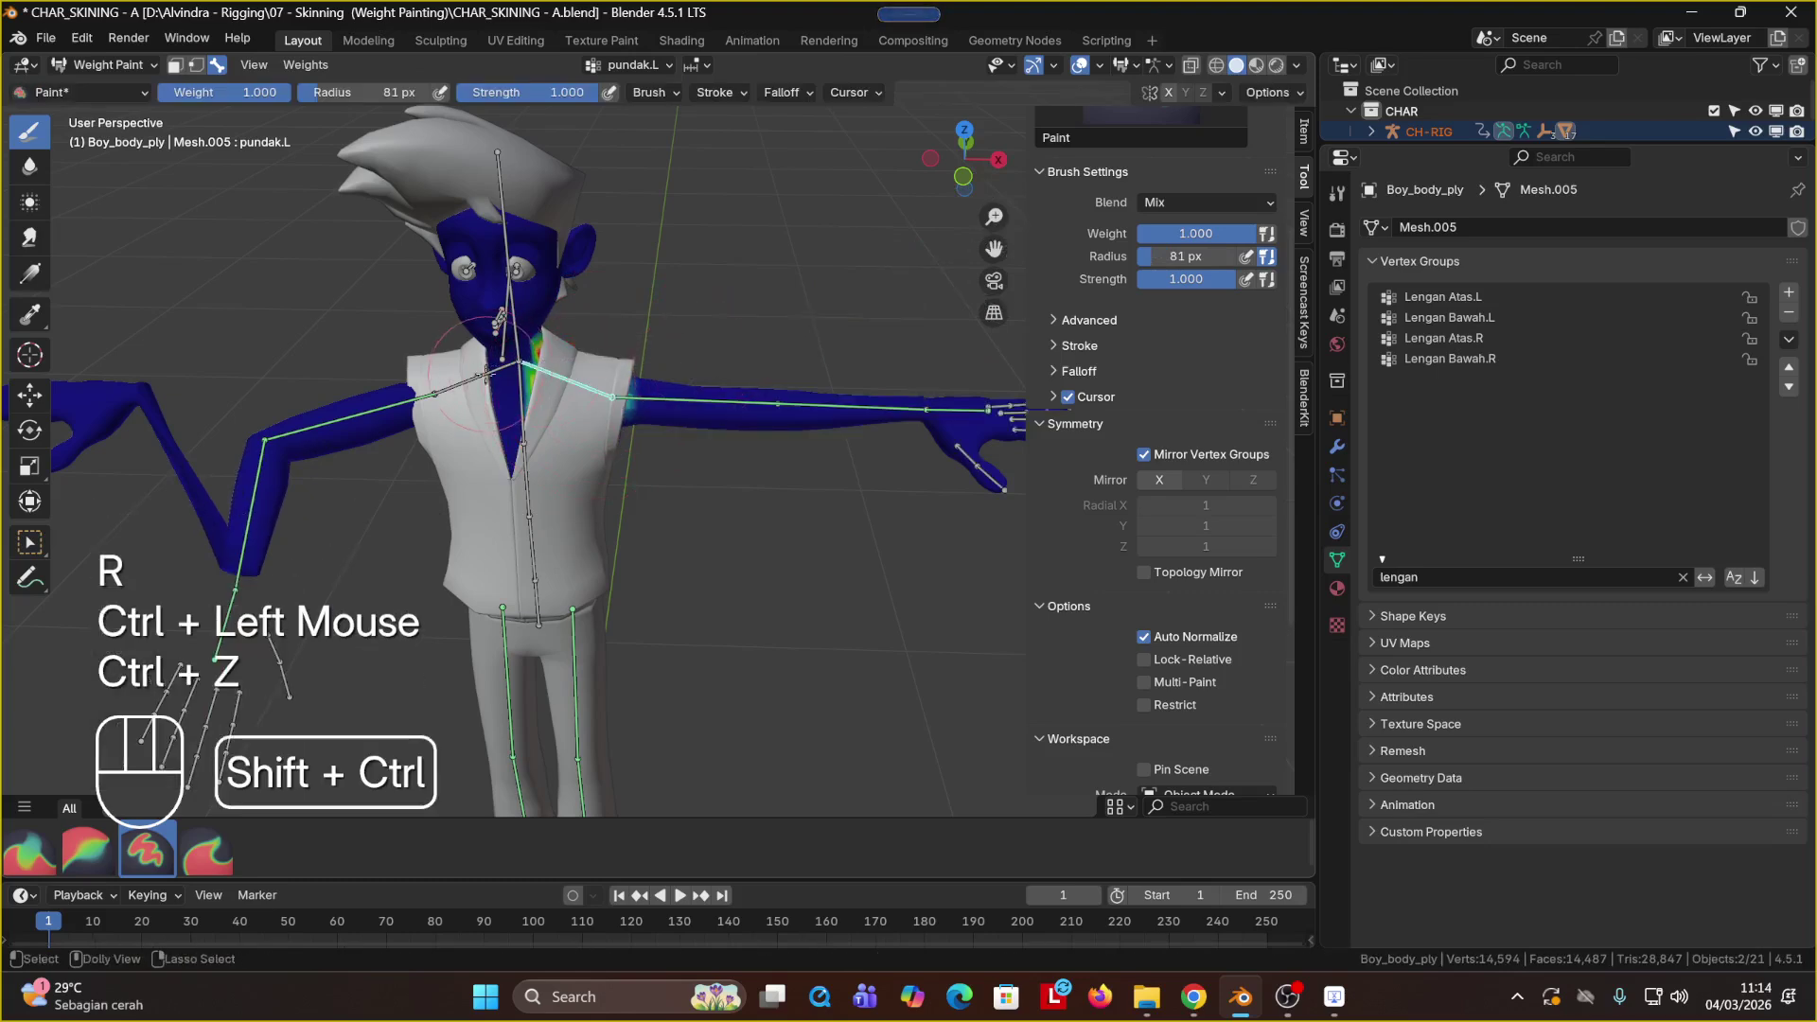
ctrl+shift+click(474, 375)
key(r)
click(776, 568)
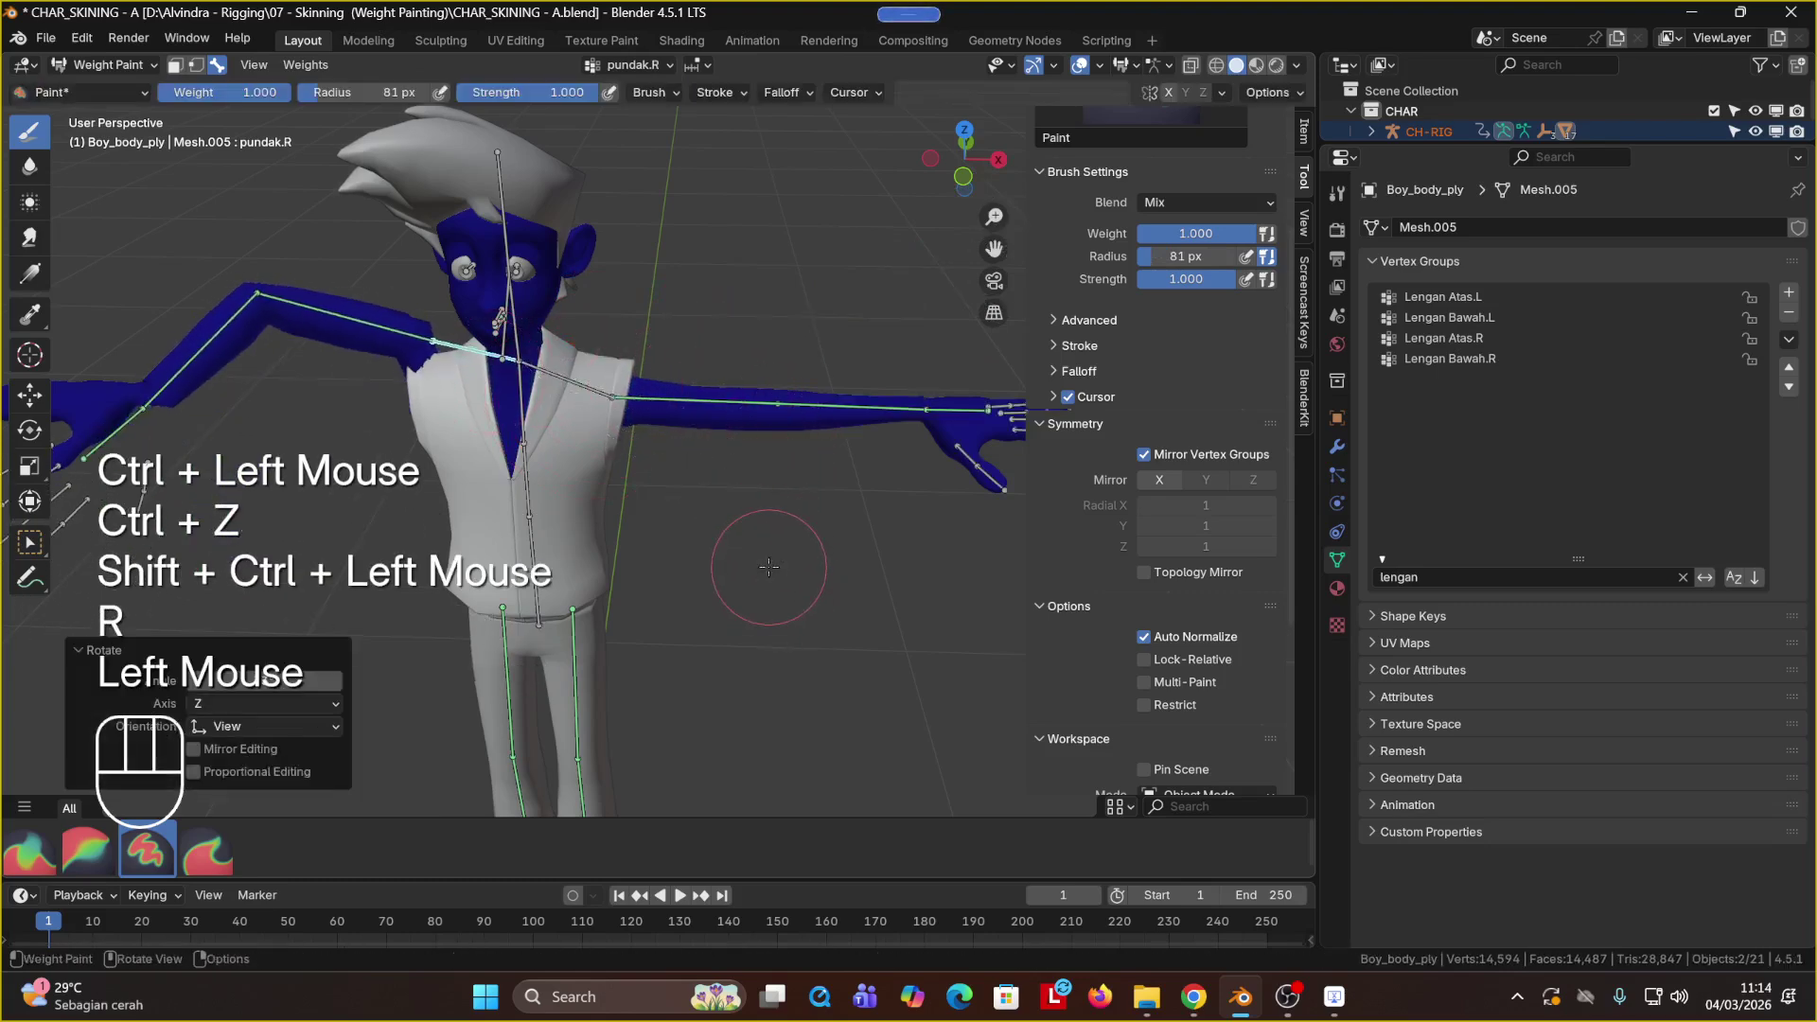
key(ctrl+z)
Step: Enable X-axis mirroring for weight painting and repaint the pundak.L shoulder at full weight
click(1159, 480)
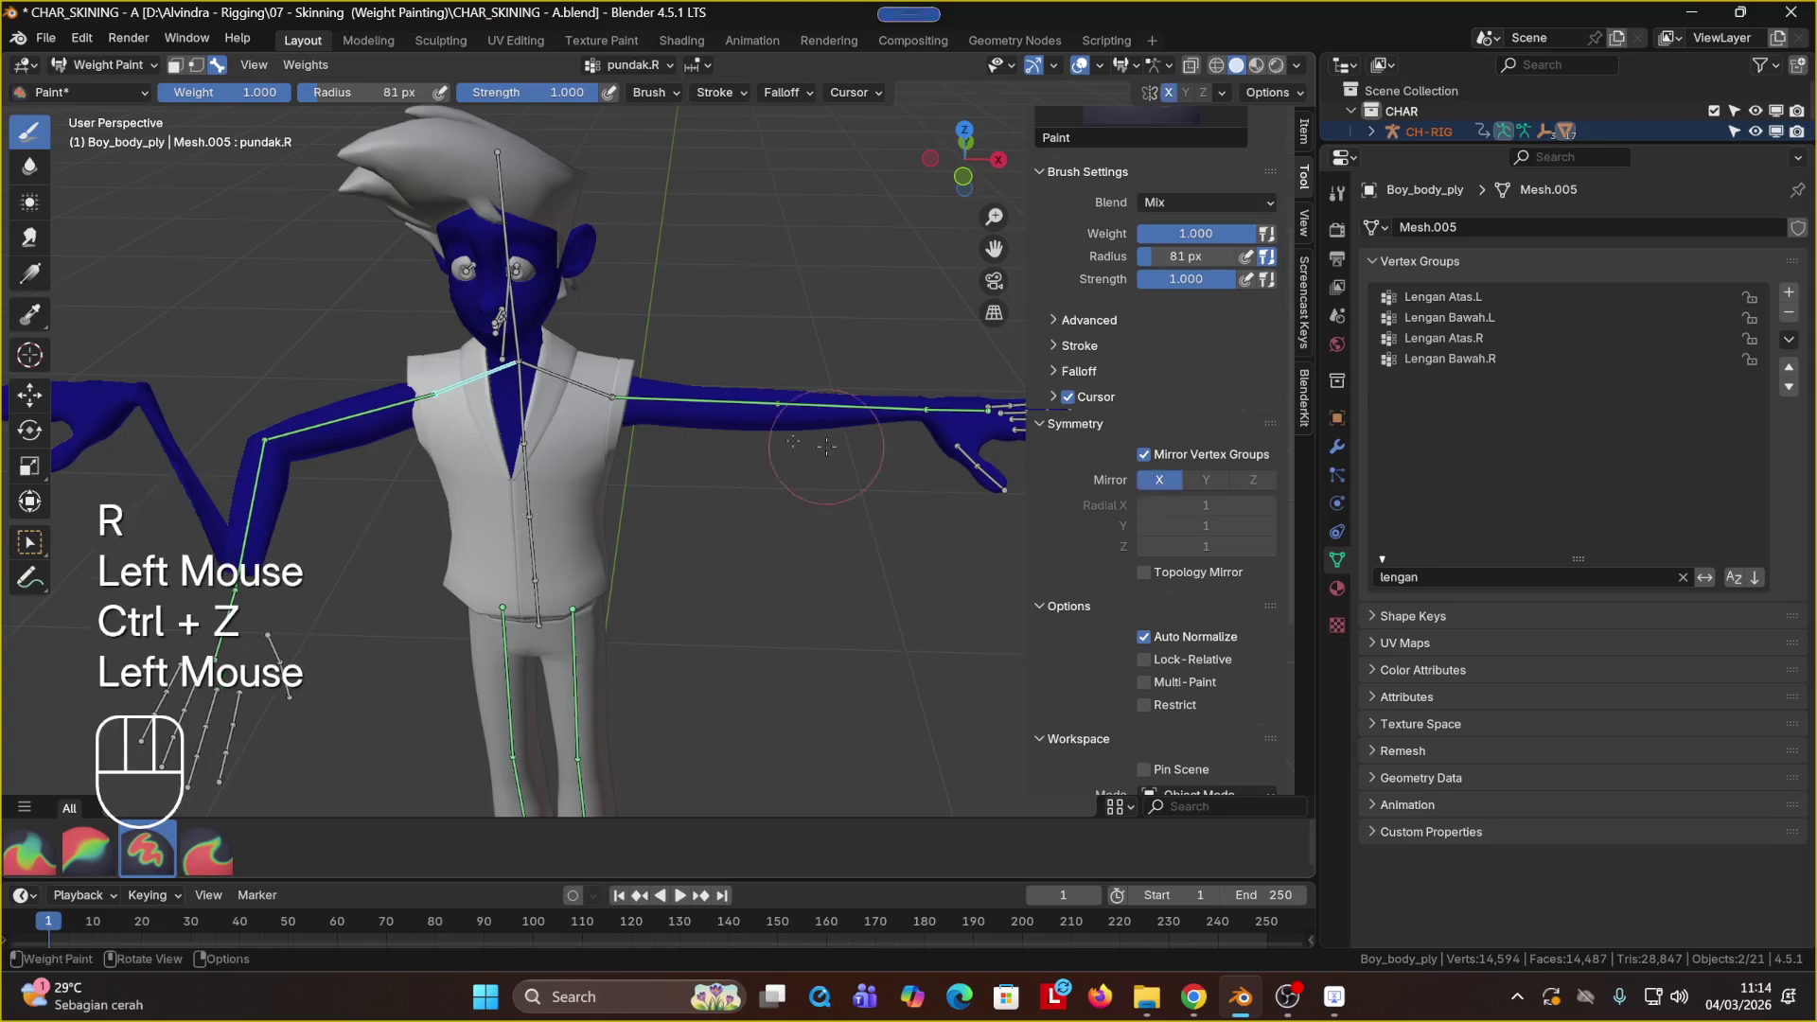
click(564, 379)
key(ctrl+z)
ctrl+shift+click(564, 378)
click(566, 381)
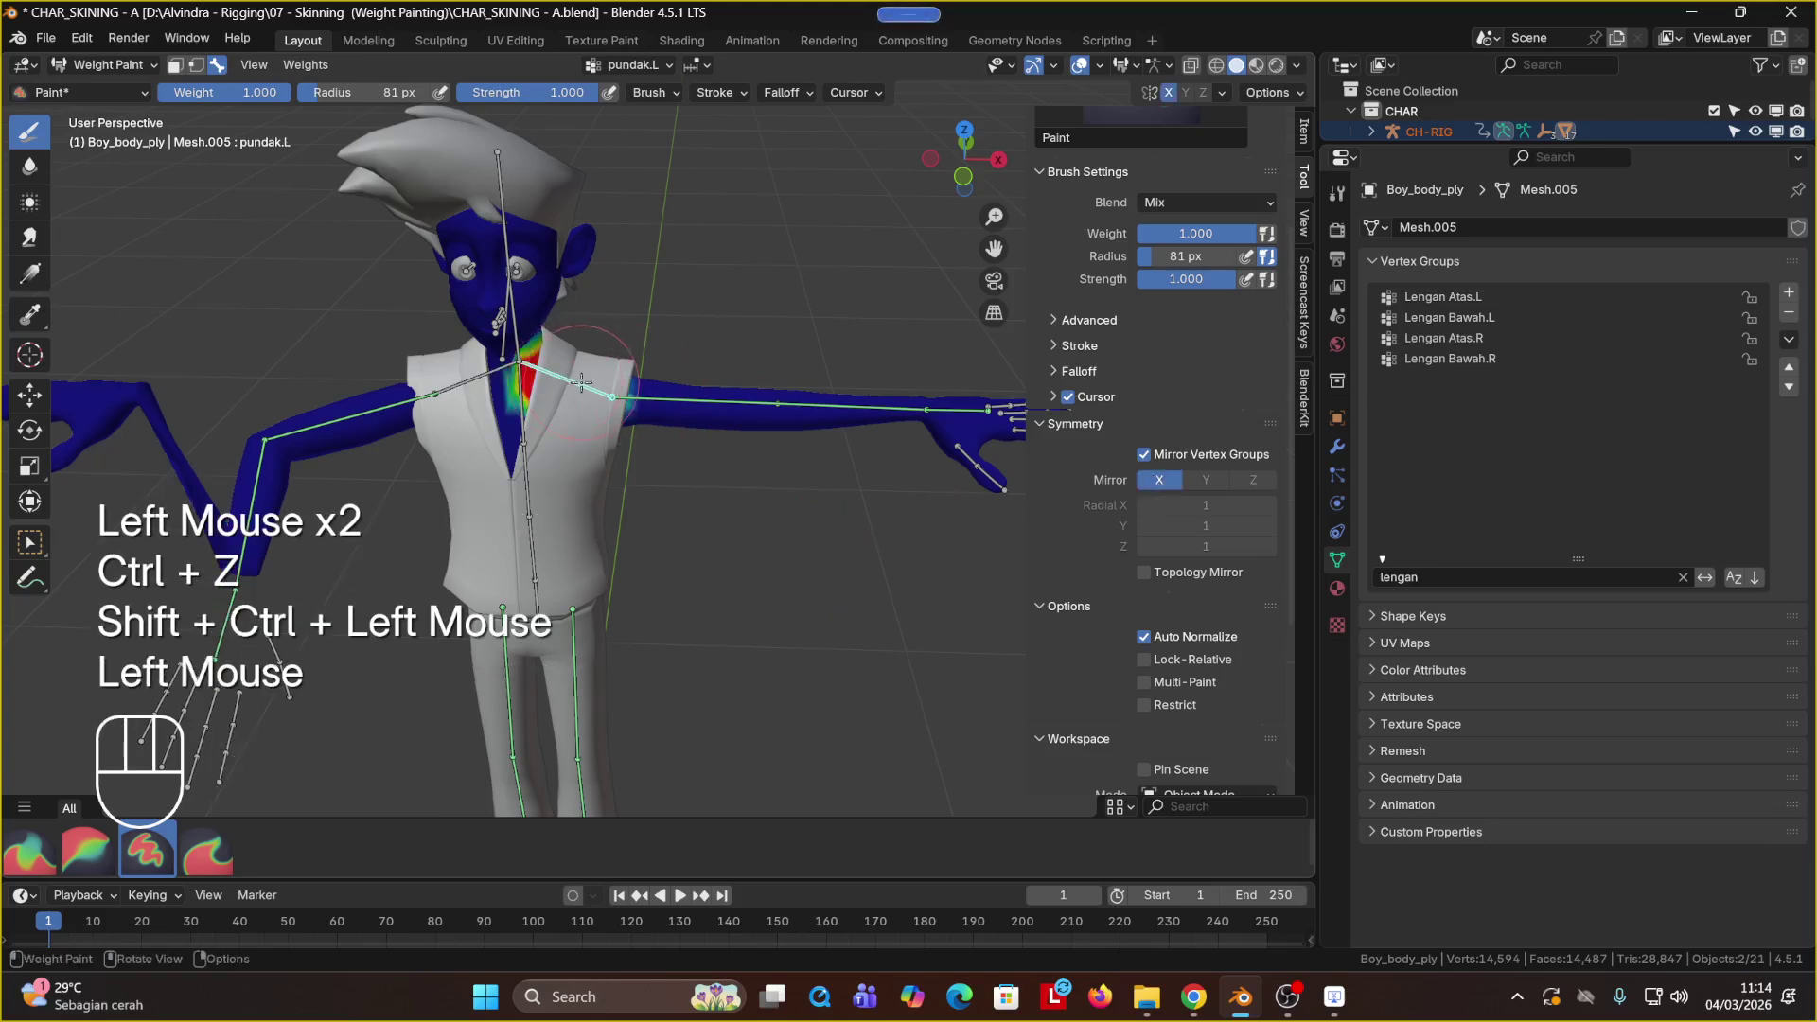
Step: Check the mirrored weights on pundak.R, return to pundak.L and review the brush's symmetry settings
ctrl+shift+click(488, 376)
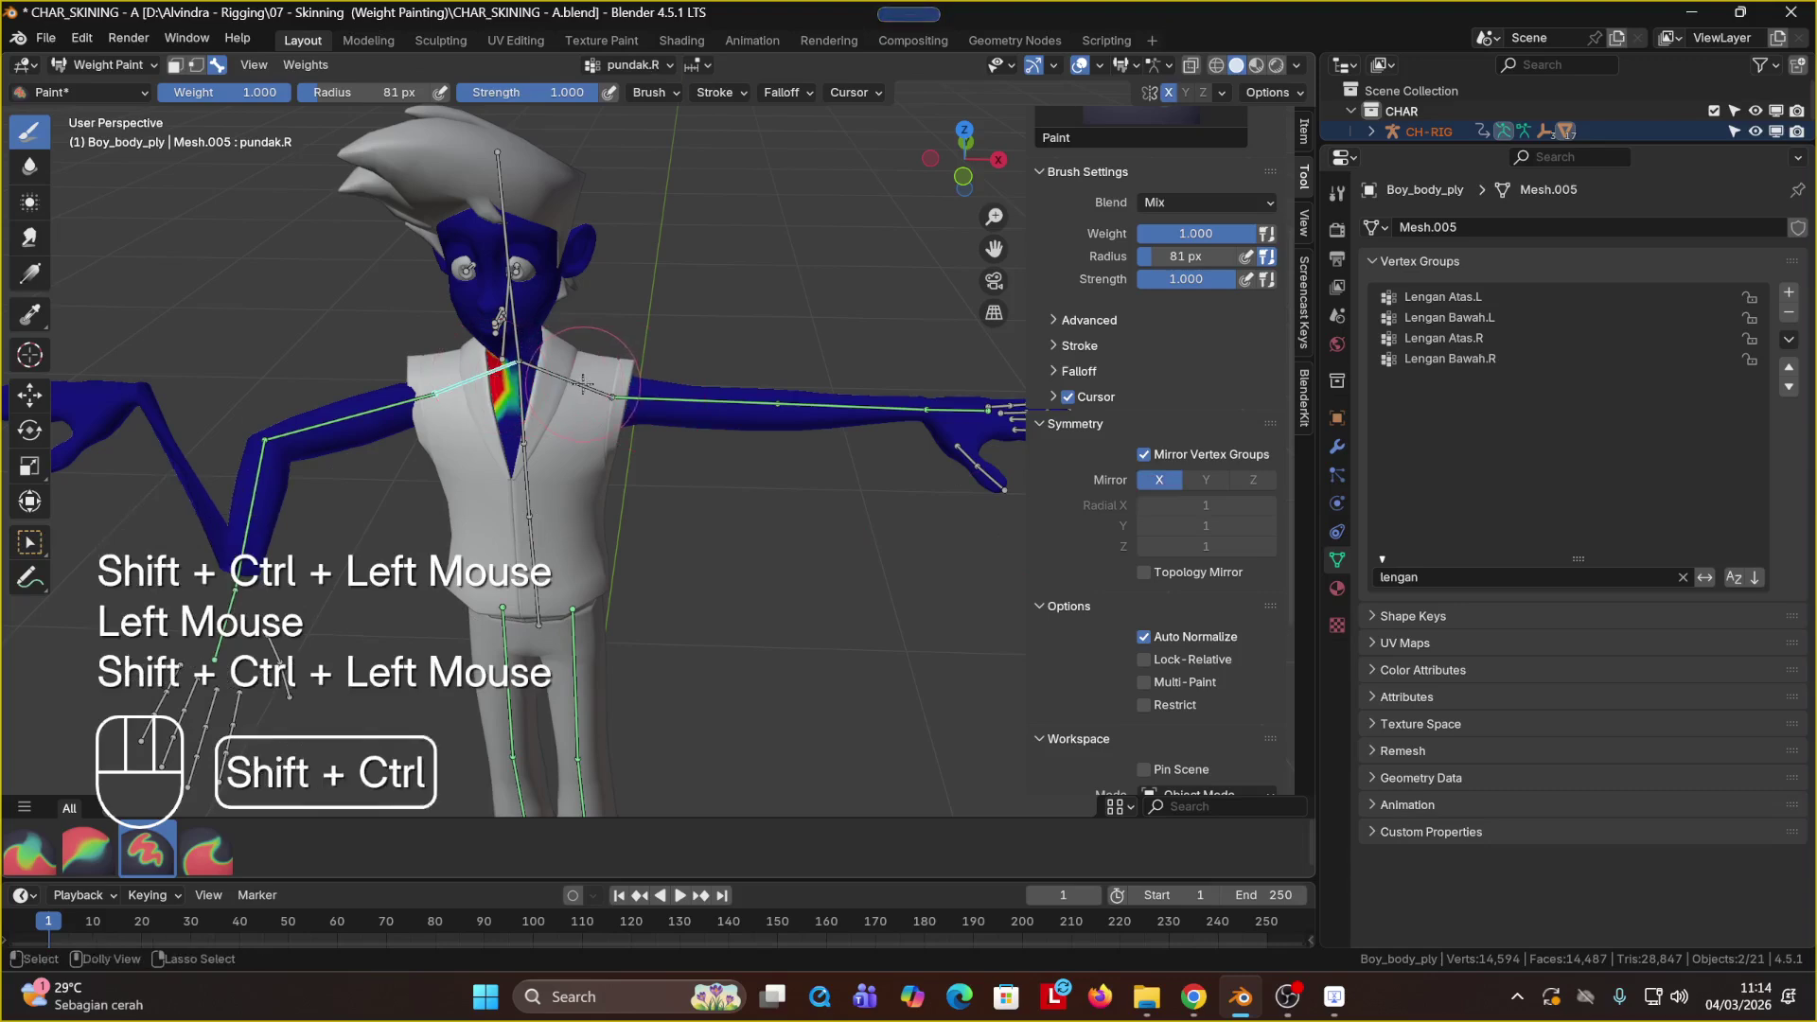
key(ctrl+z)
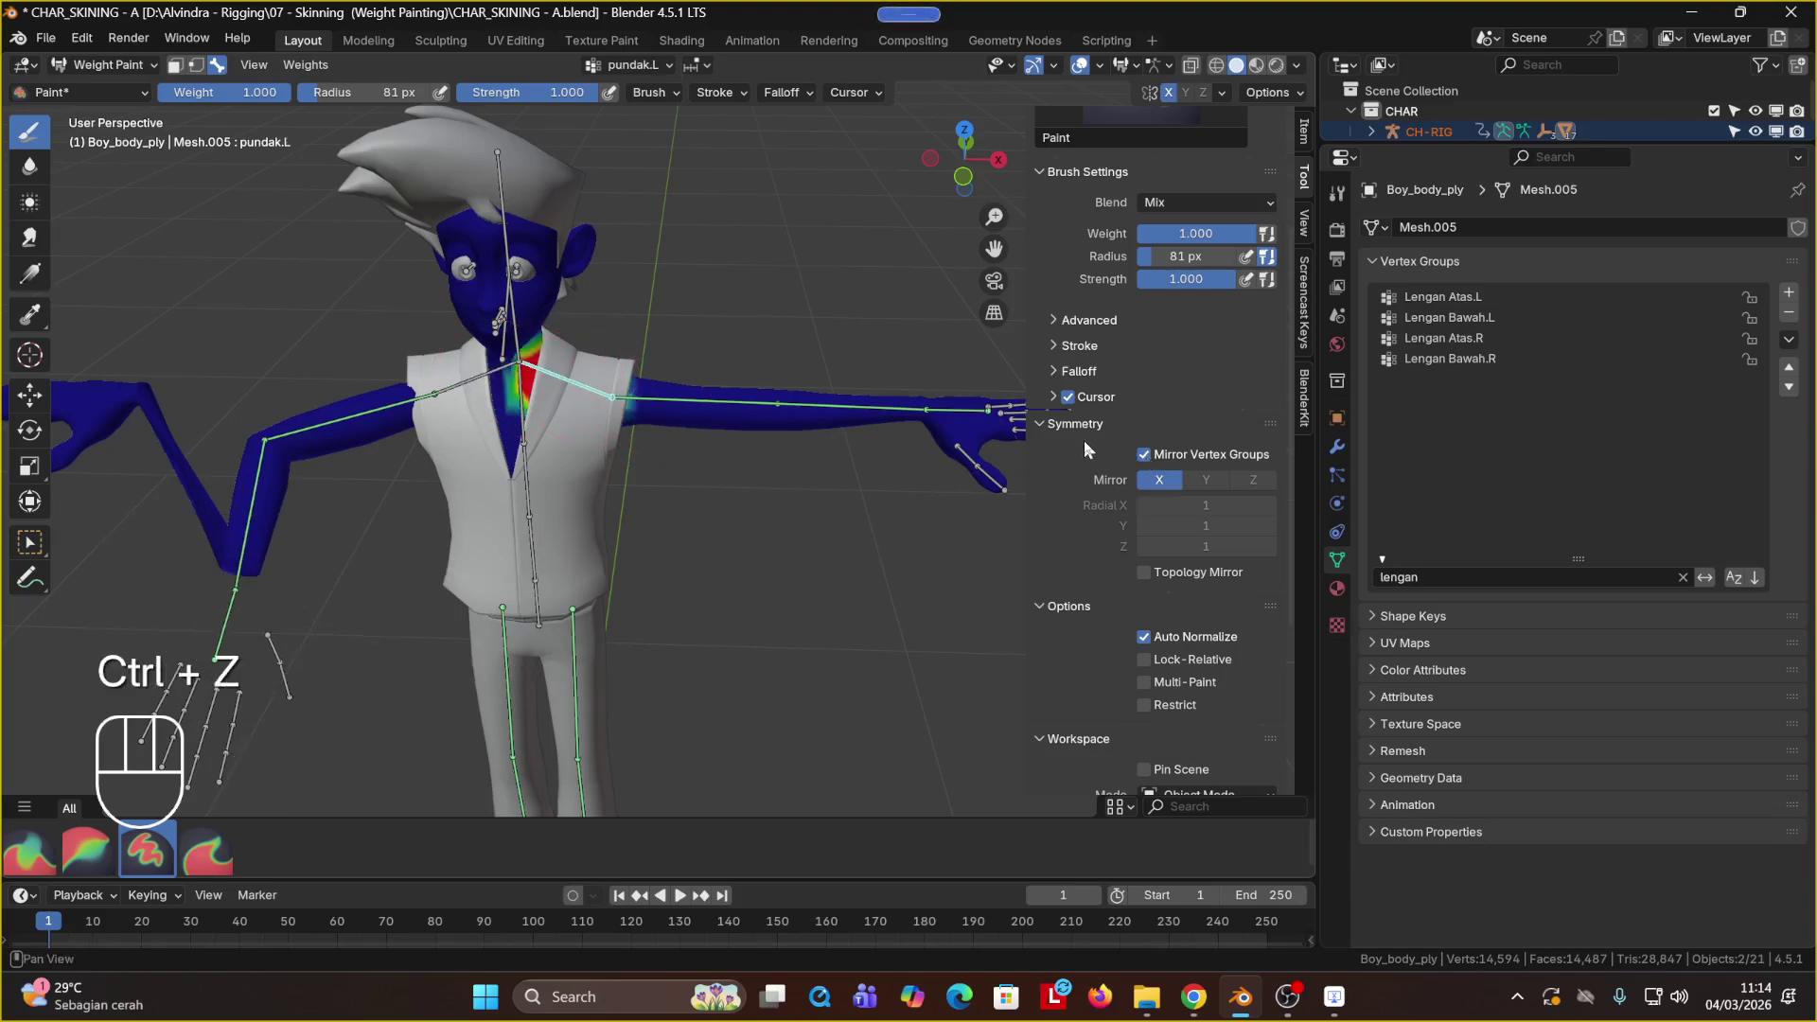
scroll(1178, 361, up, 6)
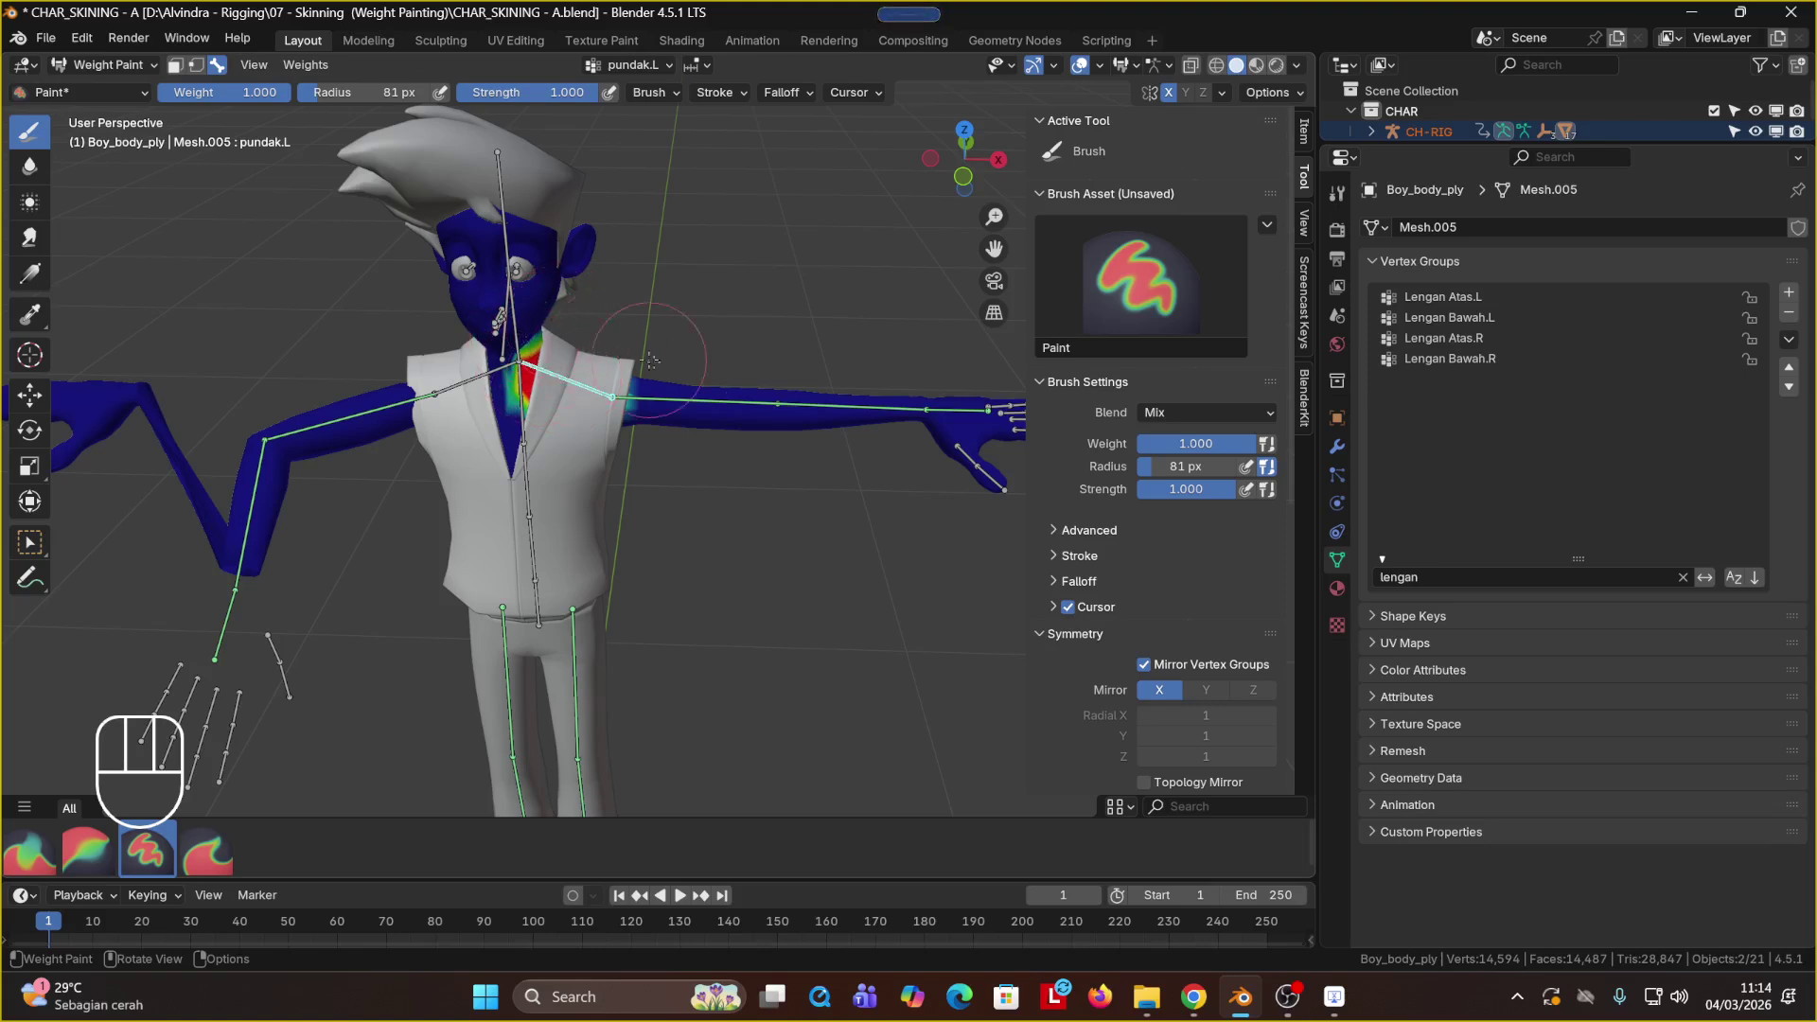
scroll(1081, 434, down, 4)
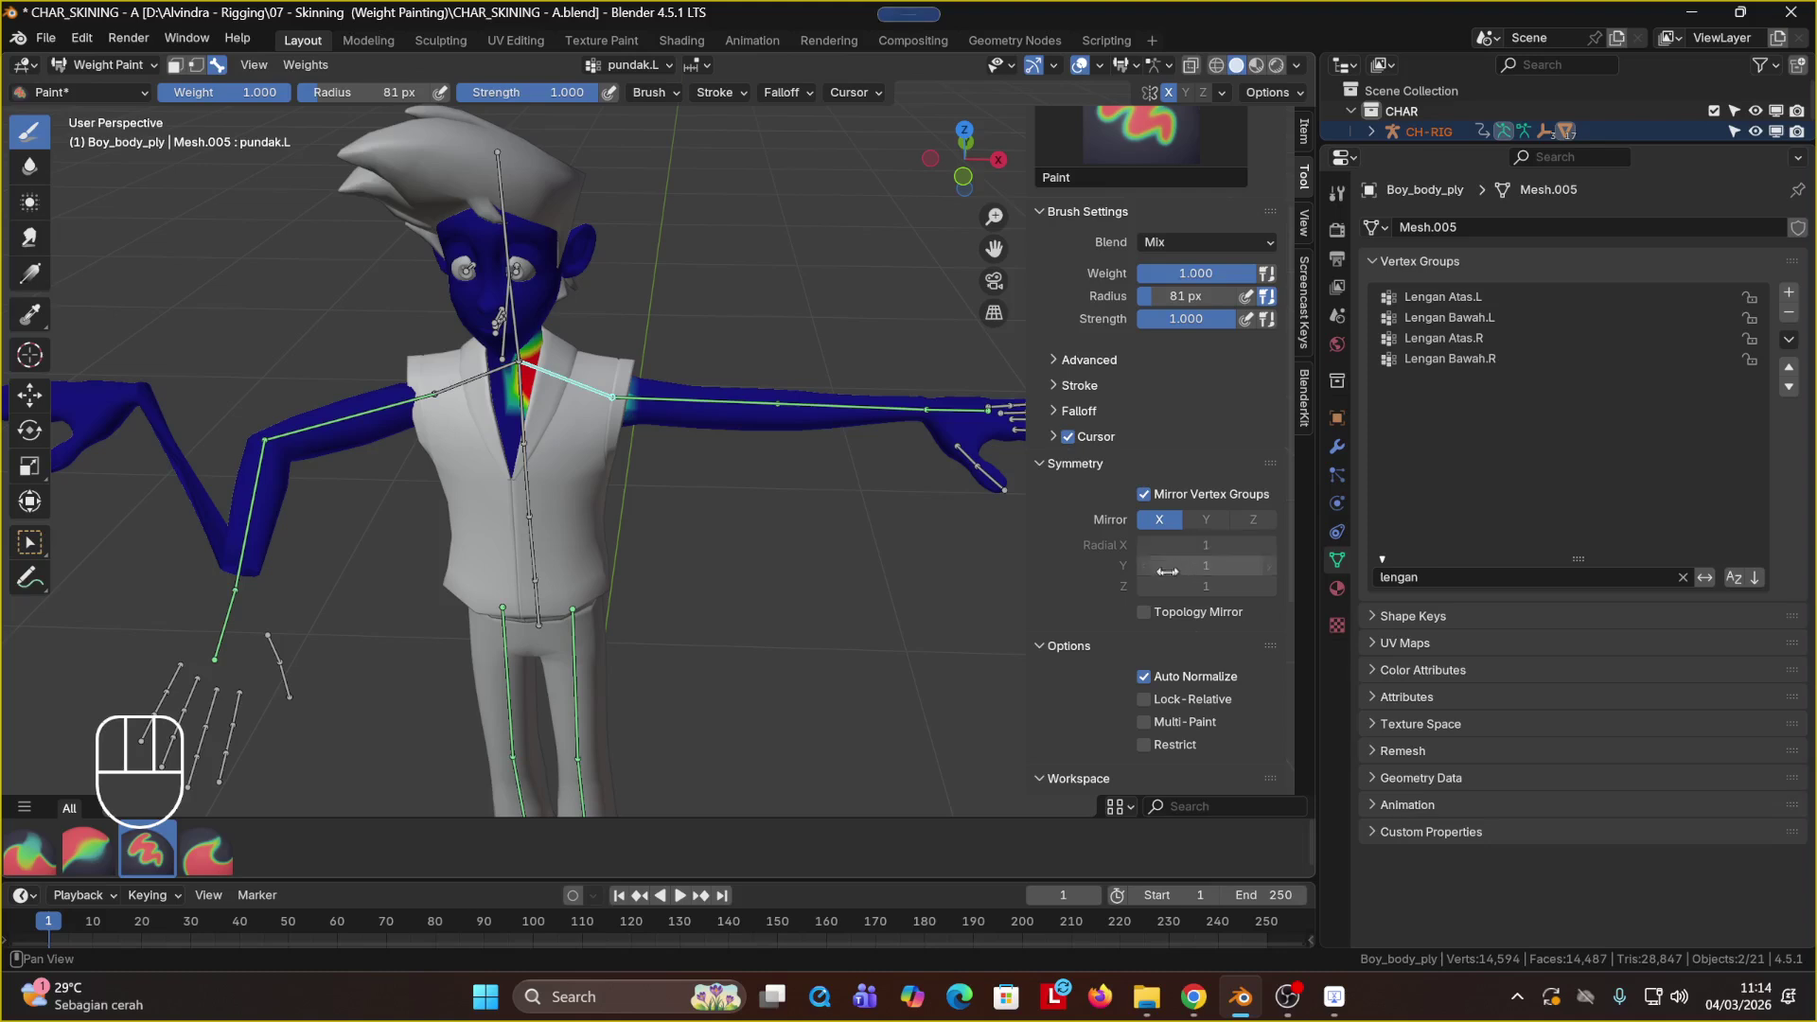
scroll(1172, 627, down, 2)
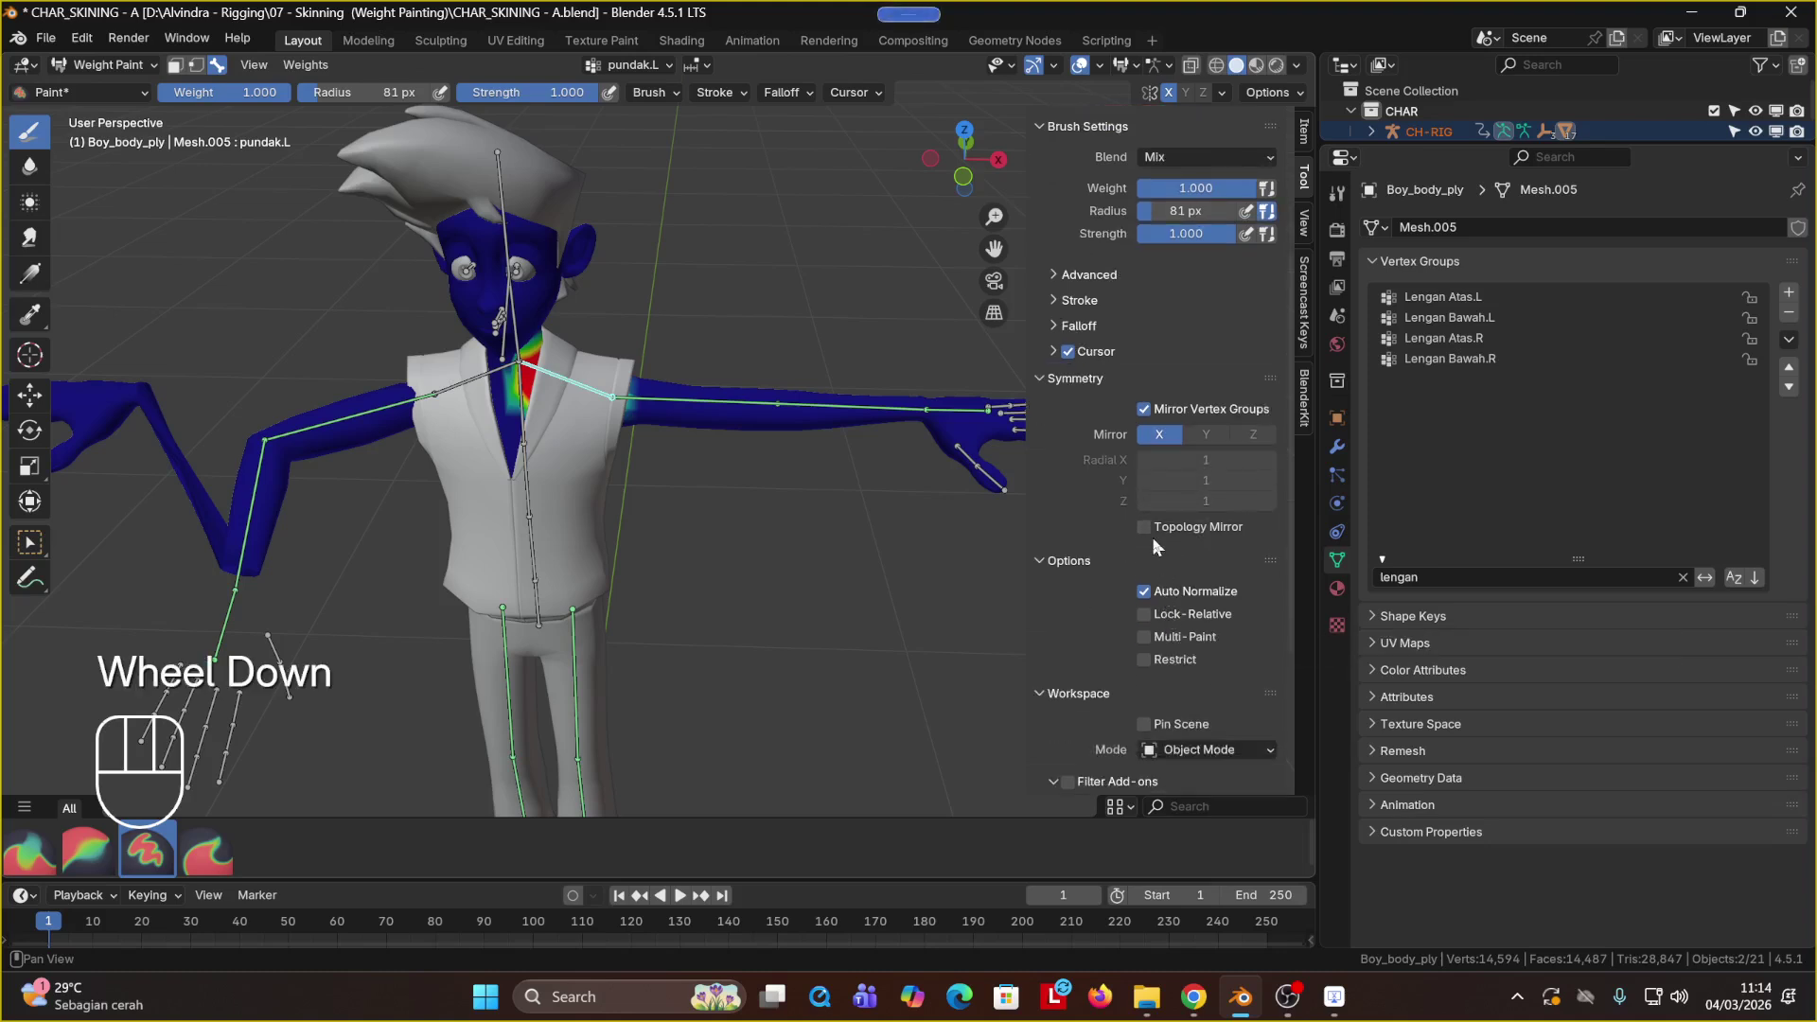
Step: Test the mirrored shoulder weights by rotating pundak.R and pundak.L, undoing the pundak.L rotation
ctrl+shift+click(478, 381)
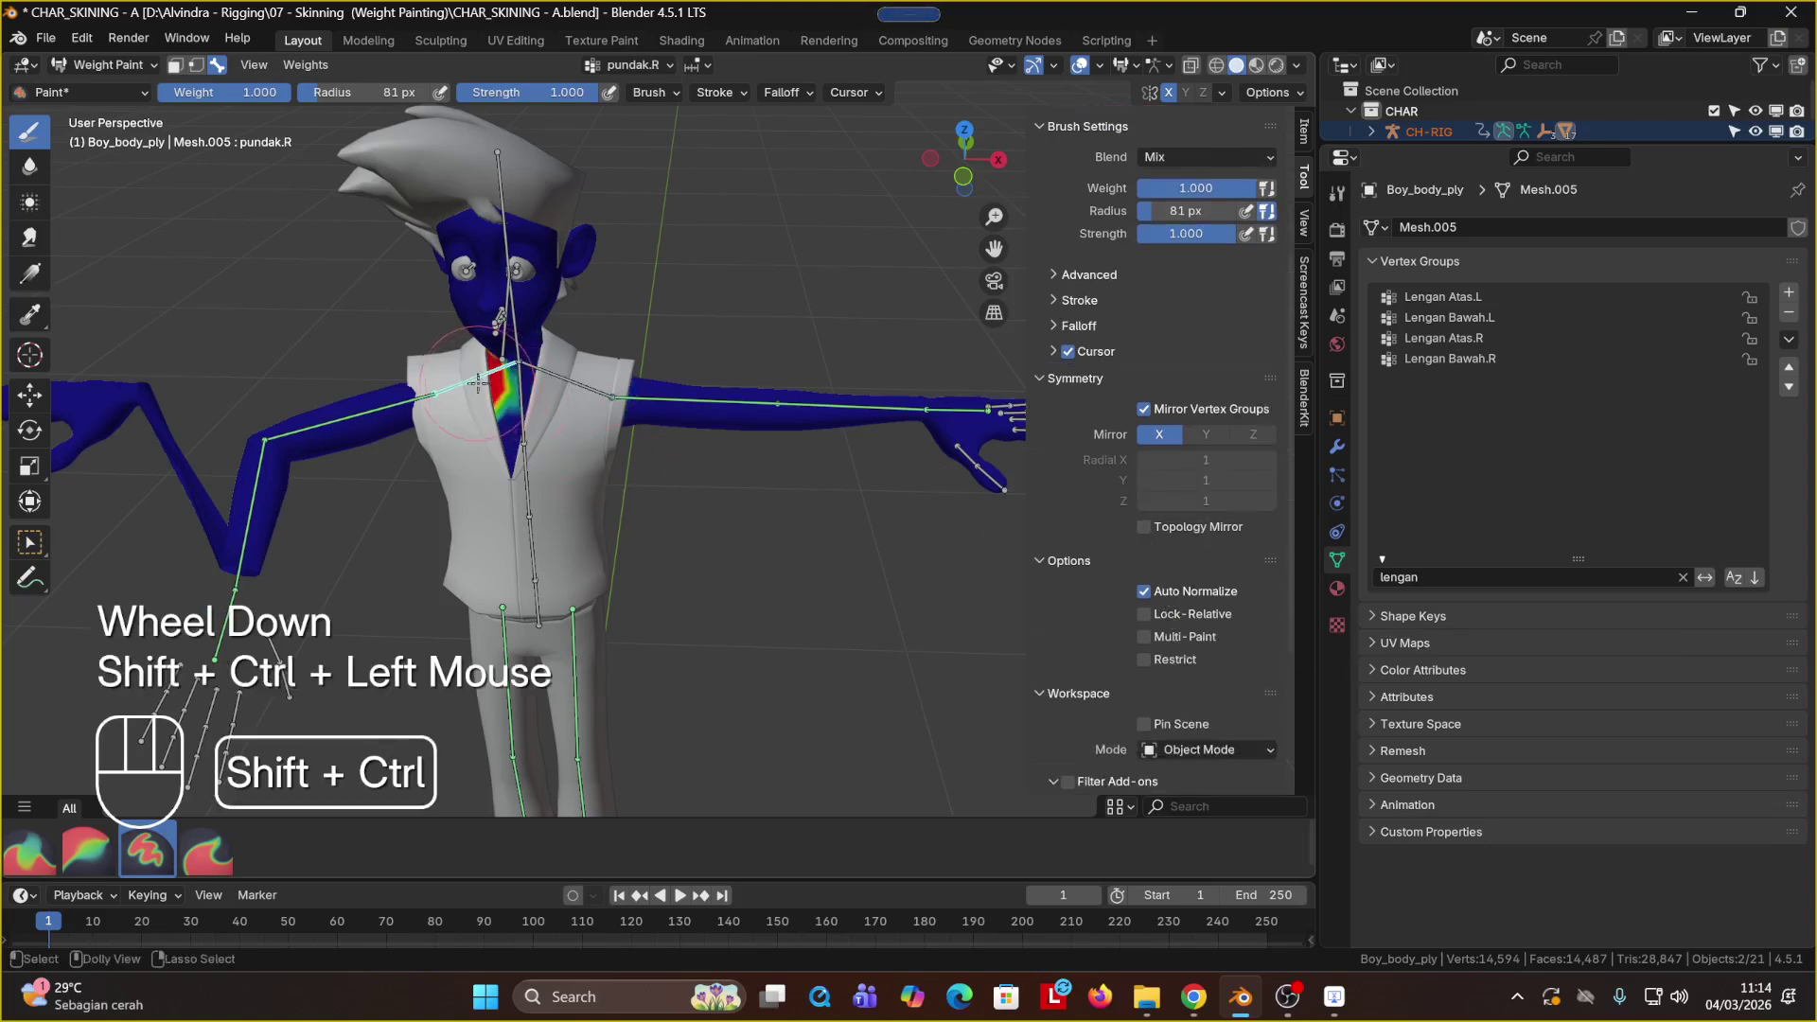
key(r)
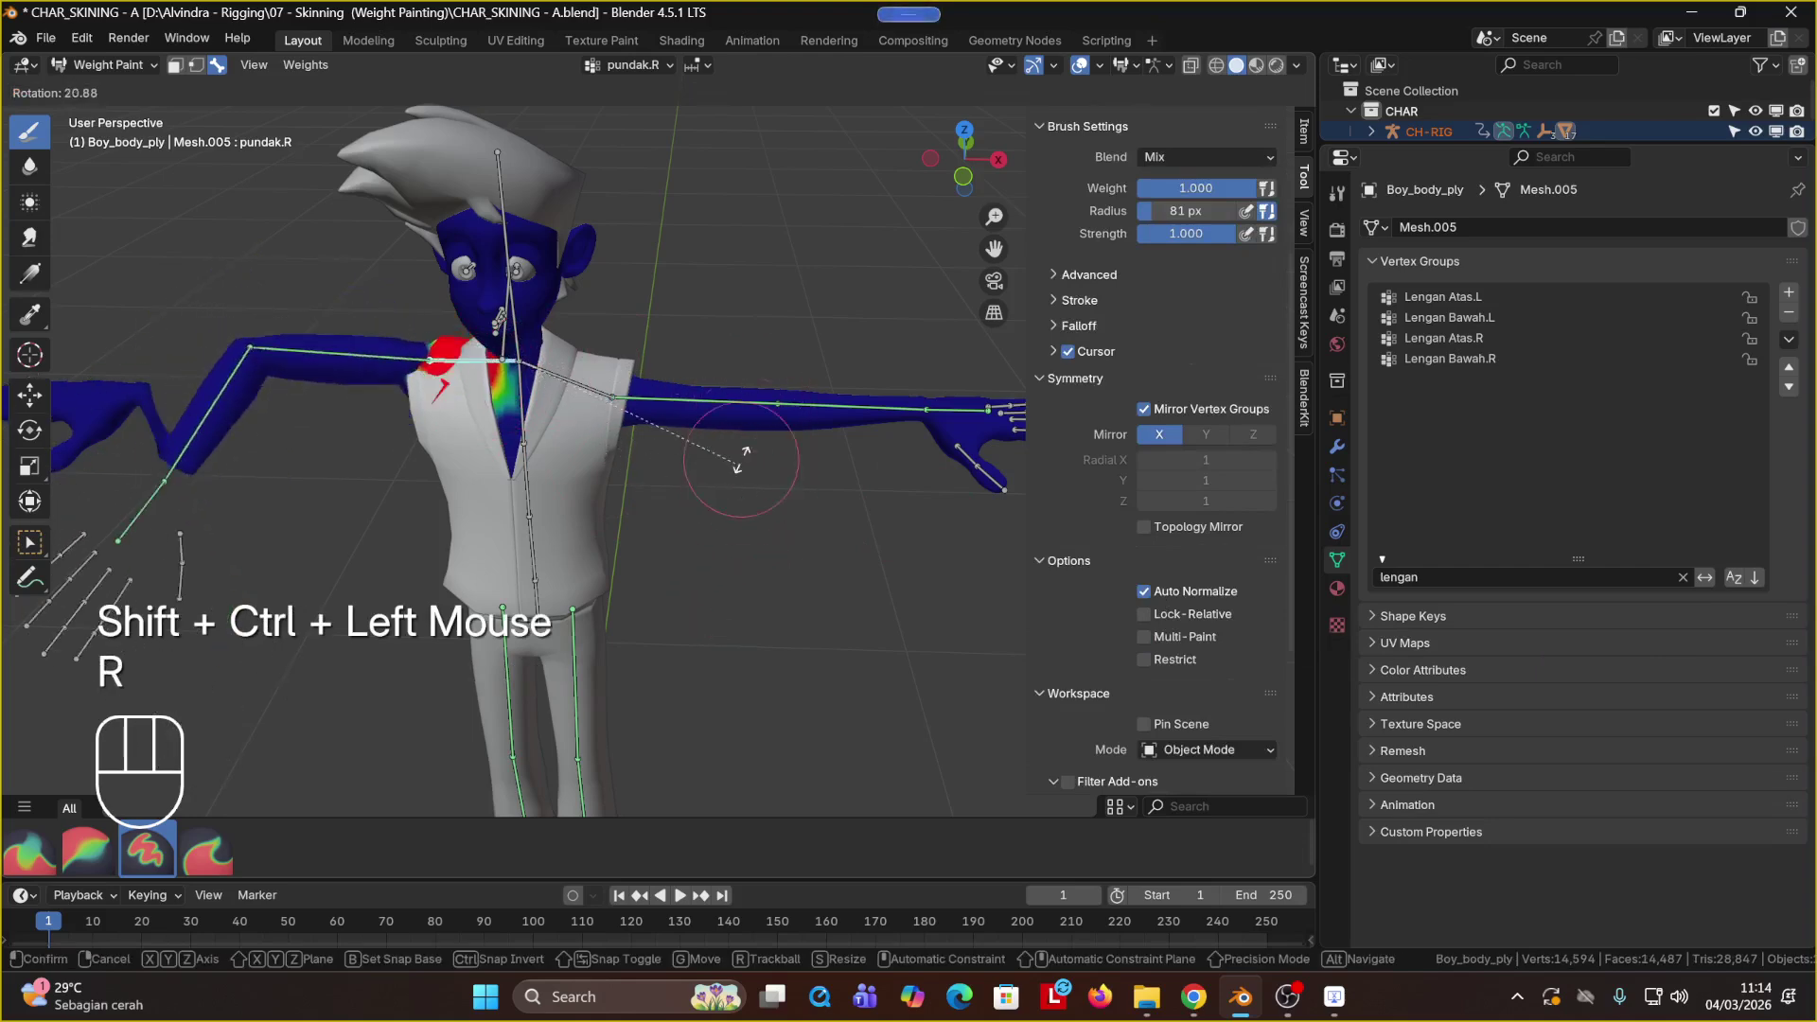
click(741, 389)
key(ctrl+shift+z)
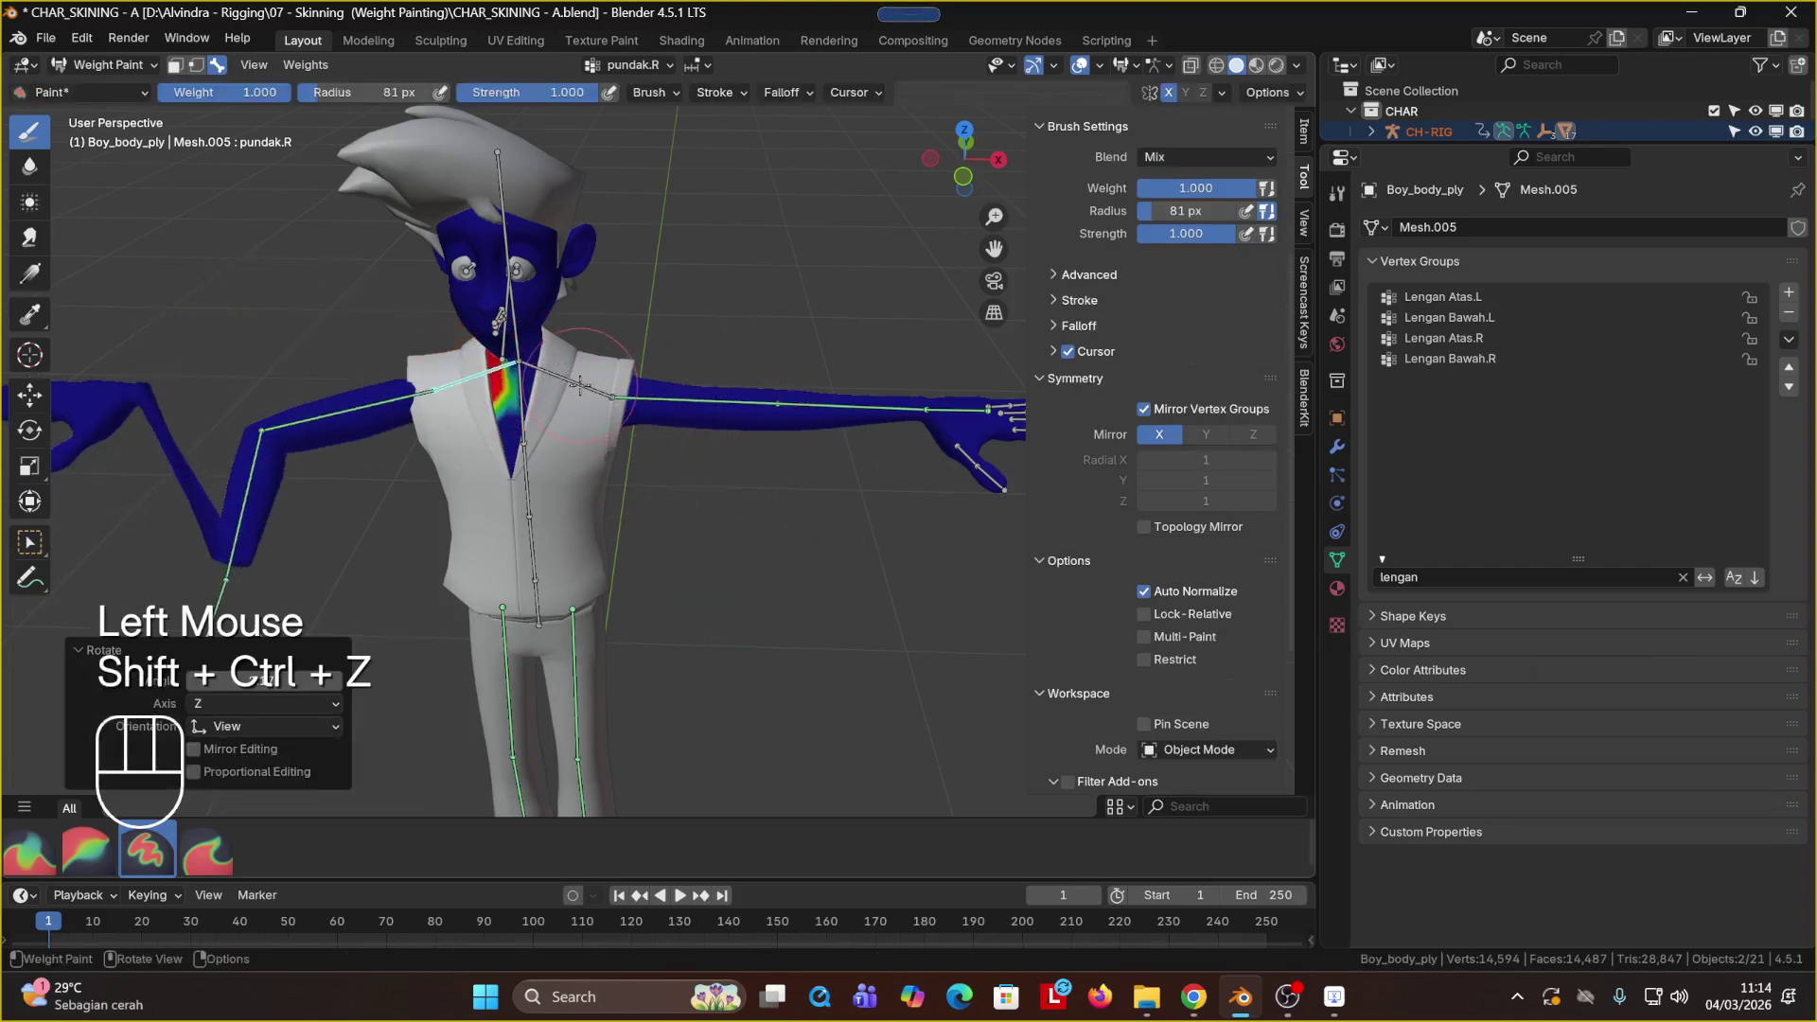
ctrl+shift+click(672, 378)
key(r)
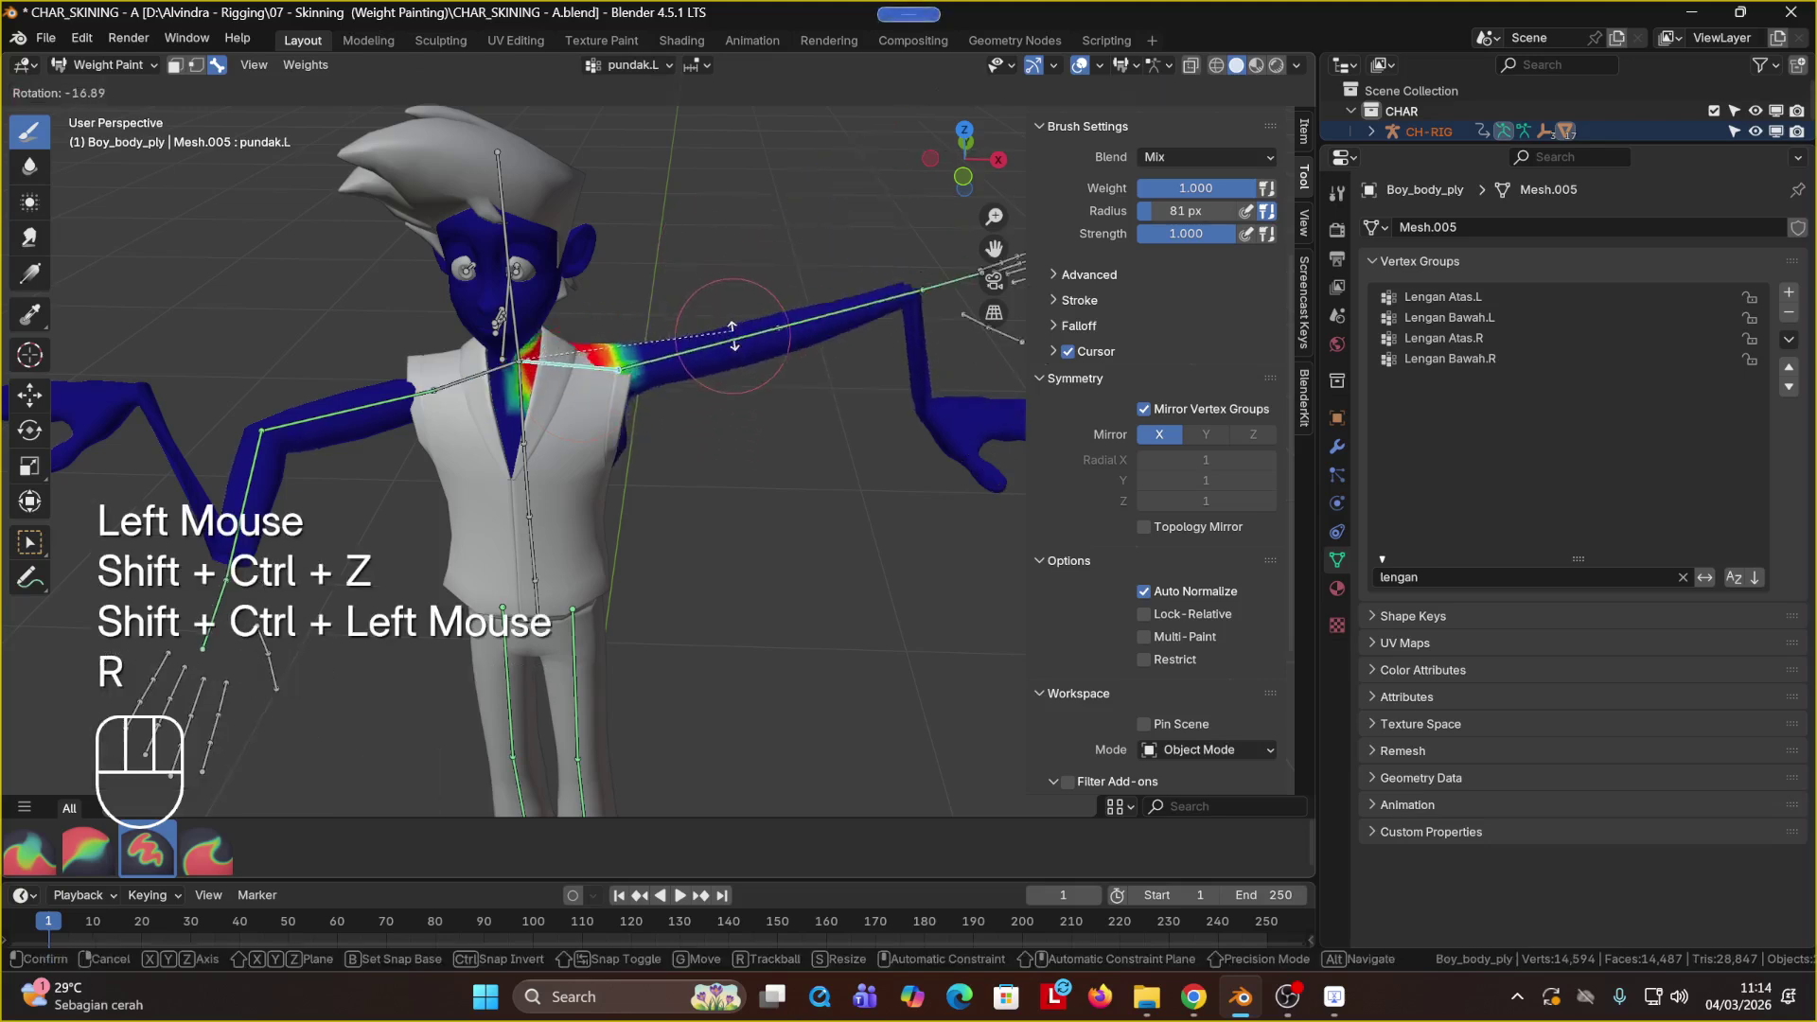
click(985, 332)
key(ctrl+z)
Step: Select the Tangan.L bone and try painting full weight over the left hand with X mirroring on, undoing each stroke
shift+middle_drag(924, 451, 832, 426)
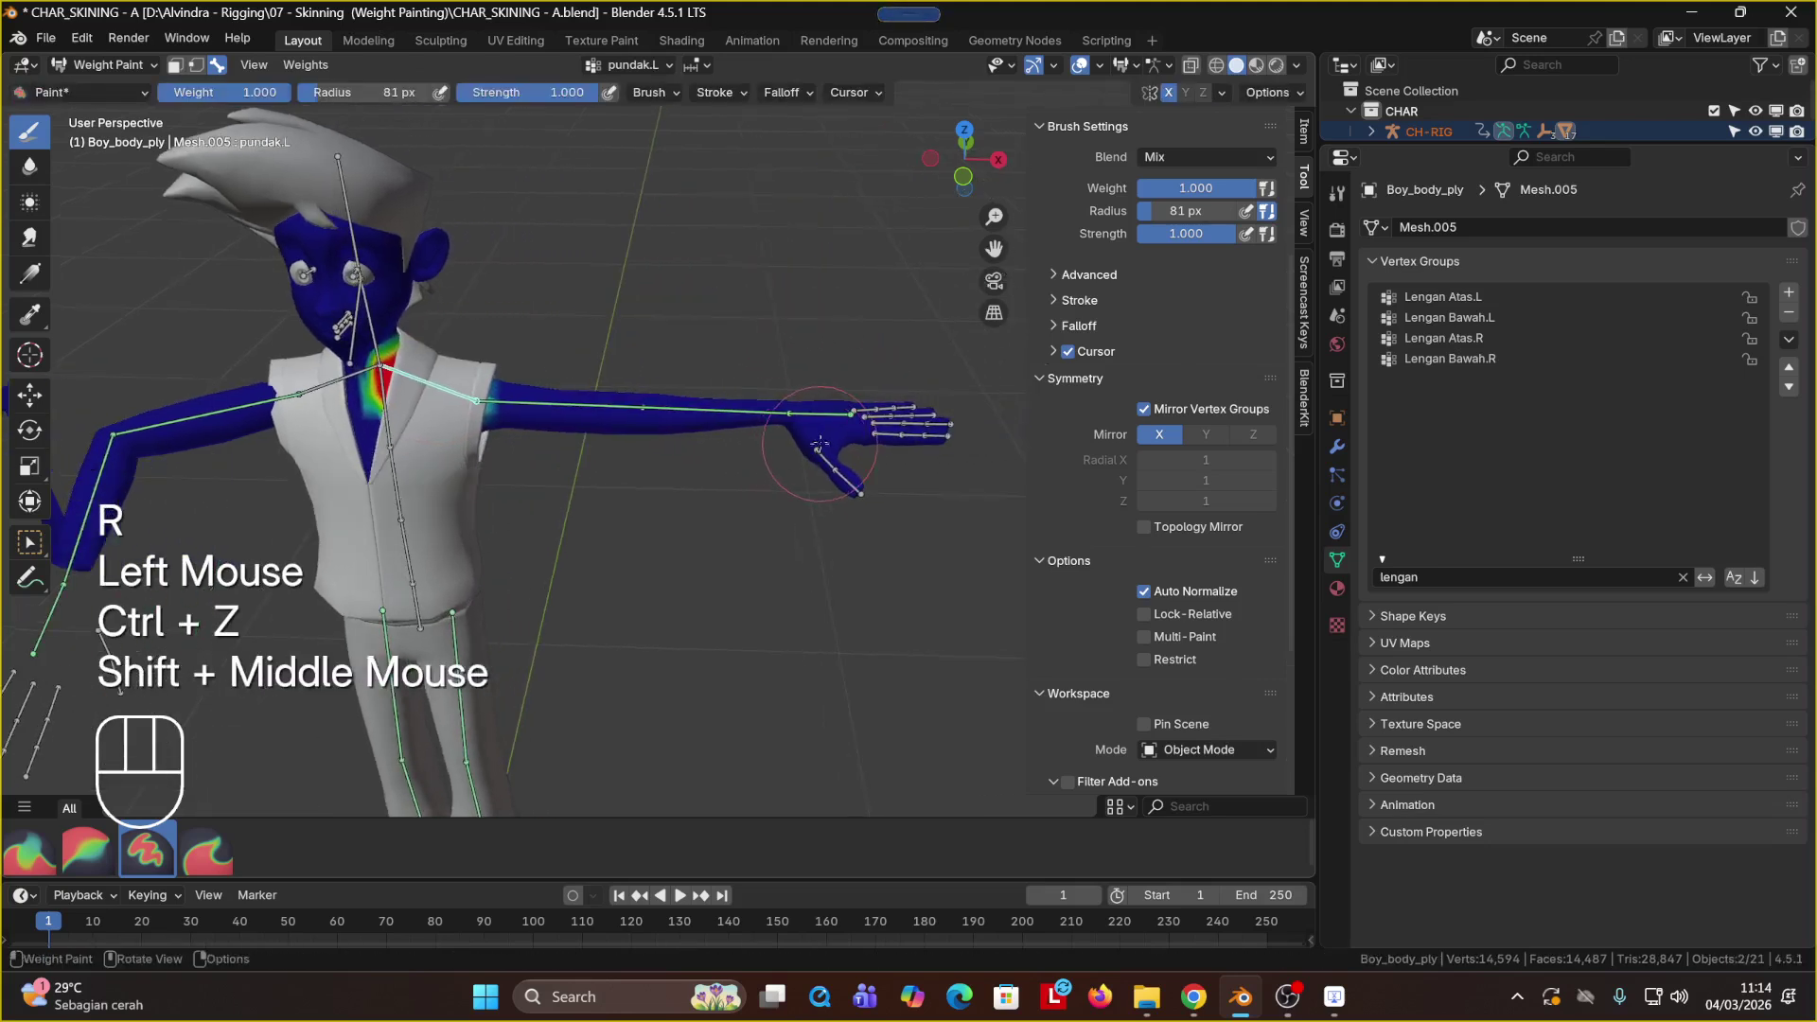
ctrl+shift+click(820, 412)
click(827, 417)
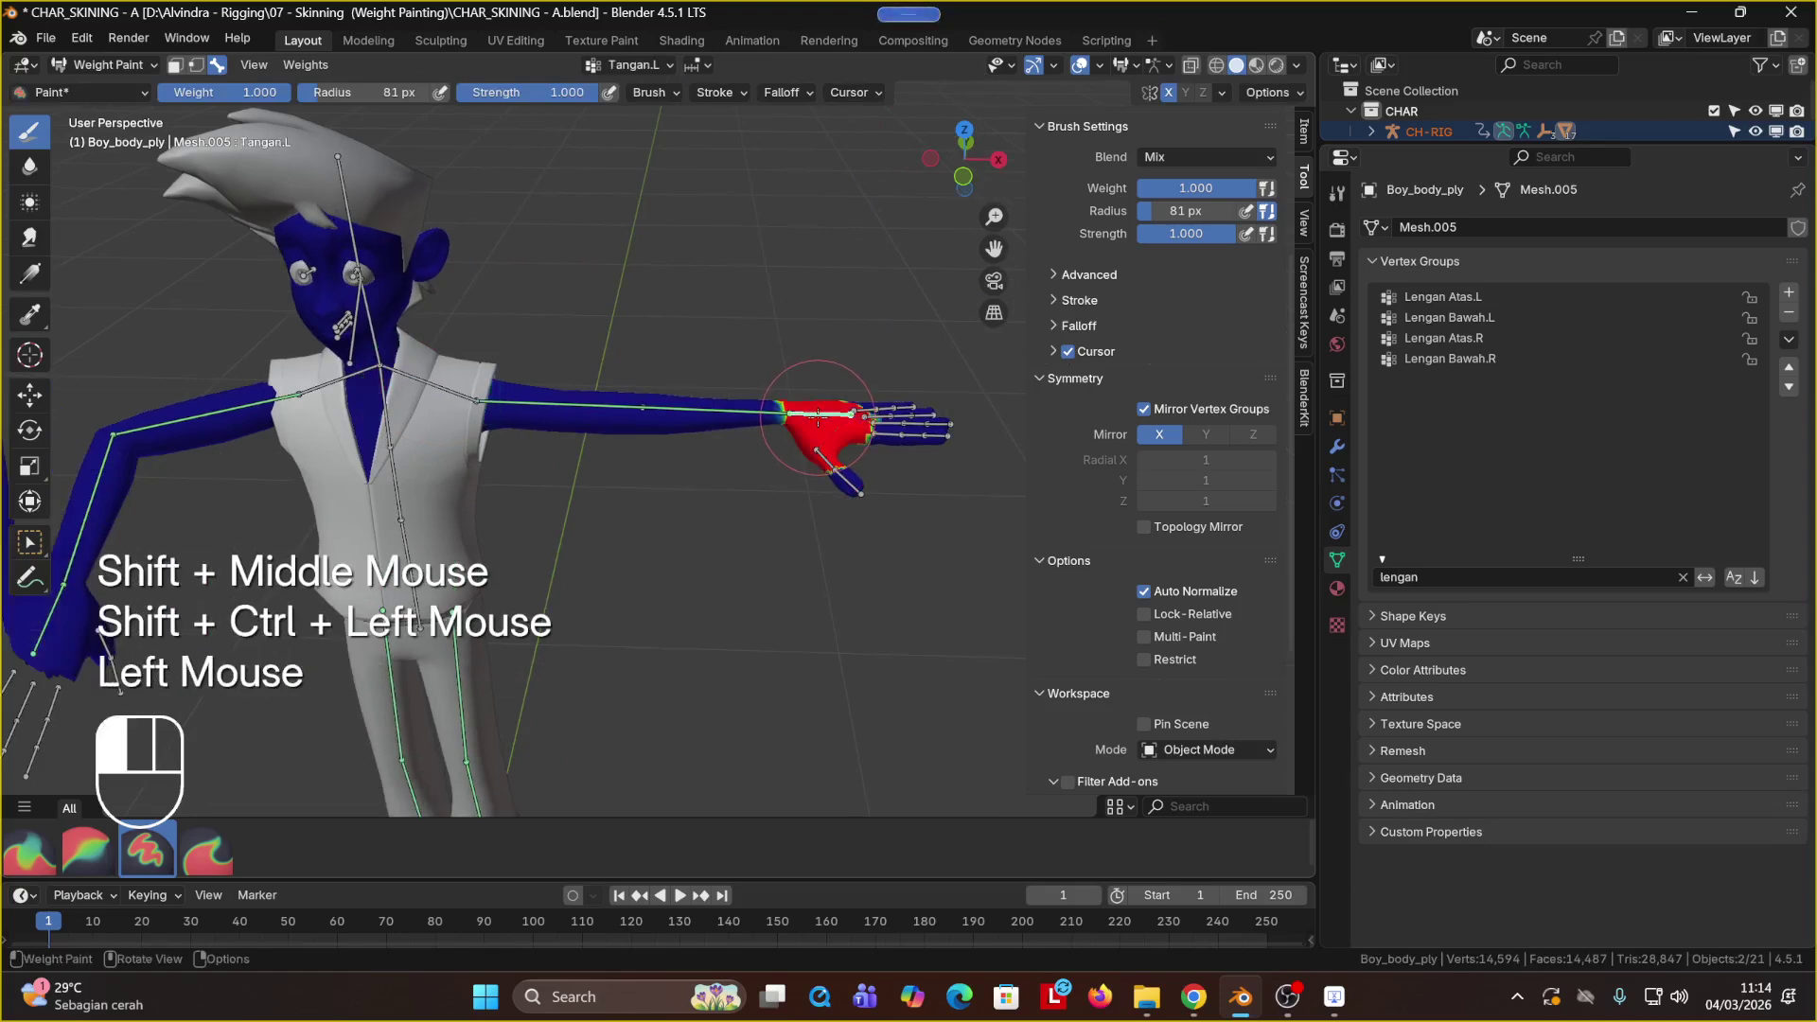
shift+middle_drag(666, 461, 874, 447)
scroll(947, 444, down, 2)
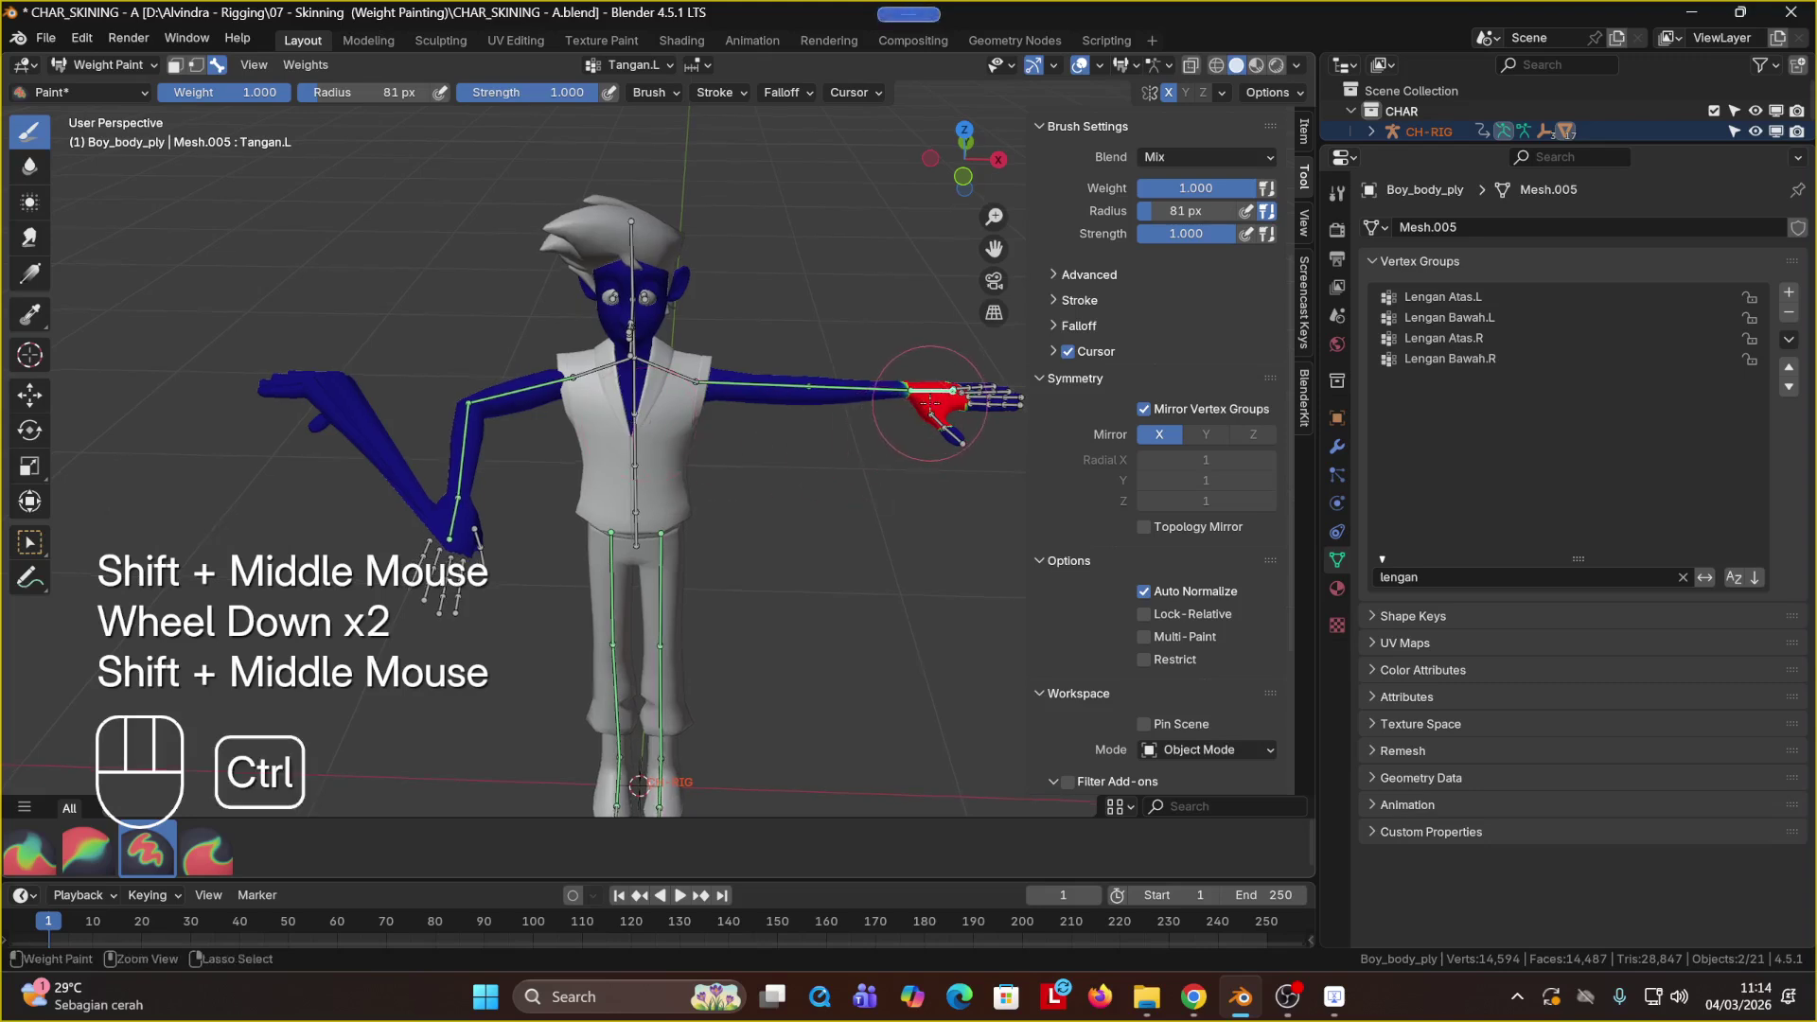
key(ctrl+z)
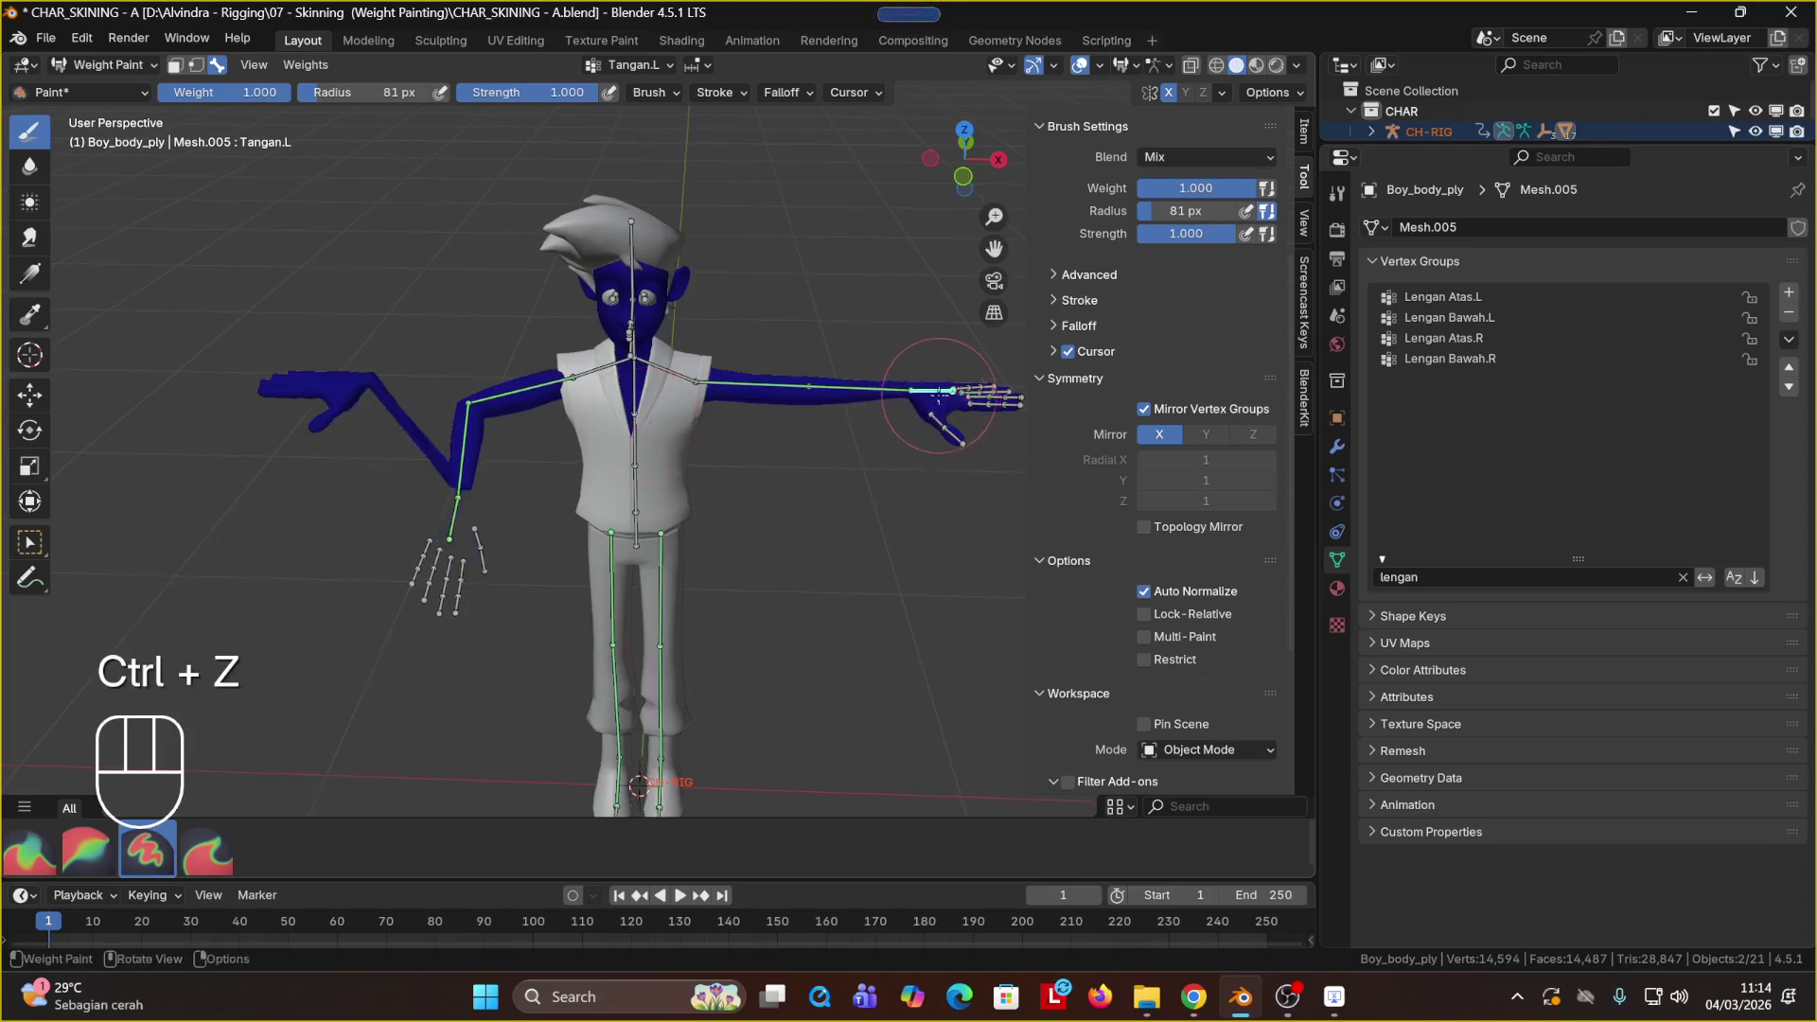
click(934, 393)
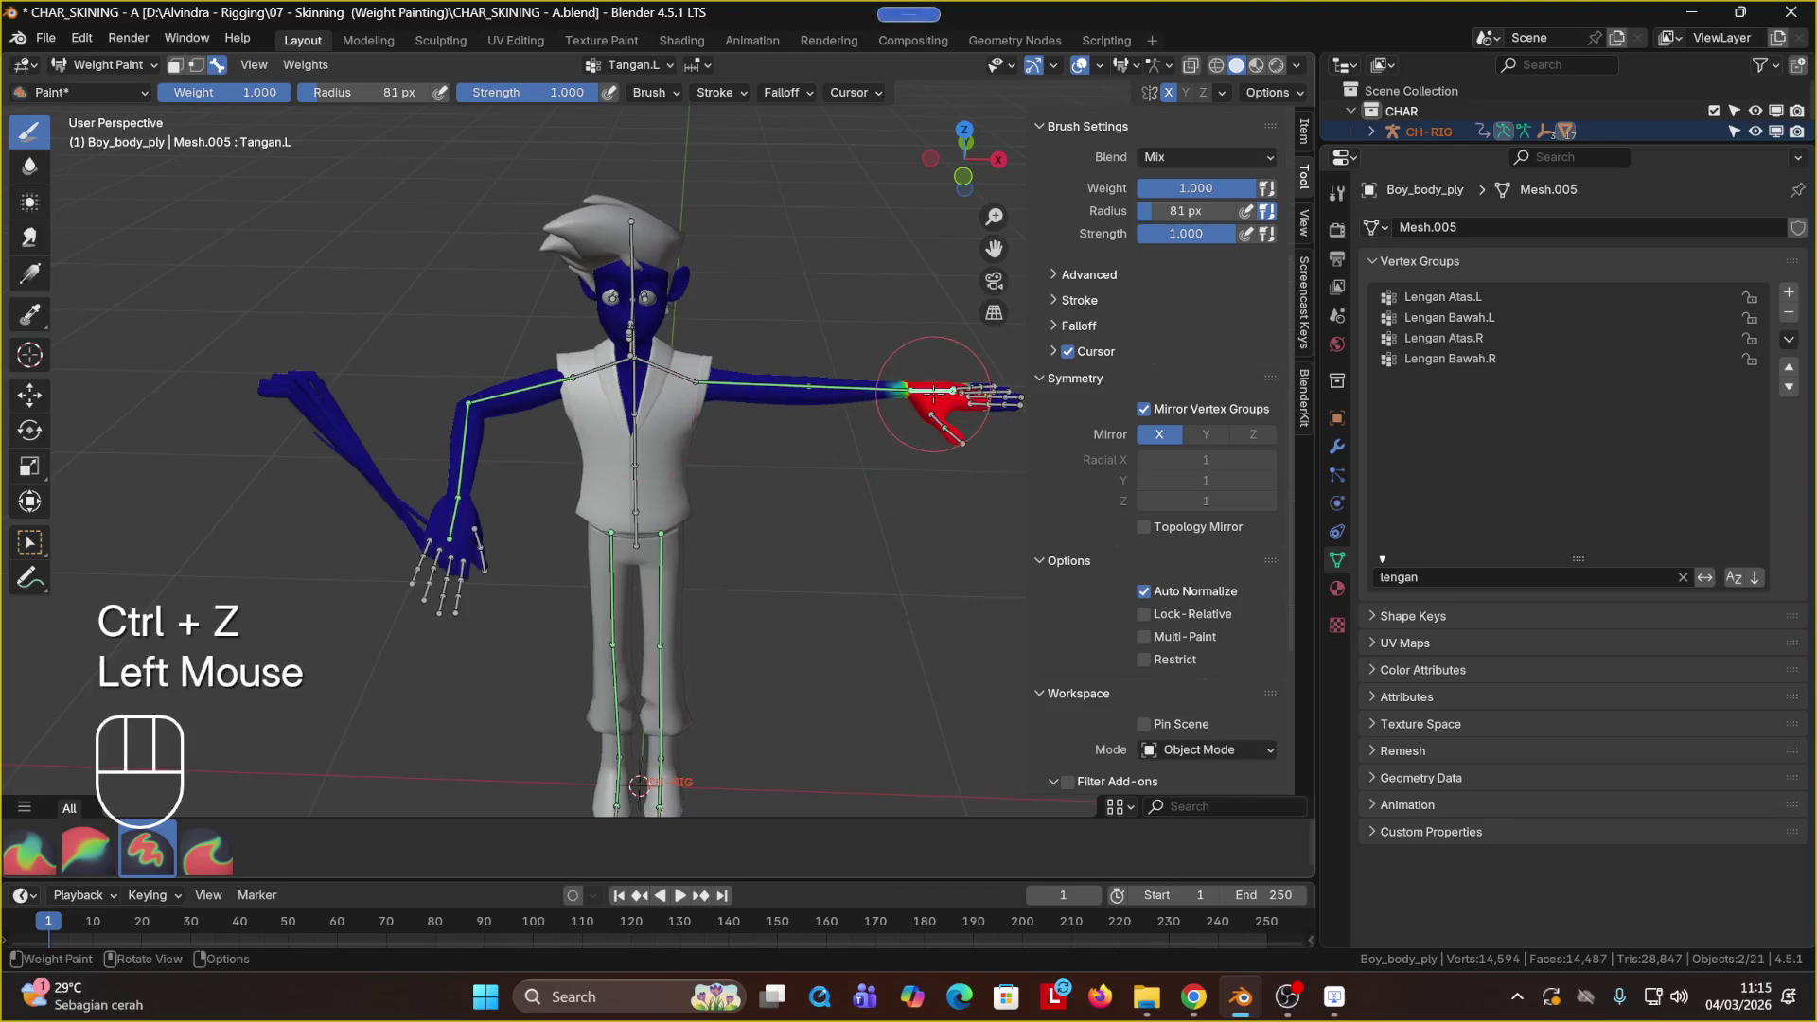
scroll(876, 445, up, 1)
key(ctrl+z)
Step: Repeatedly paint and undo a mirrored Tangan.L dab on the left hand to compare how the posed right arm deforms
middle_drag(887, 449, 864, 377)
scroll(859, 364, down, 1)
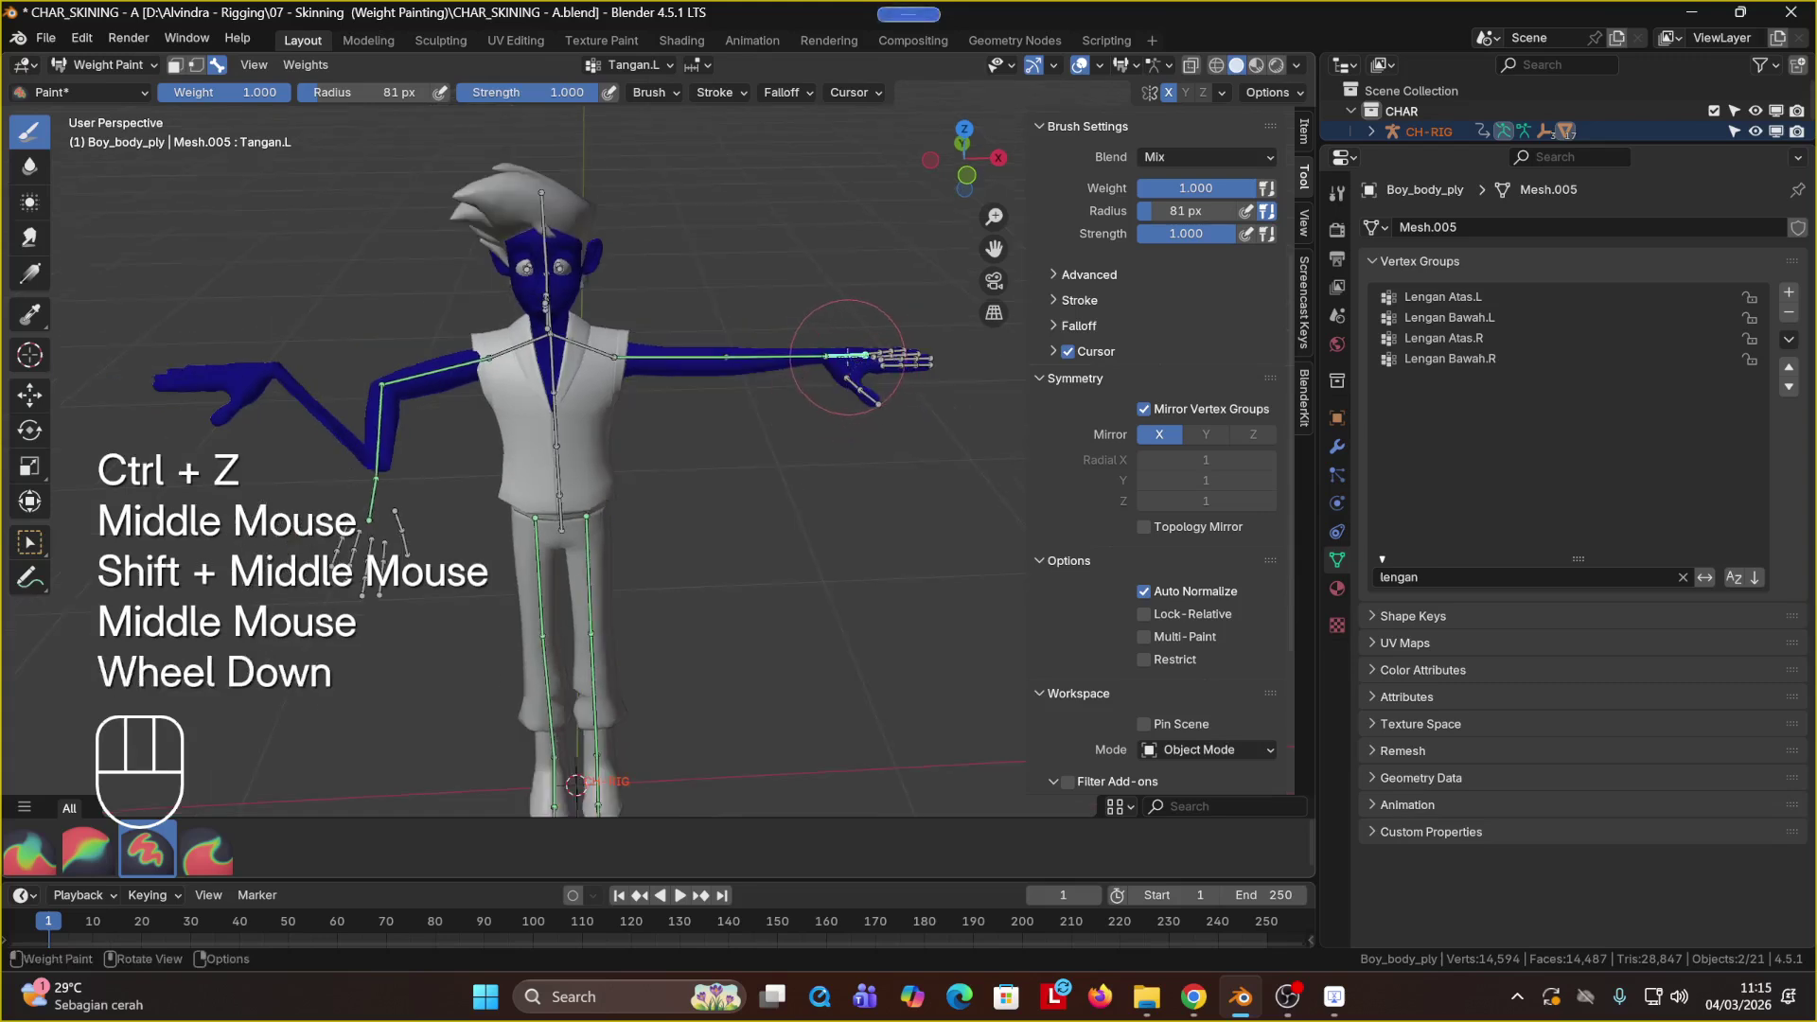
click(856, 371)
shift+middle_drag(754, 417, 852, 294)
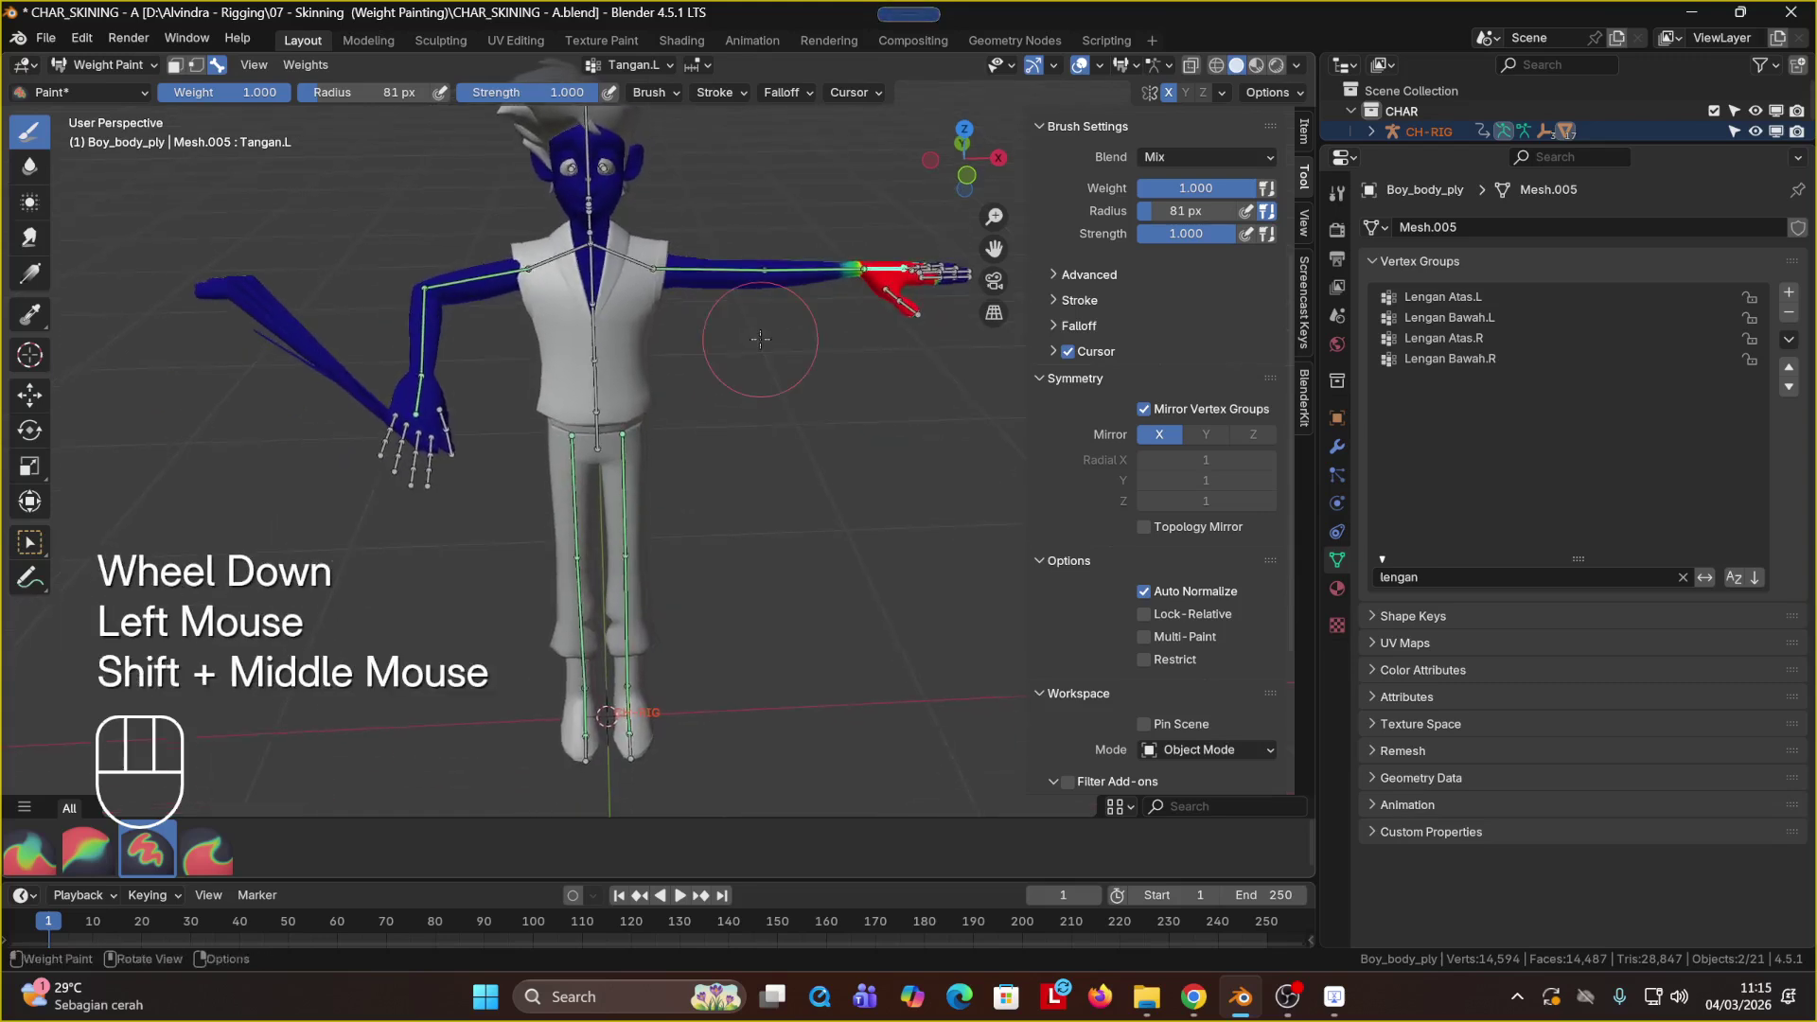
key(ctrl+z)
click(886, 275)
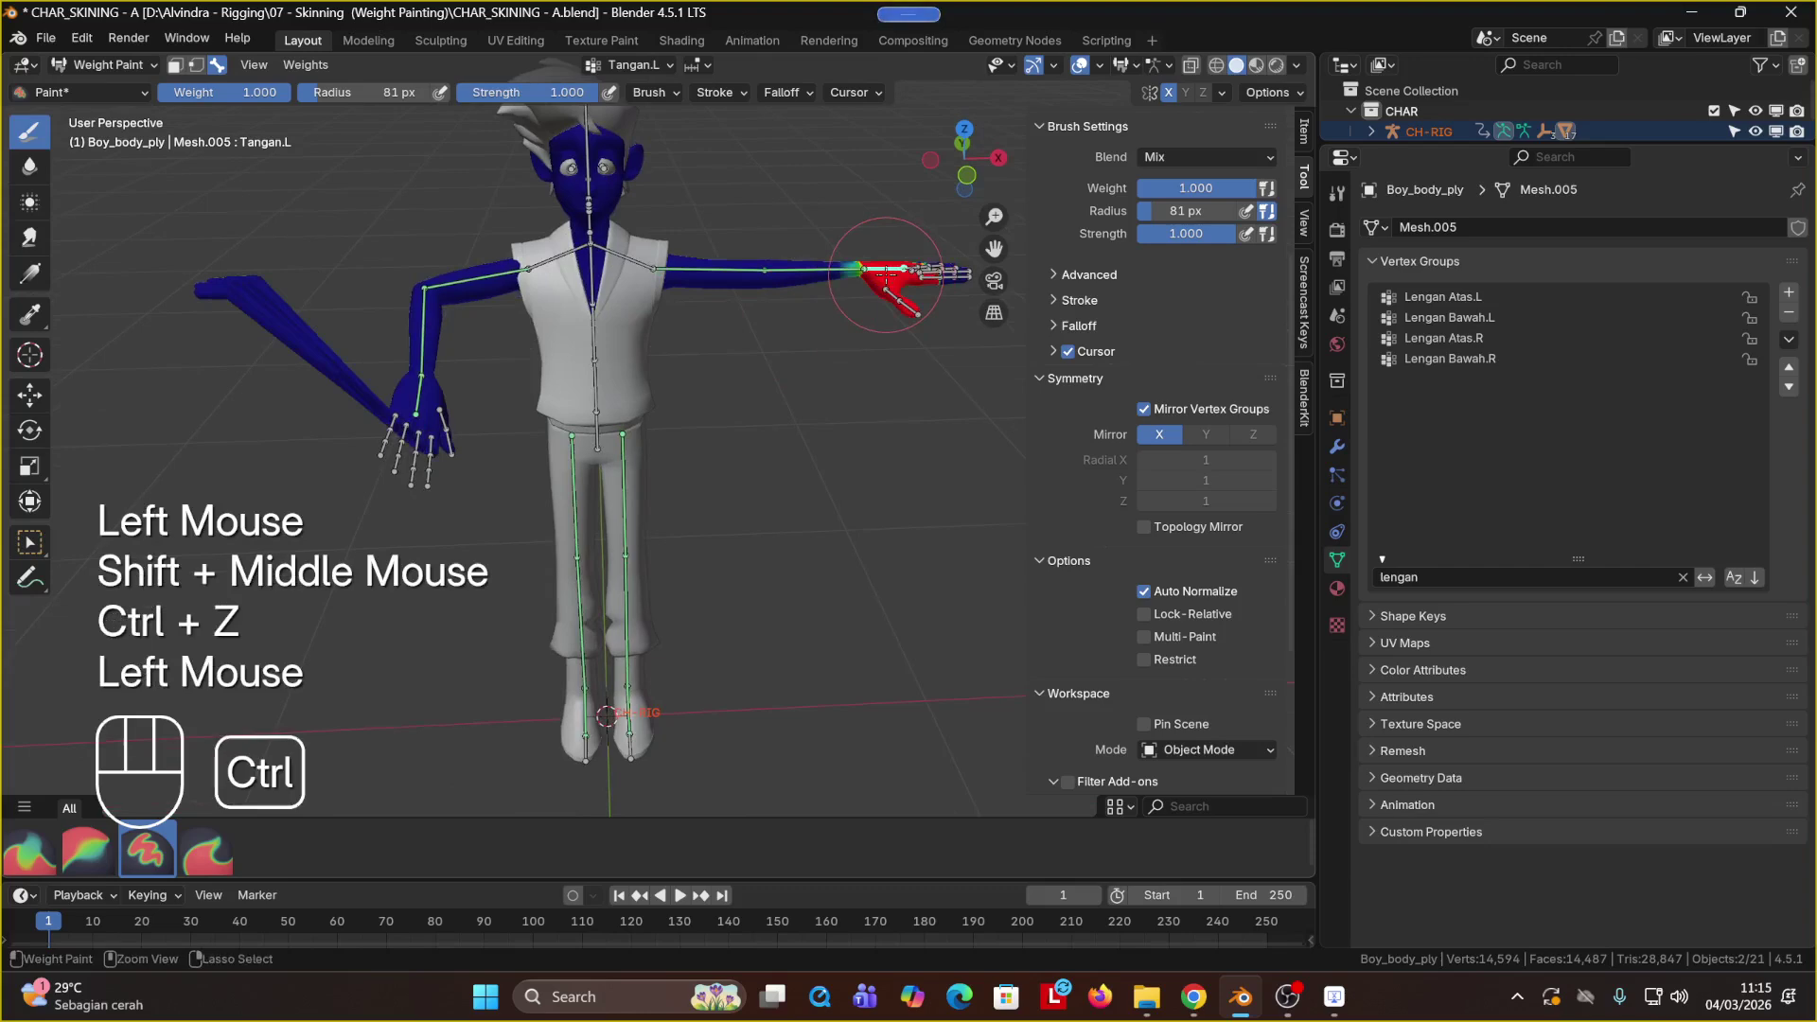
key(ctrl+z)
click(886, 274)
key(ctrl+z)
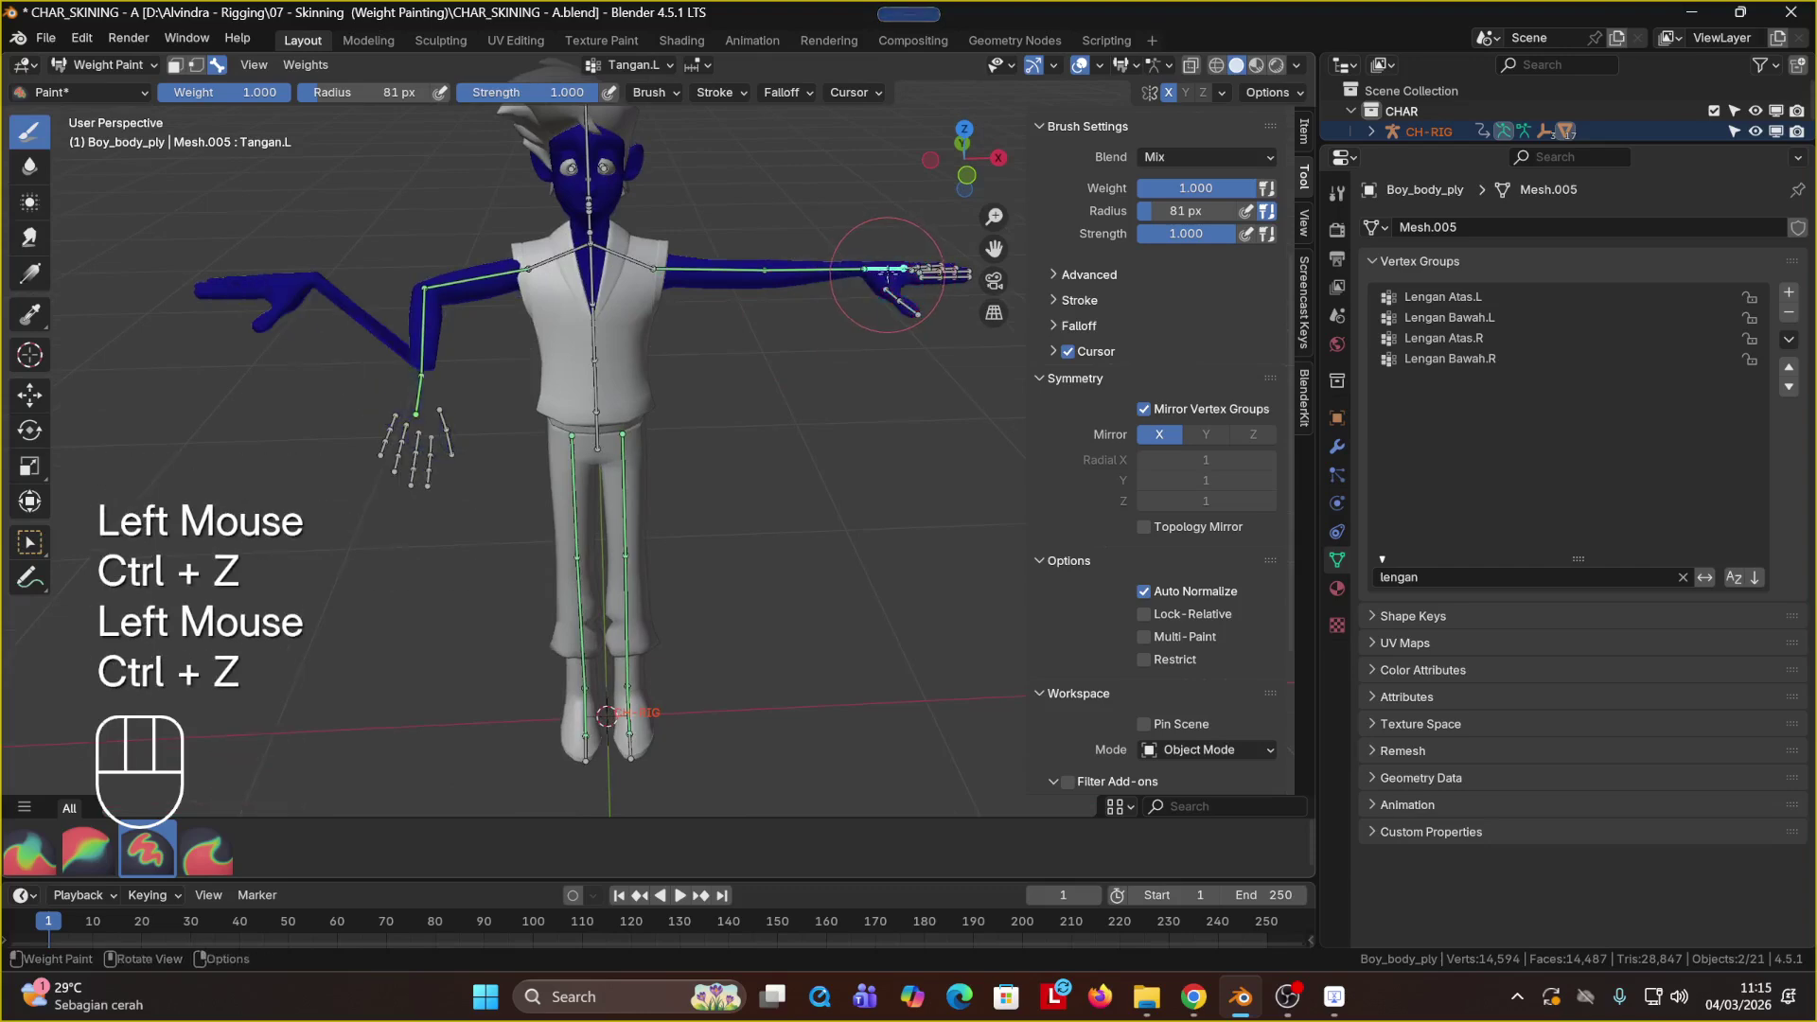
click(886, 275)
key(ctrl+z)
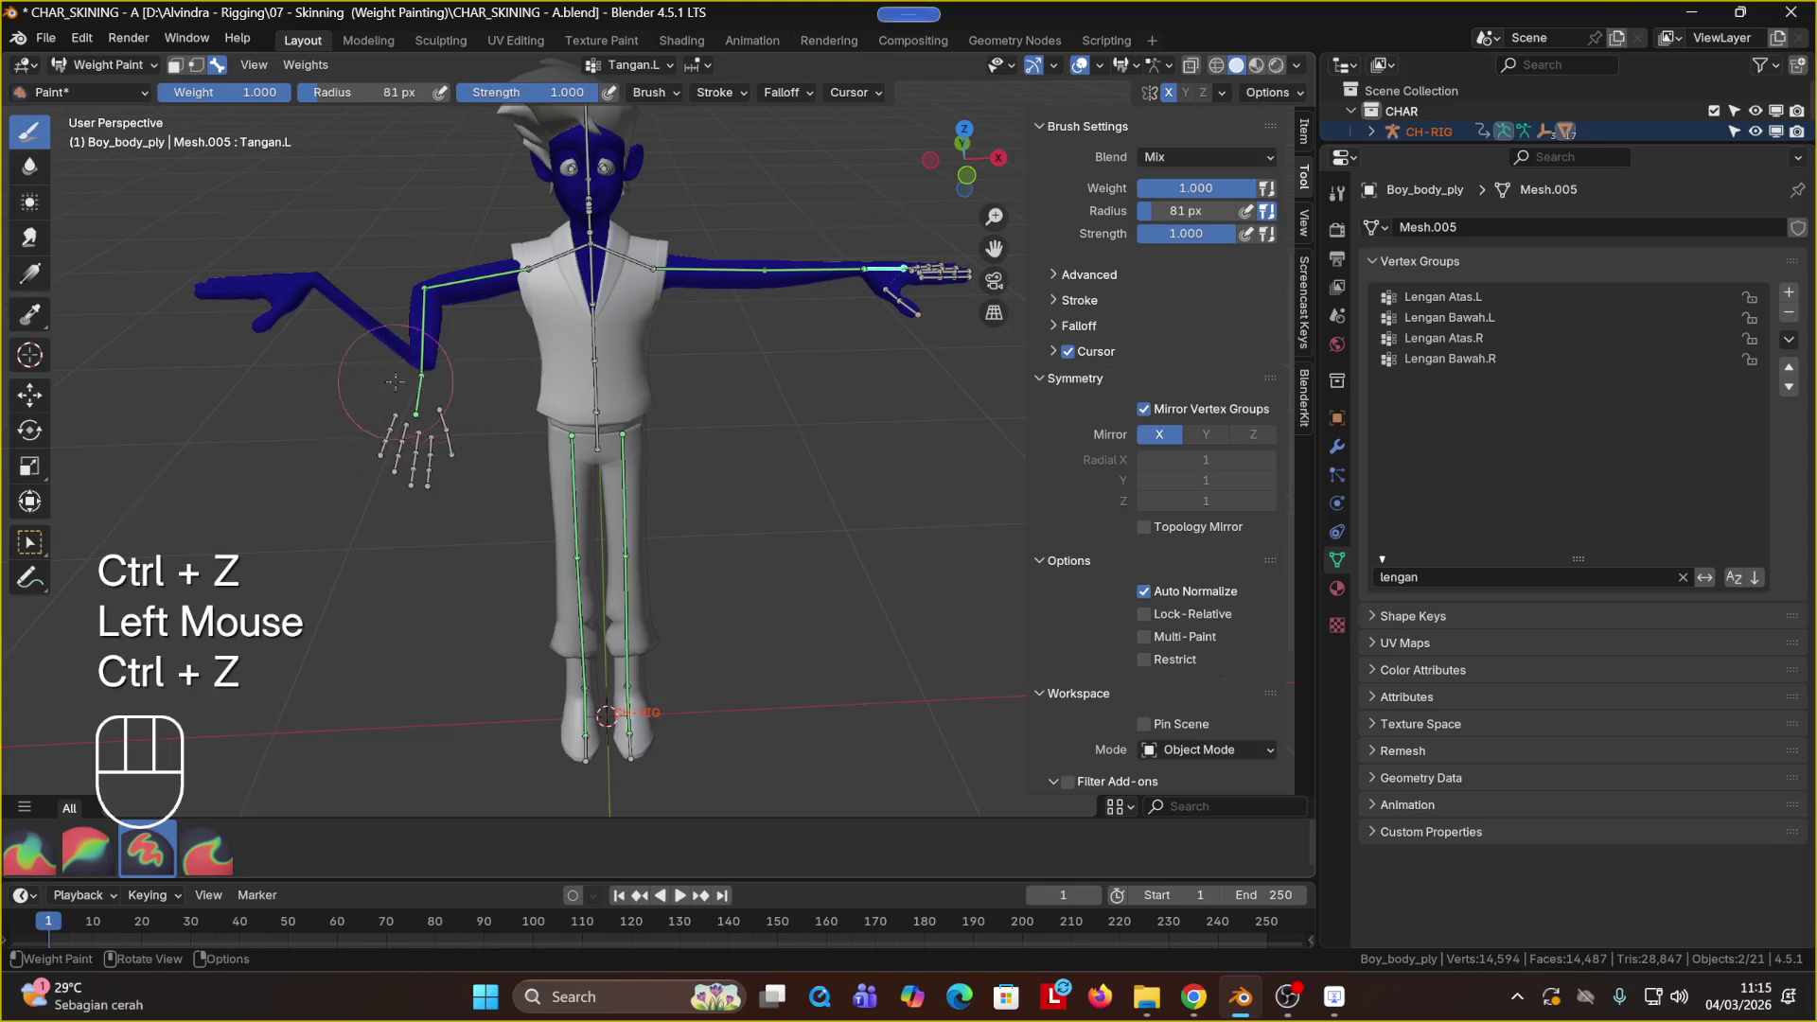
Step: Paint full Tangan.L weight over the left hand with X mirroring on, undoing and repeating the dab once
click(880, 269)
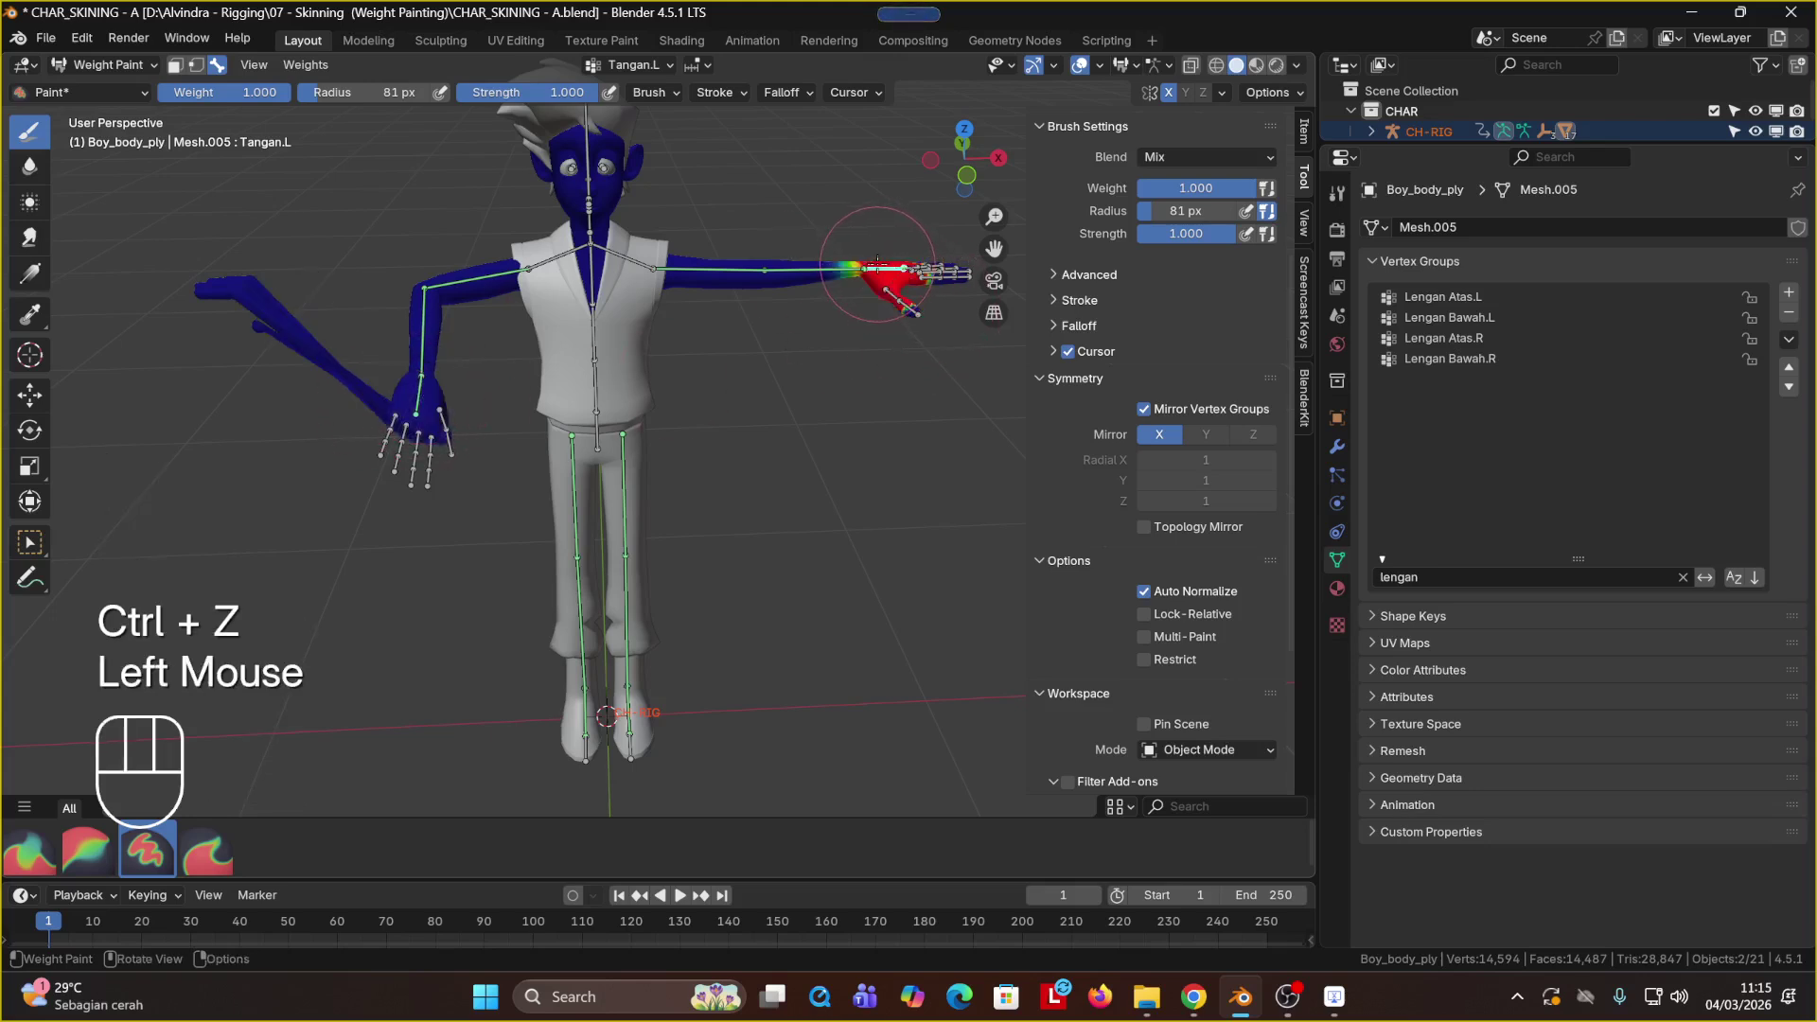
key(ctrl+z)
click(878, 265)
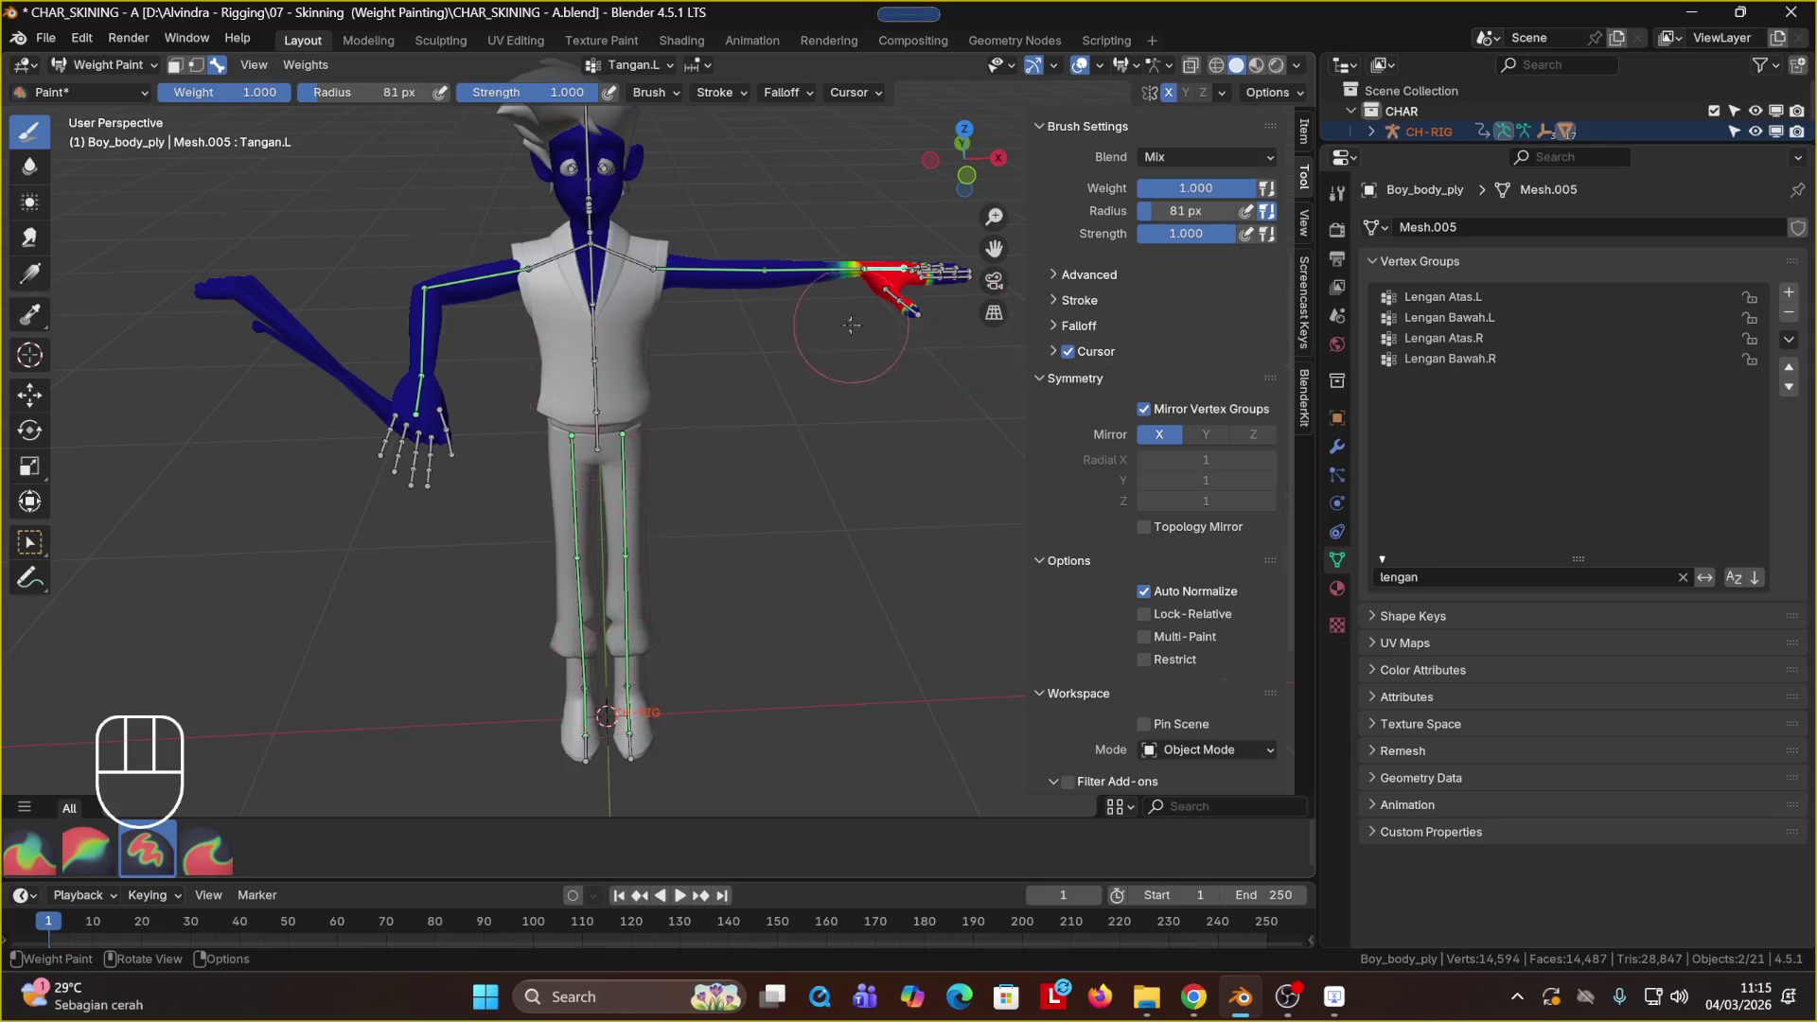
Step: Turn off Mirror Vertex Groups and X mirroring for the weight painting brush
mouse_move(852, 325)
middle_down()
mouse_move(918, 318)
mouse_move(830, 380)
mouse_move(864, 333)
middle_up()
click(1144, 409)
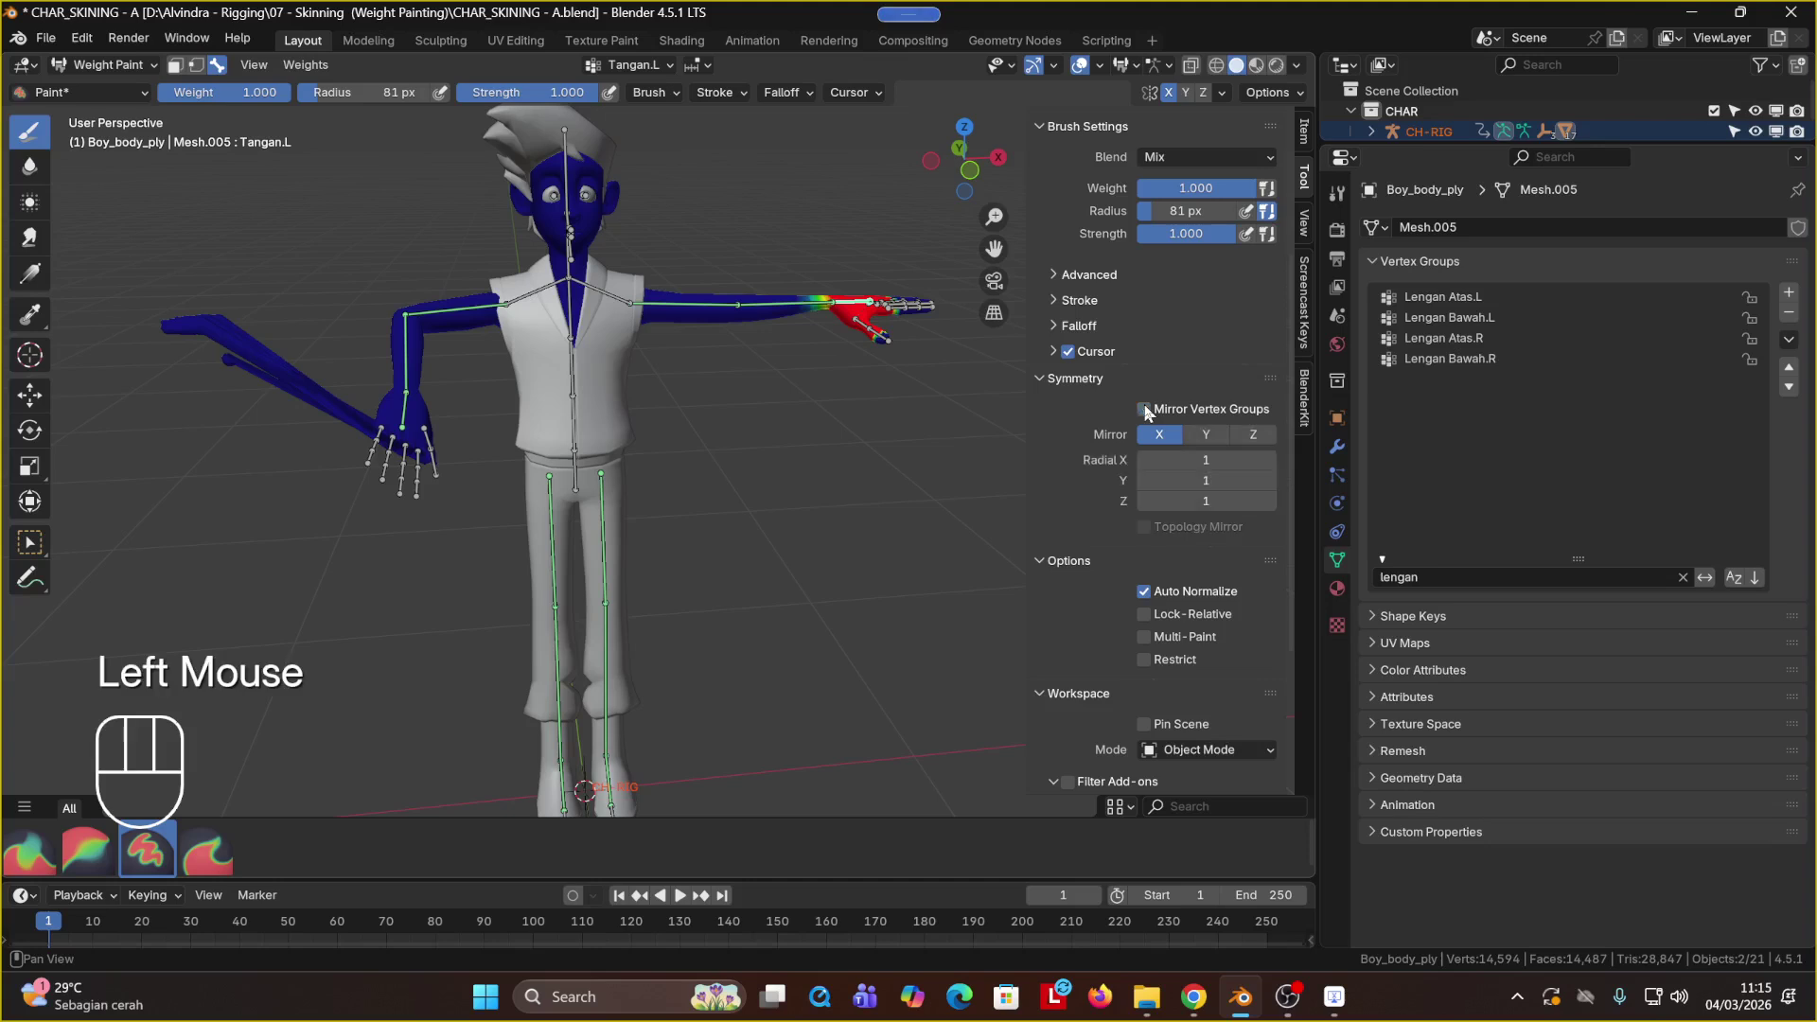
click(1156, 434)
middle_drag(876, 454, 821, 438)
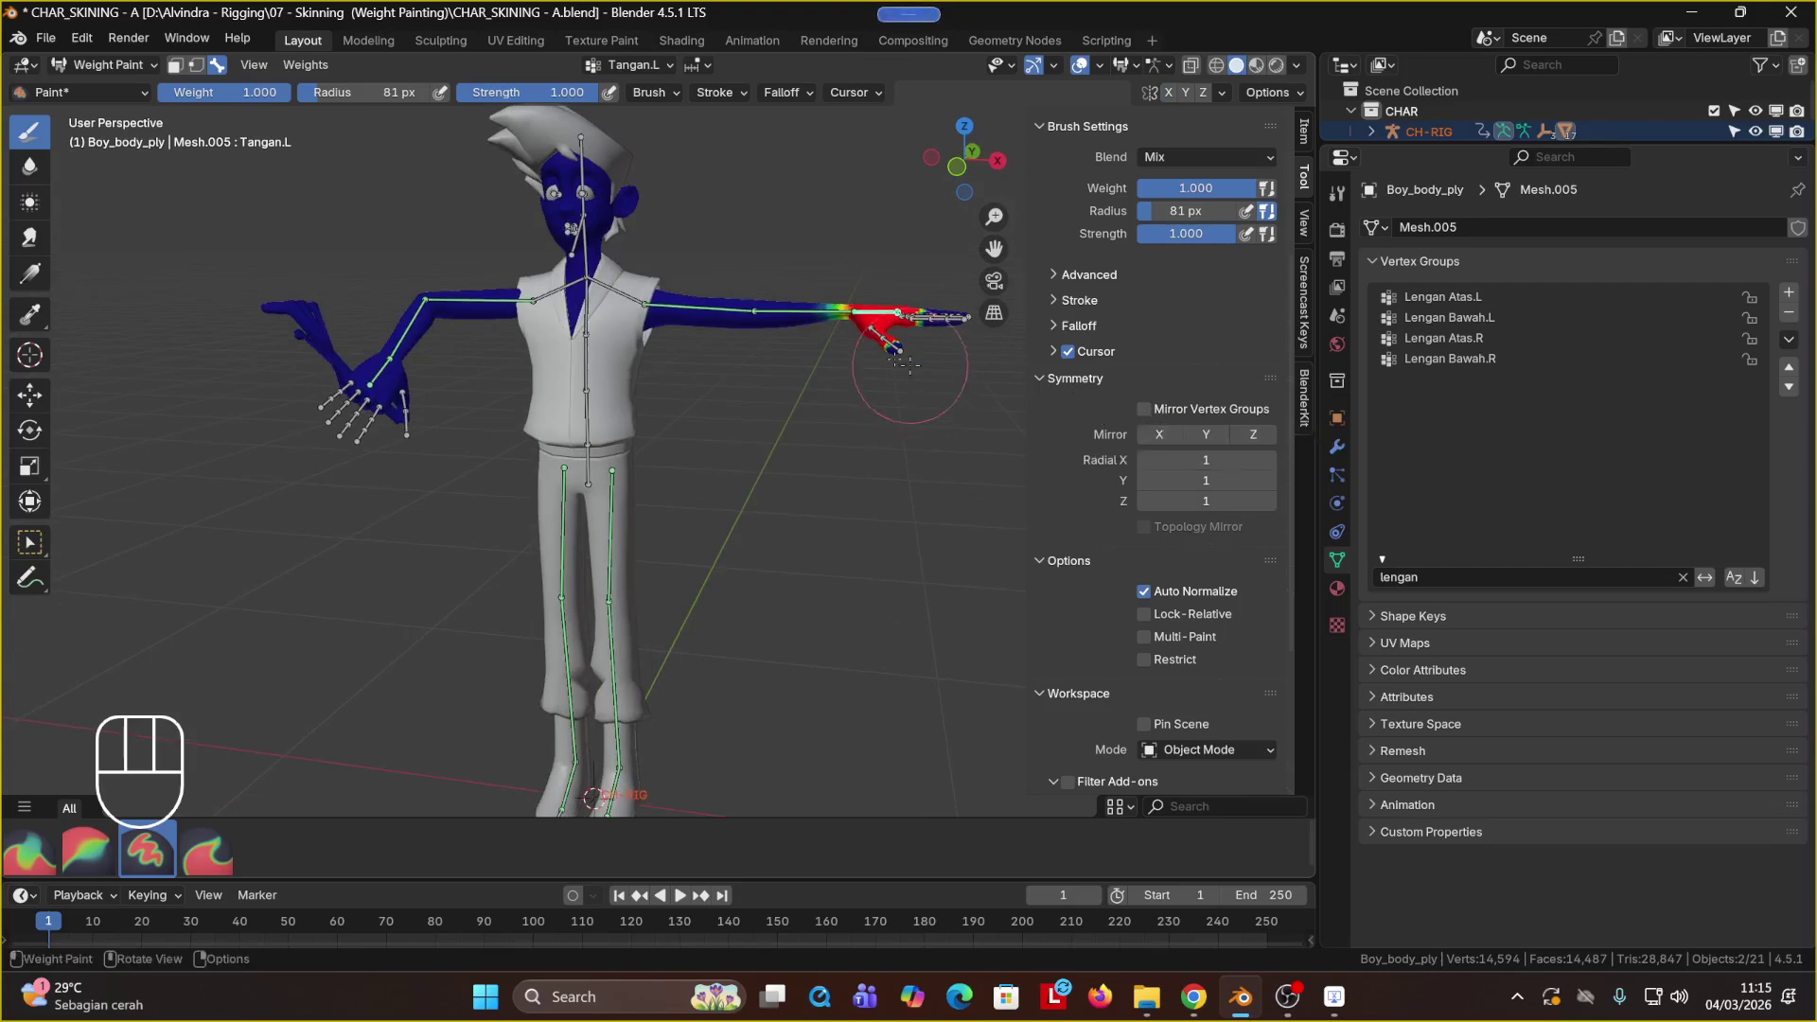
Step: Try unmirrored Tangan.L dabs on the right hand and along the left forearm, undoing them all
click(366, 380)
key(ctrl+z)
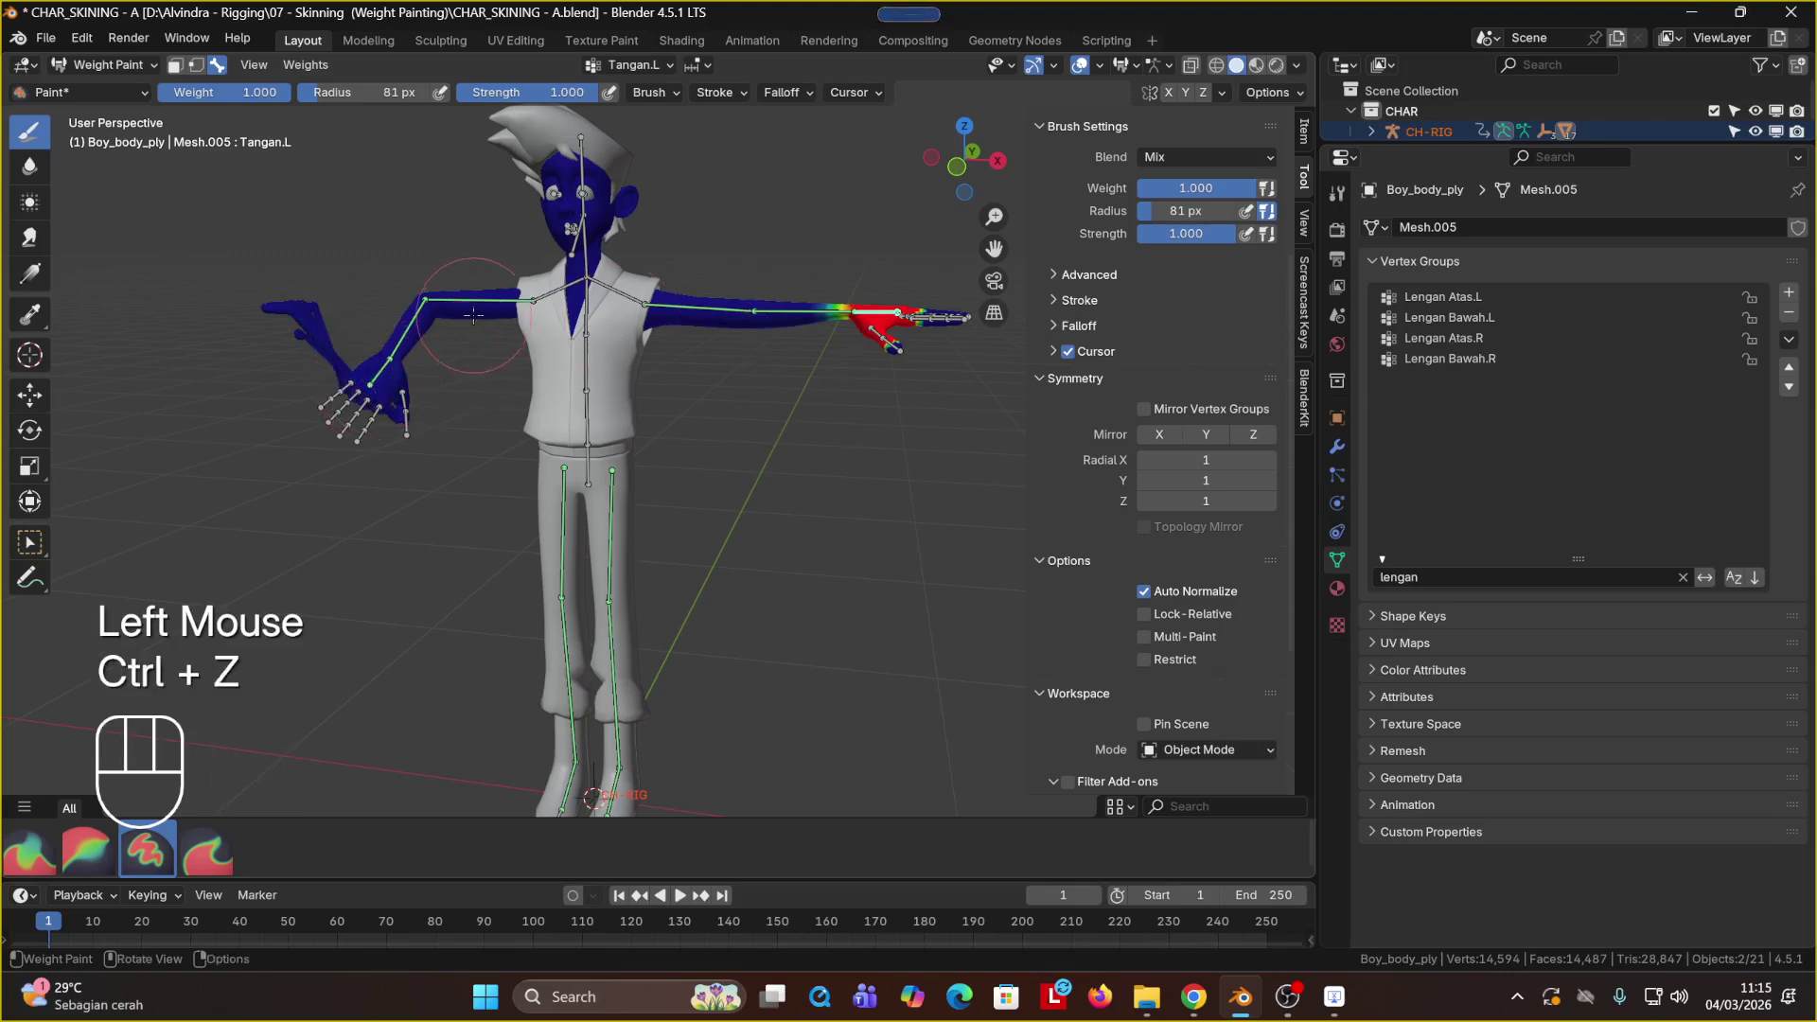
click(849, 316)
click(833, 324)
click(816, 310)
click(811, 305)
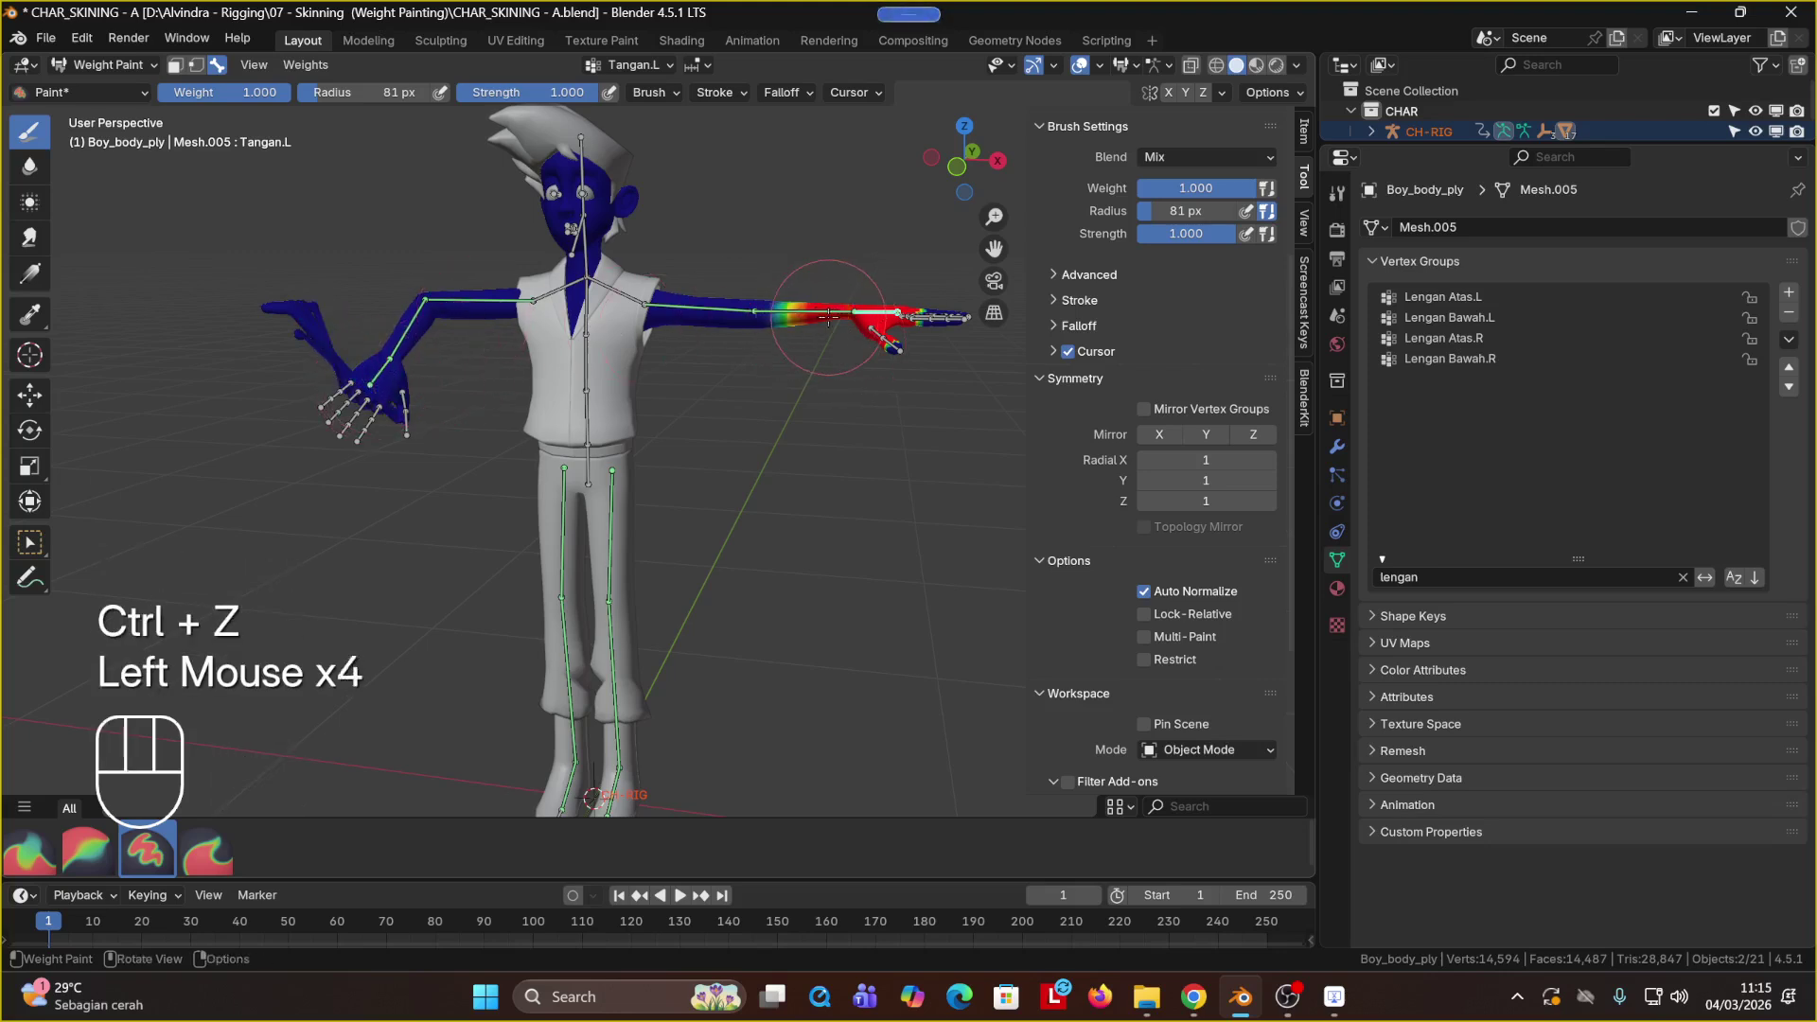
click(805, 317)
click(797, 325)
key(ctrl+z)
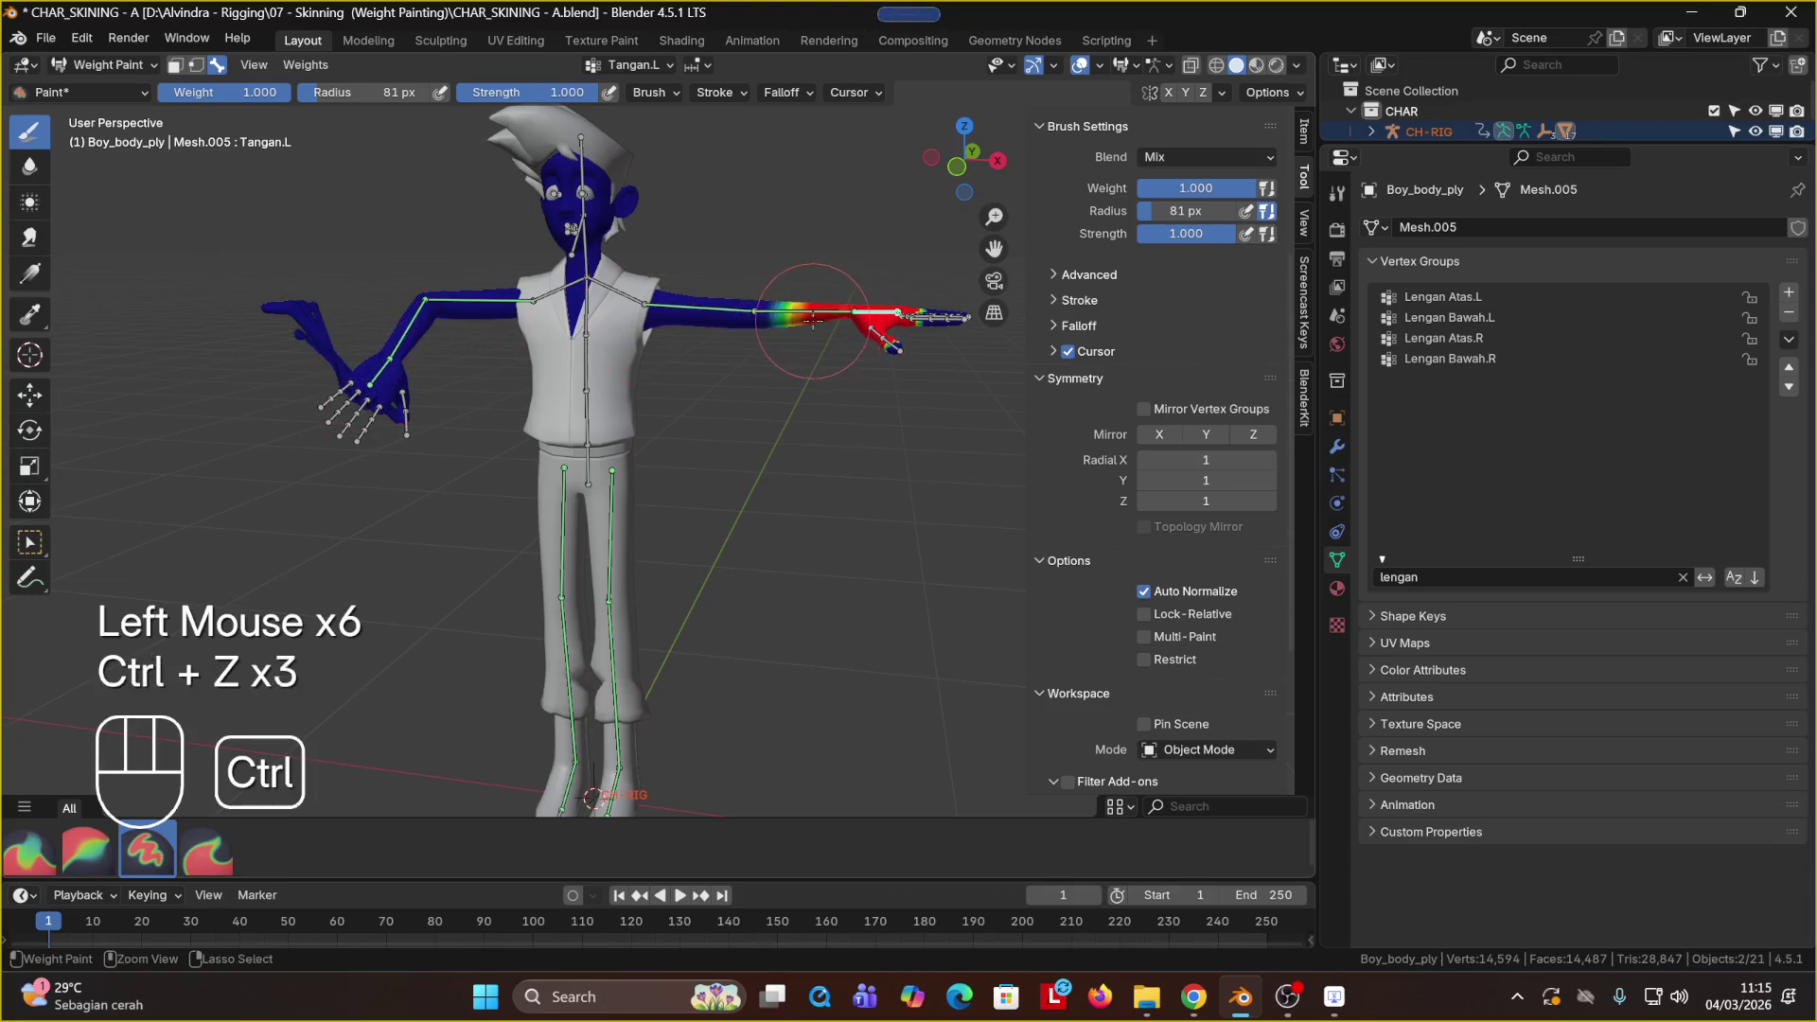
key(ctrl+z)
key(ctrl+z)
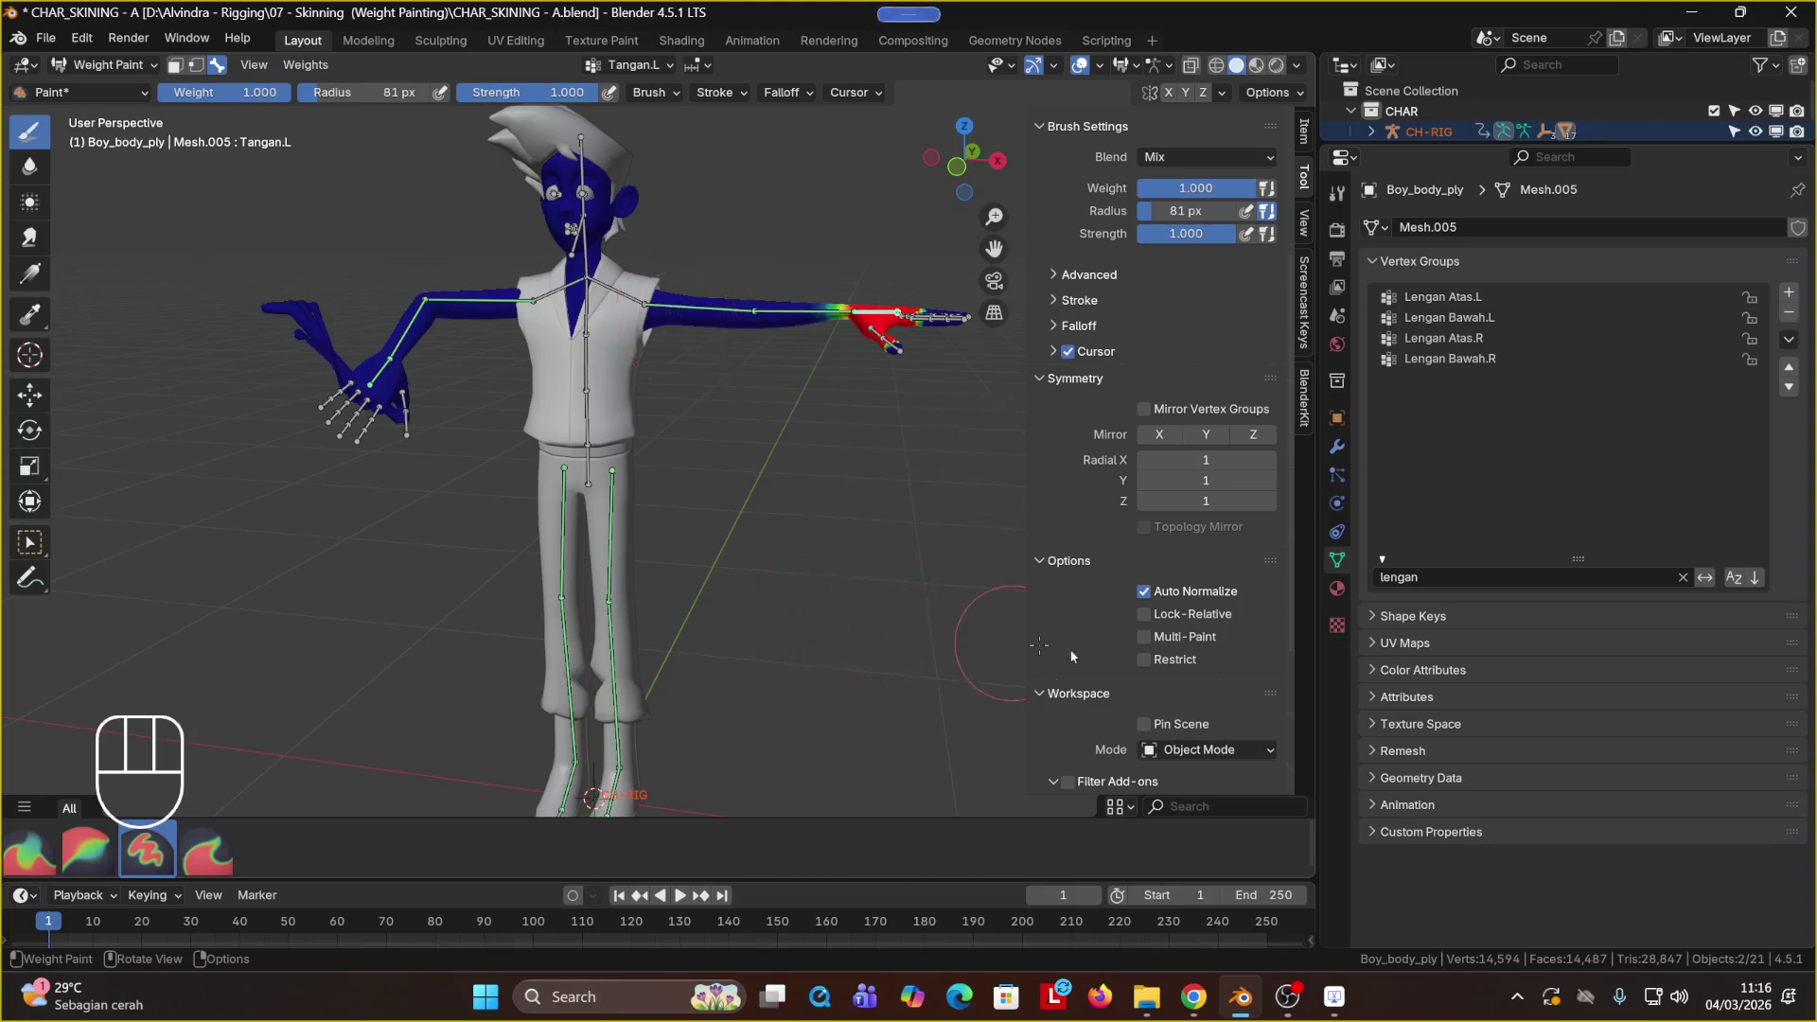
Step: Switch Mirror Vertex Groups and X mirroring on and back off to compare the two symmetry setups
click(1145, 411)
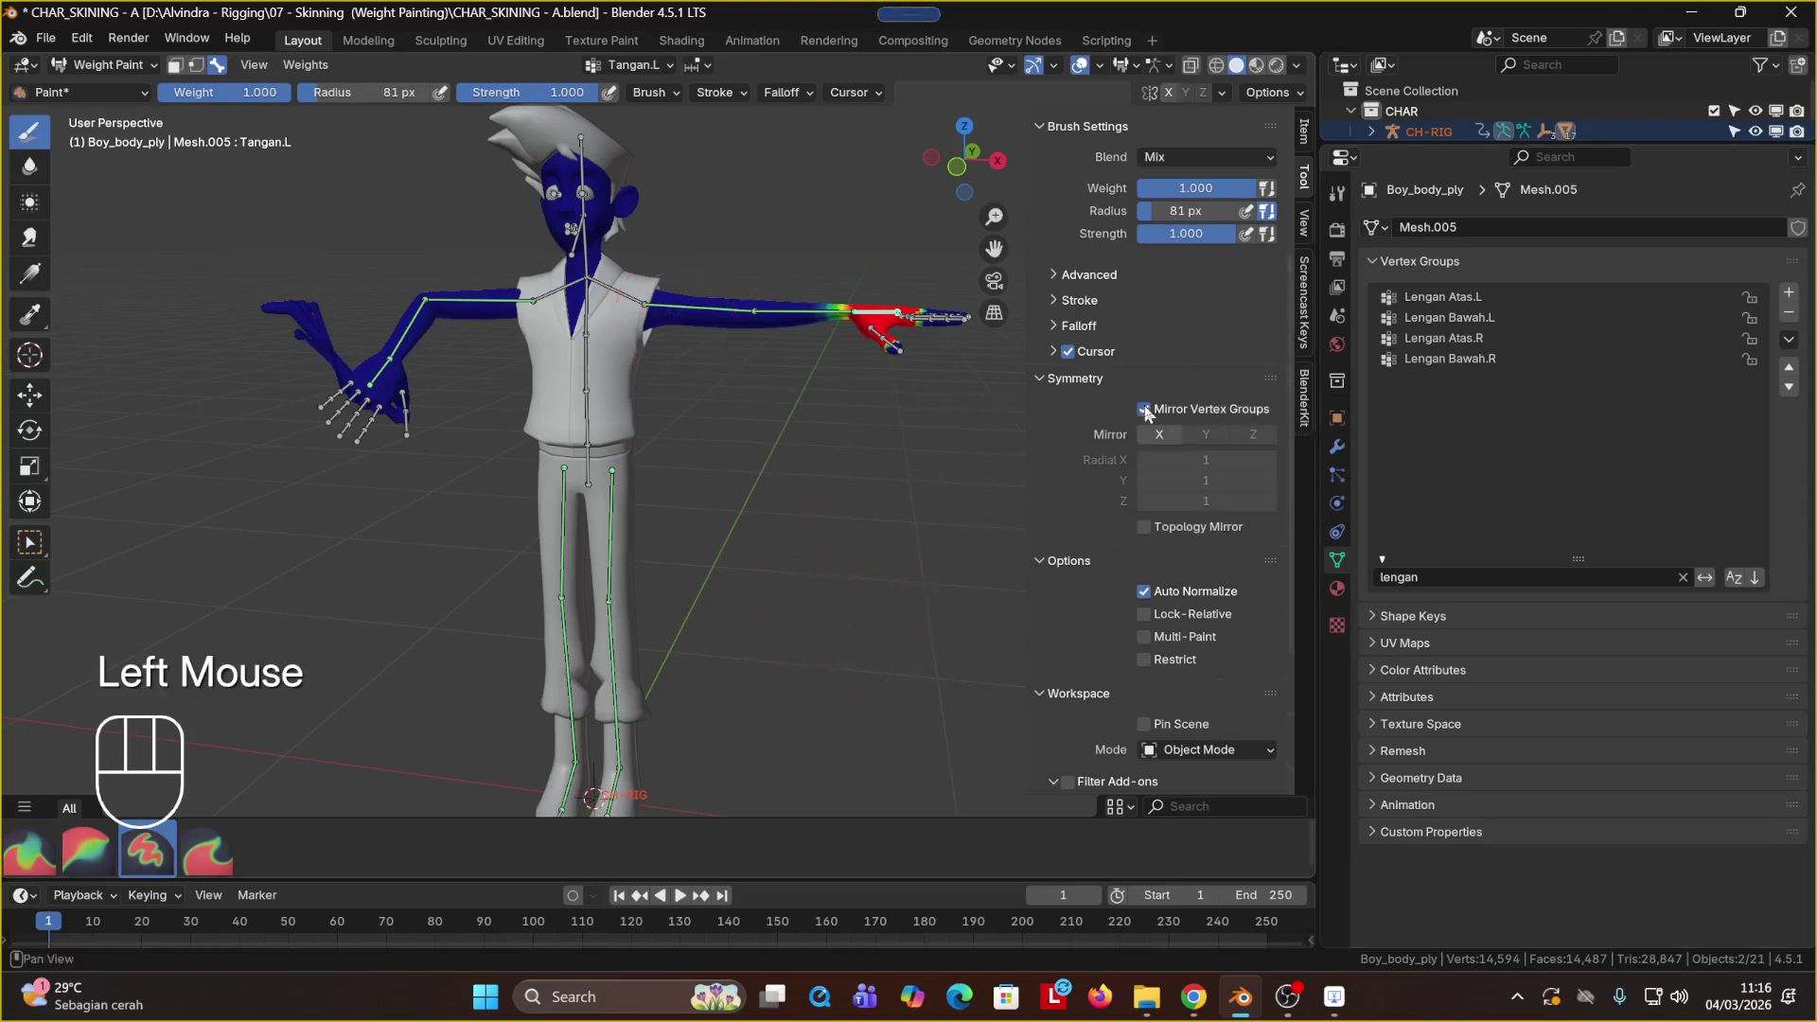
click(1167, 435)
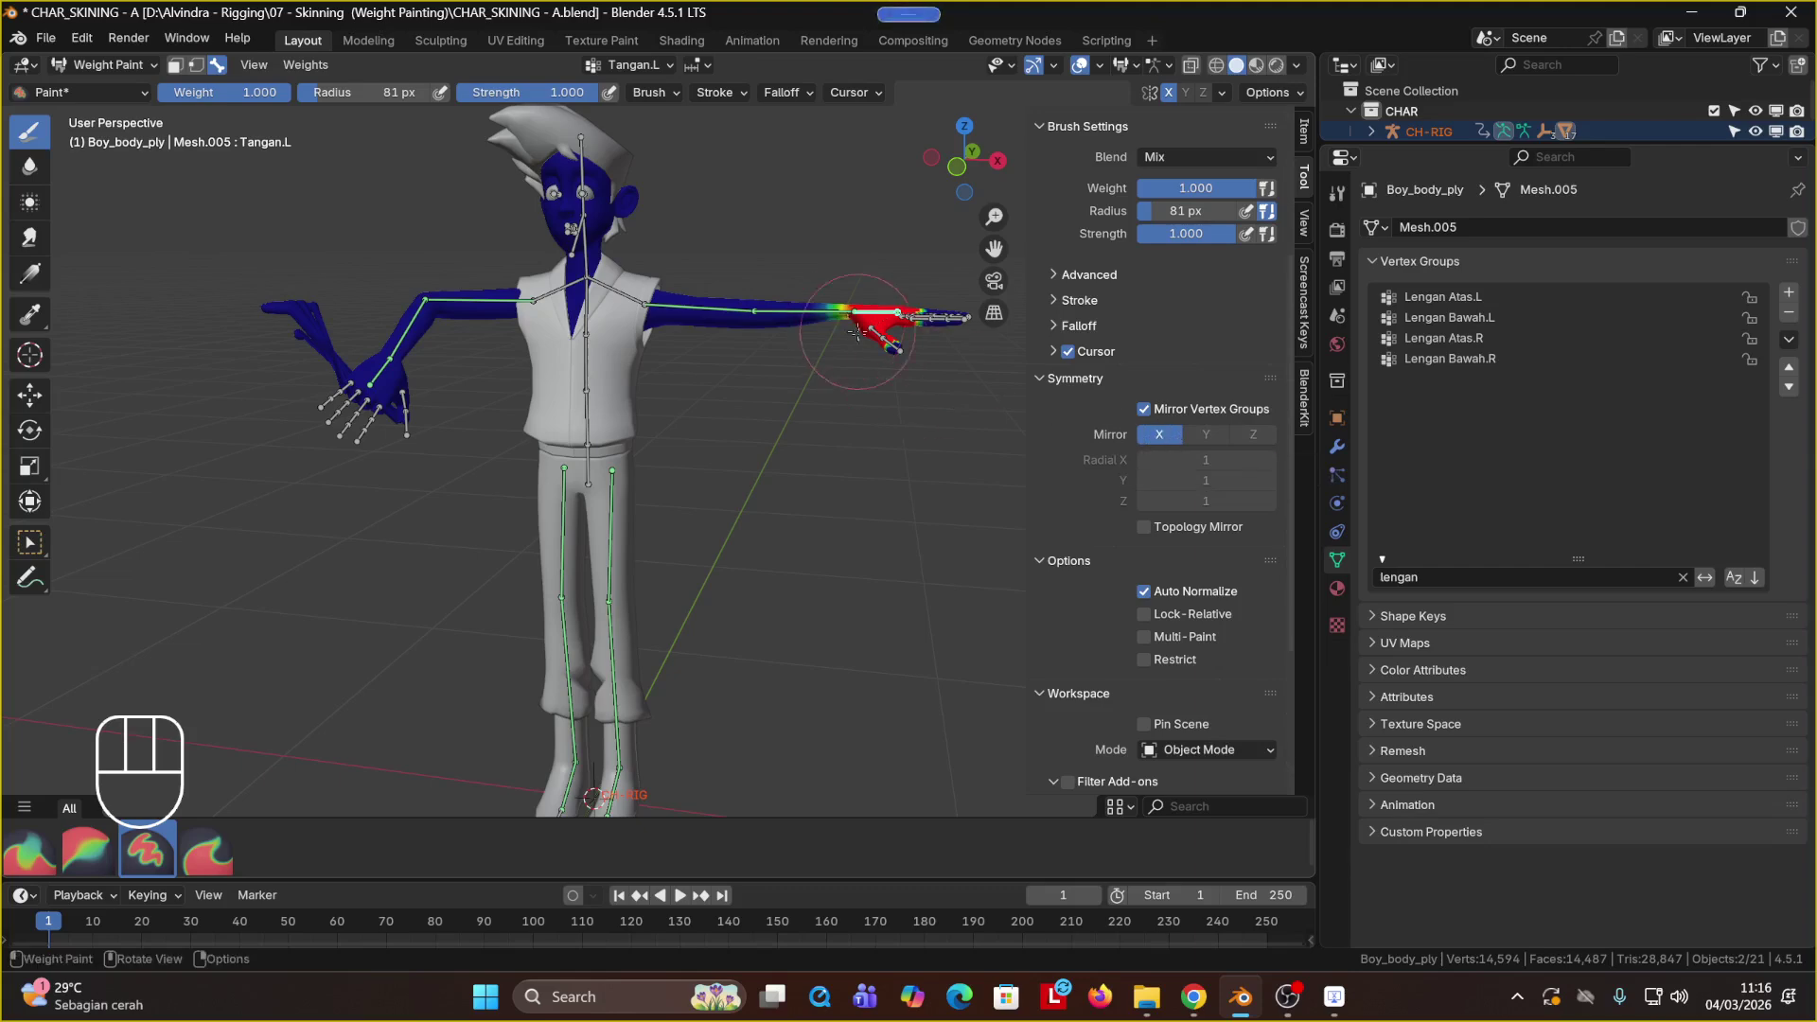
click(1159, 434)
click(1145, 409)
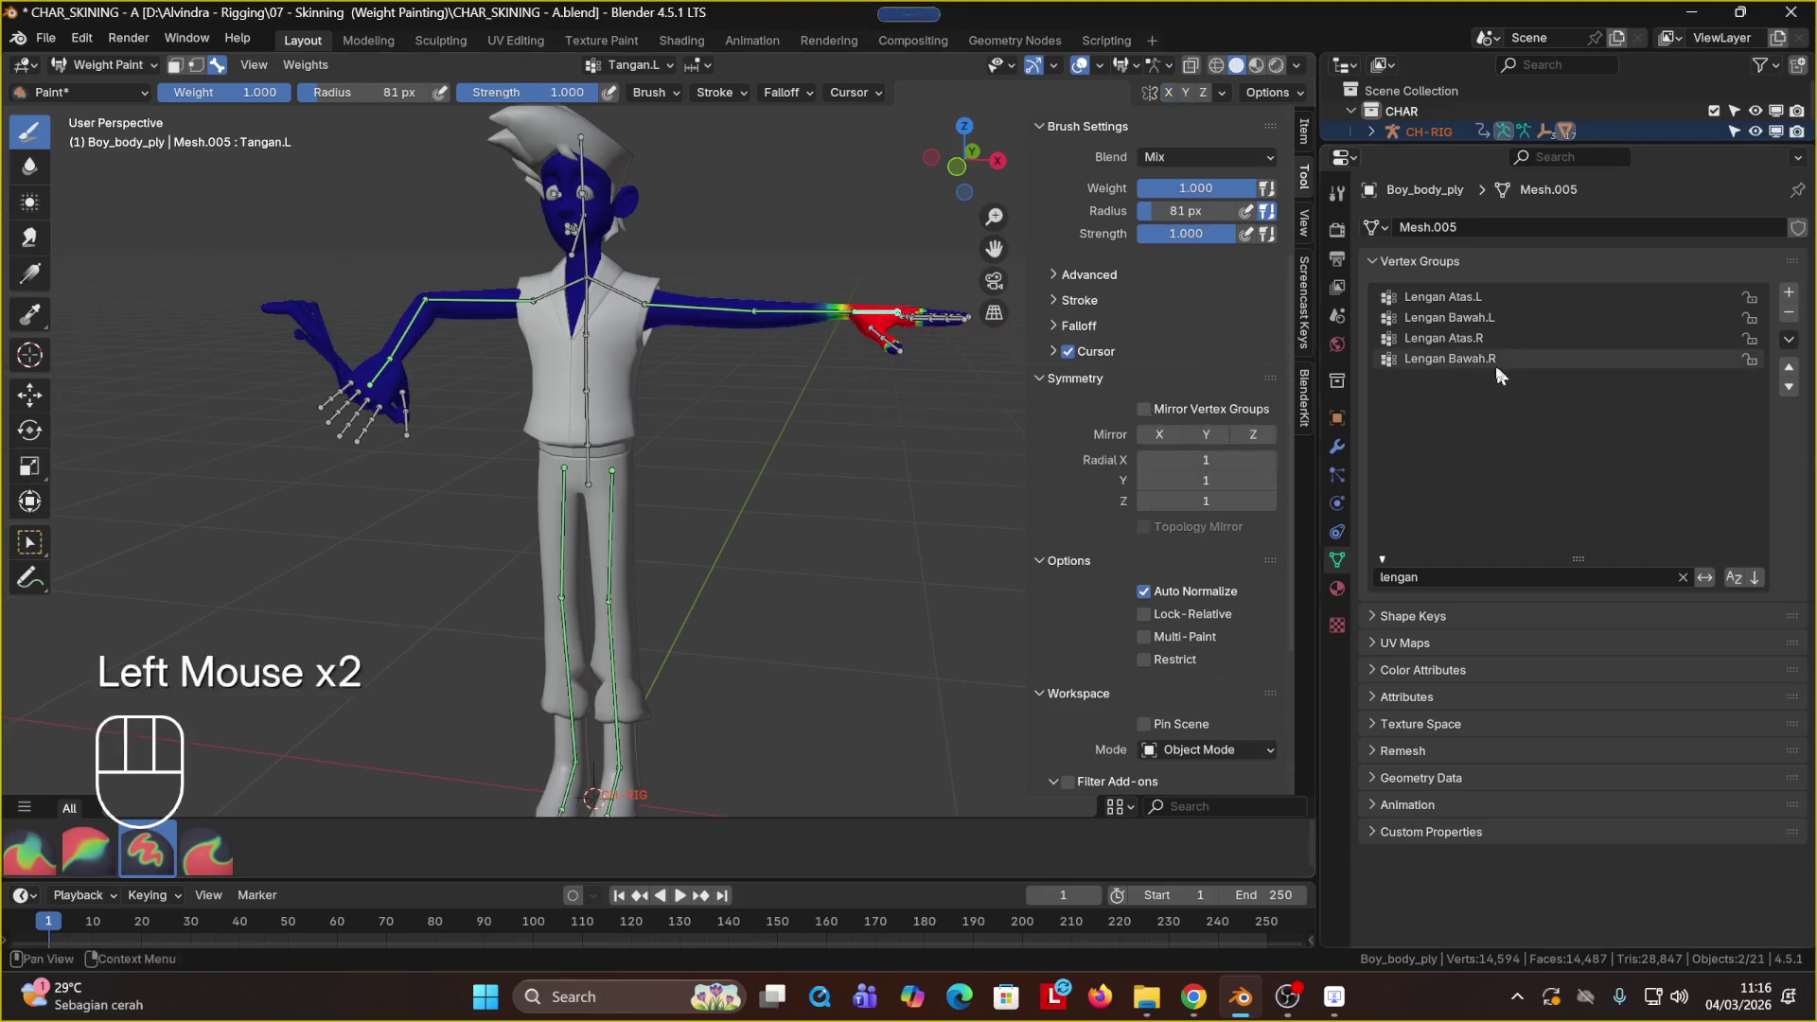
Step: Clear the "lengan" vertex group filter and filter the groups by "tangan"
click(1682, 578)
click(1602, 570)
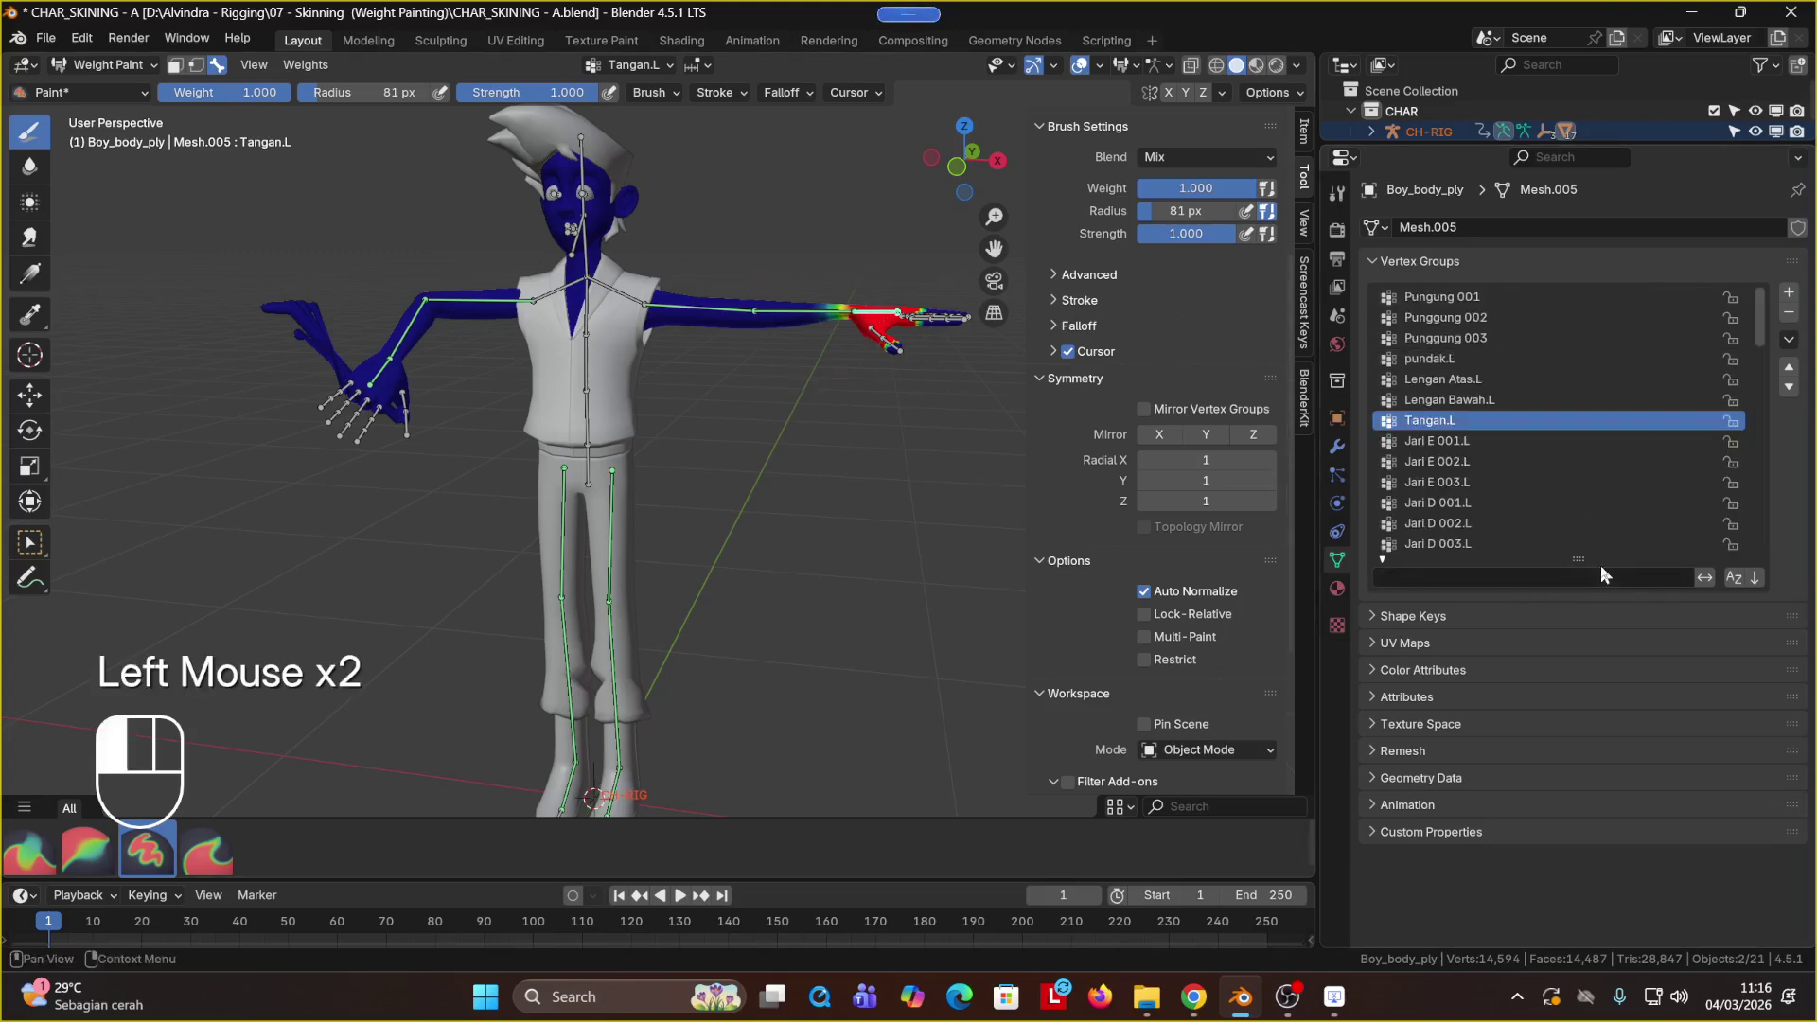
click(1493, 576)
text(tangan)
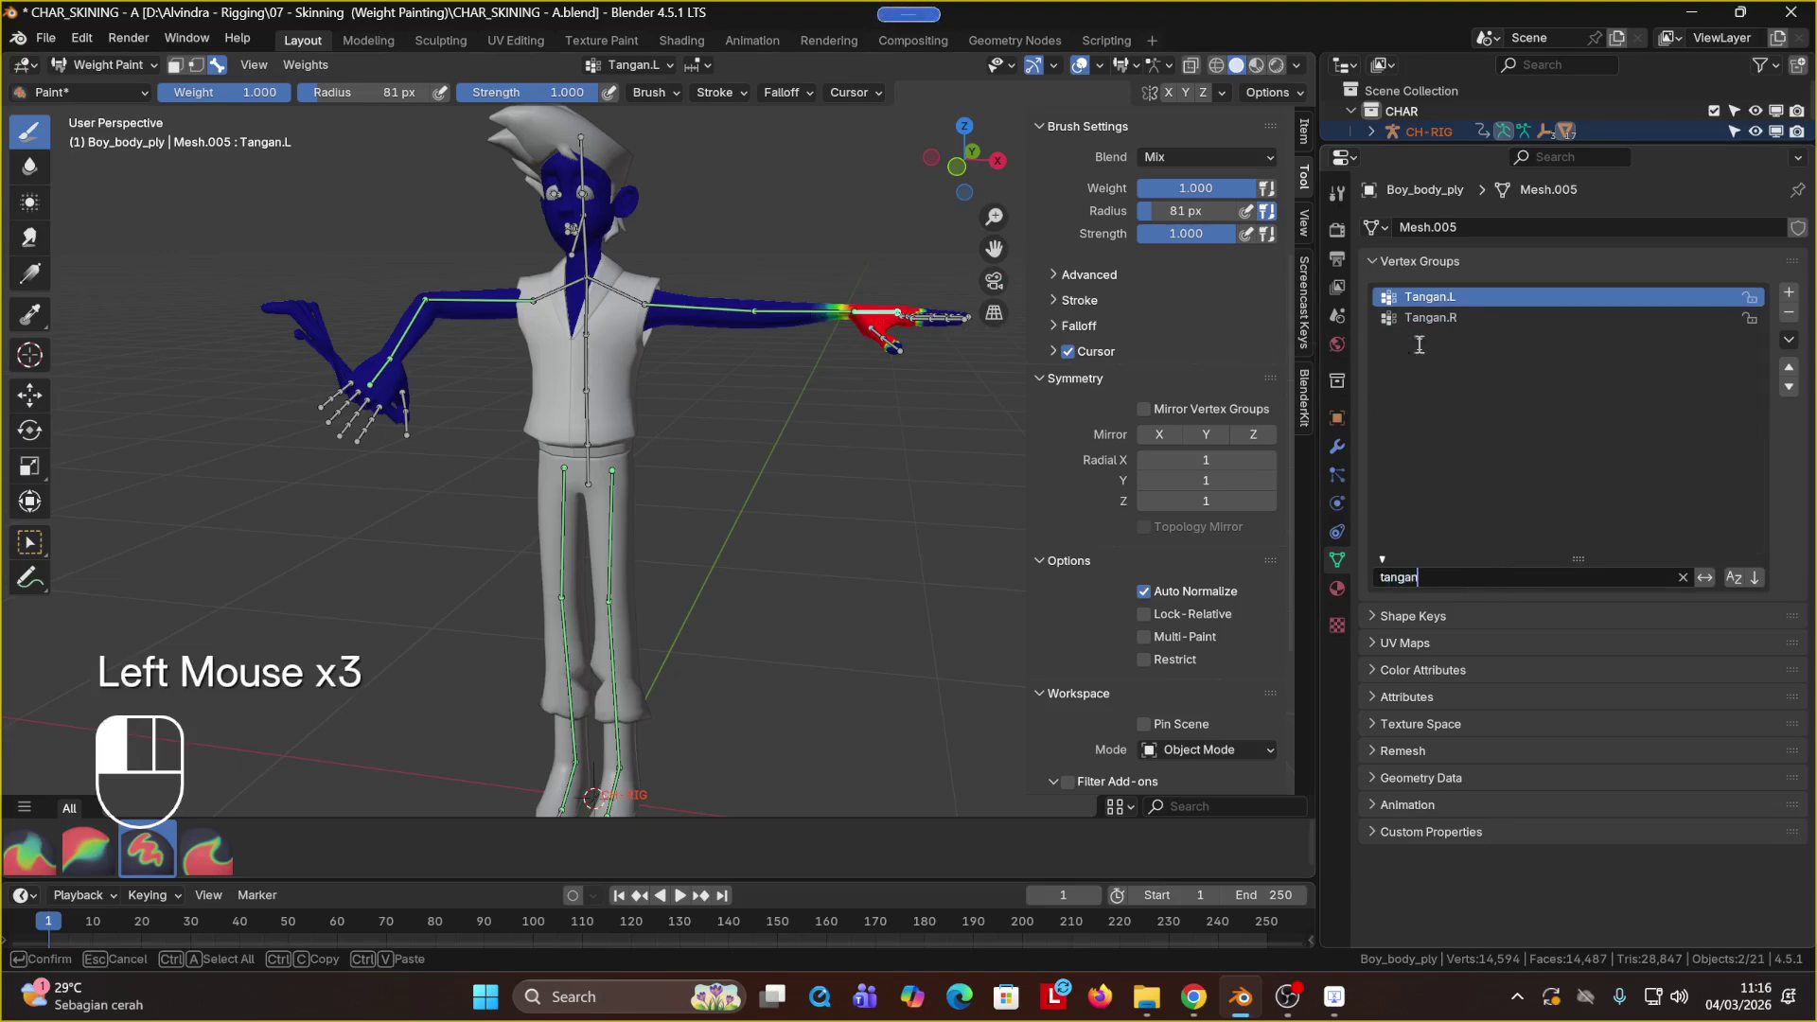
click(1420, 344)
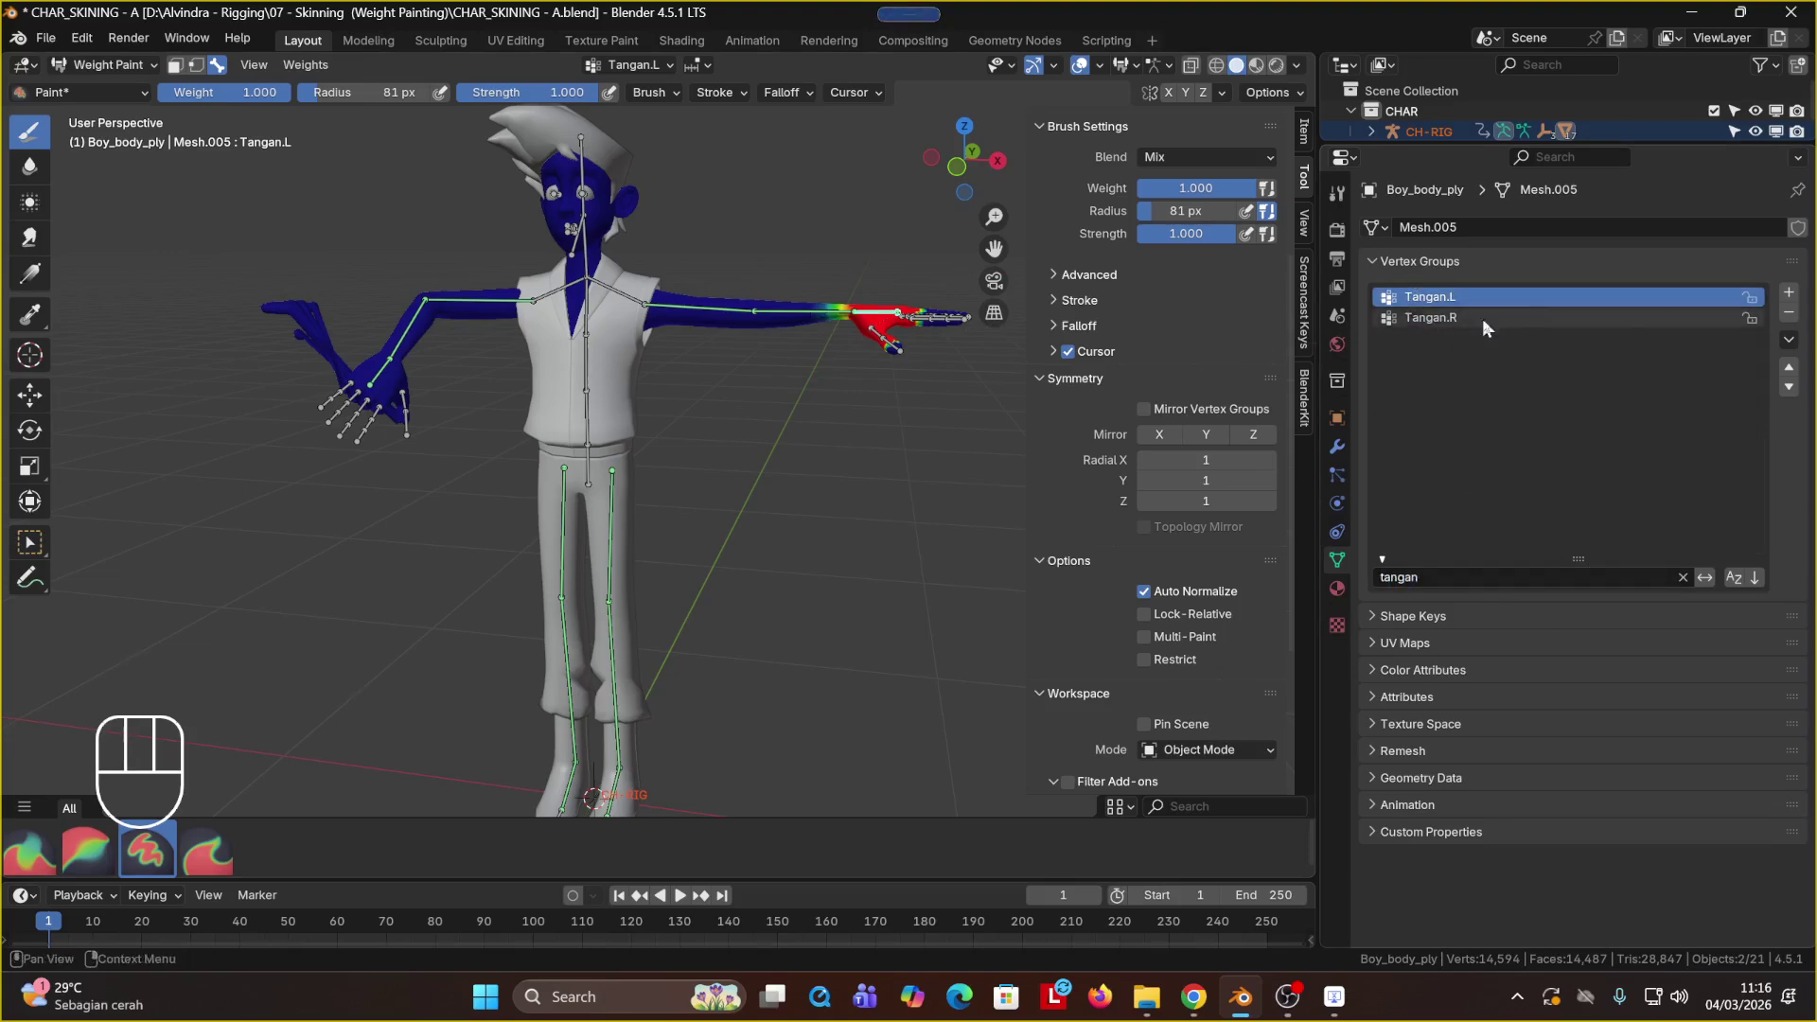
Step: Look through the commands for the Tangan.L vertex group and examine its weights around the left hand and wrist
right_click(1534, 298)
click(1657, 356)
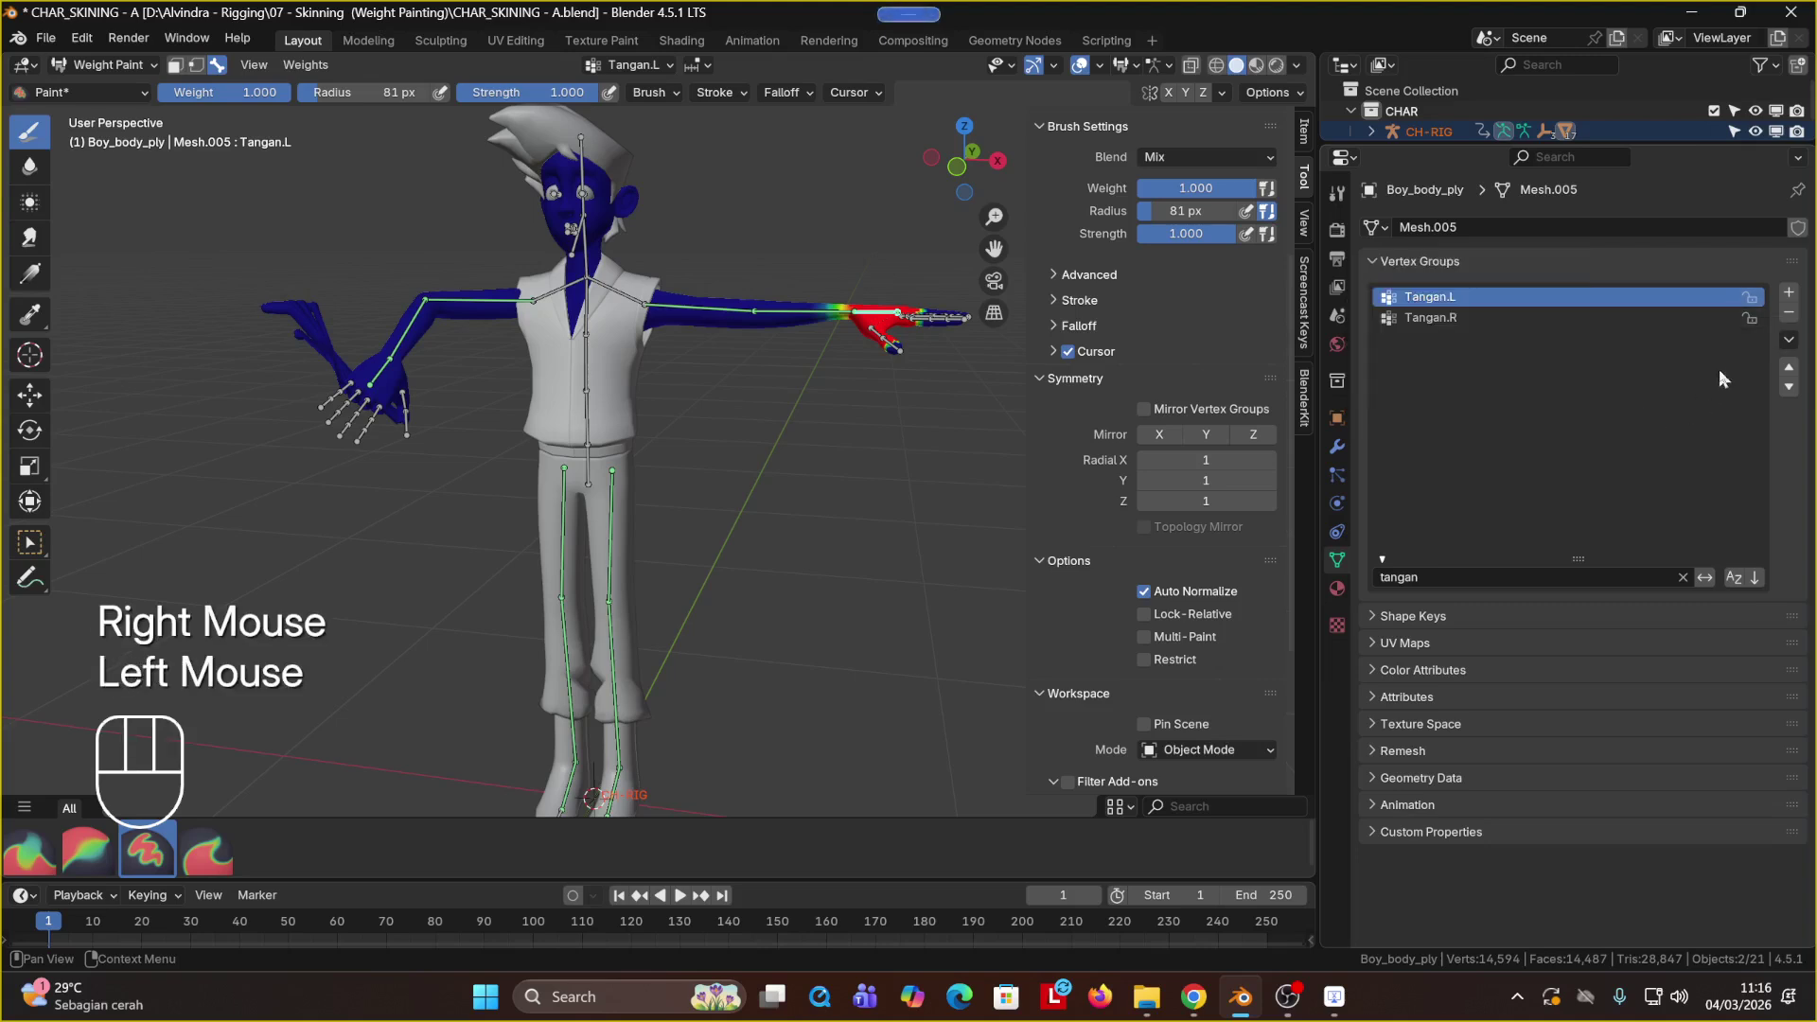
click(1789, 344)
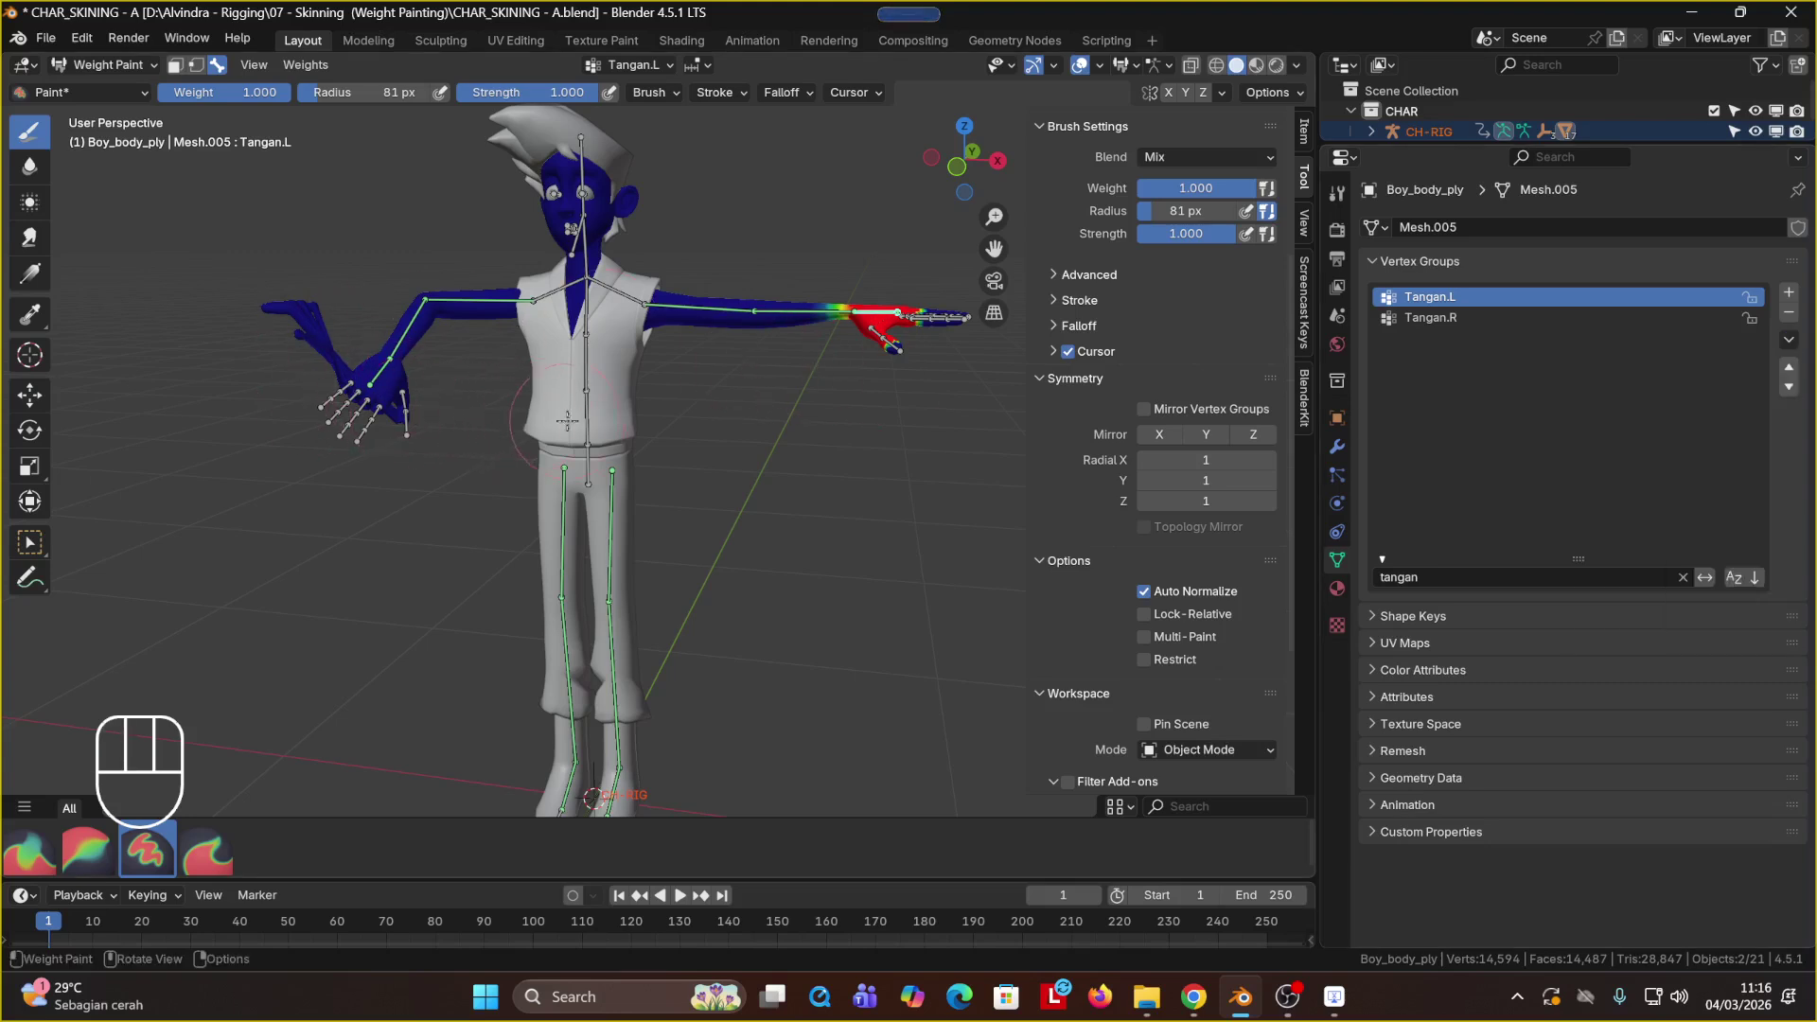
click(1634, 297)
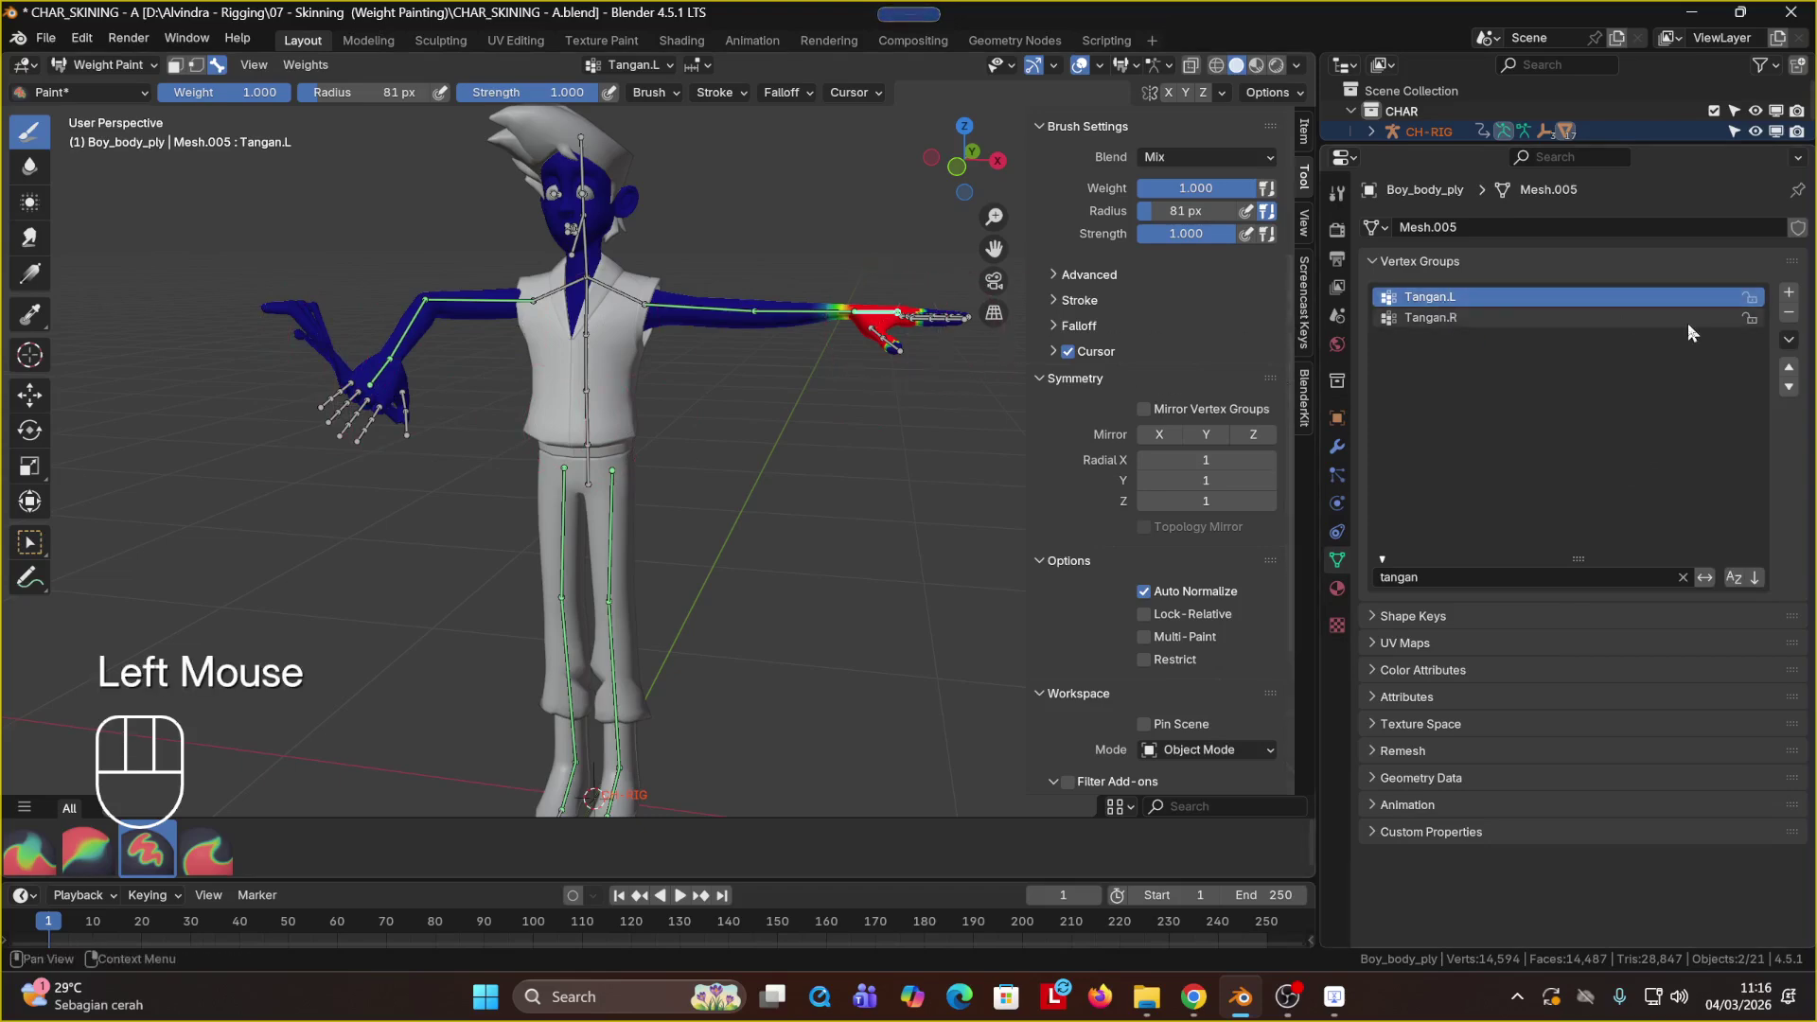
scroll(890, 308, up, 1)
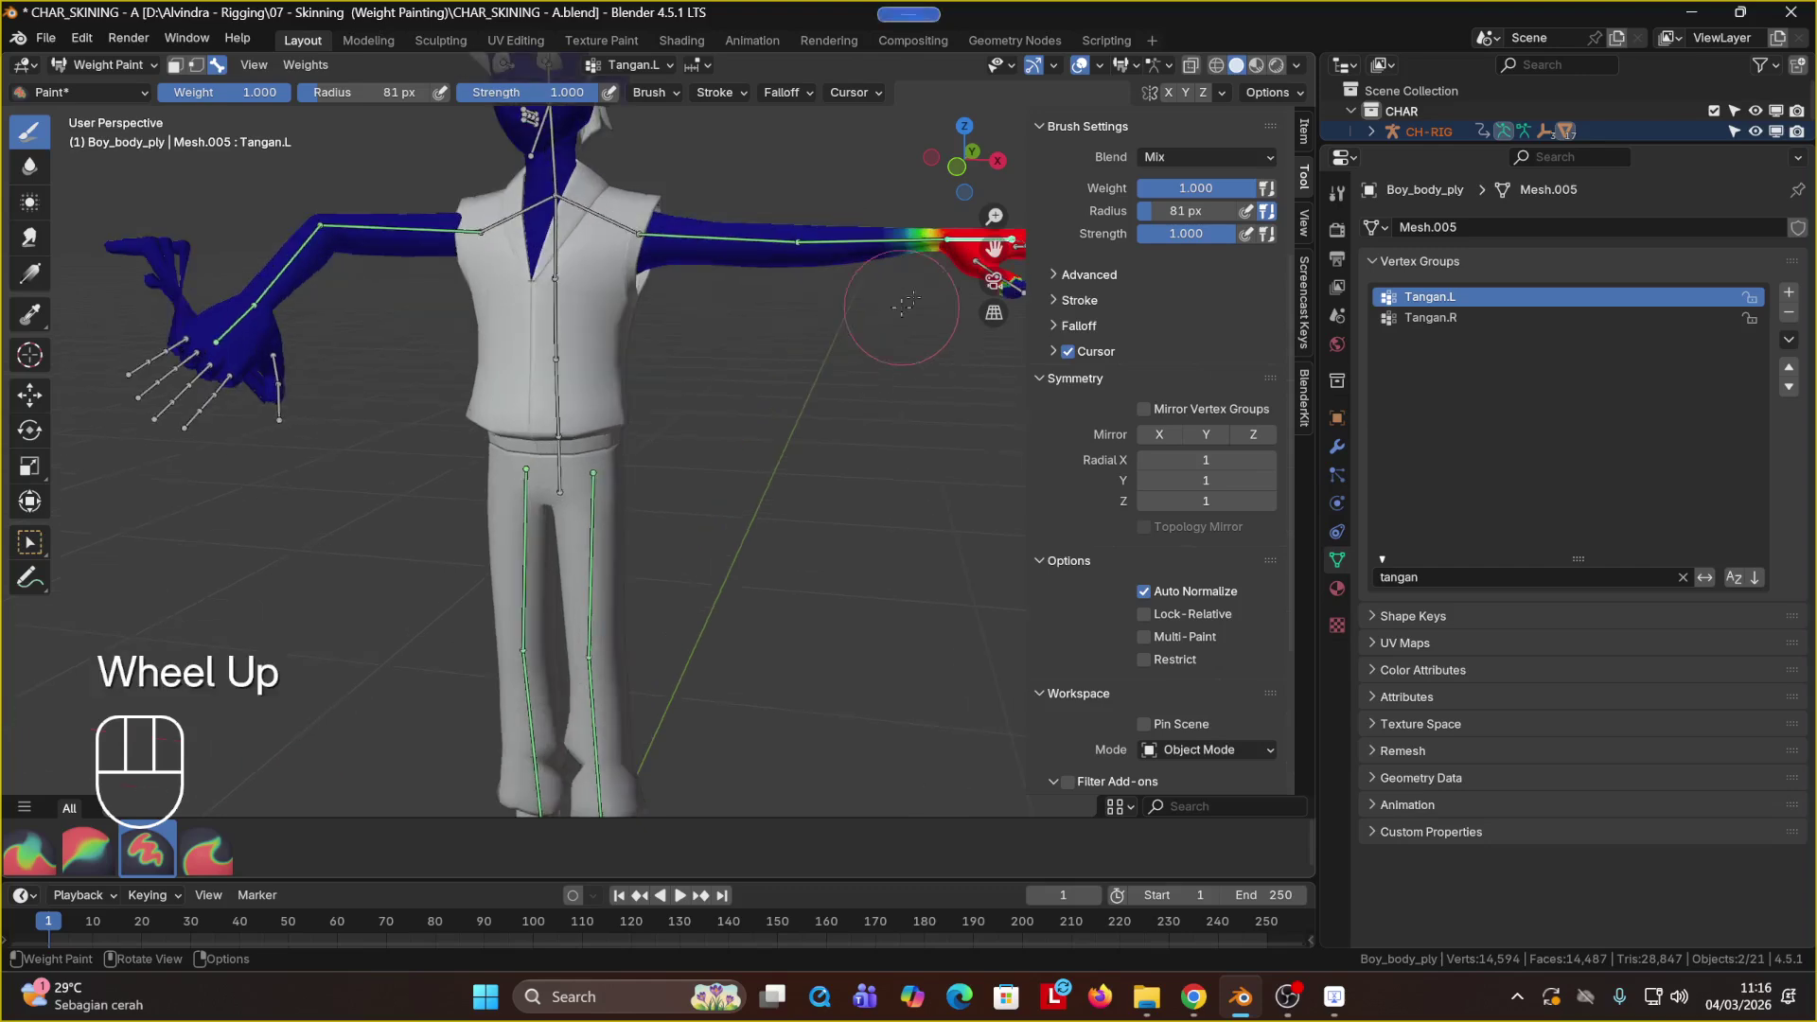
mouse_move(908, 316)
shift+middle_down()
mouse_move(861, 394)
mouse_move(819, 389)
mouse_move(869, 207)
mouse_move(778, 461)
shift+middle_up()
scroll(815, 407, up, 2)
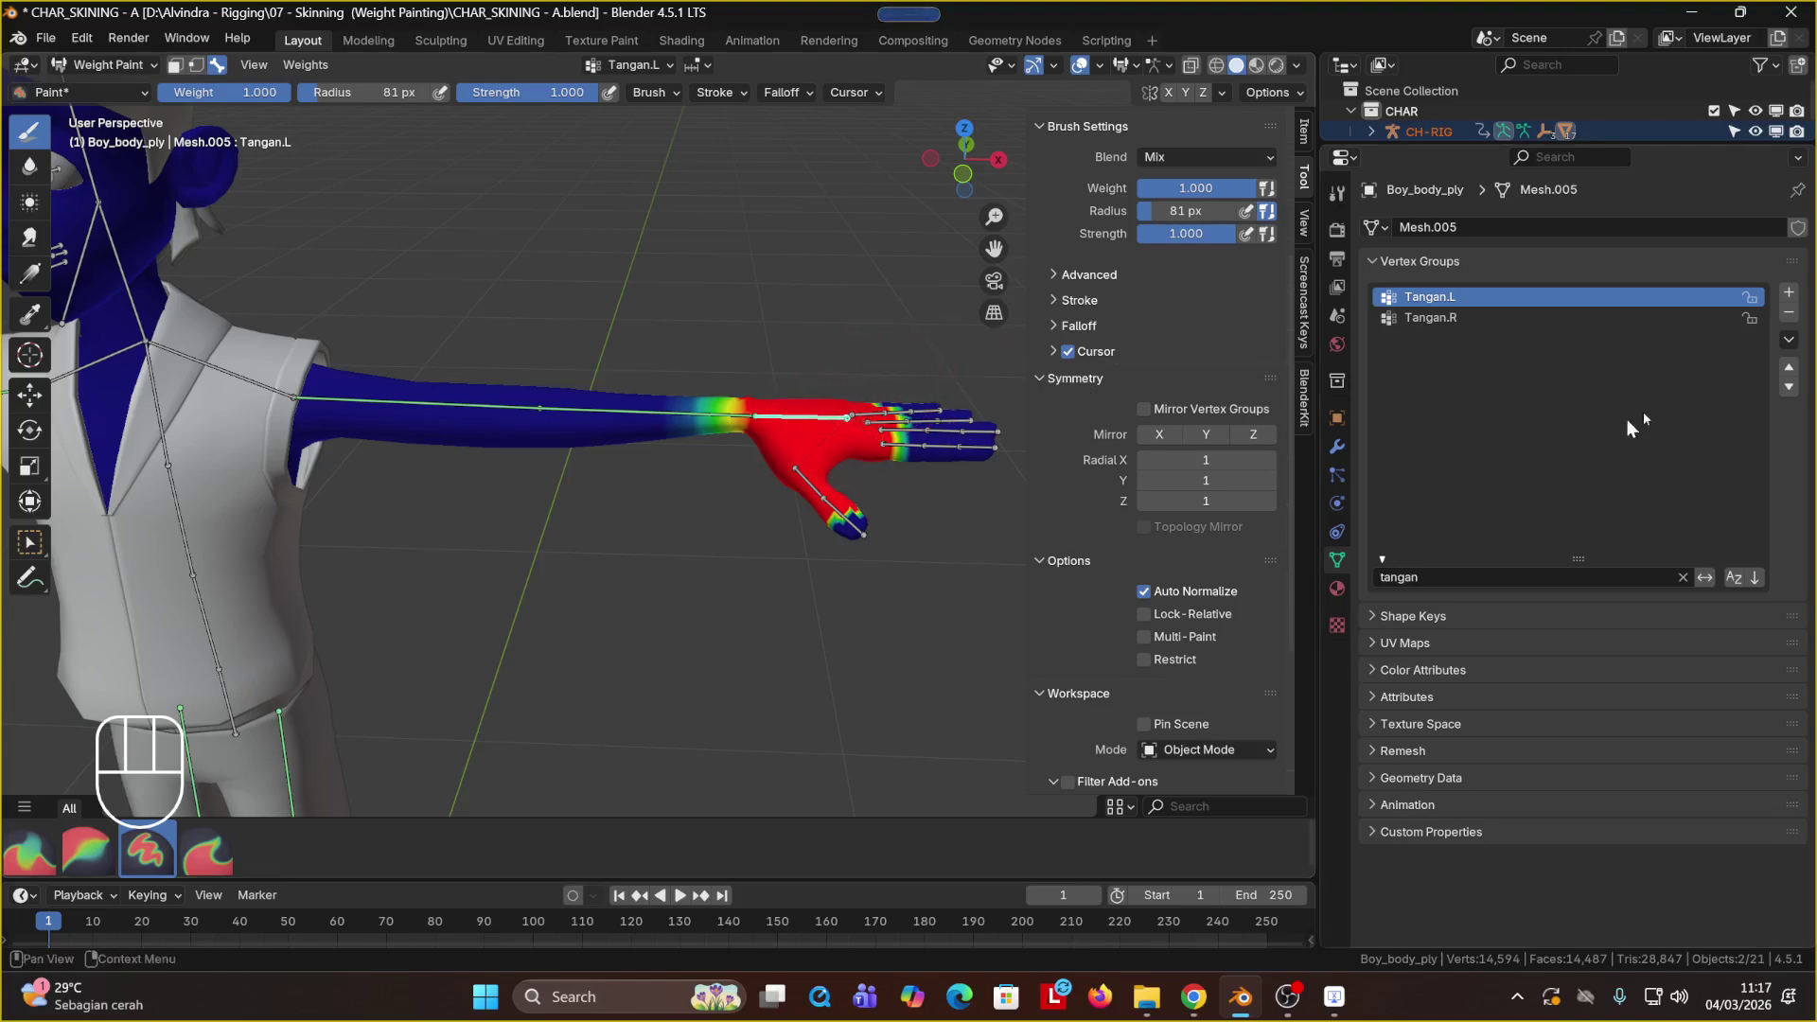
Step: Compare the Tangan.R and Tangan.L weights on the body mesh, and duplicate the Tangan.L vertex group
click(1598, 317)
scroll(568, 426, down, 2)
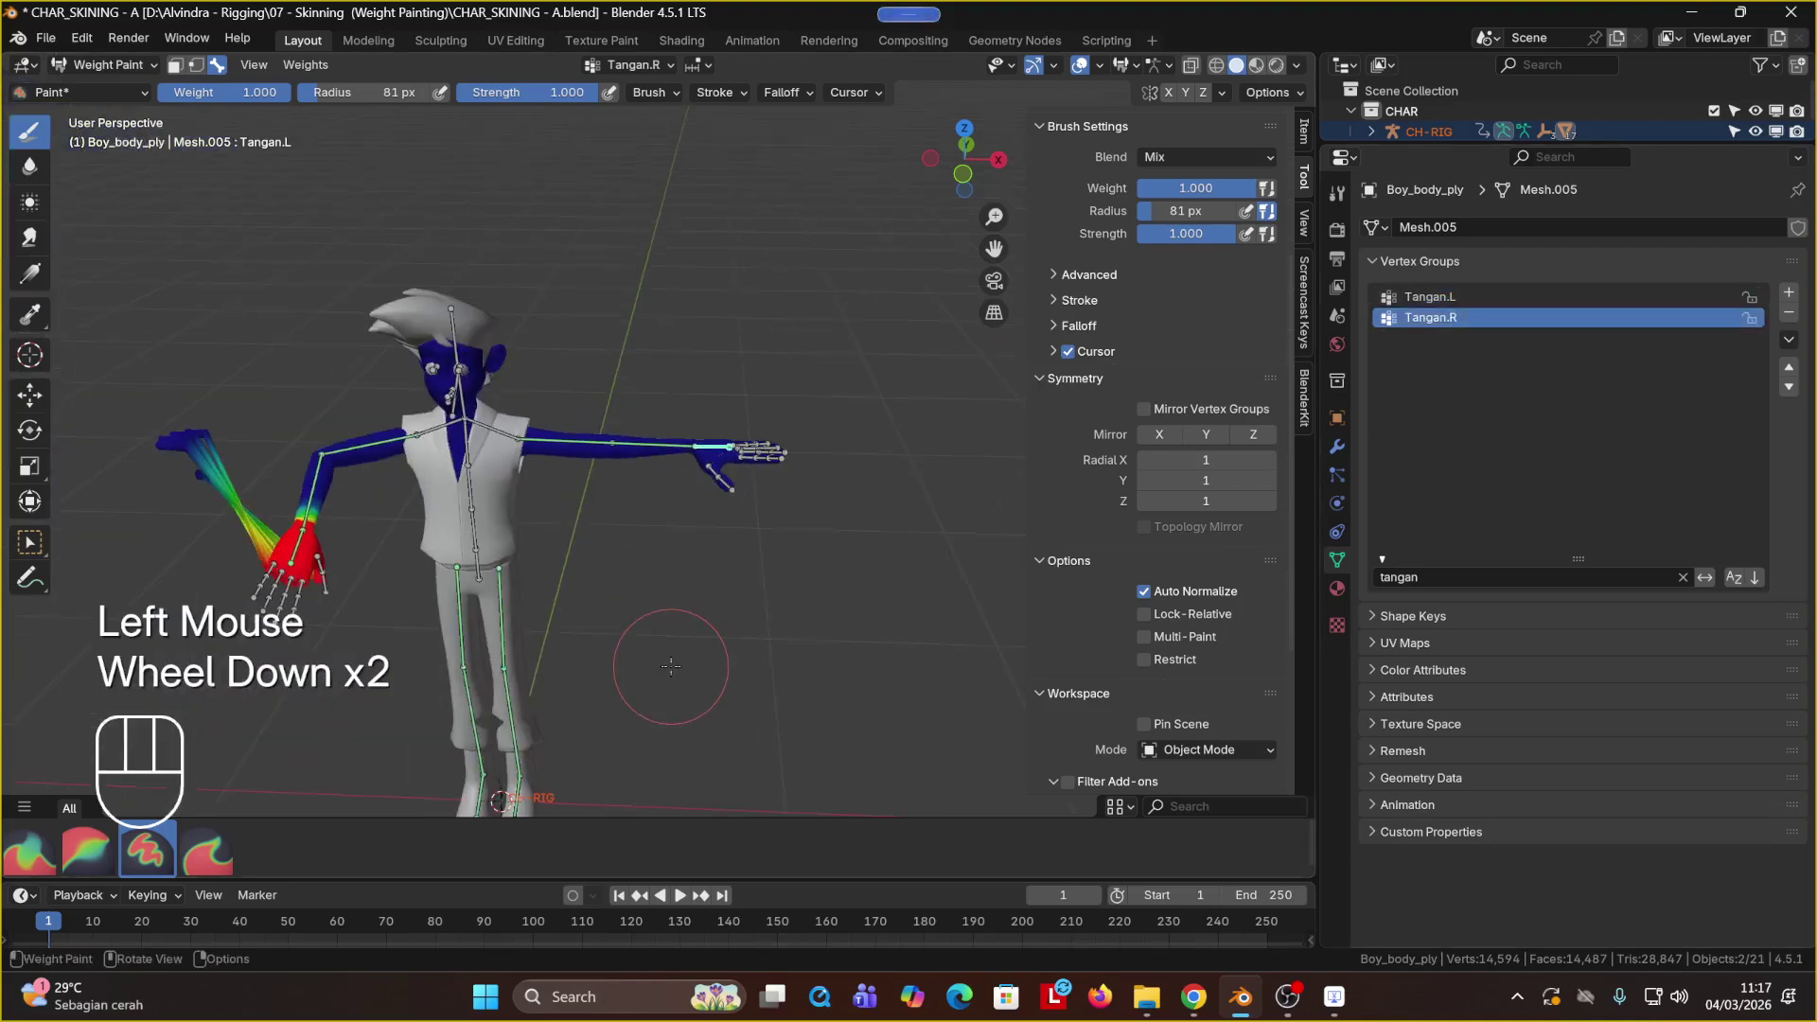
shift+middle_drag(567, 426, 594, 414)
scroll(1379, 473, up, 2)
click(1441, 304)
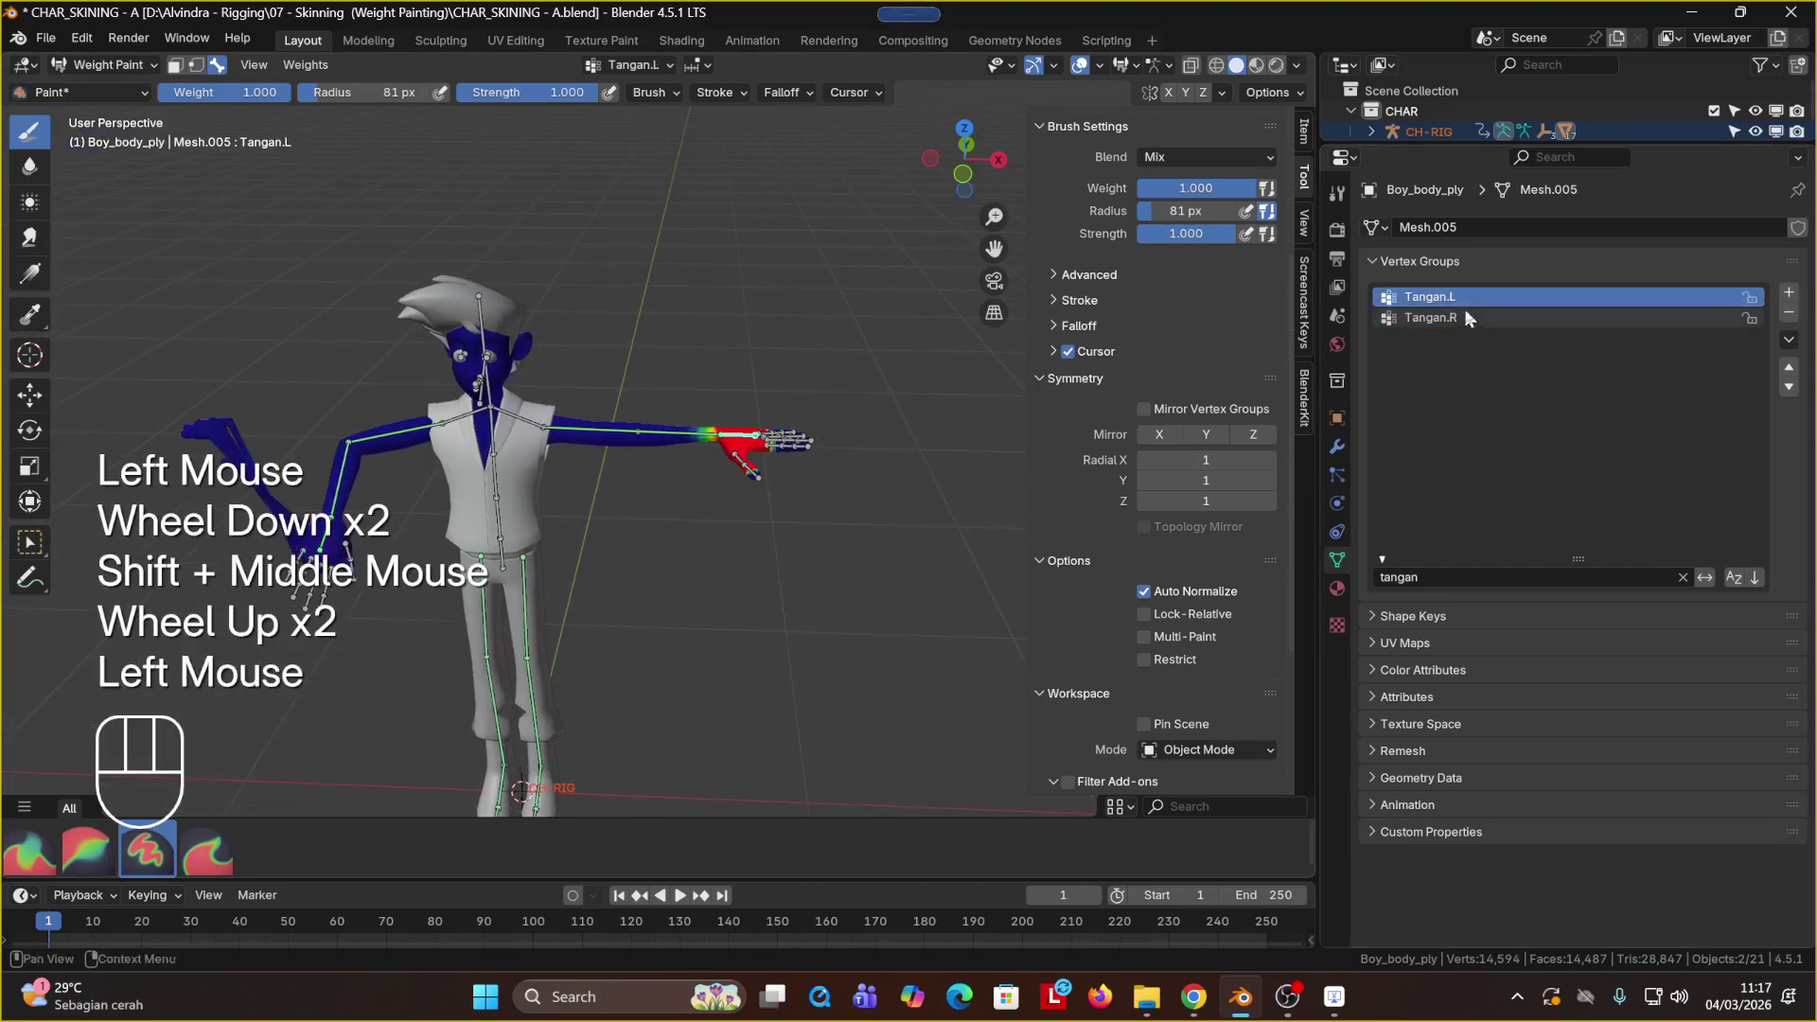
click(1790, 341)
click(1721, 409)
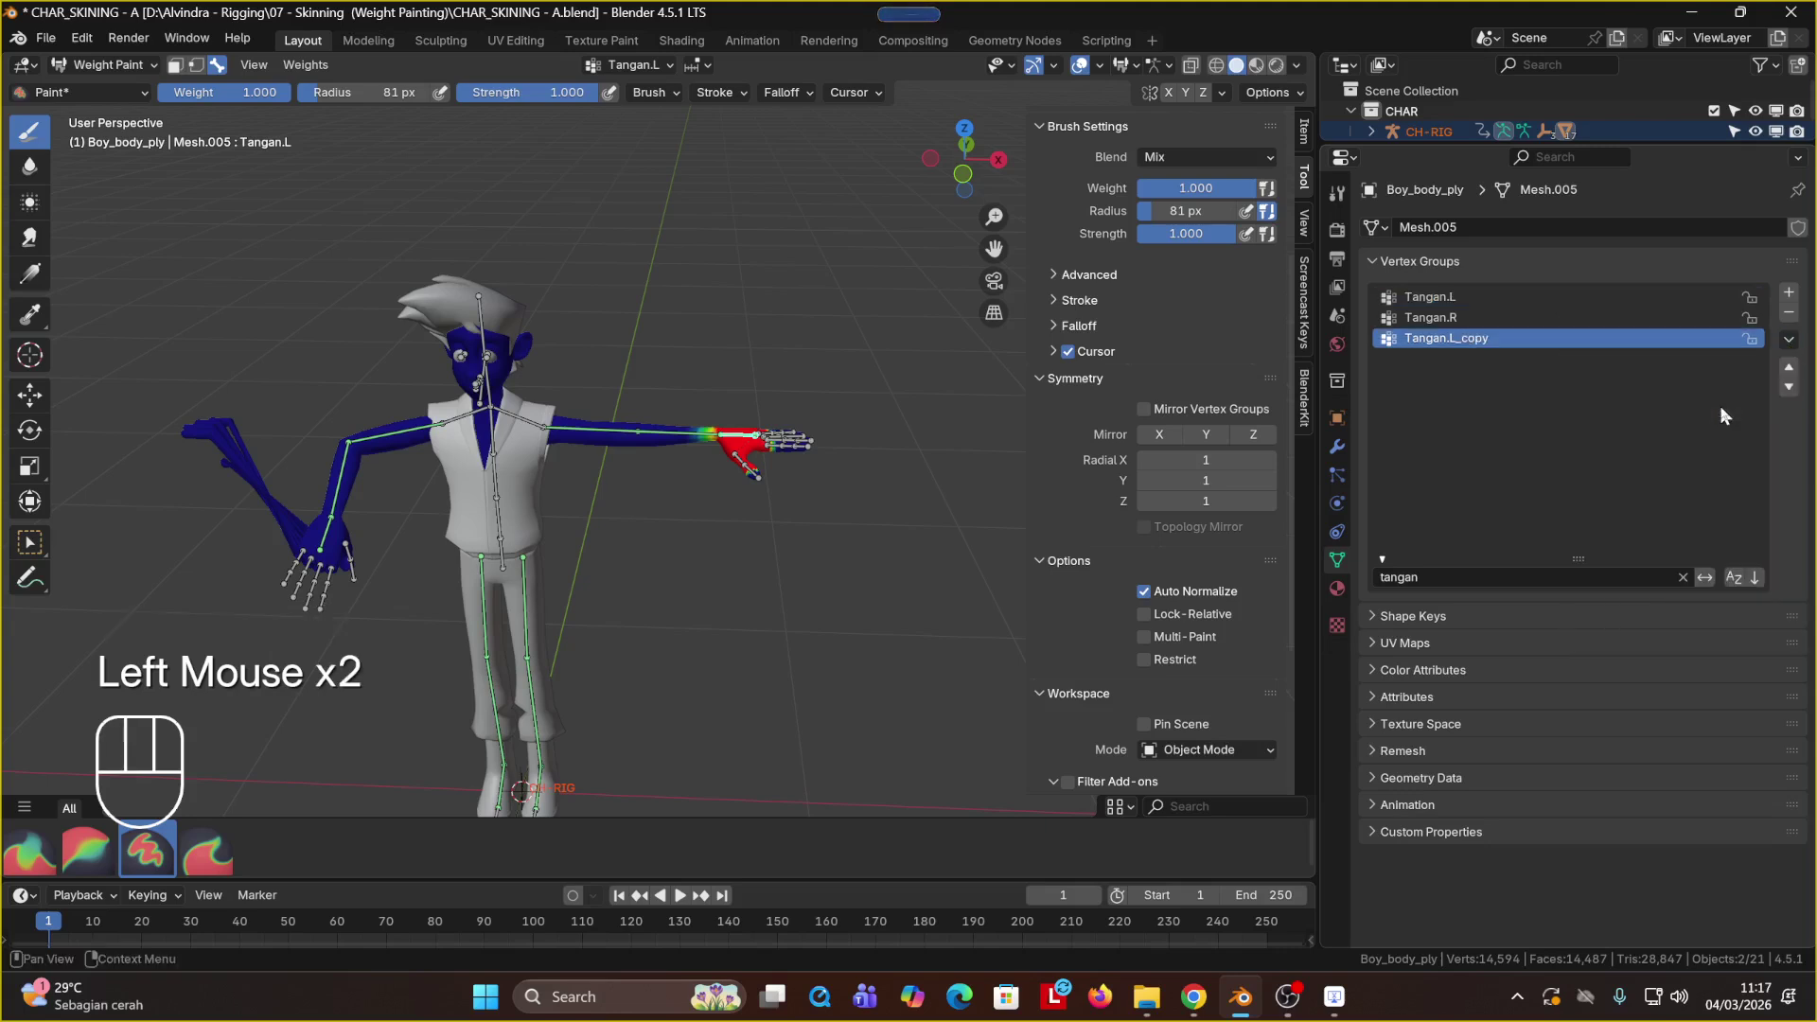
click(1477, 319)
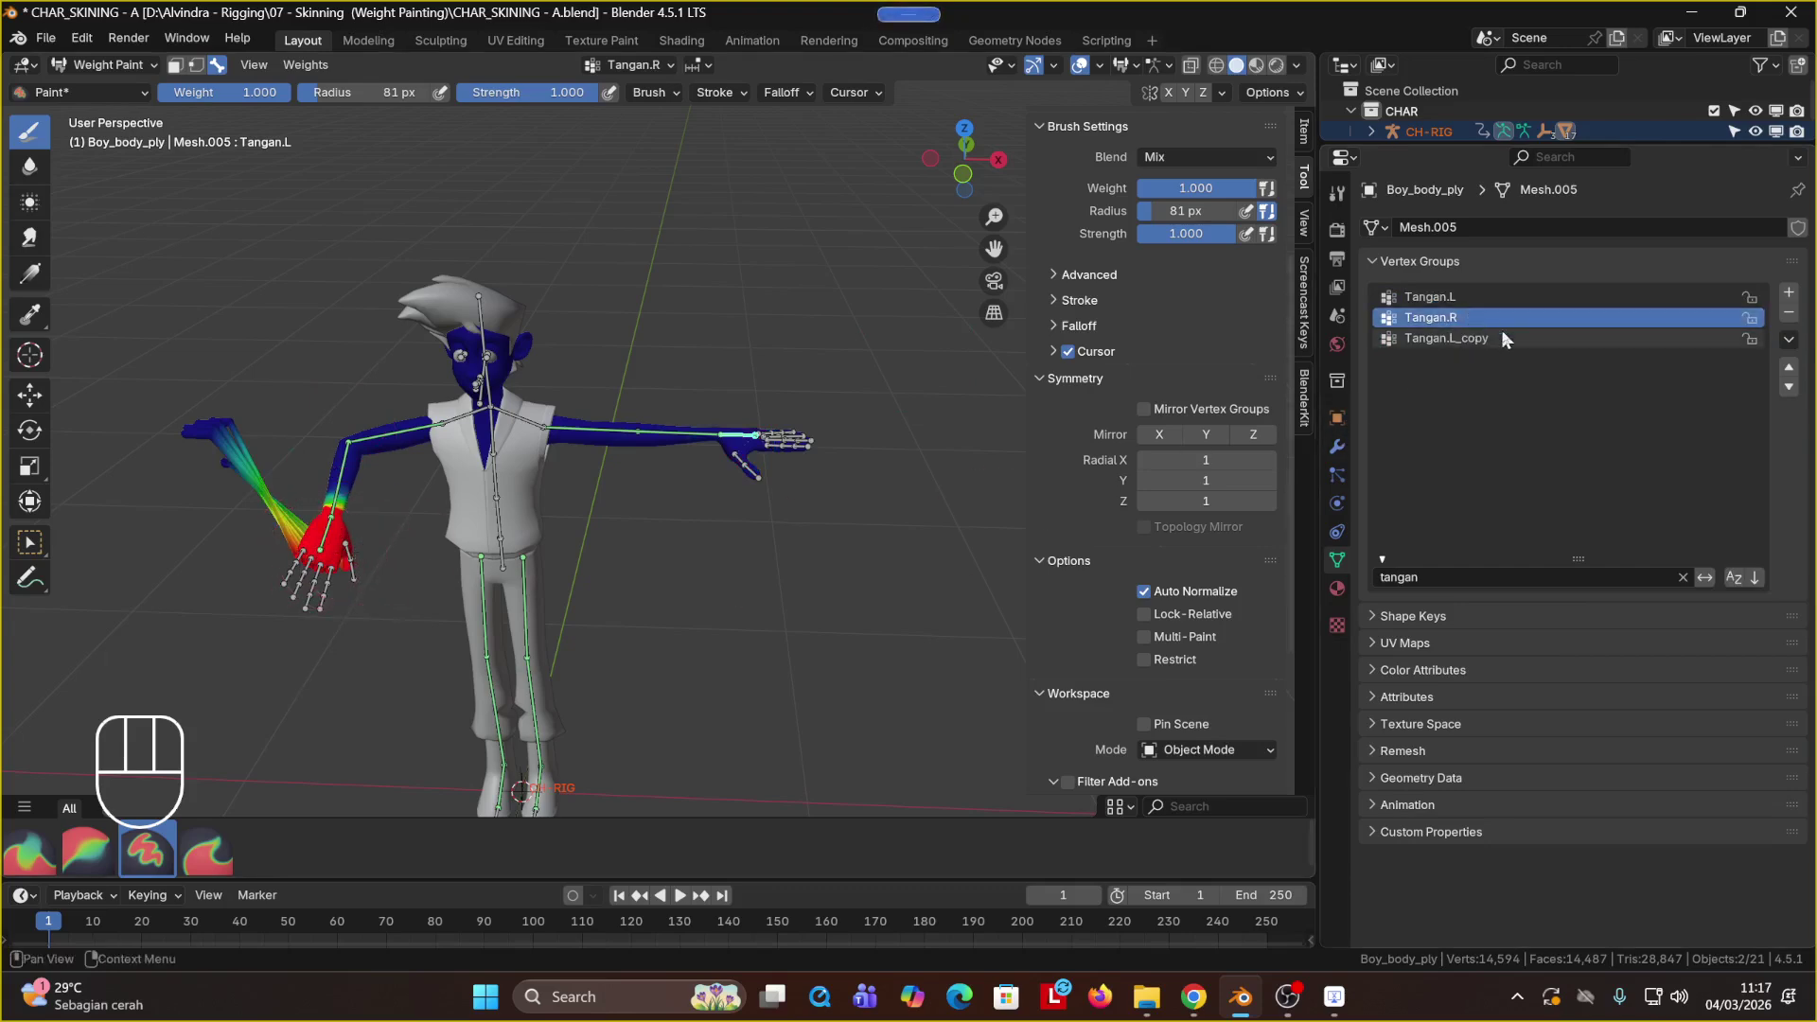
click(1454, 337)
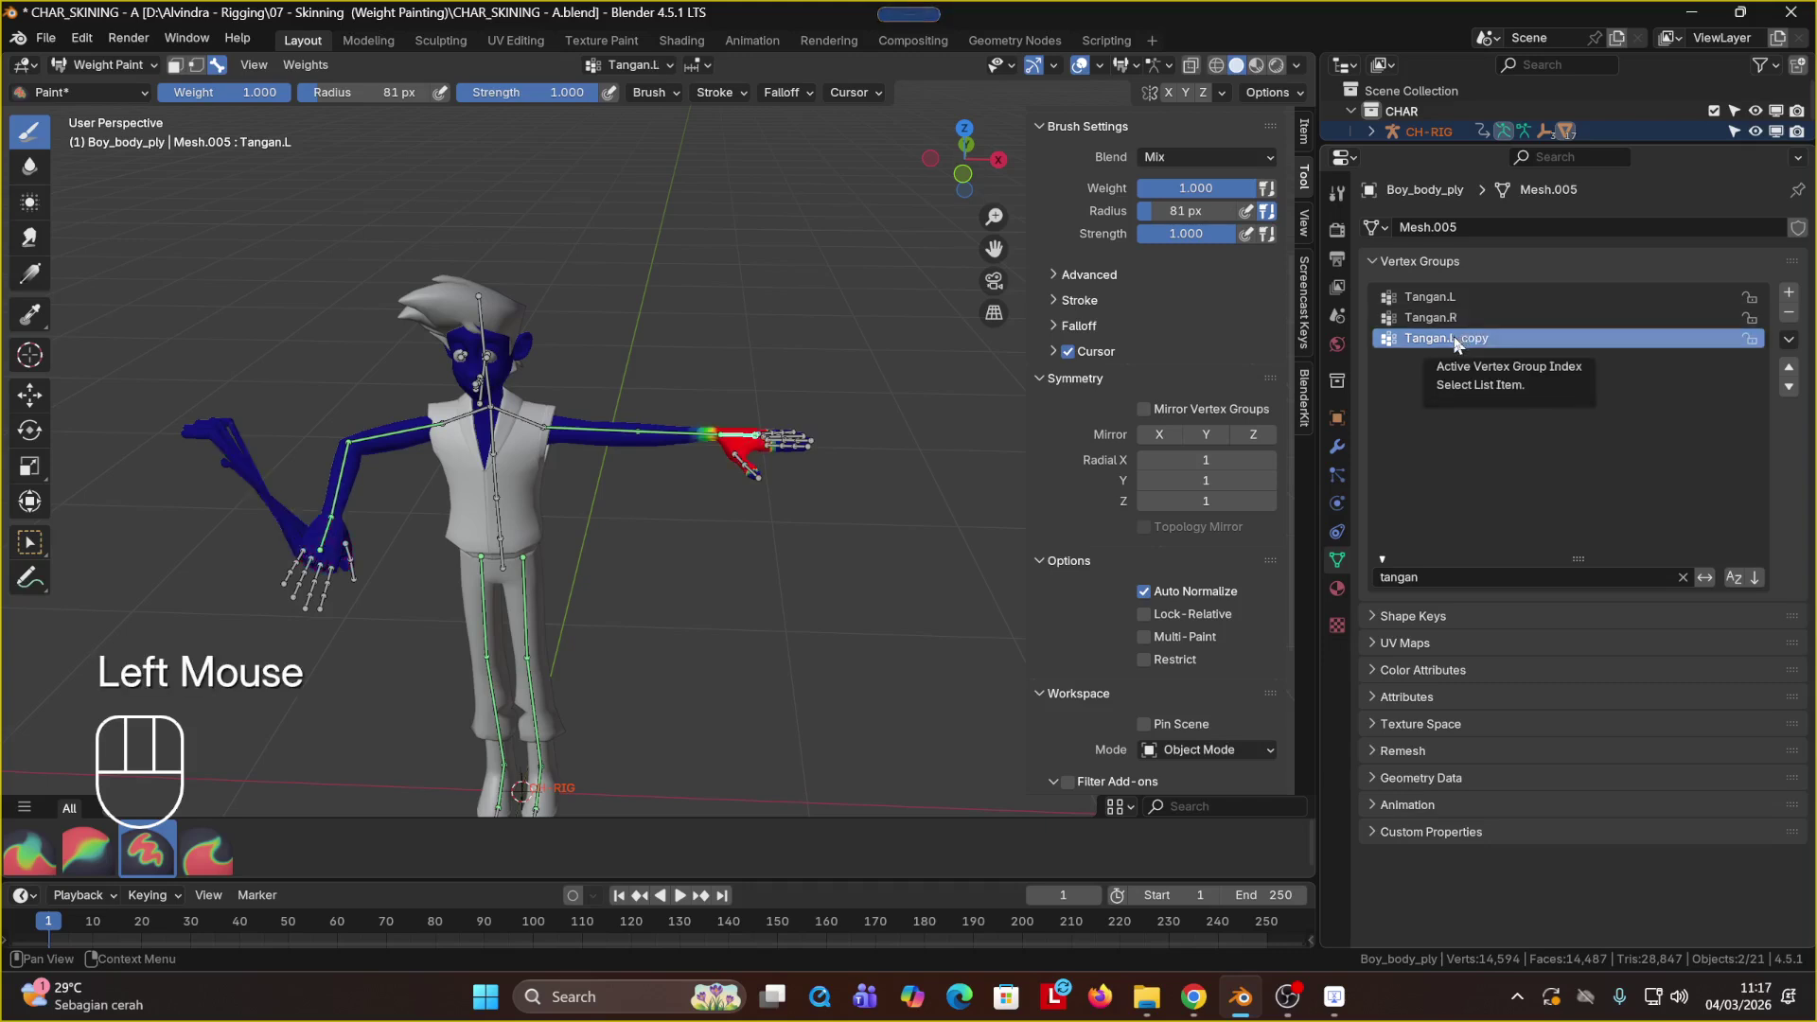
double_click(1454, 337)
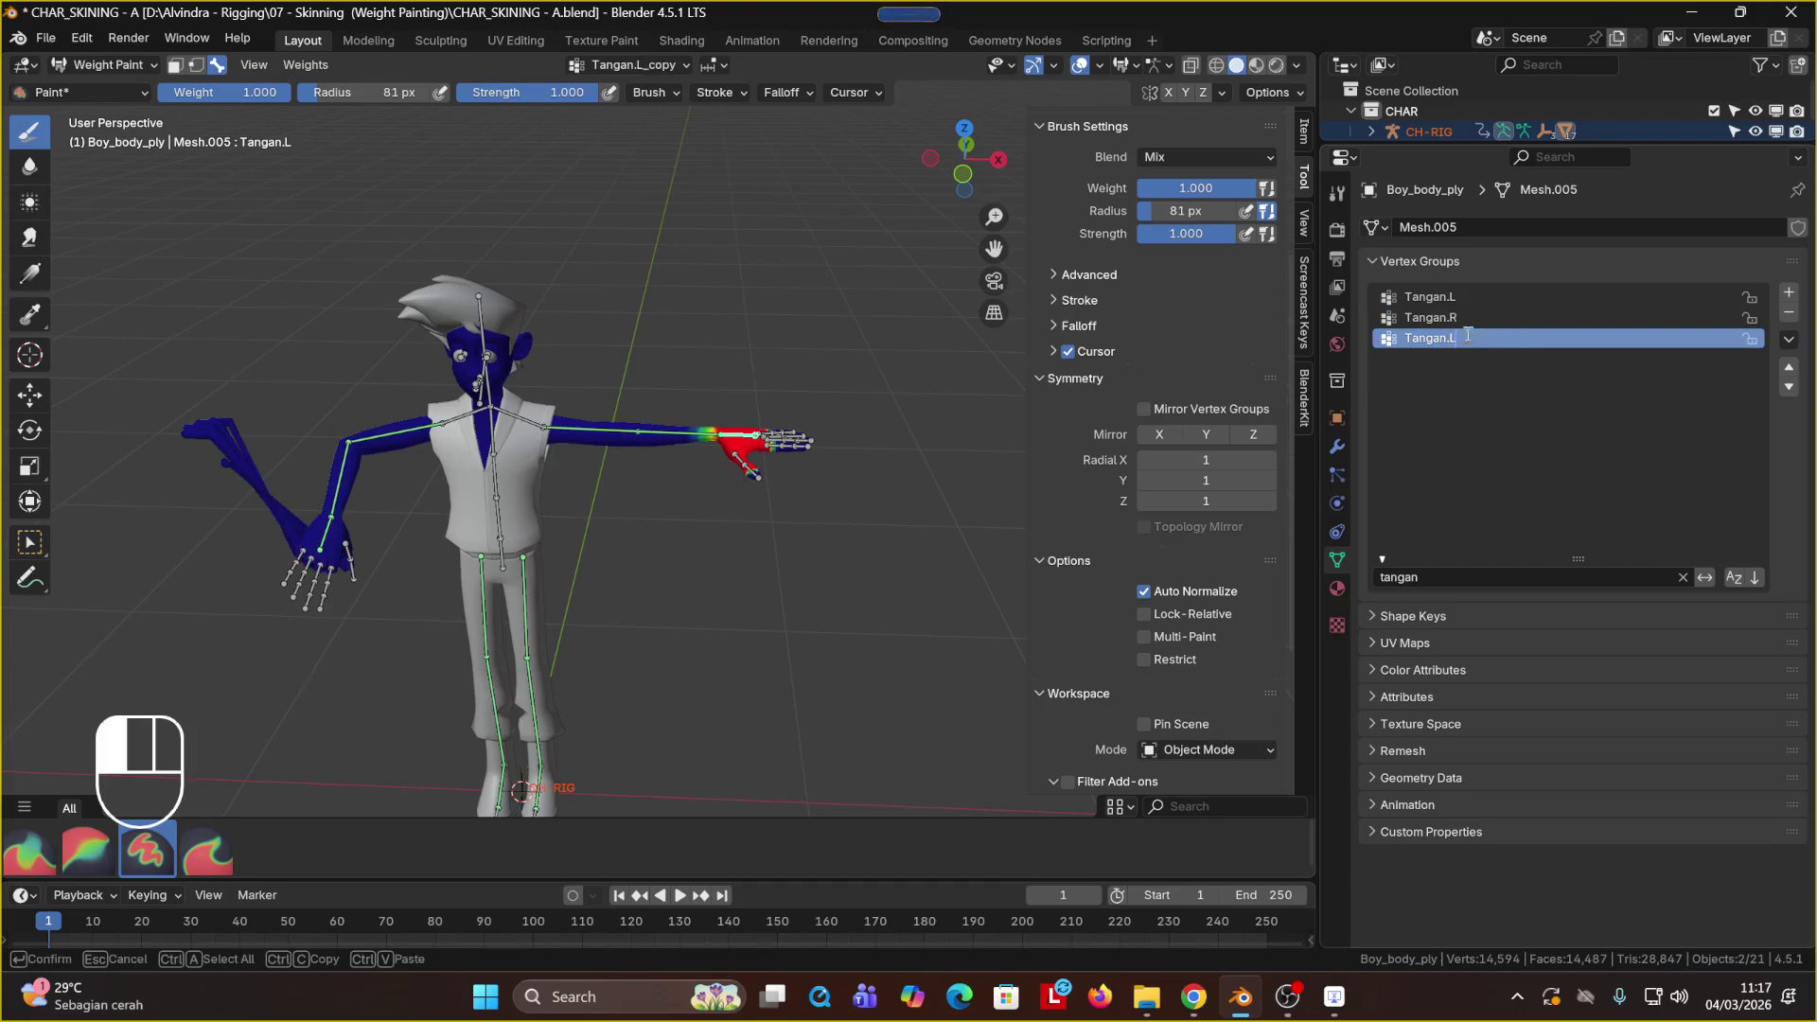
key(BackSpace)
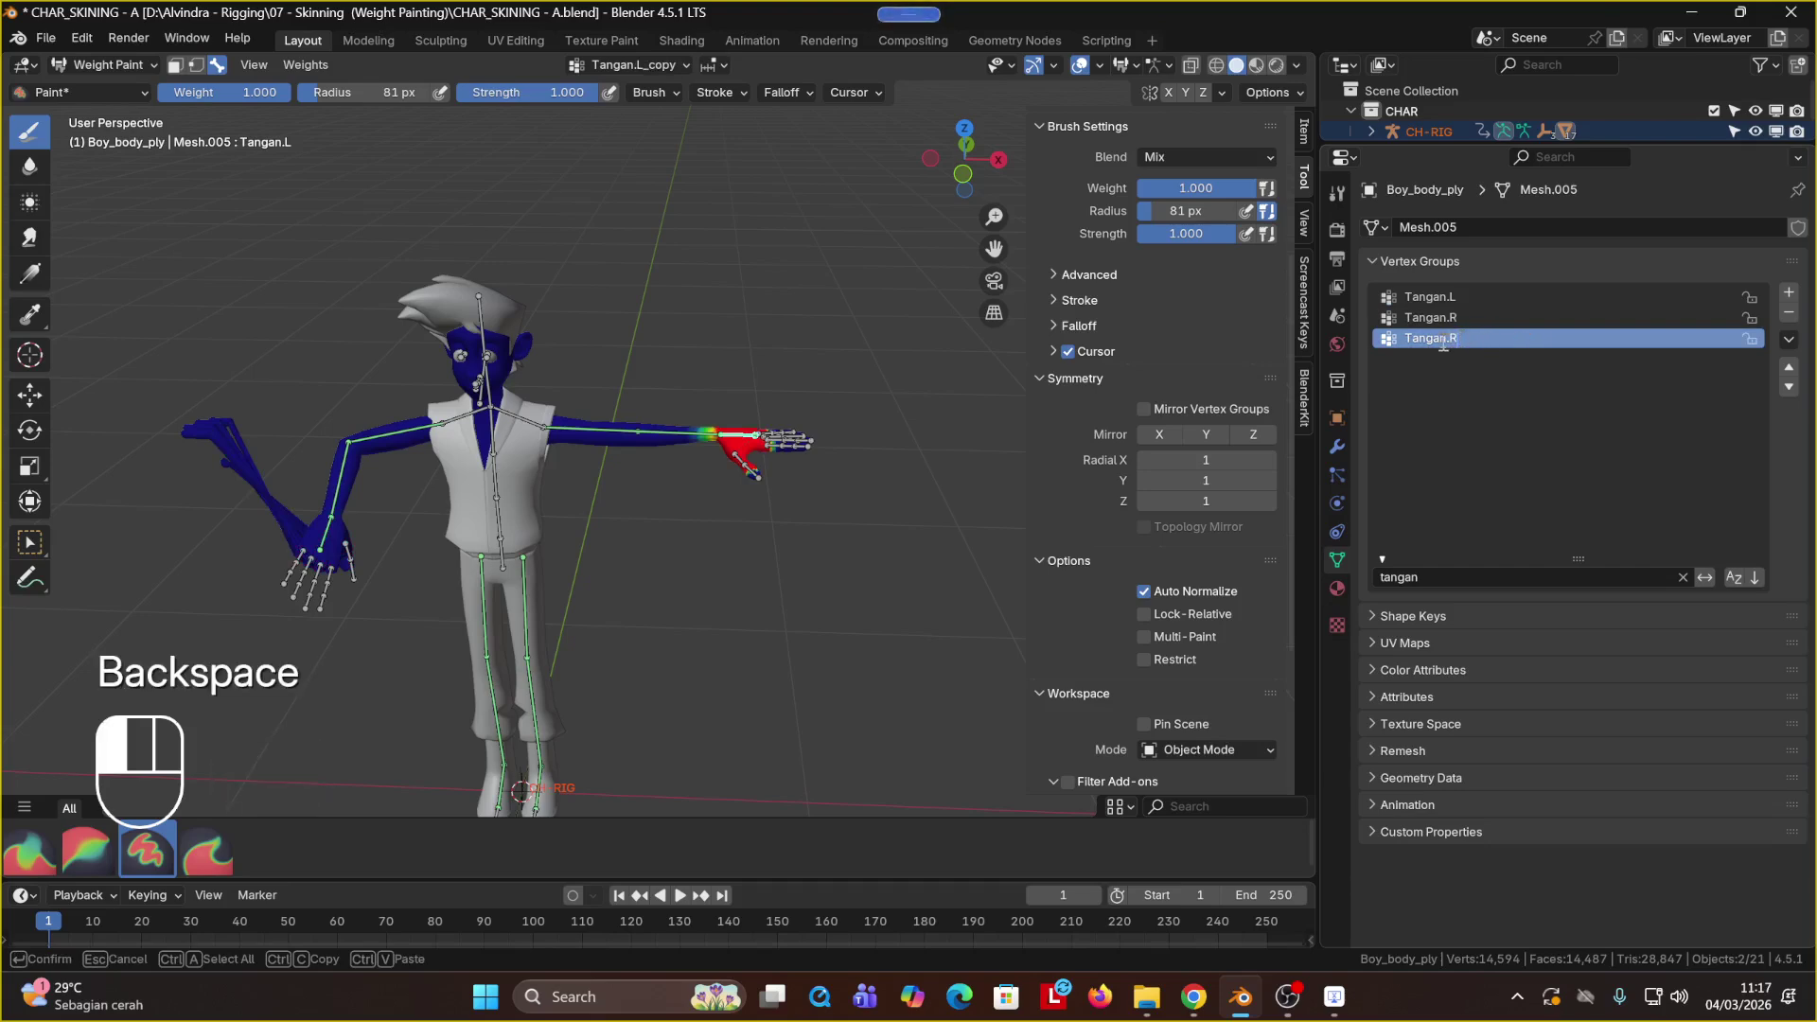
right_click(1405, 347)
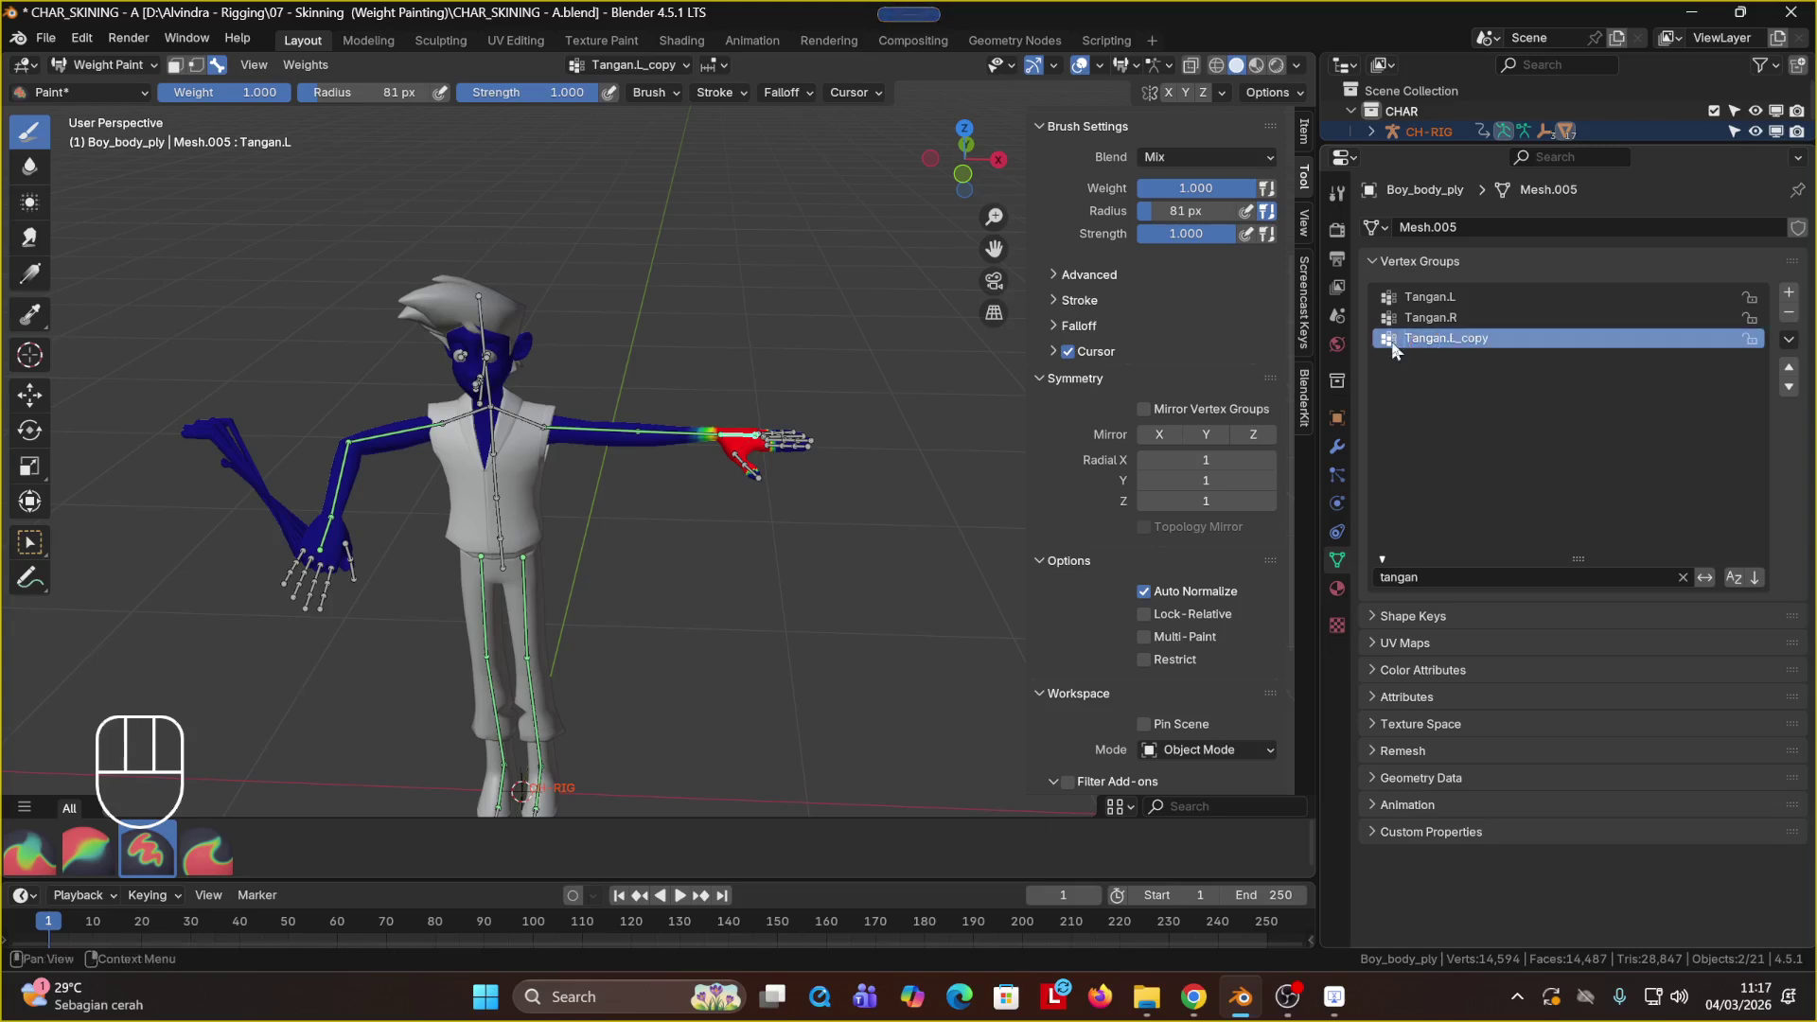
right_click(1395, 339)
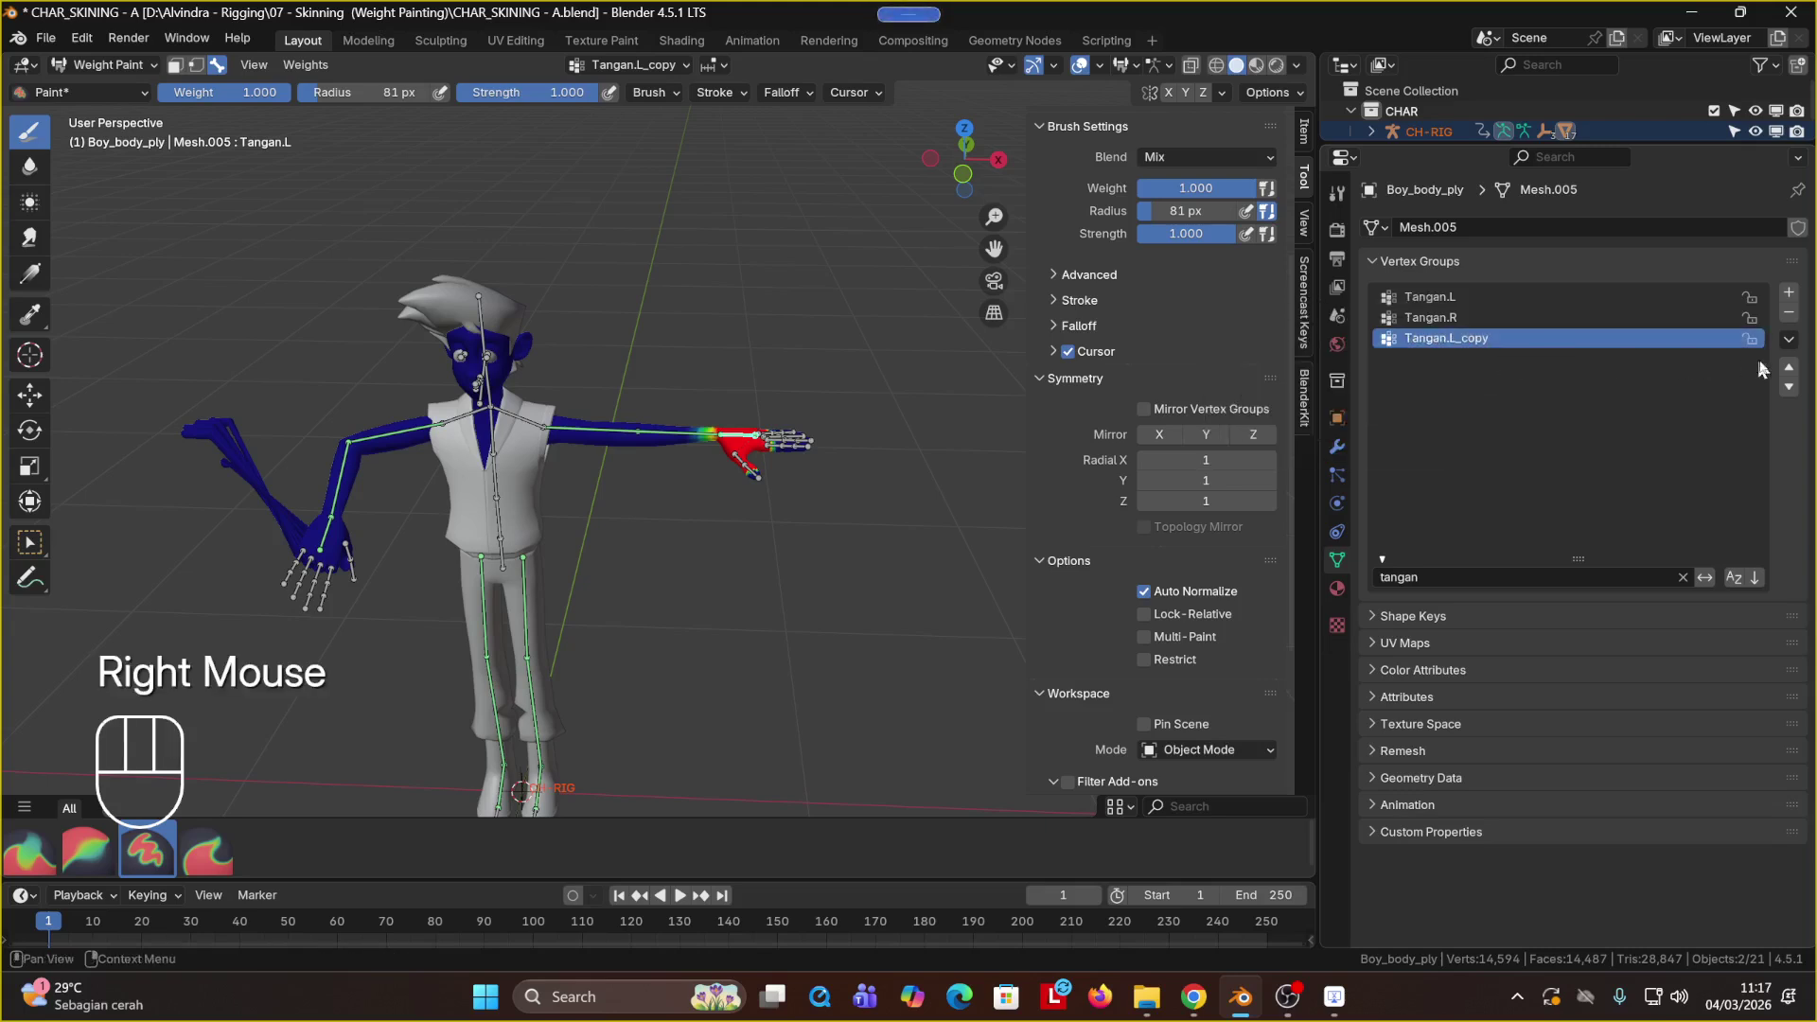
Step: Mirror the Tangan.L_copy vertex group to the opposite hand and delete the existing Tangan.R group
click(1789, 339)
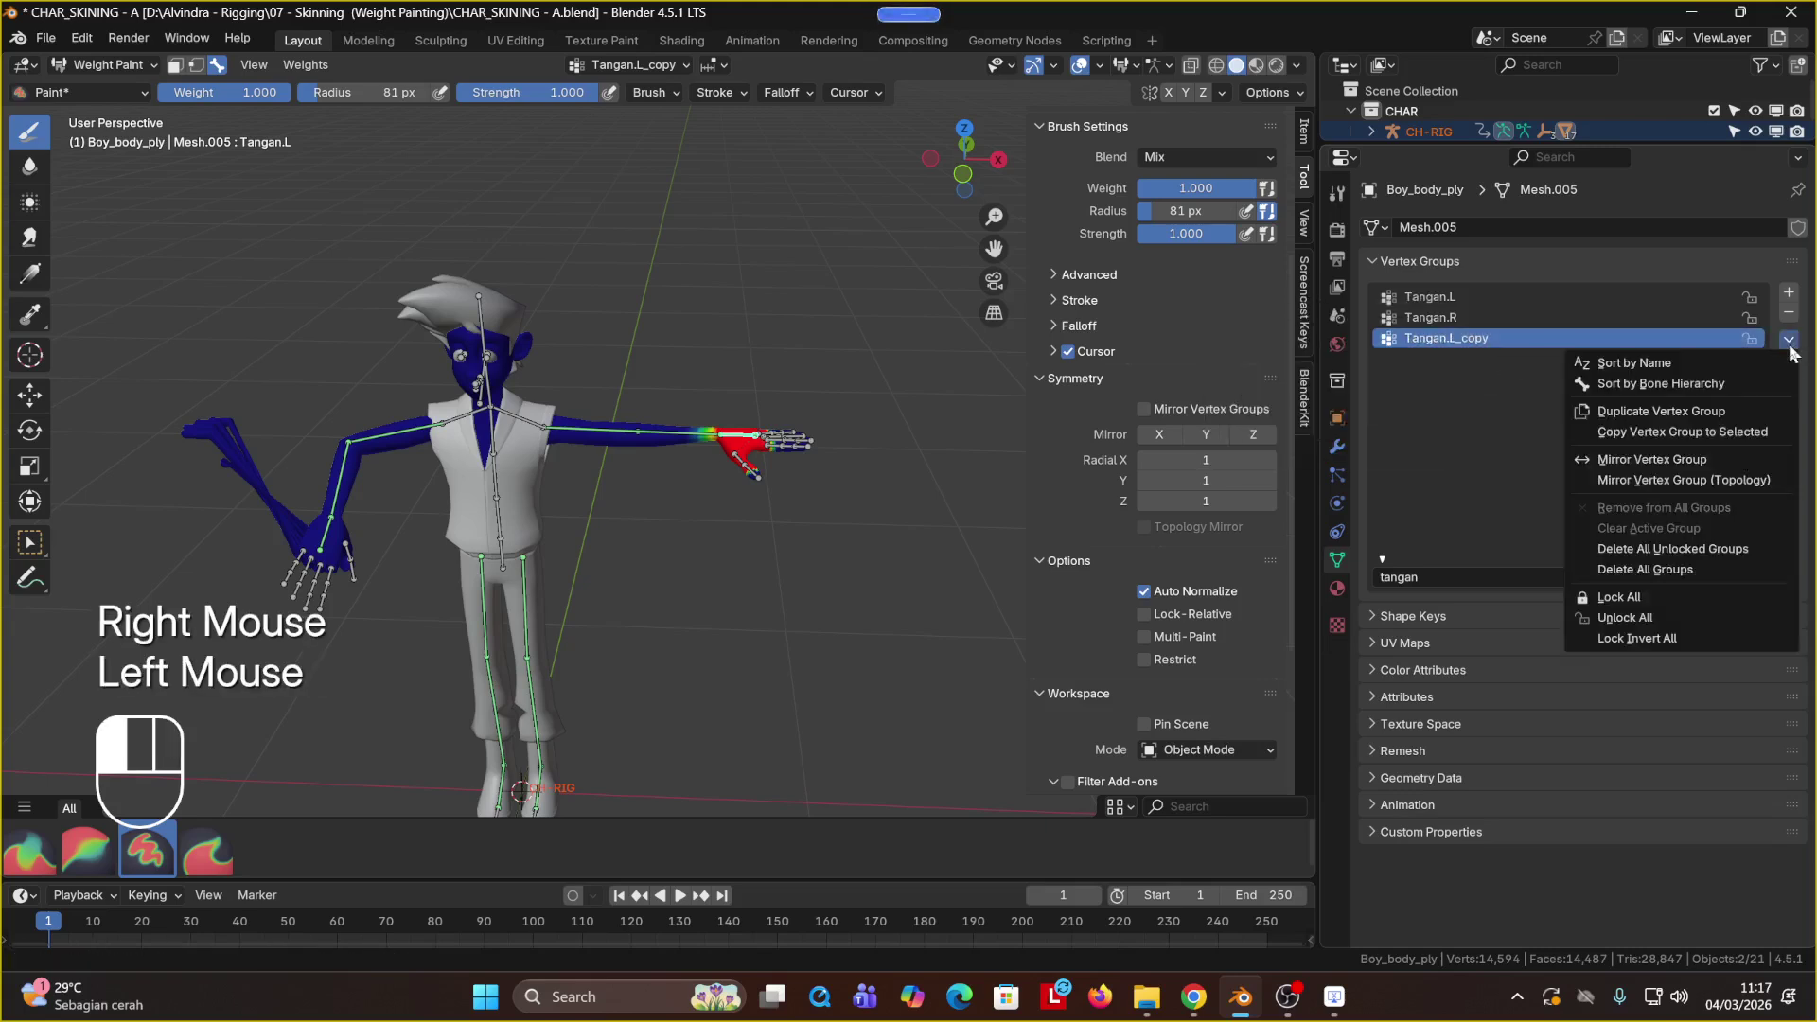
click(1742, 458)
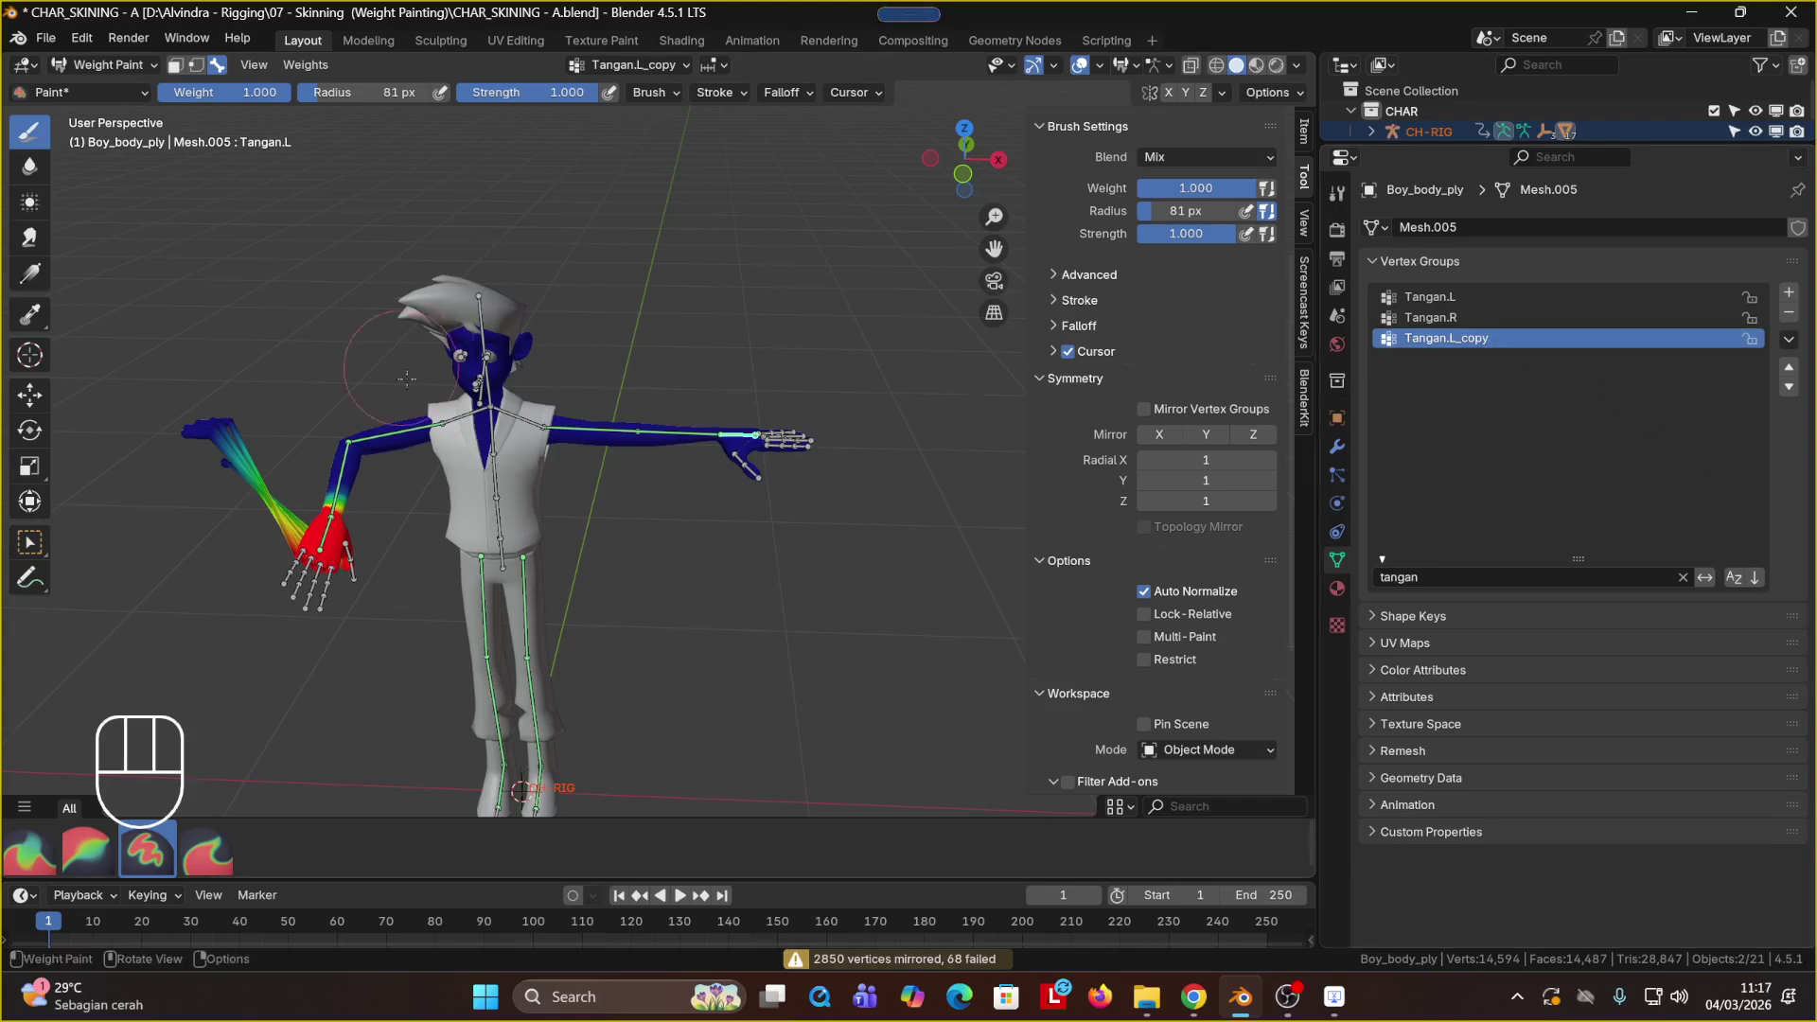
click(1440, 317)
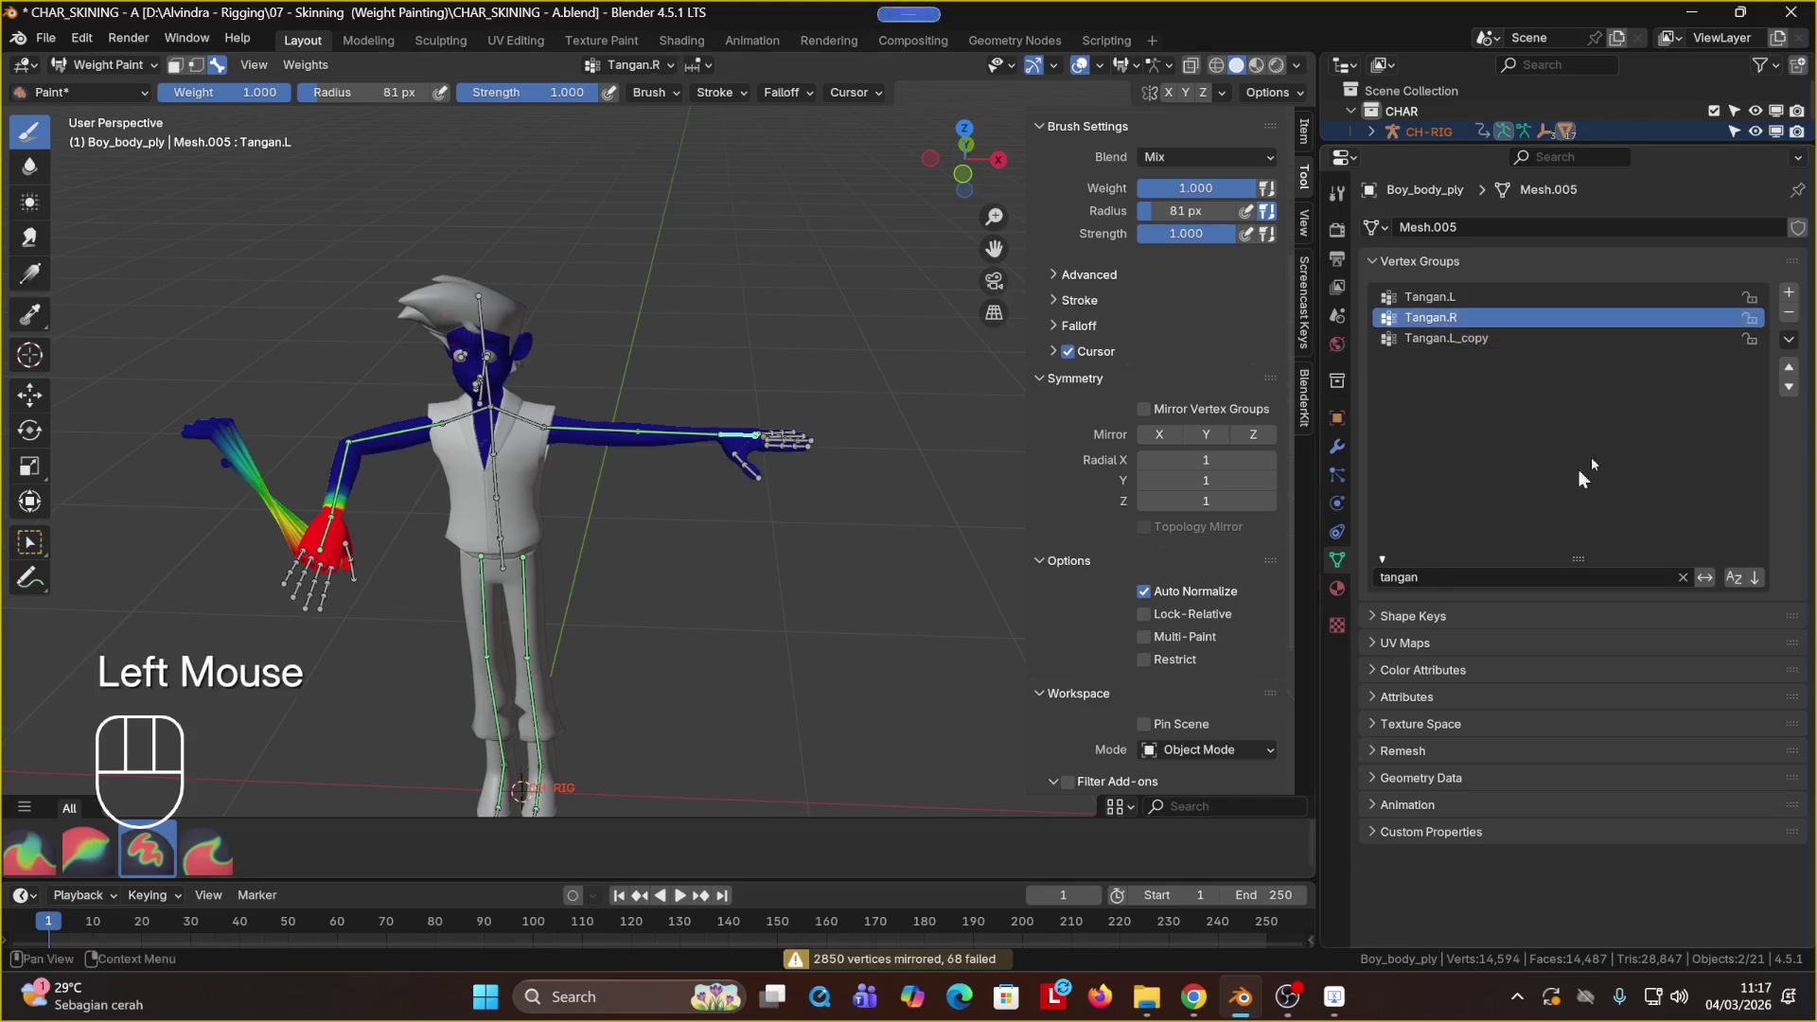
click(1789, 312)
Step: Rename the mirrored Tangan.L_copy group to Tangan.R and clear the vertex group name filter
double_click(1571, 322)
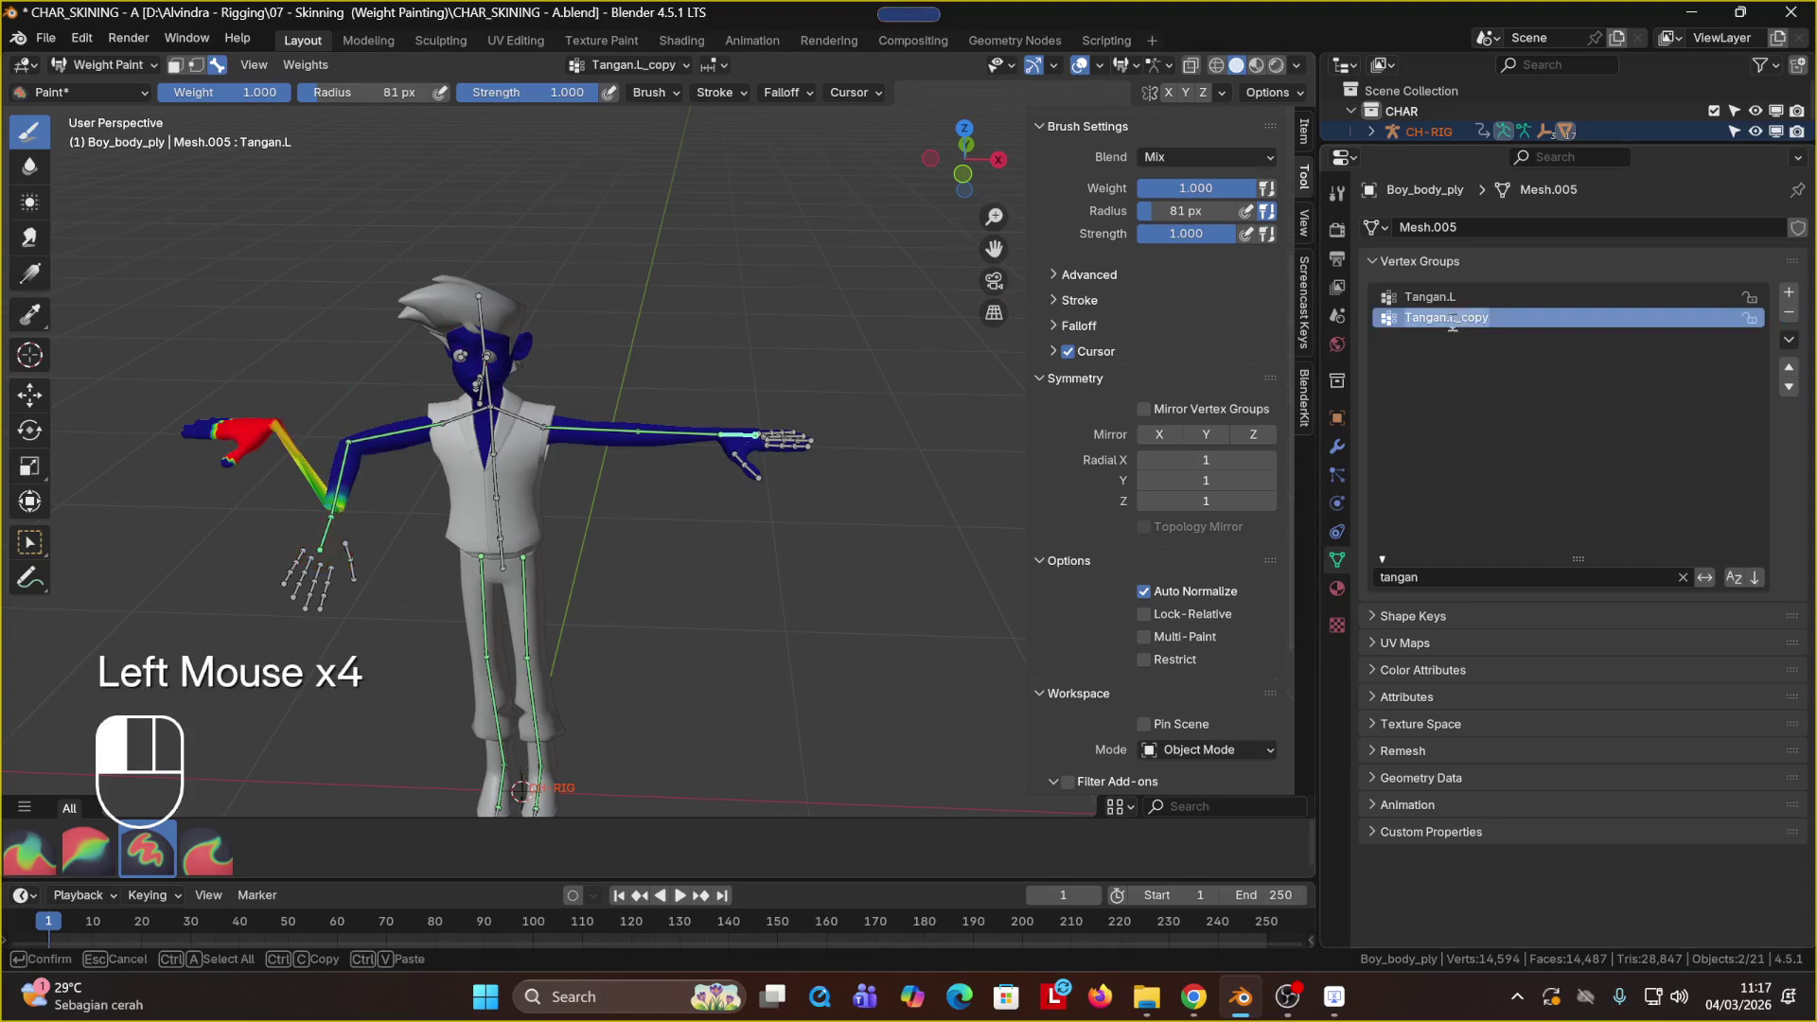
key(BackSpace)
text(R)
key(Return)
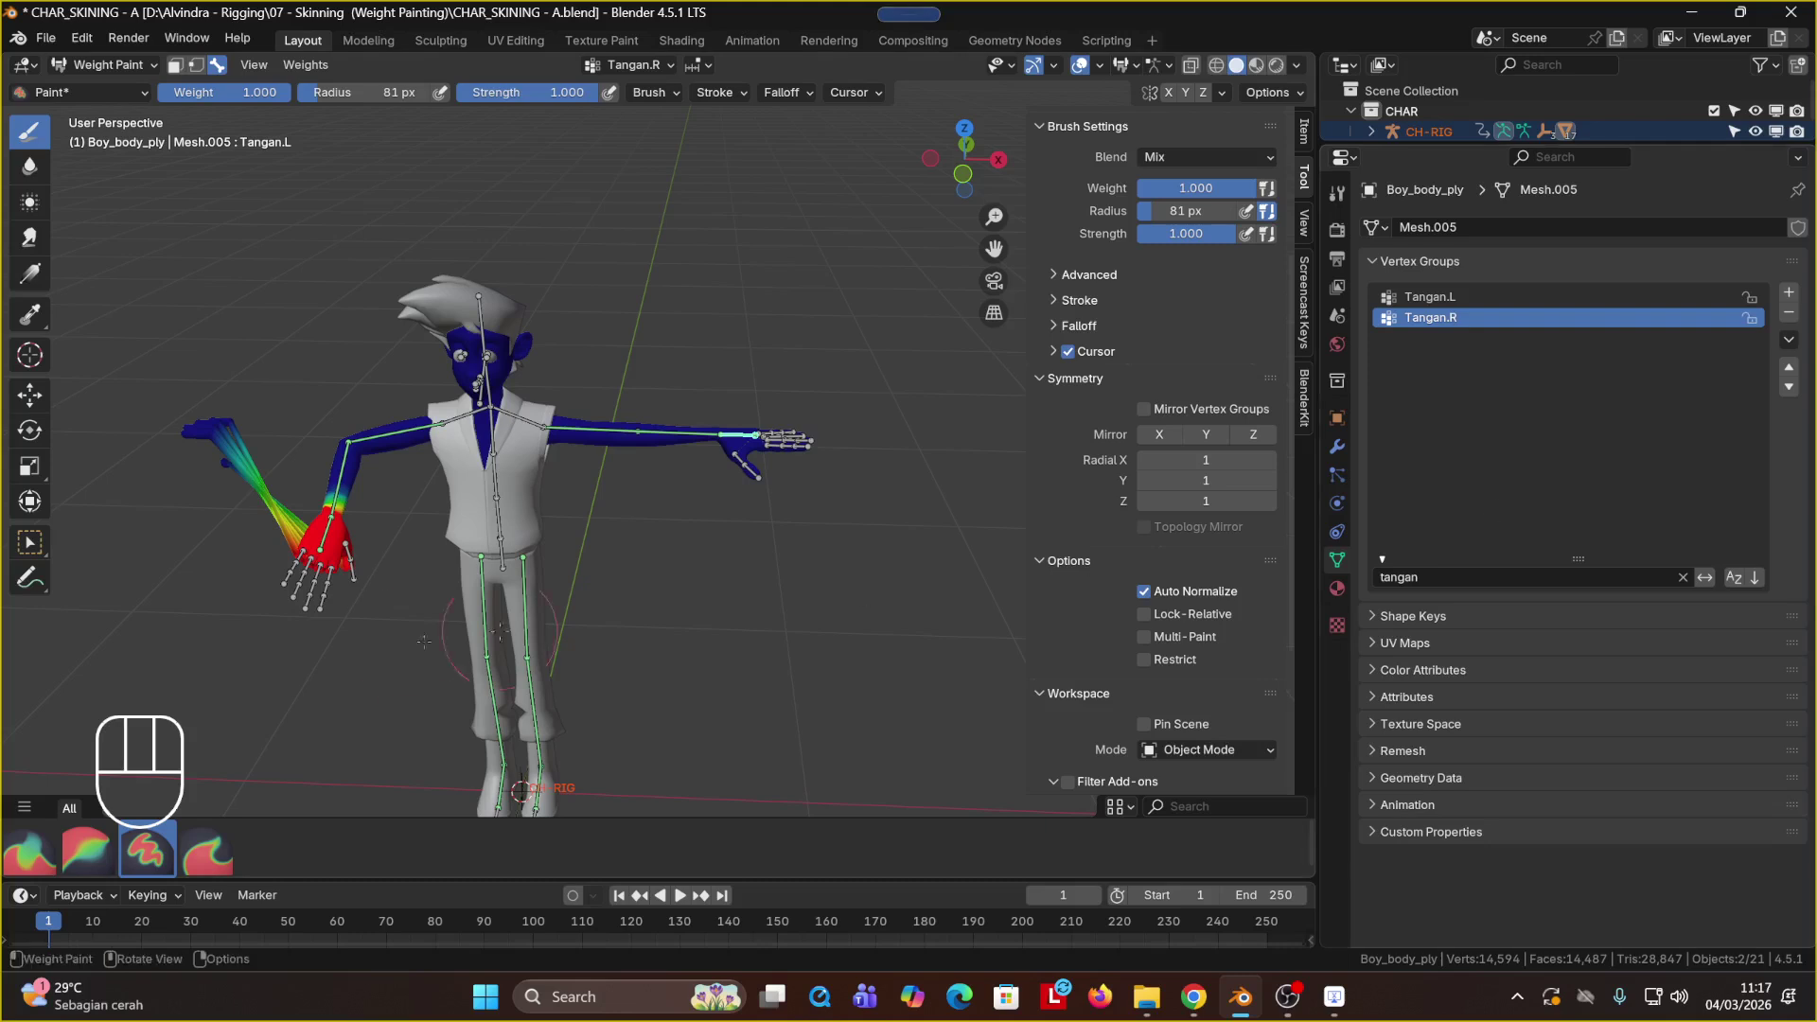
scroll(833, 488, up, 2)
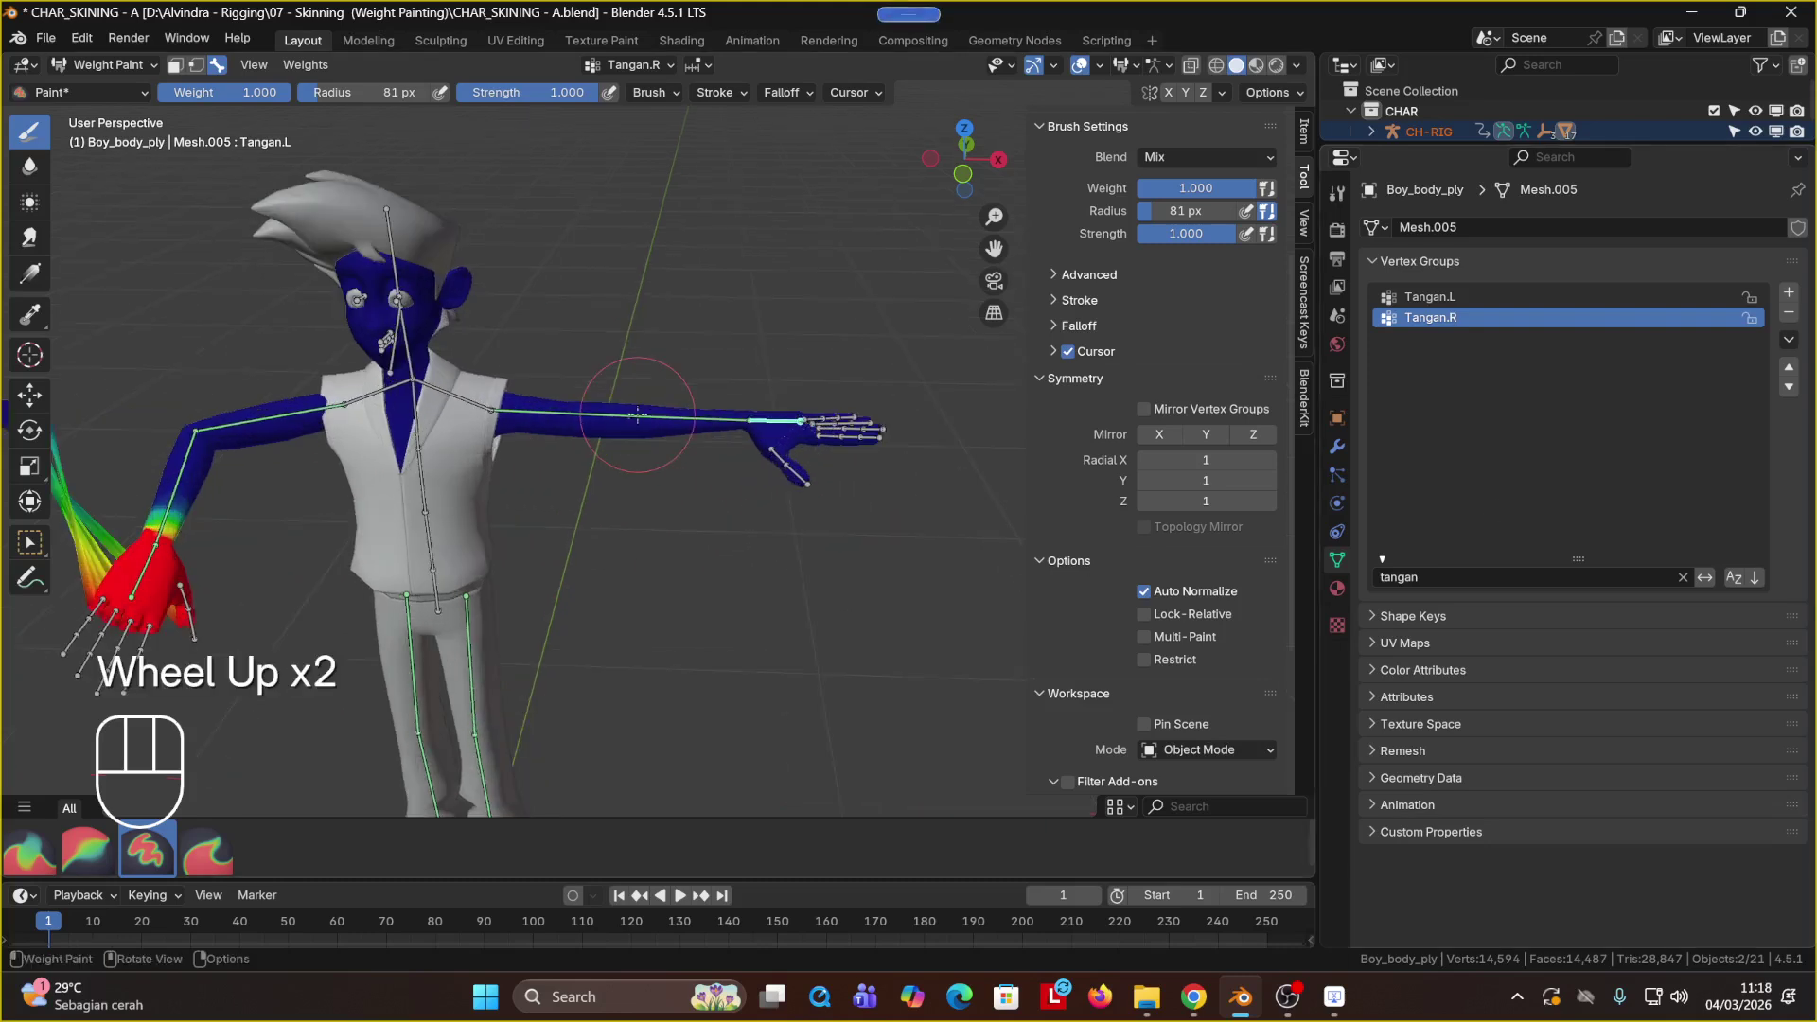
shift+middle_drag(823, 474, 795, 378)
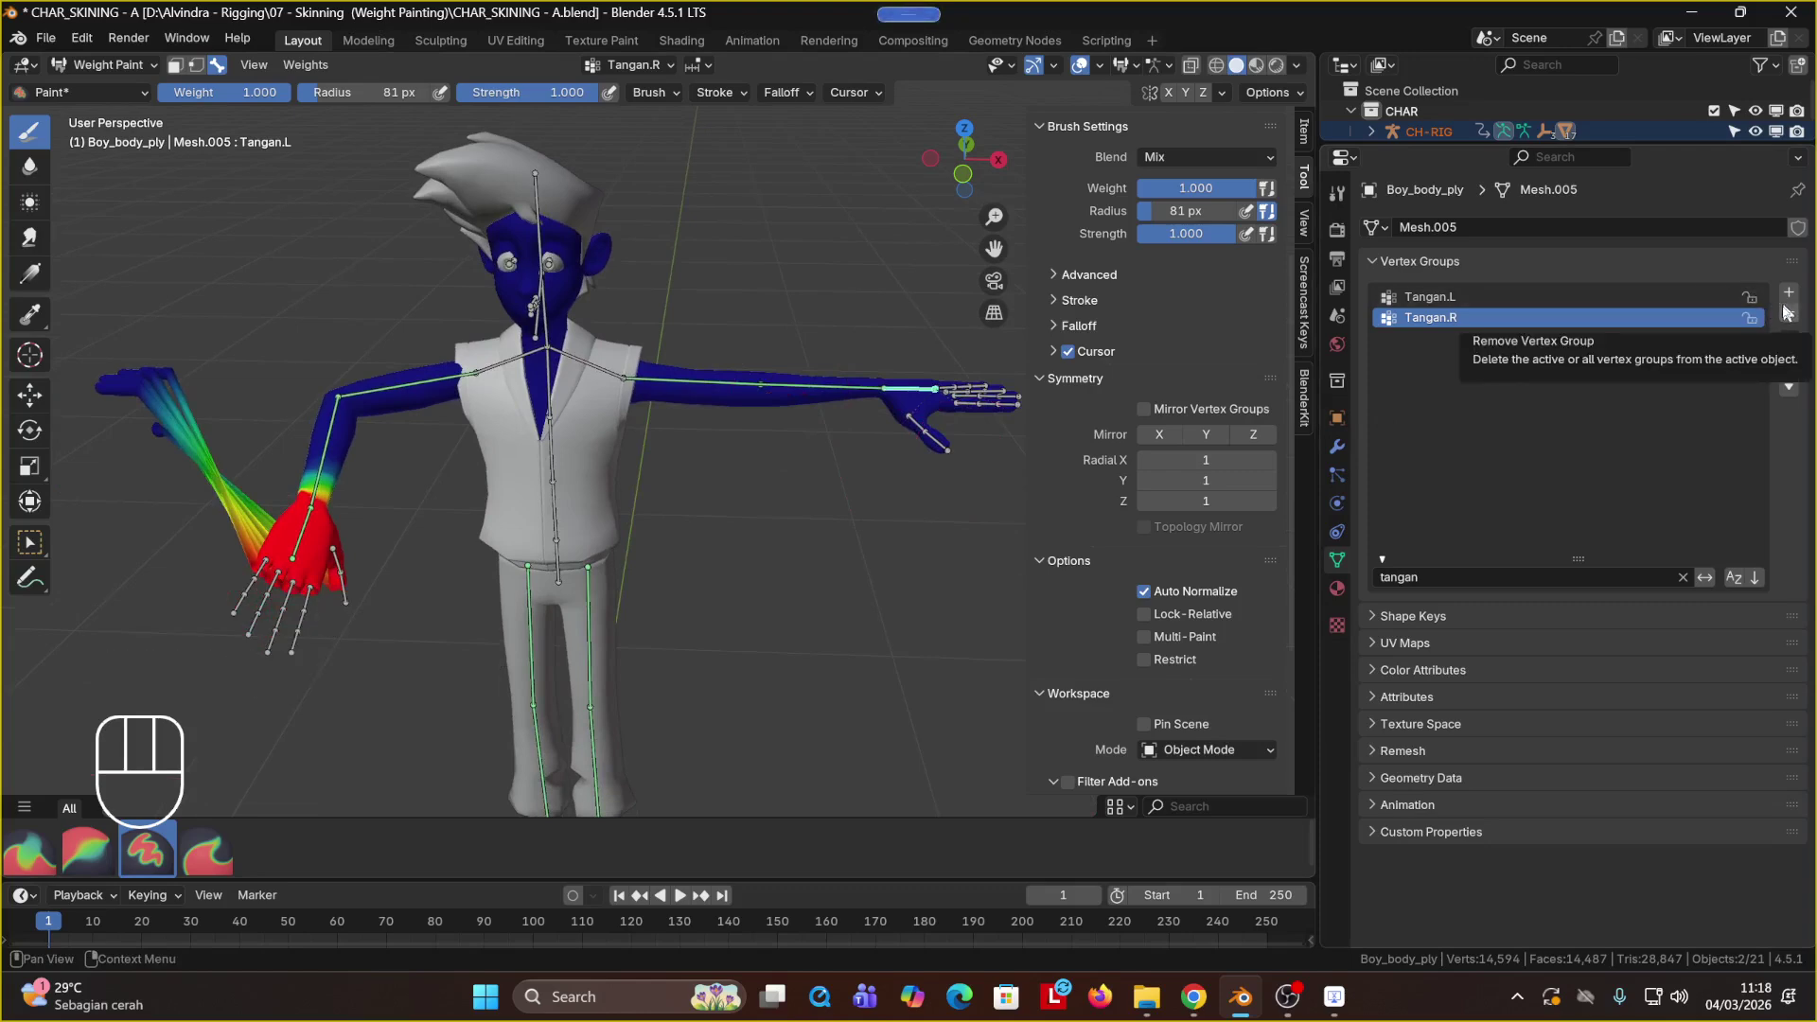
click(1683, 578)
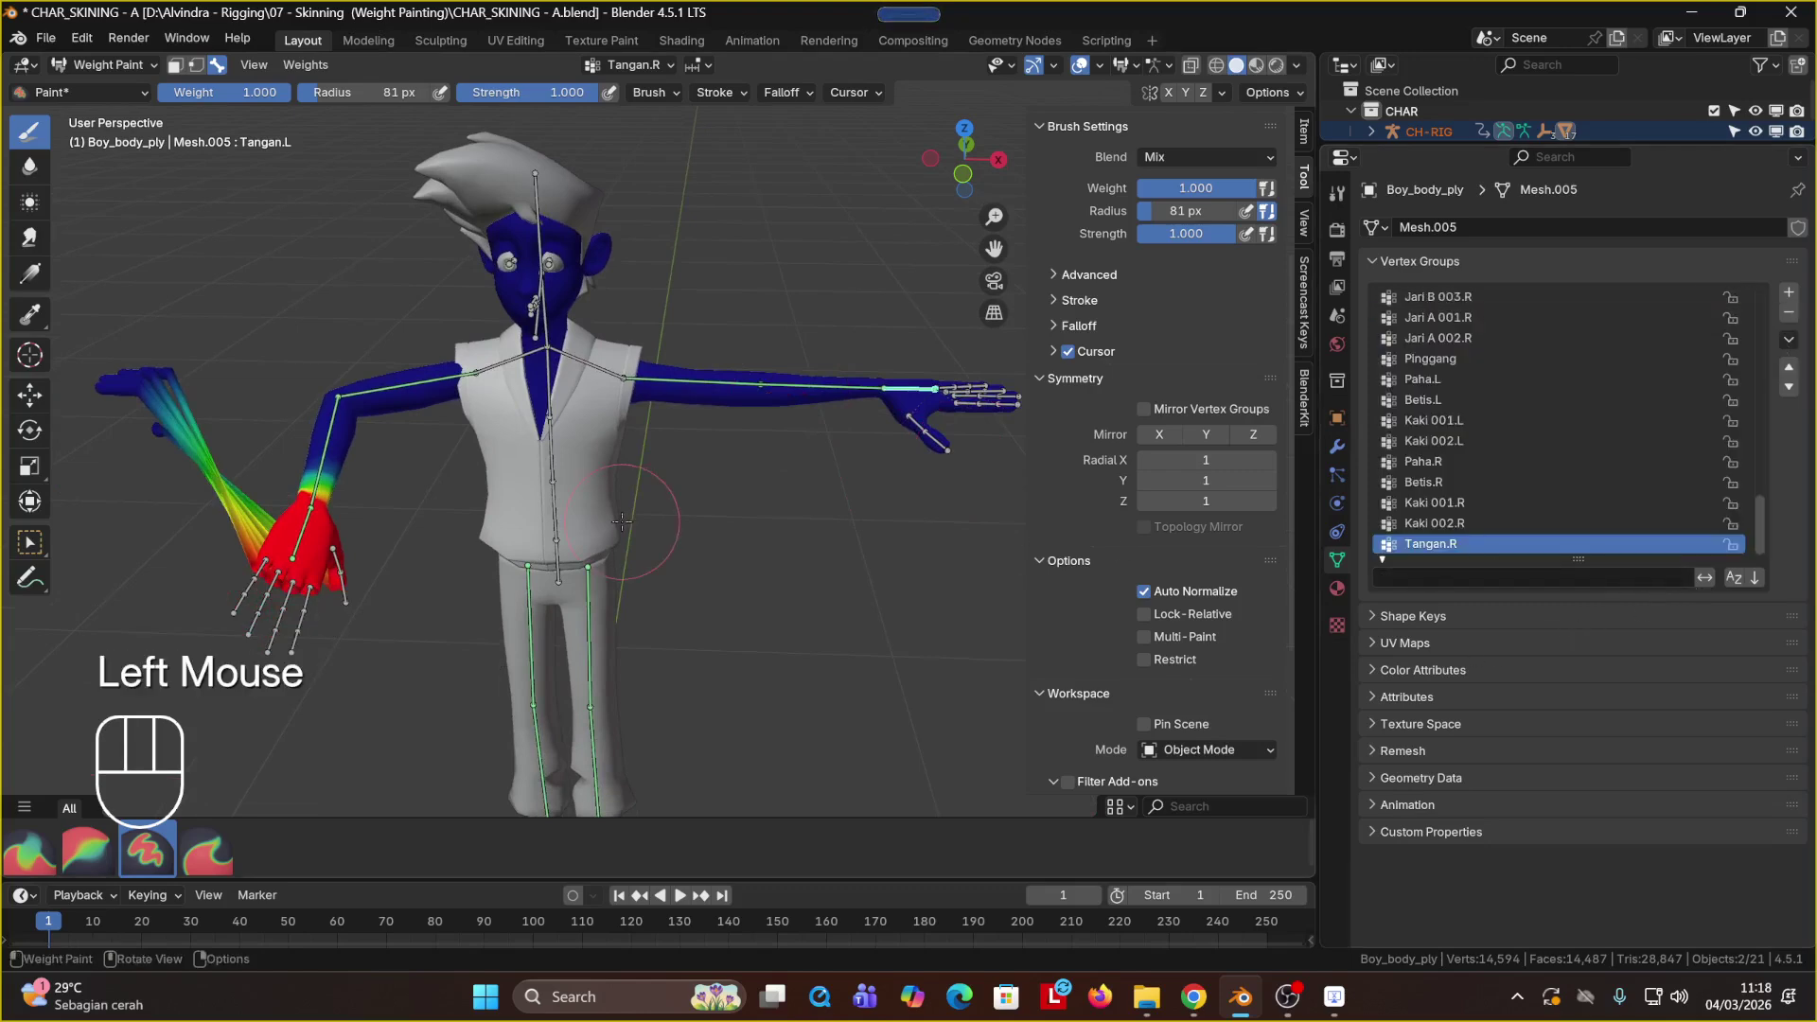
Step: Reset the location and rotation of all the rig's bones to restore the T-pose
scroll(624, 519, down, 3)
scroll(624, 519, up, 2)
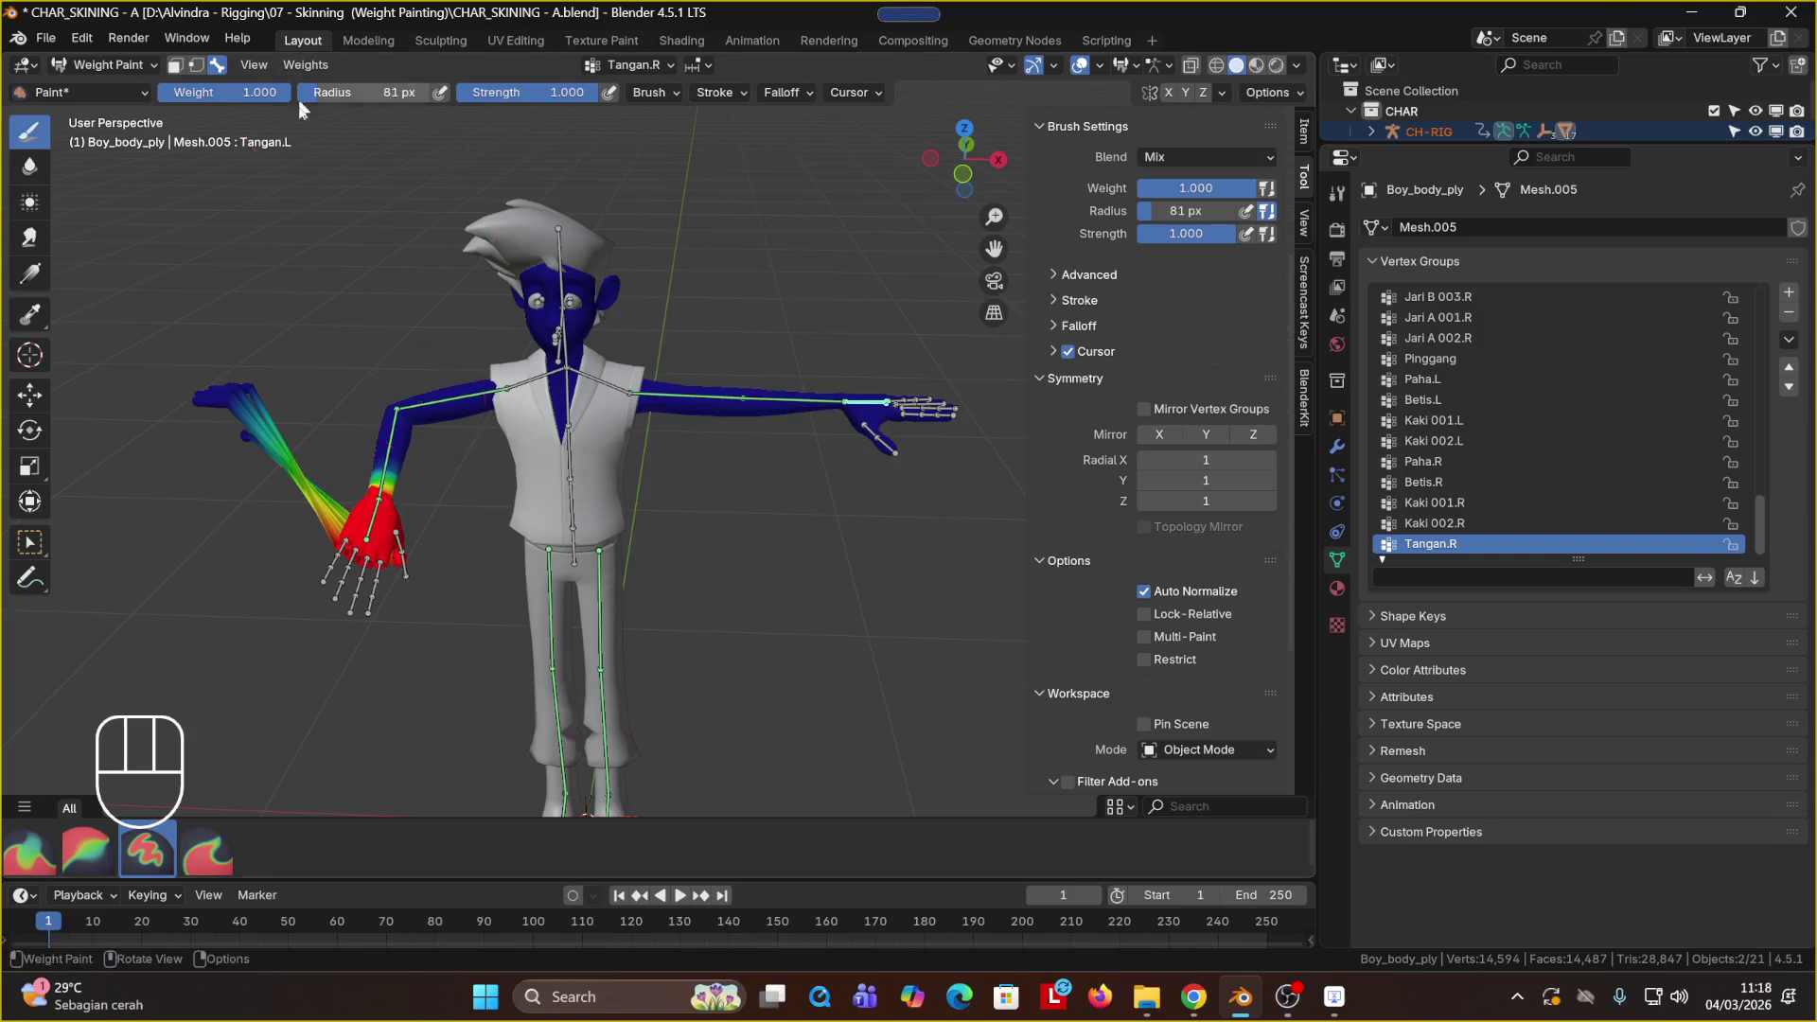
key(a)
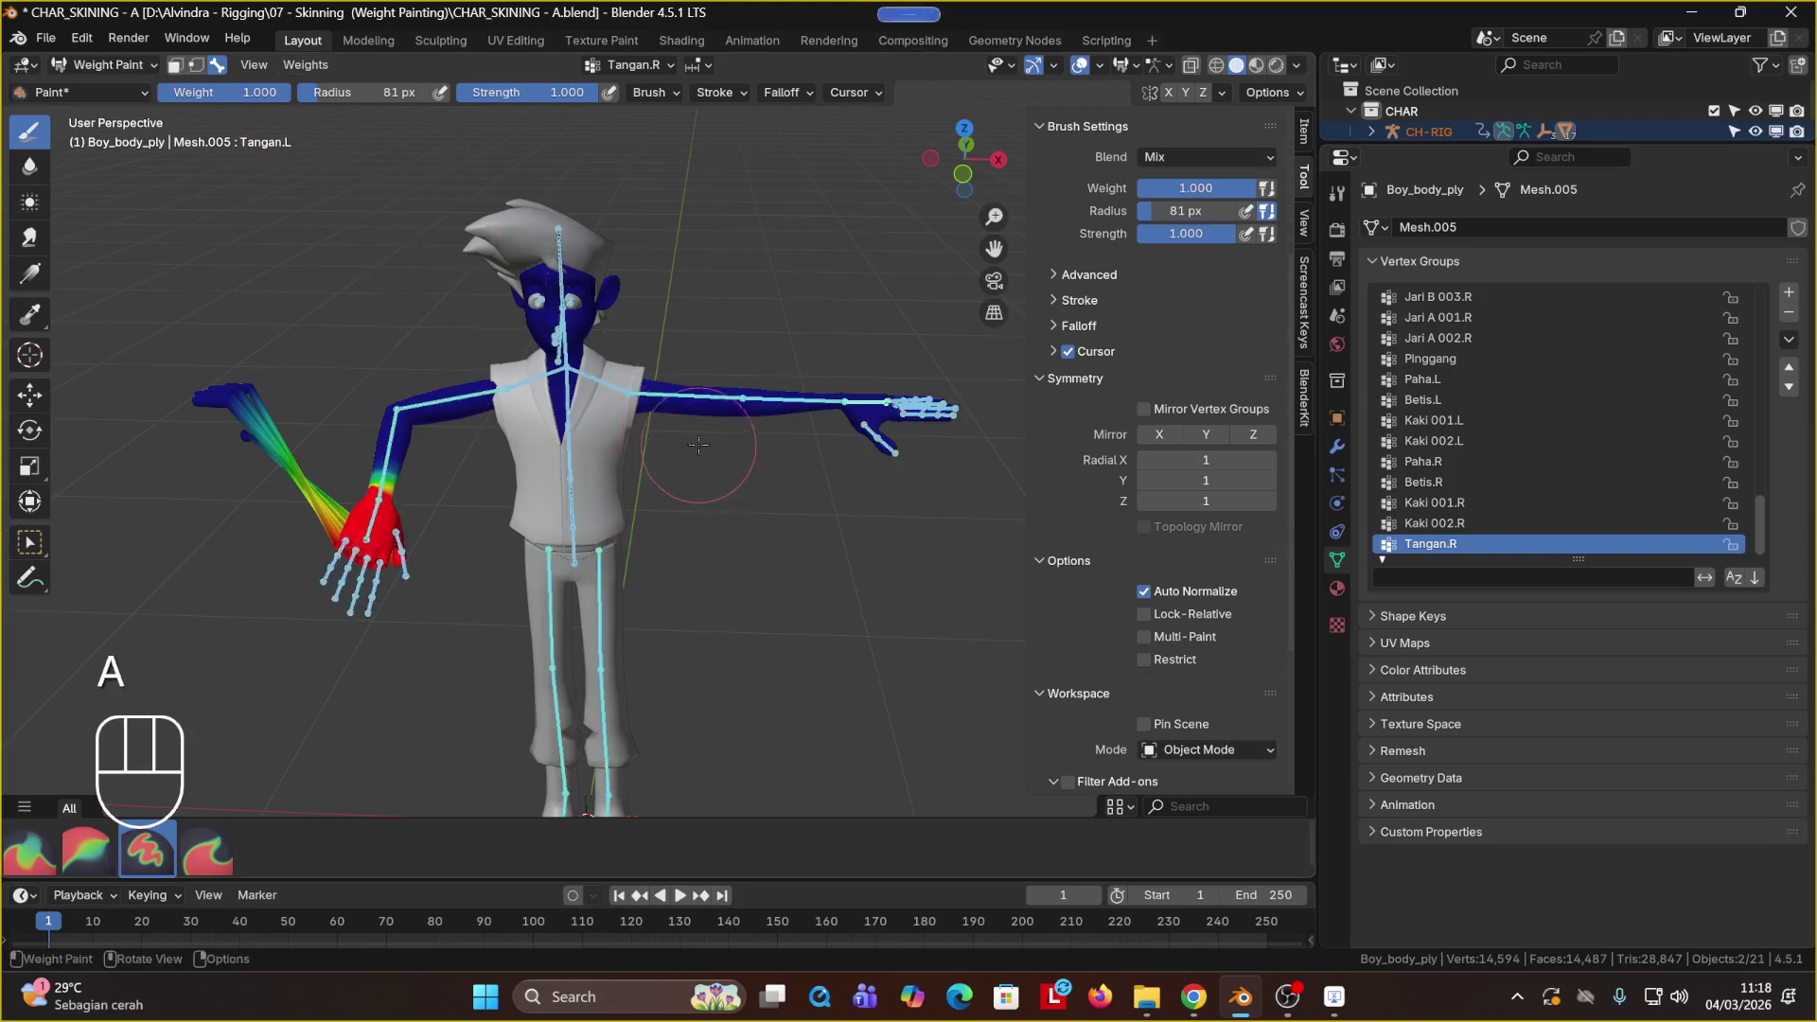
key(alt+g)
key(alt+r)
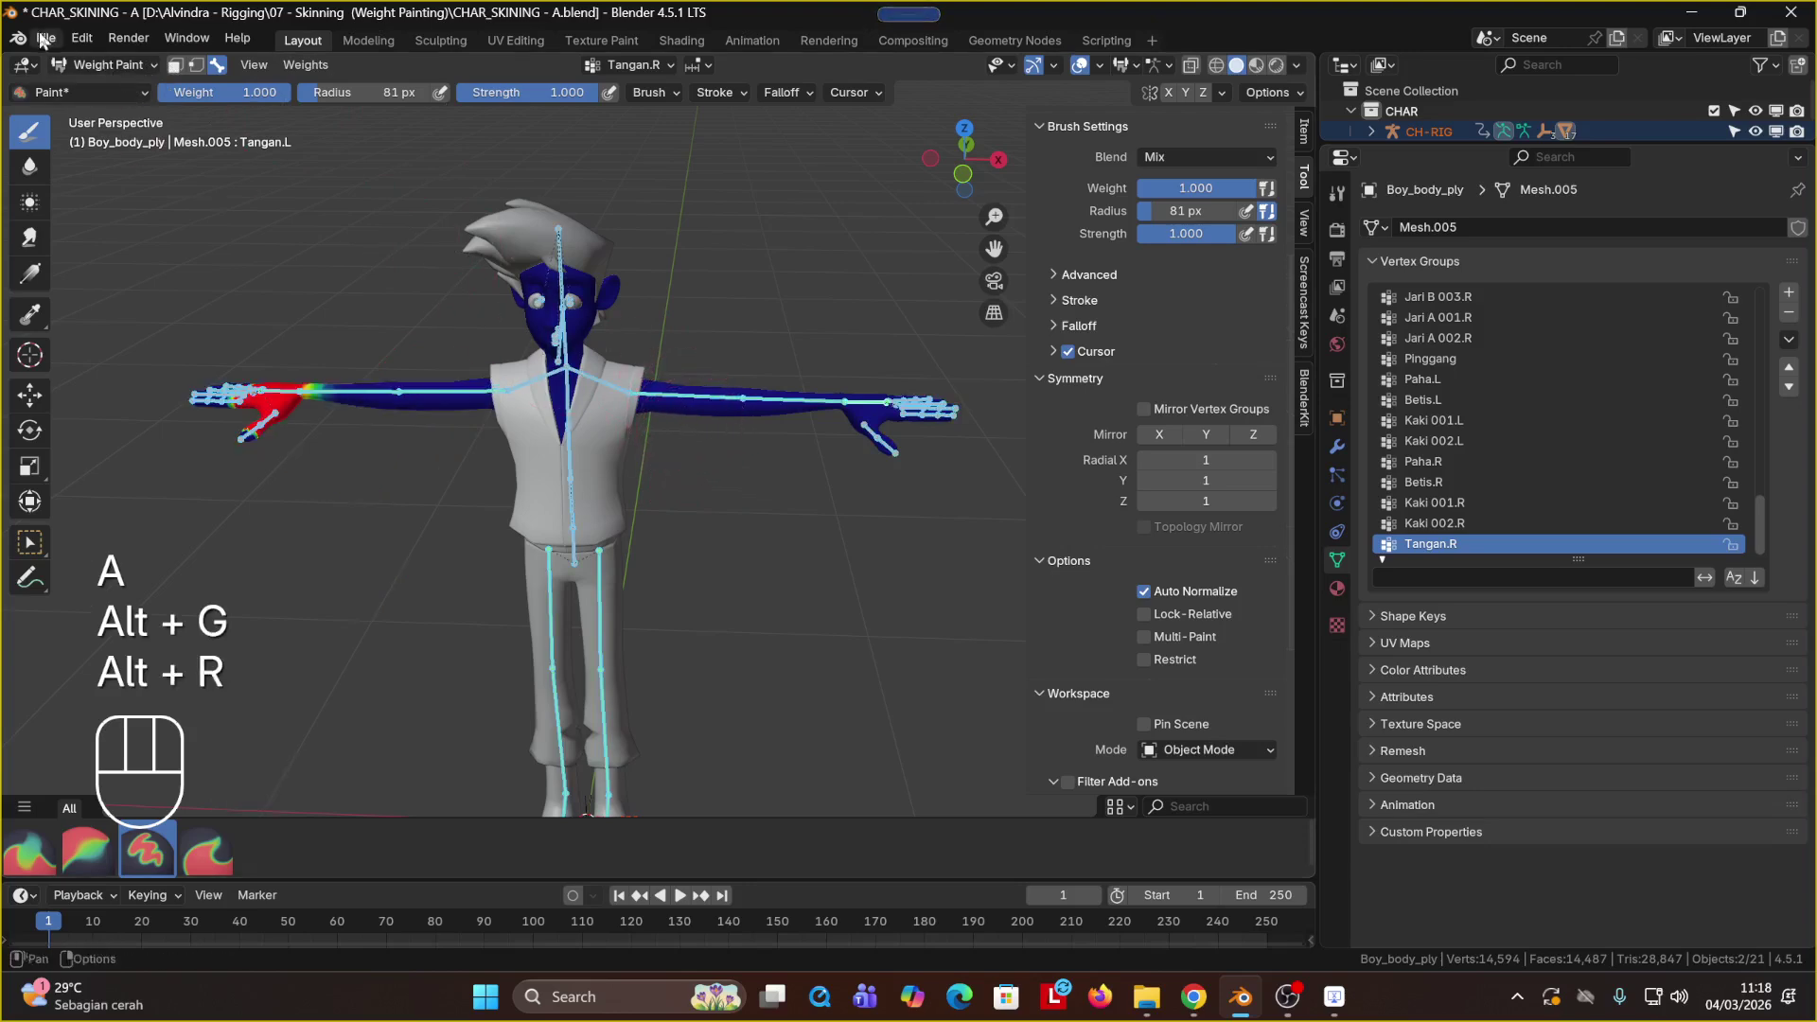
Step: Return to Object Mode and clear the parent of all the character's objects
click(116, 66)
click(122, 87)
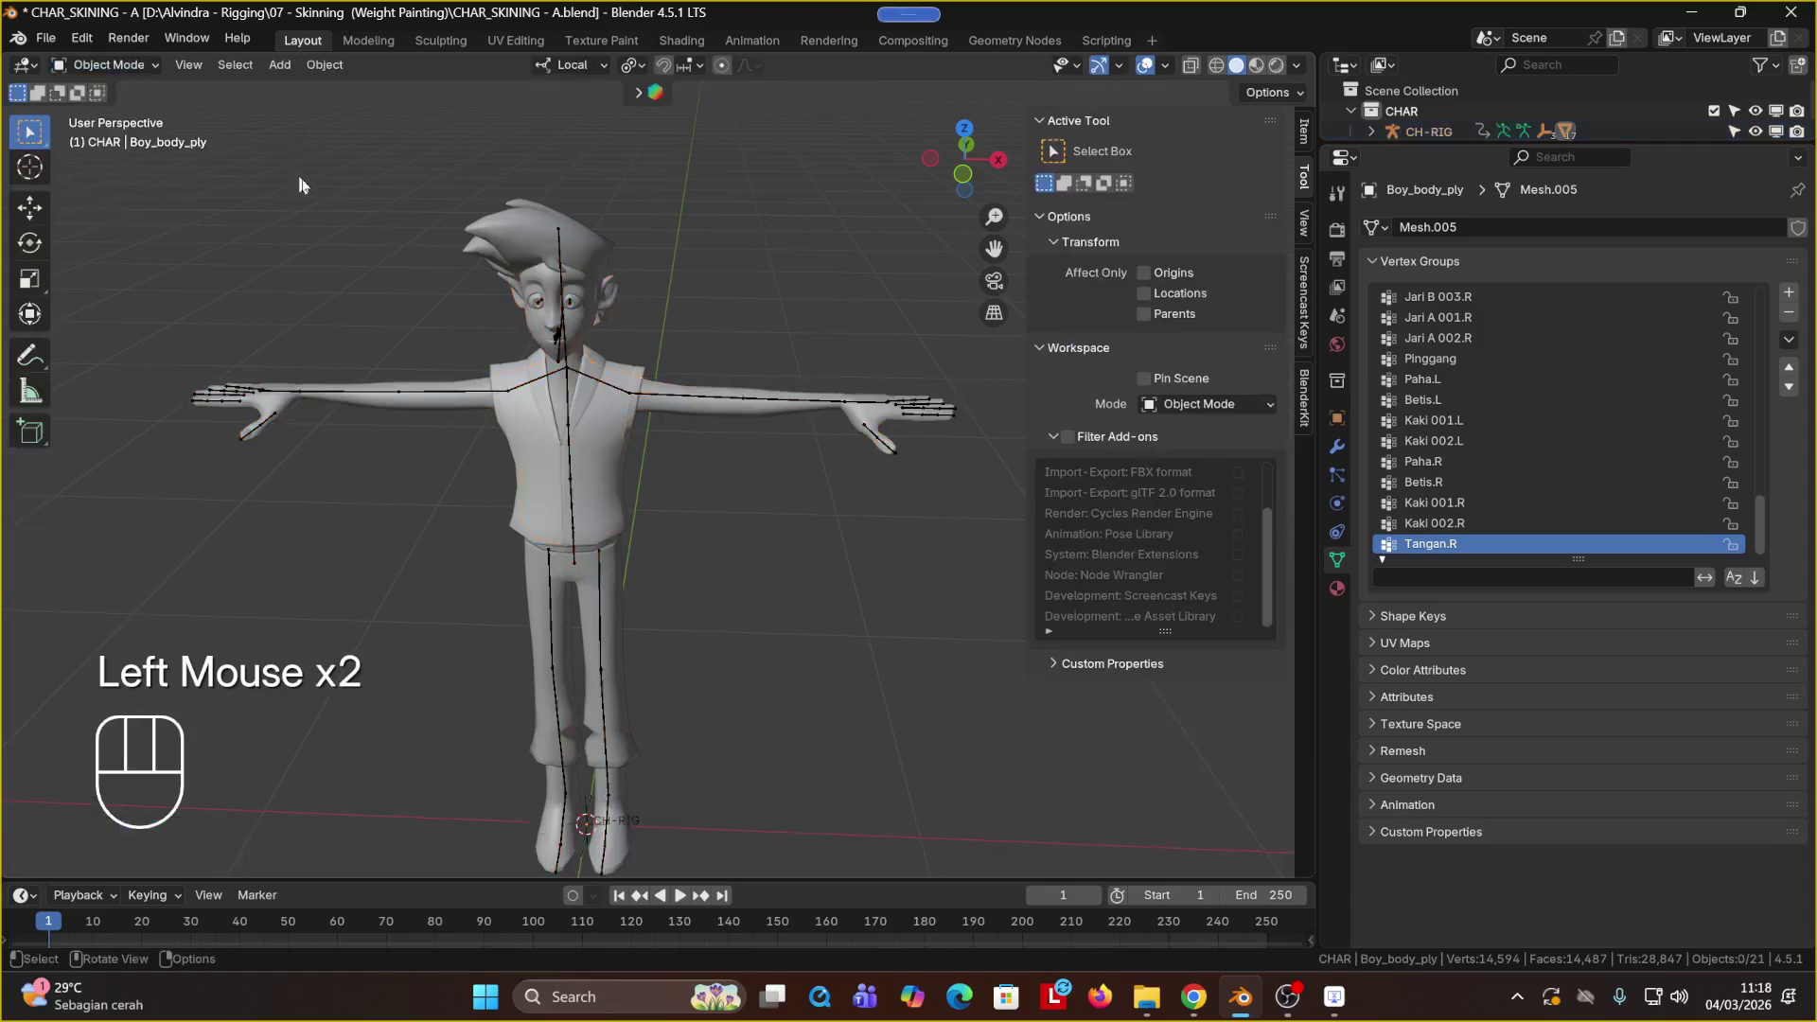
key(a)
shift+click(697, 394)
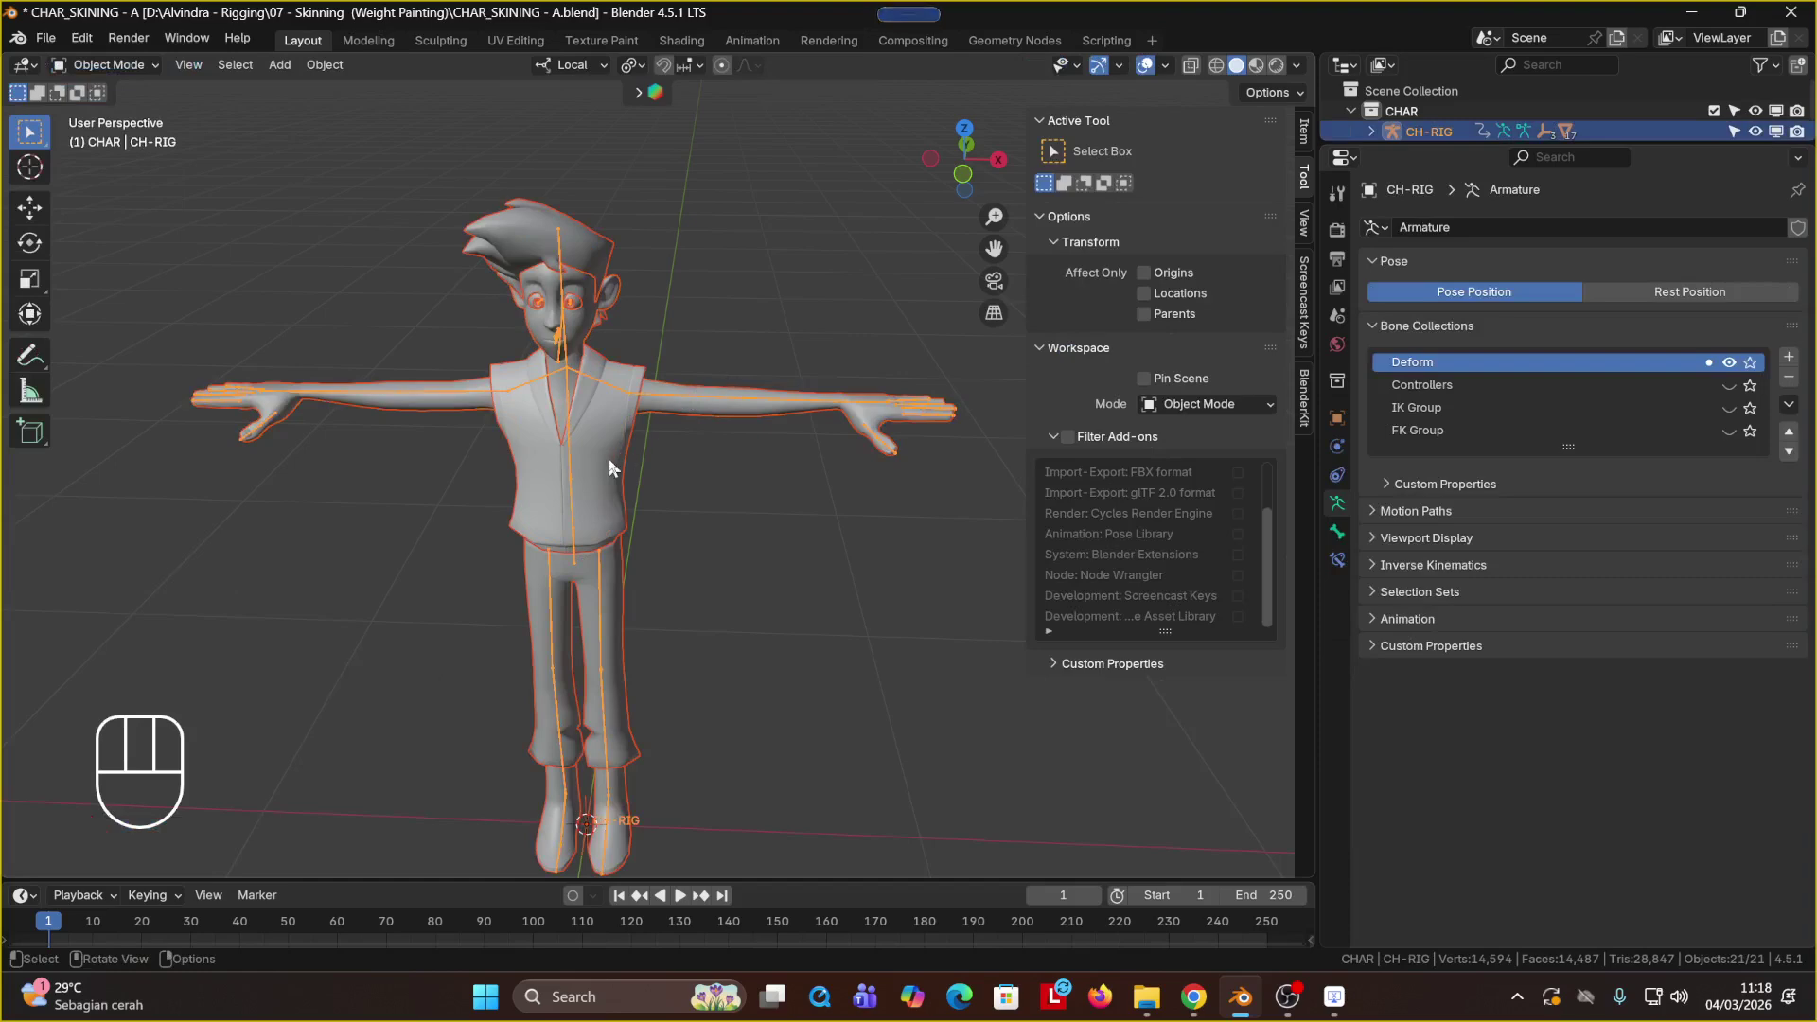
key(ctrl)
key(alt+p)
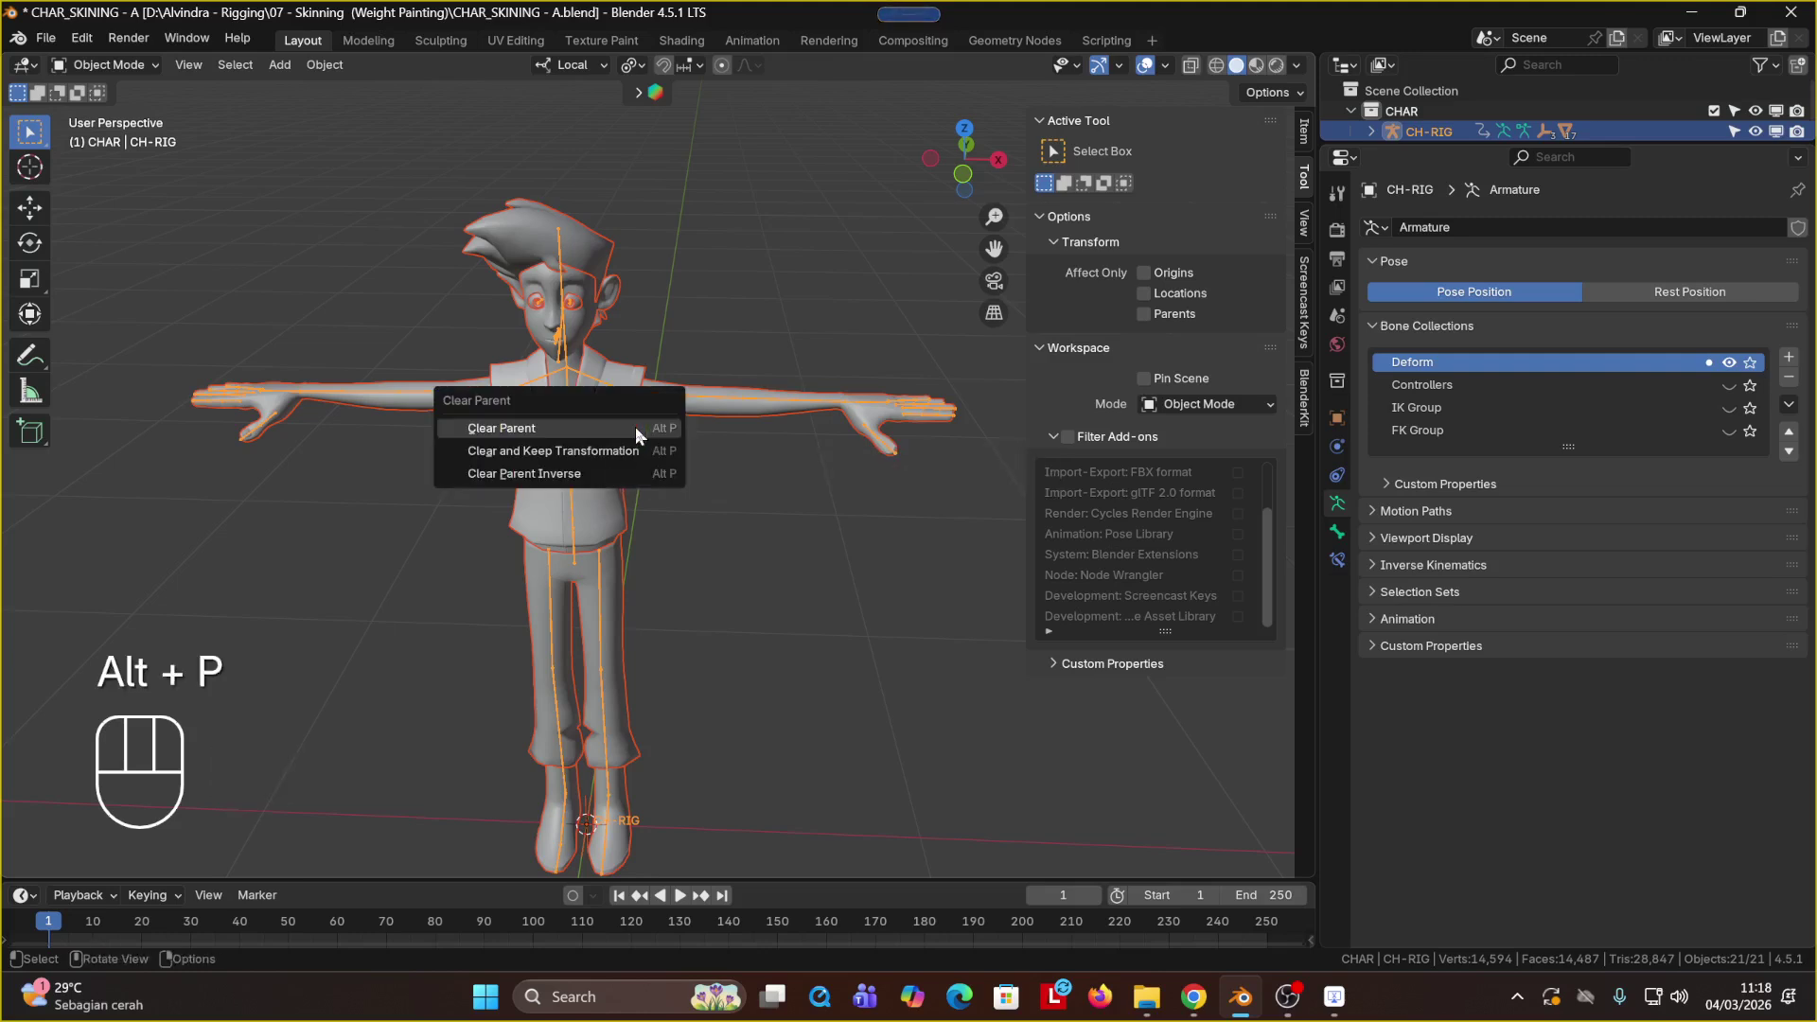
click(634, 428)
Step: Test-move the armature away from the character's meshes and undo the move
click(567, 414)
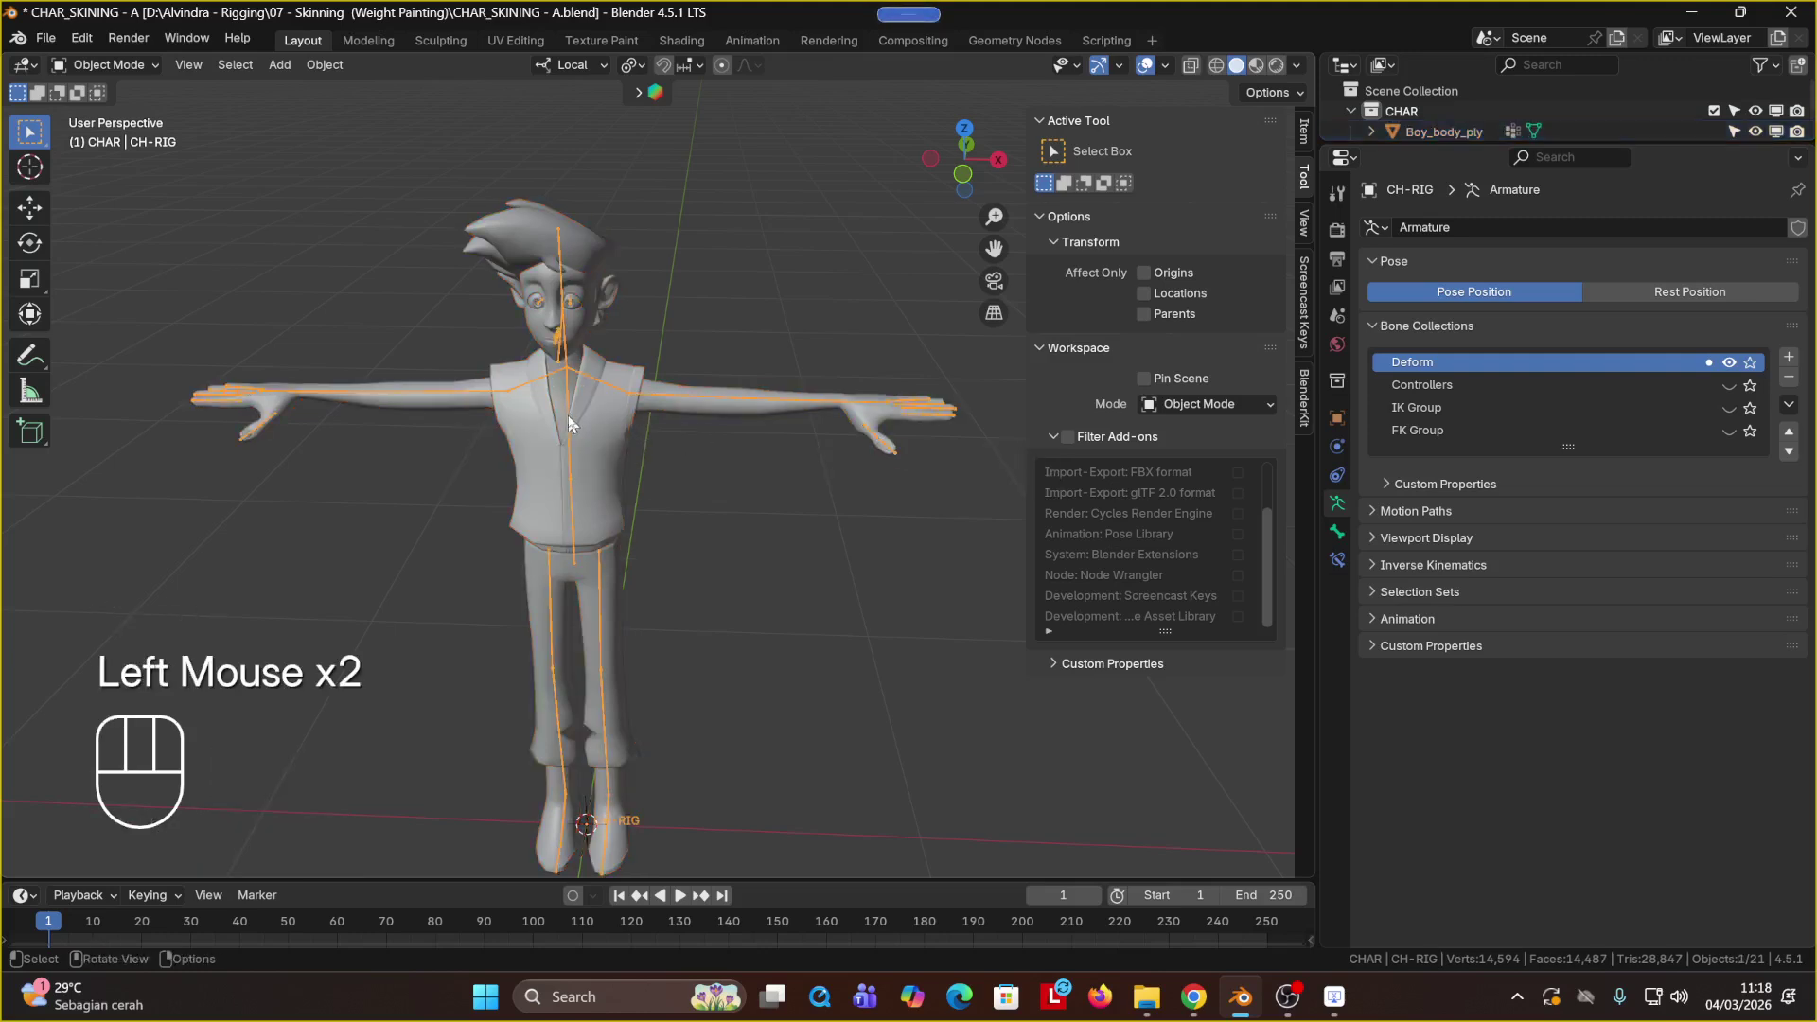
key(g)
click(620, 364)
key(ctrl)
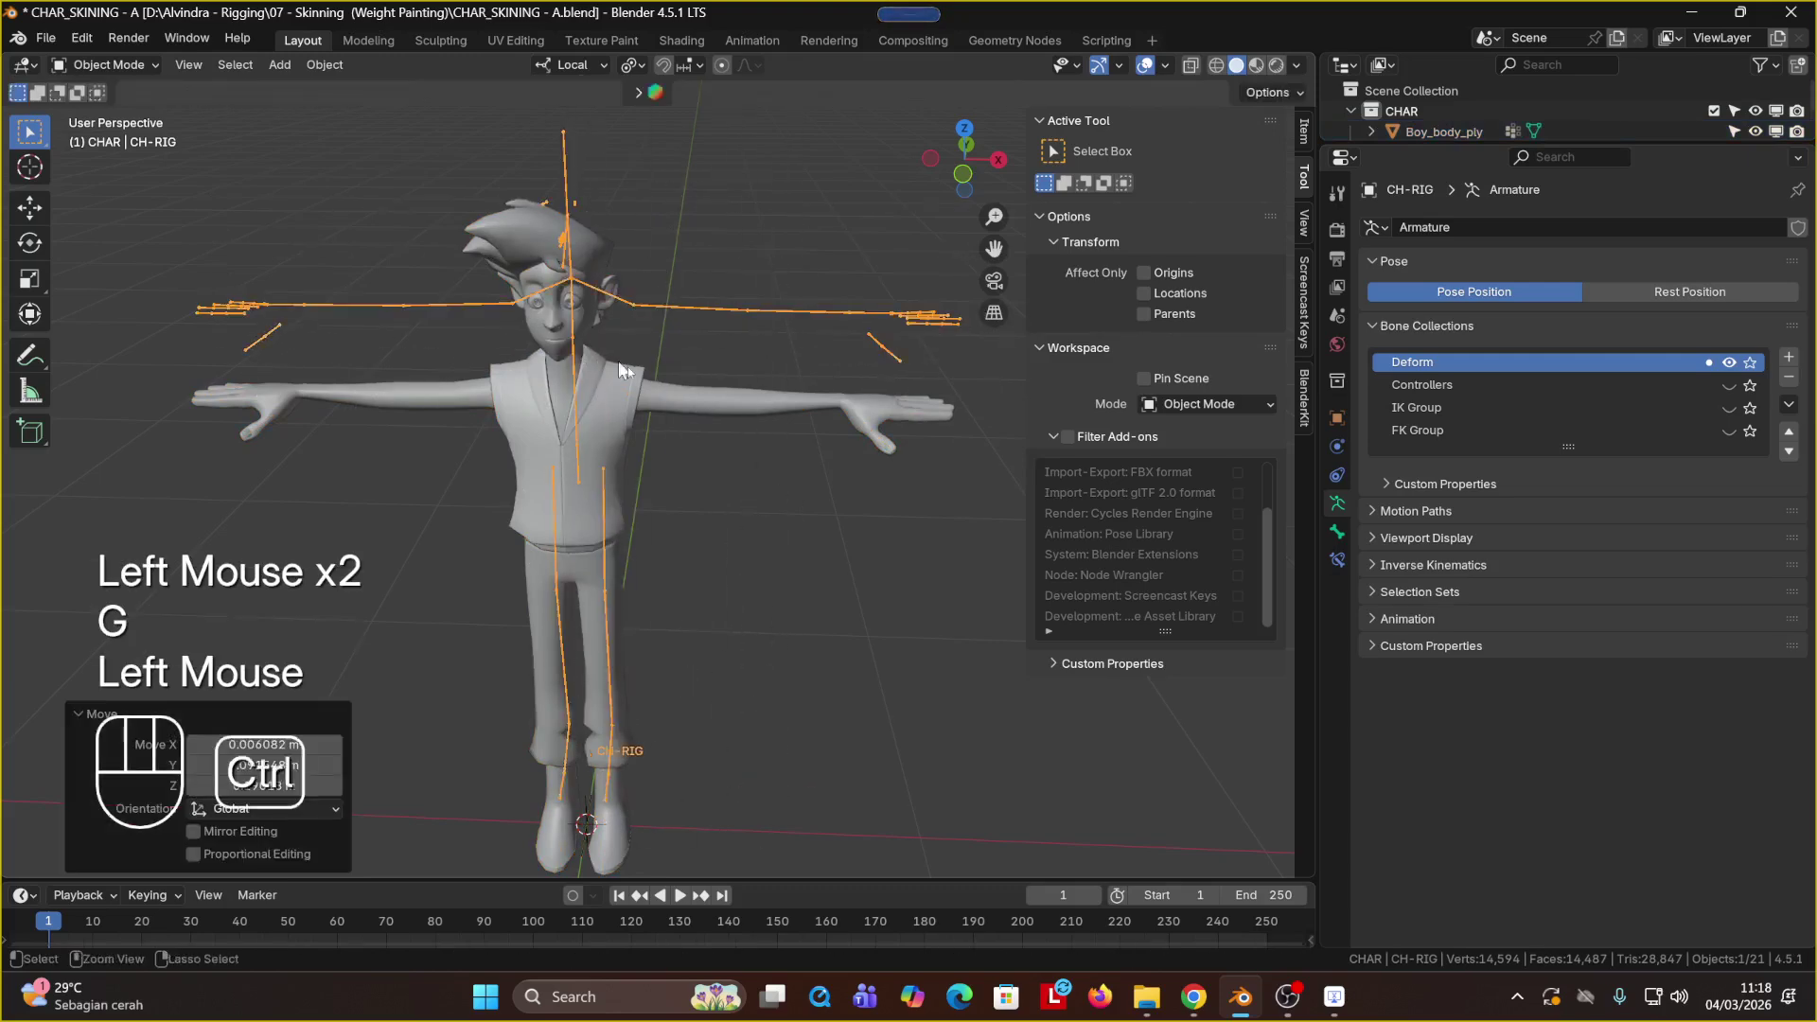
key(ctrl+z)
middle_drag(620, 369, 684, 374)
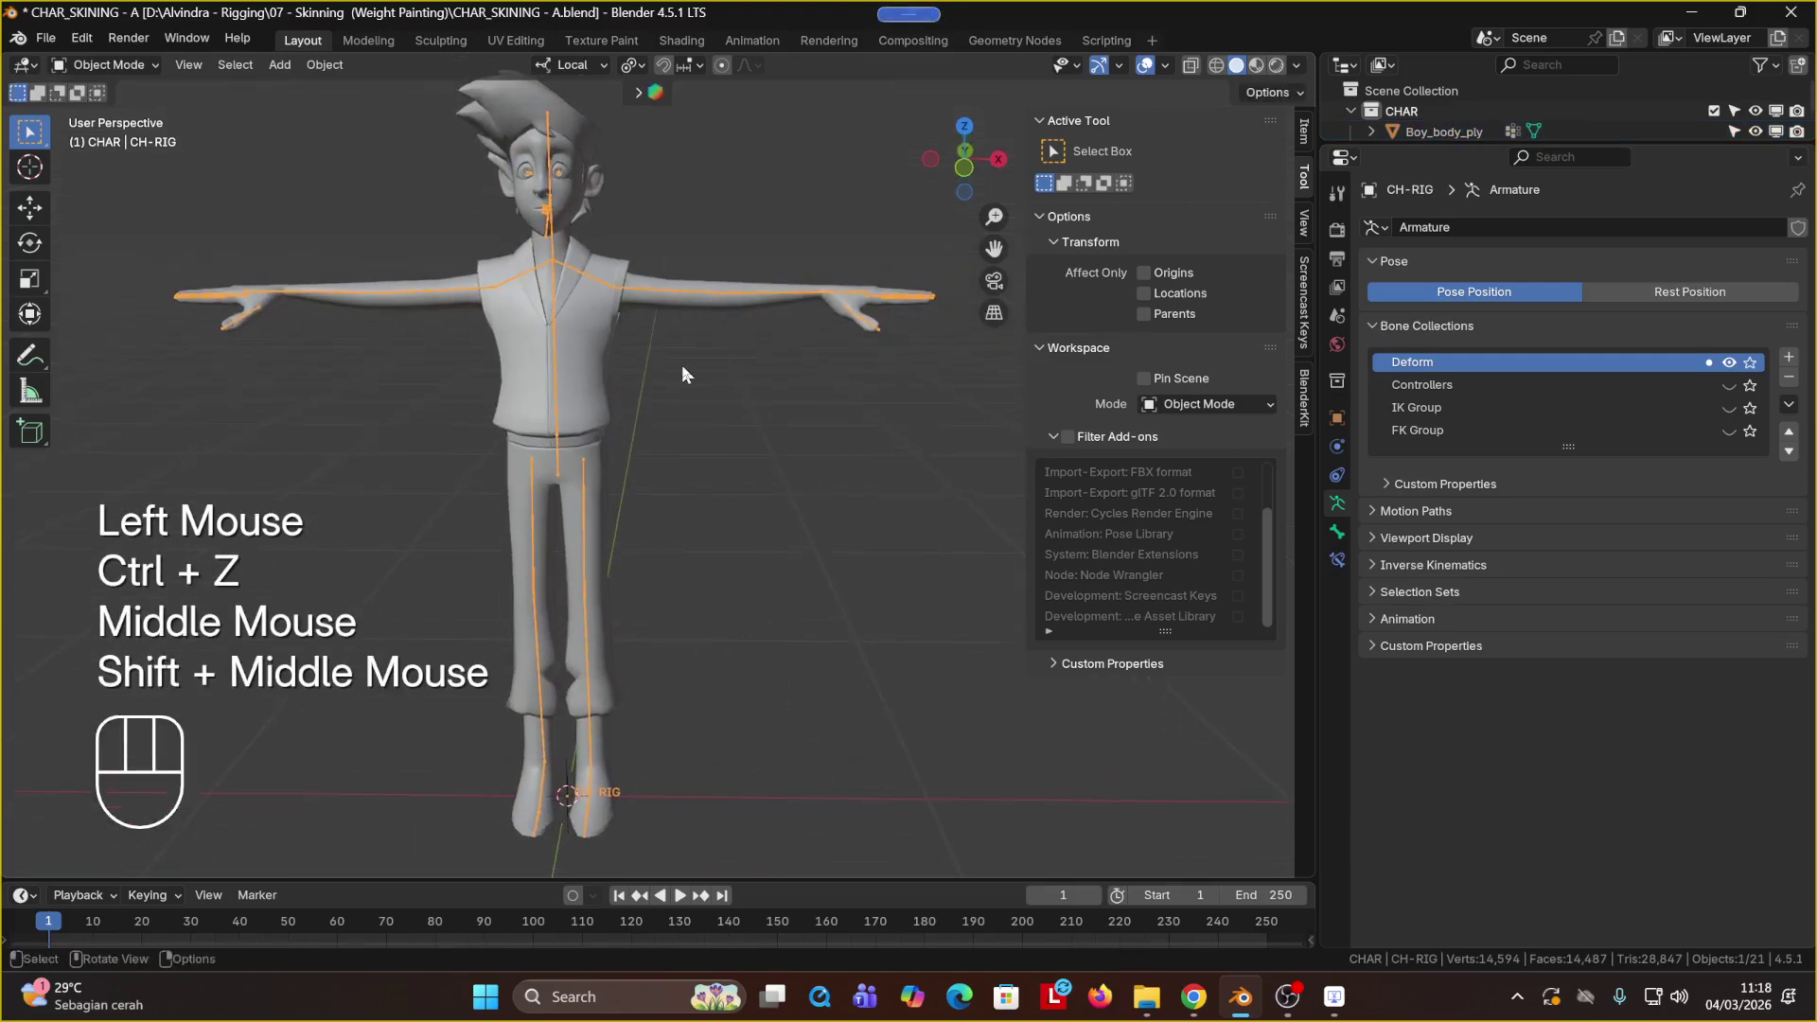
Step: Parent all the character's meshes to the CH-RIG armature with automatic weights
click(685, 362)
key(a)
key(ctrl)
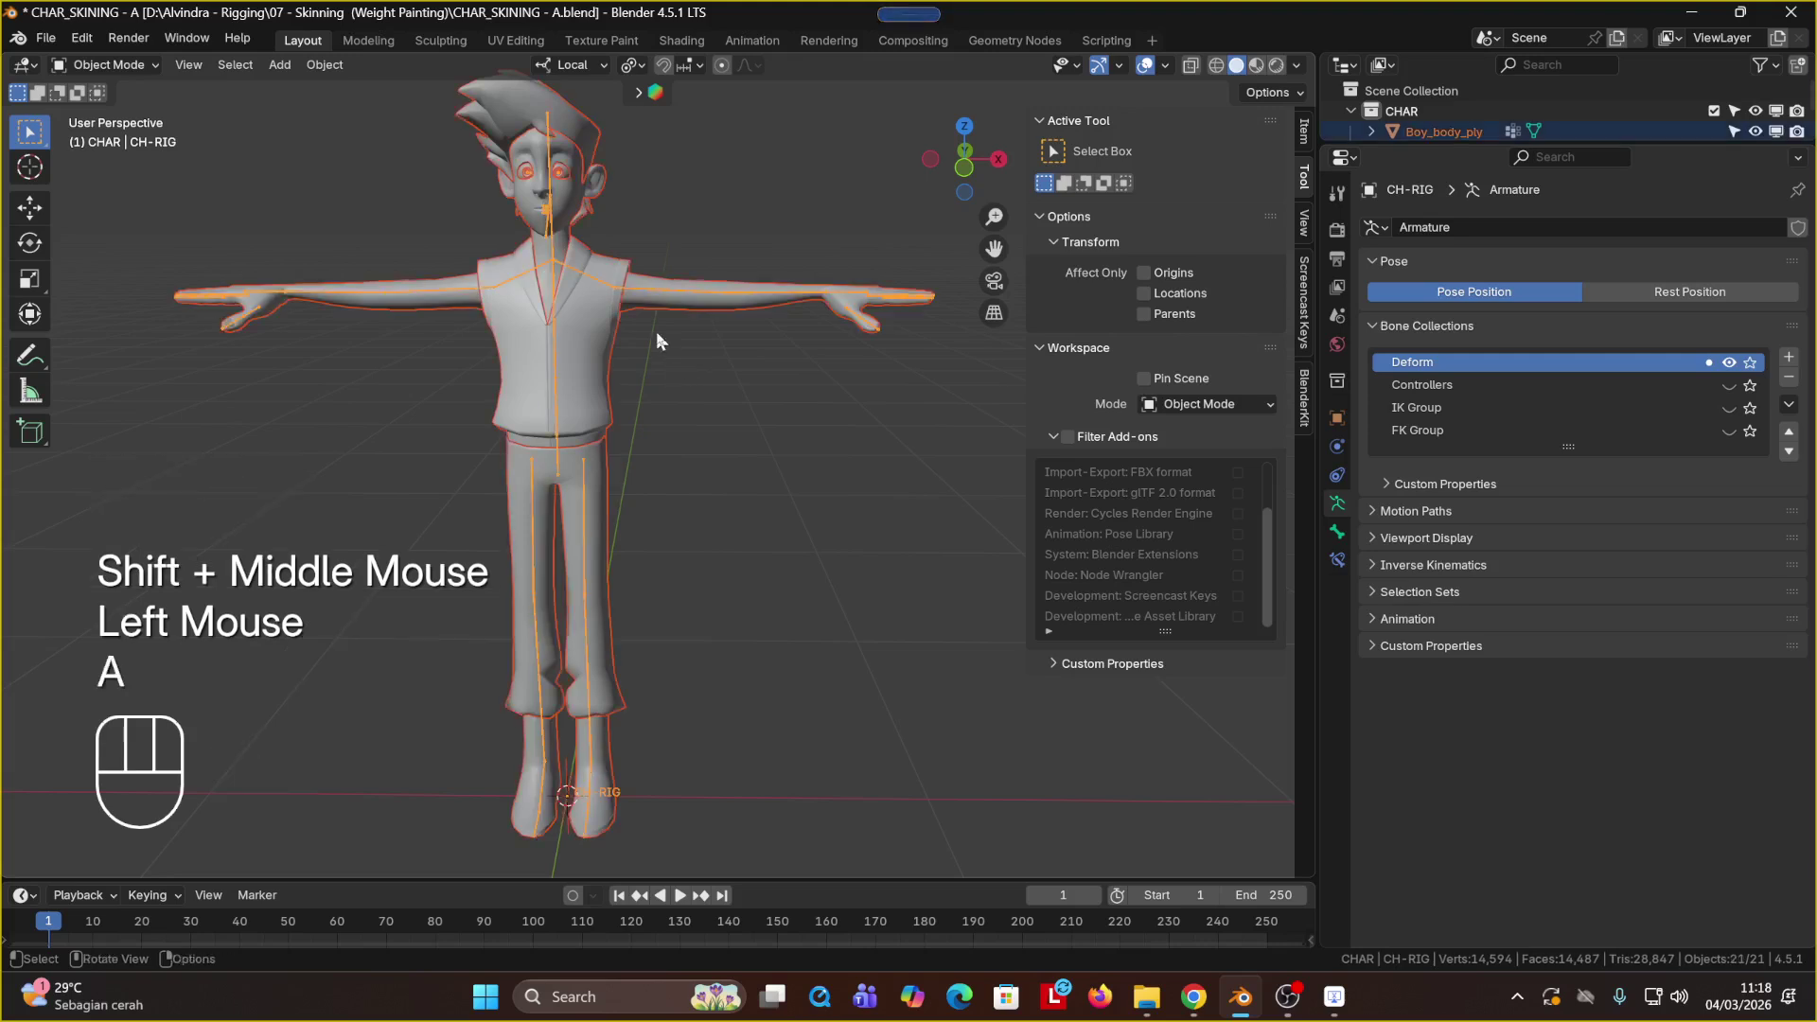
shift+click(629, 284)
click(648, 388)
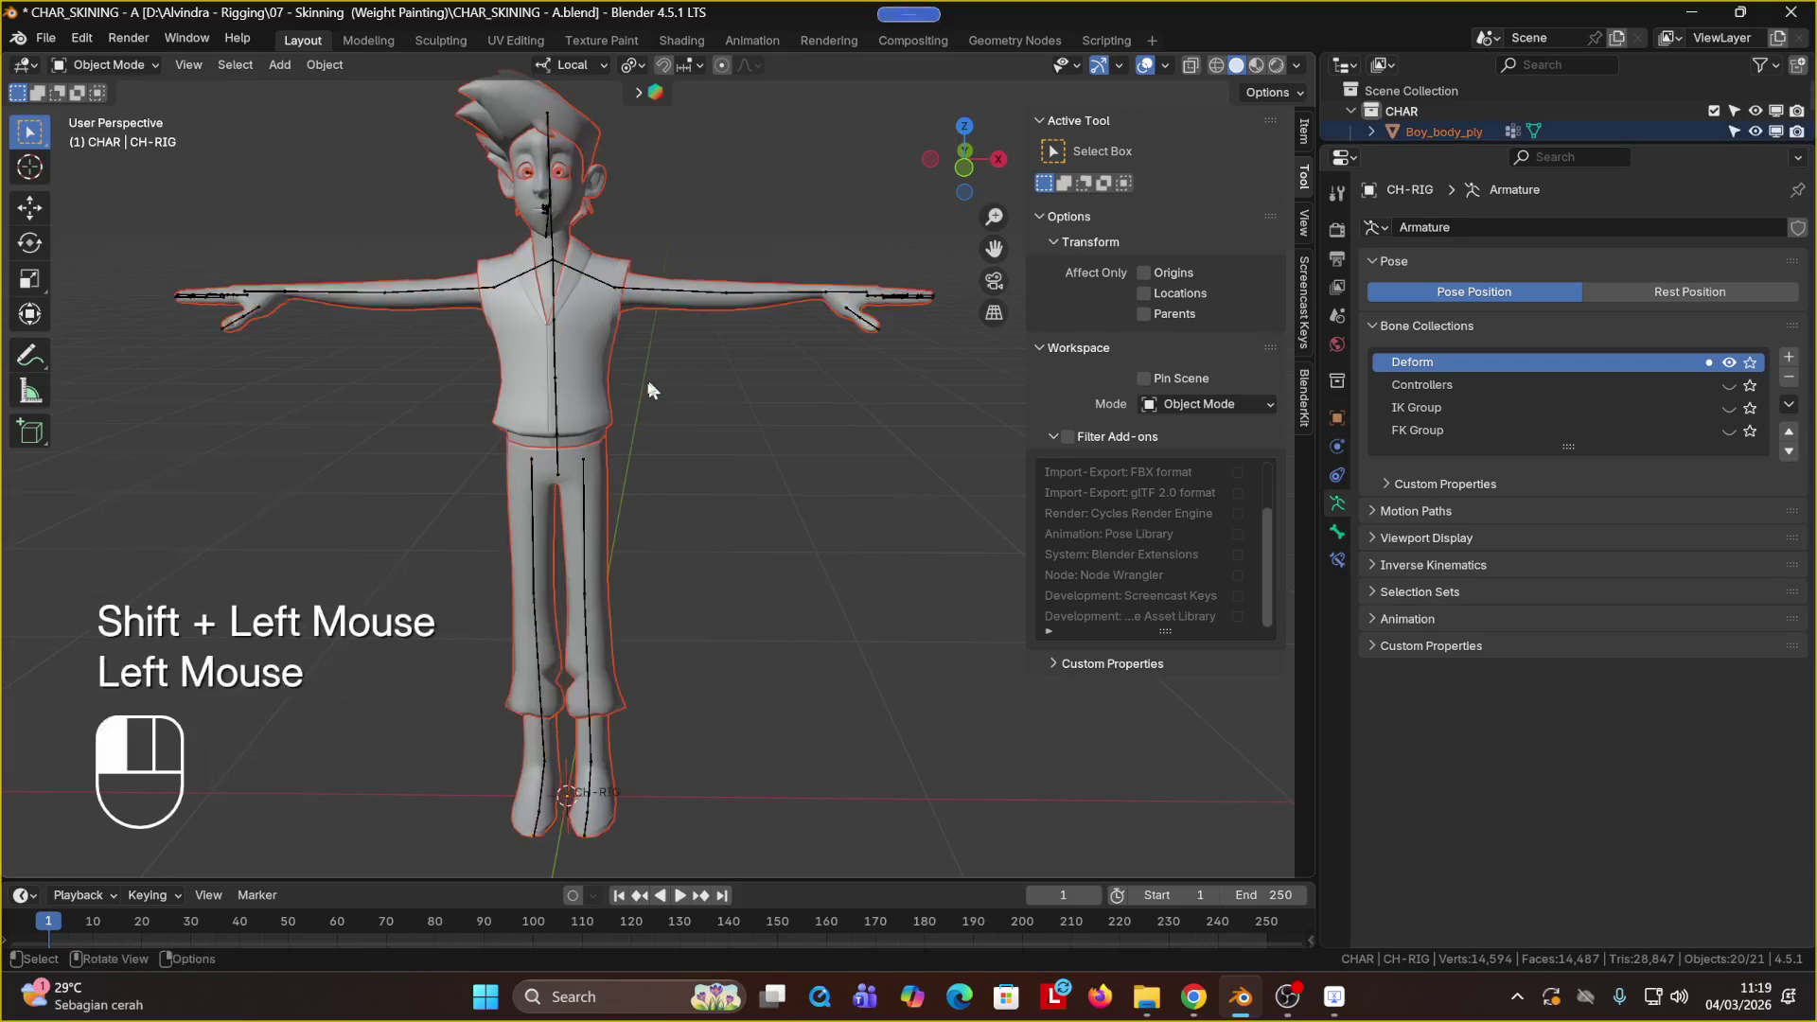
key(a)
shift+click(554, 377)
shift+click(553, 377)
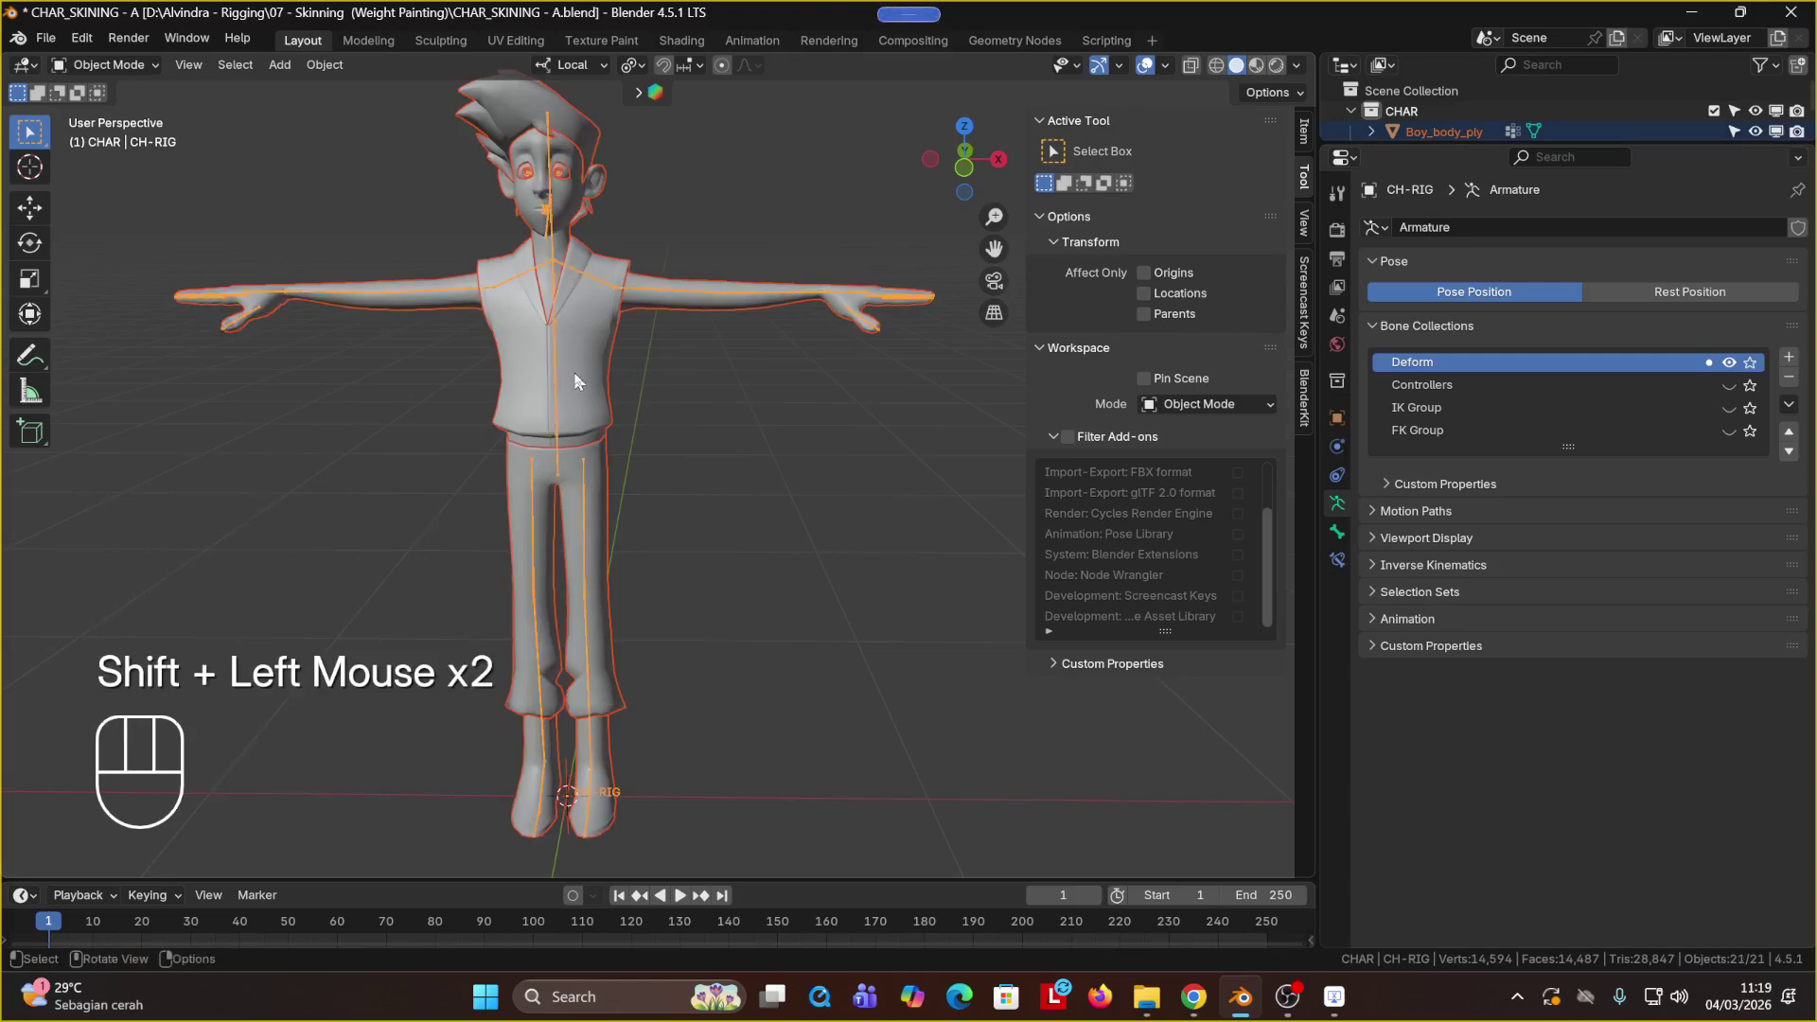
key(ctrl+p)
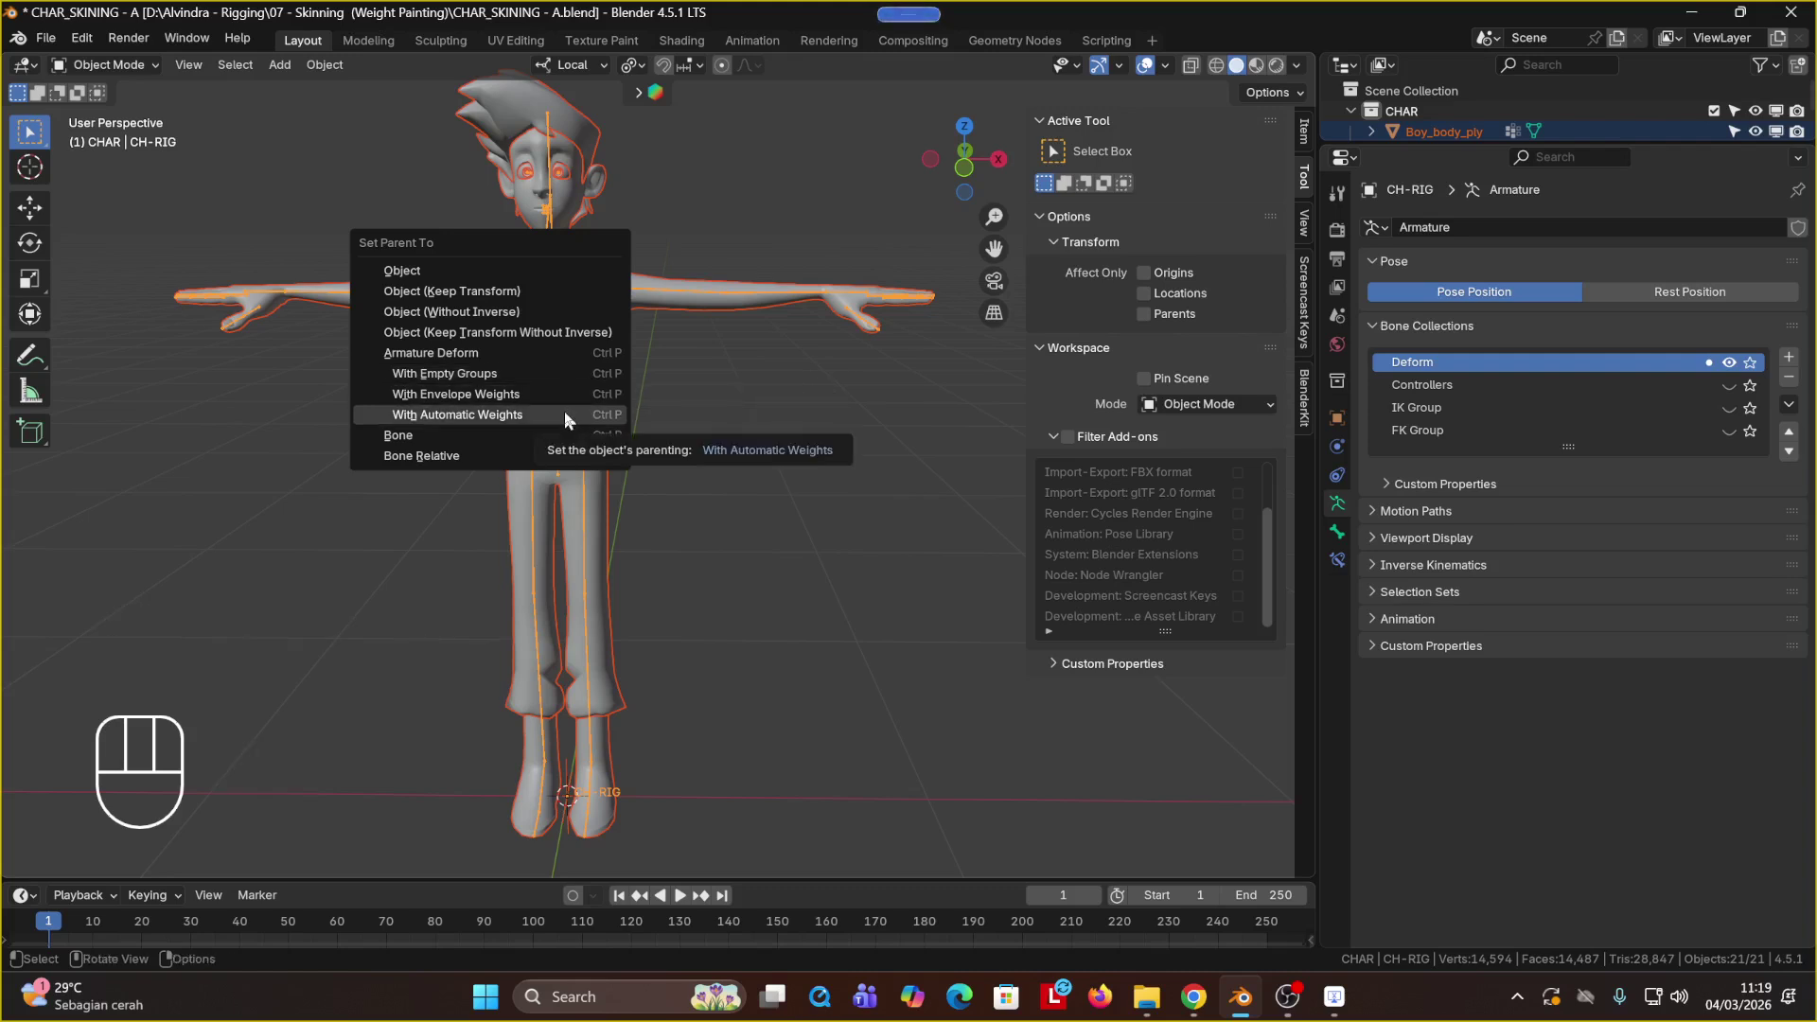
click(565, 415)
click(564, 416)
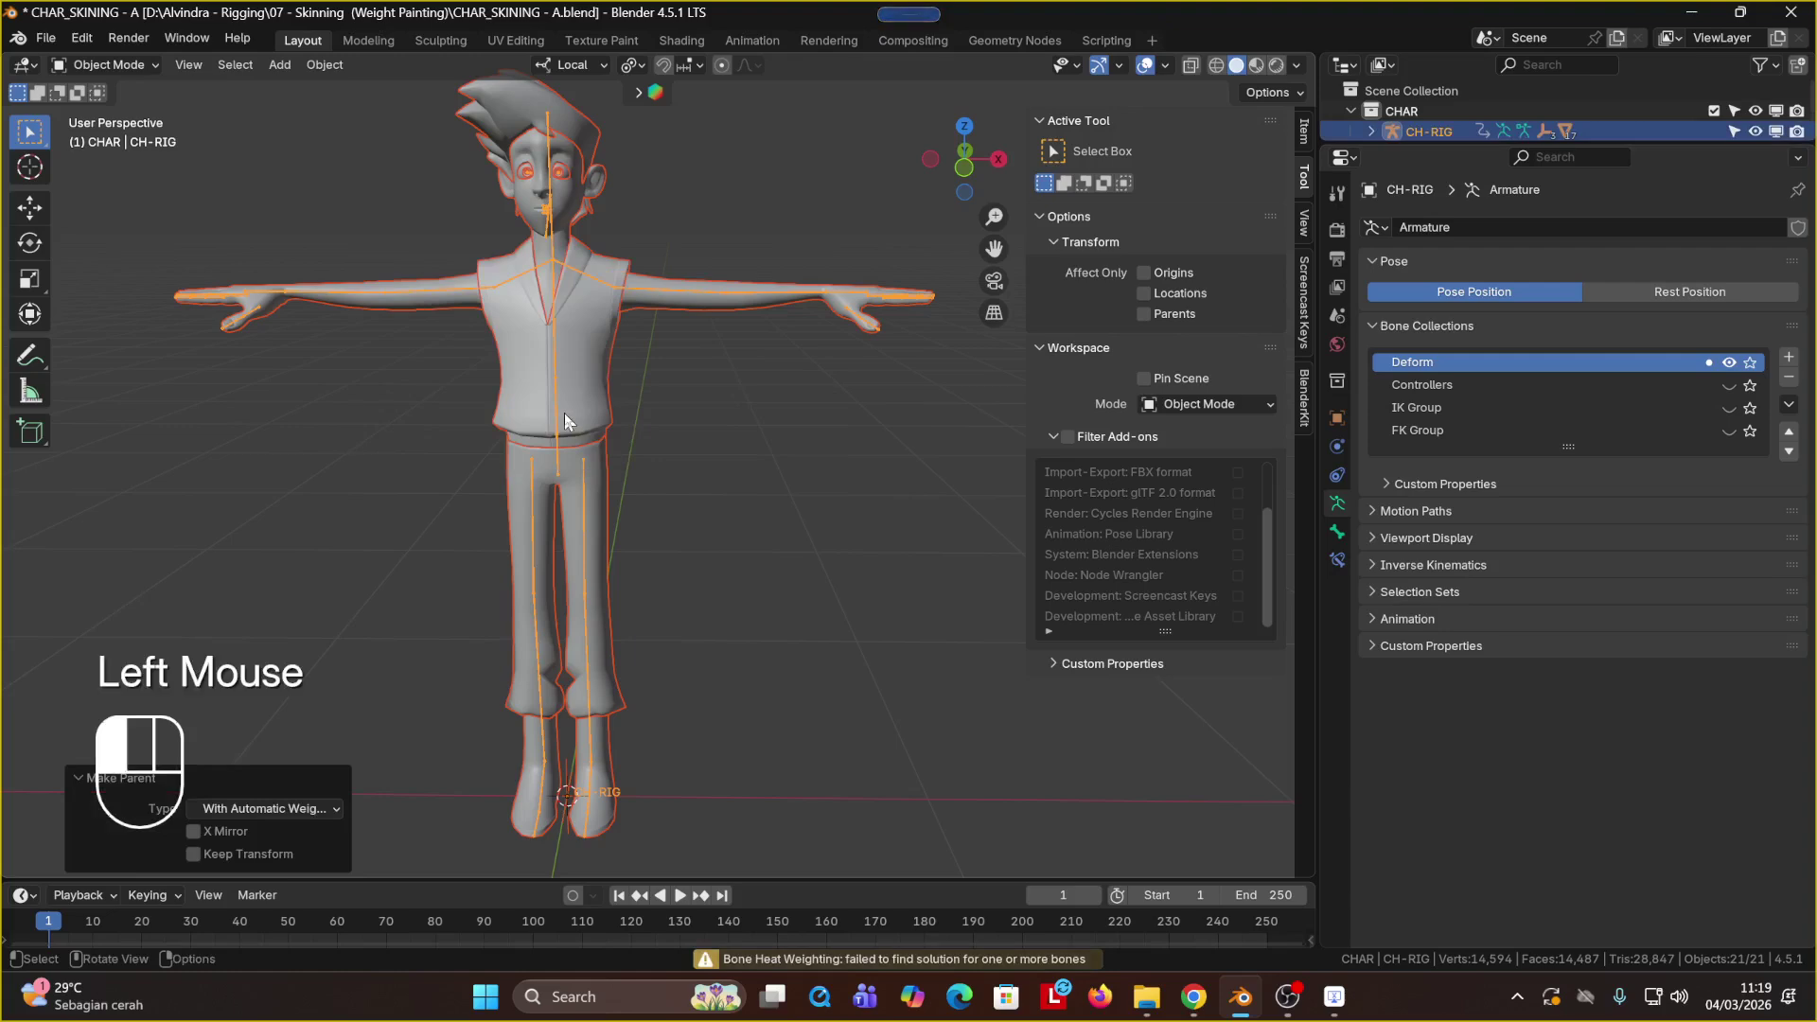
Step: Select the jacket mesh and examine its list of vertex groups
click(651, 291)
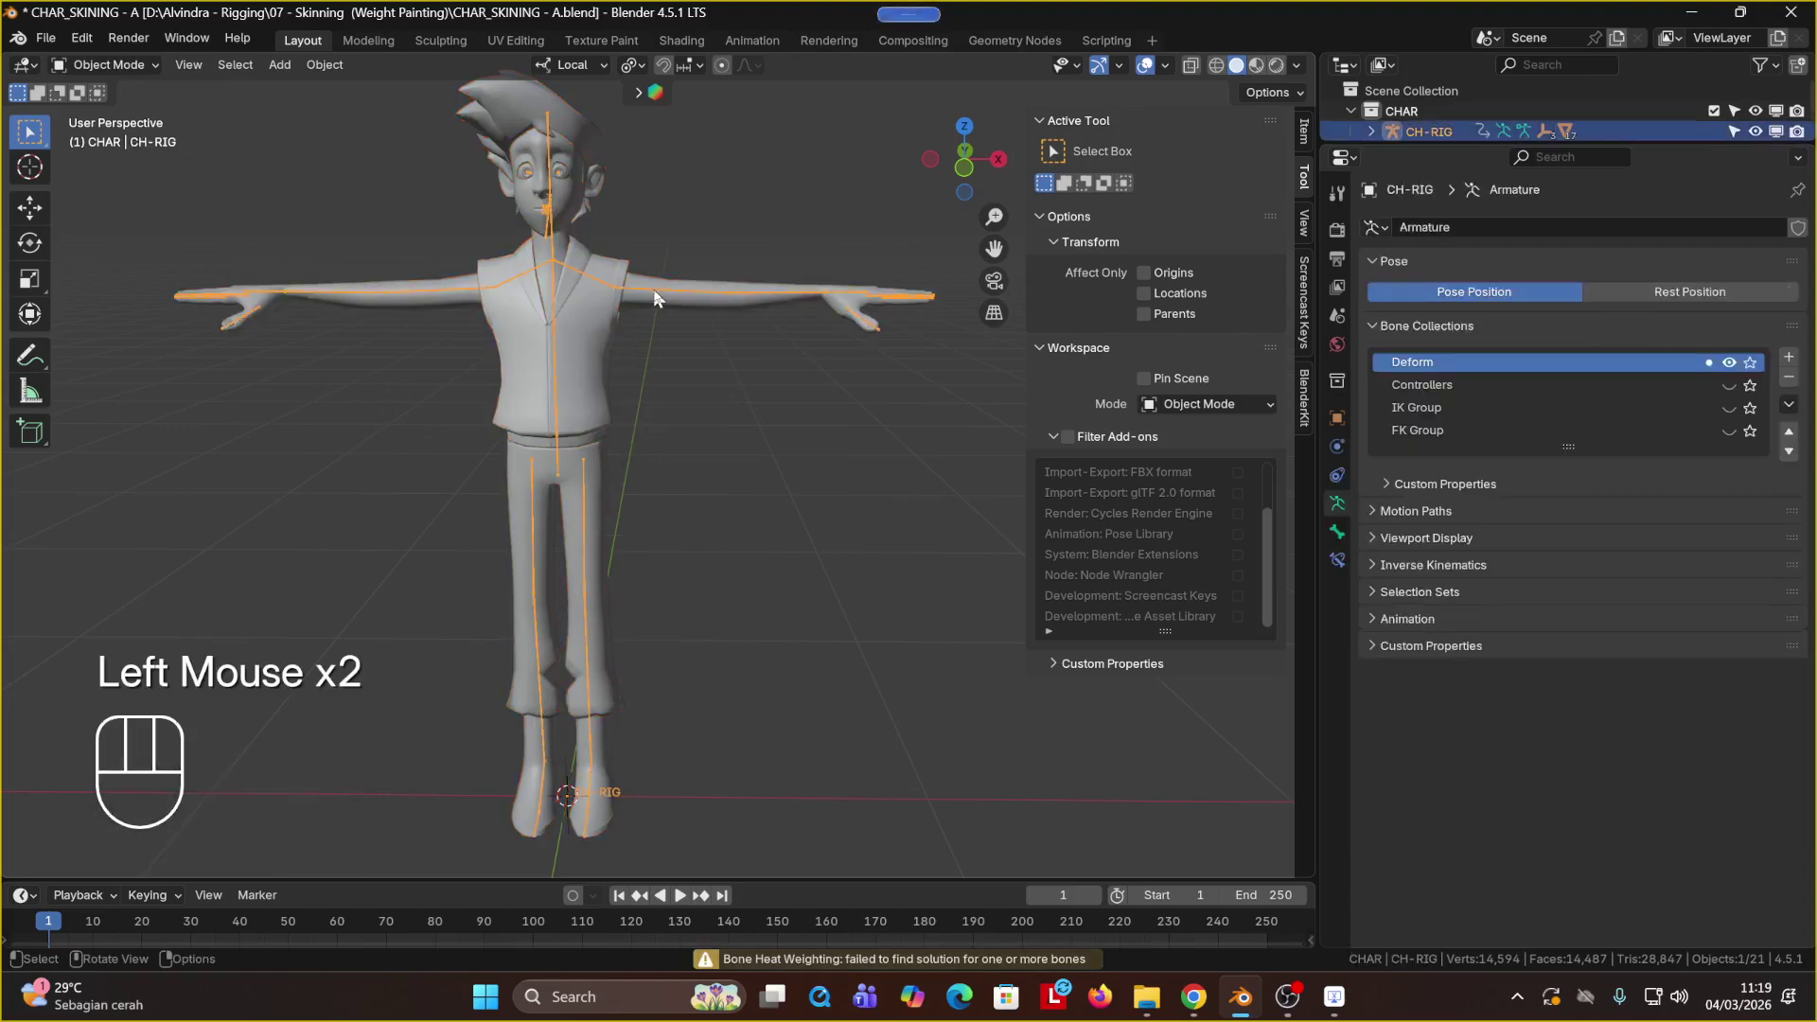
click(585, 343)
scroll(1515, 440, up, 3)
scroll(1496, 446, down, 1)
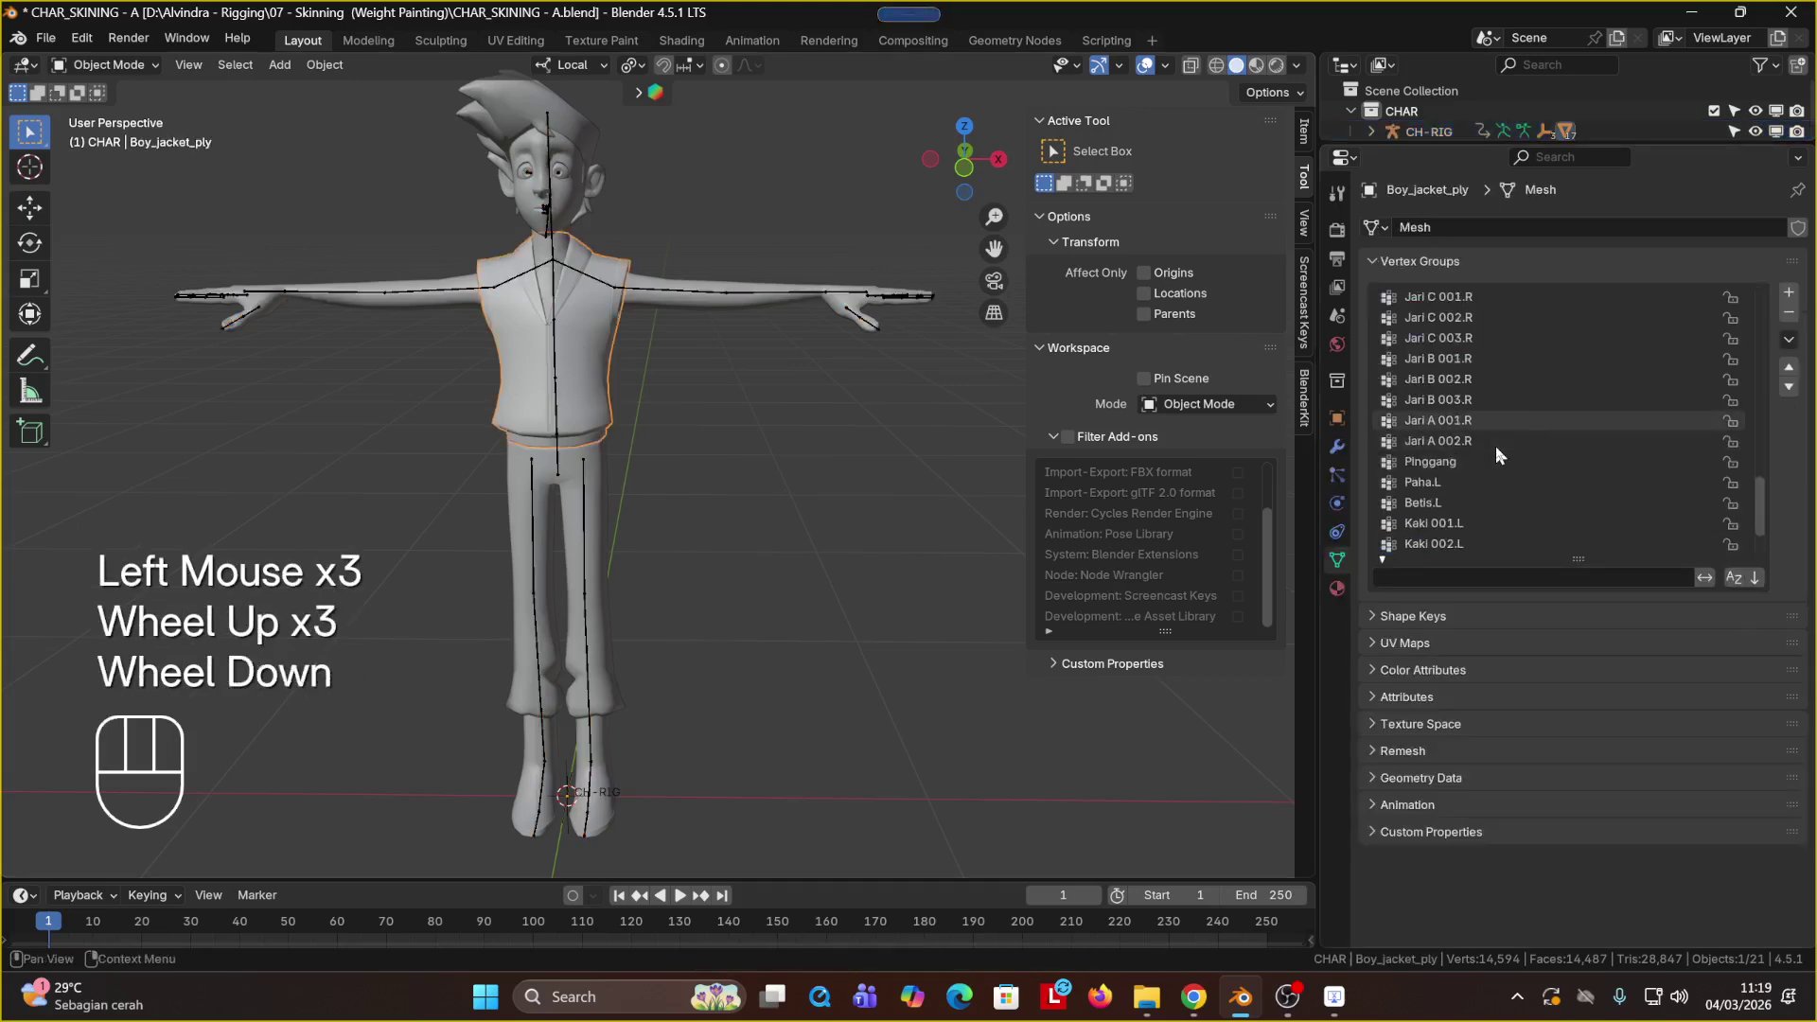
scroll(1496, 446, up, 8)
scroll(1492, 424, up, 9)
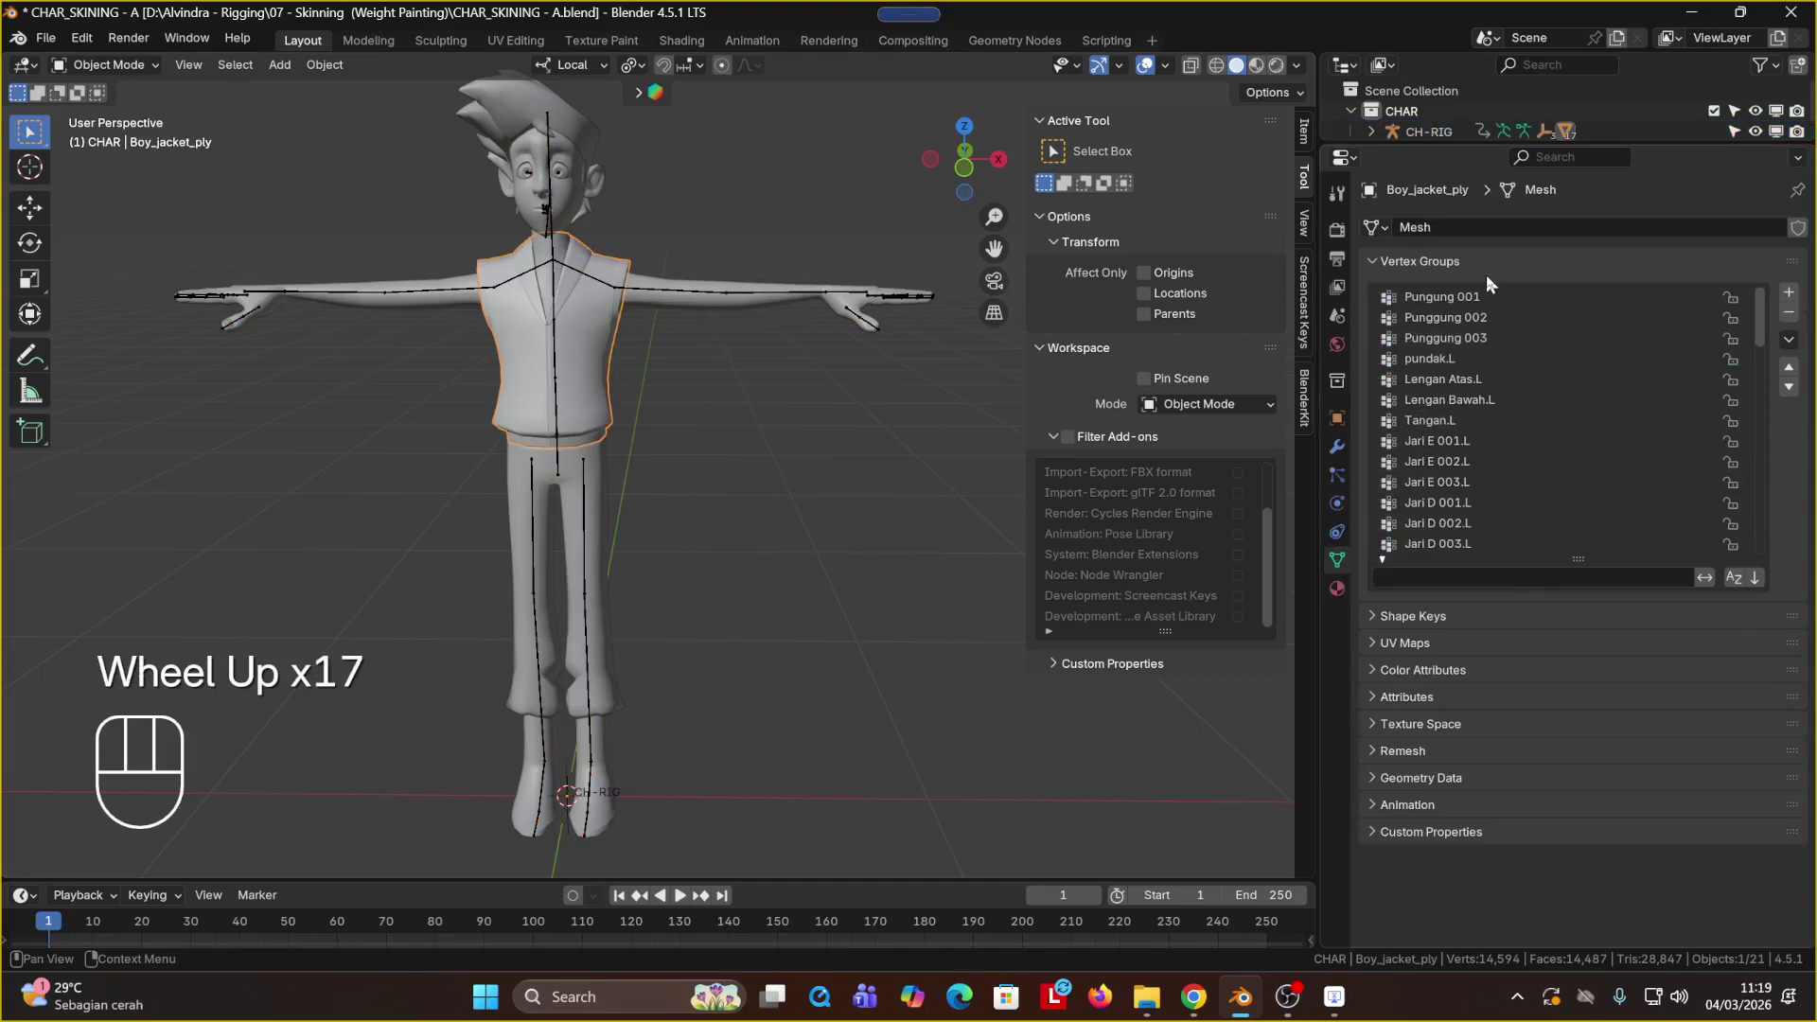
Step: Select the CH-RIG armature and switch it to Pose Mode
click(835, 365)
click(645, 299)
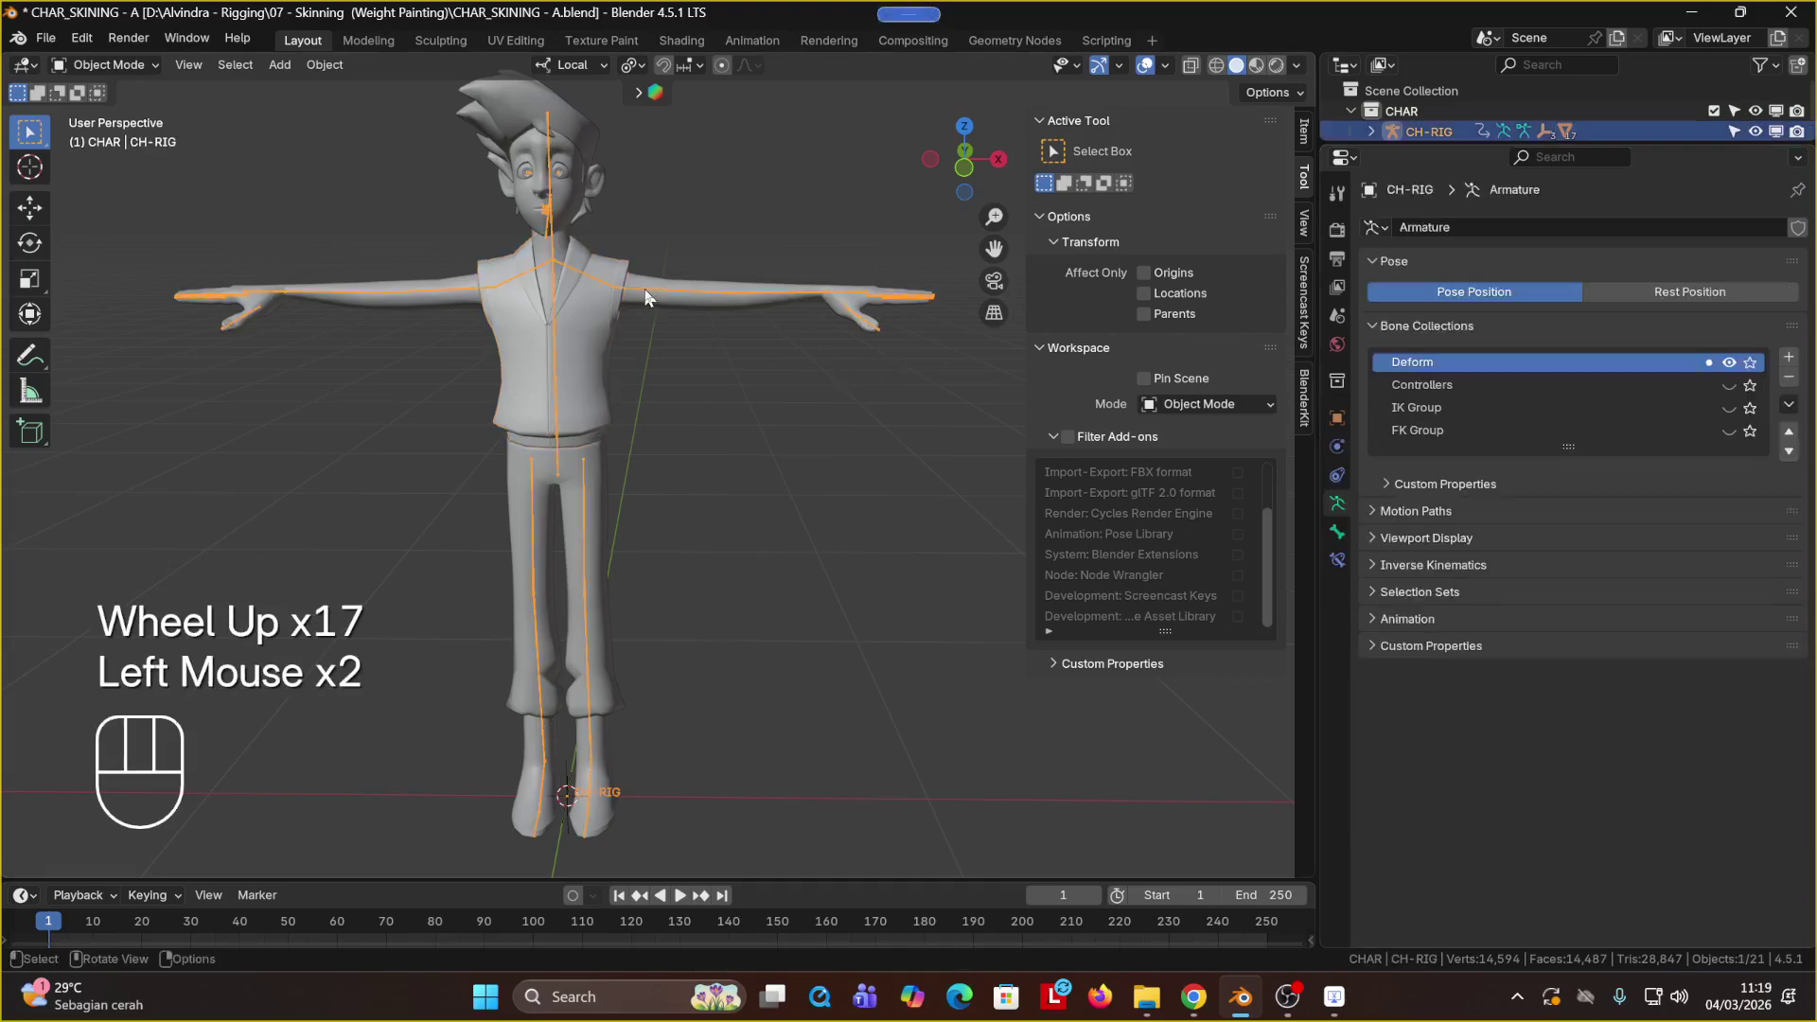
click(645, 299)
ctrl+click(646, 300)
click(646, 300)
key(ctrl+Tab)
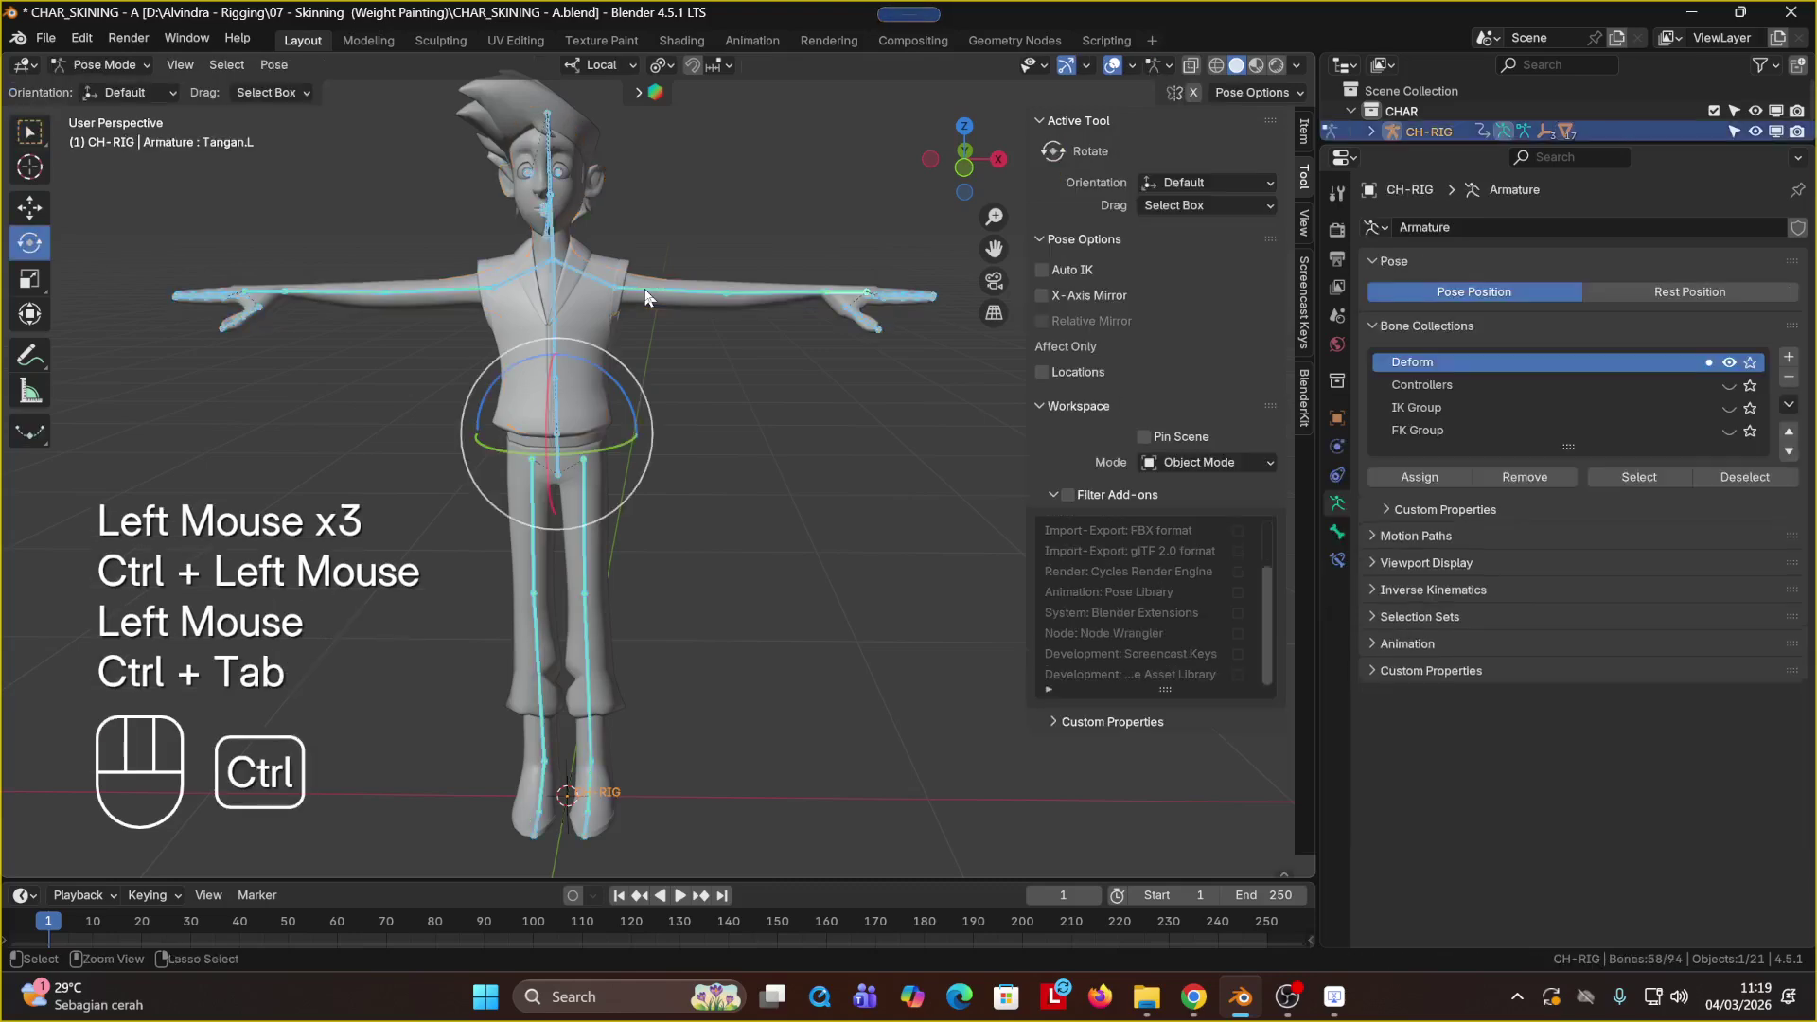
click(653, 290)
drag(697, 235, 724, 281)
key(ctrl+z)
key(ctrl+z)
Step: Test the elbow deformation by rotating the left forearm bone Lengan Bawah.L about 83° around its local X axis
click(744, 298)
key(ctrl+z)
middle_drag(773, 314, 765, 427)
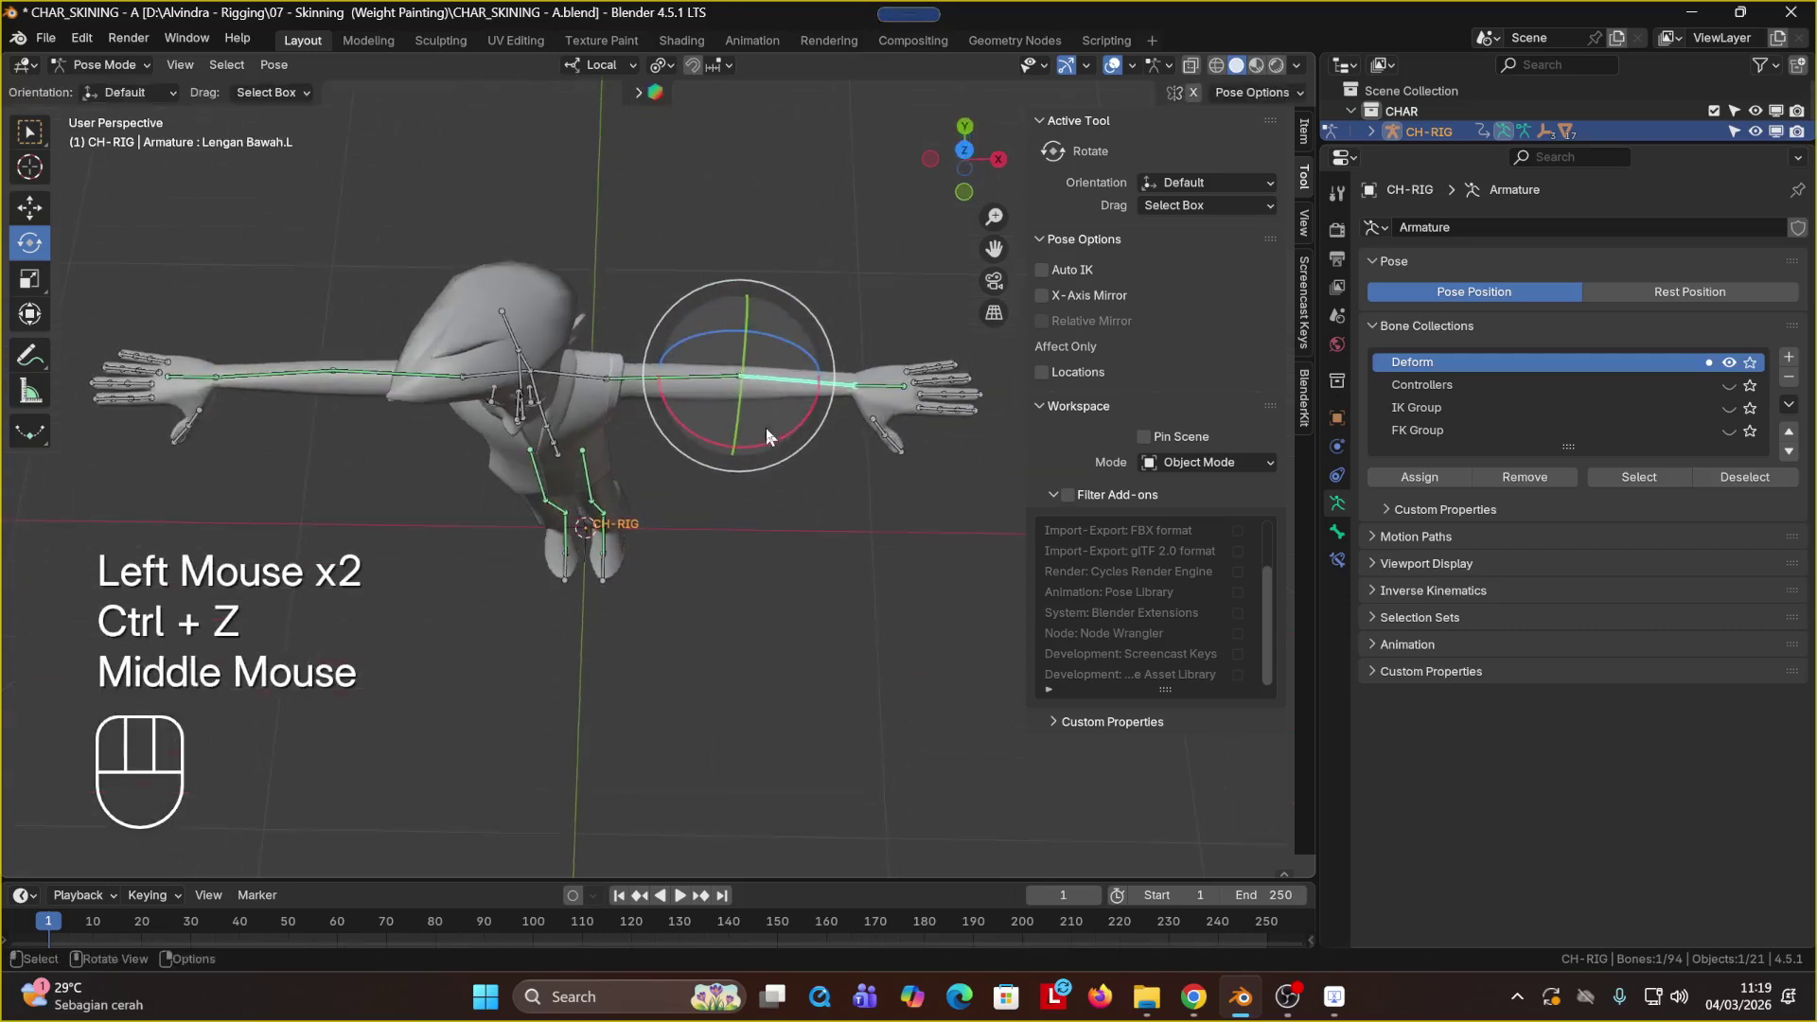
drag(765, 428, 617, 479)
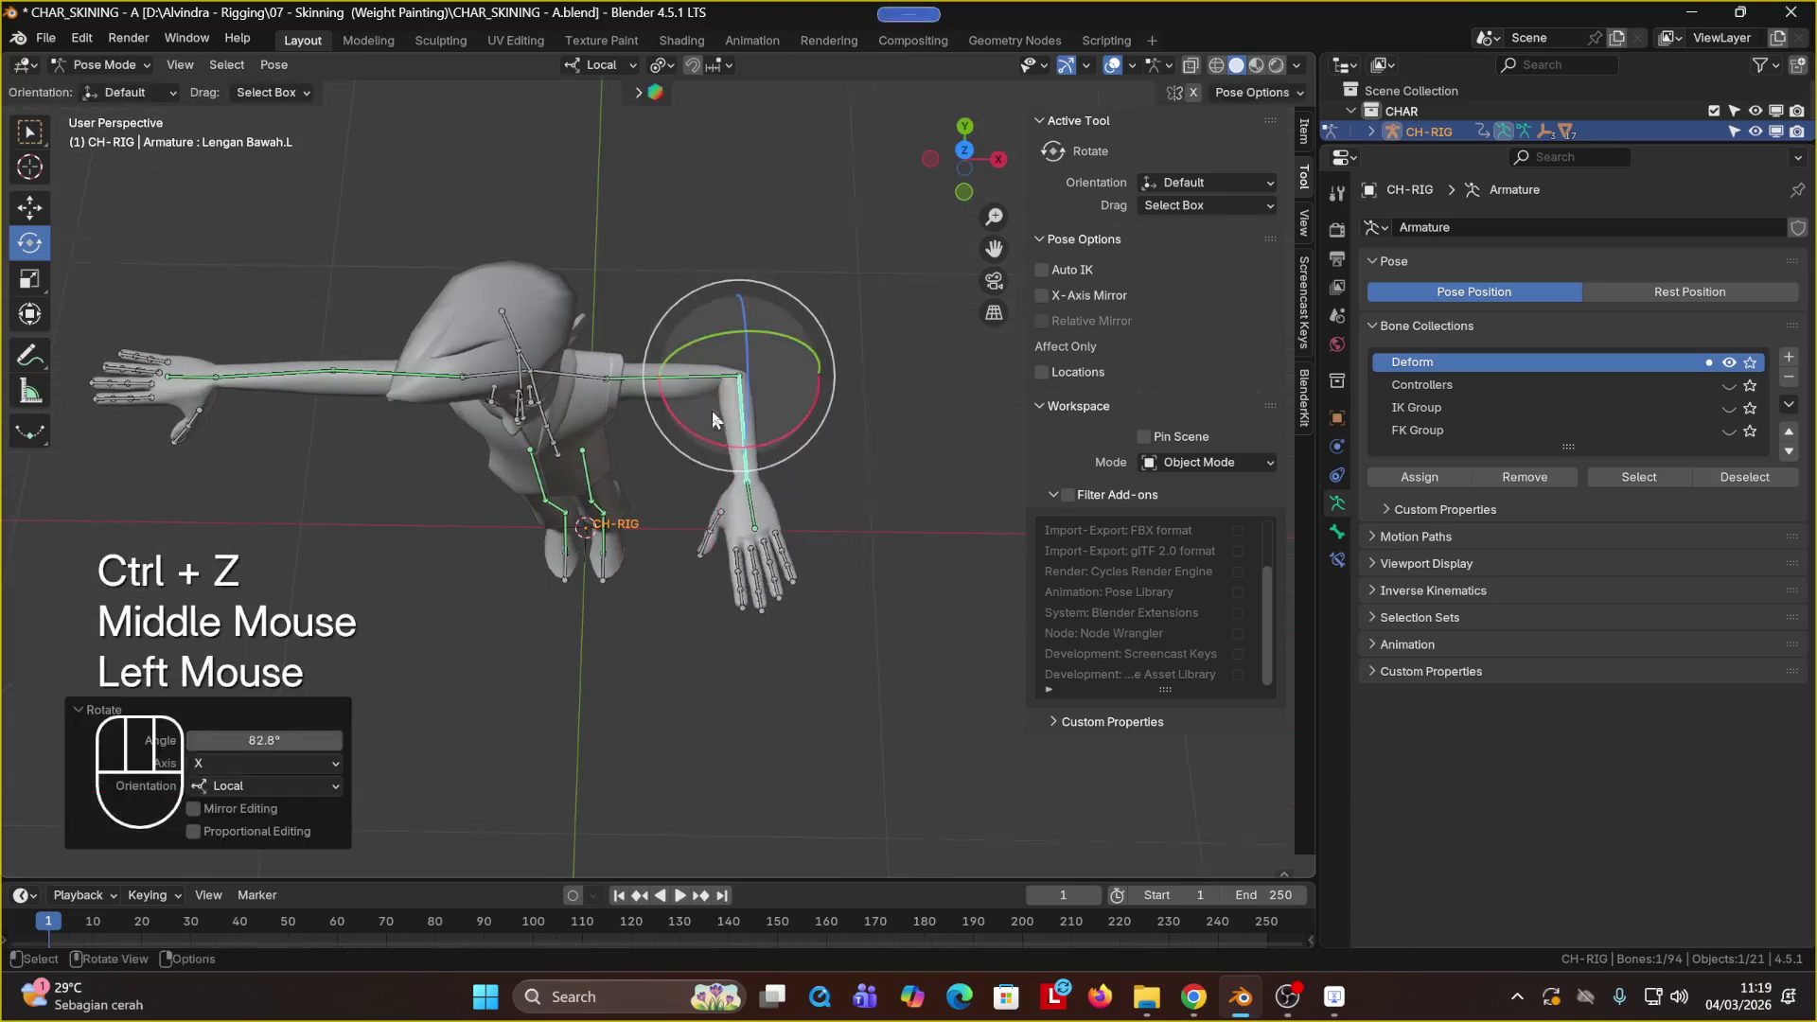
Step: Lower the left arm by rotating the upper arm bone Lengan Atas.L about -67.5° around its local Z axis
scroll(712, 411, up, 3)
middle_drag(795, 377, 607, 352)
click(605, 309)
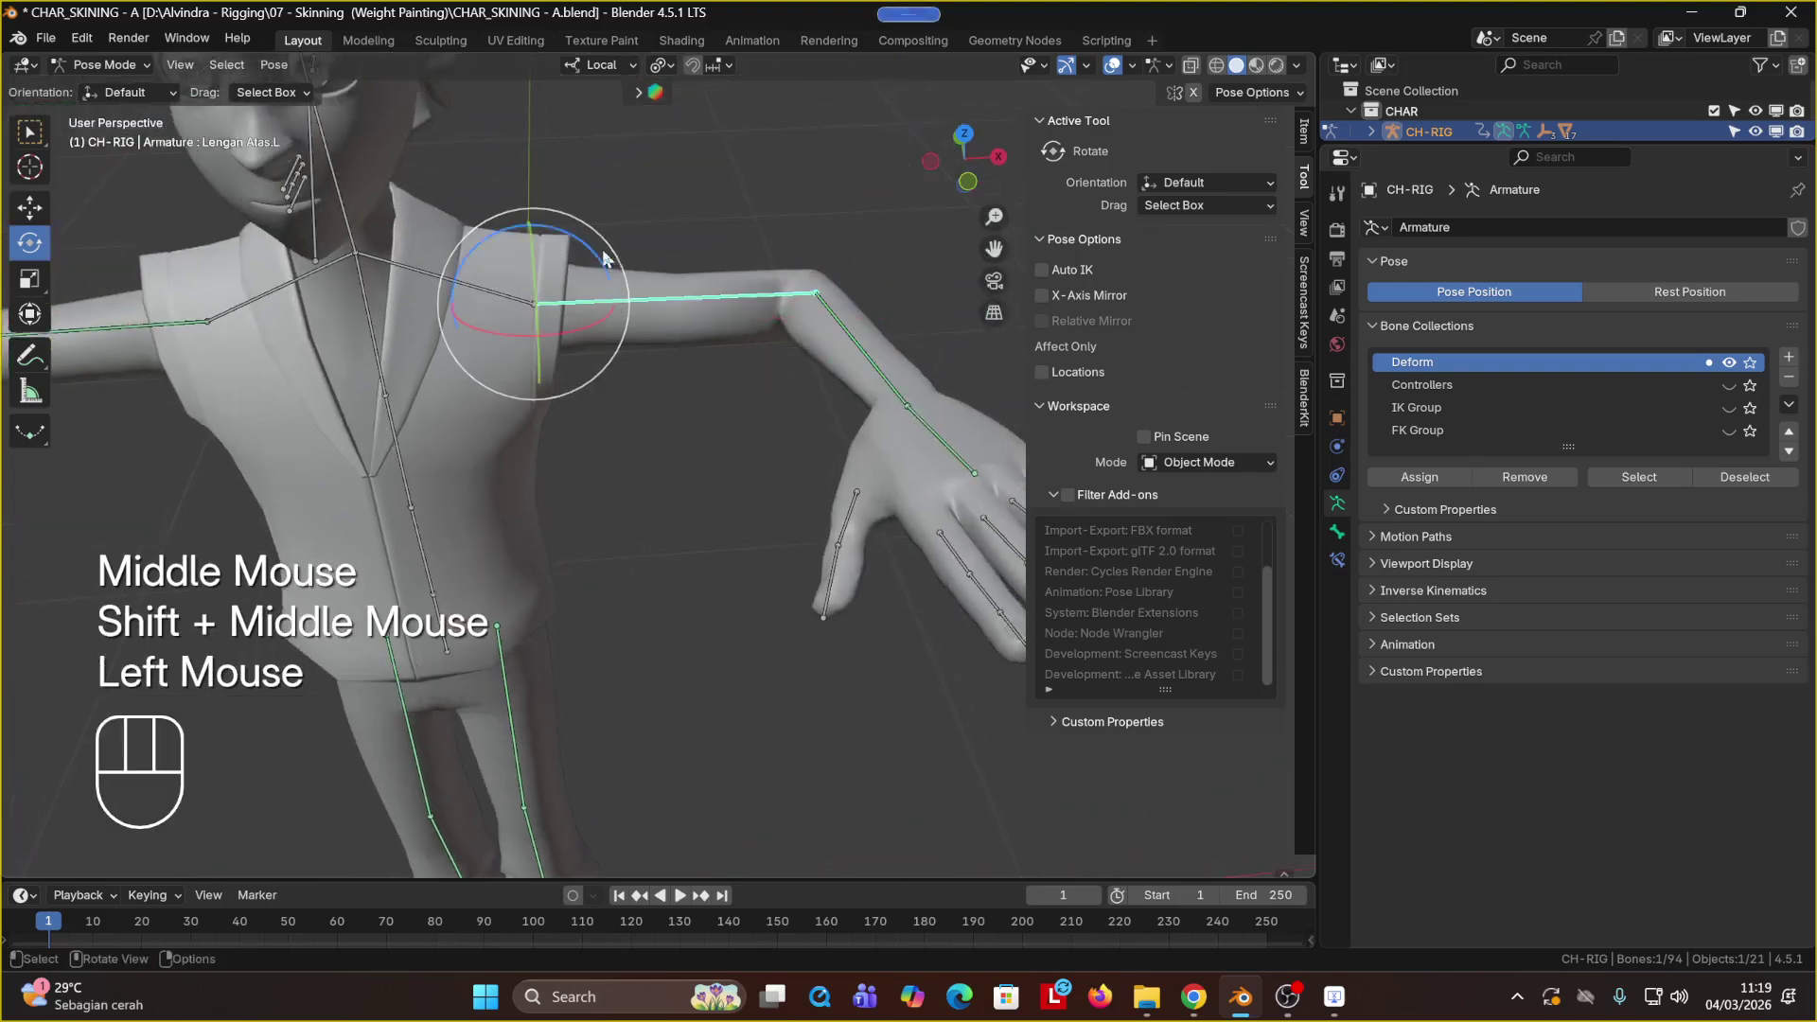
drag(612, 276, 615, 331)
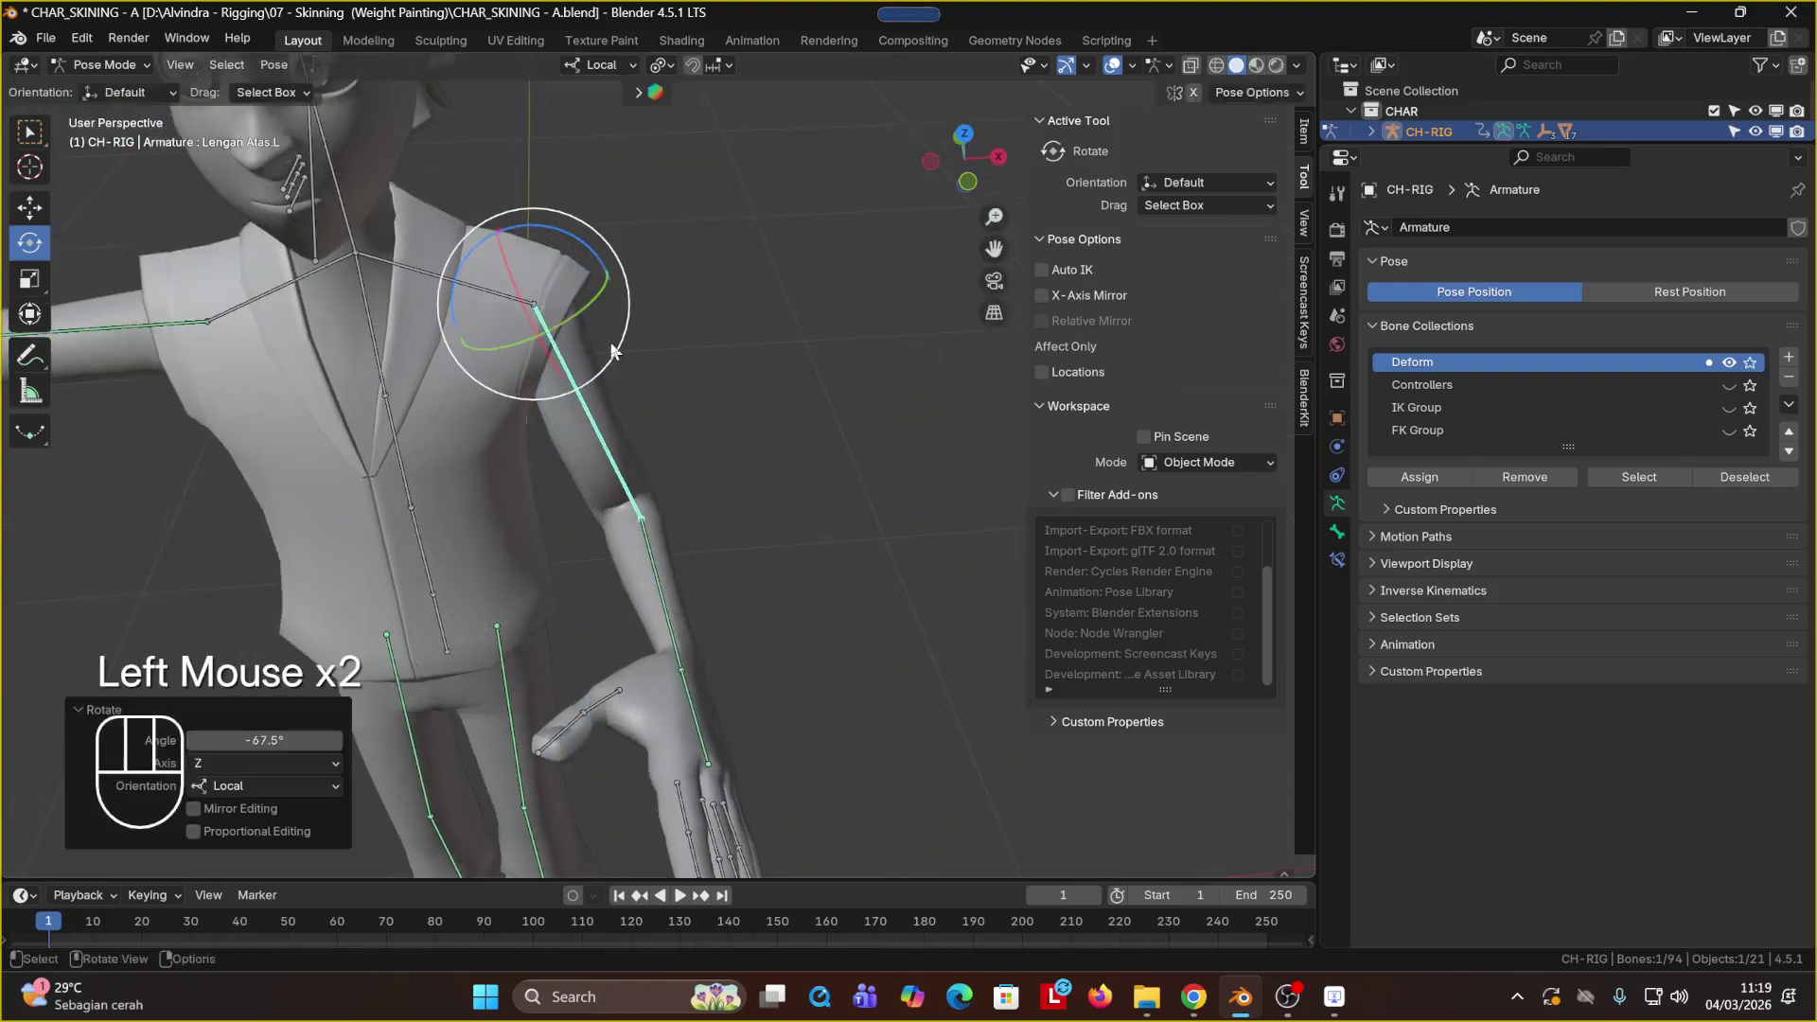
Step: Raise the left shoulder by rotating the pundak.L bone about 46° around its local Z axis
middle_drag(616, 332, 758, 341)
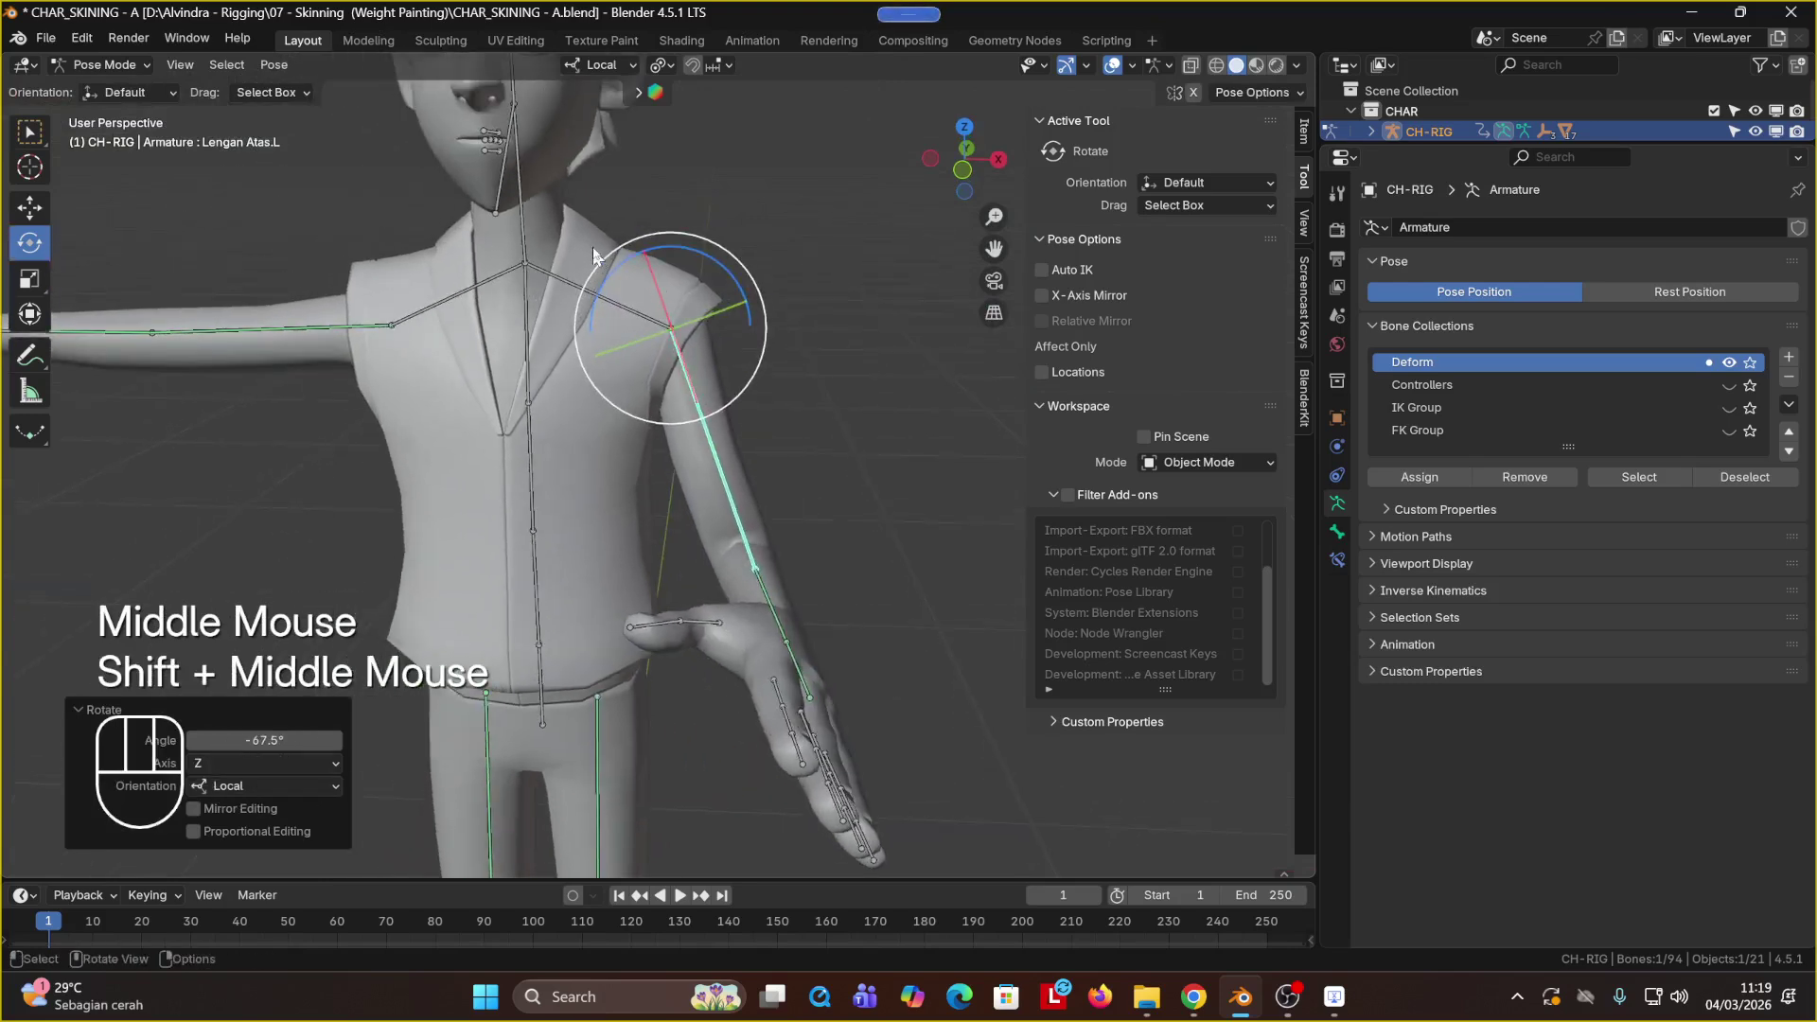
click(591, 291)
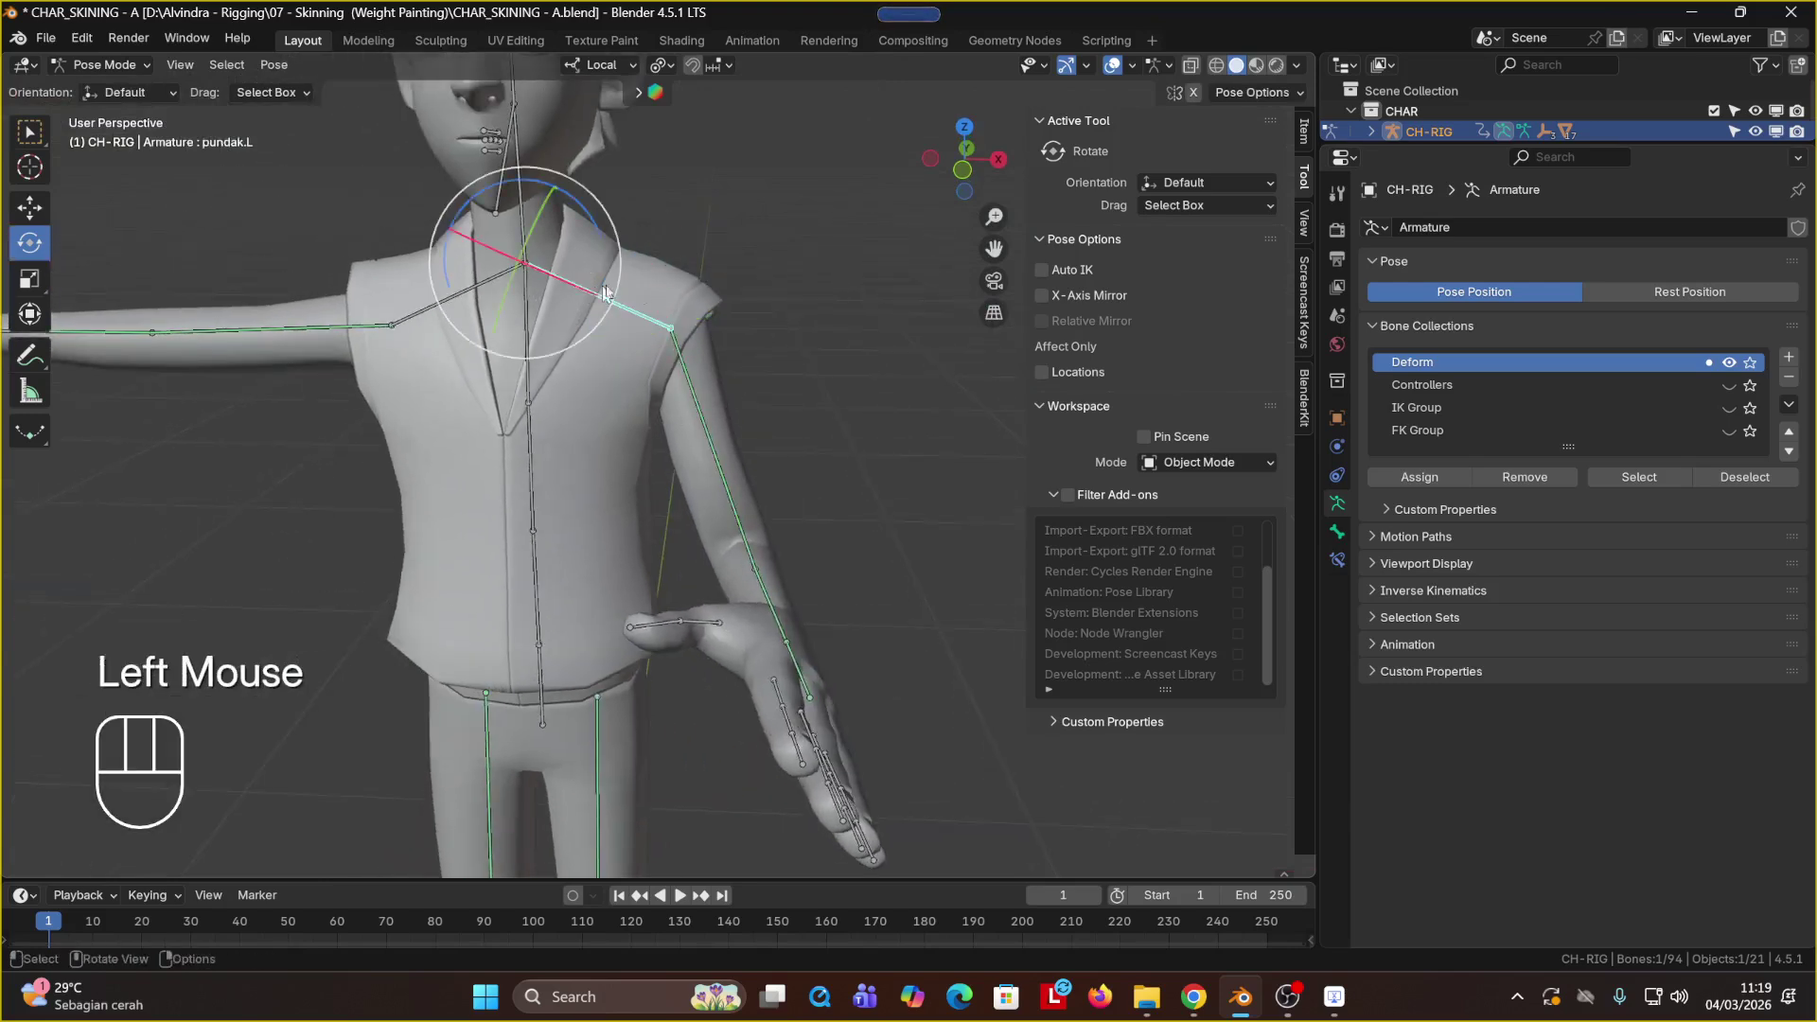
drag(603, 222, 570, 100)
scroll(578, 284, up, 1)
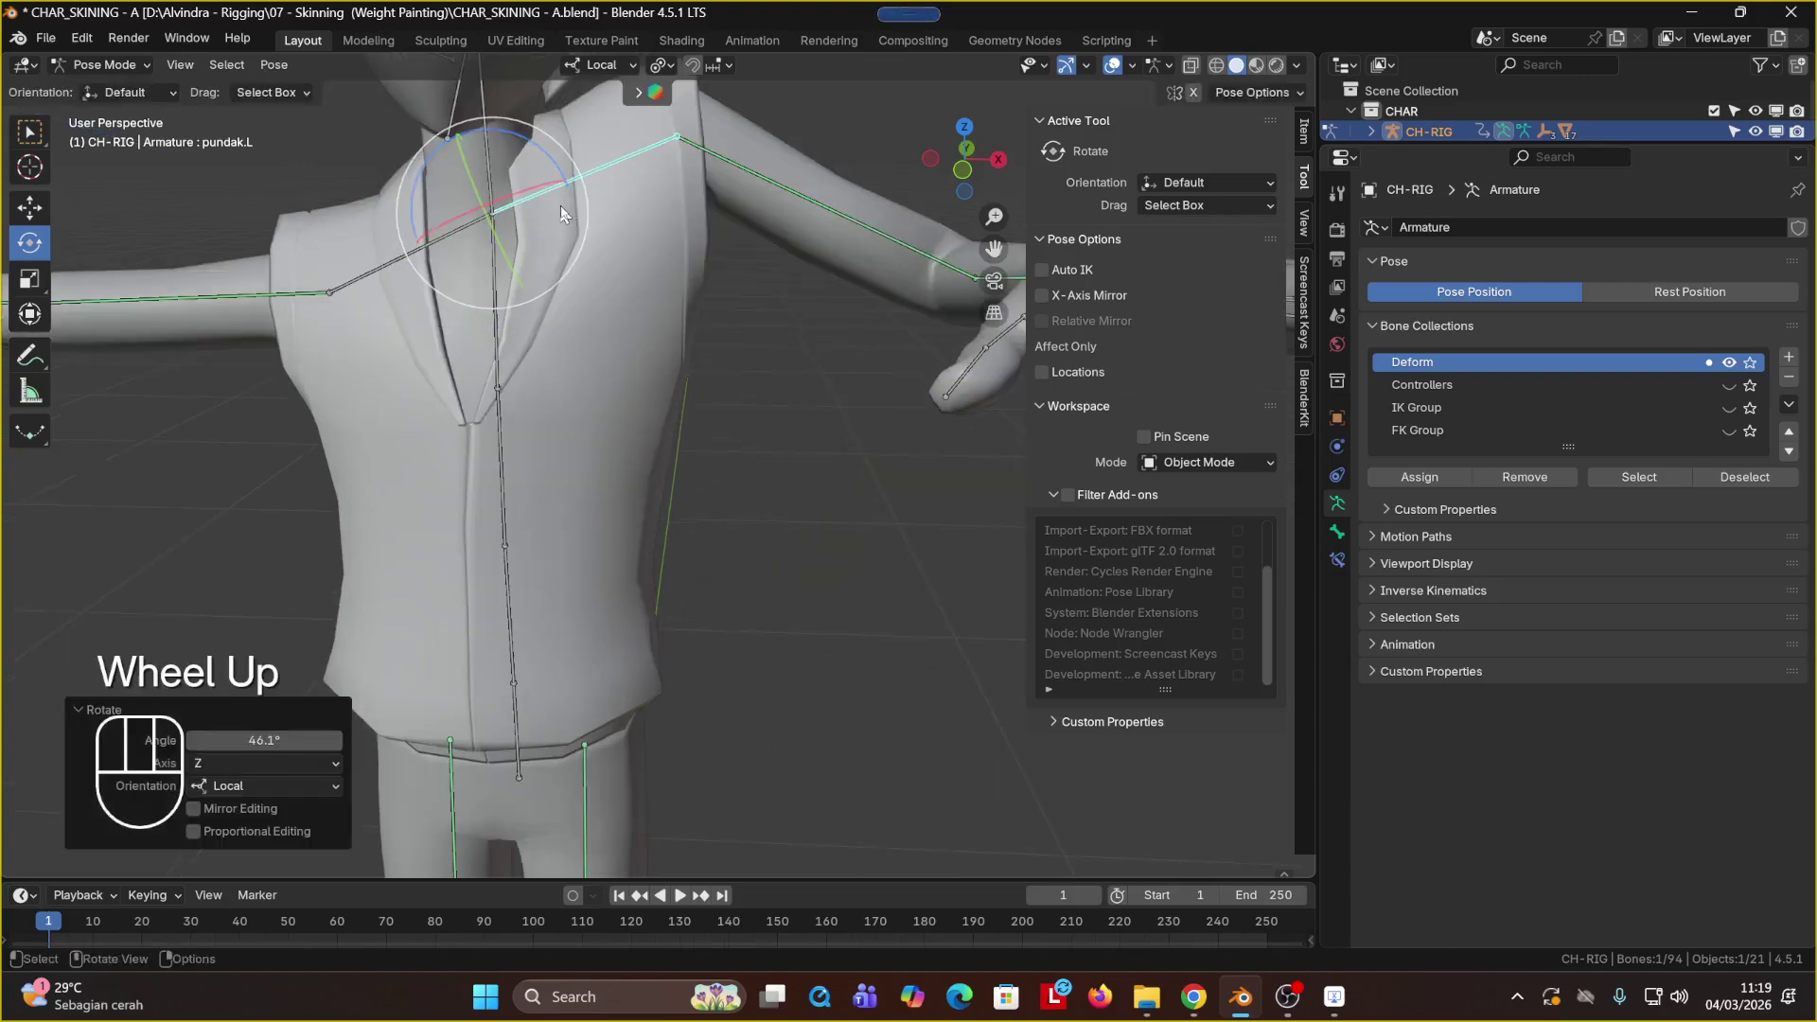
mouse_move(587, 312)
shift+middle_down()
mouse_move(587, 407)
mouse_move(559, 322)
shift+middle_up()
scroll(587, 397, up, 1)
Step: Test the head deformation by rotating the Kepala bone about -80° around its local X axis
scroll(602, 355, down, 3)
scroll(558, 321, down, 1)
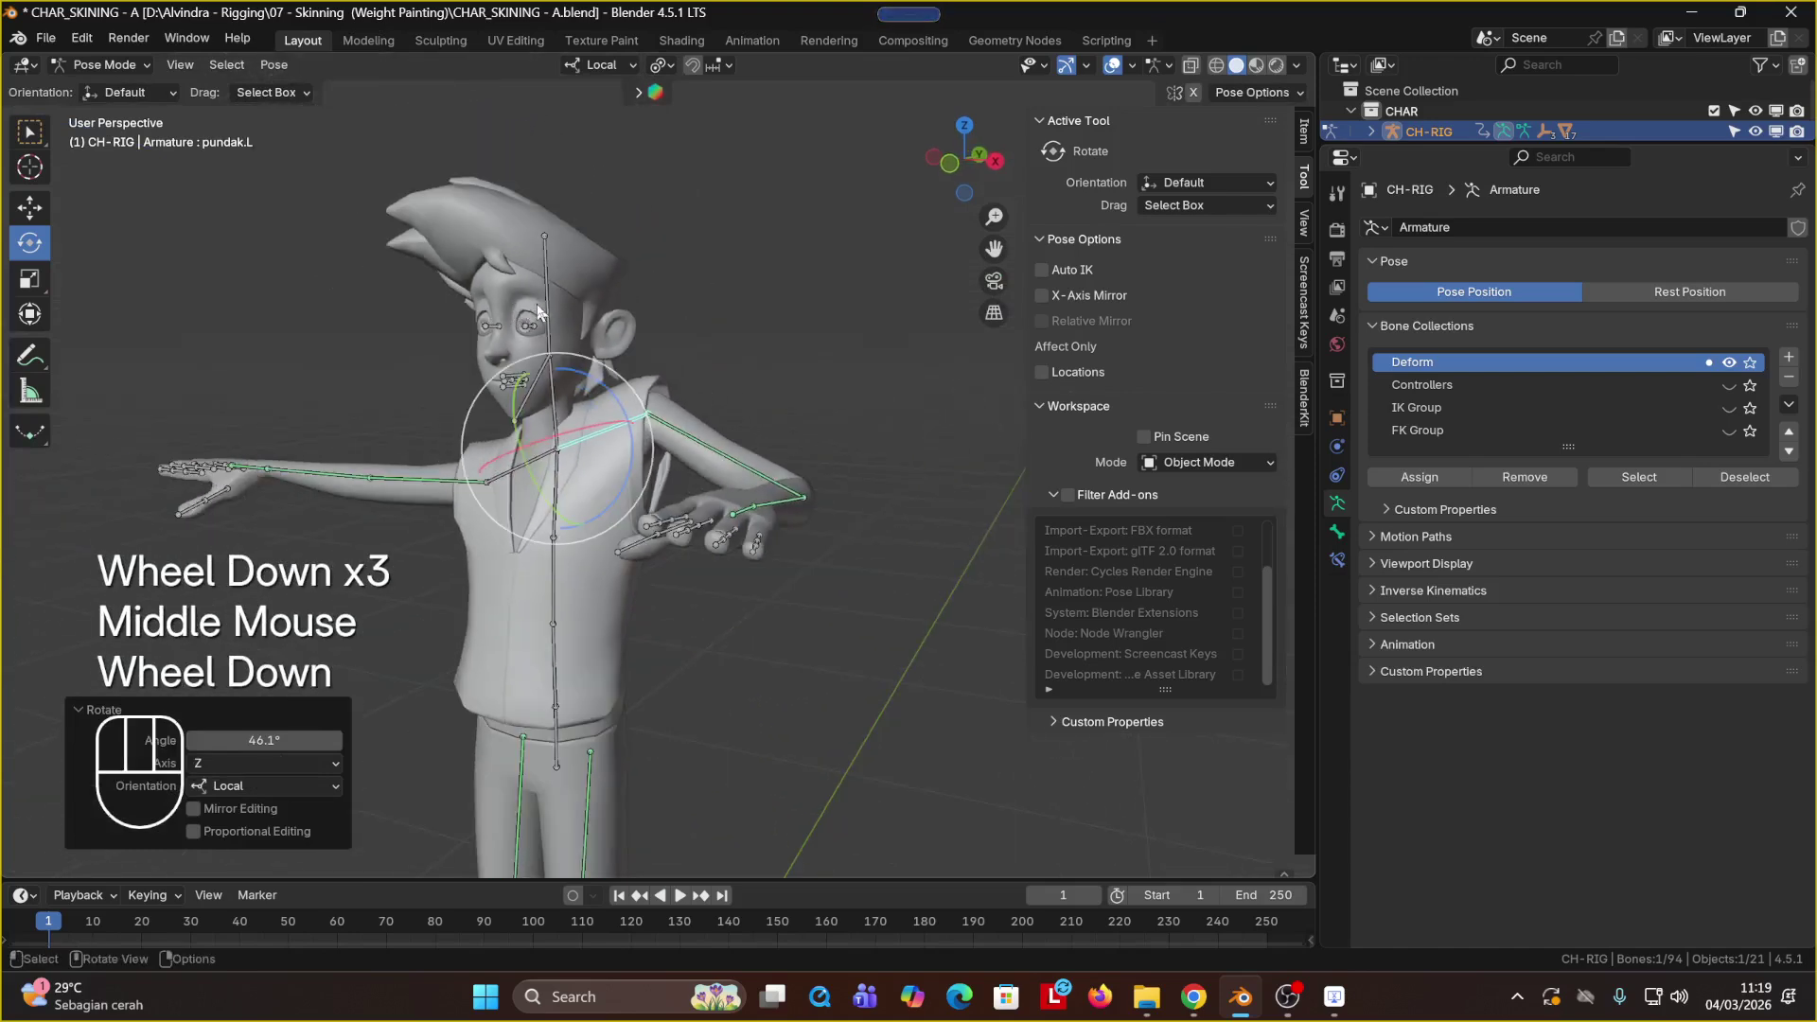
click(549, 312)
drag(515, 355, 528, 331)
middle_drag(579, 365, 768, 383)
middle_drag(739, 513, 674, 469)
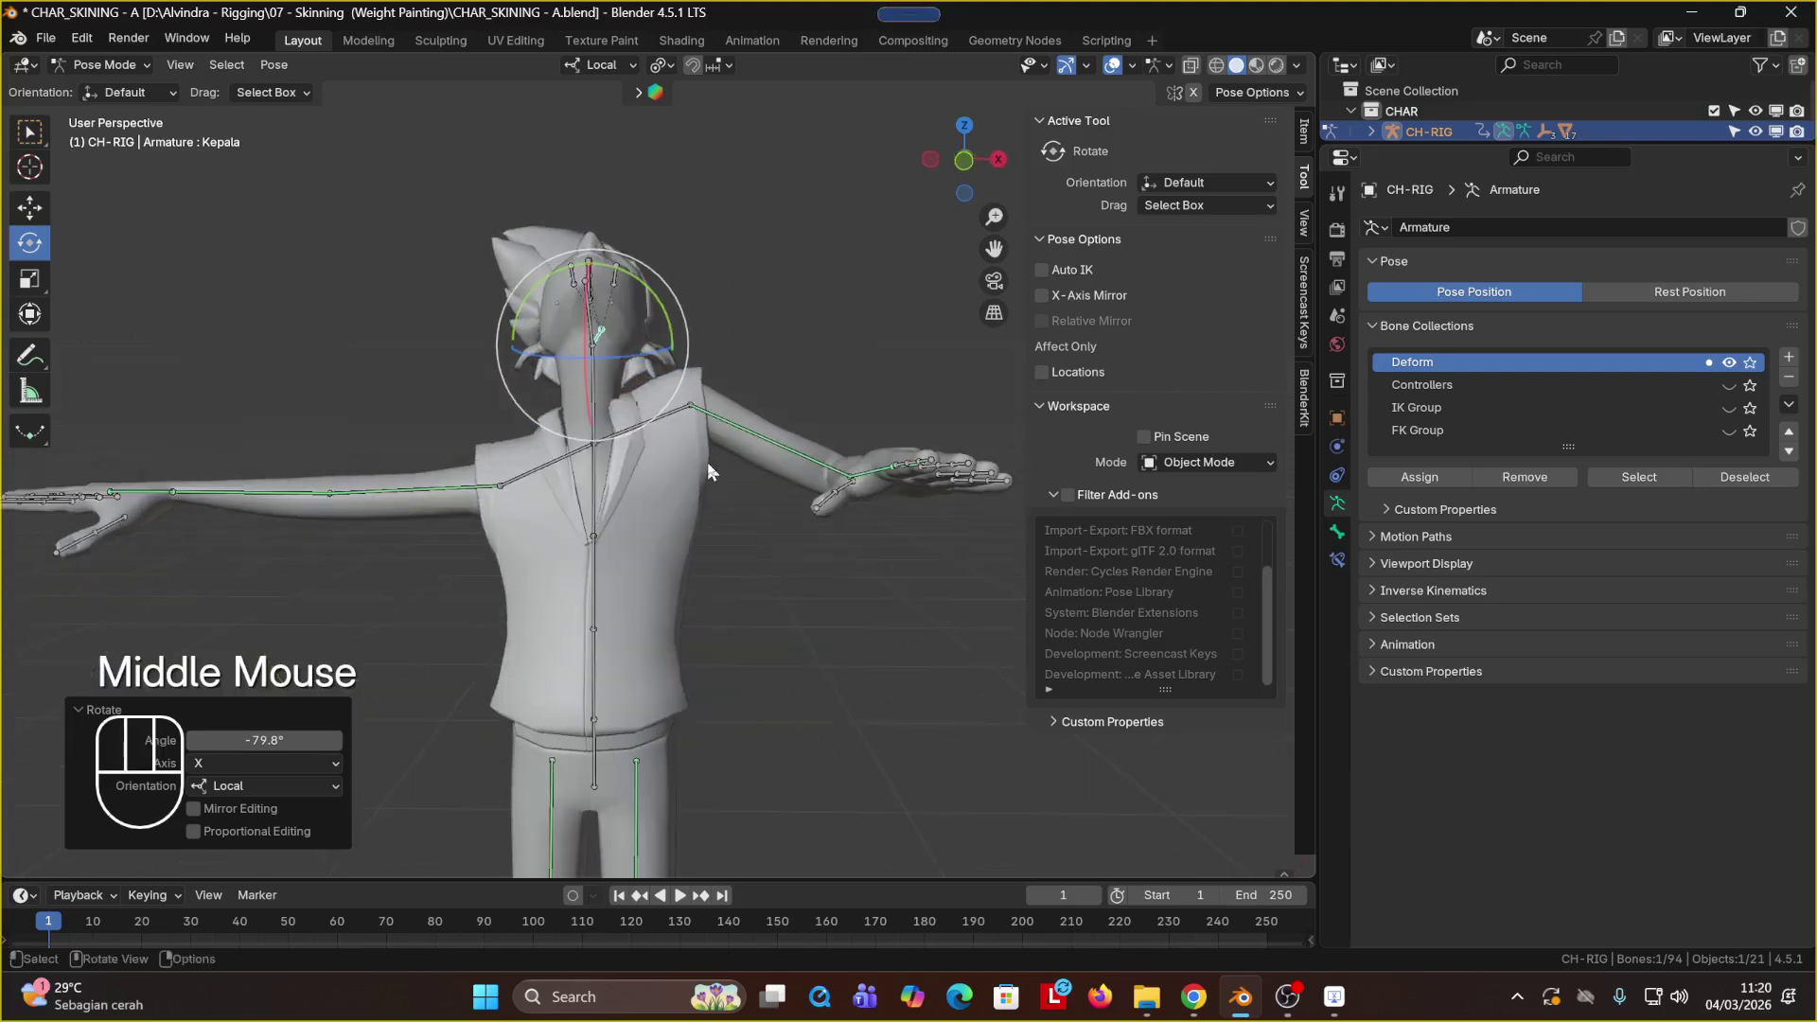
Step: Return to Object Mode, select the body mesh together with the armature and enter Weight Paint mode
click(82, 66)
click(104, 88)
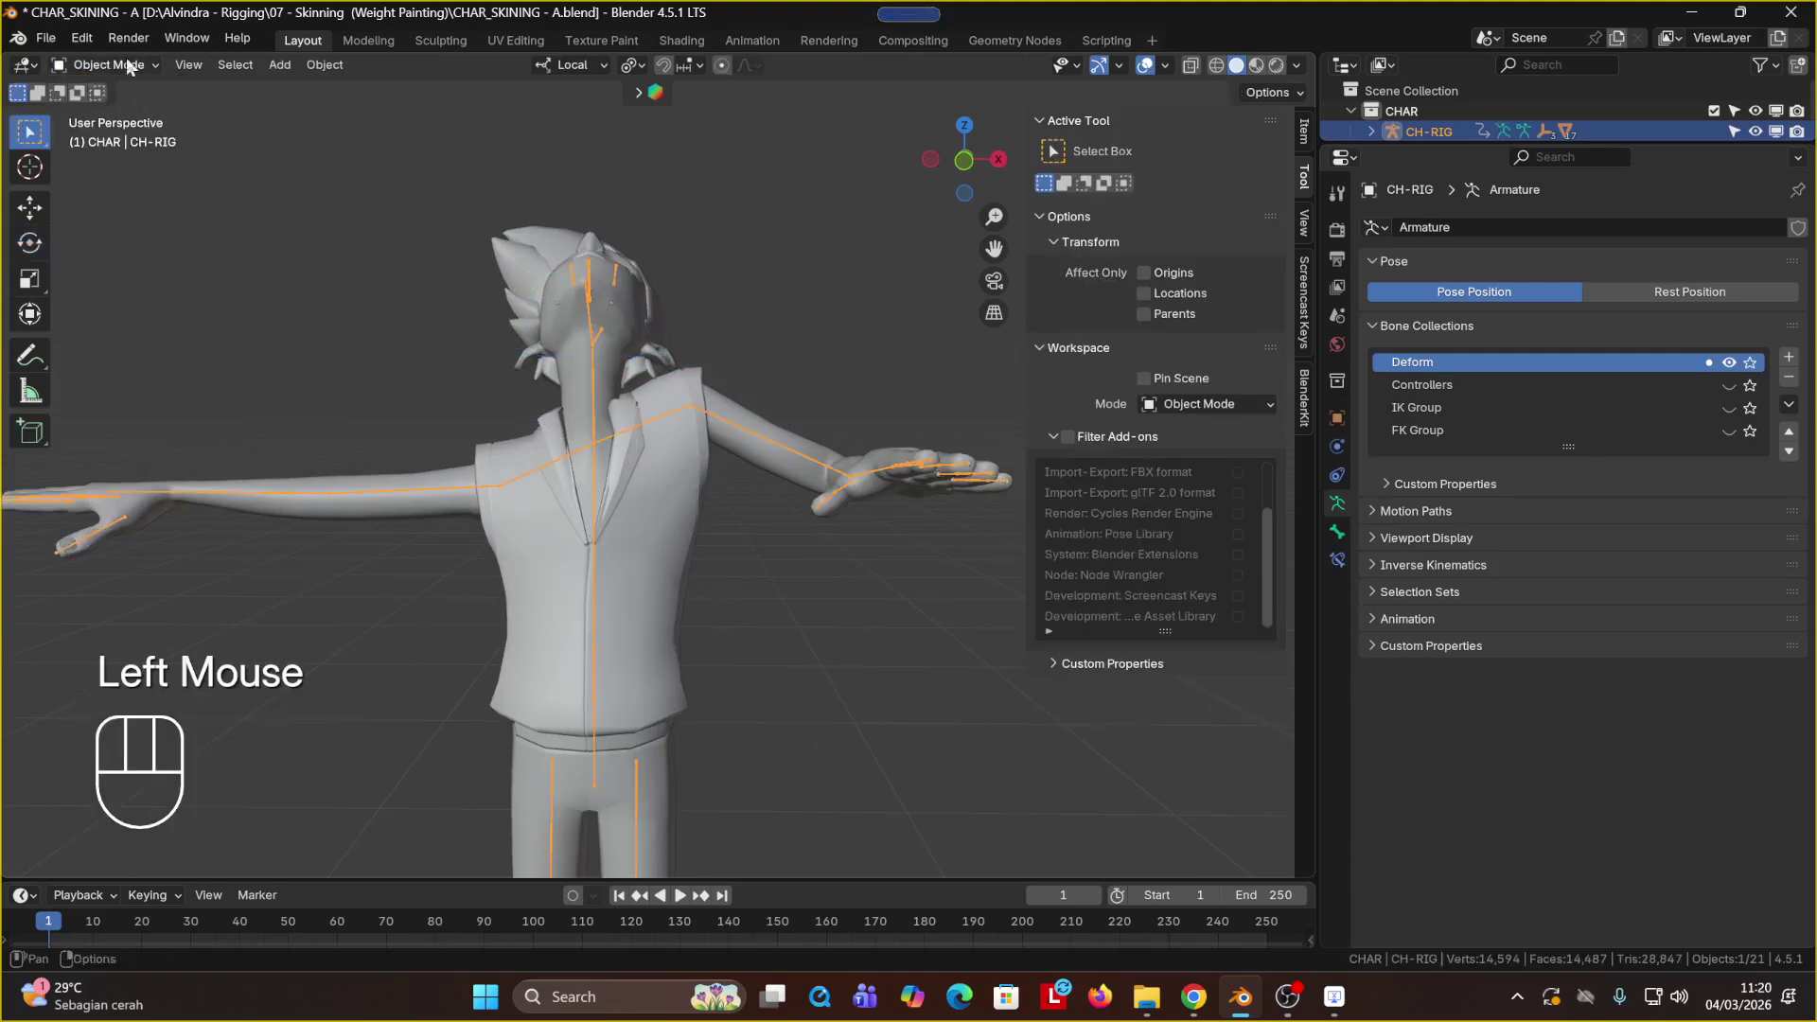
click(595, 379)
shift+click(600, 375)
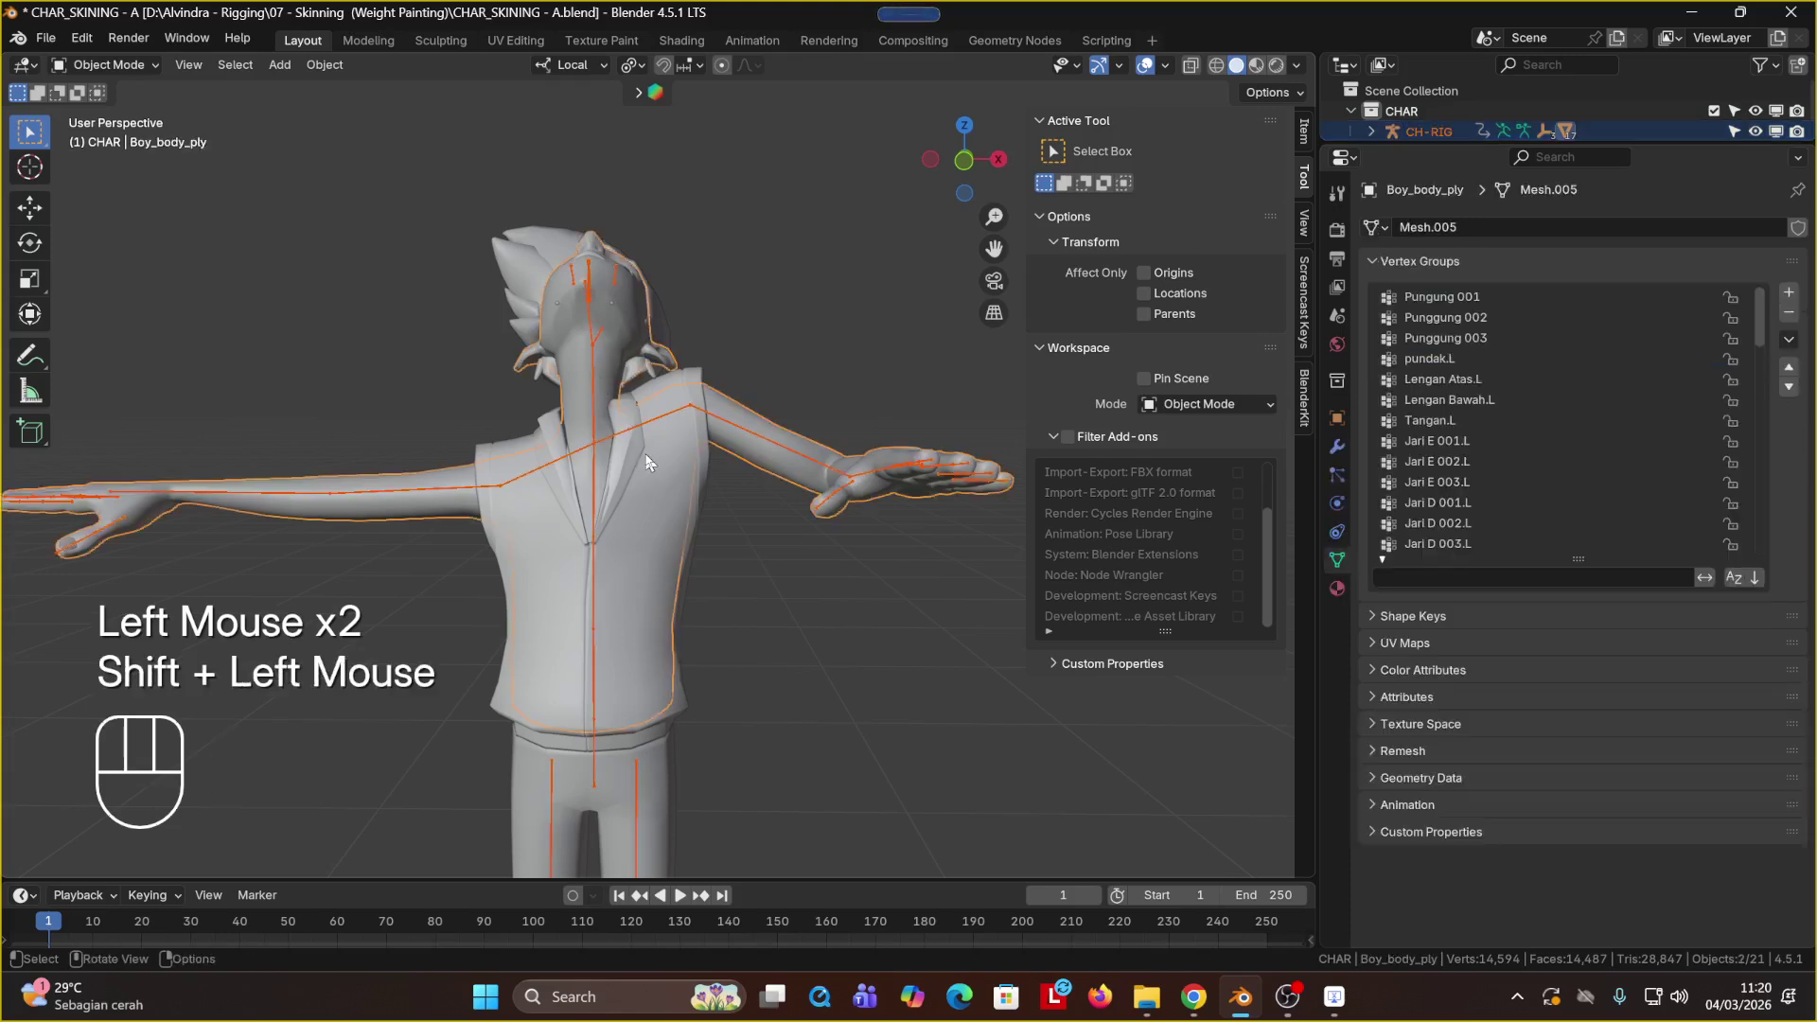
click(100, 64)
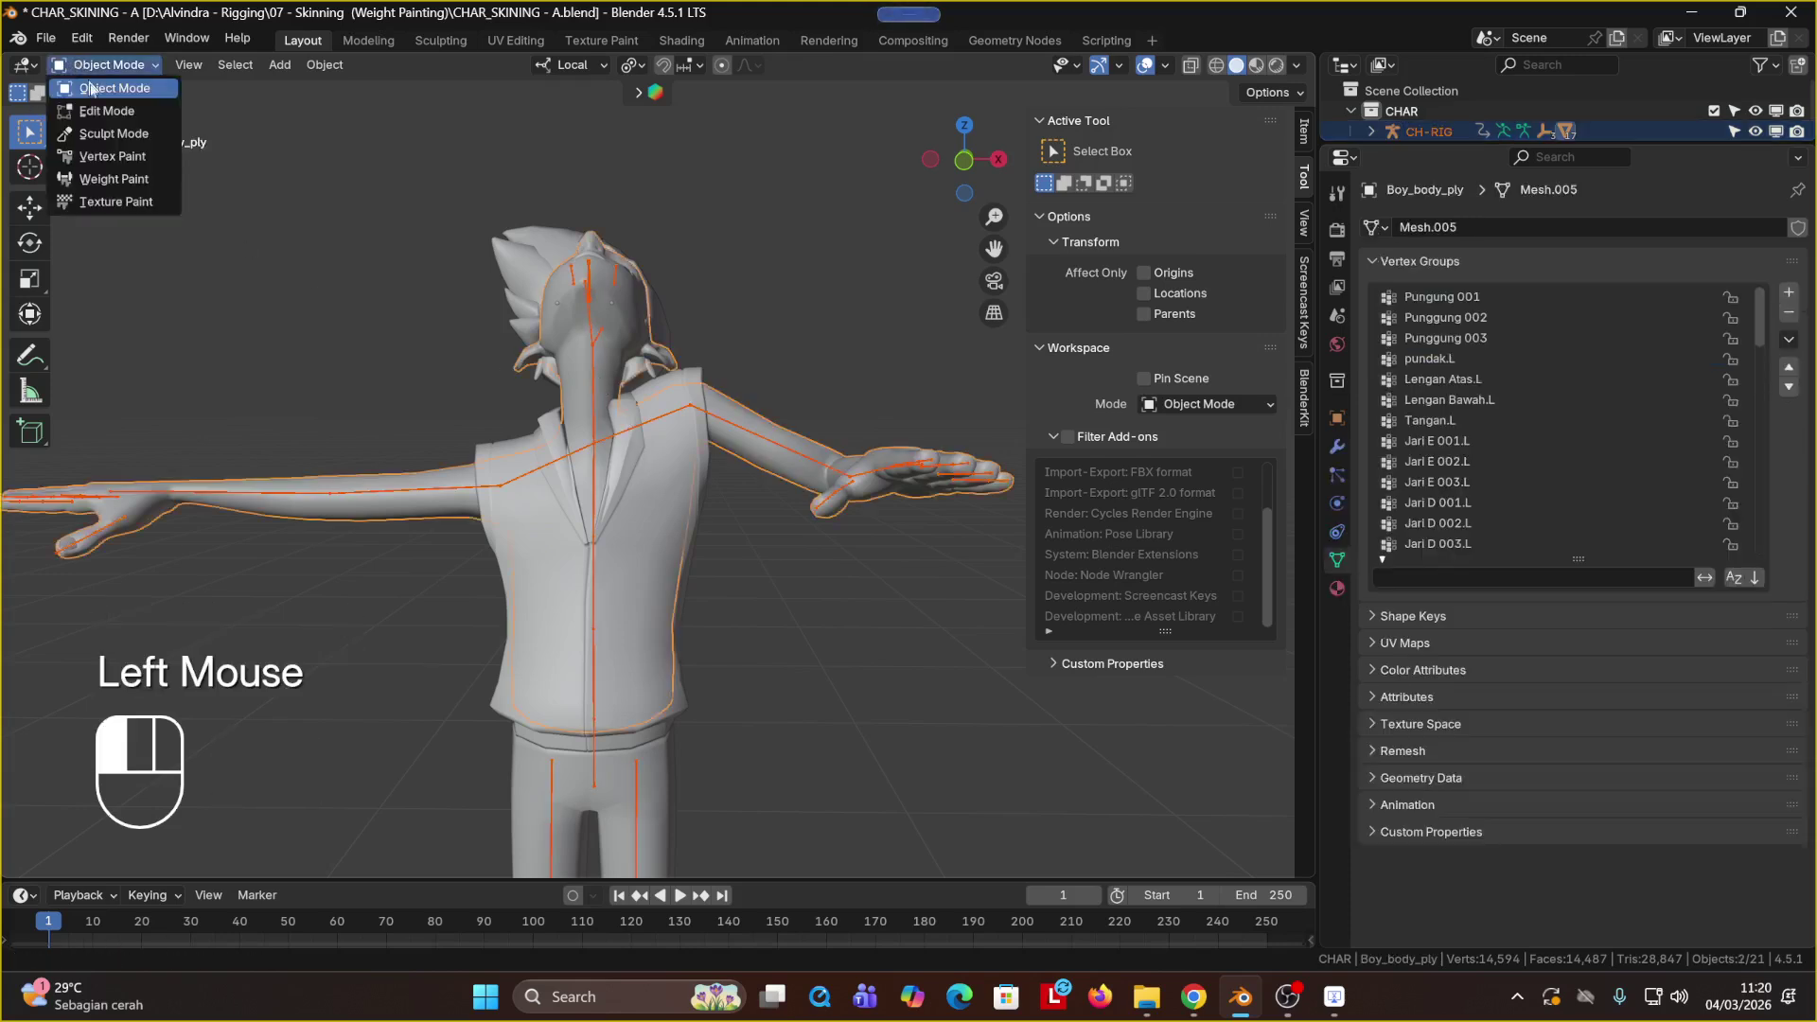
click(116, 180)
Step: Display the head bone Kepala's weights on the body mesh and examine them around the face and ears
scroll(487, 358, up, 2)
mouse_move(488, 358)
middle_down()
mouse_move(461, 322)
mouse_move(547, 395)
middle_up()
ctrl+shift+click(465, 324)
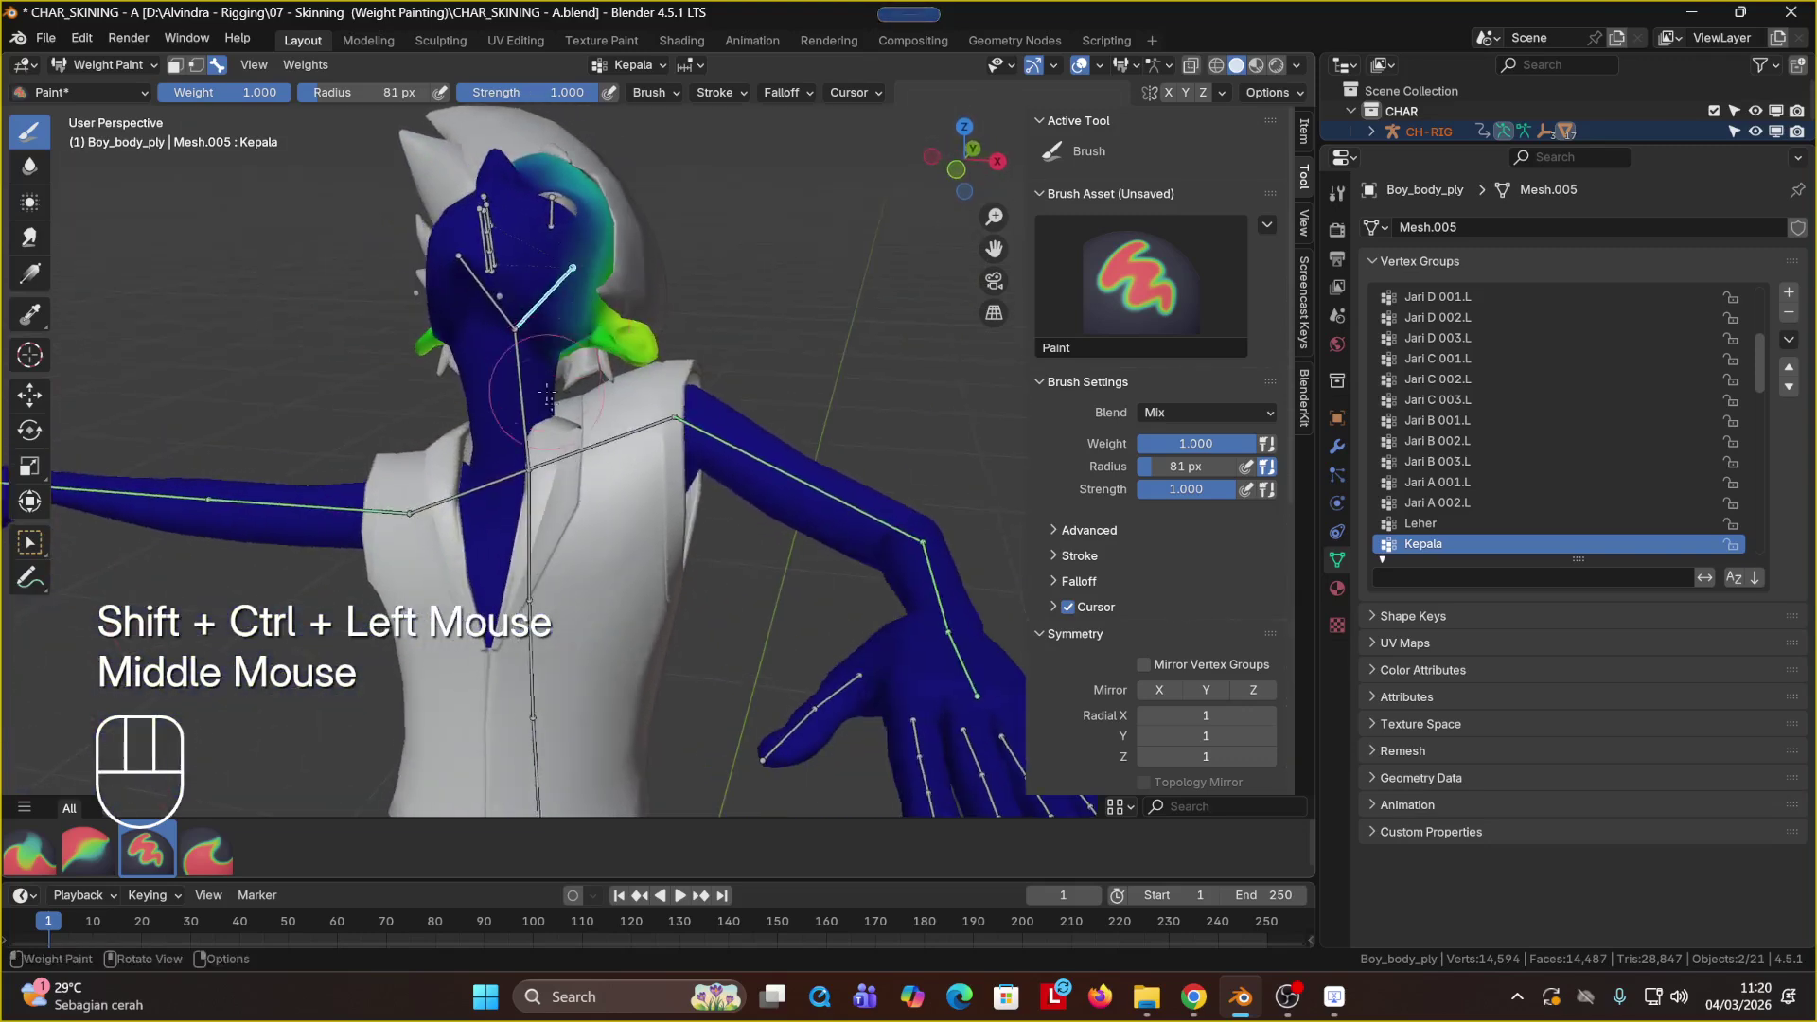
key(shift+ctrl)
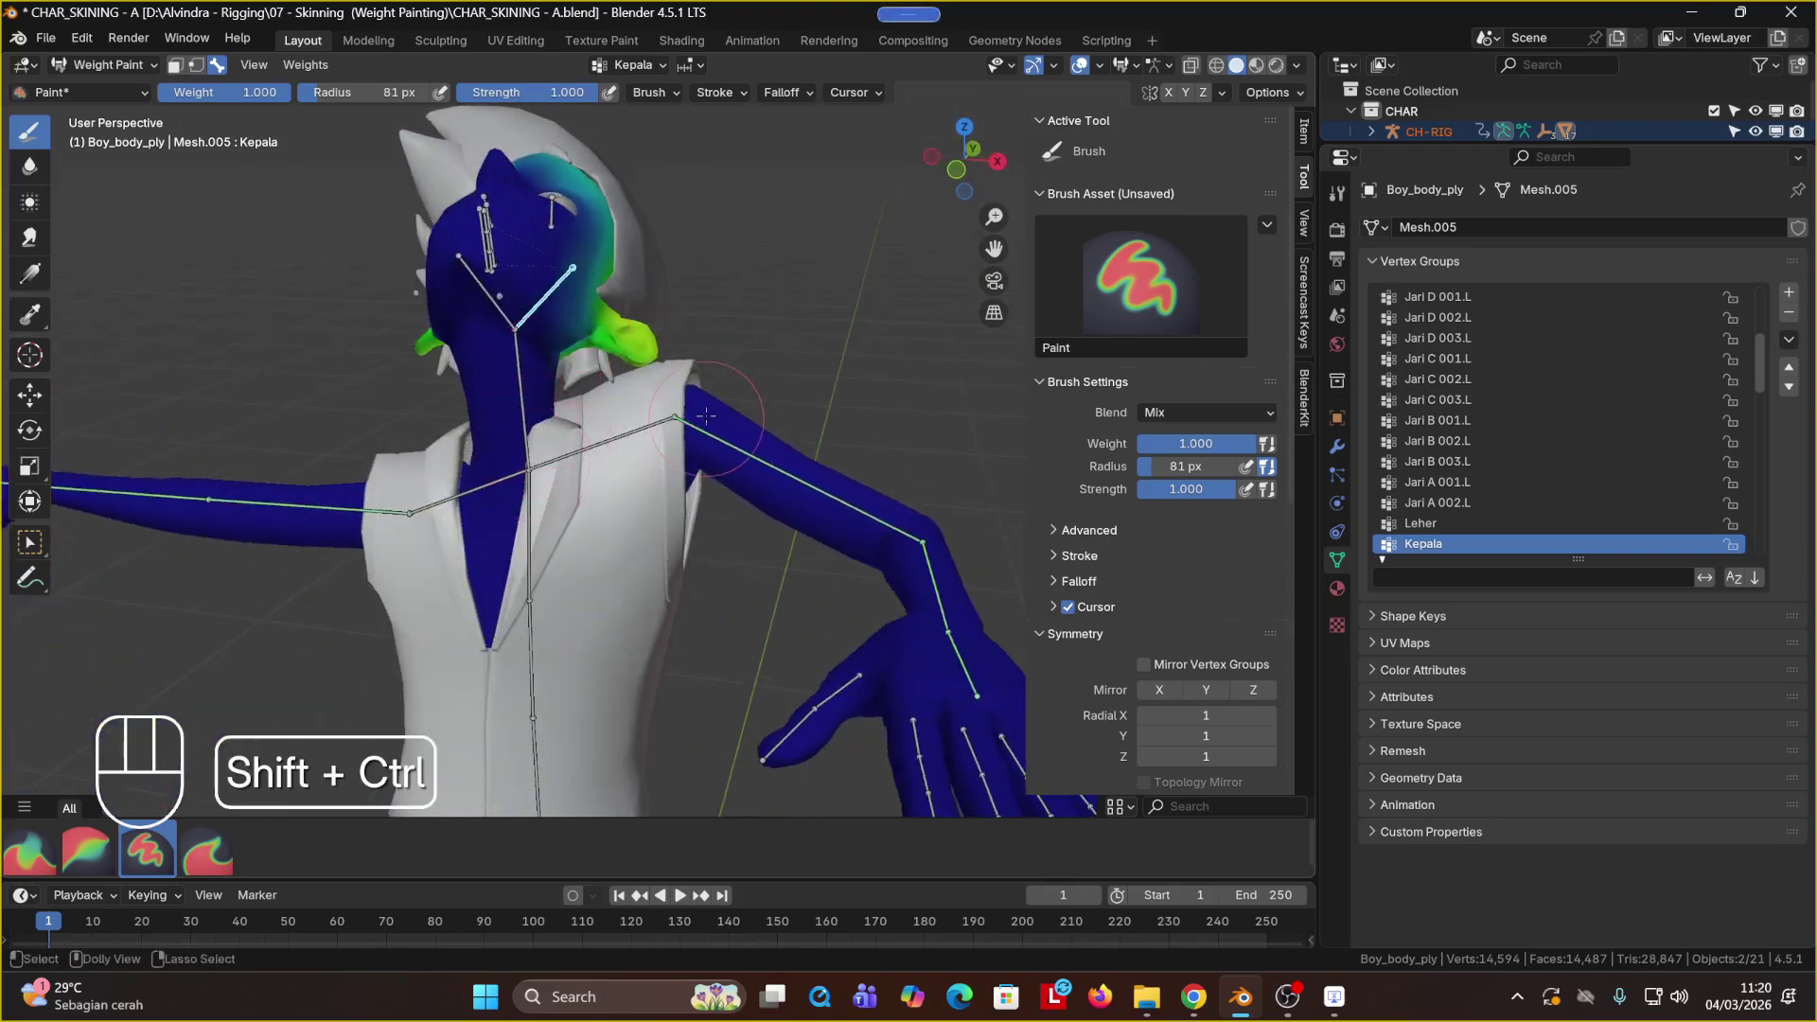
ctrl+shift+middle_drag(545, 501, 610, 352)
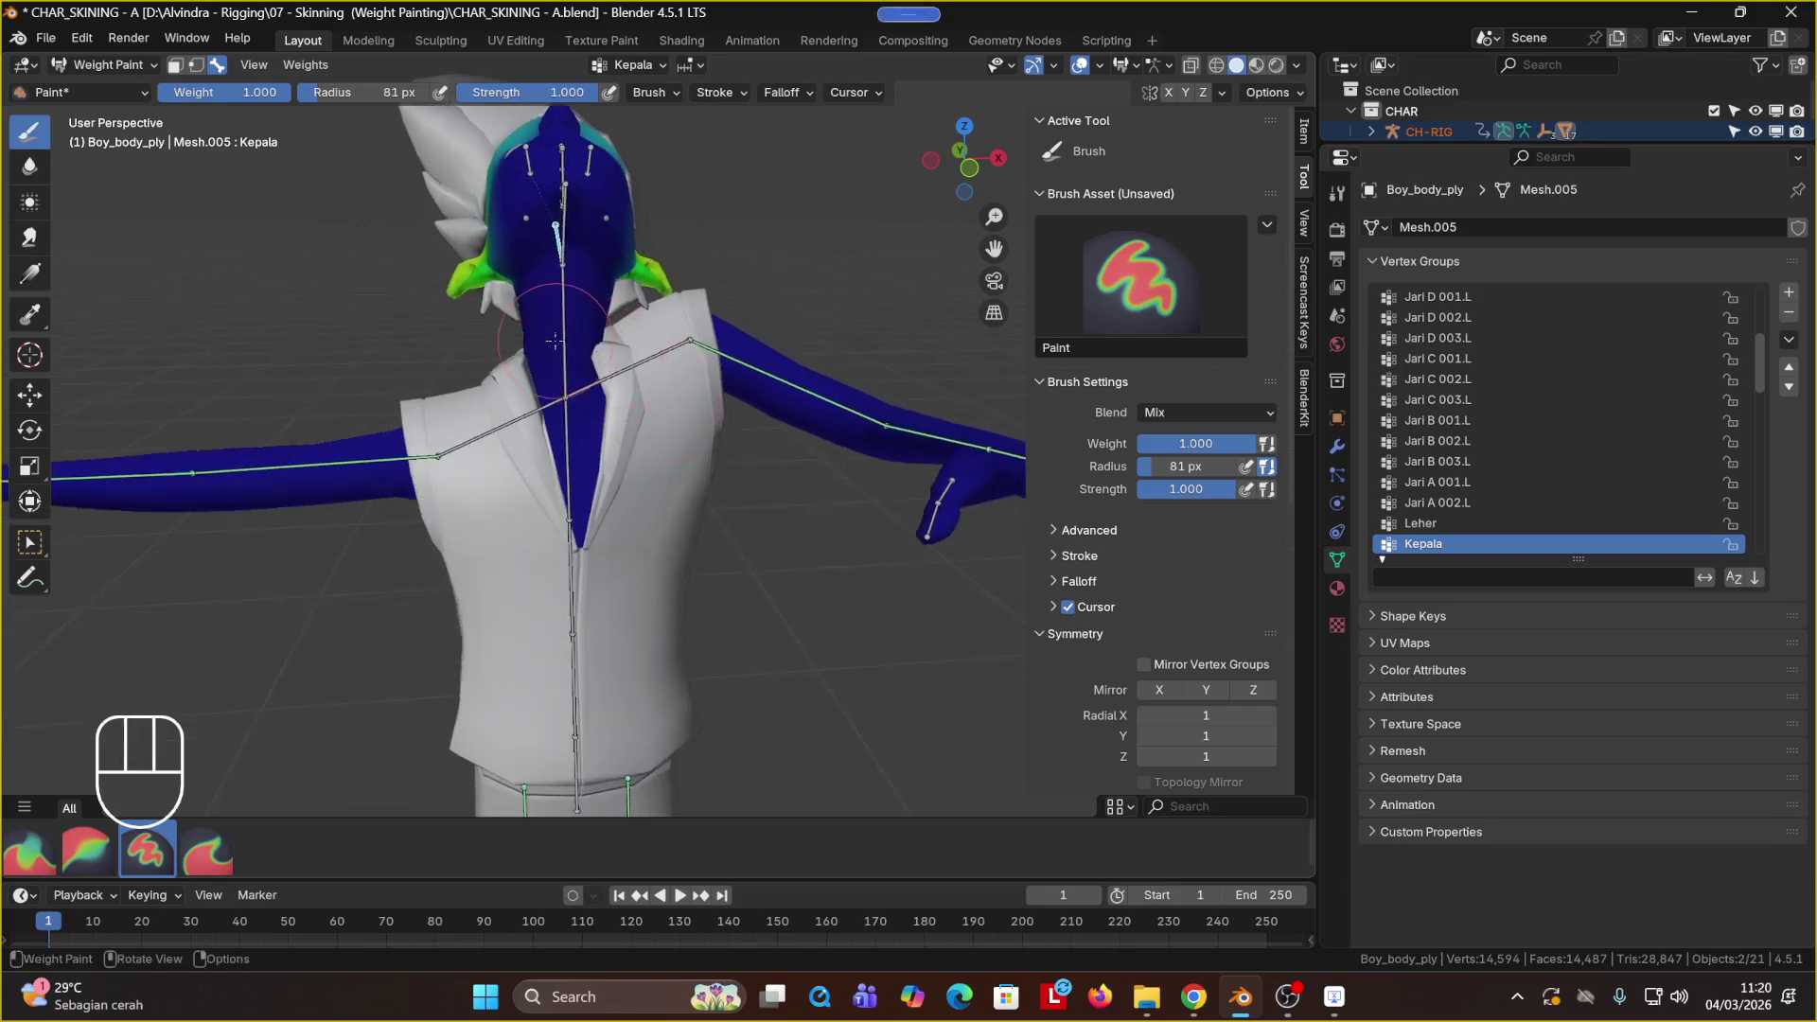
mouse_move(555, 340)
middle_down()
mouse_move(519, 165)
mouse_move(552, 331)
middle_up()
Step: Display the weights of the jaw bone Rahang and the left eyeball bone Bola Mata.L on the body mesh
ctrl+shift+click(531, 225)
scroll(530, 225, up, 2)
click(568, 326)
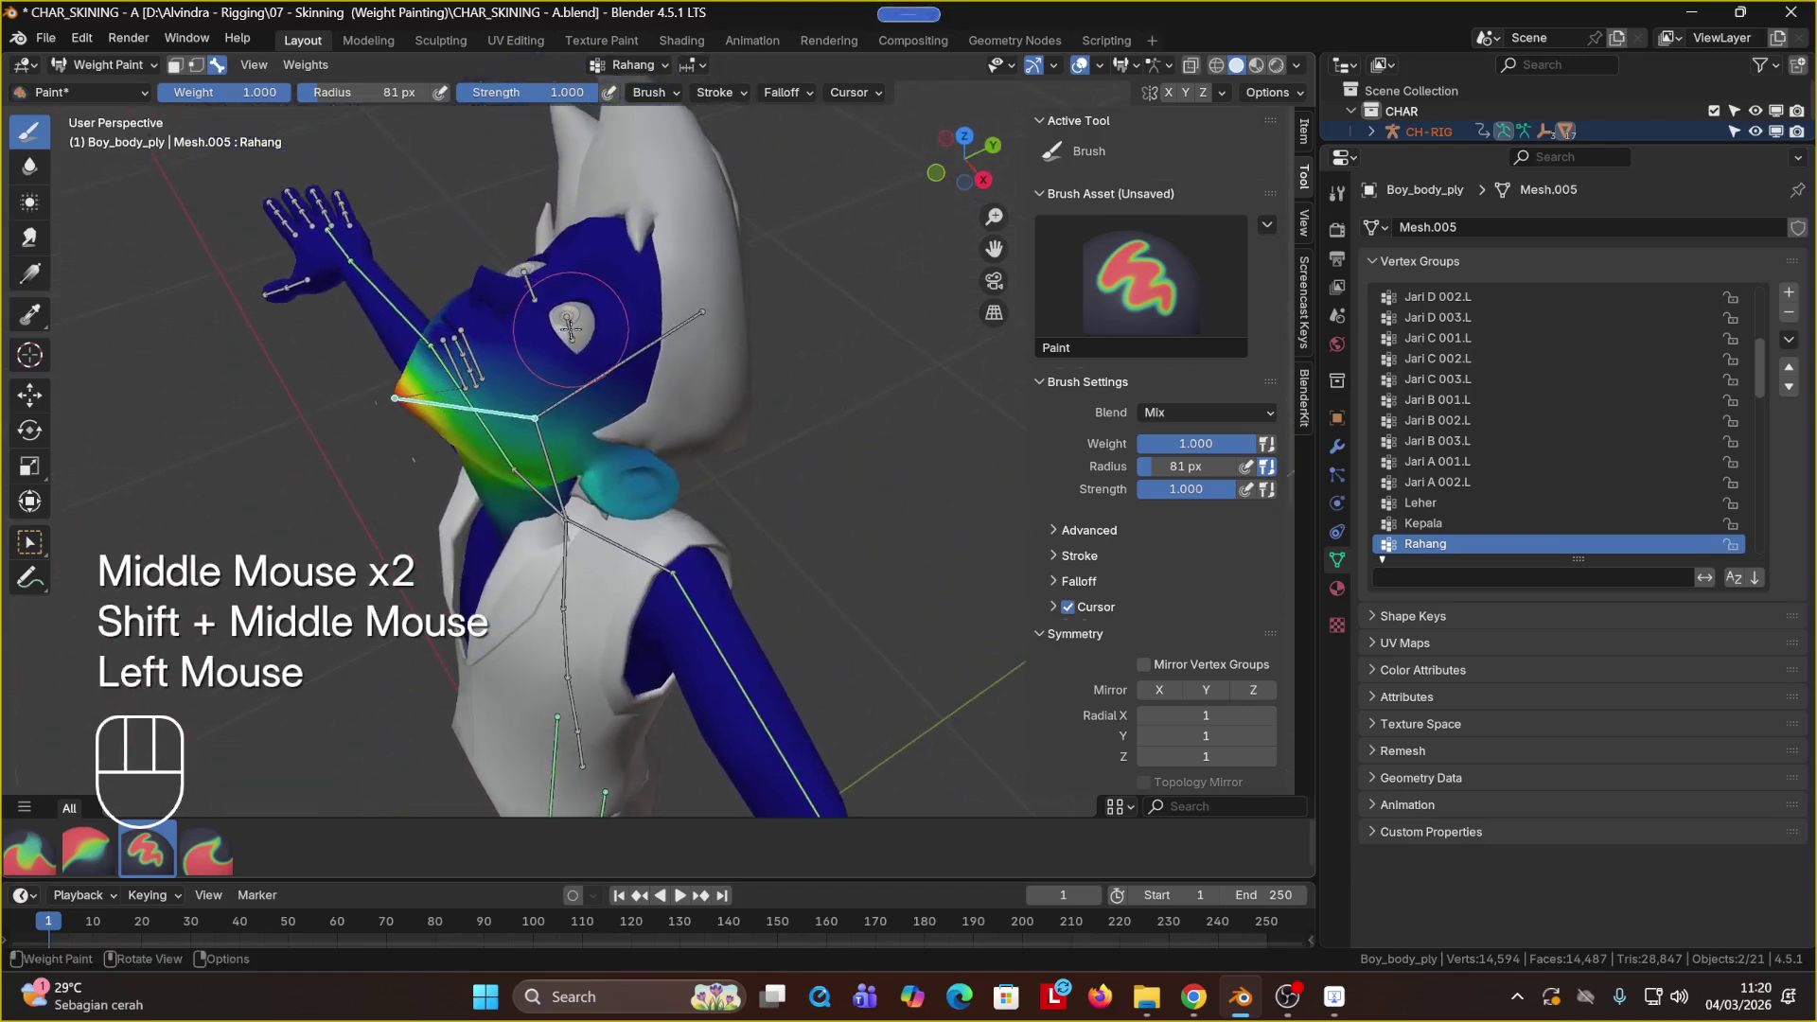
ctrl+shift+click(568, 326)
scroll(588, 339, up, 2)
key(ctrl+z)
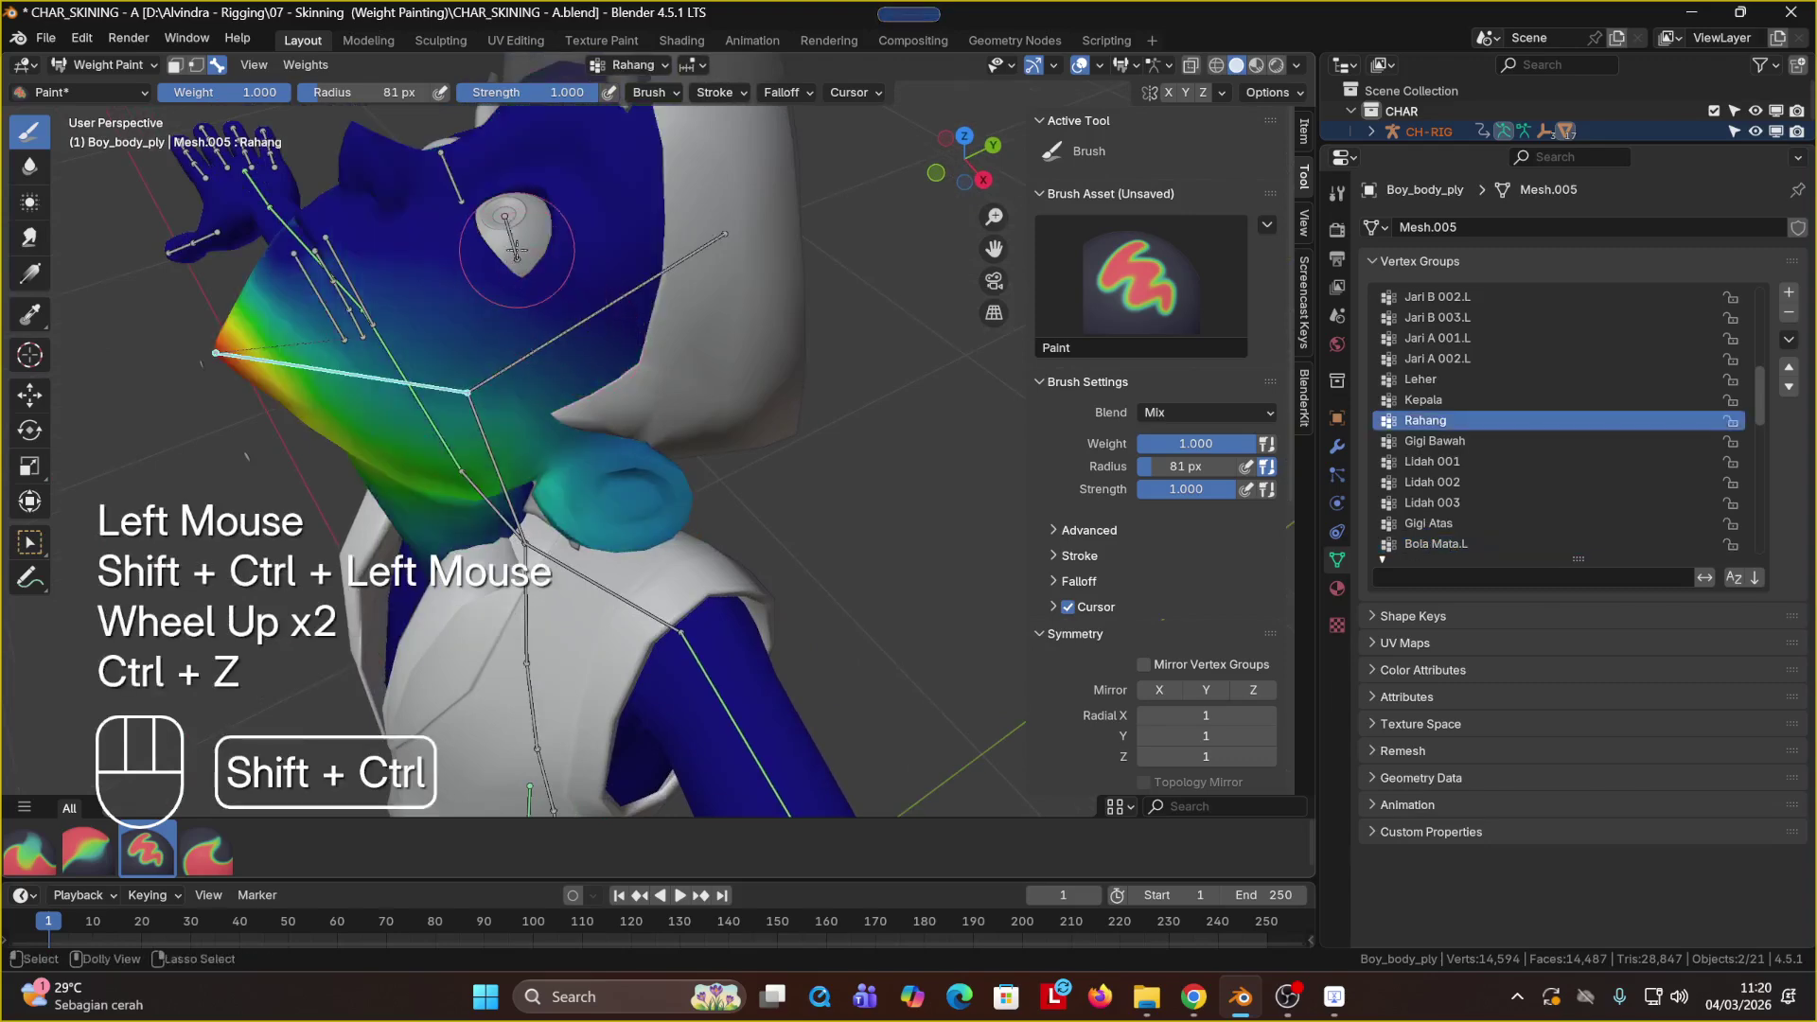
ctrl+shift+click(542, 277)
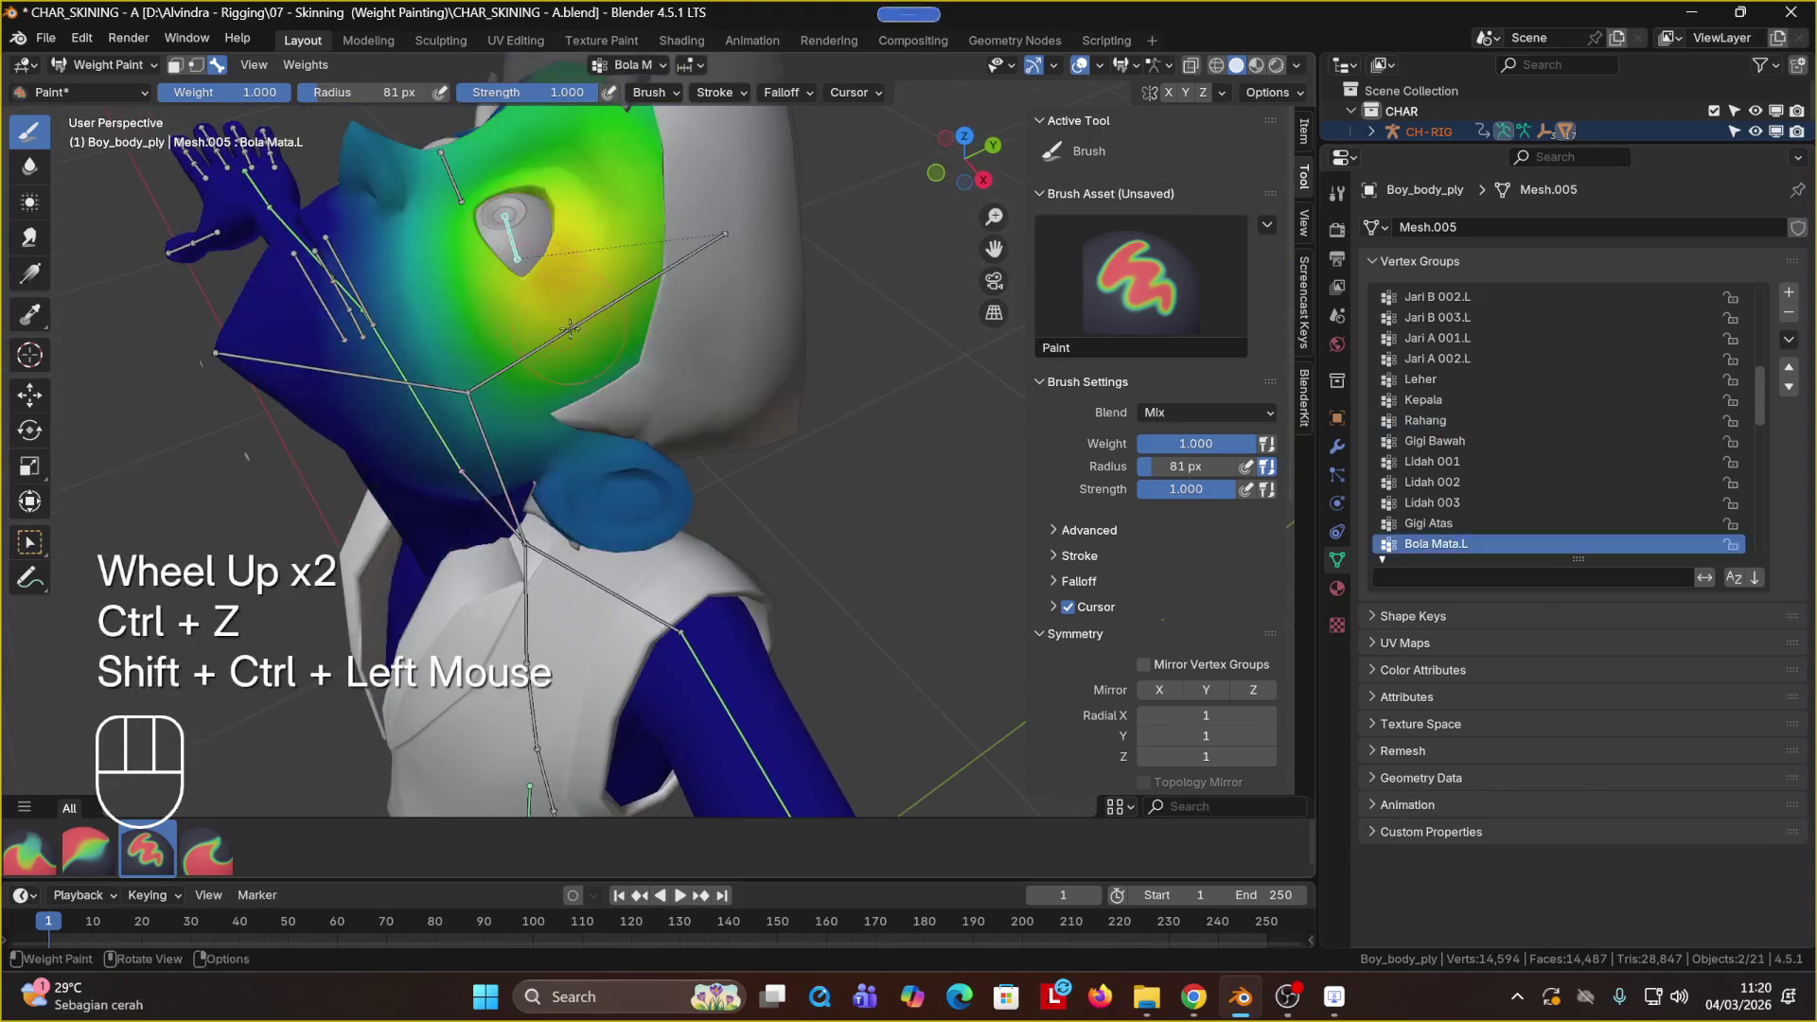
Step: Select all bones and clear their rotations to restore the rest pose
key(a)
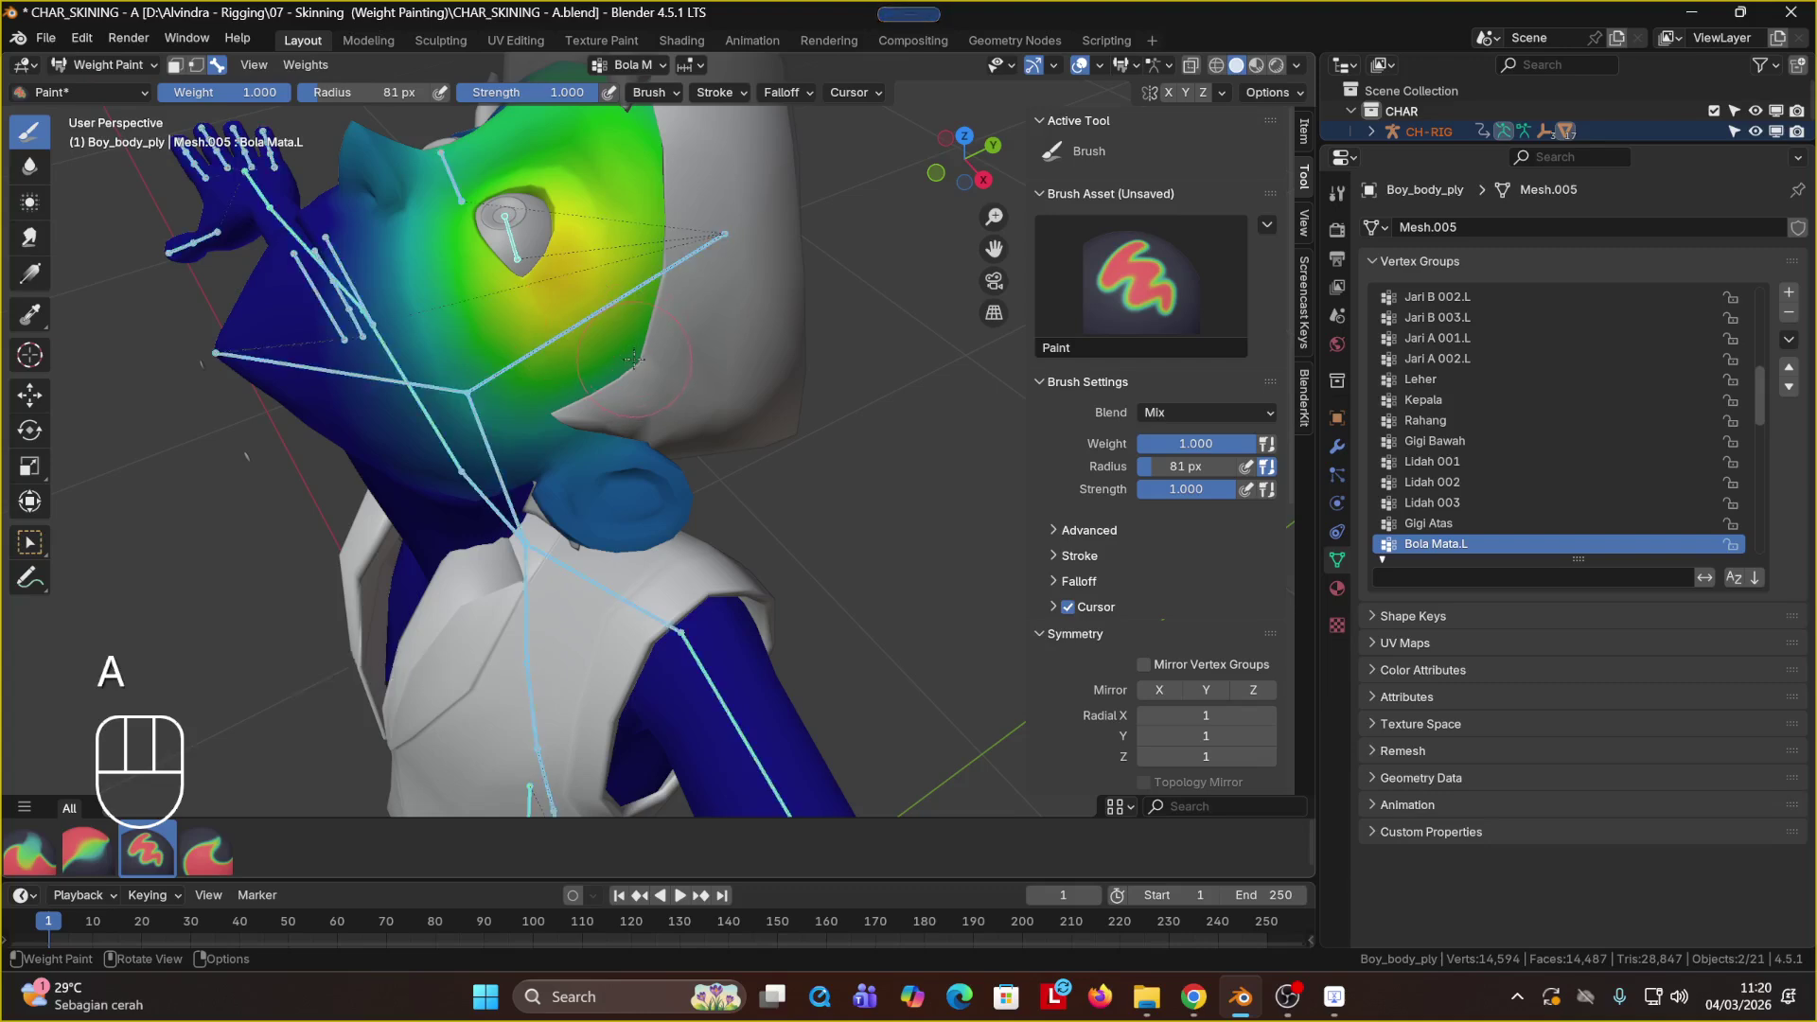
key(alt+r)
scroll(663, 356, down, 2)
middle_drag(662, 356, 758, 114)
scroll(729, 352, down, 2)
middle_drag(728, 353, 544, 399)
Step: Isolate the body mesh in local view and select the left upper arm bone Lengan Atas.L for weight painting
key(slash)
scroll(682, 345, up, 3)
mouse_move(645, 586)
shift+middle_down()
mouse_move(690, 497)
mouse_move(689, 437)
mouse_move(823, 438)
mouse_move(669, 360)
shift+middle_up()
ctrl+shift+click(689, 437)
ctrl+click(627, 397)
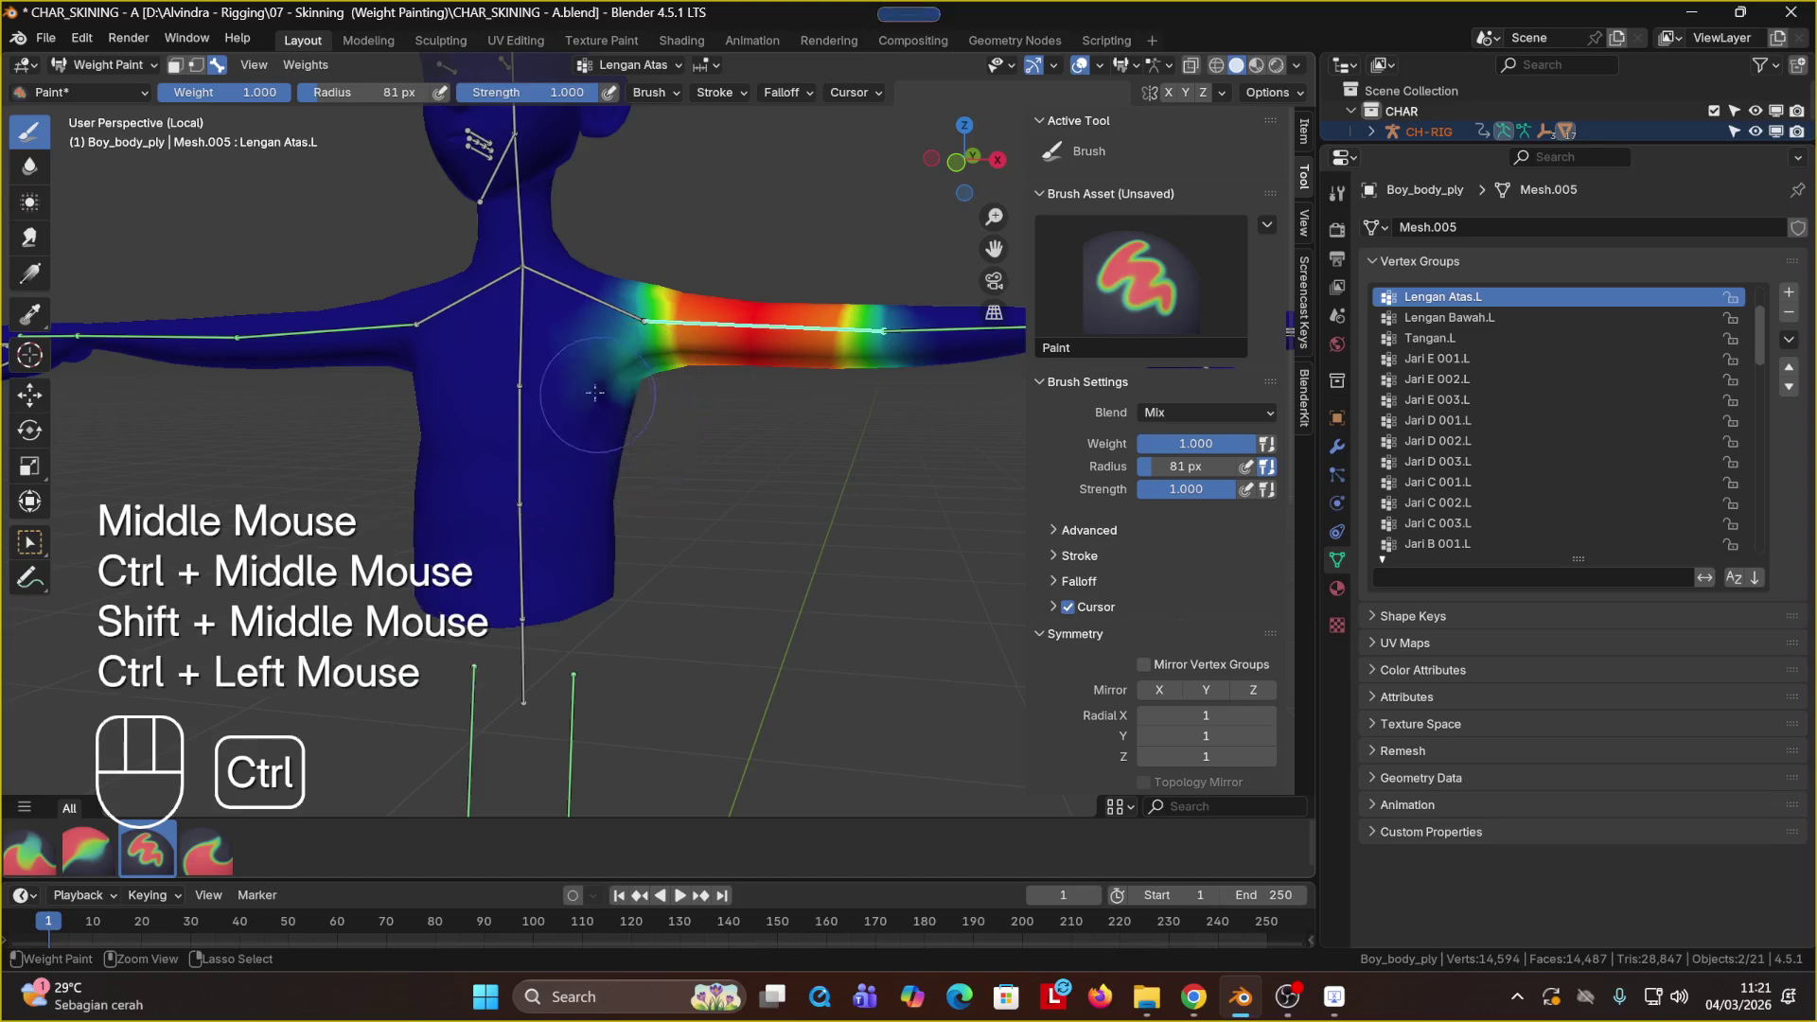
key(ctrl+z)
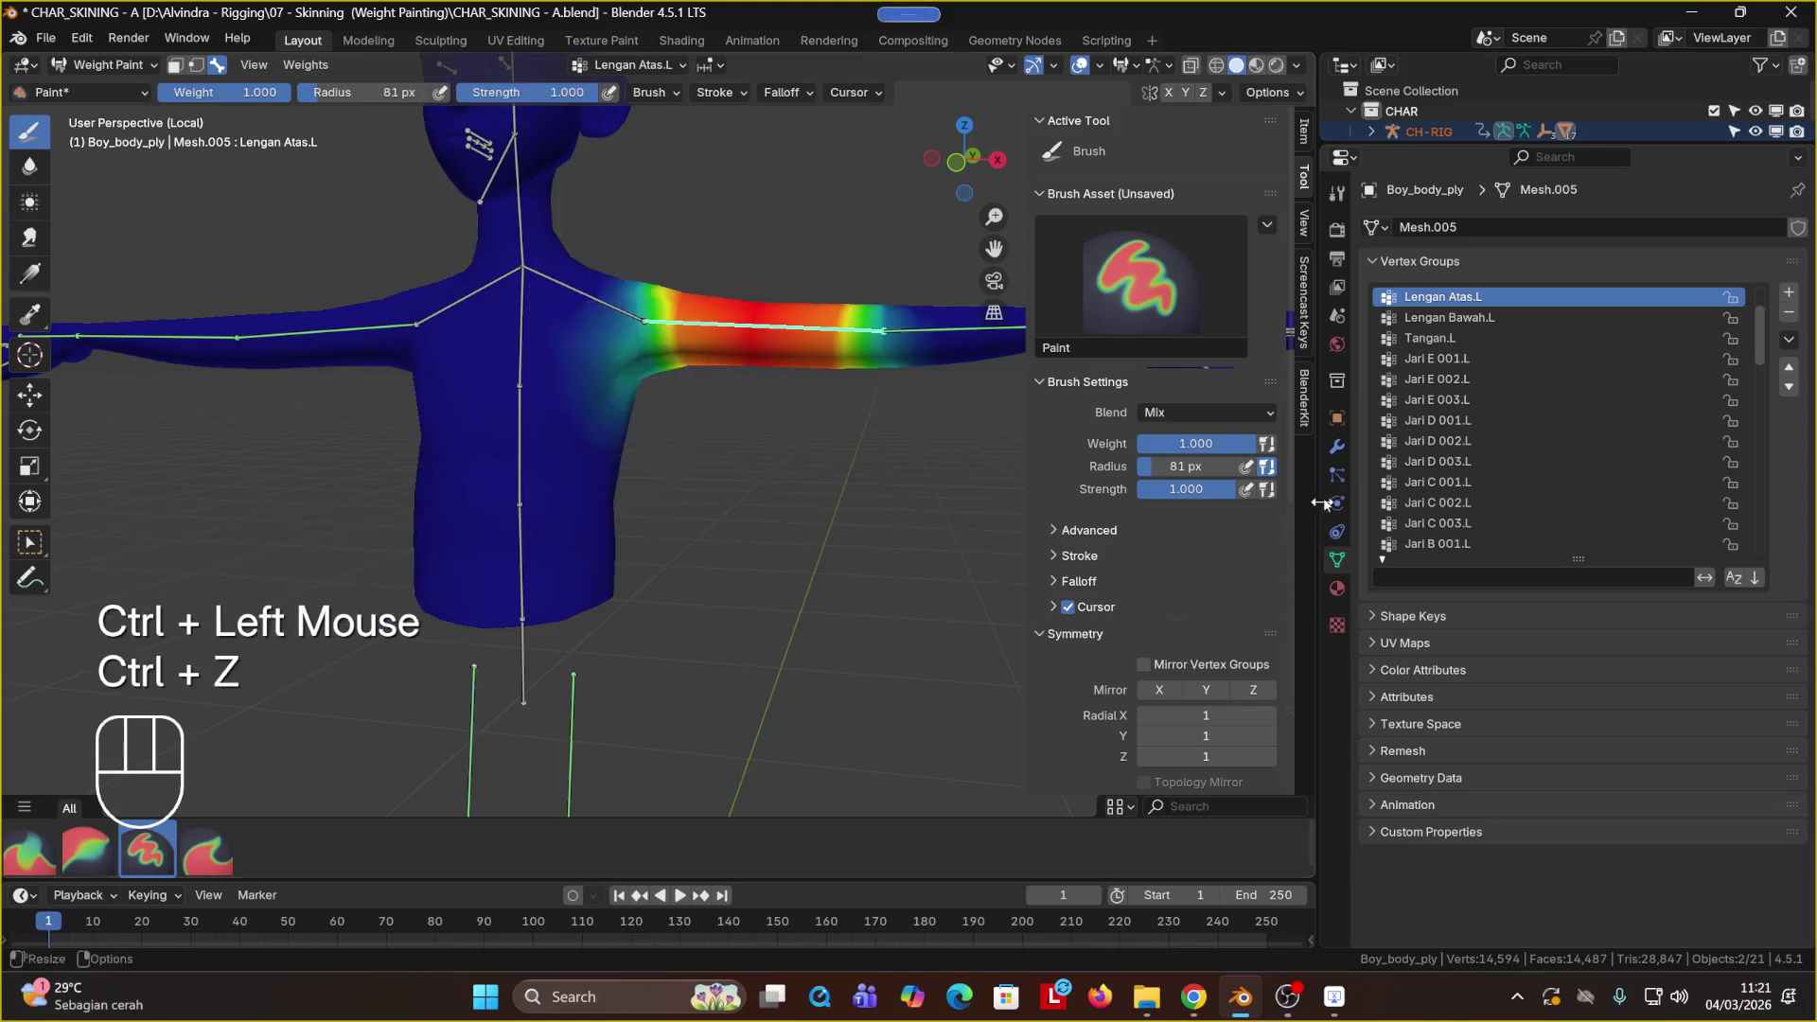
Step: Set the brush strength to 0.426 and enable Mirror Vertex Groups with X mirroring
scroll(1189, 583, down, 3)
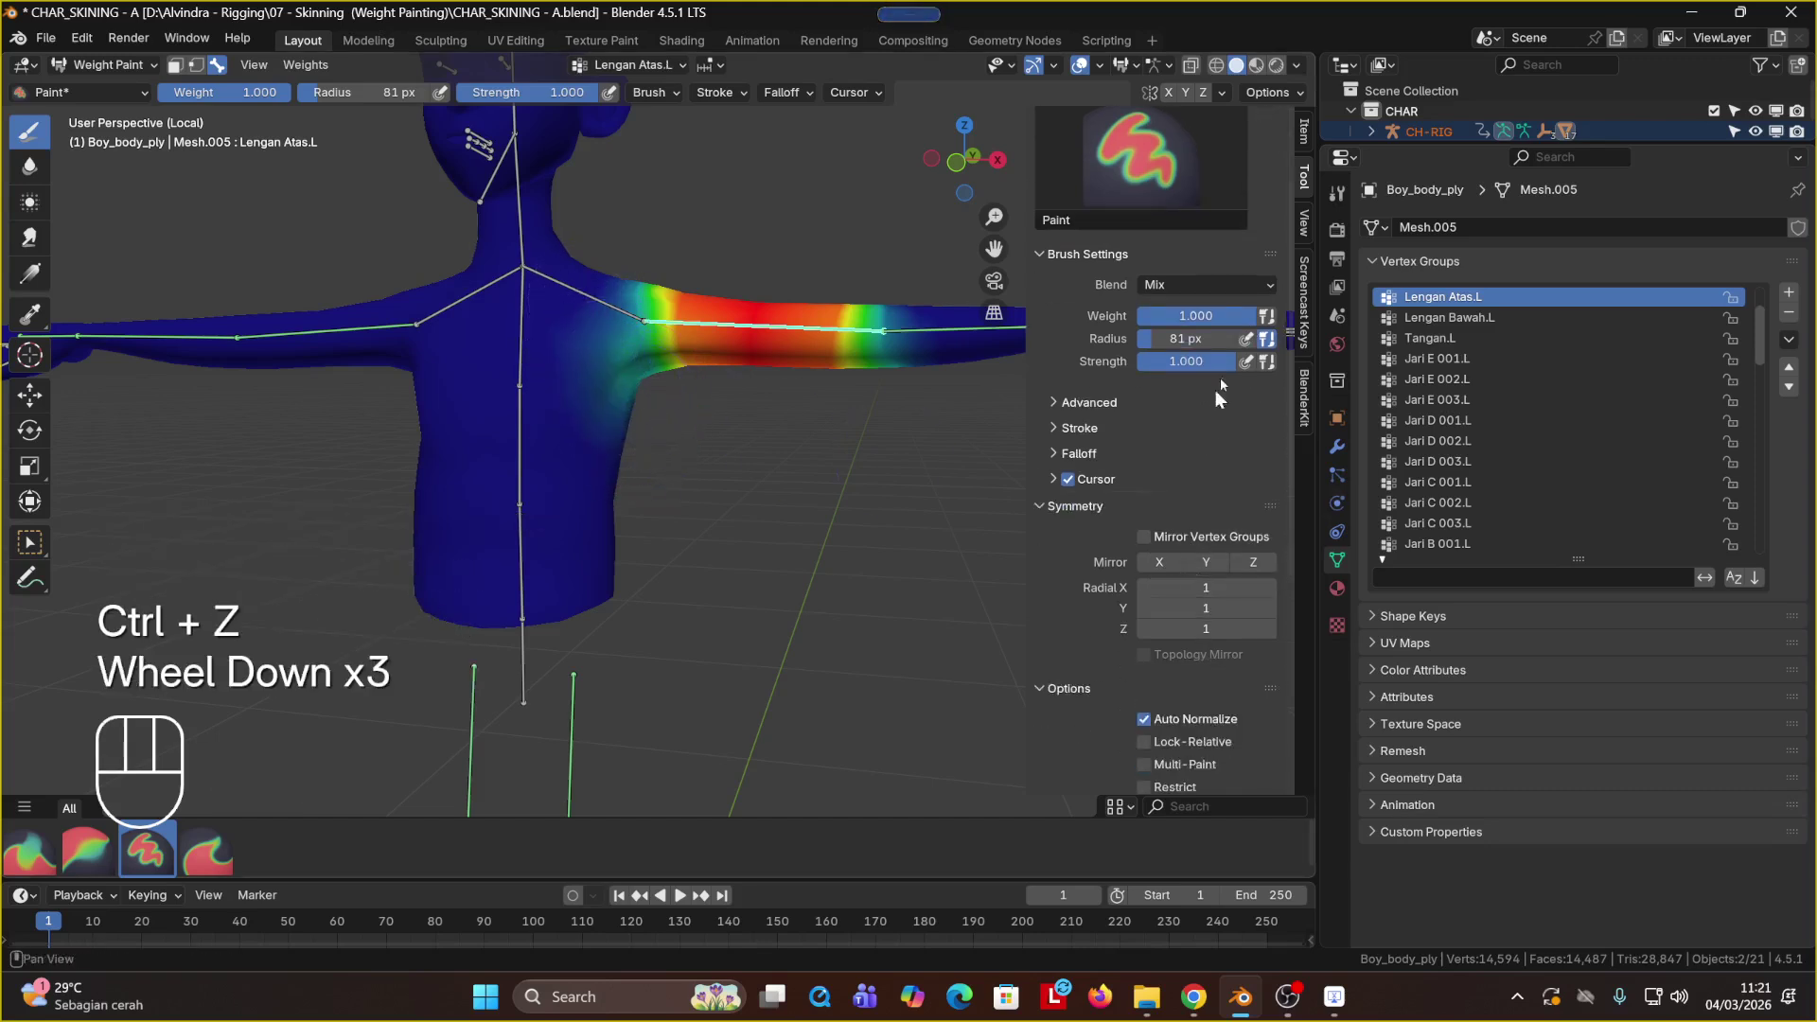
drag(1217, 358, 1181, 364)
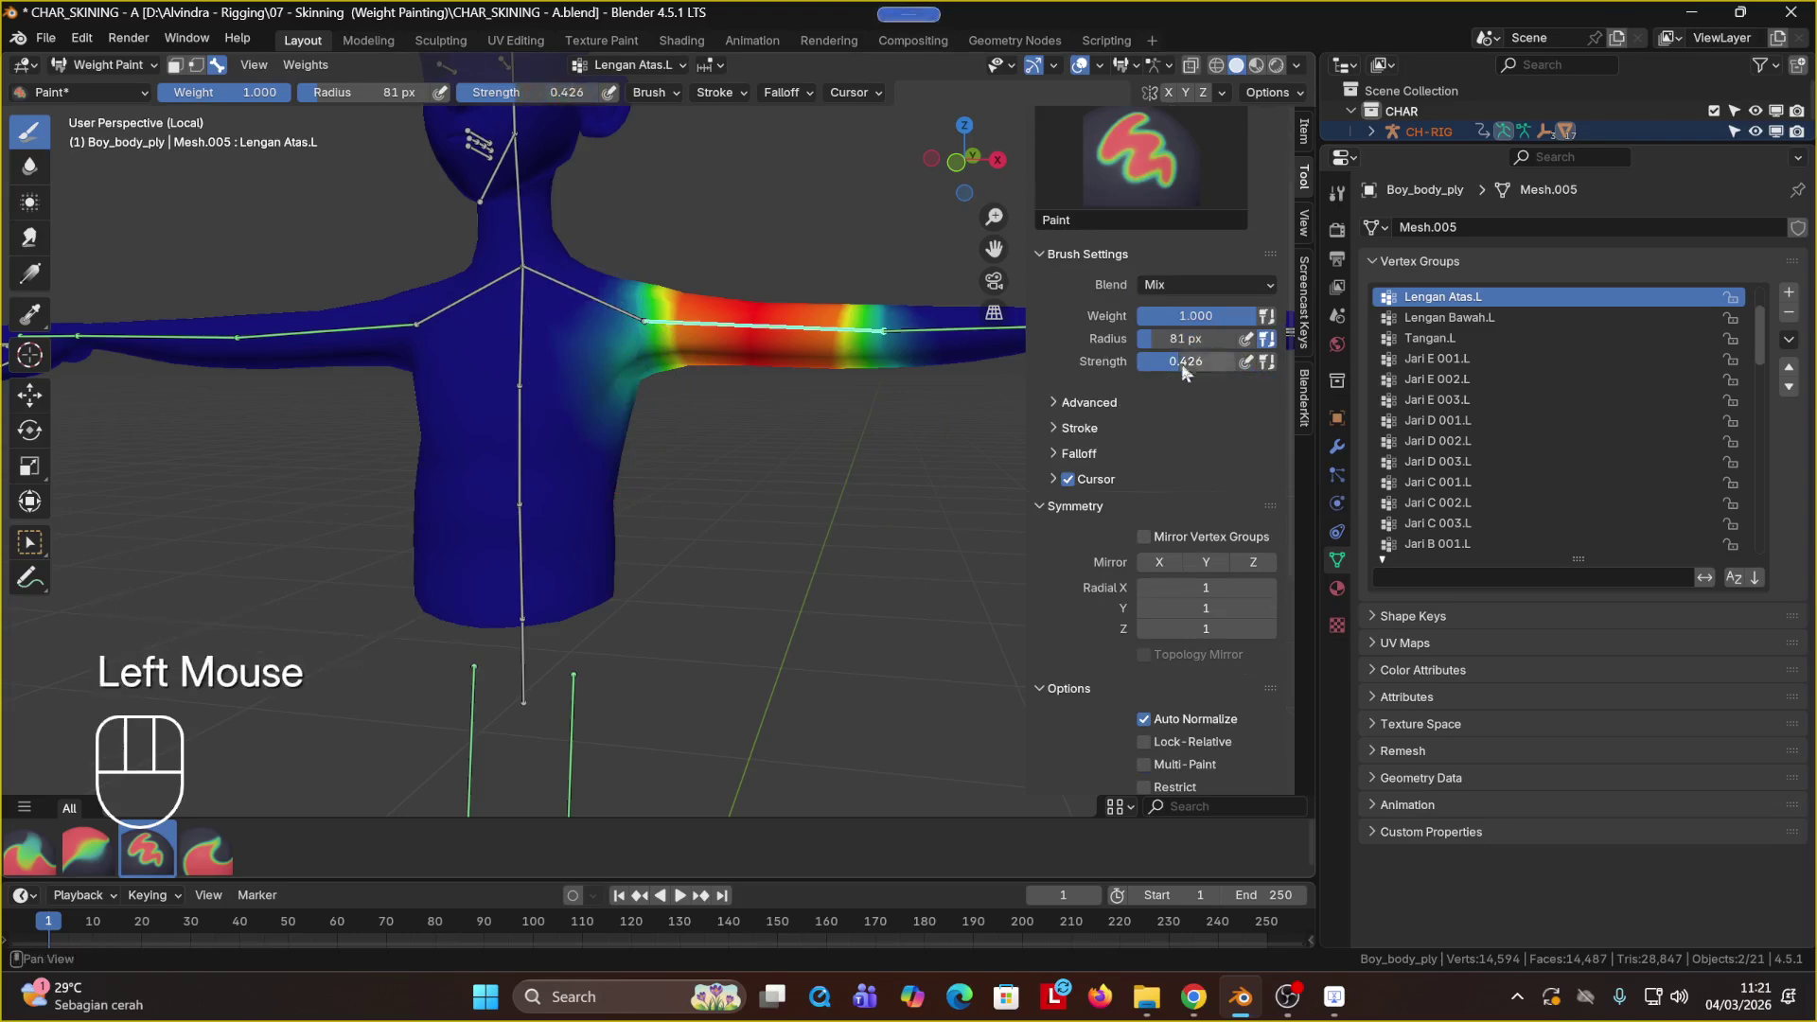
click(1167, 536)
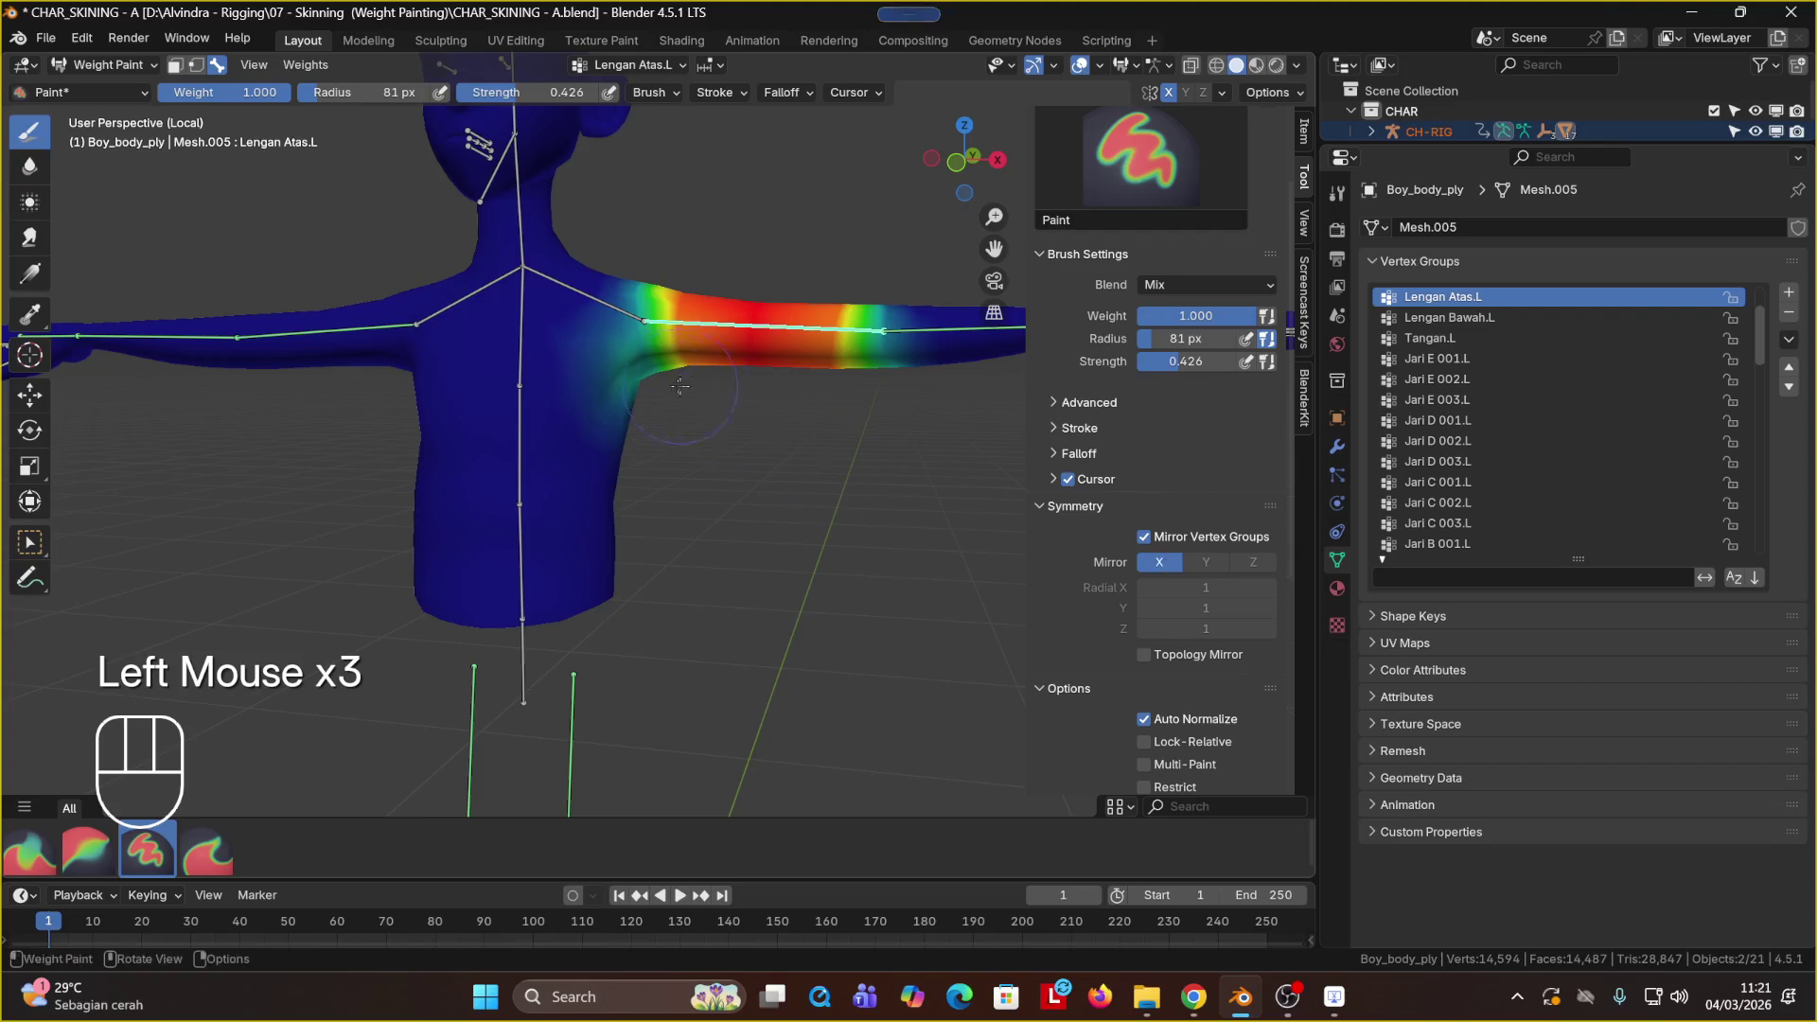
Step: Subtract the left upper arm bone's weight from the side of the torso below the armpit, front and side
ctrl+drag(634, 418, 580, 360)
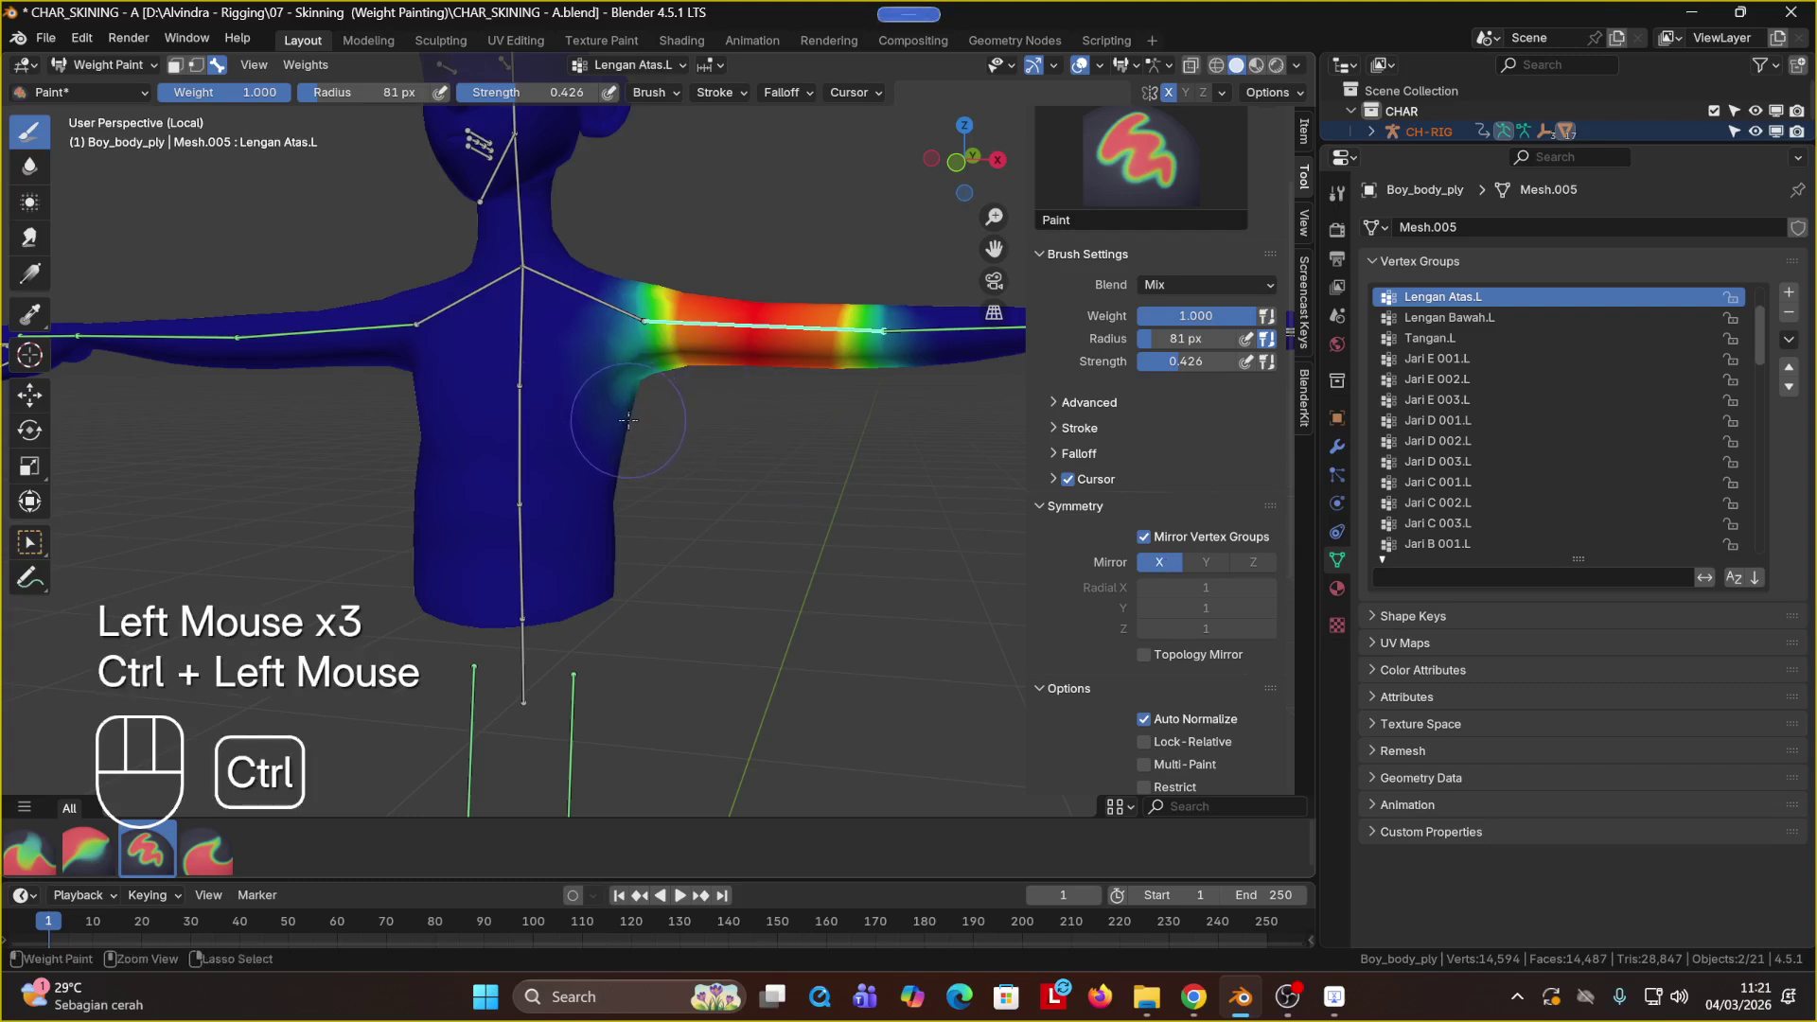
ctrl+drag(628, 419, 593, 351)
ctrl+drag(592, 290, 563, 398)
mouse_move(563, 398)
middle_down()
mouse_move(605, 407)
mouse_move(556, 423)
middle_up()
ctrl+drag(556, 423, 603, 381)
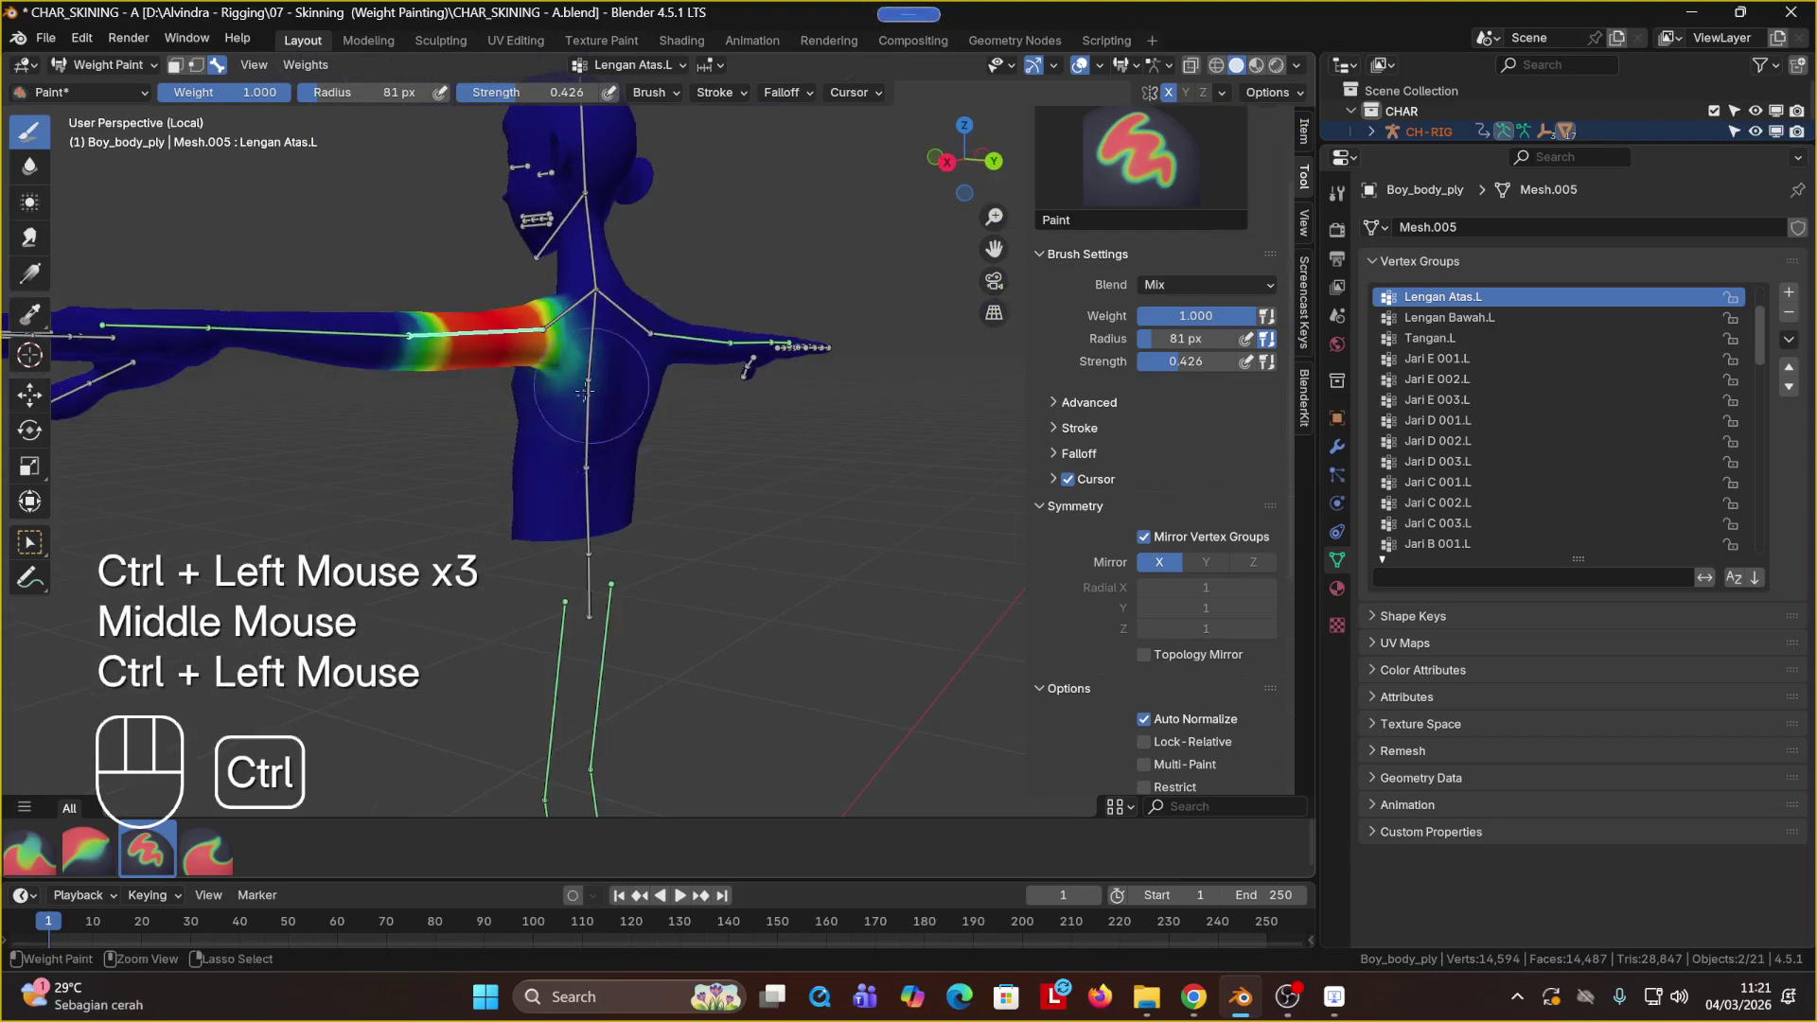
middle_drag(601, 345, 648, 407)
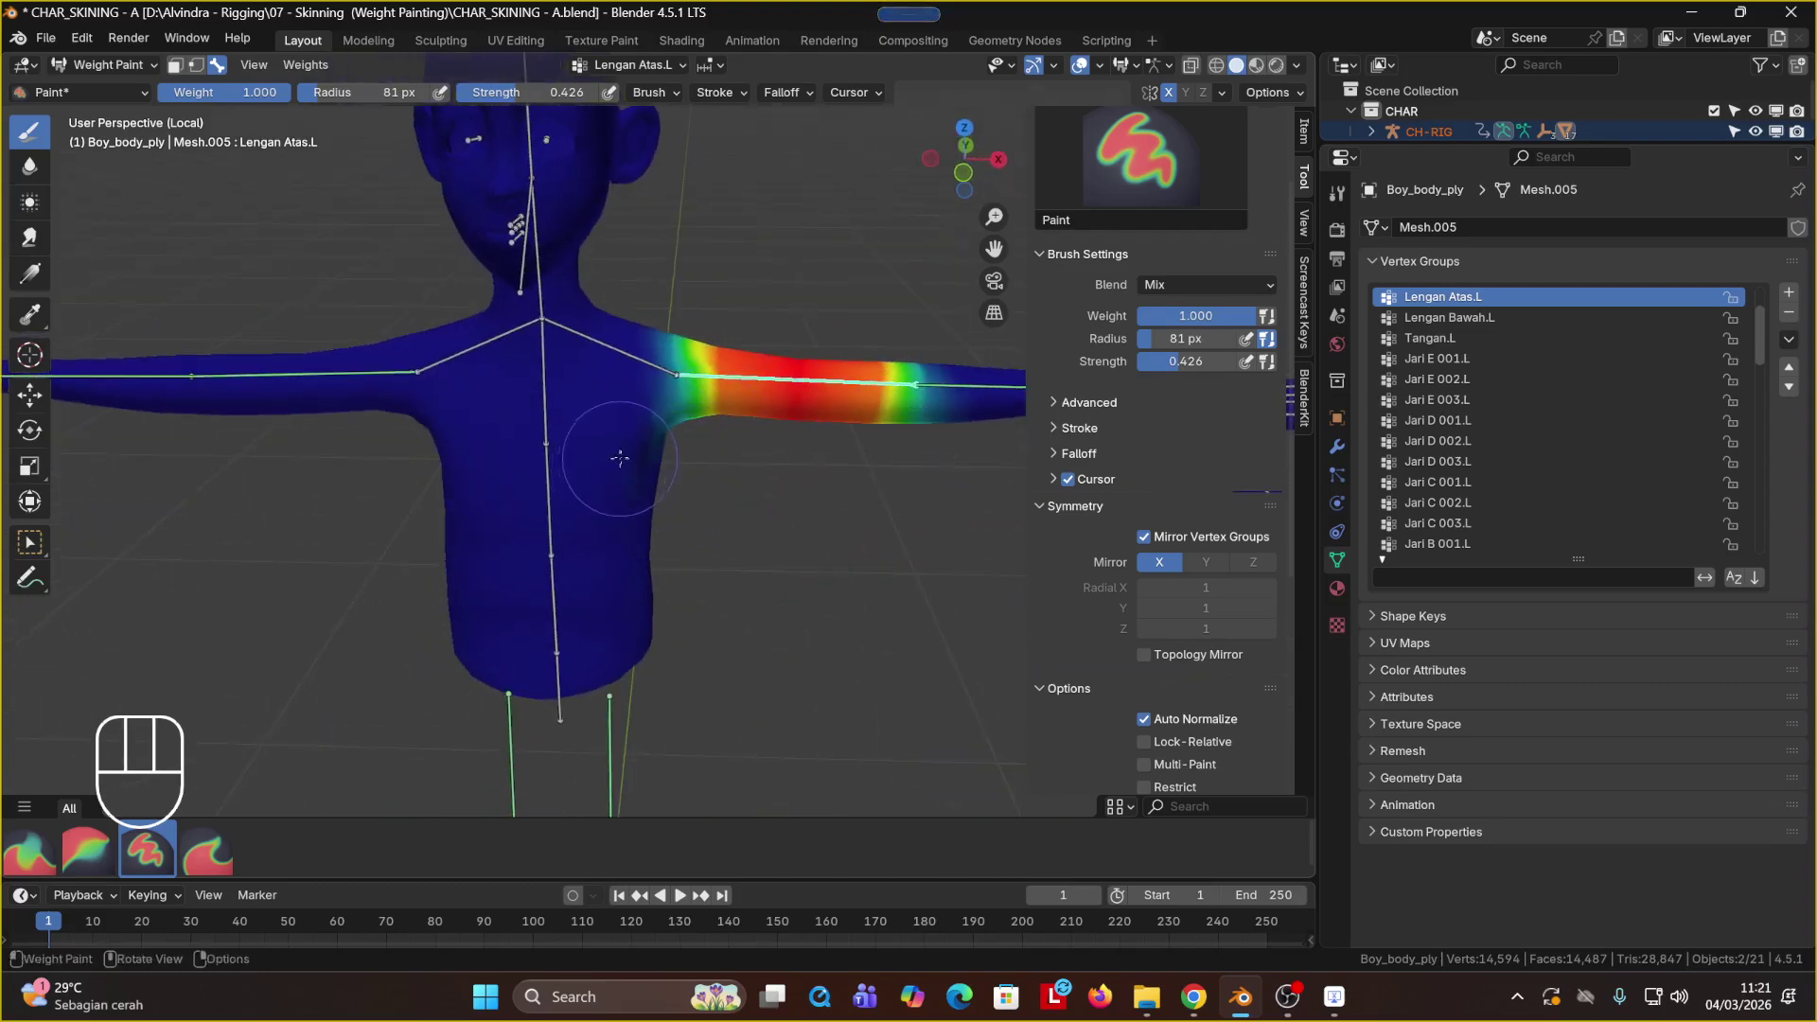
Step: Examine the weights along the left arm bones, ending with the hand bone Tangan.L
scroll(620, 459, up, 3)
middle_drag(630, 446, 654, 397)
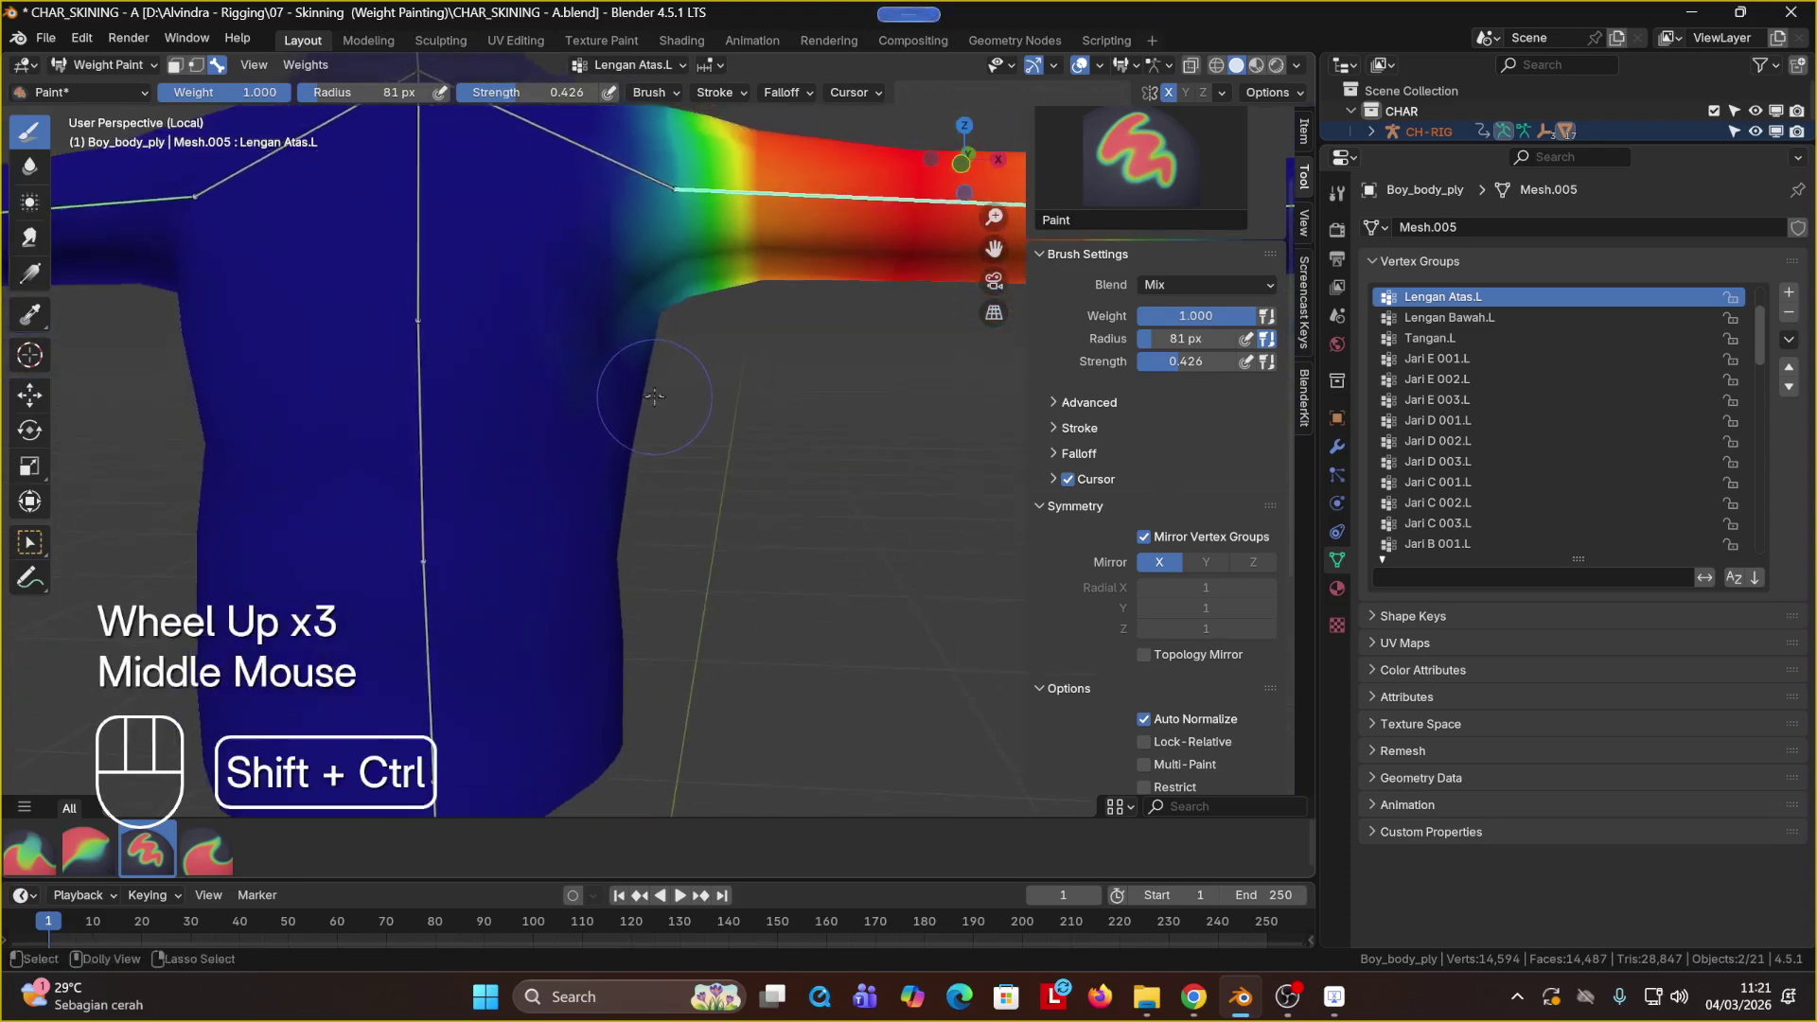
ctrl+shift+click(612, 333)
shift+middle_drag(583, 195, 776, 454)
ctrl+shift+click(851, 497)
scroll(859, 511, down, 2)
ctrl+shift+click(699, 448)
scroll(757, 517, down, 3)
scroll(757, 518, up, 1)
ctrl+shift+click(743, 487)
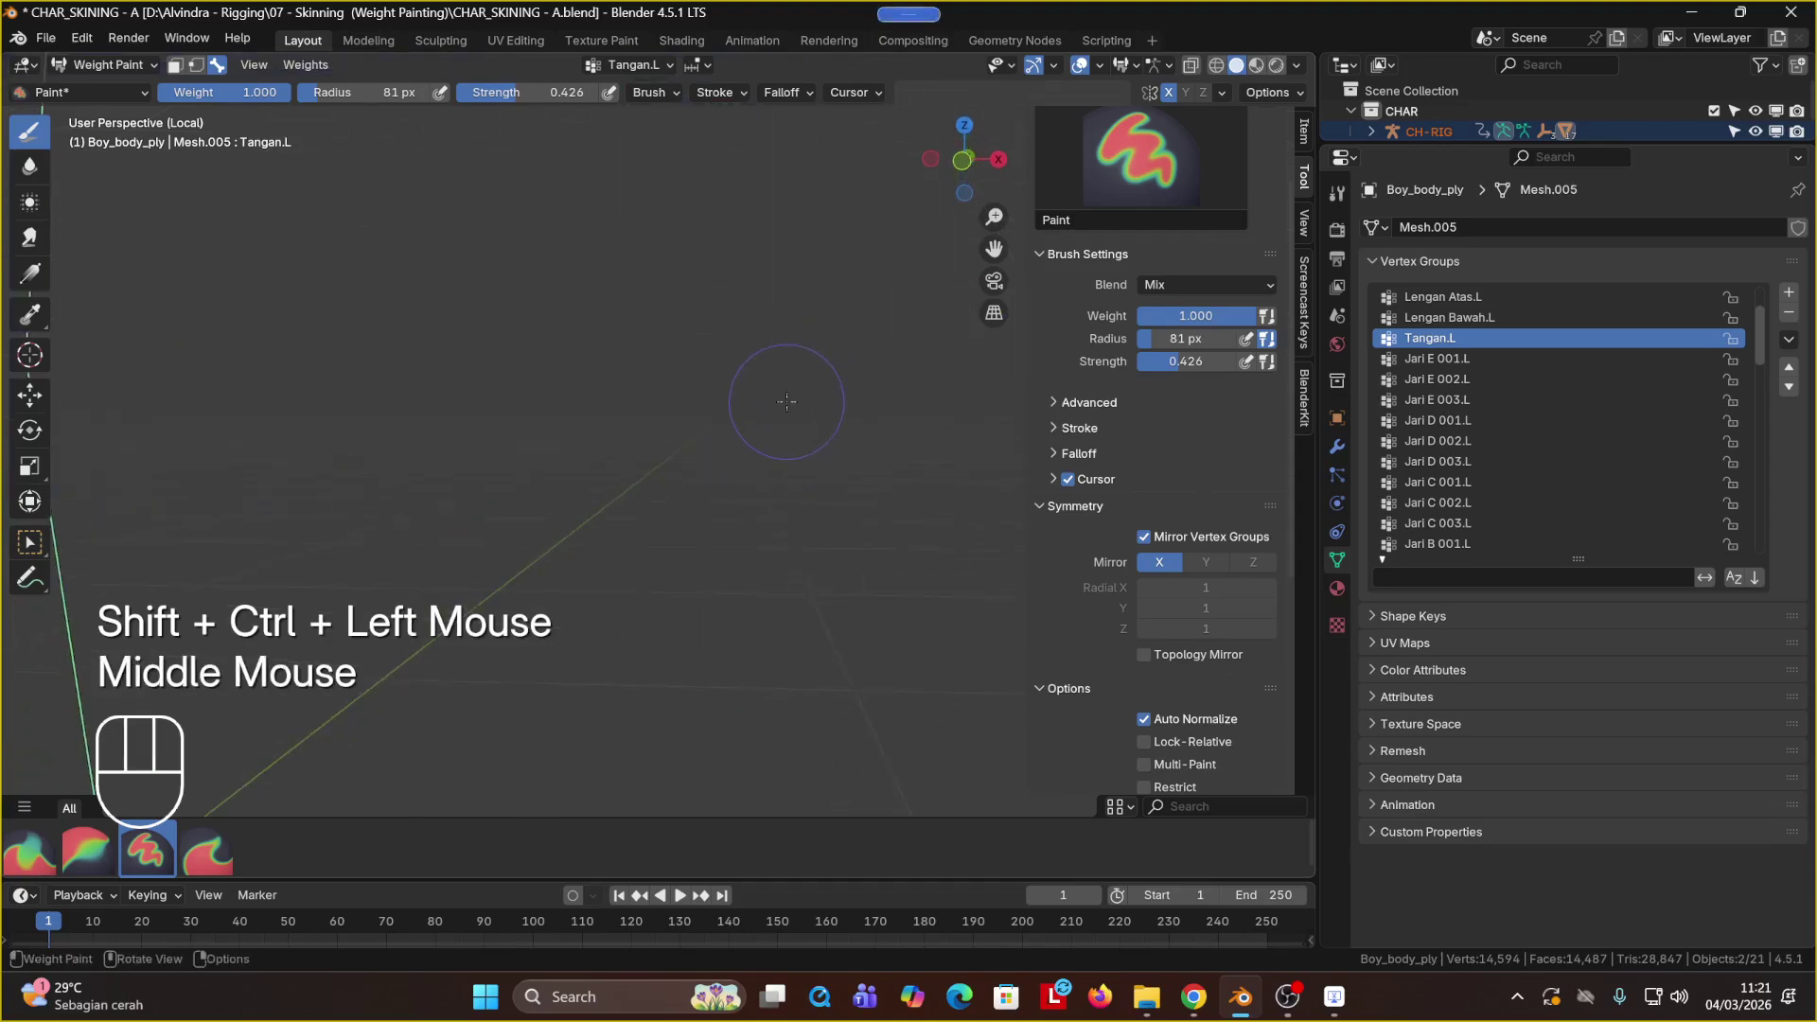
Step: Display the weights of the left thumb bones and the first index finger bone Jari B 001.L
key(q)
shift+scroll(877, 286, down, 2)
shift+middle_drag(878, 286, 548, 375)
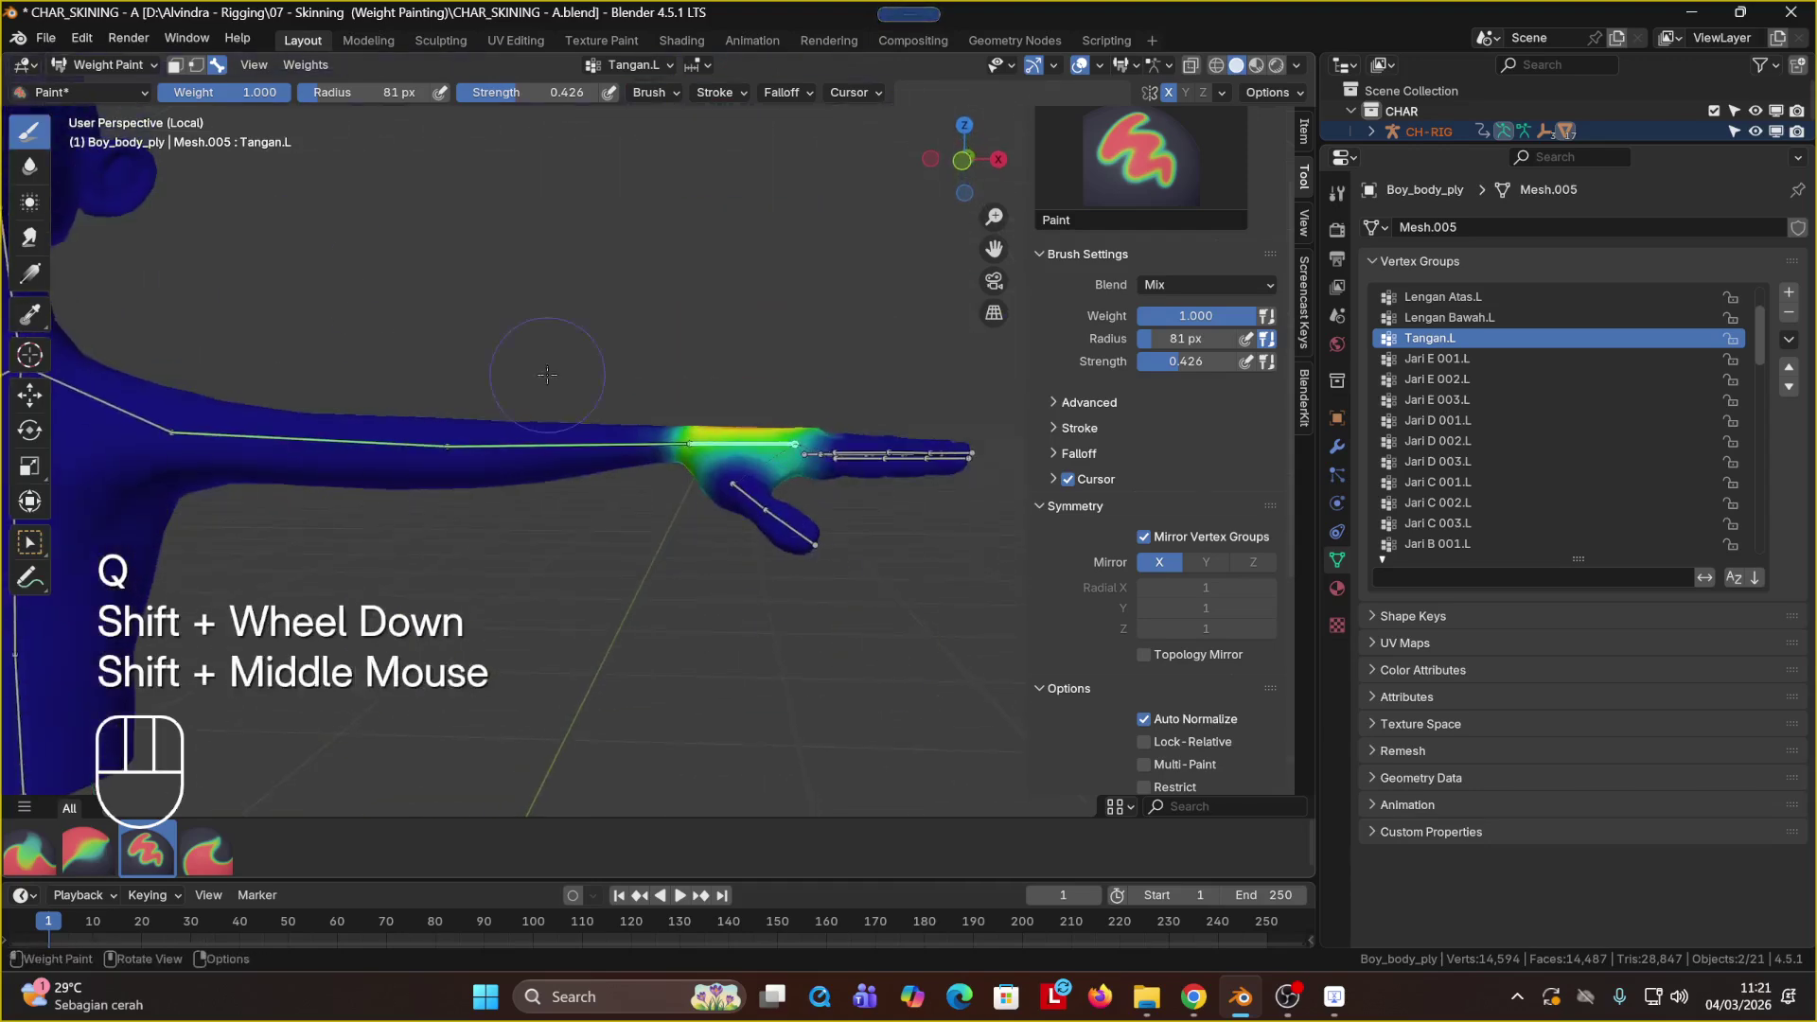
click(254, 64)
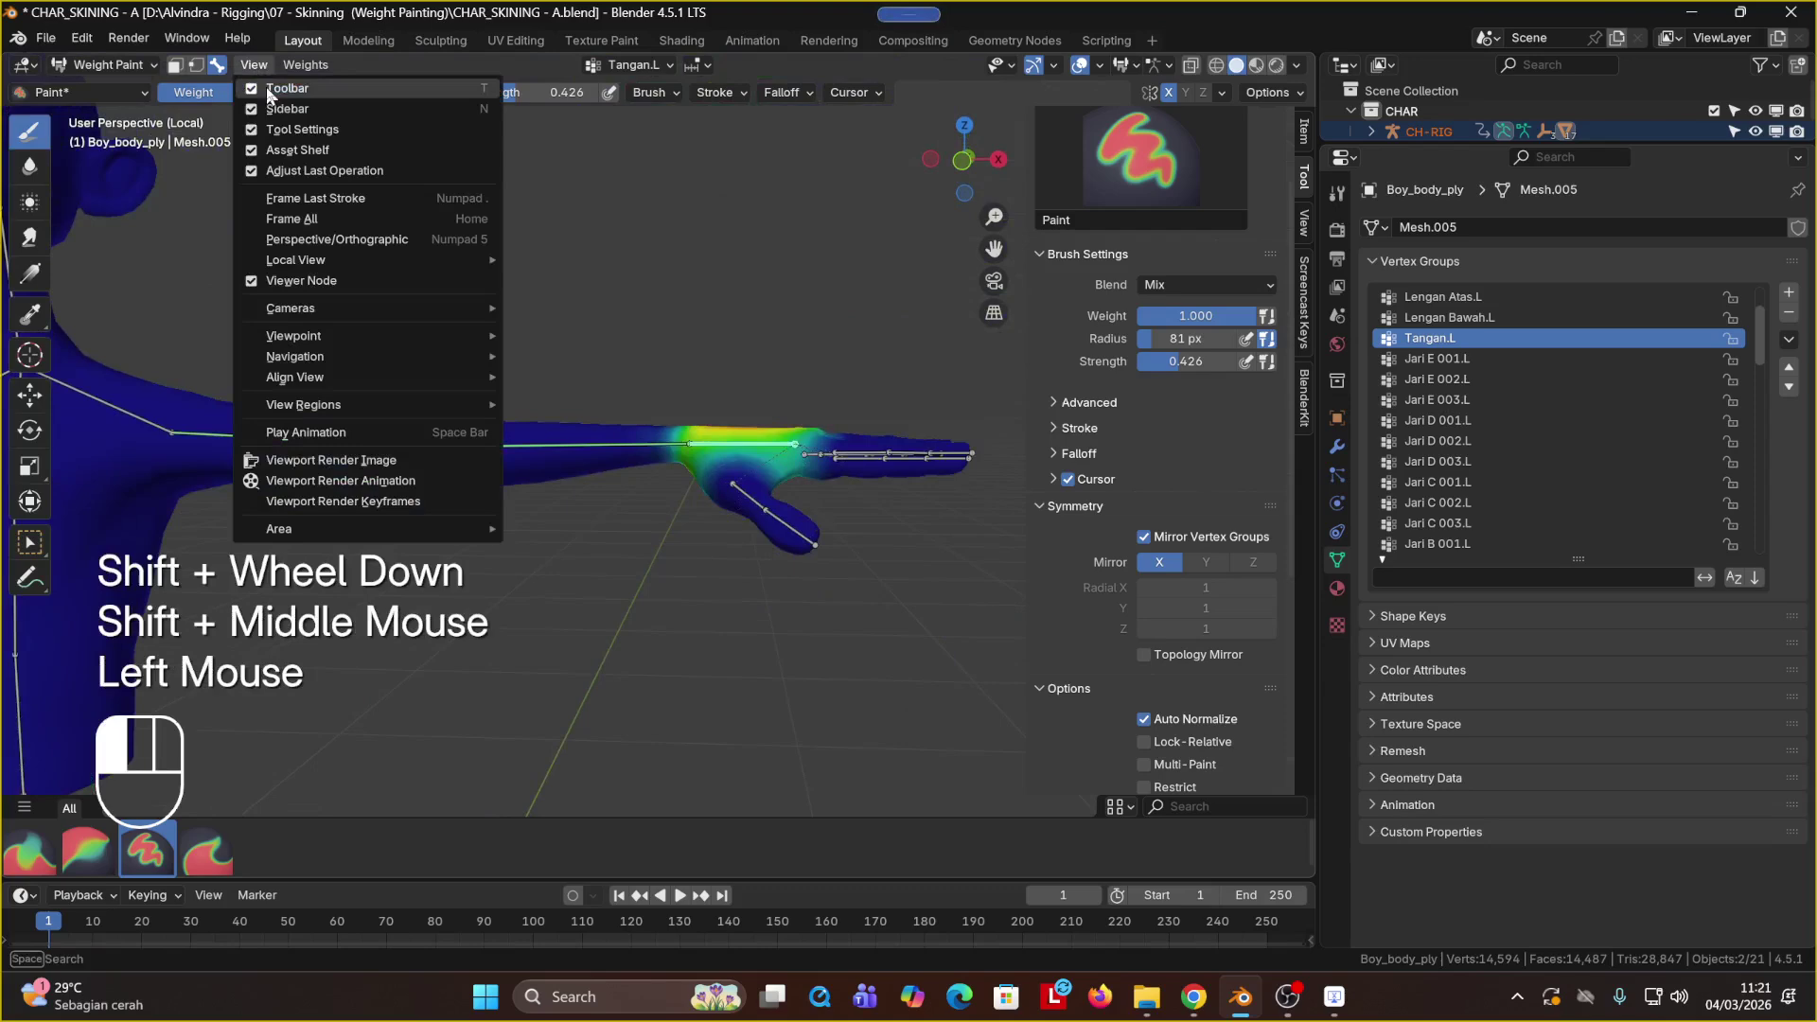
click(314, 201)
scroll(687, 506, down, 2)
middle_drag(687, 506, 787, 297)
ctrl+shift+middle_drag(710, 187, 722, 223)
ctrl+shift+click(724, 227)
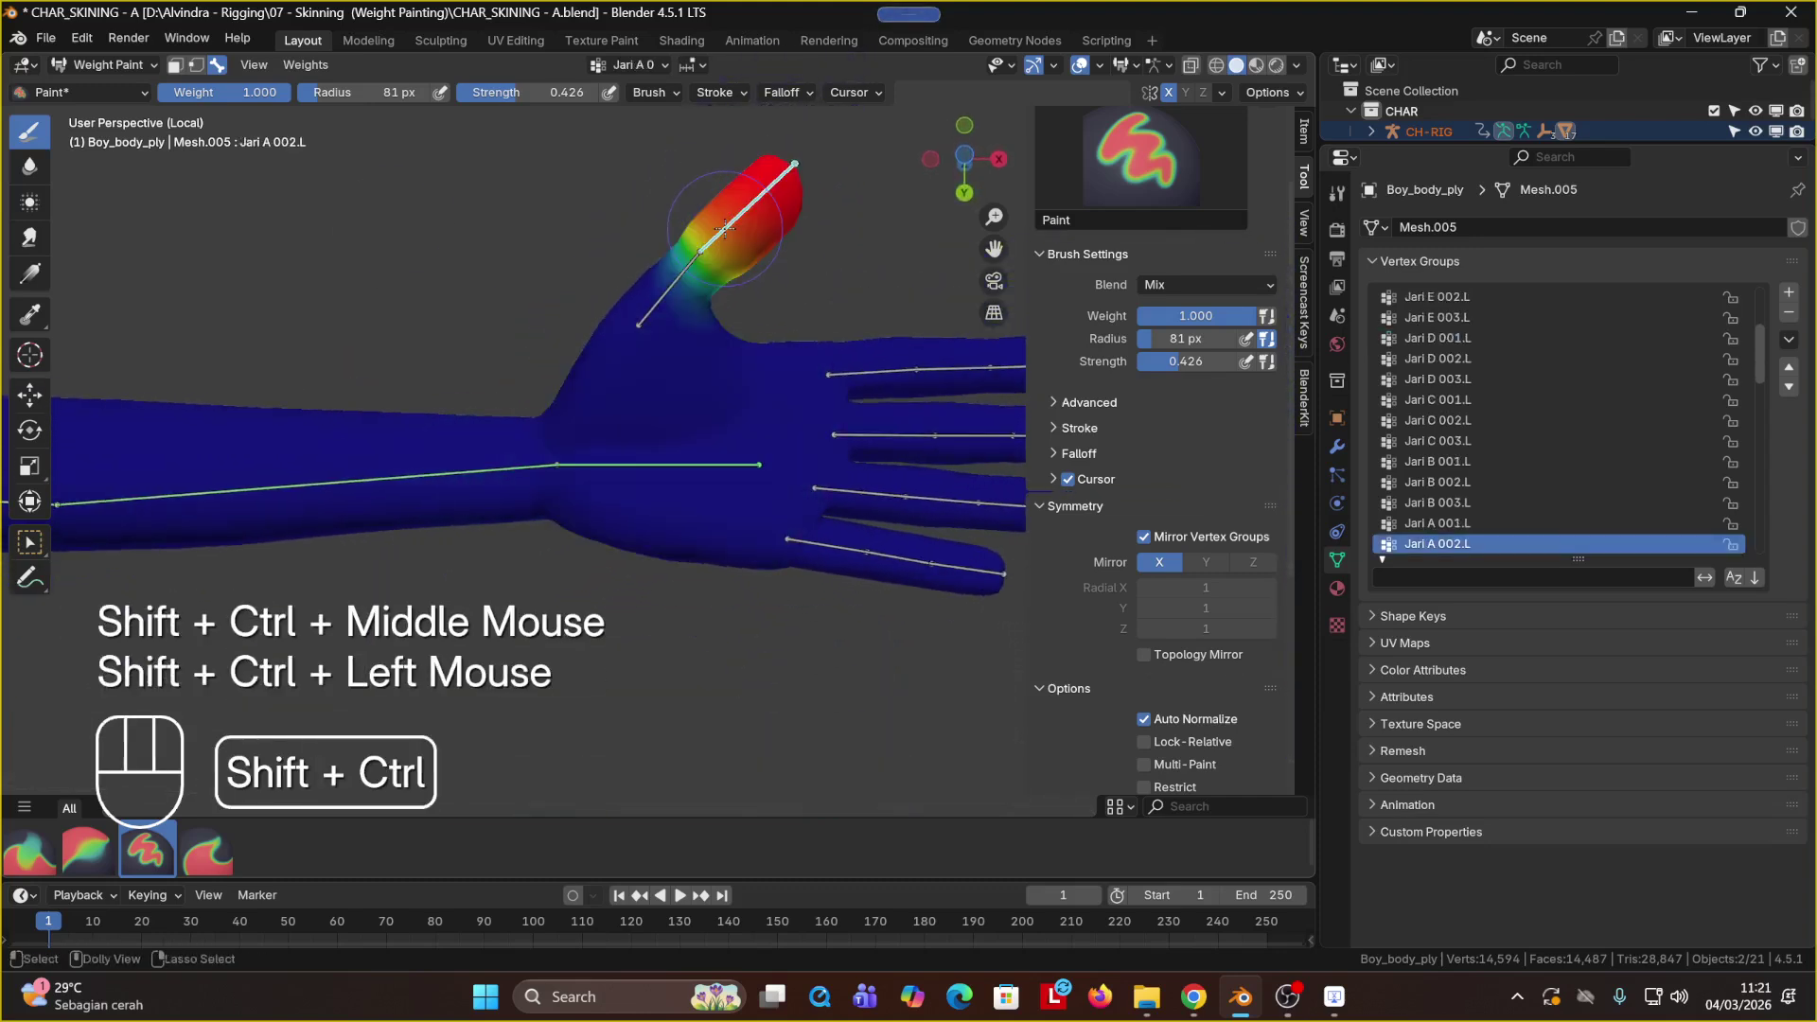
ctrl+shift+click(672, 293)
ctrl+shift+click(881, 383)
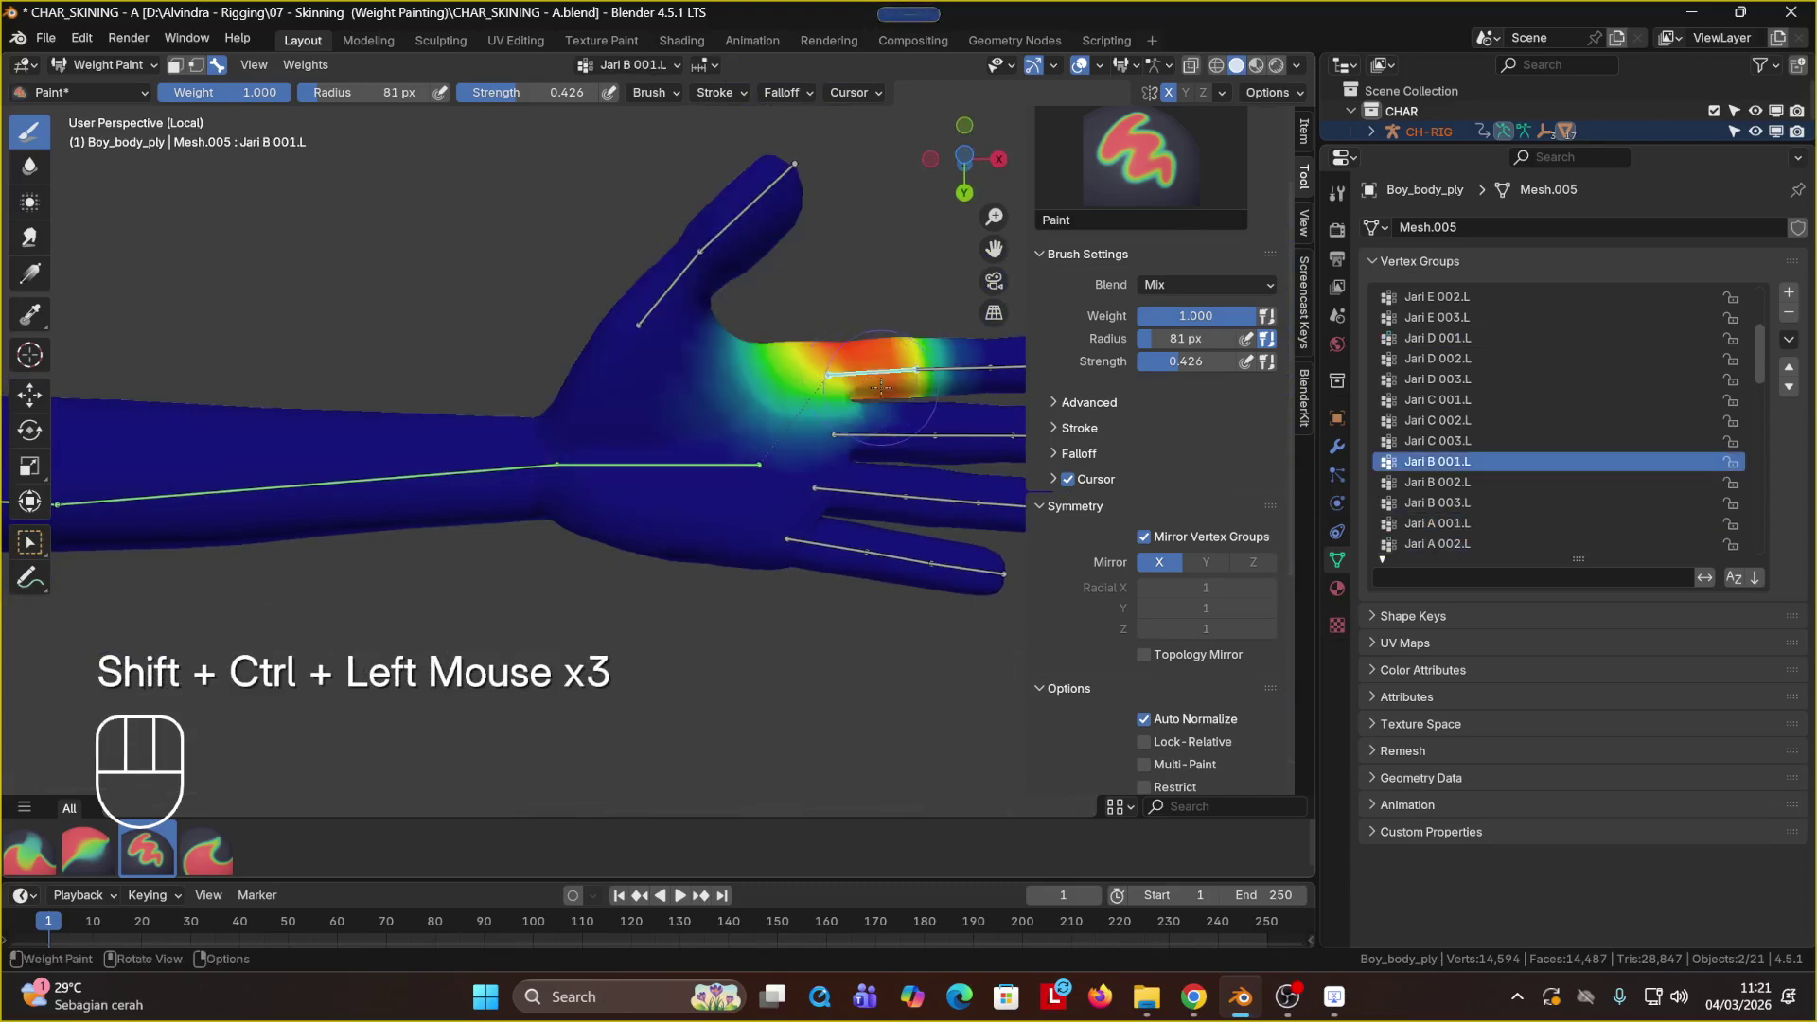
Step: Subtract the Jari E 001.L weight from the left palm and display the weights of the little finger's other bones
ctrl+shift+click(858, 434)
ctrl+shift+click(850, 496)
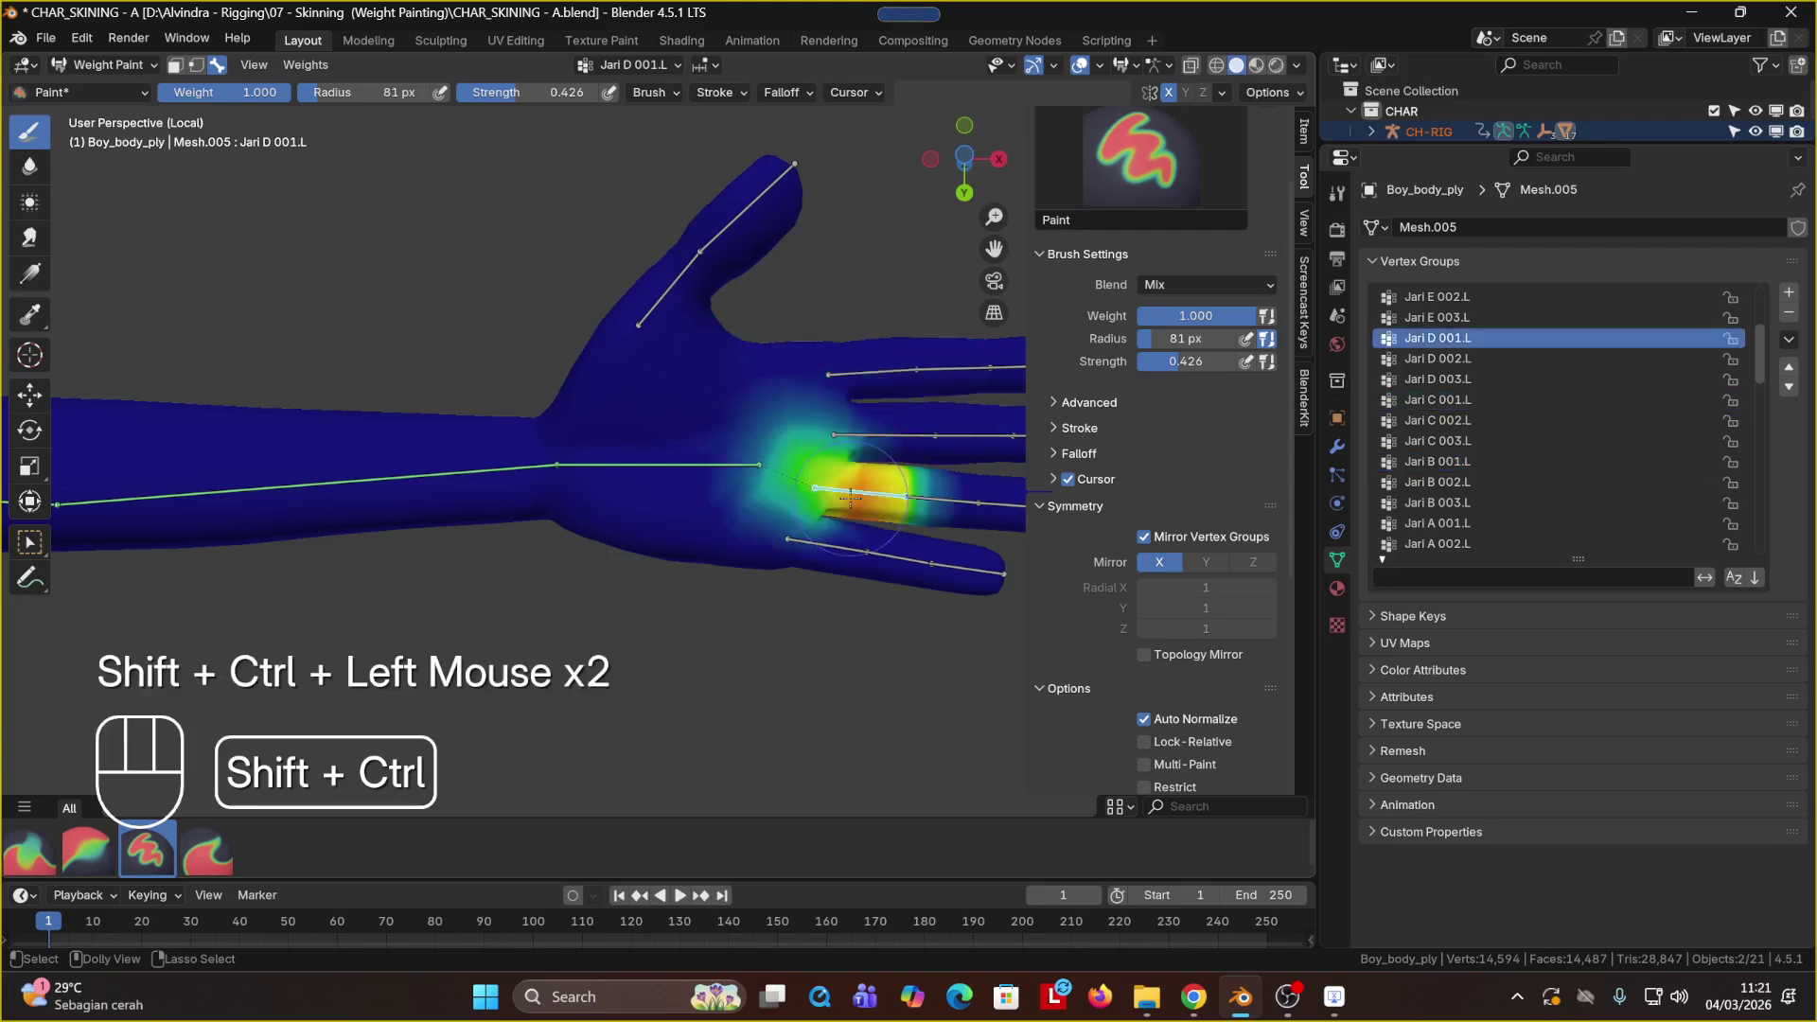
ctrl+shift+click(790, 544)
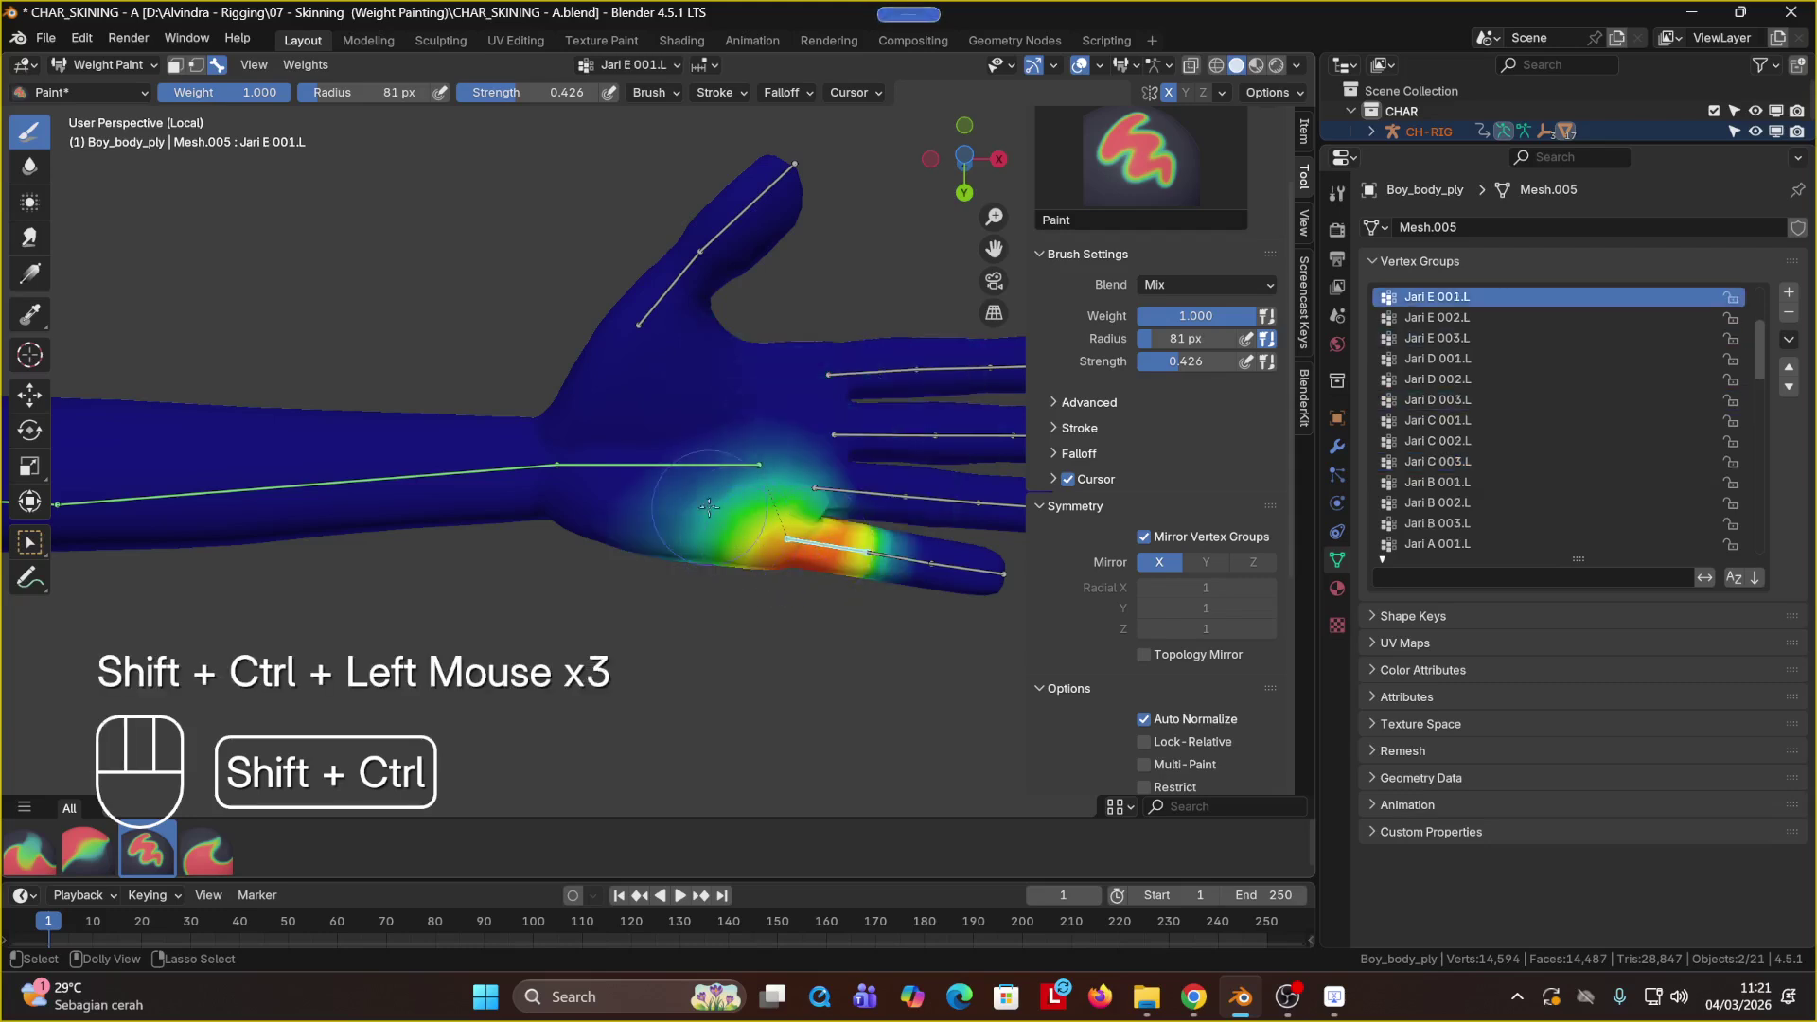
ctrl+click(744, 463)
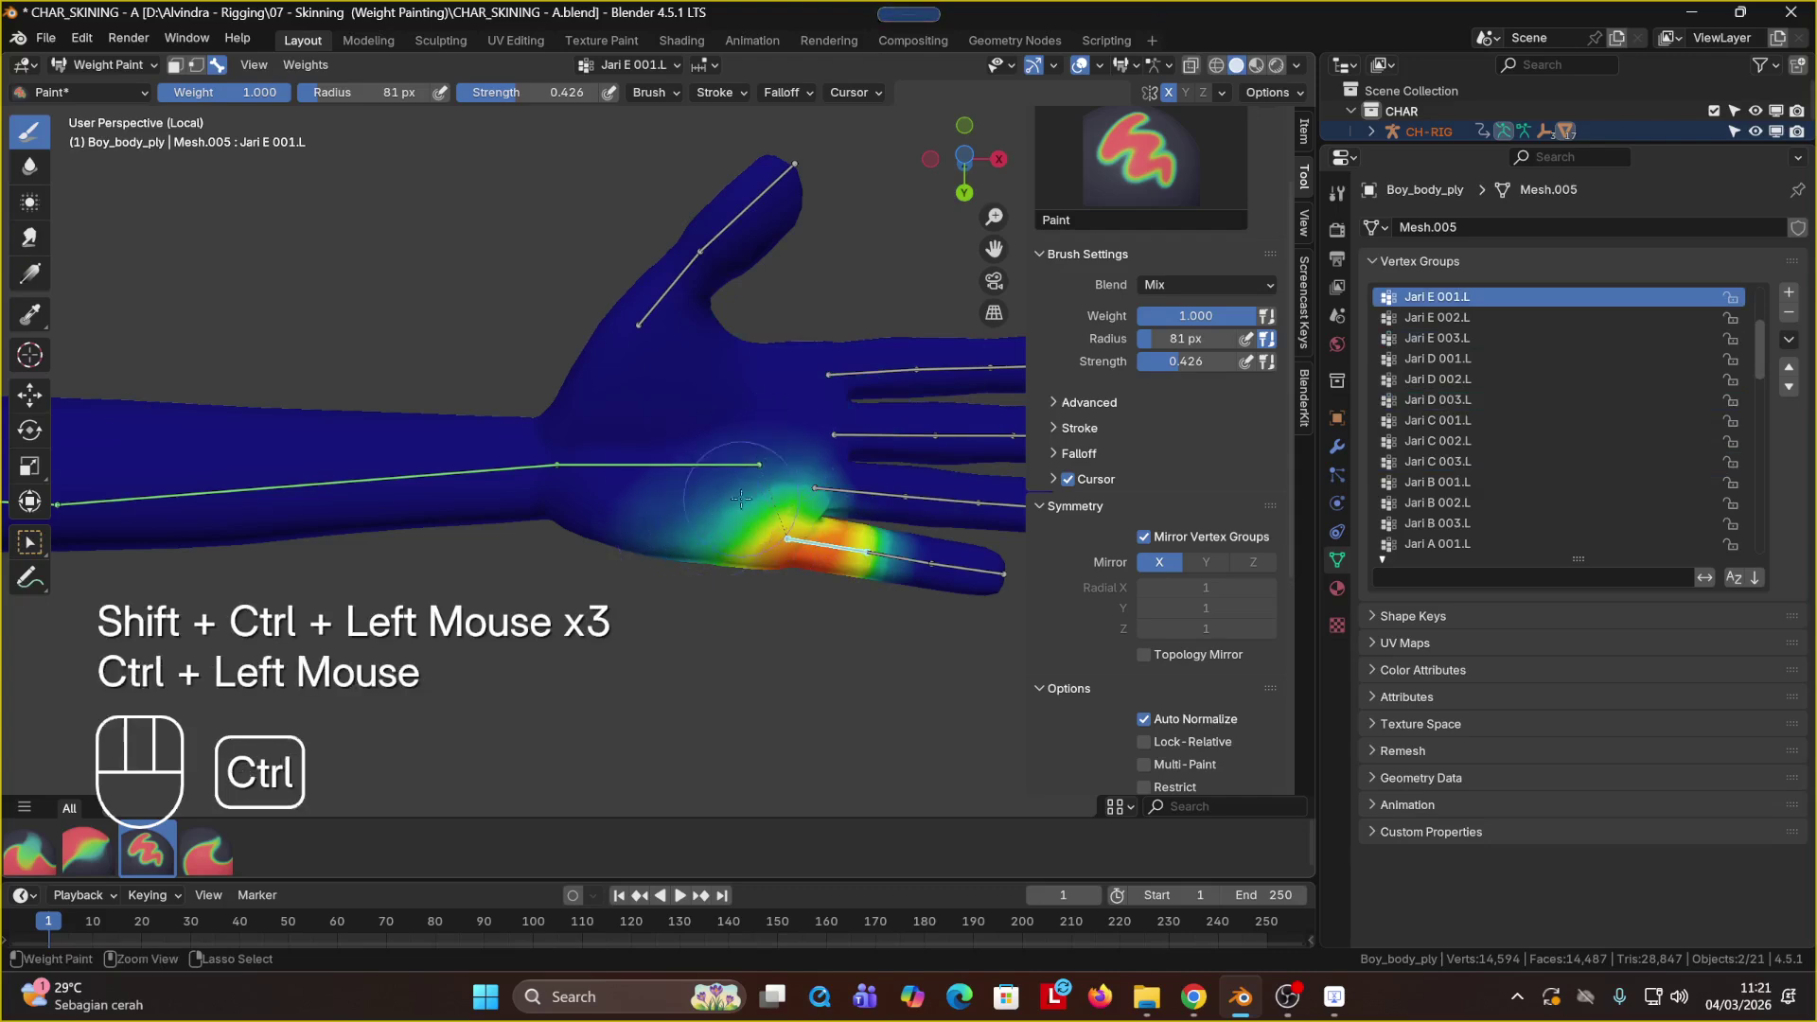
ctrl+click(780, 496)
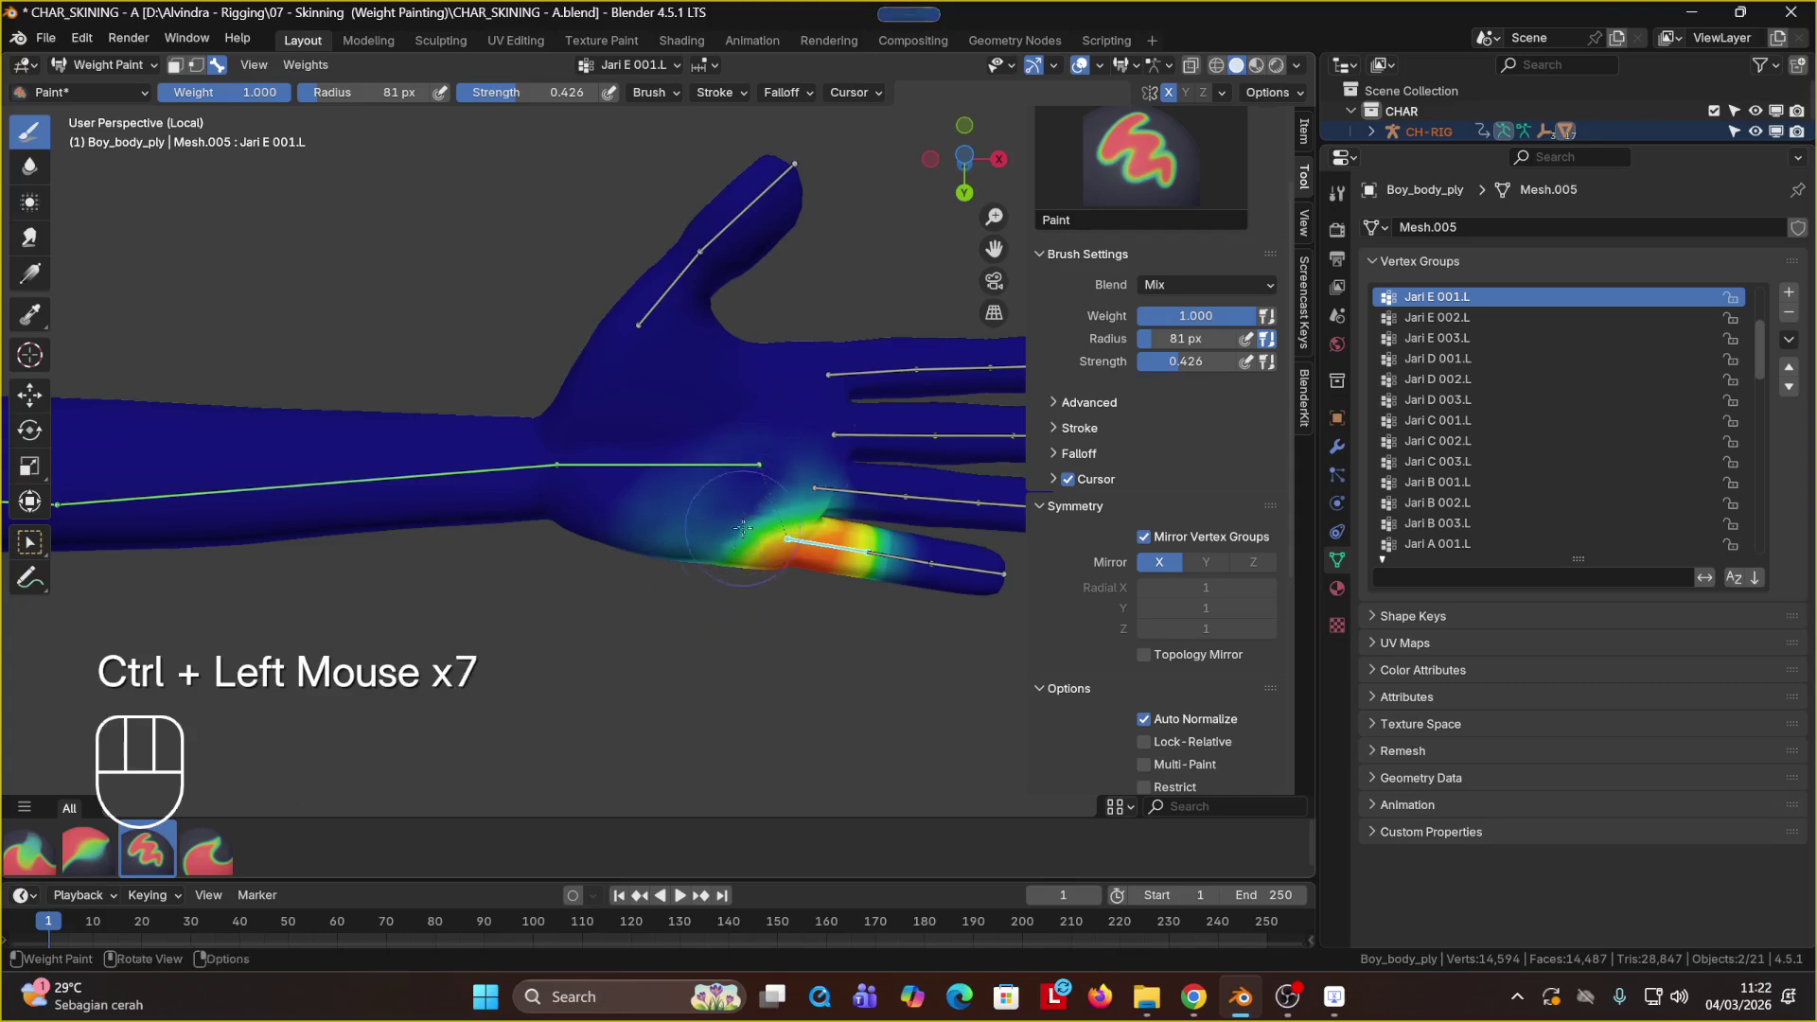
ctrl+shift+click(899, 553)
ctrl+shift+click(956, 566)
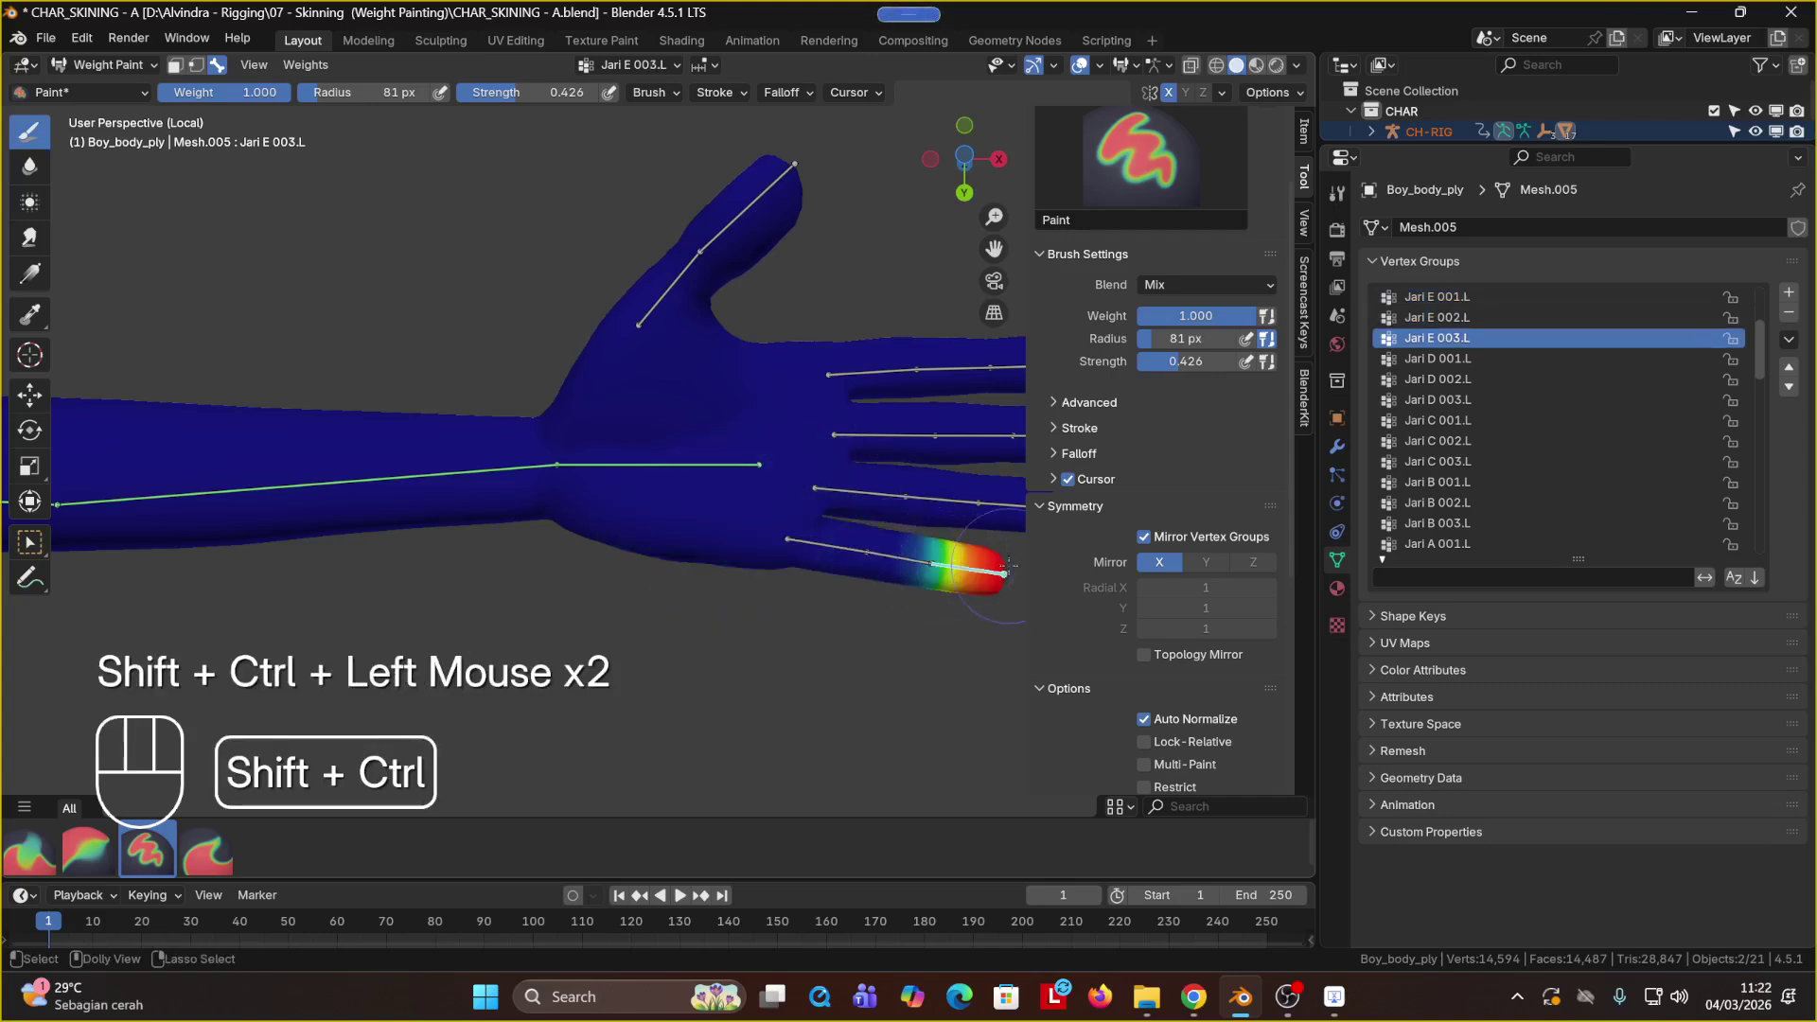
Step: Raise the left arm by rotating the upper arm bone Lengan Atas.L upward about 60° to test the shoulder deformation
middle_drag(956, 565, 673, 413)
scroll(751, 455, down, 2)
scroll(750, 456, down, 1)
ctrl+shift+click(673, 412)
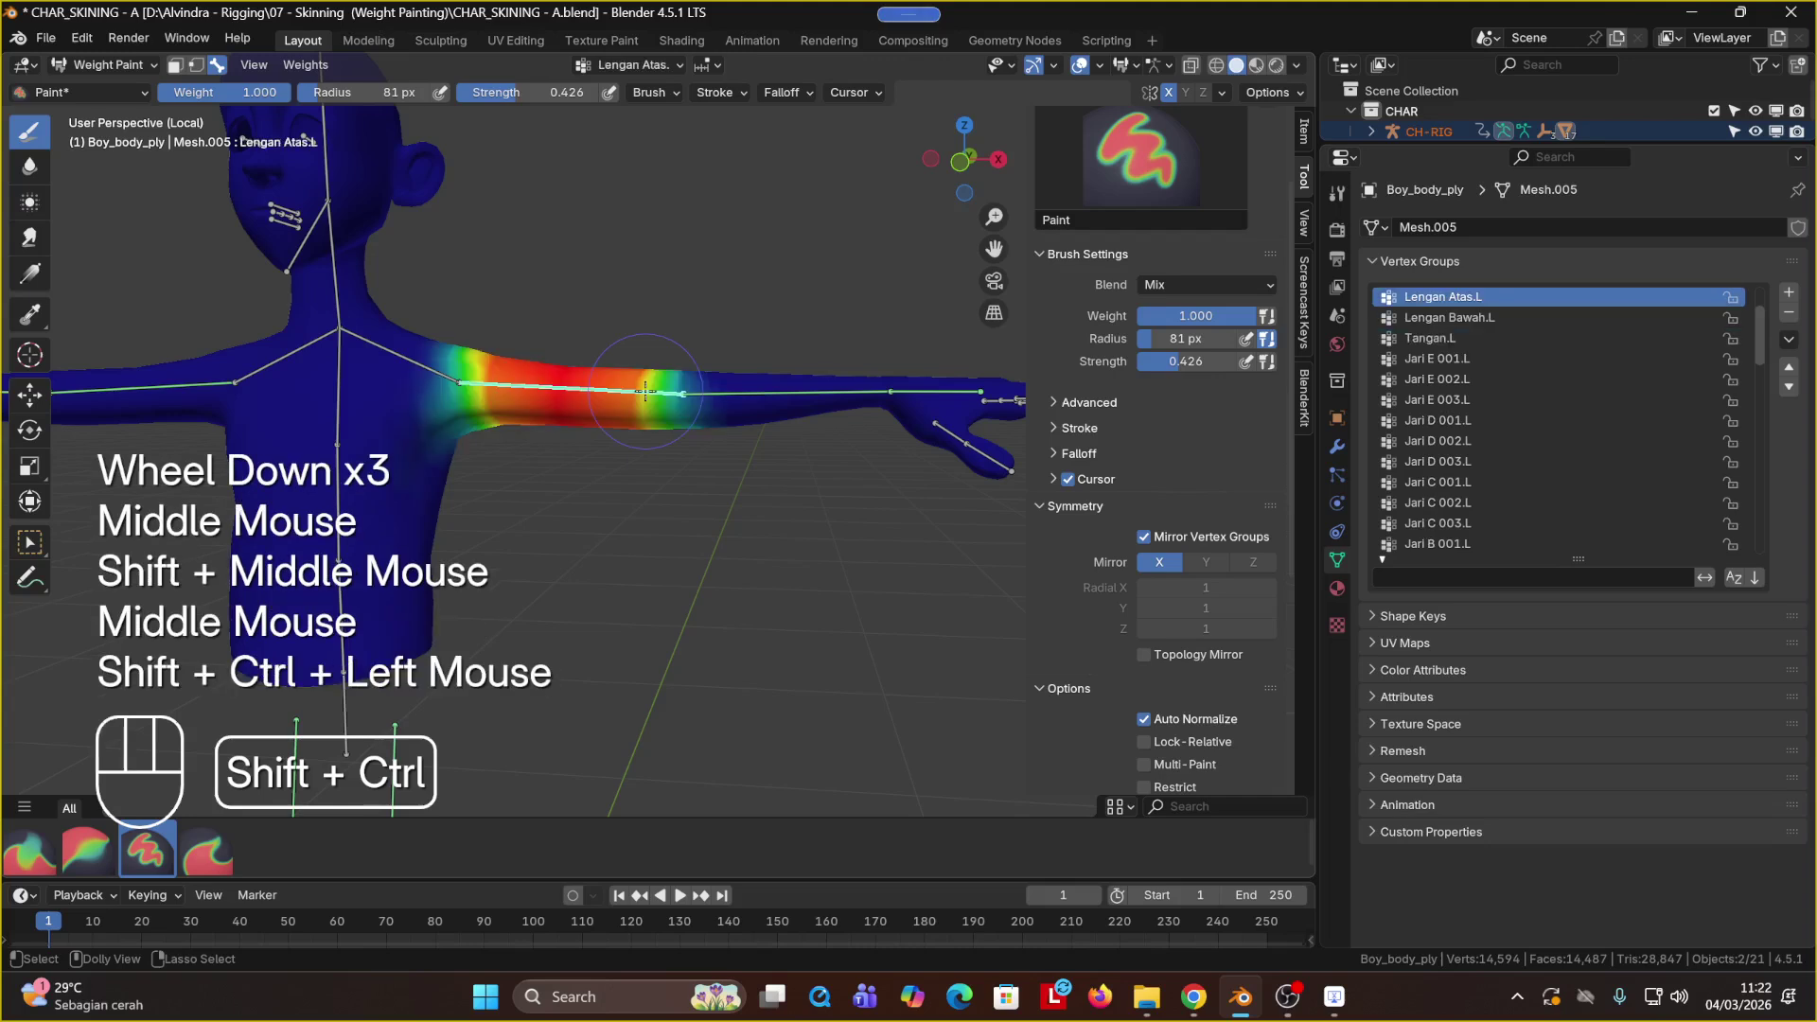
key(r)
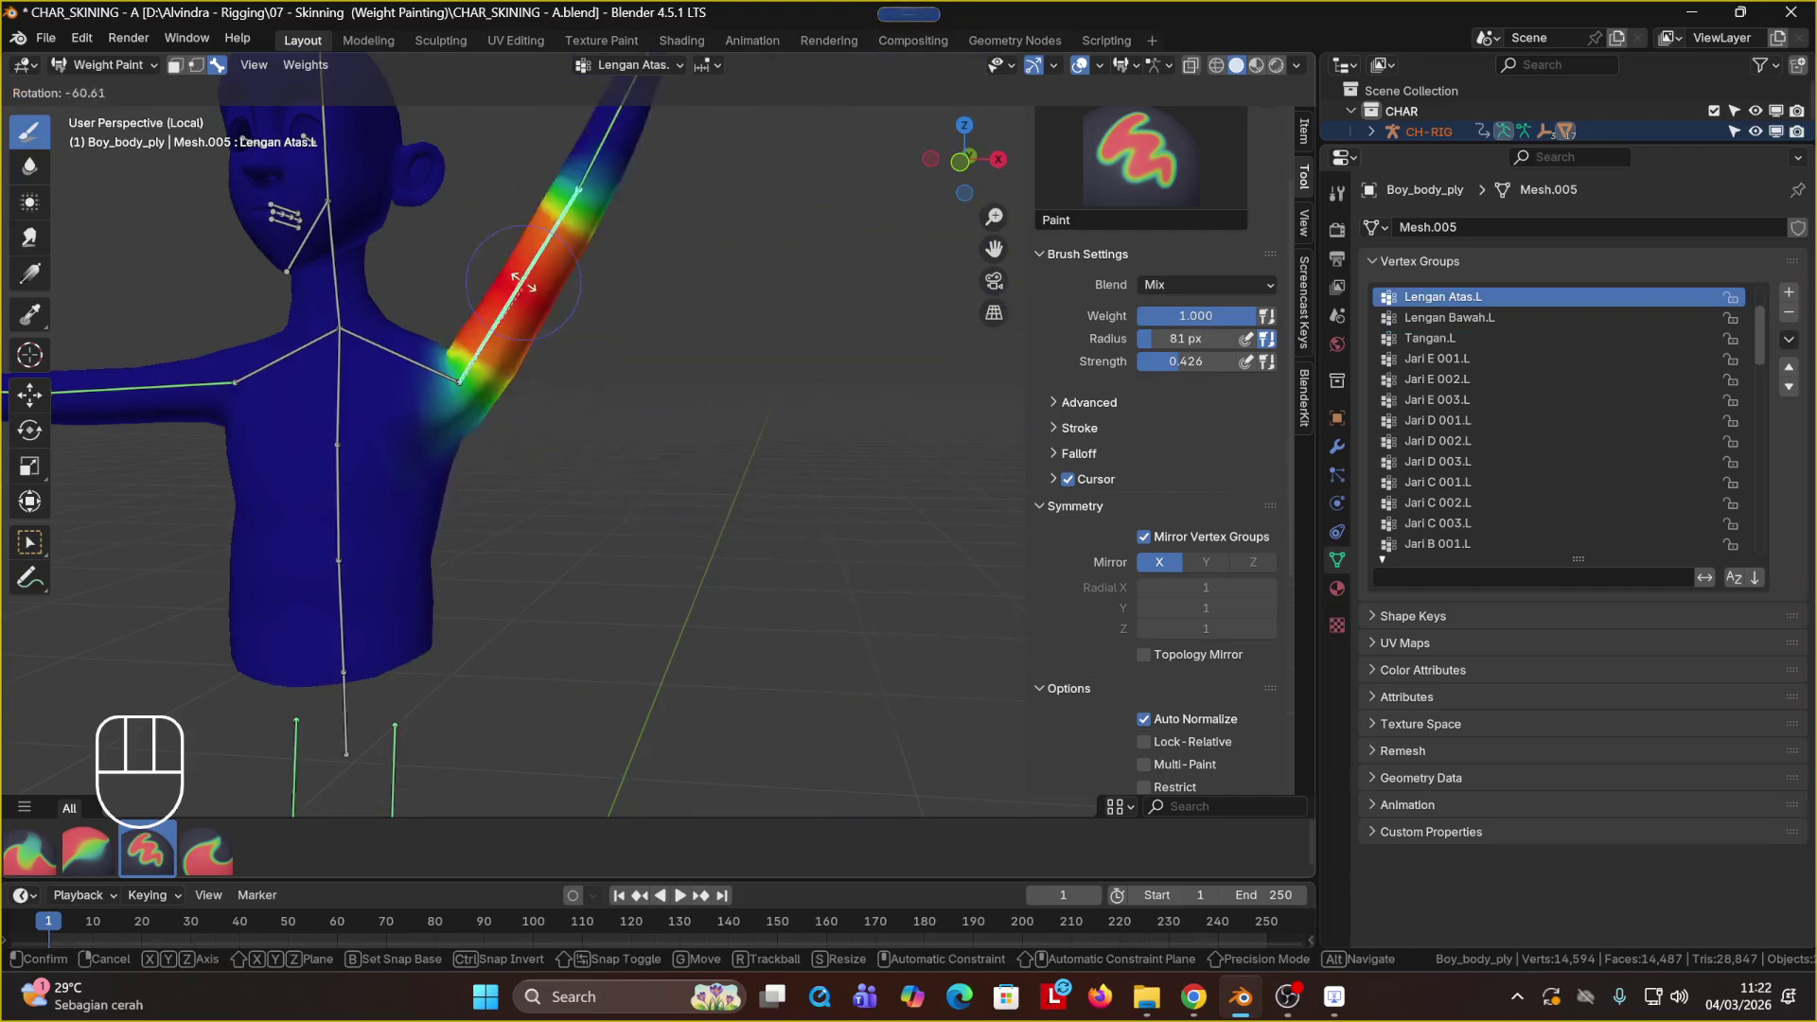
click(501, 286)
middle_drag(501, 286, 620, 386)
scroll(502, 350, up, 2)
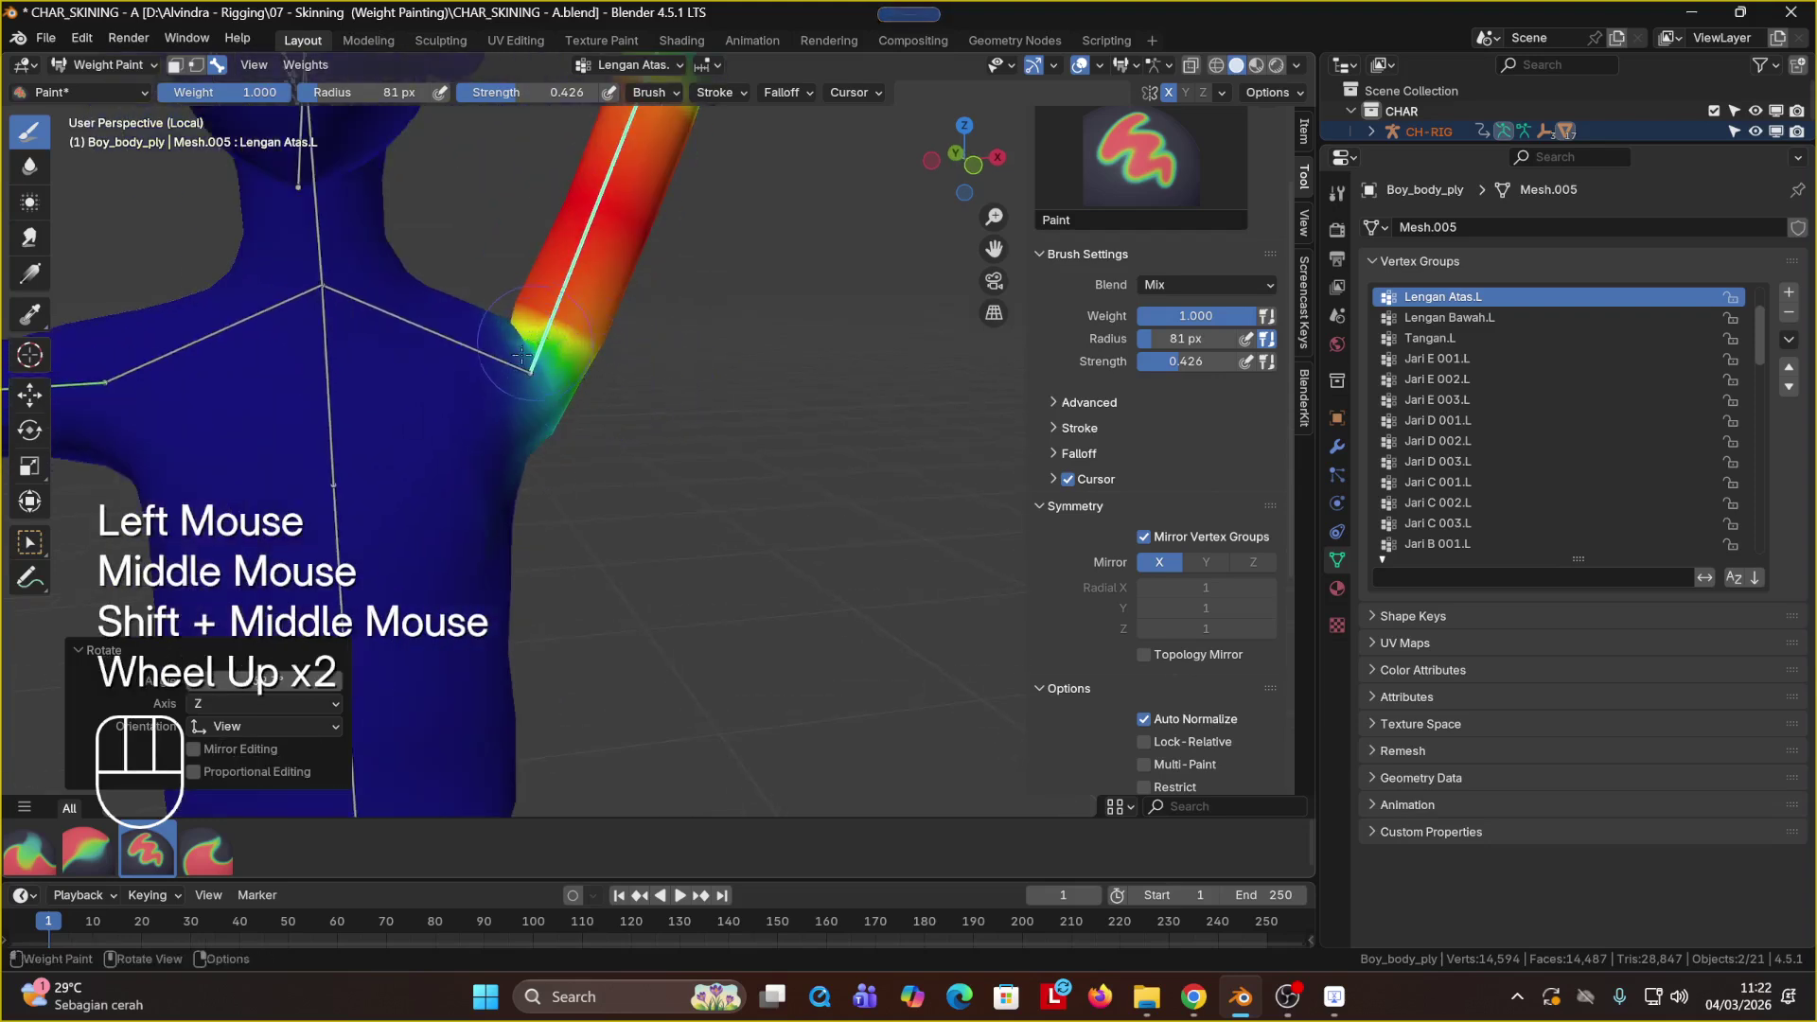
Step: Undo the stray dab on the shoulder and rotate the shoulder bone pundak.L by -34.8° to lift it
click(527, 345)
key(ctrl+z)
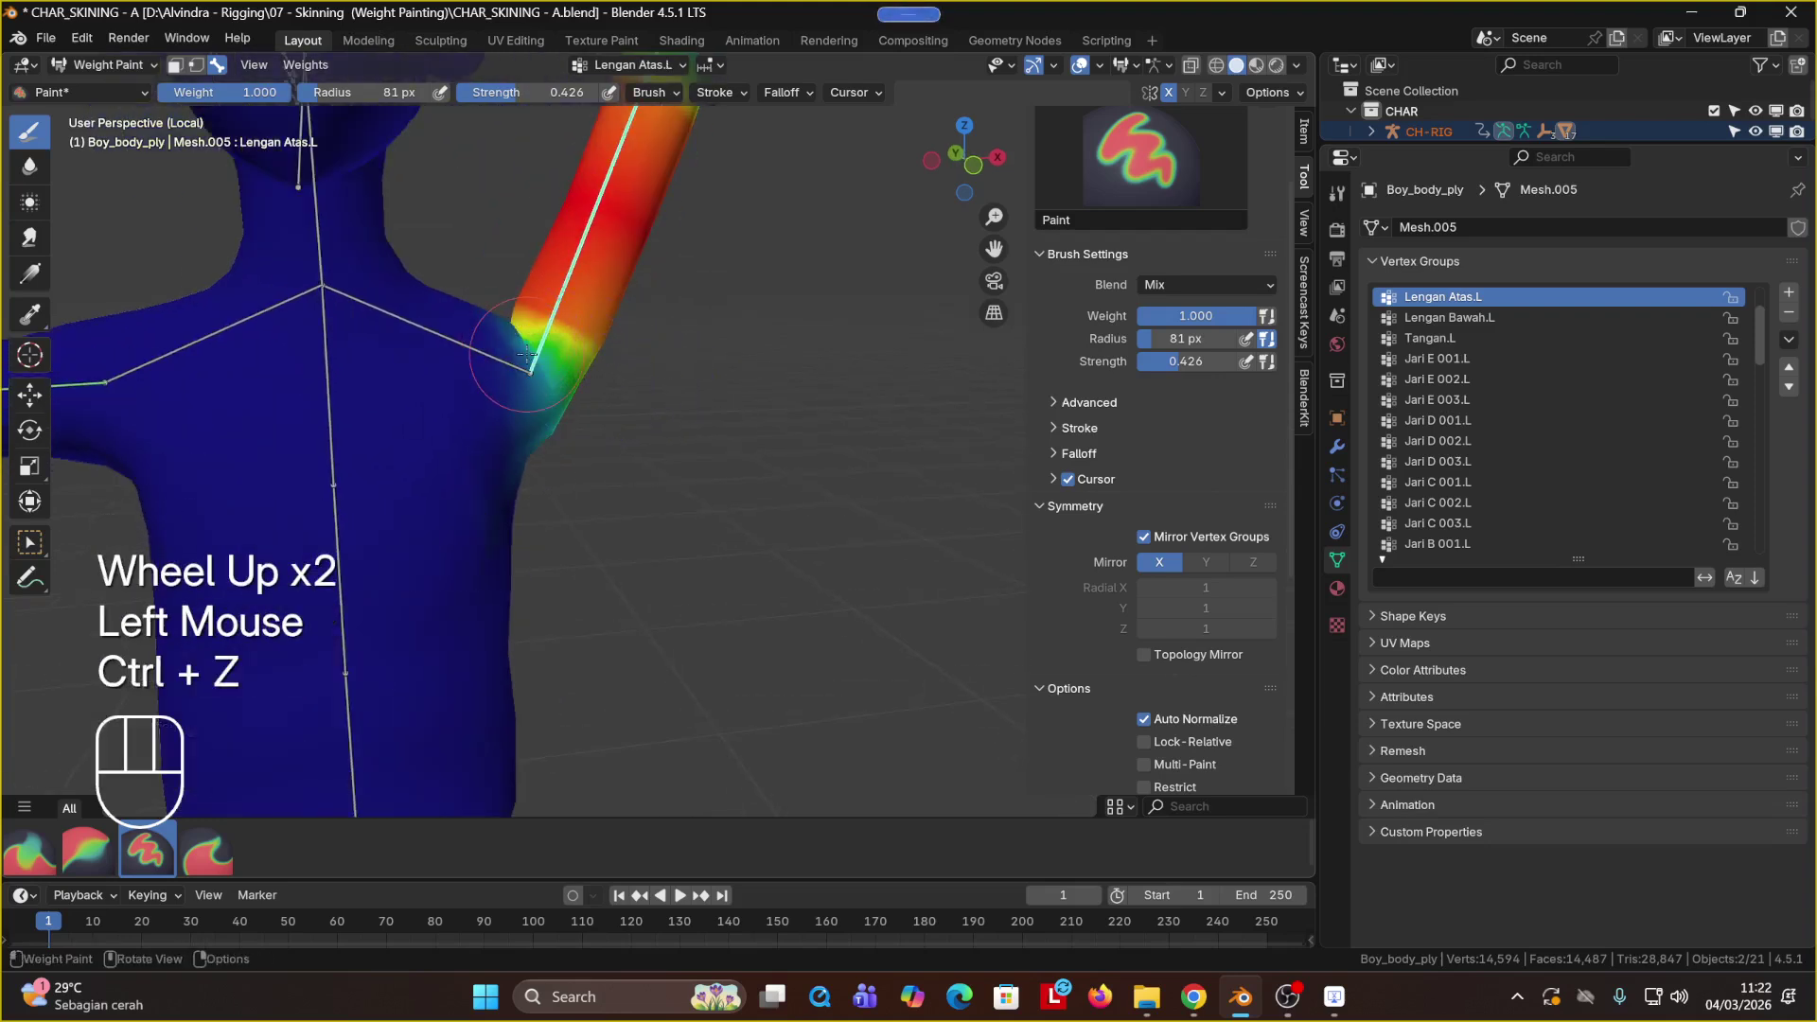
ctrl+shift+click(484, 355)
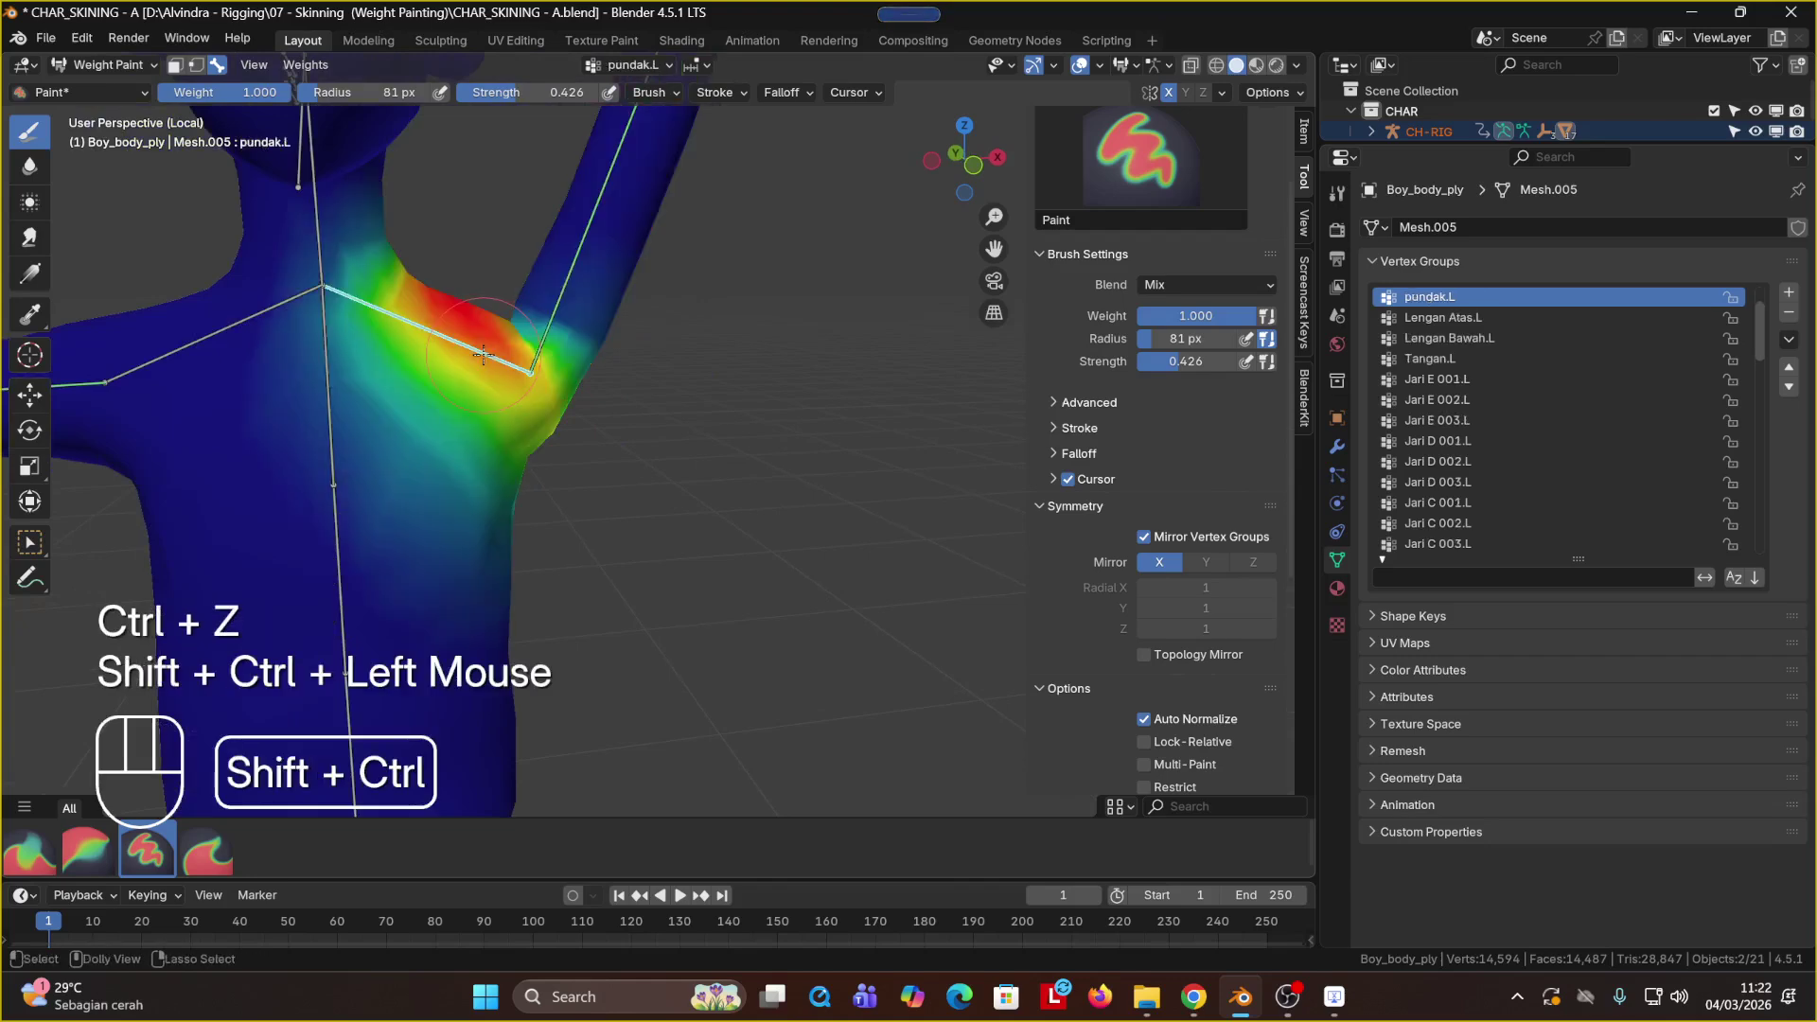
key(r)
click(532, 218)
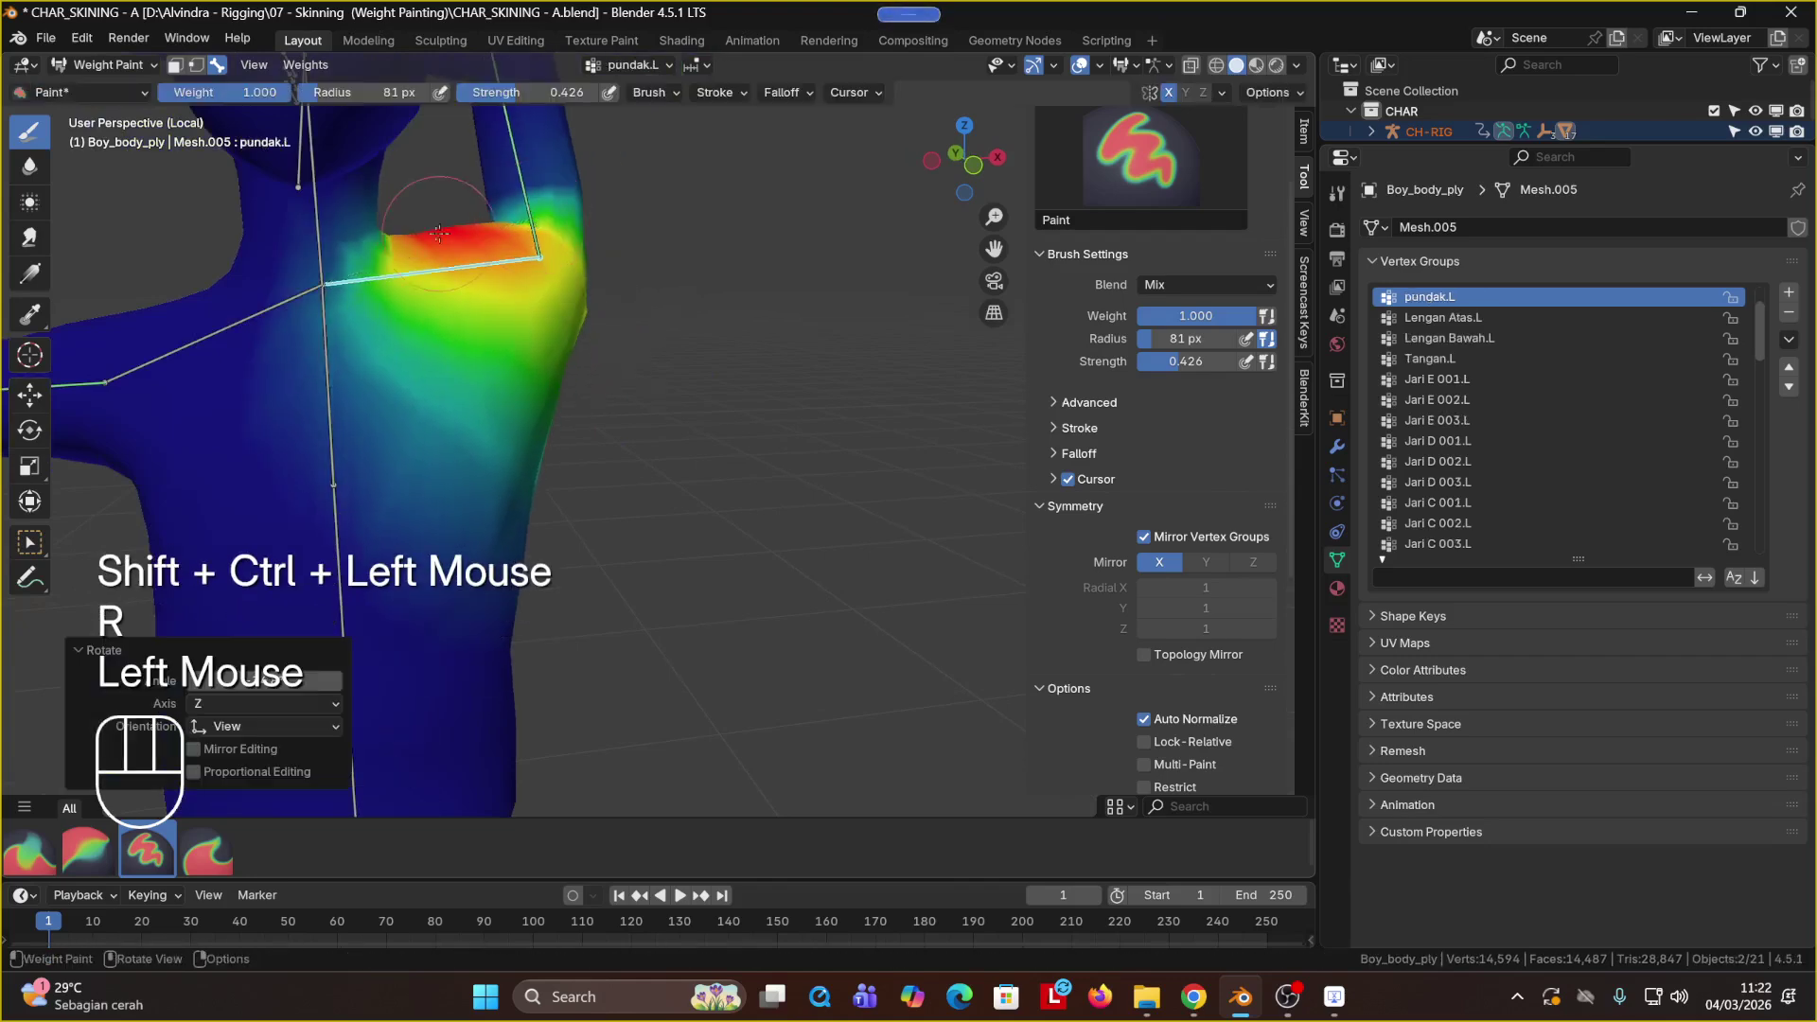
middle_drag(532, 217, 337, 278)
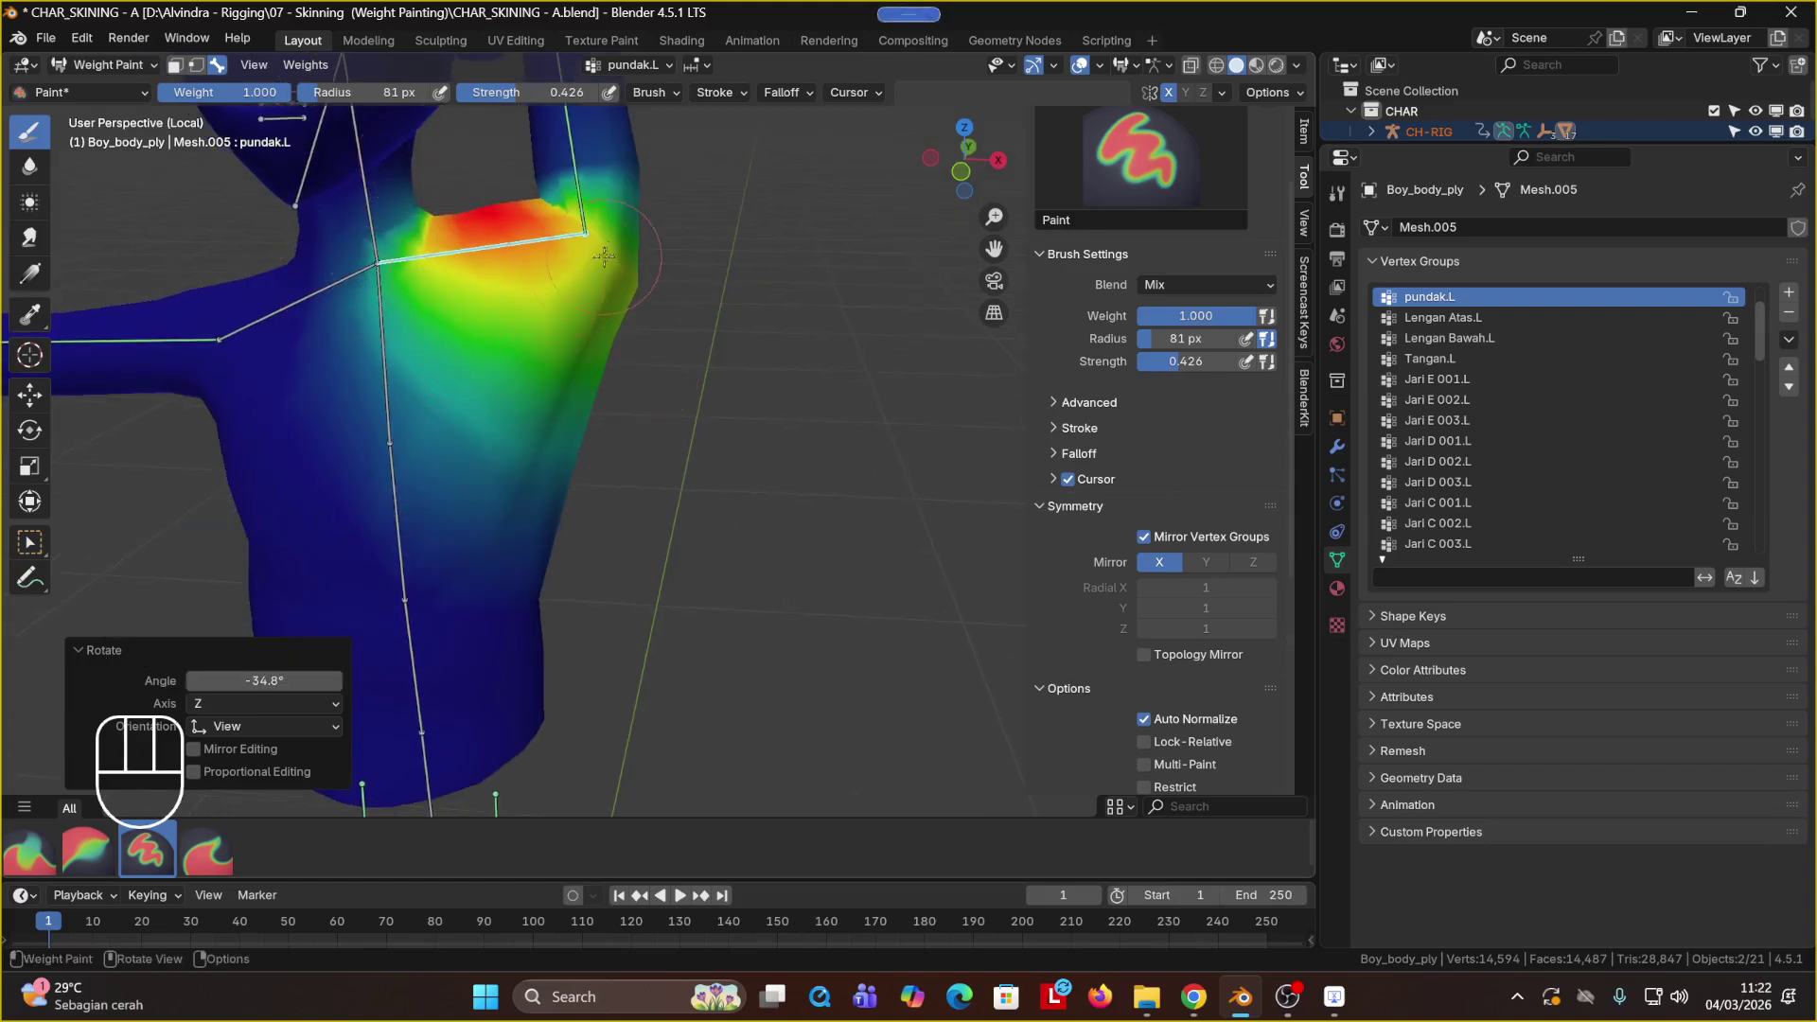
shift+middle_drag(604, 235, 658, 399)
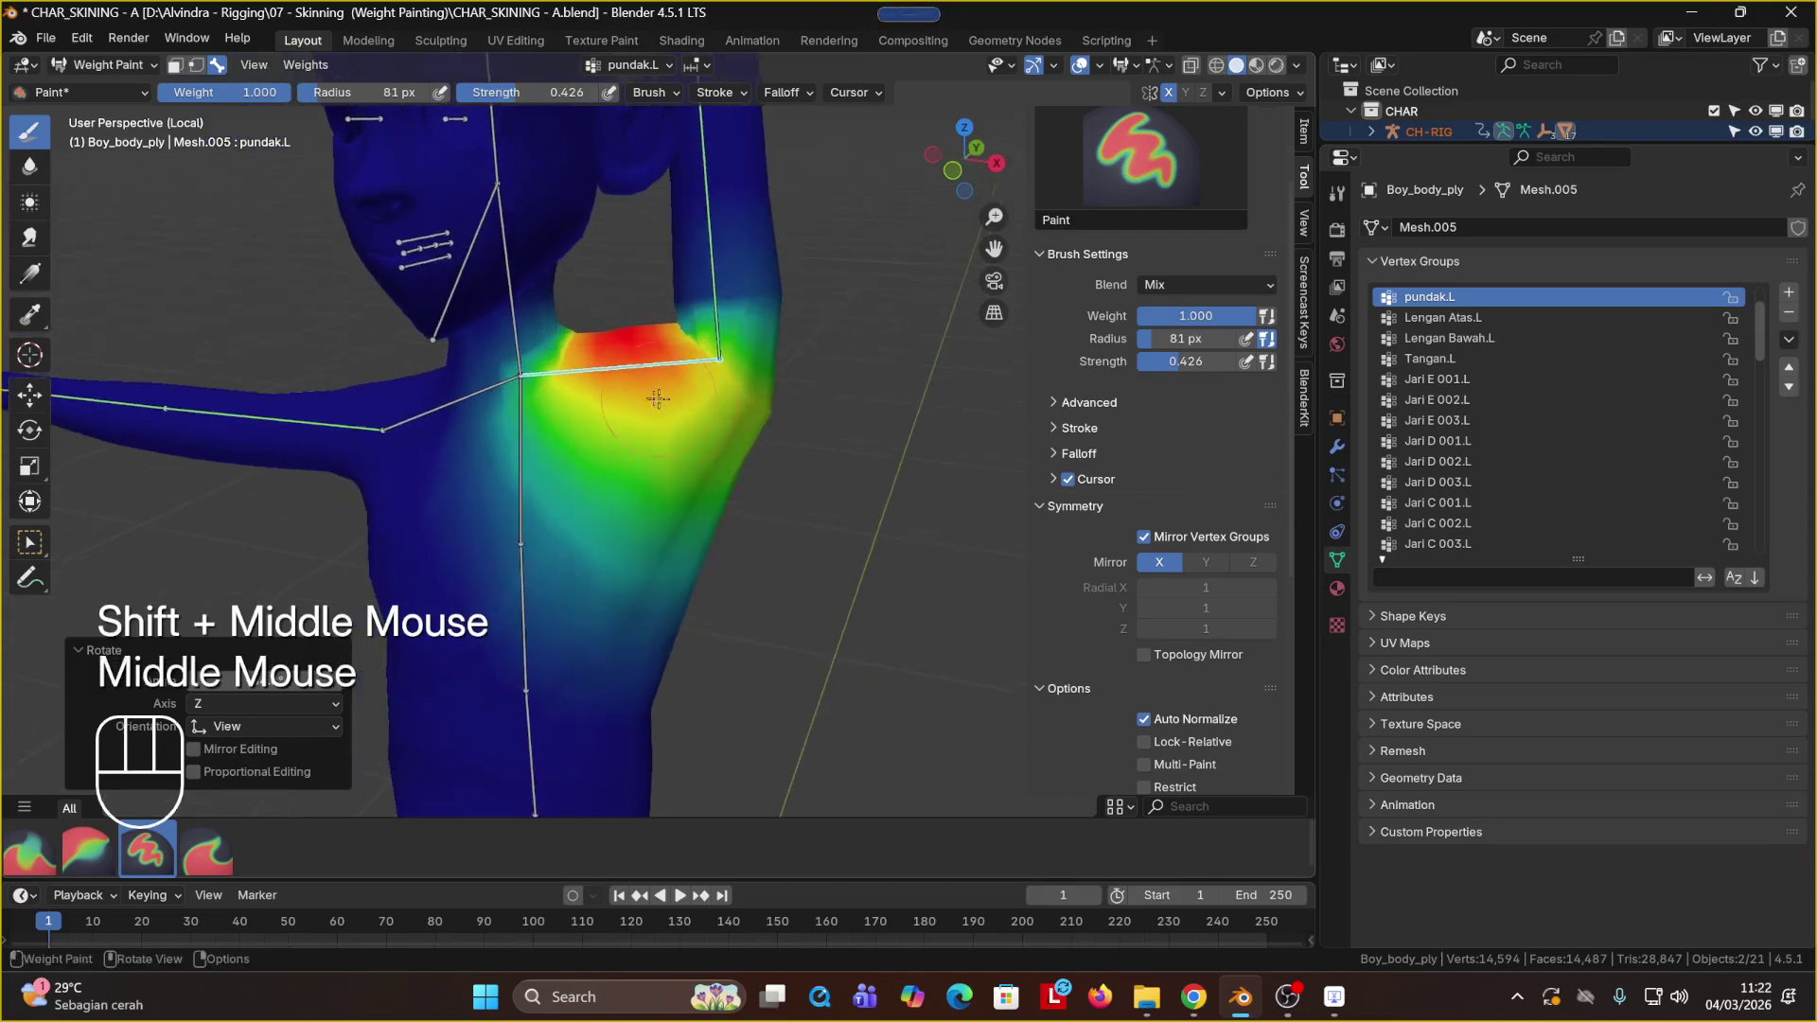
Step: Blur the pundak.L weights around the base of the neck and the front of the left shoulder
click(30, 165)
click(550, 353)
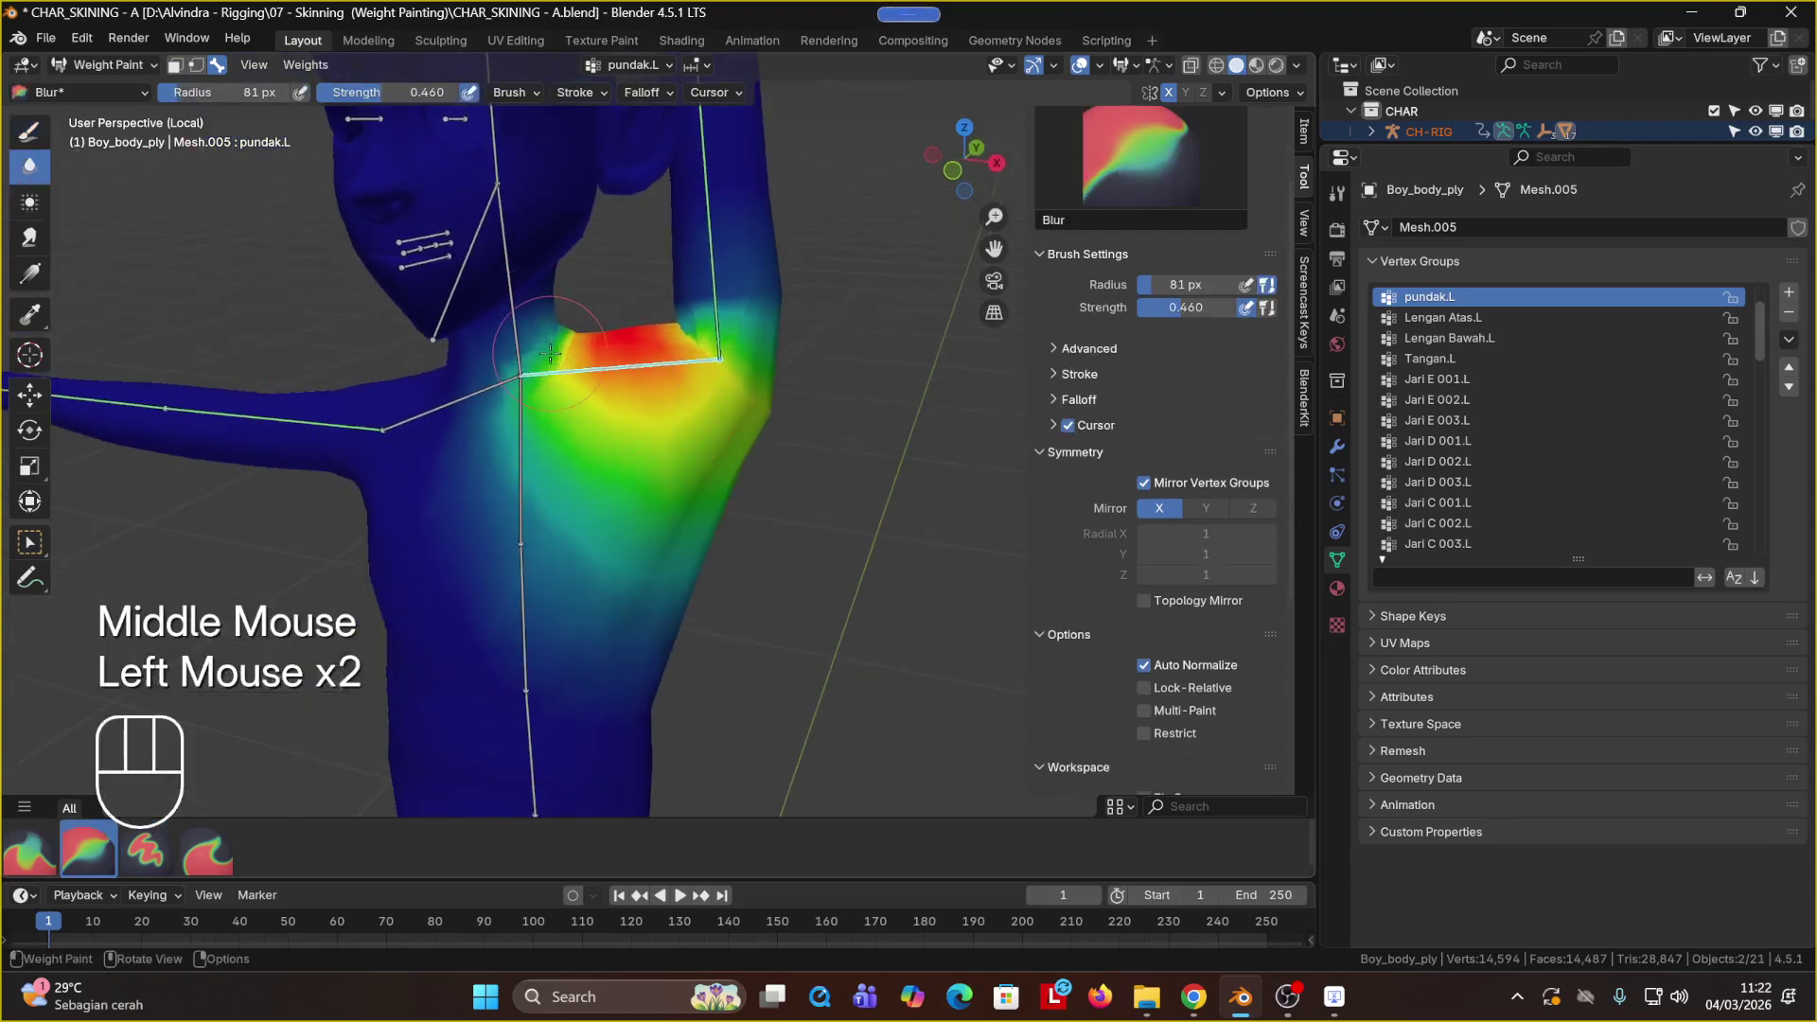
drag(564, 326, 549, 380)
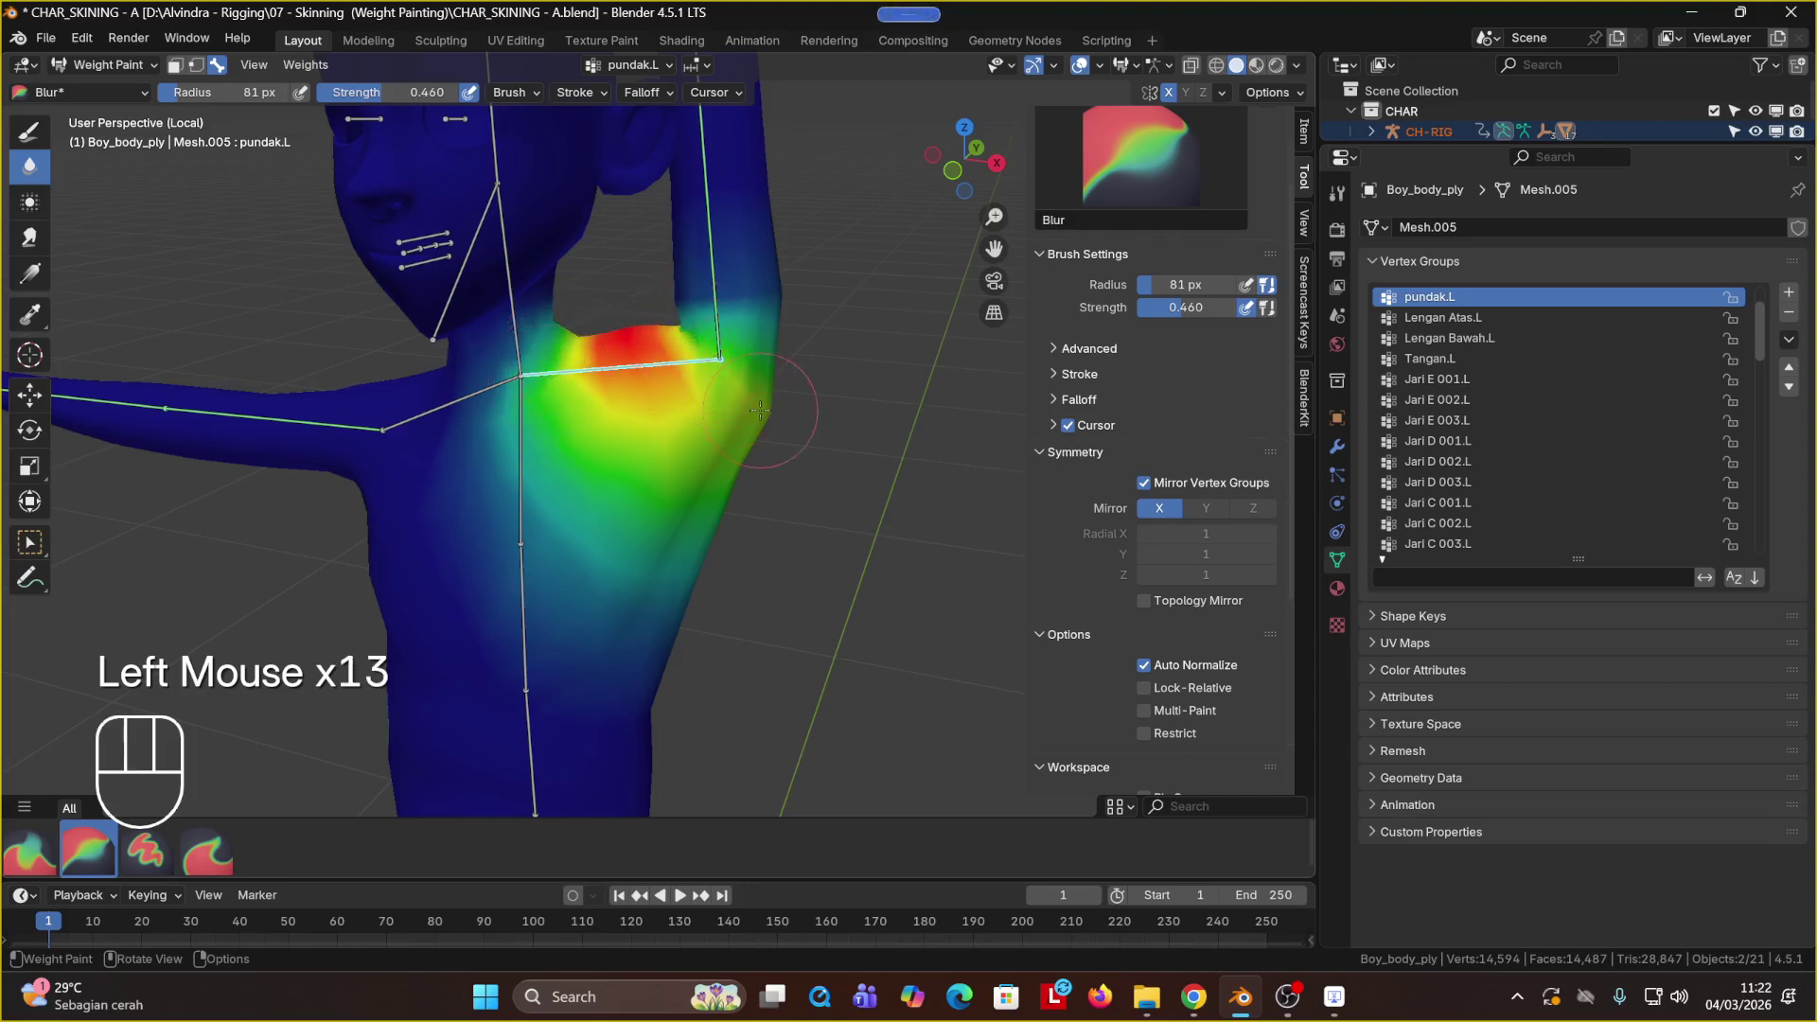
Step: Blur the pundak.L weights on the back and outer edge of the raised left shoulder
mouse_move(760, 409)
middle_down()
mouse_move(786, 445)
mouse_move(614, 388)
mouse_move(568, 396)
middle_up()
click(795, 454)
click(795, 454)
click(615, 388)
click(615, 388)
click(576, 398)
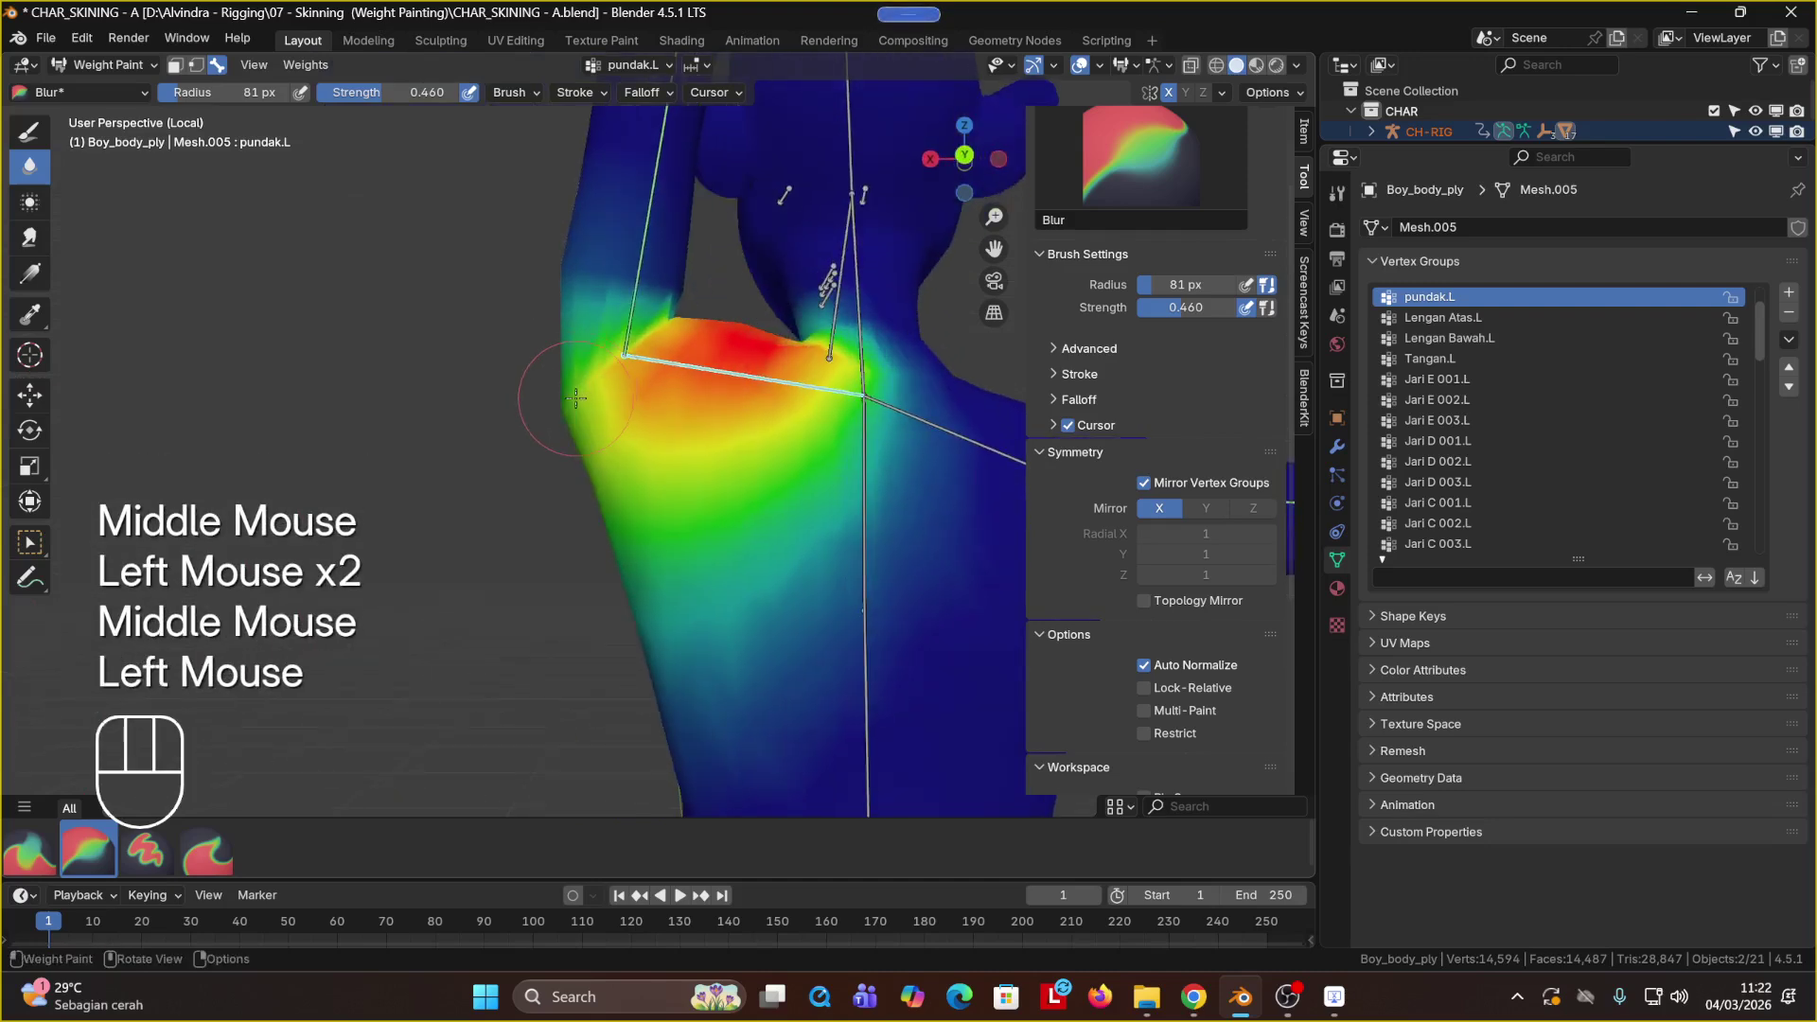
click(577, 398)
click(578, 397)
click(644, 341)
click(644, 341)
middle_drag(643, 341, 871, 416)
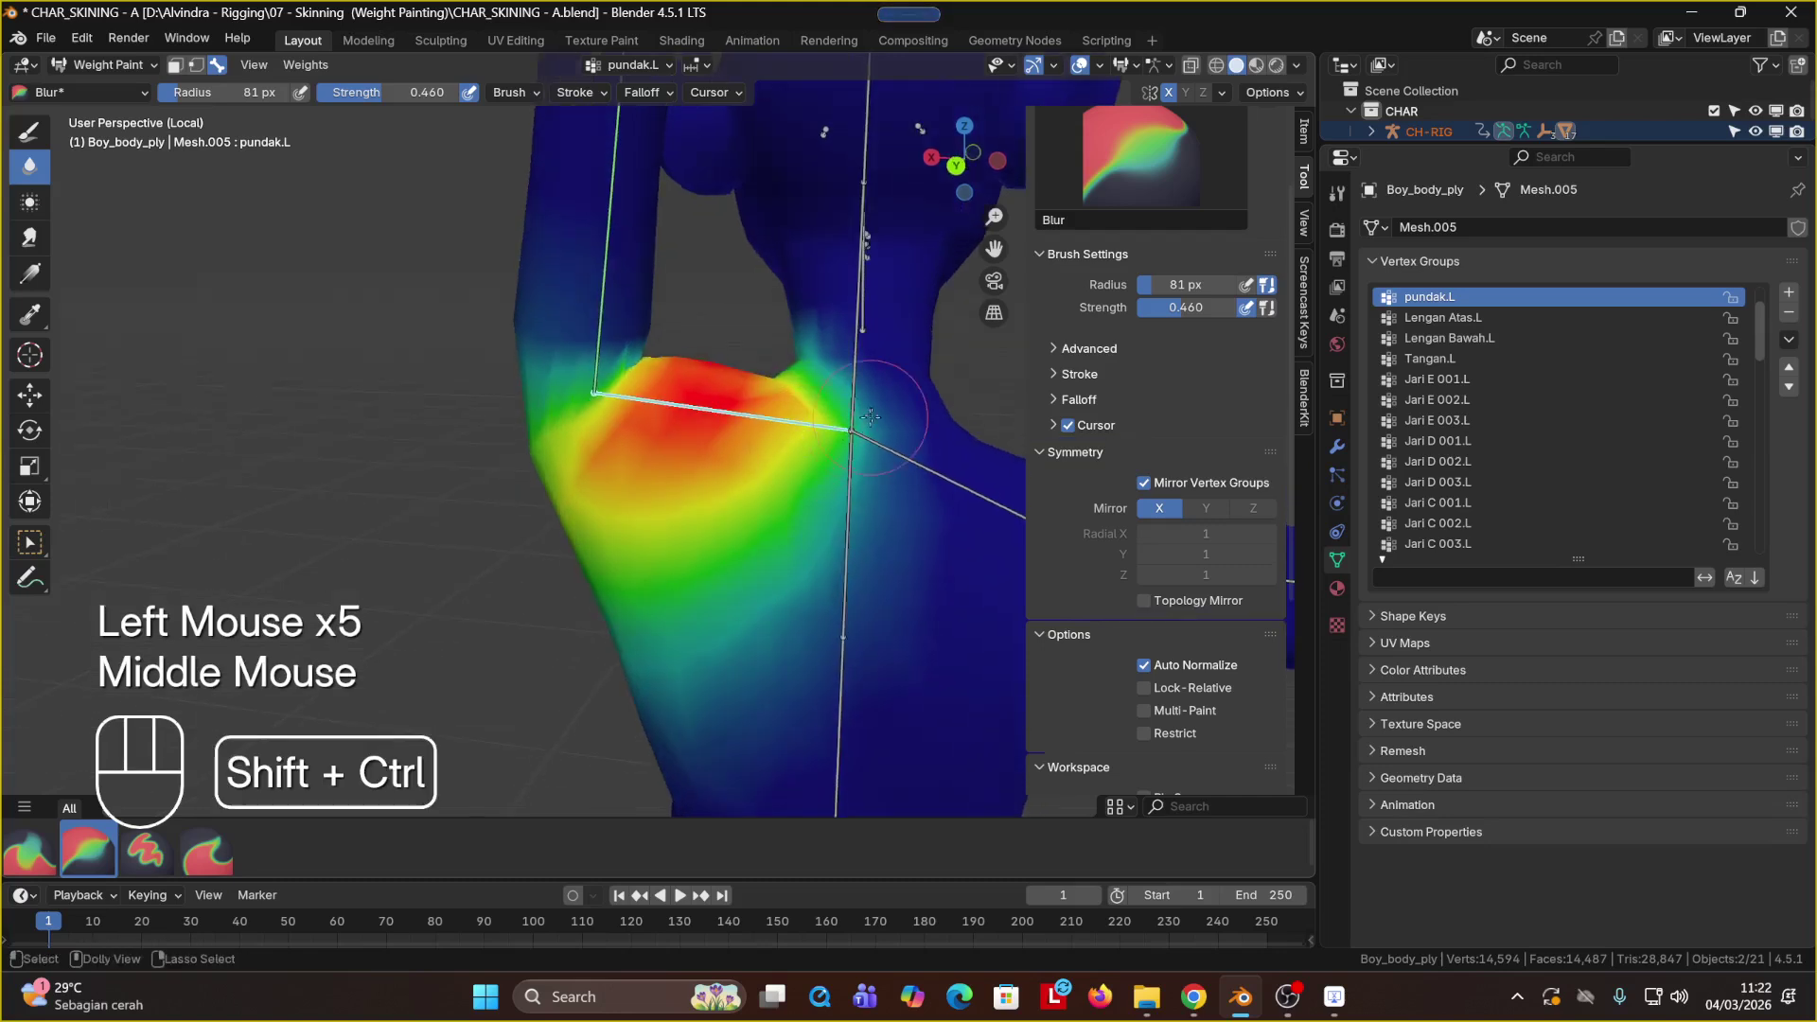
Step: Display the weights of Punggung 003 and the neck bone Leher, and blur the Leher weights at the side of the neck
ctrl+shift+click(847, 461)
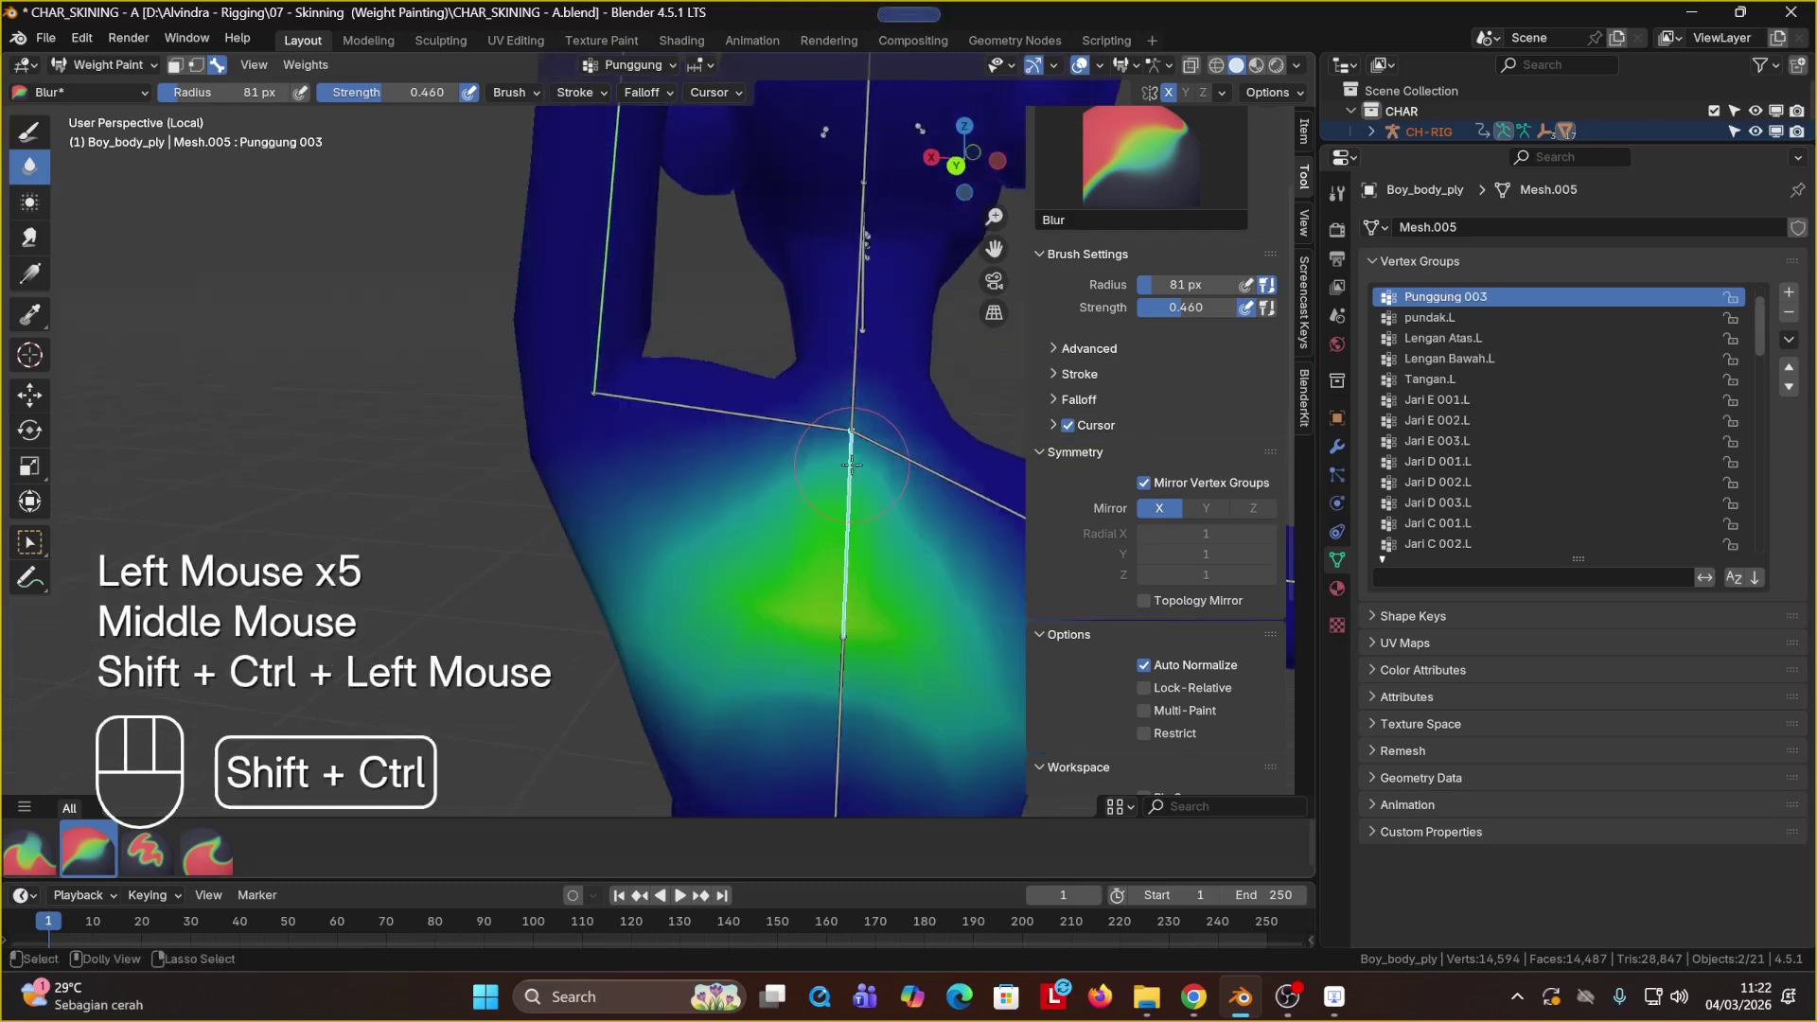
ctrl+shift+click(855, 383)
click(840, 284)
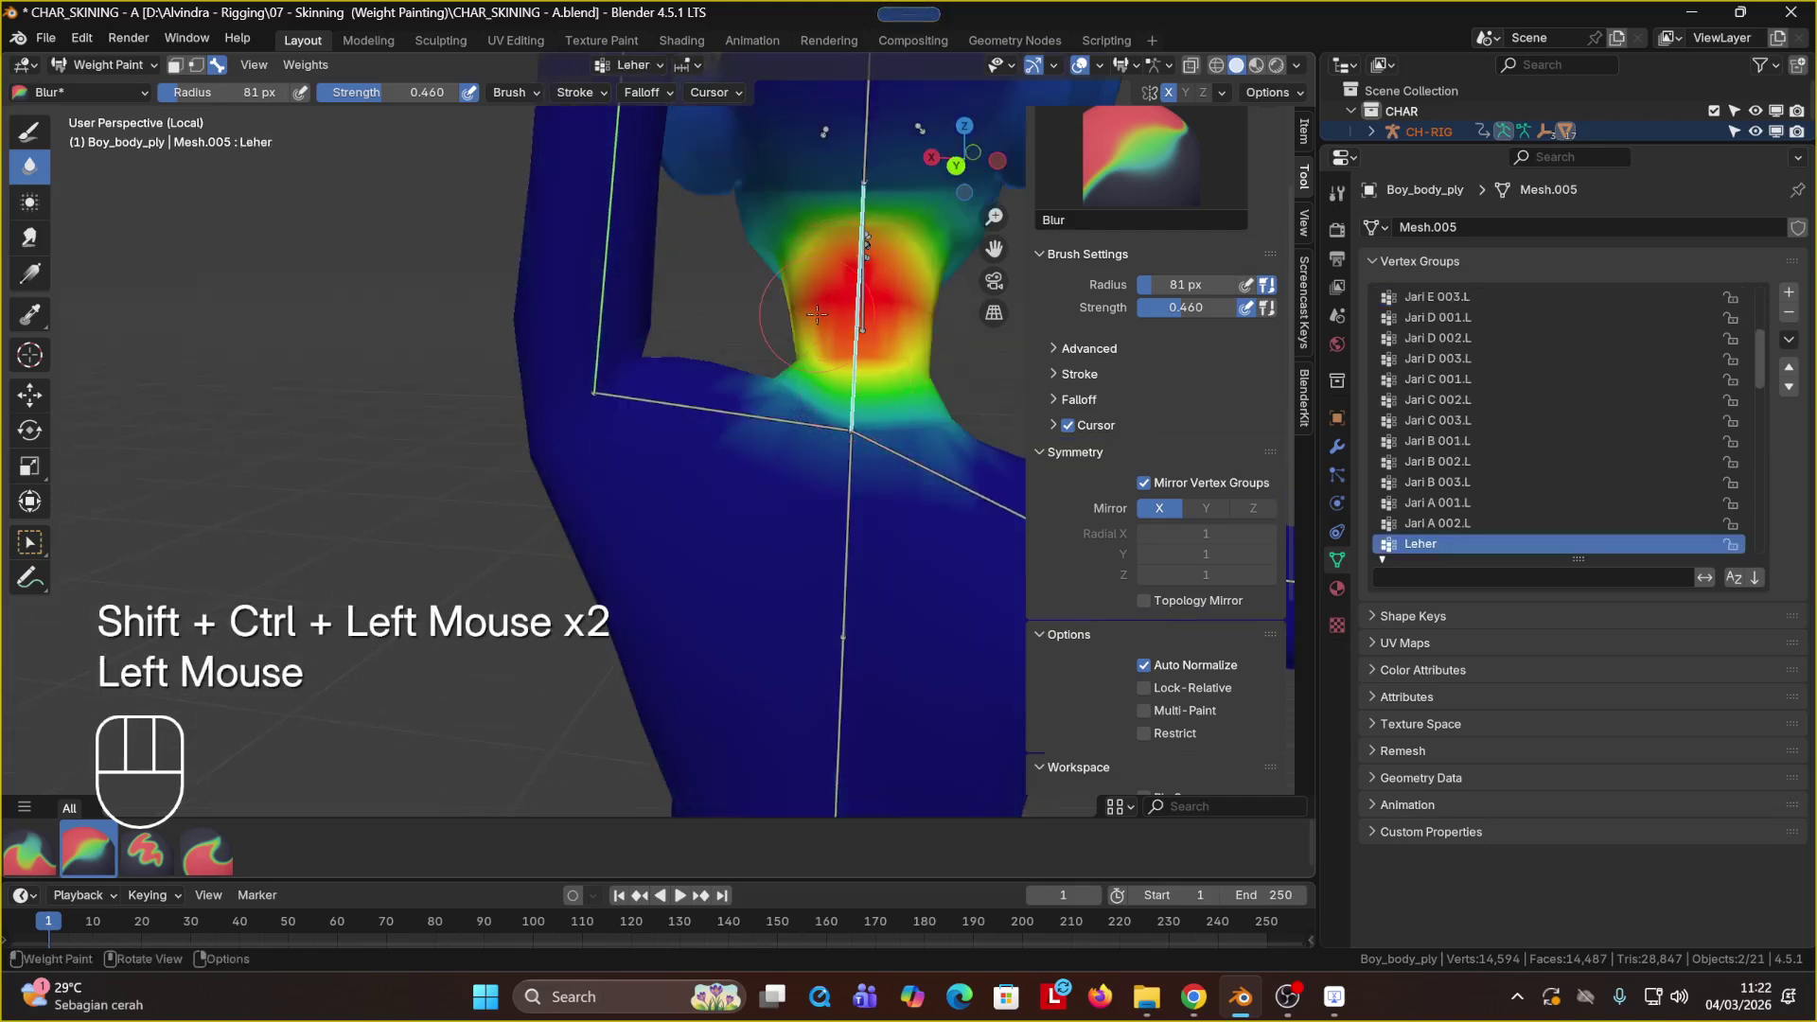
middle_drag(814, 322, 524, 268)
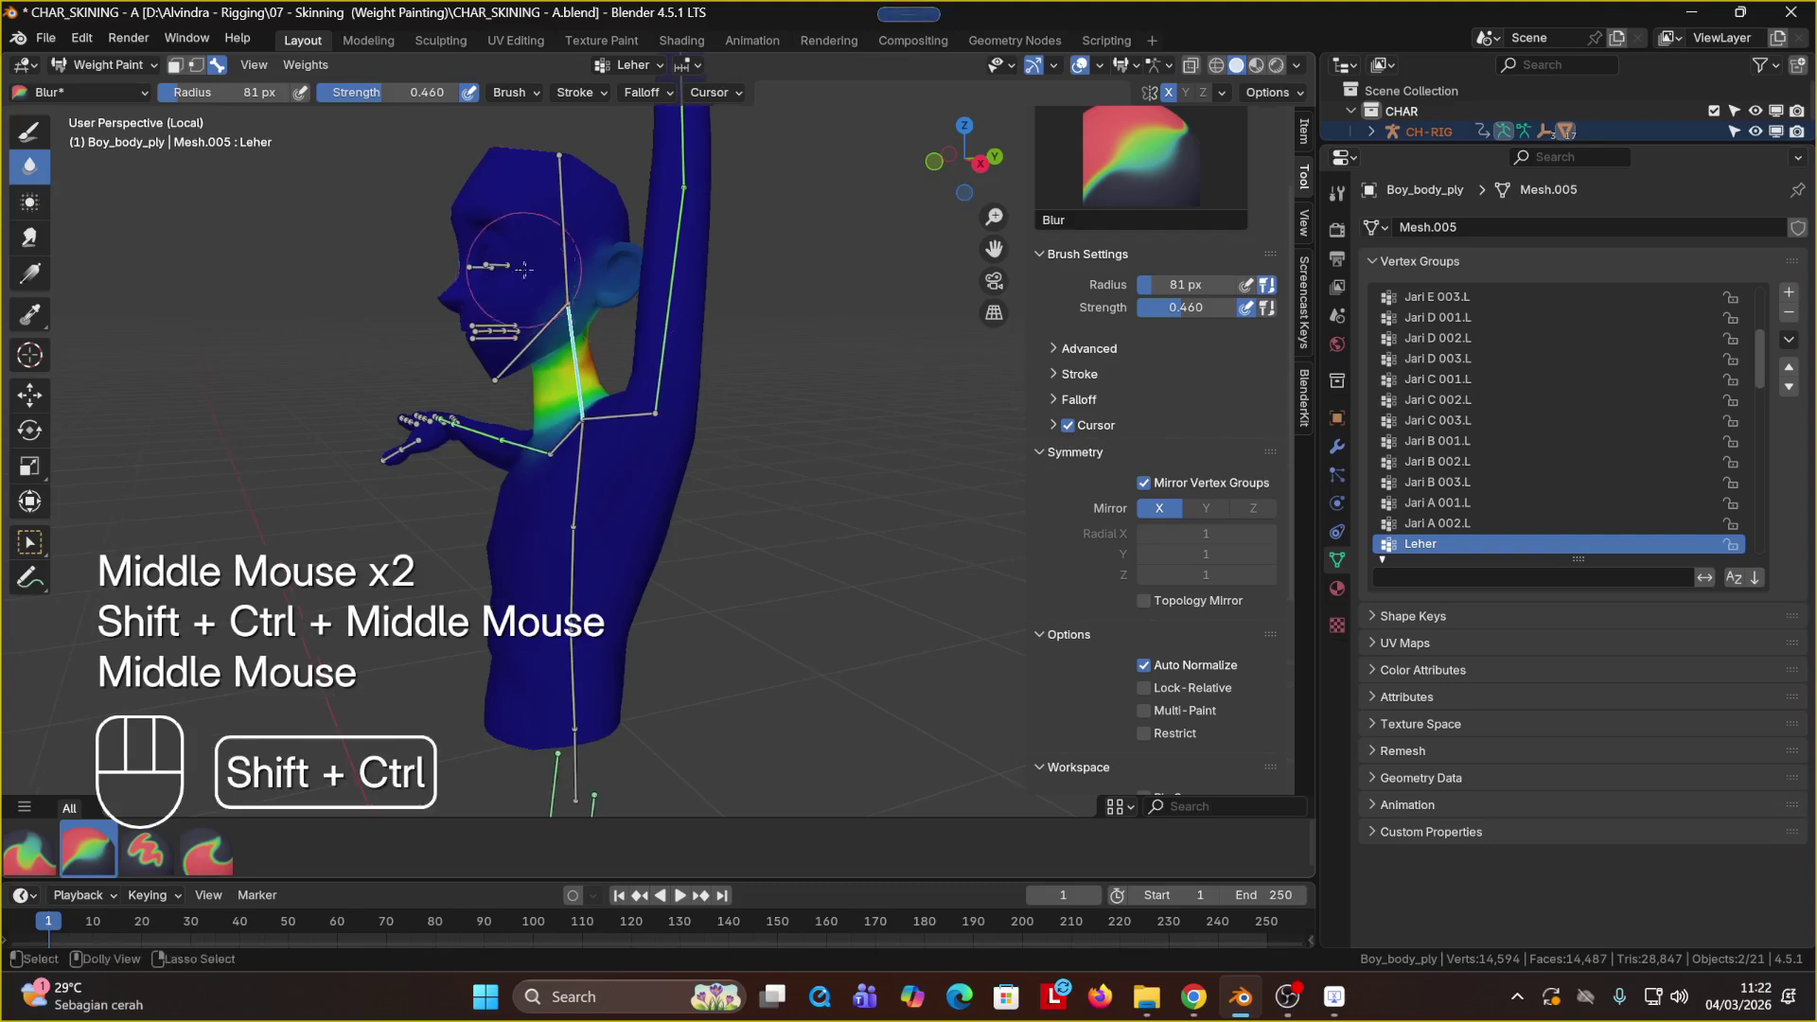
Step: Paint Kepala weight over the temple, eye area and ear using the Paint brush at weight 1.000 and strength 0.426
ctrl+shift+click(560, 199)
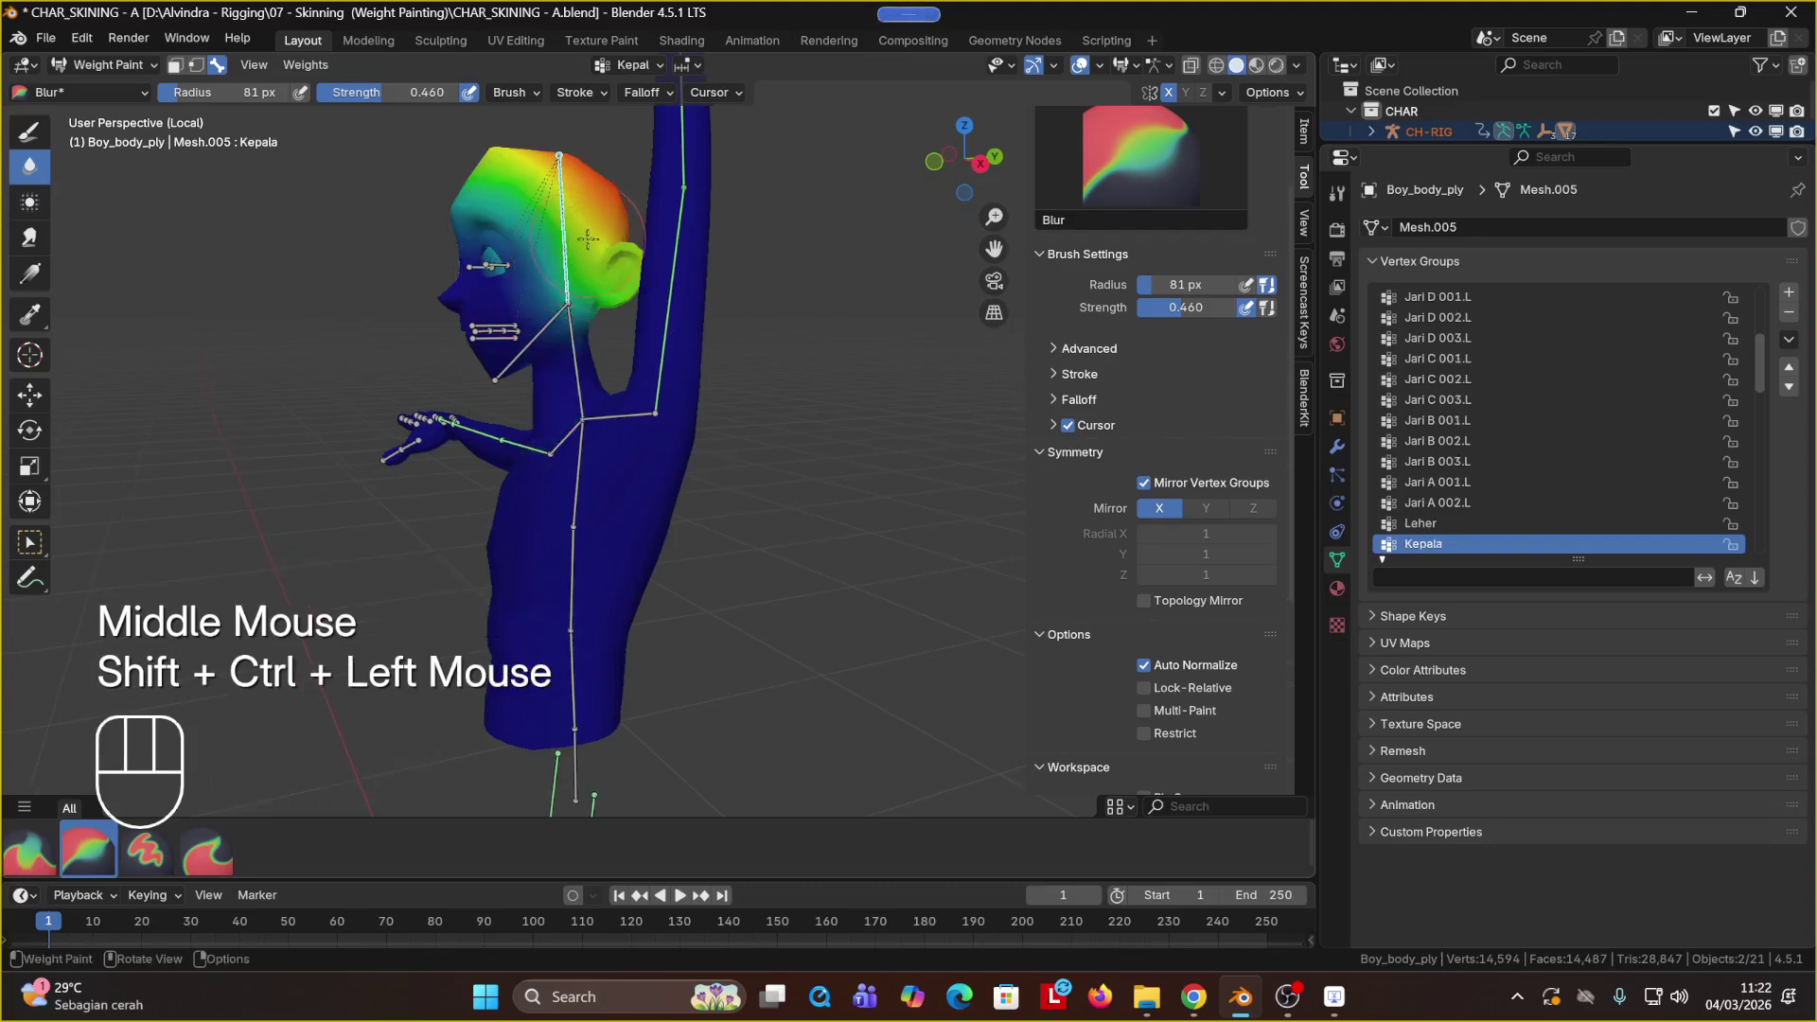
click(560, 196)
scroll(1098, 605, down, 1)
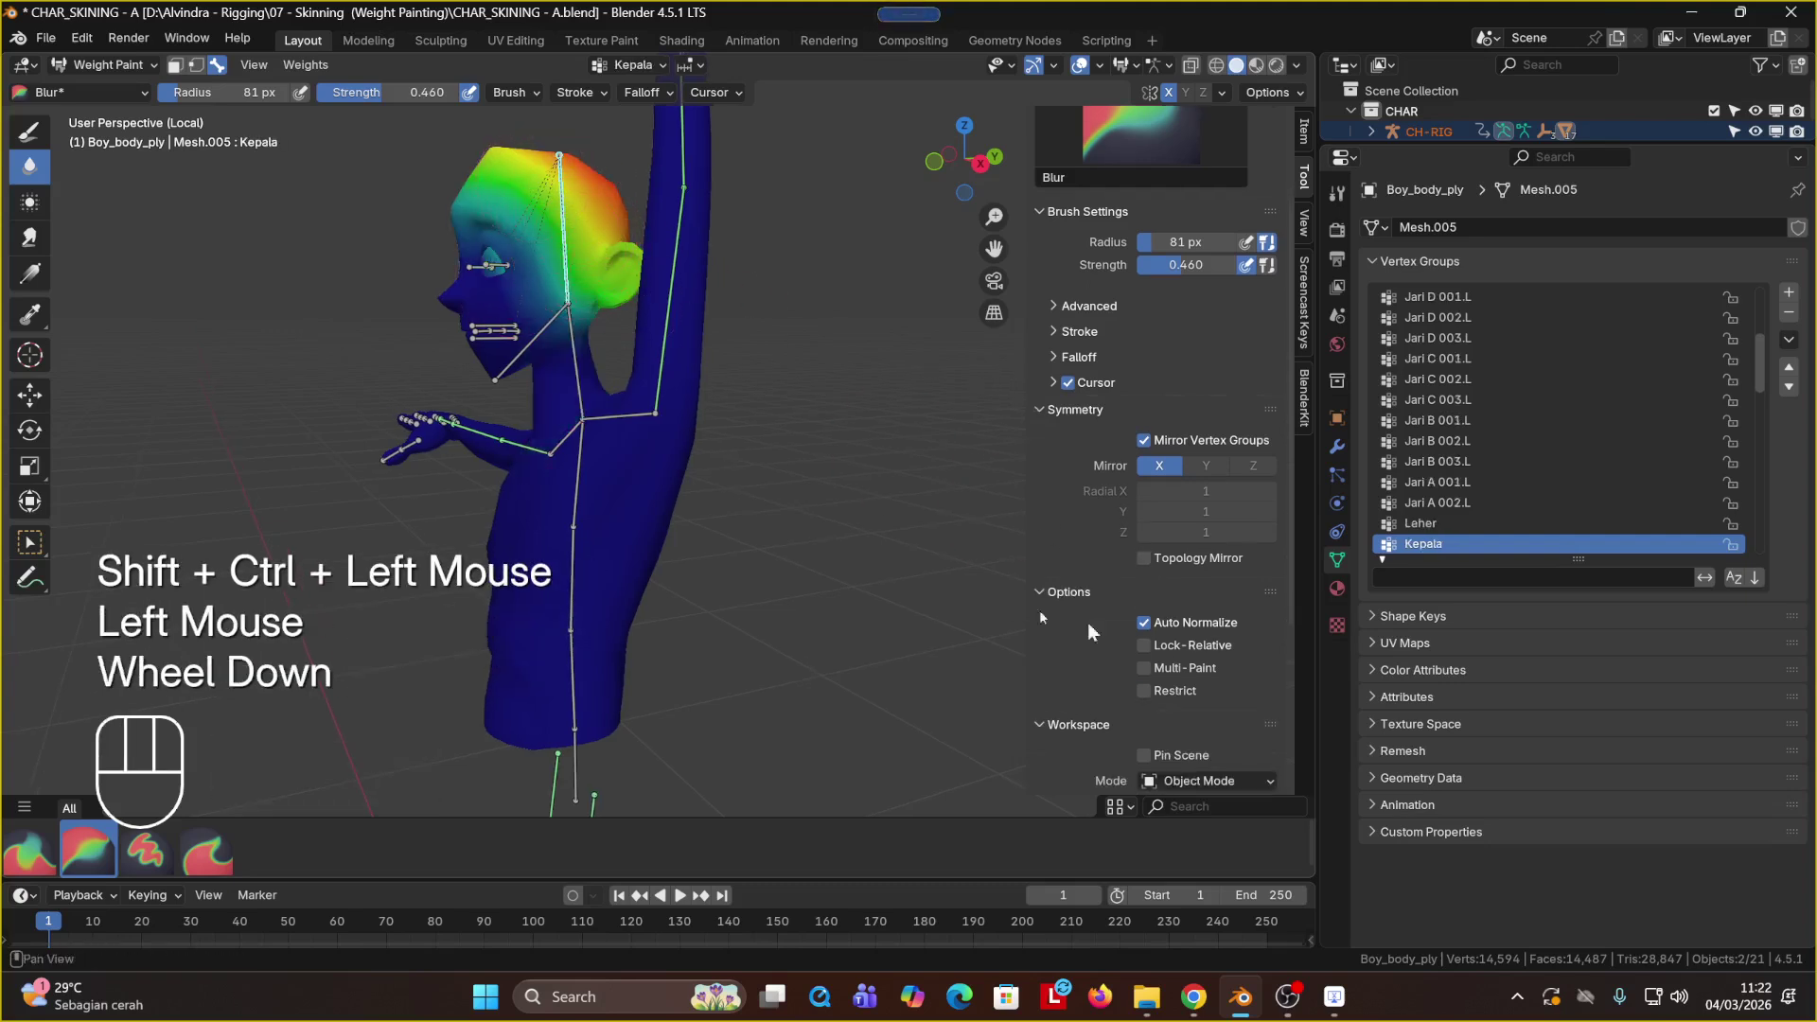
click(29, 133)
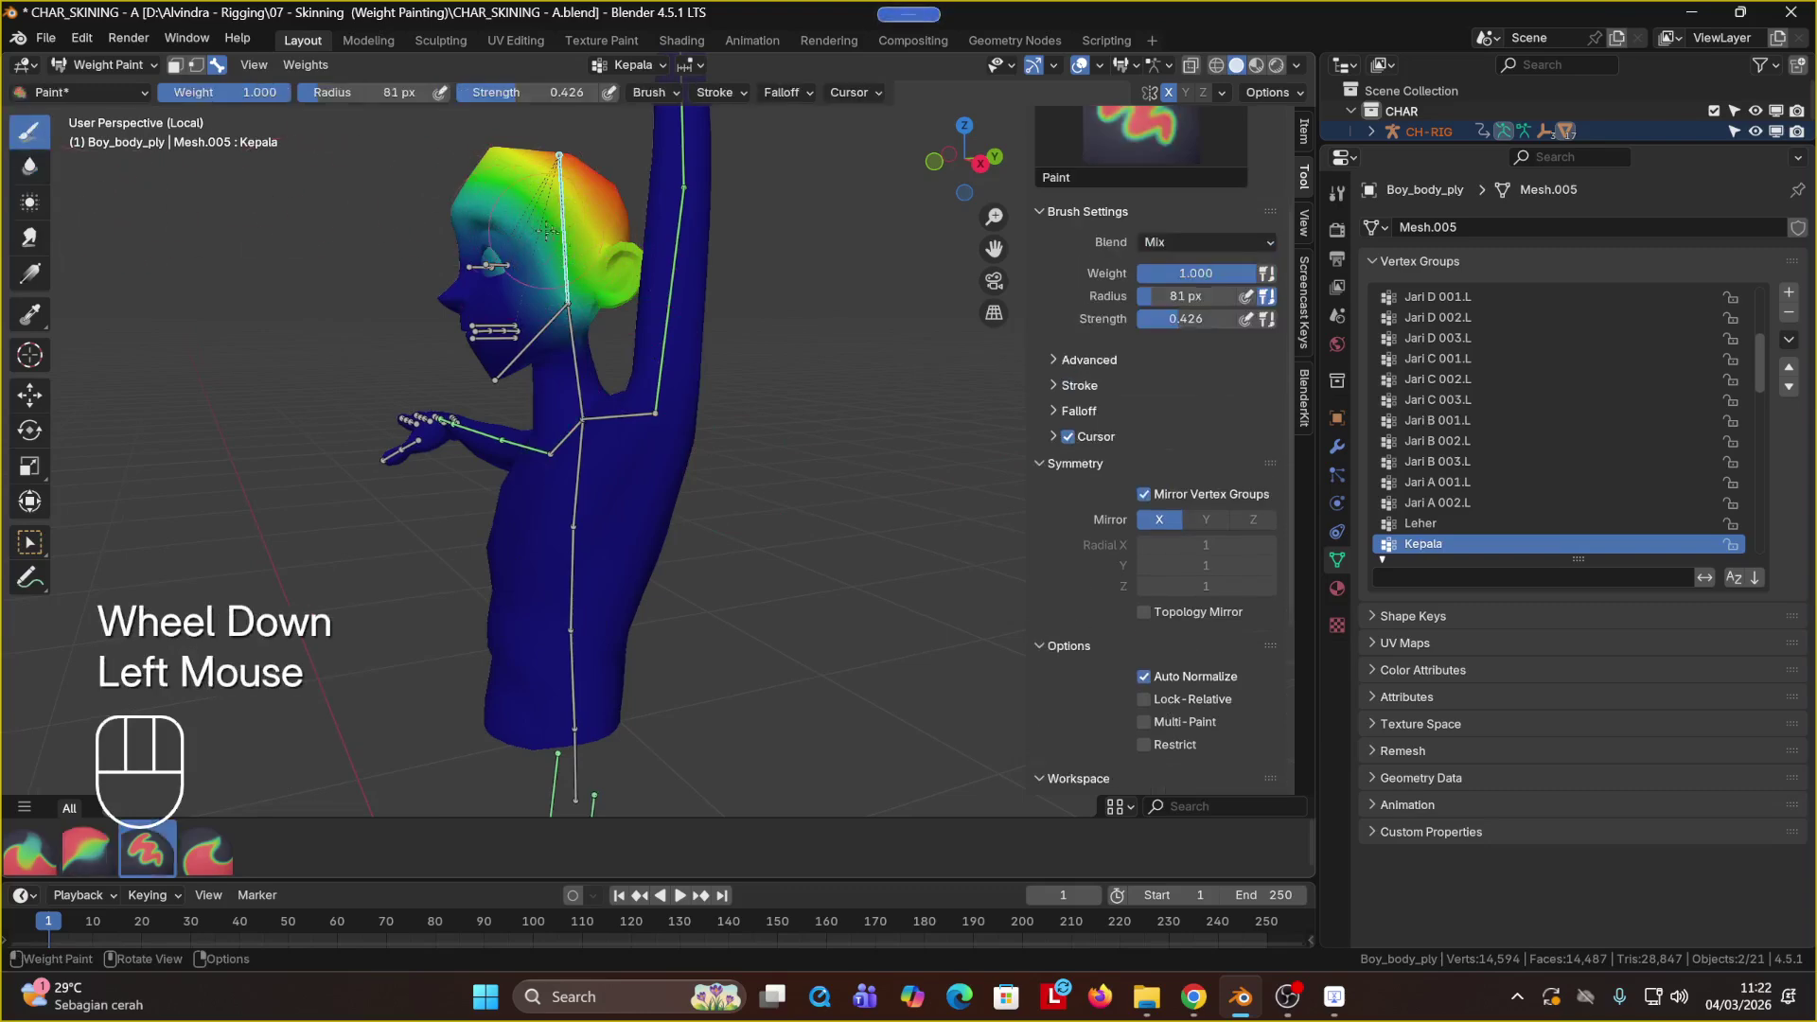
click(545, 220)
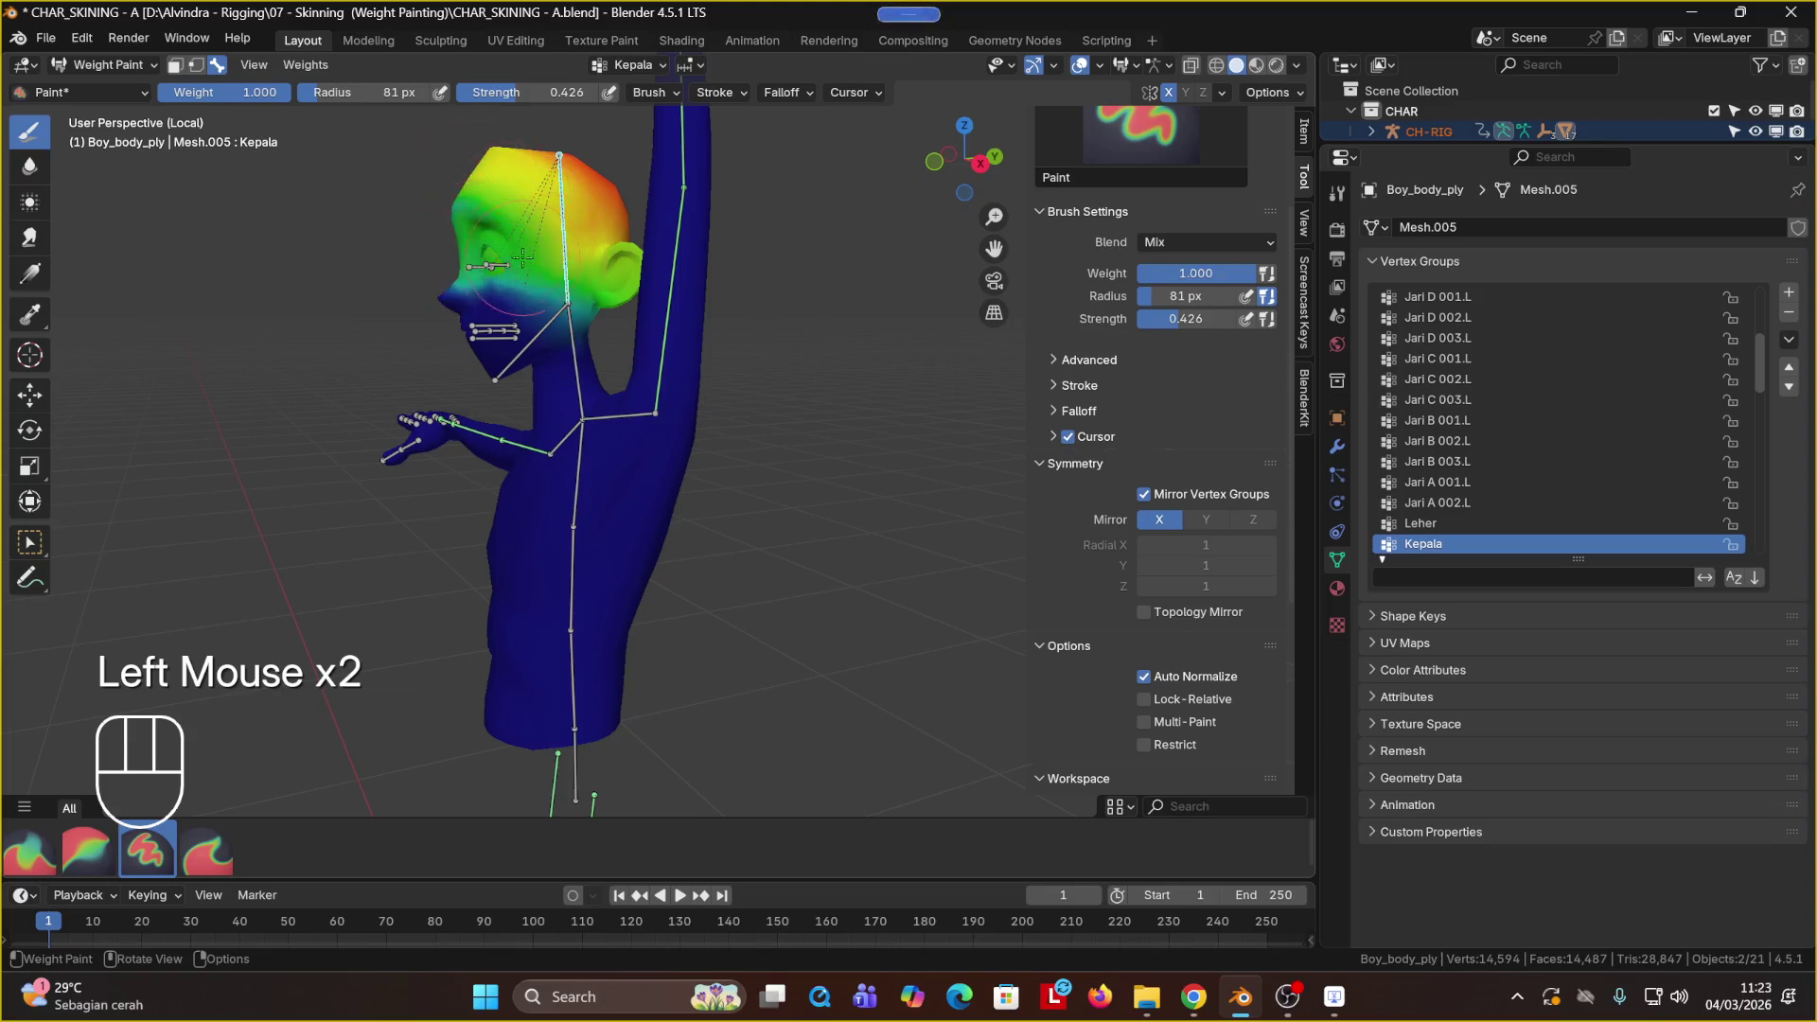
click(485, 275)
drag(443, 279, 606, 281)
middle_drag(616, 272, 820, 425)
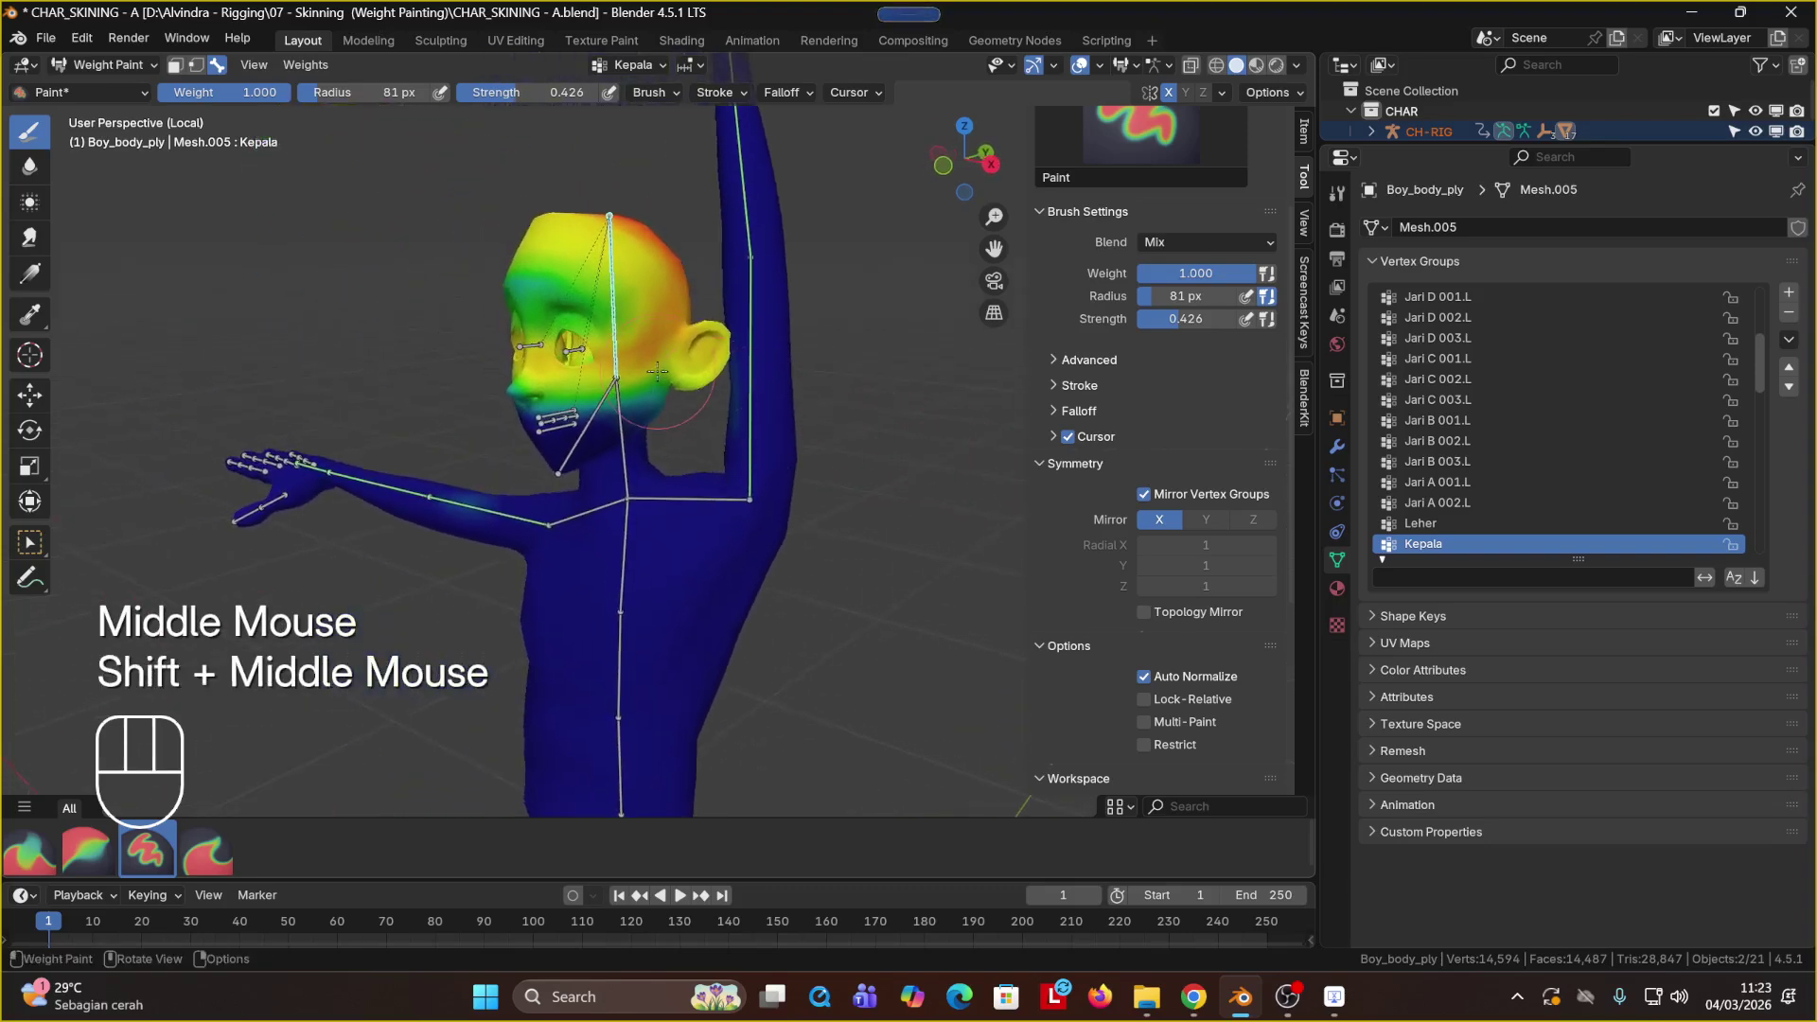
Step: Select all the rig's bones and clear their rotations to restore the rest pose
key(a)
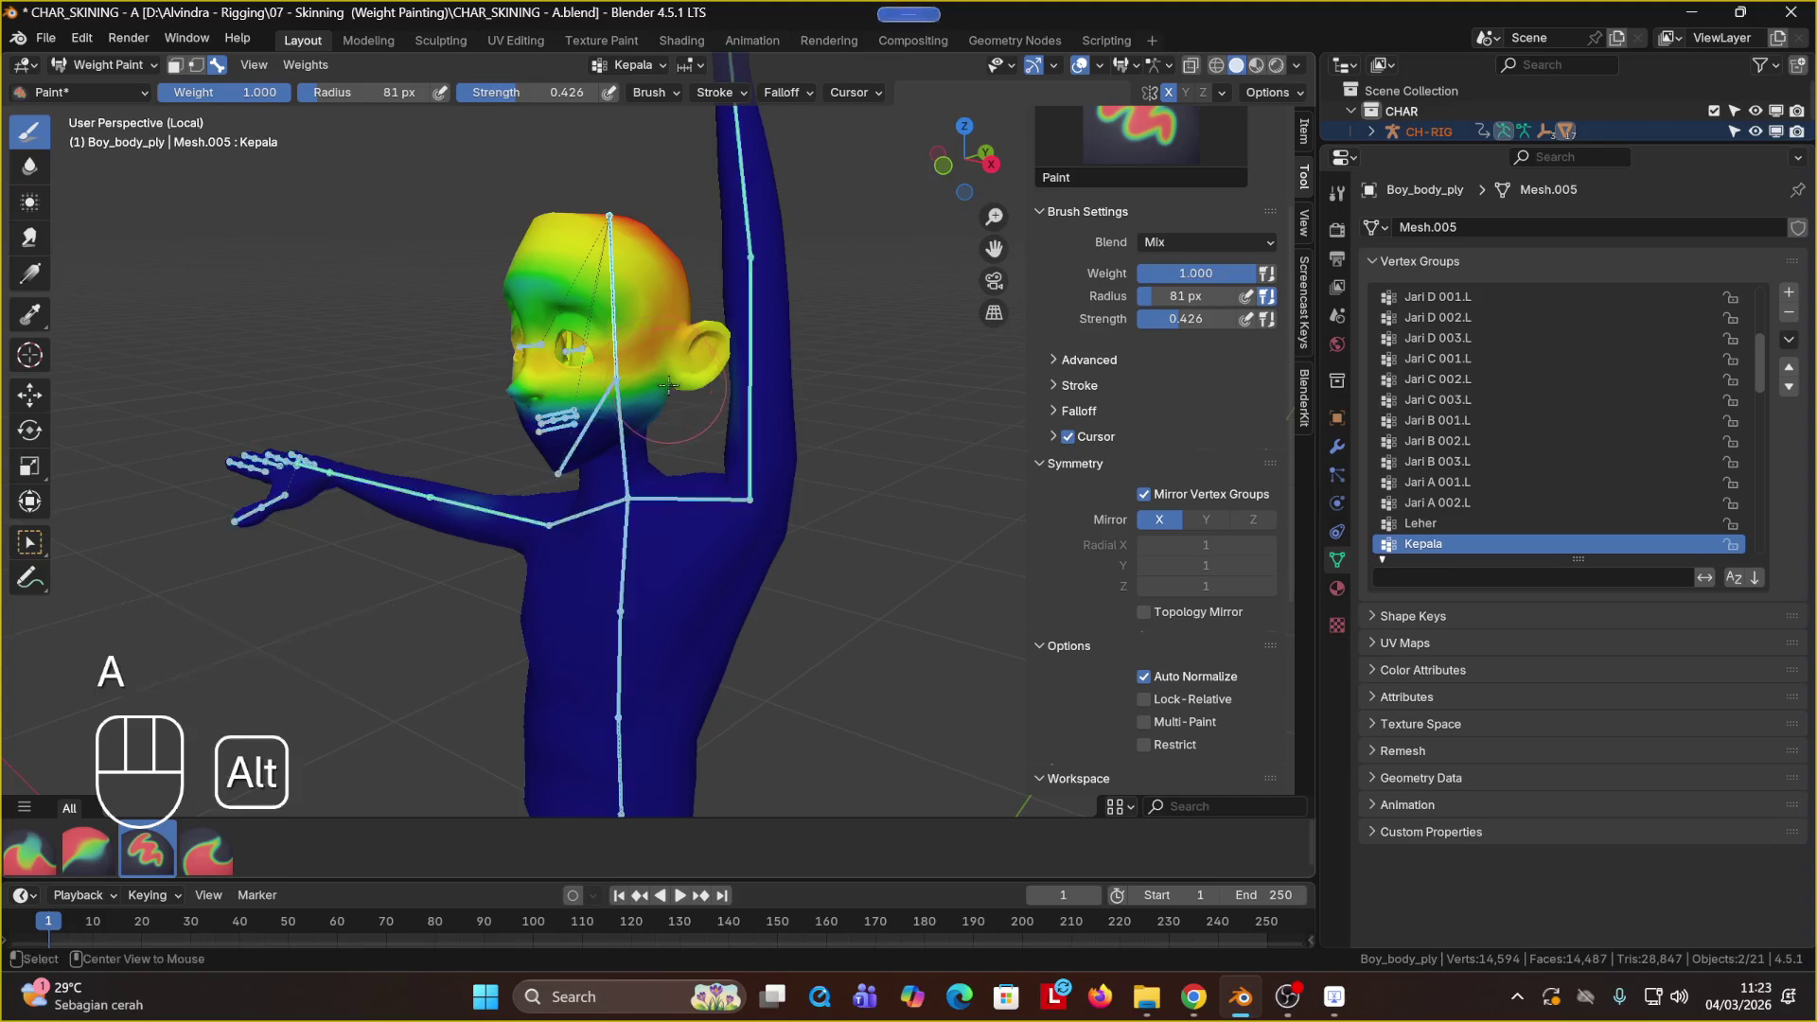
key(alt+r)
middle_drag(690, 390, 640, 348)
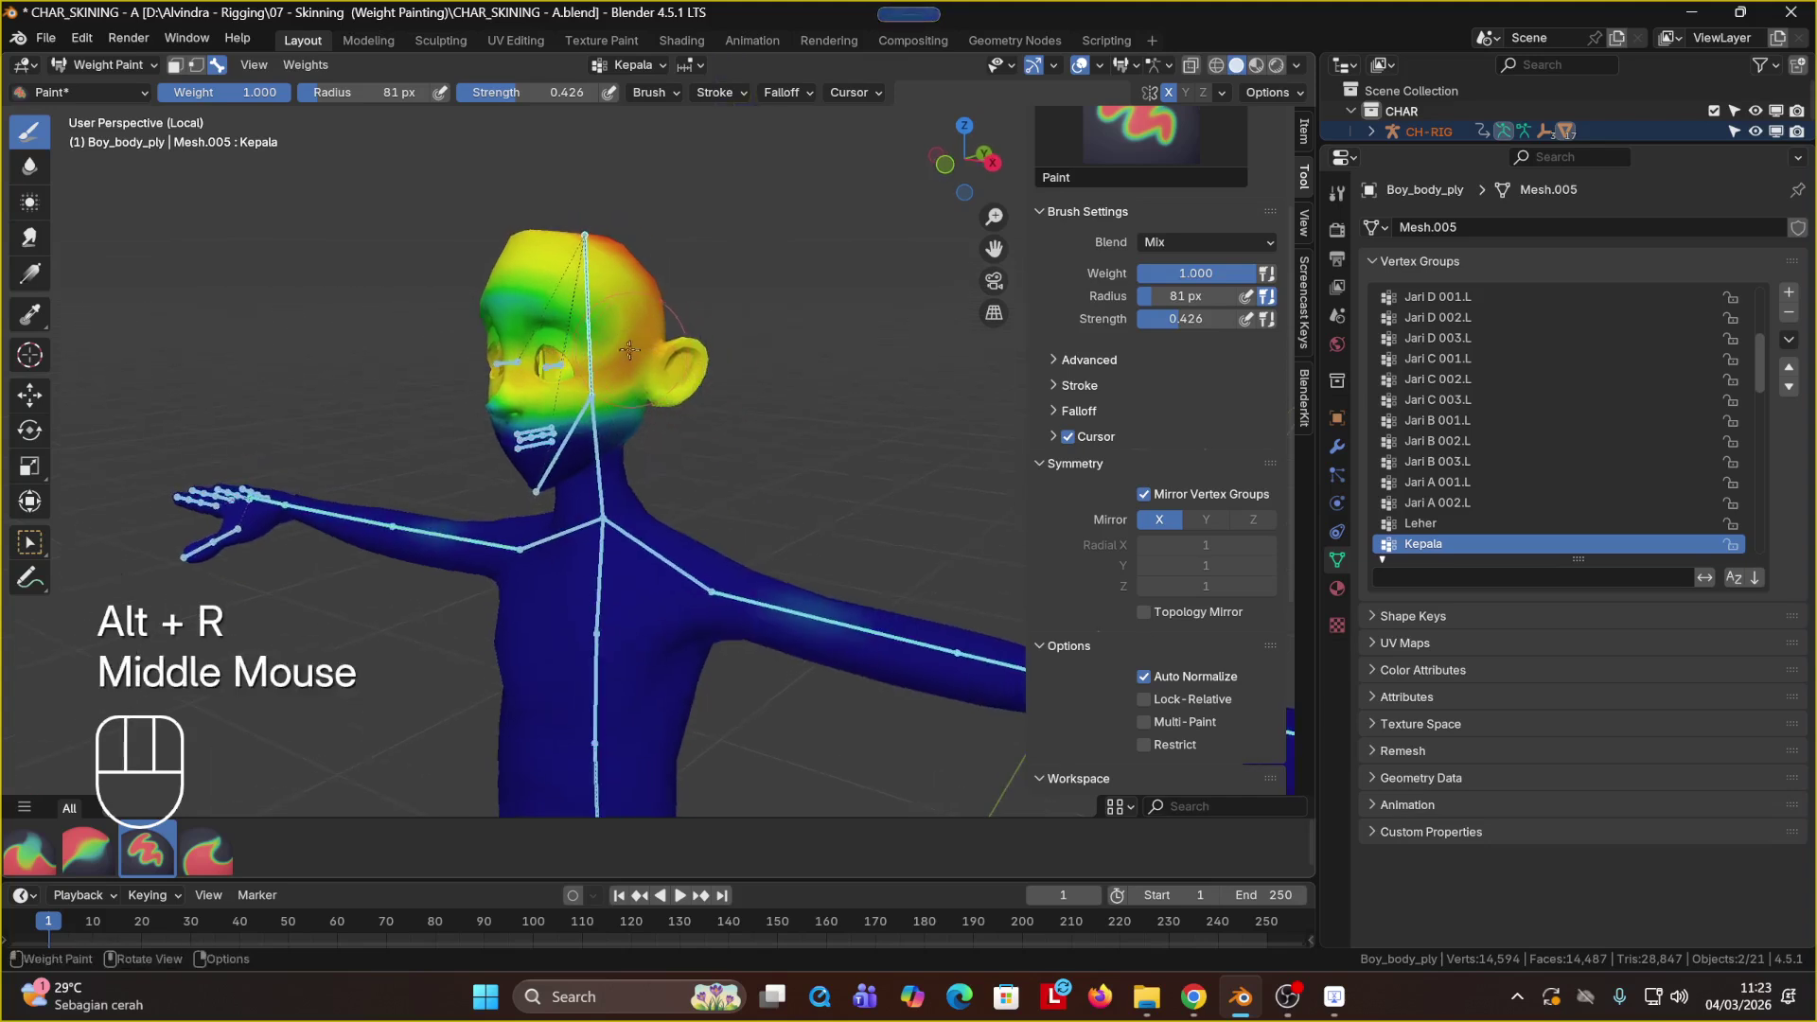
Step: Paint more Kepala weight over the forehead and the crown of the head
drag(544, 334, 517, 326)
mouse_move(540, 251)
mouse_down()
mouse_move(515, 315)
mouse_move(565, 304)
mouse_move(589, 261)
mouse_up()
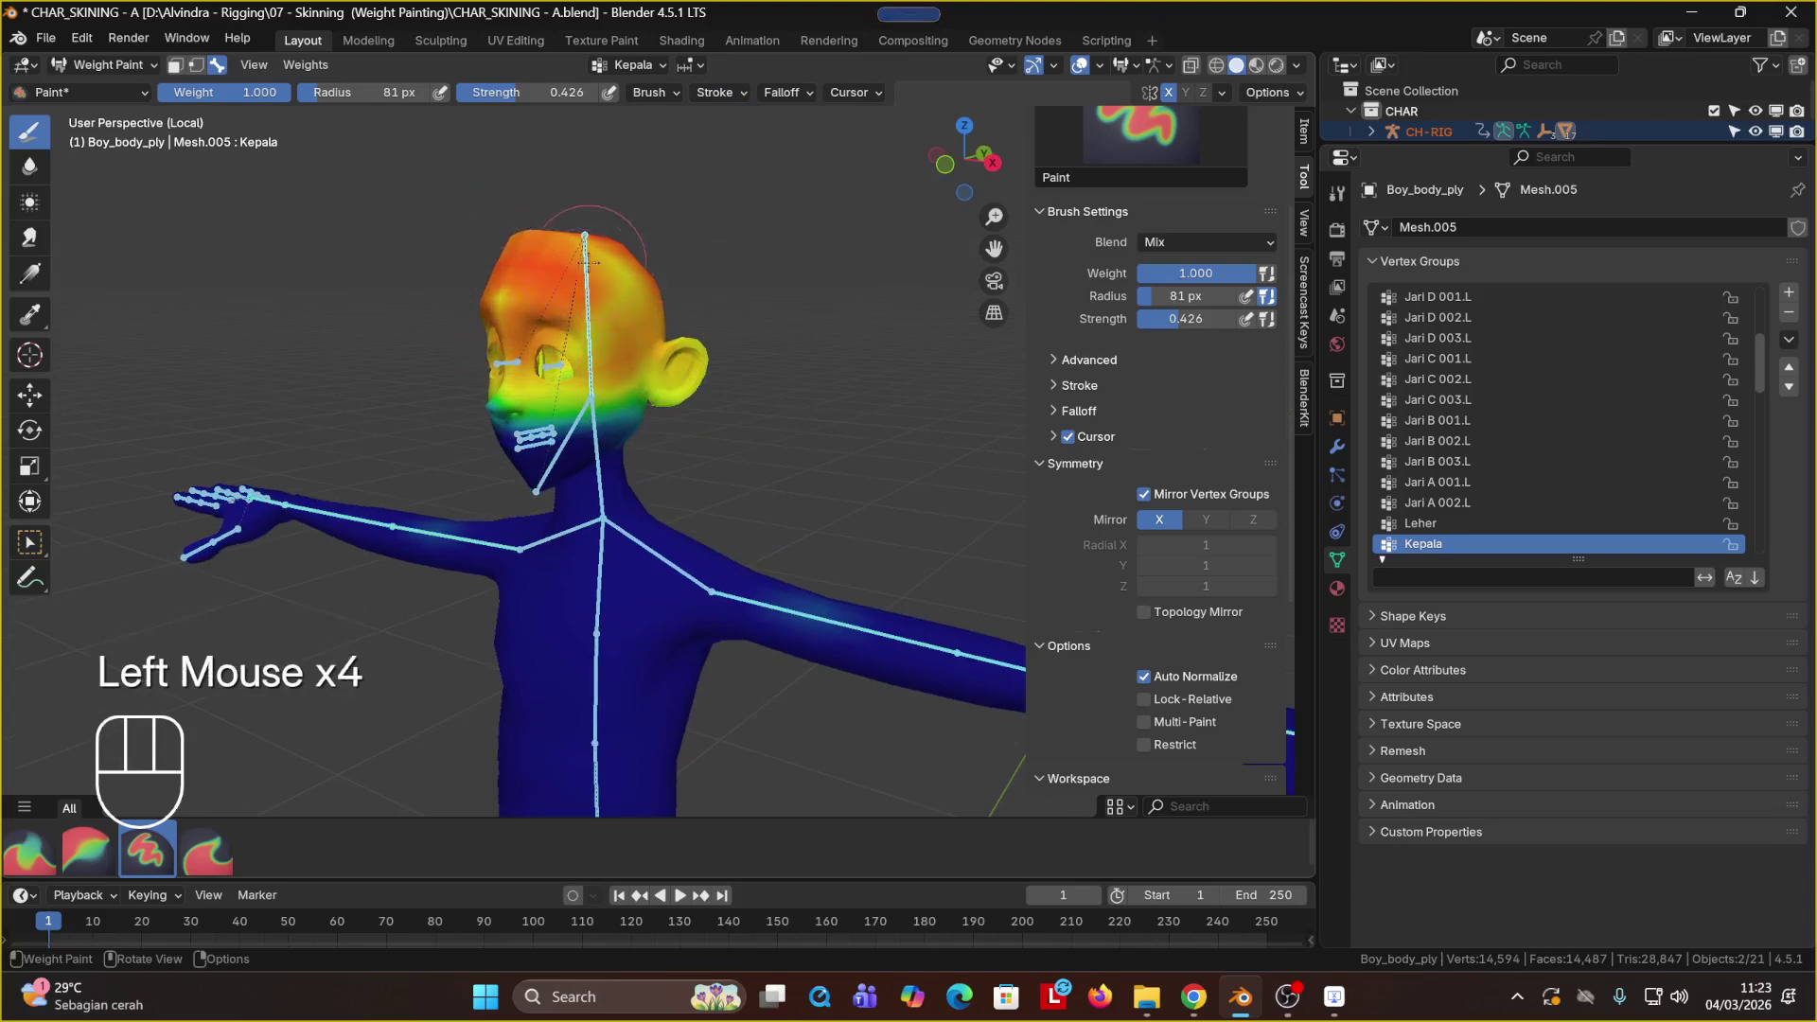
middle_drag(556, 324, 716, 308)
Step: In front view, apply radial weight gradients to Kepala from the forehead and the eye area downwards
click(960, 162)
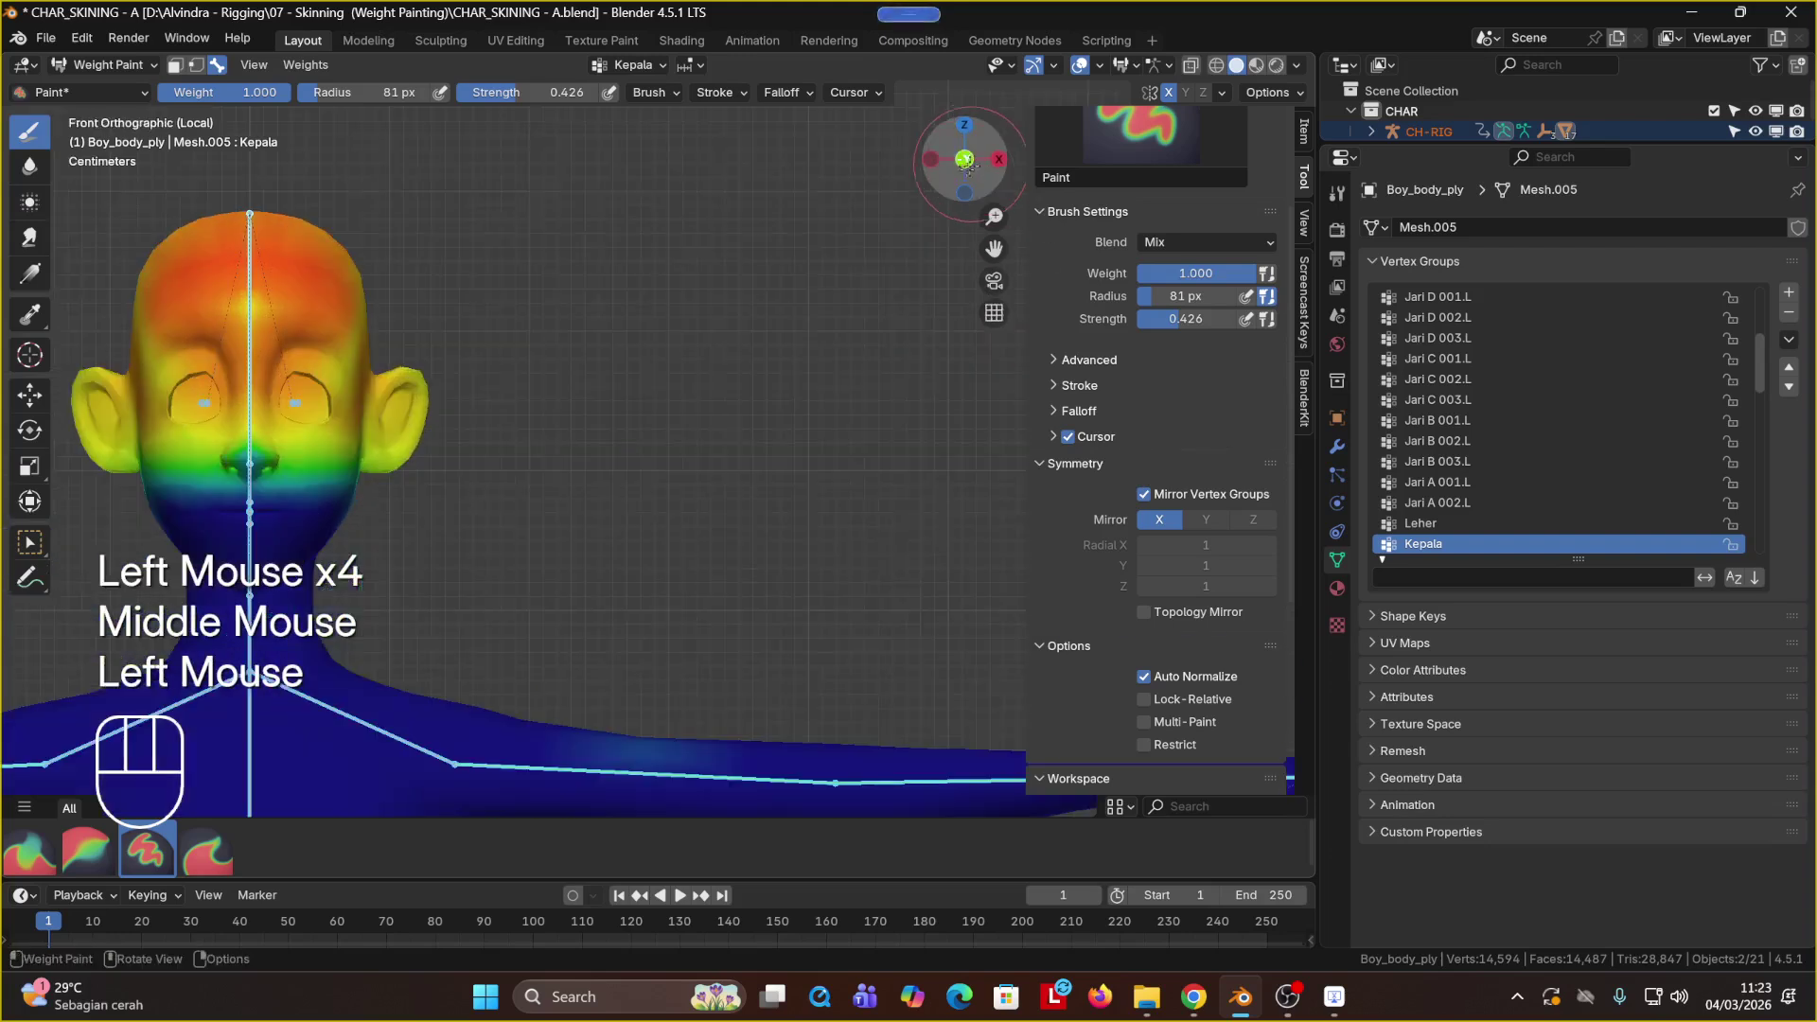
shift+middle_drag(462, 391, 778, 359)
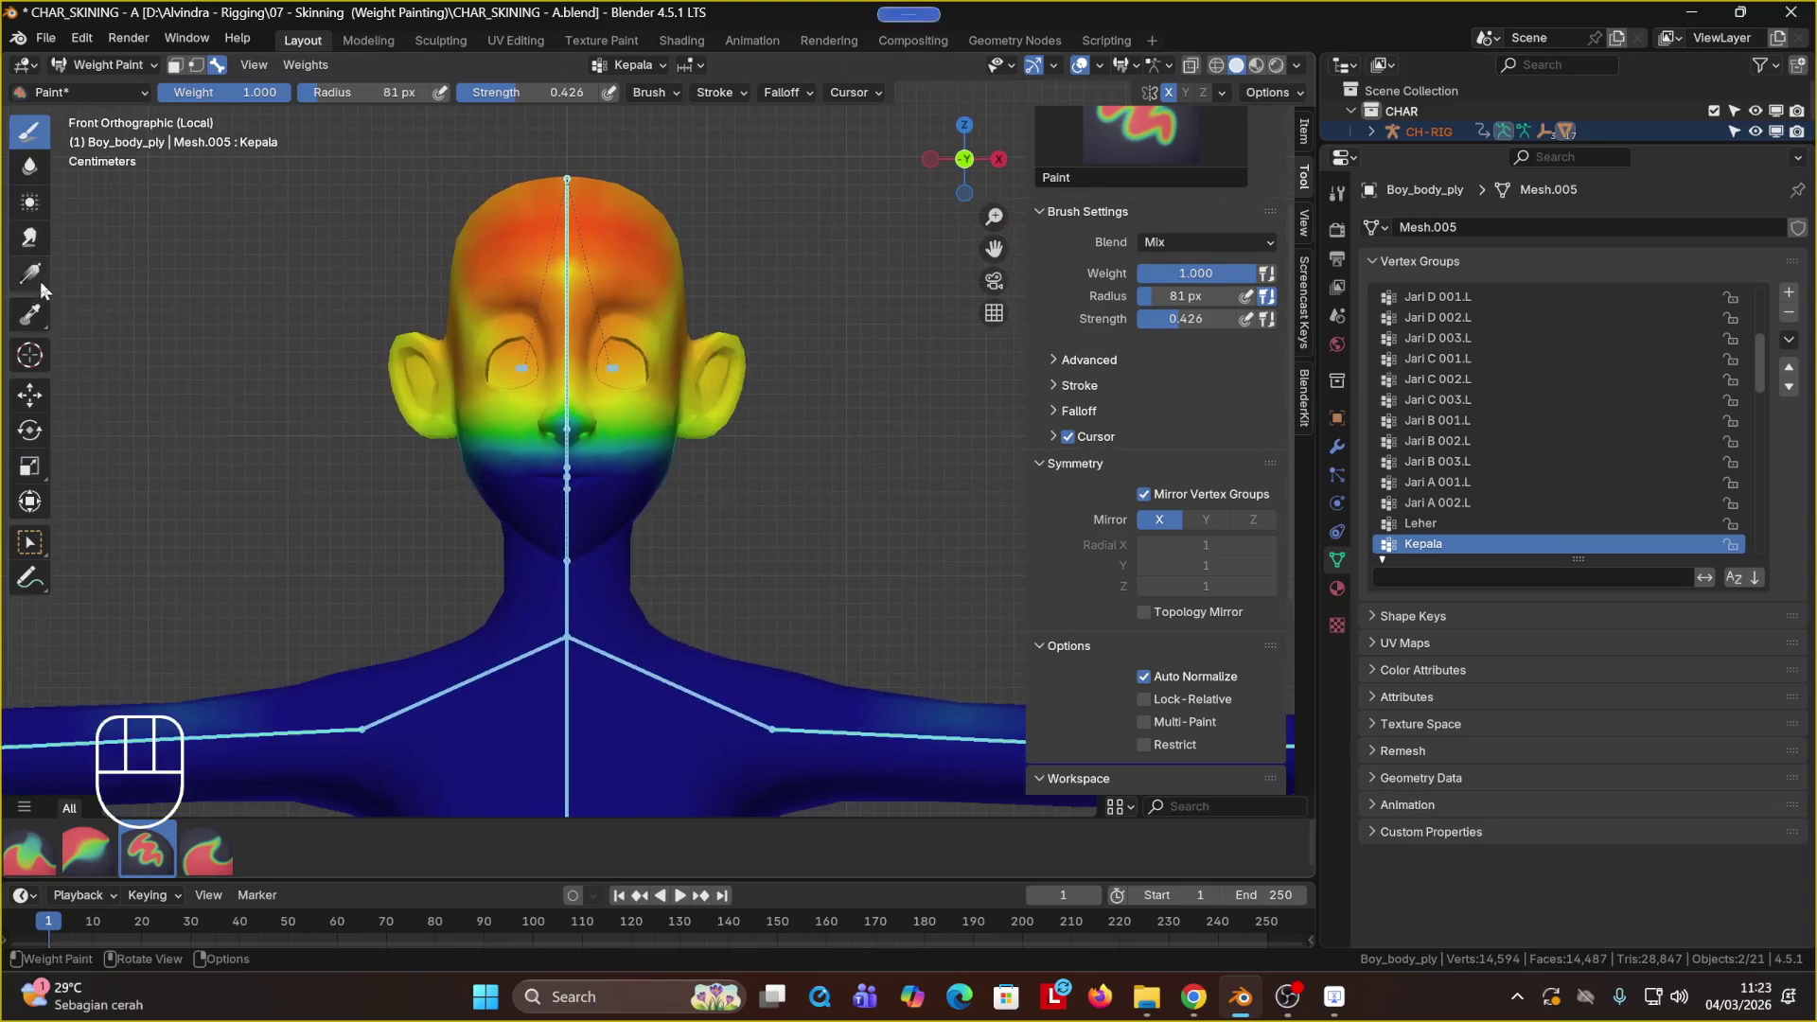
click(31, 273)
mouse_move(589, 235)
mouse_down()
mouse_move(549, 758)
mouse_move(552, 614)
mouse_move(568, 617)
mouse_up()
drag(564, 358, 568, 489)
Step: Apply linear Kepala gradients from the crown down to the chin at strength 0.426, and down to the neck at strength 1.000
click(350, 95)
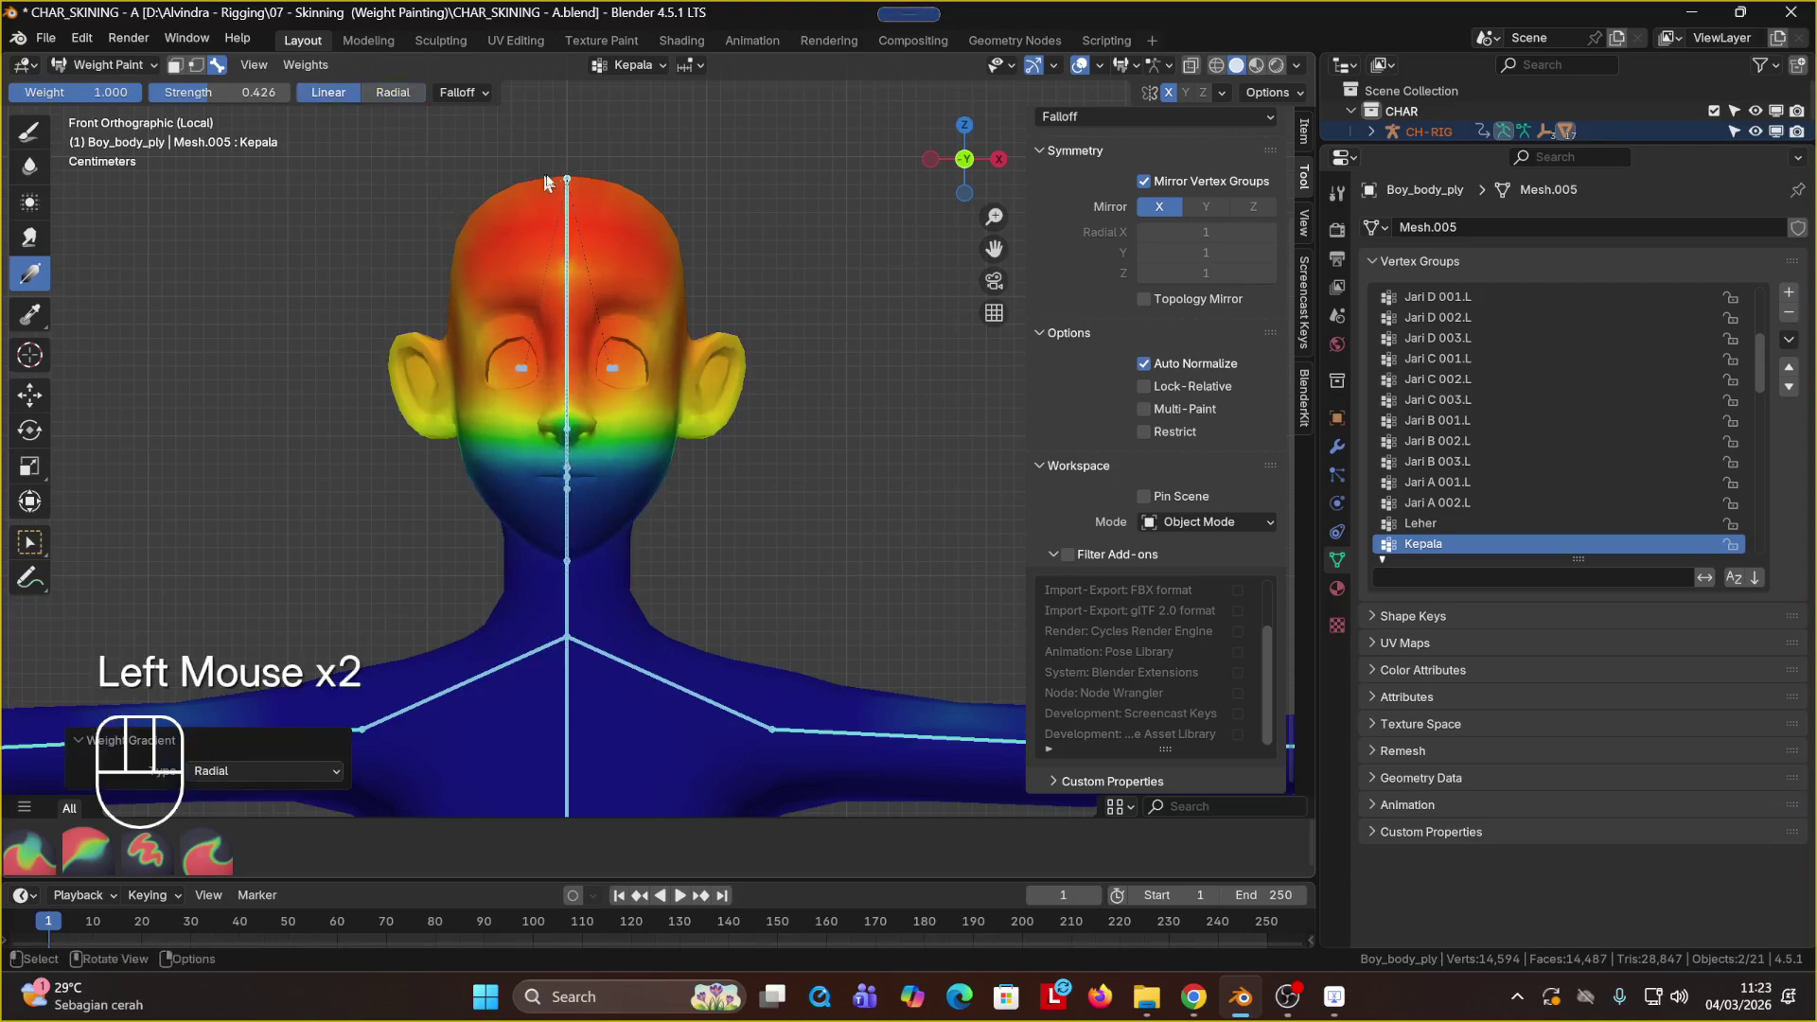
mouse_move(568, 177)
mouse_down()
mouse_move(568, 606)
mouse_move(565, 511)
mouse_up()
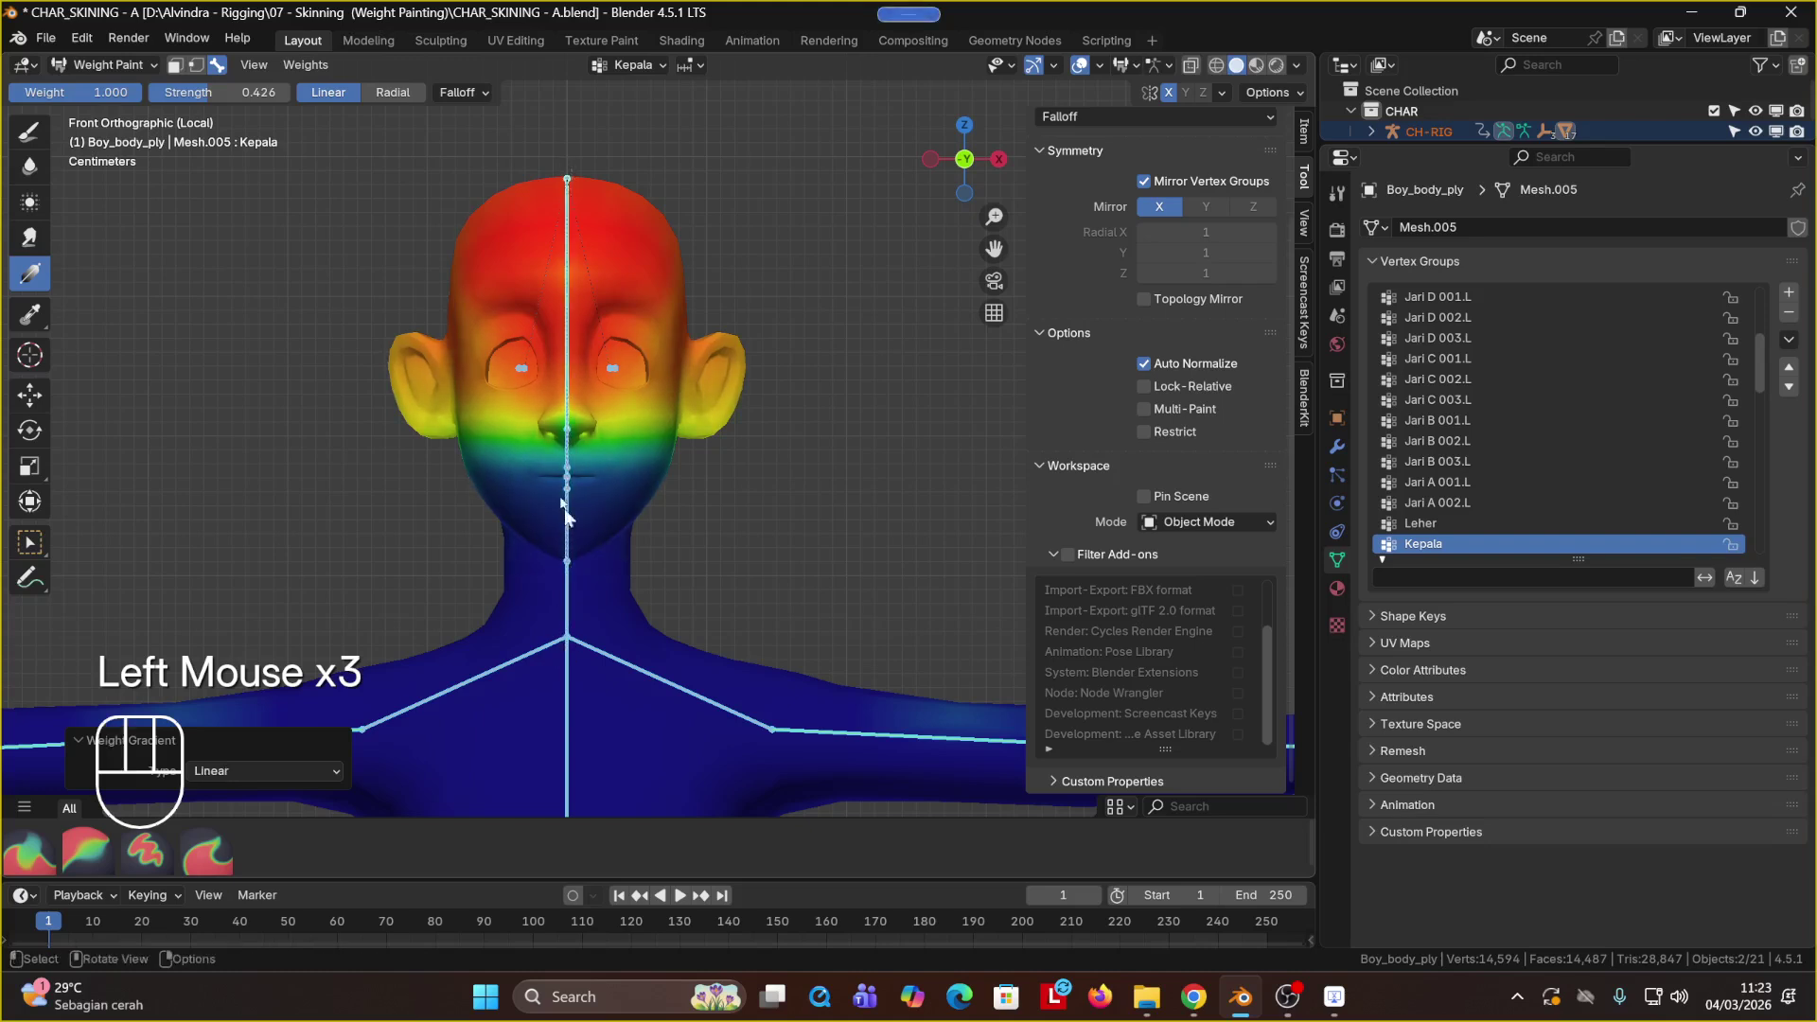
drag(253, 95, 360, 95)
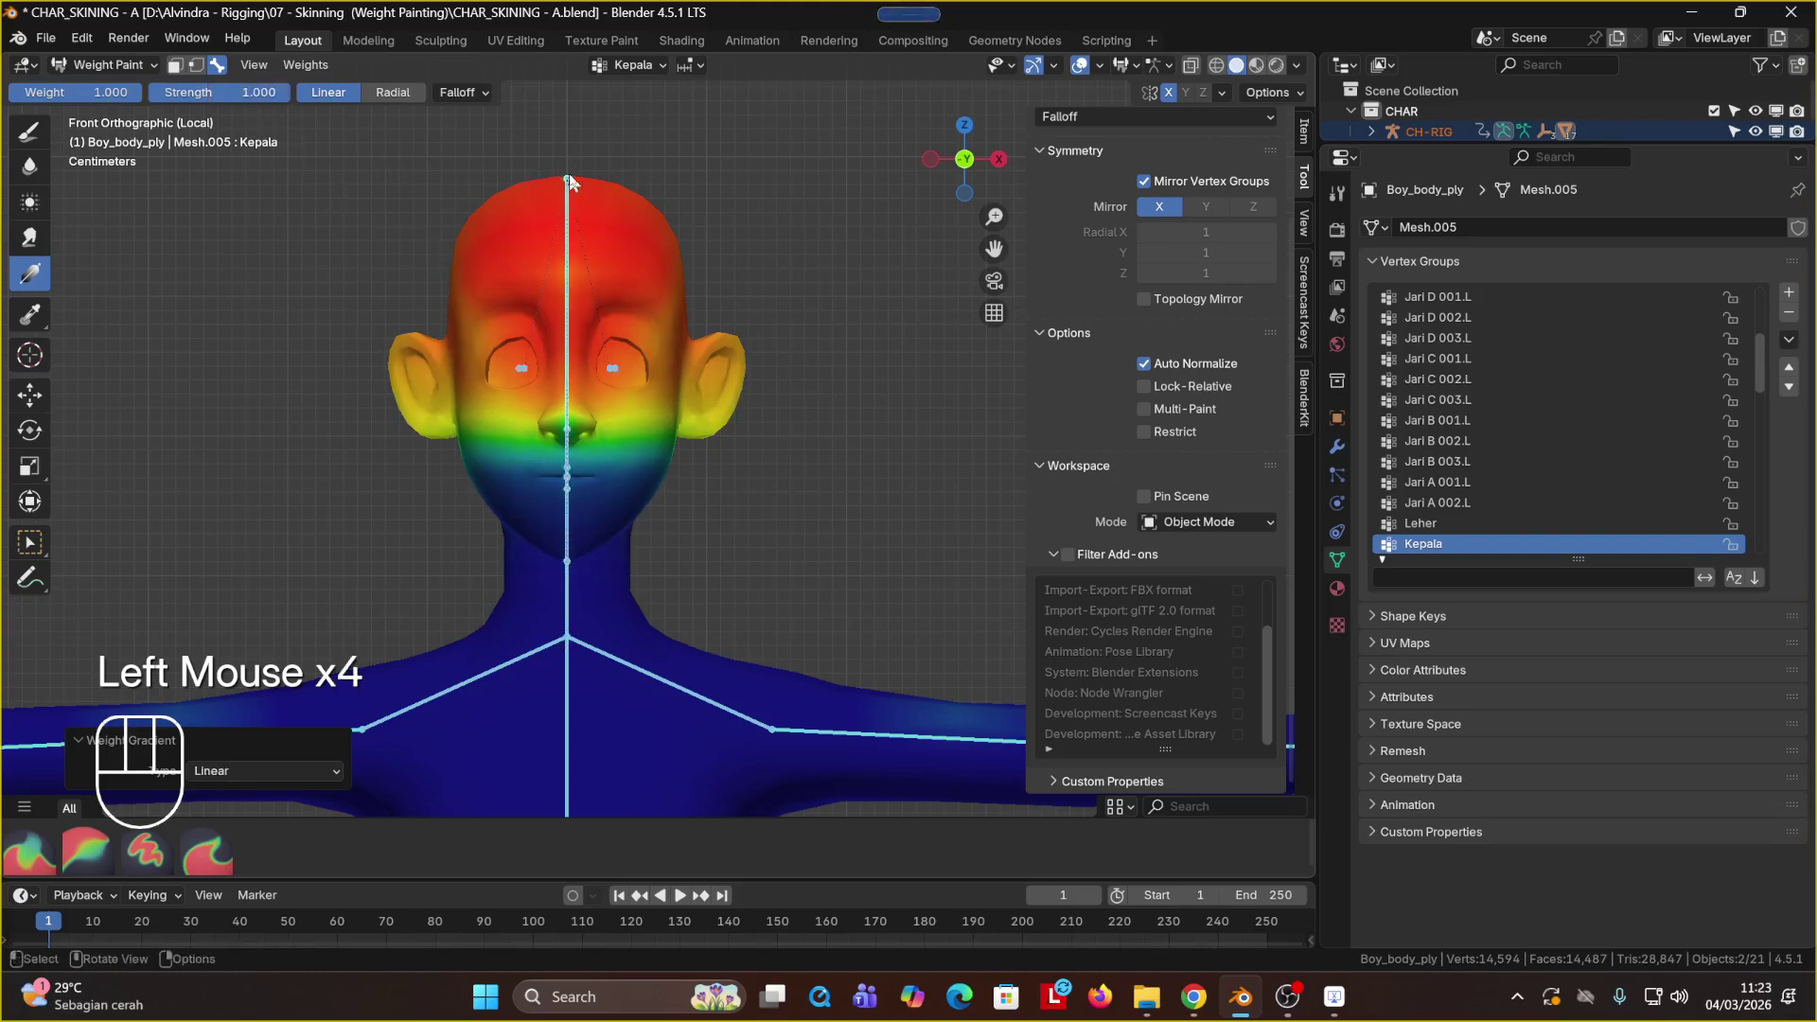
drag(568, 178, 564, 606)
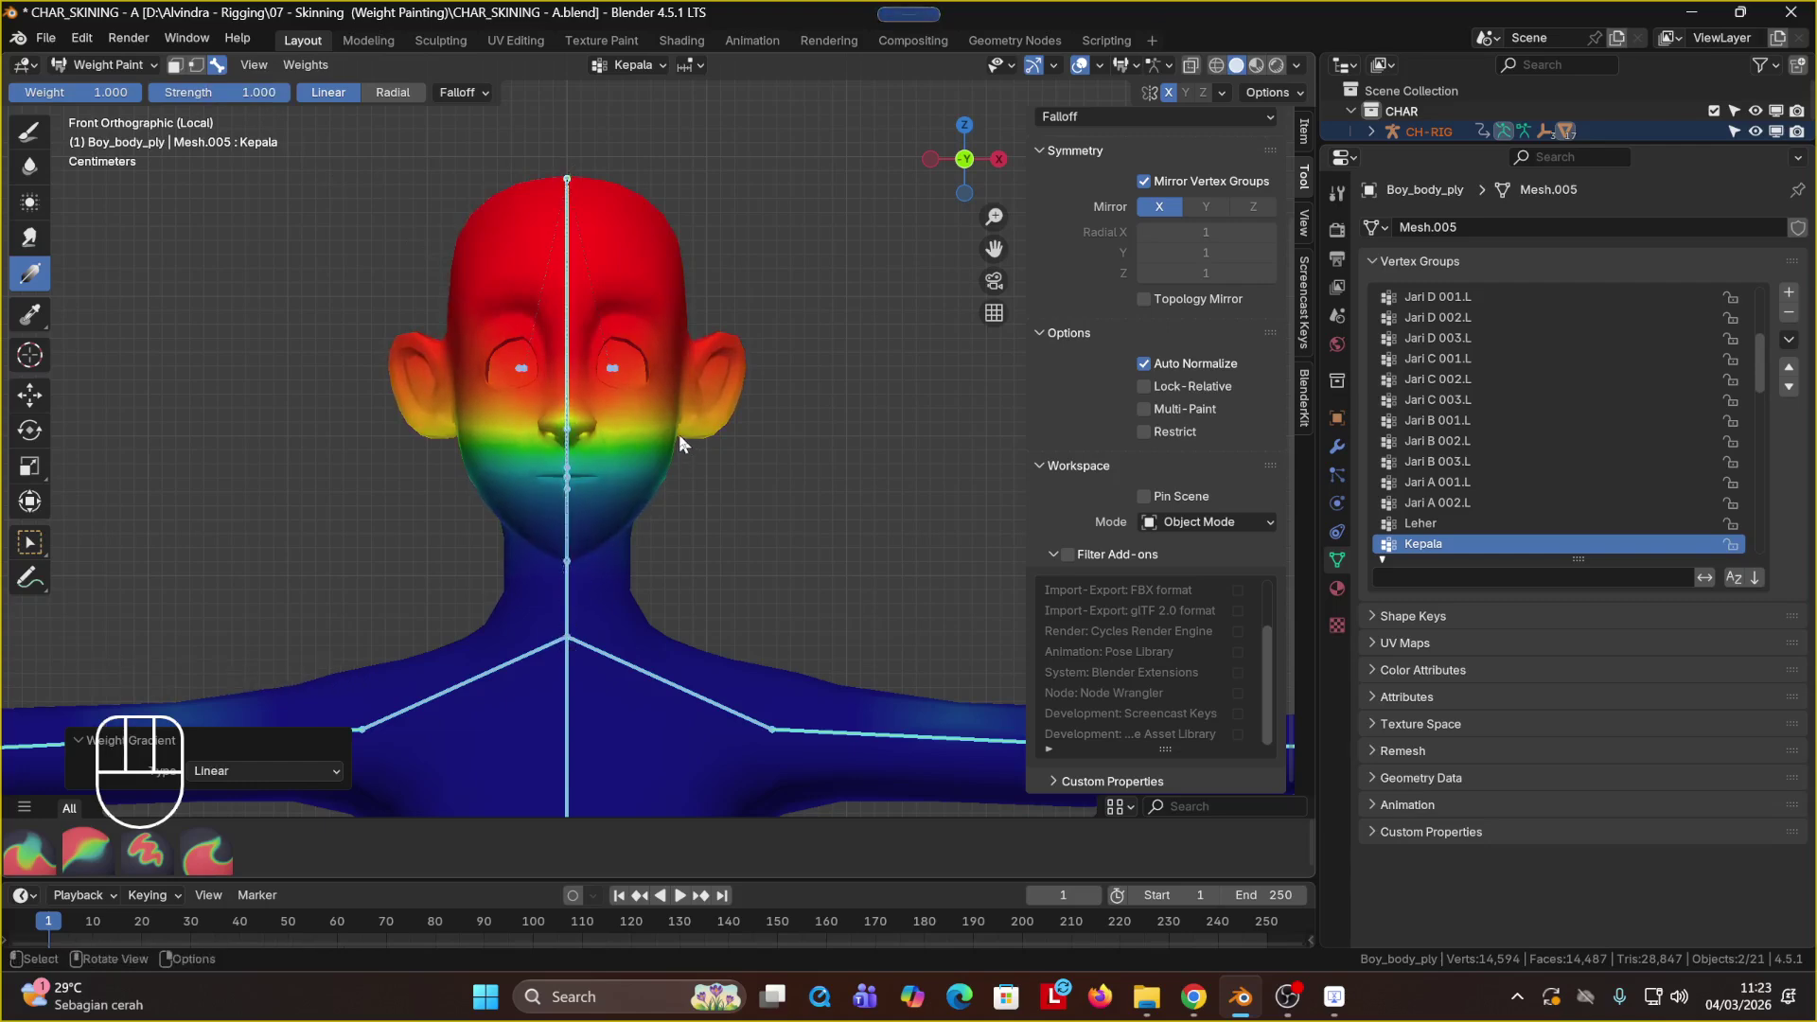
Step: Paint the left ear with Kepala weight using the Paint brush at weight 1.000 and strength 1.000
click(29, 131)
middle_drag(606, 435, 527, 443)
drag(951, 447, 956, 385)
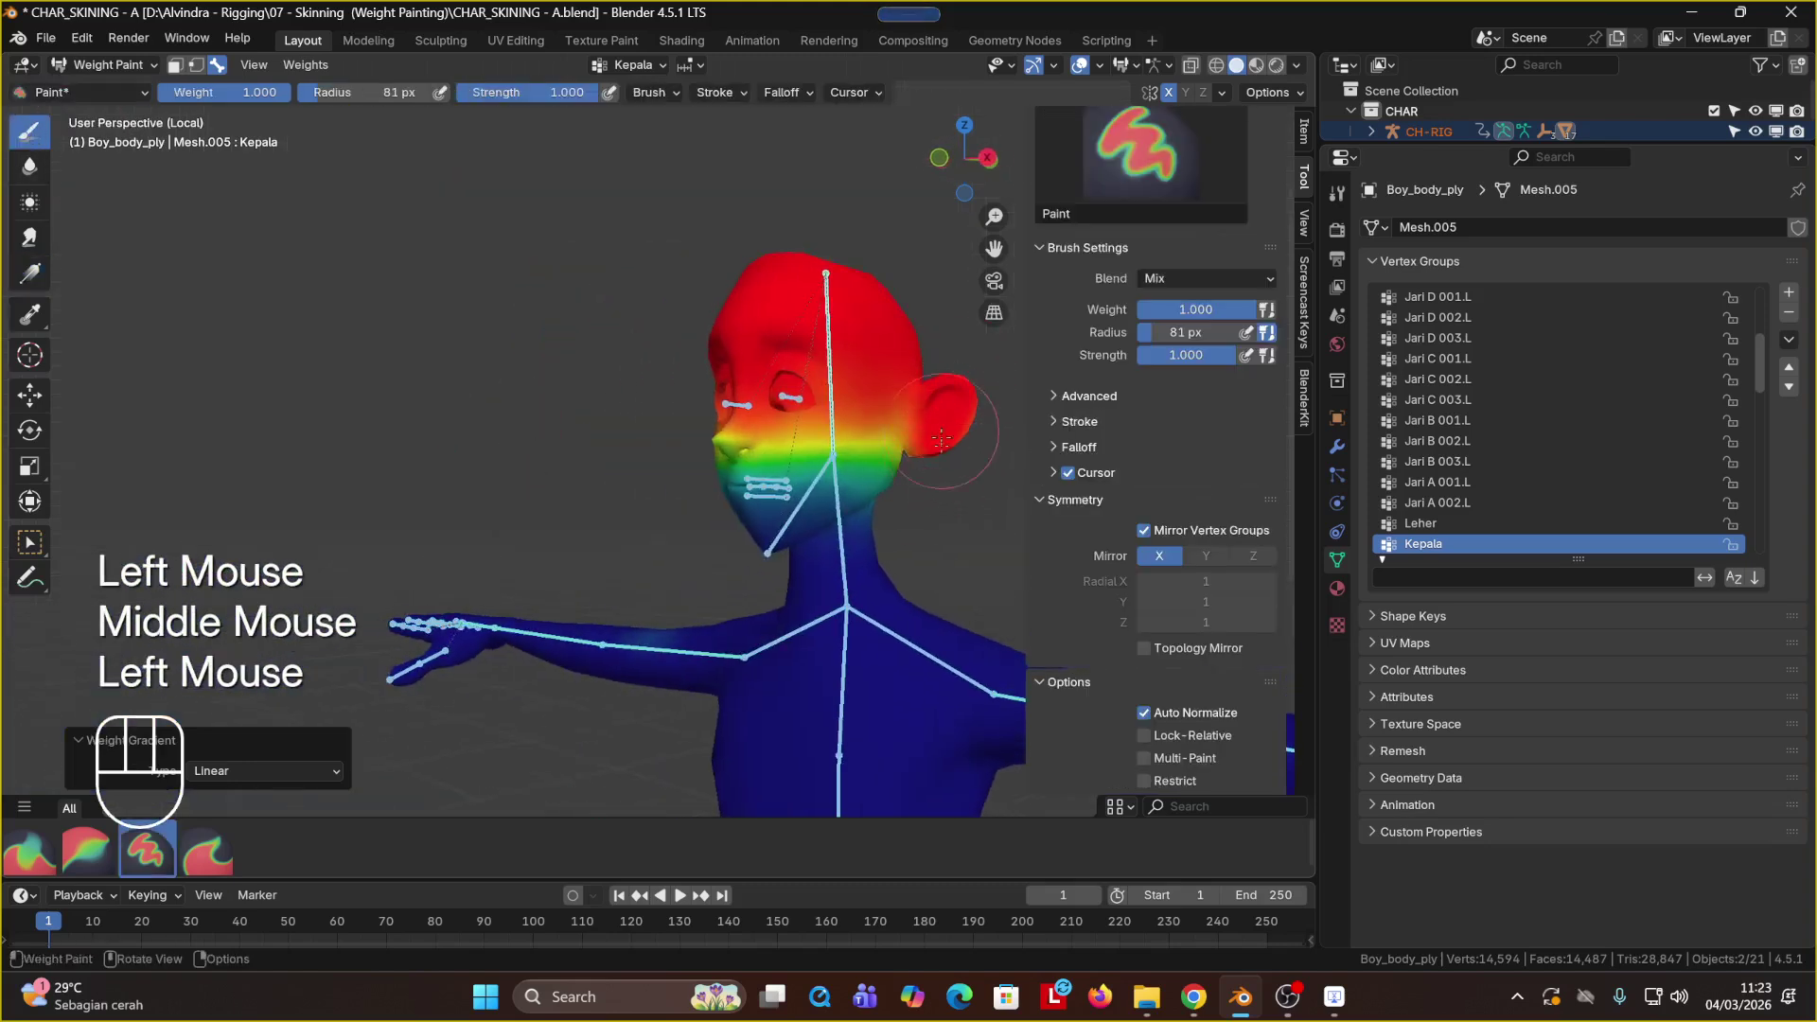
Step: Paint Kepala weight behind the ears and across the lower back of the head at weight 1.000 and strength 1.000
middle_drag(961, 424, 781, 422)
shift+middle_drag(989, 361, 690, 354)
click(690, 354)
click(696, 373)
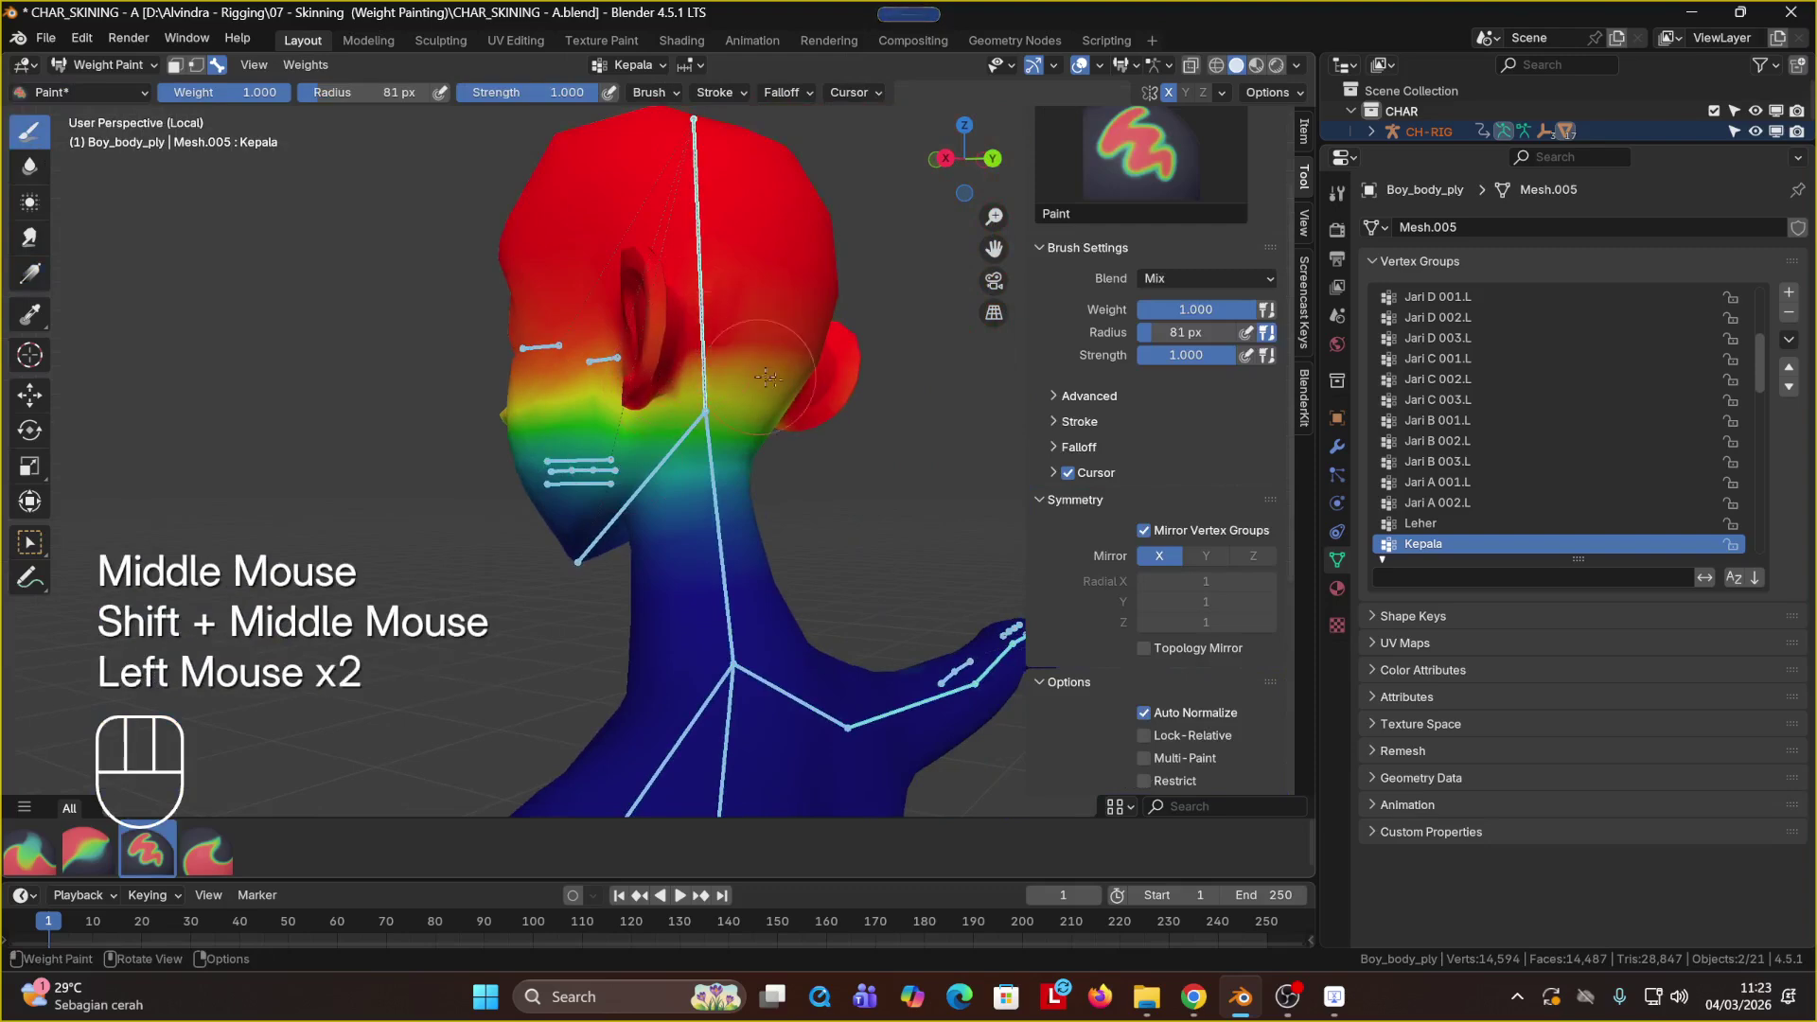
middle_drag(697, 379, 609, 345)
click(608, 357)
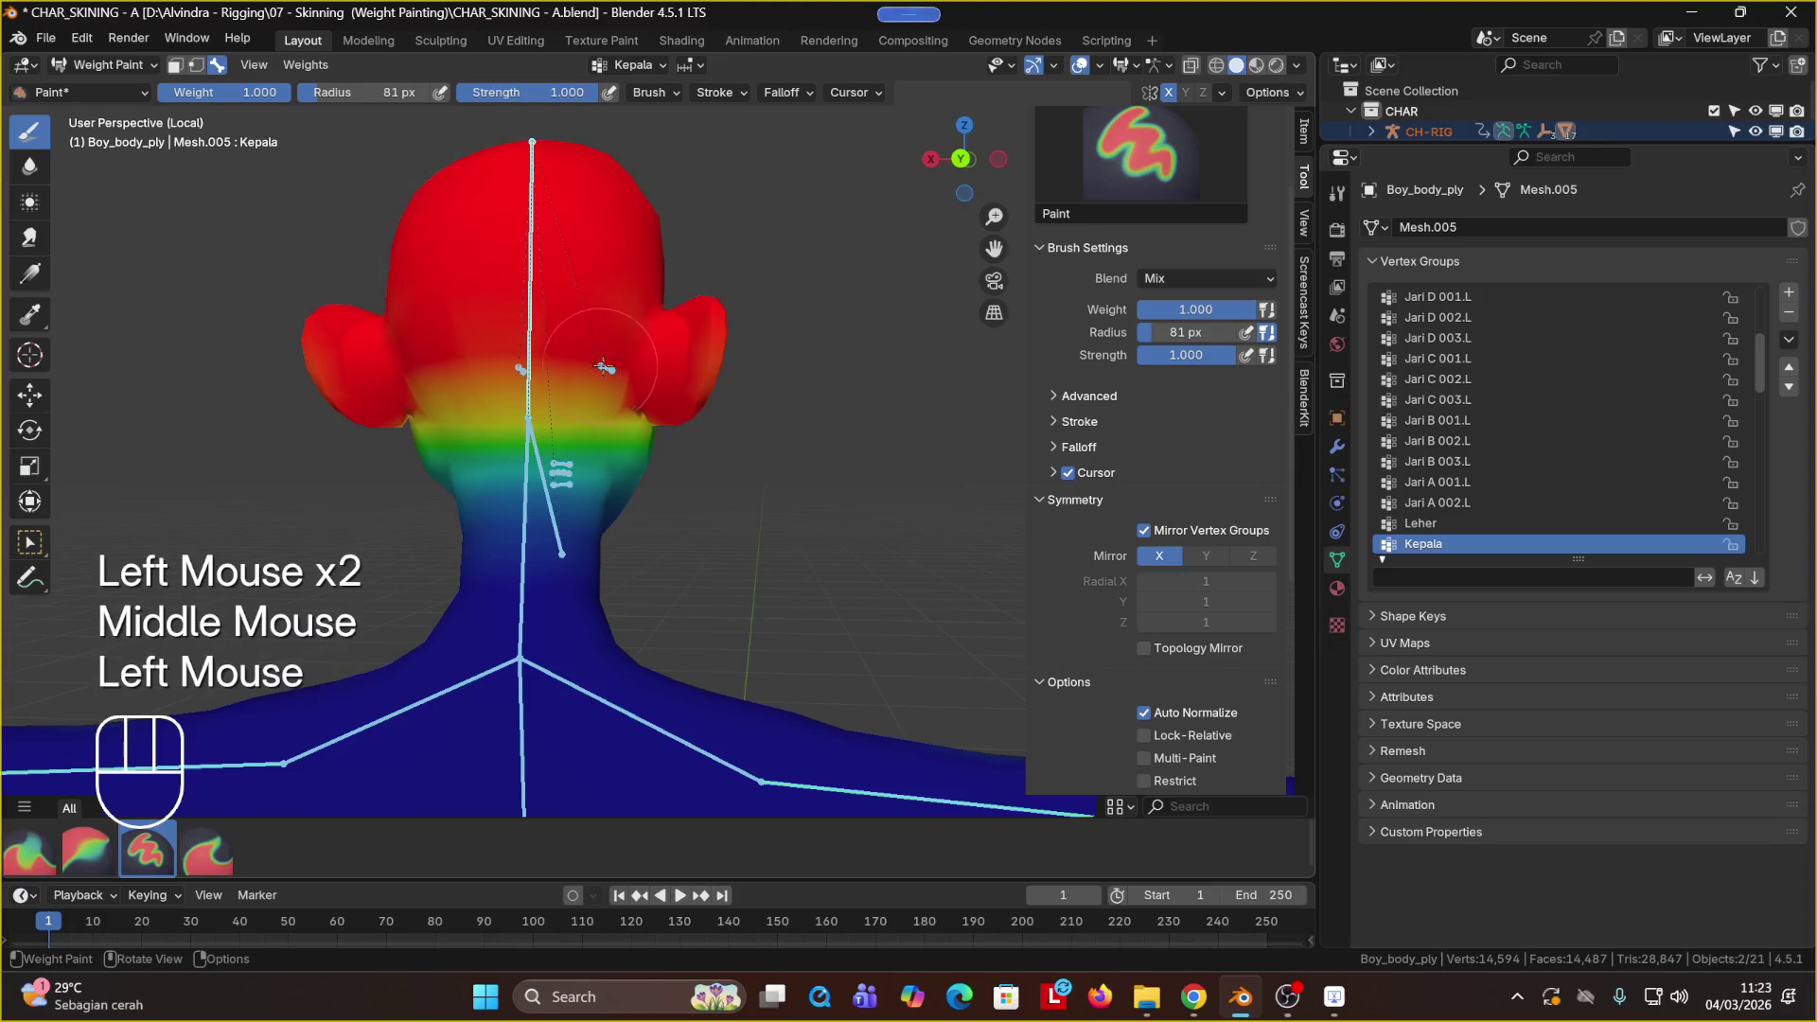
click(580, 384)
drag(580, 384, 606, 397)
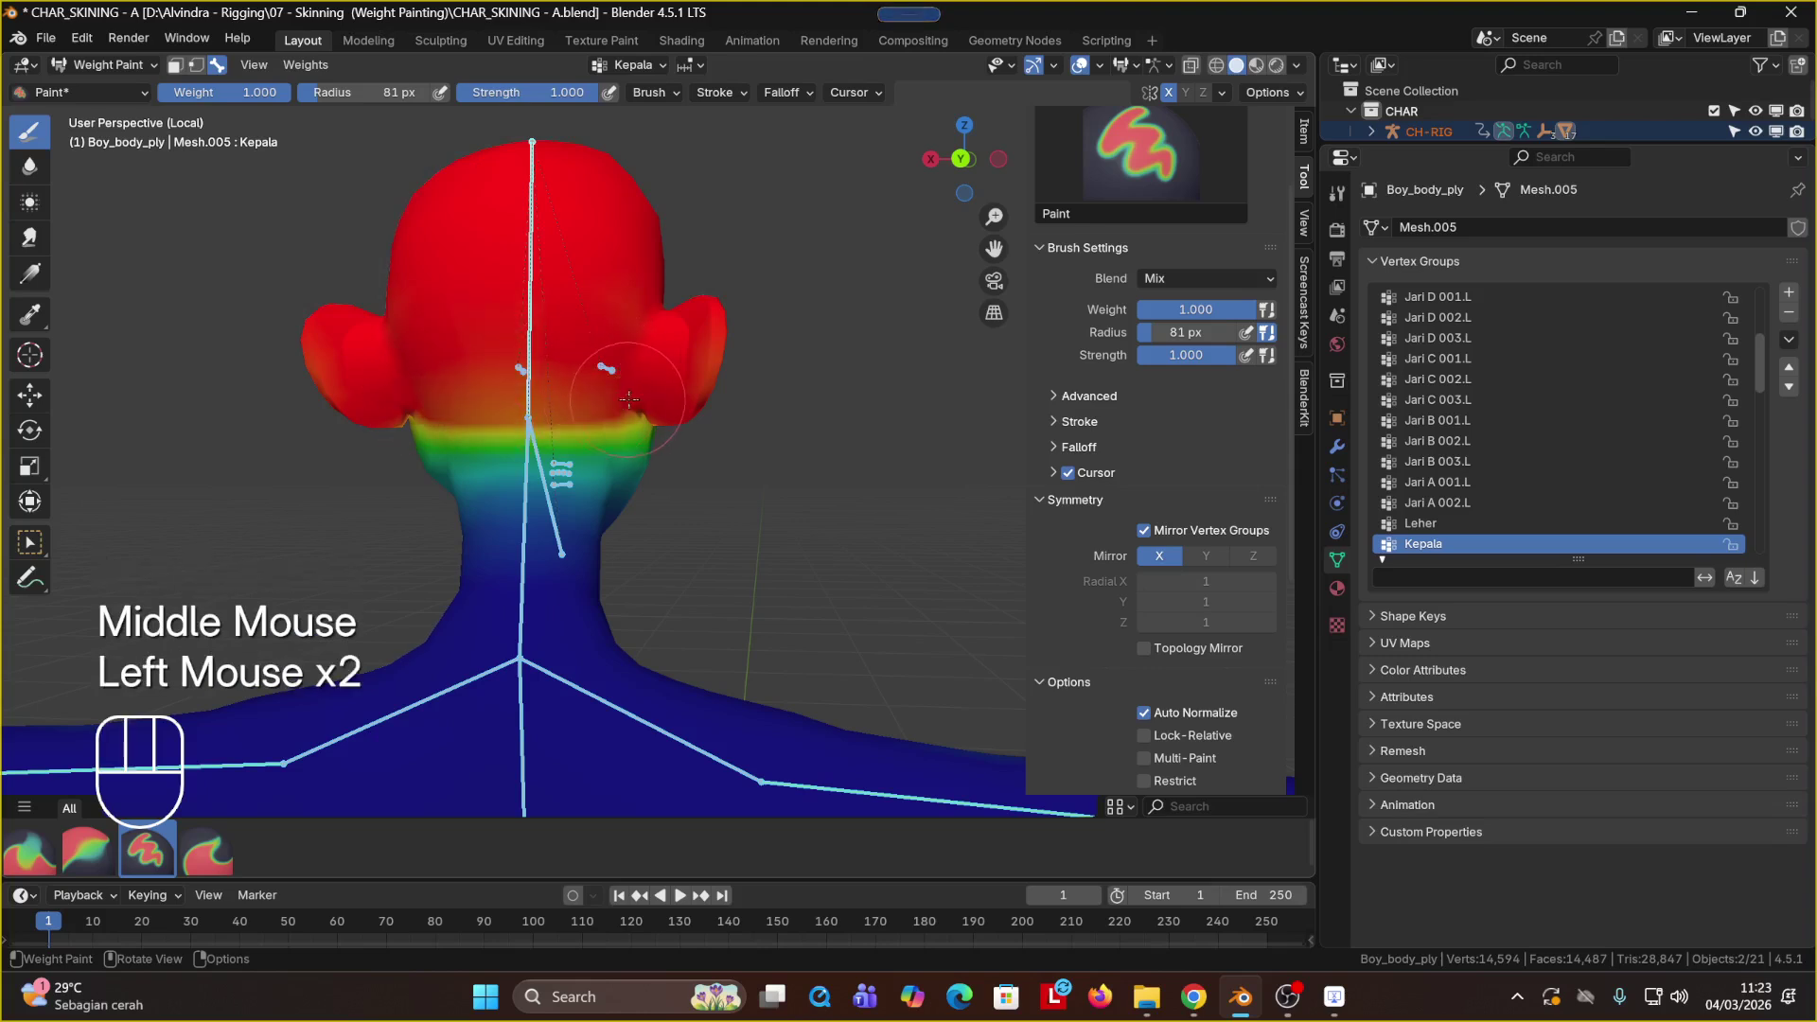
click(687, 327)
Step: Paint Kepala weight around the right ear and across the cheek towards the nose
middle_drag(687, 327, 587, 364)
click(587, 364)
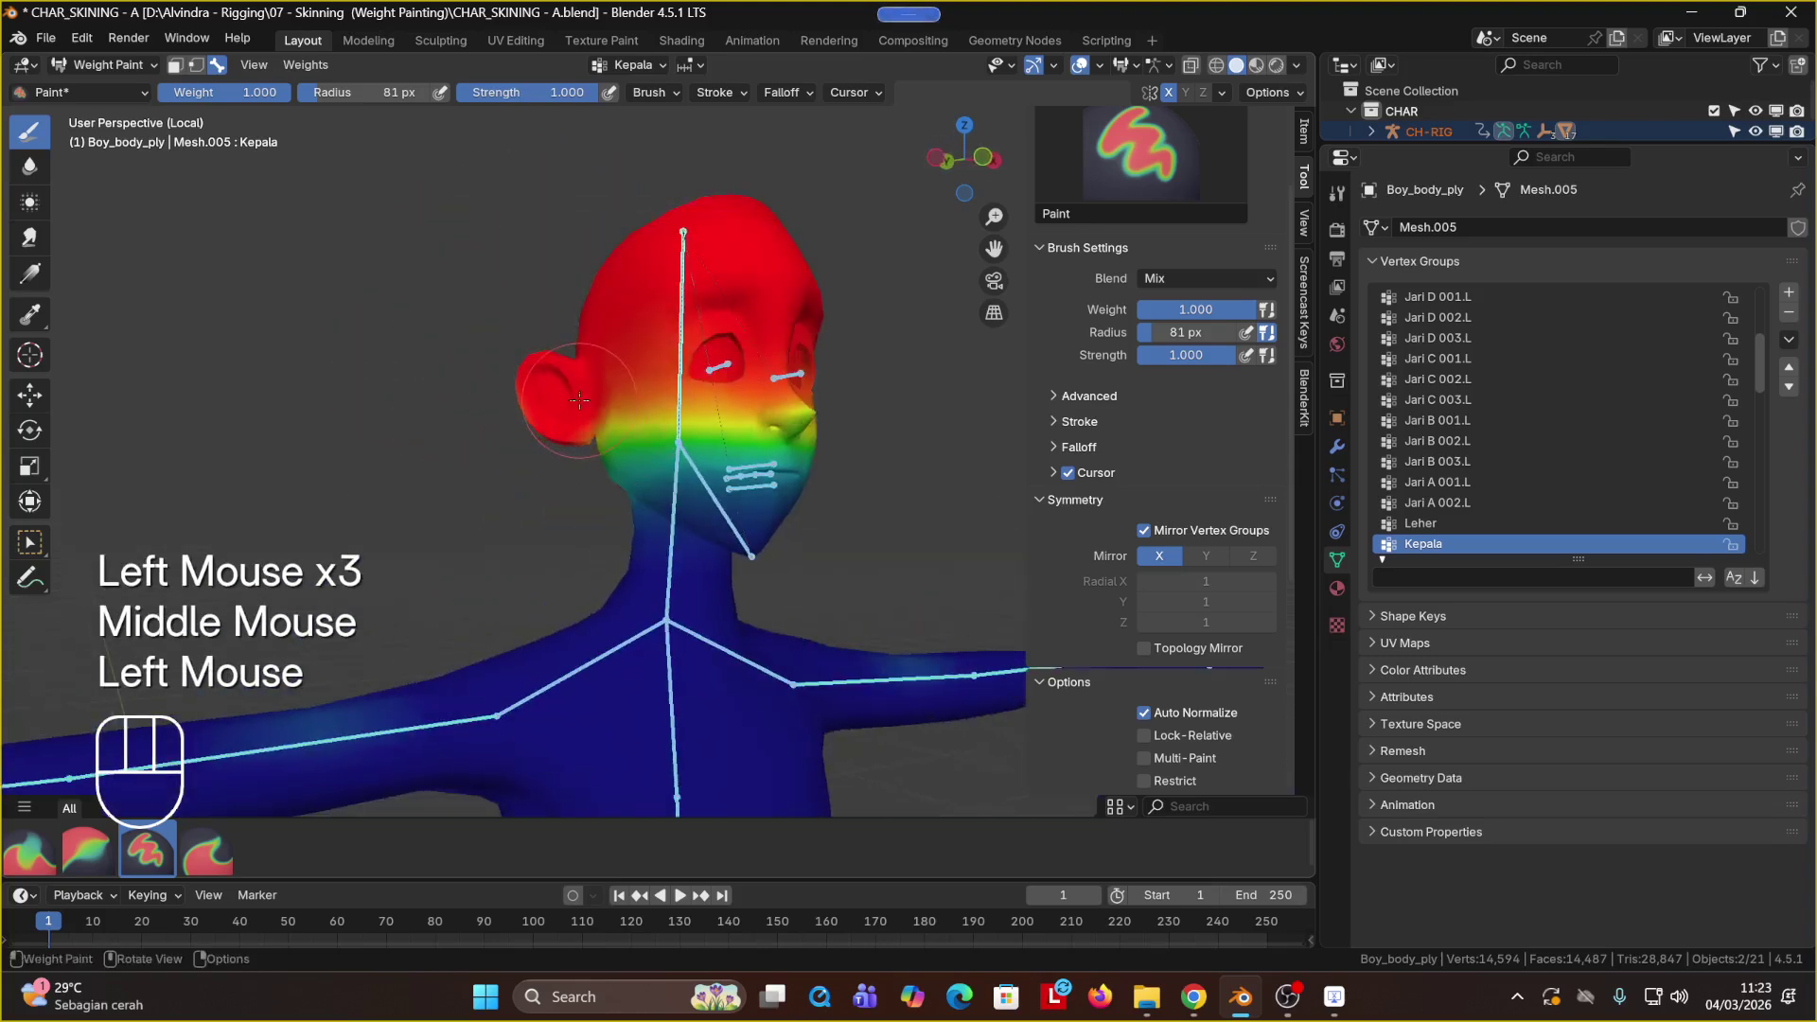
mouse_move(731, 398)
mouse_down()
mouse_move(786, 421)
mouse_move(602, 422)
mouse_up()
middle_drag(603, 422, 599, 465)
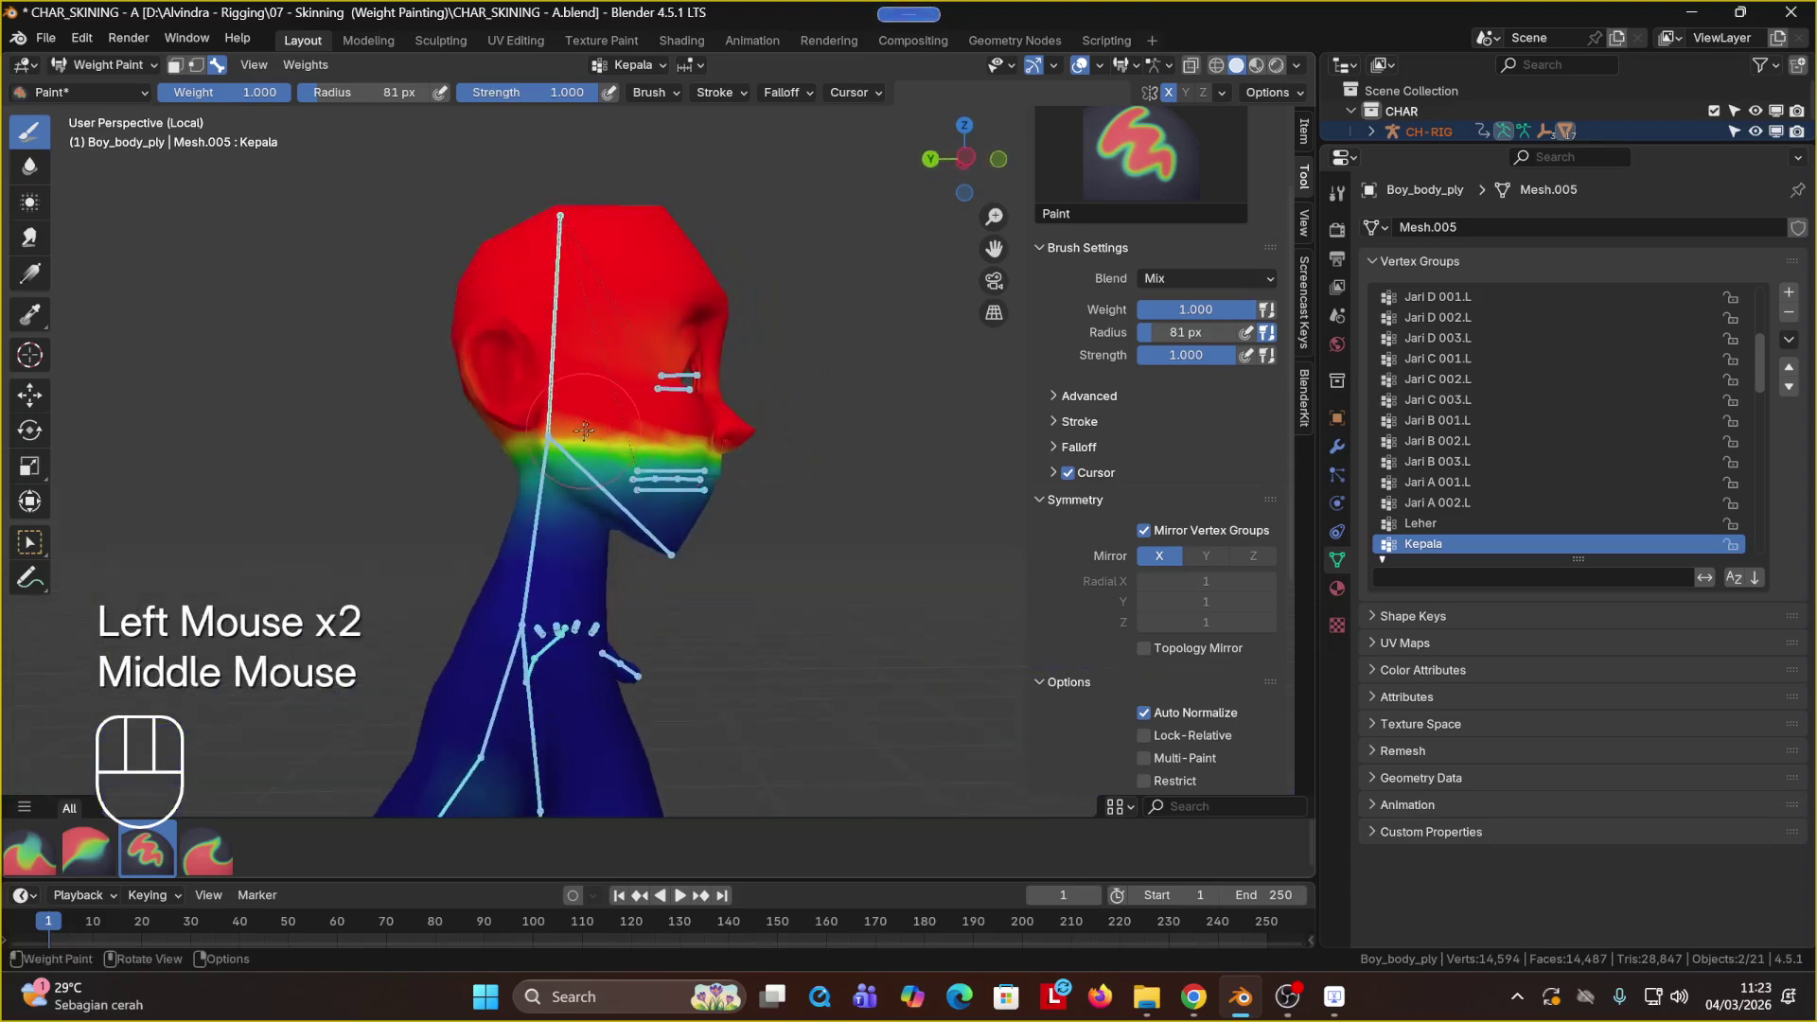
Step: Smooth the weights of the active Kepala group with factor 0.500 and 1 iteration
click(254, 64)
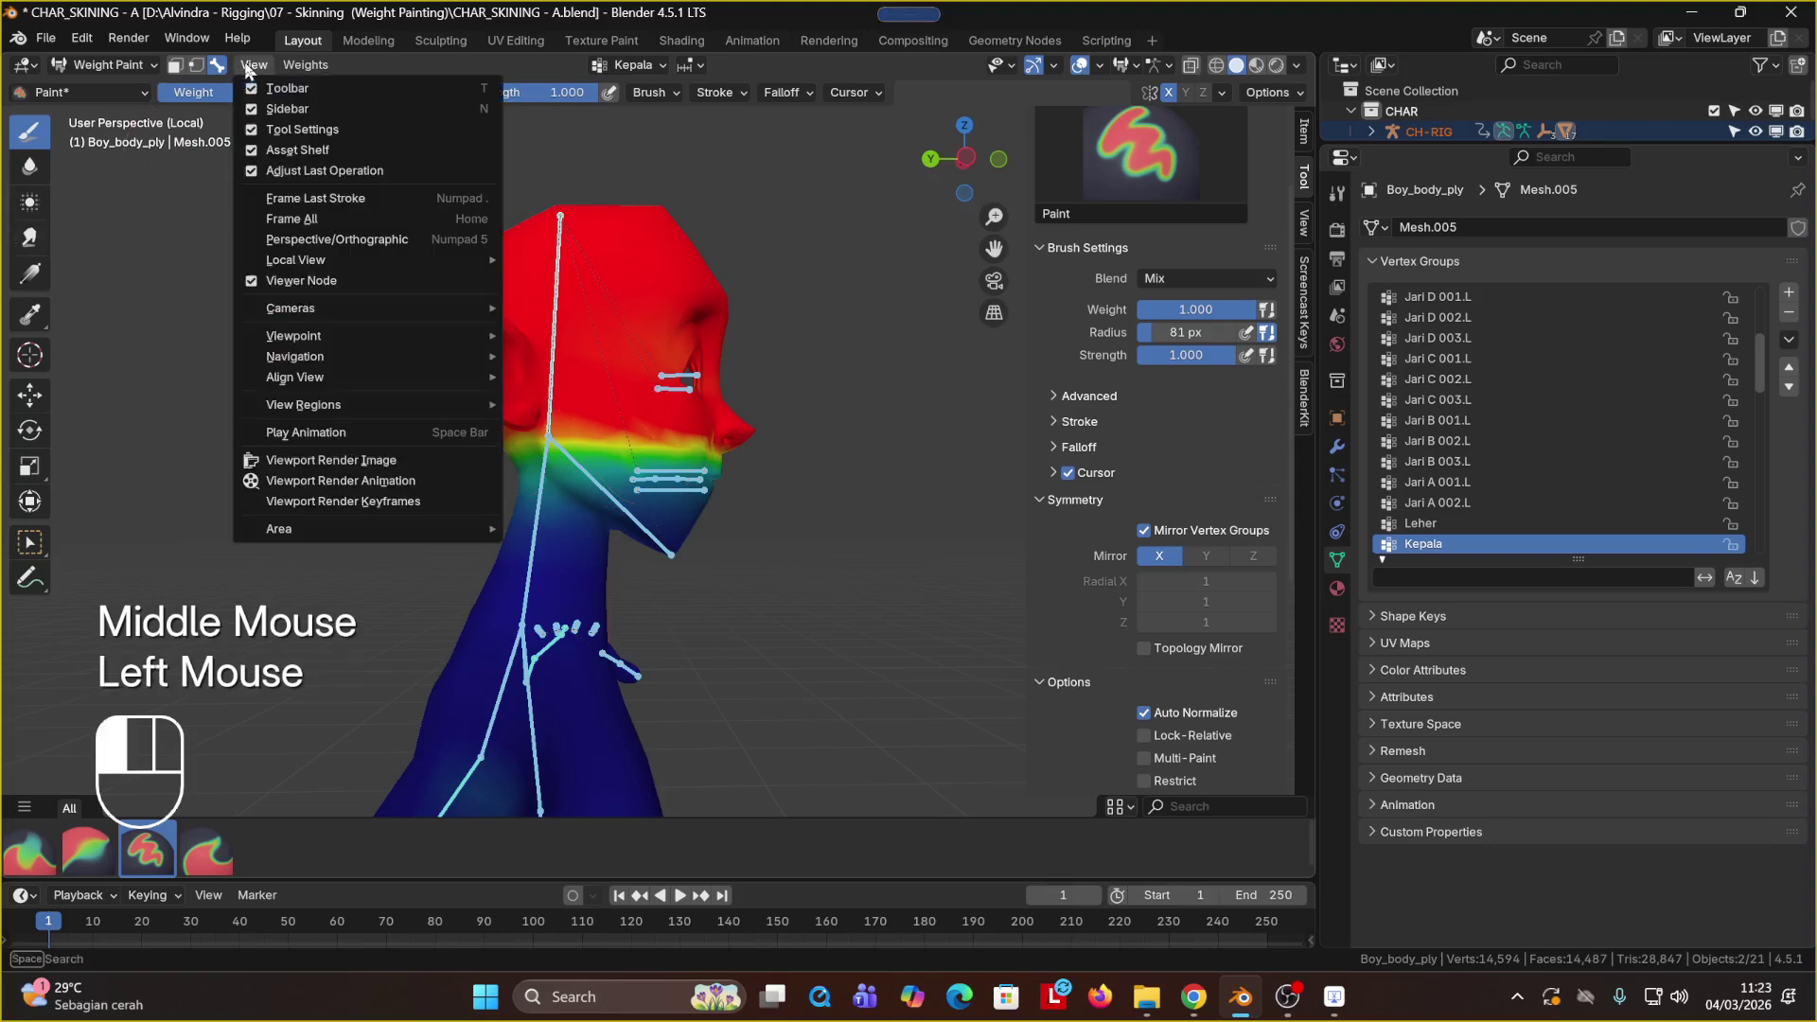
mouse_move(301, 66)
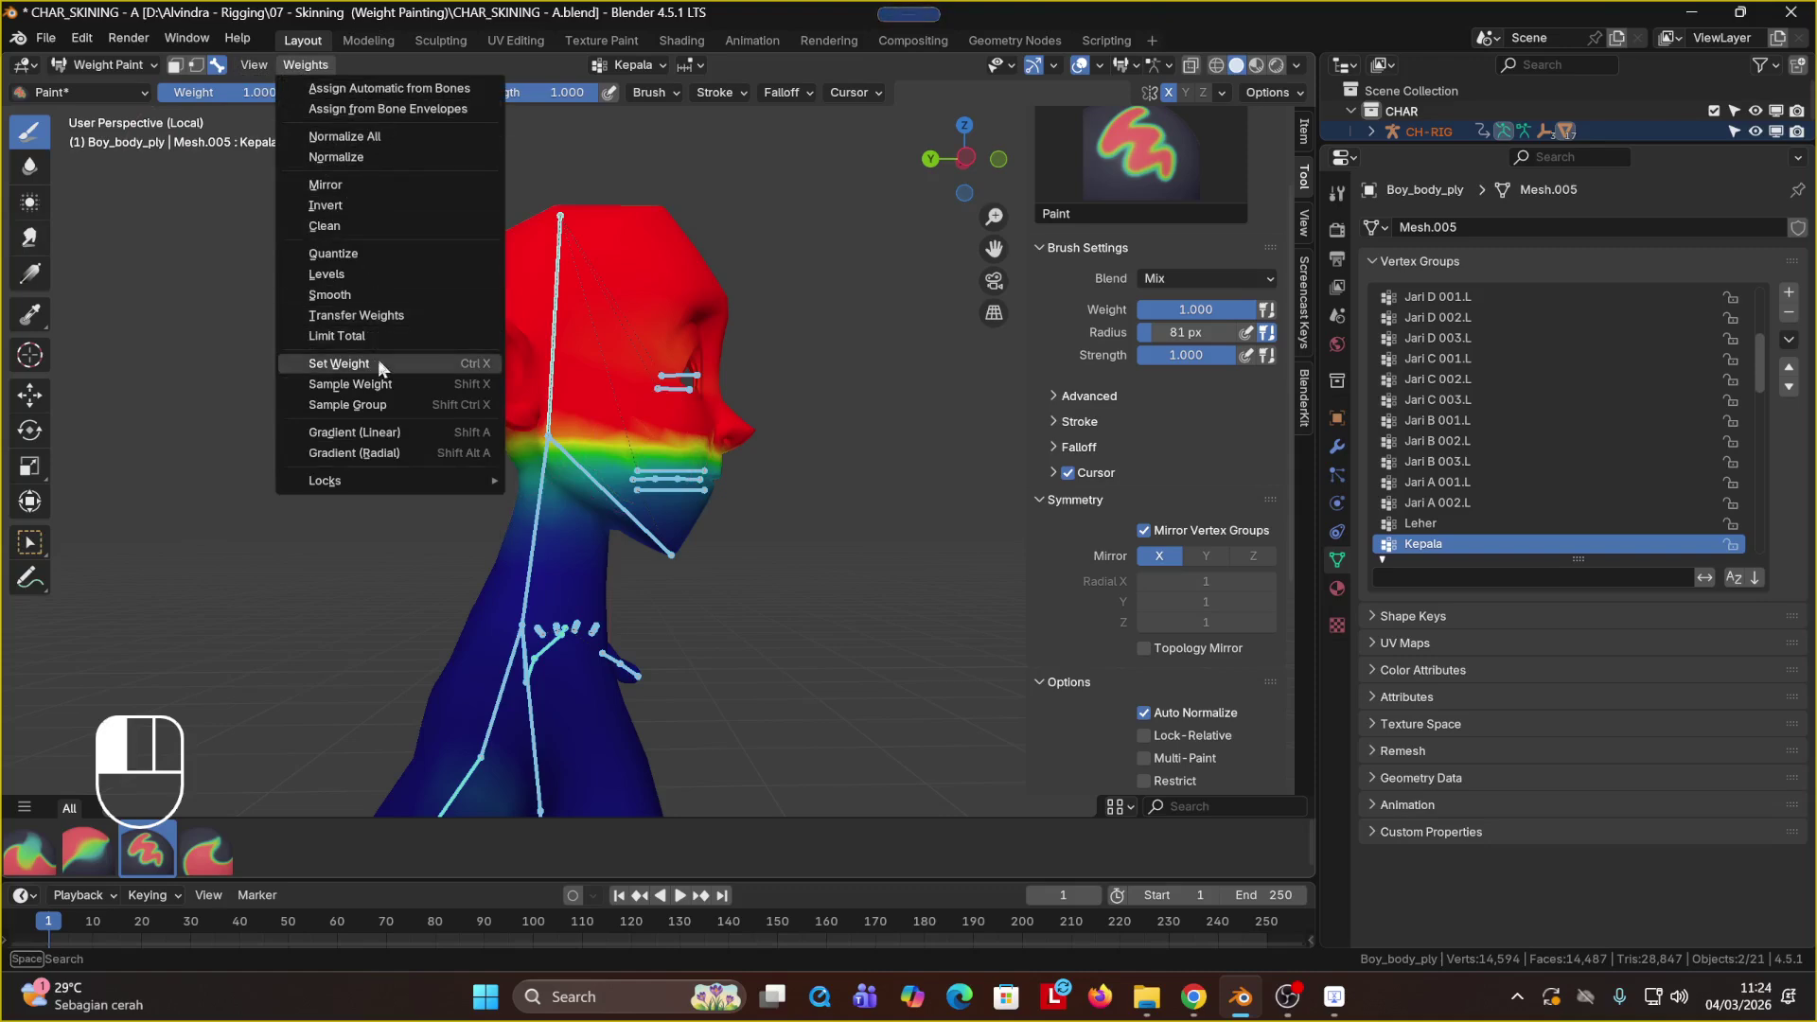
click(395, 295)
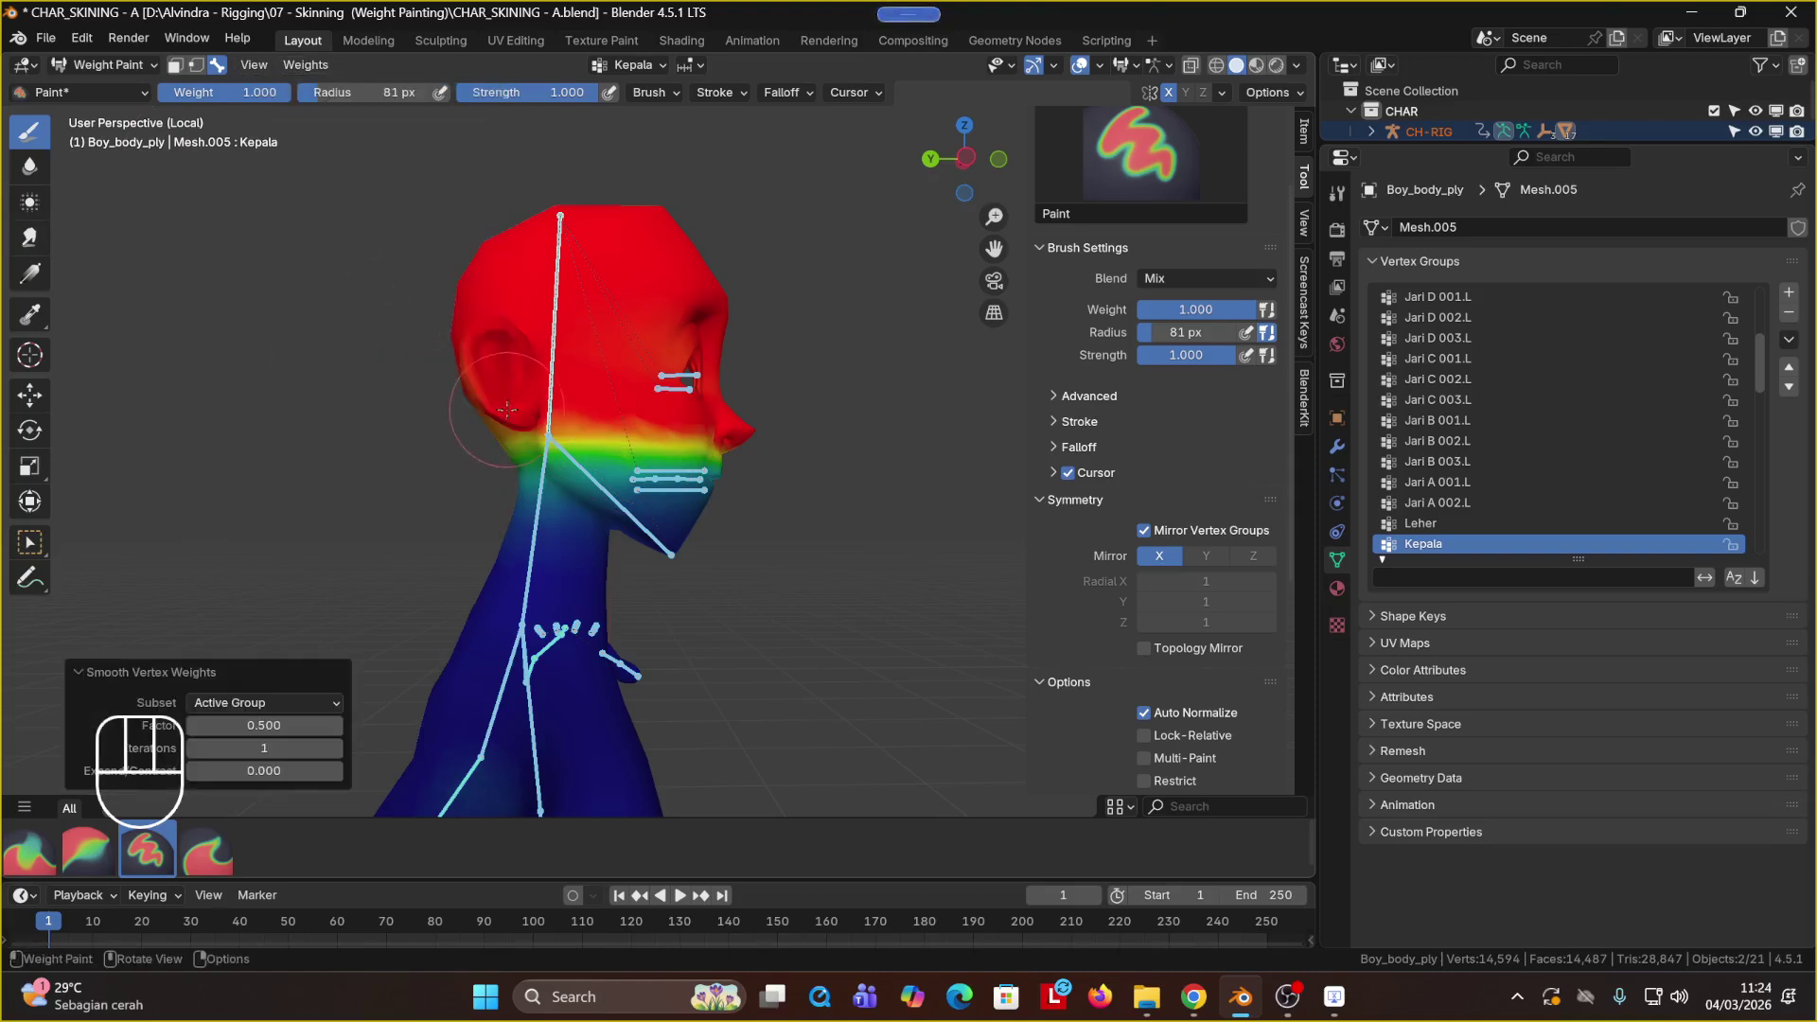
mouse_move(255, 748)
mouse_down()
mouse_move(284, 747)
mouse_move(237, 747)
mouse_up()
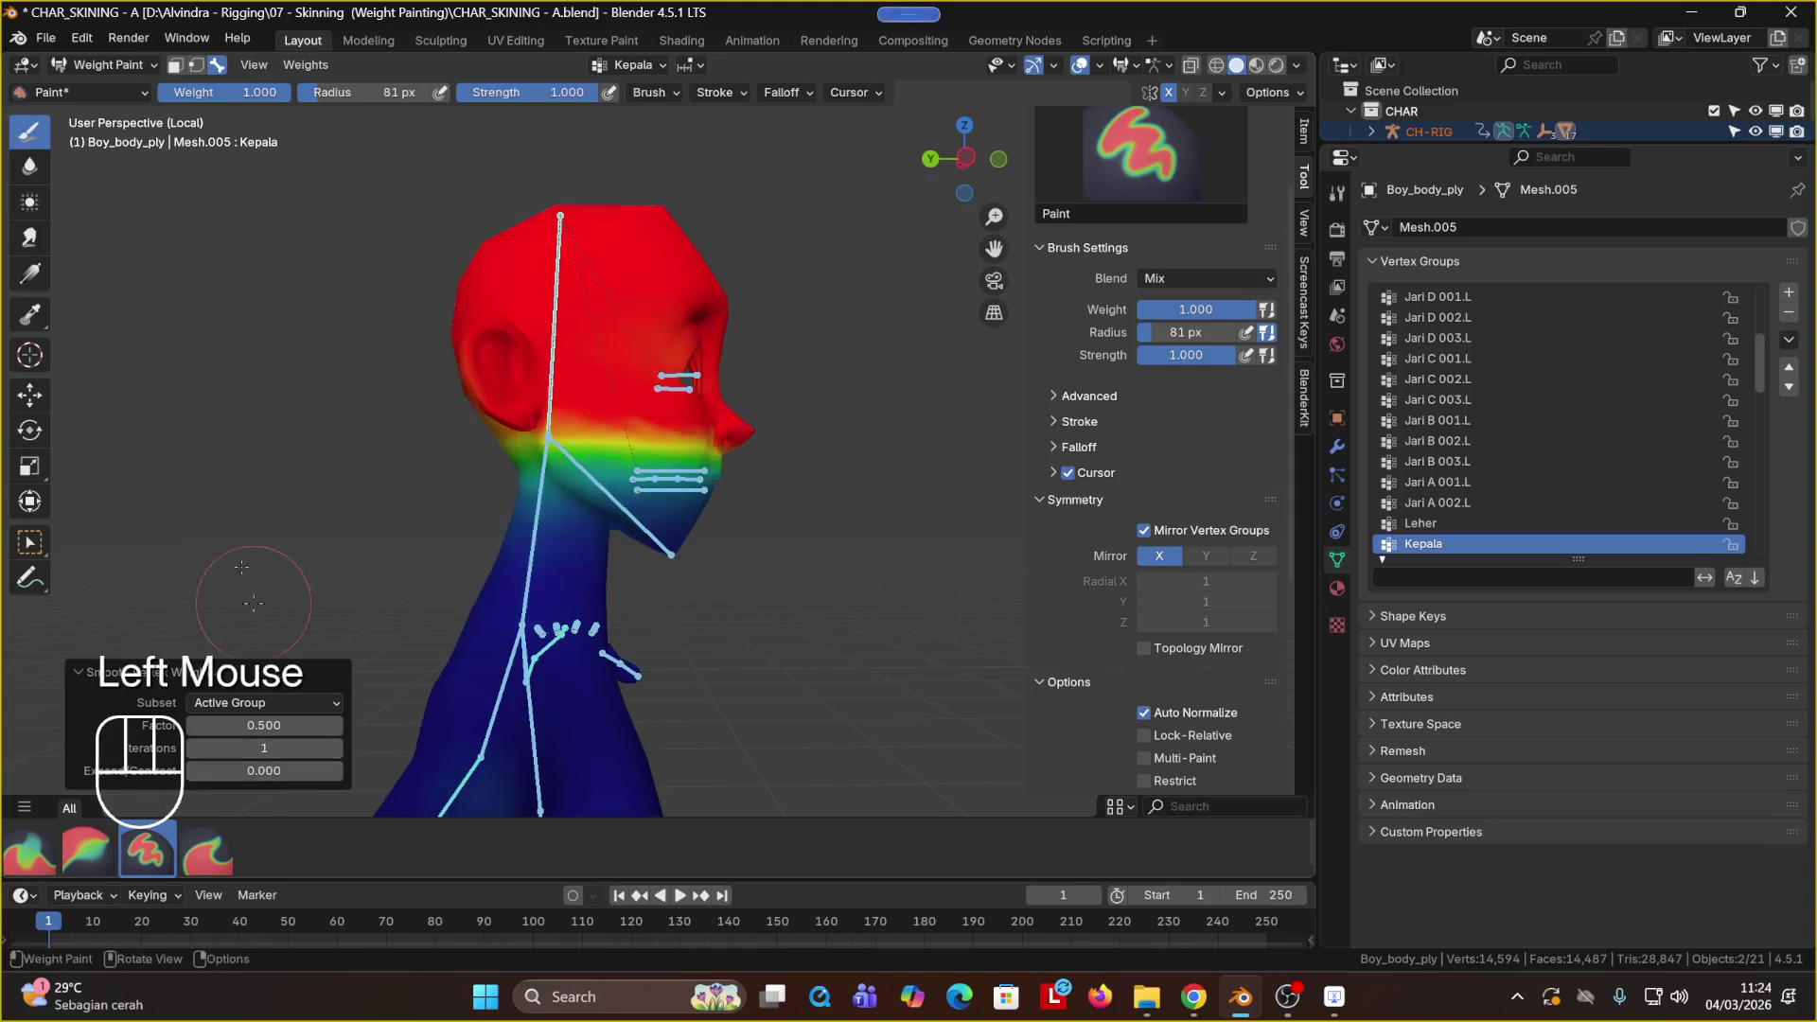
Step: Rotate the Rahang bone downwards to pose the jaw open and check its deformation
ctrl+shift+click(596, 485)
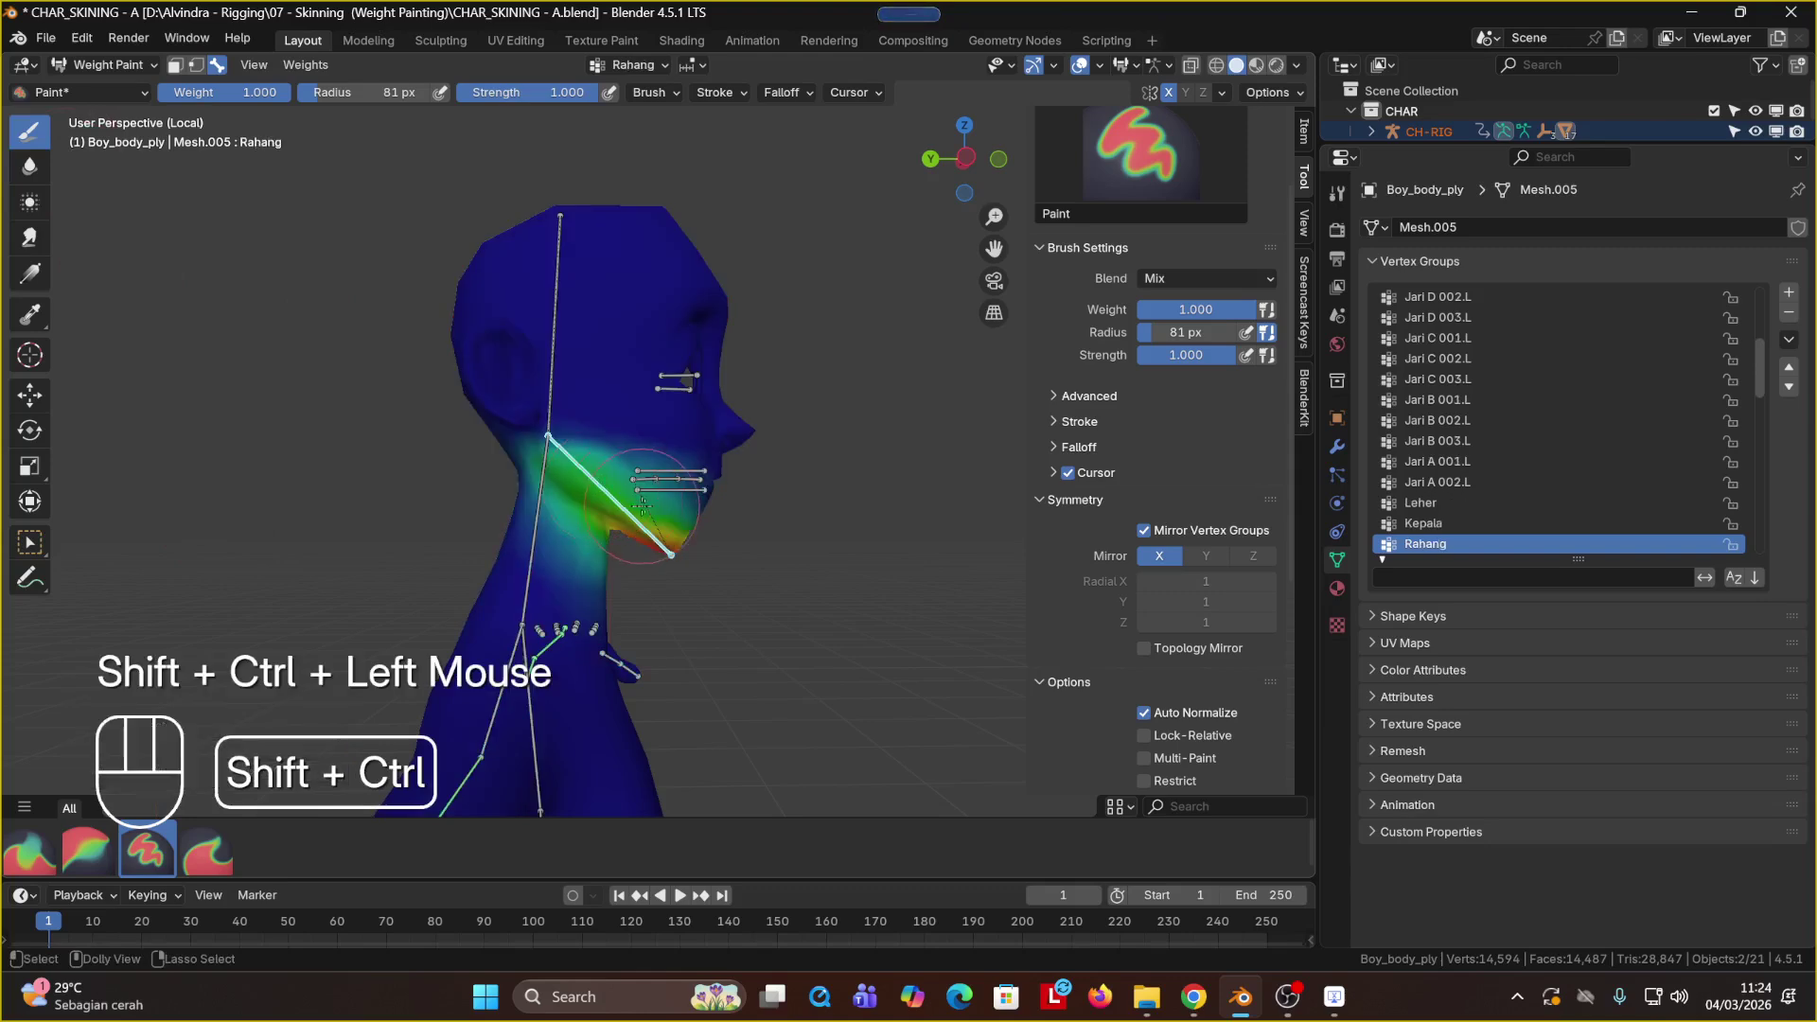
key(r)
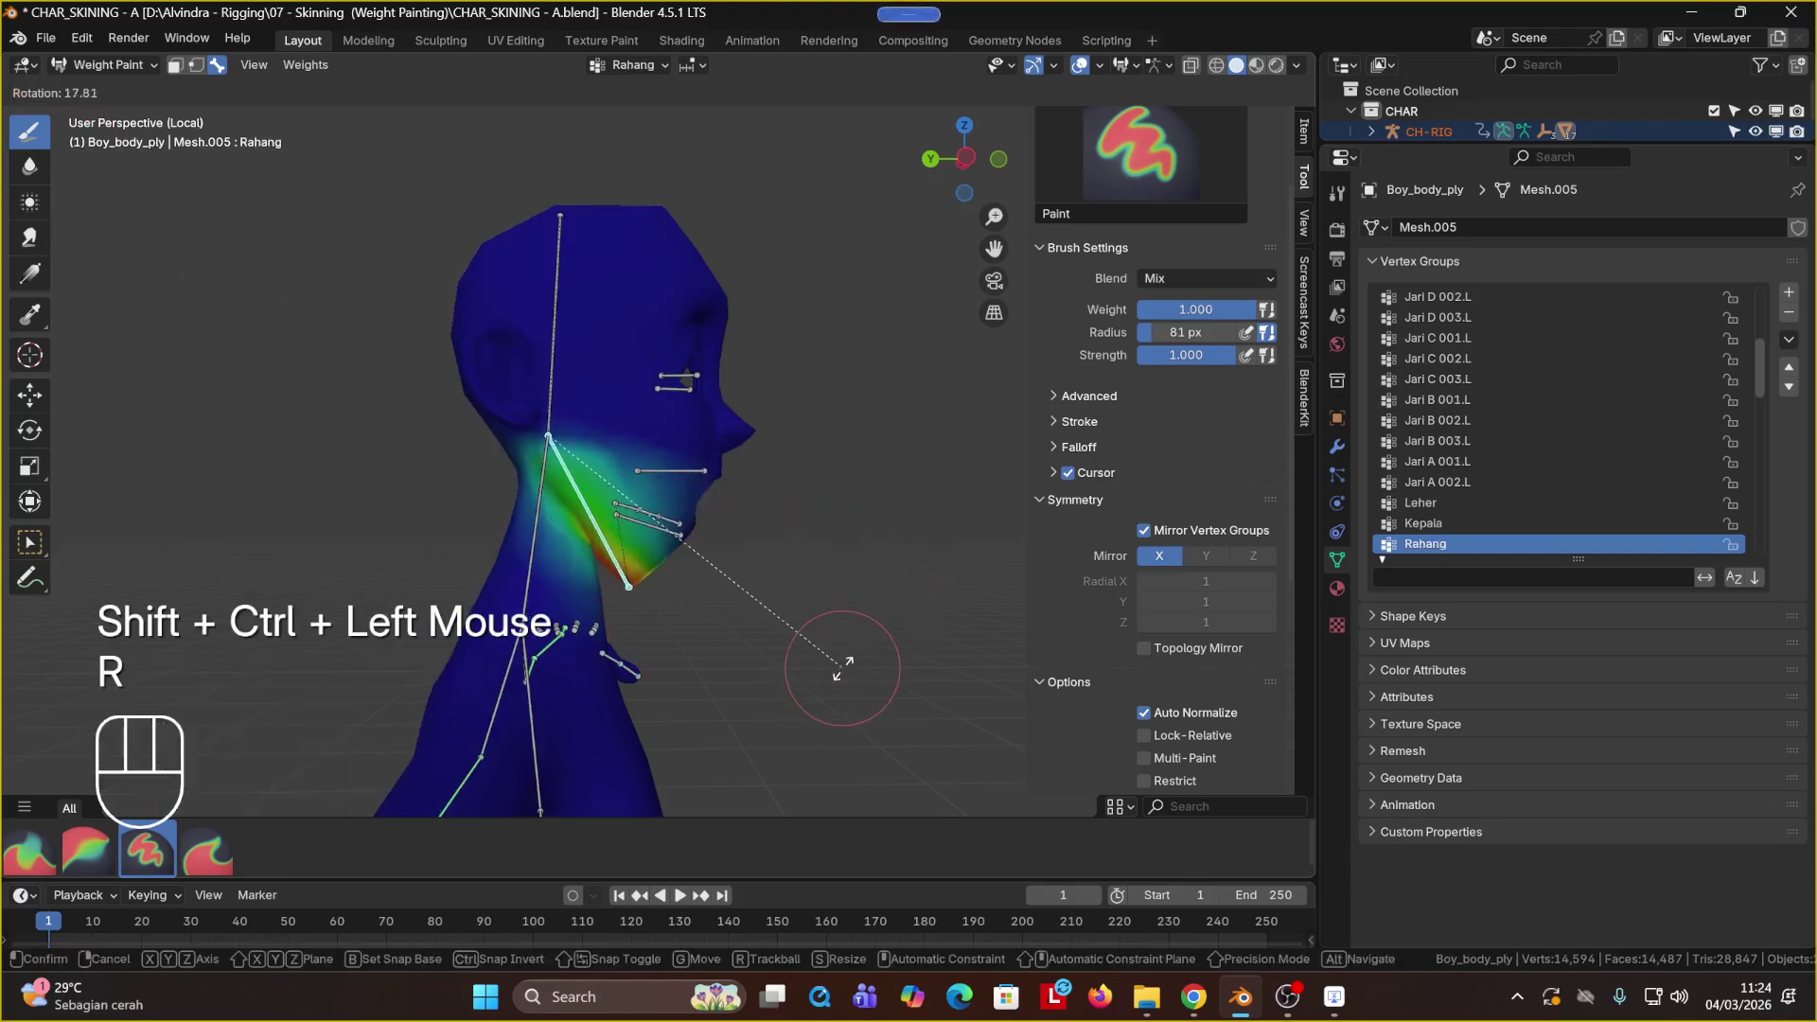
click(852, 662)
mouse_move(852, 662)
middle_down()
mouse_move(637, 508)
mouse_move(752, 492)
mouse_move(695, 484)
middle_up()
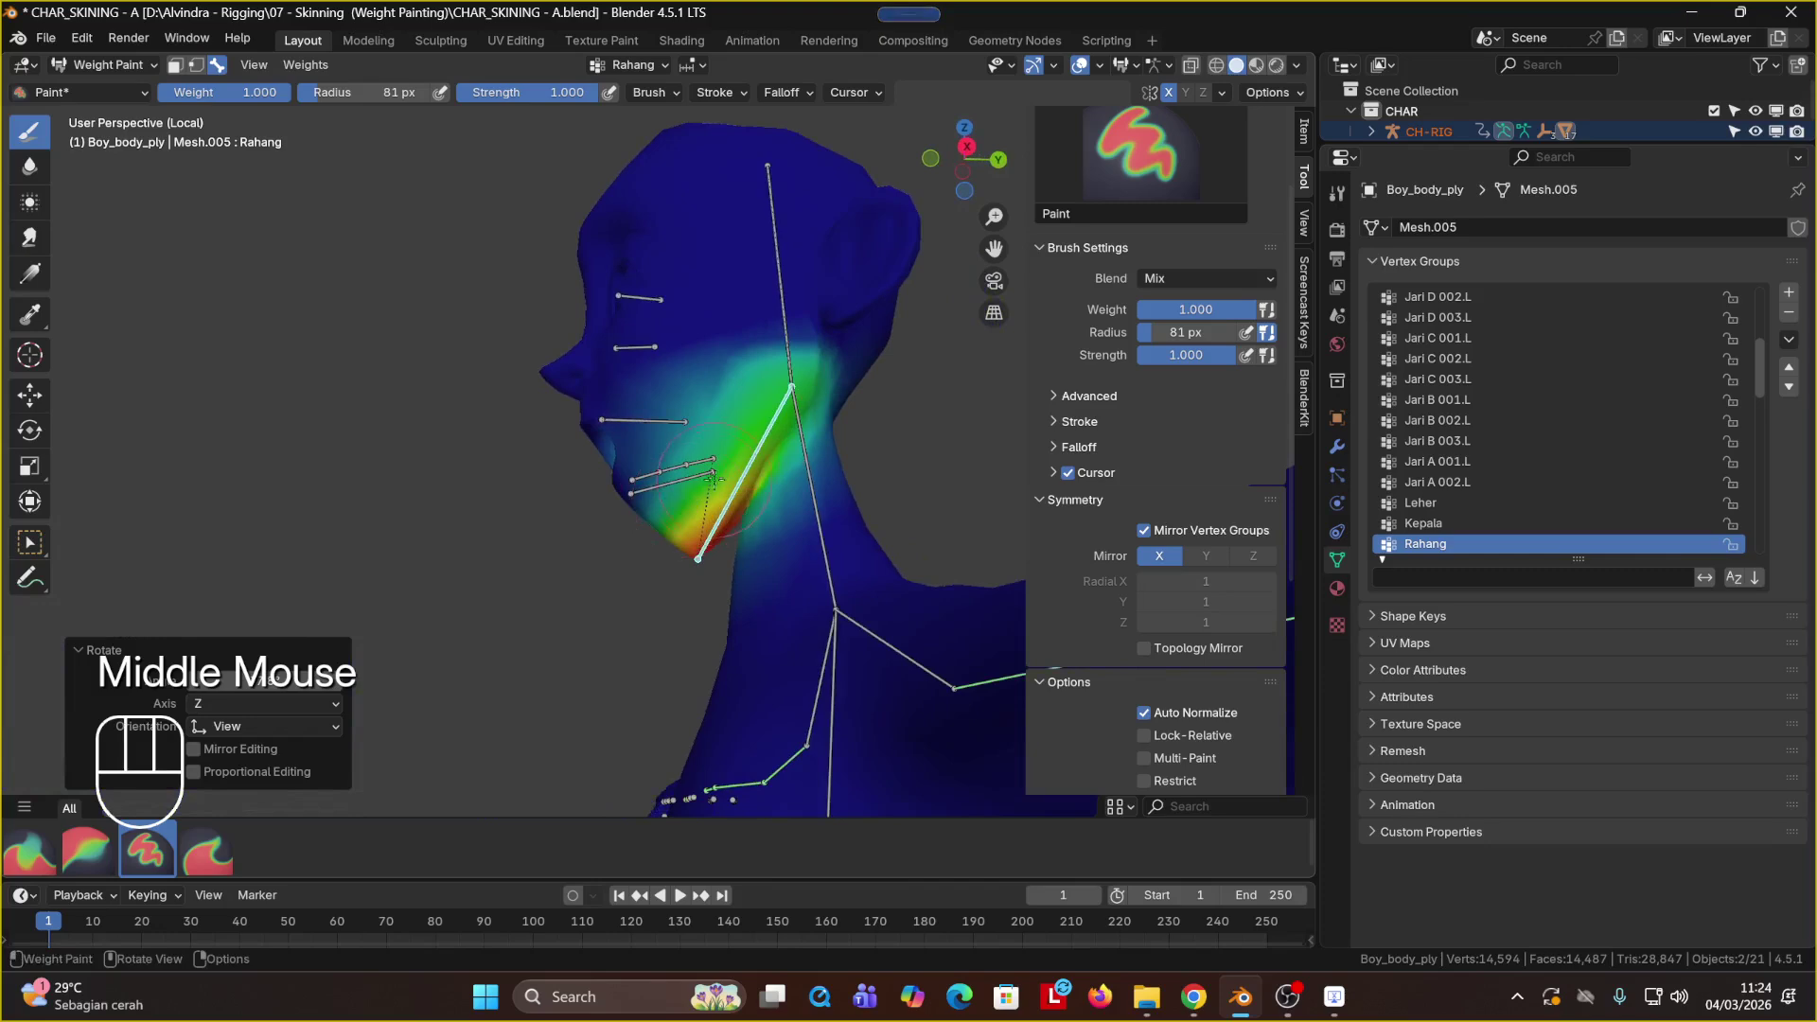
Step: Rotate the Kepala bone to tilt the head back and check the neck and face deformation
ctrl+shift+click(782, 313)
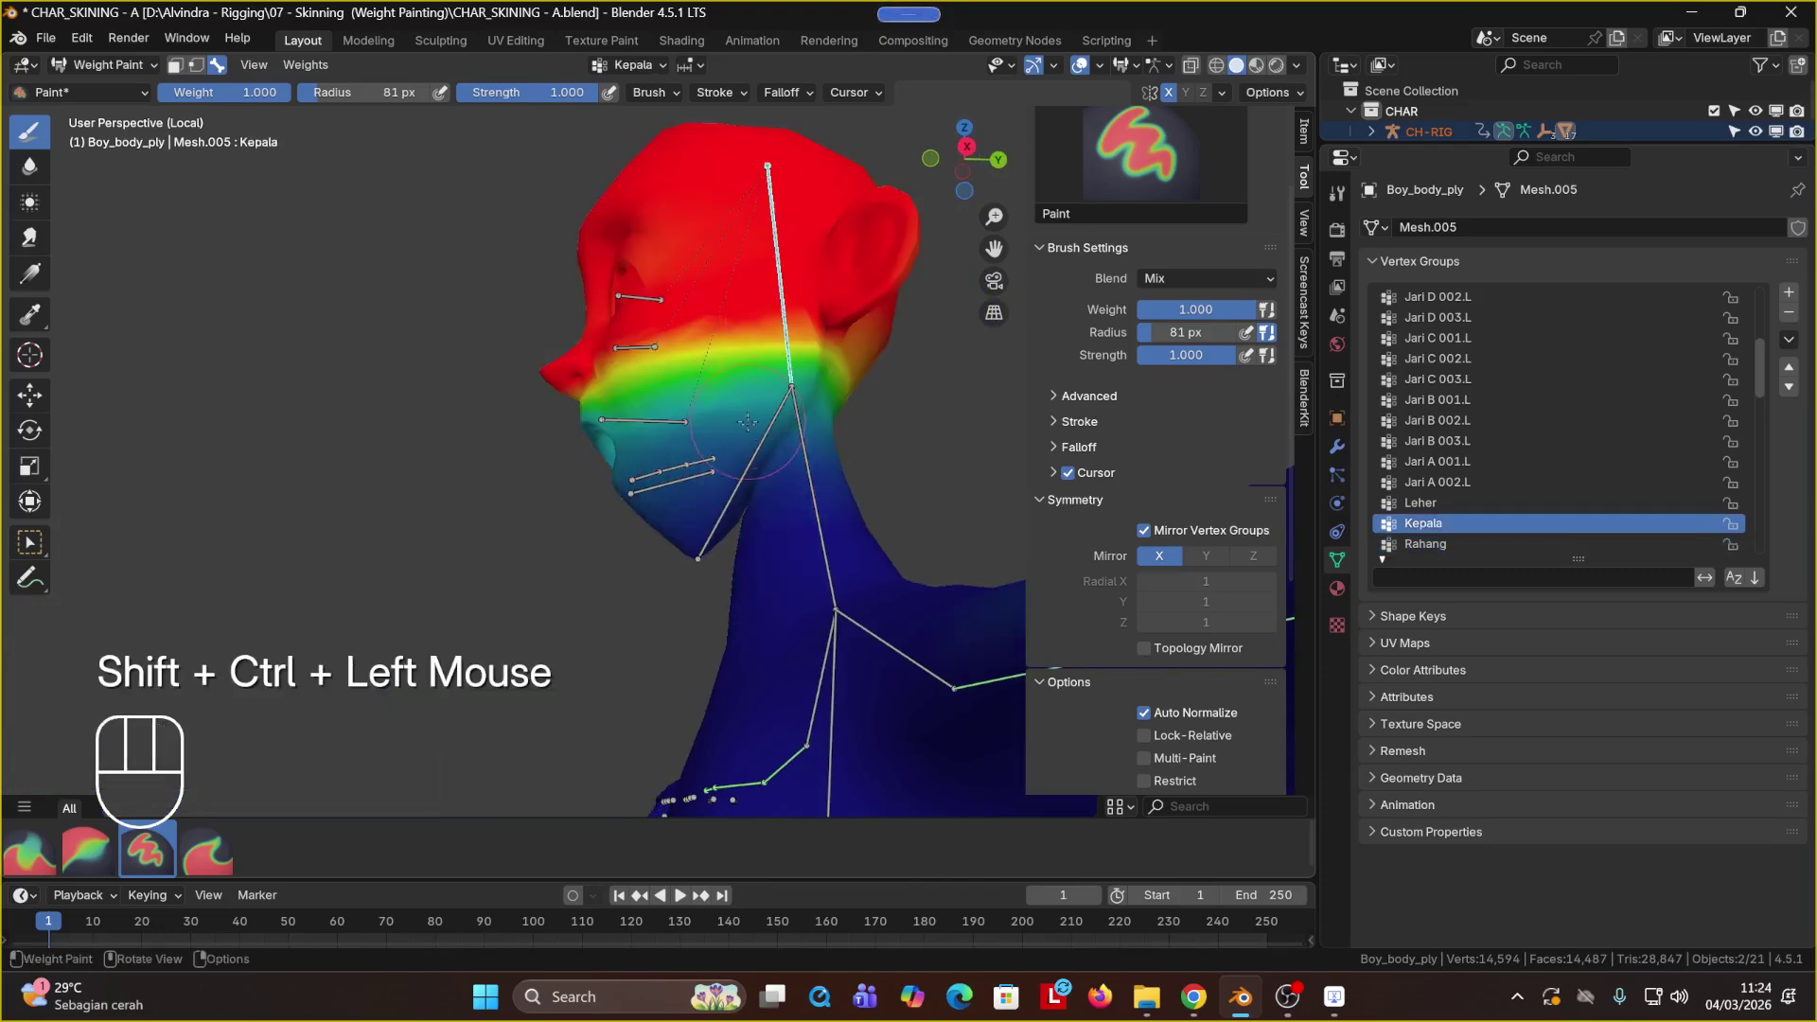
middle_drag(947, 454, 918, 531)
key(r)
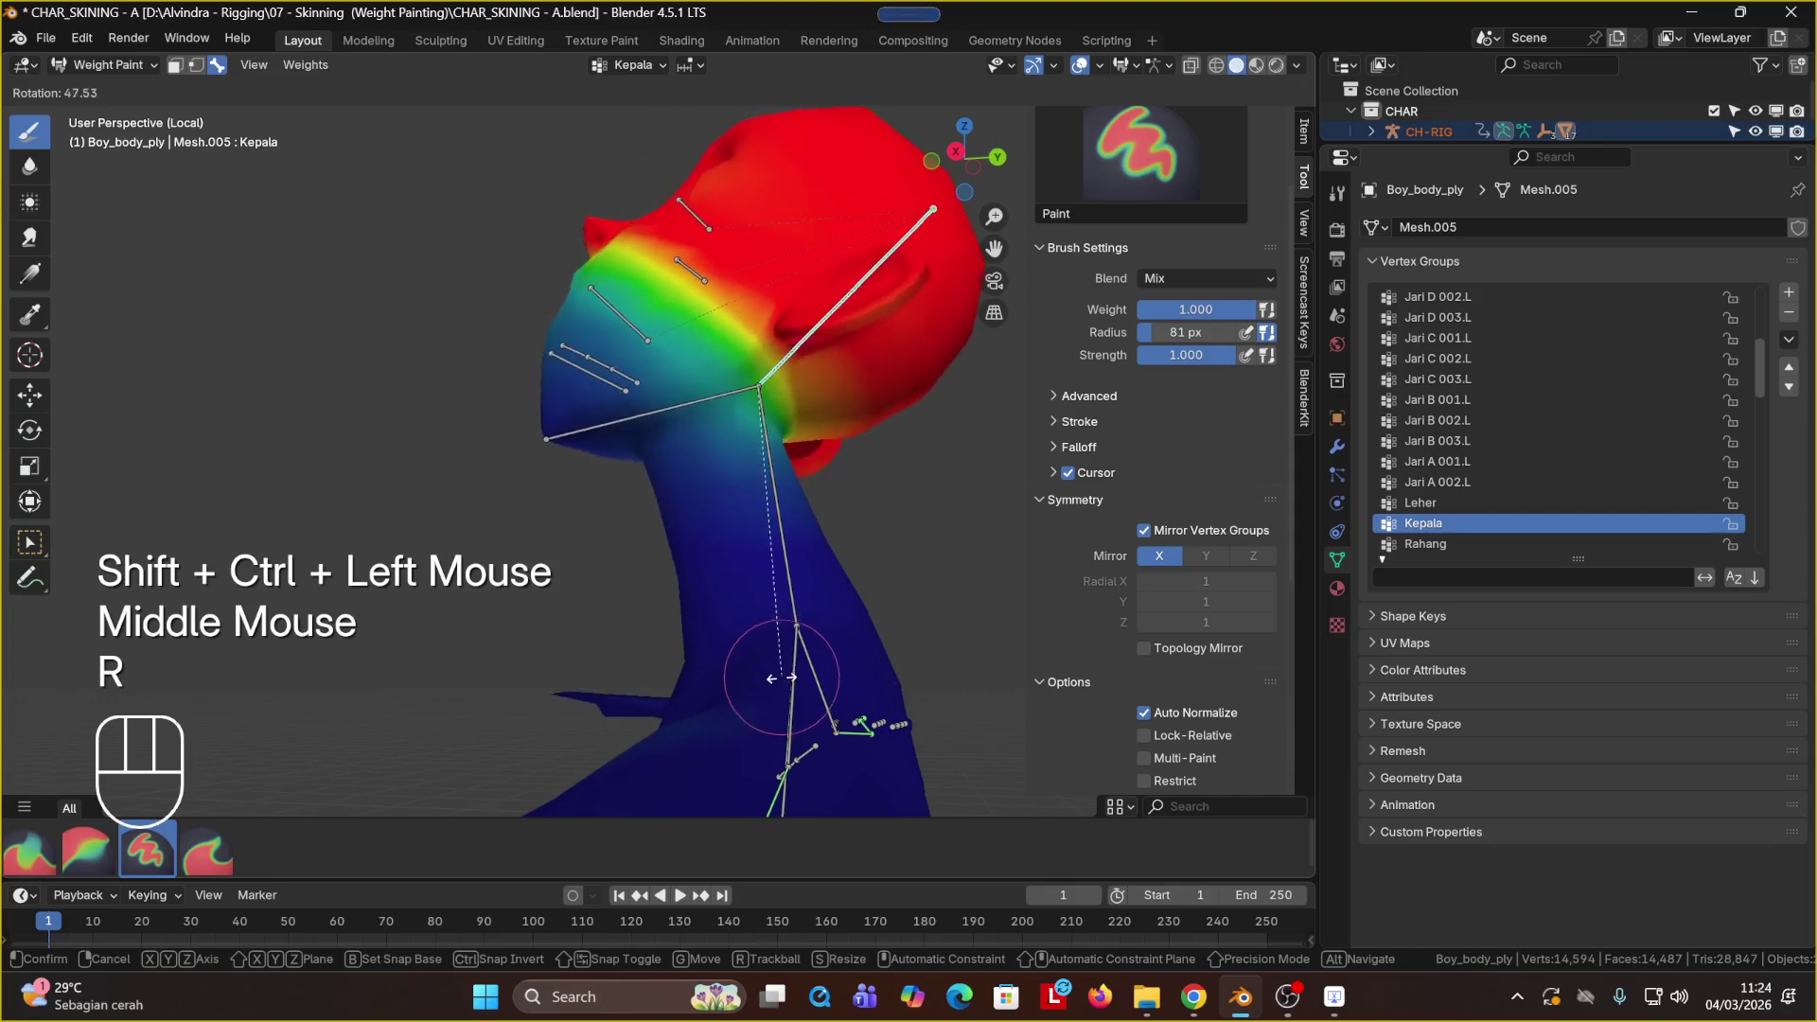
click(880, 587)
scroll(890, 644, down, 3)
mouse_move(890, 643)
middle_down()
mouse_move(899, 712)
mouse_move(613, 585)
mouse_move(552, 590)
mouse_move(682, 558)
mouse_move(793, 475)
middle_up()
Step: Examine the weights of the Rahang, Gigi Bawah and upper teeth bones around the mouth
ctrl+shift+click(530, 581)
ctrl+shift+click(463, 581)
ctrl+shift+click(782, 462)
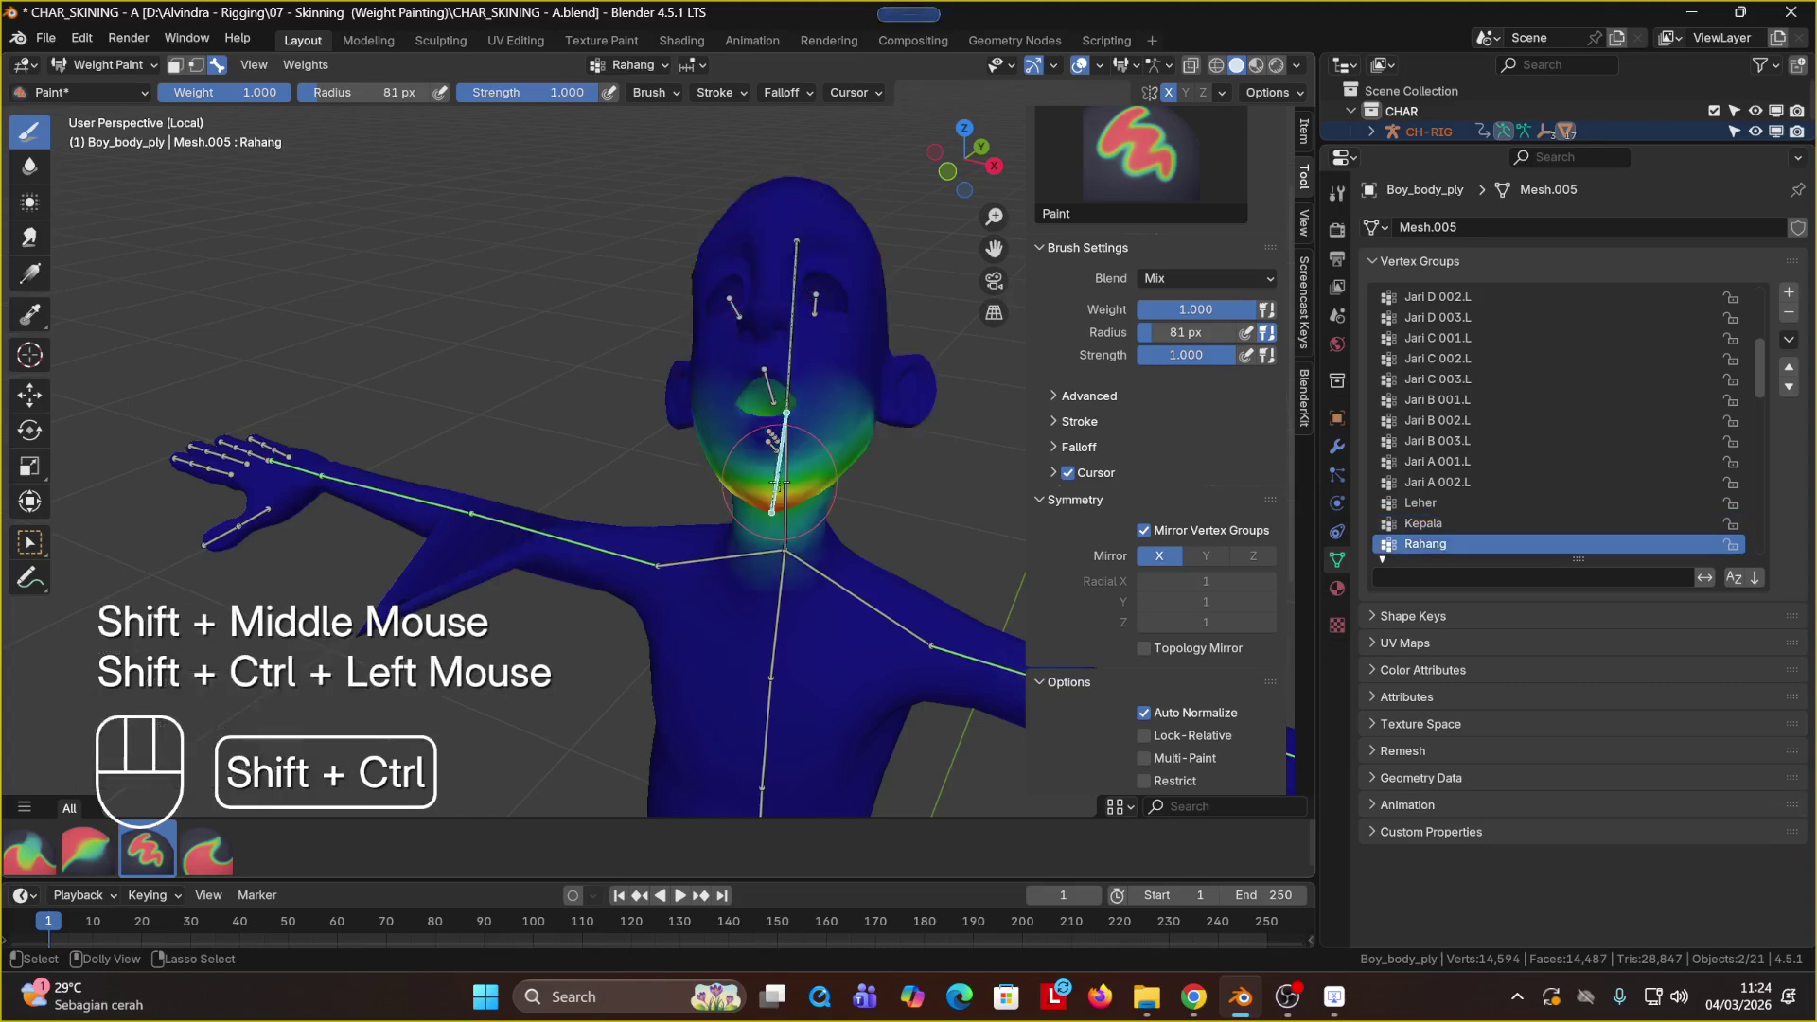
ctrl+shift+click(773, 443)
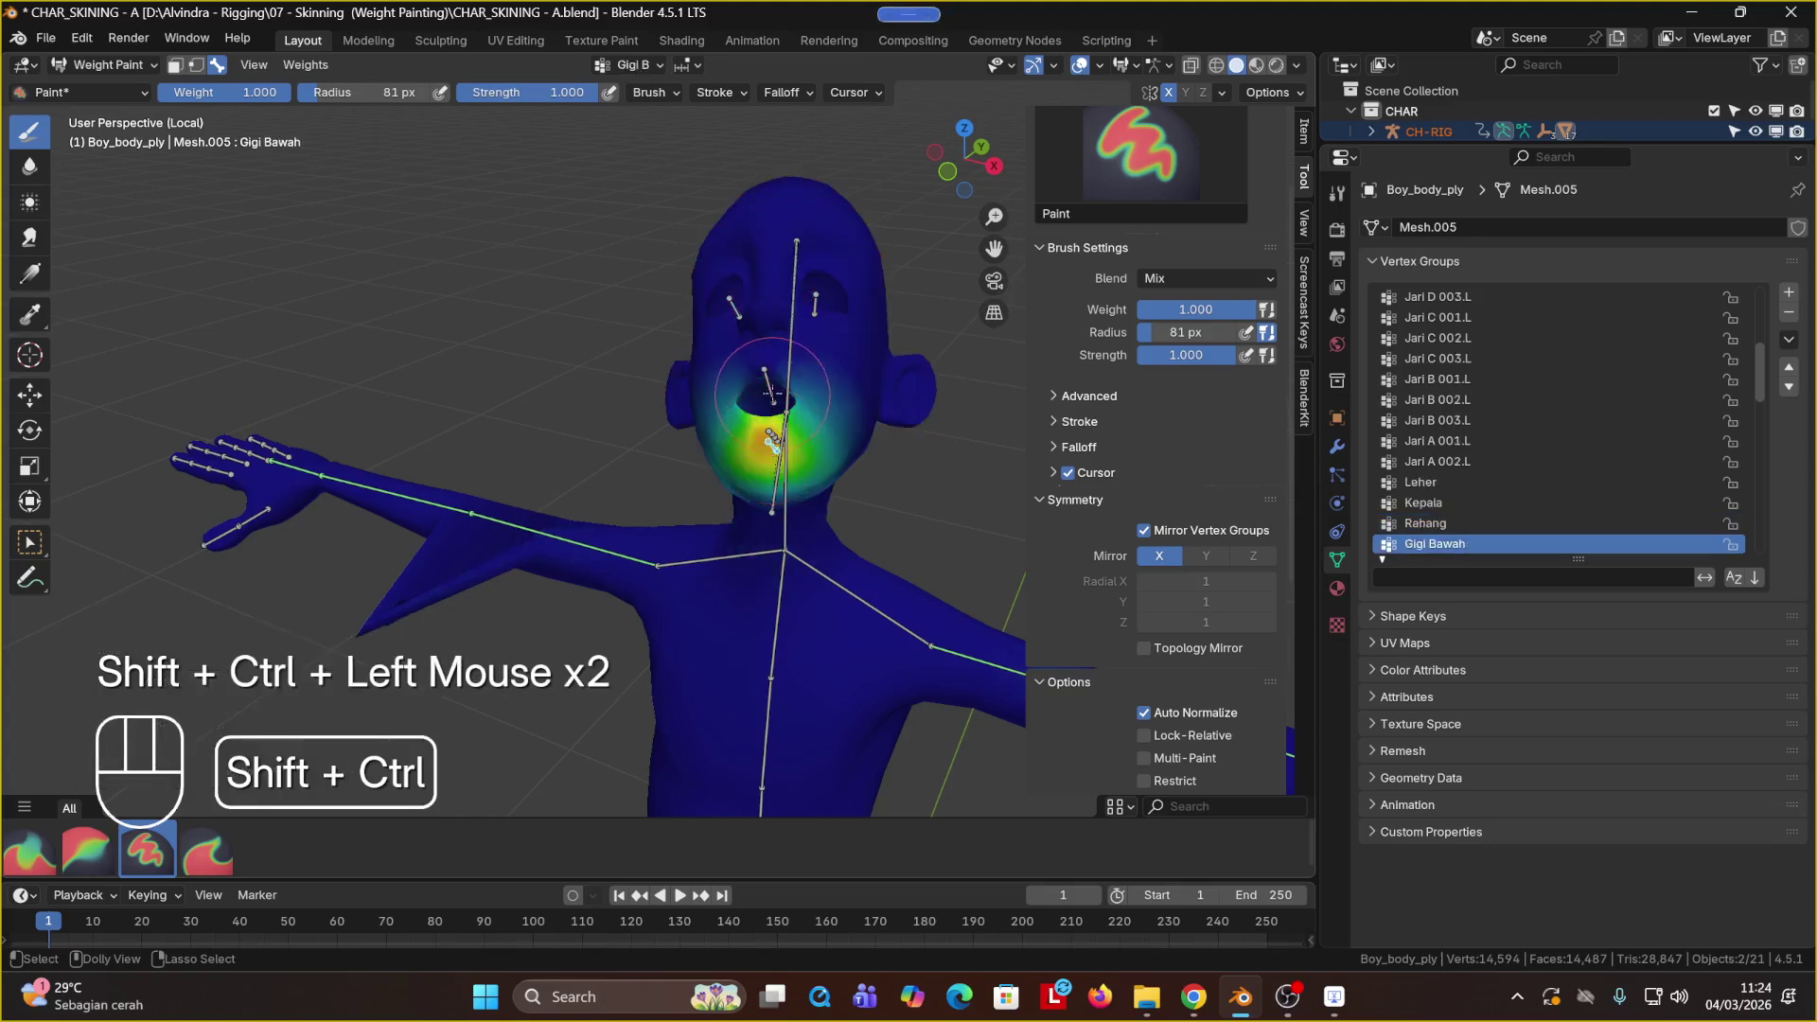
ctrl+shift+click(770, 388)
Step: Paint Lengan Atas.R weight over the stray elbow geometry and the right upper arm at weight 1.000 and strength 1.000
ctrl+shift+click(549, 511)
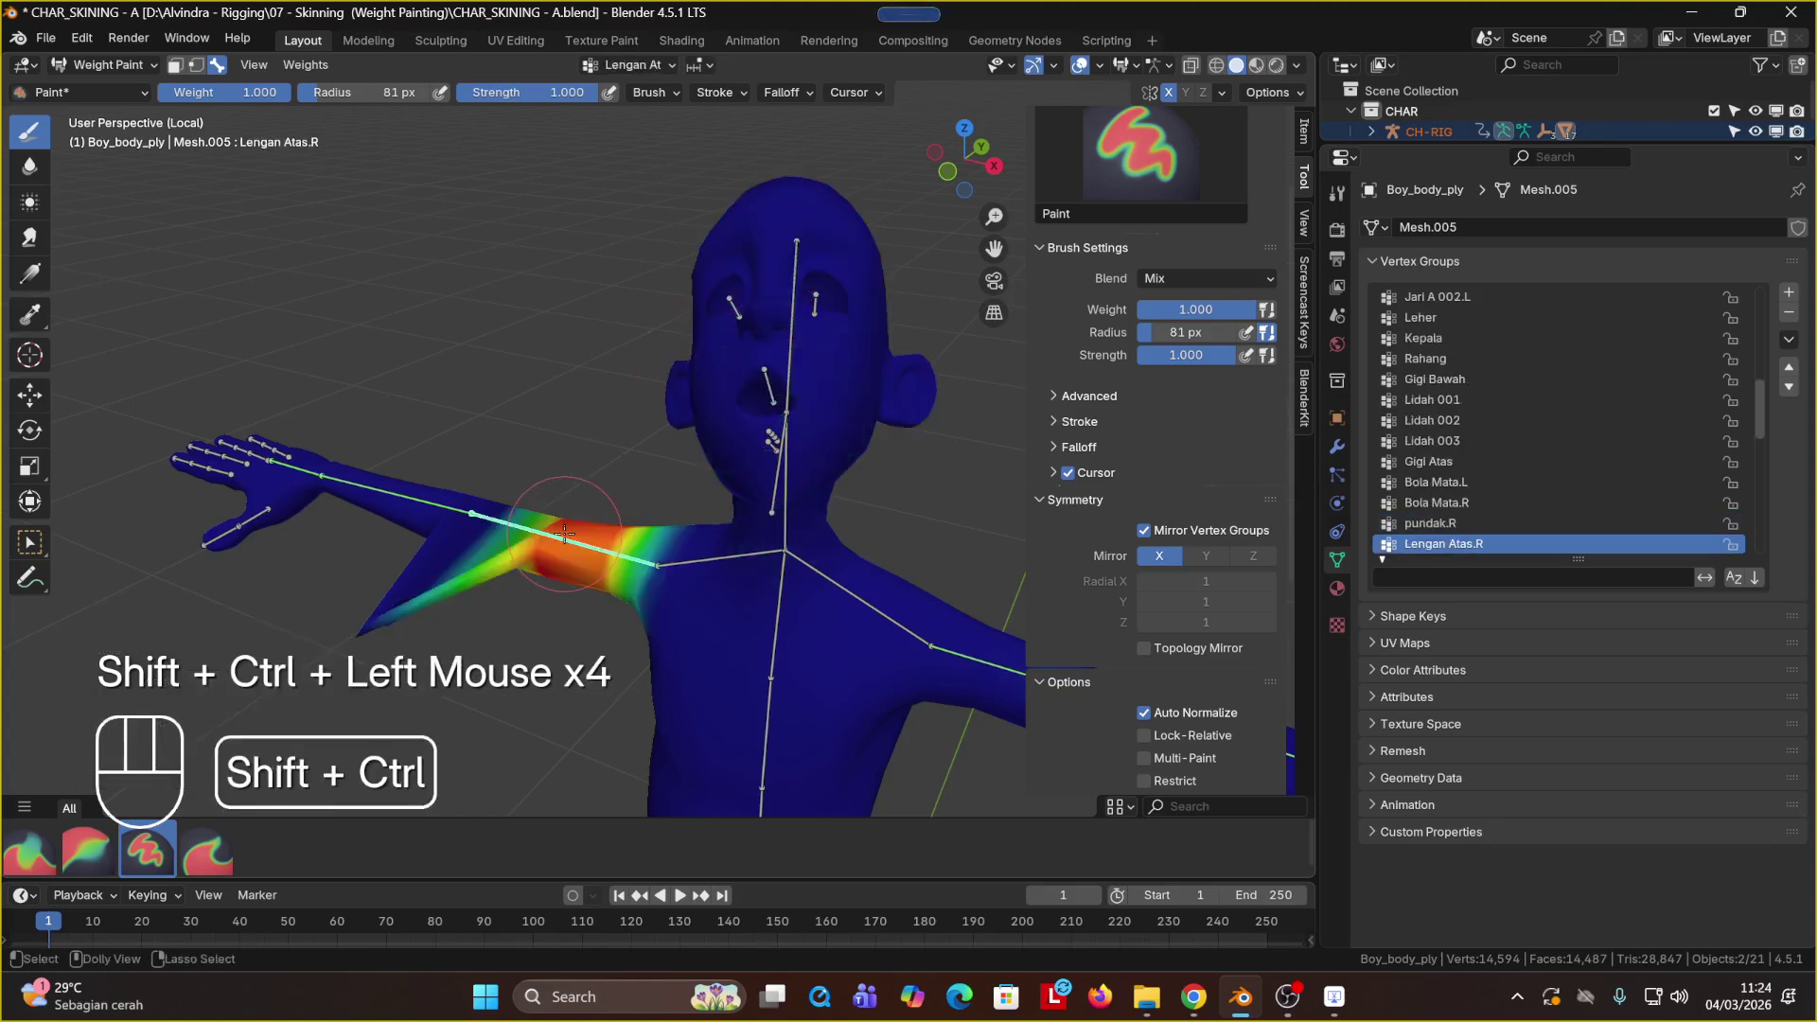
mouse_move(530, 603)
middle_down()
mouse_move(509, 633)
mouse_move(535, 555)
middle_up()
click(413, 626)
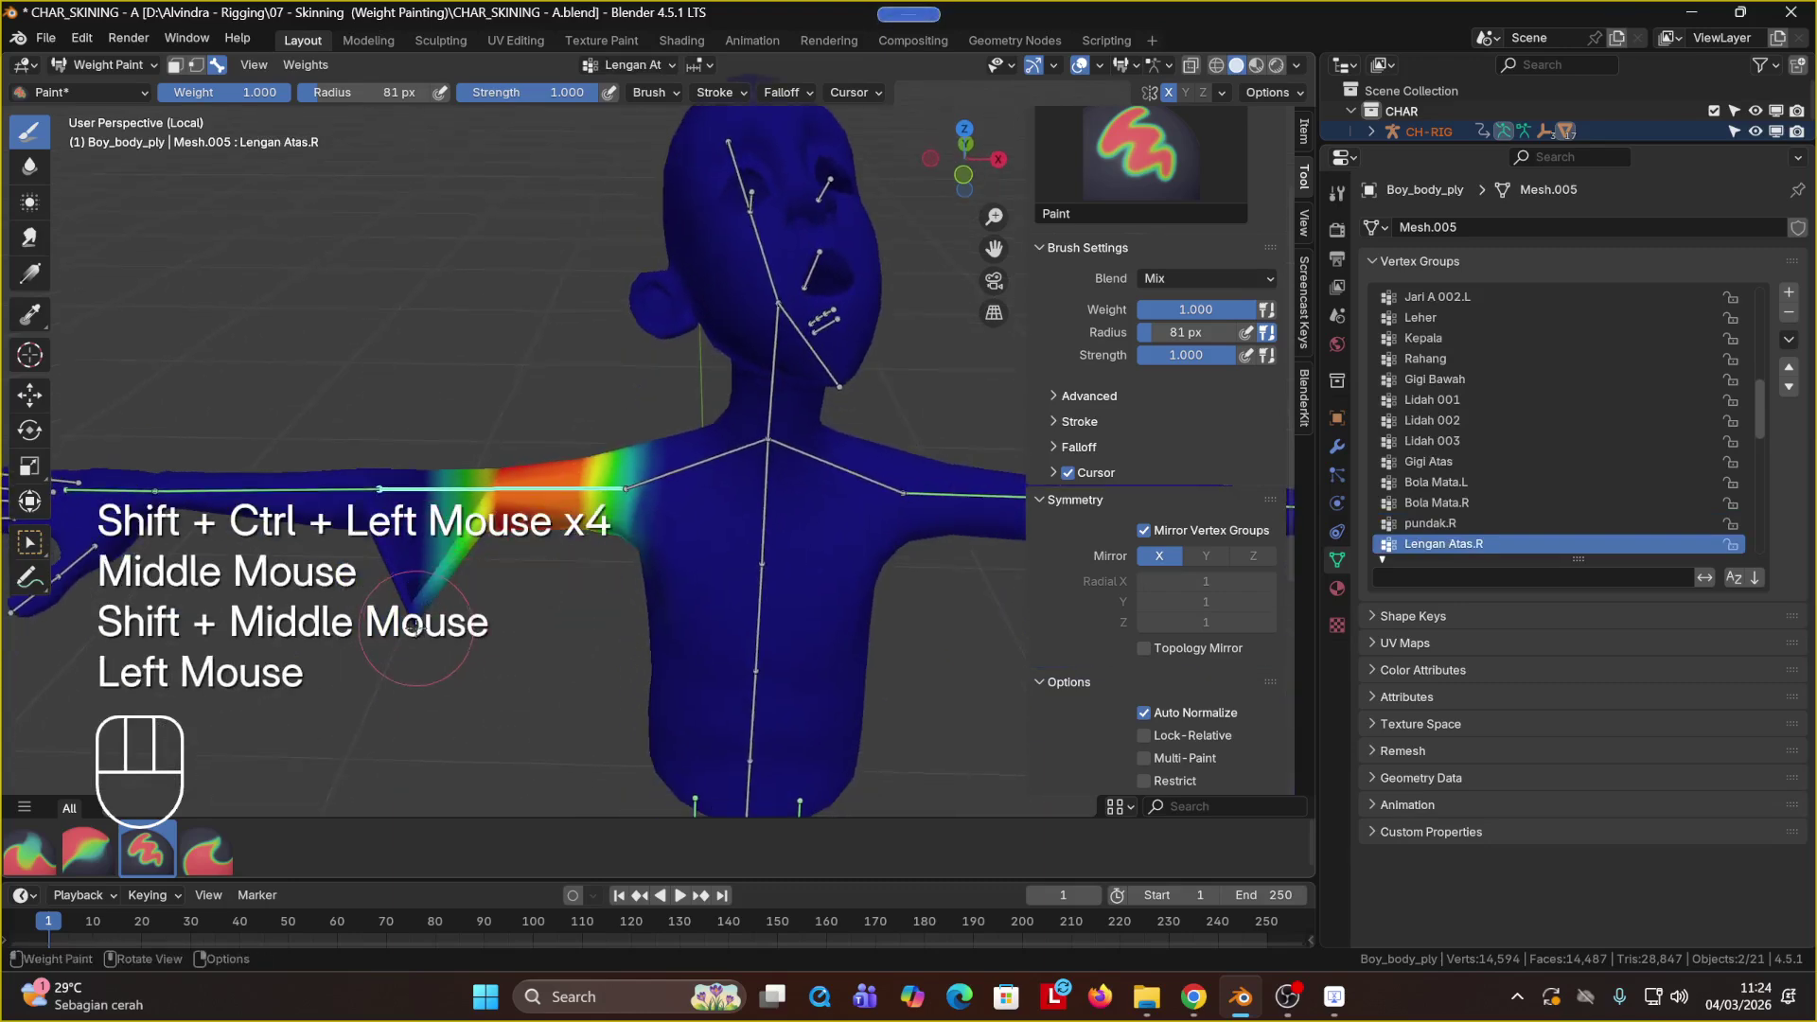
scroll(401, 602, down, 1)
shift+middle_drag(407, 600, 516, 566)
click(554, 558)
click(592, 449)
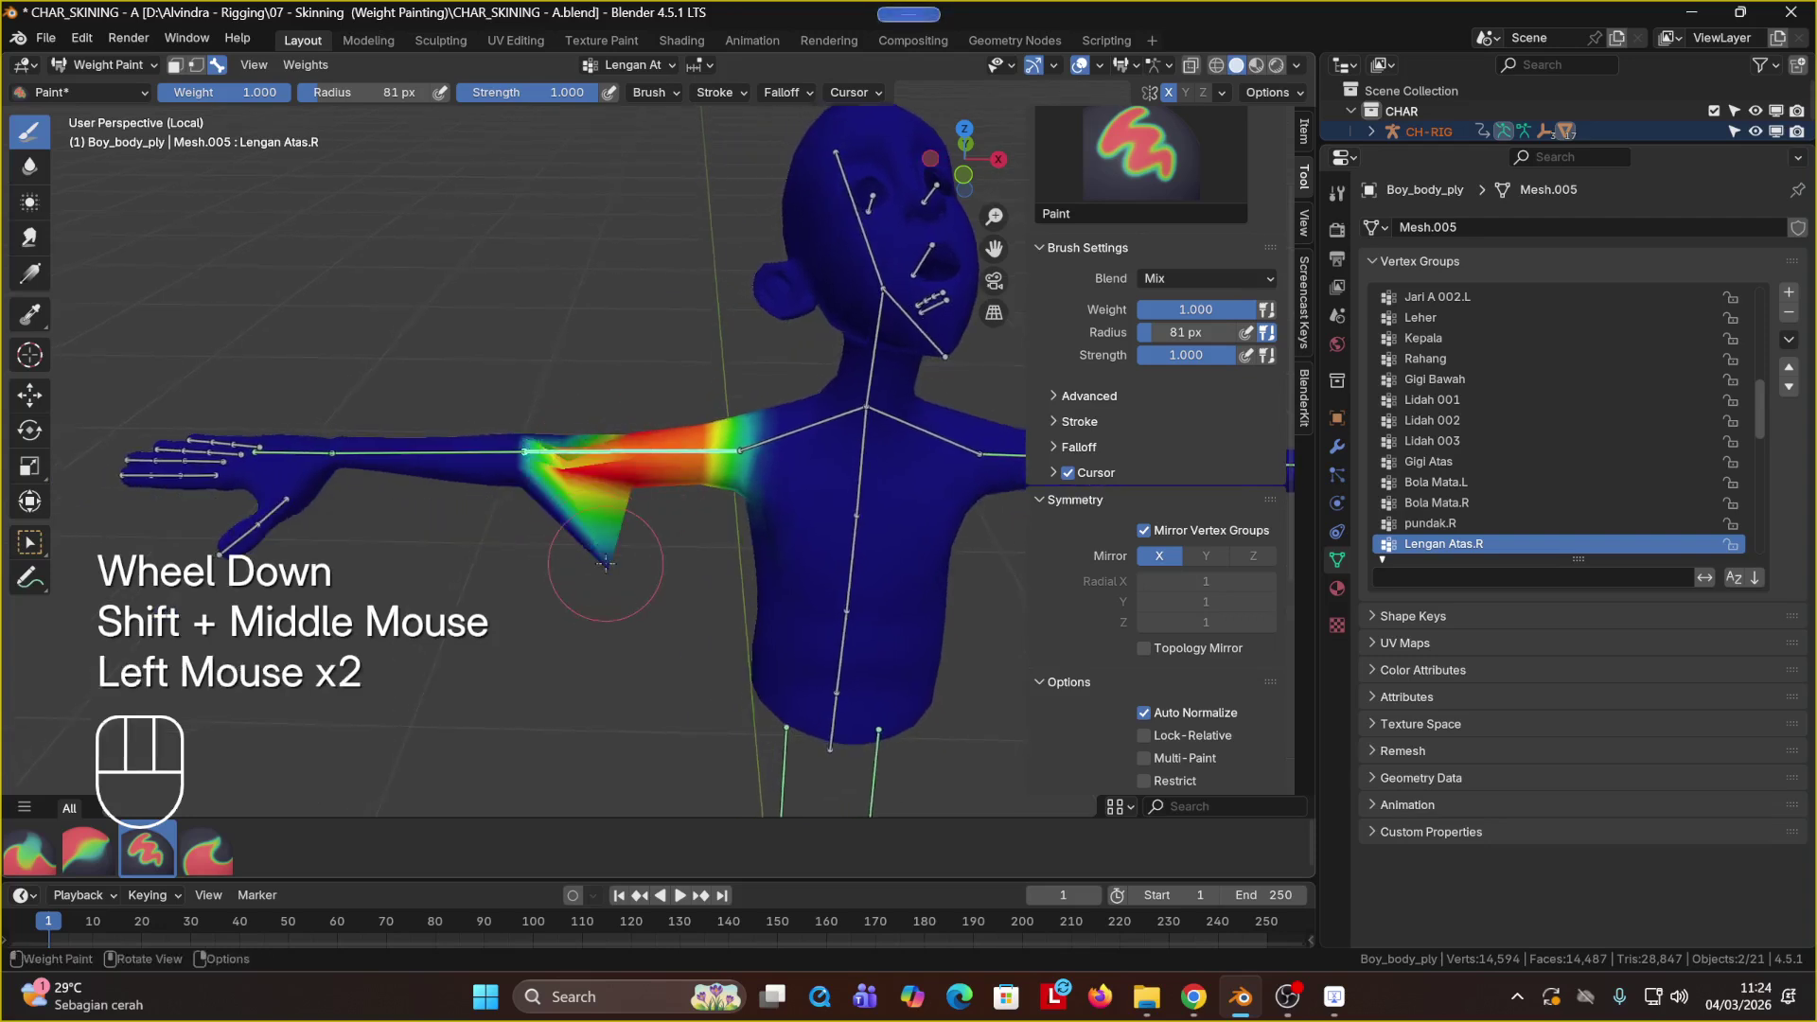
click(582, 459)
click(575, 464)
click(575, 464)
click(575, 464)
click(575, 464)
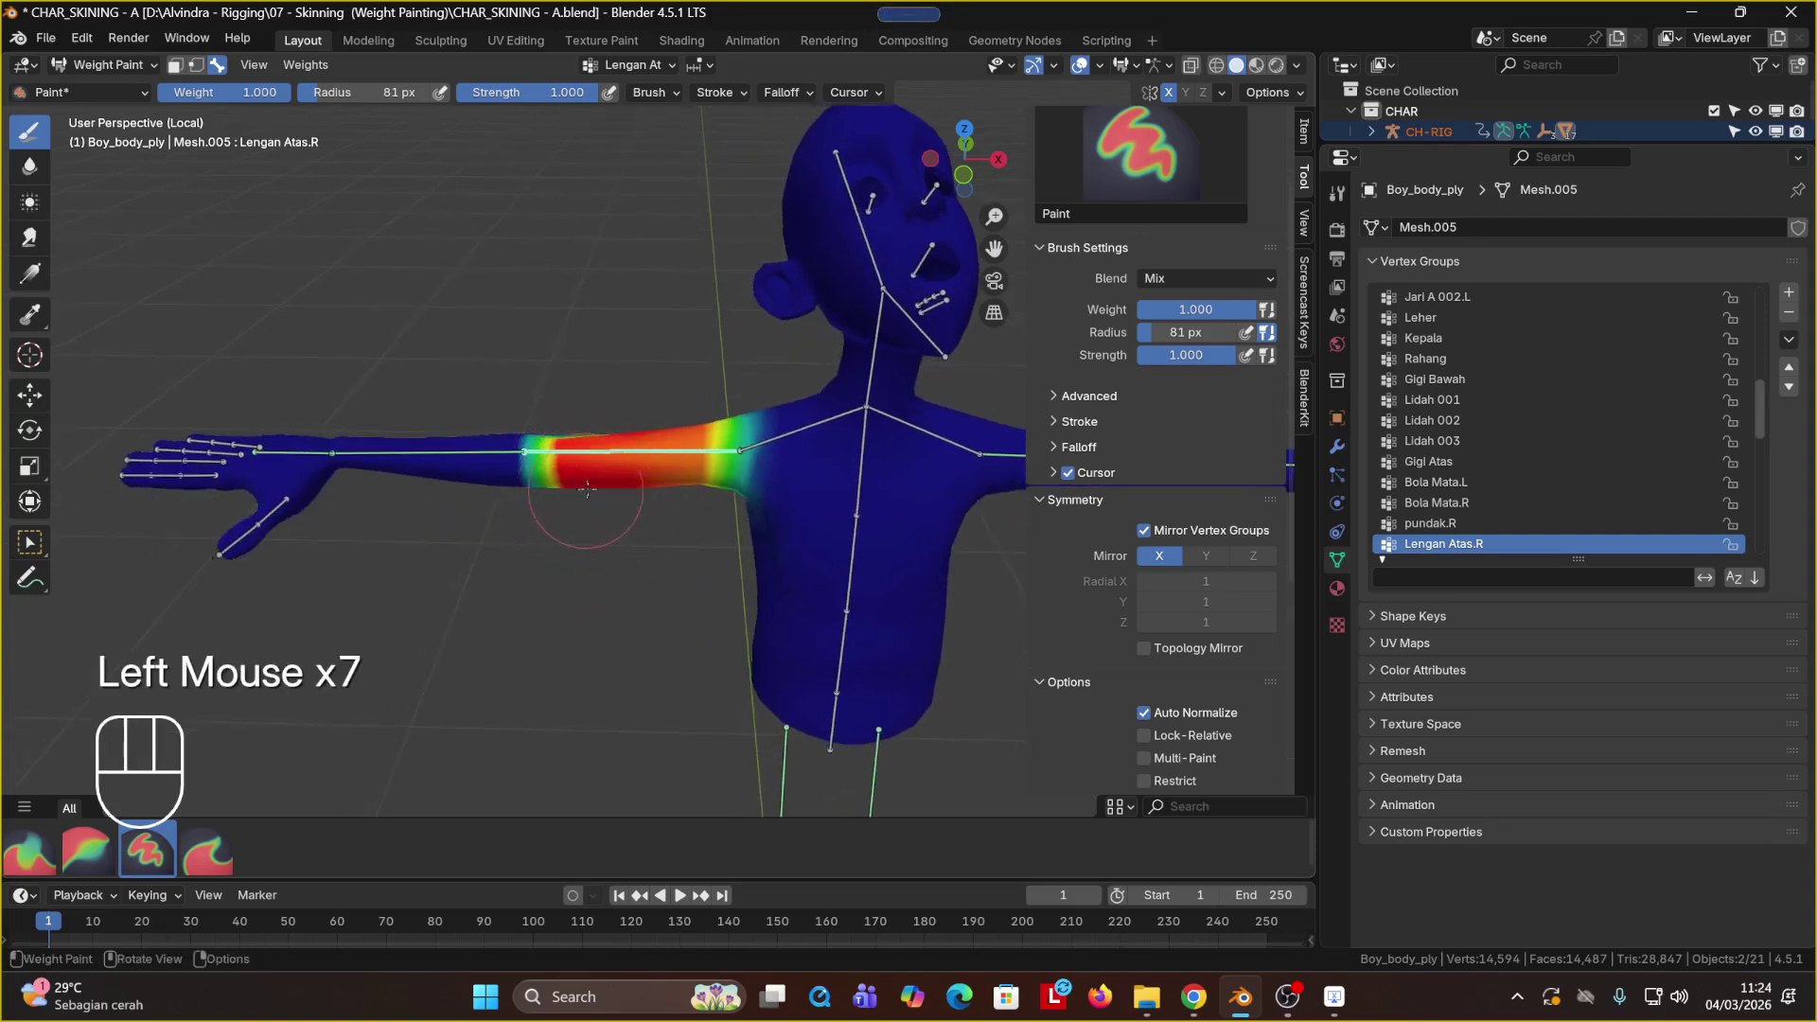
middle_drag(629, 511, 636, 515)
click(636, 515)
middle_click(636, 515)
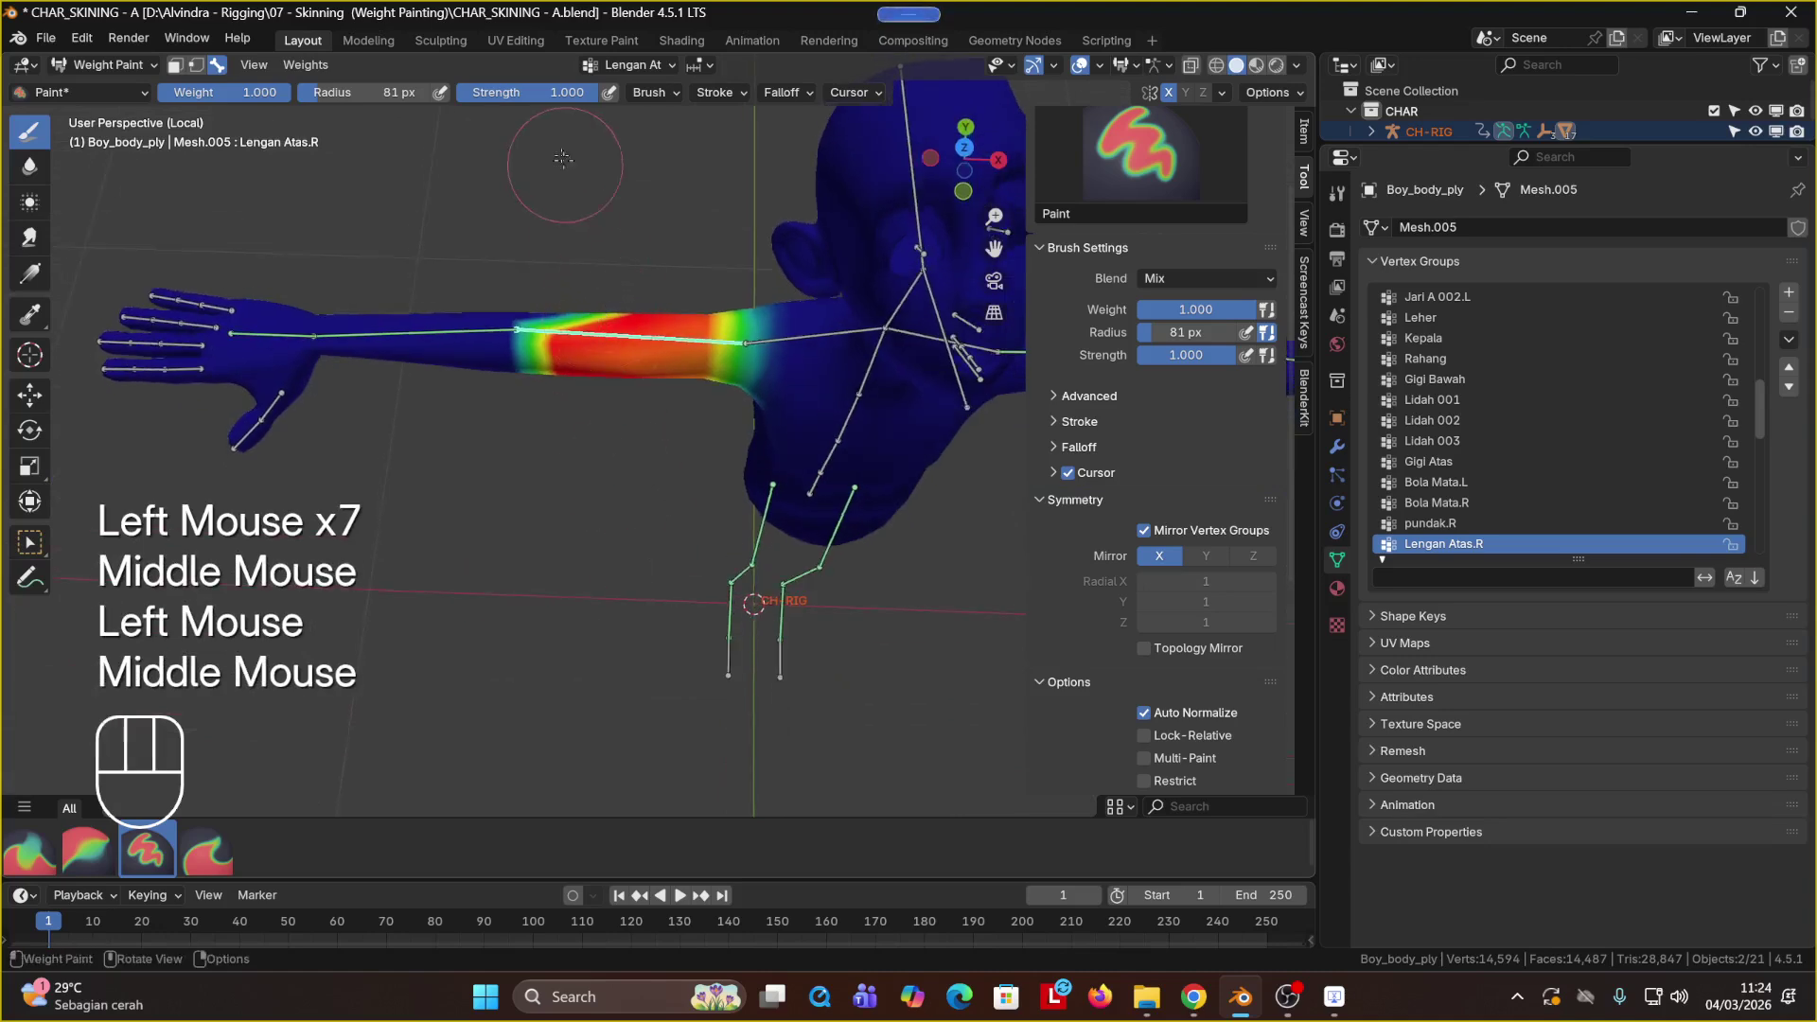
Step: Lower the brush strength to 0.579 and paint Lengan Atas.R weight on the right upper arm near the elbow
drag(554, 92, 484, 92)
middle_drag(568, 332, 587, 312)
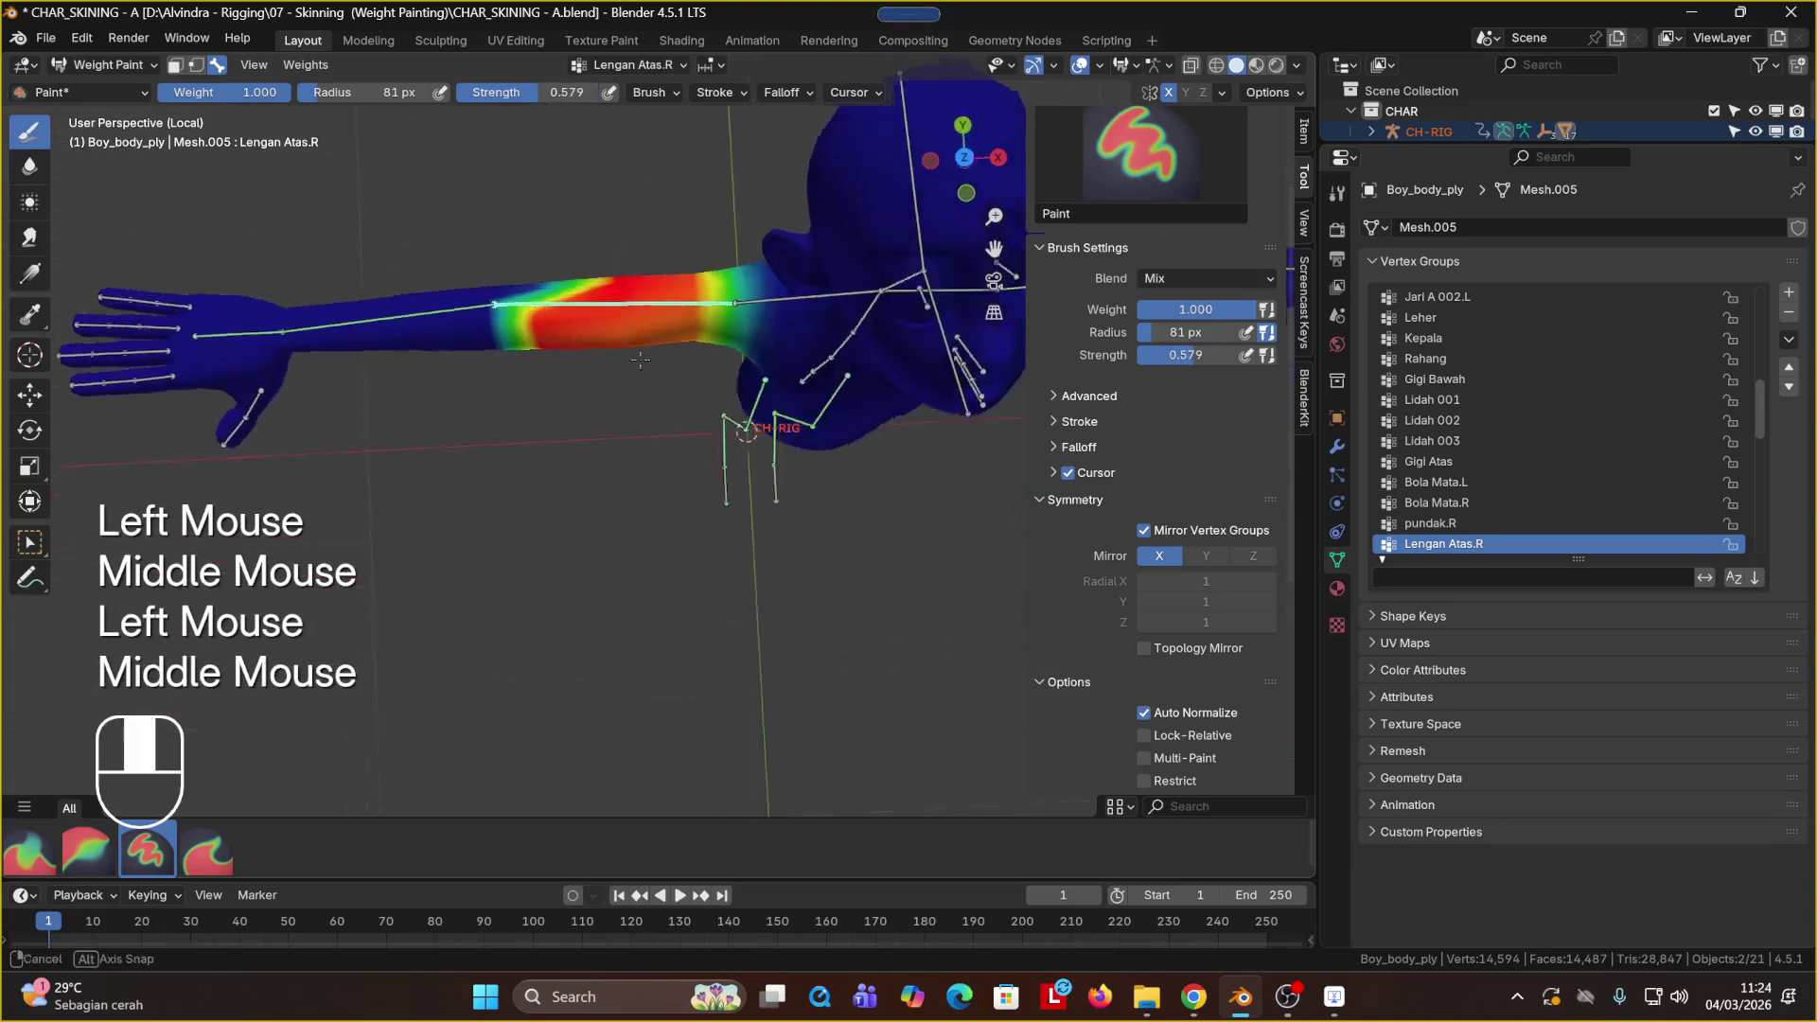
scroll(530, 303, up, 3)
click(513, 289)
click(513, 289)
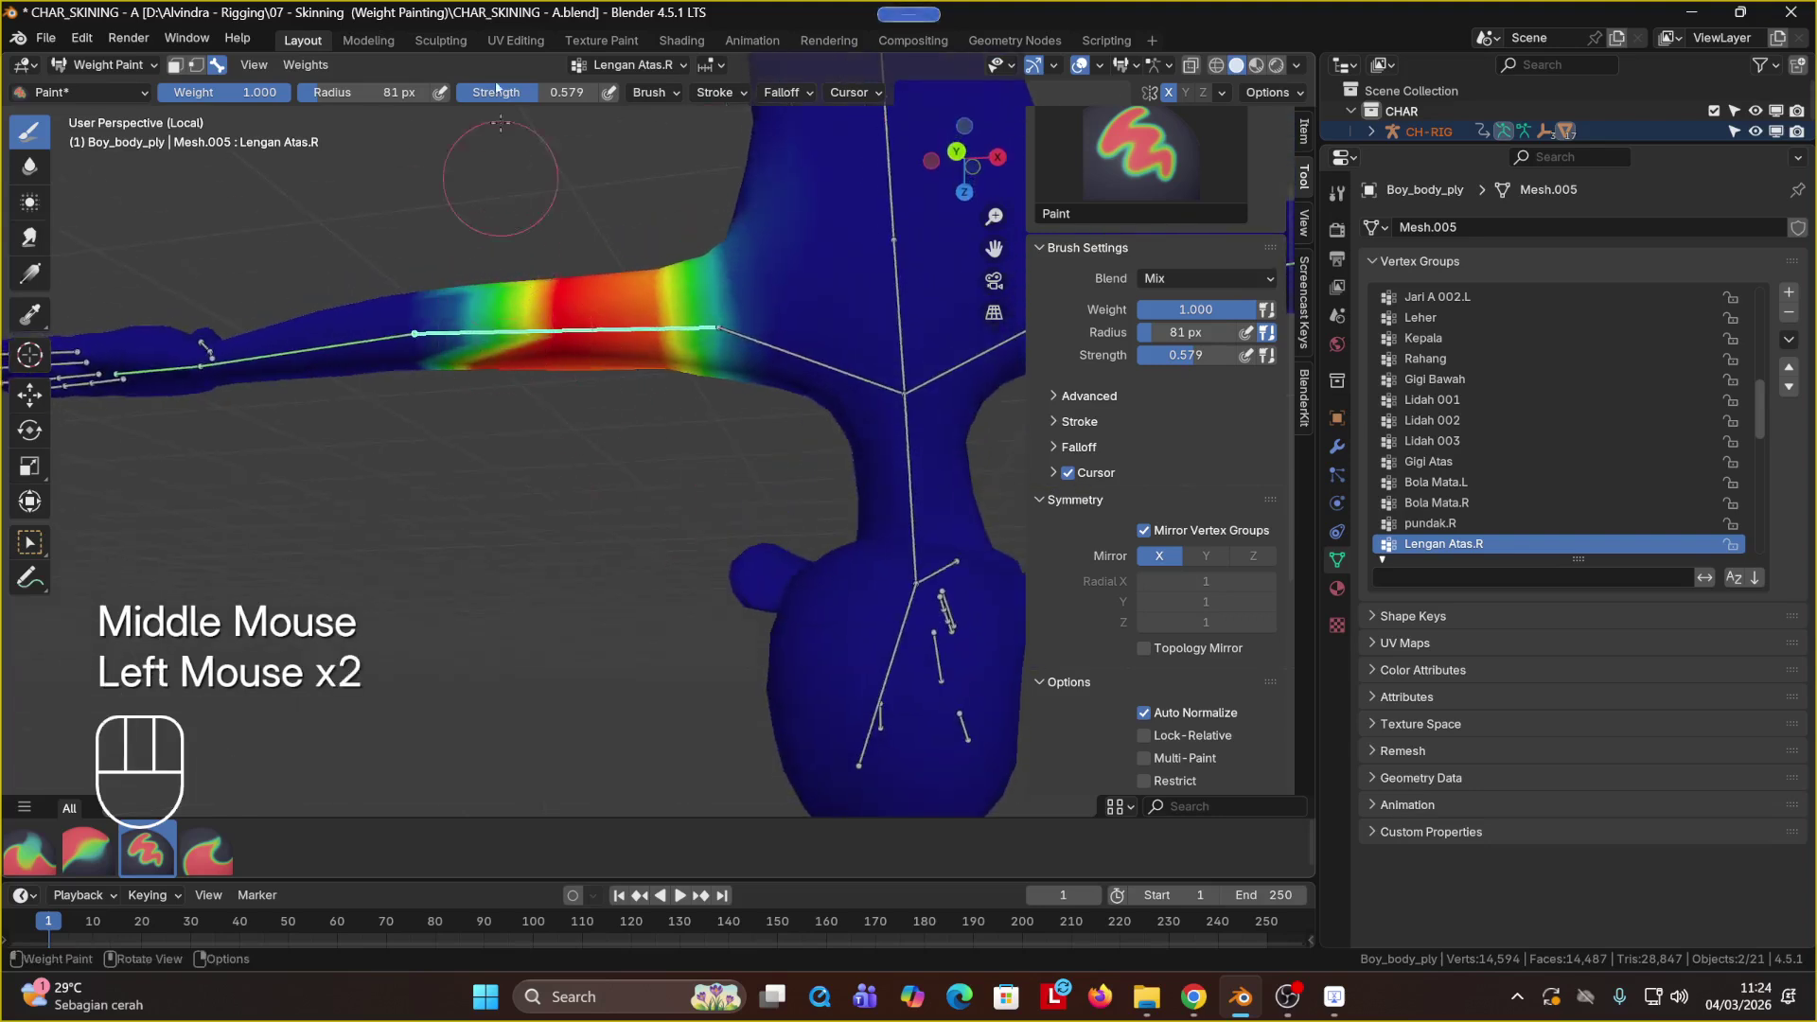
Step: Set the brush strength to 0.678 and paint more Lengan Atas.R weight around the right elbow
drag(516, 92, 536, 92)
click(549, 284)
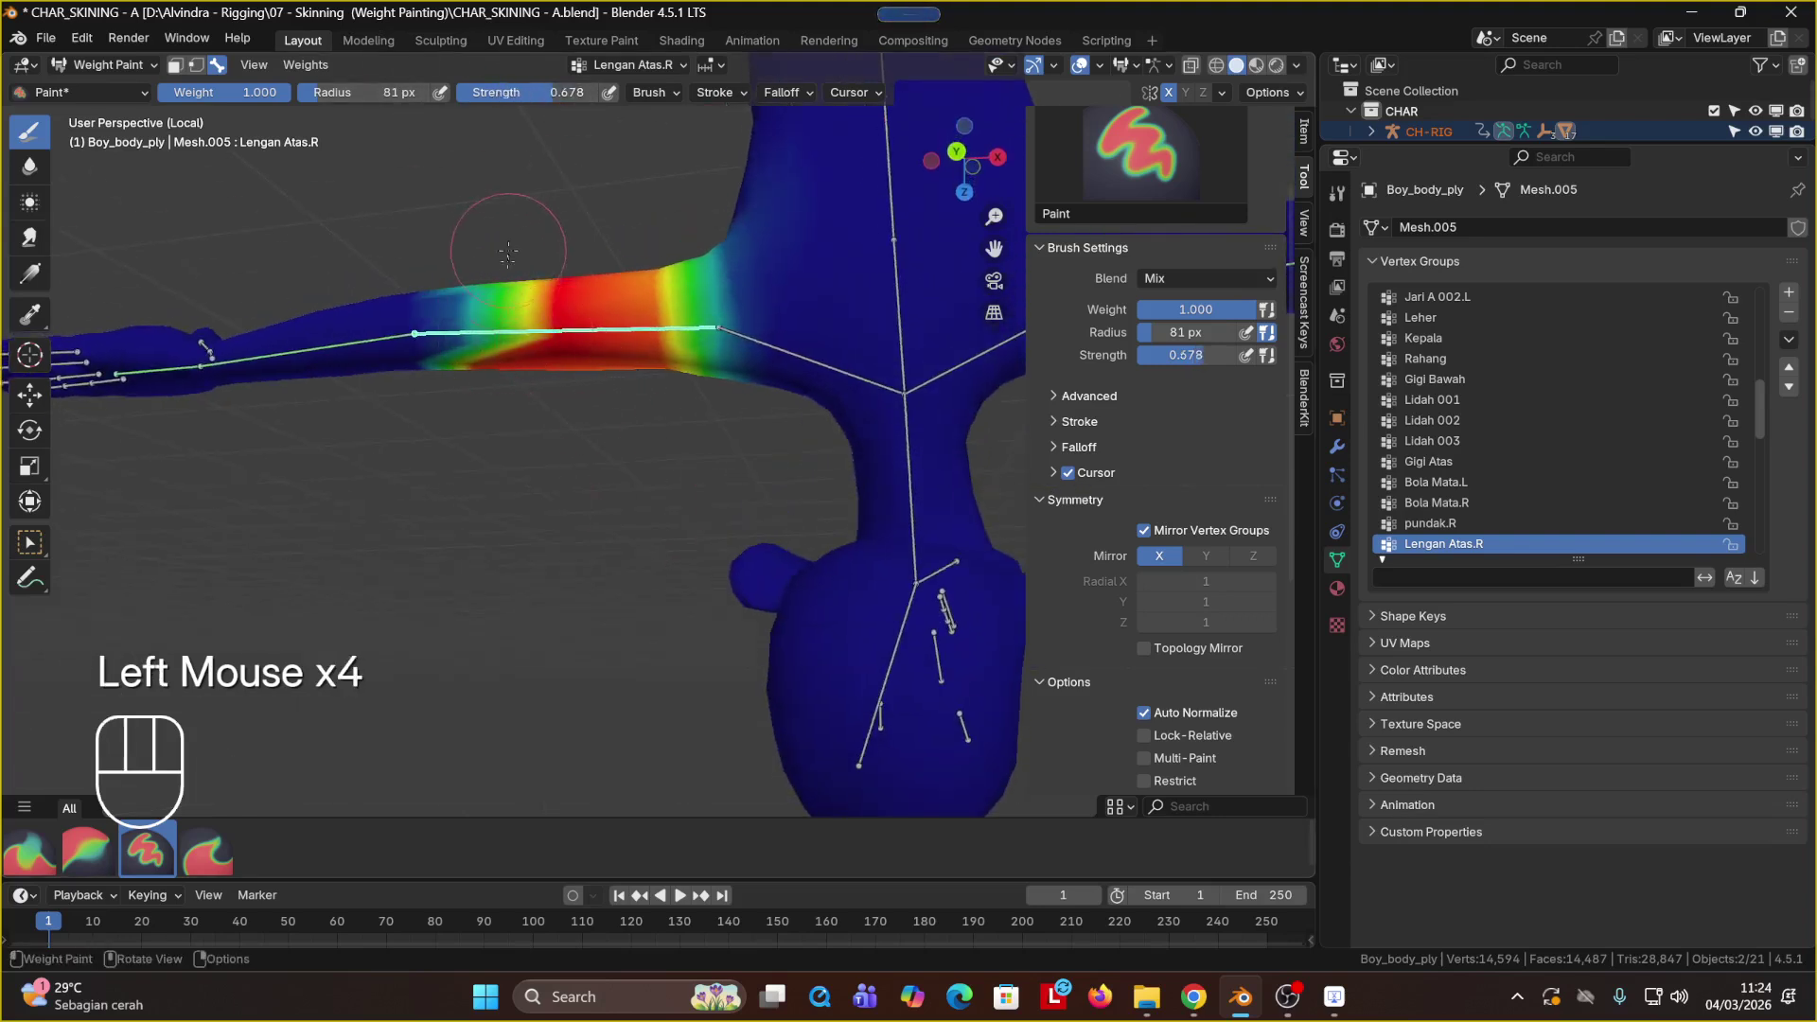
click(452, 309)
click(453, 307)
click(453, 308)
click(453, 307)
mouse_move(453, 307)
middle_down()
mouse_move(523, 609)
mouse_move(606, 572)
mouse_move(738, 558)
mouse_move(799, 466)
middle_up()
click(523, 609)
click(523, 609)
click(524, 609)
Step: Select the Lengan Bawah.R bone and paint its weight on the right forearm at strength 0.678
scroll(524, 609, down, 2)
shift+scroll(672, 560, down, 1)
scroll(726, 557, up, 1)
scroll(739, 558, up, 4)
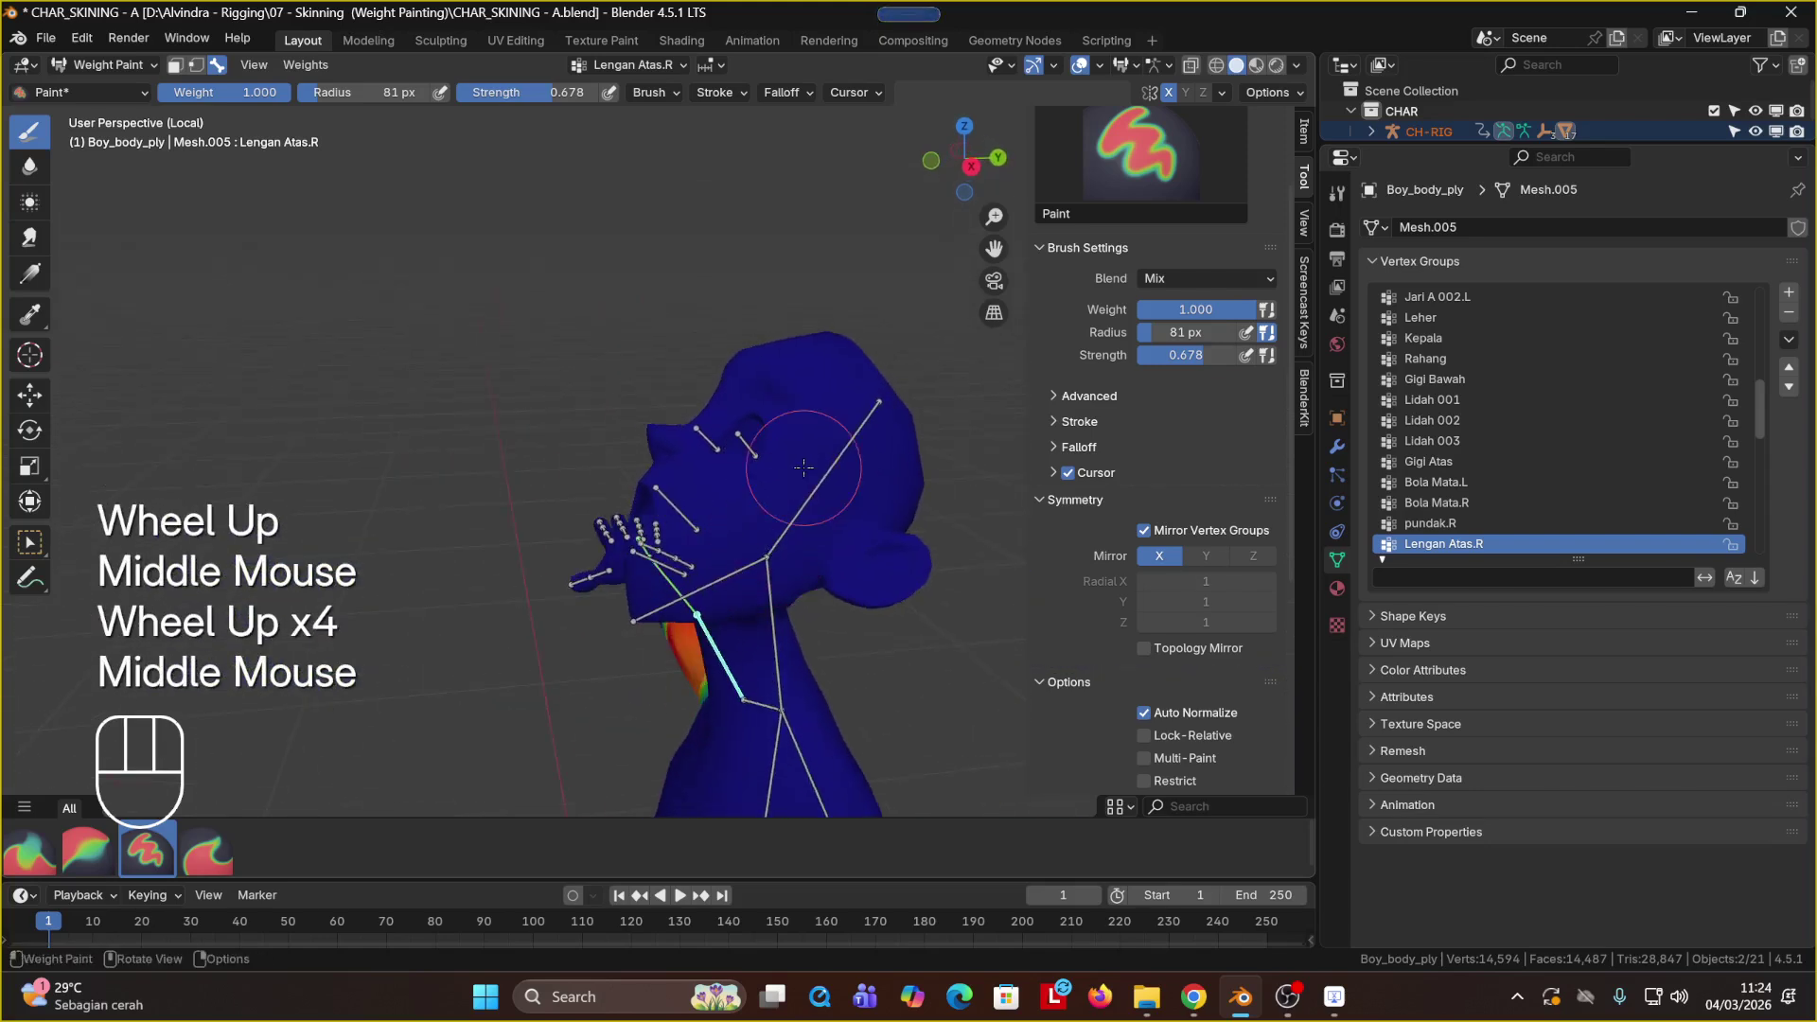
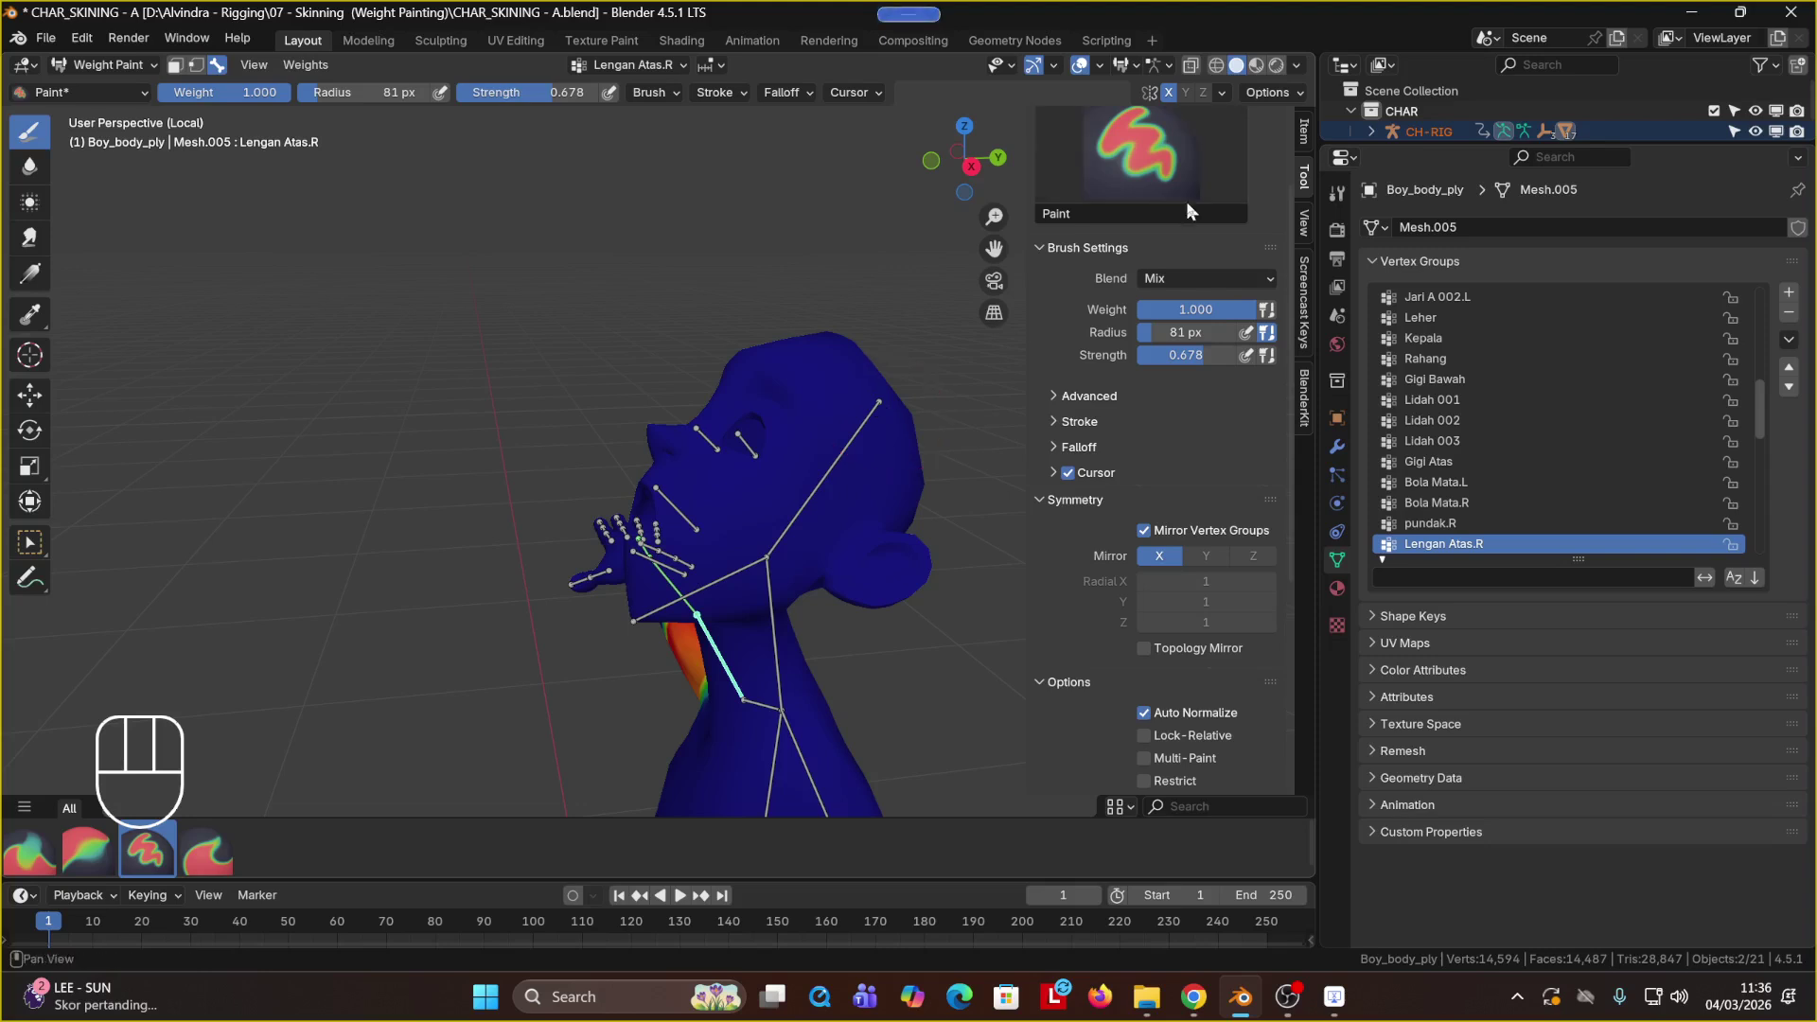
shift+middle_drag(613, 364, 808, 366)
mouse_move(818, 362)
shift+middle_down()
mouse_move(812, 527)
mouse_move(781, 548)
mouse_move(832, 527)
mouse_move(760, 569)
shift+middle_up()
scroll(795, 528, down, 3)
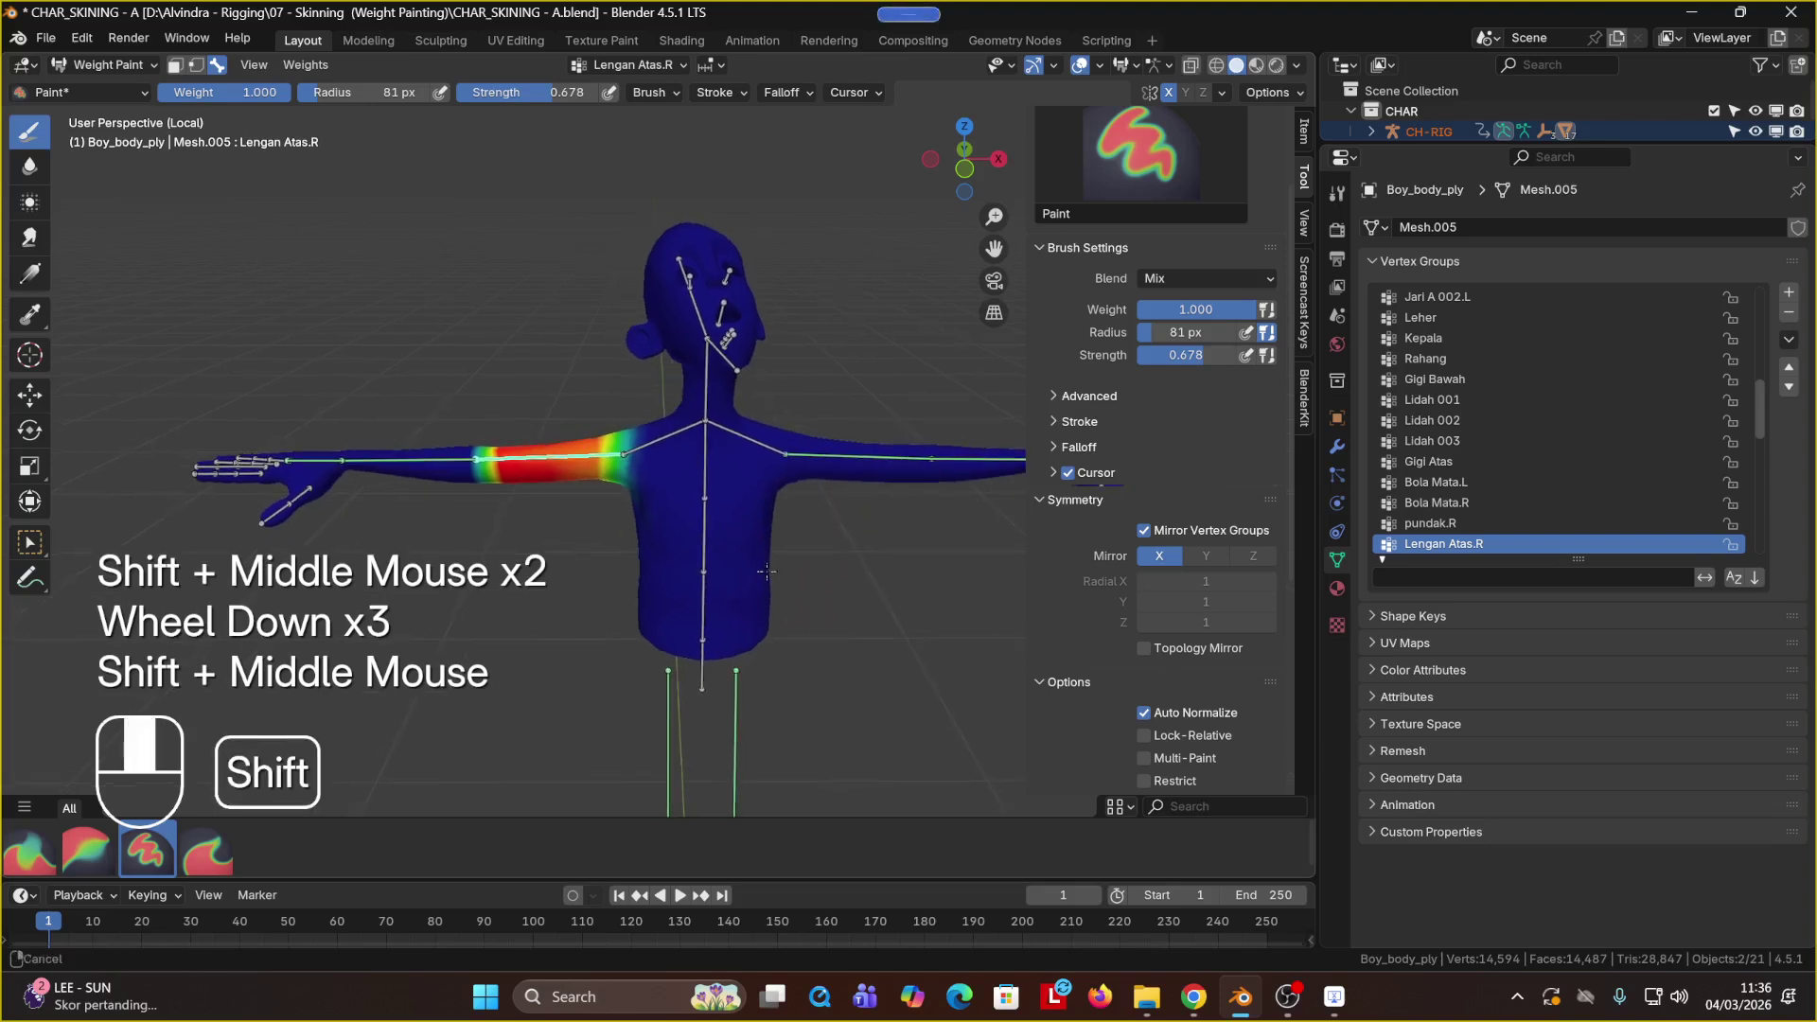
ctrl+shift+click(400, 464)
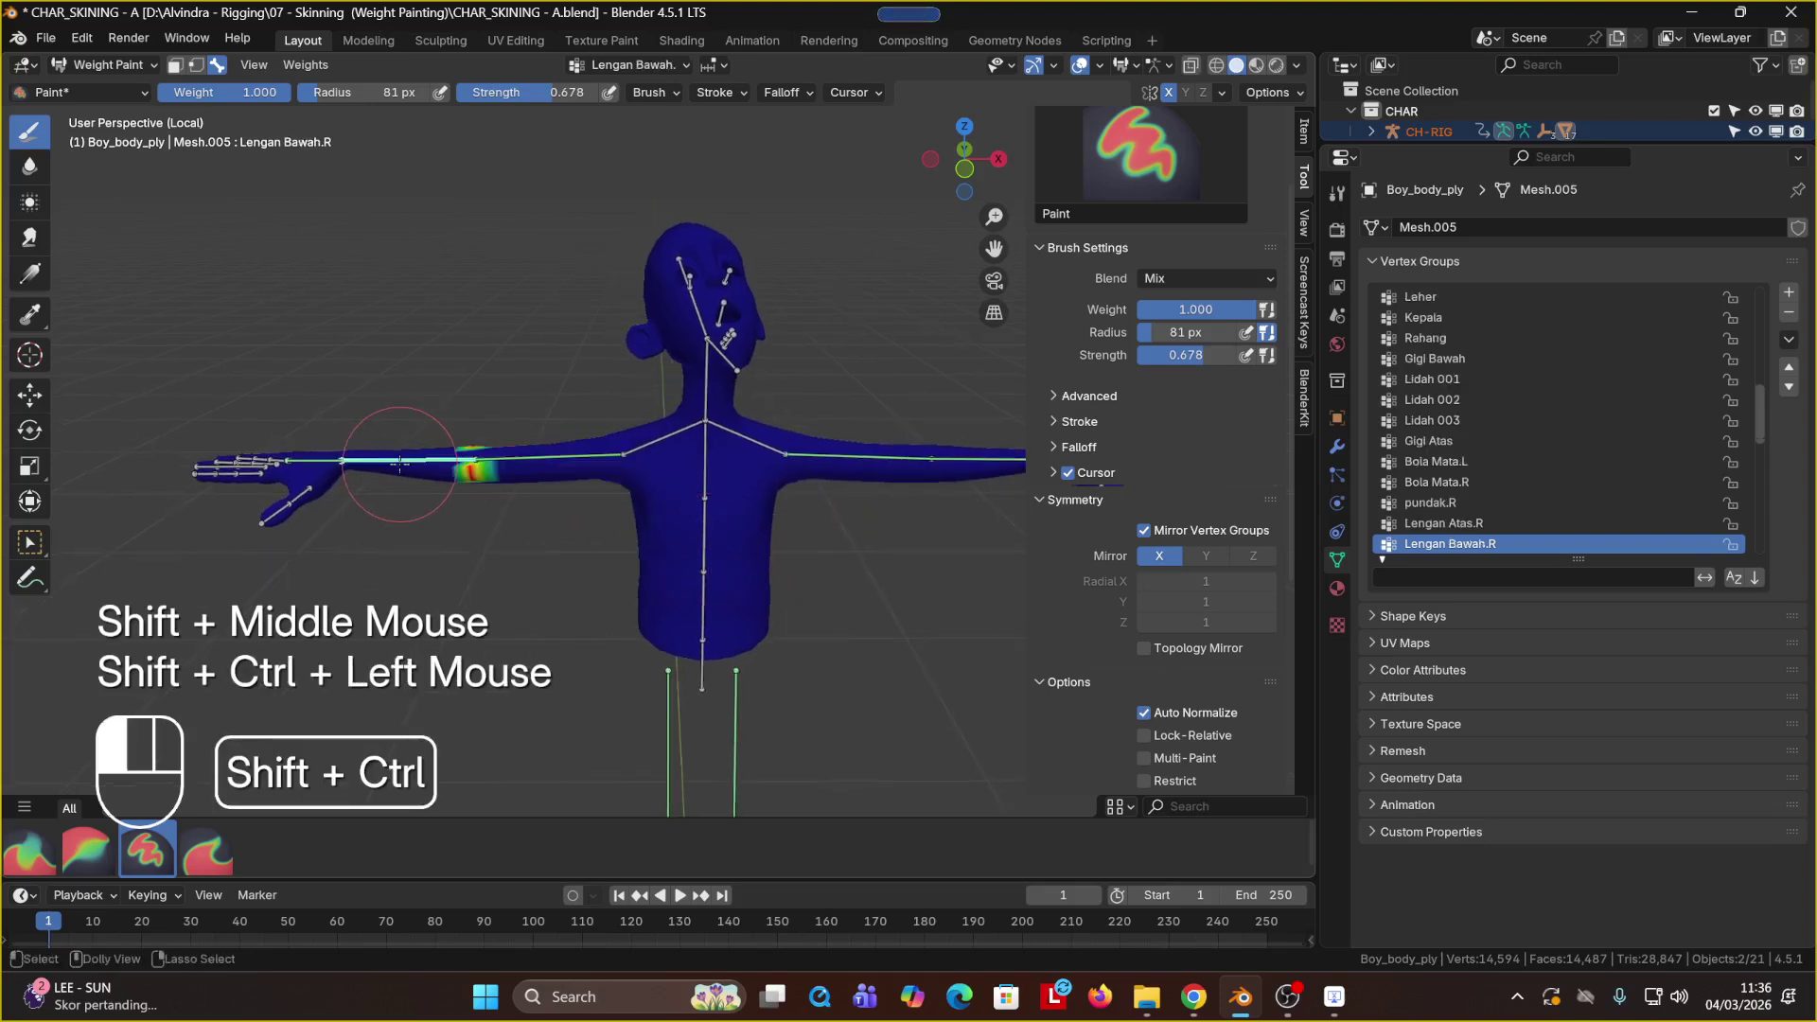
ctrl+shift+click(397, 466)
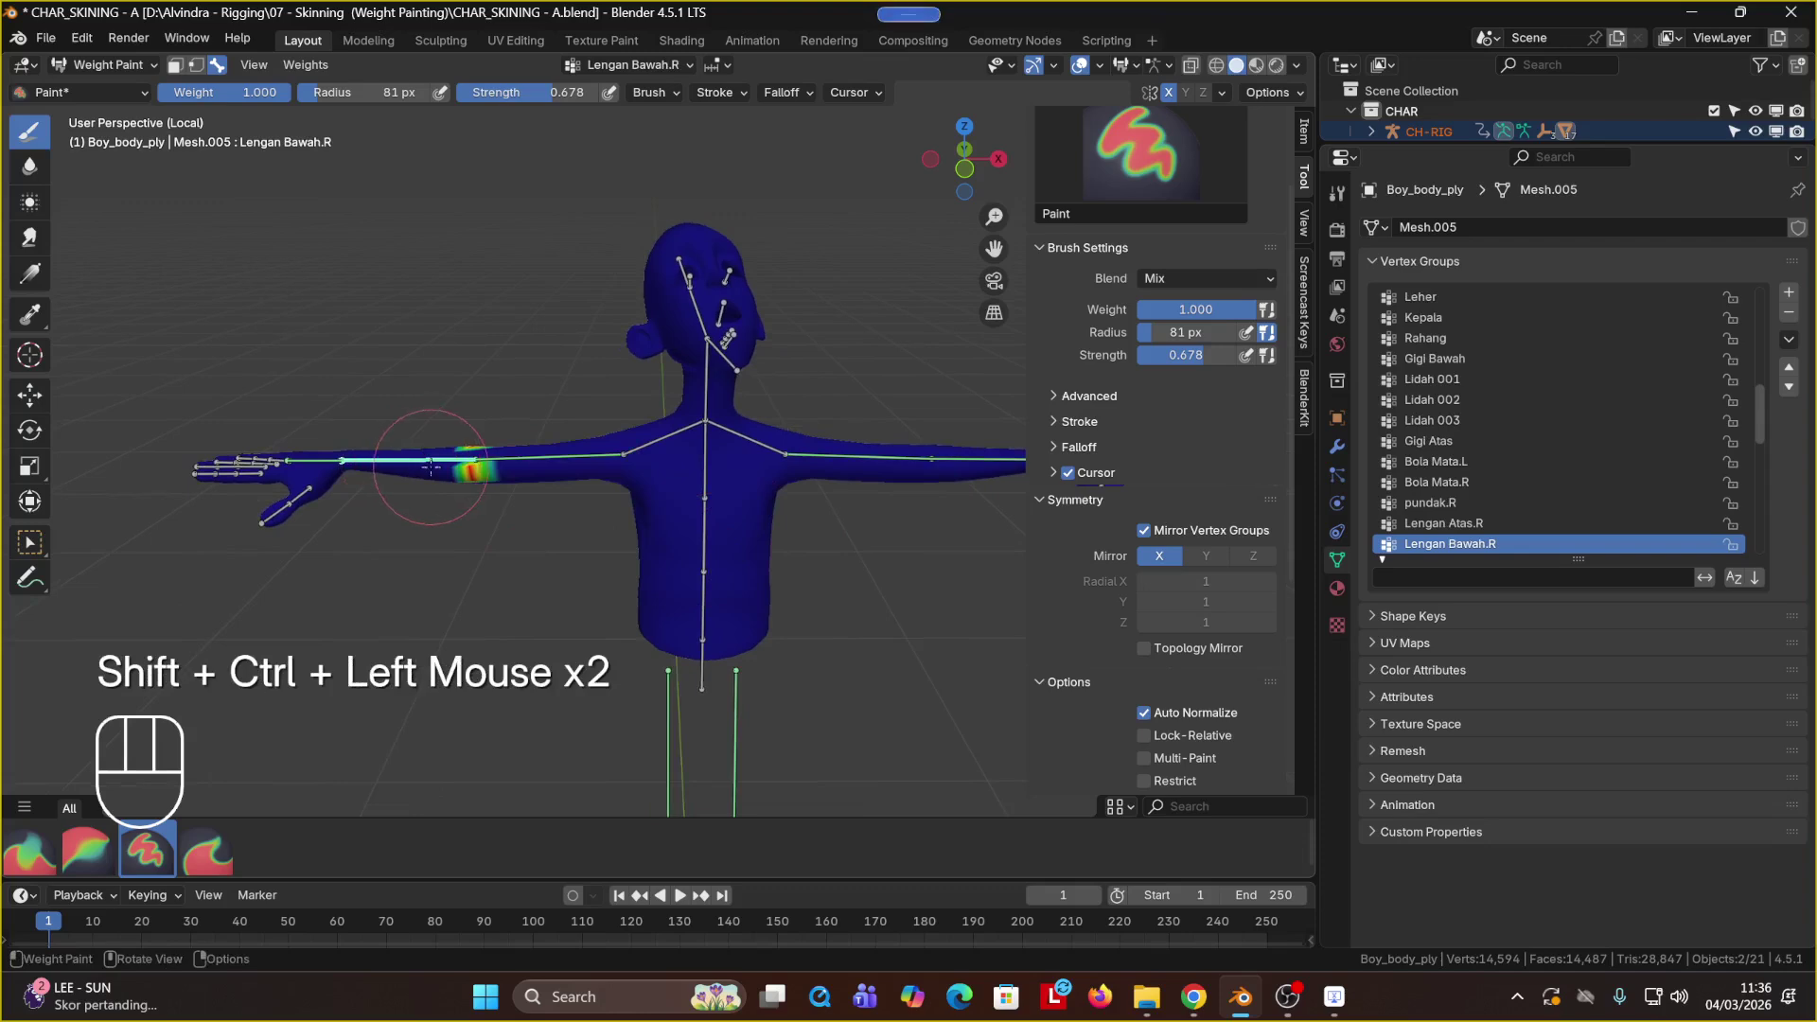
mouse_move(390, 469)
middle_down()
mouse_move(462, 528)
mouse_move(426, 485)
middle_up()
click(426, 485)
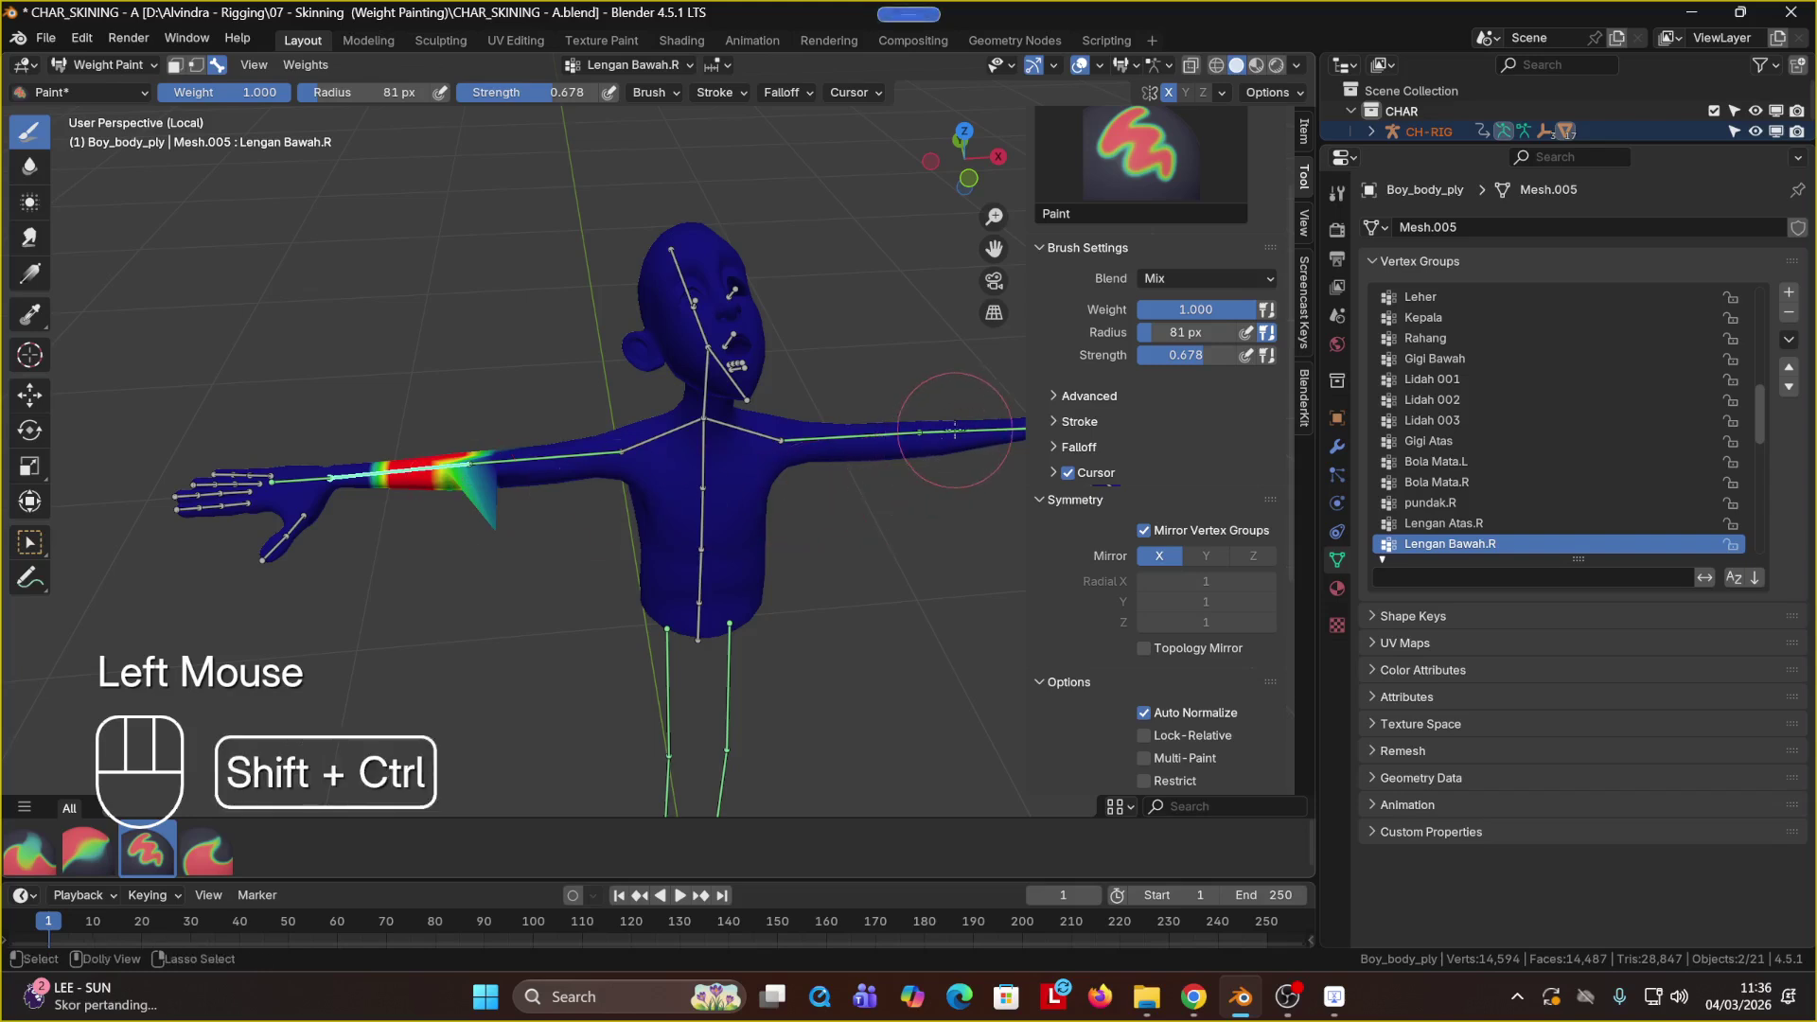
Step: Select the Lengan Bawah.L bone and paint its weight on the left forearm
ctrl+shift+click(949, 433)
click(951, 434)
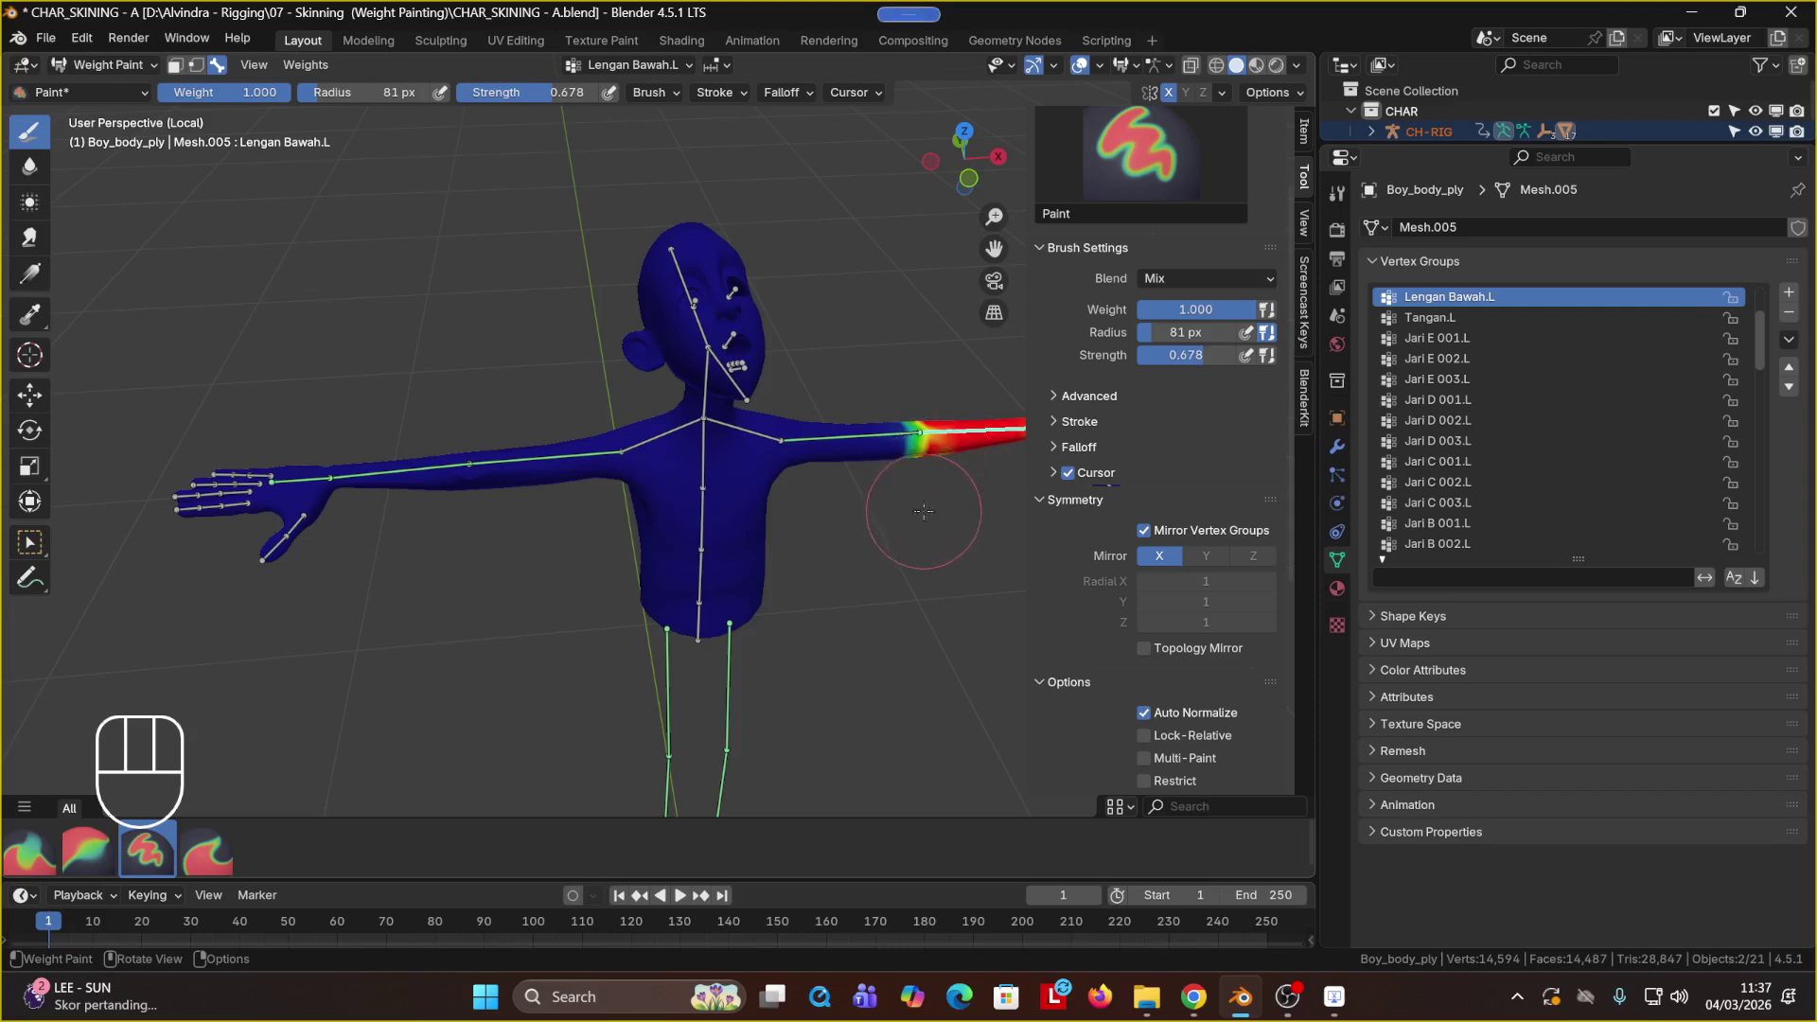
shift+middle_drag(924, 511, 791, 485)
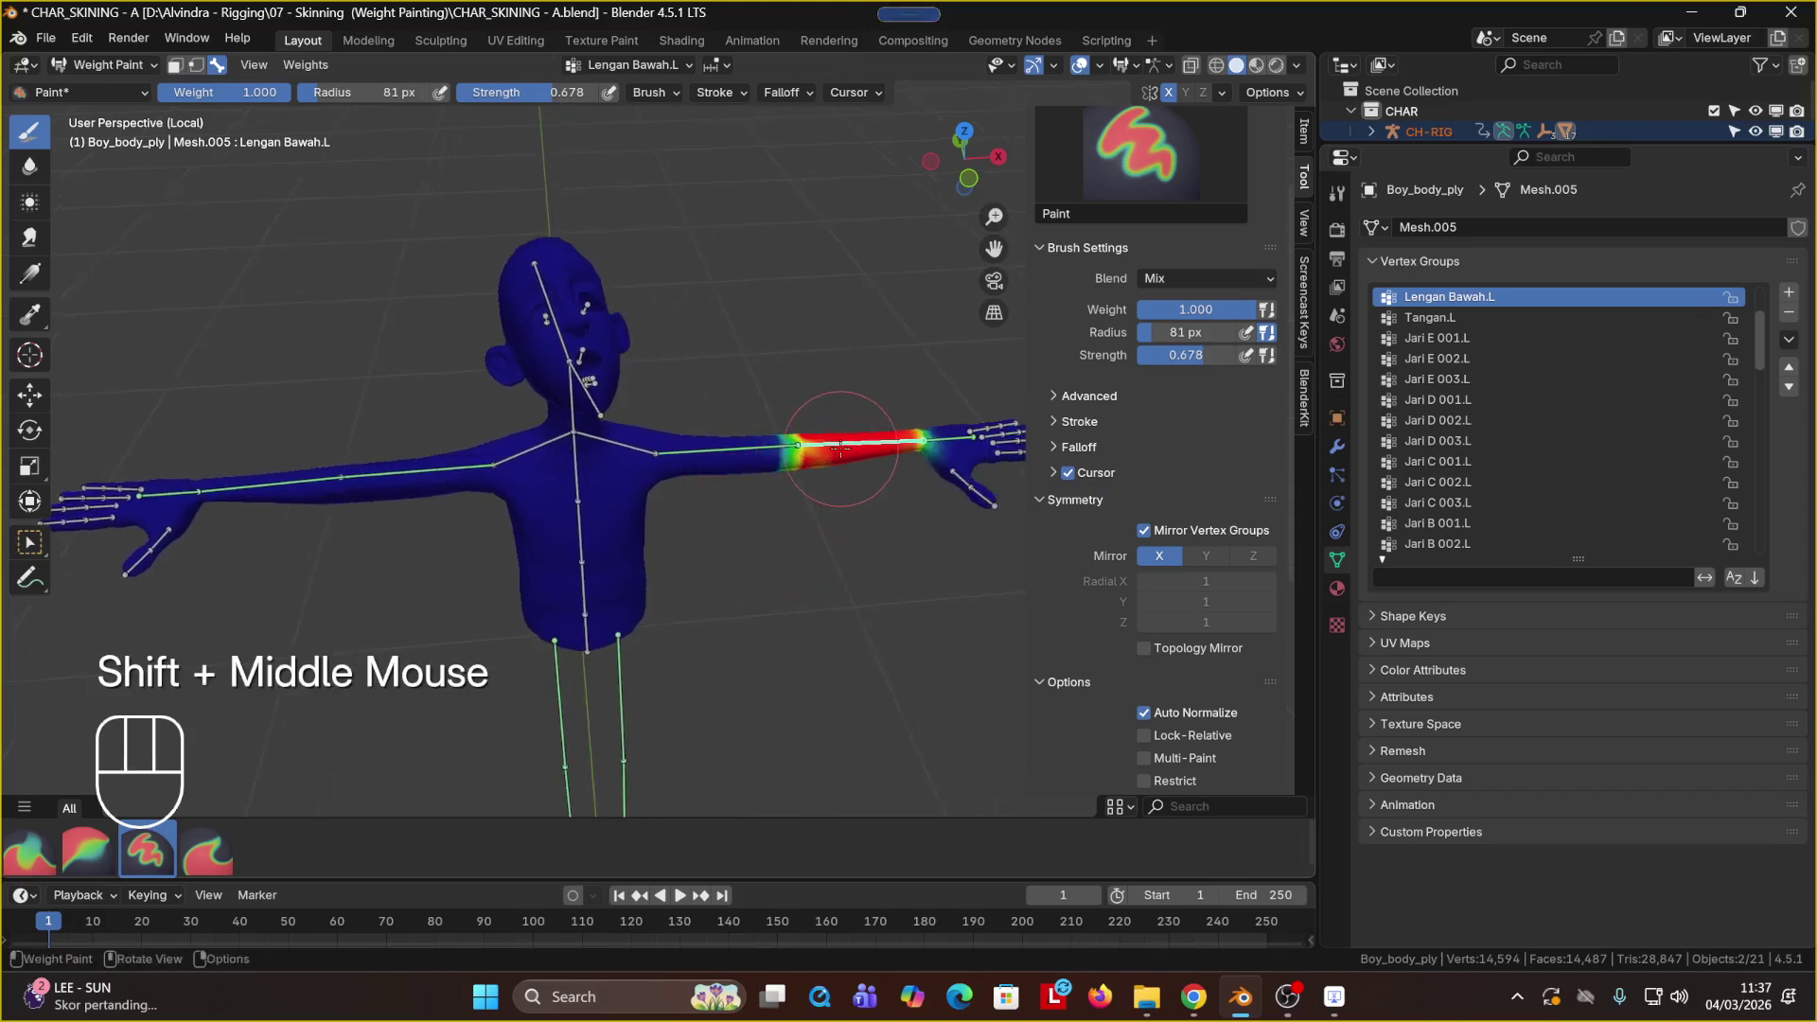
click(840, 449)
click(298, 486)
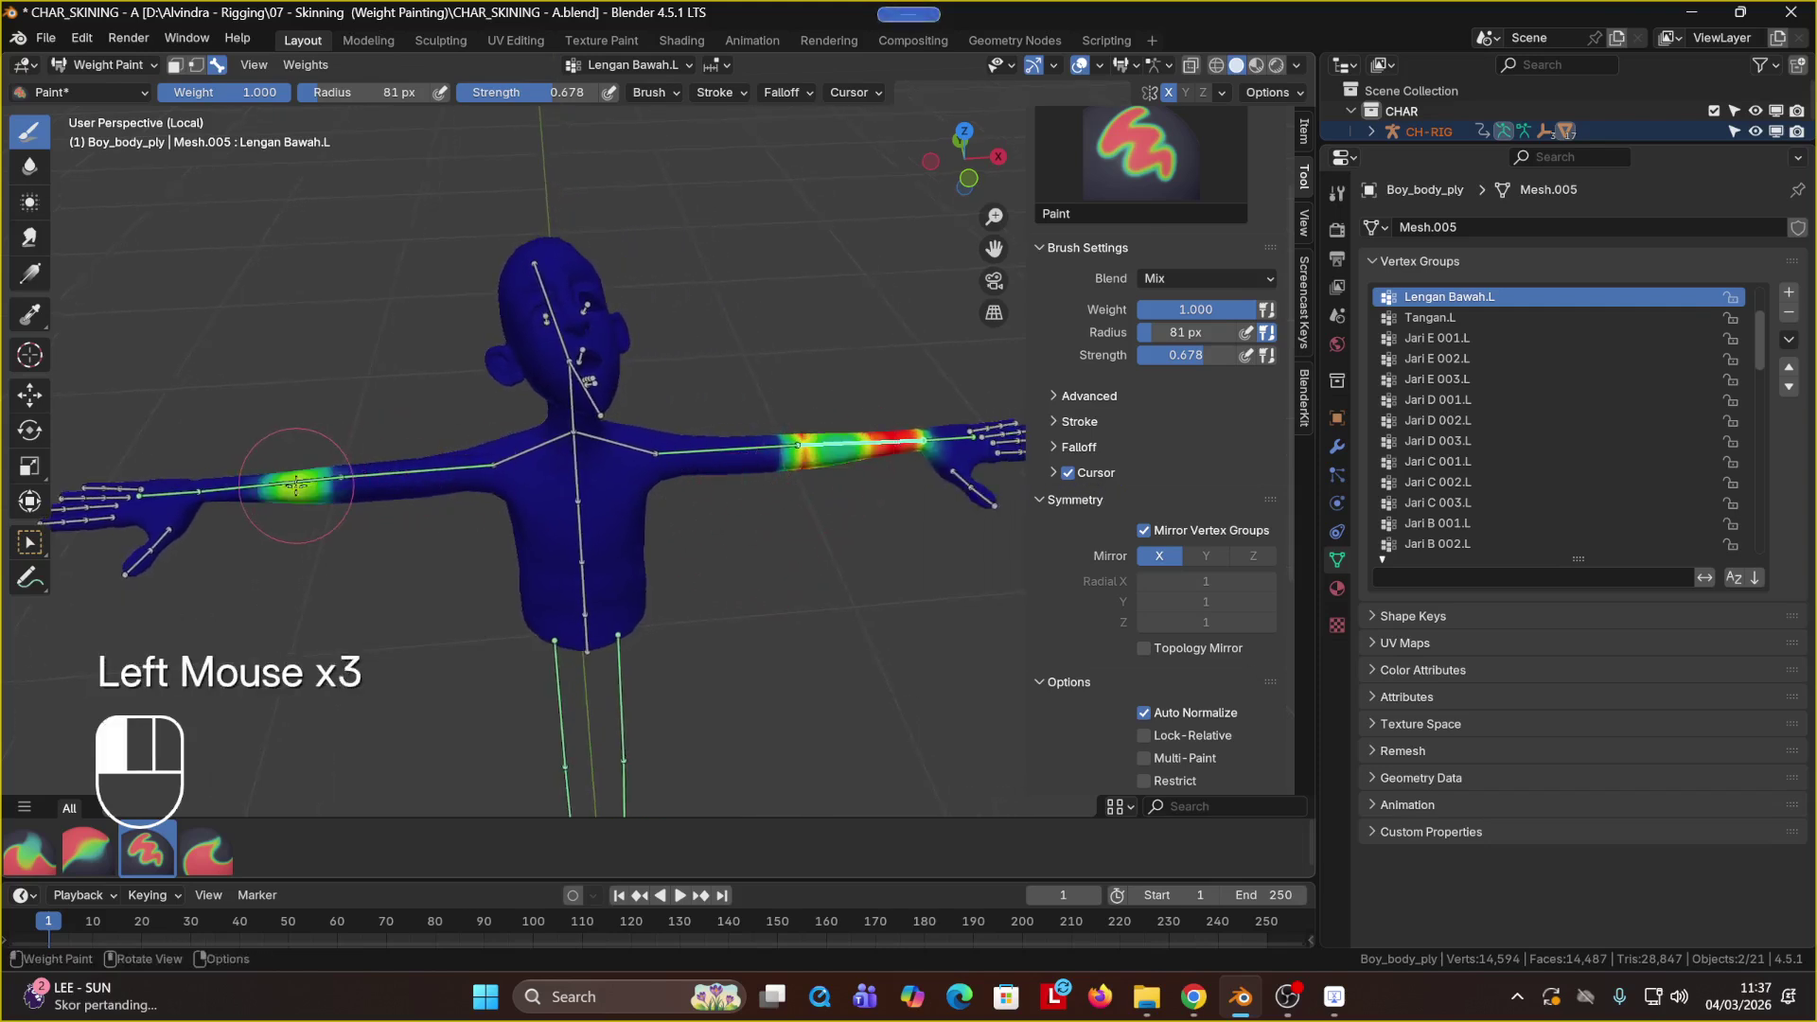
key(ctrl+z)
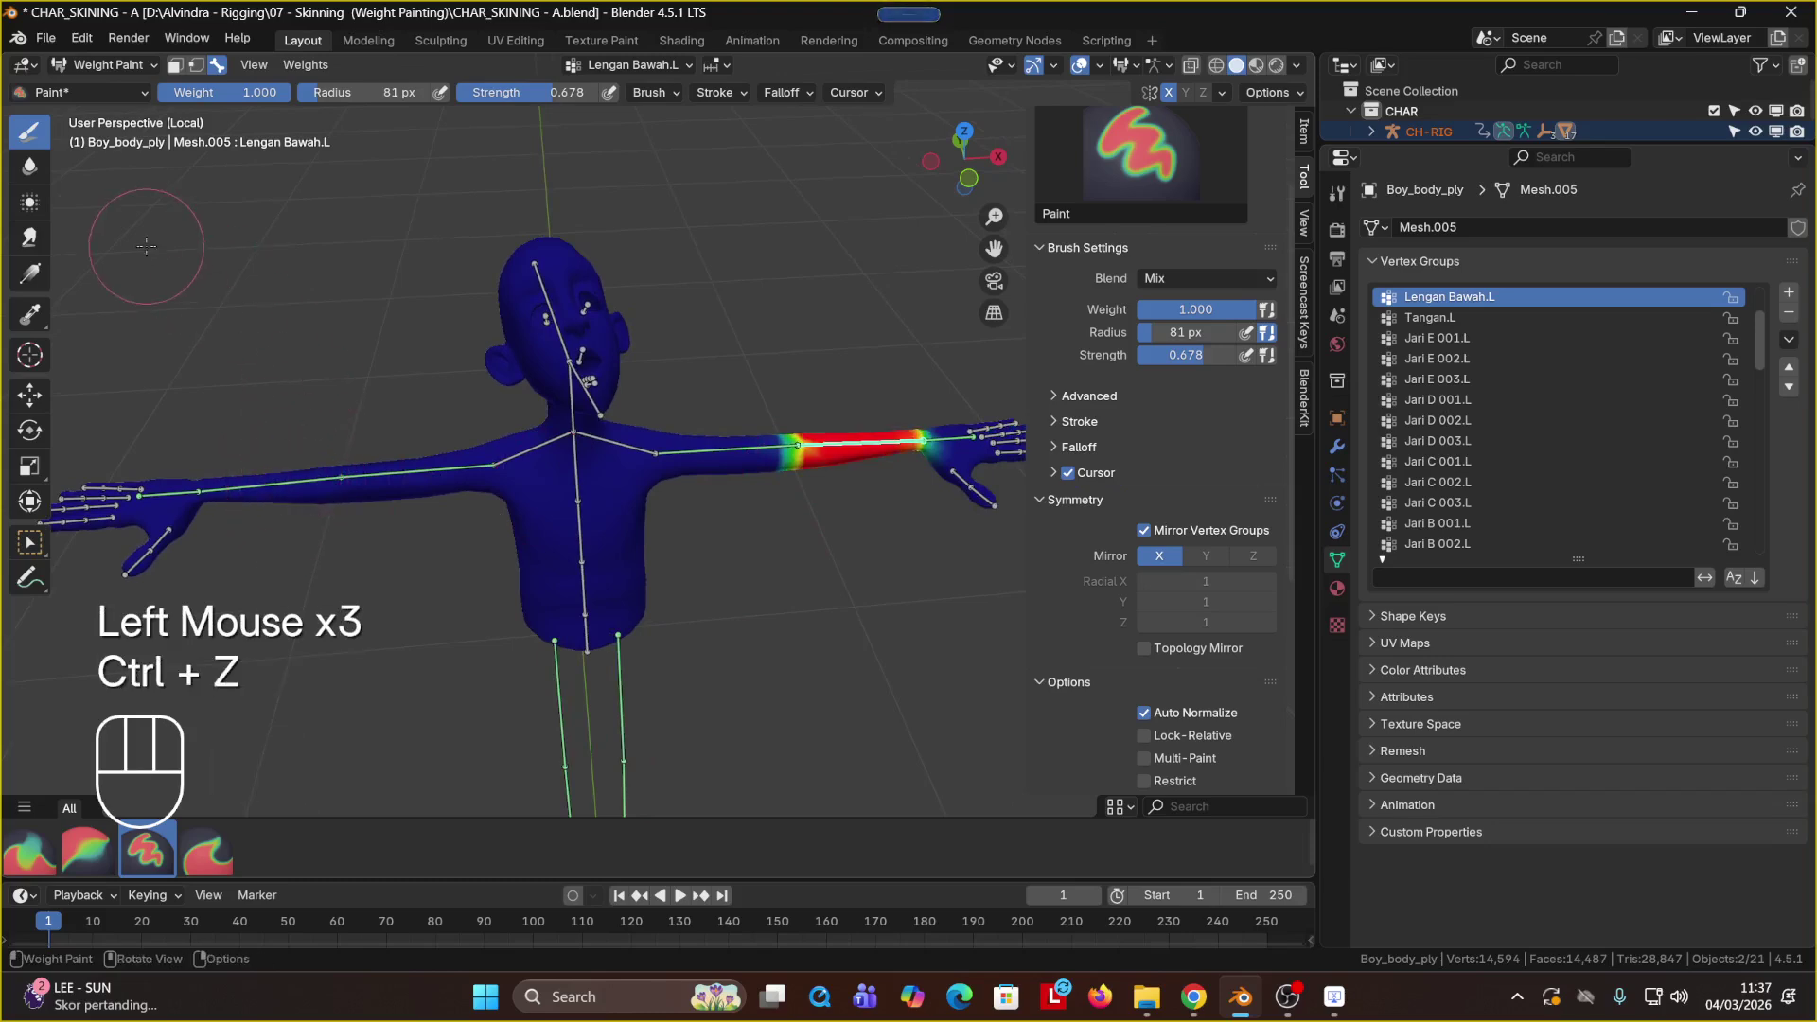
Step: Set the brush strength to 1.000 and paint Lengan Bawah.L weight on the left forearm
drag(540, 93, 591, 93)
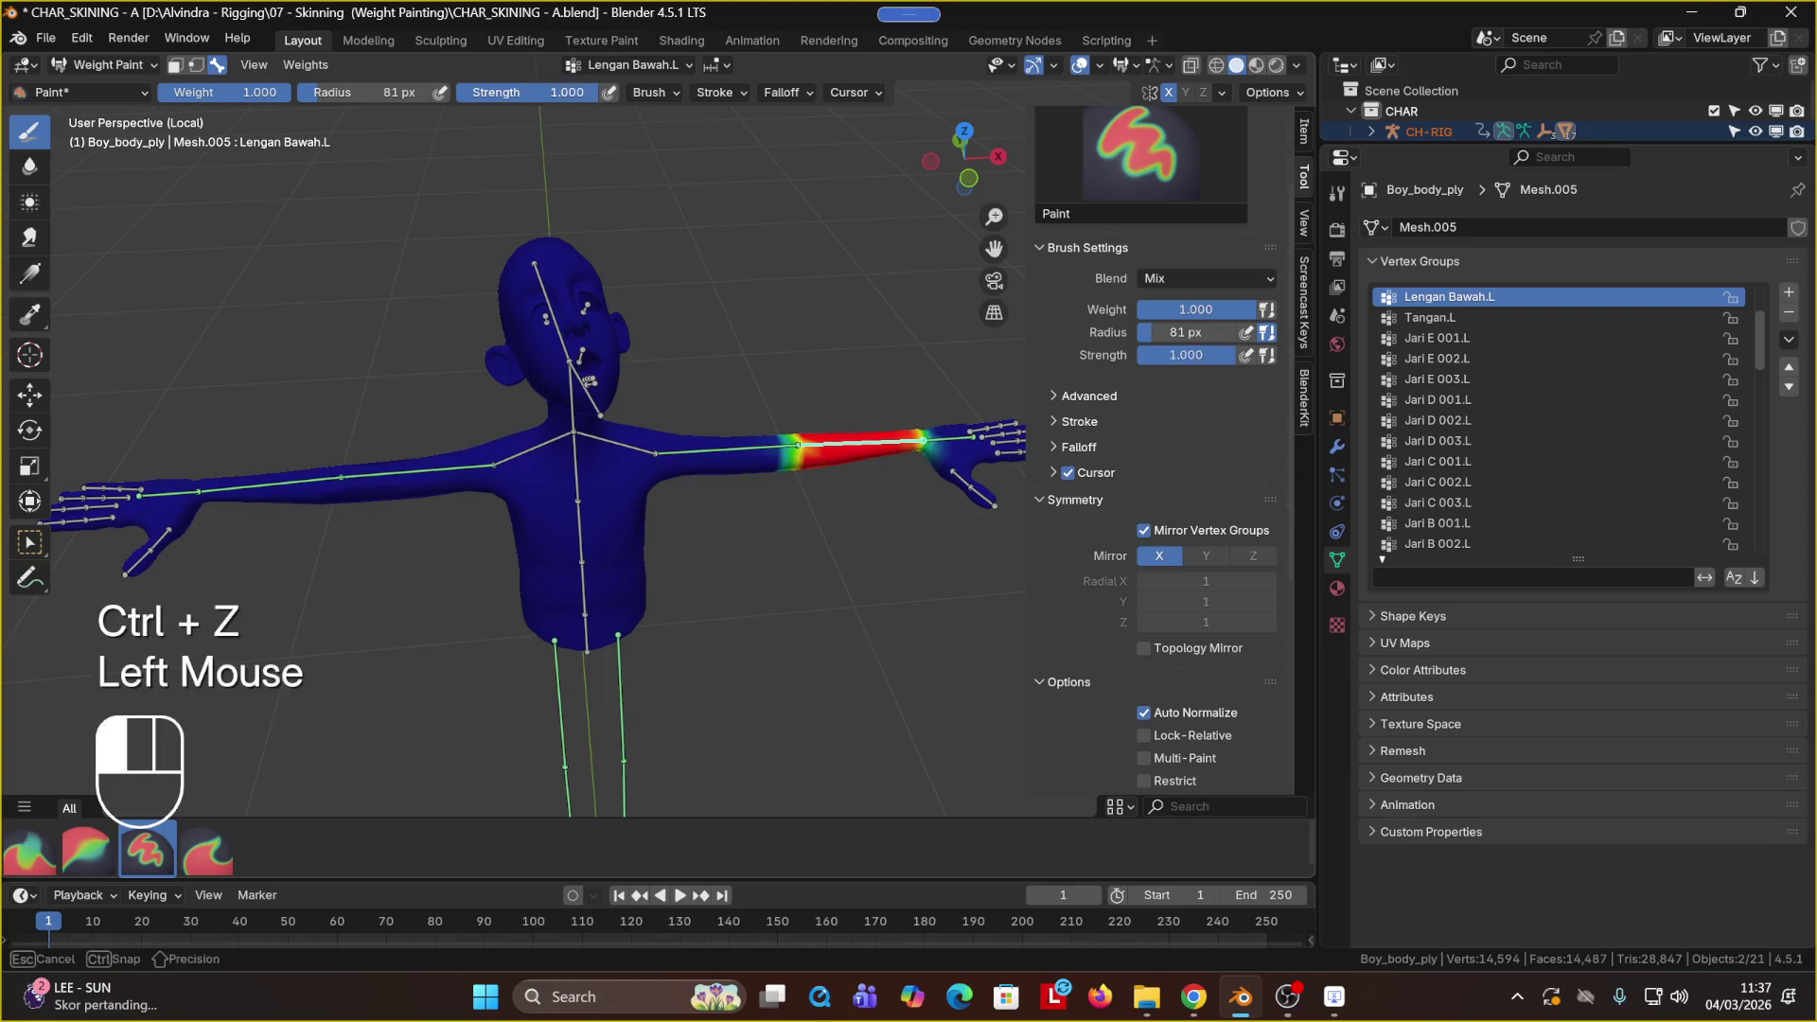
click(280, 491)
key(ctrl+z)
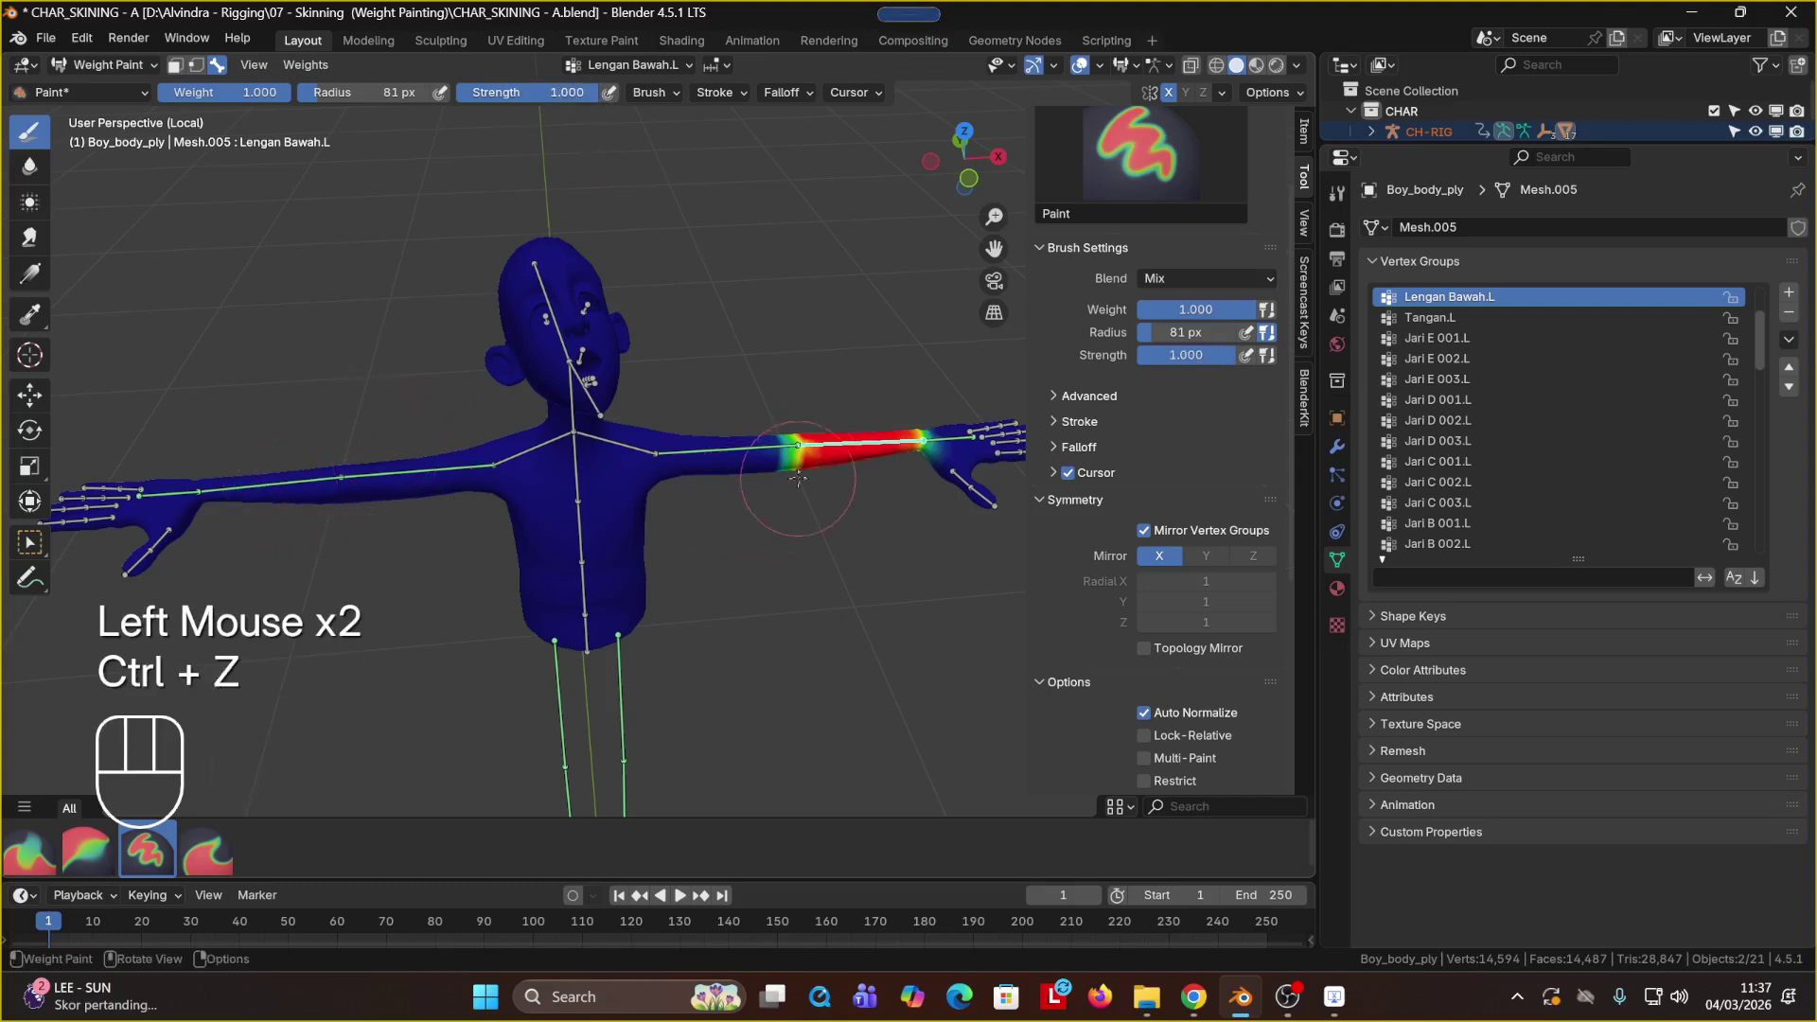
click(831, 452)
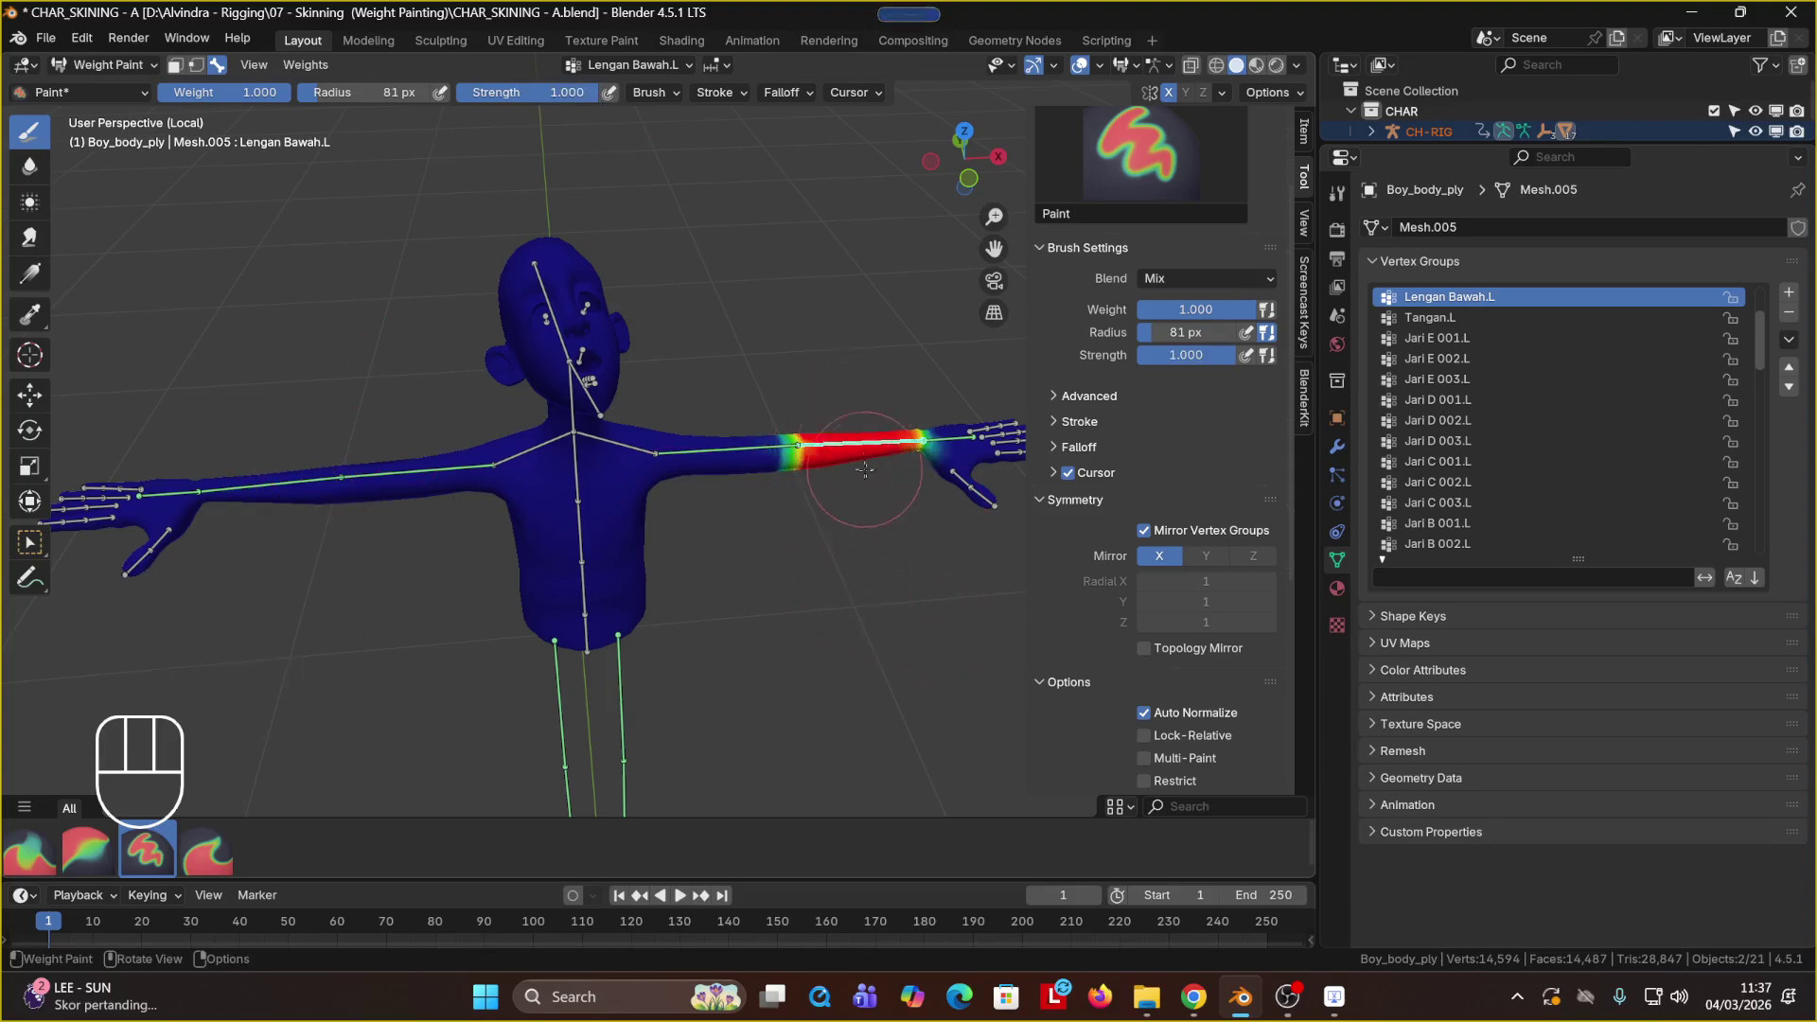
Step: Test-rotate the forearm bones Lengan Bawah.L and Lengan Bawah.R in turn, undoing each rotation
key(r)
click(909, 444)
key(ctrl+z)
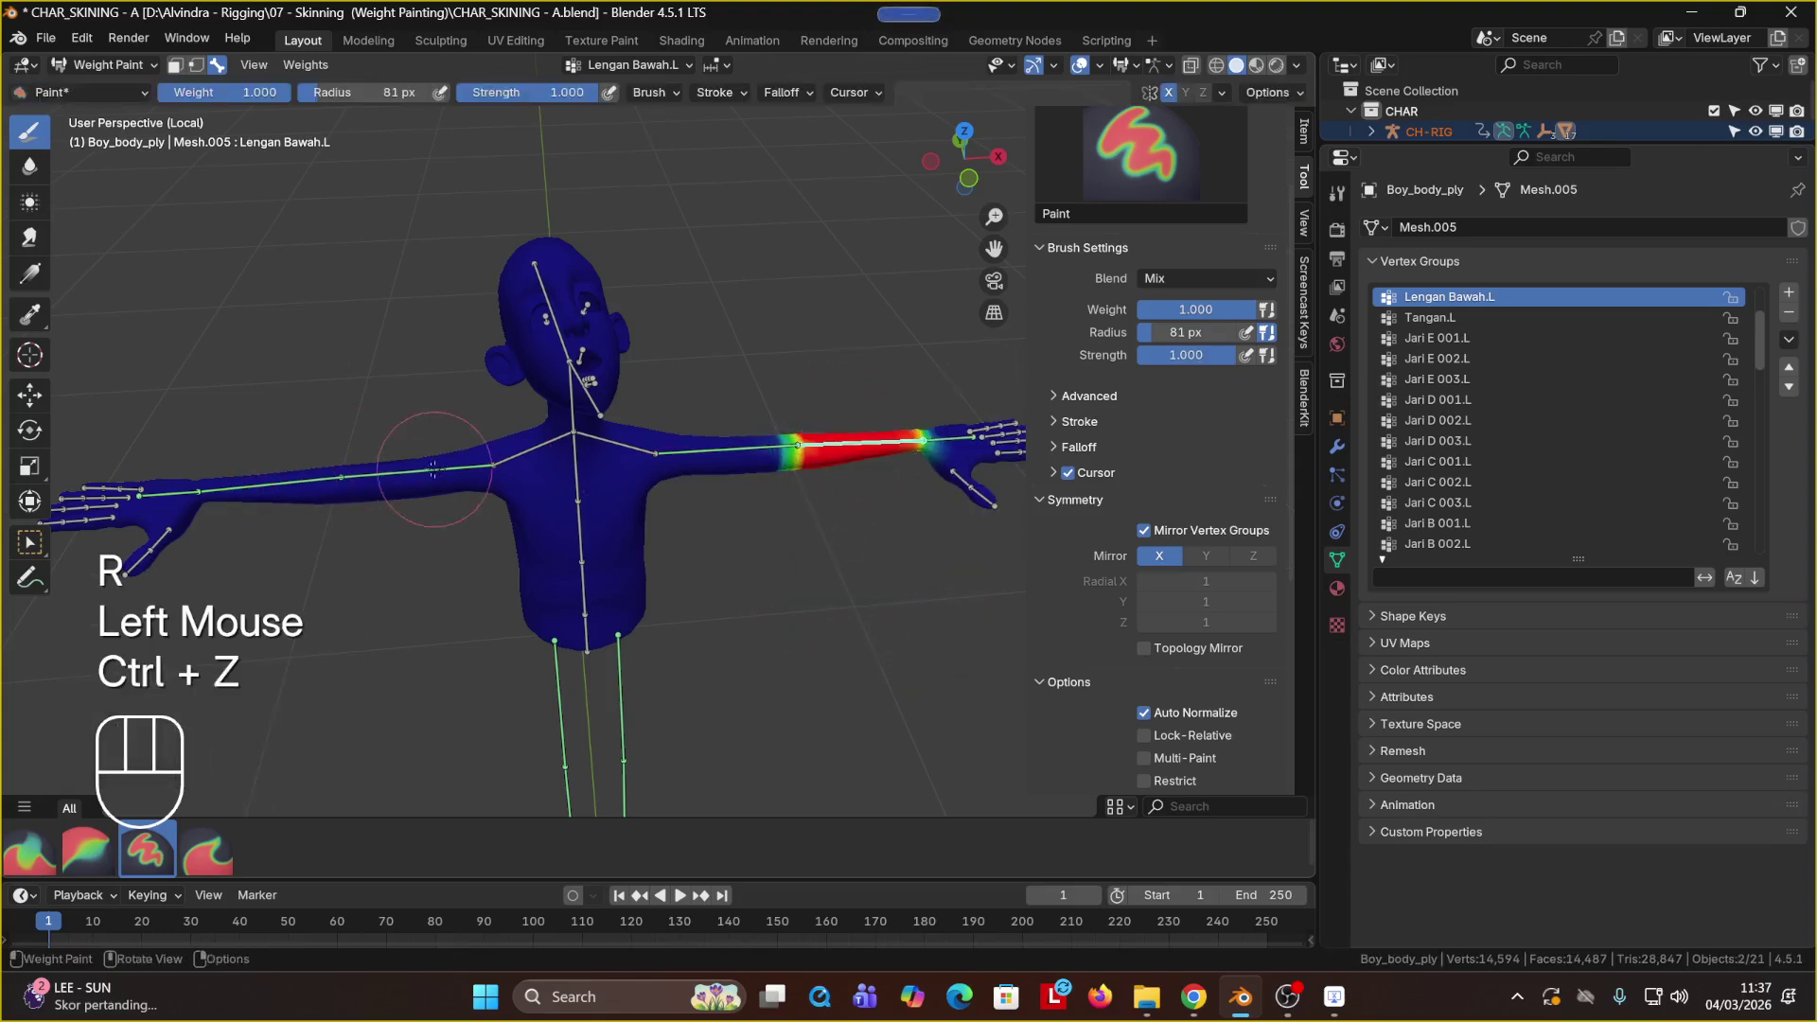
shift+click(293, 484)
ctrl+shift+click(289, 478)
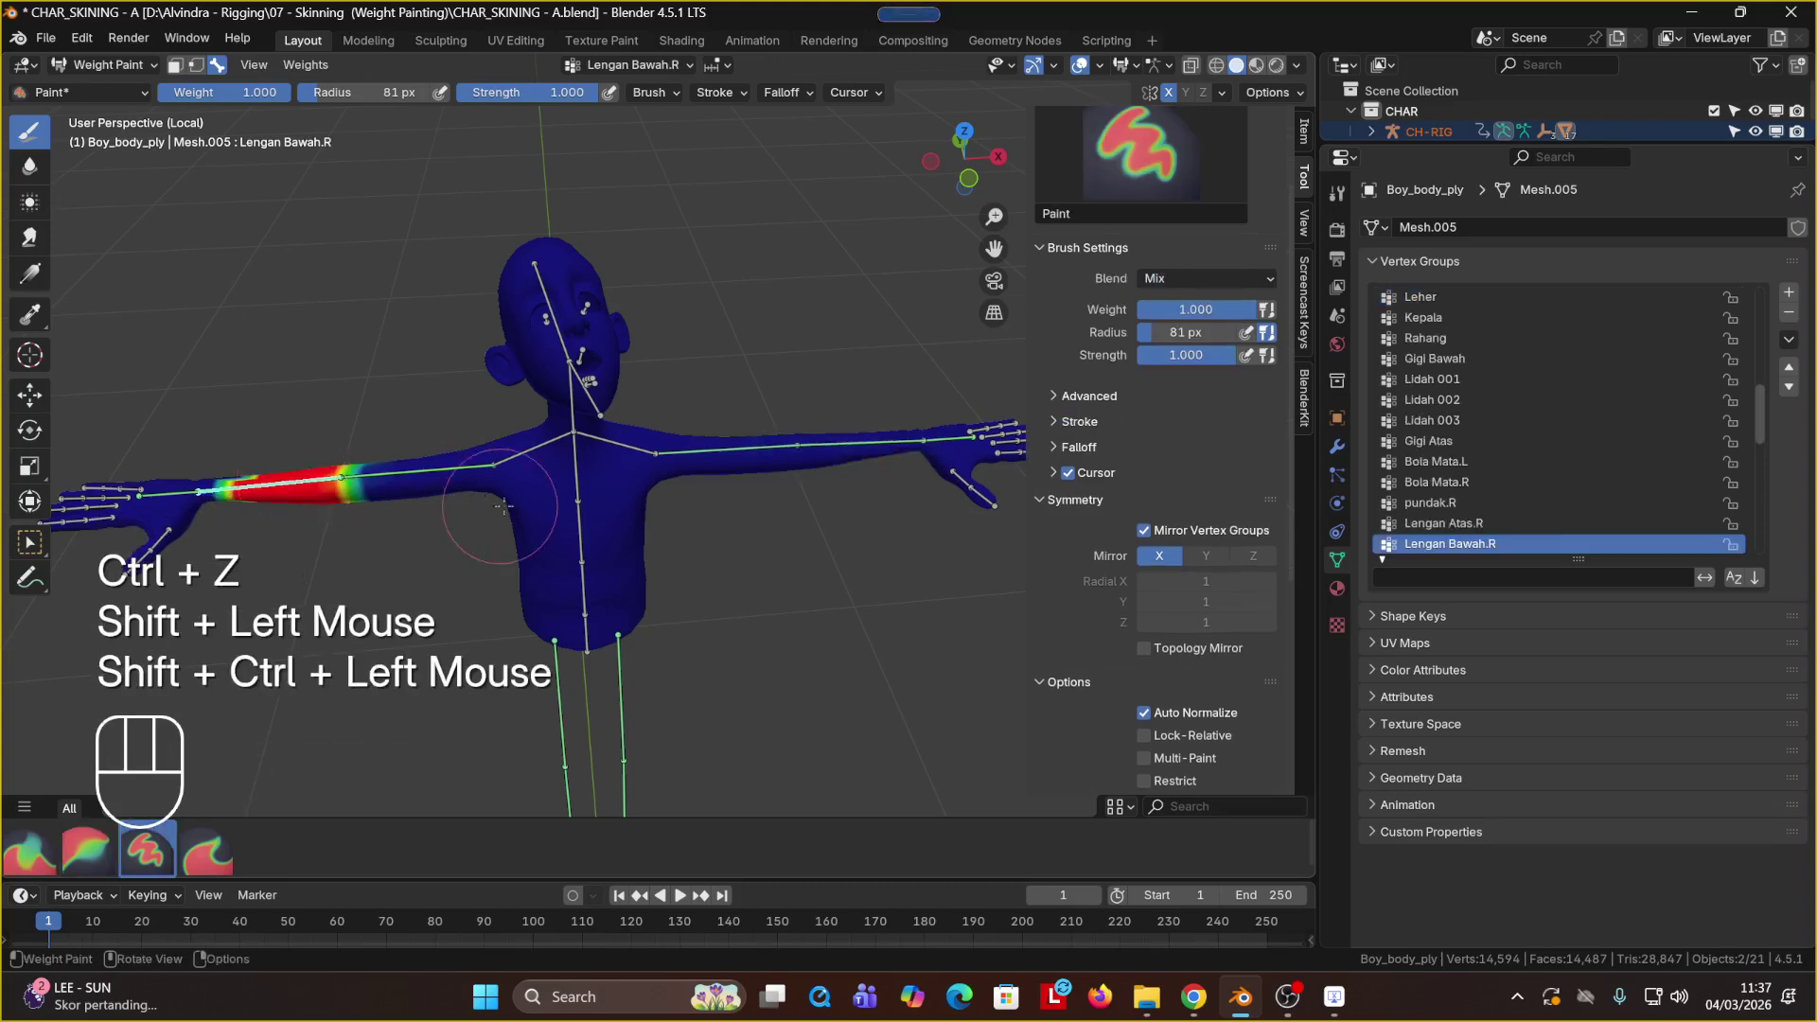
key(r)
click(402, 494)
key(ctrl+z)
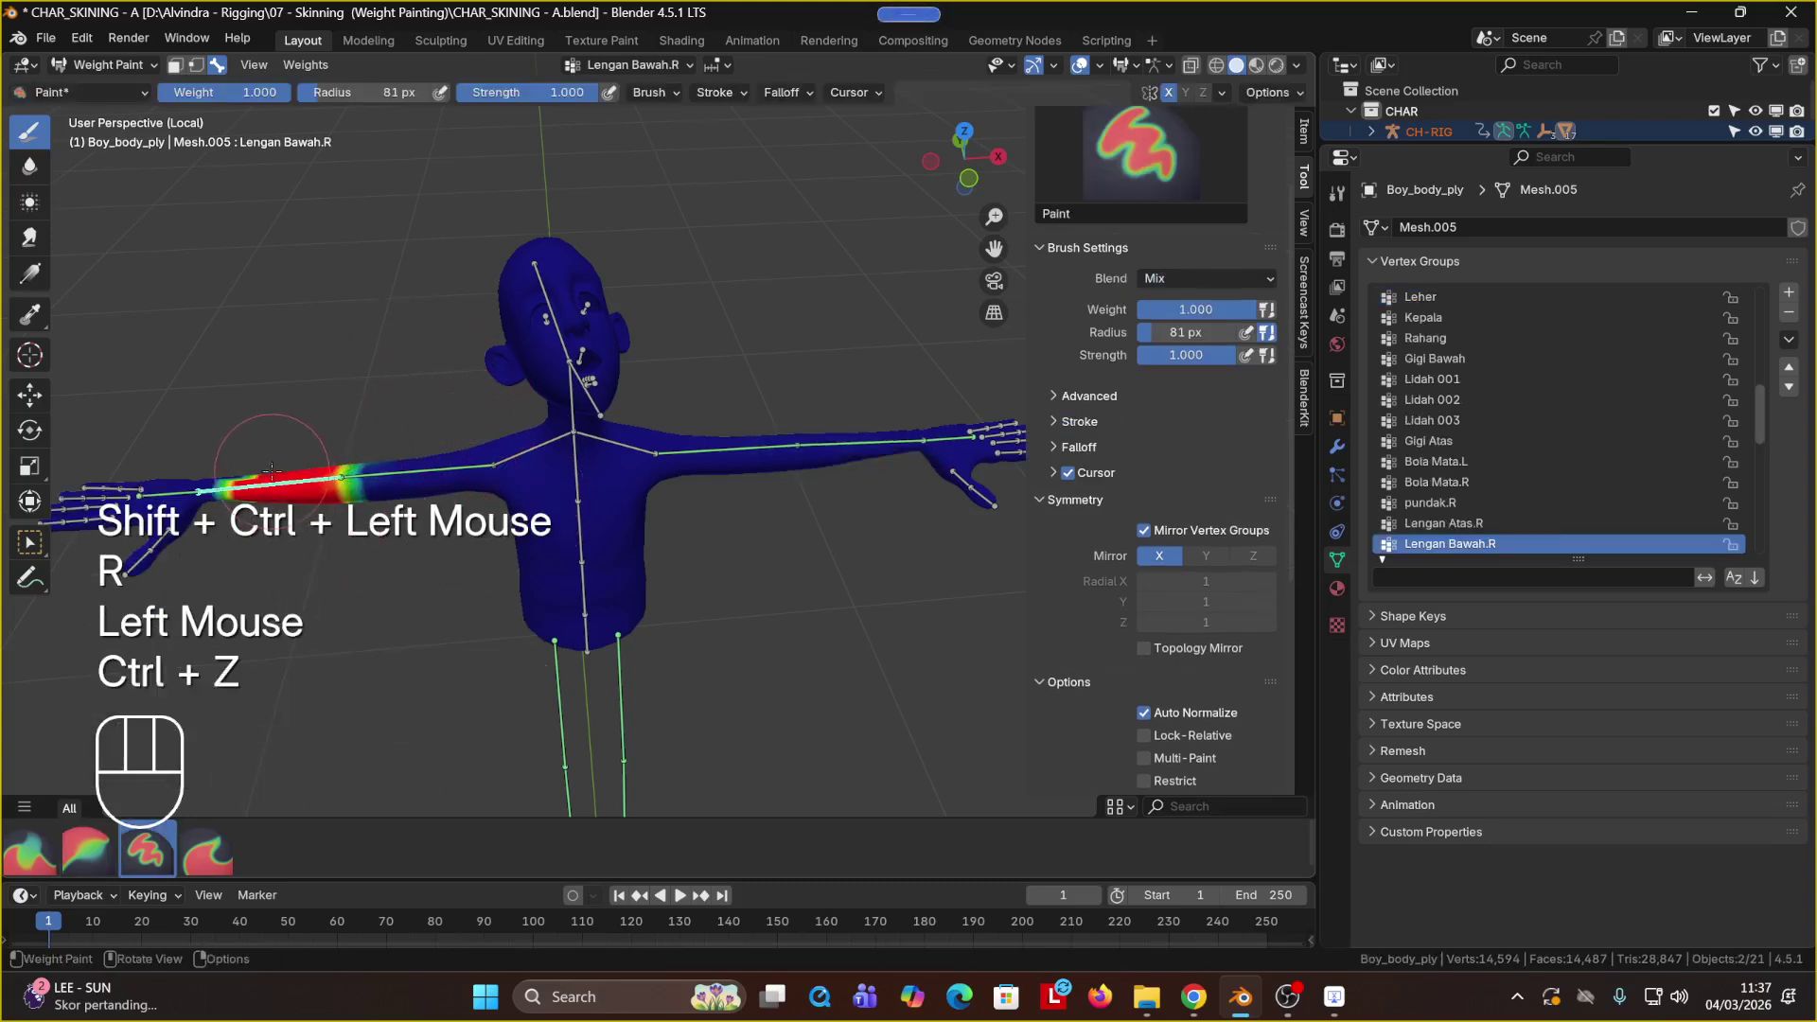
Step: Paint Lengan Bawah.R weight on the upper side of the right forearm at strength 1.000
middle_drag(272, 470, 281, 586)
click(273, 517)
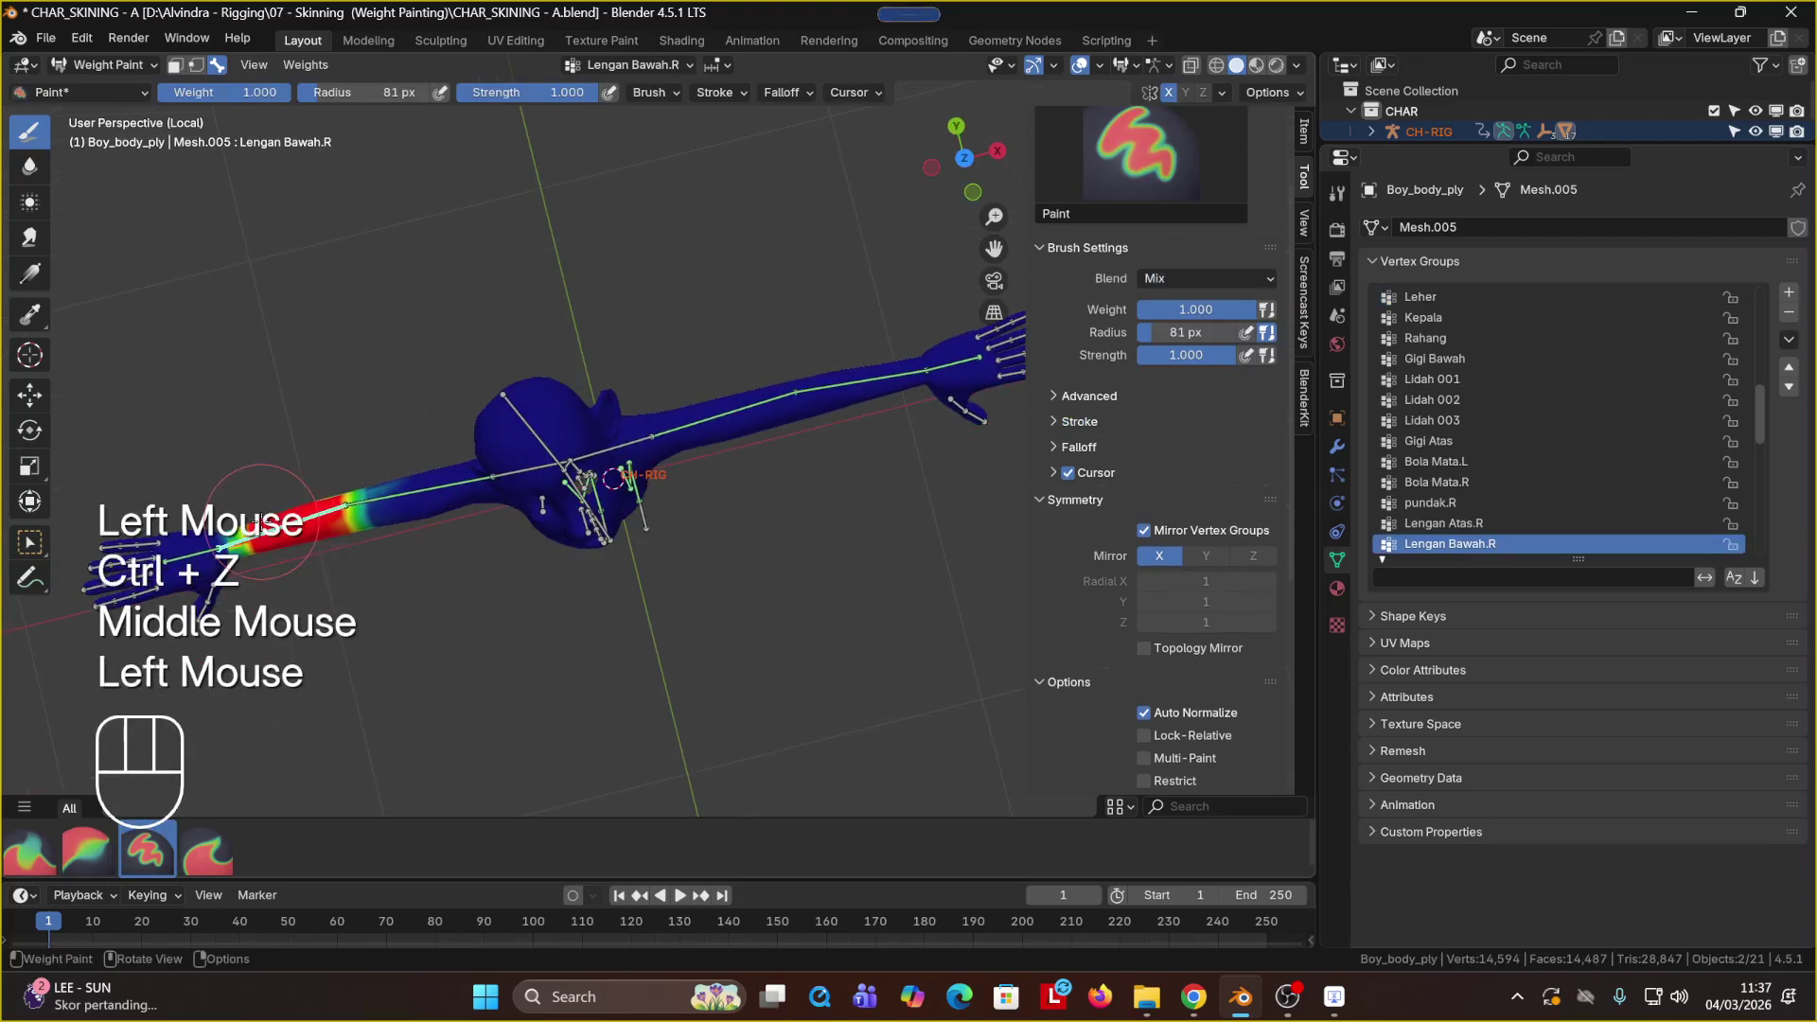
click(273, 517)
shift+middle_drag(272, 517, 497, 458)
click(480, 462)
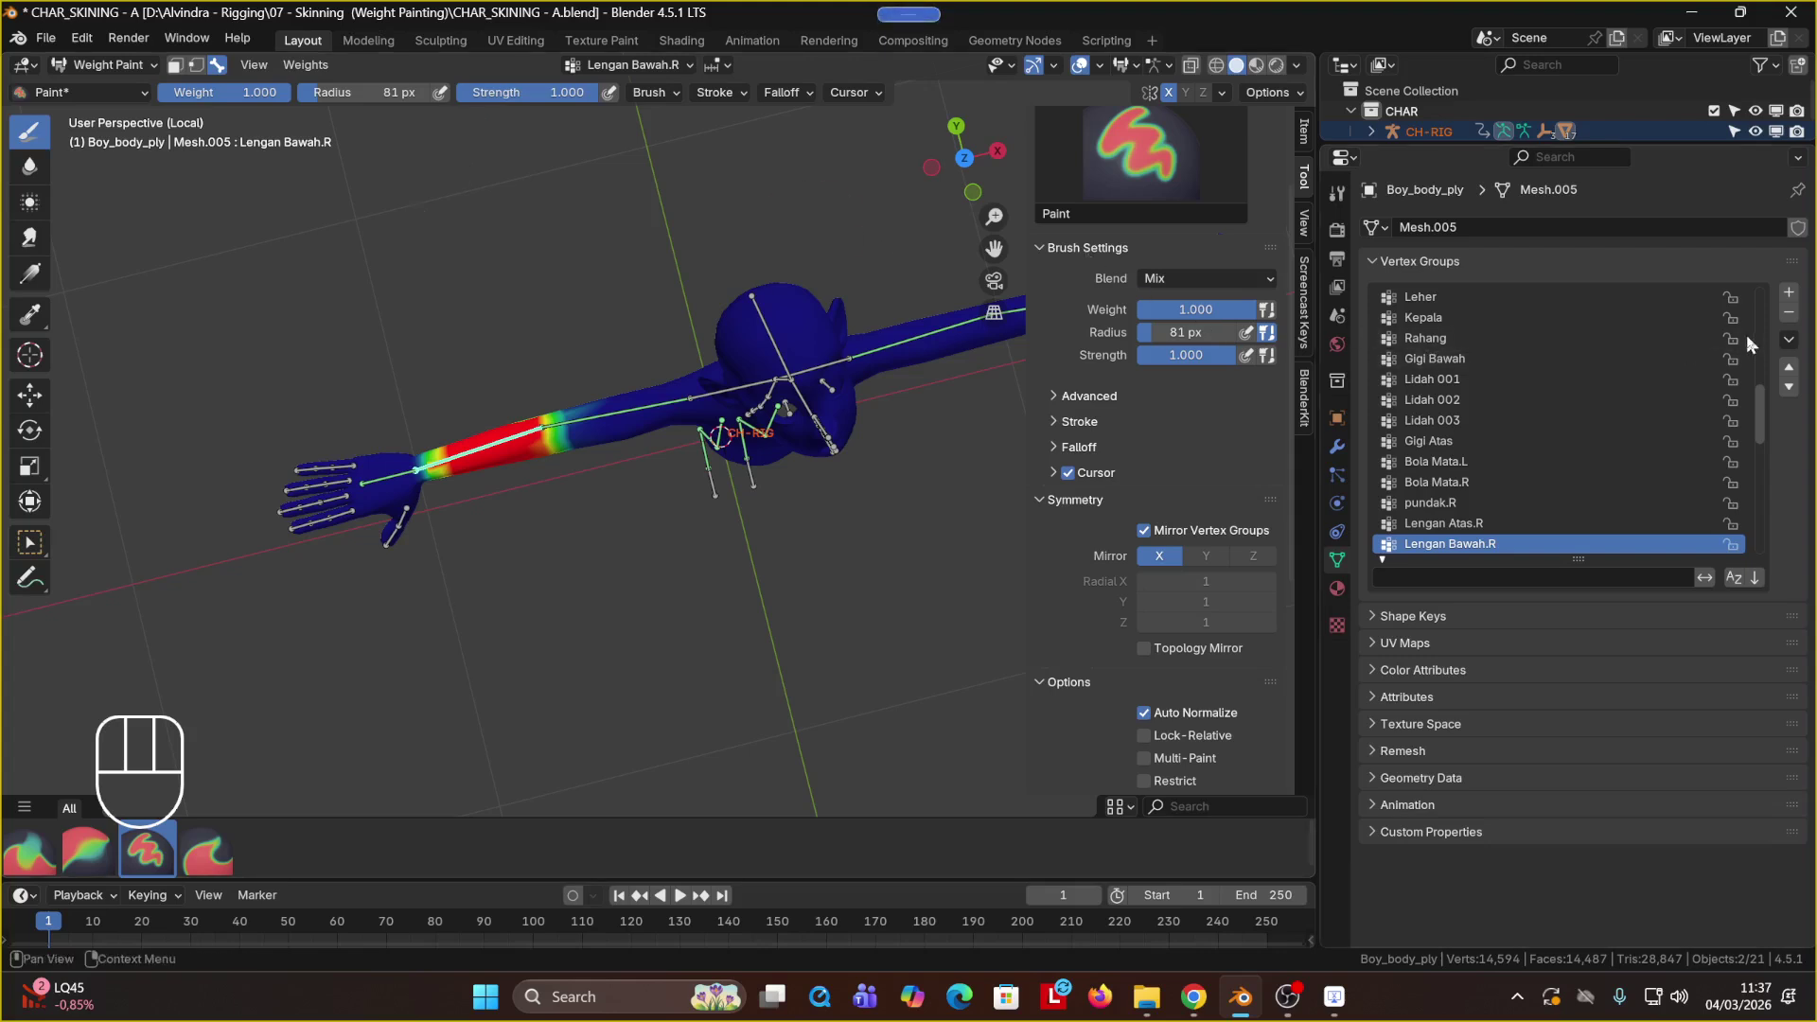
Step: Select the Tangan.R bone, test-rotate the right hand and undo the rotation
scroll(1562, 523, down, 2)
scroll(1557, 523, down, 8)
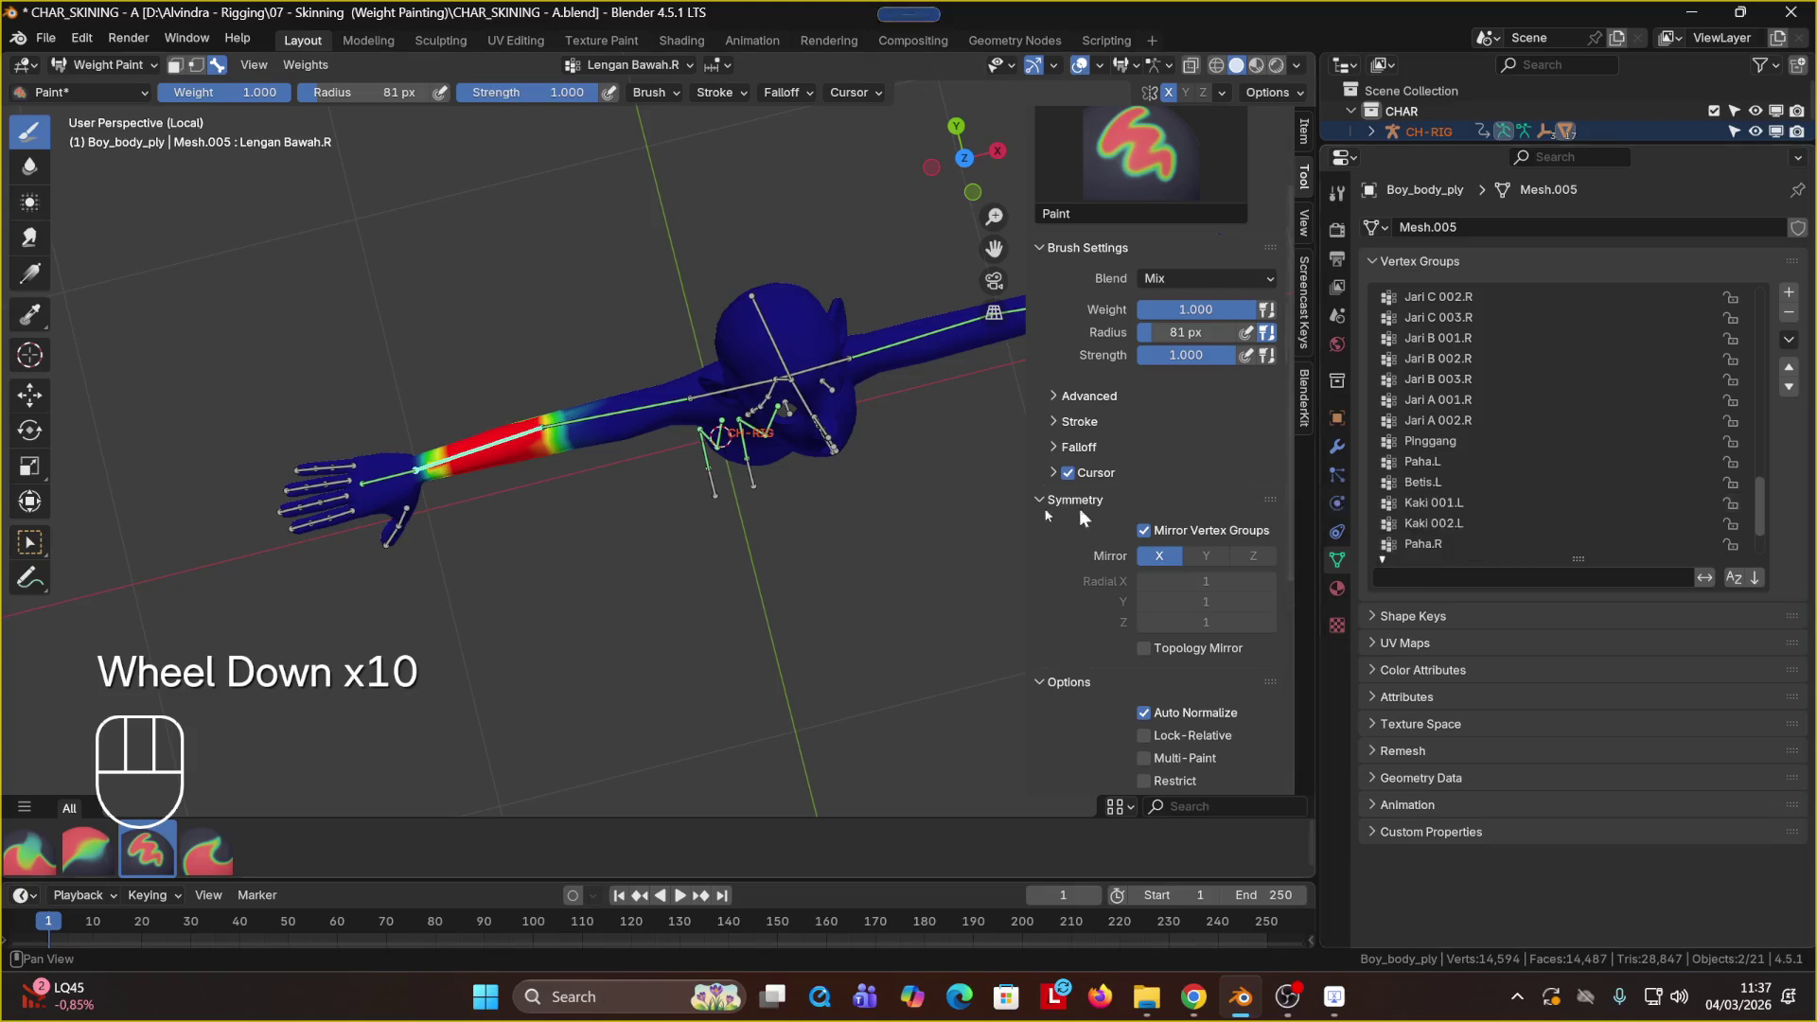
middle_drag(716, 435, 716, 378)
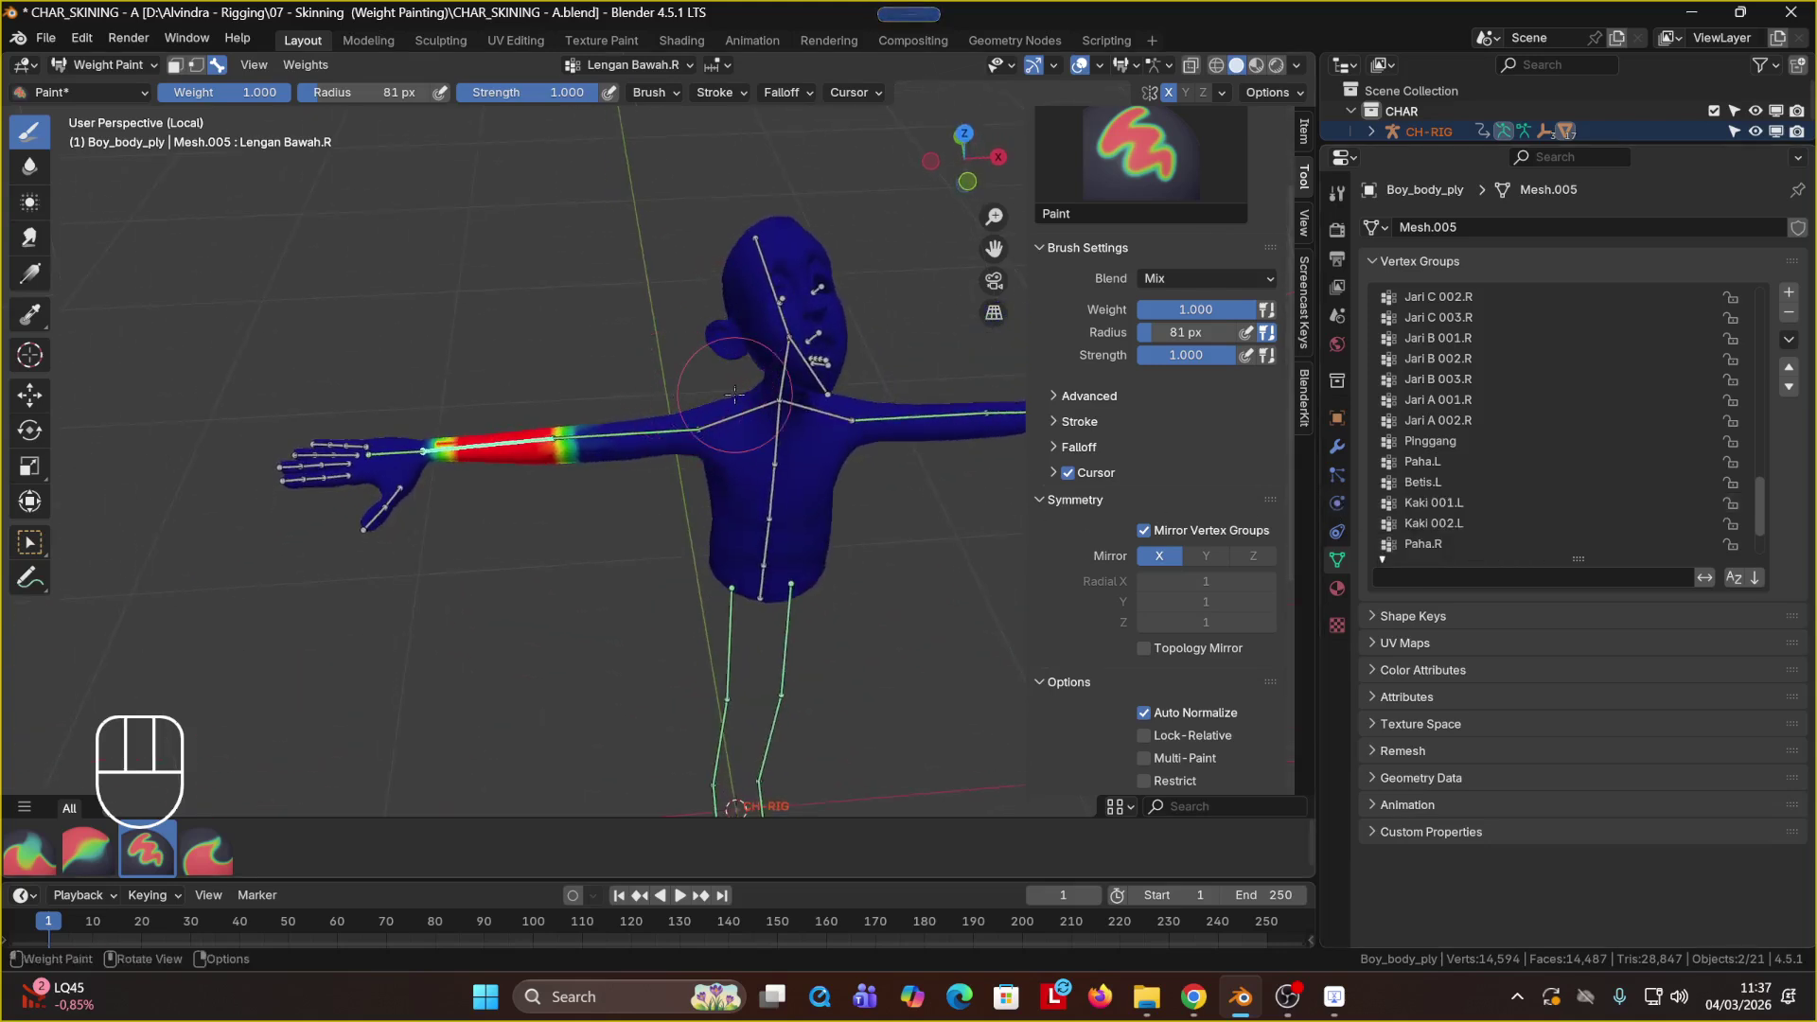
scroll(656, 409, up, 2)
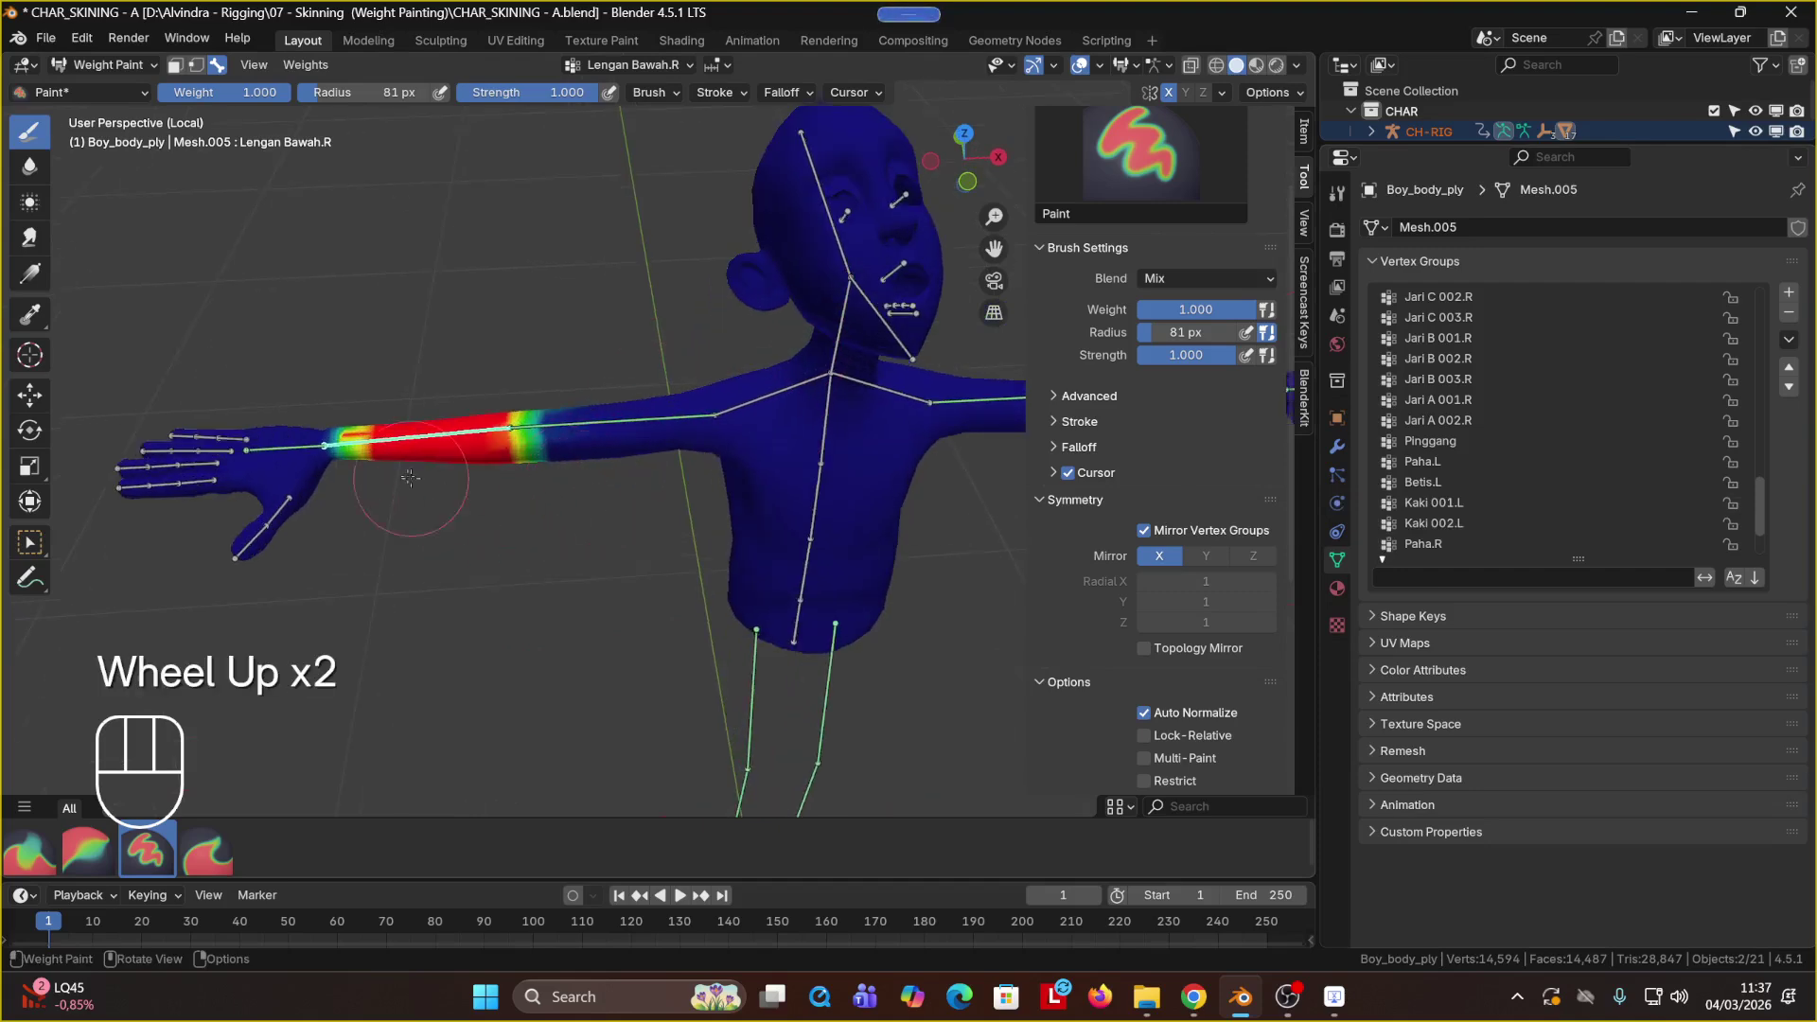
ctrl+shift+click(288, 445)
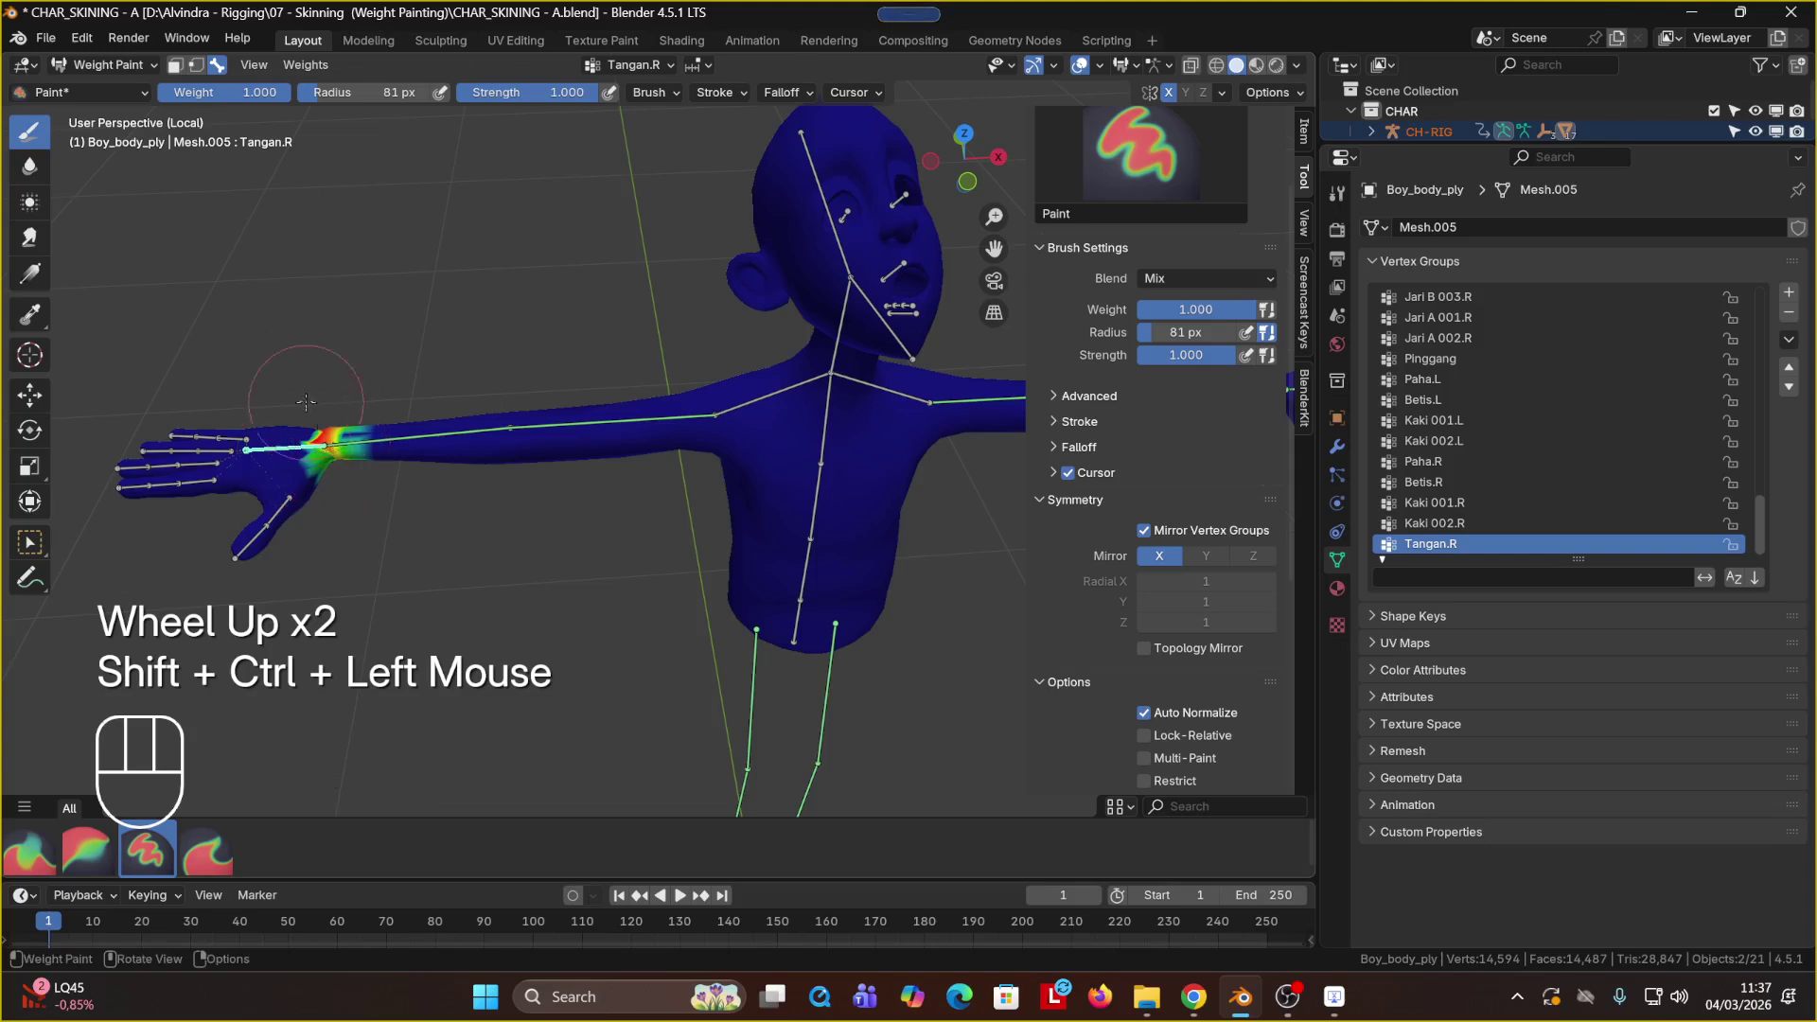
key(r)
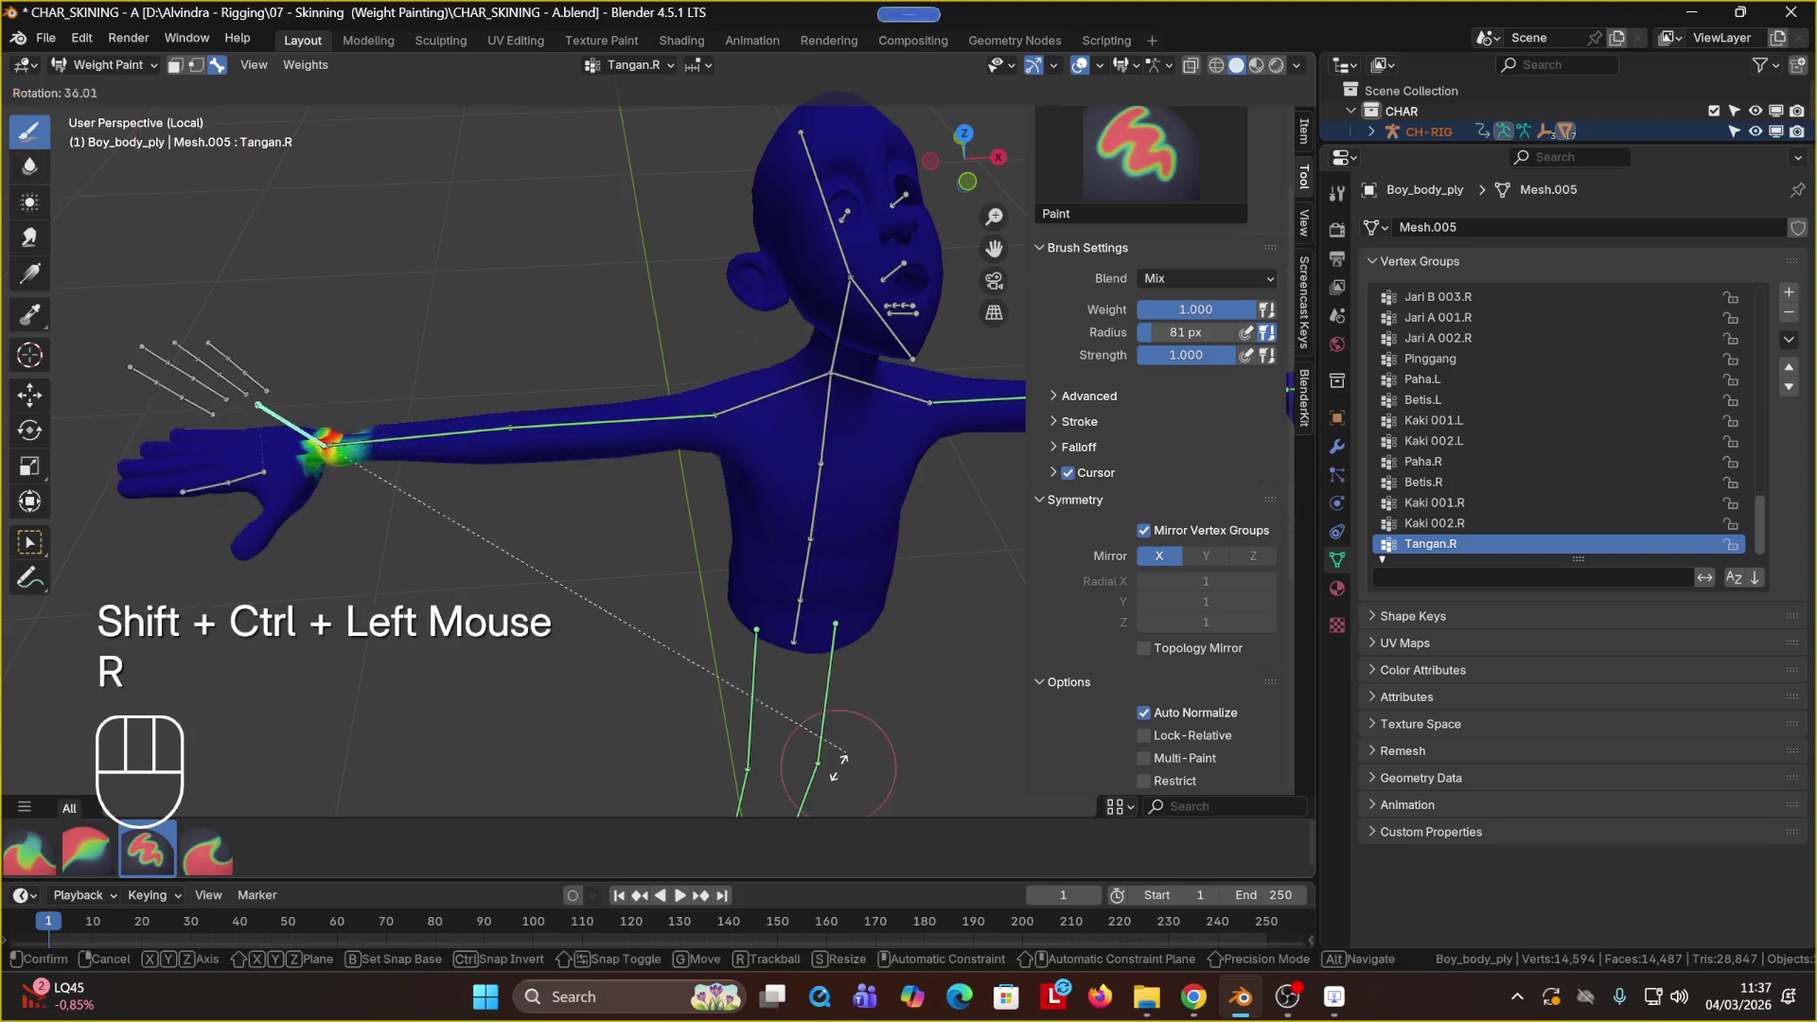
click(549, 615)
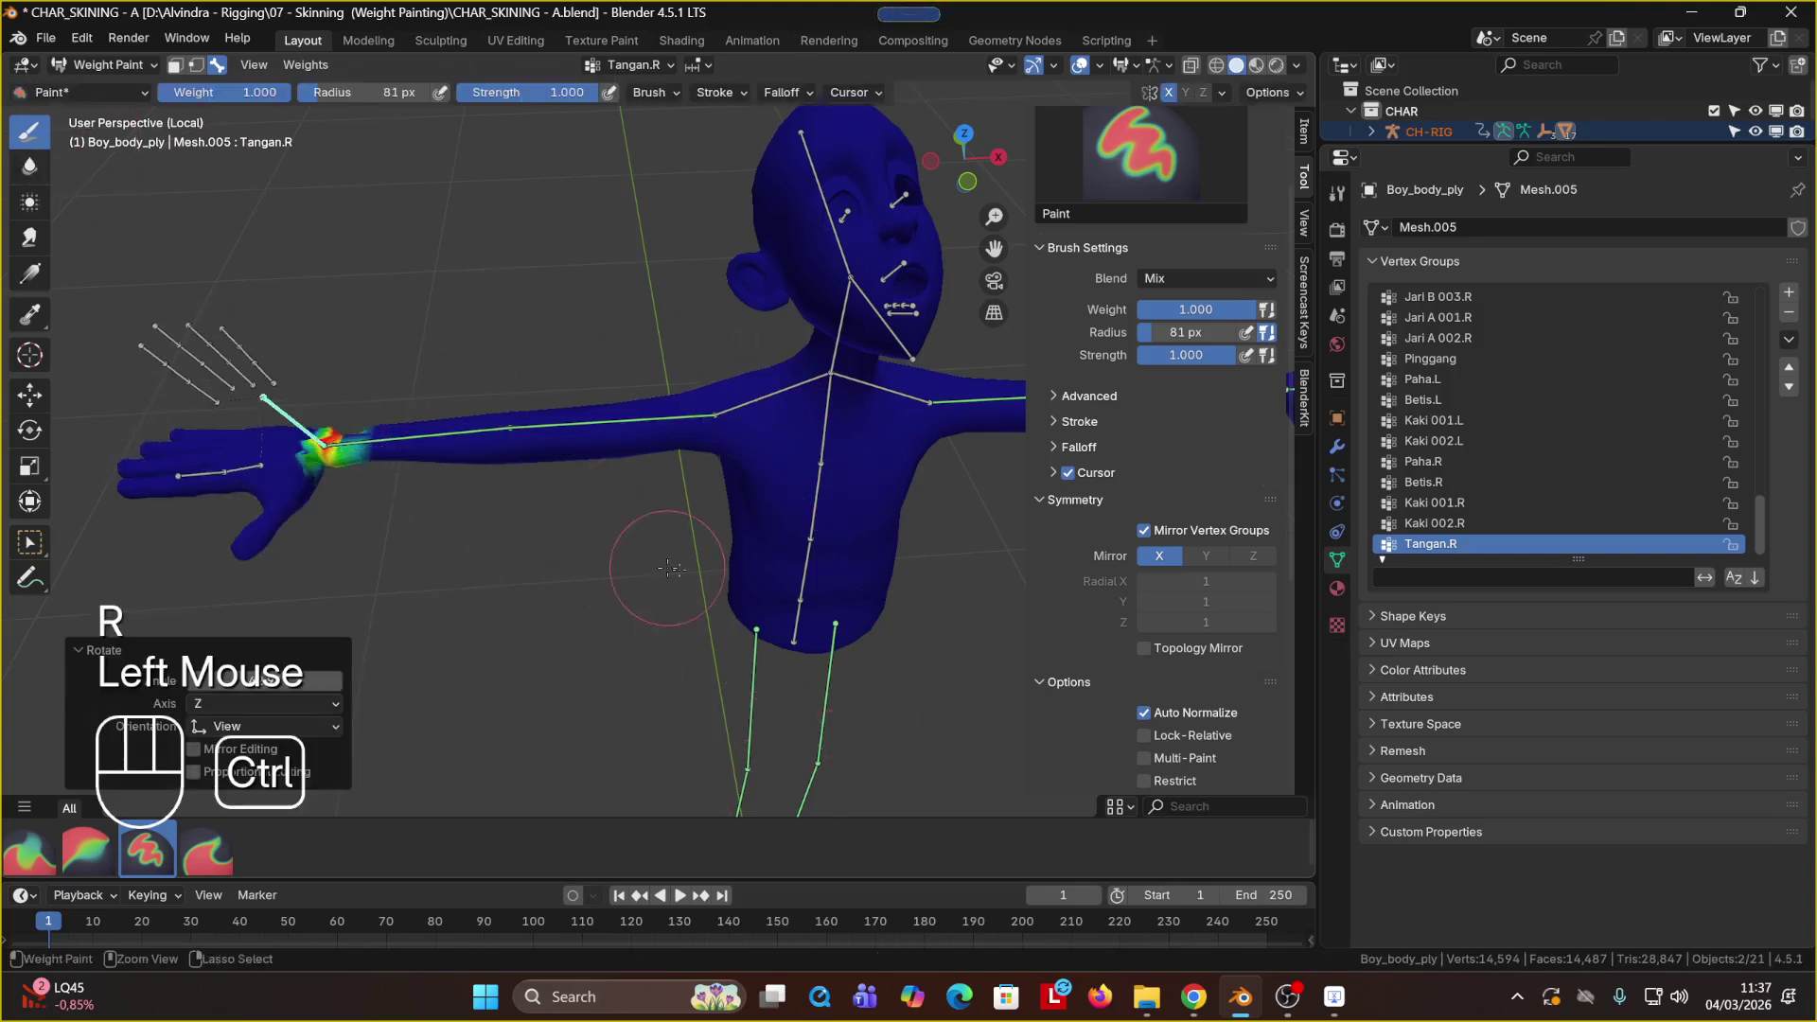
key(ctrl+z)
Step: Select the Tangan.L bone and rotate the left hand upward to pose the wrist bent
shift+middle_drag(832, 550, 328, 577)
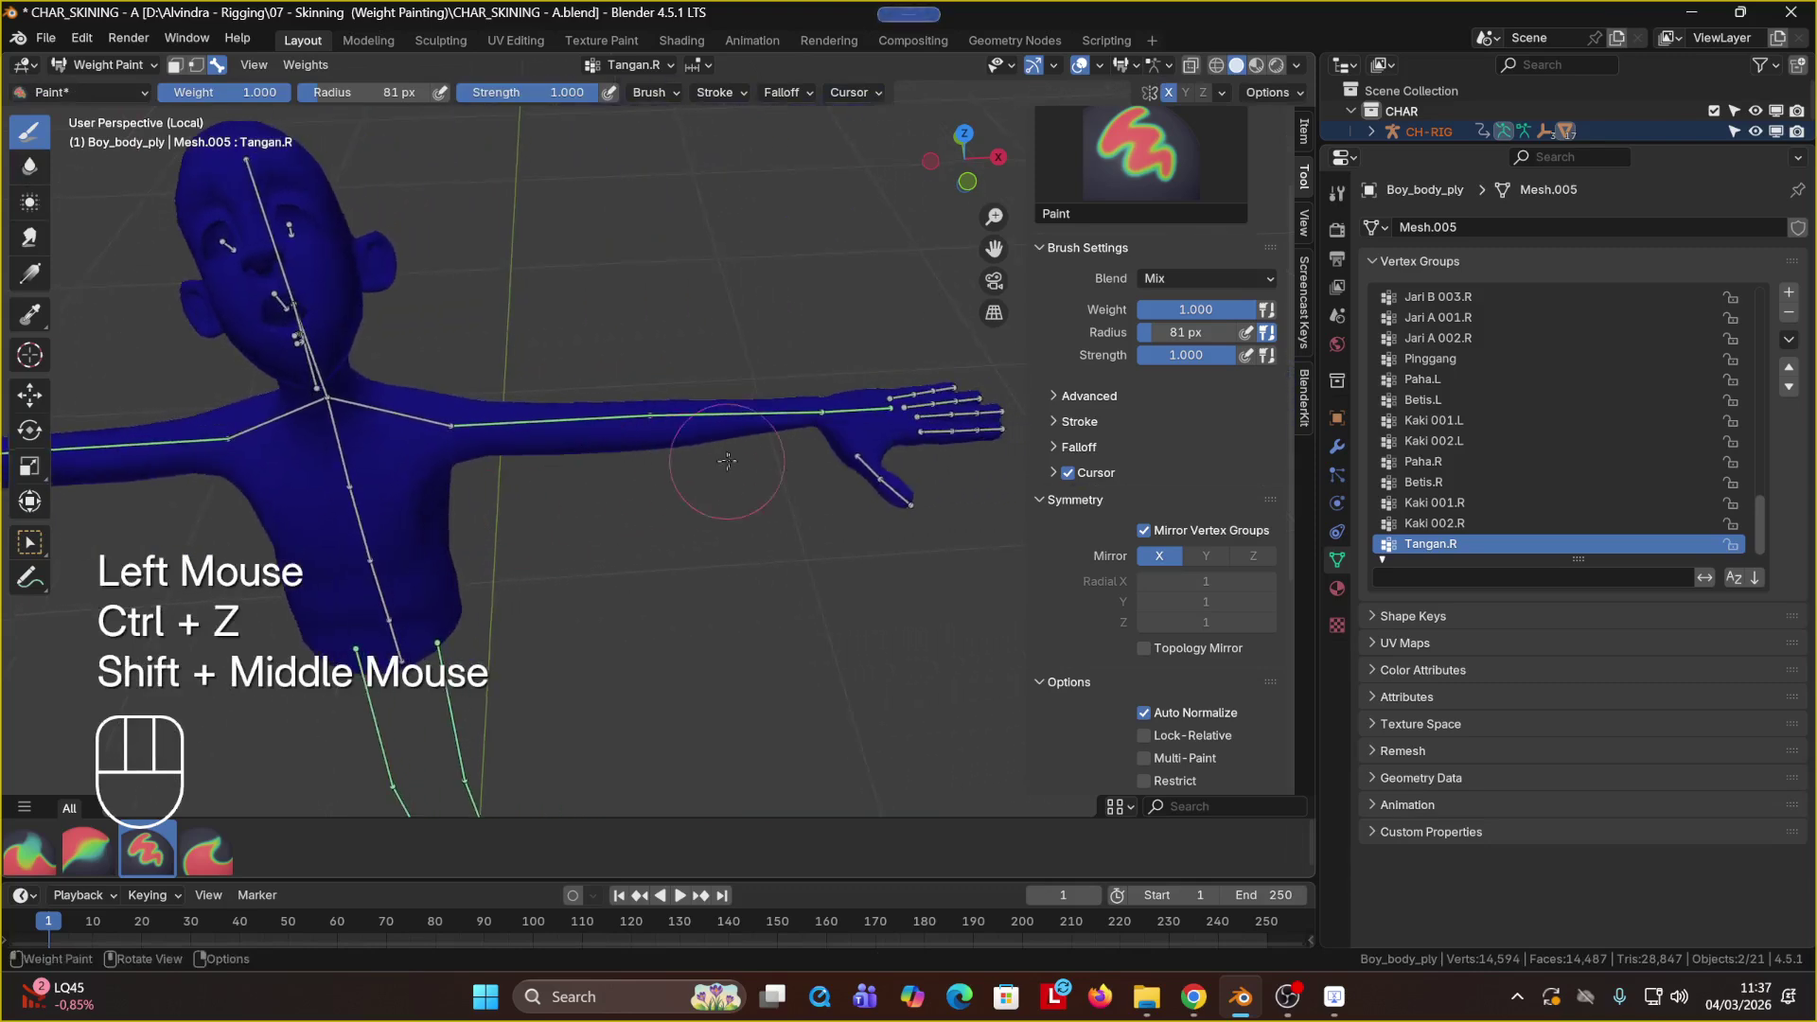
ctrl+shift+click(847, 409)
key(r)
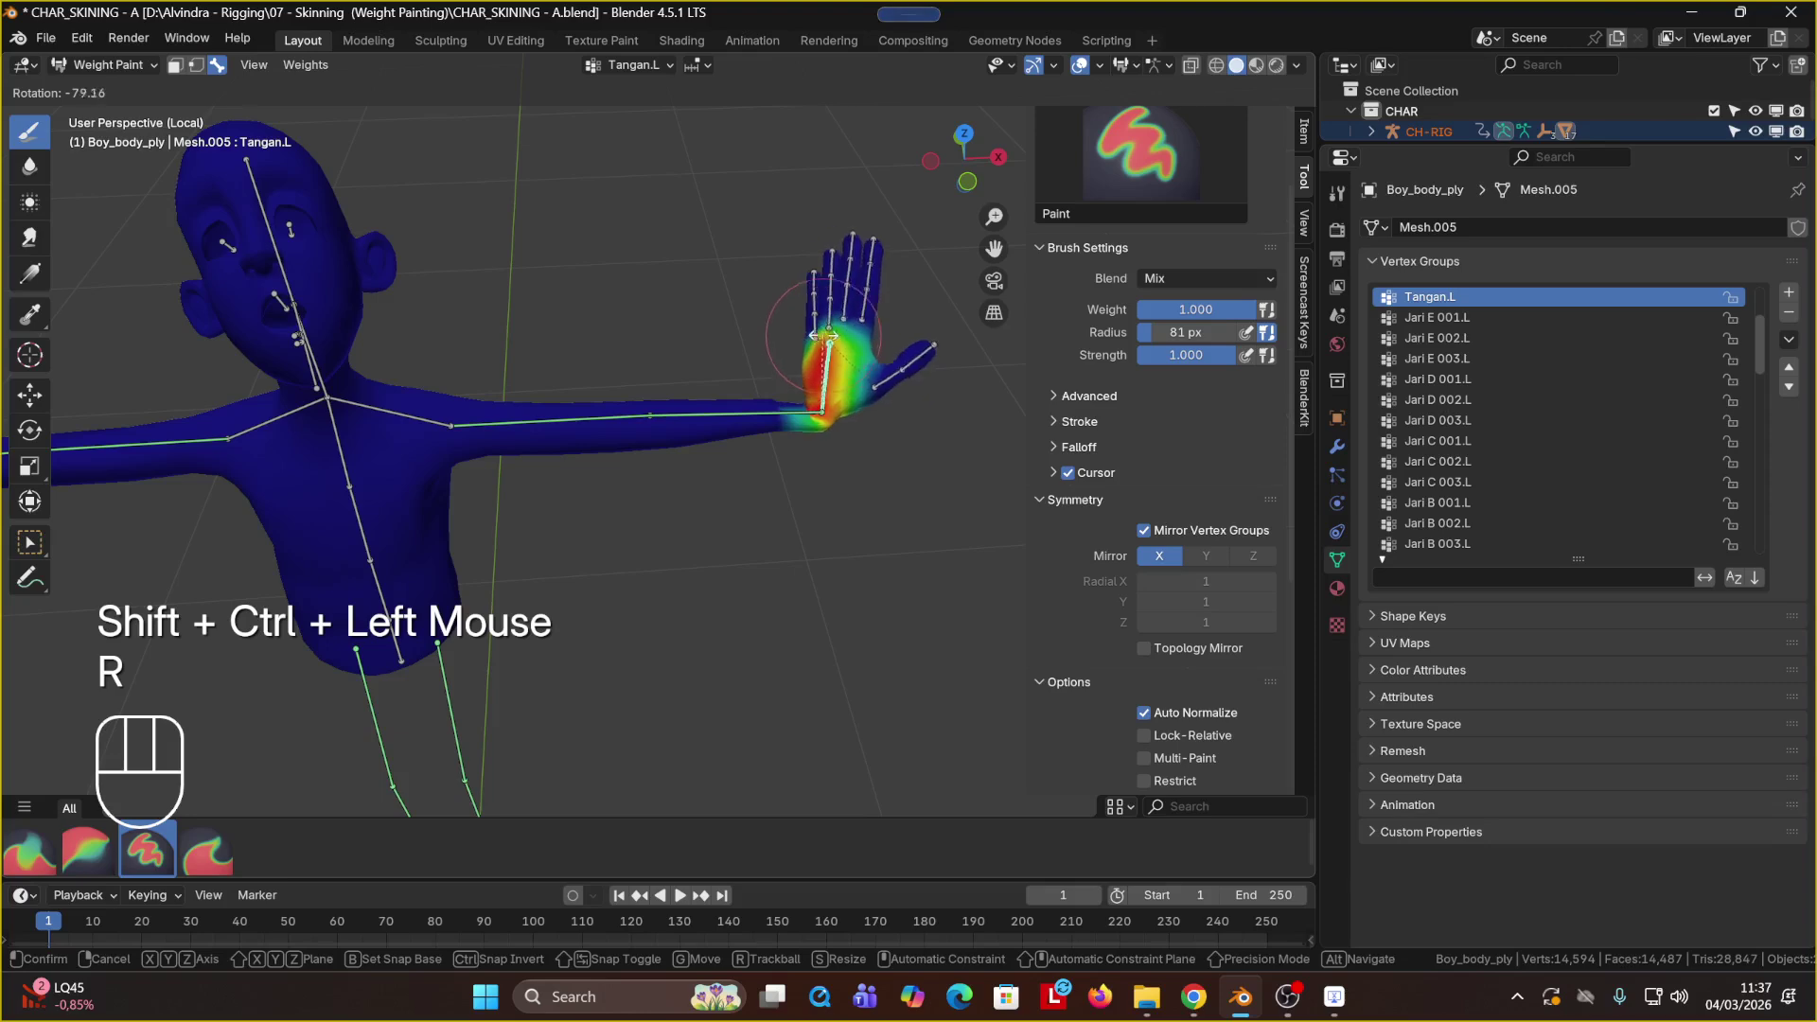
click(835, 372)
key(ctrl+z)
key(r)
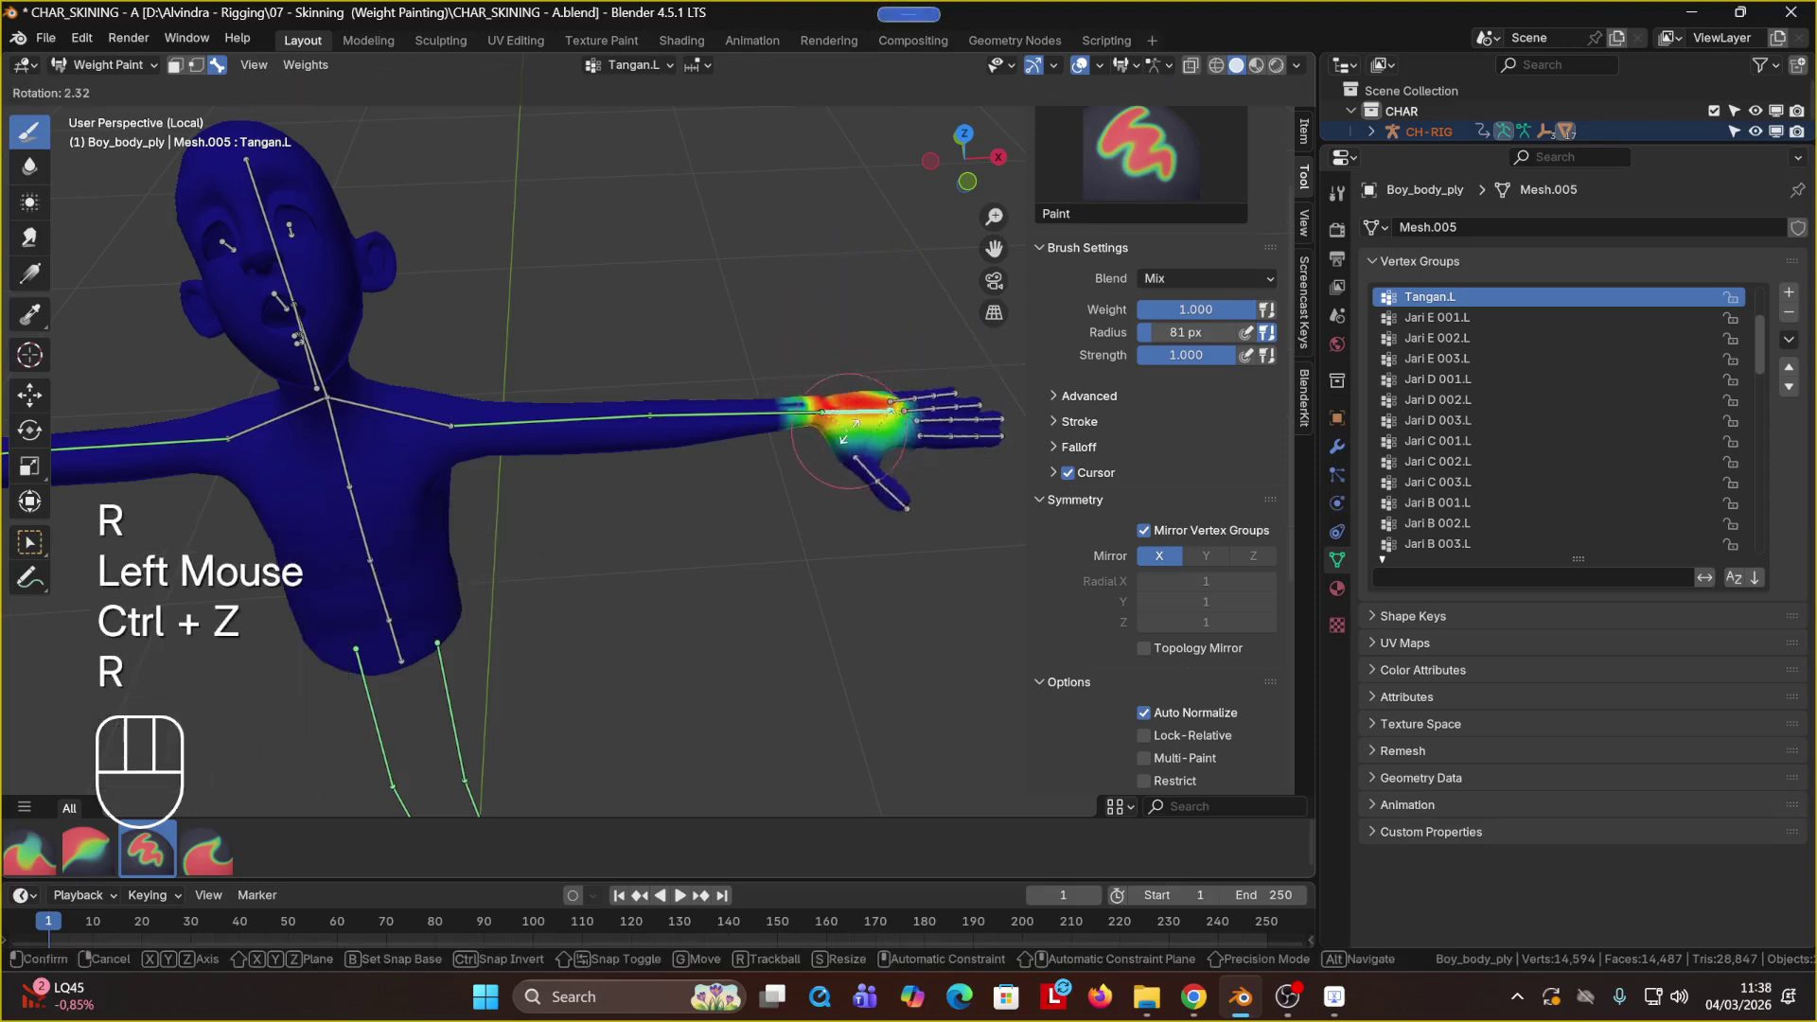
click(857, 383)
scroll(842, 413, up, 4)
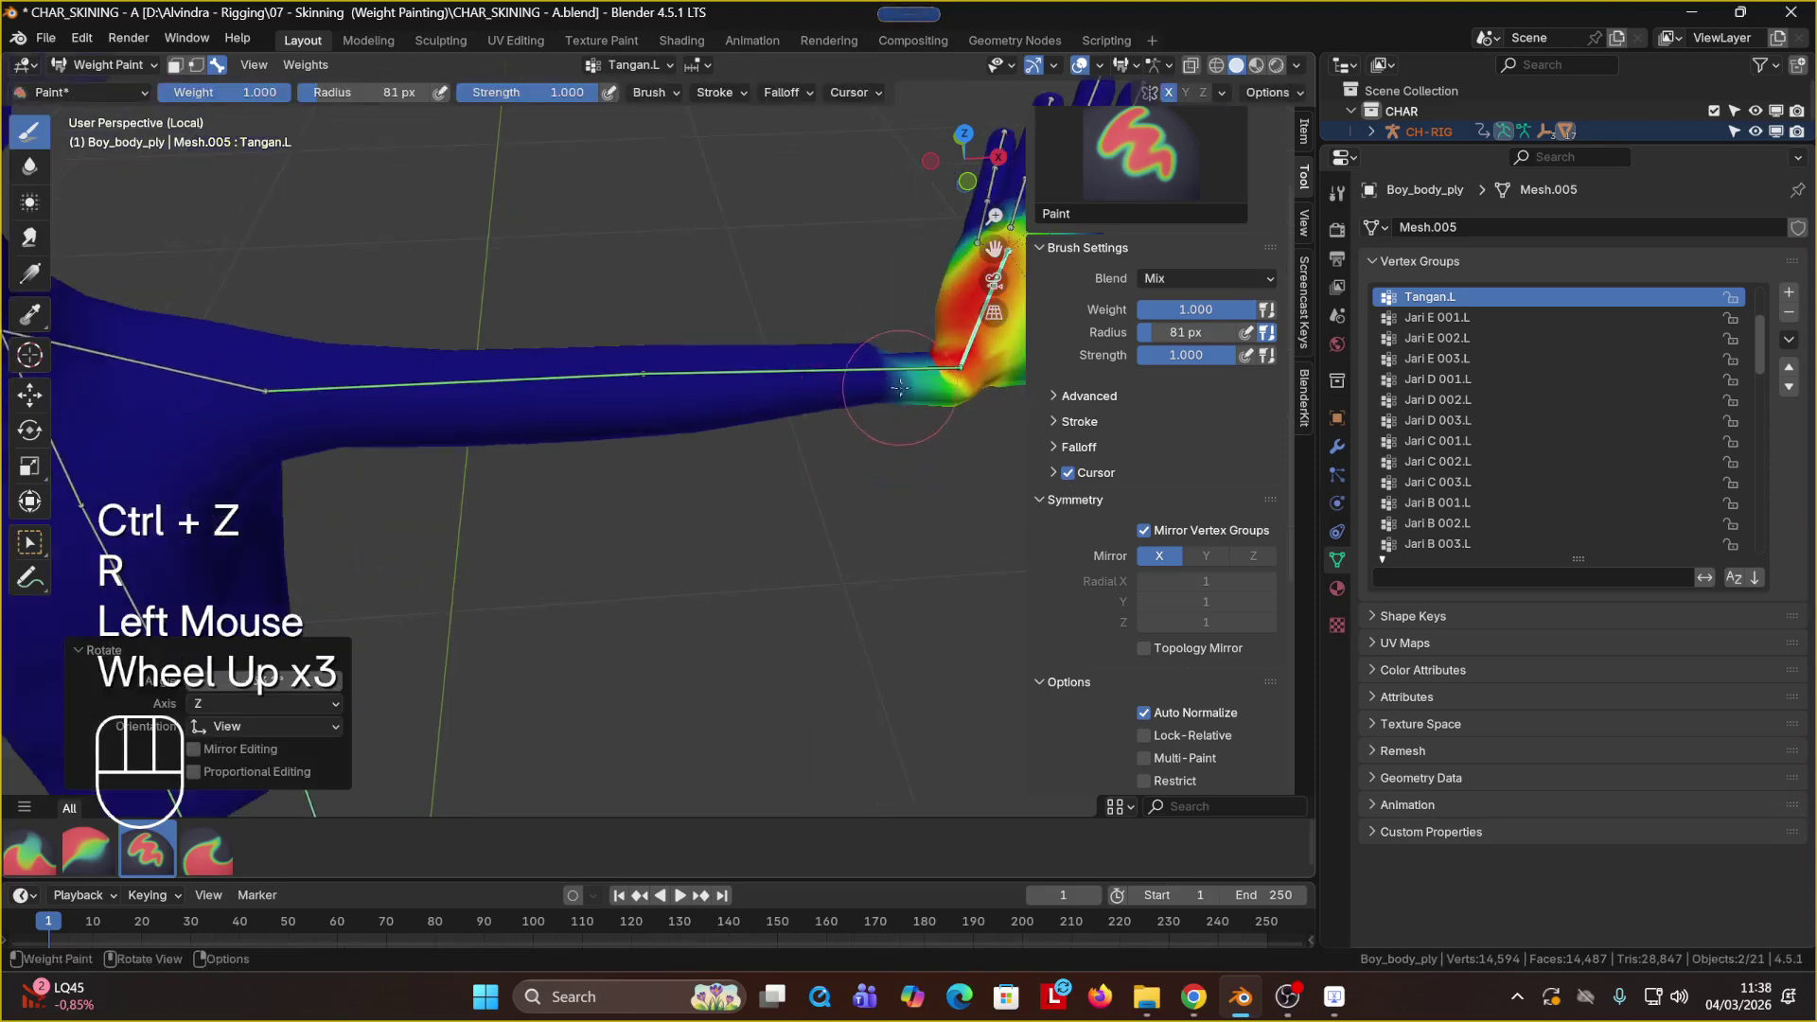
shift+middle_drag(843, 414, 674, 446)
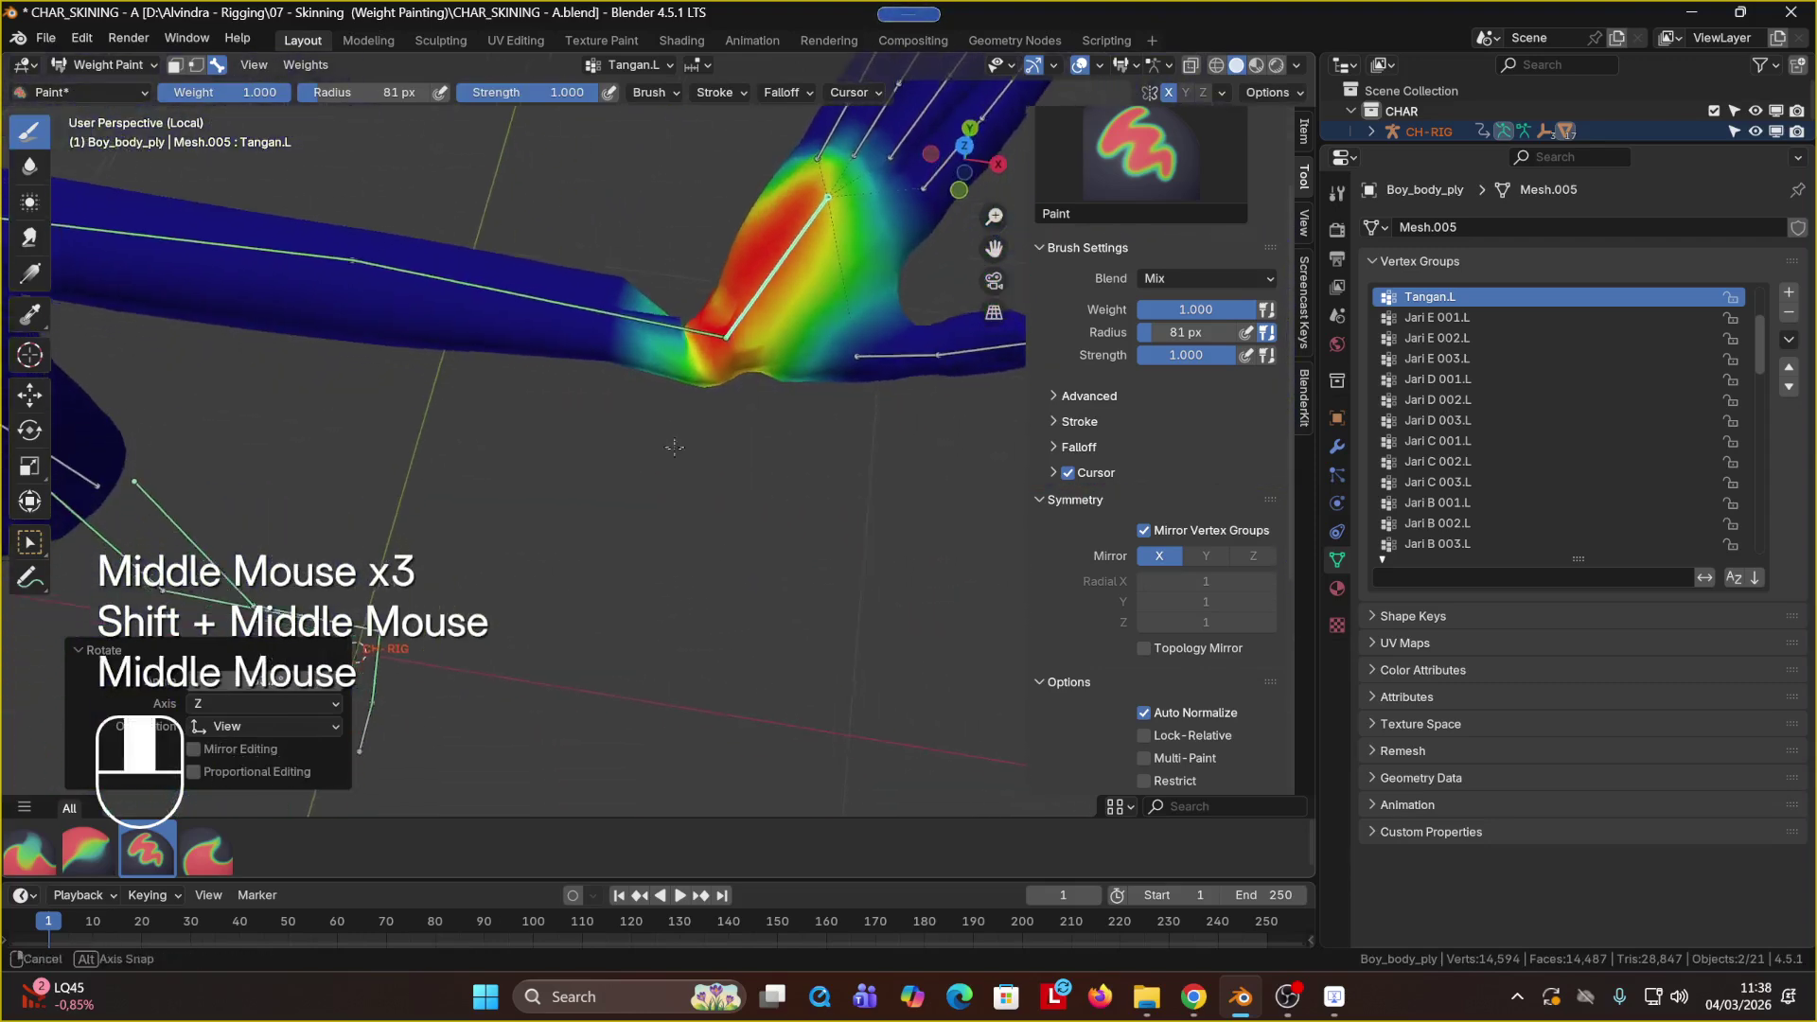
Step: Select the Lengan Bawah.L bone and paint its weight around the bent left wrist at strength 0.515
ctrl+shift+click(653, 322)
mouse_move(653, 322)
middle_down()
mouse_move(698, 404)
mouse_move(683, 544)
mouse_move(662, 445)
middle_up()
click(698, 404)
click(684, 411)
click(679, 537)
shift+middle_drag(643, 703, 736, 364)
click(700, 407)
click(700, 407)
click(714, 435)
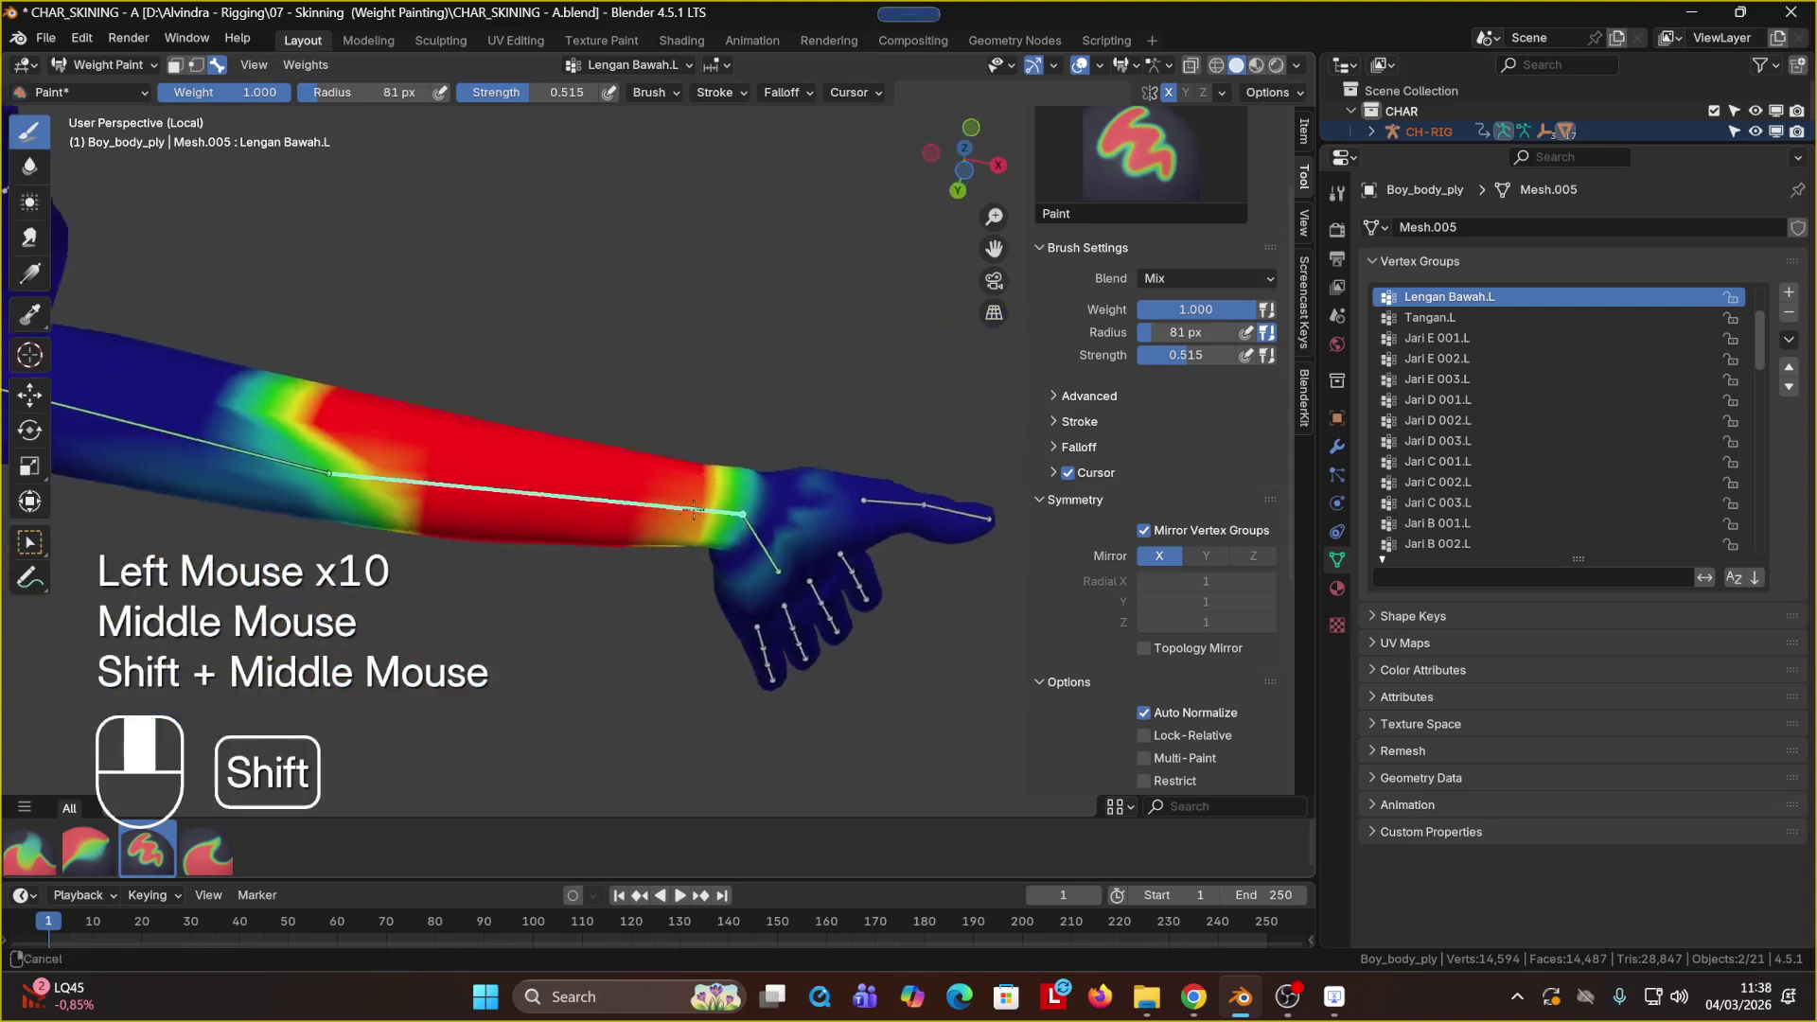
click(736, 363)
Step: Paint Lengan Bawah.L weight around the elbow end of the left forearm at strength 0.515
middle_drag(723, 445, 769, 308)
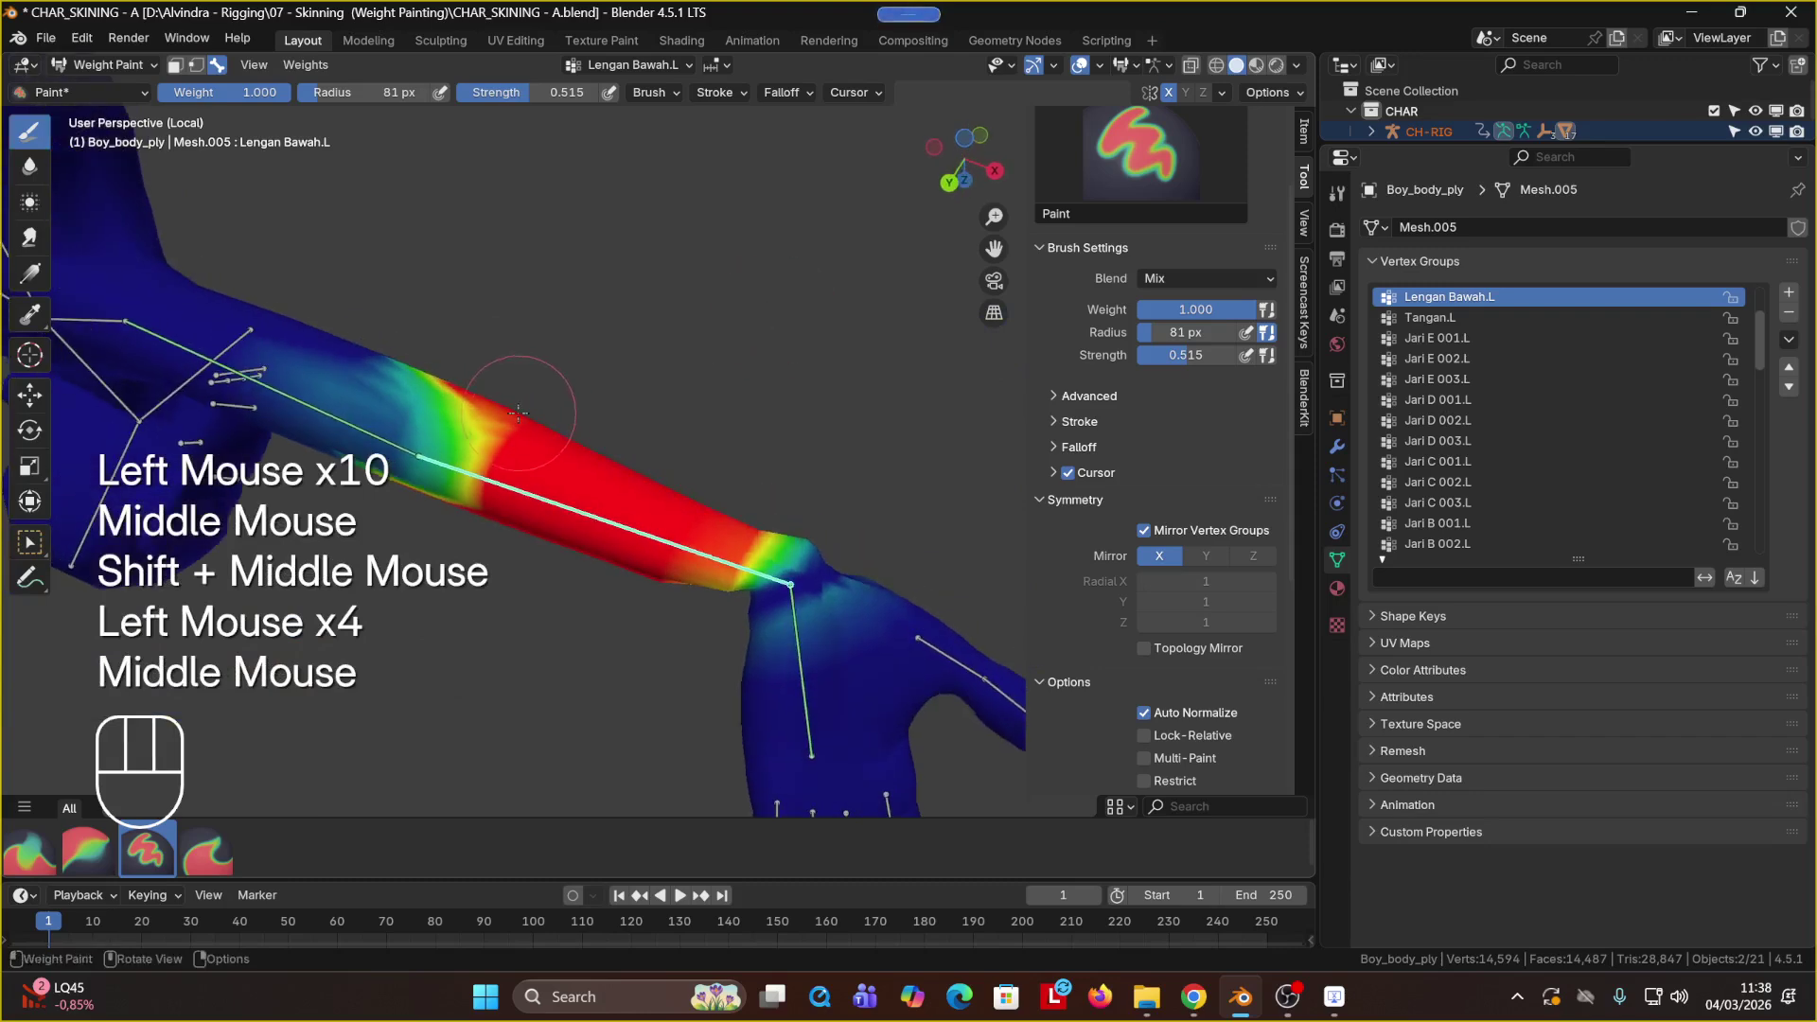
click(485, 422)
click(474, 438)
click(464, 456)
click(455, 474)
click(455, 497)
middle_drag(458, 522, 409, 634)
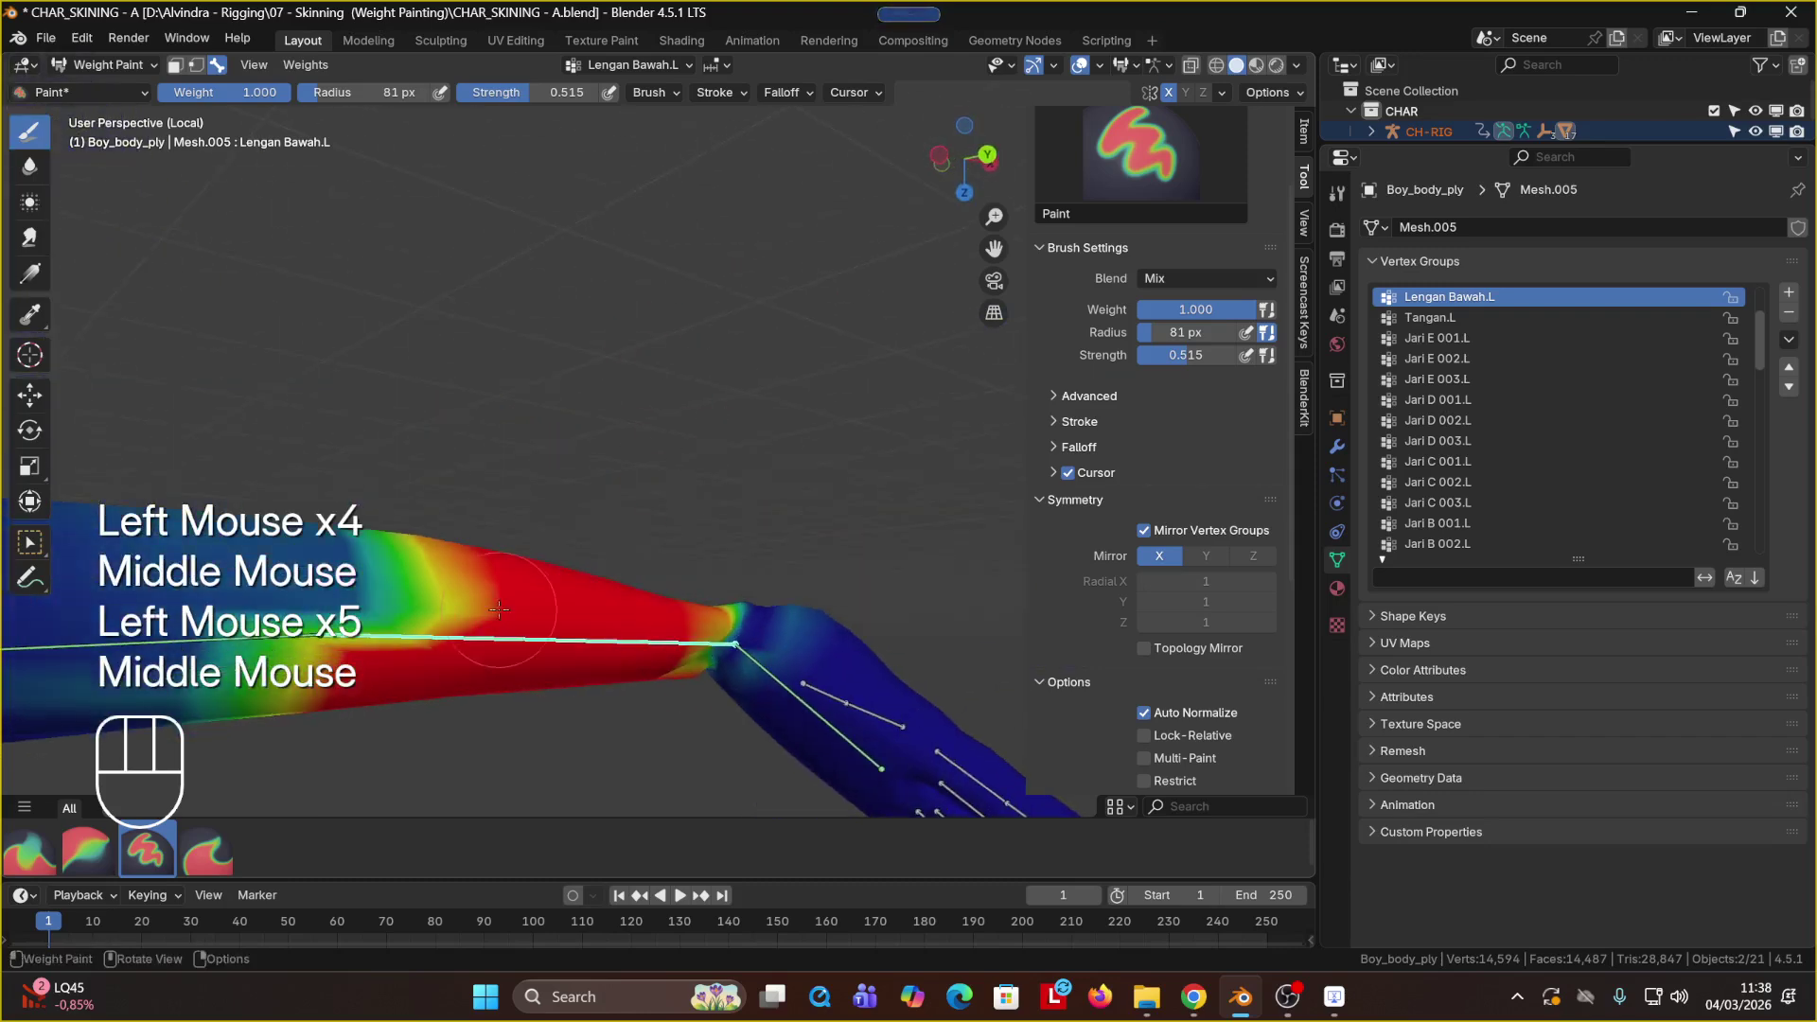
click(409, 634)
click(409, 633)
click(376, 633)
click(402, 566)
click(395, 541)
click(395, 541)
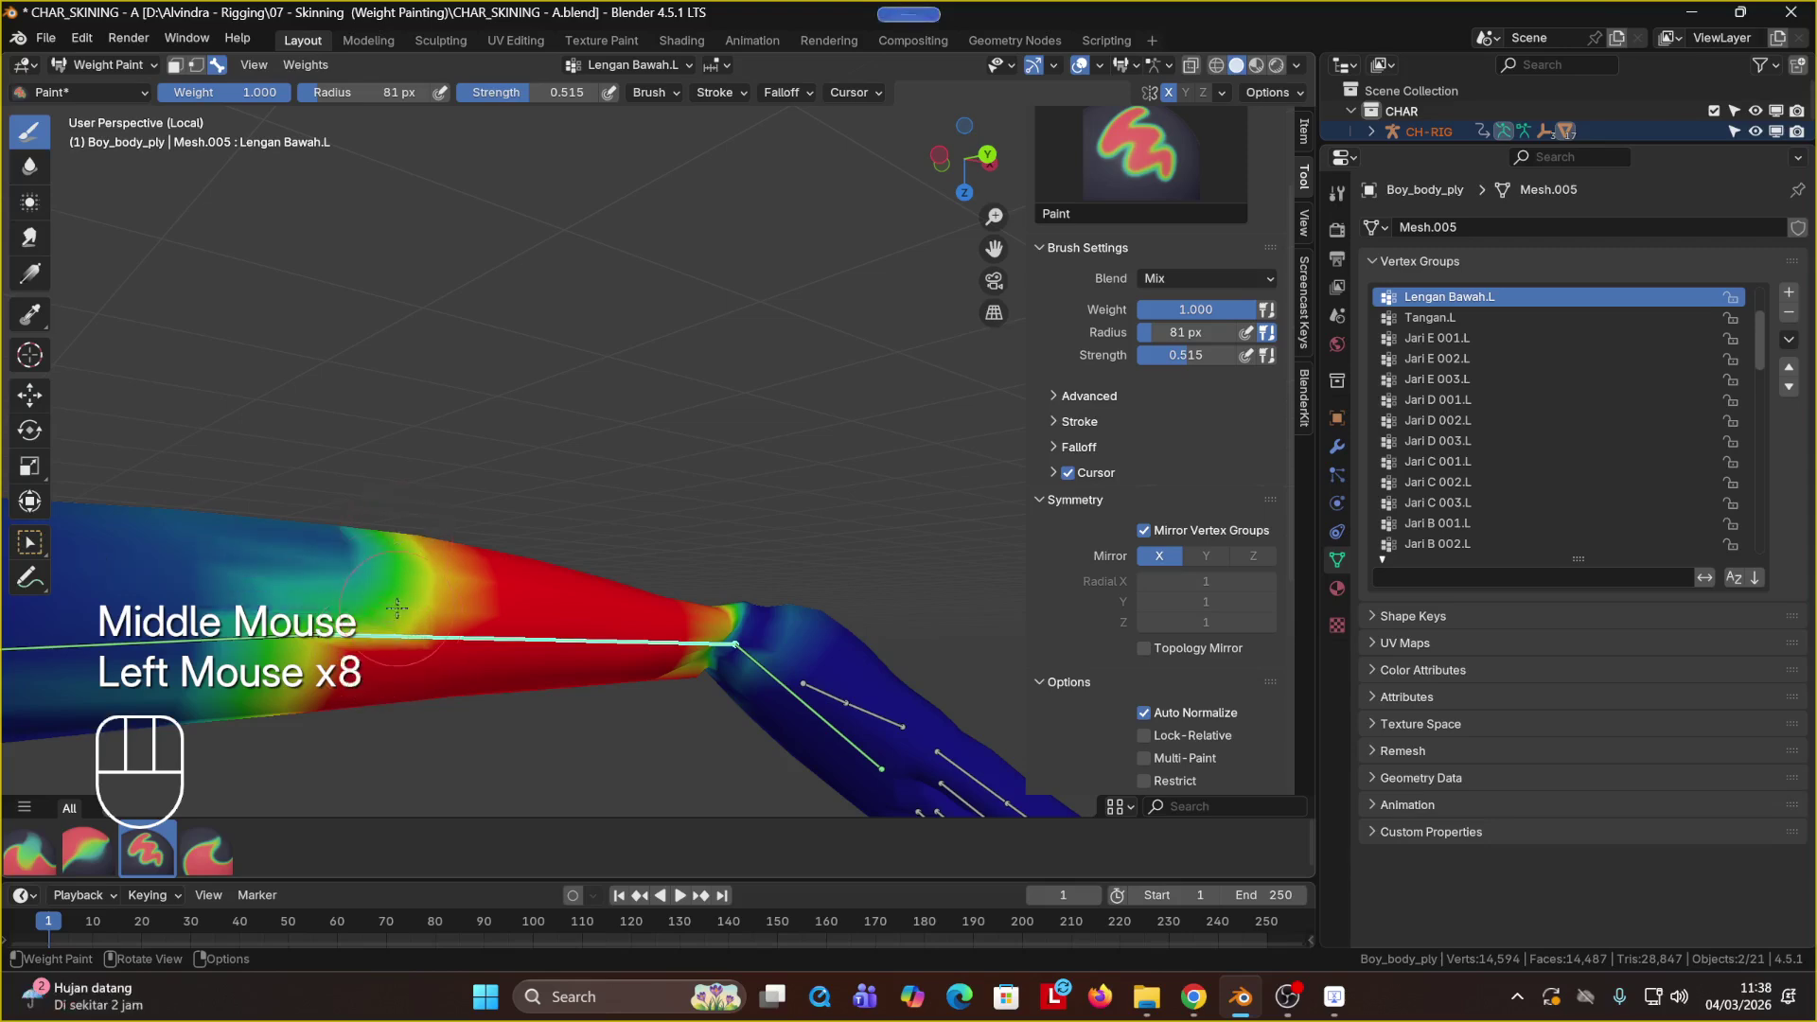
Step: Even out the Lengan Bawah.L weight on the outer side of the left wrist at strength 0.515
scroll(474, 568, down, 2)
mouse_move(568, 597)
middle_down()
mouse_move(594, 430)
mouse_move(716, 397)
middle_up()
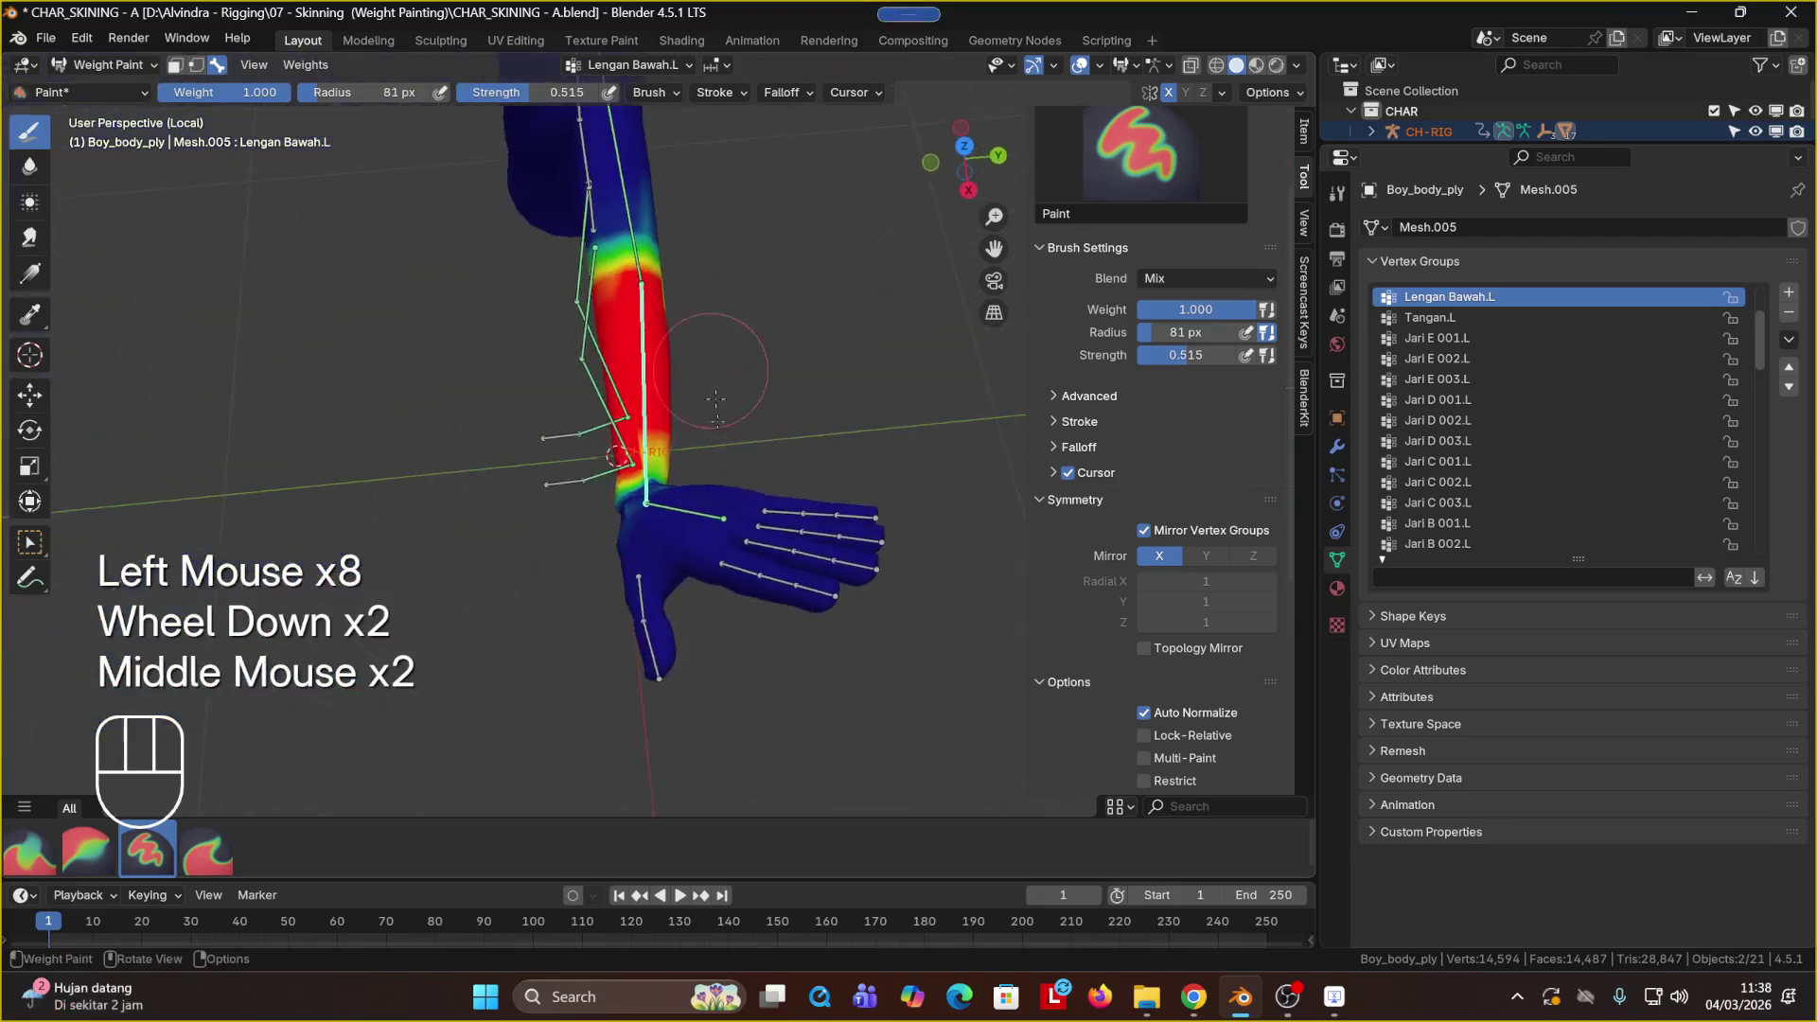
click(641, 473)
click(642, 473)
click(642, 473)
Step: Fill in the Lengan Bawah.L weight on the underside and back of the left elbow
mouse_move(641, 473)
middle_down()
mouse_move(796, 428)
mouse_move(700, 403)
middle_up()
shift+middle_drag(700, 403, 814, 397)
middle_drag(805, 402, 772, 251)
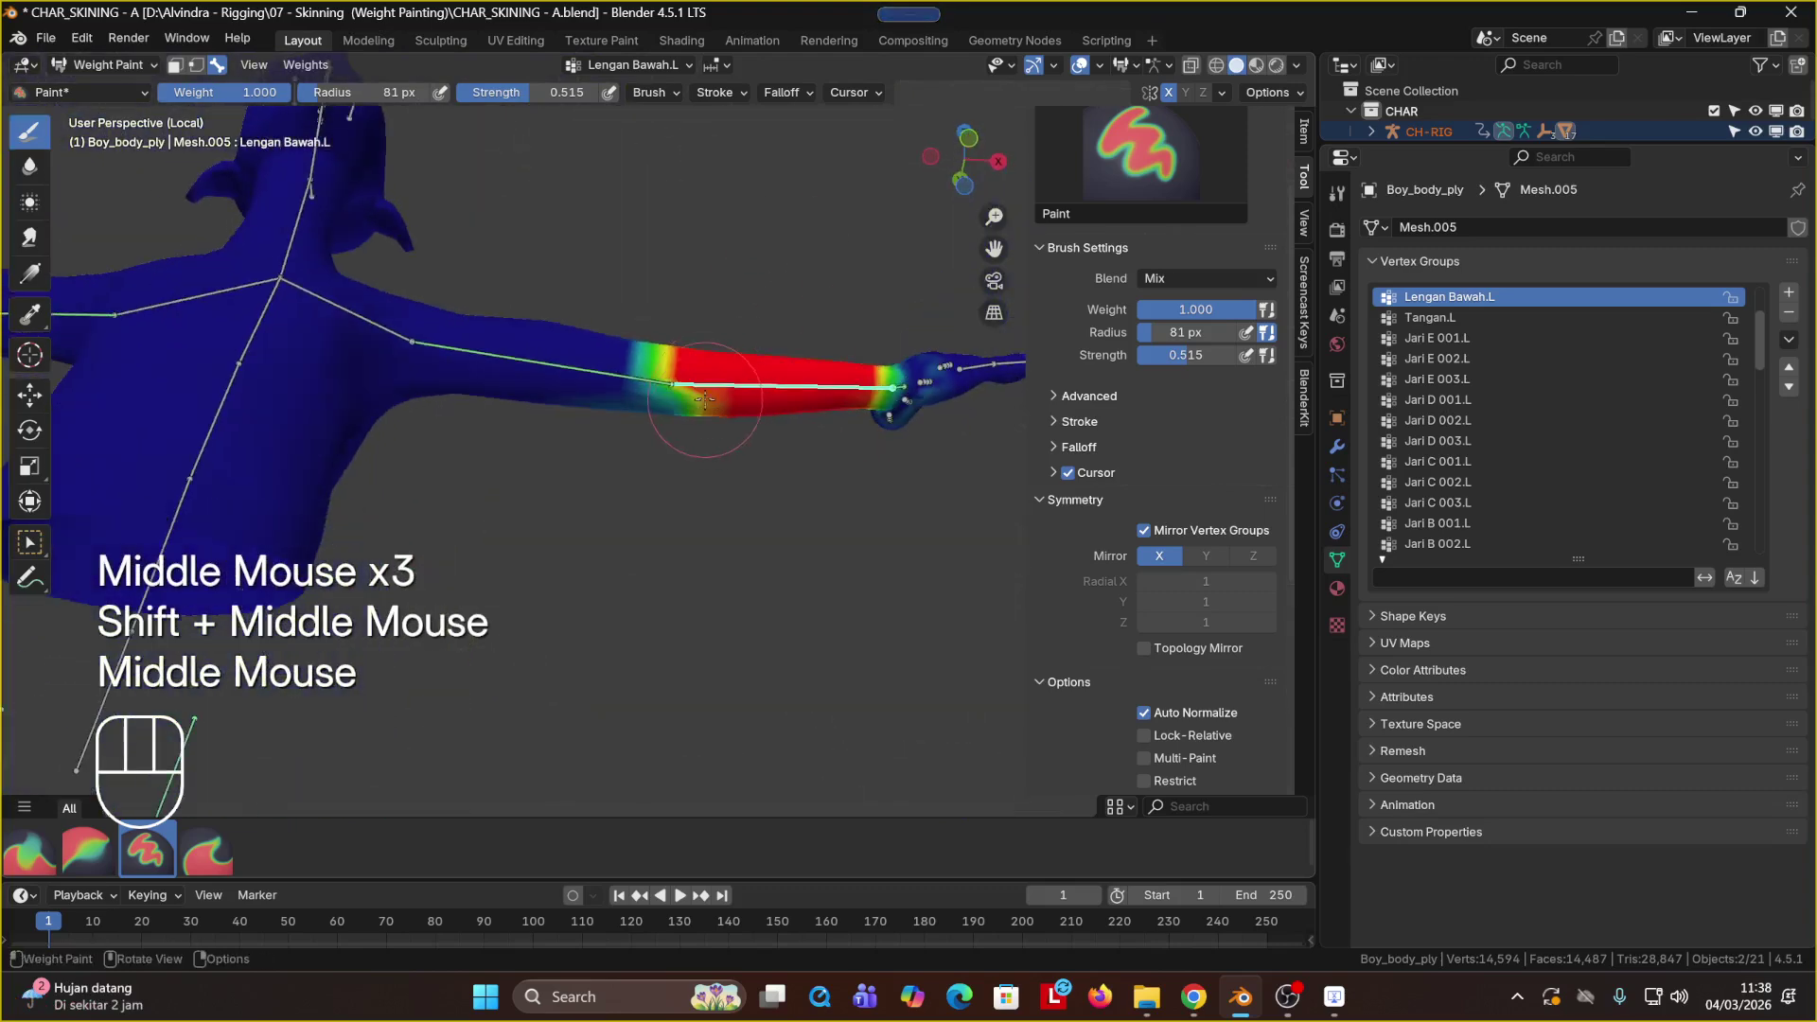
click(684, 421)
click(683, 408)
click(683, 409)
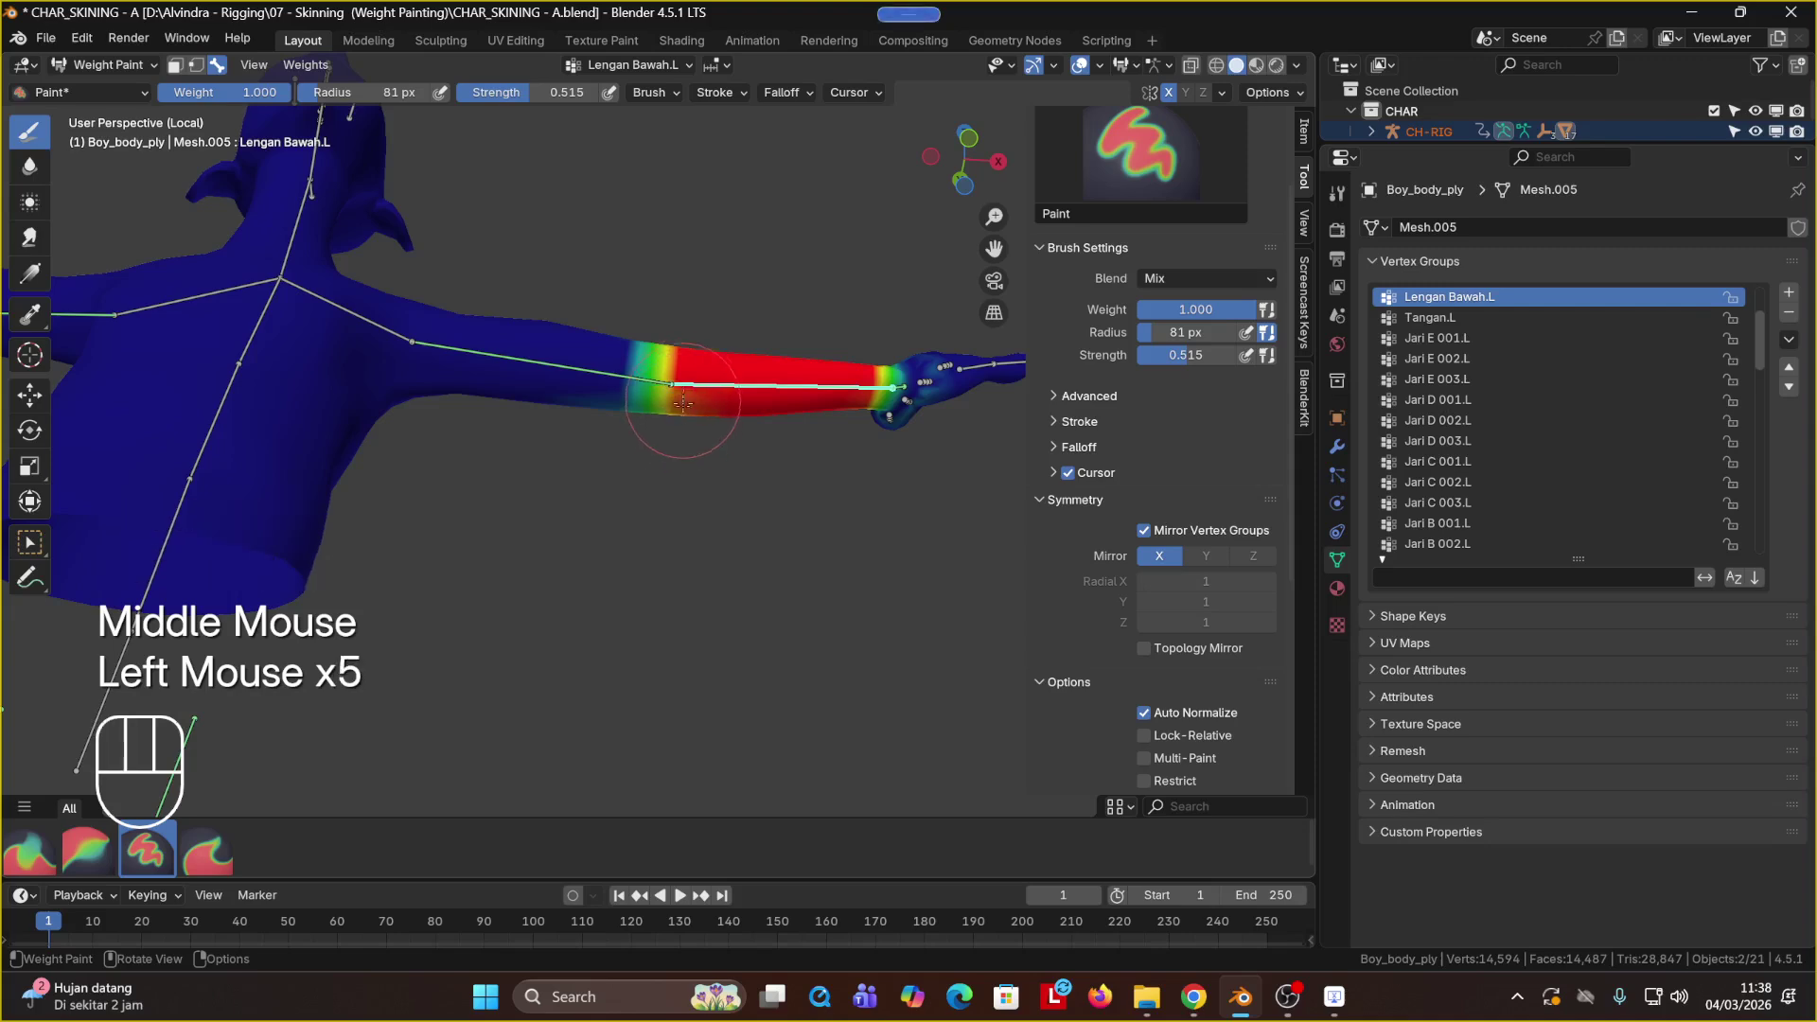
mouse_move(684, 409)
middle_down()
mouse_move(598, 784)
mouse_move(687, 506)
middle_up()
click(685, 430)
scroll(683, 497, down, 1)
click(682, 510)
click(674, 516)
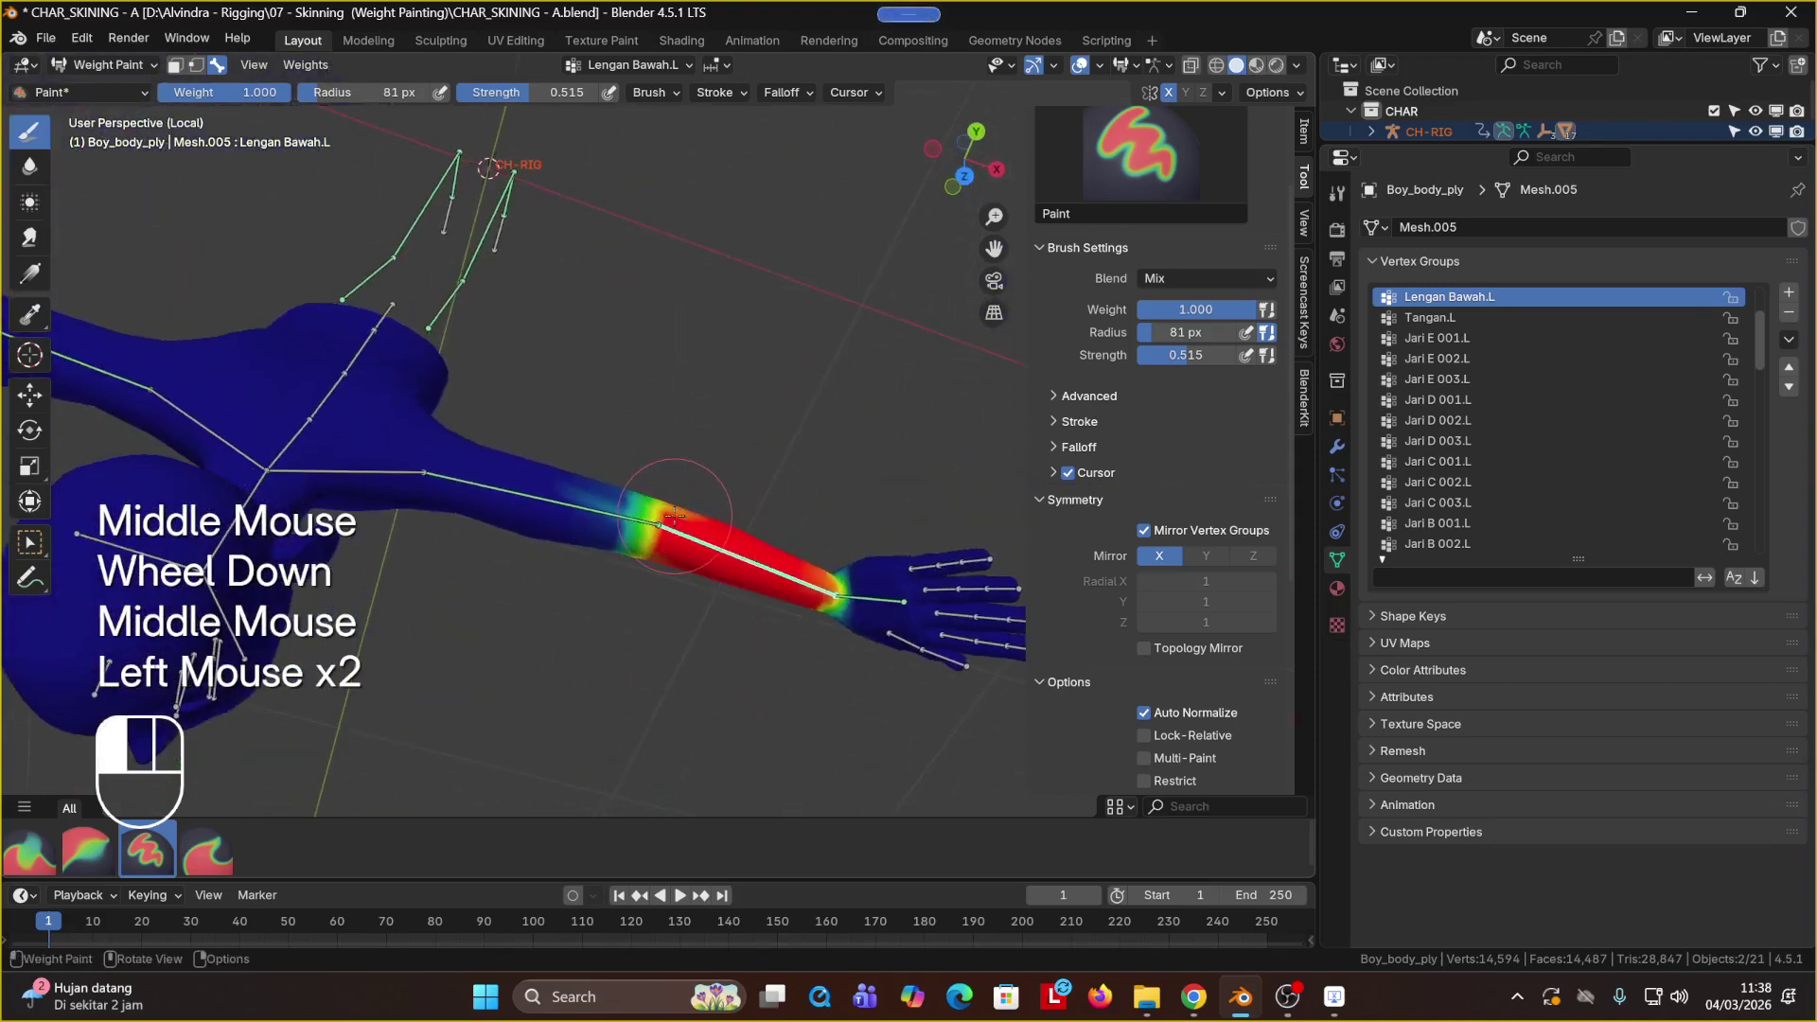
Step: Select the Tangan.L bone and smooth its weight at the left wrist with the Blur brush at strength 0.460
middle_drag(736, 605, 724, 502)
middle_drag(757, 530, 828, 487)
scroll(1171, 610, down, 3)
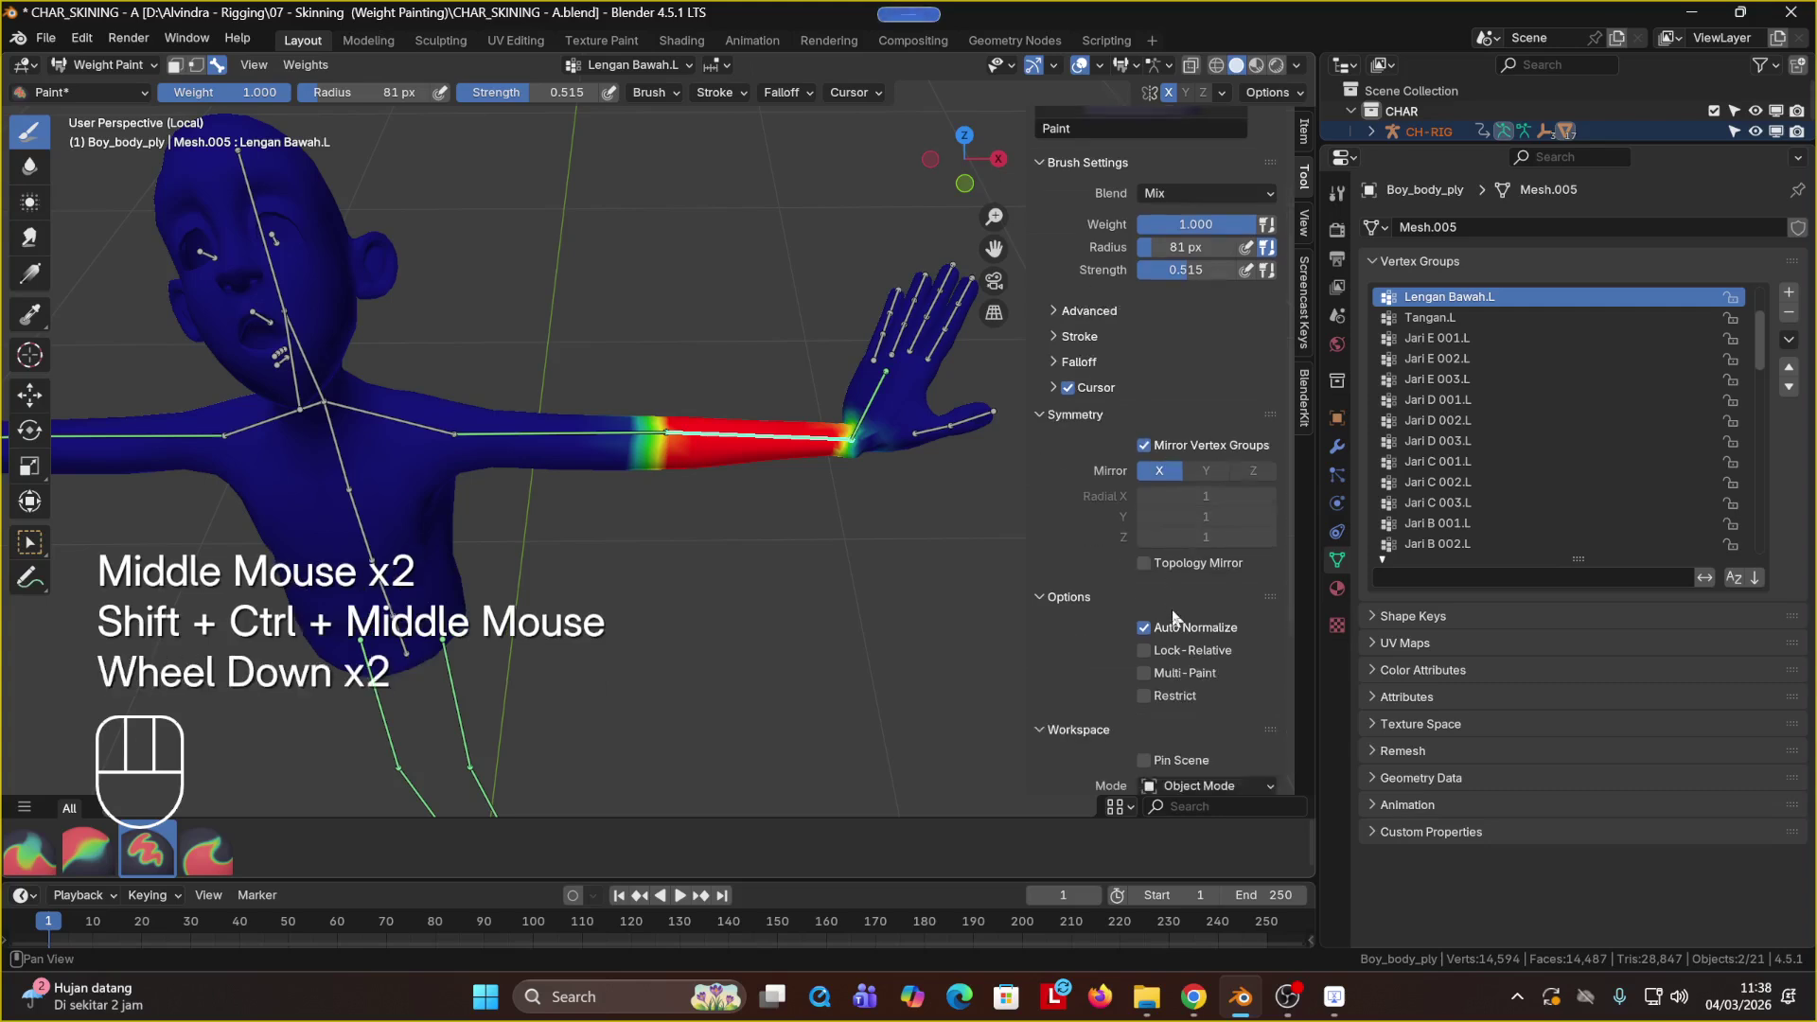
shift+middle_drag(925, 508, 879, 530)
shift+scroll(879, 511, down, 1)
scroll(892, 426, up, 2)
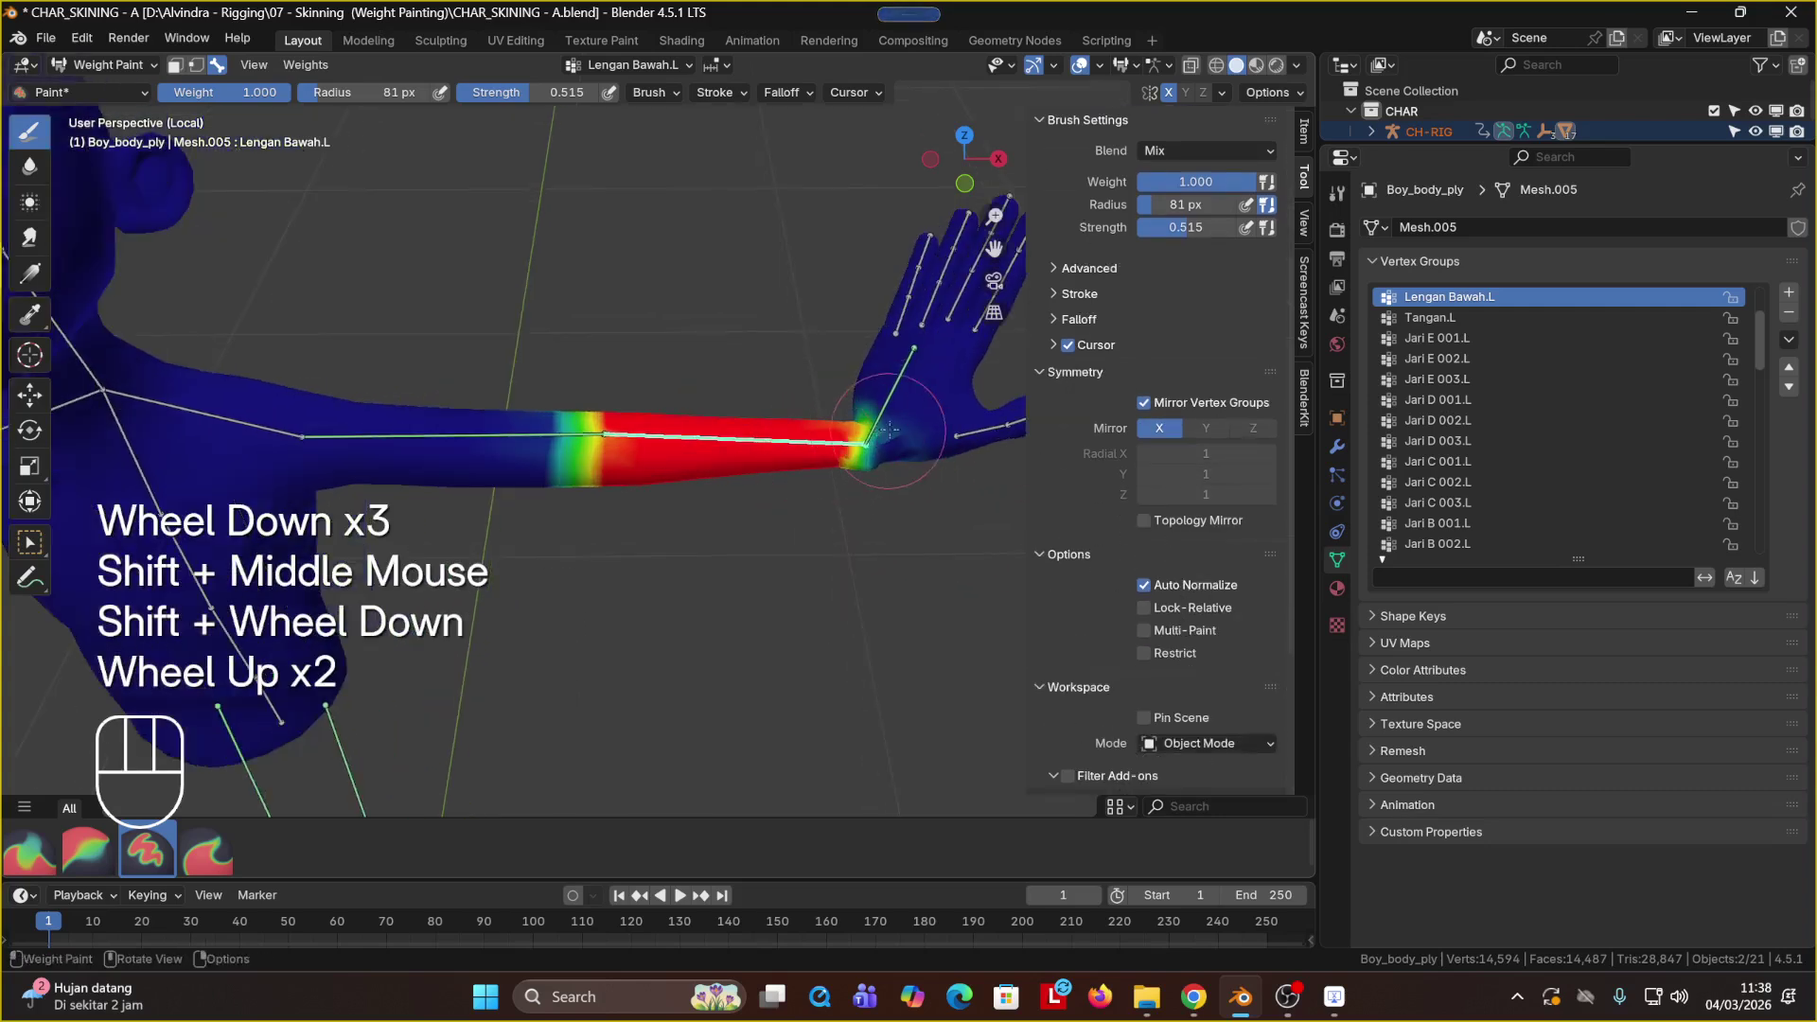
ctrl+shift+click(889, 409)
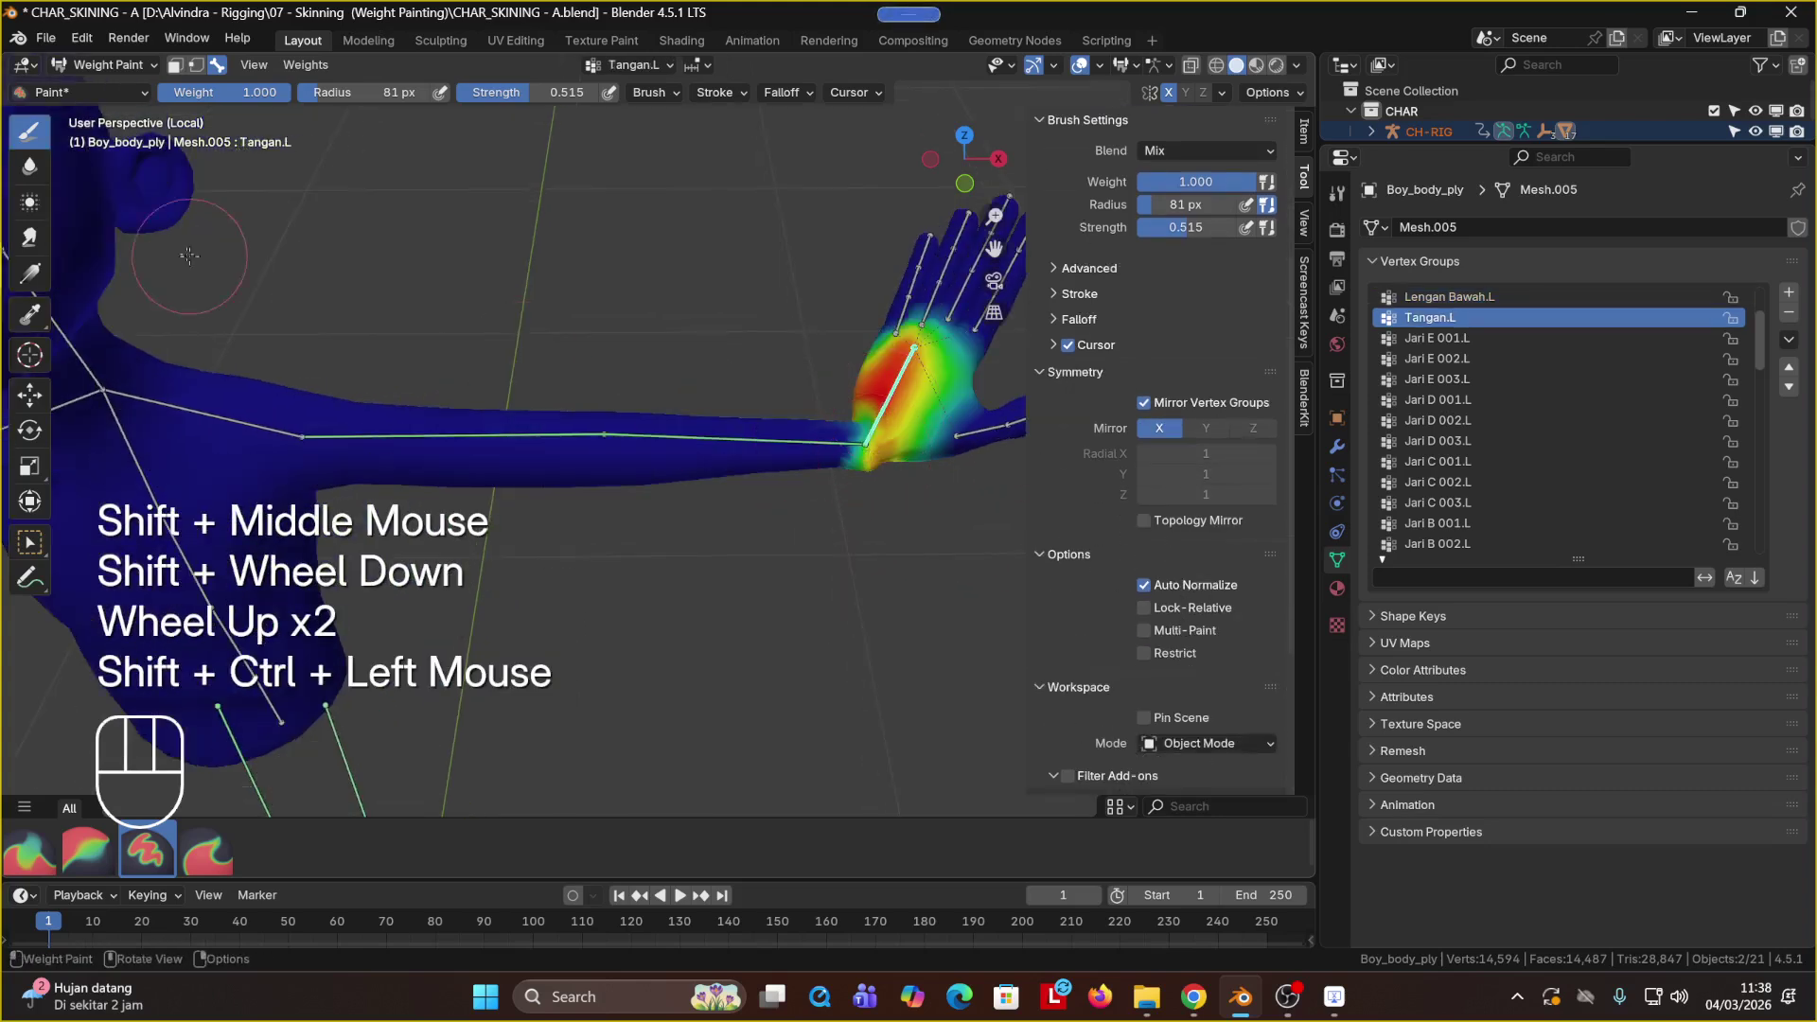
click(32, 169)
click(881, 450)
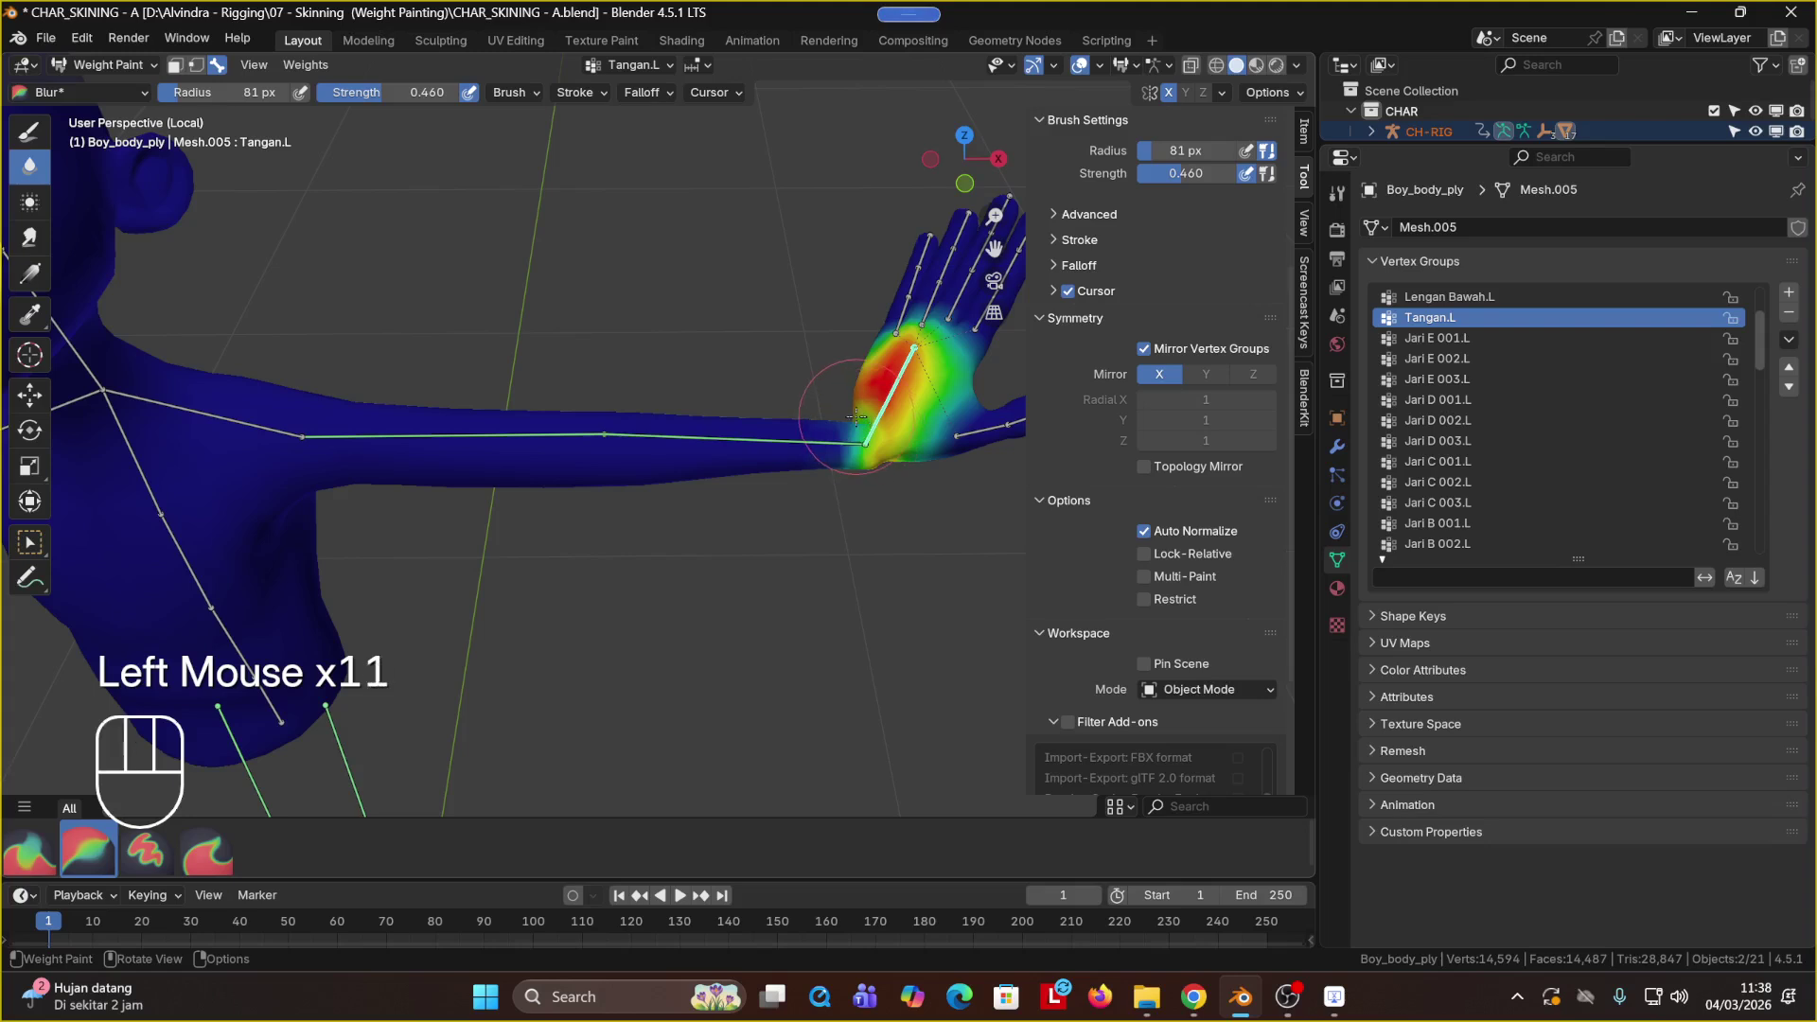
Step: Blur the Tangan.L weight transition further from the other sides of the left wrist
mouse_move(857, 423)
middle_down()
mouse_move(872, 386)
mouse_move(864, 487)
mouse_move(913, 519)
mouse_move(871, 527)
mouse_move(814, 492)
mouse_move(851, 436)
mouse_move(843, 393)
middle_up()
click(890, 509)
click(890, 508)
click(888, 549)
scroll(888, 549, up, 1)
click(810, 494)
click(809, 495)
click(810, 494)
click(810, 494)
click(843, 396)
click(843, 395)
click(842, 396)
click(843, 395)
shift+middle_drag(554, 391, 747, 396)
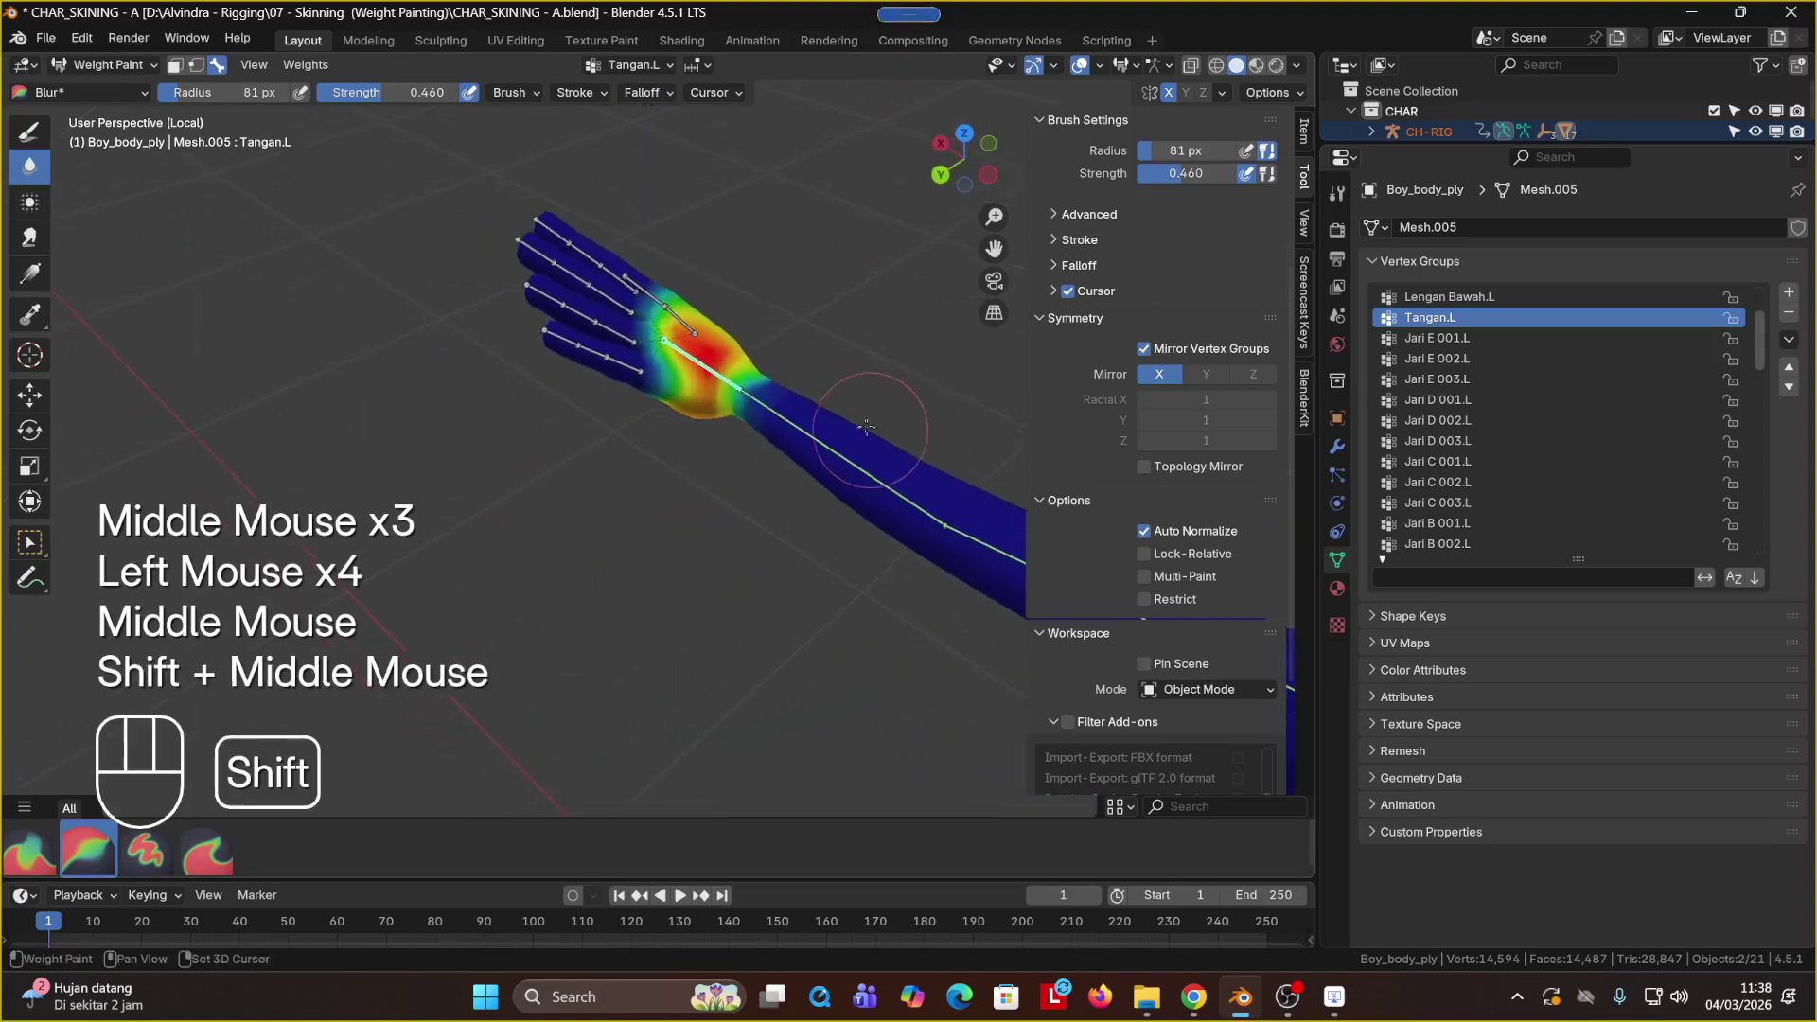
click(752, 397)
click(737, 423)
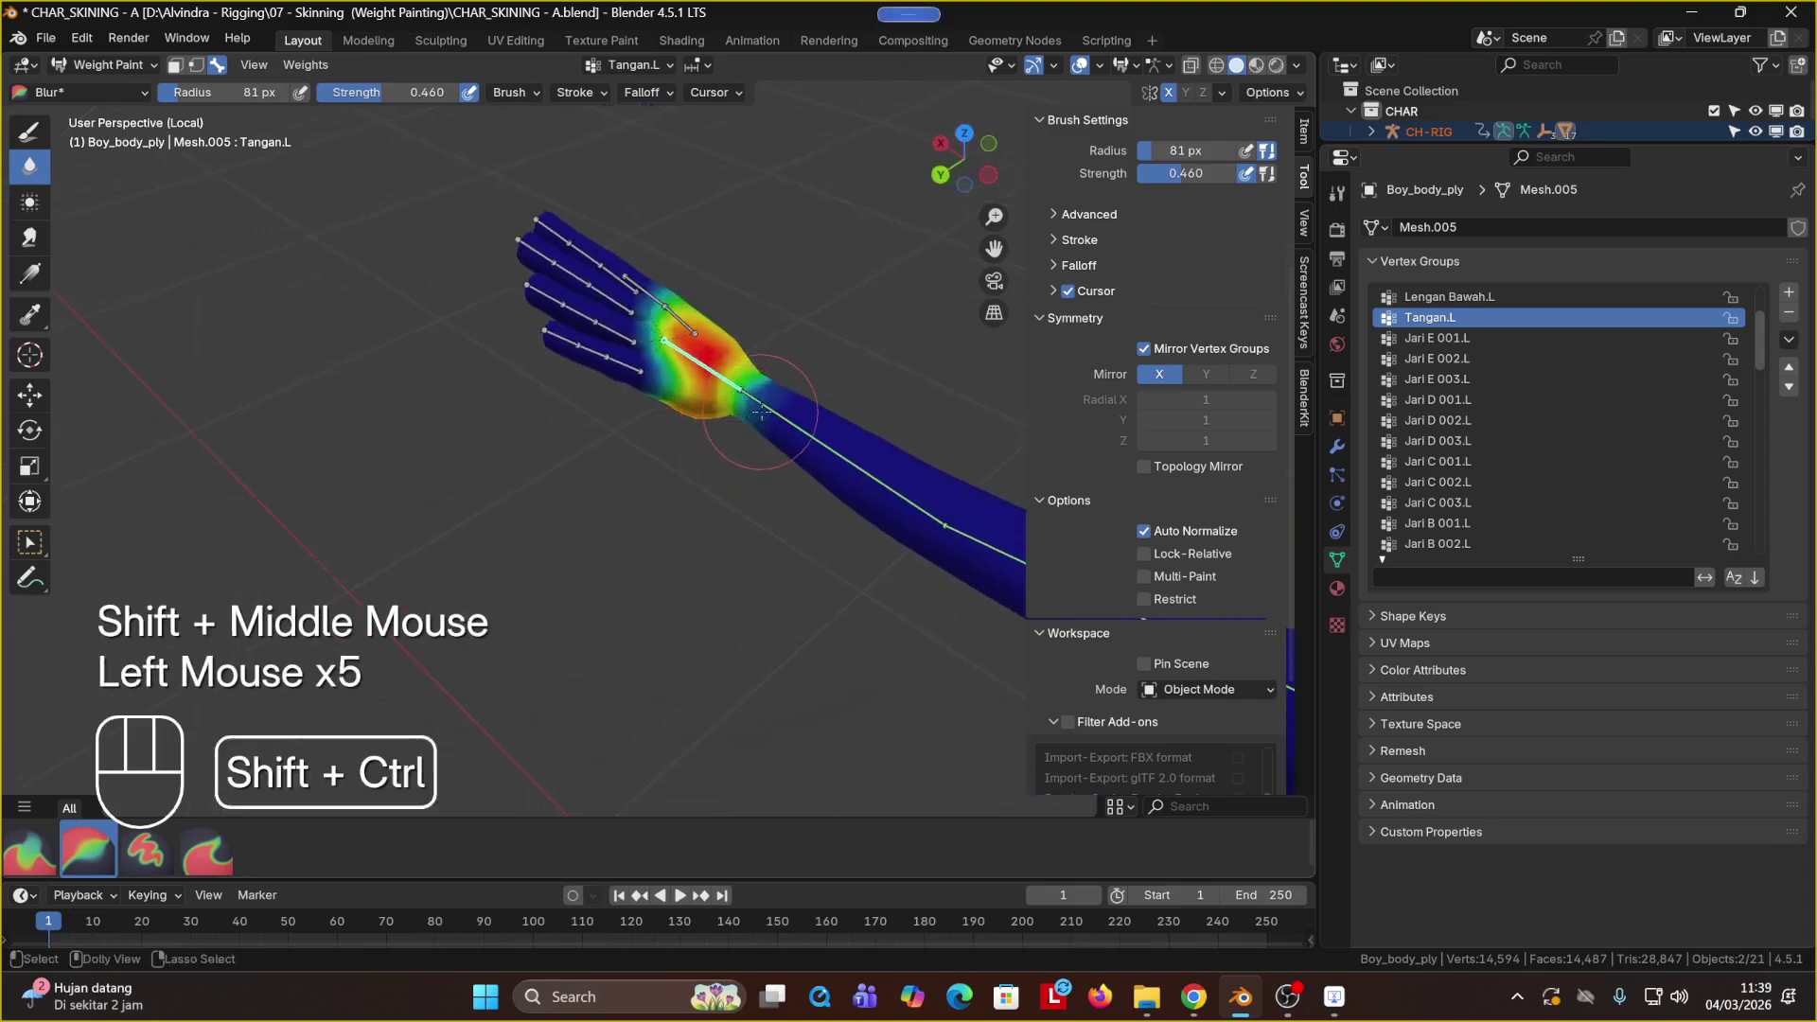
Step: Select the Lengan Bawah.L bone and blur its weight edge at the left wrist with brush strength 0.713
ctrl+shift+click(740, 388)
click(740, 388)
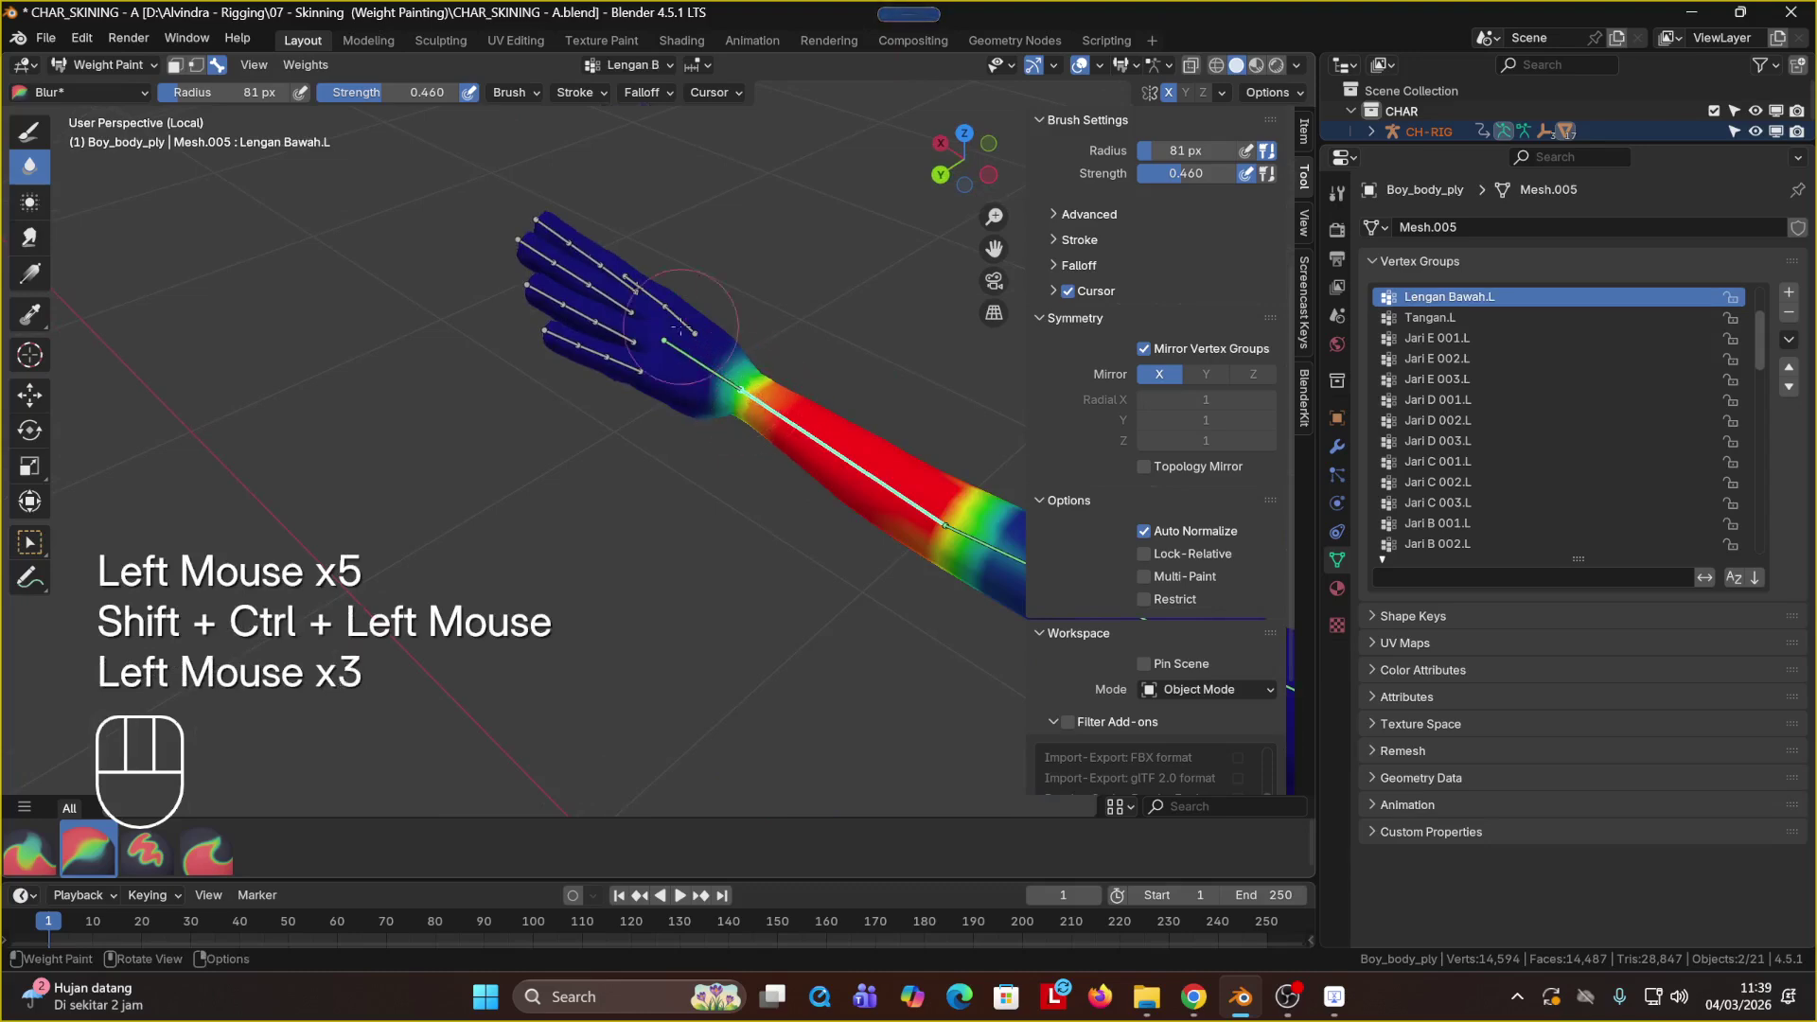
drag(394, 92, 428, 93)
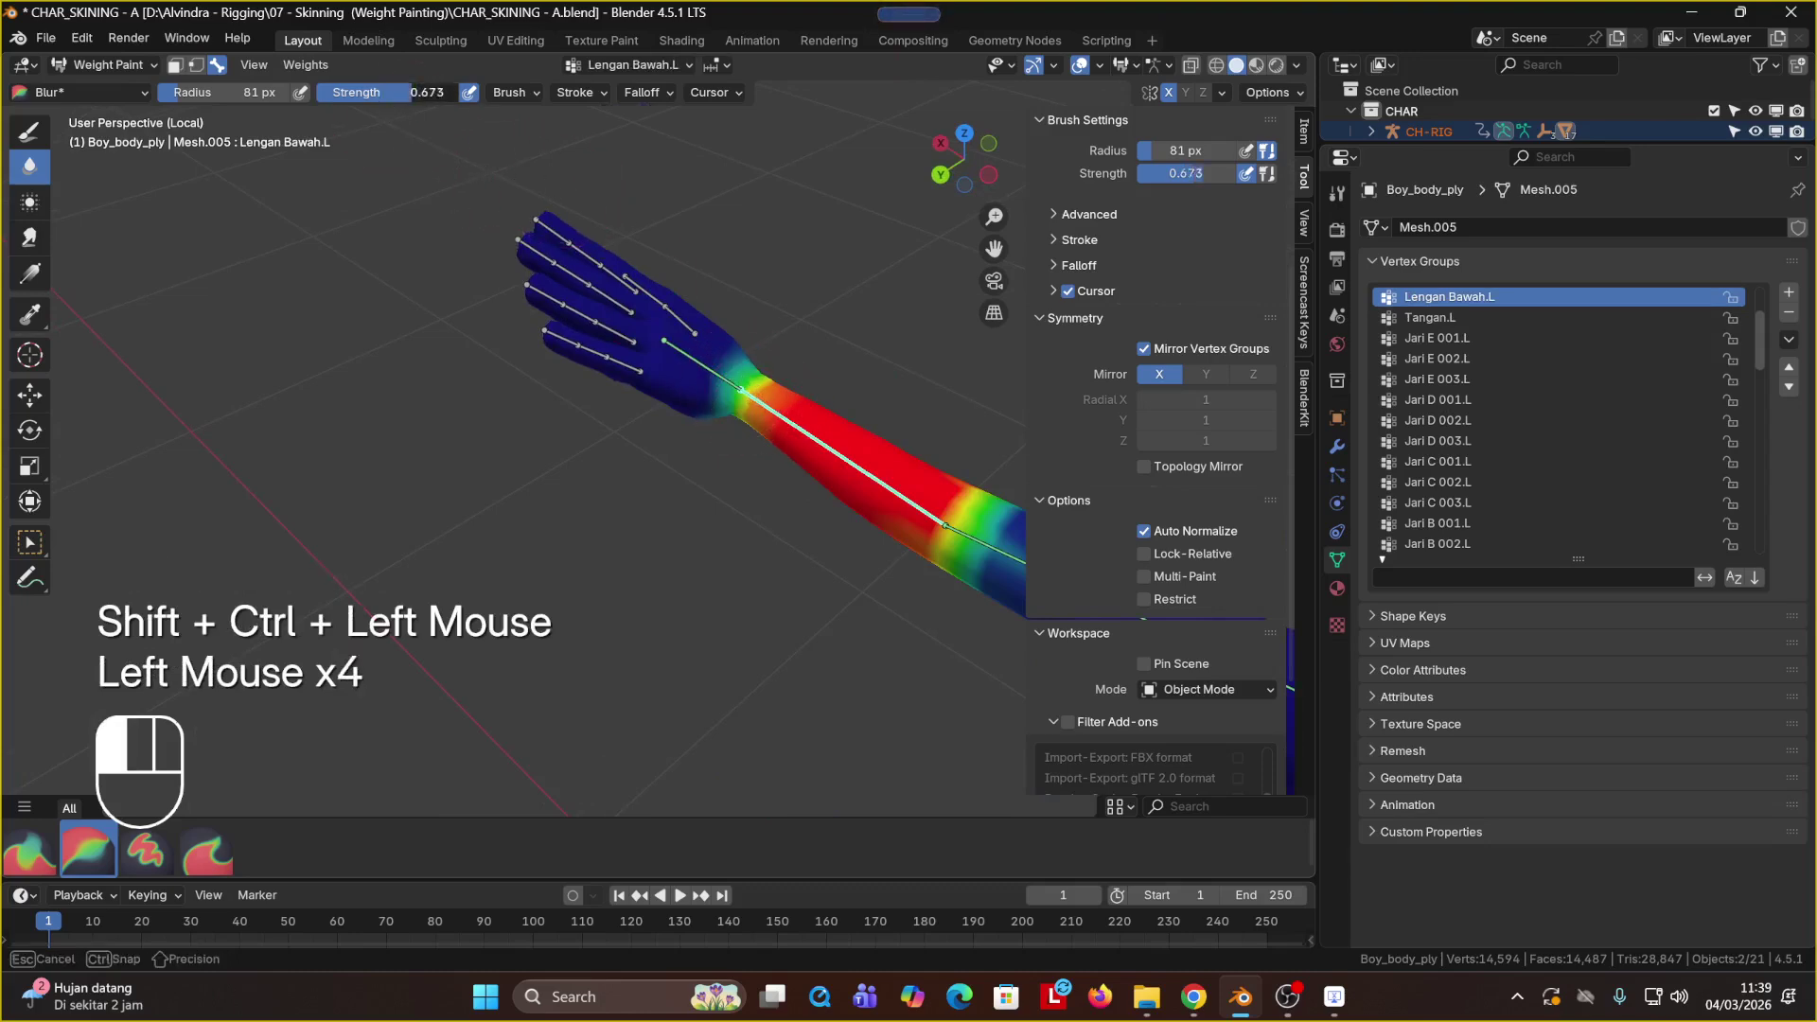
click(750, 388)
right_click(686, 472)
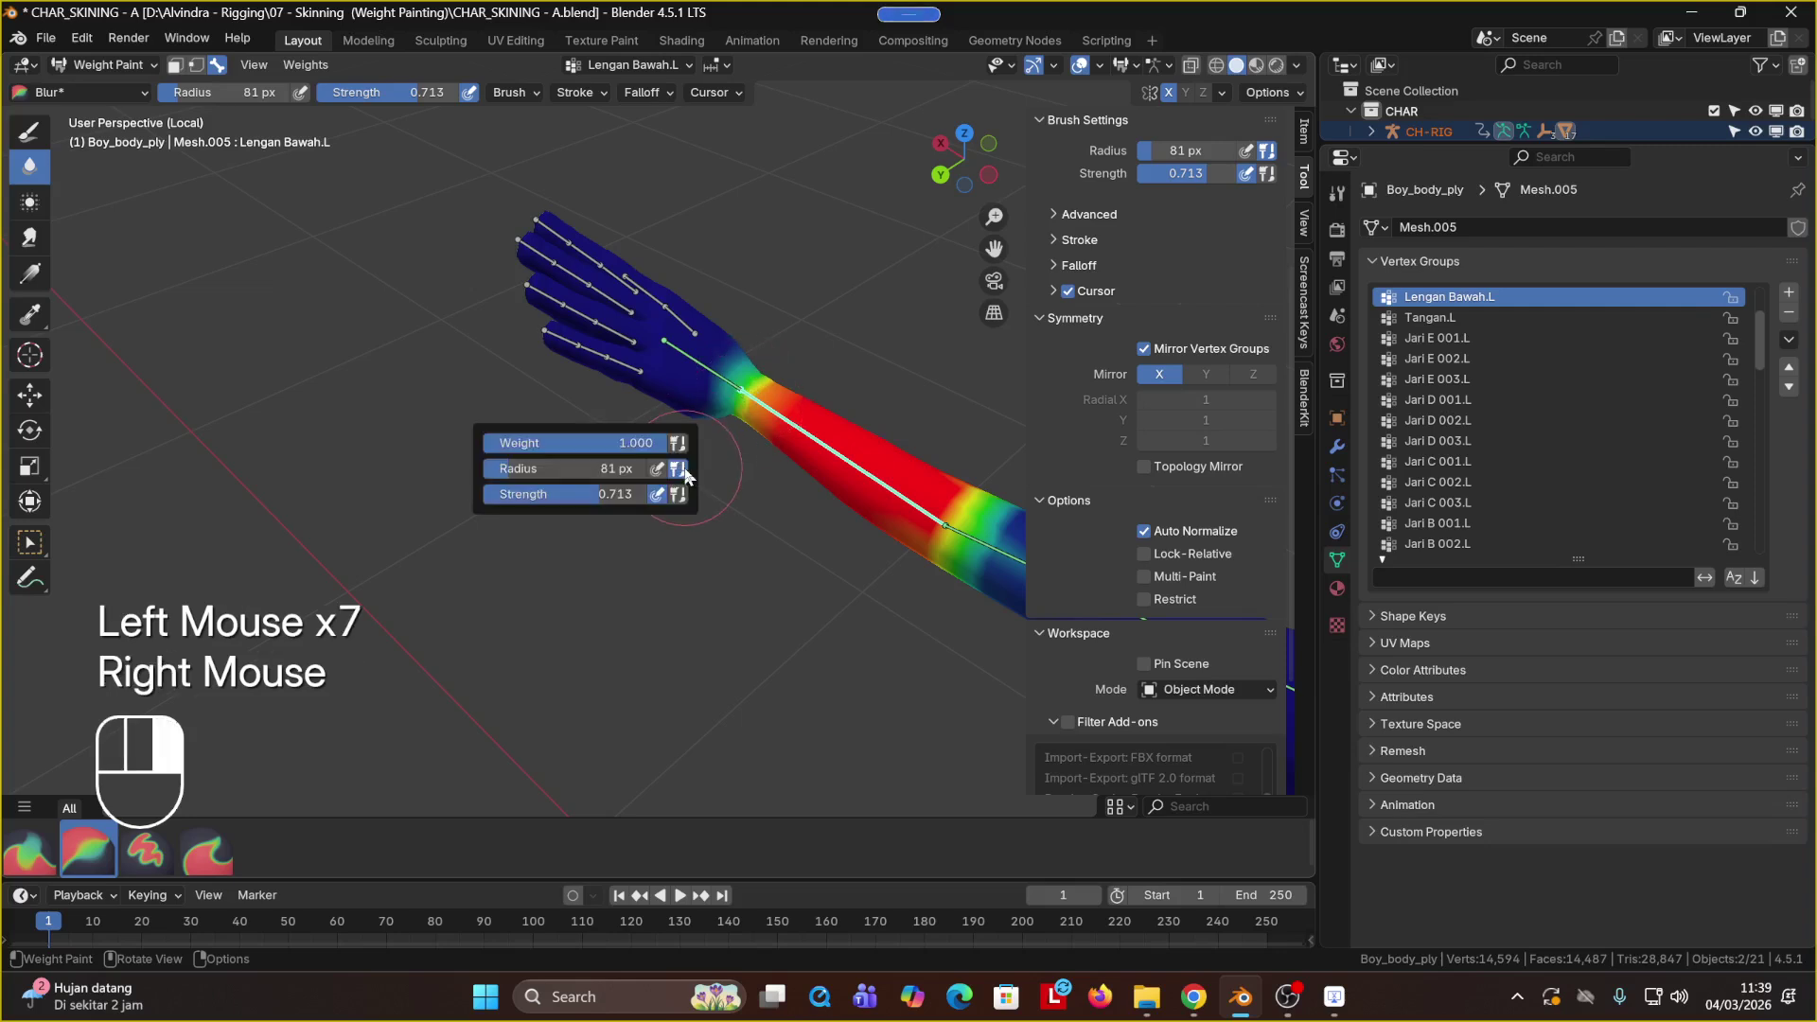
click(751, 398)
Step: Blur the Lengan Bawah.L weight transition around the remaining sides of the left wrist
mouse_move(782, 368)
middle_down()
mouse_move(639, 548)
mouse_move(568, 592)
mouse_move(696, 487)
middle_up()
click(637, 530)
click(639, 539)
click(562, 596)
click(562, 597)
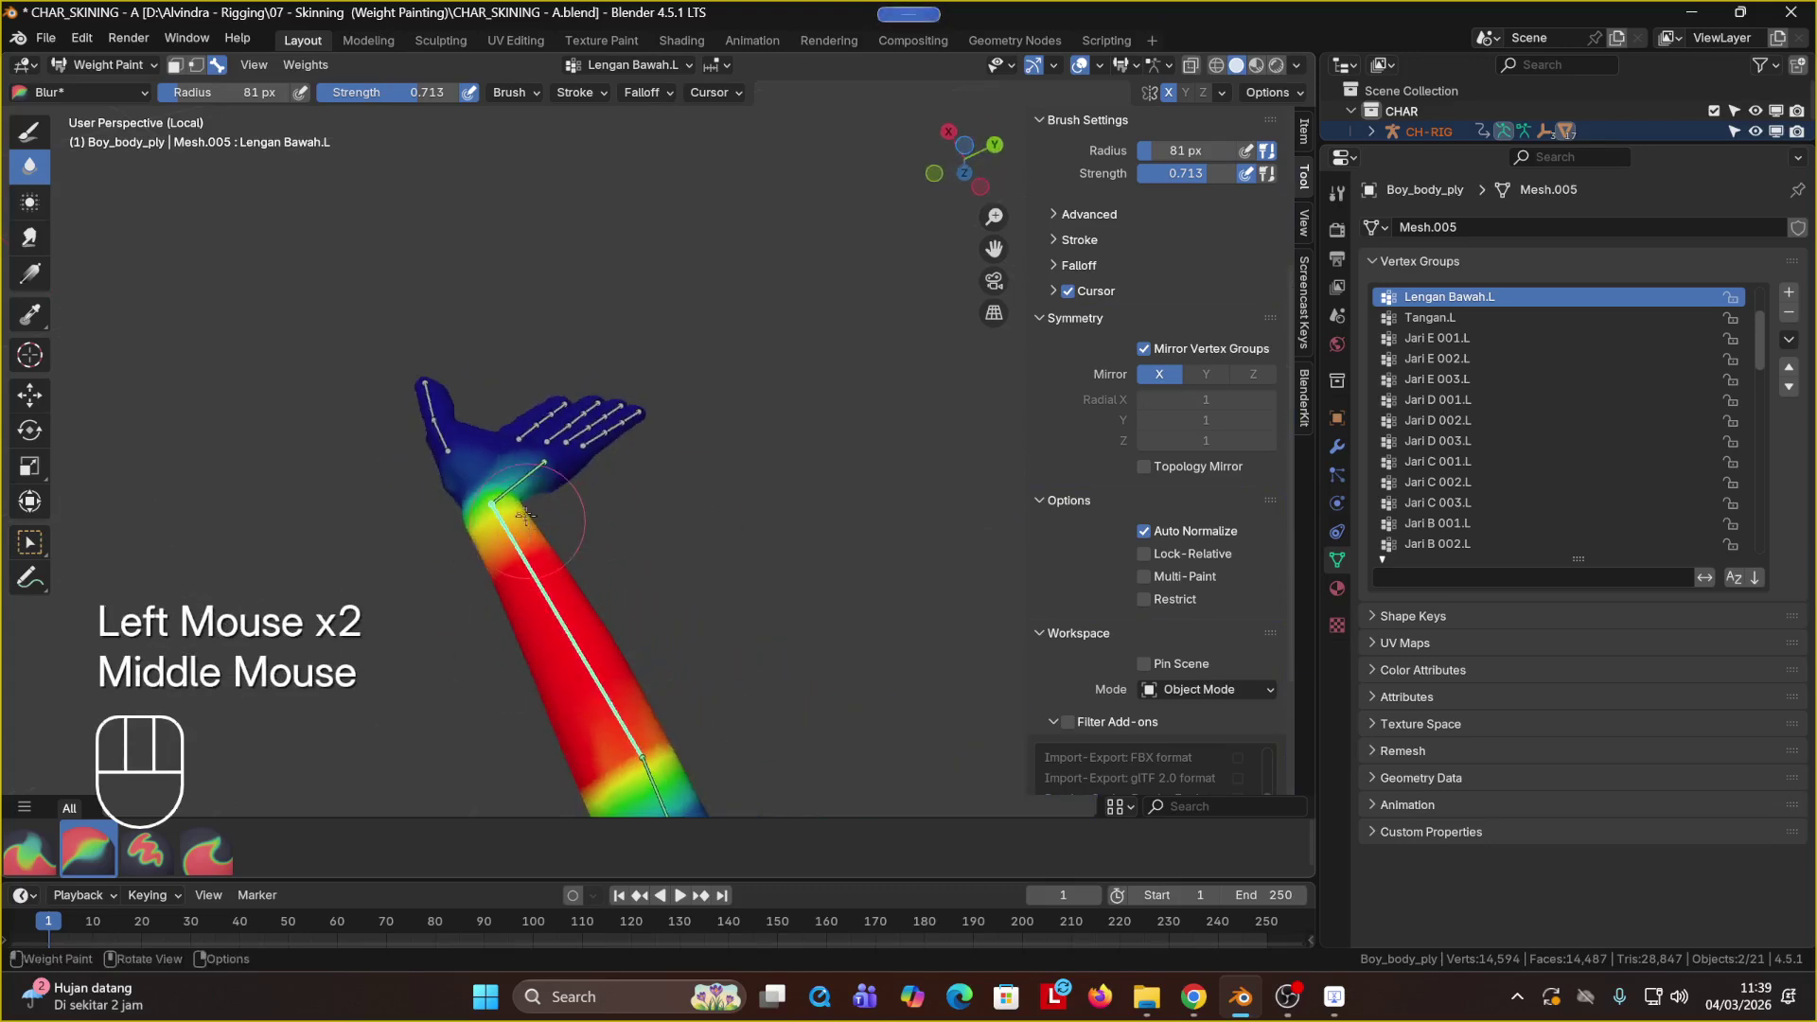
click(549, 505)
mouse_move(582, 509)
middle_down()
mouse_move(908, 437)
mouse_move(678, 315)
mouse_move(663, 379)
mouse_move(625, 421)
middle_up()
click(678, 316)
click(678, 315)
click(683, 295)
Step: Select the Tangan.L bone and rotate the left hand up and down to test the wrist's bending
scroll(683, 295, down, 2)
ctrl+shift+click(630, 379)
key(r)
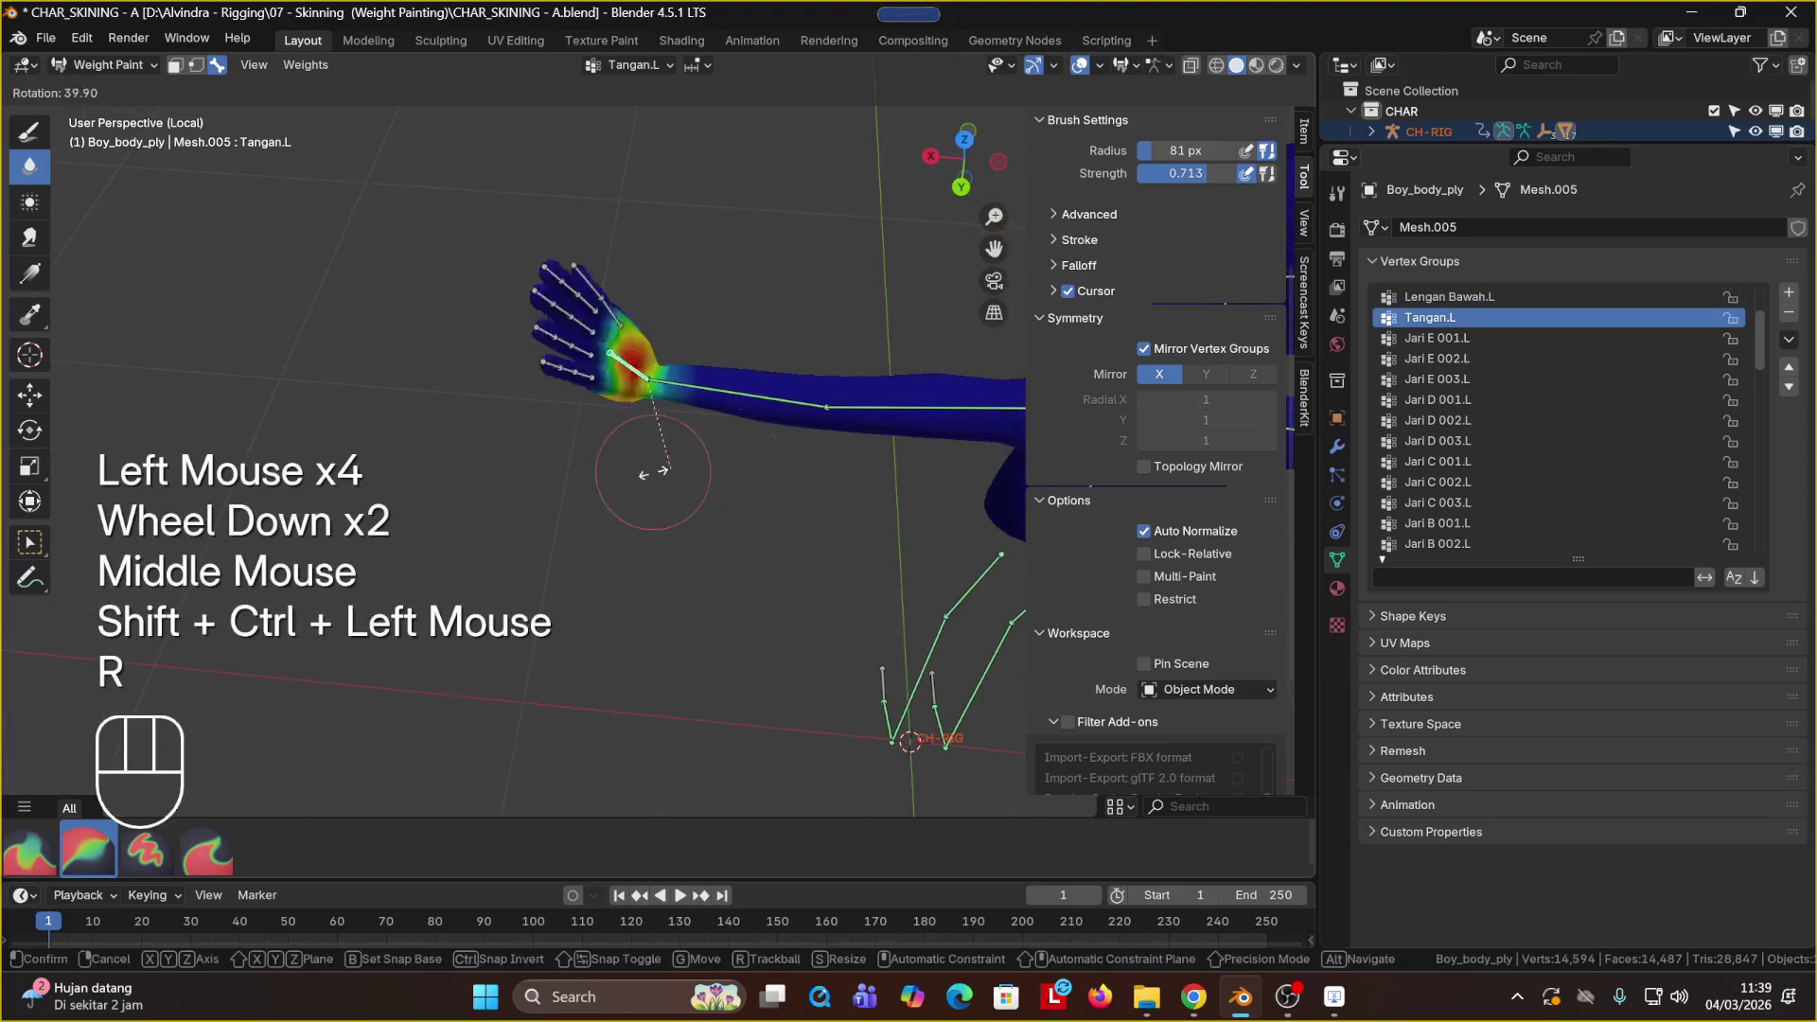
click(663, 454)
middle_drag(662, 454, 792, 275)
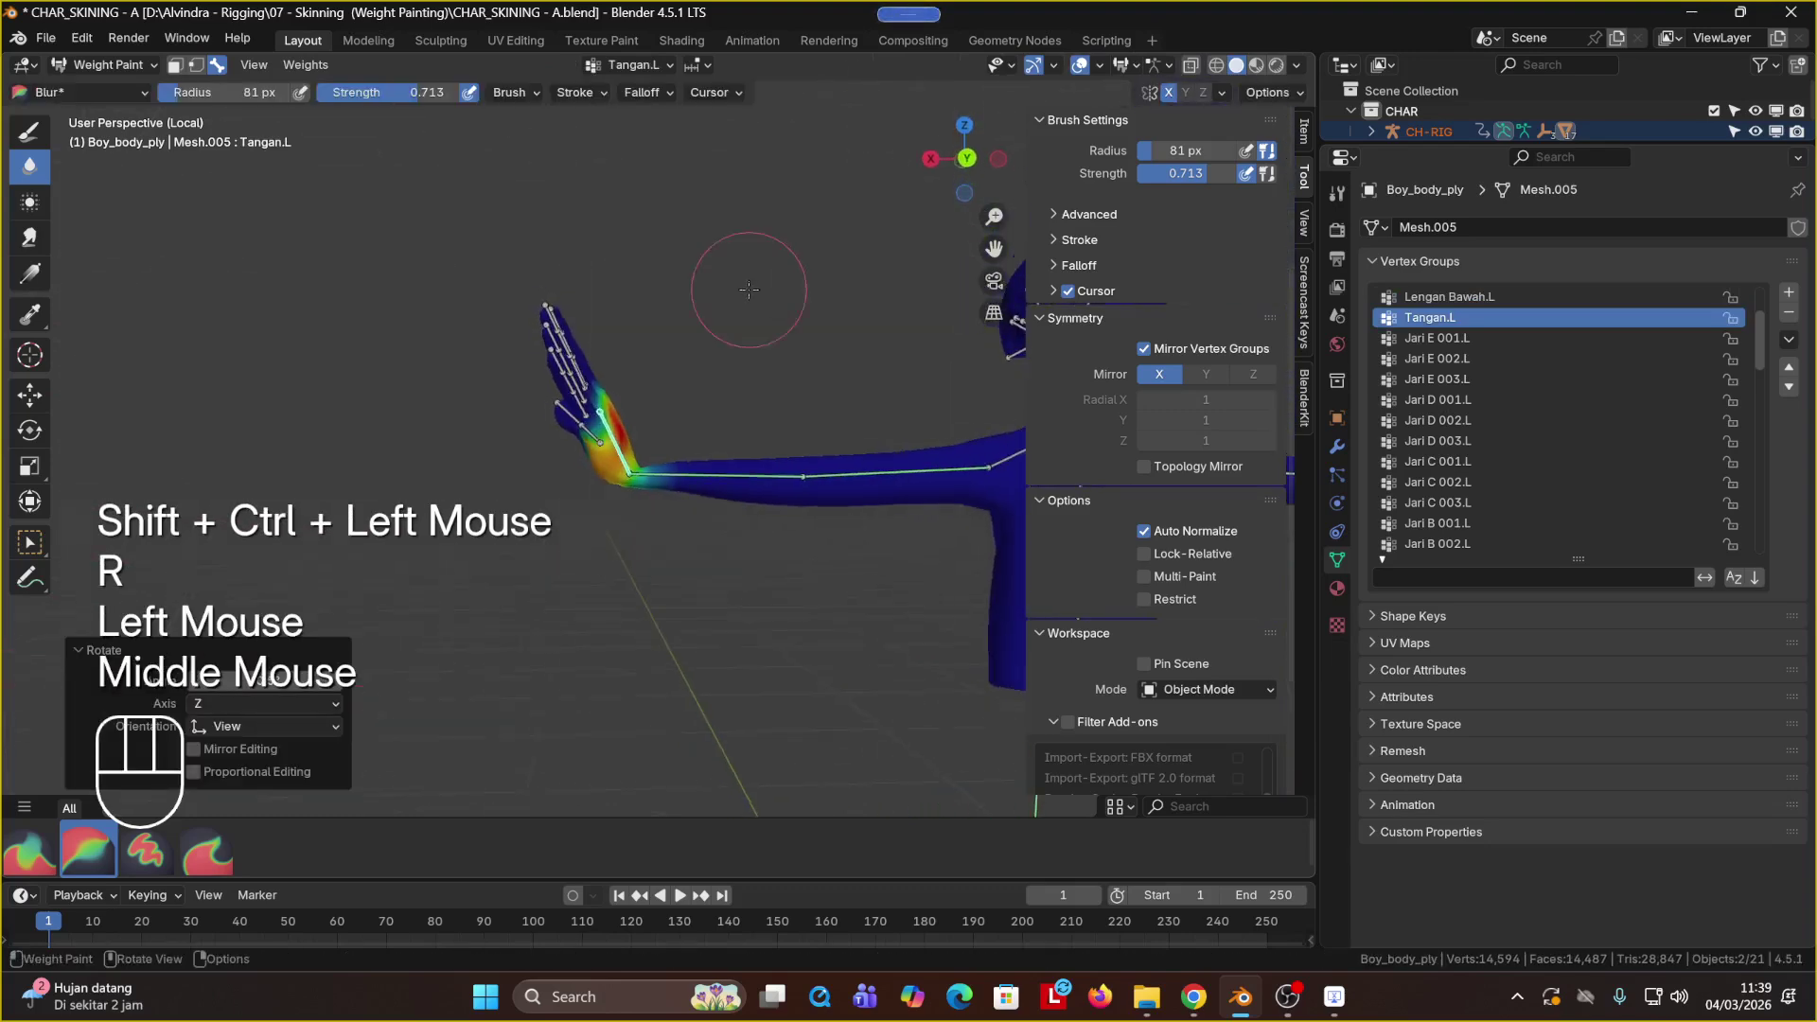
key(r)
click(458, 503)
Step: Blur the Tangan.L weight across the back of the bent left wrist
scroll(568, 516, up, 2)
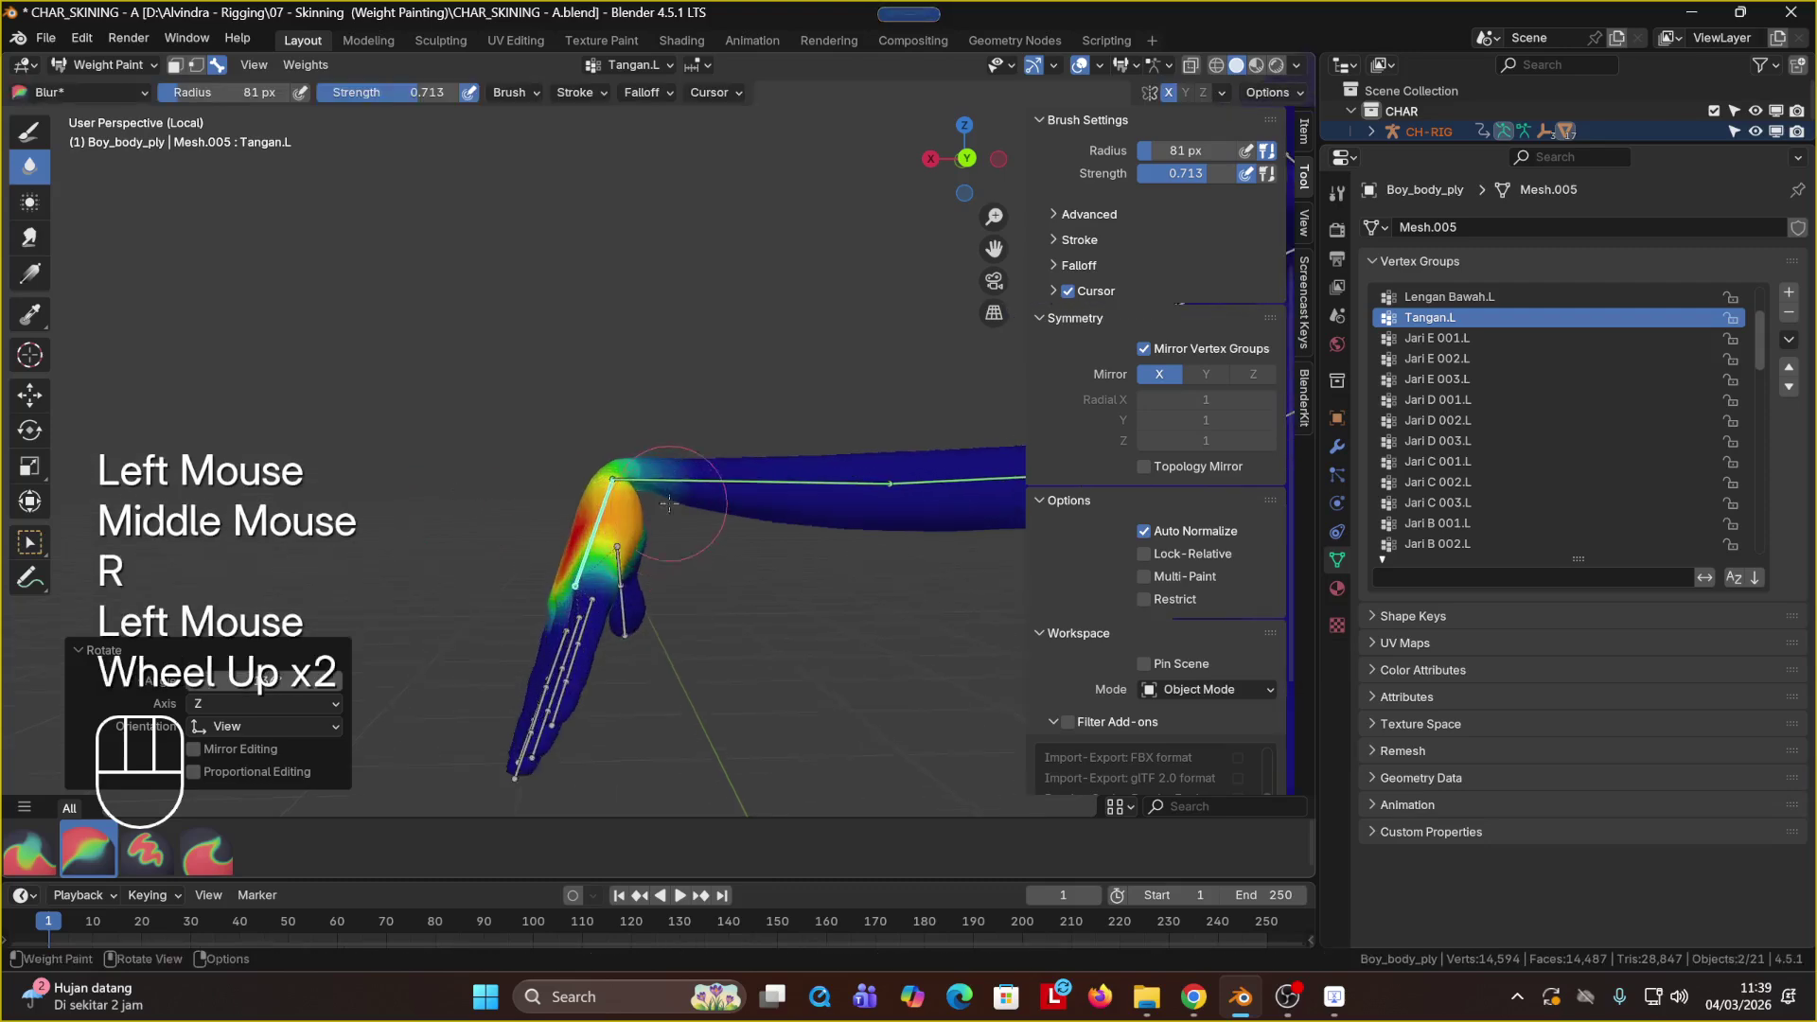
middle_drag(568, 516, 523, 535)
click(524, 535)
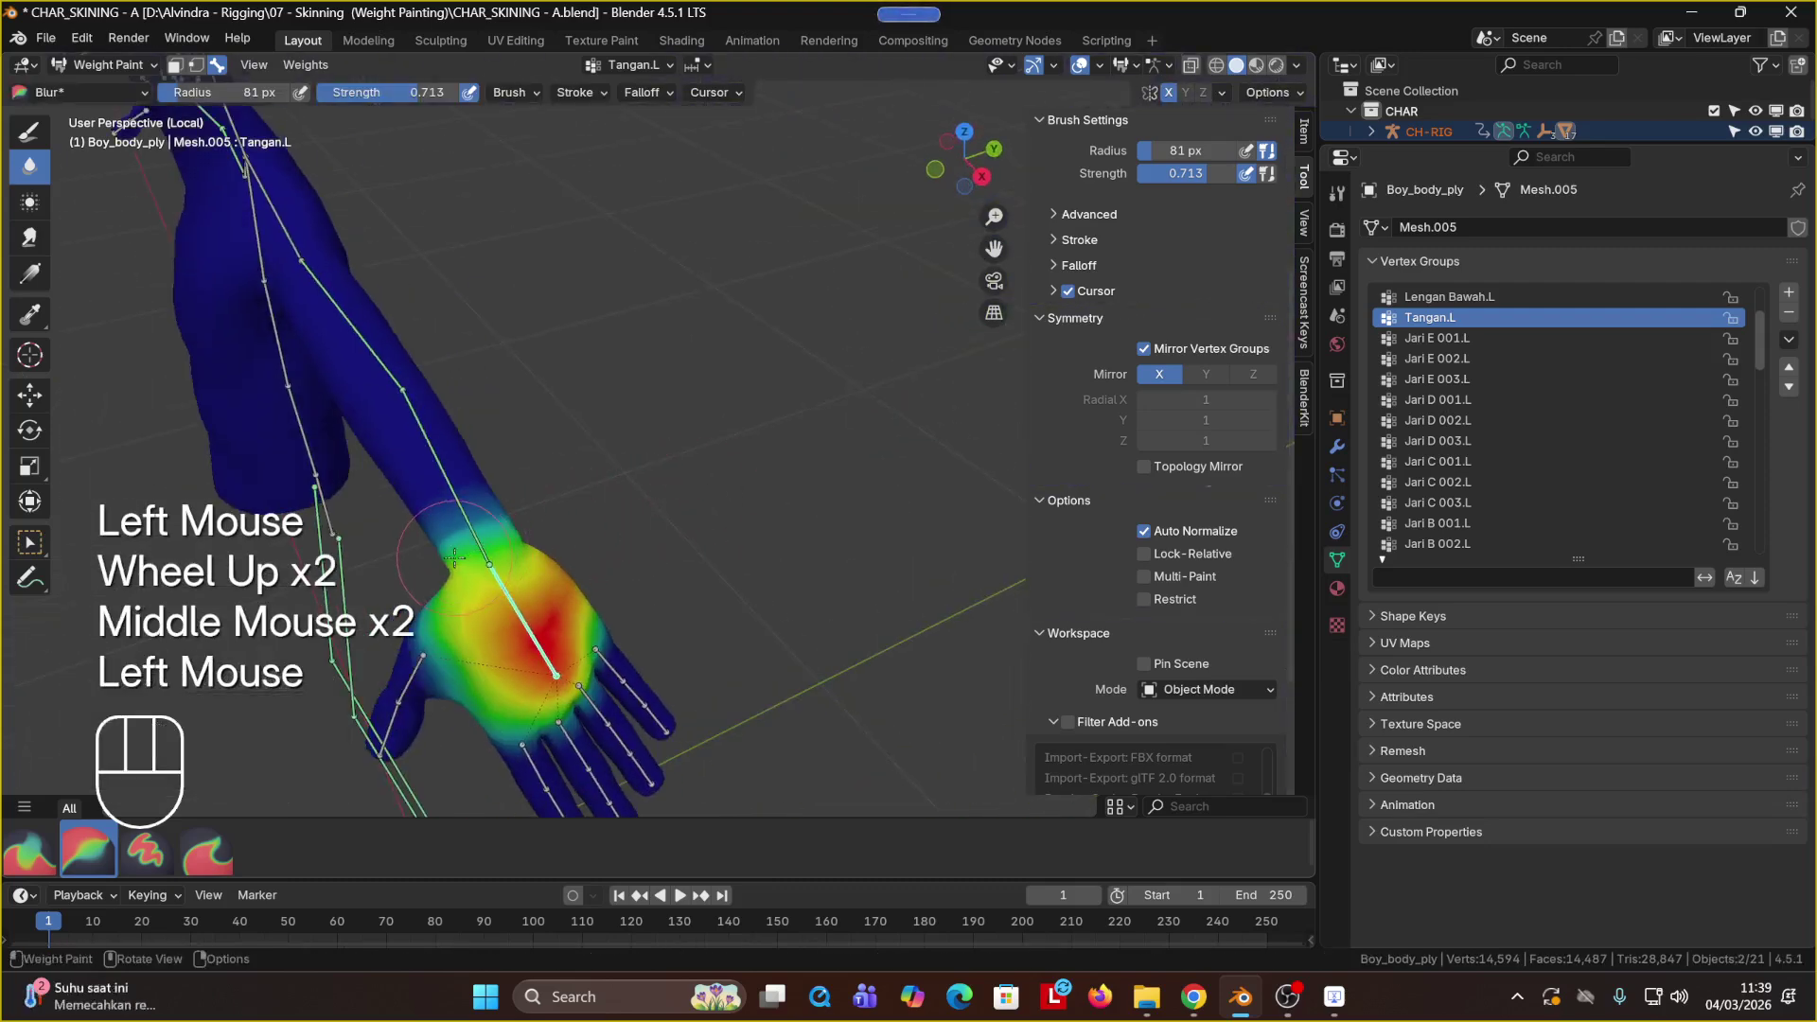
click(523, 535)
click(524, 535)
click(523, 535)
click(523, 535)
click(523, 535)
click(523, 535)
click(505, 553)
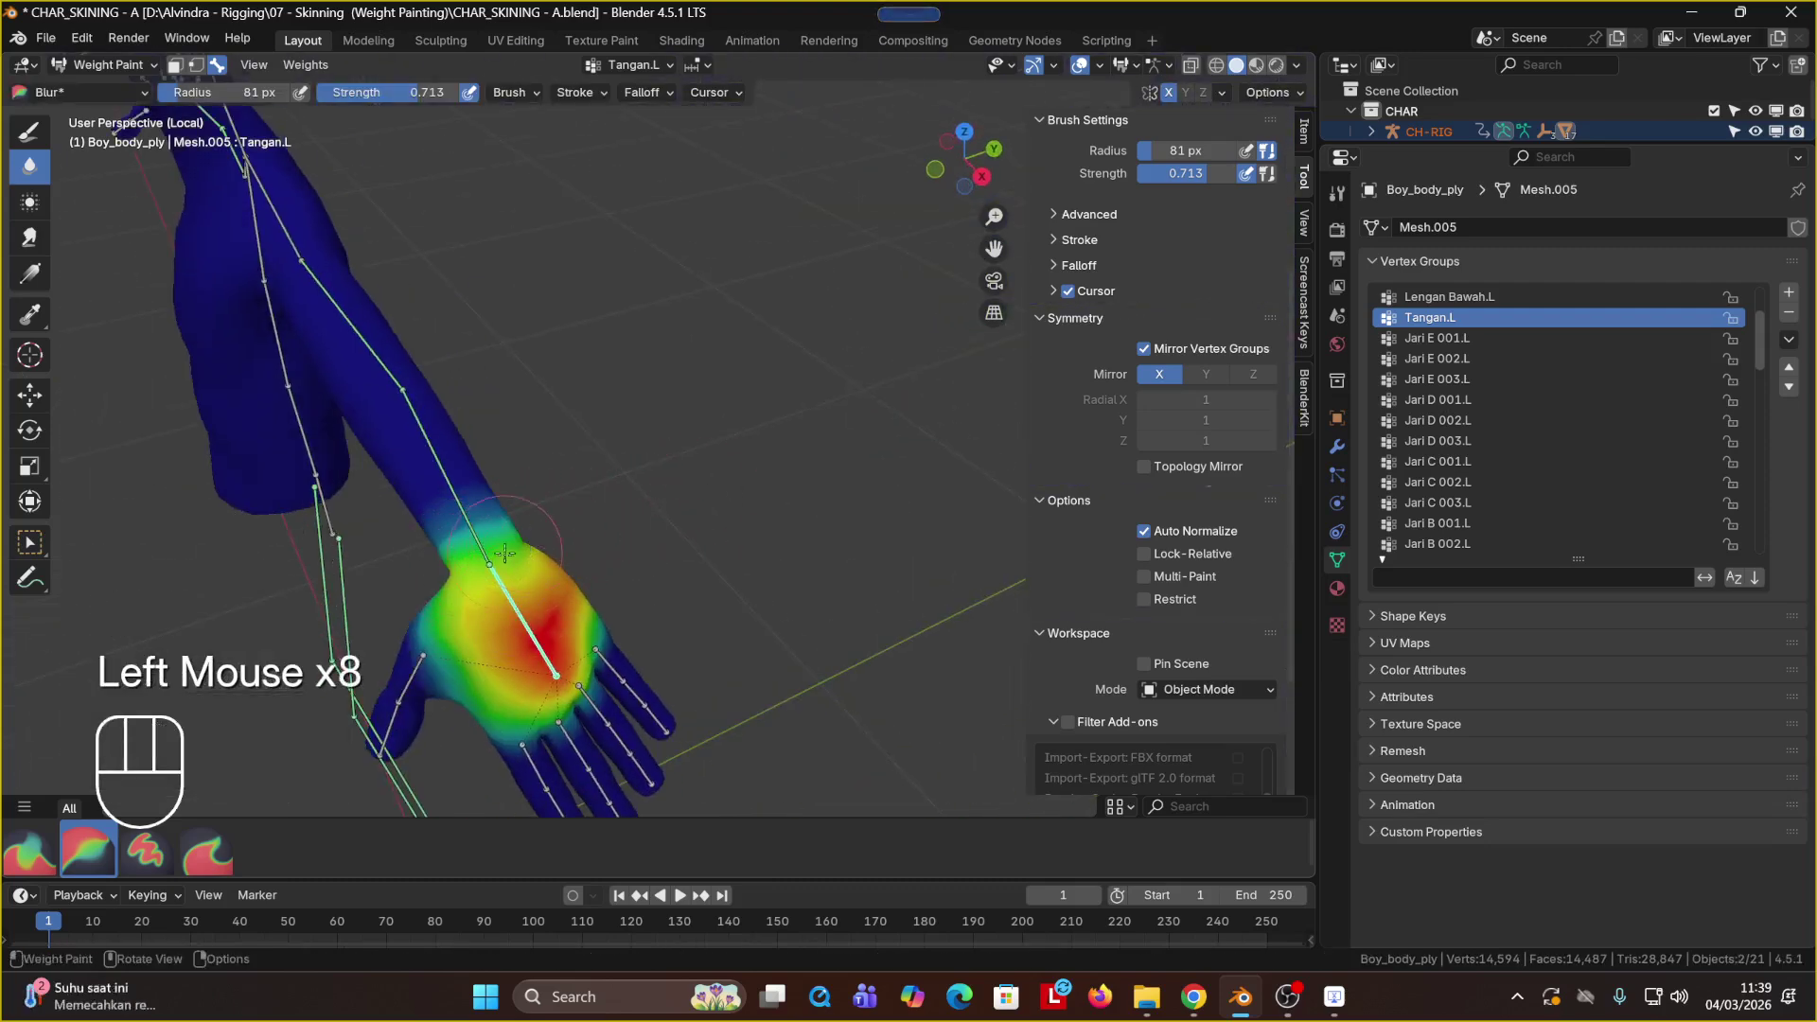
Step: Rotate the left hand upward and touch up the Tangan.L weight blur at the wrist crease
middle_drag(576, 646, 852, 563)
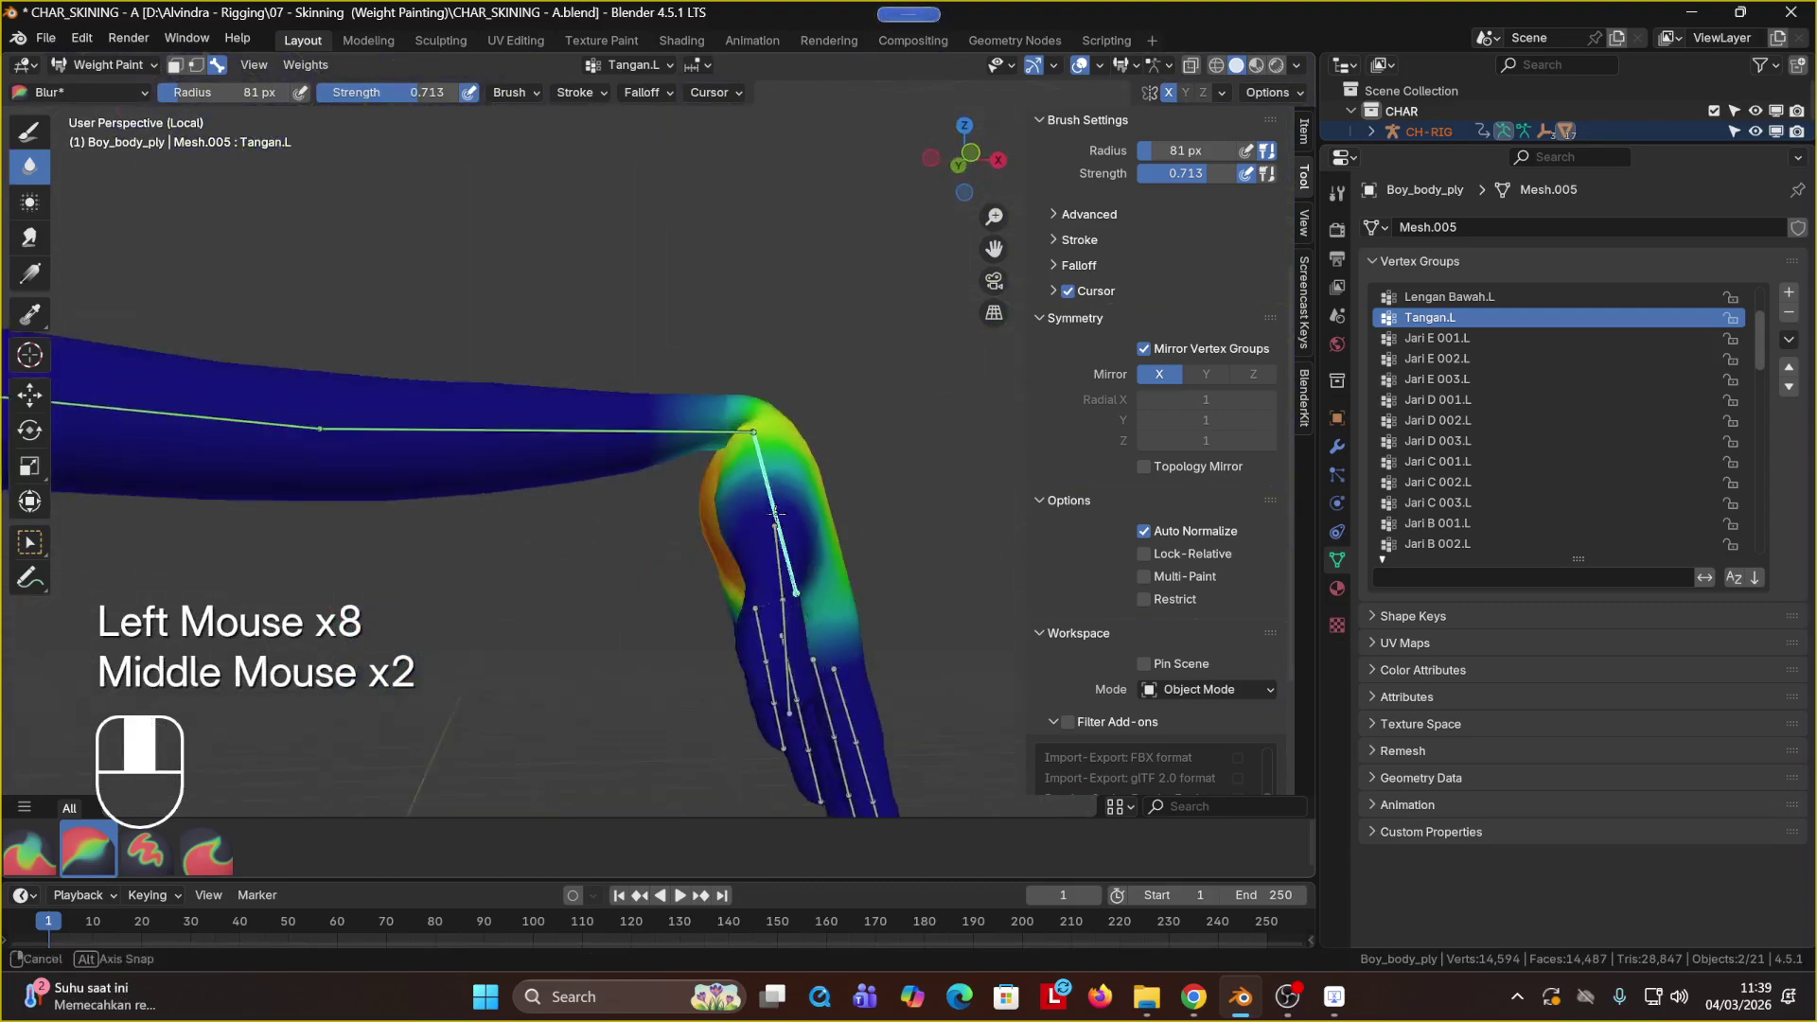
key(r)
click(658, 244)
middle_drag(658, 244, 735, 489)
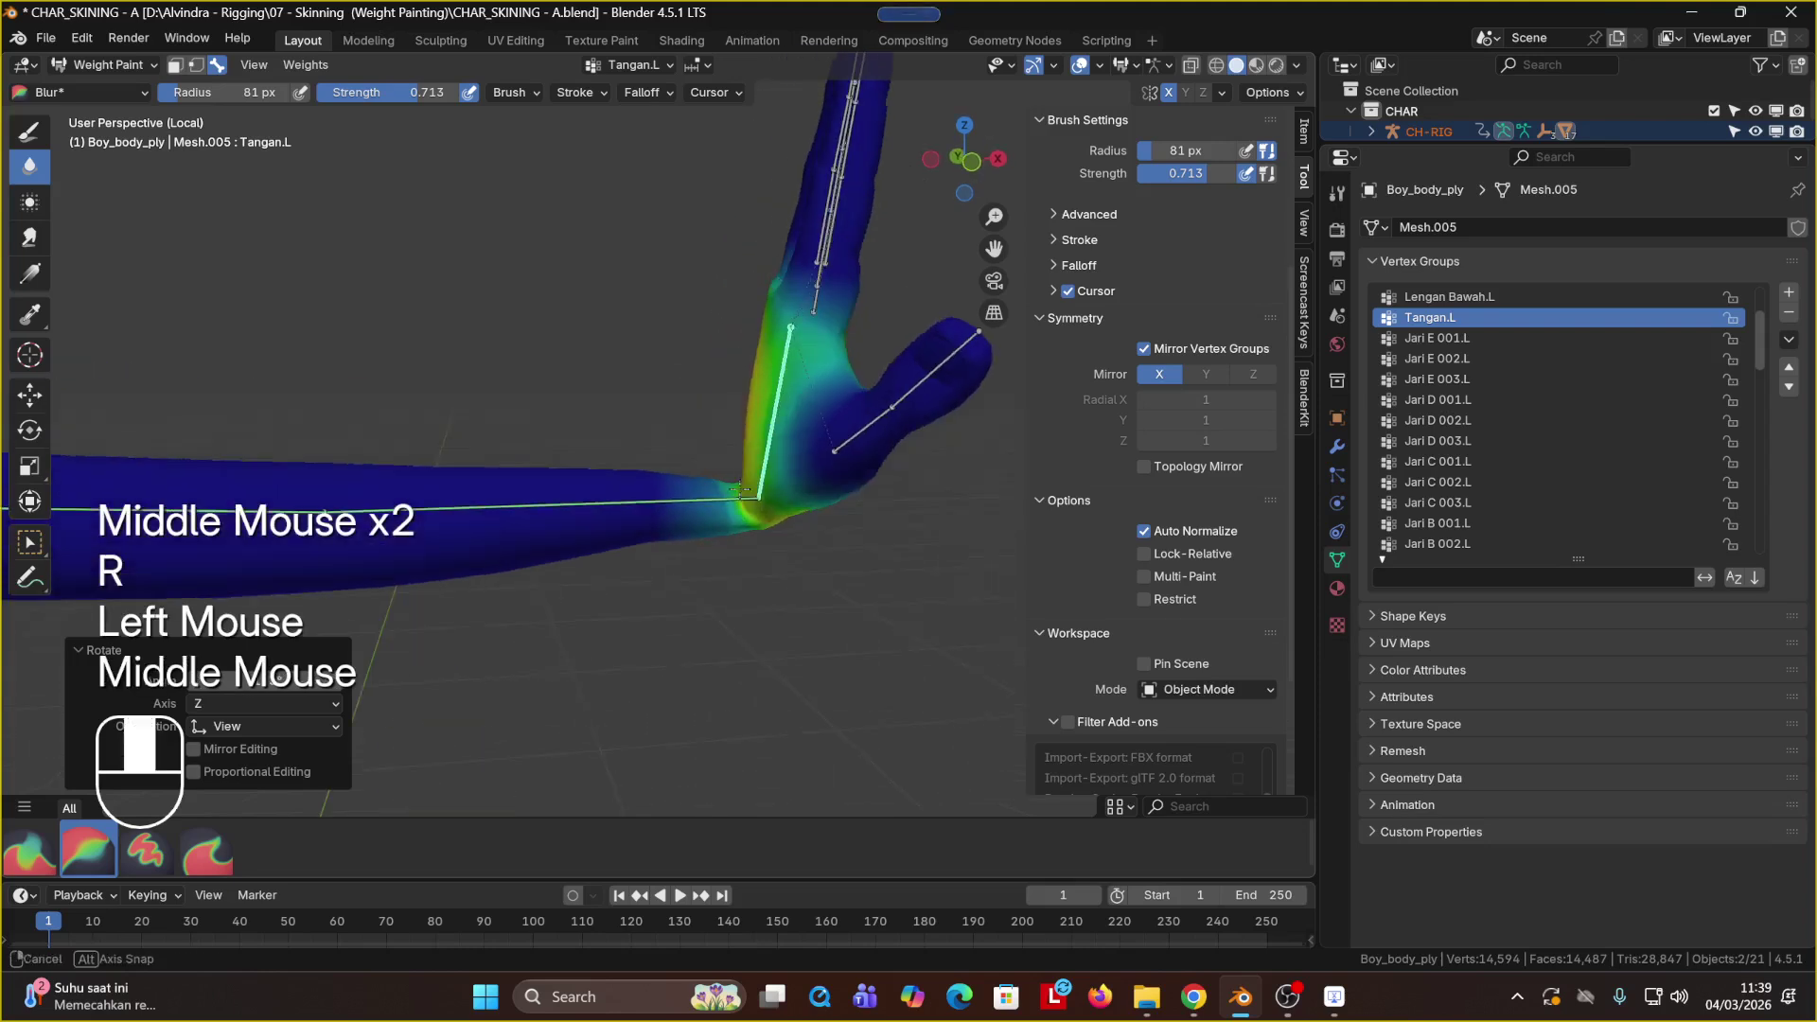
click(737, 491)
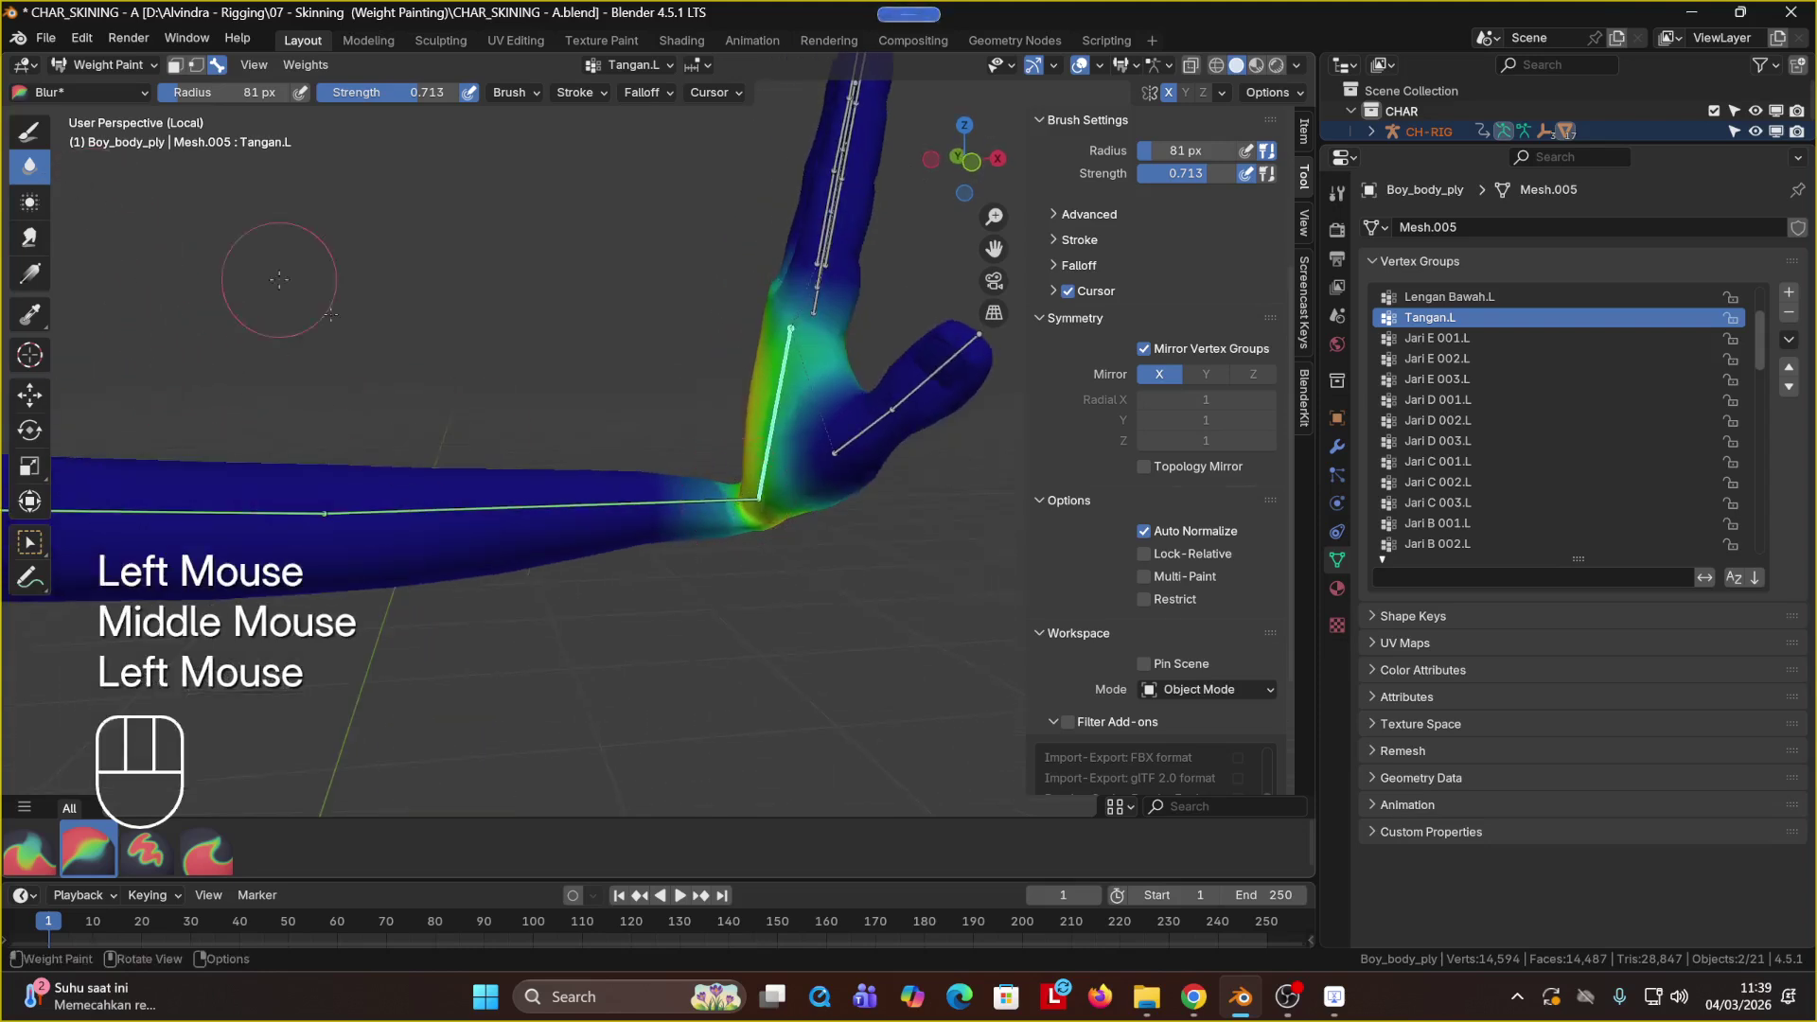
middle_drag(284, 274, 550, 484)
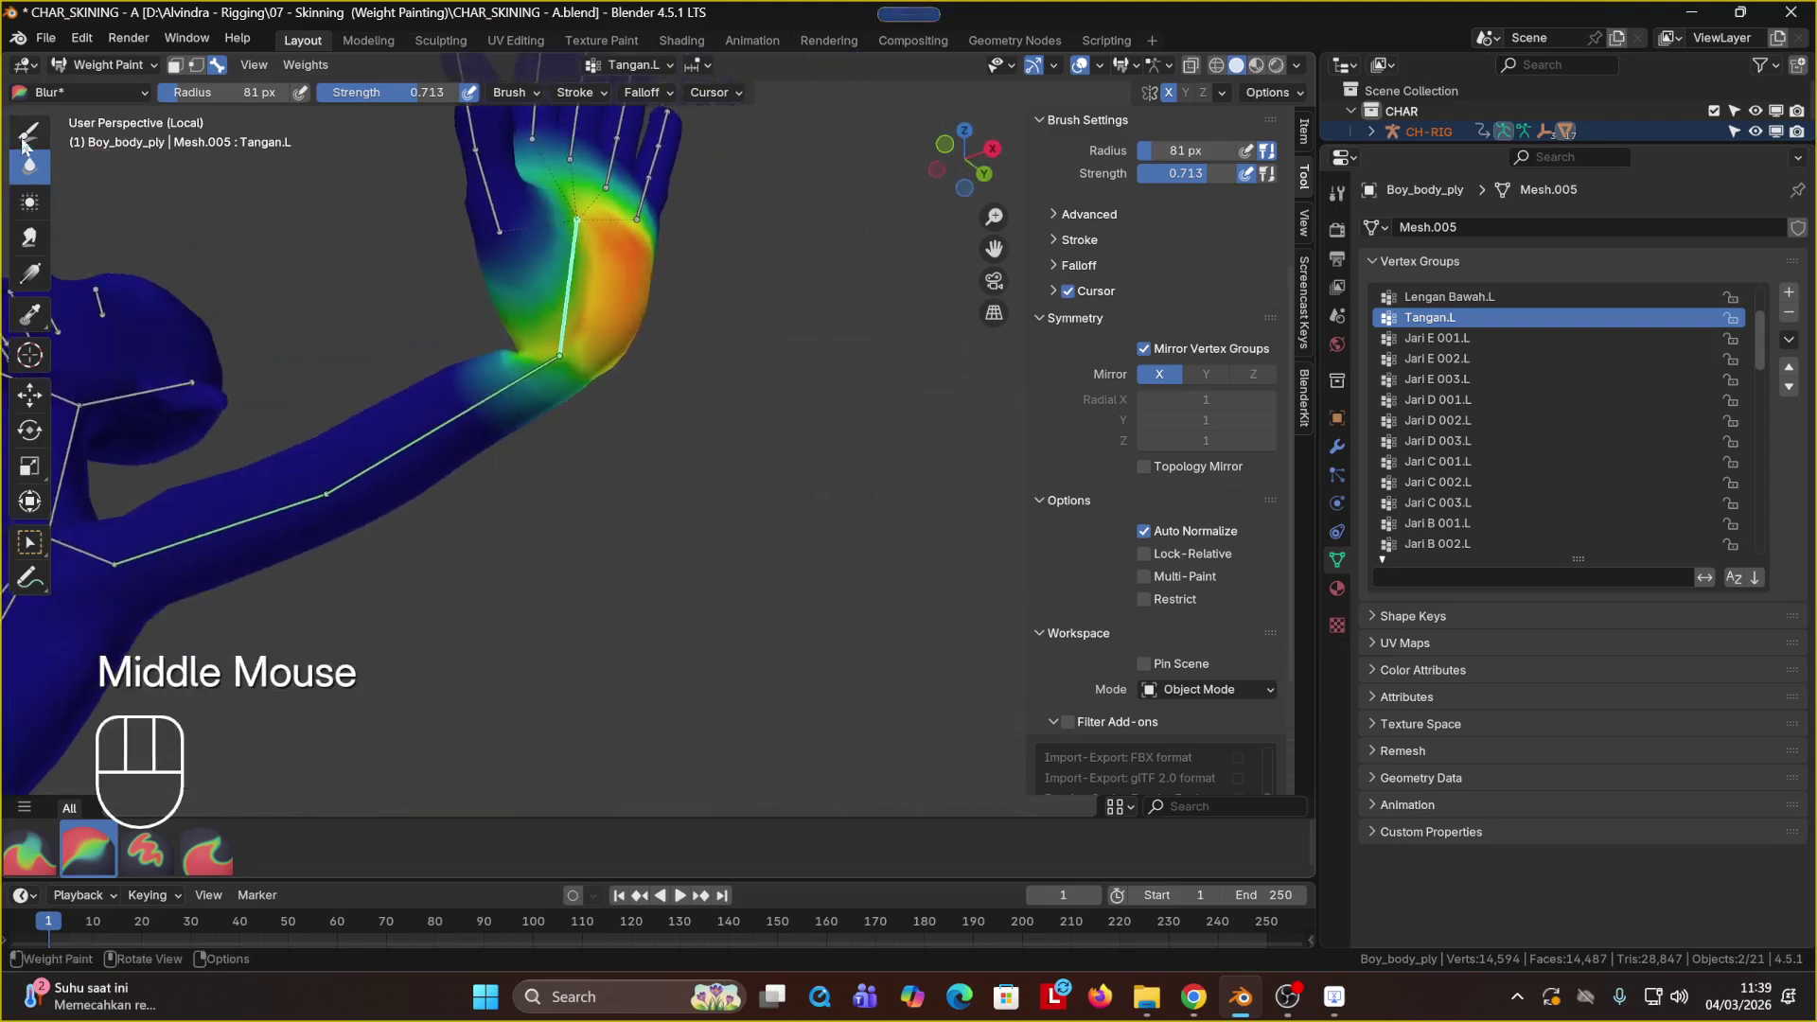
Step: Select the thumb bone Jari A 001.L and subtract its weight from the lower palm with the Paint brush at strength 0.515
click(146, 851)
ctrl+shift+click(513, 212)
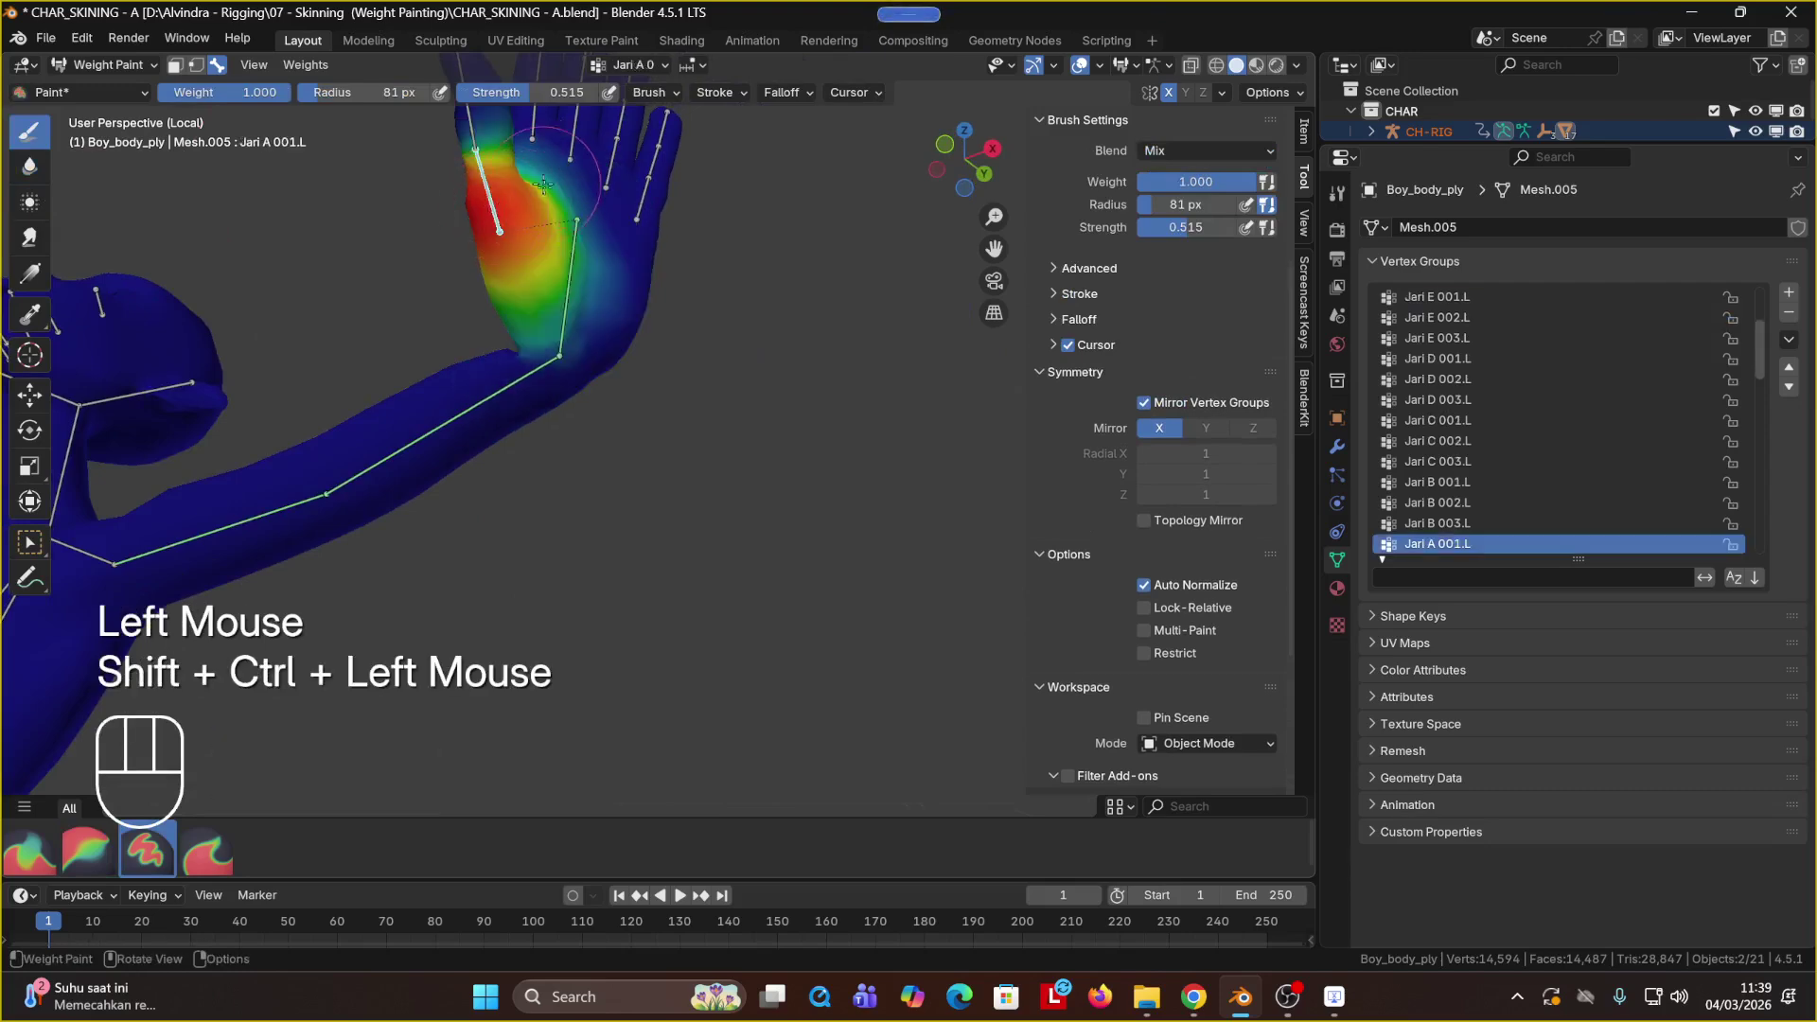
key(r)
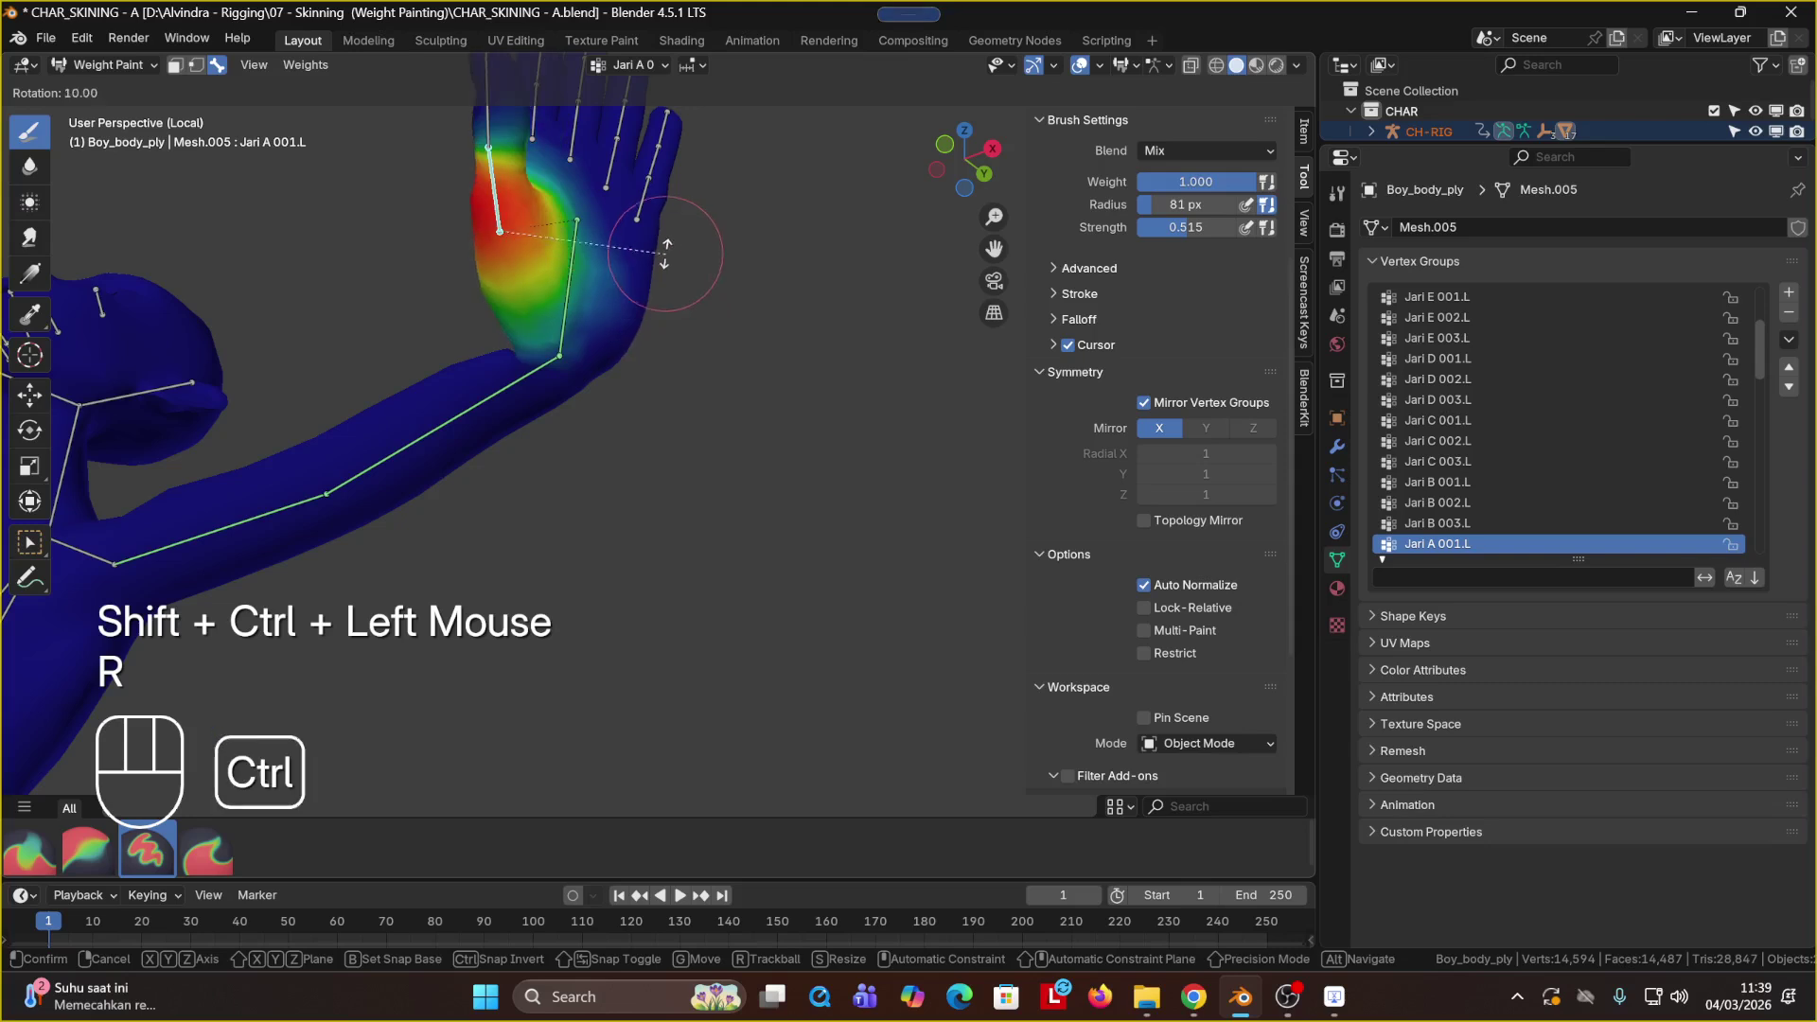
ctrl+click(559, 246)
key(ctrl+z)
ctrl+shift+click(558, 239)
ctrl+drag(557, 244, 537, 274)
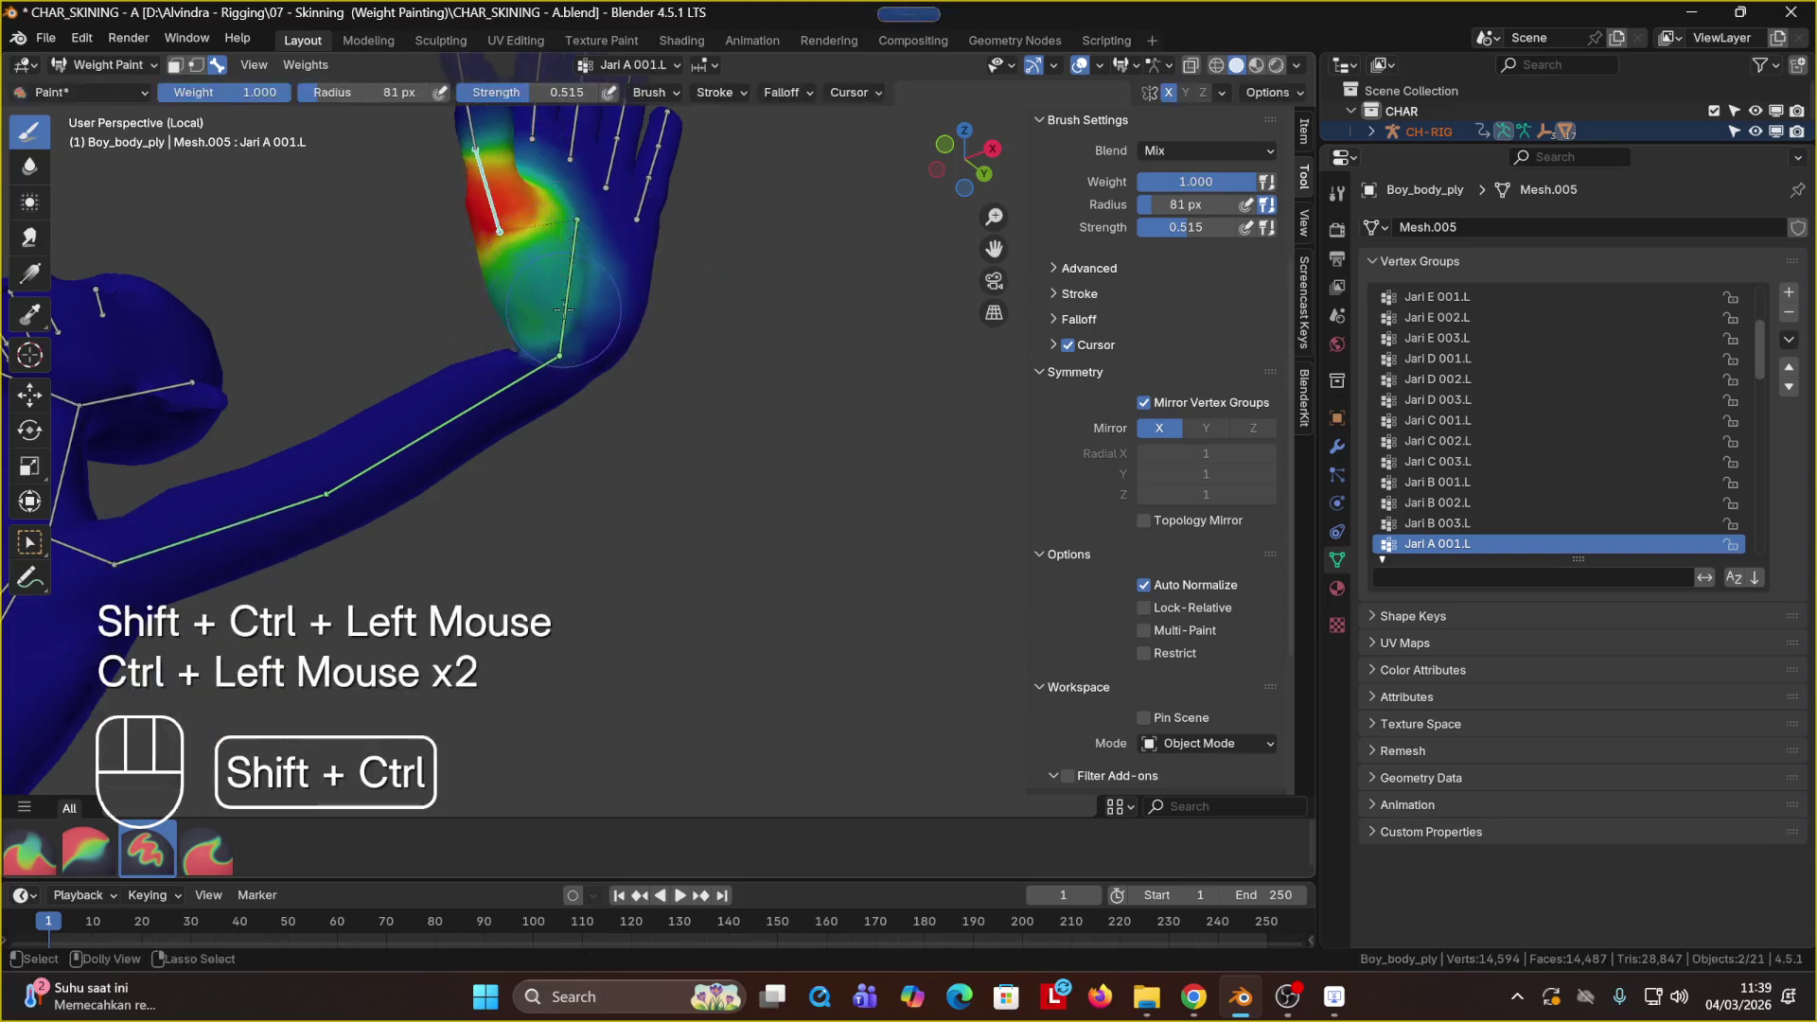
Step: Select the Tangan.L bone and paint its weight over the thumb side of the left palm
ctrl+shift+click(570, 289)
click(570, 288)
drag(571, 243, 489, 289)
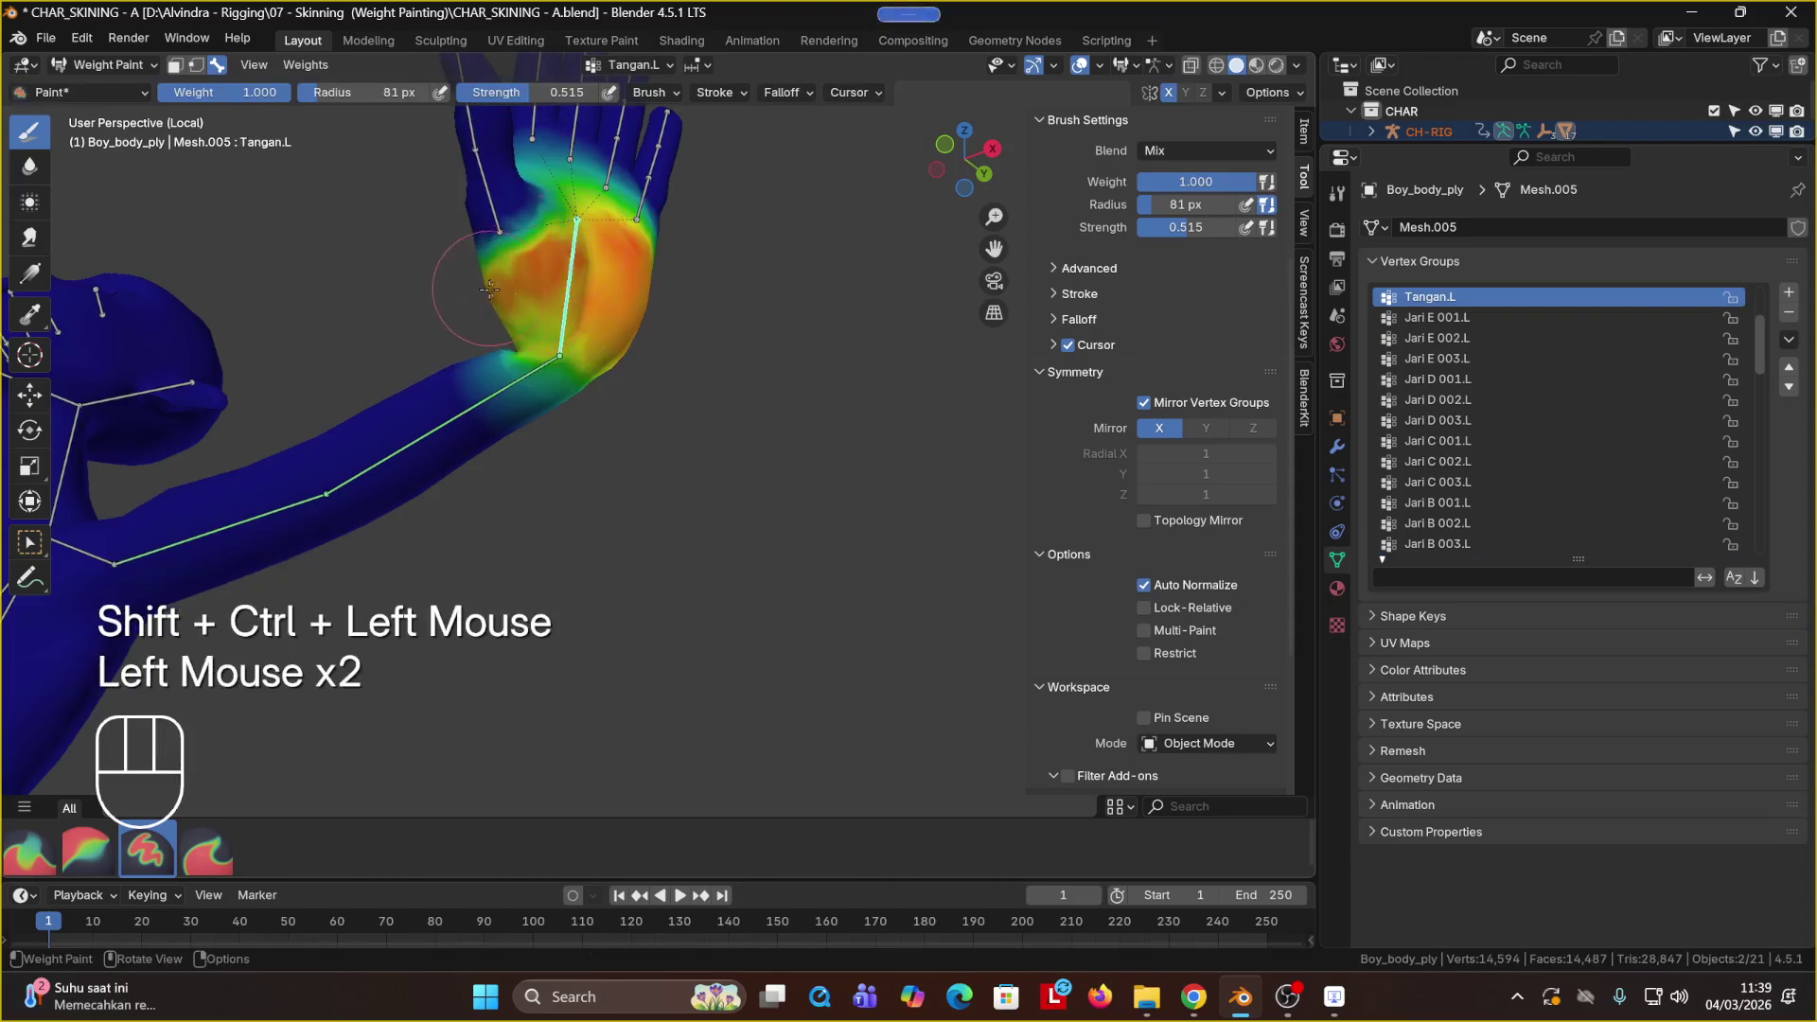
Step: Select the Lengan Bawah.L bone and smooth its weight where the back of the left hand meets the wrist
mouse_move(501, 319)
middle_down()
mouse_move(810, 473)
mouse_move(832, 585)
mouse_move(837, 539)
mouse_move(809, 483)
mouse_move(767, 469)
mouse_move(762, 431)
mouse_move(854, 462)
middle_up()
ctrl+shift+click(717, 424)
click(715, 418)
middle_click(715, 418)
click(809, 473)
click(837, 537)
shift+click(855, 462)
shift+click(855, 462)
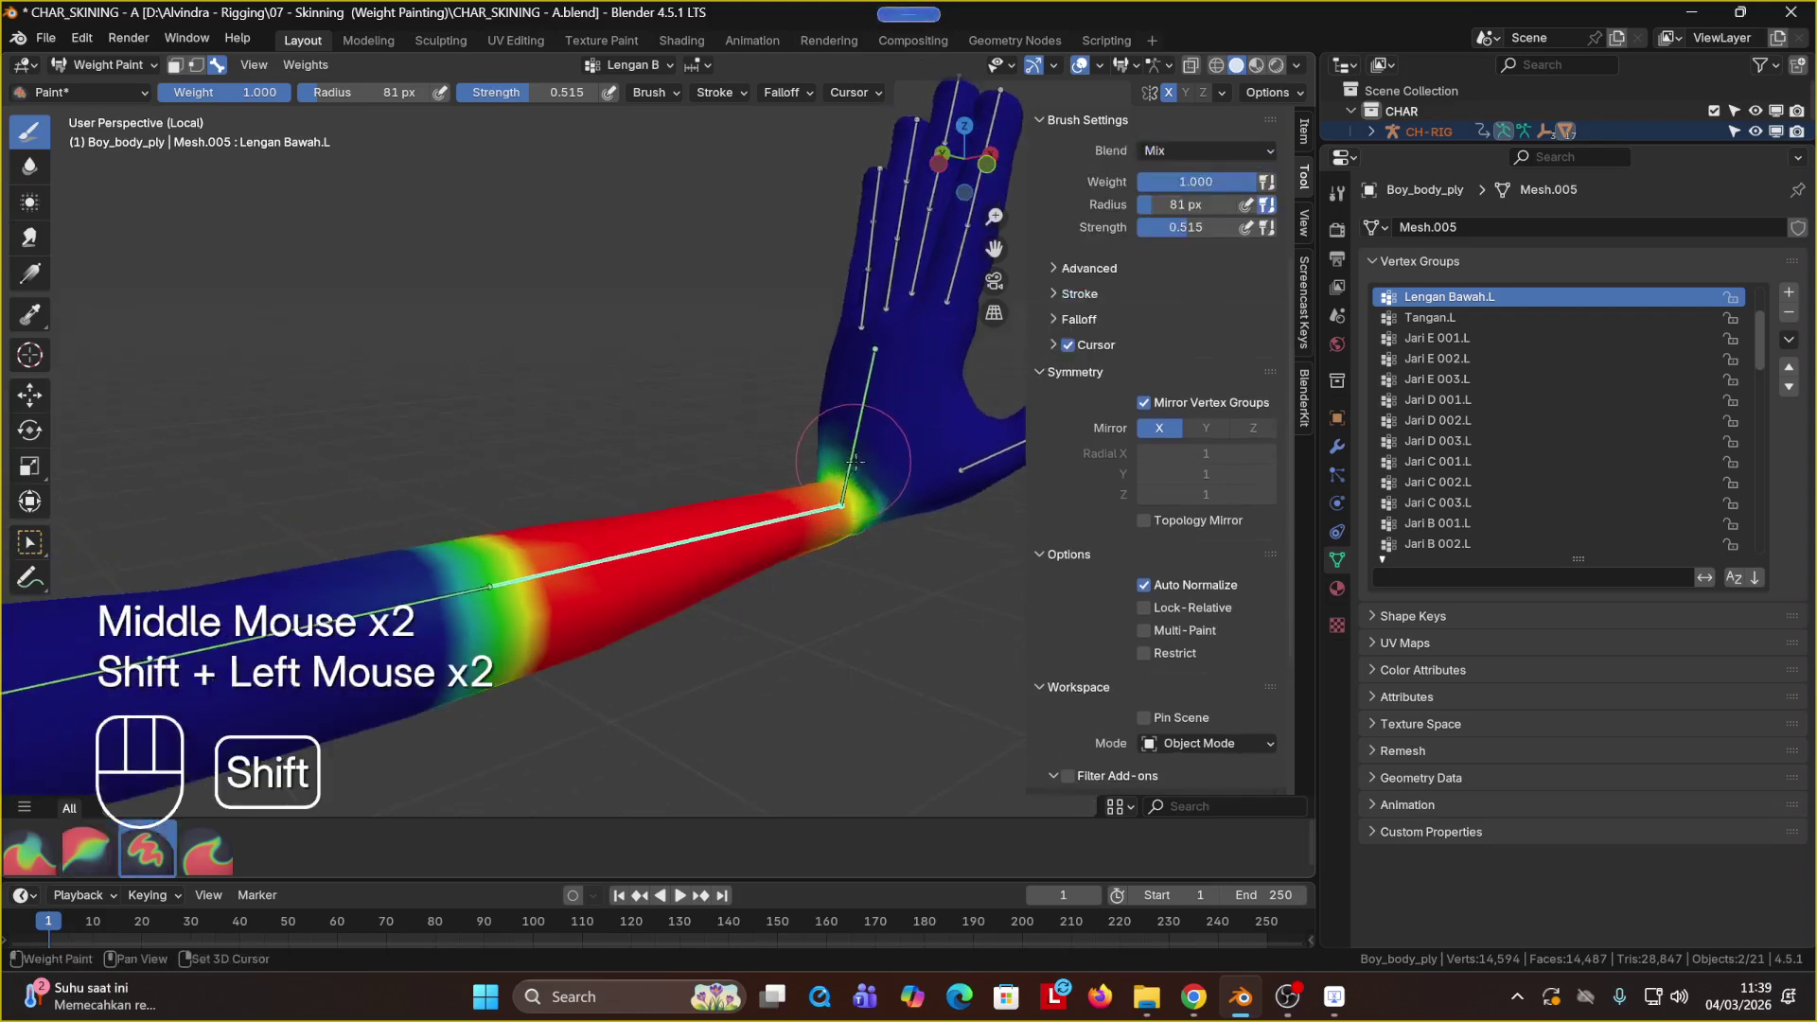
shift+click(849, 449)
shift+click(848, 450)
shift+click(845, 449)
shift+click(845, 450)
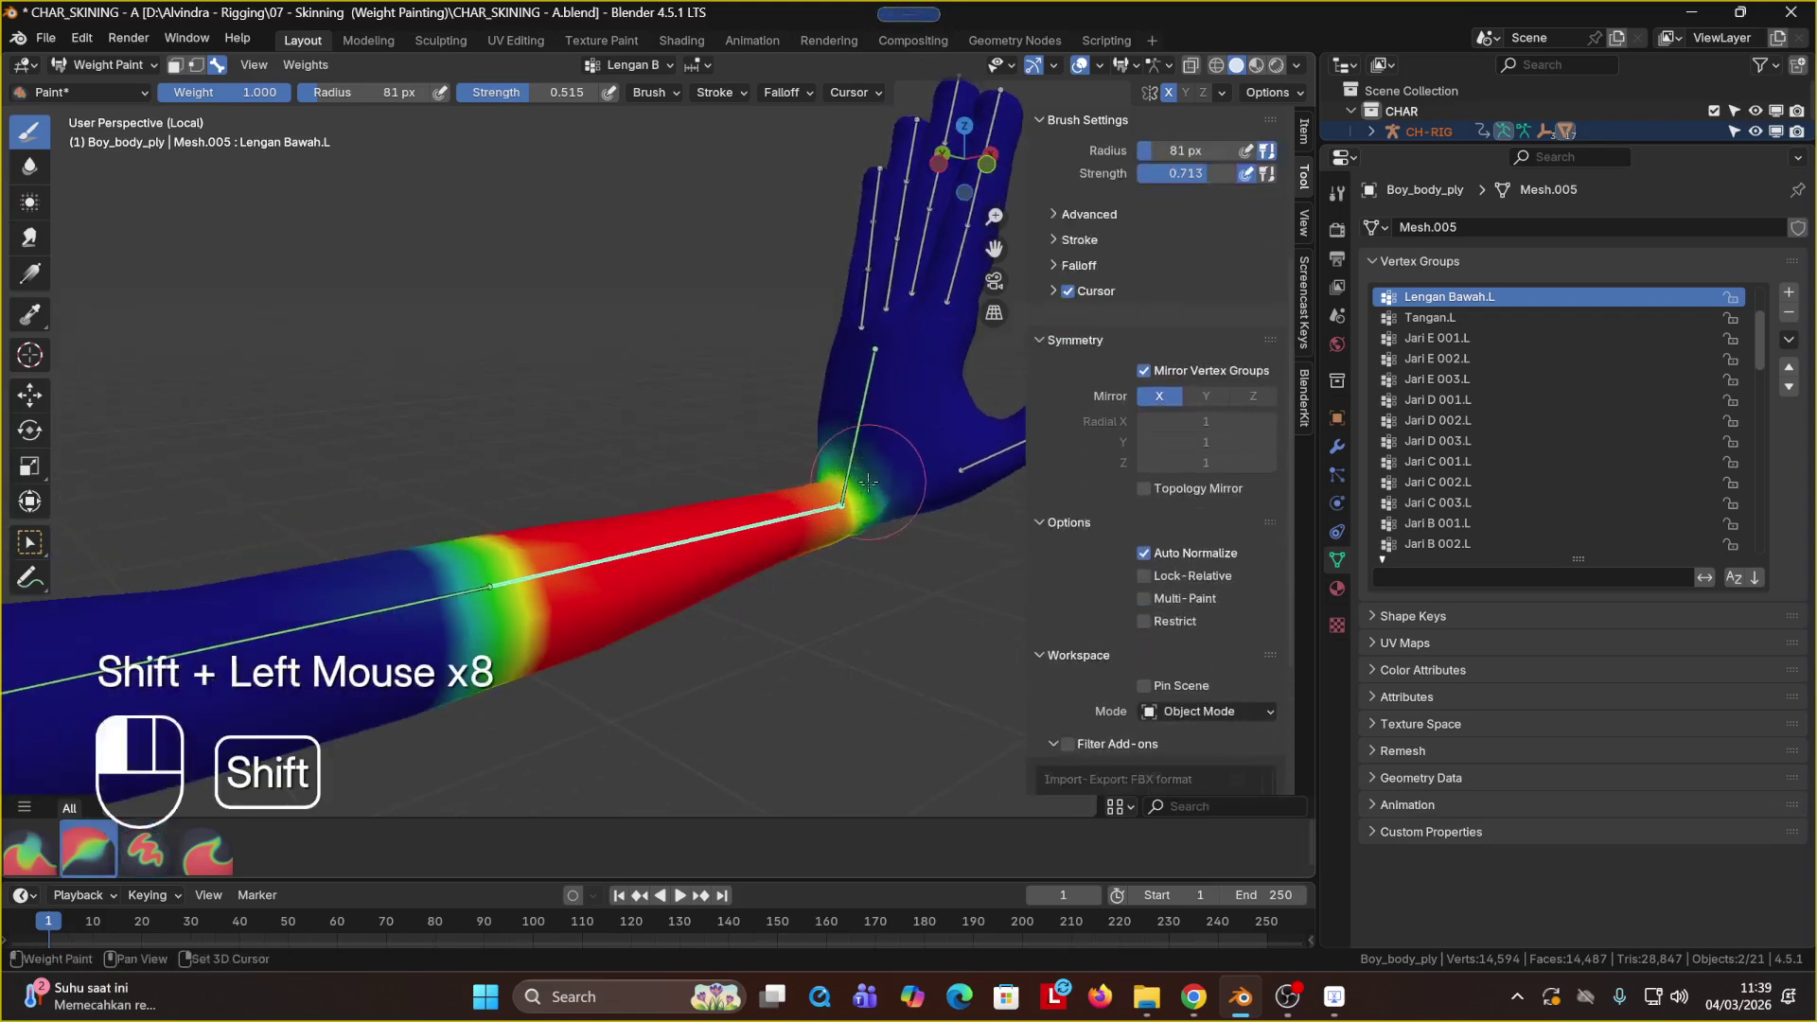
shift+click(843, 451)
shift+click(842, 451)
shift+click(840, 451)
shift+click(838, 451)
Step: Select the Tangan.L bone and fill in its weight across the back of the left hand toward the thumb base
mouse_move(860, 475)
middle_down()
mouse_move(749, 423)
mouse_move(909, 431)
middle_up()
ctrl+shift+click(749, 423)
click(923, 439)
click(928, 436)
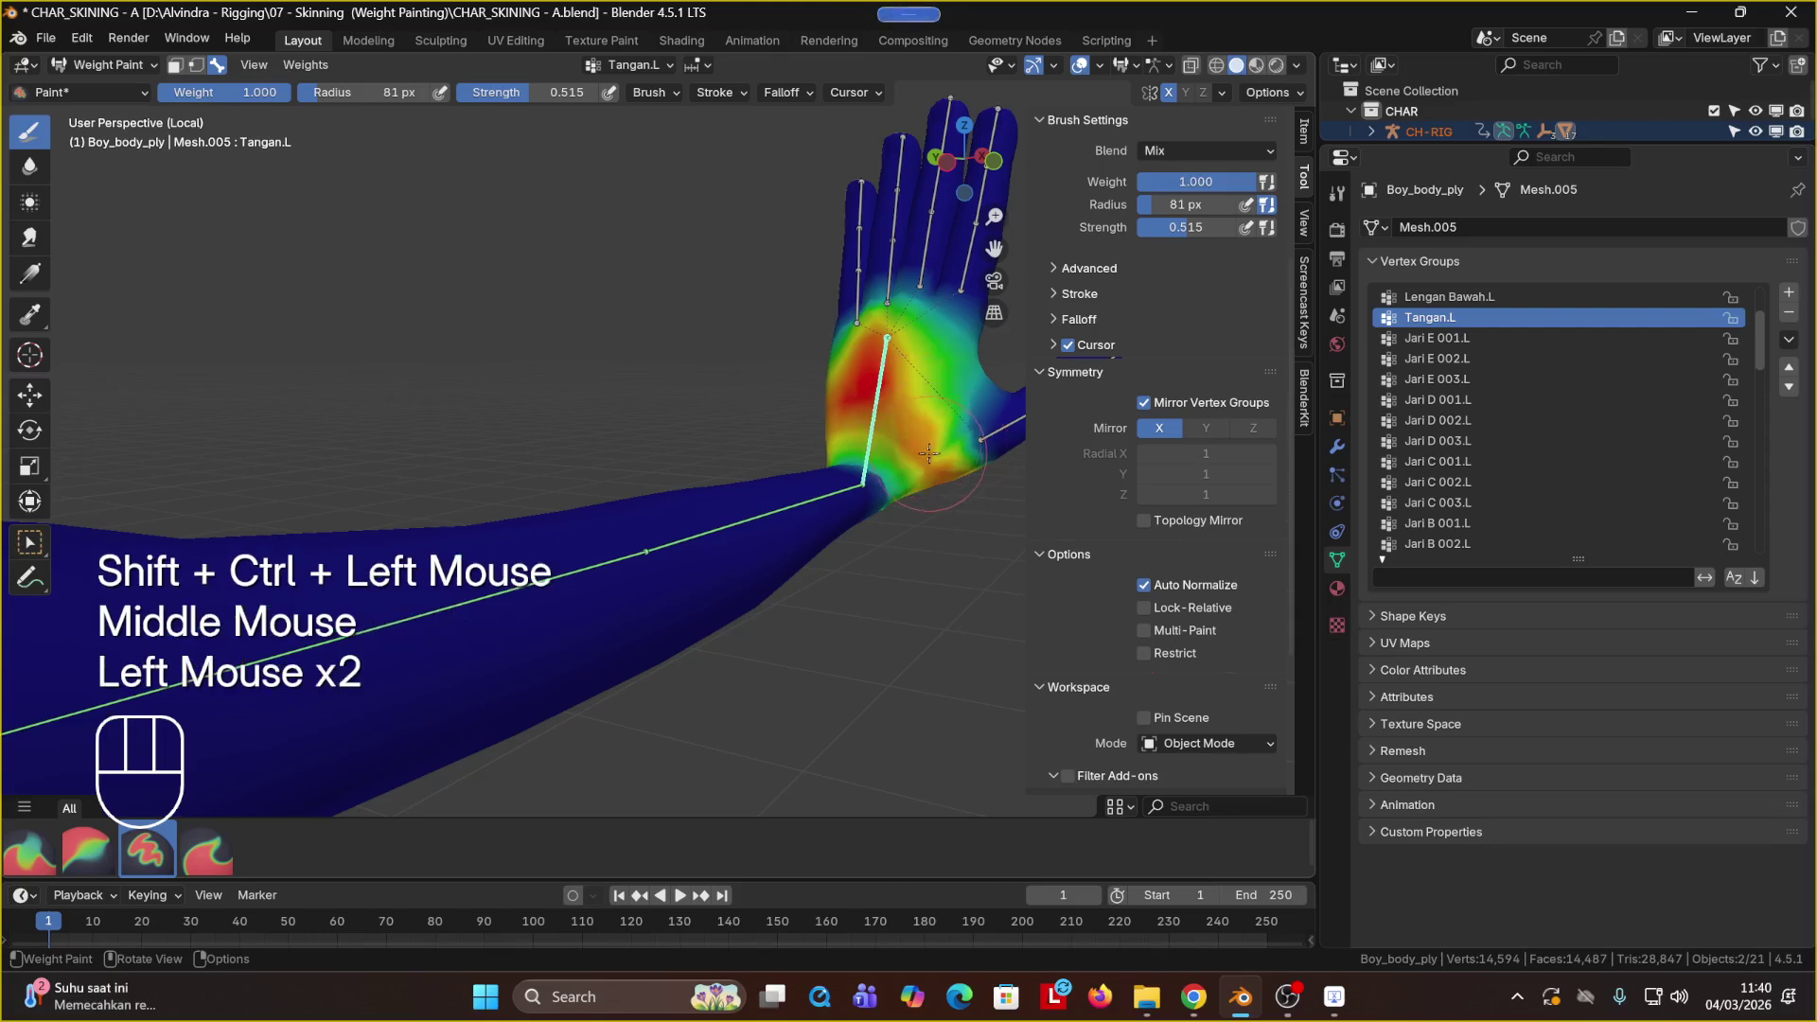
click(904, 402)
click(923, 383)
click(953, 376)
click(958, 402)
click(947, 437)
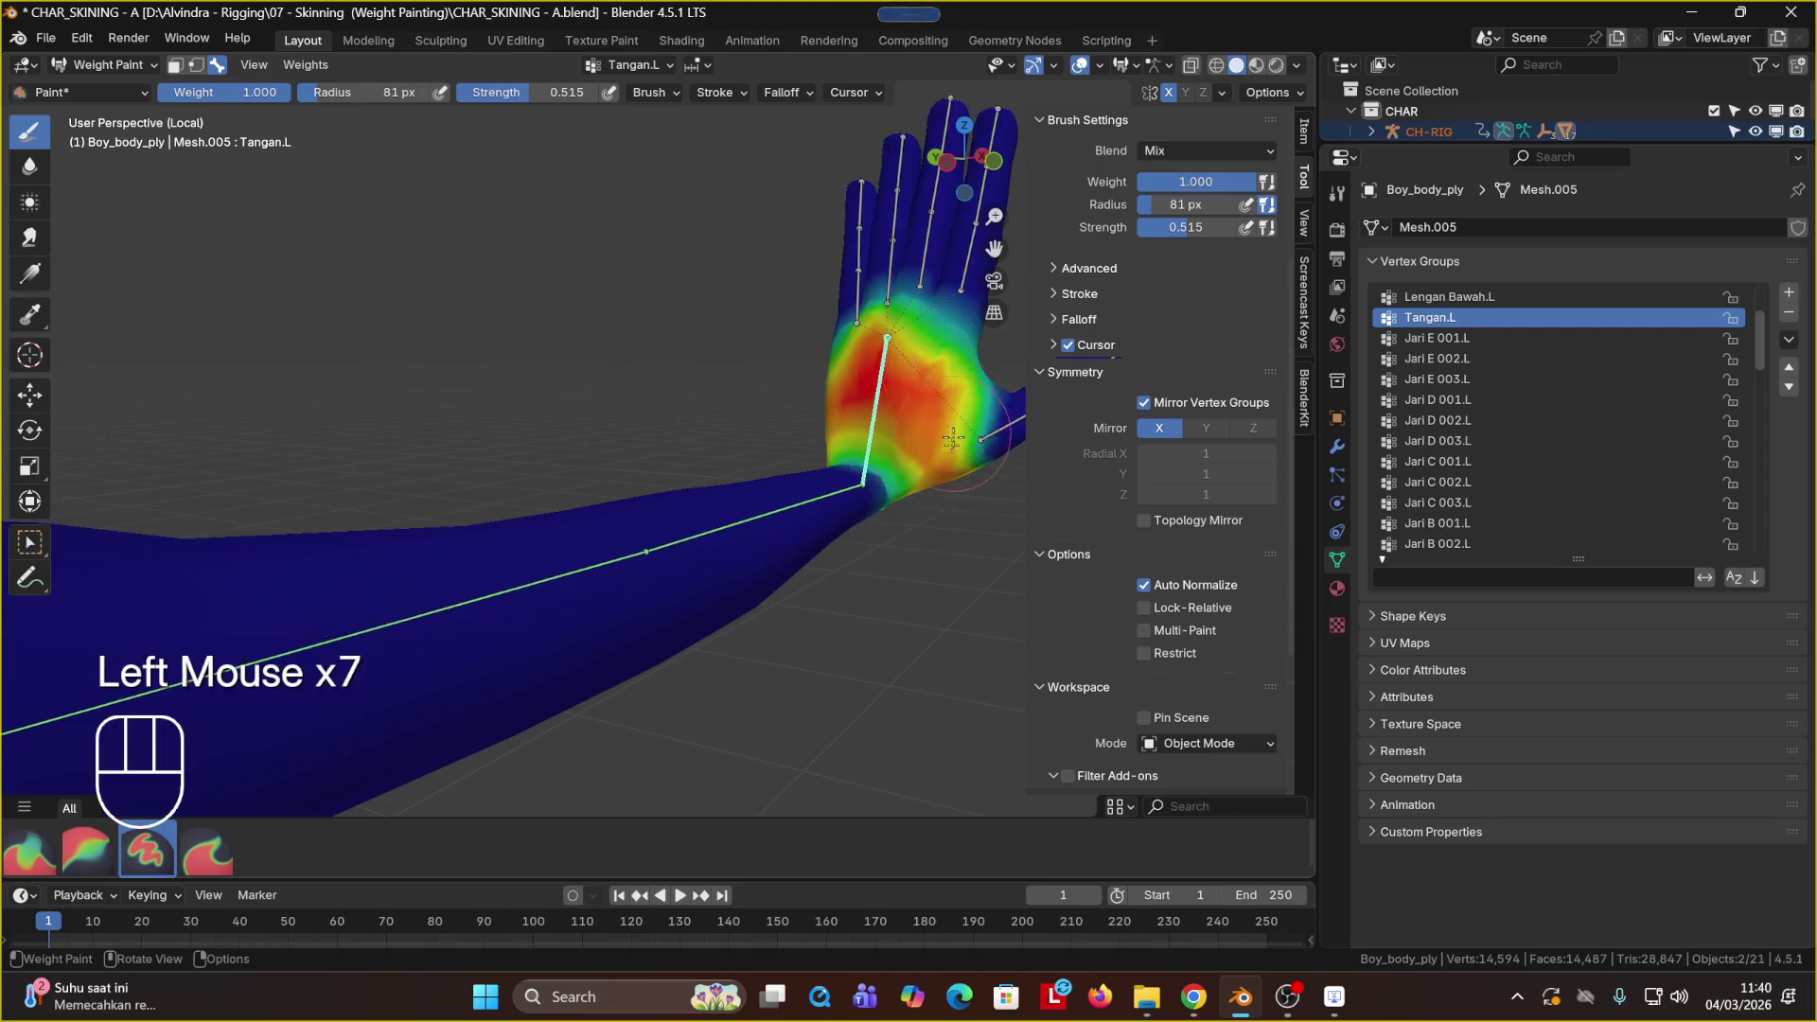
click(938, 447)
click(917, 447)
click(885, 421)
click(856, 414)
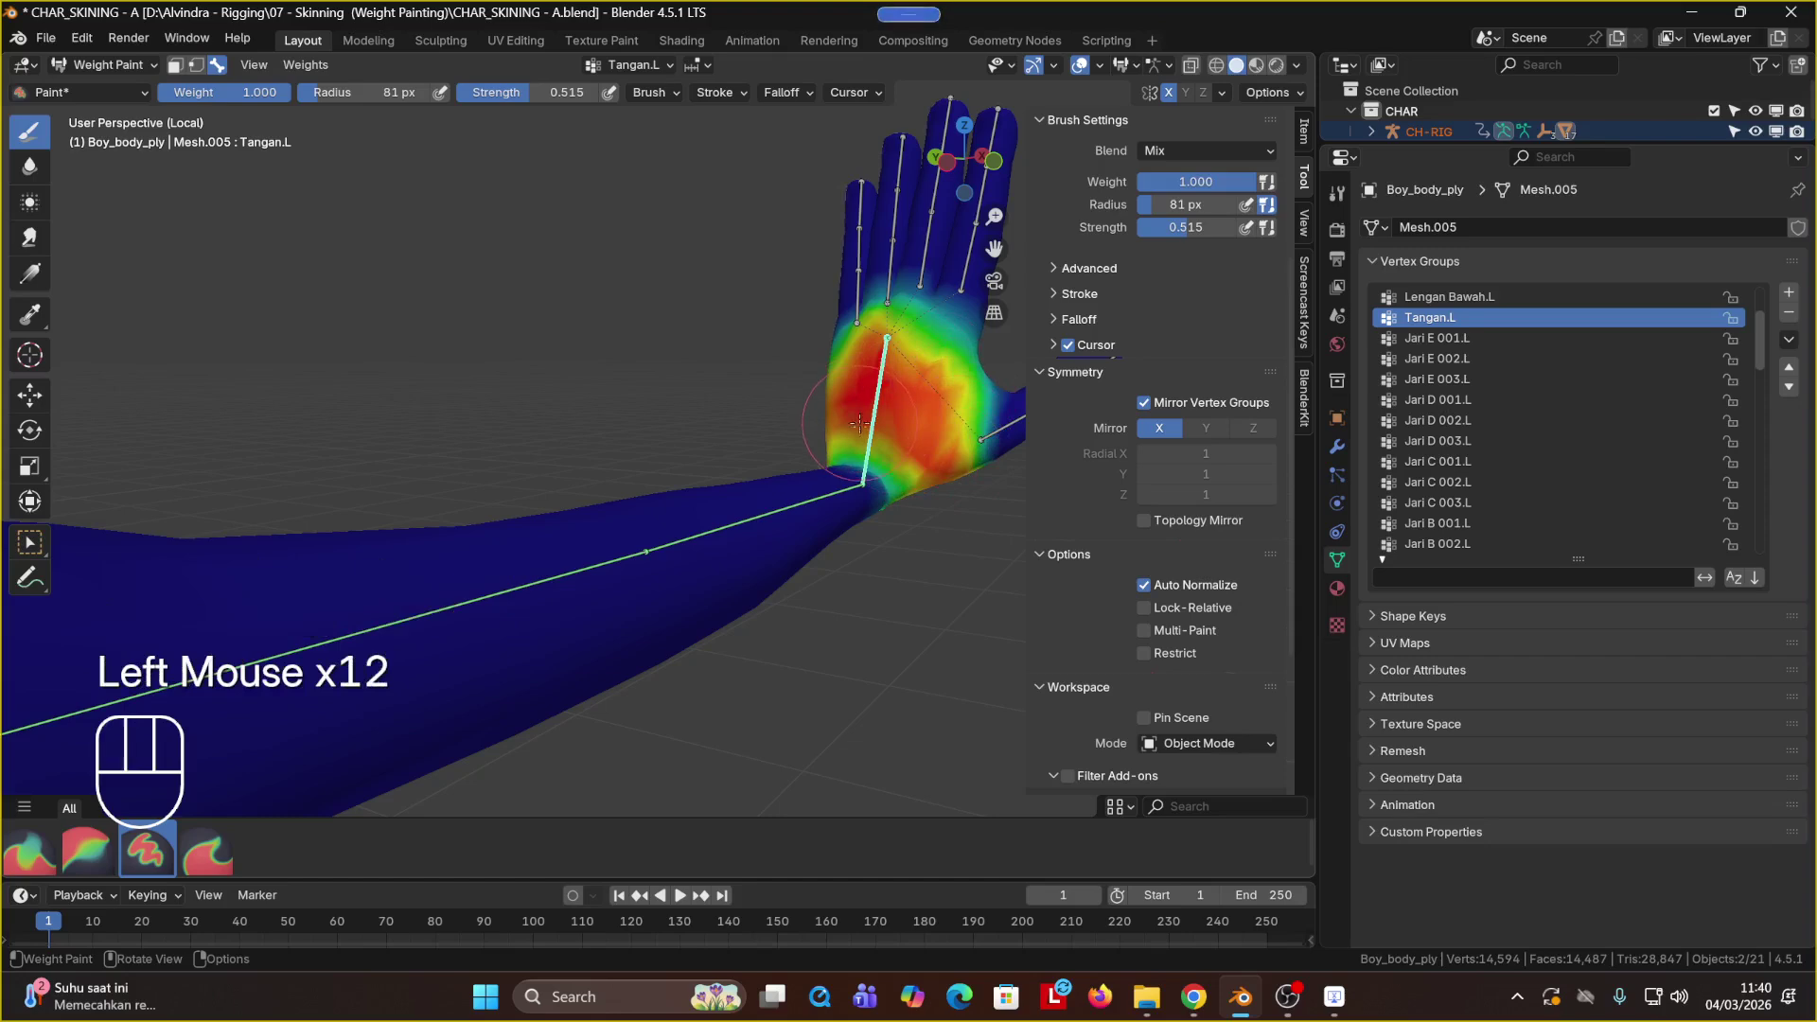
Step: Build up the Tangan.L weight along the outer edge and knuckles on the back of the left hand
click(826, 402)
click(831, 380)
click(836, 362)
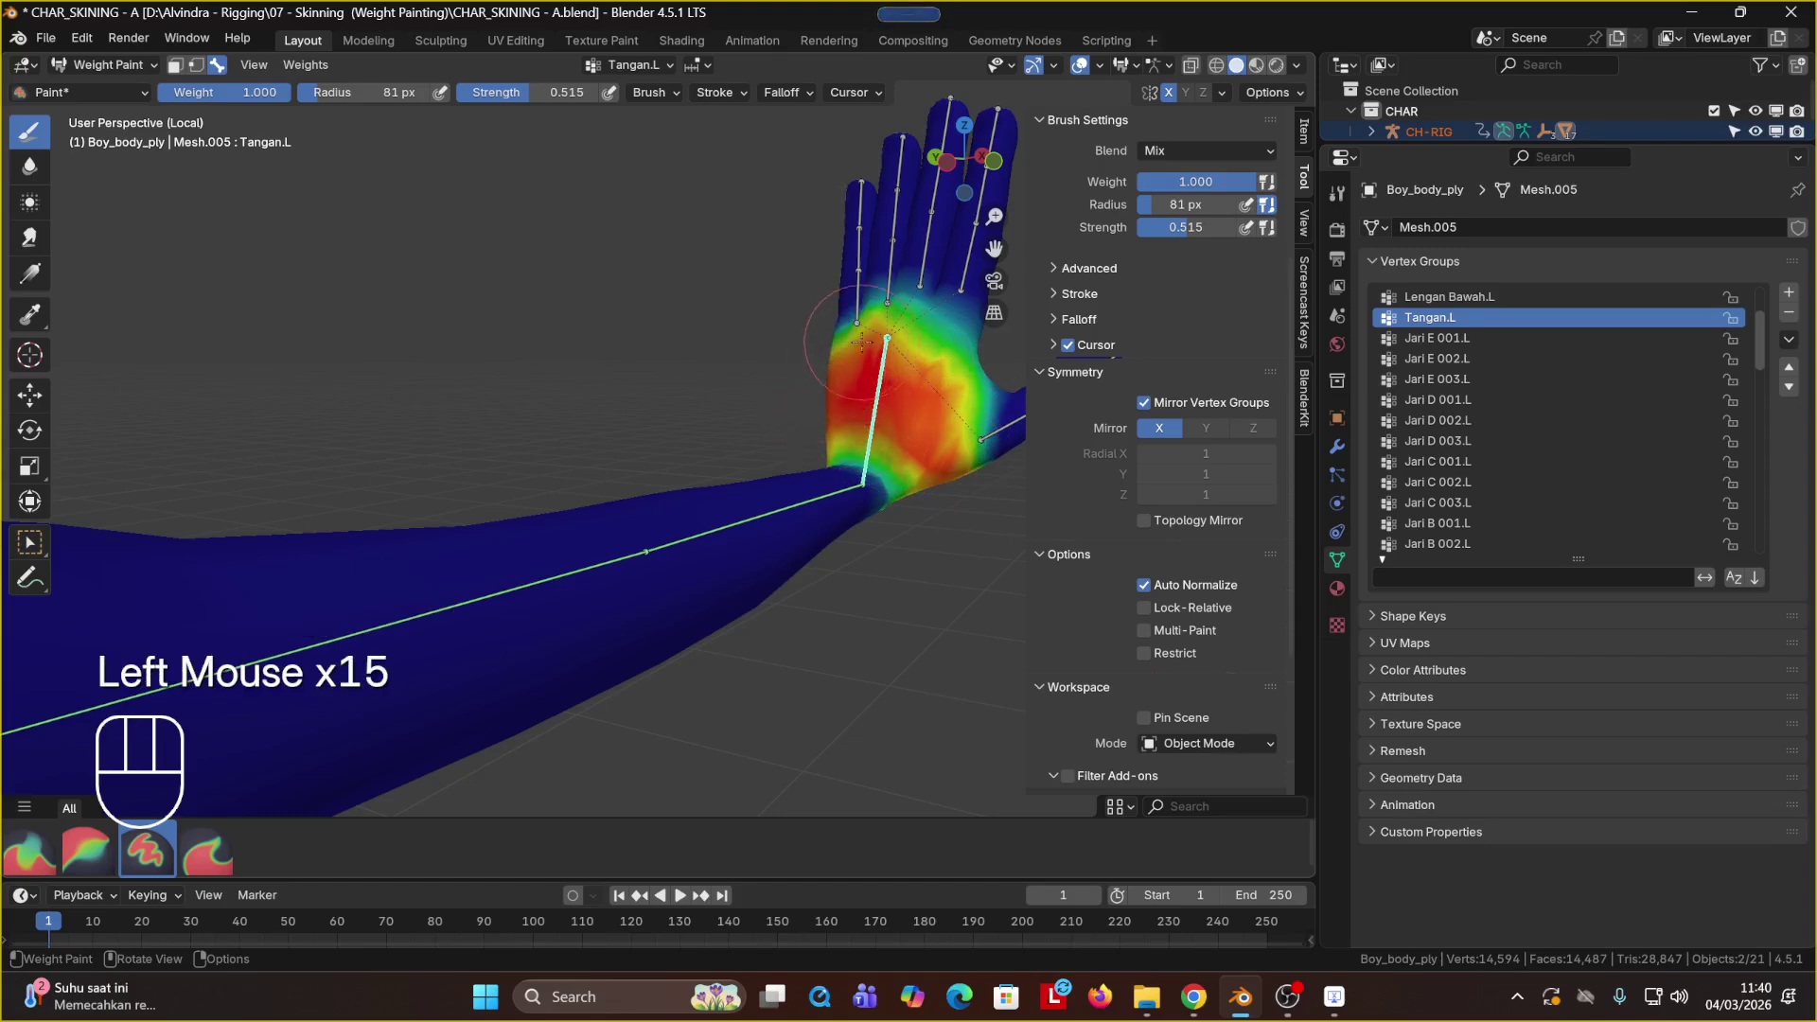
click(863, 343)
click(928, 350)
click(941, 364)
click(942, 355)
click(927, 345)
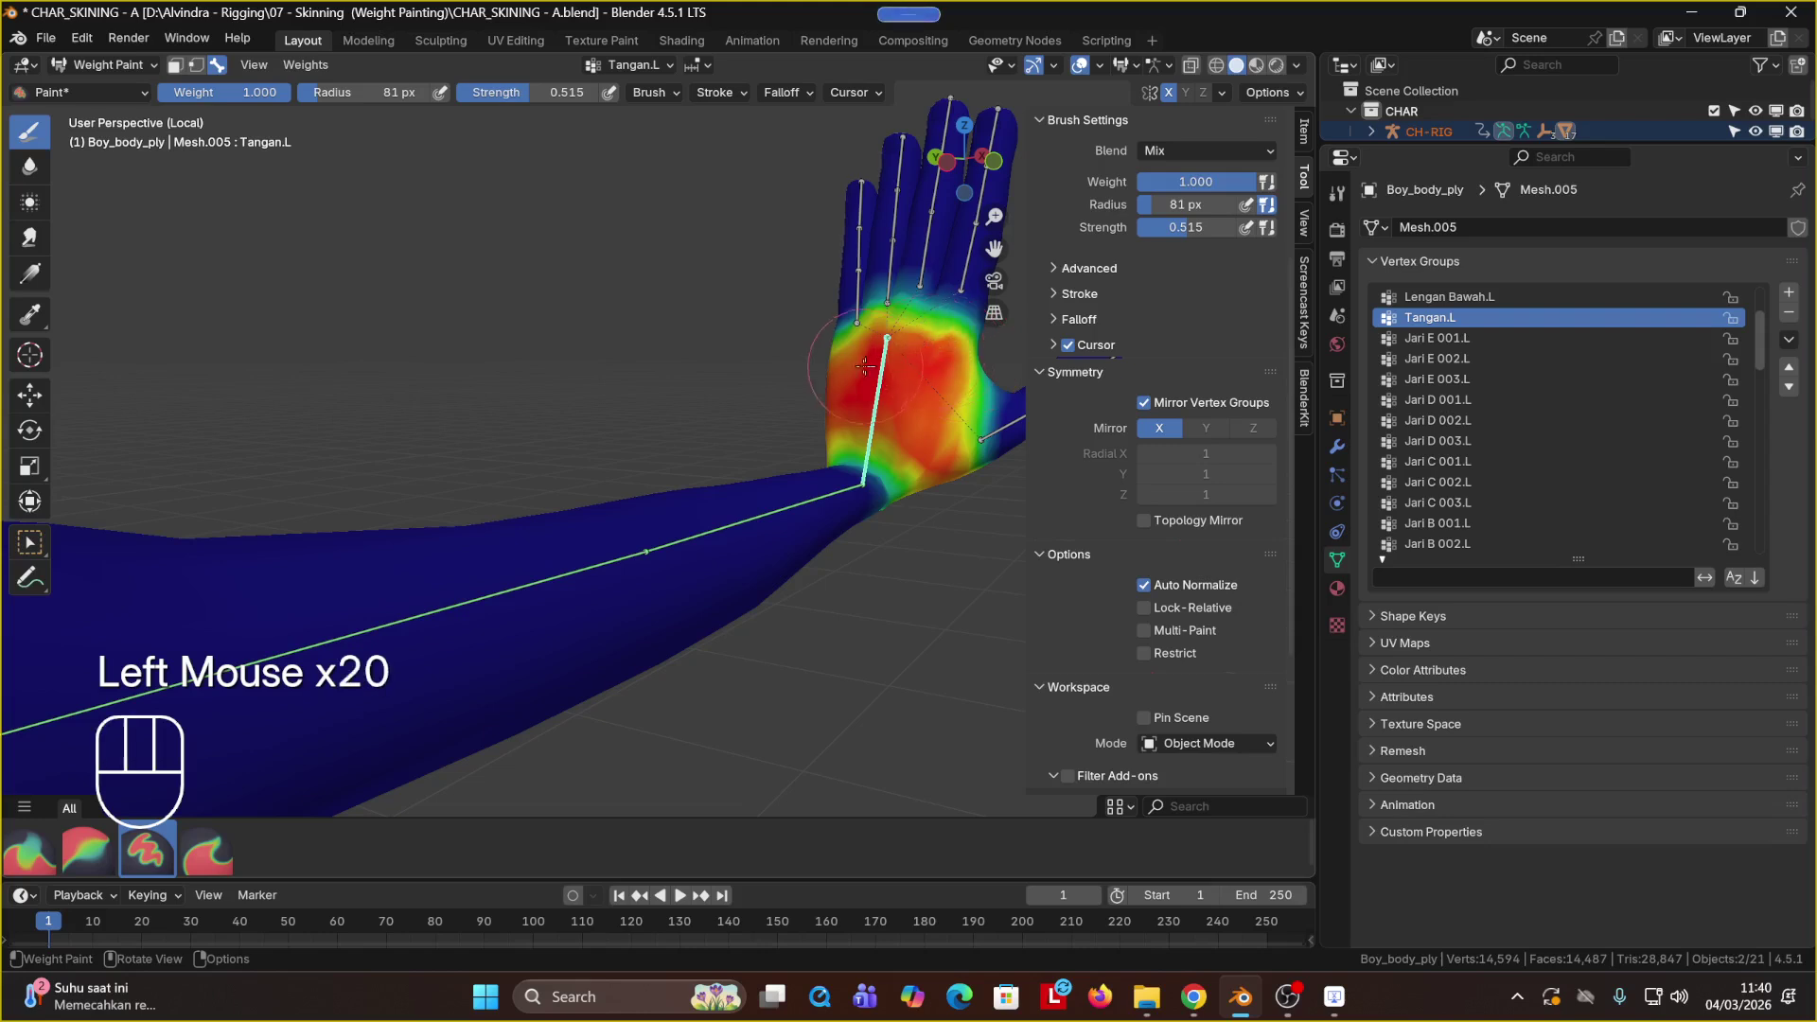
click(857, 364)
click(966, 398)
click(956, 454)
Step: Paint the Tangan.L weight from the thumb side to the center of the left palm
middle_drag(957, 474, 393, 402)
click(390, 407)
click(445, 389)
click(453, 355)
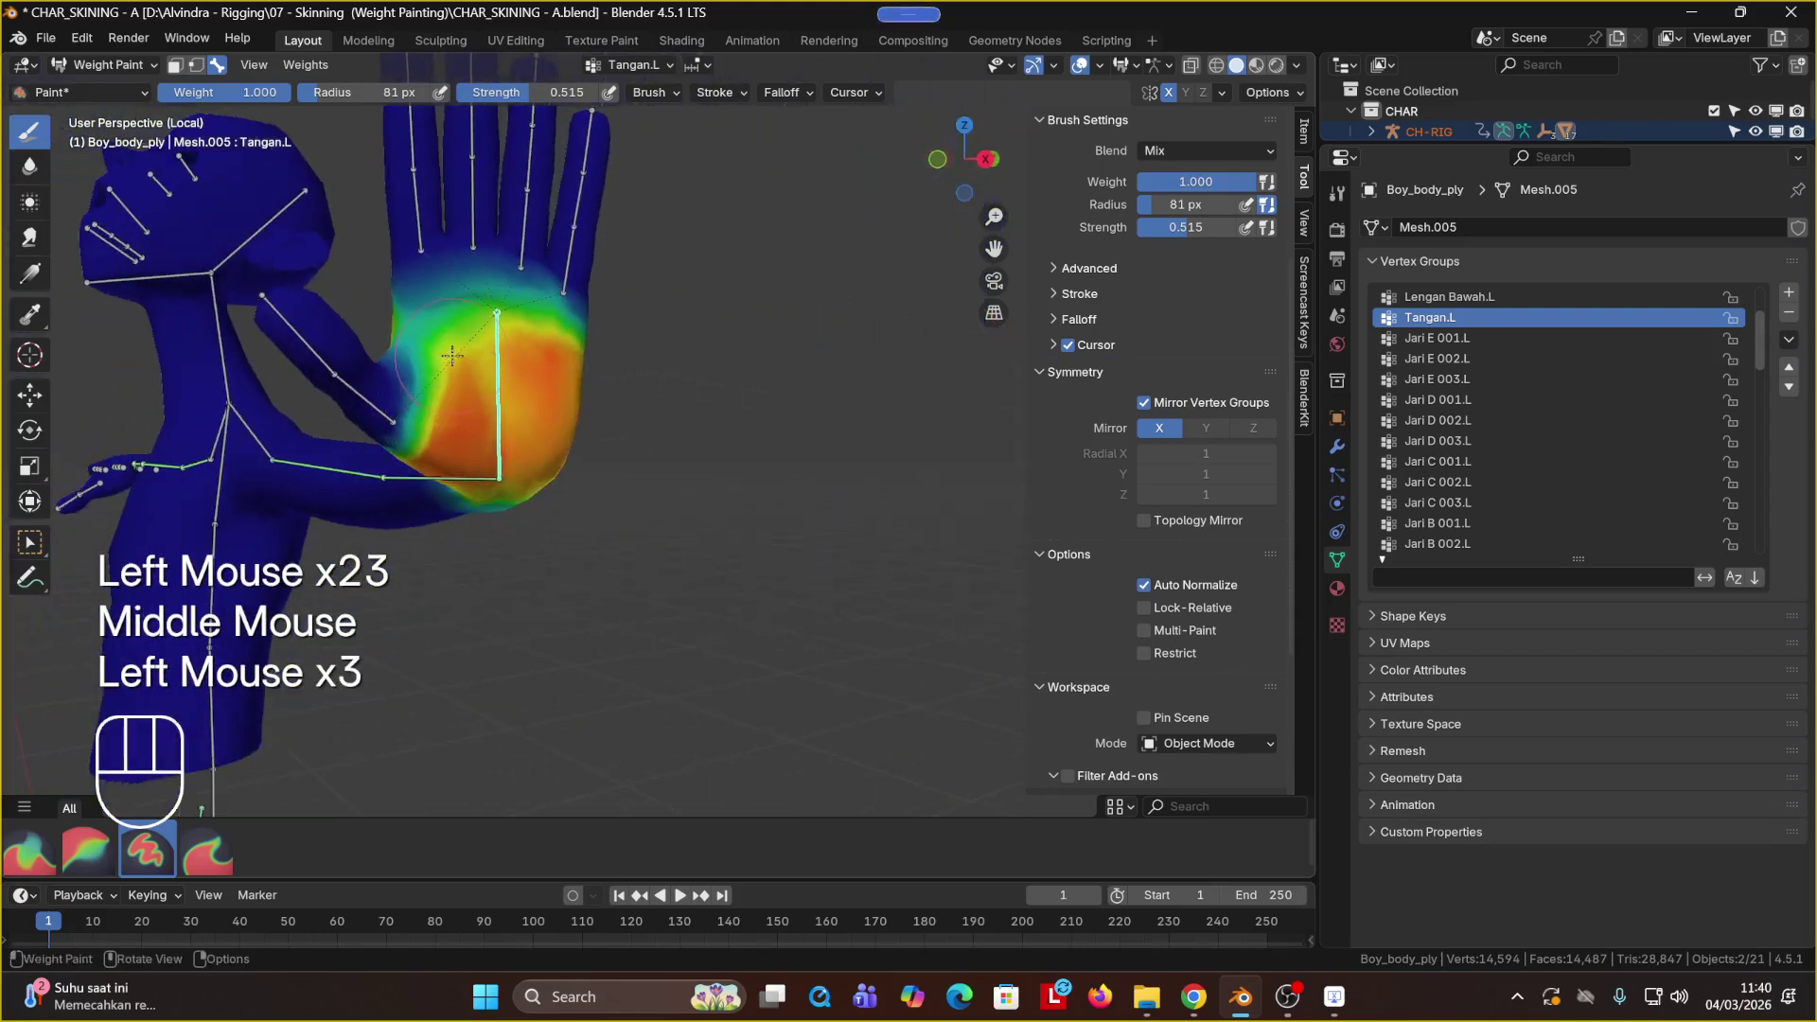
click(446, 348)
click(499, 349)
click(497, 378)
click(509, 396)
click(514, 414)
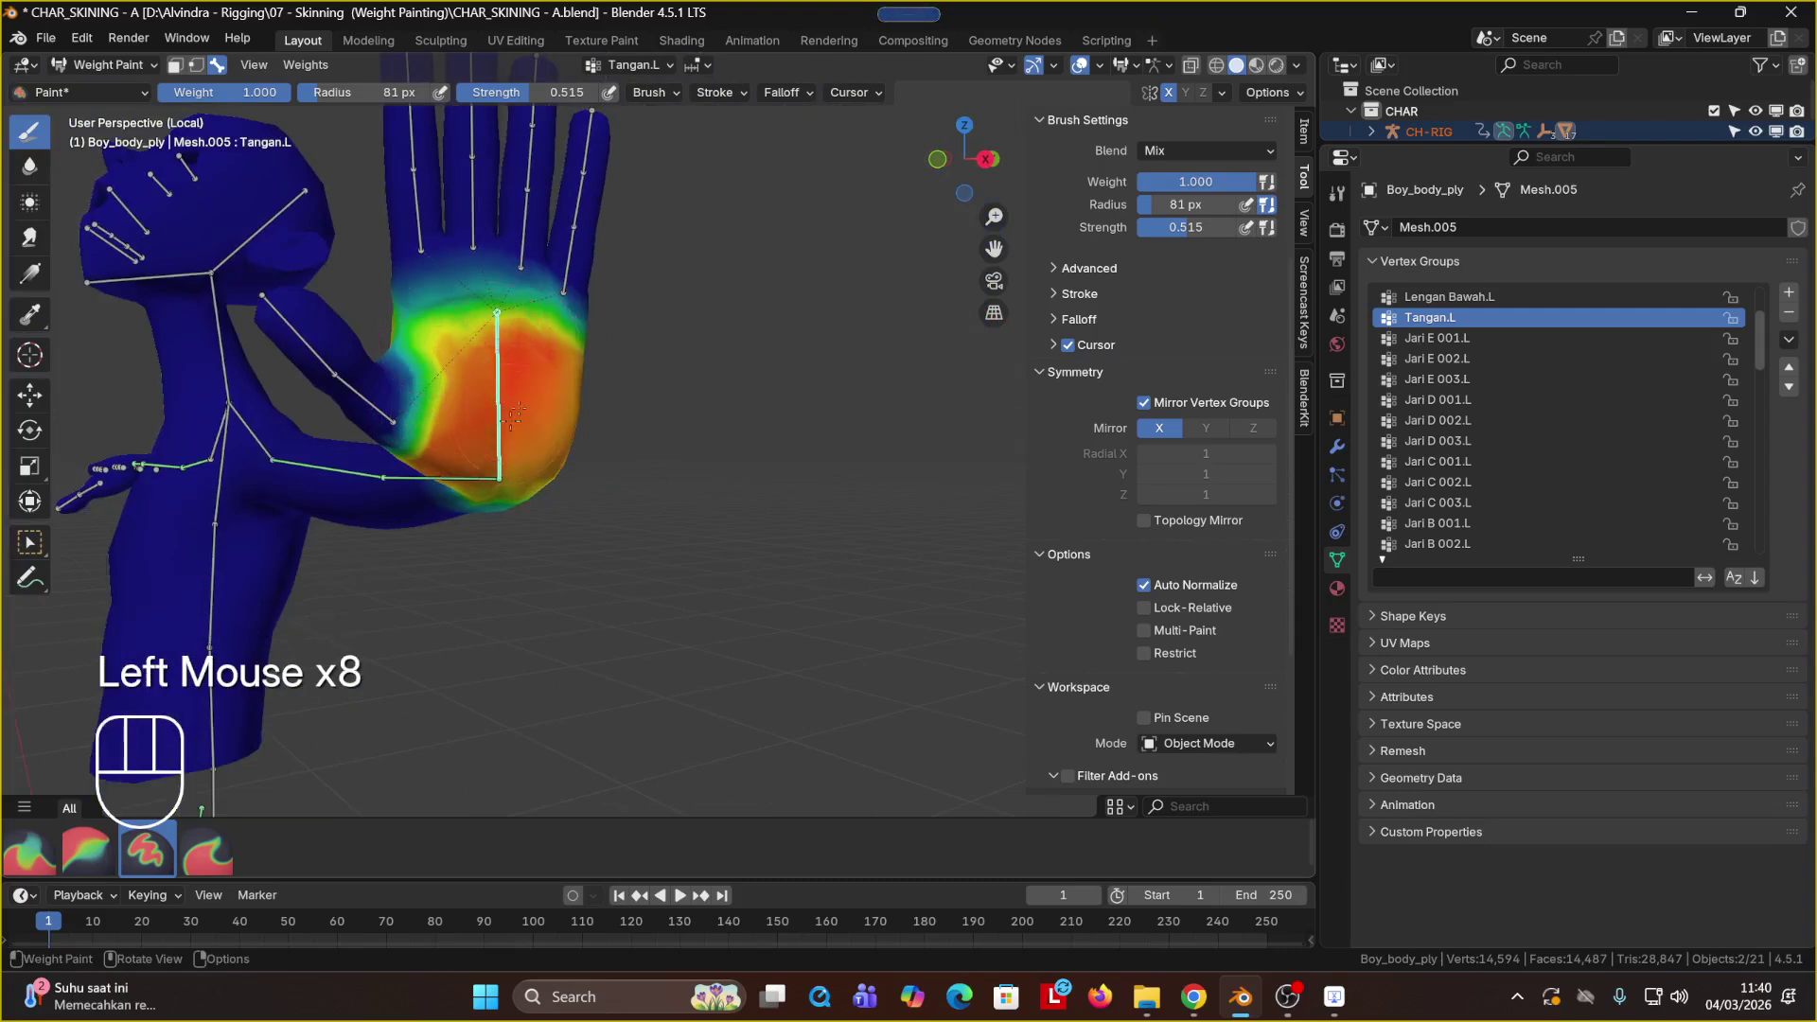
Step: Strengthen the Tangan.L weight along the upper palm below the finger bases
click(530, 398)
click(559, 359)
click(525, 336)
click(454, 352)
click(437, 338)
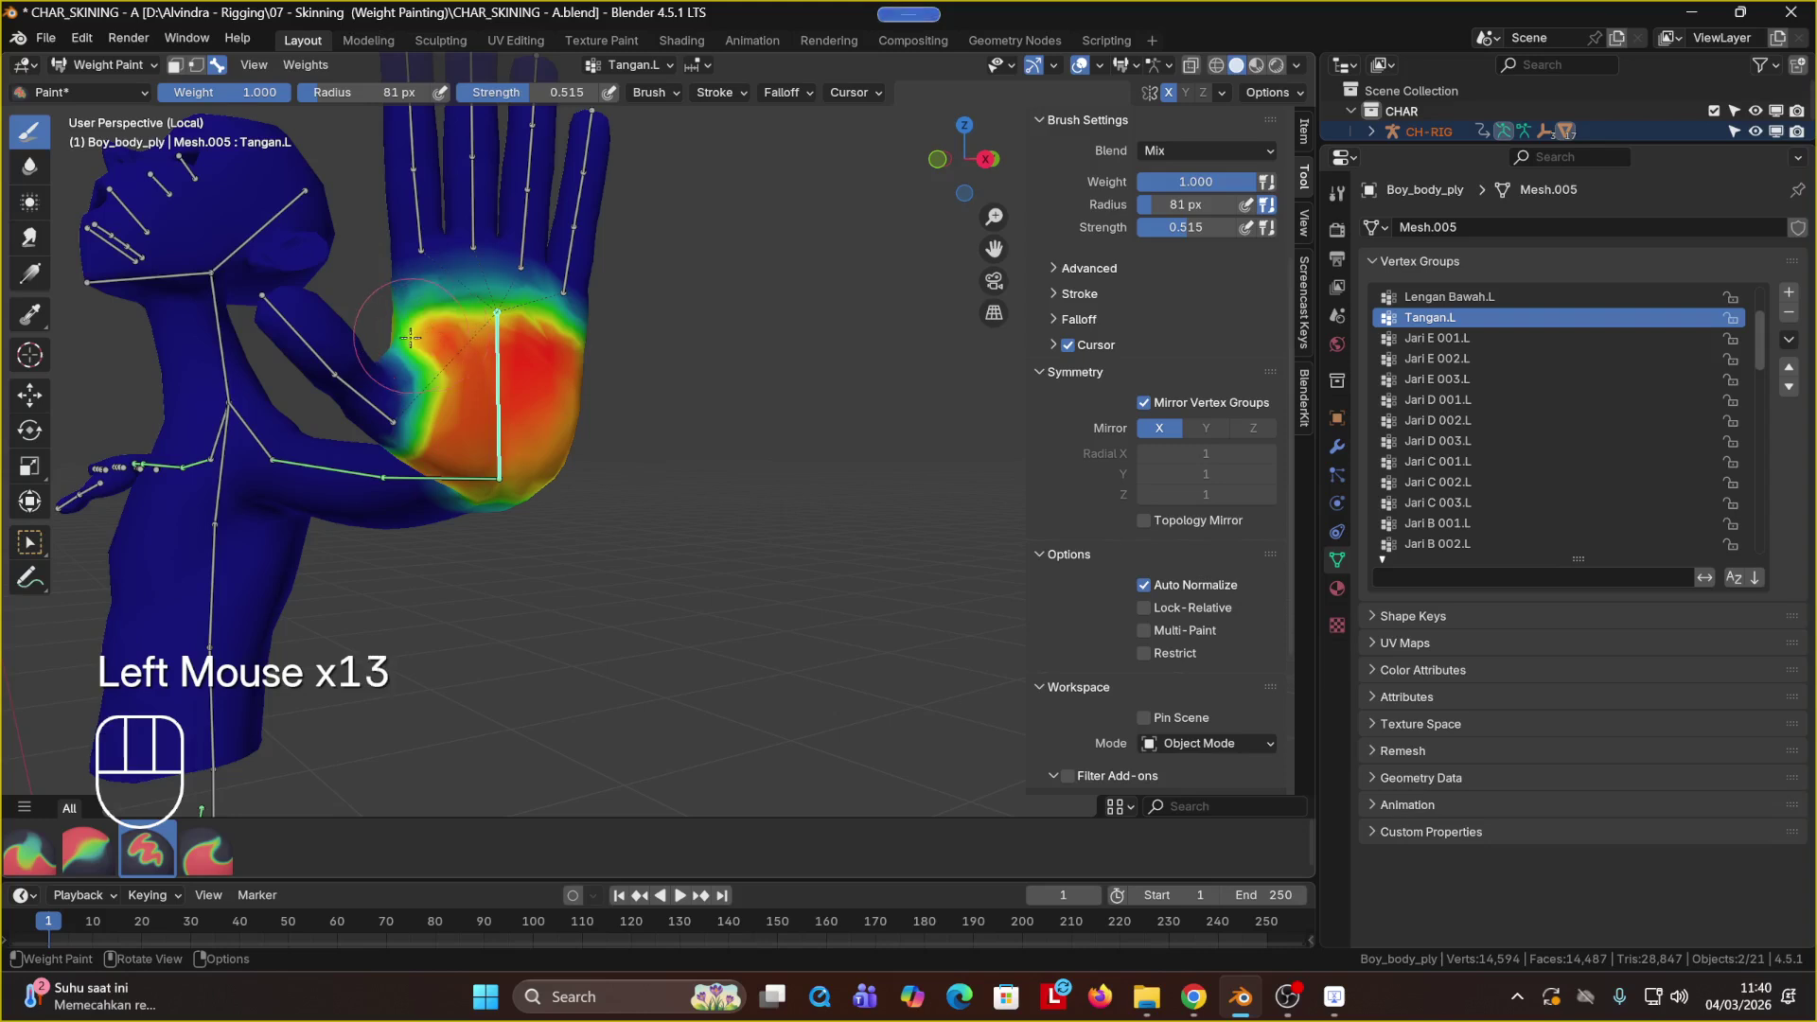
click(485, 345)
click(538, 333)
click(554, 341)
click(544, 428)
Step: Paint full Tangan.L weight from the heel of the left palm up to the finger bases
middle_drag(544, 428, 514, 390)
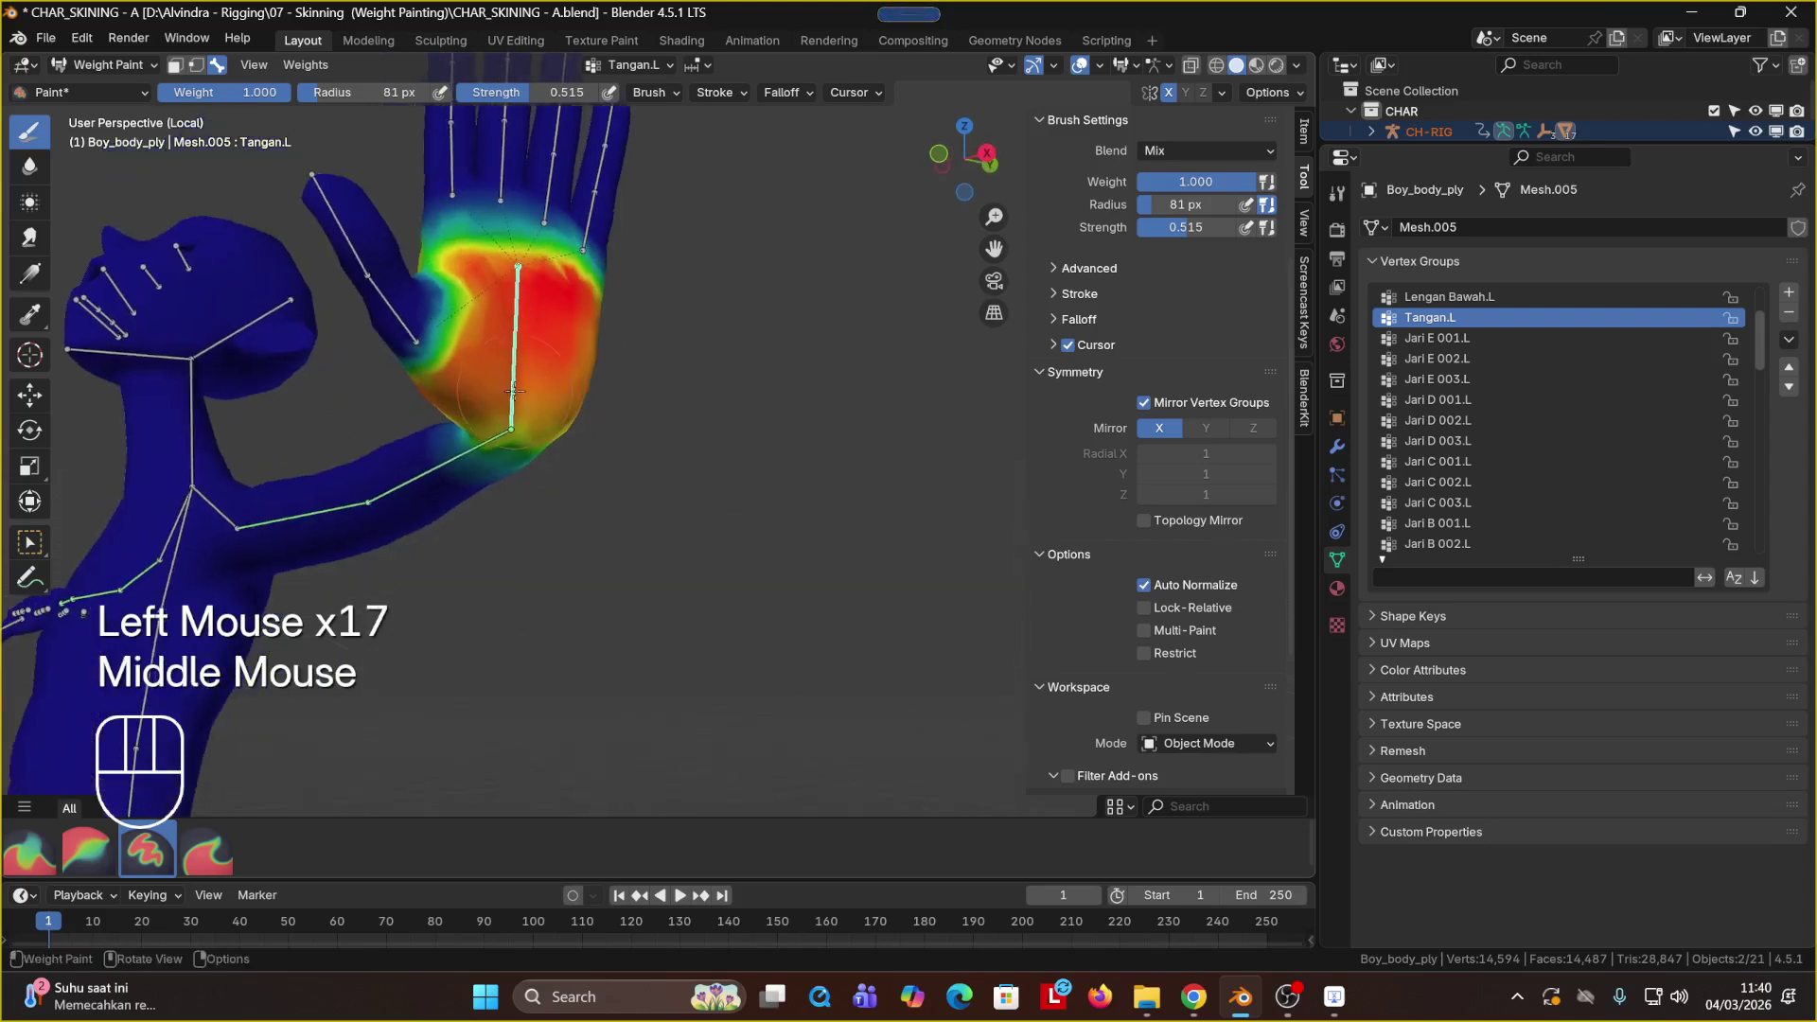
click(454, 431)
click(468, 398)
click(478, 359)
click(492, 312)
click(490, 297)
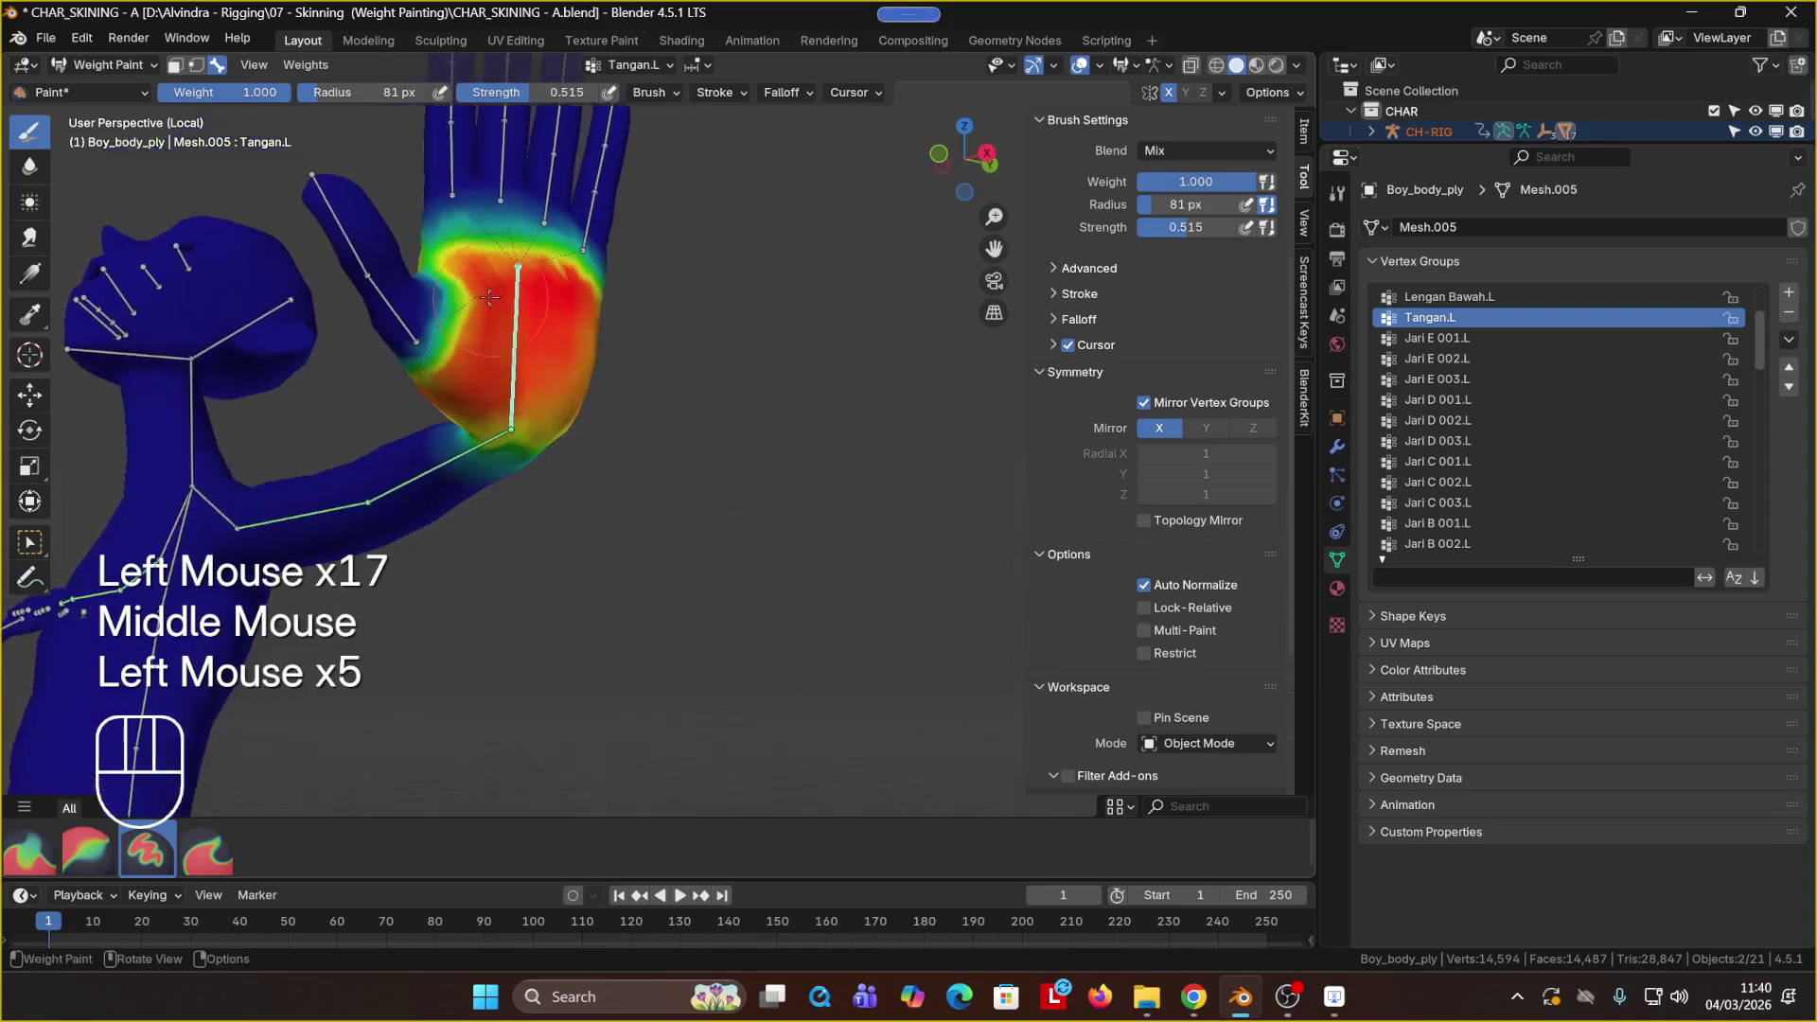
click(491, 294)
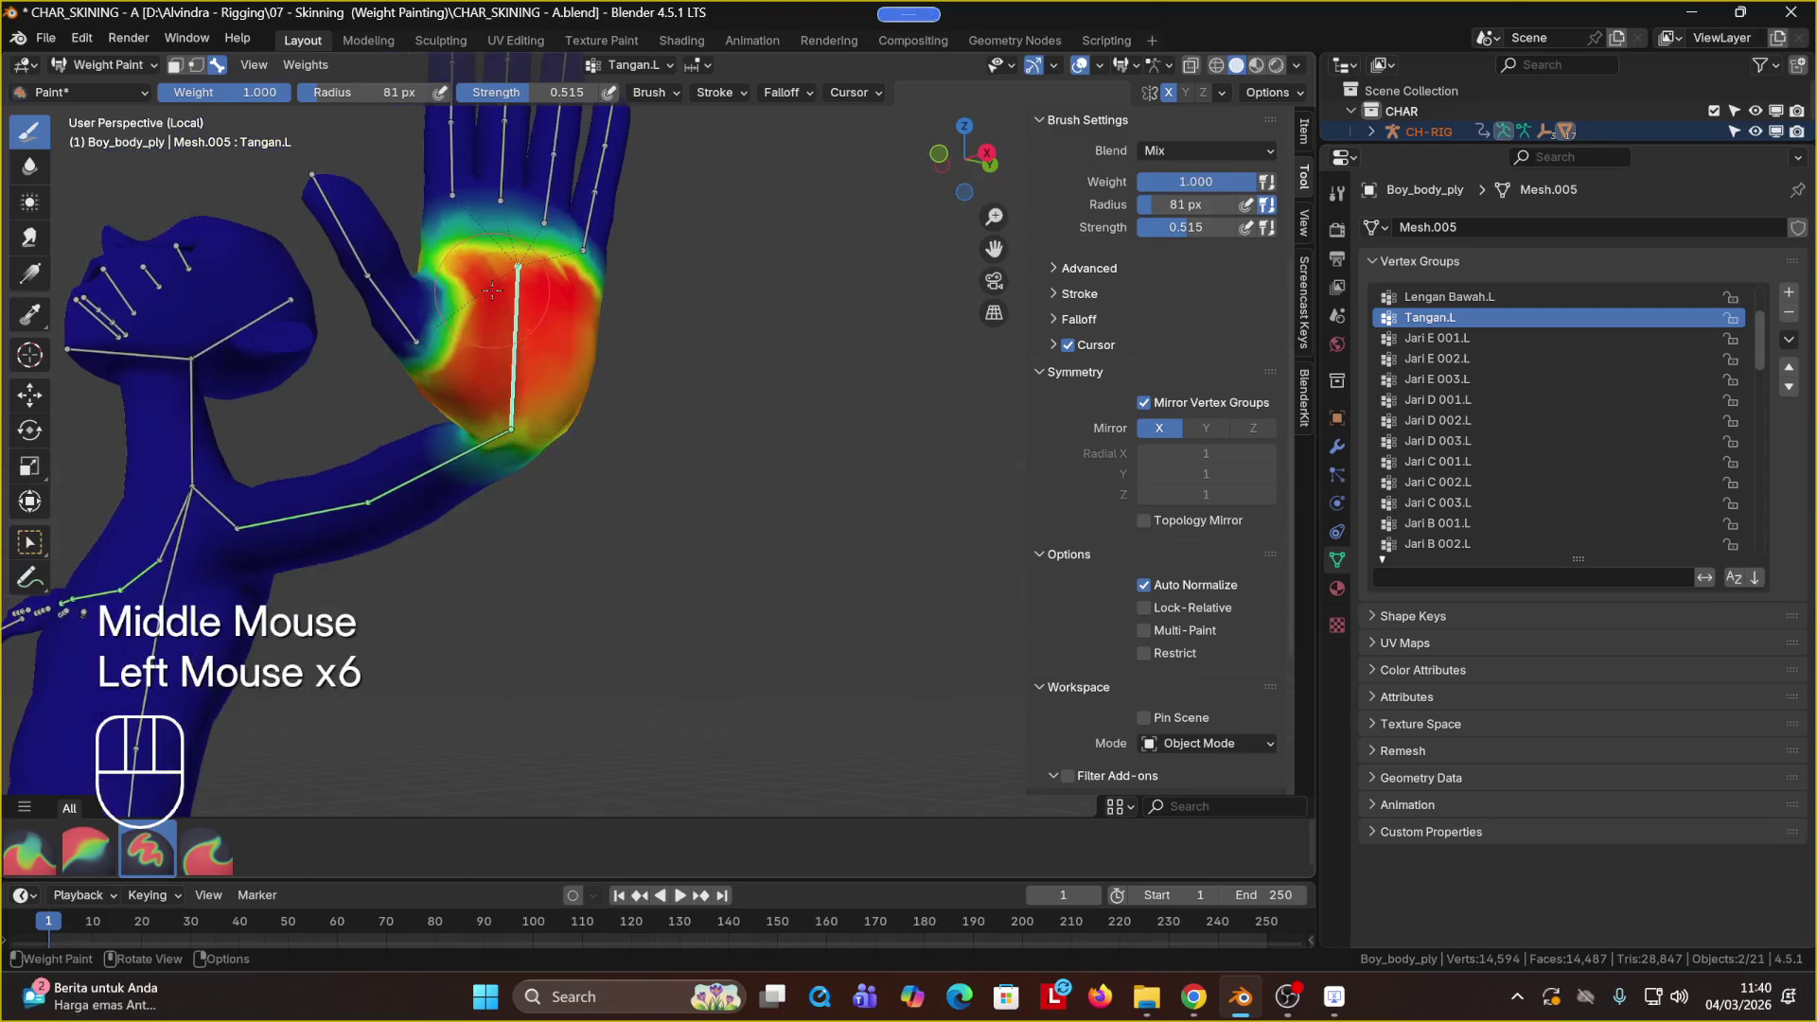
click(549, 265)
click(605, 303)
Step: Inspect the Tangan.L weight on the raised left hand from several angles around the arm and upper body
scroll(605, 313, down, 2)
mouse_move(606, 313)
middle_down()
mouse_move(587, 391)
mouse_move(748, 433)
middle_up()
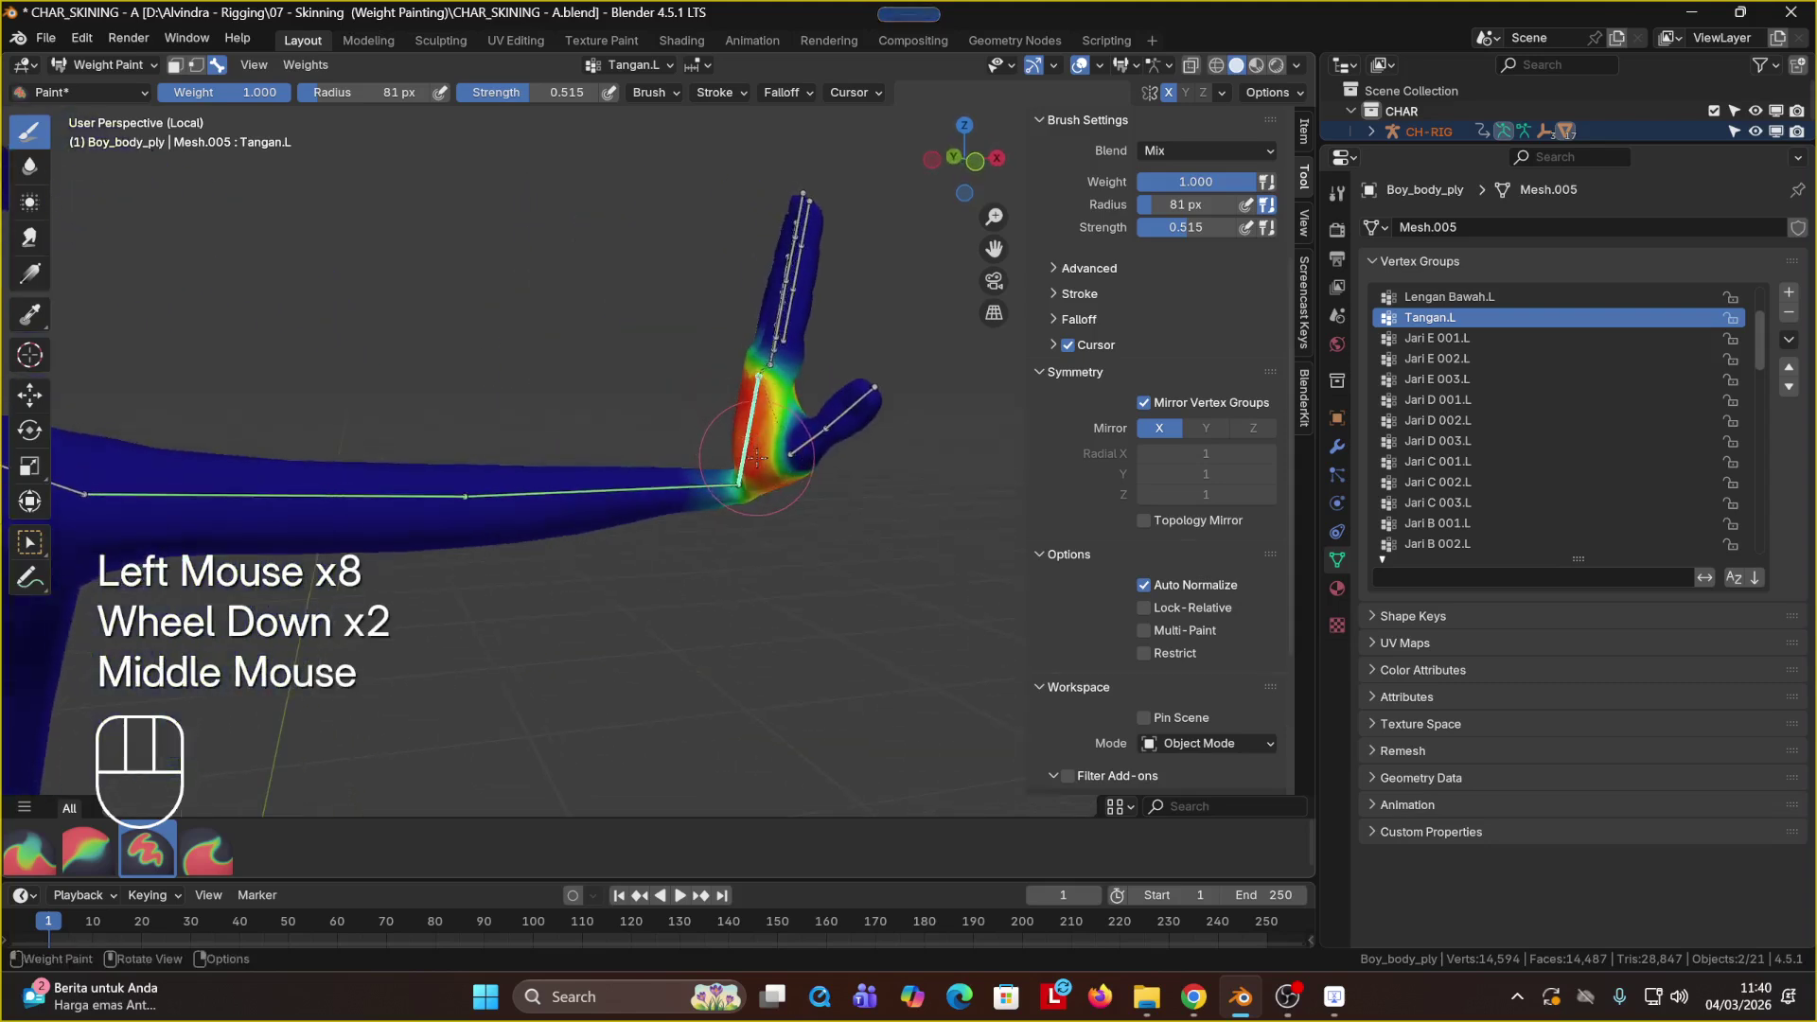
middle_drag(757, 473, 853, 536)
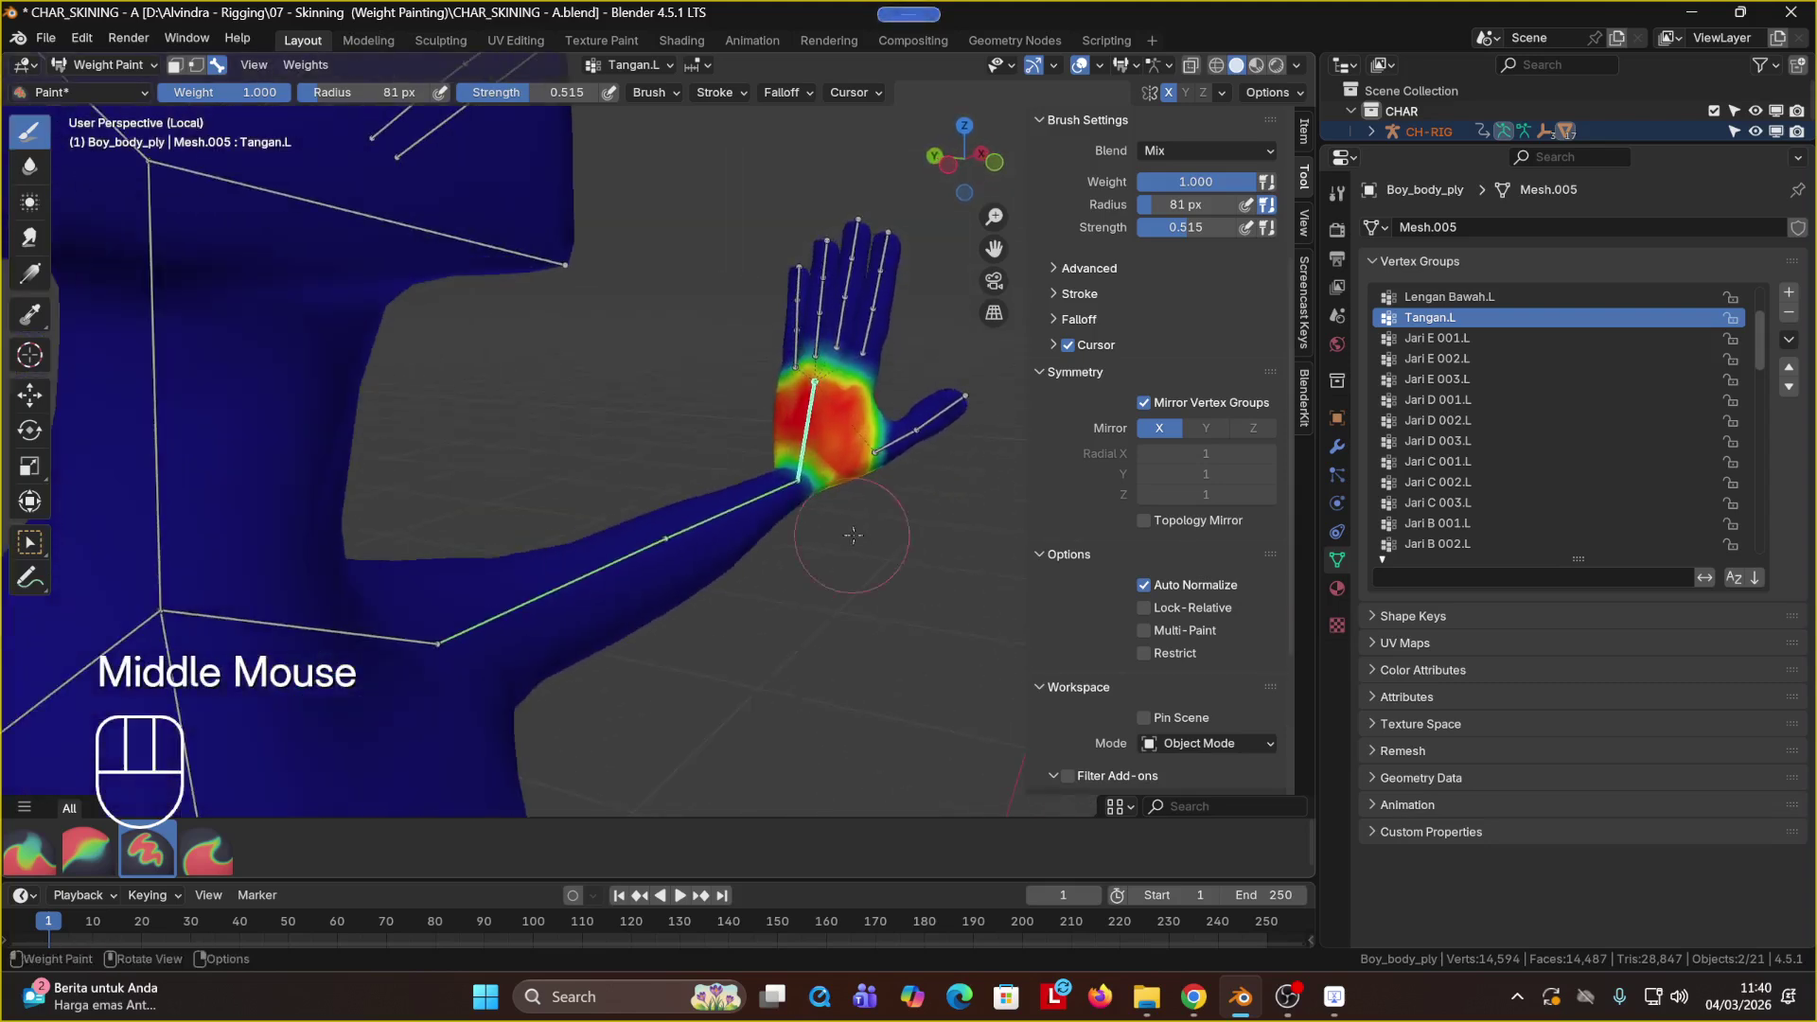
middle_drag(865, 444, 814, 454)
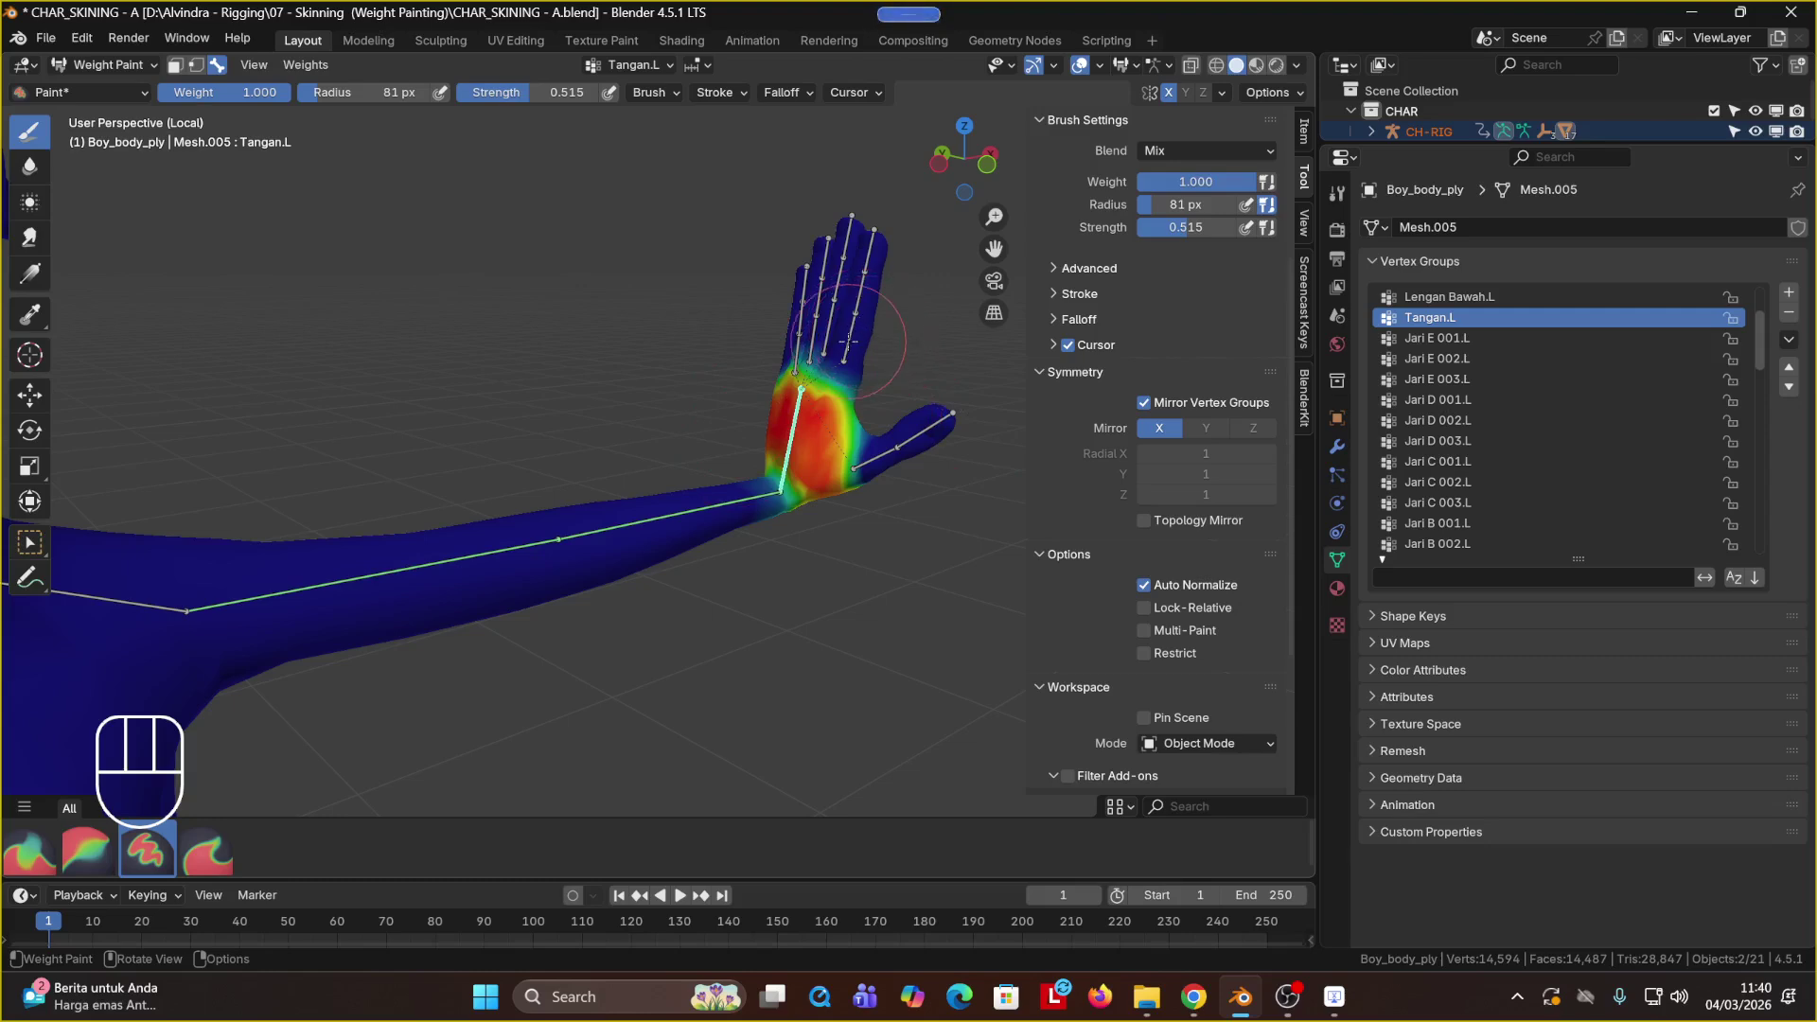
ctrl+shift+middle_drag(568, 520, 758, 464)
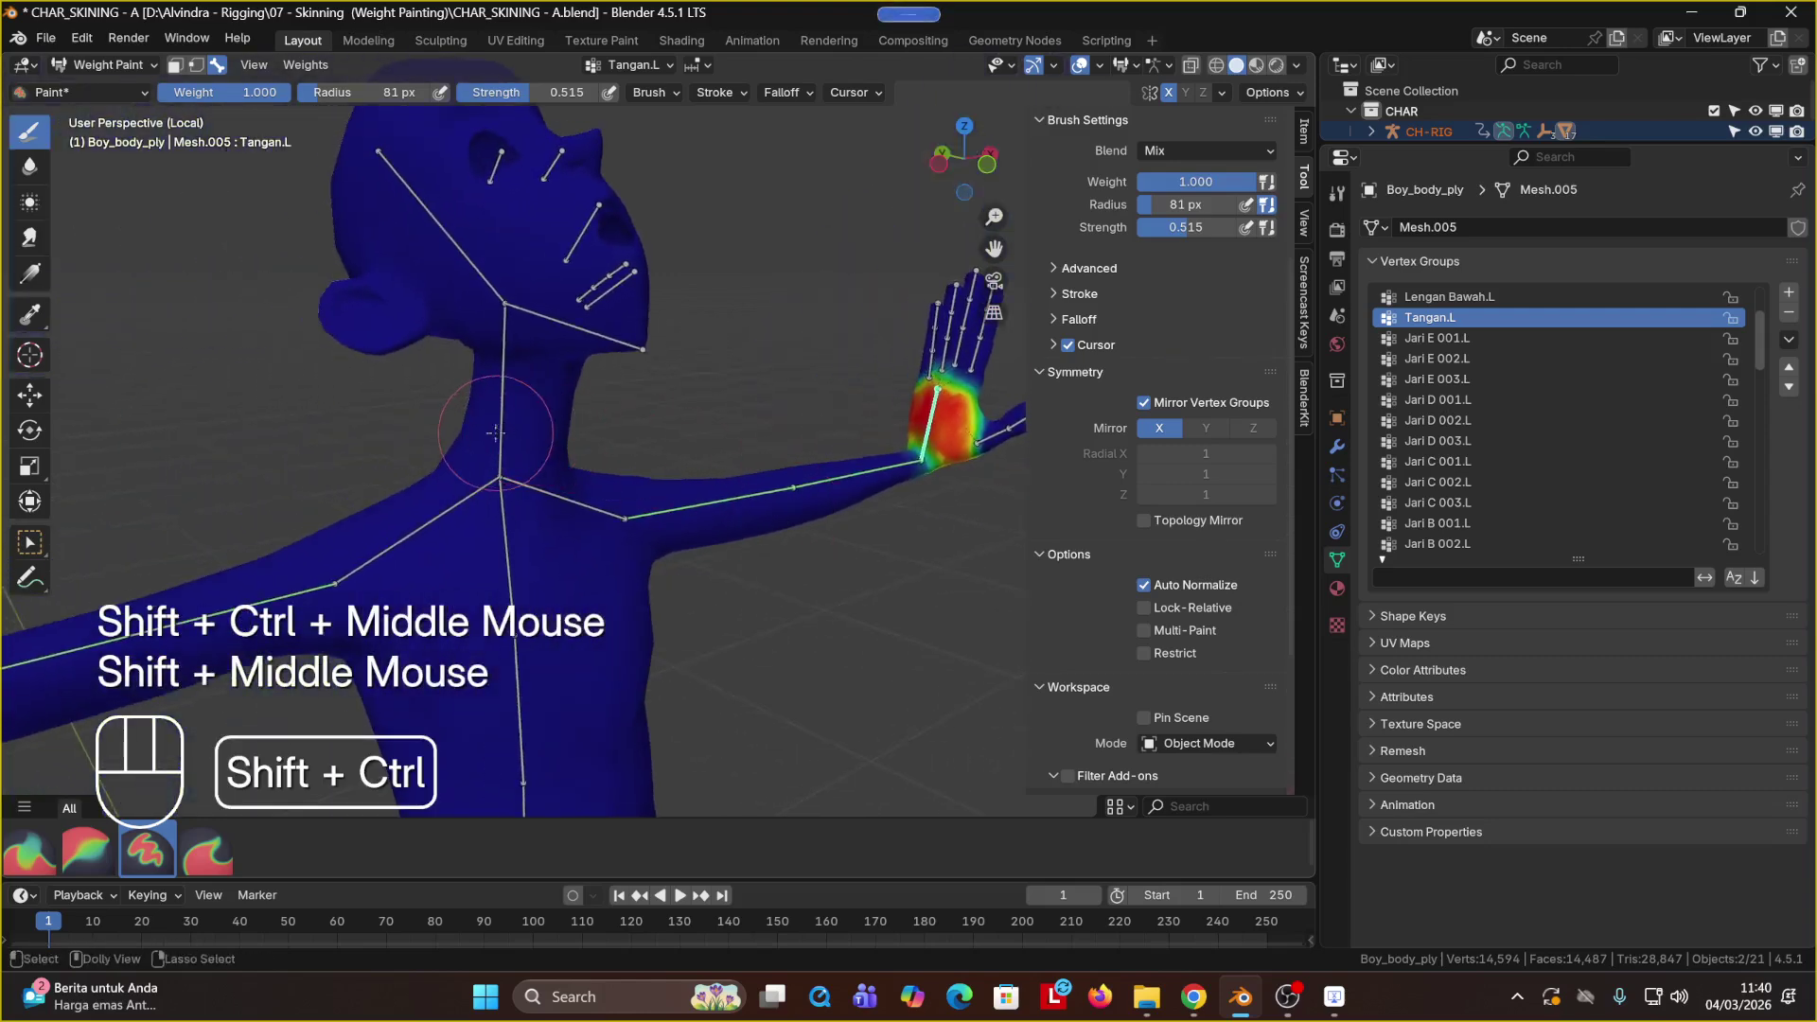
ctrl+shift+click(495, 433)
Step: Examine the weights of the left index finger's Jari B 001.L, Jari B 003.L and Jari B 002.L bones
middle_drag(495, 433, 691, 474)
scroll(682, 482, down, 2)
scroll(880, 397, up, 3)
middle_drag(881, 398, 943, 422)
shift+middle_drag(943, 422, 814, 474)
scroll(814, 464, up, 2)
middle_drag(804, 426, 814, 351)
shift+scroll(895, 369, up, 1)
ctrl+shift+click(743, 342)
scroll(748, 345, up, 1)
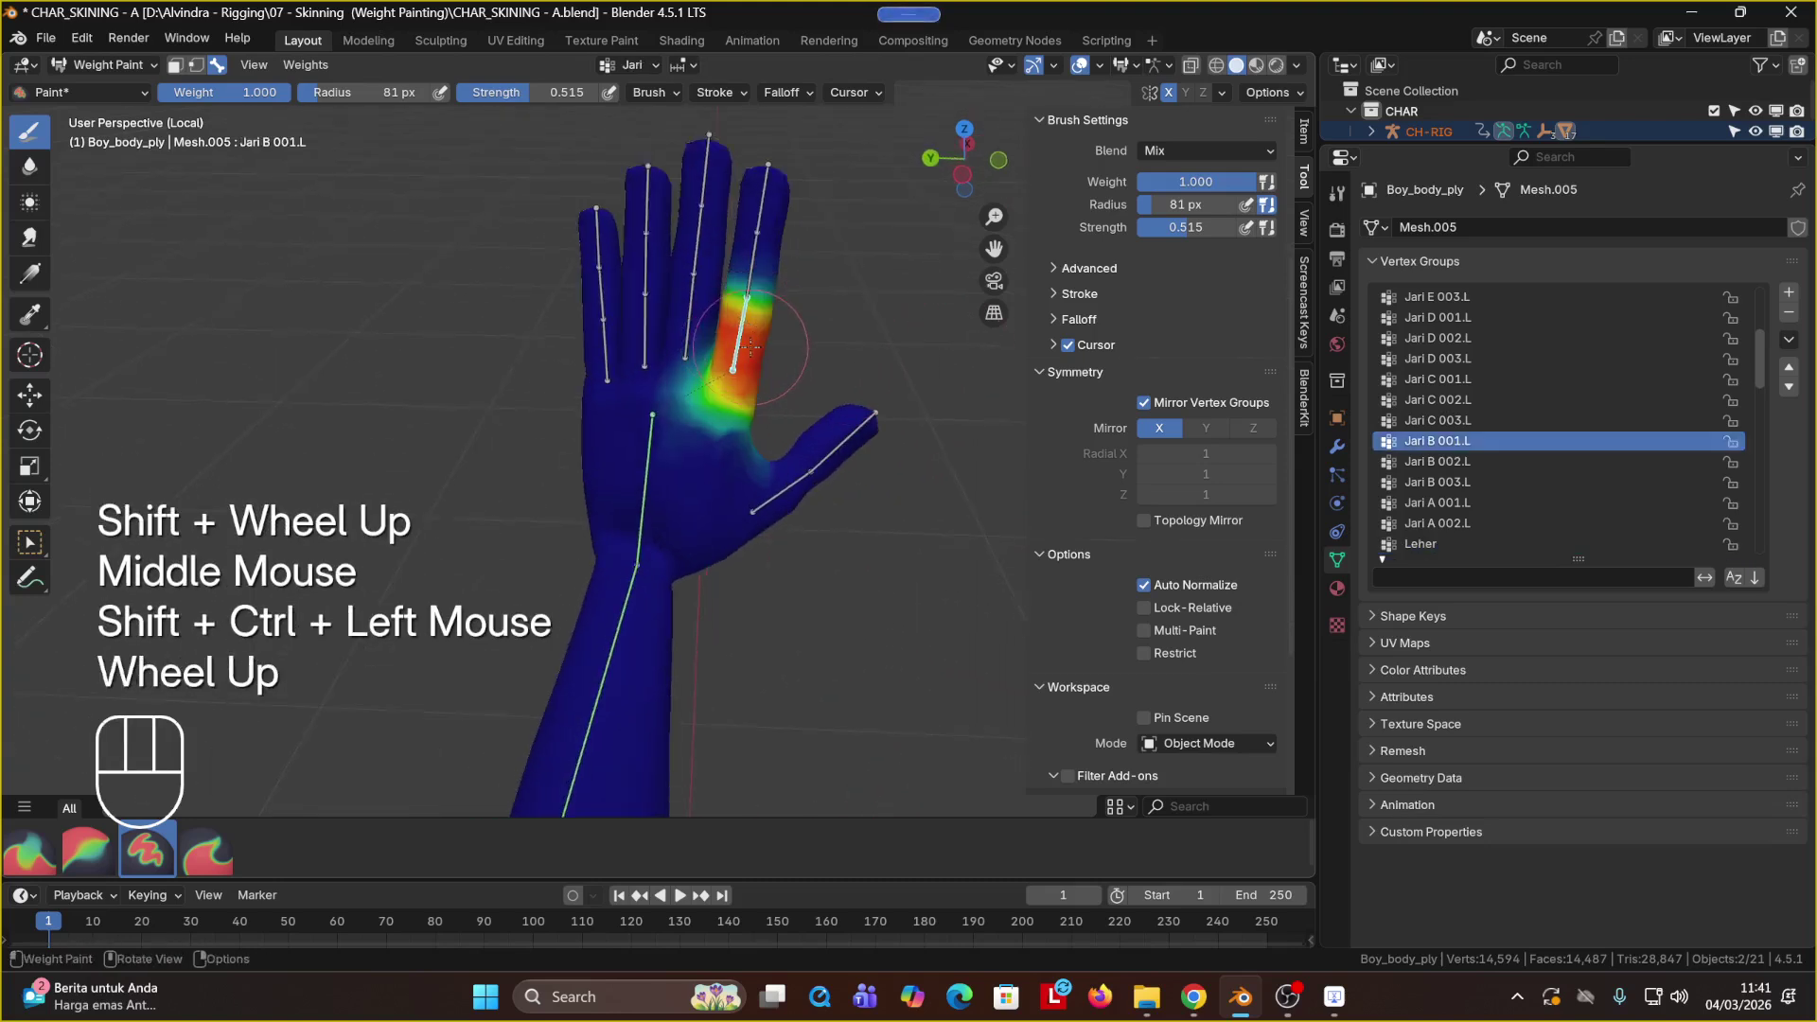
scroll(747, 349, up, 1)
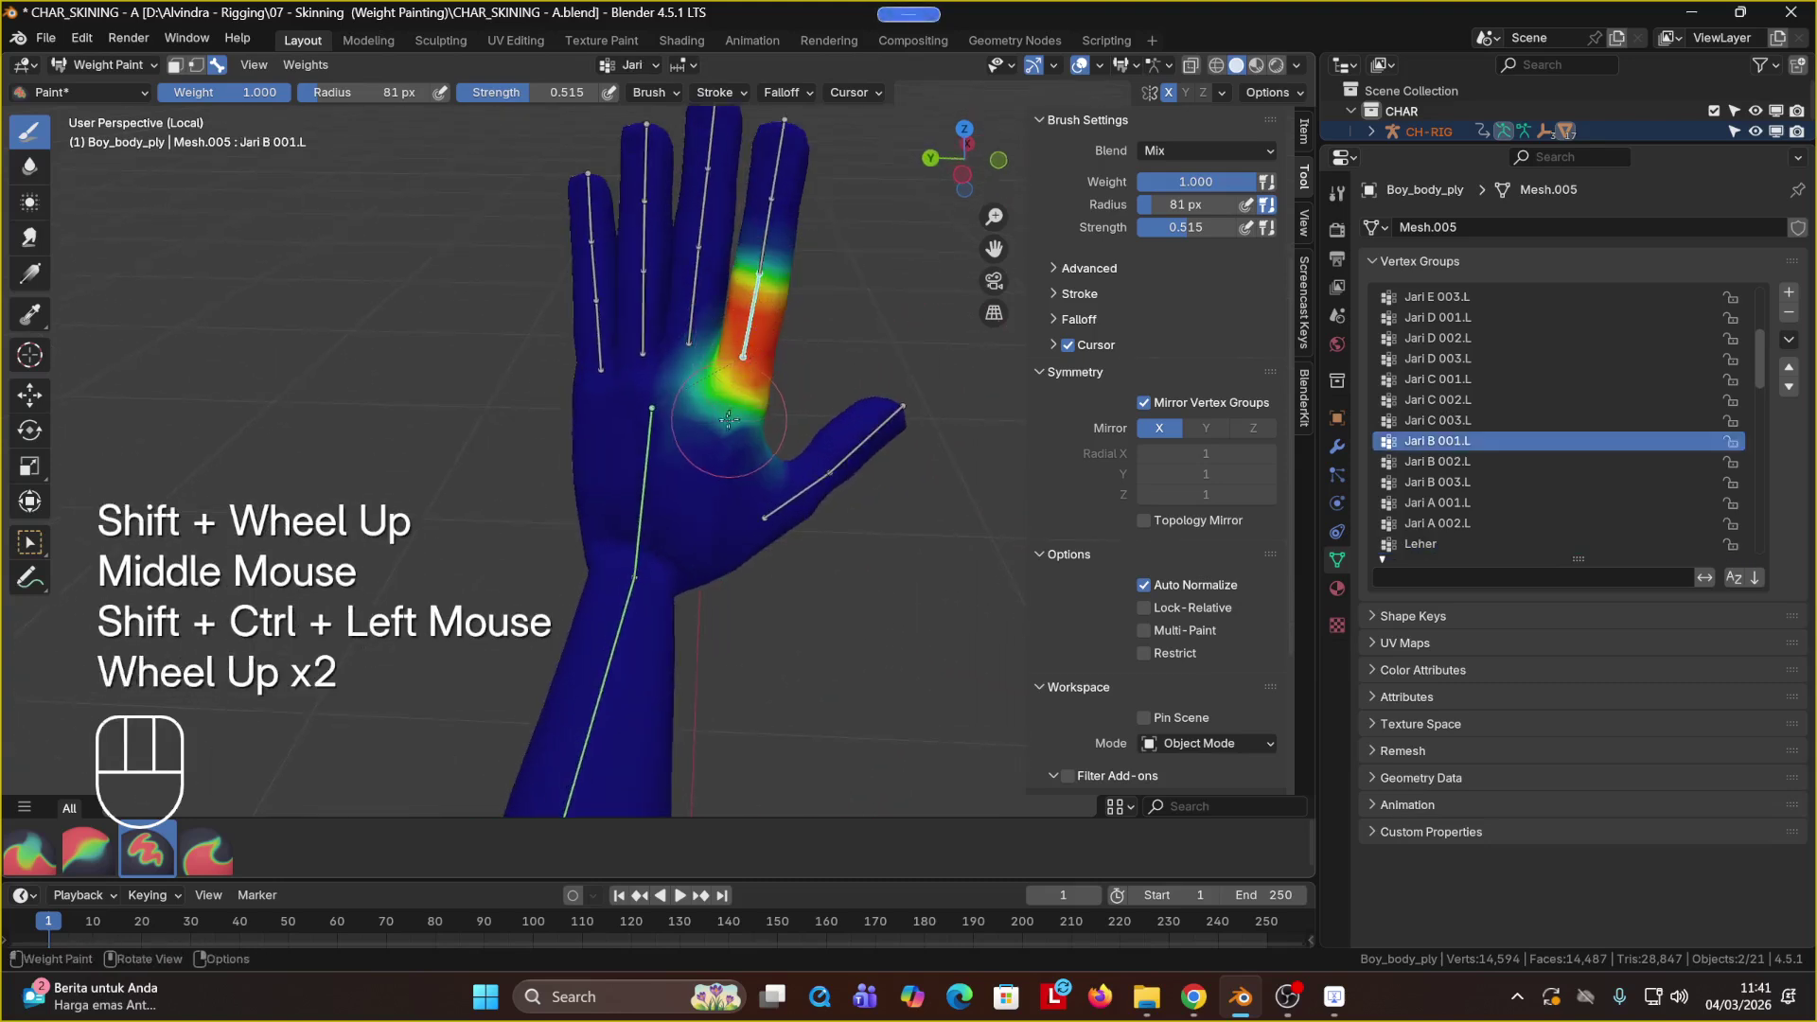
ctrl+shift+click(757, 237)
ctrl+shift+click(778, 173)
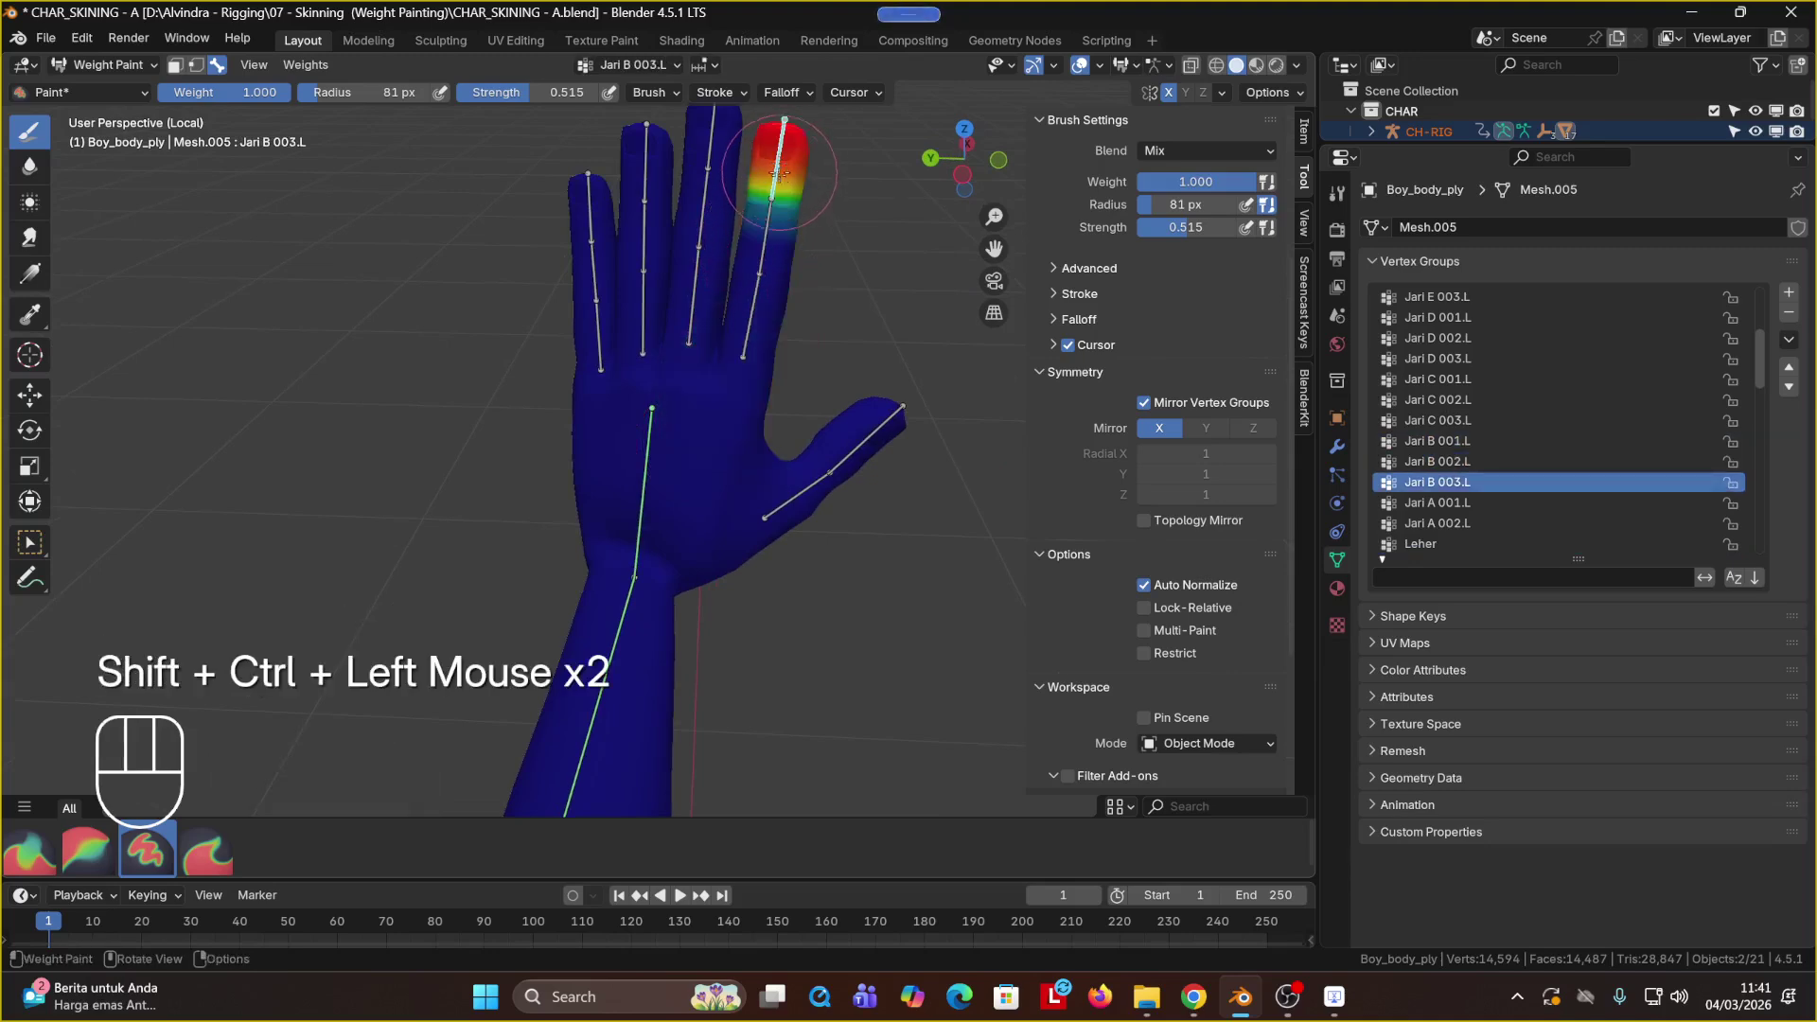
middle_drag(779, 174, 806, 194)
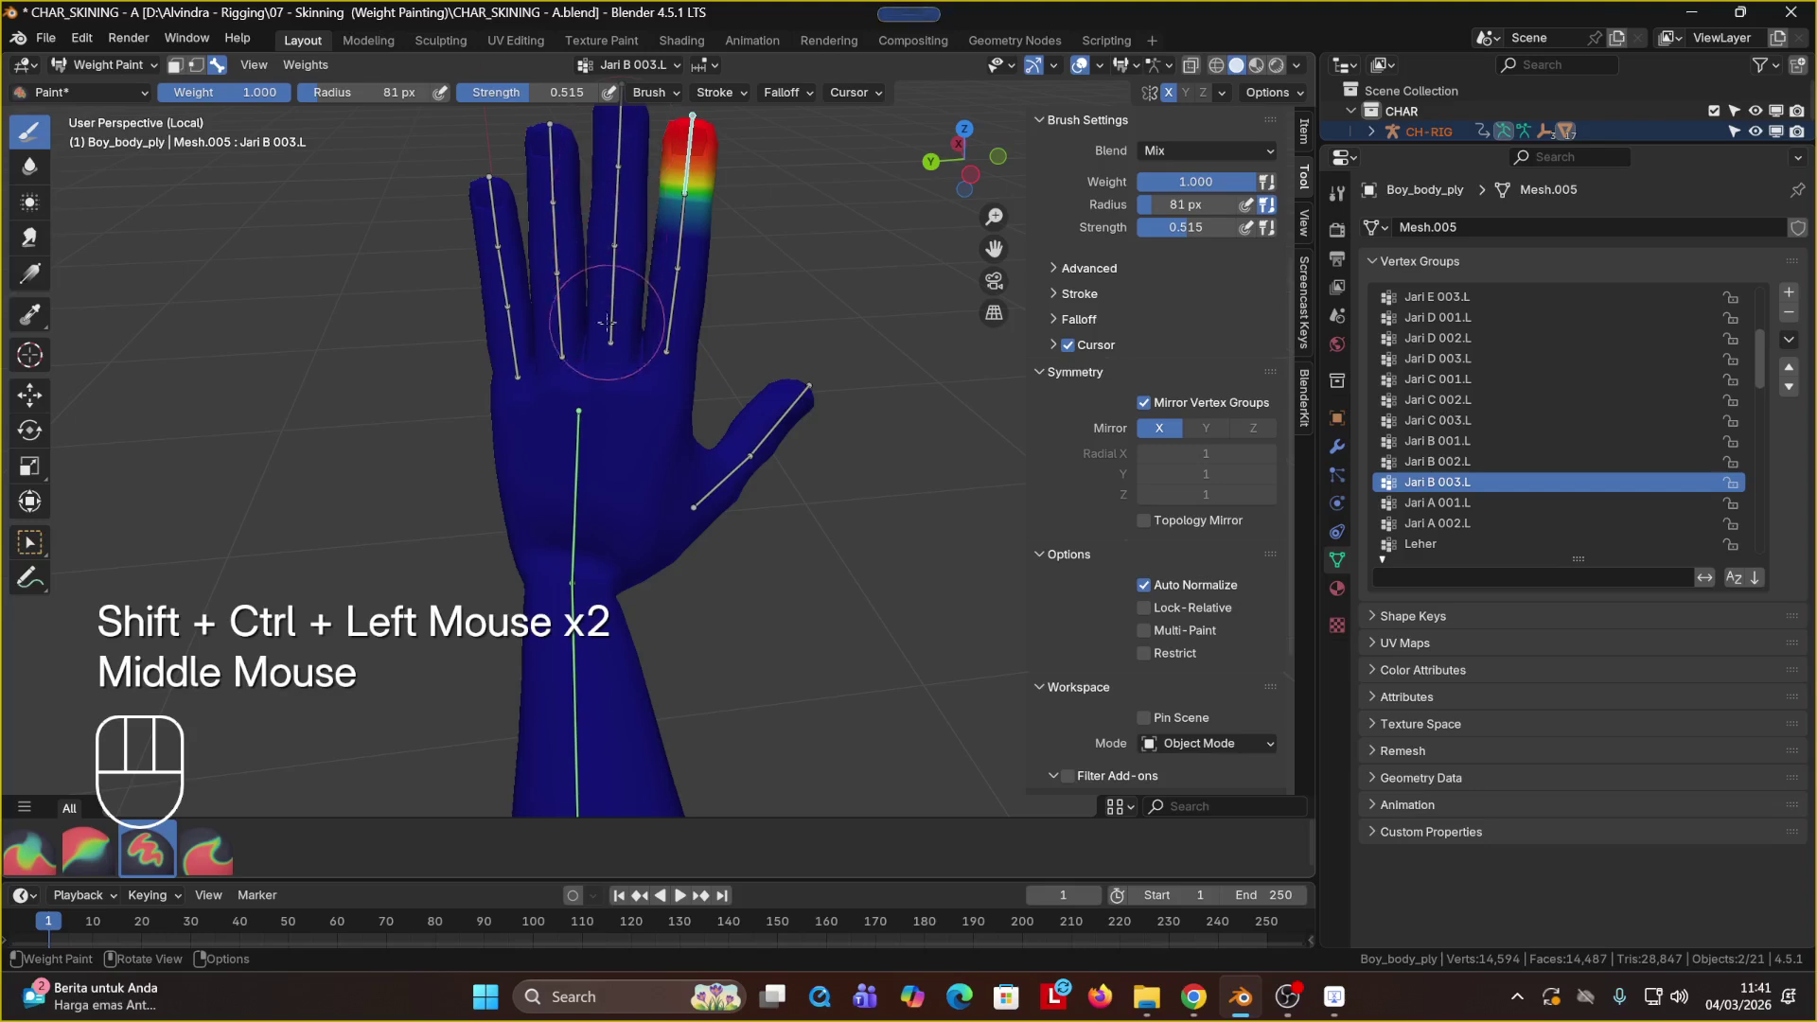
middle_drag(637, 397, 660, 315)
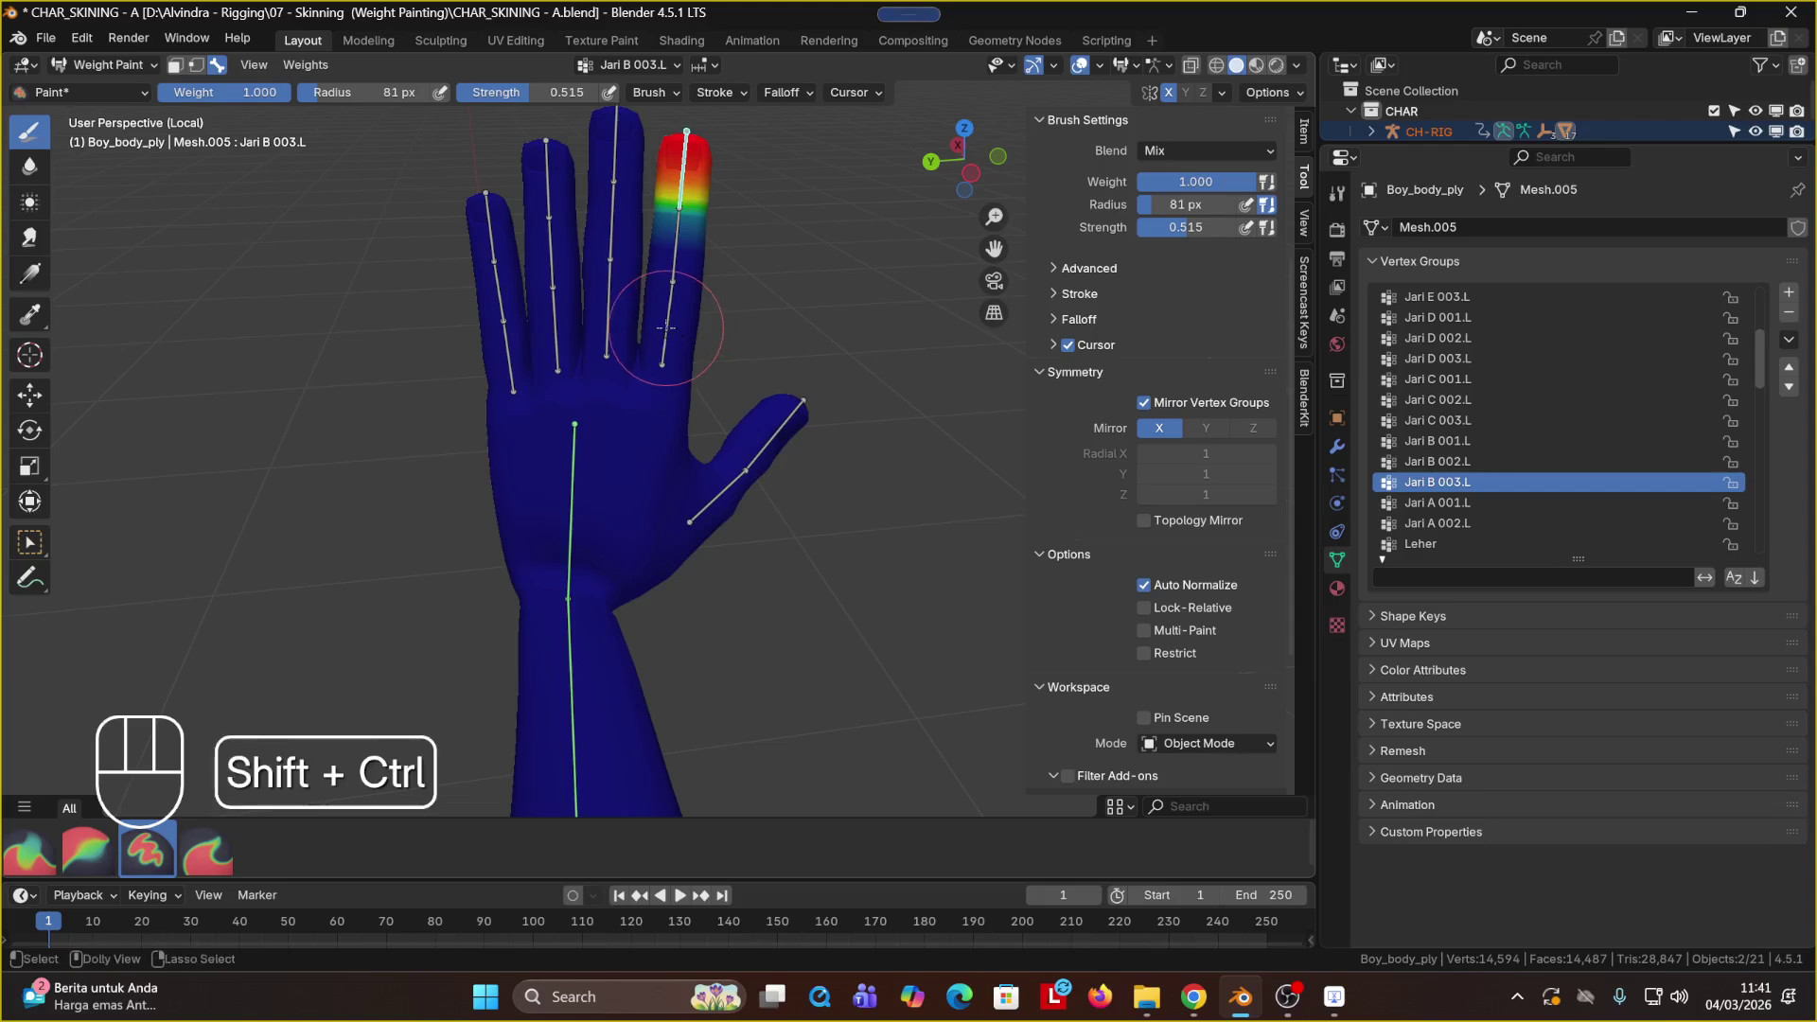
ctrl+shift+click(672, 285)
ctrl+shift+click(677, 249)
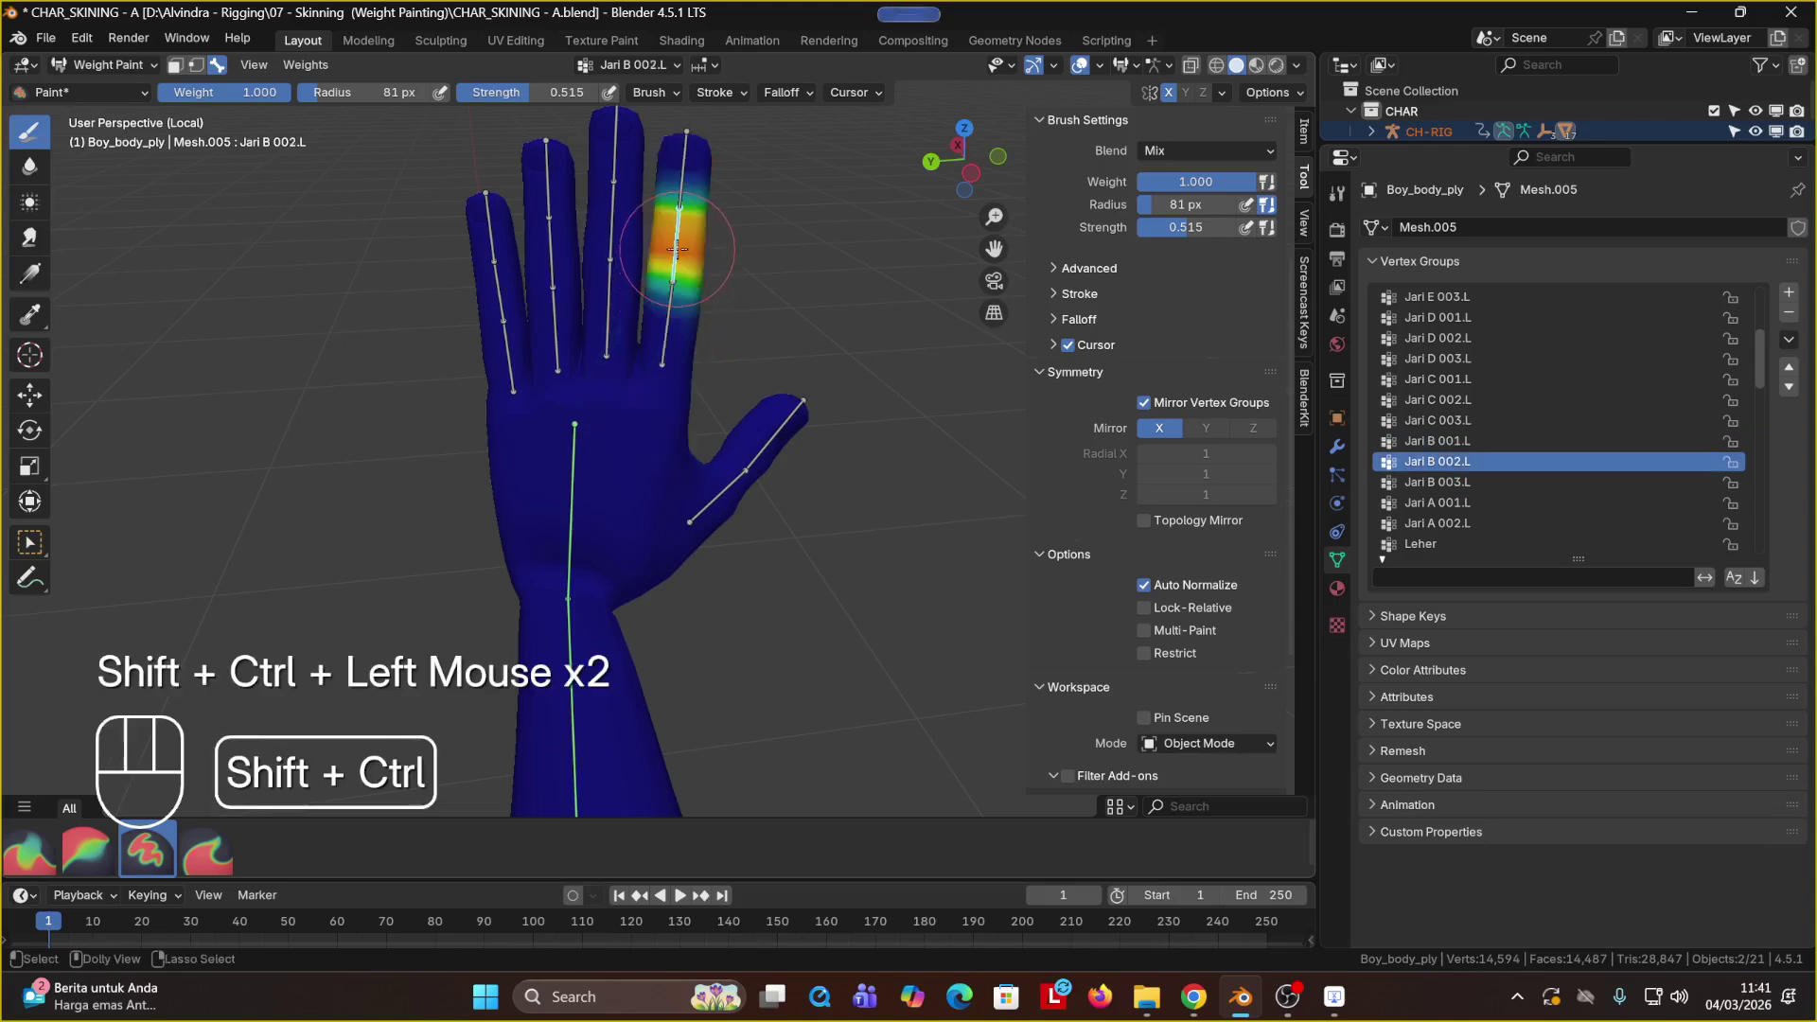
Step: Subtract the Jari B 001.L weight spilling onto the palm at the middle finger's base, undoing the last stroke
ctrl+shift+click(677, 322)
ctrl+click(611, 345)
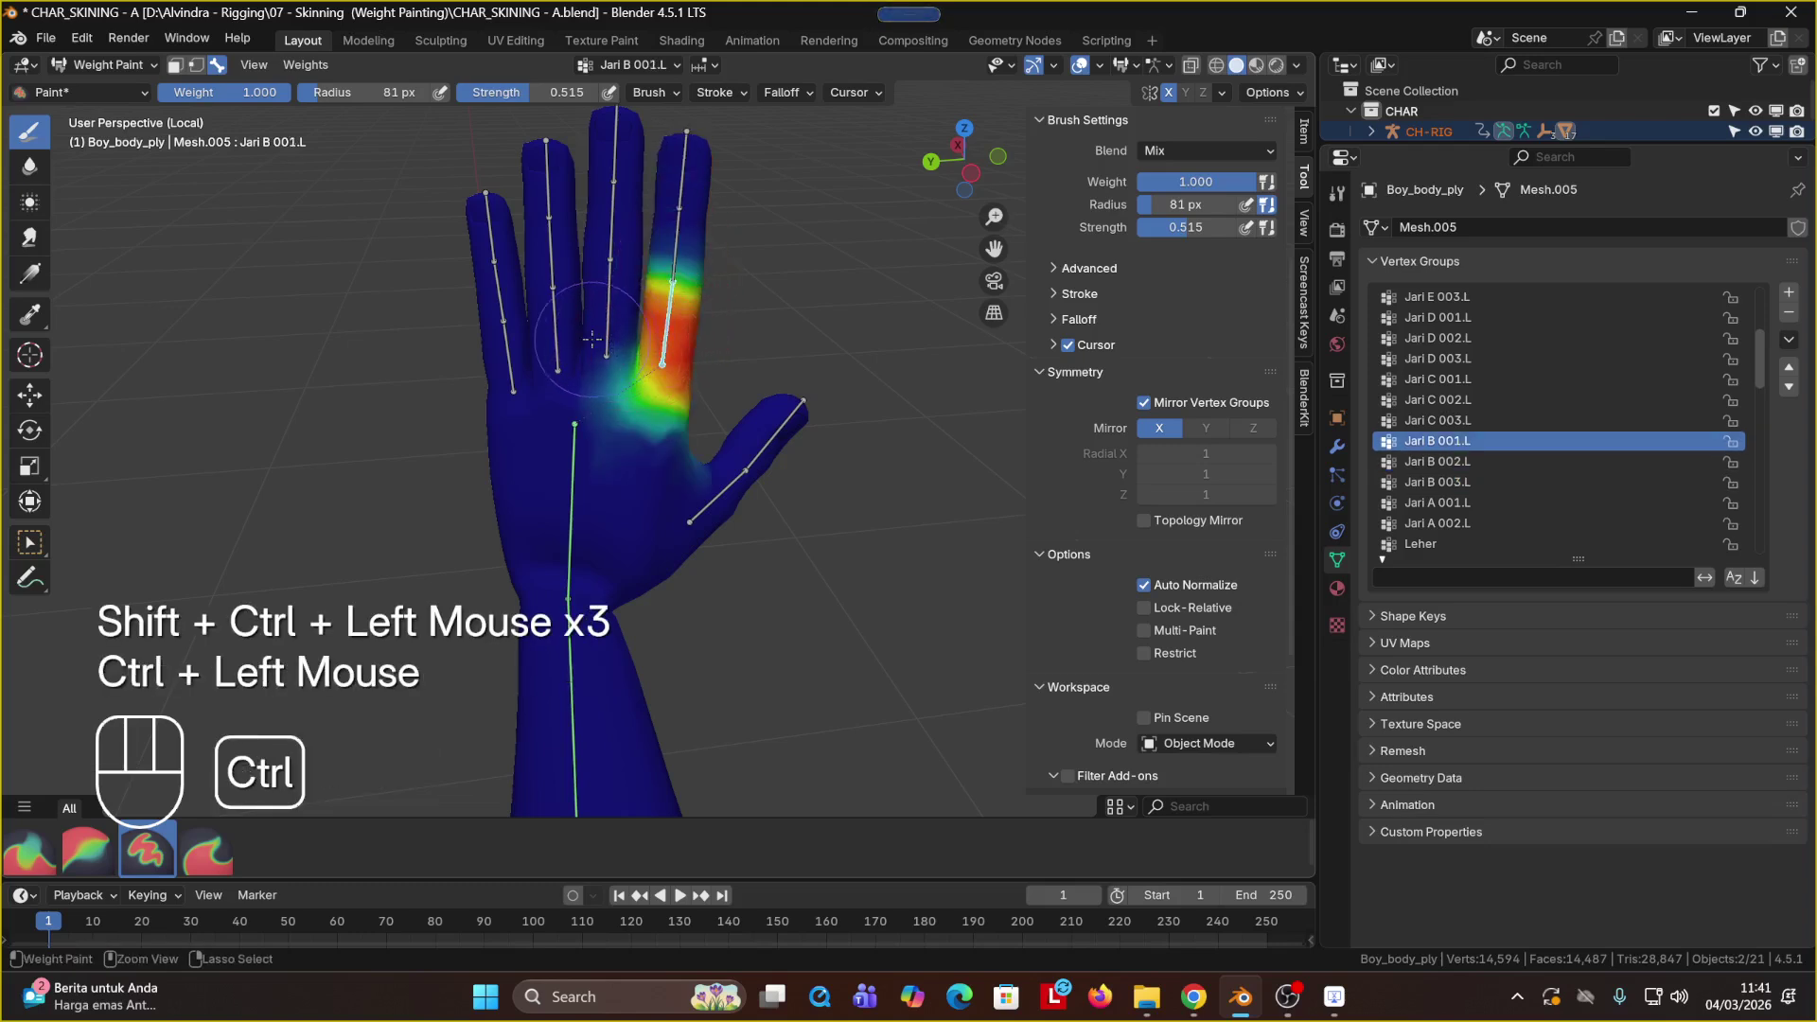
ctrl+scroll(590, 341, up, 3)
scroll(559, 274, up, 5)
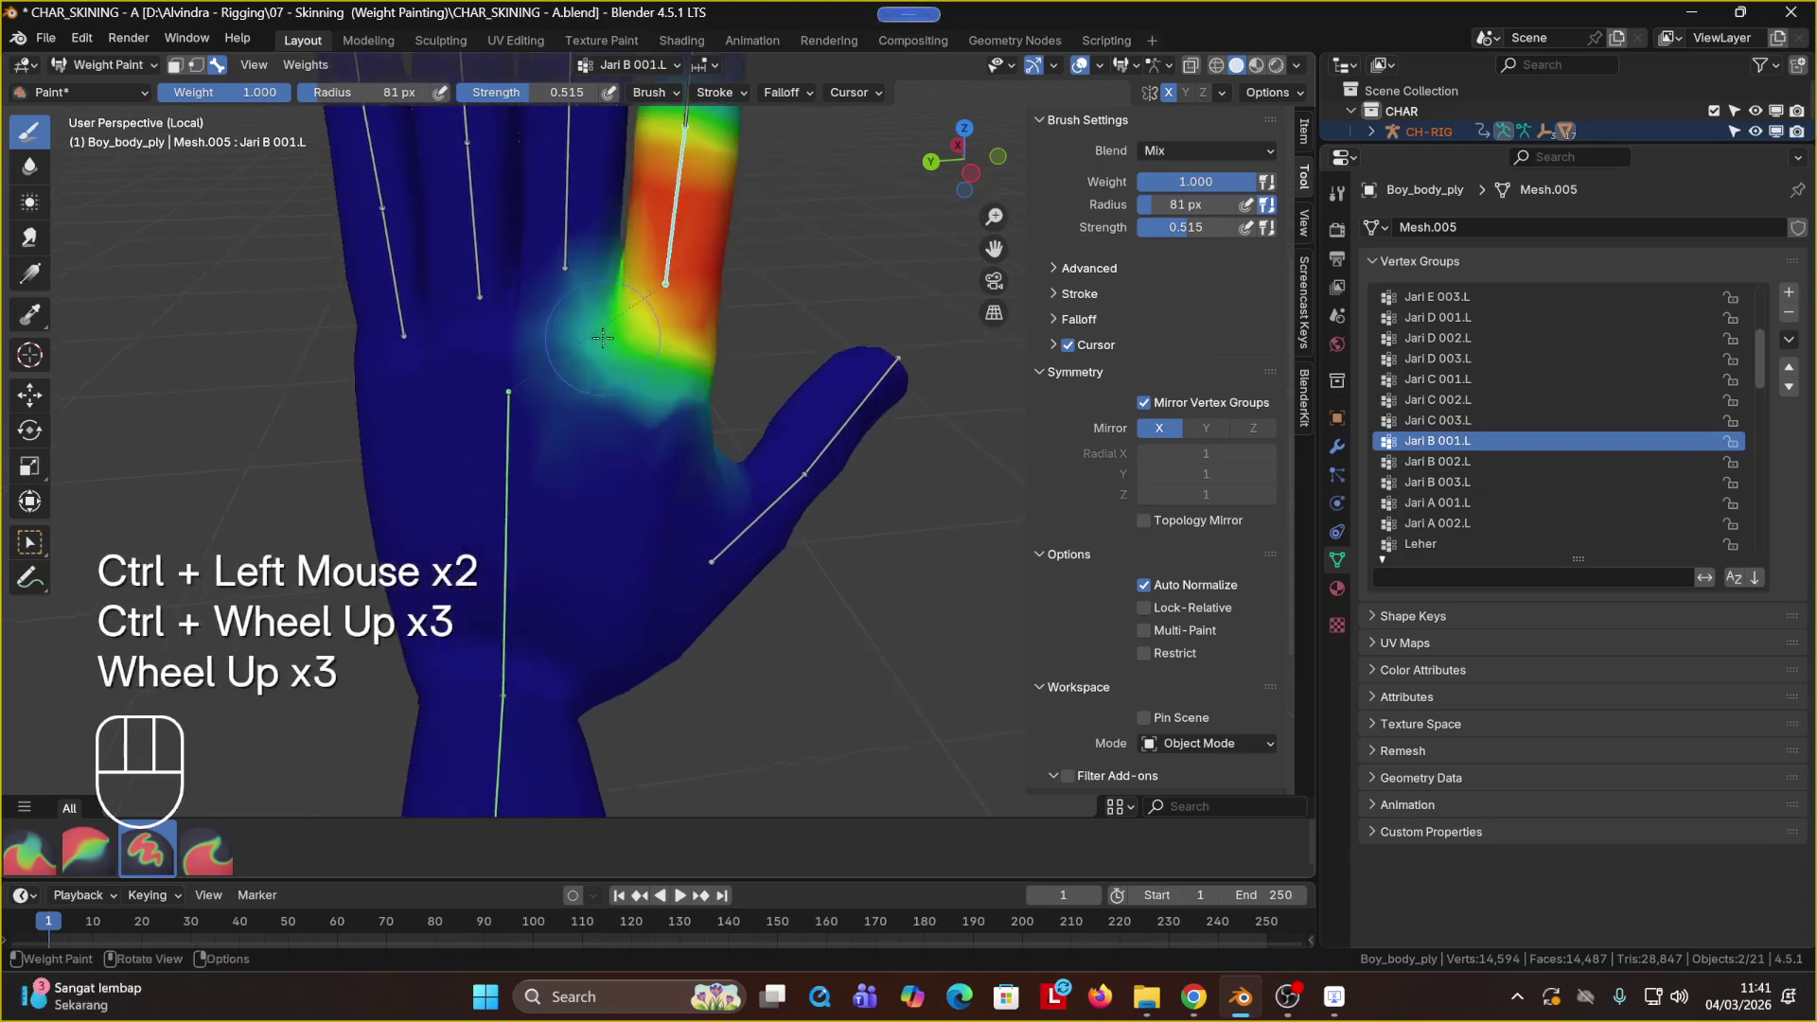
ctrl+click(547, 239)
ctrl+click(560, 222)
ctrl+click(572, 204)
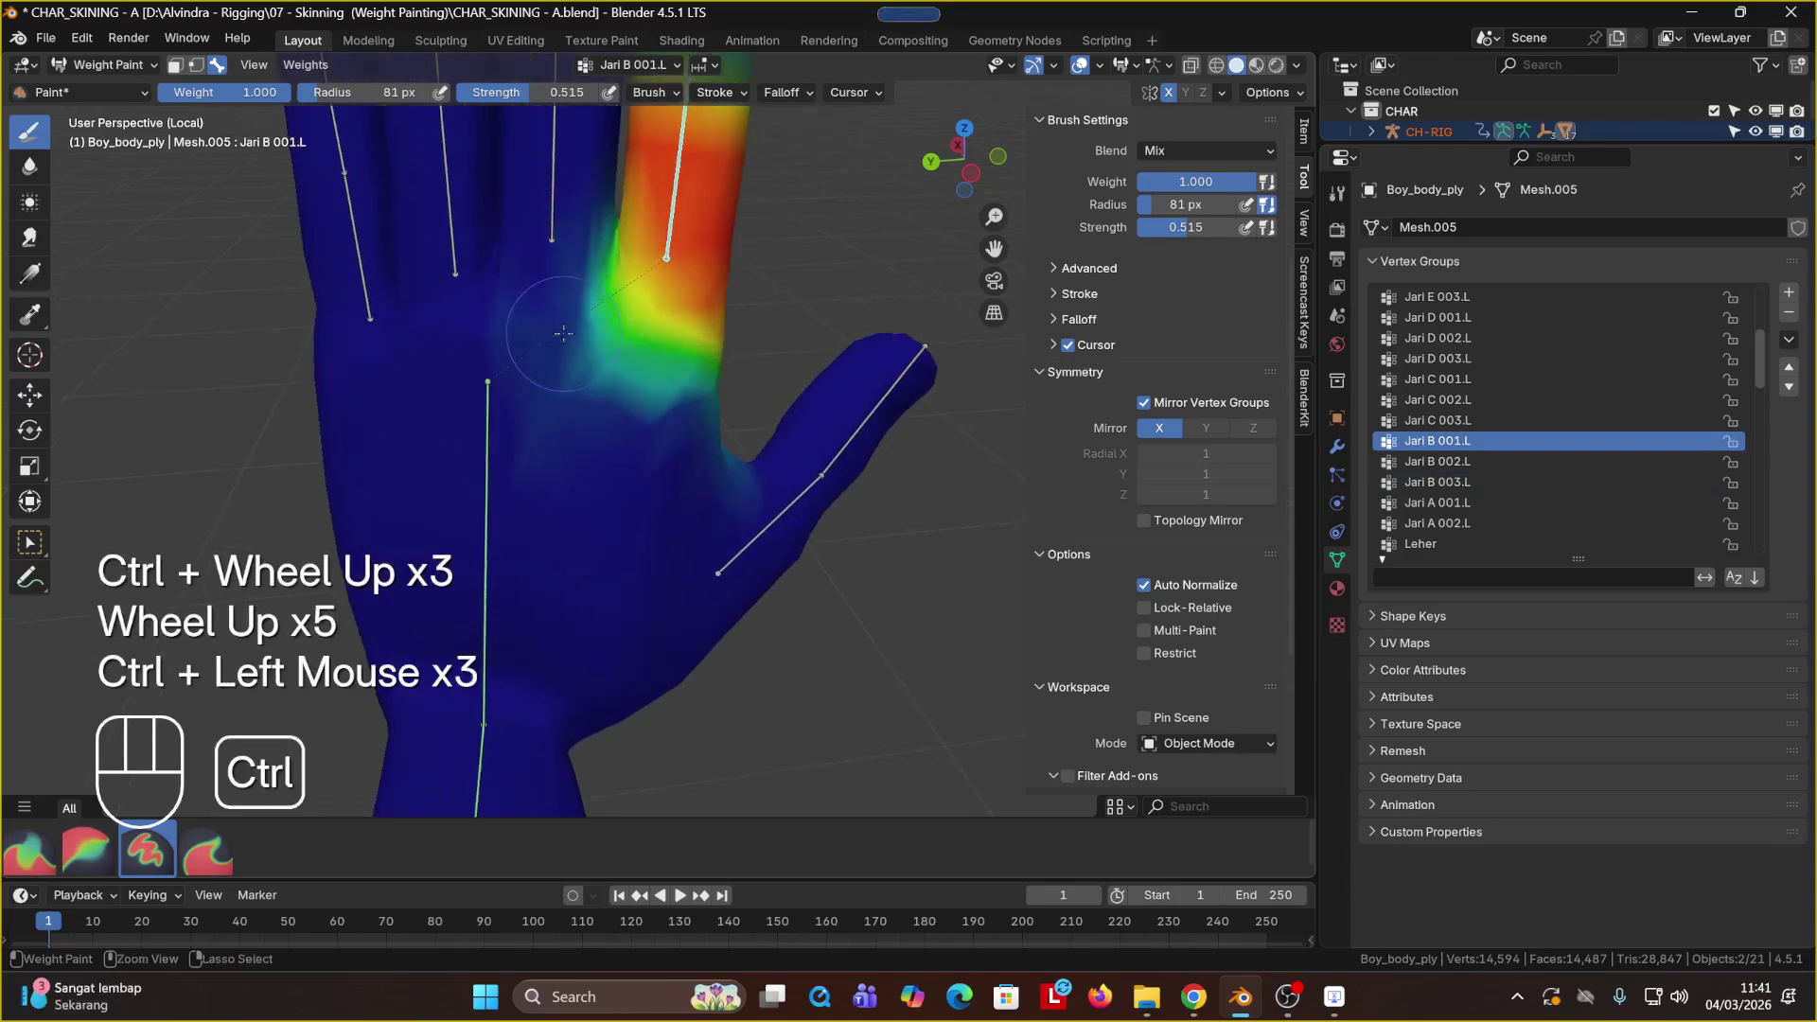
ctrl+click(582, 191)
ctrl+click(593, 223)
ctrl+click(598, 232)
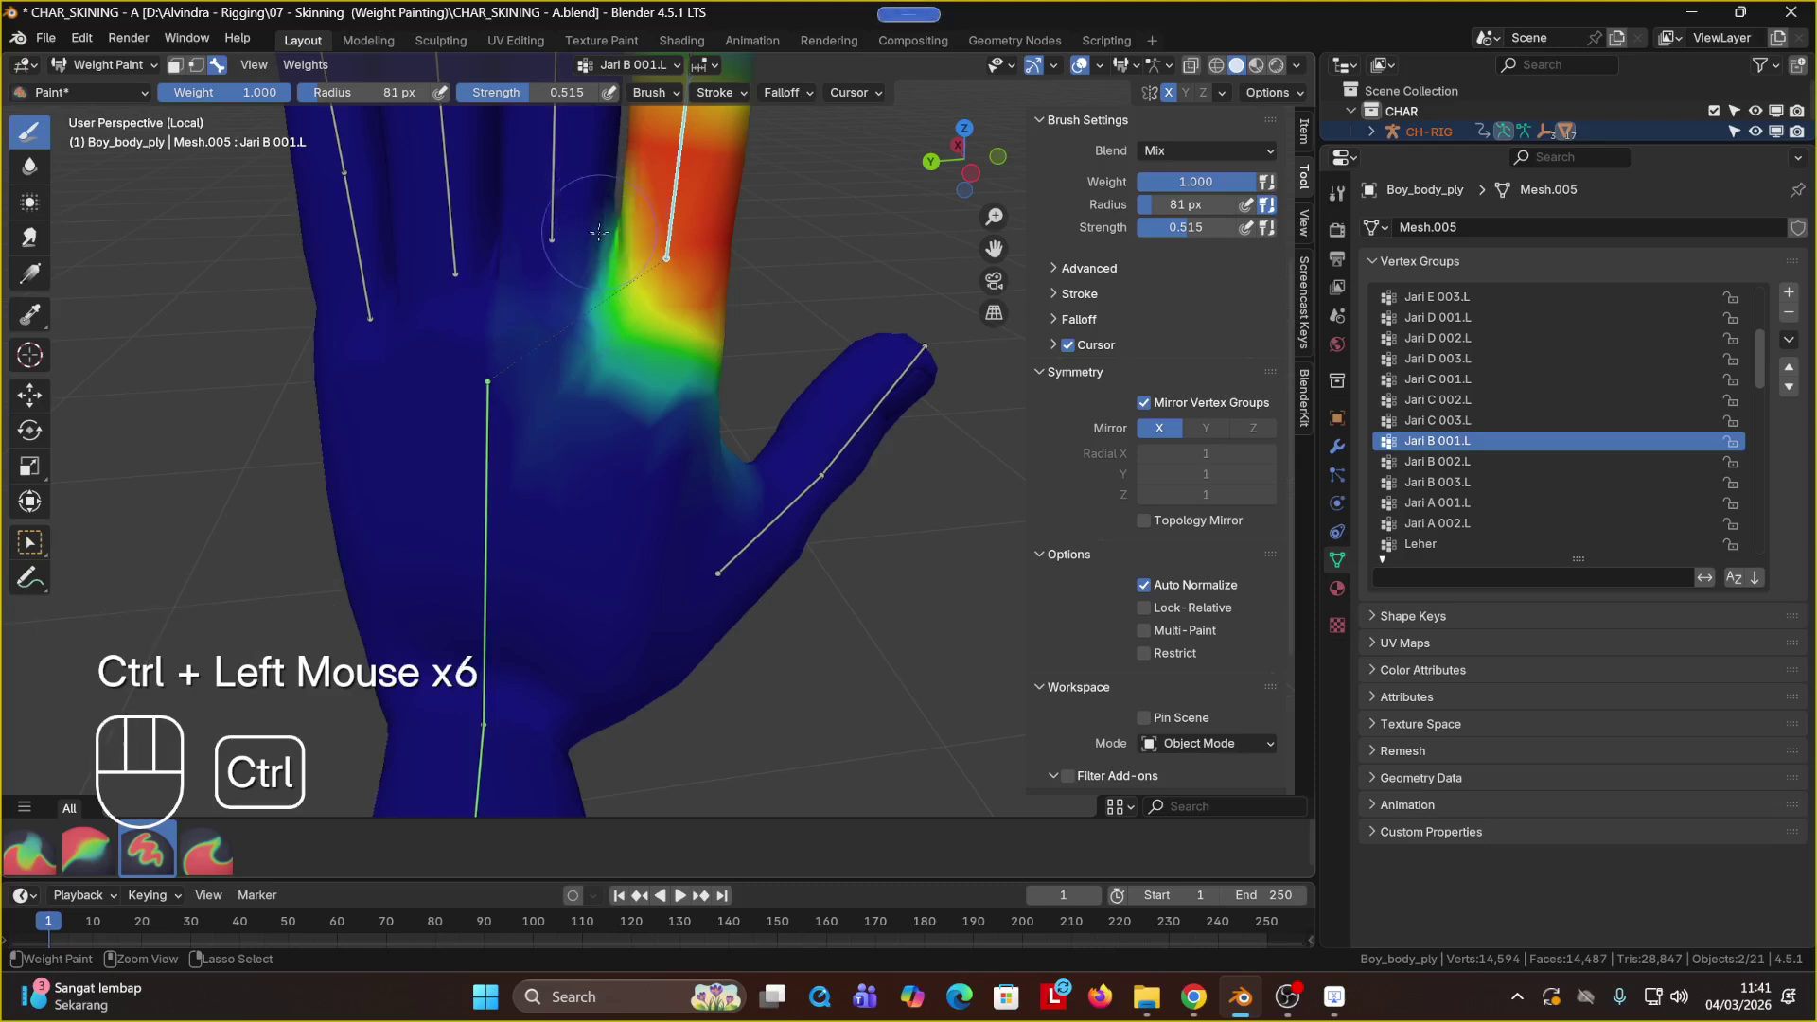
key(ctrl+z)
Step: Paint Tangan.L weight at 1.000 on the left palm below the index and middle finger bases
middle_drag(609, 197, 938, 483)
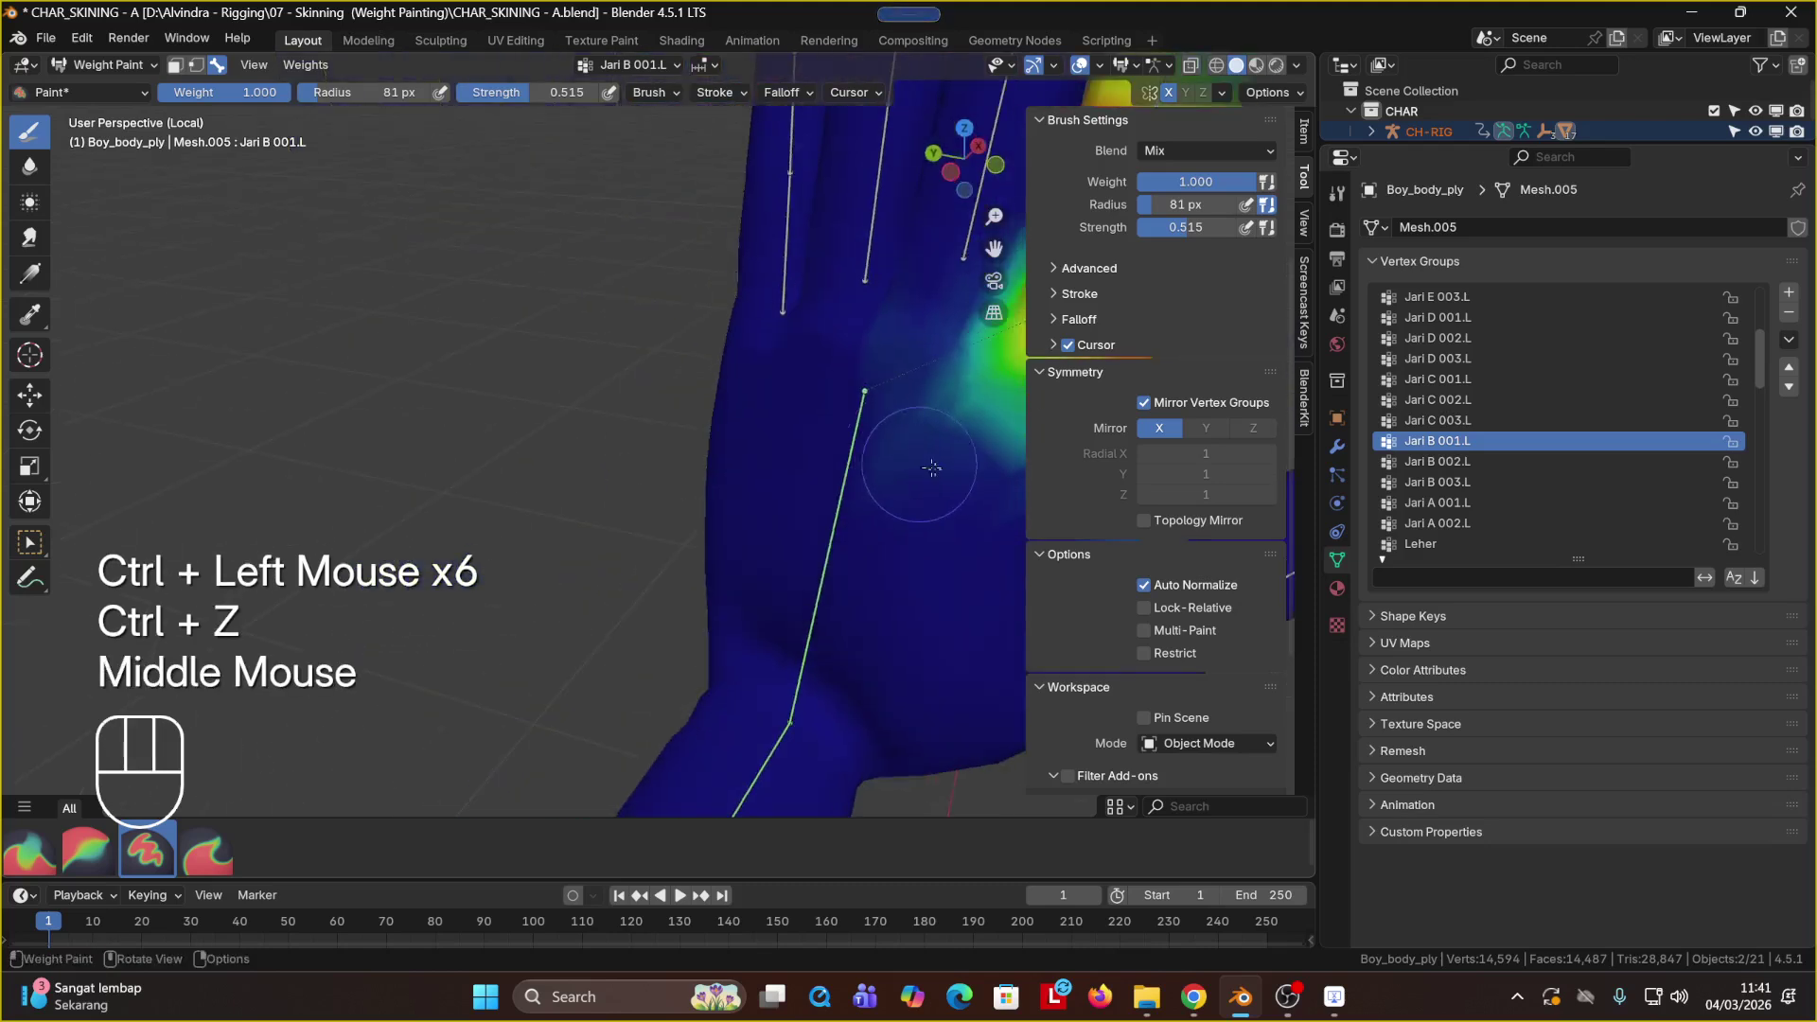
scroll(965, 476, down, 2)
ctrl+shift+click(838, 475)
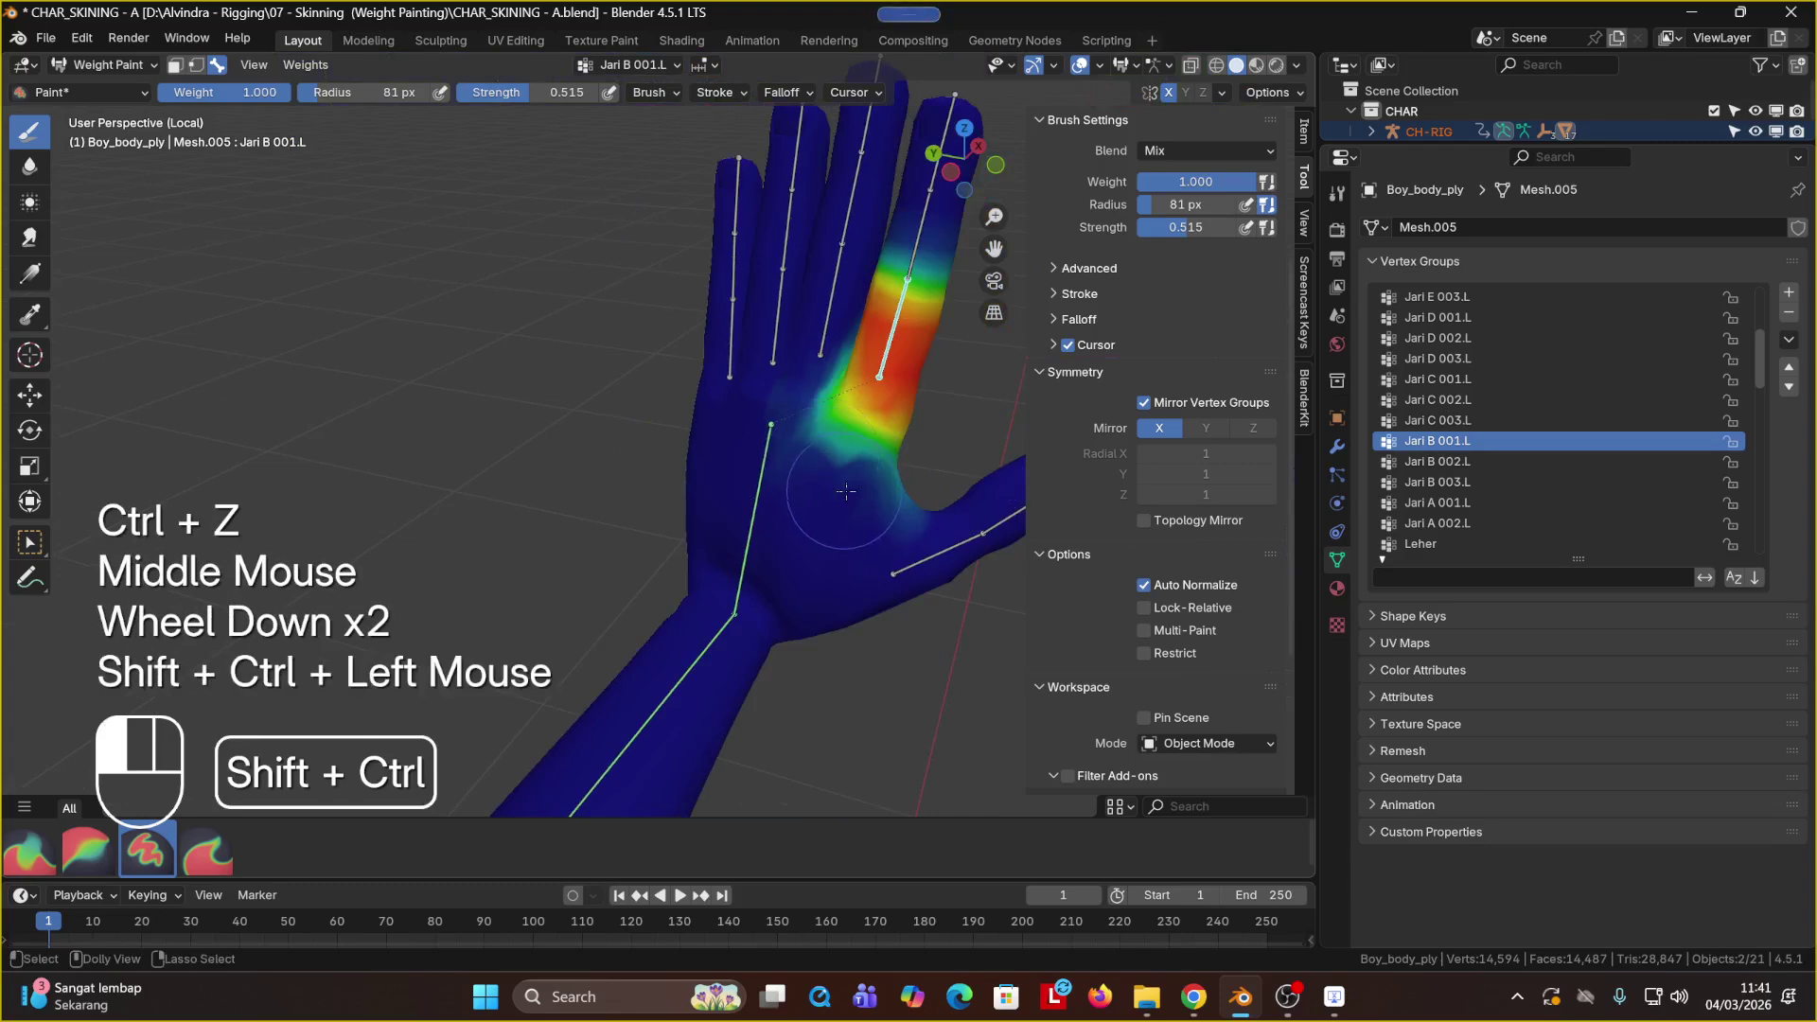
ctrl+shift+click(769, 471)
click(843, 474)
click(831, 459)
click(825, 444)
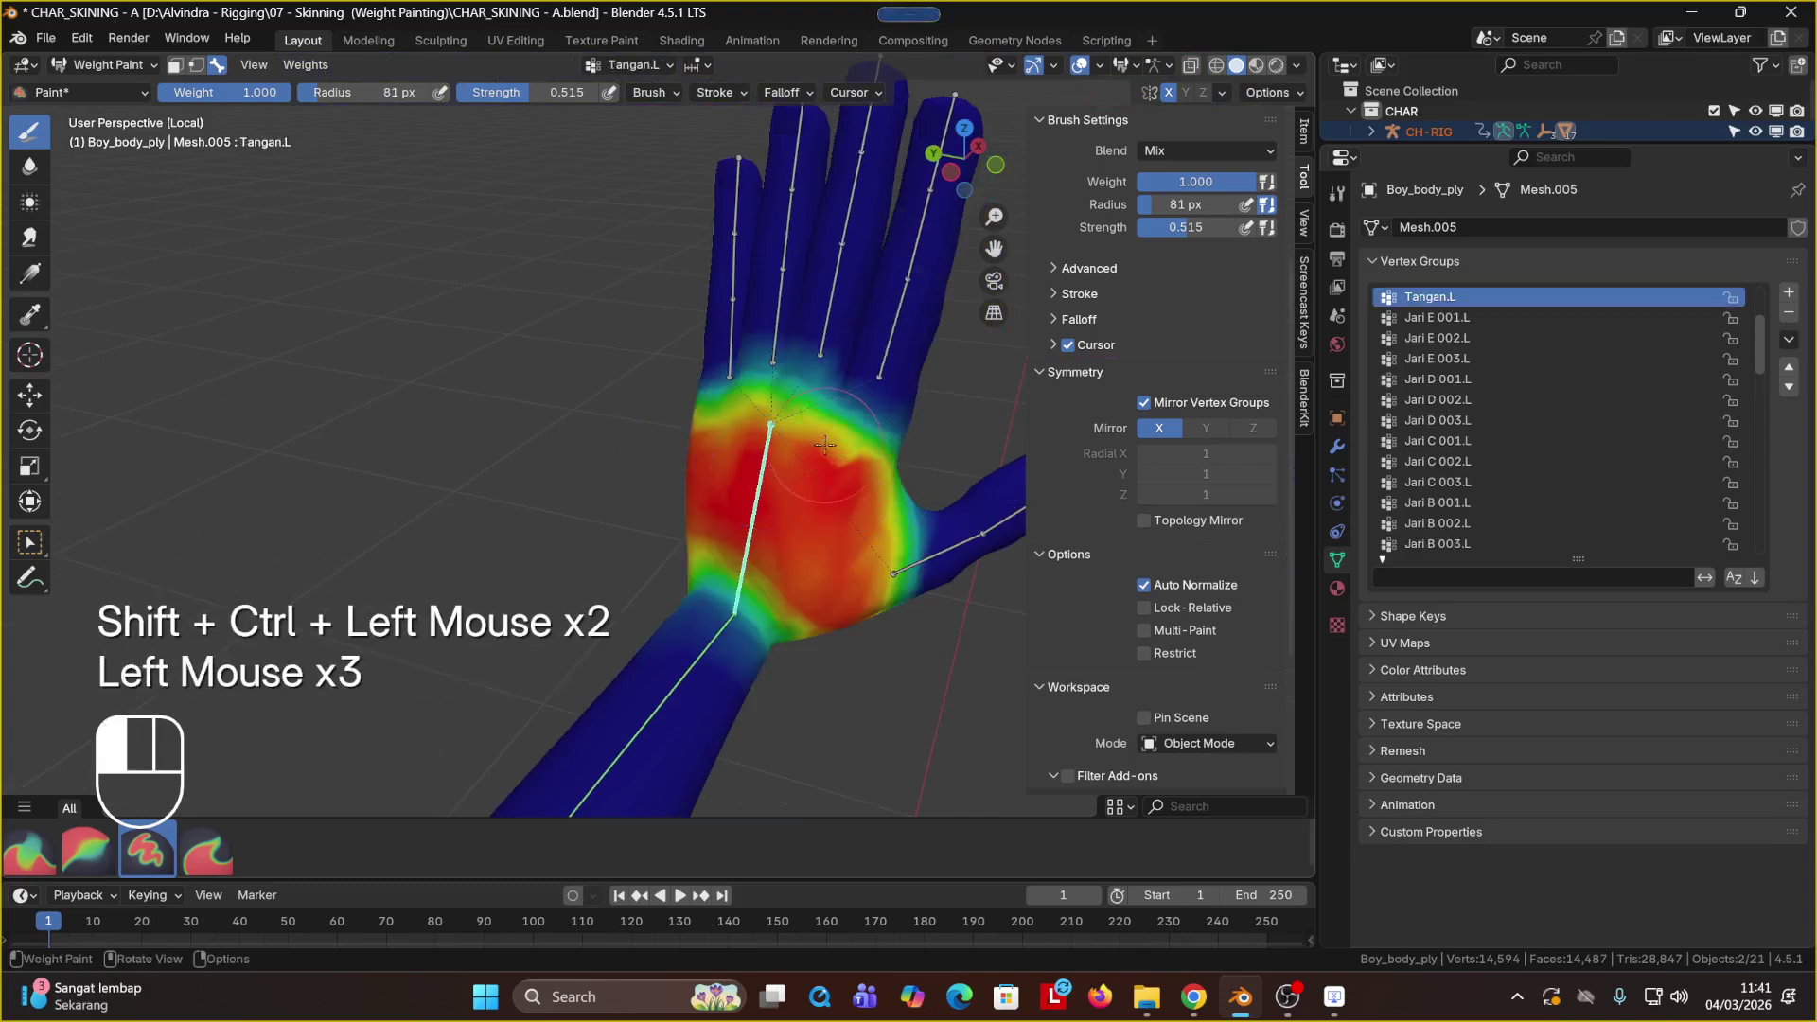
click(827, 446)
click(839, 468)
Step: Blur the upper edge of the Tangan.L weight below the index finger and toward the thumb
shift+click(847, 426)
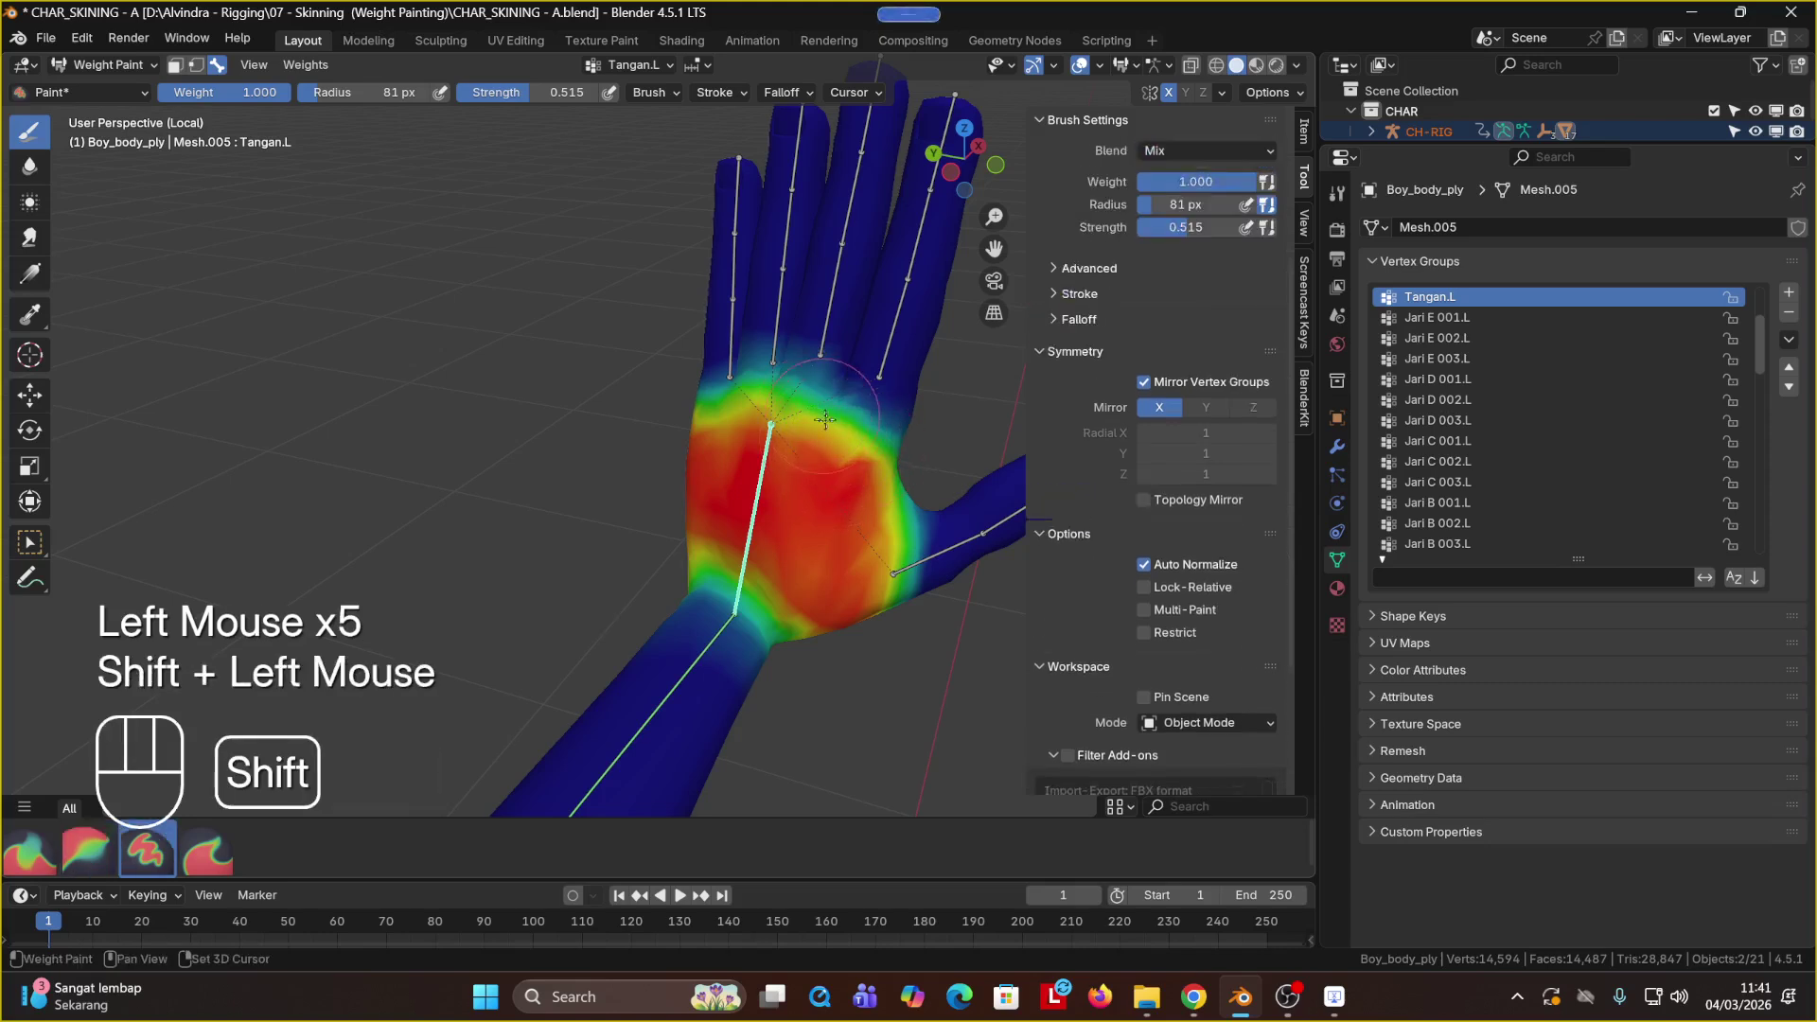
shift+click(855, 407)
shift+click(862, 428)
shift+click(867, 447)
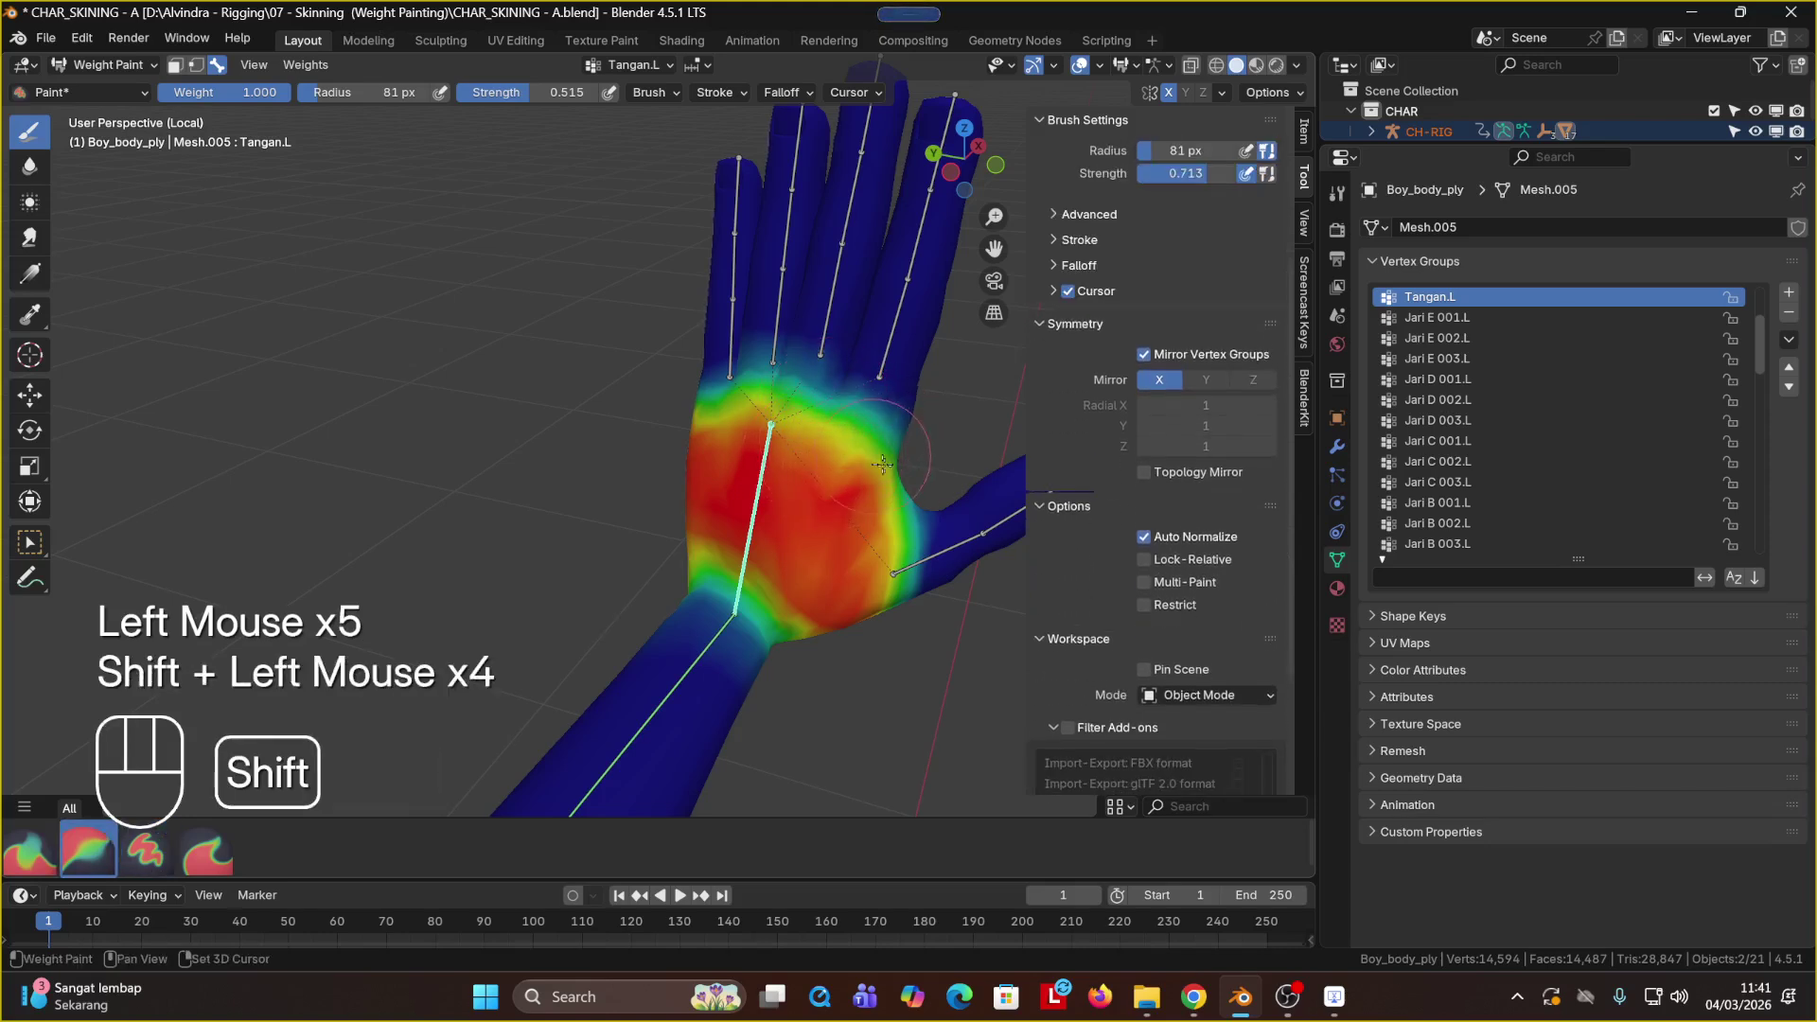
shift+click(872, 464)
mouse_move(872, 464)
middle_down()
mouse_move(786, 644)
mouse_move(782, 586)
mouse_move(639, 559)
middle_up()
scroll(786, 644, down, 2)
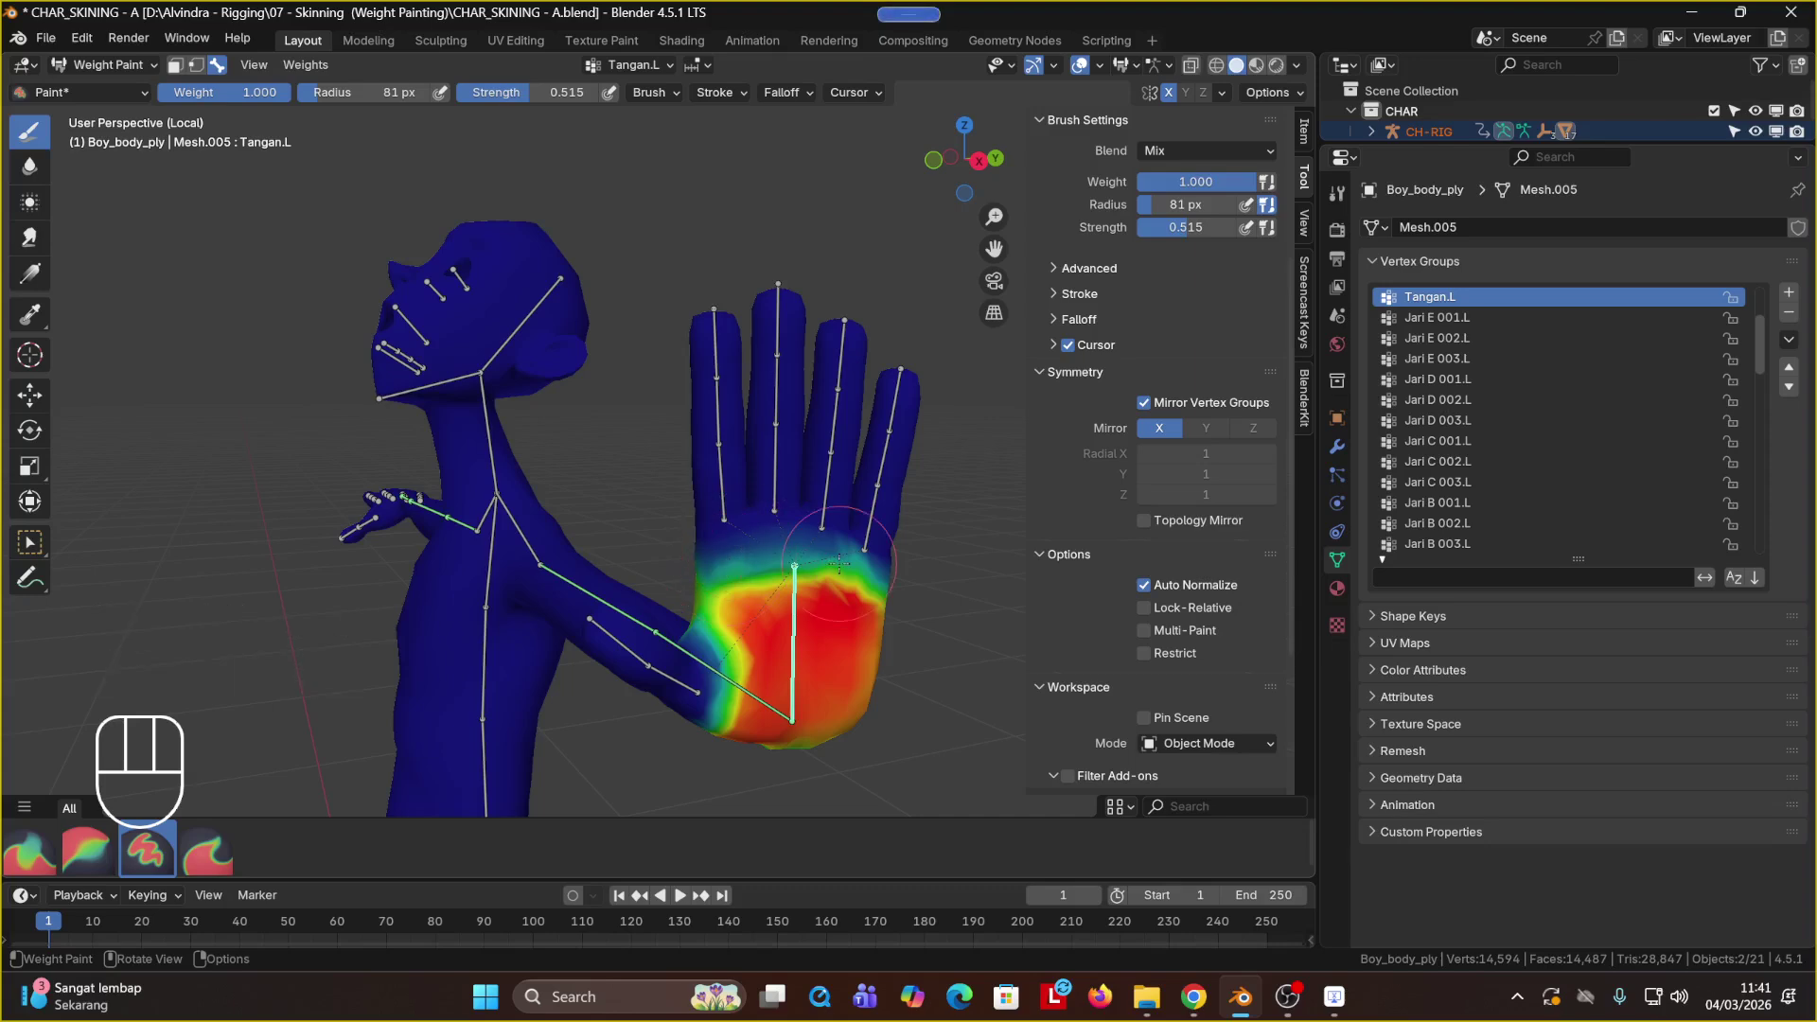
Step: Reselect the CH-RIG armature together with the body mesh in Object Mode and return to Weight Paint mode
click(104, 64)
click(105, 87)
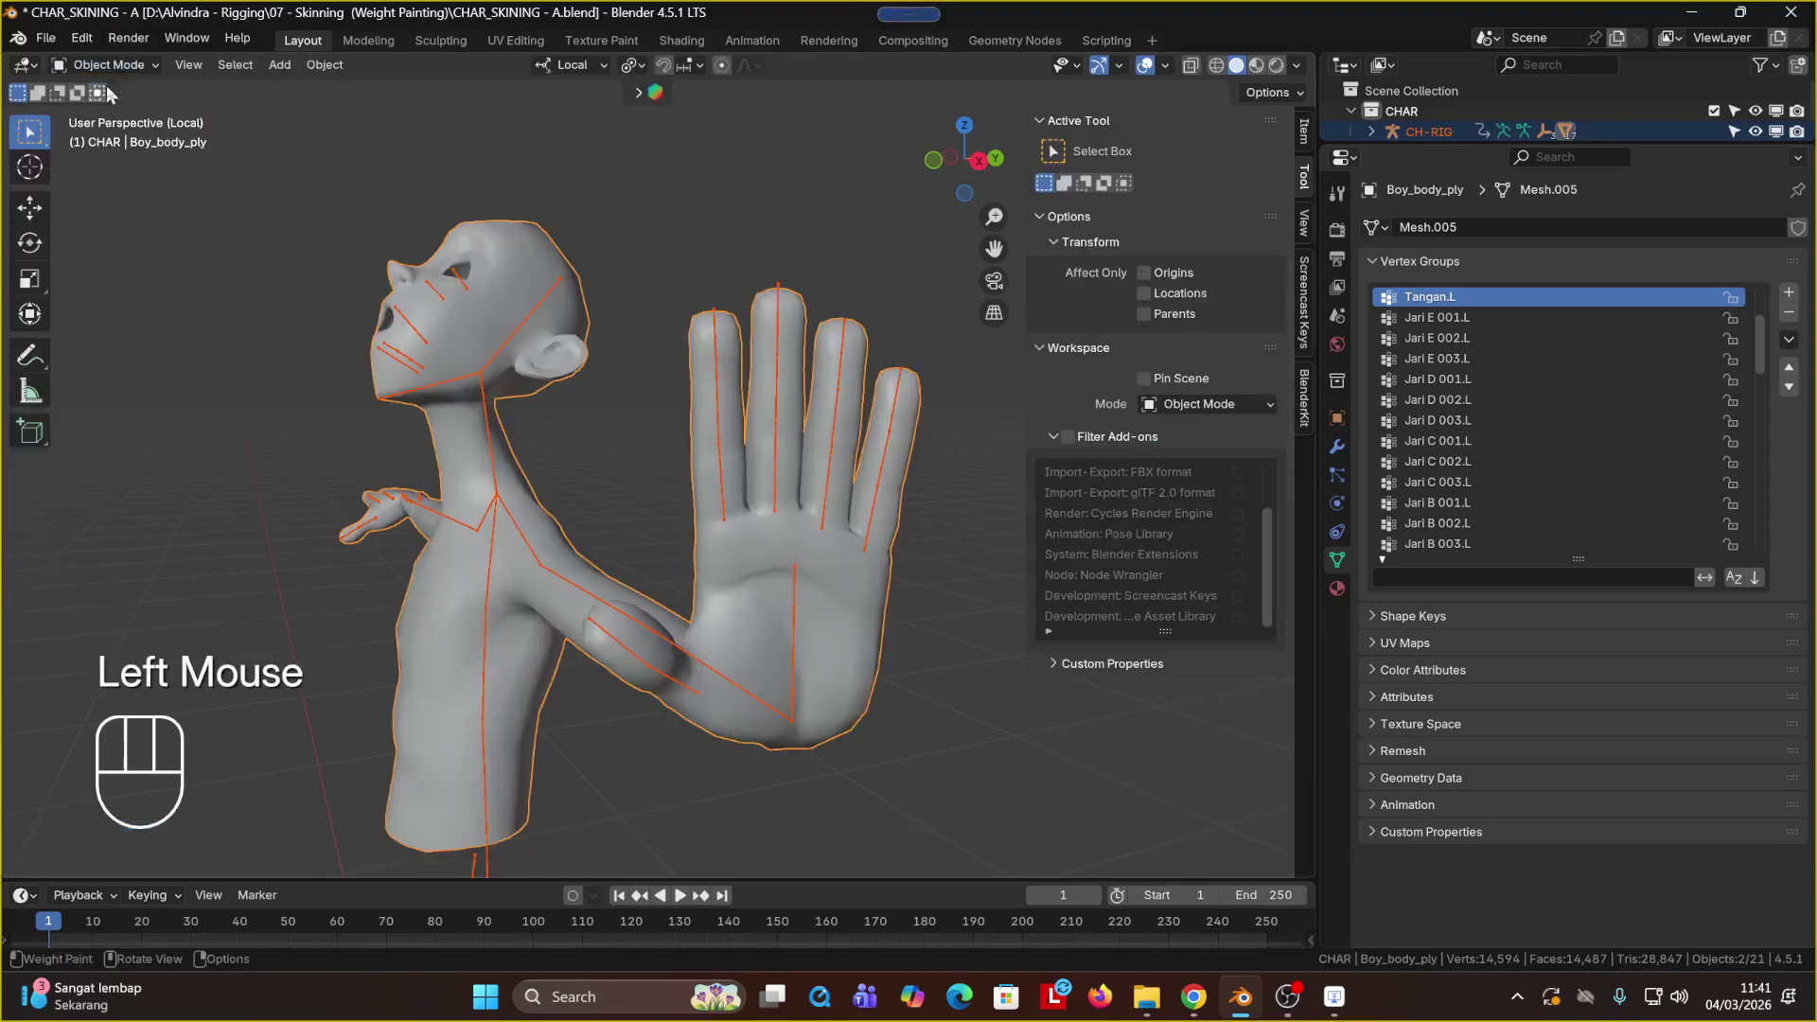
click(536, 324)
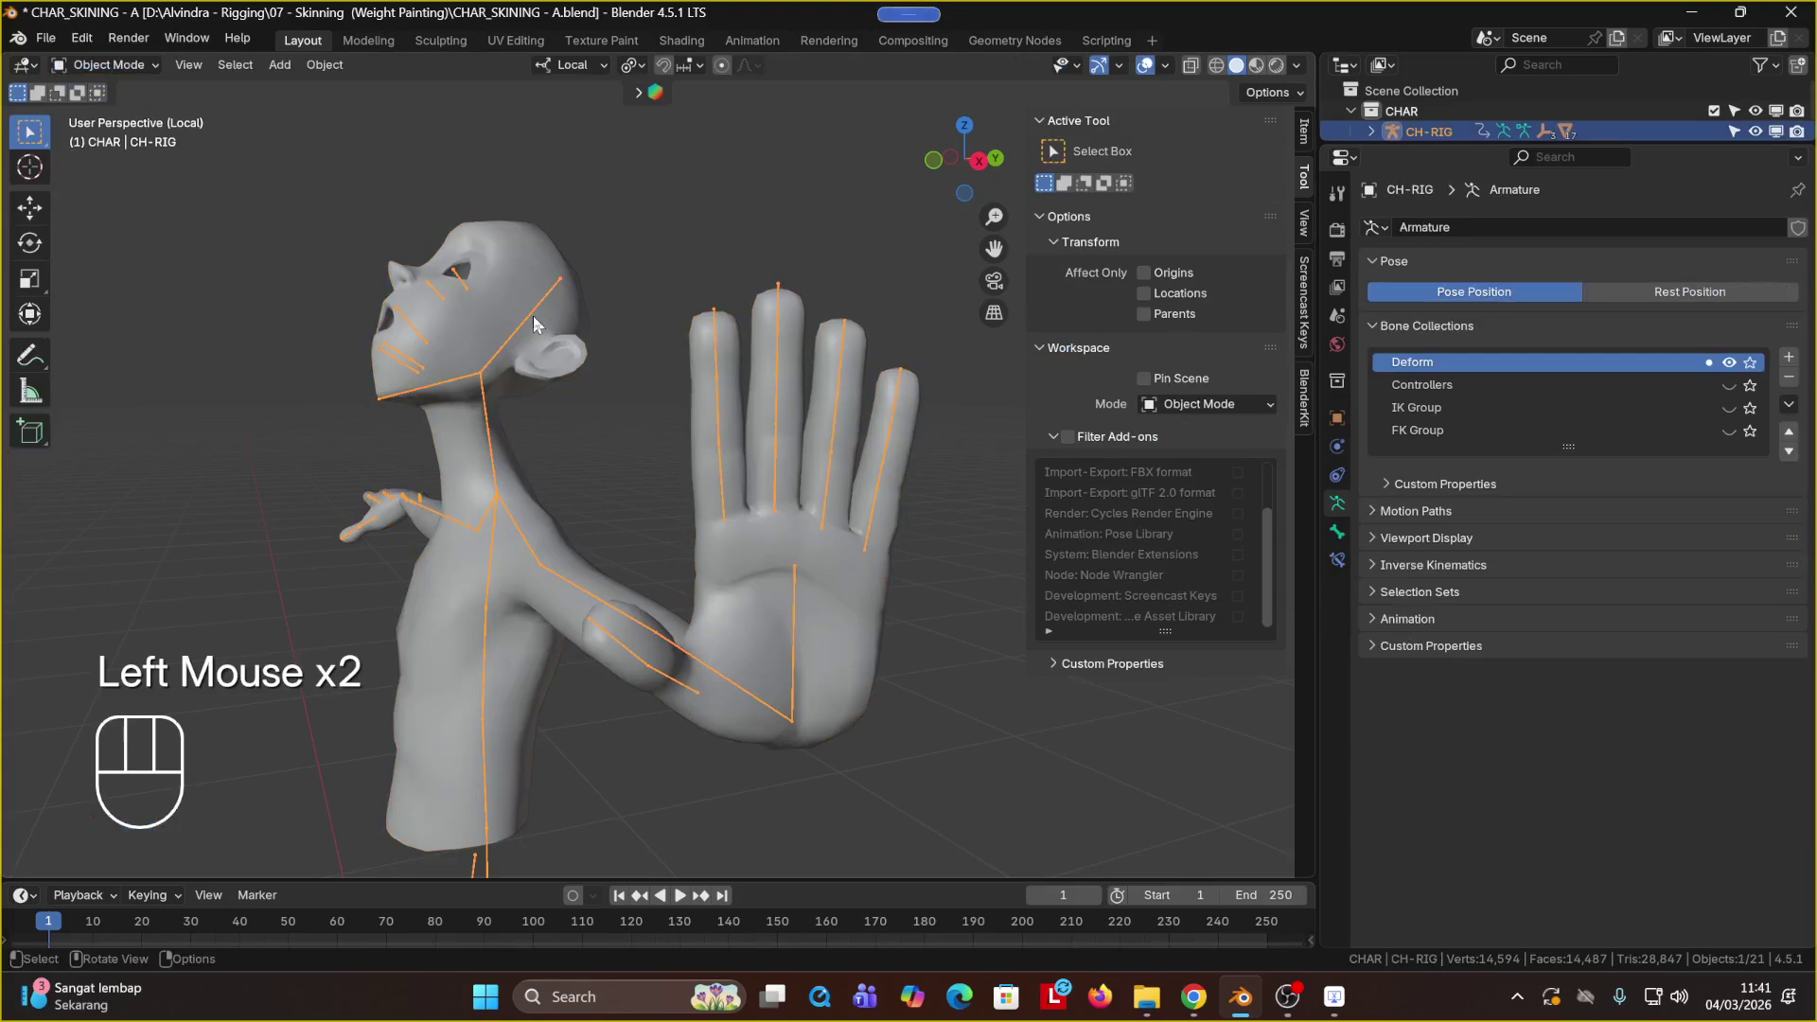
shift+click(549, 315)
key(Tab)
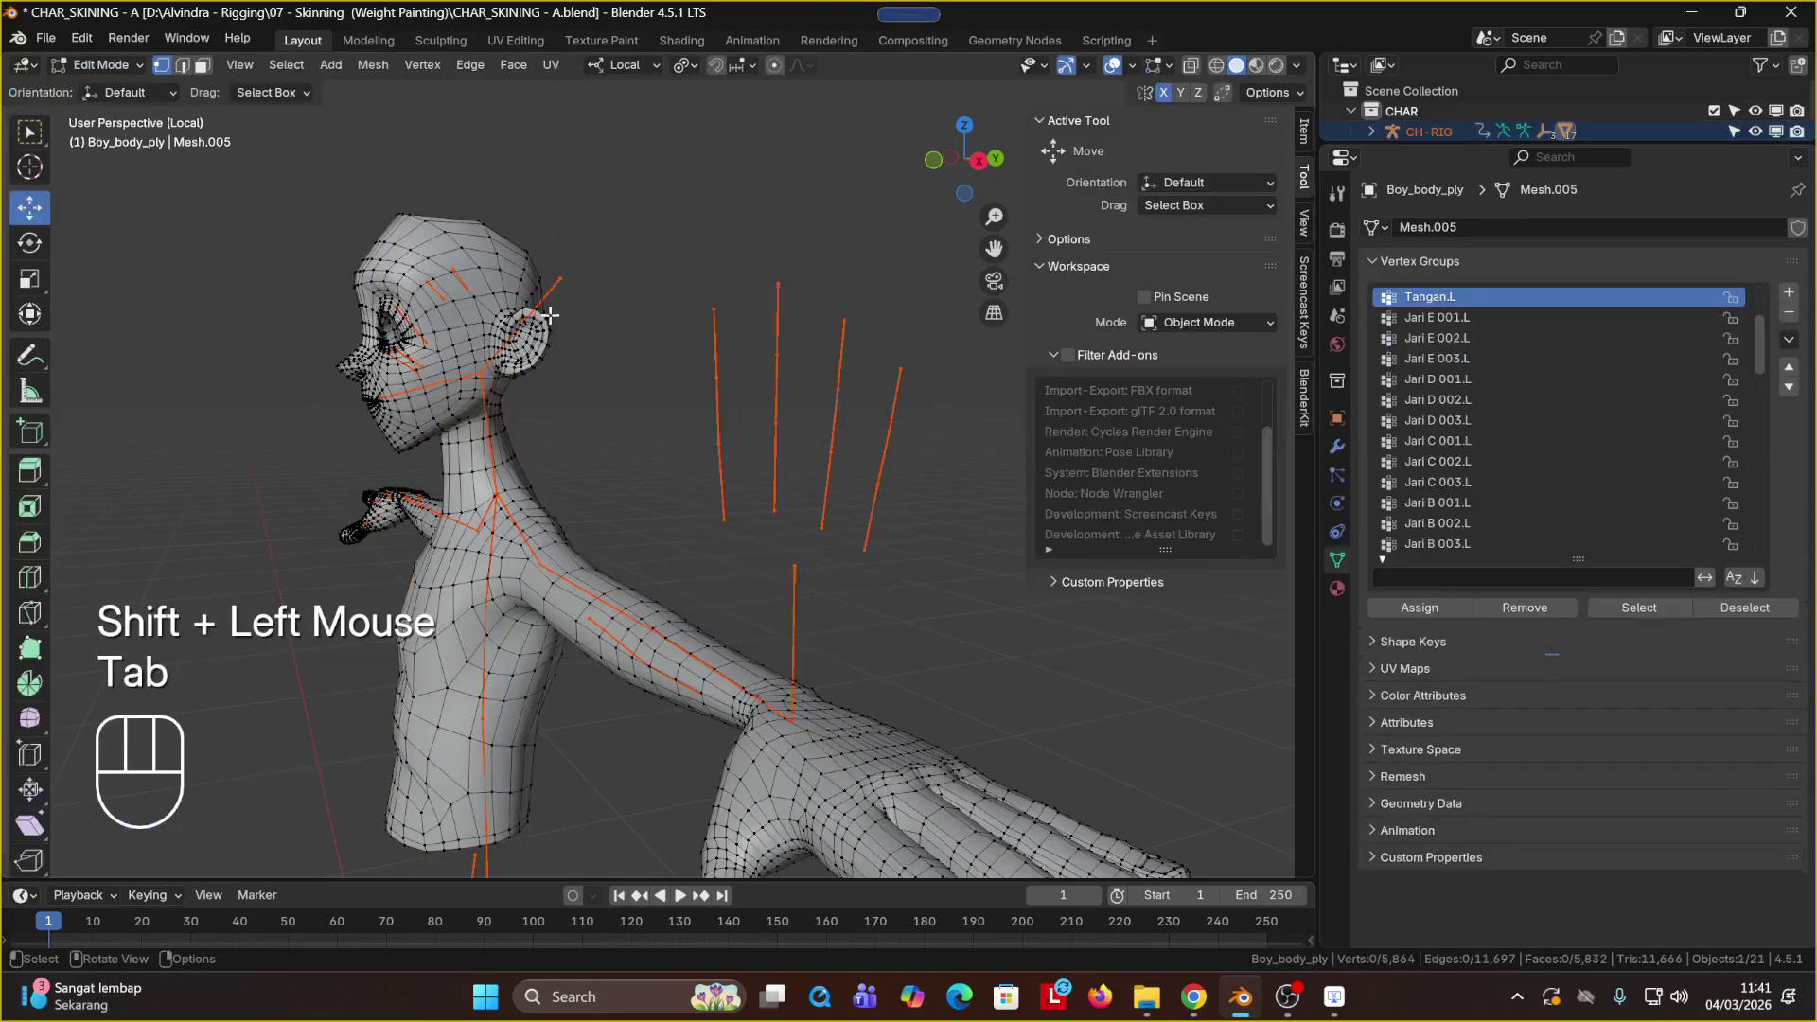
key(ctrl+Tab)
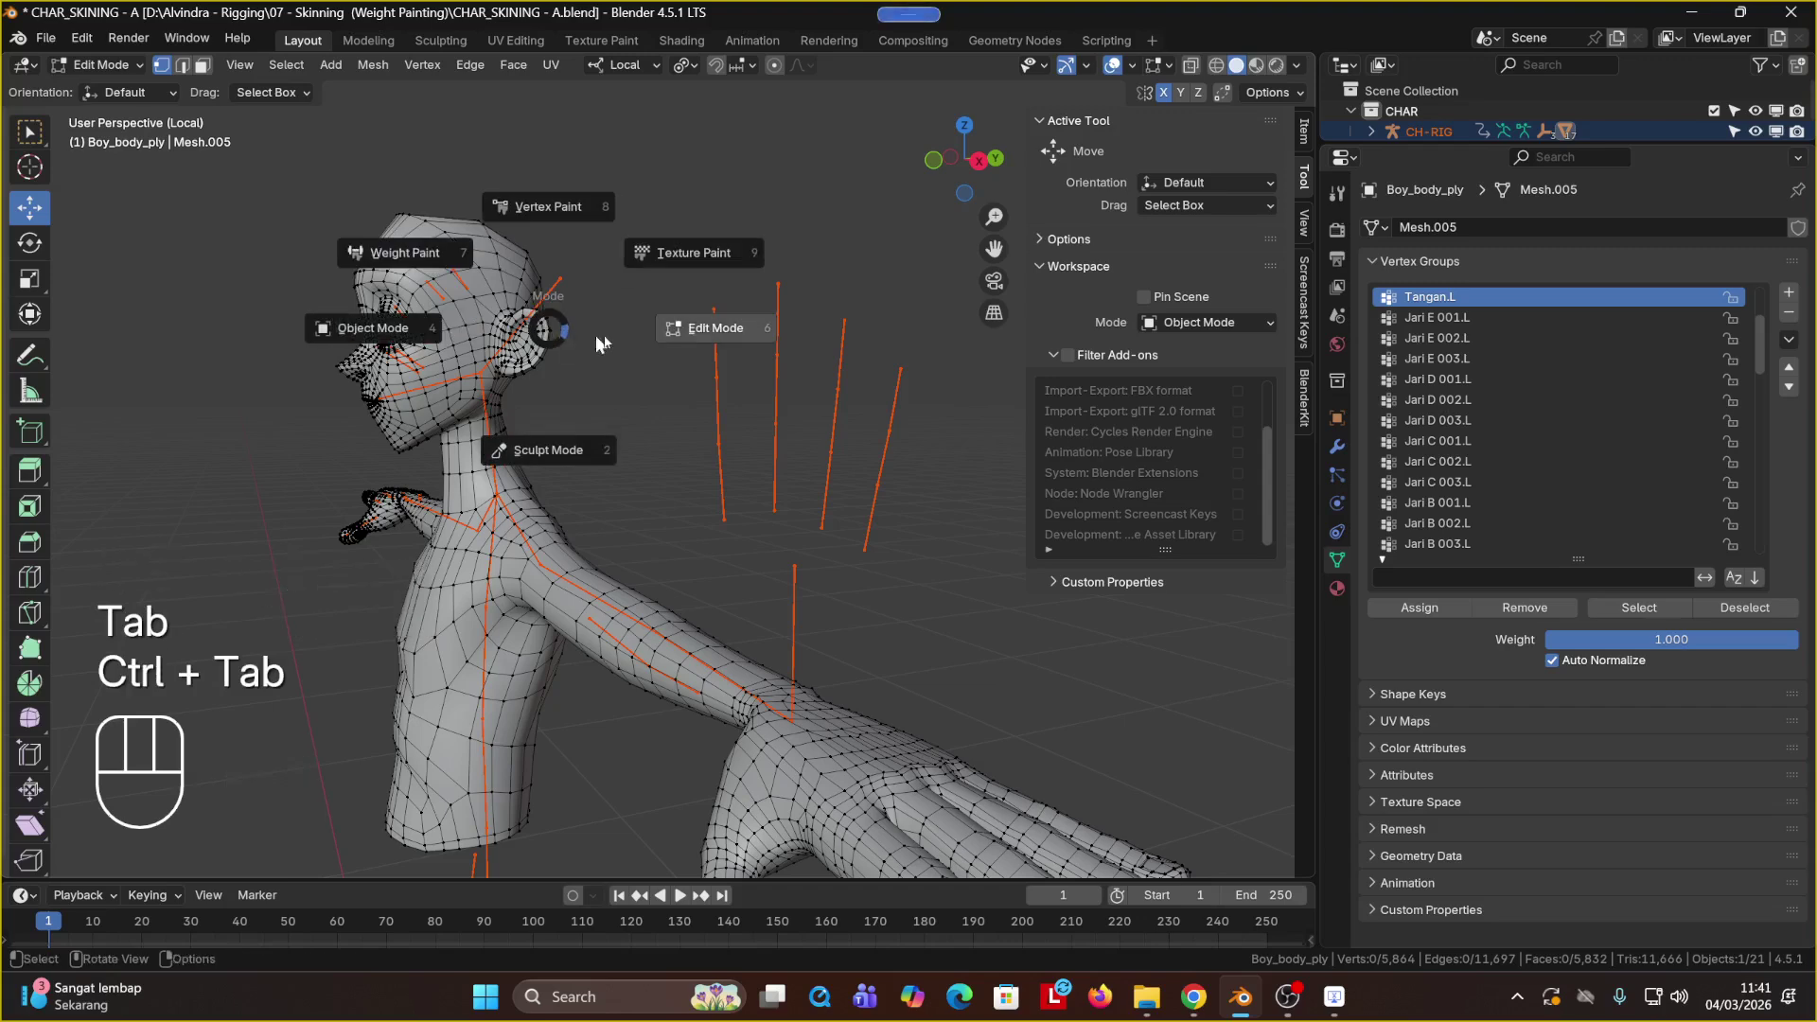
click(398, 265)
Step: Compare the Kepala and Rahang weights around the head and jaw from several angles
mouse_move(540, 325)
middle_down()
mouse_move(547, 351)
mouse_move(755, 355)
mouse_move(688, 428)
mouse_move(711, 494)
middle_up()
ctrl+shift+click(708, 352)
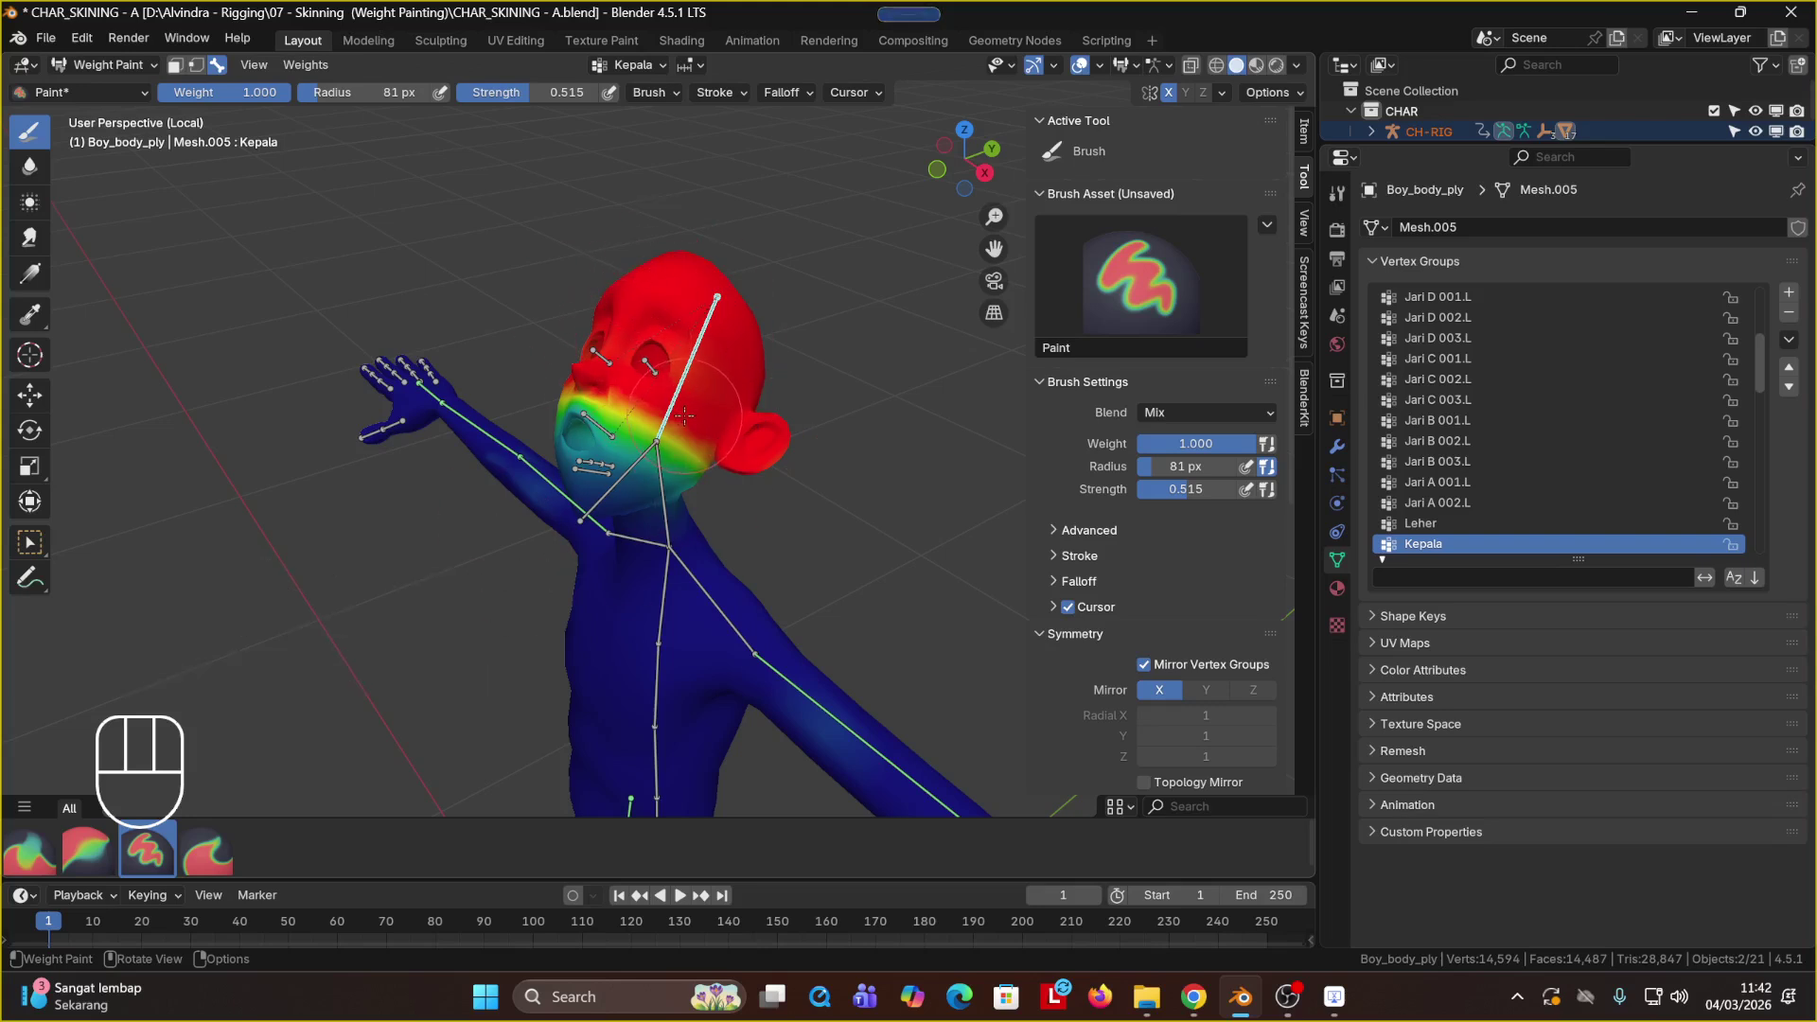
middle_drag(678, 479, 618, 493)
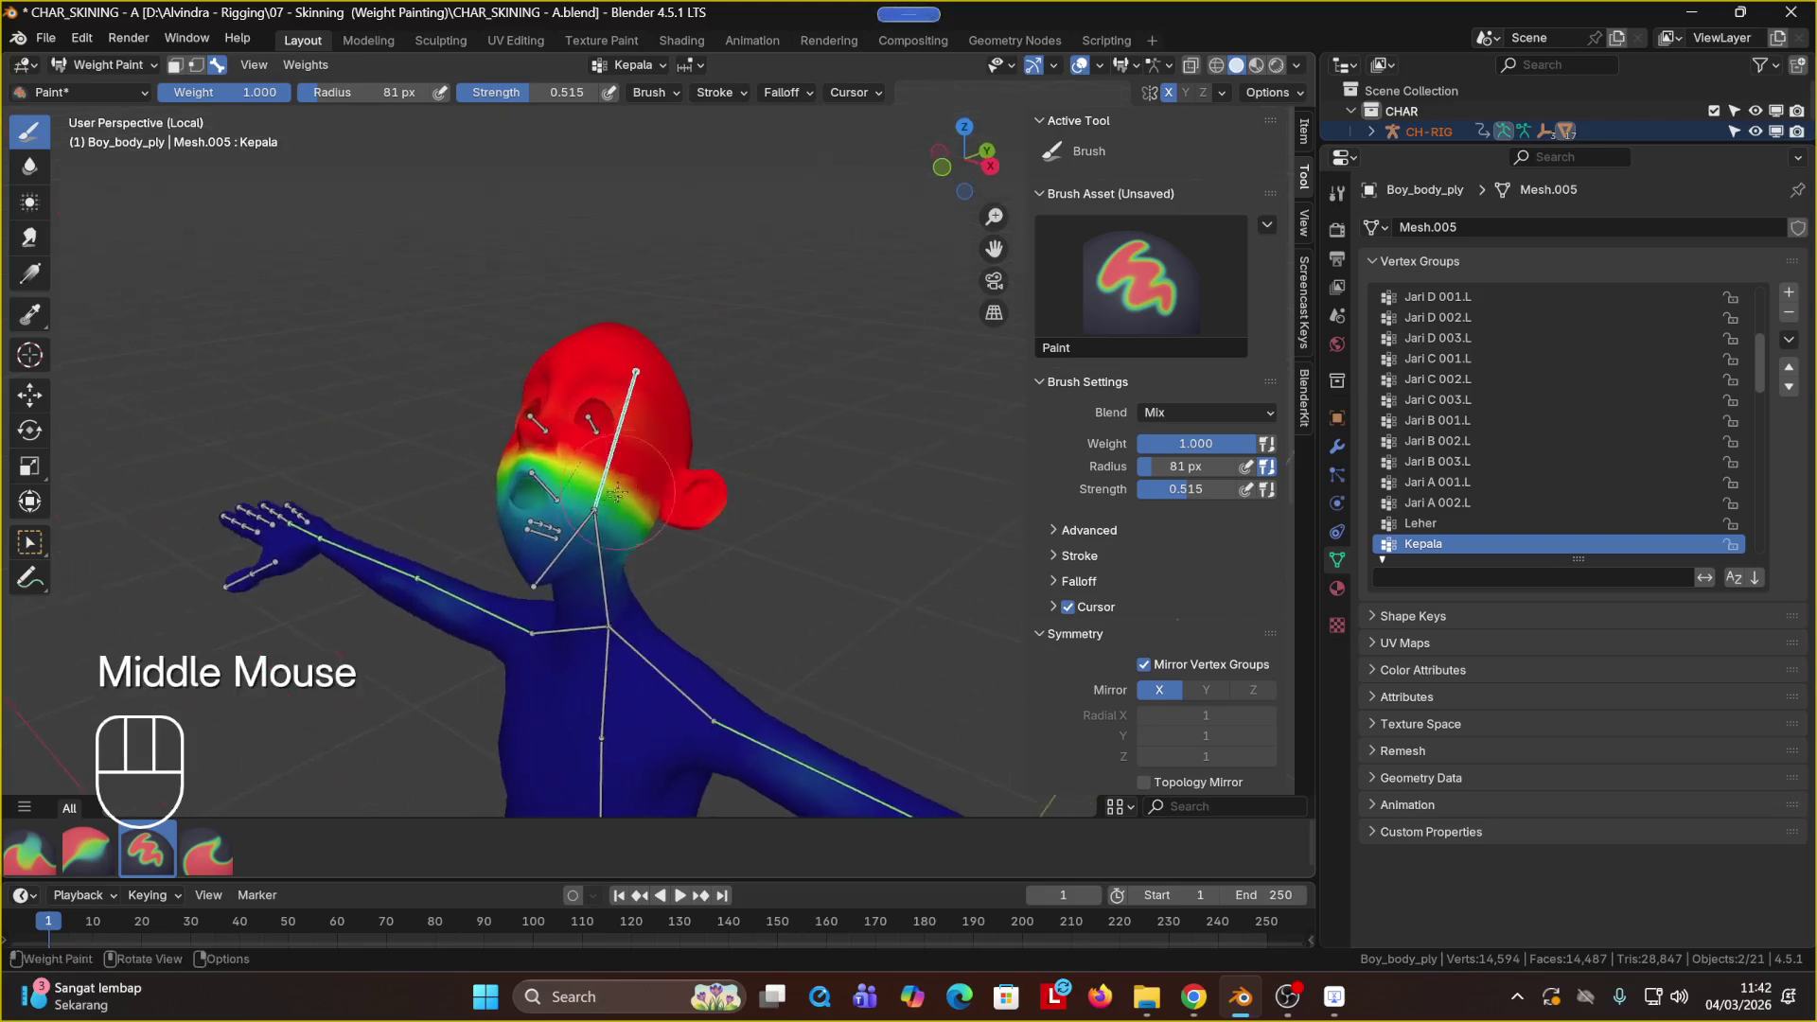
key(ctrl+shift)
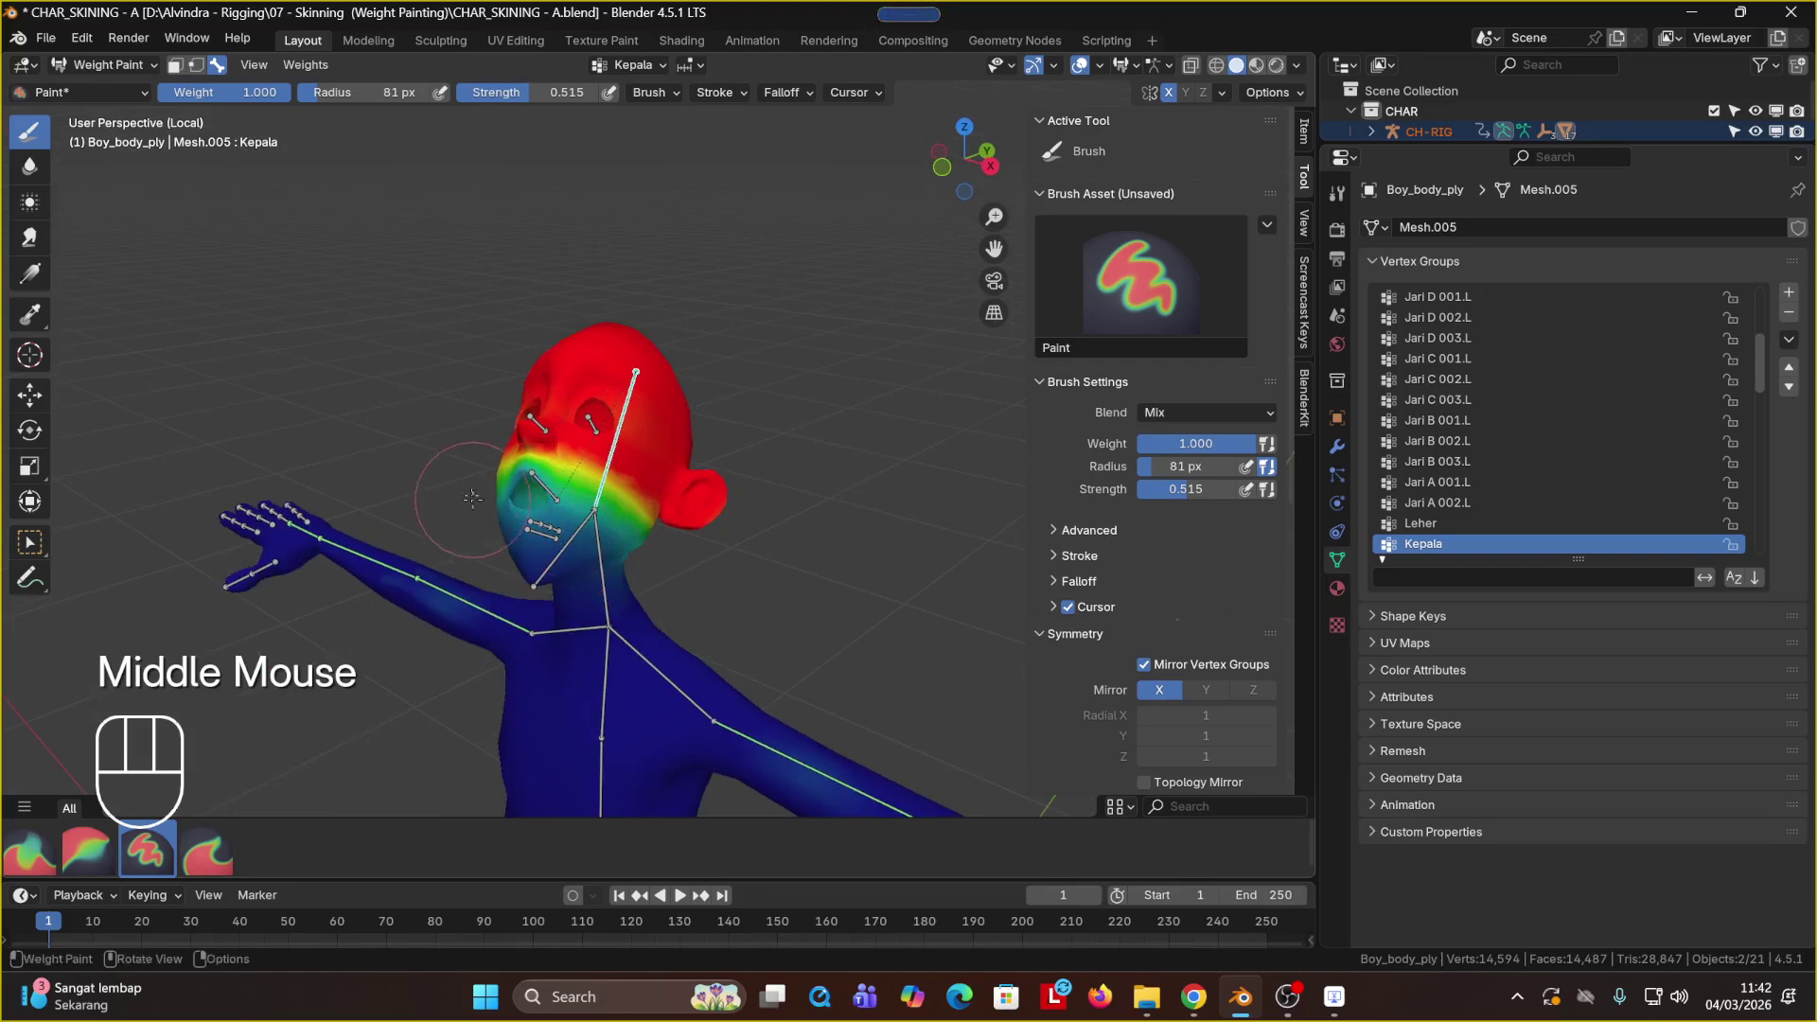
ctrl+shift+click(568, 541)
middle_drag(568, 541, 633, 585)
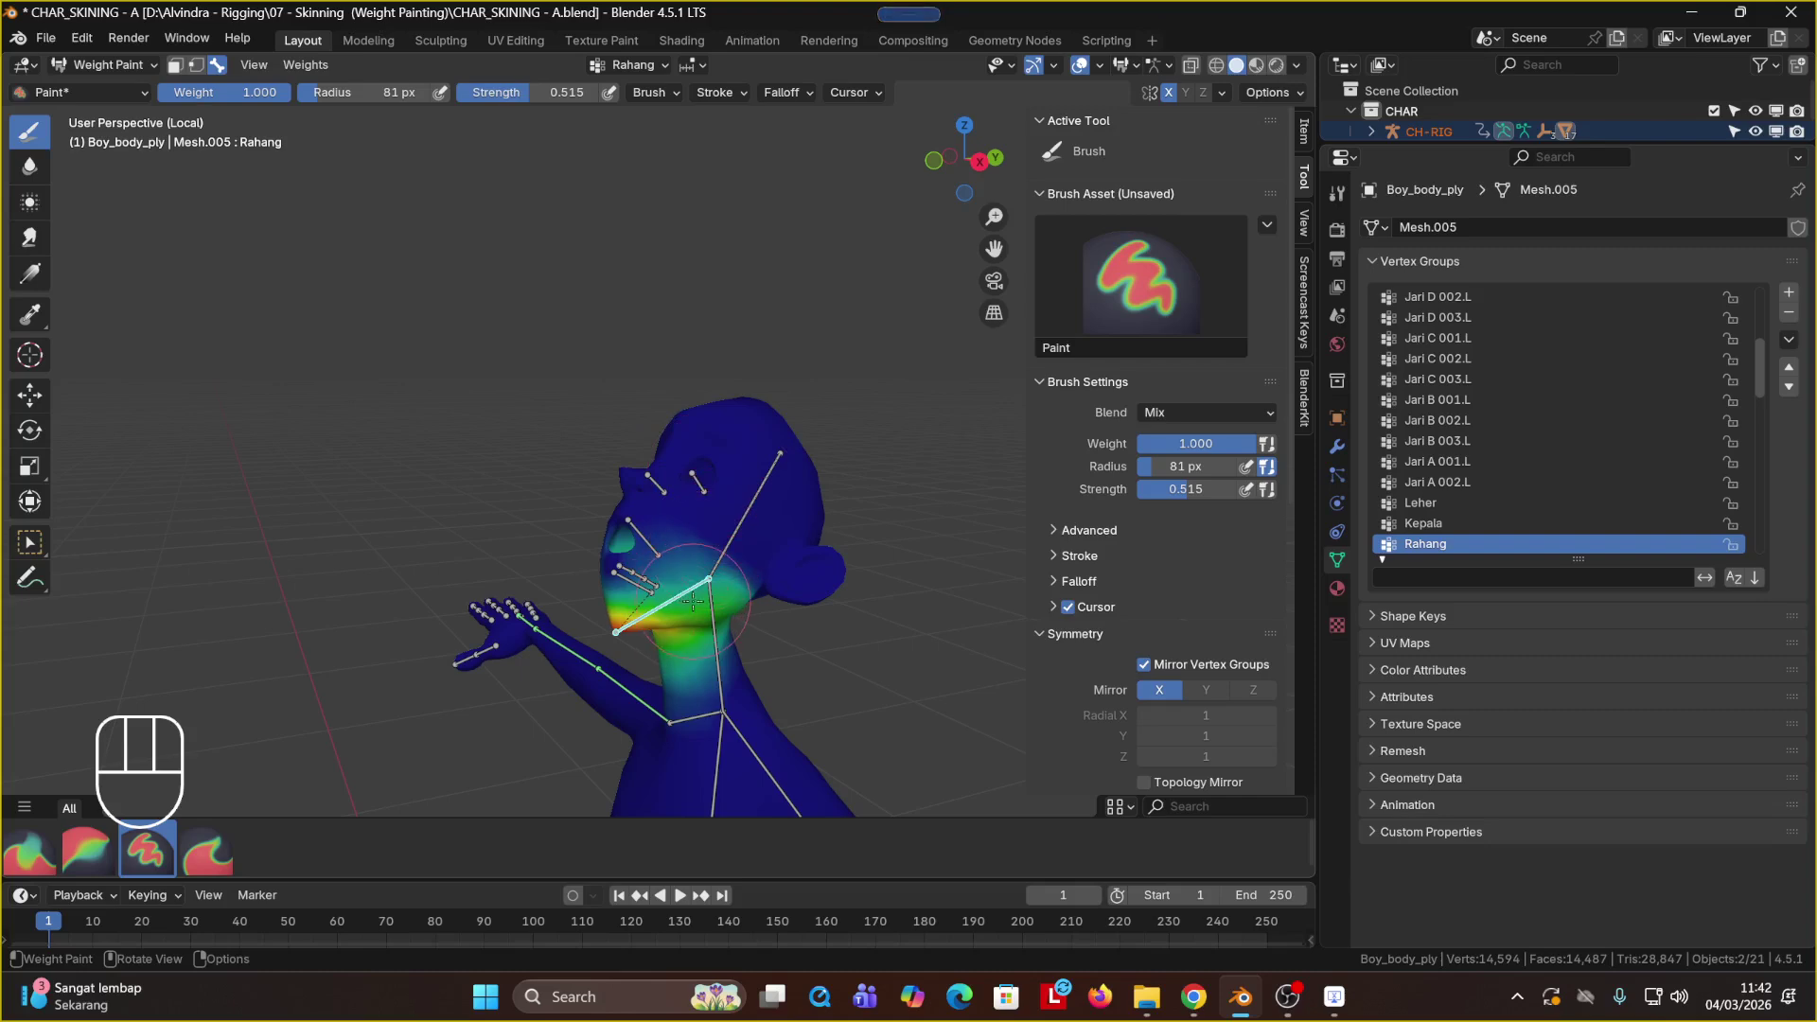
scroll(679, 655, up, 3)
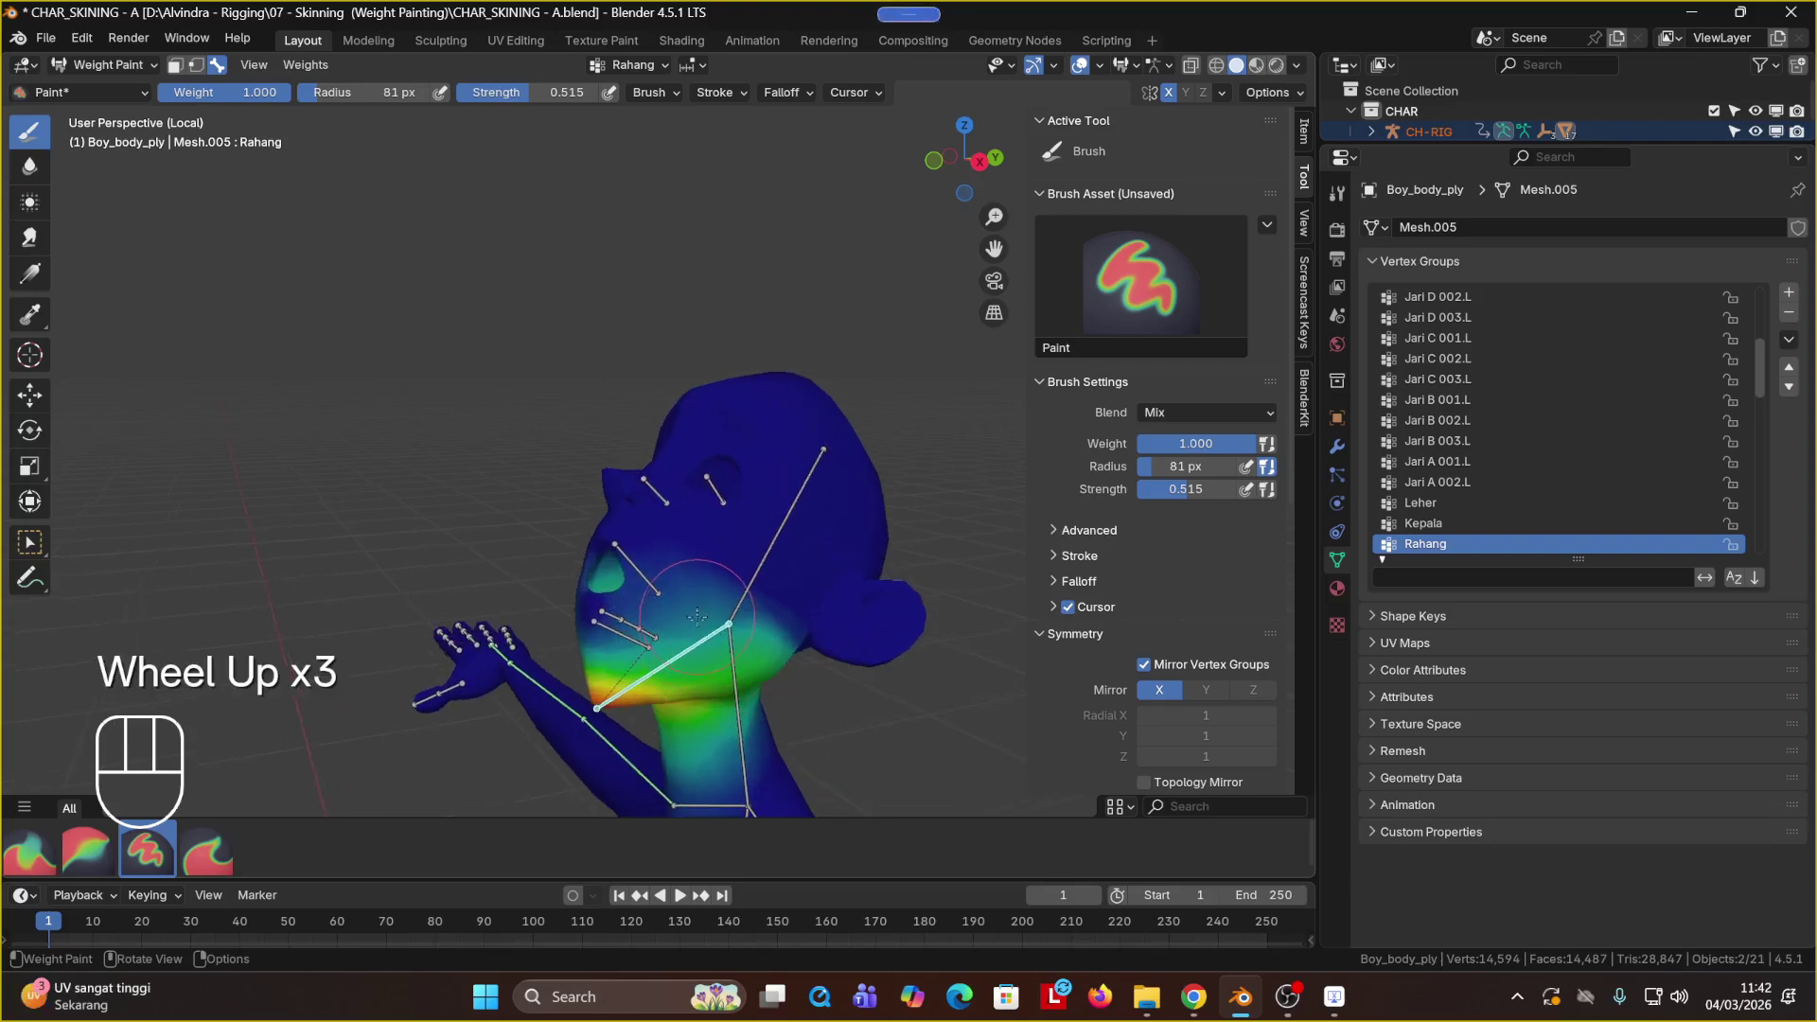
middle_drag(701, 611, 524, 659)
scroll(606, 643, down, 2)
ctrl+shift+click(826, 409)
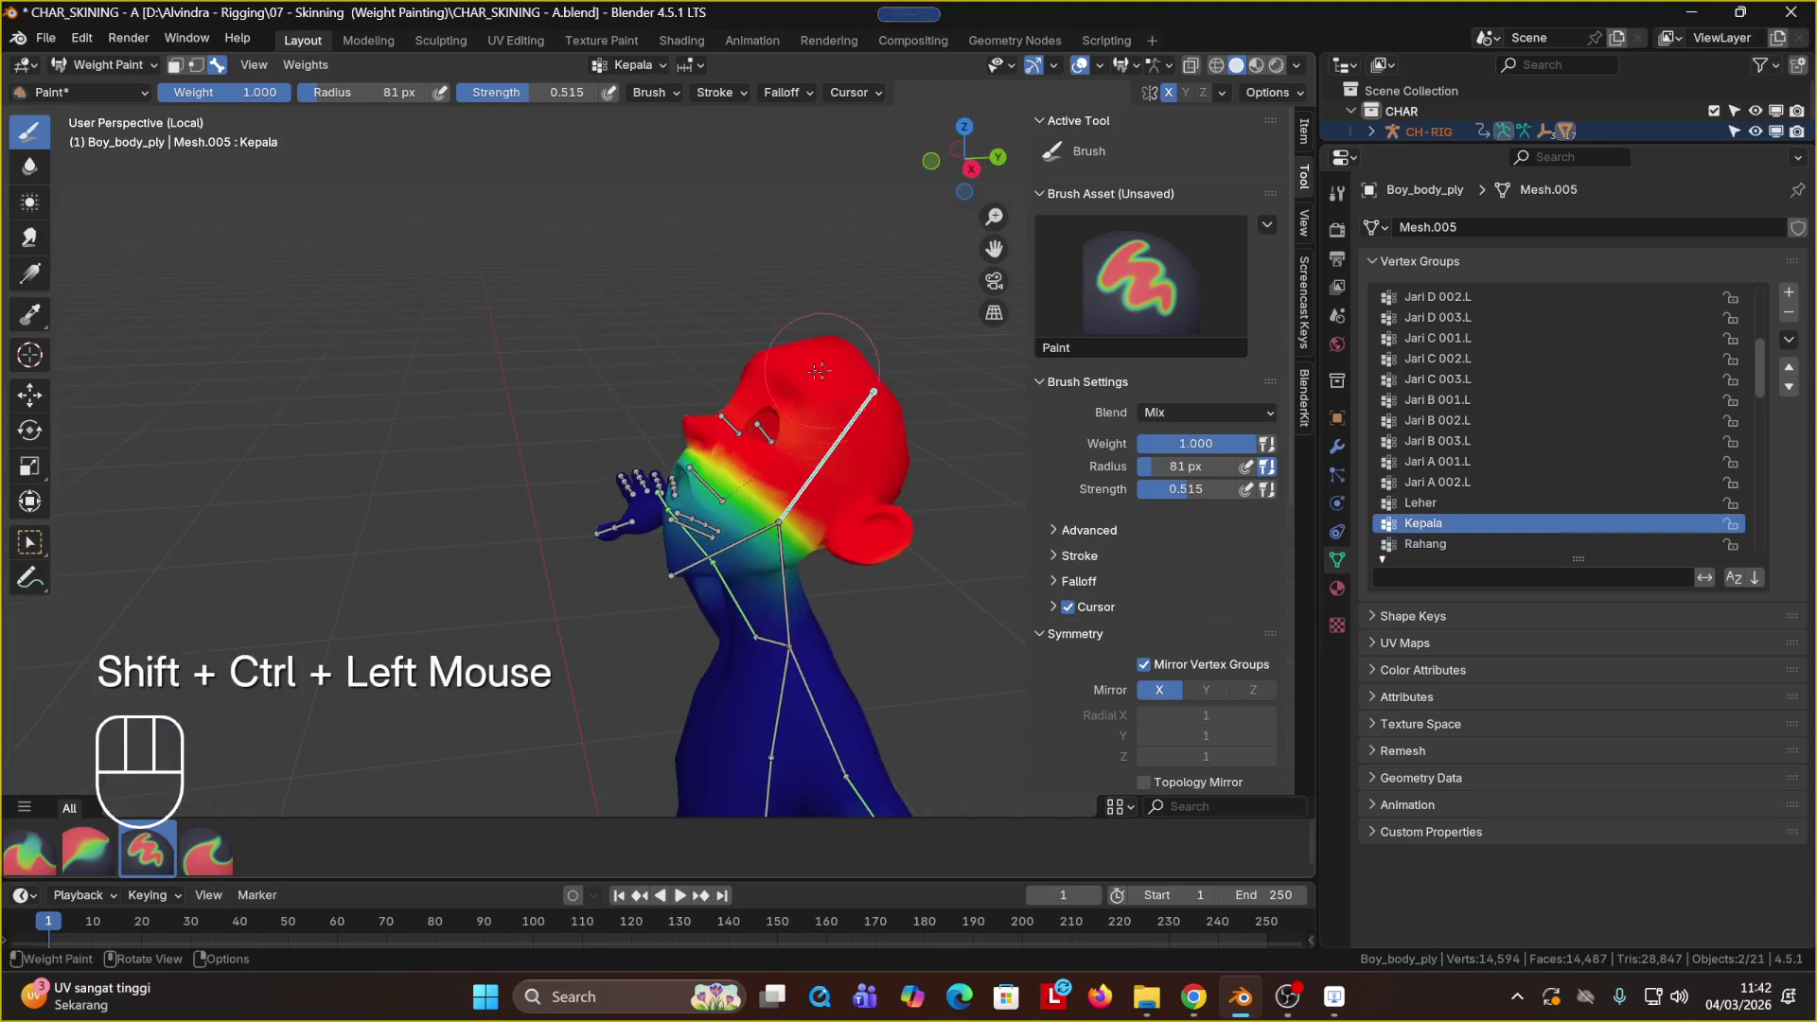
Step: Paint Rahang weight along the jawline from the chin back toward the ear
ctrl+shift+click(734, 542)
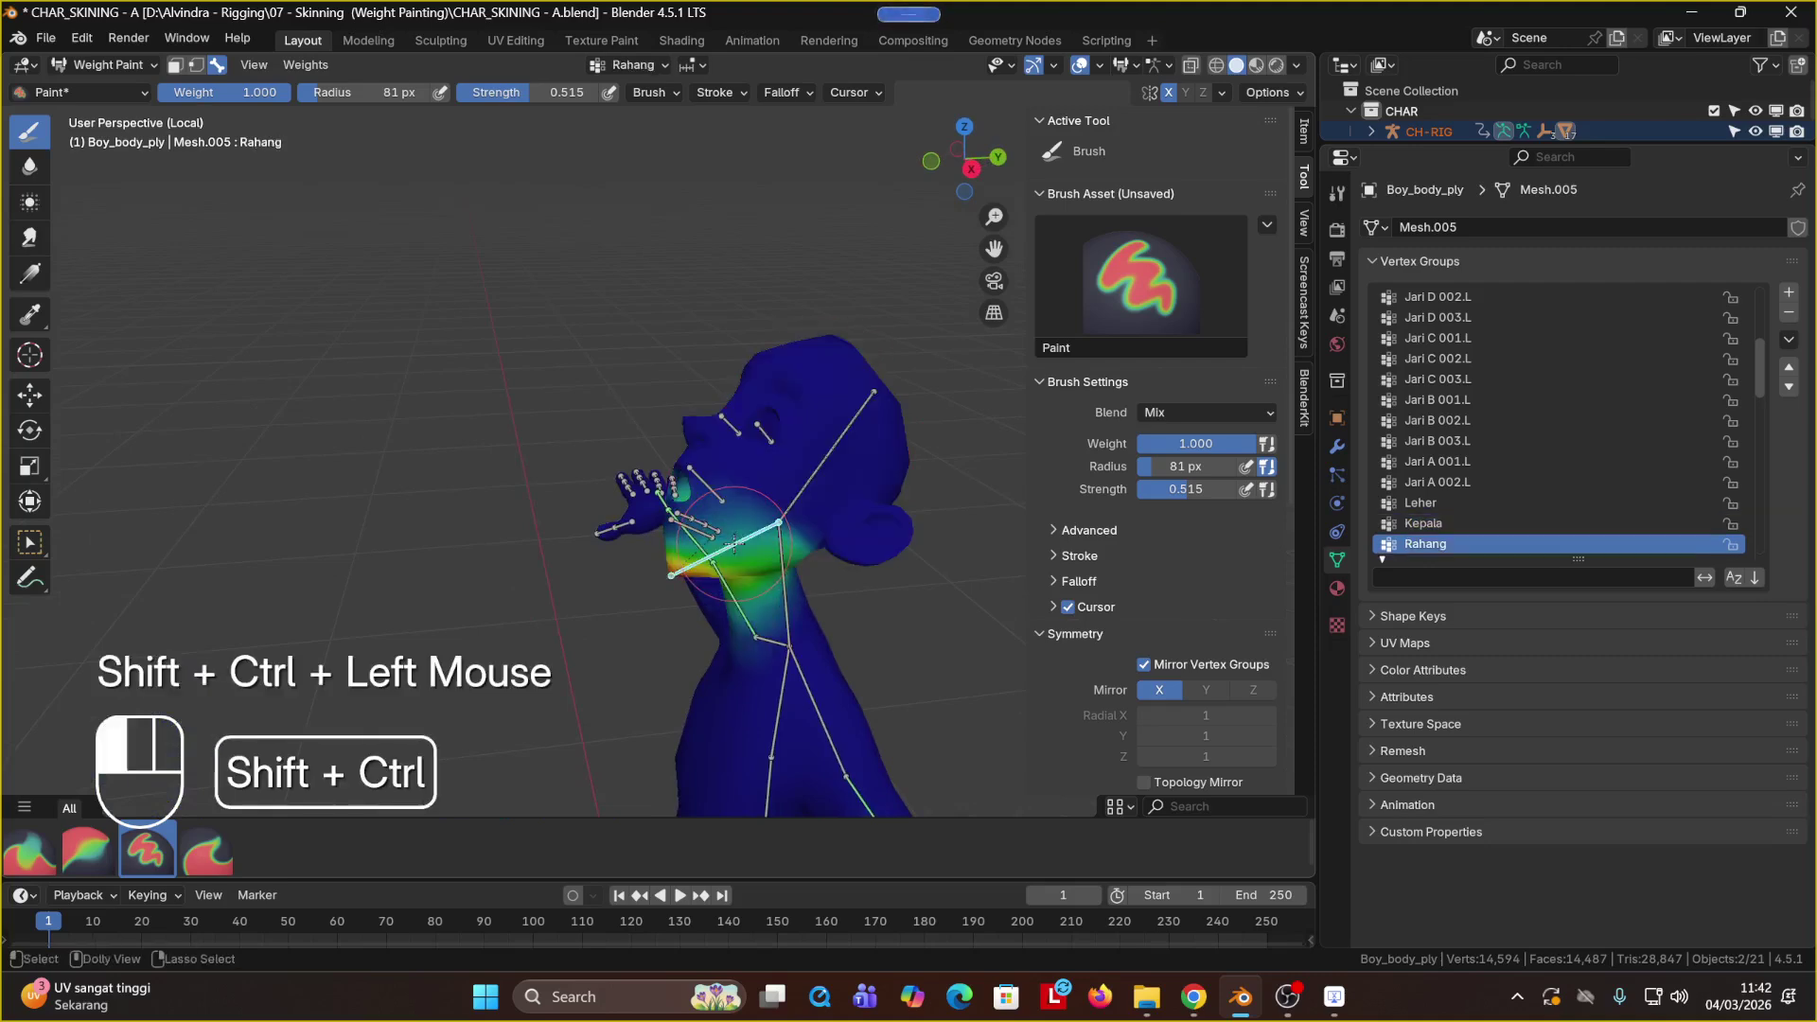
click(748, 559)
click(781, 562)
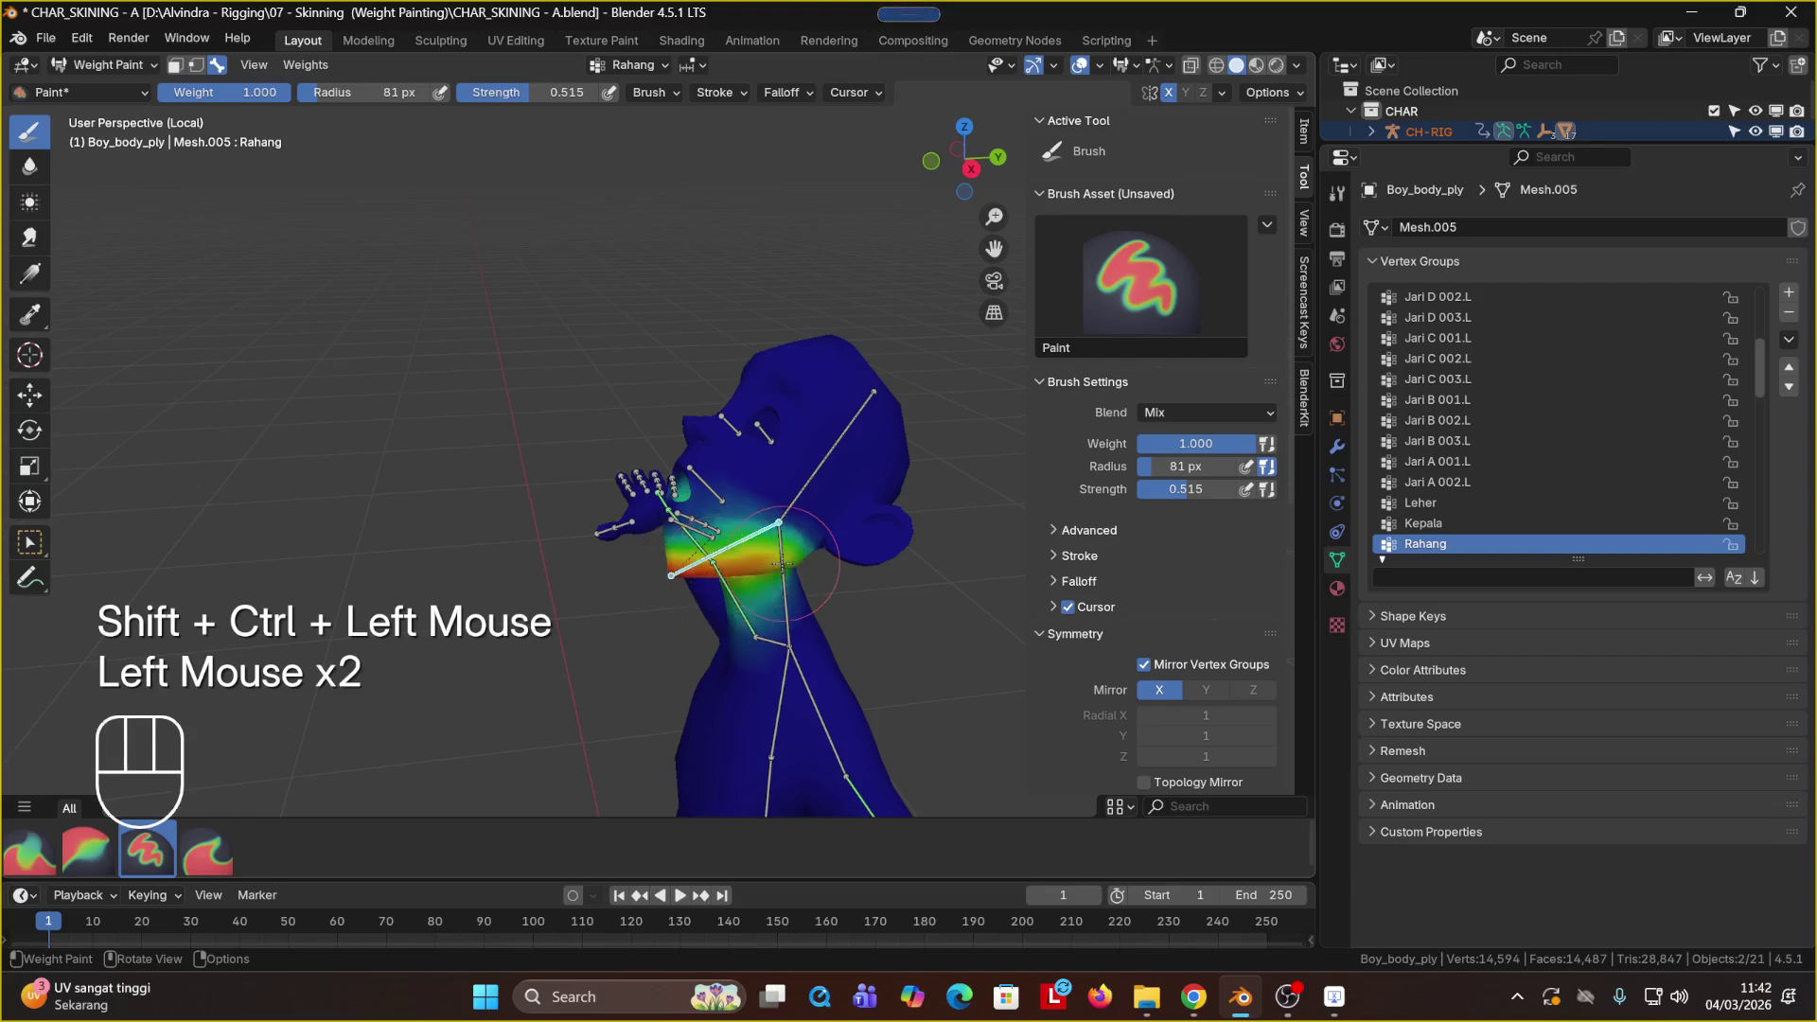
middle_drag(768, 561, 873, 536)
mouse_move(648, 582)
shift+middle_down()
mouse_move(843, 620)
mouse_move(805, 626)
shift+middle_up()
shift+middle_drag(685, 650, 994, 528)
drag(795, 565, 738, 547)
Step: Blur the Rahang weight across the cheek and from the rear of the jaw into the upper neck
middle_drag(803, 537, 759, 502)
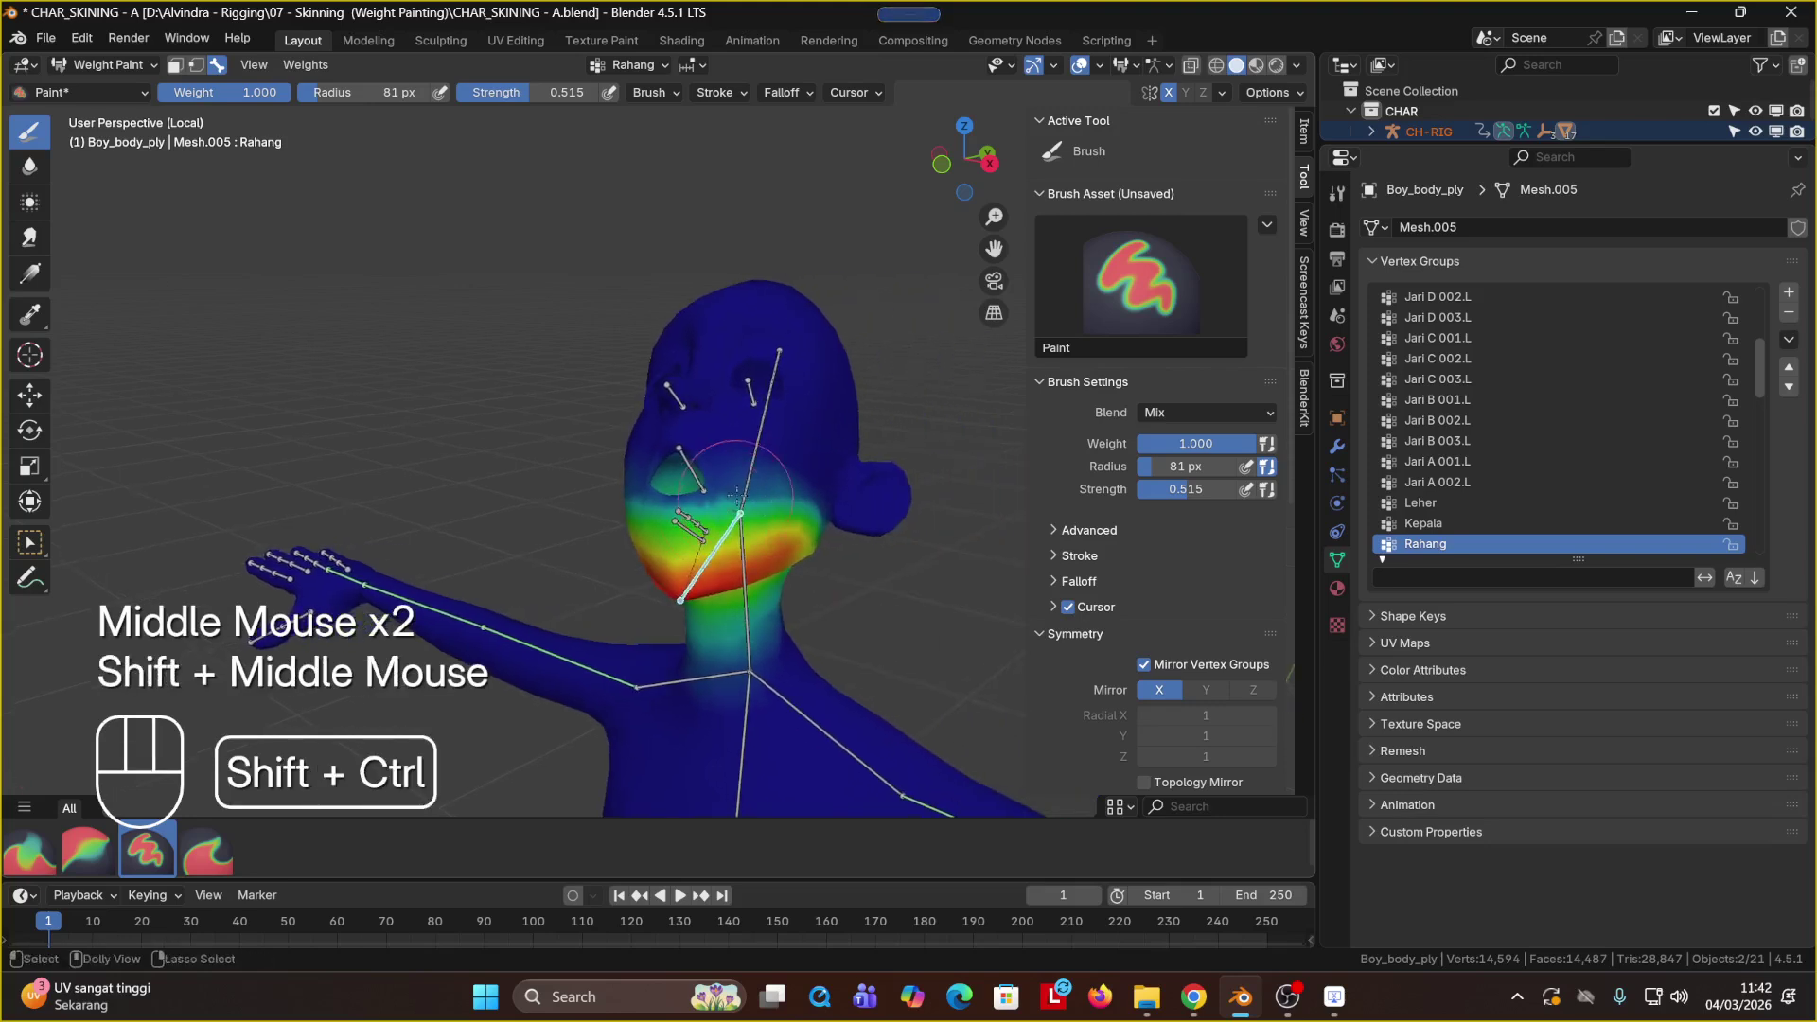
ctrl+shift+click(748, 492)
ctrl+shift+click(721, 535)
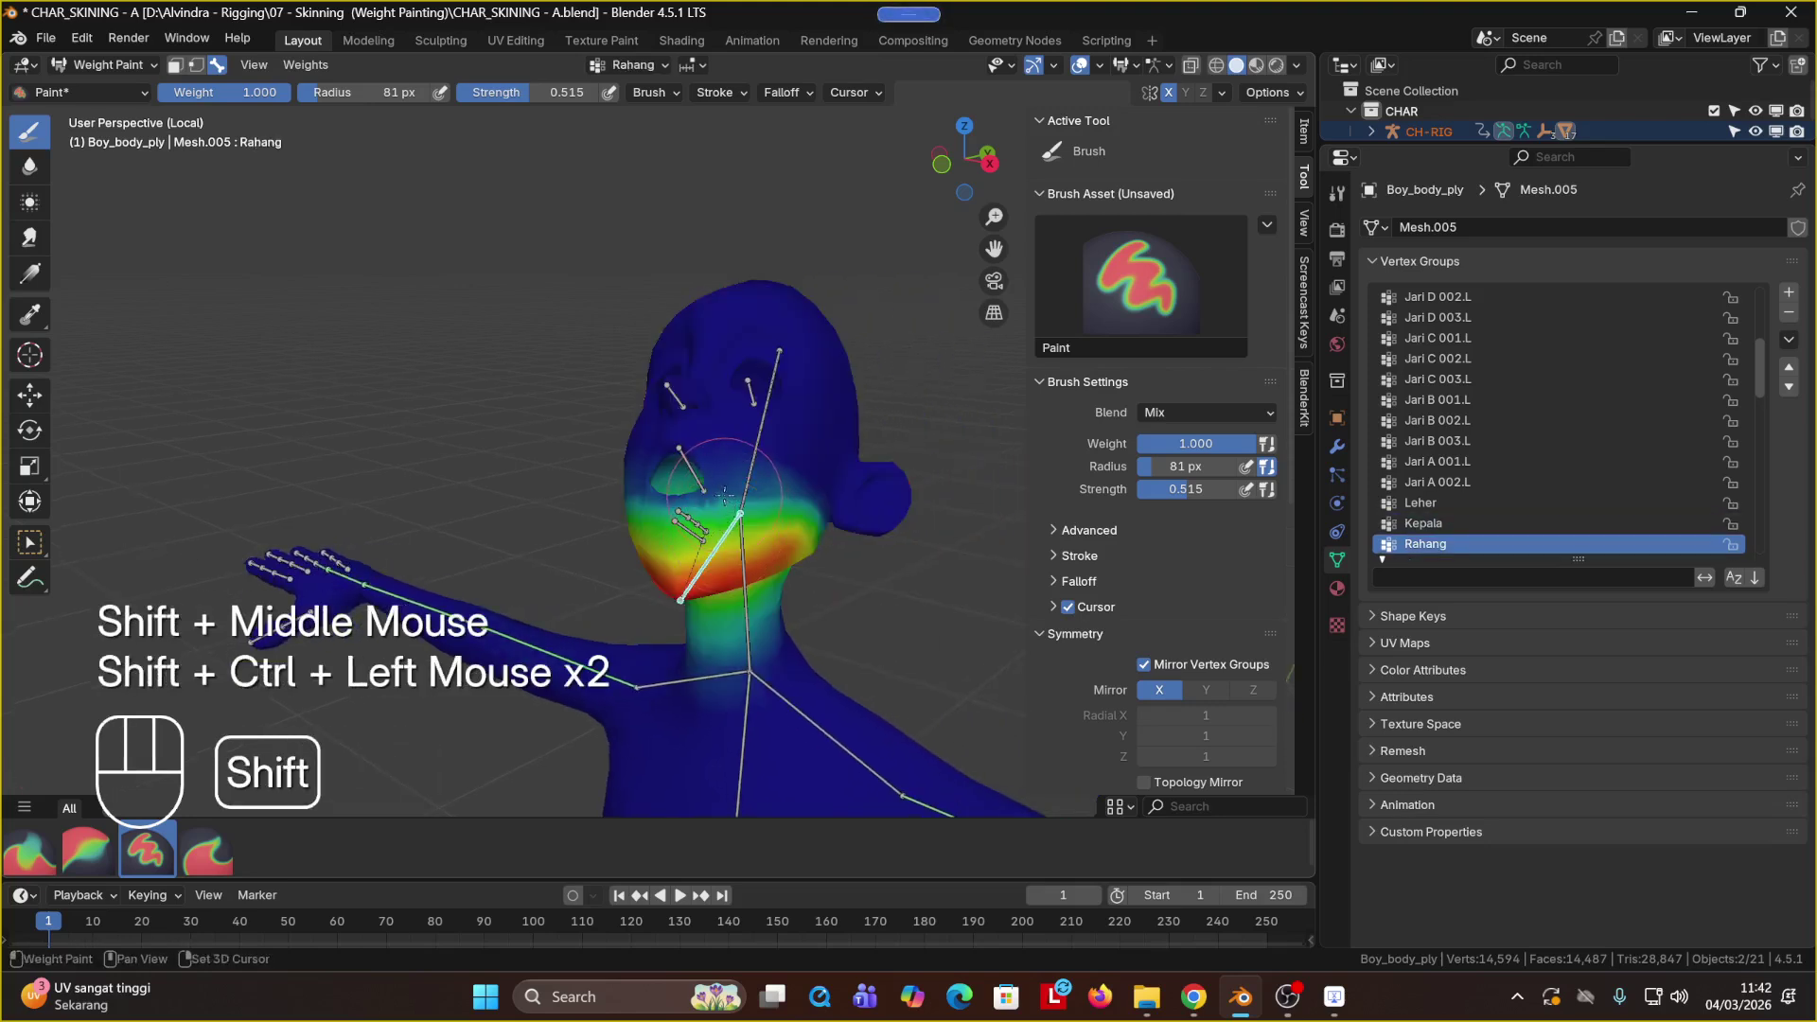
click(88, 849)
drag(705, 502, 743, 494)
mouse_move(750, 494)
mouse_down()
mouse_move(790, 509)
mouse_move(672, 494)
mouse_move(800, 475)
mouse_up()
mouse_move(805, 481)
middle_down()
mouse_move(718, 501)
mouse_move(786, 522)
middle_up()
click(790, 519)
middle_drag(847, 589, 805, 609)
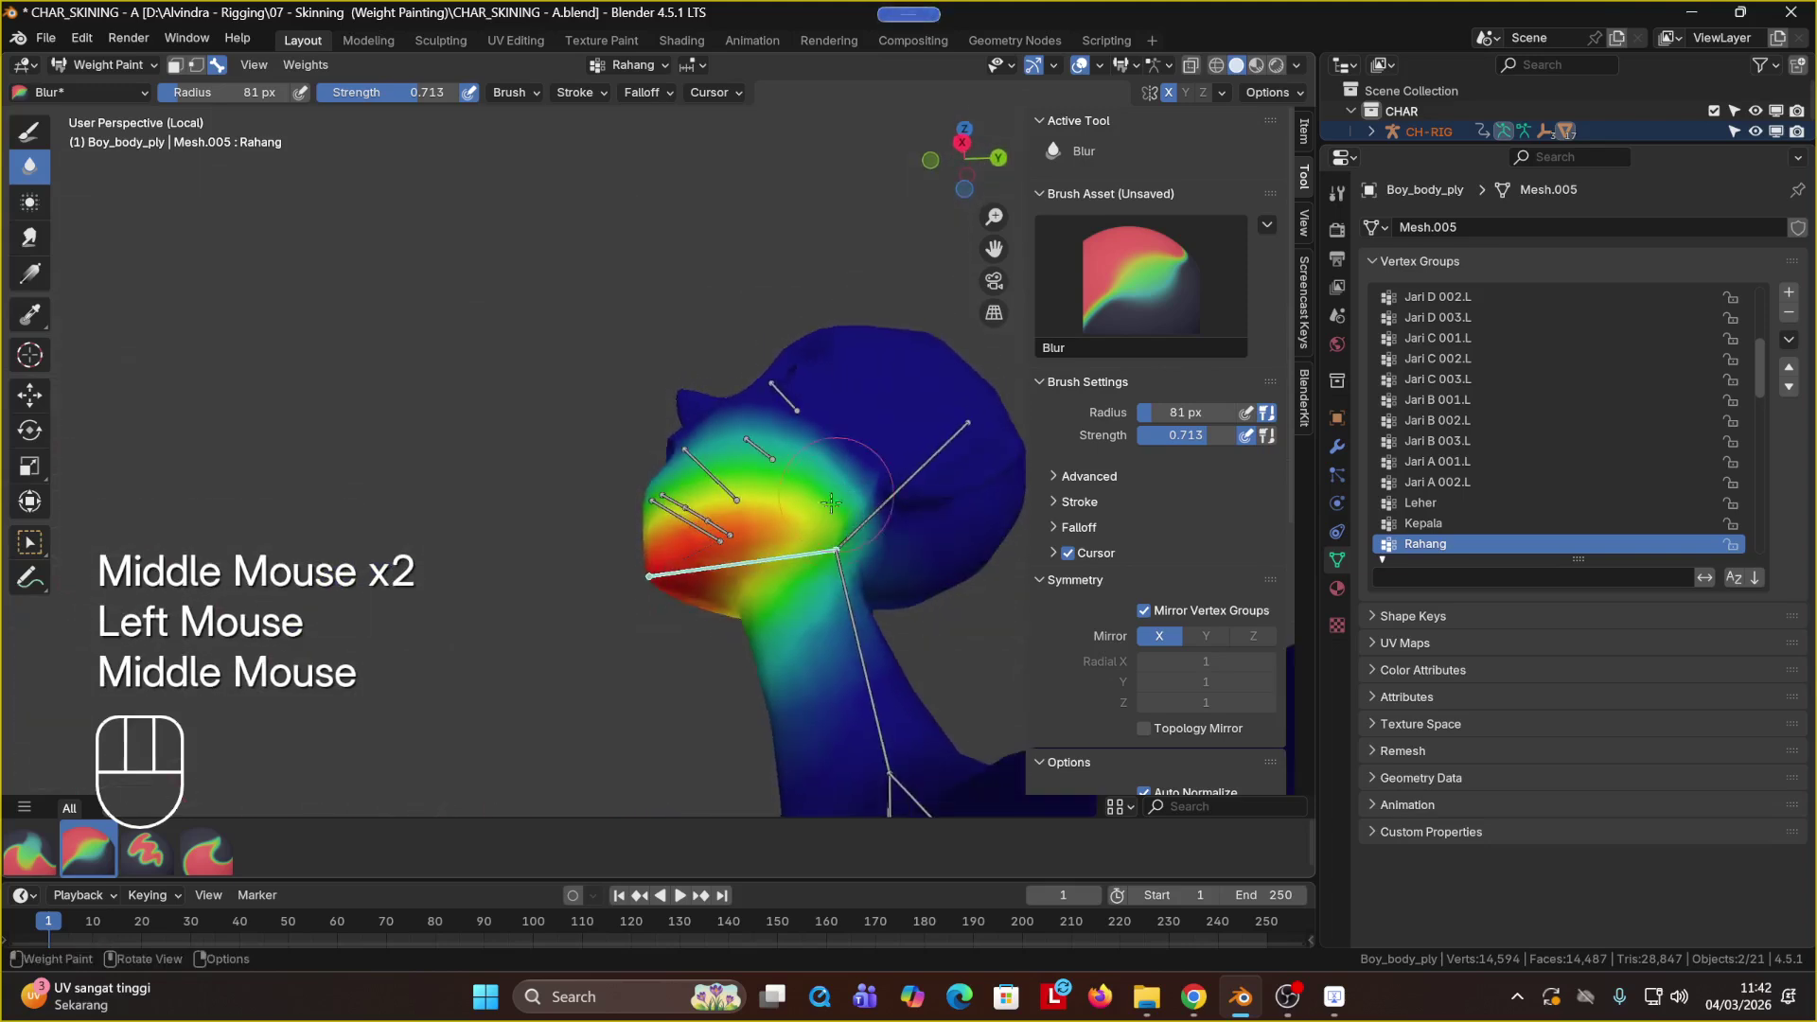
click(805, 608)
click(819, 540)
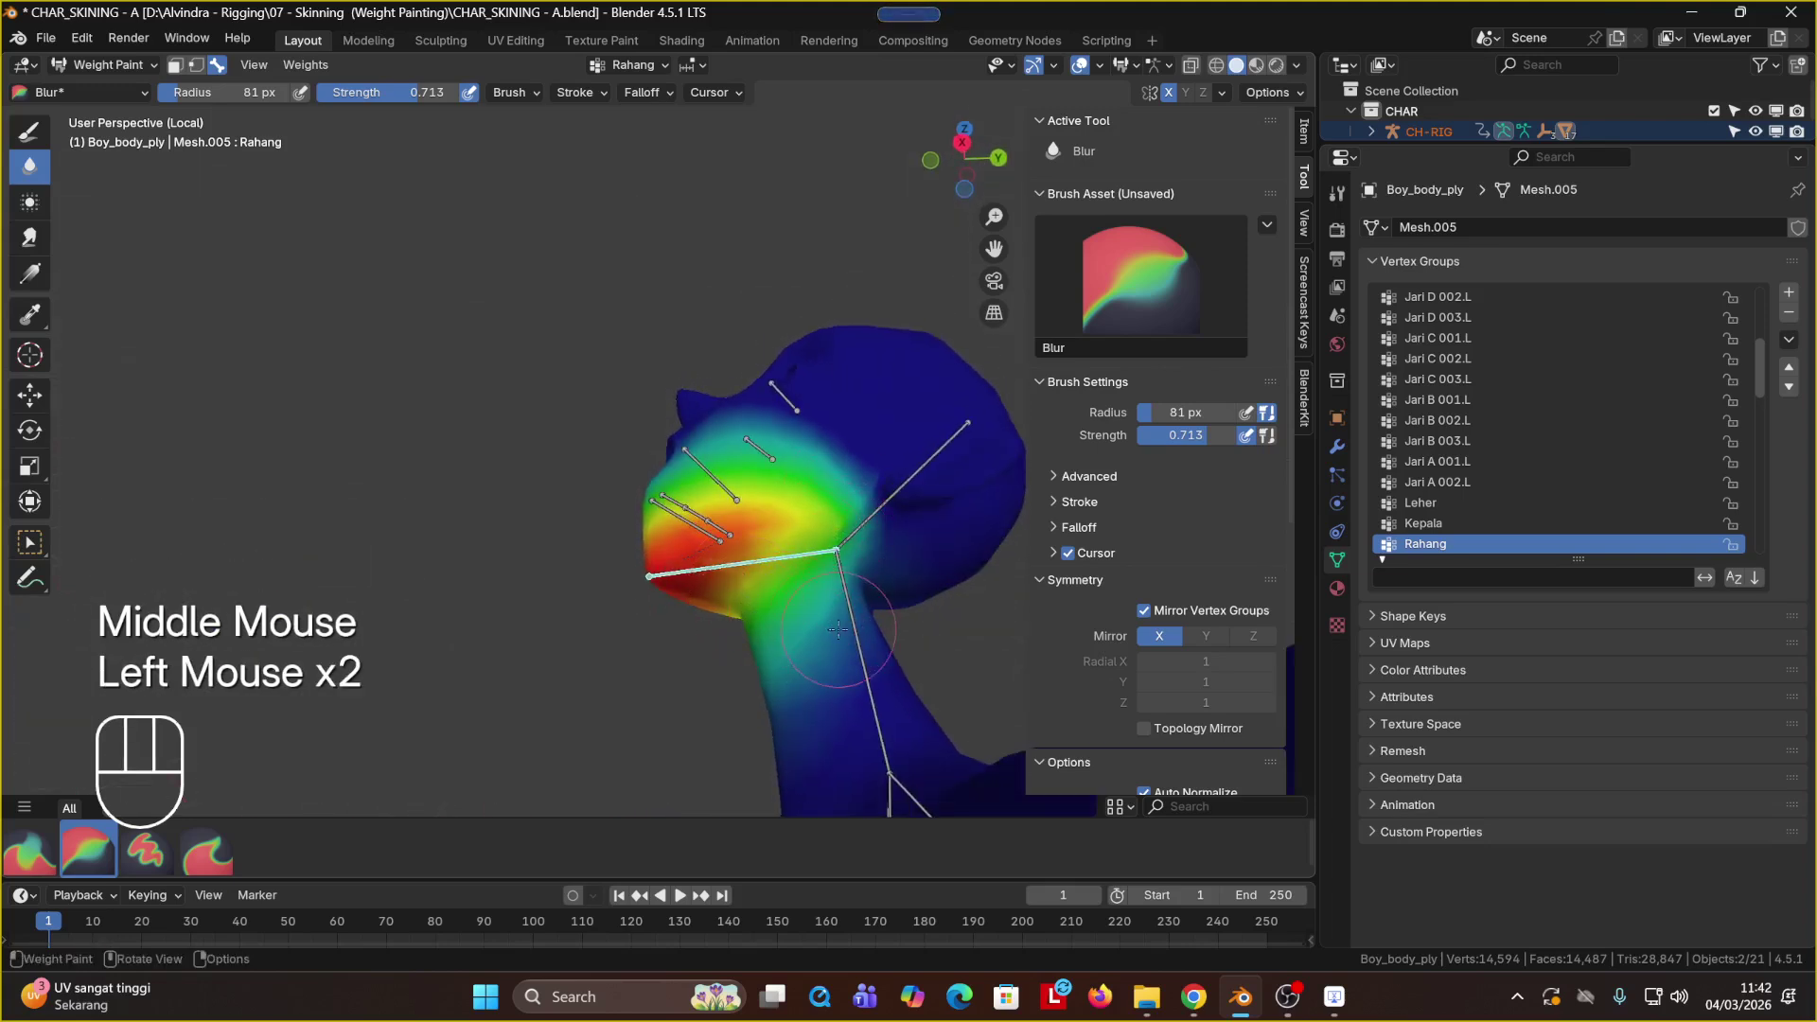
Step: Select the Leher bone and paint its weight at 1.000 with the Paint brush on the side of the neck
ctrl+shift+click(872, 650)
middle_drag(872, 649, 833, 681)
click(833, 682)
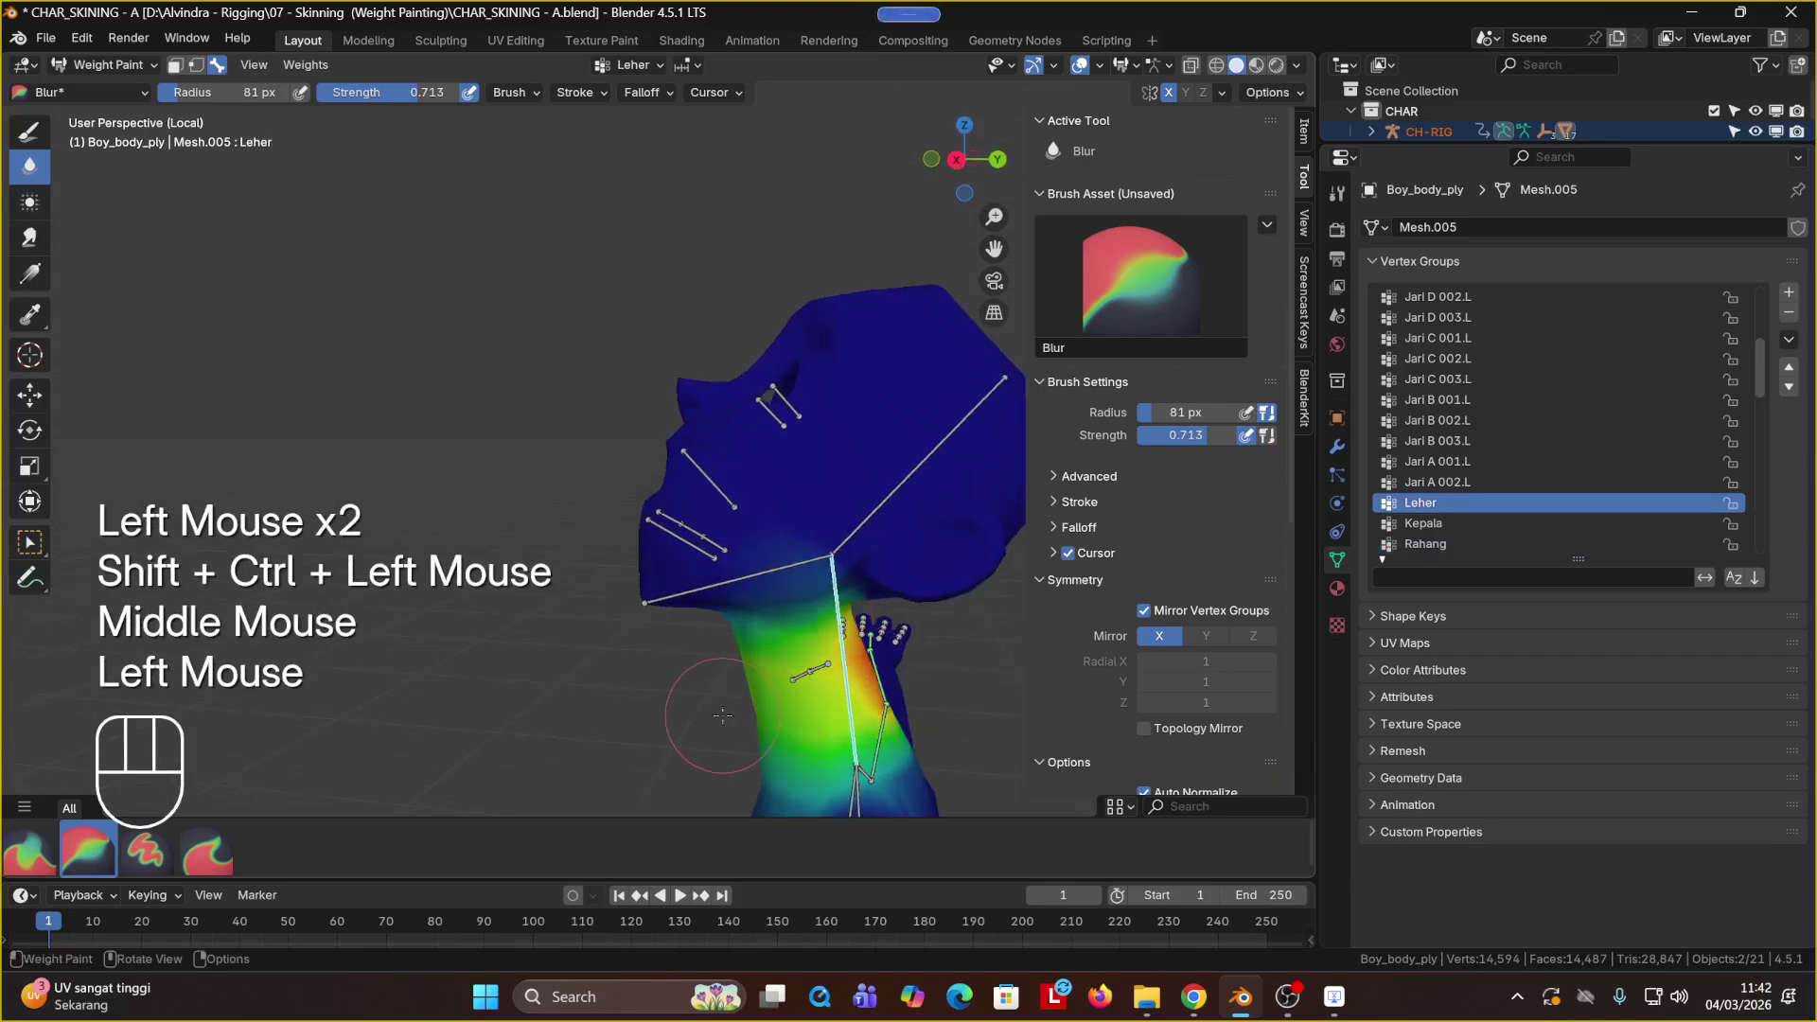
click(147, 852)
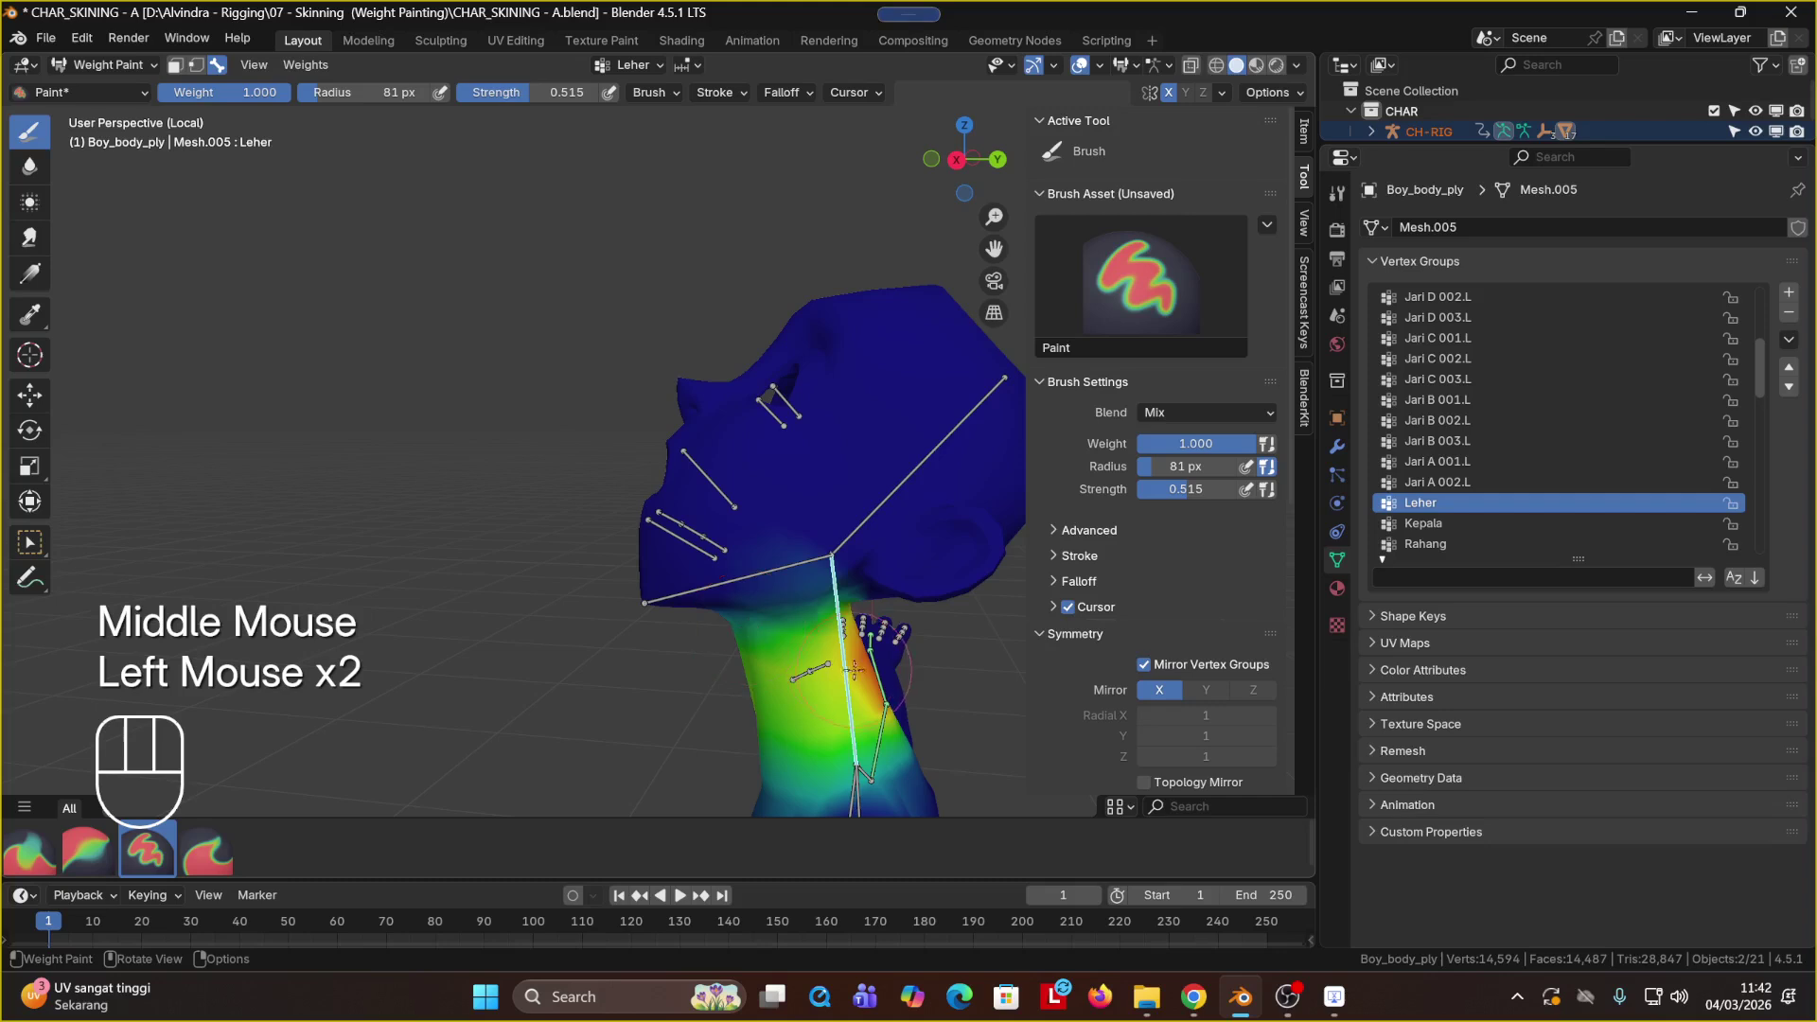
click(807, 696)
click(804, 680)
click(803, 679)
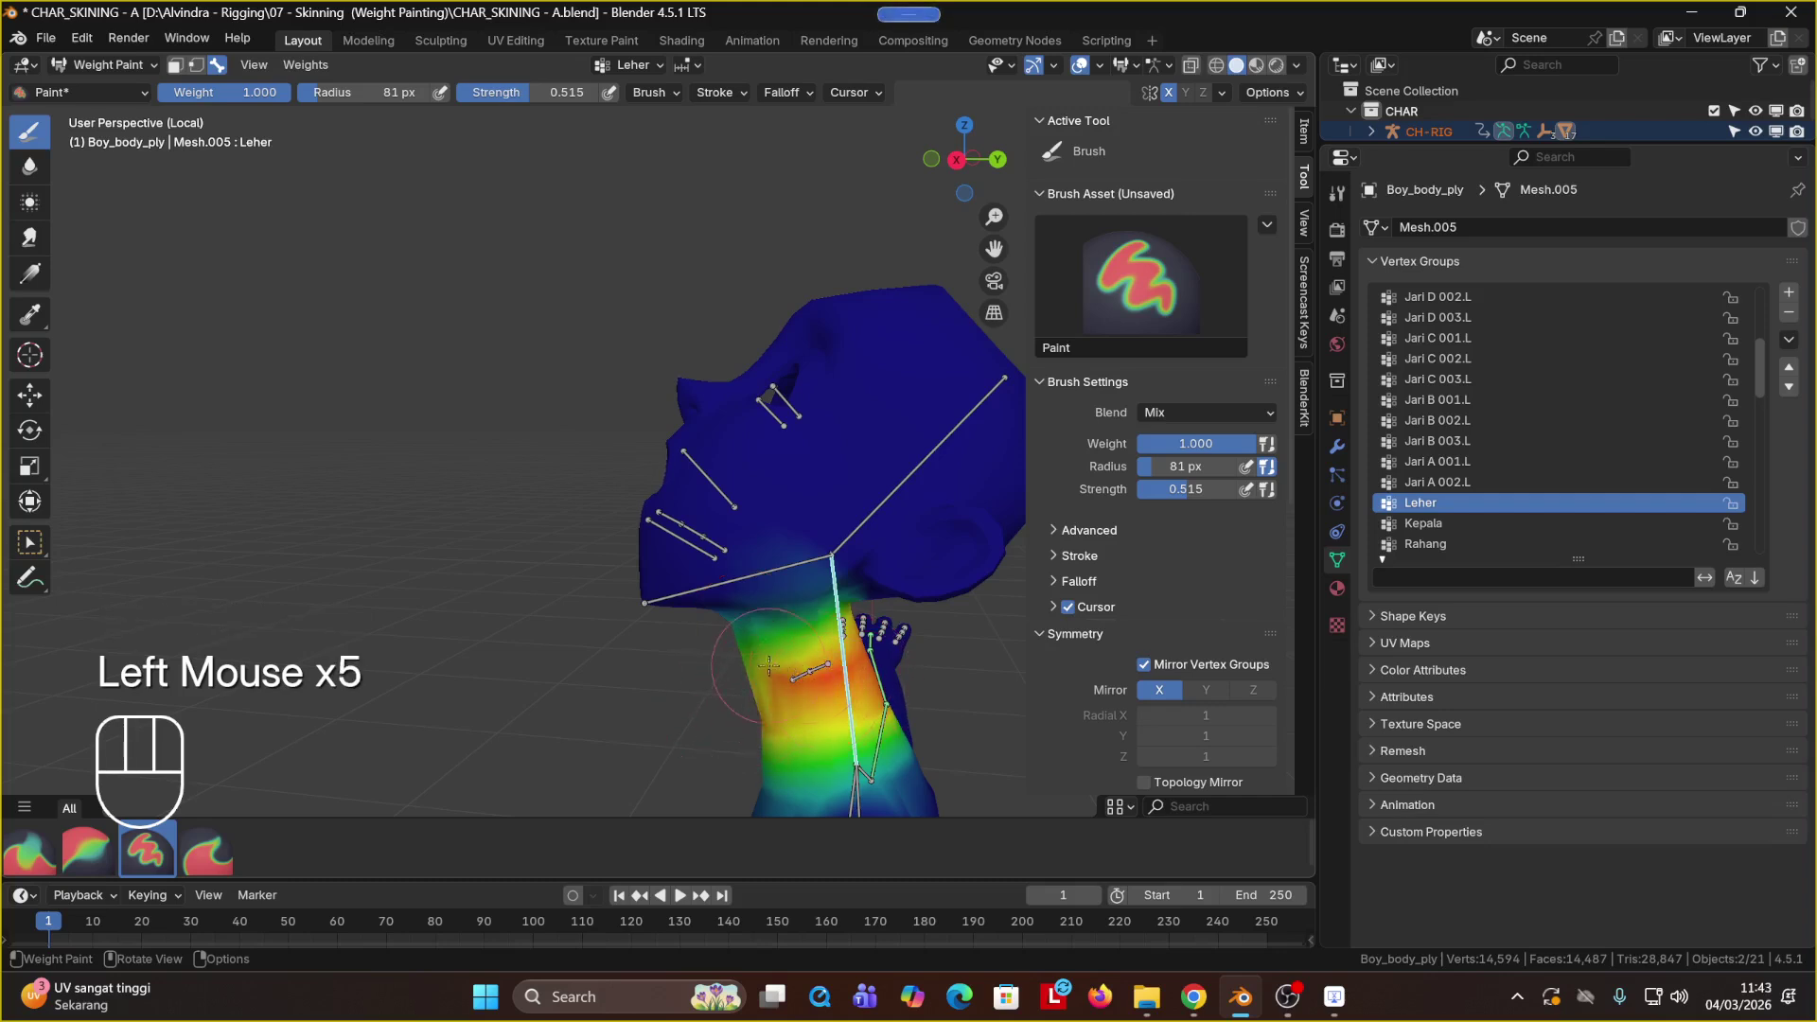
Step: Paint more Leher weight along the front of the throat below the chin
click(771, 667)
click(765, 660)
click(762, 658)
click(760, 655)
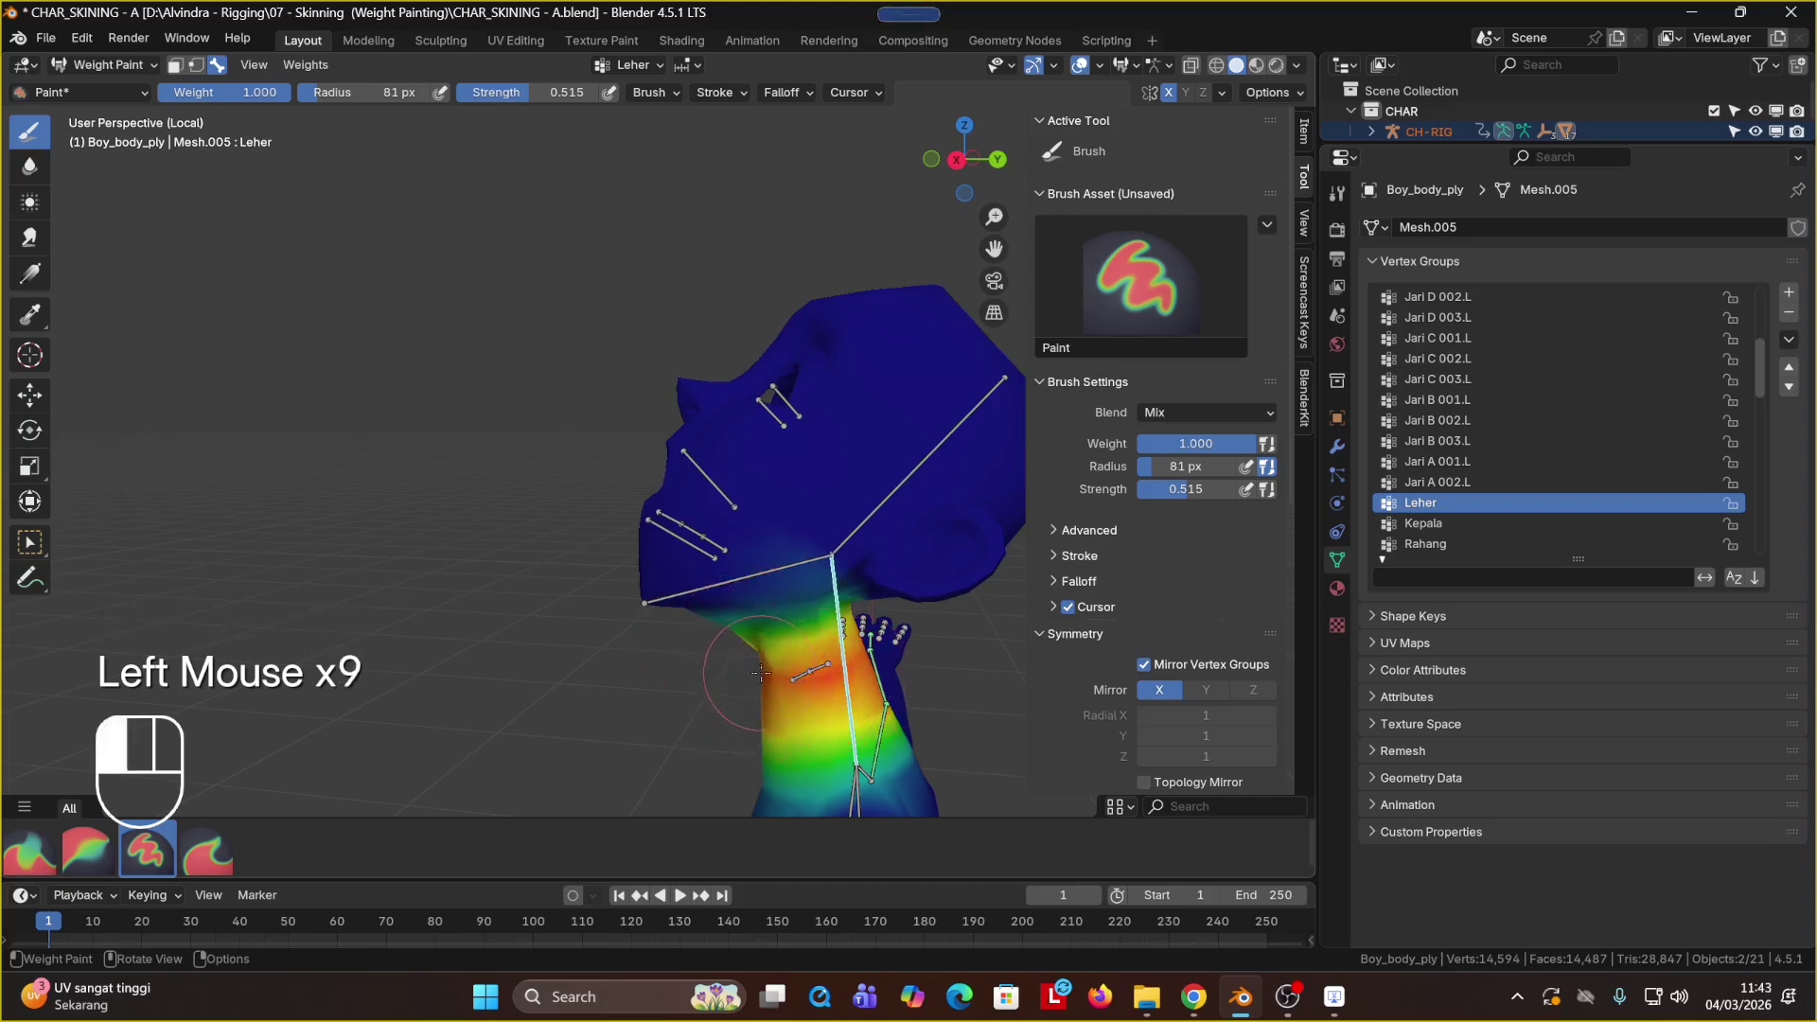
click(756, 653)
click(752, 651)
Step: Undo the last Leher weight subtraction under the jaw and blur the area where the jaw meets the neck
mouse_move(881, 663)
middle_down()
mouse_move(874, 614)
mouse_move(857, 620)
middle_up()
ctrl+shift+click(780, 644)
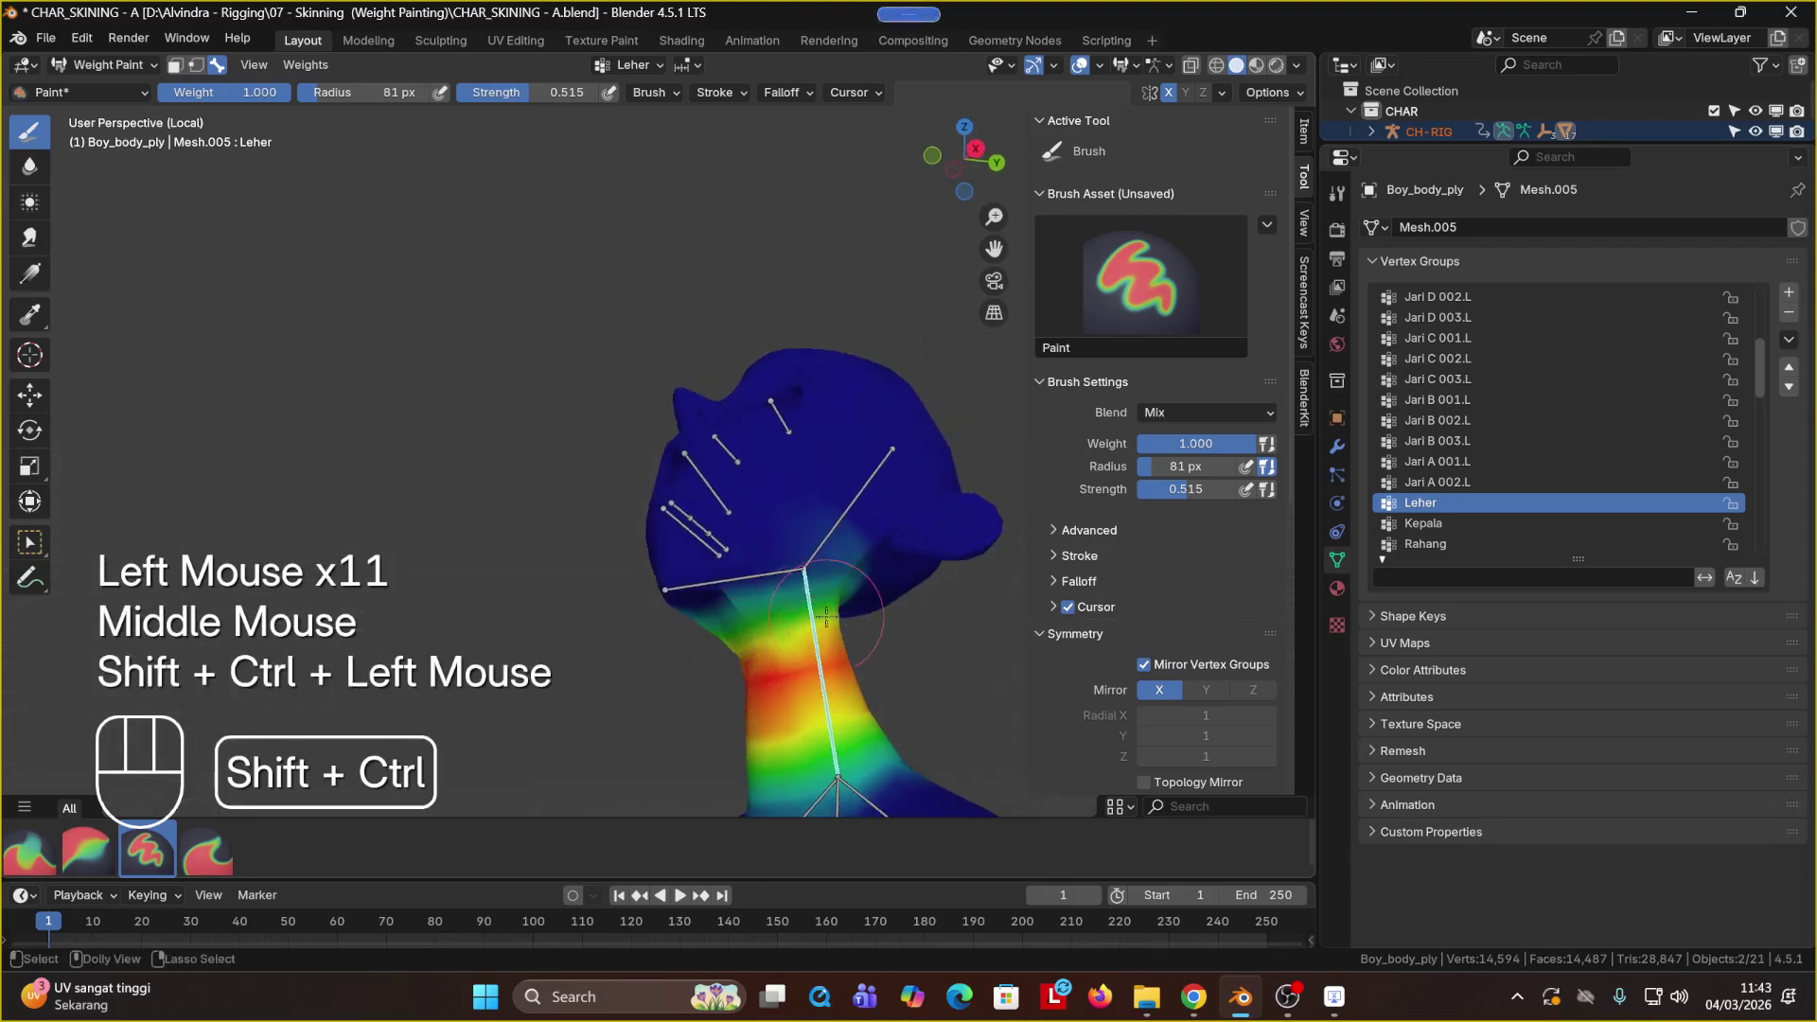
ctrl+click(777, 636)
key(ctrl+z)
shift+click(775, 636)
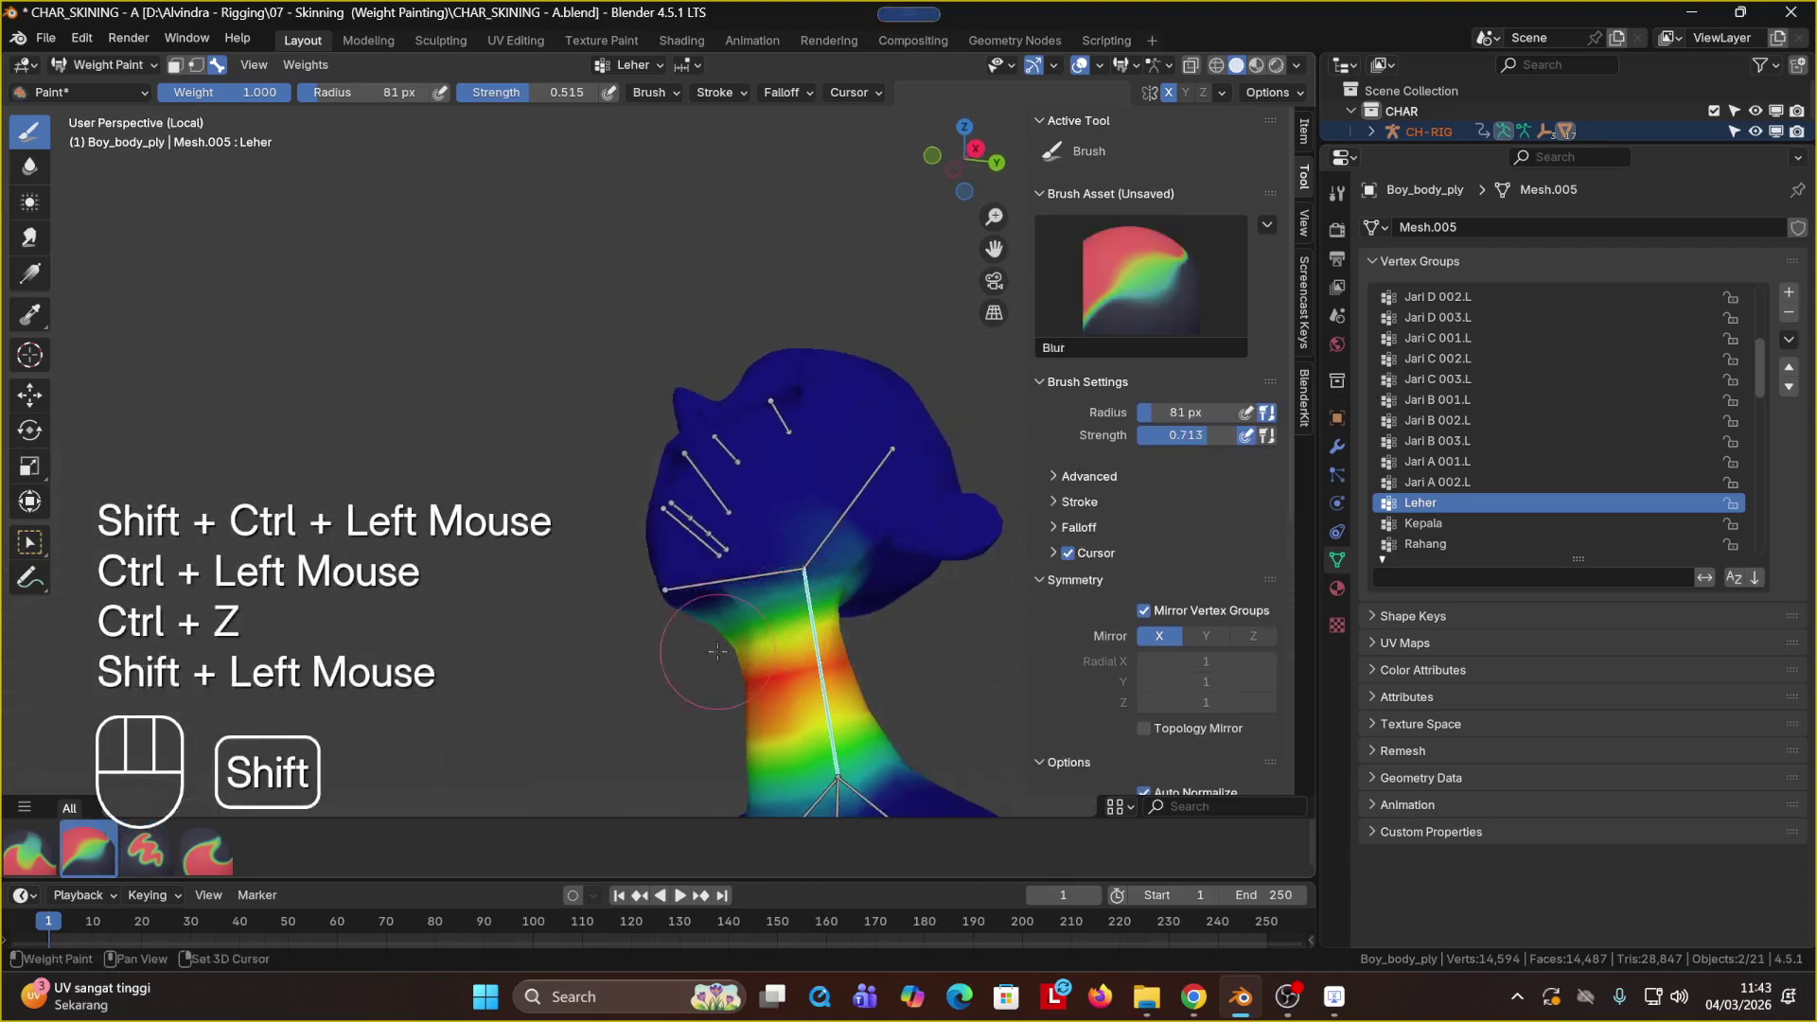
Step: Paint Leher weight down the front of the neck from its middle toward the base
click(800, 702)
click(799, 705)
click(797, 710)
click(795, 716)
click(793, 724)
click(791, 731)
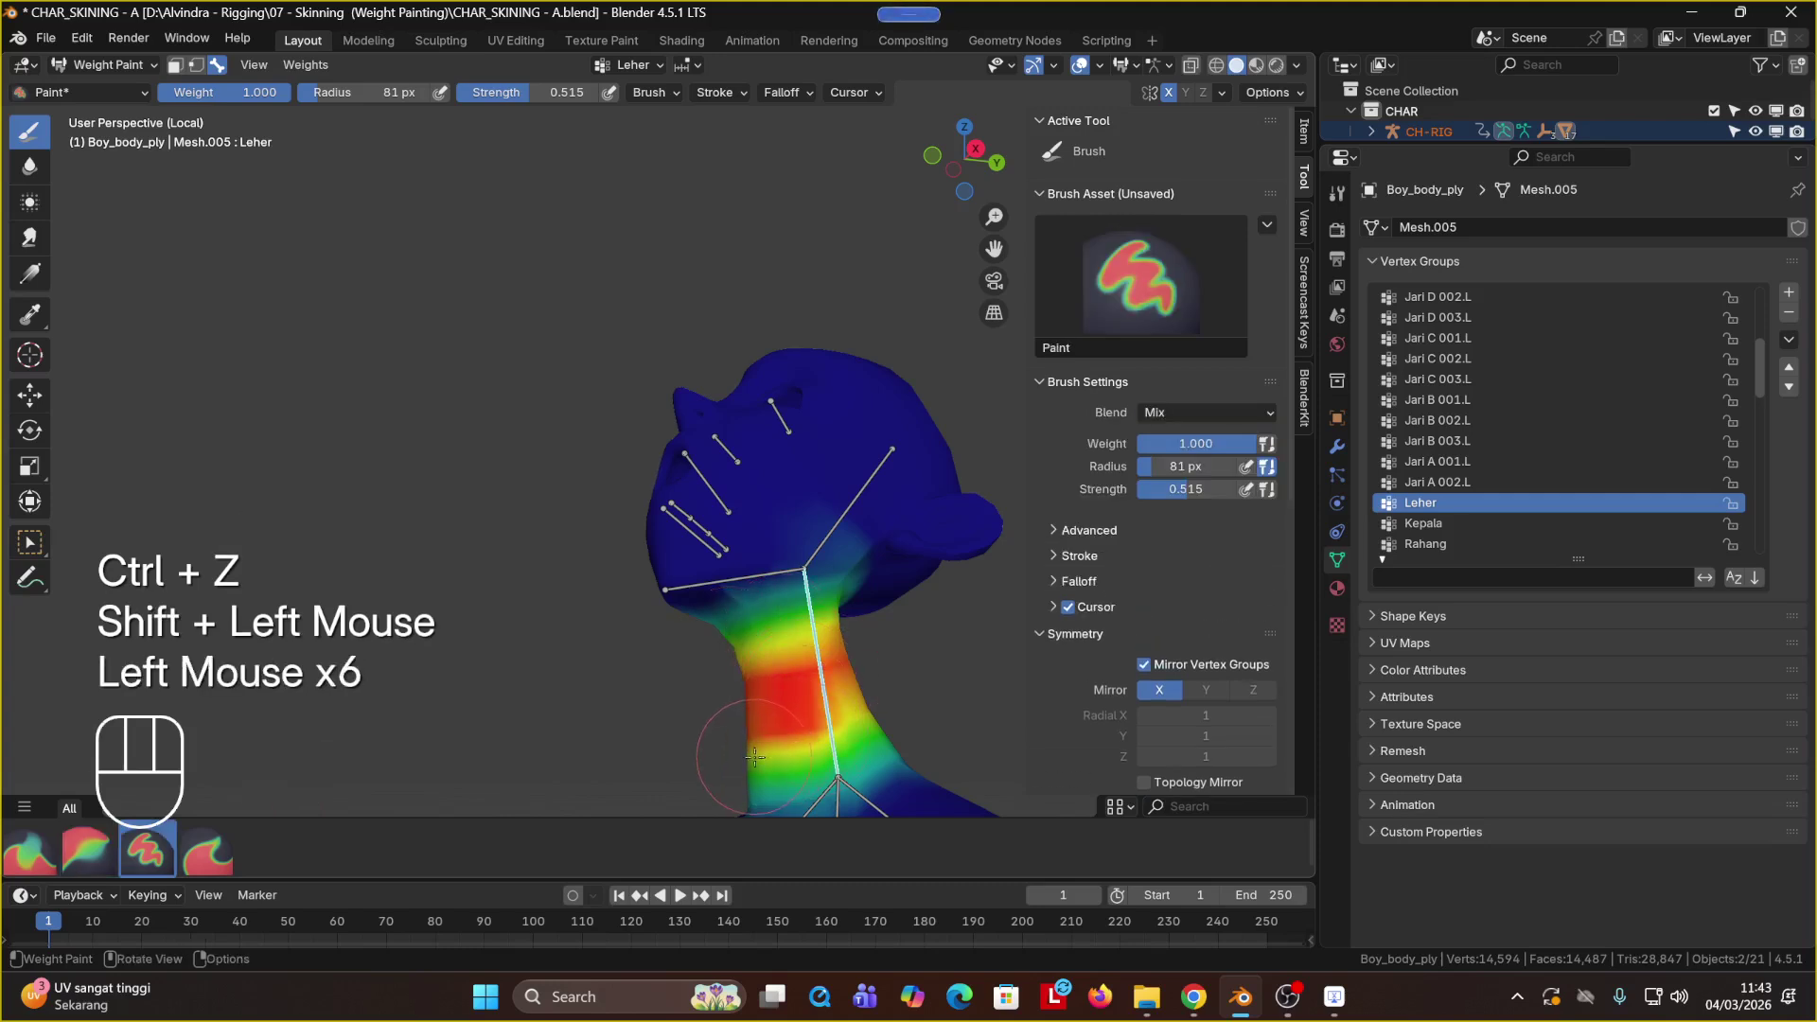
click(789, 740)
click(786, 748)
click(782, 765)
click(783, 762)
Step: Fill the rear side of the neck with Leher weight and blur its upper edge below the ear and jaw
mouse_move(784, 762)
middle_down()
mouse_move(837, 609)
mouse_move(791, 577)
mouse_move(800, 381)
middle_up()
click(837, 608)
click(786, 572)
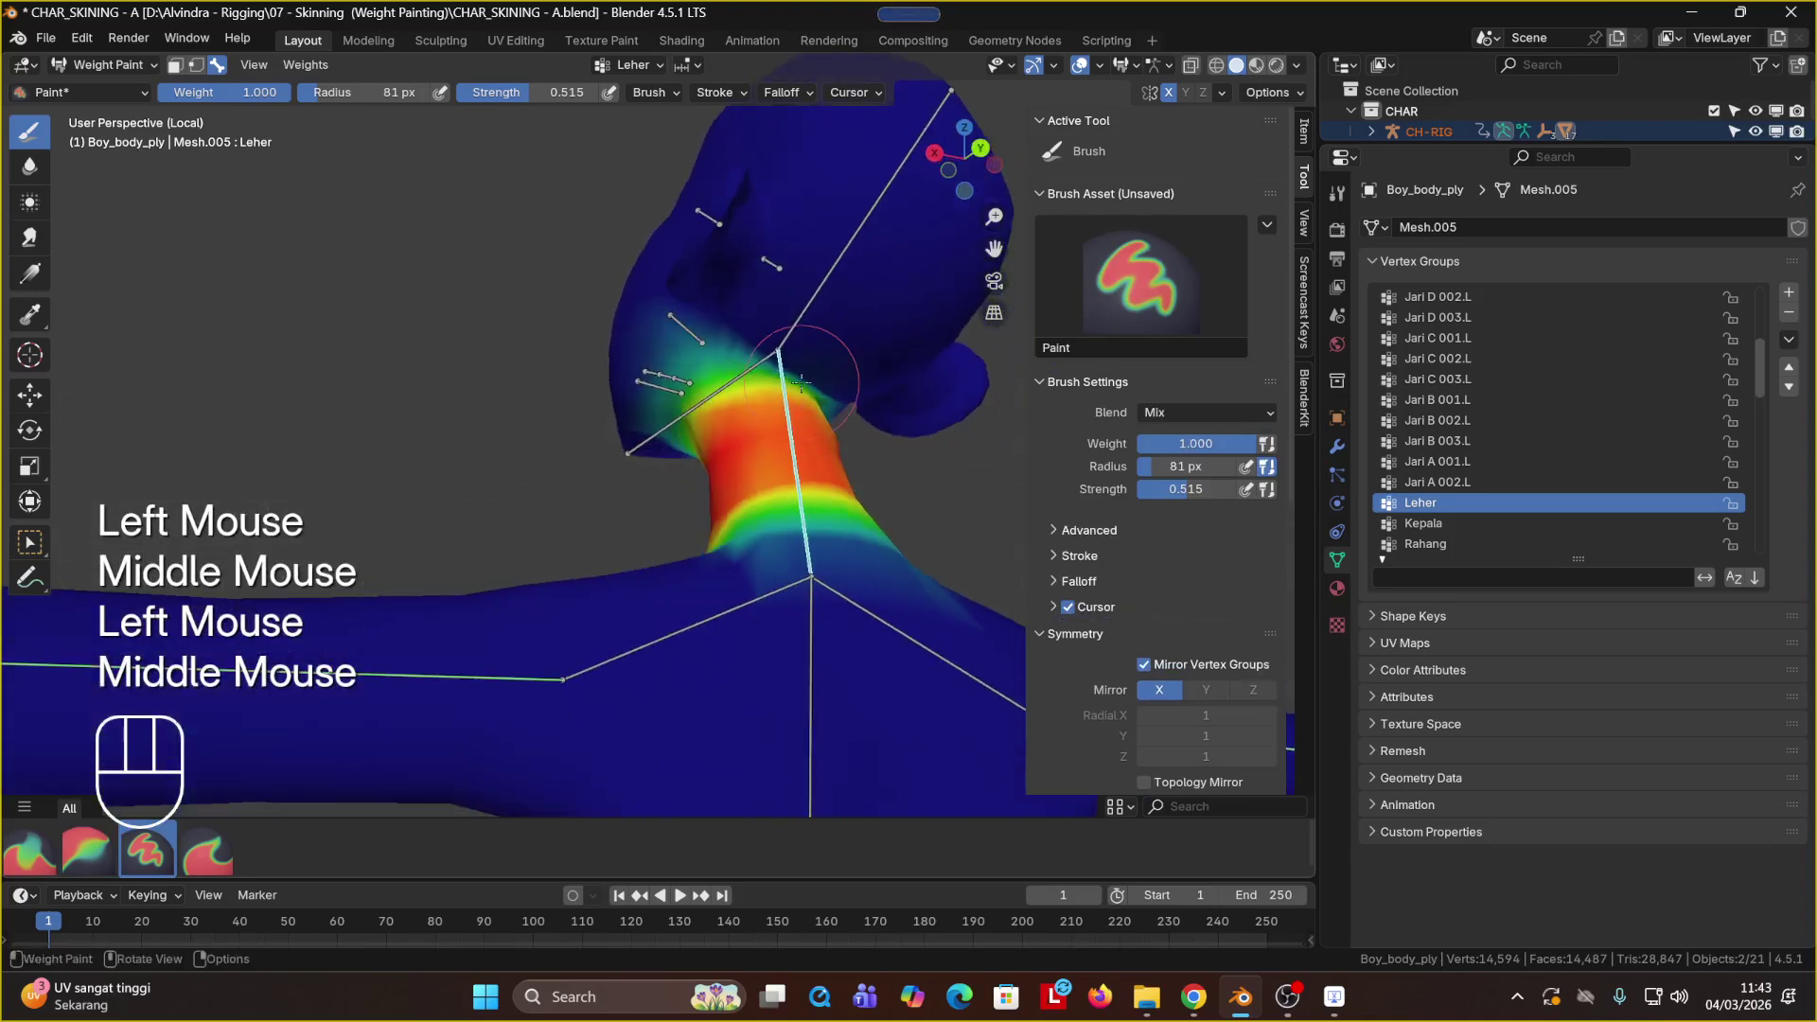
shift+click(800, 381)
shift+click(799, 381)
shift+click(757, 341)
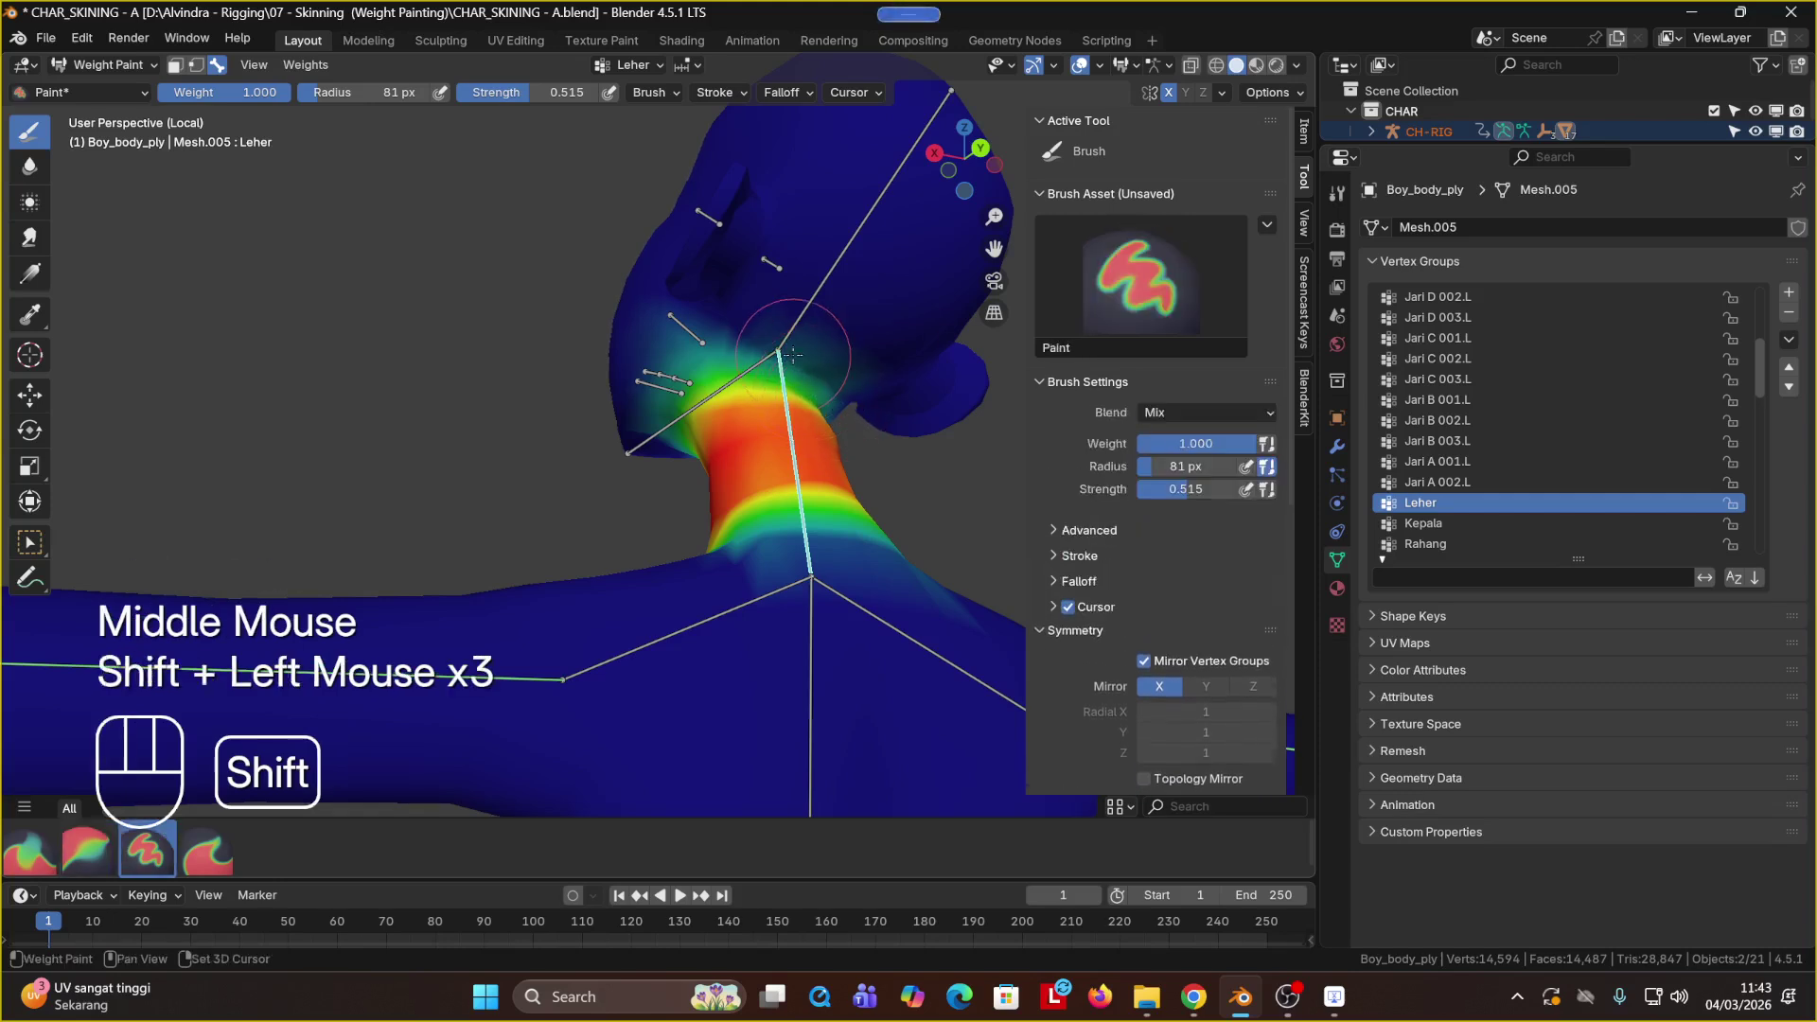
shift+click(729, 308)
shift+click(829, 434)
Step: Even out the Leher weight across the back of the neck with blur and paint strokes
middle_drag(852, 441, 719, 530)
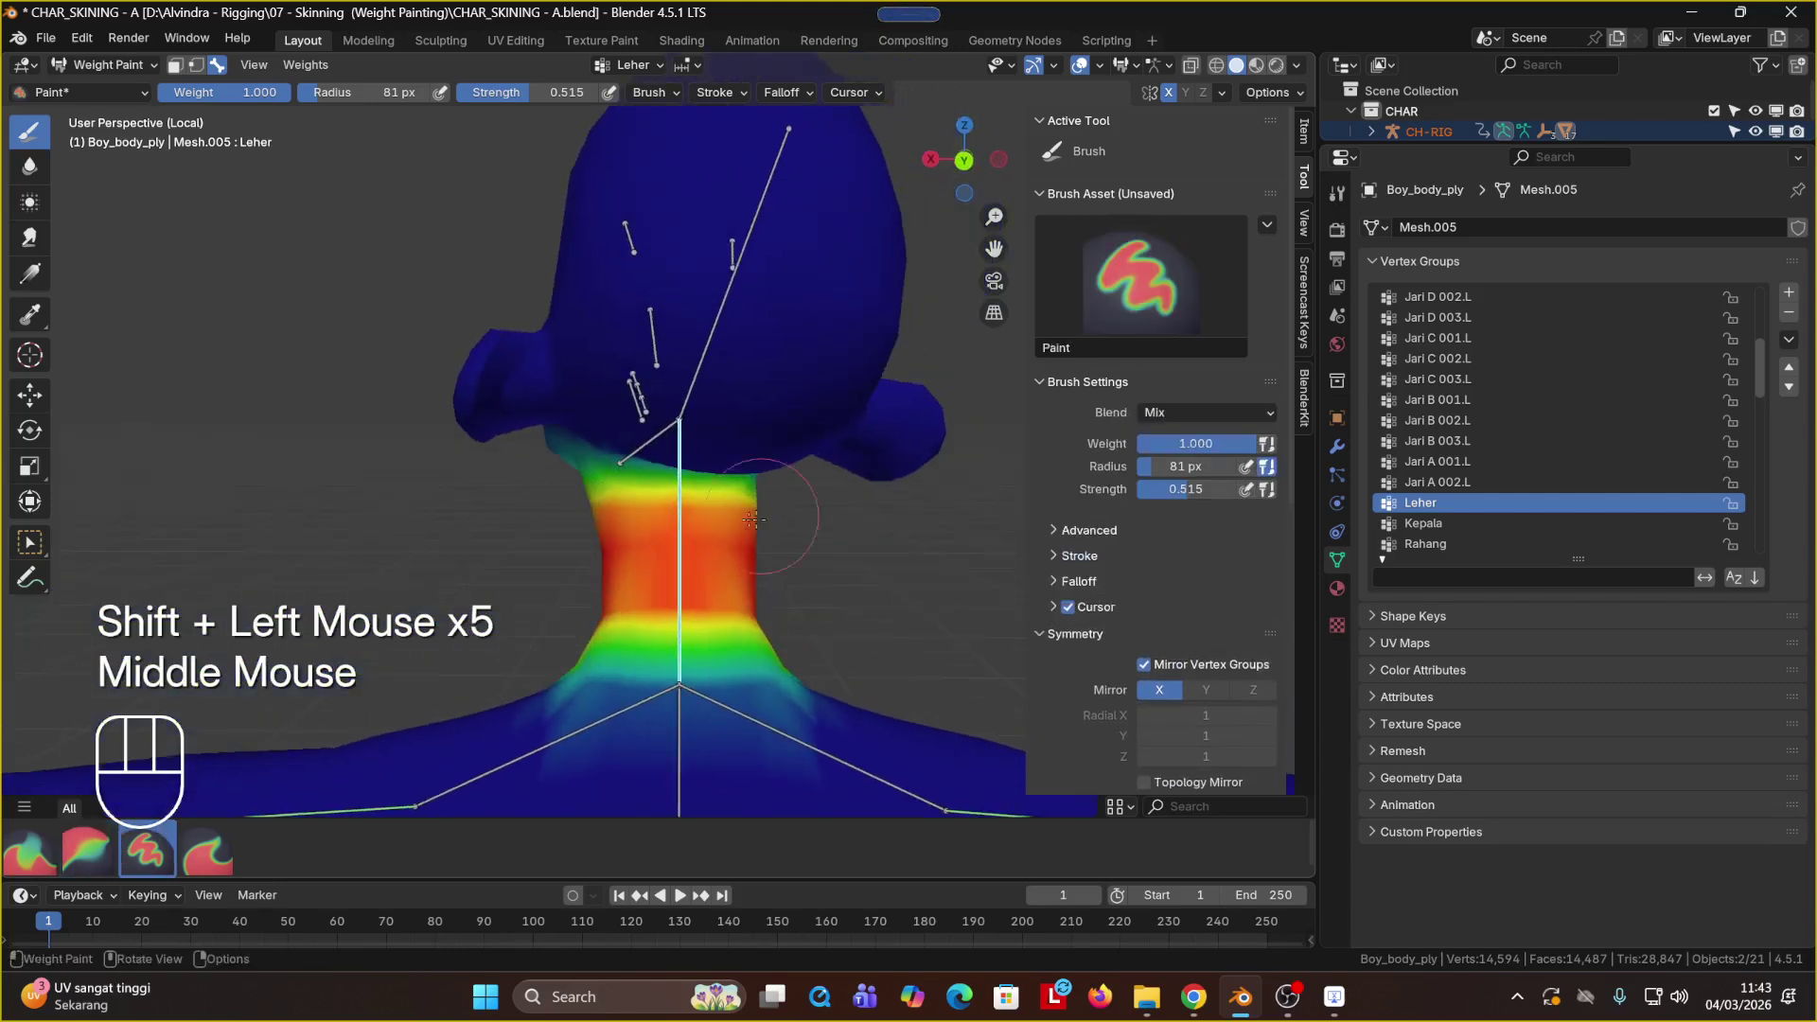
shift+click(713, 547)
drag(610, 617, 725, 613)
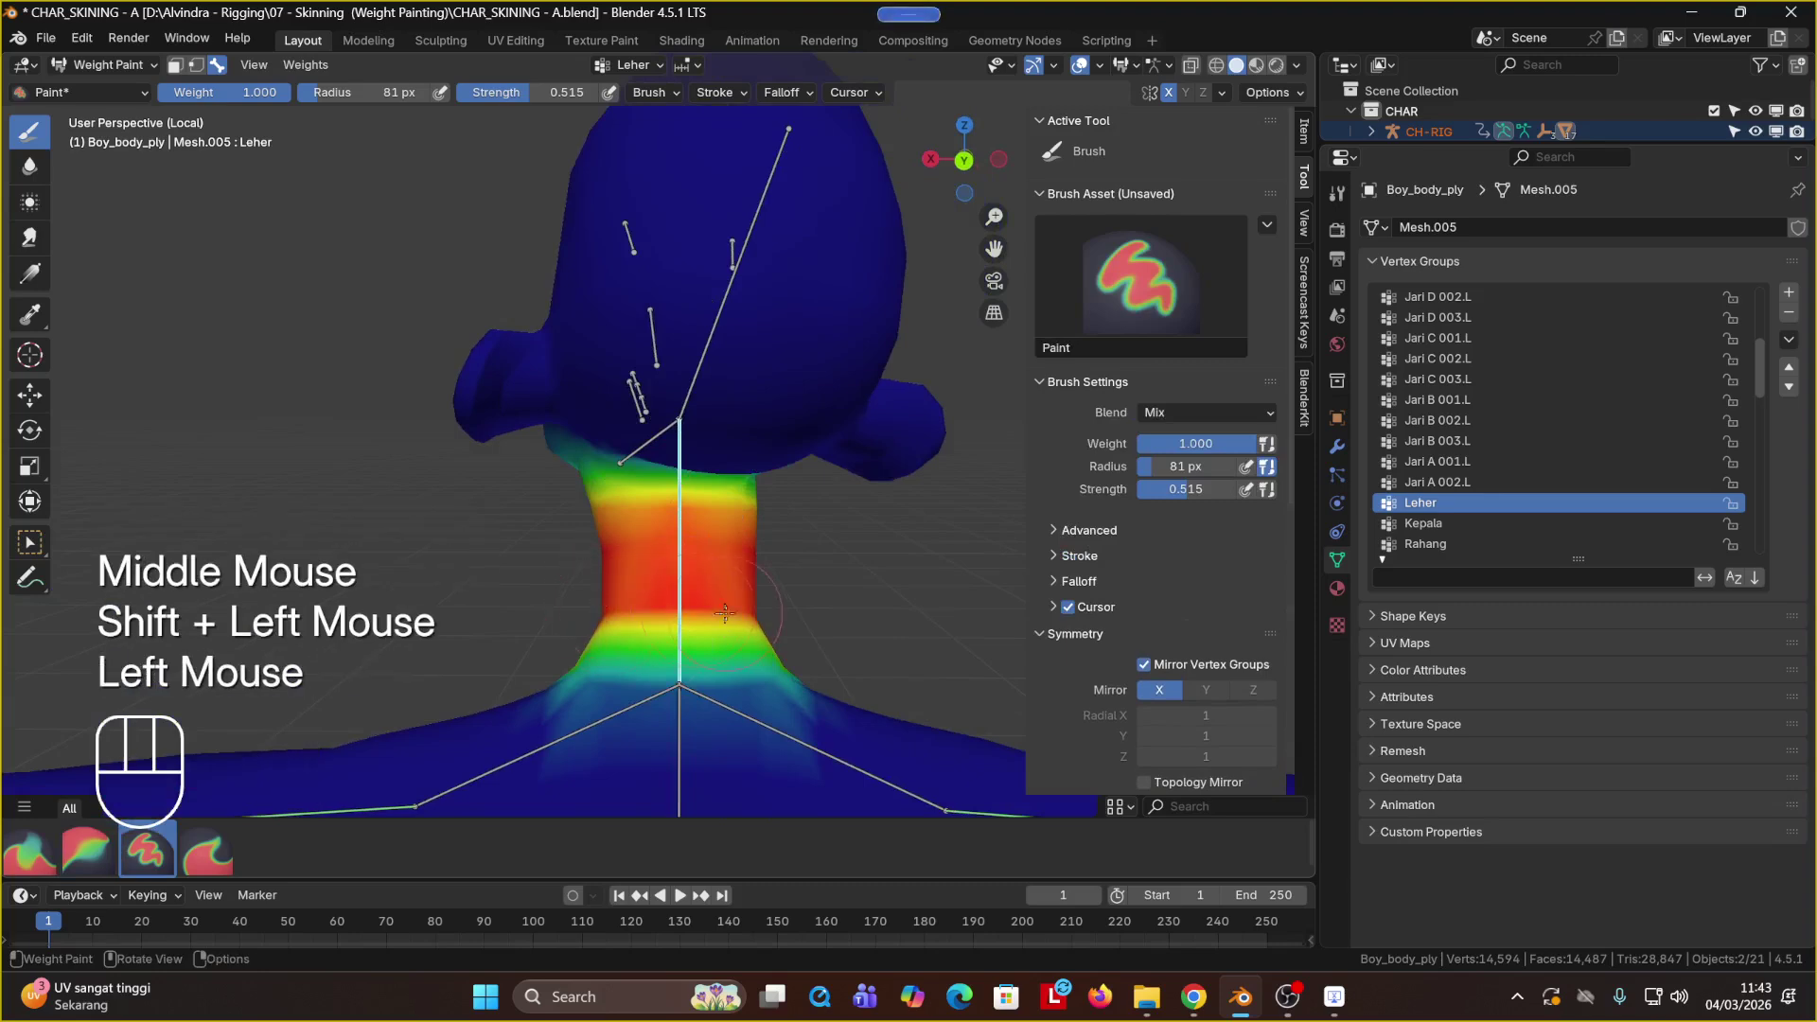
click(626, 523)
middle_drag(626, 522, 923, 582)
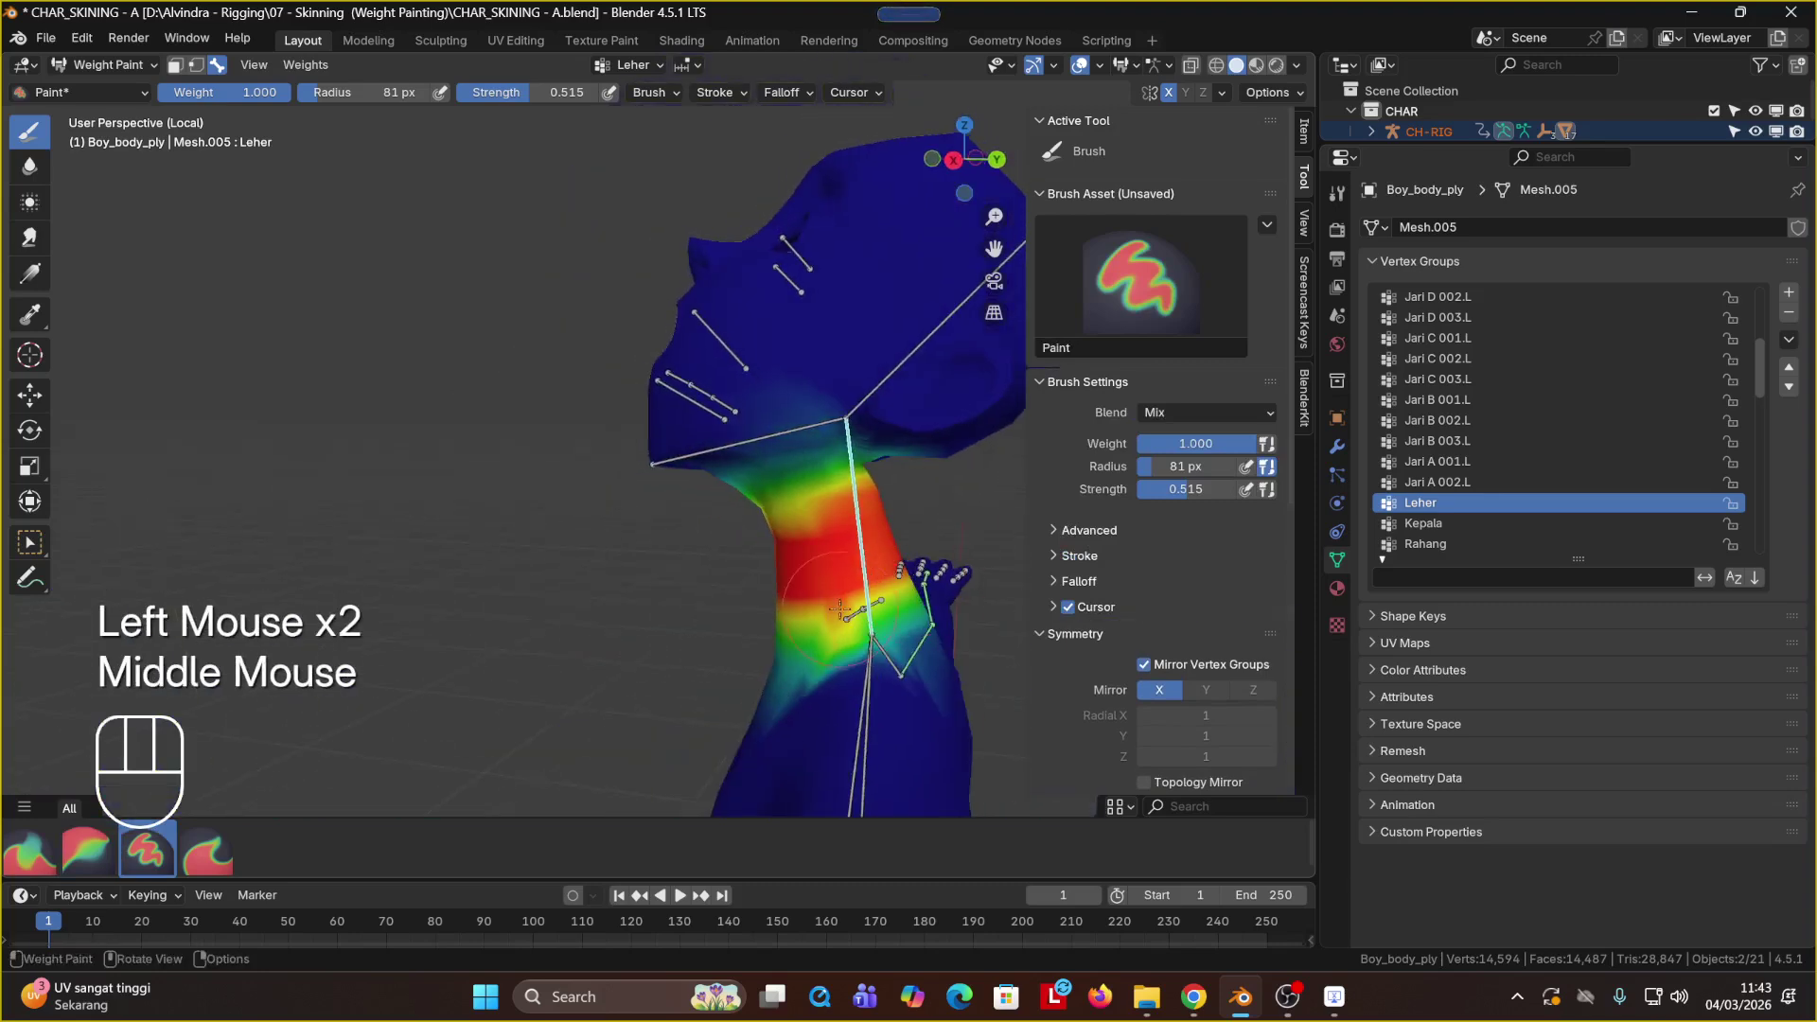
click(923, 582)
Step: Blur the Leher weight at the base of the neck where it meets the chest and shoulder
middle_drag(802, 633, 825, 610)
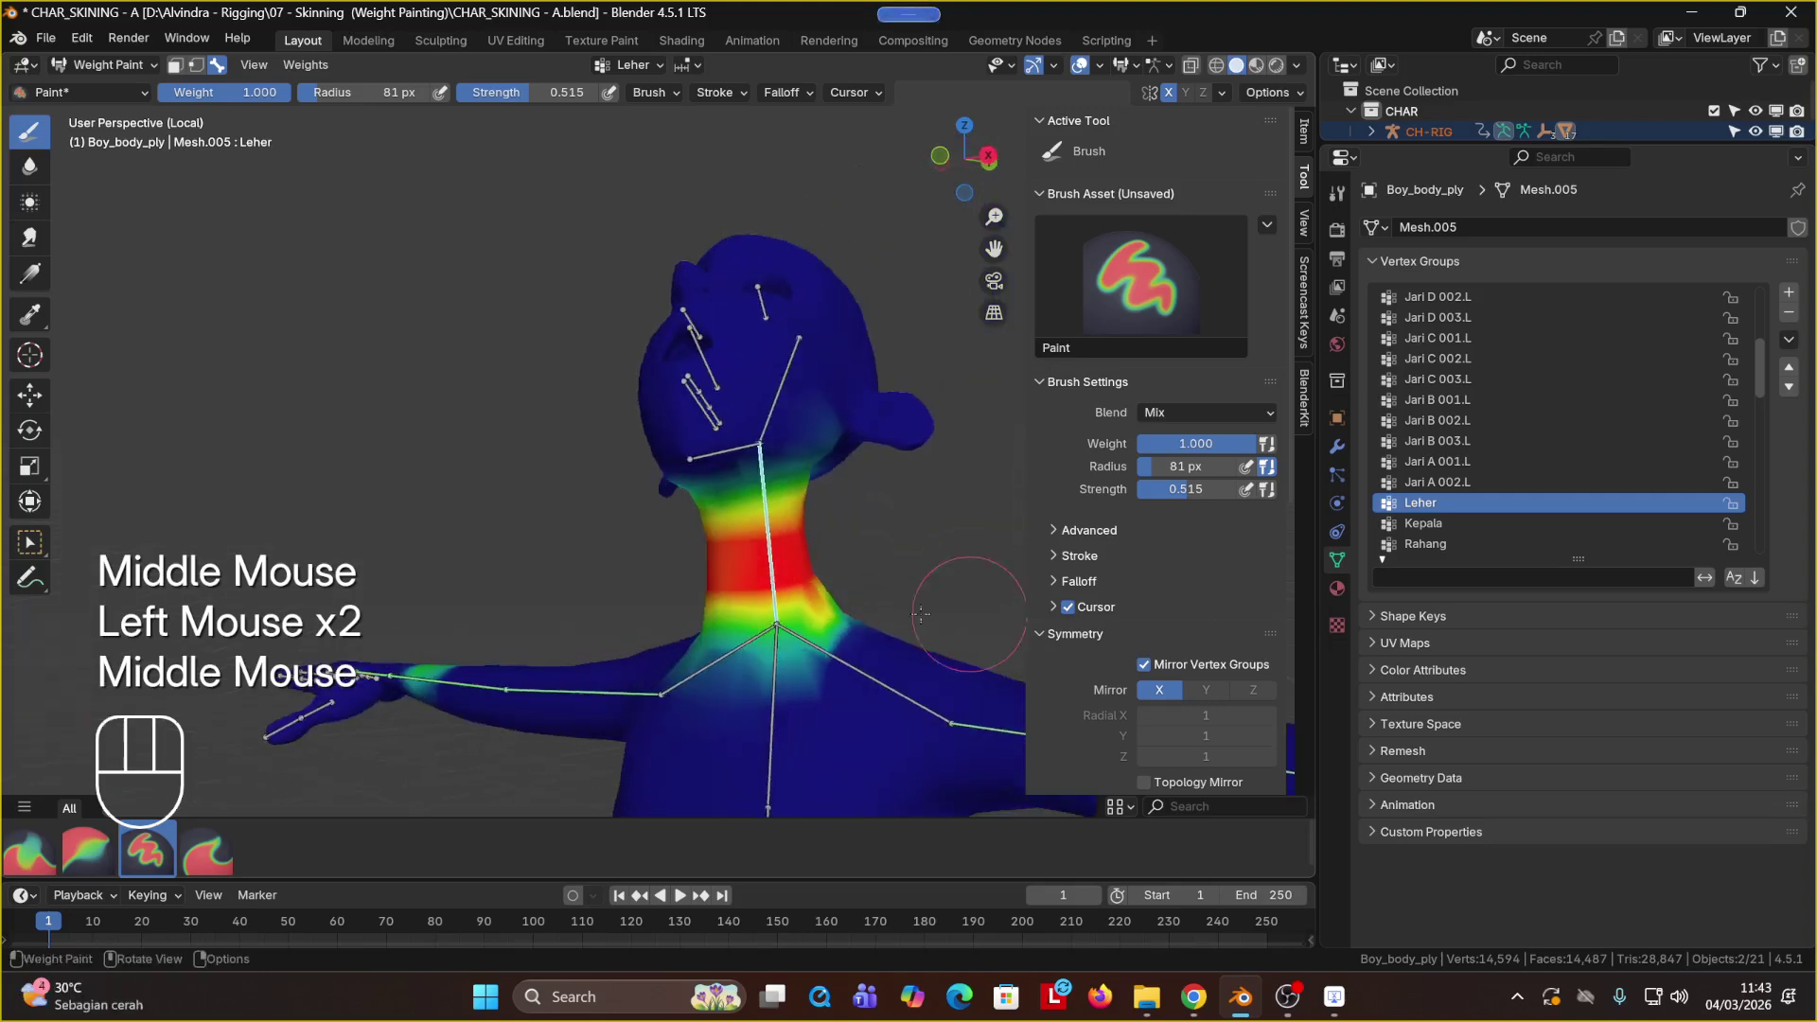
shift+click(826, 611)
shift+click(793, 623)
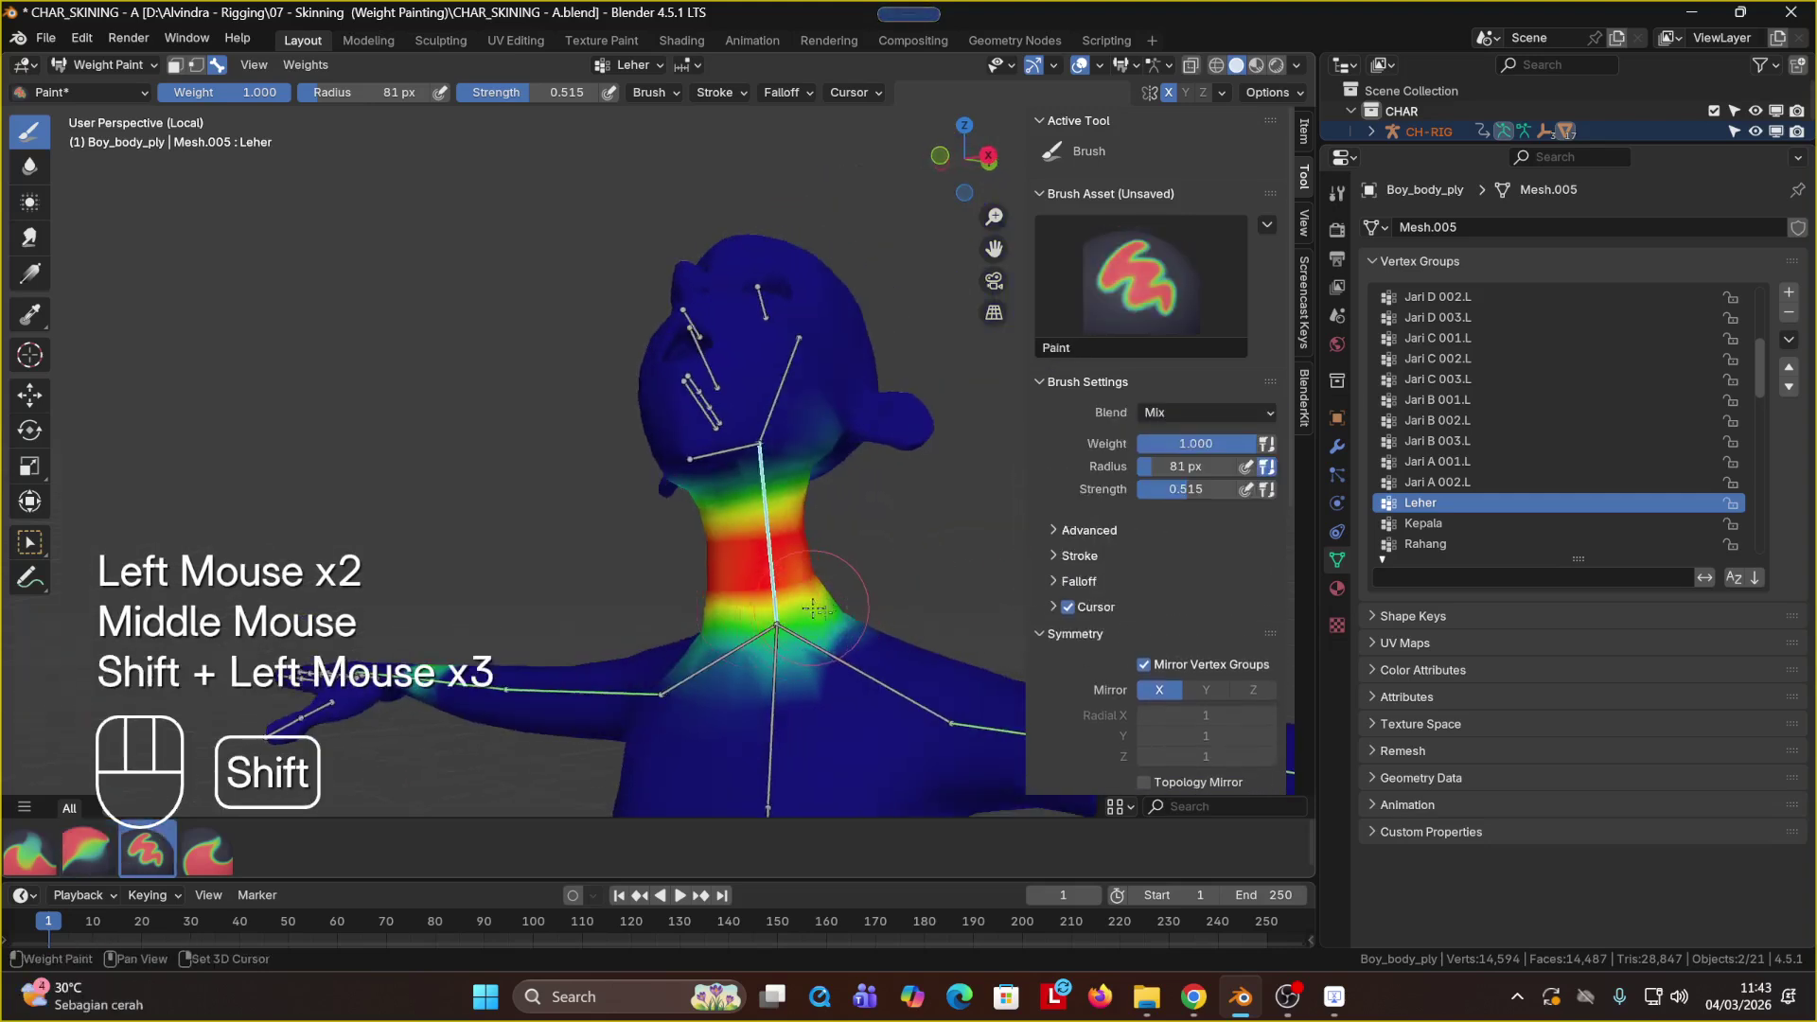
shift+click(771, 658)
shift+click(758, 676)
shift+click(746, 694)
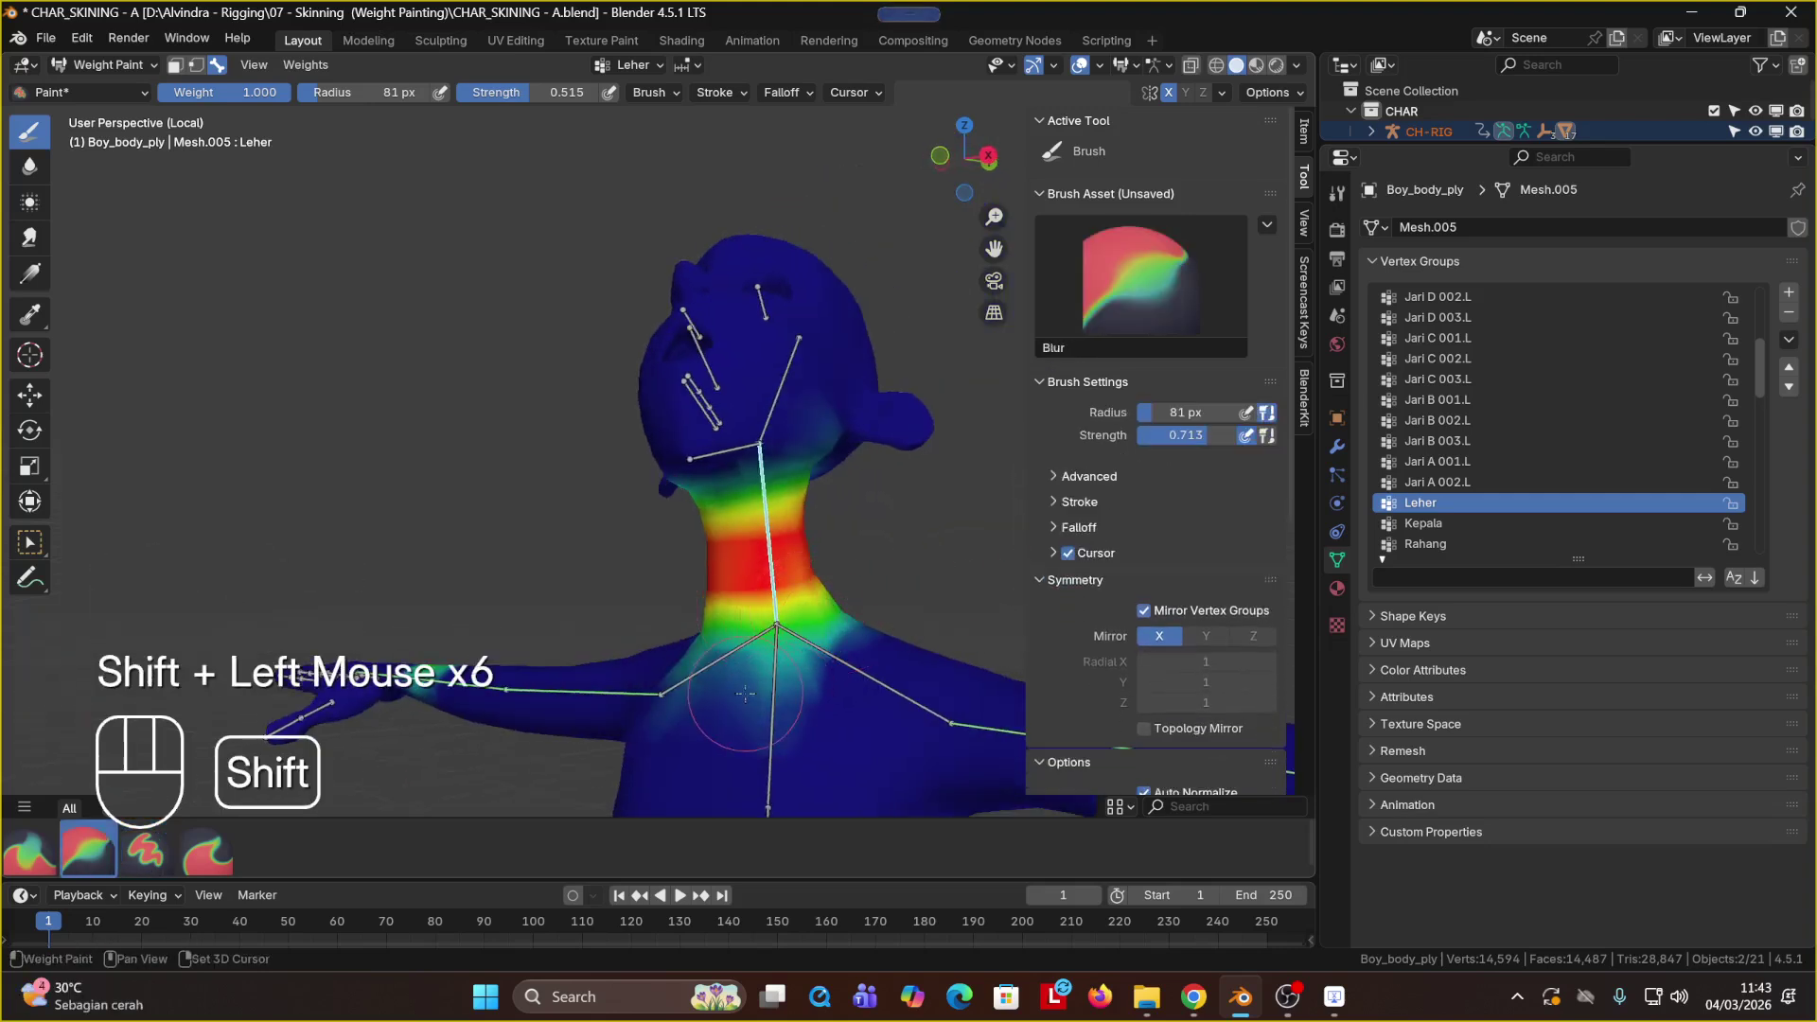
shift+click(857, 653)
Step: Subtract excess Leher weight from the shoulder and upper back around the neck base
middle_drag(725, 663, 672, 653)
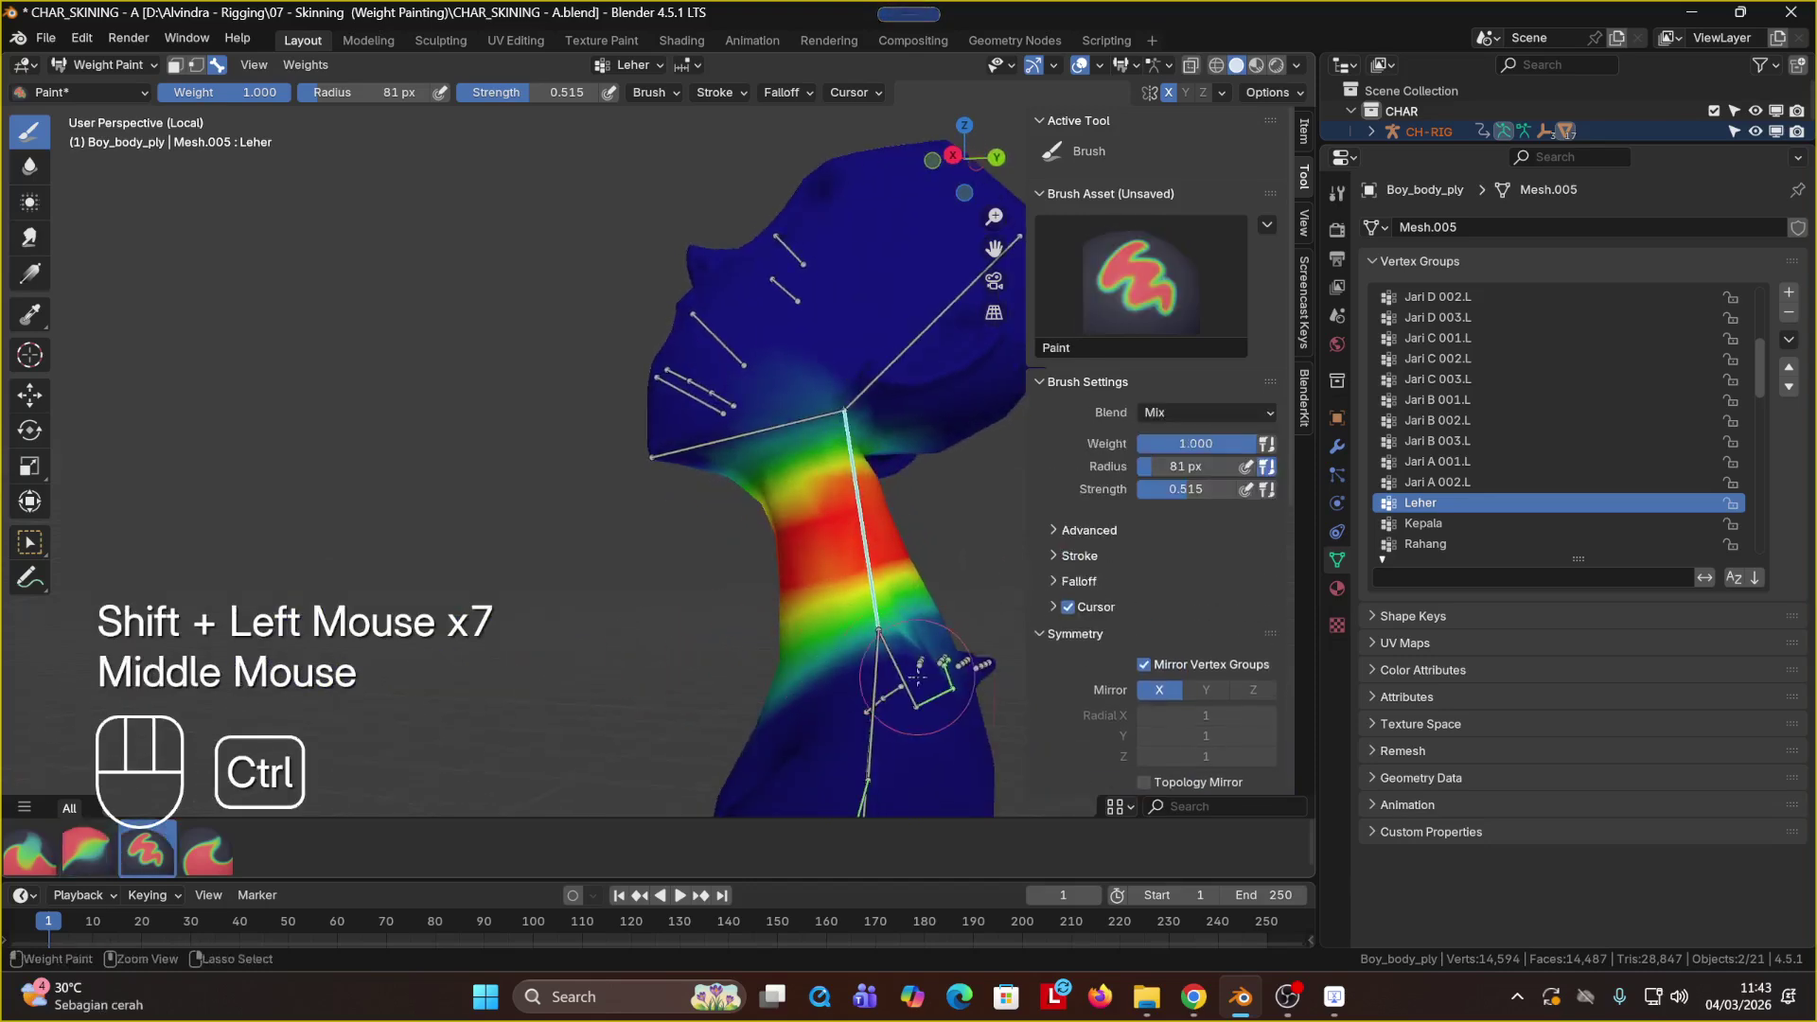
ctrl+click(947, 640)
ctrl+click(898, 636)
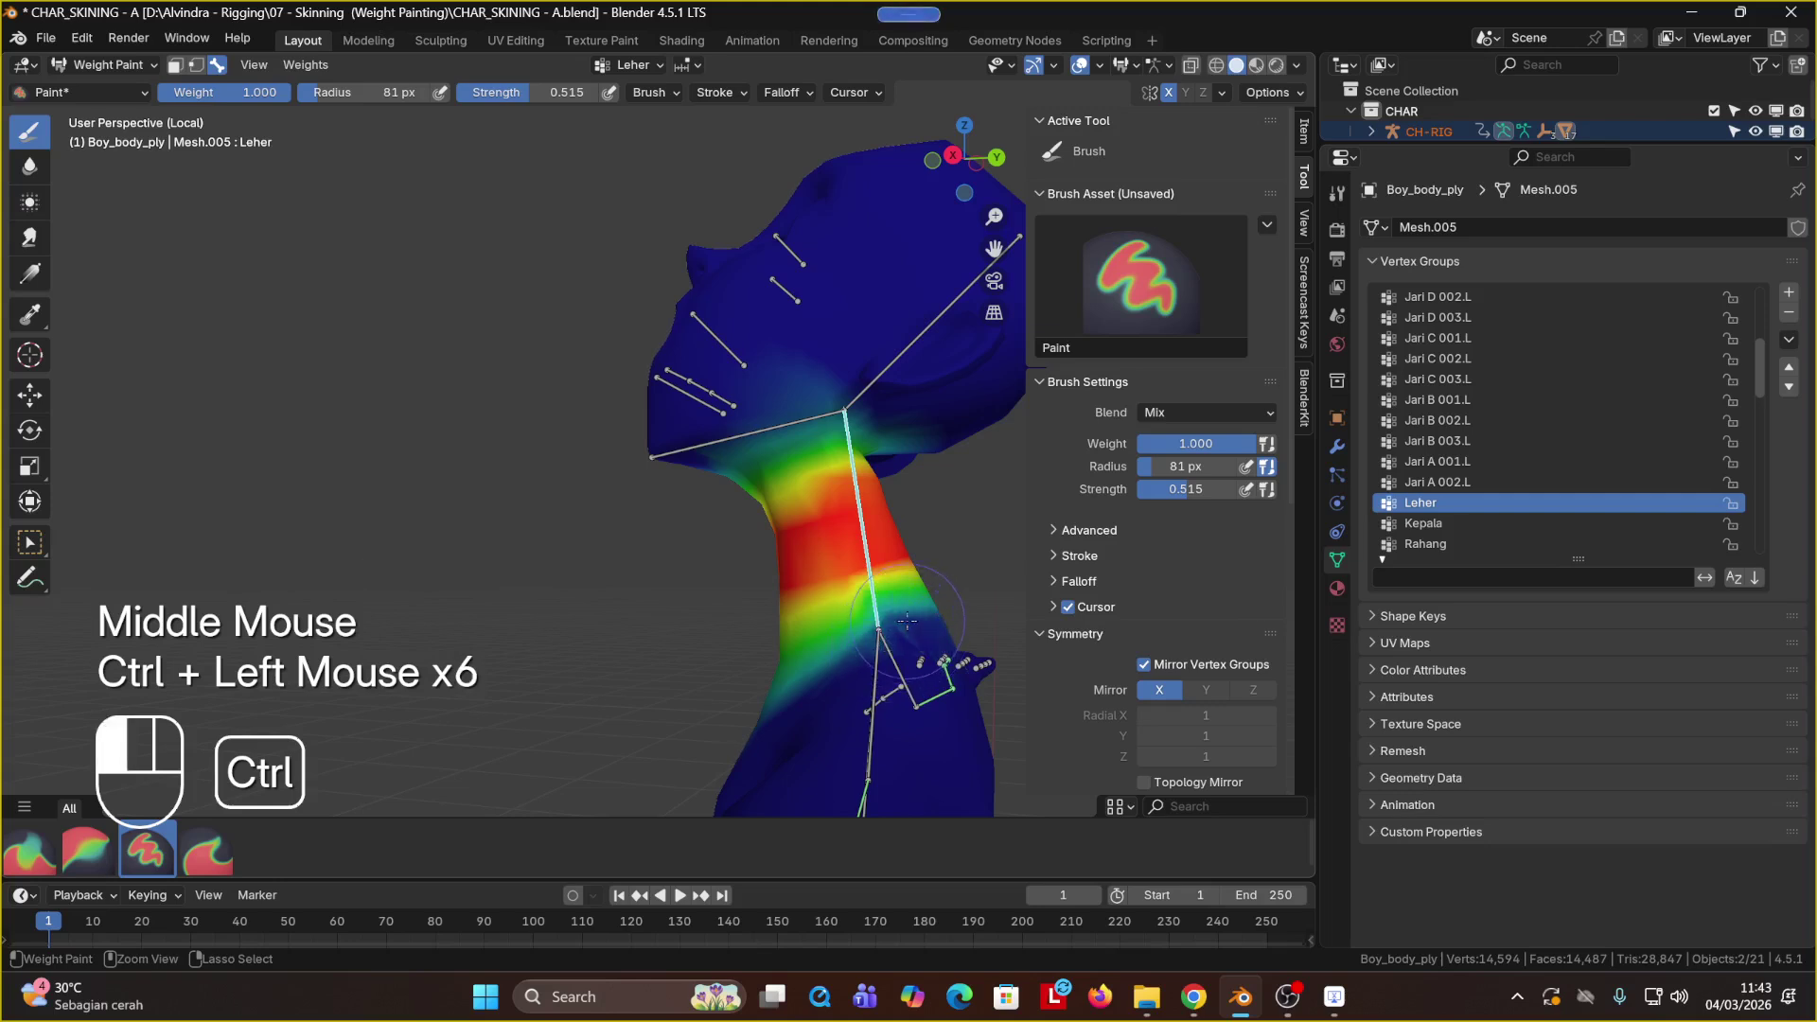
ctrl+click(906, 621)
middle_drag(907, 621, 824, 655)
shift+click(823, 656)
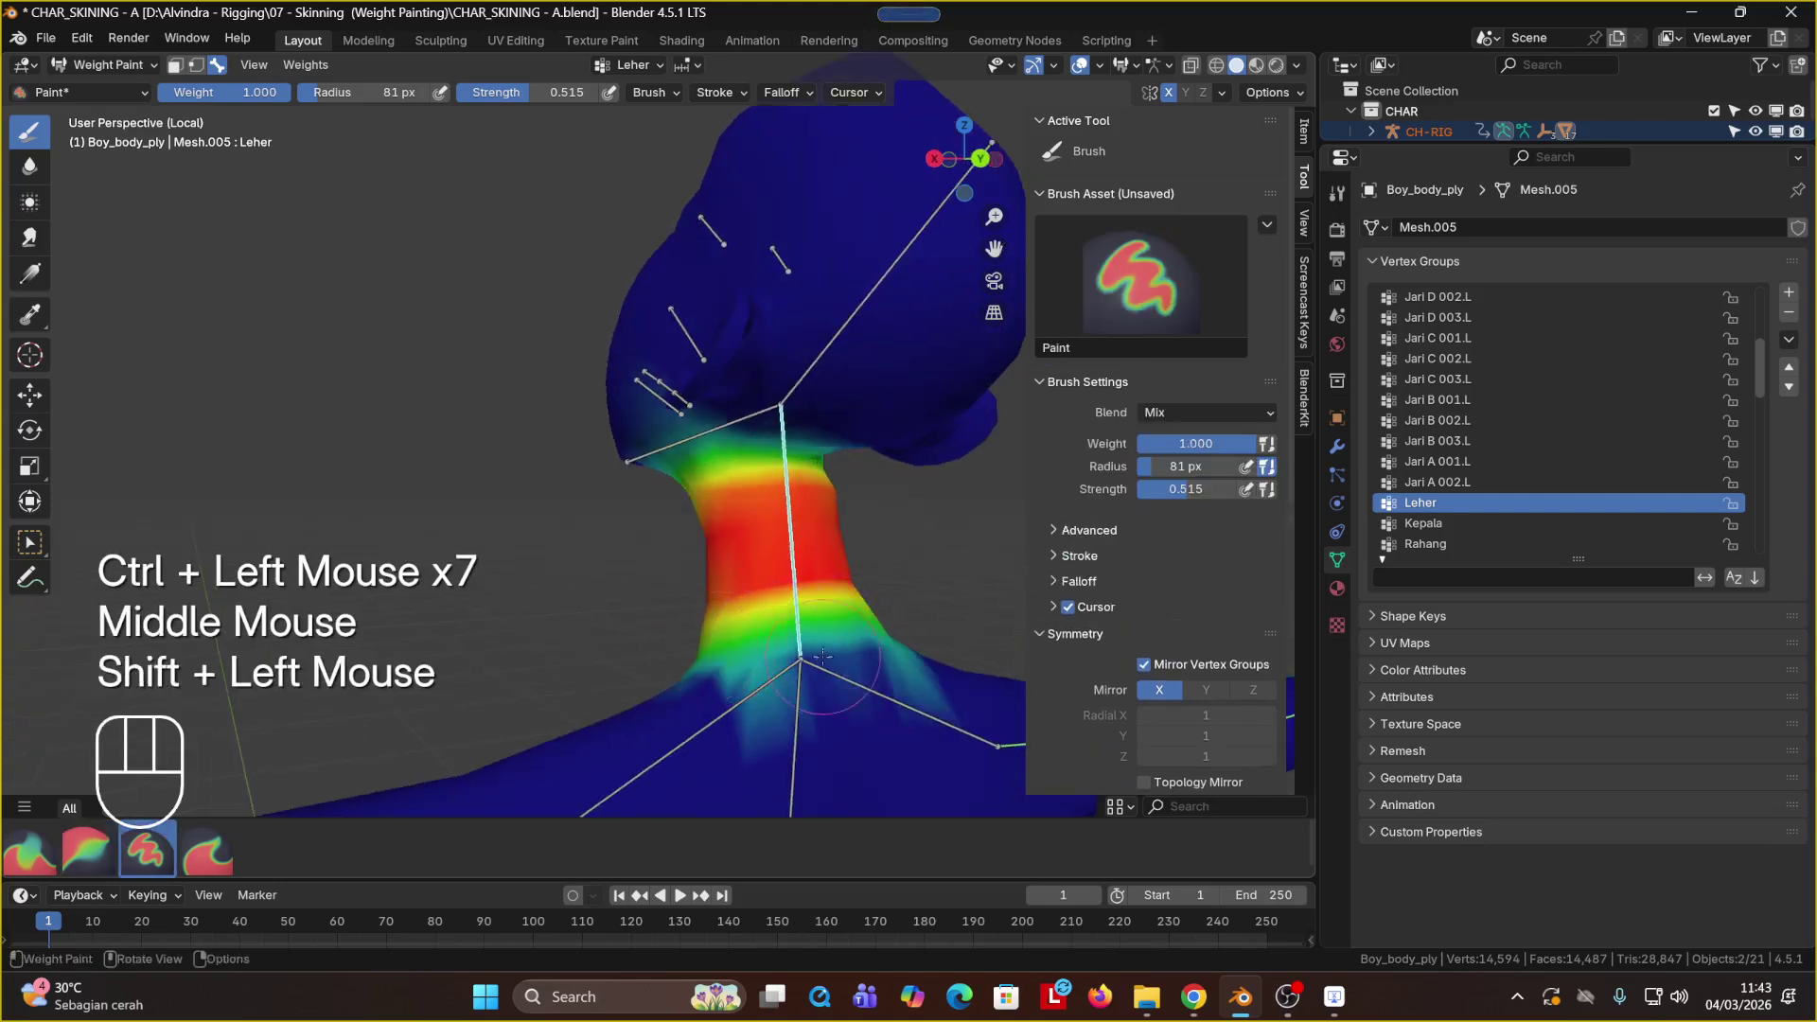
ctrl+click(759, 684)
ctrl+click(742, 682)
ctrl+click(710, 683)
ctrl+click(667, 685)
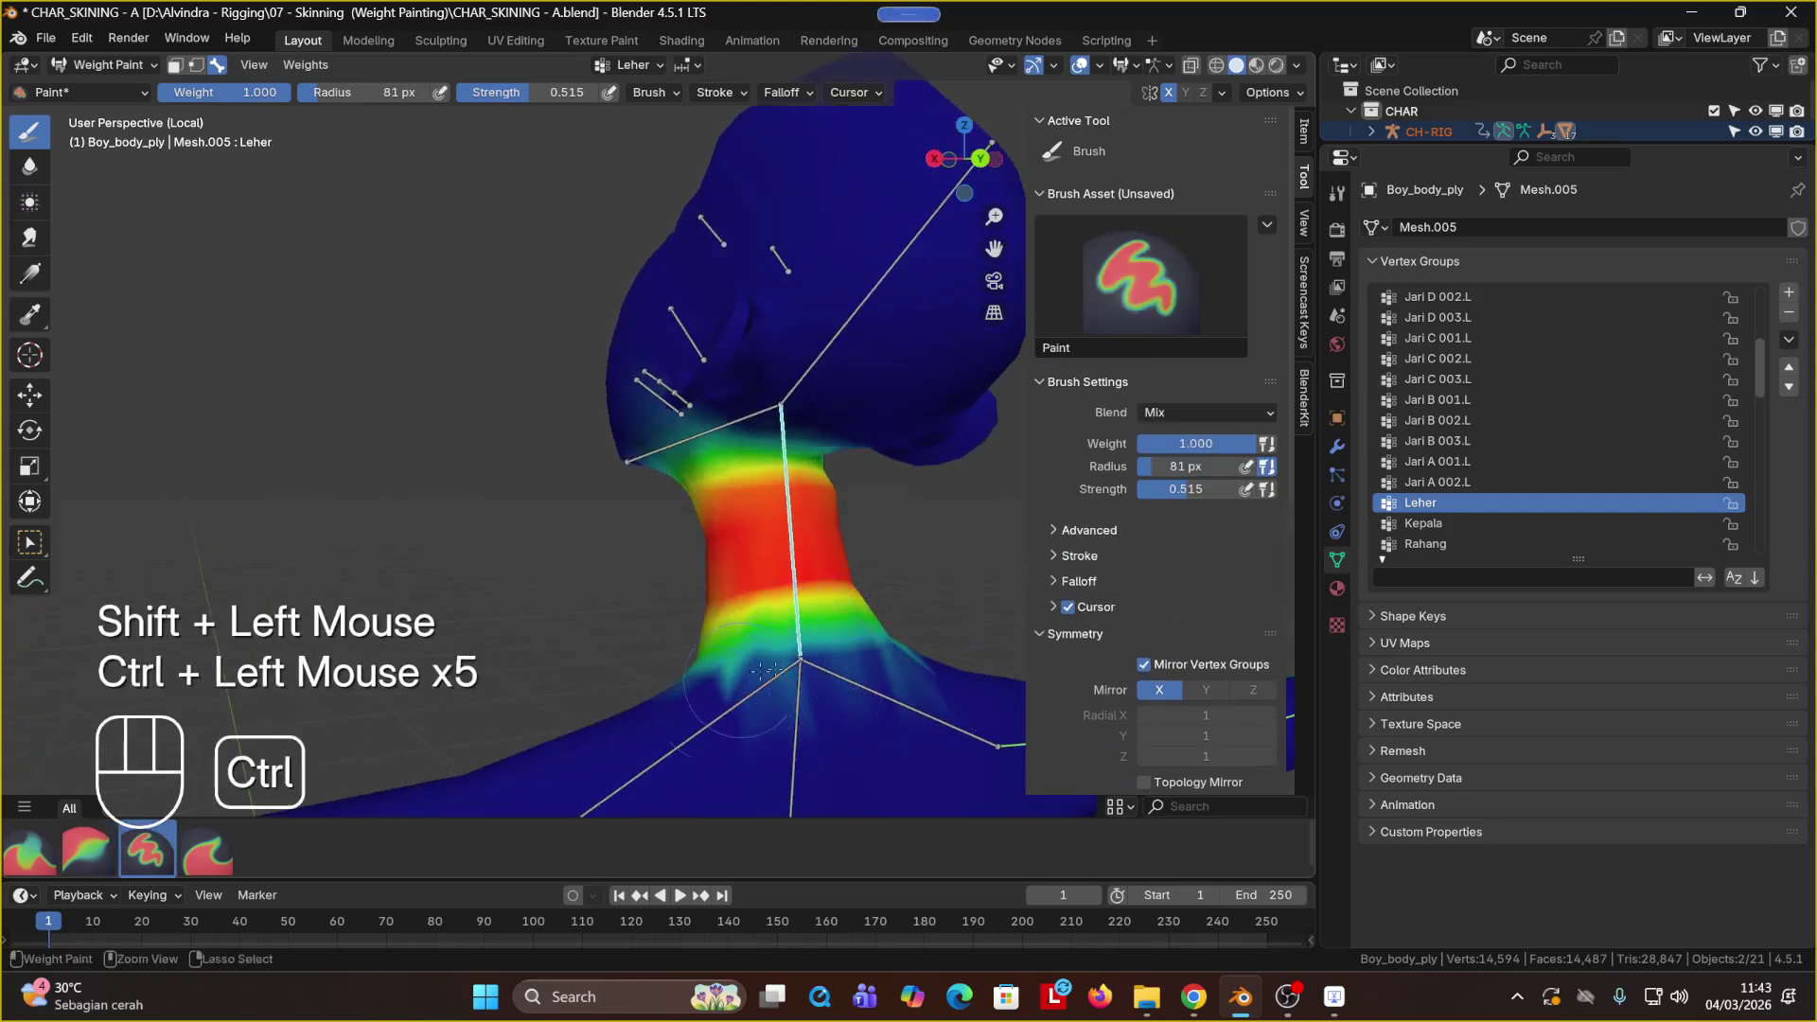
Step: Blur the upper edge of the Leher weight where the back of the neck meets the head
scroll(805, 653, down, 2)
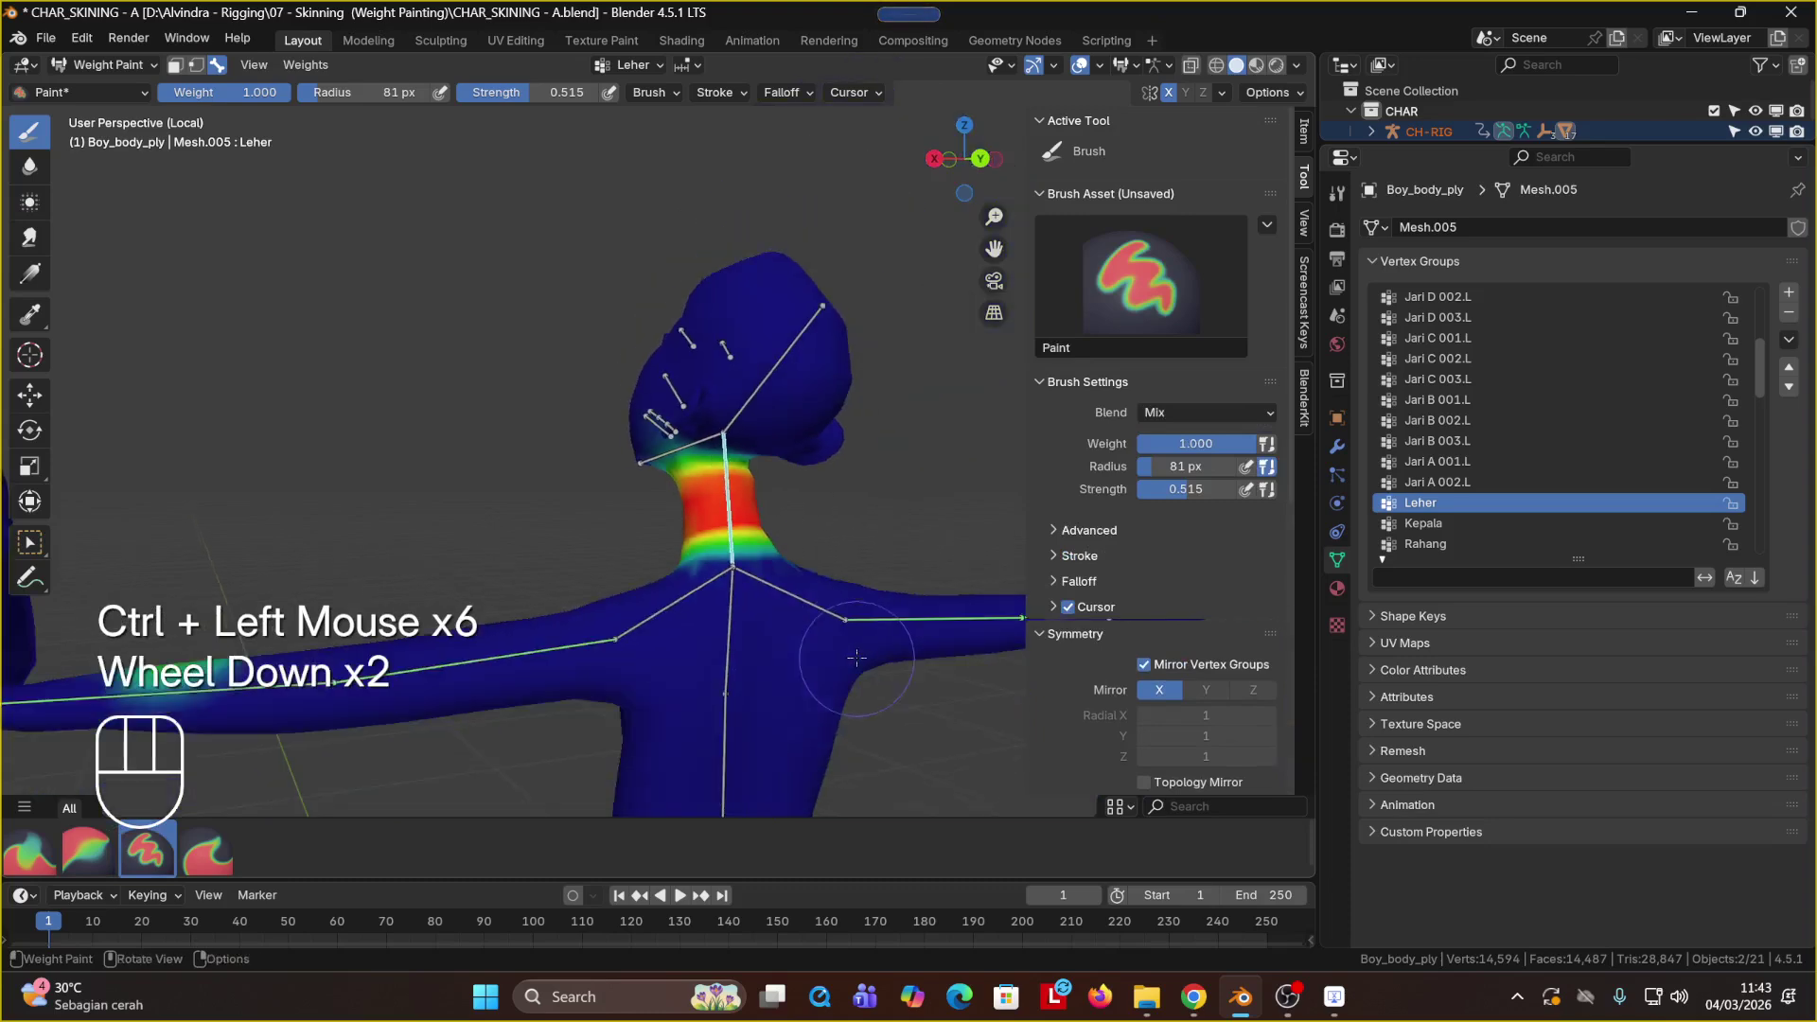
middle_drag(806, 654, 771, 568)
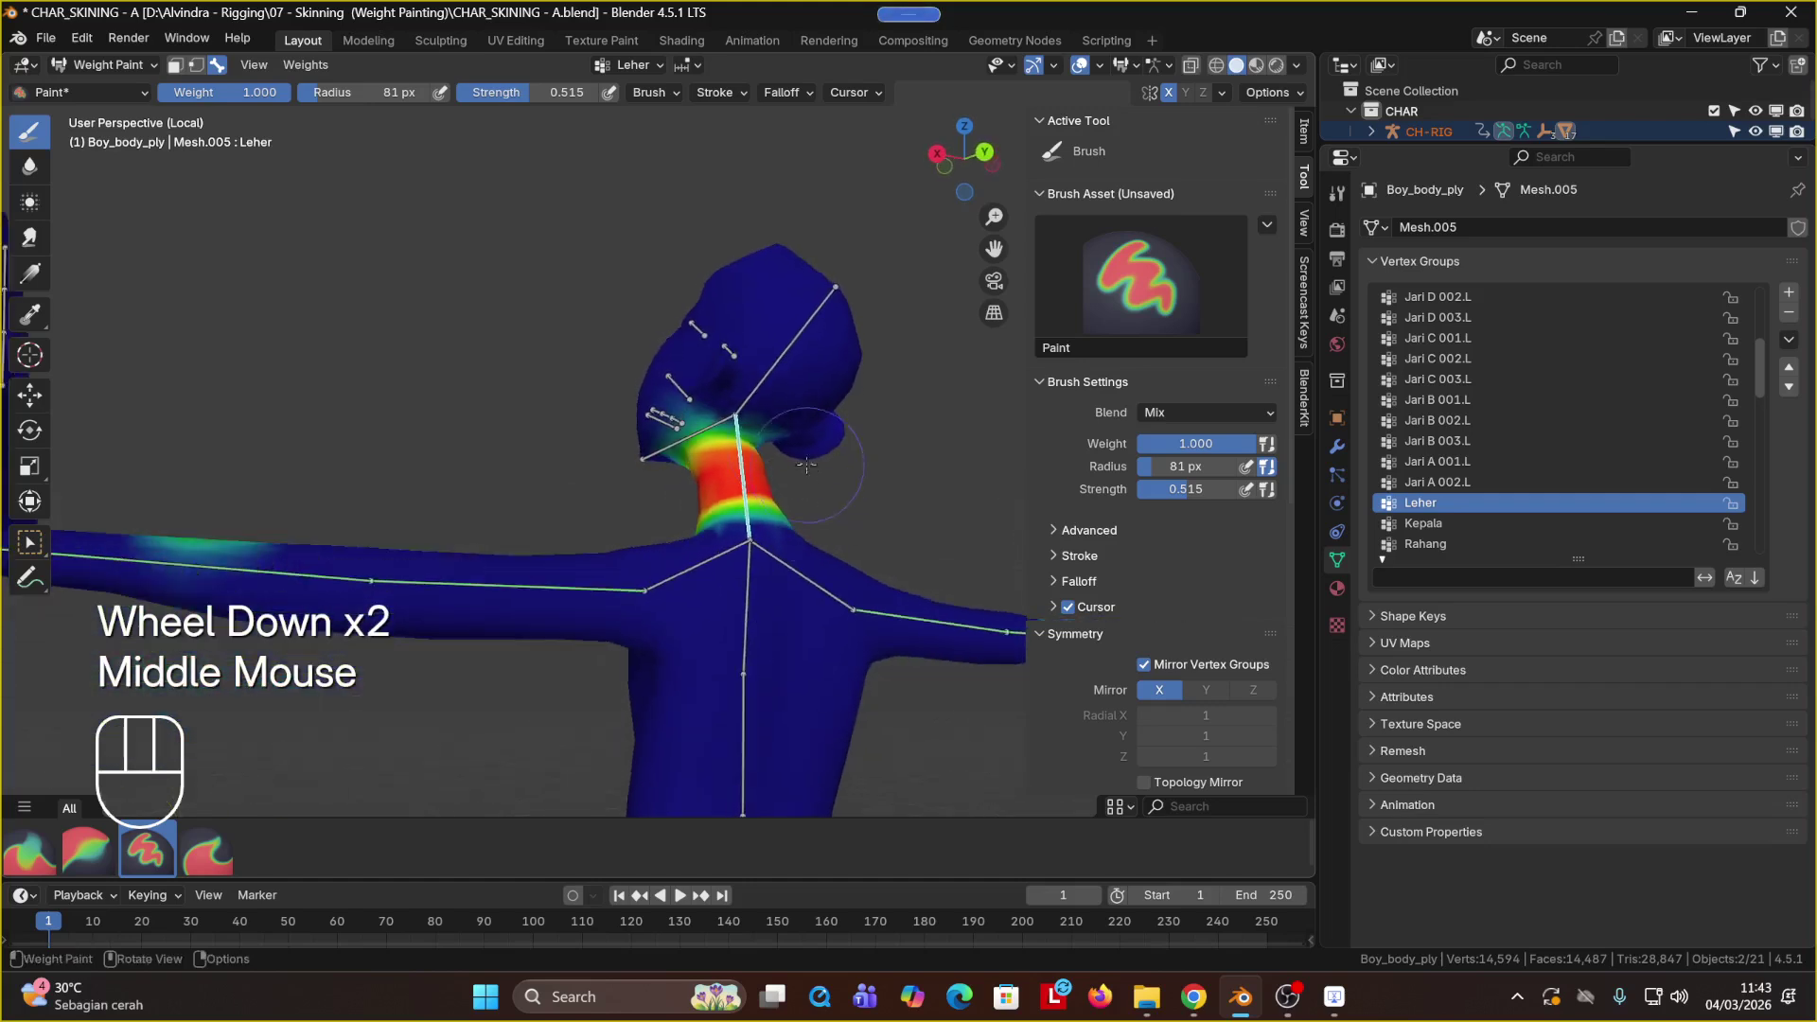
middle_drag(790, 416, 769, 476)
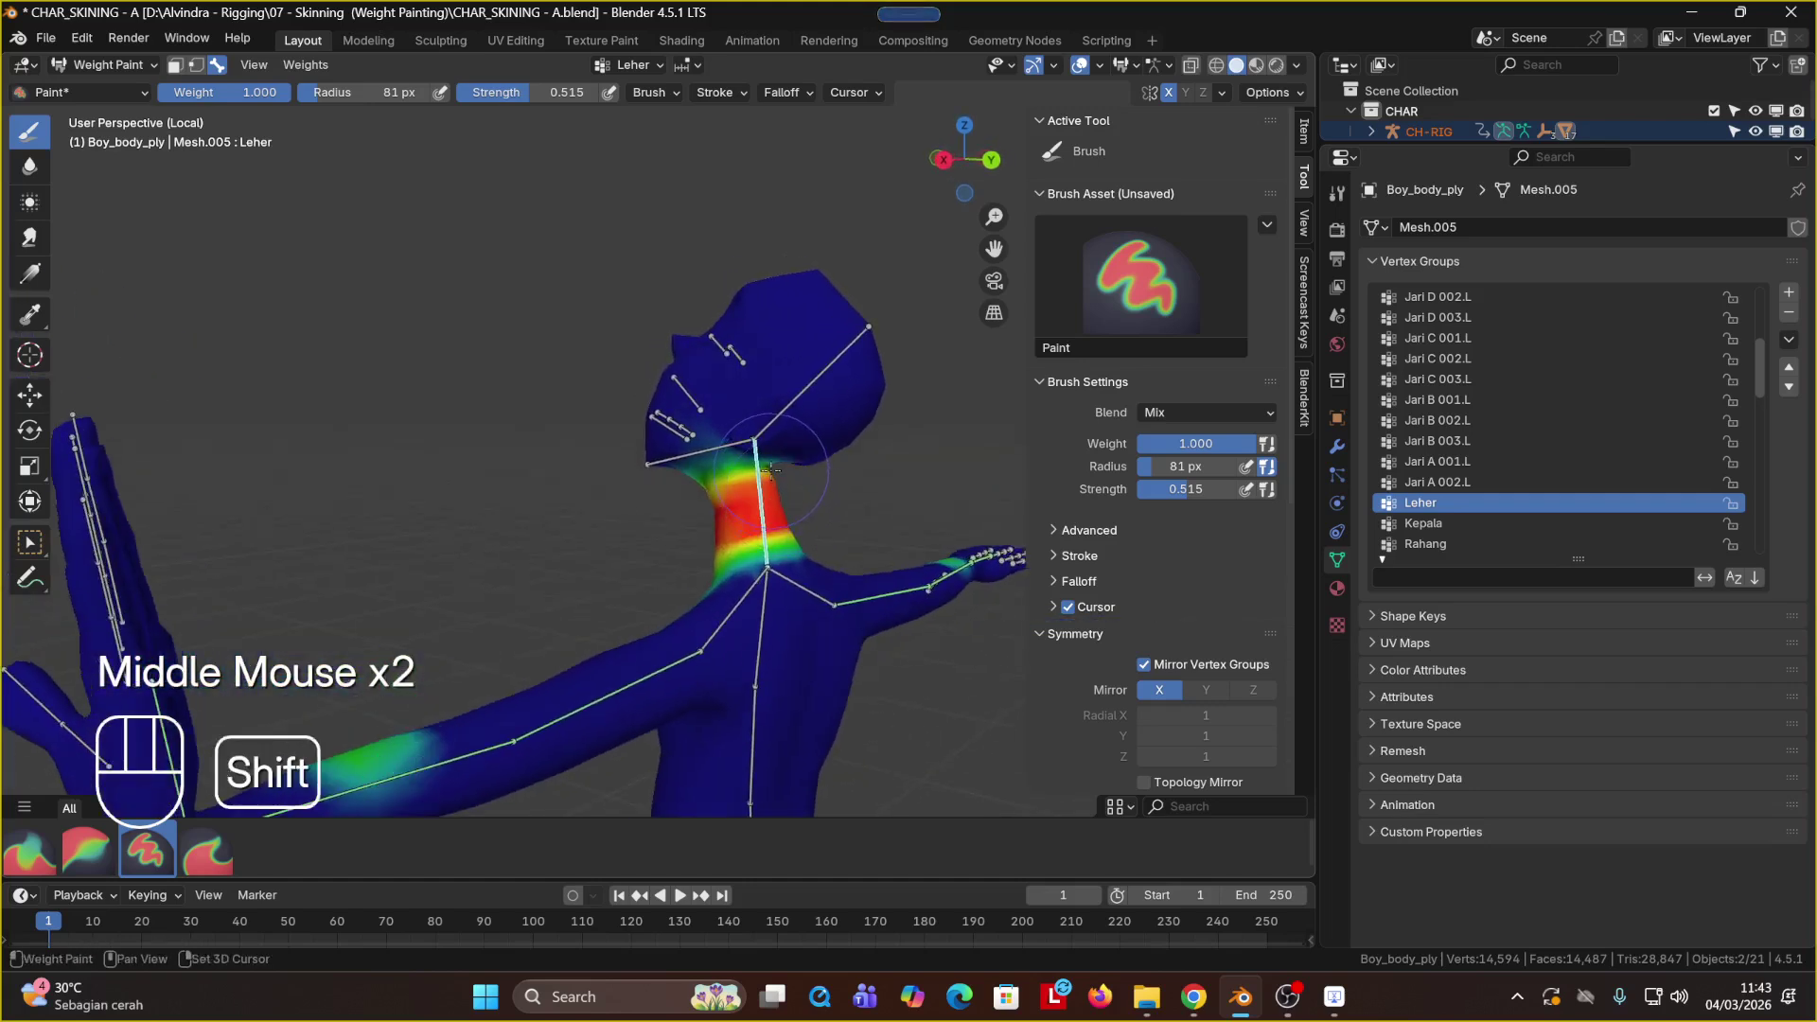
shift+click(769, 471)
shift+click(769, 468)
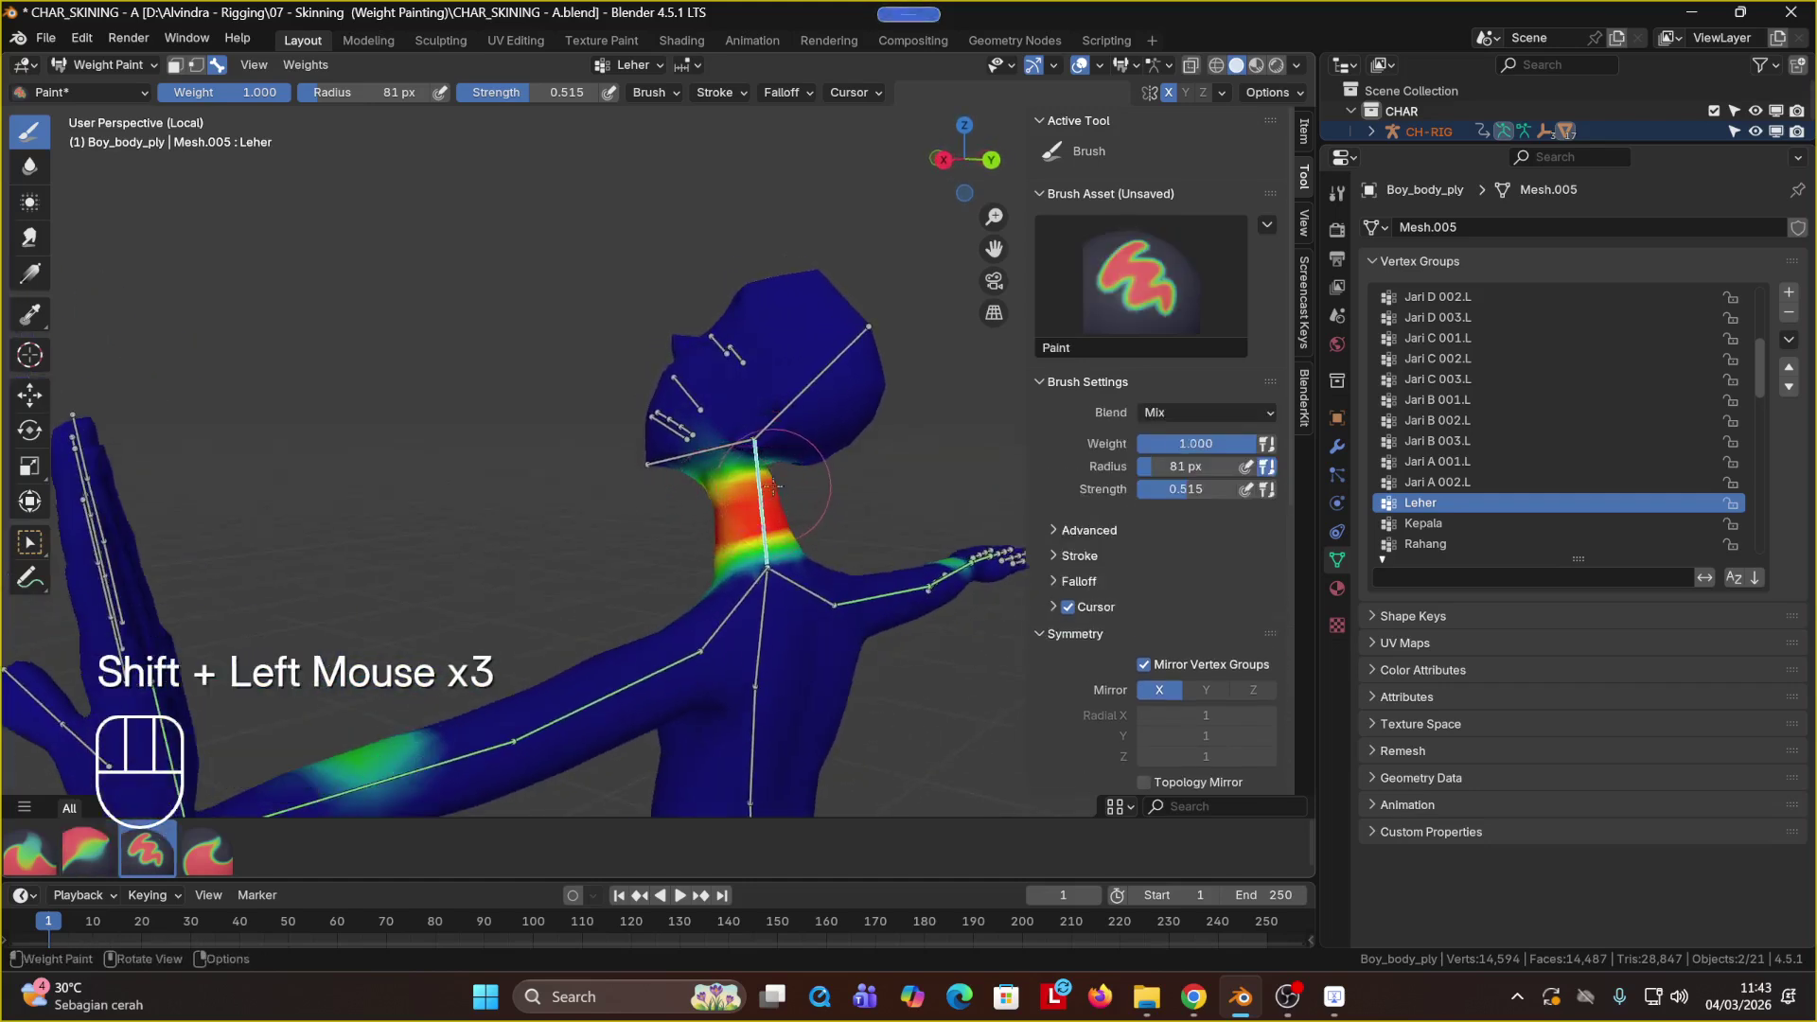
mouse_move(795, 452)
middle_down()
mouse_move(833, 459)
mouse_move(786, 466)
mouse_move(799, 472)
mouse_move(1000, 521)
mouse_move(1024, 504)
middle_up()
shift+click(810, 457)
shift+click(811, 456)
shift+click(811, 455)
shift+click(811, 455)
shift+click(811, 454)
Step: Remove the stray Leher weight from the right forearm and display the Lengan Bawah.R weights there
middle_drag(799, 561, 785, 558)
ctrl+click(367, 546)
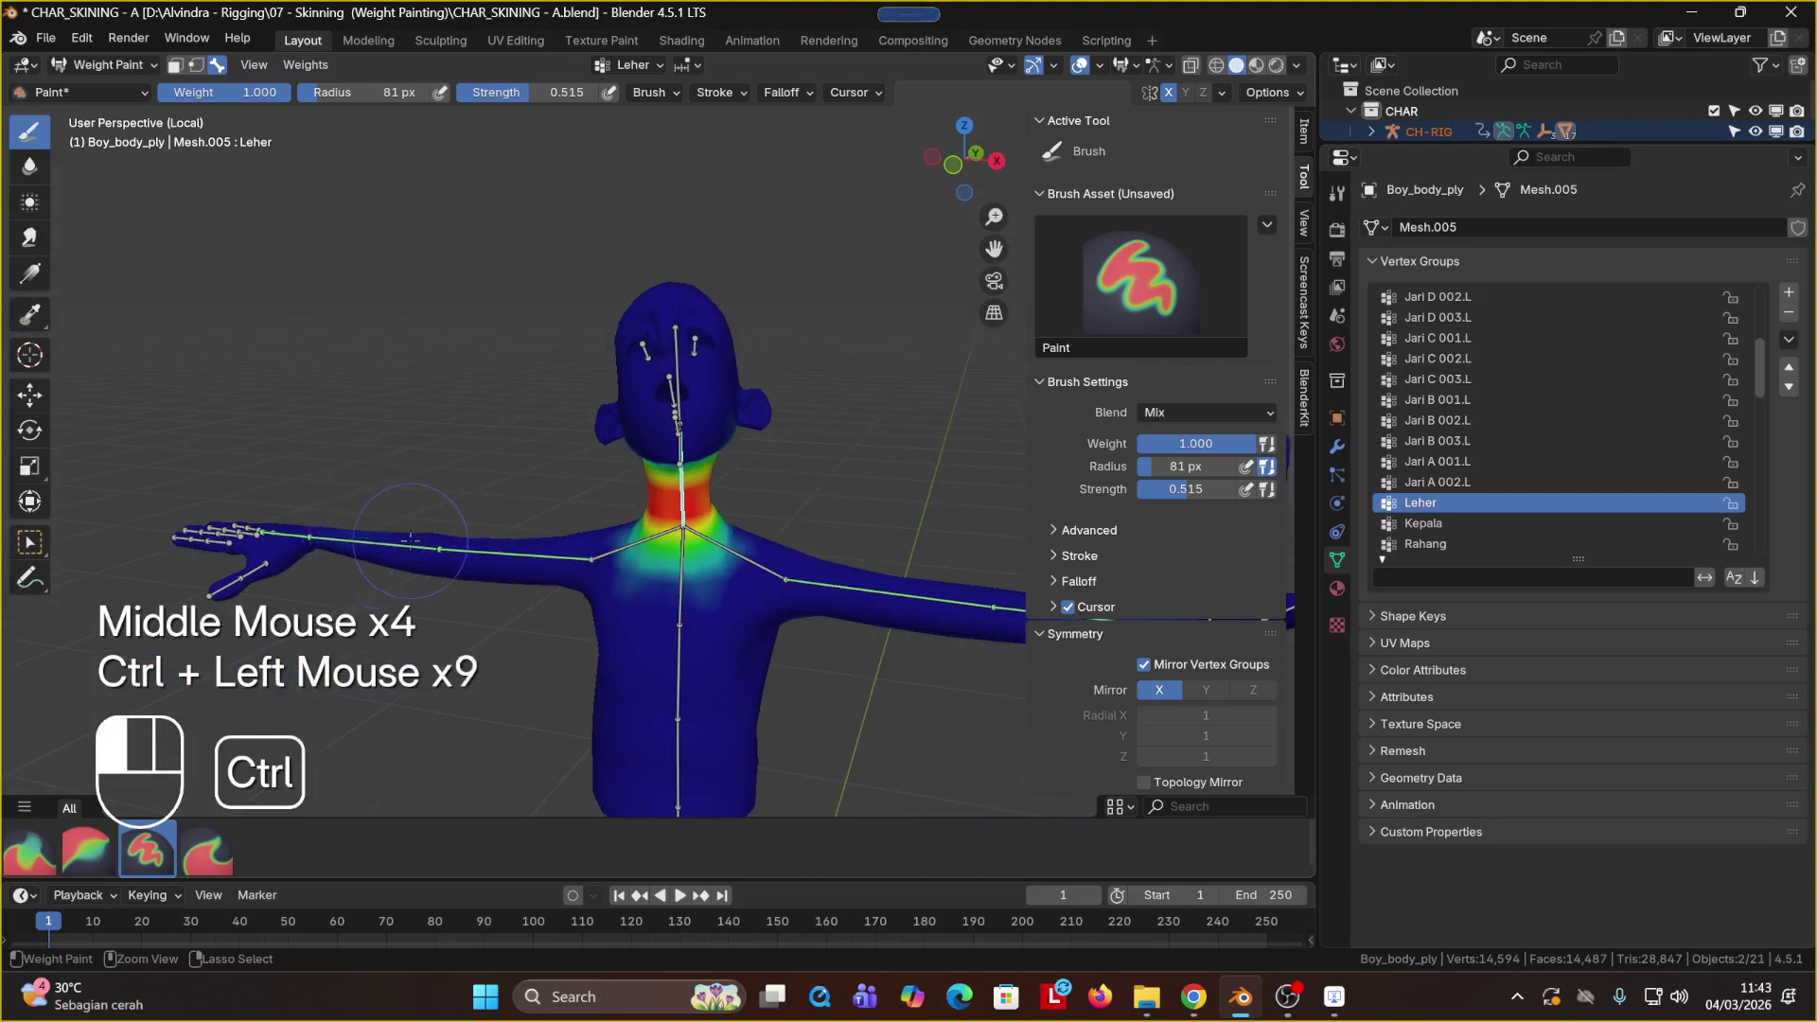
ctrl+click(410, 538)
ctrl+click(383, 525)
ctrl+shift+click(405, 543)
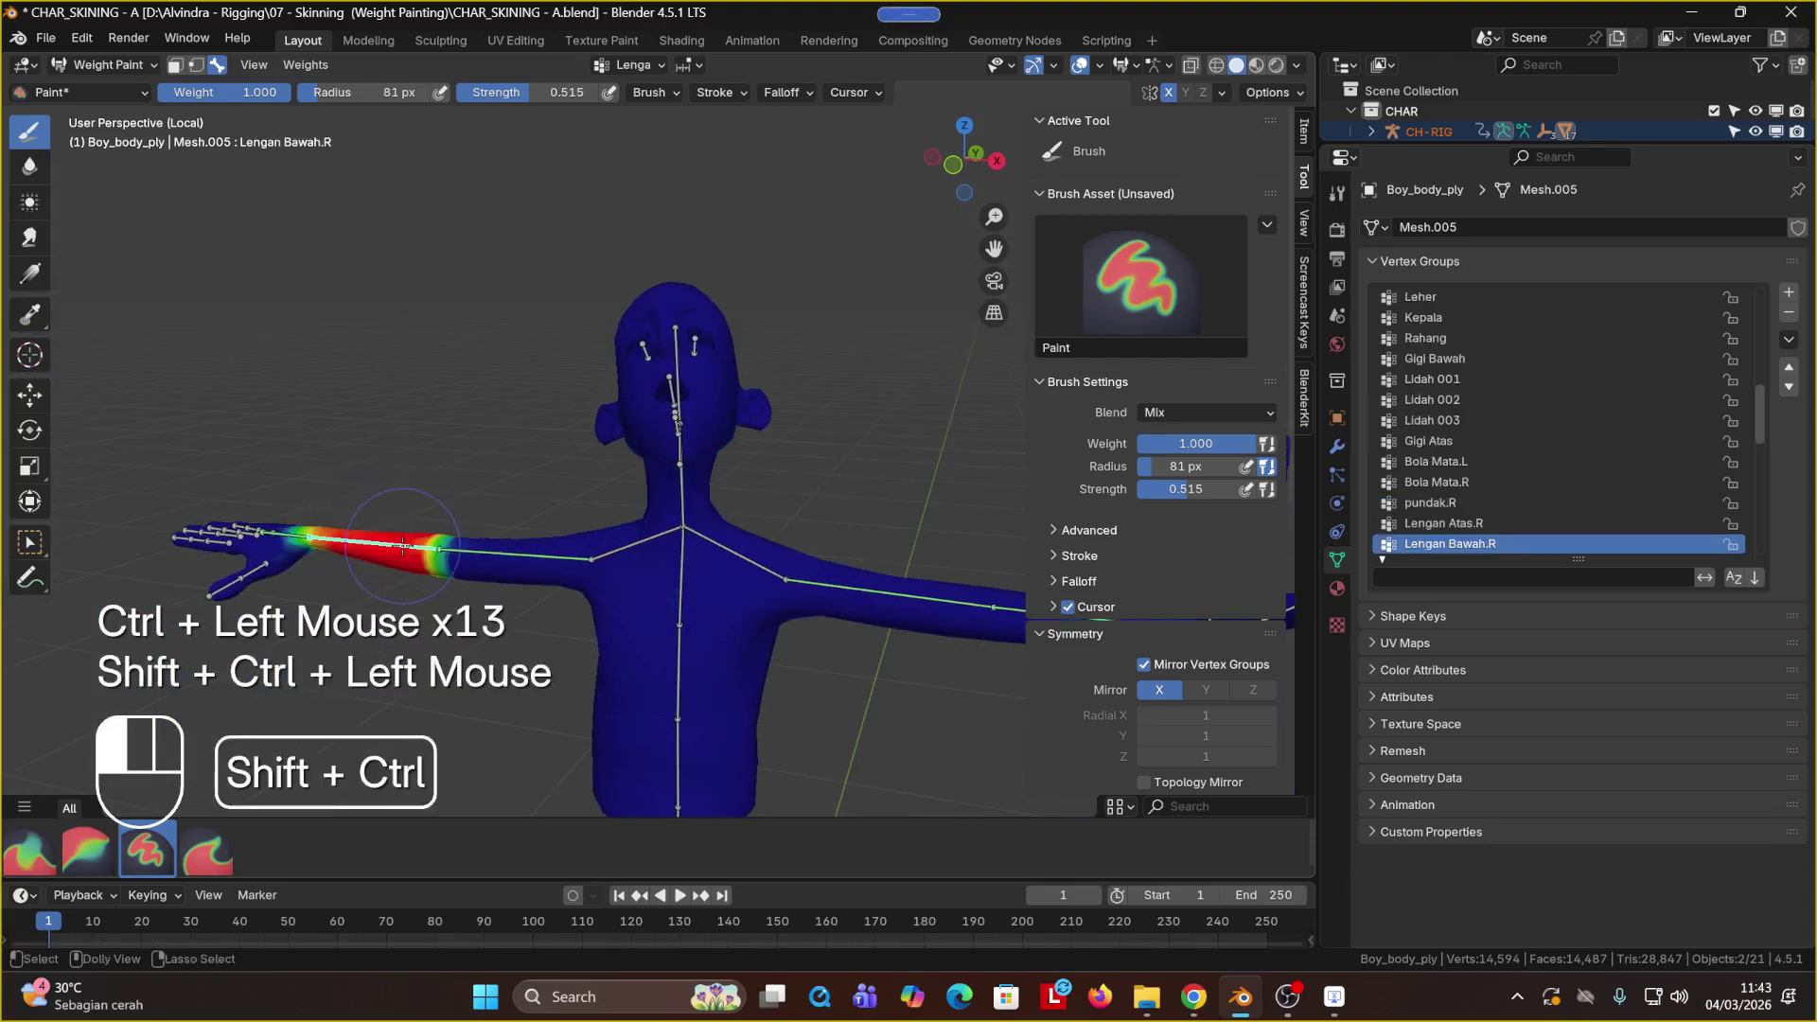
mouse_move(407, 544)
middle_down()
mouse_move(446, 638)
mouse_move(456, 563)
middle_up()
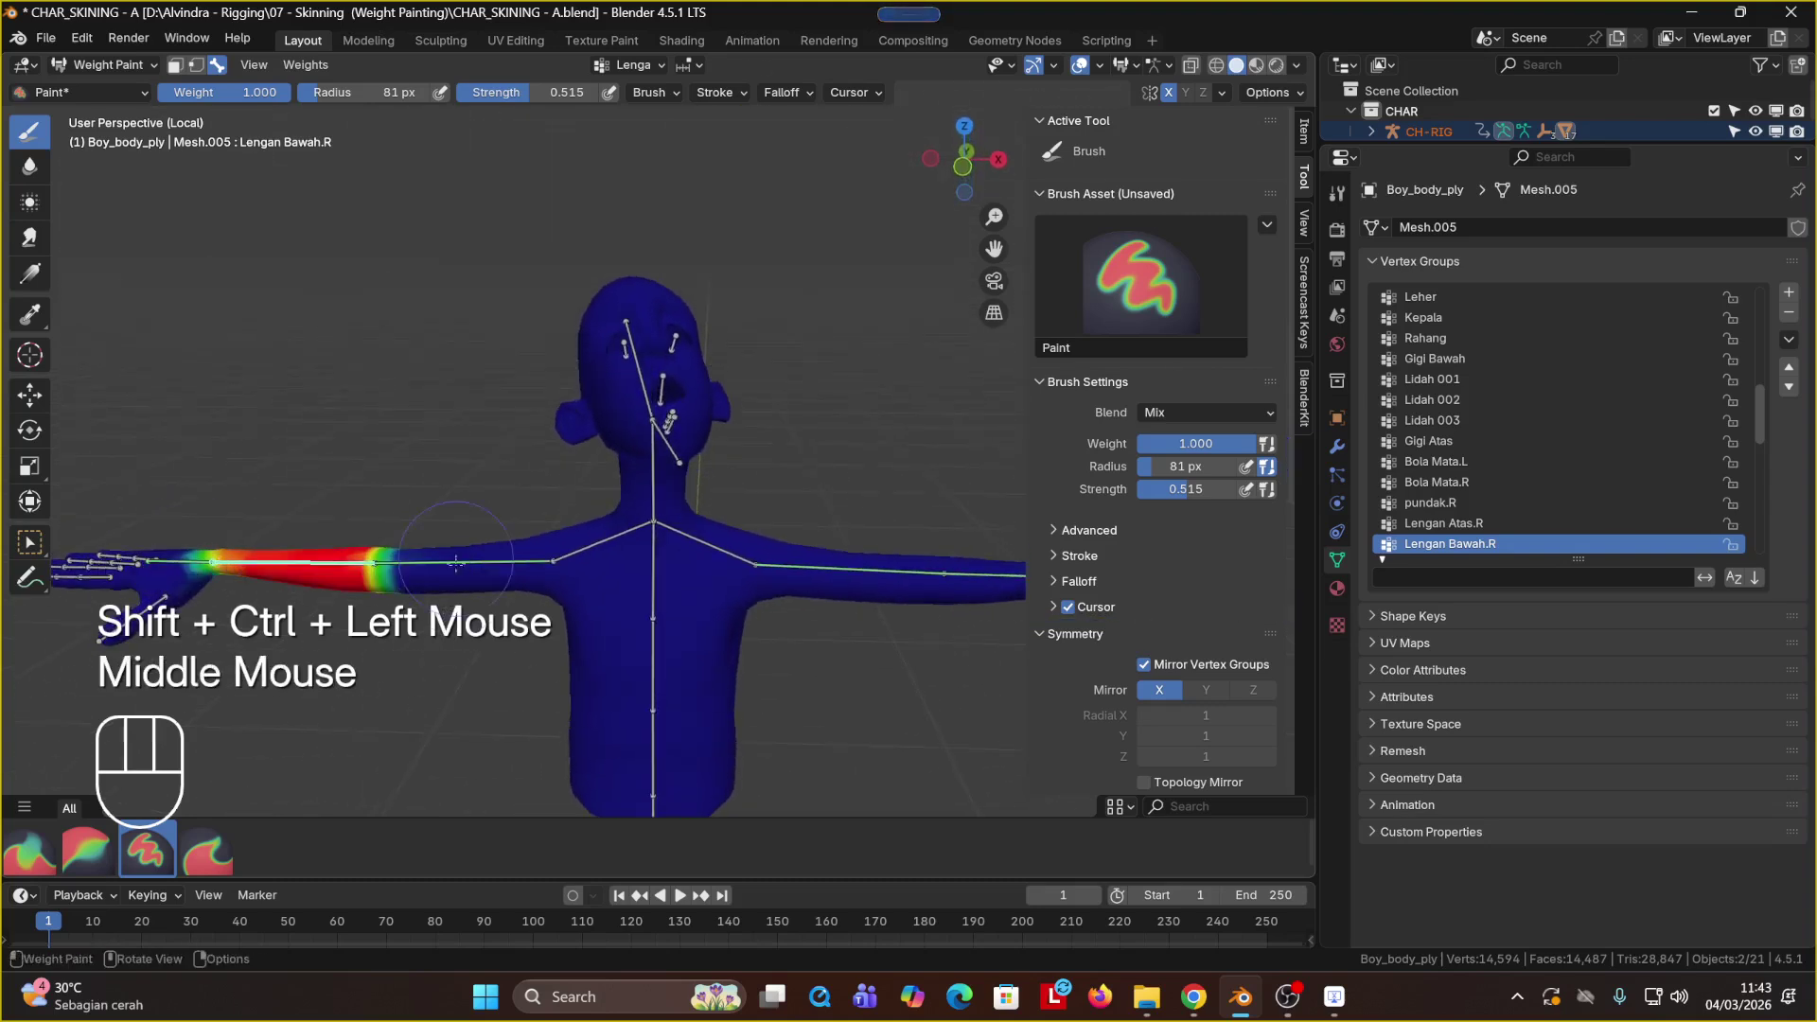
Step: Select the Rahang bone and rotate it upward in a side view to test the jaw deformation
shift+middle_drag(636, 631, 642, 560)
shift+middle_drag(663, 426, 756, 584)
ctrl+shift+click(701, 573)
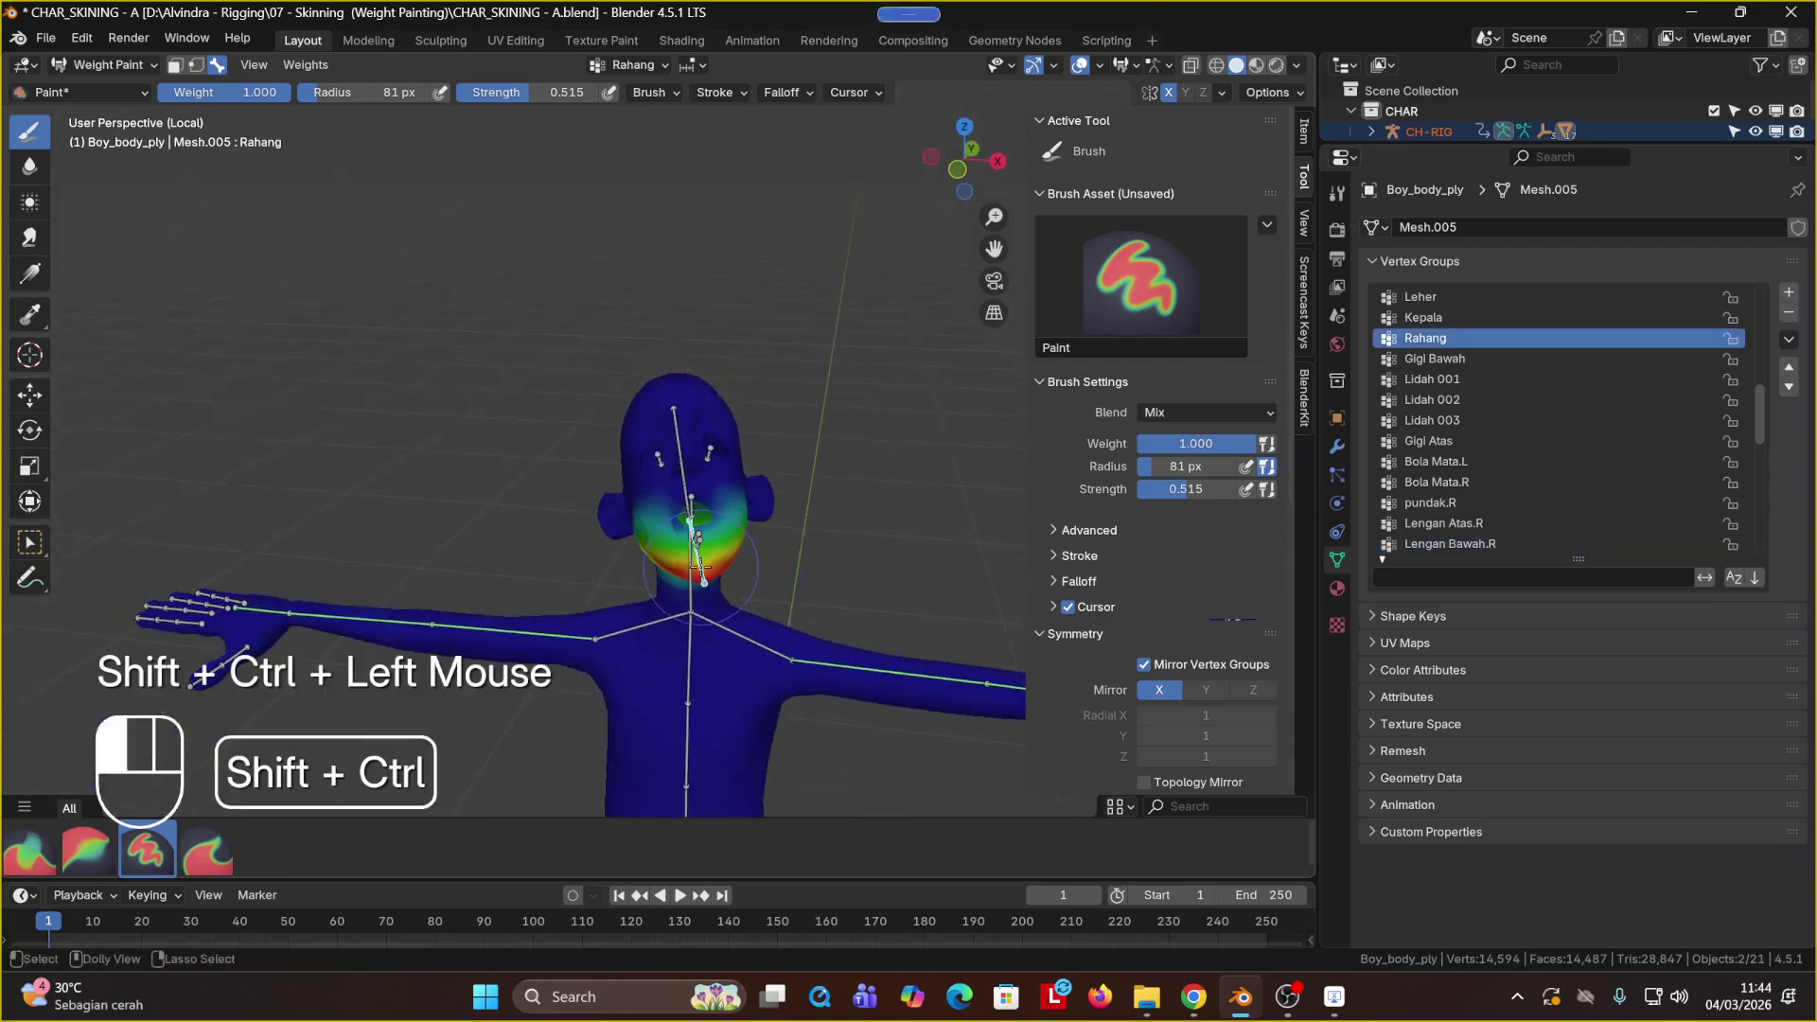
key(e)
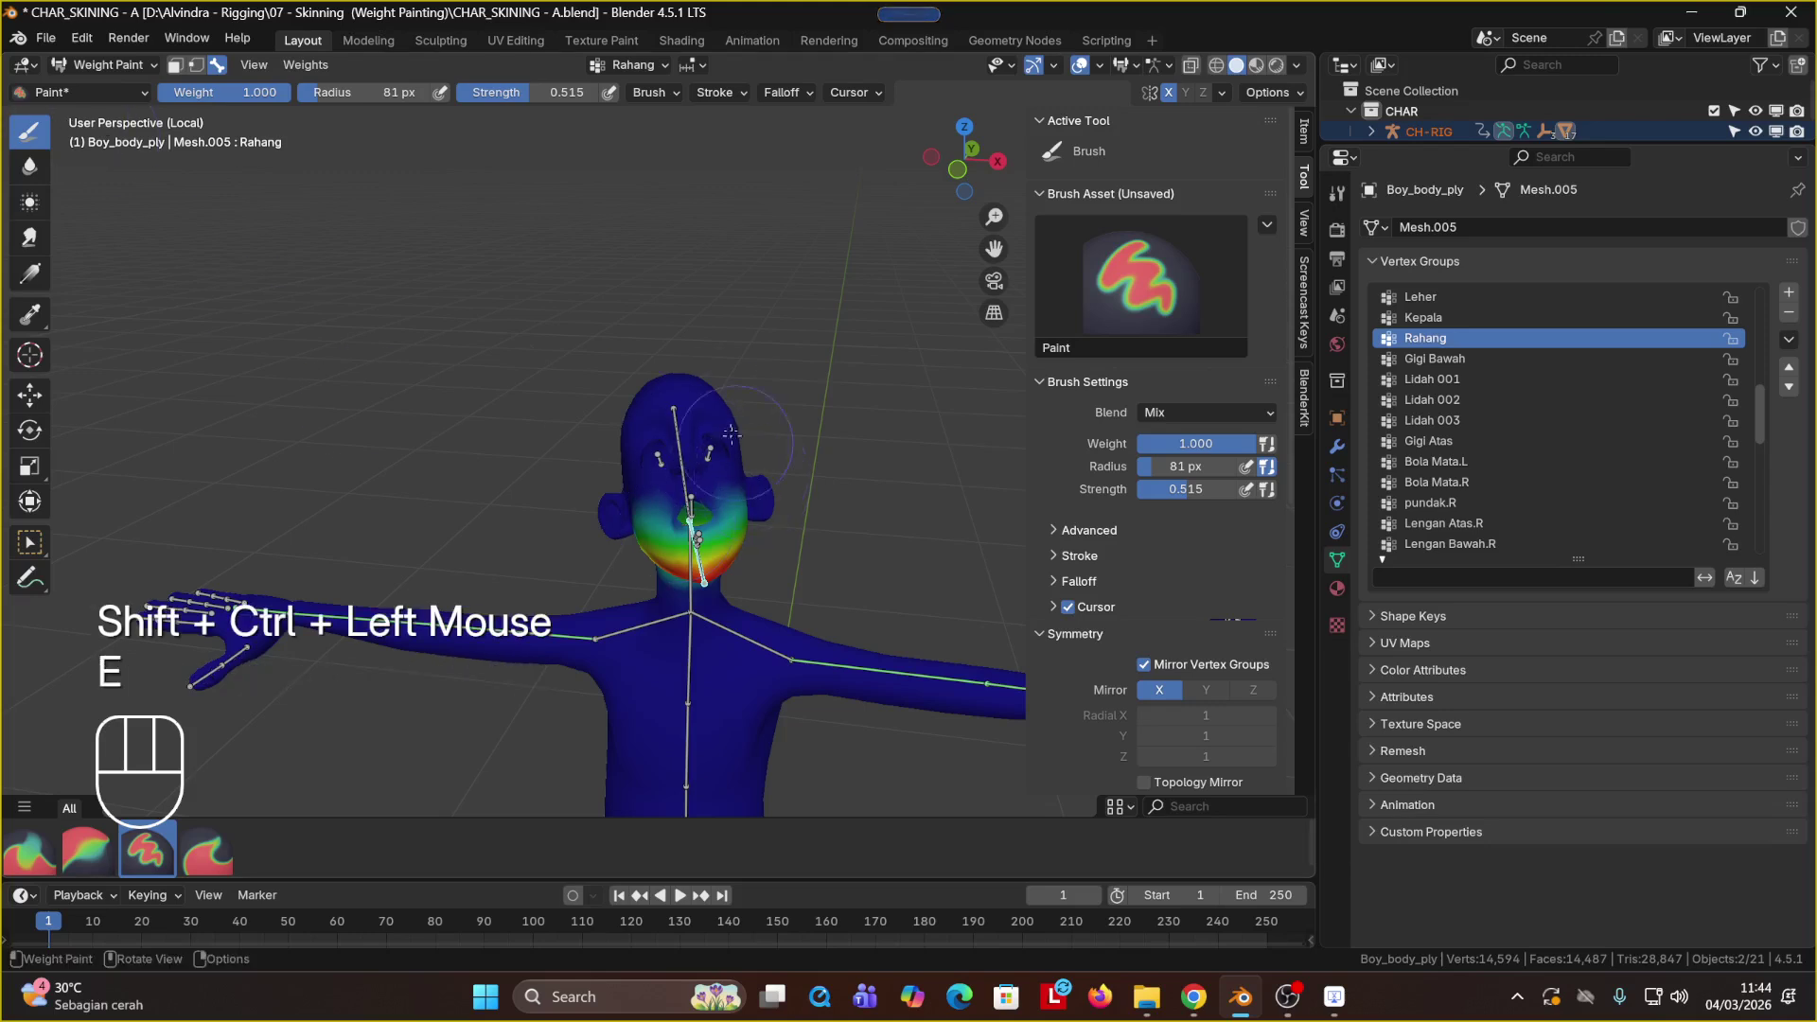
key(r)
click(712, 564)
key(ctrl+z)
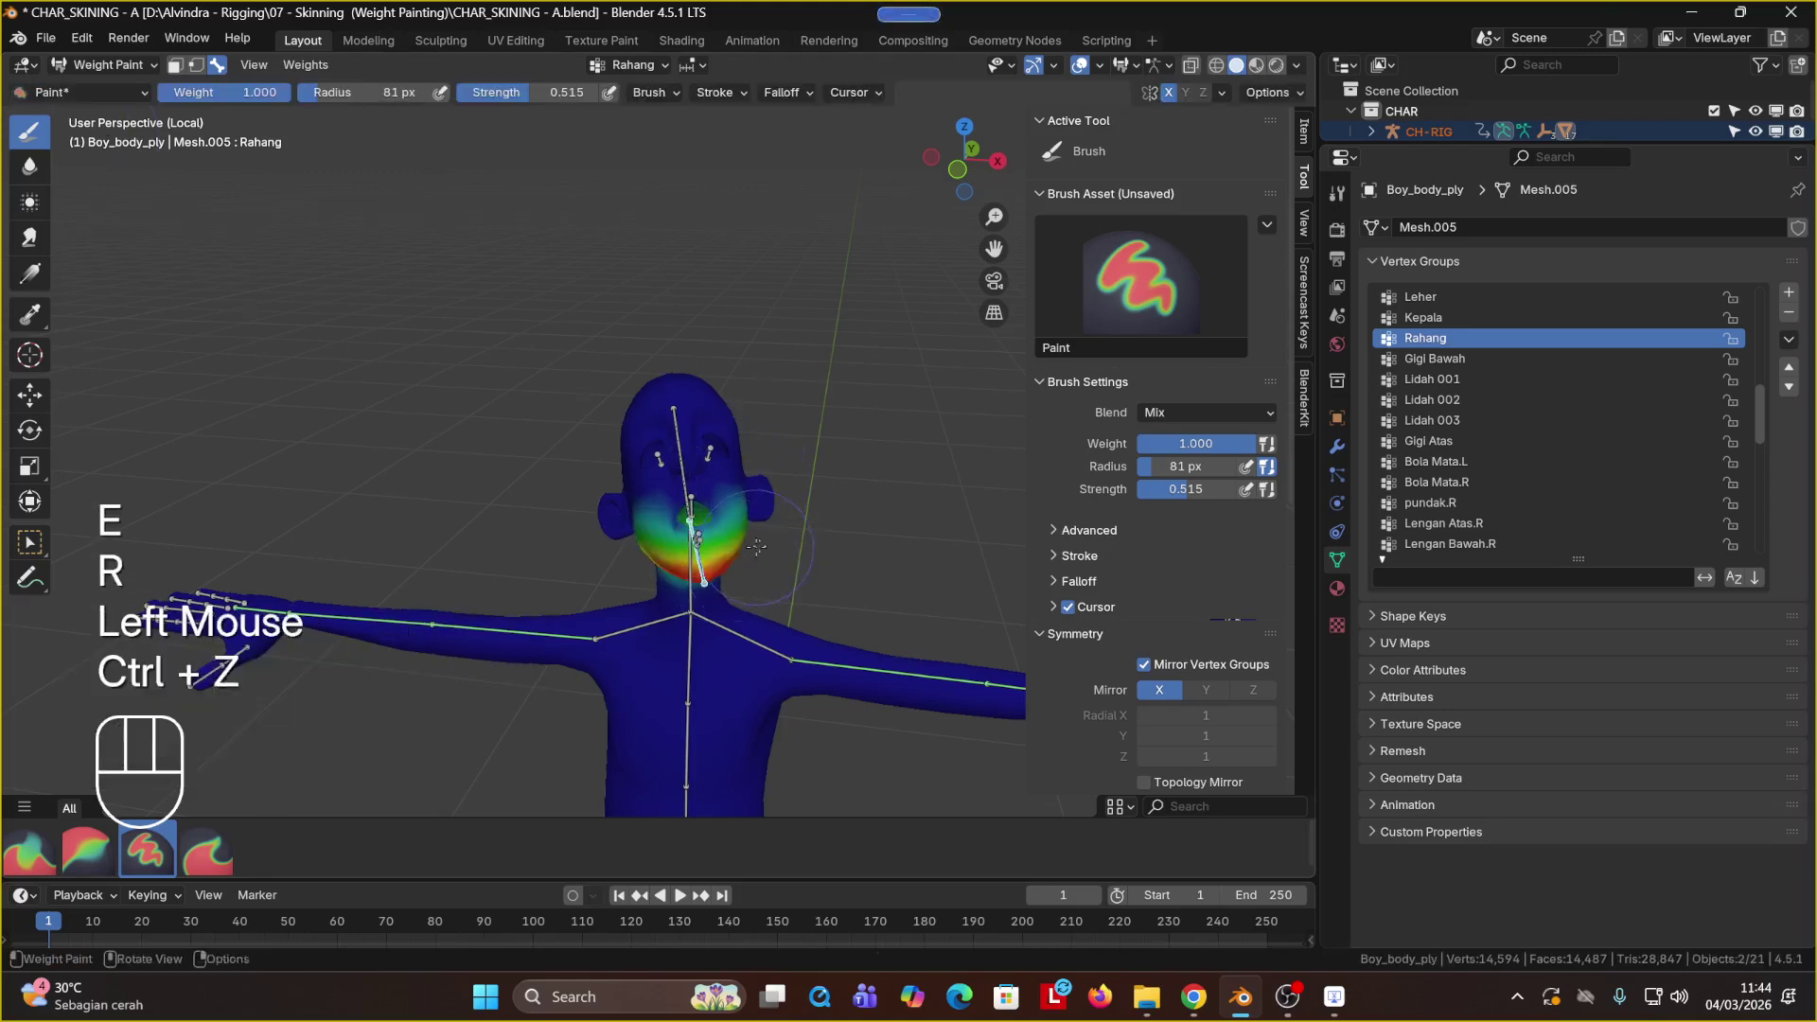
middle_drag(712, 564, 814, 519)
scroll(810, 587, up, 3)
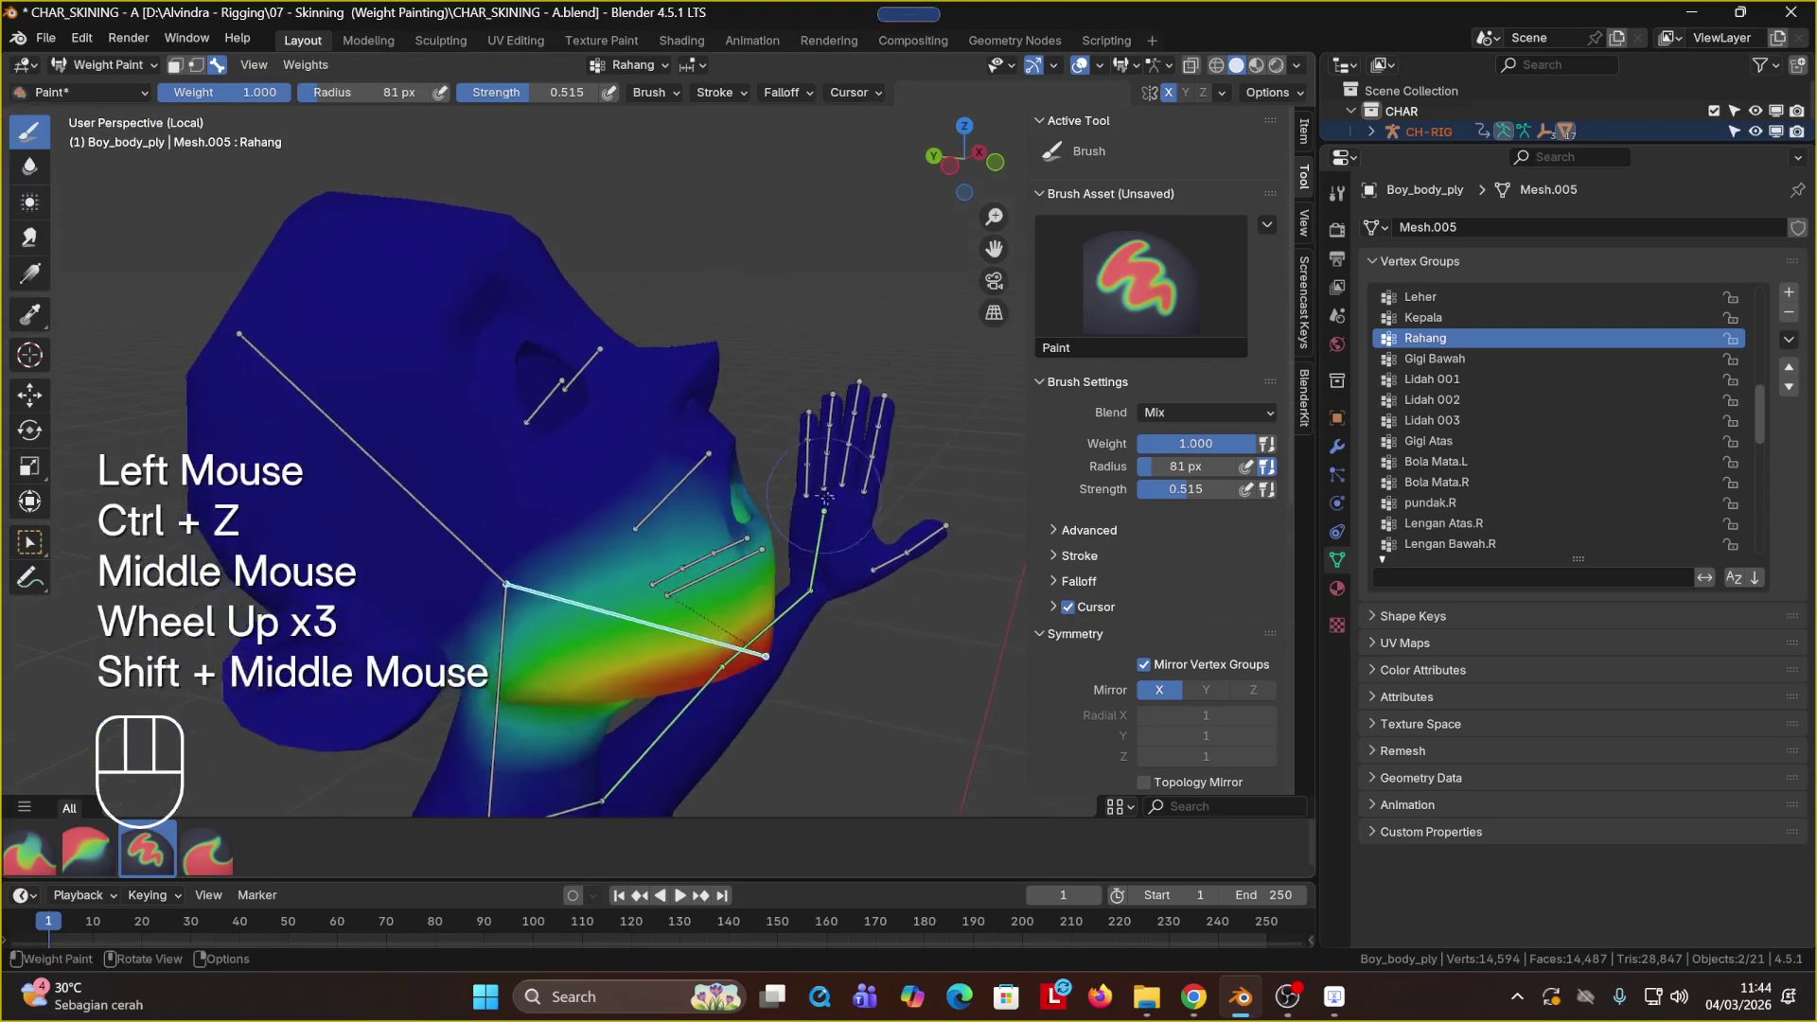
key(r)
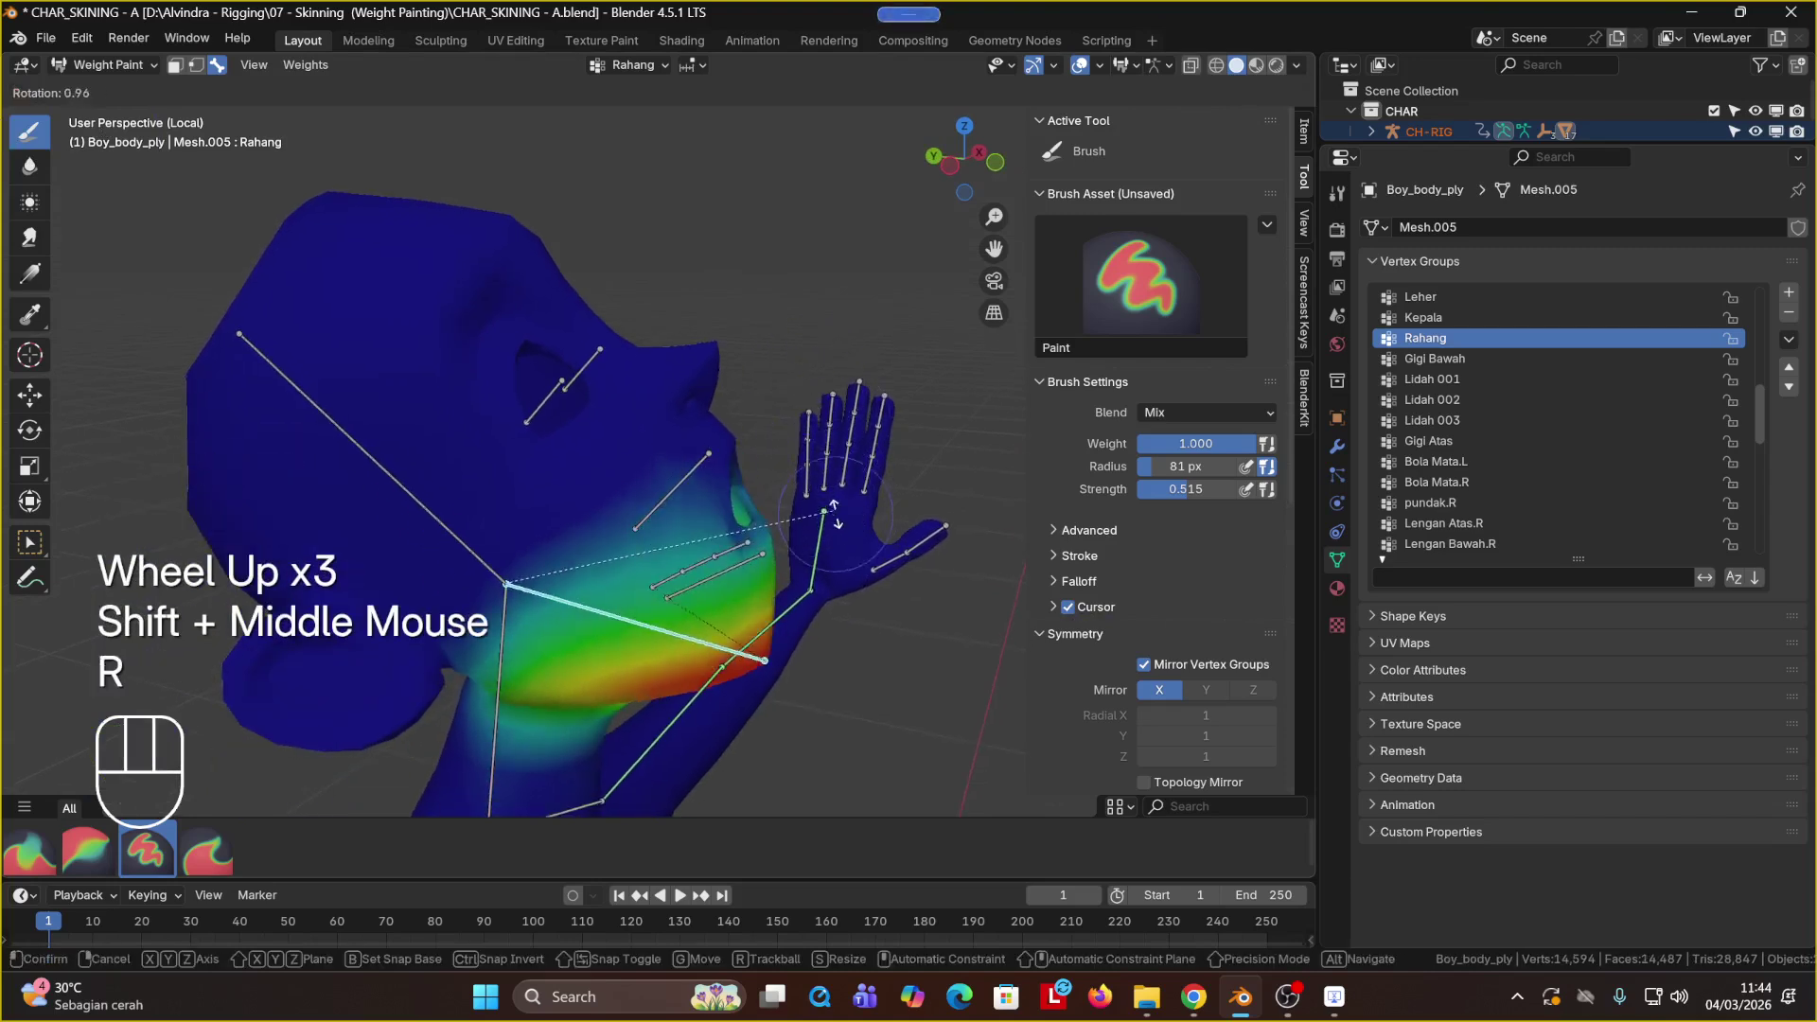
click(827, 395)
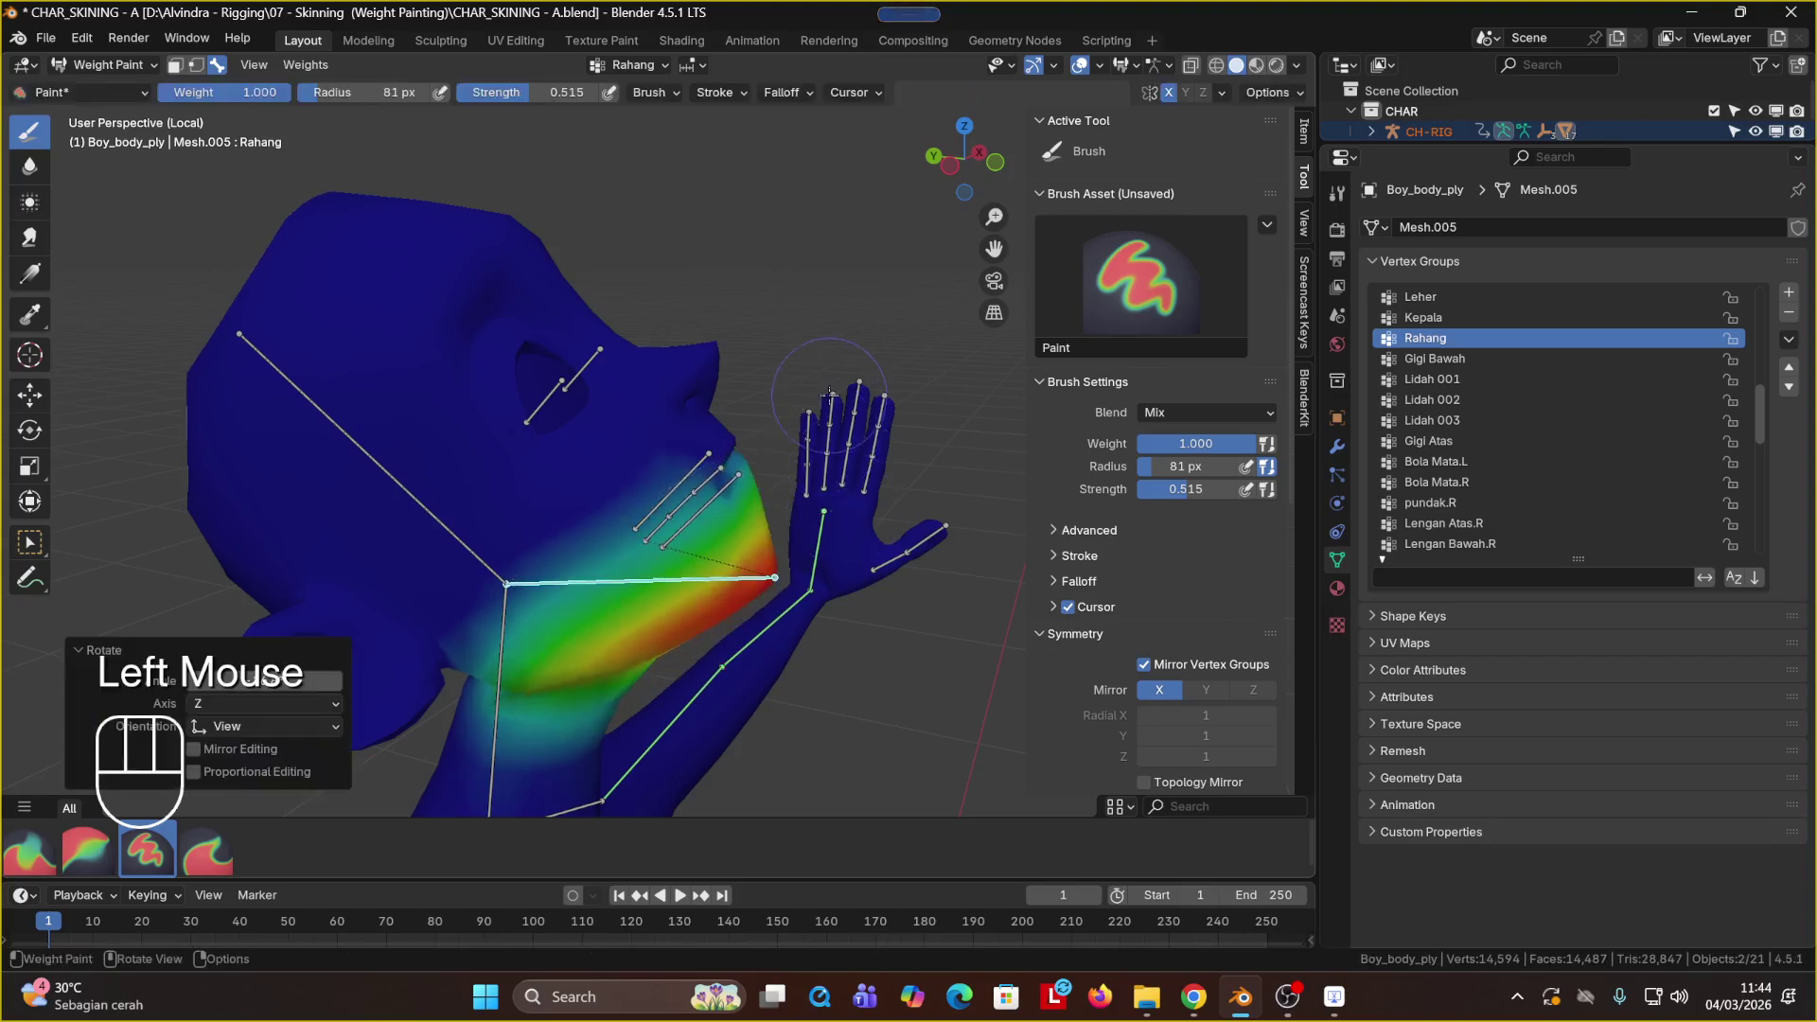
Step: Clear the rotation of all bones and undo the stray Rahang brush dab on the temple
key(a)
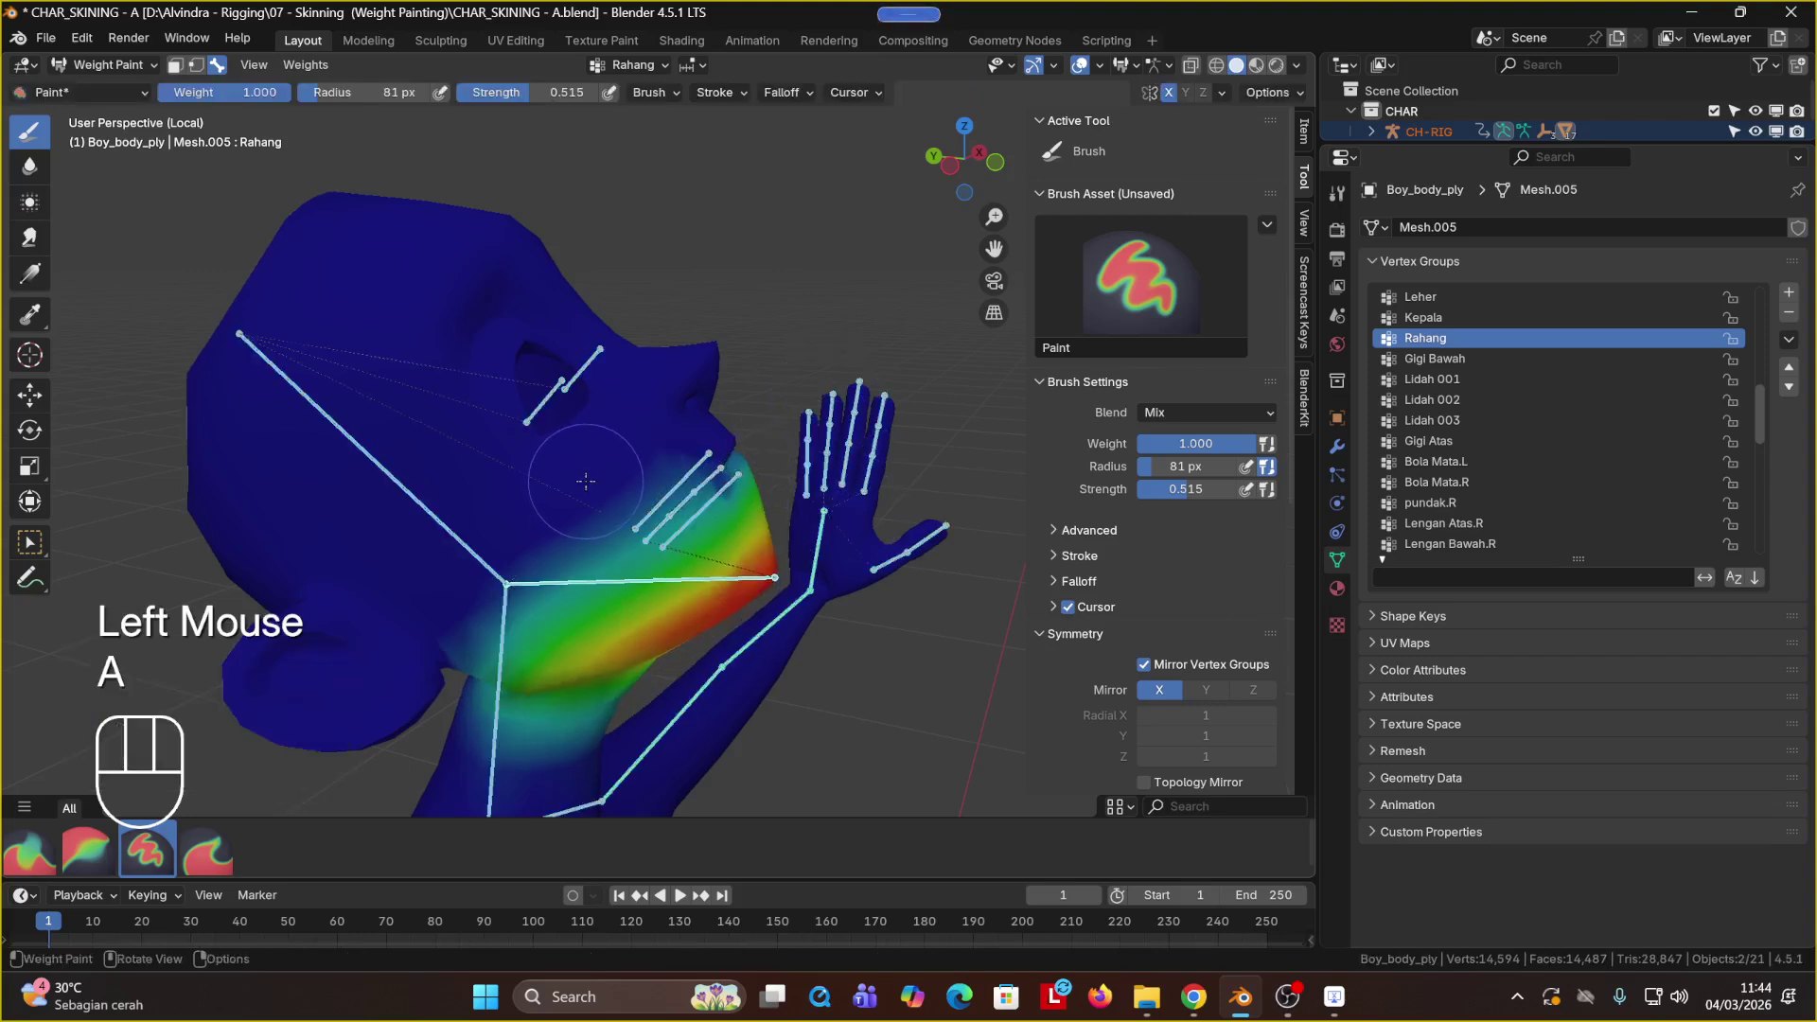
key(alt+r)
click(587, 479)
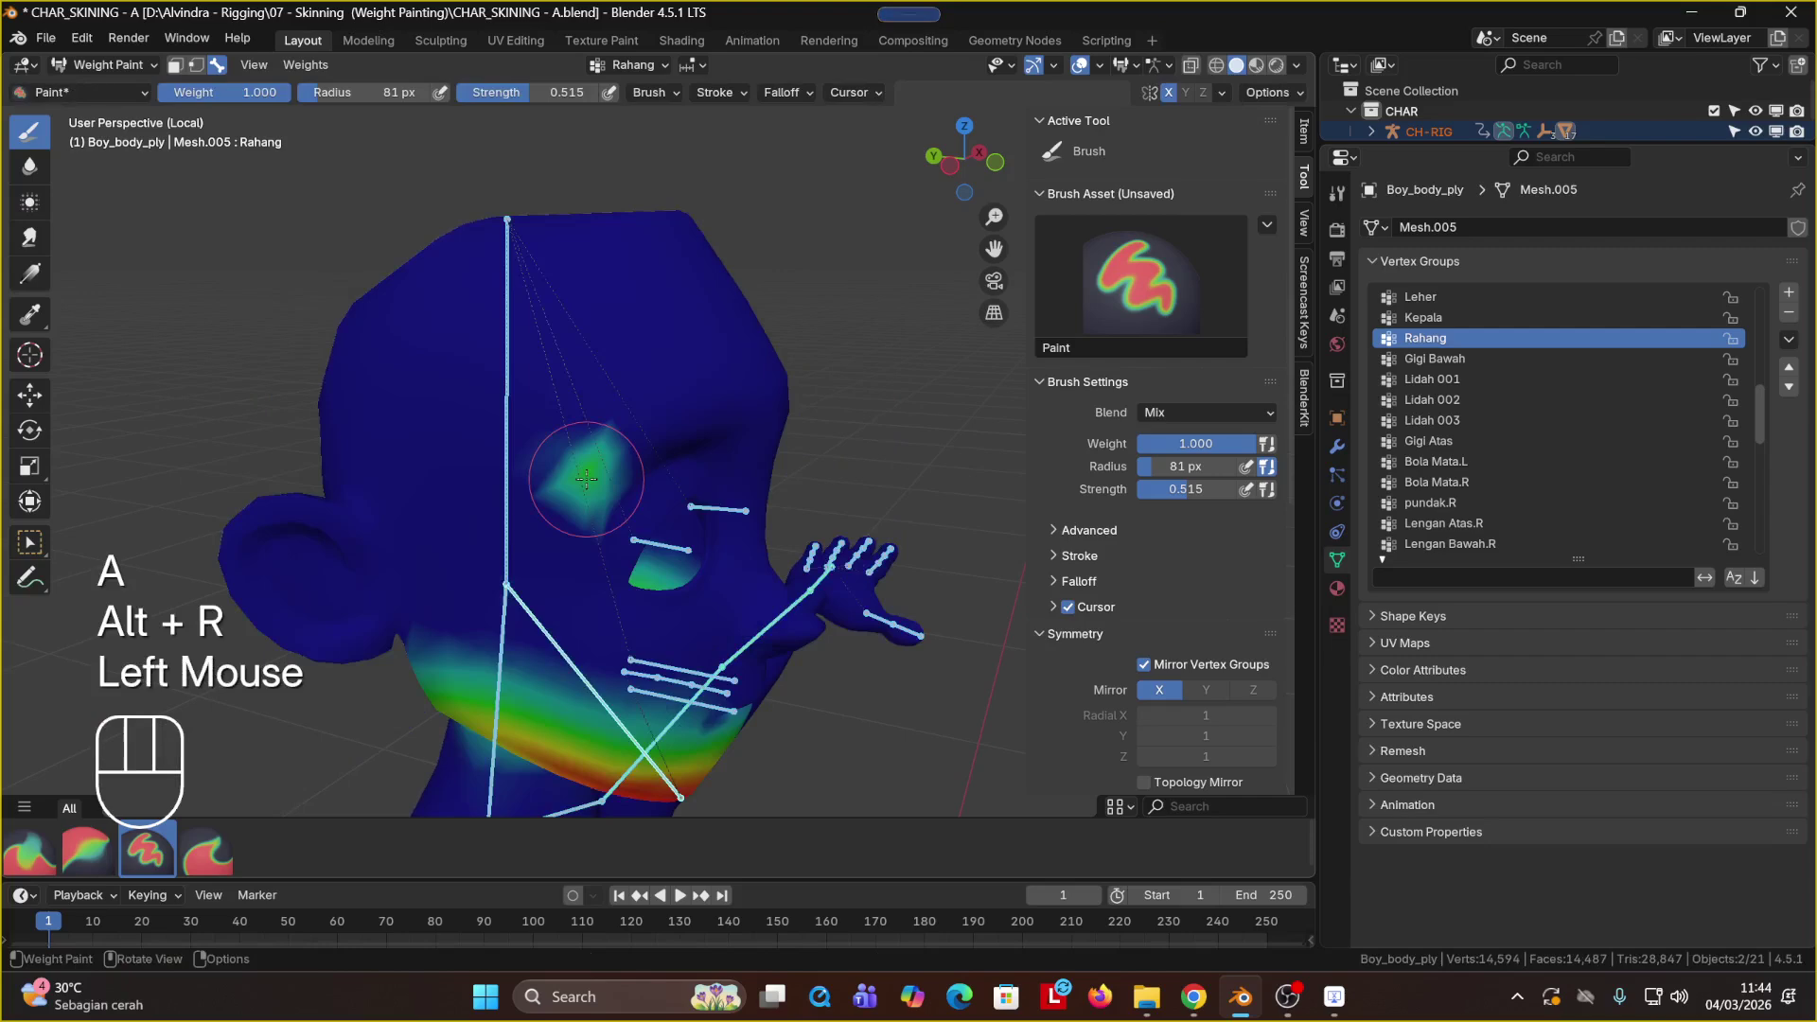
key(ctrl+z)
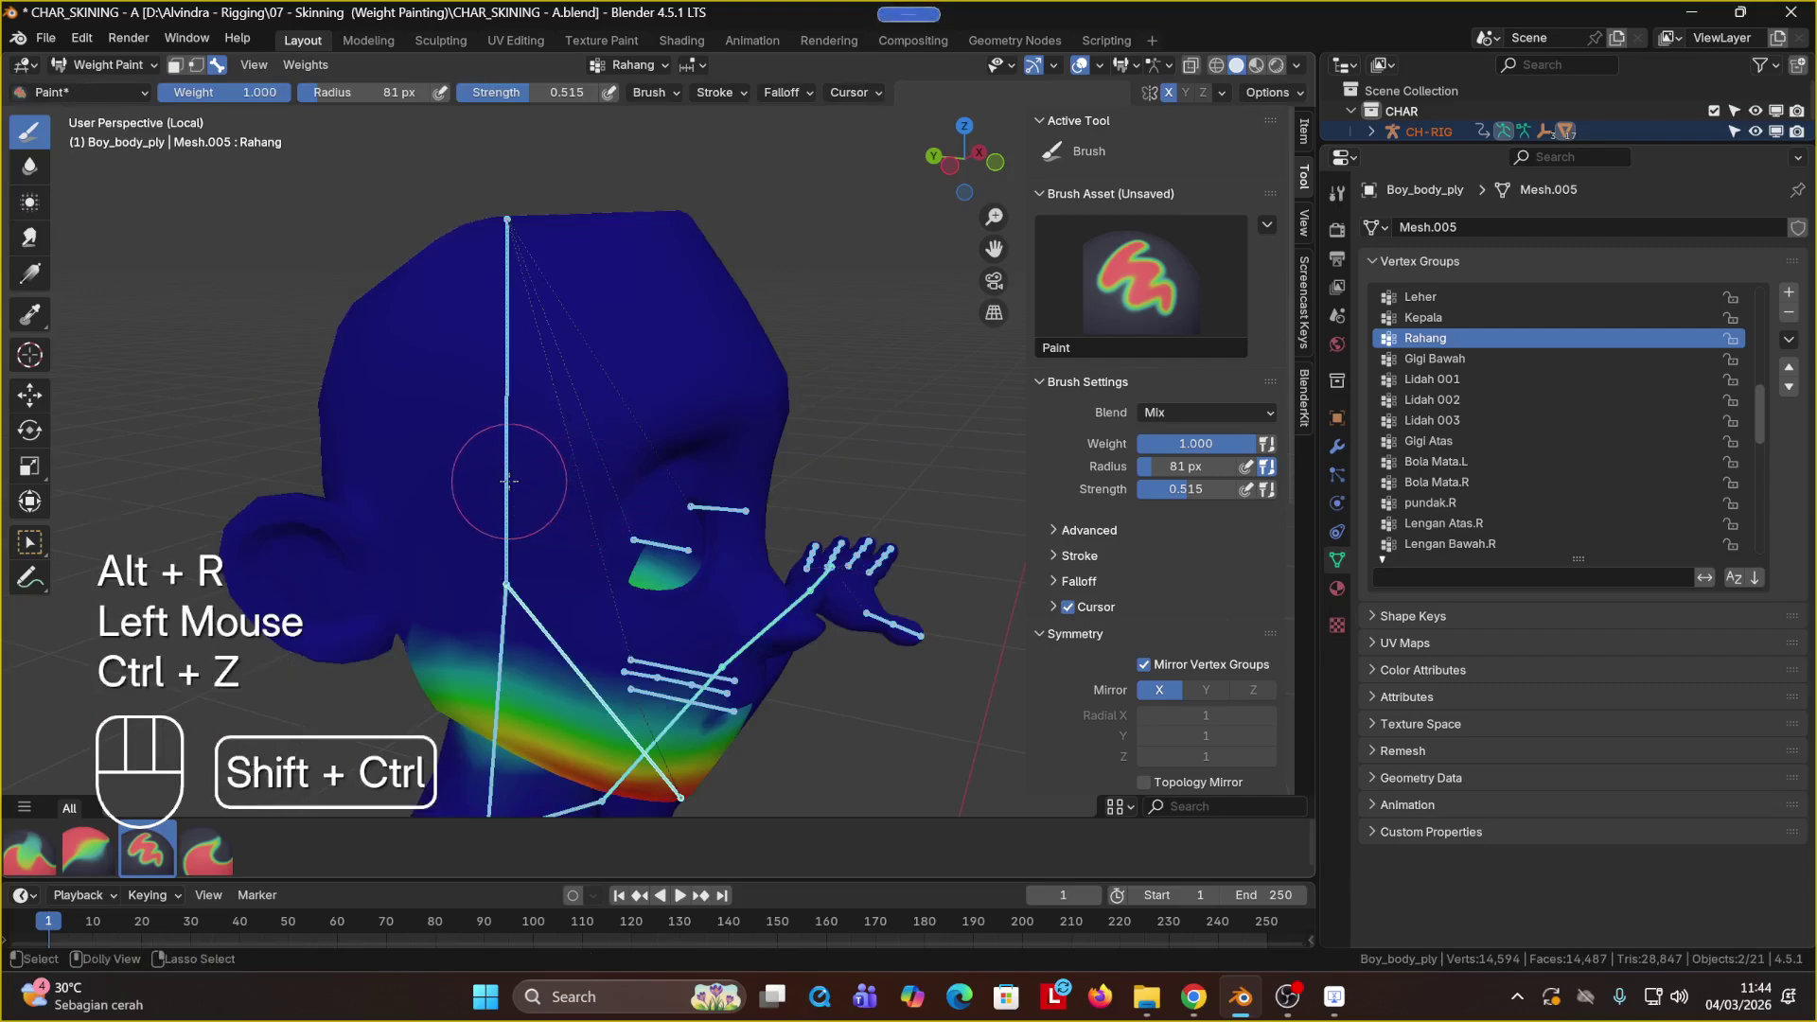
Step: Check the Kepala weights on the face, and rotate the Rahang bone downward to open the mouth
ctrl+shift+click(508, 481)
shift+middle_drag(549, 517, 577, 282)
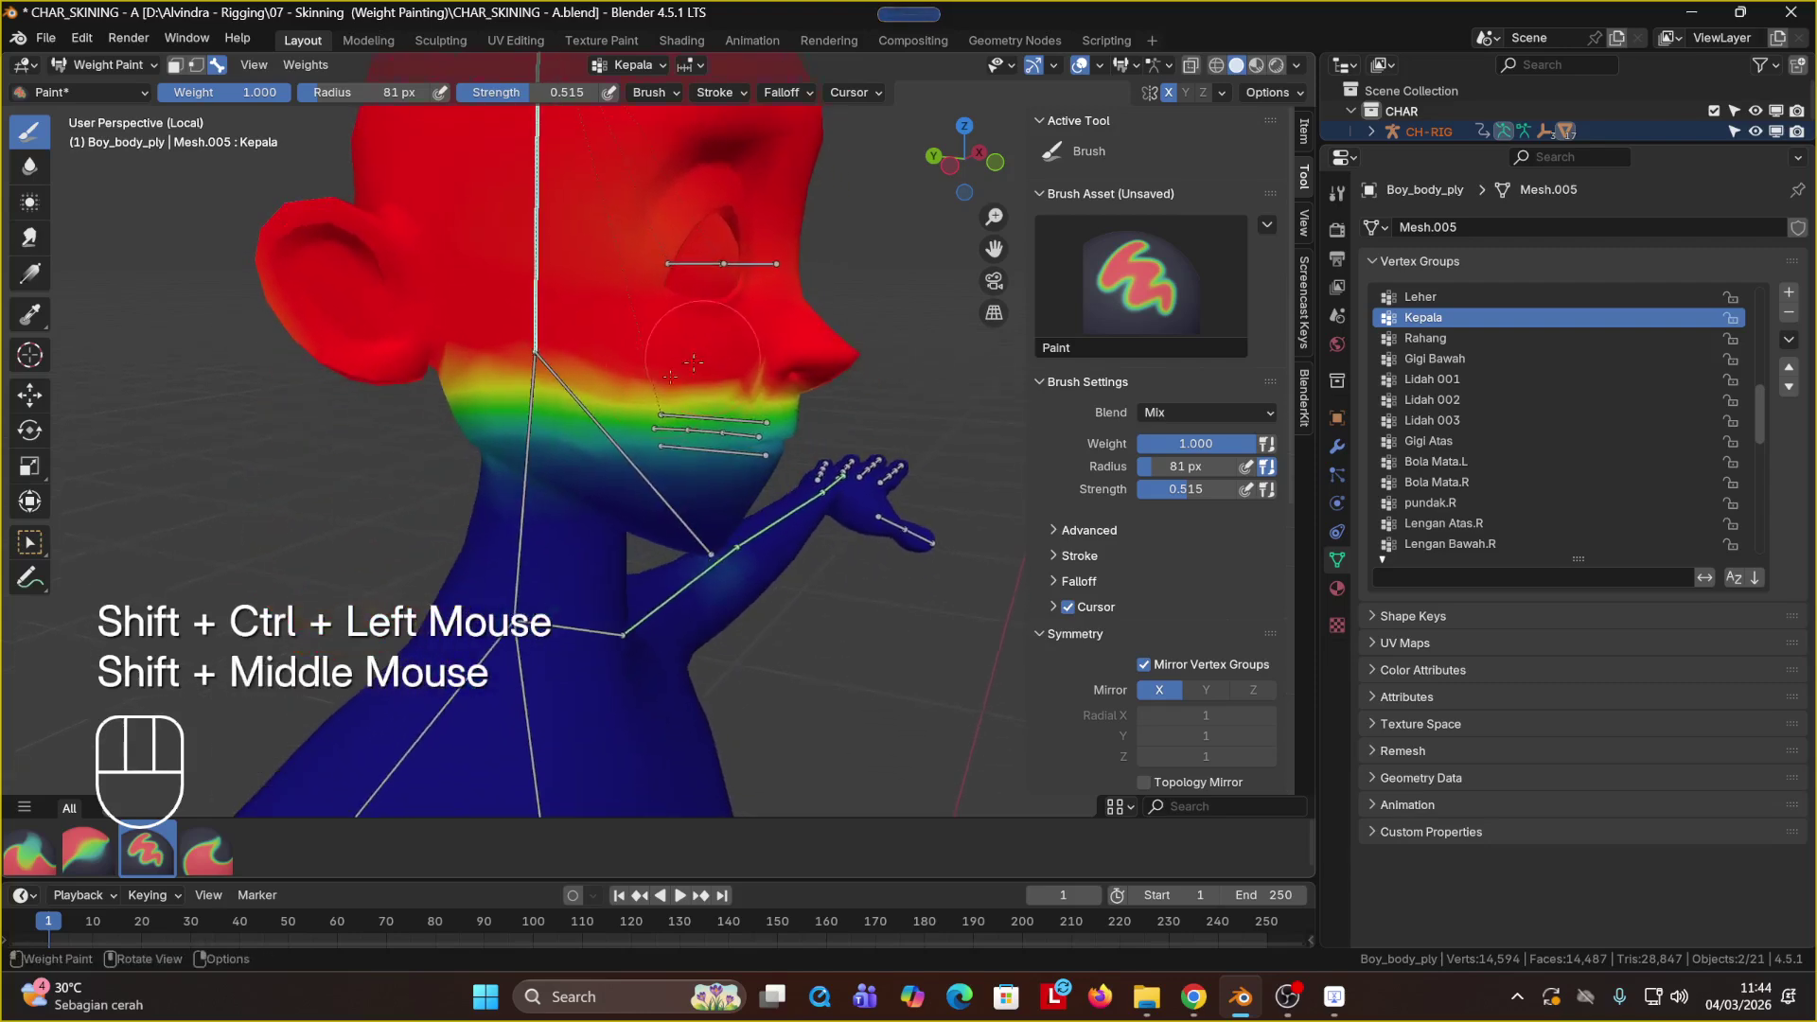
ctrl+shift+click(649, 438)
middle_drag(653, 445, 677, 528)
key(r)
click(833, 576)
click(743, 519)
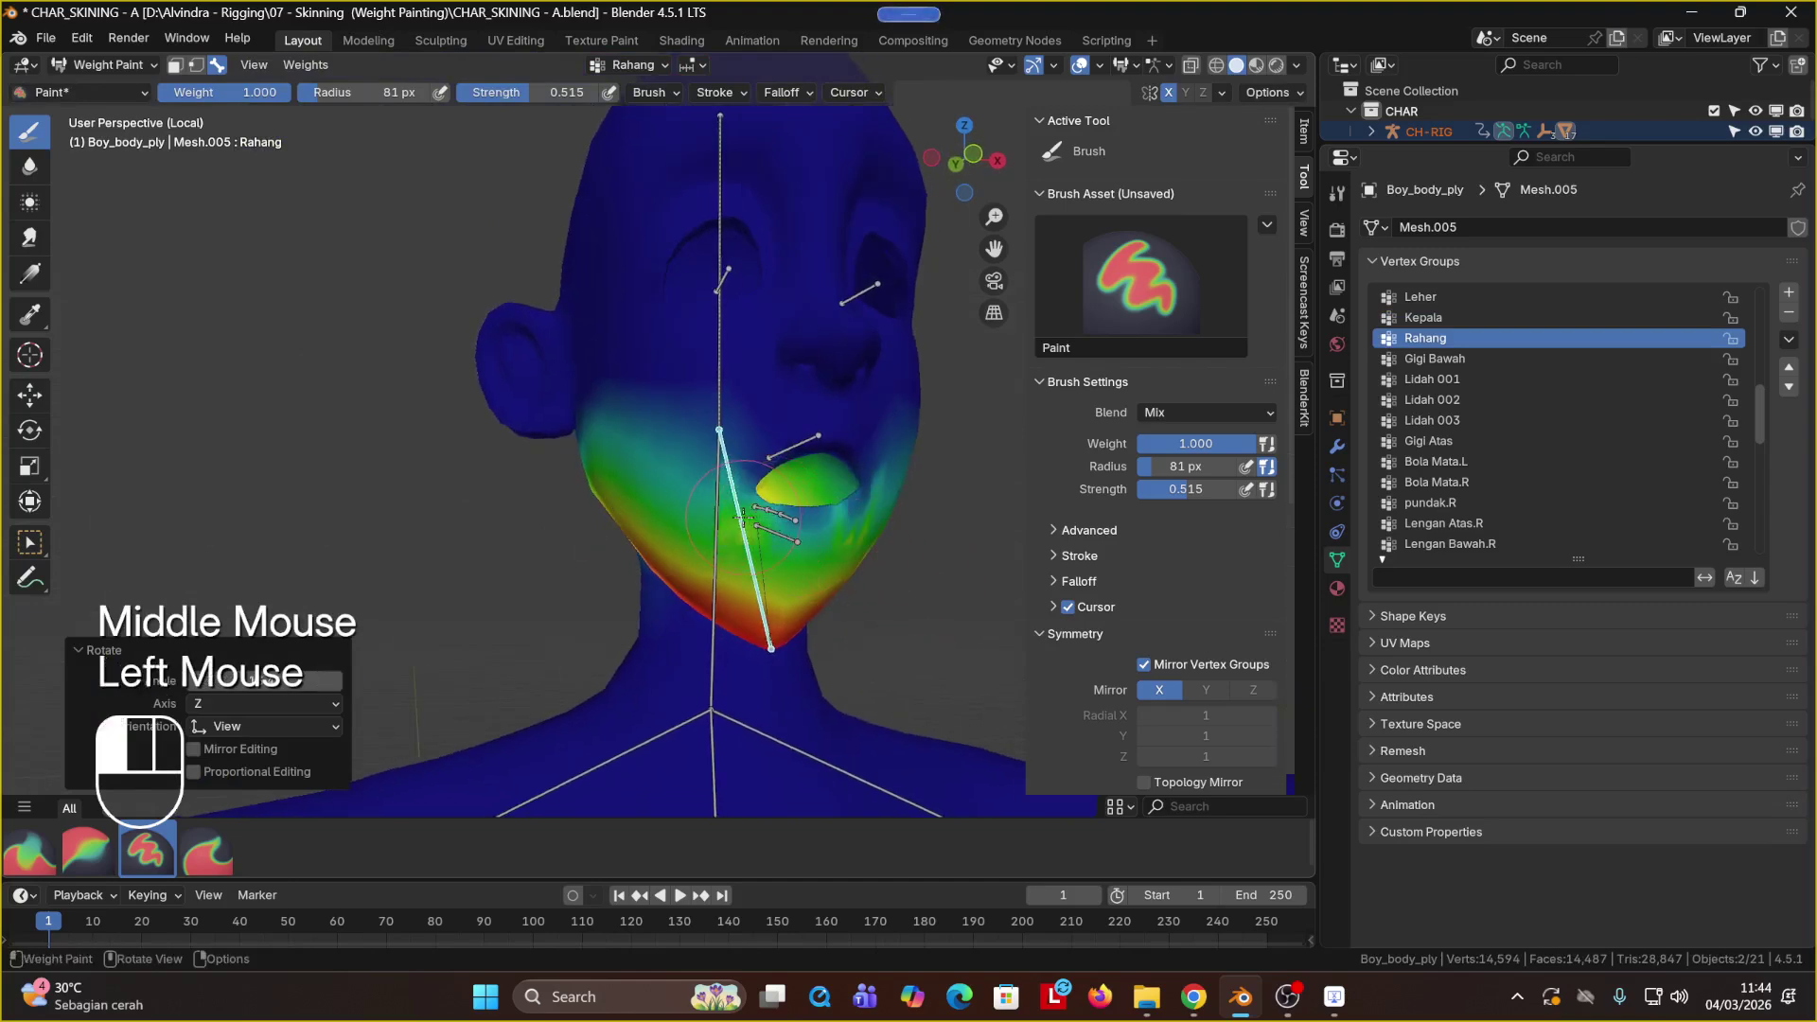
key(ctrl+z)
key(ctrl+z)
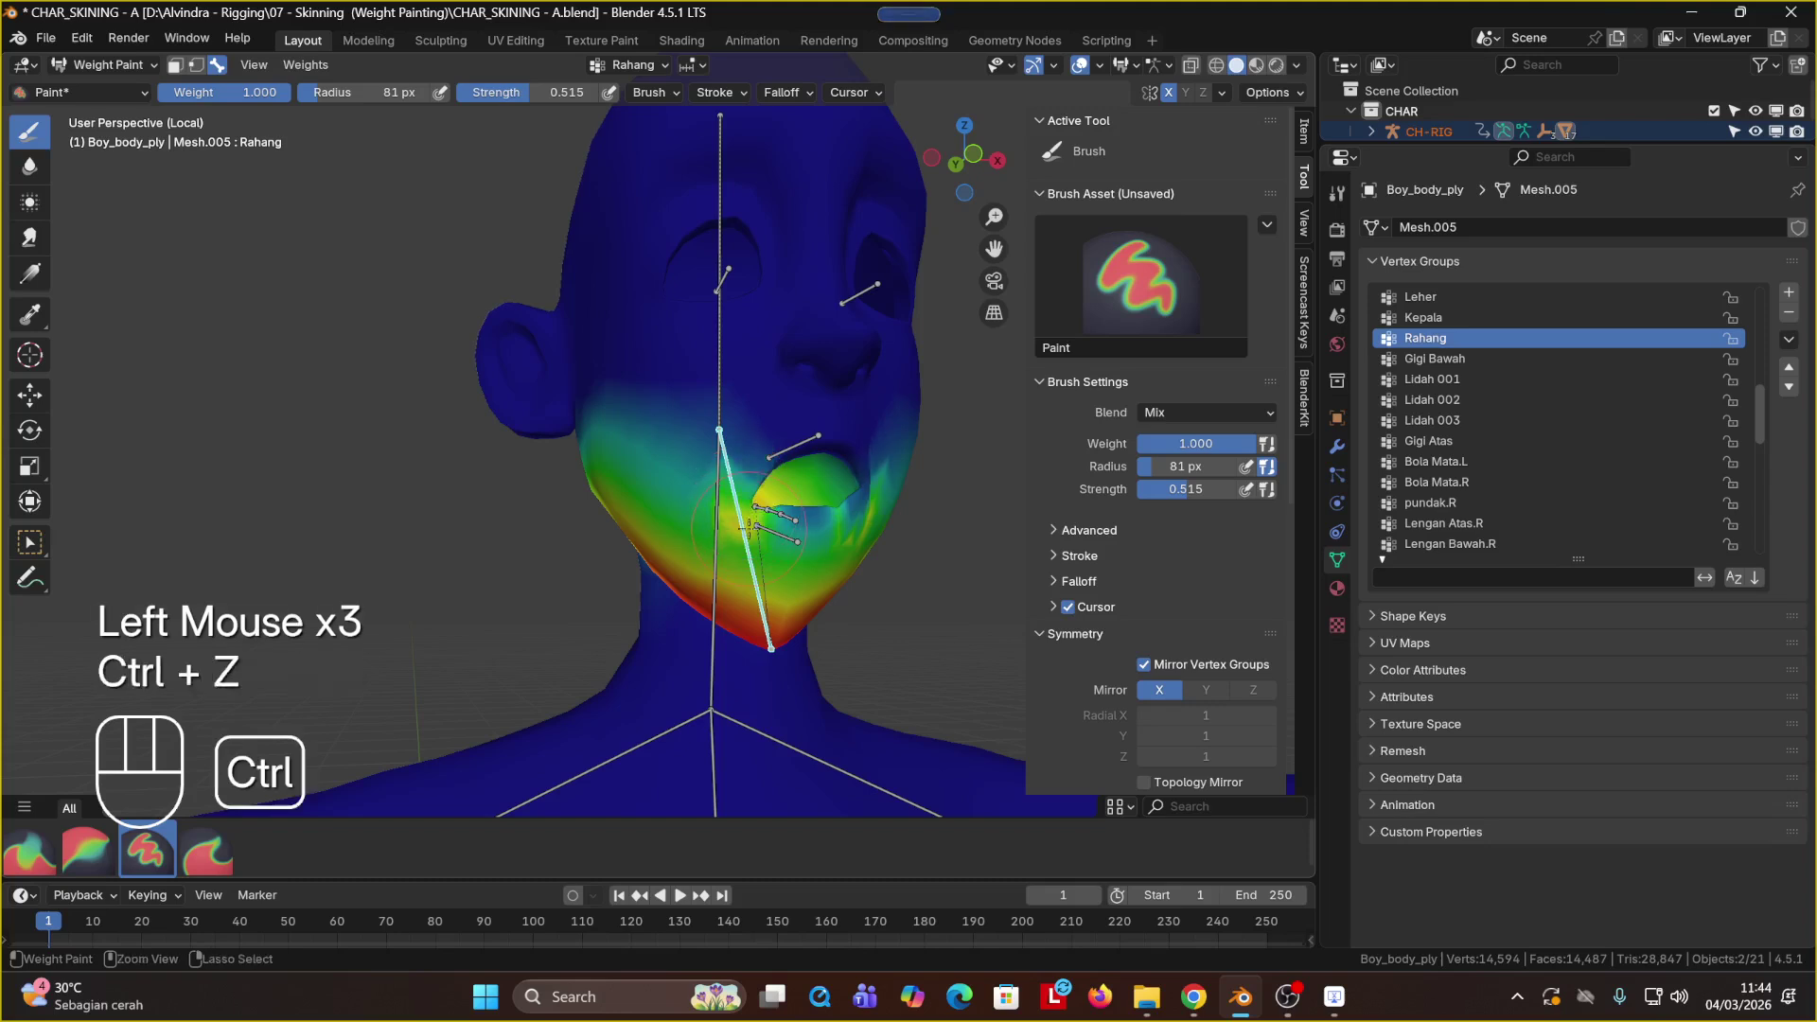
Step: Smooth the Kepala group's weights with a factor of 0.270, 1 iteration and an expand/contract value of -0.790
ctrl+click(750, 493)
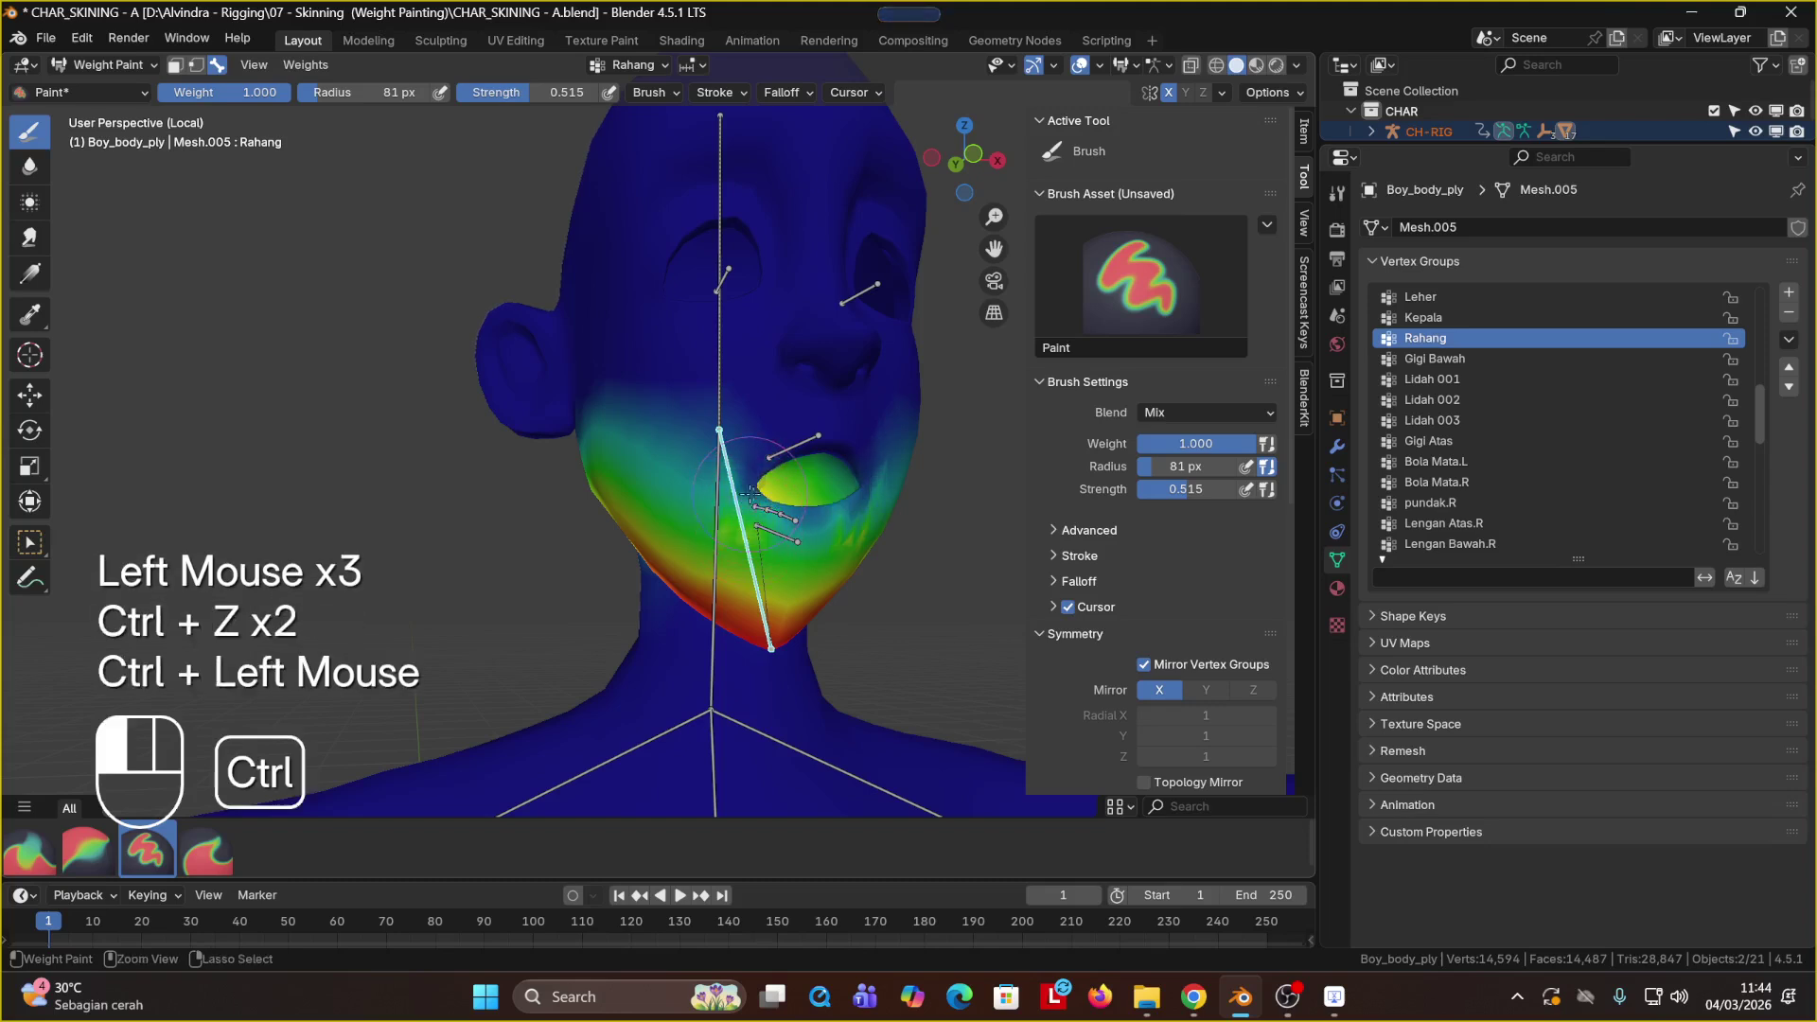
ctrl+shift+click(718, 385)
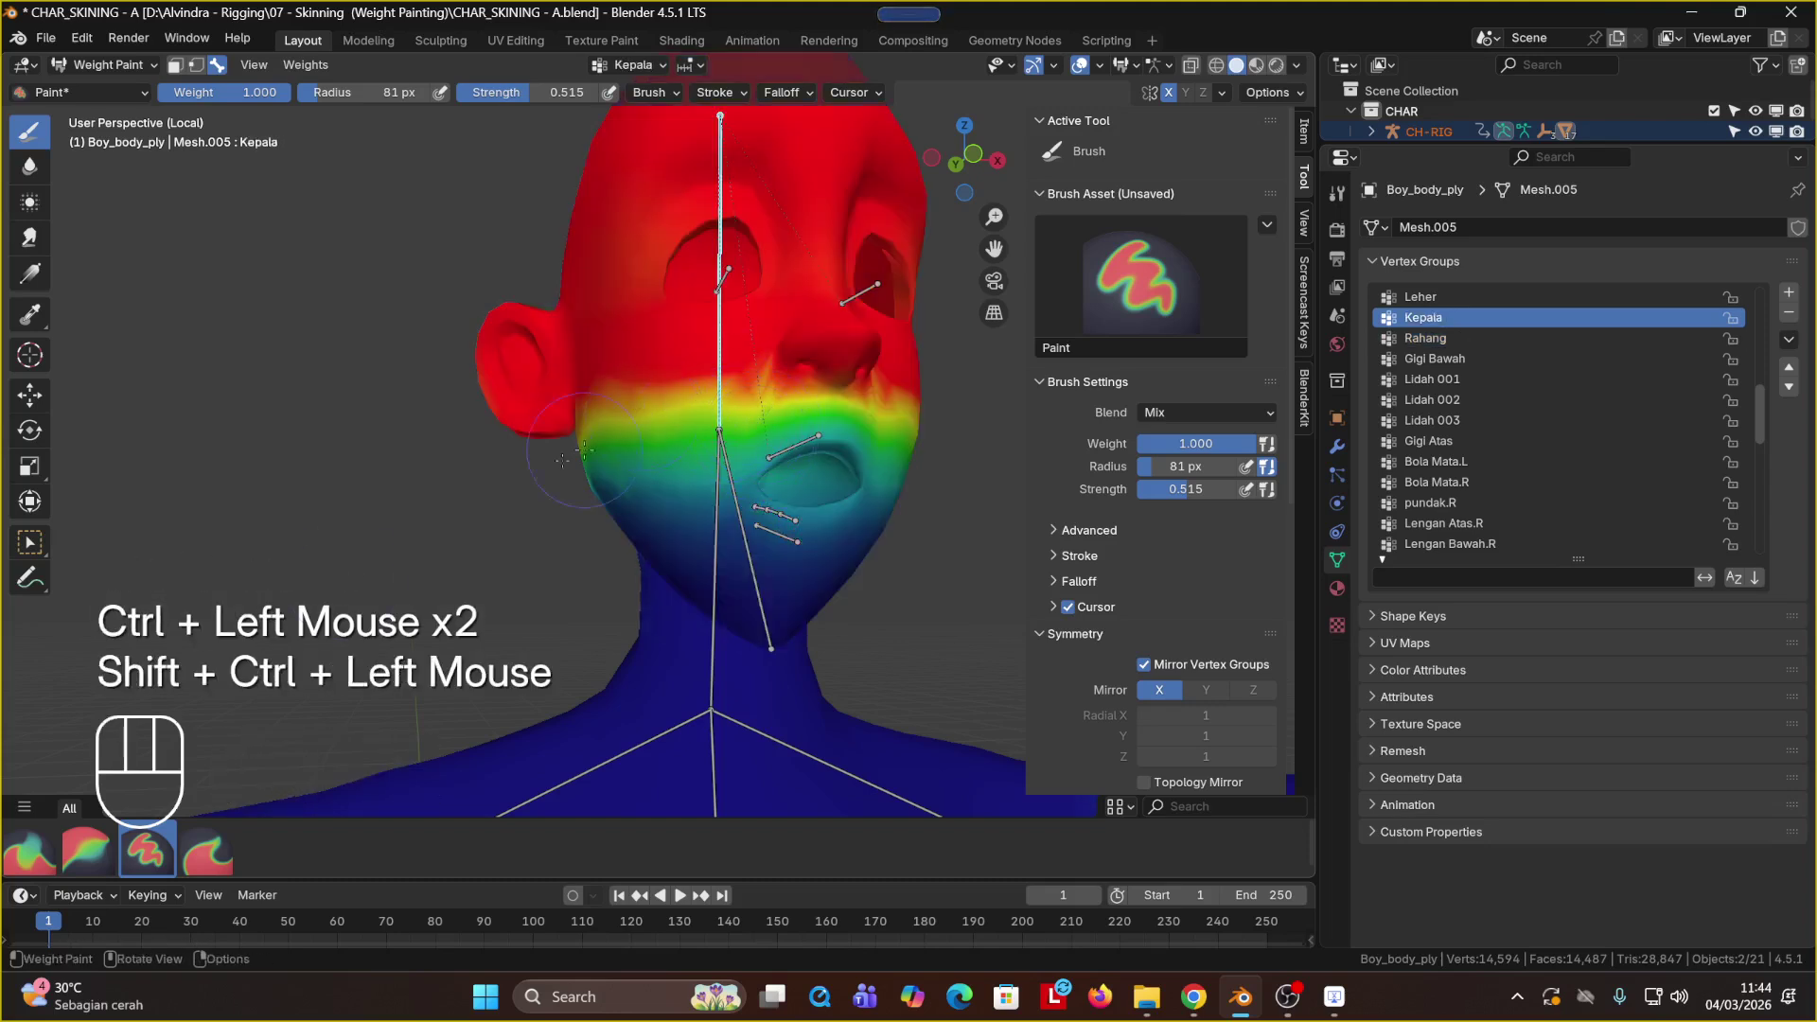
click(308, 72)
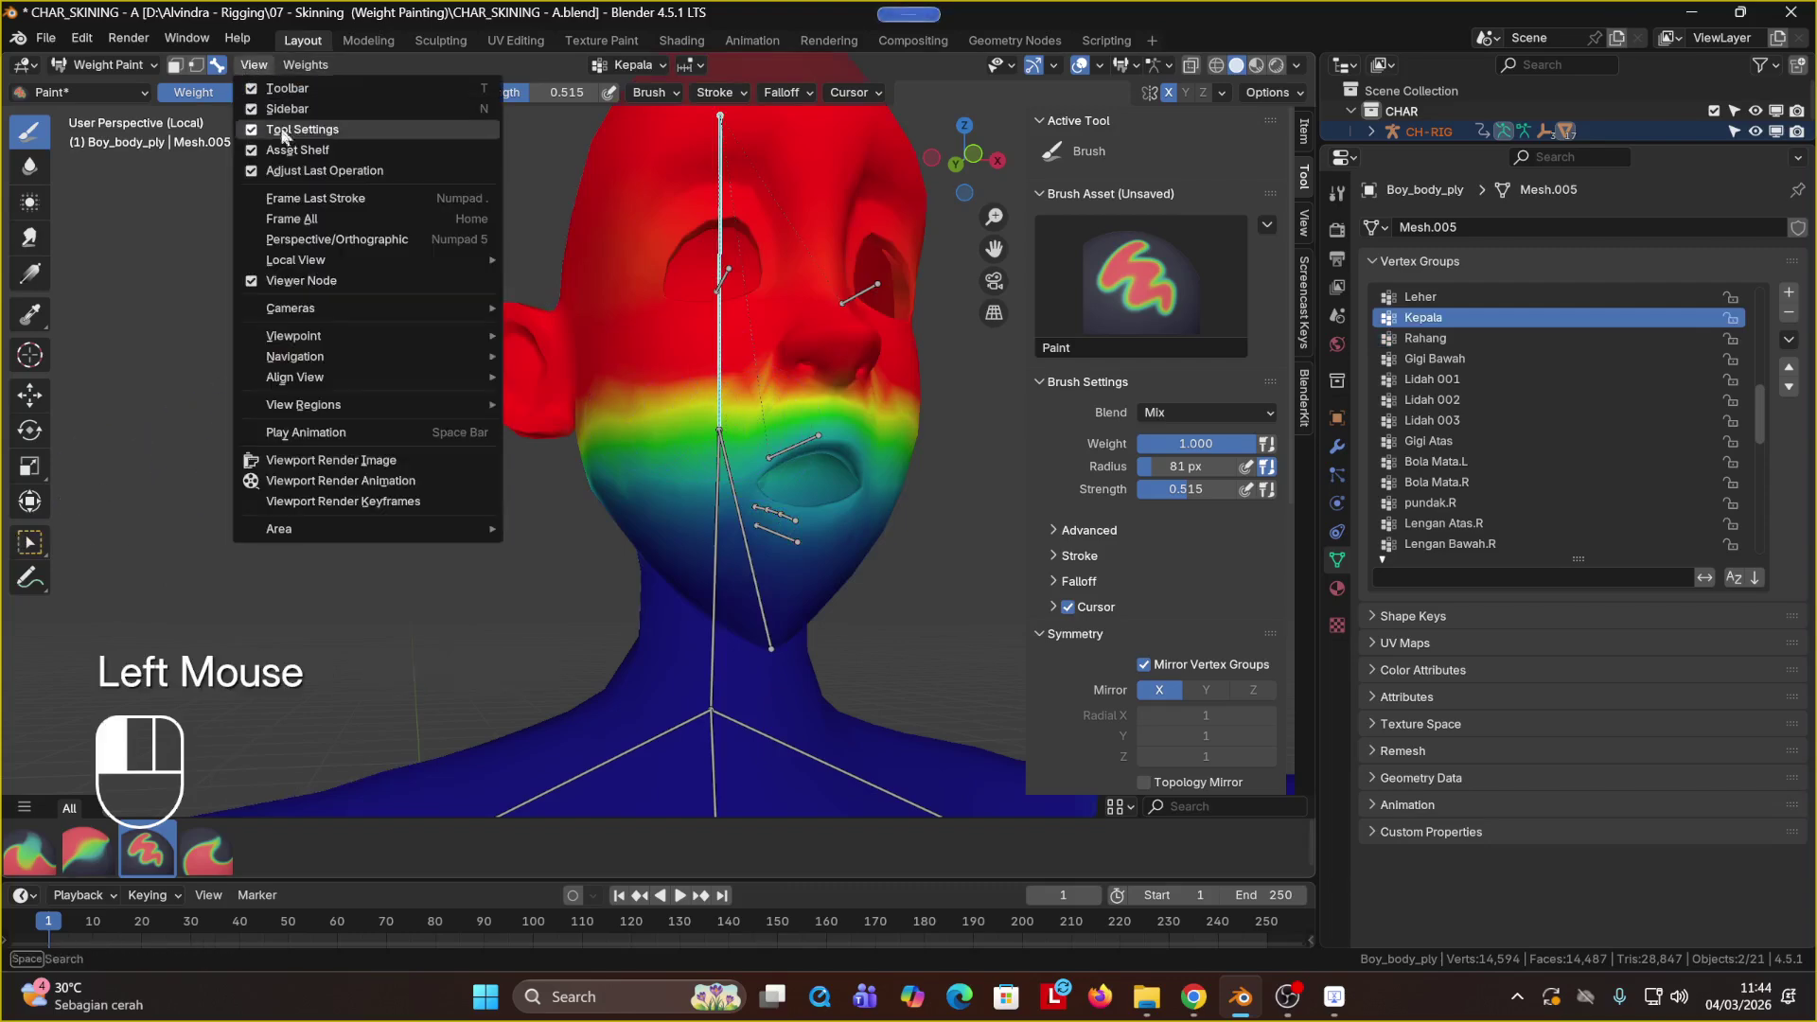
click(291, 61)
click(310, 74)
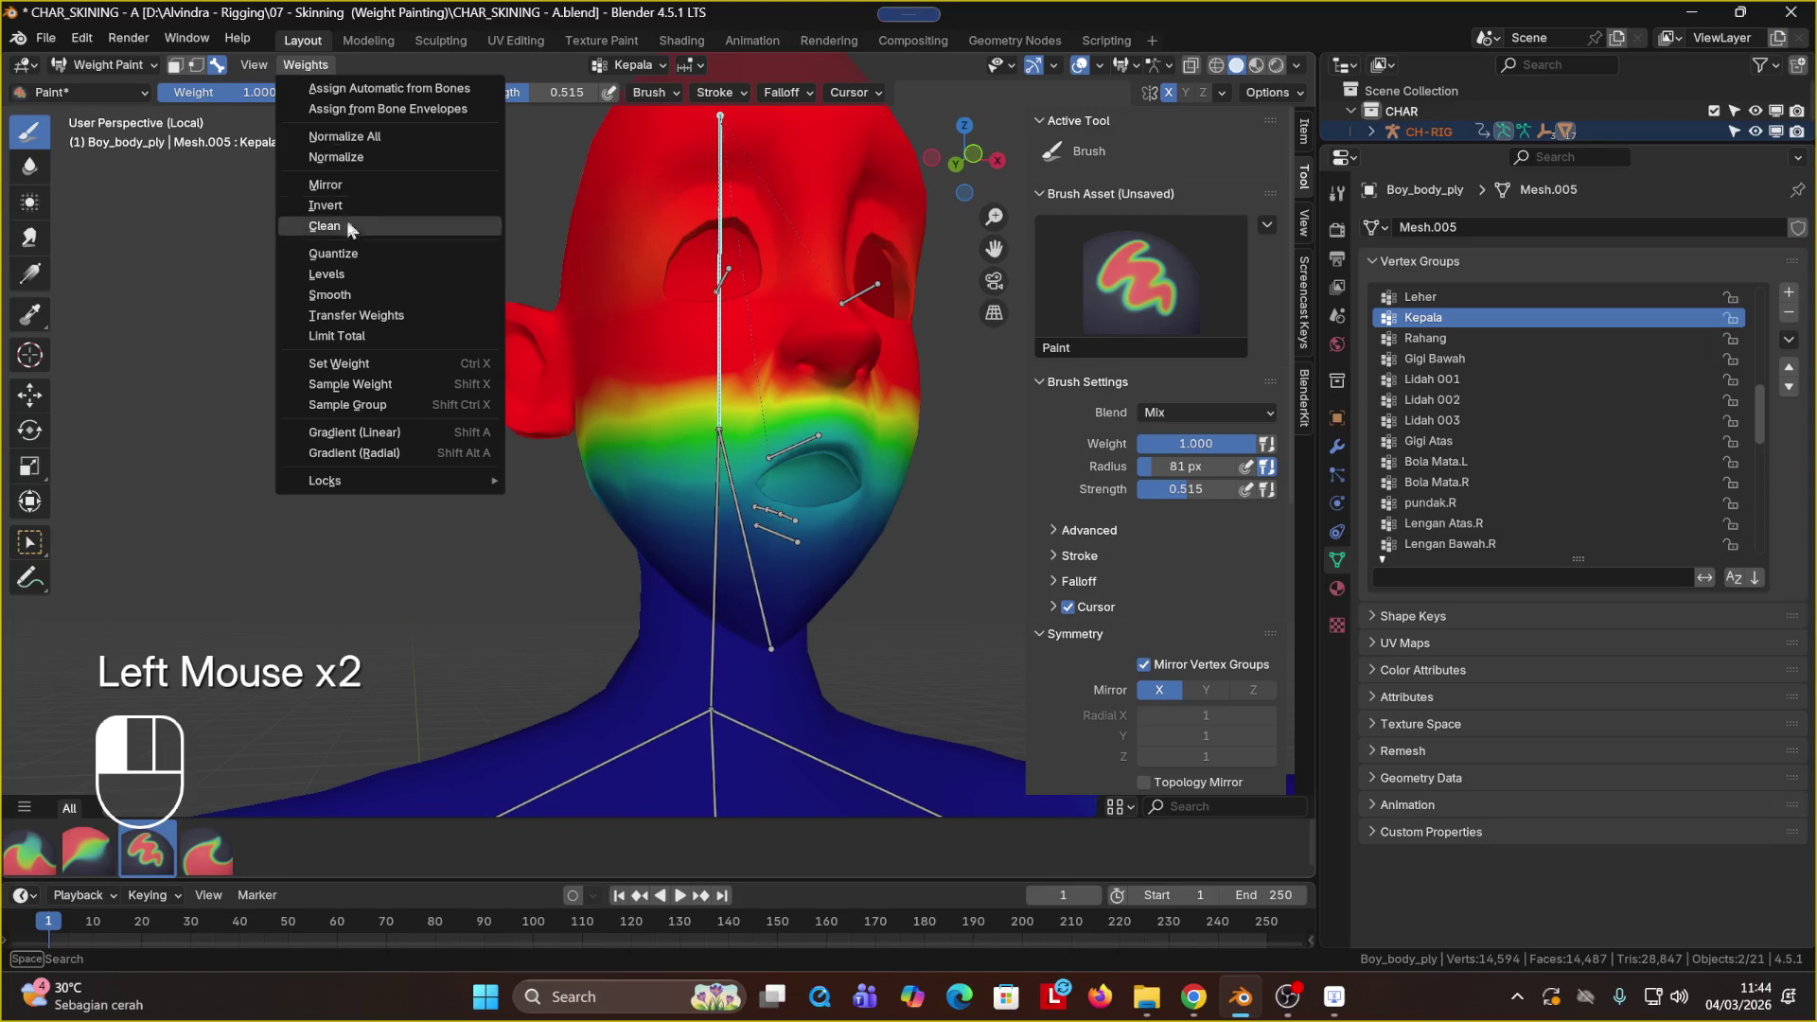
click(345, 273)
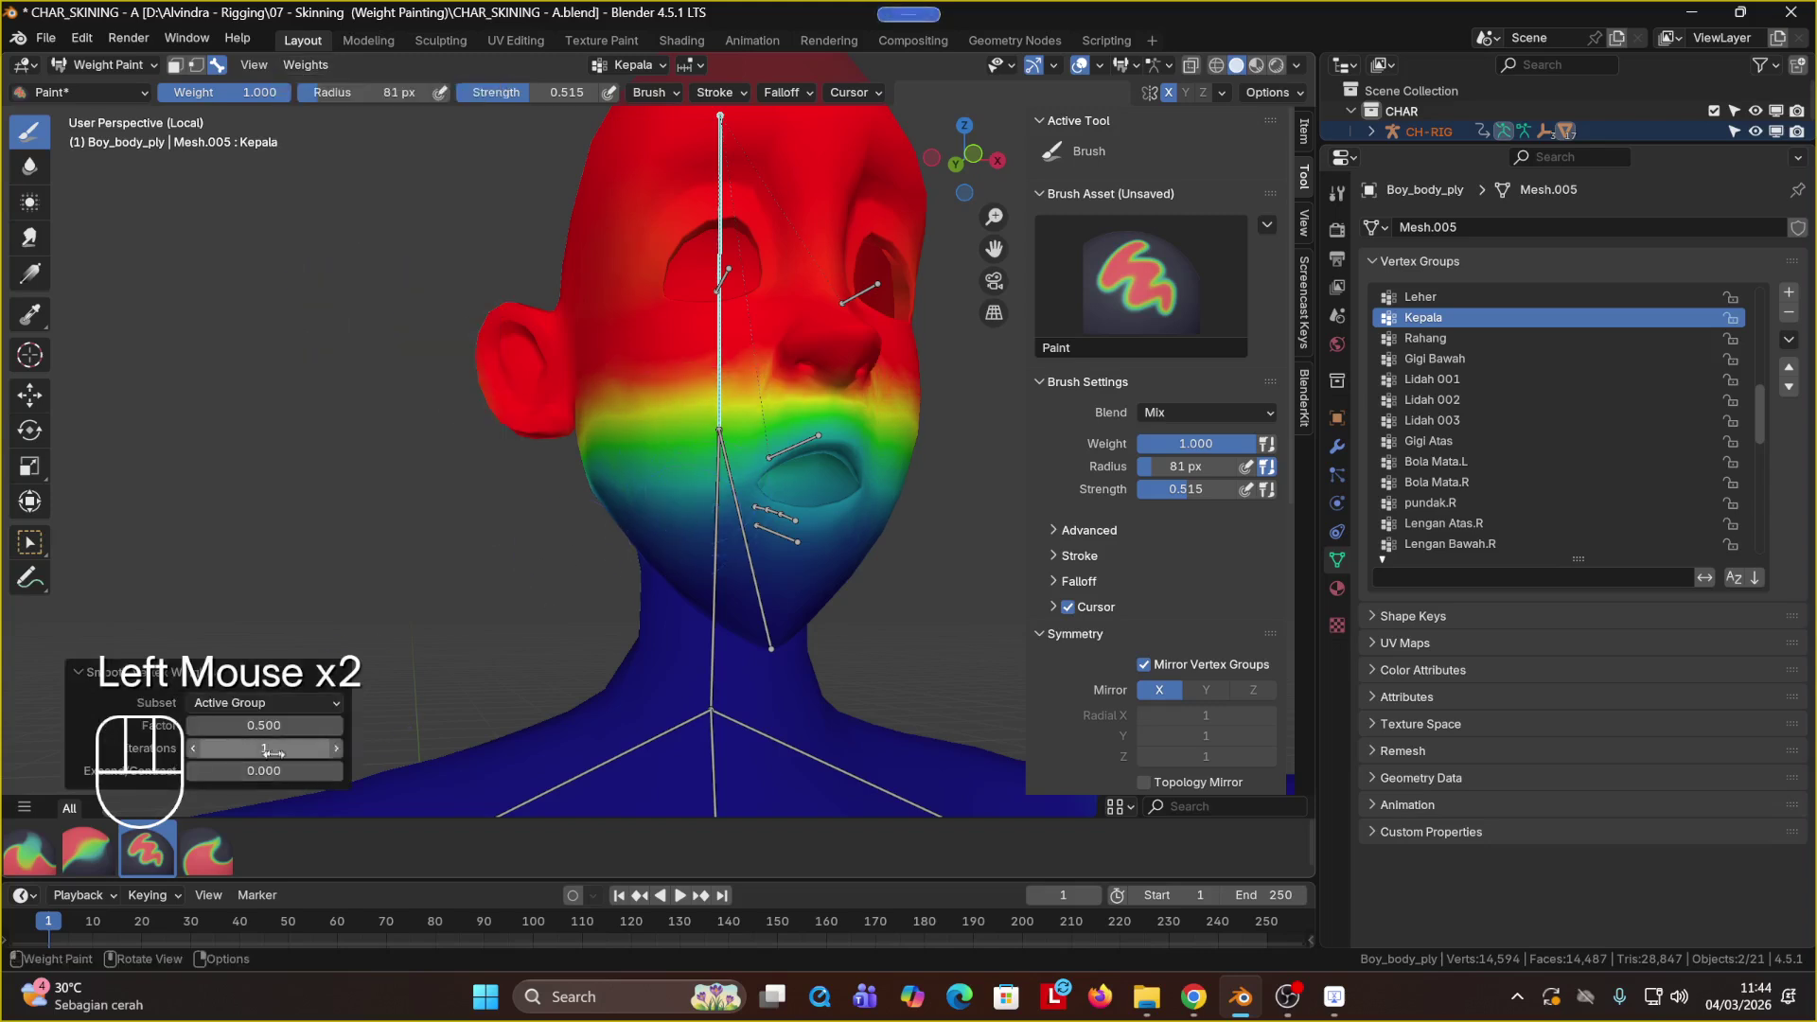
drag(274, 754, 327, 729)
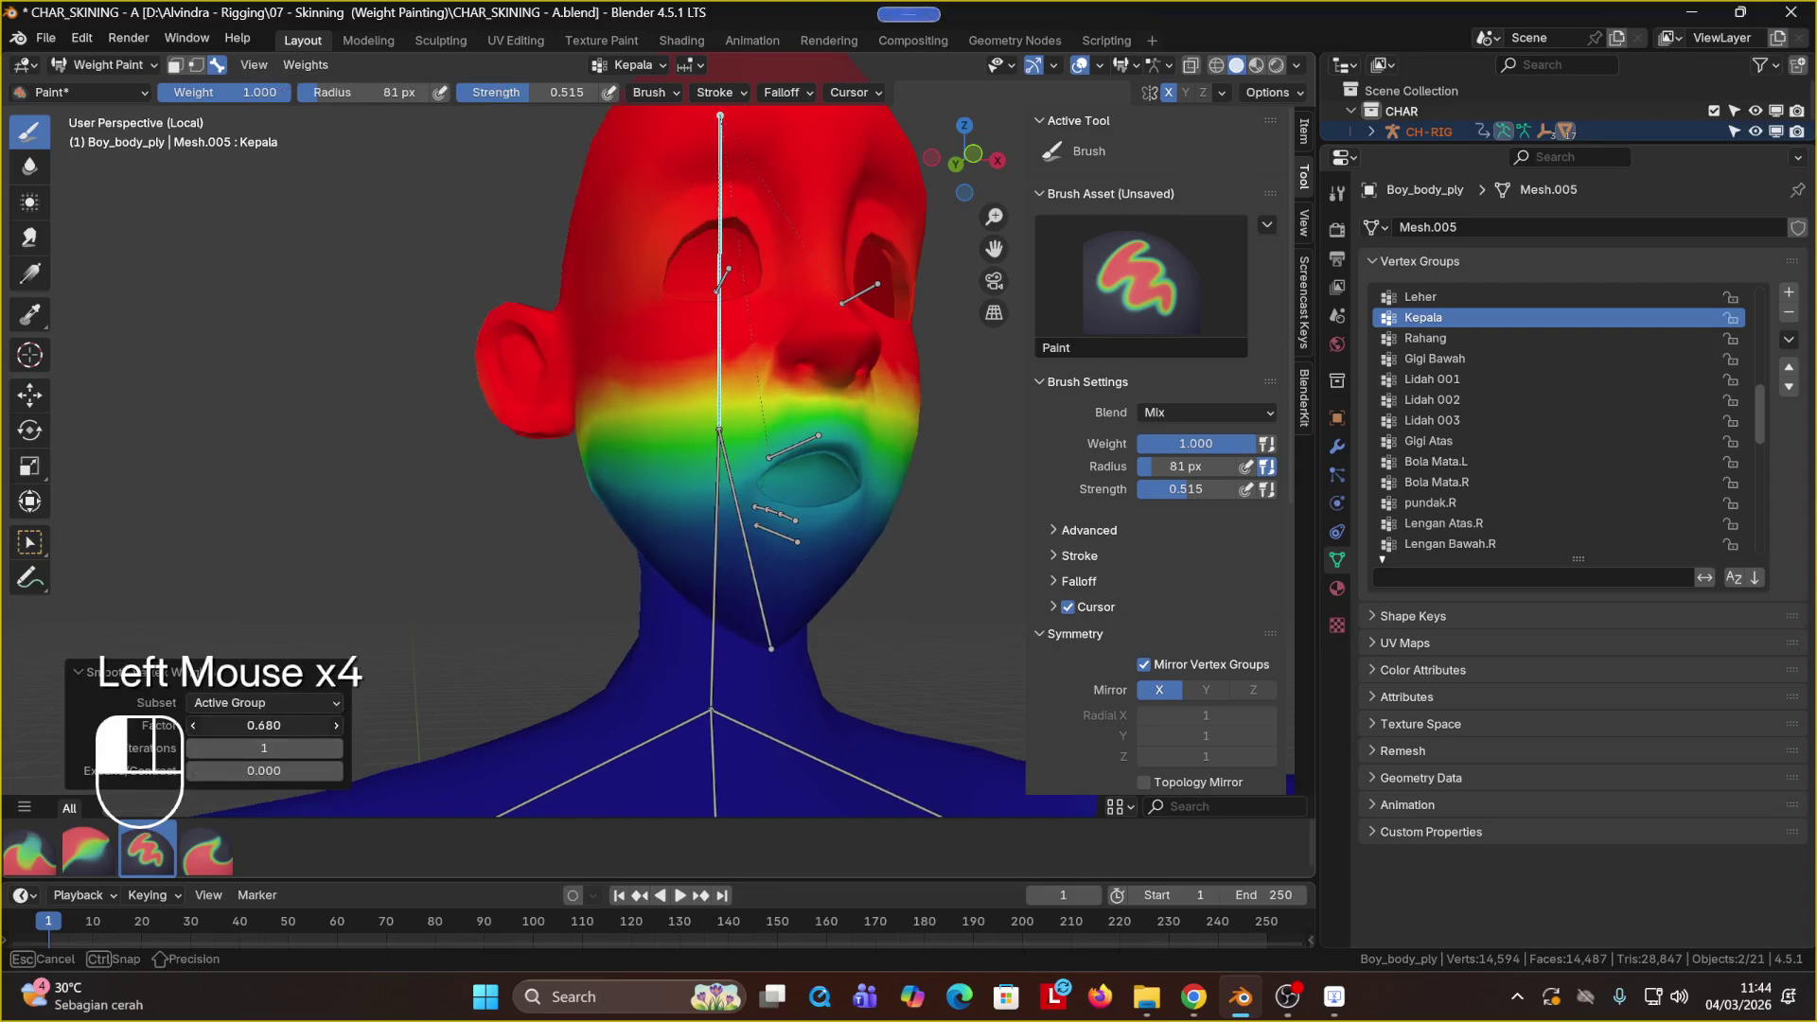
drag(264, 725, 301, 760)
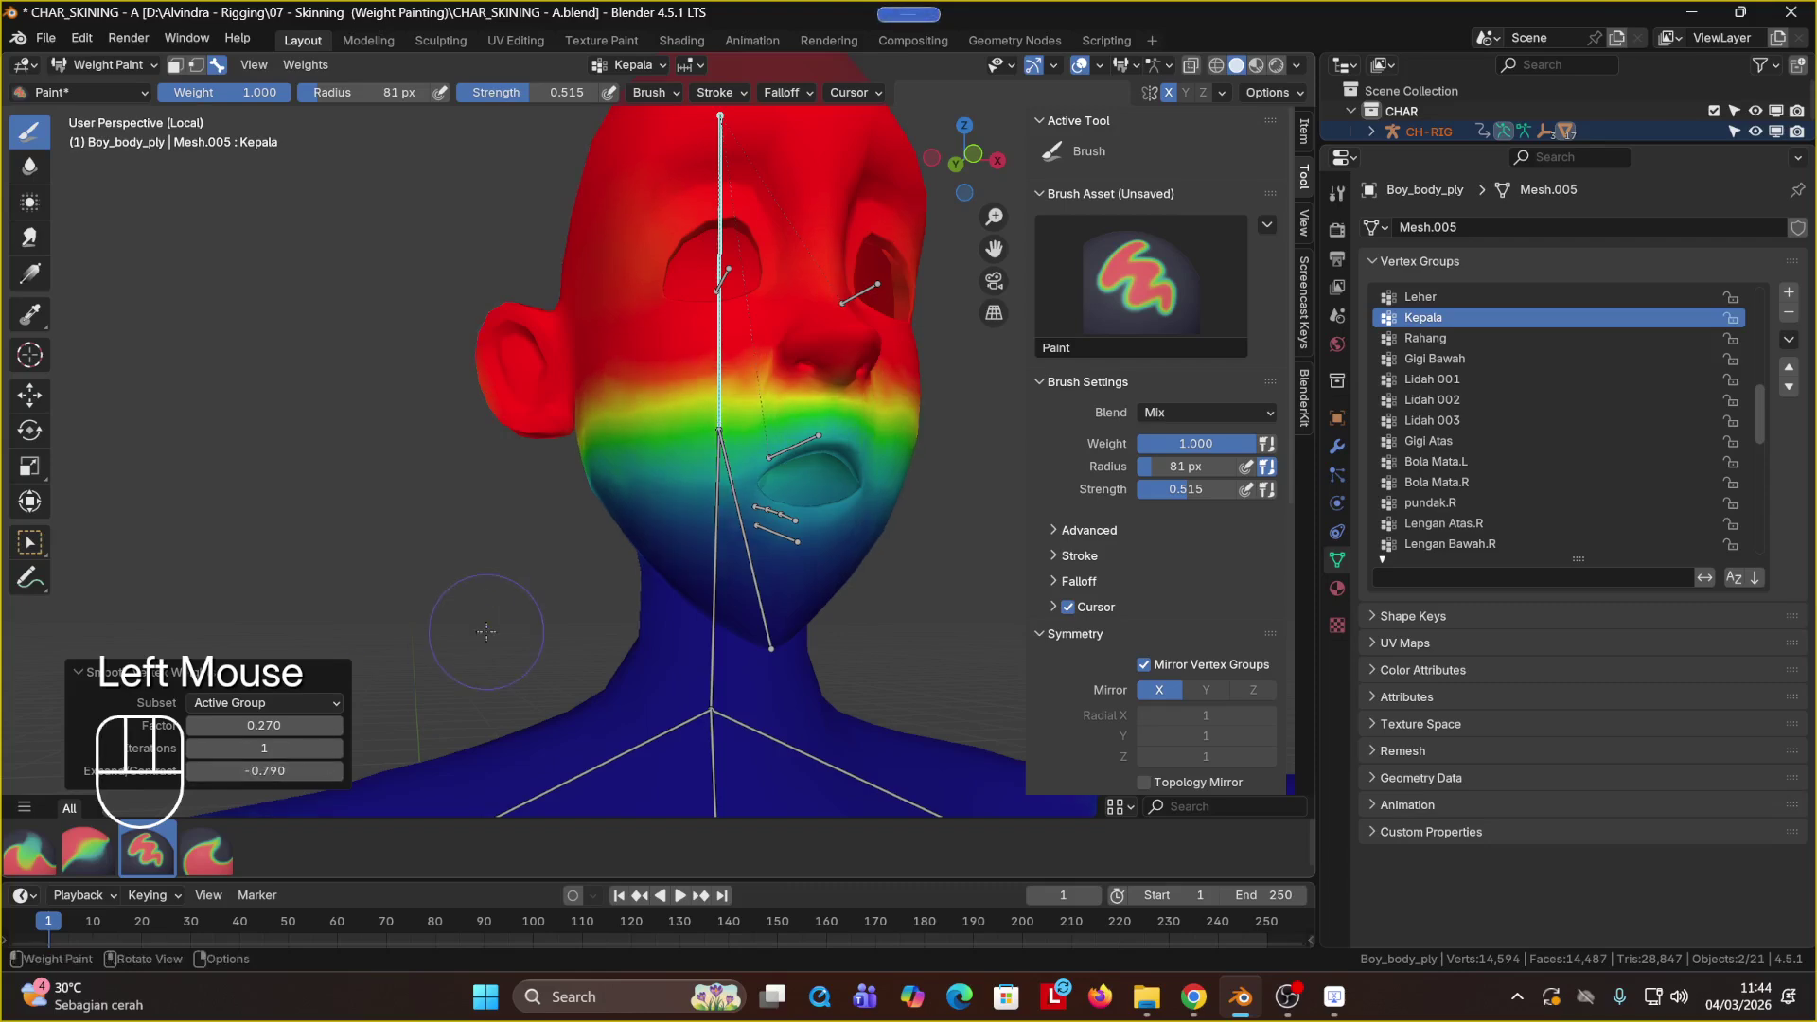
click(530, 625)
Step: Display the Punggung 003 weights on the torso and leave local view to show the whole dressed character
middle_drag(599, 604, 663, 573)
scroll(683, 574, down, 2)
mouse_move(696, 575)
middle_down()
mouse_move(713, 576)
mouse_move(662, 574)
middle_up()
middle_drag(827, 572, 776, 563)
ctrl+shift+click(750, 568)
scroll(758, 568, down, 4)
scroll(776, 563, up, 3)
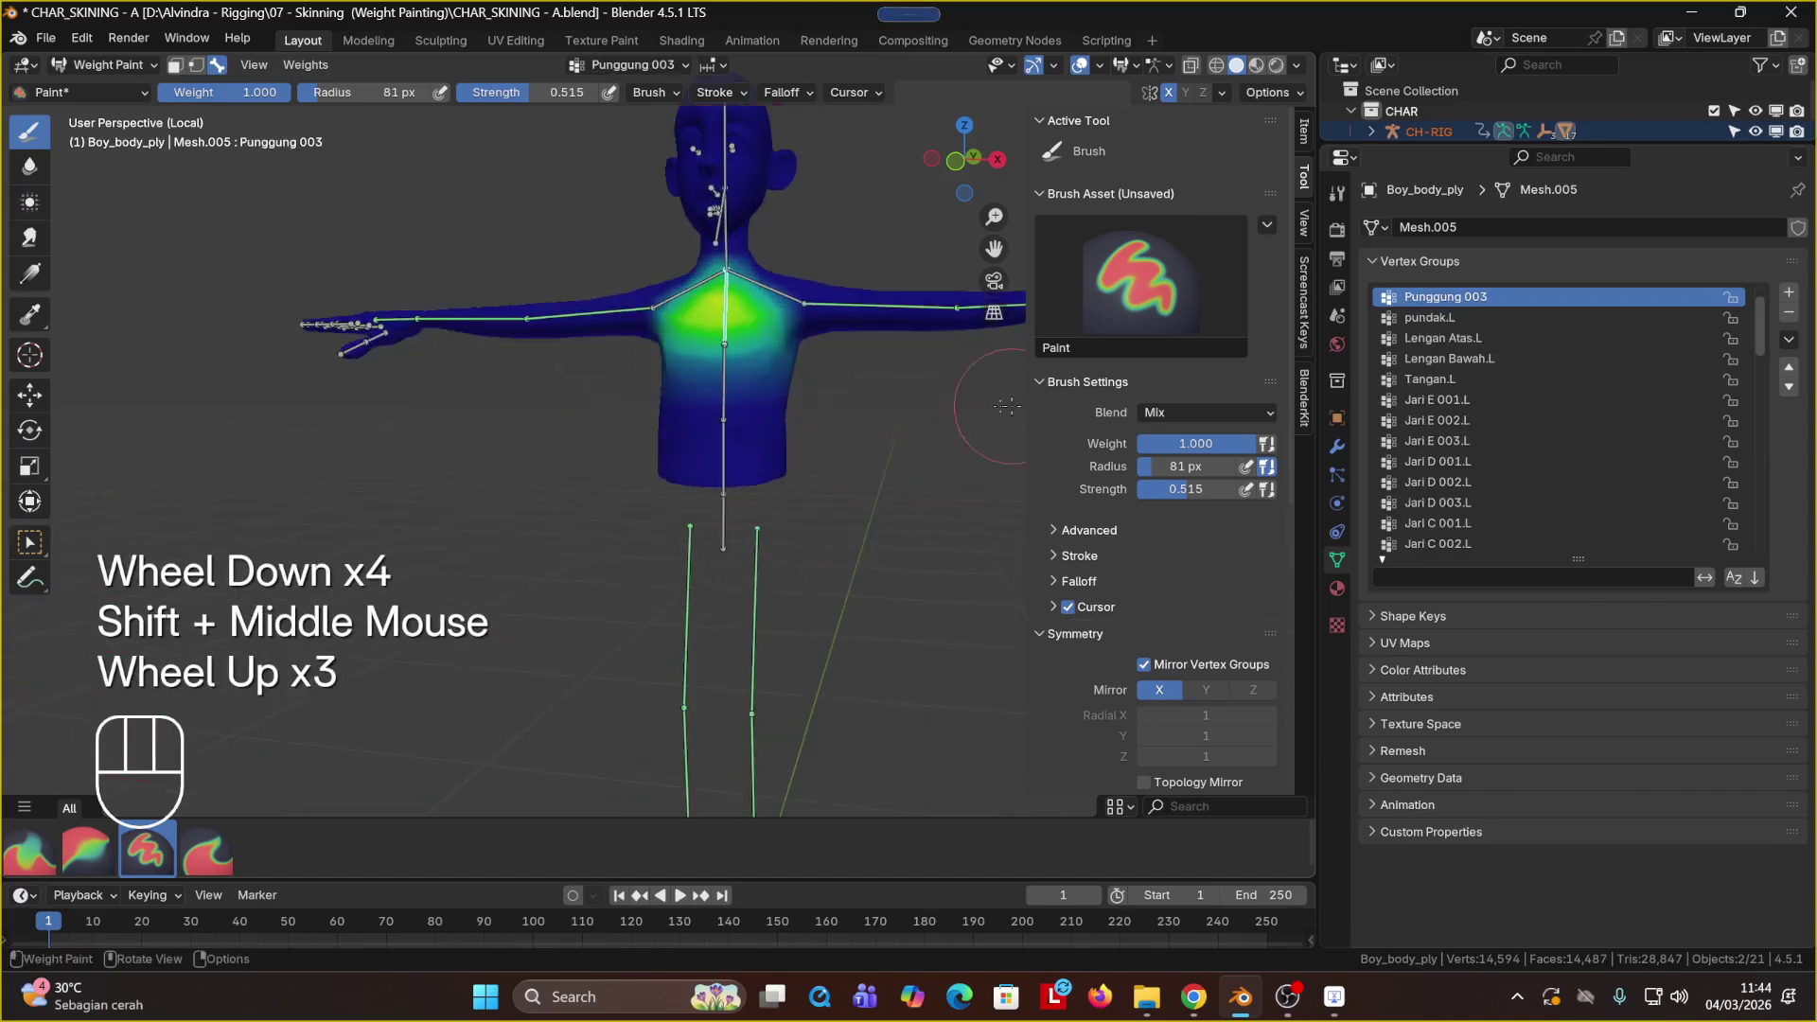
key(KP_Divide)
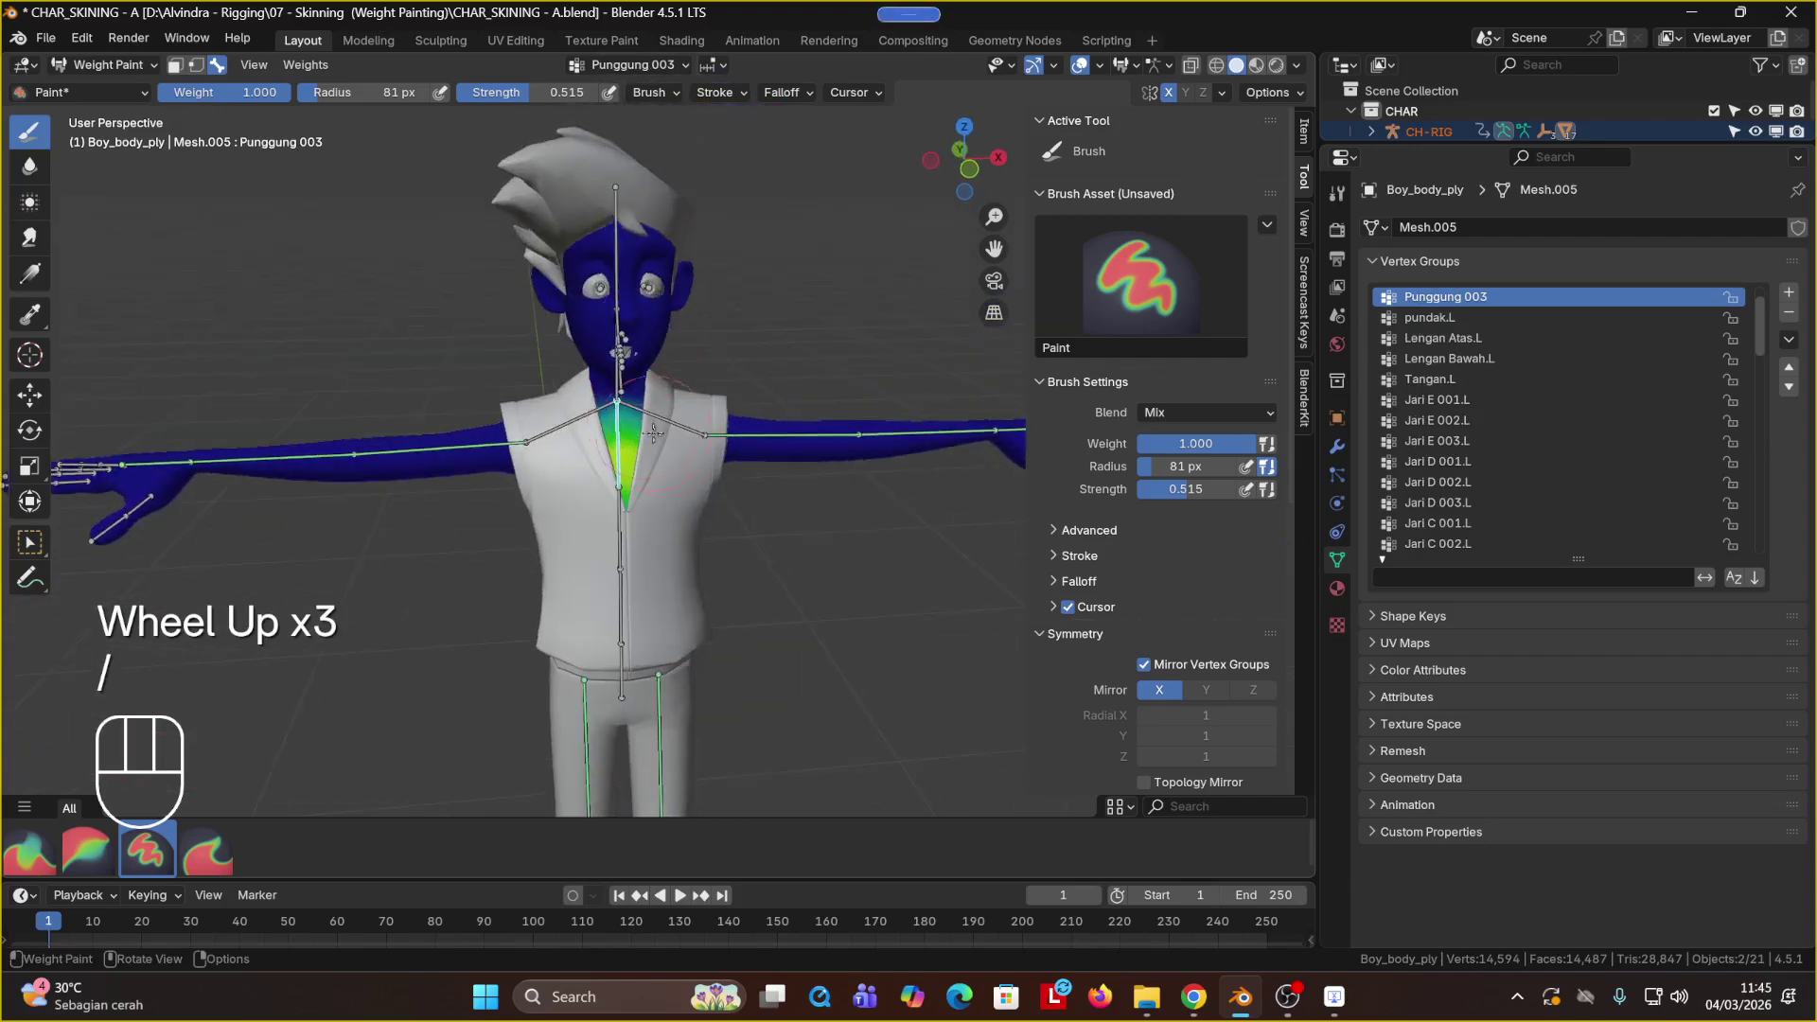
Step: Switch the body mesh from Weight Paint to Object Mode and deselect all objects
click(129, 74)
click(136, 91)
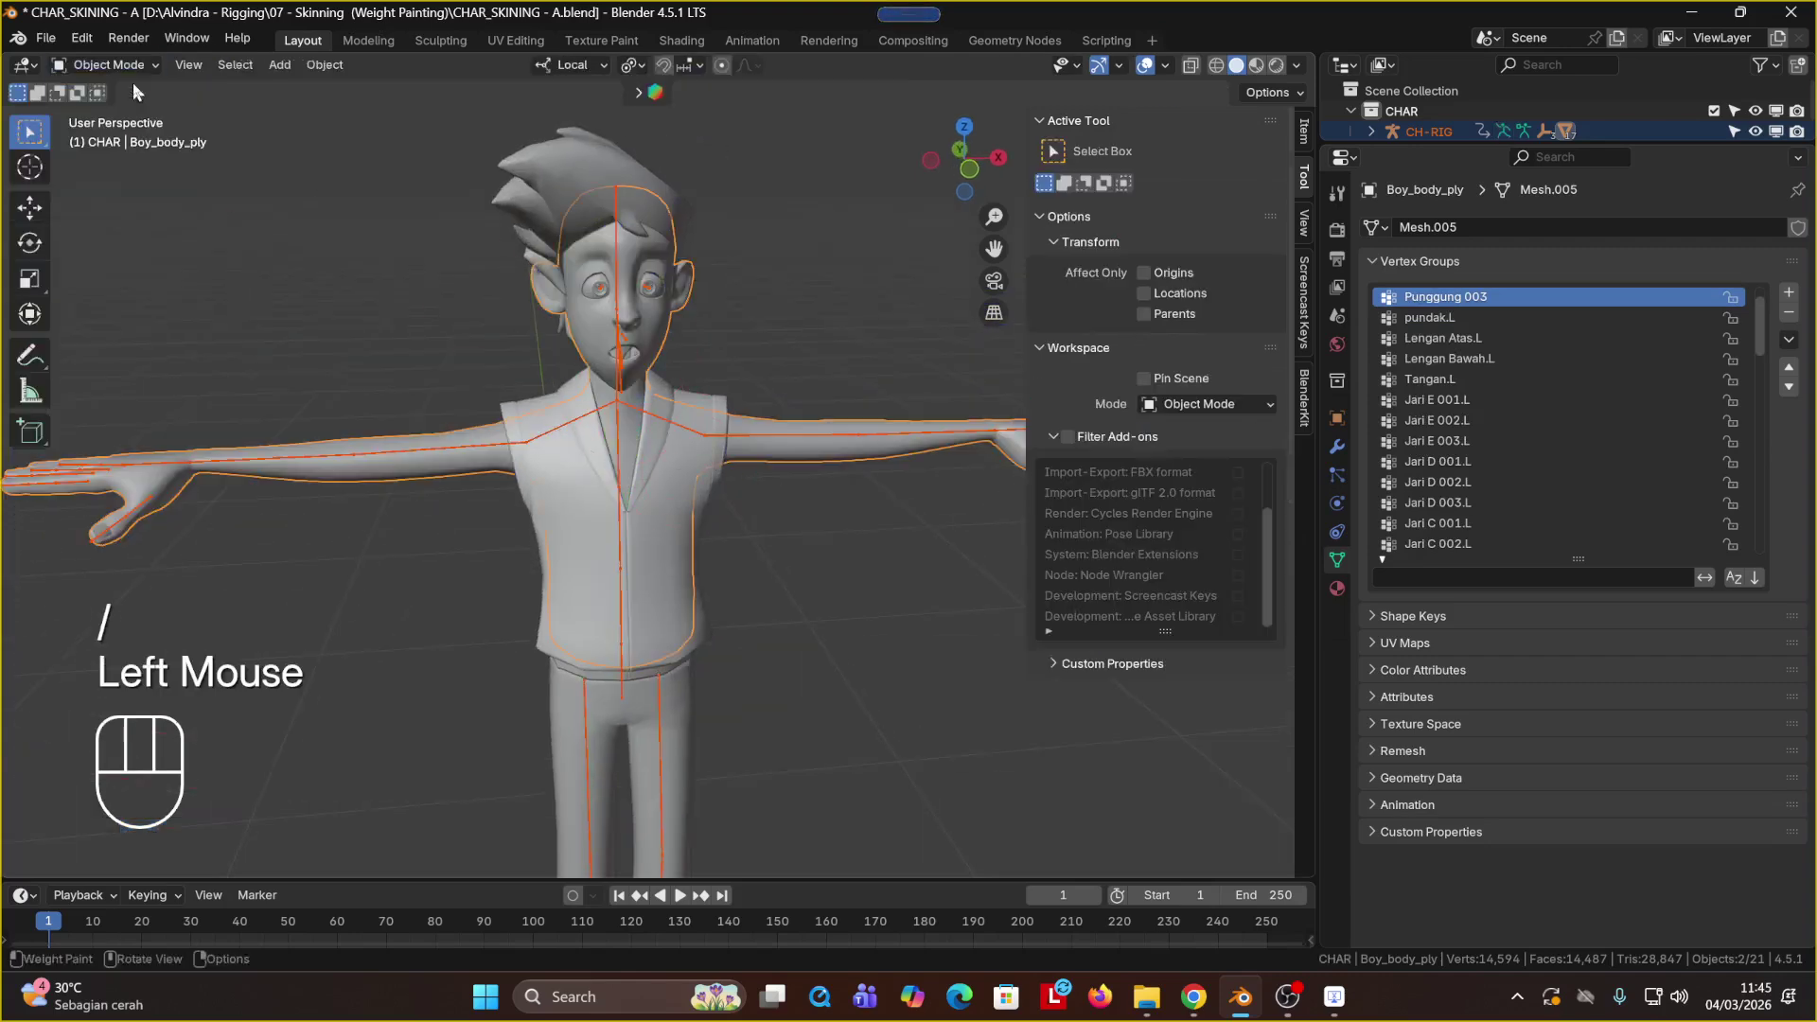
click(789, 272)
middle_drag(632, 356, 666, 333)
scroll(640, 350, up, 2)
Step: Select the CH-RIG armature, put it in Pose Mode and select the Rahang bone
click(117, 72)
scroll(377, 212, up, 1)
click(380, 213)
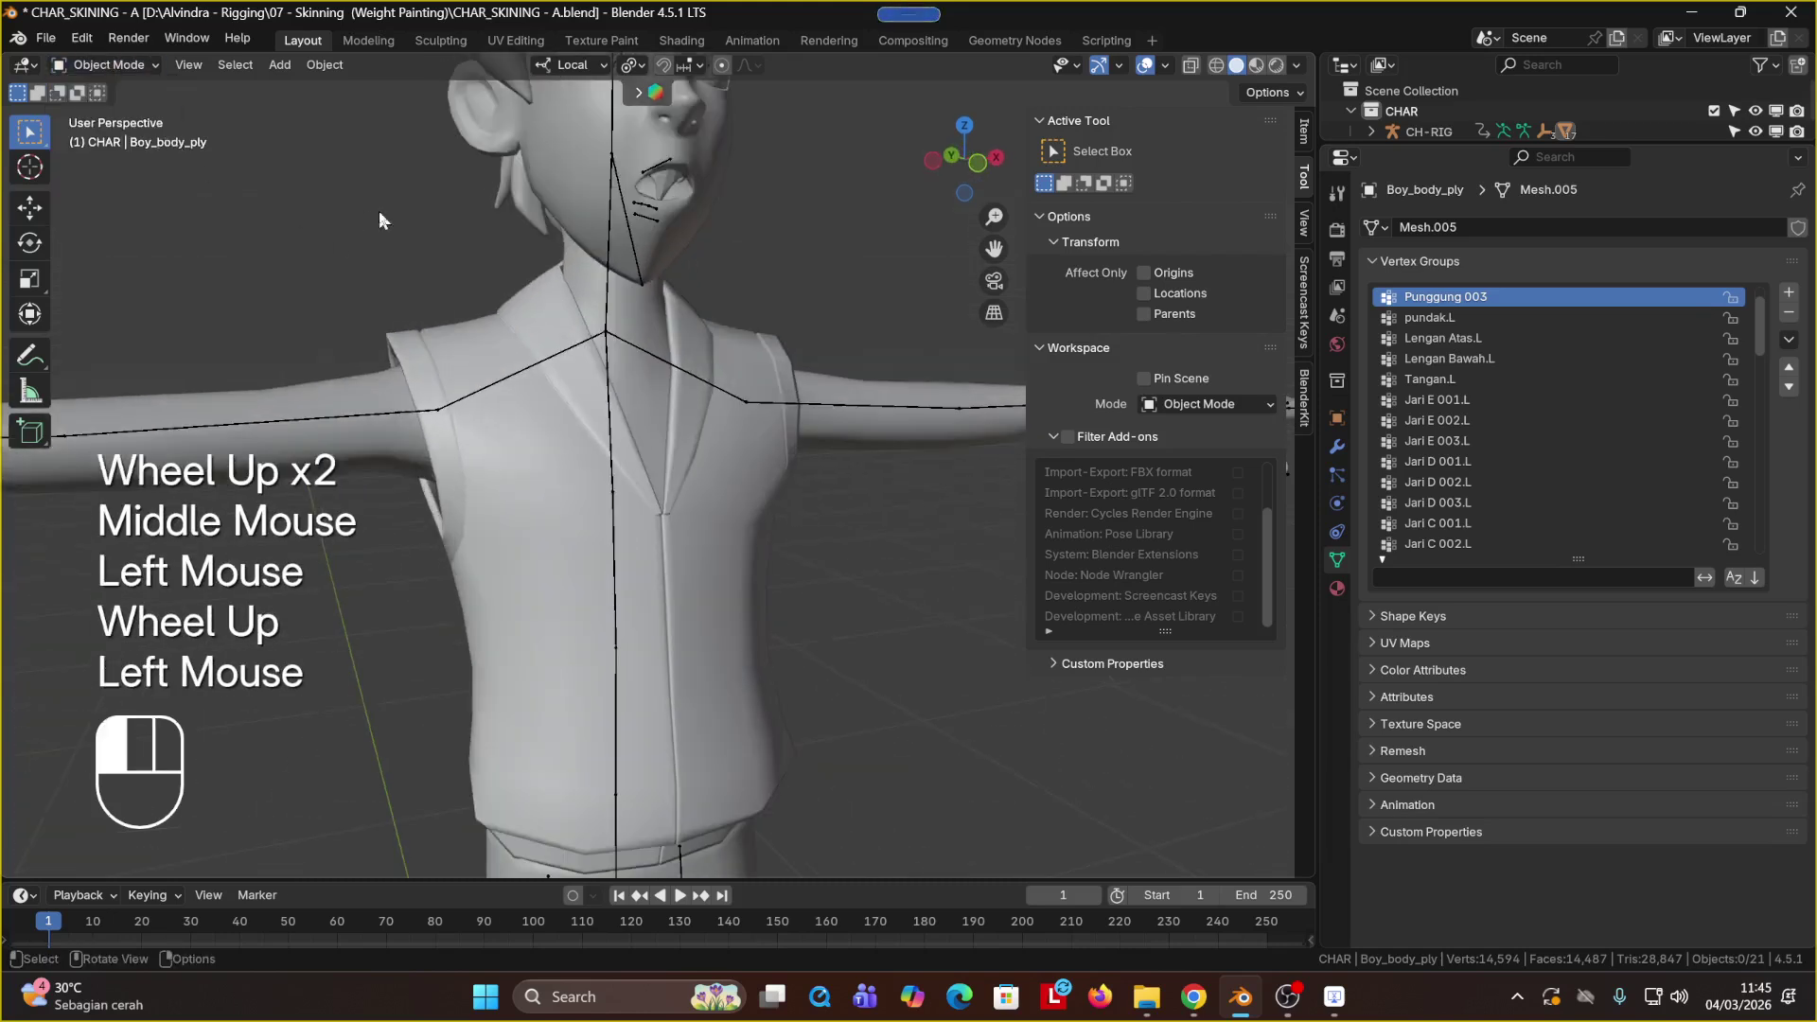
click(604, 286)
click(127, 71)
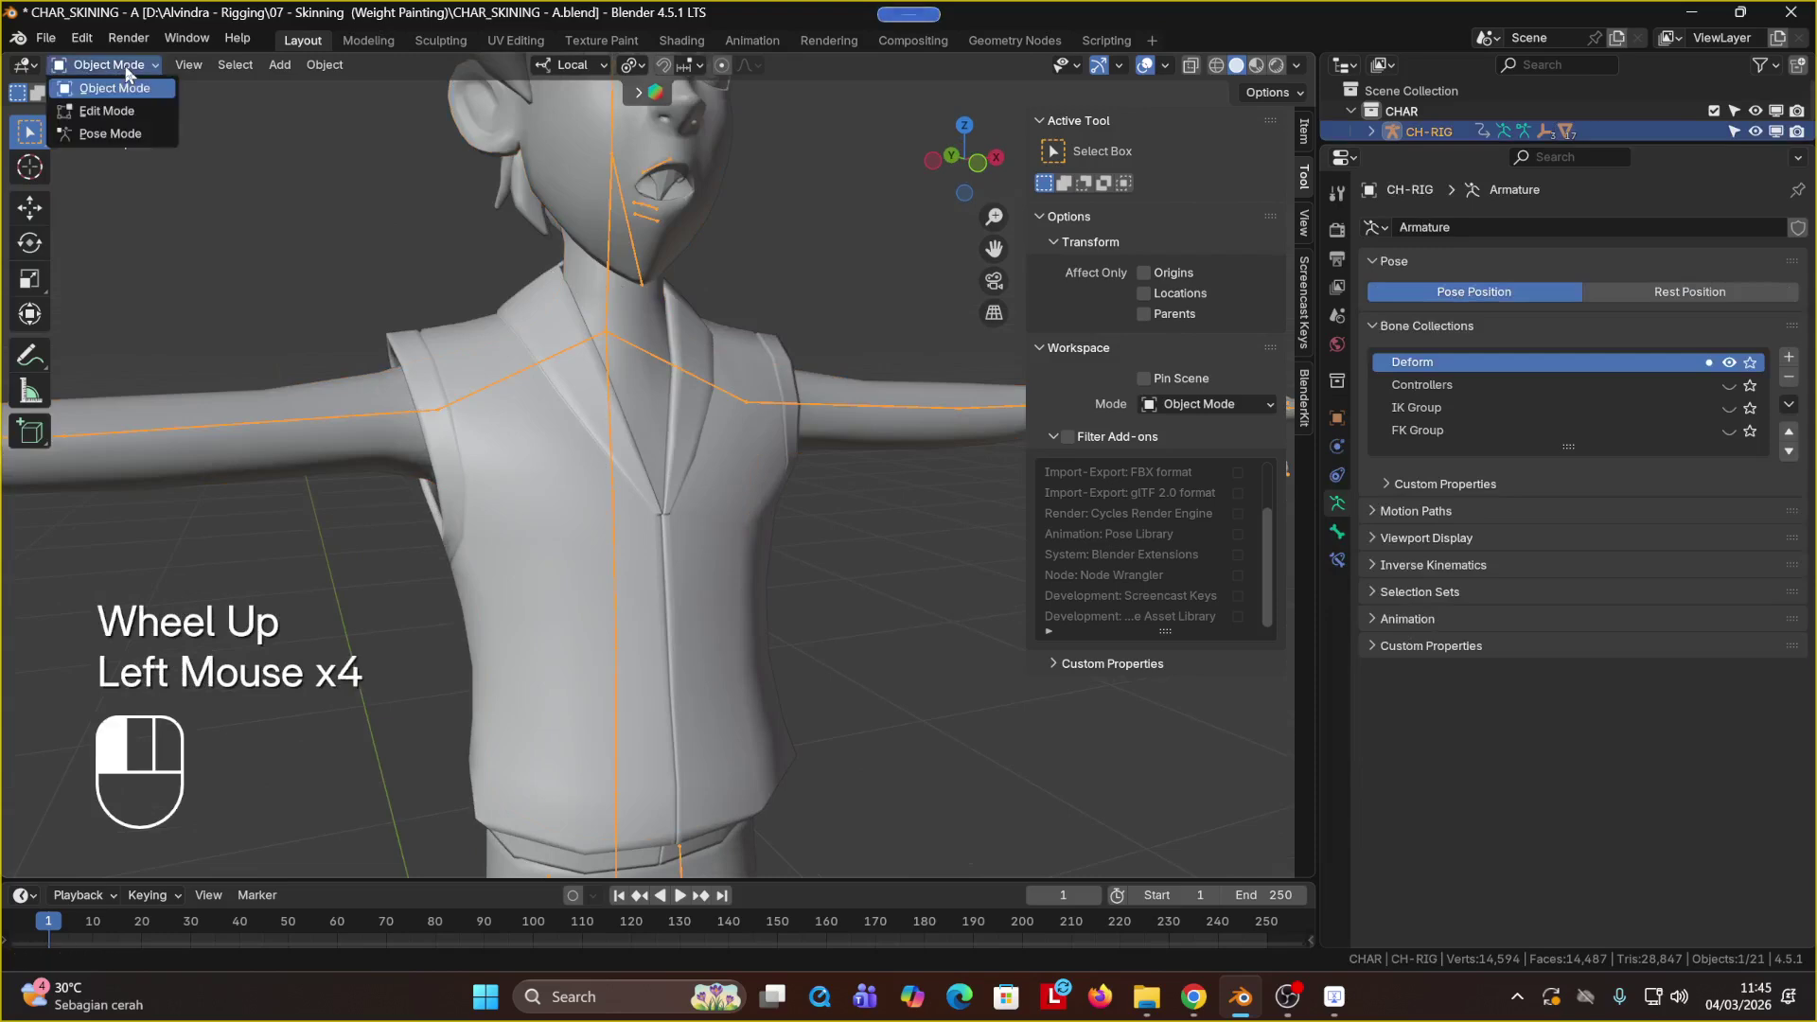
click(110, 133)
click(631, 244)
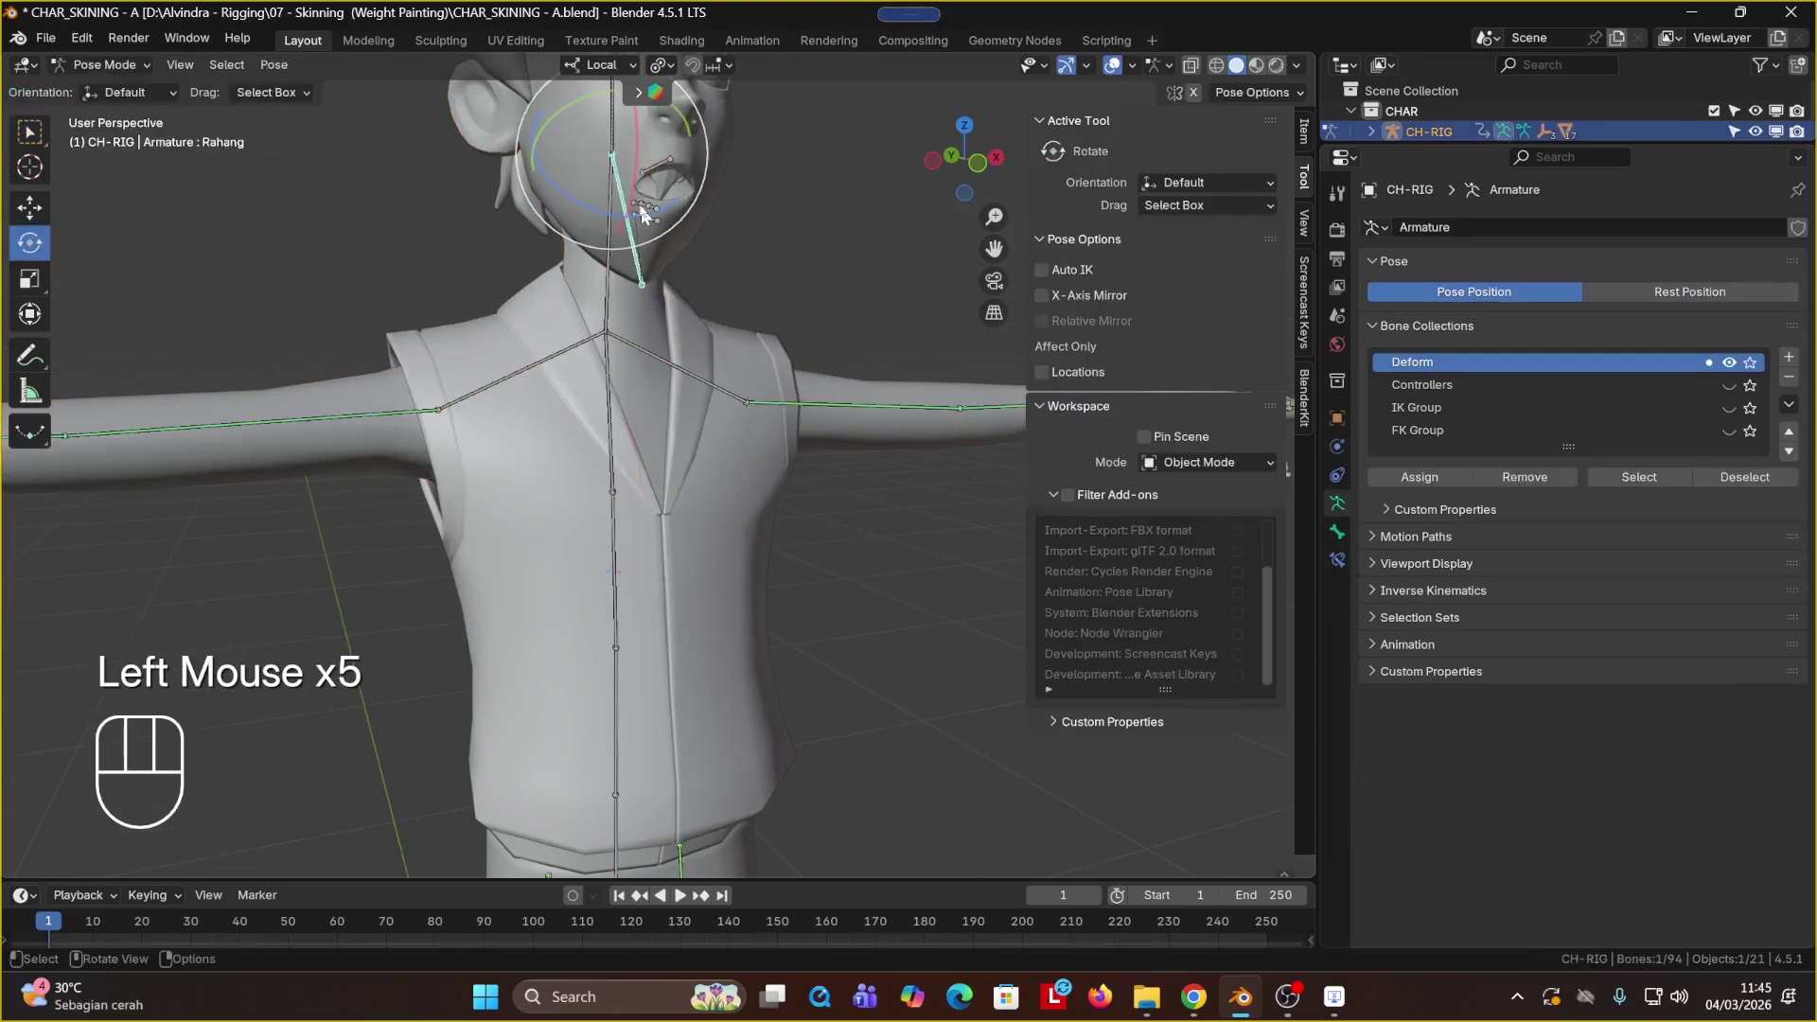
Step: Rotate the Rahang bone -13.3° about local X to close the mouth, and clear the rotation of all bones
drag(637, 180, 645, 174)
key(ctrl+a)
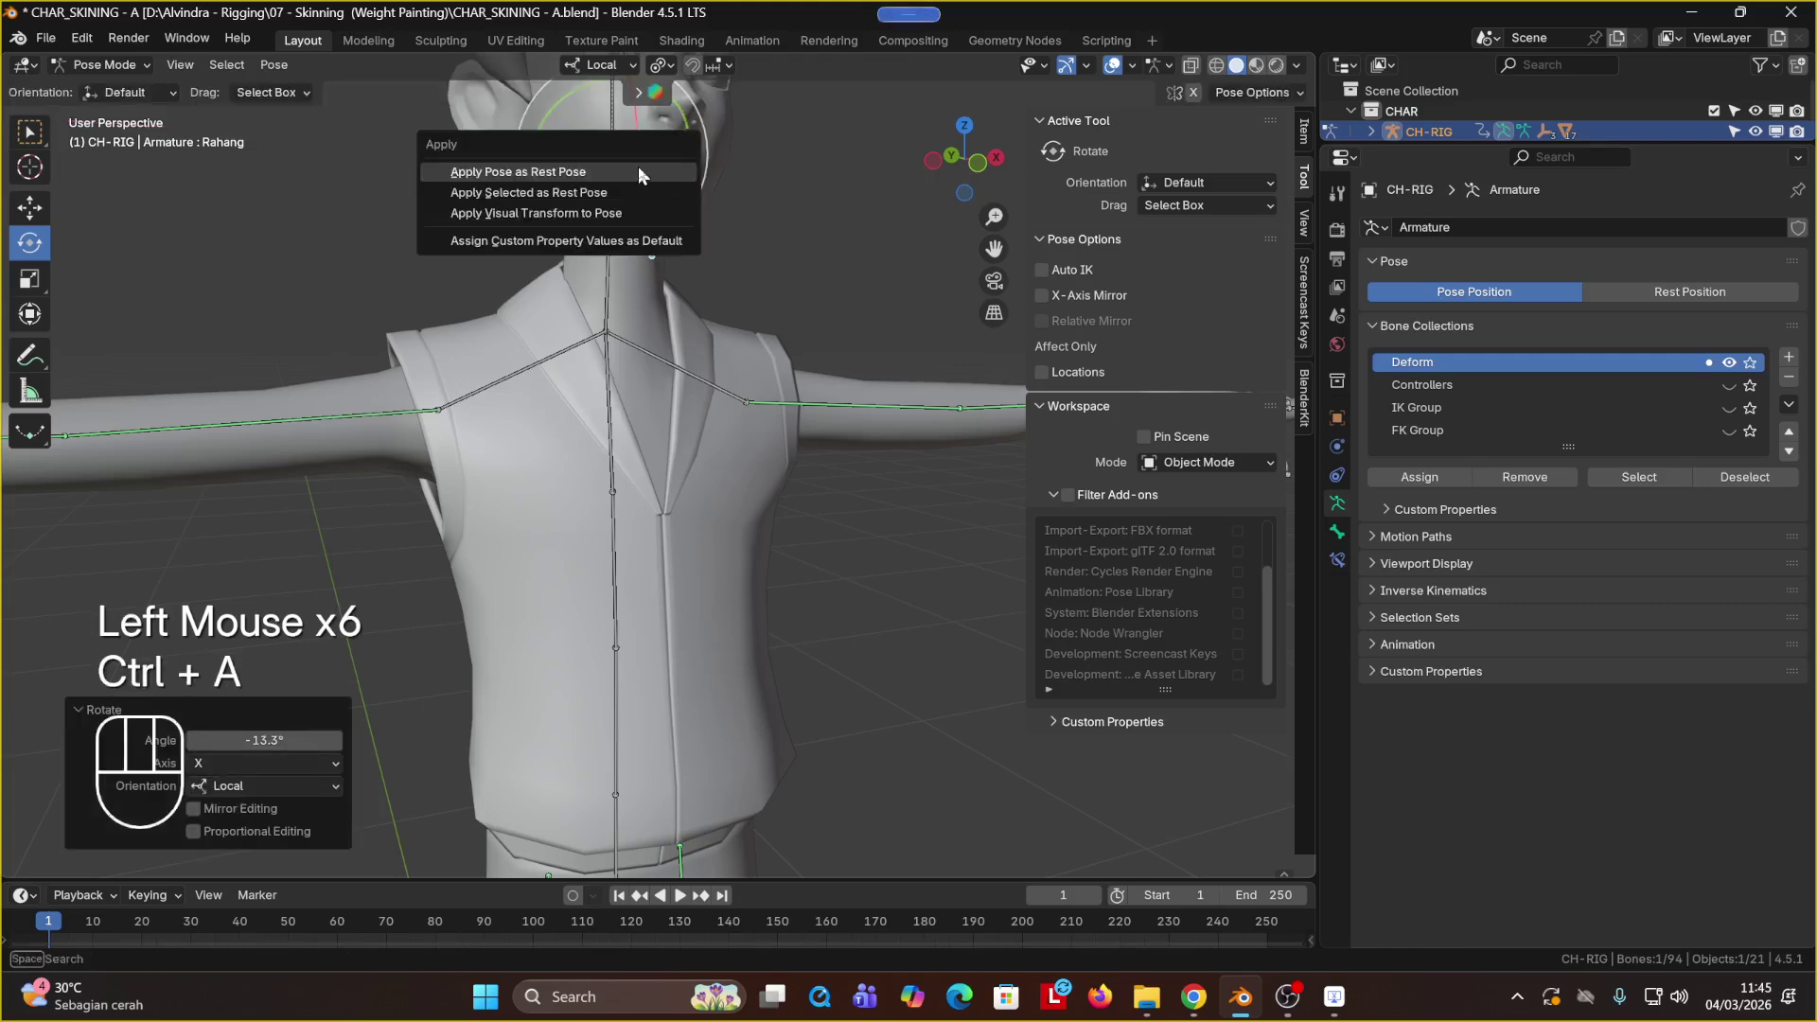
click(741, 163)
key(a)
key(alt+r)
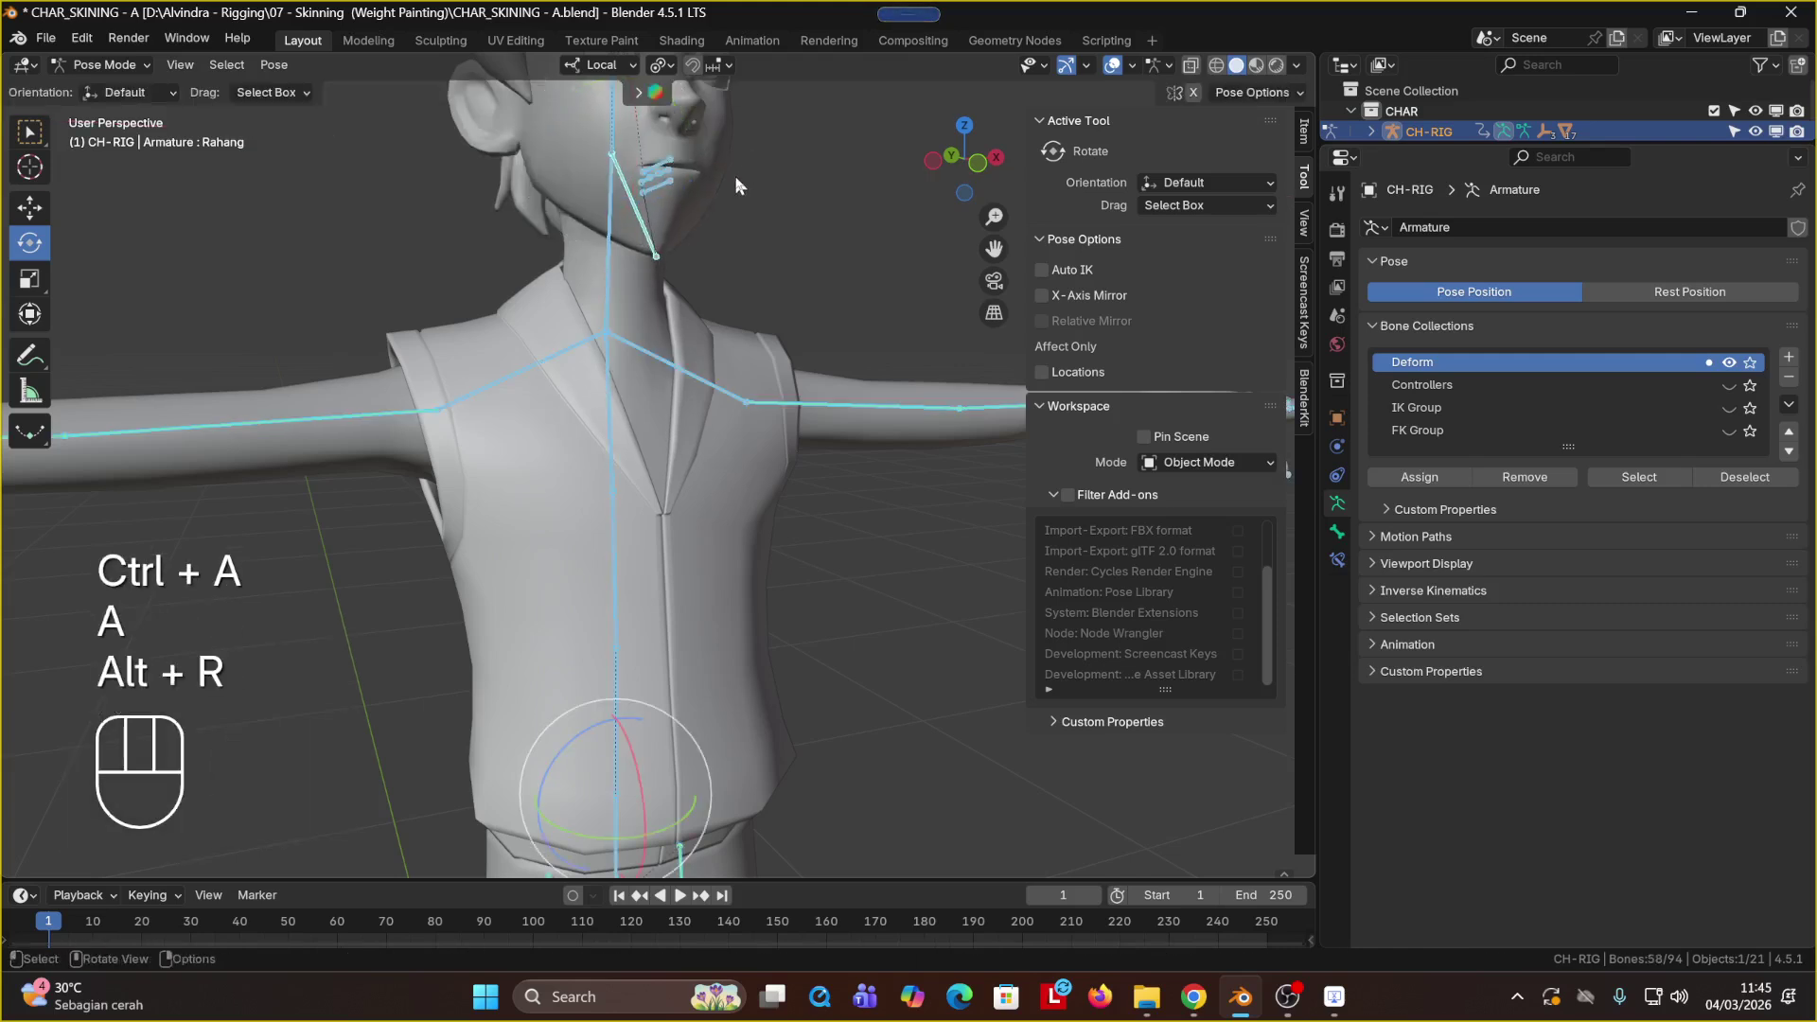
Step: Rotate the Rahang bone 19.8° about its local X axis and inspect the open mouth and teeth
click(636, 216)
drag(642, 180, 696, 204)
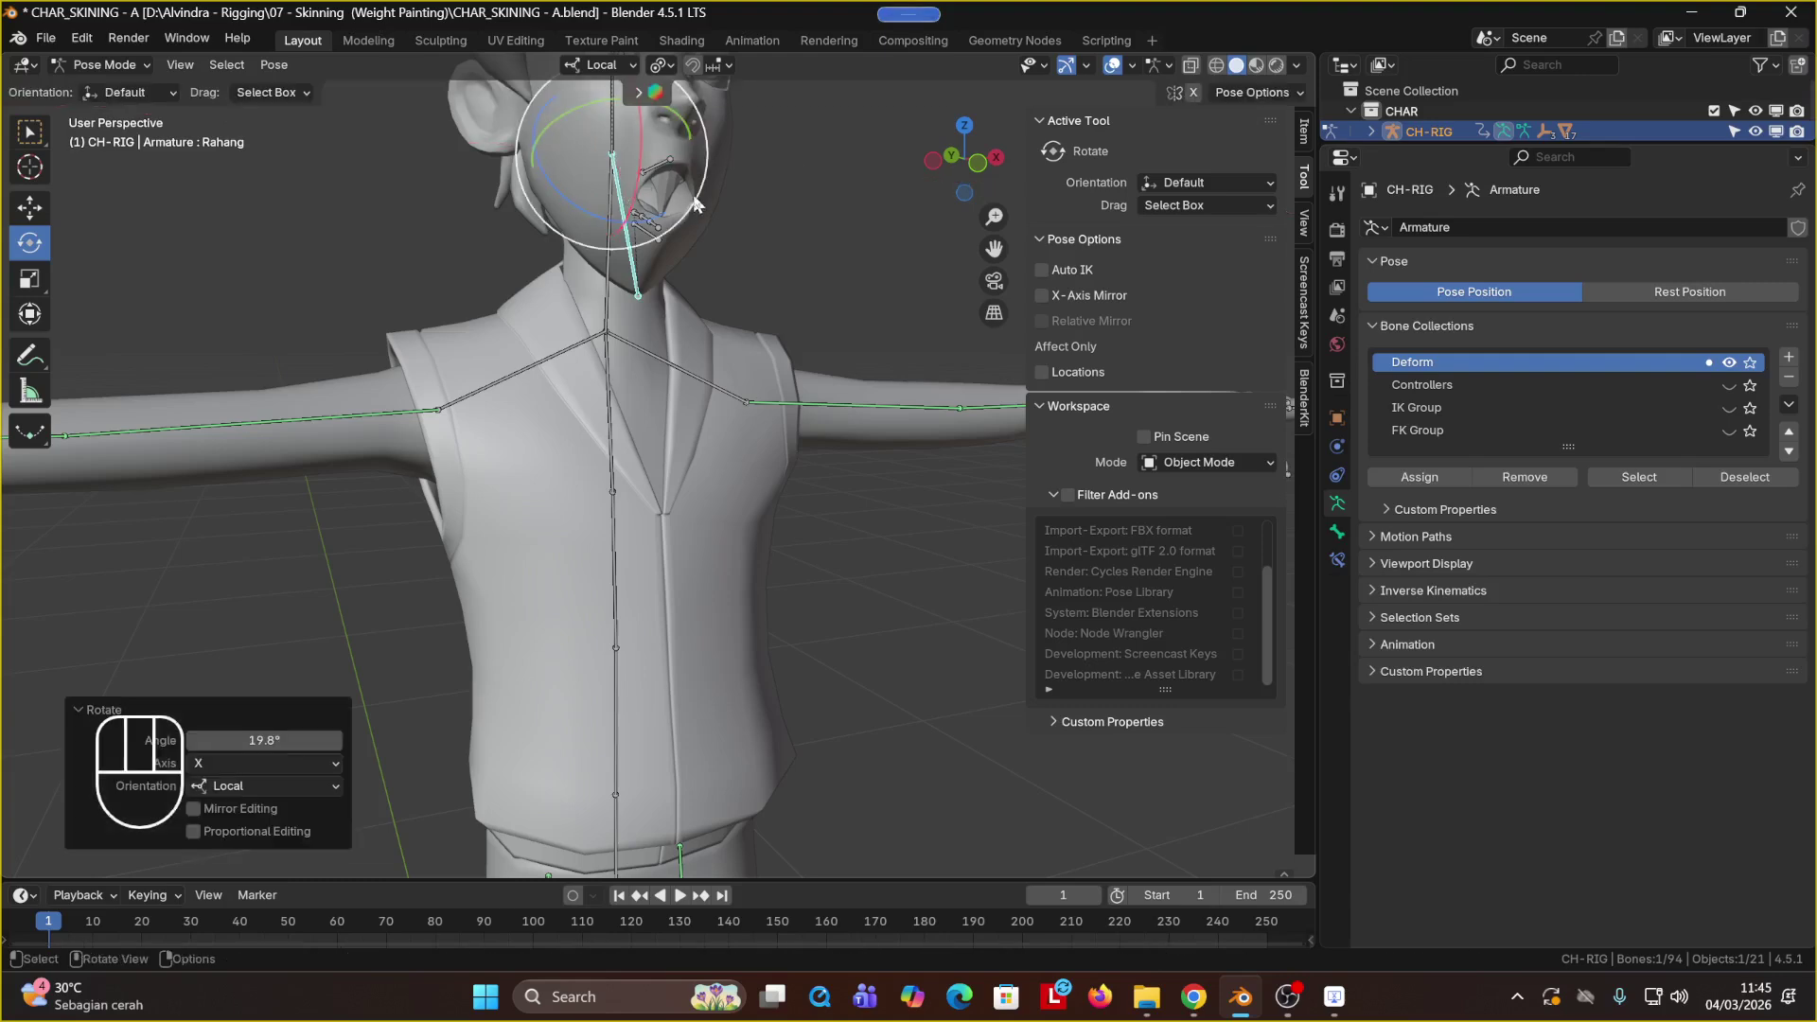
shift+middle_drag(703, 199, 701, 396)
scroll(702, 396, up, 3)
mouse_move(729, 320)
middle_down()
mouse_move(699, 365)
mouse_move(765, 326)
mouse_move(725, 349)
middle_up()
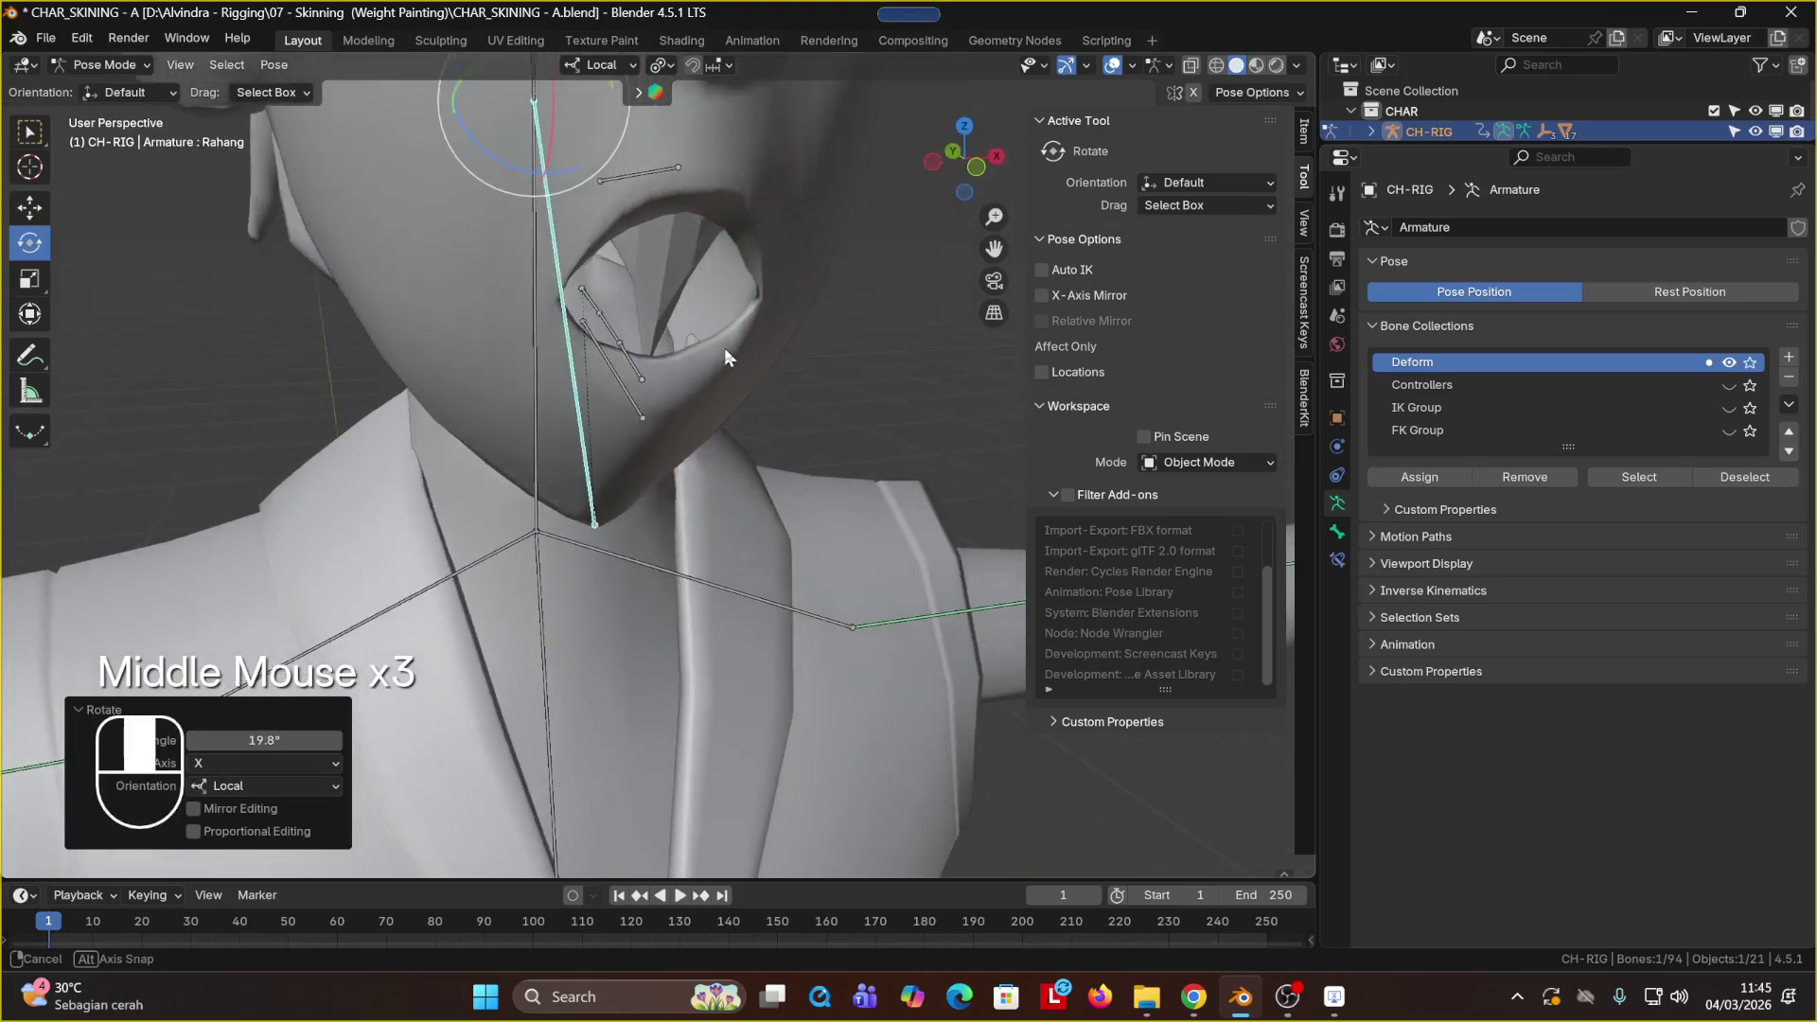
scroll(727, 358, down, 4)
scroll(727, 361, up, 1)
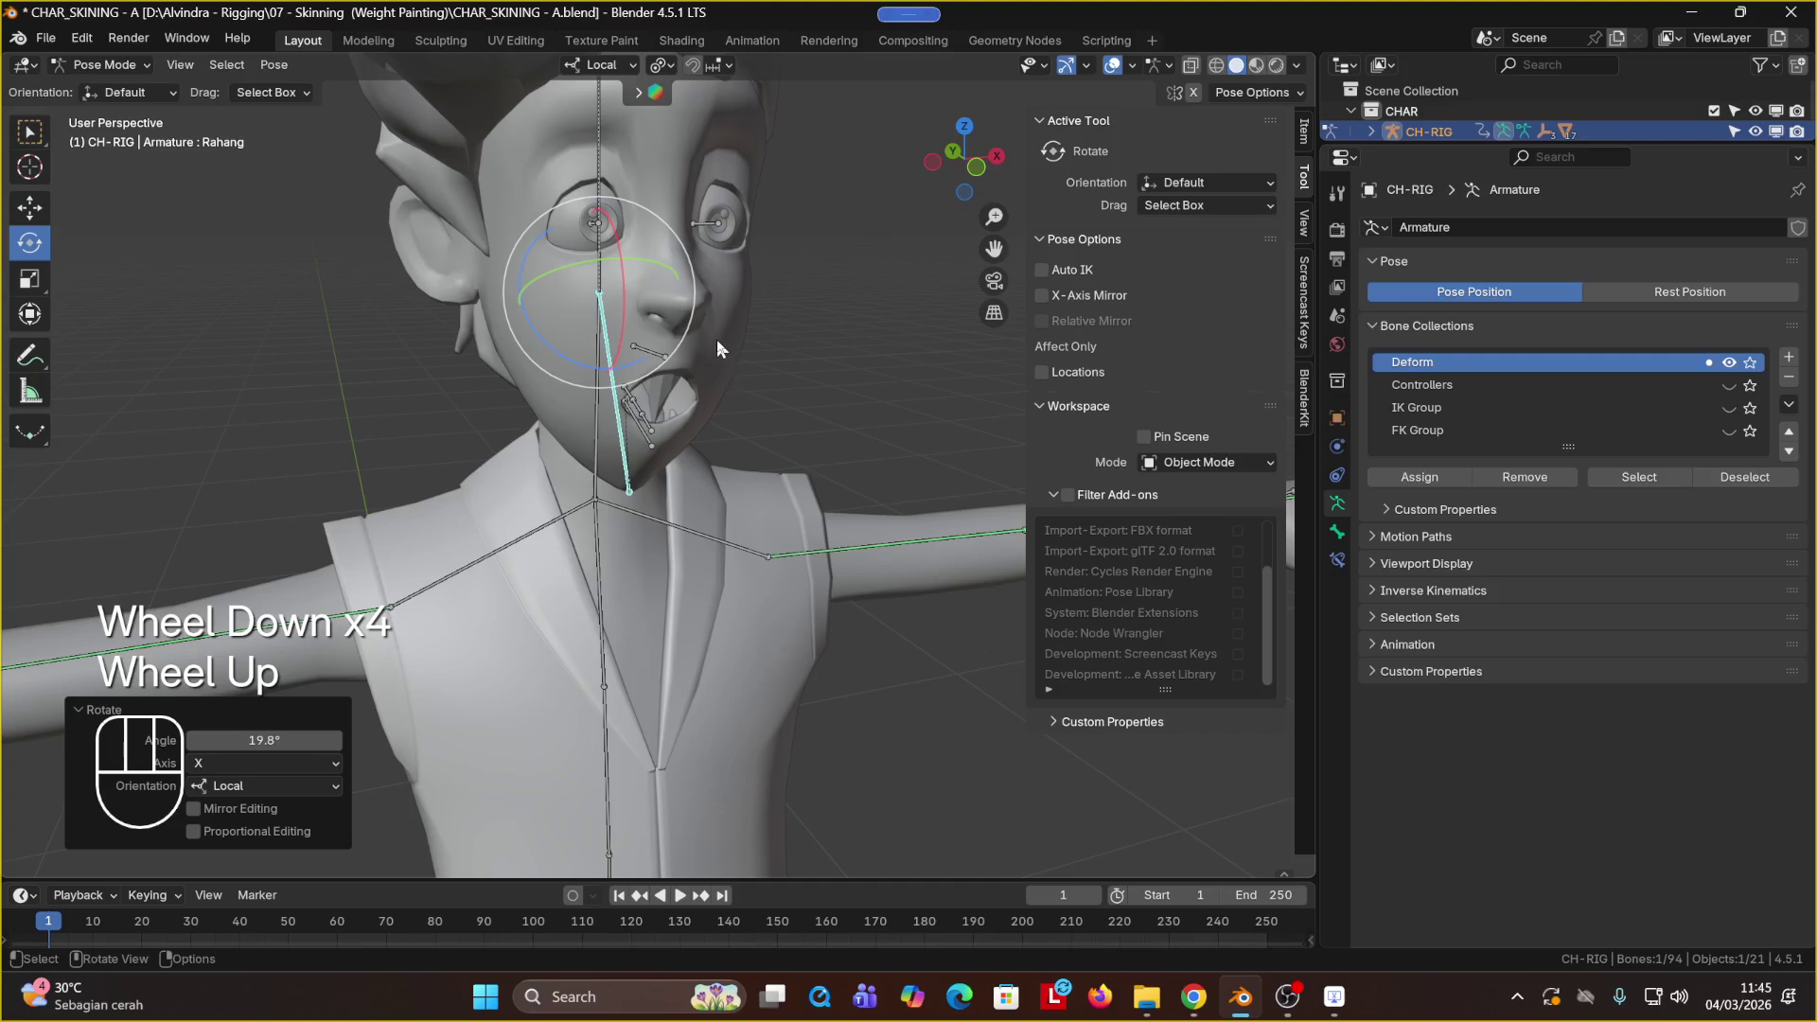
scroll(719, 342, down, 2)
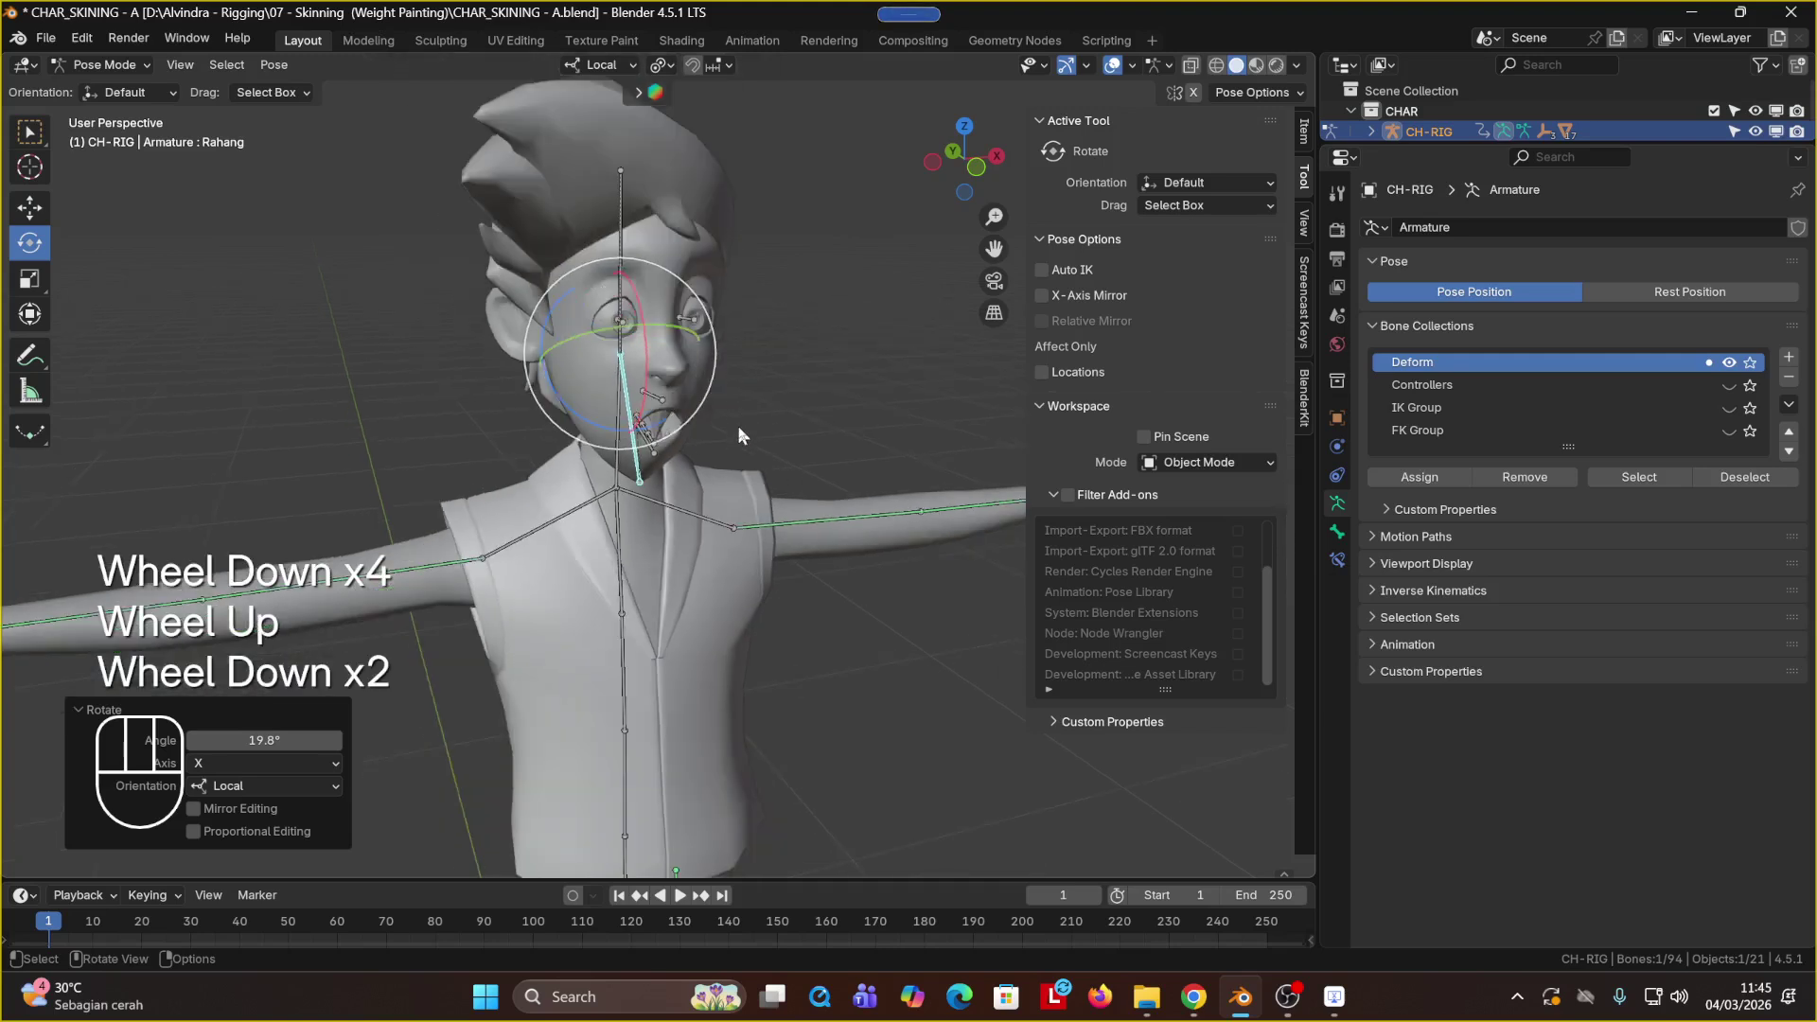
Step: Deselect all bones and save the CHAR_SKINING - A file
click(779, 393)
key(ctrl+s)
middle_drag(759, 428, 707, 443)
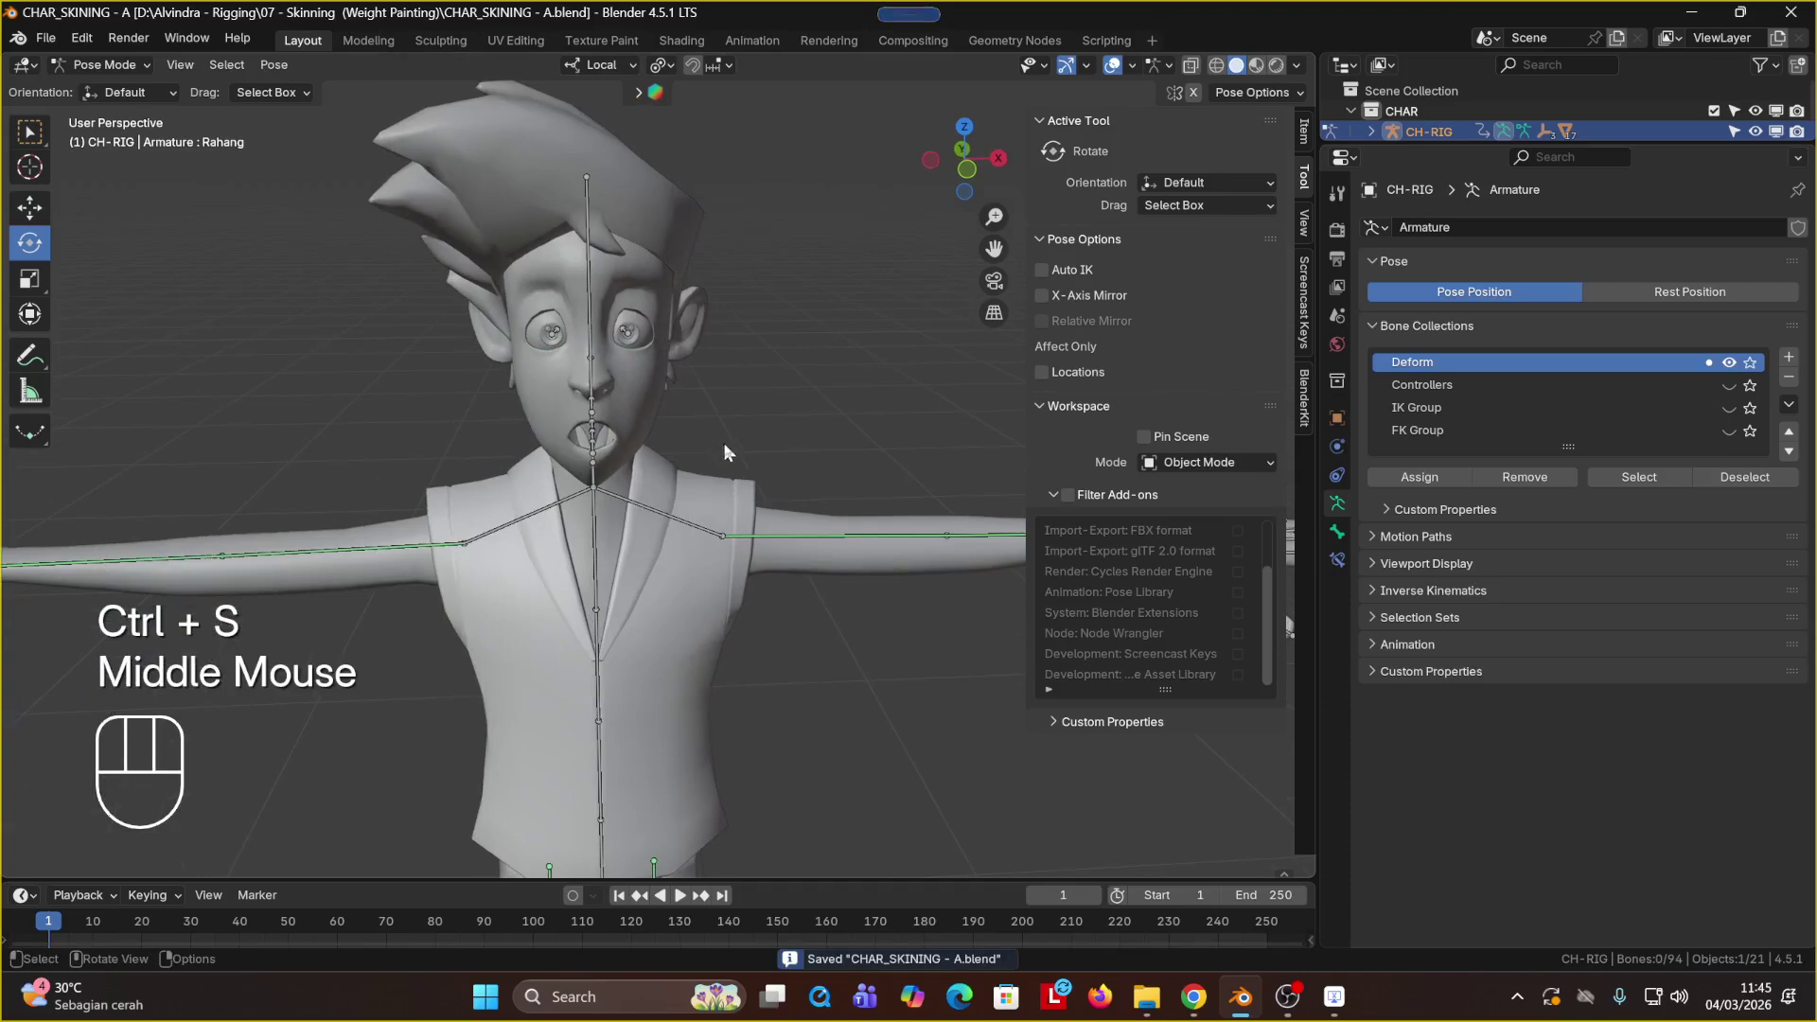